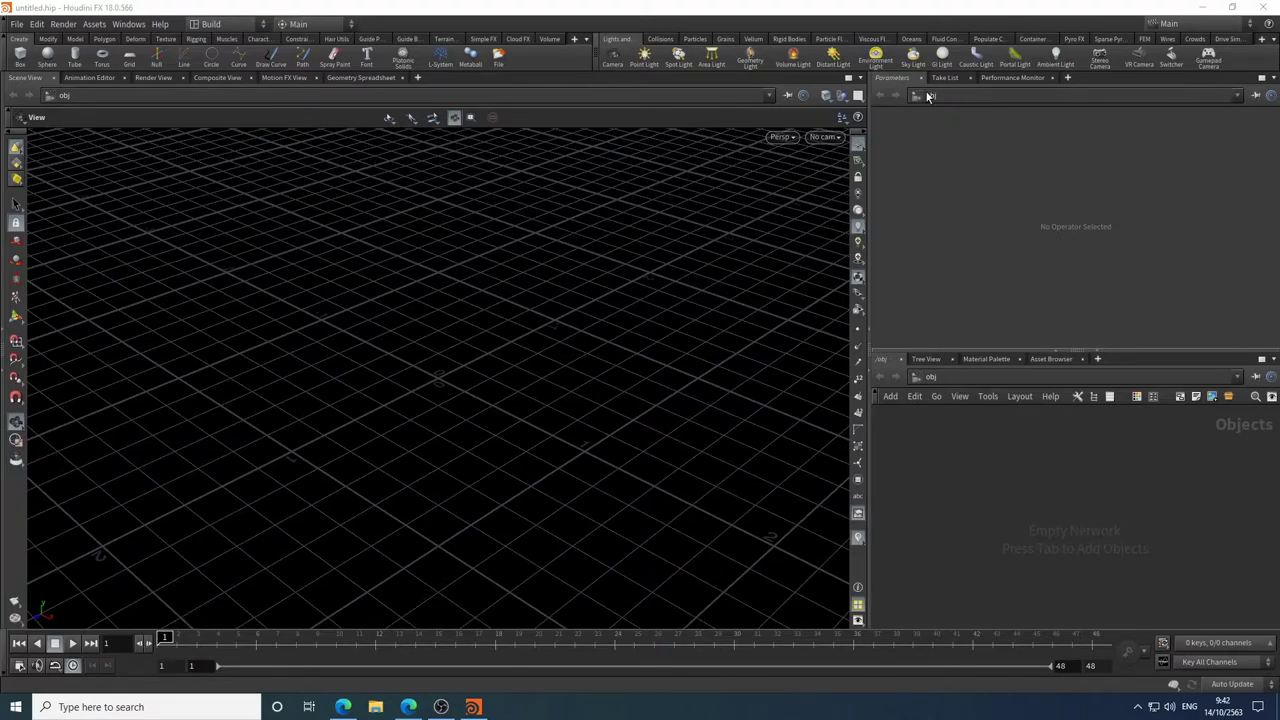
- Add a Parameters pane beside the network editor, widen the viewport and narrow Parameters
left_click(972, 78)
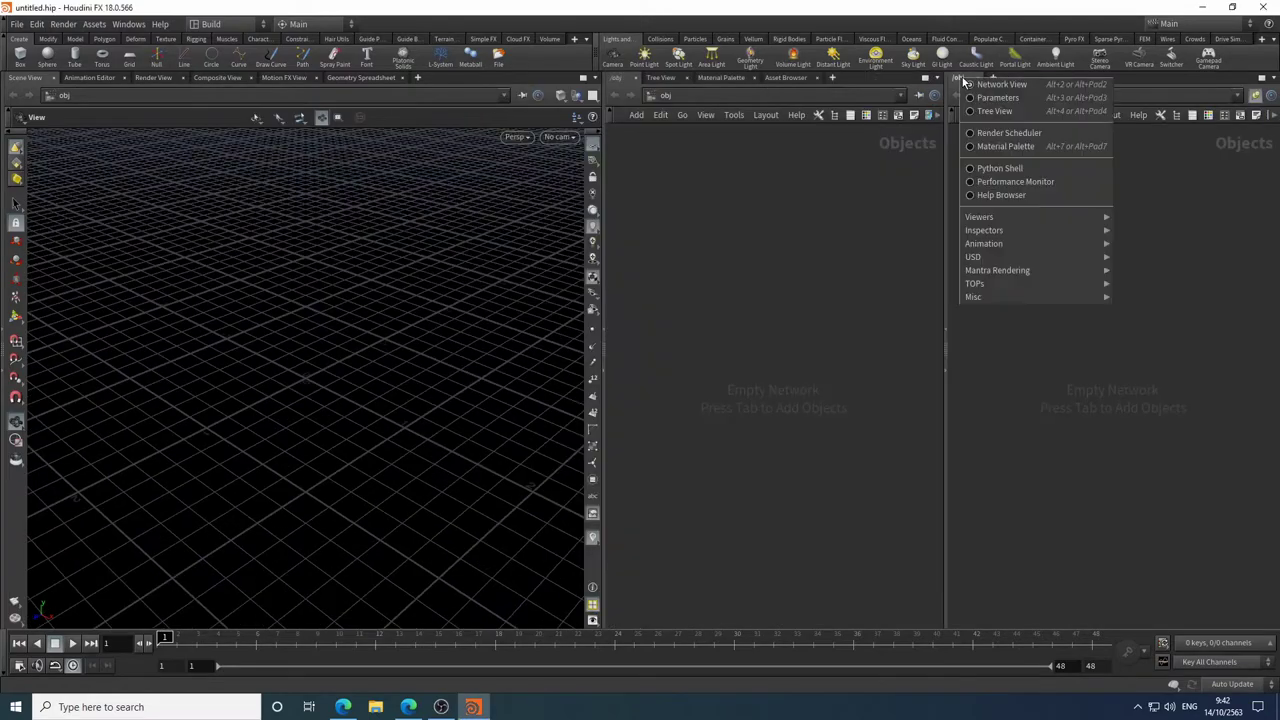
left_click(1024, 104)
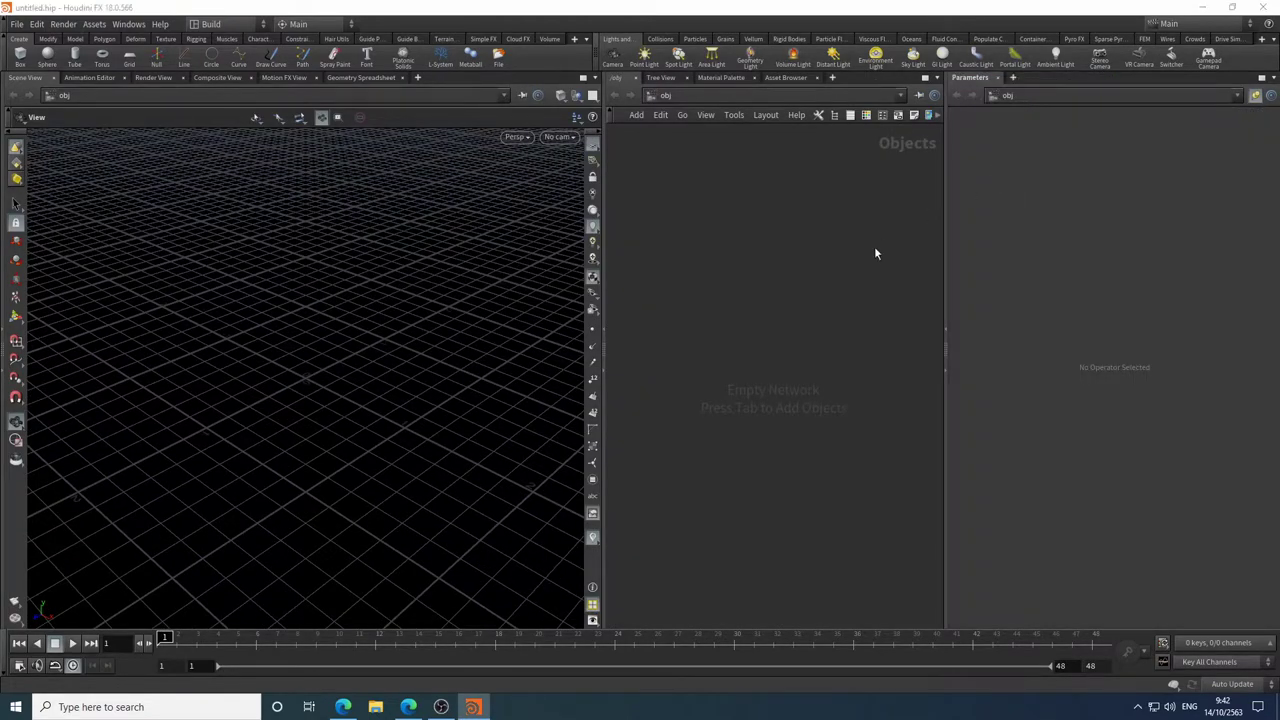
left_click_drag(600, 309, 645, 312)
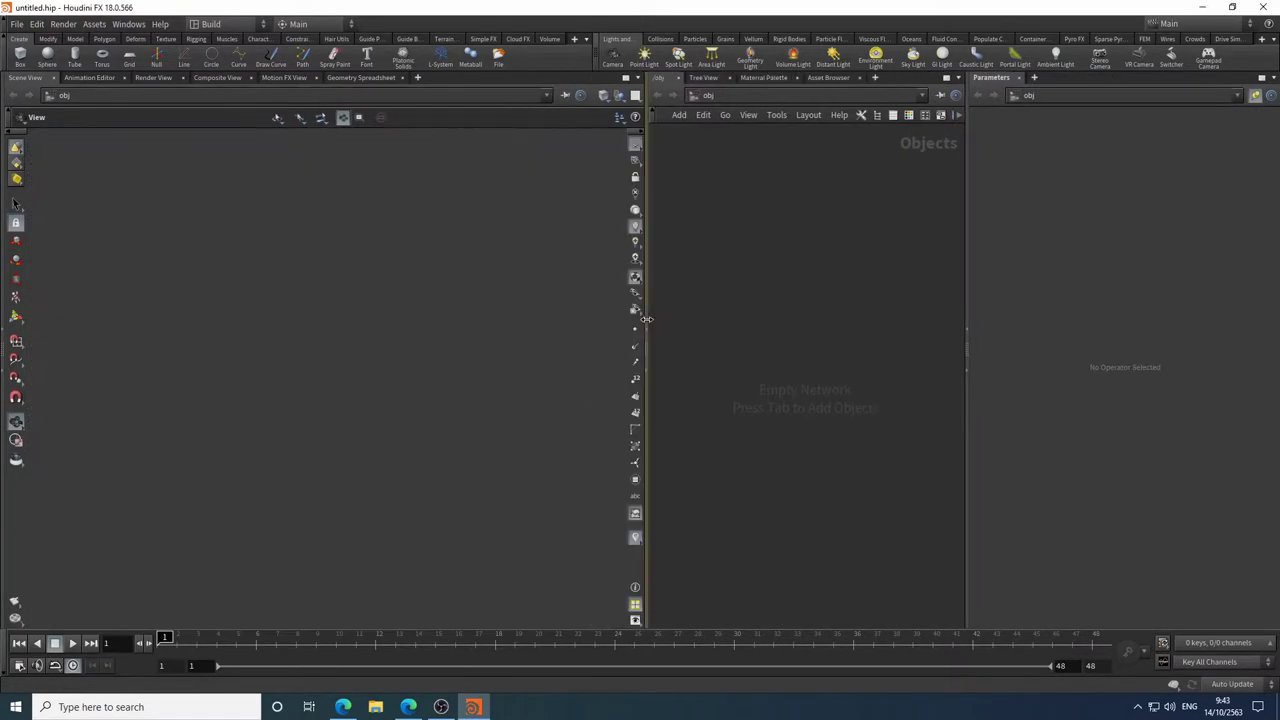
left_click_drag(966, 281, 991, 280)
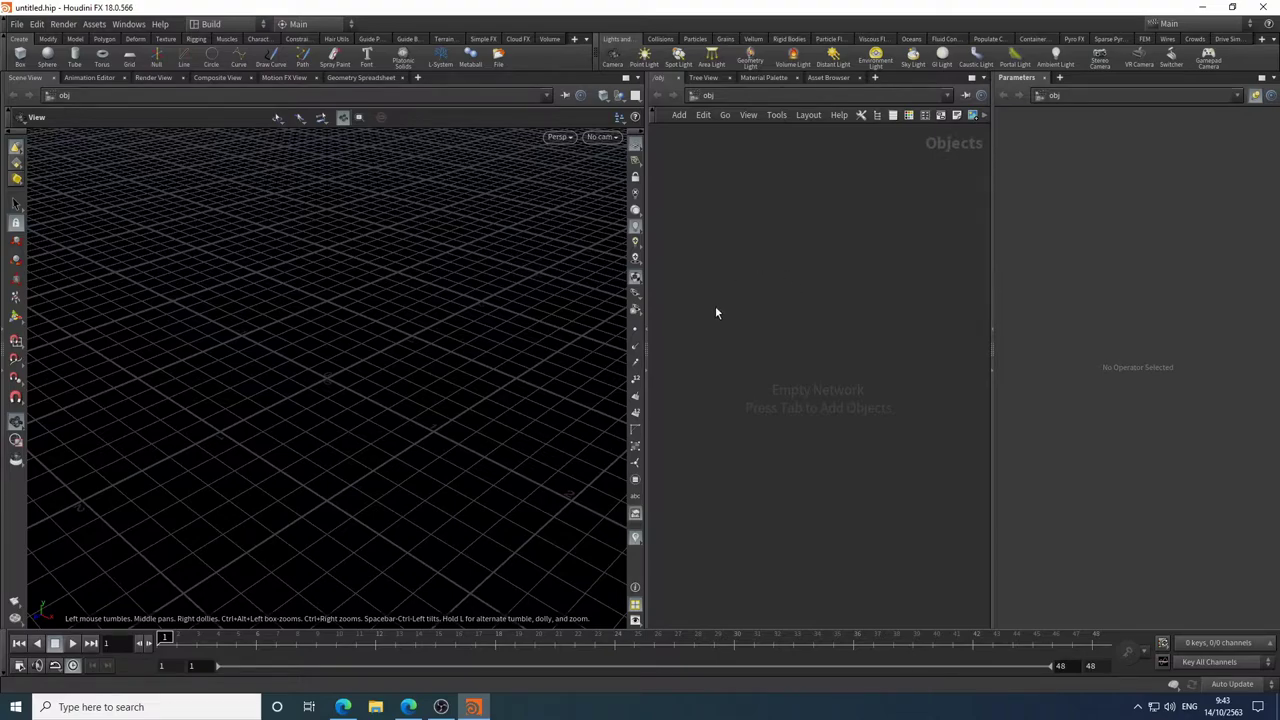
- Search 'he' and place a HeightField node, heightfield1, in the obj network
key("Tab")
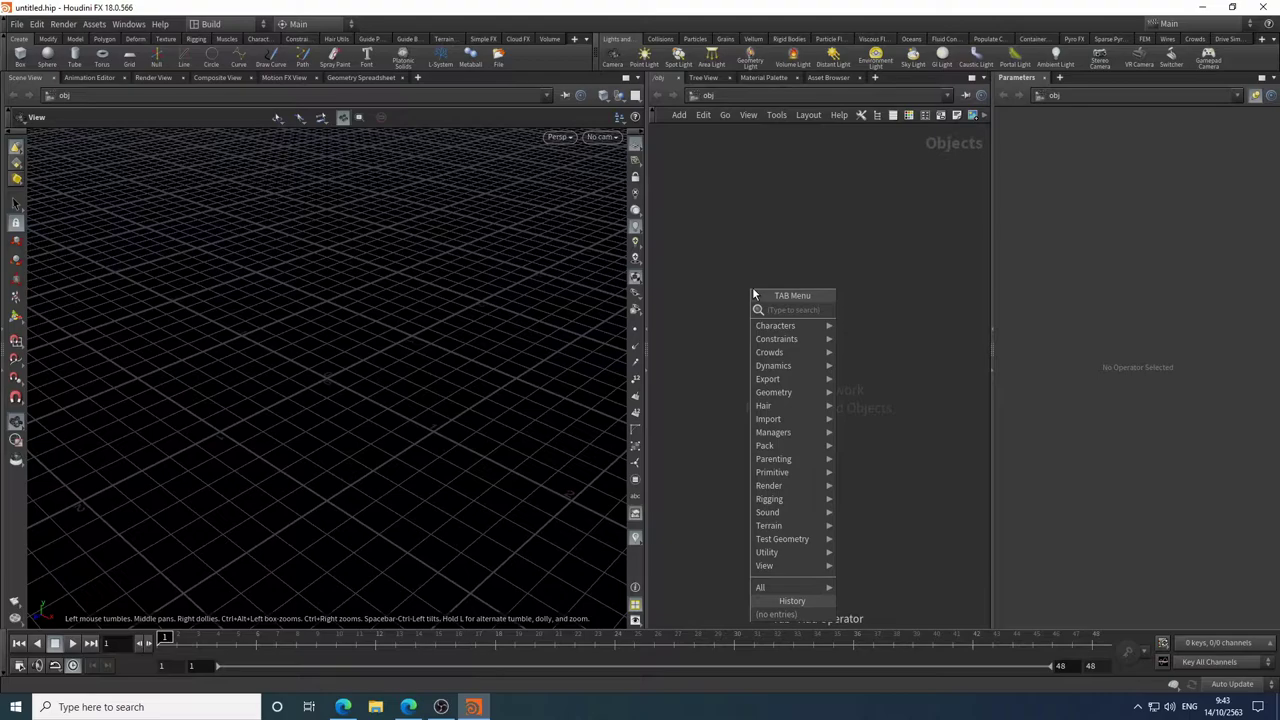
type("he")
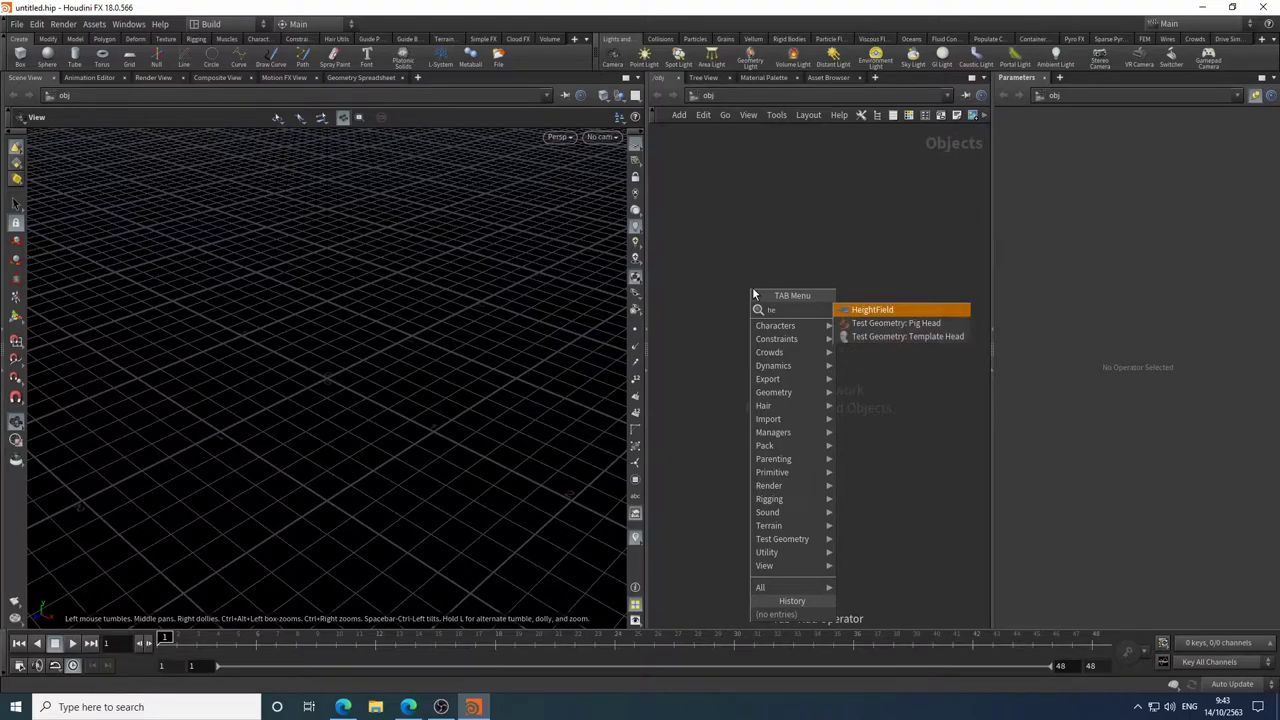
key("super+plus")
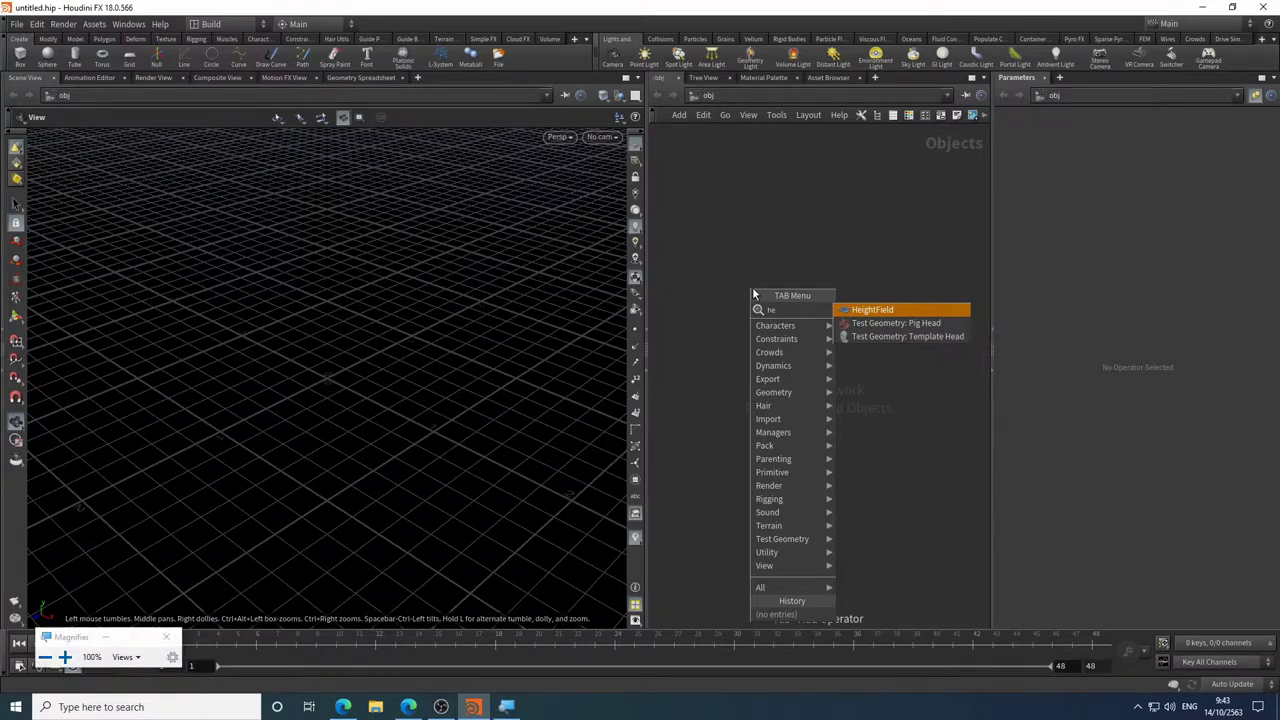
key("super+plus")
key("super+plus")
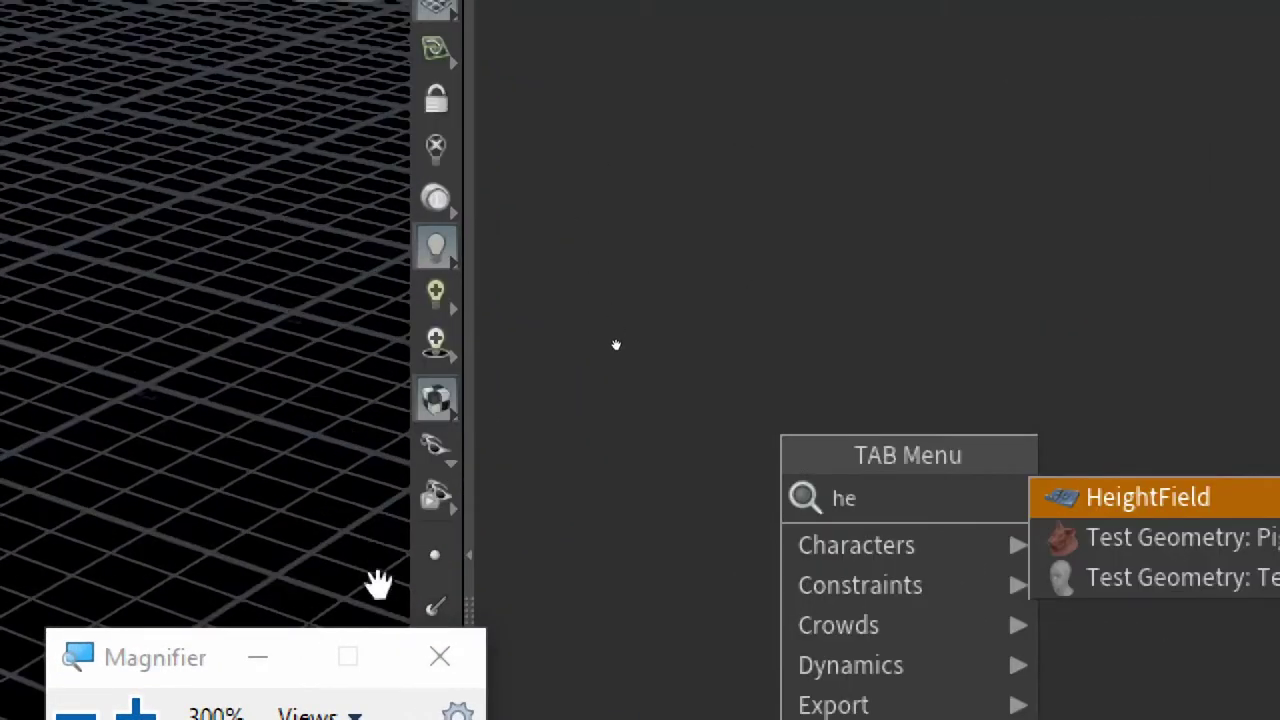
left_click(258, 660)
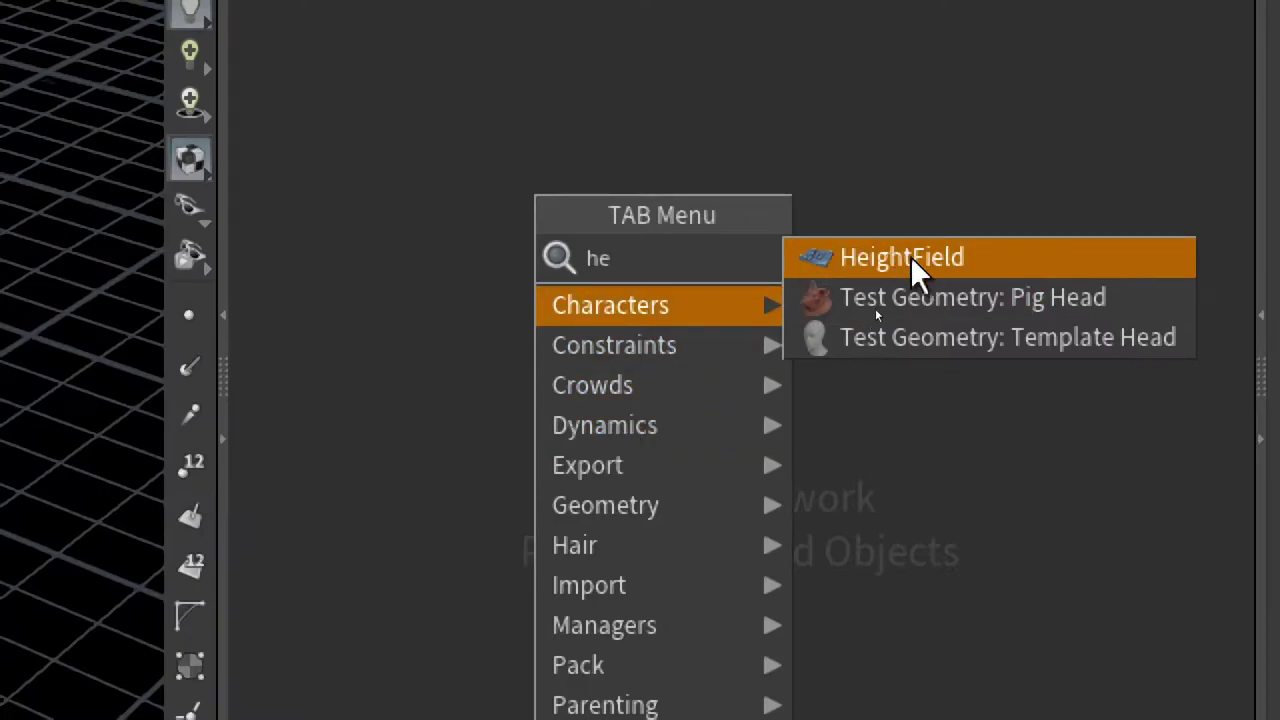
key("super+plus")
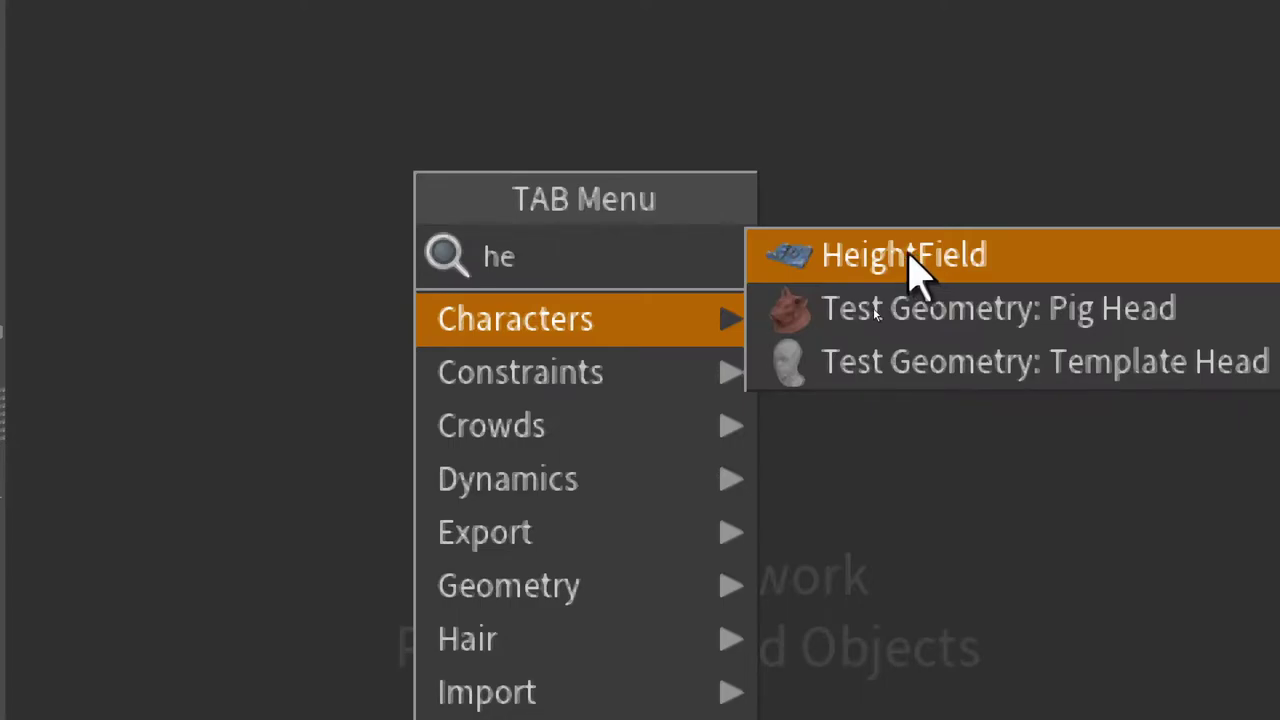
left_click(910, 256)
left_click(705, 392)
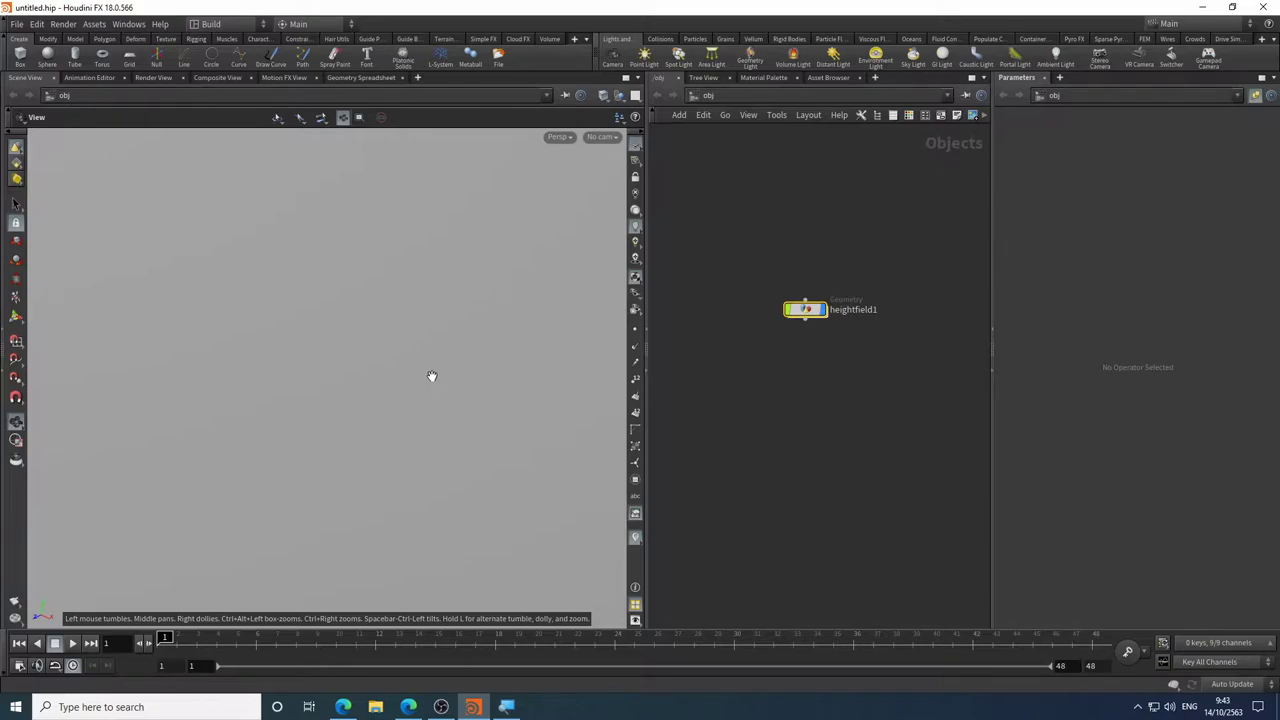
- Frame the heightfield in the viewport and dive inside heightfield1, repositioning its node
key("h")
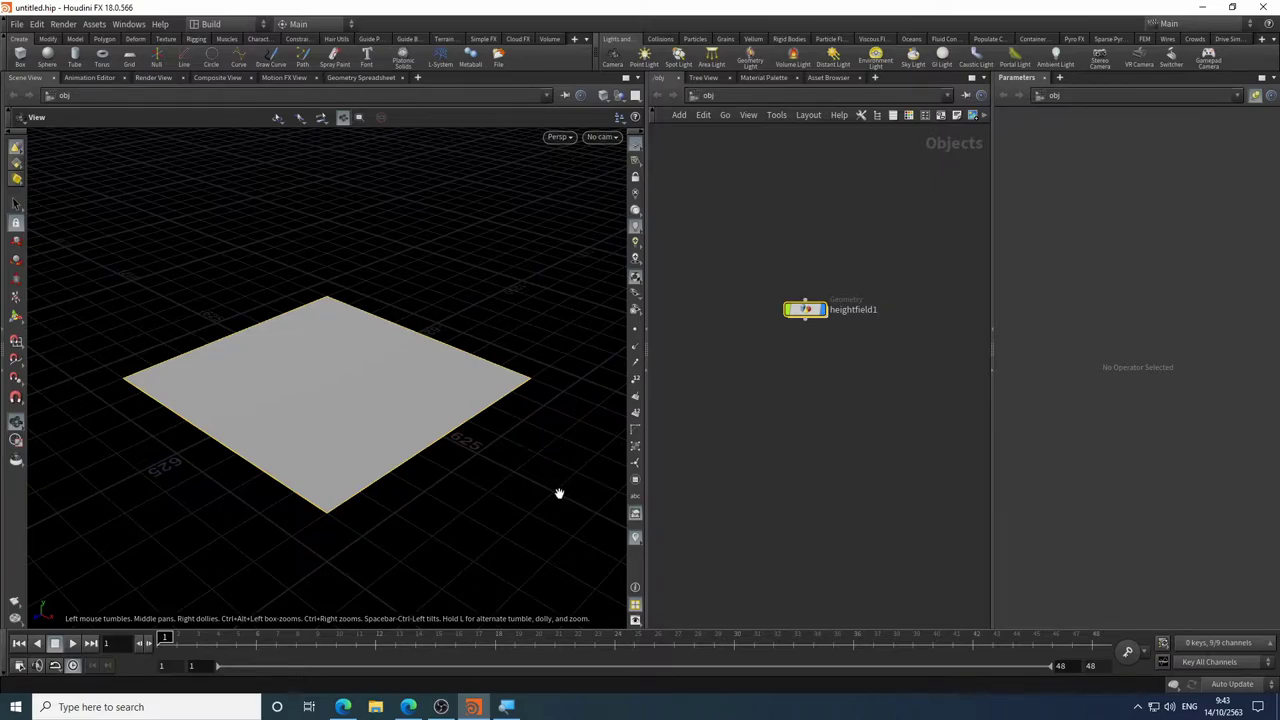
mouse_move(820, 312)
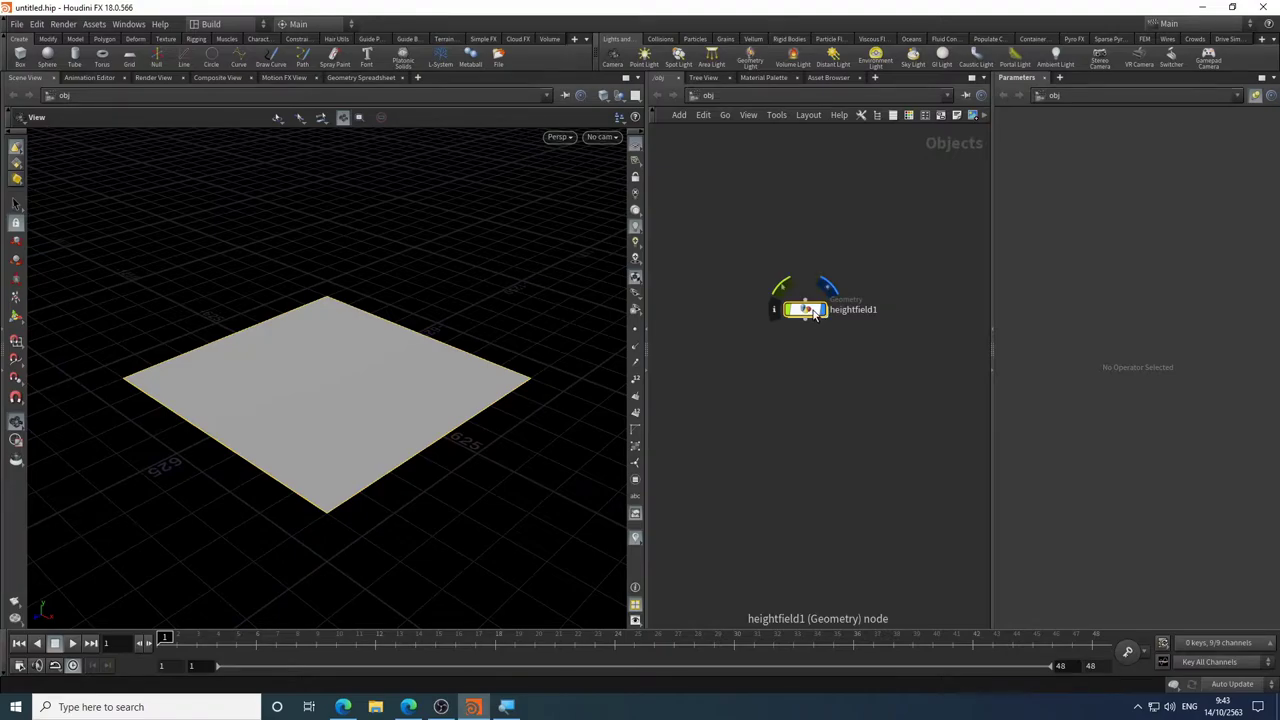
double_click(812, 310)
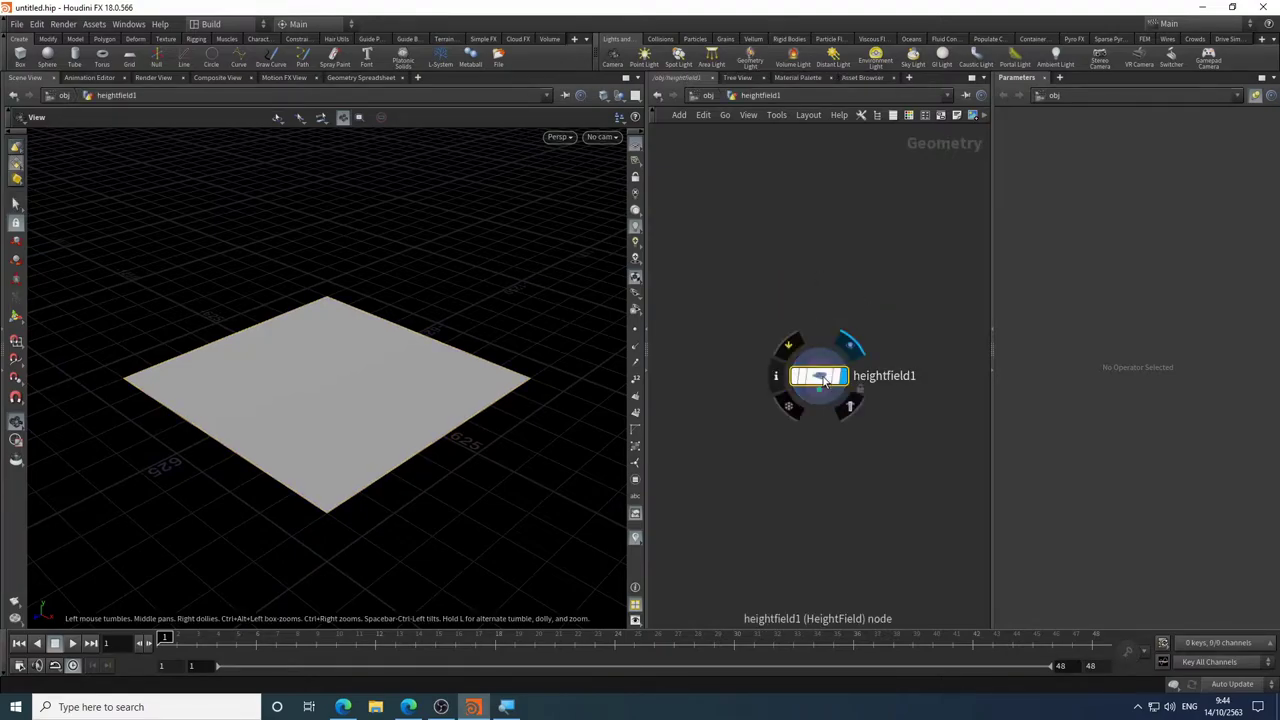
left_click_drag(824, 377, 787, 307)
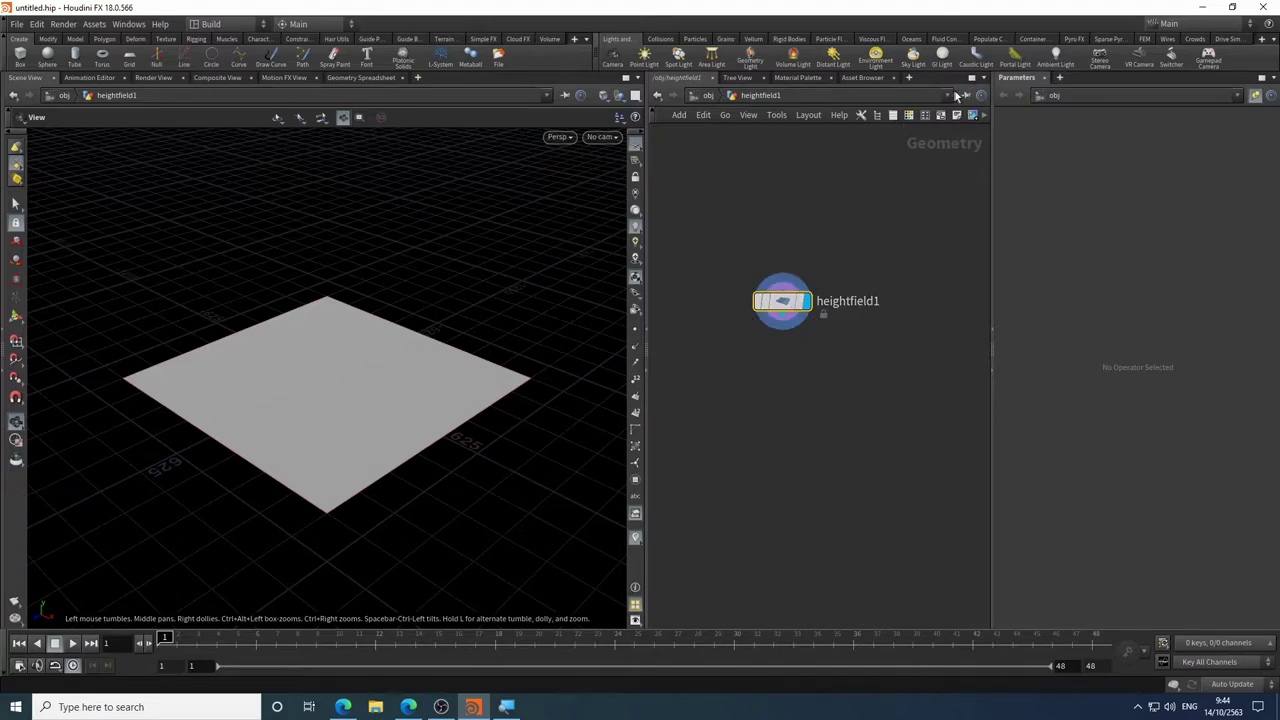
- Link the network pane to pane group 1 and begin linking the Parameters pane
left_click(966, 96)
left_click(990, 141)
left_click(1255, 97)
- Link both the Parameters pane and the 3D viewport to pane group 1
left_click(1230, 157)
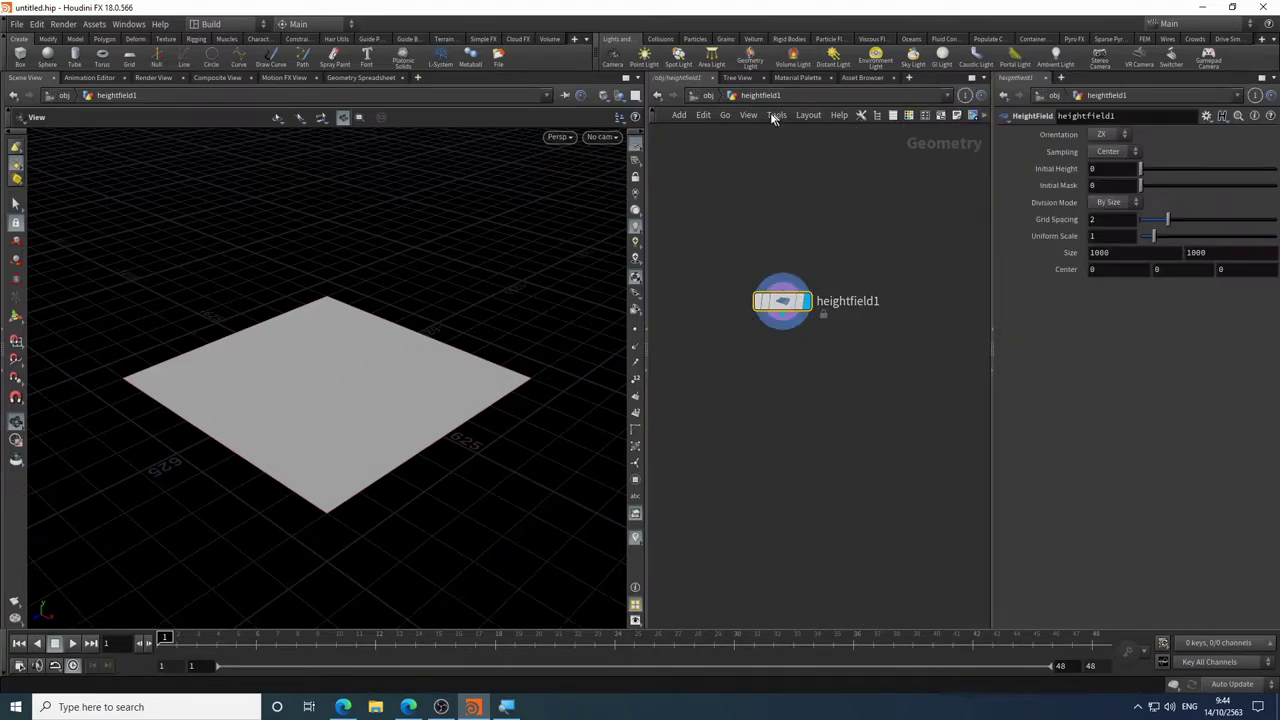
left_click(565, 96)
left_click(582, 156)
- Browse all HeightField nodes under the 'hf' search, then filter to noise nodes with ' n'
key("Tab")
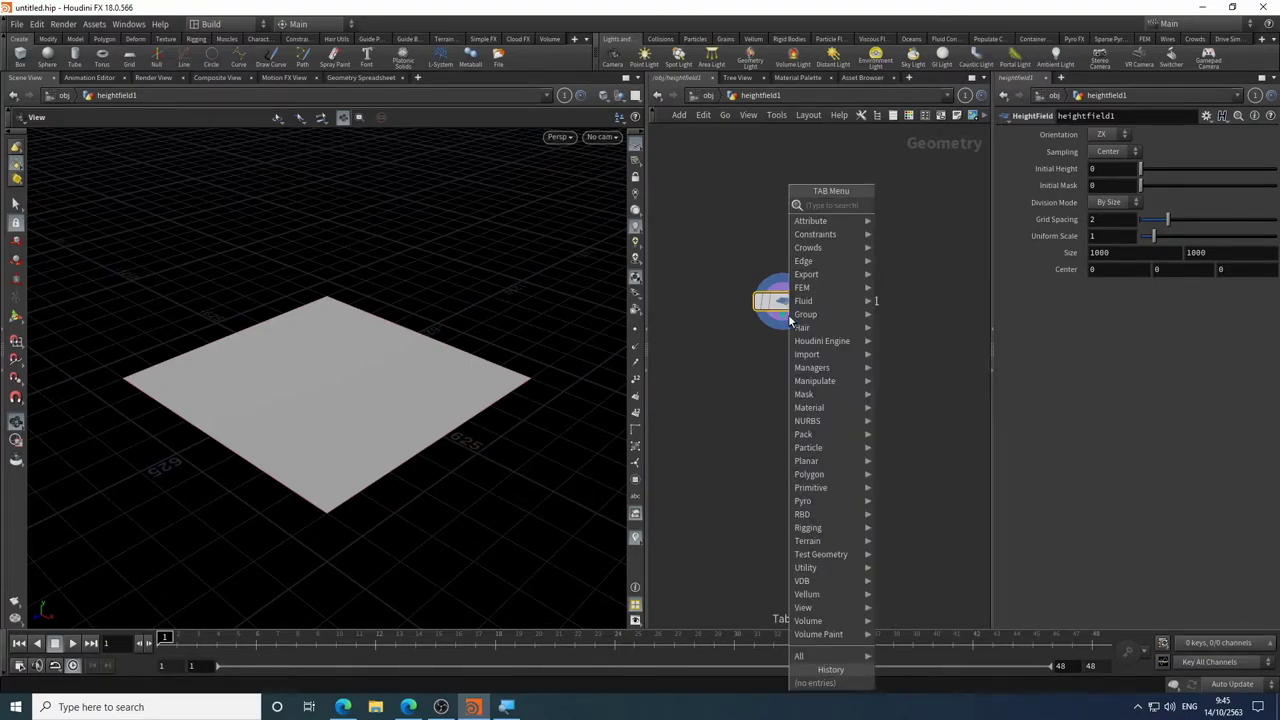
type("hf")
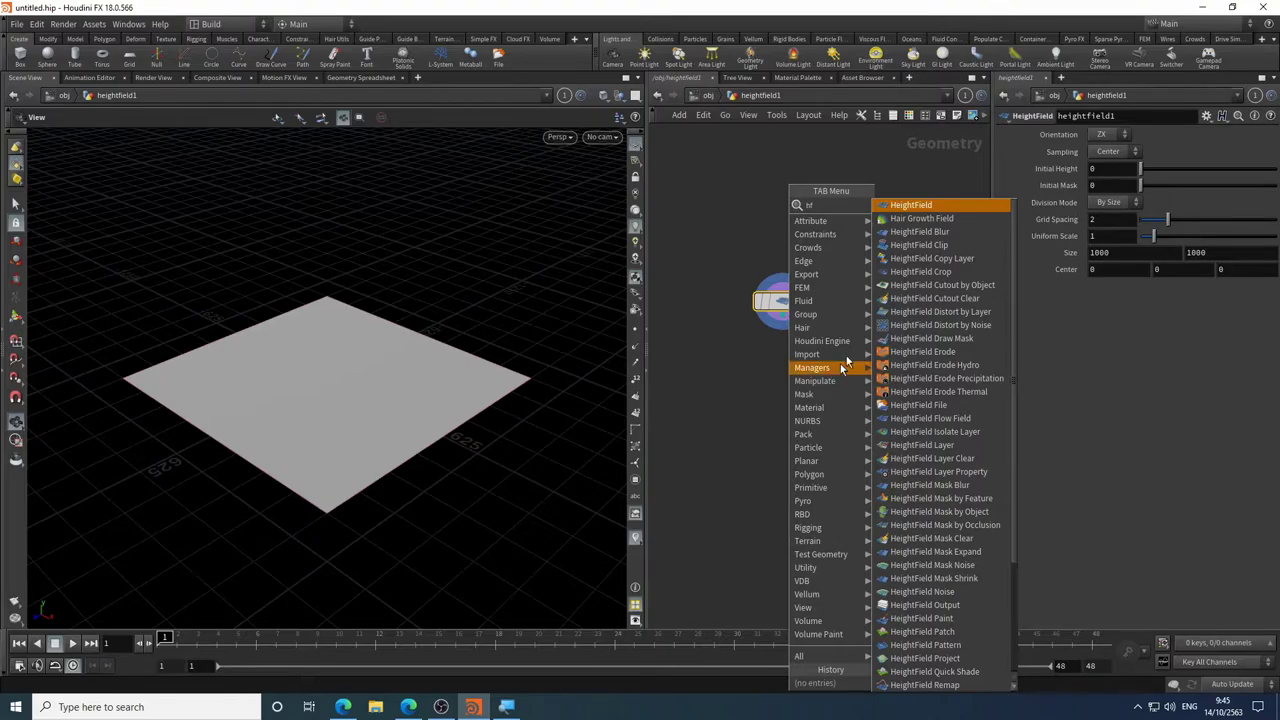
scroll(920, 305, "down", 2)
scroll(920, 305, "down", 1)
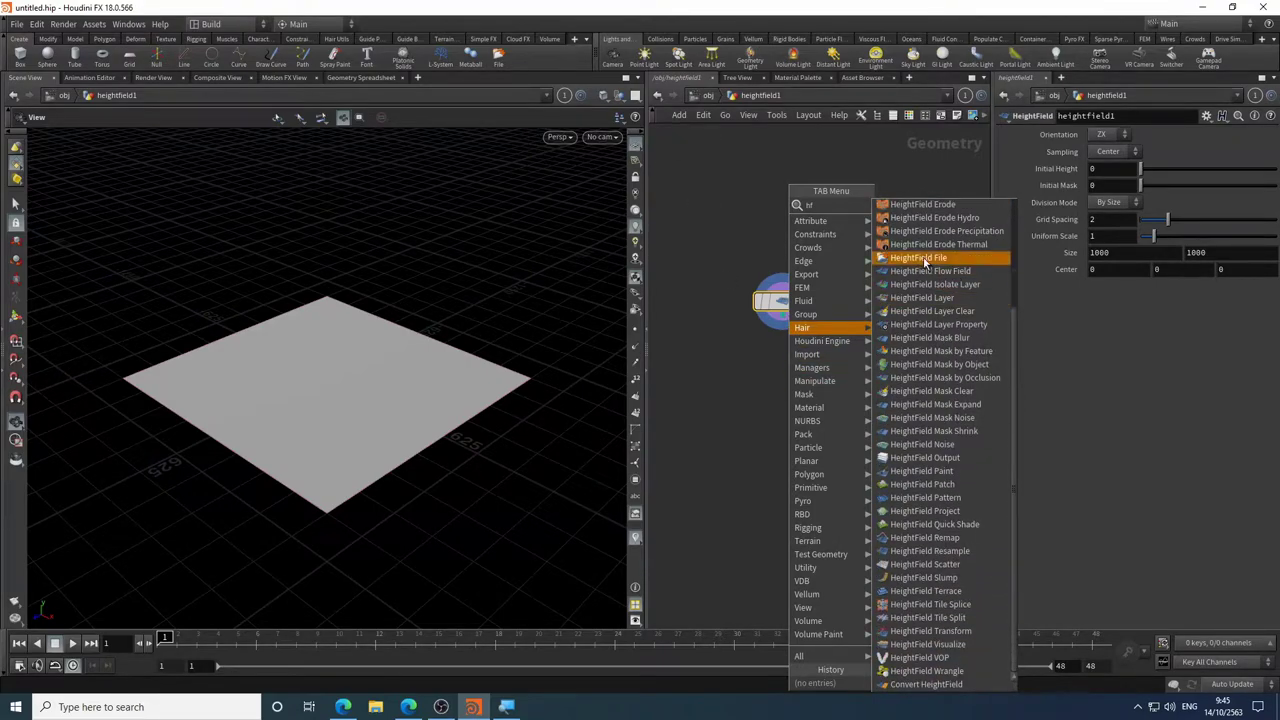
scroll(935, 303, "up", 4)
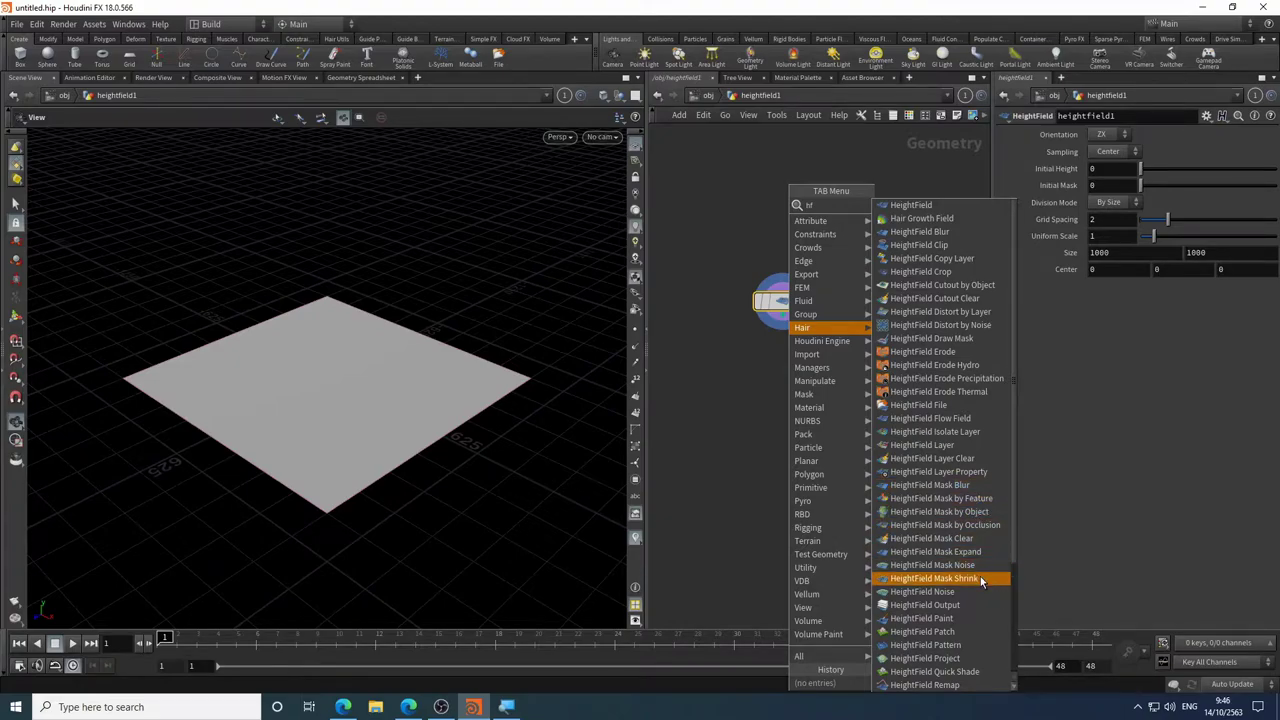
scroll(981, 582, "down", 1)
scroll(970, 575, "down", 2)
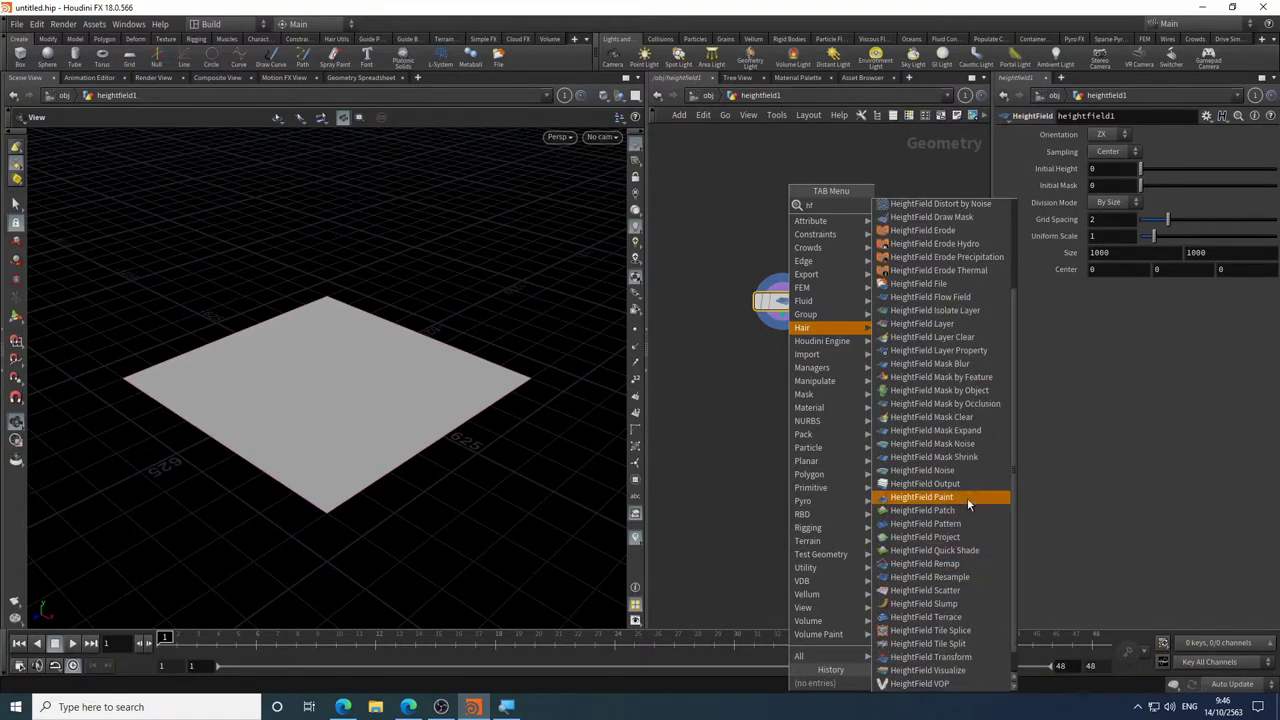
scroll(962, 565, "down", 2)
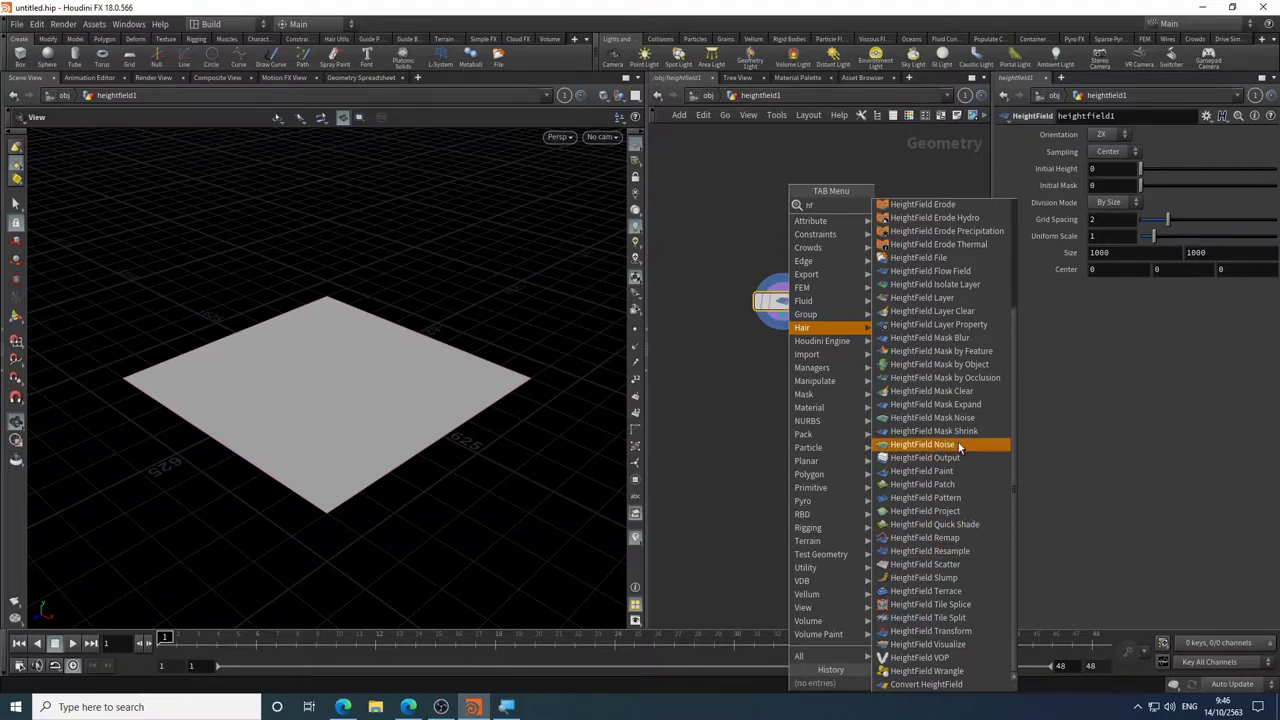
scroll(951, 326, "up", 5)
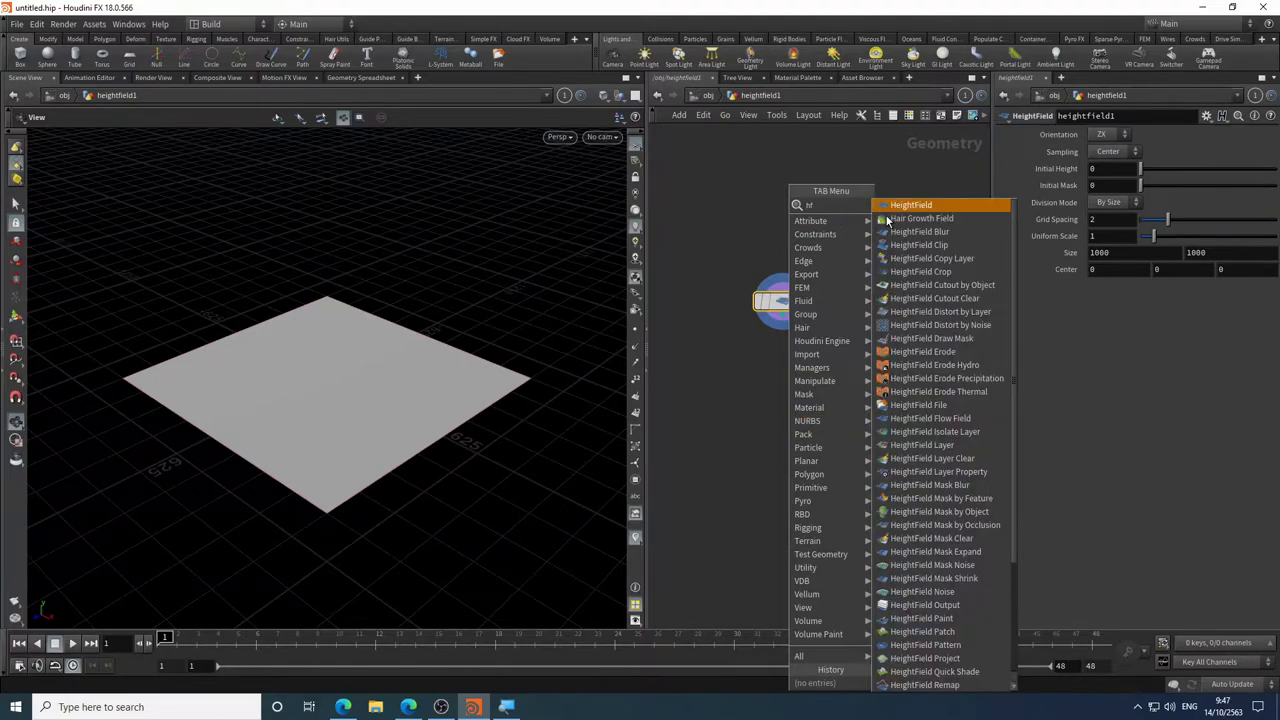
type("n")
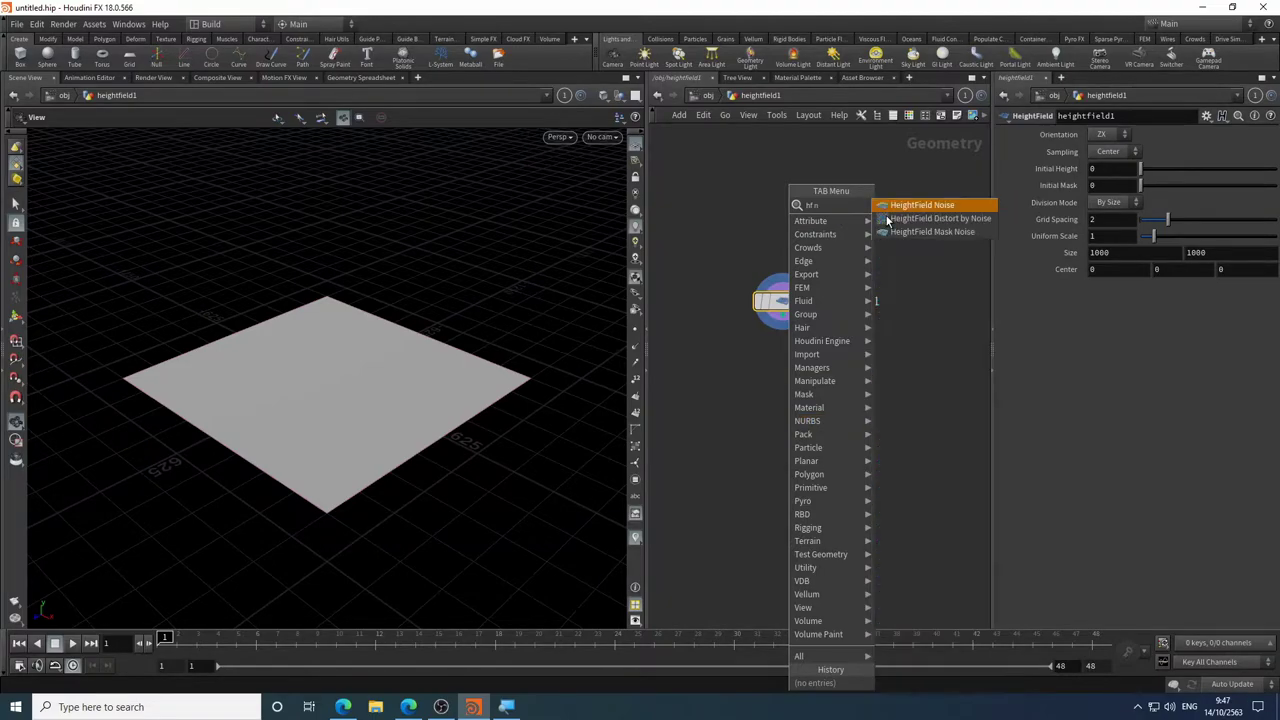
- Place a HeightField Noise node, heightfield_noise1, in the network
left_click(943, 206)
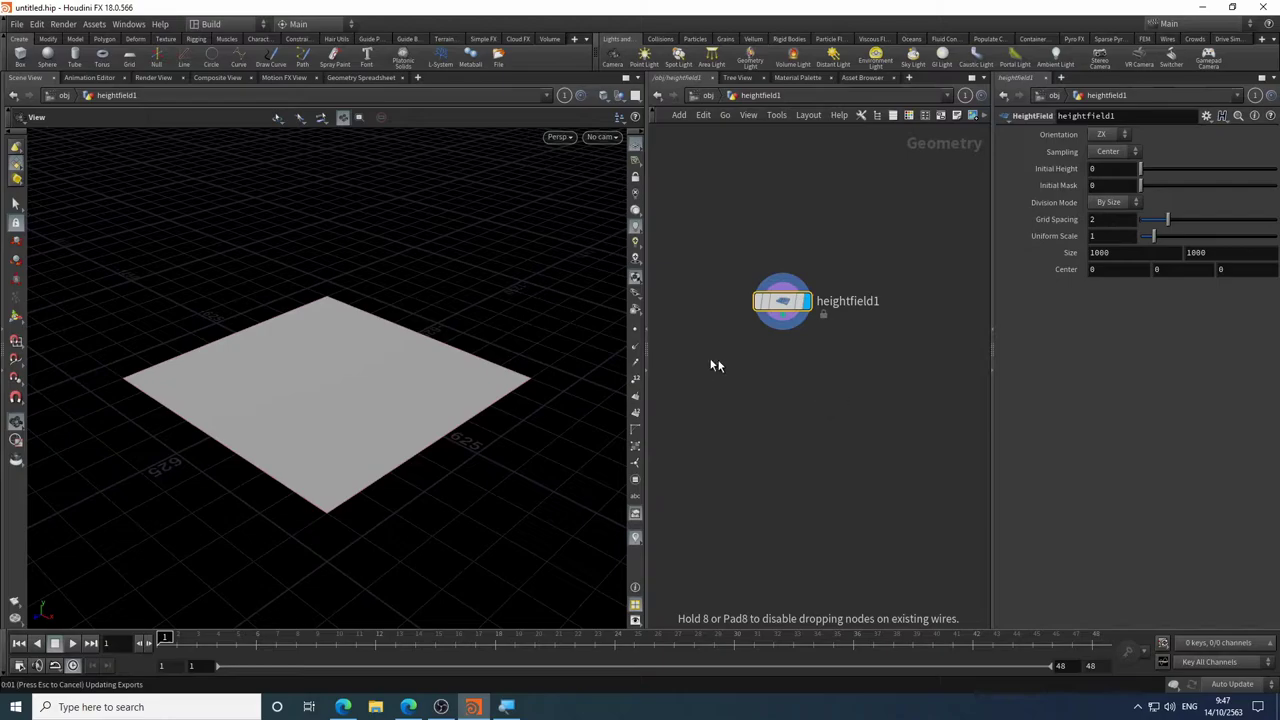
left_click(760, 398)
middle_click_drag(891, 460, 834, 438)
left_click(856, 371)
- Add a HeightField Pattern node, heightfield_pattern1, beside the noise node
key("Tab")
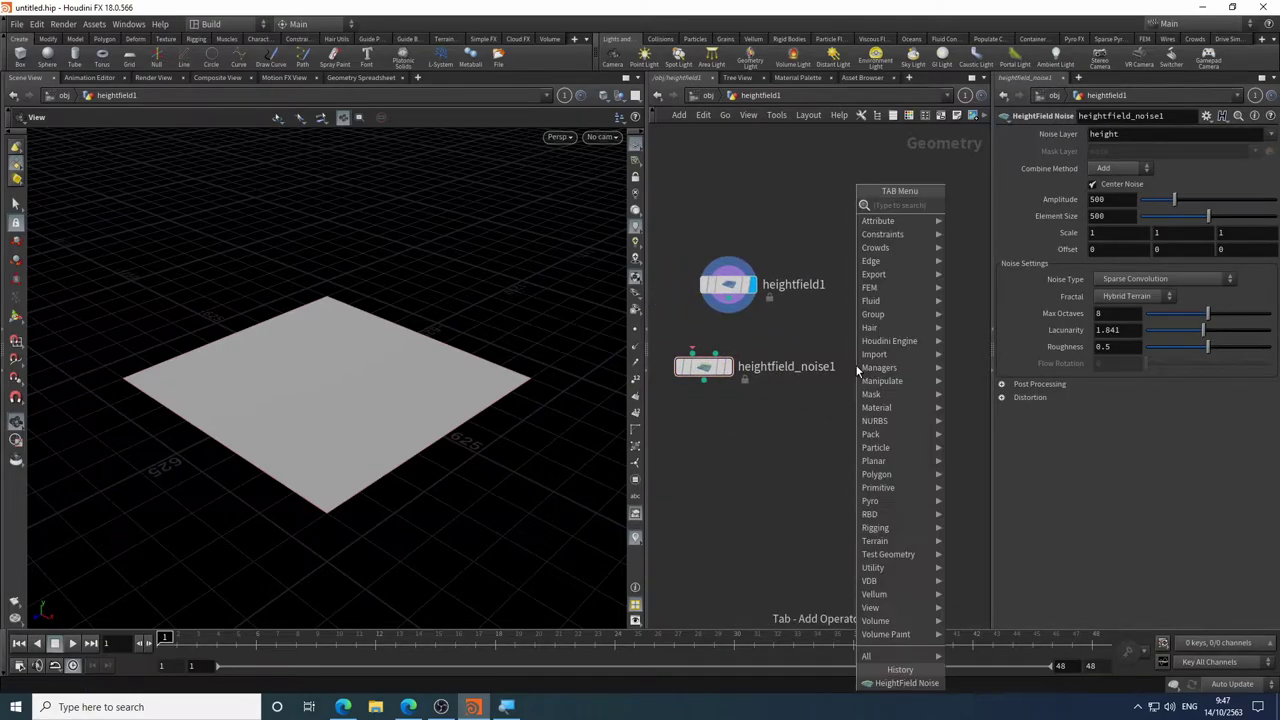
type("hf p")
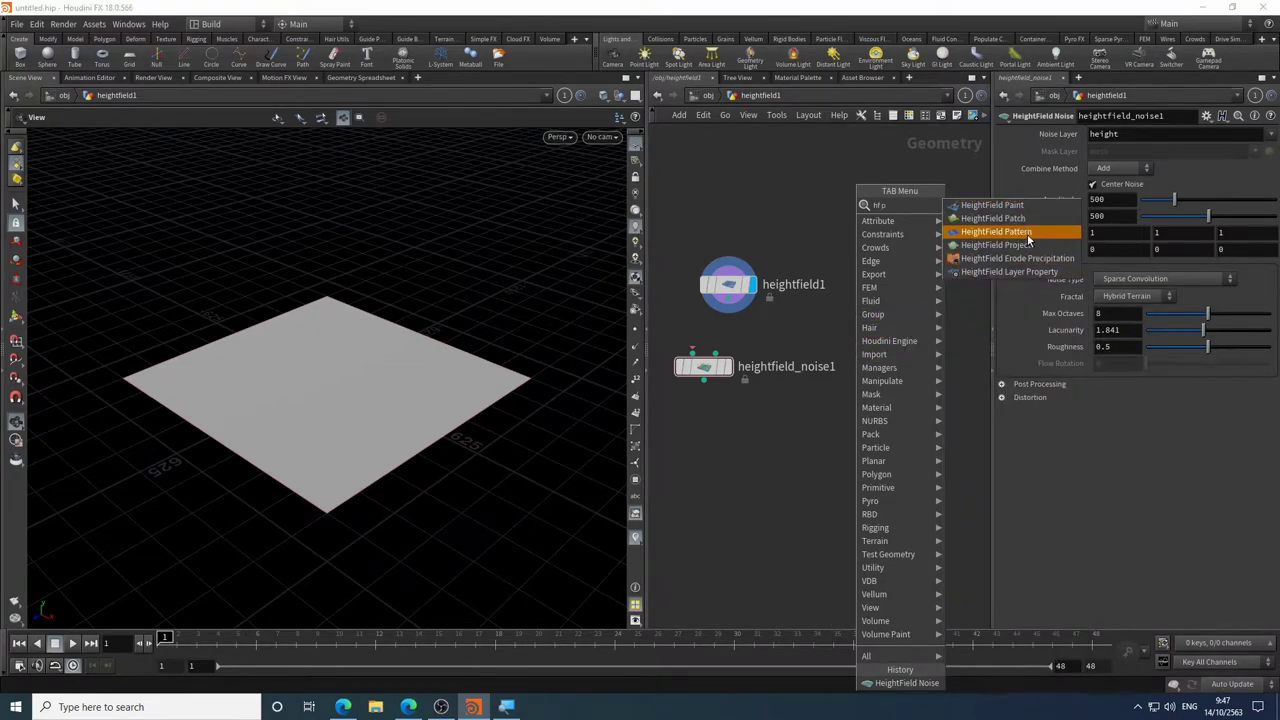
left_click(1026, 238)
left_click(908, 366)
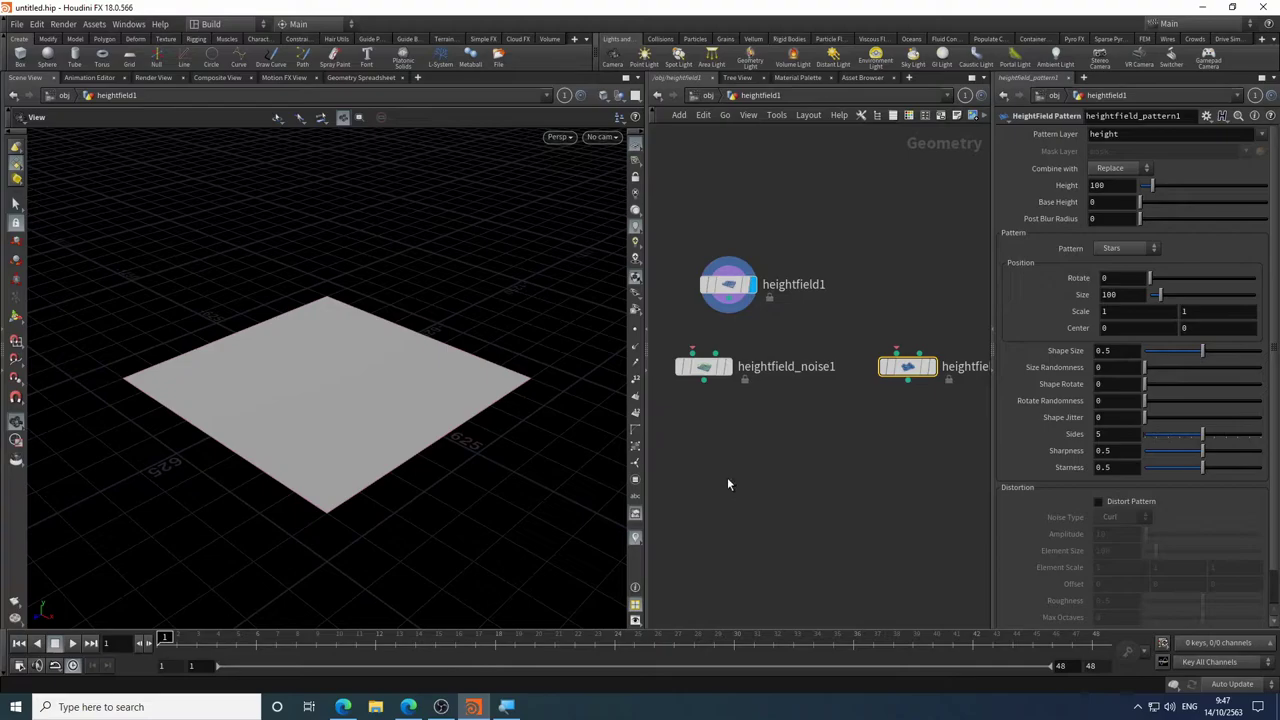
- Place heightfield_project1 below the pattern node, then search for 'hf dis'
key("Tab")
type("hf")
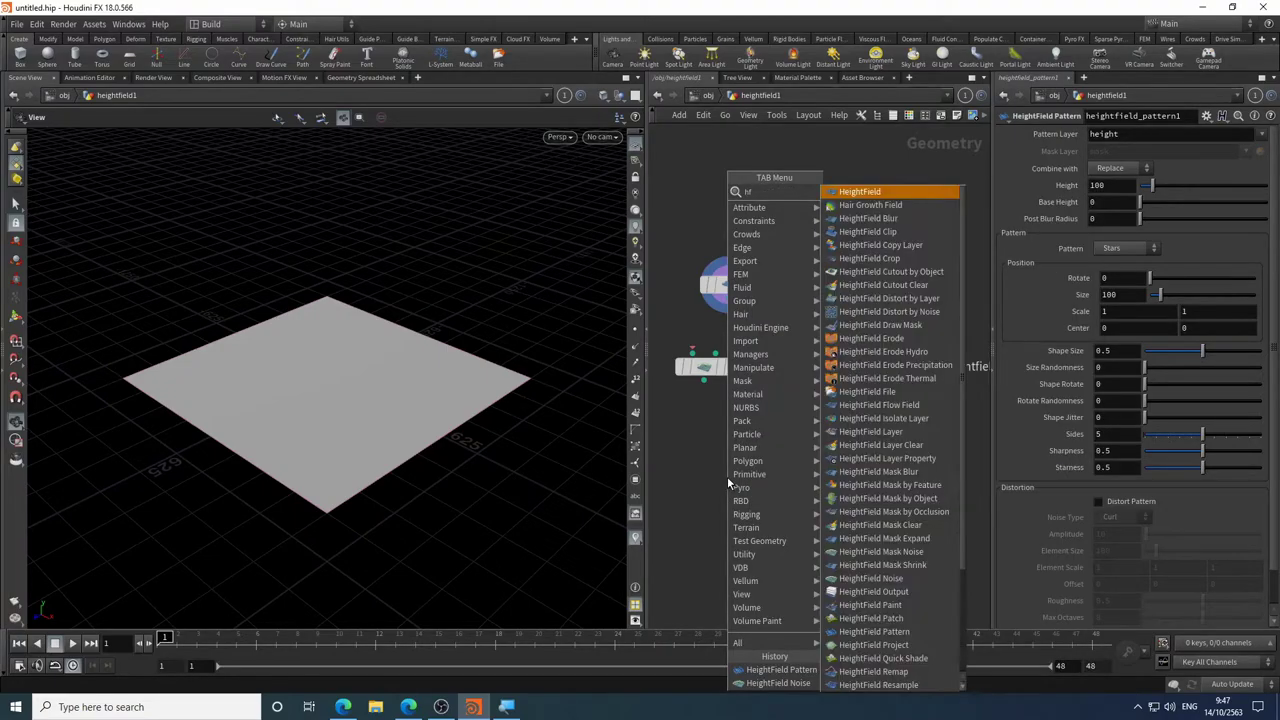
type(" pro")
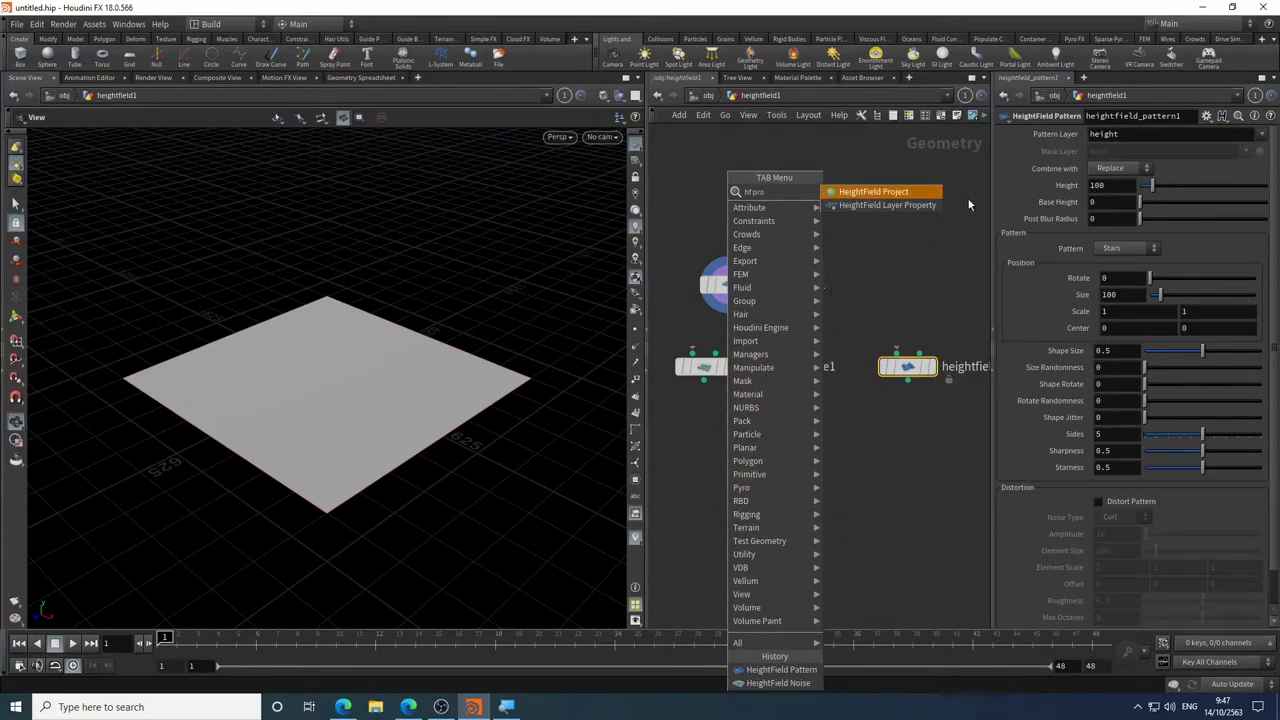
left_click(914, 192)
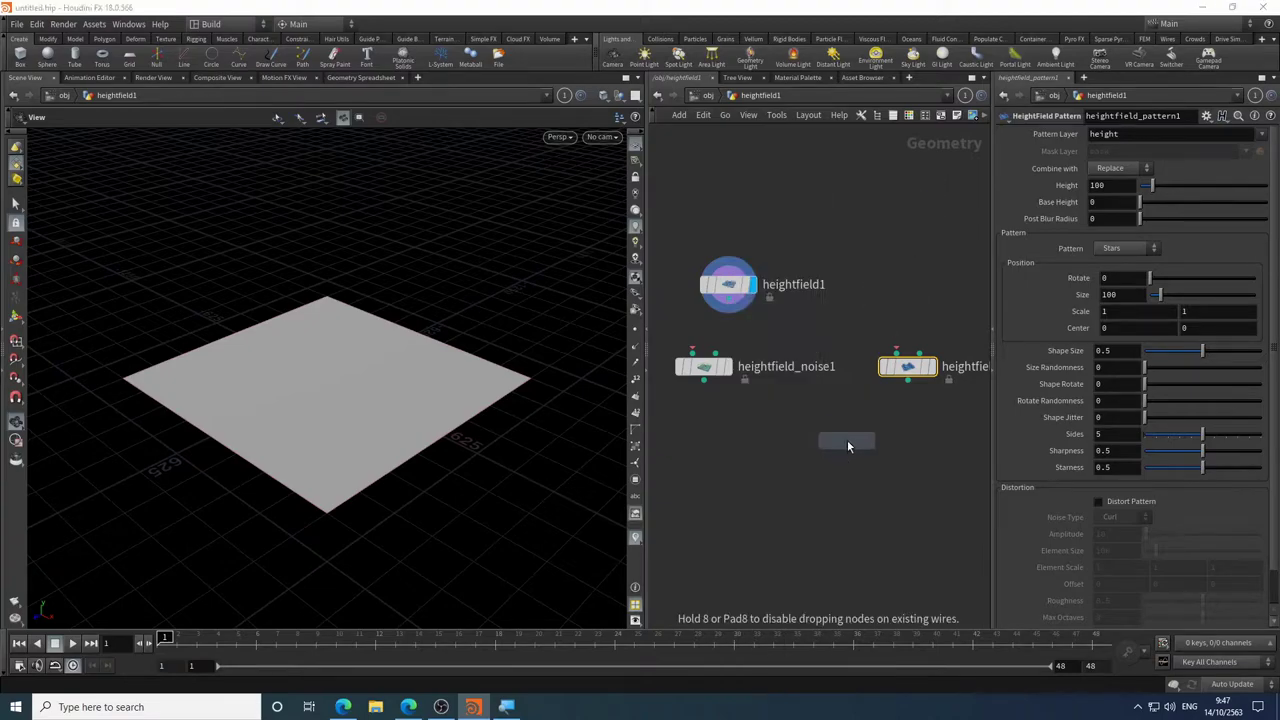
left_click(902, 453)
key("Tab")
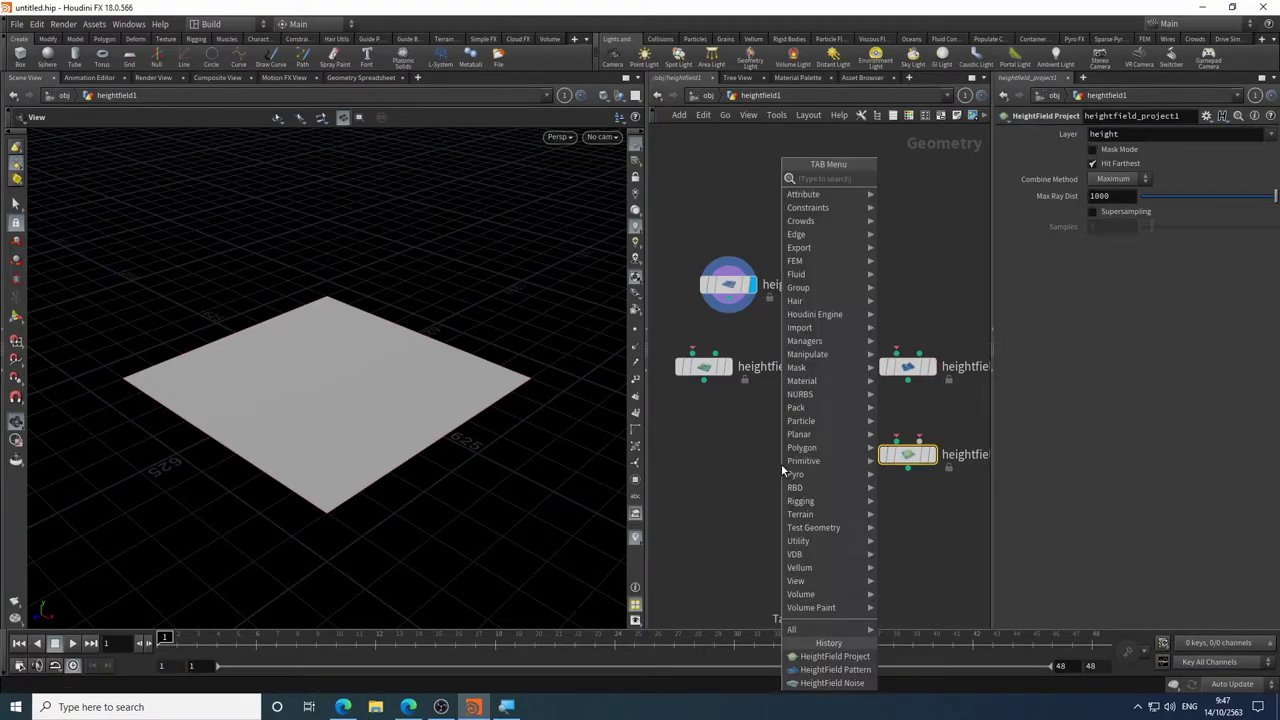
type("hf")
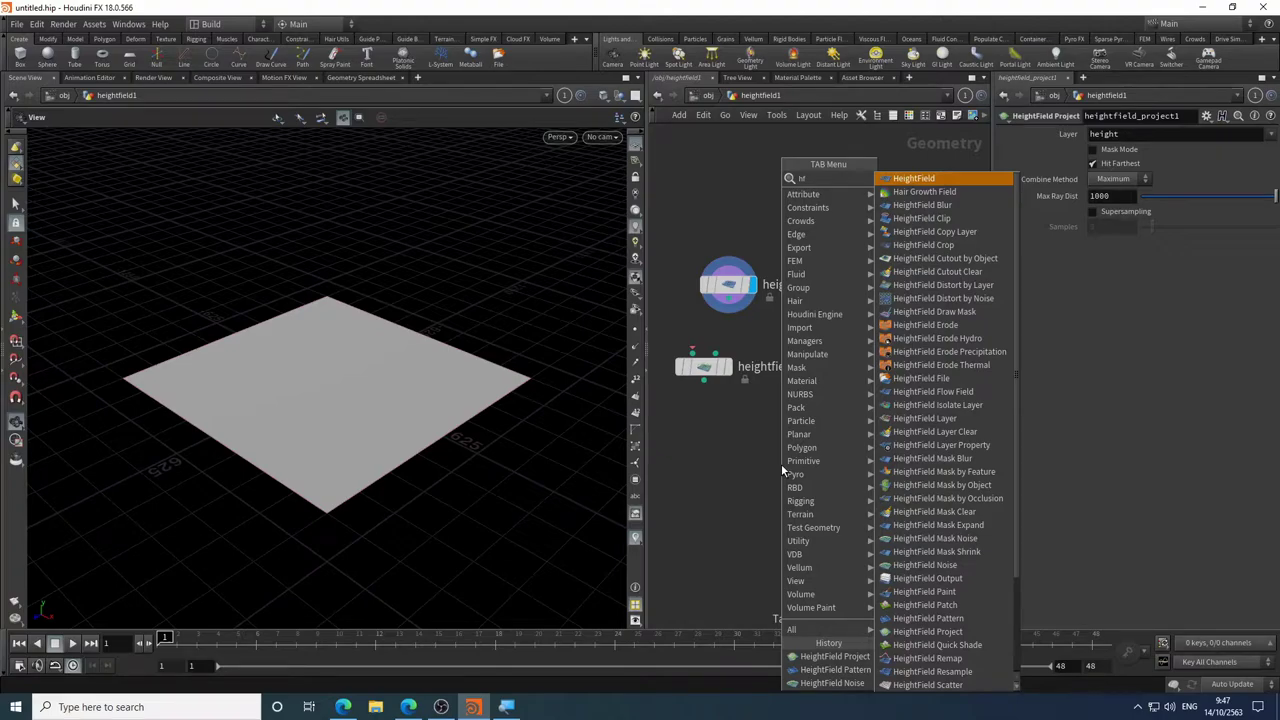
type(" dis")
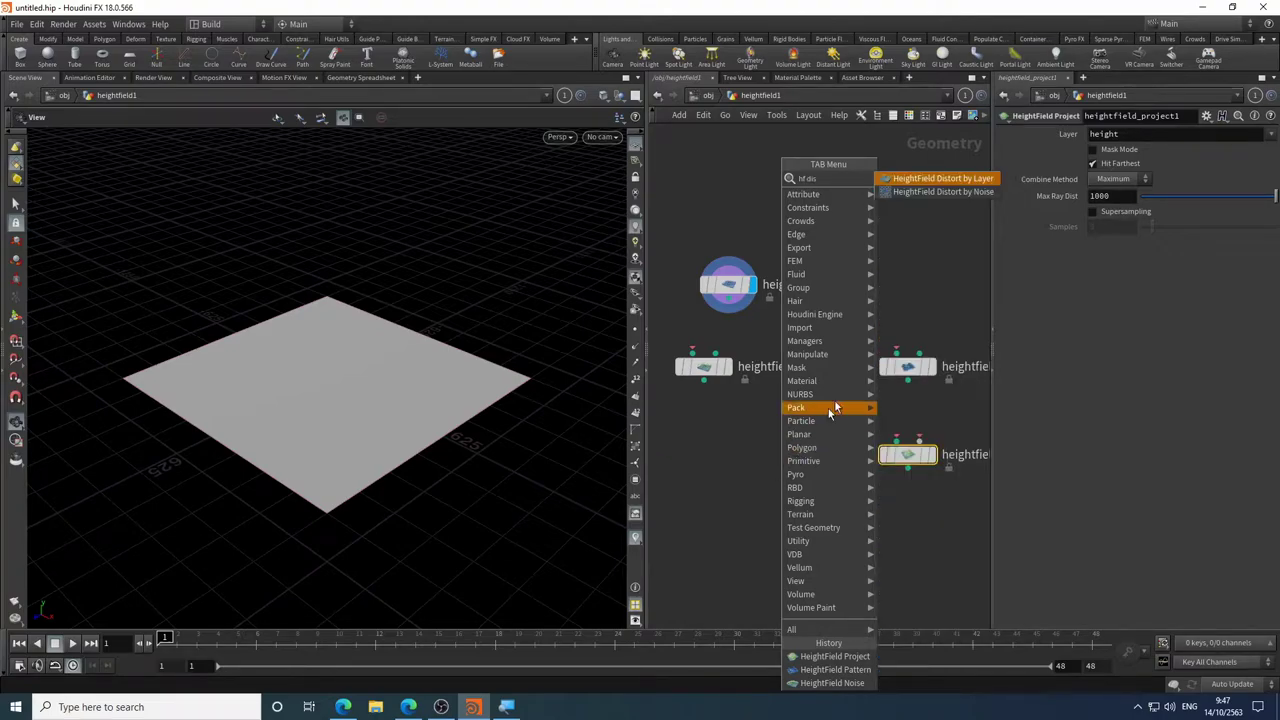
- Place a HeightField Distort by Noise node and give the network area more room
left_click(905, 191)
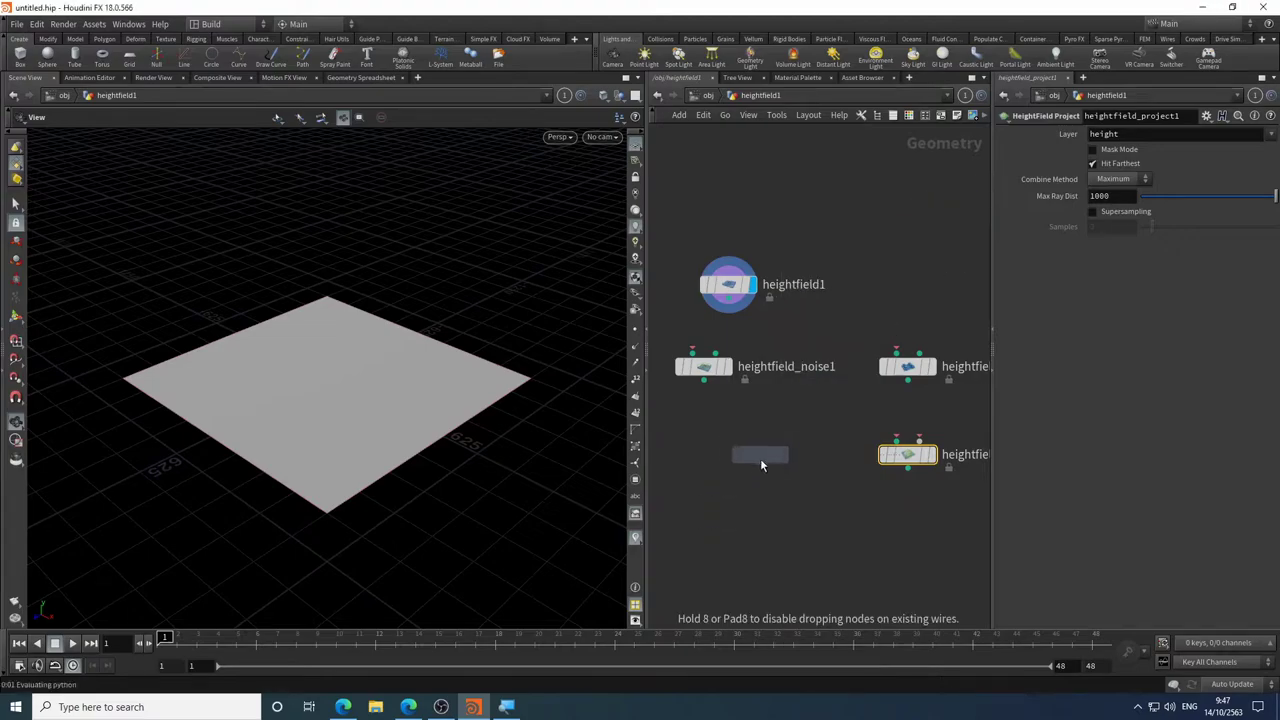
left_click(760, 457)
middle_click_drag(859, 322, 923, 267)
scroll(750, 305, "up", 5)
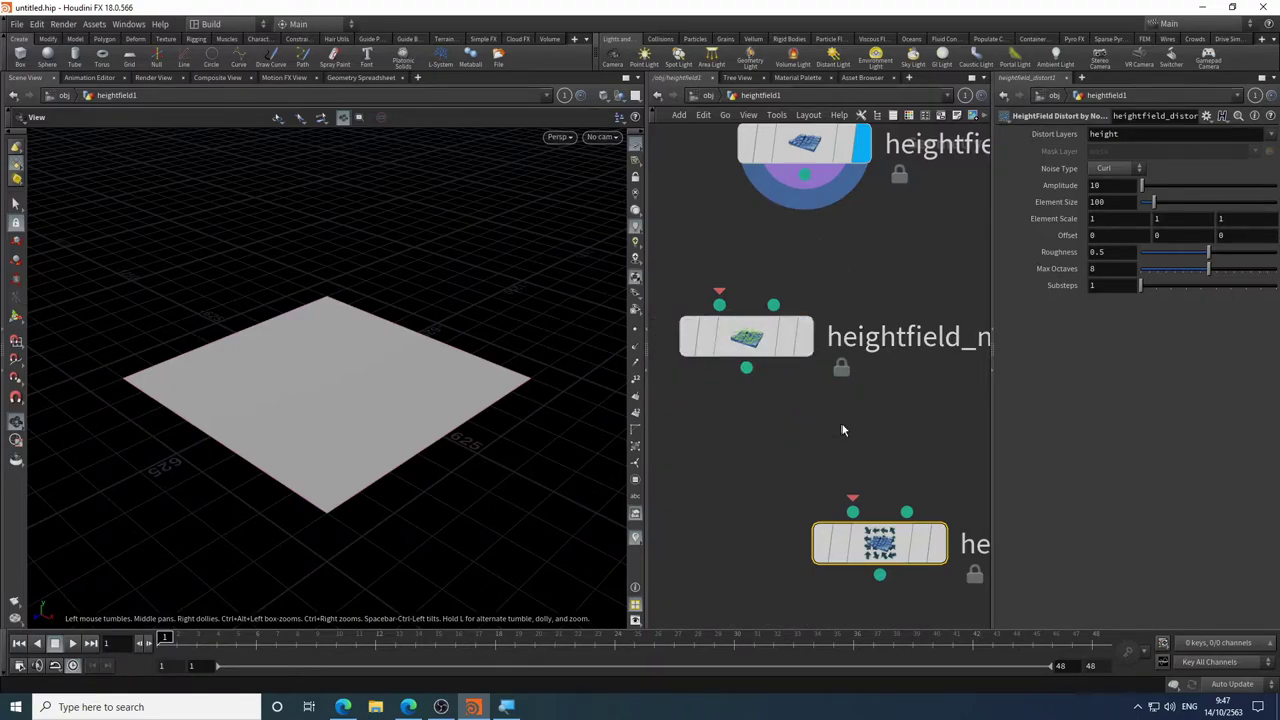
scroll(843, 425, "down", 3)
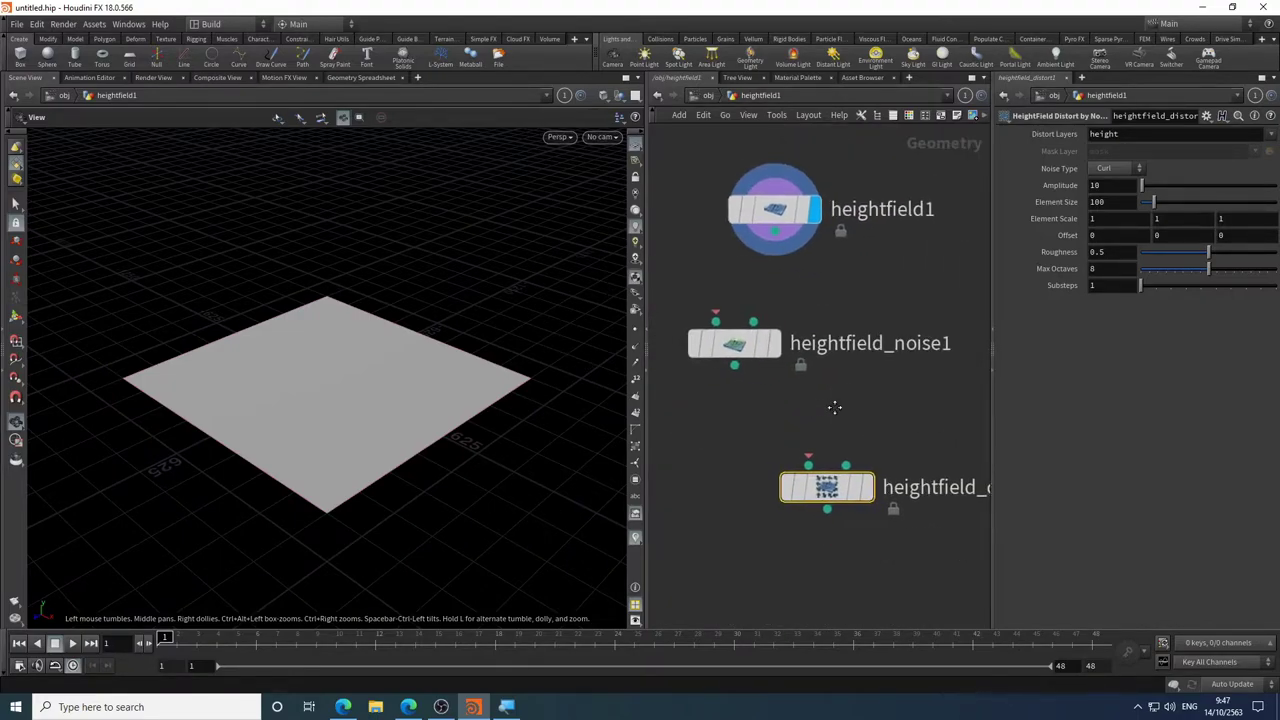
left_click_drag(646, 460, 512, 470)
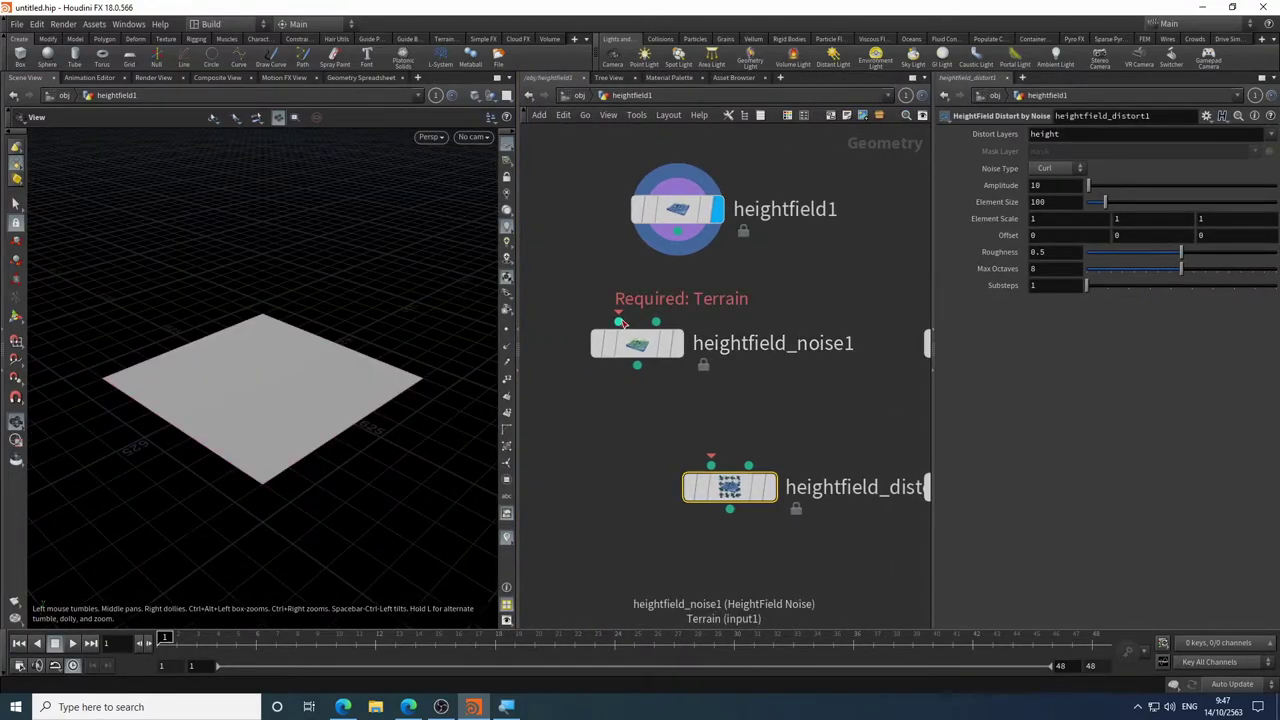
- Wire heightfield1's output into heightfield_noise1 and orbit to inspect the rugged terrain
mouse_move(623, 325)
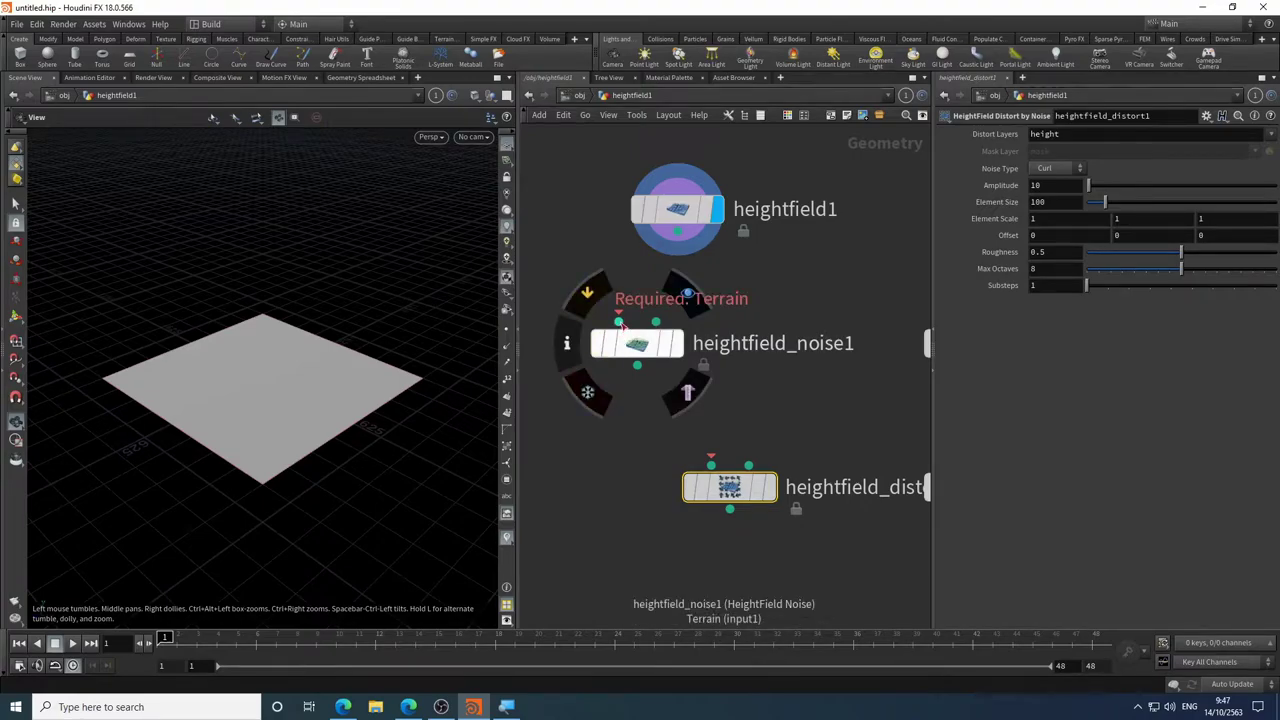
left_click_drag(620, 325, 677, 232)
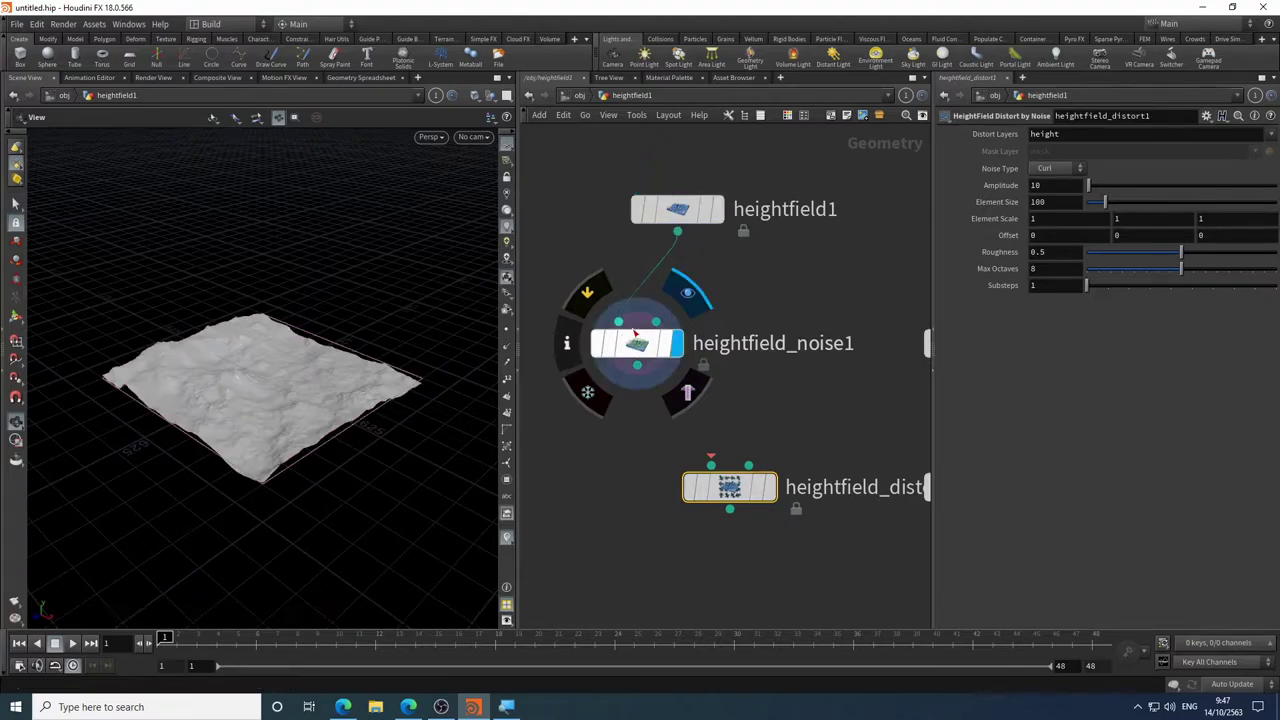
scroll(235, 437, "up", 3)
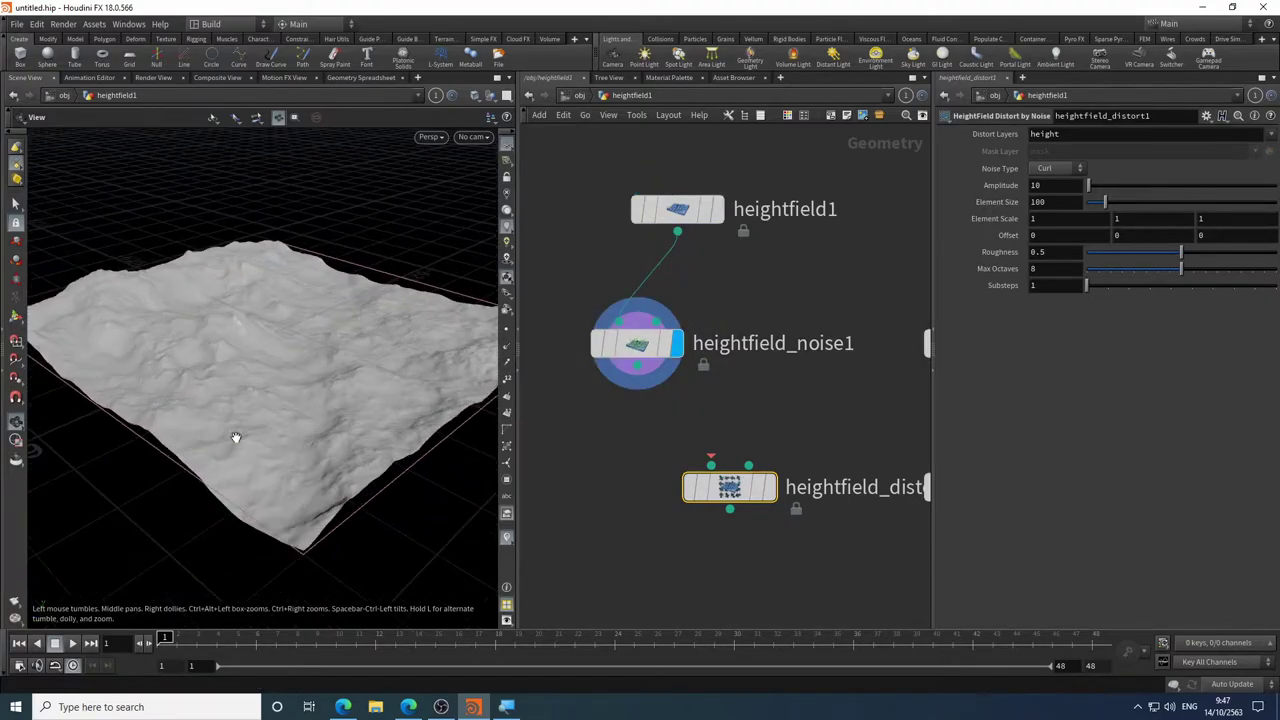
scroll(277, 414, "up", 2)
scroll(230, 425, "up", 2)
left_click_drag(228, 425, 177, 429)
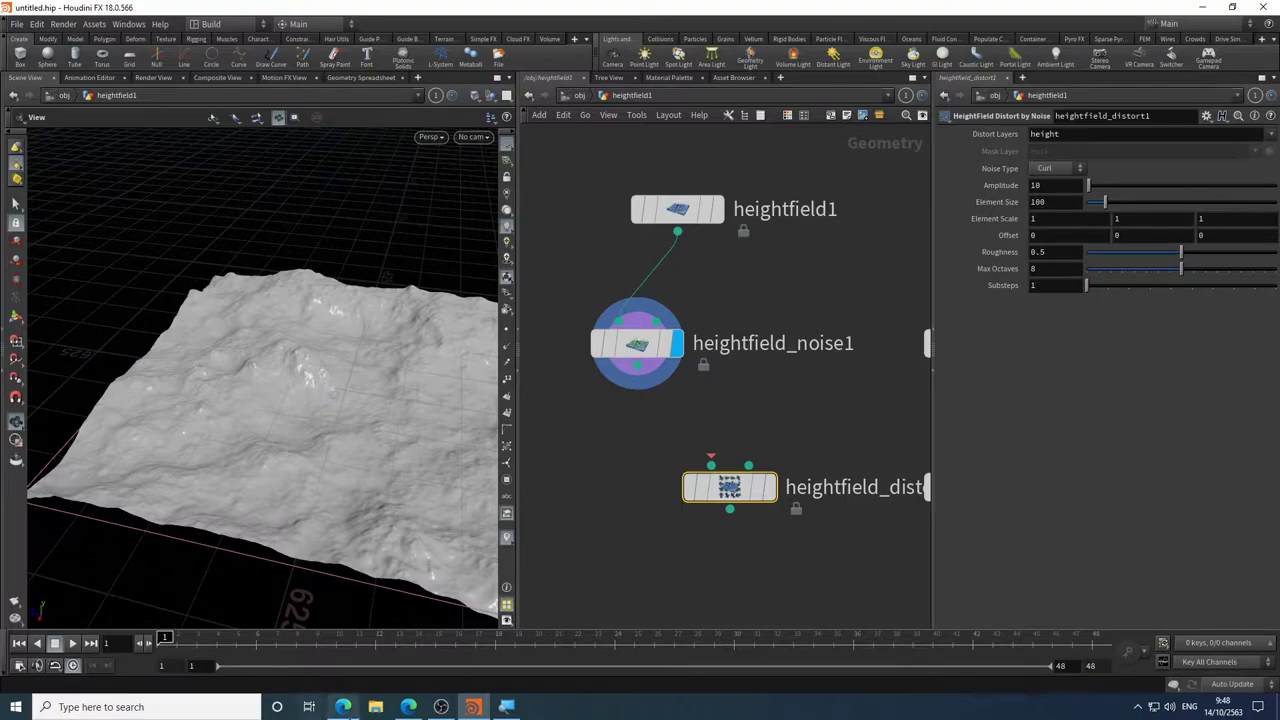
- Switch to Edge and search 'houdini doc terrain' in a new tab
left_click(409, 707)
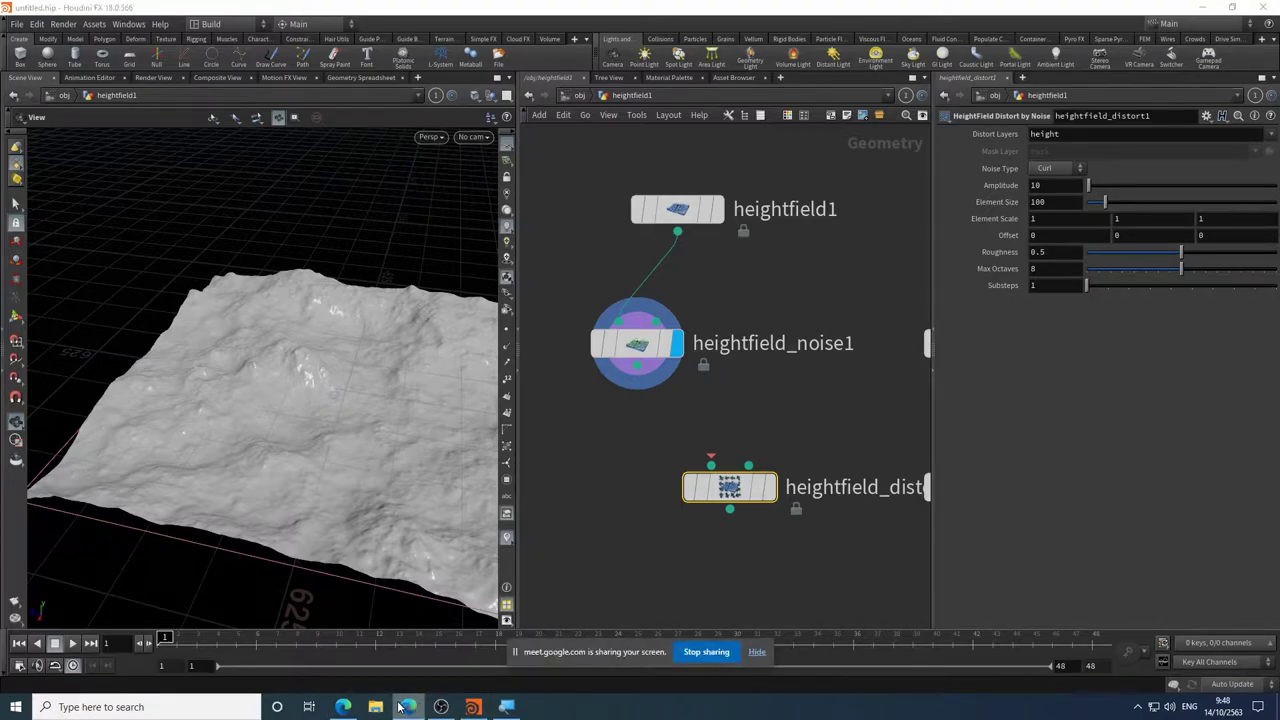
left_click(757, 653)
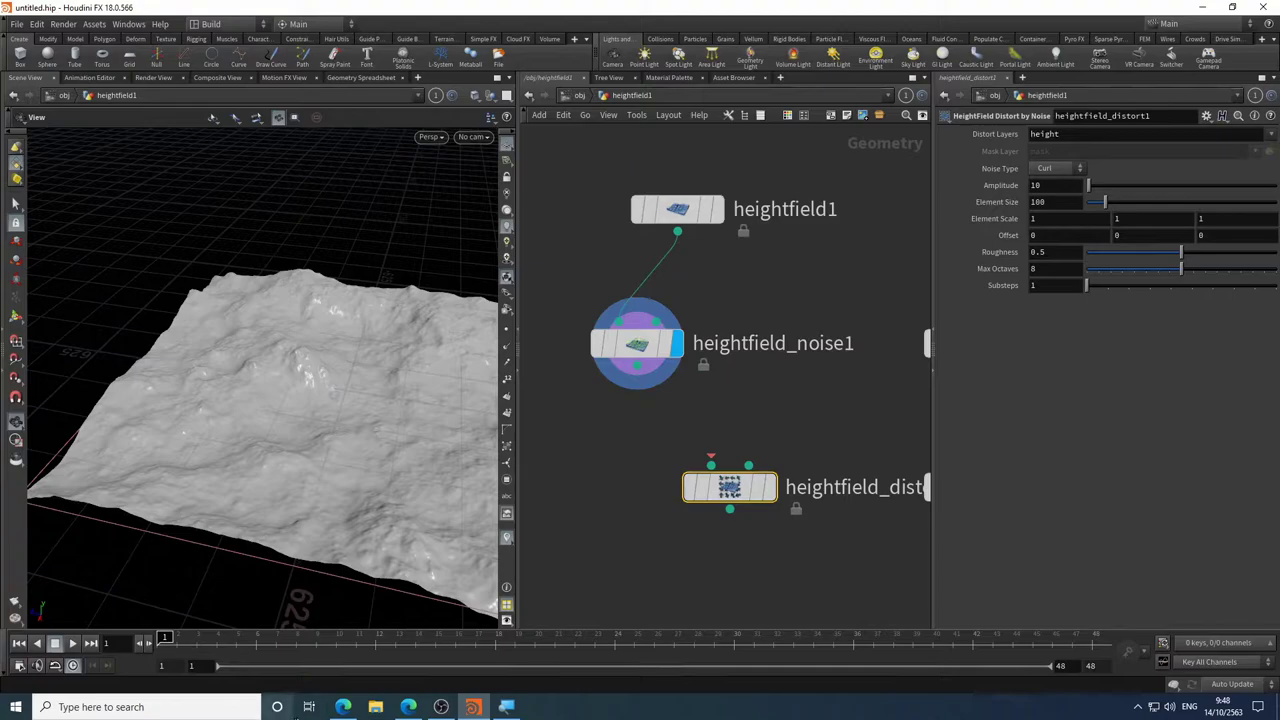
left_click(342, 707)
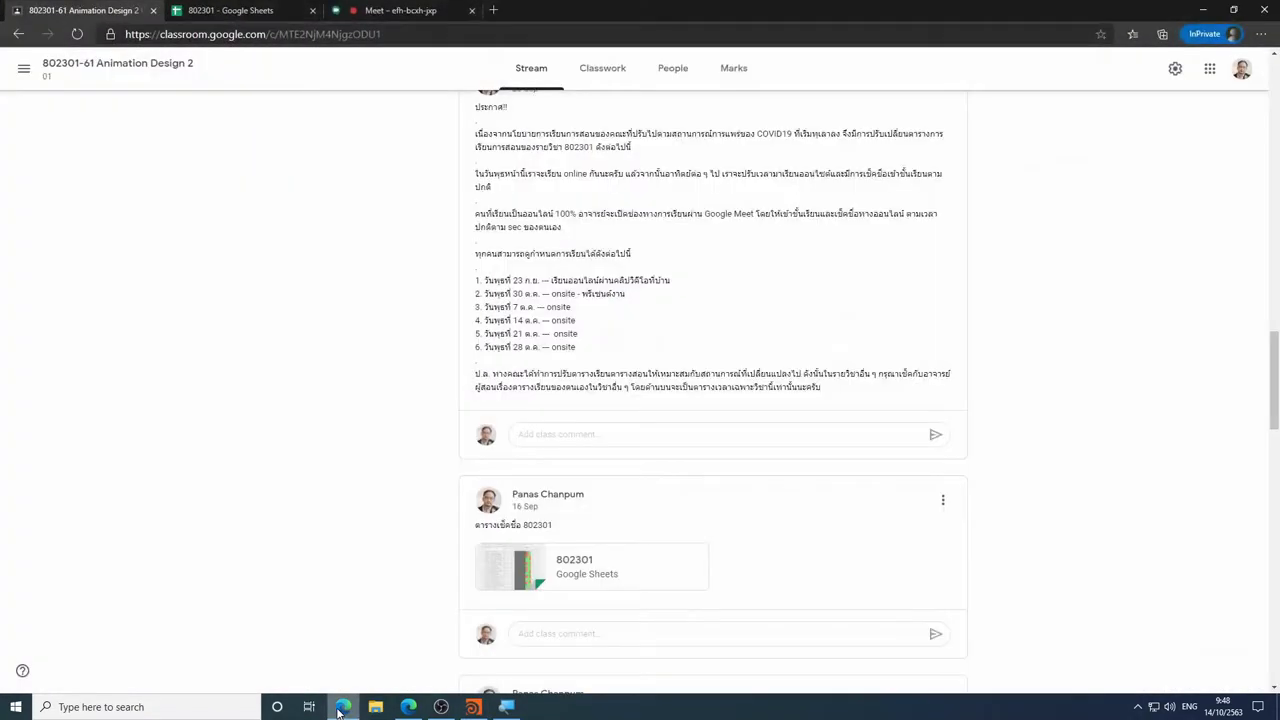
left_click(493, 10)
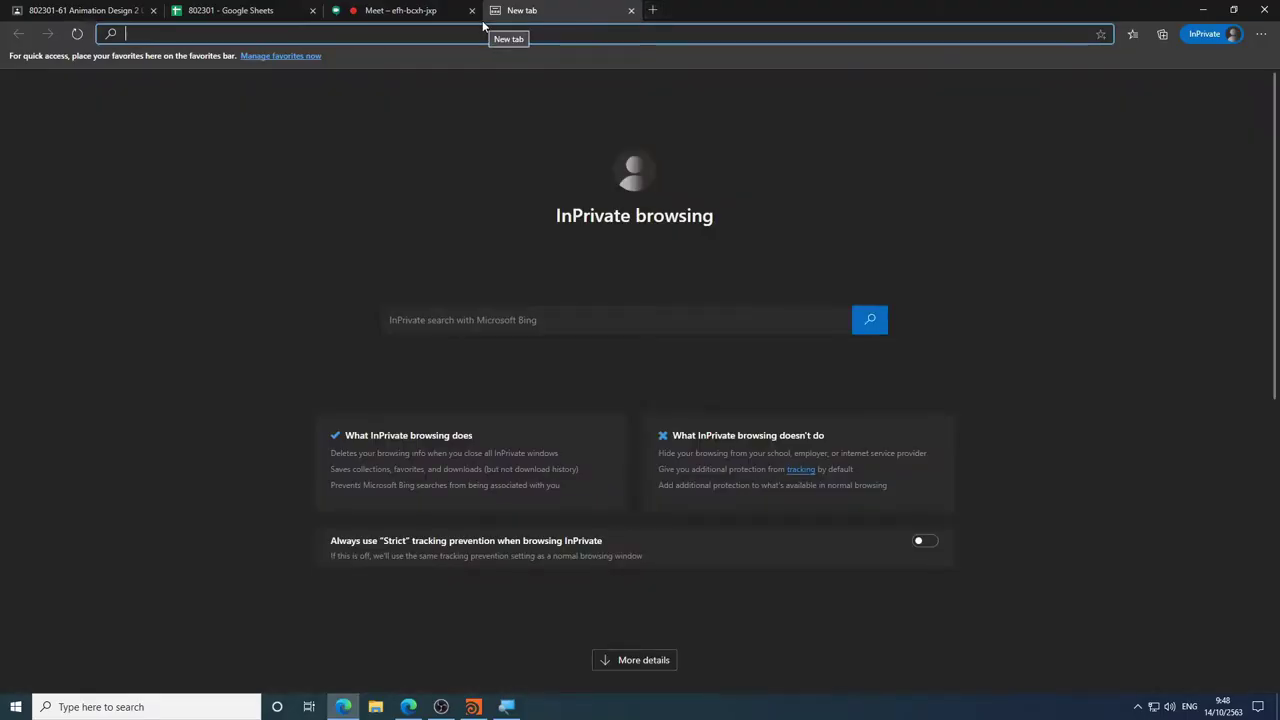
type("h")
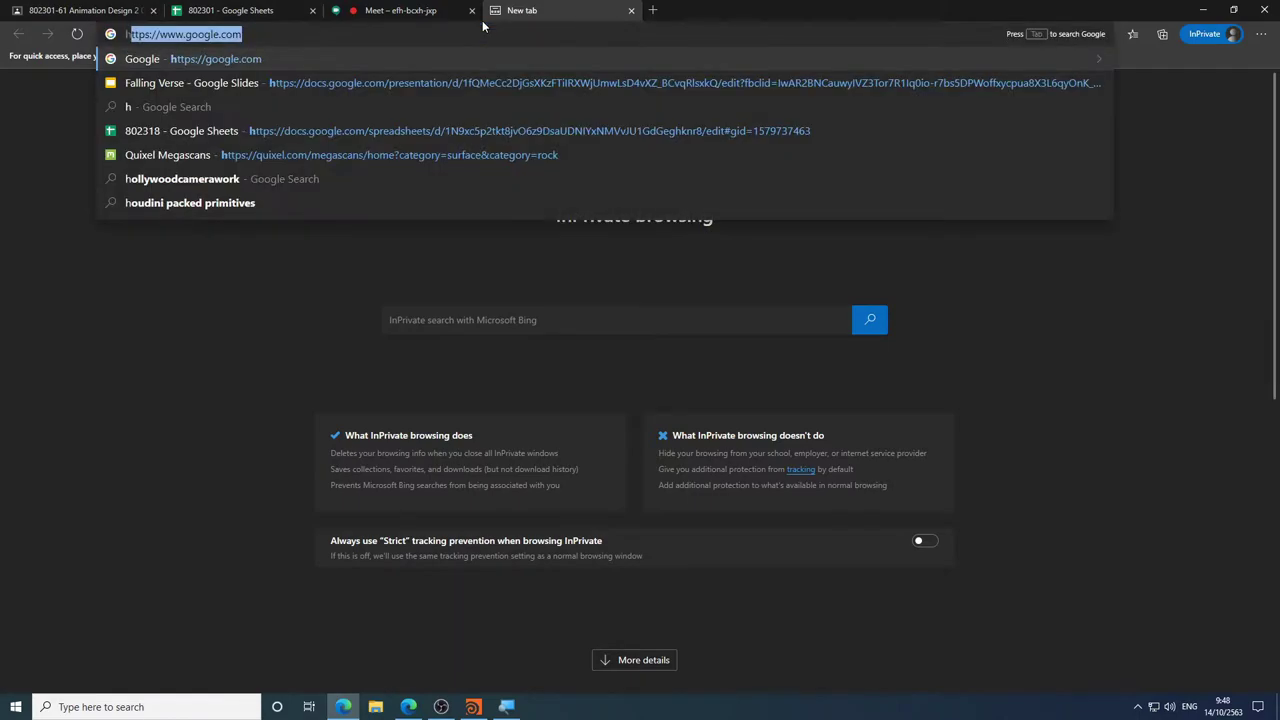
type("oudini ")
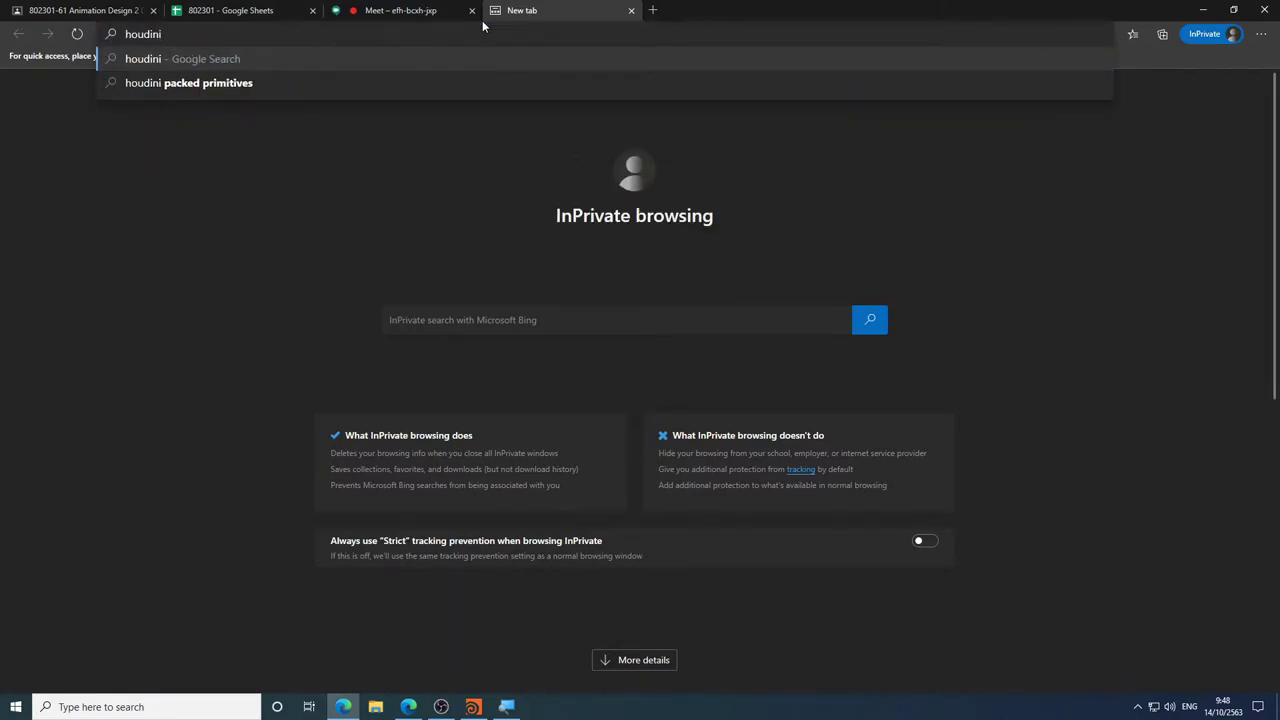
type("doc t")
type("err")
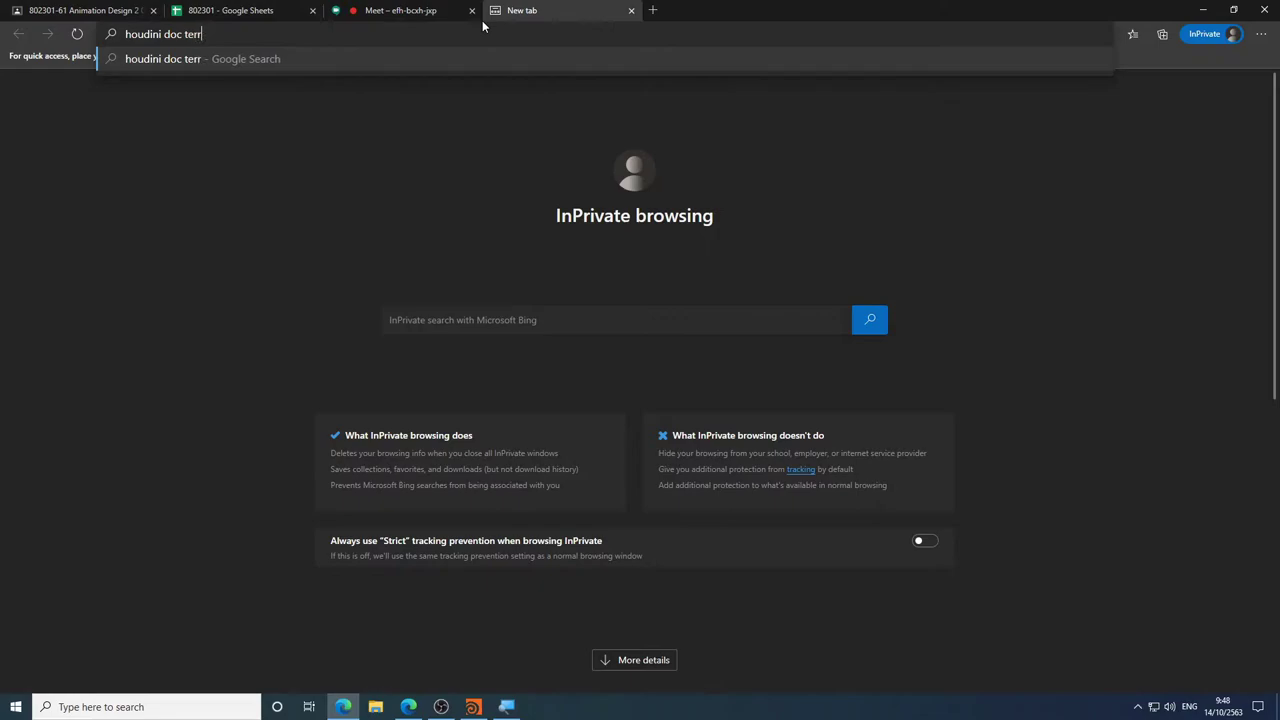
type("ain")
key("Return")
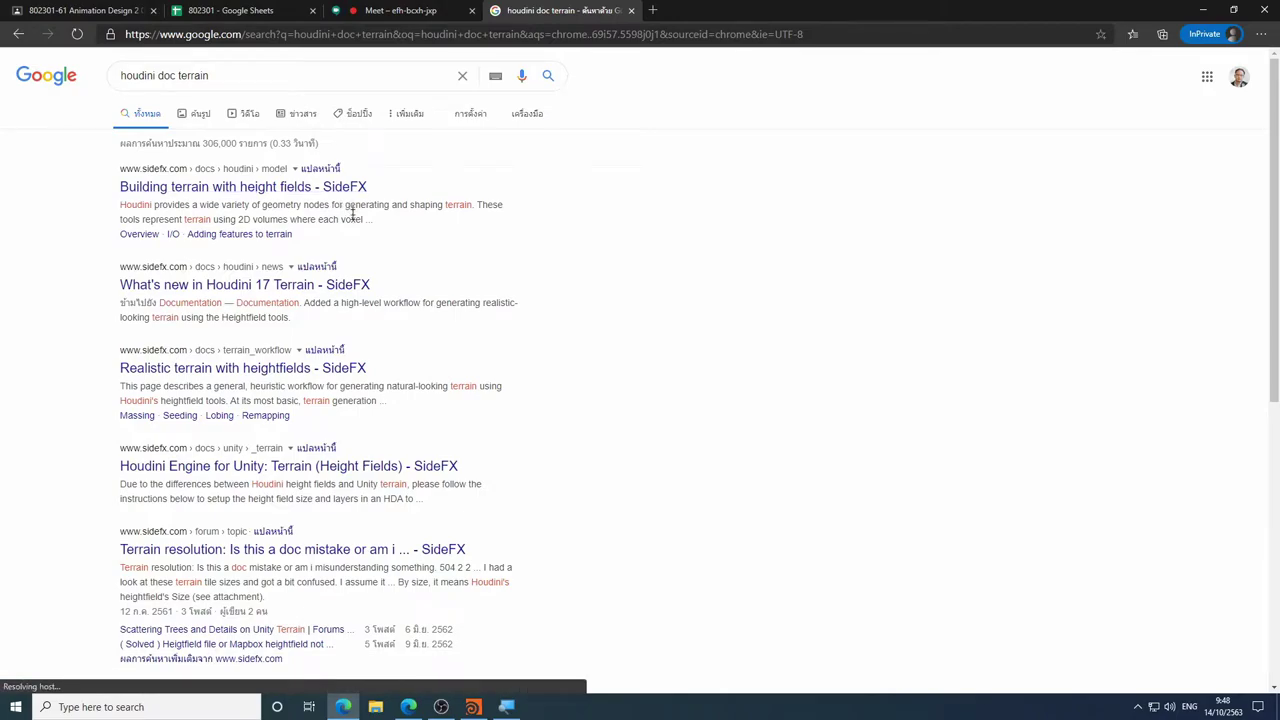
- Open SideFX's Realistic terrain with heightfields doc page and read through its sections
left_click(462, 205)
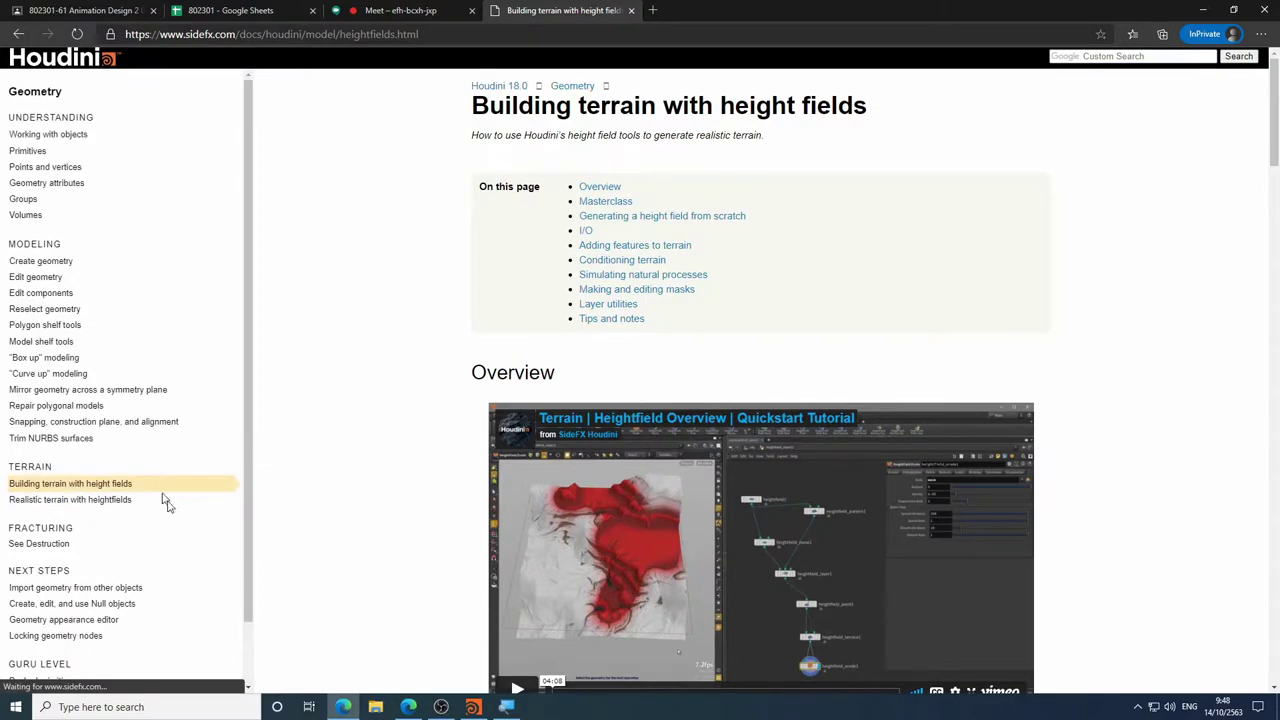
left_click(105, 500)
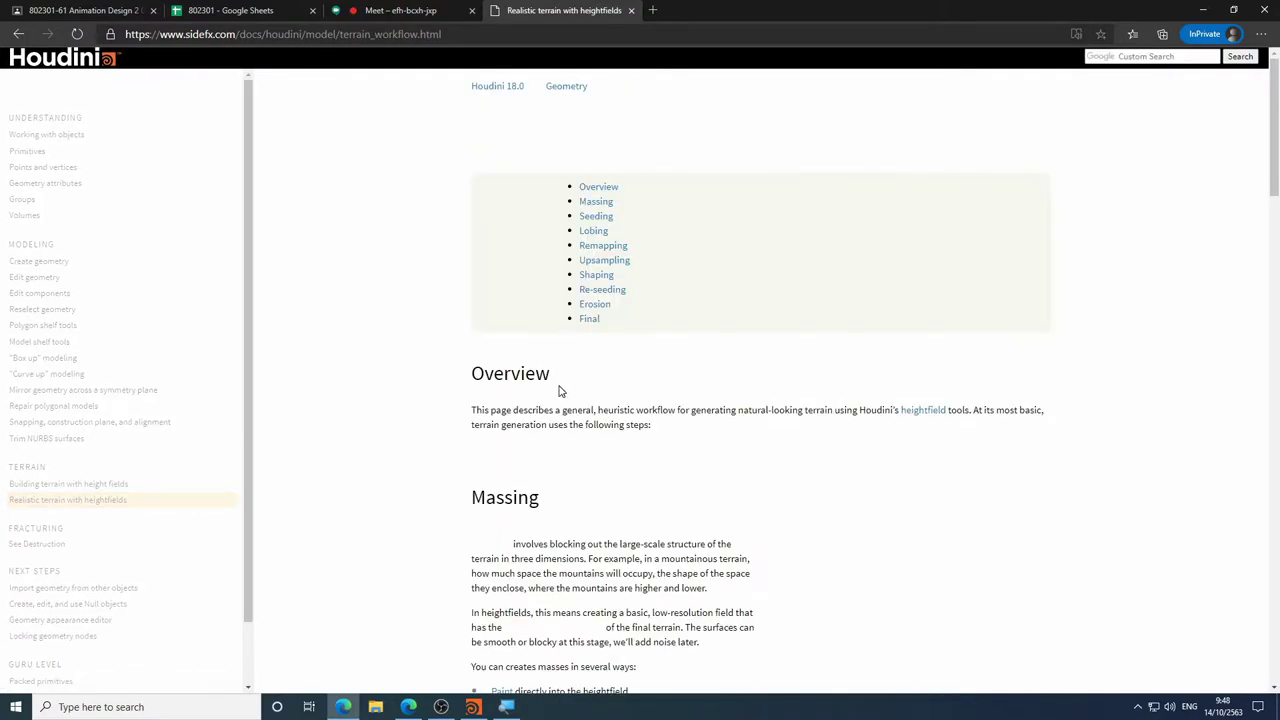
middle_click(560, 390)
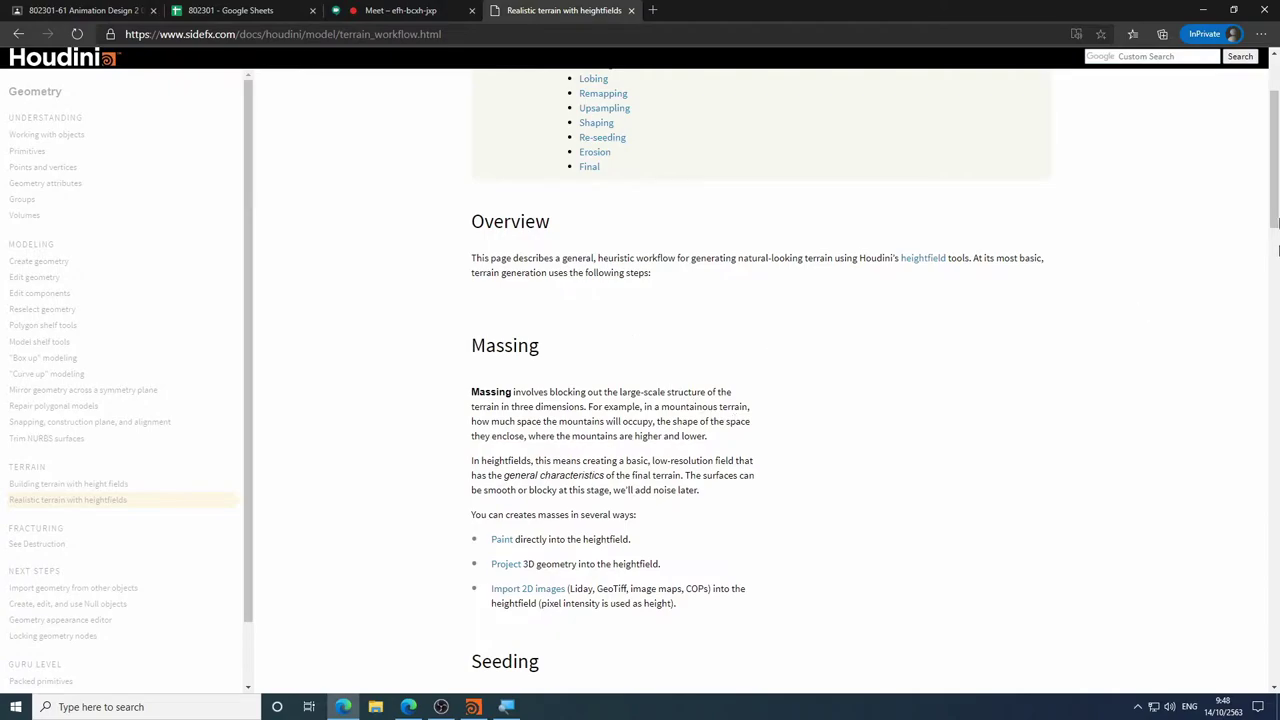
left_click_drag(1276, 152, 1238, 62)
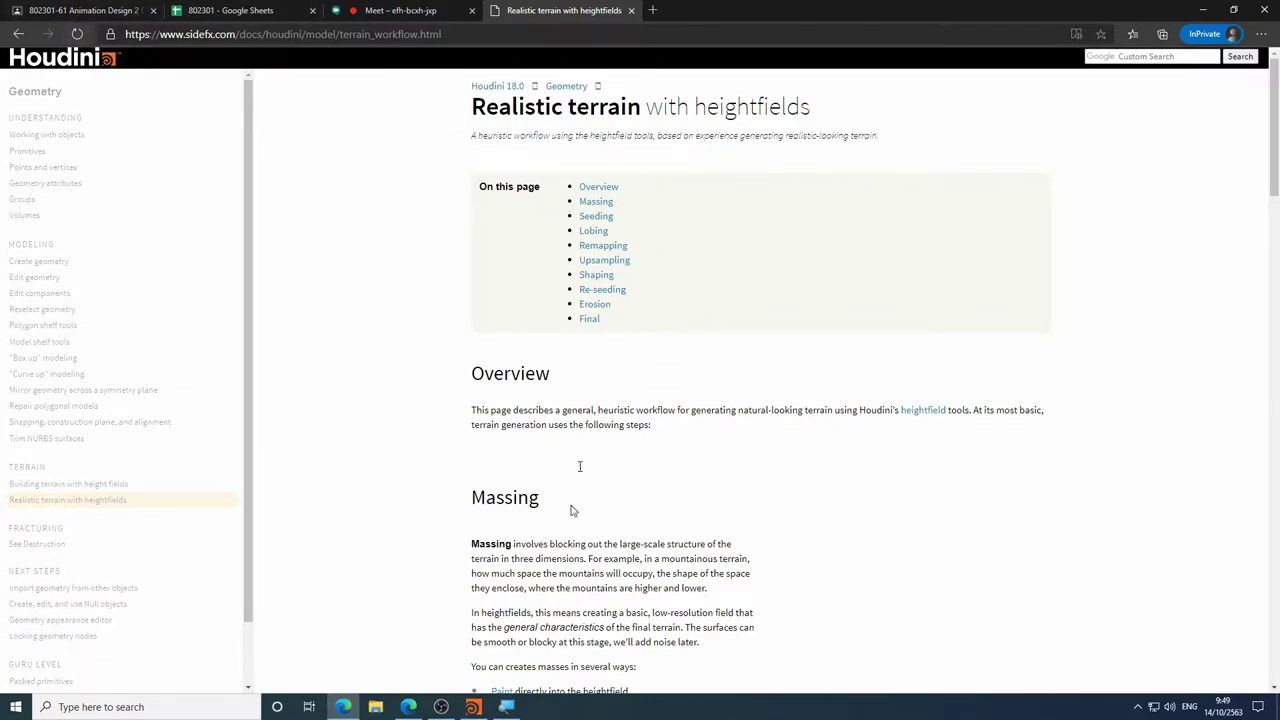
scroll(606, 503, "down", 3)
scroll(568, 460, "down", 5)
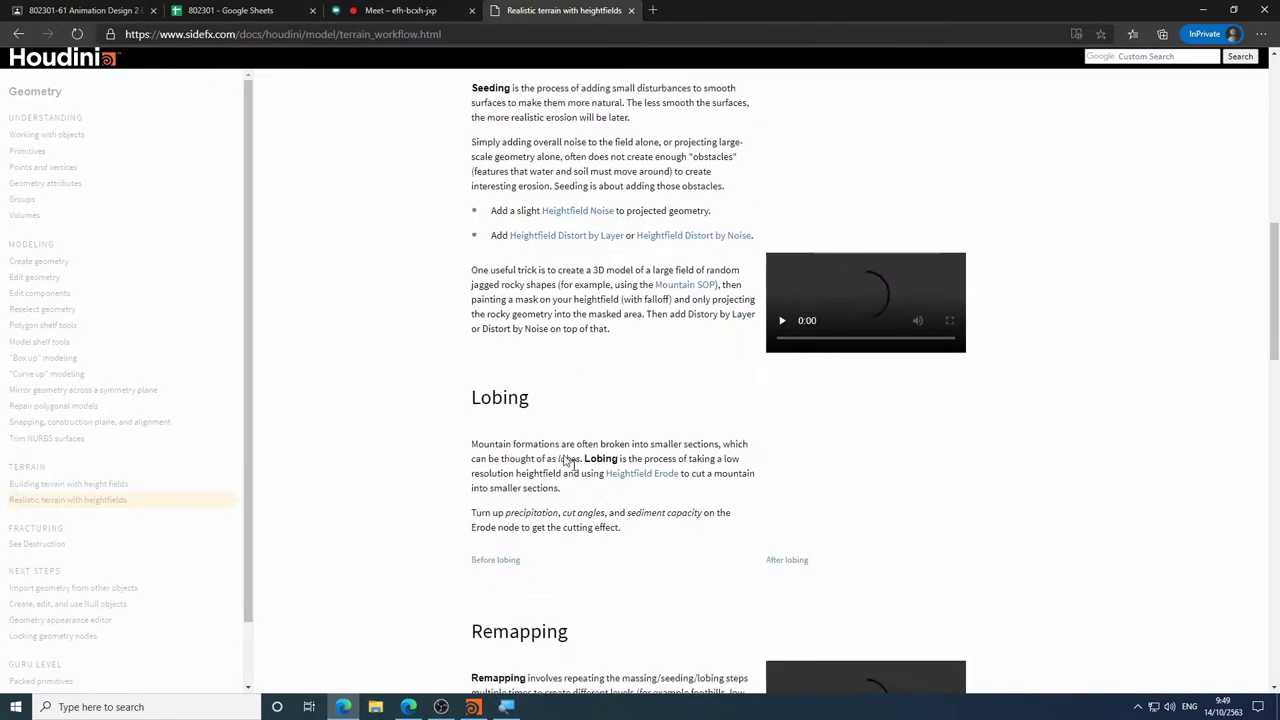
scroll(556, 442, "down", 12)
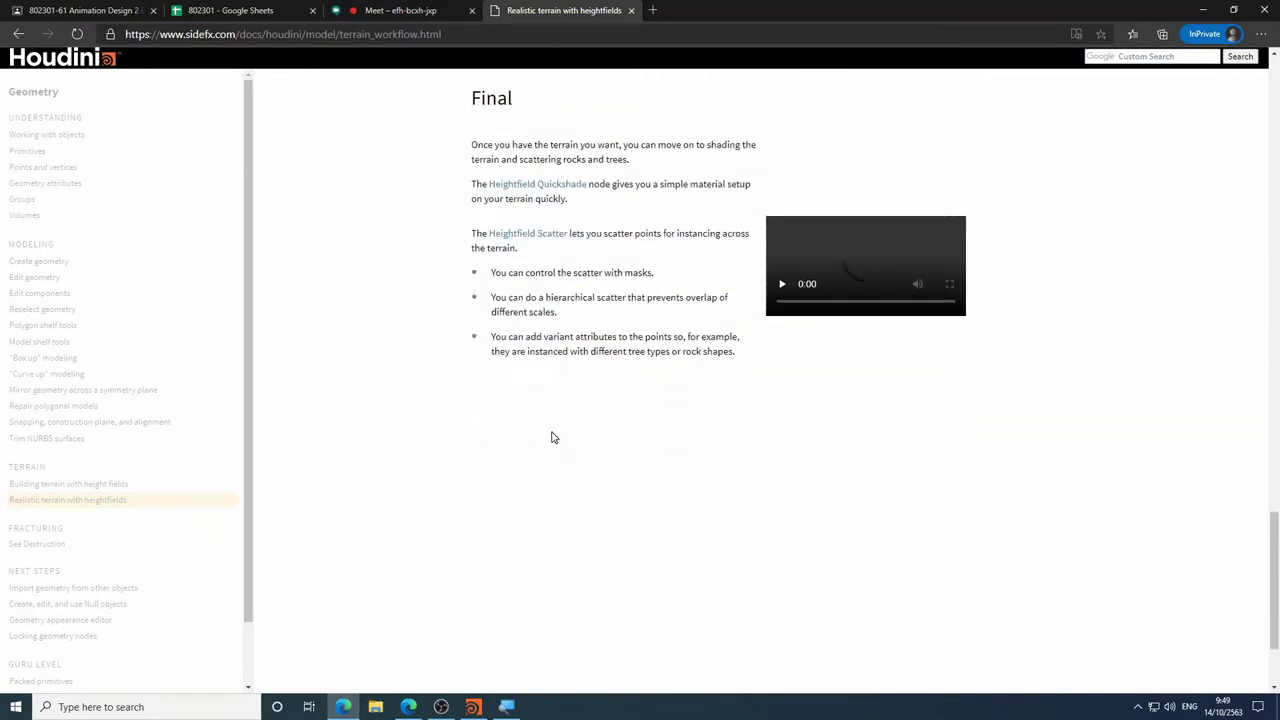
scroll(553, 437, "down", 2)
key("Home")
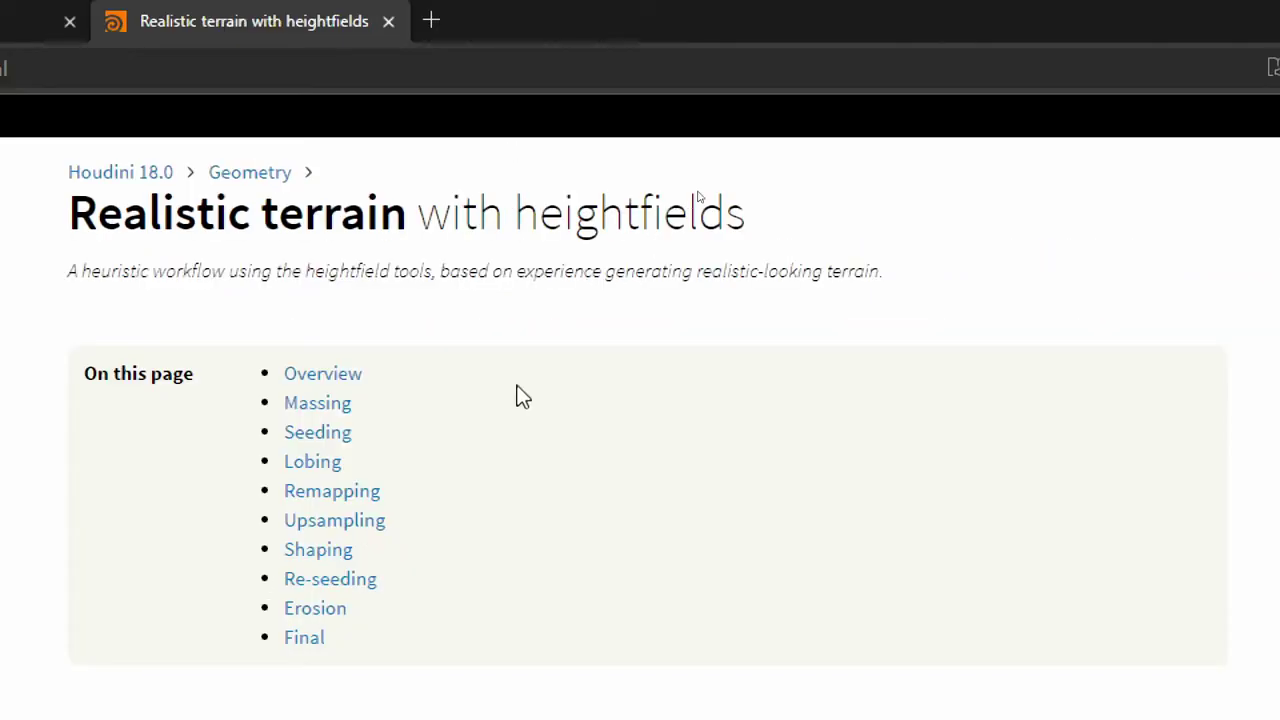
- Read the Realistic terrain page from Massing down into Seeding's Heightfield Noise and Distort advice
scroll(635, 356, "down", 8)
scroll(403, 625, "down", 2)
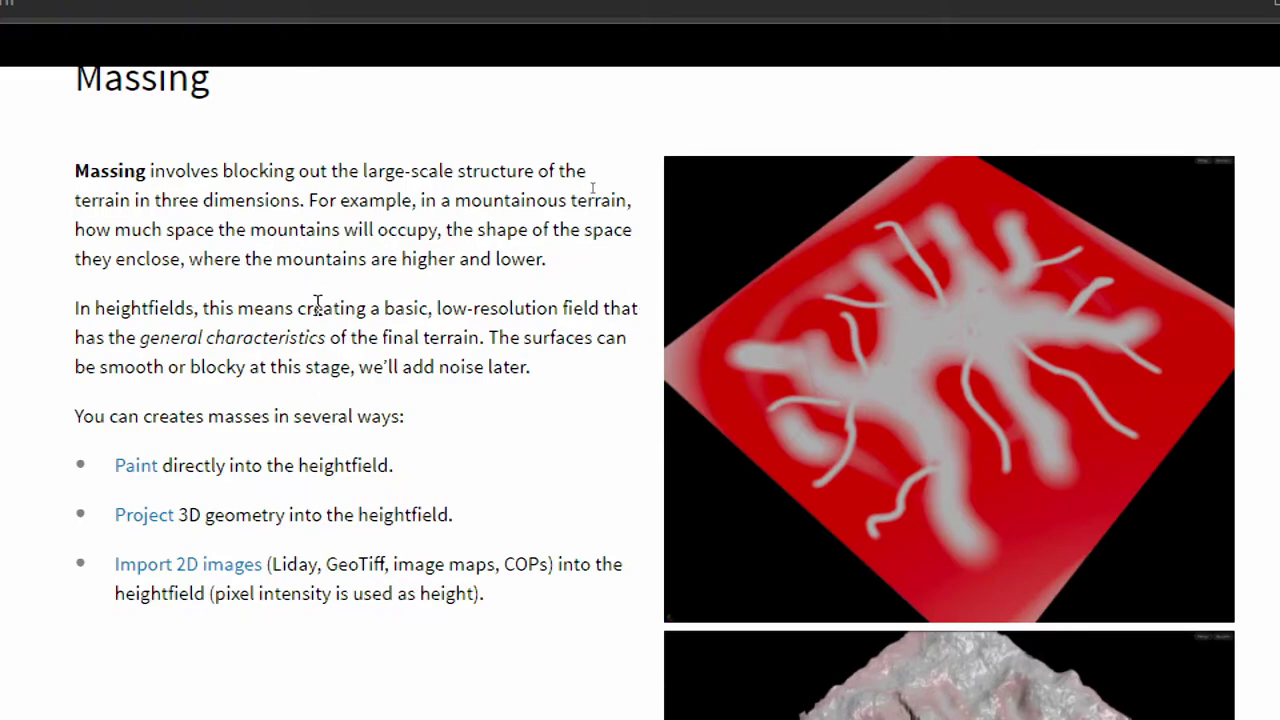
scroll(317, 303, "down", 3)
- Read through Seeding and Lobing to the before/after lobing terrain images above Remapping
scroll(317, 303, "up", 3)
scroll(510, 228, "down", 10)
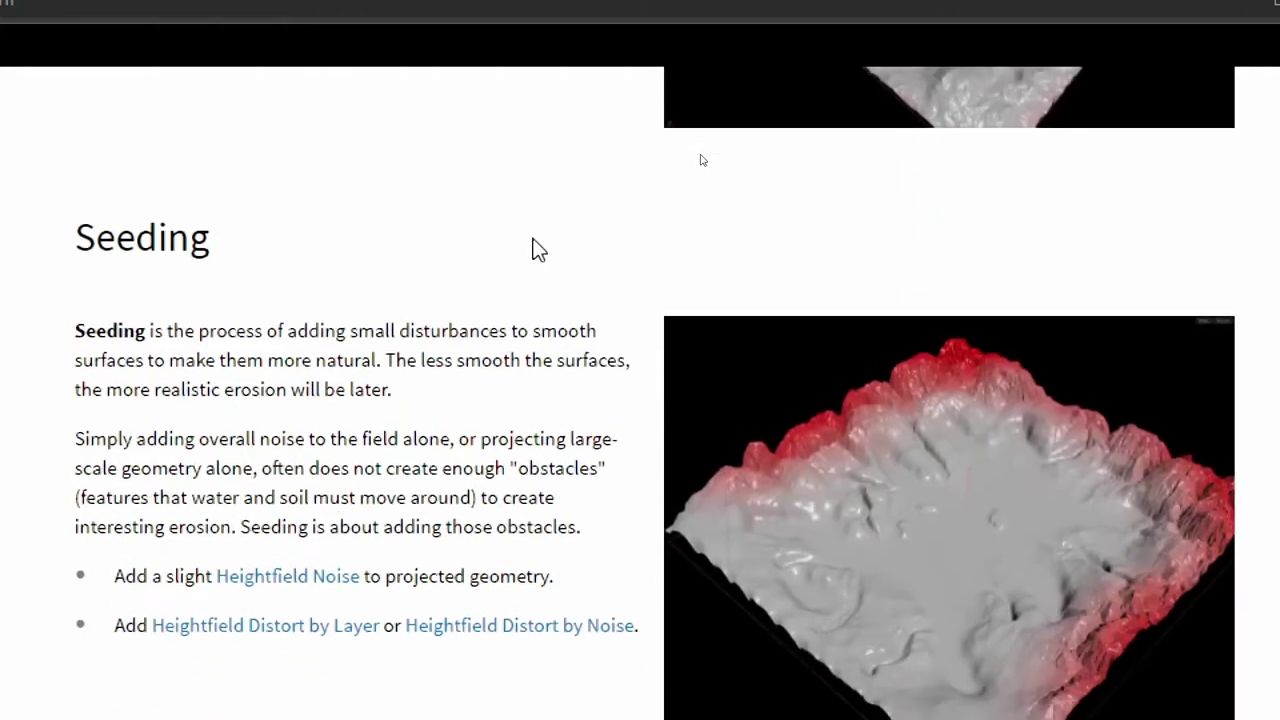
scroll(537, 248, "down", 2)
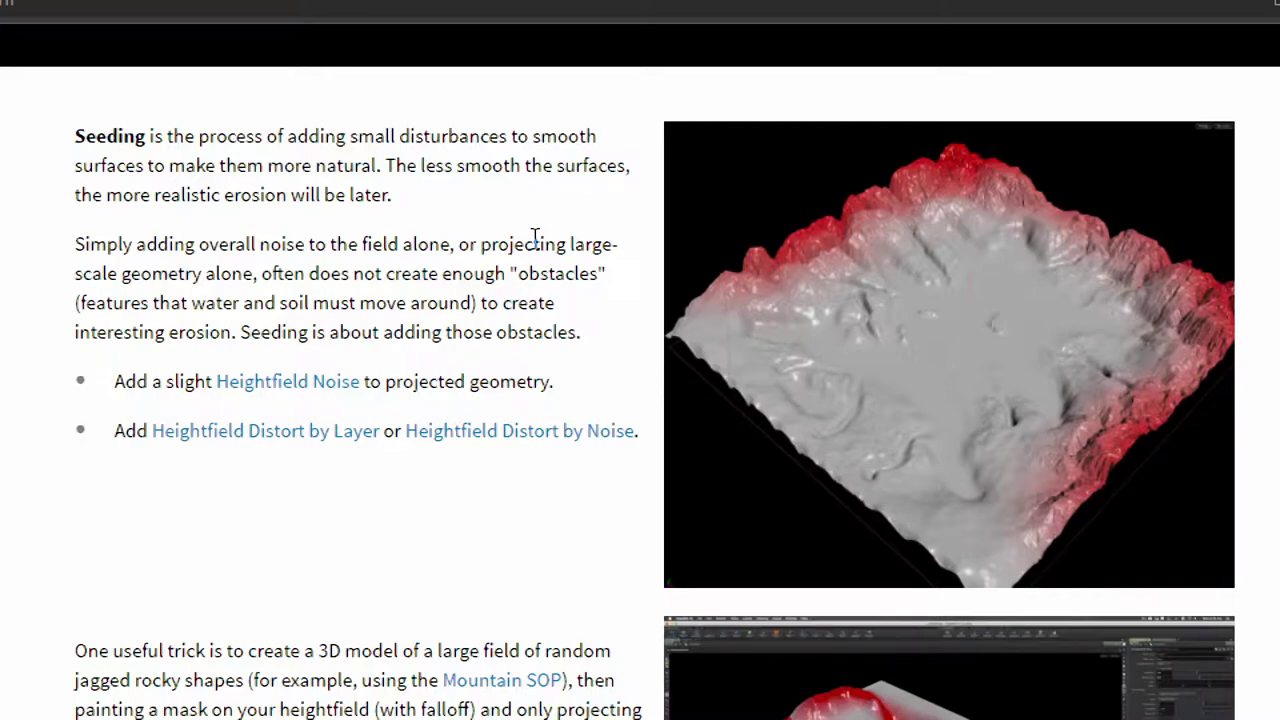
scroll(535, 240, "down", 5)
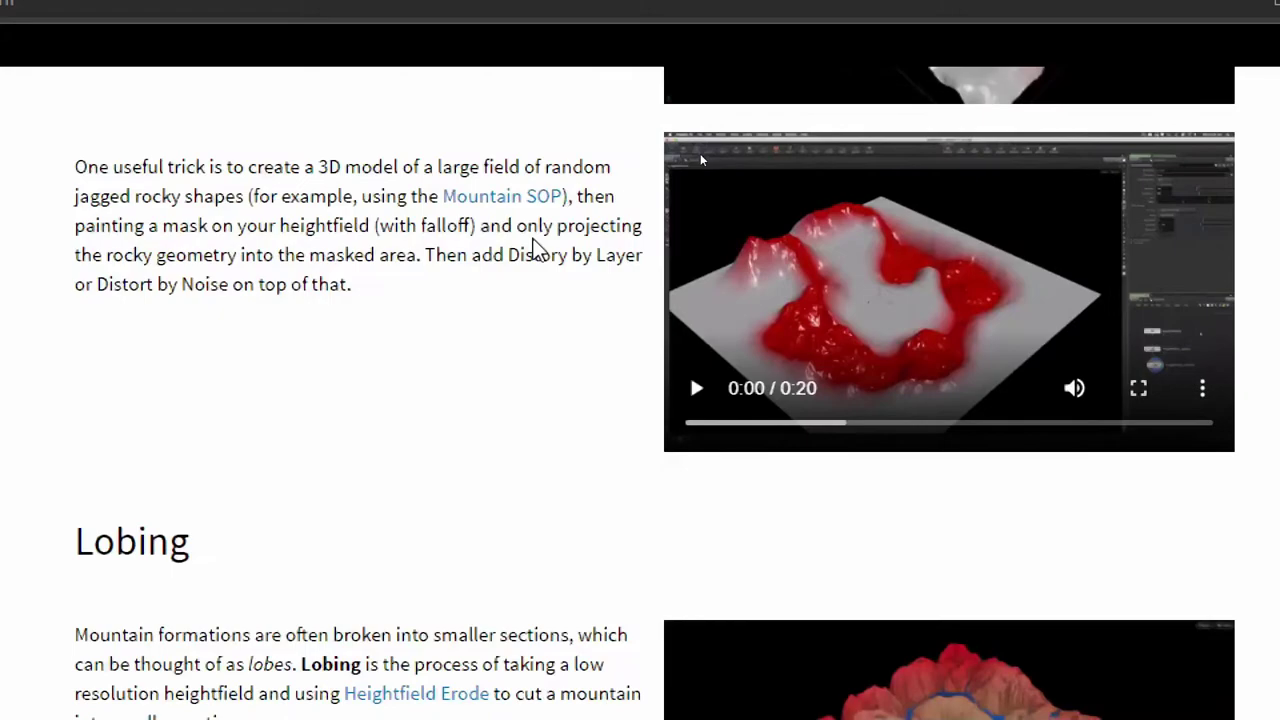
scroll(535, 250, "up", 2)
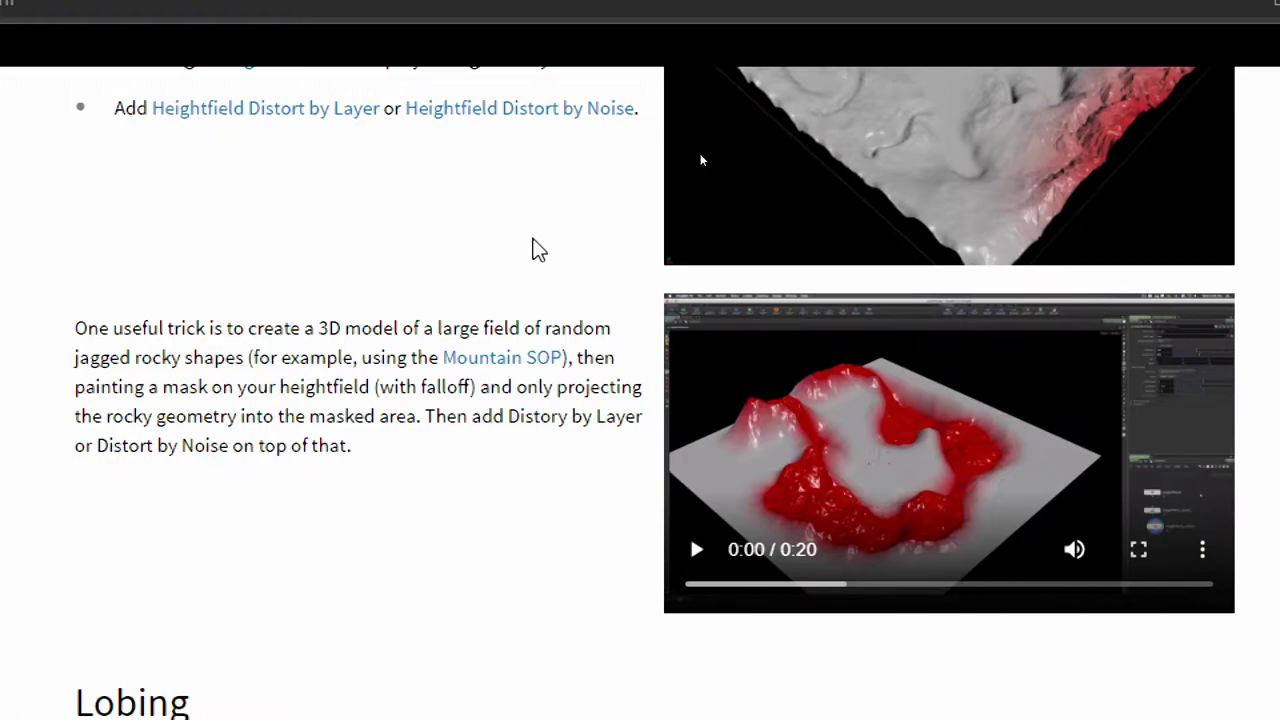
scroll(533, 241, "down", 6)
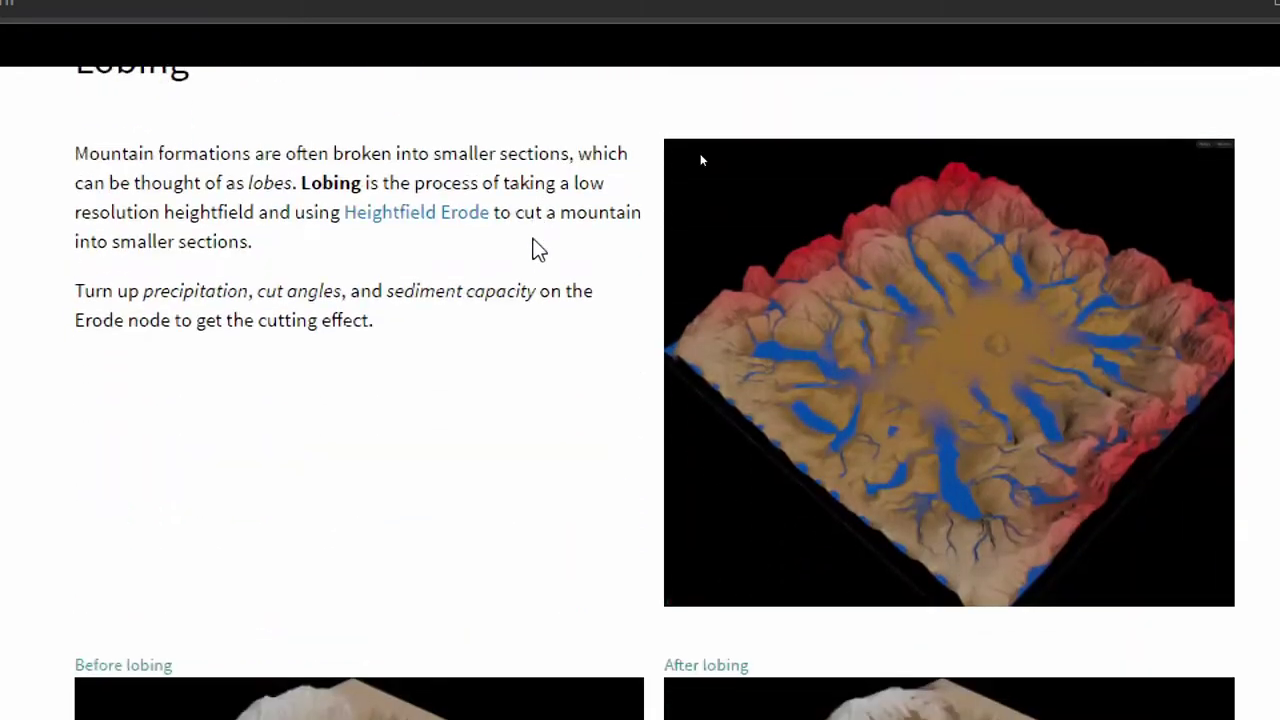
scroll(533, 241, "up", 2)
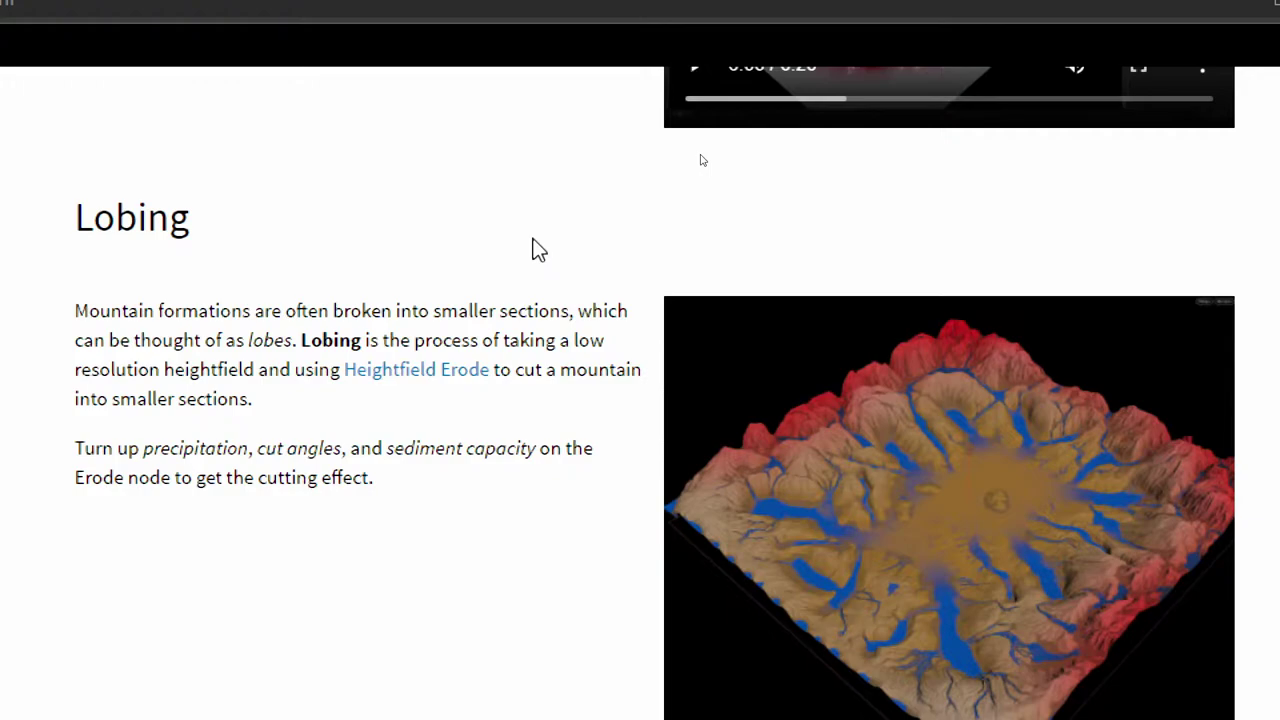
scroll(533, 245, "up", 8)
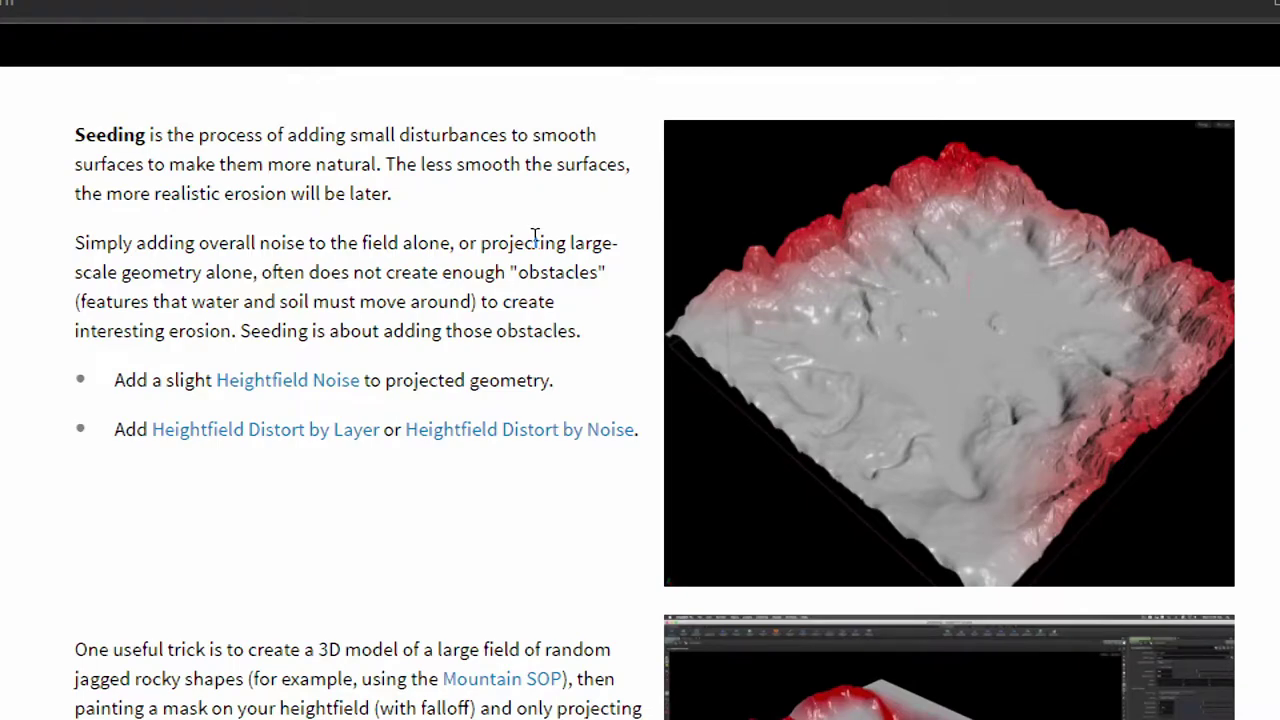
scroll(533, 245, "down", 8)
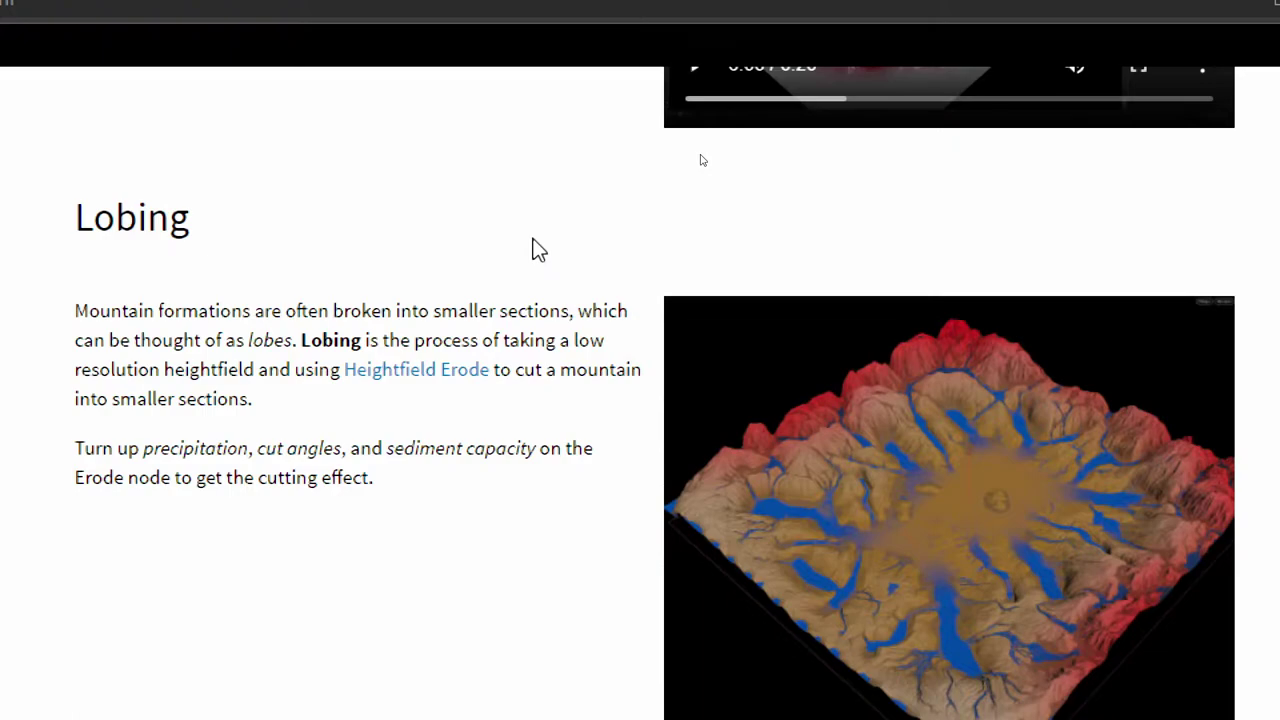
scroll(537, 249, "down", 6)
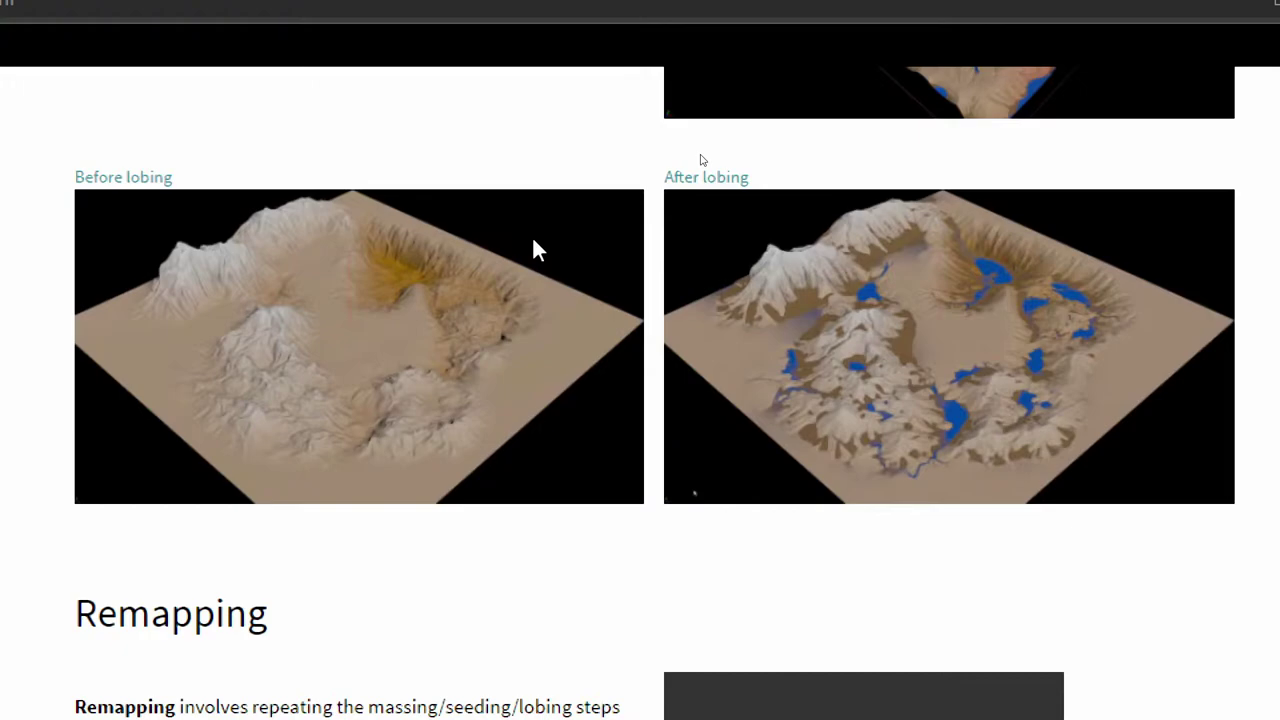
- Bring Remapping's Heightfield Remap elevation-passes explanation and the start of Upsampling into view
scroll(535, 250, "down", 3)
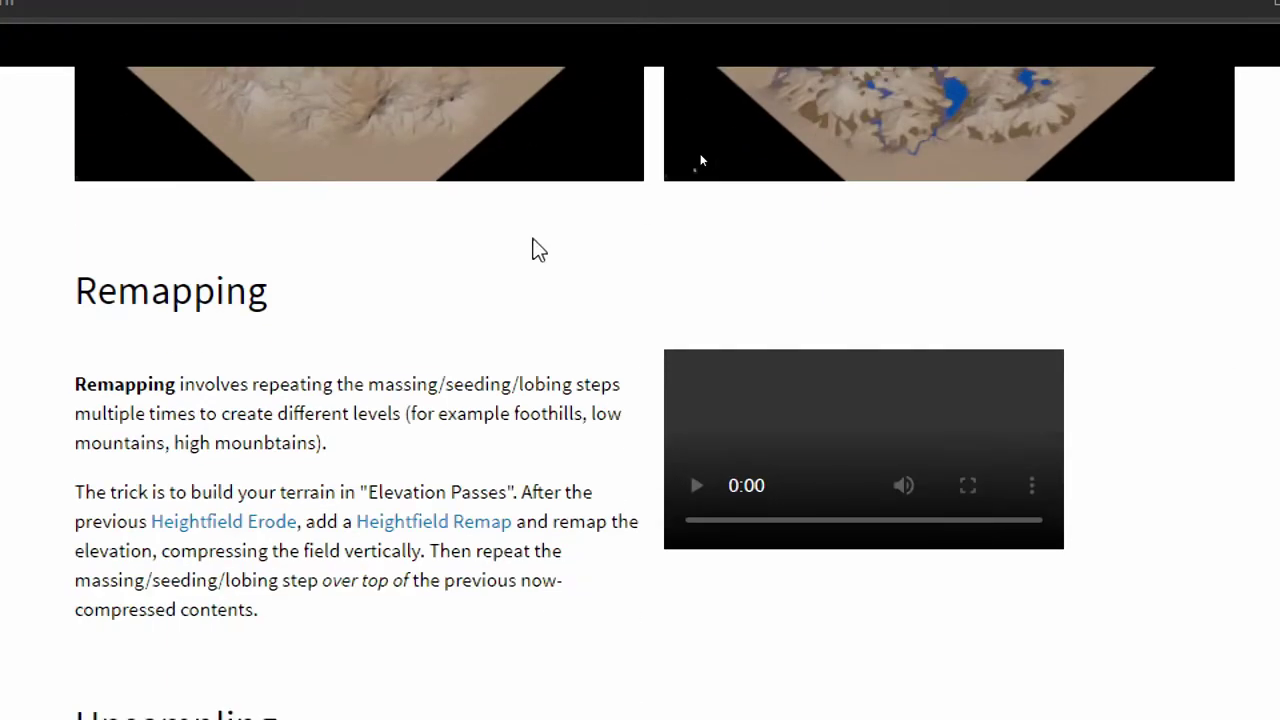
scroll(535, 250, "down", 2)
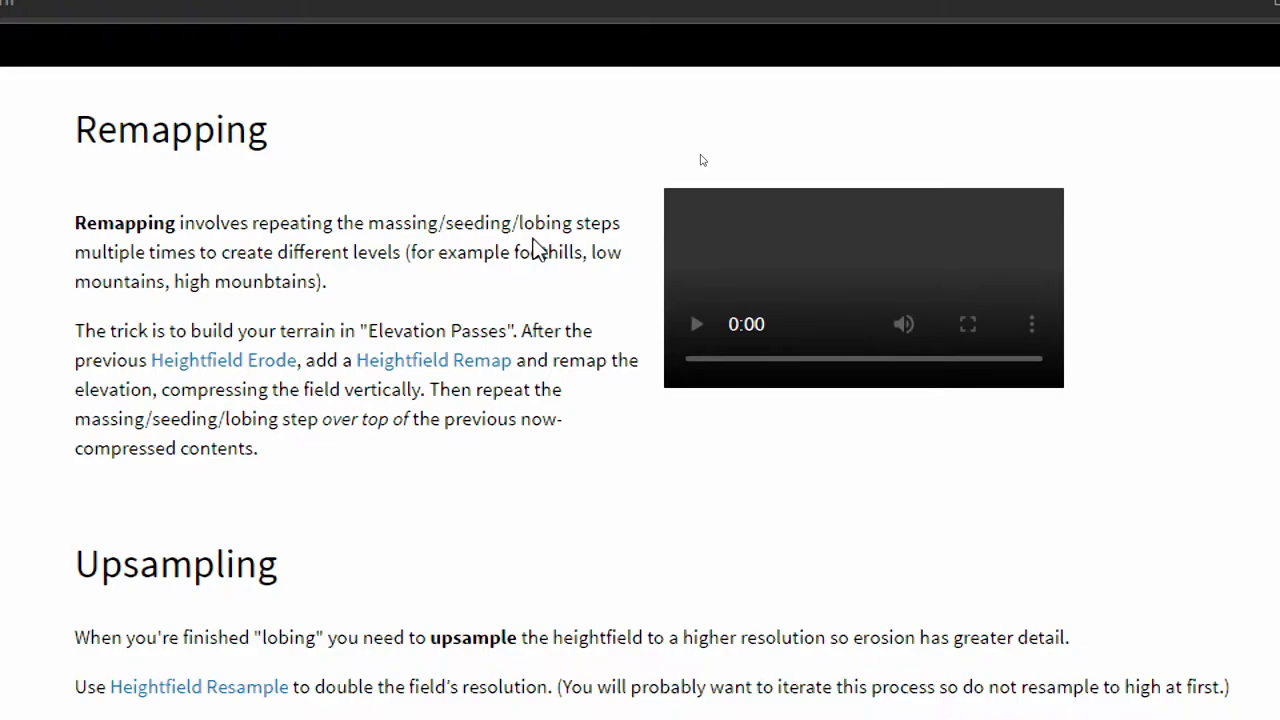
- Move past Upsampling to the Shaping section on Heightfield Terrace and Heightfield Clip
scroll(533, 248, "down", 5)
scroll(533, 248, "up", 3)
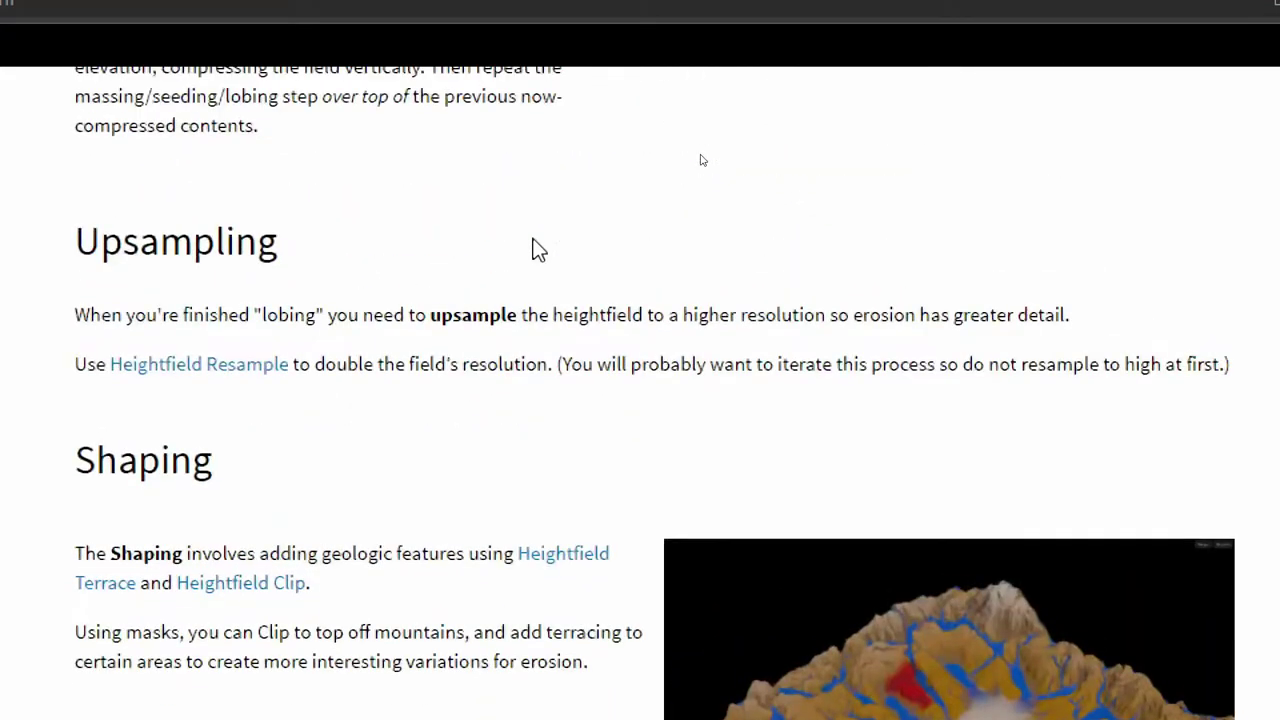
scroll(533, 248, "up", 3)
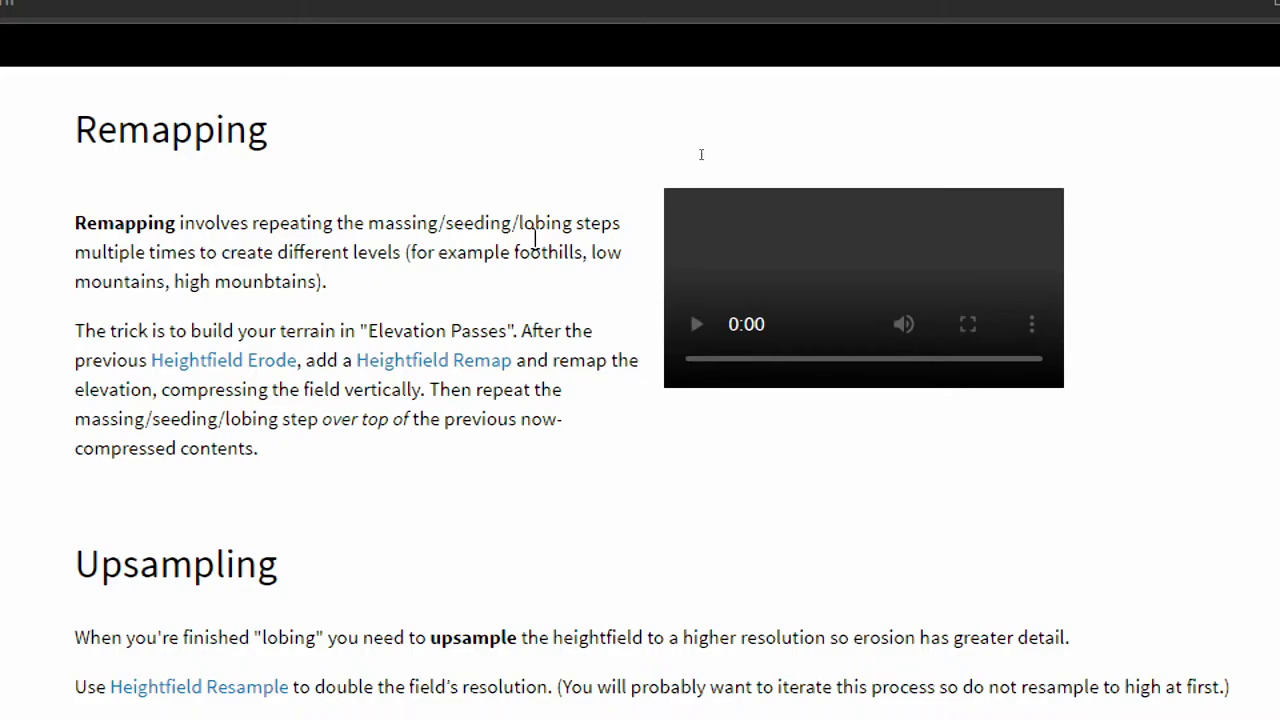
scroll(535, 240, "down", 6)
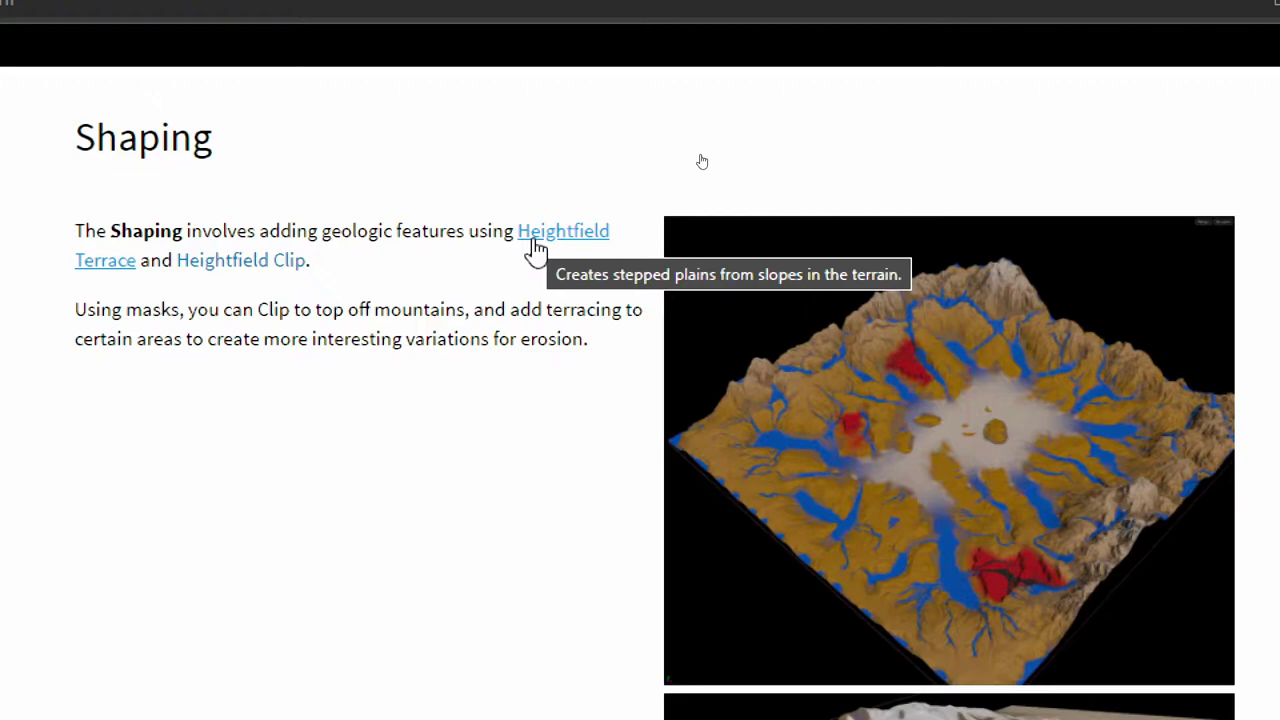
- Read Re-seeding and Erosion, reaching the Final section on Heightfield Quickshade and Heightfield Scatter
scroll(535, 248, "down", 6)
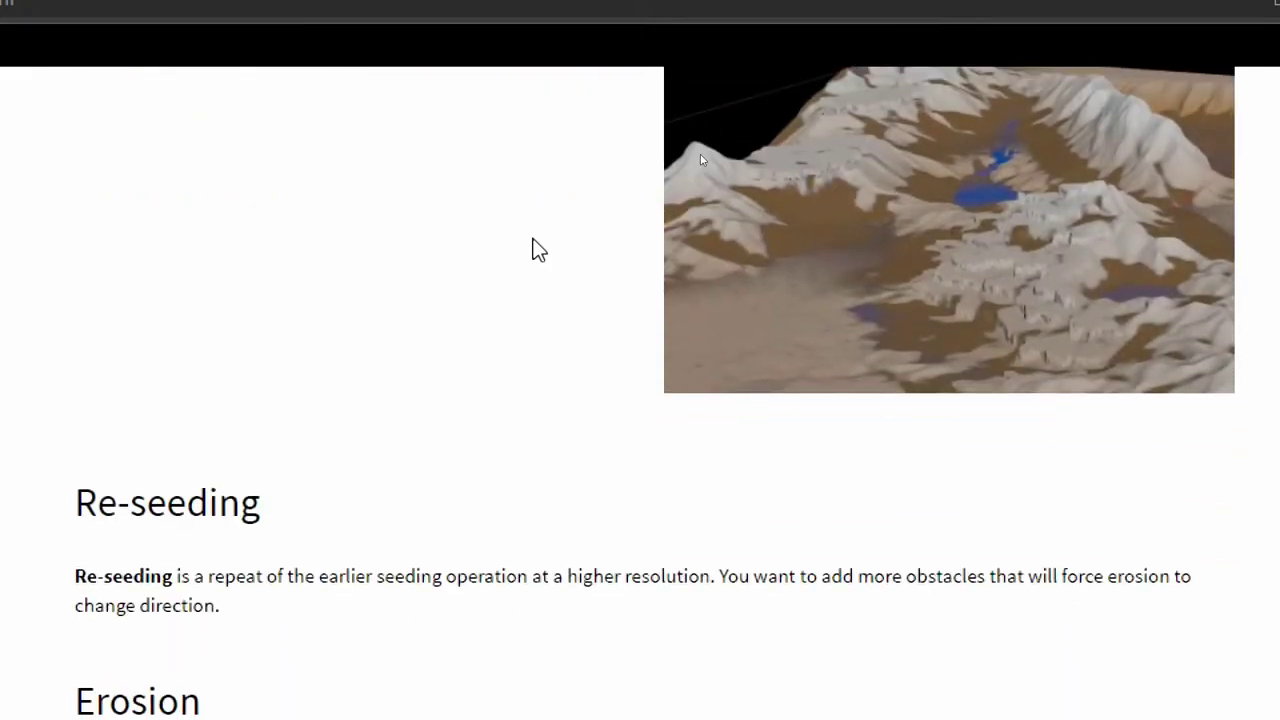
scroll(535, 248, "up", 2)
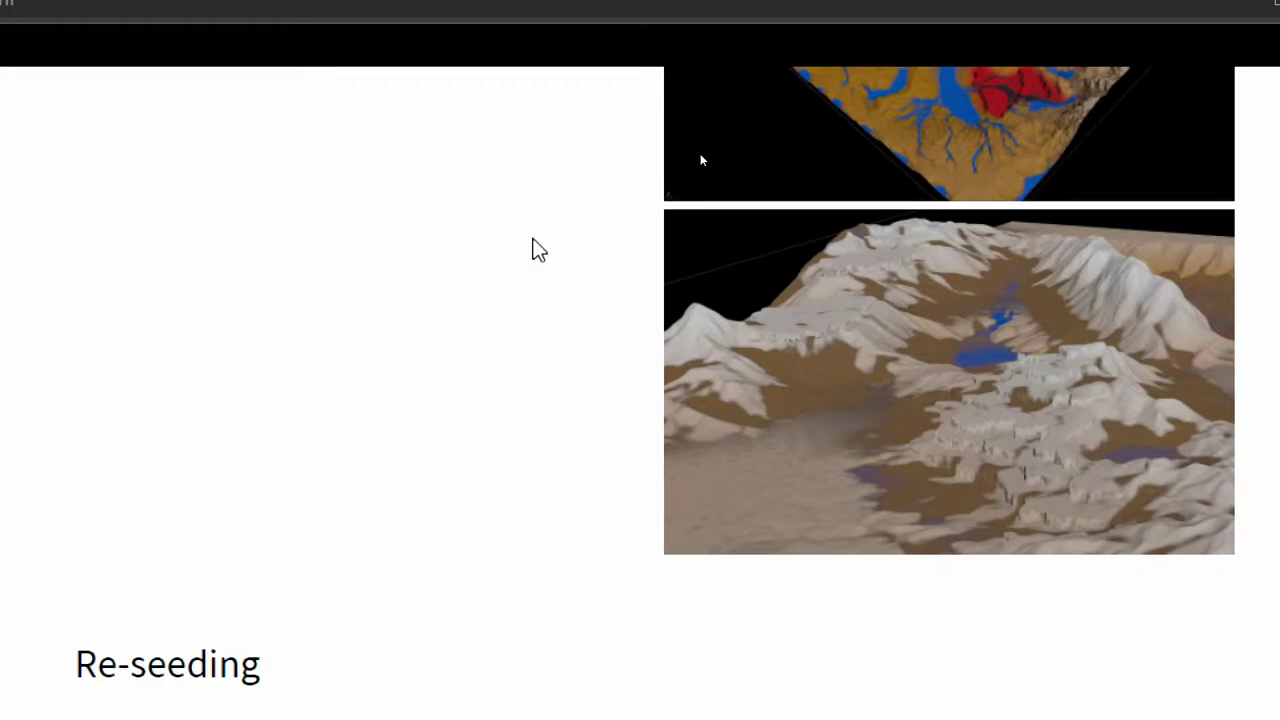
scroll(535, 248, "down", 5)
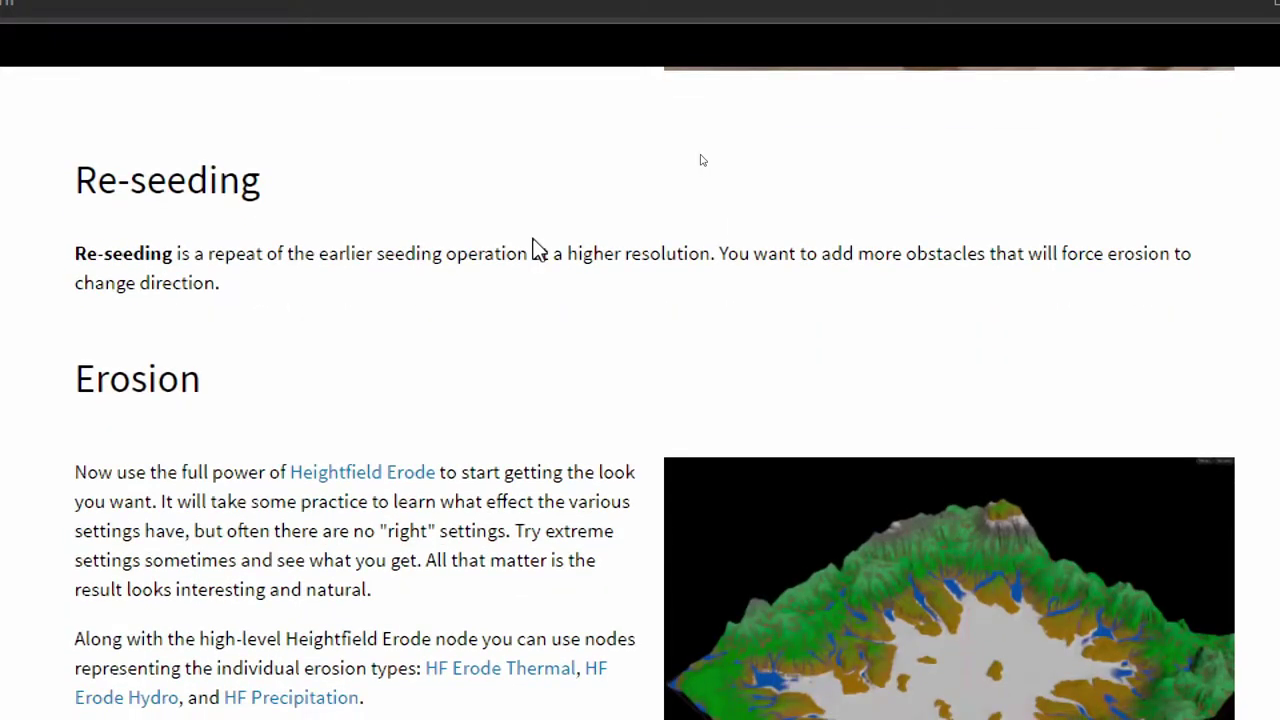
scroll(535, 248, "up", 2)
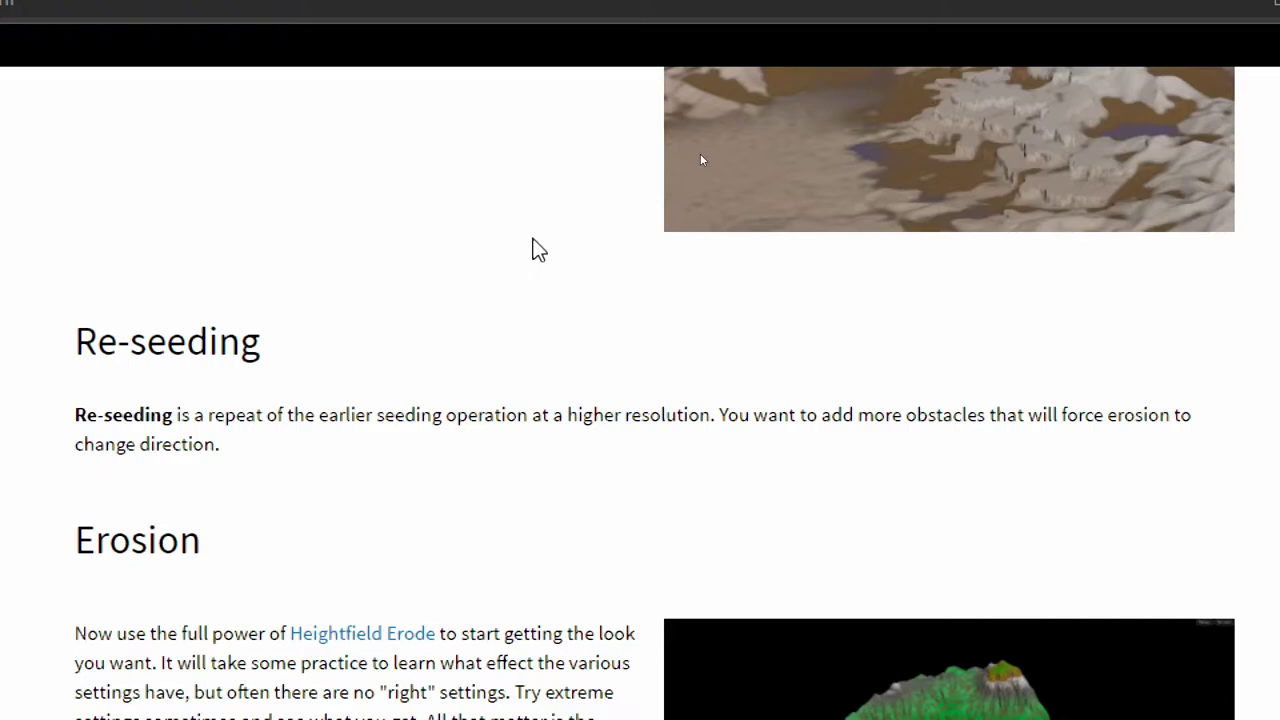
scroll(533, 242, "down", 4)
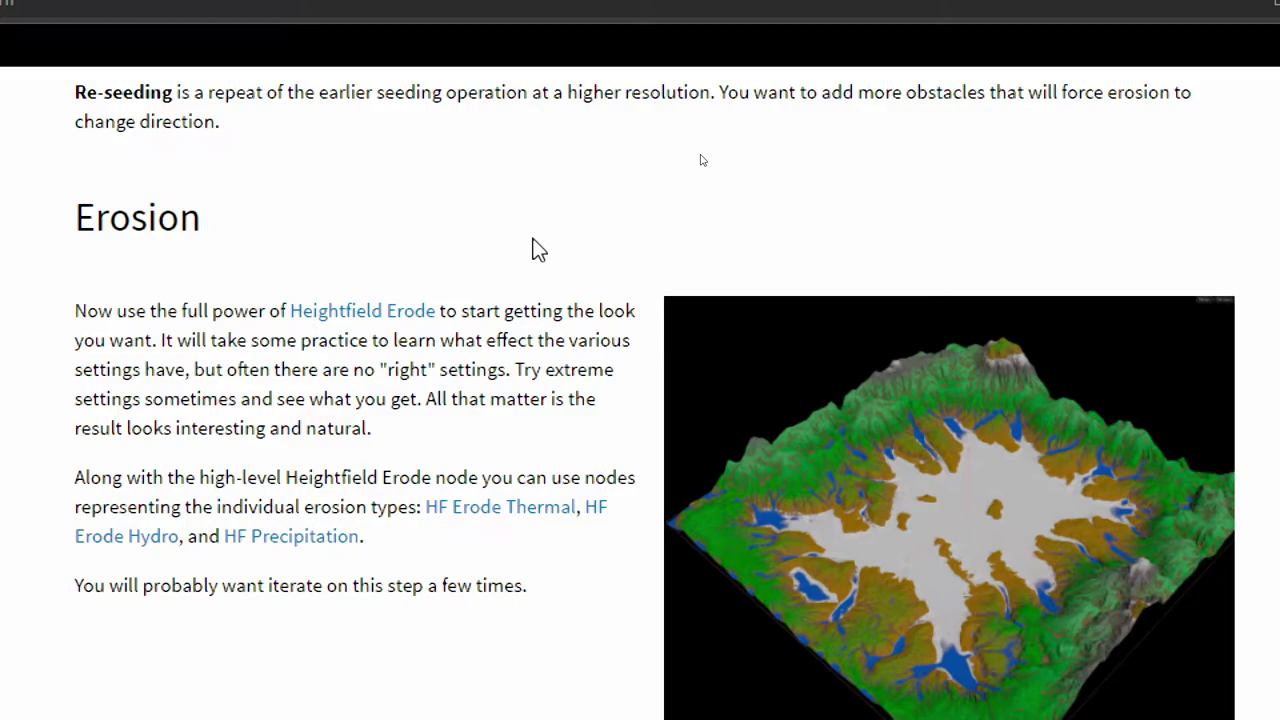
scroll(539, 250, "down", 2)
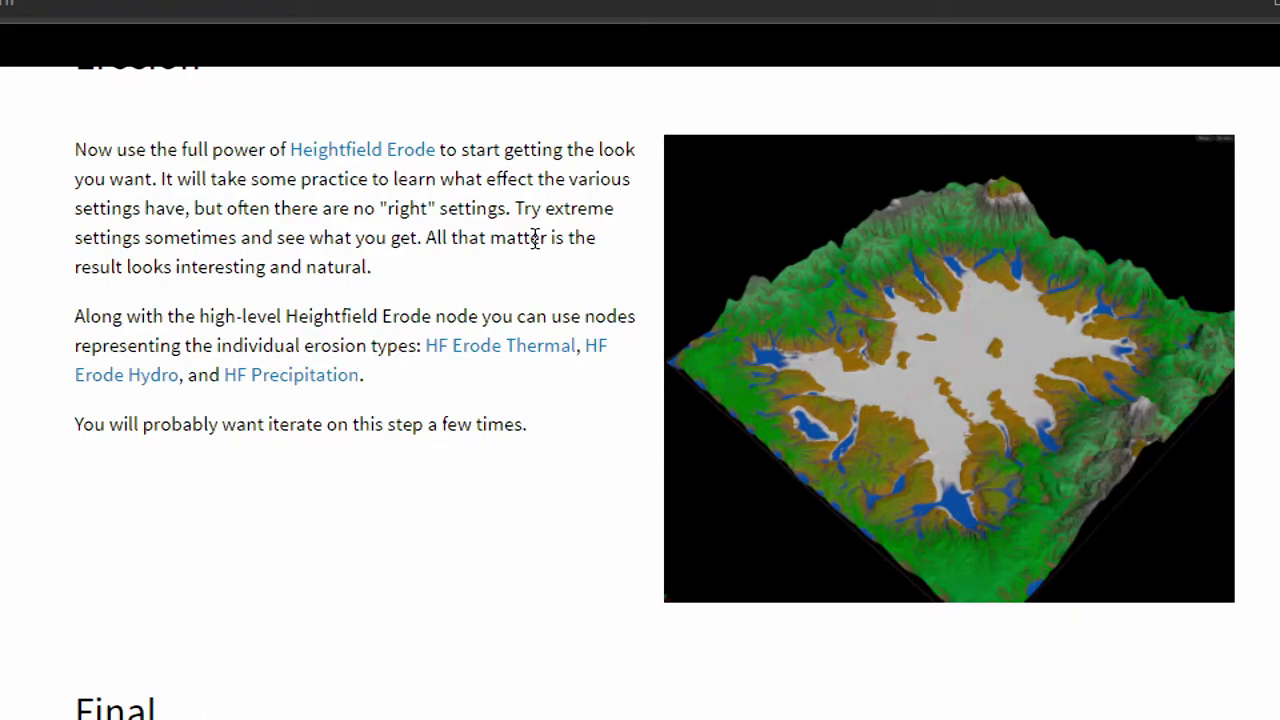
scroll(535, 238, "down", 8)
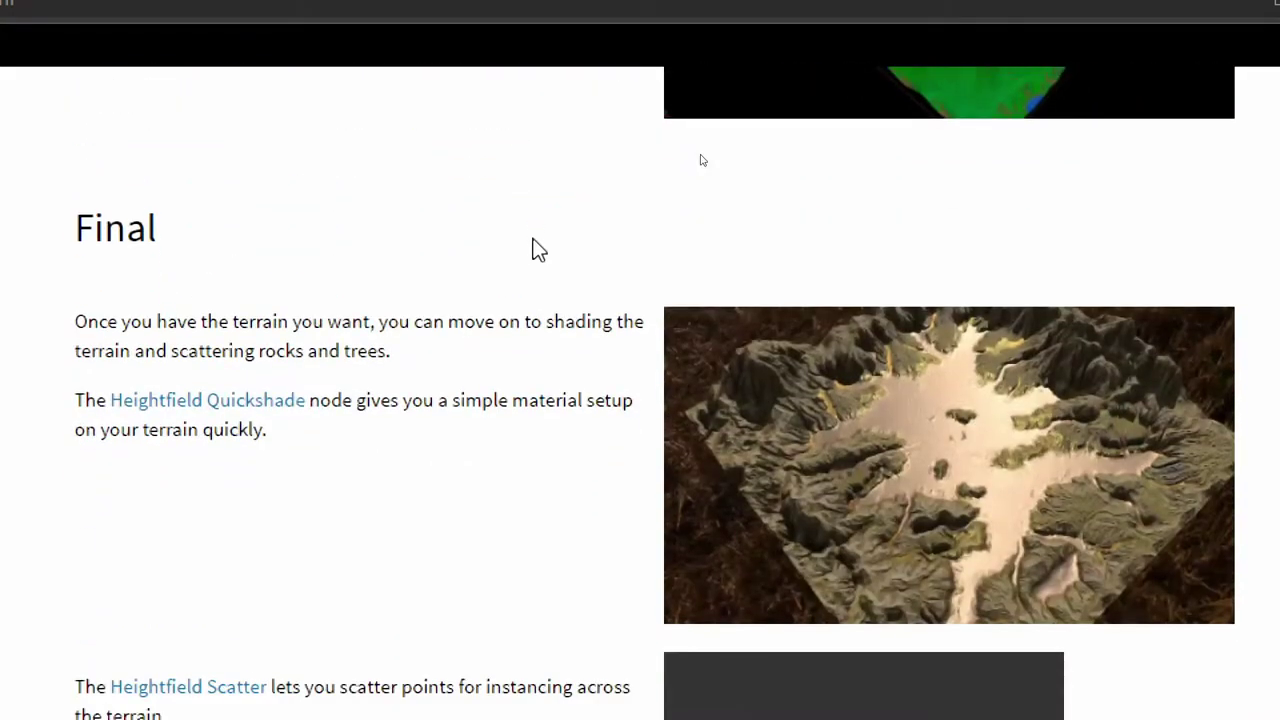
- Return to Massing's list of Paint, Project and Import 2D images heightfield methods
scroll(535, 238, "up", 2)
scroll(533, 250, "down", 3)
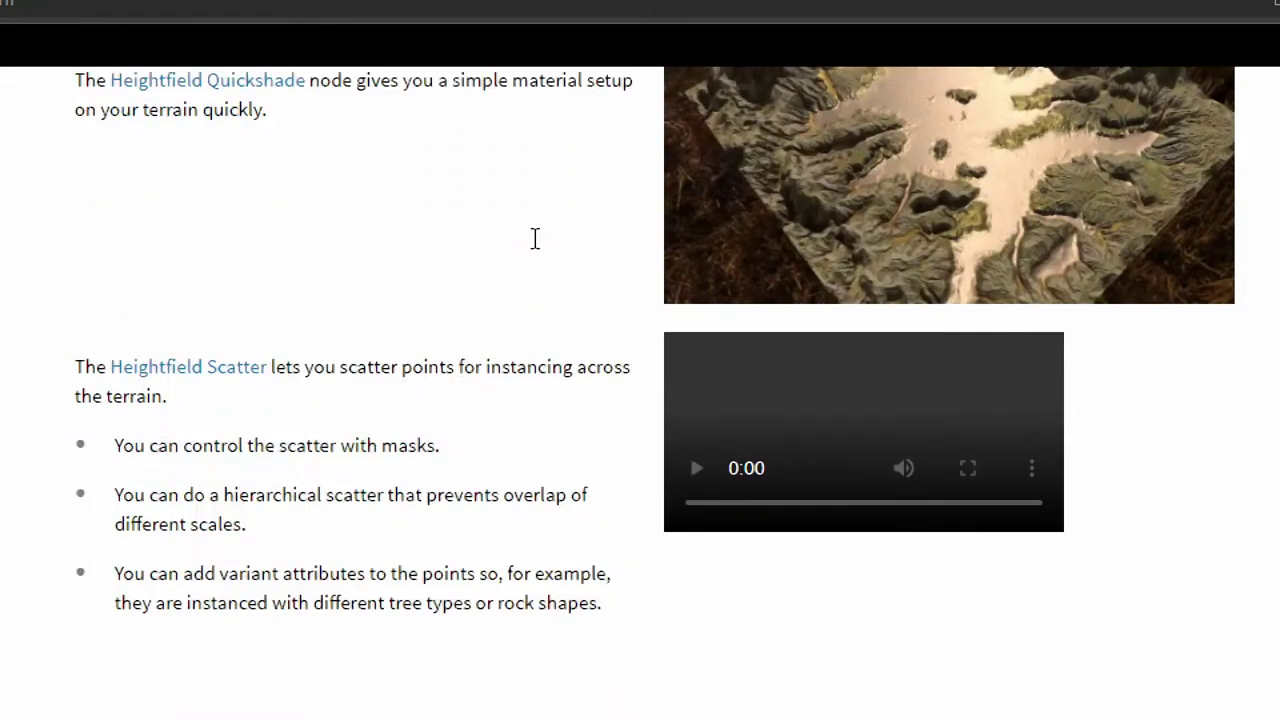
scroll(533, 250, "up", 15)
scroll(533, 245, "up", 10)
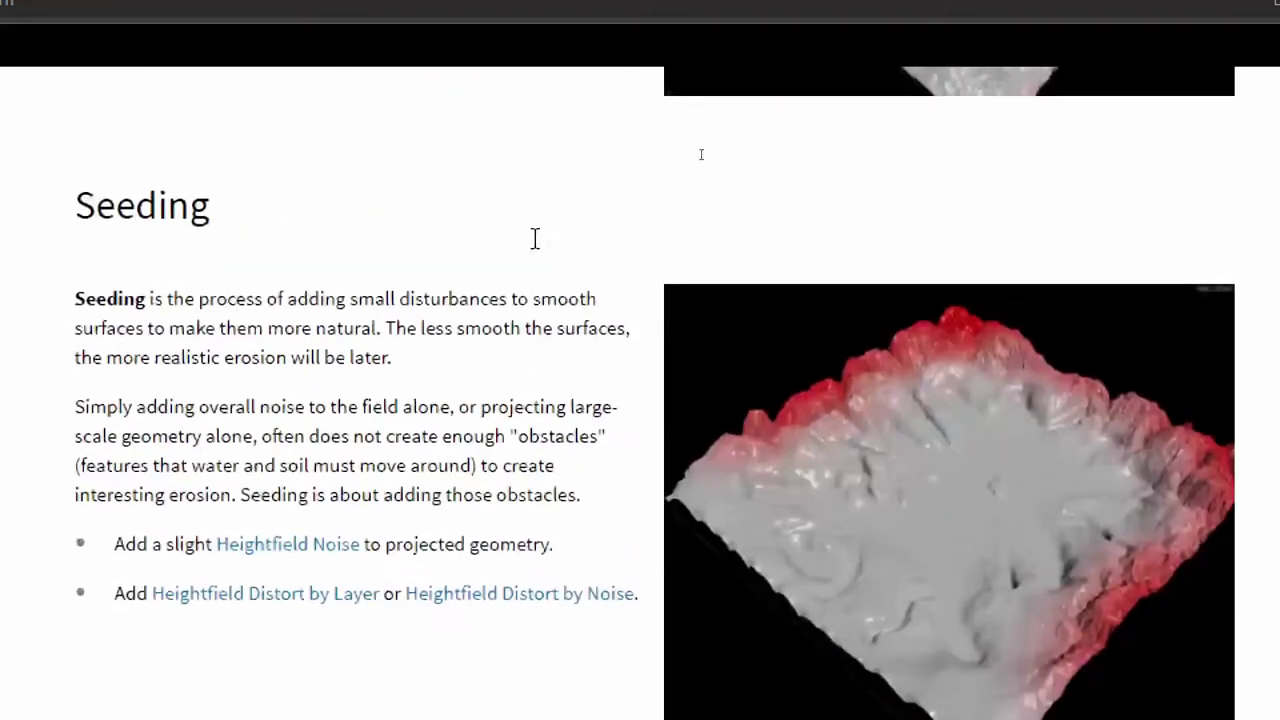
scroll(535, 240, "up", 5)
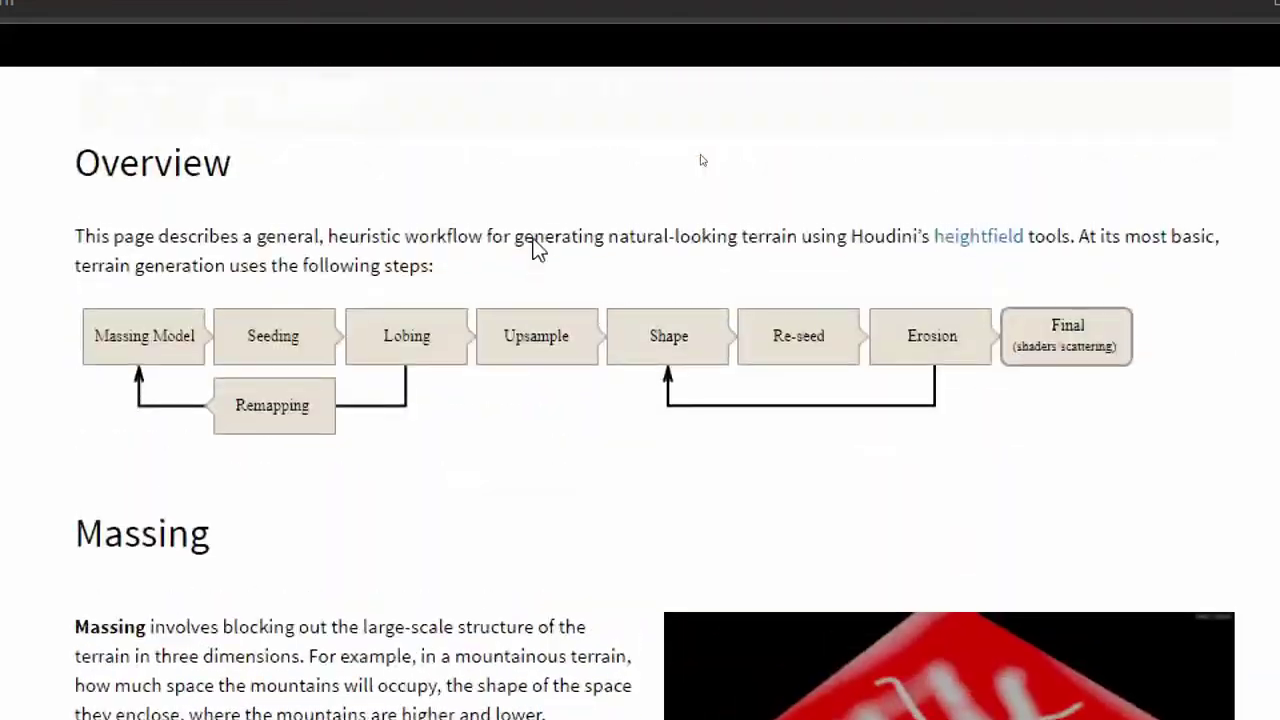
scroll(535, 240, "down", 3)
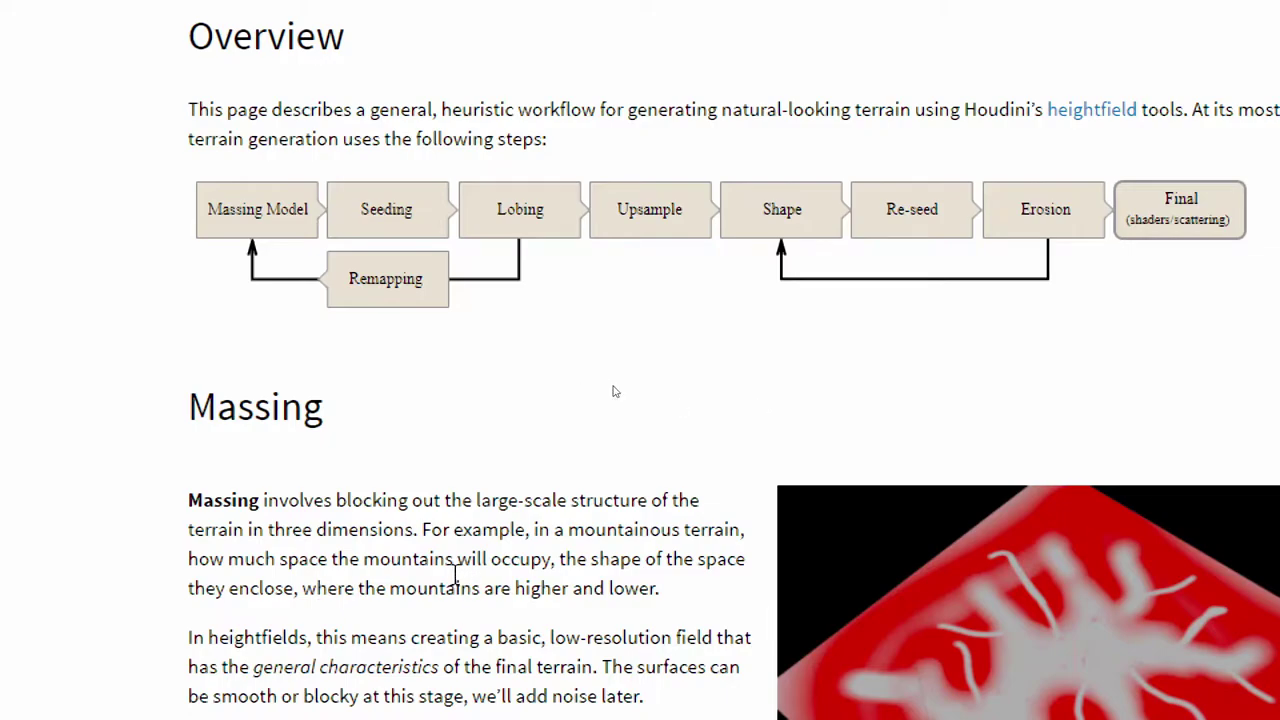
scroll(663, 374, "down", 4)
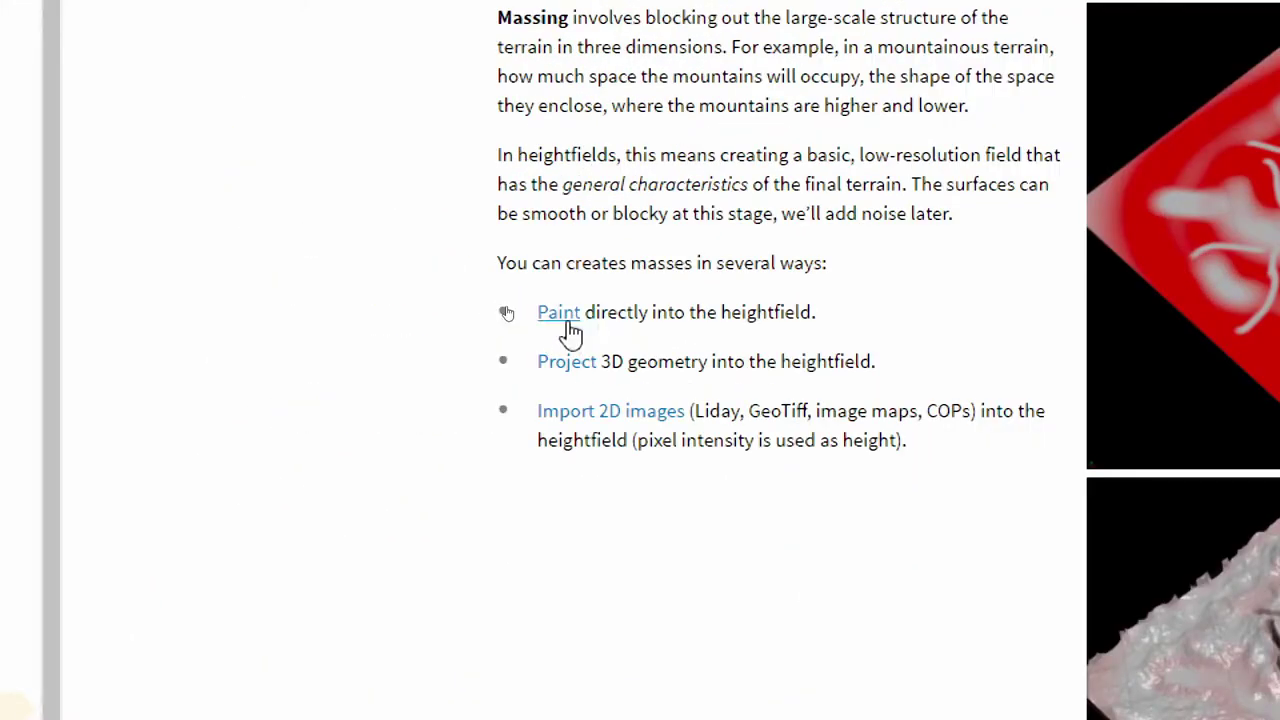
middle_click(560, 314)
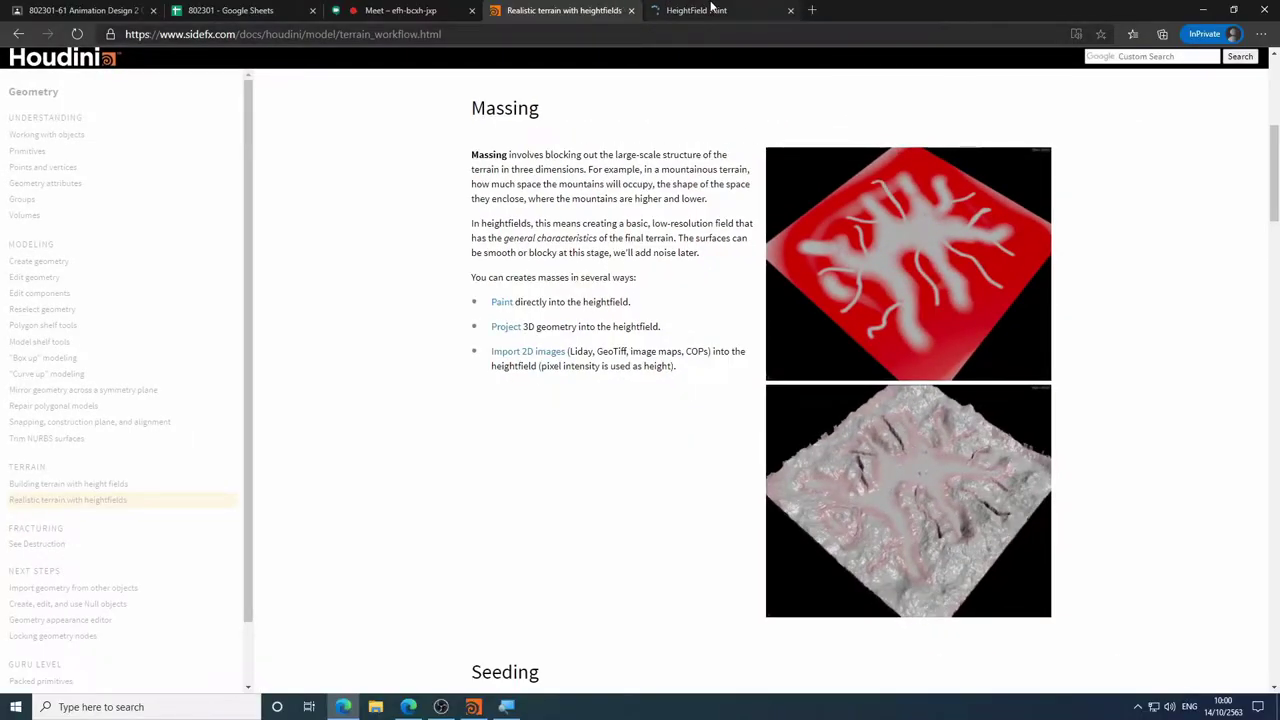
left_click(712, 10)
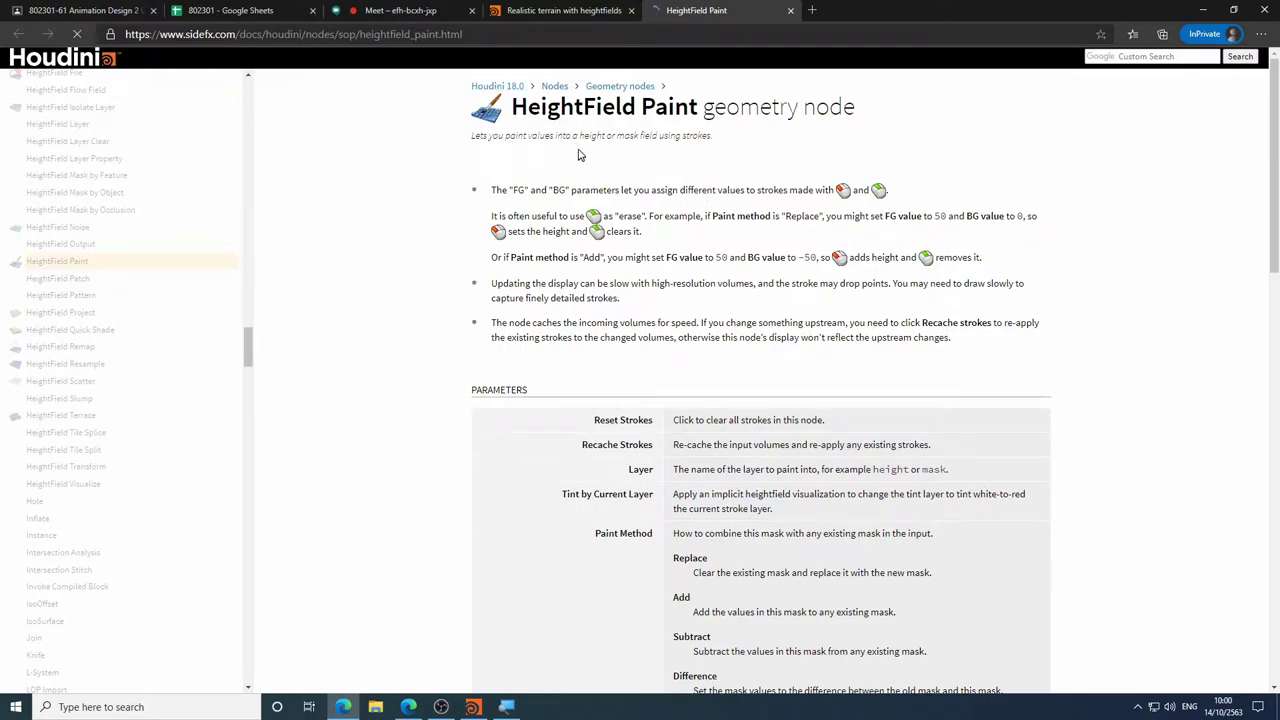
scroll(627, 225, "down", 3)
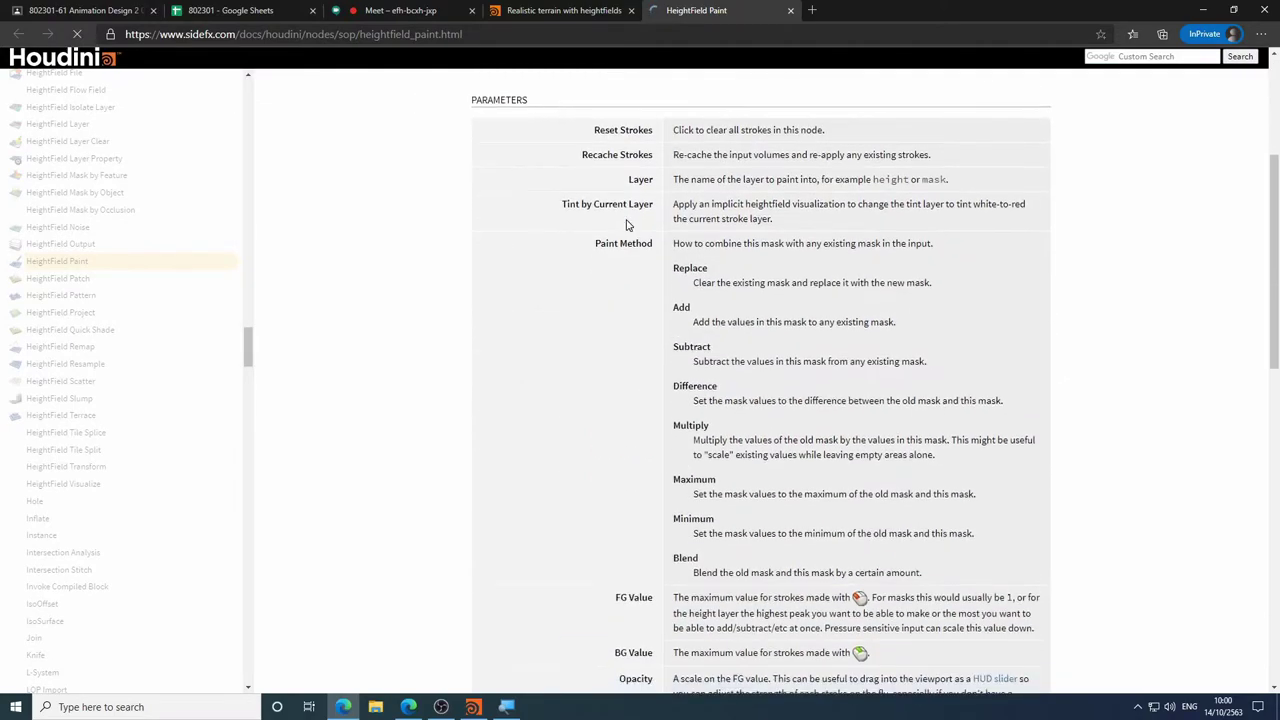
scroll(610, 290, "down", 5)
scroll(591, 351, "down", 4)
scroll(582, 345, "up", 4)
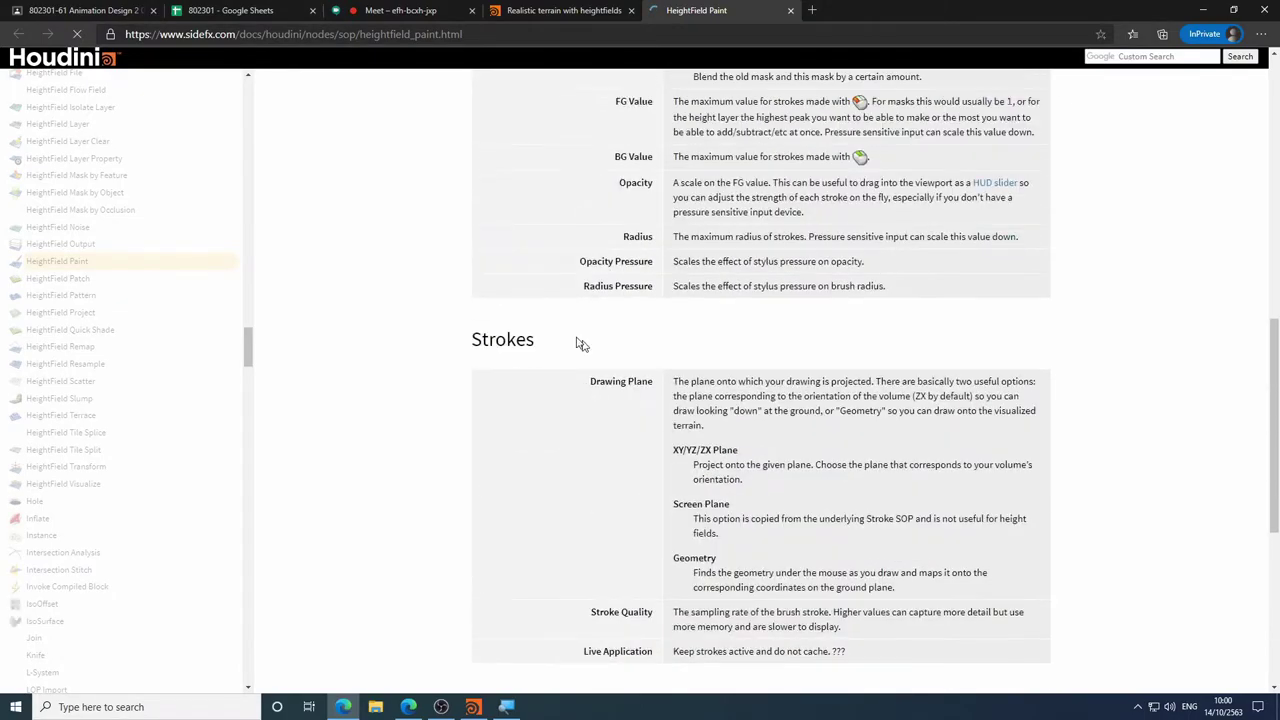
scroll(582, 345, "up", 6)
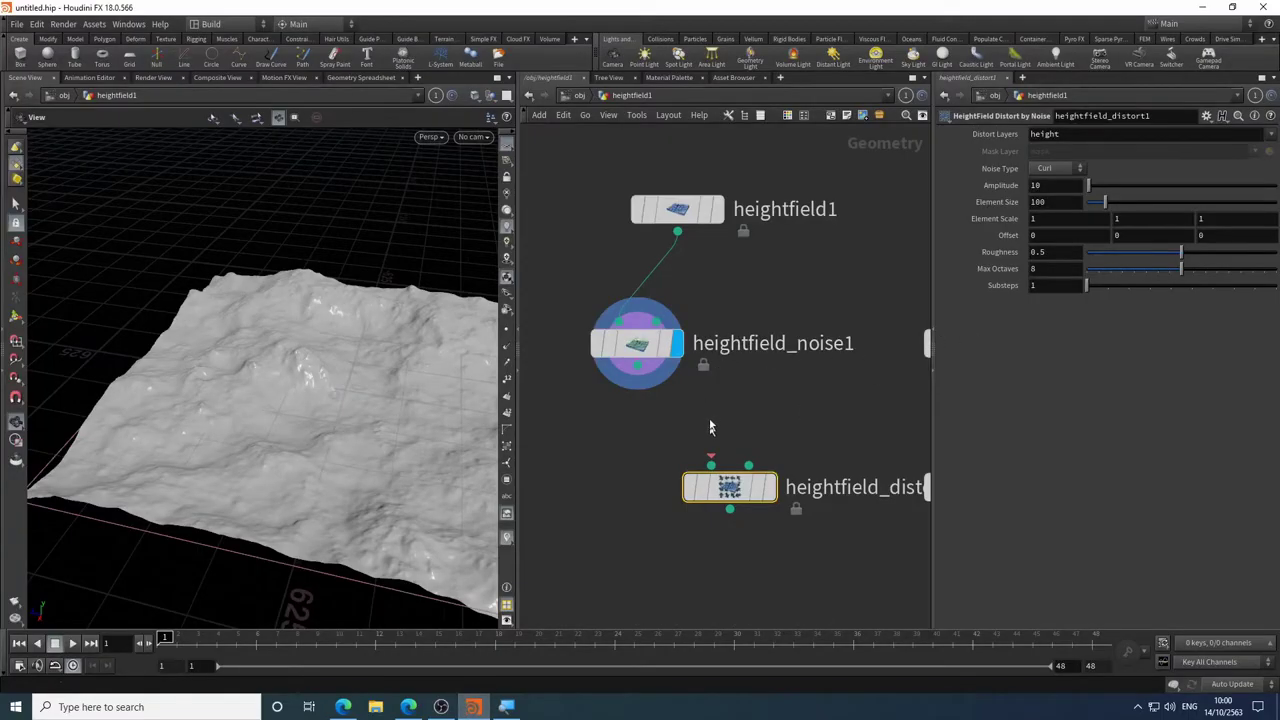
- Move heightfield_noise1 aside and delete its input wire from heightfield1
middle_click_drag(800, 389, 705, 337)
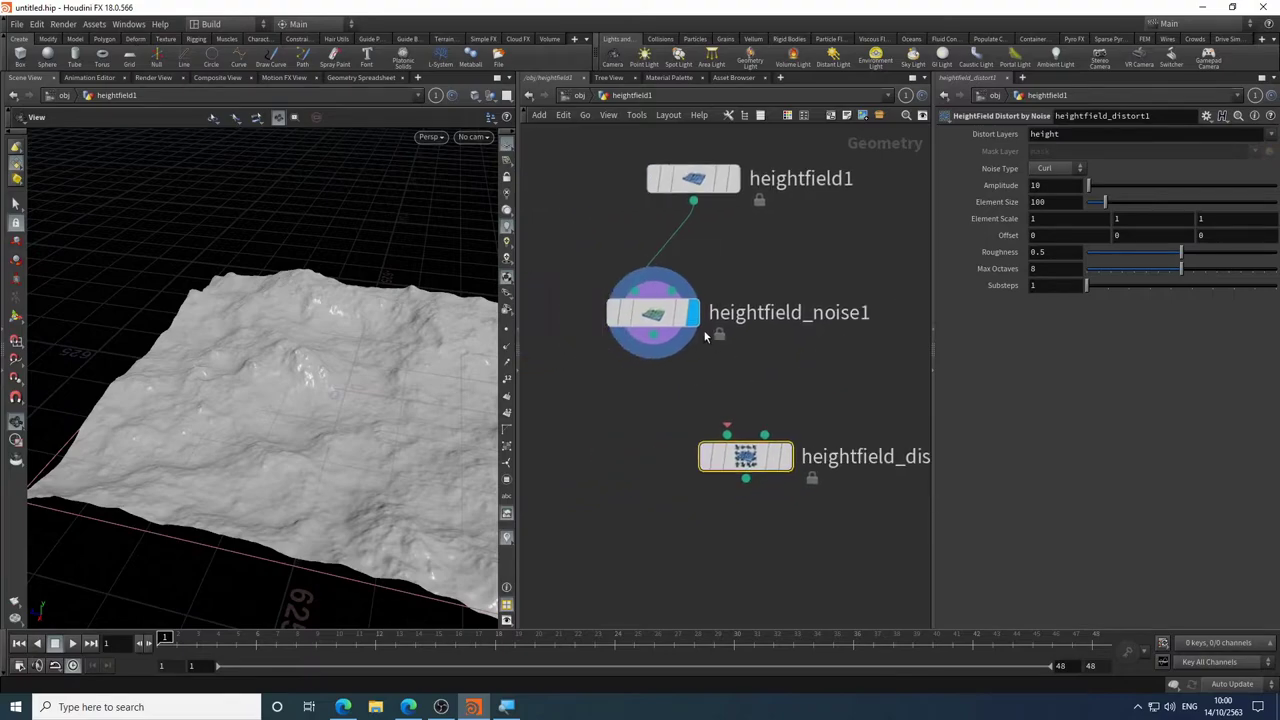
left_click_drag(705, 337, 881, 376)
left_click(810, 297)
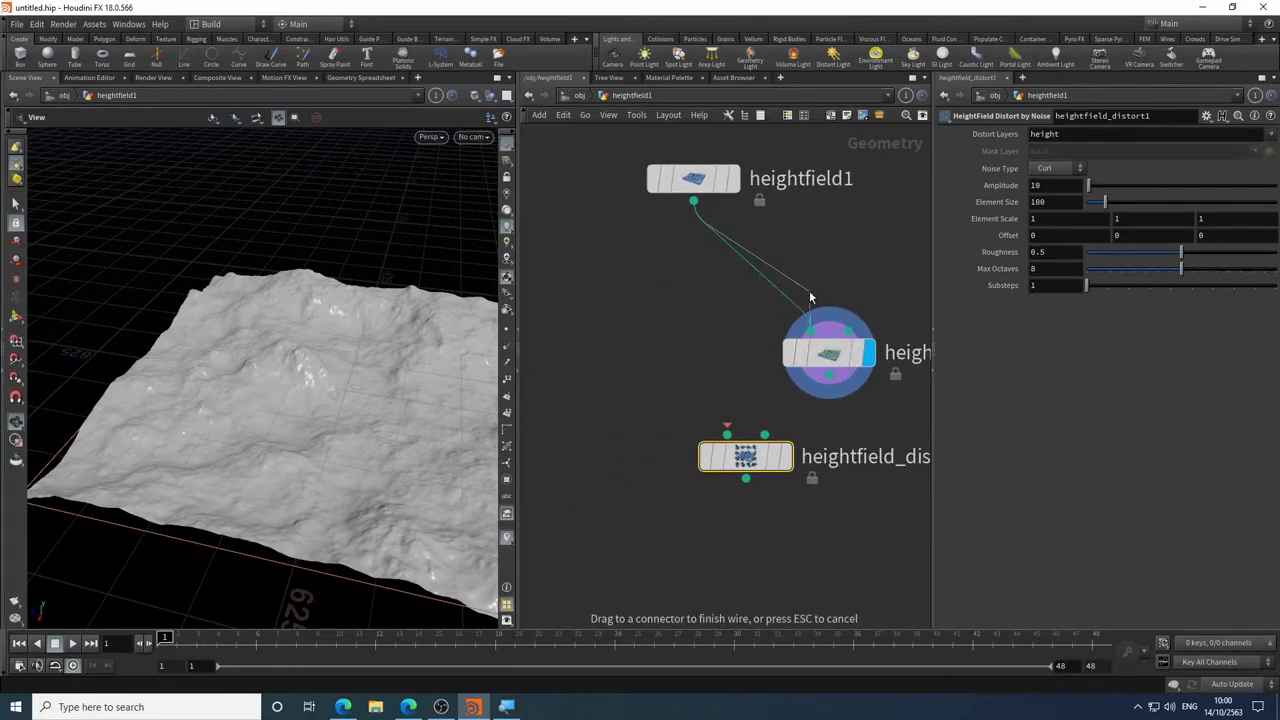
left_click(810, 326)
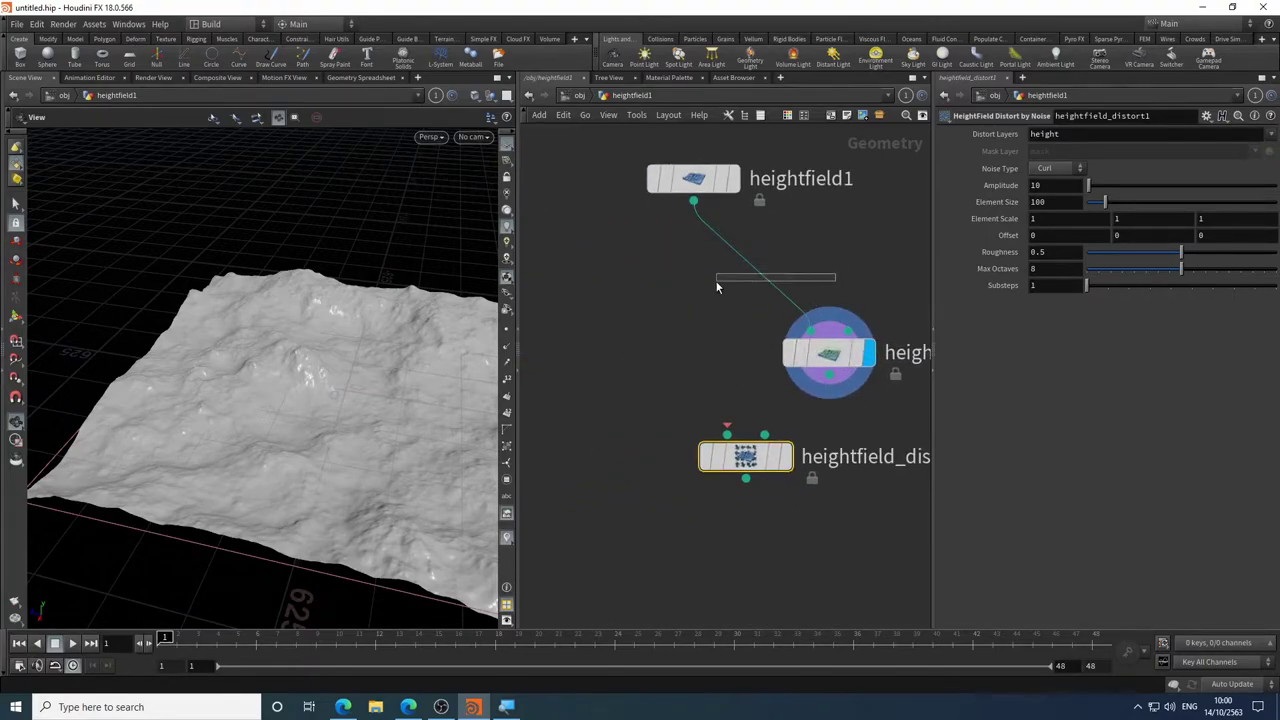
key("Delete")
- Set heightfield1's display flag to show its flat plane and move the node up-left
middle_click_drag(657, 286, 802, 290)
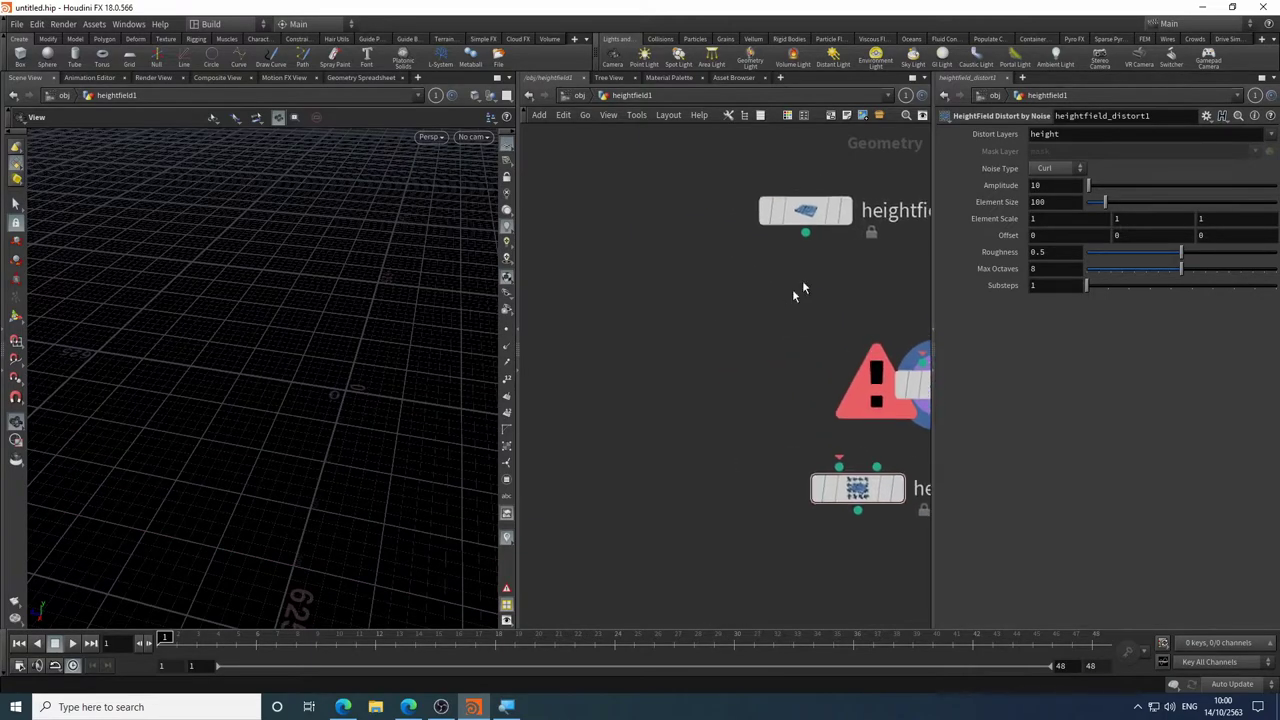
mouse_move(805, 210)
left_click(856, 200)
left_click_drag(805, 210, 651, 186)
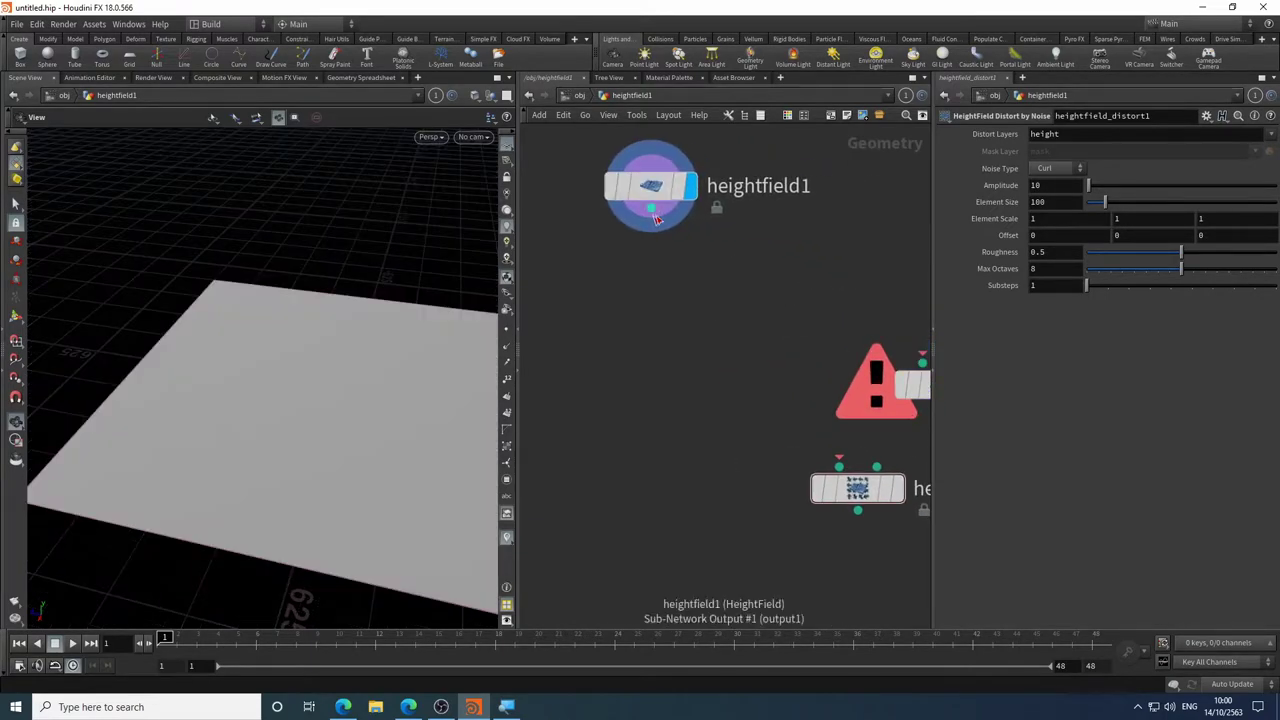
- Add a HeightField Paint node ('hf pain') under heightfield1 and display it
key("Tab")
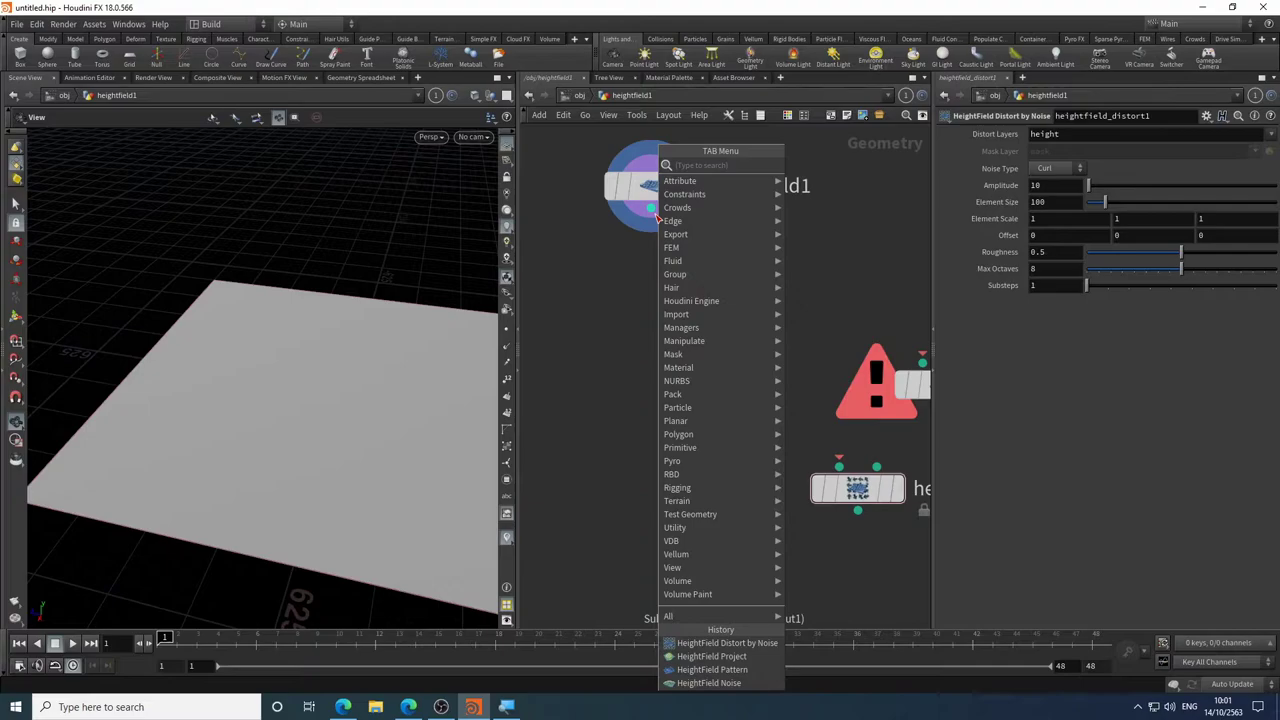
type("hf pain")
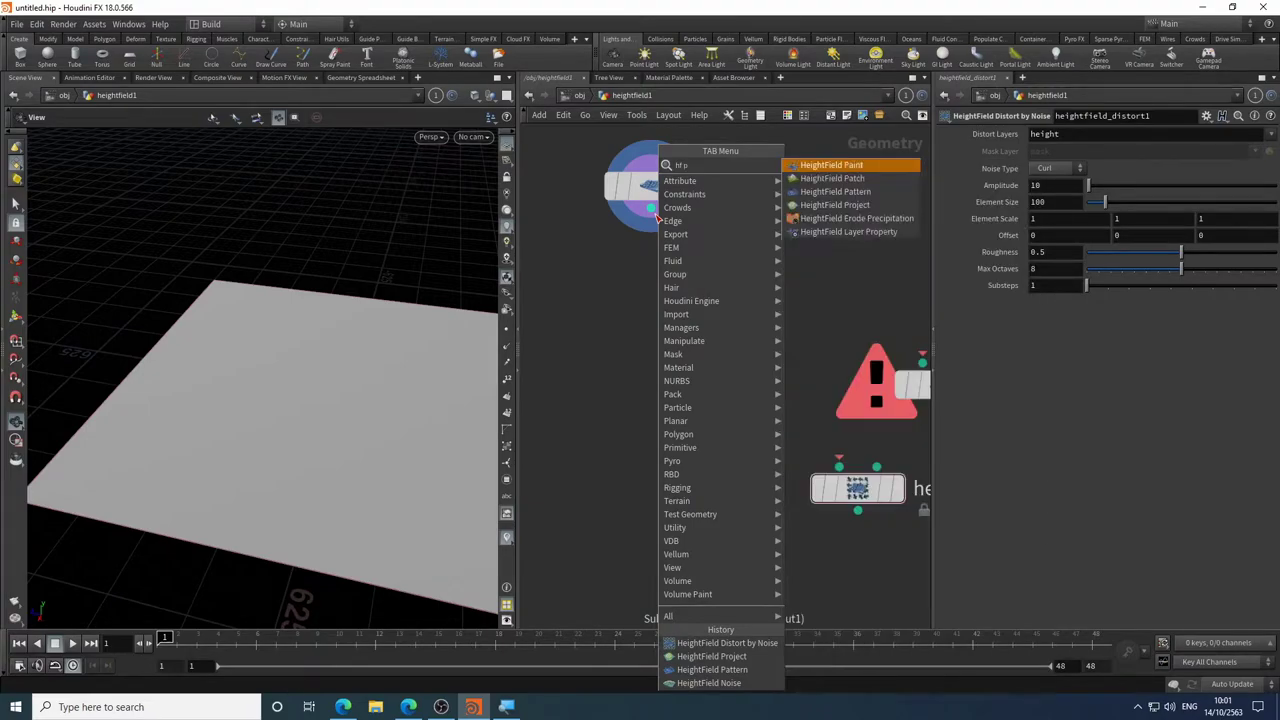
left_click(848, 167)
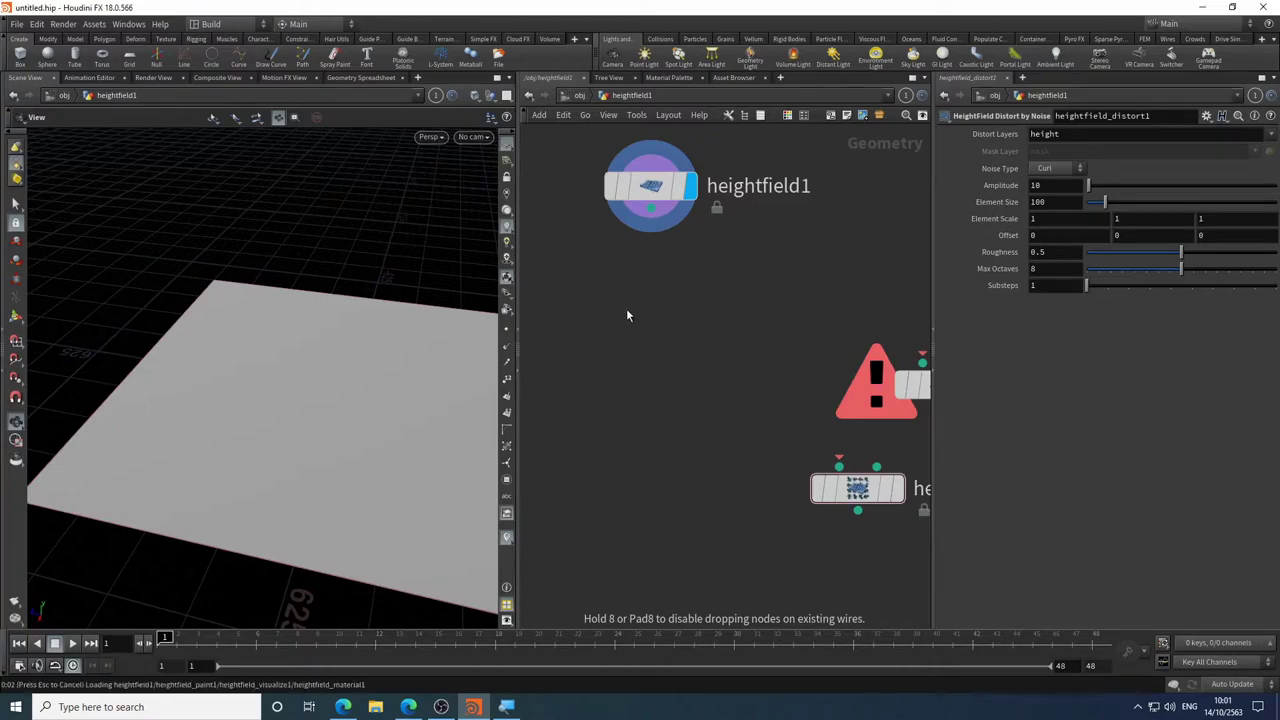
left_click(651, 317)
left_click(690, 318)
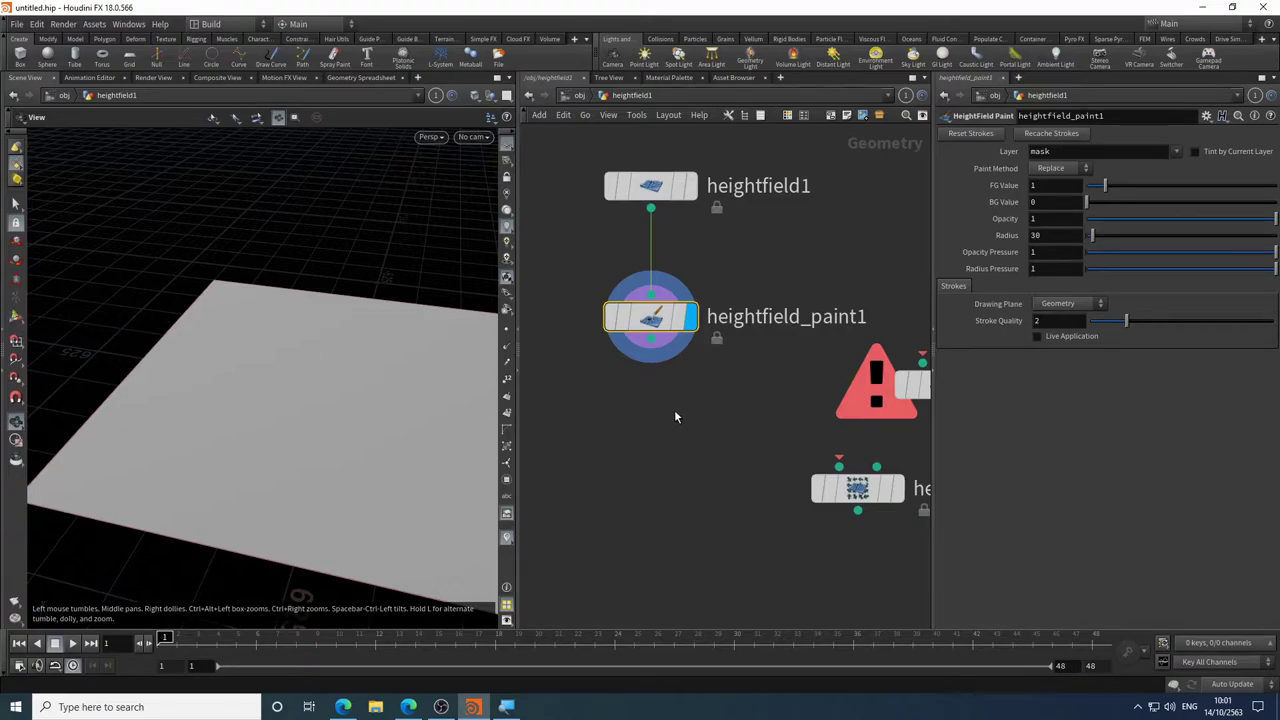
- Paint a curved red mask stroke across the flat heightfield
scroll(675, 412, "up", 2)
middle_click_drag(677, 403, 717, 517)
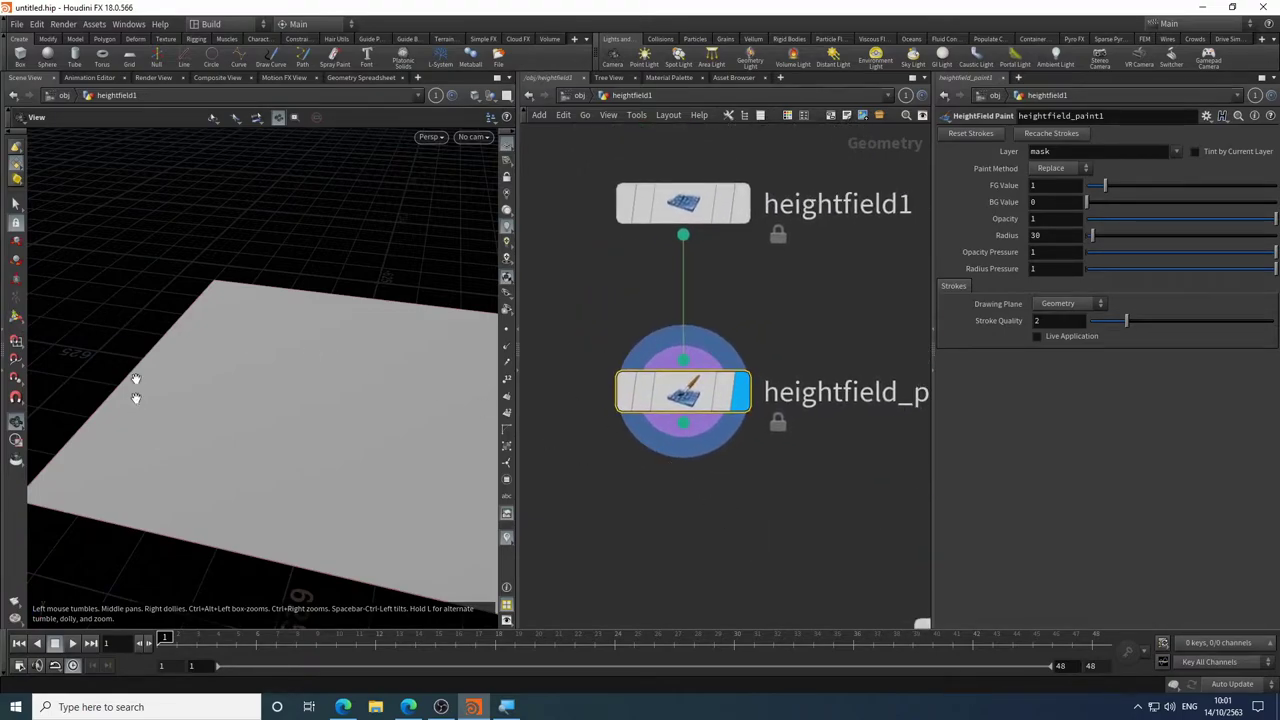
left_click(16, 317)
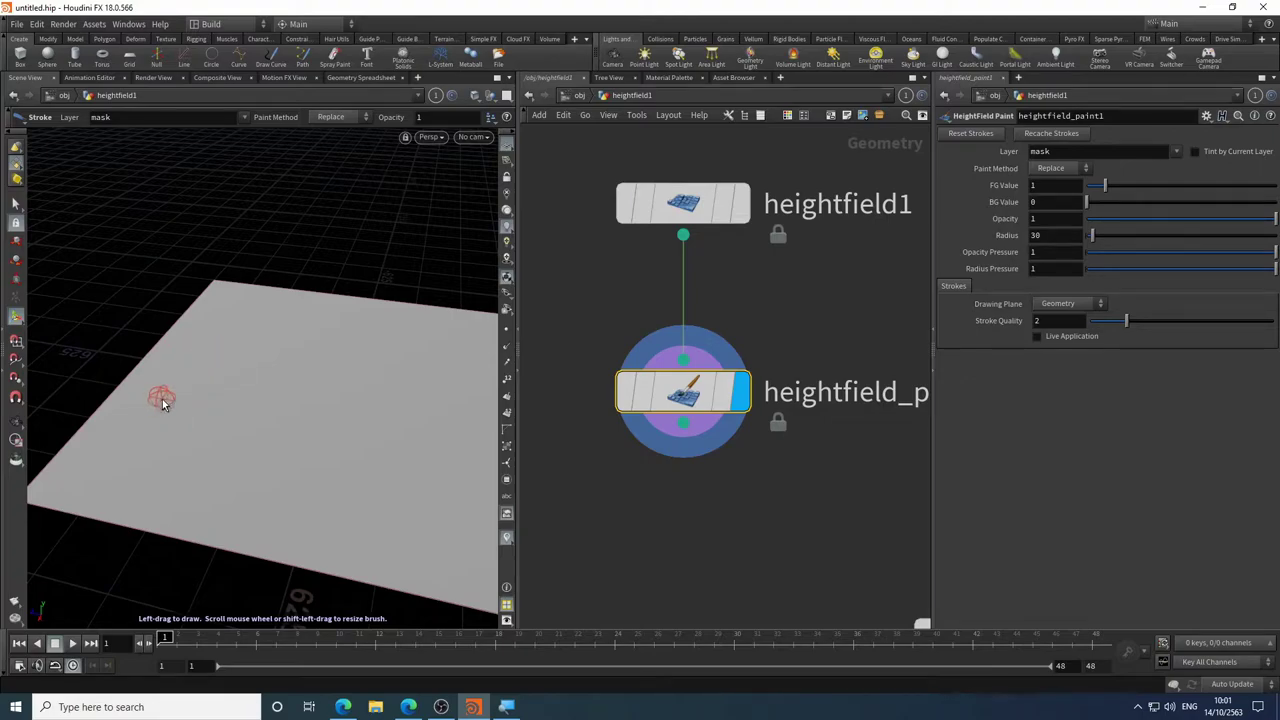
left_click_drag(163, 397, 199, 370)
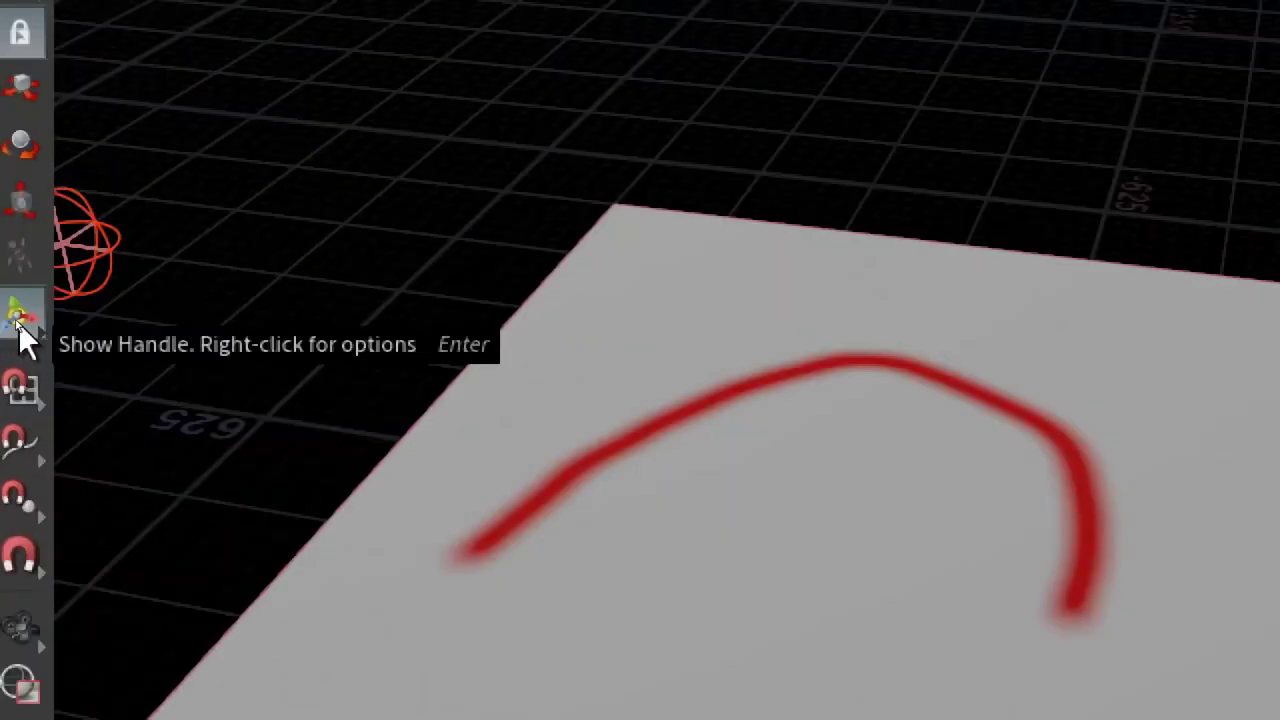
left_click(18, 322)
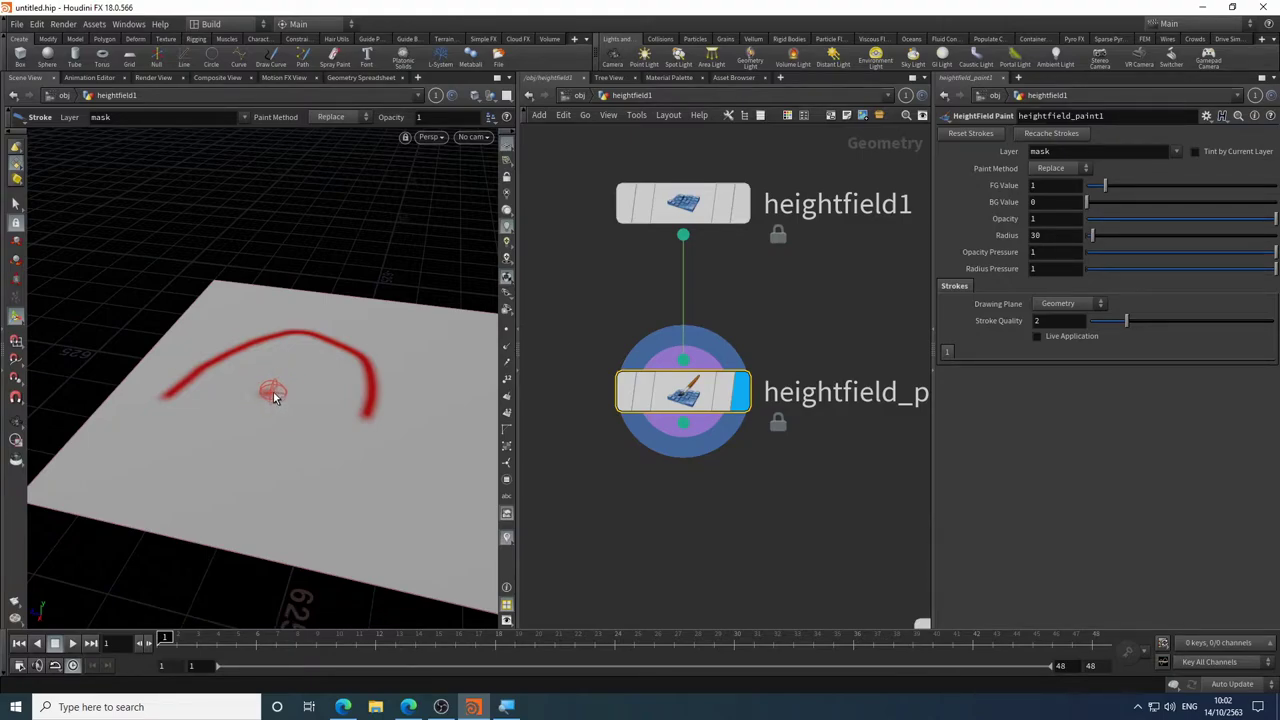
- Raise the brush radius to 183 and paint a broad red mask over the far half
left_click(272, 393)
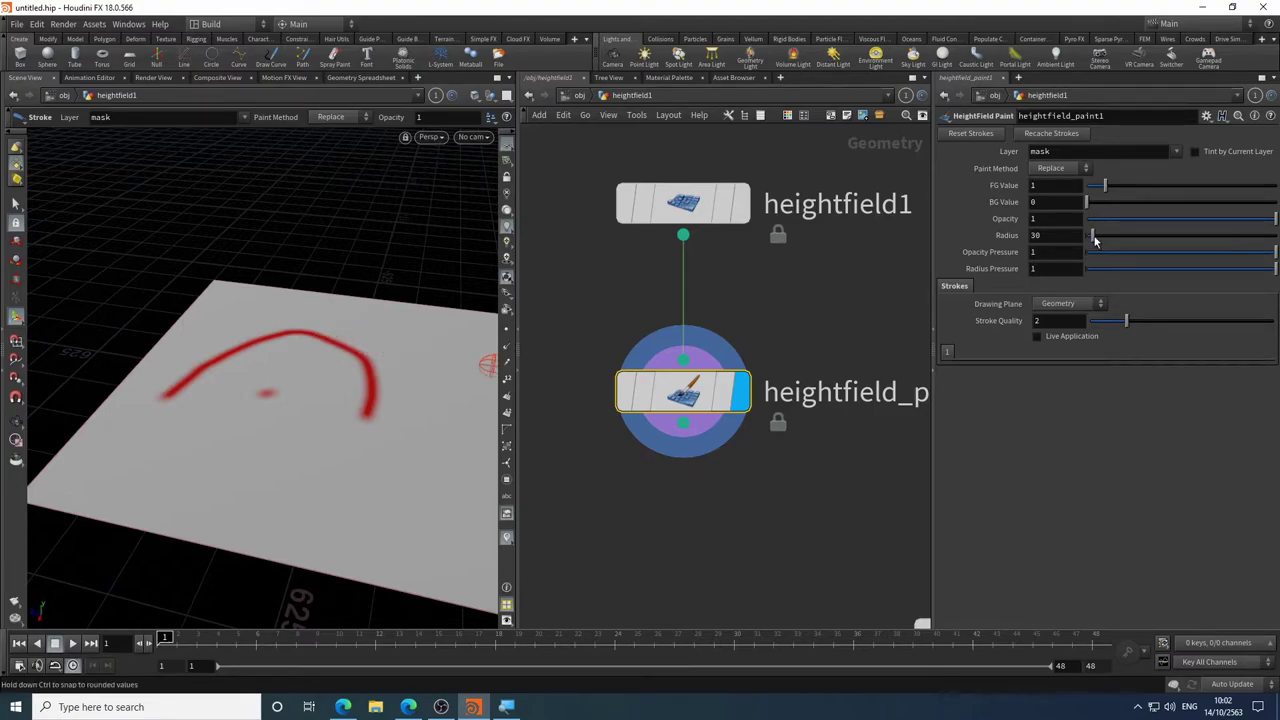
left_click_drag(1093, 236, 1120, 236)
mouse_move(311, 323)
left_mouse_down()
mouse_move(339, 337)
mouse_move(283, 334)
mouse_move(201, 390)
mouse_move(231, 367)
mouse_move(166, 397)
mouse_move(223, 363)
mouse_move(318, 362)
mouse_move(350, 415)
mouse_move(345, 355)
mouse_move(377, 401)
mouse_move(441, 362)
mouse_move(513, 393)
mouse_move(494, 369)
mouse_move(355, 405)
mouse_move(217, 376)
mouse_move(337, 373)
mouse_move(390, 322)
mouse_move(477, 322)
mouse_move(371, 285)
mouse_move(295, 291)
mouse_move(241, 274)
mouse_move(73, 343)
mouse_move(42, 410)
mouse_move(77, 337)
mouse_move(182, 291)
mouse_move(169, 255)
mouse_move(137, 308)
mouse_move(201, 270)
left_mouse_up()
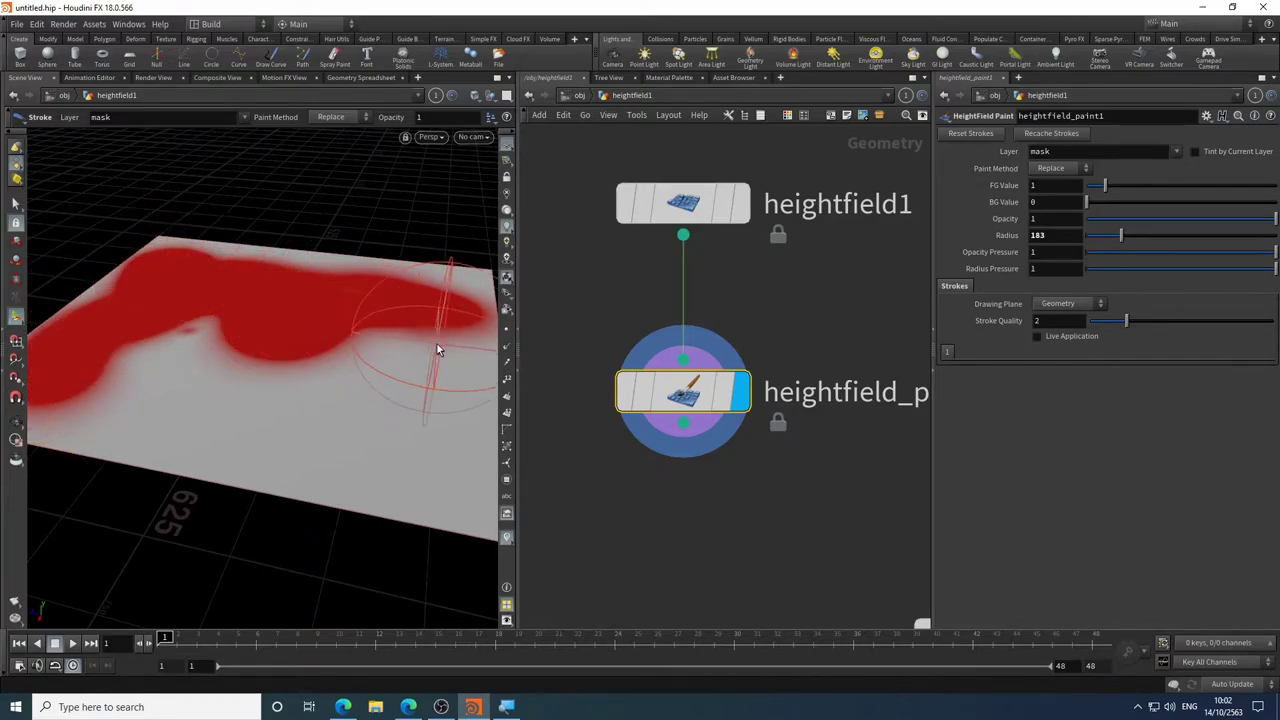
mouse_move(447, 307)
left_mouse_down()
mouse_move(276, 314)
mouse_move(162, 354)
mouse_move(162, 340)
mouse_move(200, 322)
mouse_move(70, 330)
mouse_move(303, 312)
left_mouse_up()
mouse_move(434, 320)
middle_mouse_down()
mouse_move(449, 415)
mouse_move(427, 361)
mouse_move(326, 349)
middle_mouse_up()
left_click_drag(327, 350, 412, 355)
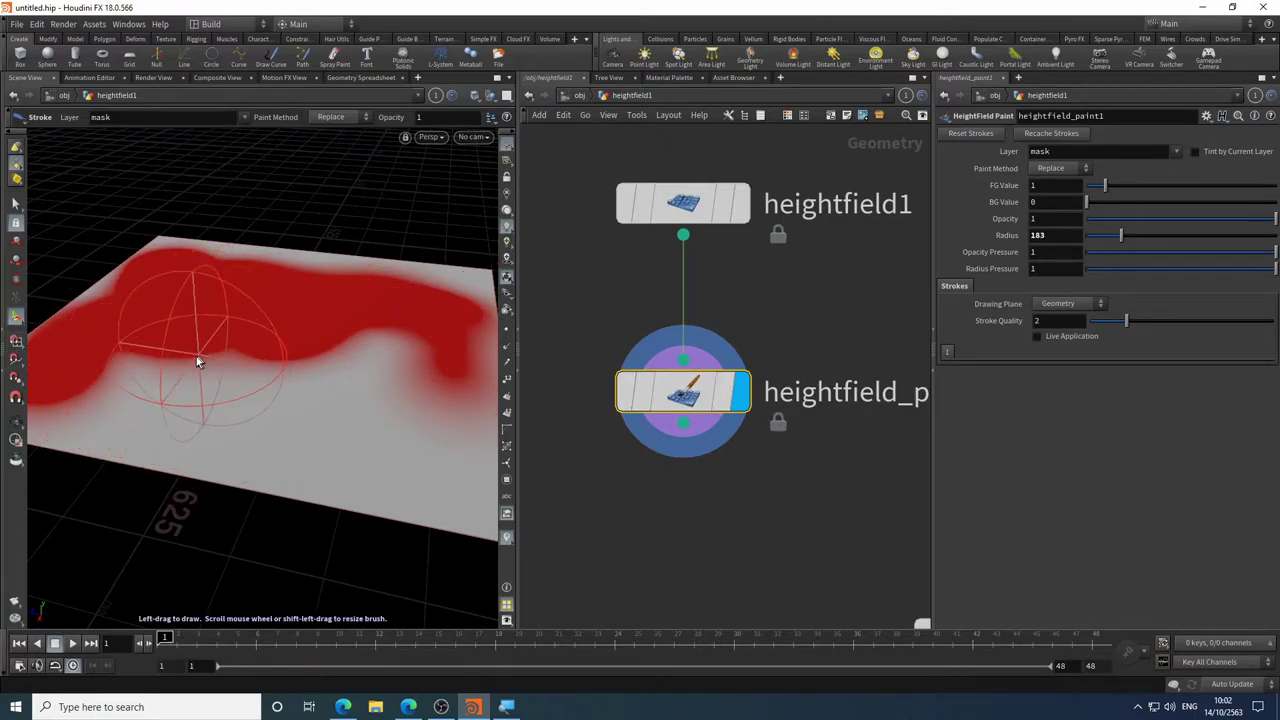
- Tumble the view to inspect the painted mask, then resume stroke painting
key("Escape")
mouse_move(196, 356)
left_mouse_down()
mouse_move(243, 334)
mouse_move(249, 353)
mouse_move(320, 360)
mouse_move(271, 383)
left_mouse_up()
key("Return")
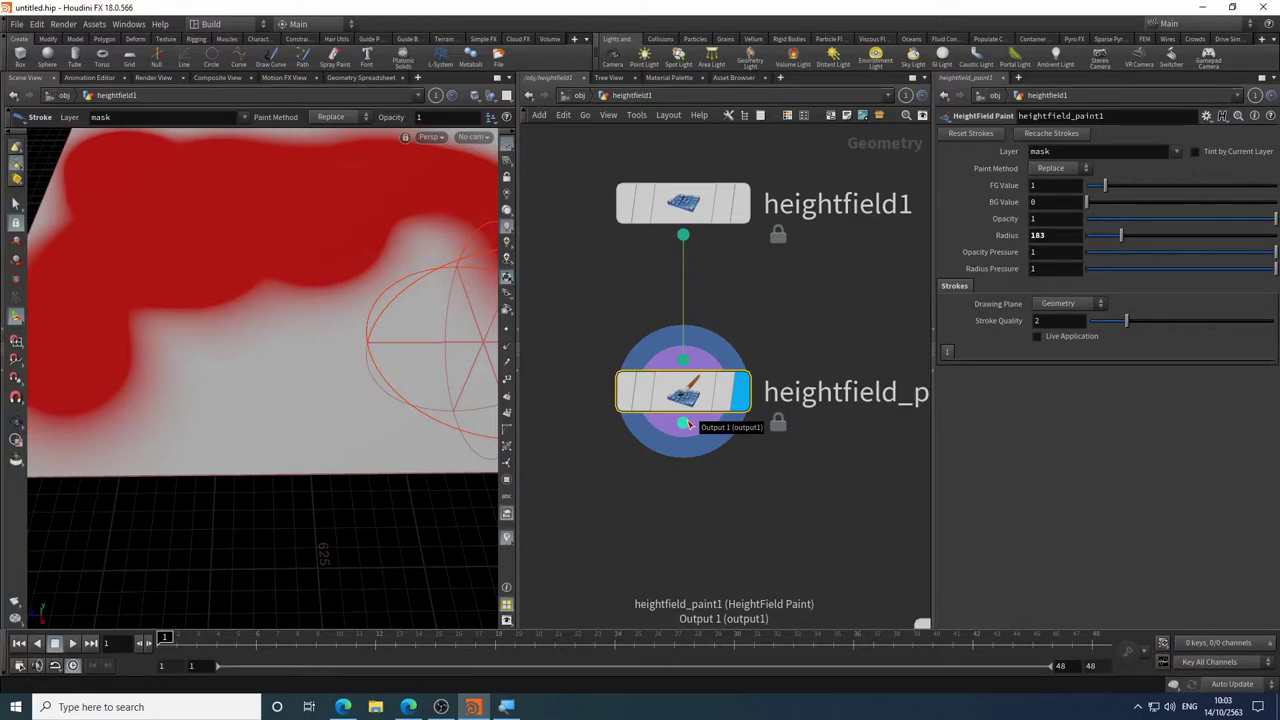
- Add a HeightField Mask Blur node ('hfbl') below heightfield_paint1 and display it
key("super+s")
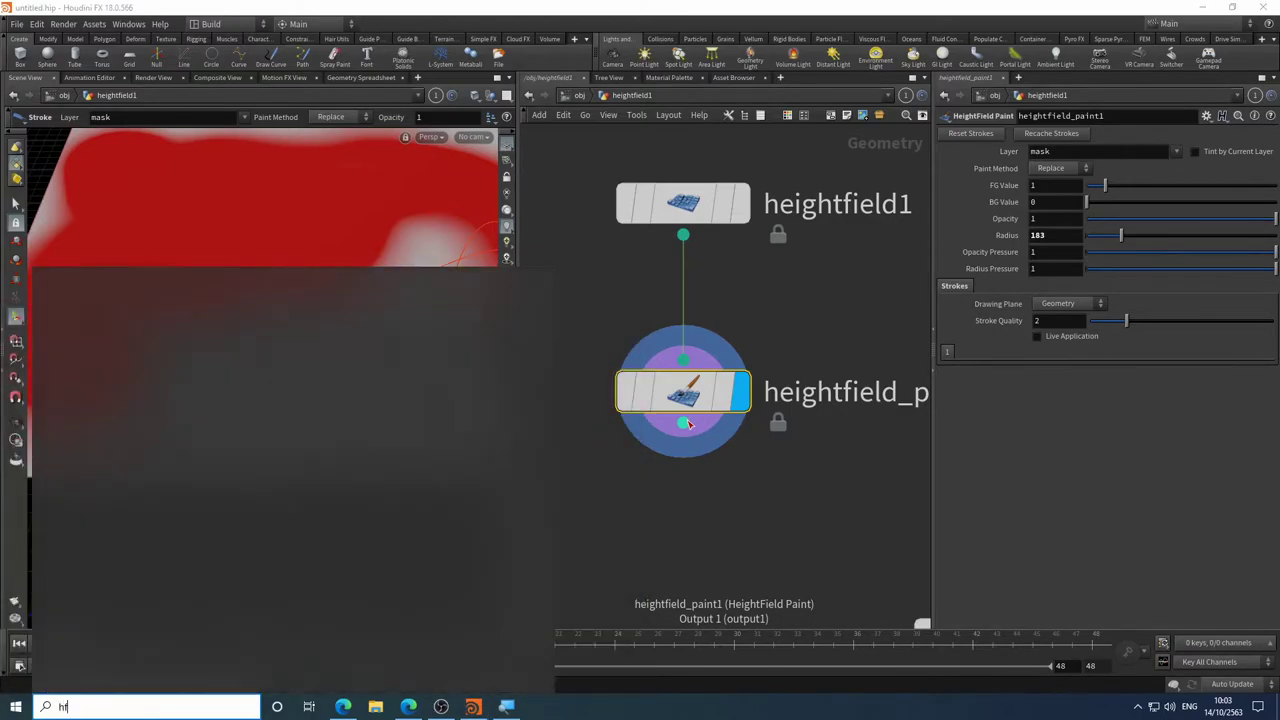
type("hf")
key("Escape")
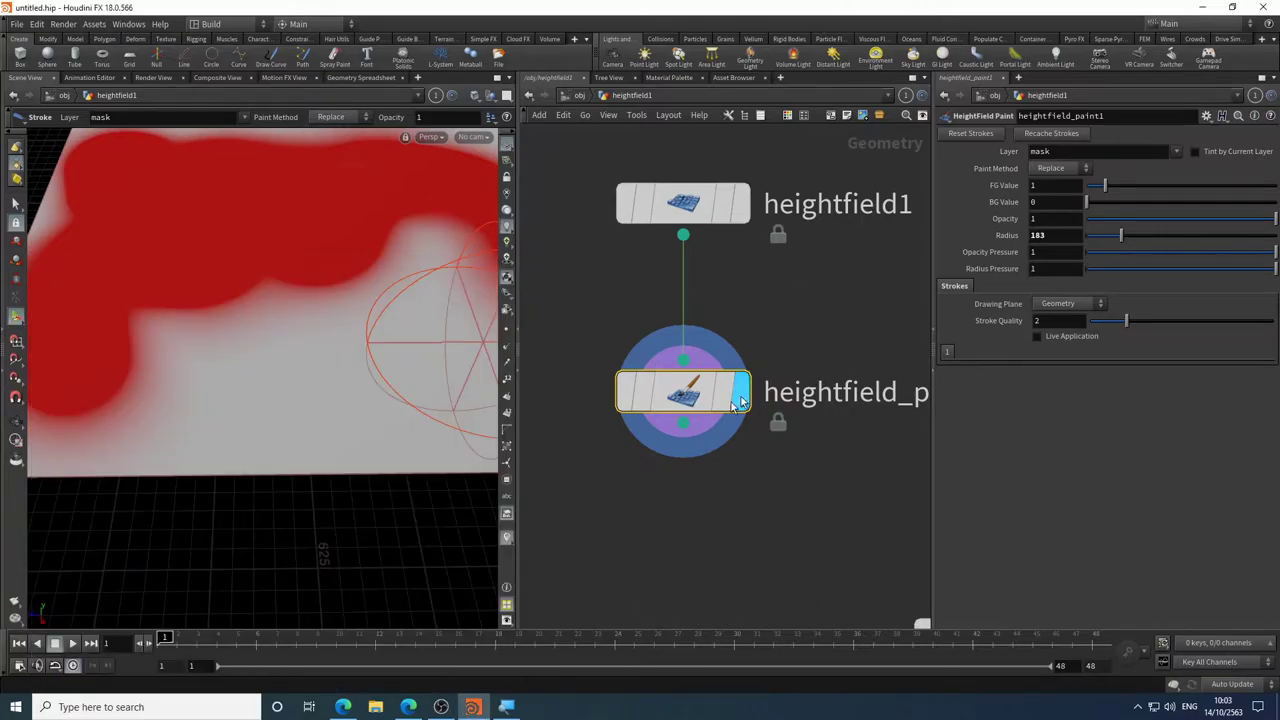
key("Tab")
type("hf")
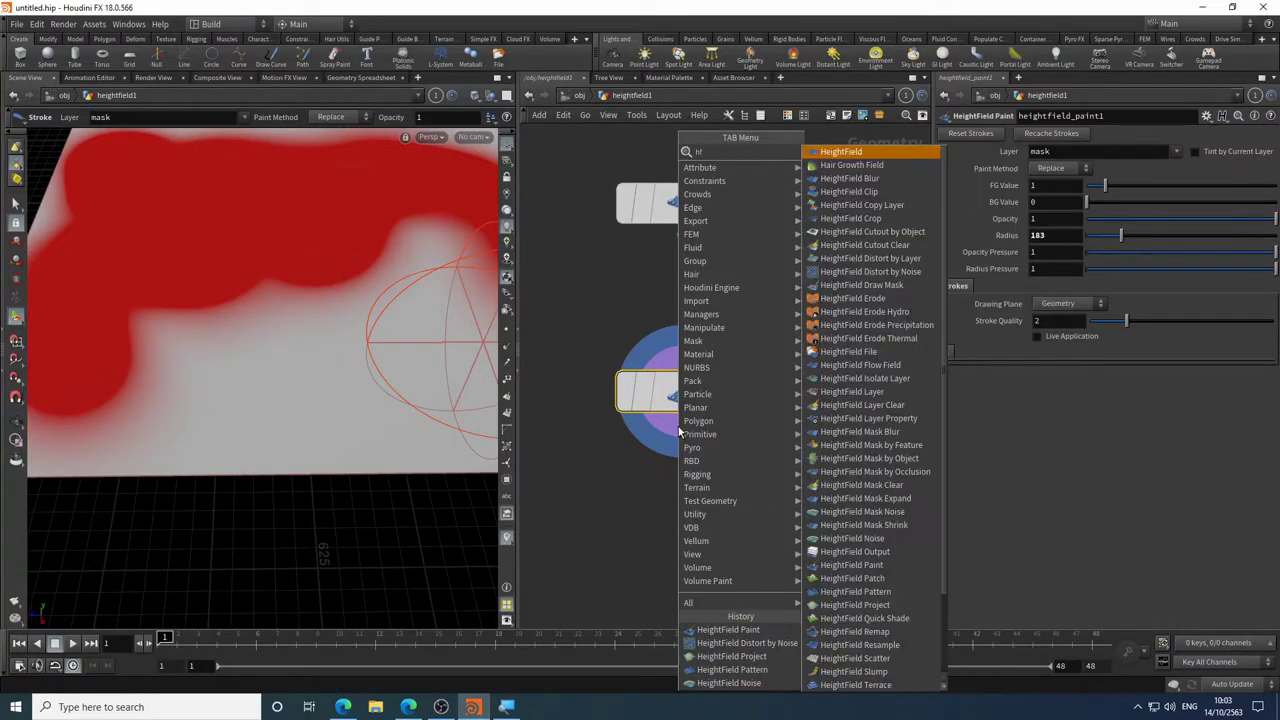
type("bl")
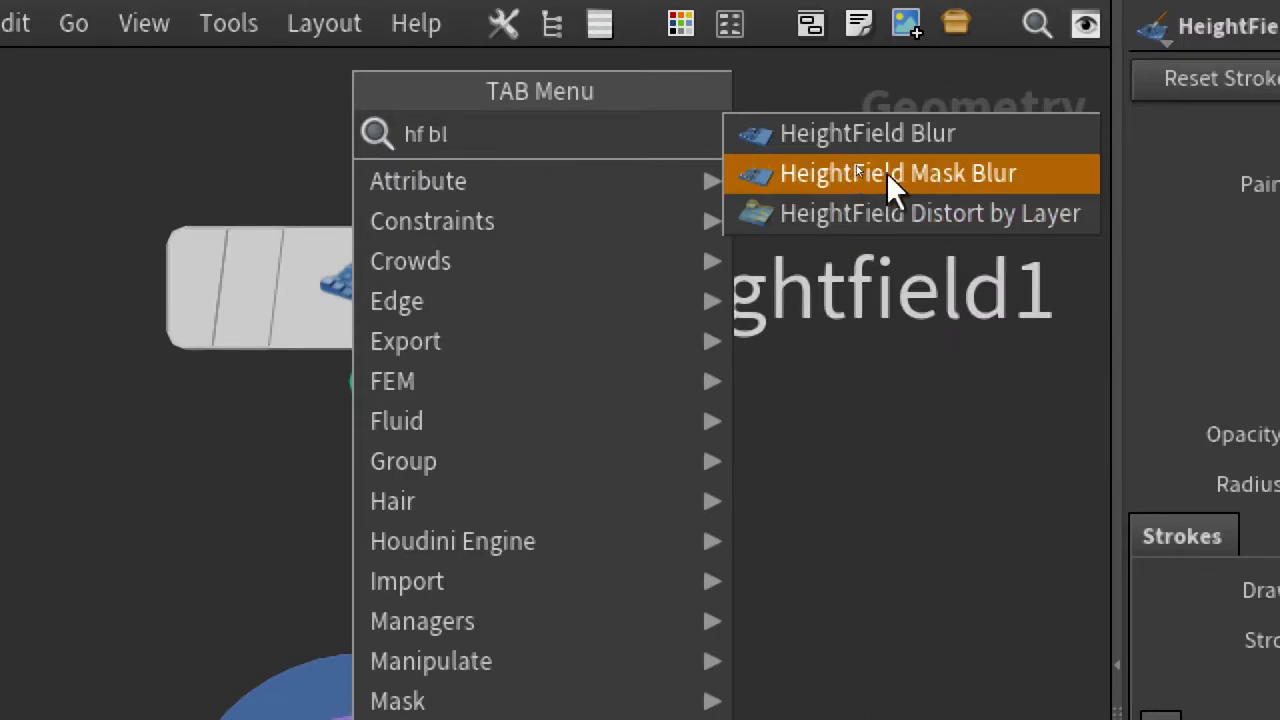
left_click(889, 175)
left_click(525, 667)
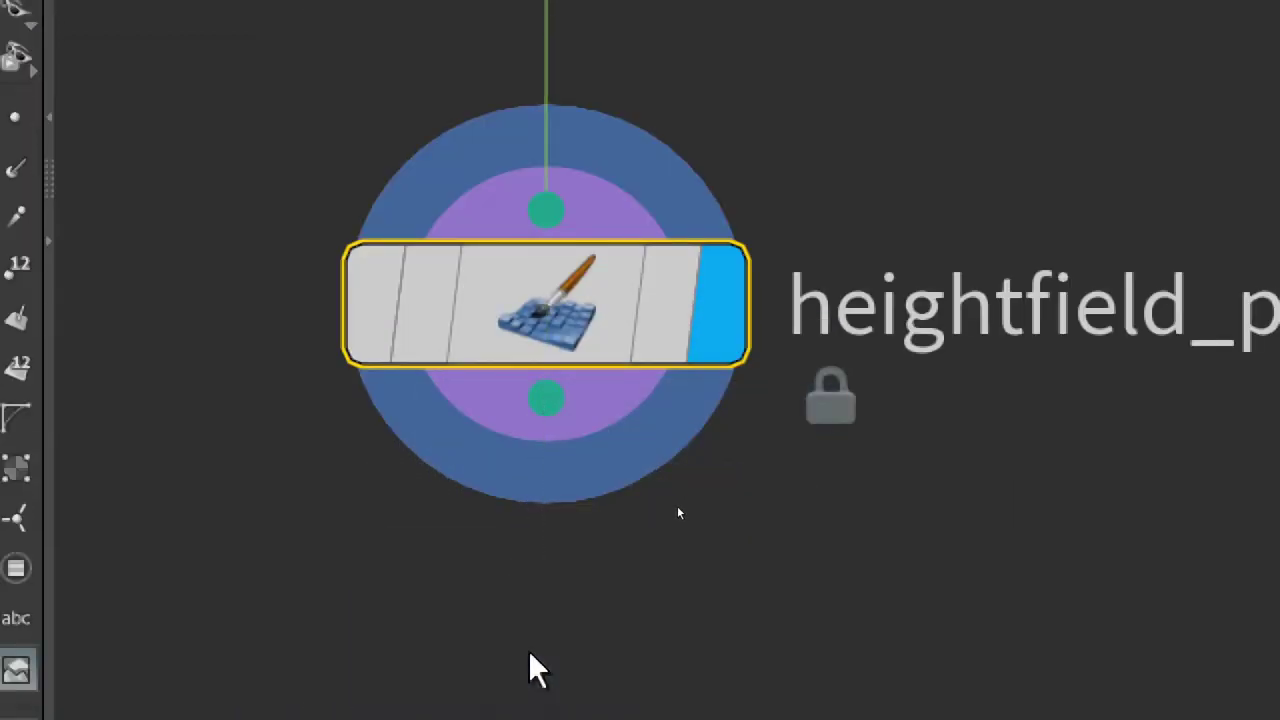
left_click(728, 690)
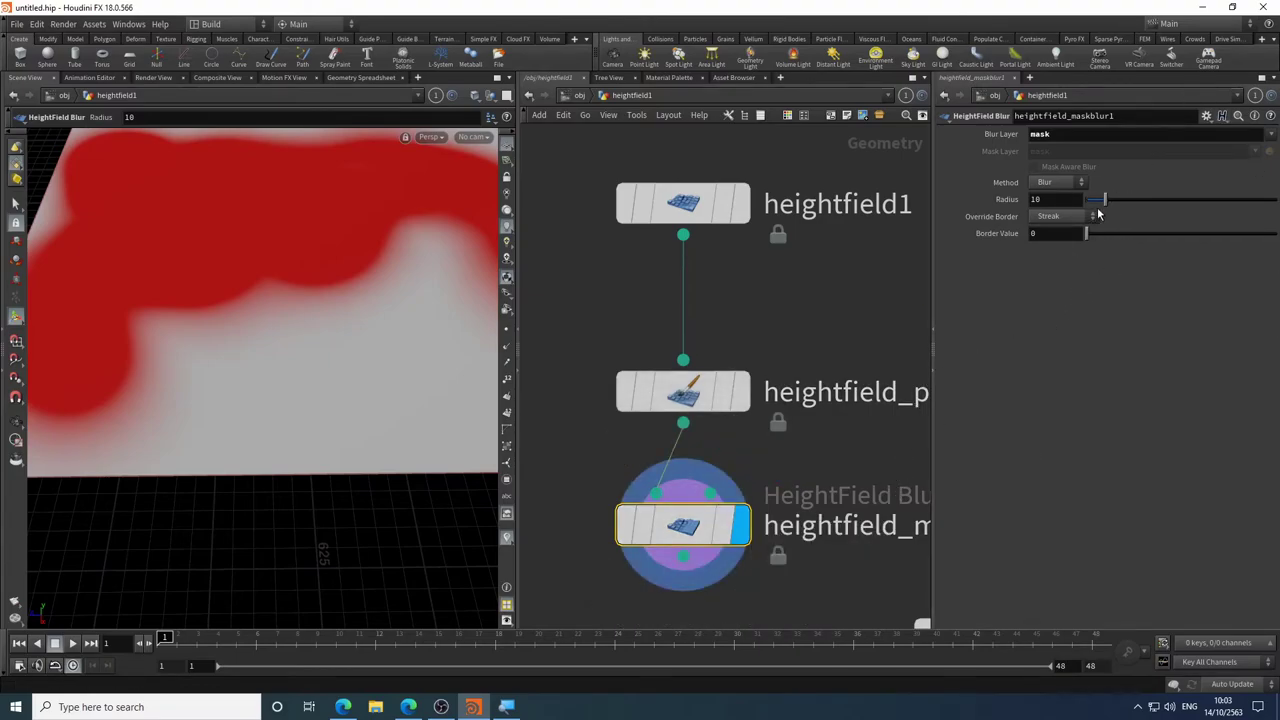
- Raise heightfield_maskblur1's blur radius to 87 so the red mask edges become broad soft gradients
left_click_drag(1106, 200, 1256, 204)
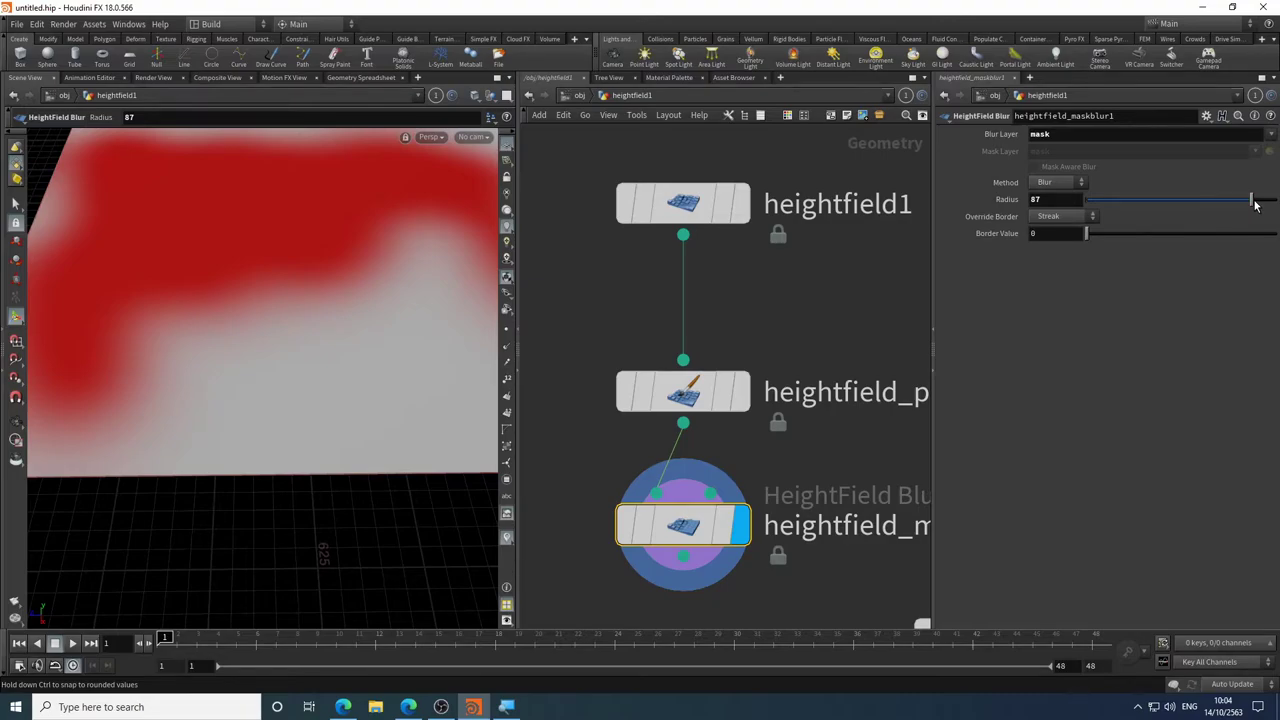
key("super")
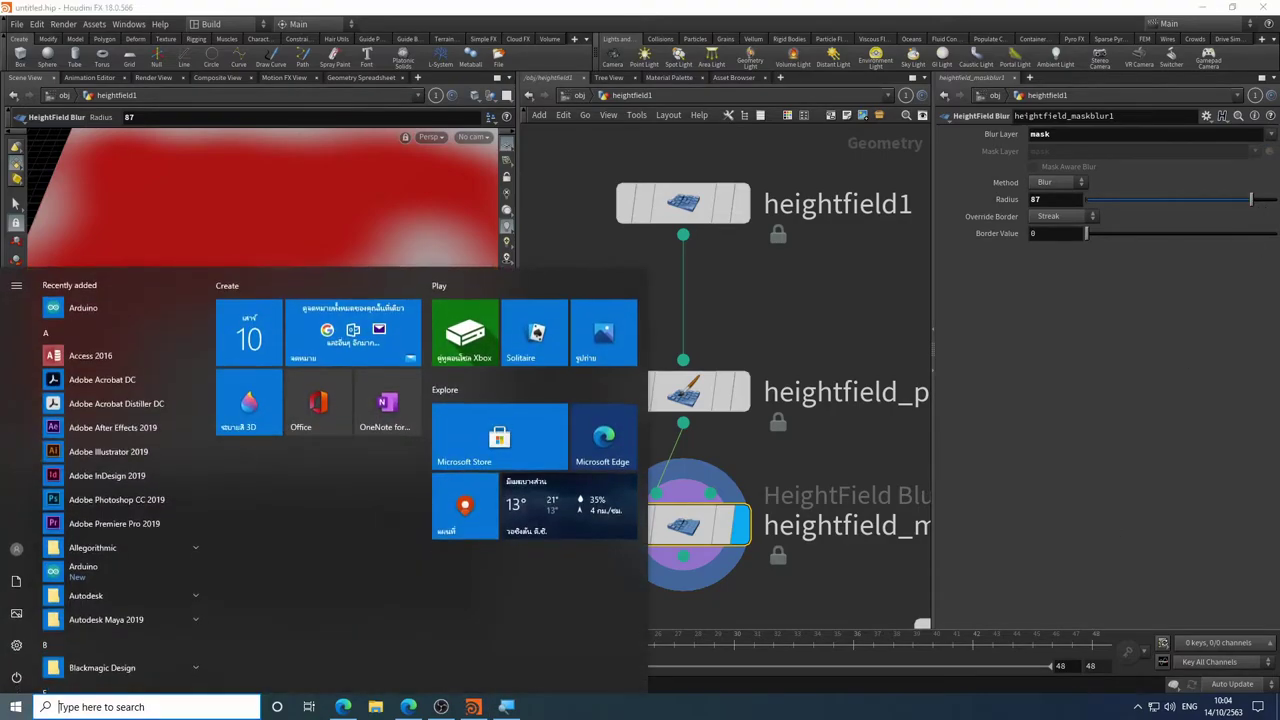
key("Escape")
middle_click_drag(854, 426, 732, 175)
- Place heightfield_noise1 below the blur node in the network
scroll(785, 368, "down", 3)
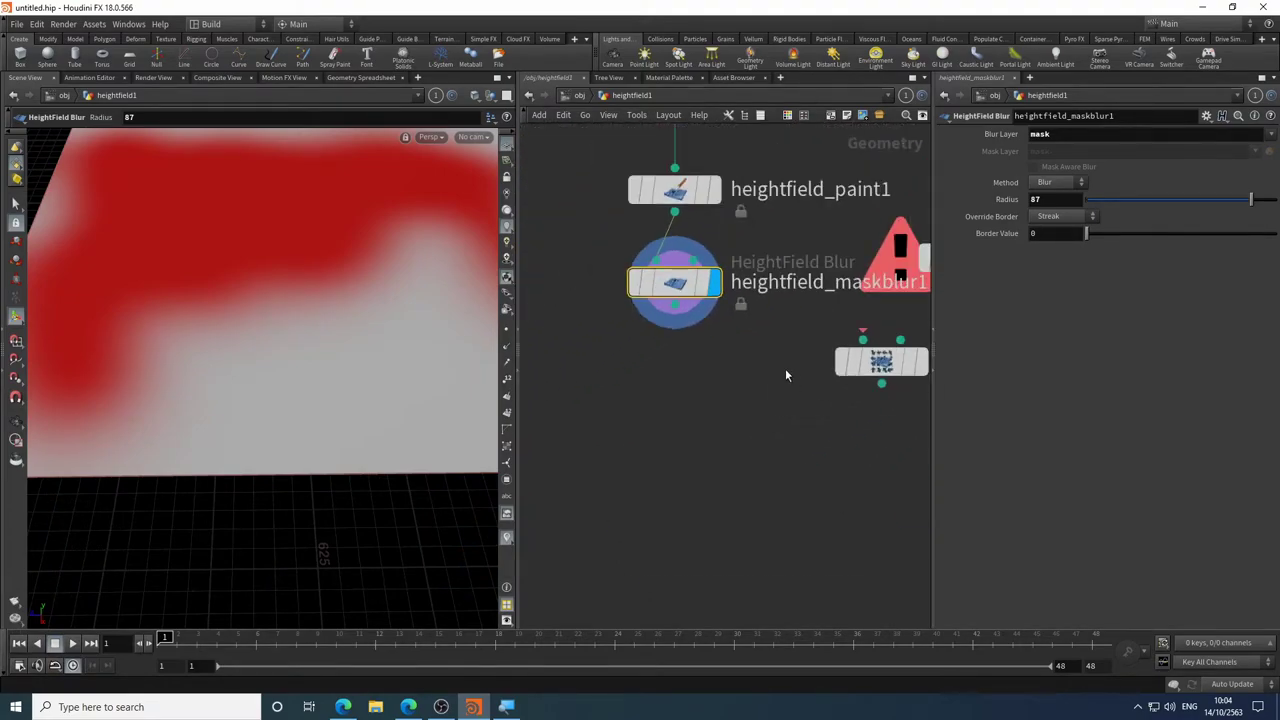
scroll(709, 394, "up", 3)
left_click_drag(816, 331, 590, 524)
middle_click_drag(664, 460, 774, 466)
left_click_drag(733, 531, 672, 490)
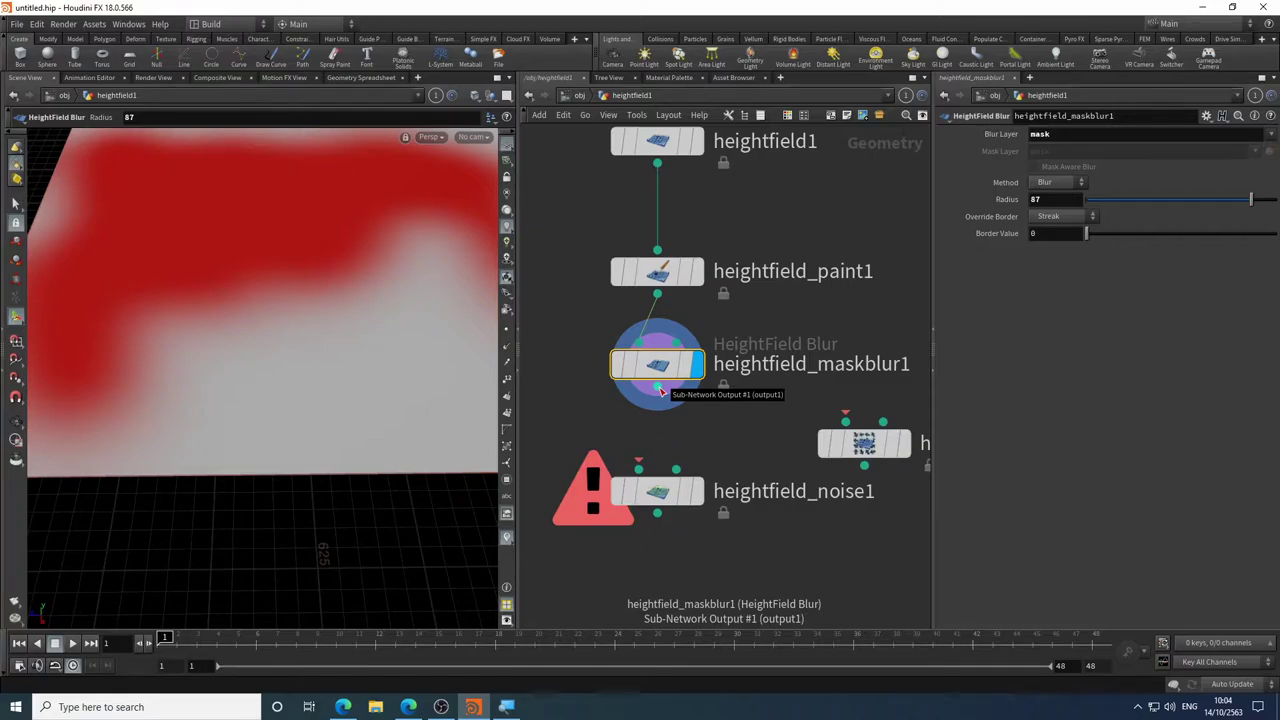
- Feed heightfield_maskblur1's output into heightfield_noise1 and display the noisy terrain
scroll(660, 392, "up", 2)
scroll(703, 409, "up", 2)
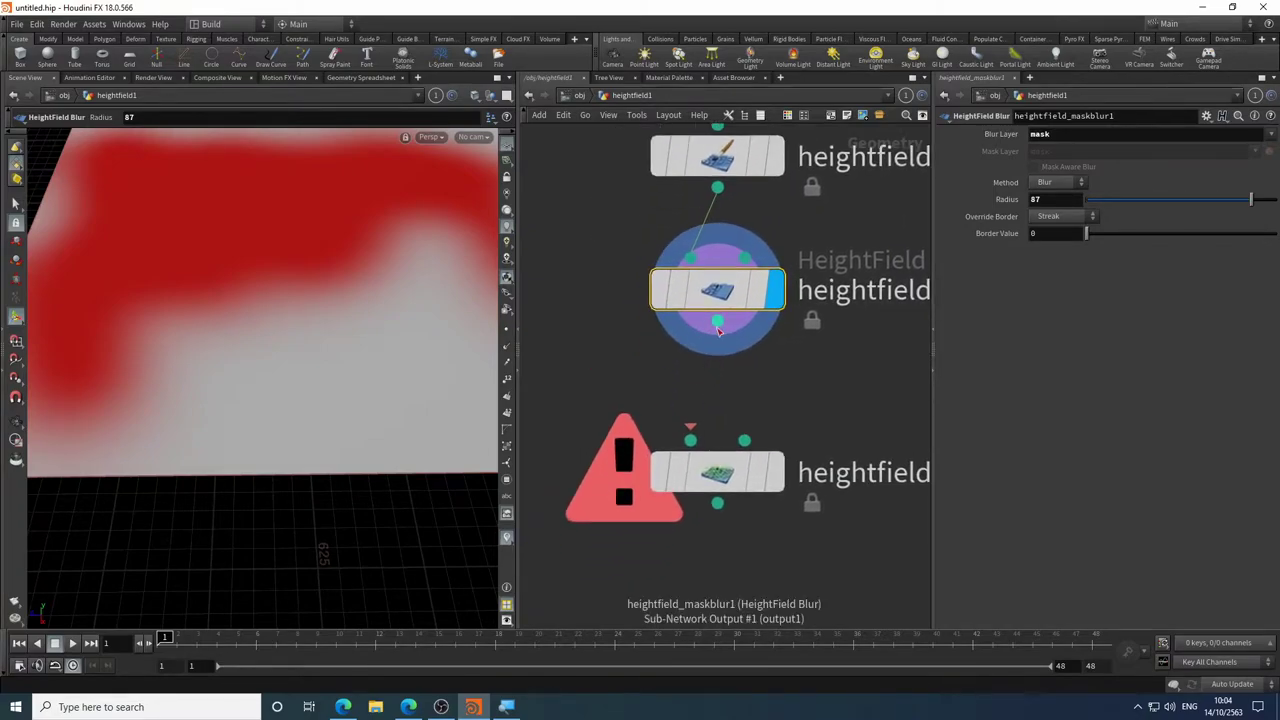
left_click_drag(718, 330, 695, 448)
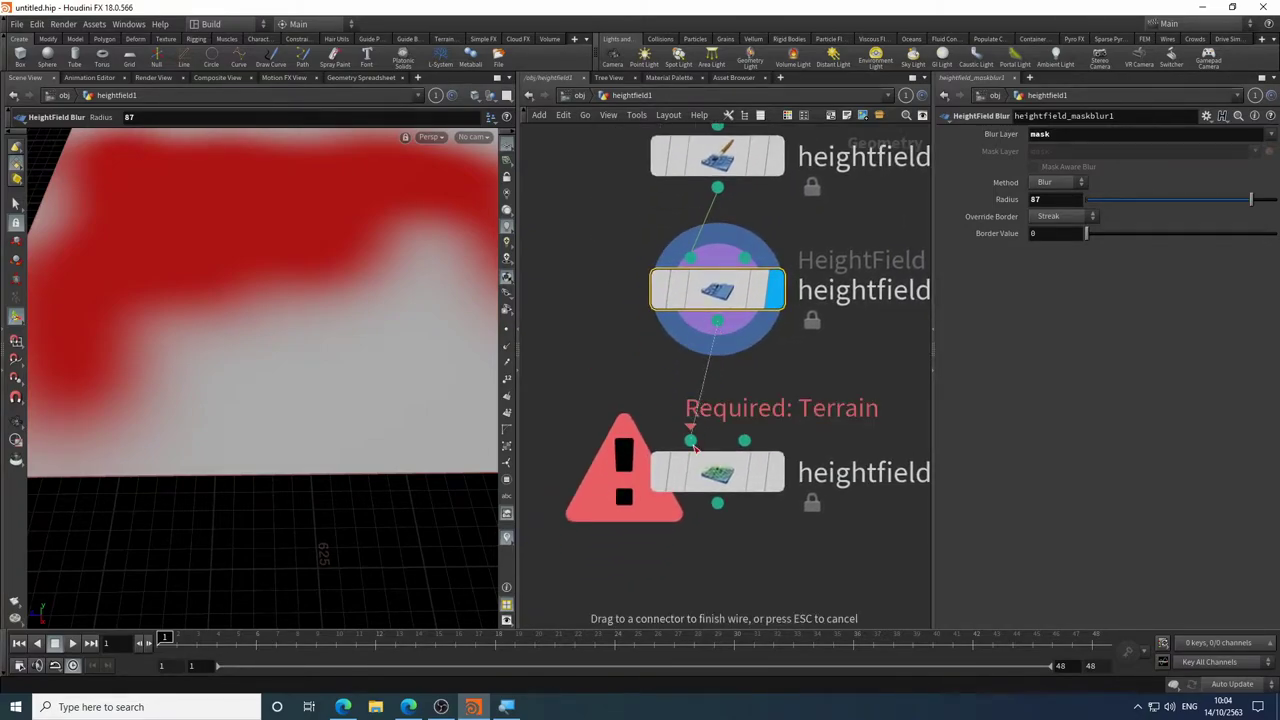
left_click(691, 442)
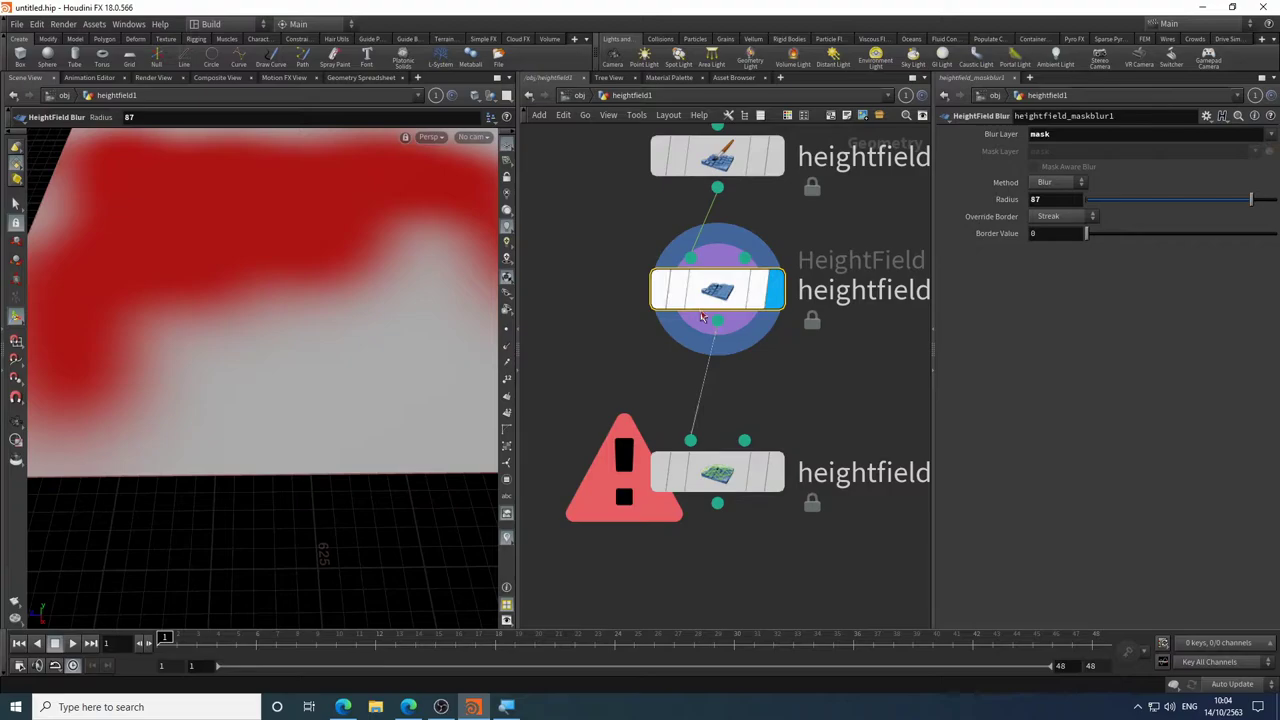
left_click(773, 474)
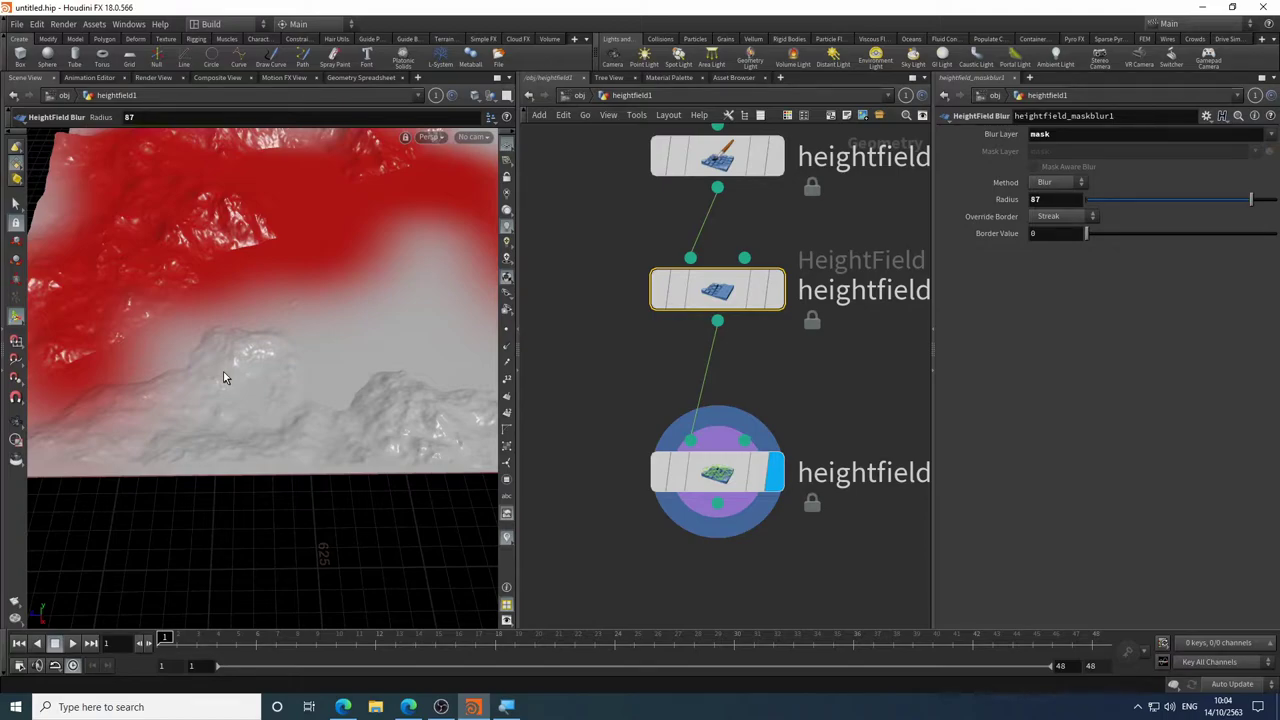
- Connect the blurred mask to heightfield_noise1's Mask input, confining rugged noise to the red area
middle_click_drag(894, 506, 683, 450)
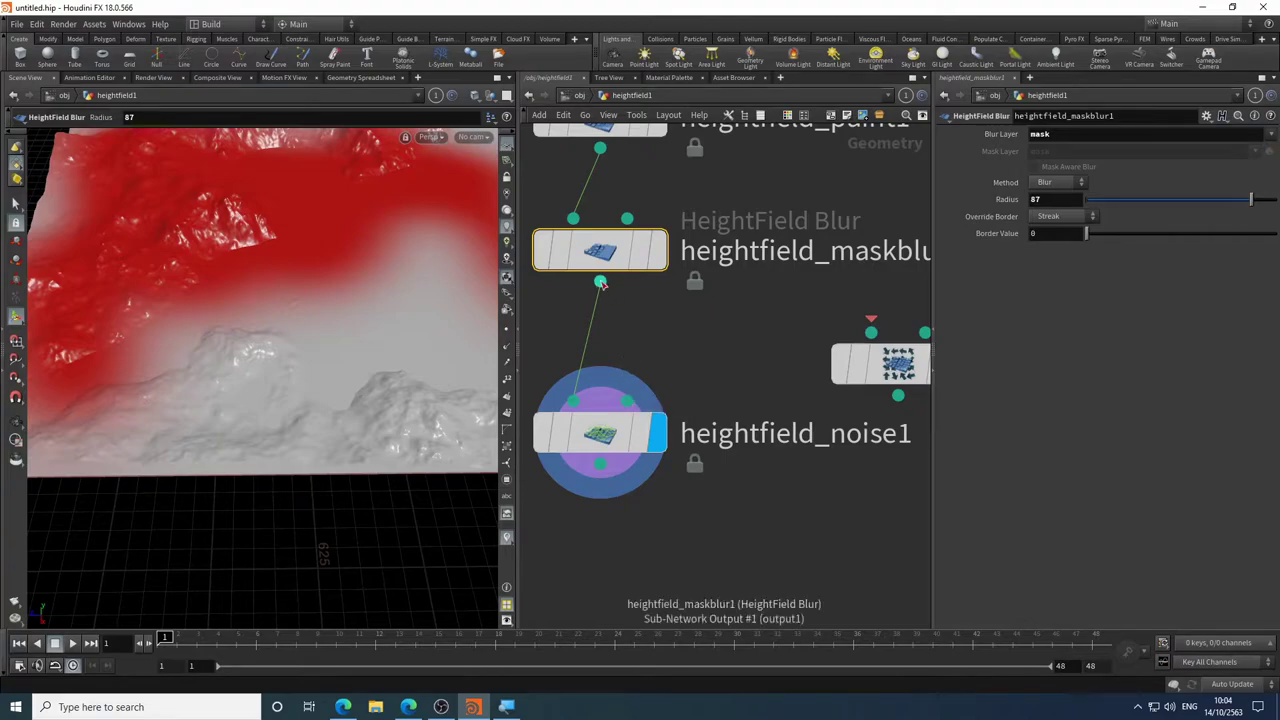
left_click_drag(601, 285, 628, 401)
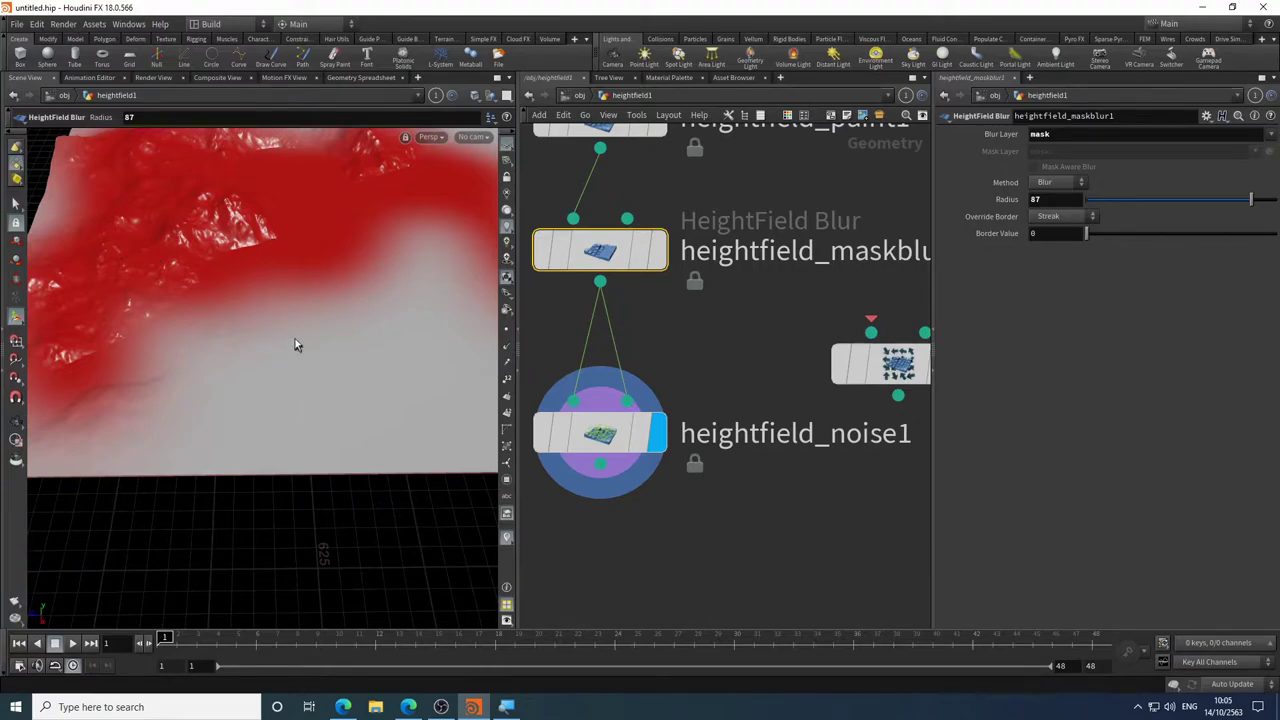
left_click_drag(297, 346, 343, 423, "alt")
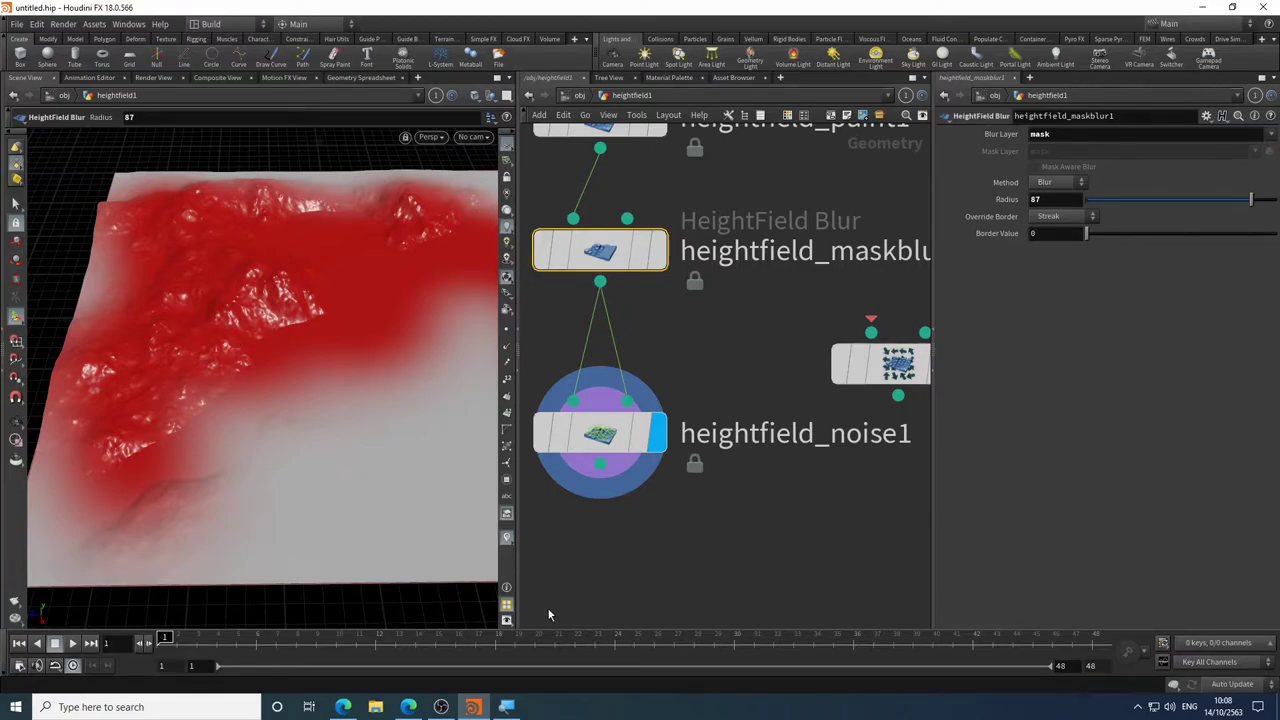
left_click(410, 707)
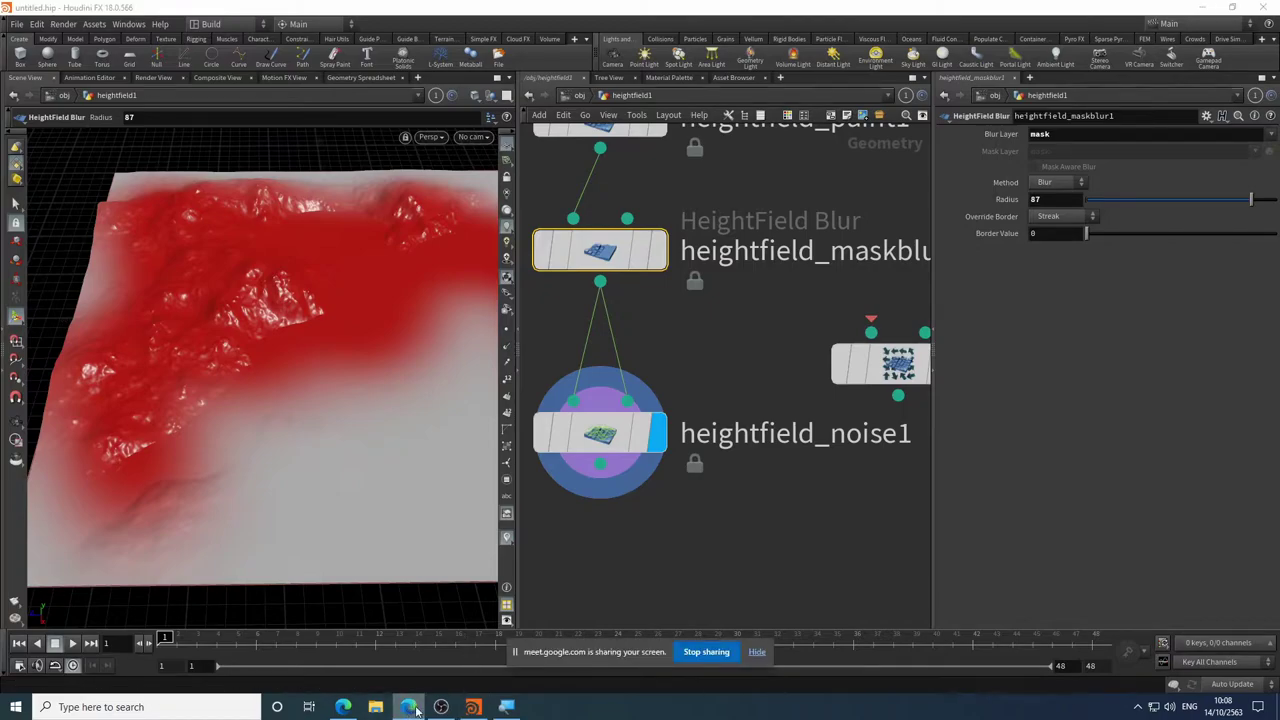
- Review the HeightField Paint and Realistic terrain with heightfields docs in Edge, then return to Houdini
left_click(758, 655)
left_click(343, 707)
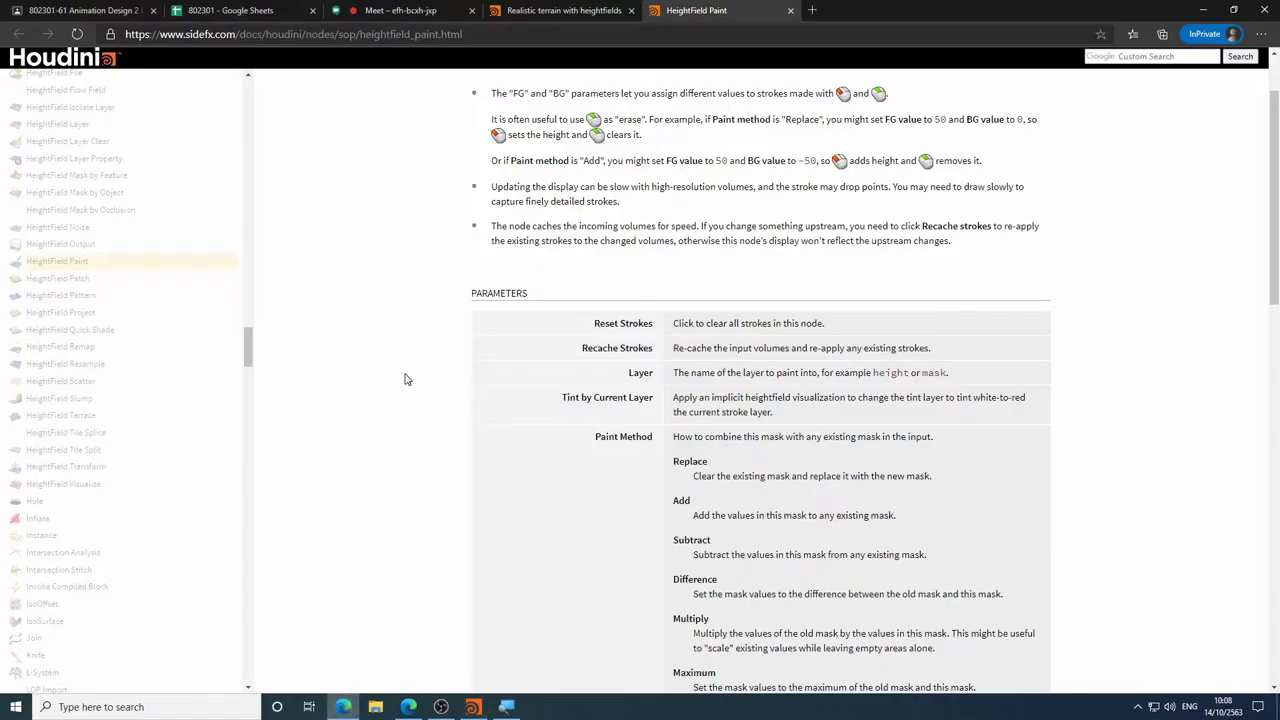
scroll(445, 262, "up", 1)
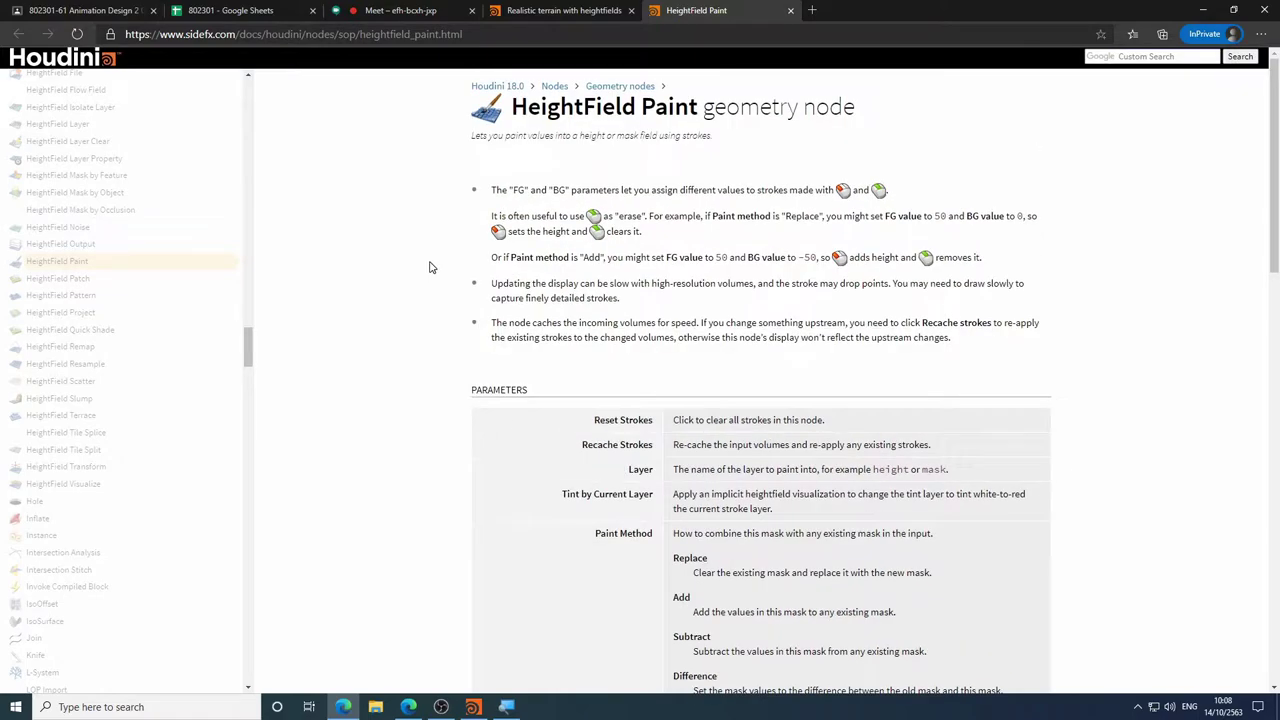
left_click(545, 11)
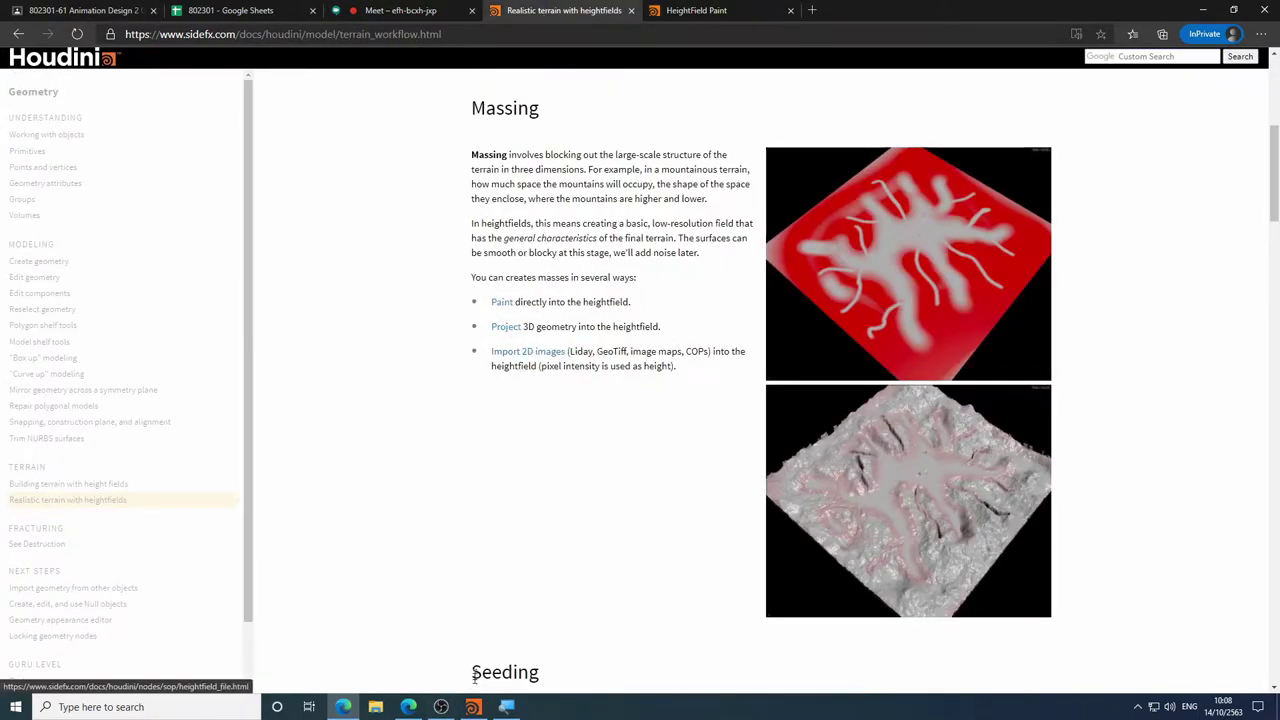
left_click(474, 707)
scroll(645, 534, "down", 5)
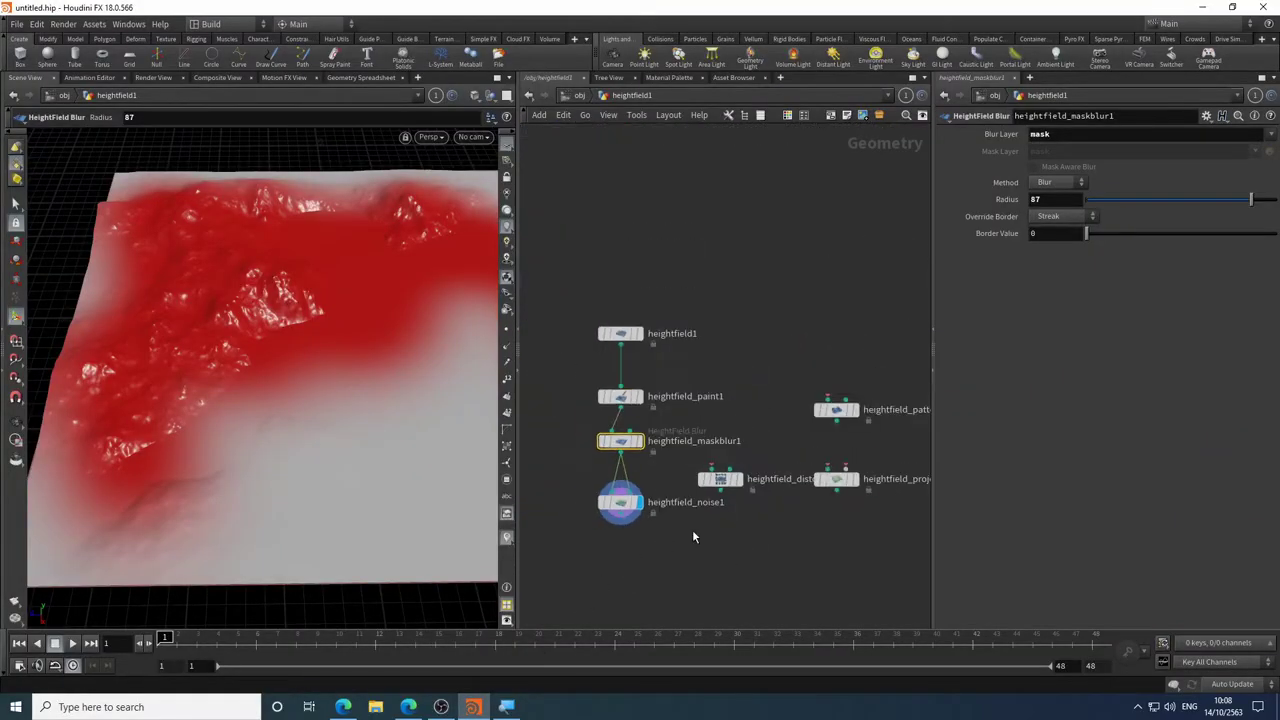
- Move the pattern, distort and project nodes to the lower right, then copy heightfield1
middle_click_drag(730, 553, 645, 524)
scroll(645, 524, "down", 2)
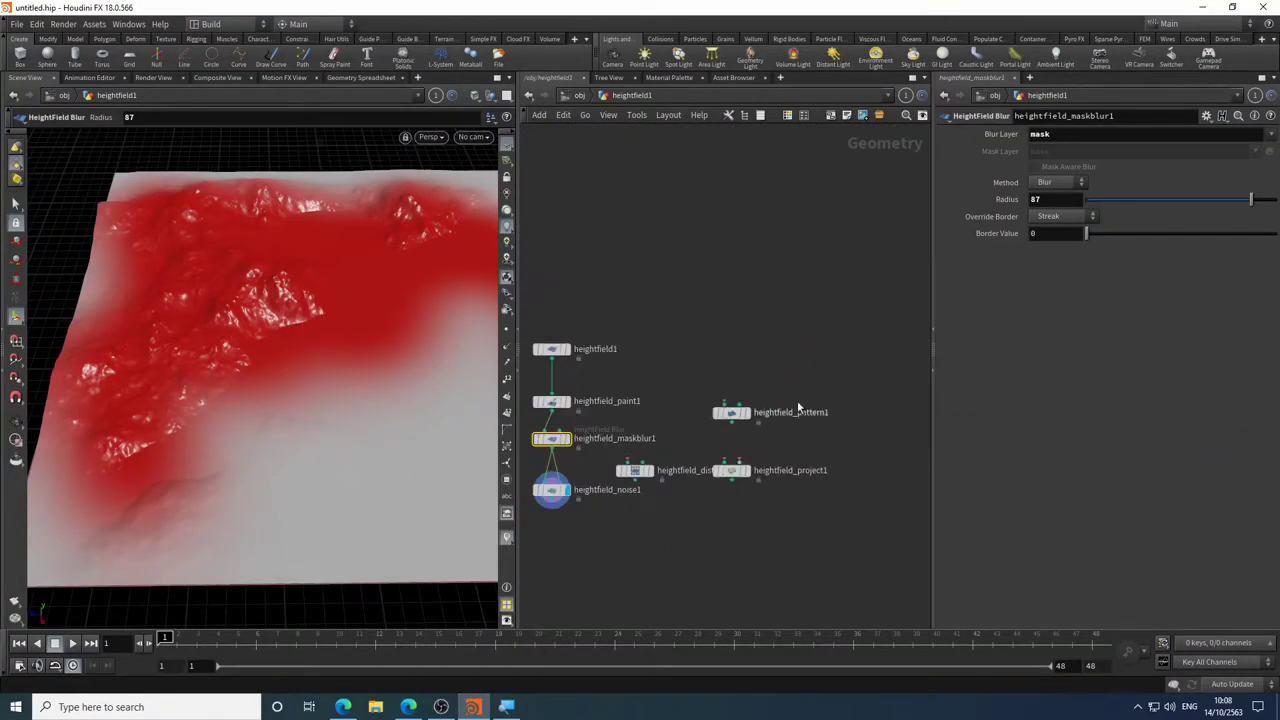
left_click_drag(830, 378, 635, 514)
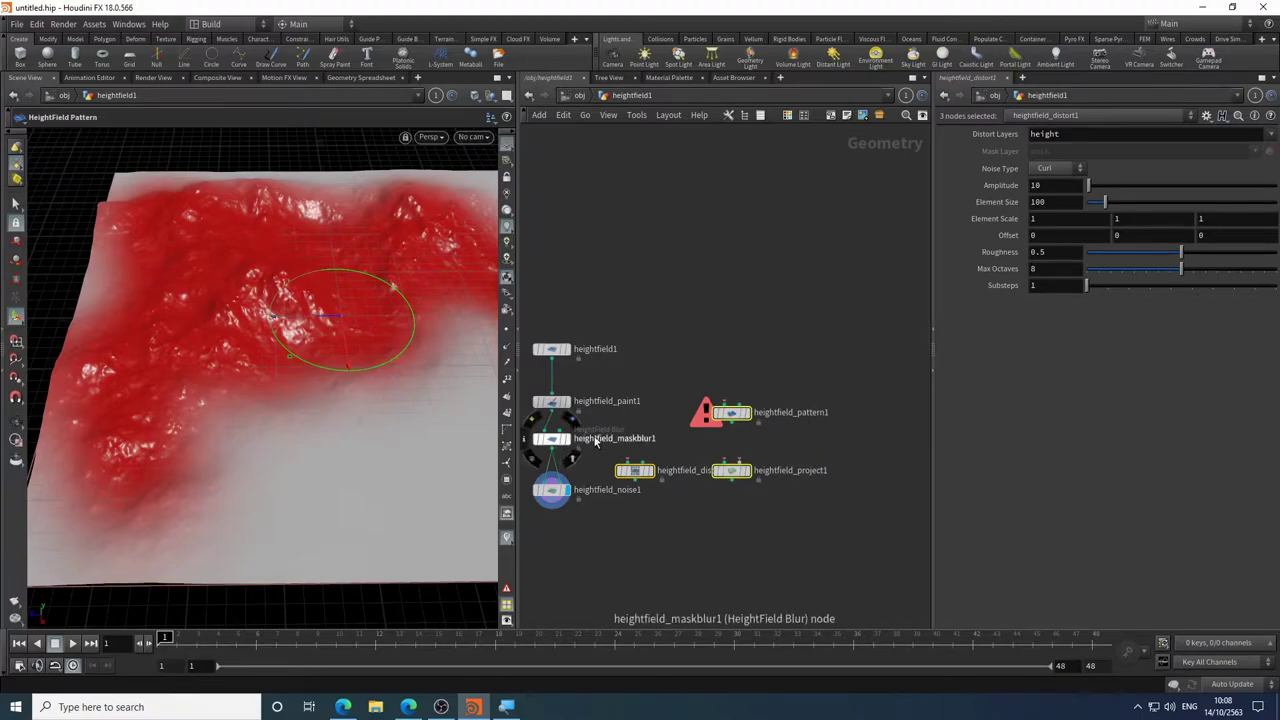
left_click_drag(852, 382, 600, 522)
left_click_drag(715, 430, 857, 562)
left_click(551, 349)
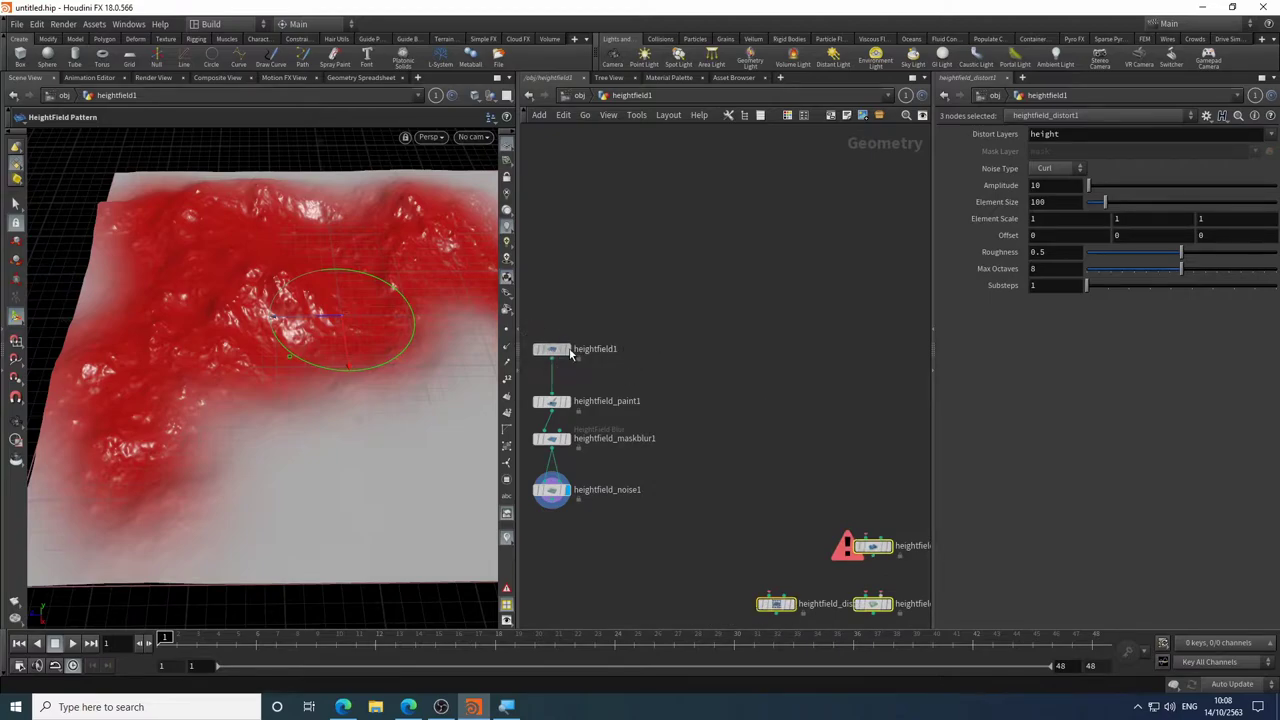
key("ctrl+c")
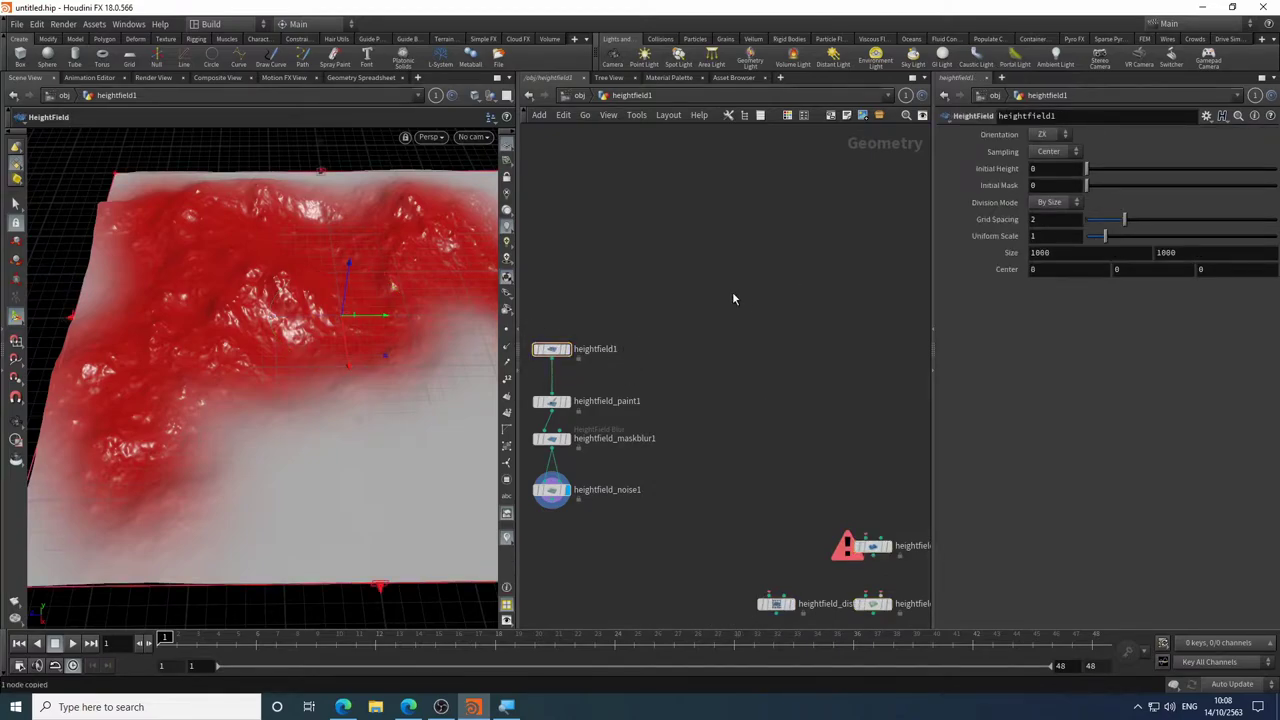
- Paste heightfield1 as heightfield2 and display it
key("ctrl+v")
scroll(726, 337, "up", 4)
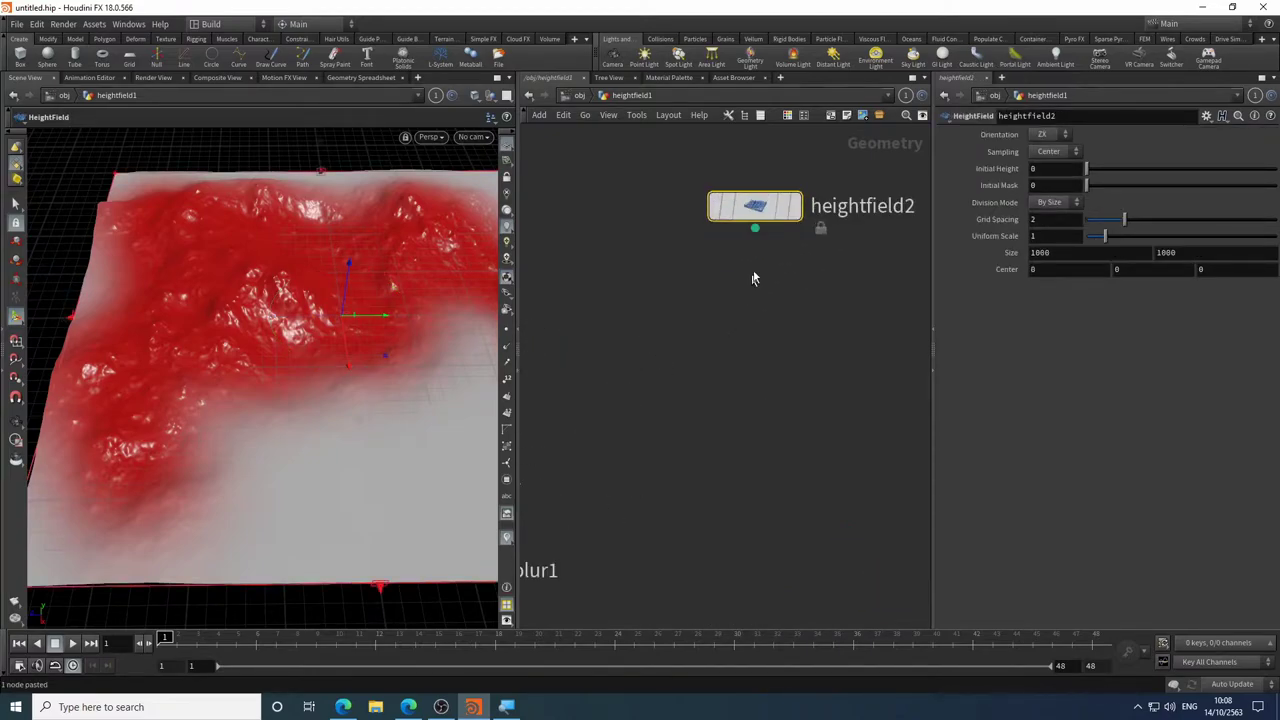
left_click(794, 206)
middle_click_drag(786, 337, 604, 389)
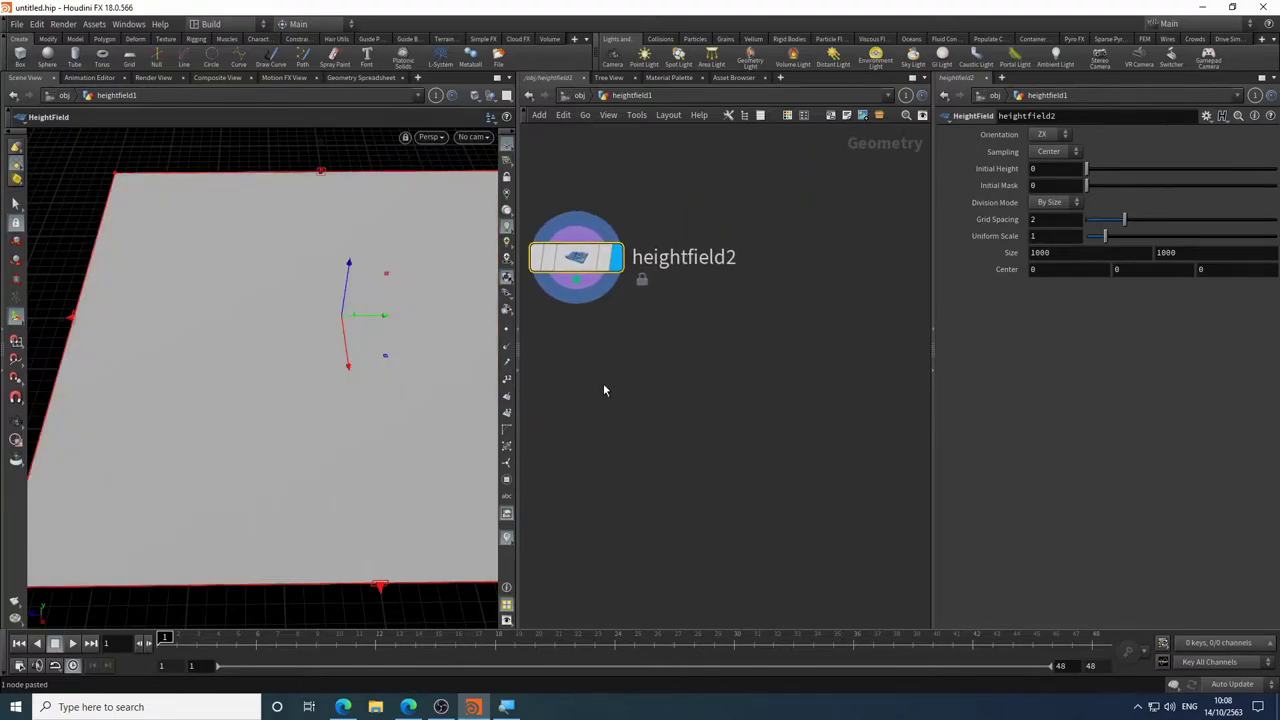
- Add a HeightField Project node (heightfield_project2) below heightfield2
key("Tab")
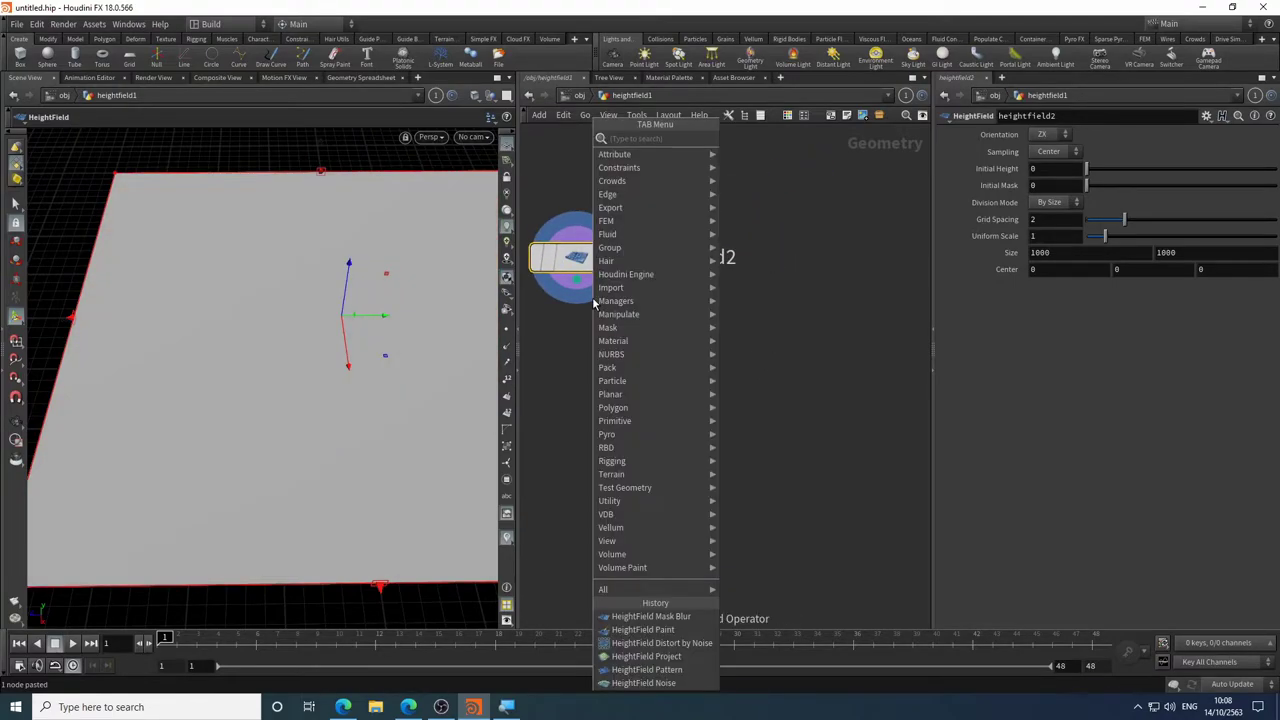
type("hf proj")
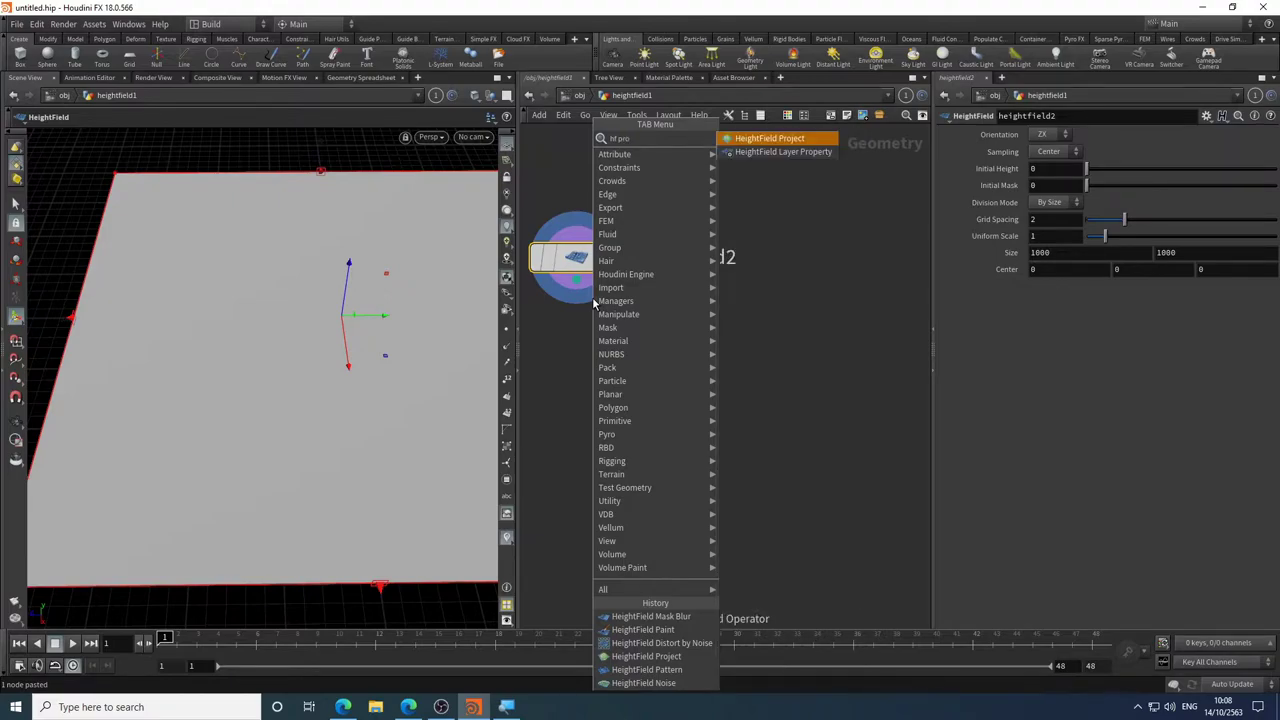
left_click(759, 142)
left_click(673, 400)
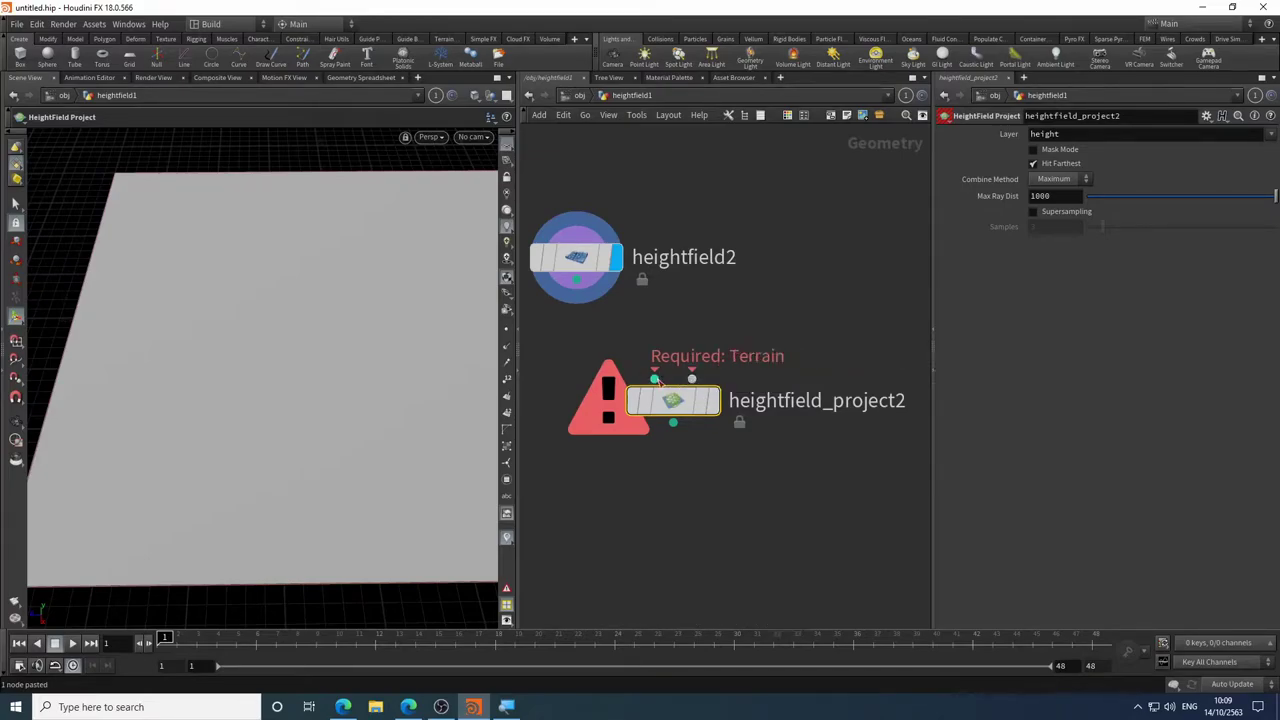
- Connect heightfield2 into heightfield_project2's Terrain input
left_click(654, 379)
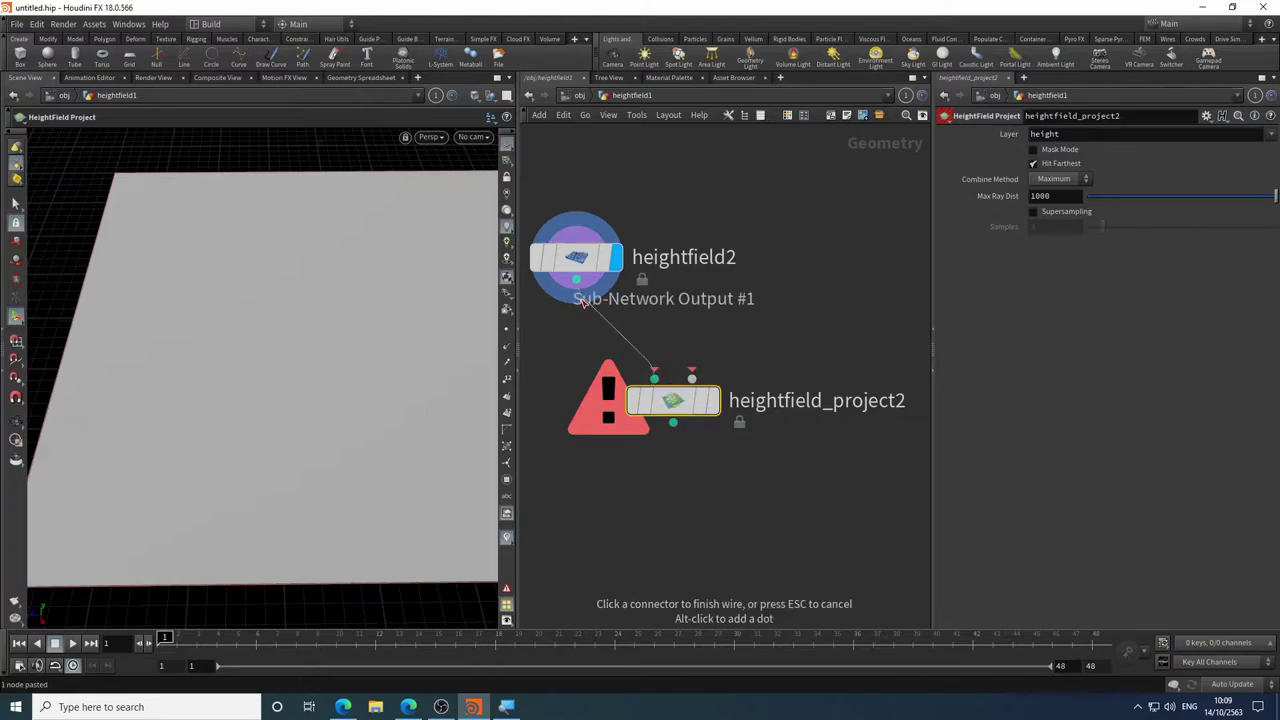
left_click(576, 281)
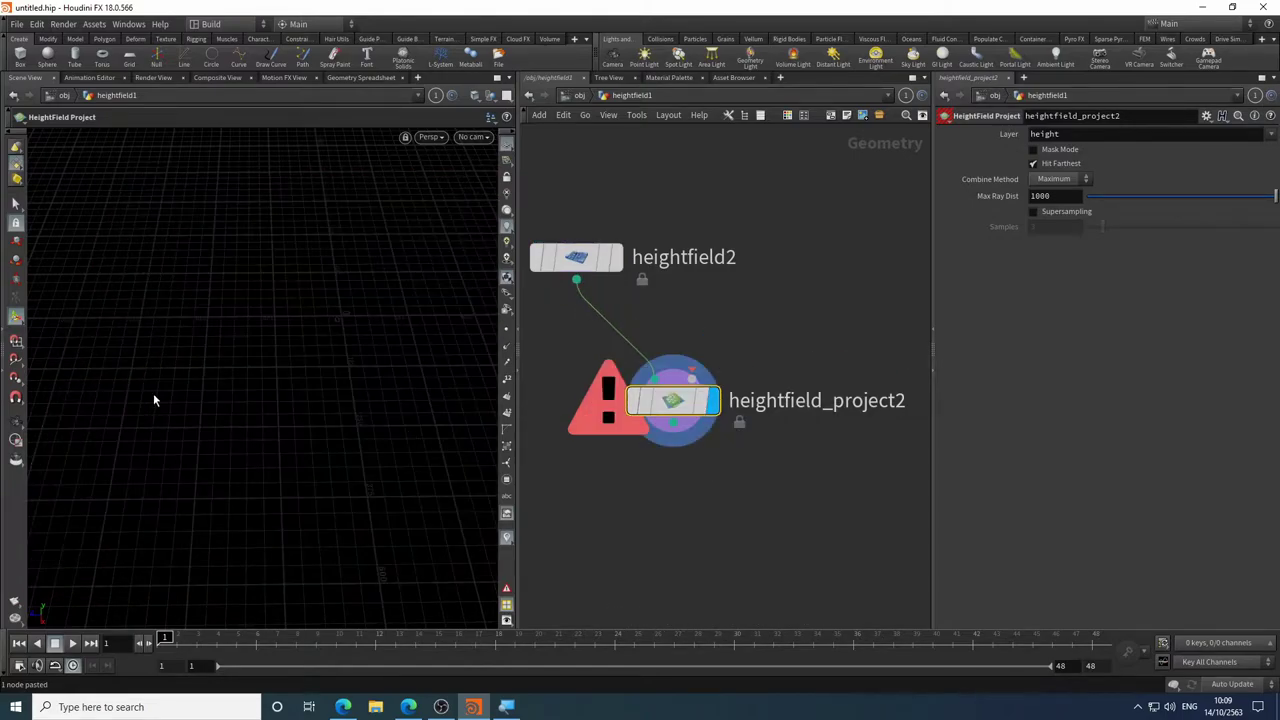
middle_click_drag(814, 293, 800, 351)
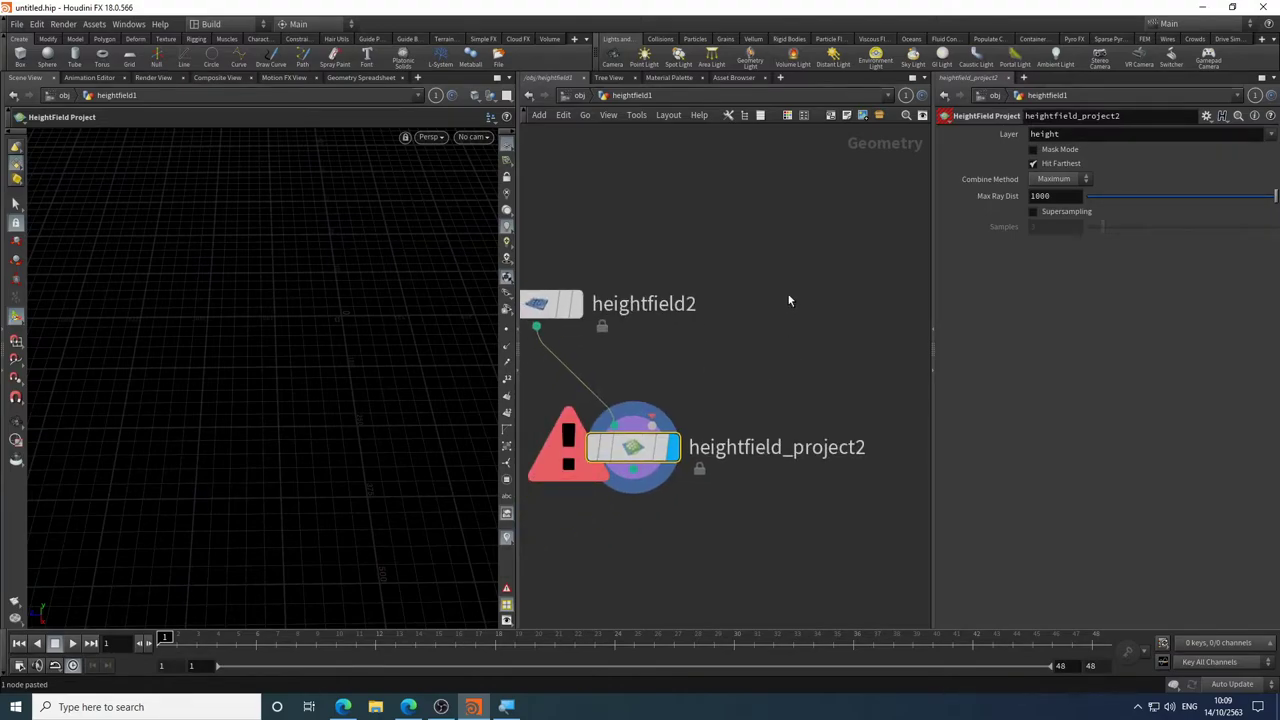
key("Tab")
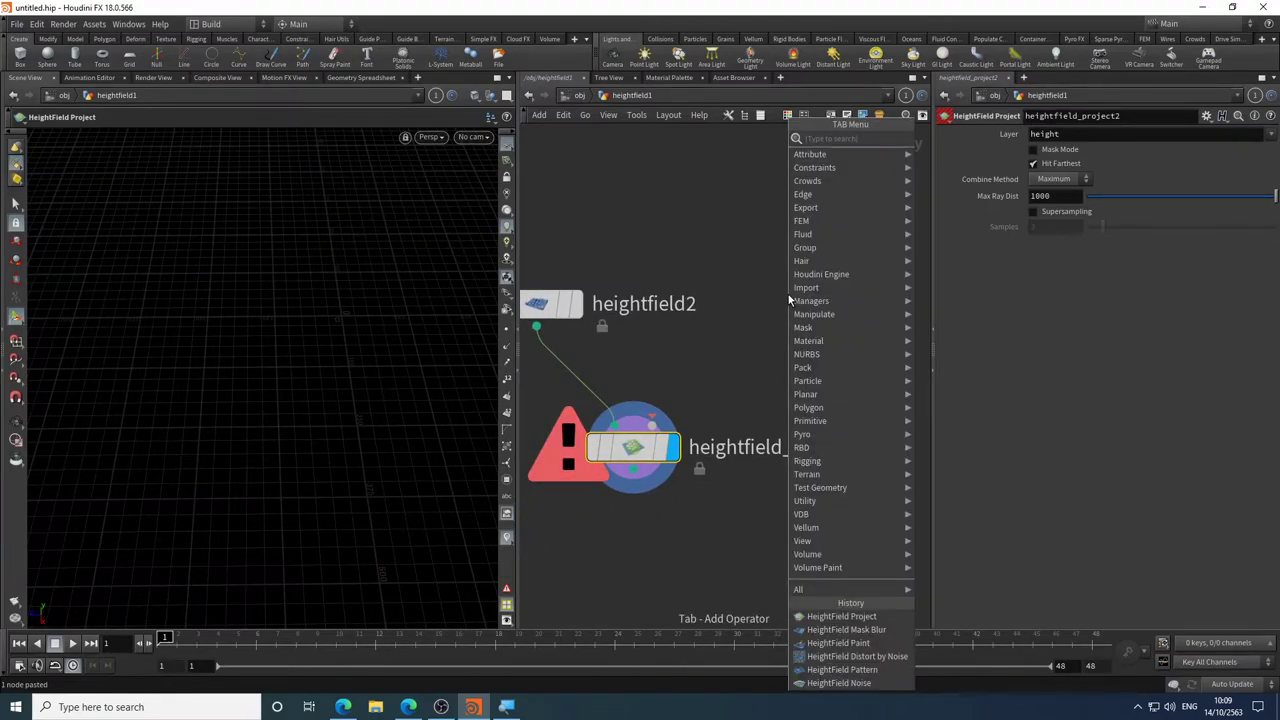
- Add a box1 node with size 701 on every axis and uniform scale 0.7
type("box")
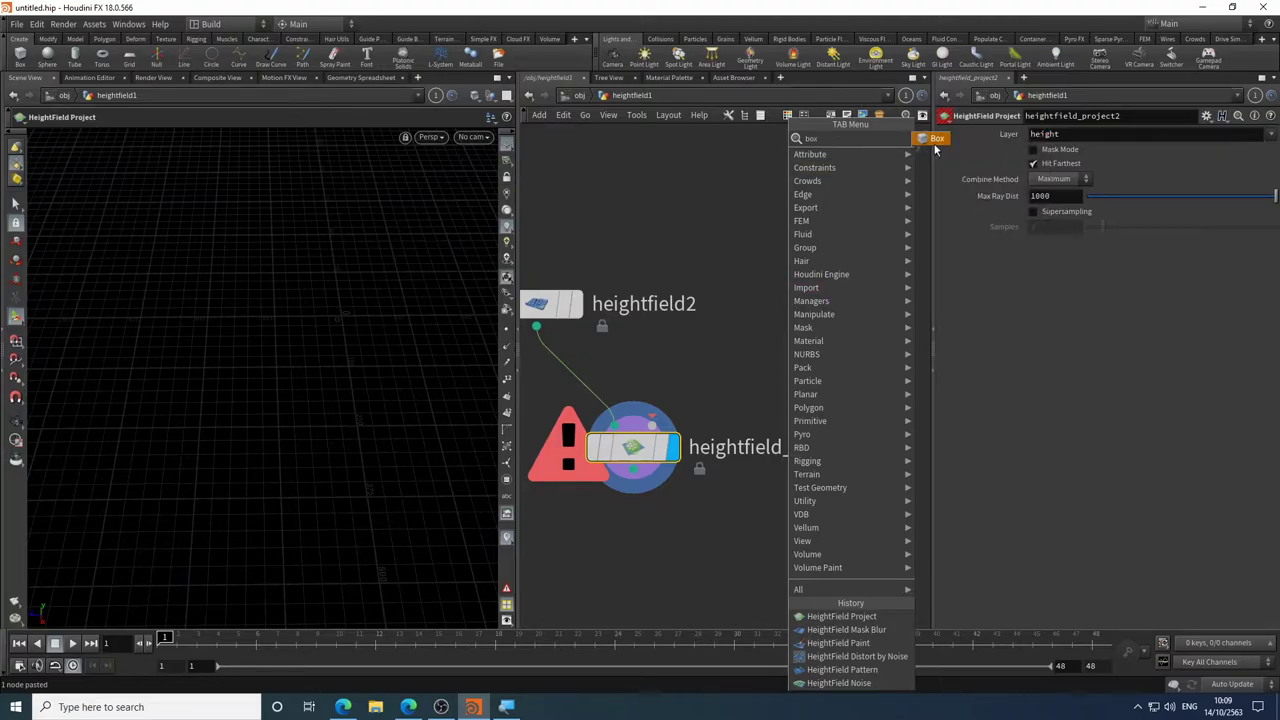
left_click(936, 138)
left_click(800, 263)
mouse_move(563, 316)
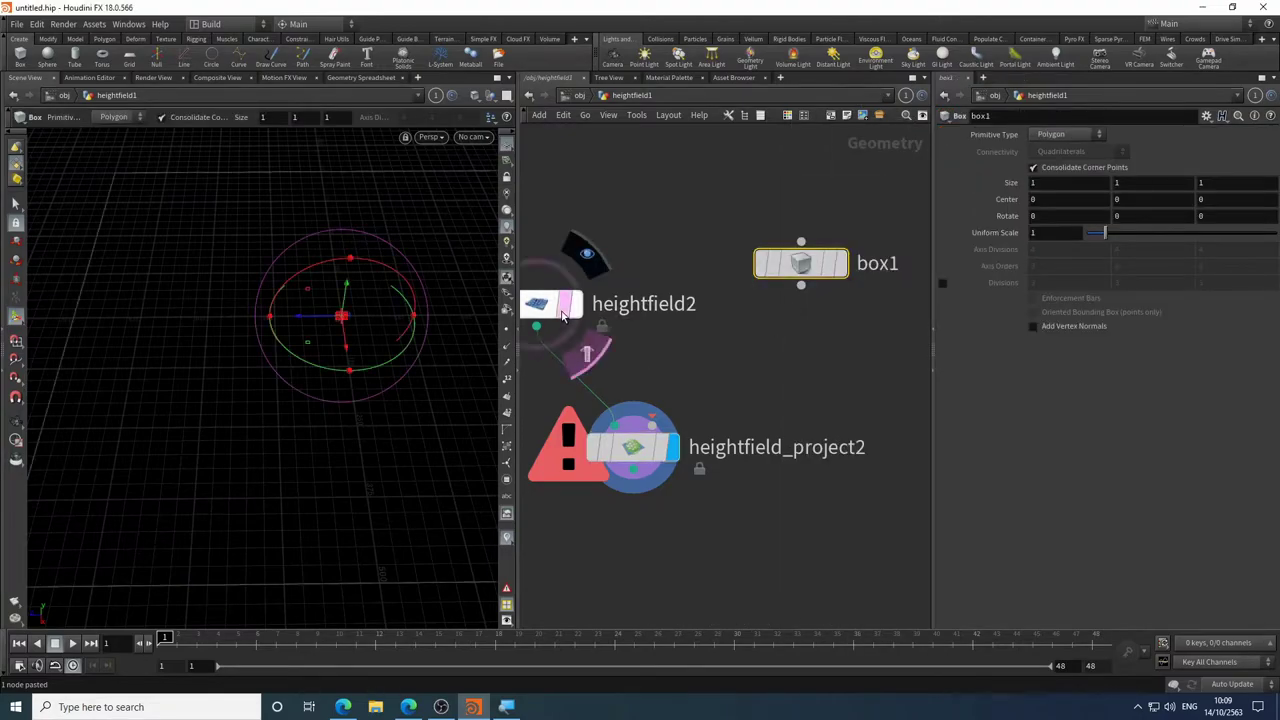
mouse_move(822, 270)
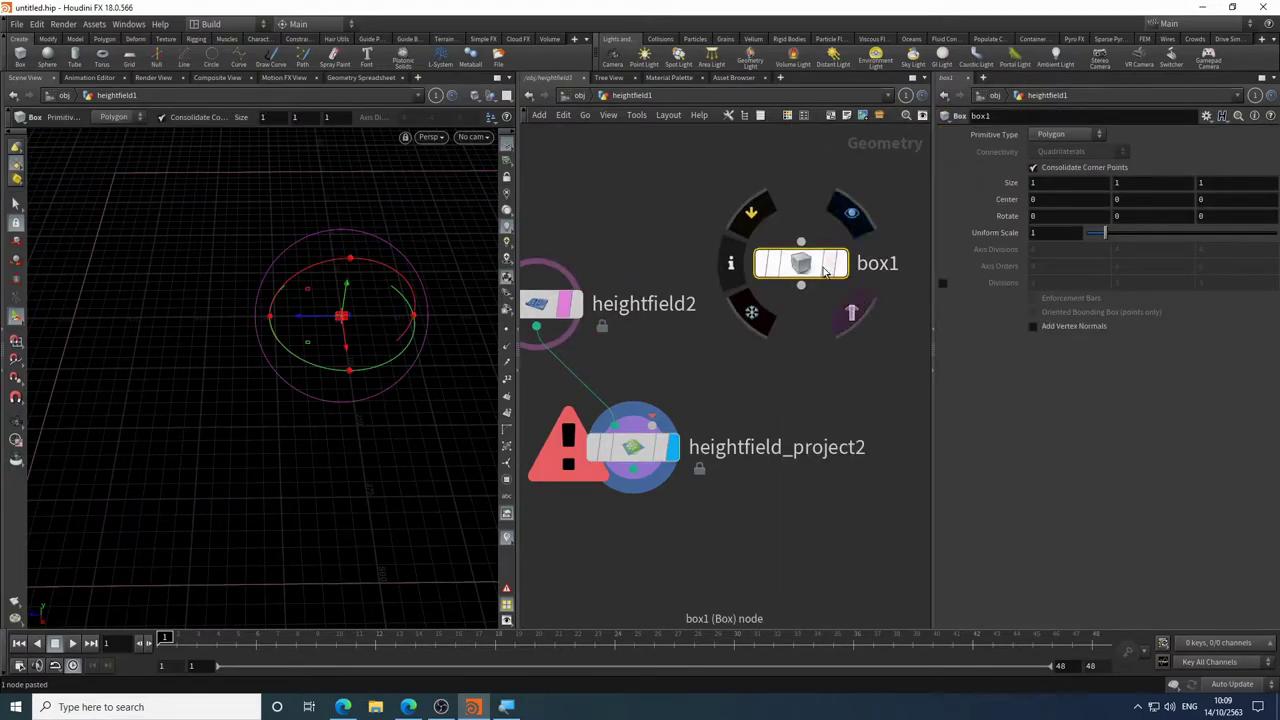
mouse_move(1122, 233)
left_mouse_down()
mouse_move(1276, 233)
mouse_move(1098, 233)
left_mouse_up()
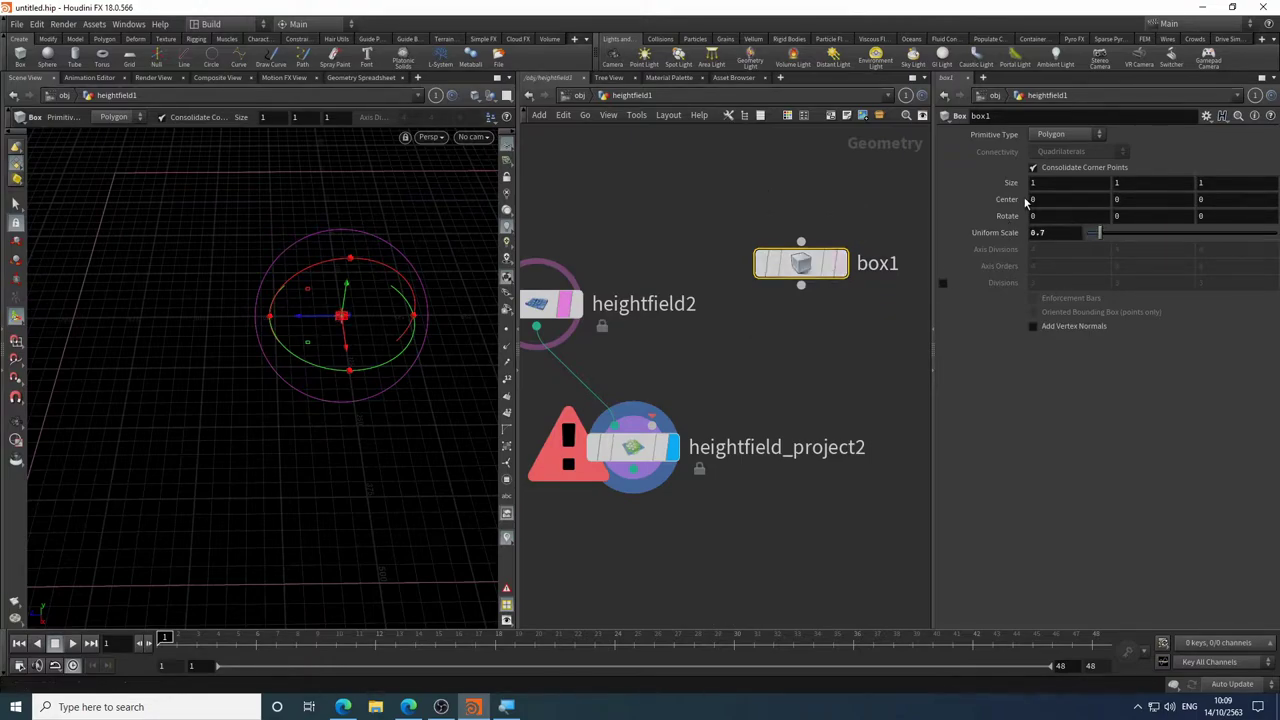
middle_click_drag(1020, 183, 1067, 119)
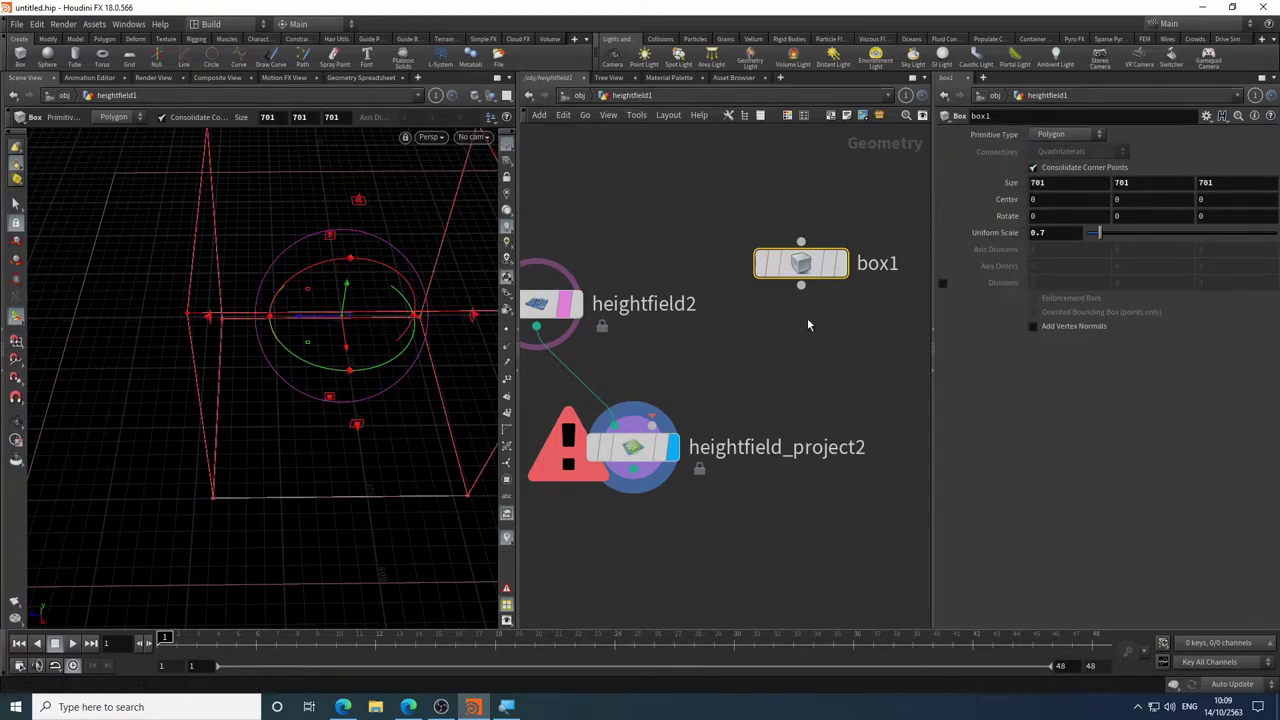
- Display box1 in the viewport and position it beside heightfield2
left_click(850, 214)
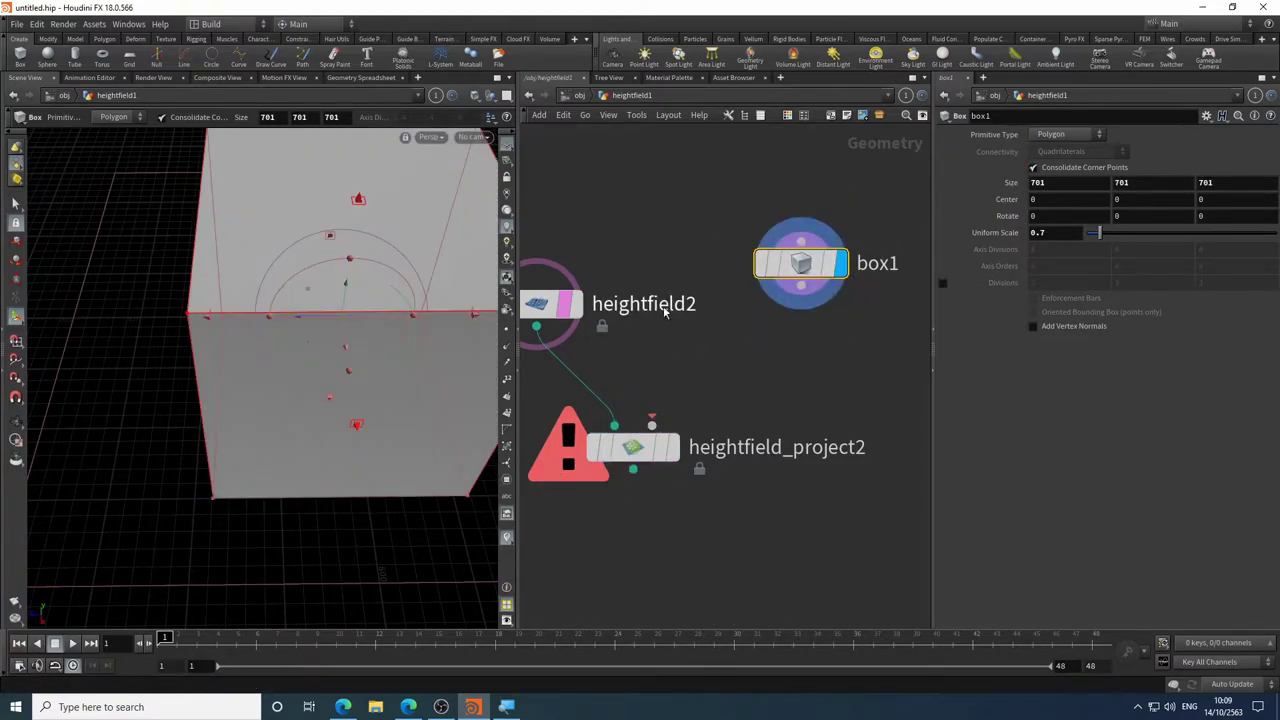
key("Escape")
left_click_drag(251, 443, 260, 390)
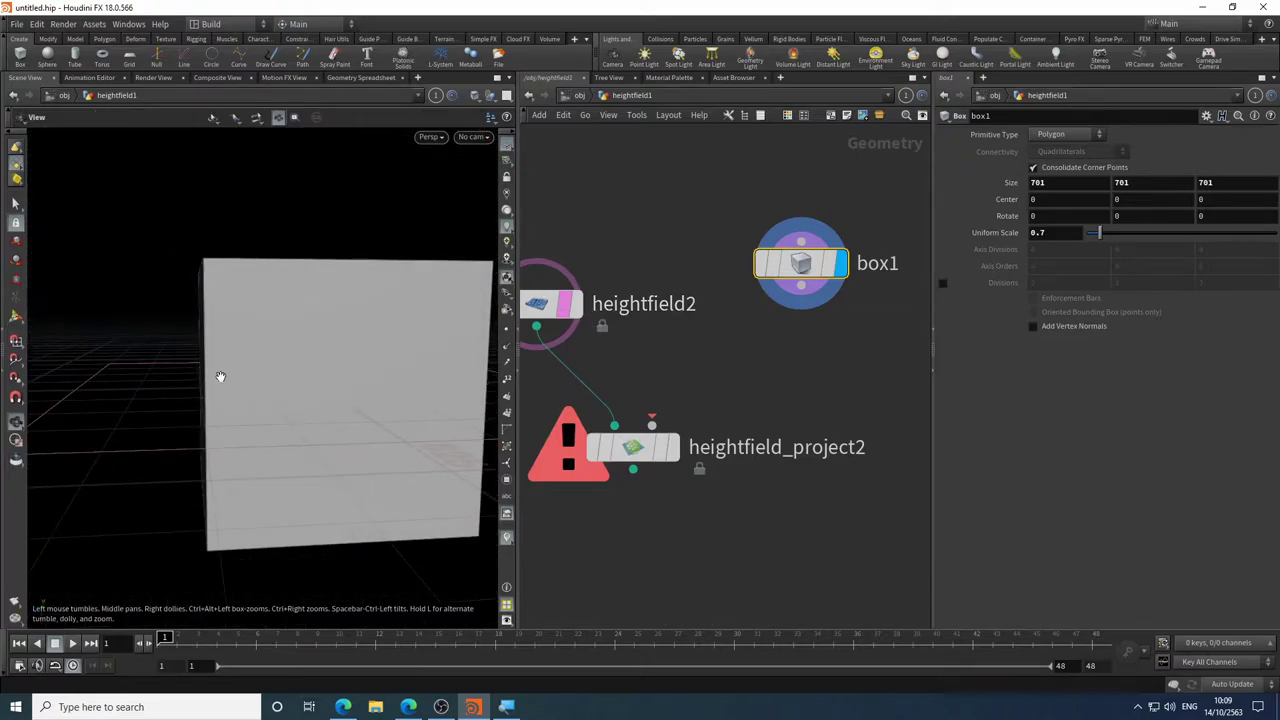
key("Return")
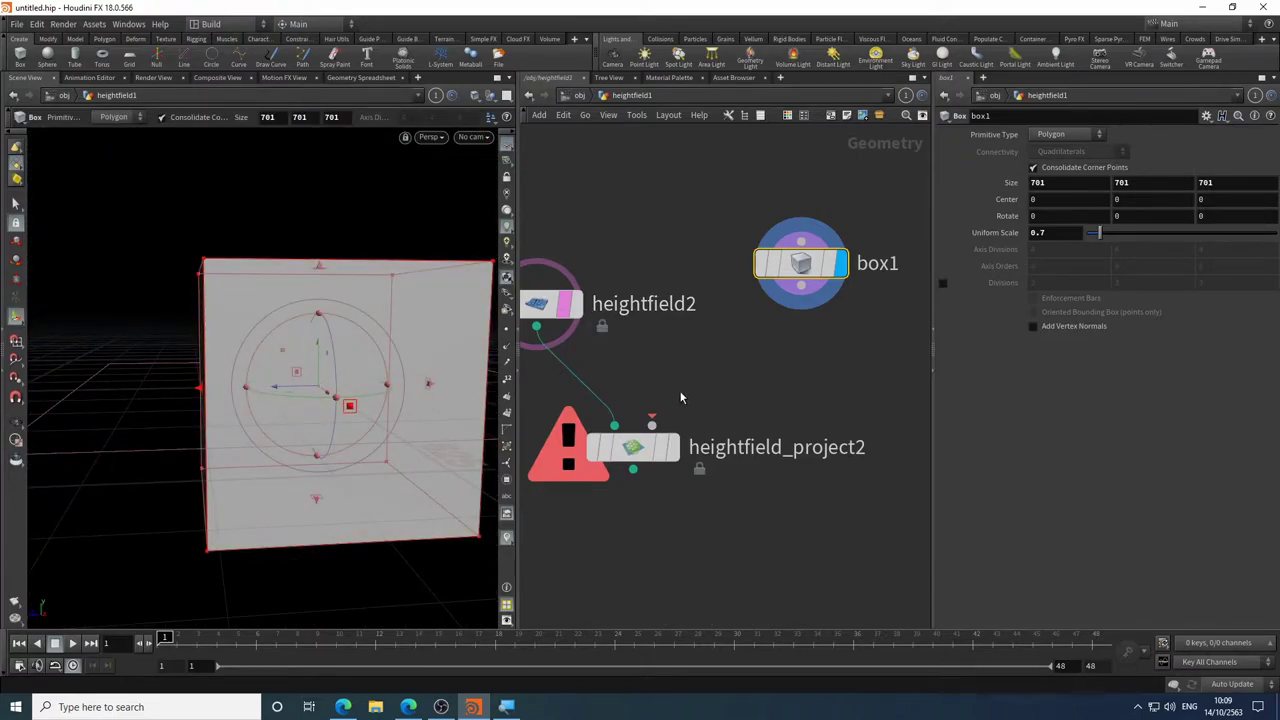
middle_click_drag(682, 368, 714, 350)
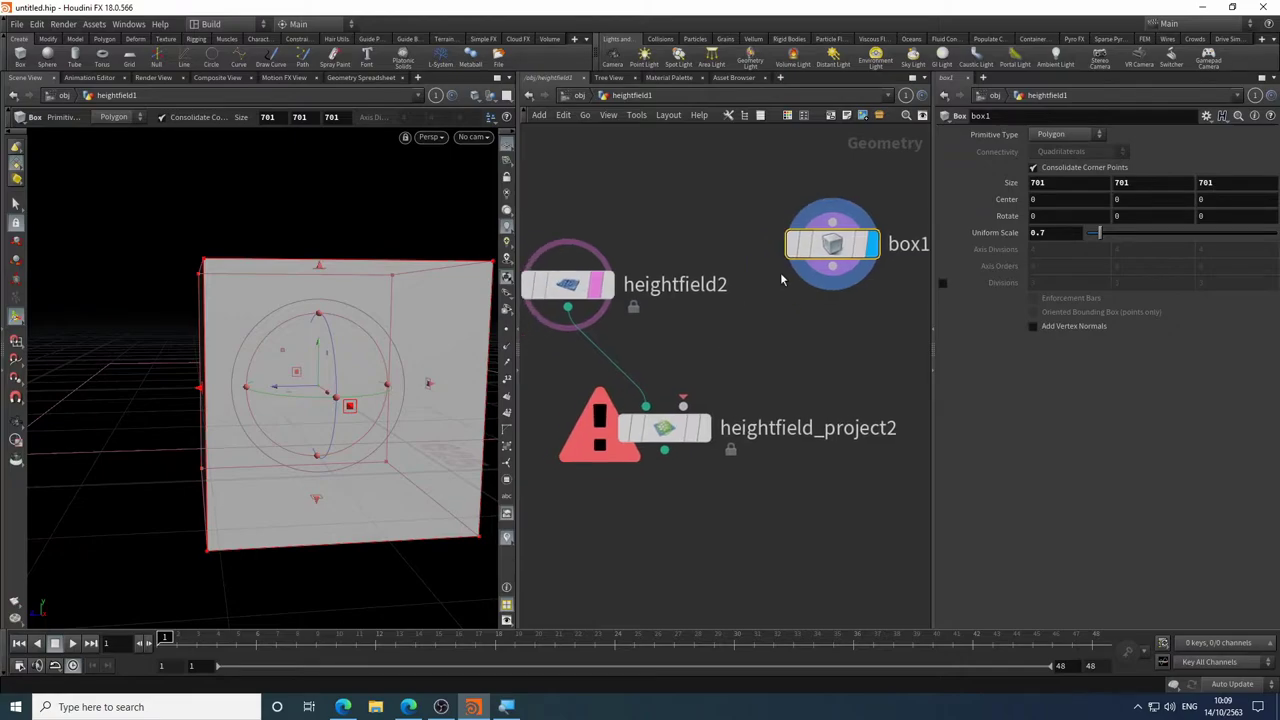
left_click_drag(833, 265, 775, 290)
middle_click_drag(764, 378, 794, 363)
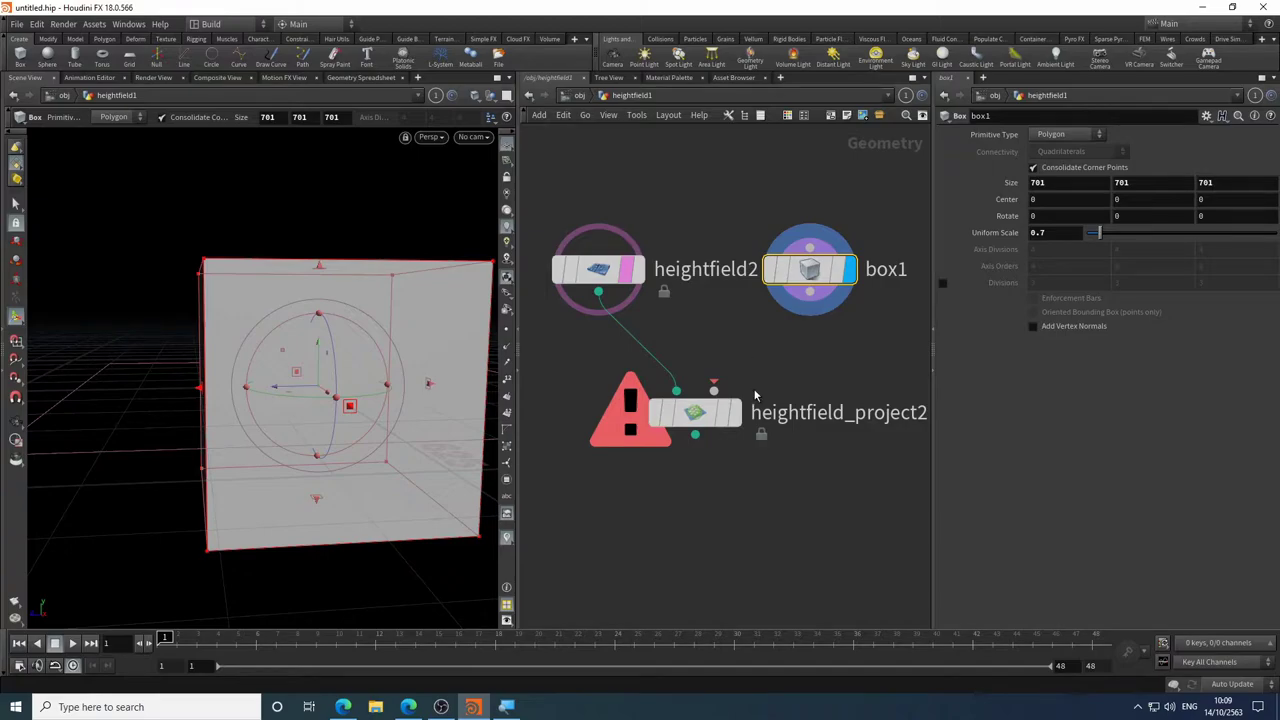
- Wire box1 into heightfield_project2's second input and display the terrain raised into a rectangular block
left_click(713, 390)
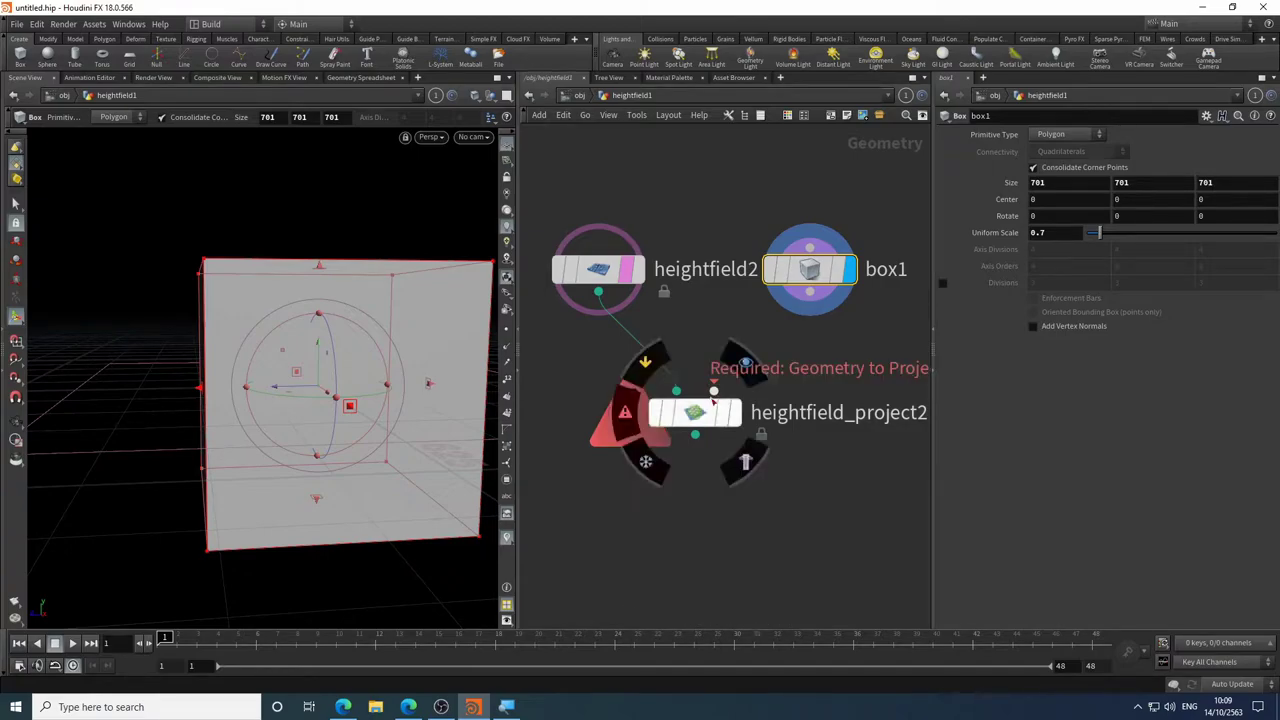
left_click(808, 295)
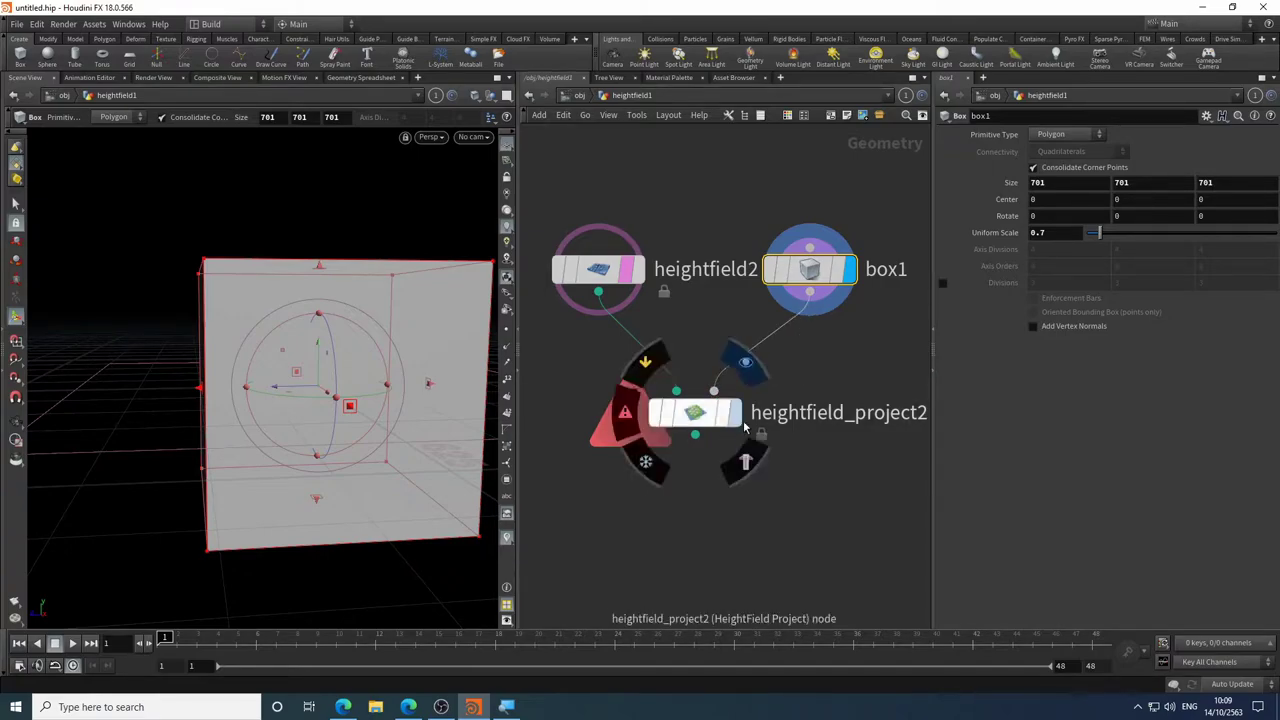
left_click(748, 358)
left_click(695, 412)
left_click_drag(342, 274, 346, 337)
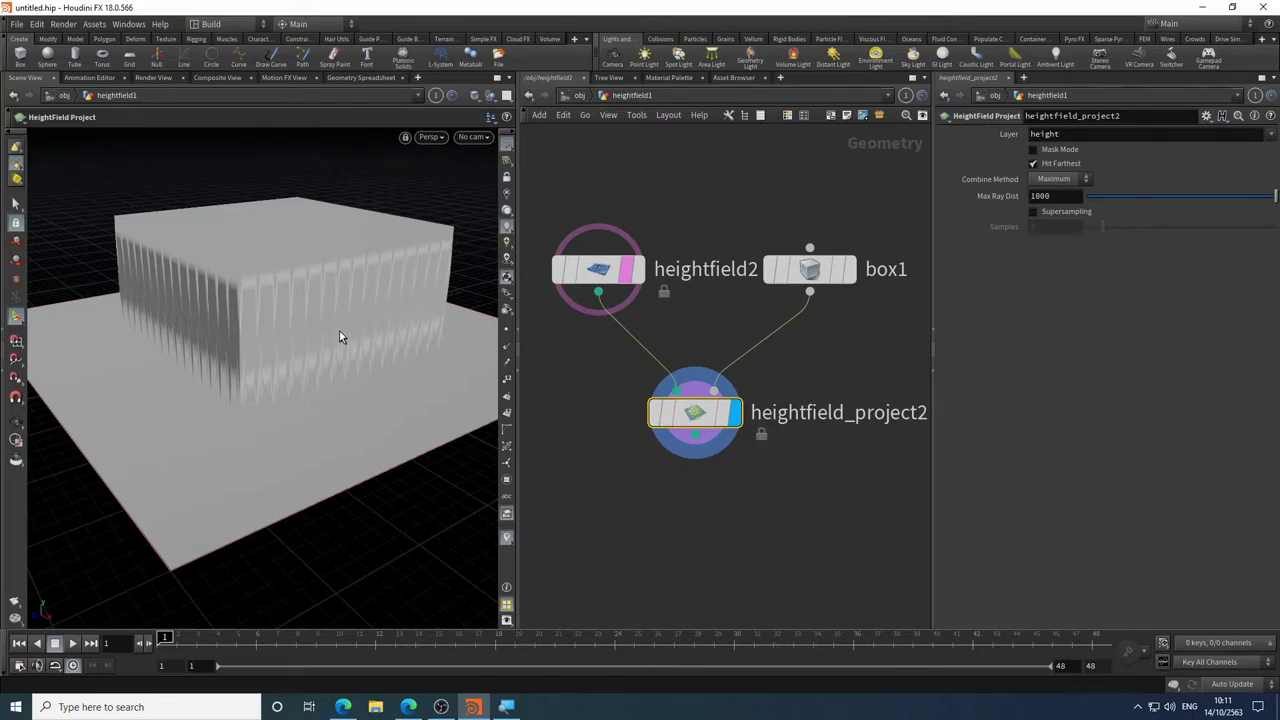
- Search Google in a new Edge tab for 'google map to houdini terrain'
left_click(342, 707)
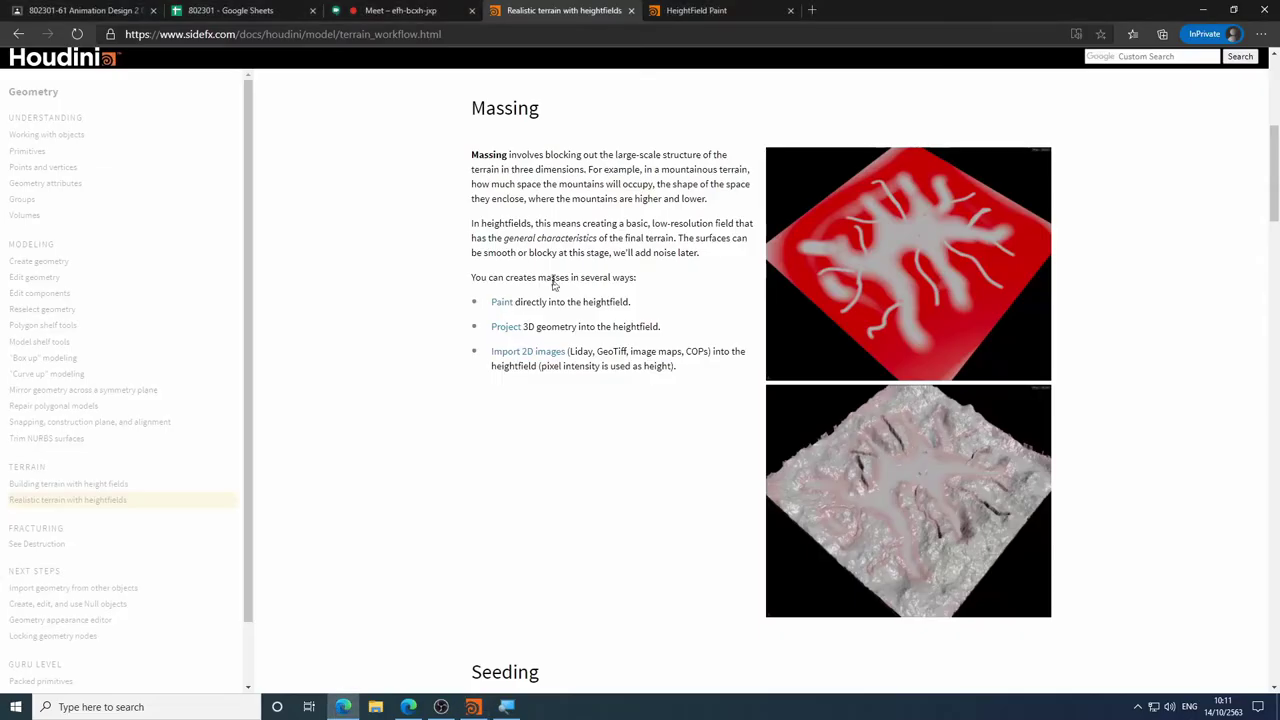
left_click(811, 11)
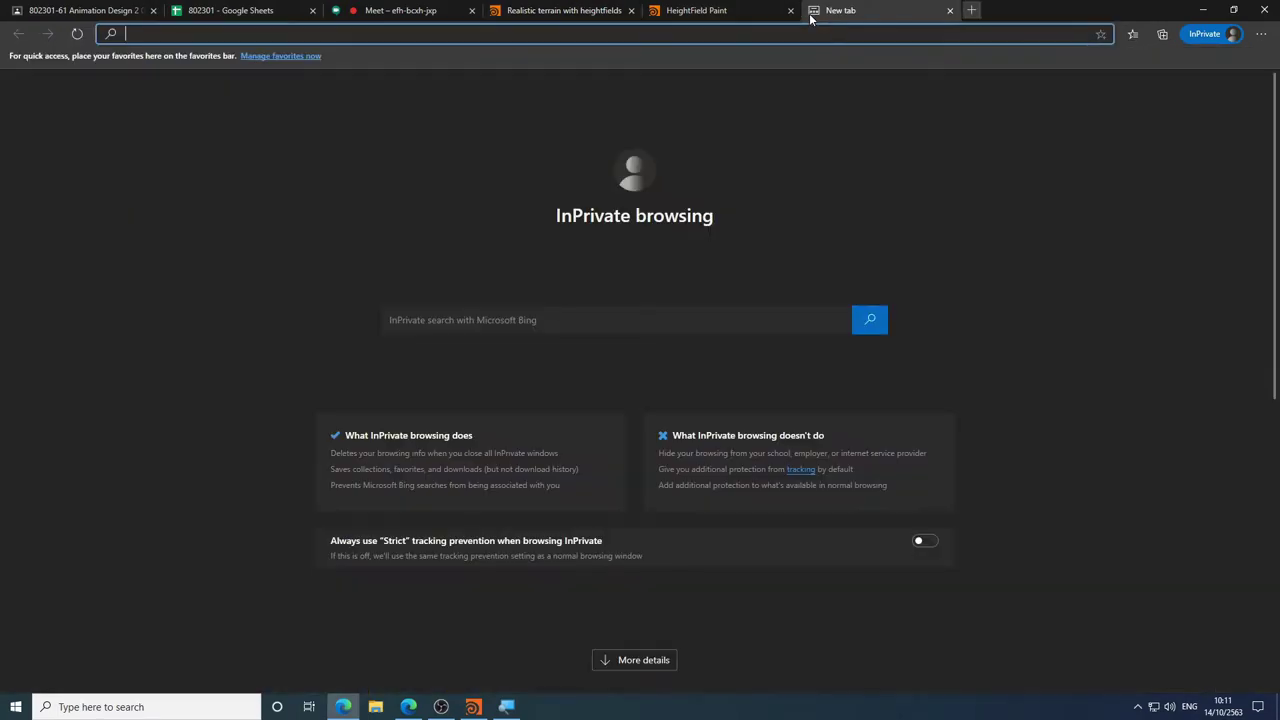
type("goo")
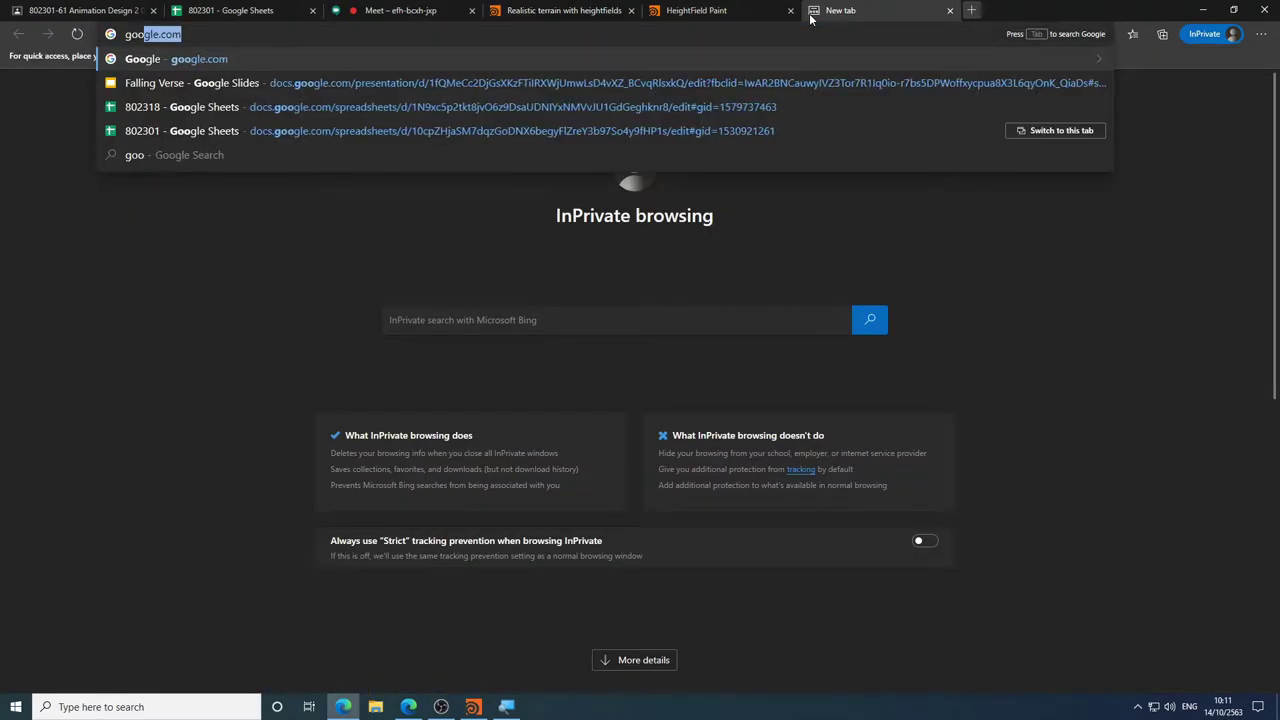
type("gle map to ho")
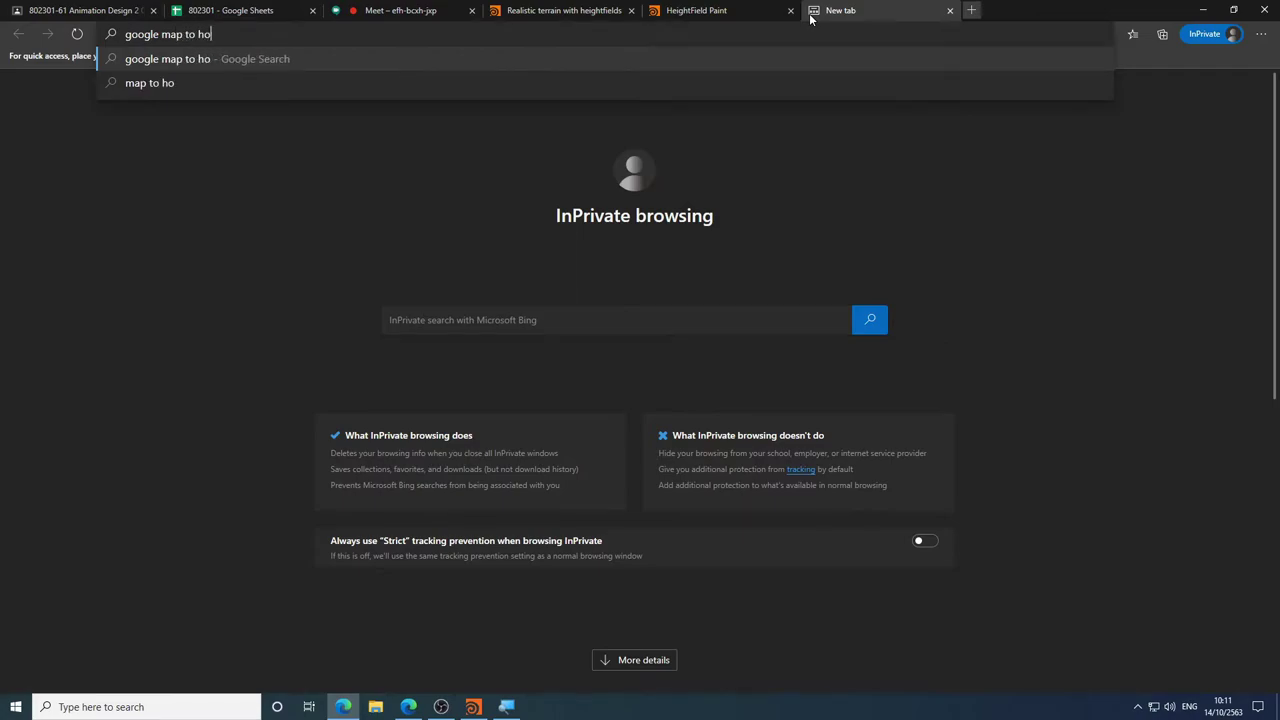
type("udini te")
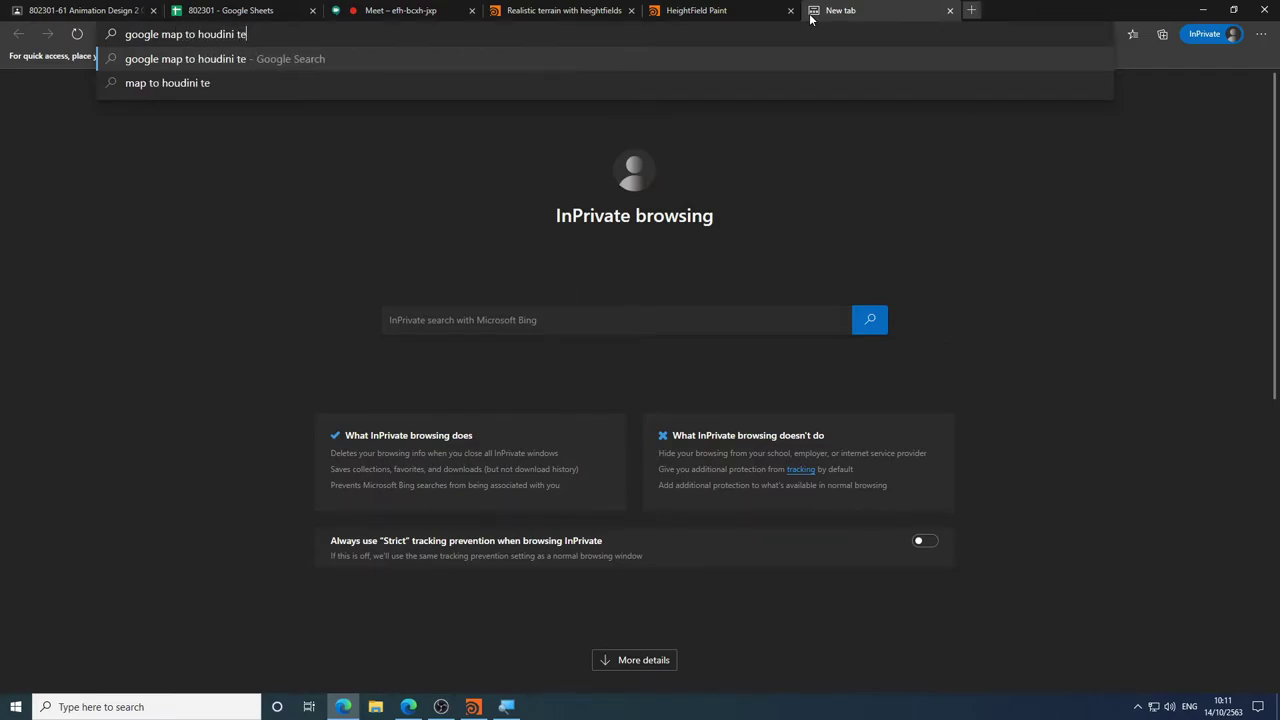
type("rrain")
key("Return")
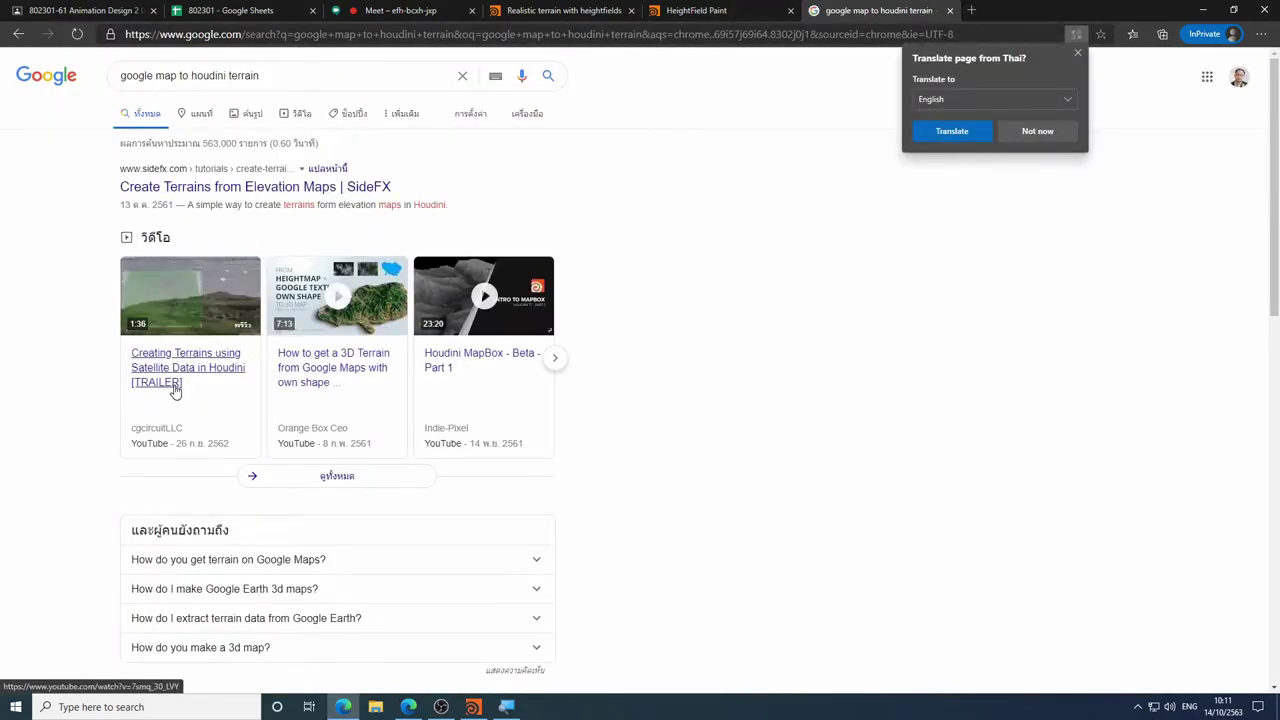
- Open the satellite-data terrain video and the Google Maps terrain video in new tabs
right_click(211, 371)
left_click(245, 375)
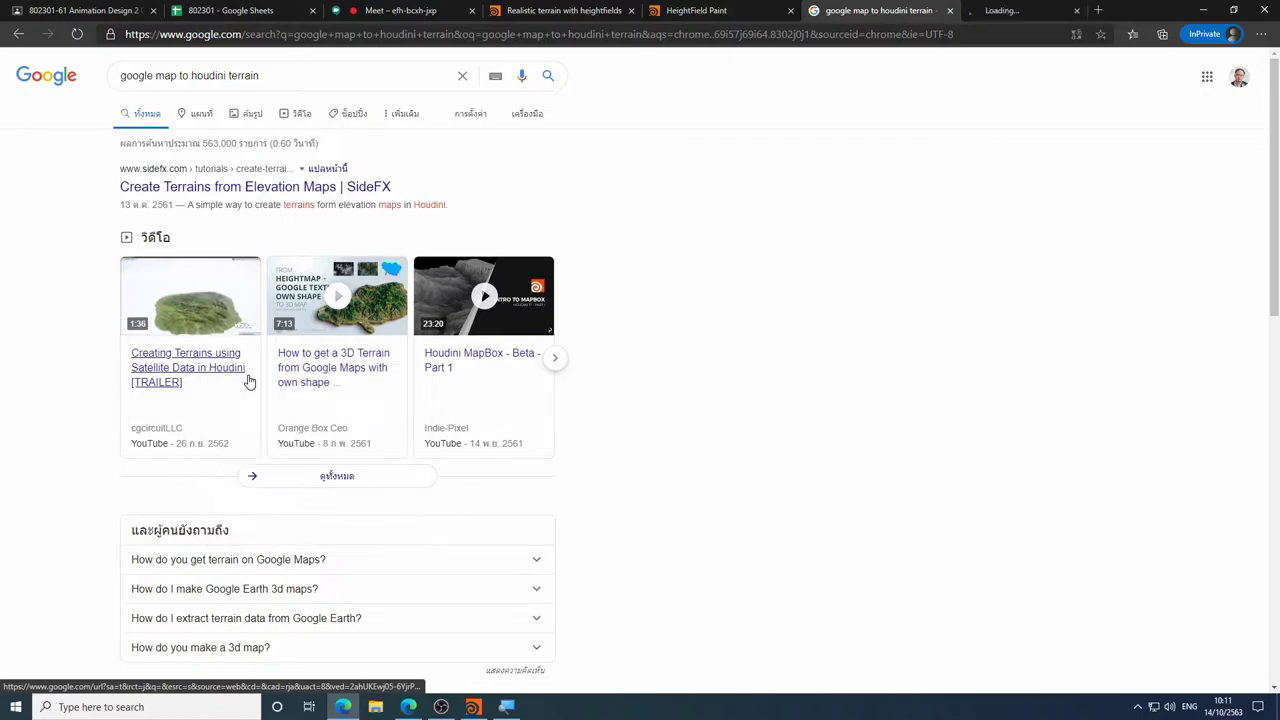
right_click(367, 367)
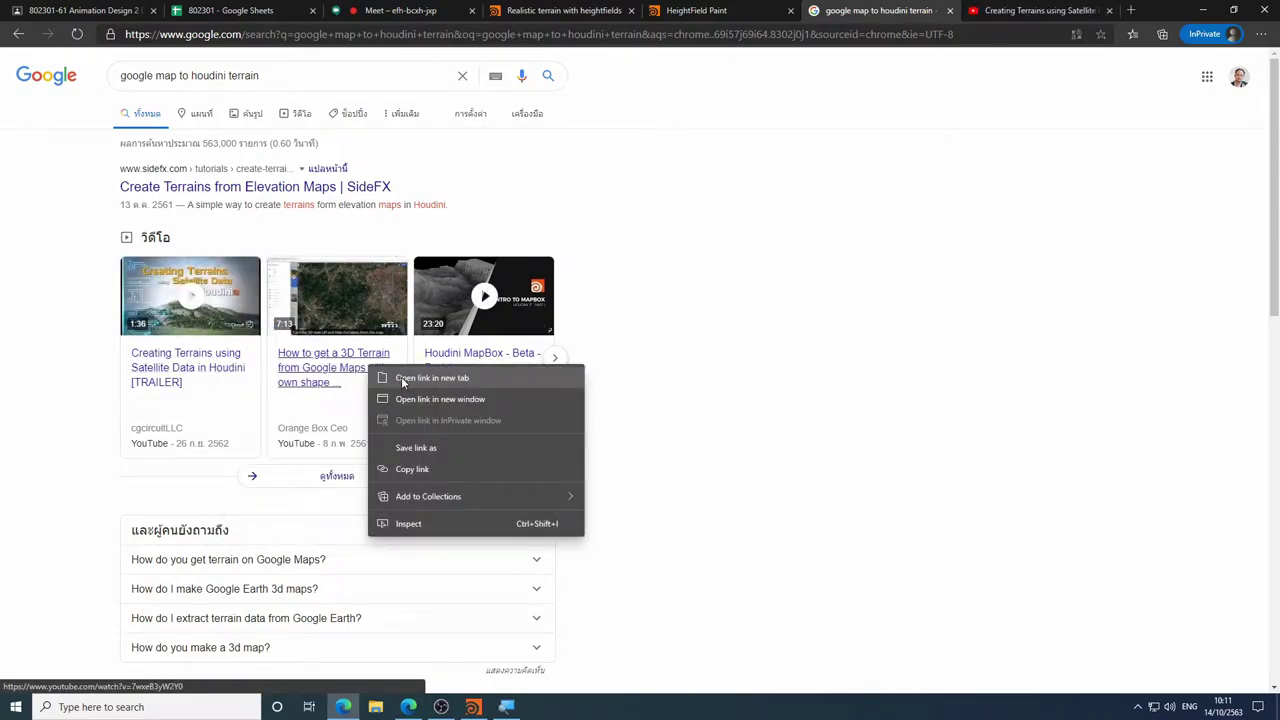
left_click(401, 378)
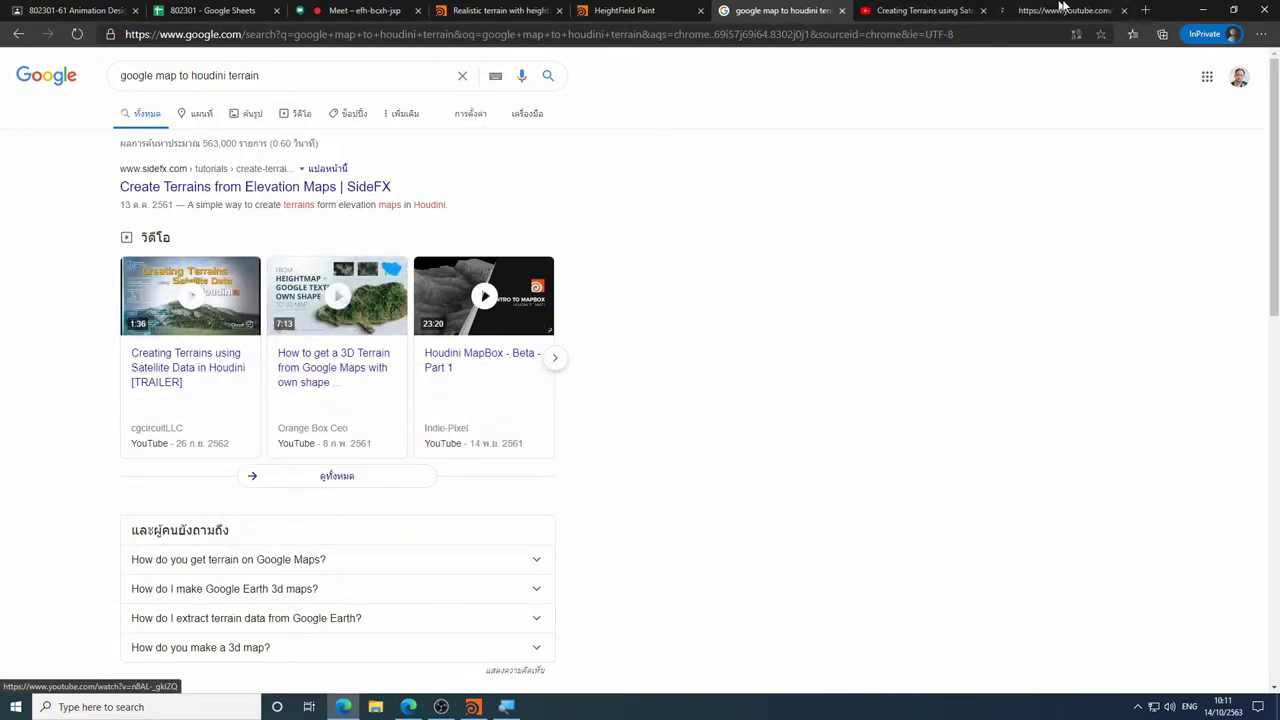
- Skim the satellite-data terrain trailer from 0:08 to the island view, then close its tab
left_click(950, 12)
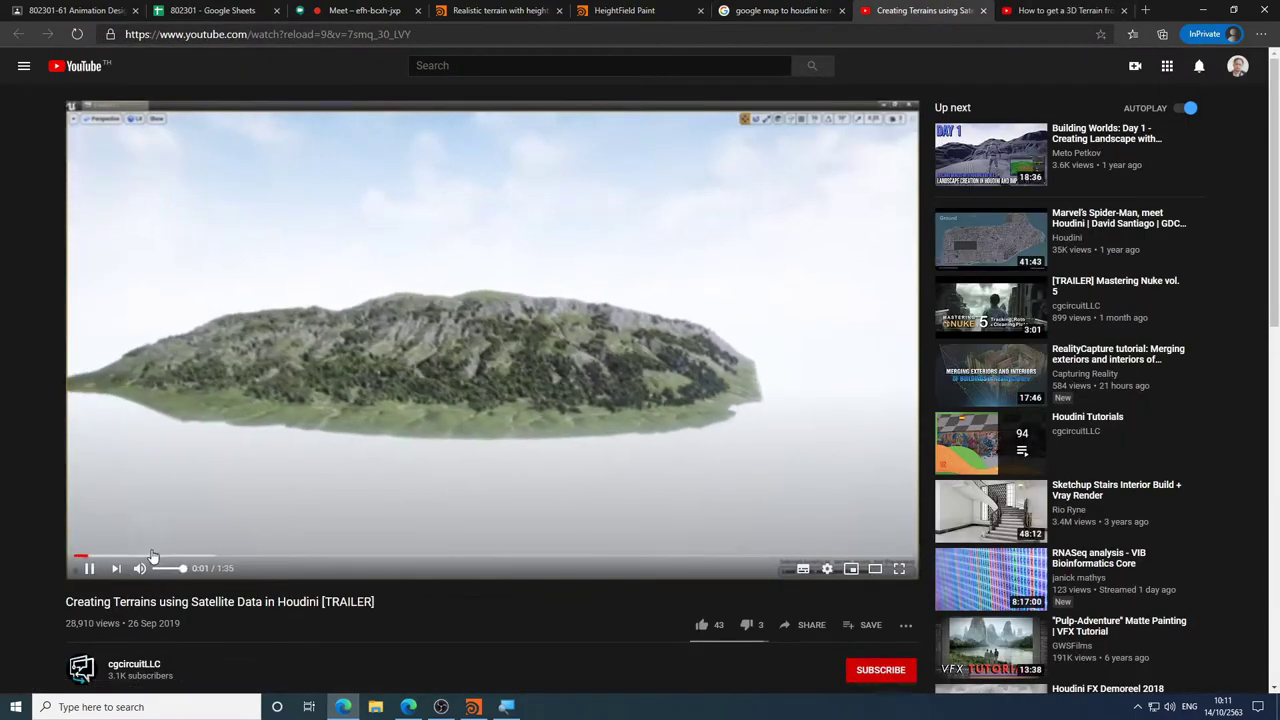
left_click(145, 556)
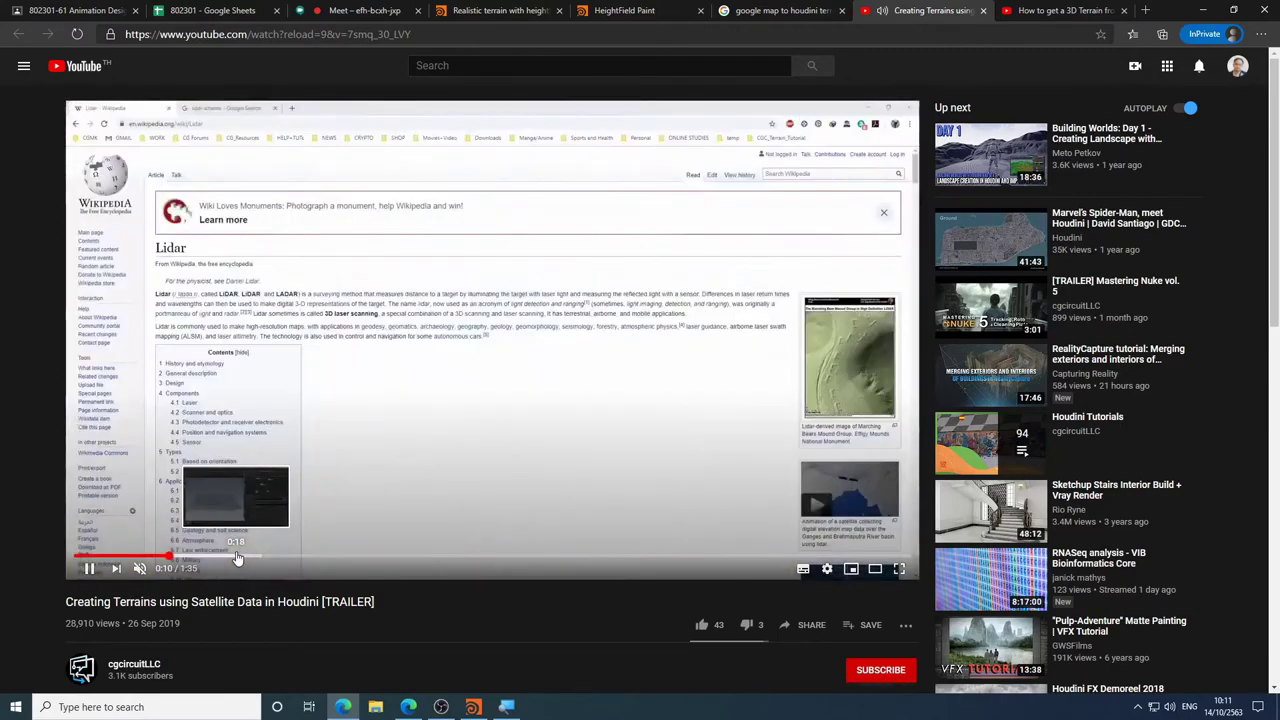
left_click(237, 556)
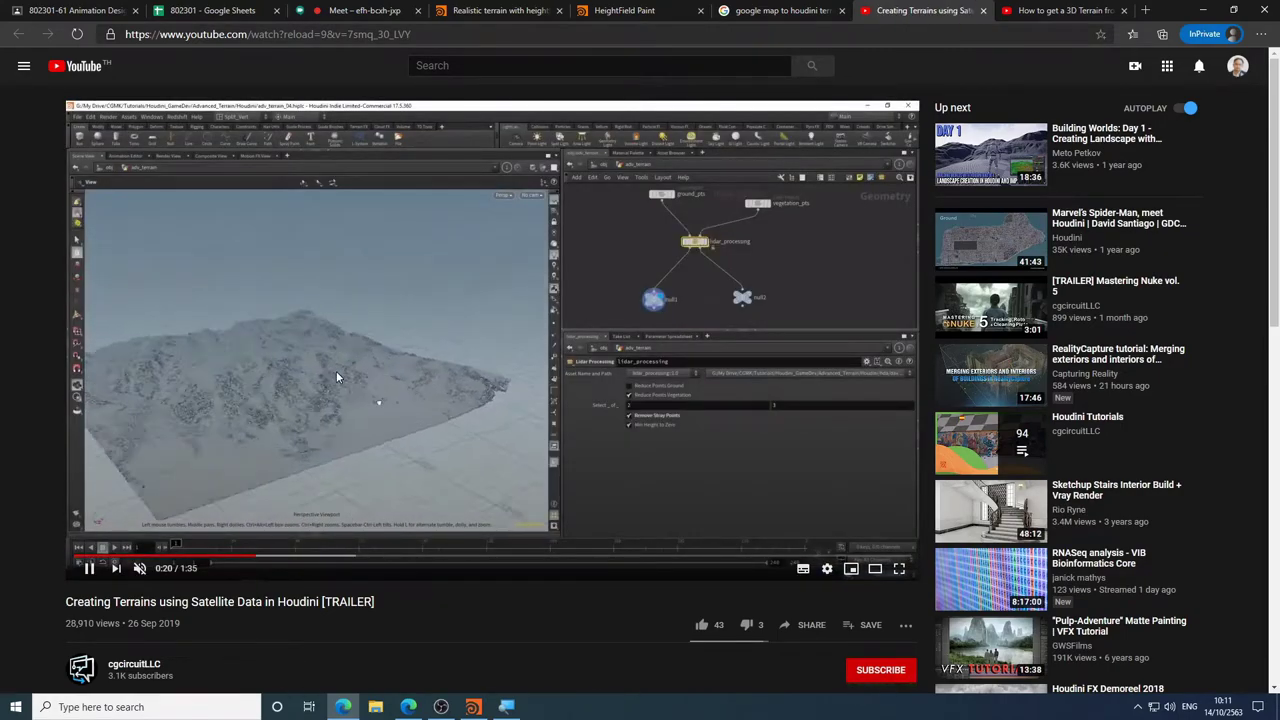
left_click(366, 557)
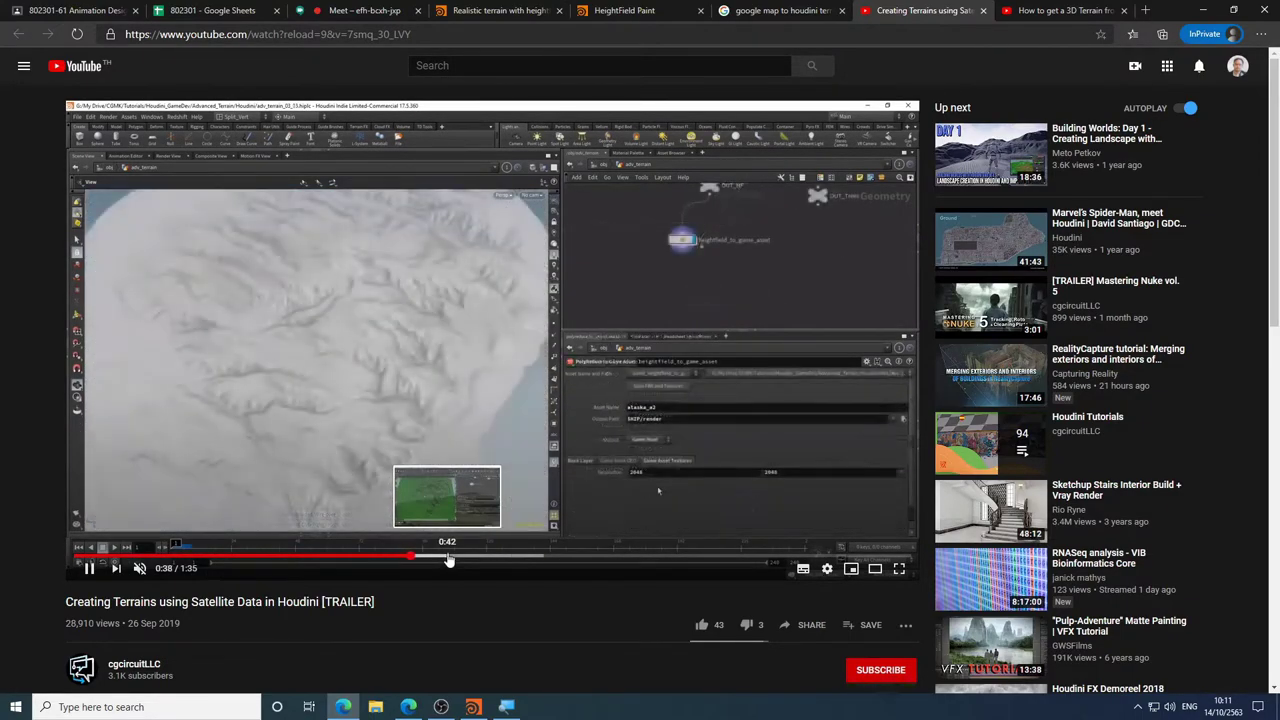
left_click(472, 558)
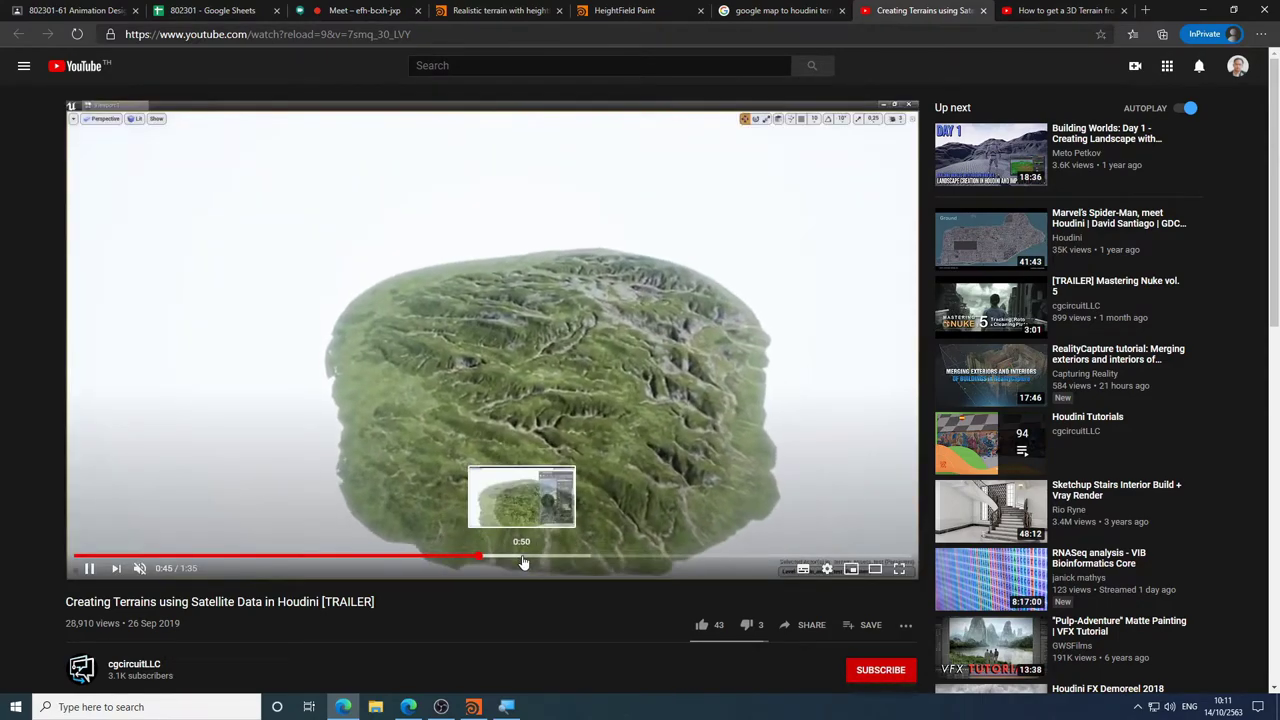
left_click(522, 558)
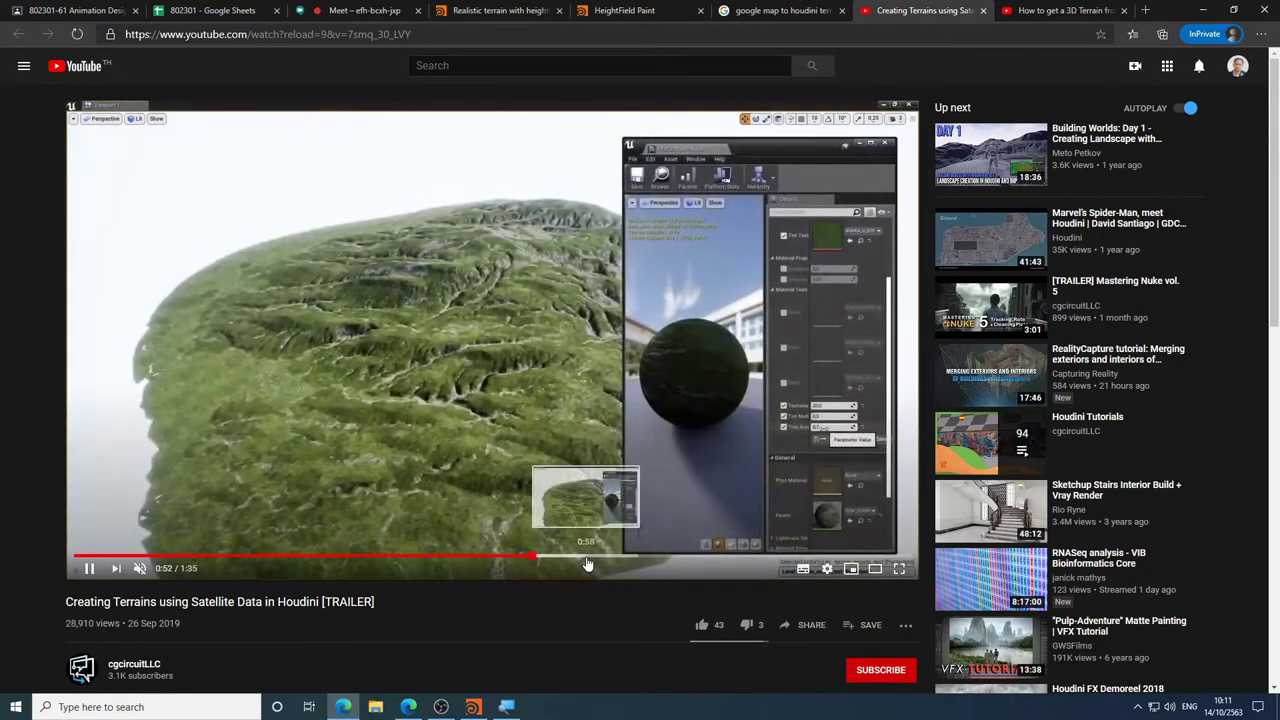
left_click(588, 558)
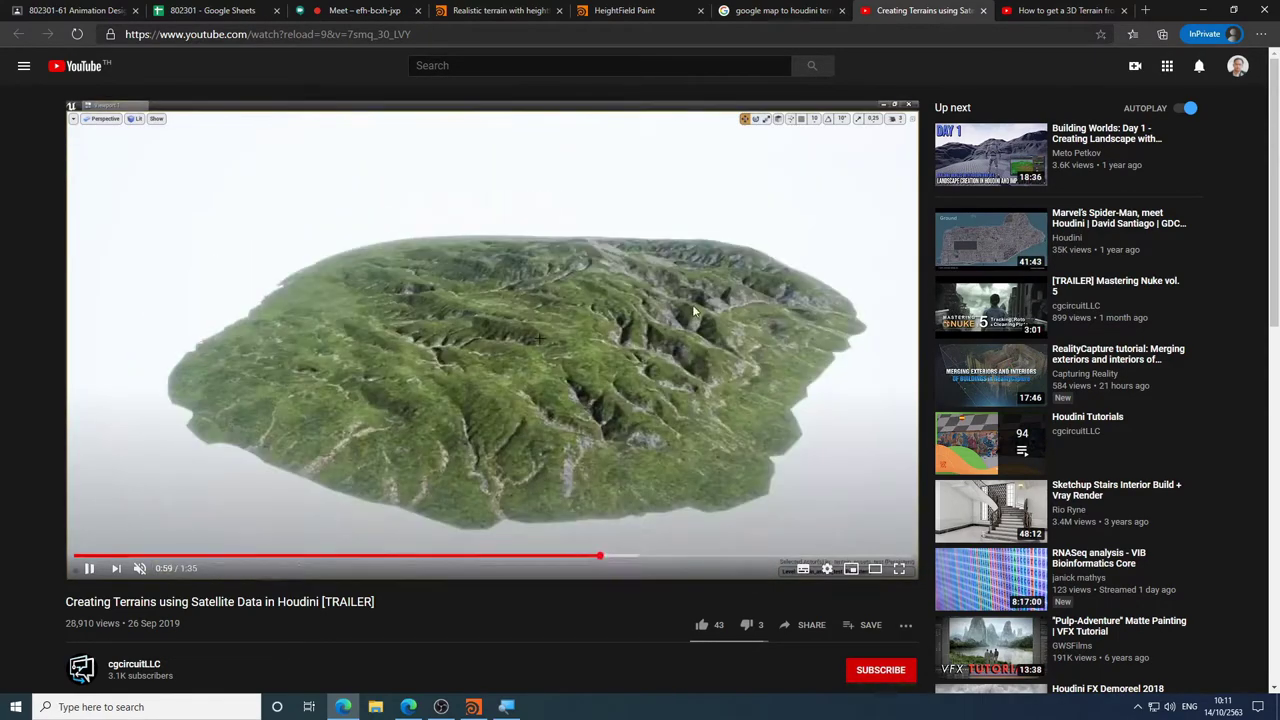
left_click(983, 10)
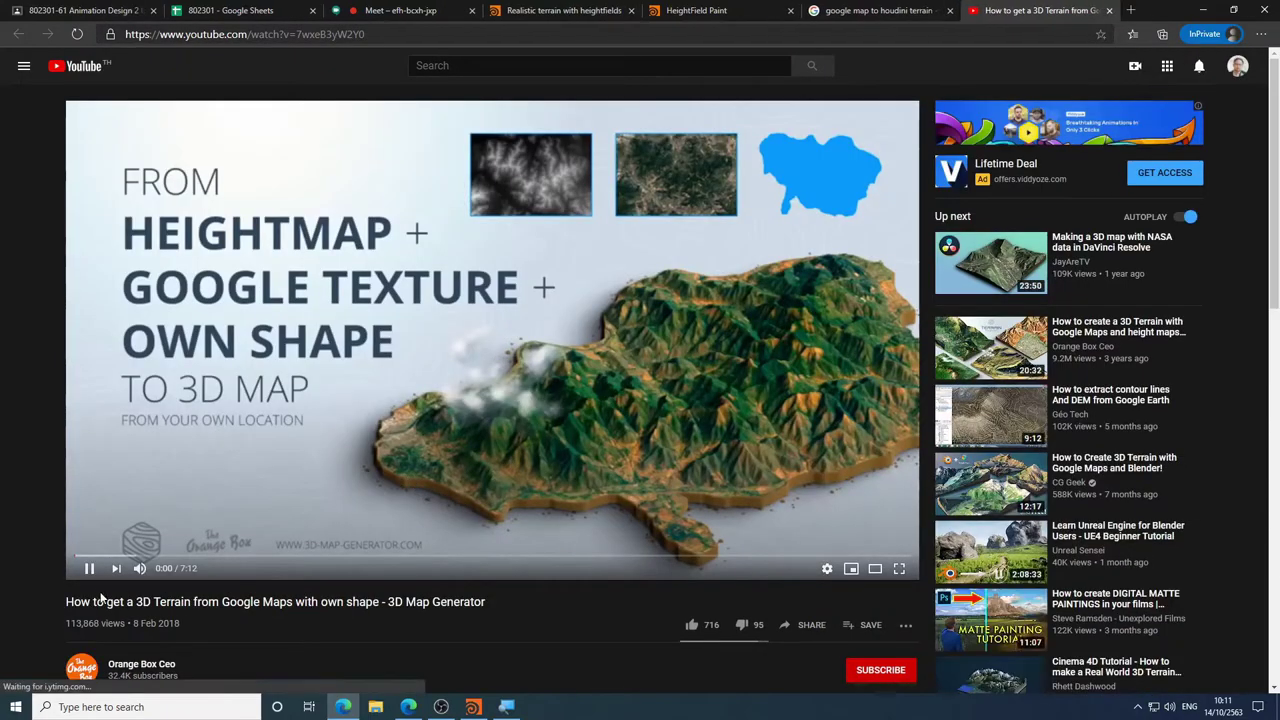
- Skim the tutorial's early steps: heightmap, Google Maps, Medford view, heightmap saving, satellite texture
left_click(110, 557)
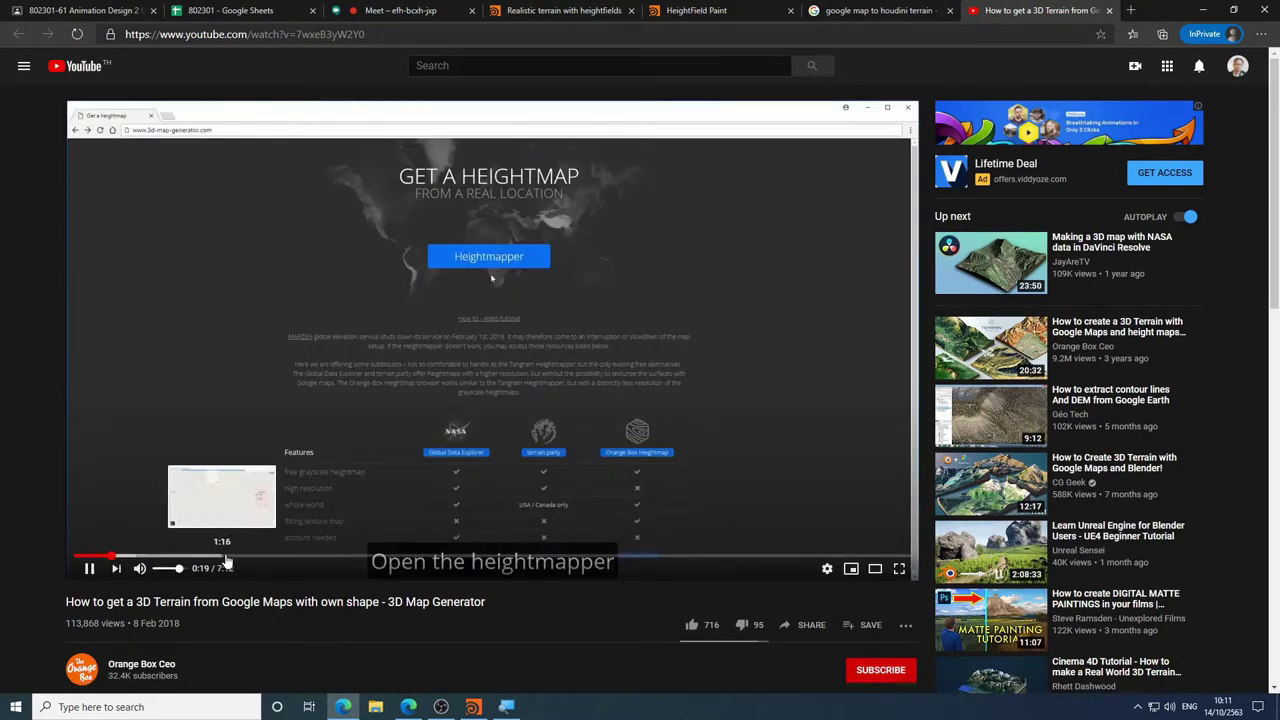
left_click(227, 557)
left_click(141, 557)
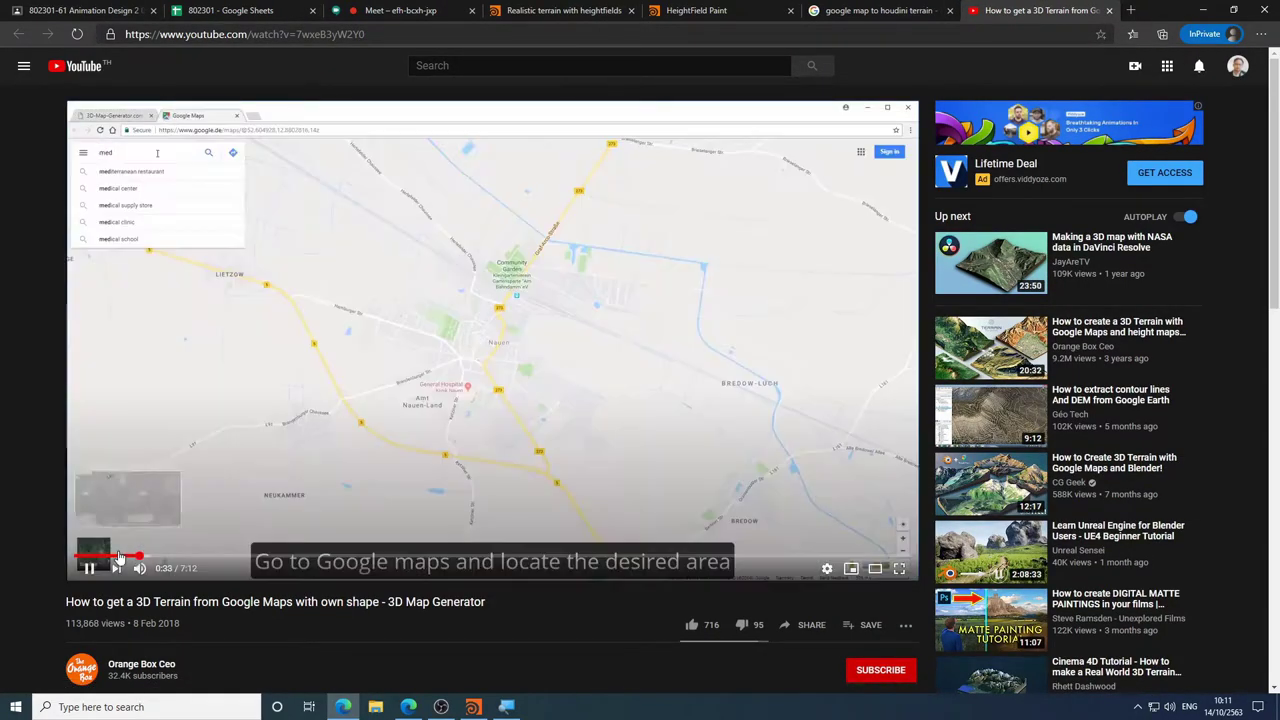
left_click(175, 556)
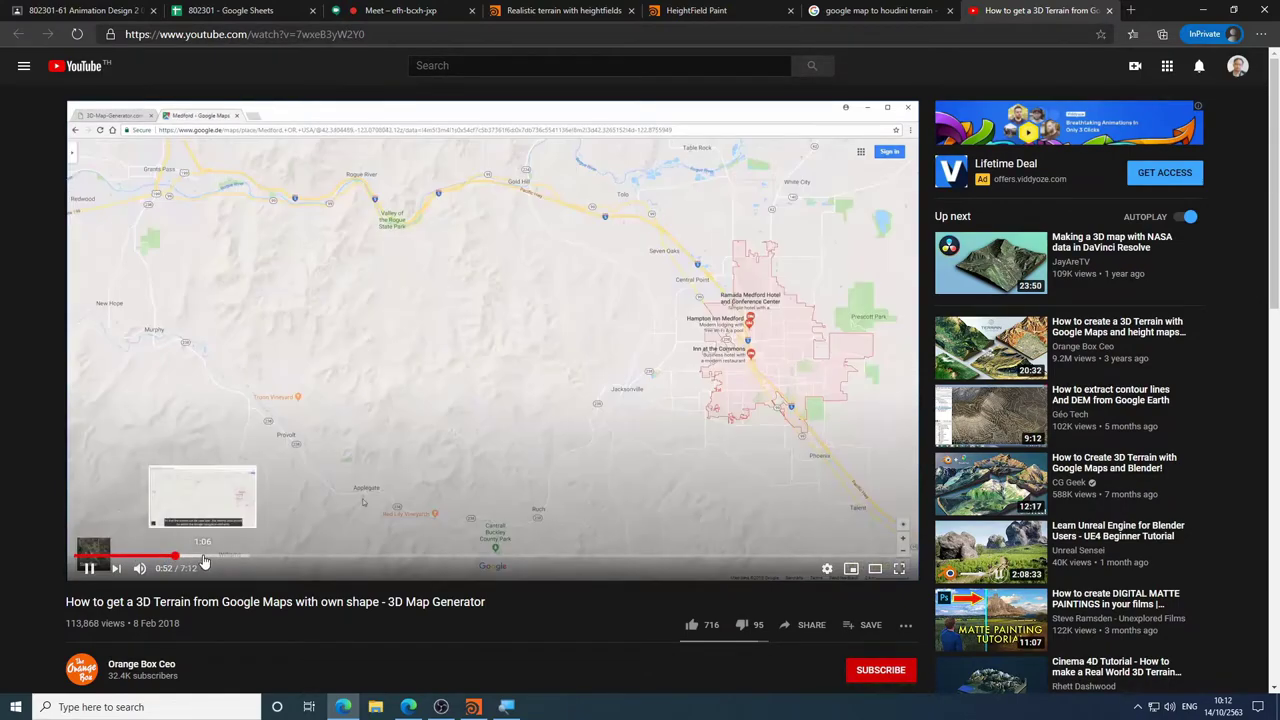
left_click(204, 556)
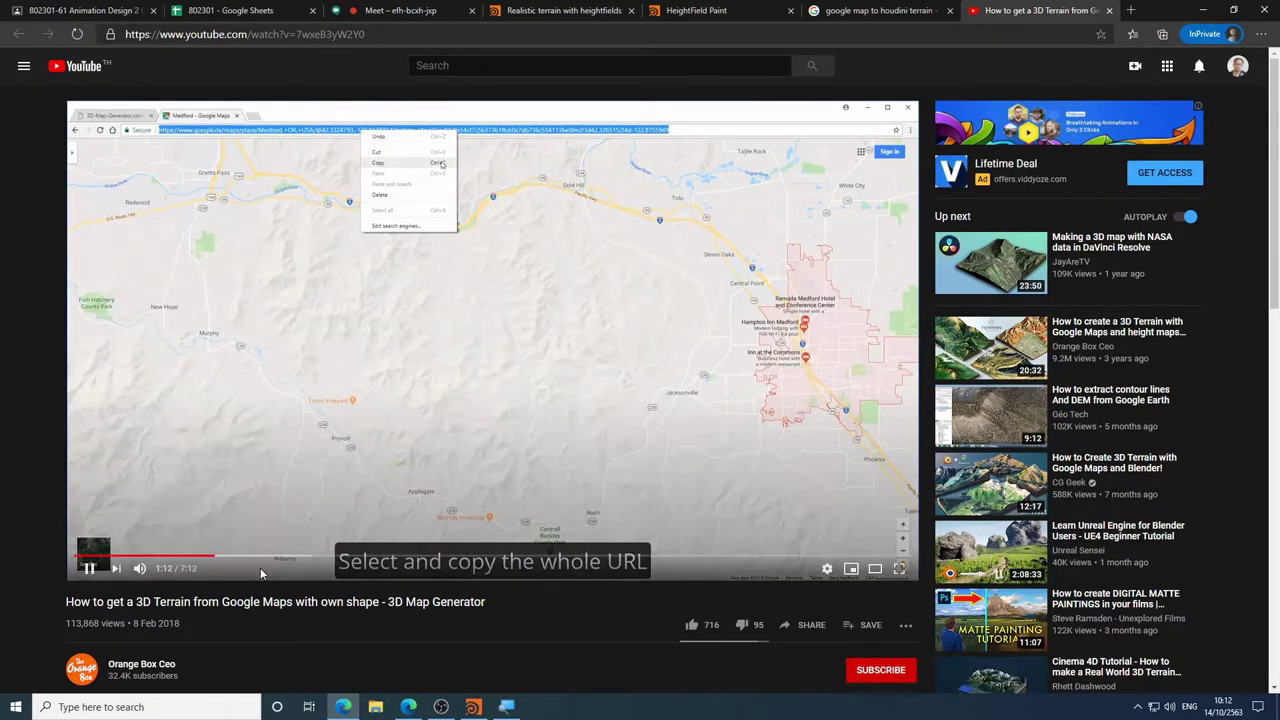
left_click(288, 557)
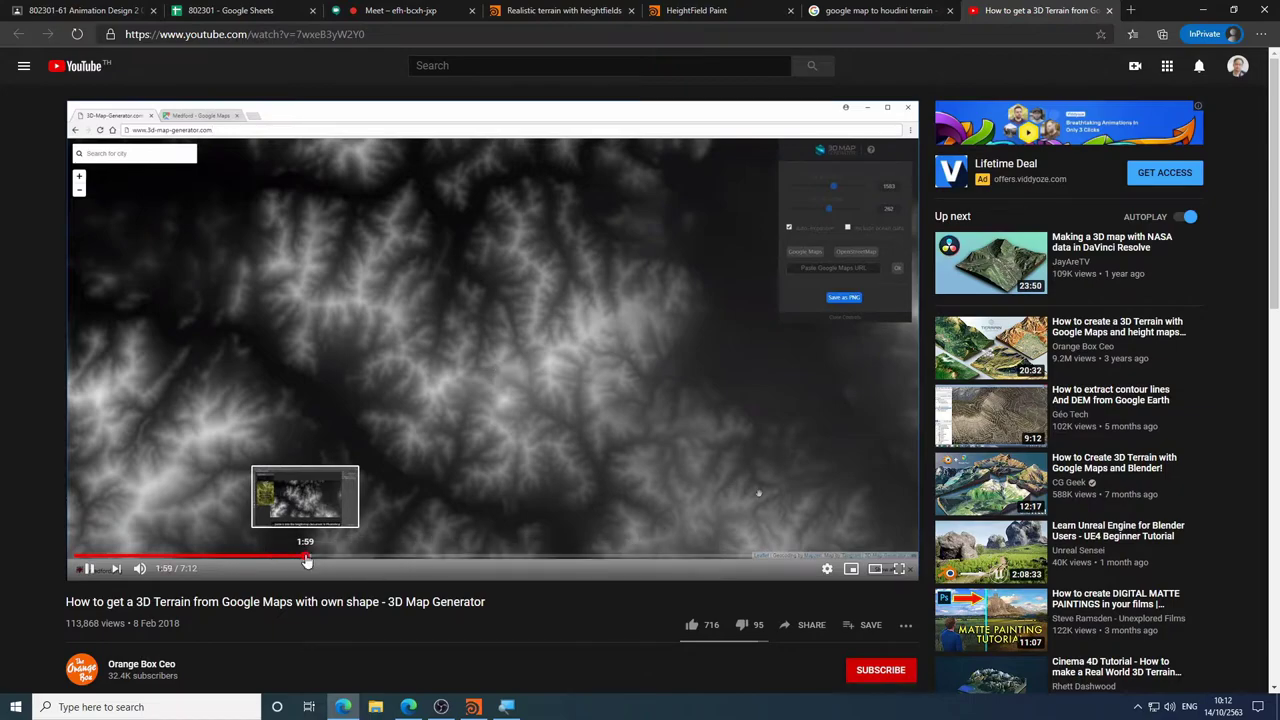
left_click(365, 557)
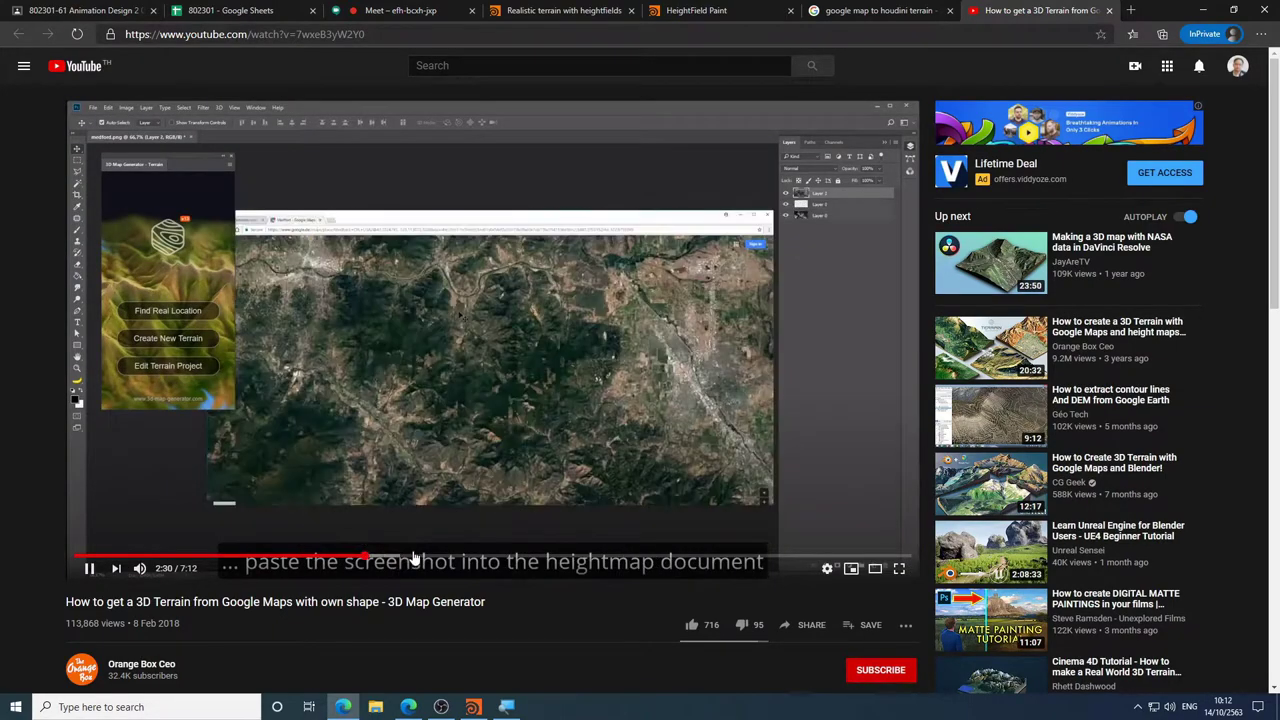
left_click(415, 557)
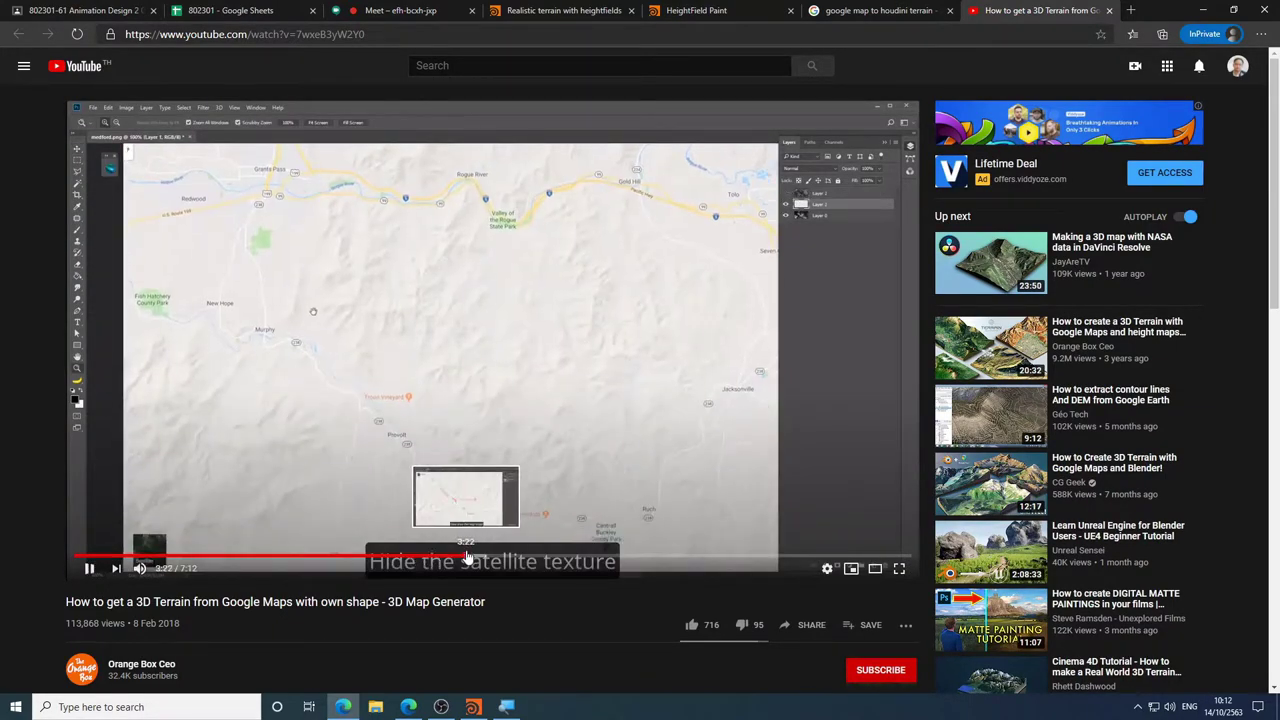
- Skim the later steps up to colour boosting, then pause at 4:01 on the map-drawing scene
left_click(467, 557)
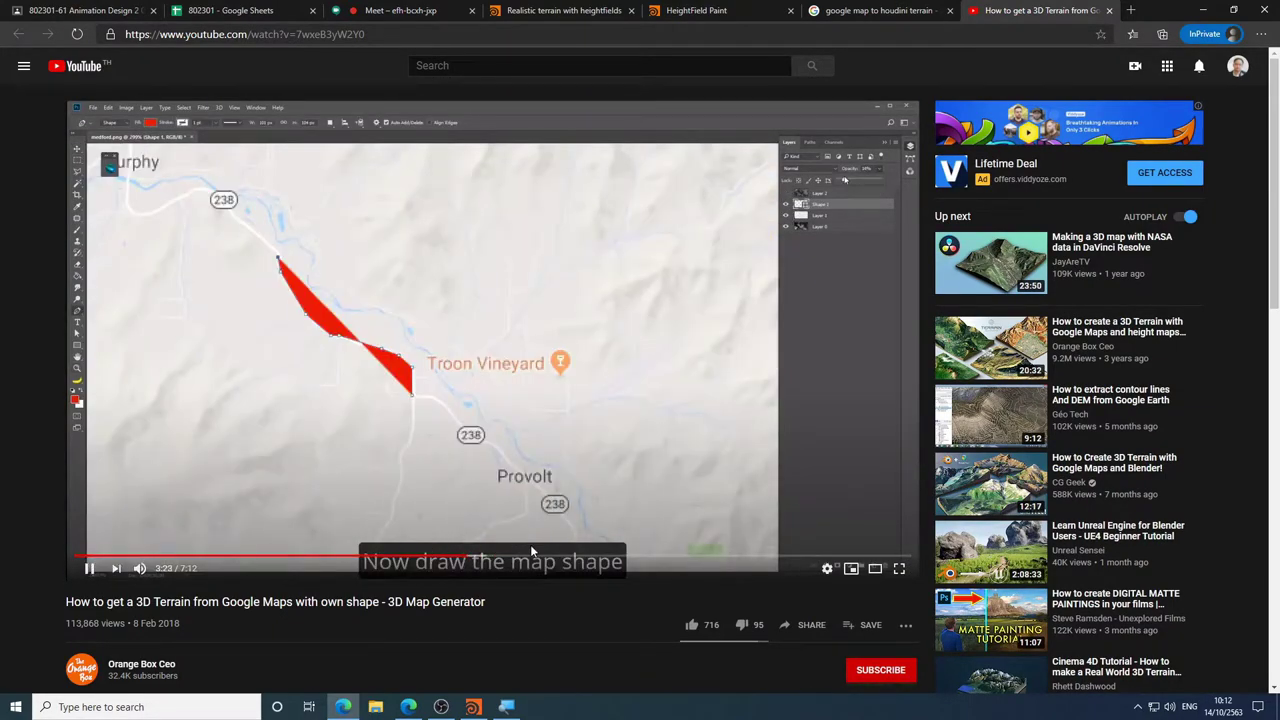
left_click(587, 557)
left_click(638, 557)
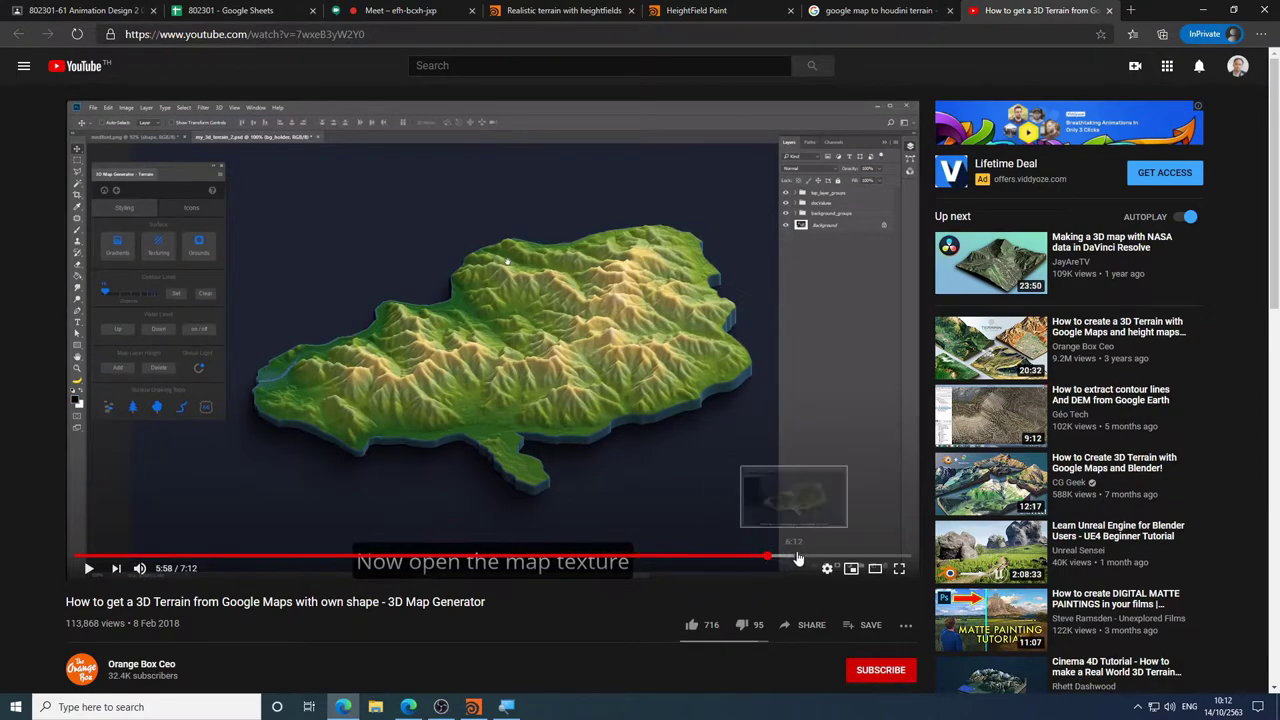
left_click(795, 557)
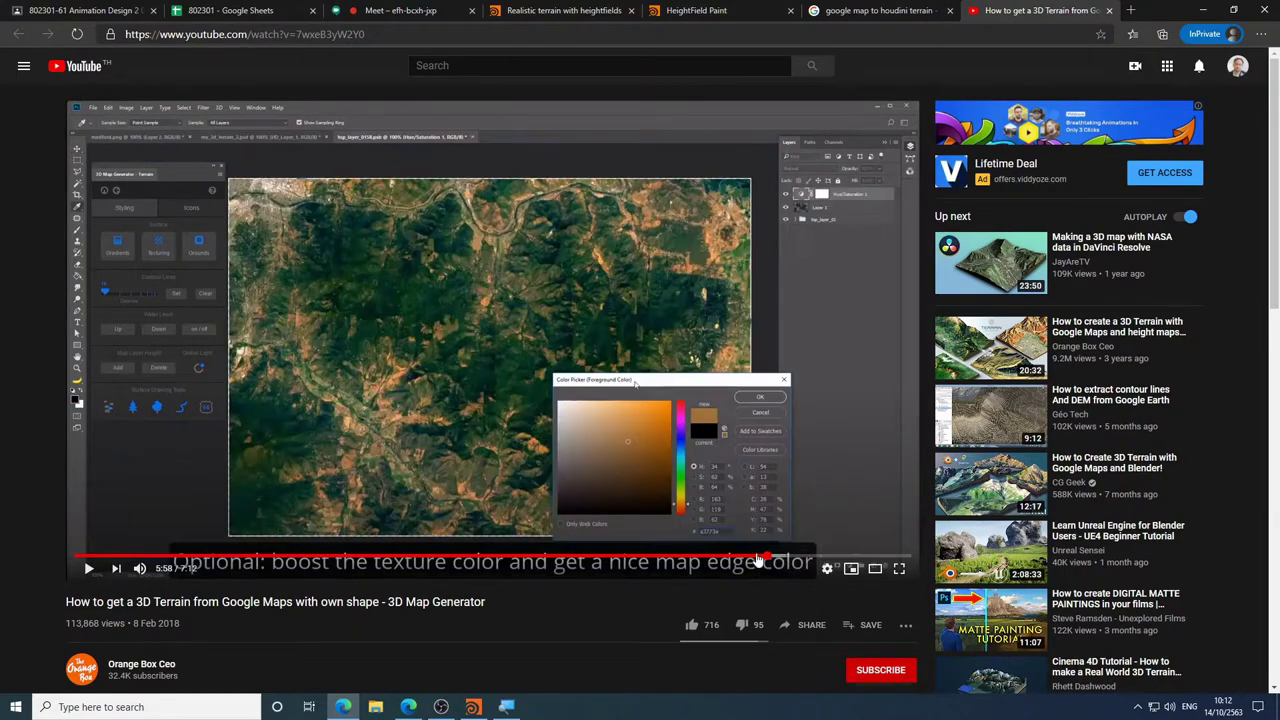
left_click(697, 557)
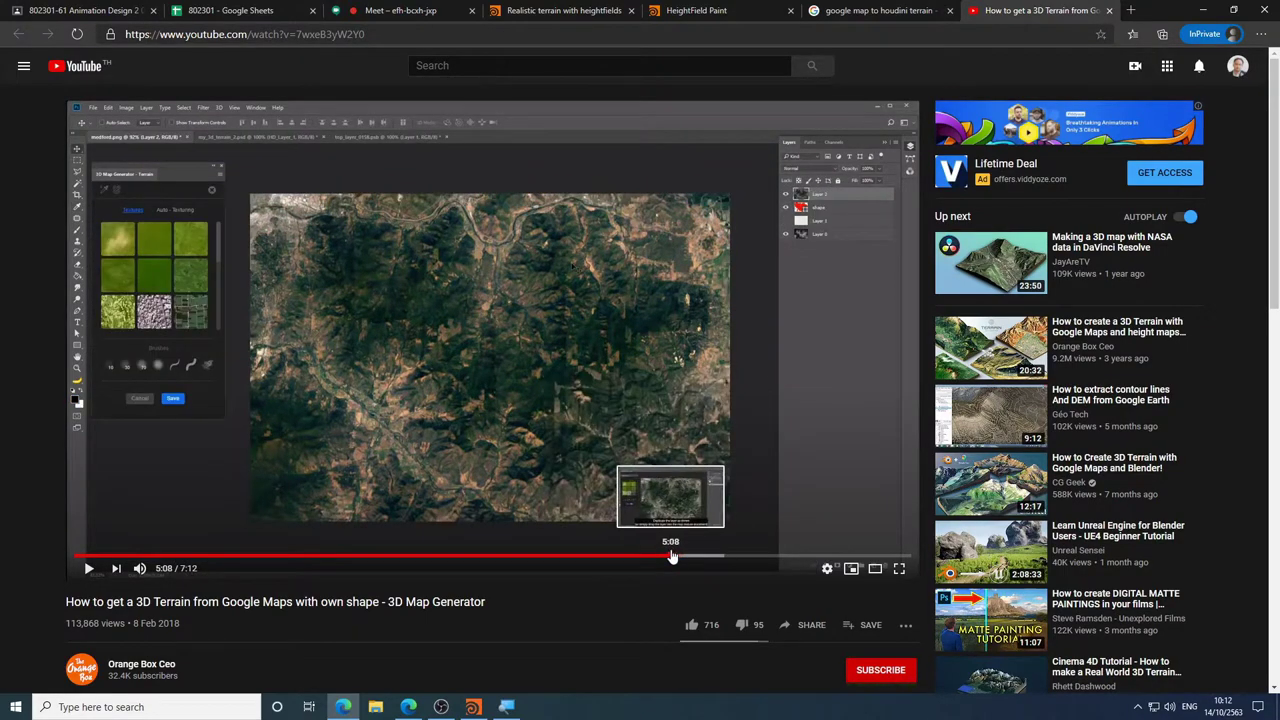
left_click(670, 557)
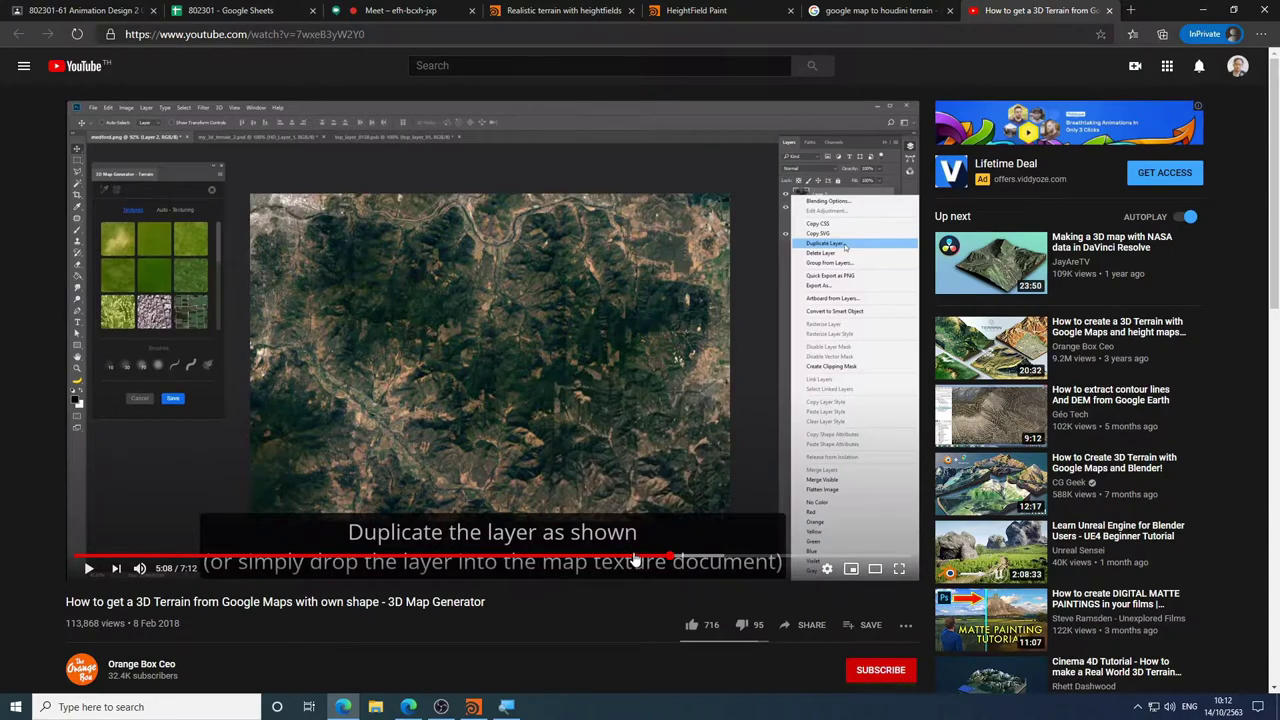
left_click(577, 557)
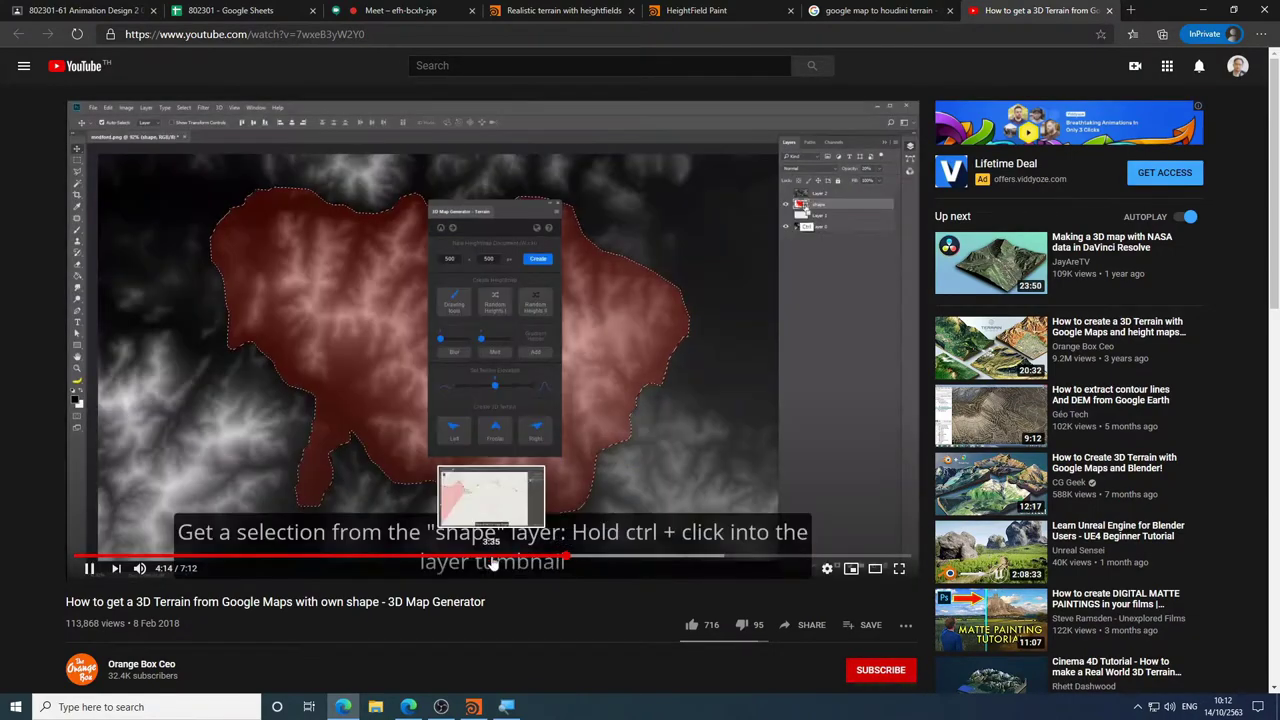
left_click(535, 557)
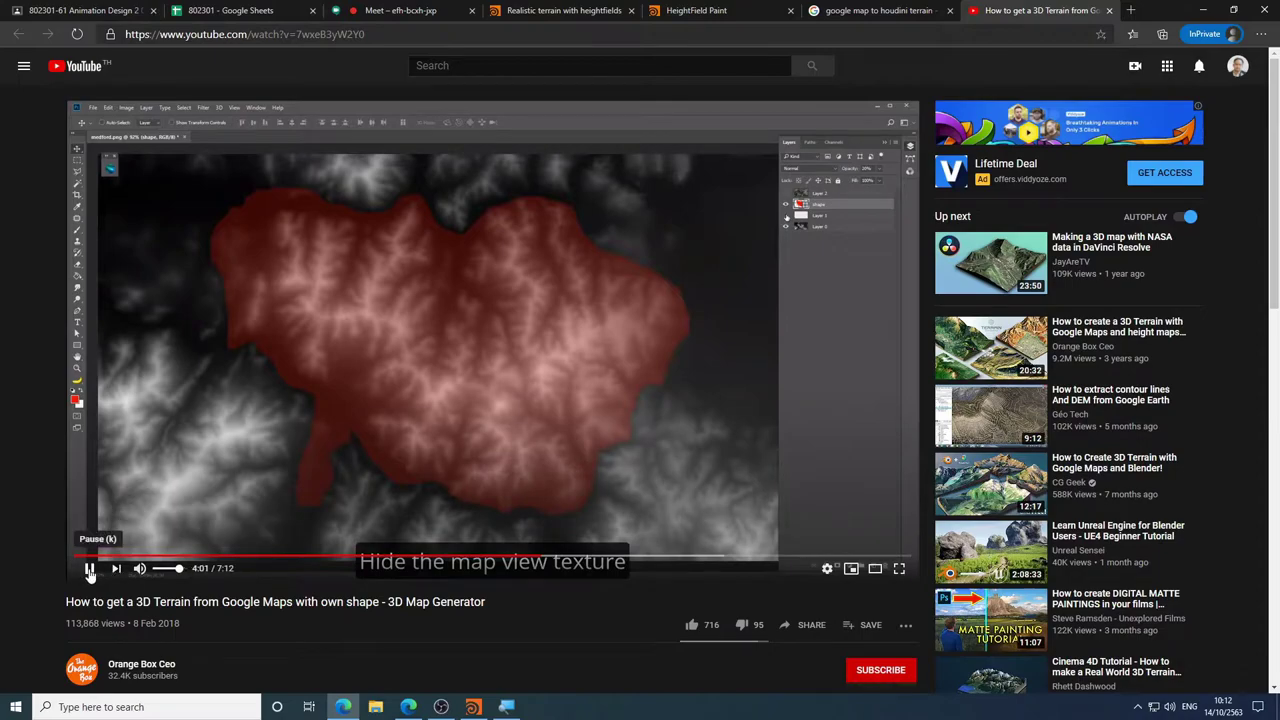
left_click(88, 568)
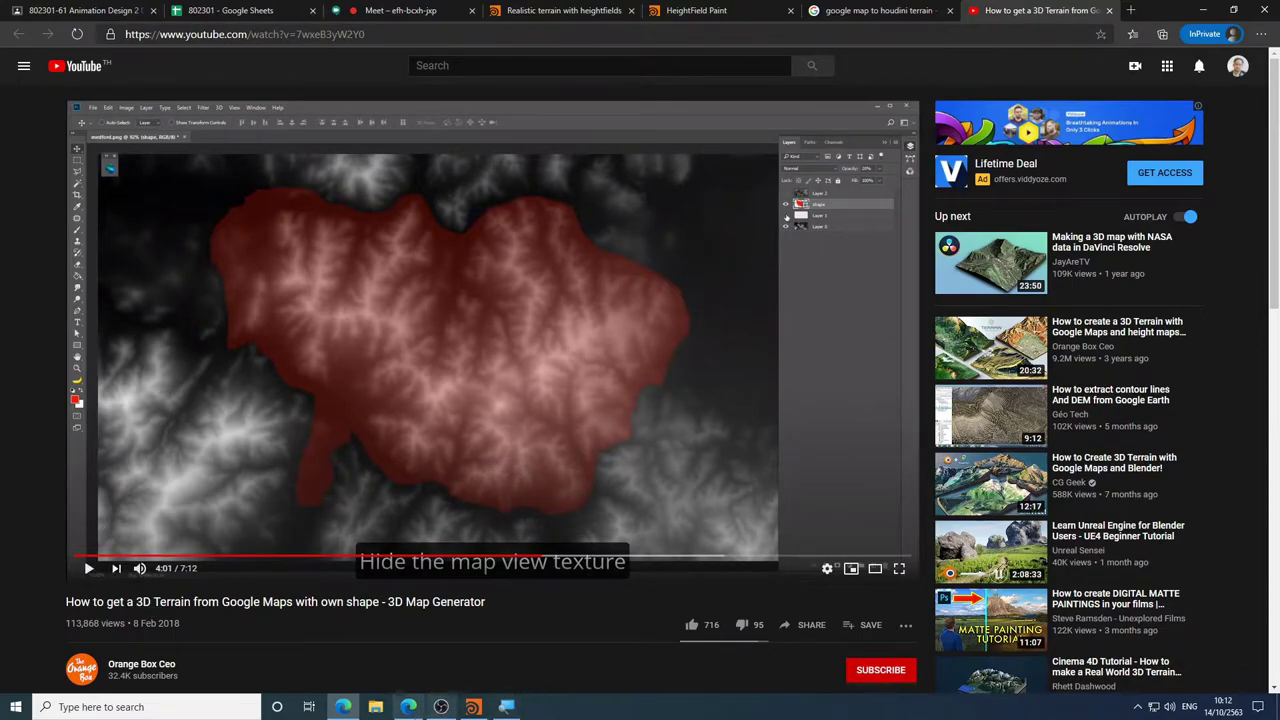
- Move box1 and heightfield_project2 down-left below heightfield2, leaving heightfield_project2 selected
left_click(473, 707)
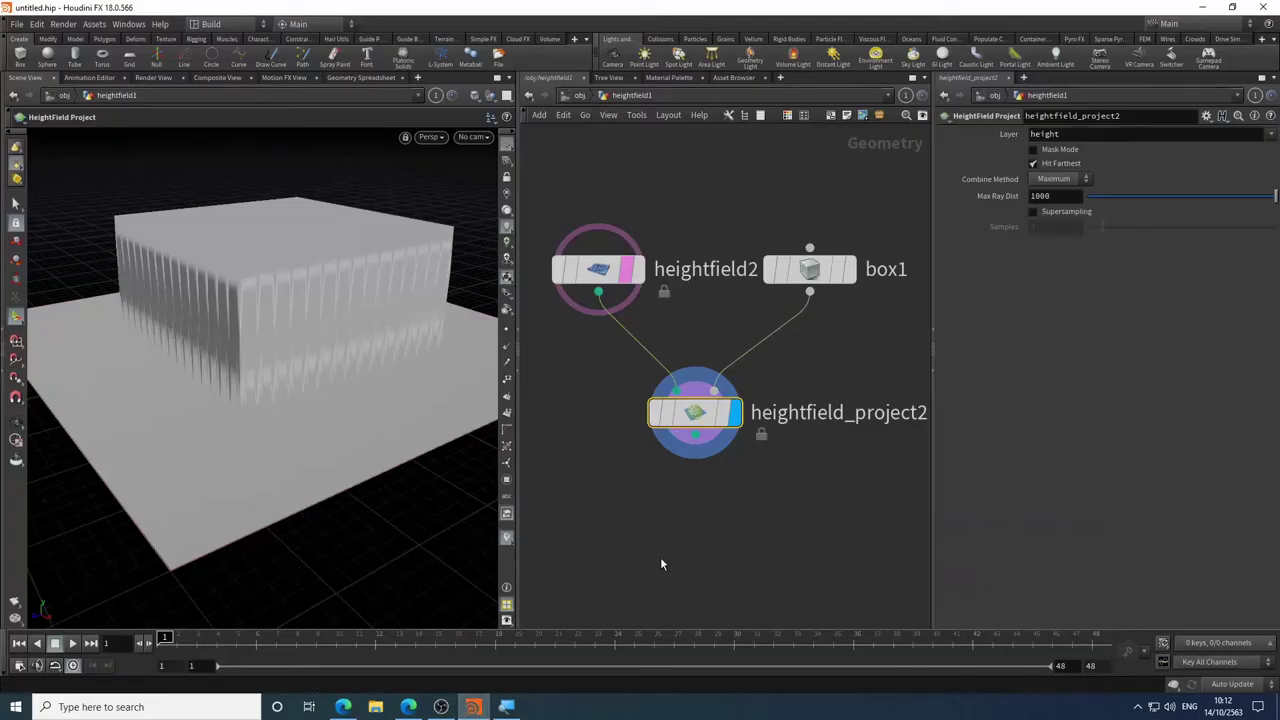
scroll(655, 525, "down", 3)
left_click_drag(716, 362, 612, 498)
middle_click_drag(612, 498, 772, 456)
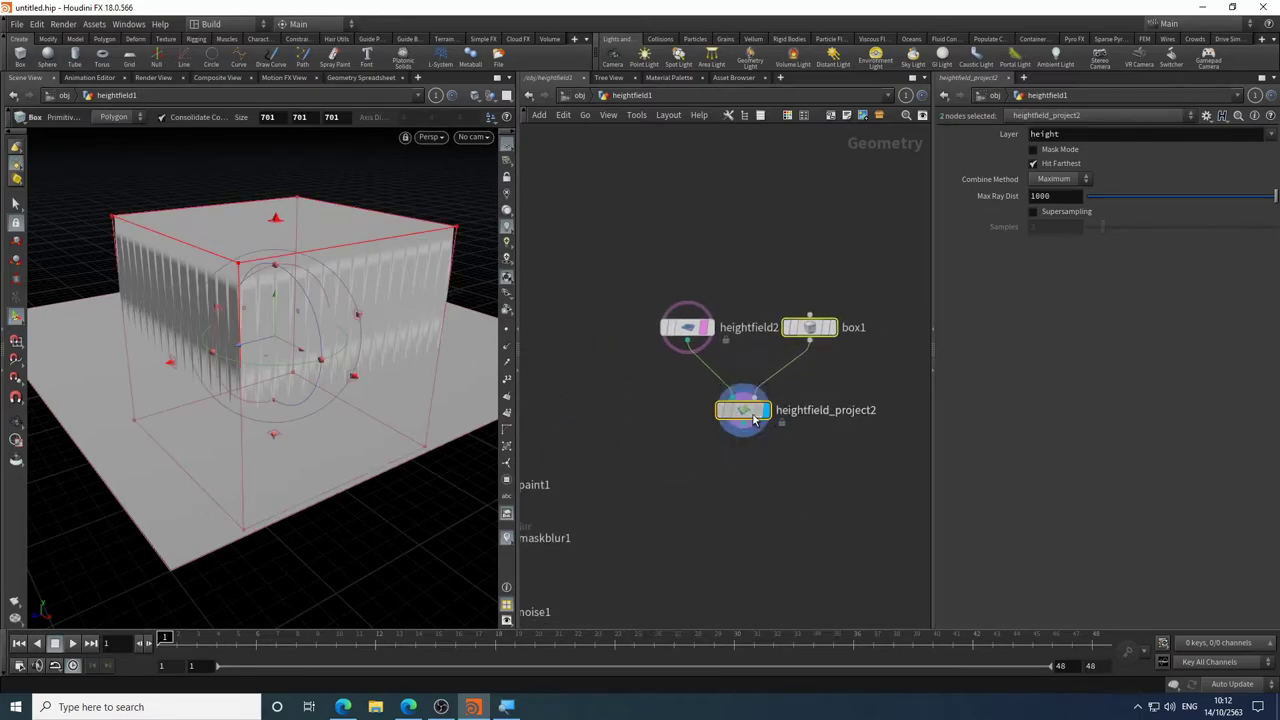
left_click_drag(758, 419, 707, 500)
middle_click_drag(860, 470, 814, 380)
left_click(774, 385)
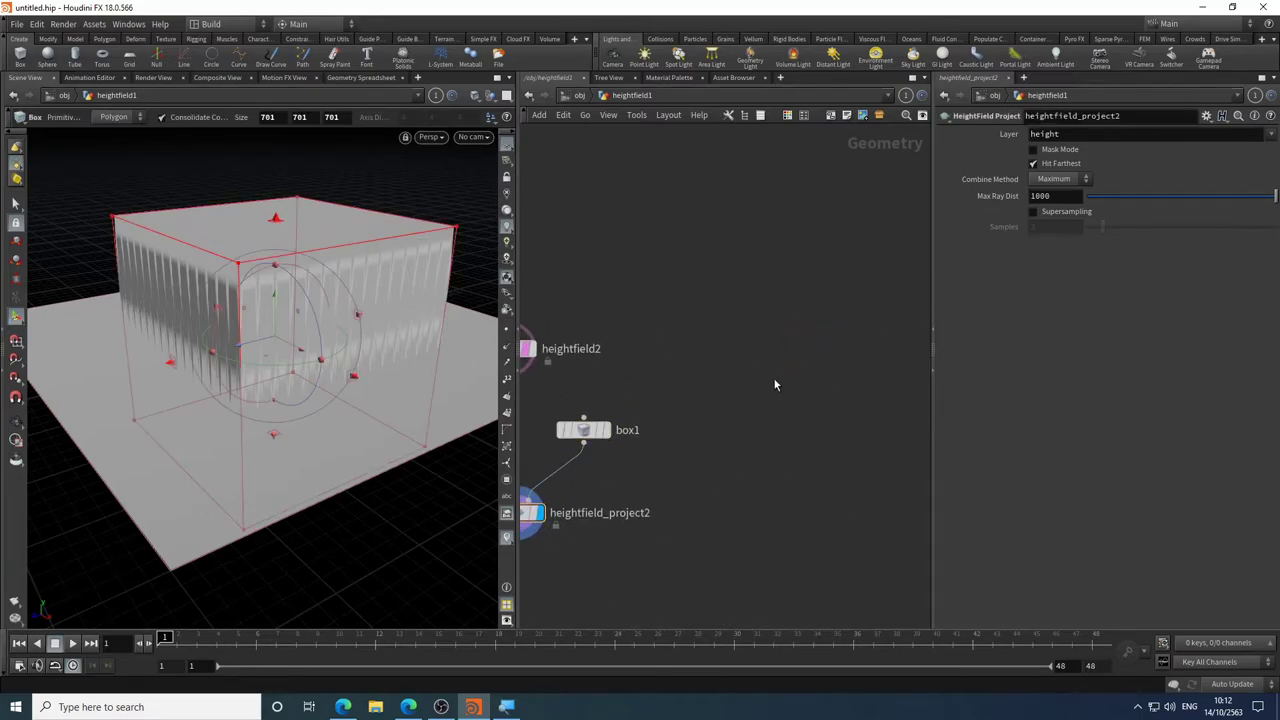
- Browse HeightField nodes via the Tab menu search 'hfiso', then return to the browser
key("Tab")
type("hf")
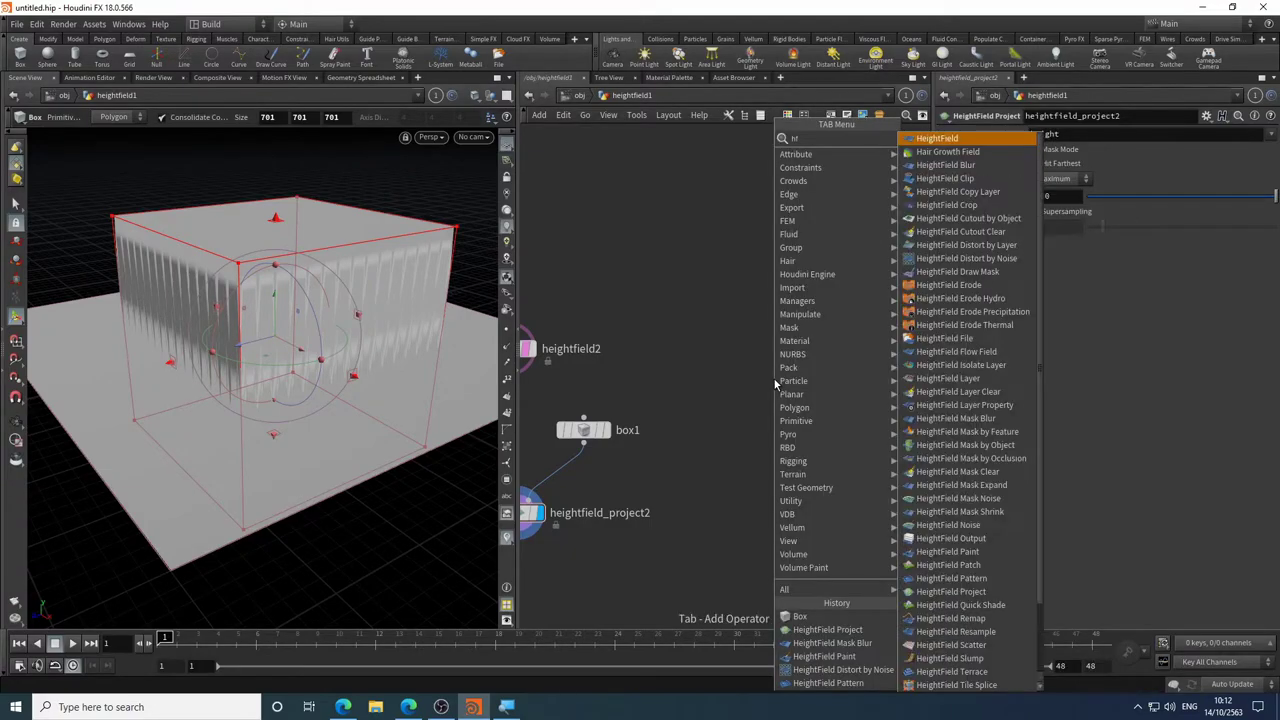
type("iso")
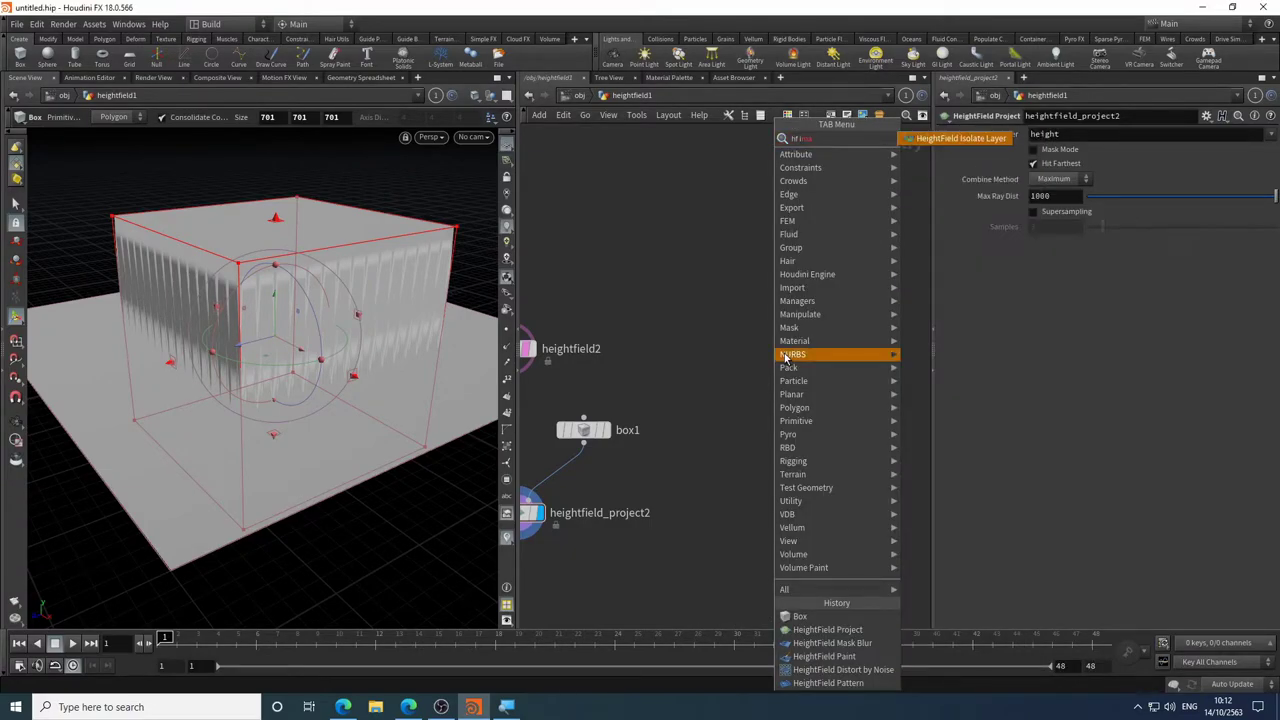
key("BackSpace")
key("BackSpace")
key("BackSpace")
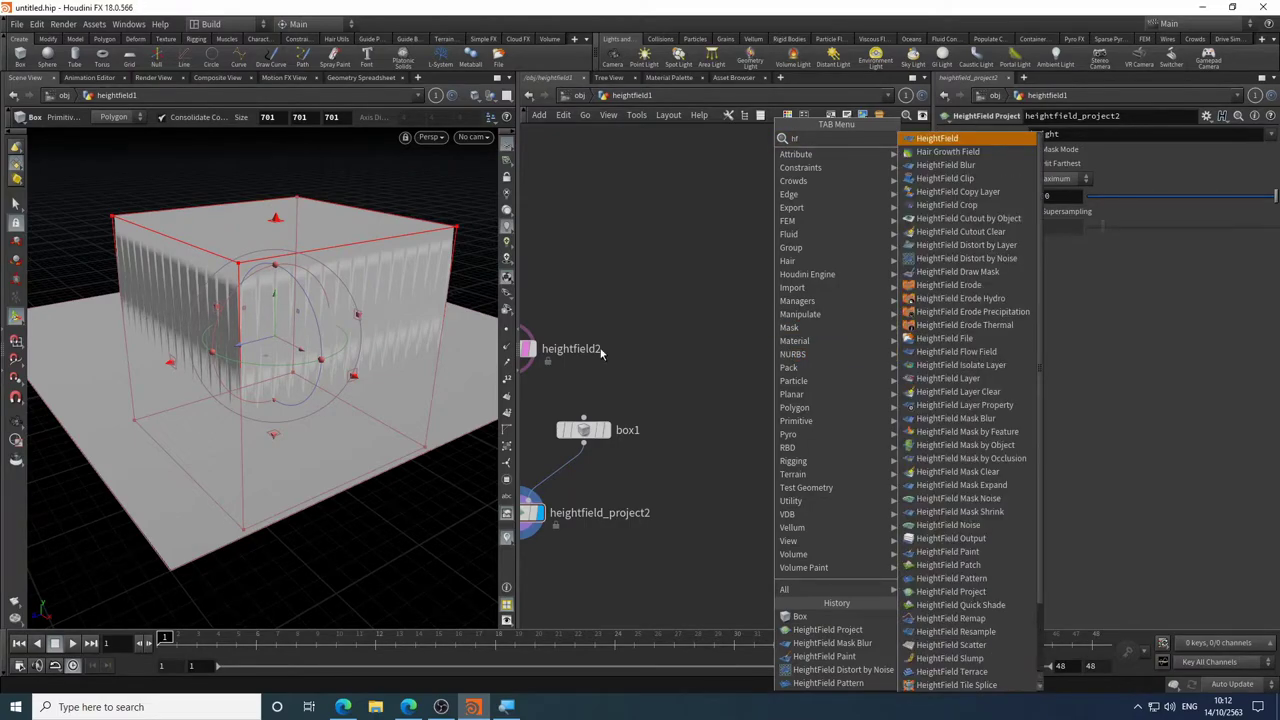
left_click(343, 707)
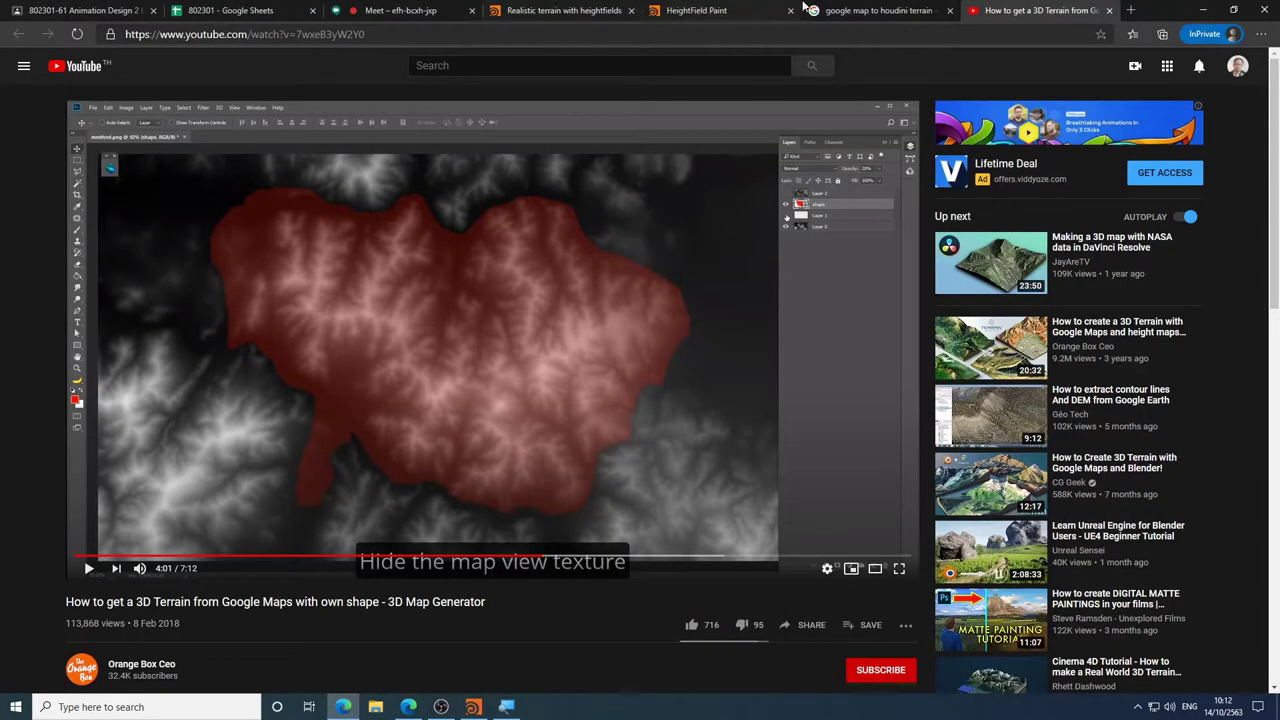
- Open 'Import 2D images' from the Realistic terrain page in a new tab, view it, then return to YouTube
left_click(705, 10)
left_click(570, 10)
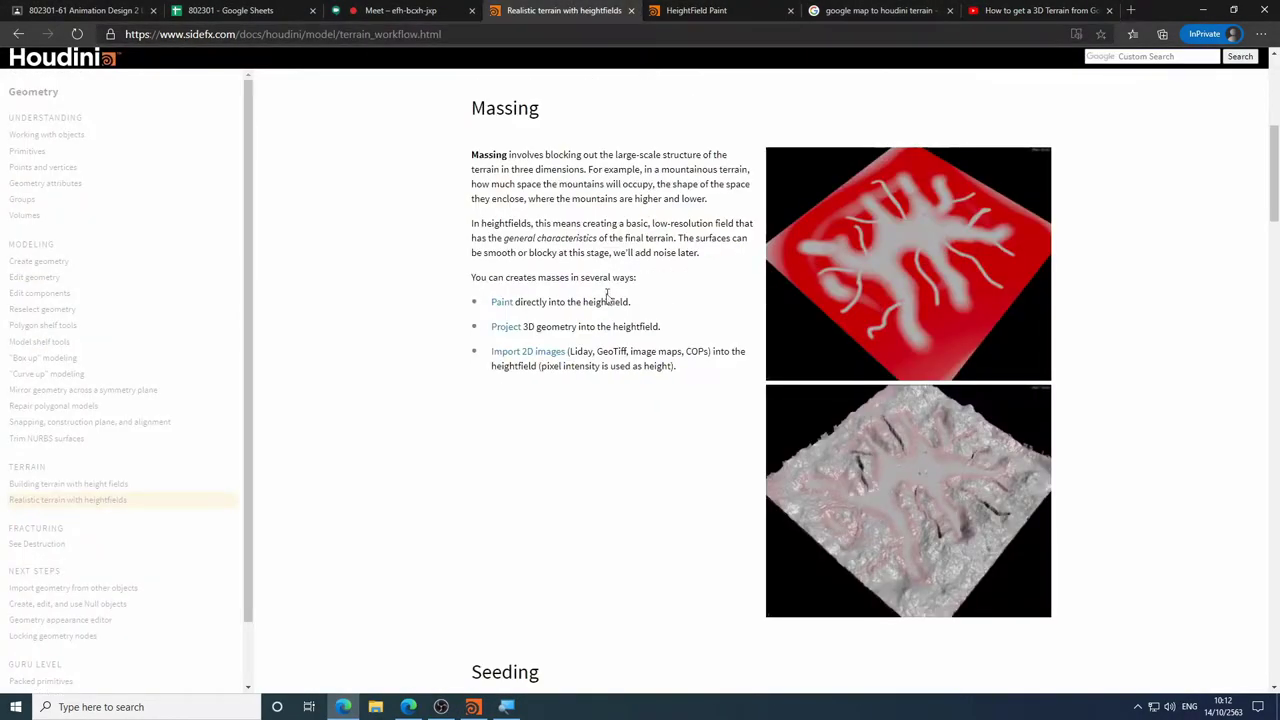
right_click(543, 357)
left_click(585, 368)
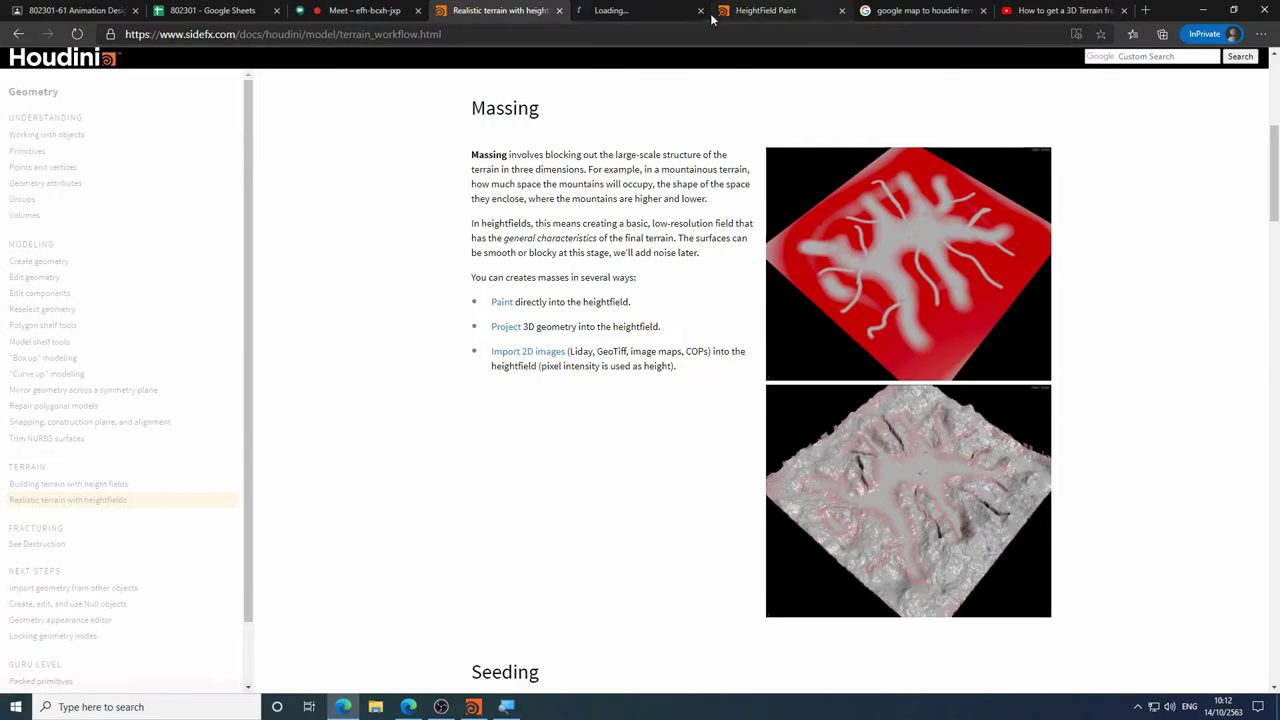
left_click(655, 10)
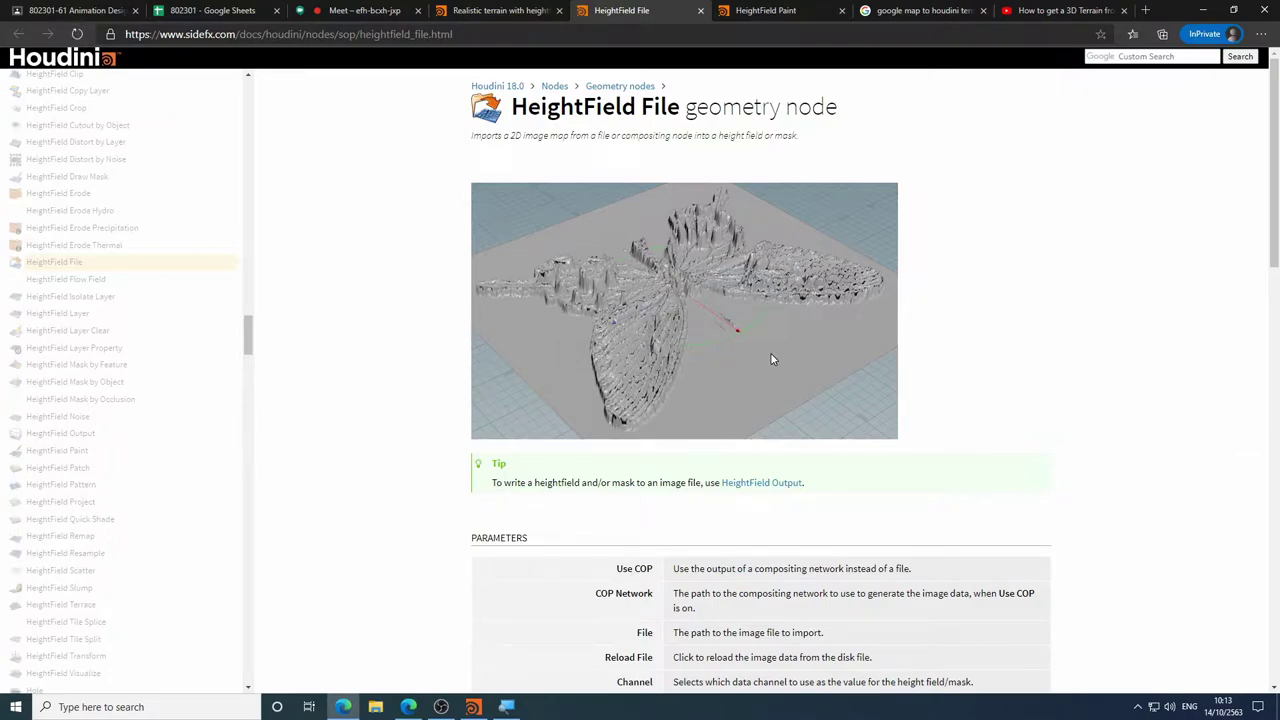
left_click(1062, 10)
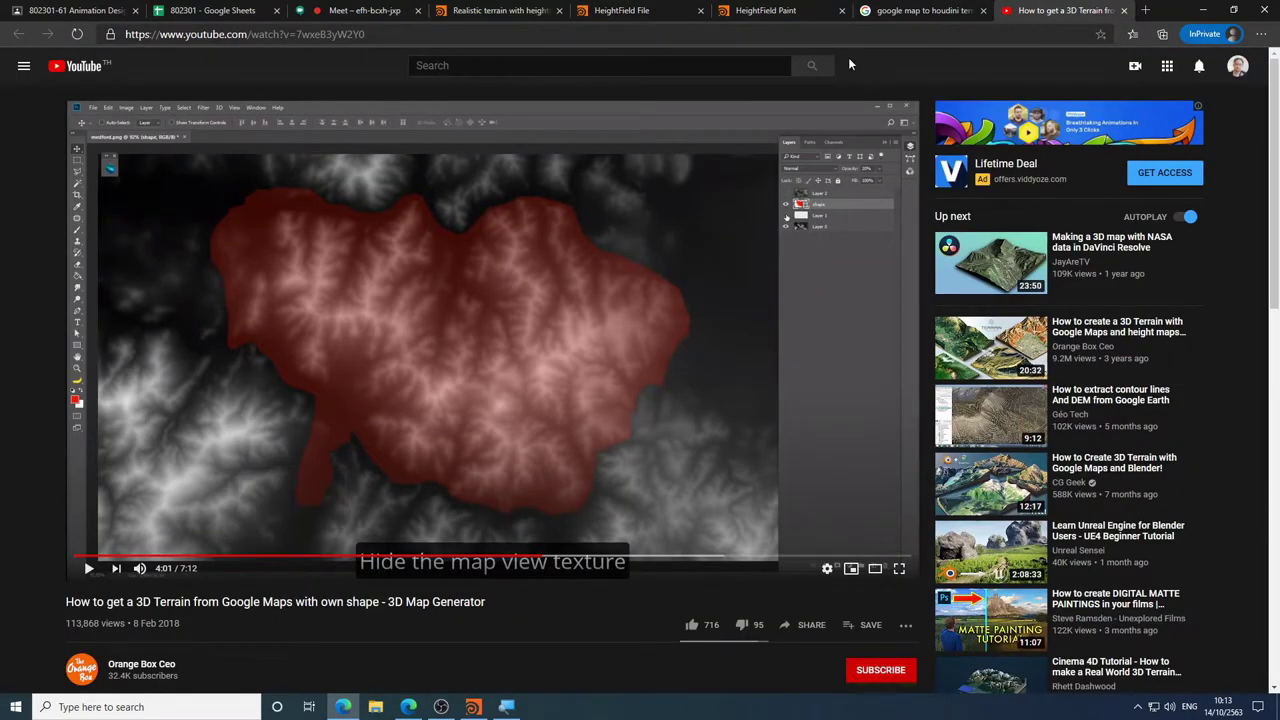
- Move the tutorial to 4:14, then back through the screenshot step to the 2:00 heightmap
left_click(566, 557)
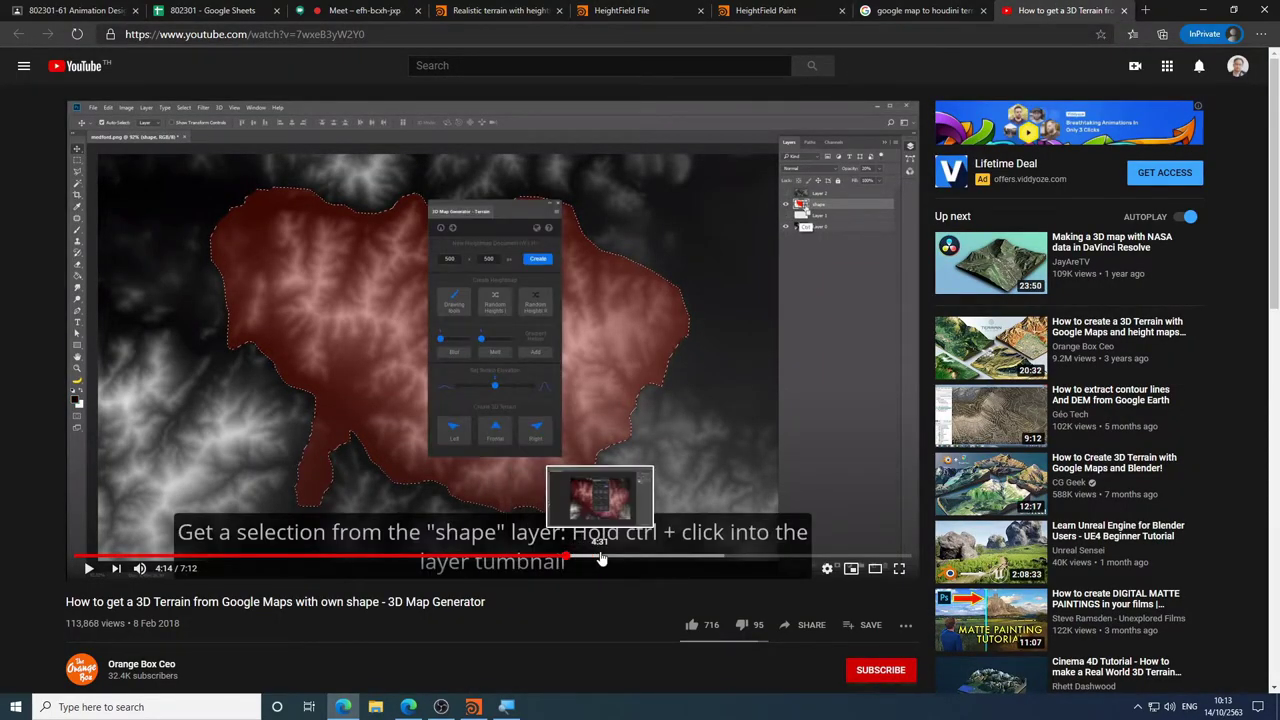
left_click(361, 558)
left_click(307, 558)
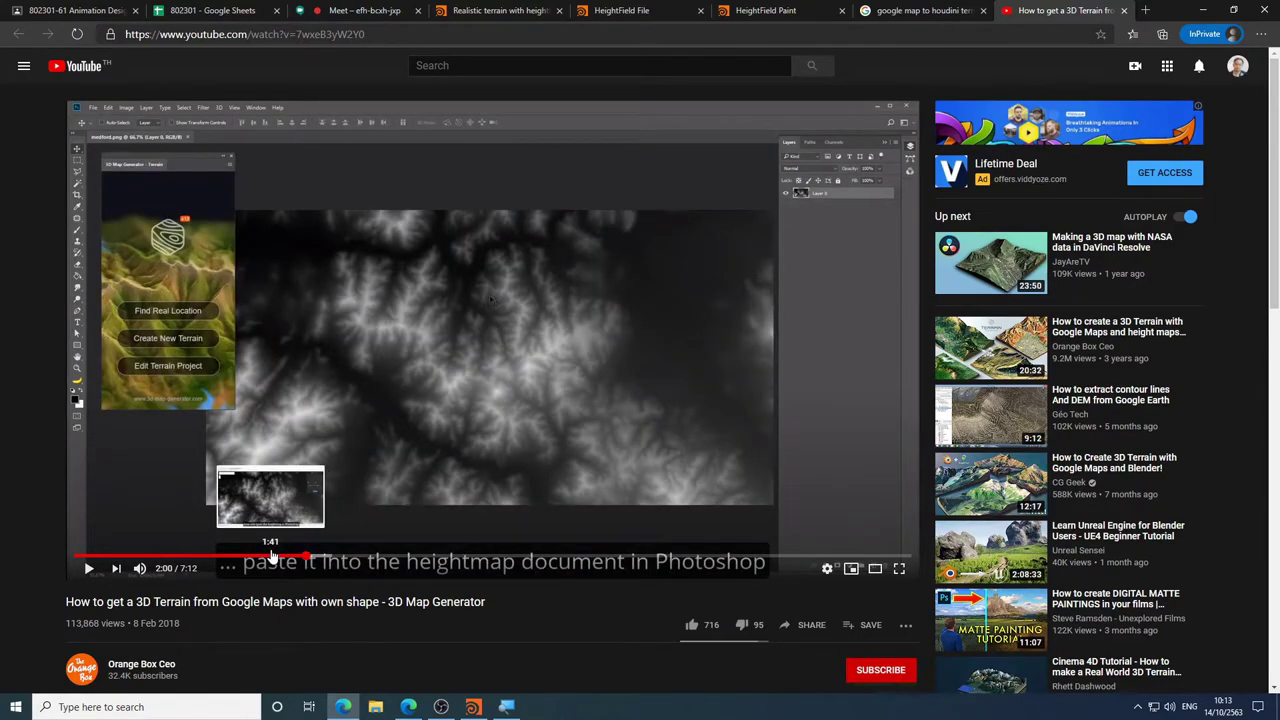
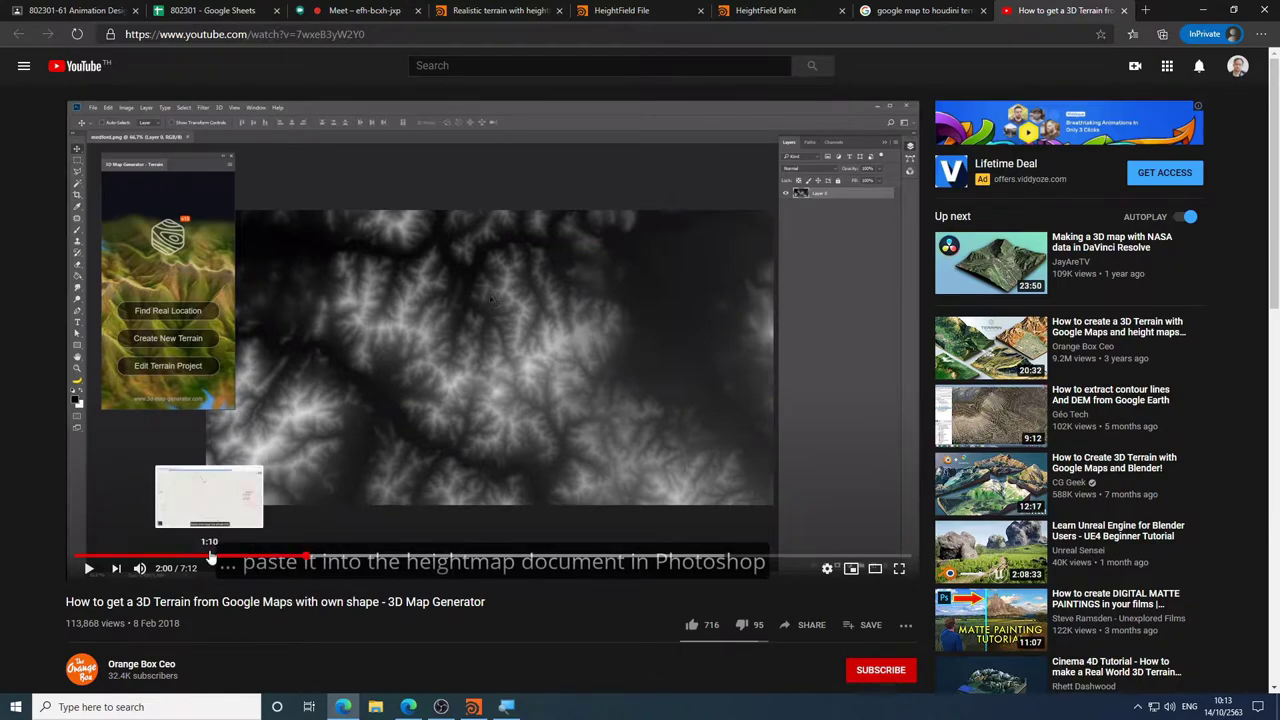
- Rewind the YouTube terrain tutorial to 0:47, then return to the Houdini window
left_click(207, 556)
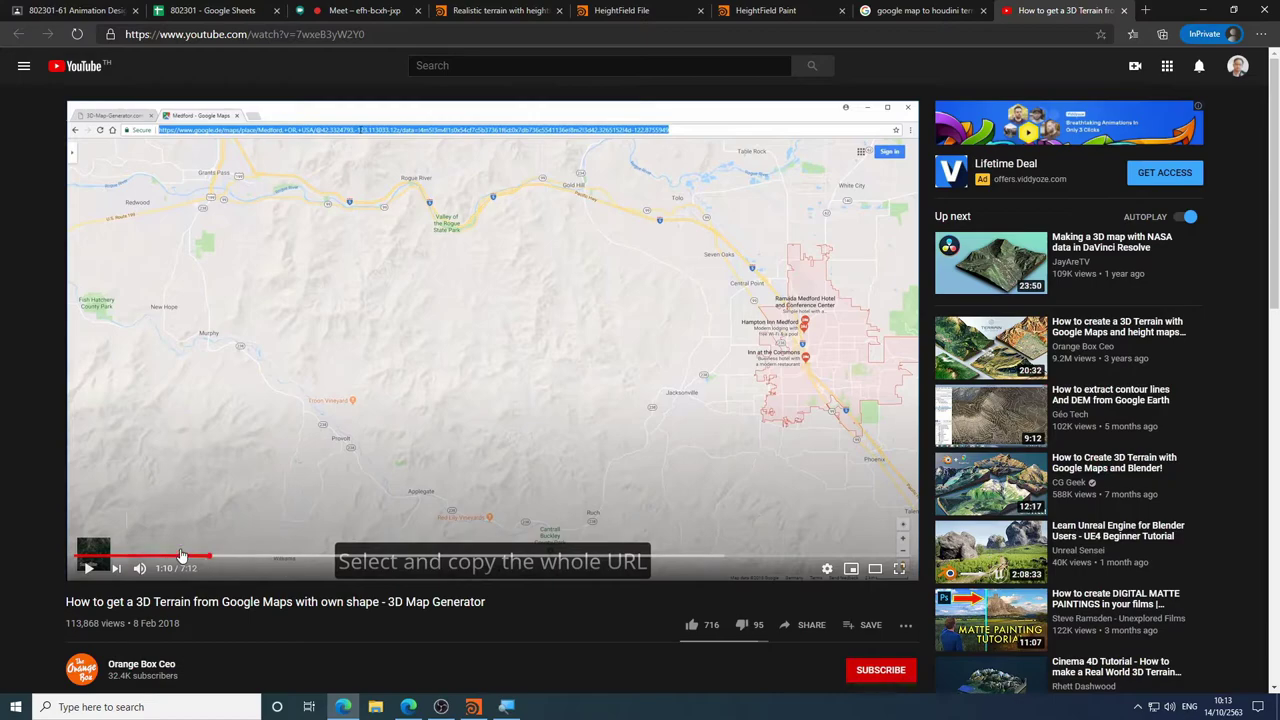
left_click_drag(177, 556, 165, 556)
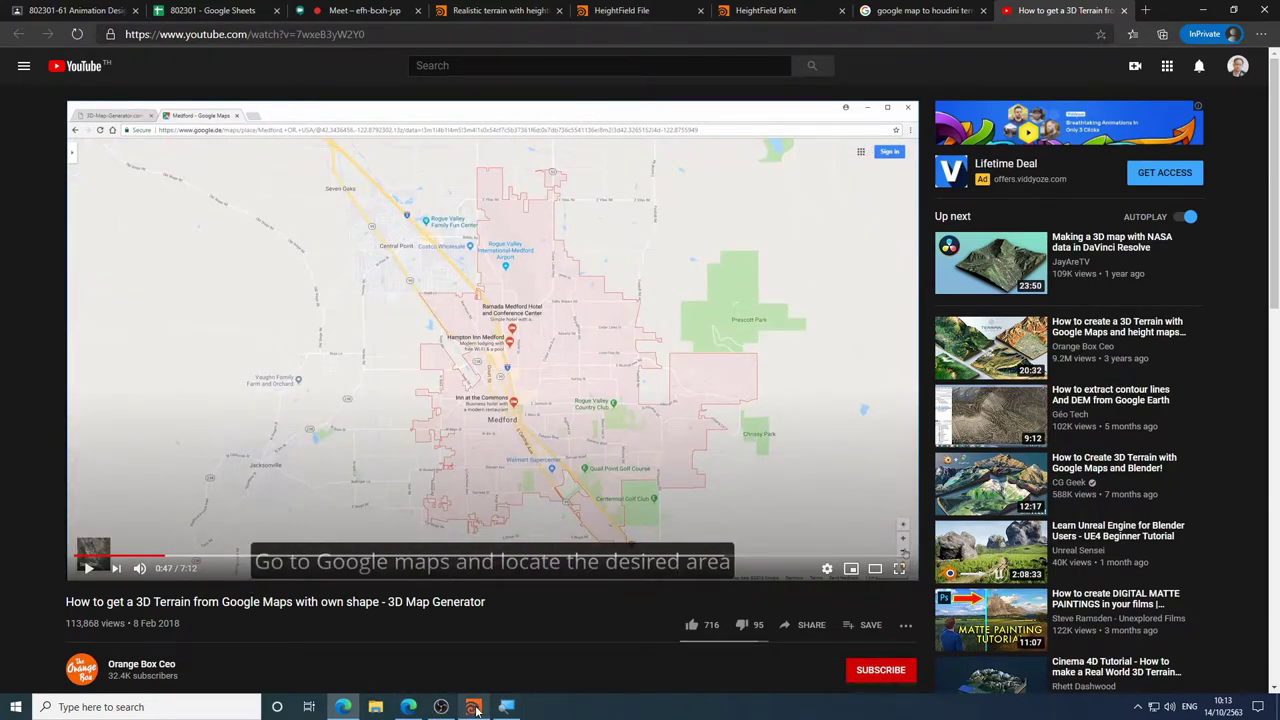
left_click(485, 640)
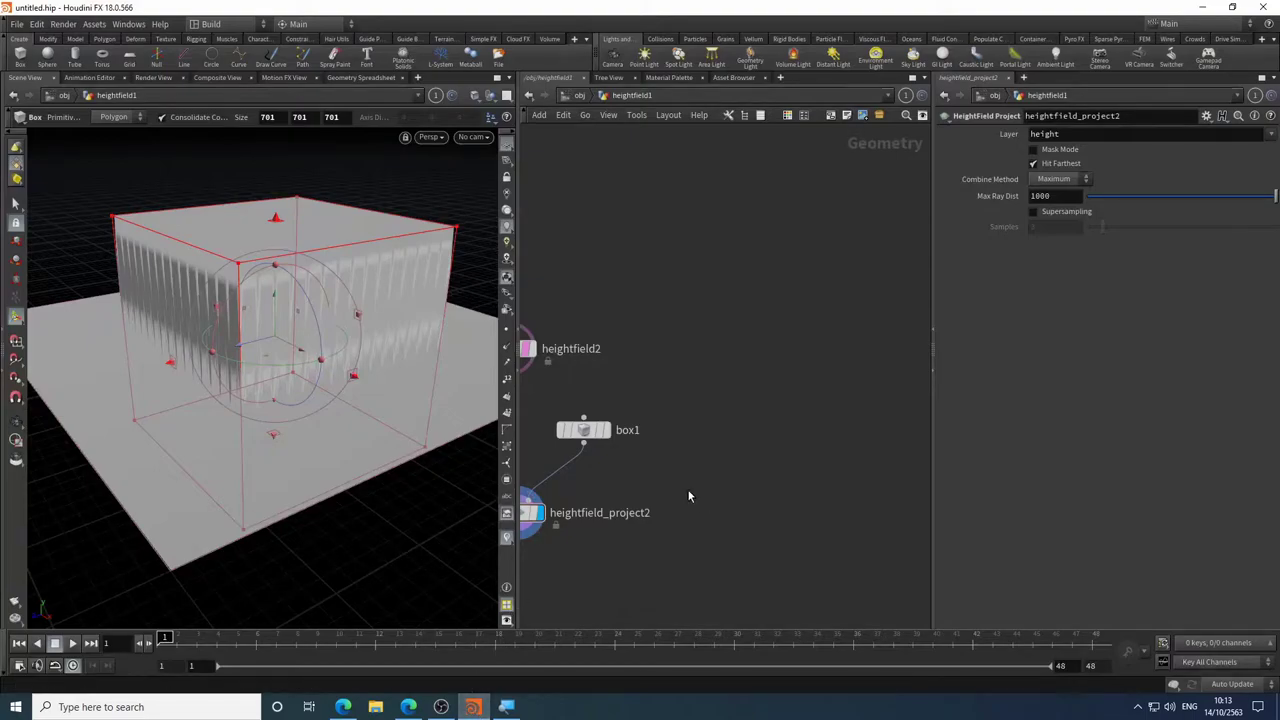
- Add a new plain HeightField node, heightfield3, to the network
middle_click_drag(688, 495, 678, 460)
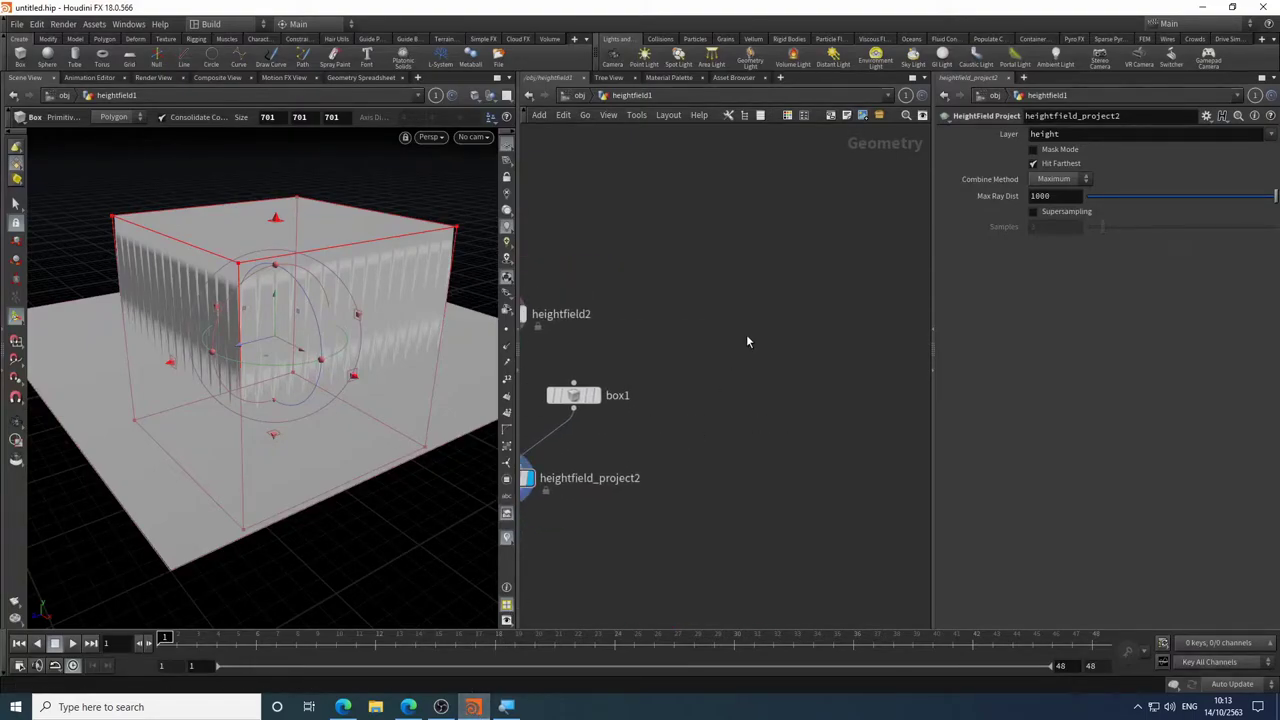
key("Tab")
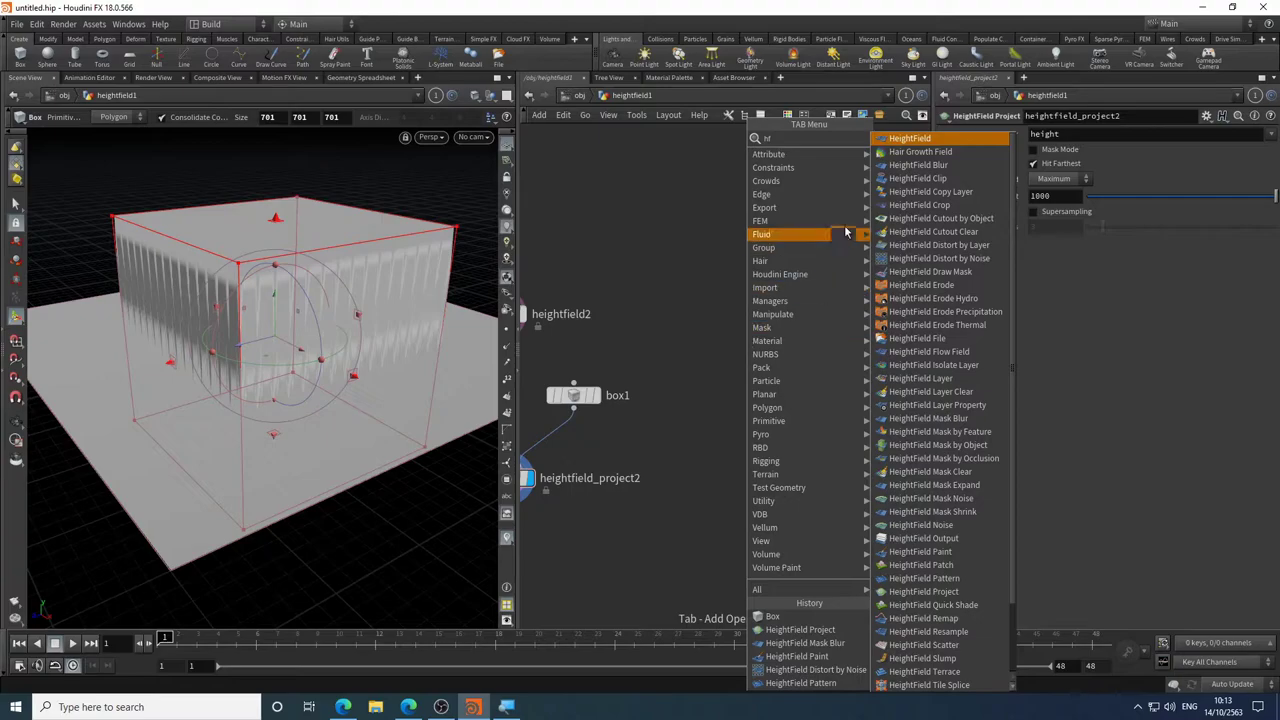
left_click(900, 139)
left_click(765, 345)
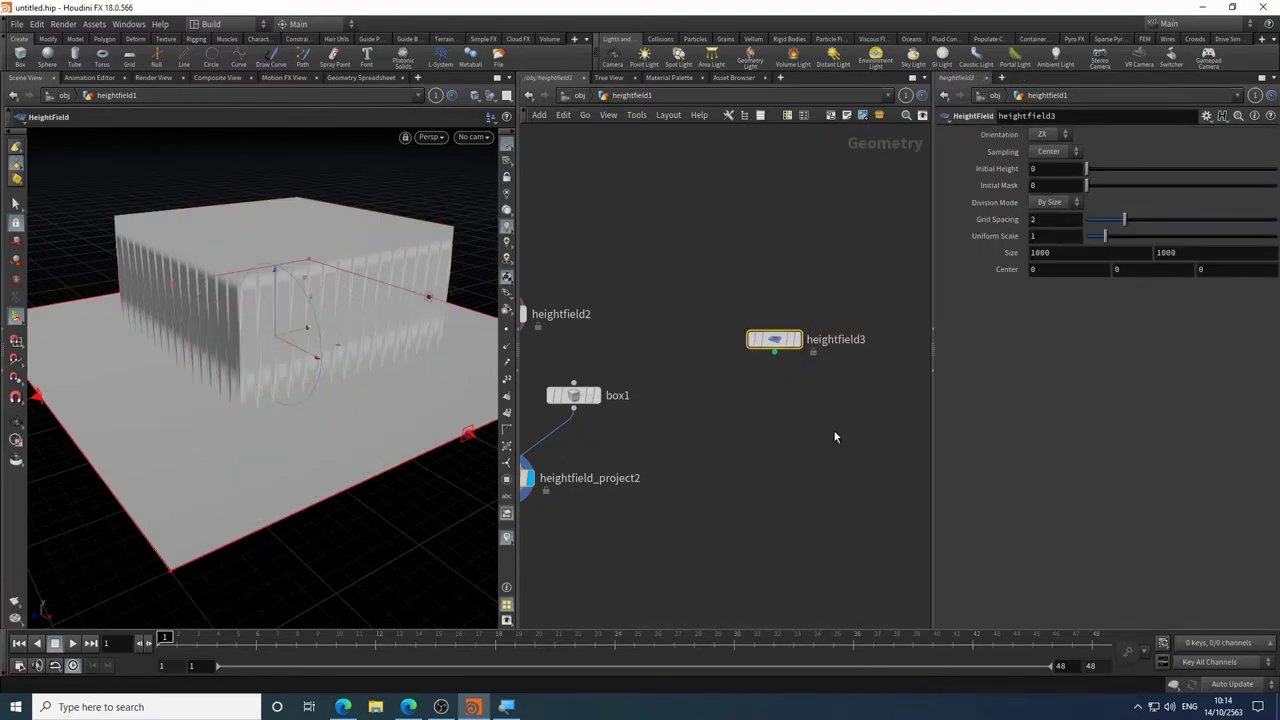
- Add a HeightField Pattern node beside heightfield3 and make it the displayed node
middle_click_drag(833, 429, 782, 429)
key("Tab")
type("hf")
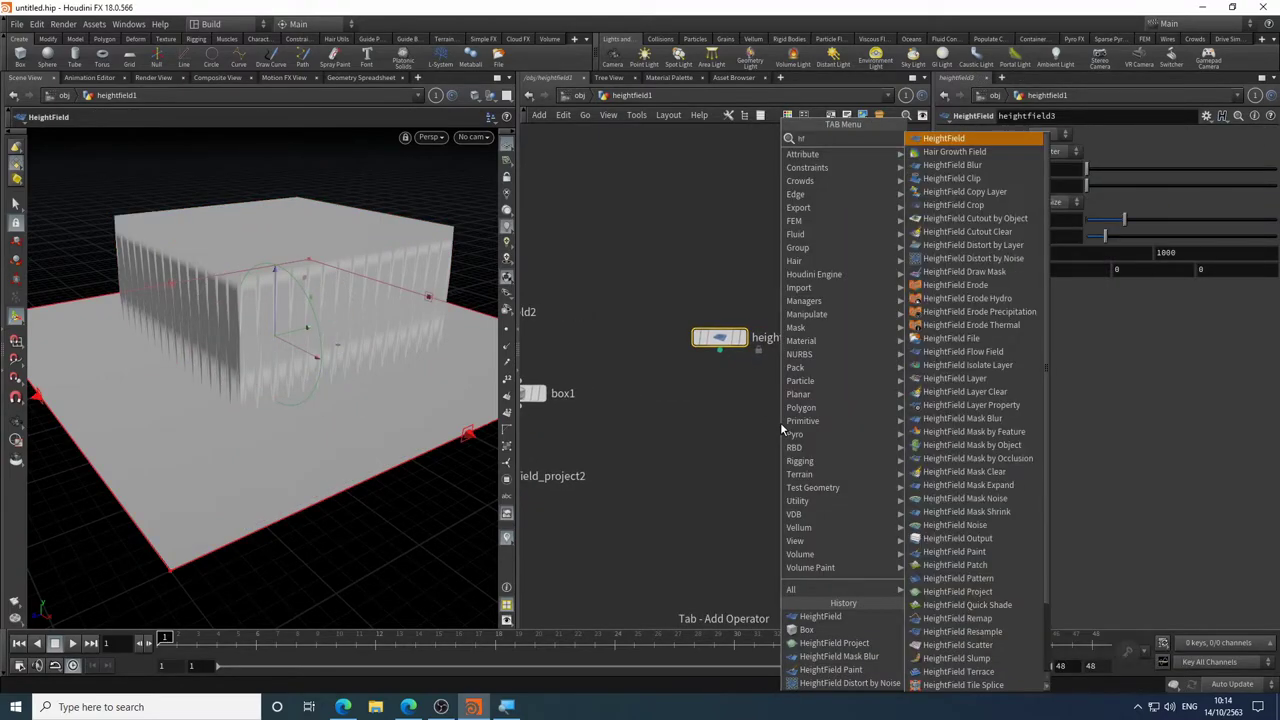
type(" pa")
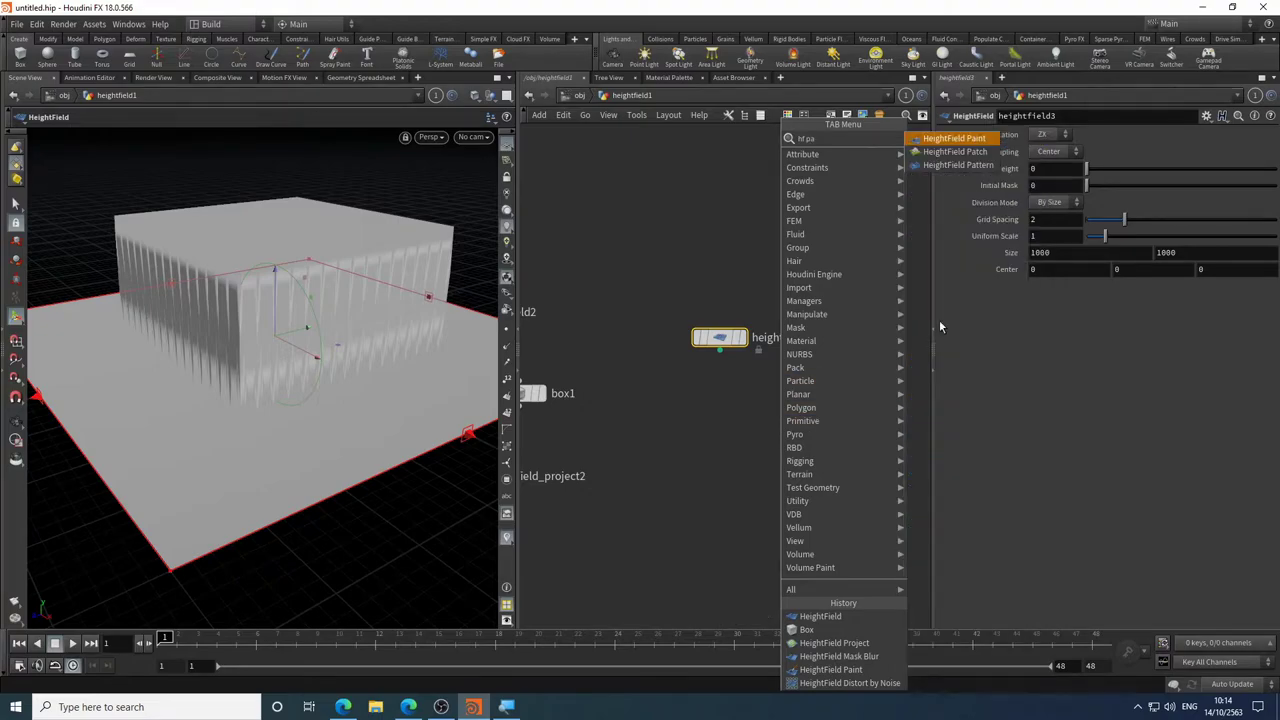
left_click(958, 165)
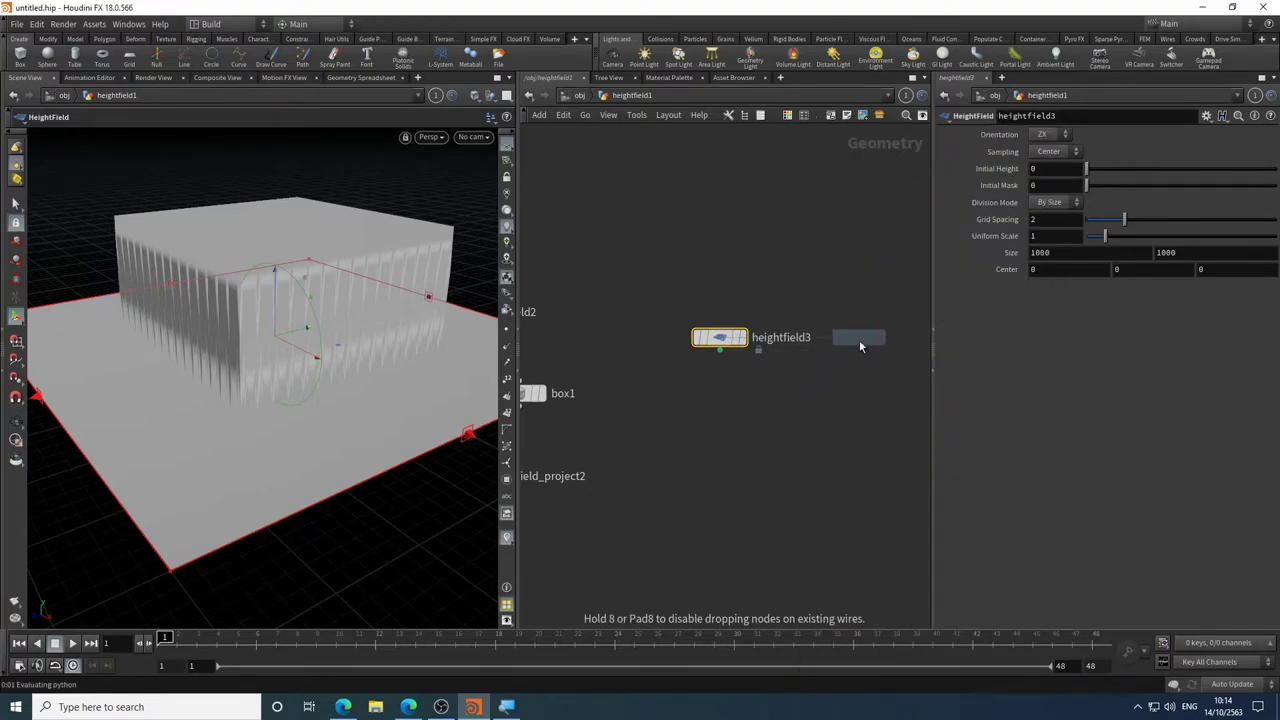
left_click(859, 340)
middle_click_drag(846, 443, 744, 450)
scroll(738, 413, "up", 4)
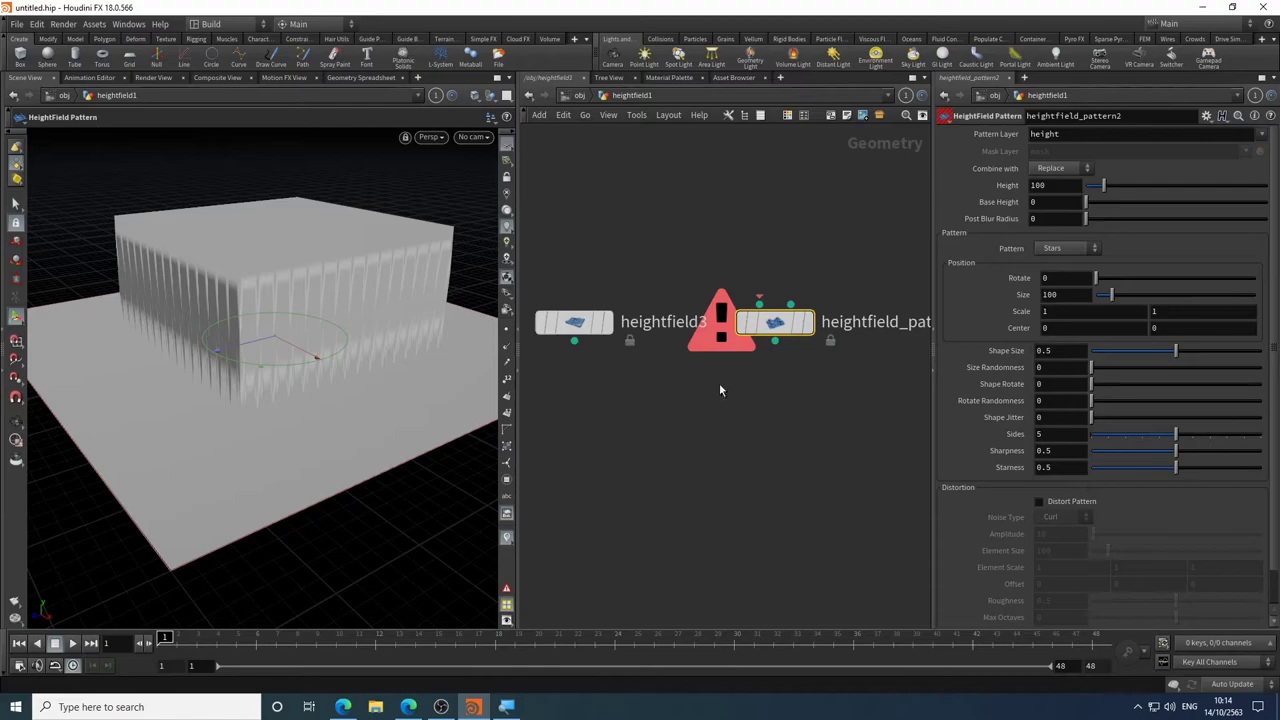
left_click(811, 326)
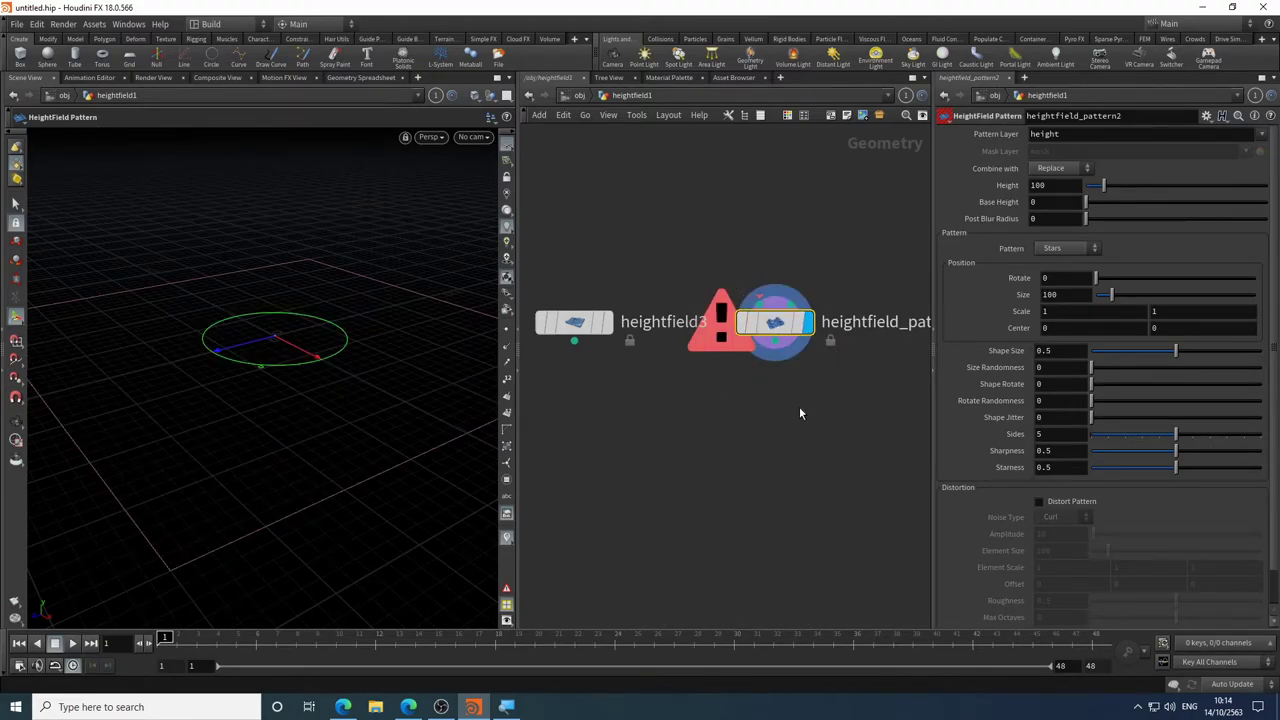
scroll(760, 420, "down", 5)
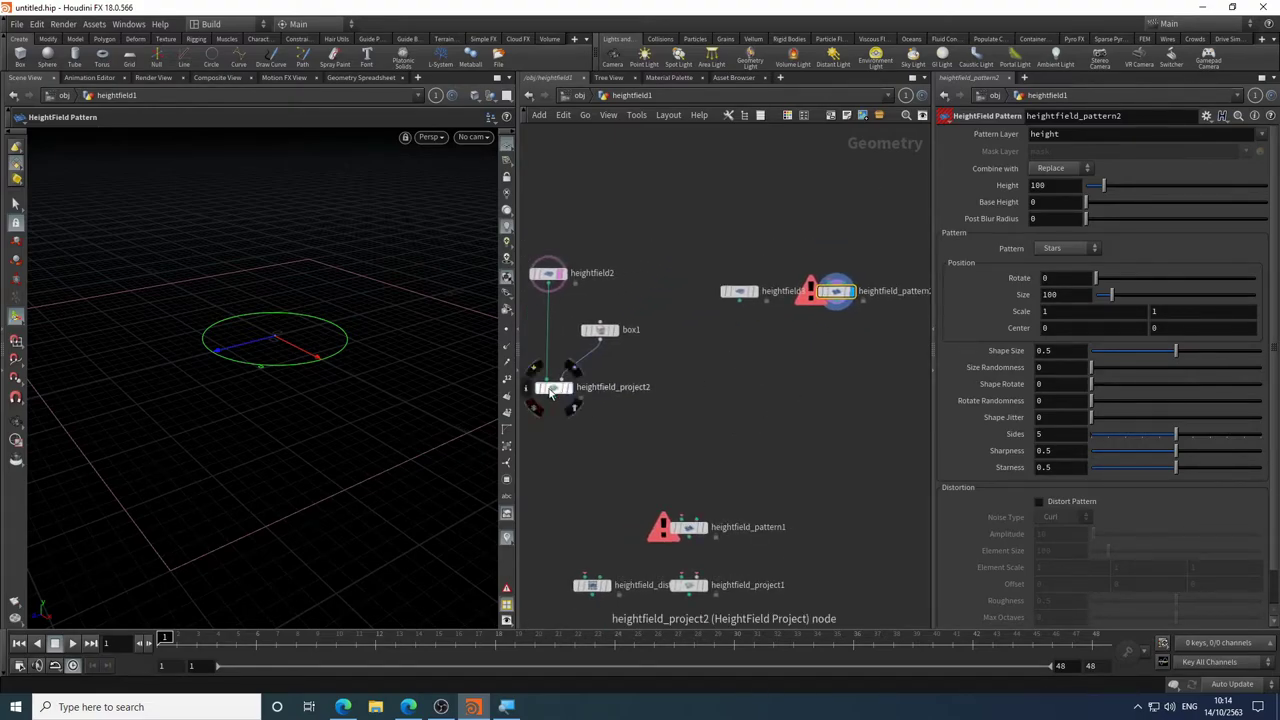
- Copy heightfield_project2 as heightfield_project3, wiring heightfield3 and heightfield_pattern2 into its inputs
left_click(556, 389)
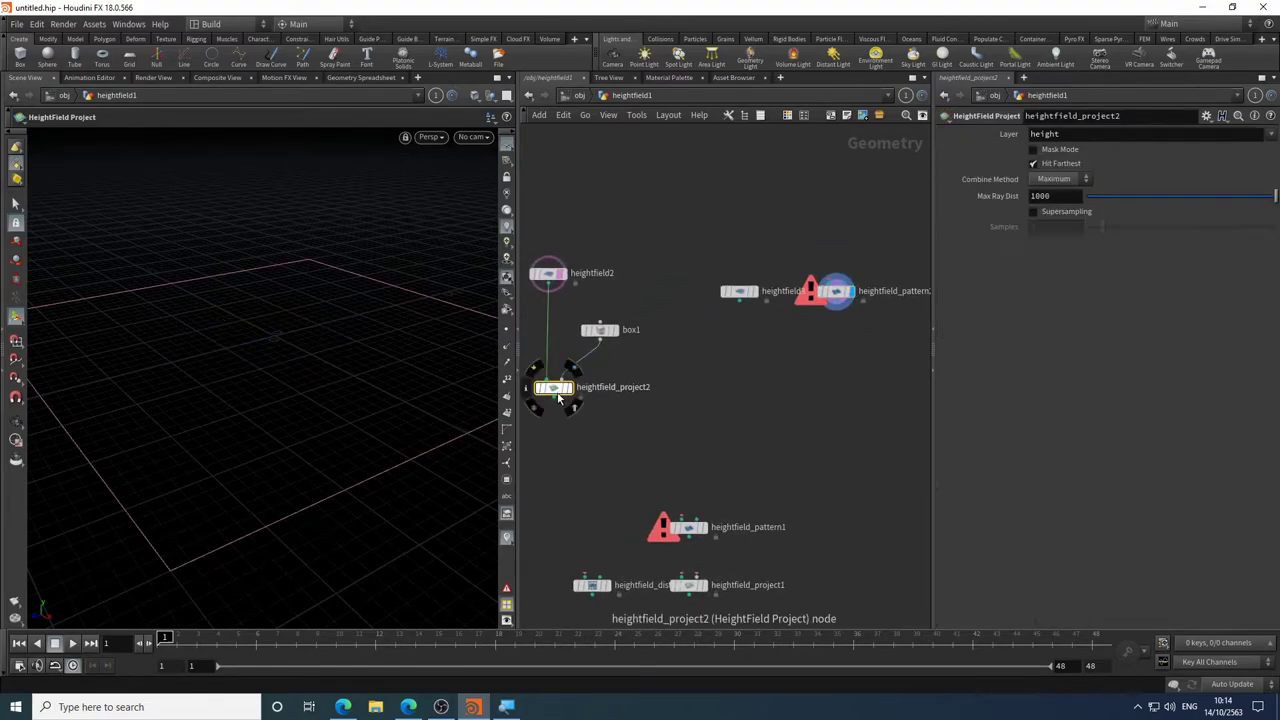
key("ctrl+c")
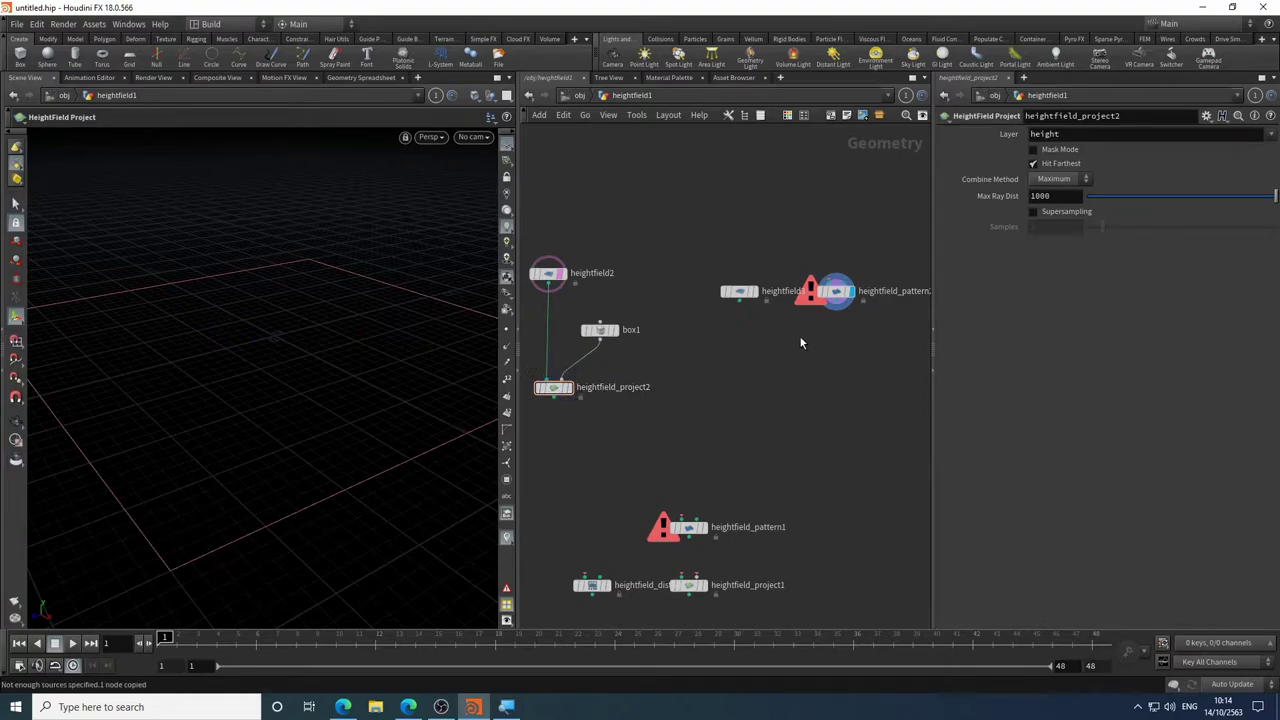
key("ctrl+v")
scroll(799, 336, "up", 4)
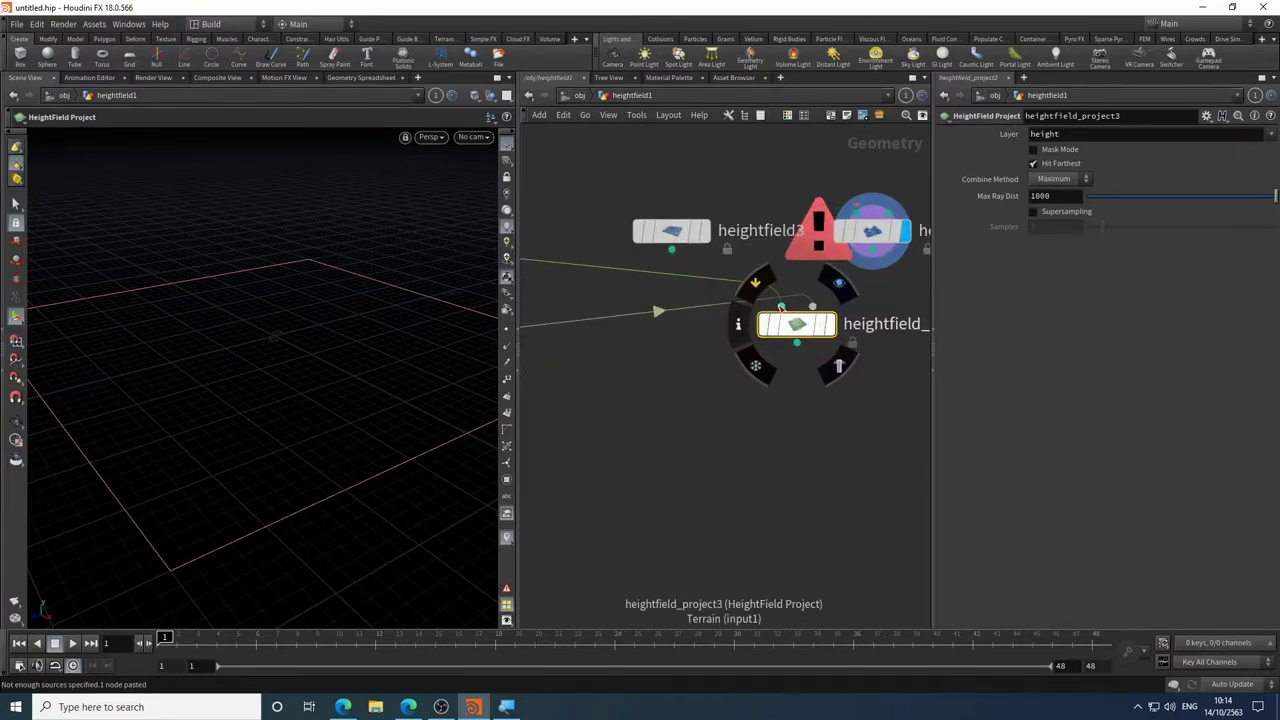
left_click(780, 305)
left_click(671, 249)
left_click(812, 305)
left_click(862, 258)
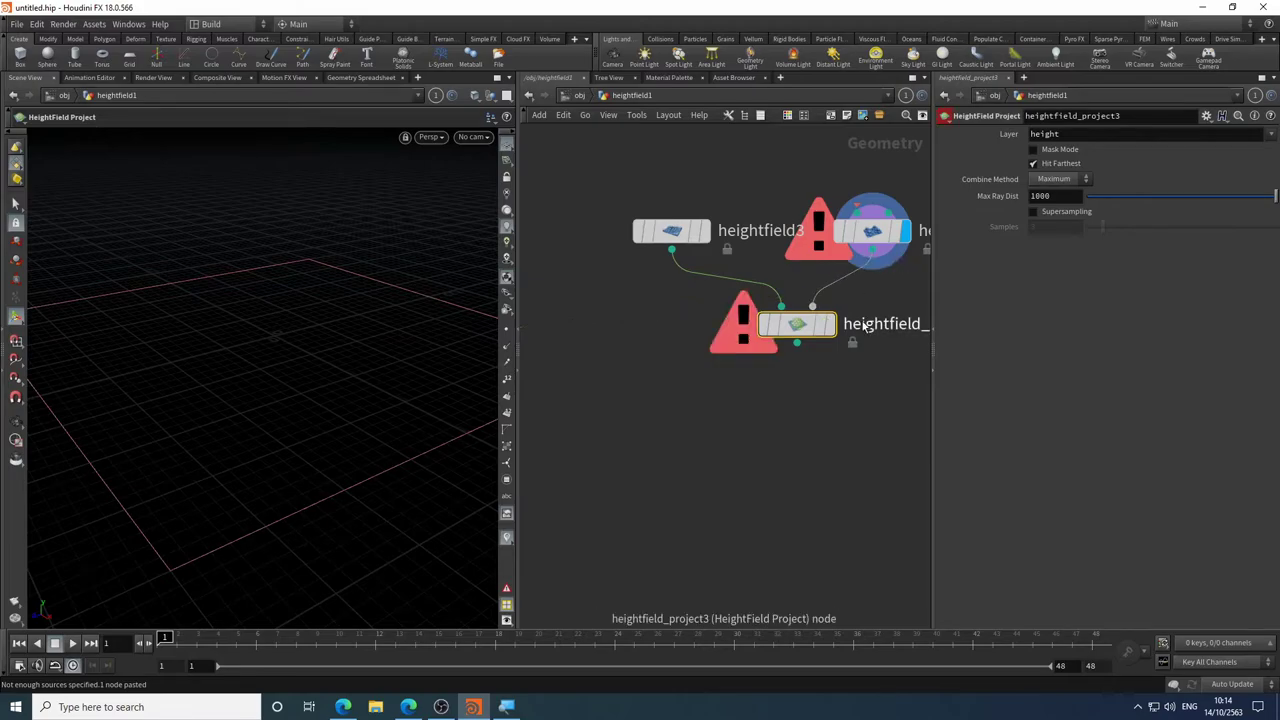
middle_click_drag(805, 414, 745, 458)
scroll(745, 458, "up", 1)
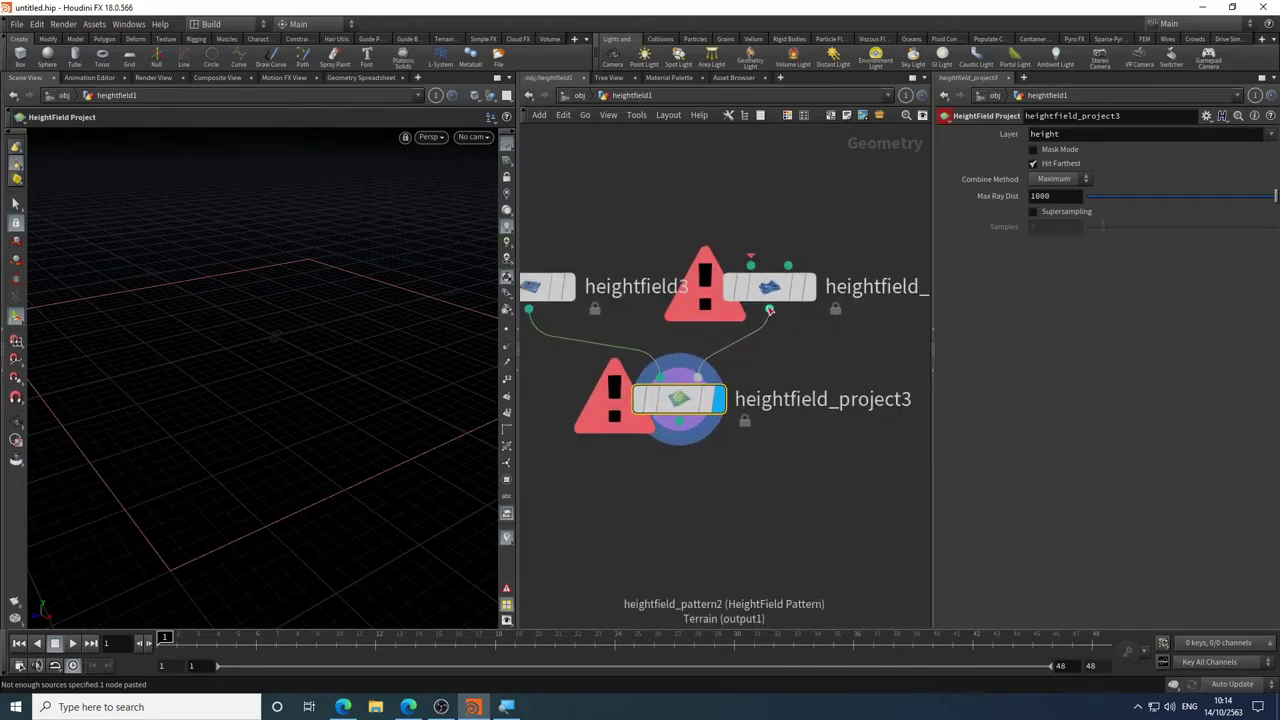
- Delete heightfield_project3, wire heightfield3 into heightfield_pattern2 below it, and display the pattern
left_click(790, 286)
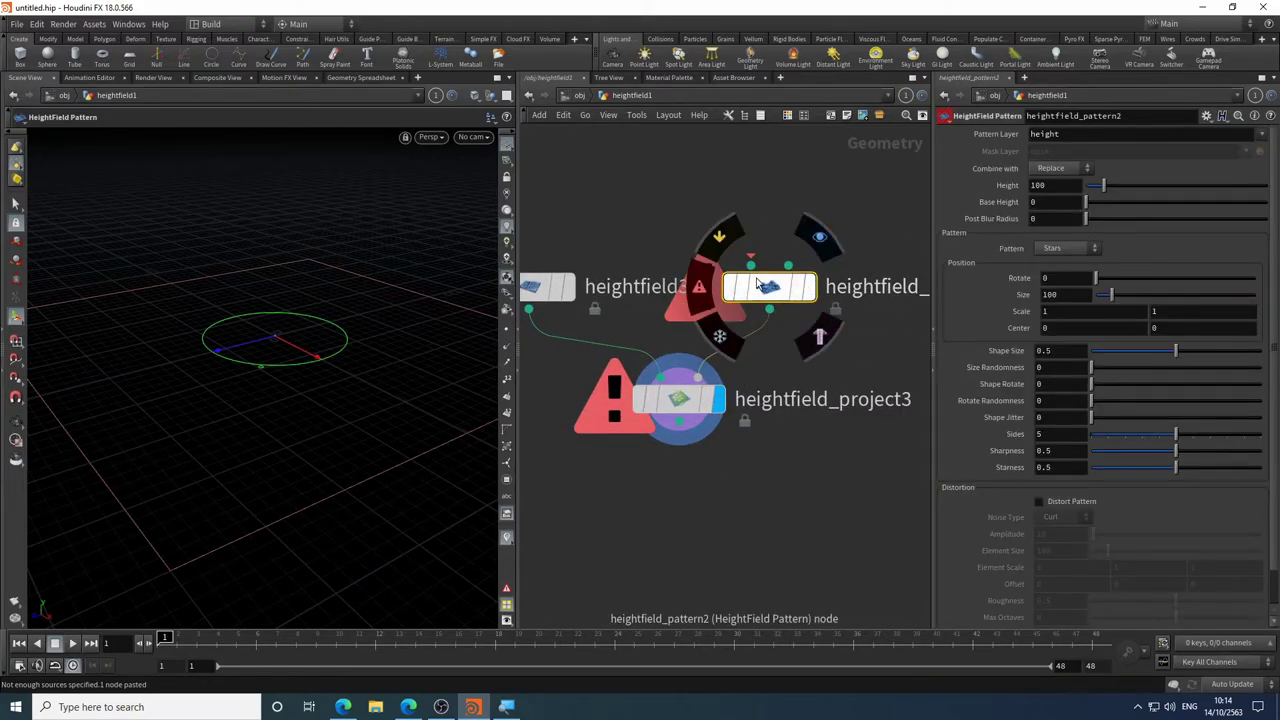
mouse_move(660, 403)
left_click_drag(597, 497, 550, 620)
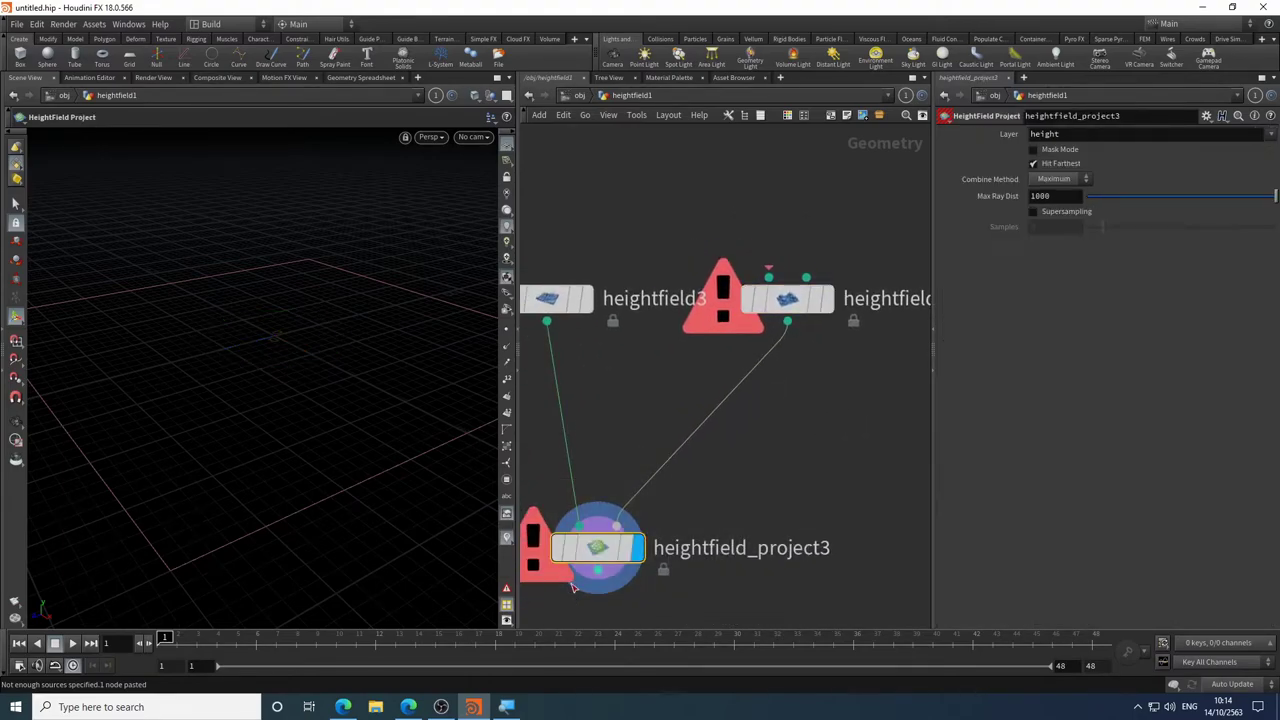
key("Delete")
mouse_move(916, 296)
left_mouse_down()
mouse_move(755, 445)
mouse_move(721, 445)
left_mouse_up()
mouse_move(651, 314)
left_mouse_down()
mouse_move(690, 410)
mouse_move(736, 437)
left_mouse_up()
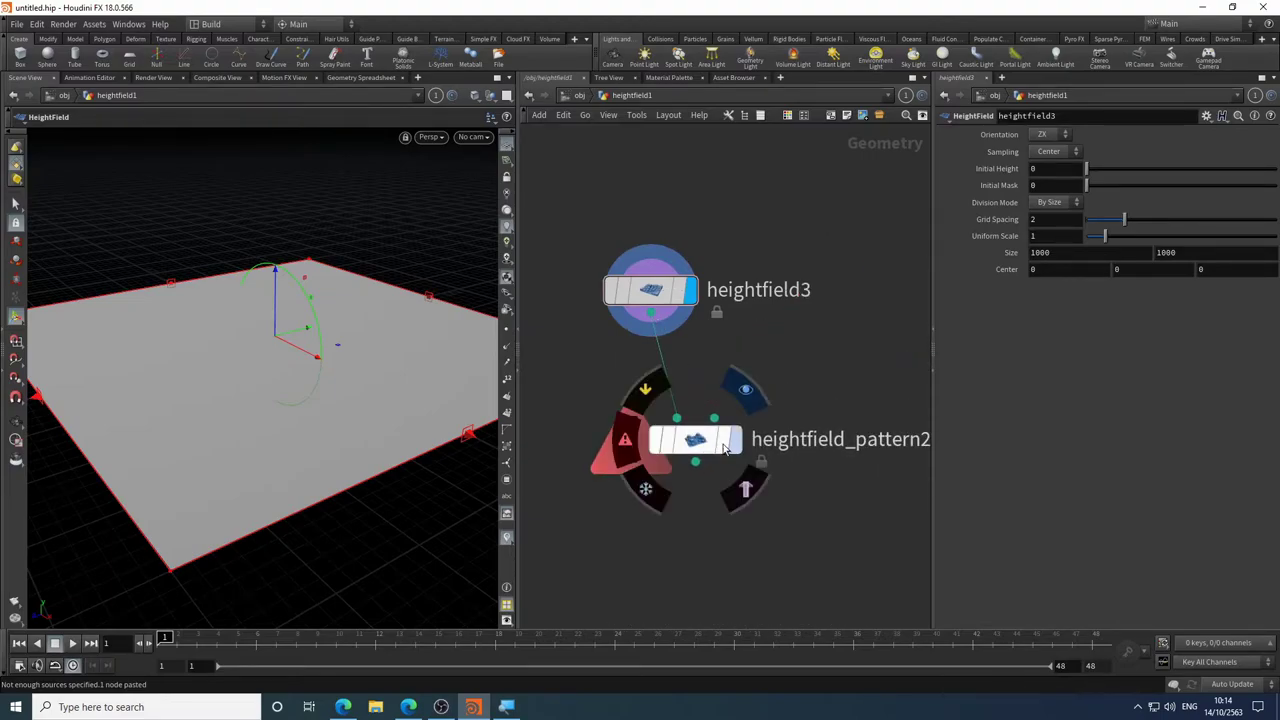
left_click(736, 439)
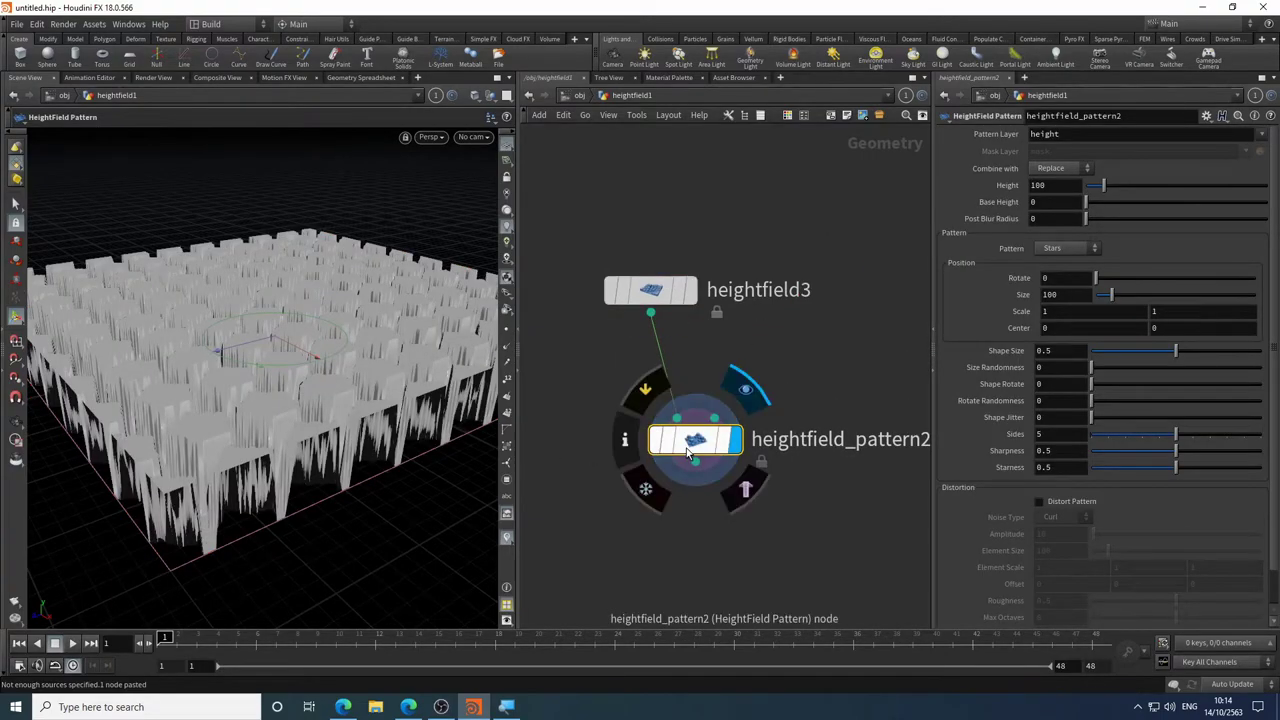
- Set heightfield_pattern2's Size to 1000, matching heightfield3's size, so one large star spans it
left_click_drag(695, 442, 650, 442)
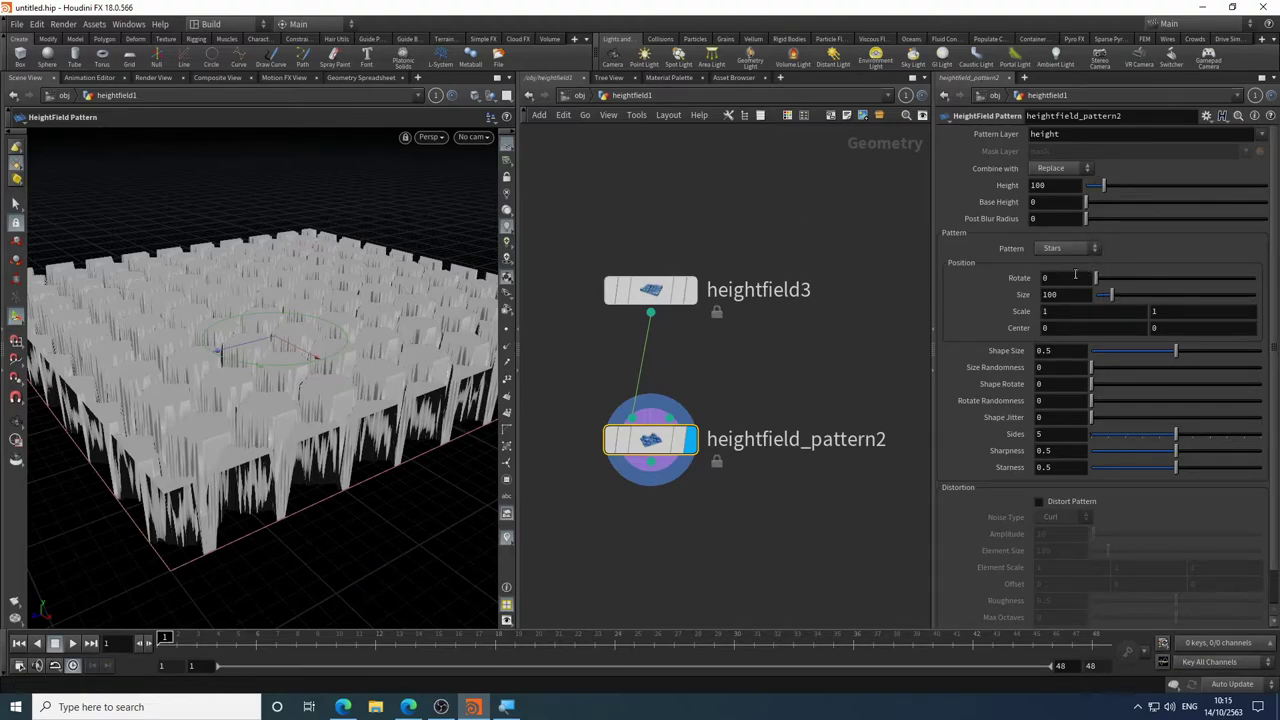
key("Escape")
mouse_move(212, 351)
left_mouse_down()
mouse_move(217, 294)
mouse_move(210, 347)
mouse_move(250, 300)
mouse_move(240, 340)
mouse_move(215, 355)
left_mouse_up()
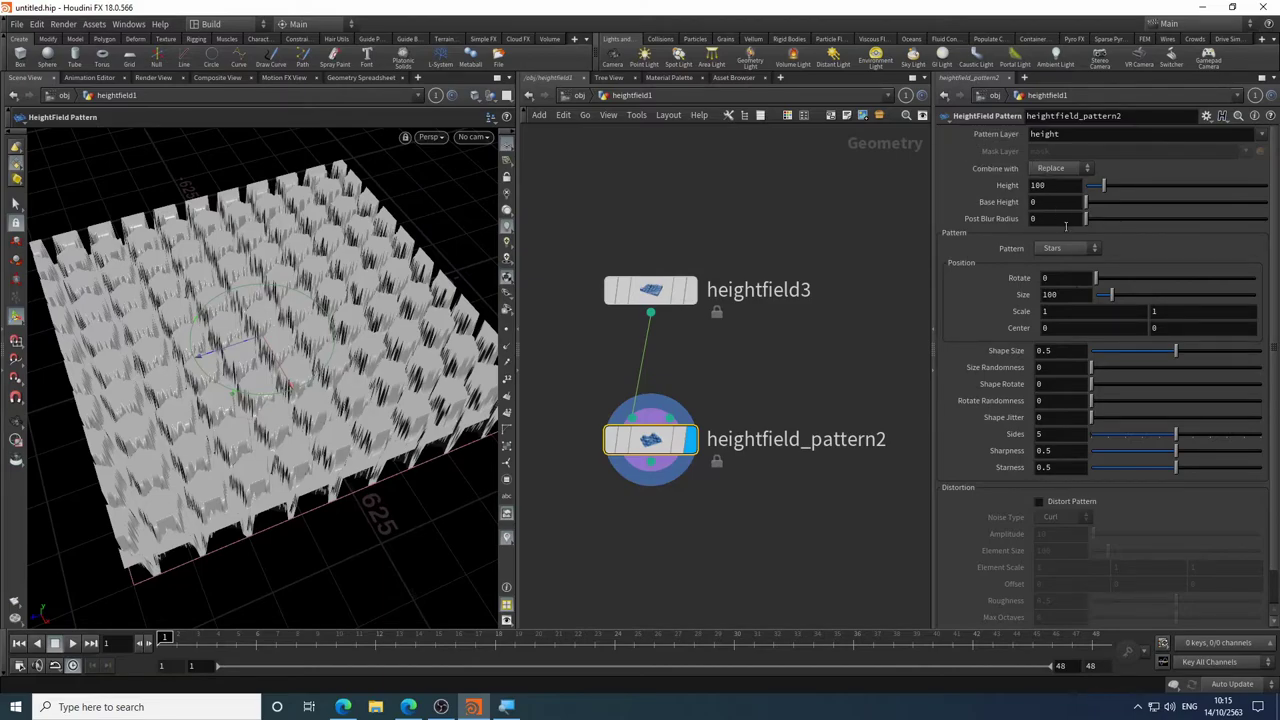
left_click(1062, 295)
left_click(650, 290)
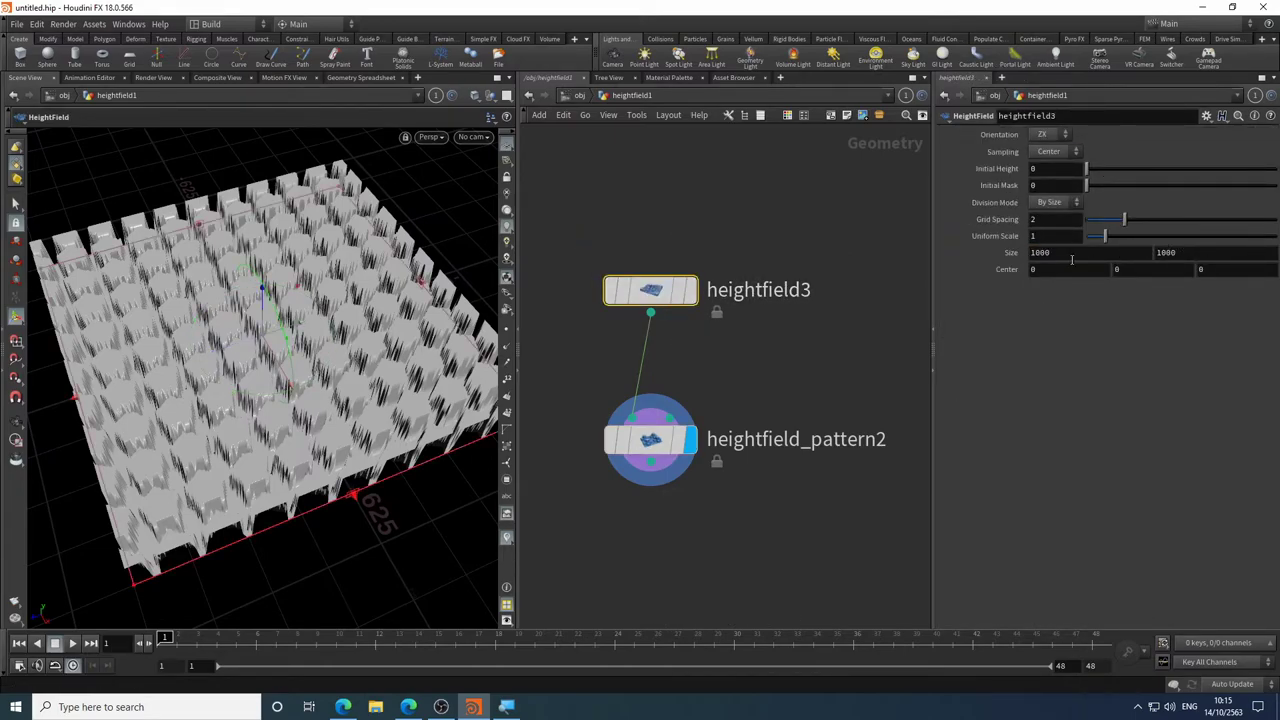
left_click(1196, 251)
left_click(658, 432)
left_click(1066, 295)
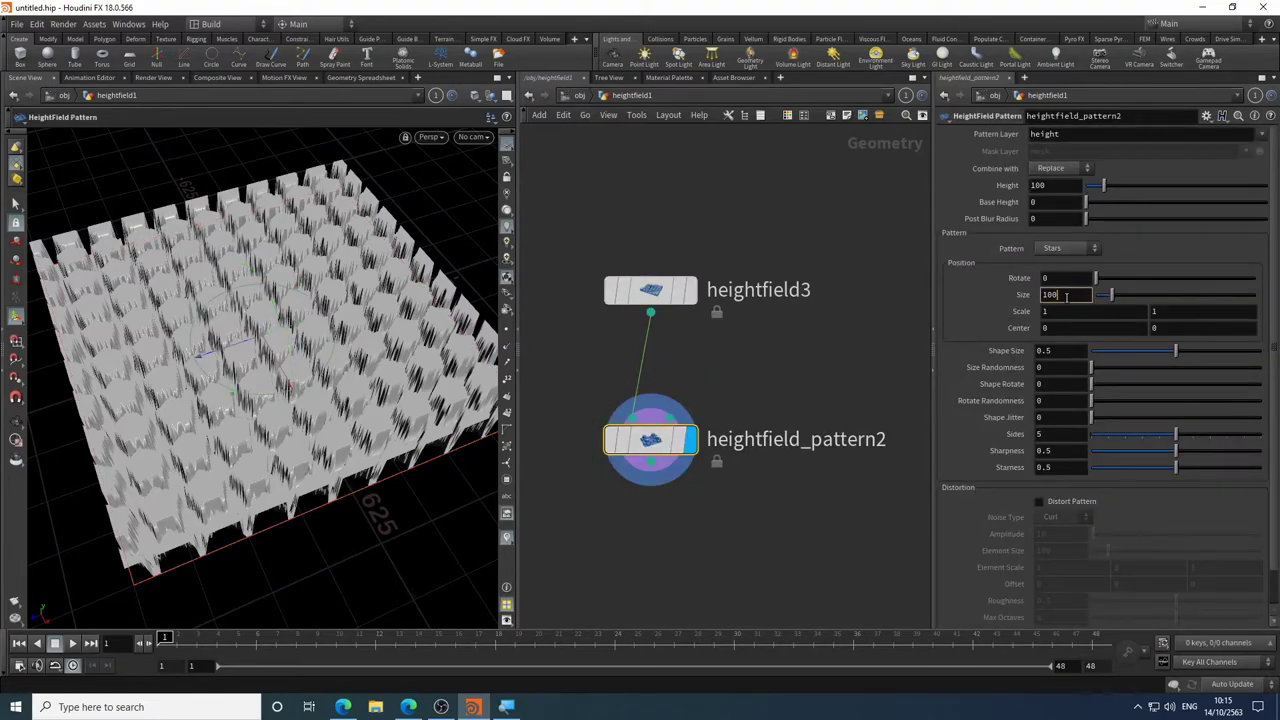
key("Return")
- Experiment with the star's shape size, size randomness, shape jitter and Sides values
key("Escape")
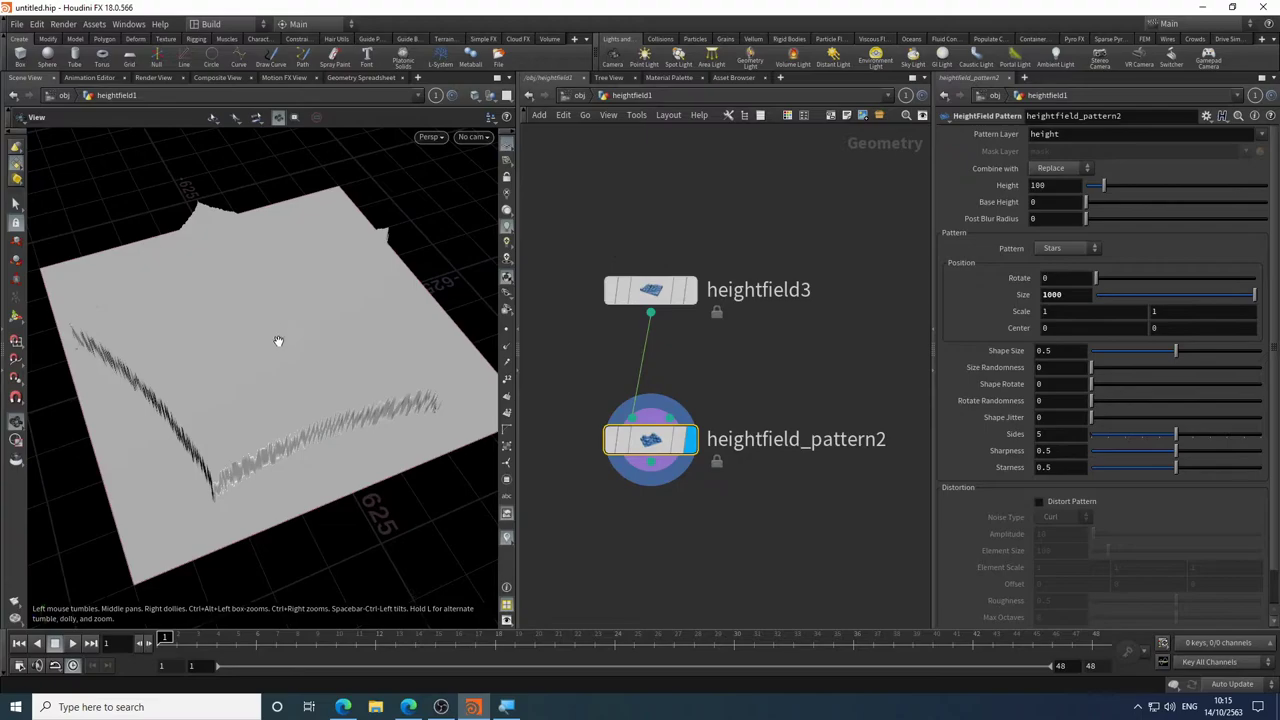
left_click_drag(280, 343, 297, 283)
key("Return")
left_click_drag(467, 265, 306, 360)
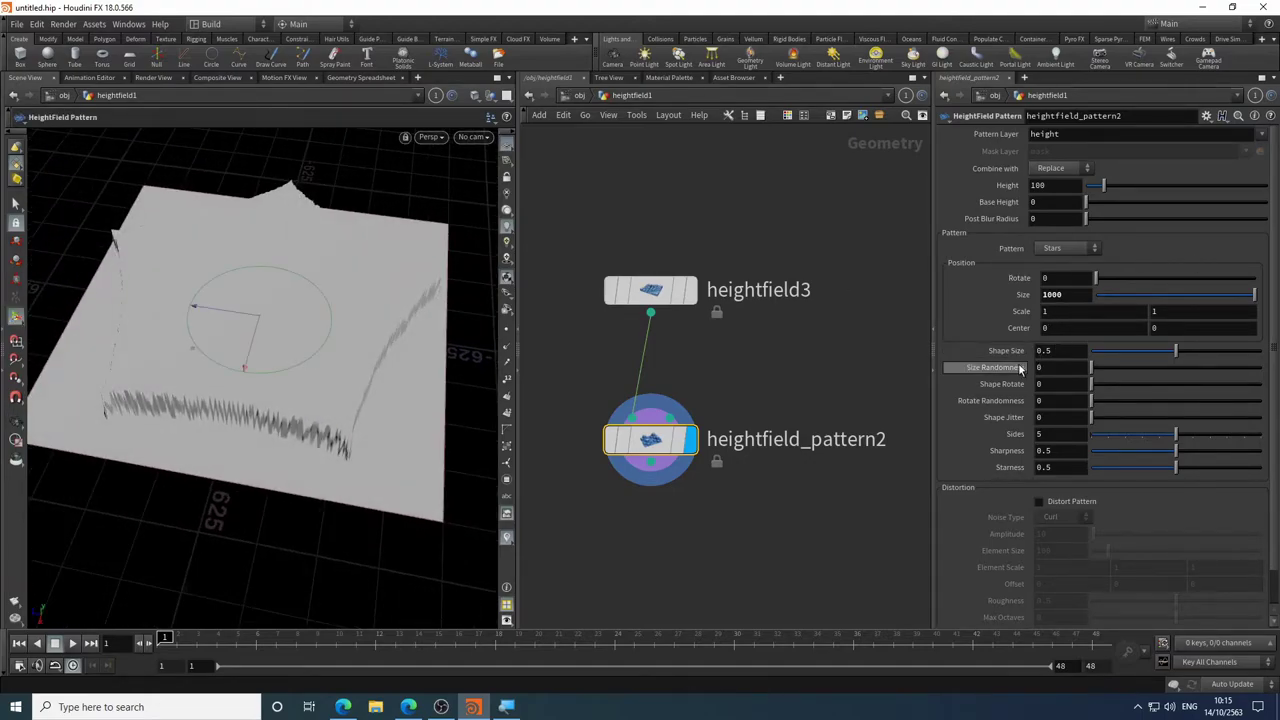
mouse_move(1176, 357)
left_mouse_down()
mouse_move(1151, 352)
mouse_move(1204, 354)
mouse_move(1177, 357)
left_mouse_up()
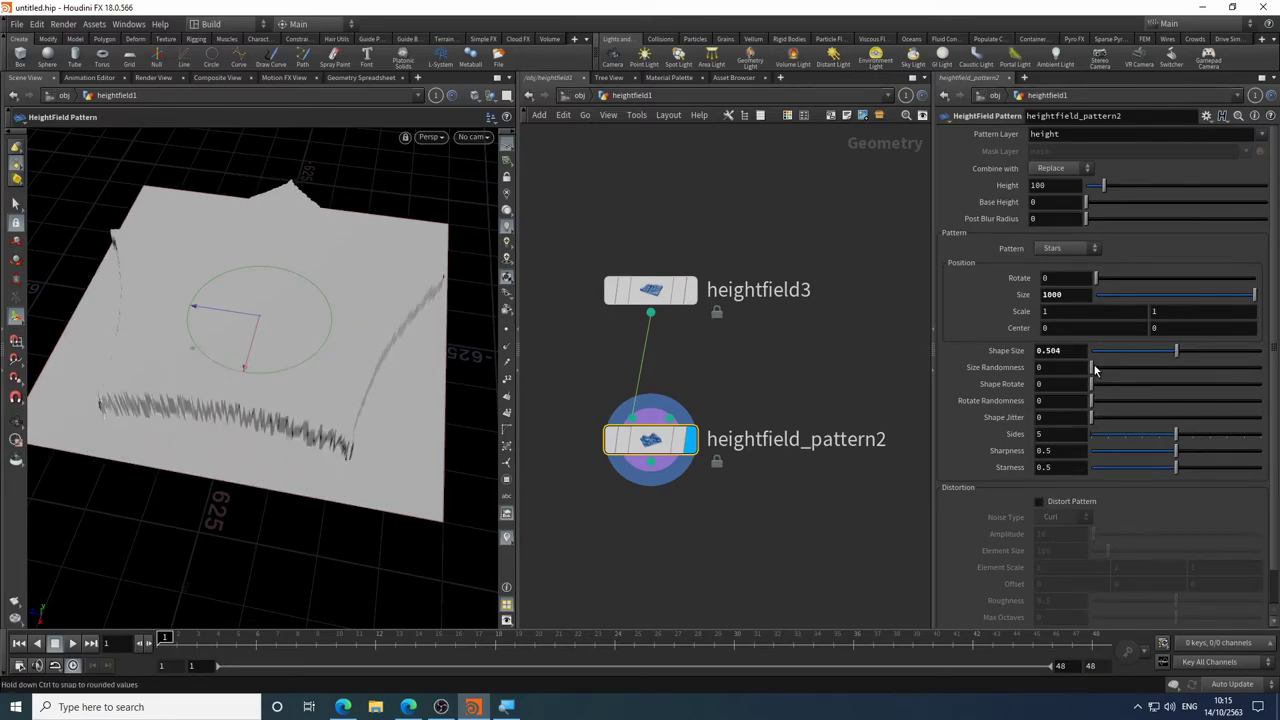
mouse_move(1093, 370)
left_mouse_down()
mouse_move(1157, 366)
mouse_move(1091, 369)
left_mouse_up()
mouse_move(1093, 418)
left_mouse_down()
mouse_move(1145, 414)
mouse_move(1075, 417)
left_mouse_up()
left_click_drag(1175, 432, 1243, 432)
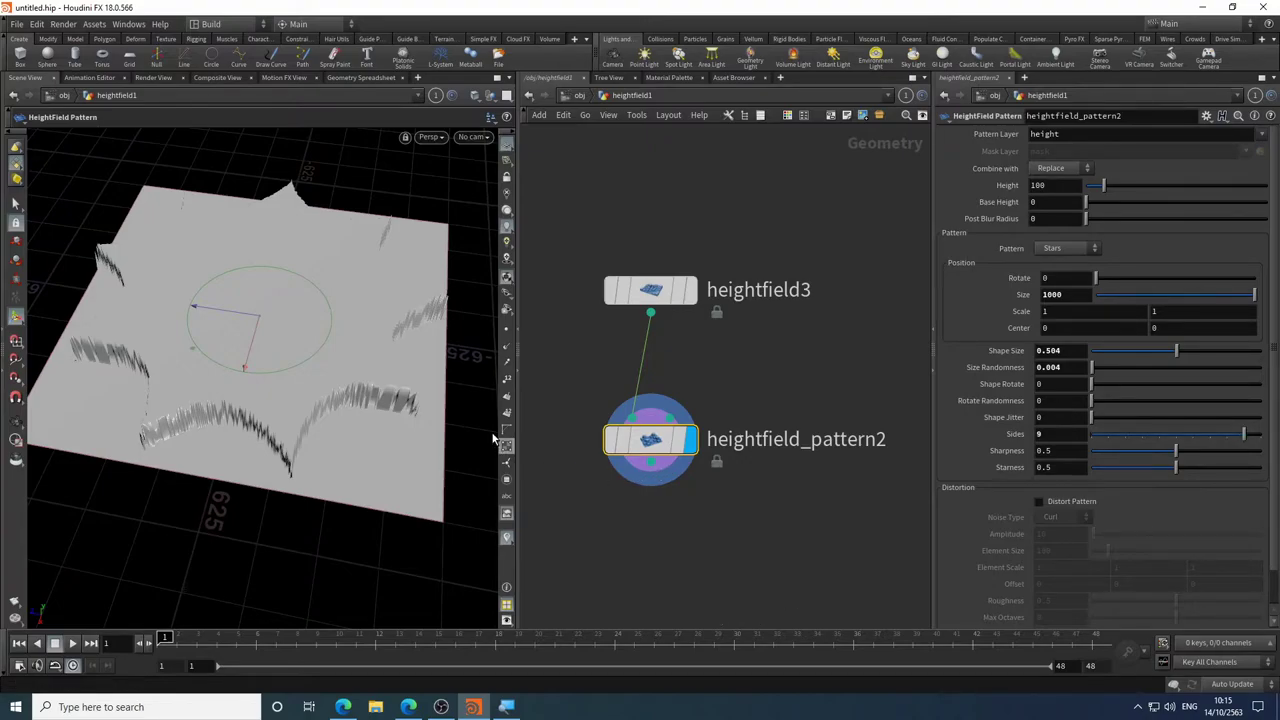
- Change the viewport shading mode, then set the star to 5 Sides and Starness 1
left_click_drag(374, 443, 431, 223)
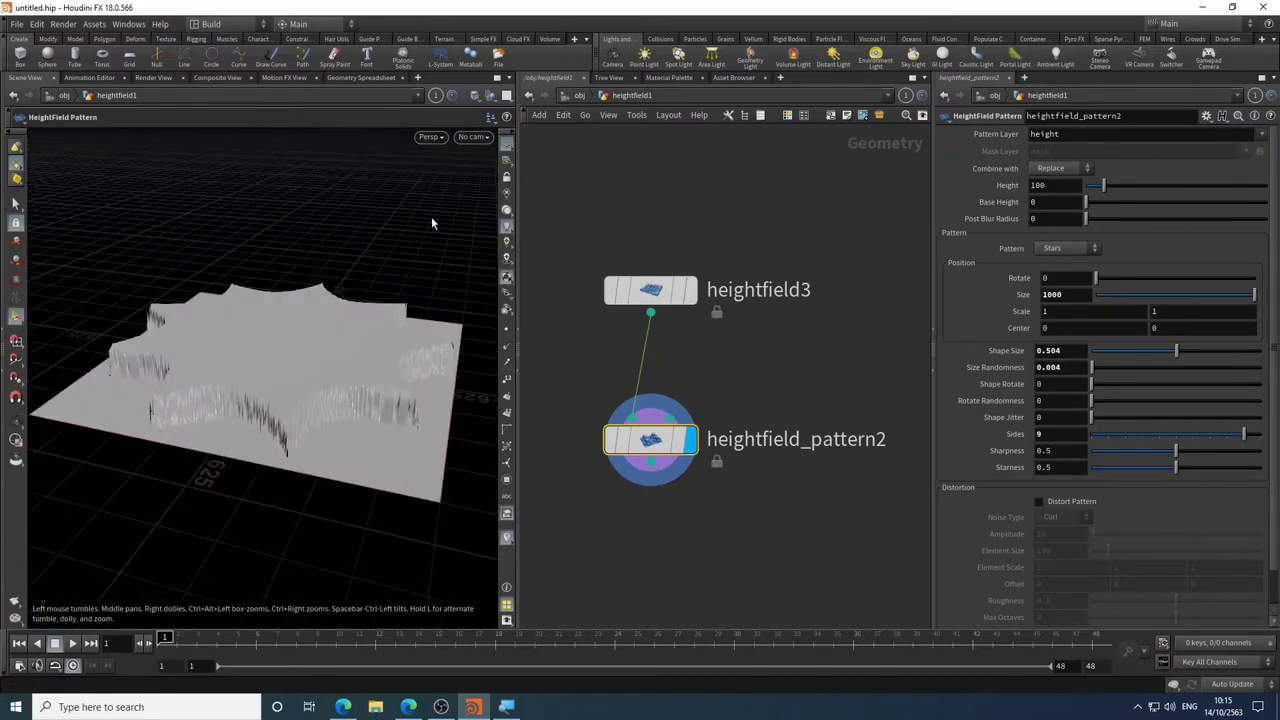
left_click(474, 95)
left_click(510, 216)
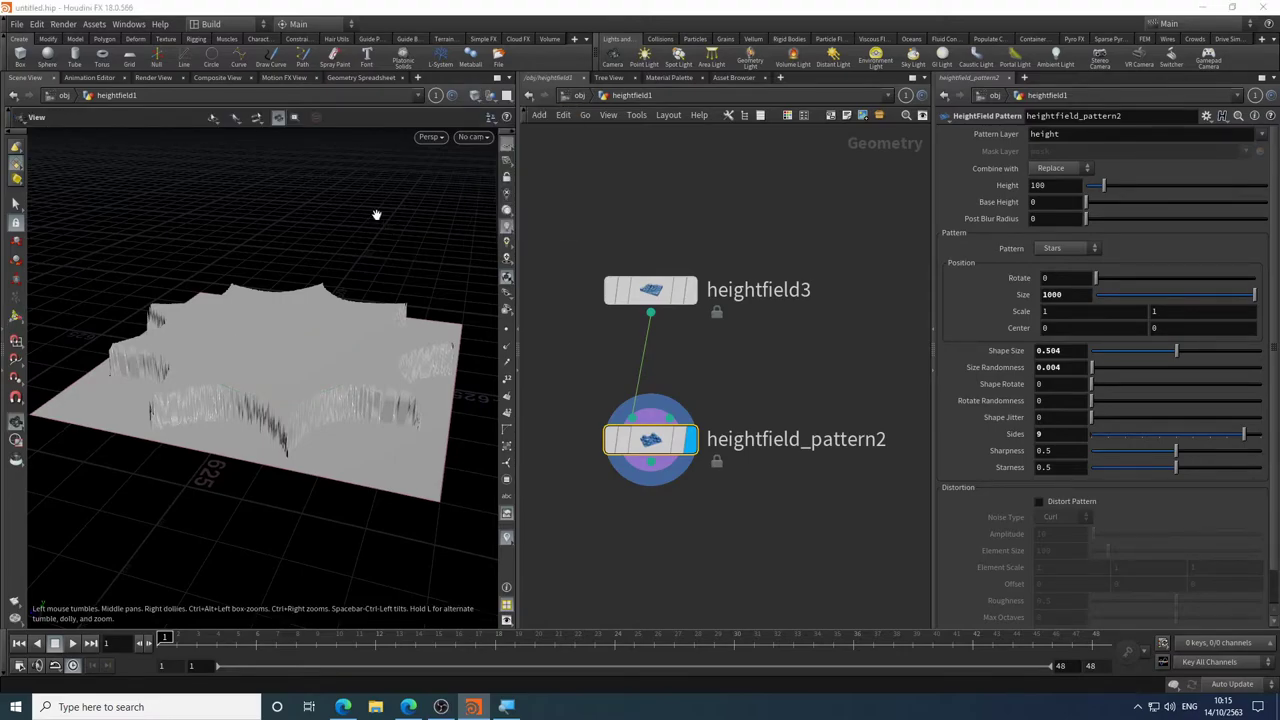
left_click_drag(376, 215, 323, 209)
key("Return")
left_click(474, 95)
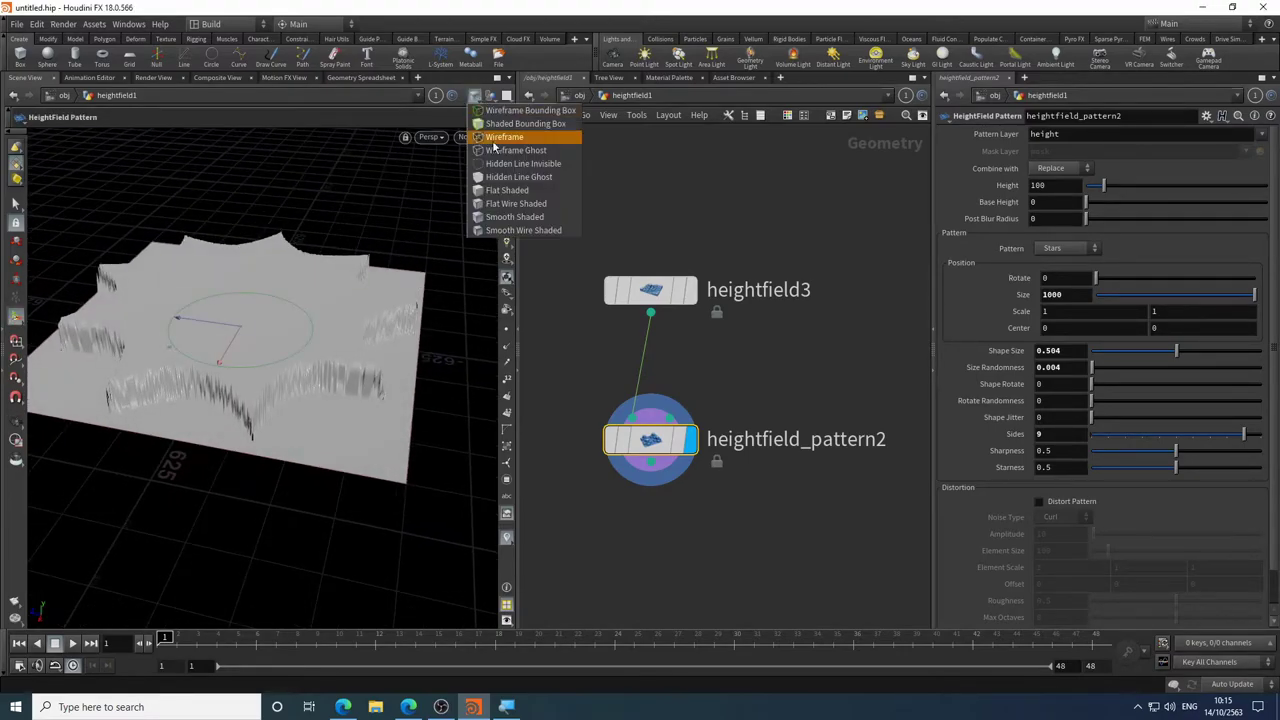
left_click(521, 189)
left_click_drag(349, 241, 374, 214)
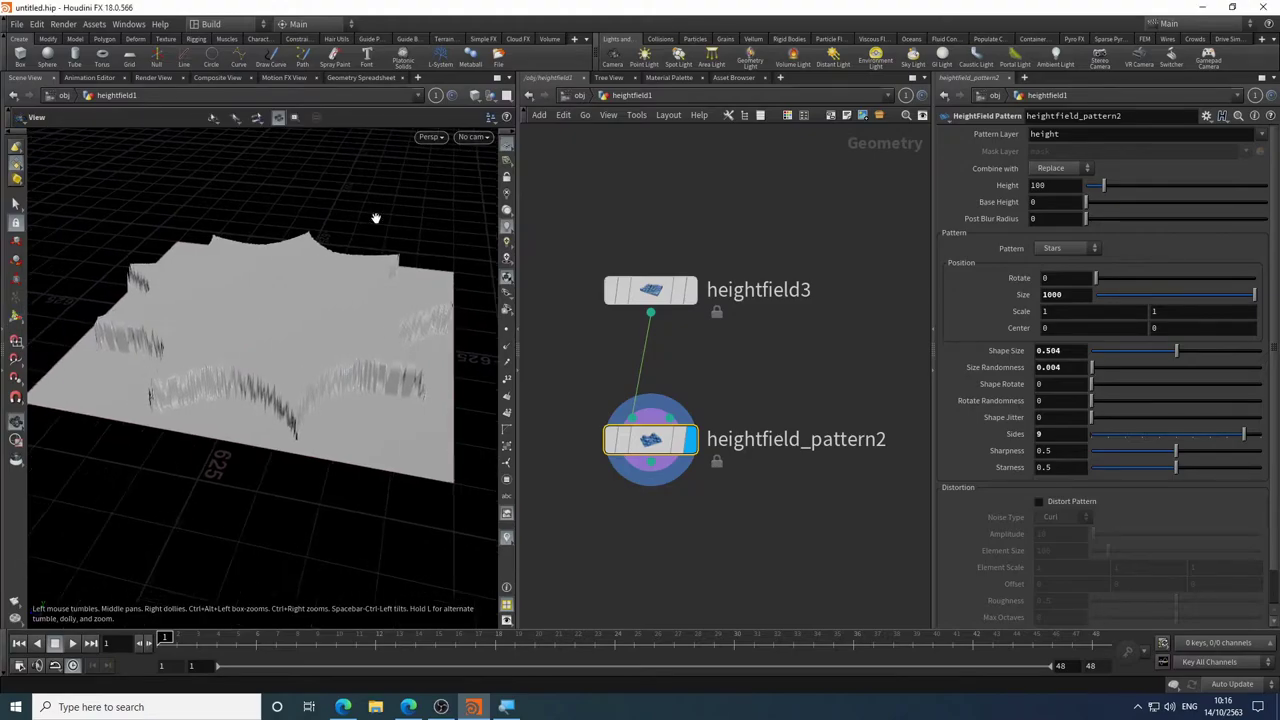
left_click_drag(1246, 440, 1182, 467)
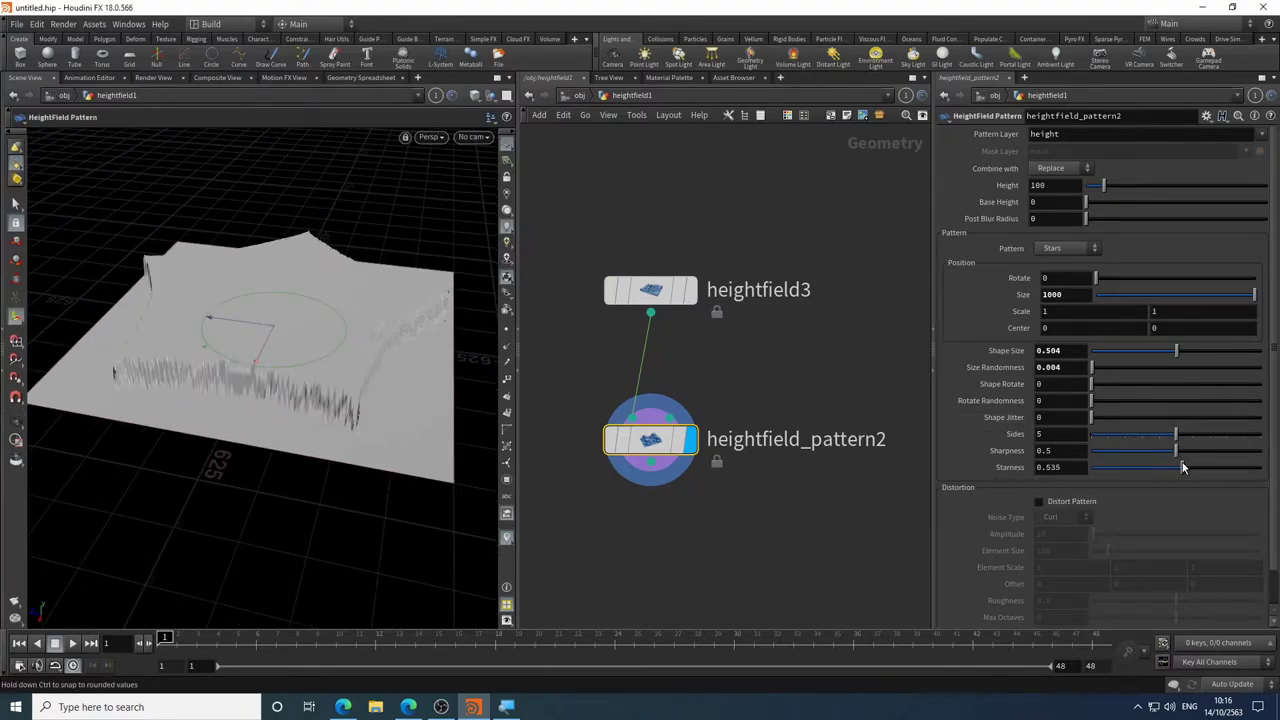
left_click_drag(180, 334, 260, 420)
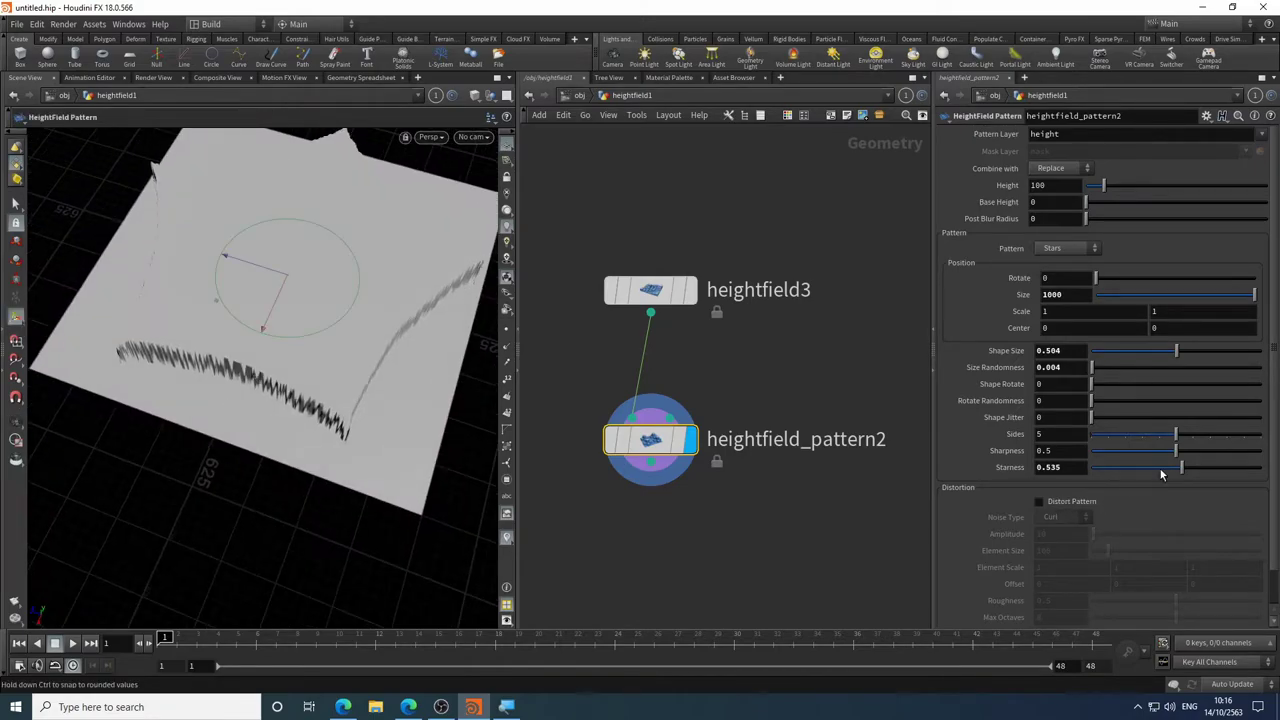
left_click_drag(1182, 467, 1265, 469)
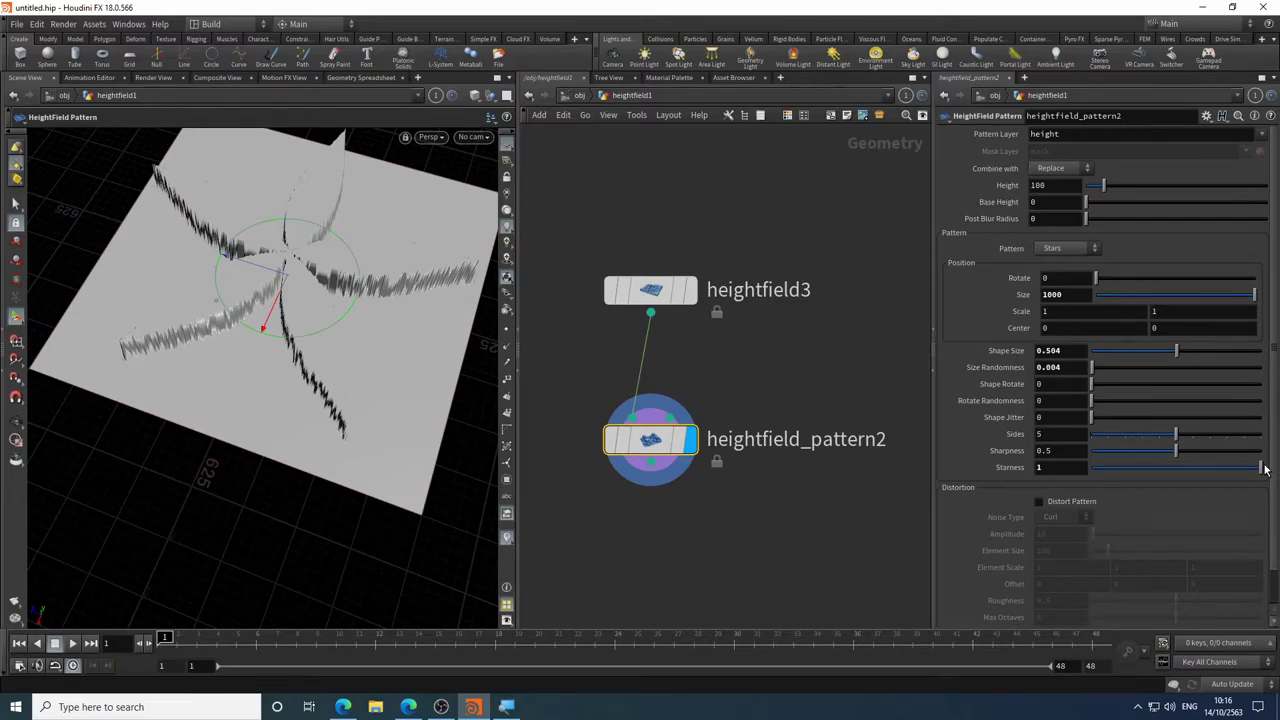
- Thin the star arms by setting Shape Size to 0.449
key("Escape")
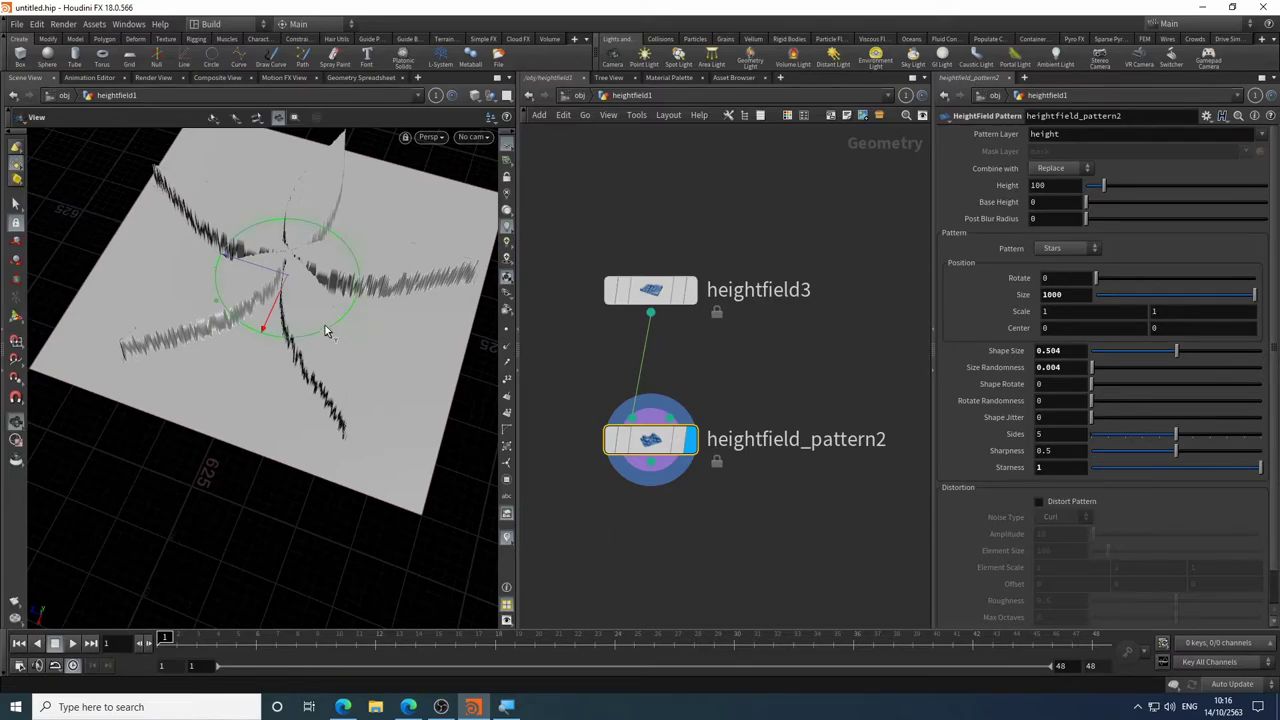
left_click_drag(325, 325, 345, 380)
key("Return")
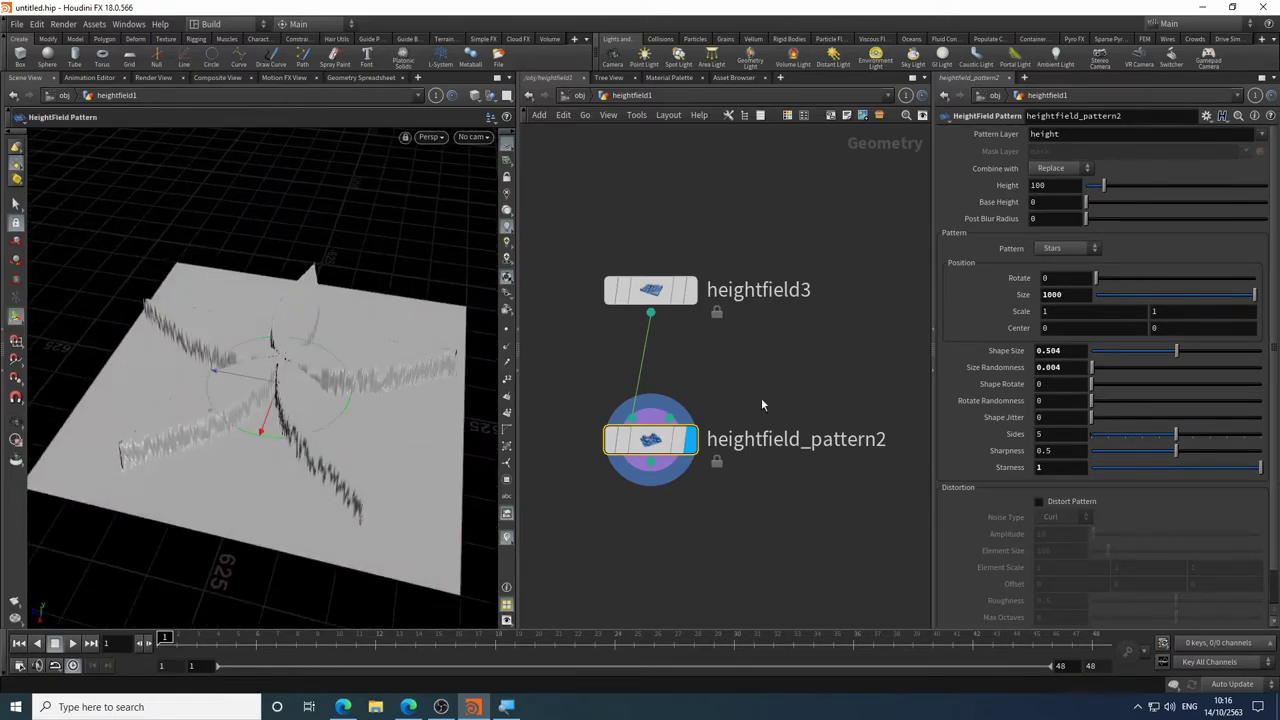
left_click_drag(1173, 354, 1168, 354)
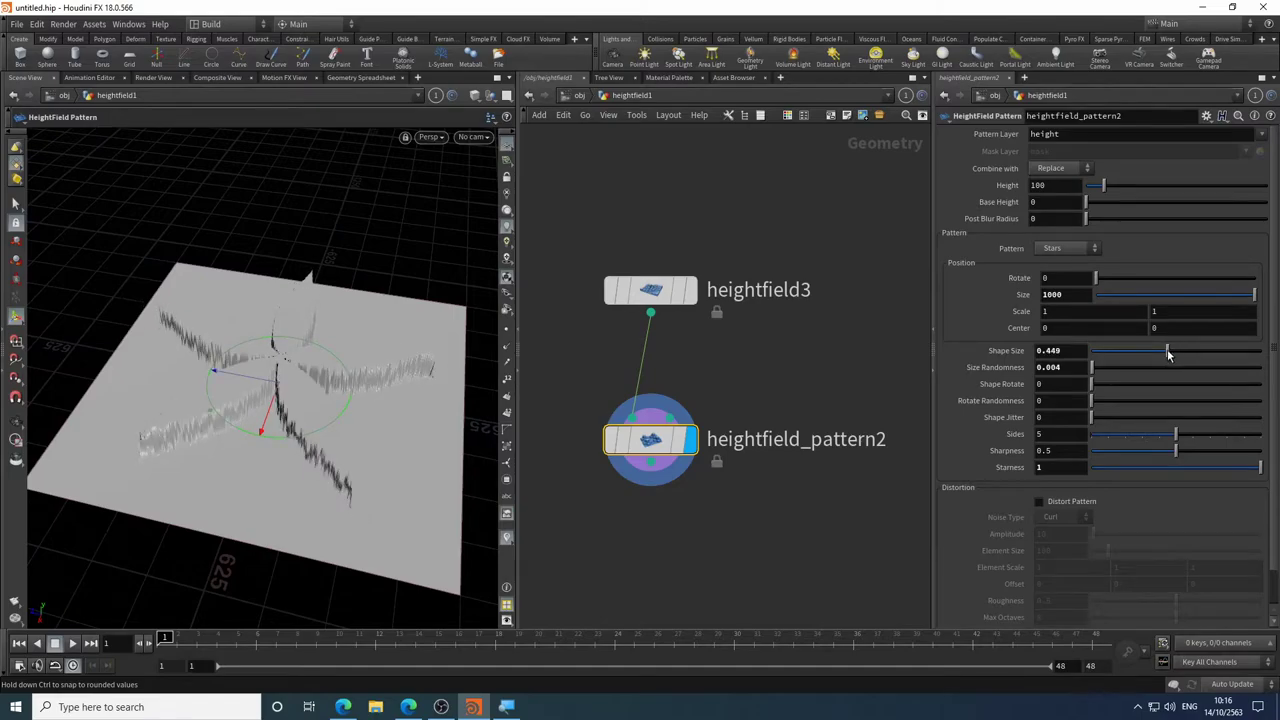
key("Escape")
left_click_drag(296, 390, 264, 422)
key("Return")
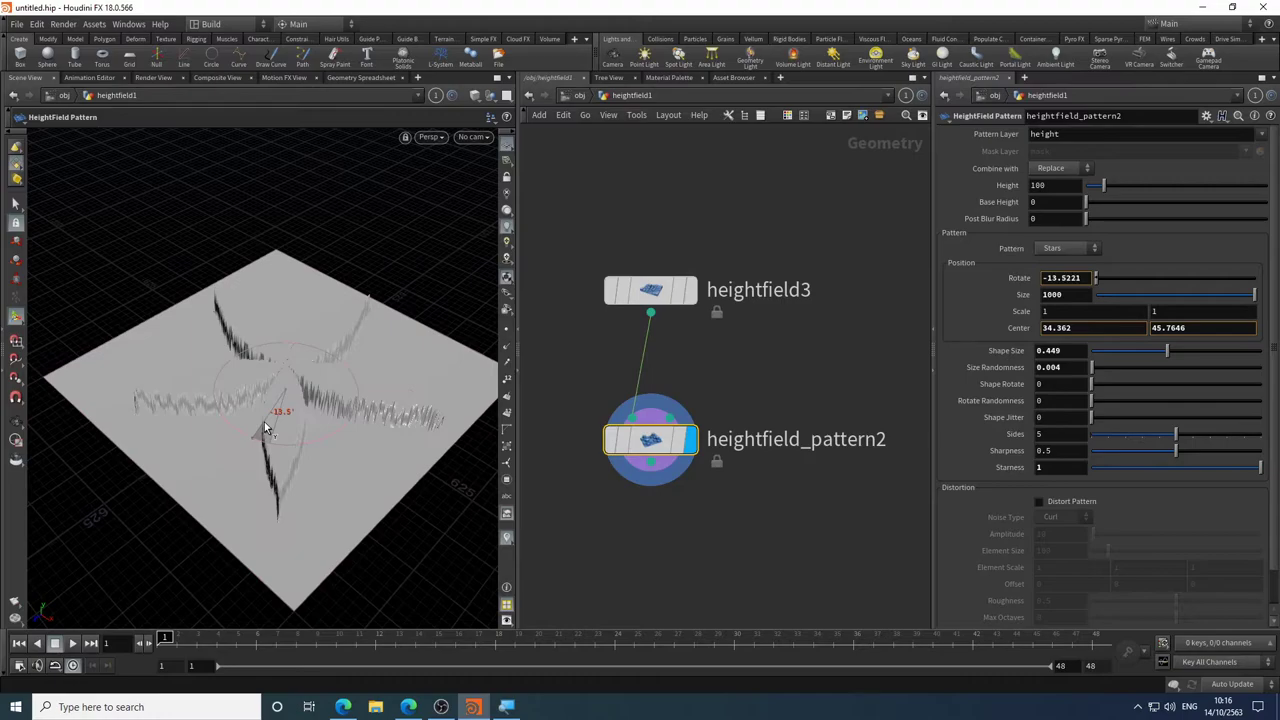
- Check the rotated star, test a rounder lower Starness, then restore full Starness
key("Escape")
left_click_drag(357, 423, 289, 414)
key("Return")
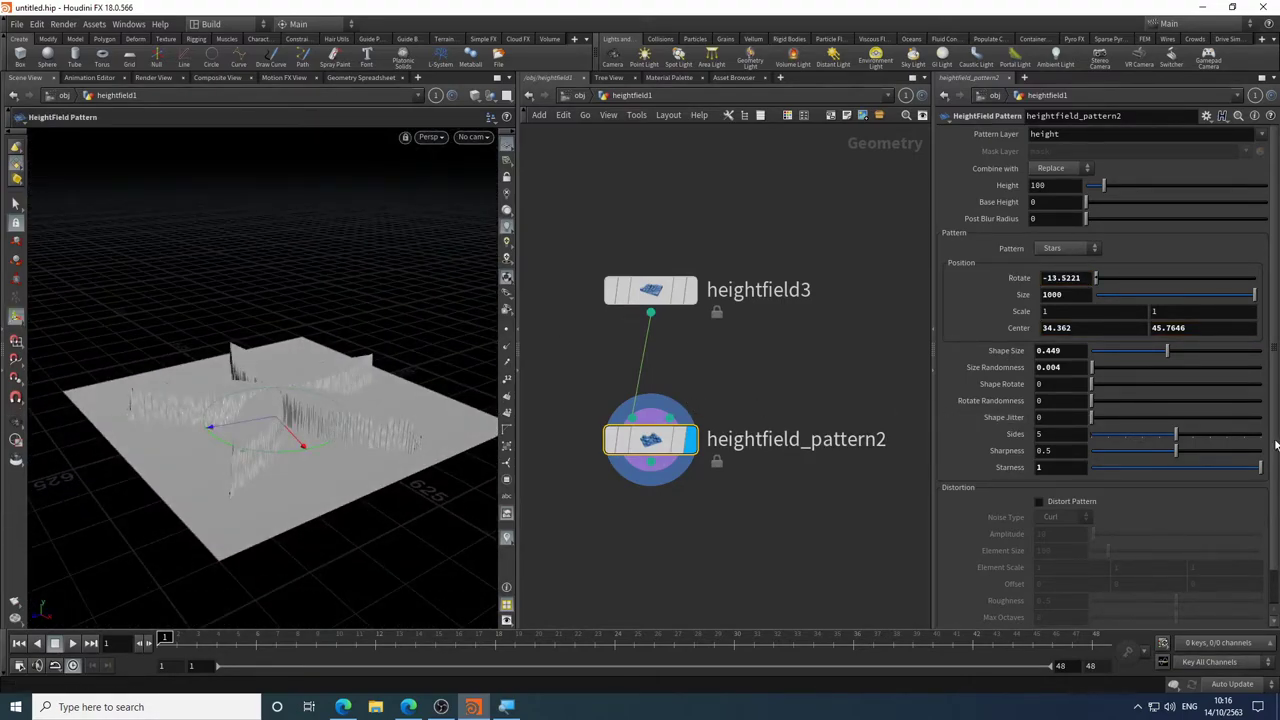
left_click_drag(1253, 472, 1118, 476)
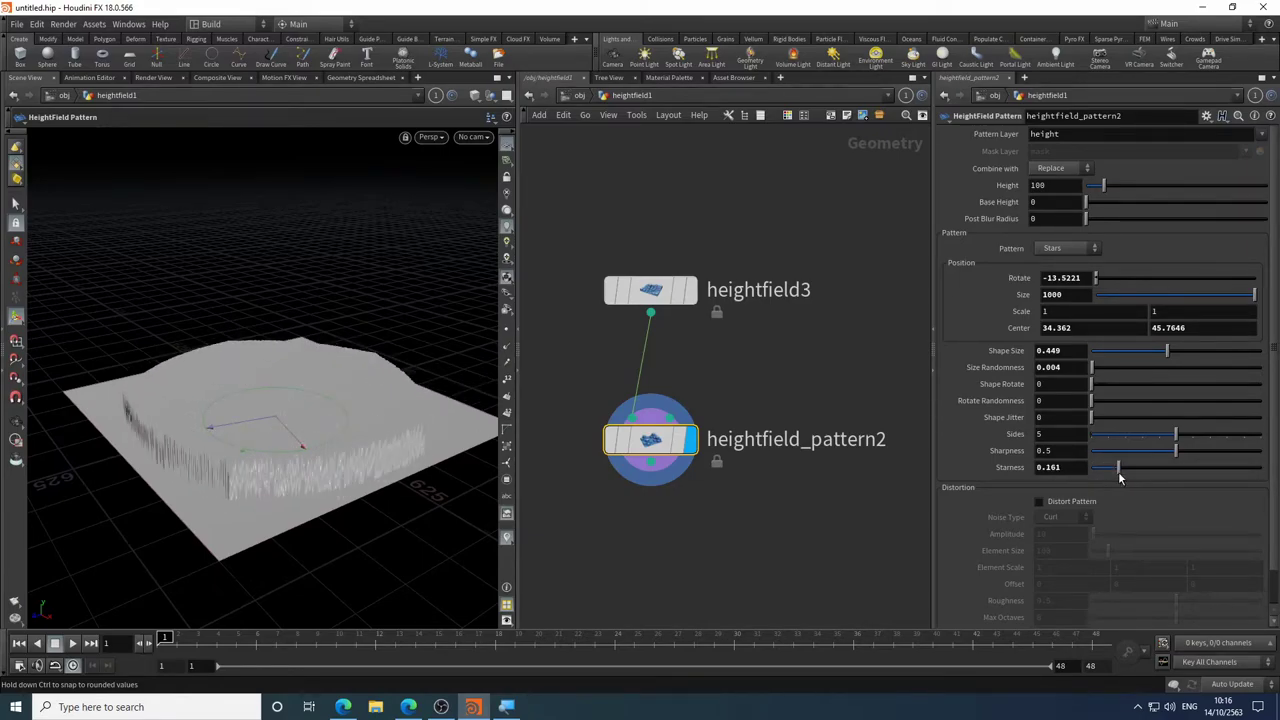
key("Escape")
left_click_drag(400, 434, 380, 400)
key("Return")
left_click_drag(1136, 466, 1262, 467)
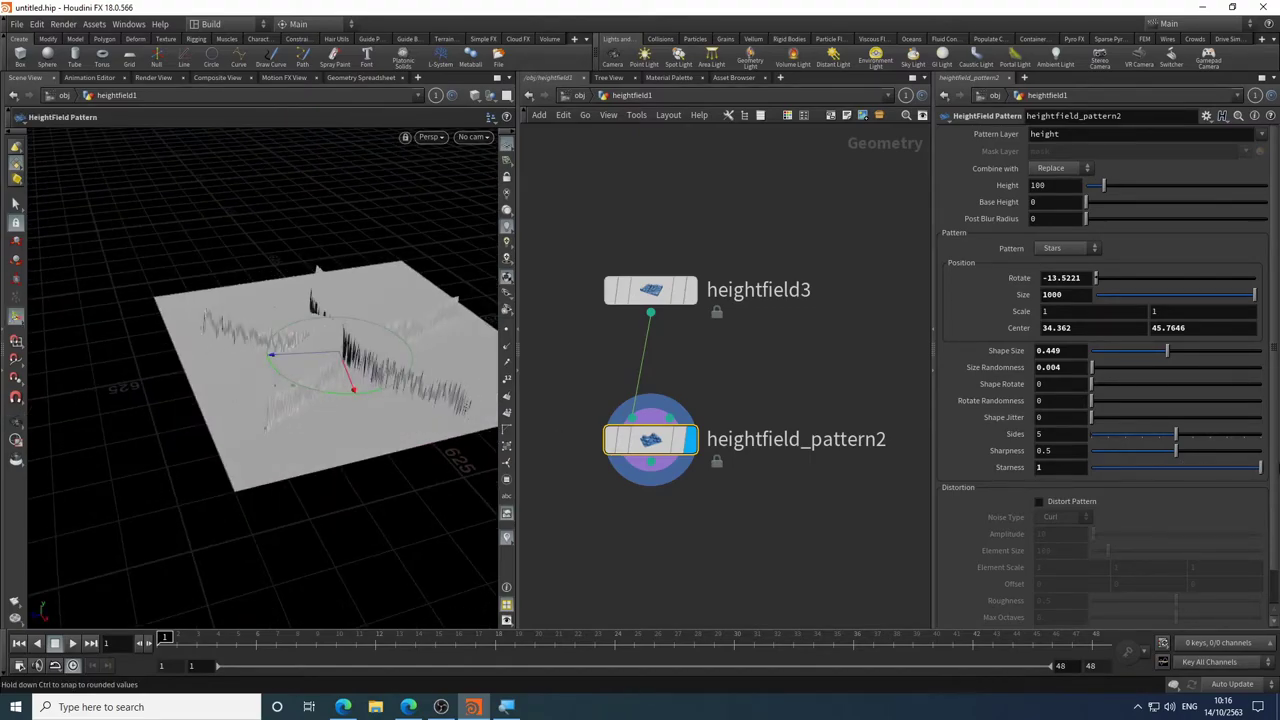
key("Escape")
left_click_drag(289, 375, 250, 290)
key("Return")
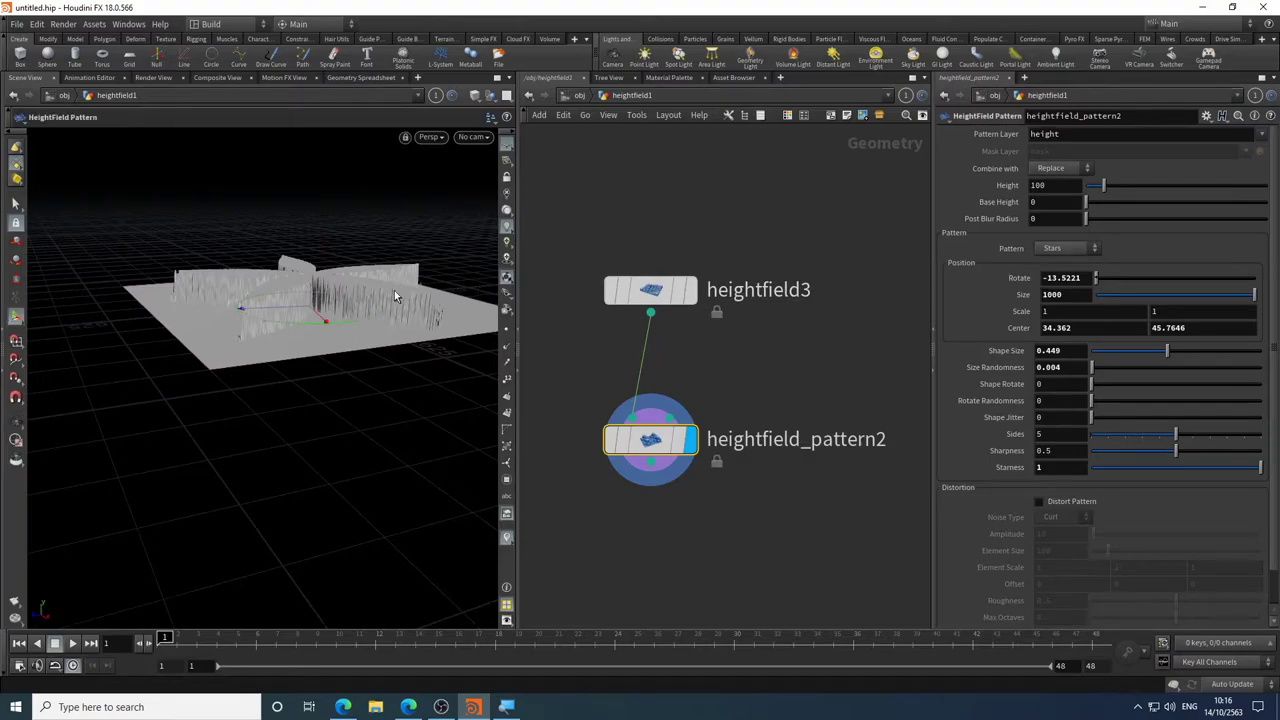
key("Escape")
left_click_drag(394, 290, 295, 345)
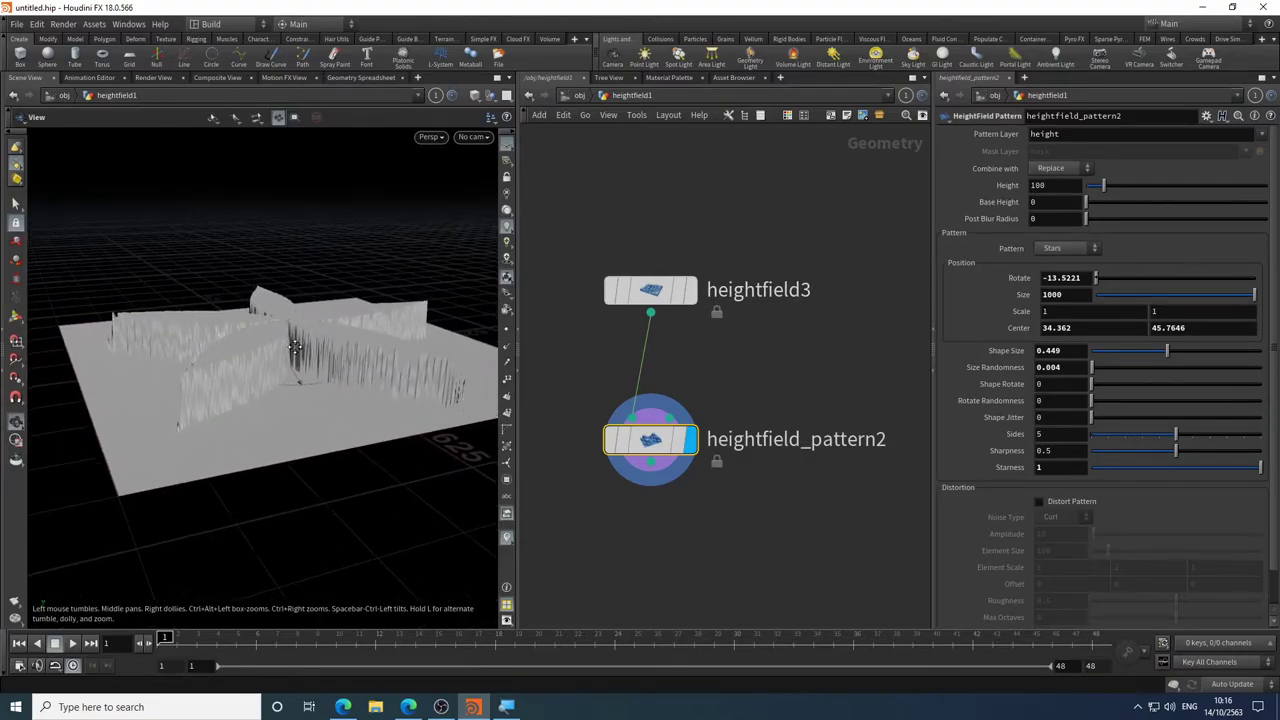
key("Return")
- Raise the star pattern Height to 458 so the arms become tall walls
left_click_drag(1110, 190, 1168, 185)
key("Escape")
left_click_drag(405, 232, 408, 316)
key("Return")
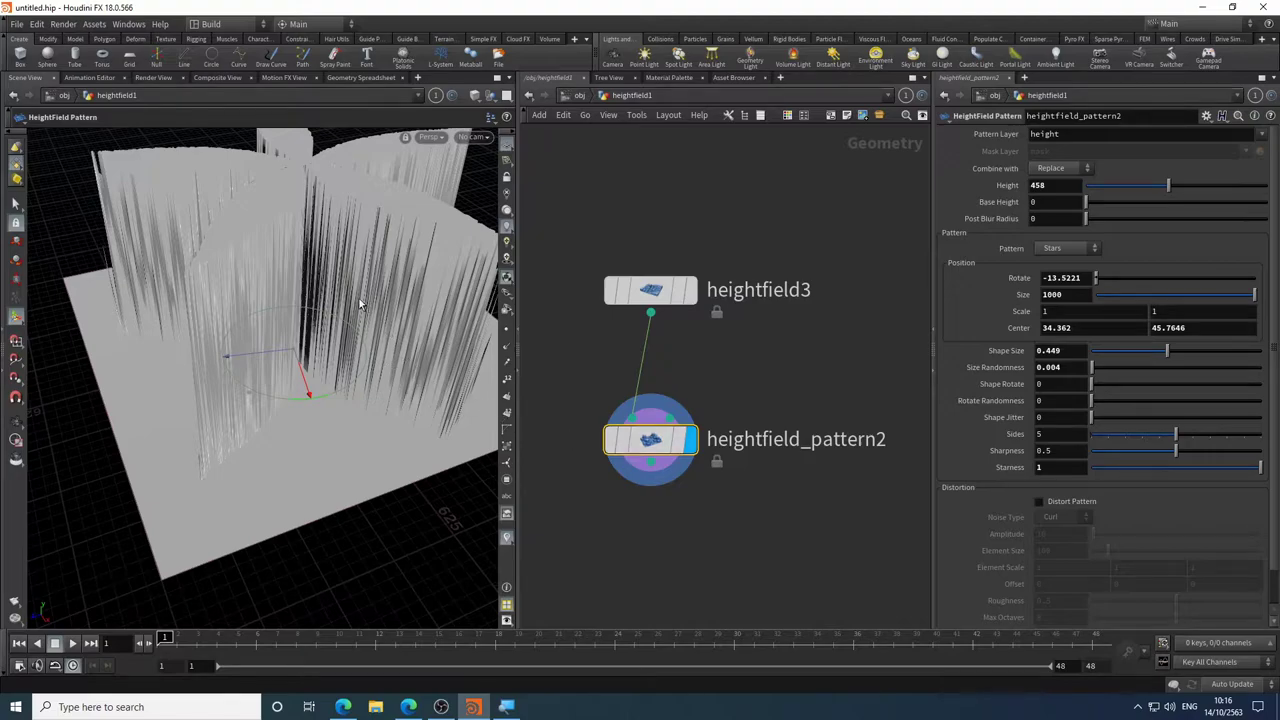
key("Escape")
left_click_drag(352, 303, 352, 305)
key("Return")
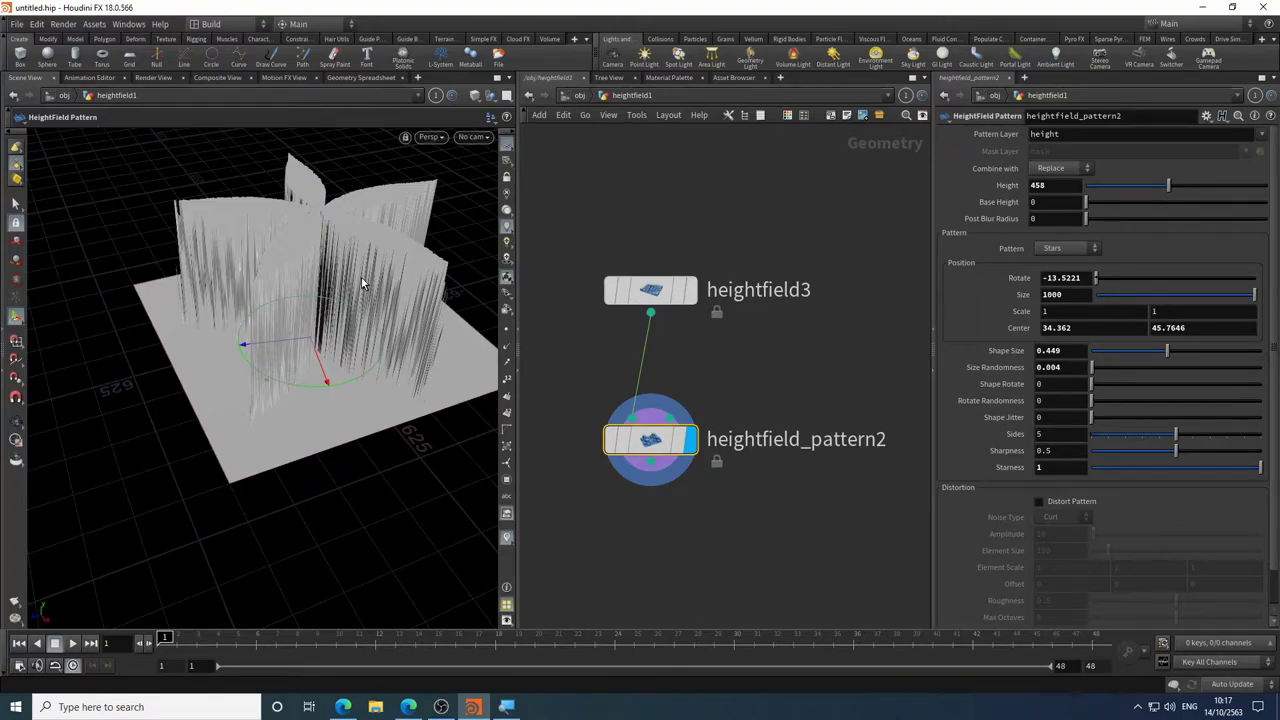
middle_click_drag(720, 532, 766, 323)
scroll(647, 350, "down", 5)
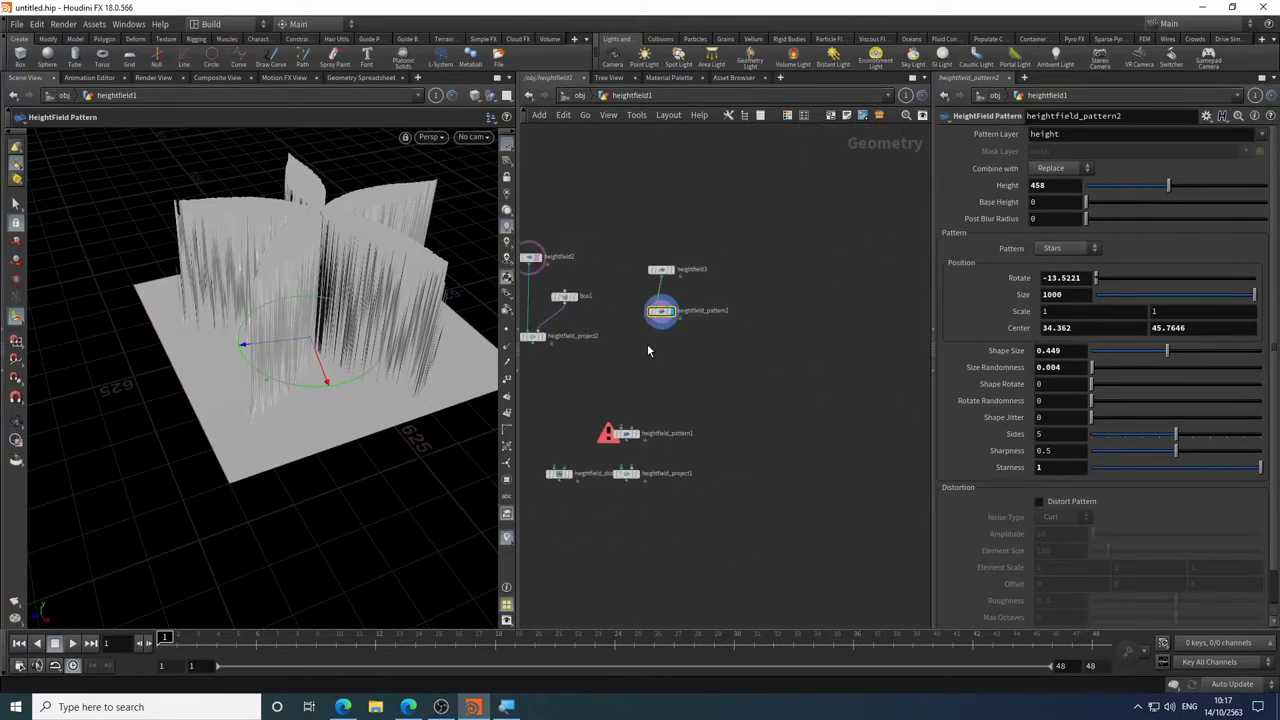
scroll(672, 356, "up", 5)
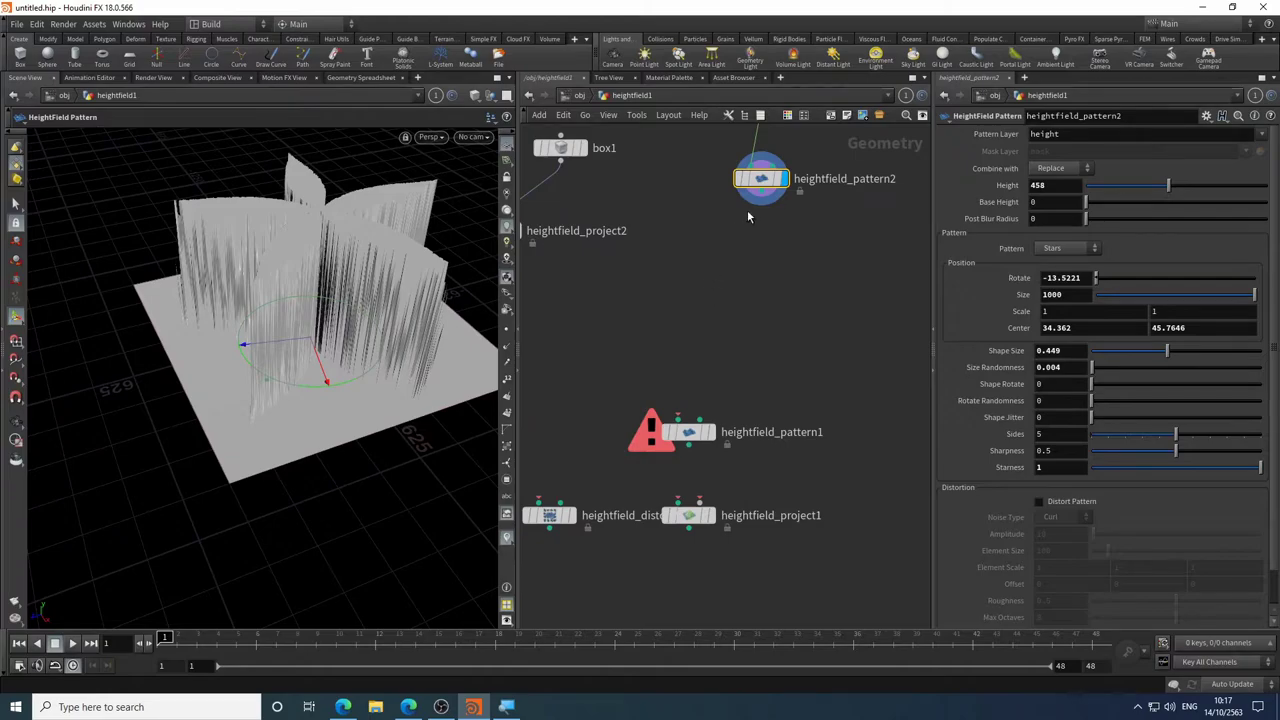
- Add a HeightField Distort by Noise node with Amplitude 158 and Roughness 0.609
key("Tab")
mouse_move(763, 196)
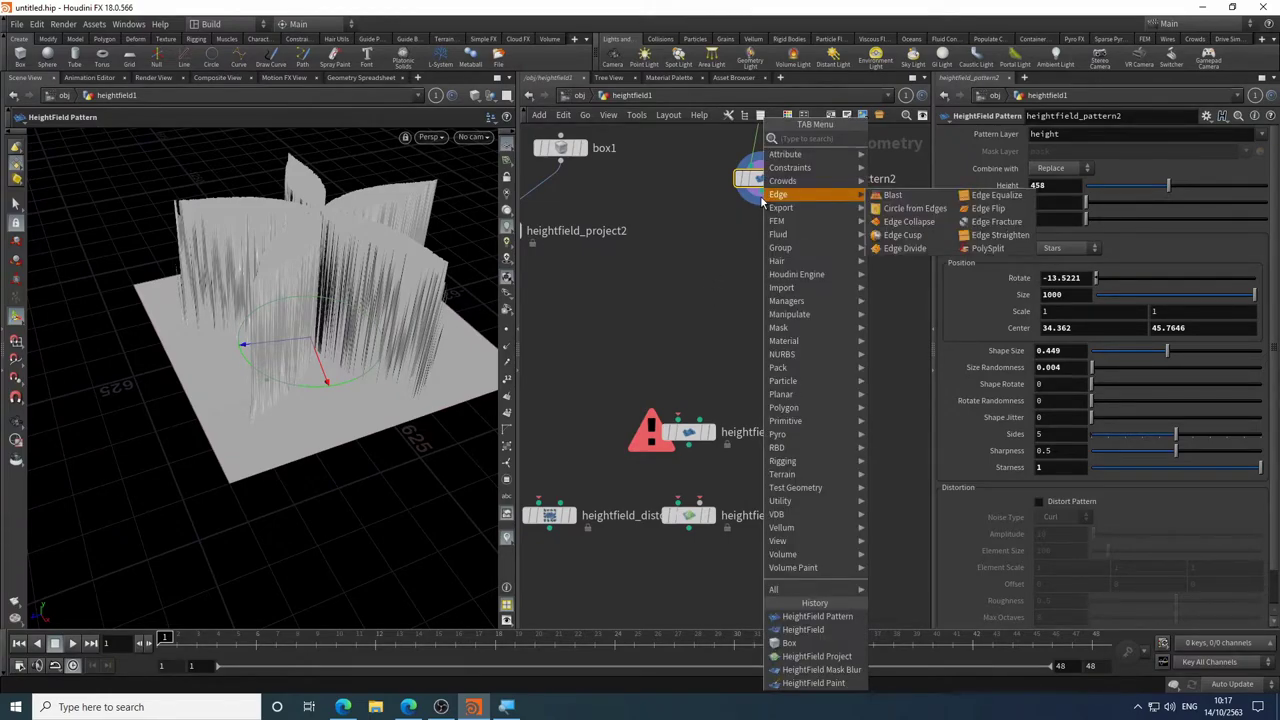
type("hf dis")
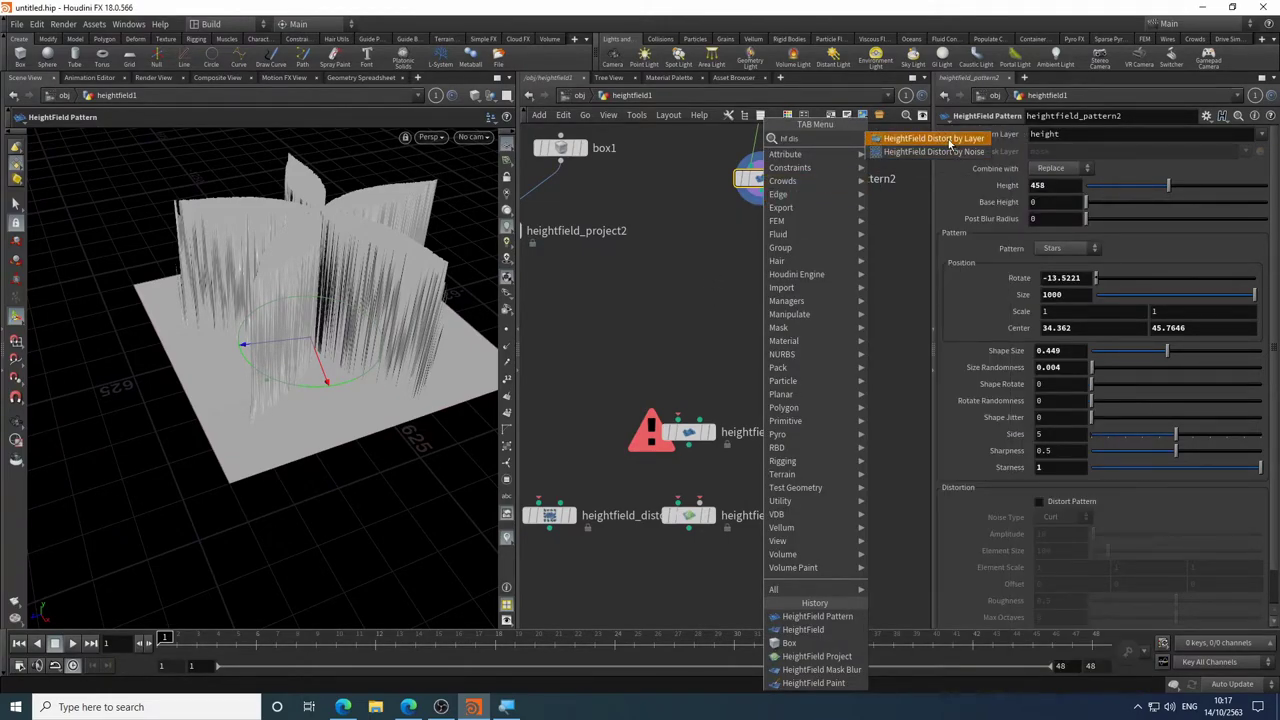
left_click(935, 139)
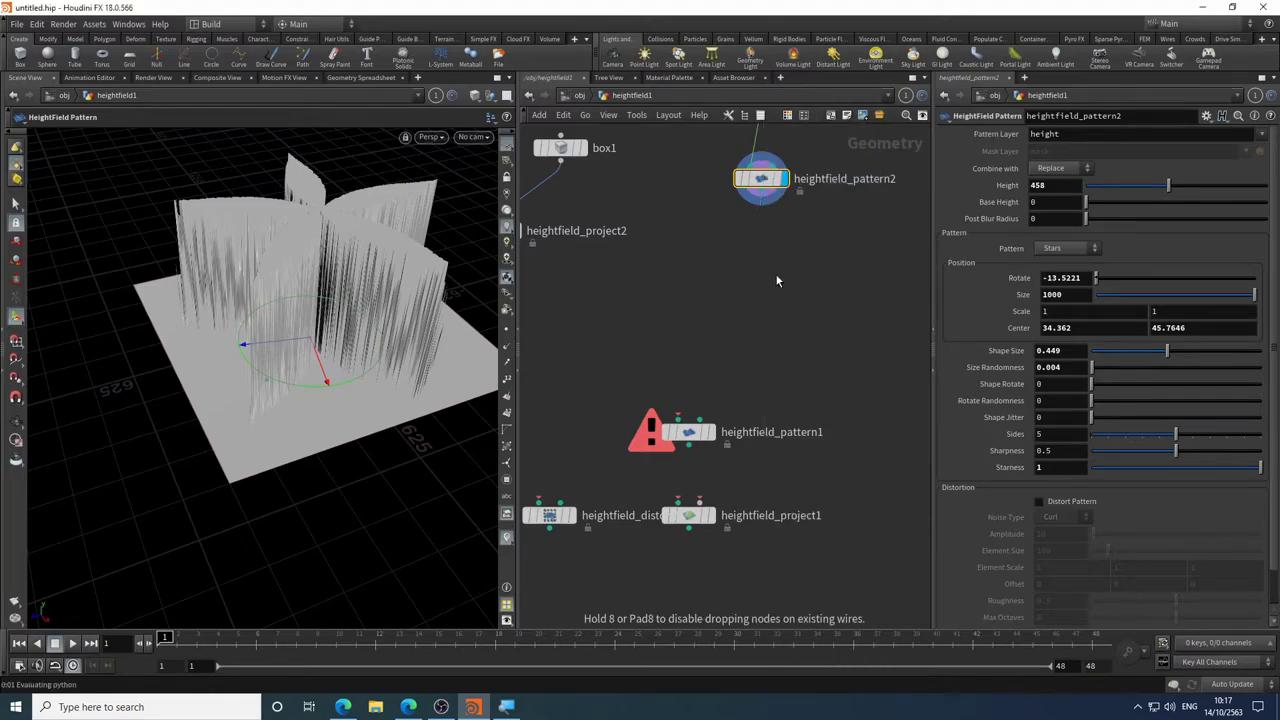
left_click(776, 280)
left_click(777, 276)
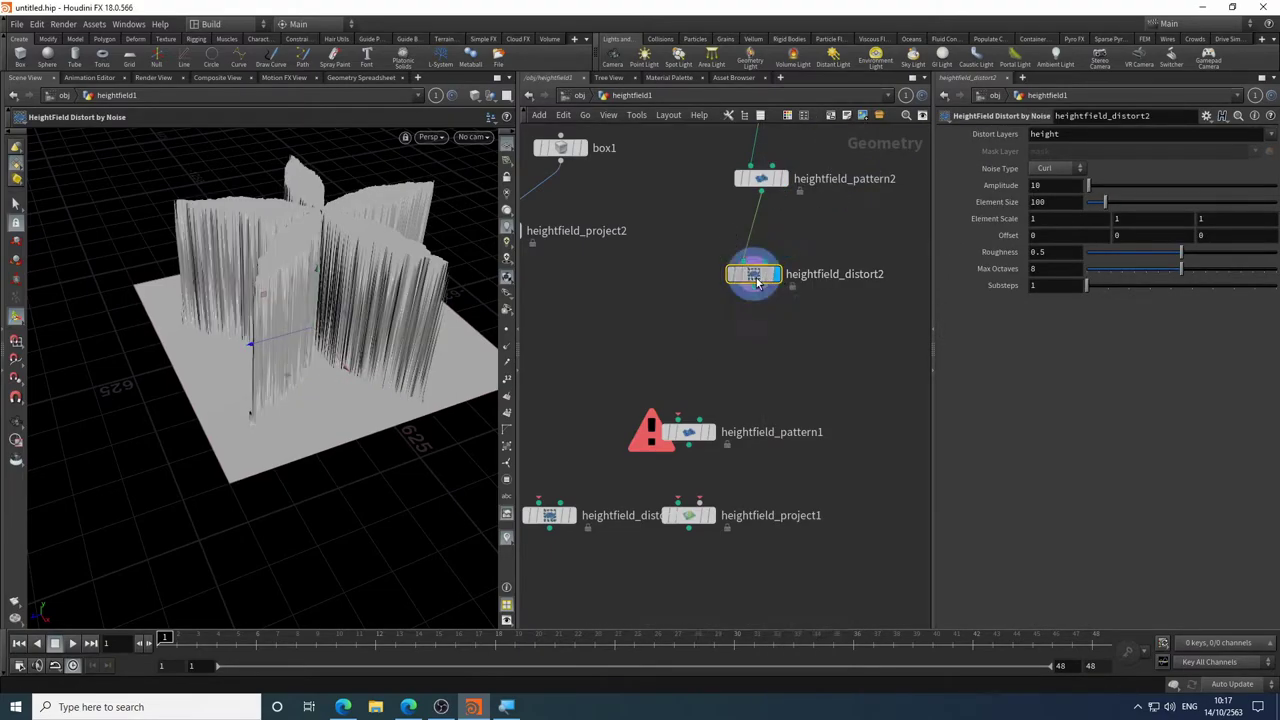
left_click_drag(1088, 186, 1155, 205)
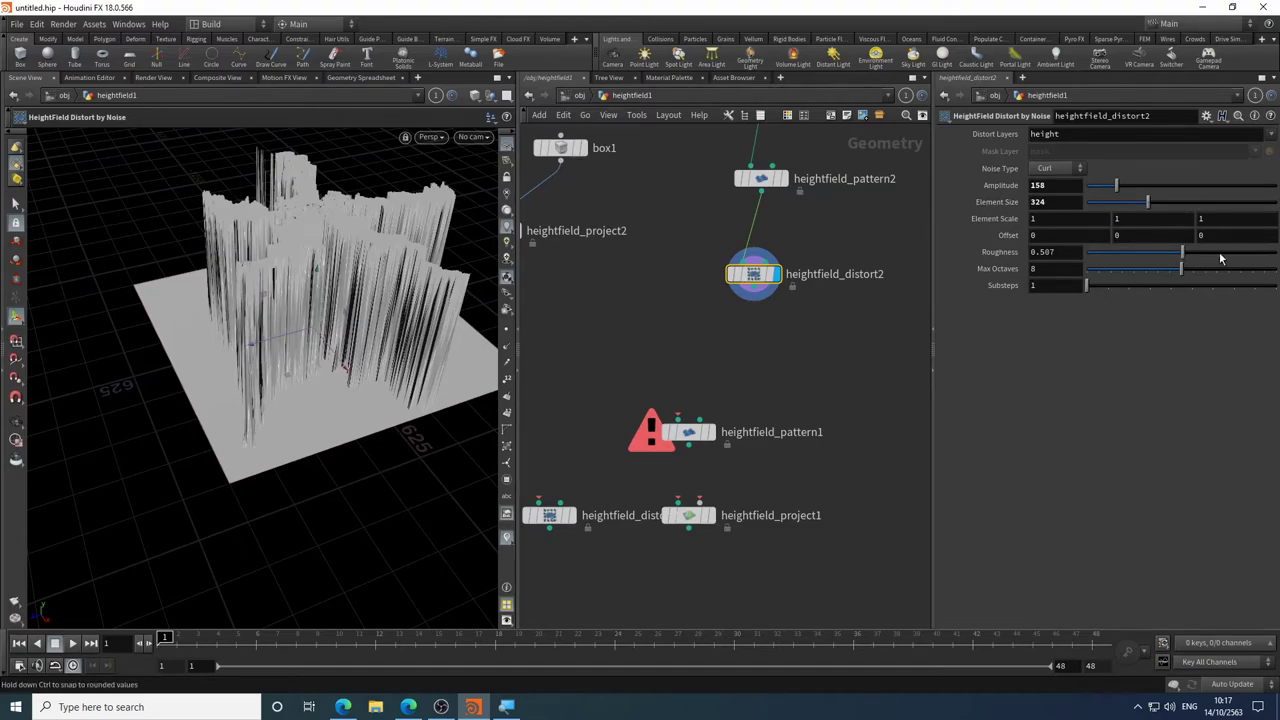
left_click_drag(1220, 258, 1201, 253)
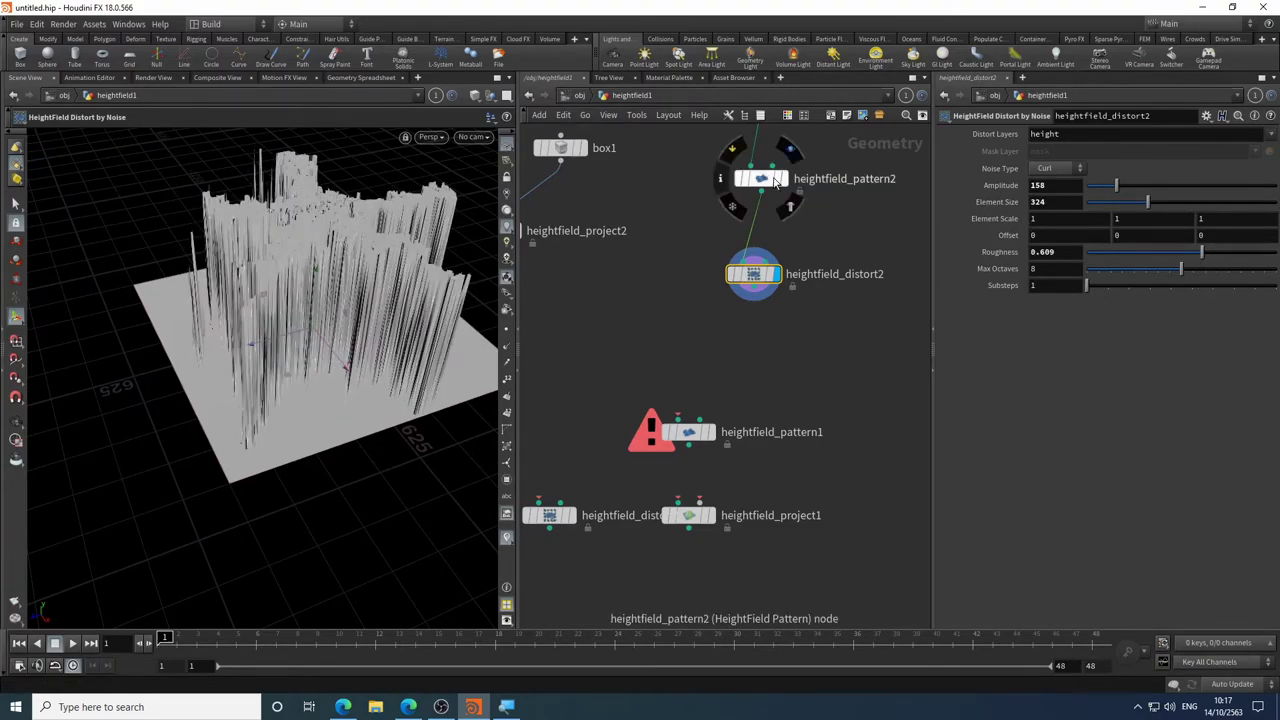
- Lower the star pattern Height to 111 and delete the heightfield_distort2 node
left_click(774, 180)
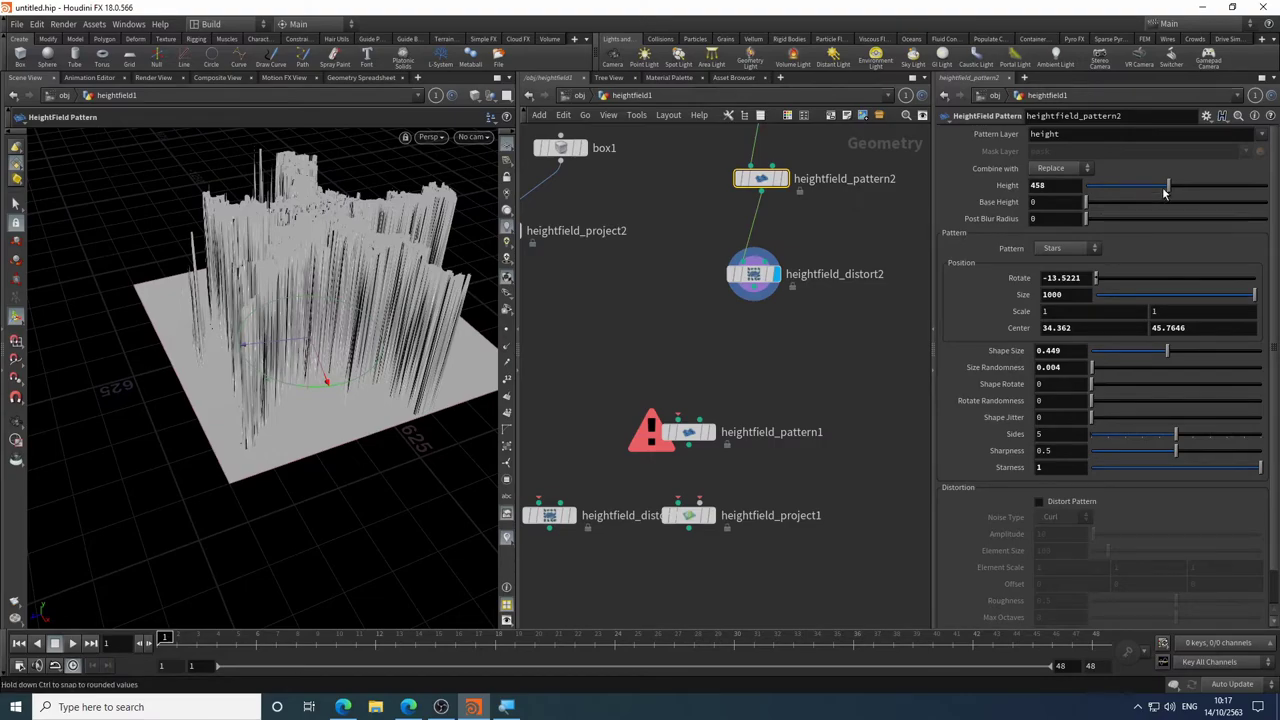
left_click_drag(1165, 185, 1105, 185)
mouse_move(752, 273)
left_mouse_down()
mouse_move(757, 329)
mouse_move(774, 284)
left_mouse_up()
key("Escape")
left_click_drag(397, 338, 352, 324)
key("Return")
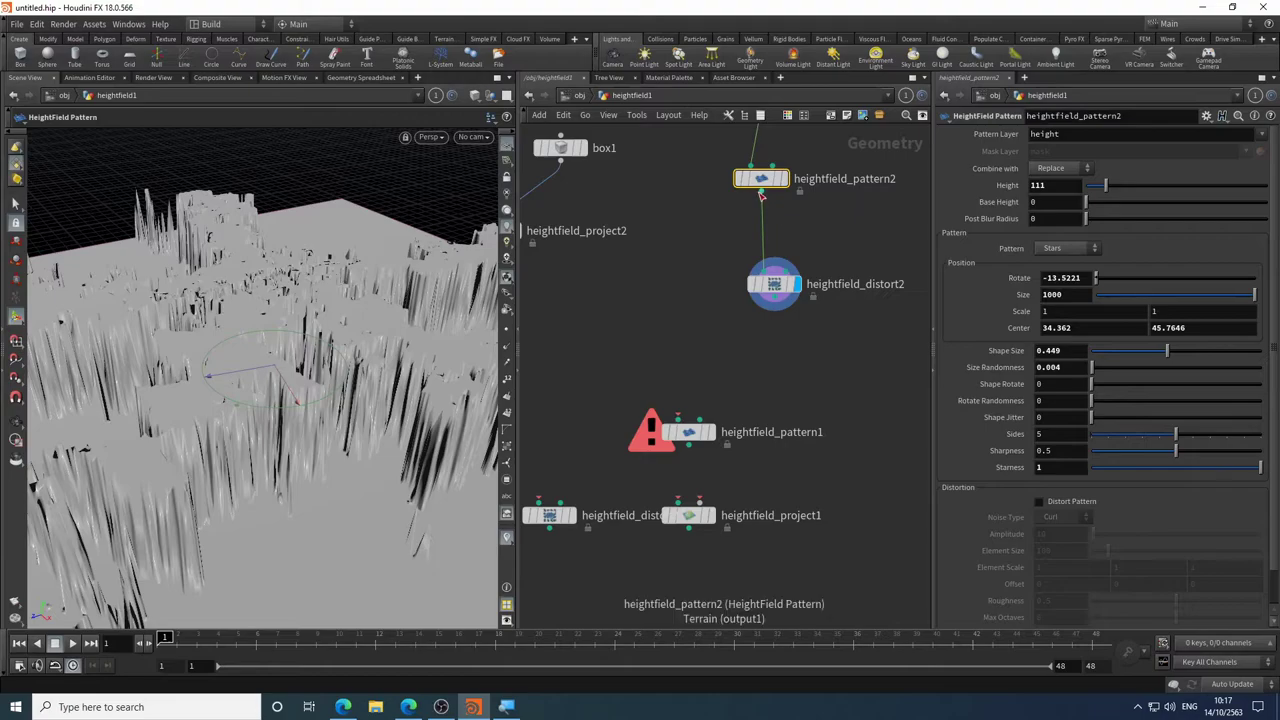
left_click(746, 304)
key("Delete")
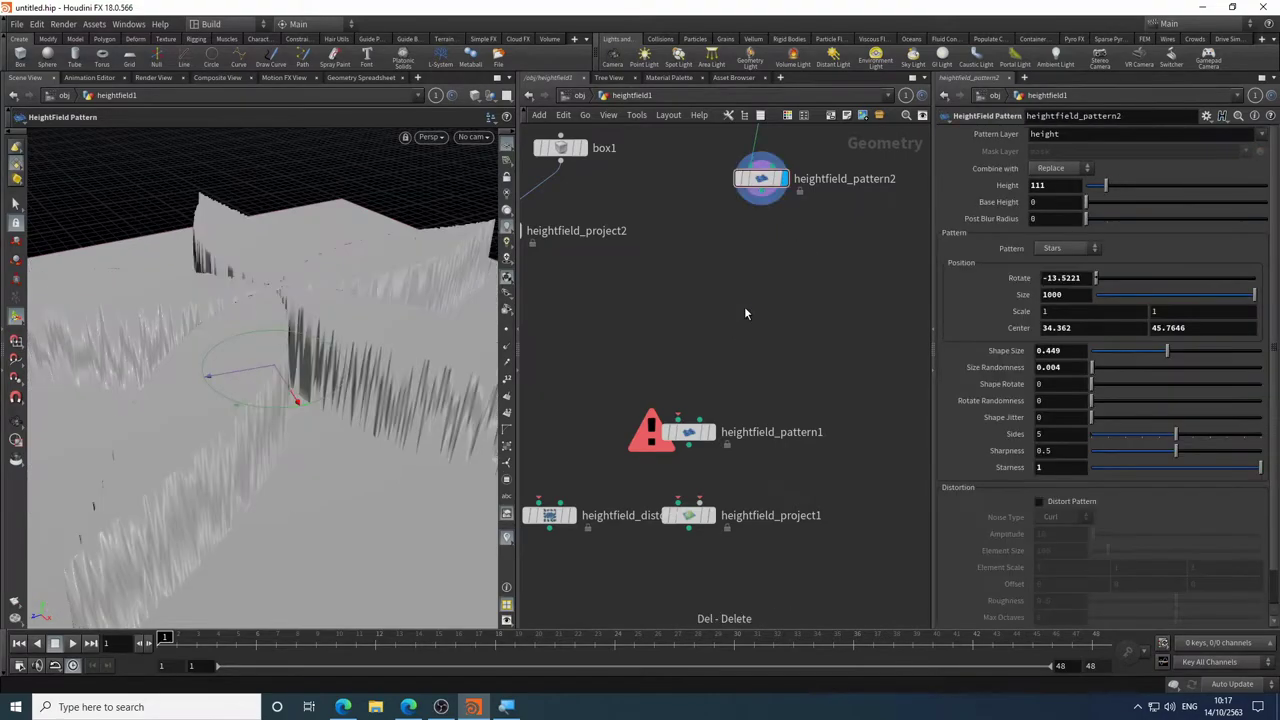
- Display heightfield_noise1 to review the original noise terrain
scroll(755, 318, "down", 4)
middle_click_drag(695, 275, 829, 280)
scroll(612, 322, "up", 4)
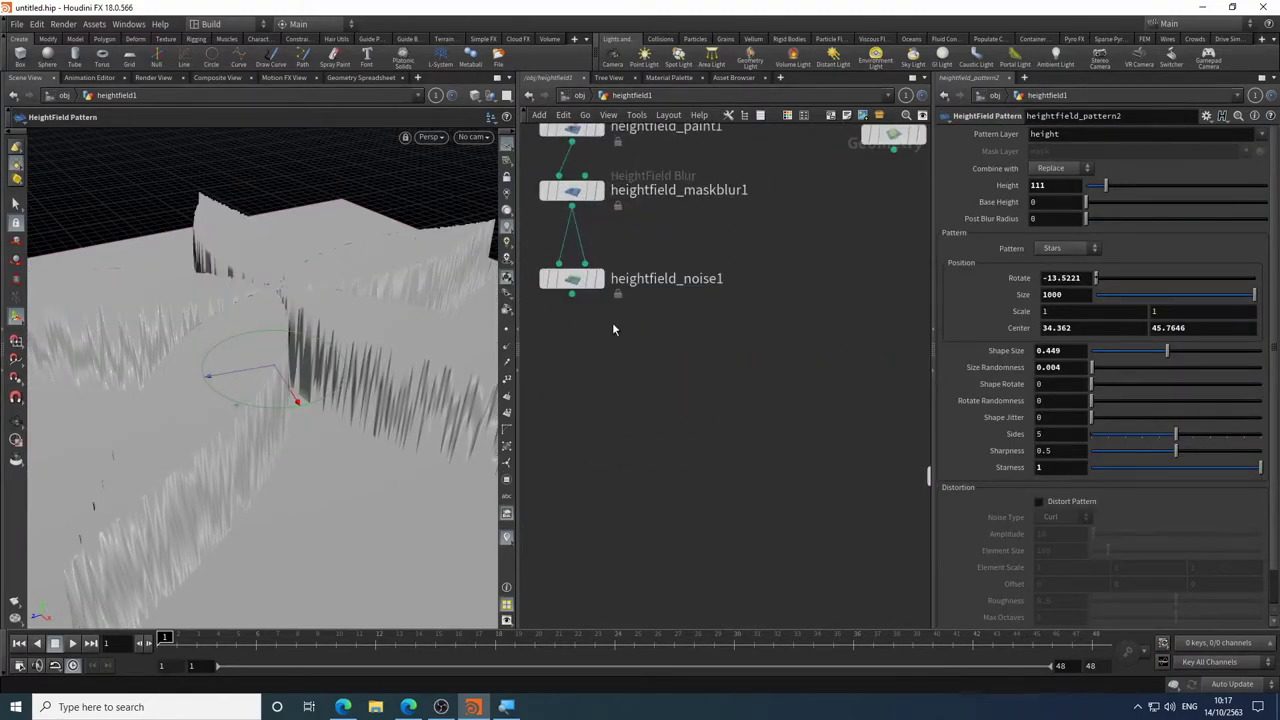
mouse_move(612, 322)
middle_mouse_down()
mouse_move(763, 500)
mouse_move(709, 519)
middle_mouse_up()
mouse_move(684, 445)
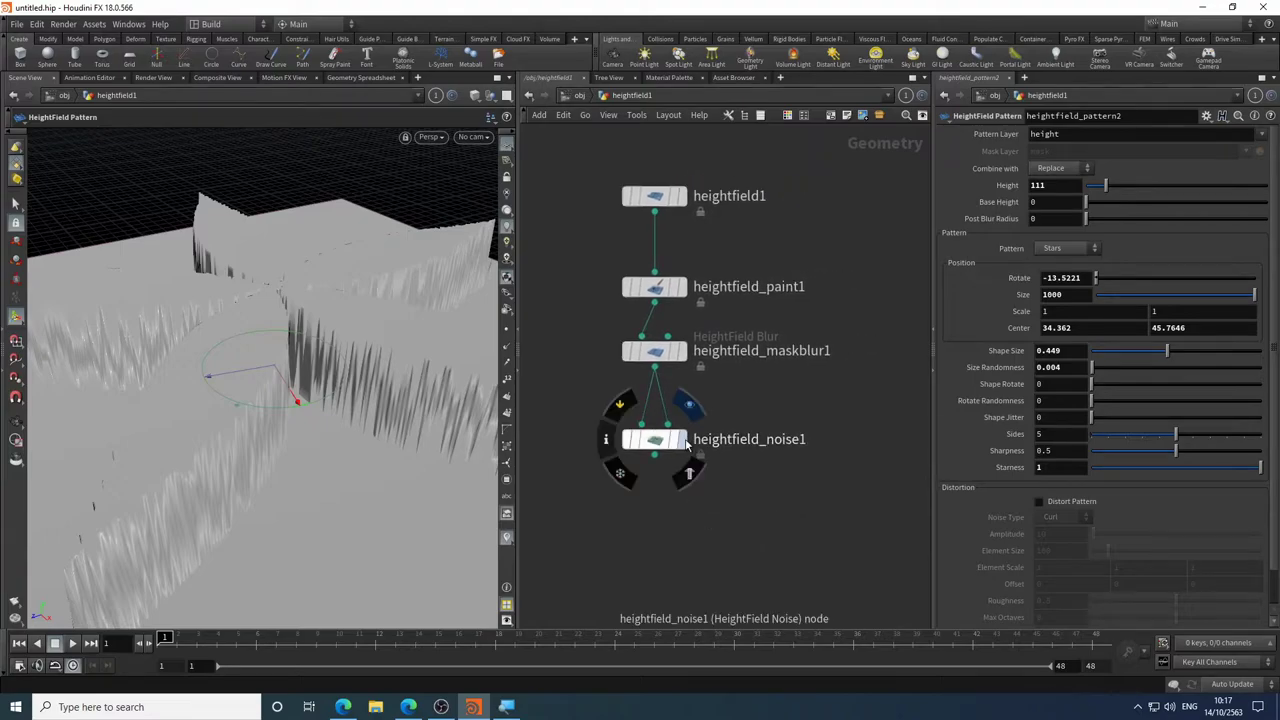
left_click(685, 442)
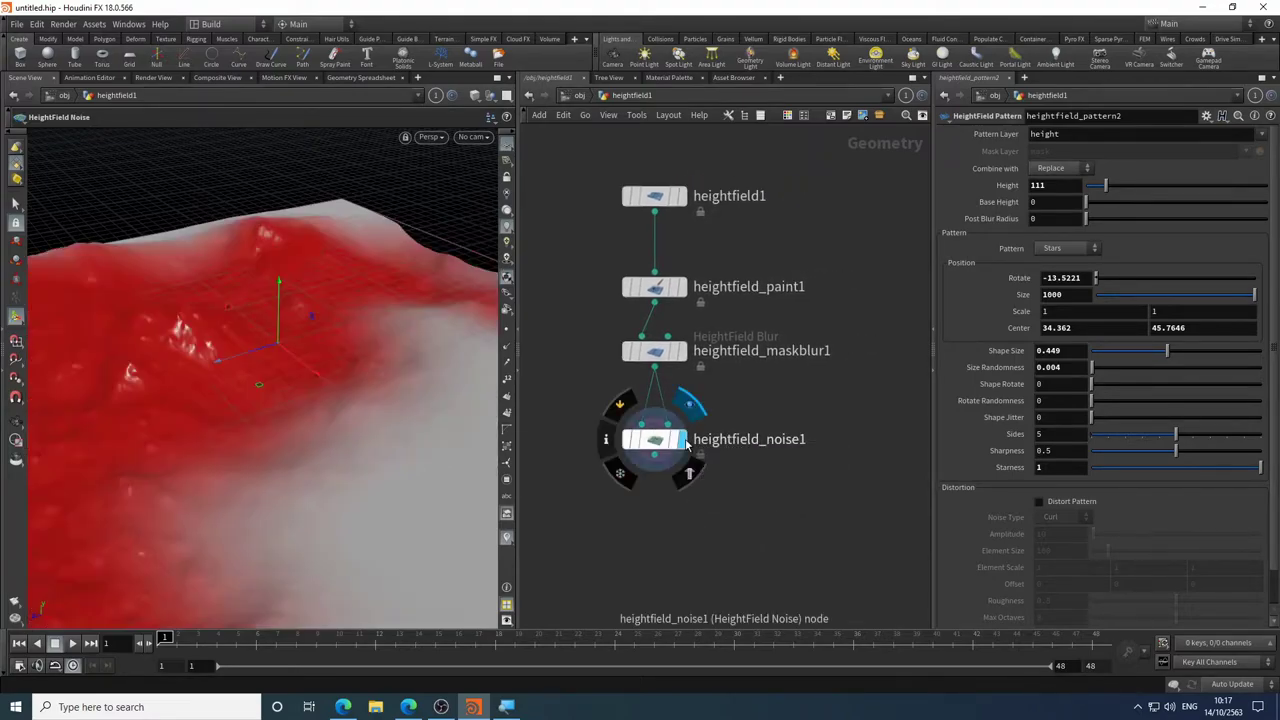
key("Return")
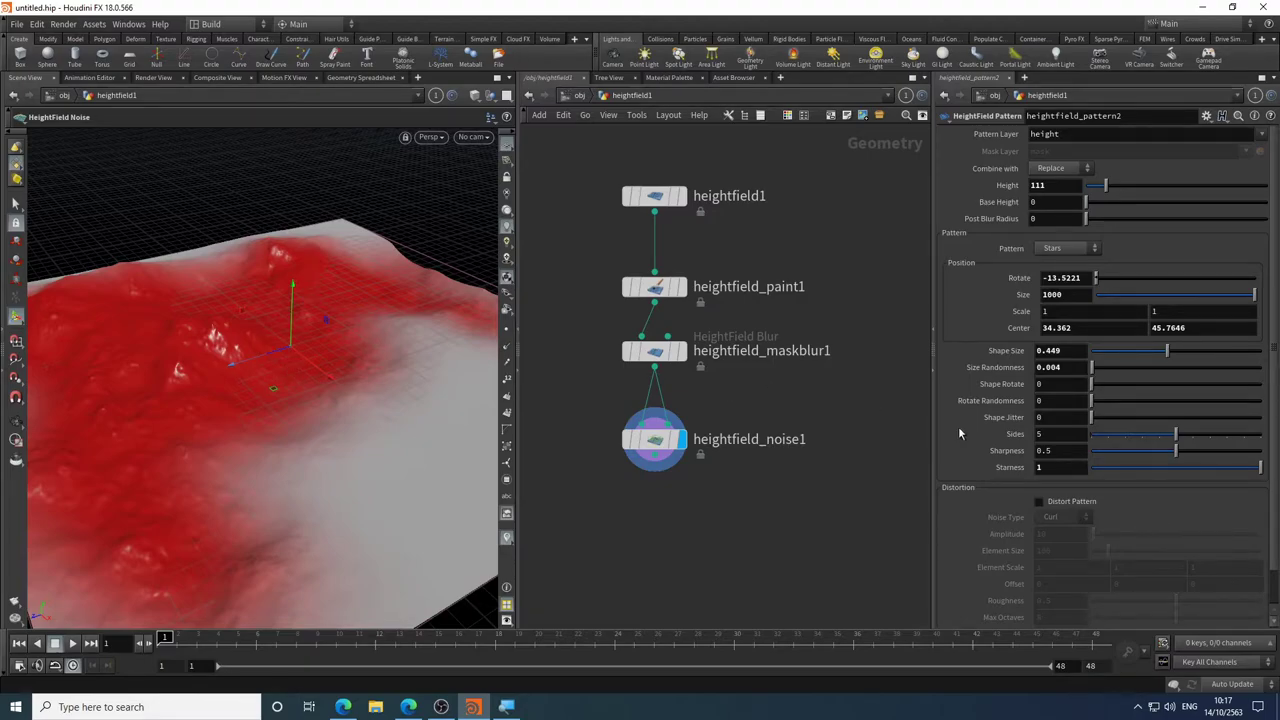
- Preview the projected box heightfield, then display heightfield_pattern2's five-armed star ridge
middle_click_drag(853, 403, 507, 466)
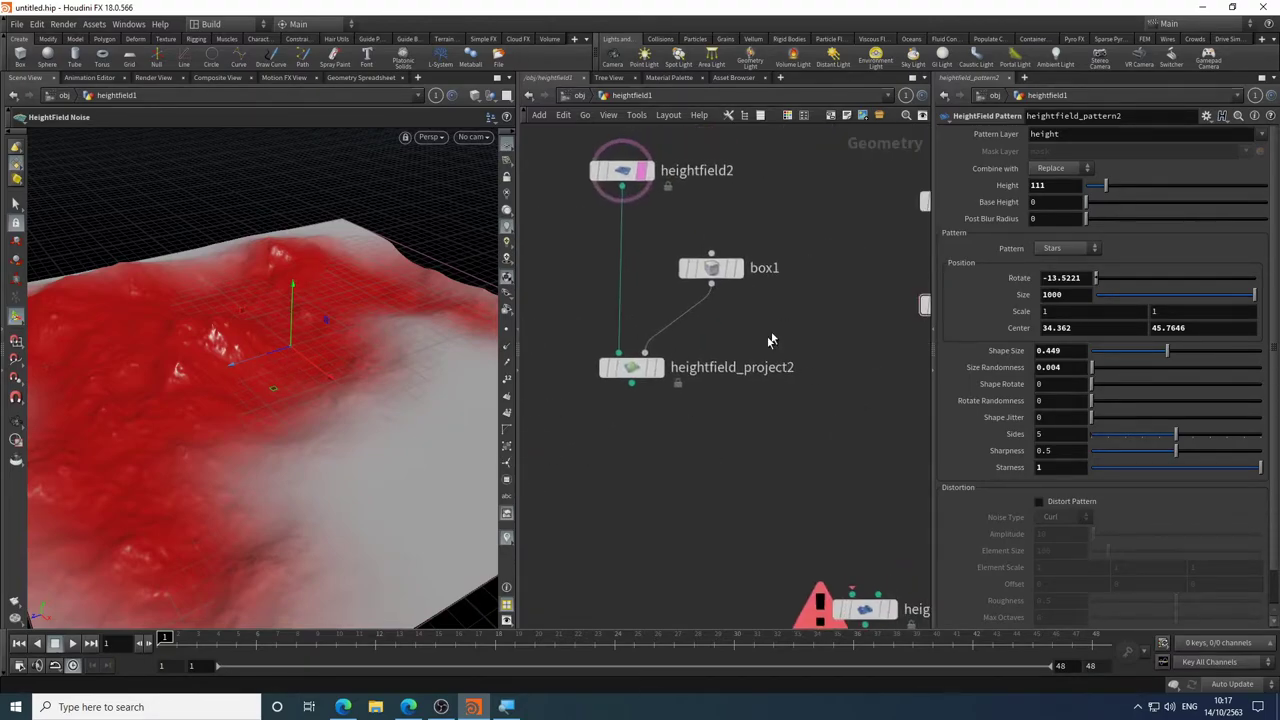
left_click(664, 335)
middle_click_drag(757, 457, 467, 472)
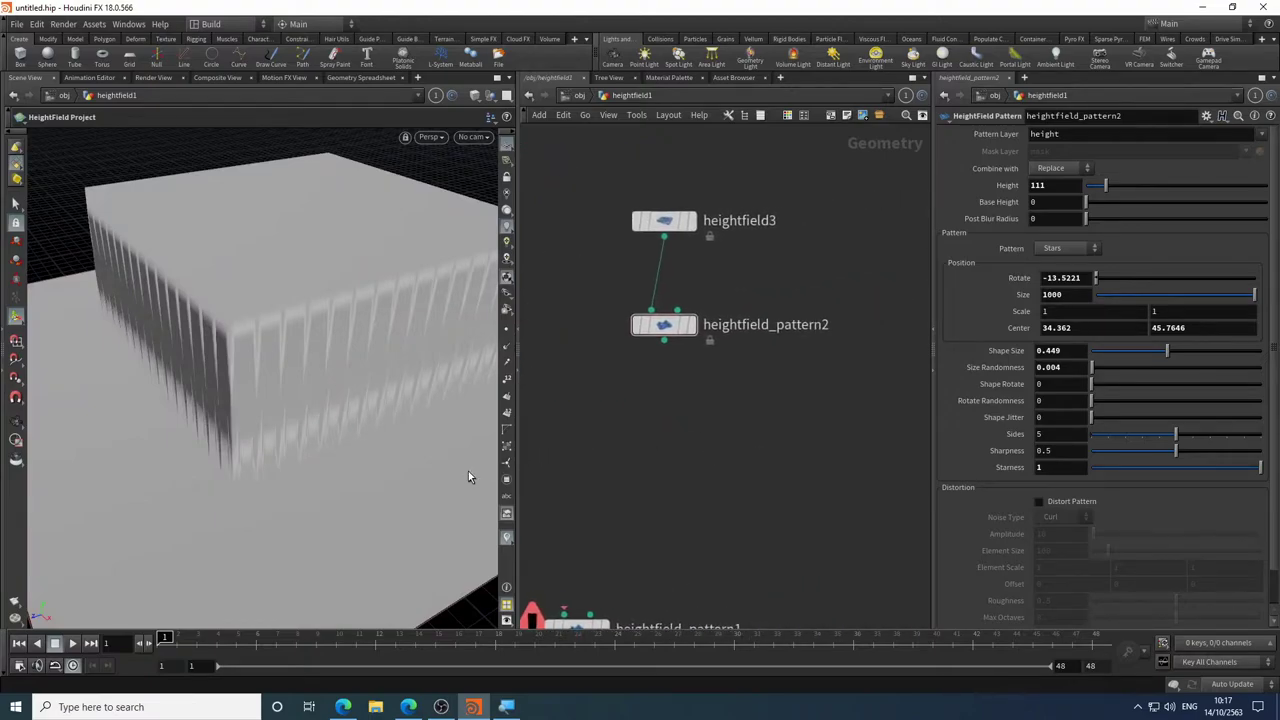
left_click(693, 327)
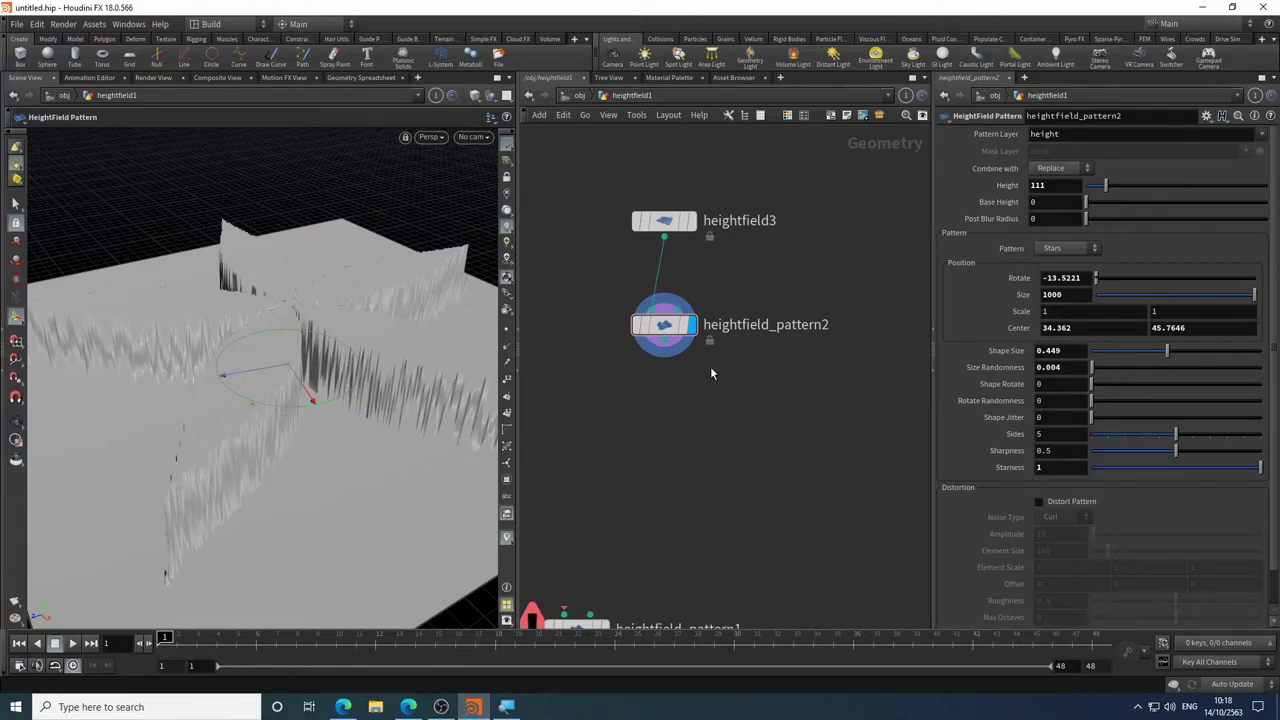
scroll(714, 503, "down", 2)
middle_click_drag(714, 503, 935, 384)
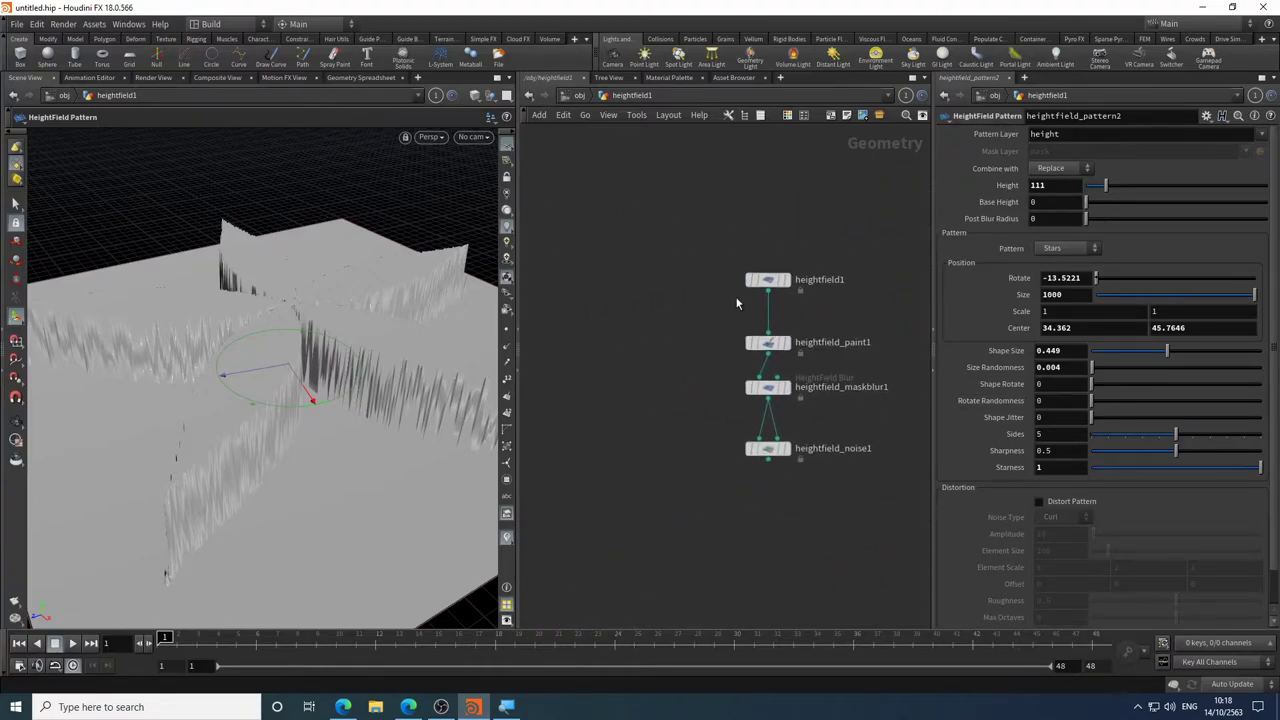
- Add a new HeightField node, heightfield4, and frame it in the network
key("Tab")
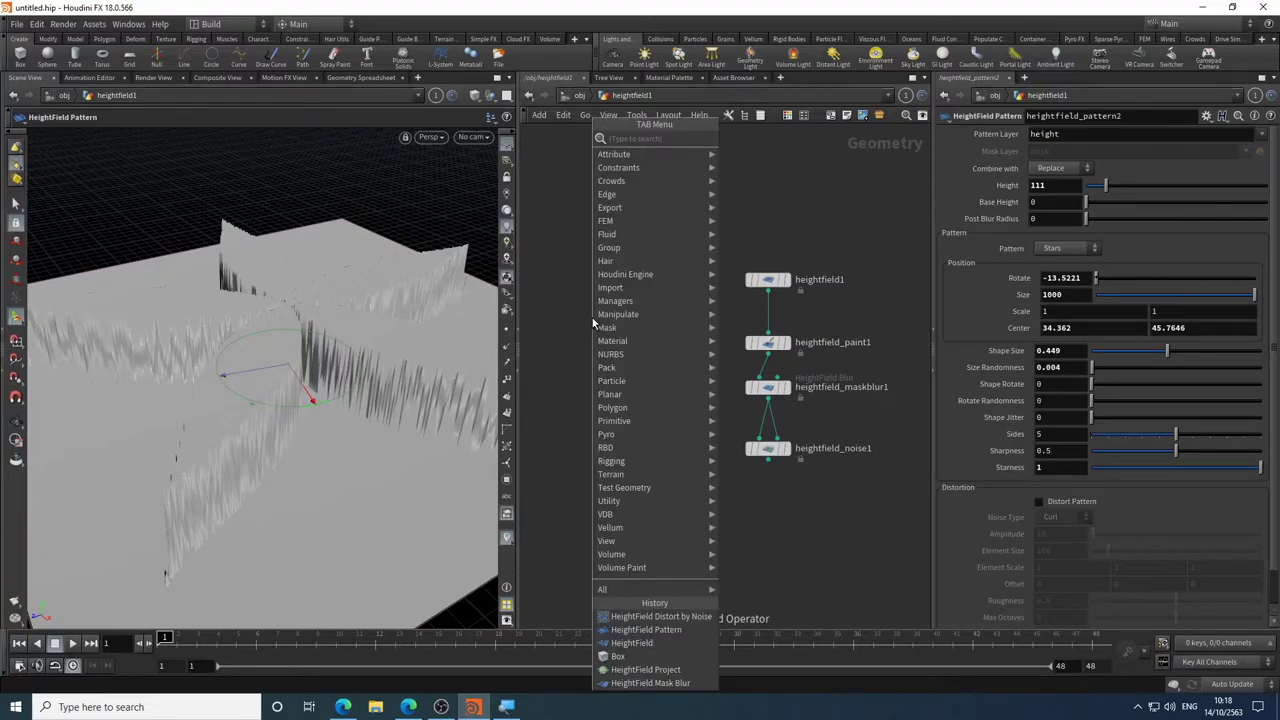
type("hf")
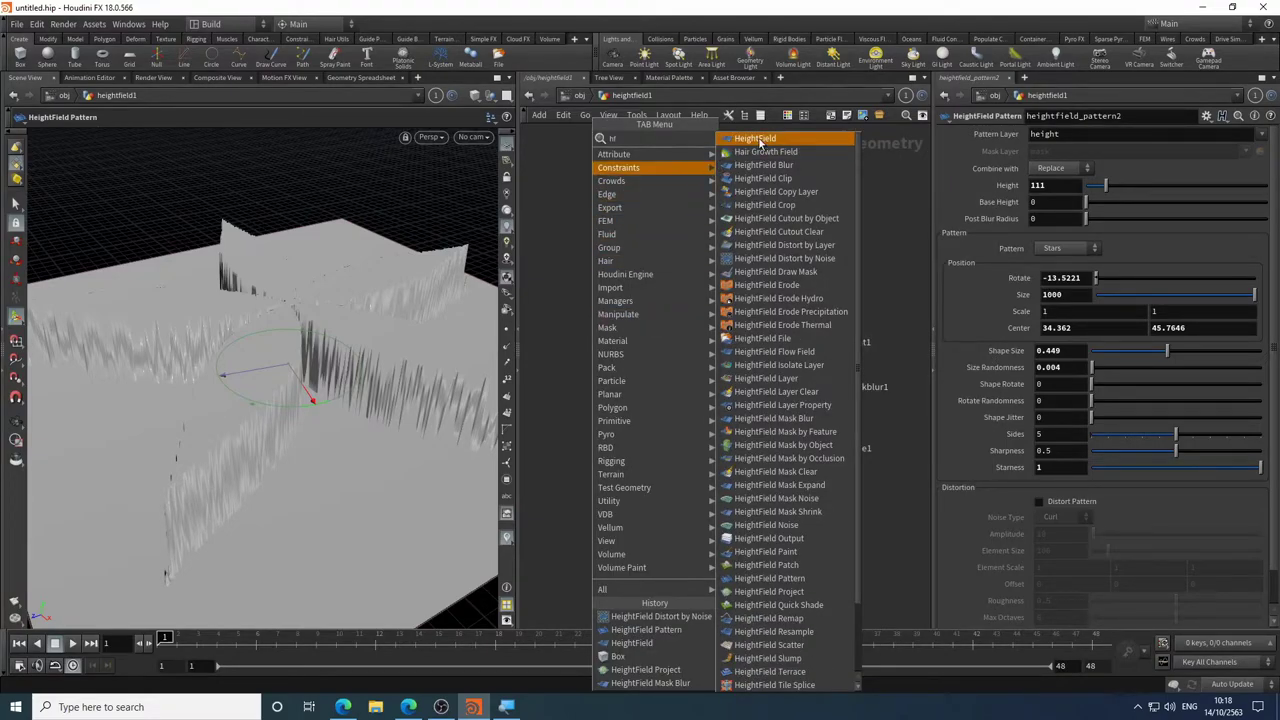
left_click(759, 142)
left_click(566, 320)
key("f")
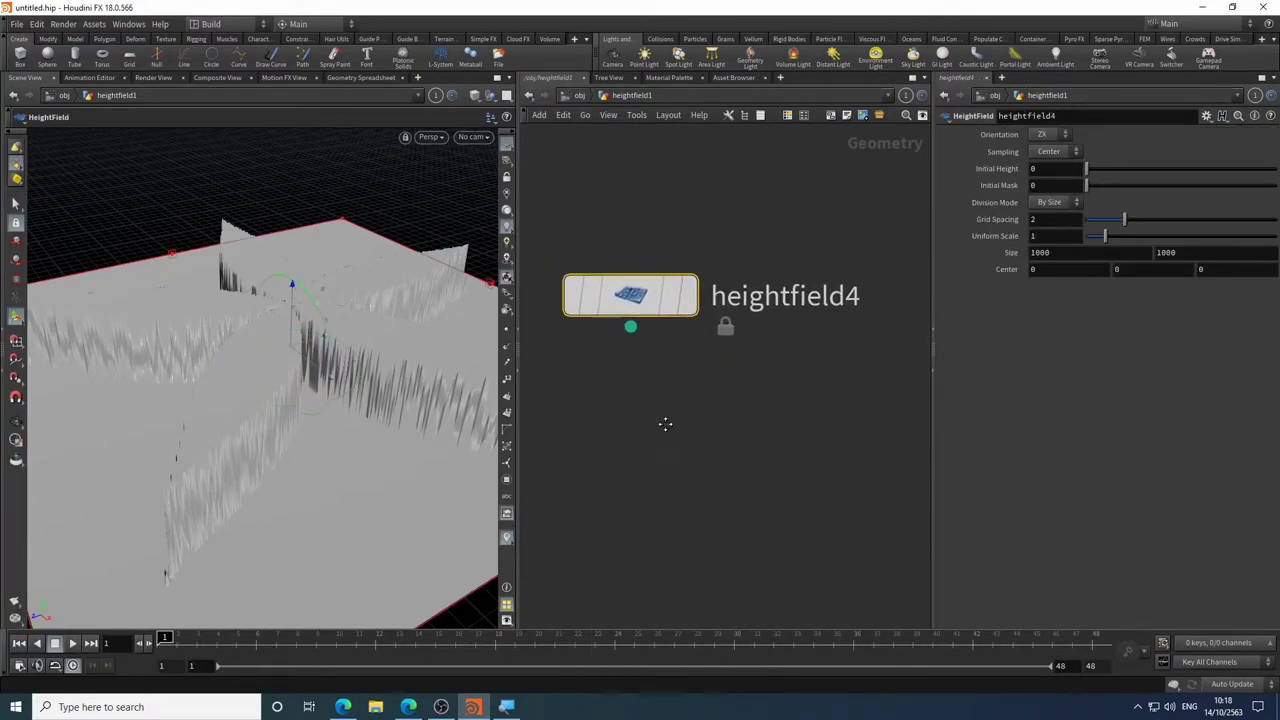
- Add a HeightField Noise node, heightfield_noise2, wired below heightfield4
key("Tab")
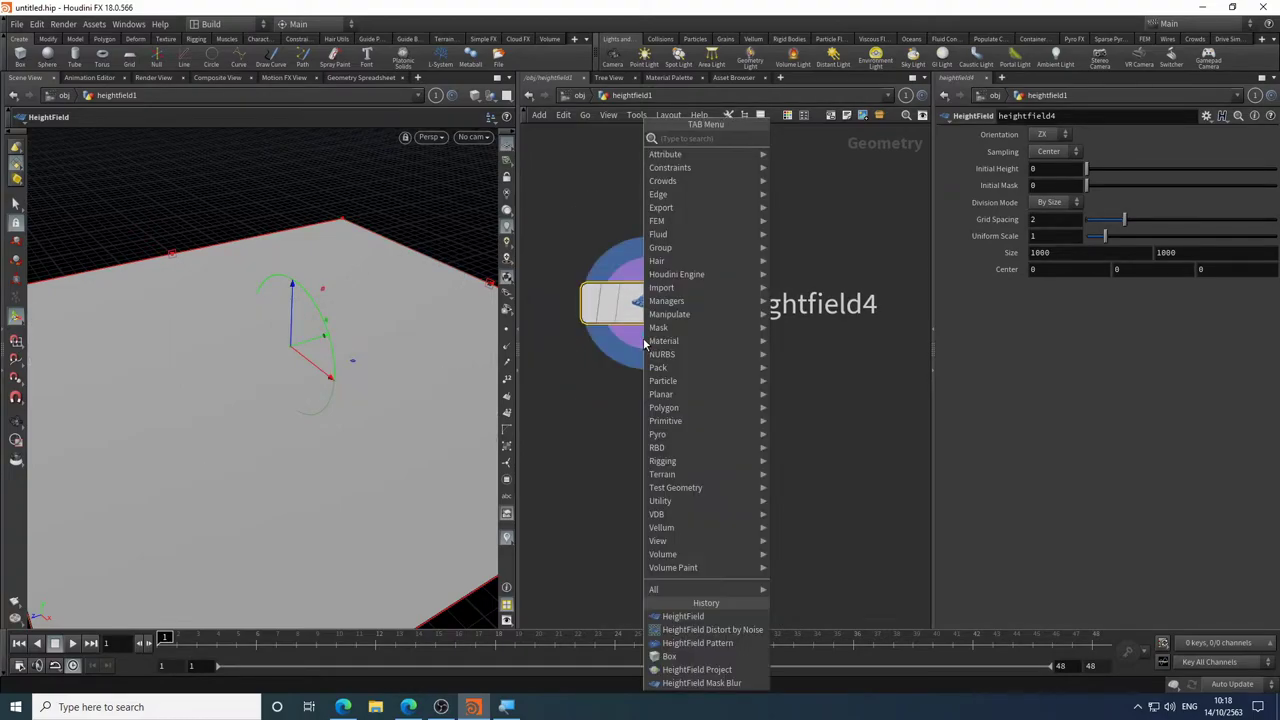
type("hf n")
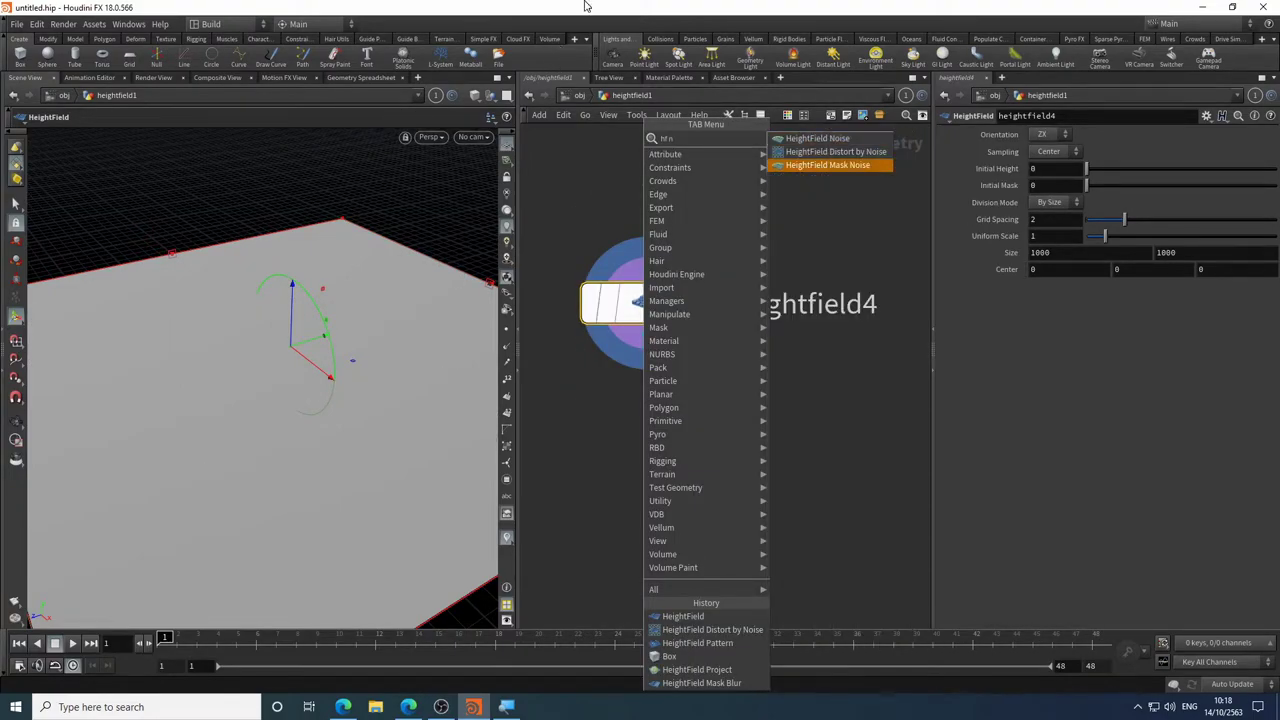
key("Return")
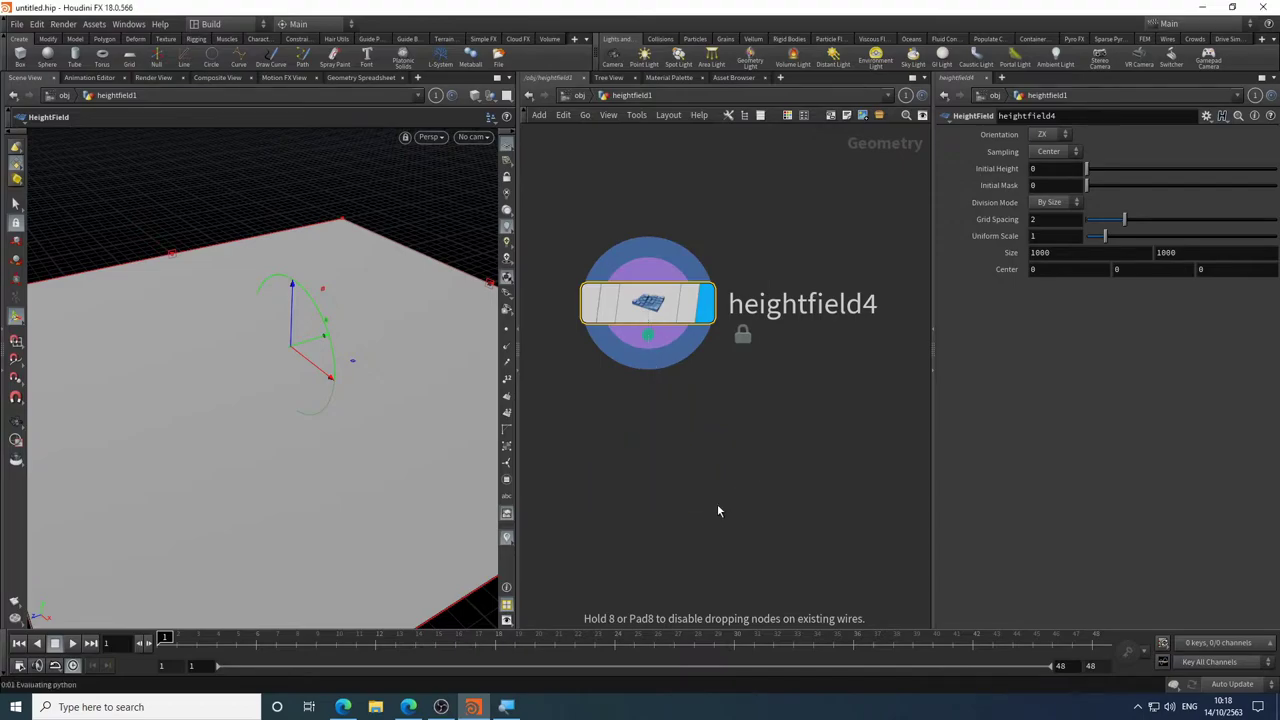
left_click(700, 497)
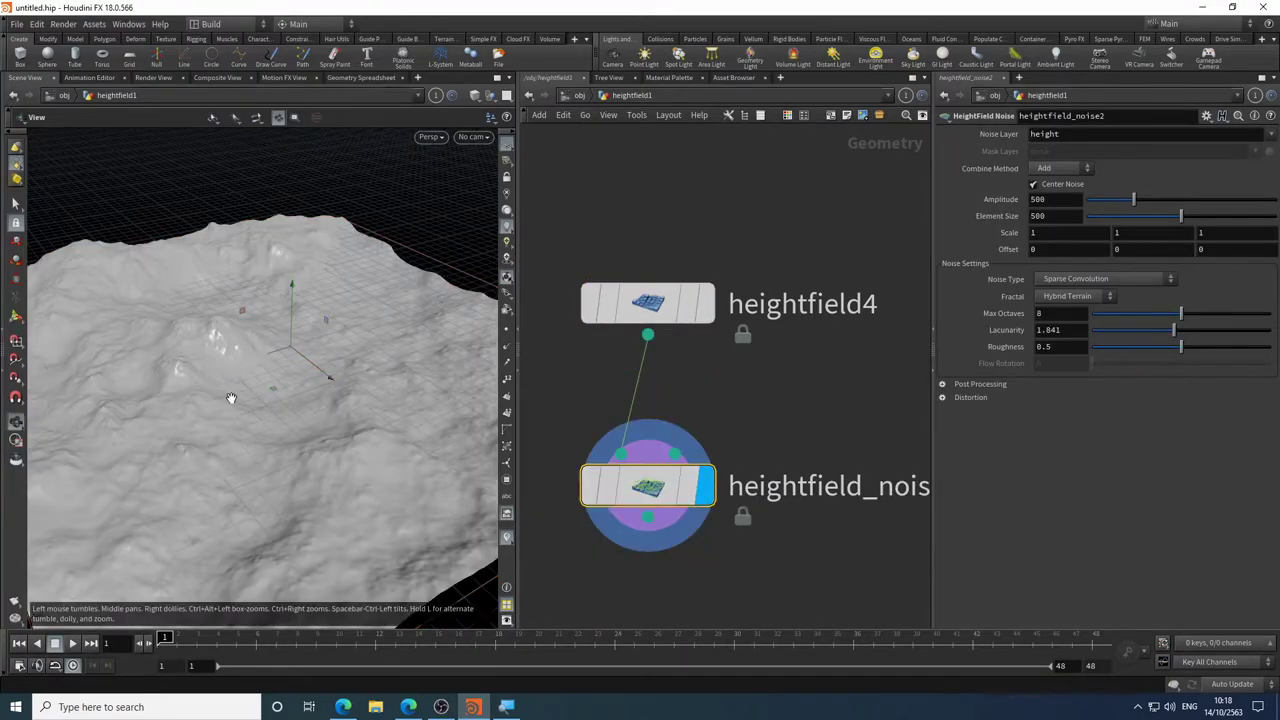
scroll(340, 399, "up", 3)
left_click_drag(340, 399, 314, 397)
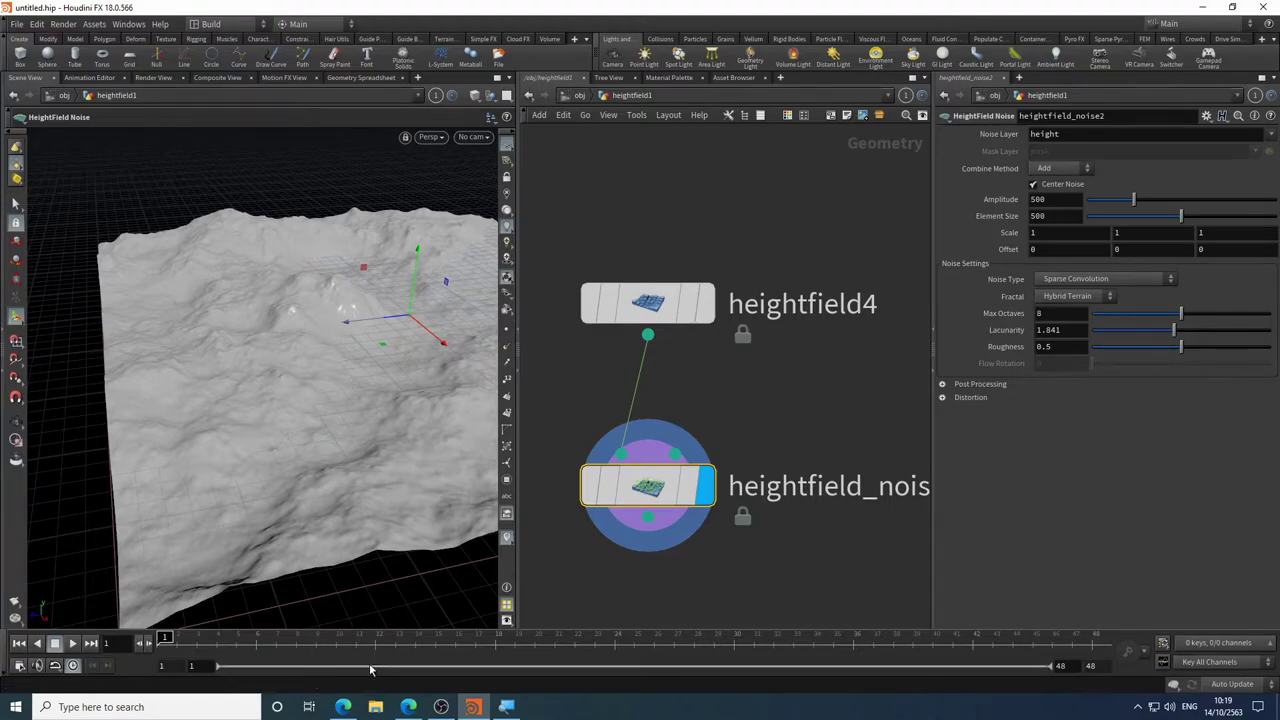
- Open the 'Realistic terrain with heightfields' docs page and scroll down to its Seeding section
left_click(343, 706)
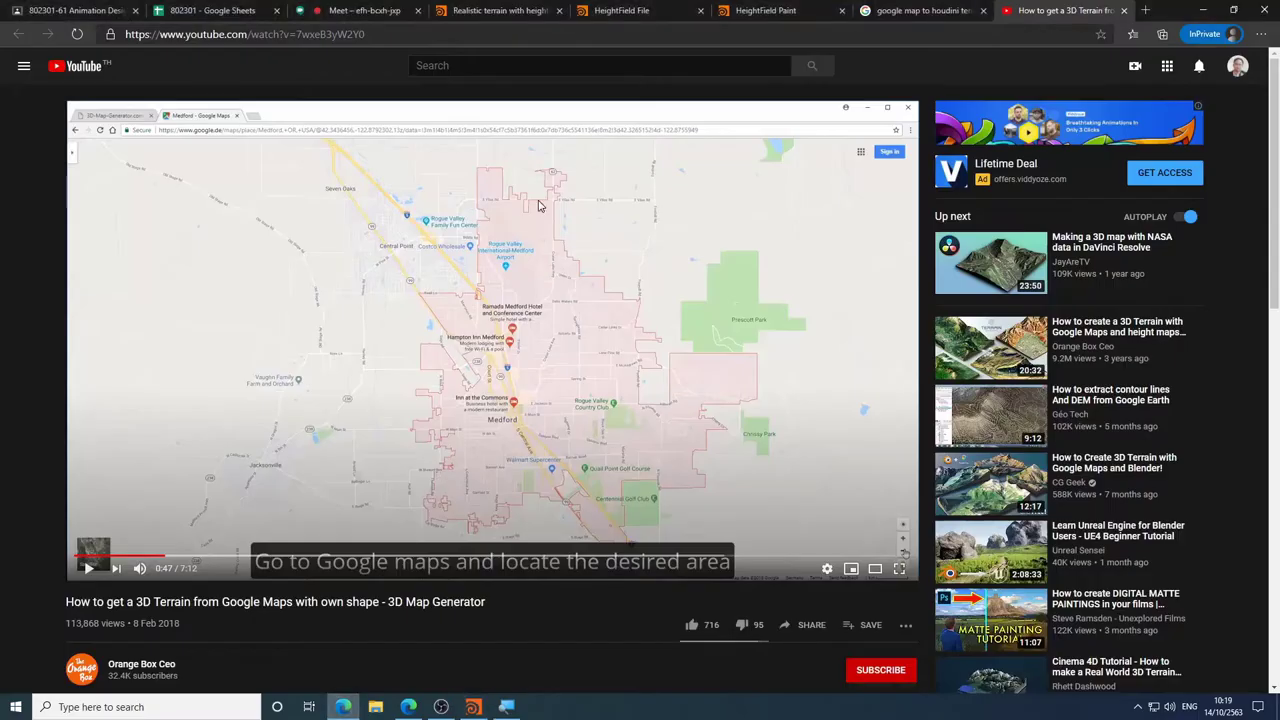
left_click(530, 12)
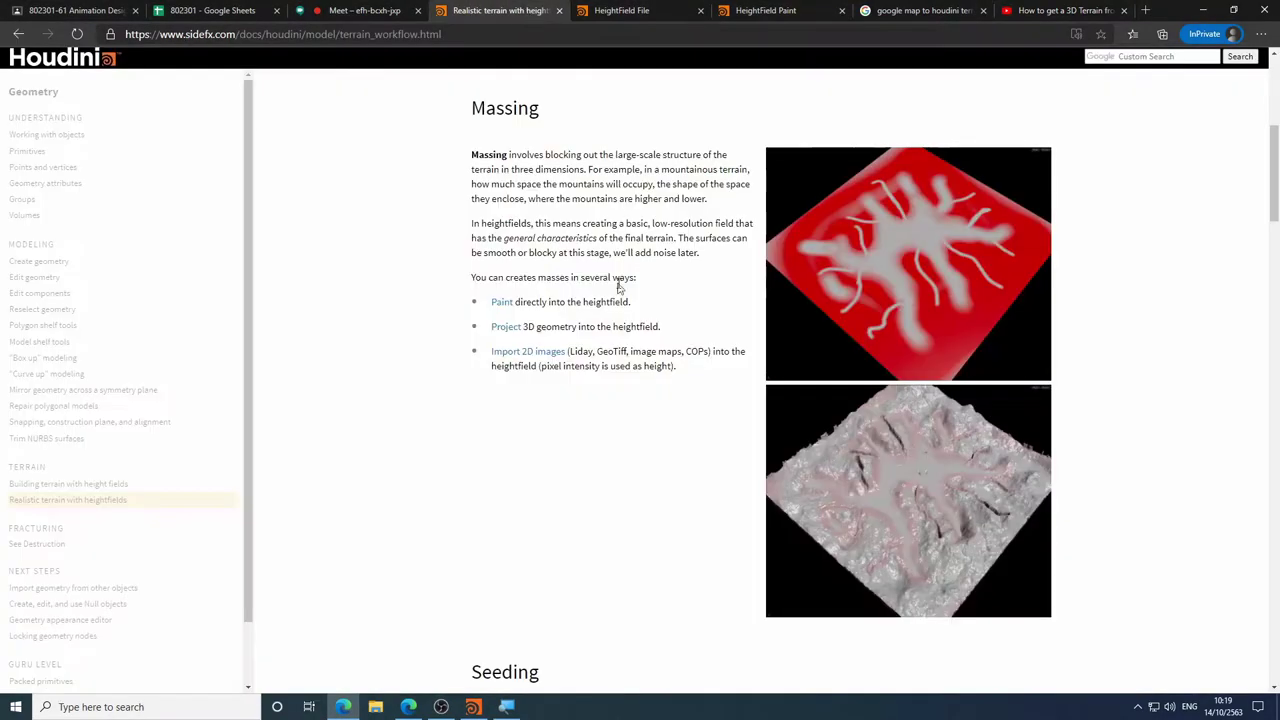
scroll(620, 323, "down", 3)
scroll(624, 321, "down", 2)
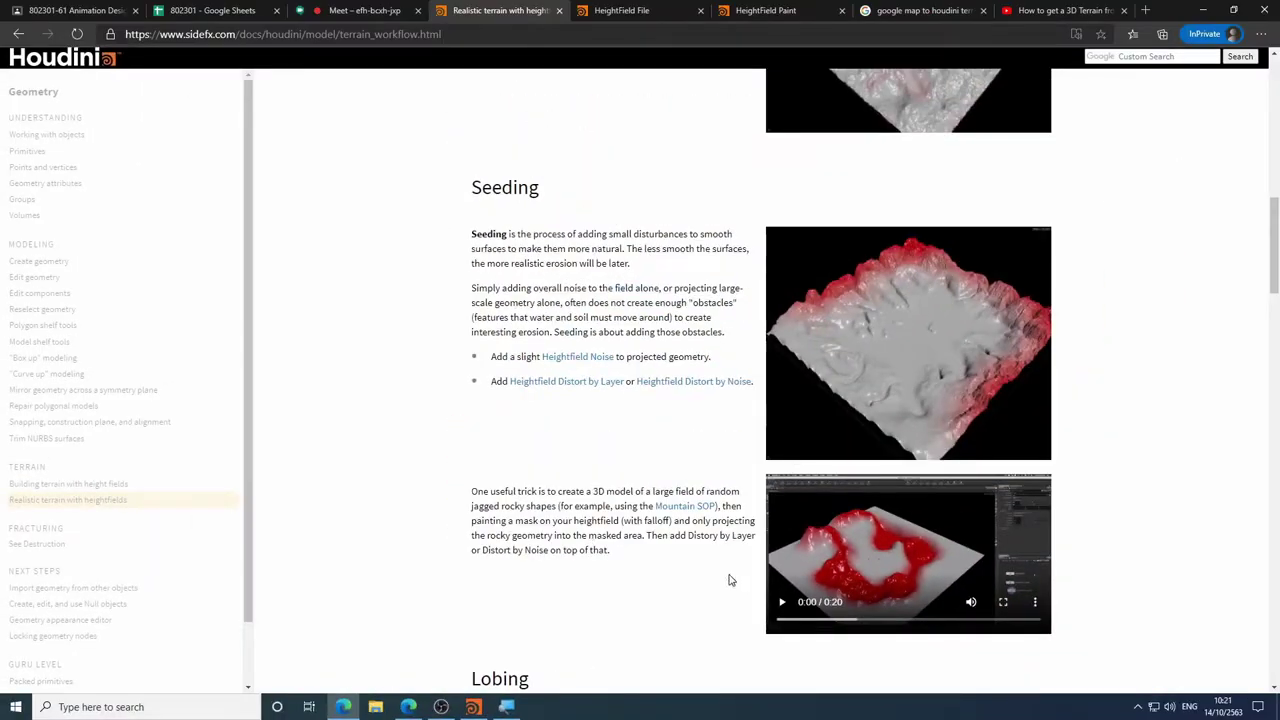
- Display heightfield_noise1 again and raise its Amplitude to 880 for taller red peaks
left_click(467, 711)
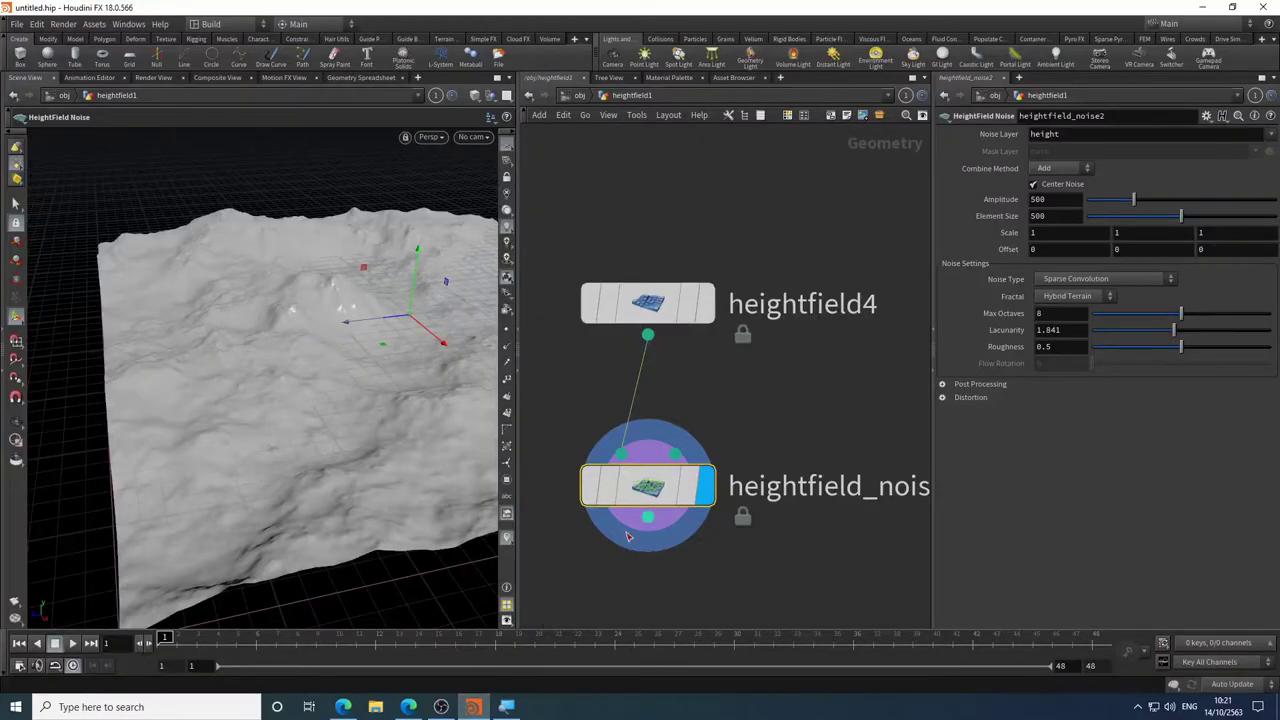
middle_click_drag(743, 423, 630, 423)
key("super")
left_click(757, 420)
key("h")
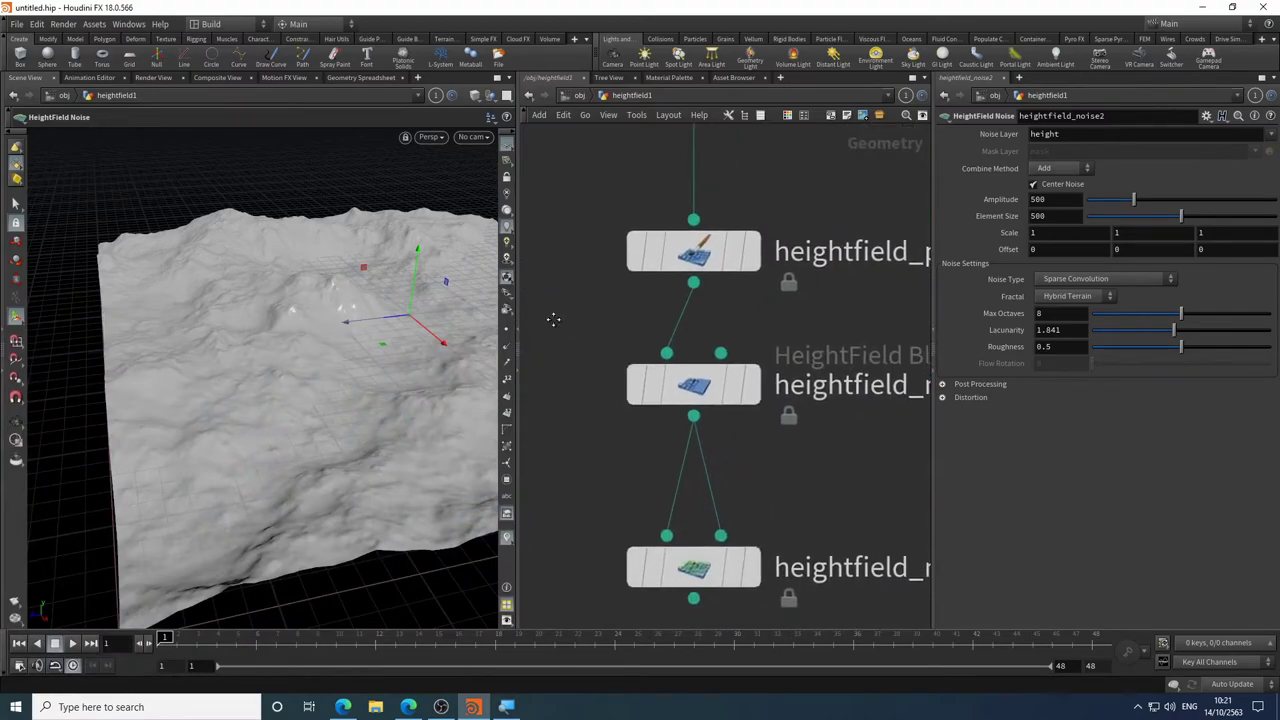
left_click(720, 382)
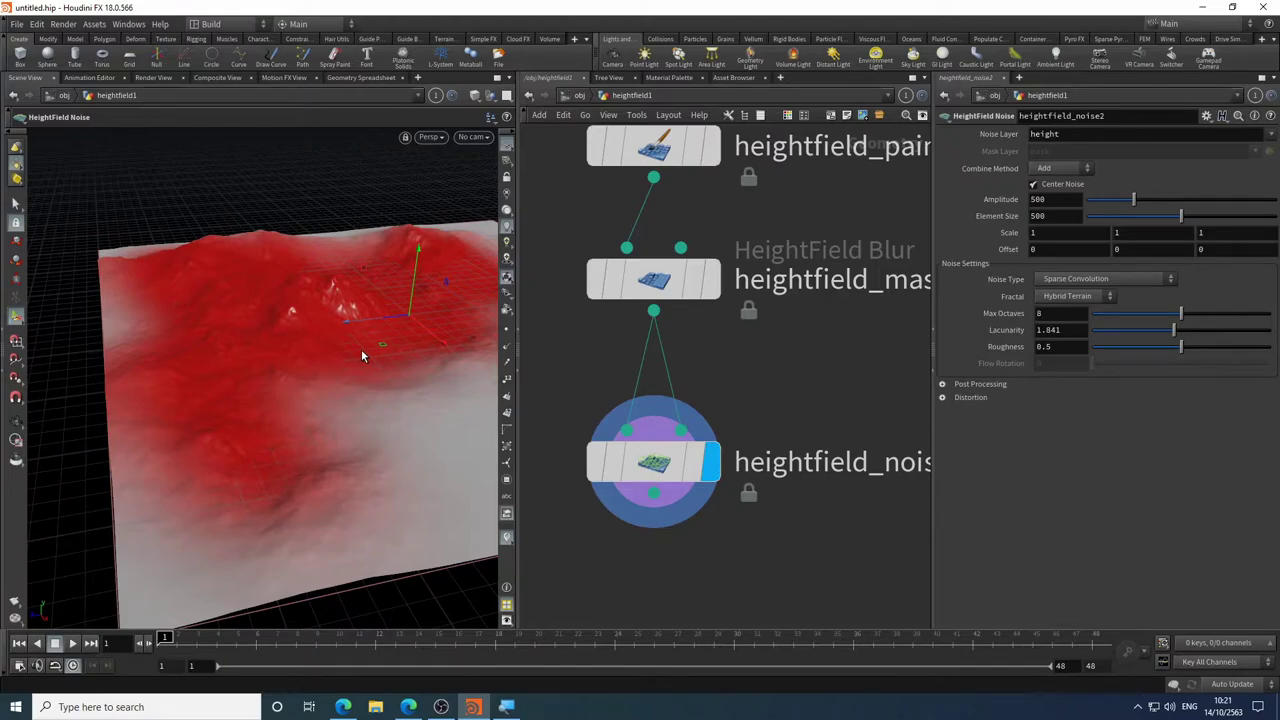
mouse_move(1133, 199)
left_mouse_down()
mouse_move(1190, 201)
mouse_move(1155, 207)
left_mouse_up()
left_click(660, 462)
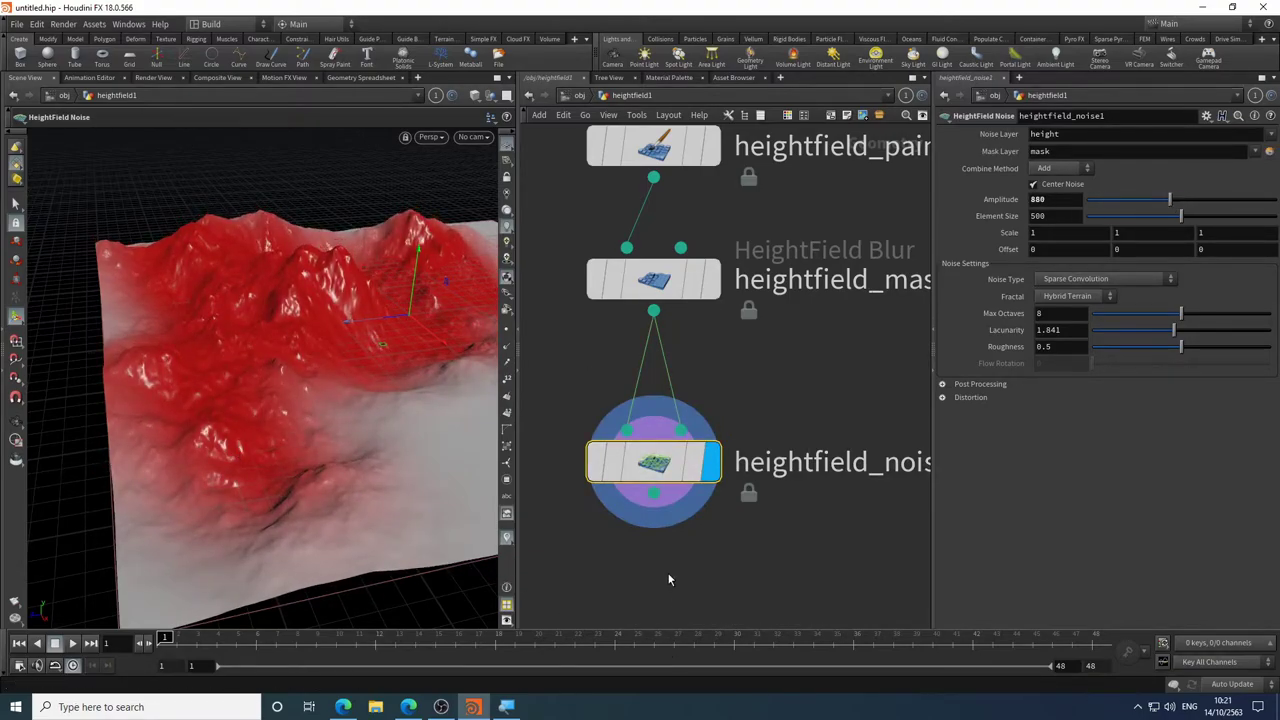
middle_click_drag(671, 580, 630, 502)
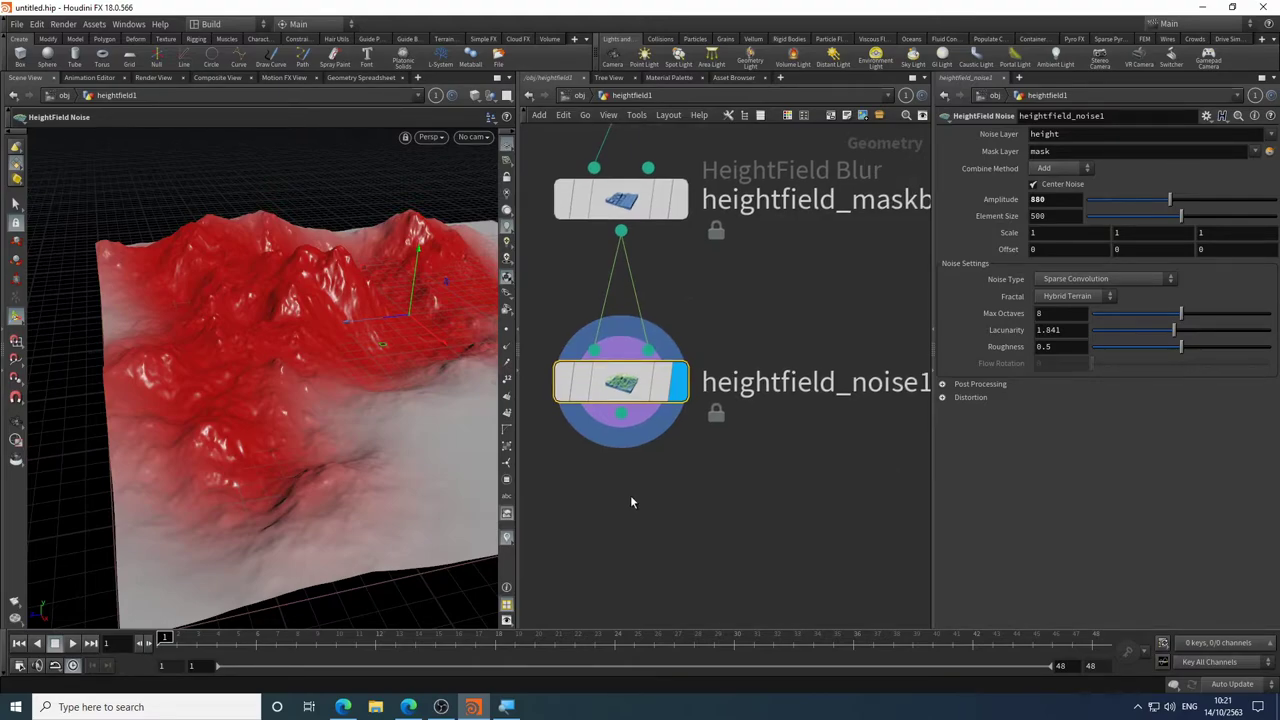
- Add a HeightField Blur after heightfield_noise1, display it, and set Radius to 53.9
left_click(621, 424)
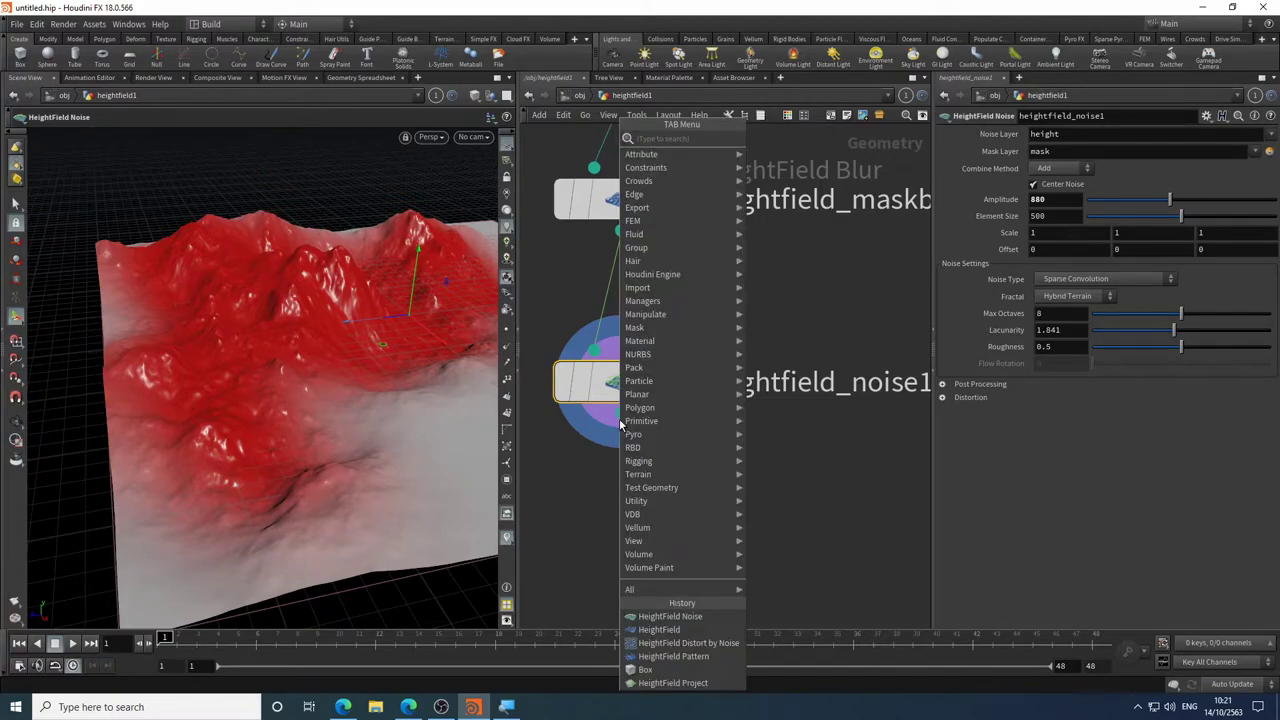
type("hf")
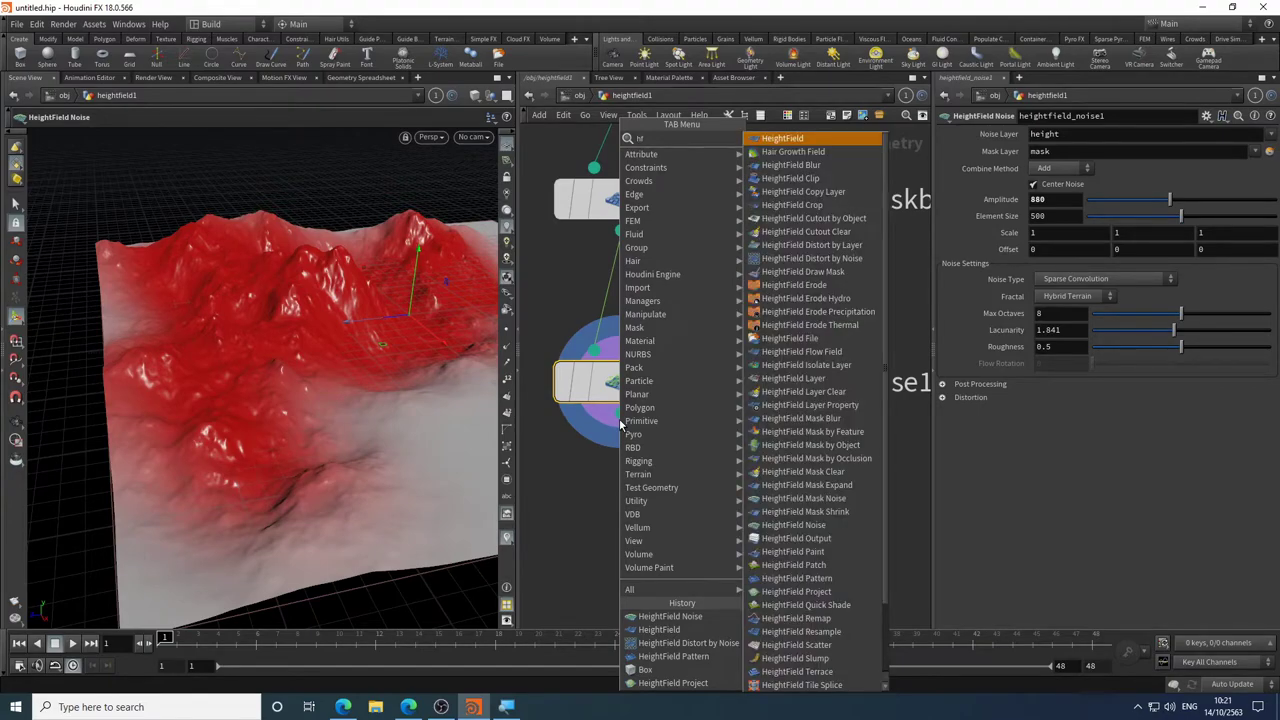
type(" bl")
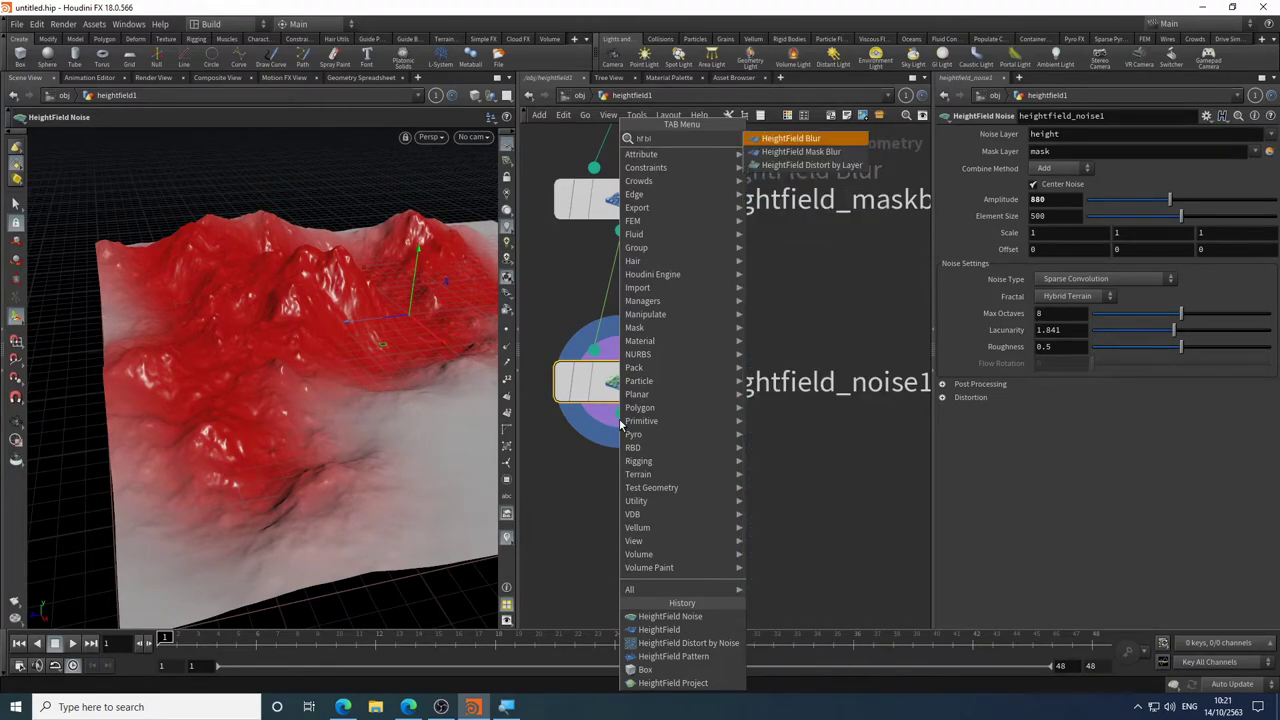
left_click(812, 141)
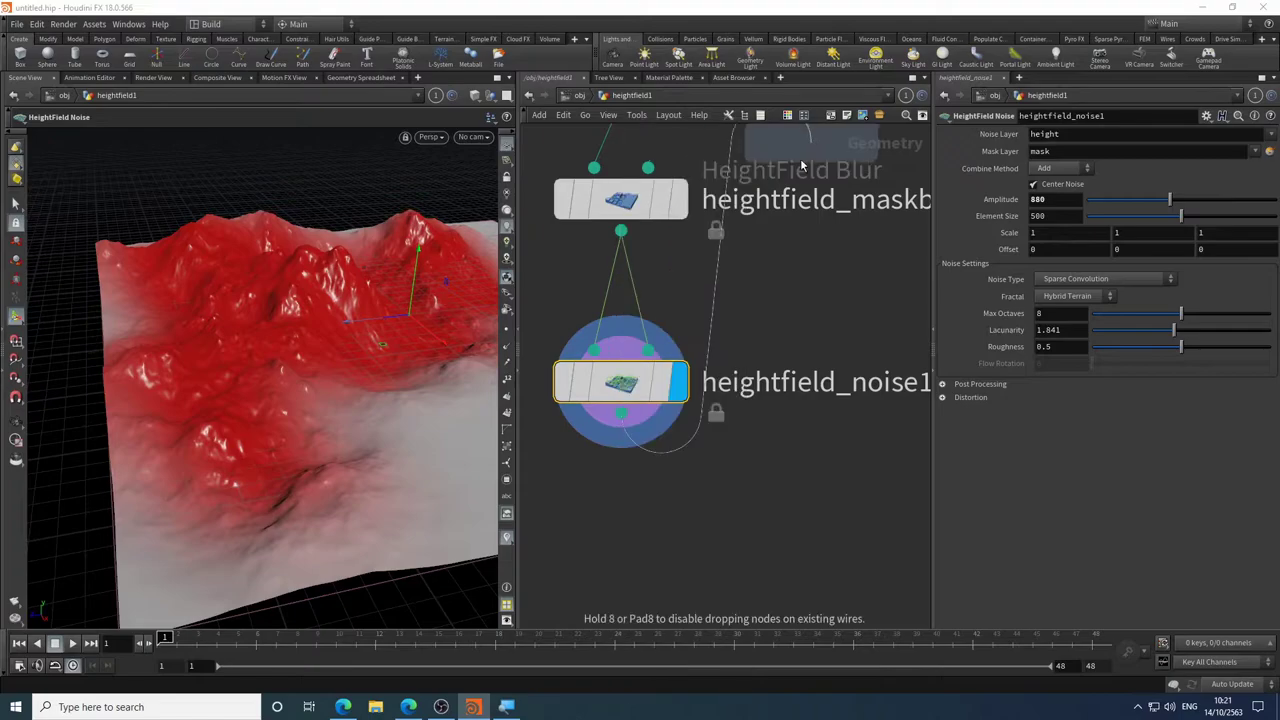
left_click(625, 537)
left_click(676, 545)
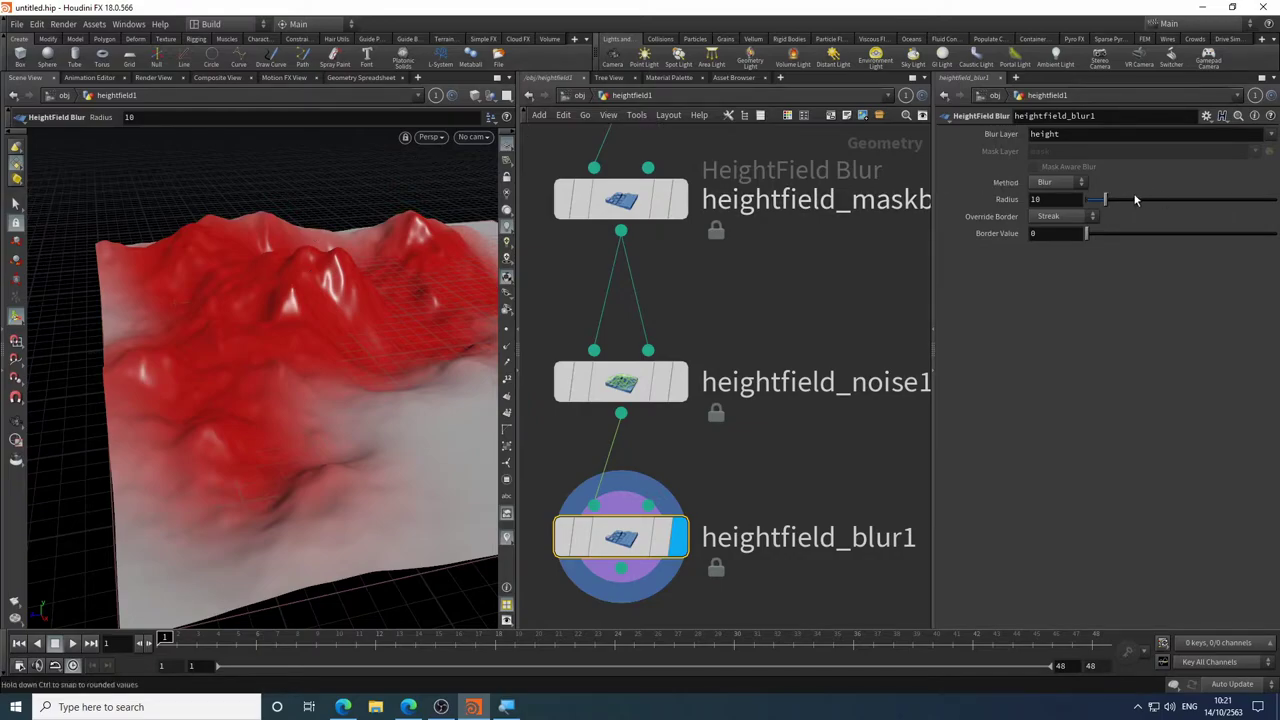
left_click_drag(1104, 199, 1190, 205)
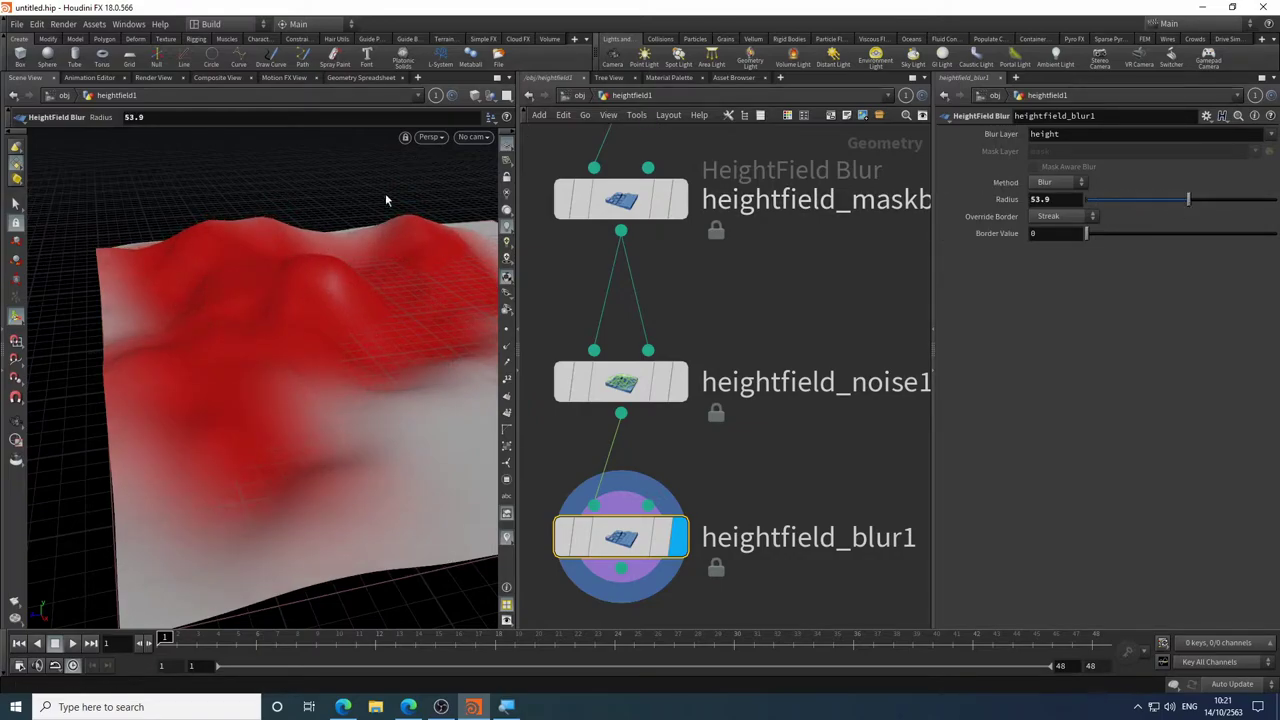
- Compare the unblurred noise with the blurred terrain, then view the smooth hills from a low side angle
left_click(678, 382)
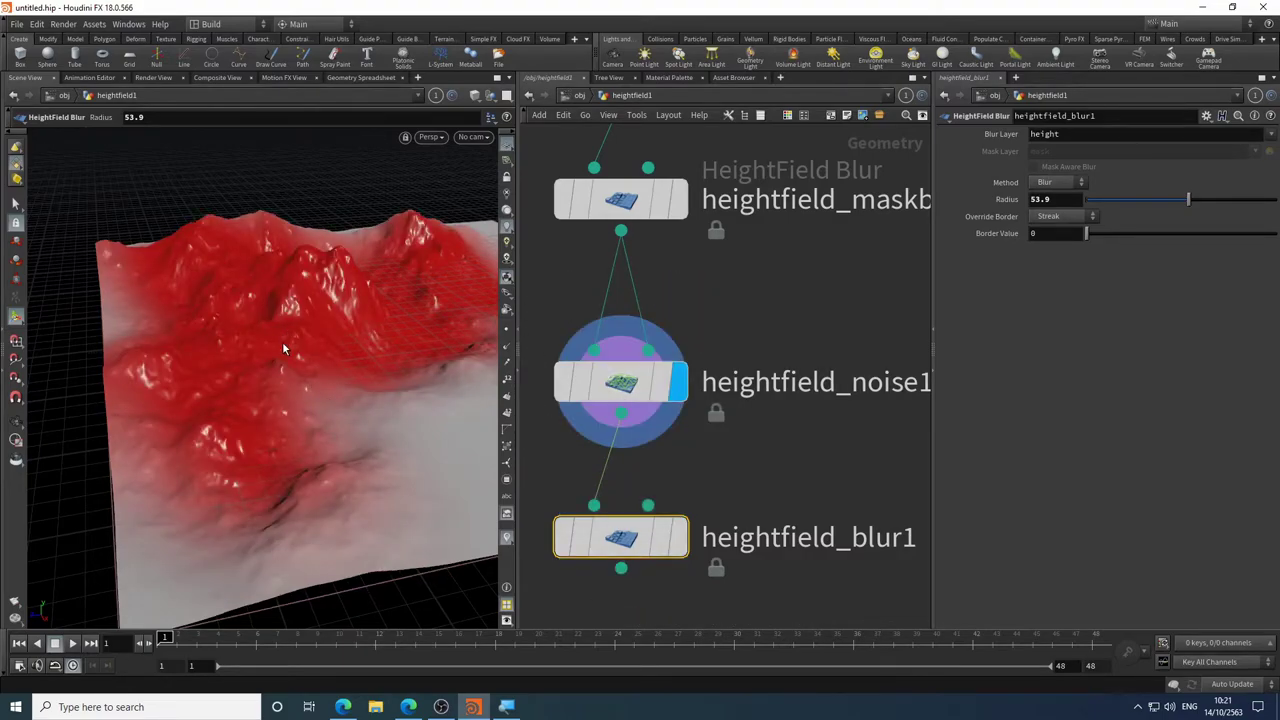
scroll(283, 351, "up", 6)
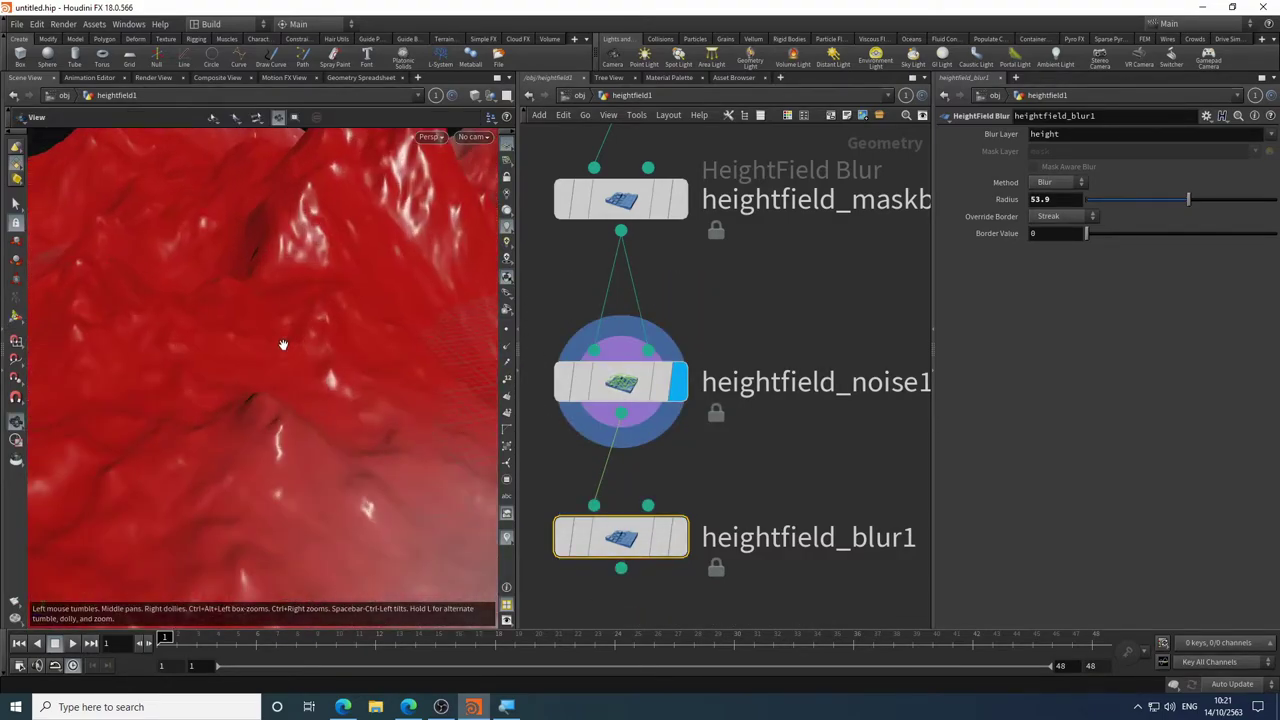
mouse_move(672, 551)
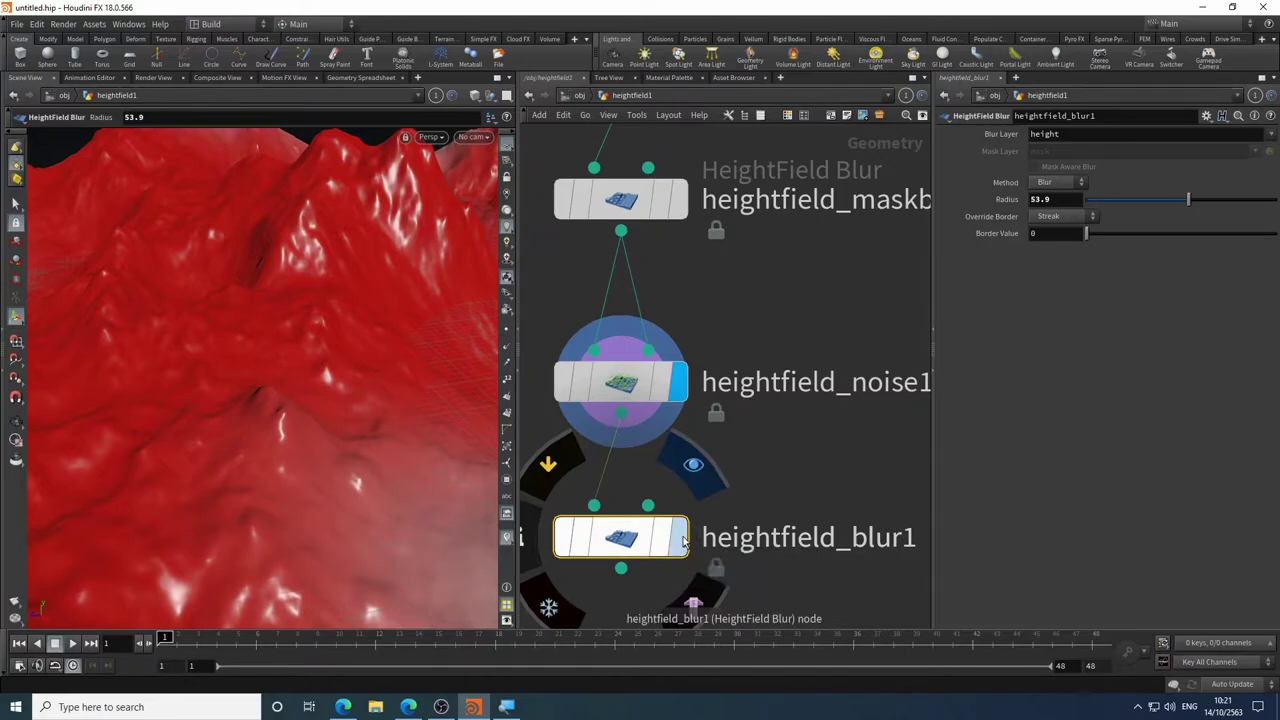
left_click(672, 545)
key("Escape")
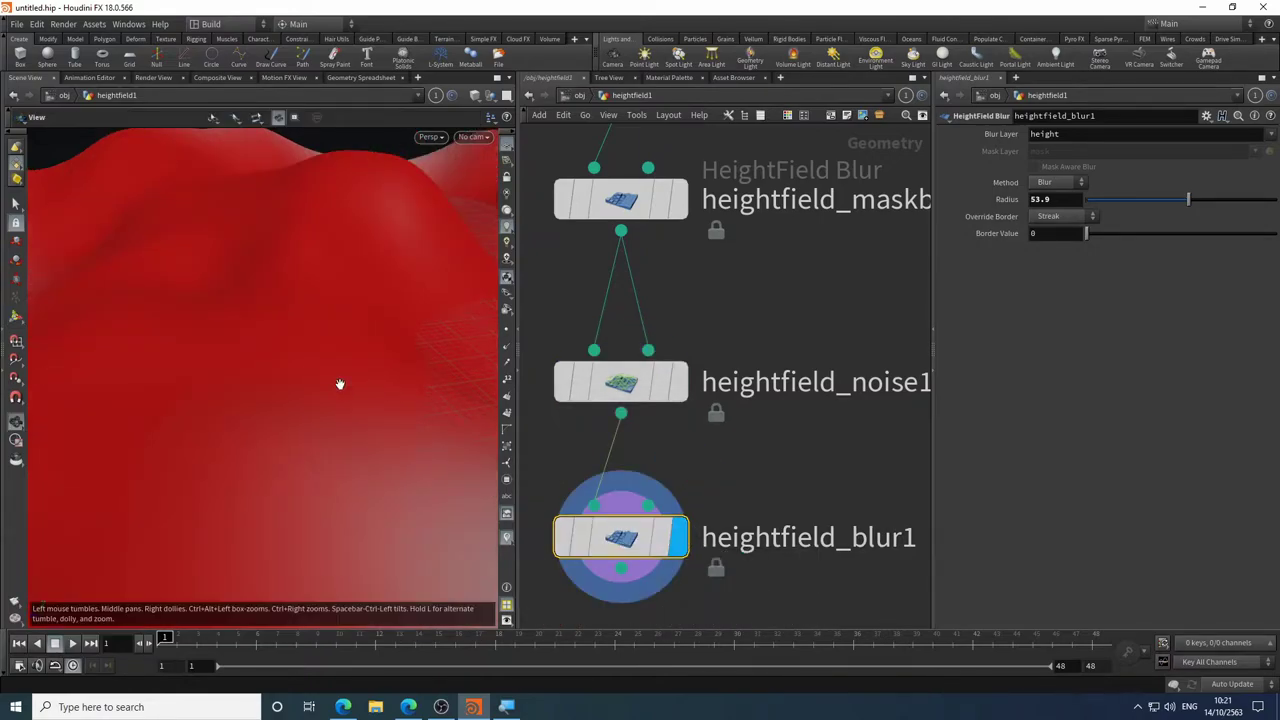
scroll(334, 383, "down", 10)
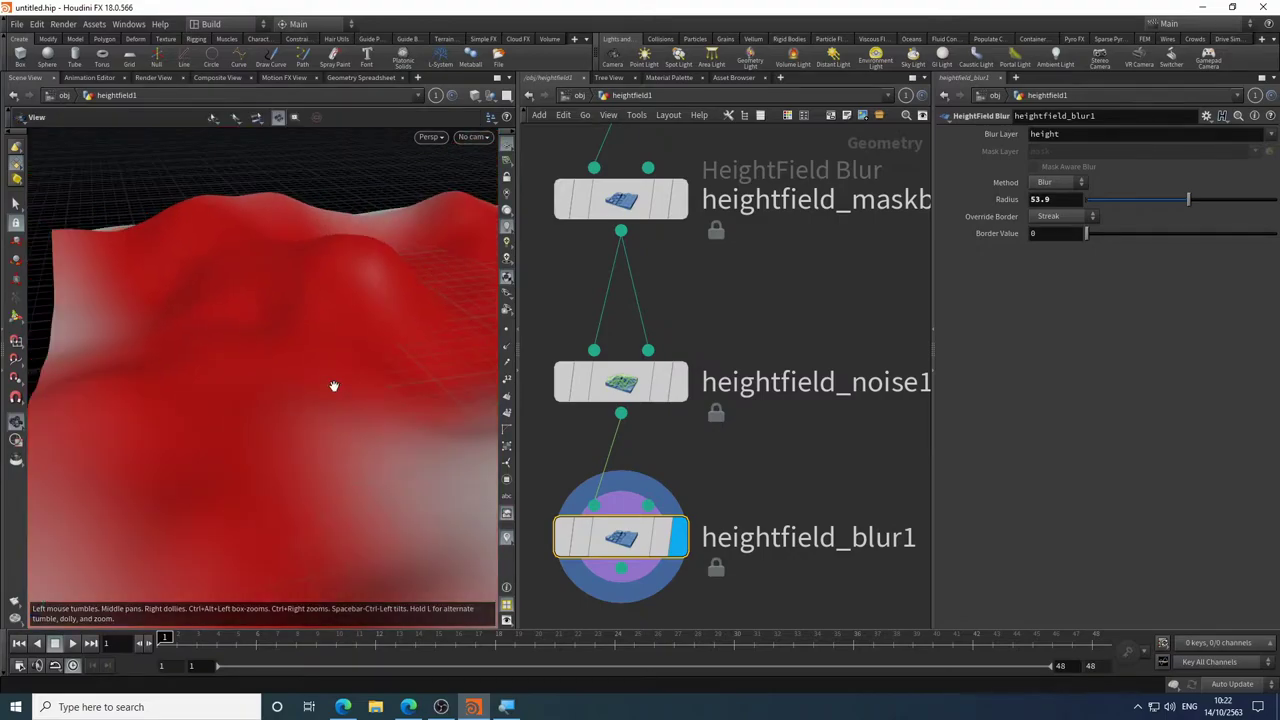
left_click_drag(323, 432, 283, 400)
key("Return")
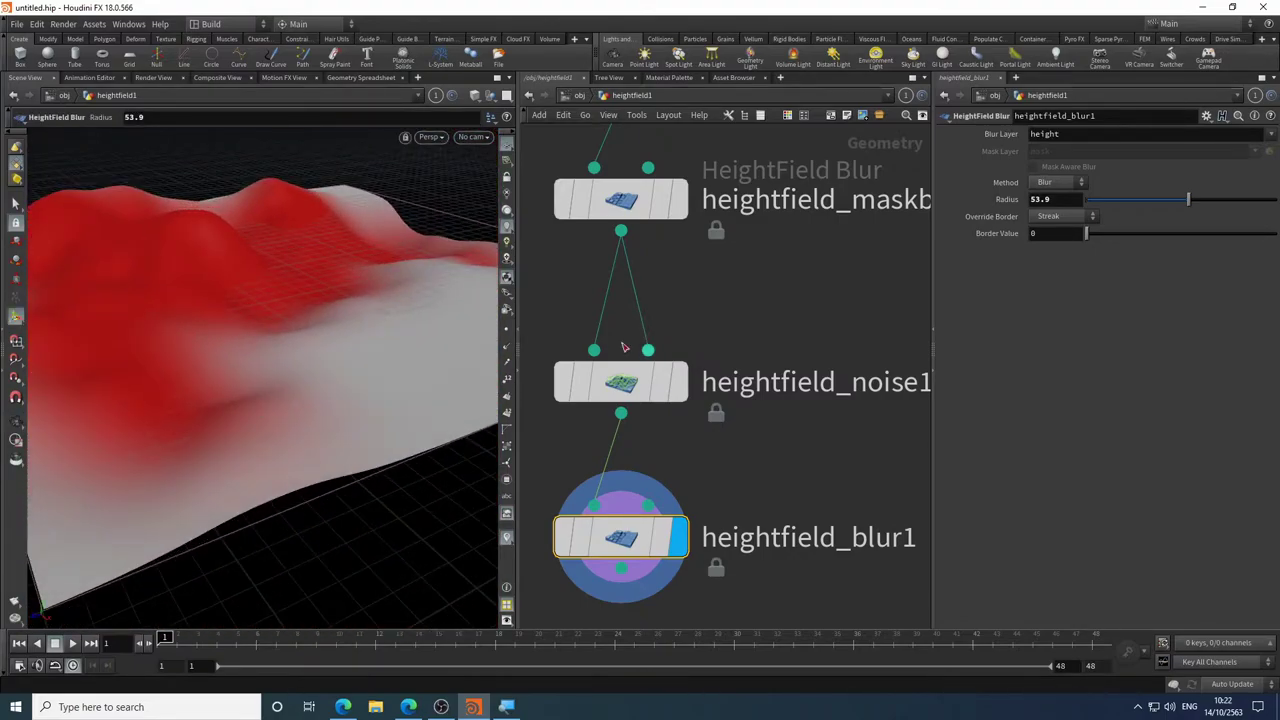
scroll(760, 491, "down", 5)
middle_click_drag(750, 460, 510, 492)
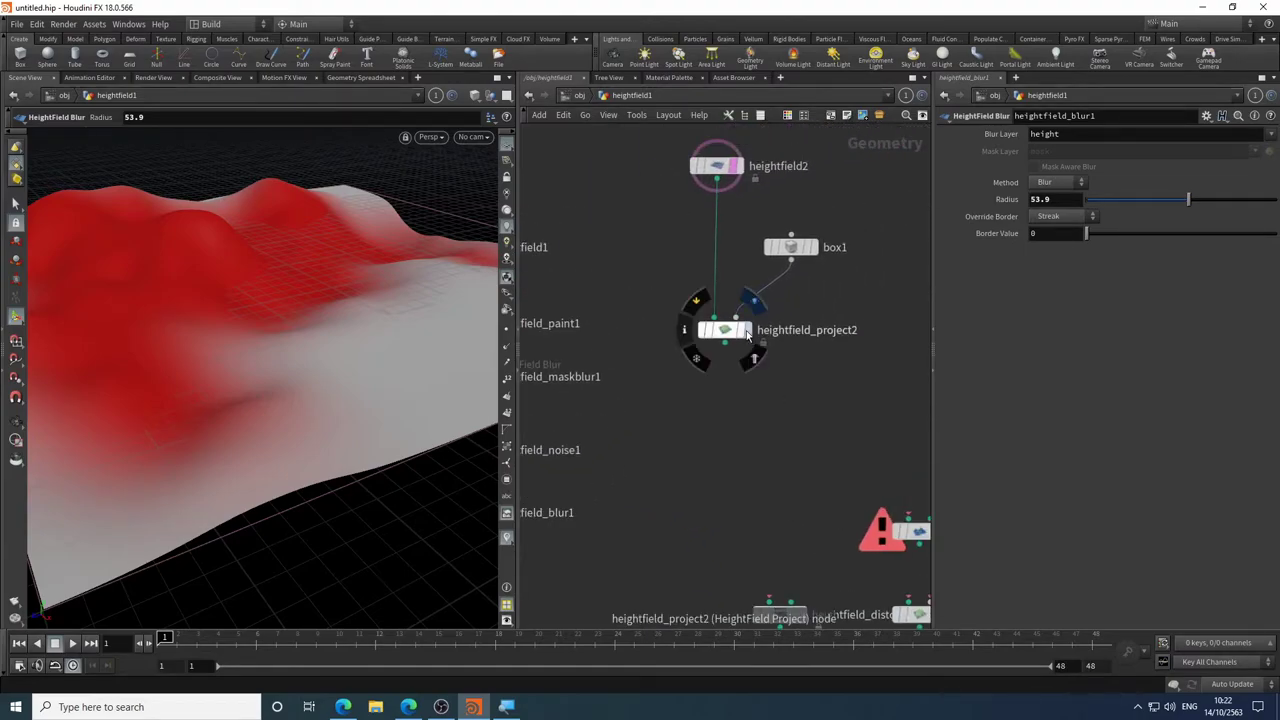
- Display the projected heightfield, move box1 up, and check its primitive type options
left_click(753, 303)
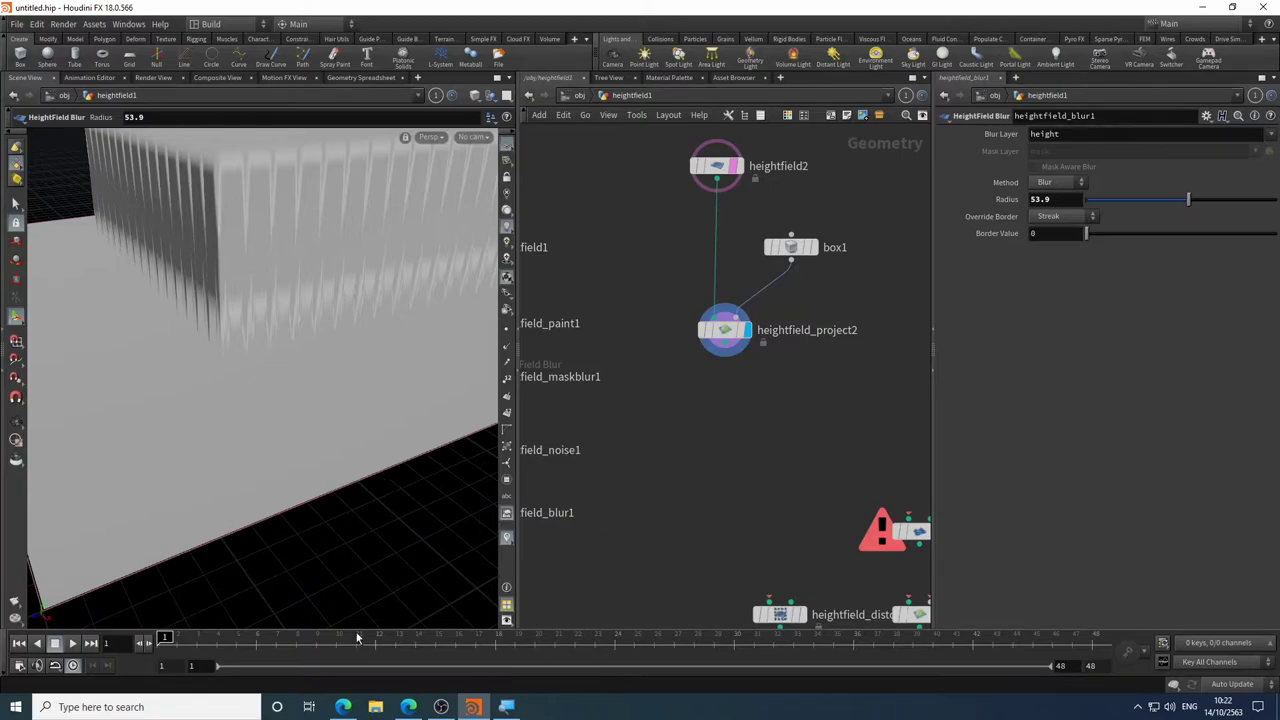
middle_click_drag(679, 572, 834, 396)
middle_click_drag(676, 409, 686, 457)
mouse_move(729, 288)
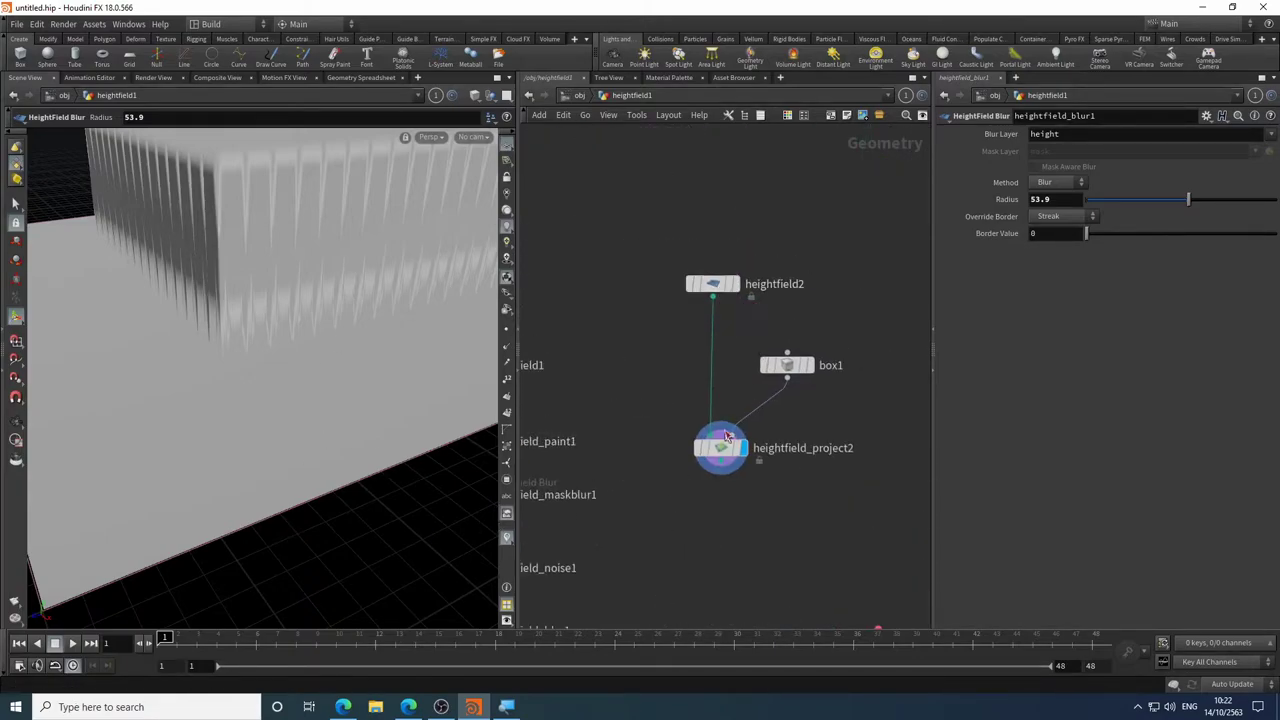
left_click_drag(813, 369, 811, 344)
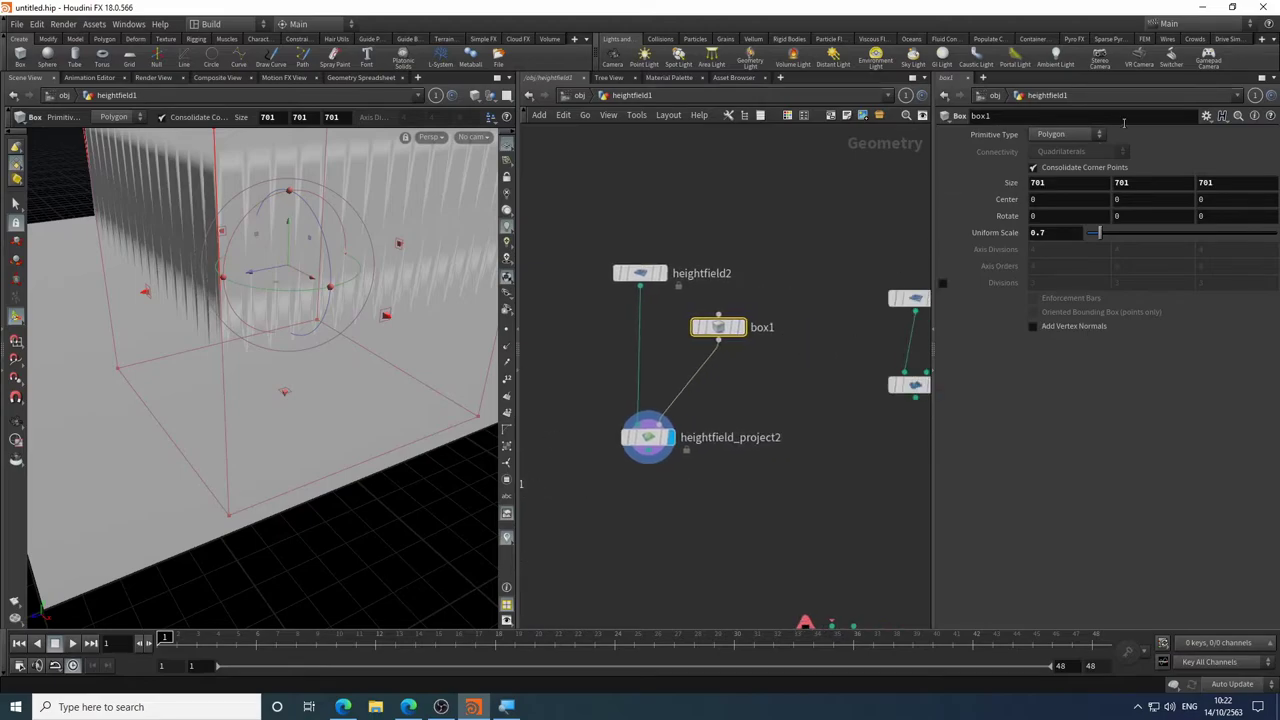
left_click(1047, 135)
left_click(1050, 136)
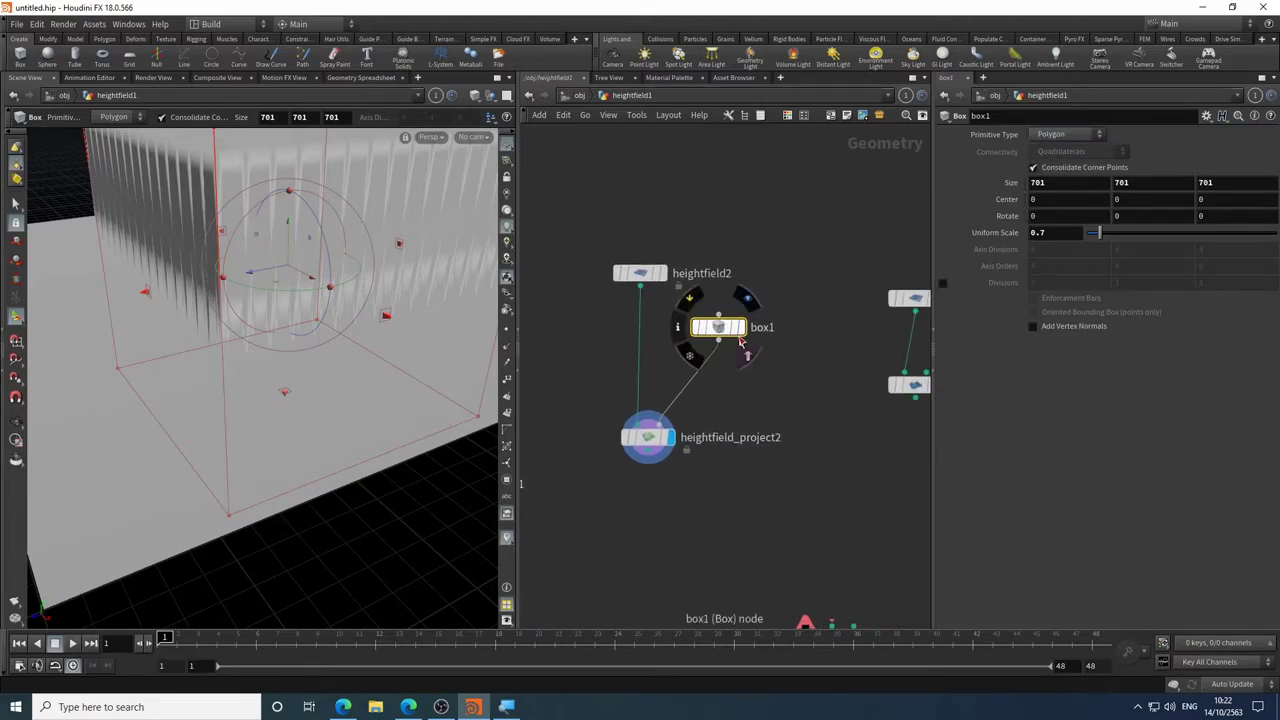
- Add a Torus node beside box1, display it, and enlarge its radius to about 201
key("Tab")
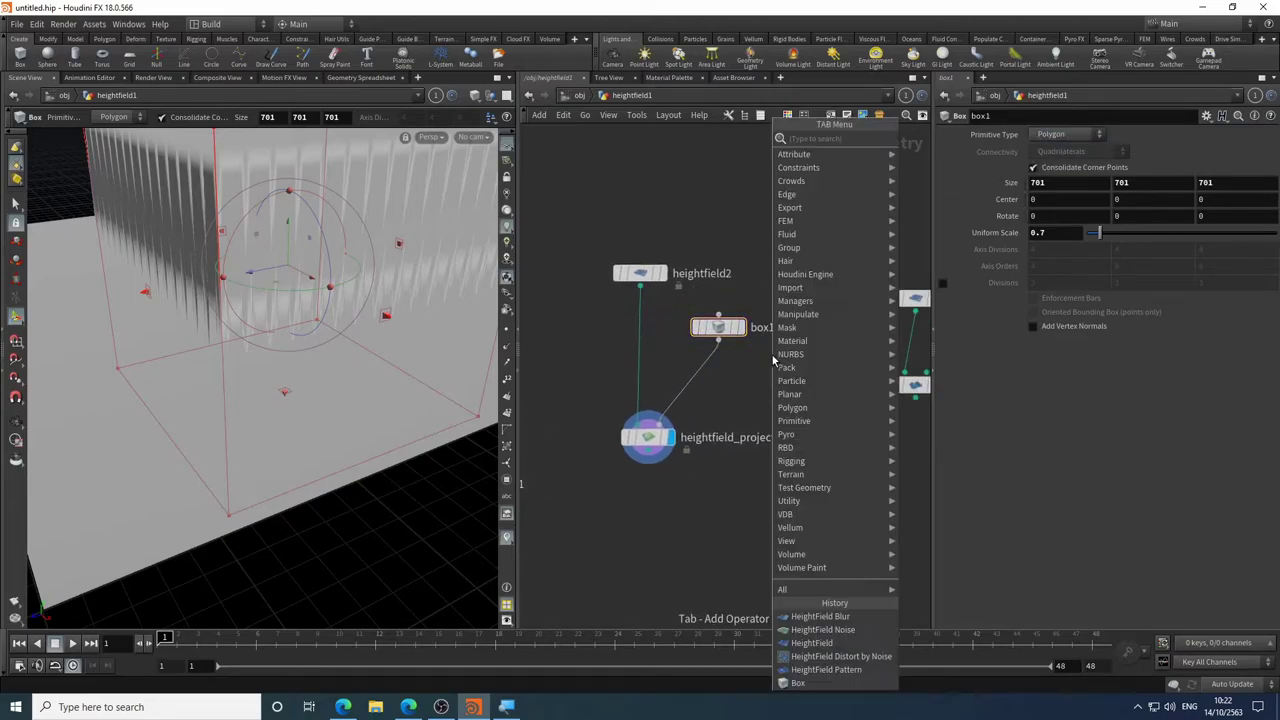
type("toru")
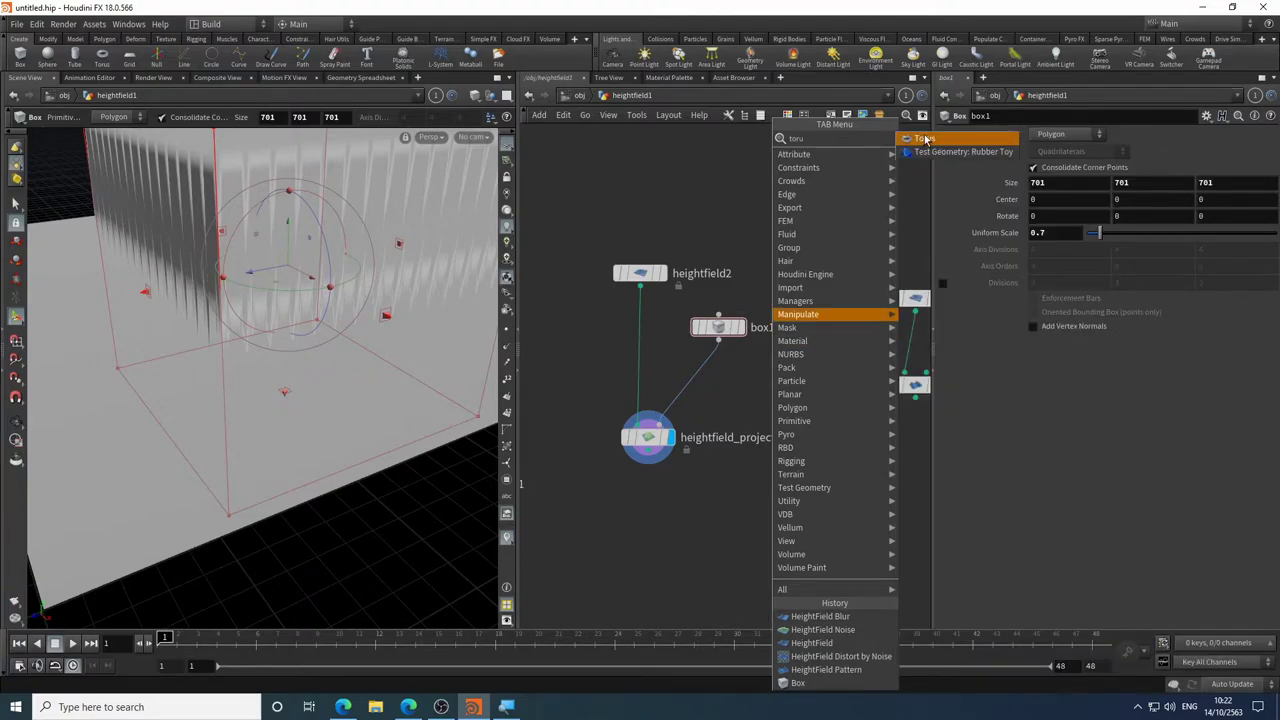
key("Return")
left_click(731, 424)
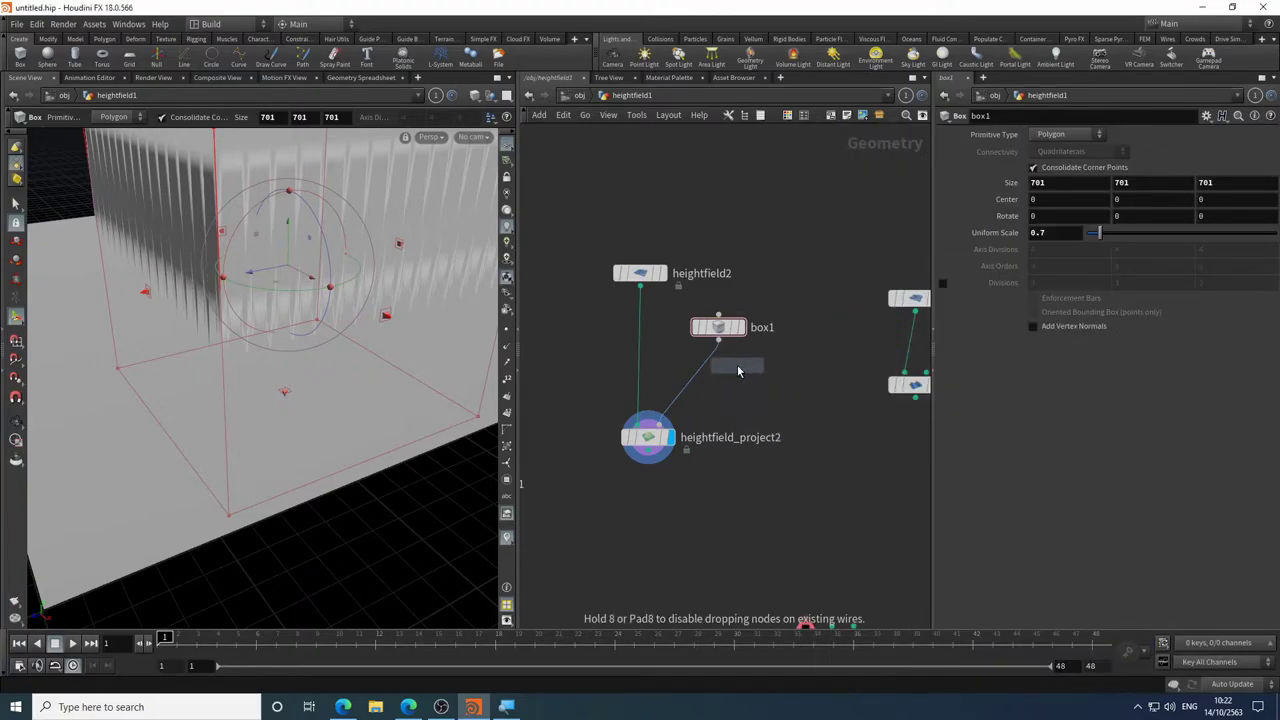
left_click(758, 366)
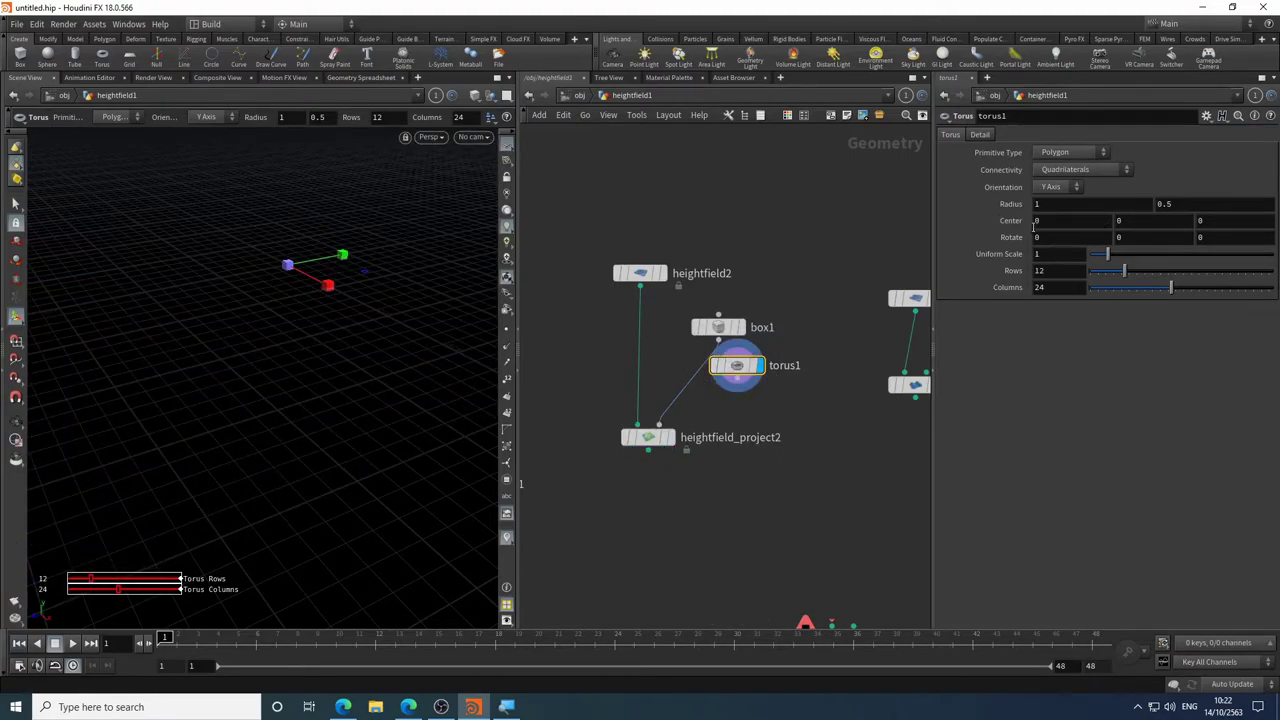
left_click(718, 329)
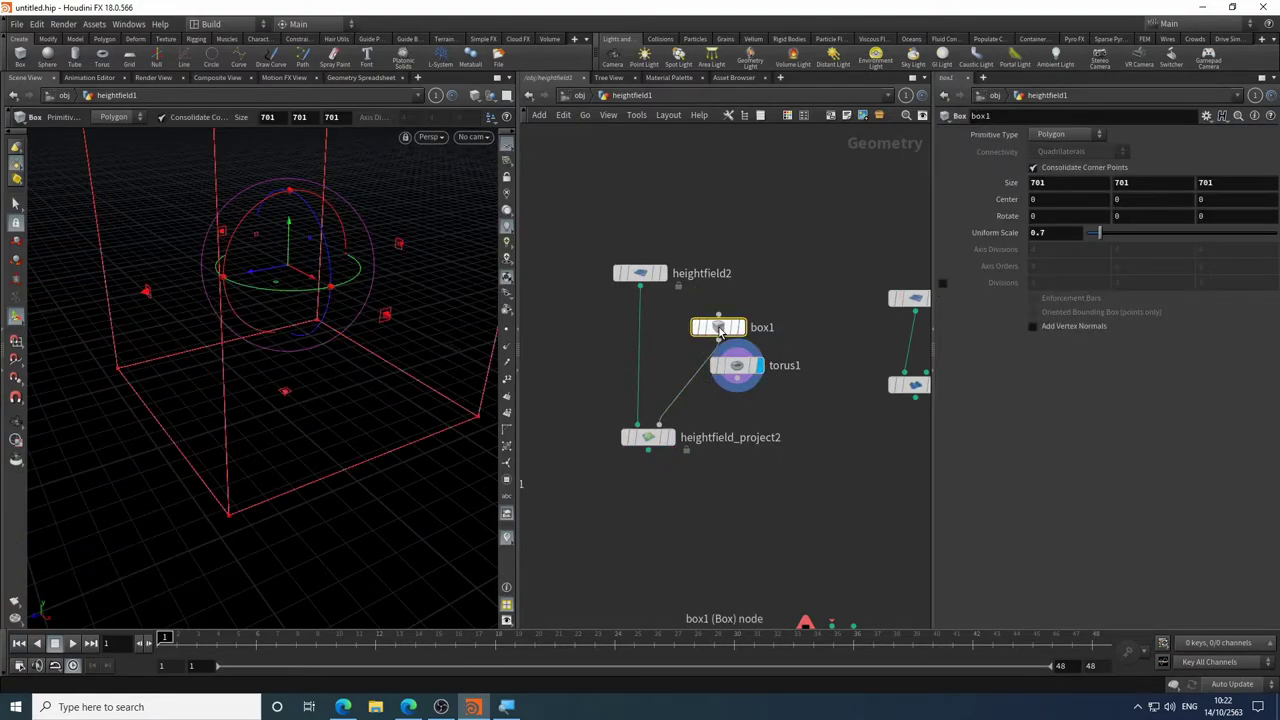
left_click(736, 366)
middle_click_drag(1003, 204, 1012, 125)
- Fine-tune torus1's radii to 199 and 198.7 and its Uniform Scale to 0.95
left_click(659, 275)
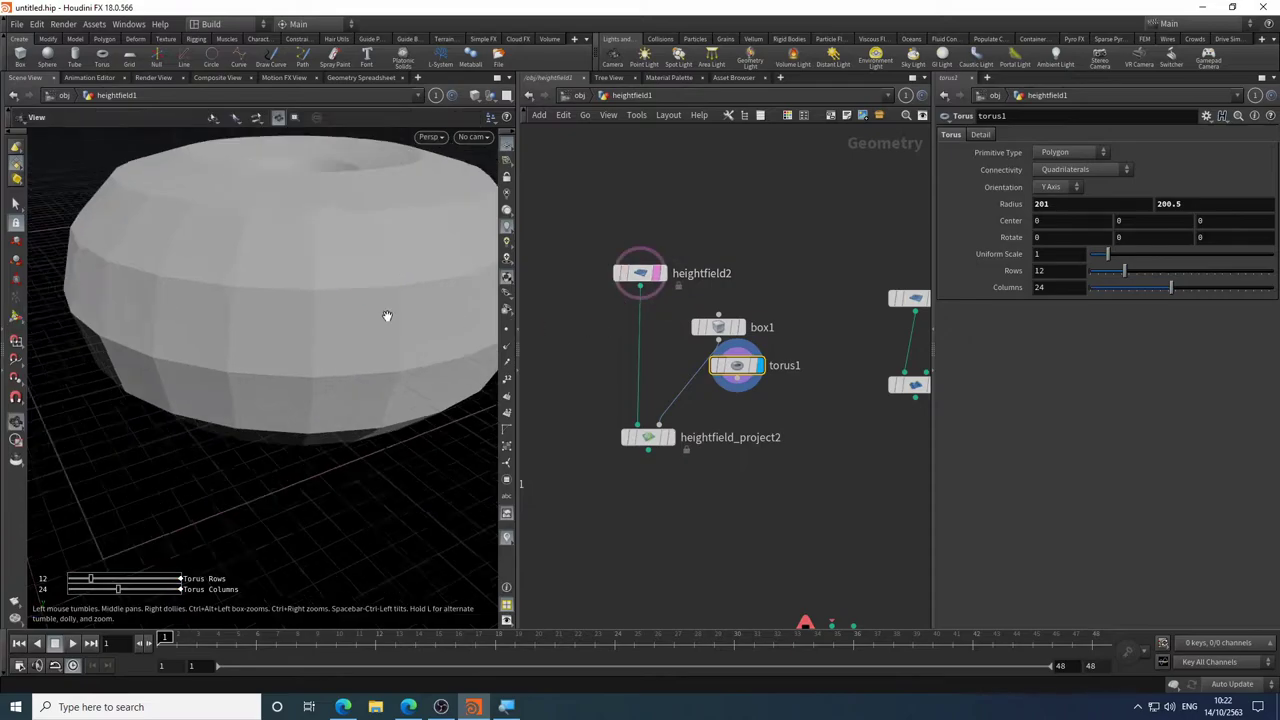
scroll(386, 314, "down", 4)
left_click_drag(394, 363, 522, 362)
key("Return")
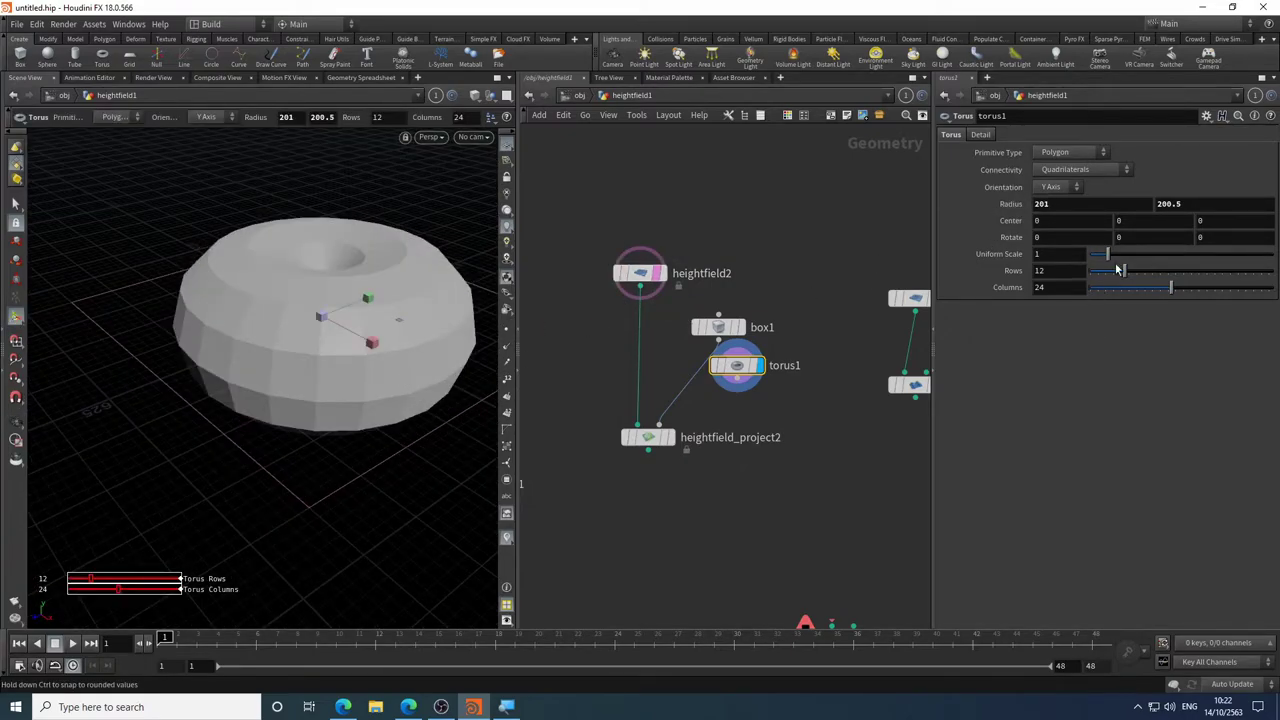
middle_click(1007, 204)
middle_click_drag(1025, 204, 890, 200)
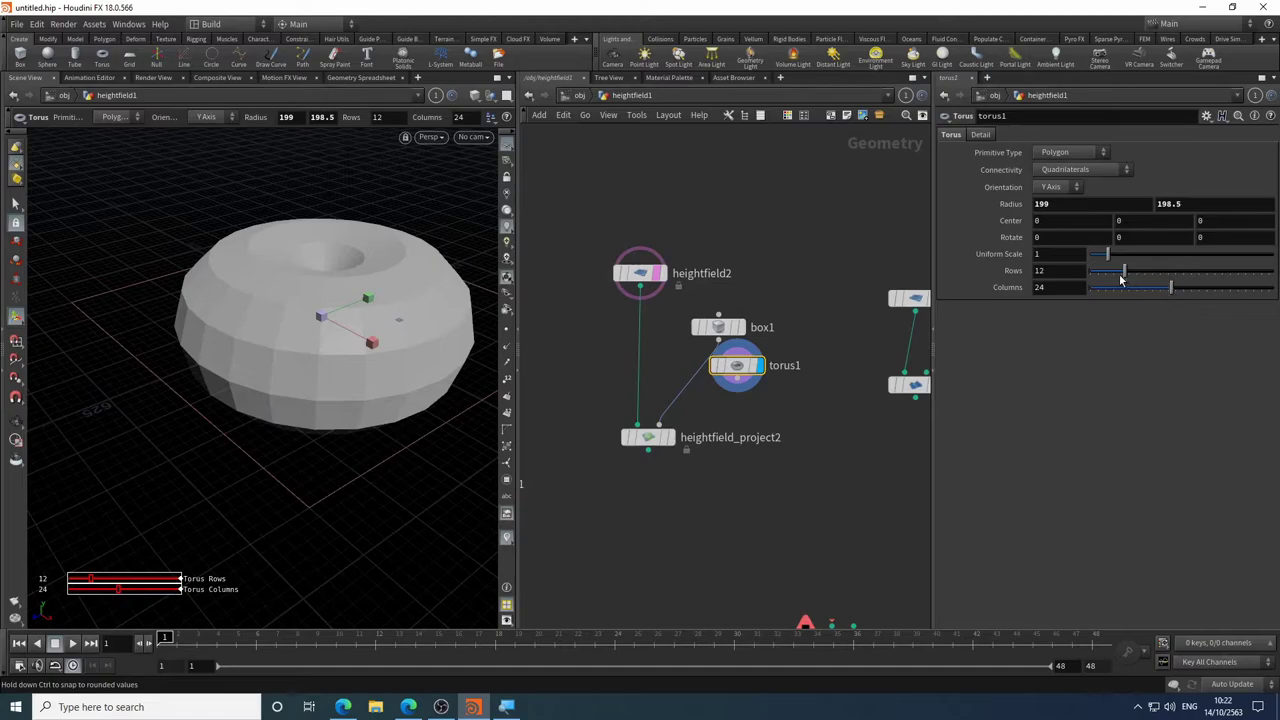
left_click_drag(1107, 255, 1107, 256)
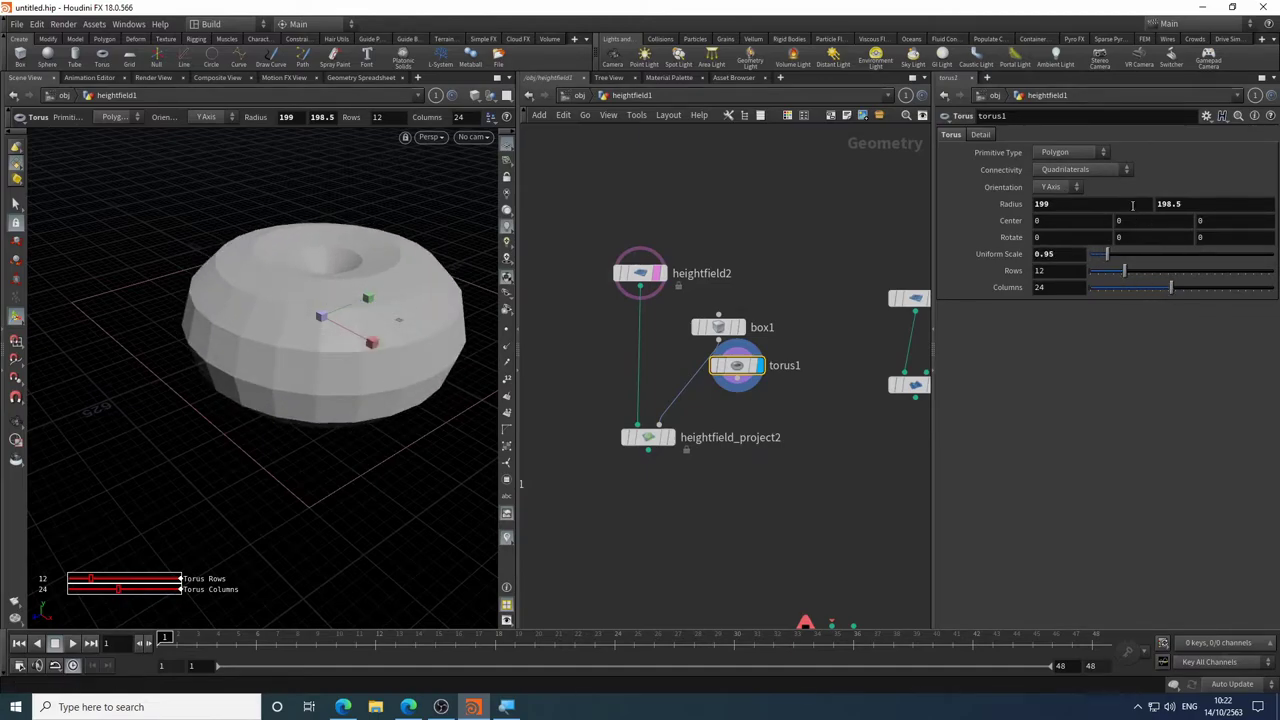
middle_click_drag(1178, 203, 1200, 203)
key("Escape")
left_click_drag(360, 400, 390, 374)
key("Return")
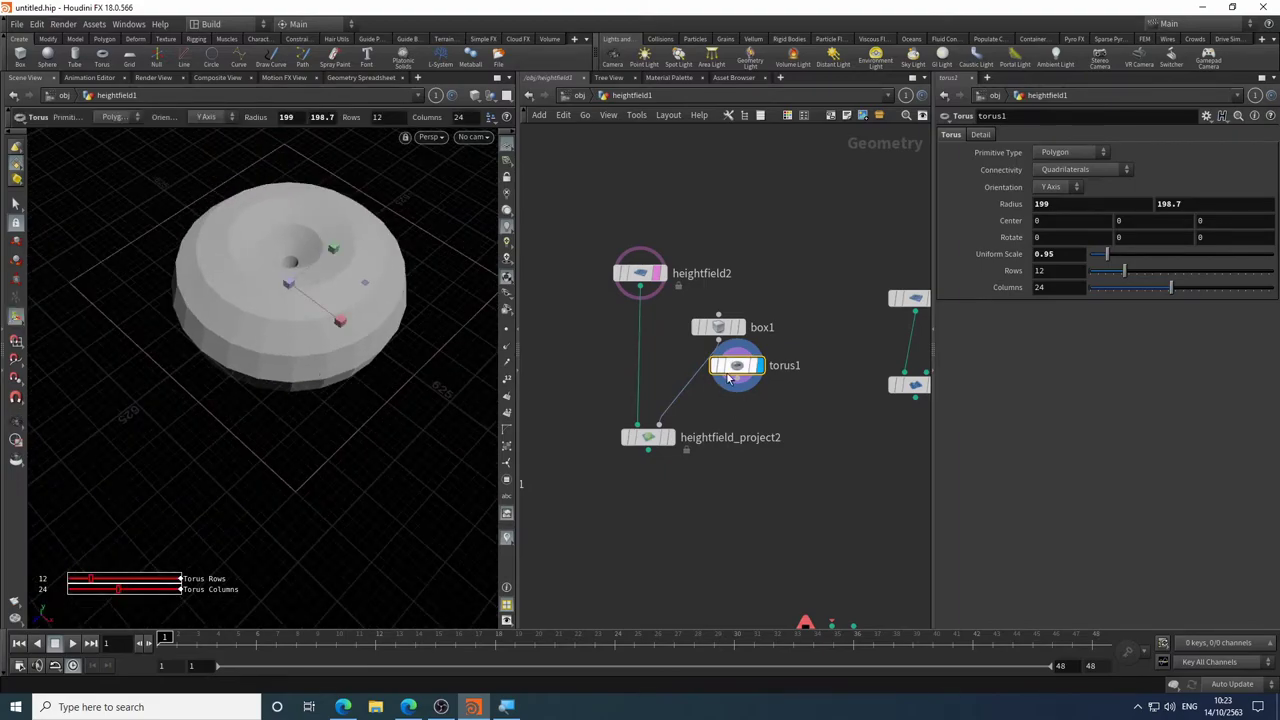
- Display heightfield_project2 and orbit around the projected terrain
left_click(670, 440)
left_click(670, 443)
key("Escape")
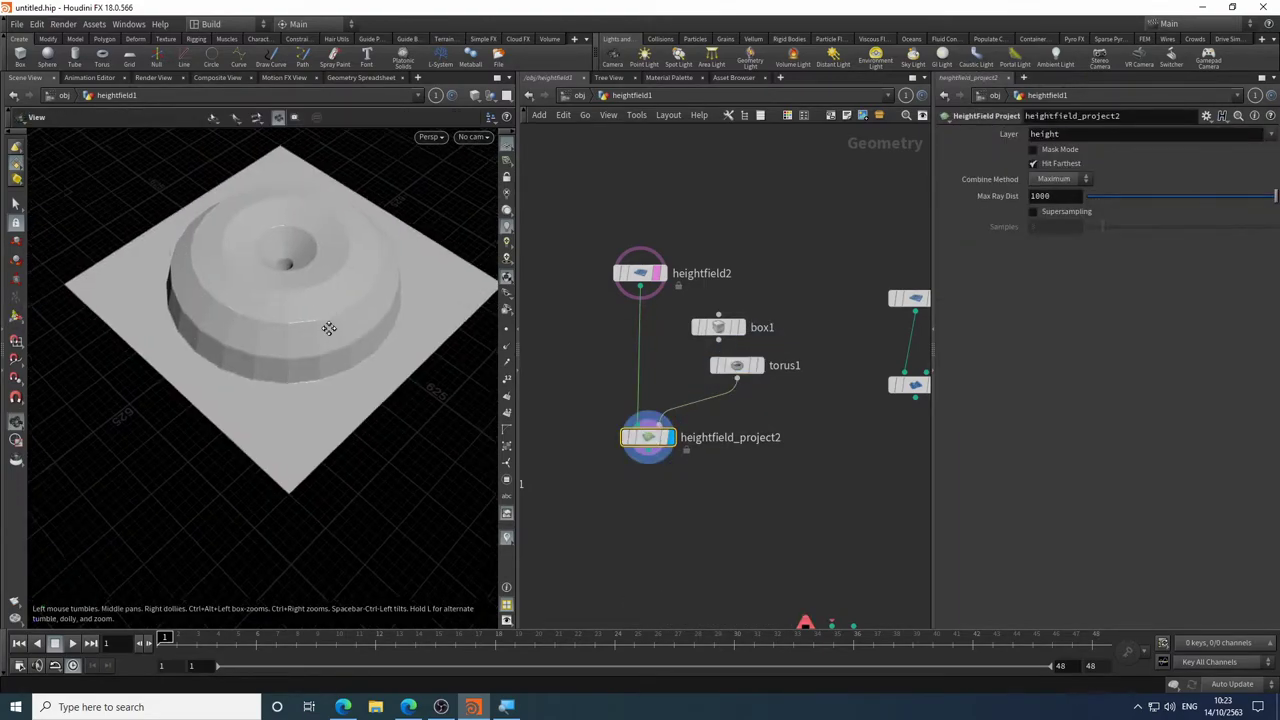
left_click_drag(329, 323, 280, 304)
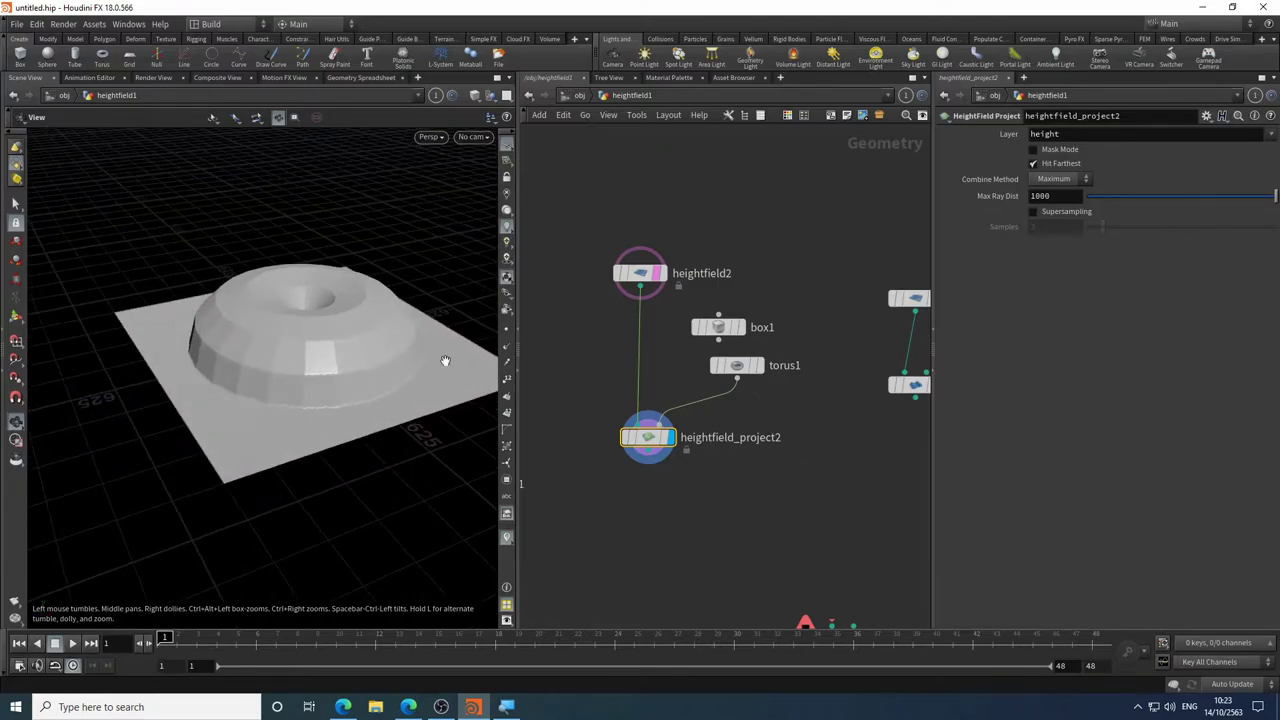
key("Return")
key("Escape")
left_click_drag(351, 397, 321, 435)
key("Return")
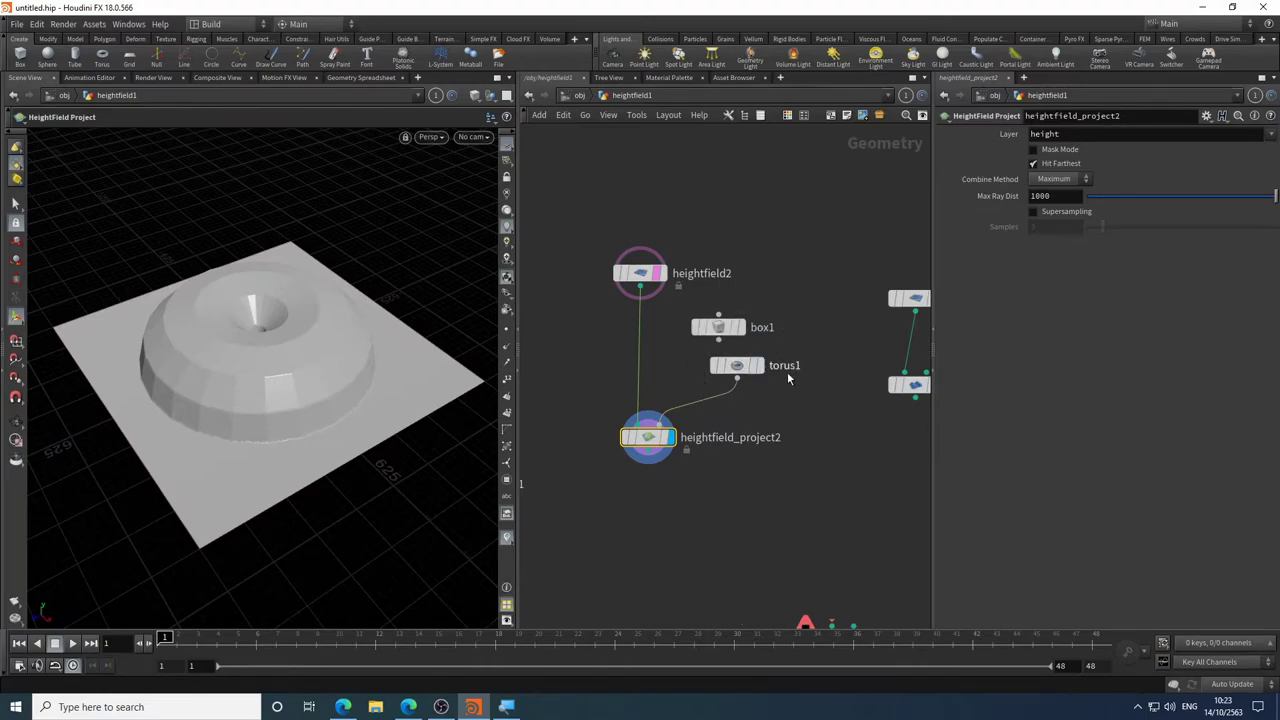
- Line torus1 and box1 up side by side and preview each shape
mouse_move(736, 366)
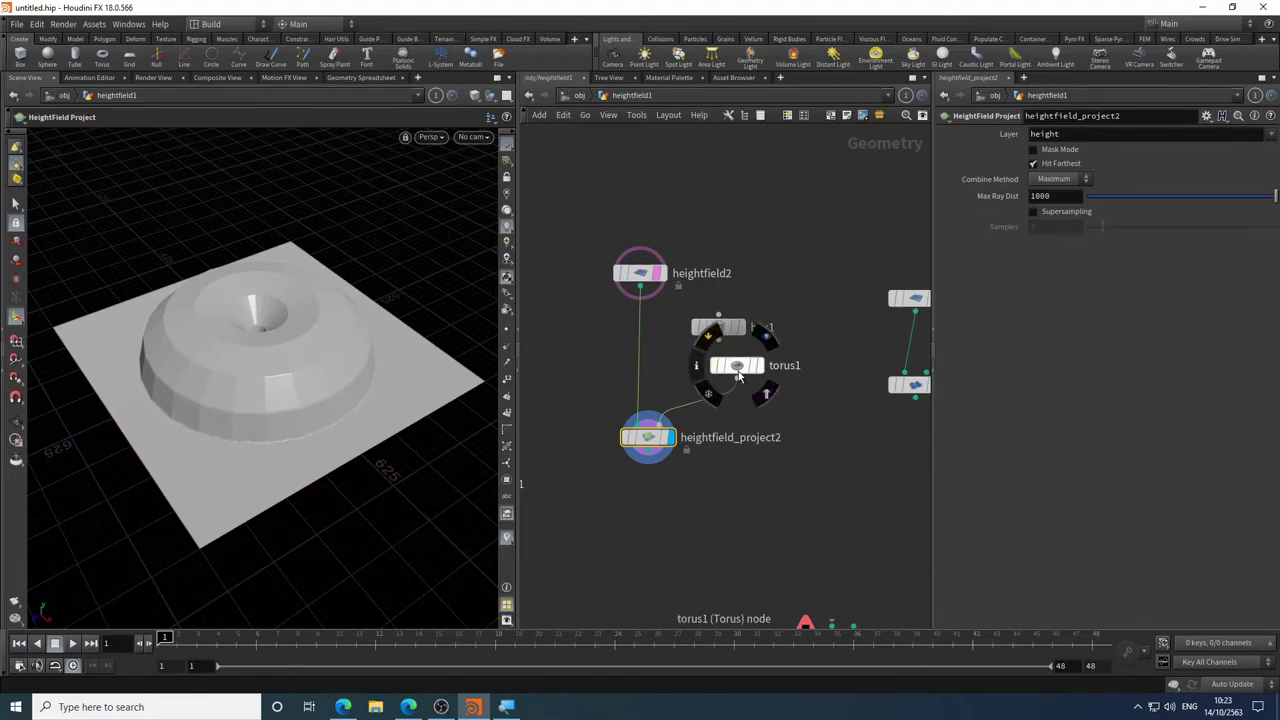
left_click_drag(738, 366, 830, 286)
left_click_drag(726, 336, 728, 294)
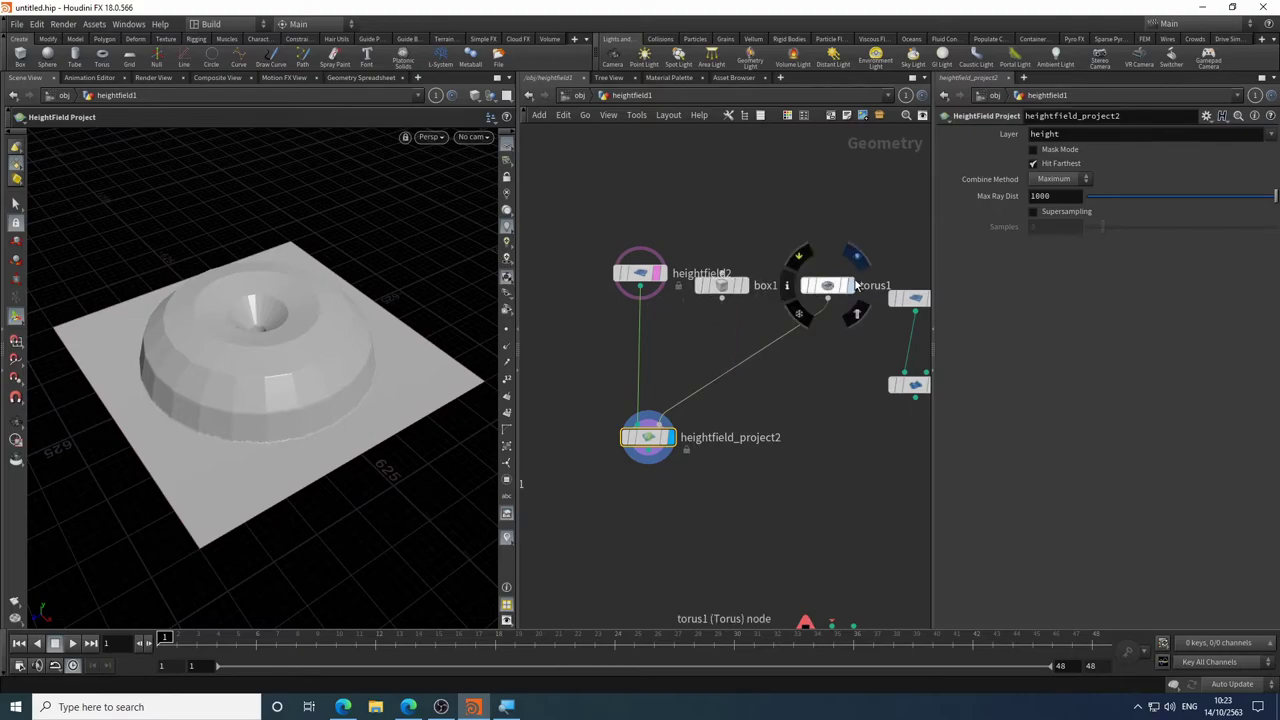
left_click(857, 256)
left_click(750, 256)
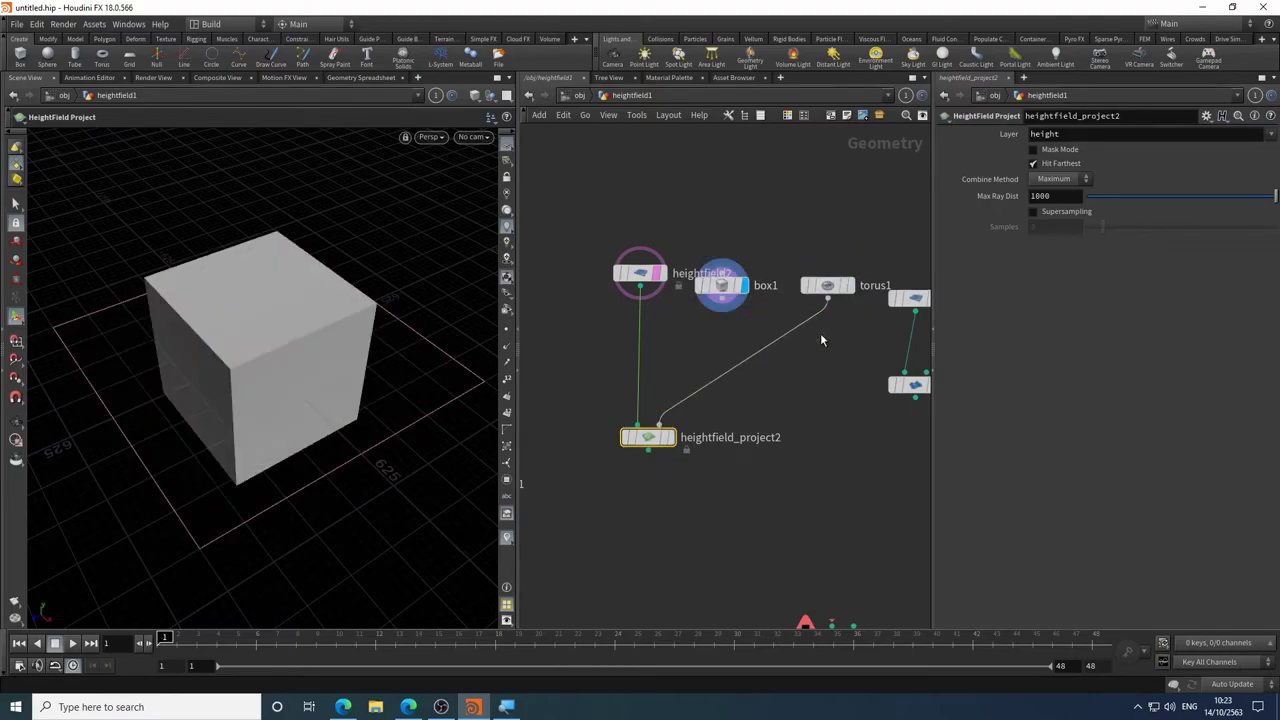
left_click(758, 320)
- Insert a Boolean node between box1 and heightfield_project2, with torus1 wired as its second input
key("Tab")
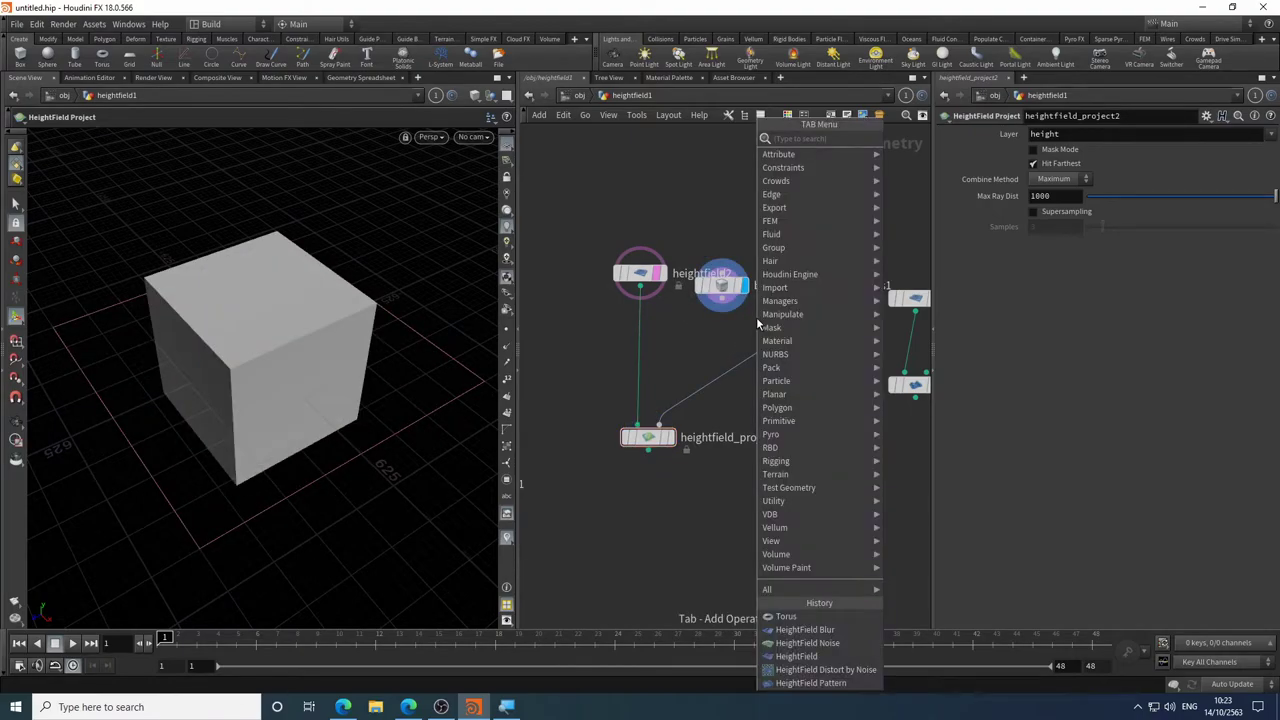
type("boo")
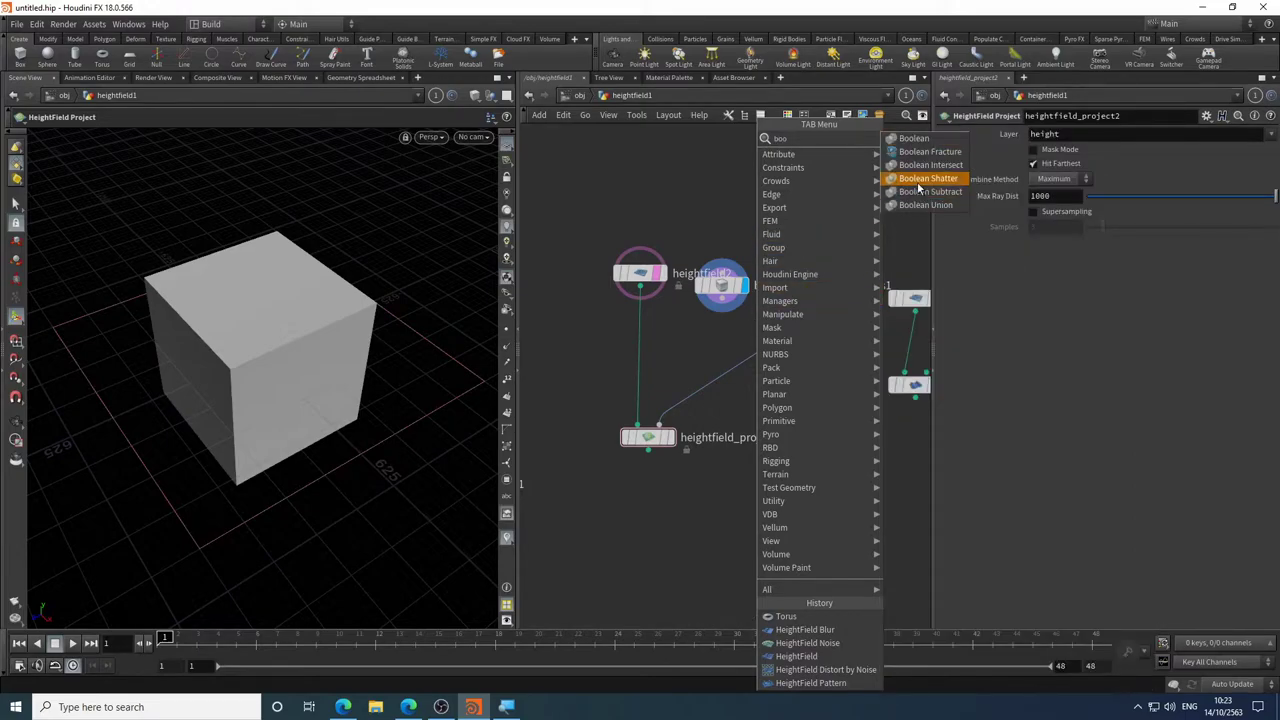
left_click(913, 138)
left_click(782, 338)
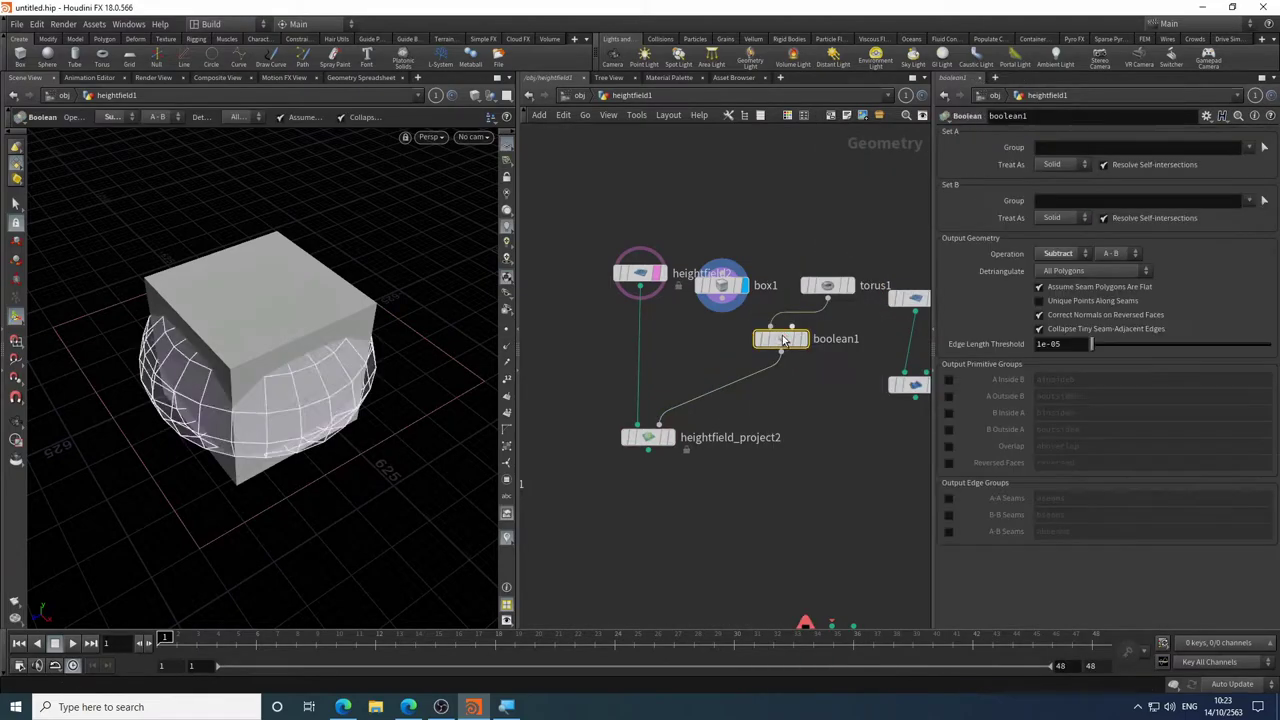
left_click(782, 339)
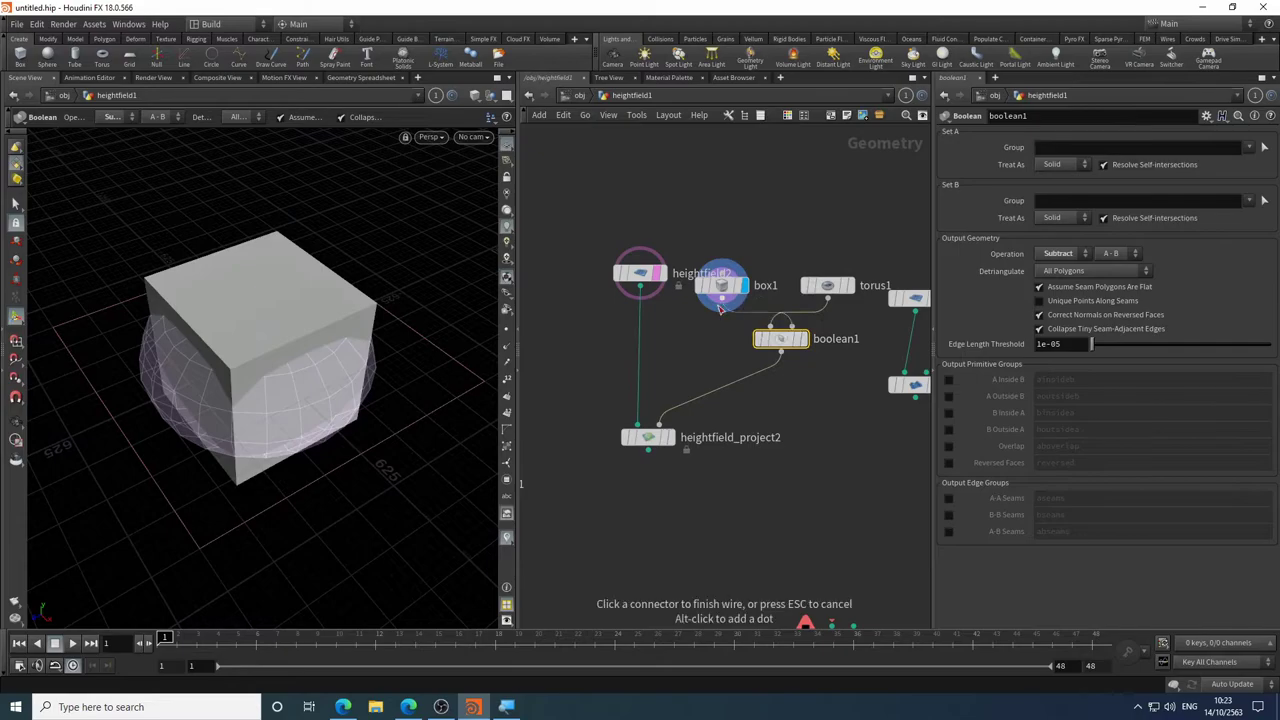
left_click(803, 341)
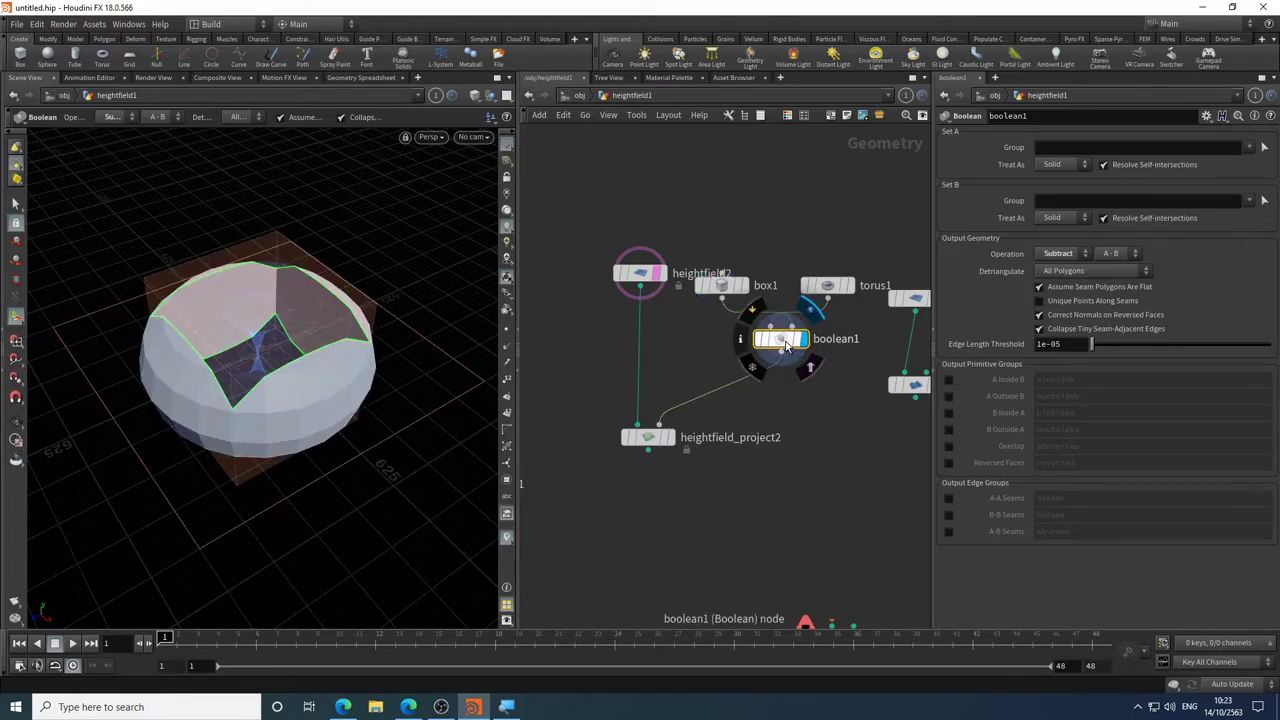
left_click(795, 330)
left_click(767, 327)
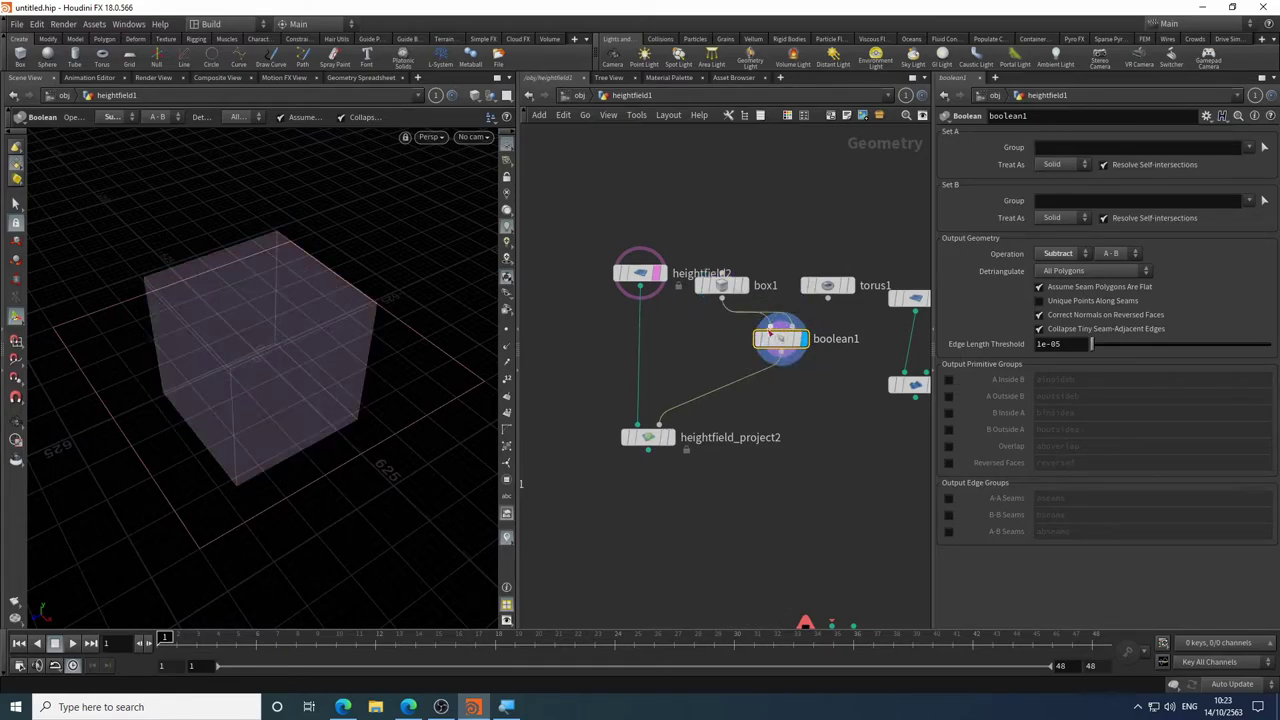
left_click(793, 329)
left_click(827, 296)
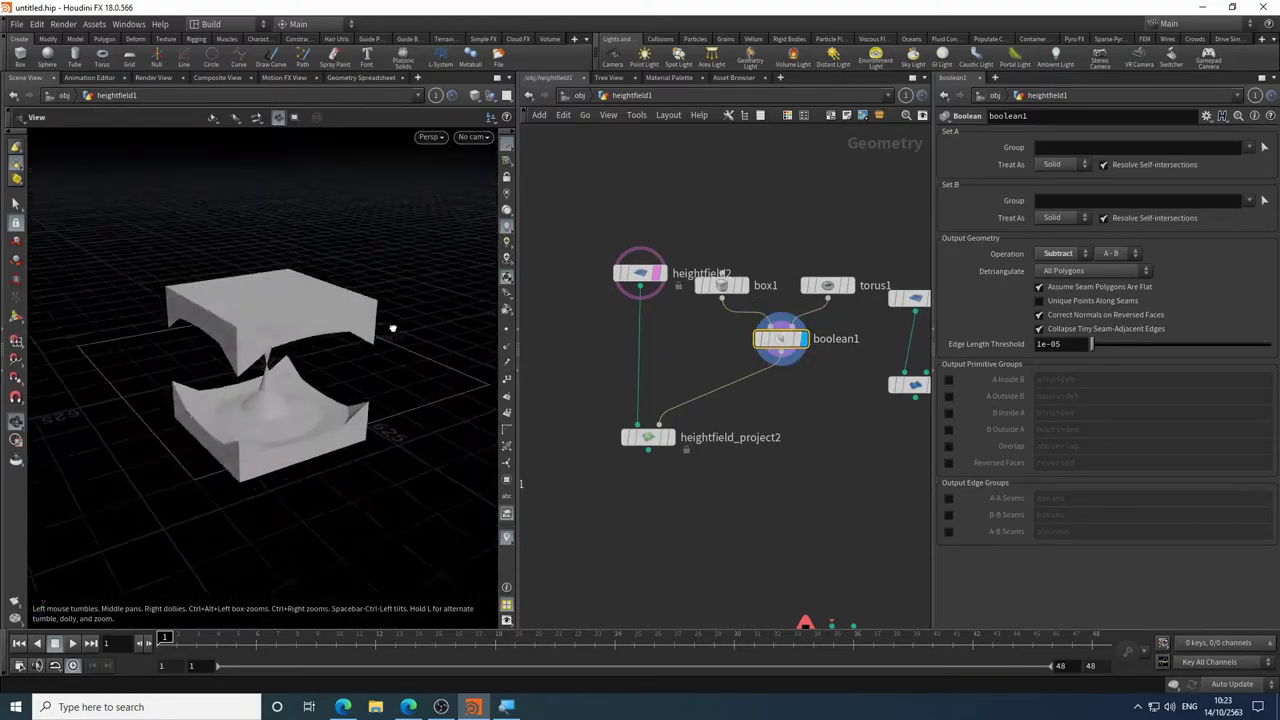
left_click_drag(381, 410, 357, 357, "alt")
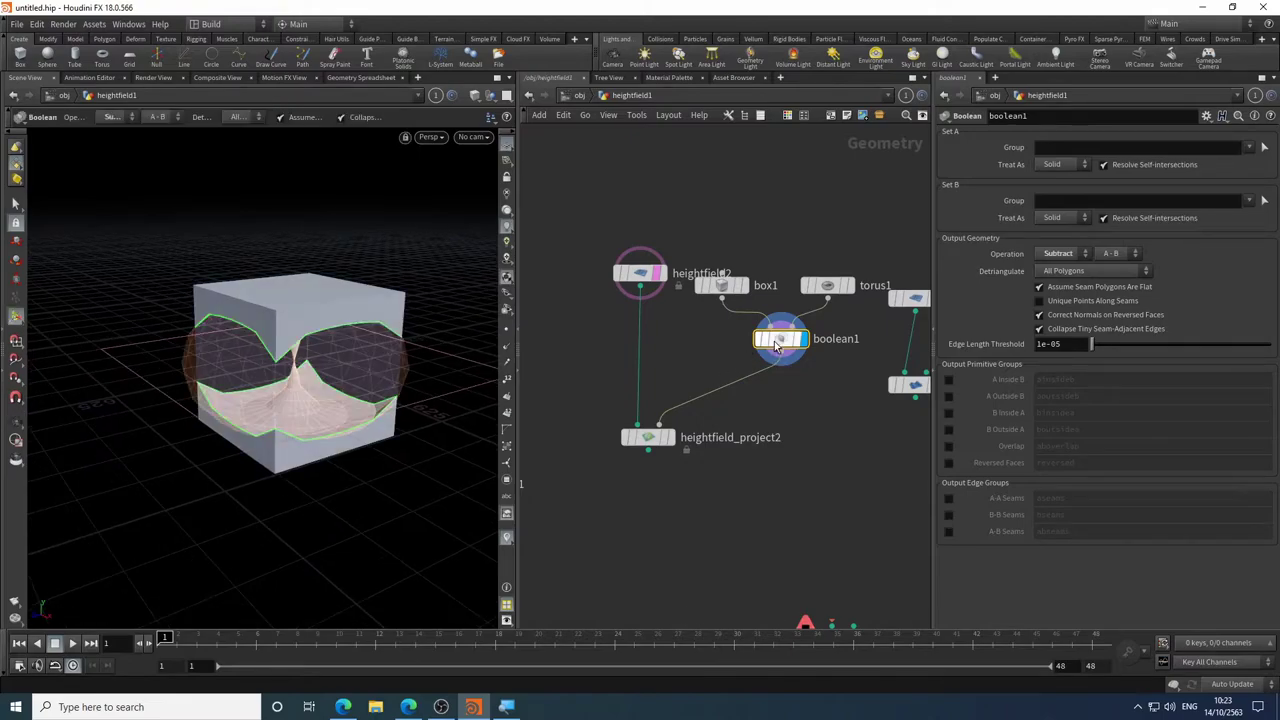
- Try Union and Subtract, then set the boolean Operation to Intersect
left_click(1072, 255)
left_click(1062, 271)
left_click(1060, 255)
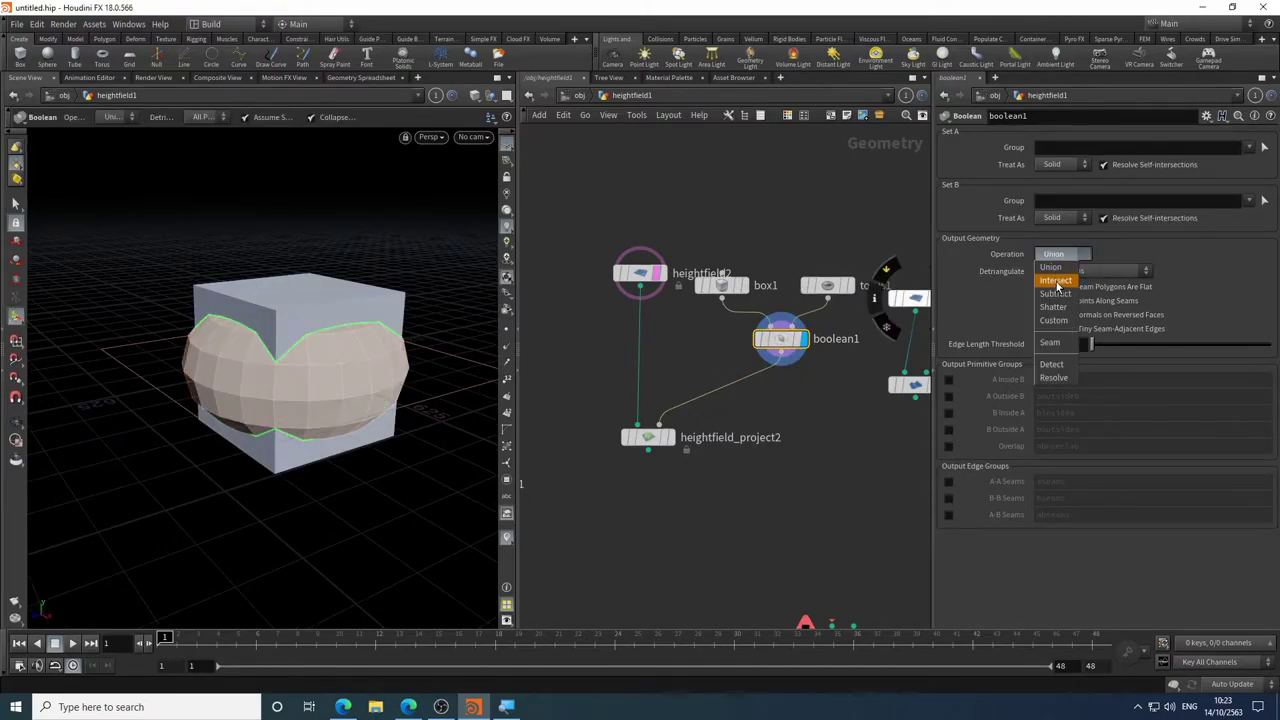
left_click(1060, 293)
left_click(1057, 256)
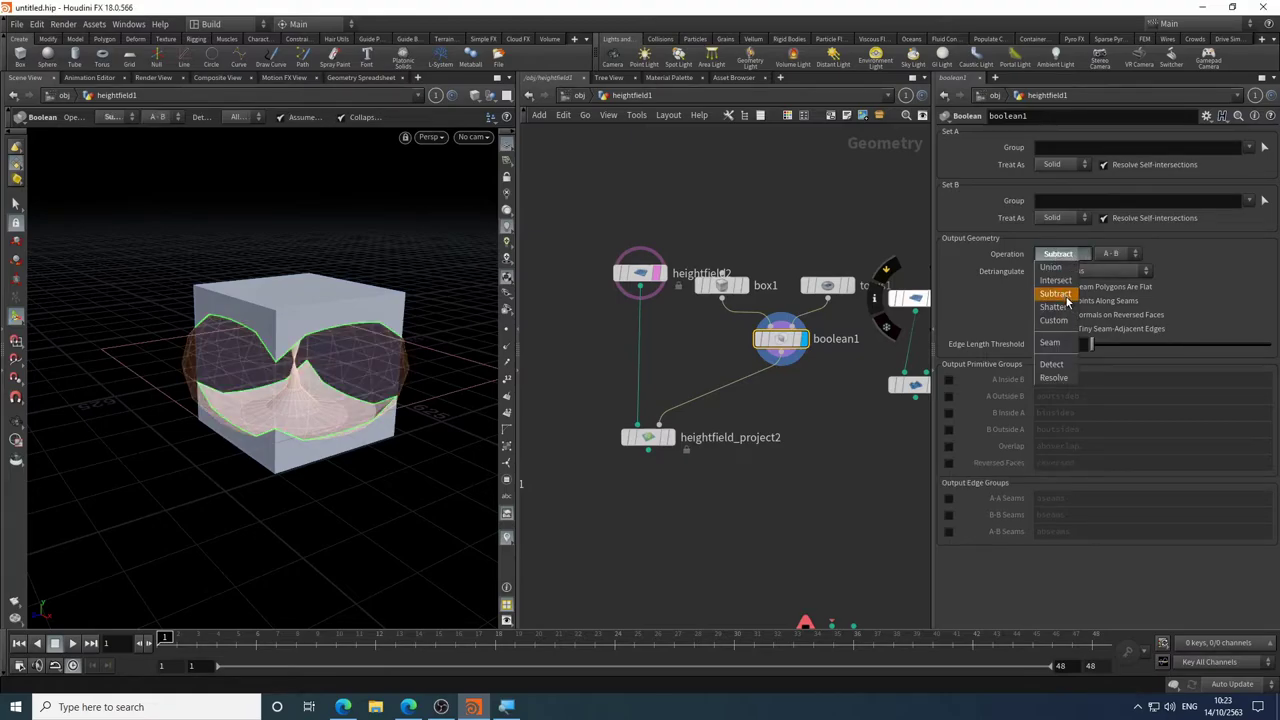
left_click(1057, 281)
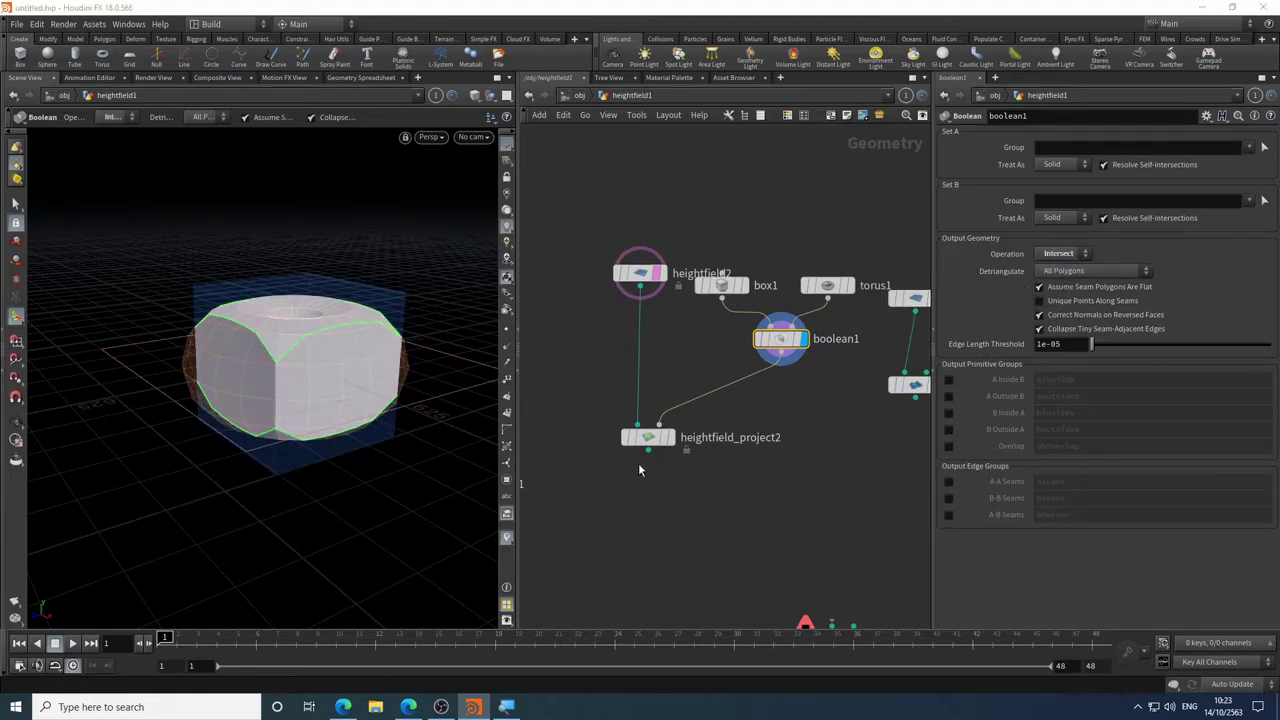
- Insert a Transform node between boolean1 and heightfield_project2
left_click(648, 437)
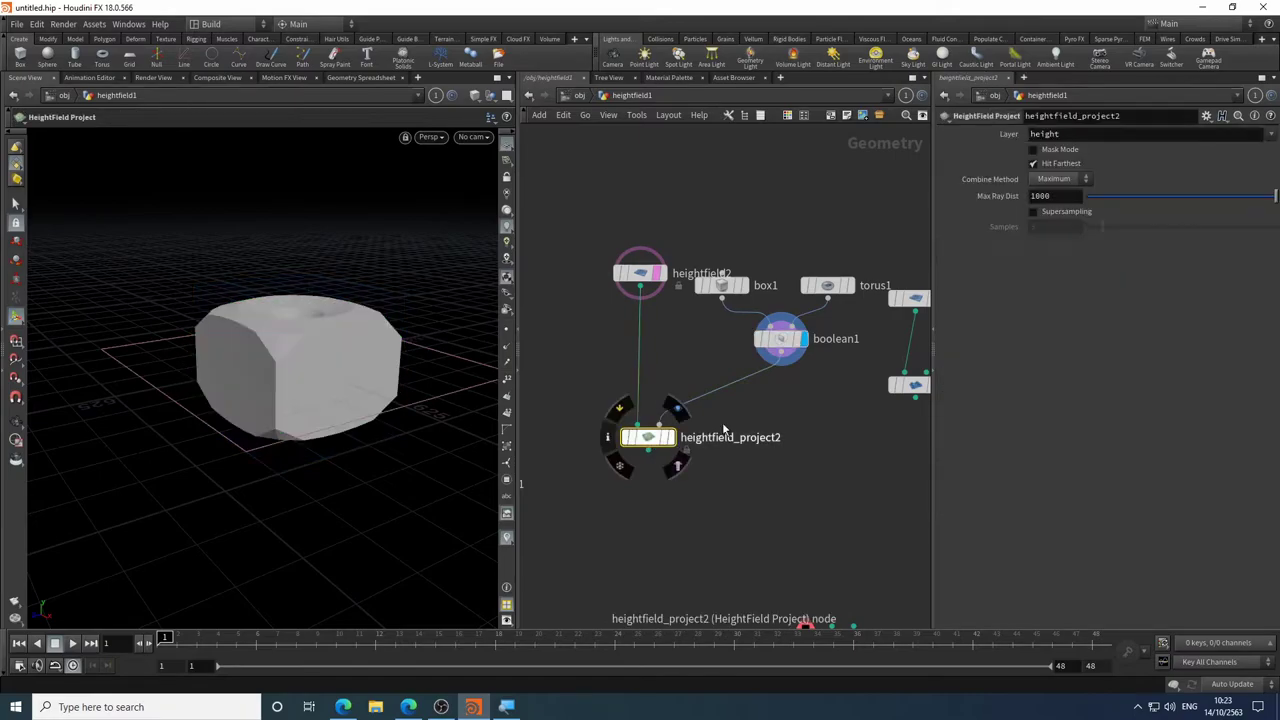
left_click_drag(240, 269, 609, 363)
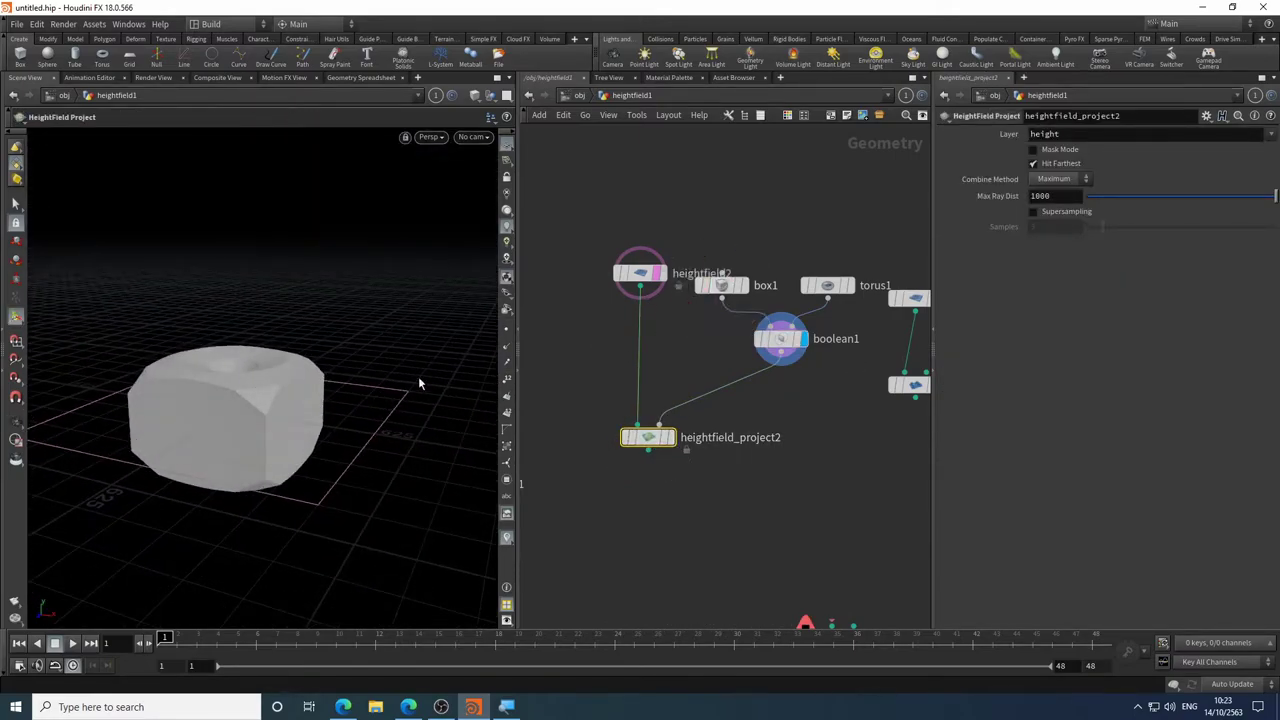
key("Tab")
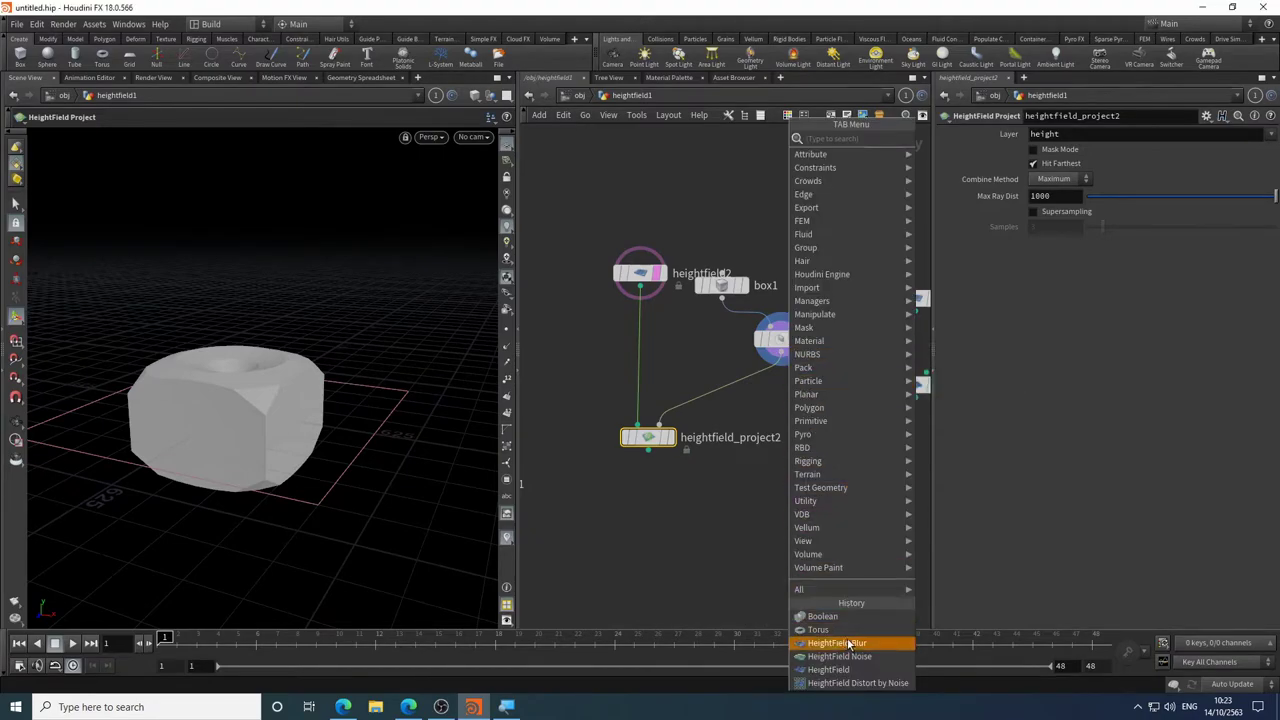
type("tra")
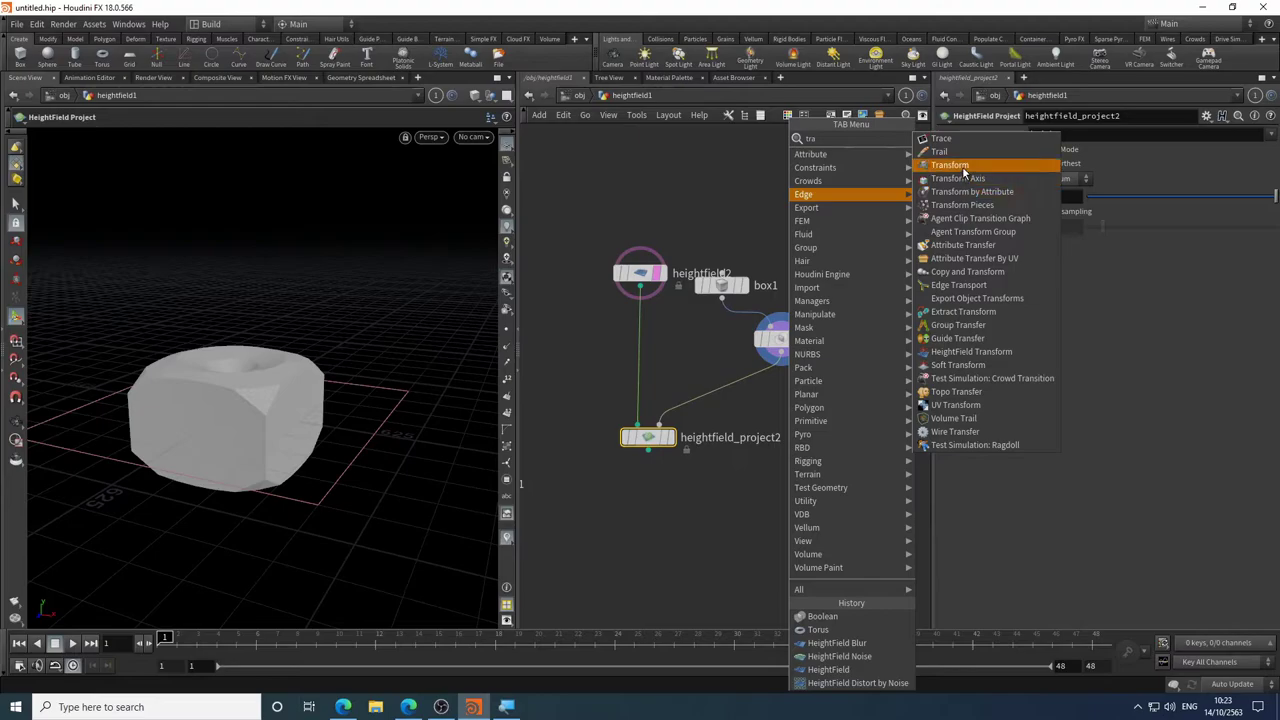
left_click(948, 164)
left_click(779, 388)
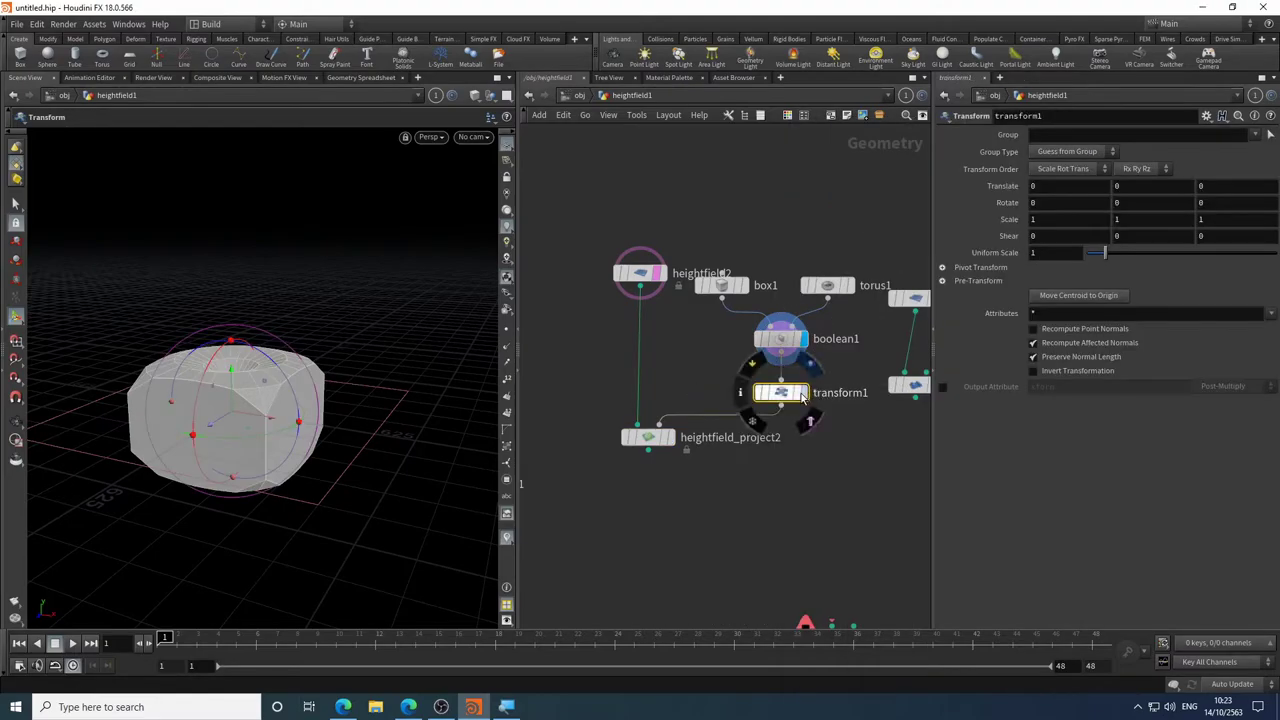
- Move the shape to 159.776, 0, -199.267 and display heightfield_project2's projected result
left_click_drag(322, 404, 352, 457, "alt")
left_click_drag(322, 397, 362, 415)
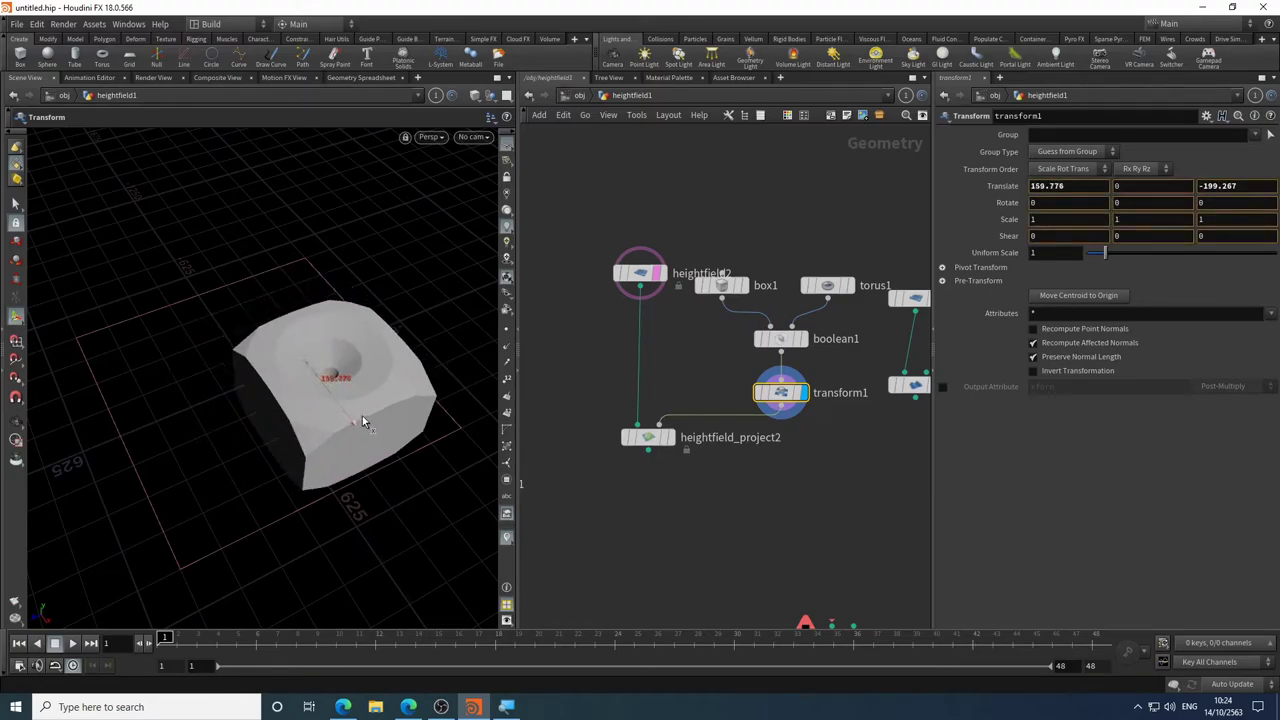
left_click(670, 438)
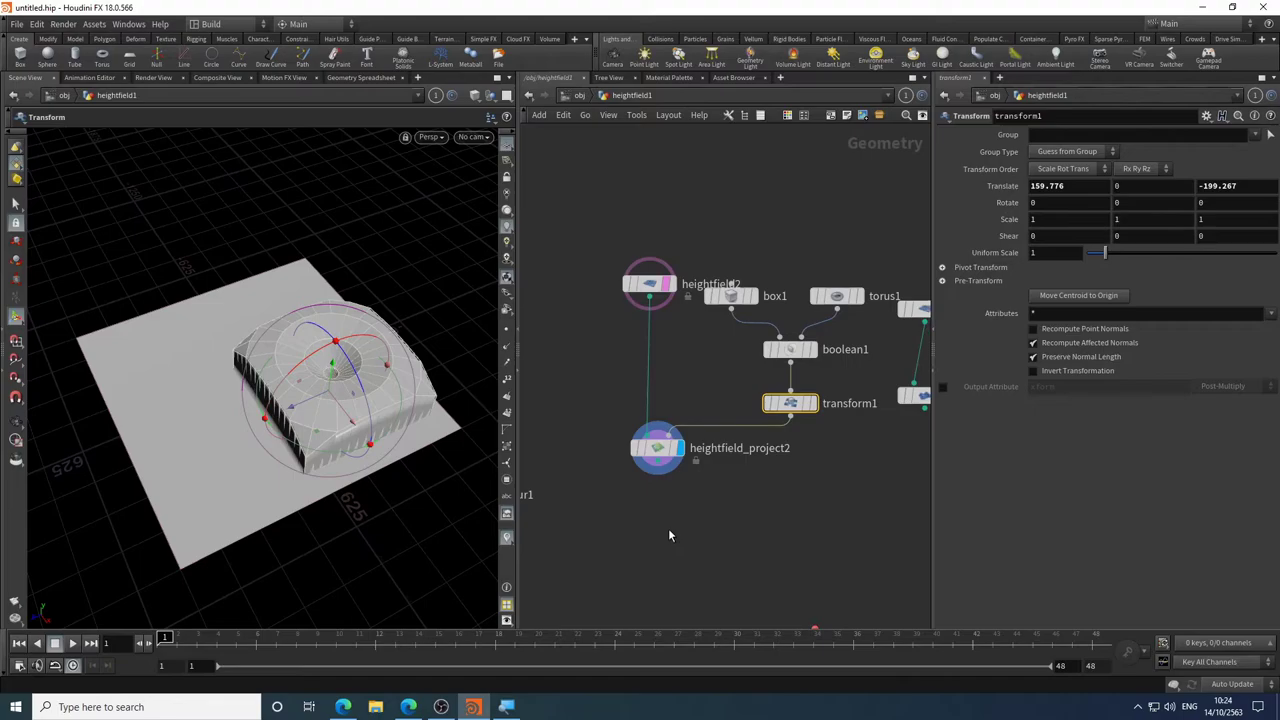
key("Escape")
left_click_drag(349, 531, 353, 494)
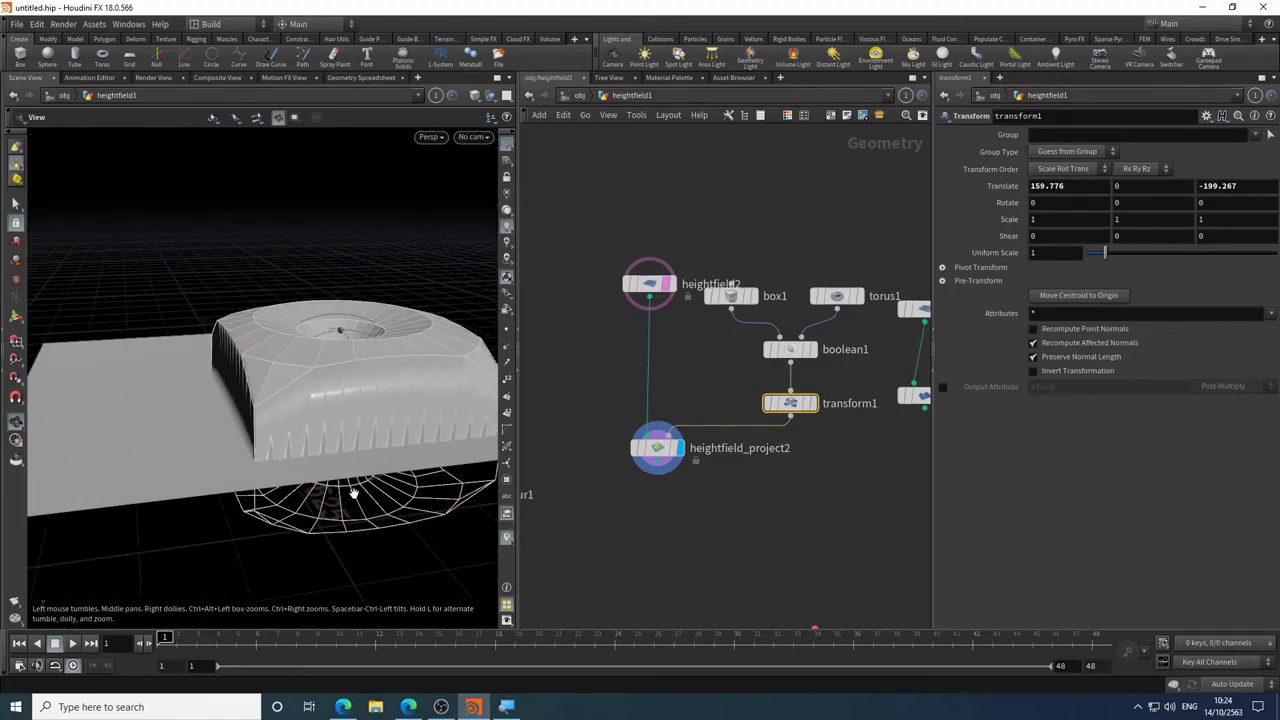
key("Return")
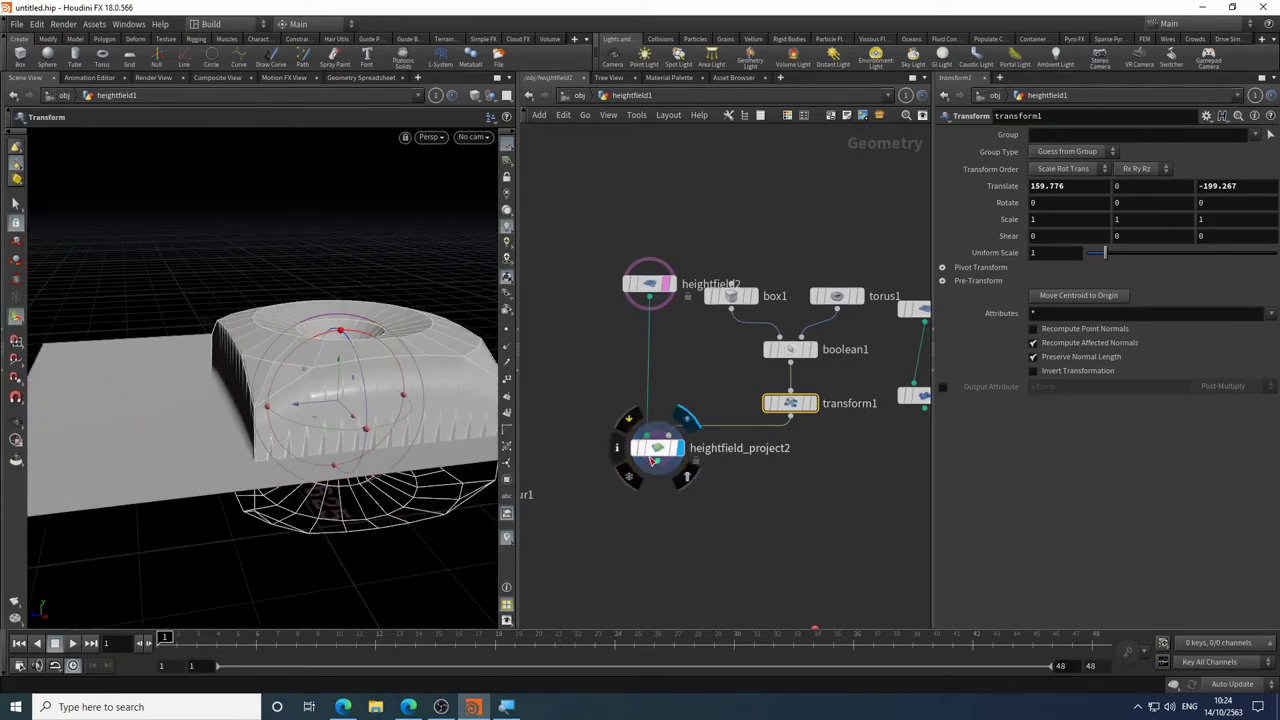
key("Tab")
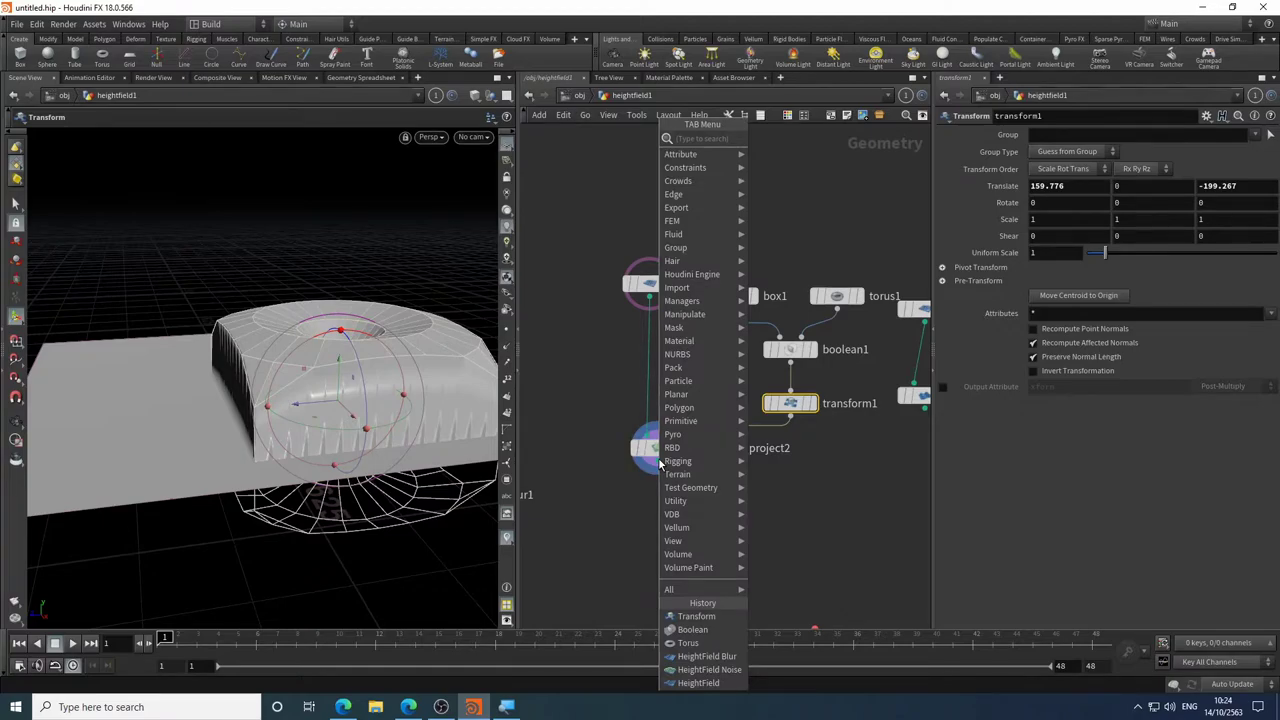
- Add a HeightField Blur under heightfield_project2, display it, and set Radius to 91.2
mouse_move(672, 452)
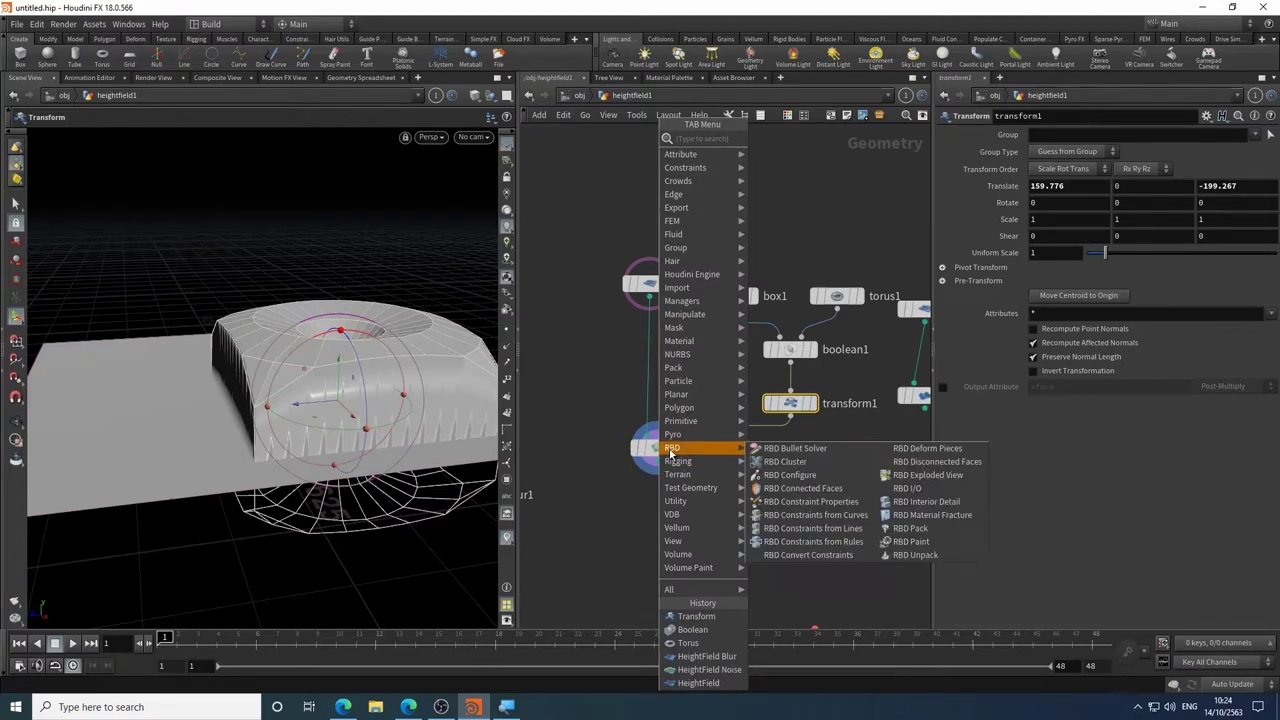
type("hf b")
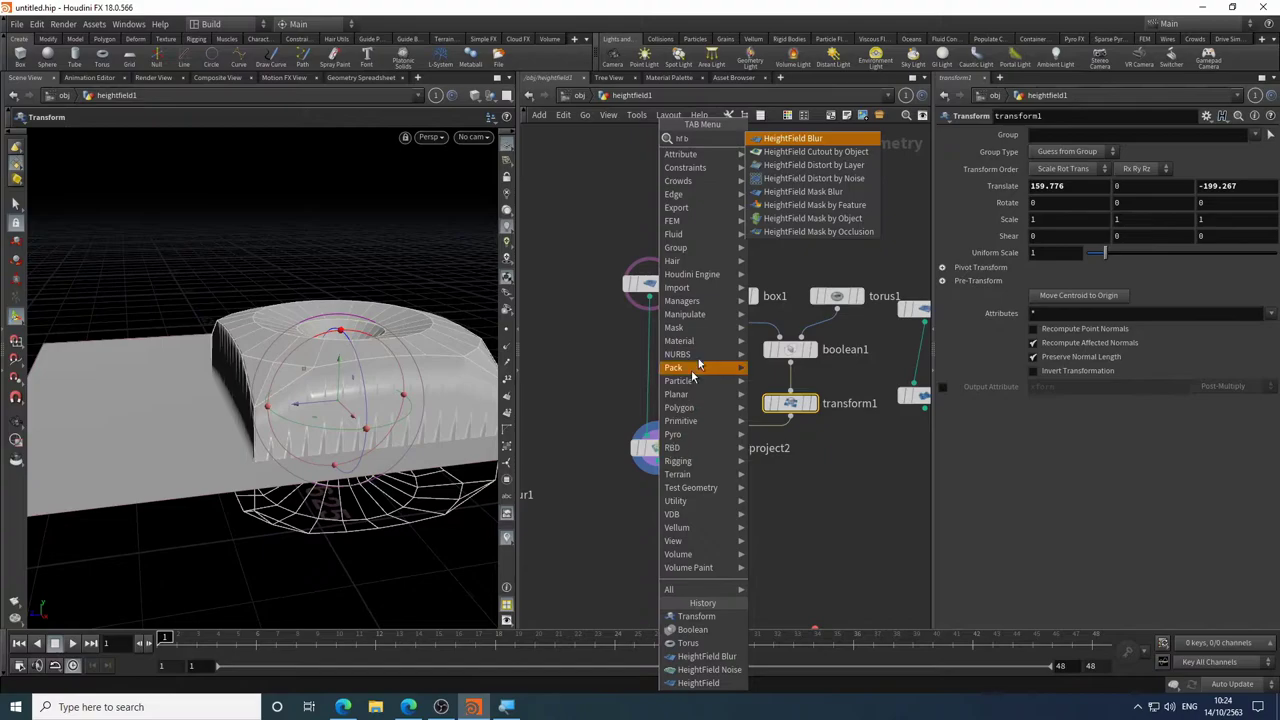
left_click(793, 138)
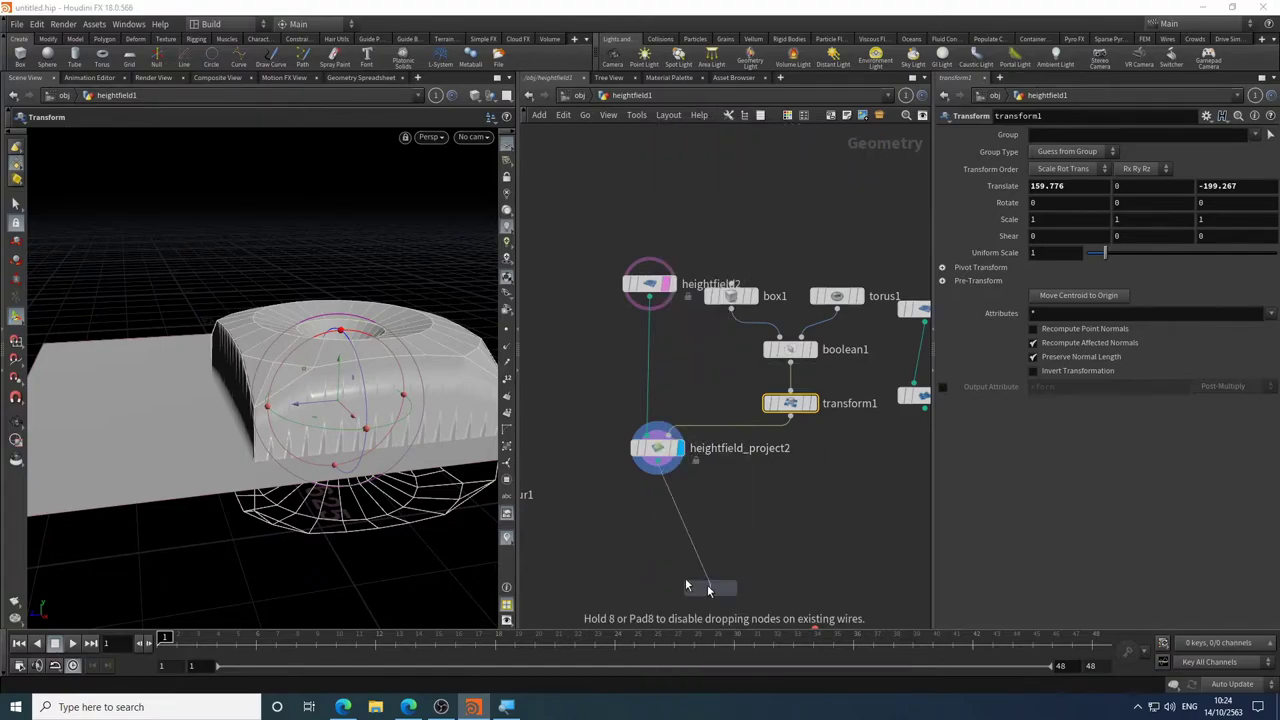
left_click(671, 526)
left_click(671, 512)
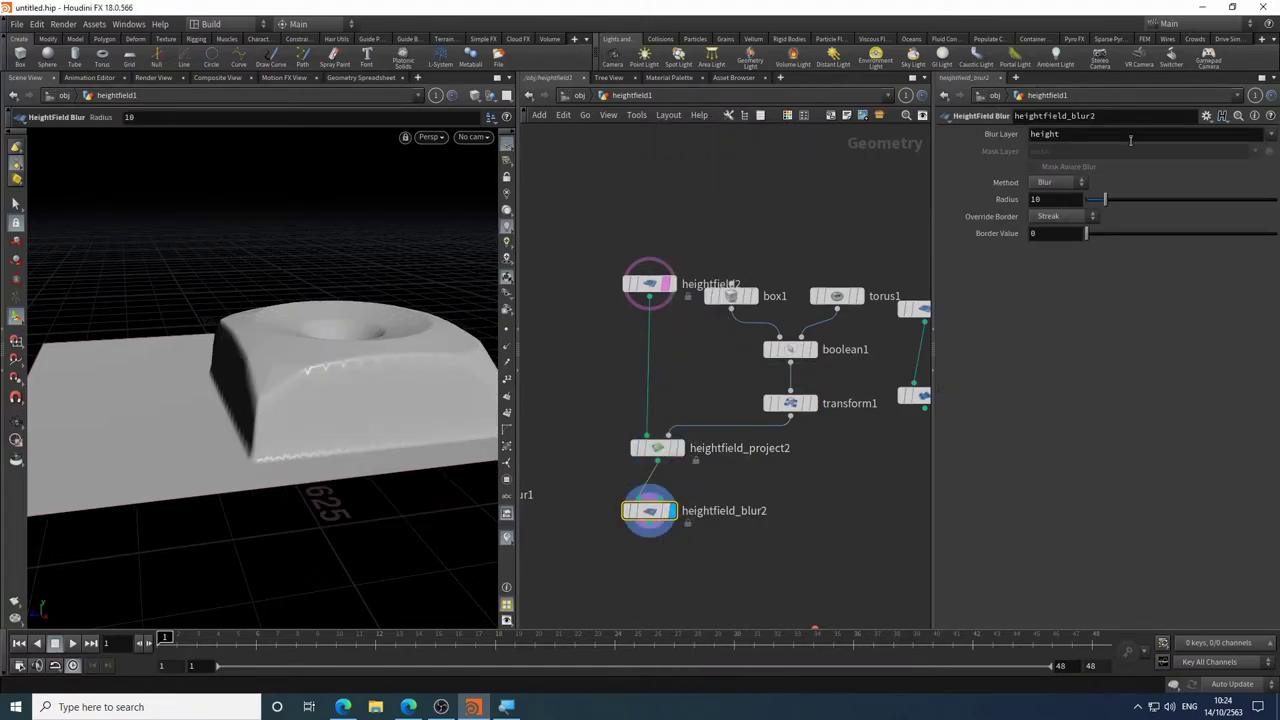
left_click_drag(1114, 197, 1259, 199)
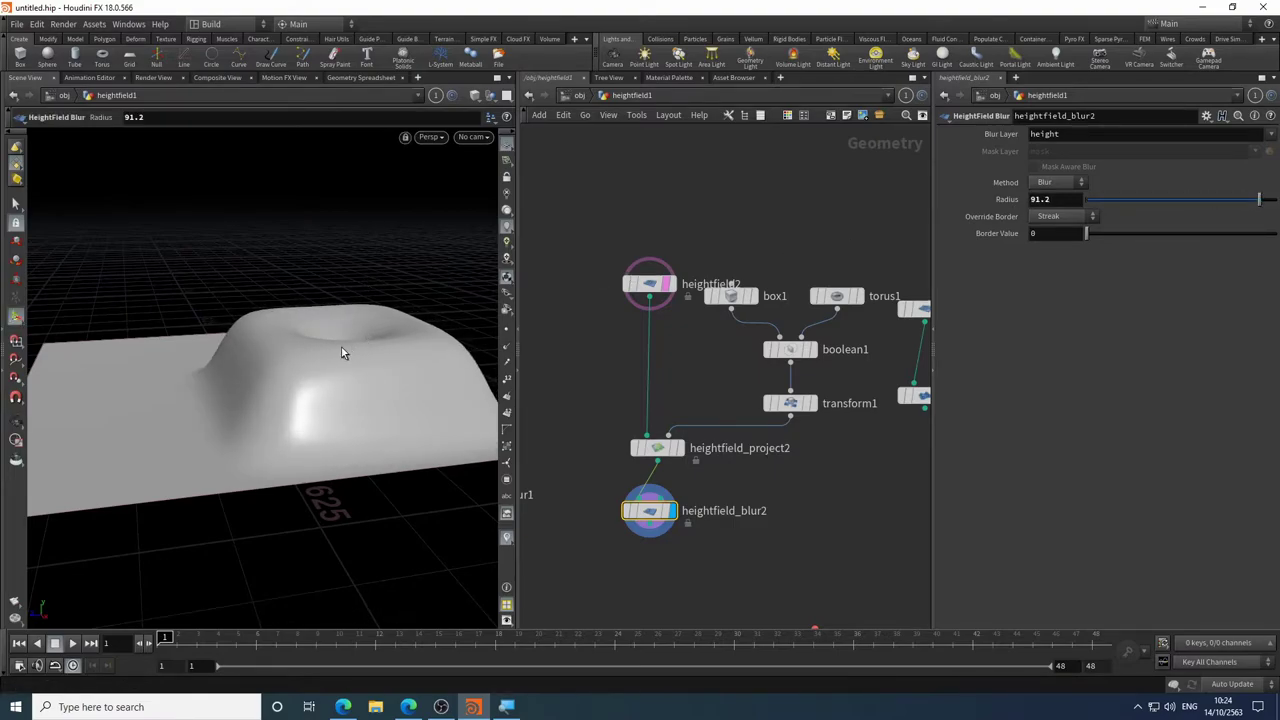
left_click_drag(341, 352, 355, 300)
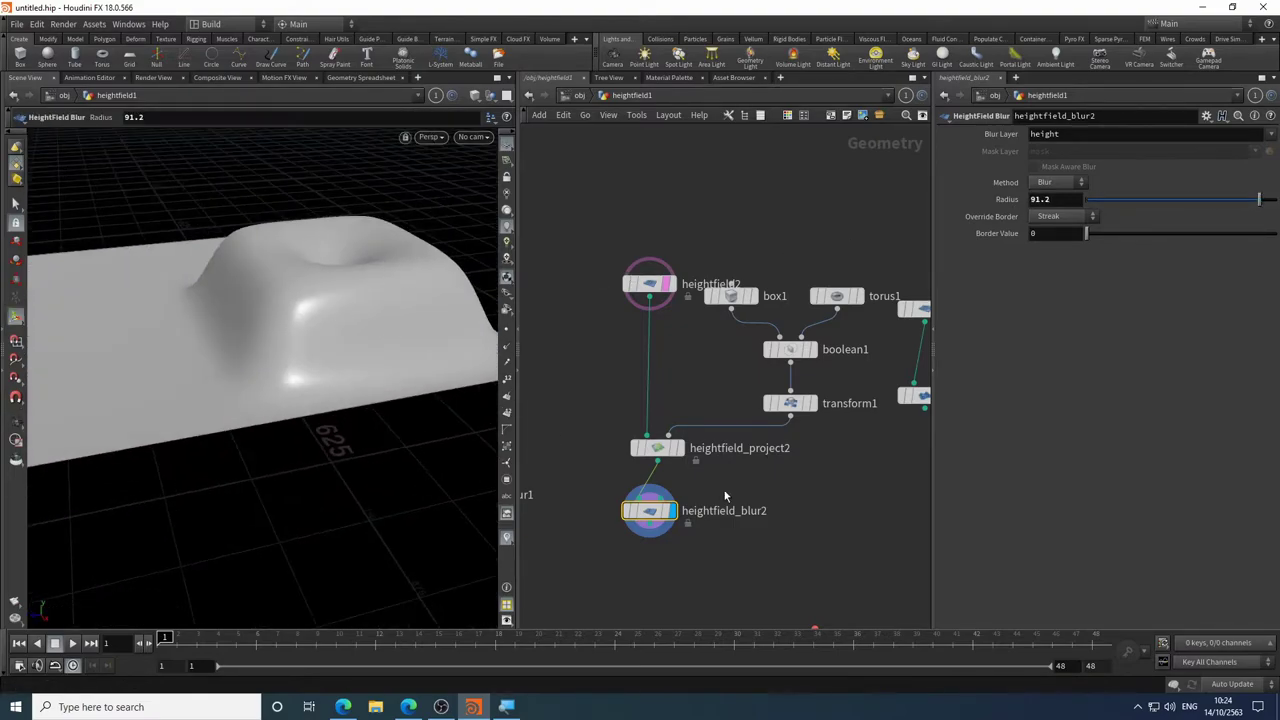
- Box-select the projection node group and move it down-left
scroll(731, 497, "down", 3)
middle_click_drag(646, 374, 680, 323)
left_click_drag(672, 275, 837, 476)
left_click_drag(822, 330, 779, 395)
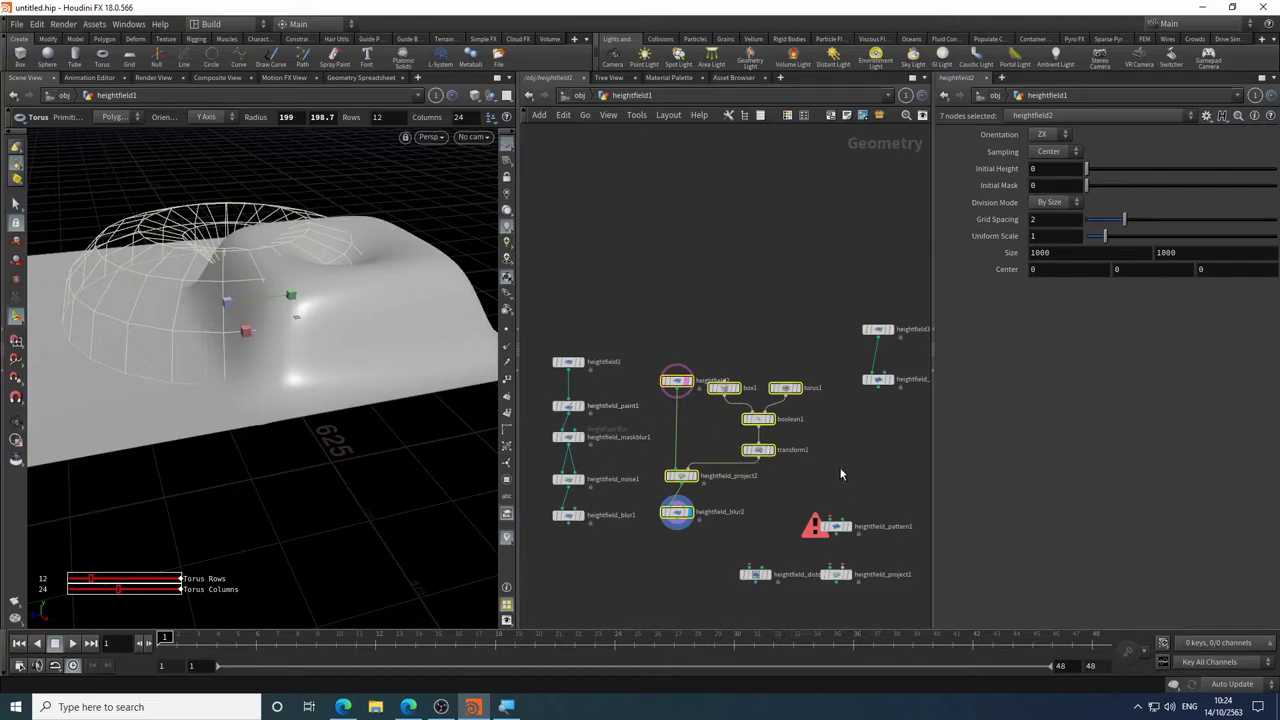
- Move heightfield_pattern1, distort1 and project1 further down the network
middle_click_drag(860, 492, 752, 314)
left_click_drag(788, 312, 634, 474)
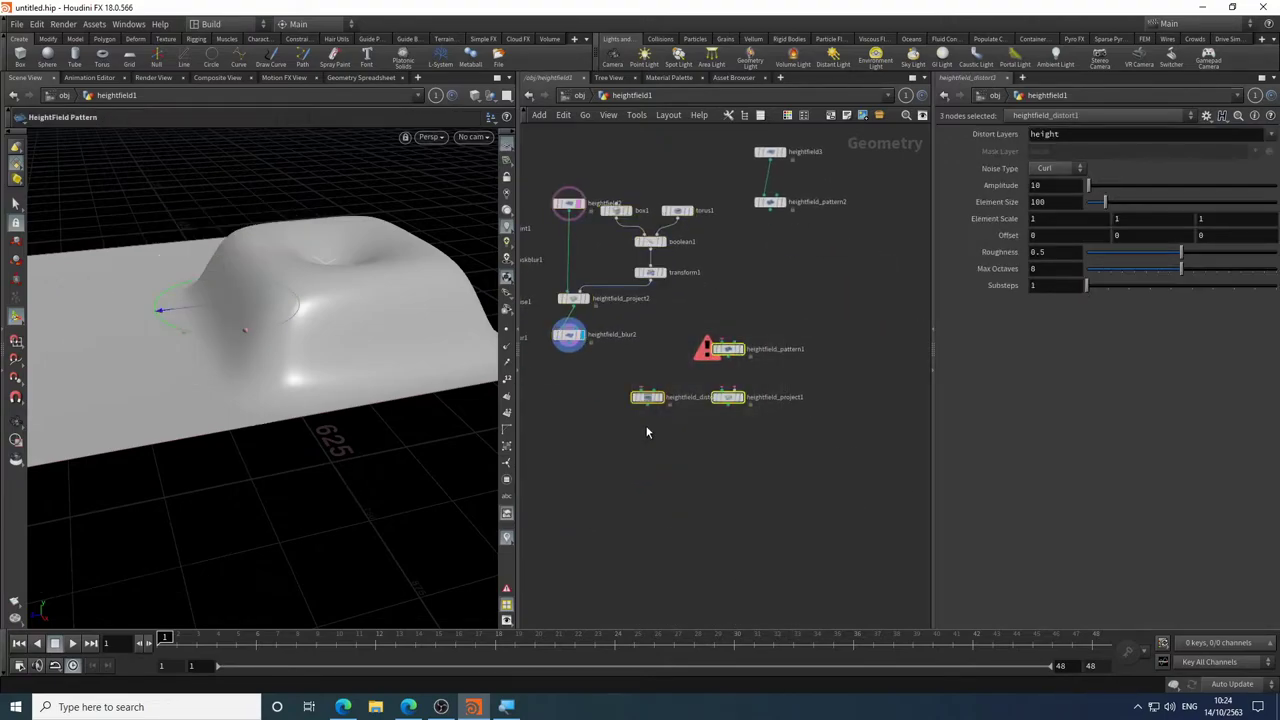
left_click_drag(647, 403, 671, 569)
- Display heightfield_pattern2's star pattern of jagged ridges in the viewport
middle_click_drag(769, 282, 757, 414)
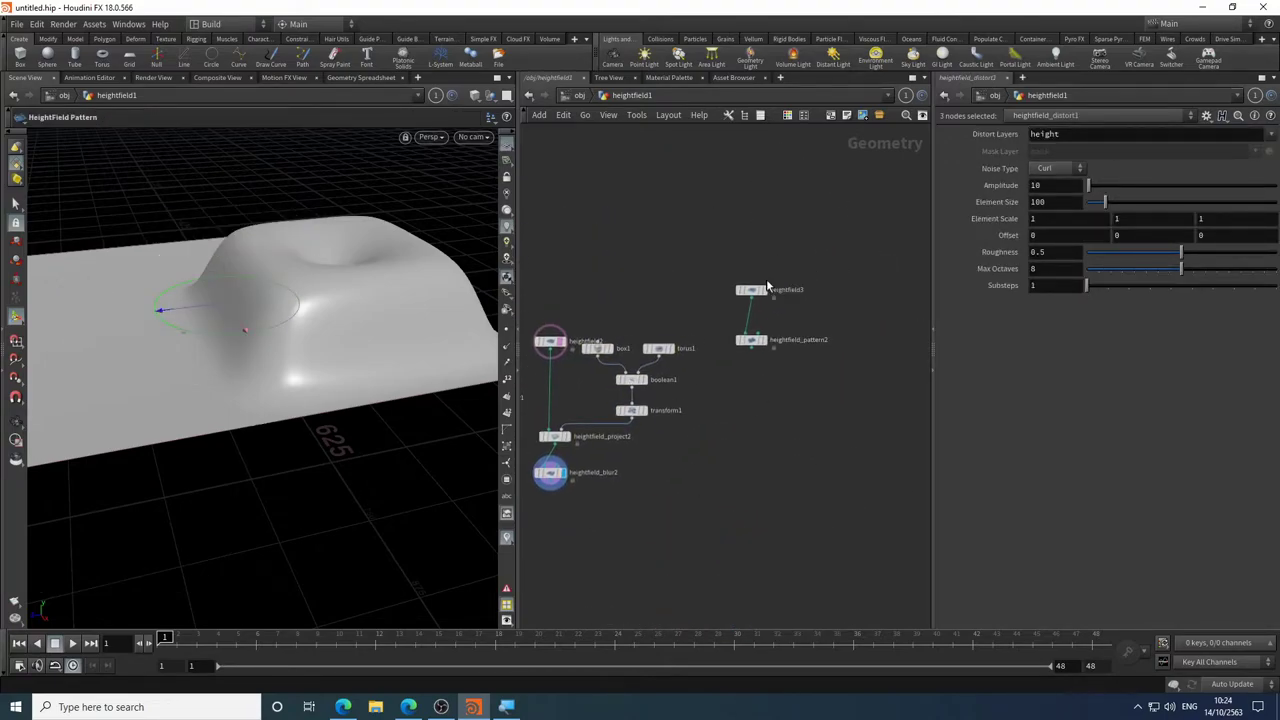
scroll(765, 290, "up", 5)
left_click(767, 301)
left_click(765, 425)
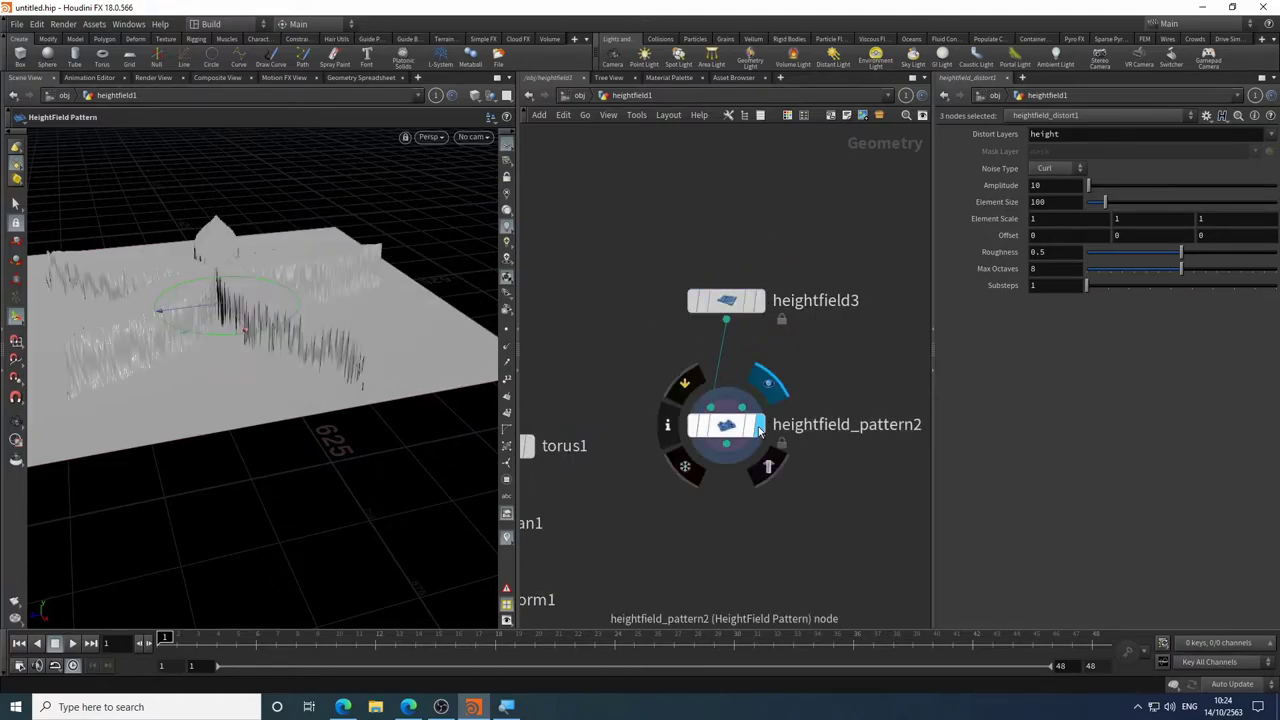
middle_click_drag(817, 371, 723, 300)
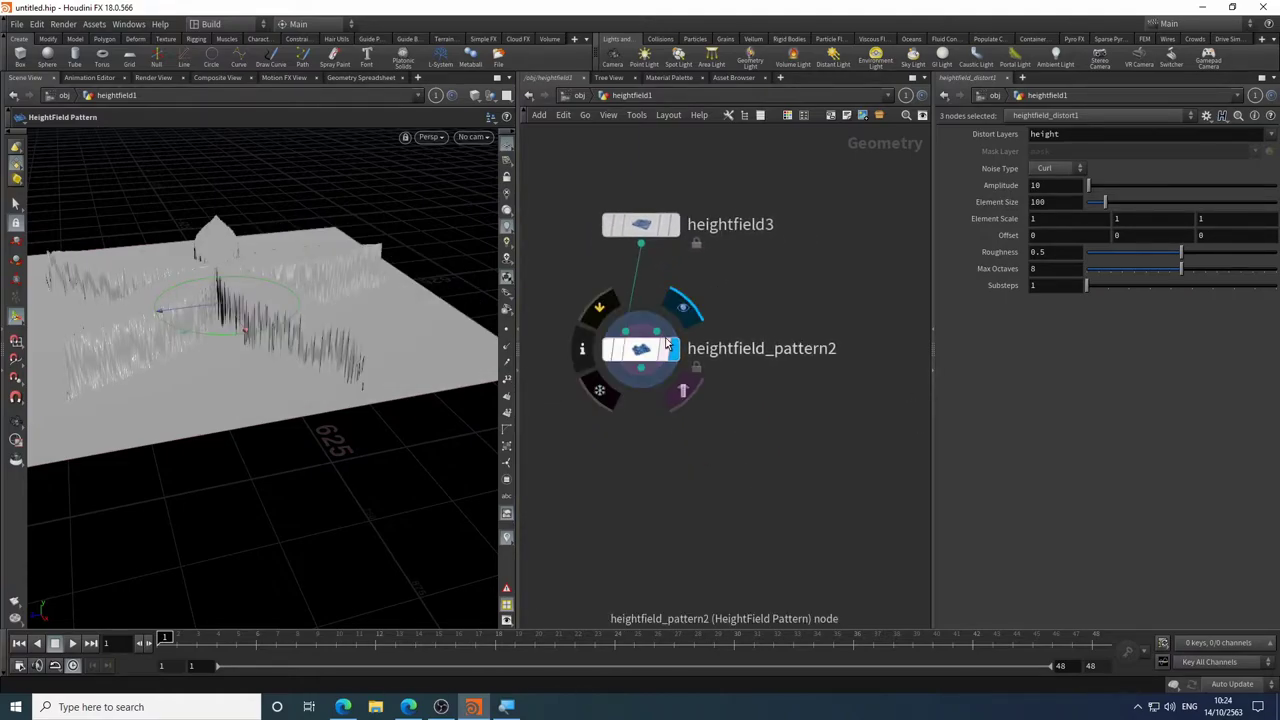
key("Tab")
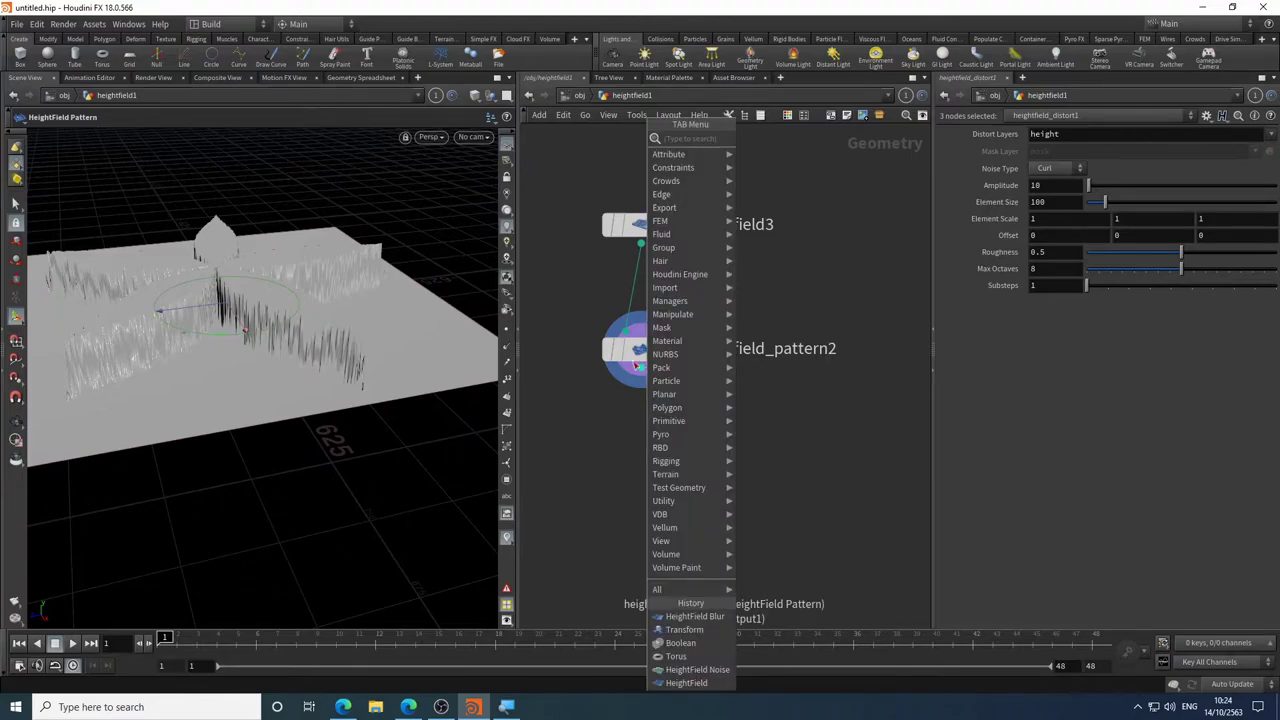
- Add a HeightField Blur below heightfield_pattern2, display it, and increase its radius
type("hf")
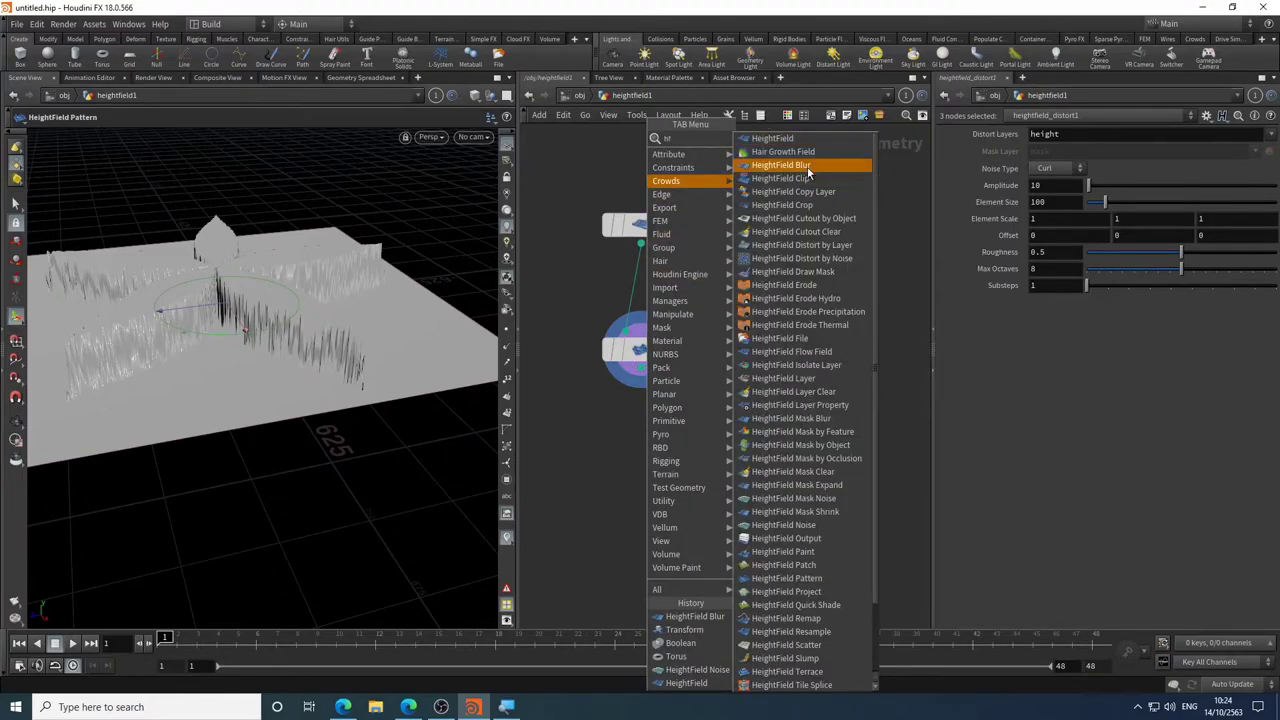
left_click(808, 165)
left_click(631, 446)
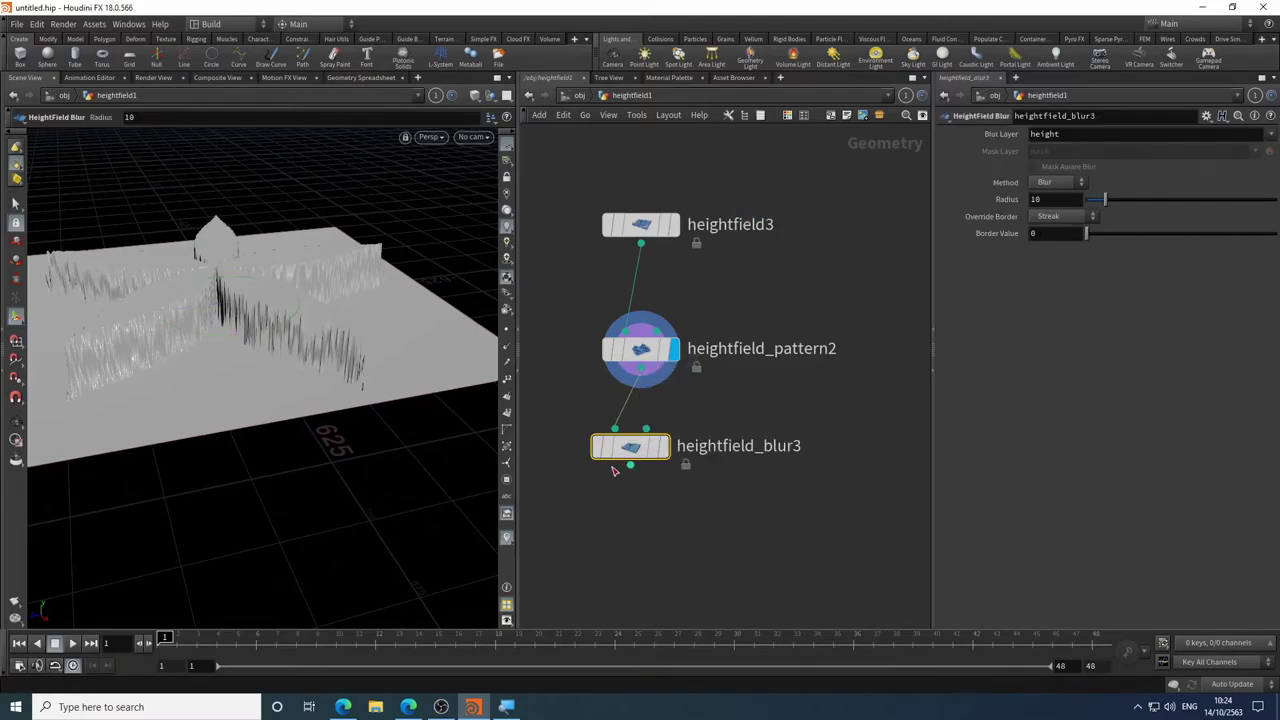
left_click(664, 446)
left_click_drag(1104, 200, 1272, 202)
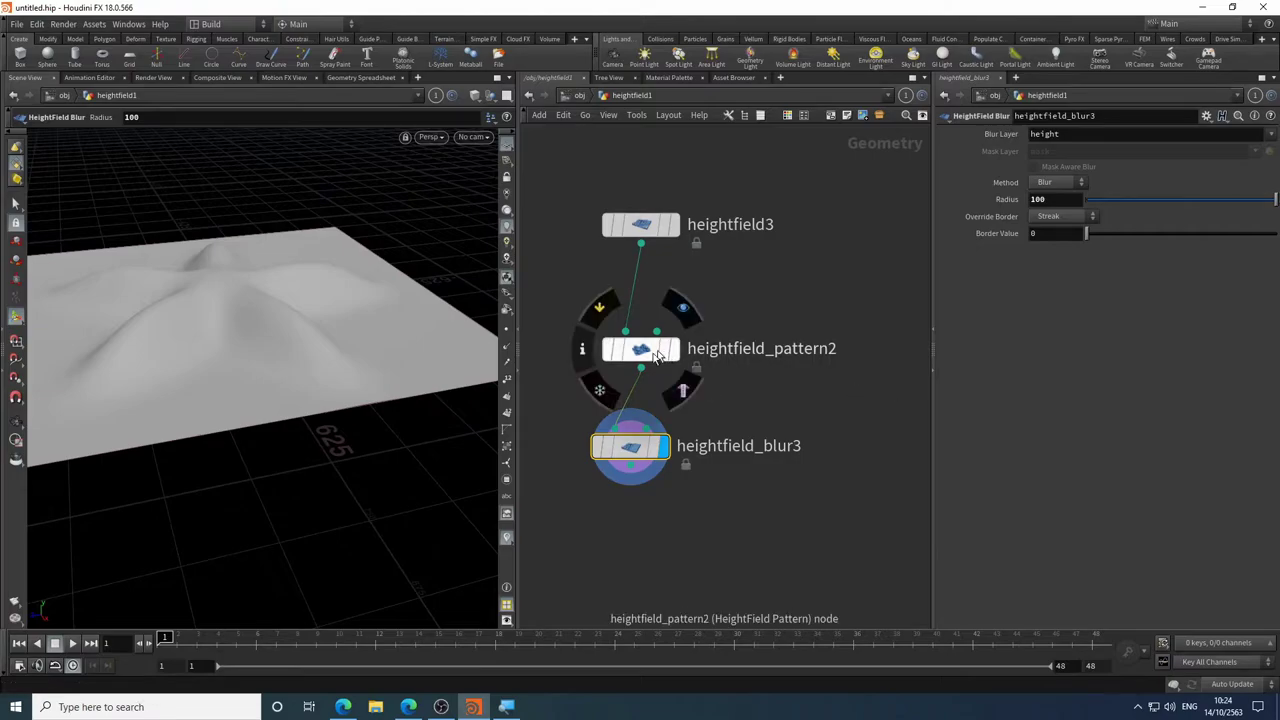
- Raise heightfield_pattern2's Height to 214 and set heightfield_blur3's Radius to 180
left_click(657, 357)
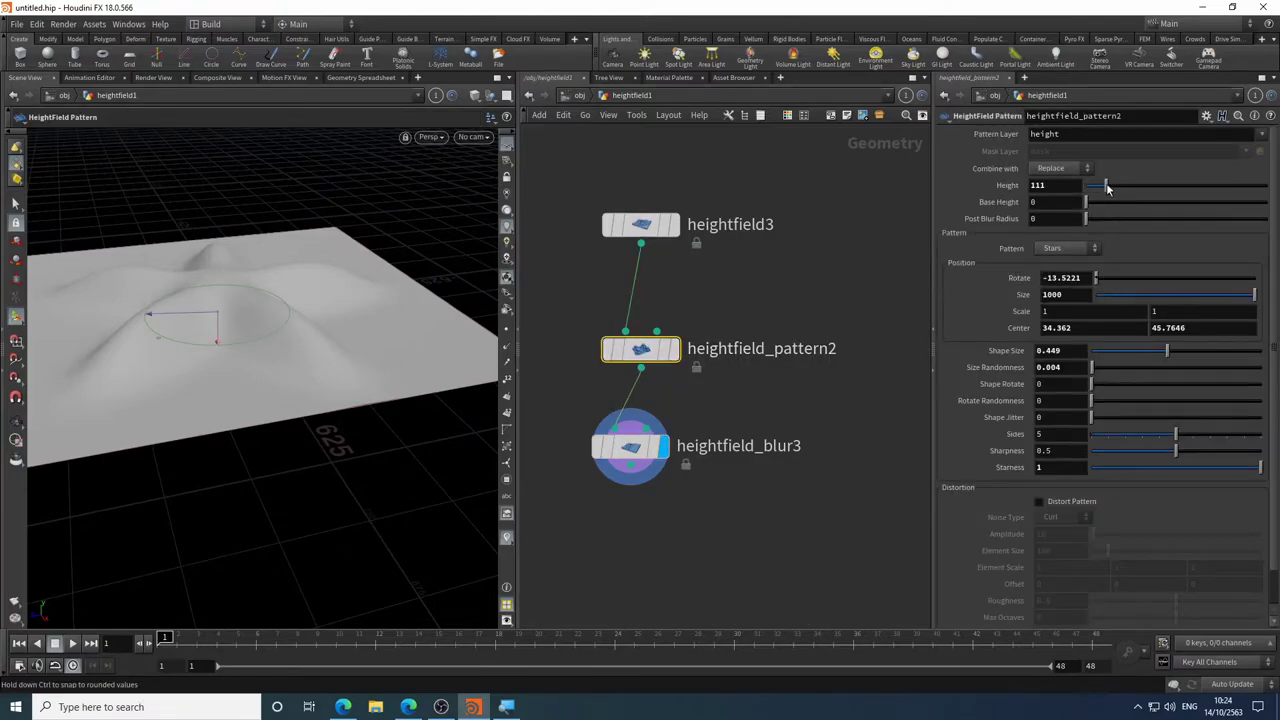
left_click_drag(1107, 188, 1124, 187)
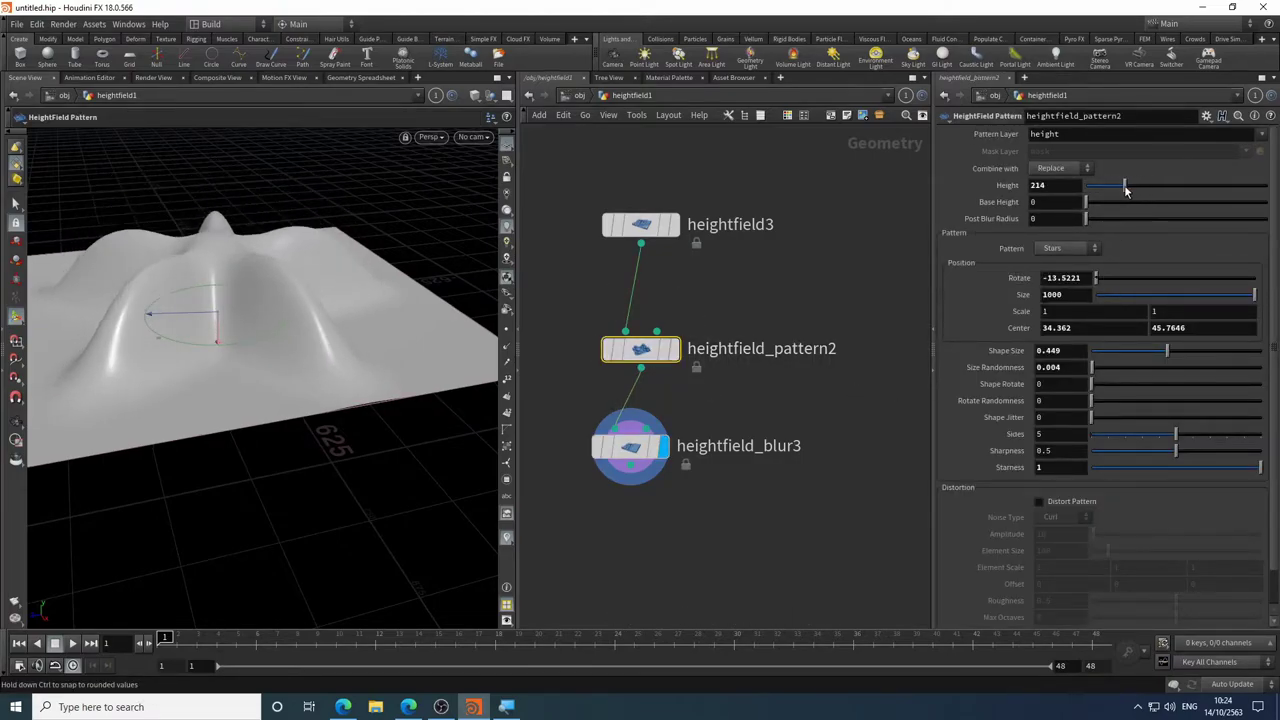
left_click(658, 448)
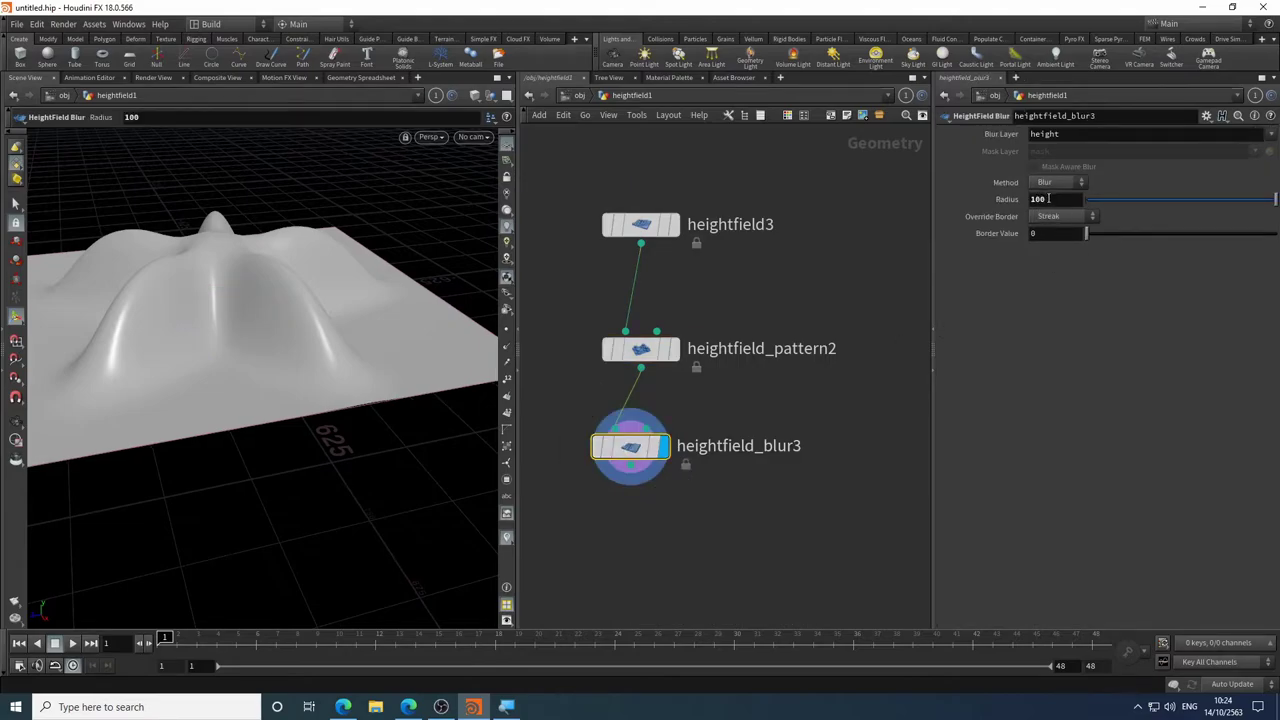
middle_click_drag(1048, 199, 1075, 150)
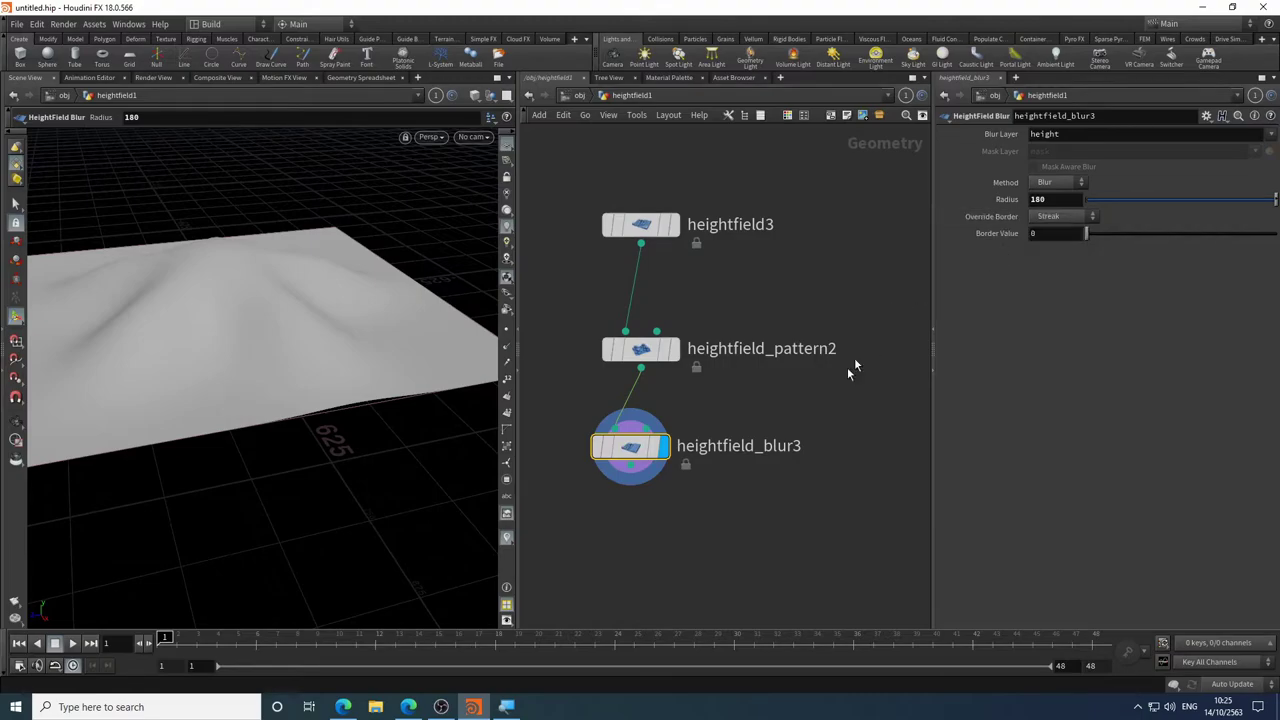
mouse_move(695, 422)
middle_click_drag(695, 422, 737, 408)
scroll(695, 430, "up", 2)
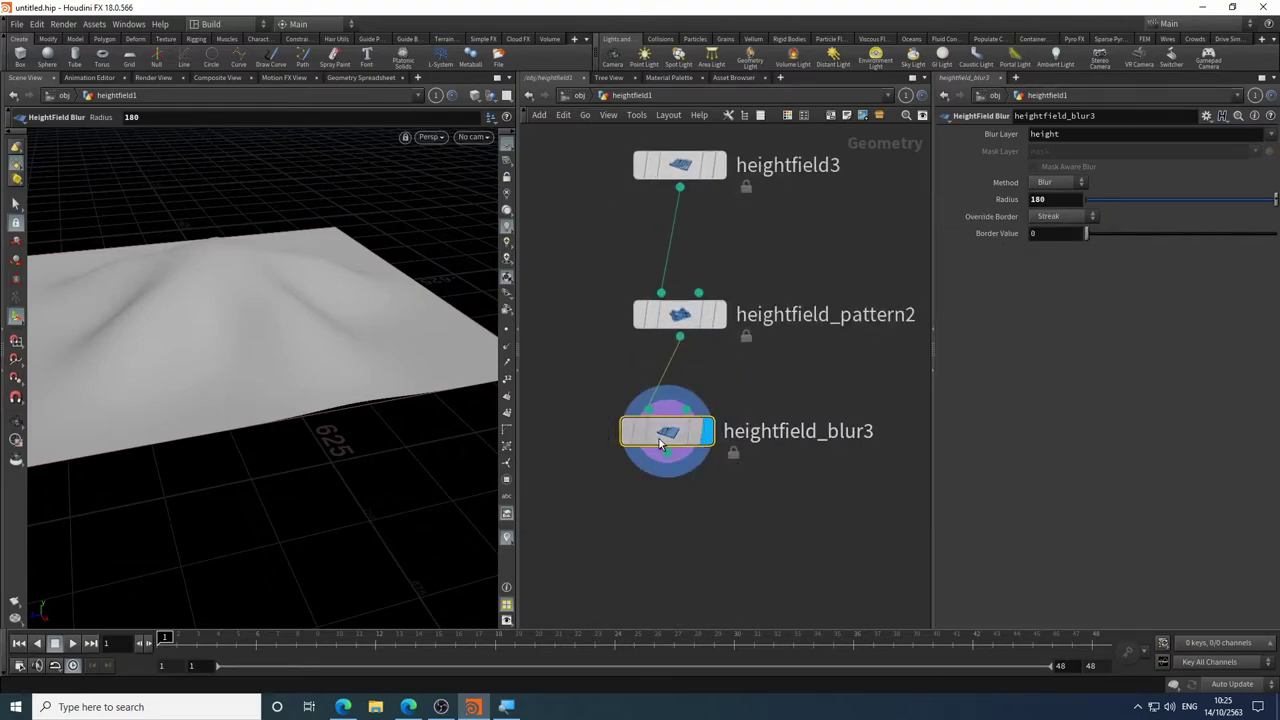
- Enlarge heightfield_pattern2's star shapes, add size randomness and give the star more points
left_click(645, 330)
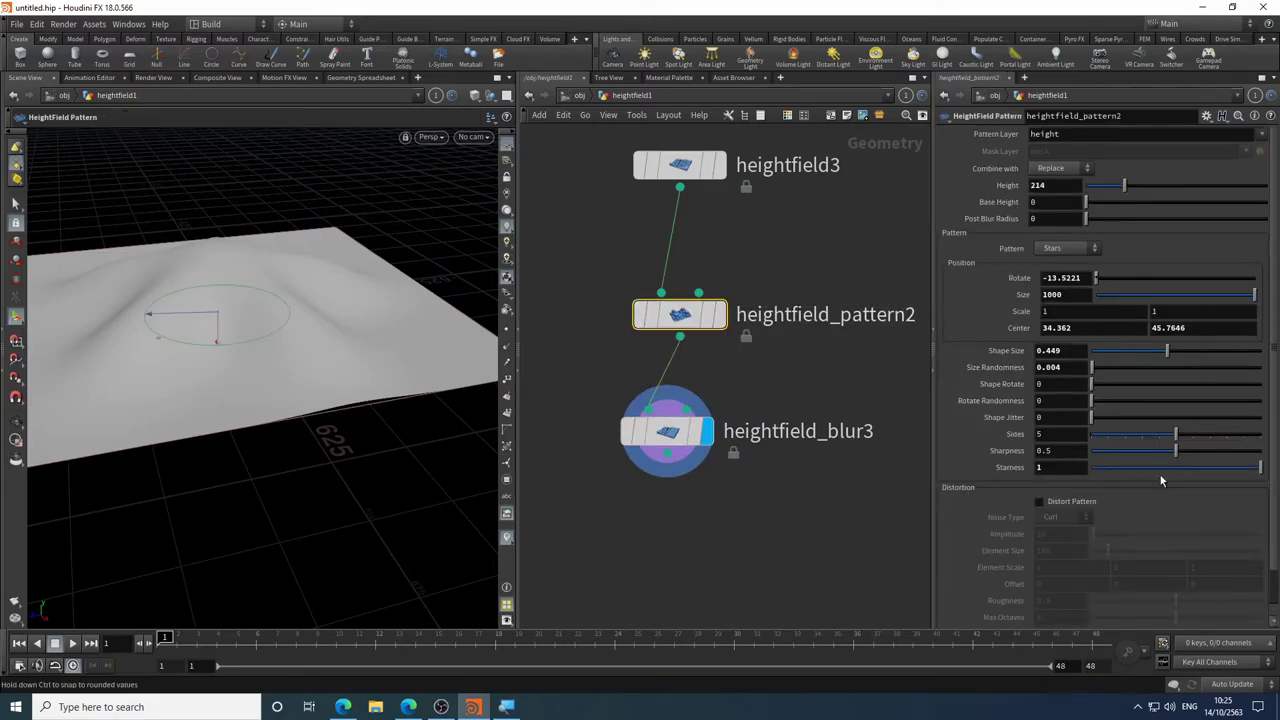
left_click_drag(1168, 354, 1167, 354)
left_click_drag(1095, 370, 1125, 367)
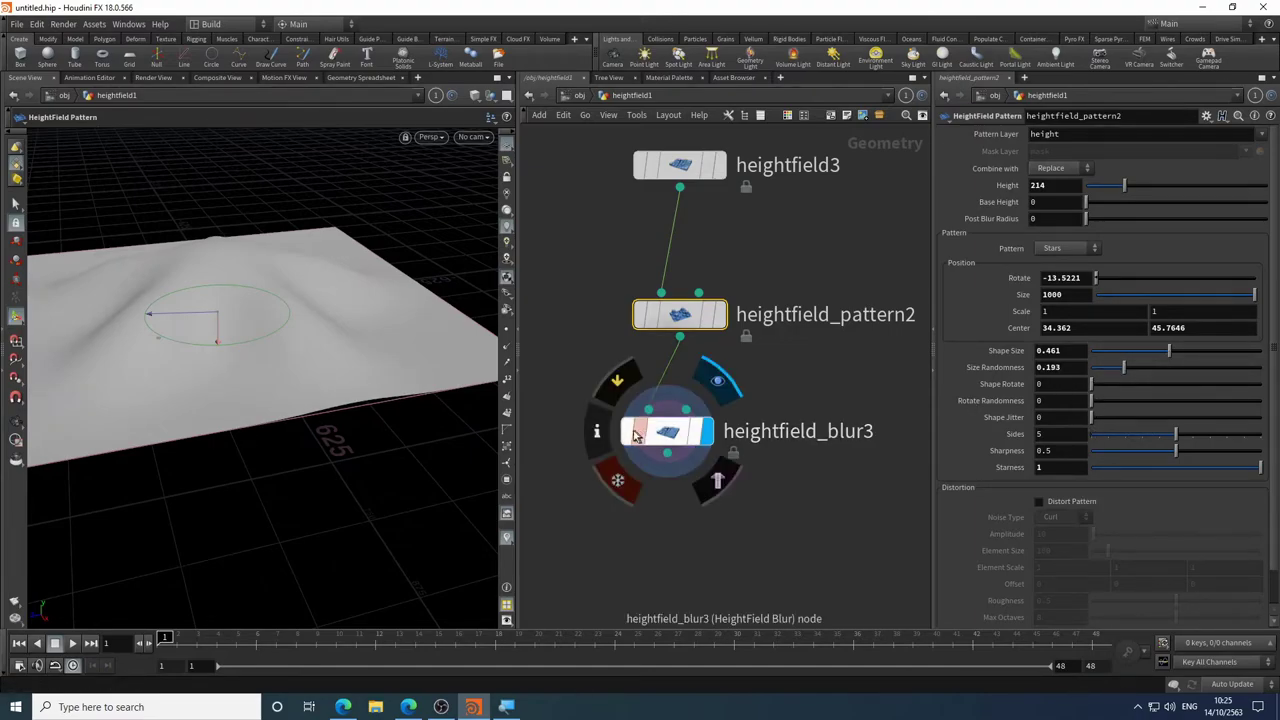
left_click(618, 380)
mouse_move(674, 320)
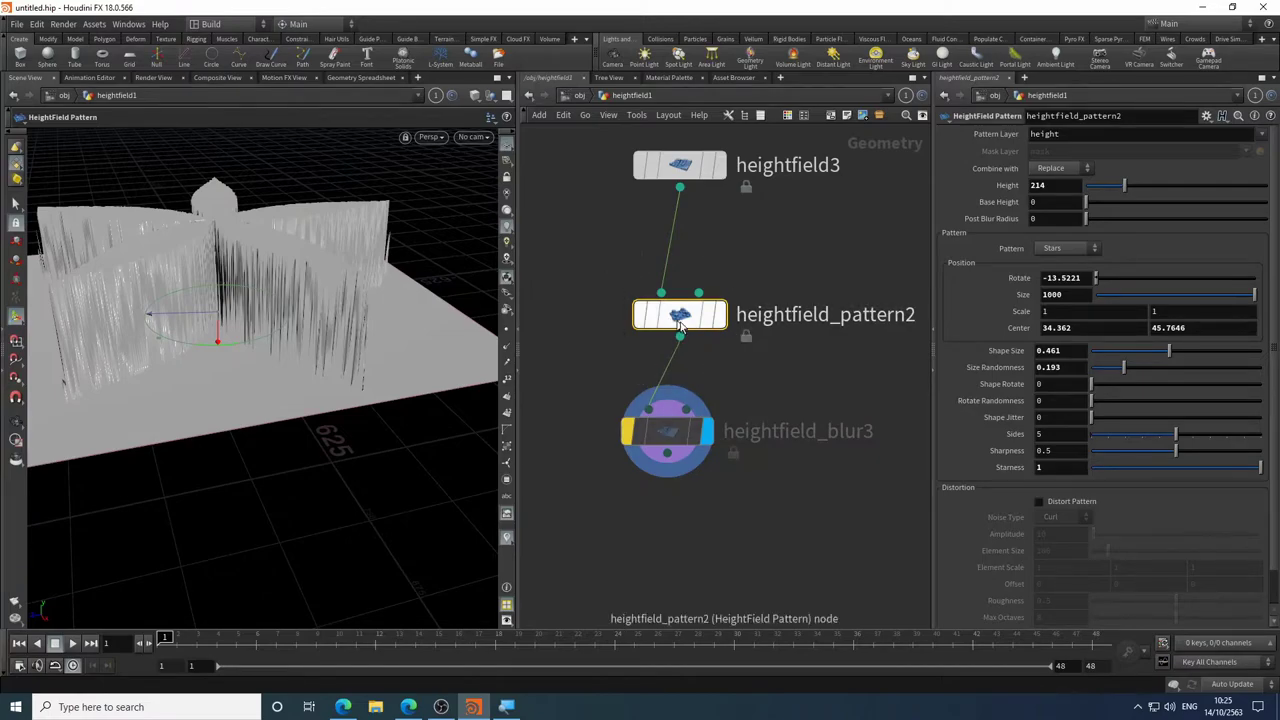
left_click_drag(1176, 437, 1240, 440)
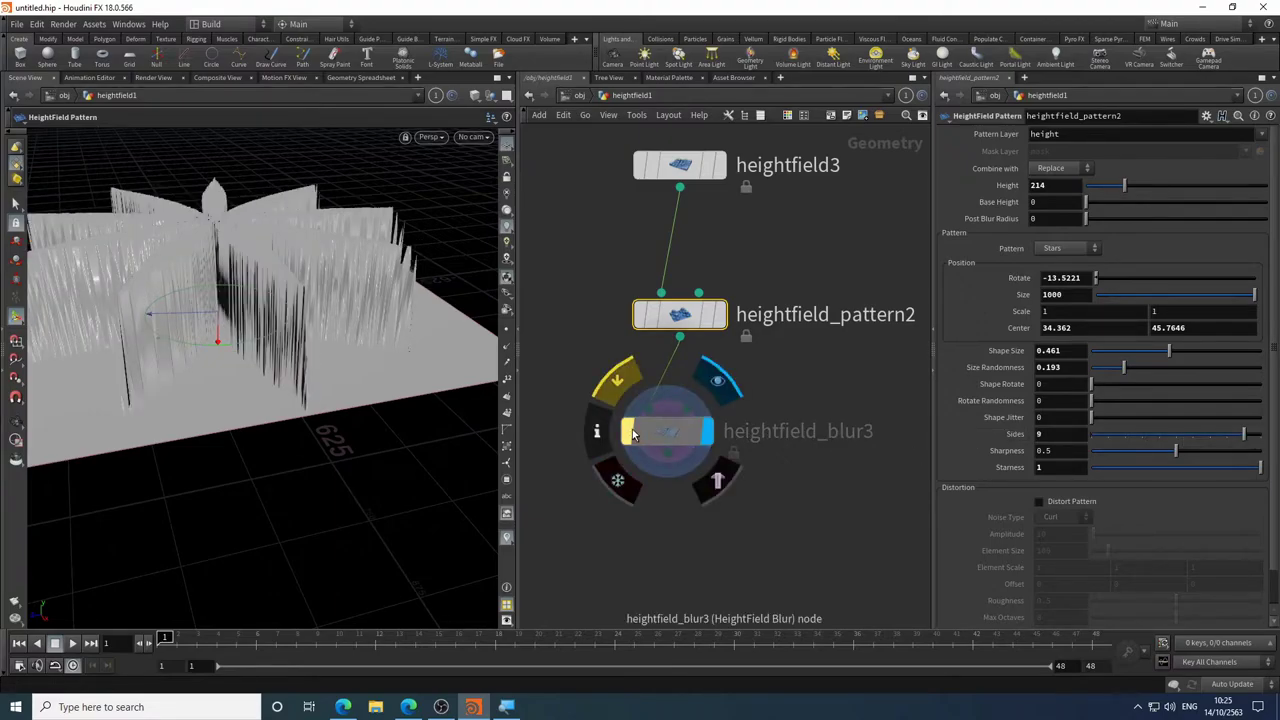
left_click_drag(152, 288, 293, 411)
- Display heightfield_blur3 and set its blur Radius to 100
left_click(707, 431)
key("Escape")
left_click(667, 431)
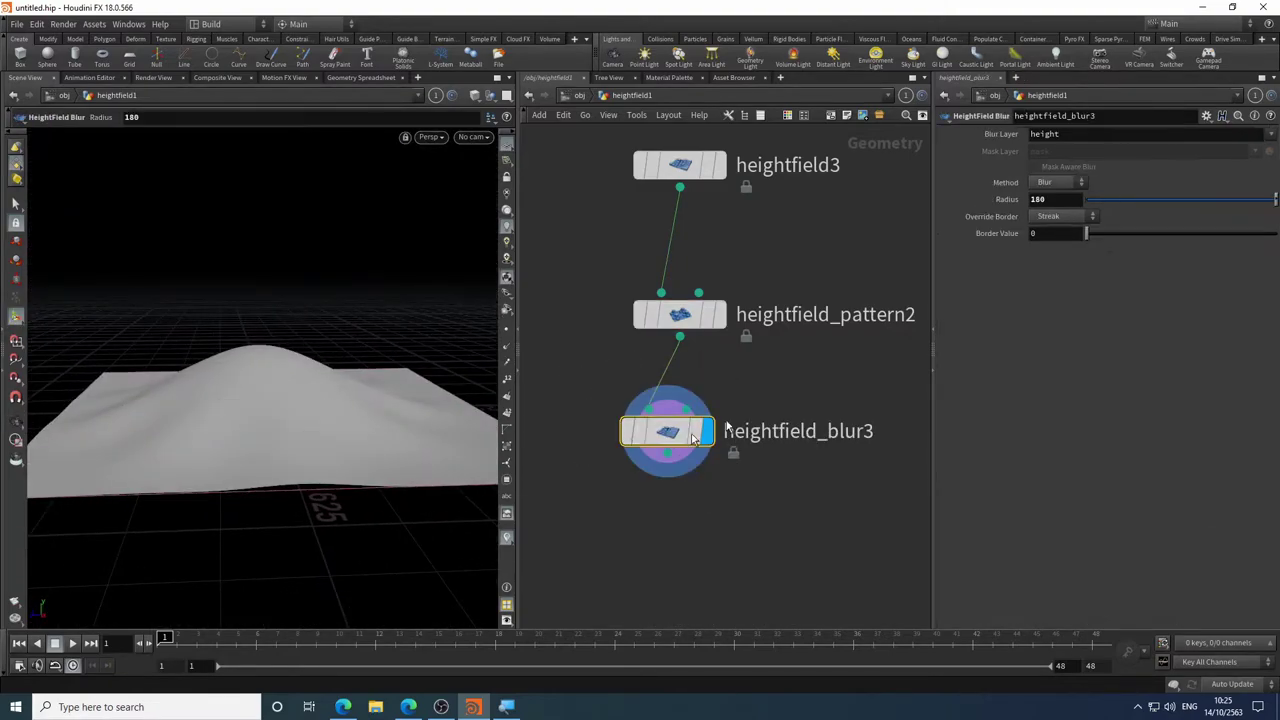
middle_click_drag(1000, 199, 946, 151)
key("Escape")
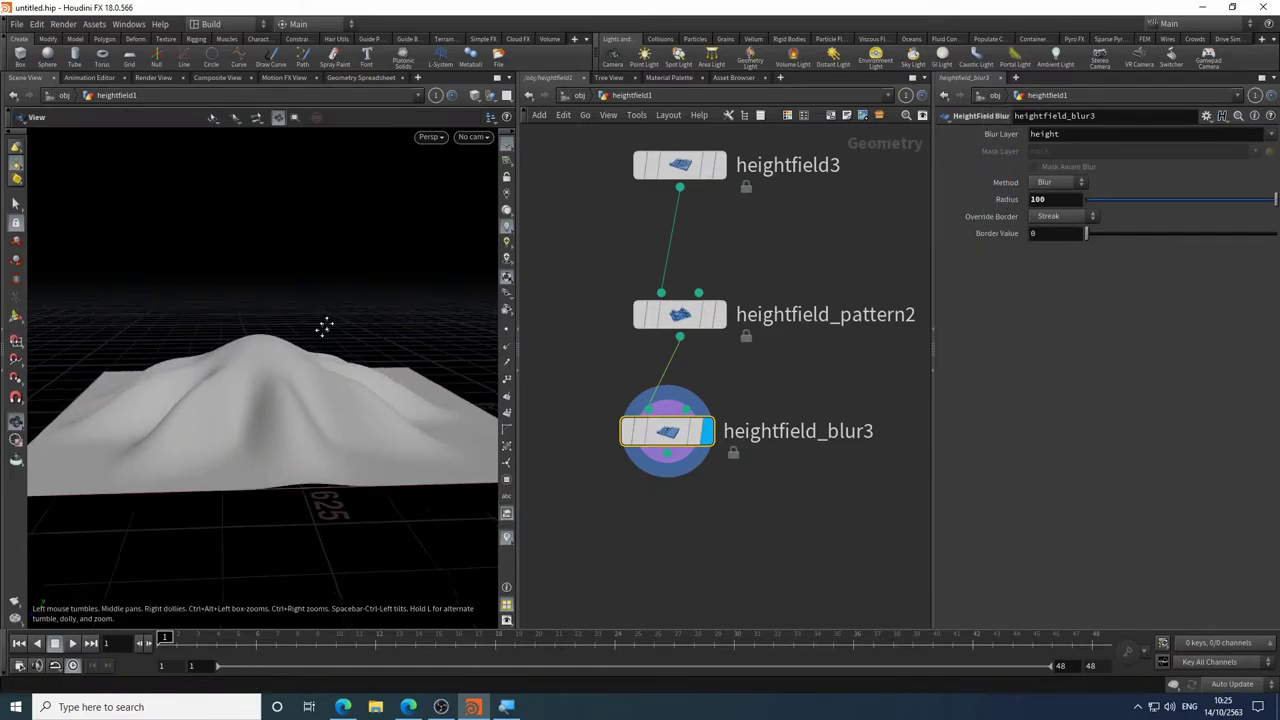
left_click_drag(323, 323, 291, 382)
key("Return")
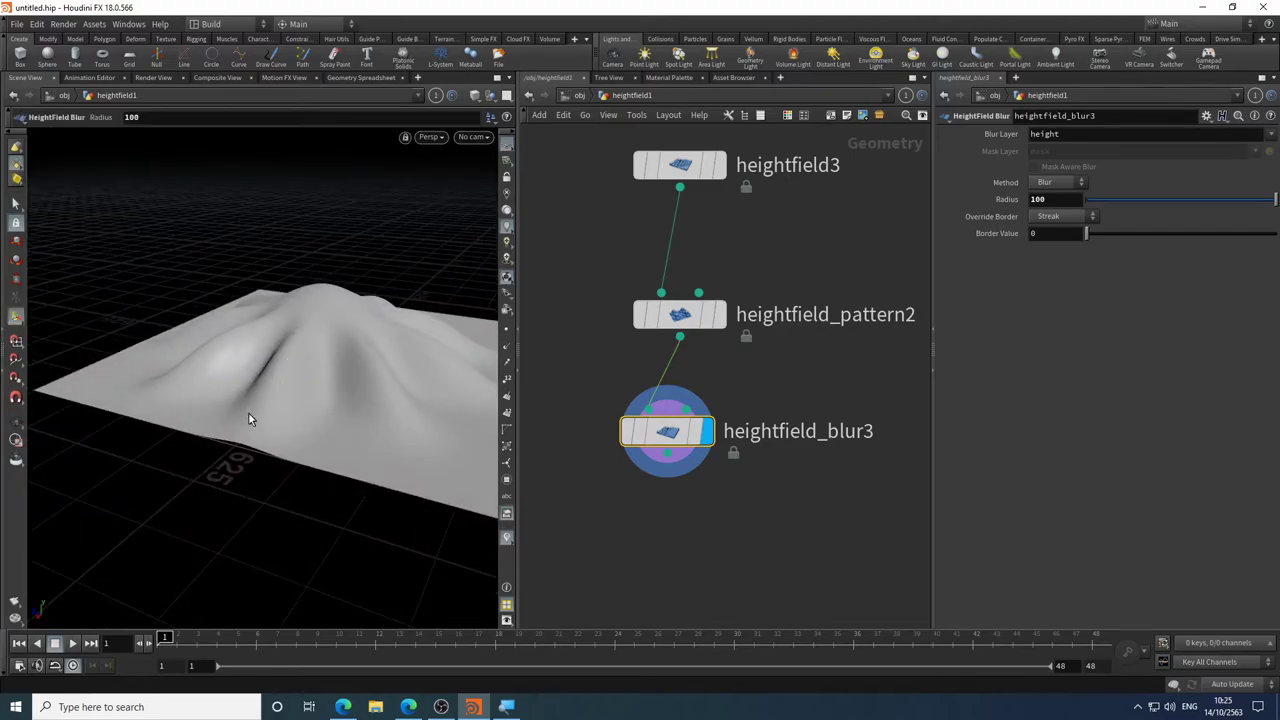
scroll(252, 411, "down", 3)
- Move the heightfield3, pattern2 and blur3 star-pattern nodes beside the other terrain branches
scroll(678, 543, "down", 3)
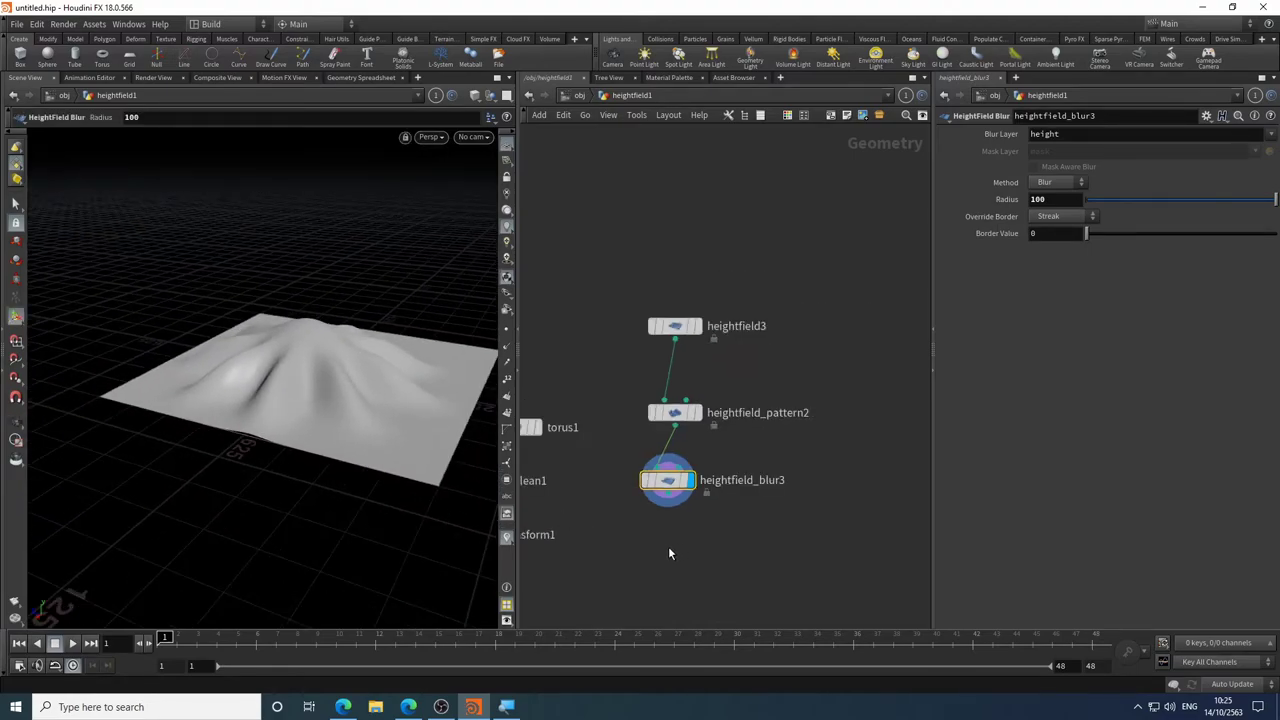
middle_click_drag(670, 553, 823, 449)
scroll(831, 394, "down", 4)
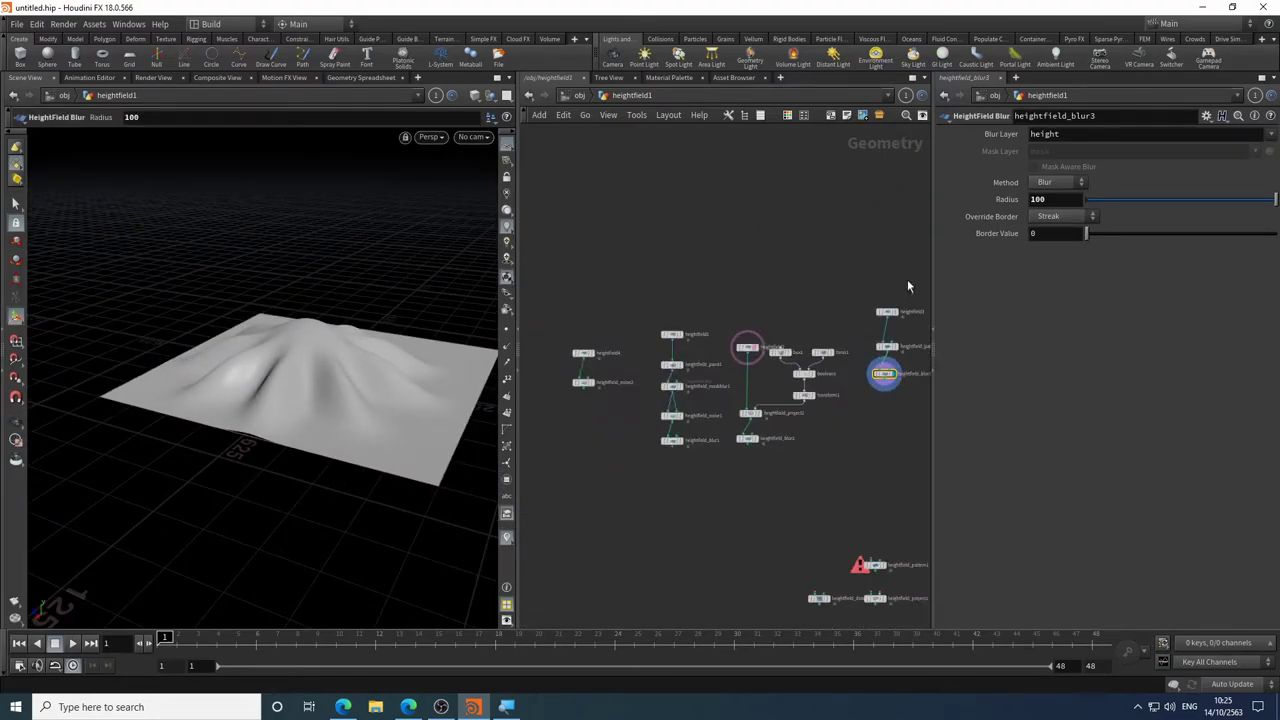
left_click_drag(907, 287, 854, 447)
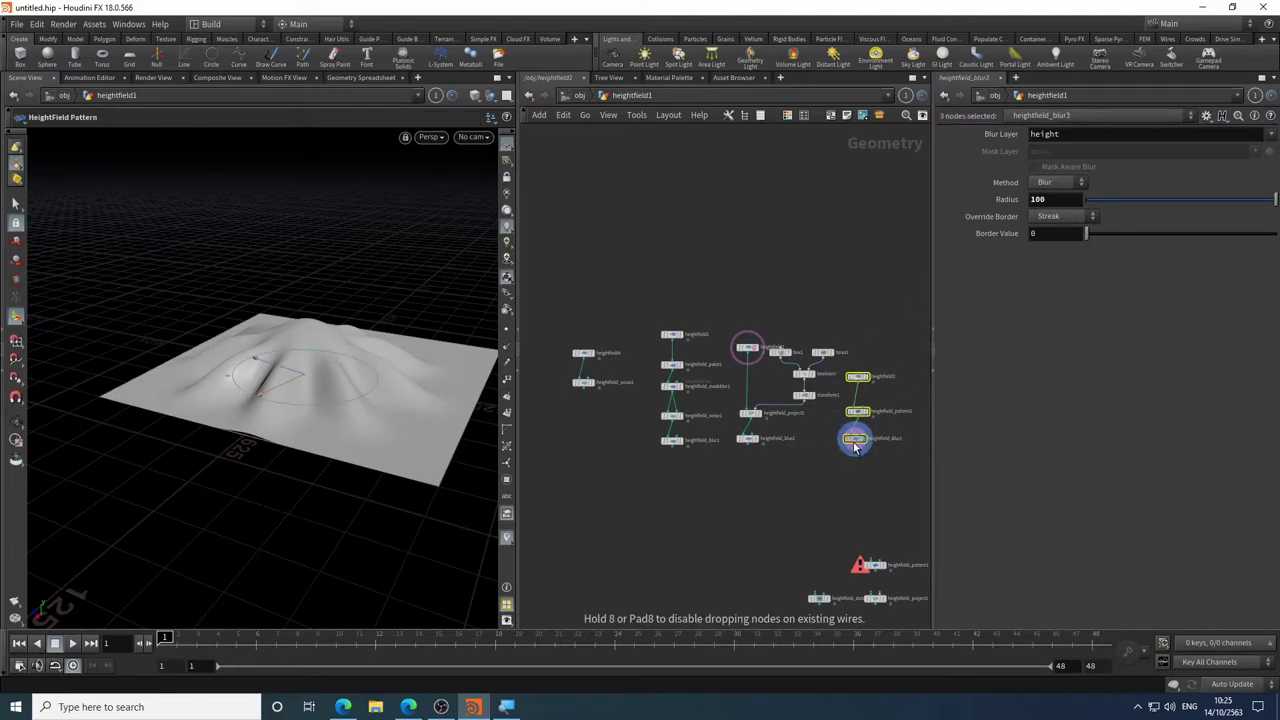
scroll(745, 457, "up", 5)
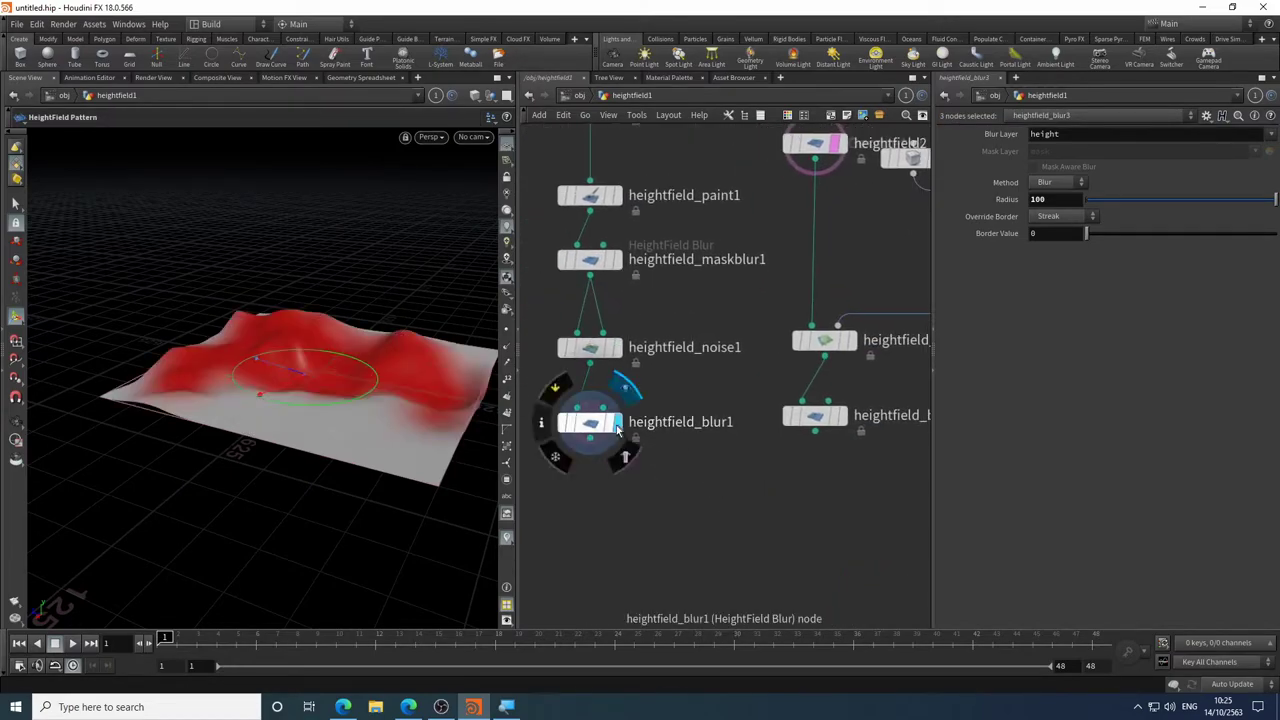
- Switch the display through heightfield_blur2 and blur3, ending on heightfield_blur1's red-masked terrain
left_click(617, 428)
left_click_drag(360, 360, 290, 350)
left_click(838, 418)
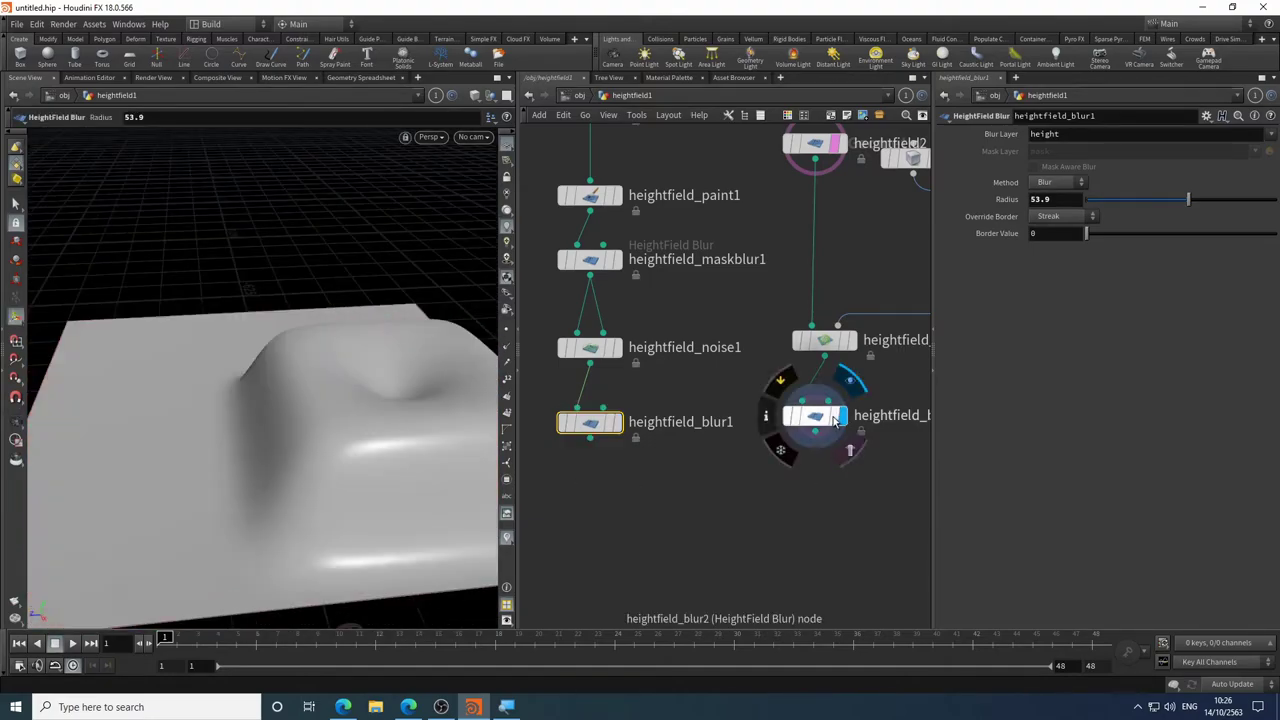
middle_click_drag(846, 517, 526, 396)
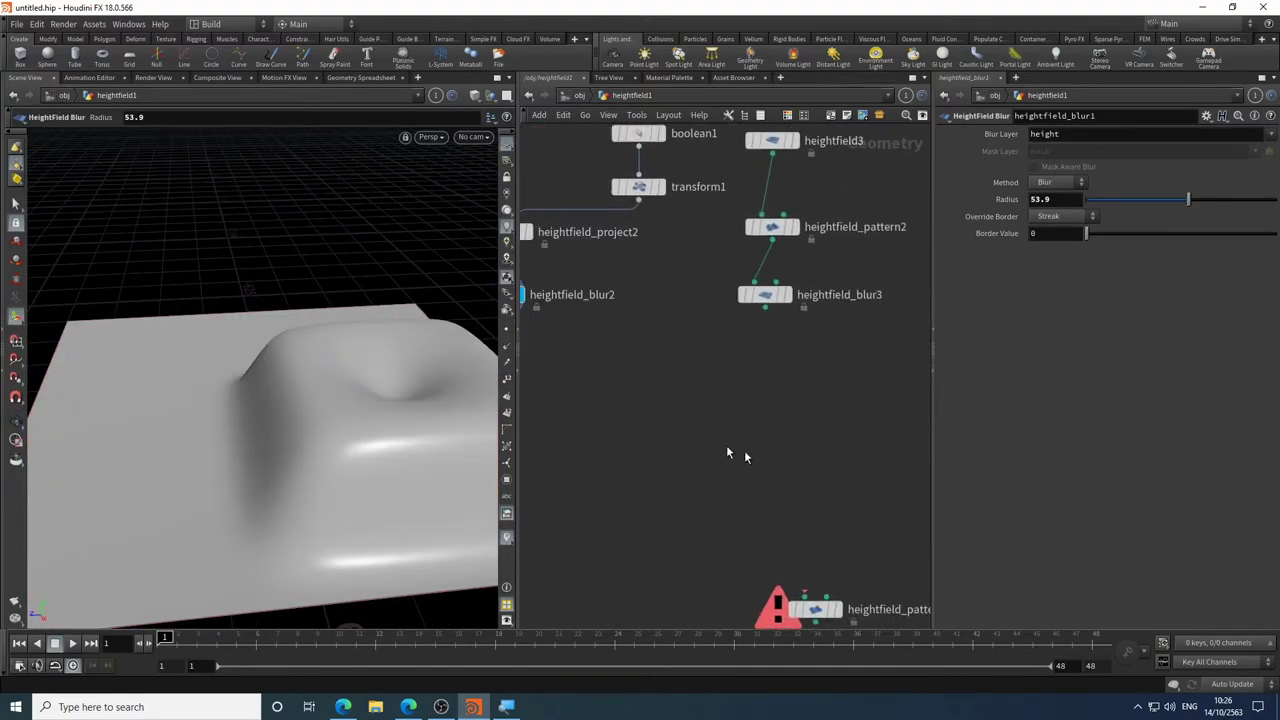
left_click(786, 295)
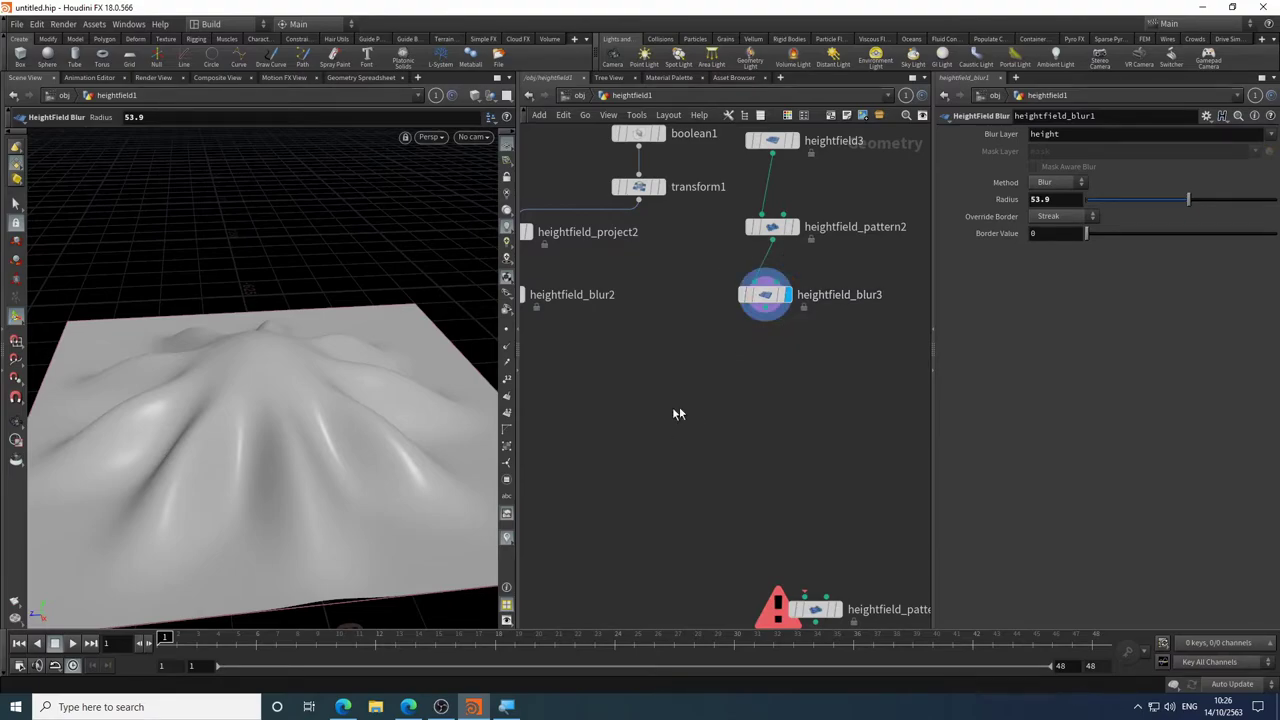
middle_click_drag(632, 411, 824, 346)
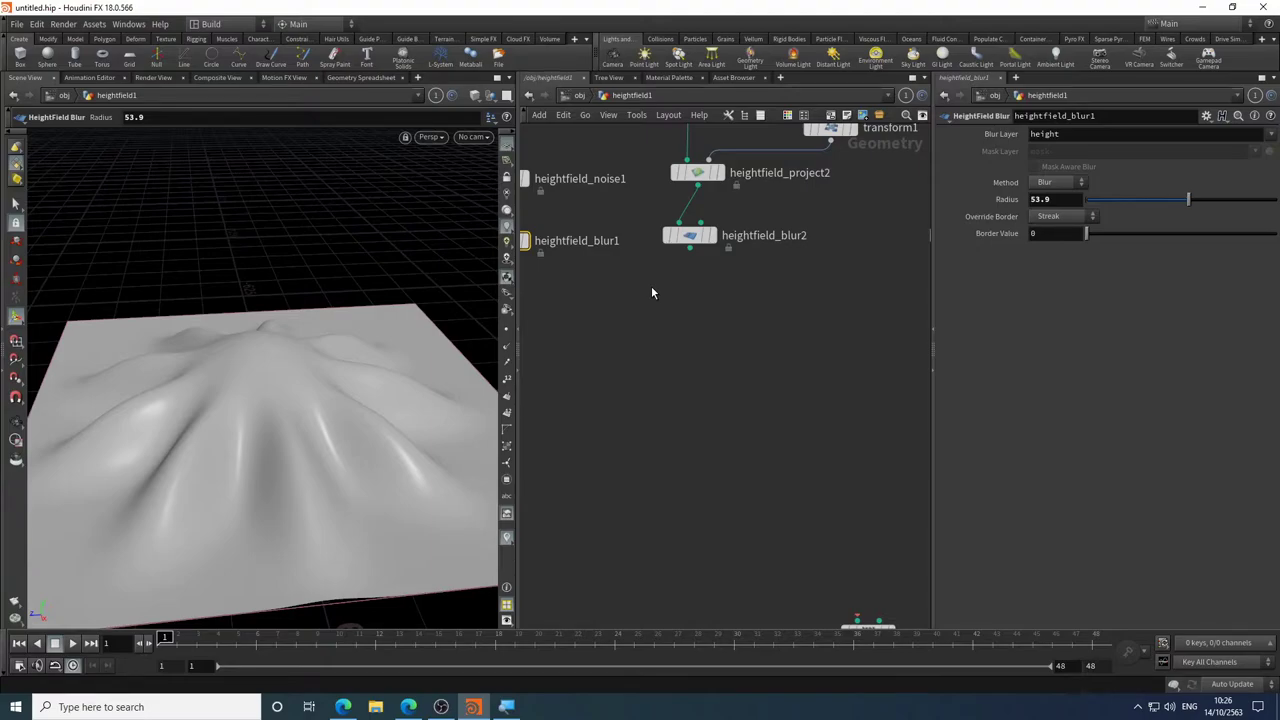
middle_click_drag(660, 320, 894, 326)
left_click(779, 247)
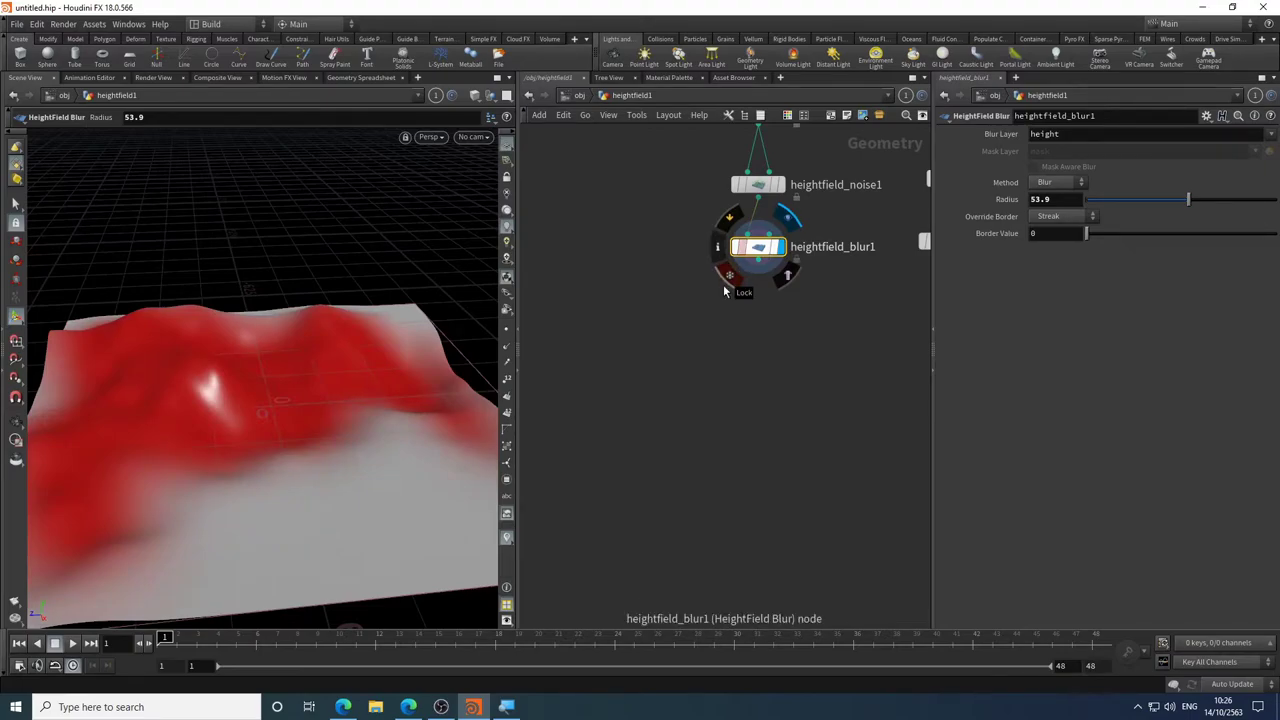
- Add a HeightField Layer Clear node under heightfield_blur1, wire it in and display it
key("Tab")
type("hf")
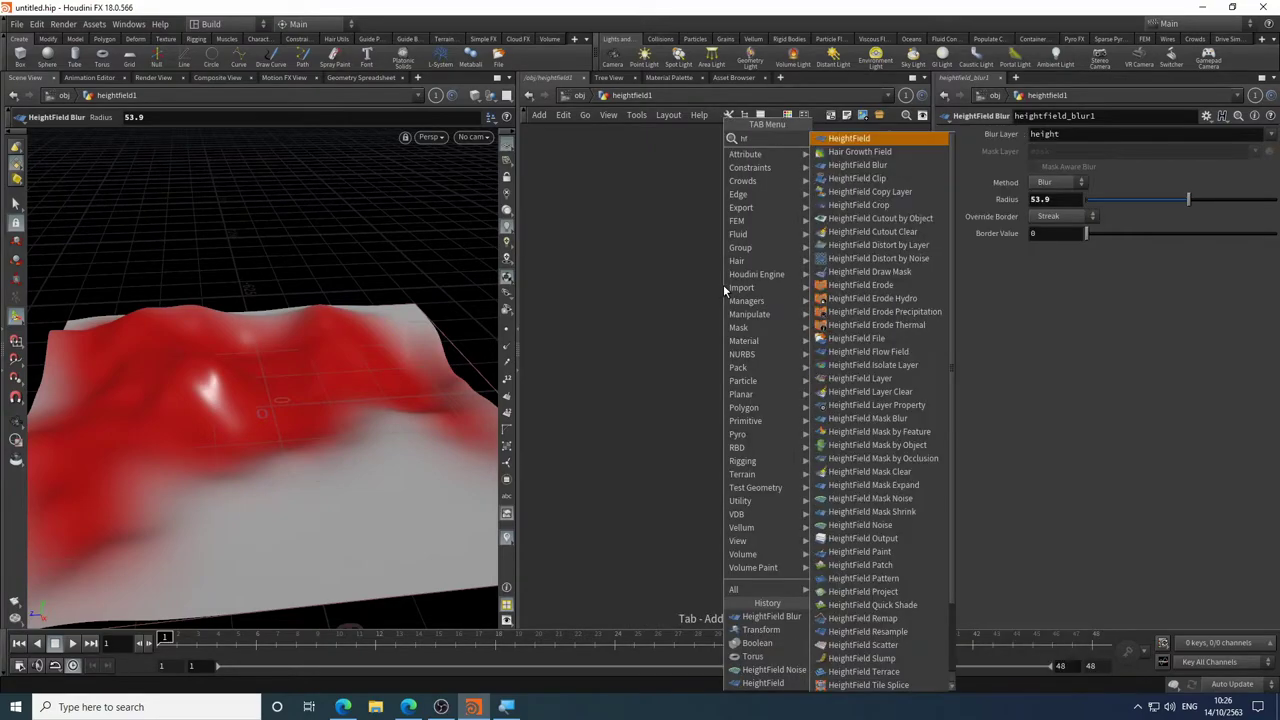
type(" cl")
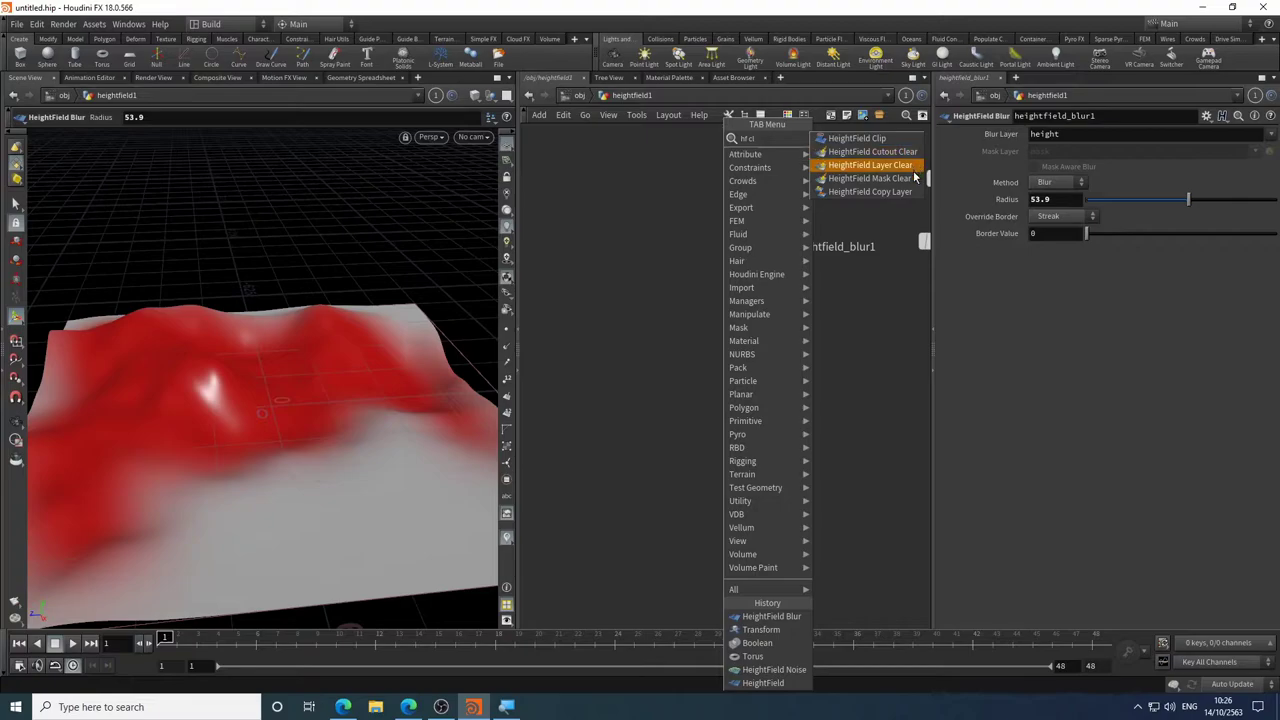
left_click(913, 179)
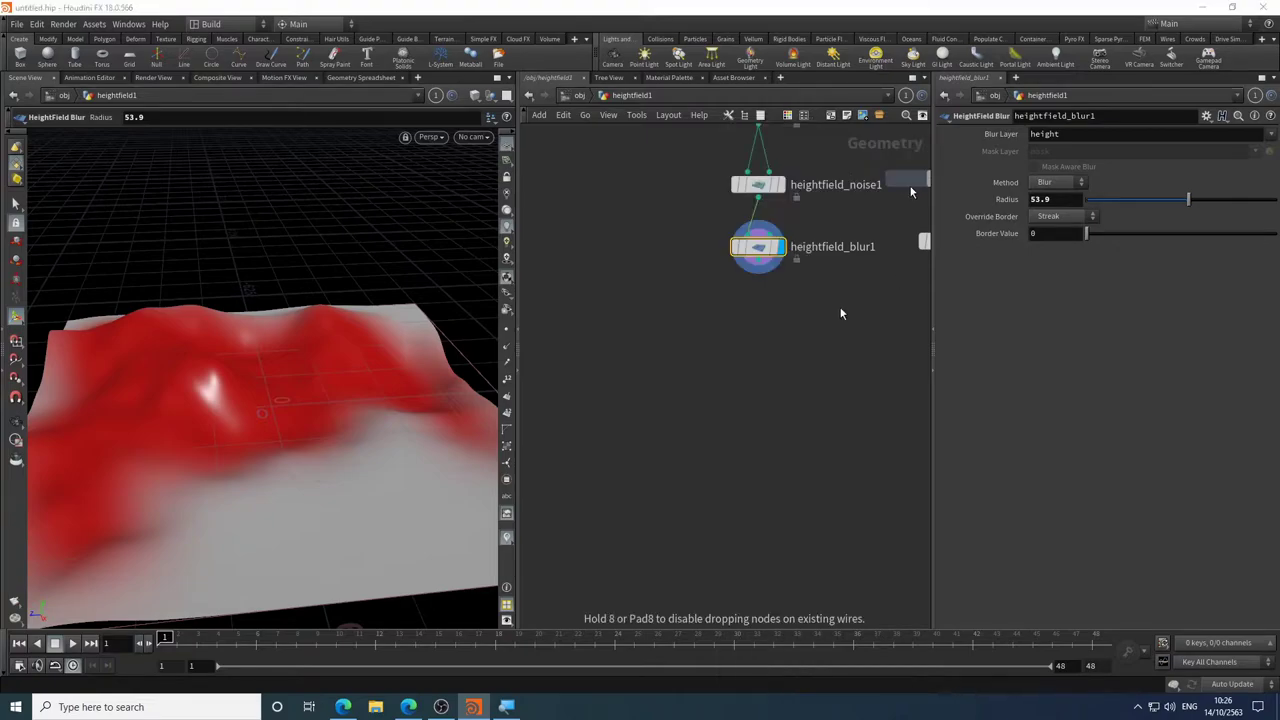
left_click(758, 328)
left_click_drag(758, 262, 758, 312)
left_click(781, 321)
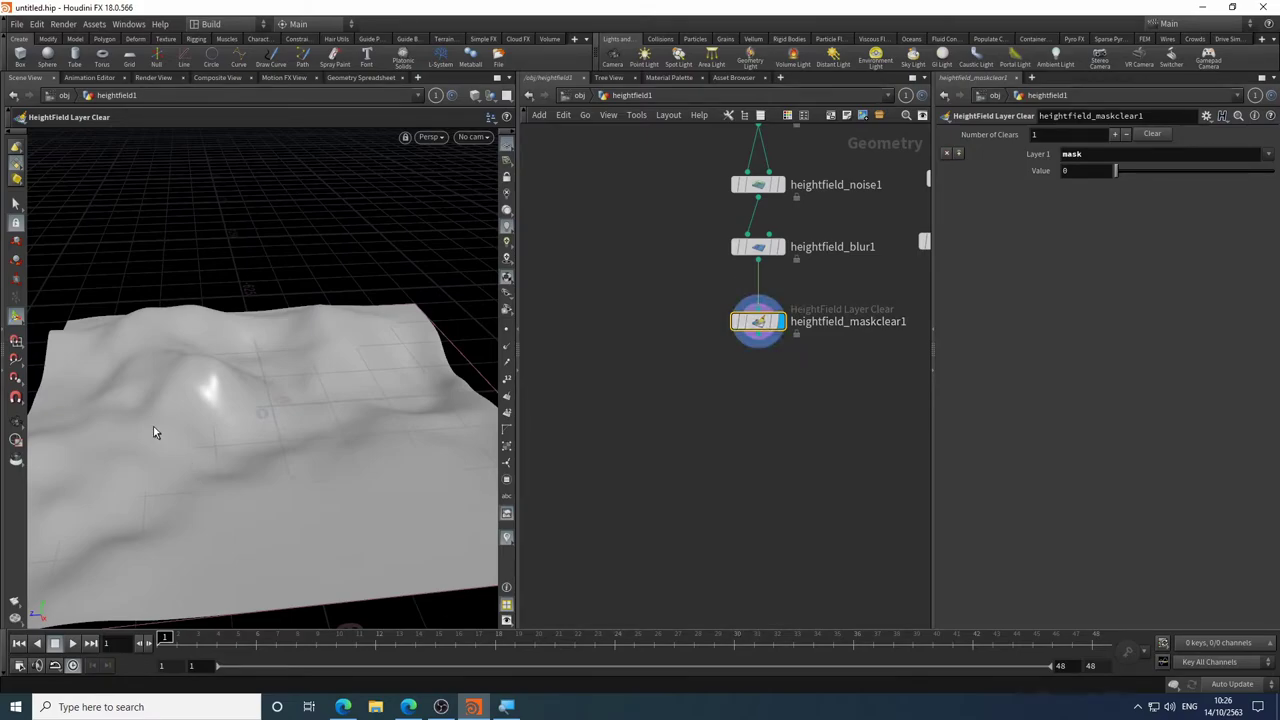
scroll(740, 437, "up", 5)
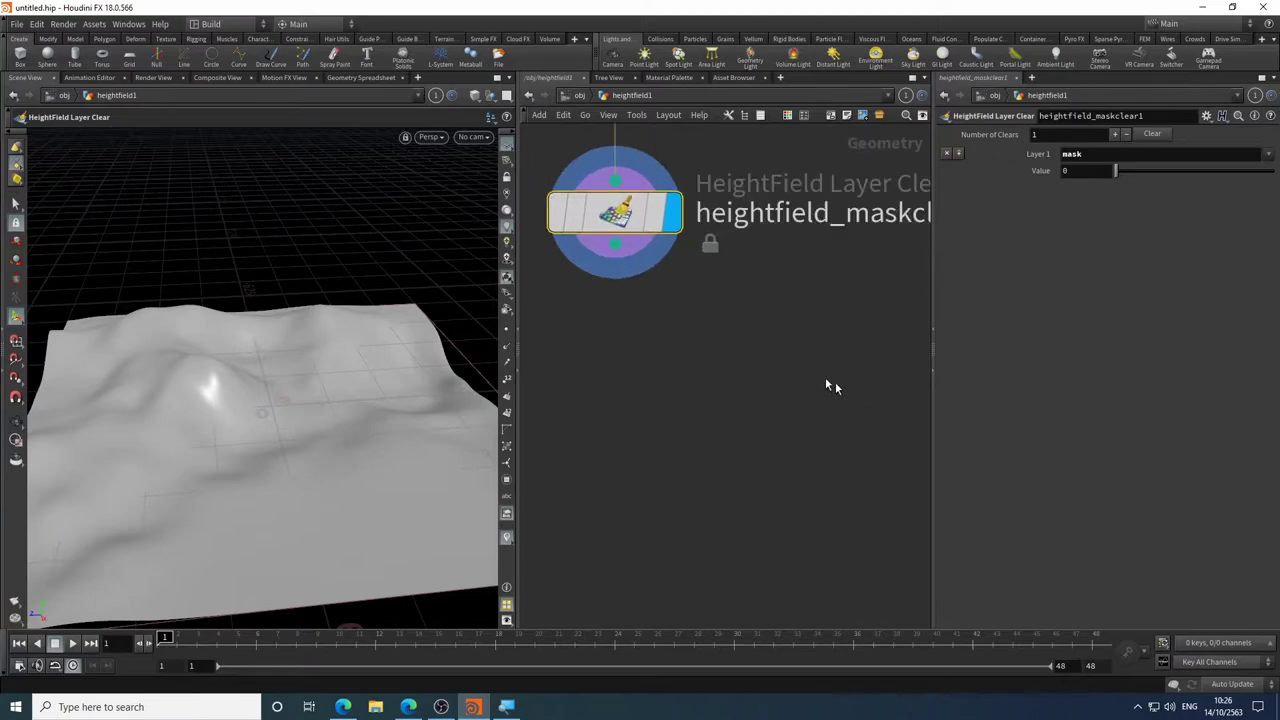
scroll(829, 386, "down", 3)
mouse_move(636, 295)
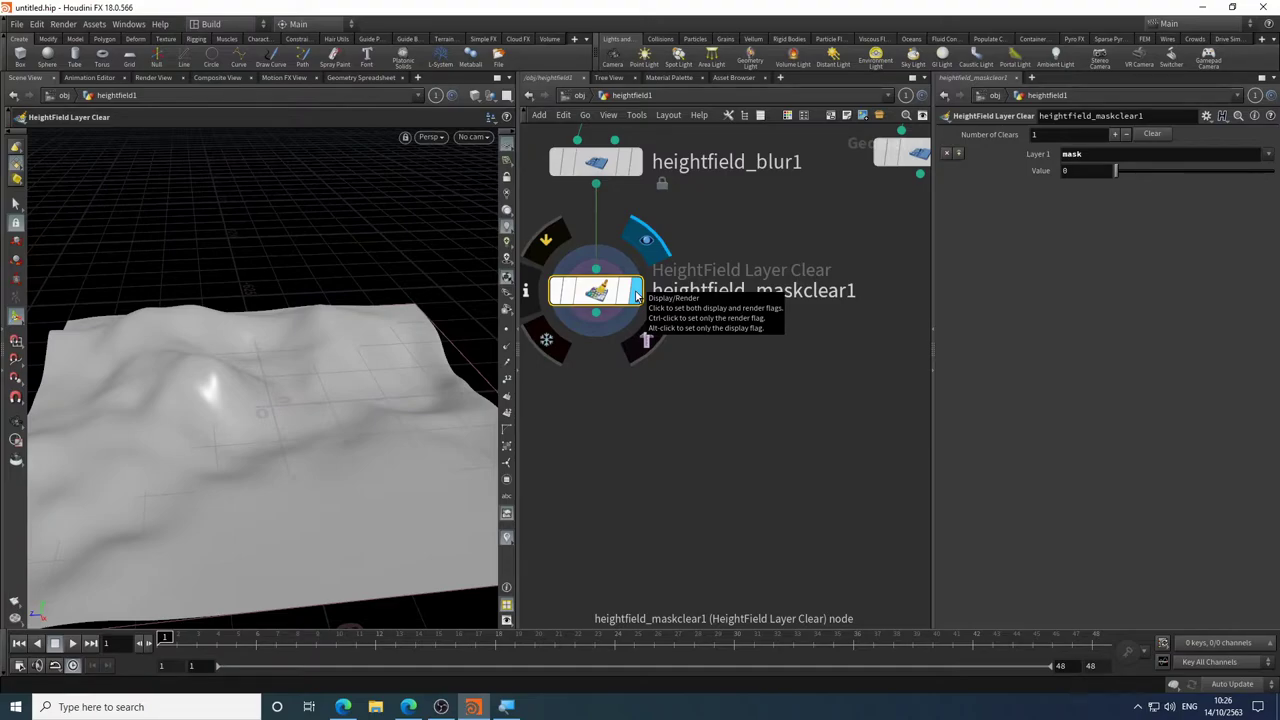
left_click(636, 295)
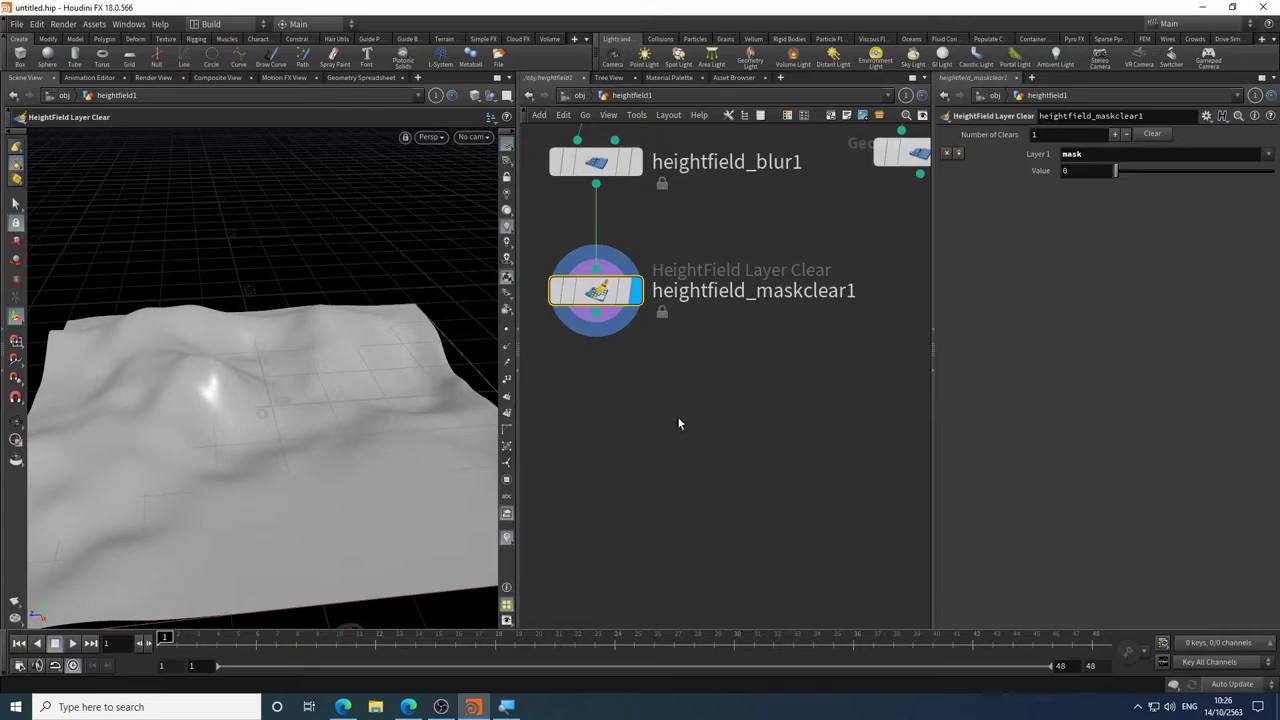
- Compare heightfield_blur2's and heightfield_blur3's terrains against the mask-cleared result
scroll(678, 424, "down", 3)
middle_click_drag(674, 335, 704, 444)
left_click(833, 255)
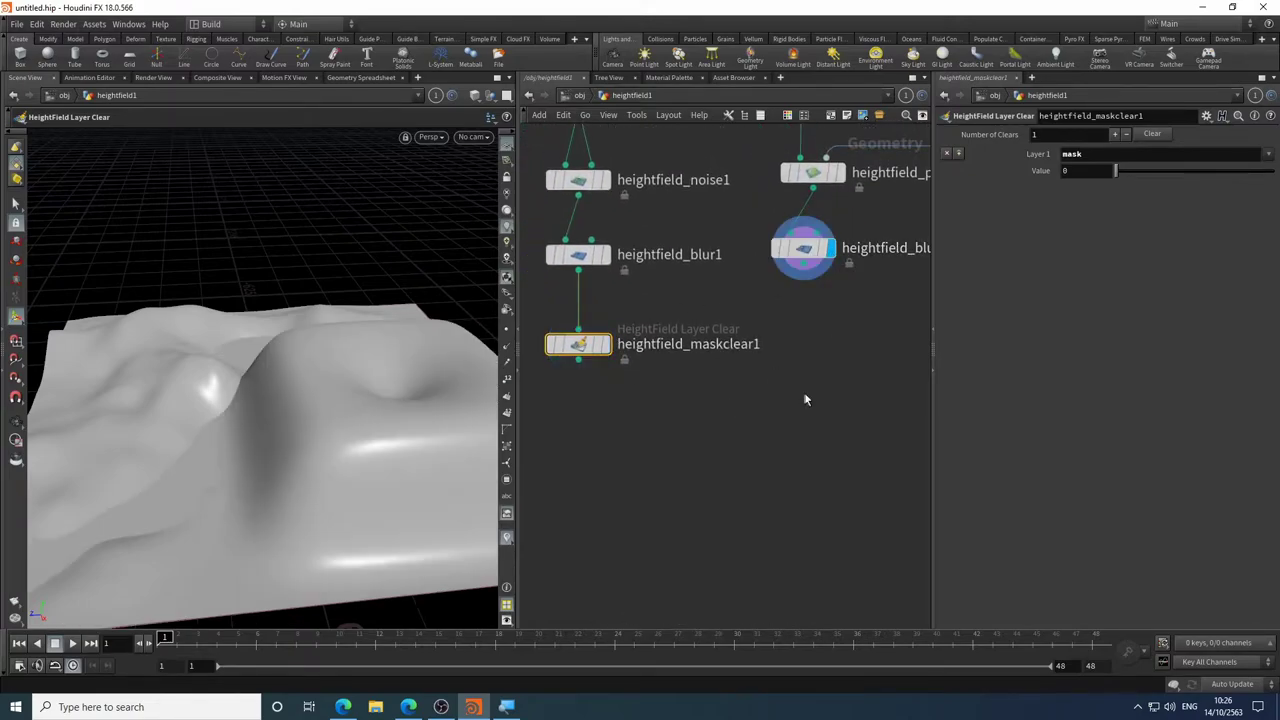
middle_click_drag(806, 400, 617, 354)
middle_click_drag(900, 212, 770, 227)
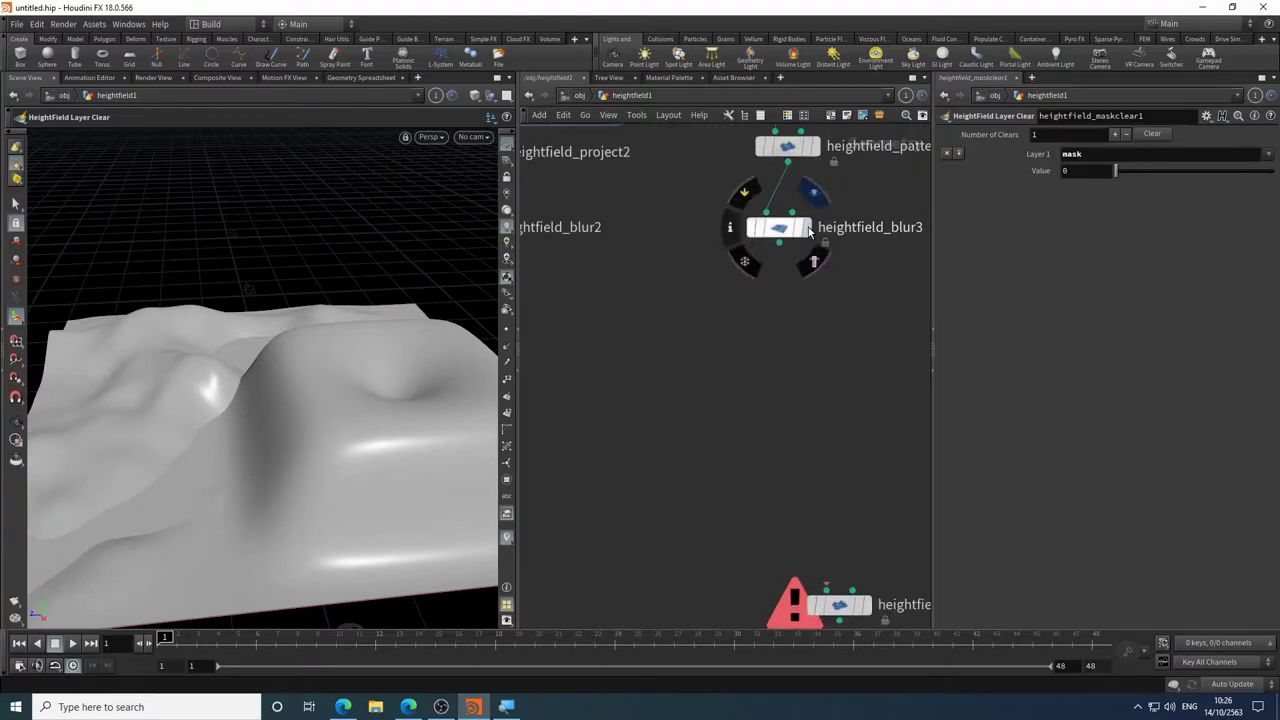
left_click(812, 200)
middle_click_drag(743, 345, 854, 348)
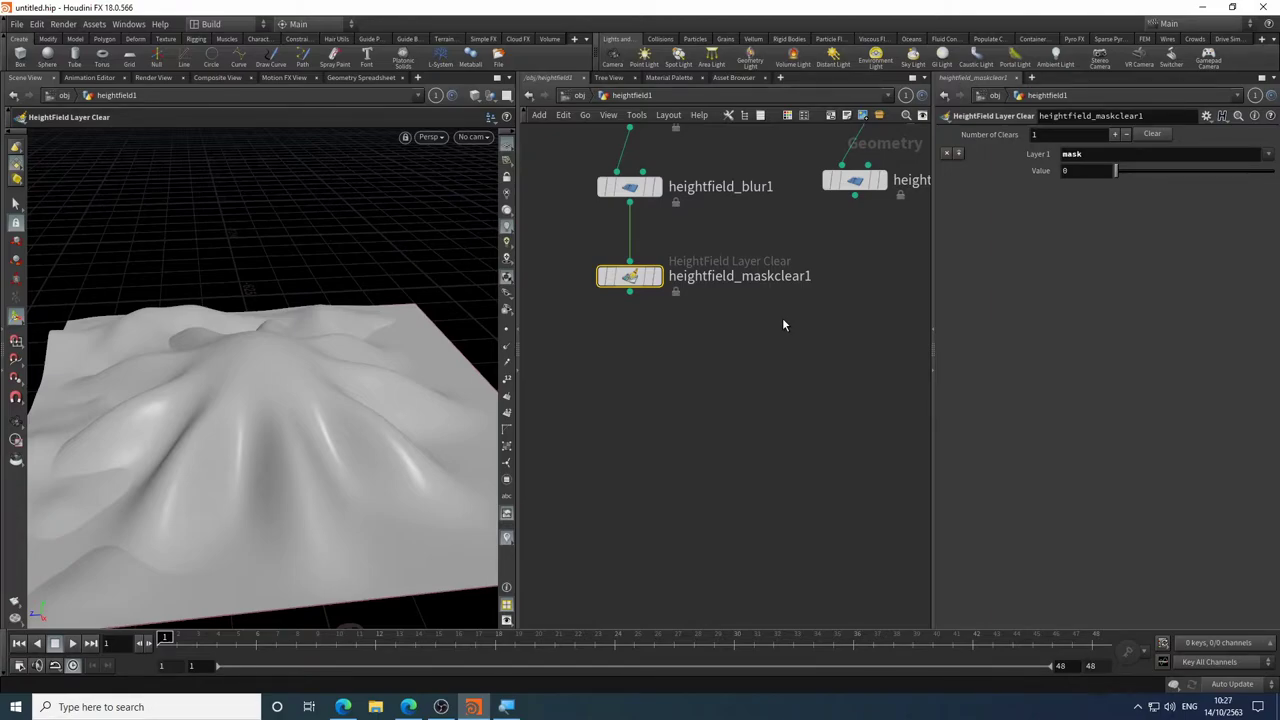
middle_click_drag(714, 349, 685, 379)
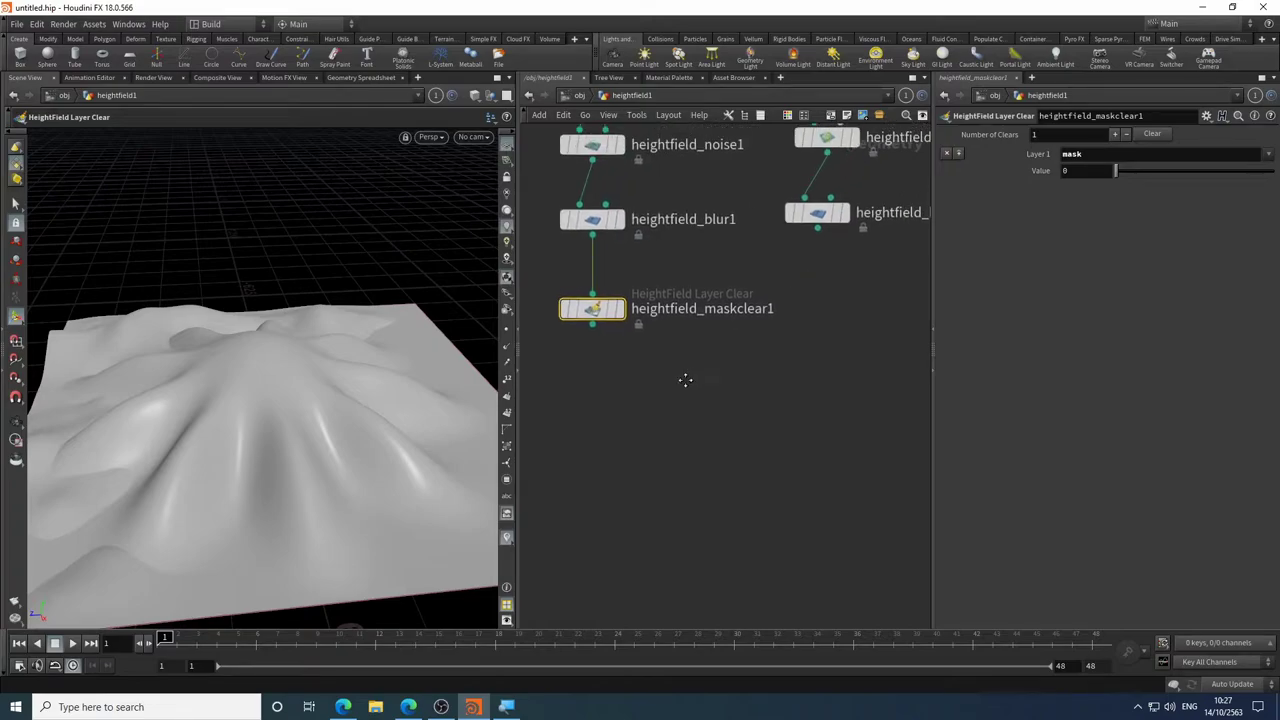
- Add a HeightField Layer node below heightfield_maskclear1 and wire maskclear1 into its first input
key("Tab")
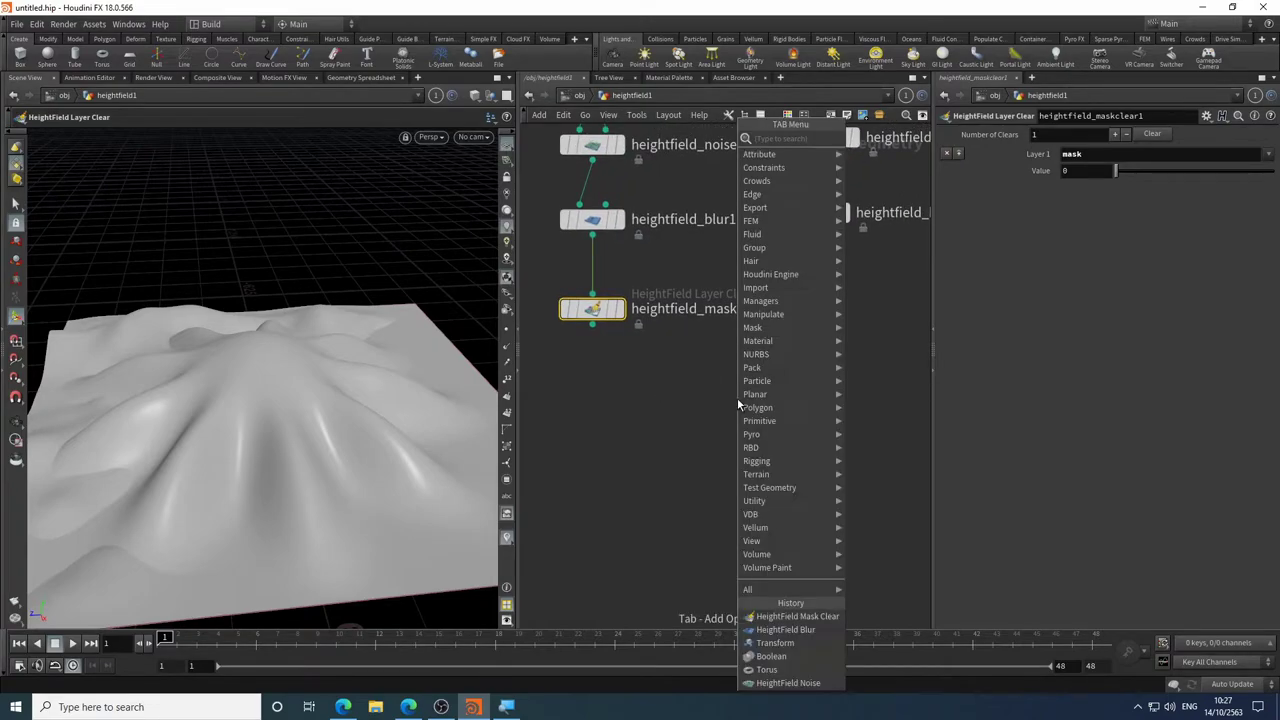
type("hf")
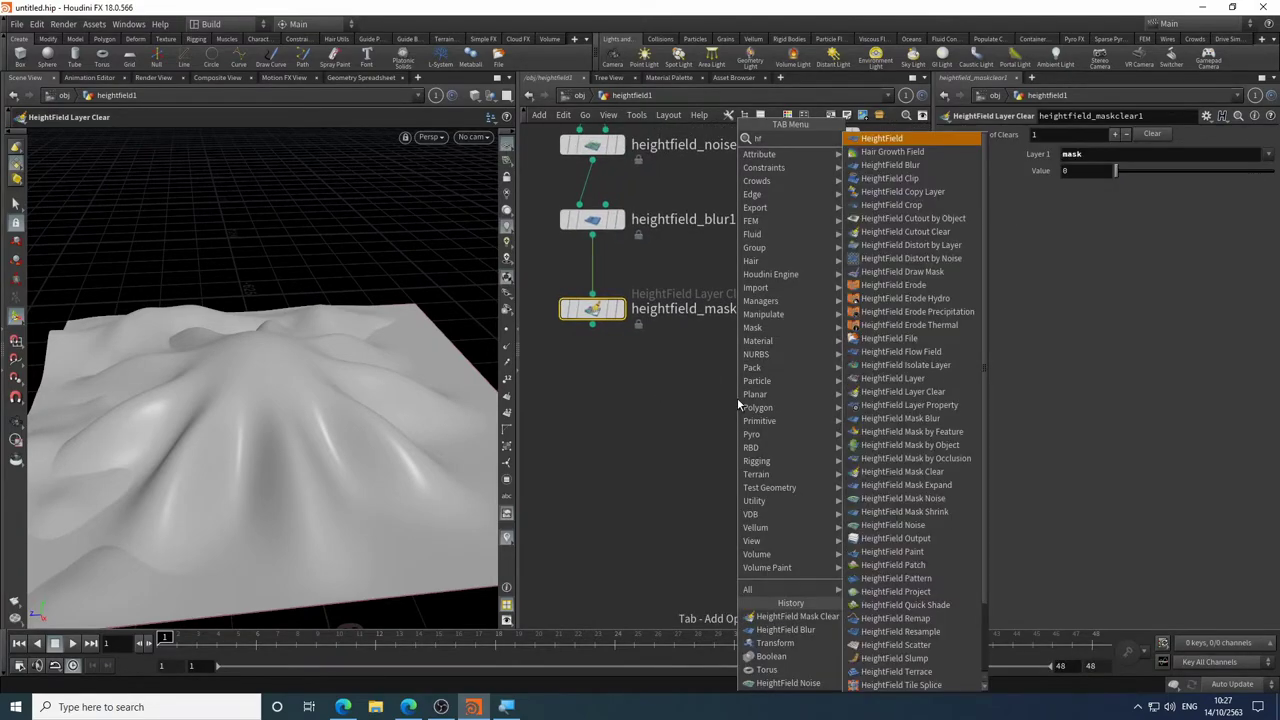
type(" la")
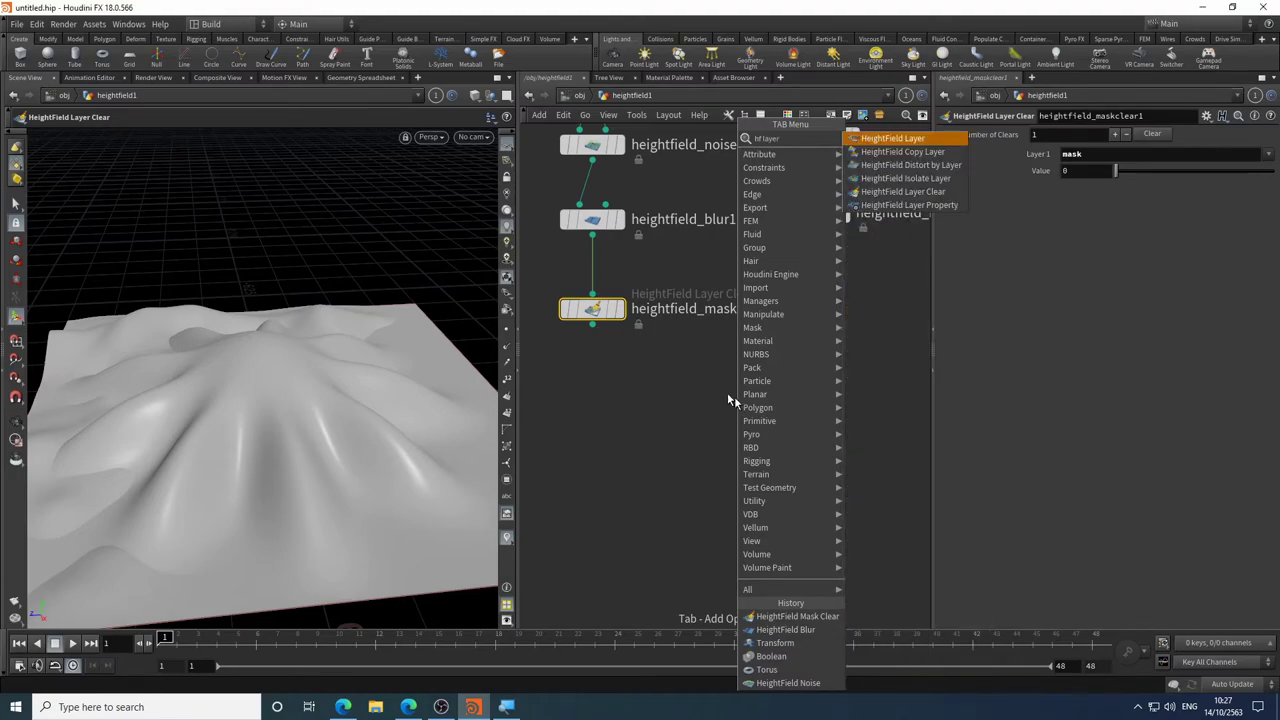
type("yer")
left_click(900, 138)
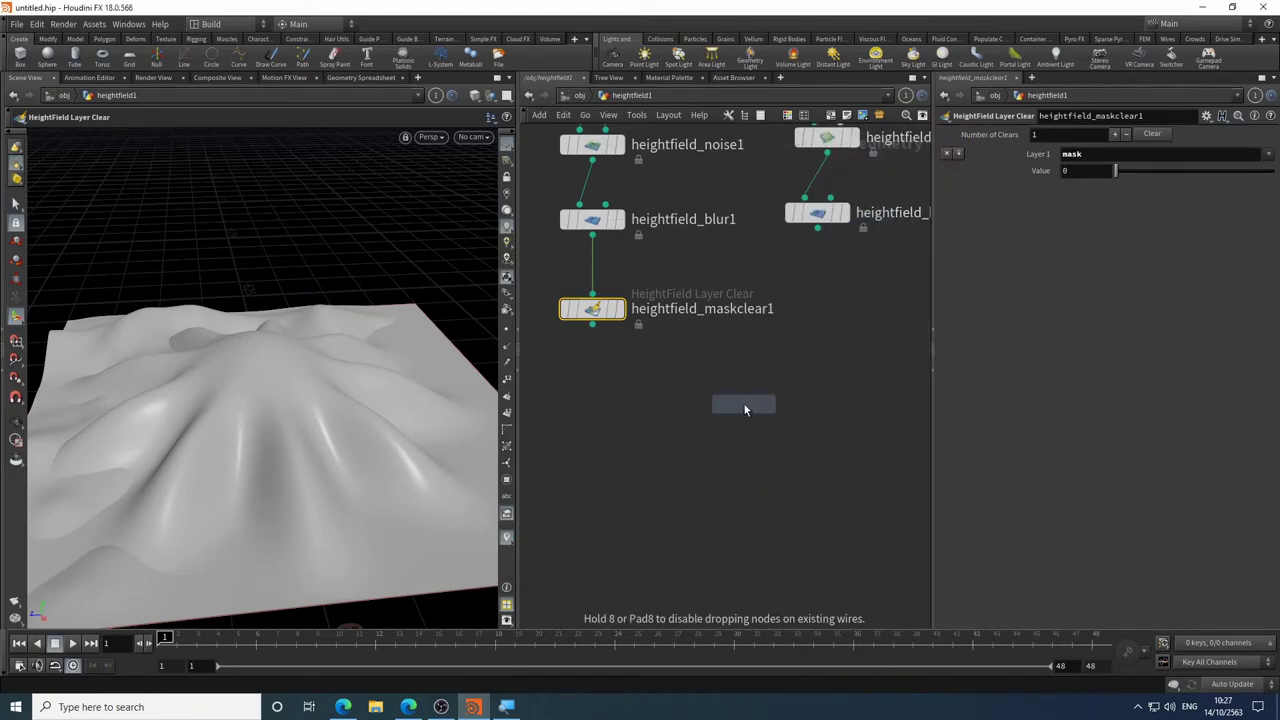
left_click(744, 406)
left_click(592, 325)
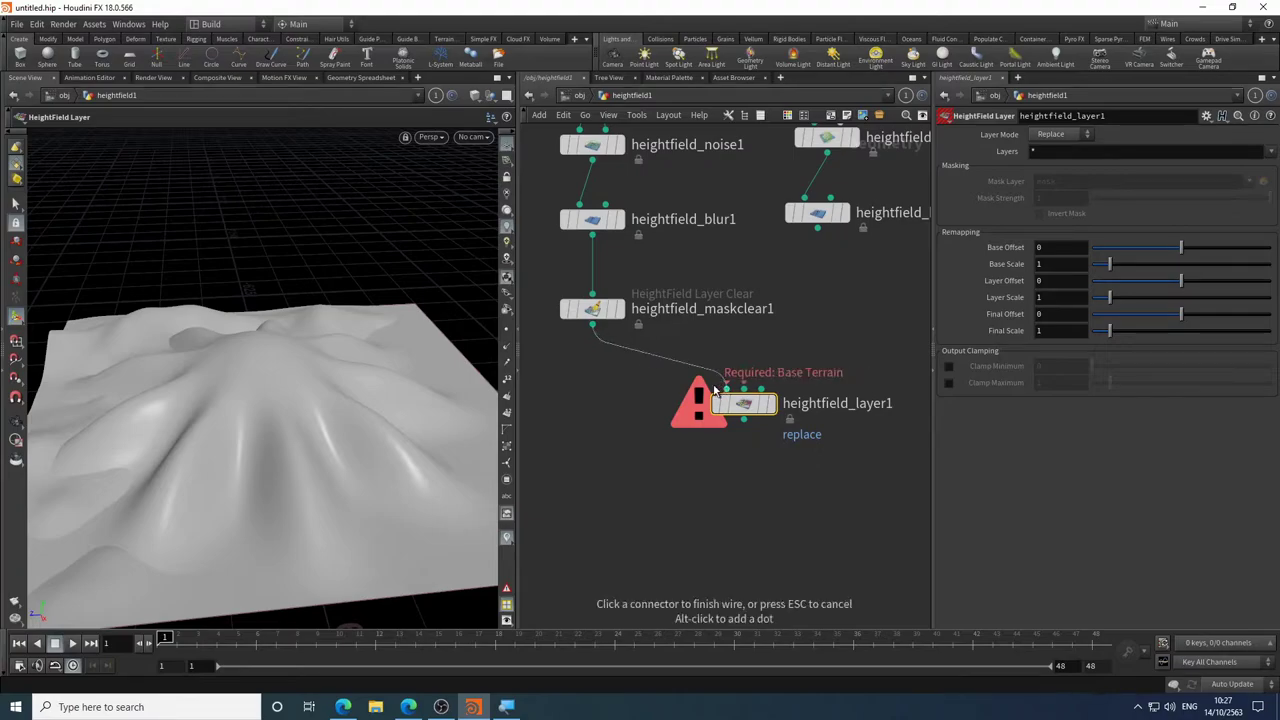
left_click(722, 388)
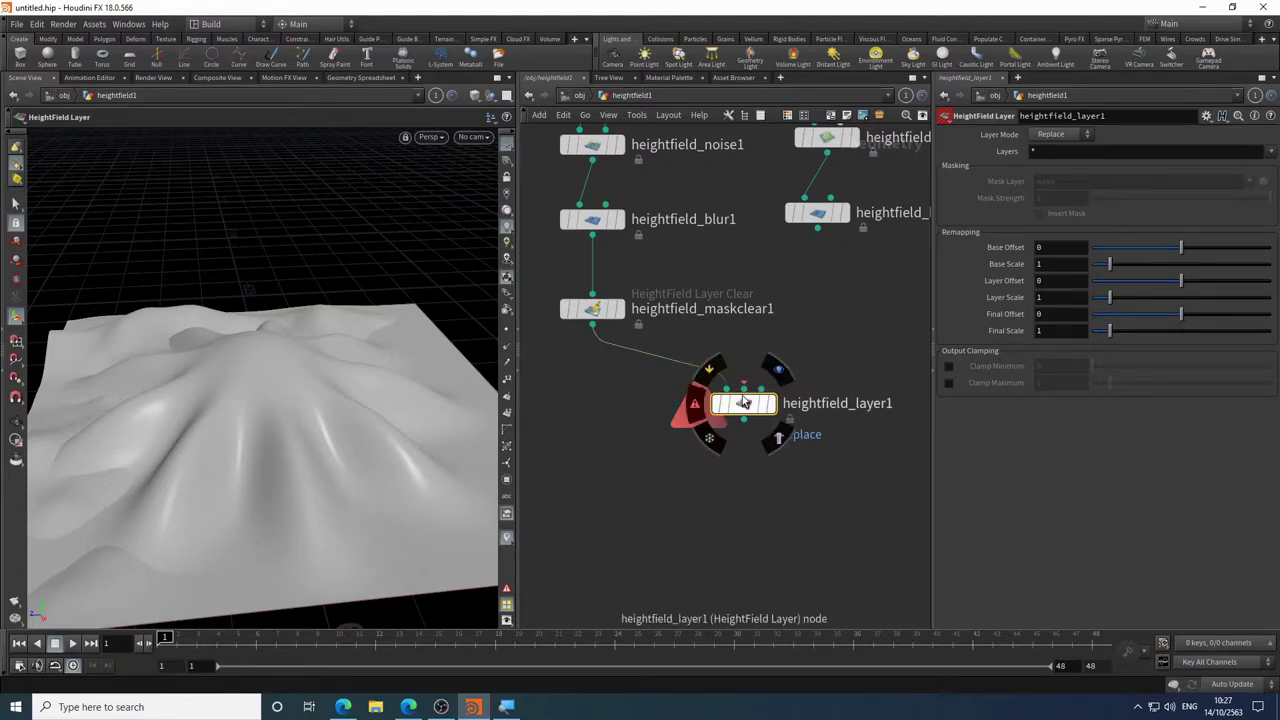
- Feed heightfield_blur2 into heightfield_layer1's second input and inspect the layered terrain
left_click(747, 385)
left_click(817, 228)
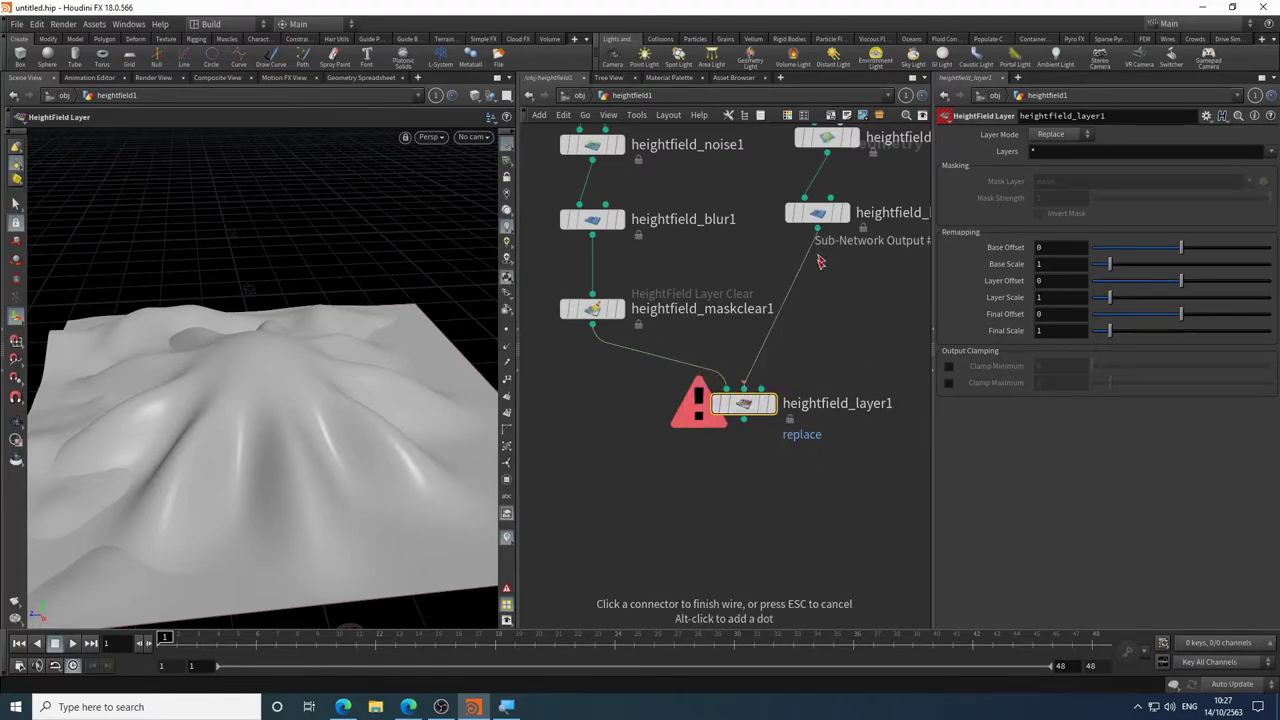
left_click(771, 404)
key("space")
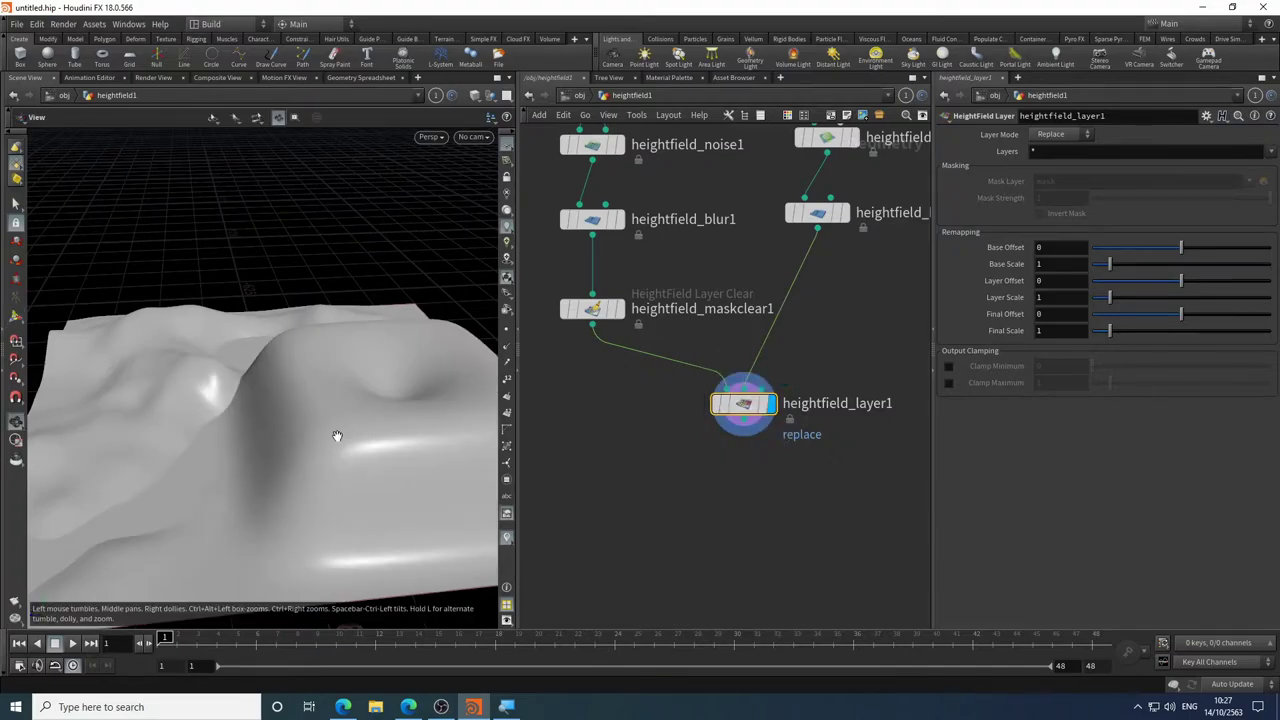
mouse_move(334, 437)
left_mouse_down()
mouse_move(349, 451)
mouse_move(431, 417)
mouse_move(354, 423)
left_mouse_up()
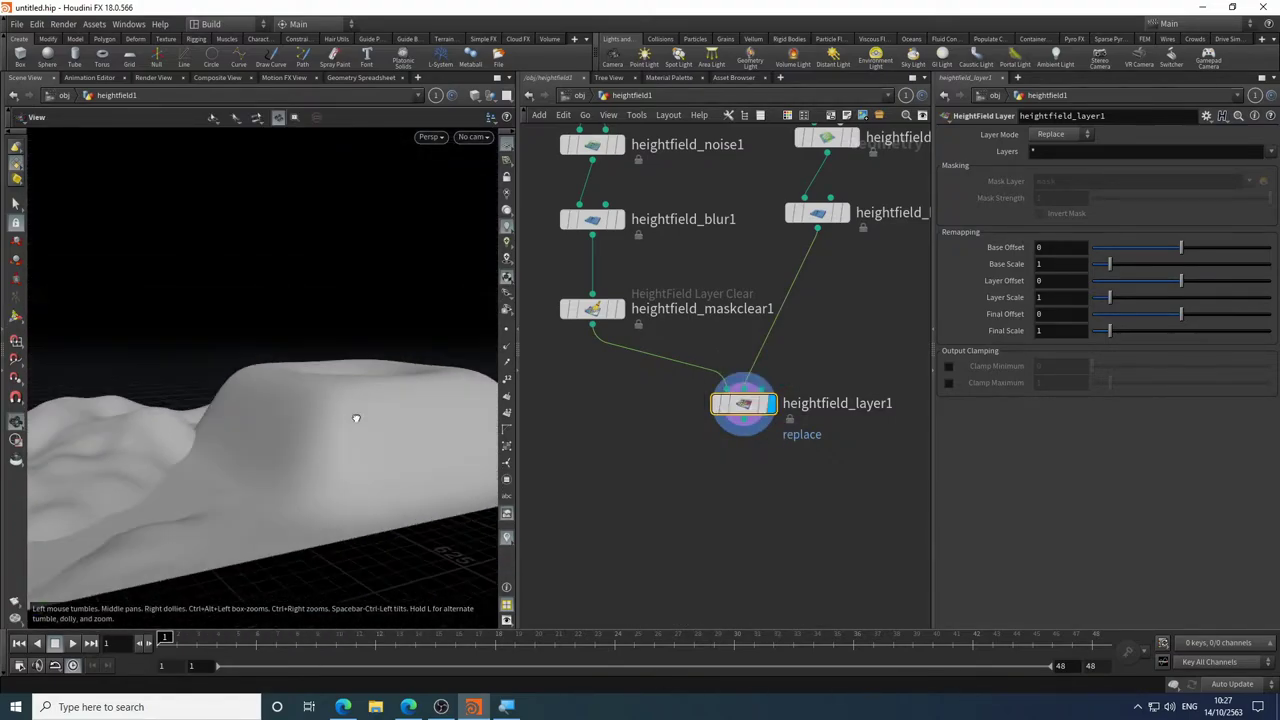
middle_click_drag(780, 308, 650, 372)
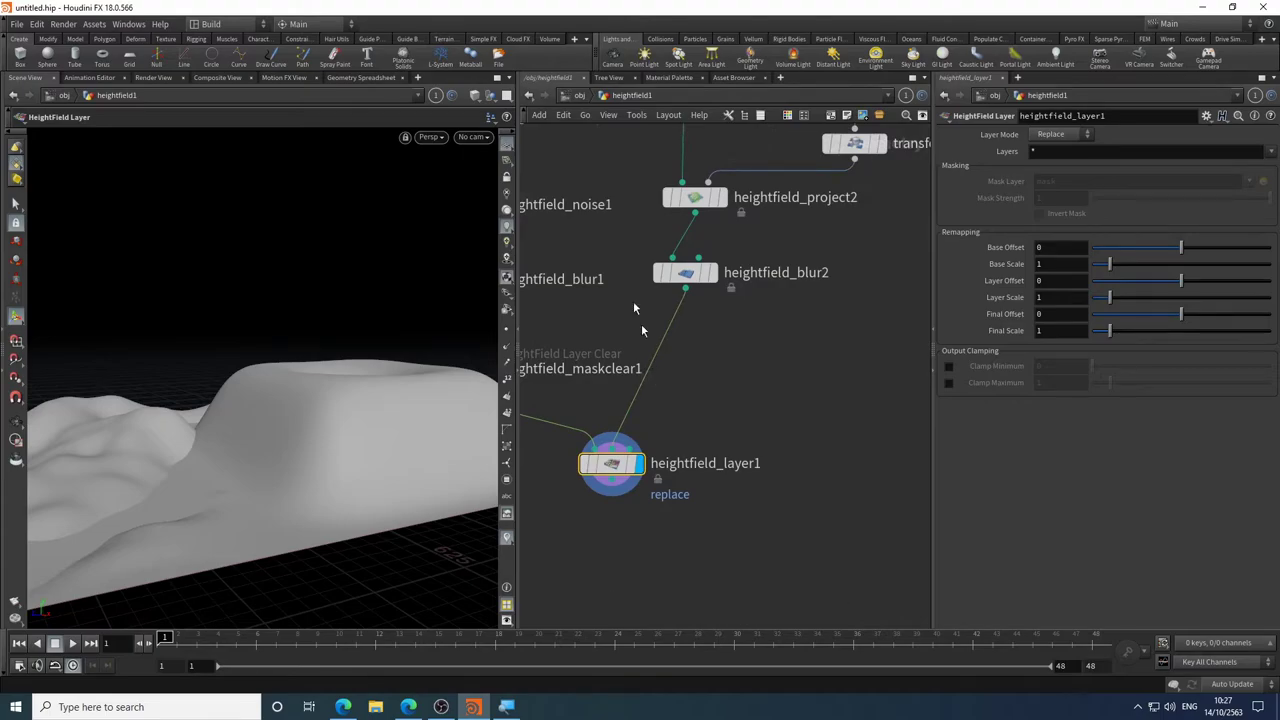
key("space")
left_click_drag(443, 351, 400, 345)
middle_click_drag(771, 317, 717, 315)
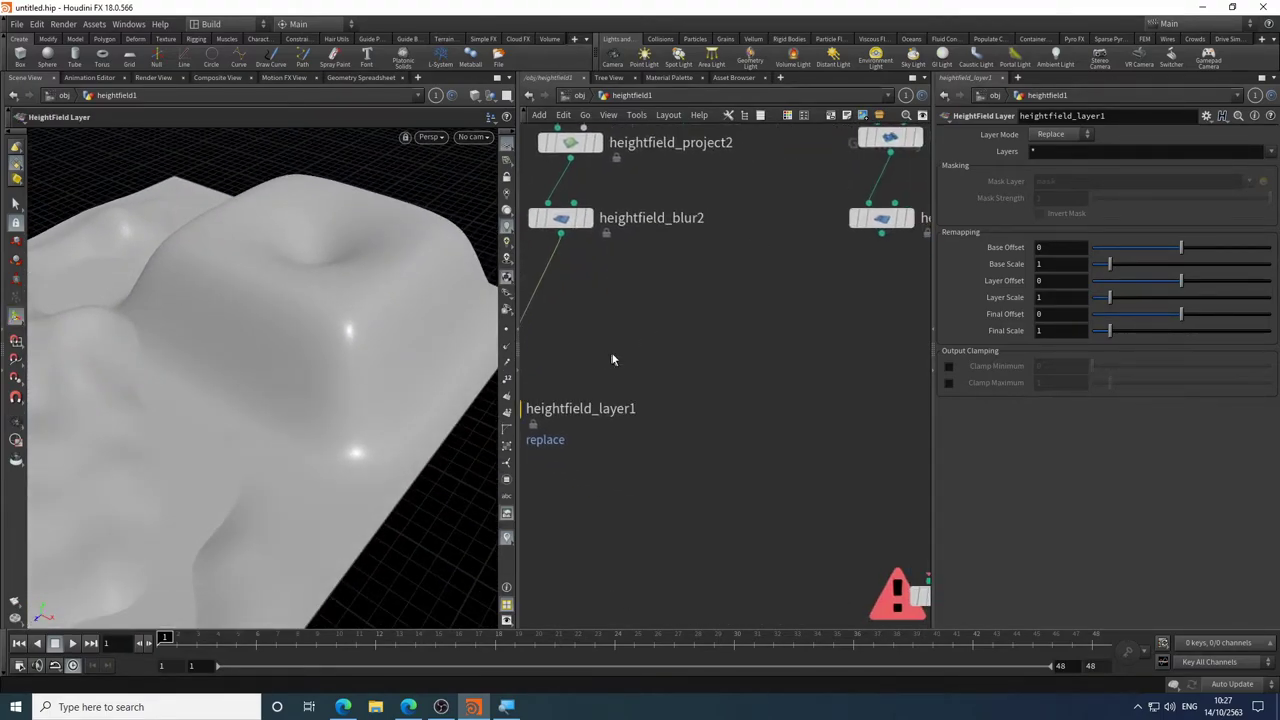
- Try a wire into heightfield_layer1's mask input, then undo it
middle_click_drag(613, 360, 736, 314)
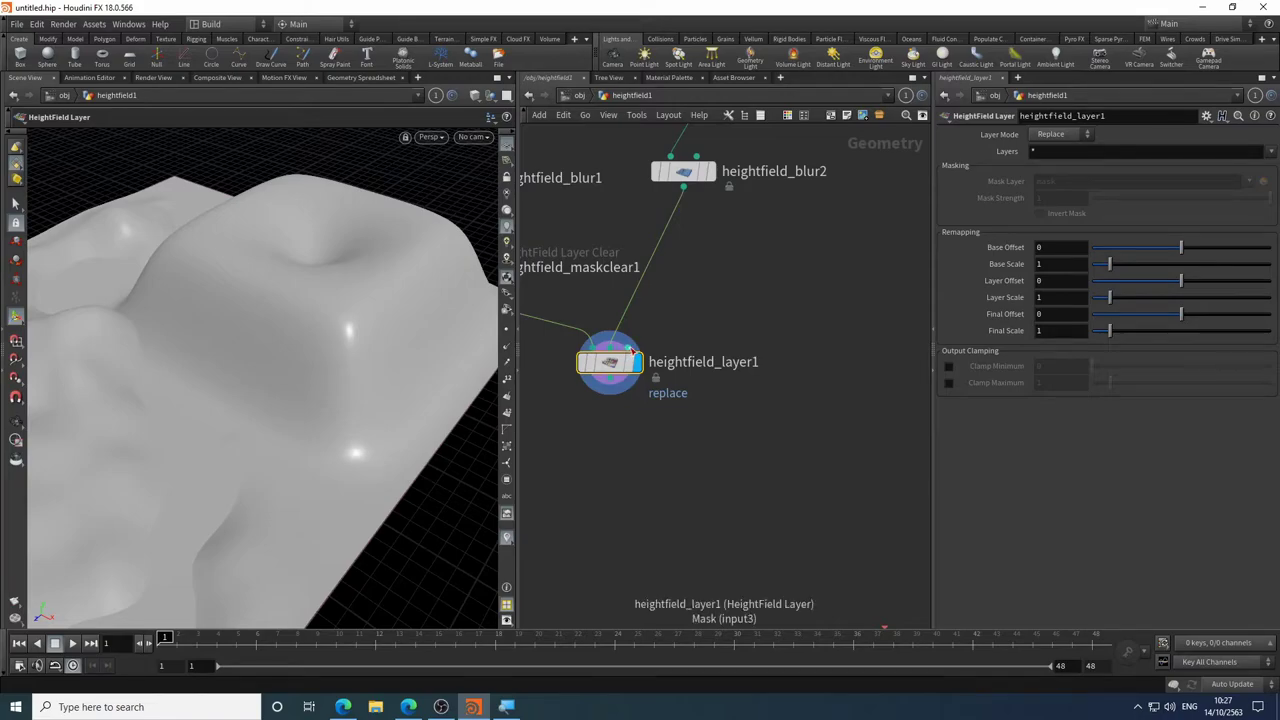
scroll(729, 263, "down", 3)
left_click(858, 241)
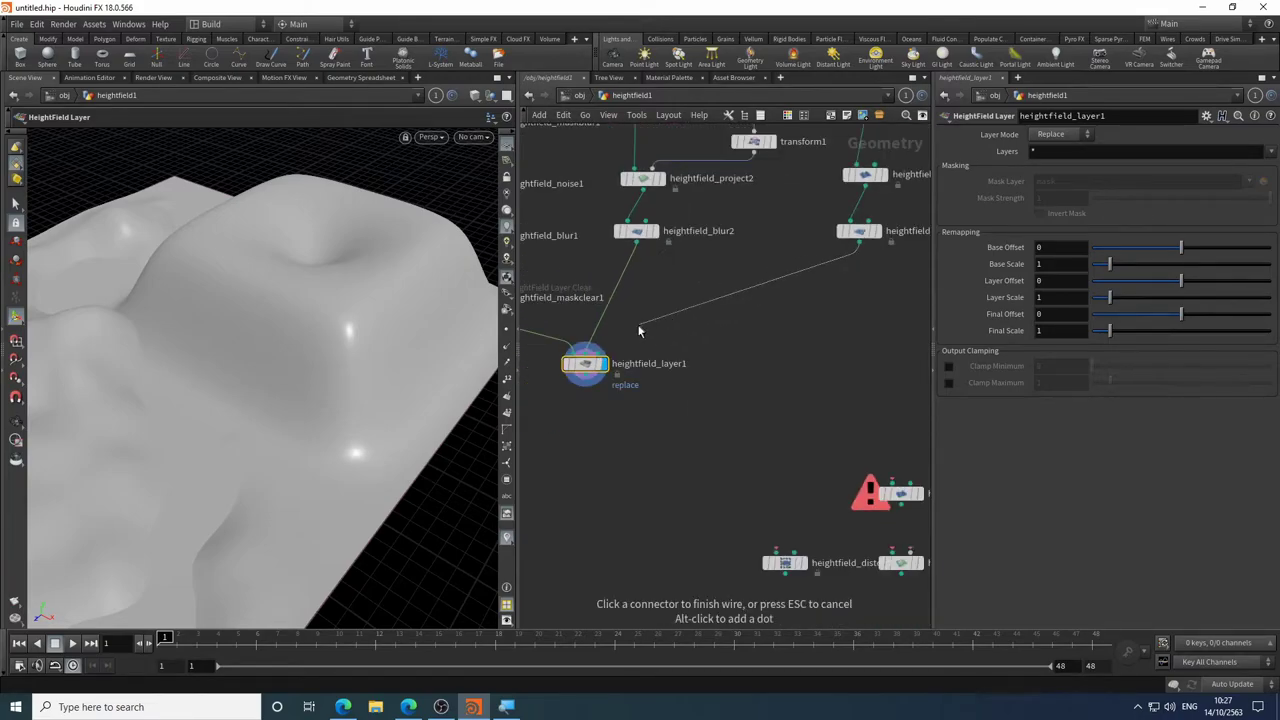
left_click(602, 347)
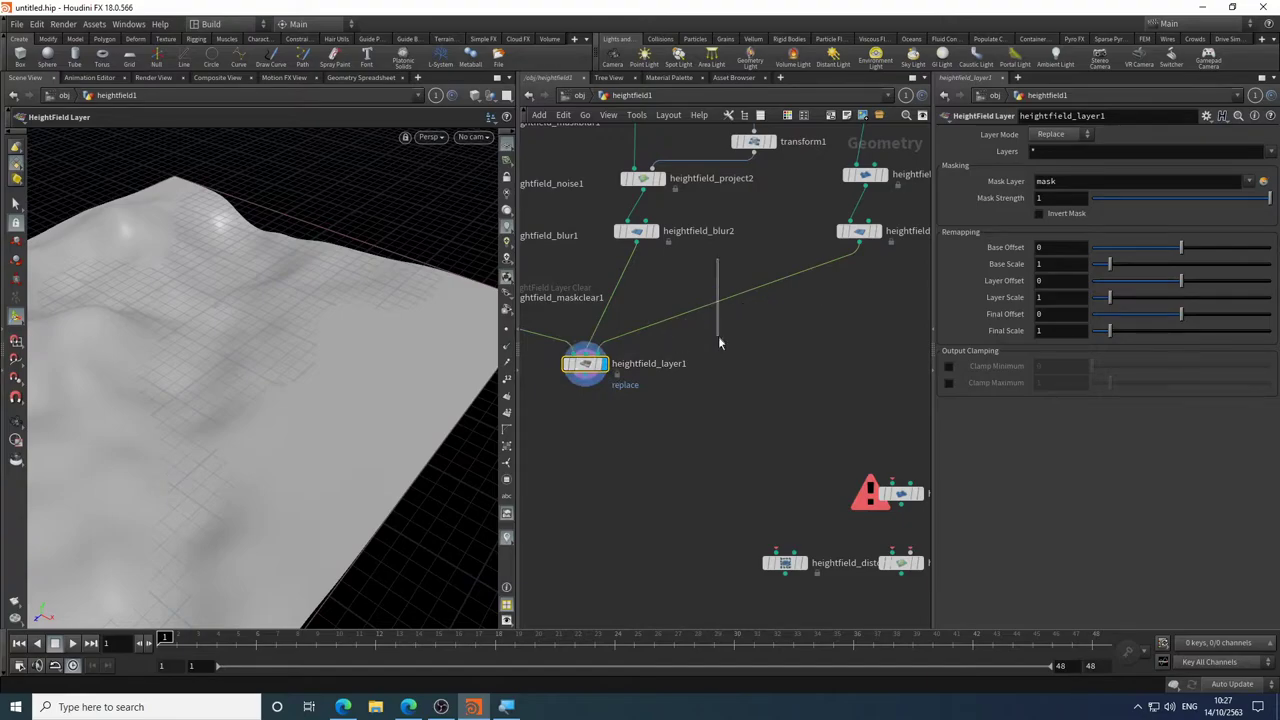
key("ctrl+z")
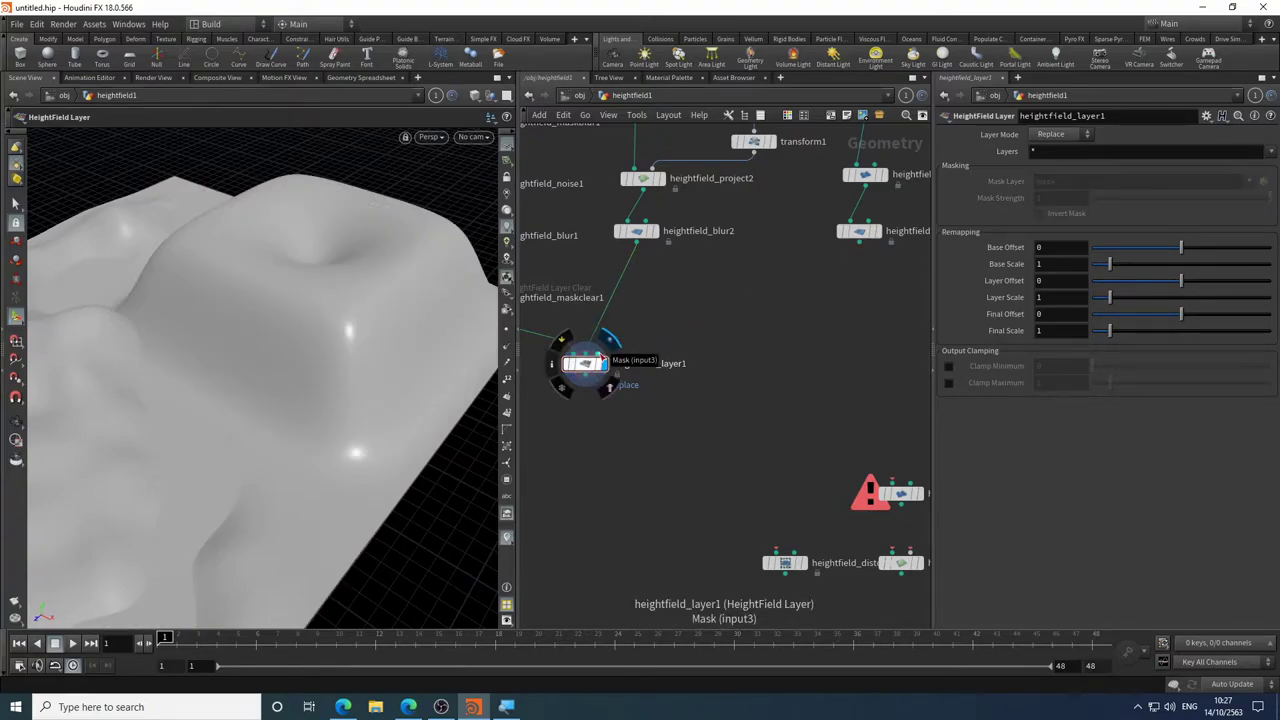
scroll(605, 355, "up", 4)
scroll(600, 350, "down", 3)
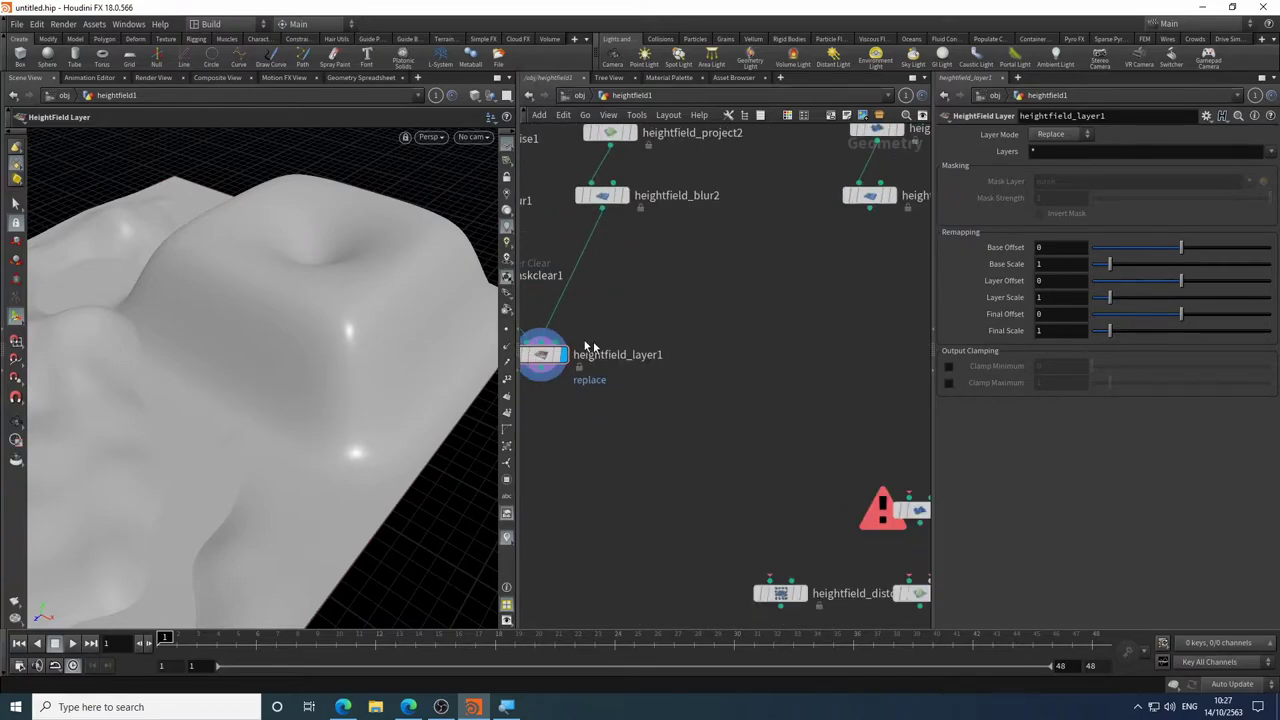
middle_click_drag(723, 317, 690, 406)
- Add heightfield_layer2 combining heightfield_layer1 with the right-hand blur branch, and display its terrain
key("Tab")
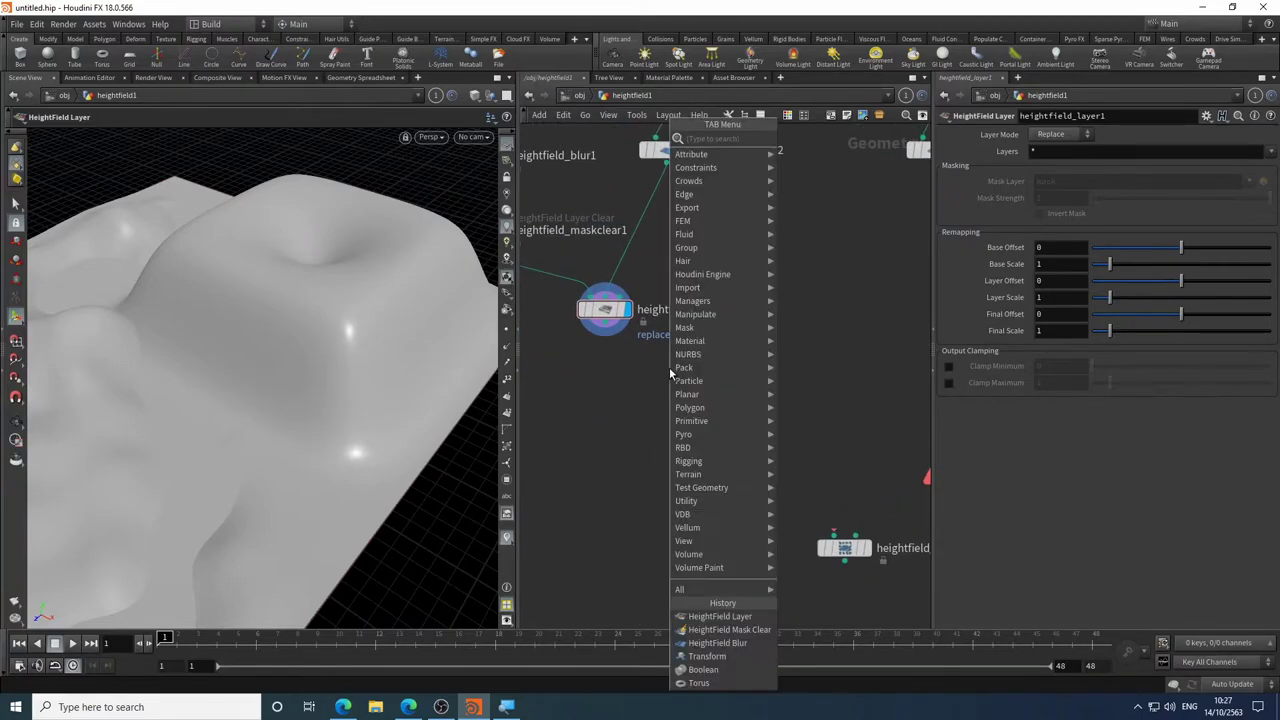
type("hf")
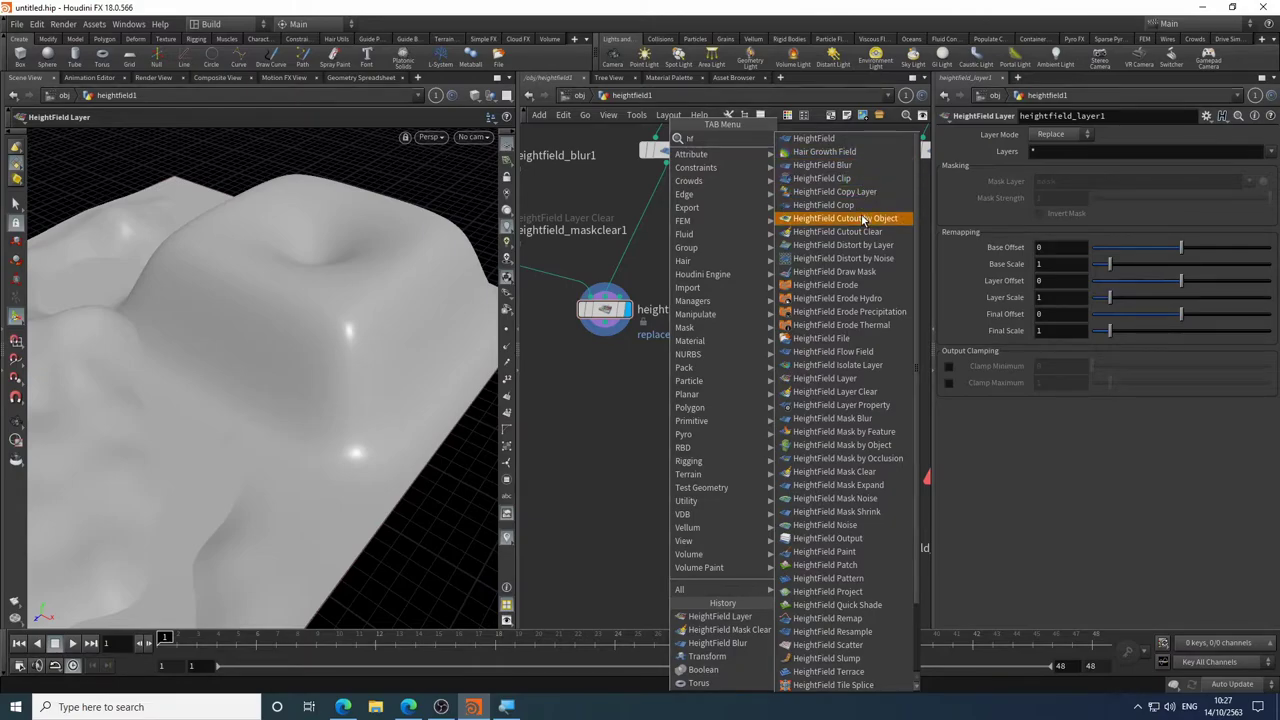
type(" la")
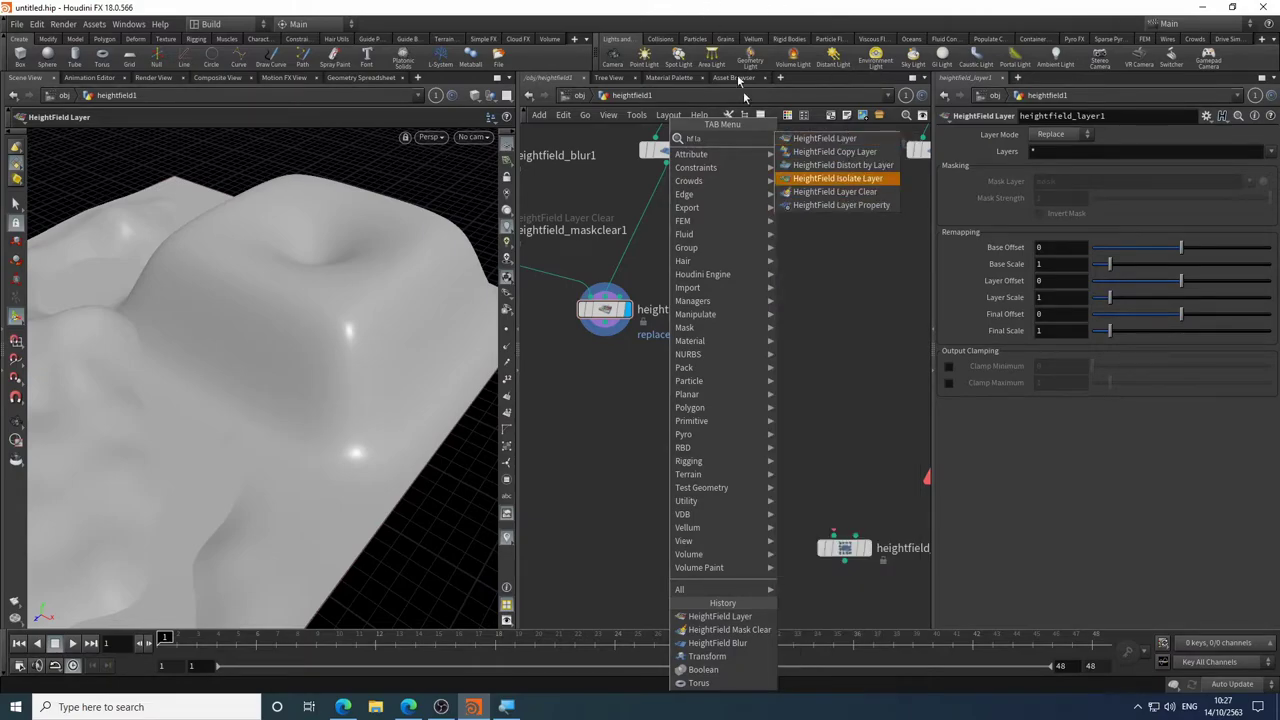
left_click(838, 141)
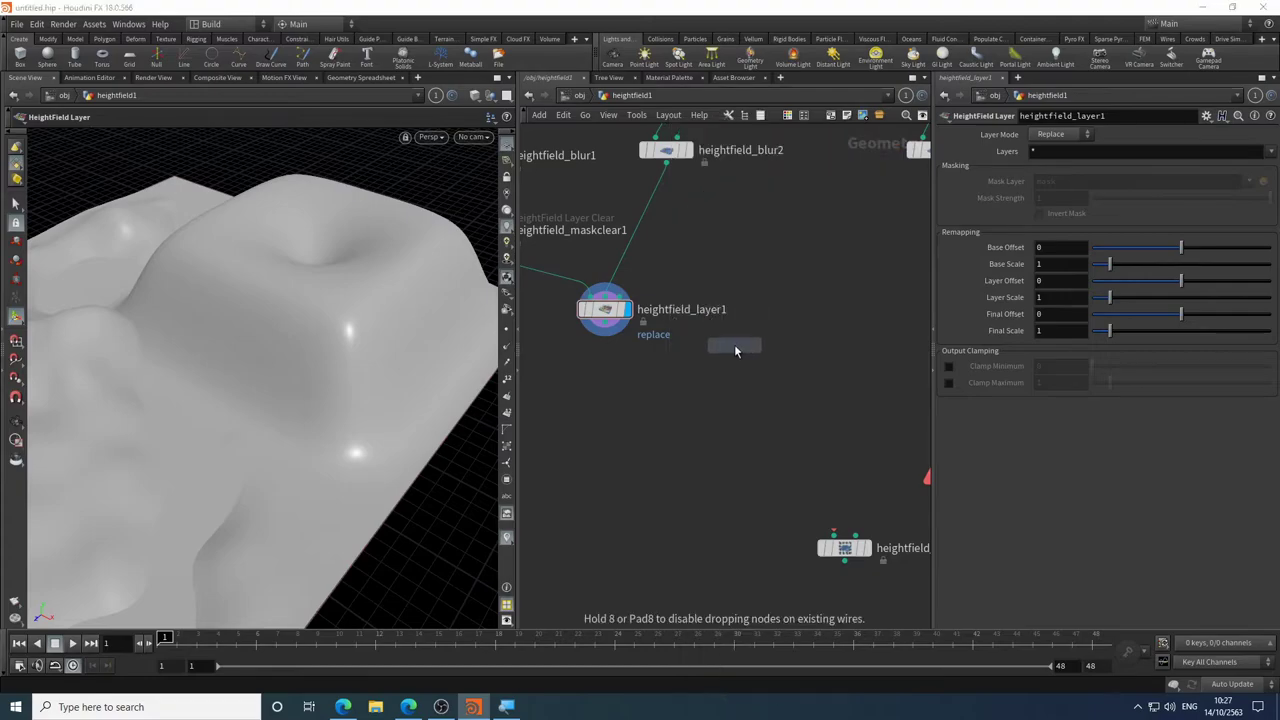
left_click(605, 334)
left_click(689, 384)
middle_click_drag(700, 330, 630, 356)
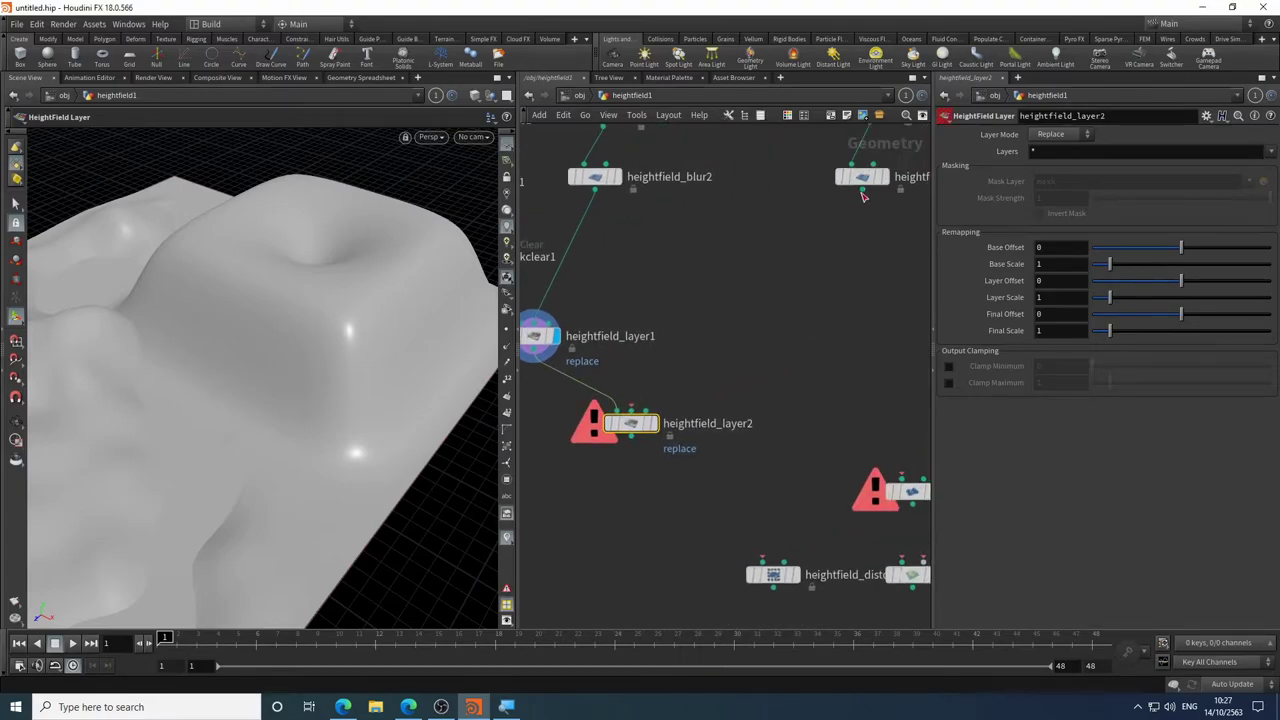
left_click(862, 189)
left_click(645, 410)
left_click(657, 425)
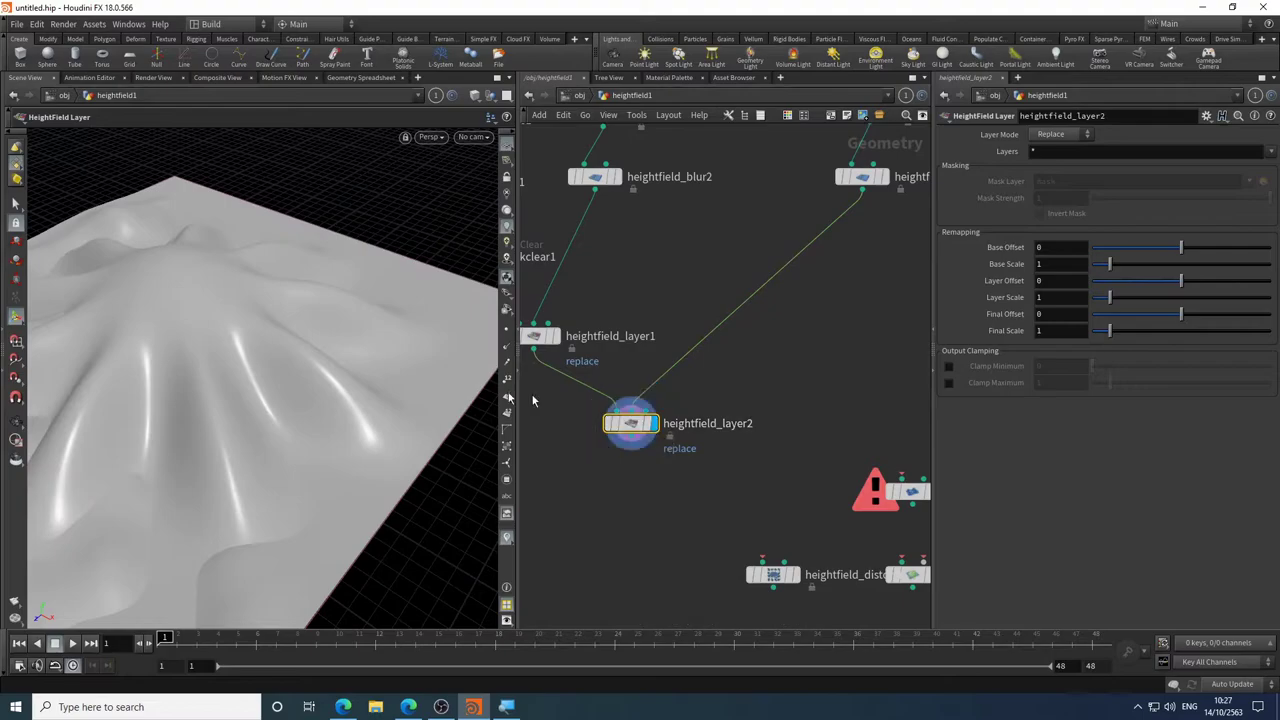
left_click_drag(240, 380, 420, 292)
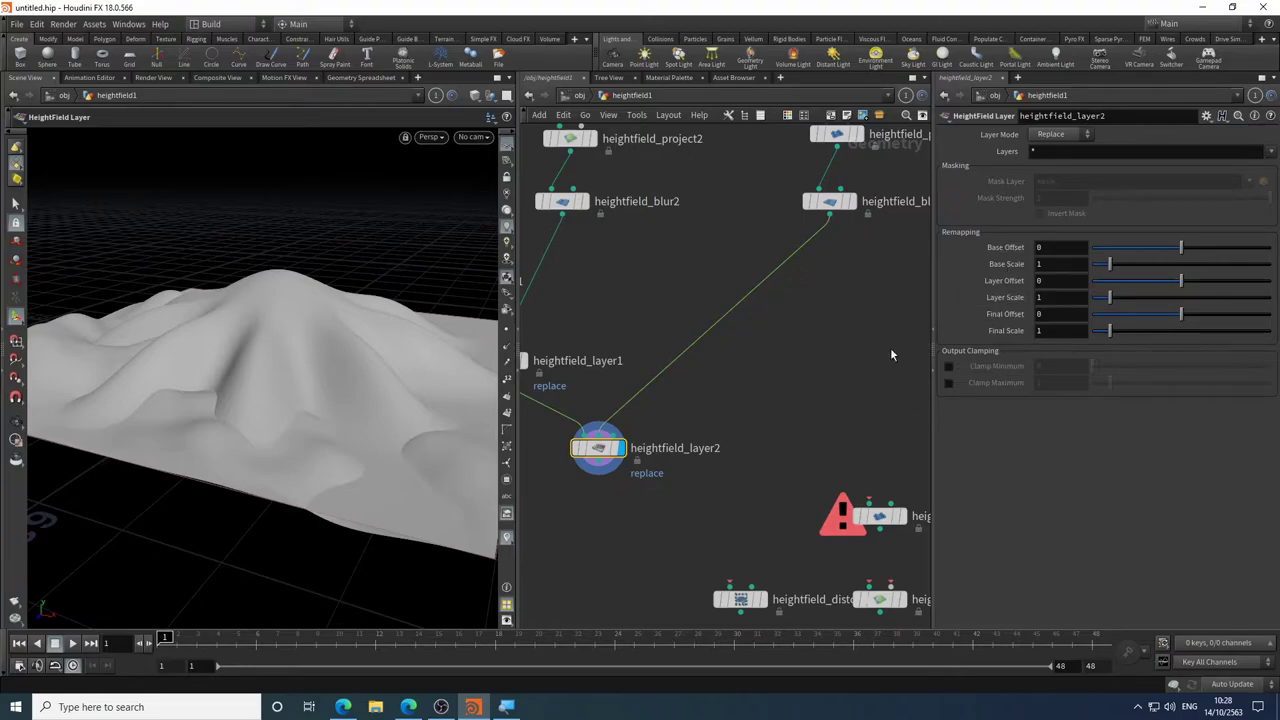
- Raise heightfield_pattern2's Height from 214 to 343 and heightfield_blur3's Radius to 120
middle_click_drag(850, 134, 800, 265)
left_click(800, 265)
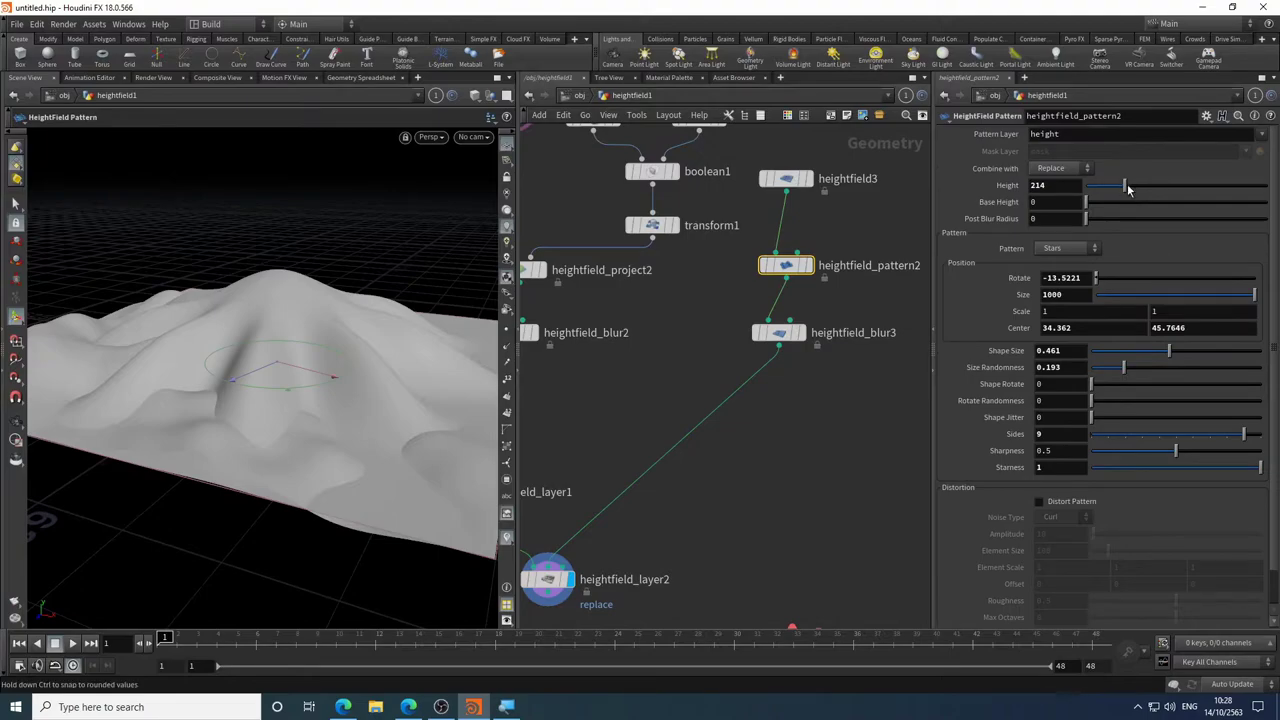
mouse_move(1128, 190)
left_mouse_down()
mouse_move(1160, 187)
mouse_move(1148, 187)
left_mouse_up()
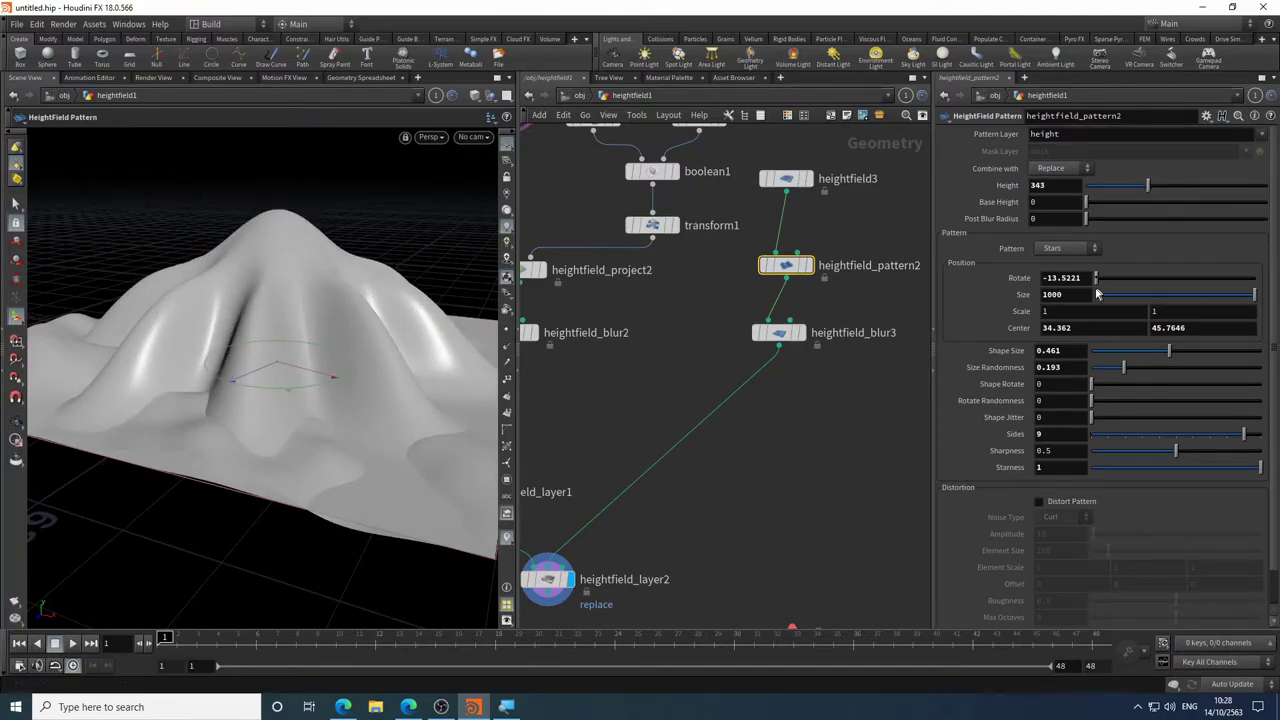
left_click(780, 333)
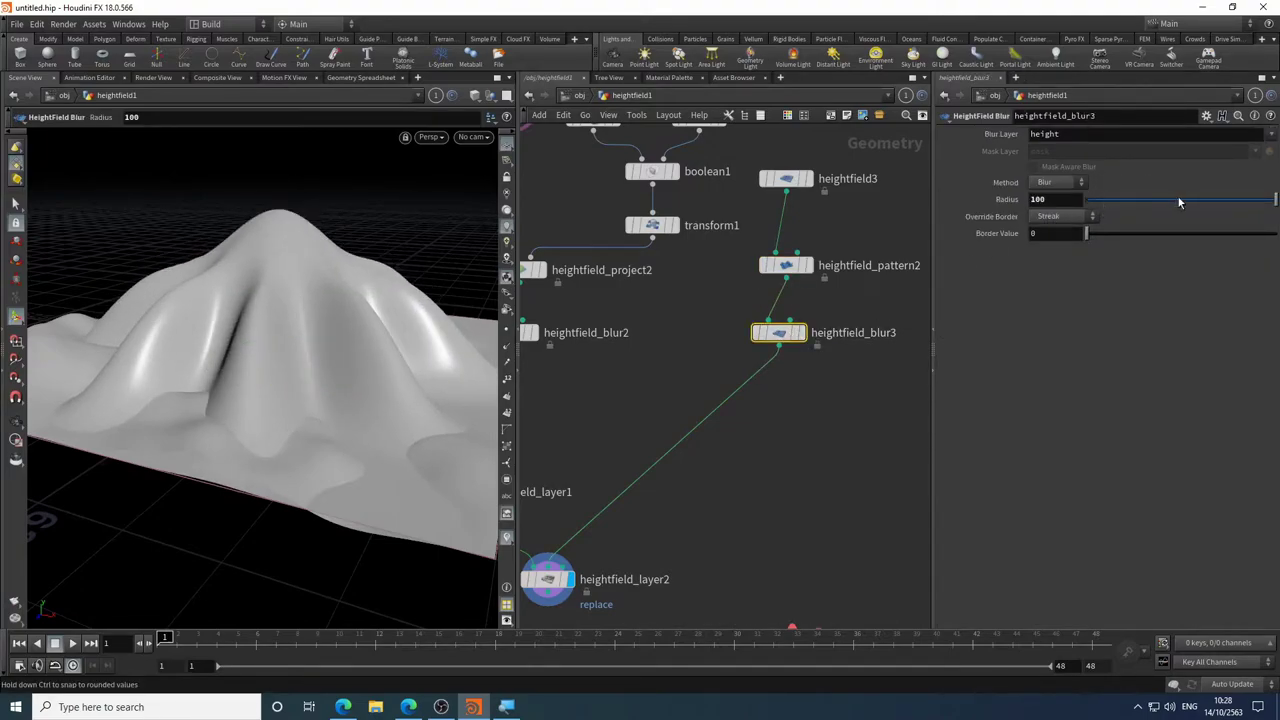
middle_click_drag(1000, 199, 1030, 151)
key("Escape")
left_click_drag(323, 314, 351, 380)
key("Return")
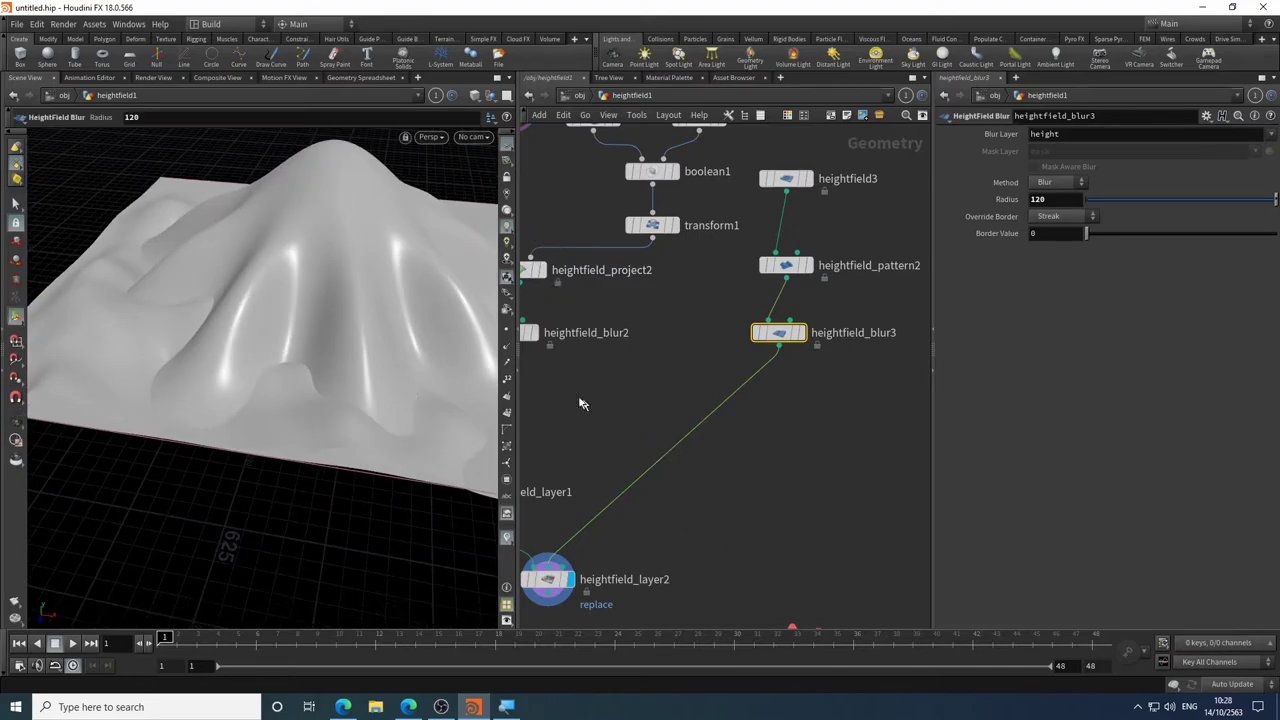
middle_click_drag(585, 405, 990, 437)
- Lower heightfield_blur1's Radius from 53.9 to 17, comparing against heightfield_noise1's unblurred terrain
left_click(722, 370)
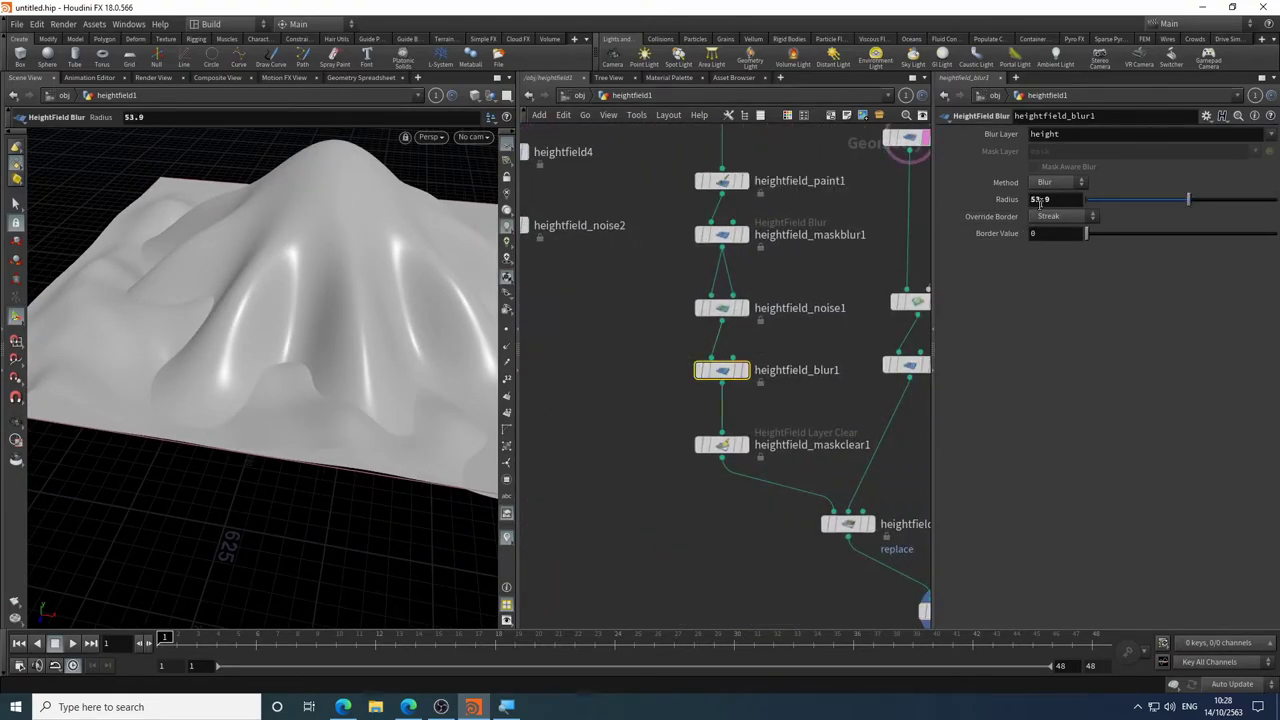
middle_click_drag(1000, 199, 968, 174)
mouse_move(724, 370)
left_click(750, 334)
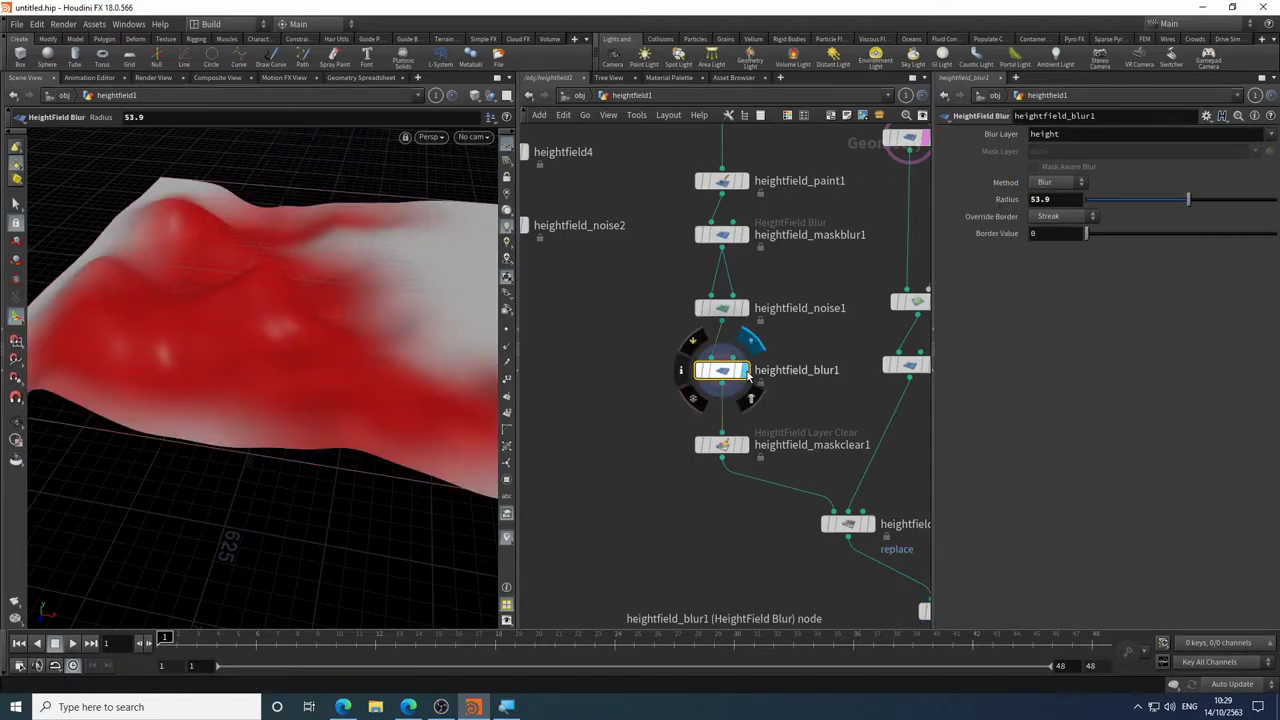
middle_click_drag(1000, 199, 948, 188)
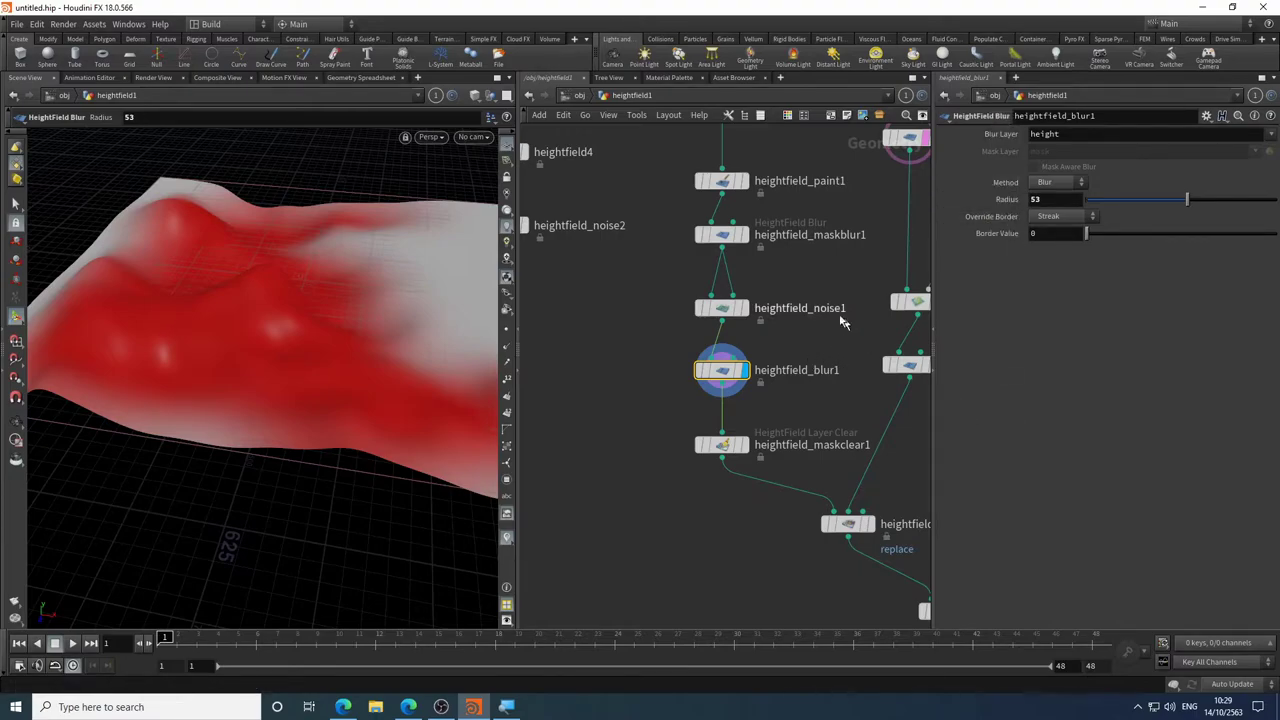
left_click(749, 275)
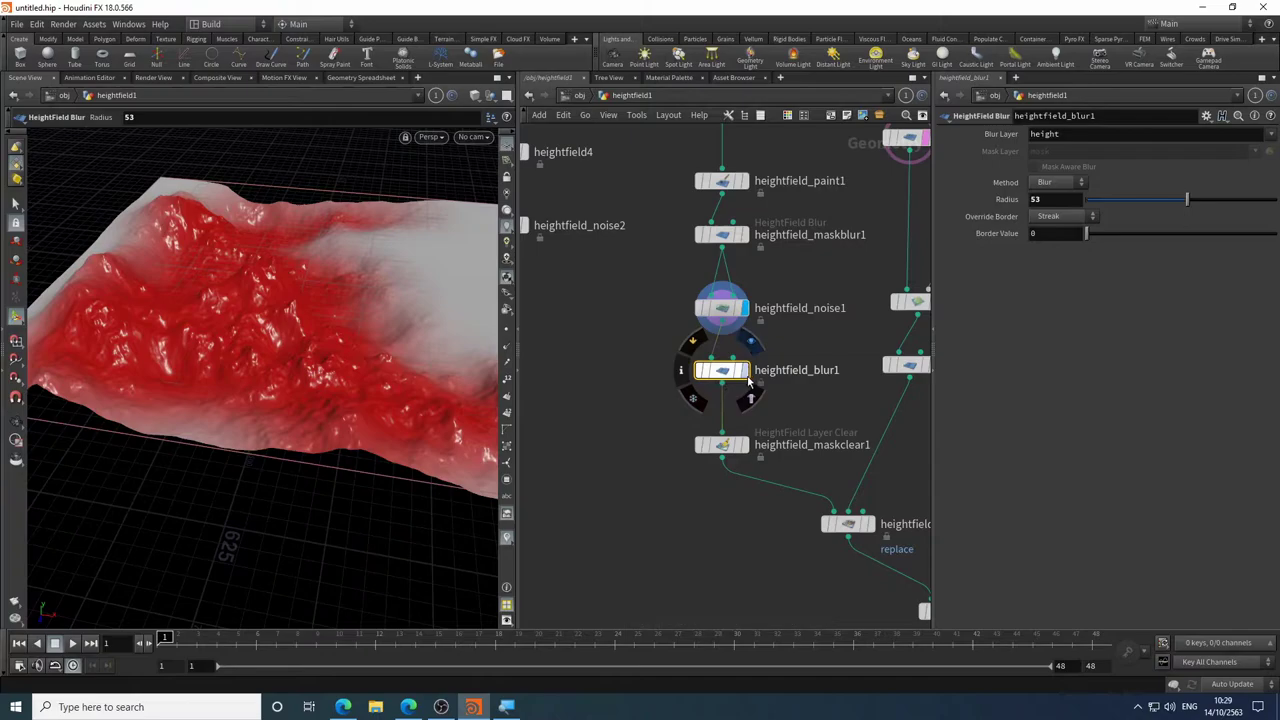
key("r")
middle_click_drag(940, 200, 795, 171)
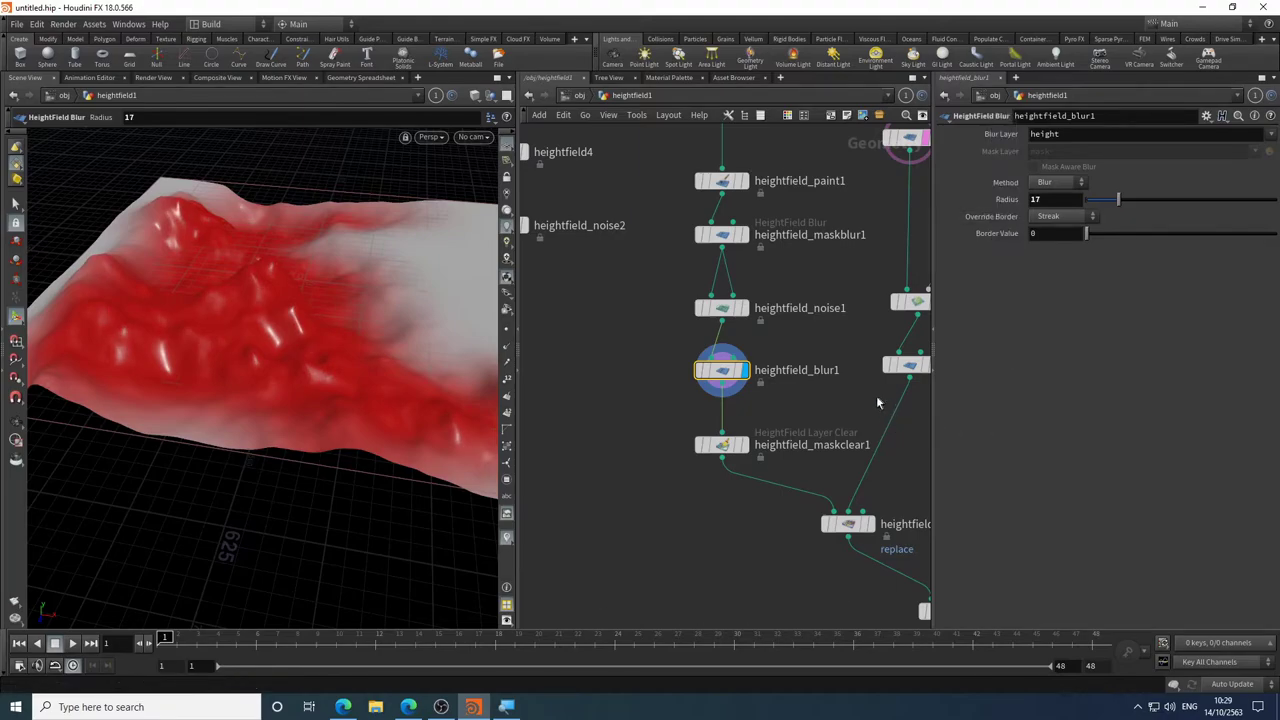
middle_click_drag(876, 403, 817, 276)
middle_click_drag(884, 420, 812, 269)
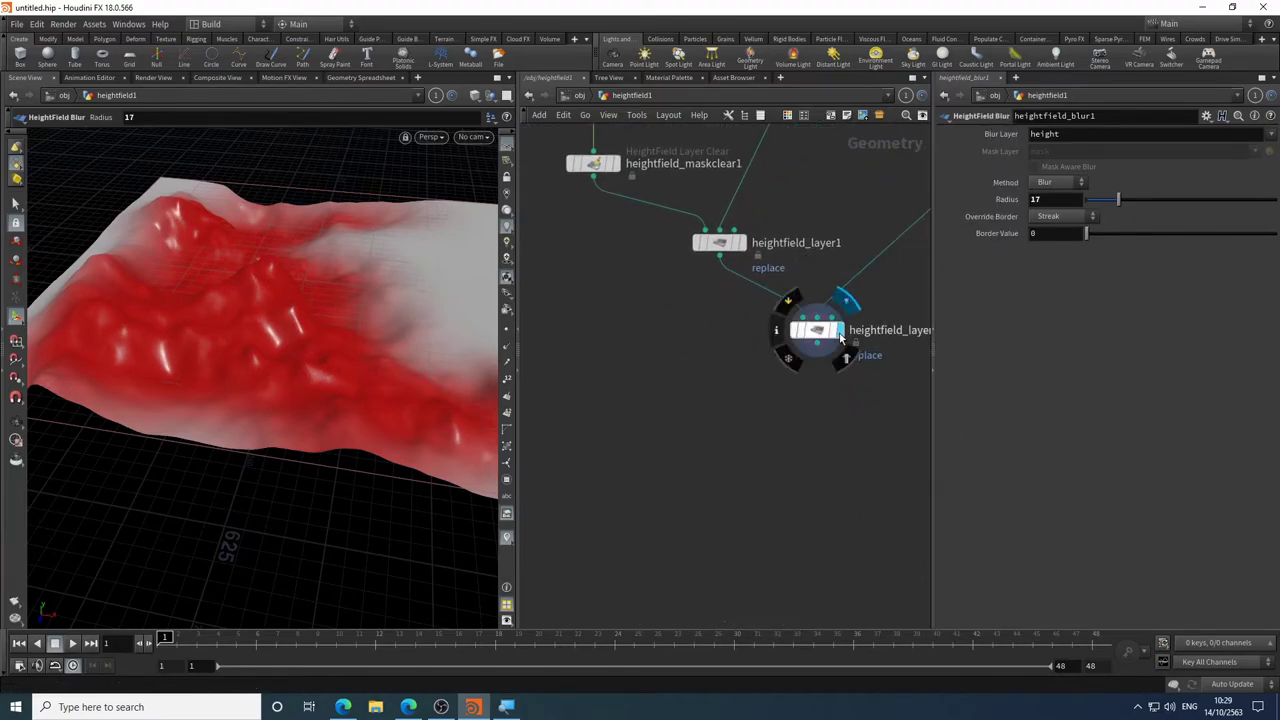
- Set heightfield_layer1's Layer Mode to Add
left_click(840, 340)
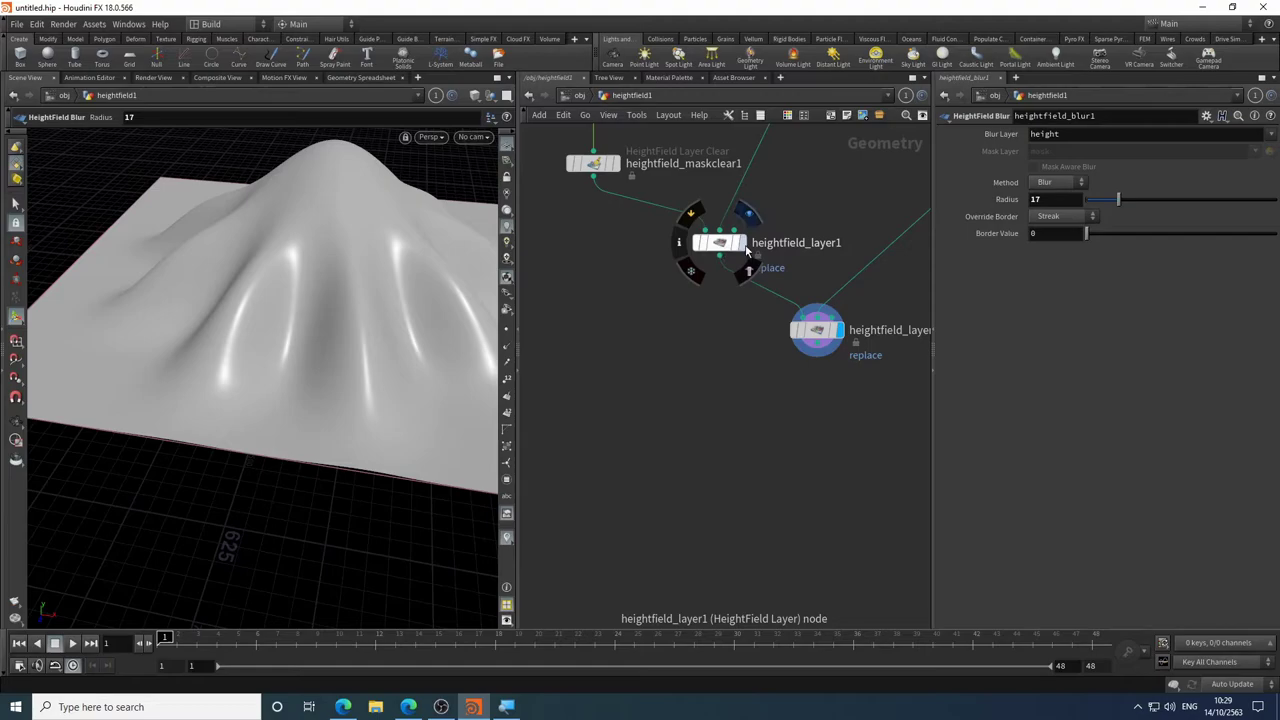
left_click(743, 248)
middle_click_drag(826, 234, 763, 438)
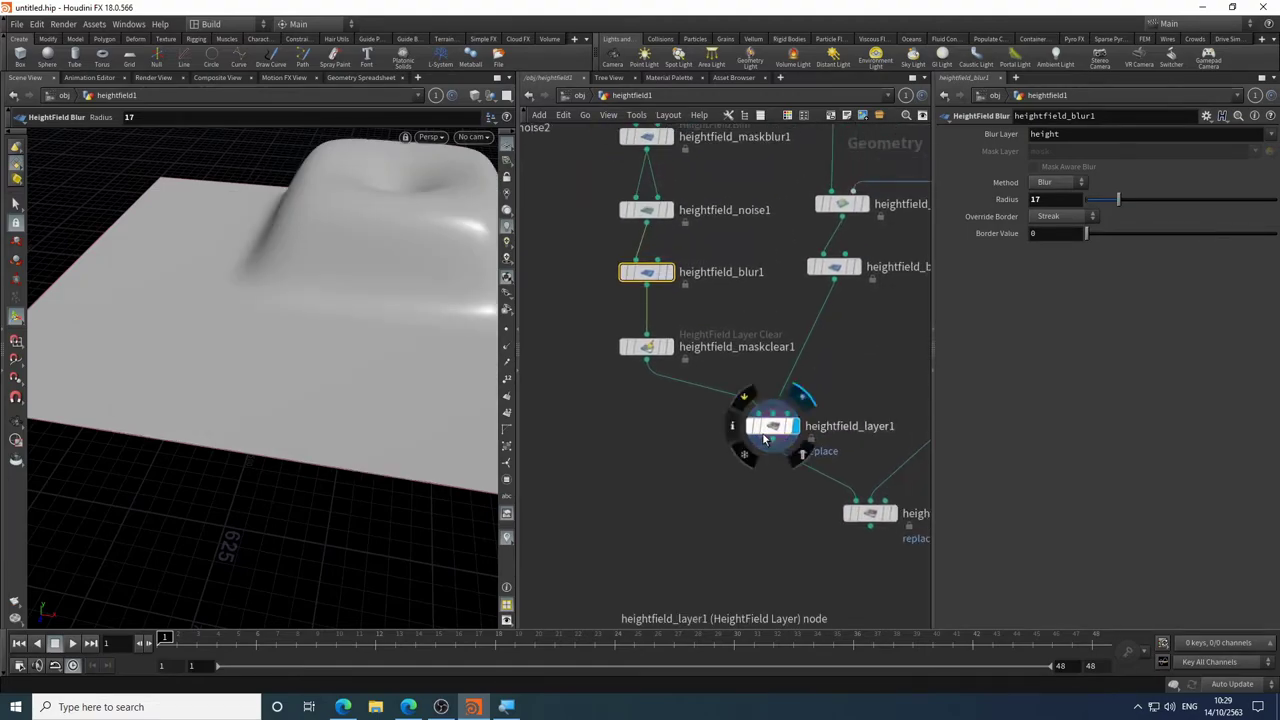
left_click(765, 438)
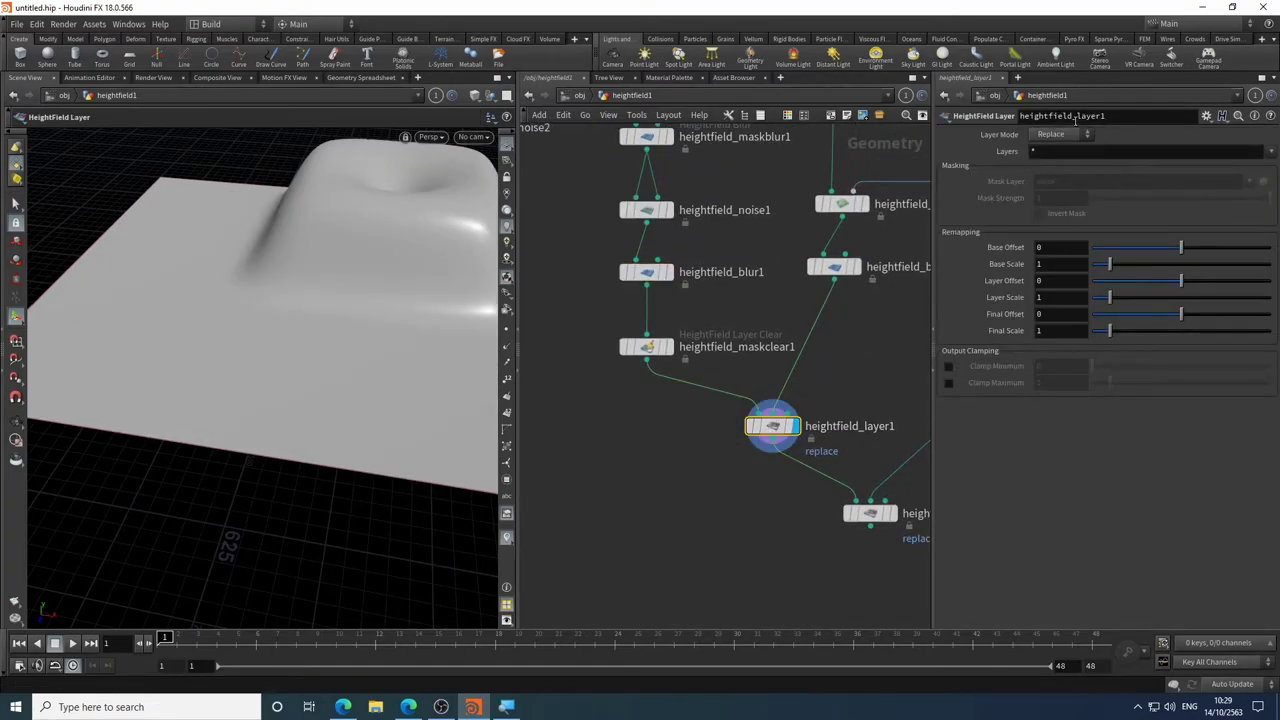
middle_click_drag(800, 405, 744, 383)
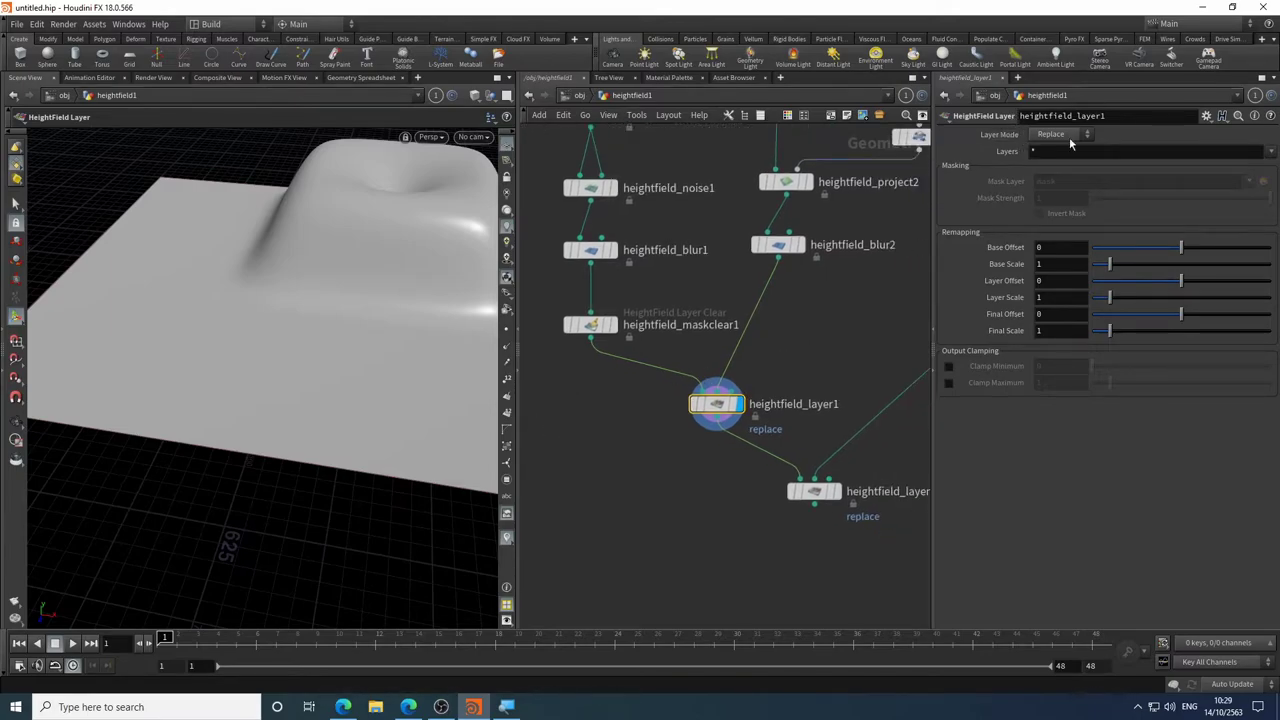
scroll(755, 395, "up", 5)
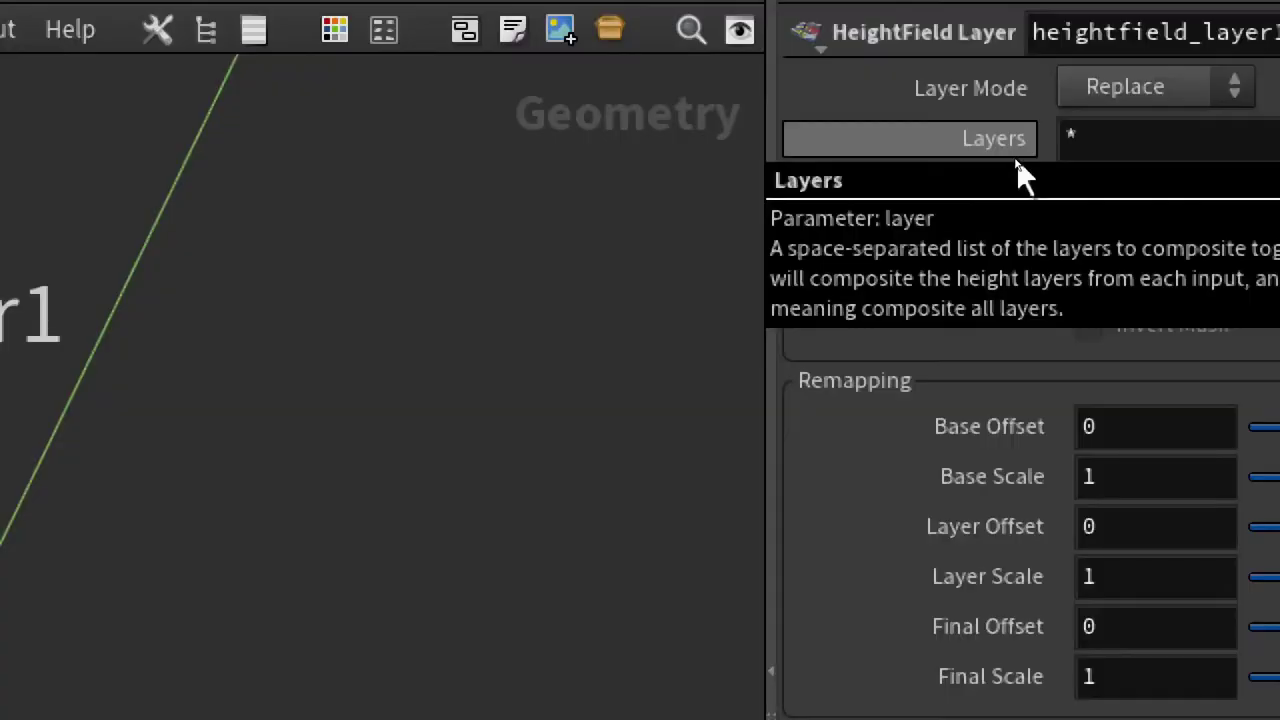
left_click(1163, 88)
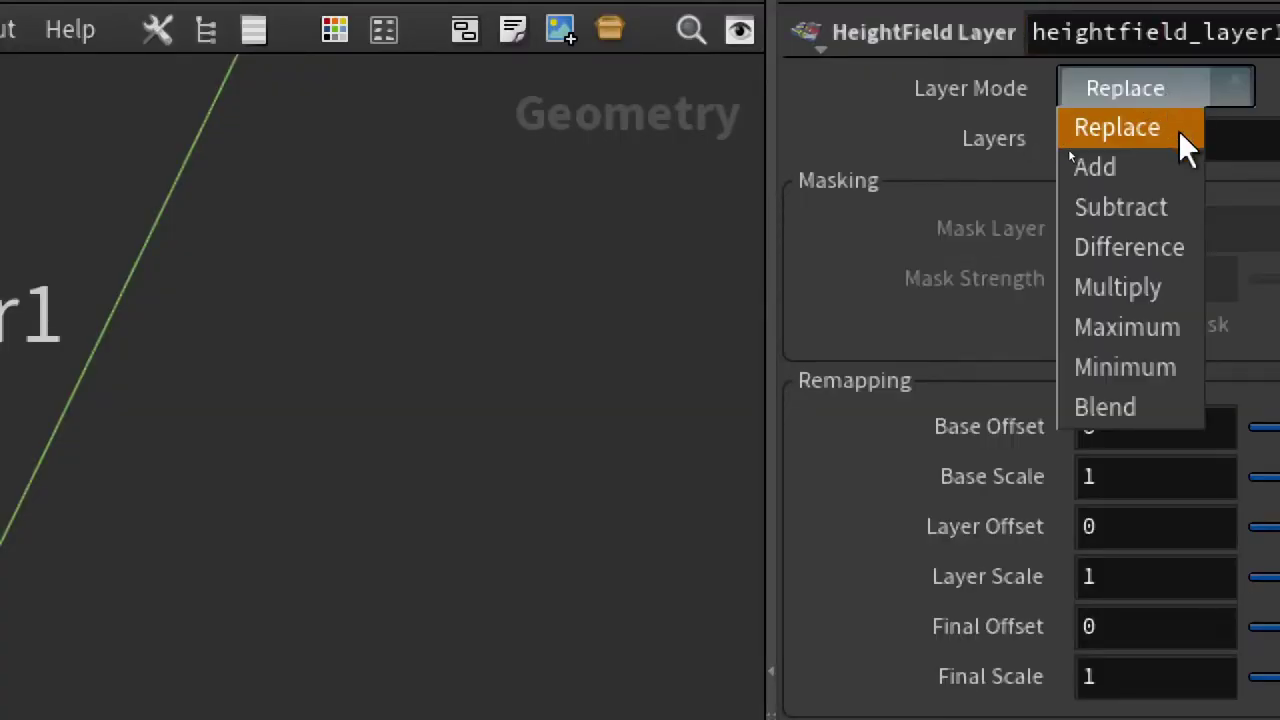
left_click(1130, 158)
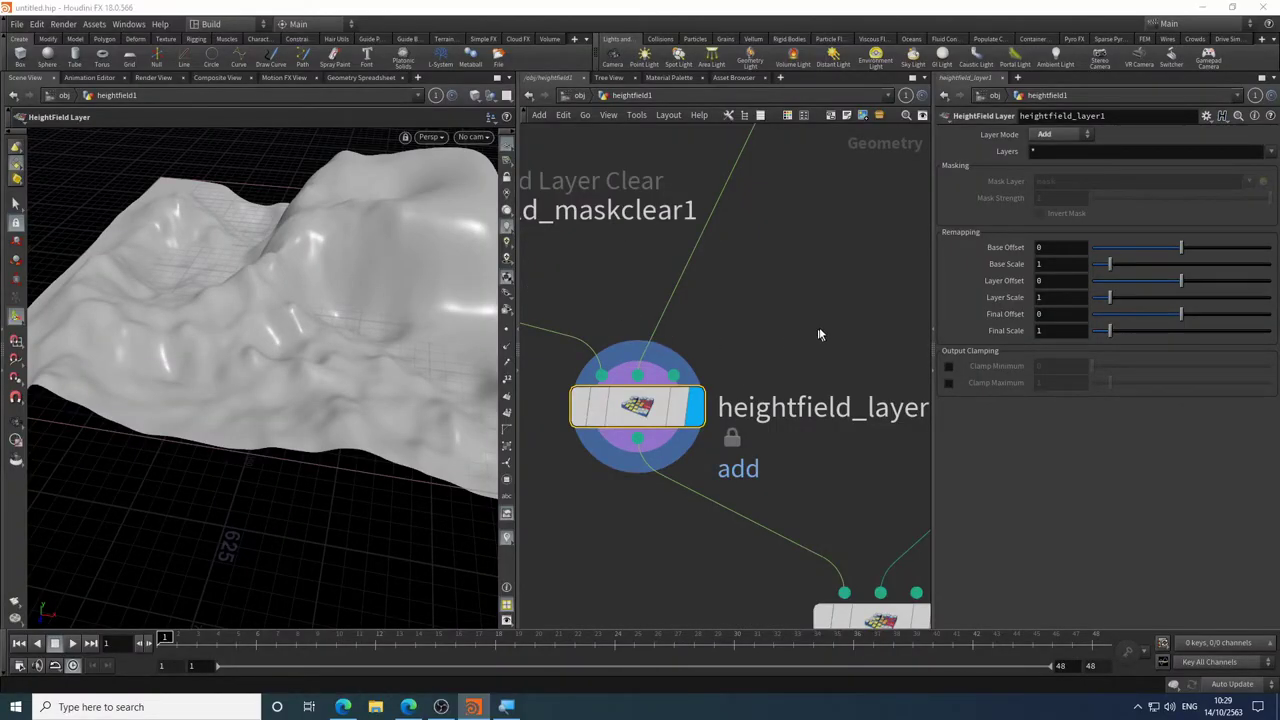
- Set heightfield_layer2's Layer Mode to Add and view the combined terrain
middle_click_drag(818, 334, 620, 214)
left_click(714, 540)
left_click(772, 540)
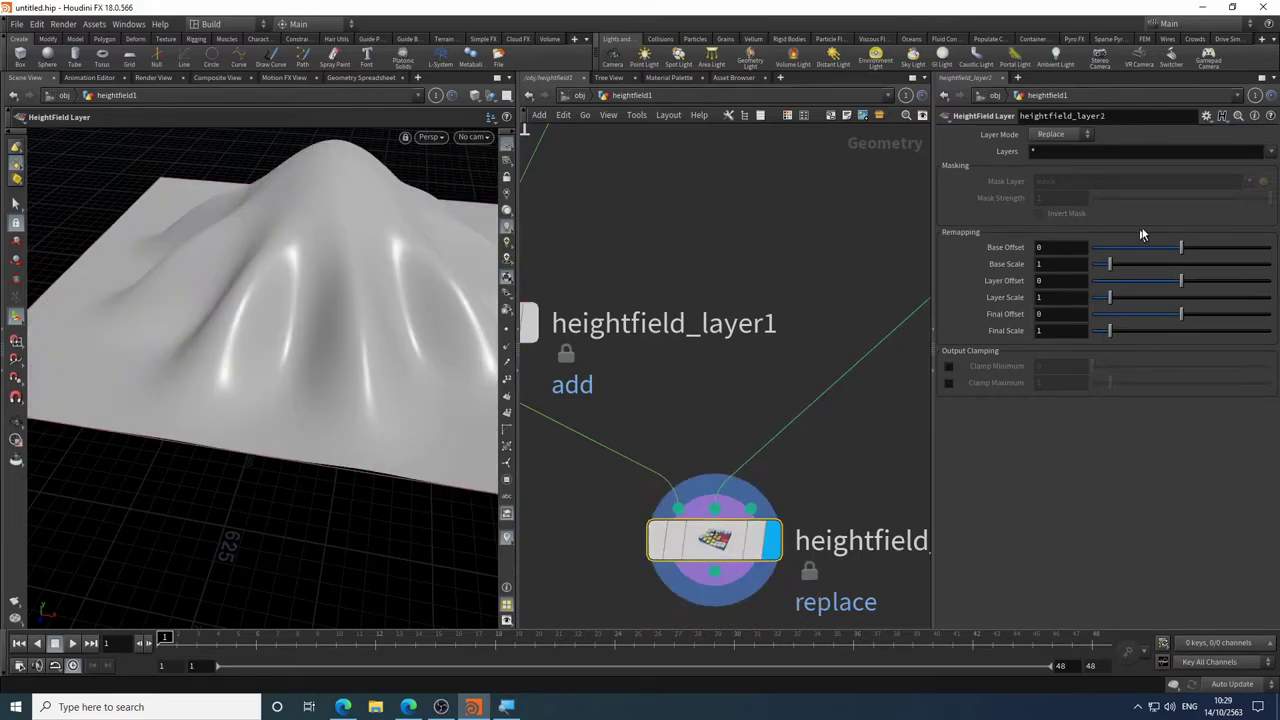
left_click(1068, 134)
left_click(1050, 166)
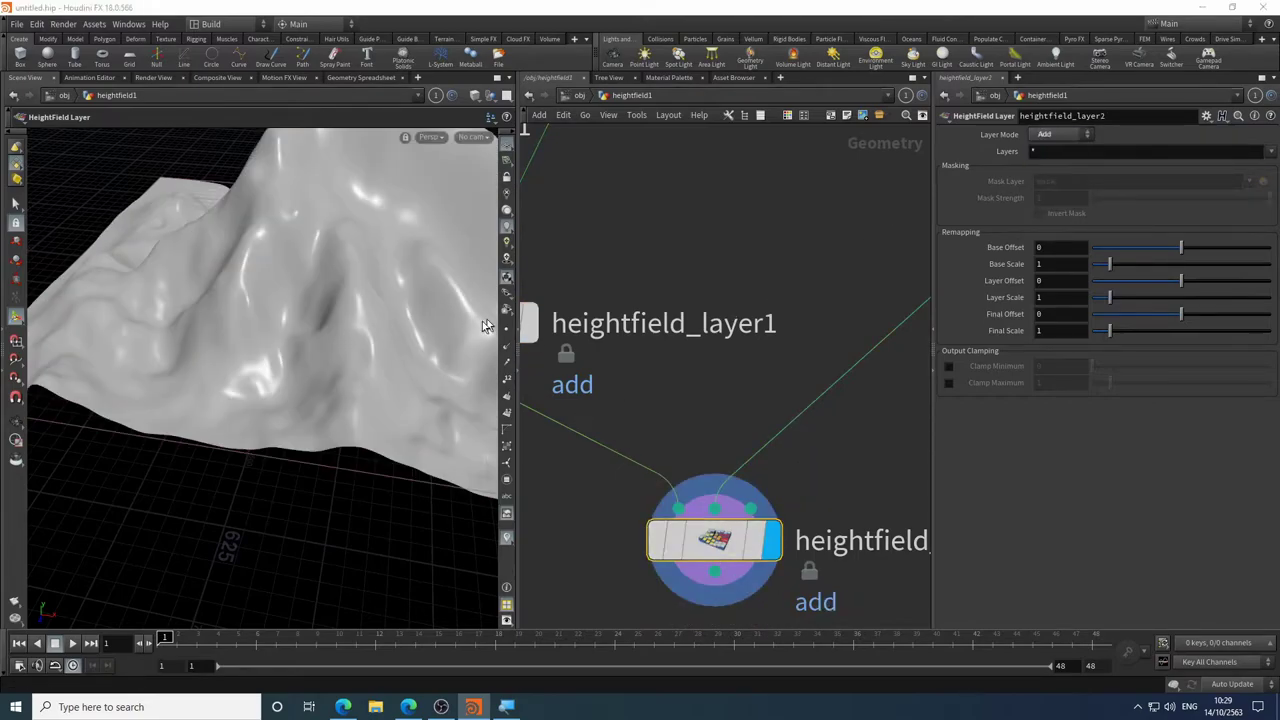
key("super")
key("super")
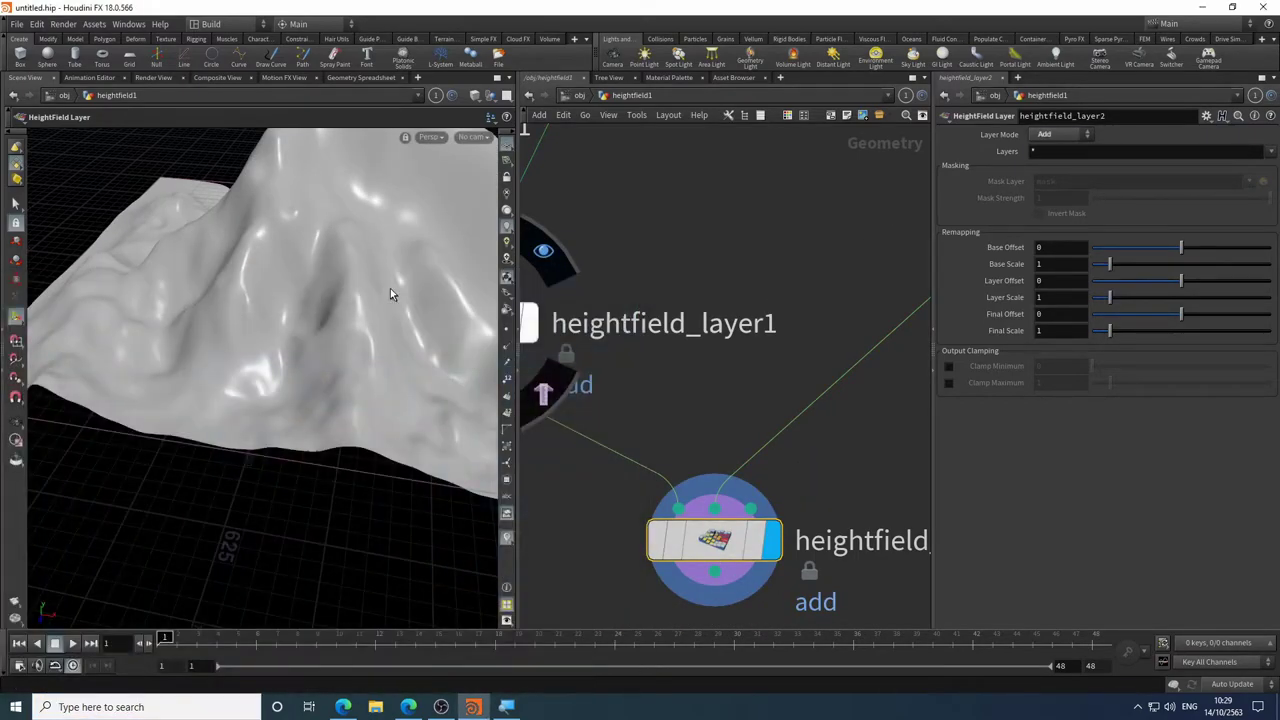
left_click_drag(390, 290, 420, 360)
middle_click_drag(857, 207, 712, 318)
left_click(605, 241)
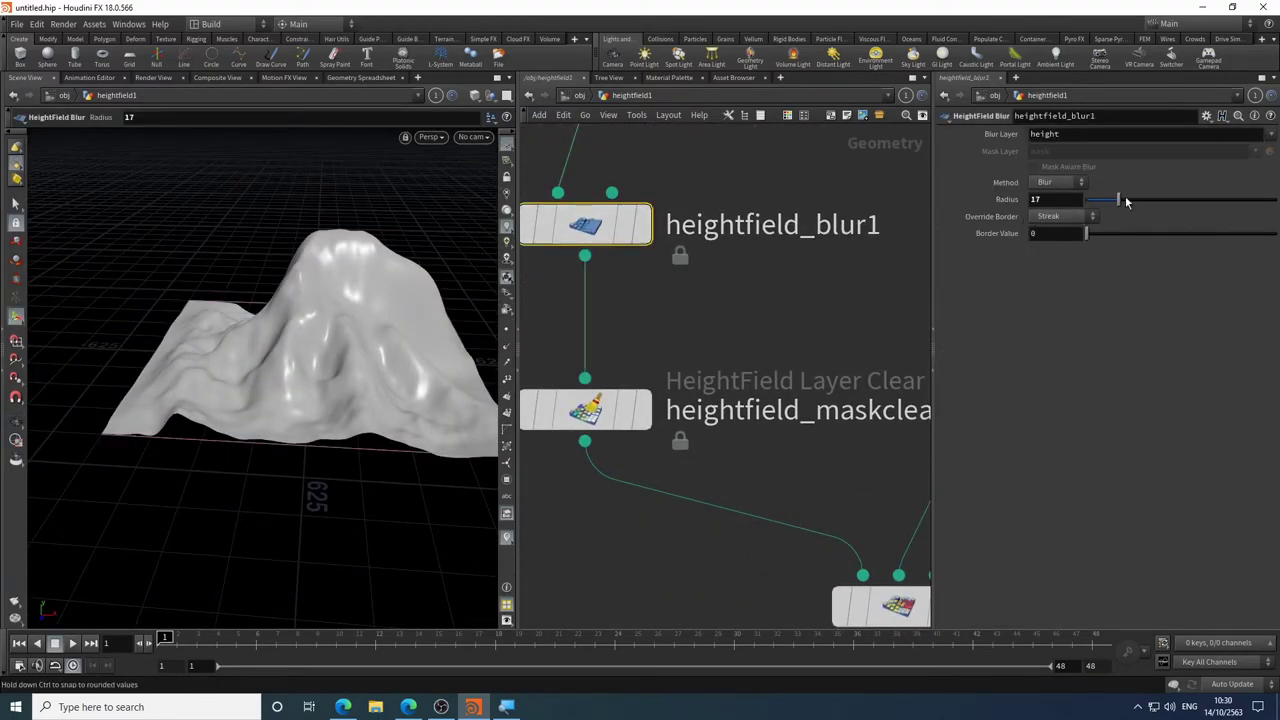
- Set heightfield_blur1's Radius to about 17
mouse_move(1120, 203)
left_mouse_down()
mouse_move(1155, 205)
mouse_move(1101, 205)
mouse_move(1117, 204)
left_mouse_up()
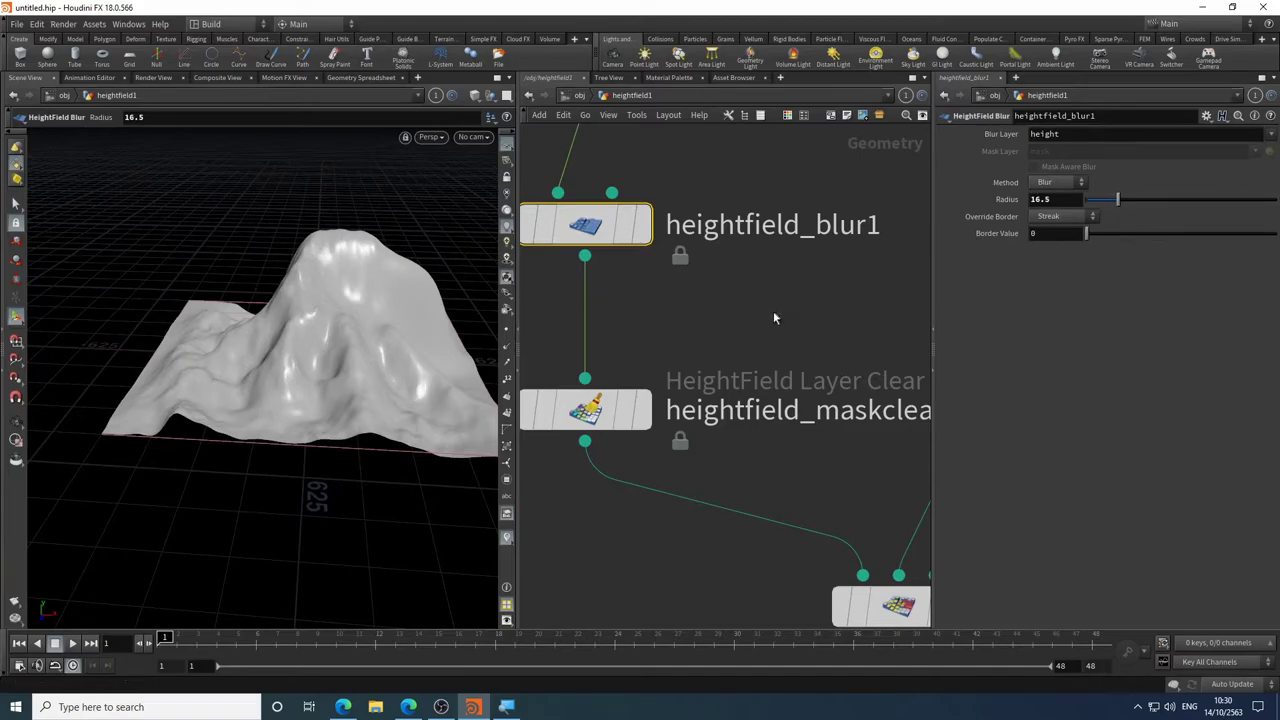
left_click_drag(188, 343, 455, 393)
scroll(831, 304, "down", 3)
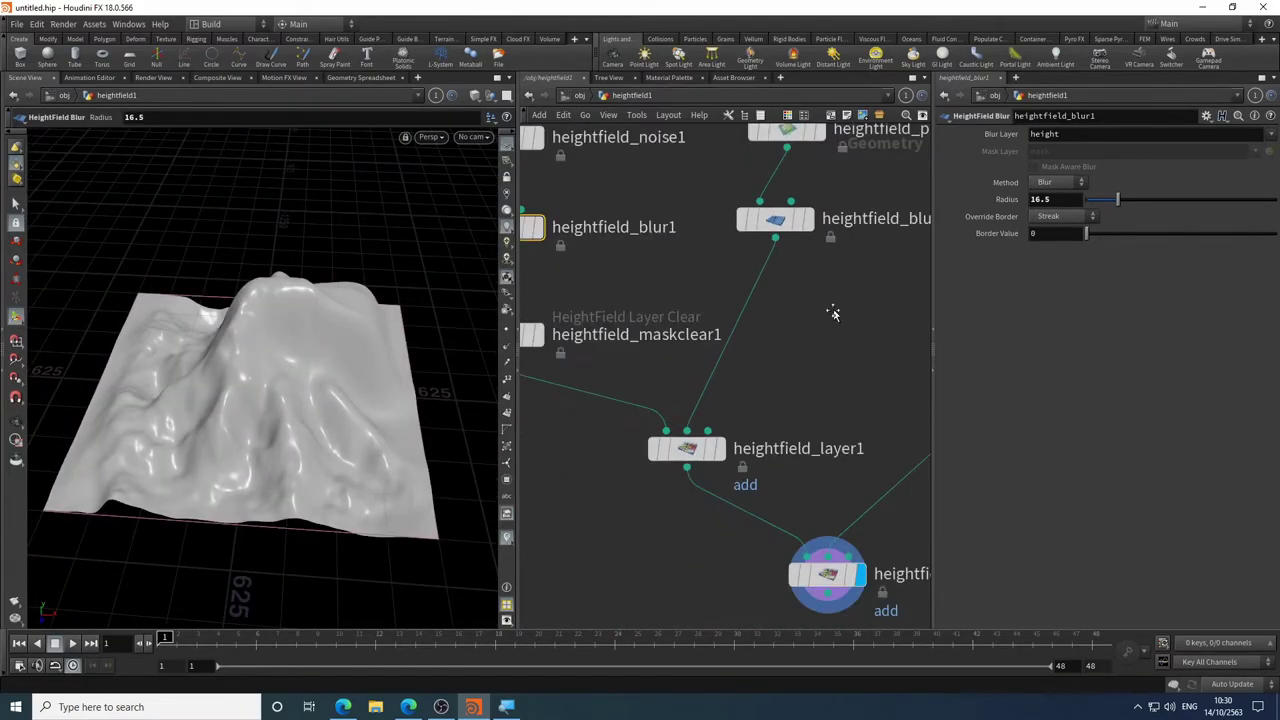
middle_click_drag(834, 314, 748, 466)
scroll(748, 466, "up", 2)
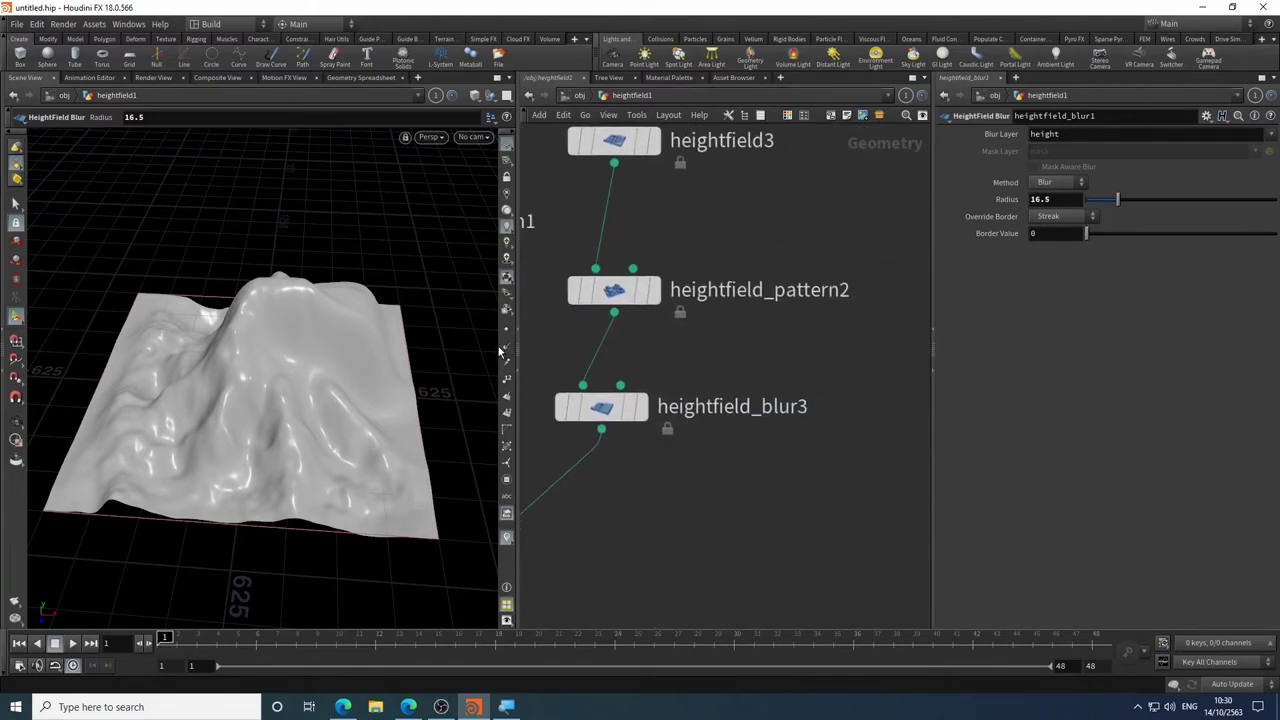
- Recentre the star peak and give it 10 sides, sharpness 0.35, size randomness 0.224
left_click(614, 291)
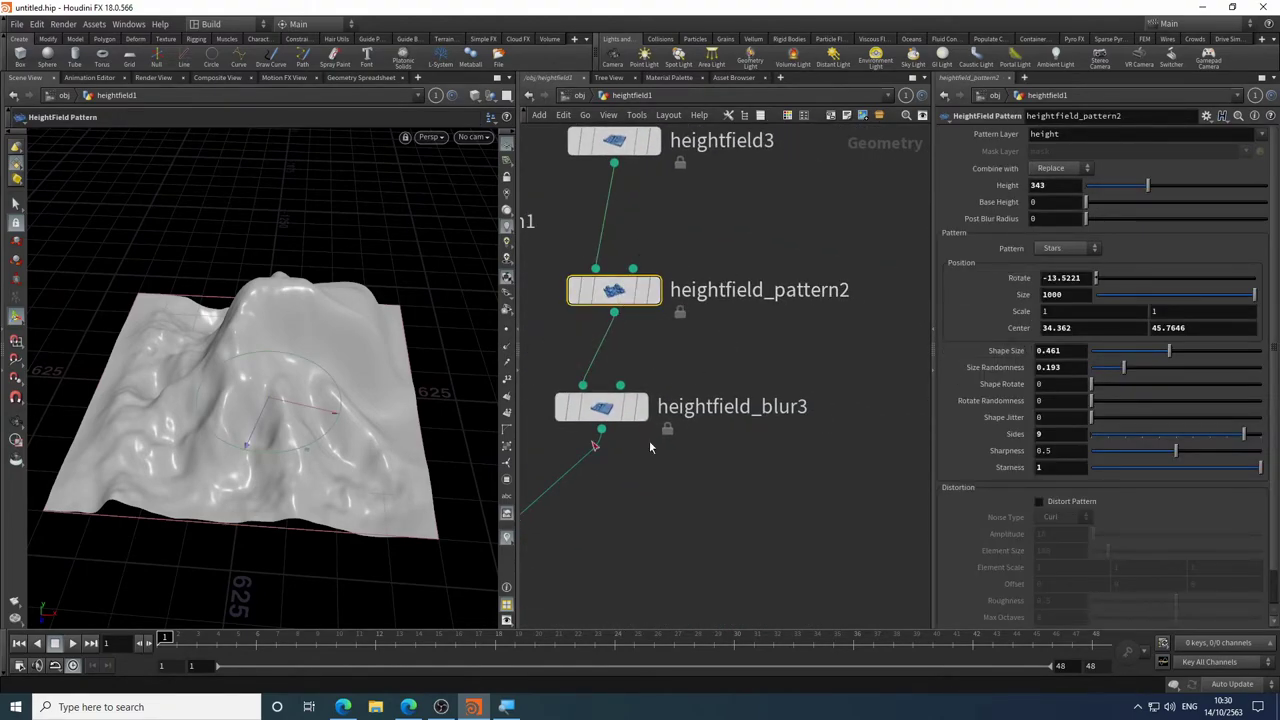
left_click_drag(290, 408, 210, 443)
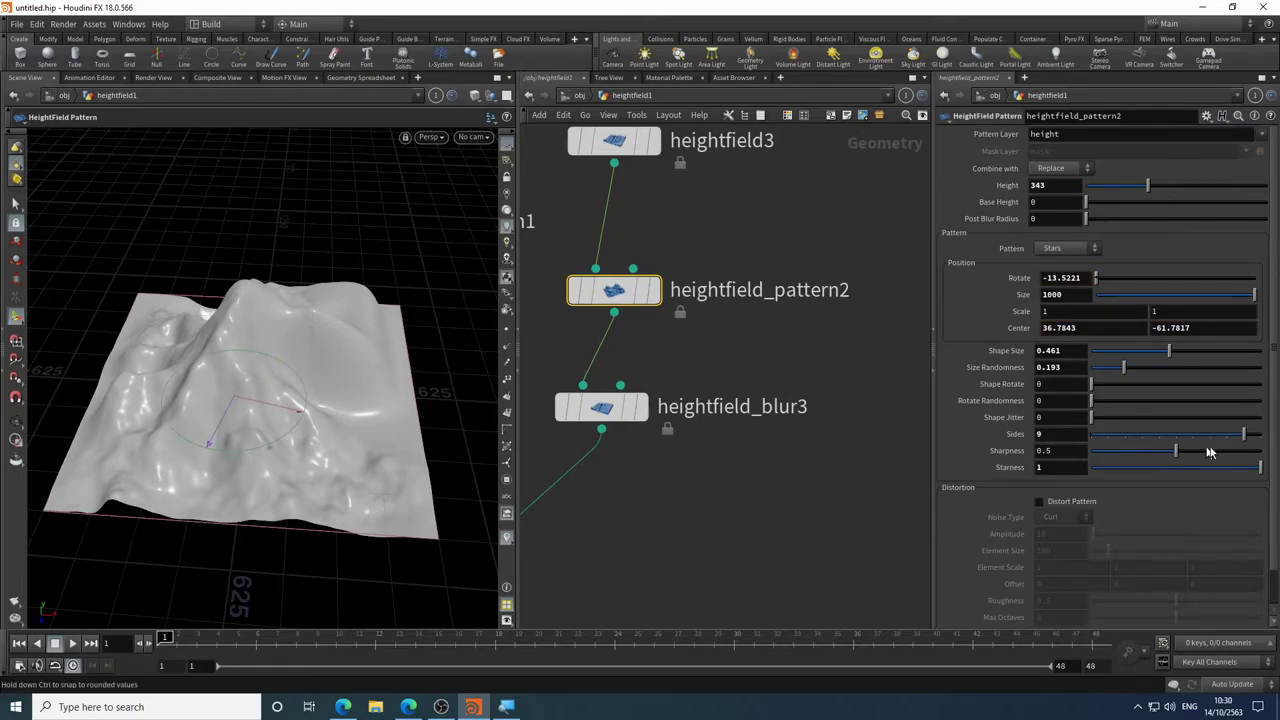
left_click_drag(1247, 437, 1278, 436)
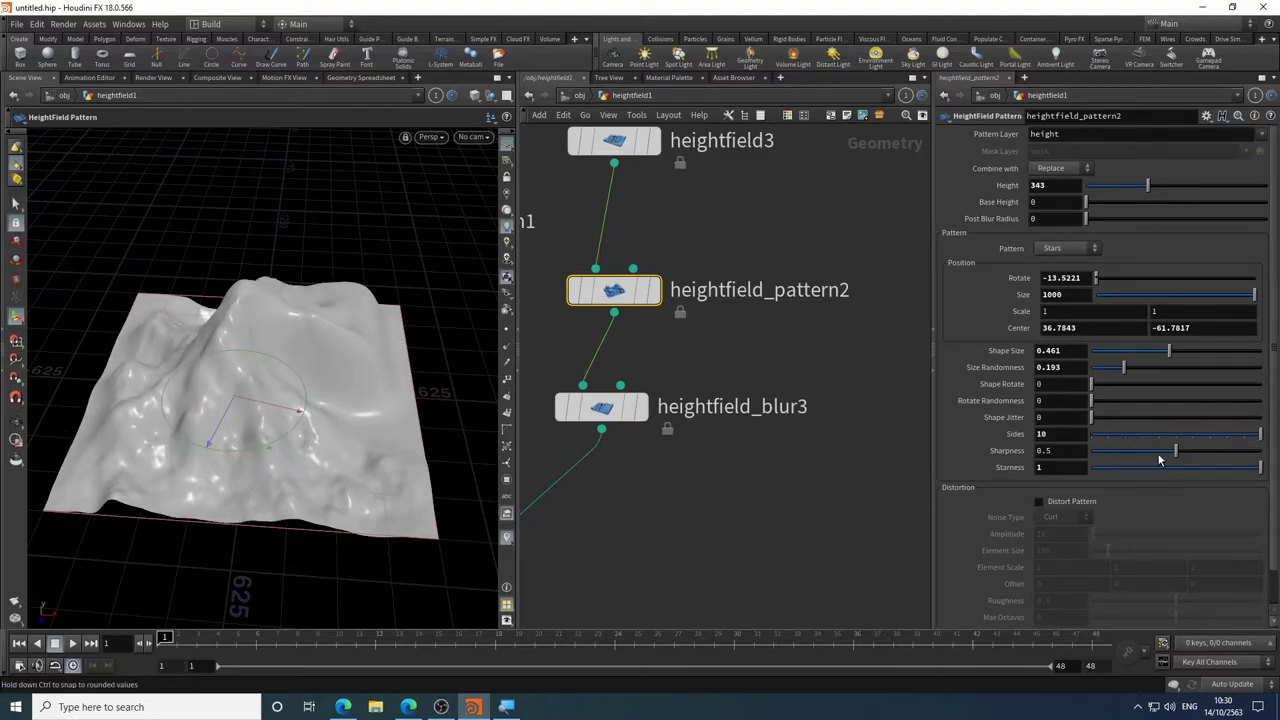
left_click_drag(1176, 457, 1150, 458)
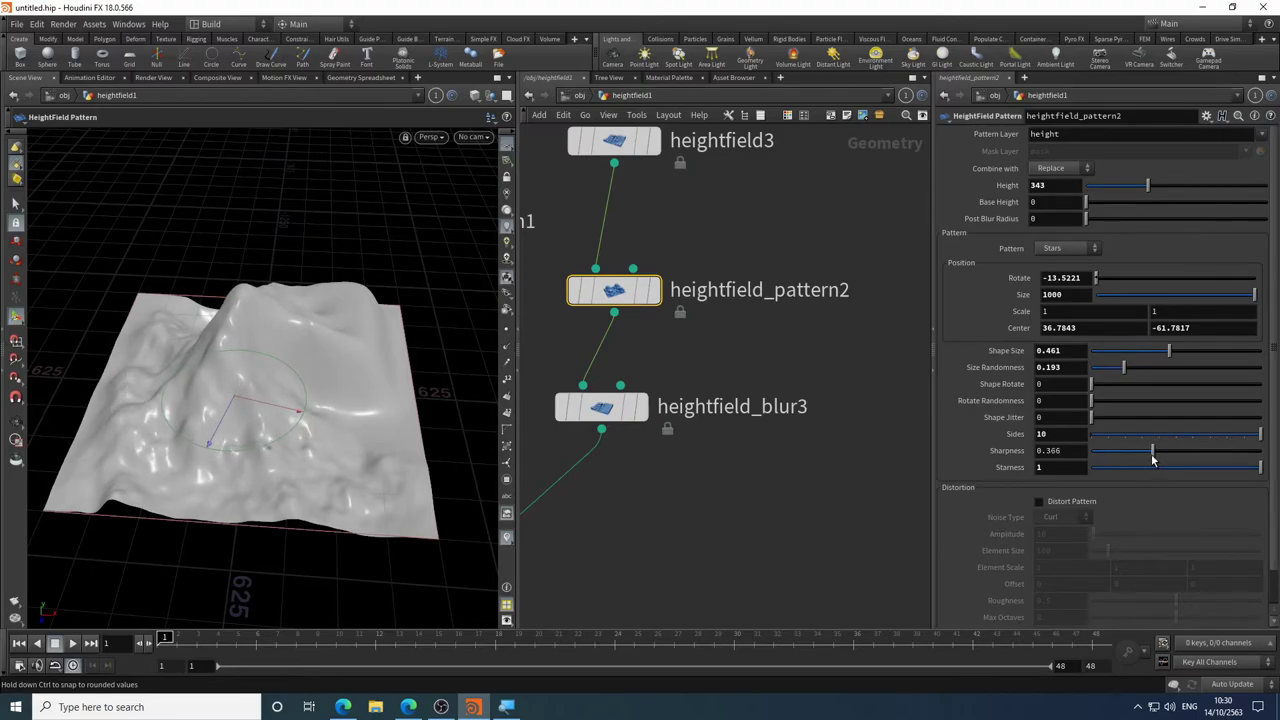
left_click_drag(1122, 370, 1155, 360)
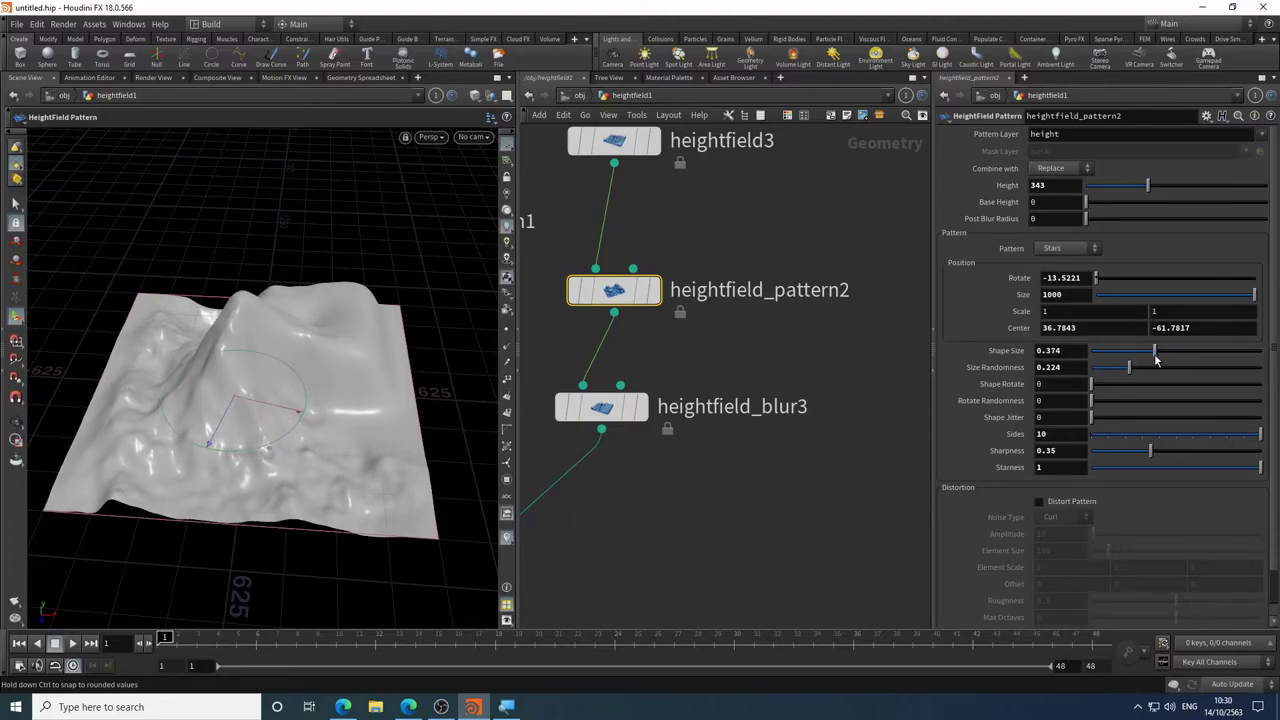
key("Escape")
left_click_drag(177, 337, 247, 331)
key("Return")
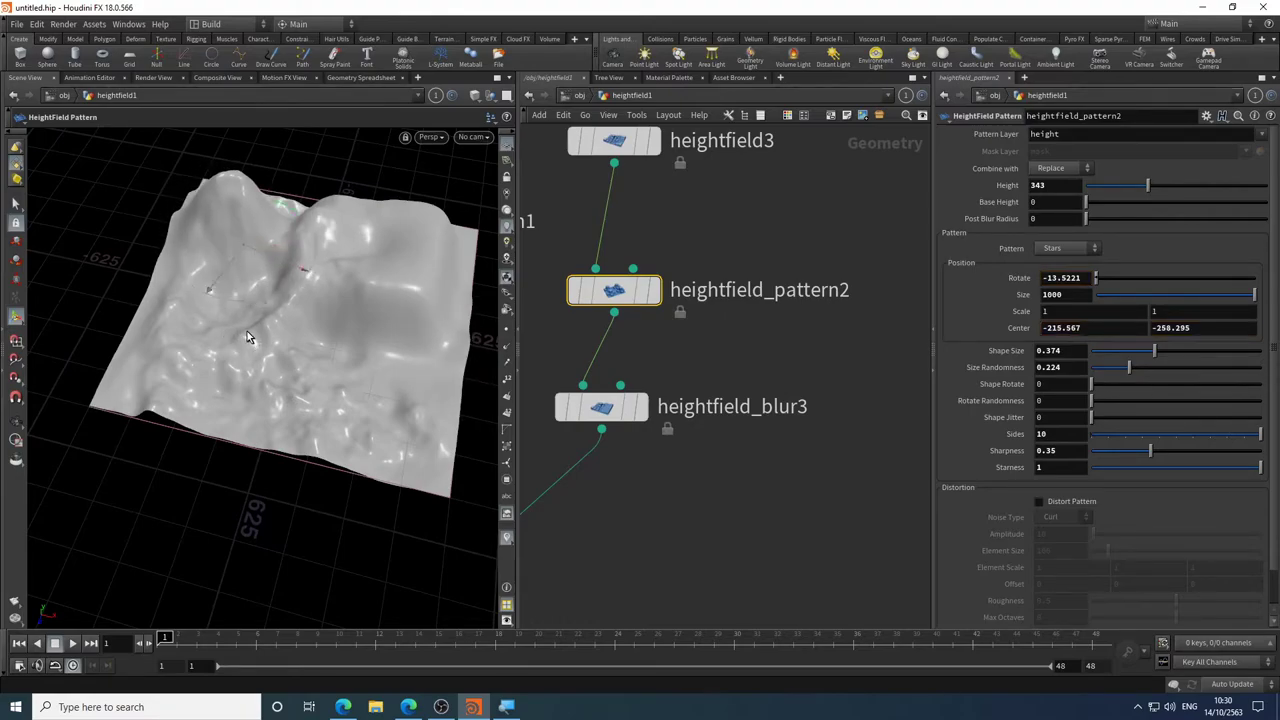
- Display boolean1 in the viewport and move box1, torus1 and boolean1 higher in the network
middle_click_drag(657, 487, 909, 524)
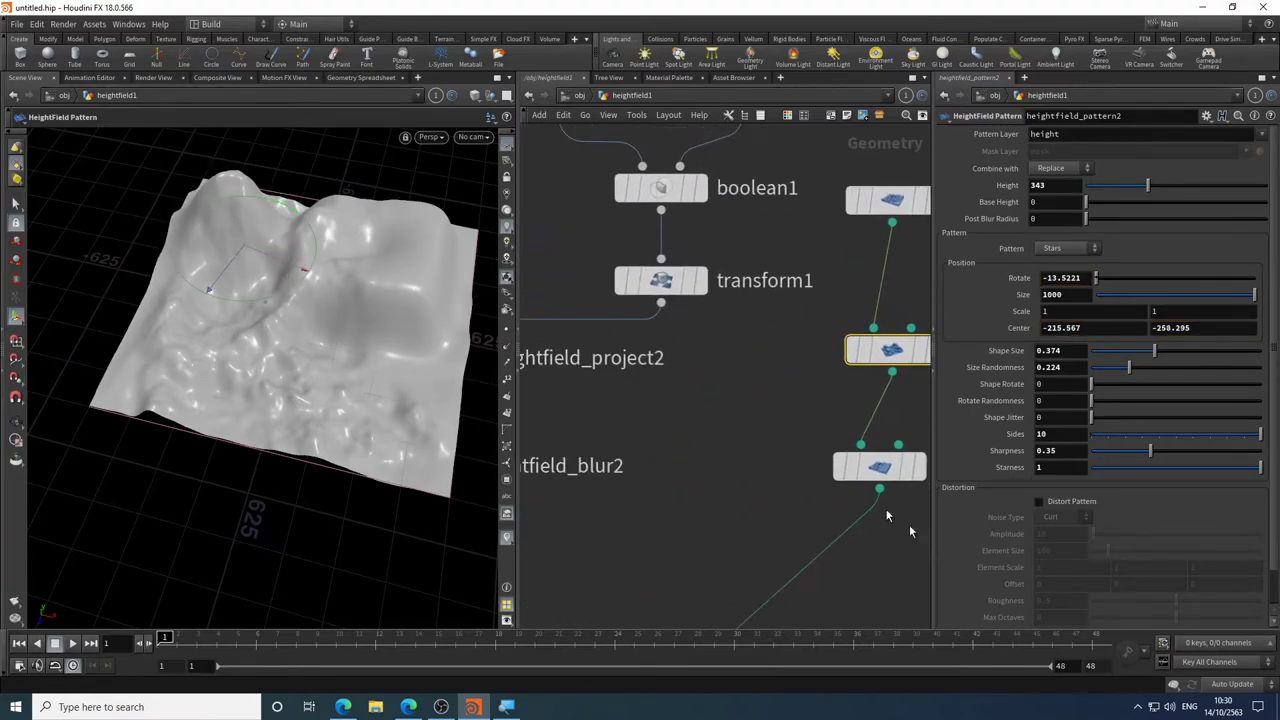
middle_click_drag(715, 450, 778, 594)
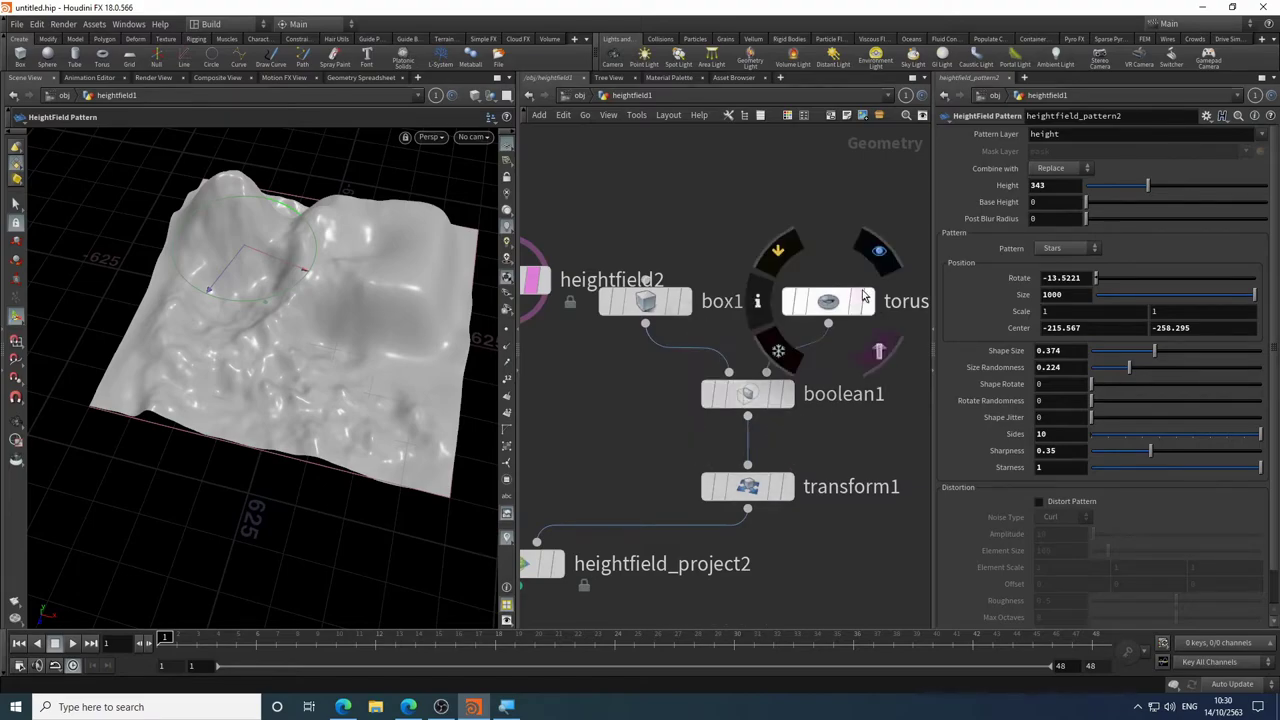
left_click(788, 393)
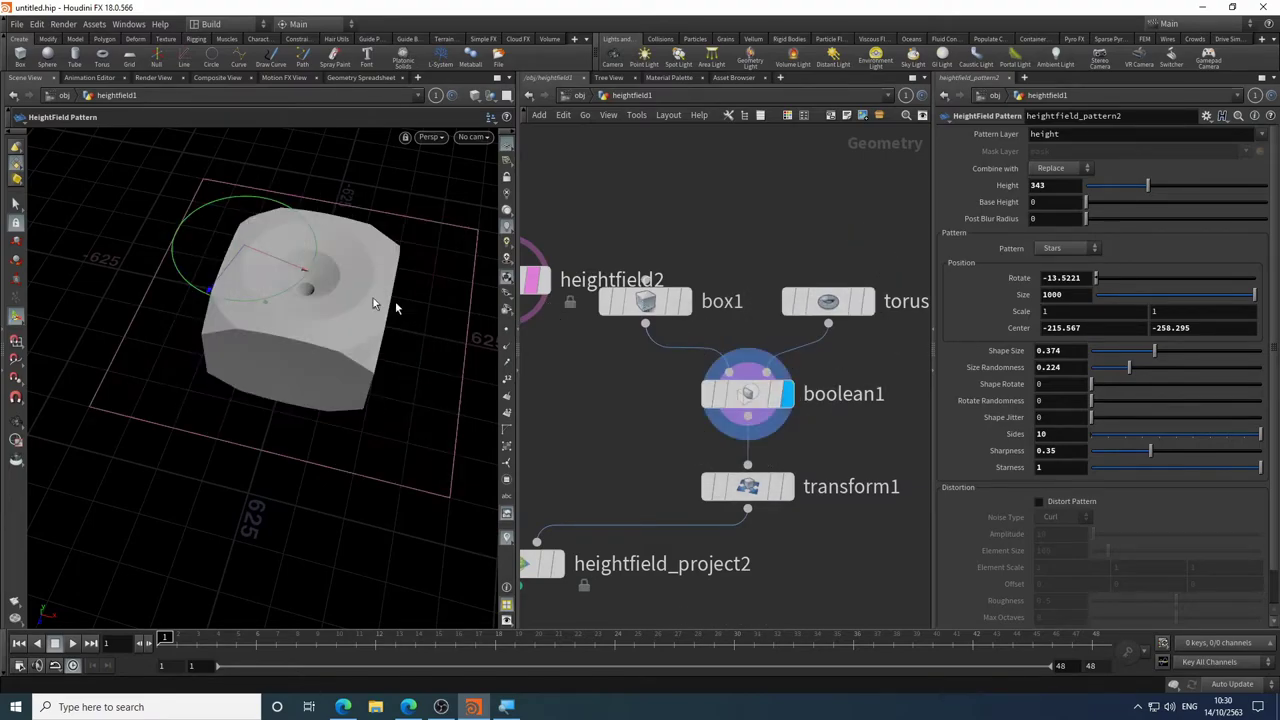
middle_click_drag(313, 345, 313, 270)
middle_click_drag(747, 574, 762, 509)
left_click_drag(868, 212, 610, 380)
left_click_drag(729, 376, 730, 243)
right_click(730, 243)
key("Escape")
left_click(754, 270)
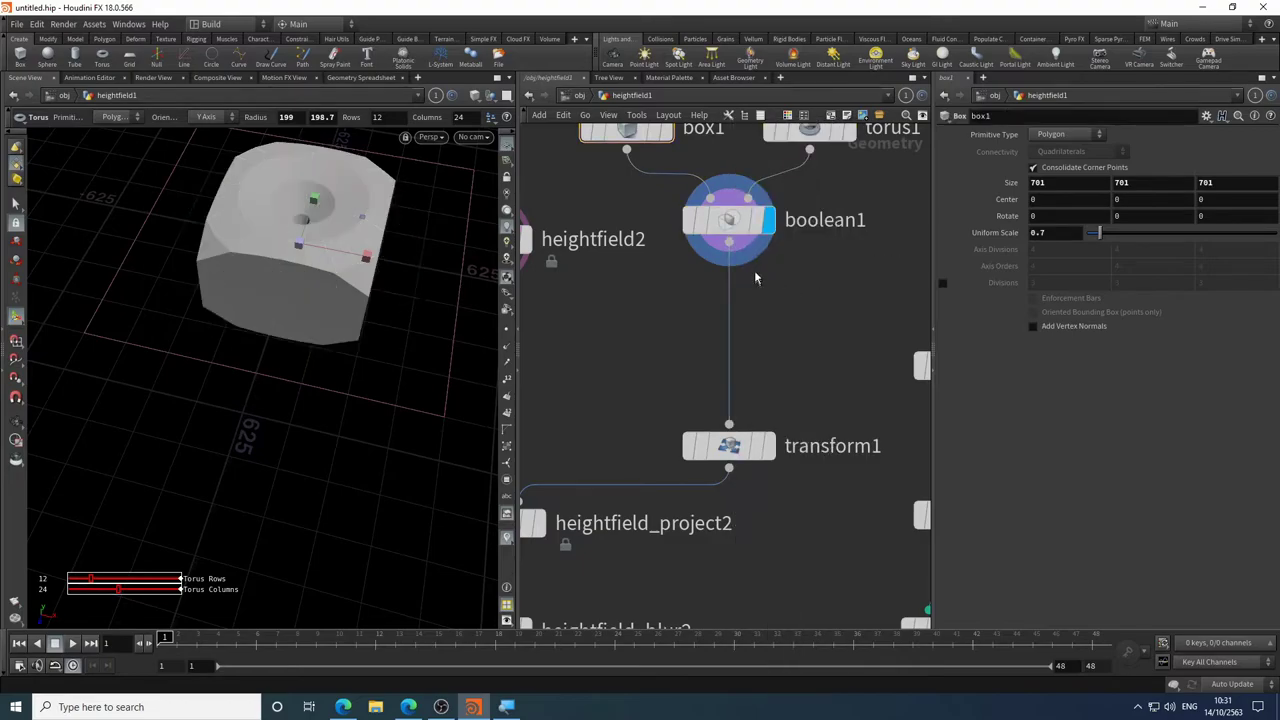
- Insert a Mountain node, mountain1, on the wire between boolean1 and transform1
key("Tab")
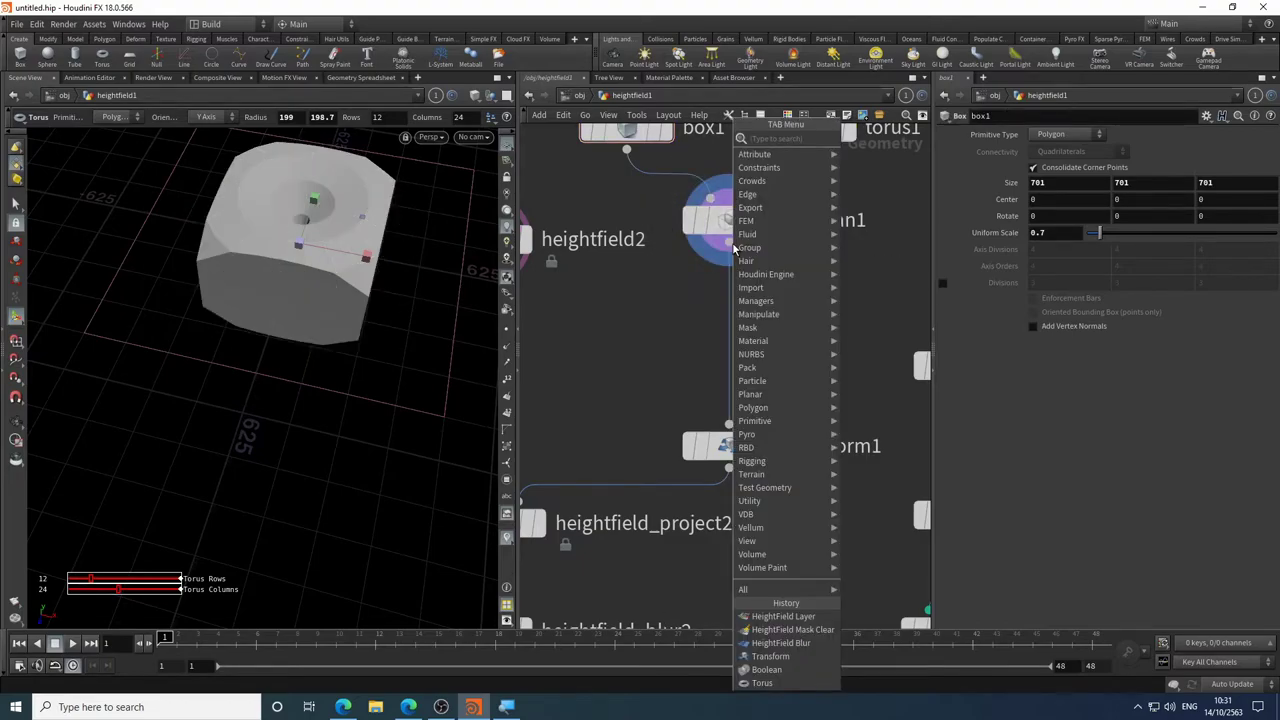
type("moun")
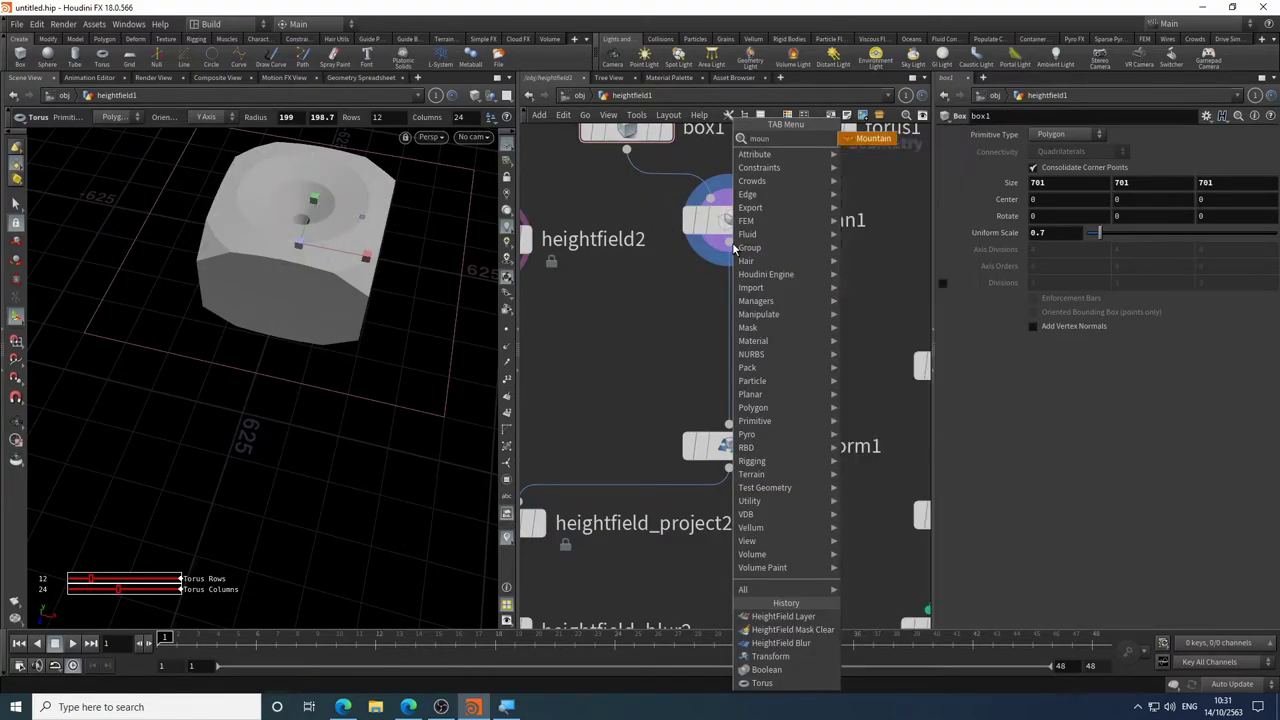
key("Return")
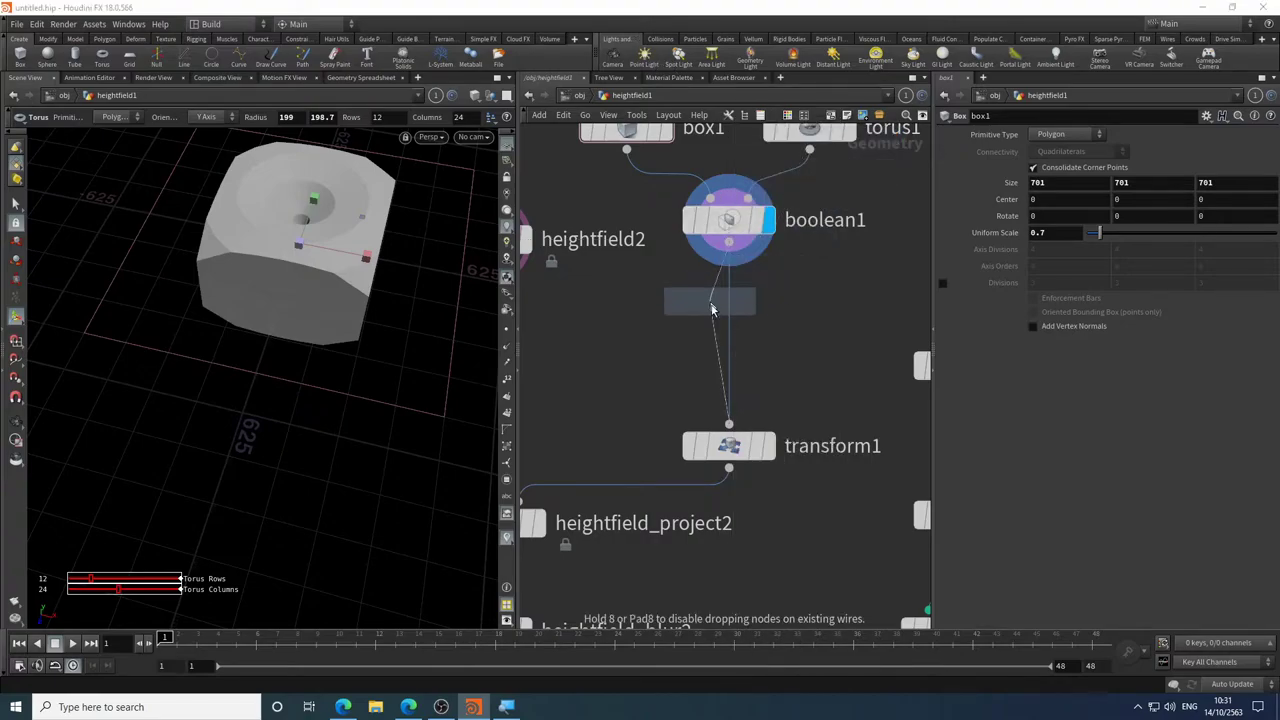
left_click(726, 322)
left_click(760, 336)
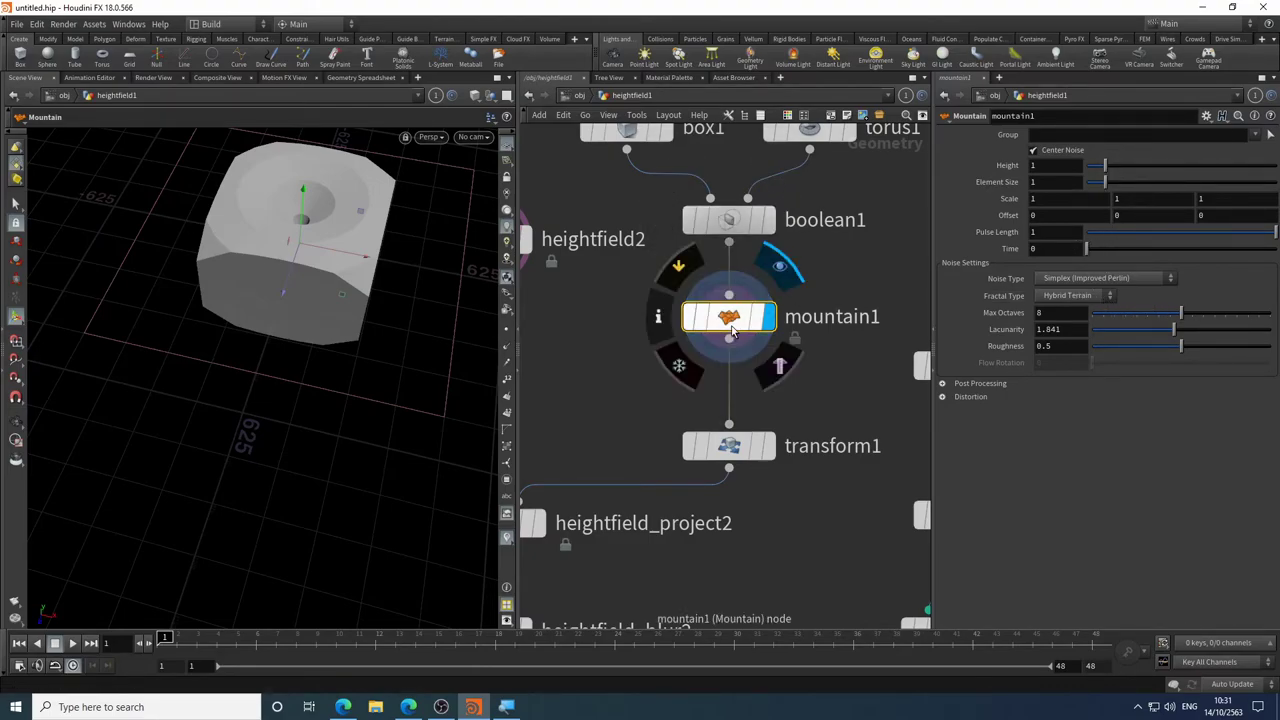
- Add a Subdivide node, subdivide1, between boolean1 and mountain1
left_click_drag(728, 316, 728, 366)
key("Tab")
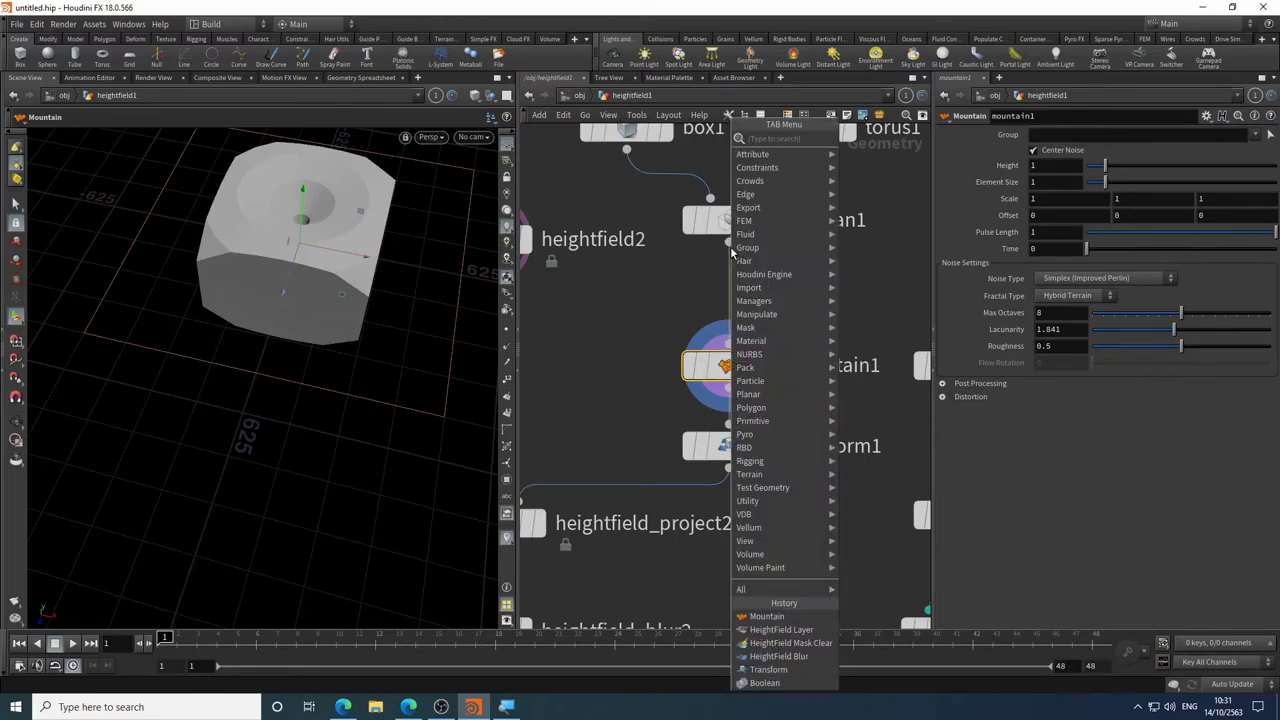
type("sub")
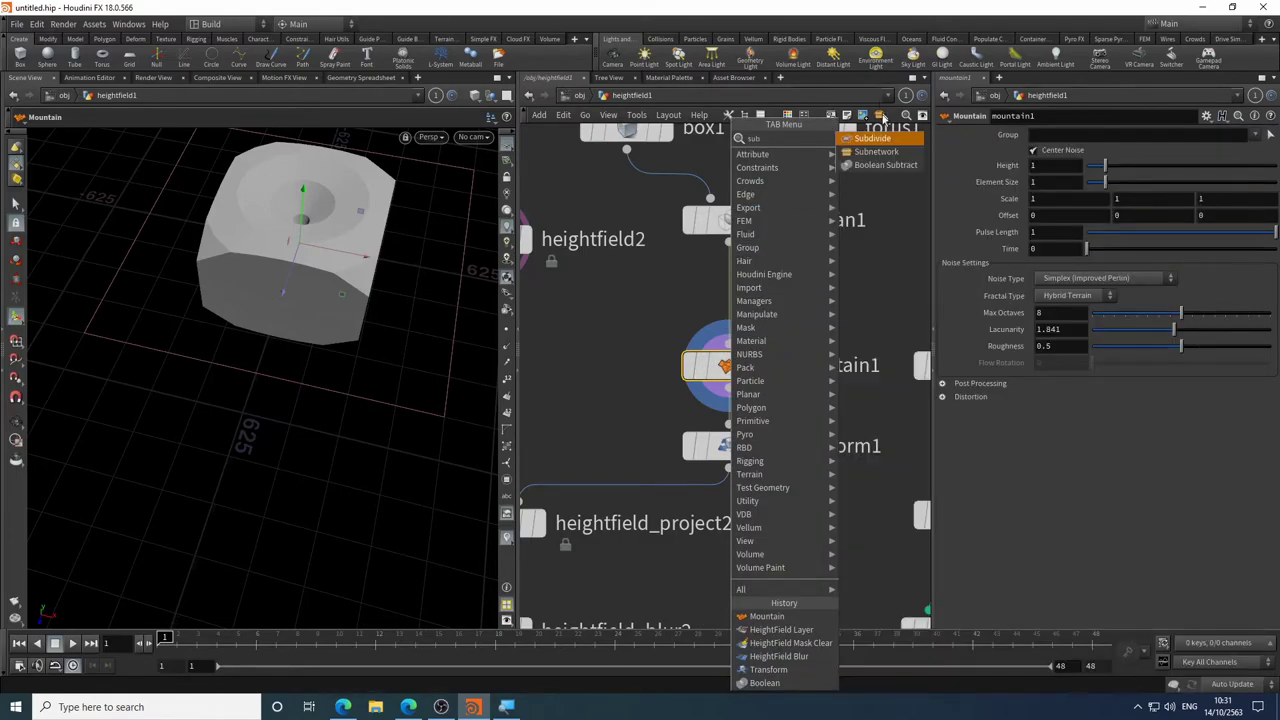
left_click(885, 139)
left_click(730, 300)
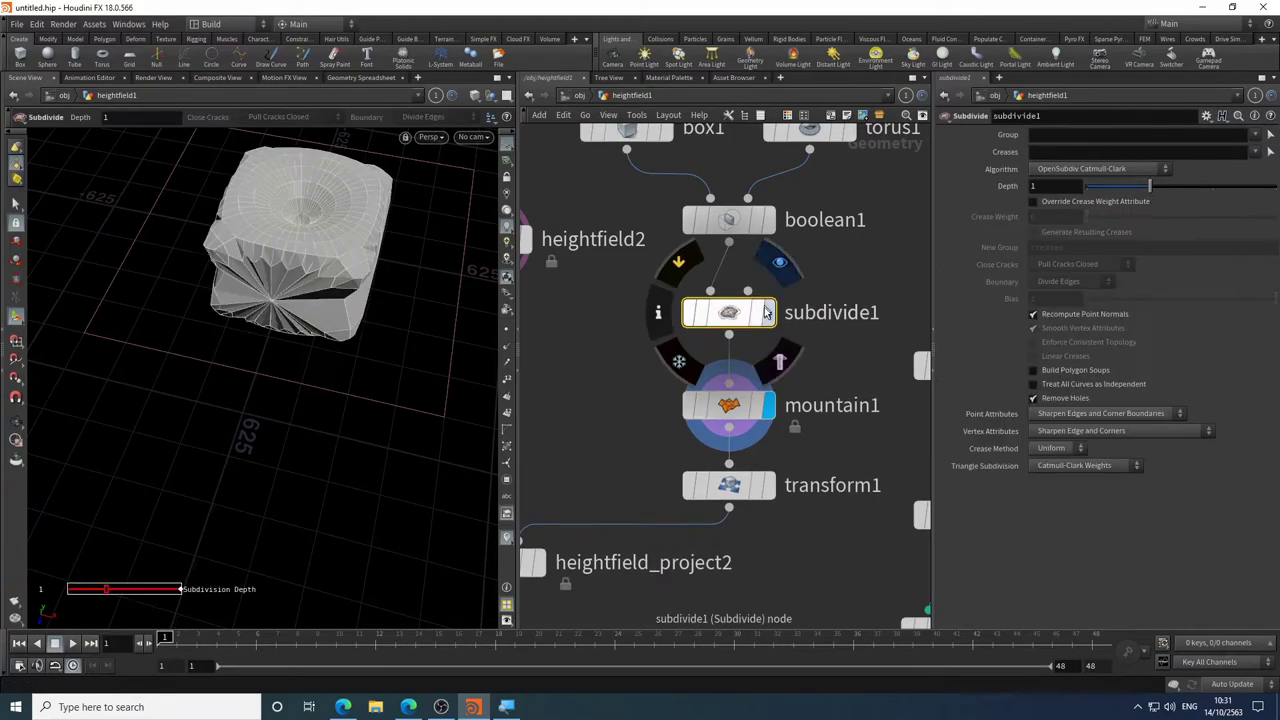
- Try Subdivide depth 2 and Mountain height 2.11 with smaller scale, then delete both nodes
left_click(728, 405)
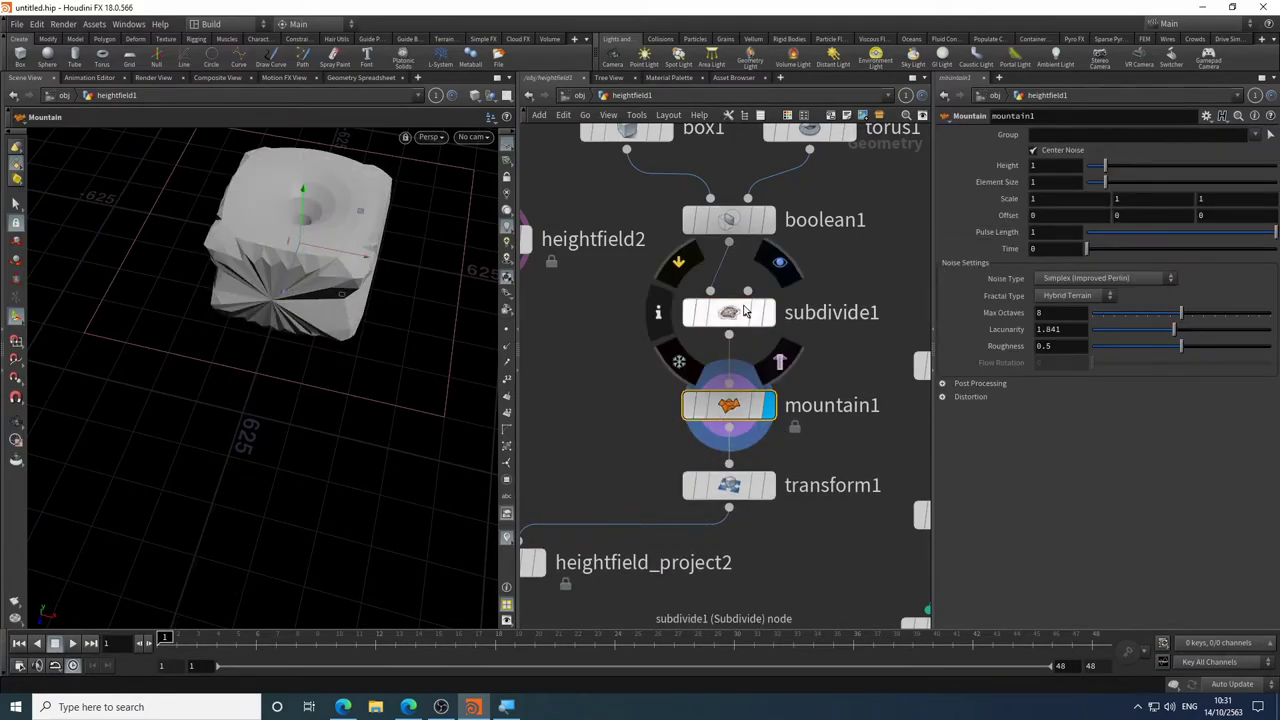
left_click(743, 312)
left_click_drag(1186, 190, 1212, 188)
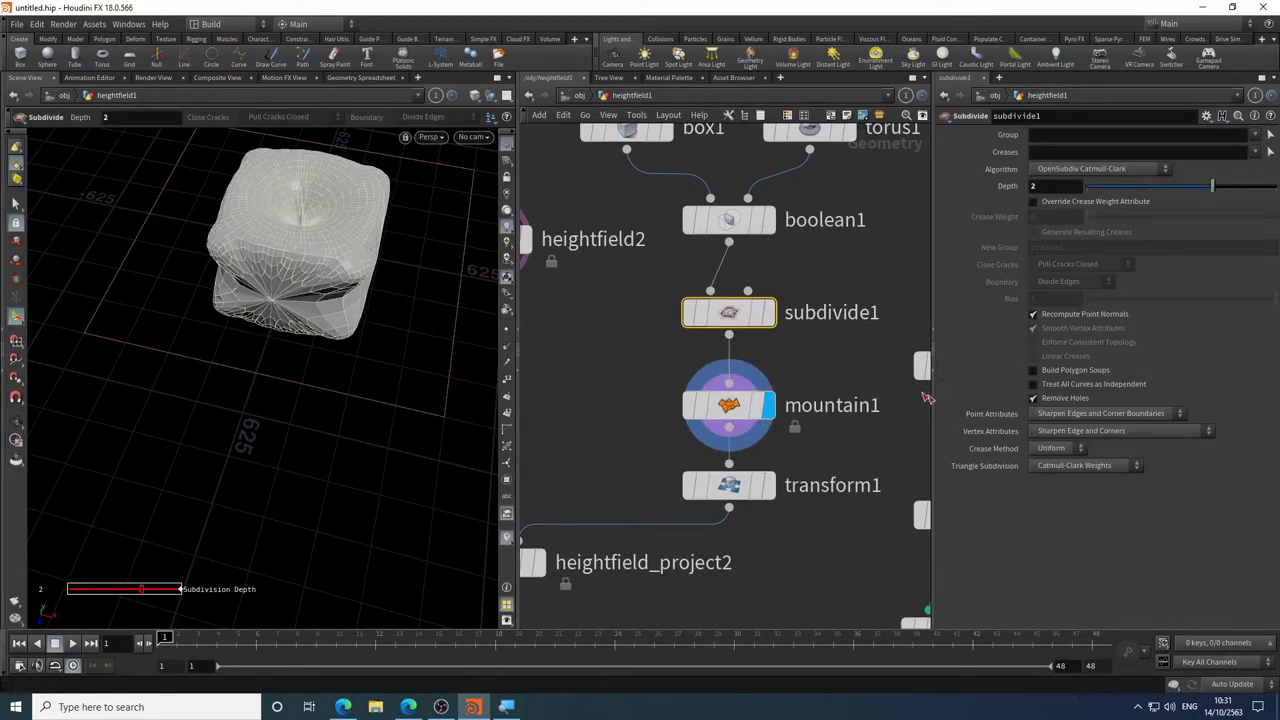
left_click(728, 405)
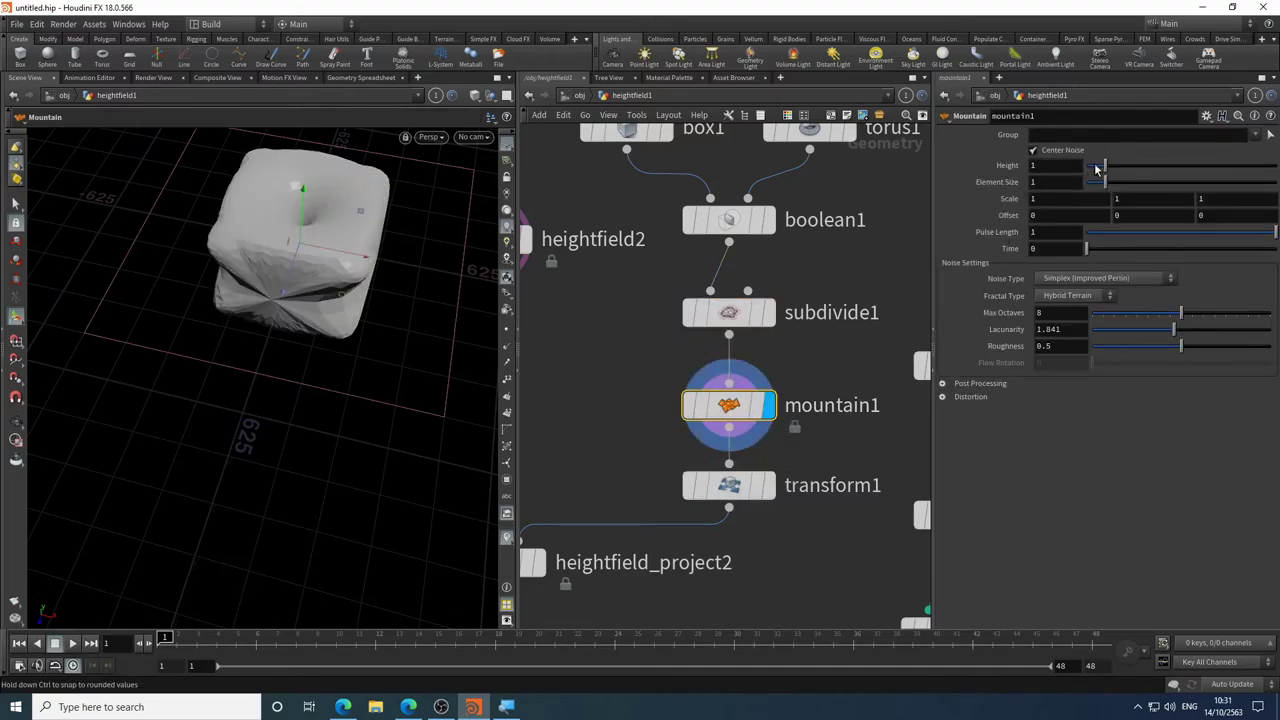
mouse_move(1098, 167)
left_mouse_down()
mouse_move(1166, 167)
mouse_move(1127, 167)
mouse_move(1158, 182)
mouse_move(1092, 182)
left_mouse_up()
middle_click_drag(1008, 198, 965, 170)
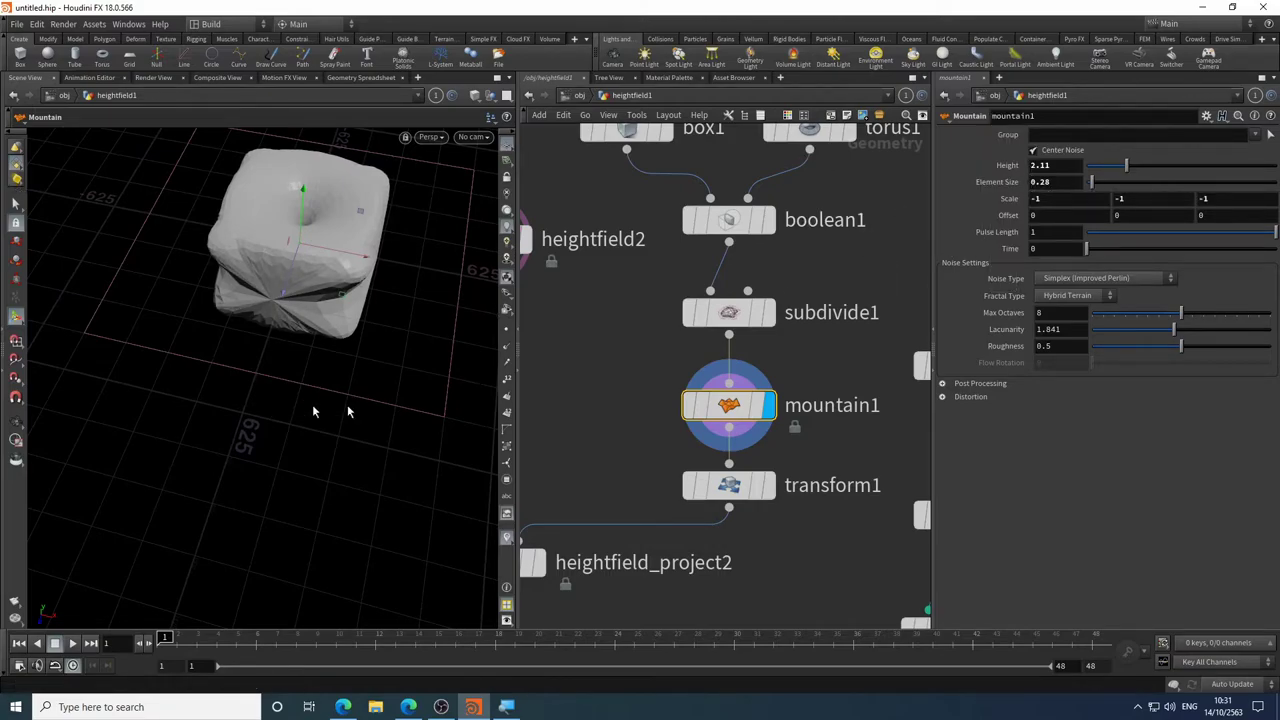
left_click_drag(878, 283, 662, 418)
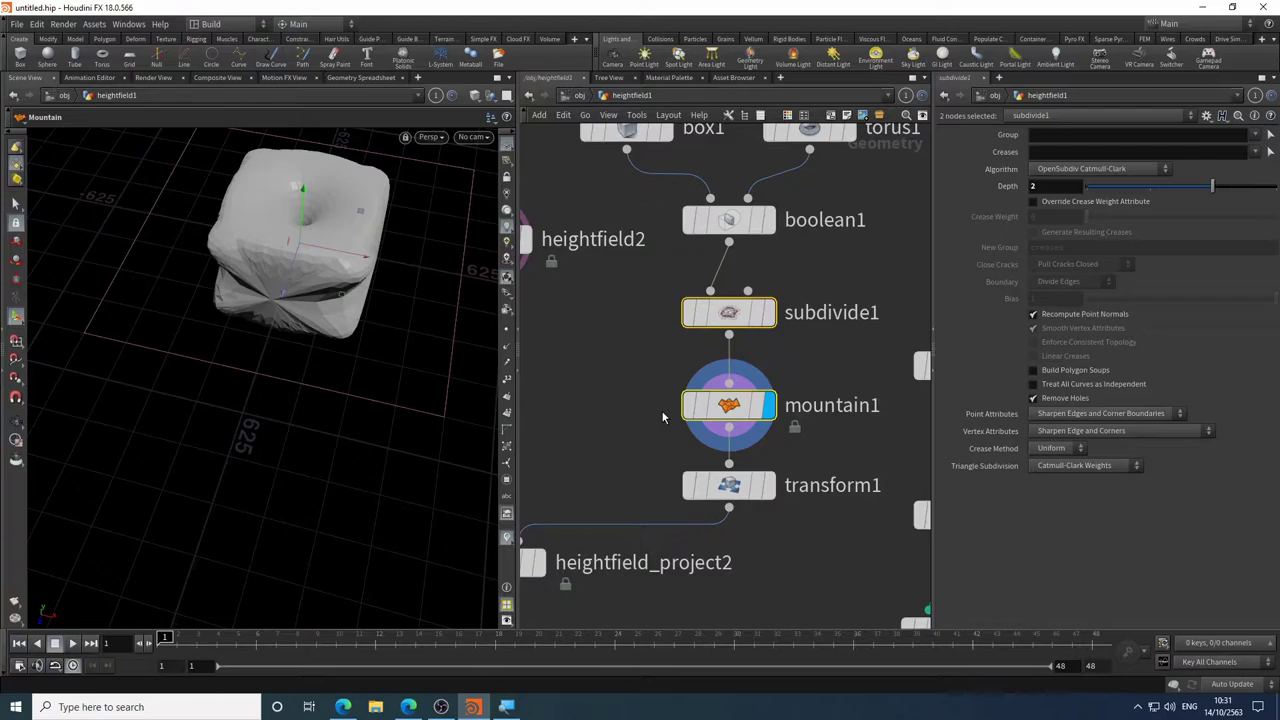
key("Delete")
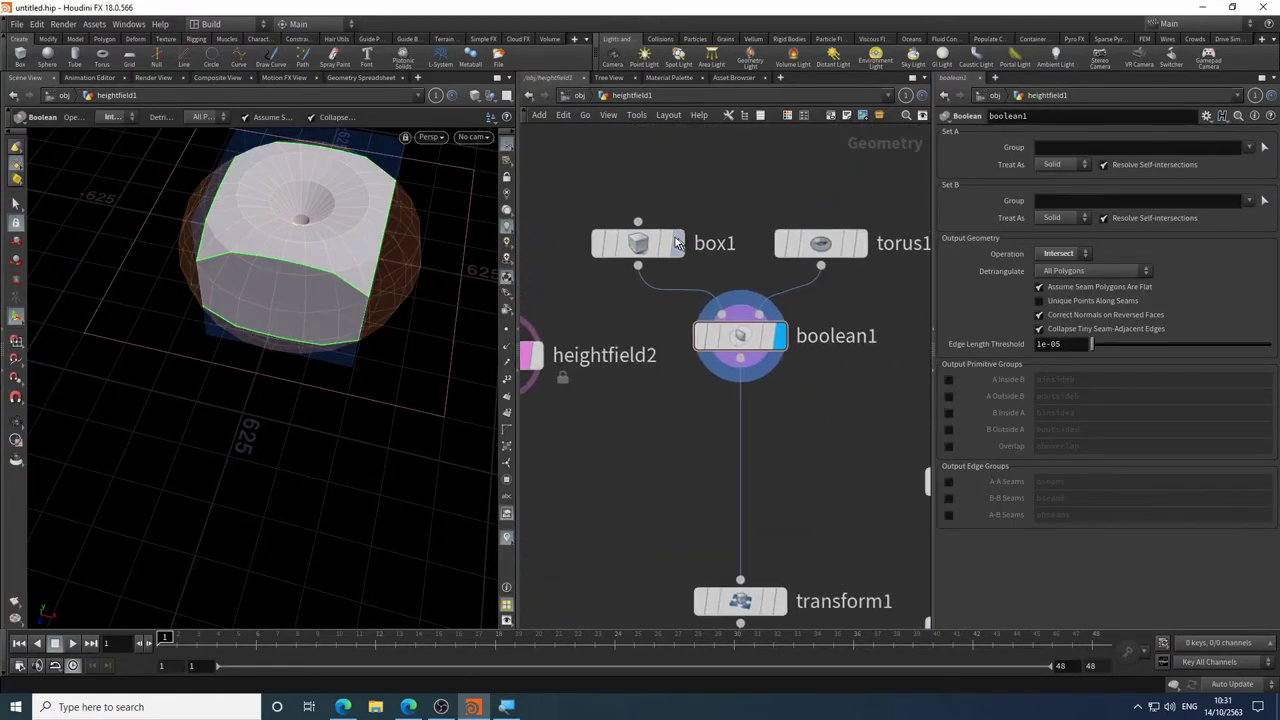
- Drag torus1 down inside the box until its centre Y is -95.7977
left_click(817, 245)
left_click_drag(340, 250, 289, 262)
key("Return")
key("w")
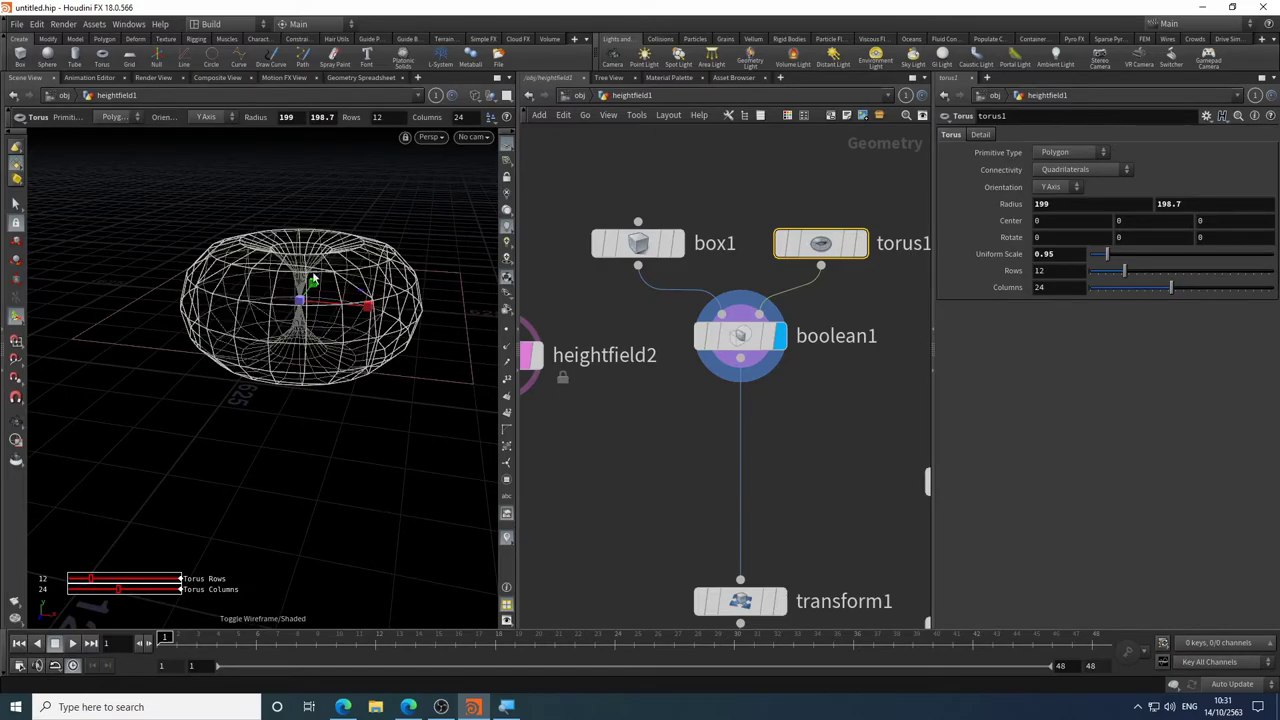
key("w")
key("t")
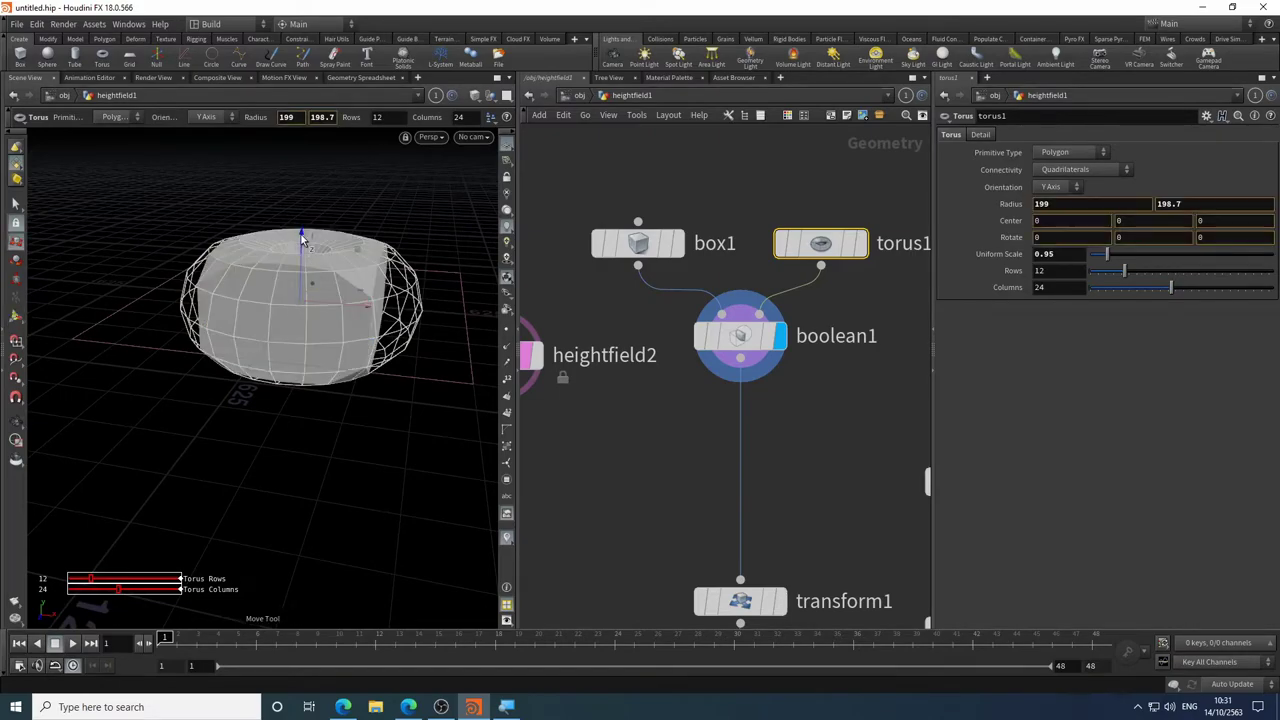
left_click_drag(308, 268, 288, 285)
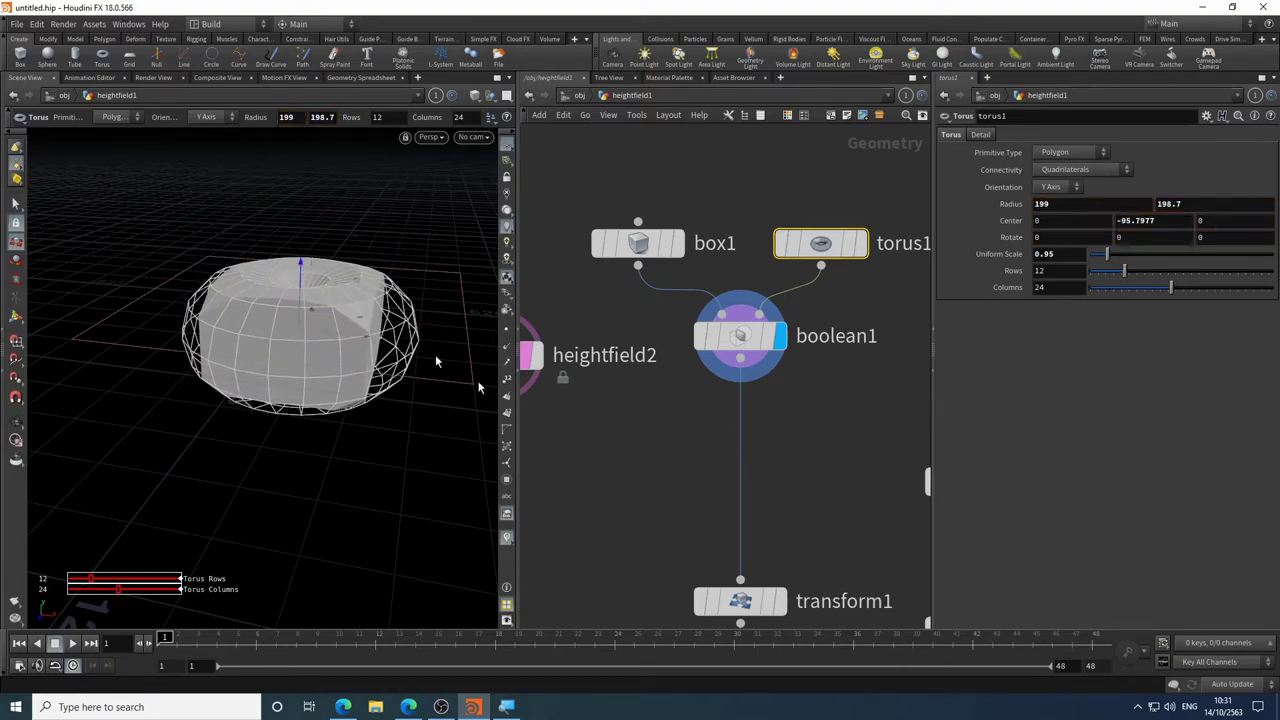
middle_click_drag(633, 476, 633, 356)
scroll(753, 583, "down", 3)
- Display heightfield_layer2's combined terrain and orbit the viewport to inspect it
middle_click_drag(753, 583, 753, 397)
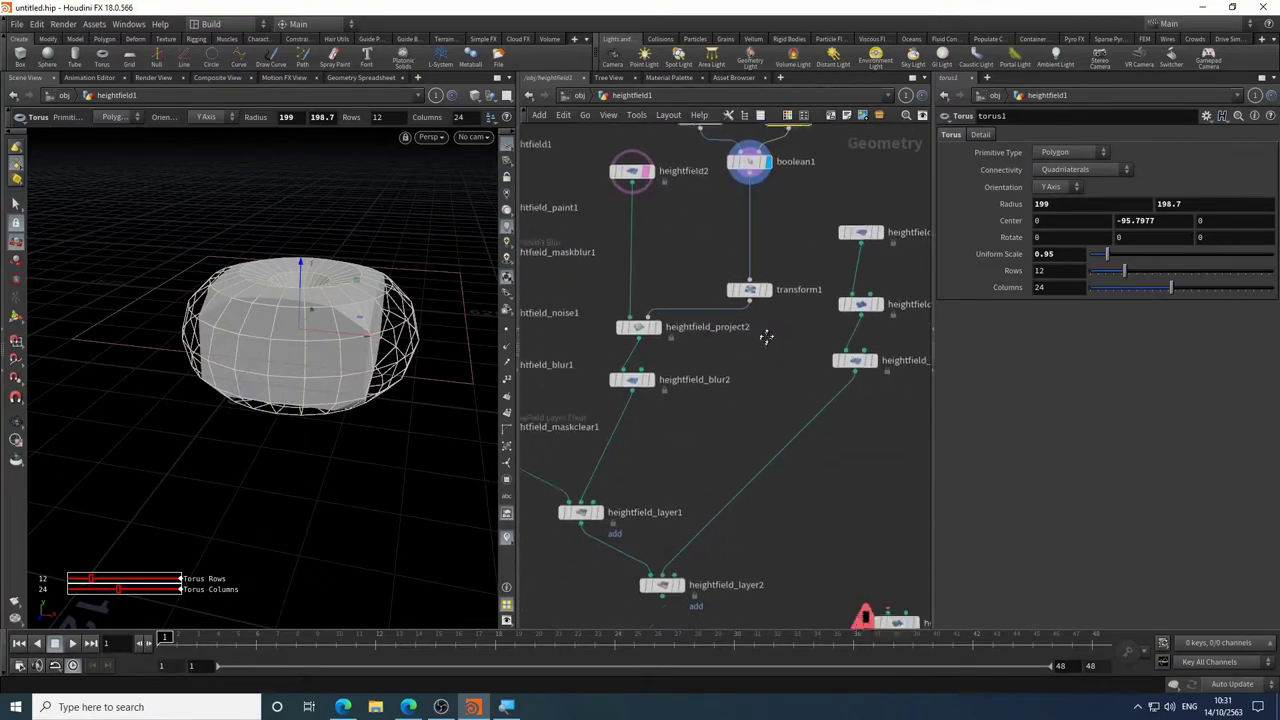
middle_click_drag(687, 605, 693, 585)
left_click(665, 548)
left_click(669, 564)
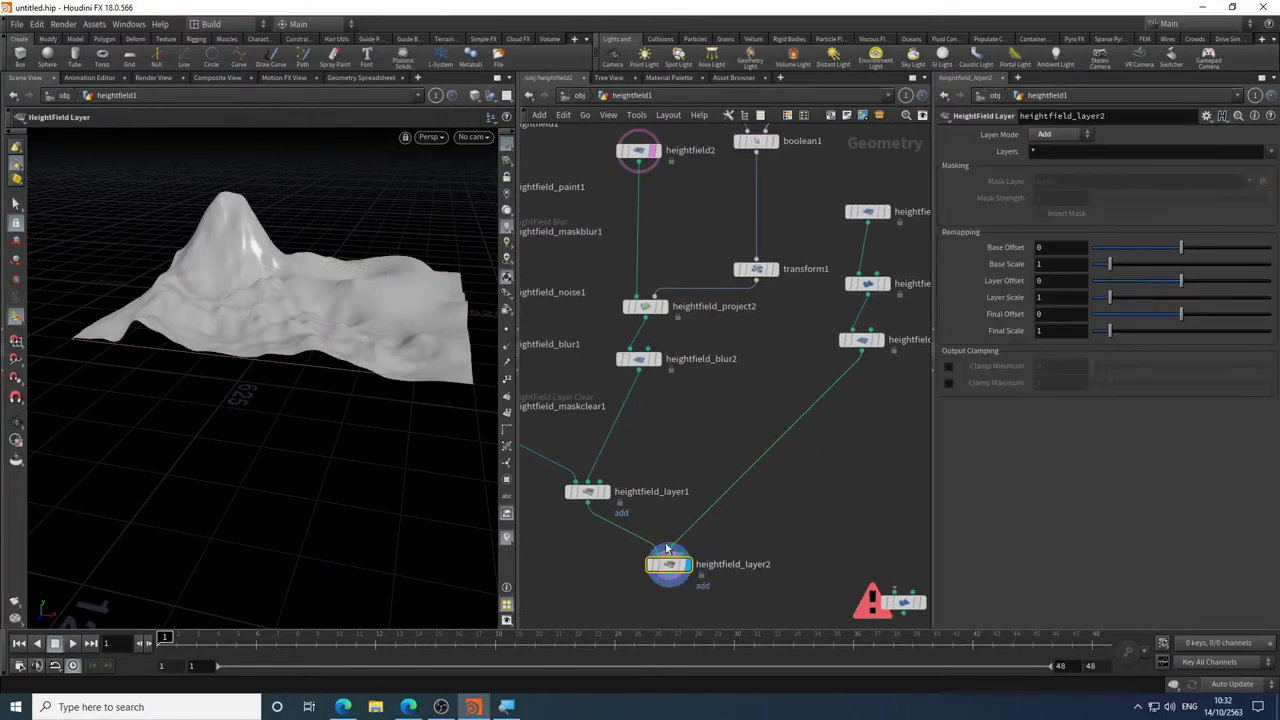
left_click_drag(392, 279, 330, 379)
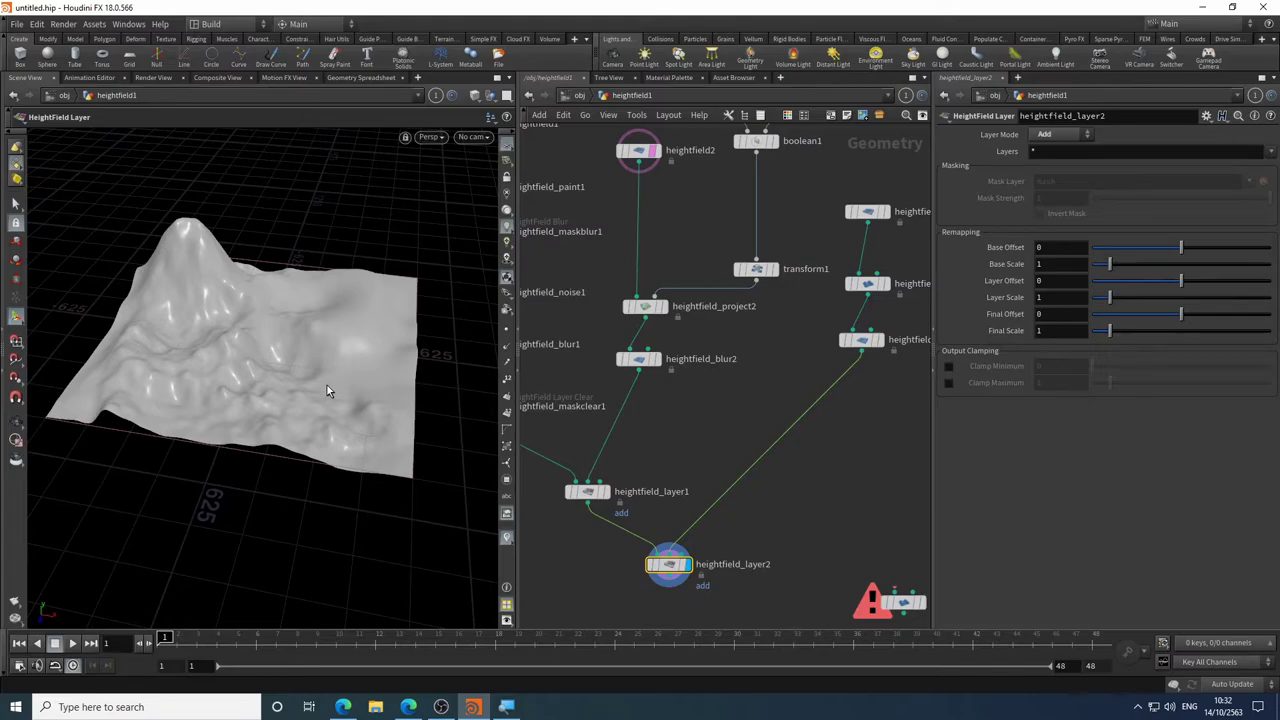
scroll(668, 358, "down", 5)
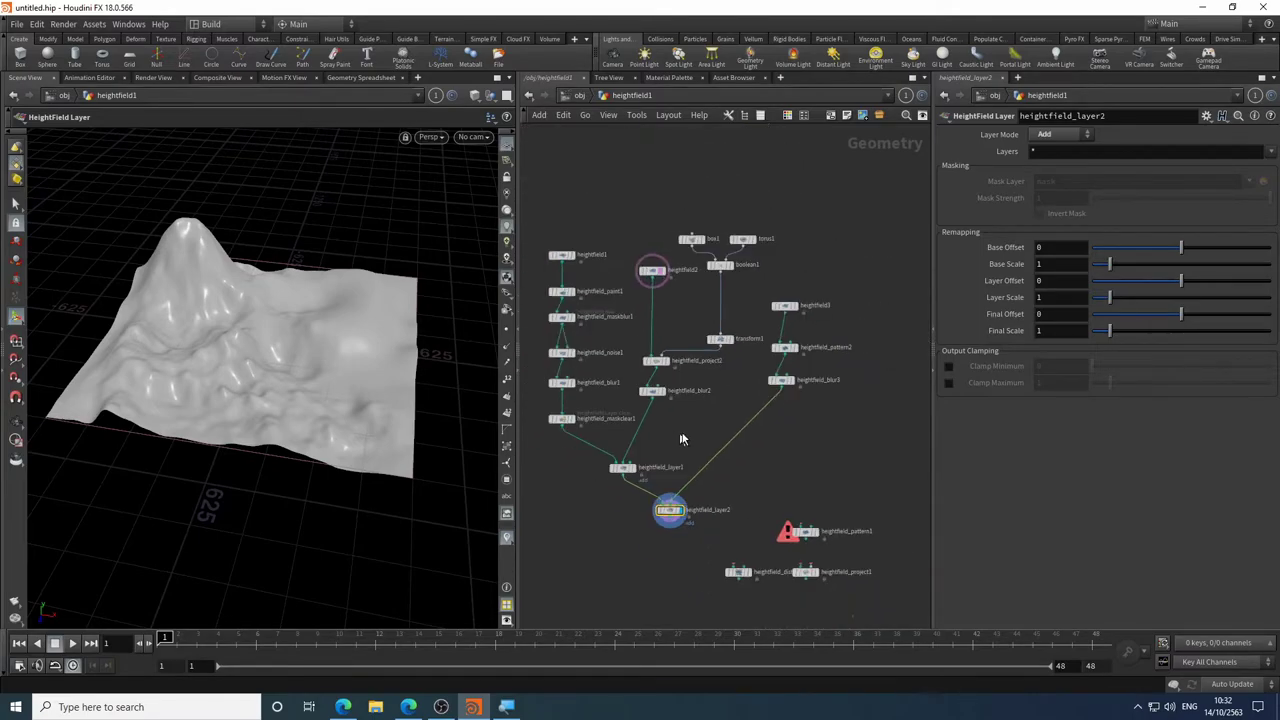
scroll(668, 358, "up", 2)
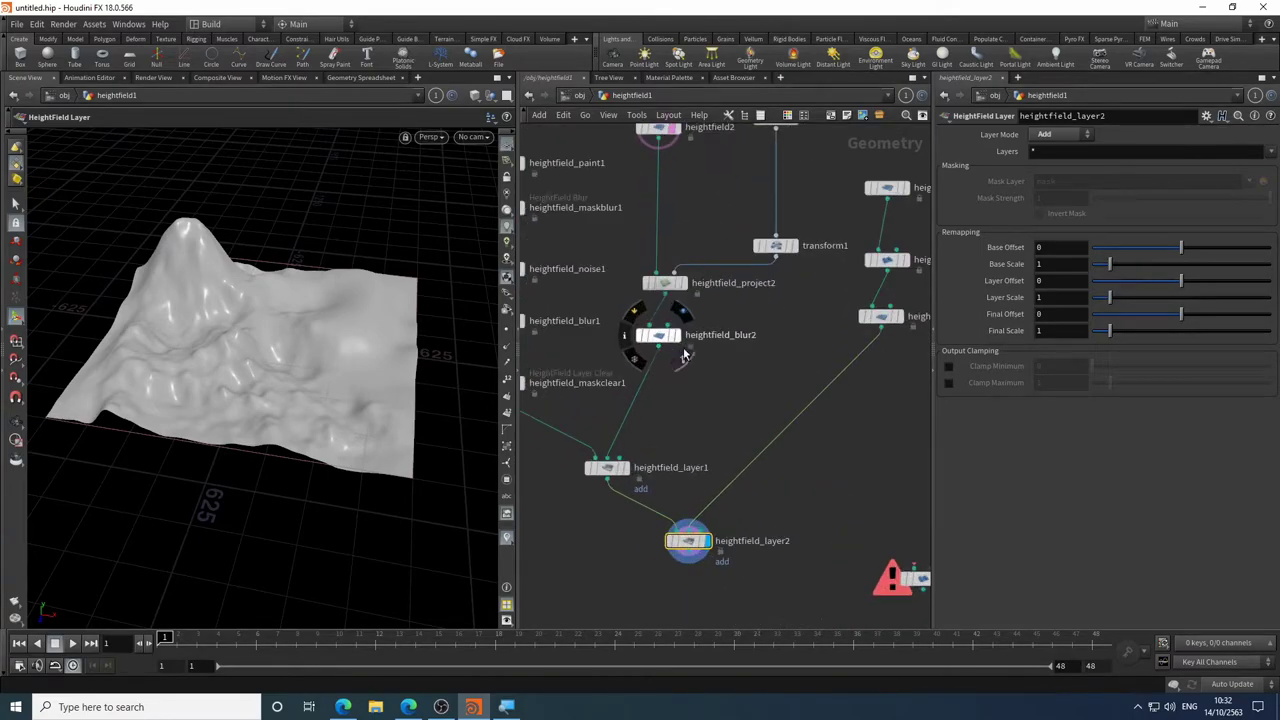
scroll(690, 400, "up", 3)
- Compare the terrain at heightfield_maskclear1 and heightfield_layer1, then display heightfield_layer2 again
left_click(696, 411)
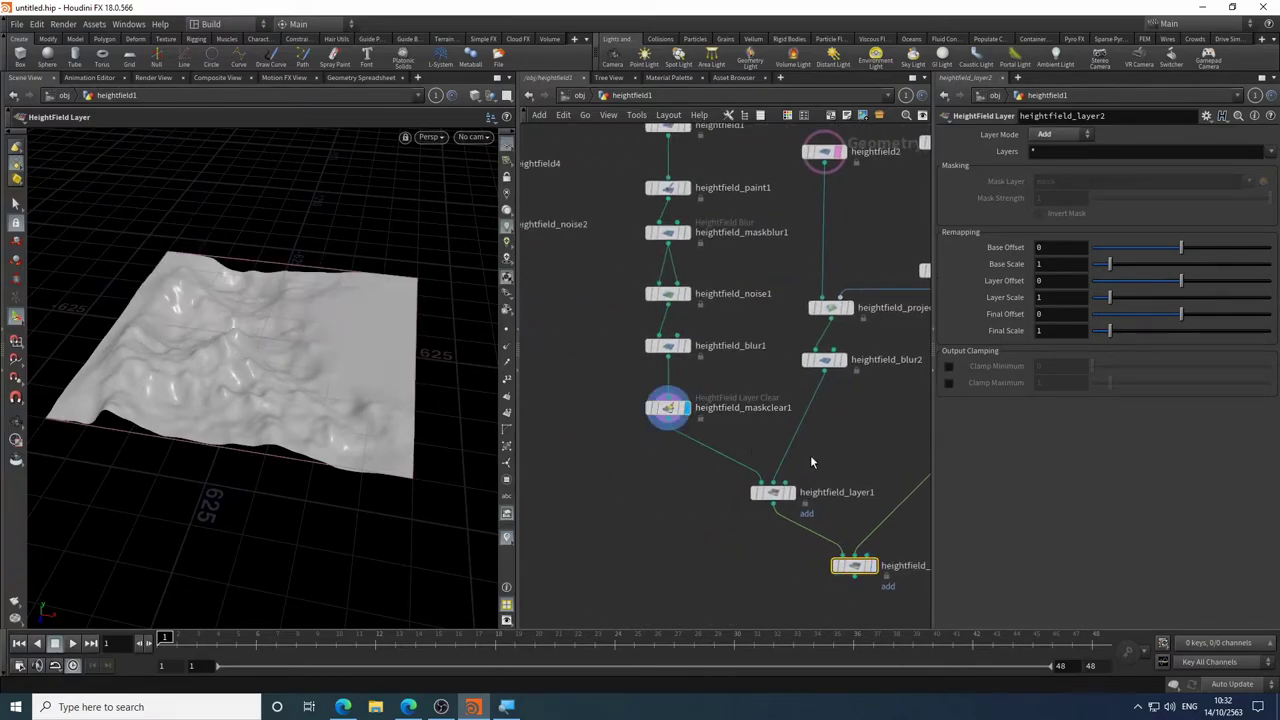
left_click(801, 495)
middle_click_drag(801, 495, 691, 406)
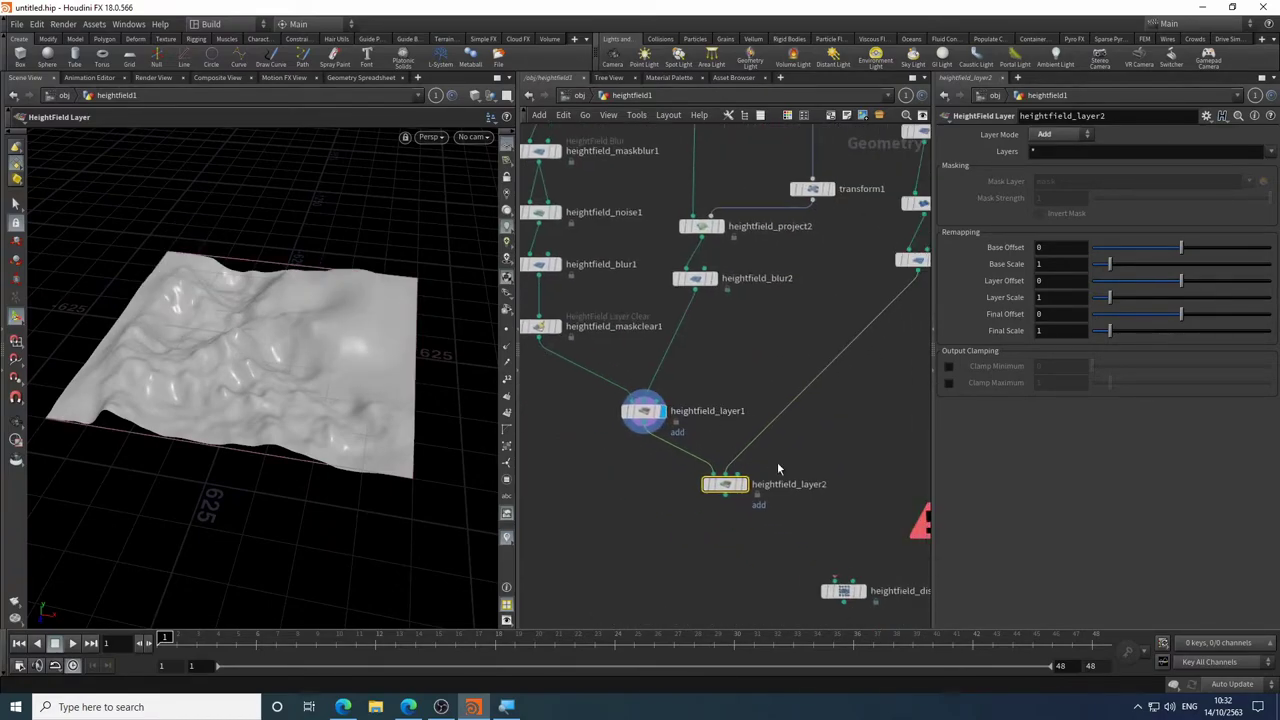
left_click(748, 487)
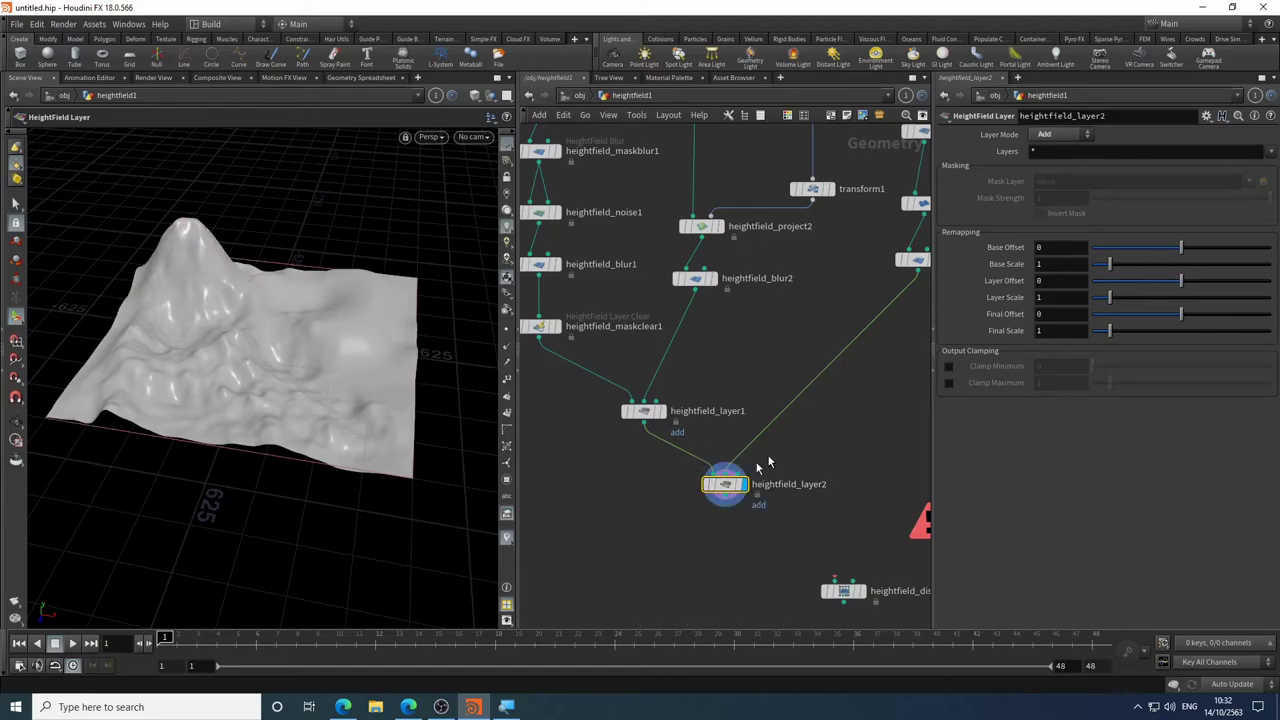
middle_click_drag(862, 415, 680, 517)
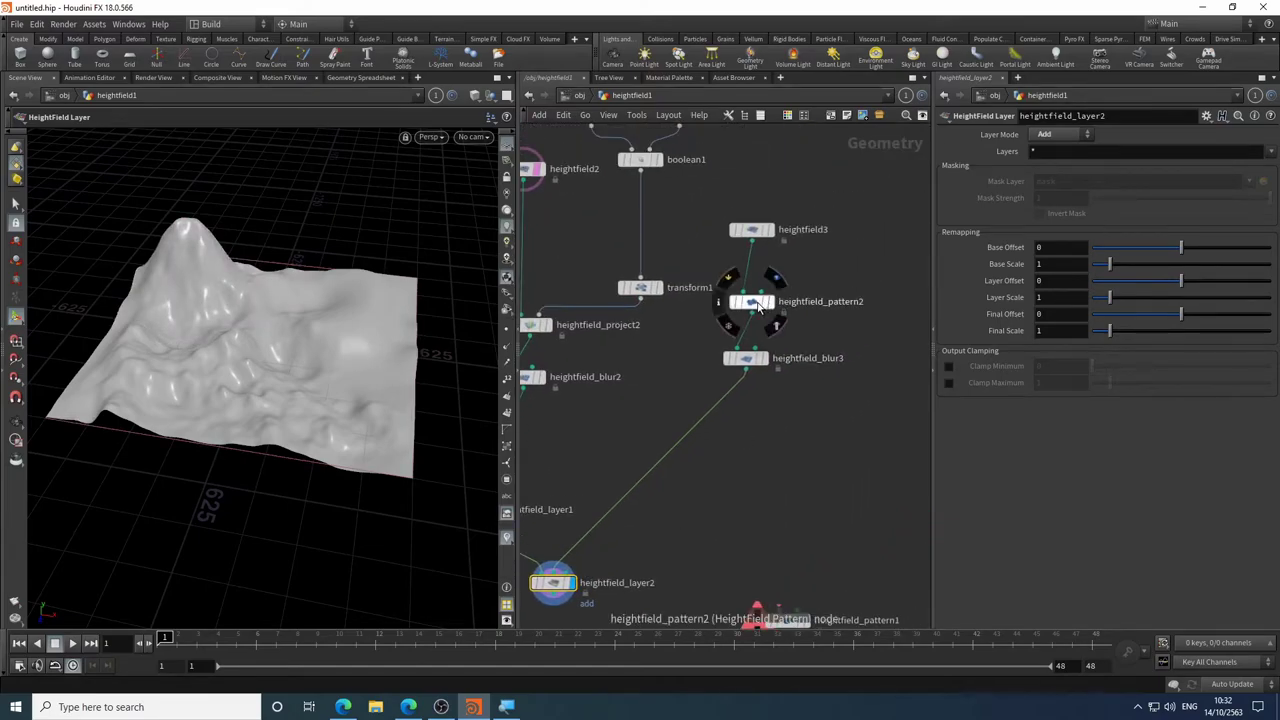
- Set heightfield_pattern2 Height to 480 and Shape Size to 0.358, and try Starness values
left_click(760, 308)
left_click_drag(1157, 188, 1176, 194)
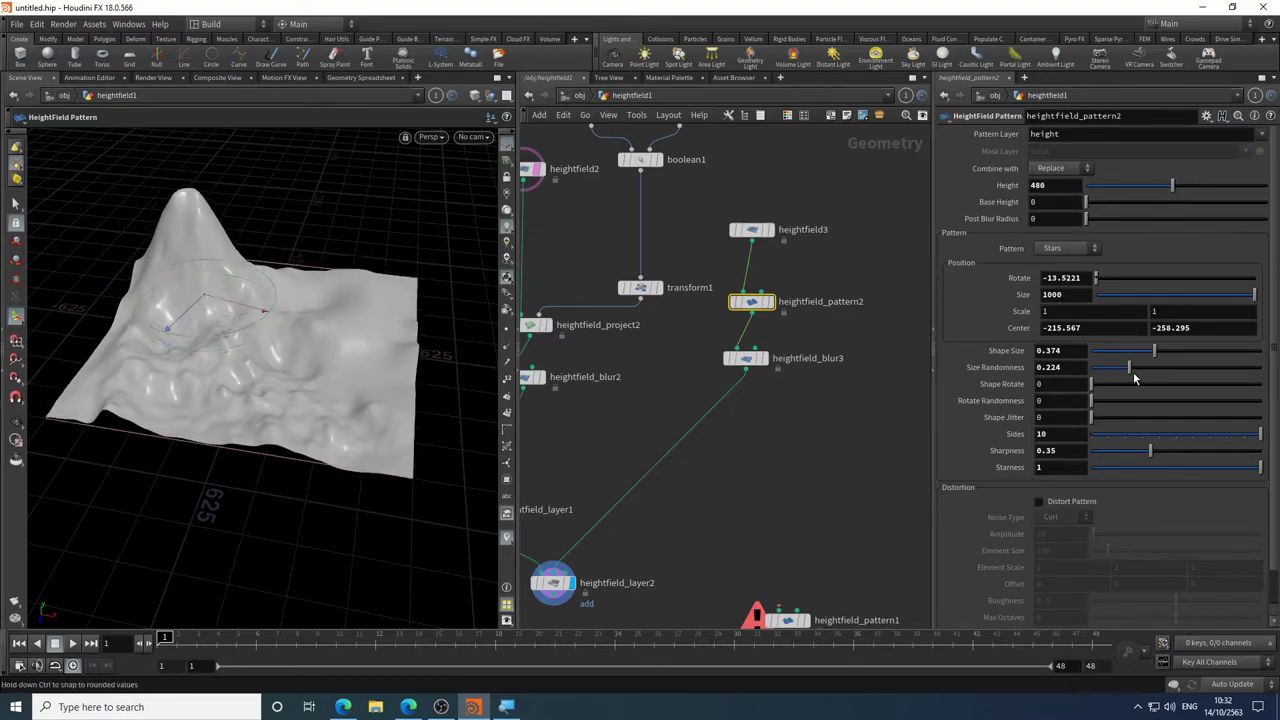
left_click_drag(1150, 352, 1151, 351)
left_click_drag(1161, 476, 1260, 468)
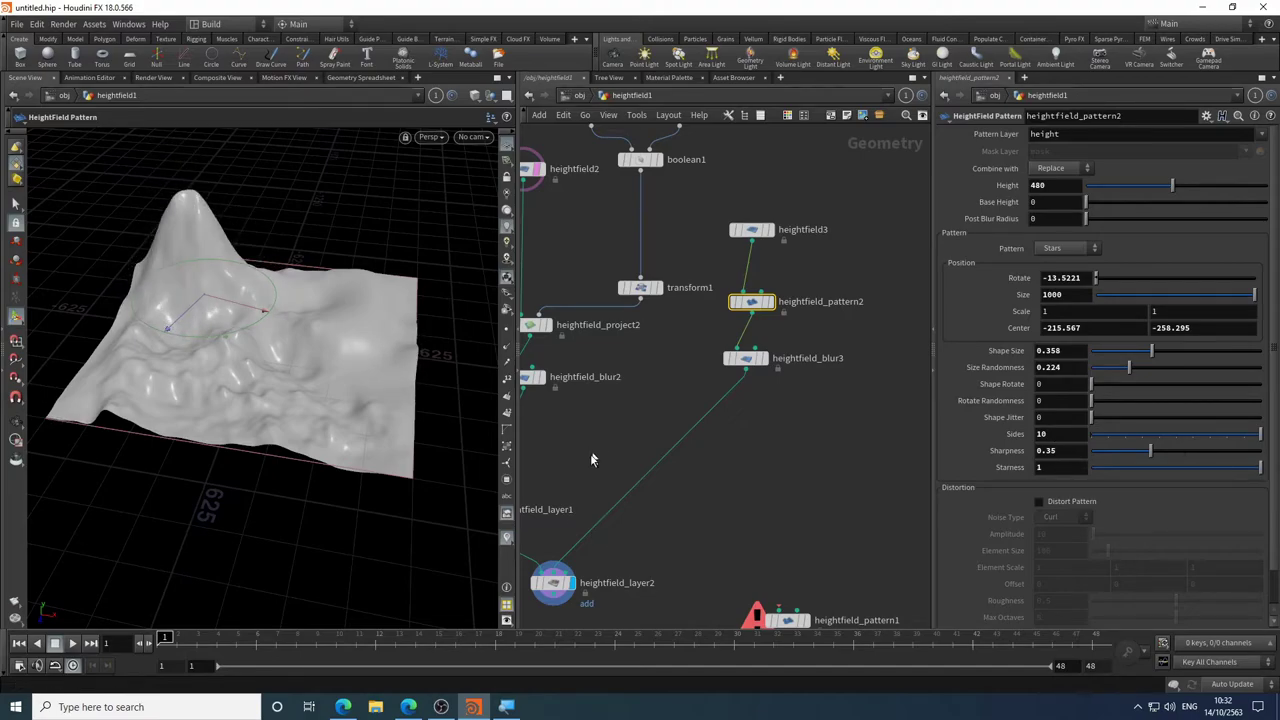
- Check the SideFX terrain workflow documentation in Edge, then return to the node network
middle_click_drag(595, 460, 777, 328)
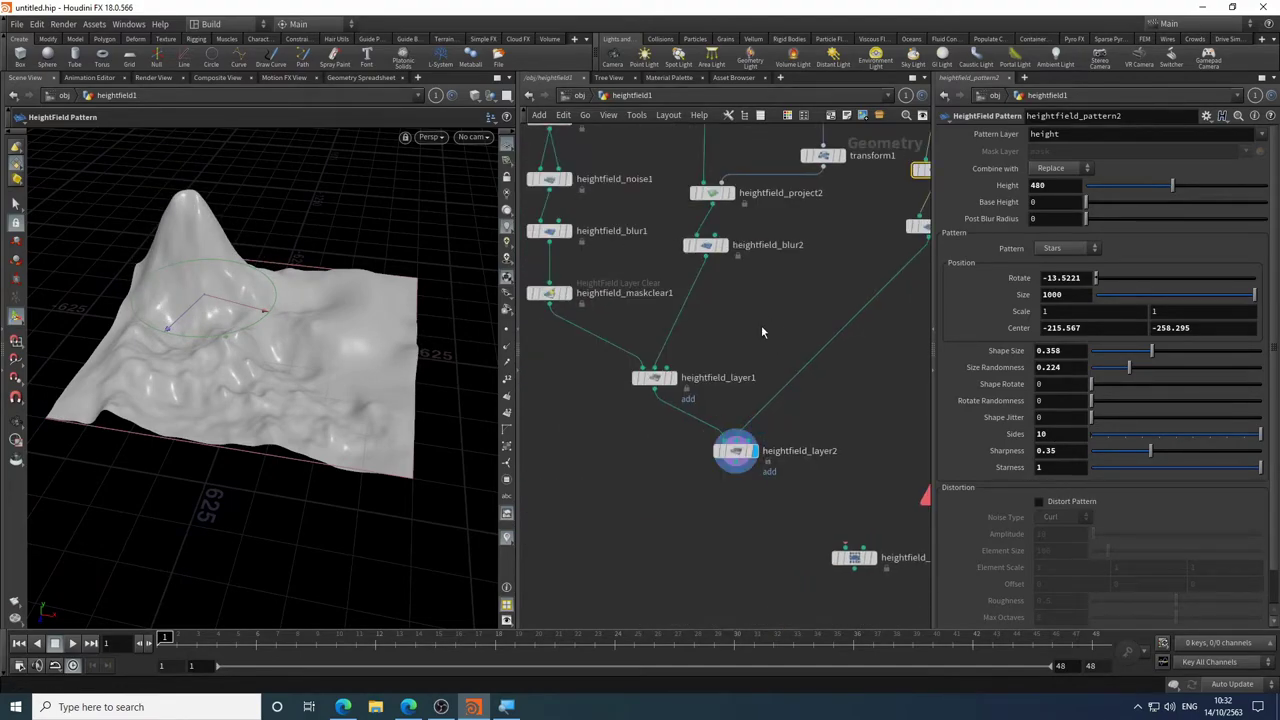
scroll(748, 394, "down", 5)
middle_click_drag(746, 398, 694, 242)
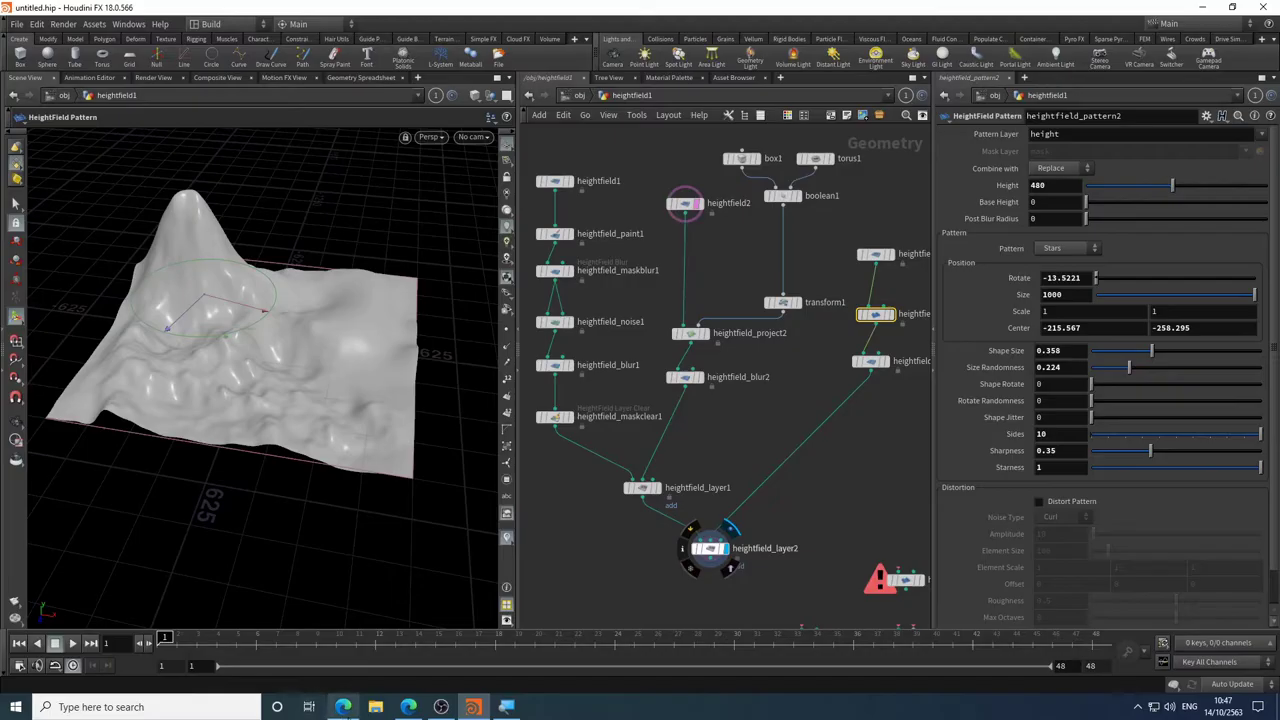
left_click(343, 707)
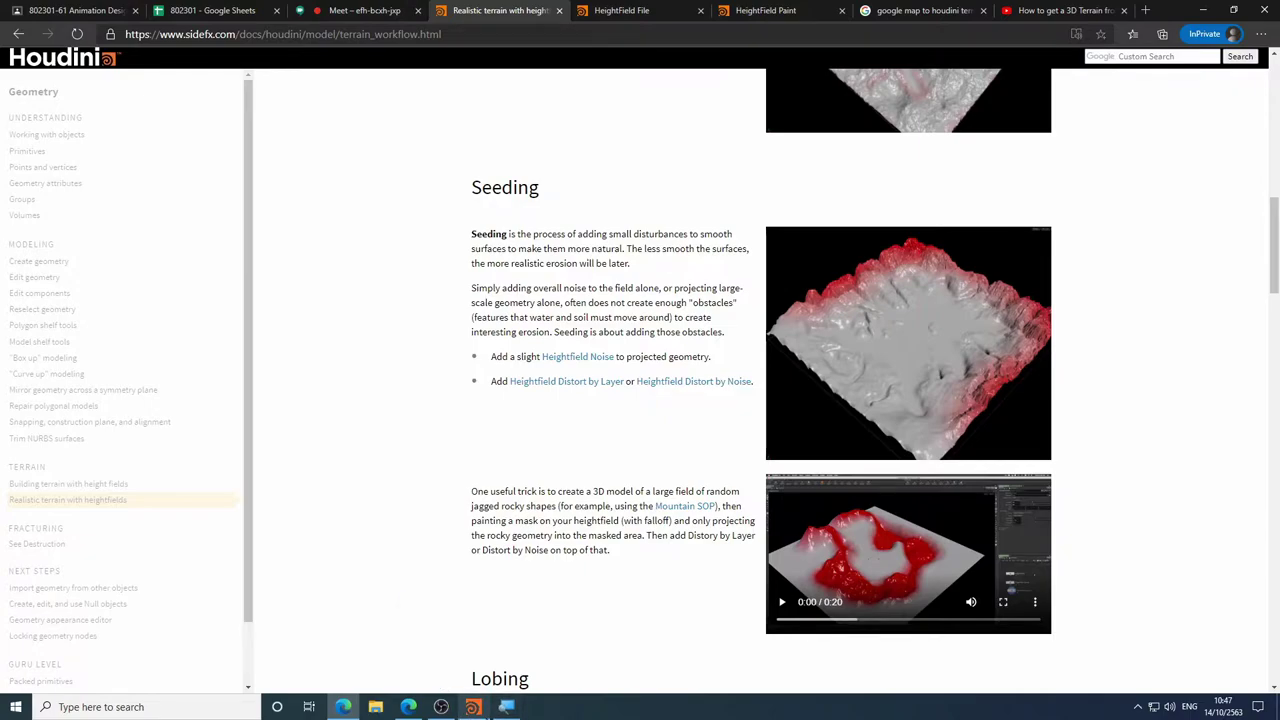
left_click(486, 704)
middle_click_drag(821, 541, 778, 430)
scroll(793, 510, "down", 3)
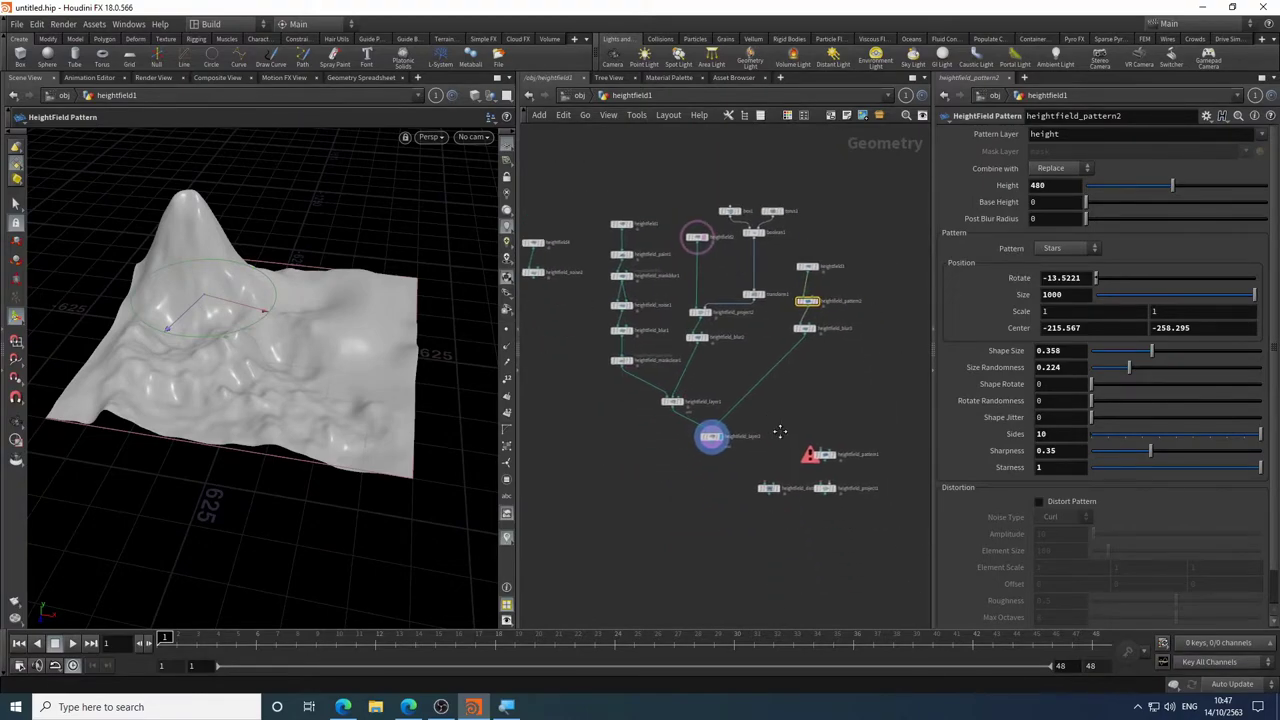
- Move the three stray nodes and the heightfield_noise2 branch nodes aside to the left
left_click_drag(908, 398, 763, 540)
left_click_drag(770, 492, 540, 516)
middle_click_drag(734, 517, 816, 531)
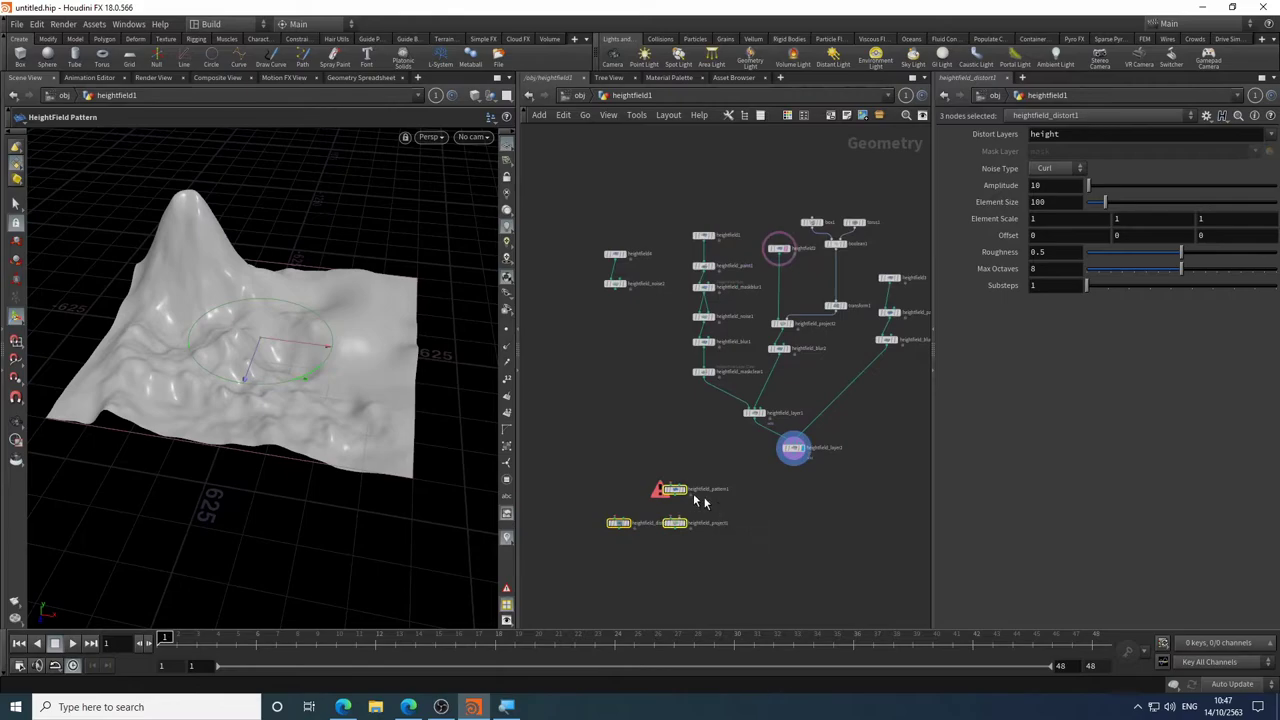
left_click_drag(684, 492, 612, 497)
left_click_drag(654, 206, 598, 338)
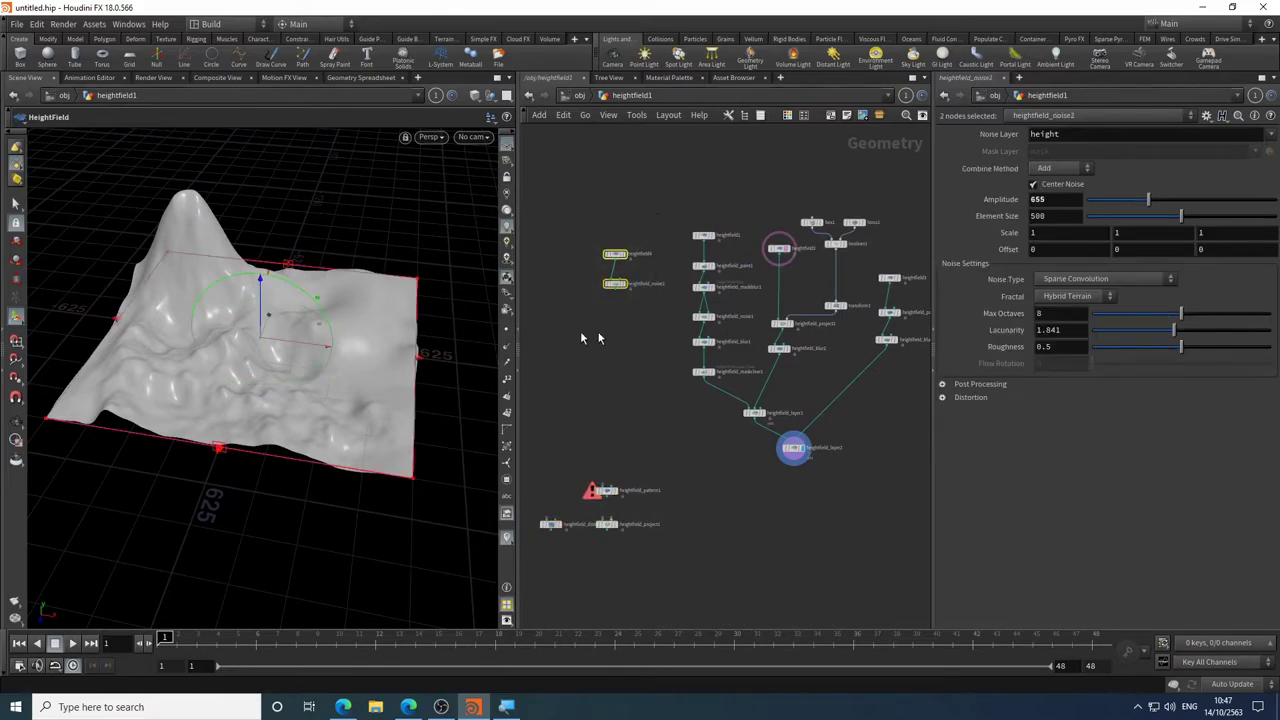
left_click_drag(609, 291, 565, 340)
scroll(617, 504, "up", 3)
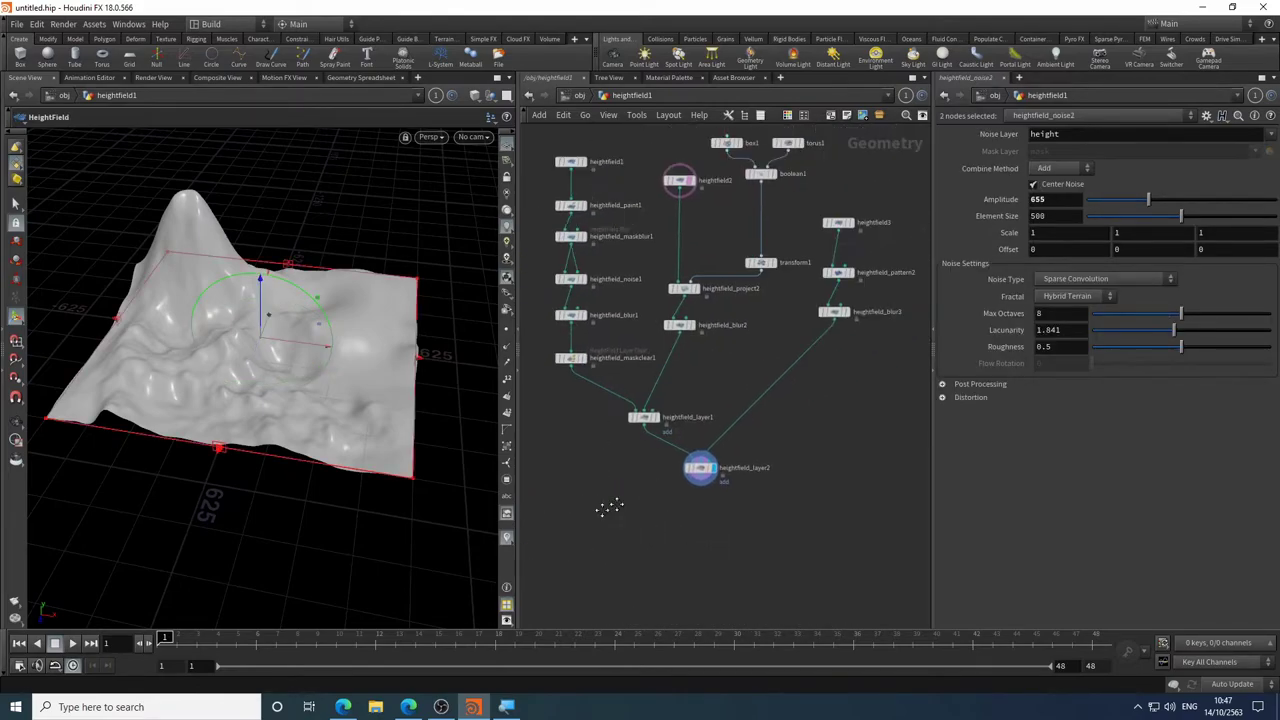
middle_click_drag(617, 504, 602, 545)
- Auto-arrange all 18 nodes with Layout All (L) and centre the network in view
left_click_drag(876, 194, 530, 550)
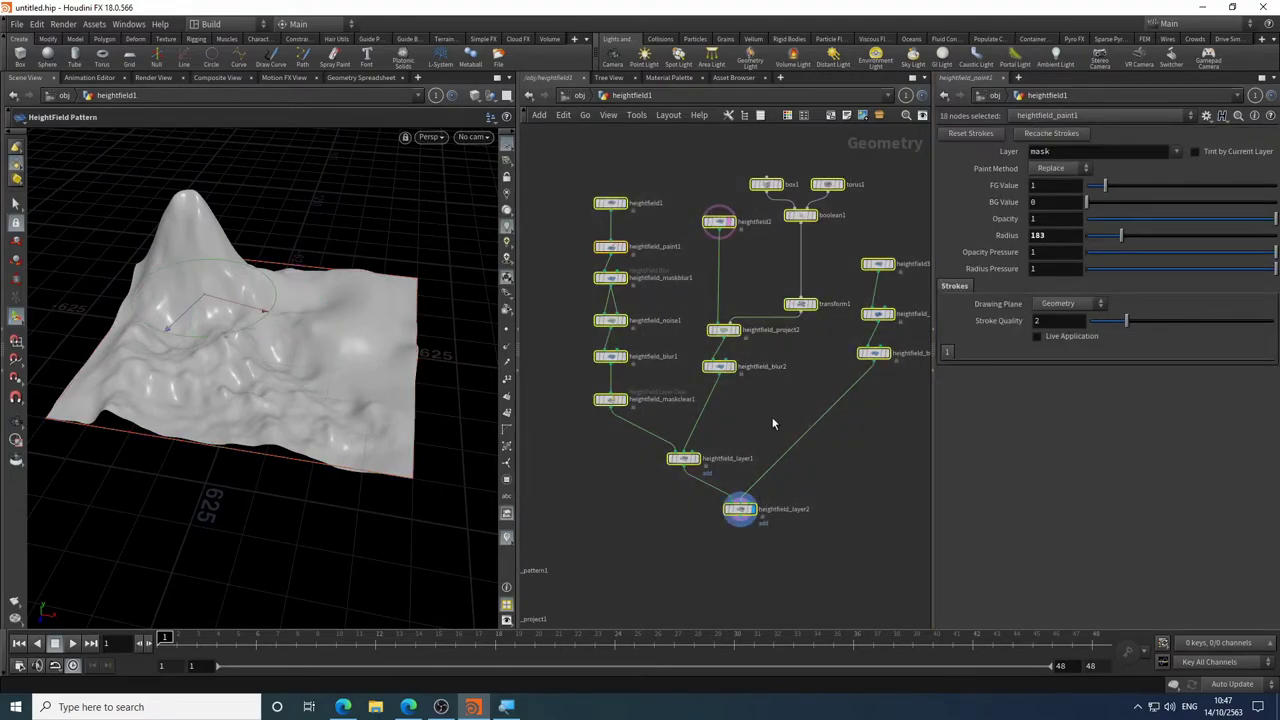
key("l")
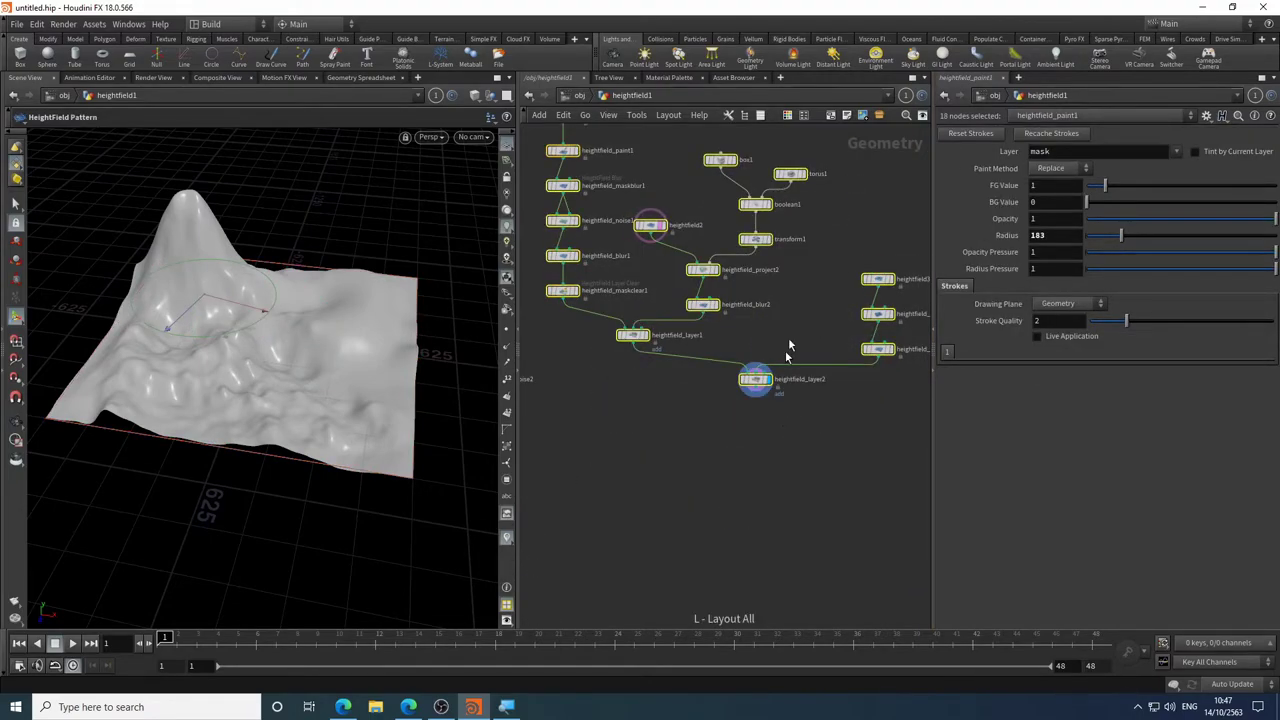
middle_click_drag(788, 345, 808, 414)
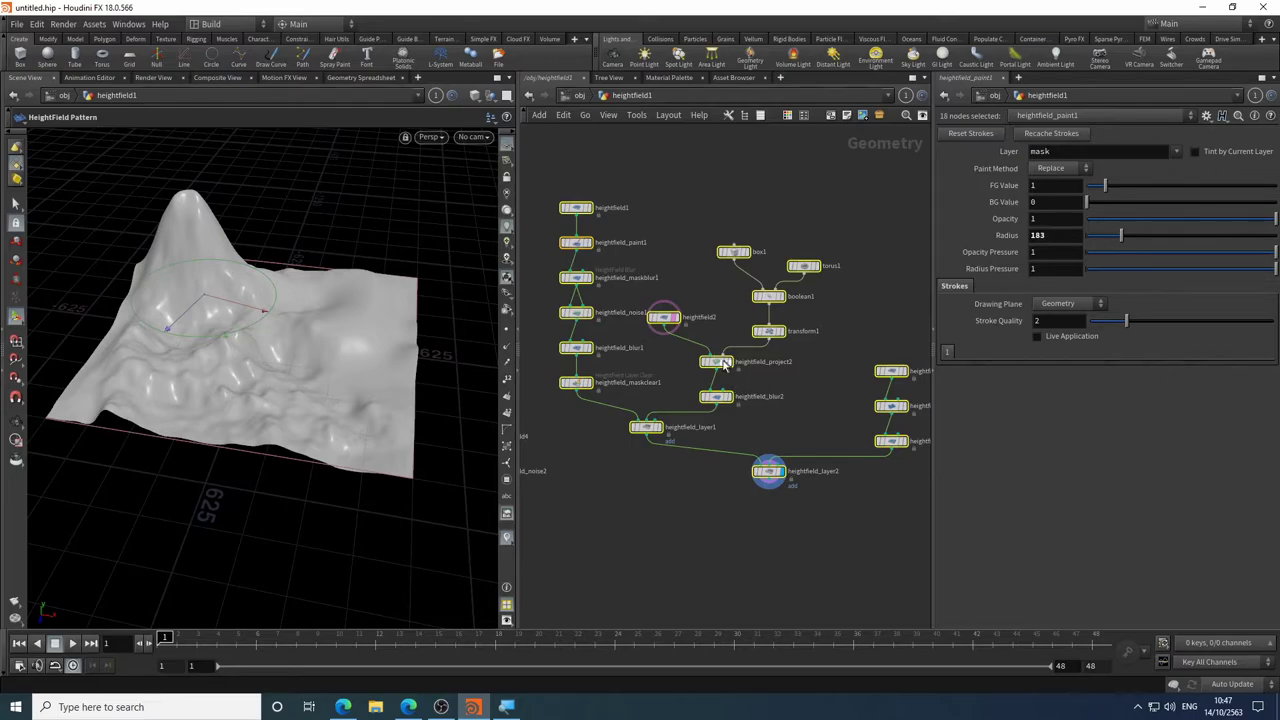
mouse_move(677, 324)
scroll(672, 322, "up", 3)
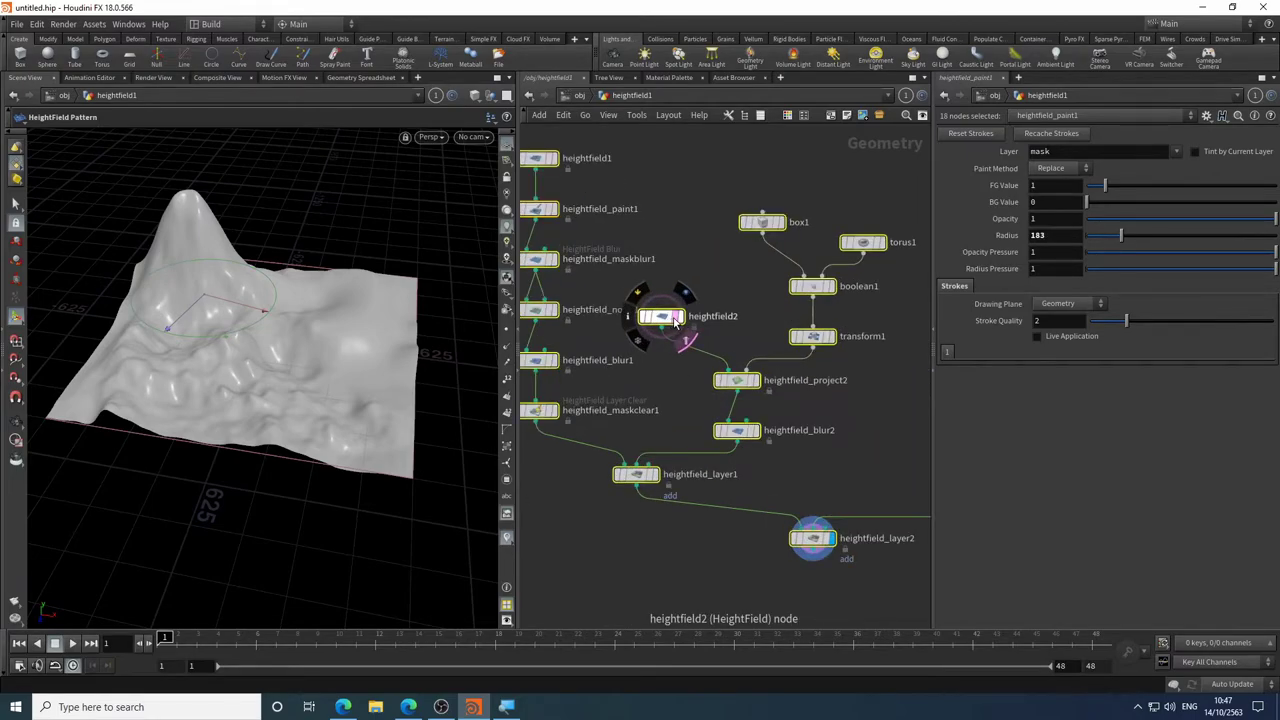
scroll(740, 395, "up", 2)
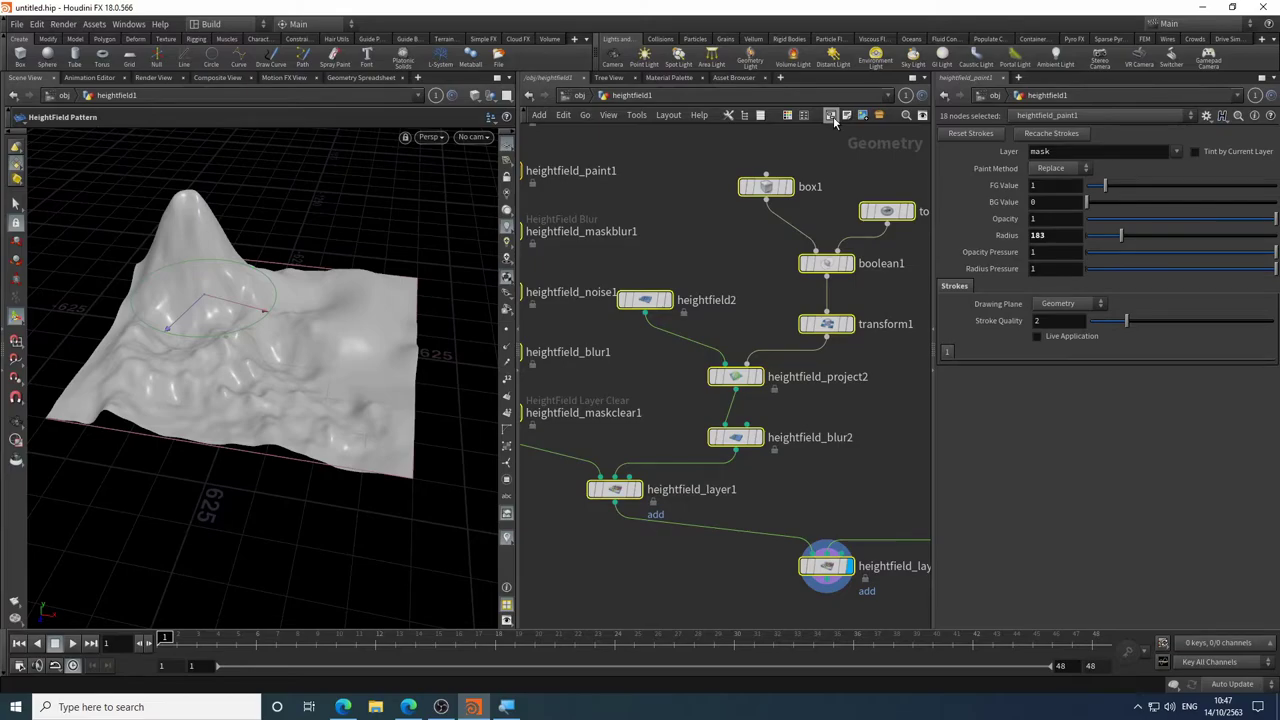
- Wrap all the selected heightfield nodes in a network box
left_click(830, 116)
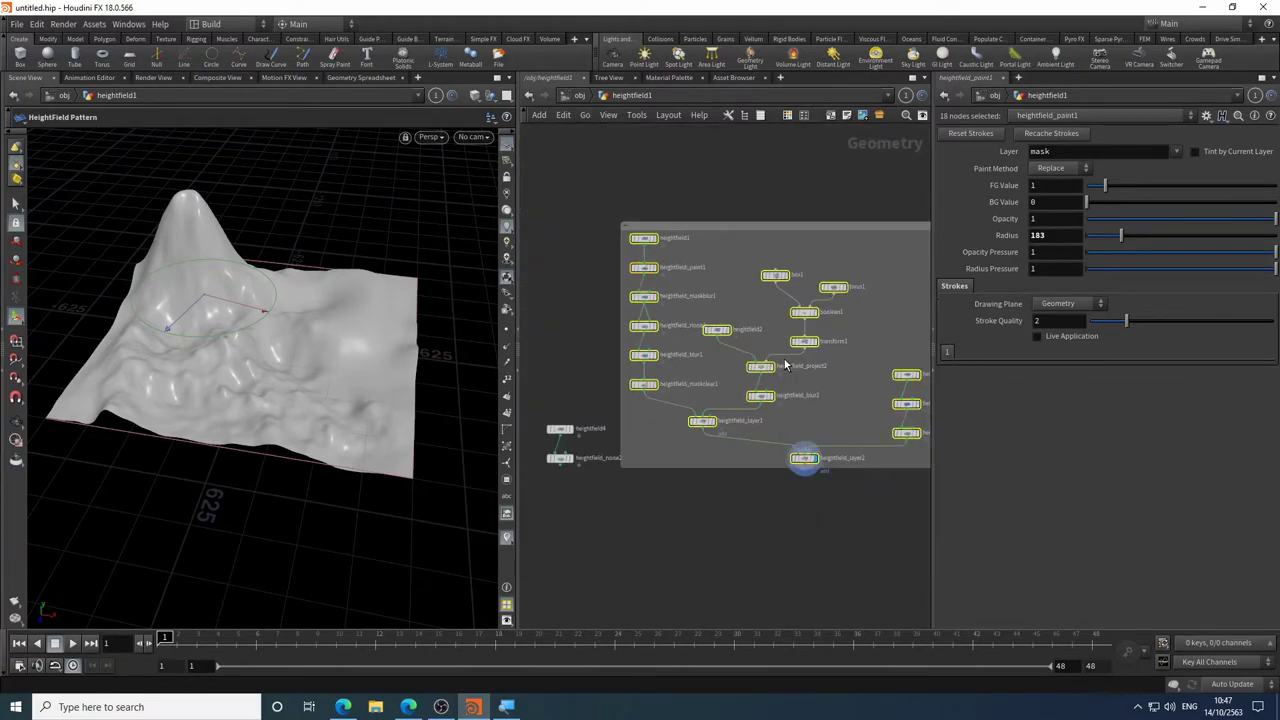
middle_click_drag(787, 504, 666, 534)
left_click(696, 537)
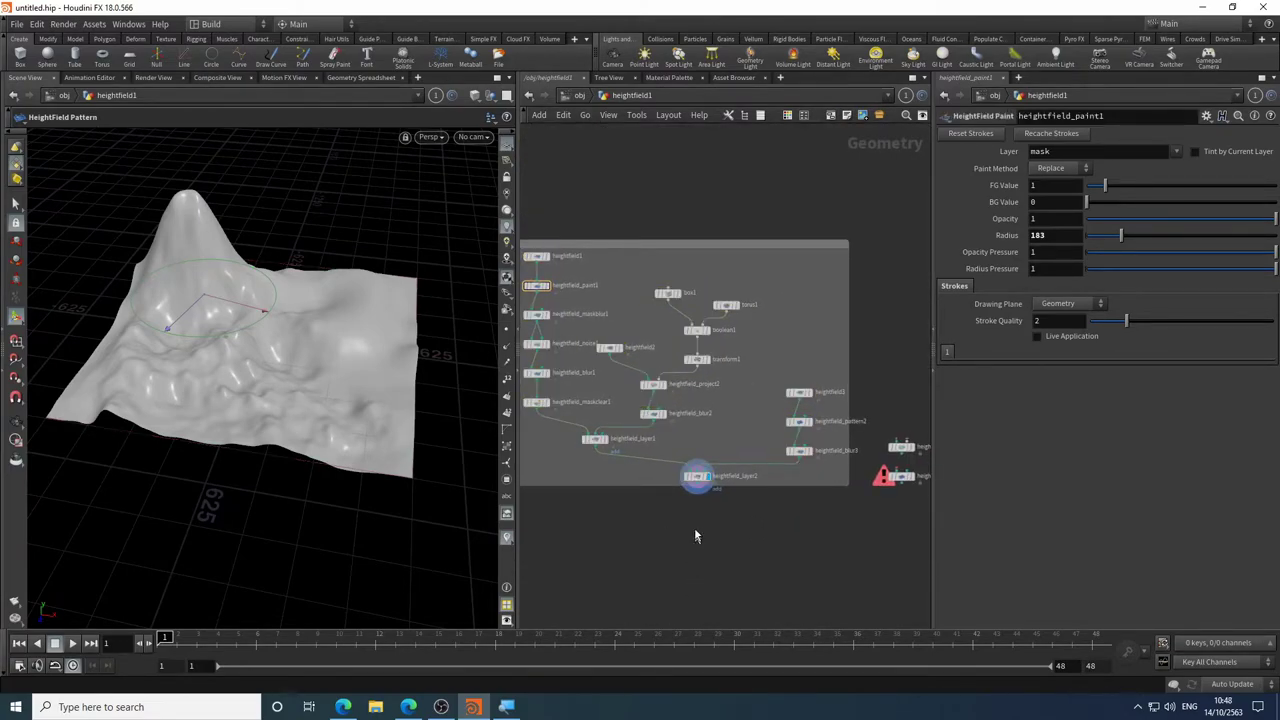
scroll(633, 294, "up", 5)
scroll(623, 249, "down", 4)
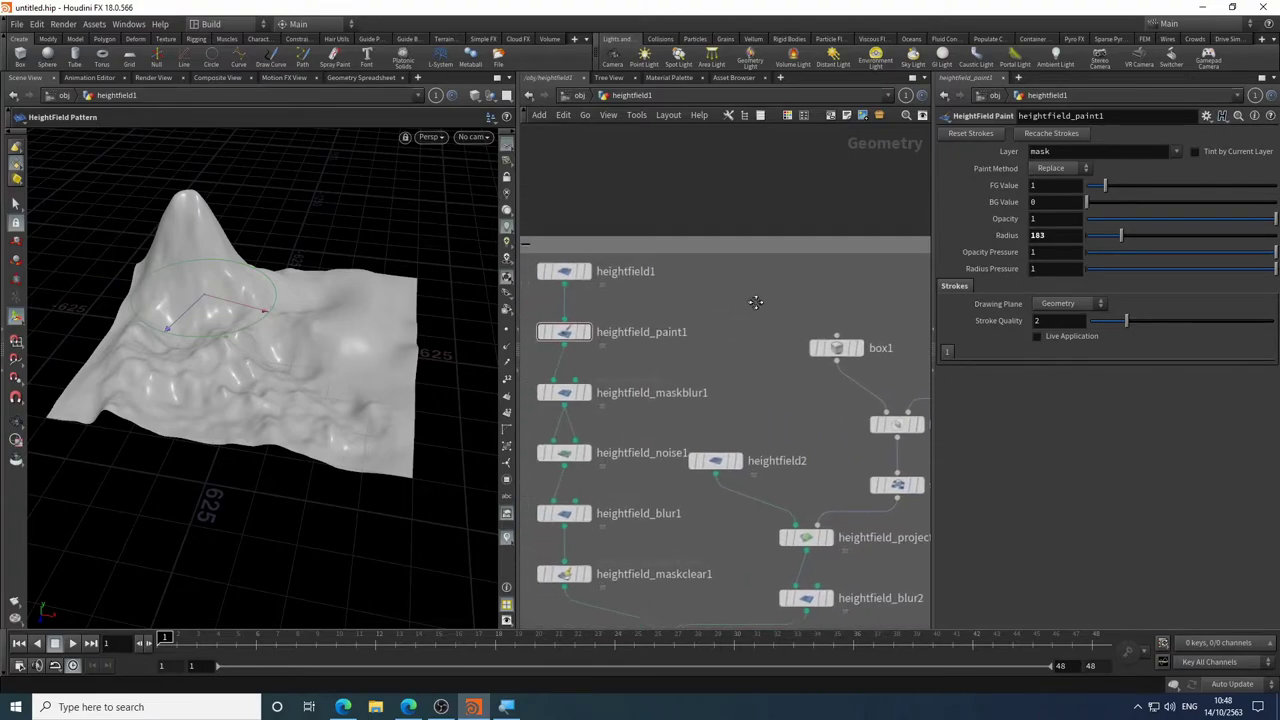
scroll(623, 218, "down", 3)
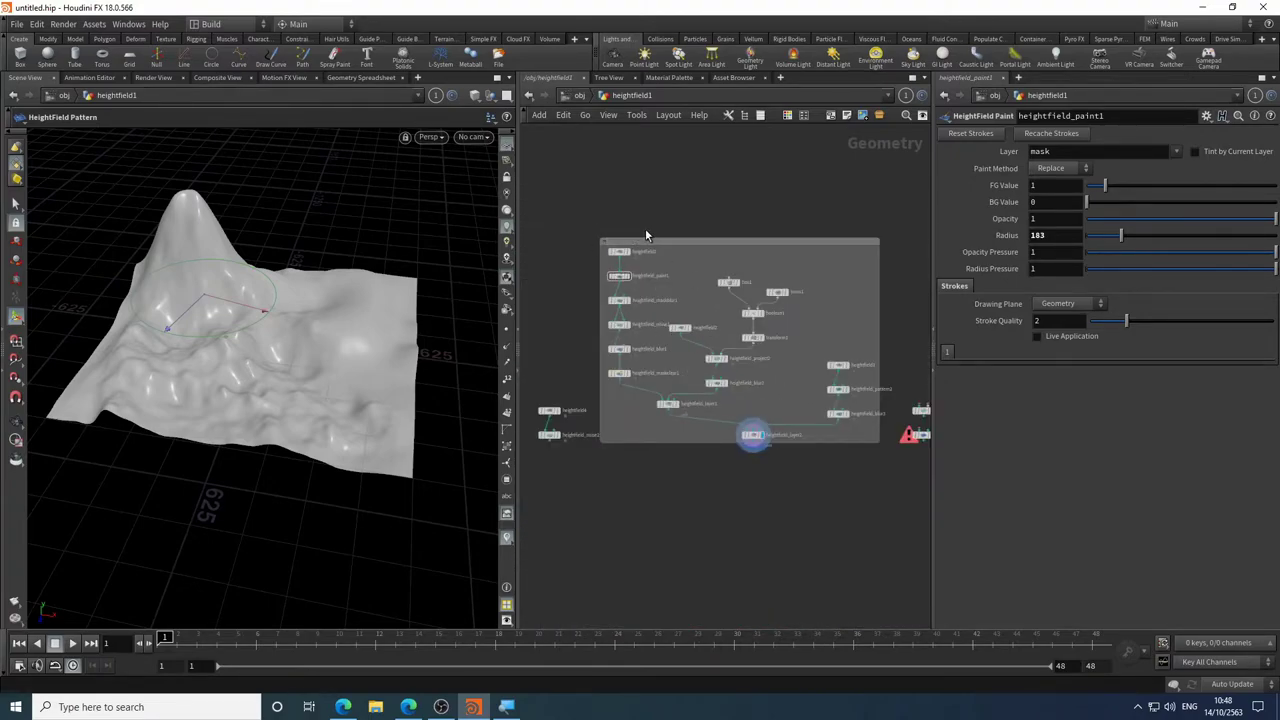
scroll(808, 540, "up", 2)
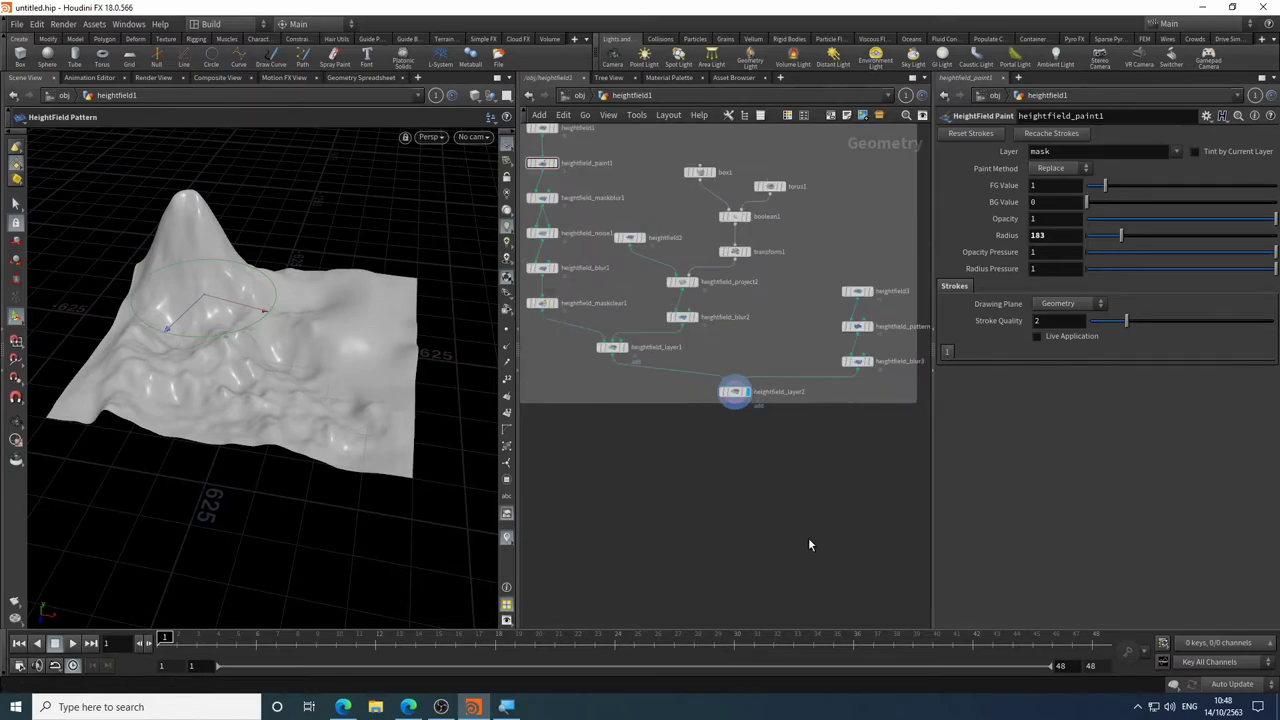
scroll(794, 534, "down", 1)
- Delete the stray heightfield_project1, heightfield_pattern1 and heightfield_distort1 nodes outside the box
middle_click_drag(1030, 380, 808, 380)
left_click_drag(856, 312, 698, 479)
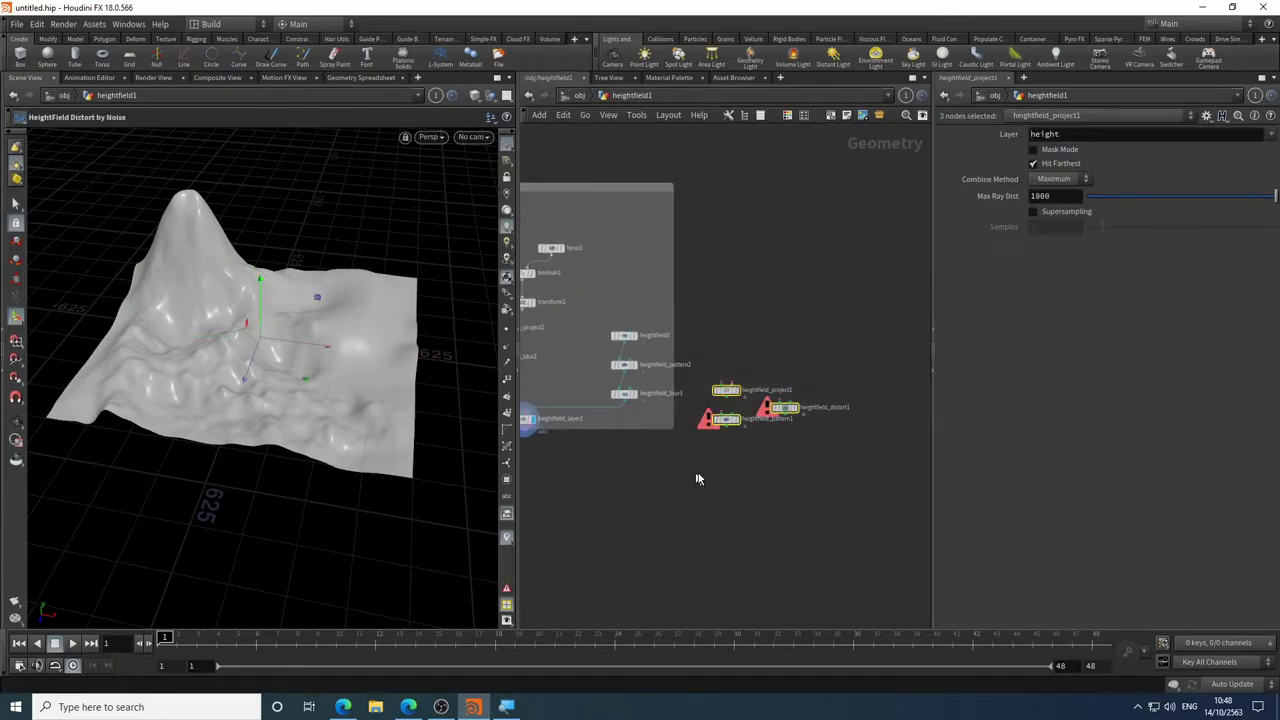
key("Delete")
middle_click_drag(734, 508, 699, 454)
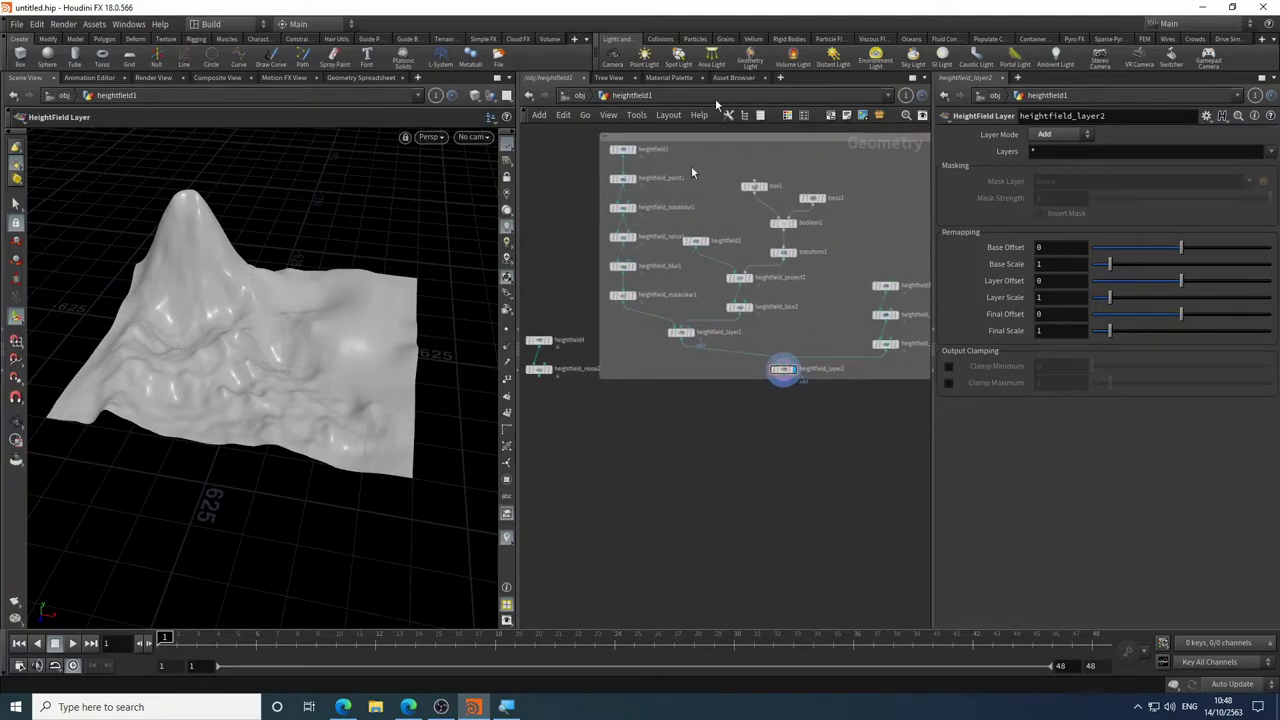
scroll(732, 351, "up", 4)
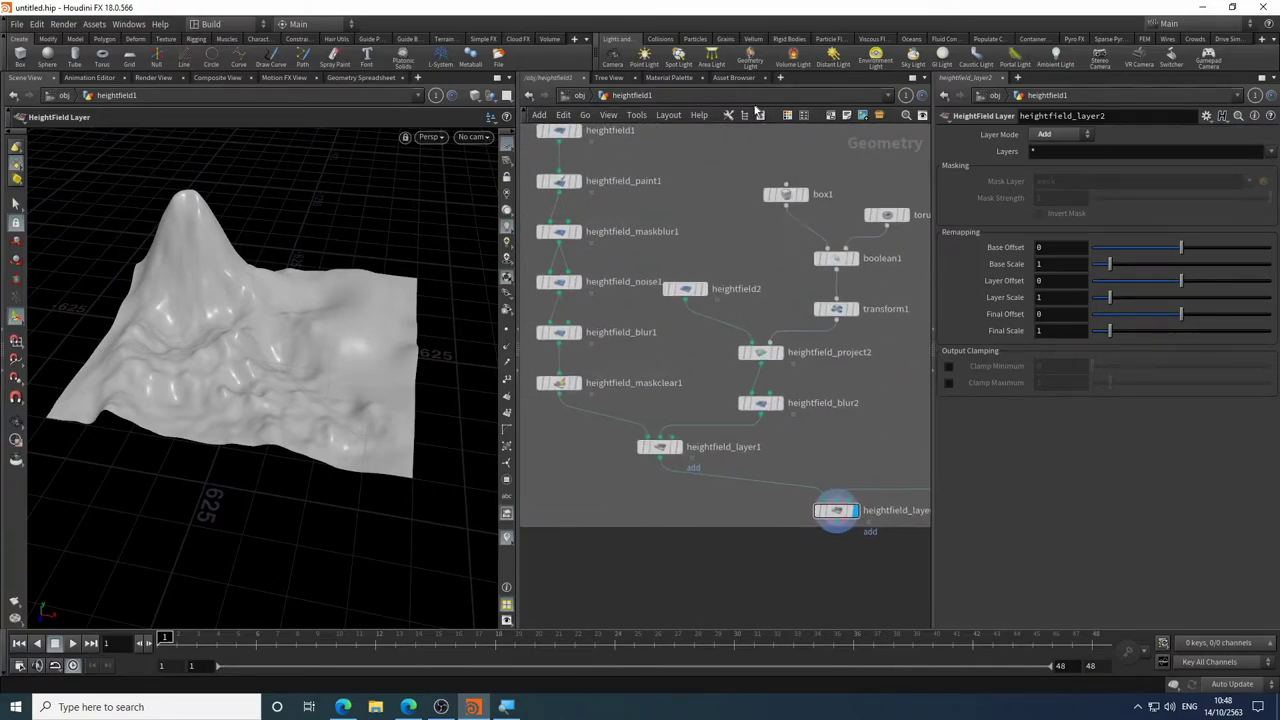
key("p")
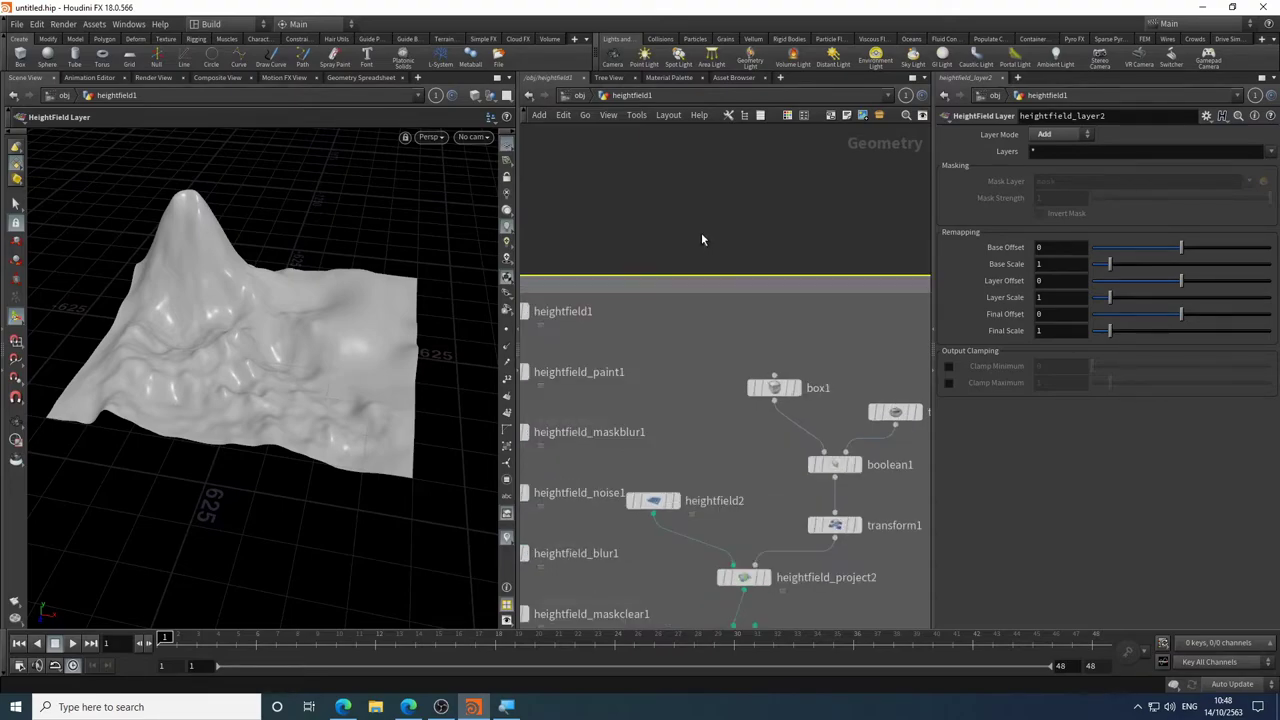
- Title the network box MASSING
left_click(733, 229)
double_click(733, 229)
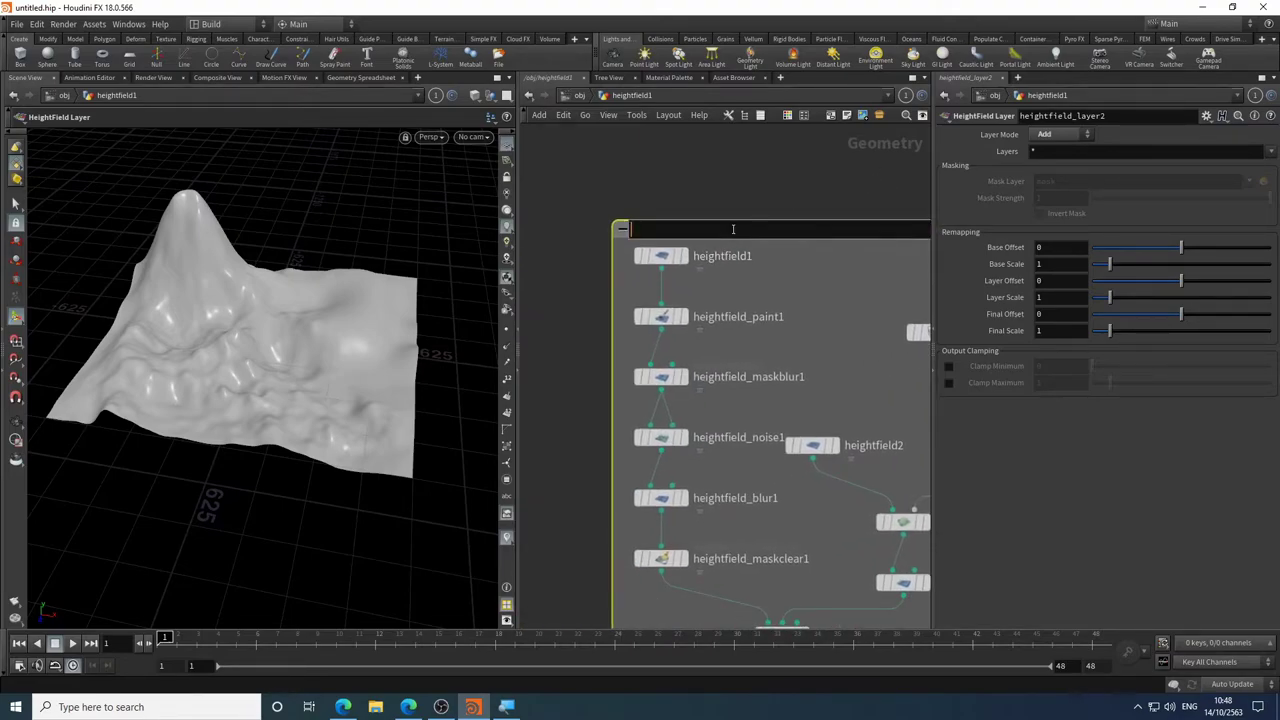
type("MASSING")
key("Return")
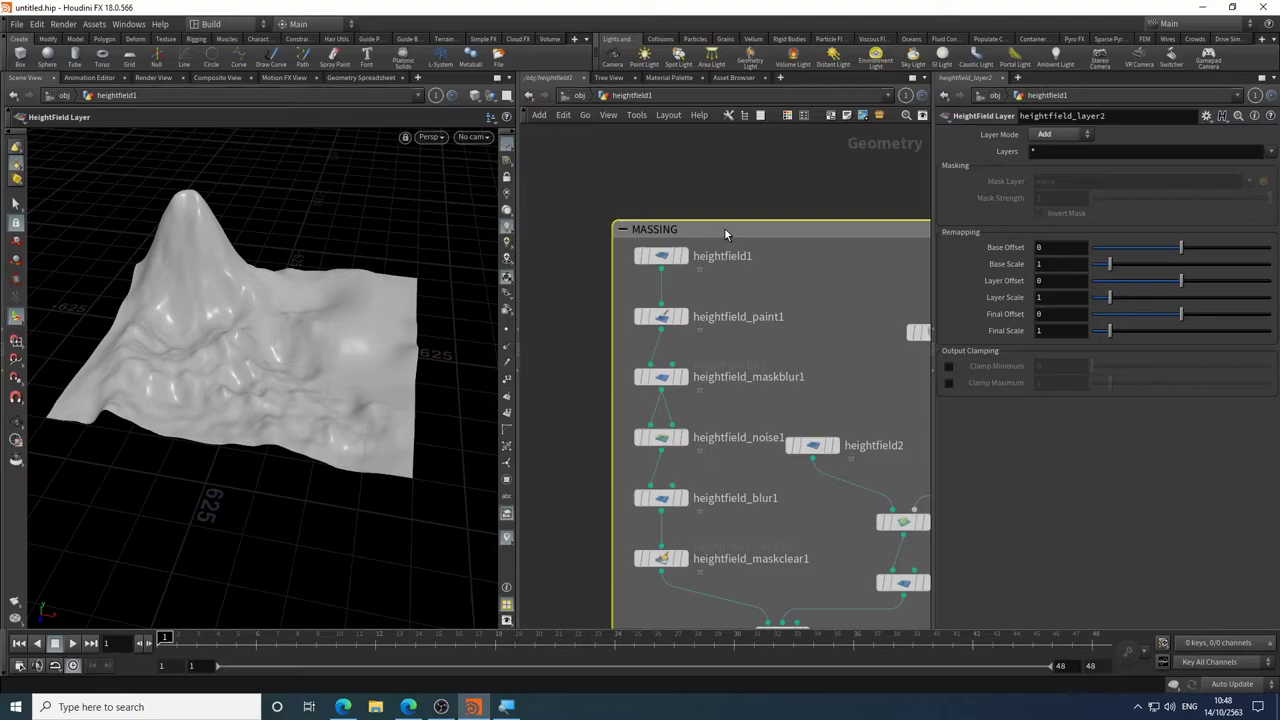
- Colour the MASSING network box orange
scroll(746, 208, "down", 2)
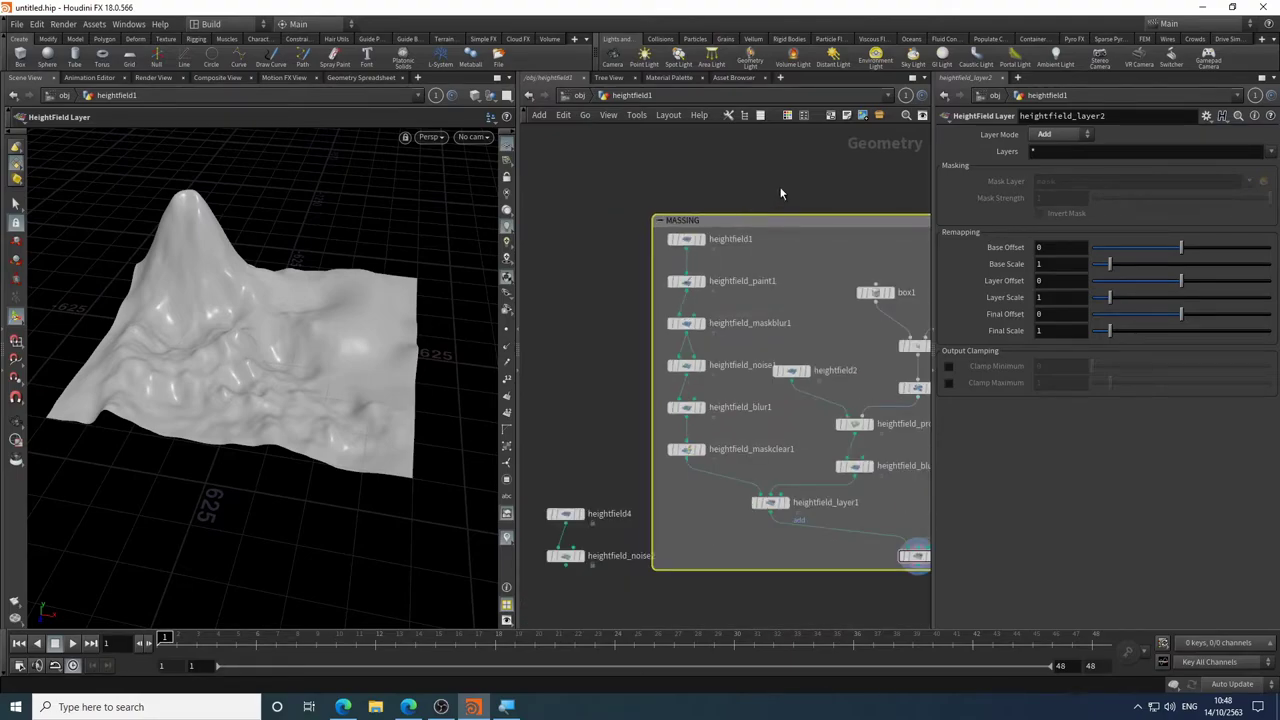
key("c")
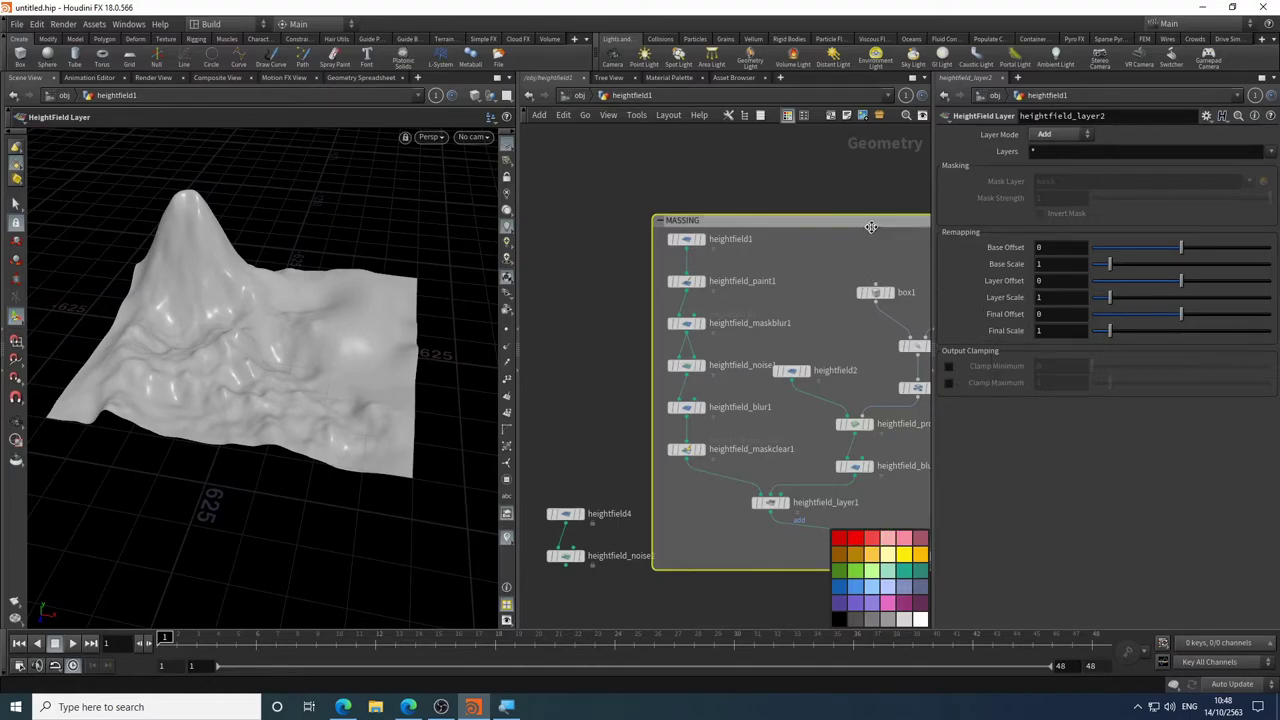
left_click(903, 555)
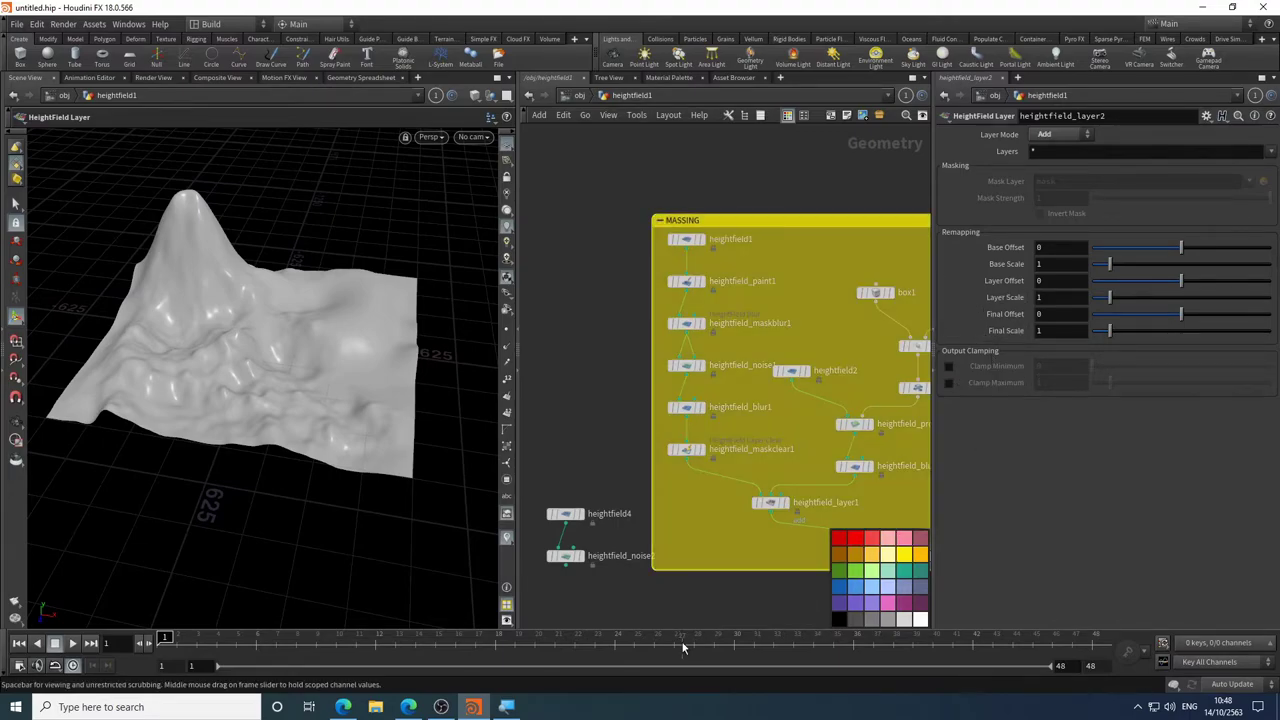
left_click(918, 557)
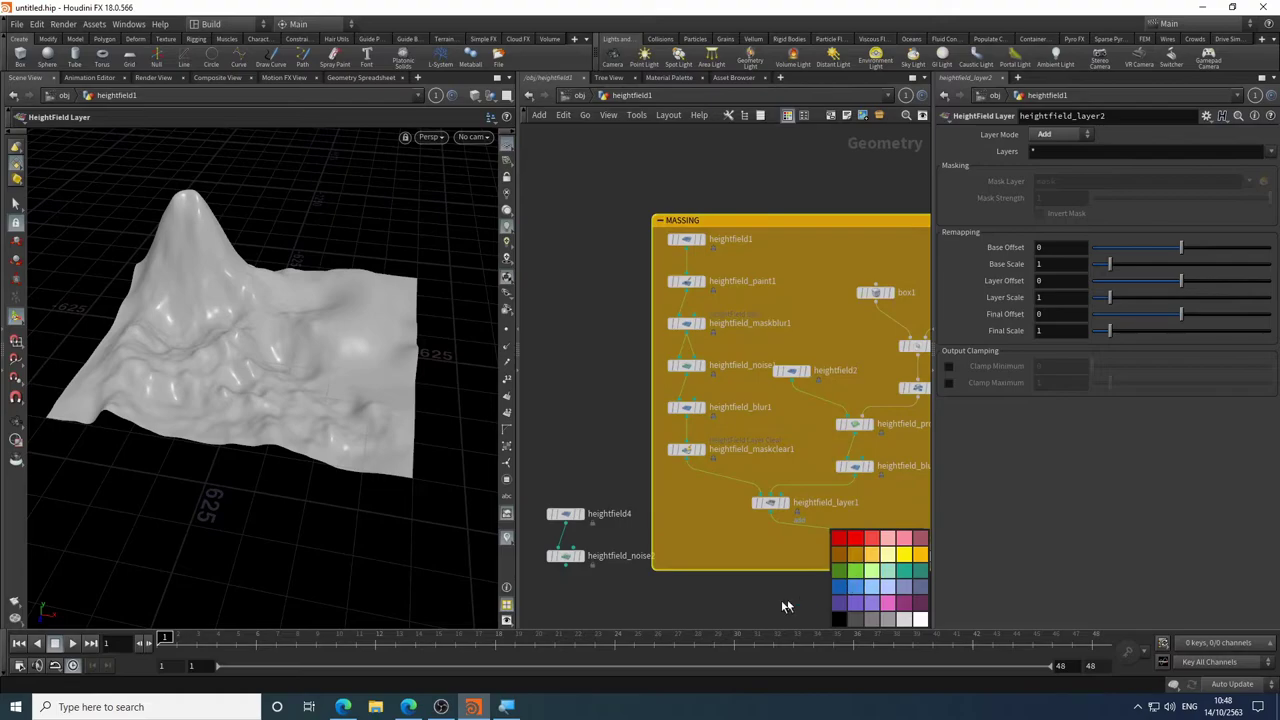
middle_click_drag(750, 617, 585, 519)
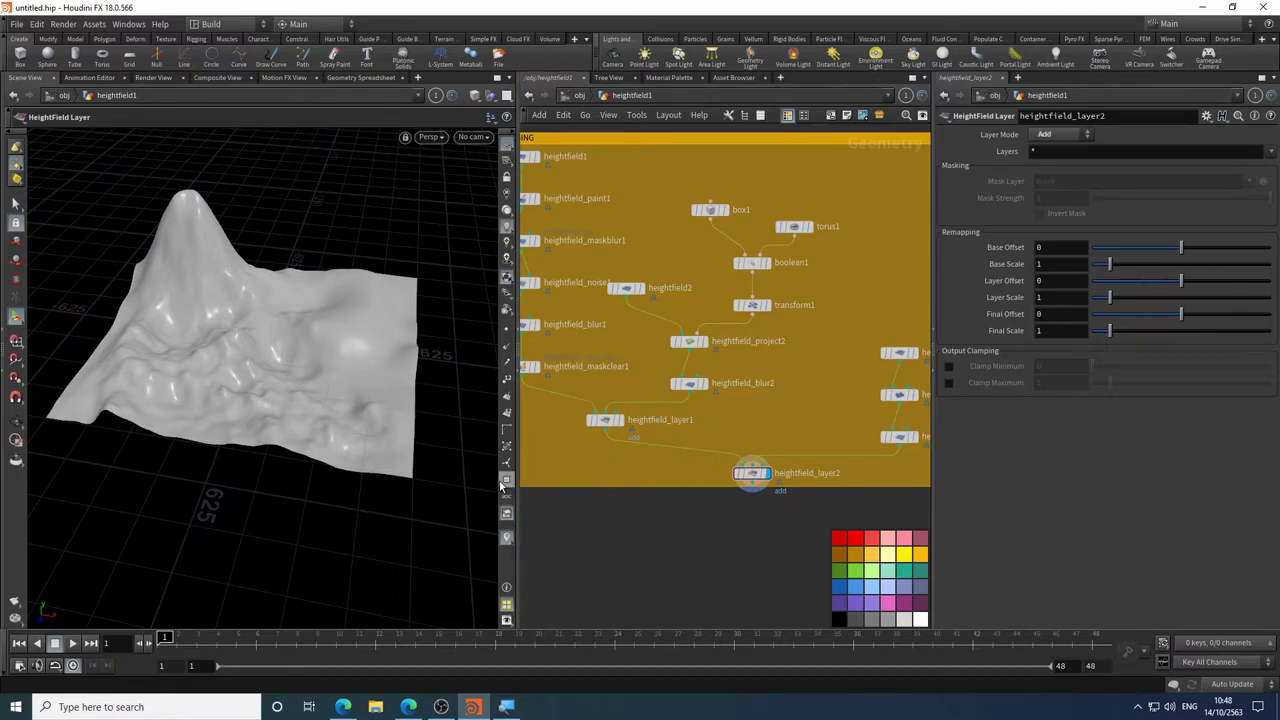
scroll(692, 520, "down", 3)
scroll(670, 530, "up", 3)
middle_click_drag(670, 538, 669, 292)
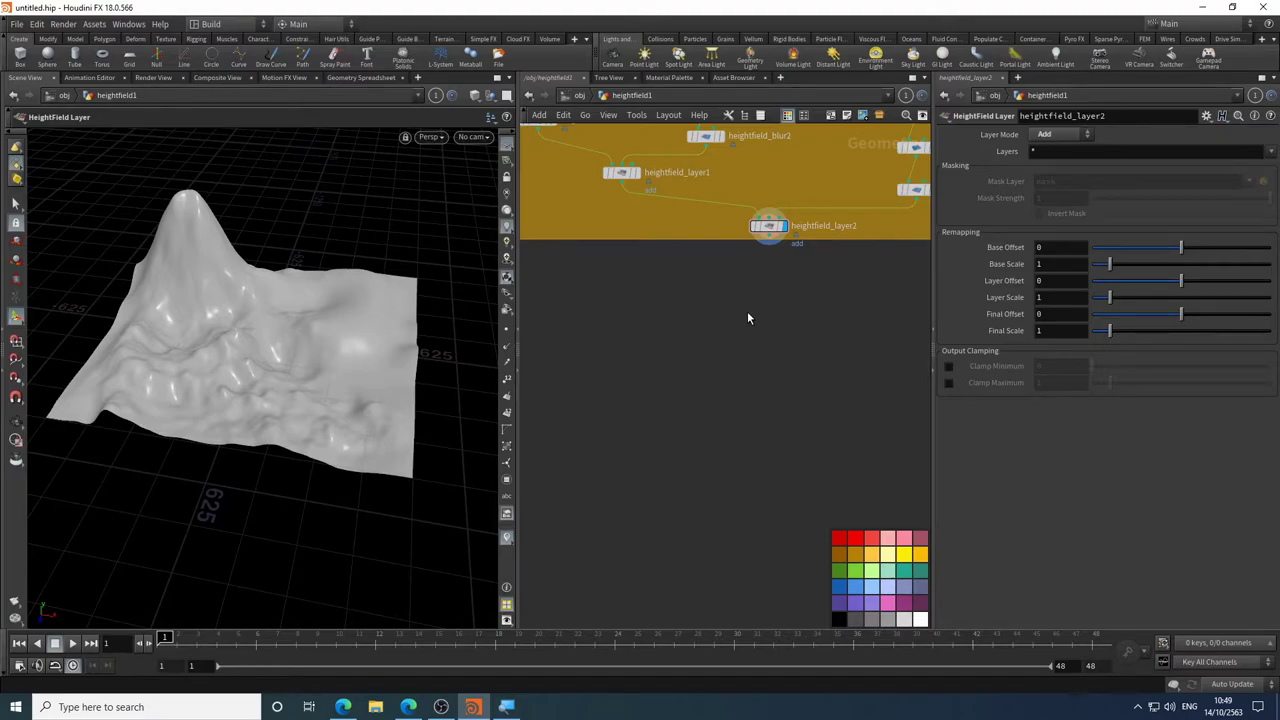
scroll(747, 318, "up", 3)
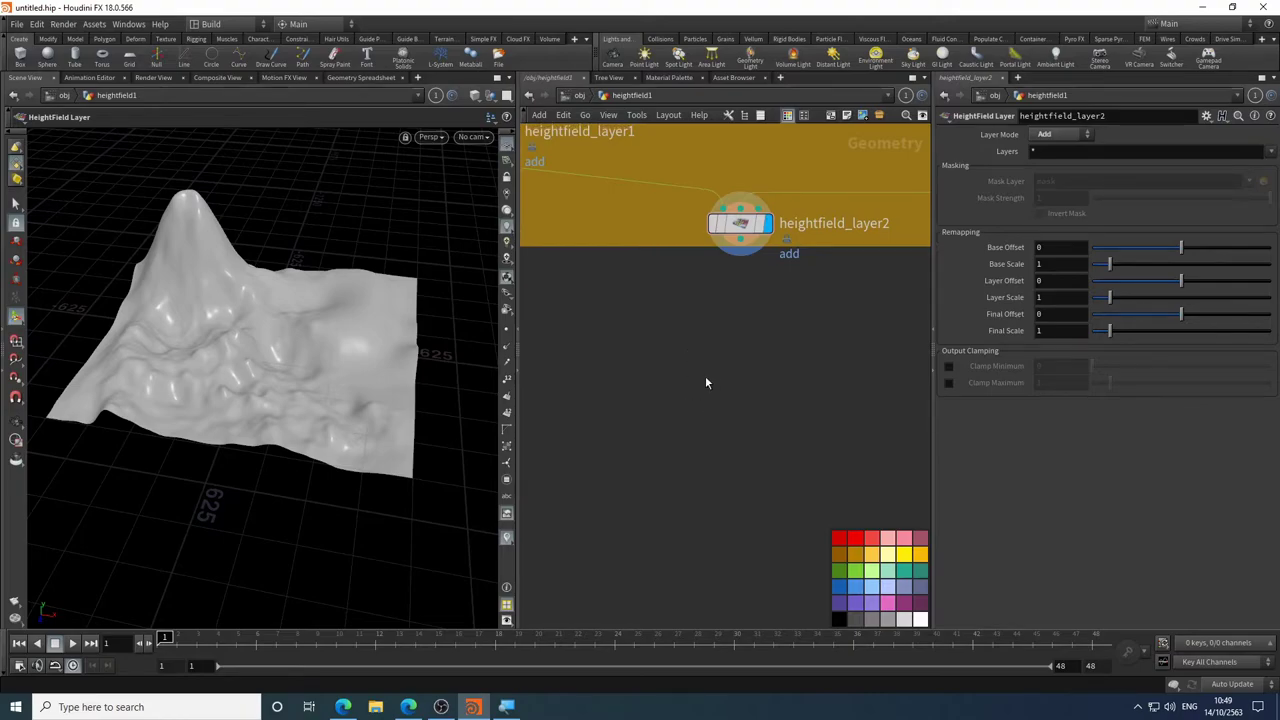
- Add a HeightField Noise node below the MASSING box
key("Tab")
type("h")
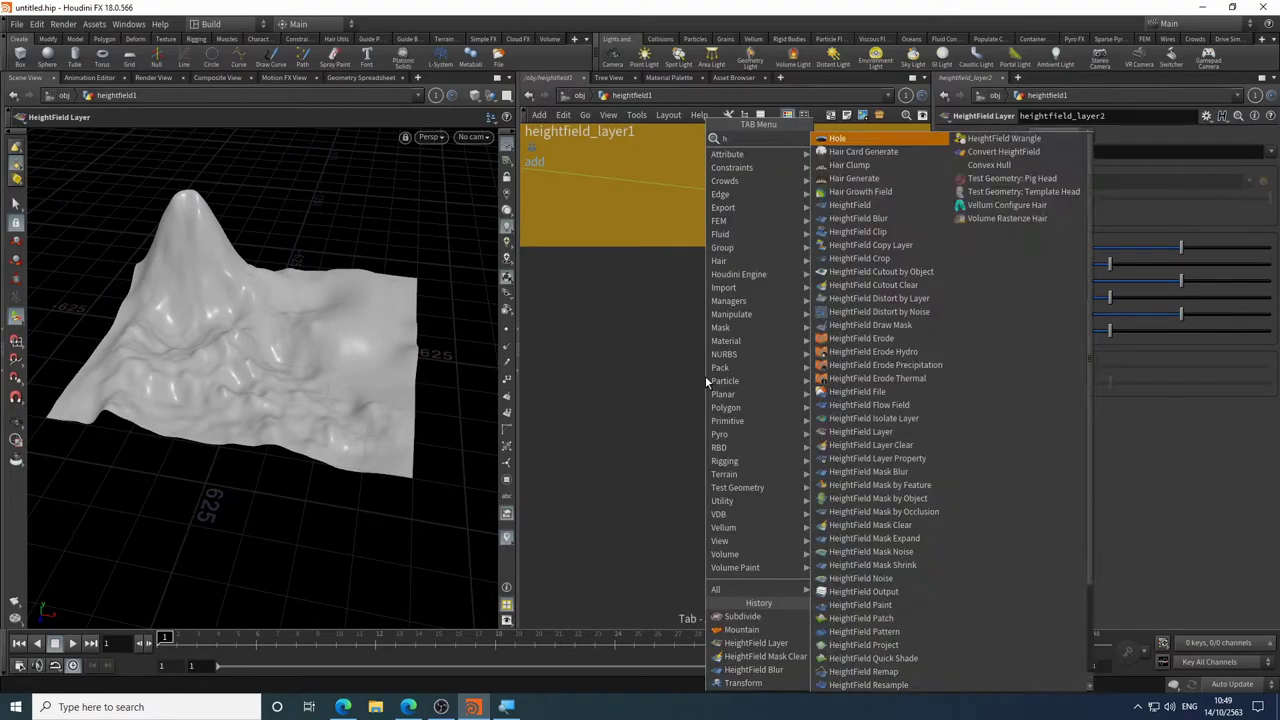
type("f n")
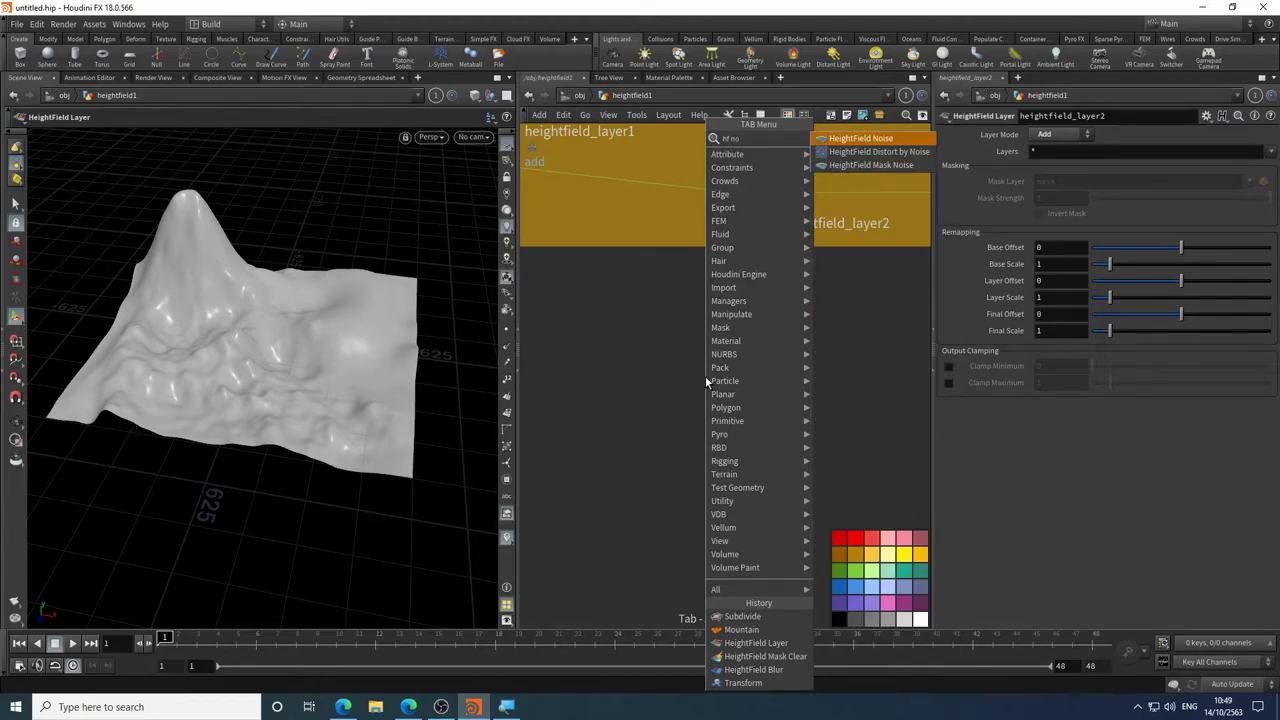
type("oise")
left_click(886, 141)
left_click(626, 364)
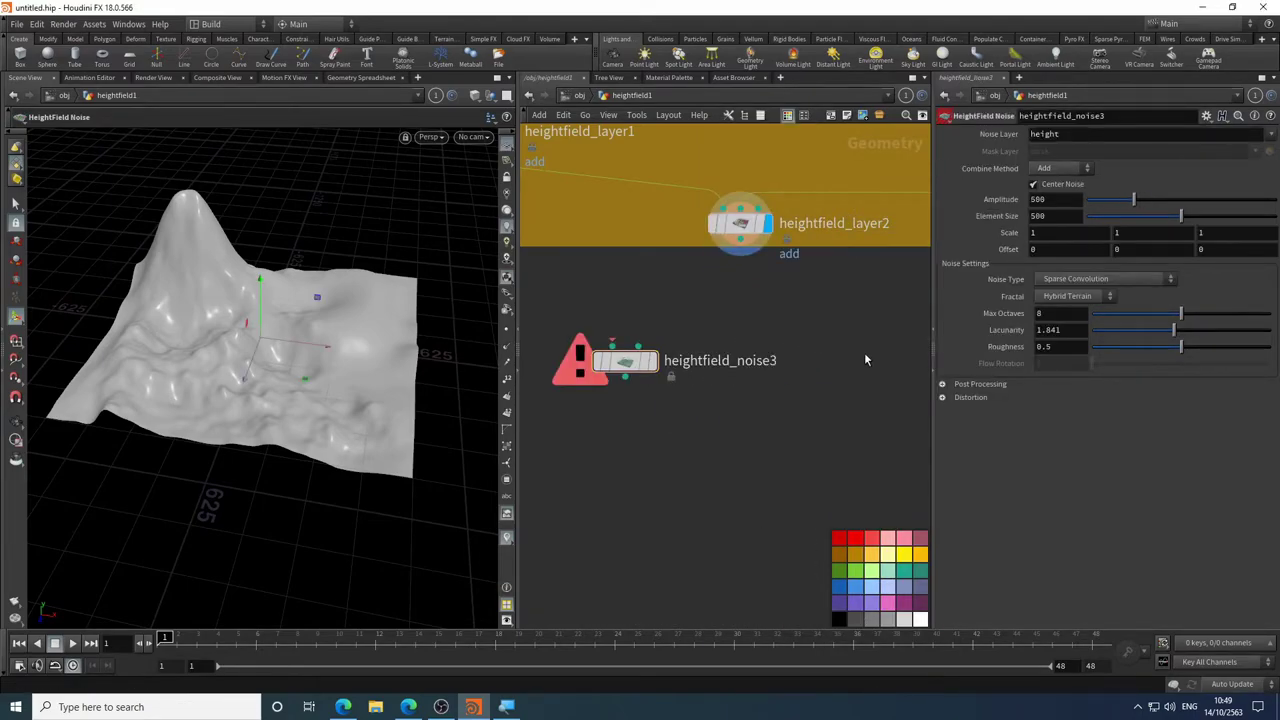
- Add a HeightField Distort by Noise node beside heightfield_noise3
key("Tab")
type("hf dis")
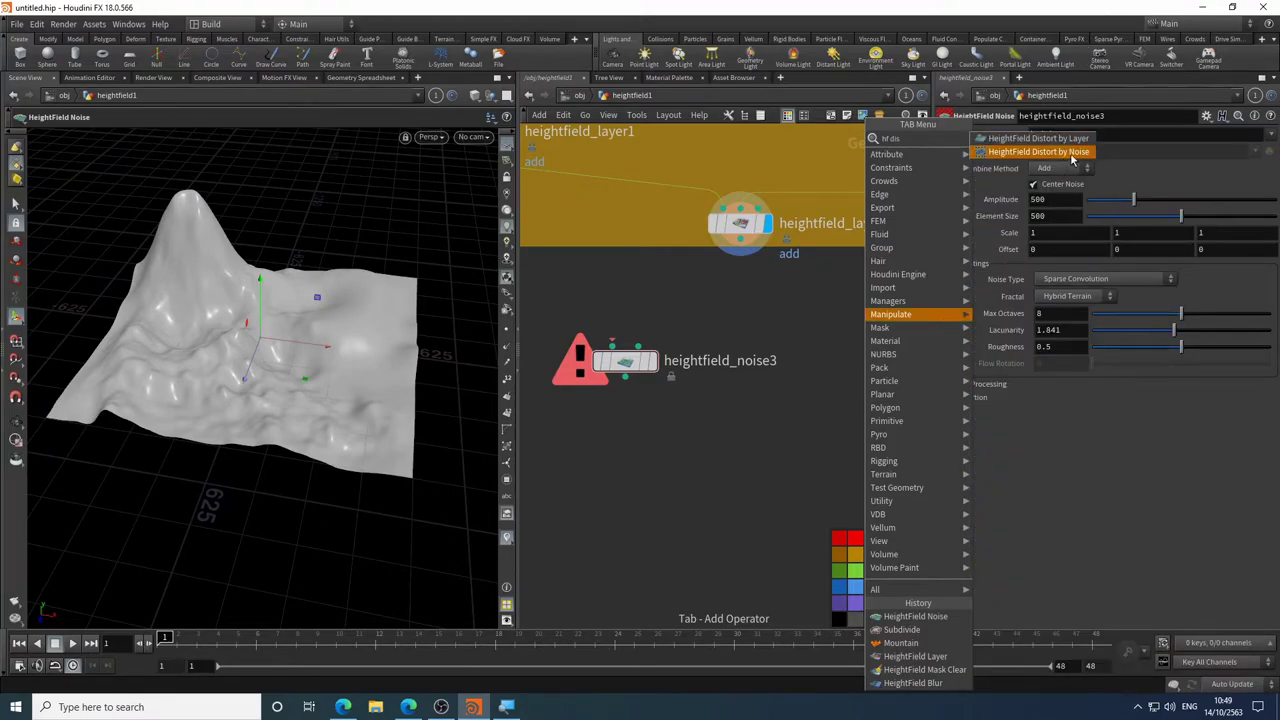
left_click(1060, 153)
left_click(866, 362)
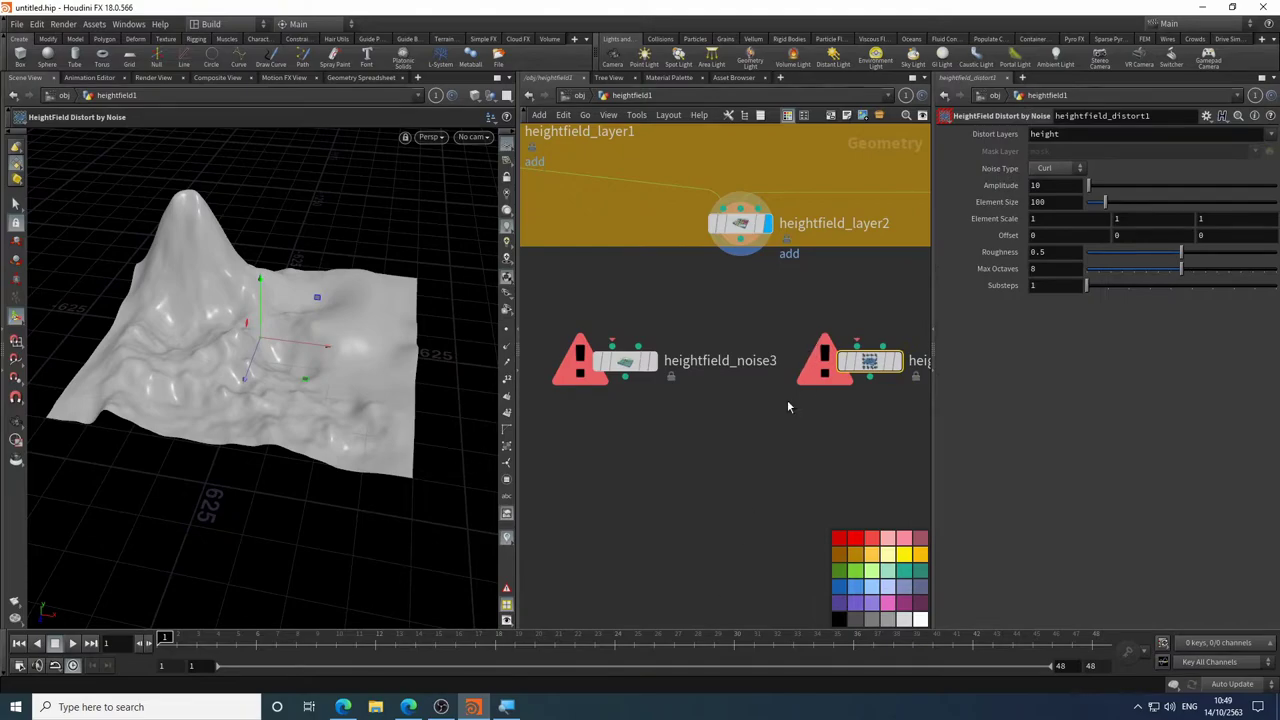
middle_click_drag(787, 406, 766, 357)
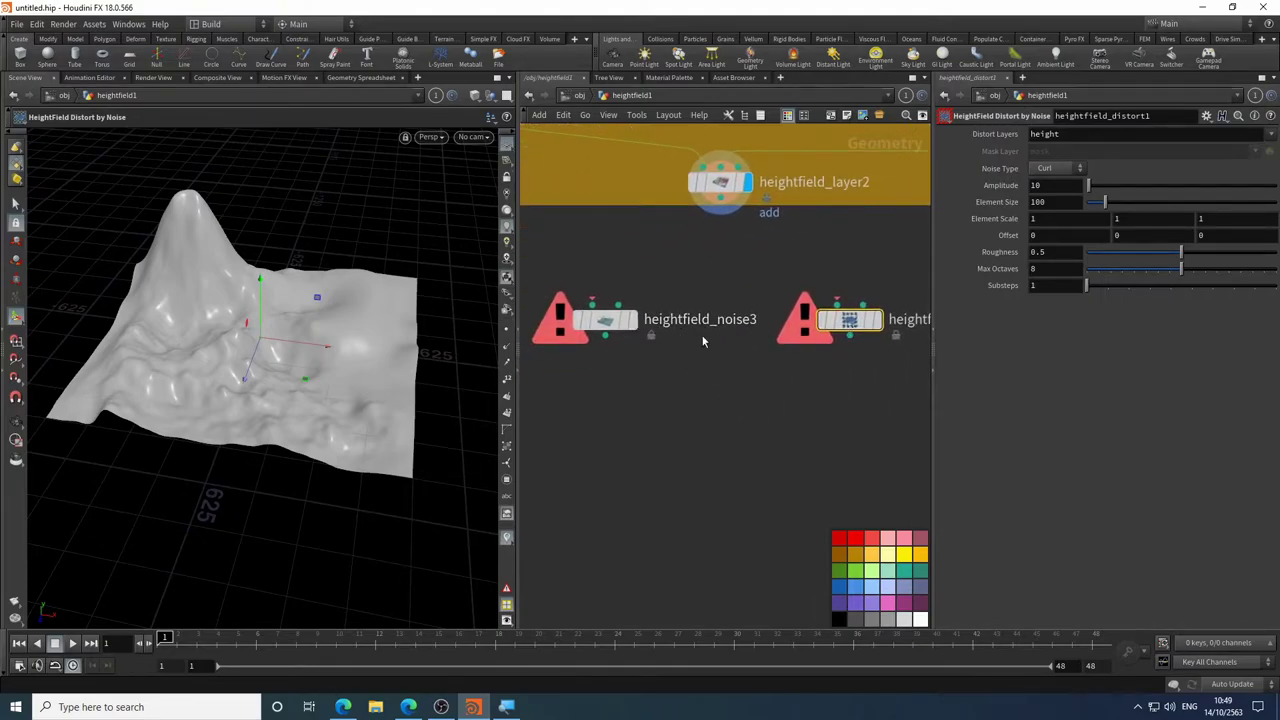
- Wire heightfield_layer2 into heightfield_noise3 and display its terrain in the viewport
mouse_move(605, 316)
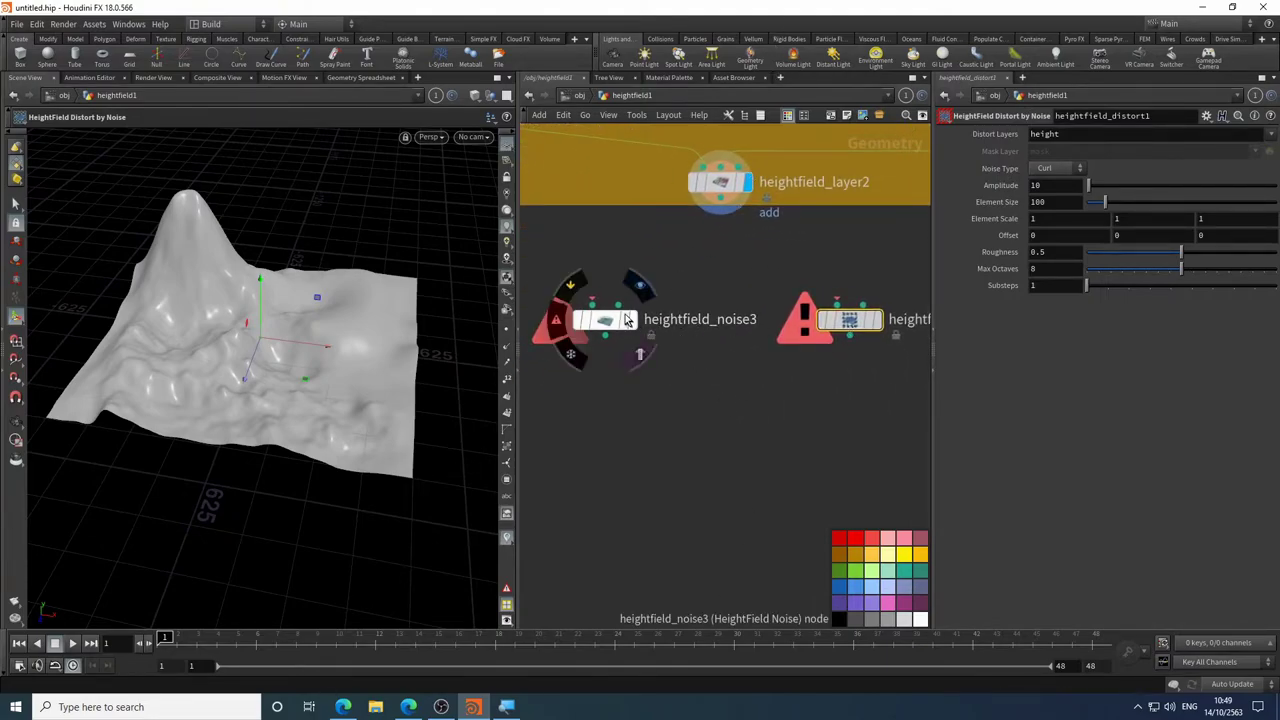
left_click(593, 305)
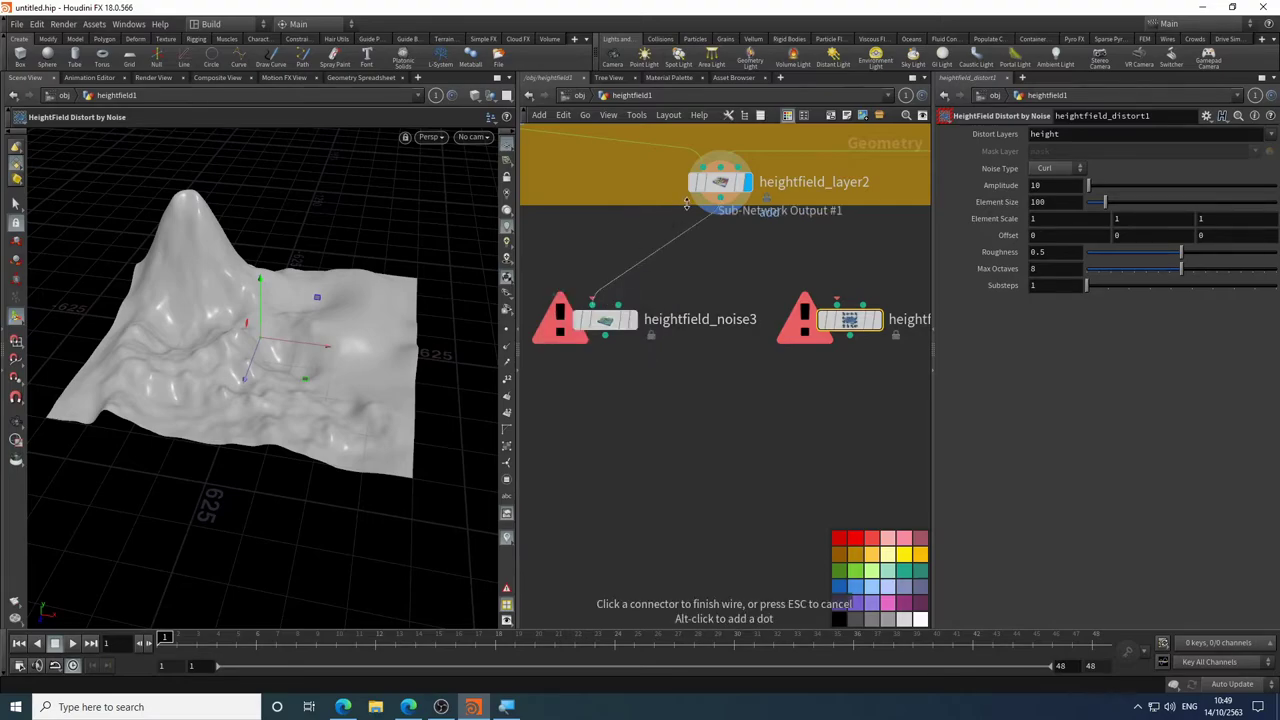
left_click(720, 199)
left_click(634, 319)
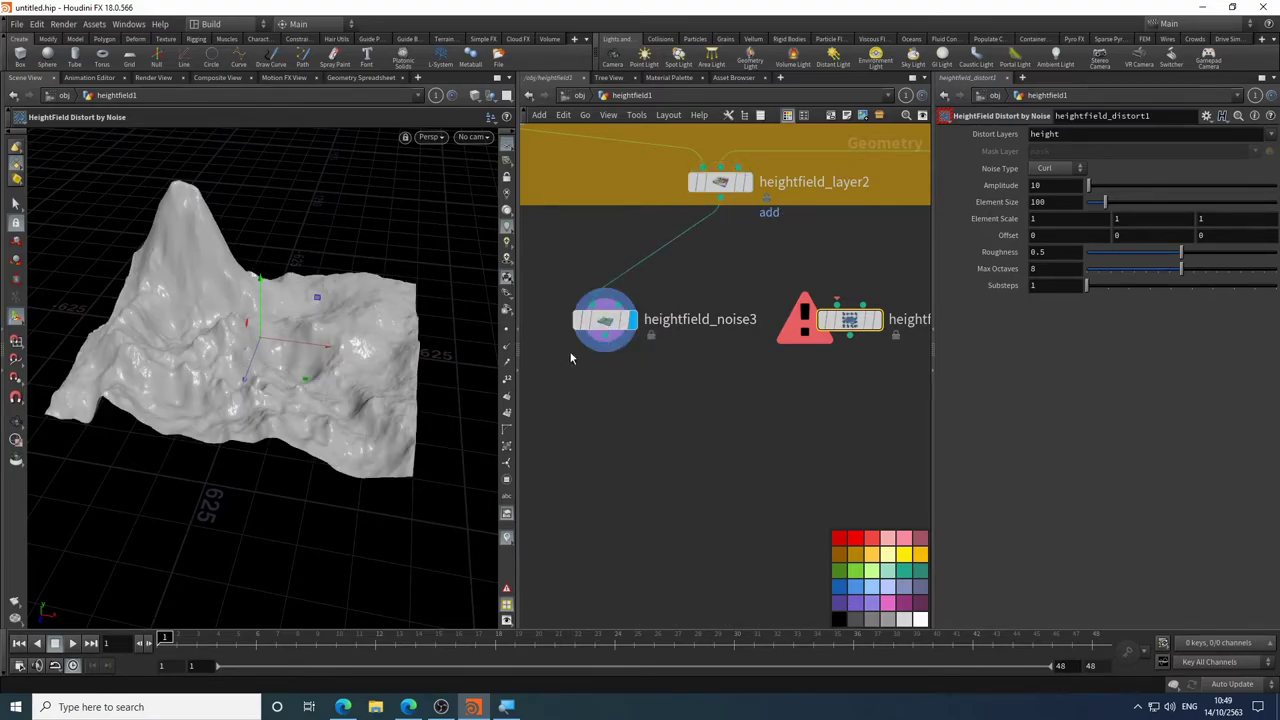
key("Escape")
scroll(299, 362, "up", 3)
left_click_drag(299, 362, 160, 378)
key("Return")
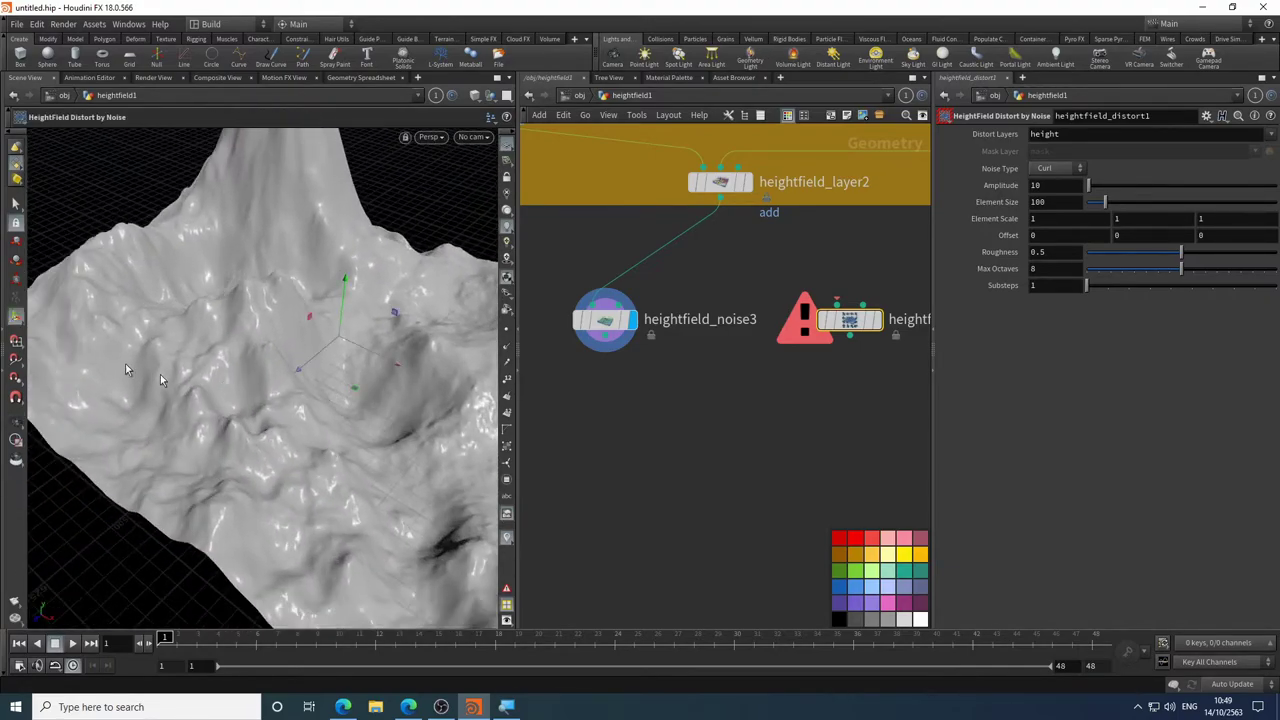
- Turn off Center Noise on heightfield_noise3
left_click(604, 320)
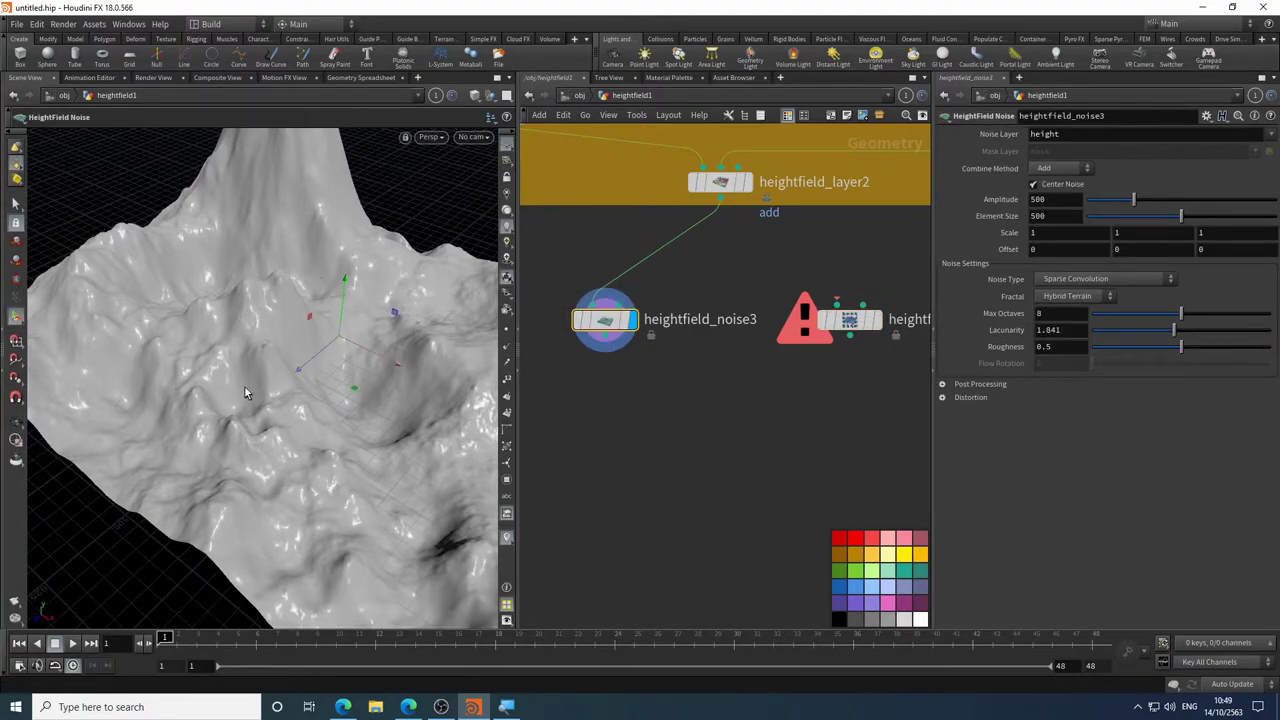
left_click_drag(262, 405, 267, 363)
key("Return")
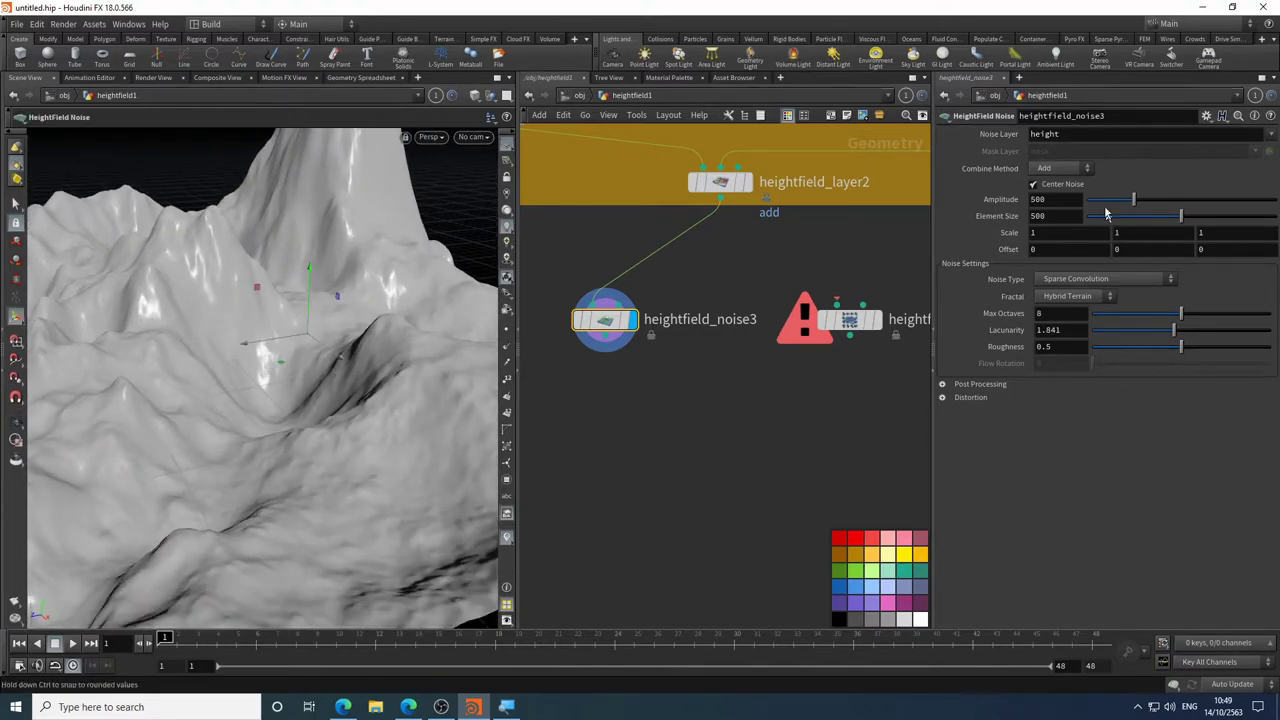
left_click(1057, 186)
- Re-enable Center Noise and set Amplitude to 465 on heightfield_noise3
key("Escape")
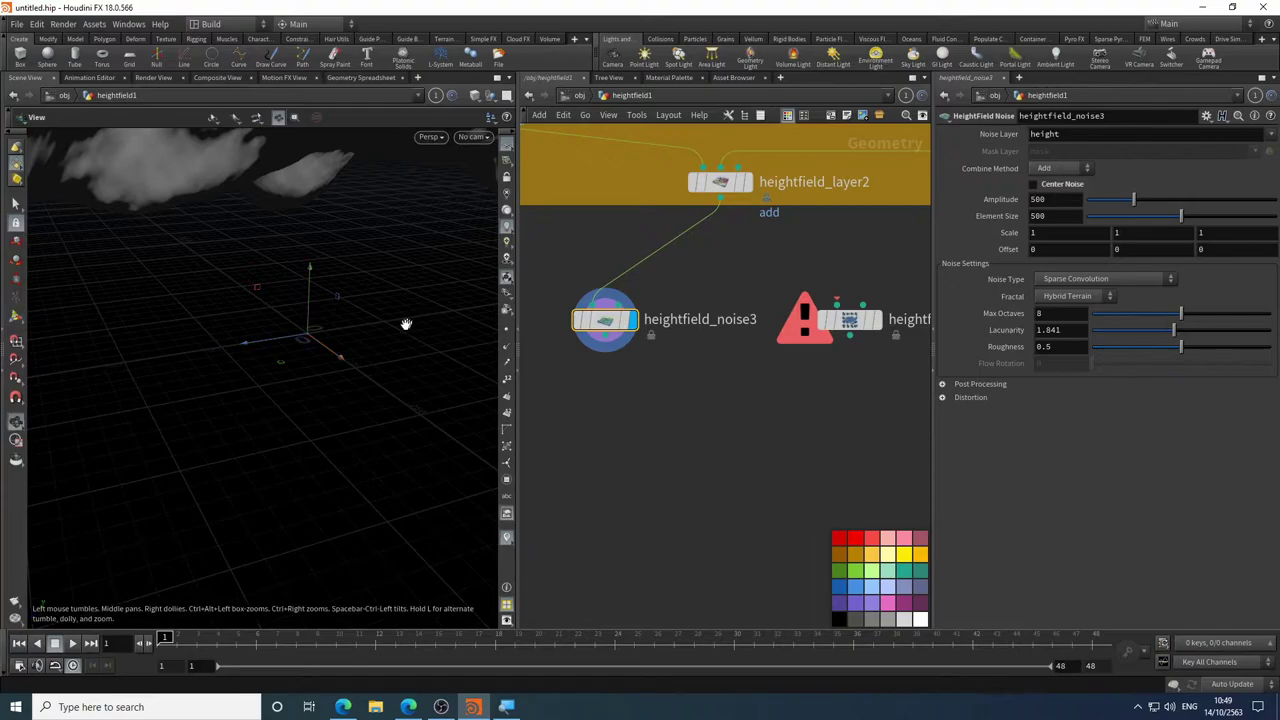
left_click_drag(406, 323, 428, 363)
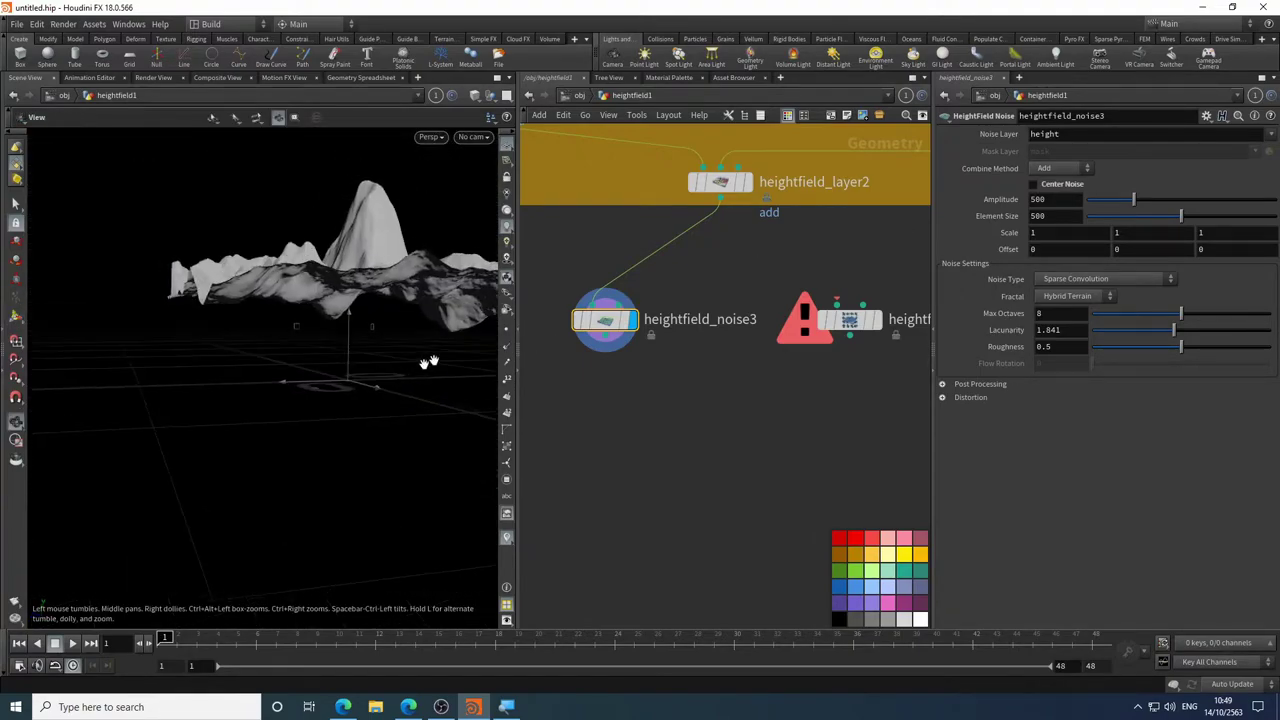
left_click(1035, 186)
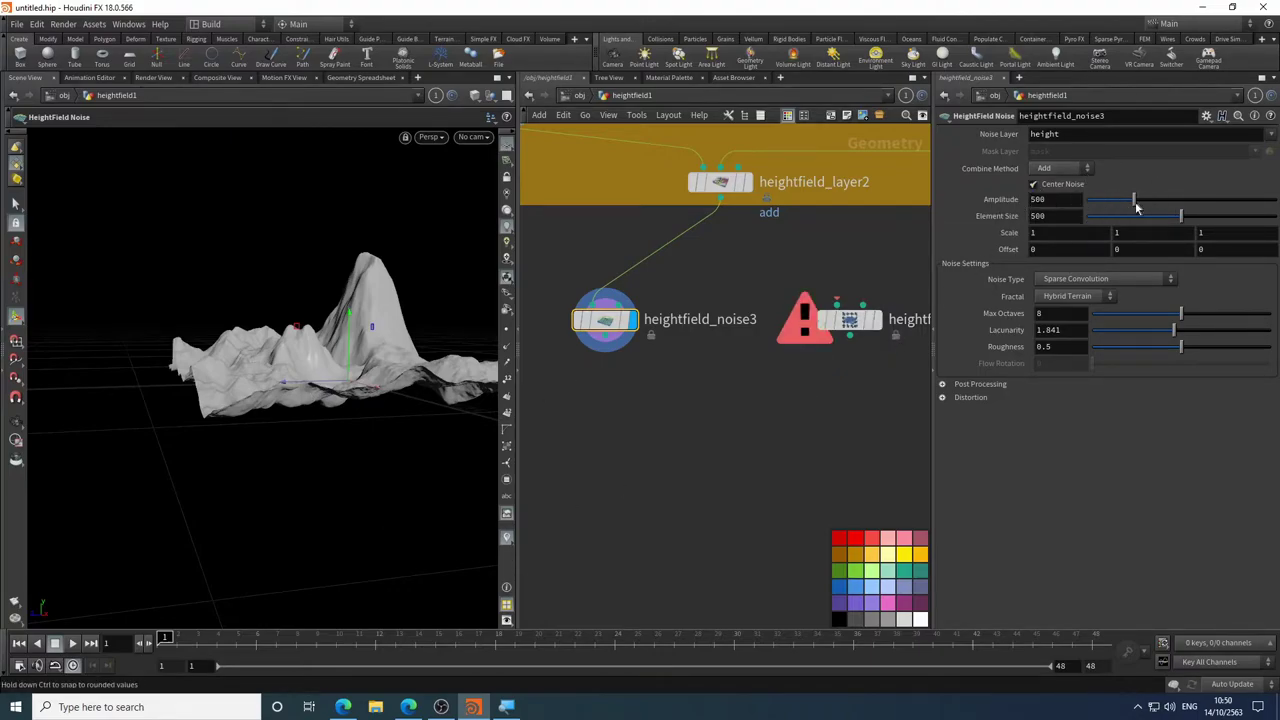
mouse_move(1134, 201)
left_mouse_down()
mouse_move(1196, 199)
mouse_move(1105, 198)
mouse_move(1131, 200)
left_mouse_up()
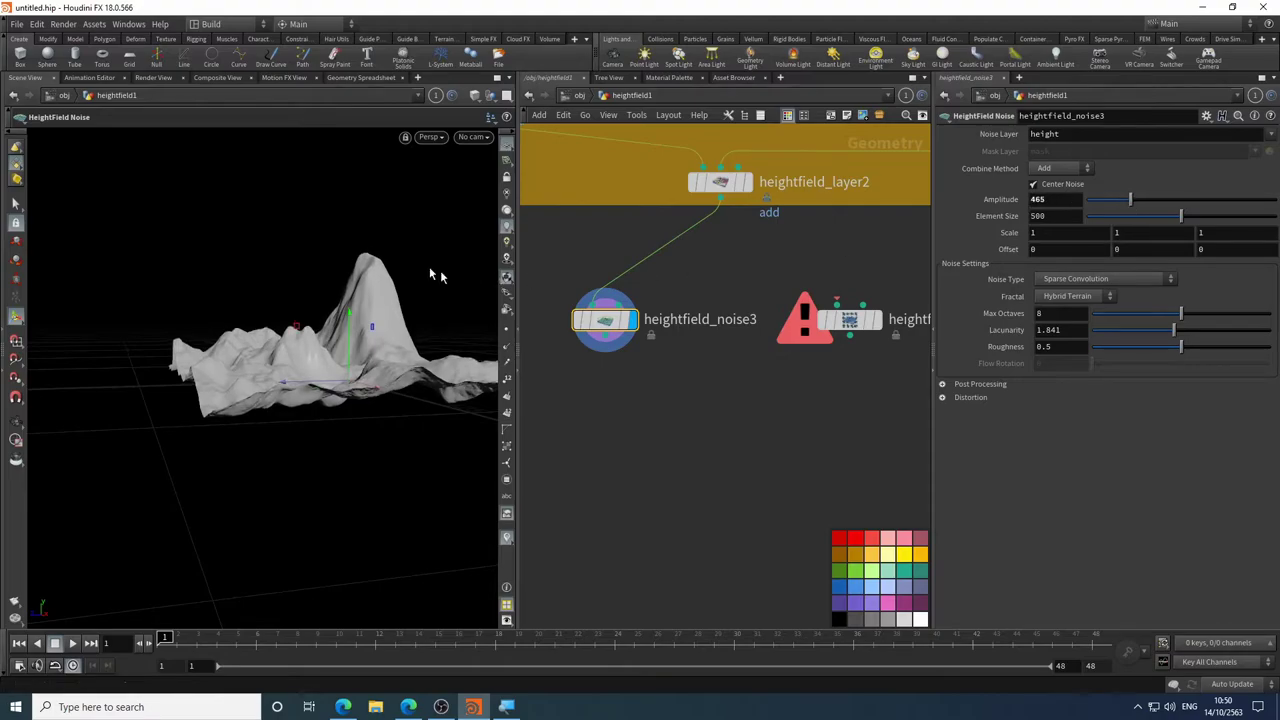
key("Escape")
left_click_drag(406, 253, 500, 300)
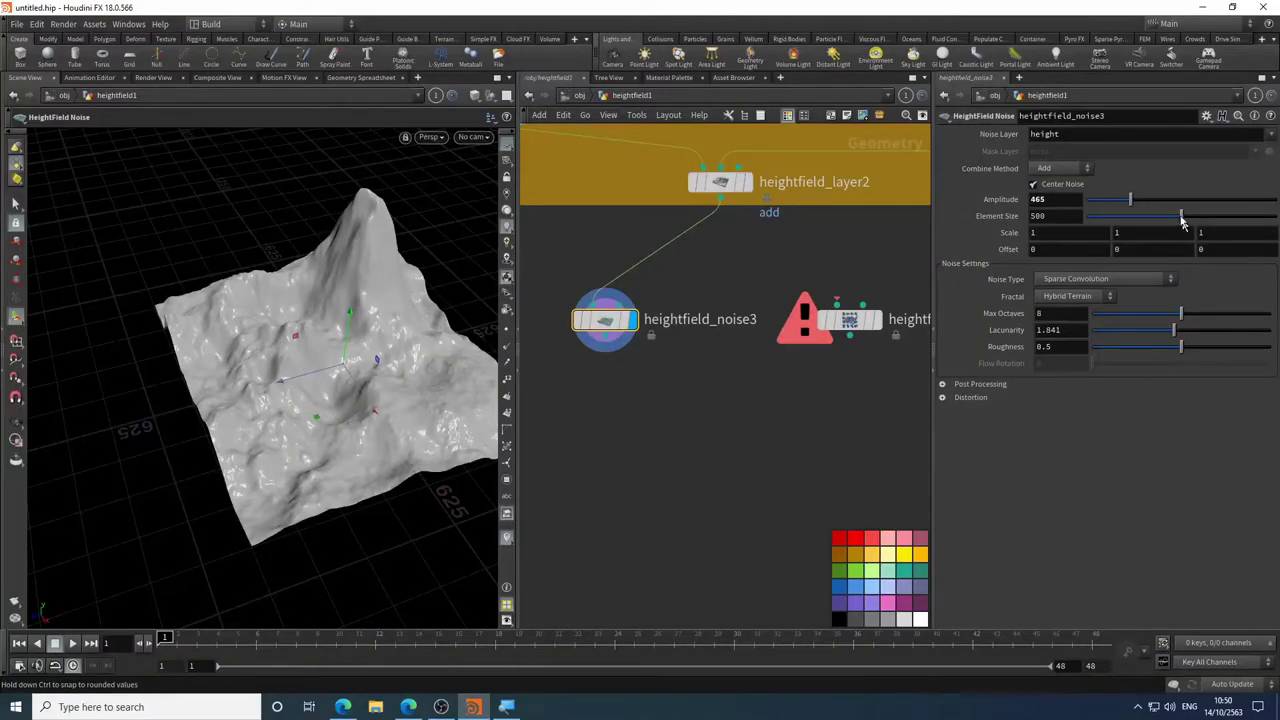
- Set the noise Element Size to 299
left_click_drag(1186, 218, 1250, 218)
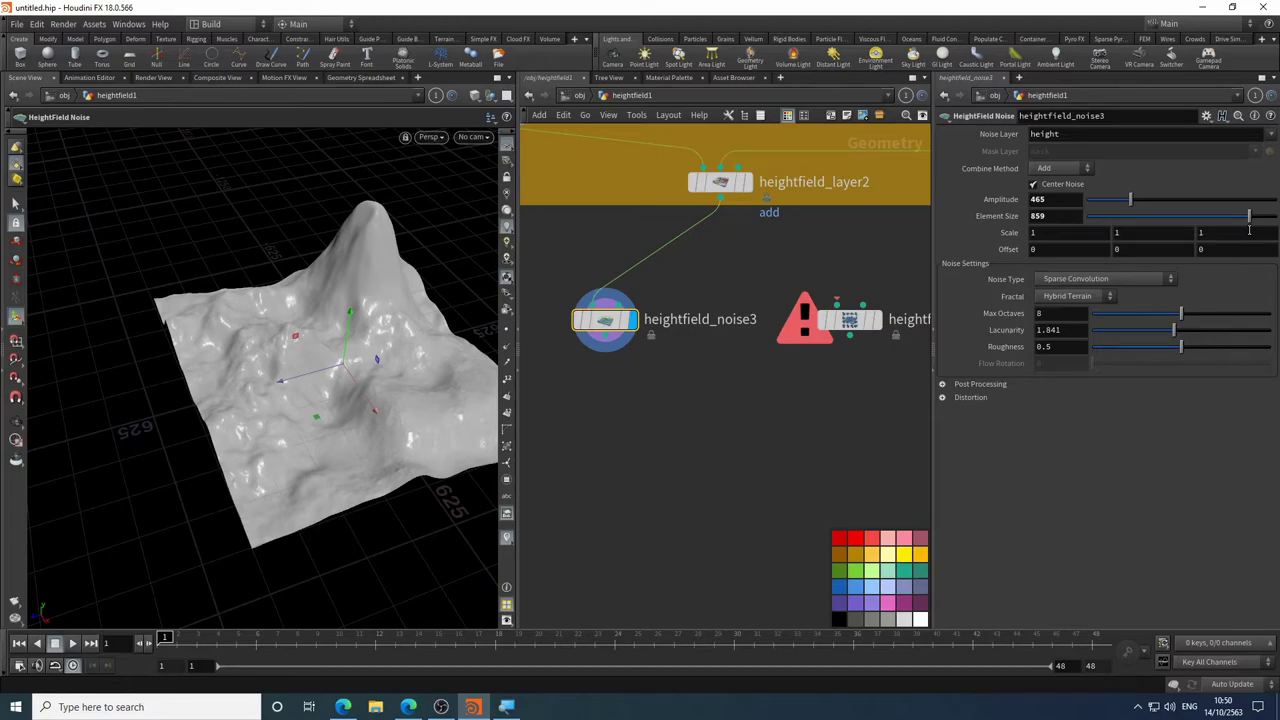
left_click(1147, 218)
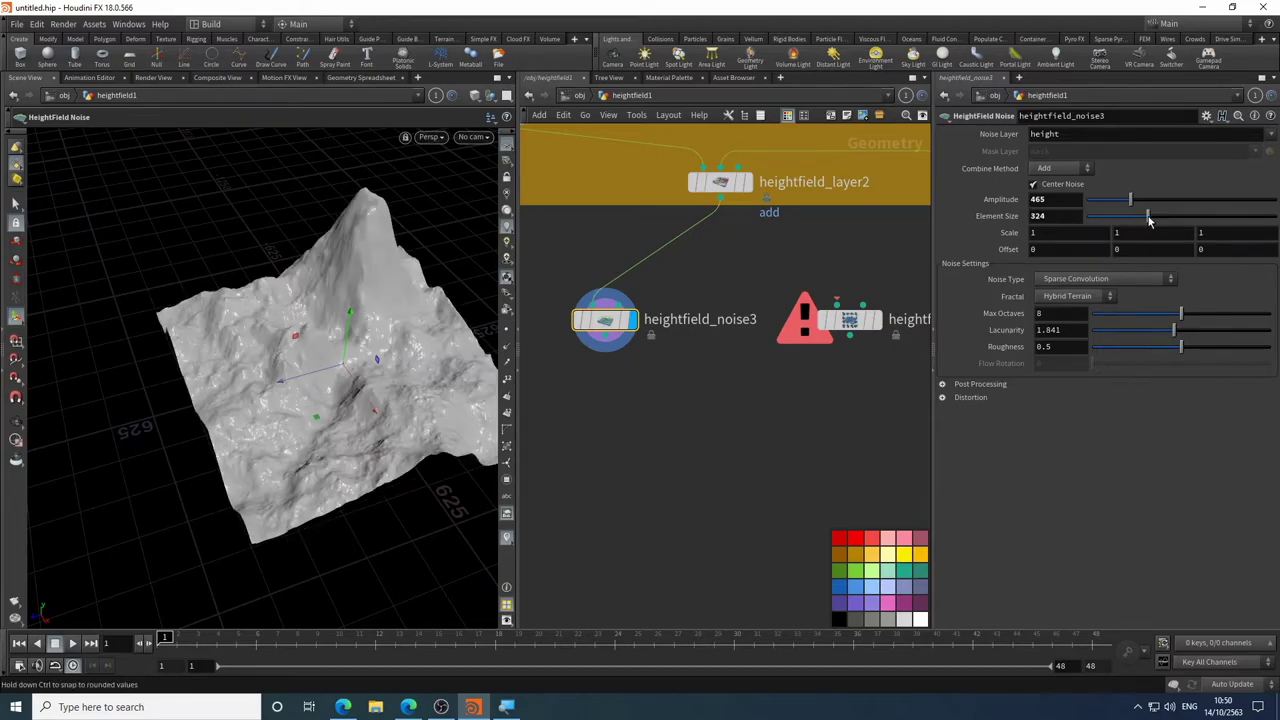
key("Escape")
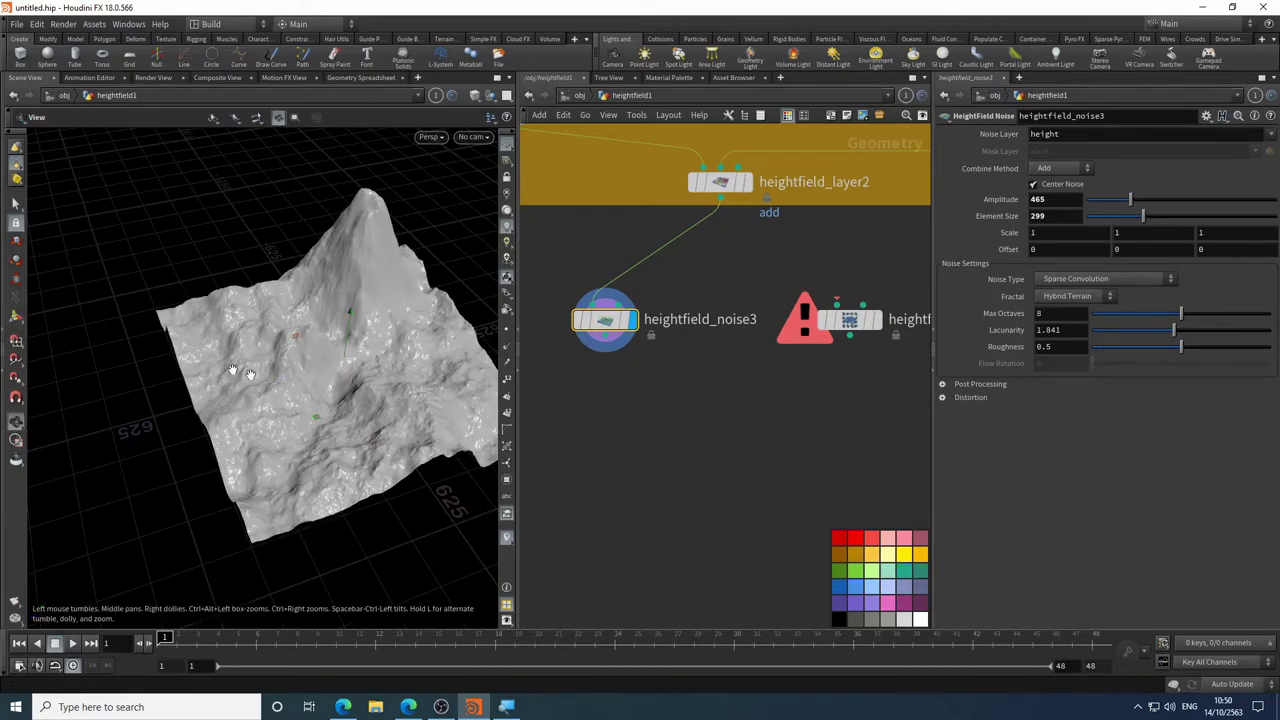
scroll(243, 371, "up", 10)
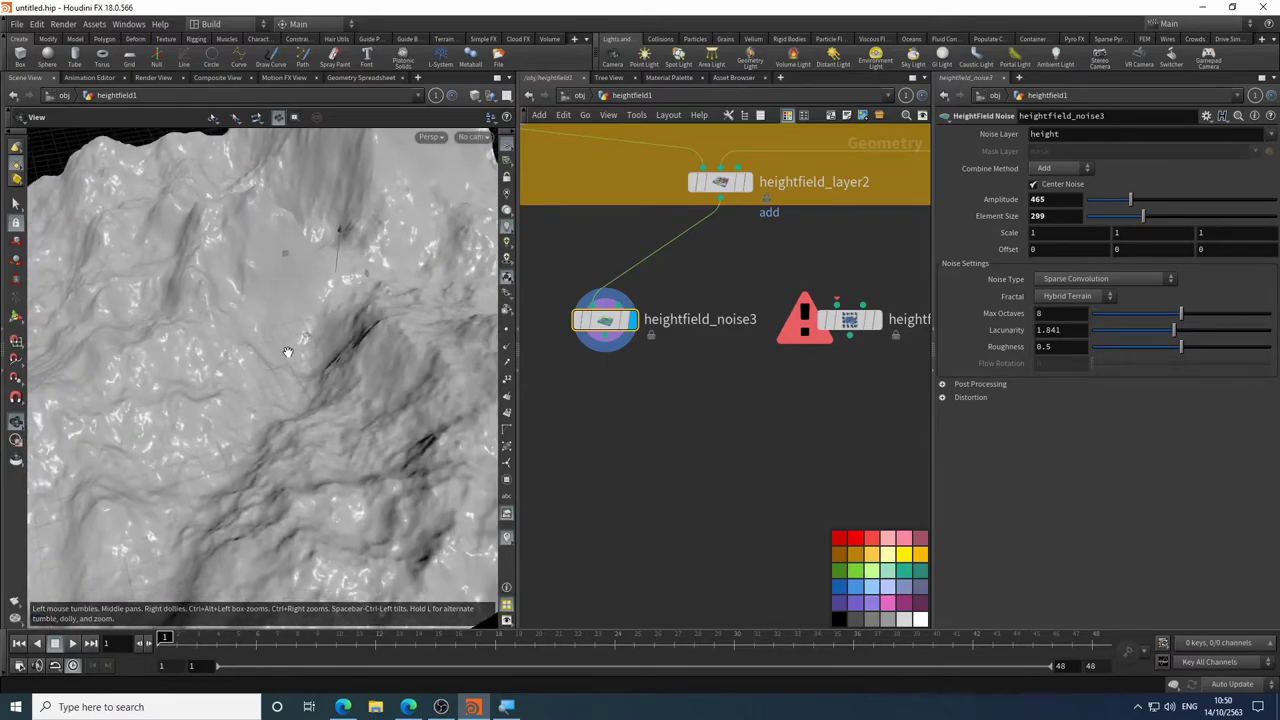
- Adjust Element Size to 366 and tweak Roughness on heightfield_noise3
scroll(297, 349, "down", 5)
scroll(331, 371, "up", 4)
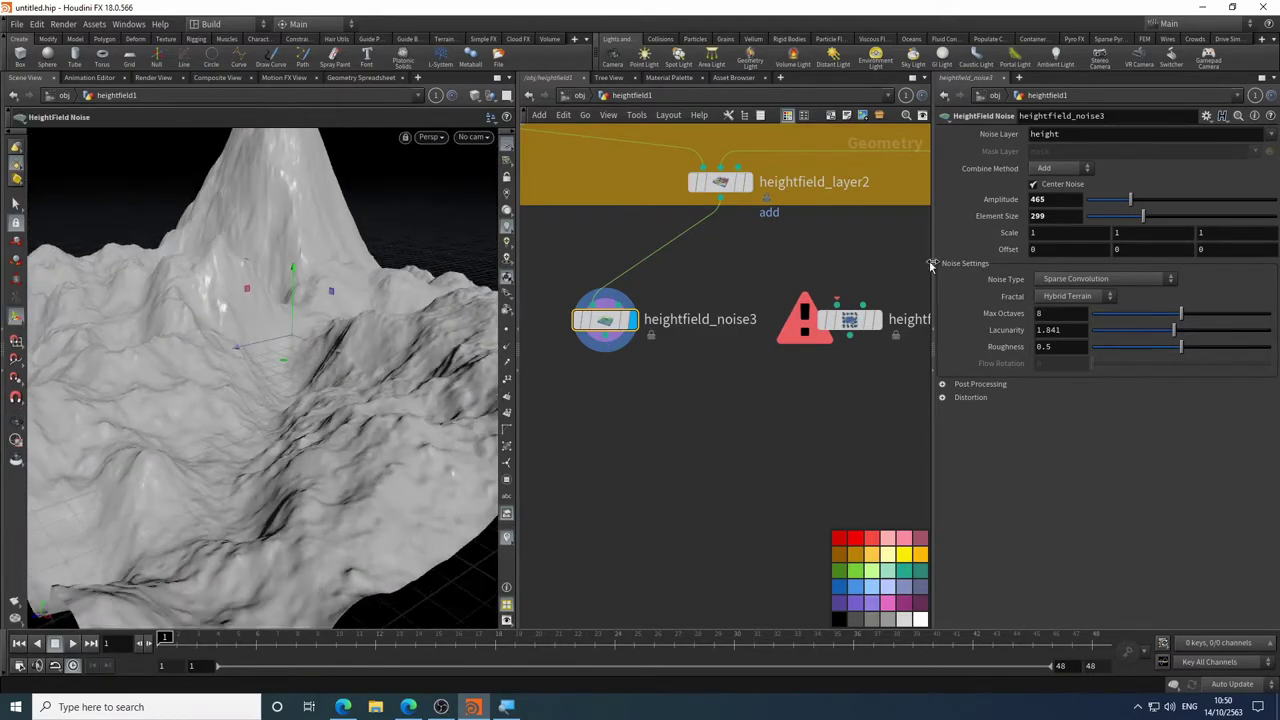
left_click(1110, 220)
left_click_drag(1110, 220, 1157, 227)
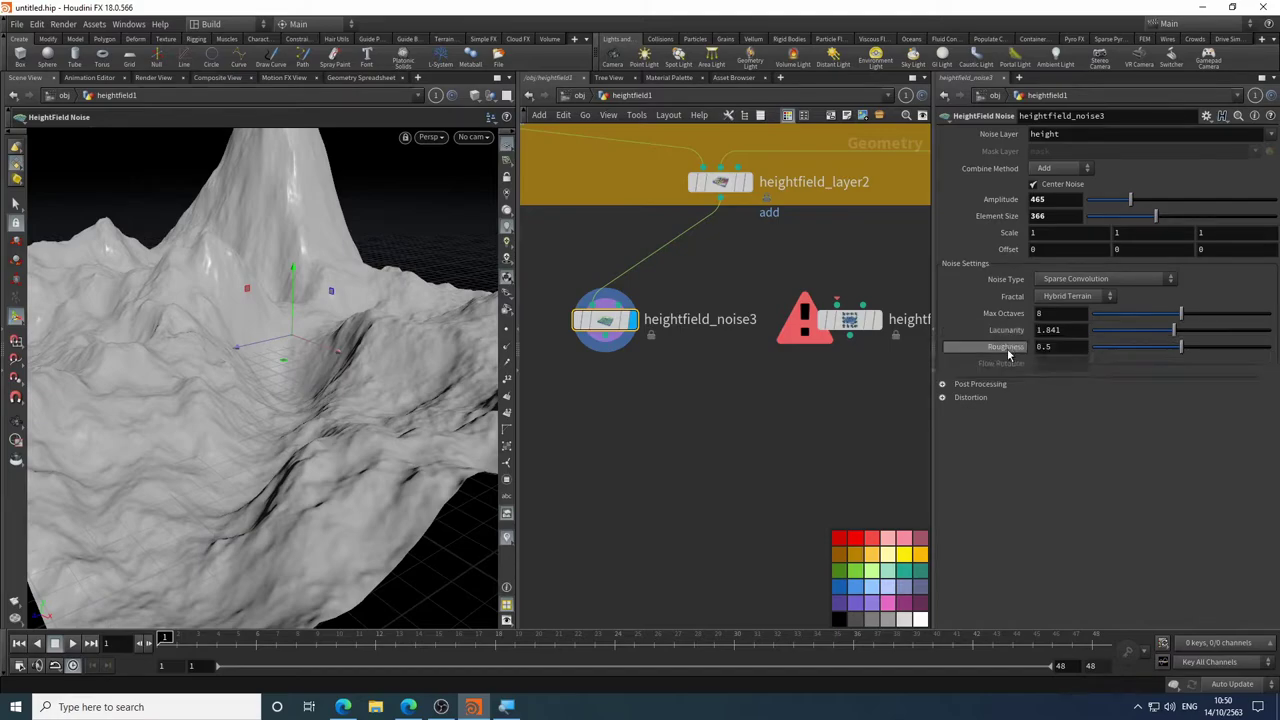
key("Escape")
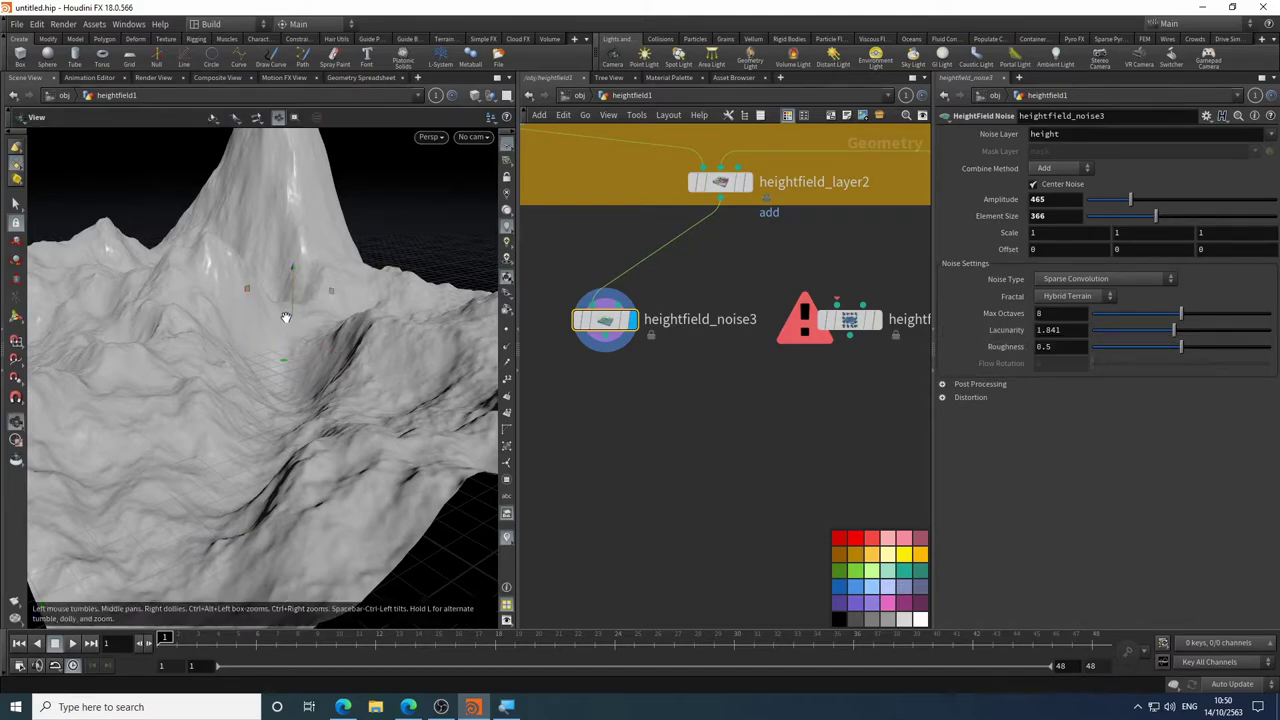
left_click_drag(286, 314, 320, 395)
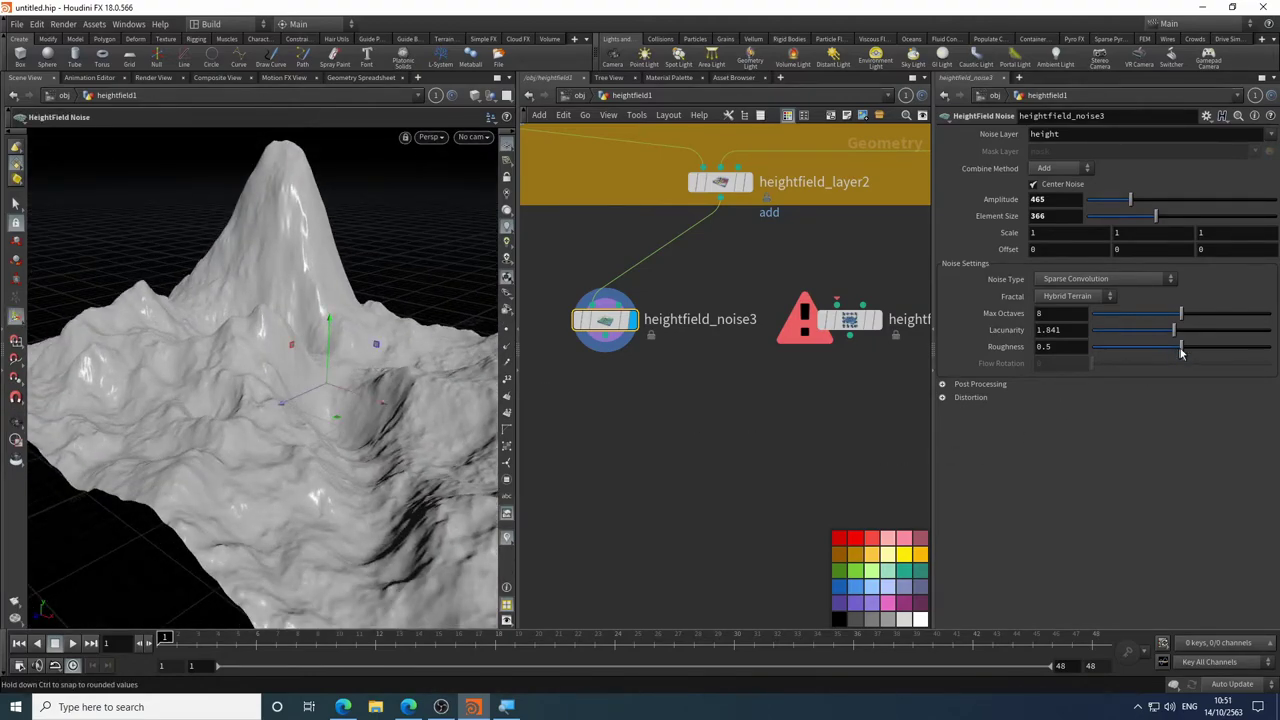
mouse_move(1187, 350)
left_mouse_down()
mouse_move(1201, 352)
mouse_move(1187, 350)
left_mouse_up()
key("Escape")
left_click_drag(240, 370, 294, 357)
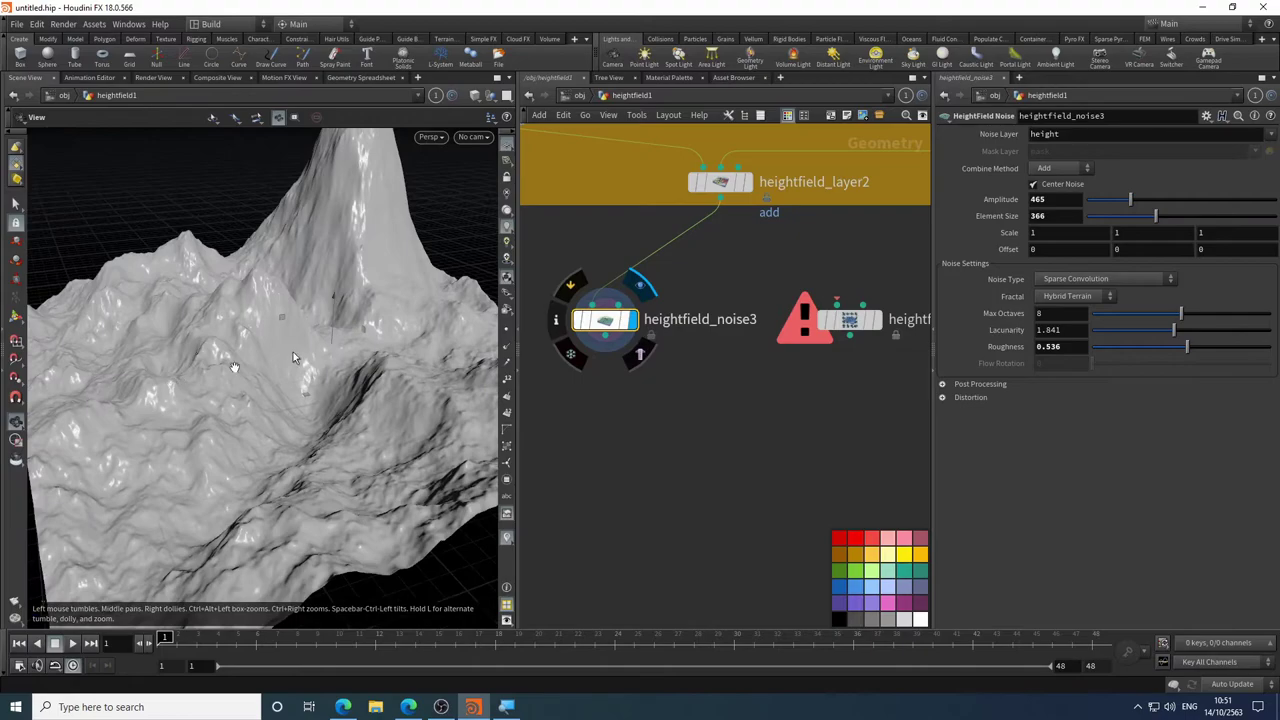
key("Return")
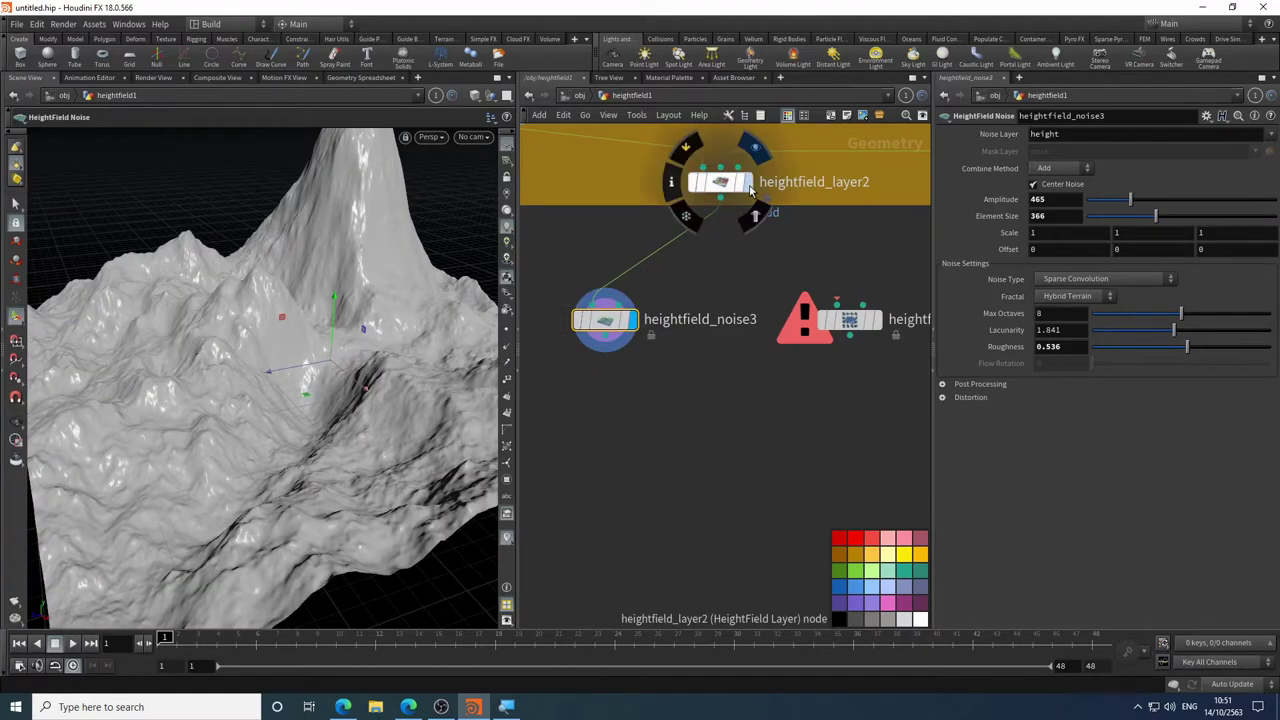
- Compare against heightfield_layer2's terrain, then display heightfield_noise3 again
left_click(748, 150)
left_click(634, 328)
key("Escape")
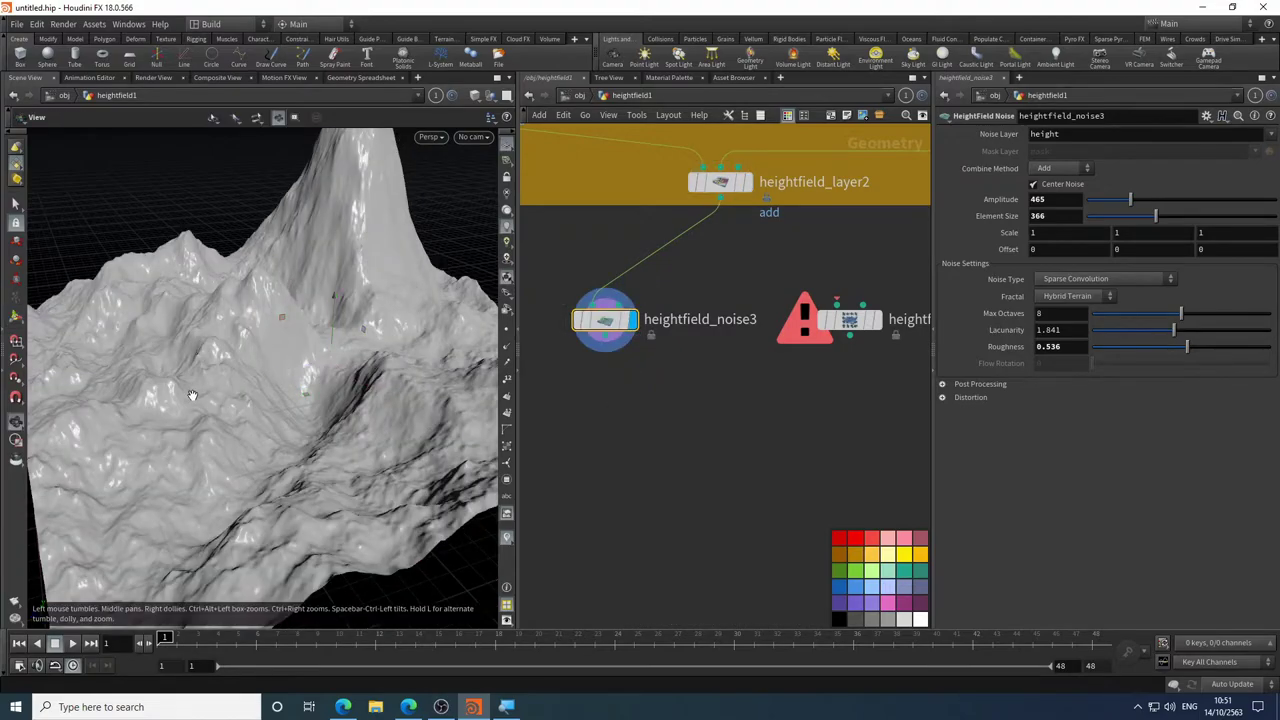
left_click_drag(469, 421, 248, 415)
key("Return")
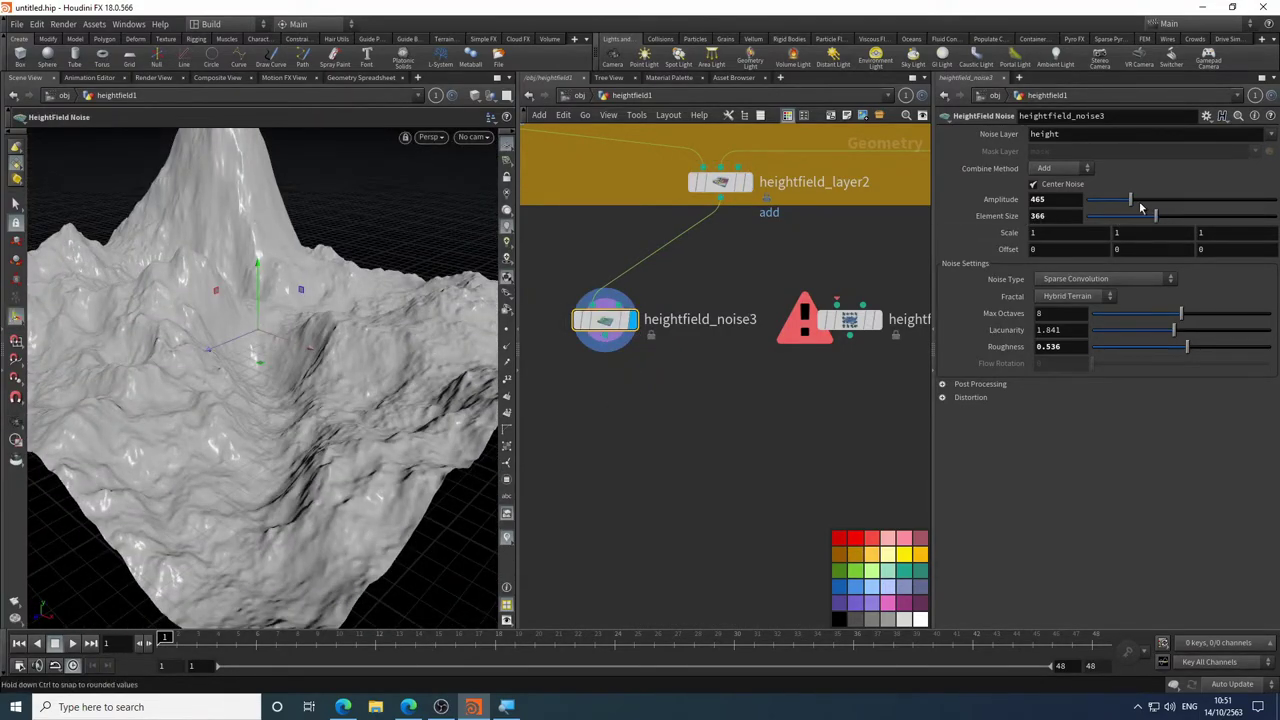
- Lower Amplitude to 394 and raise Roughness for more detail
left_click_drag(1133, 204, 1125, 207)
key("Escape")
left_click_drag(380, 309, 330, 300)
key("Return")
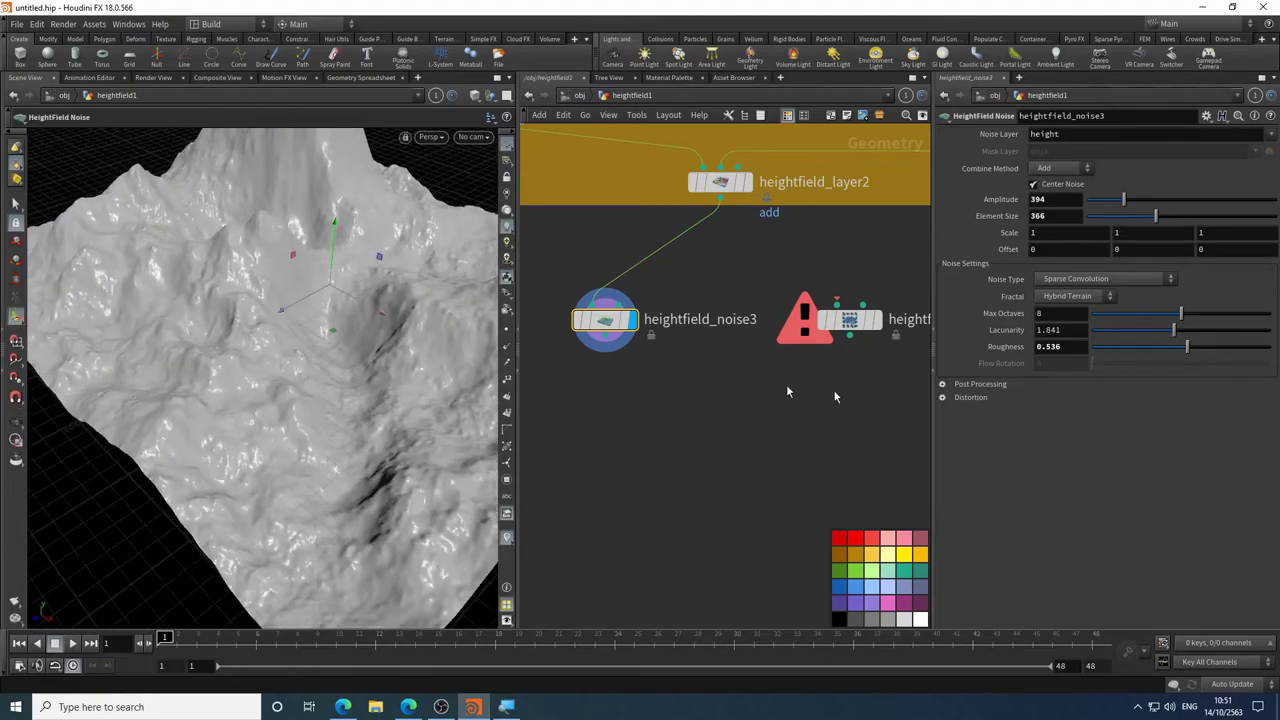
left_click_drag(1196, 347, 1195, 347)
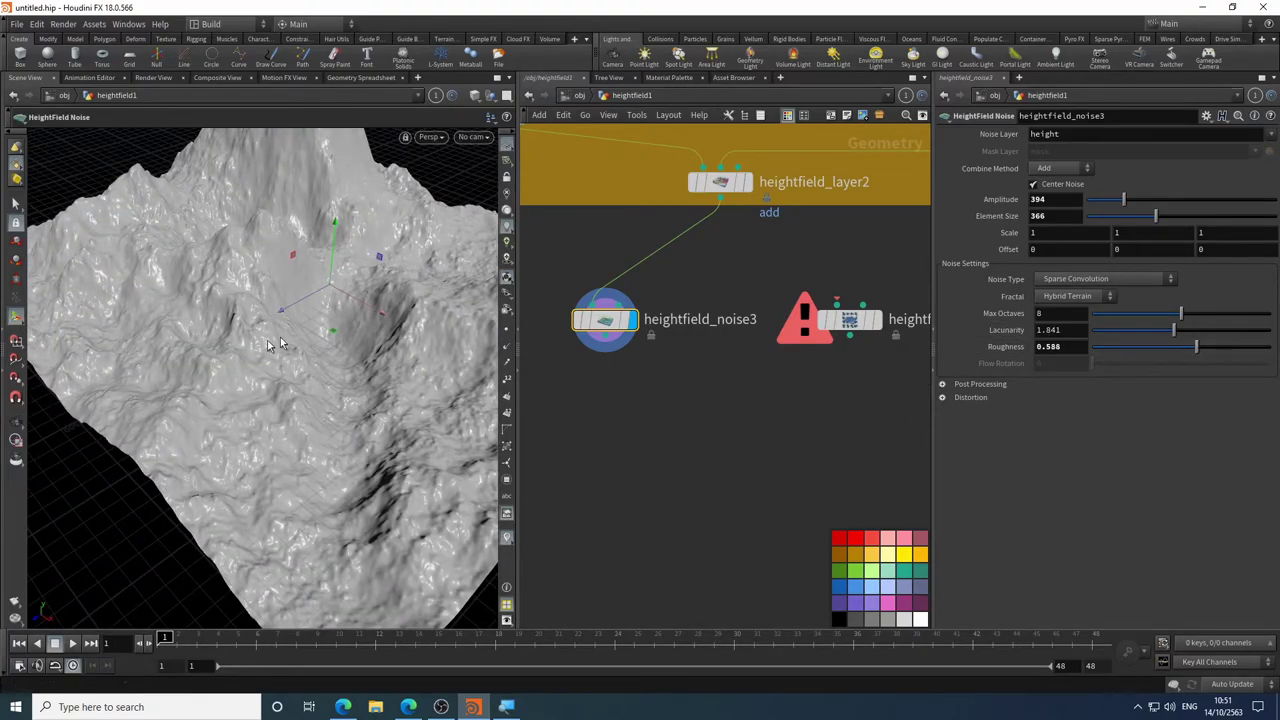
key("Escape")
left_click_drag(268, 345, 220, 380)
key("Return")
- Drop Amplitude to 148 and increase Roughness to 0.655
left_click(1101, 200)
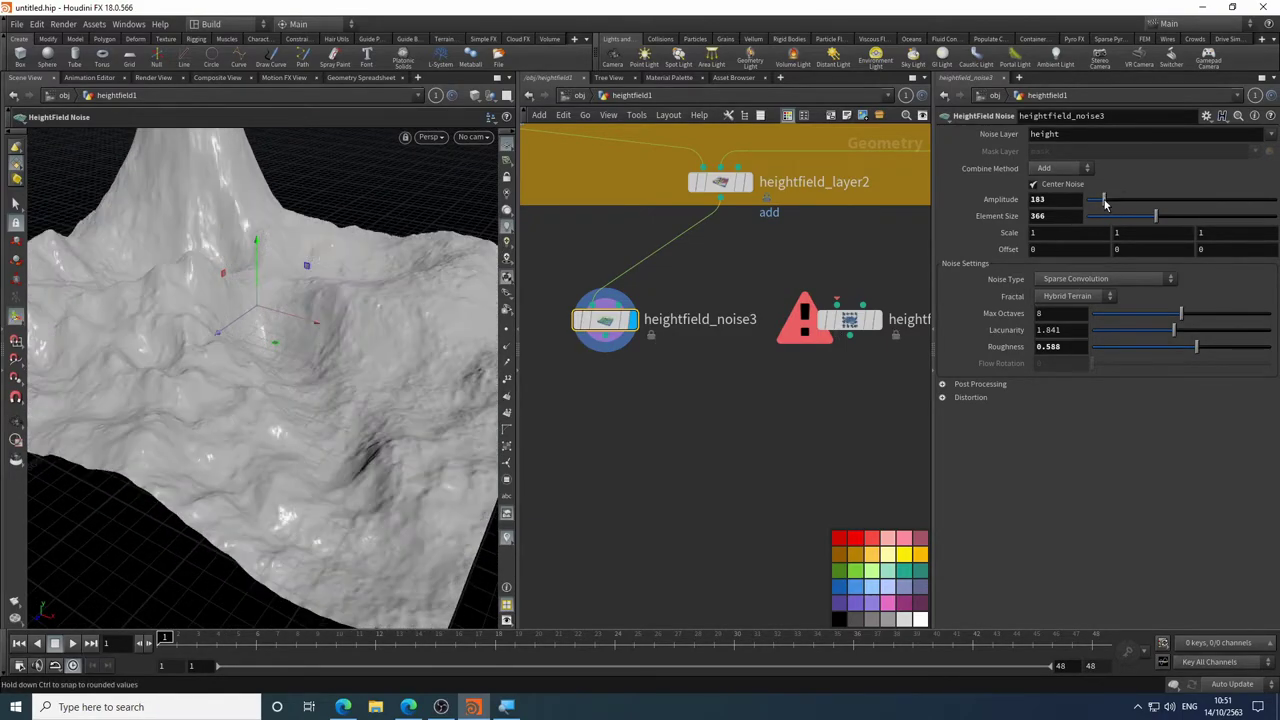
key("Escape")
left_click_drag(271, 309, 247, 341)
key("Return")
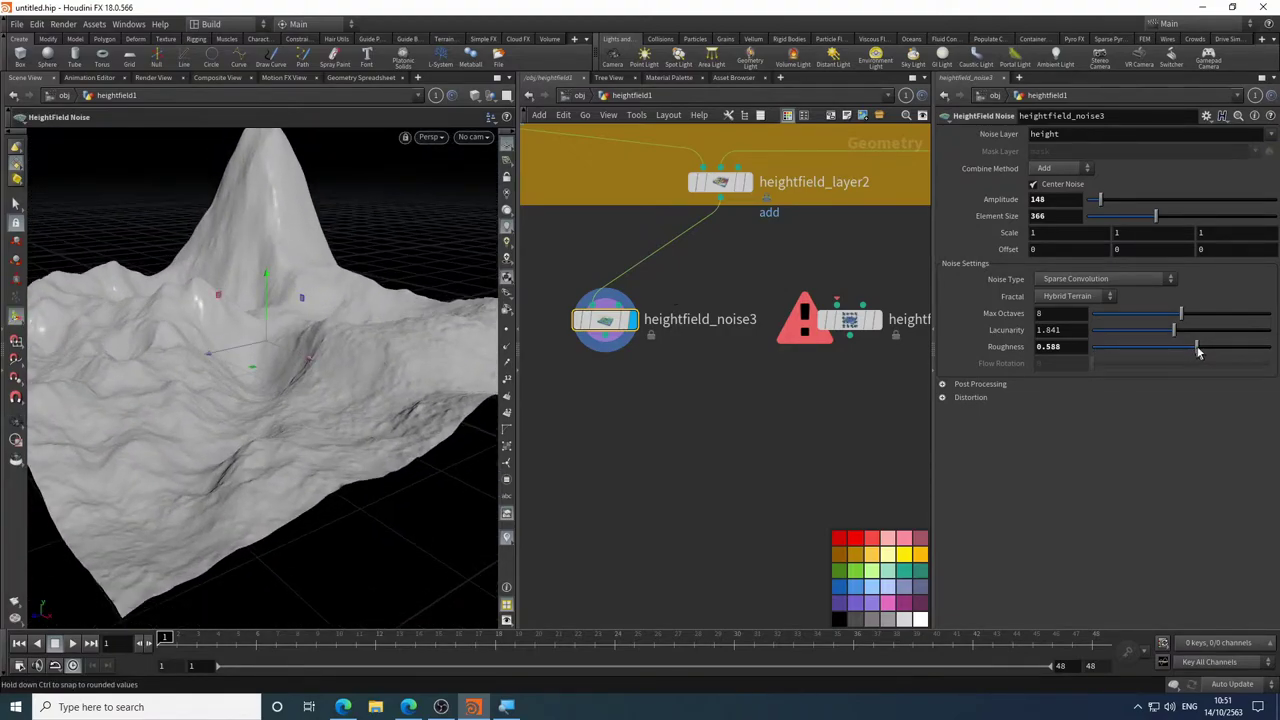
left_click_drag(1200, 351, 1209, 351)
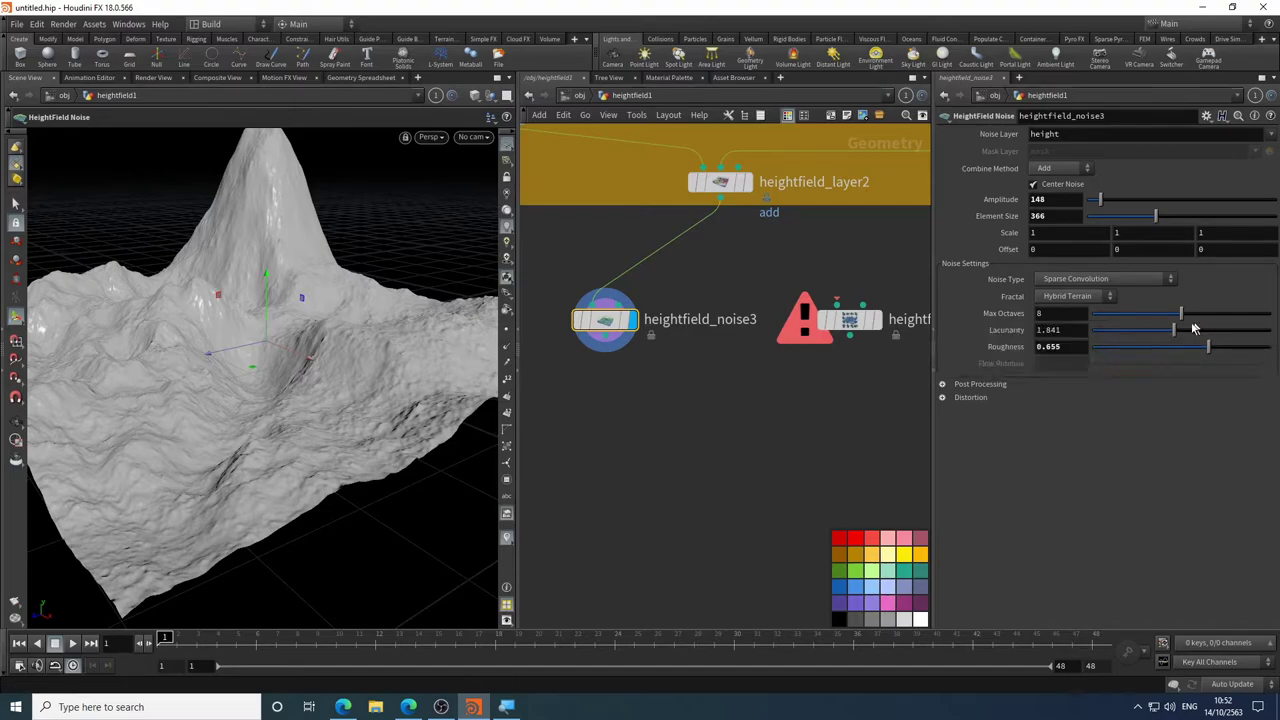
- Set Lacunarity to 2.1 and Max Octaves to 7.79 on heightfield_noise3
mouse_move(1176, 338)
left_mouse_down()
mouse_move(1207, 337)
mouse_move(1133, 337)
mouse_move(1173, 337)
mouse_move(1163, 319)
mouse_move(1141, 318)
mouse_move(1162, 319)
left_mouse_up()
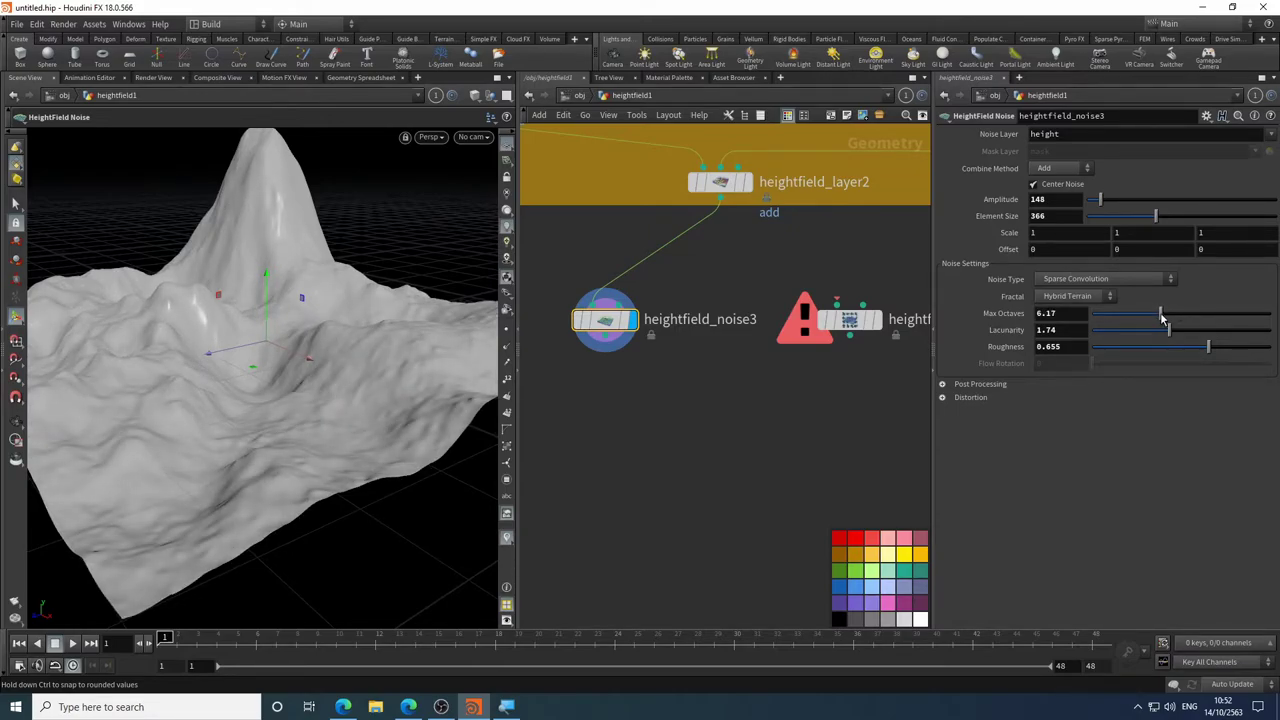
left_click_drag(1161, 318, 1185, 334)
key("Escape")
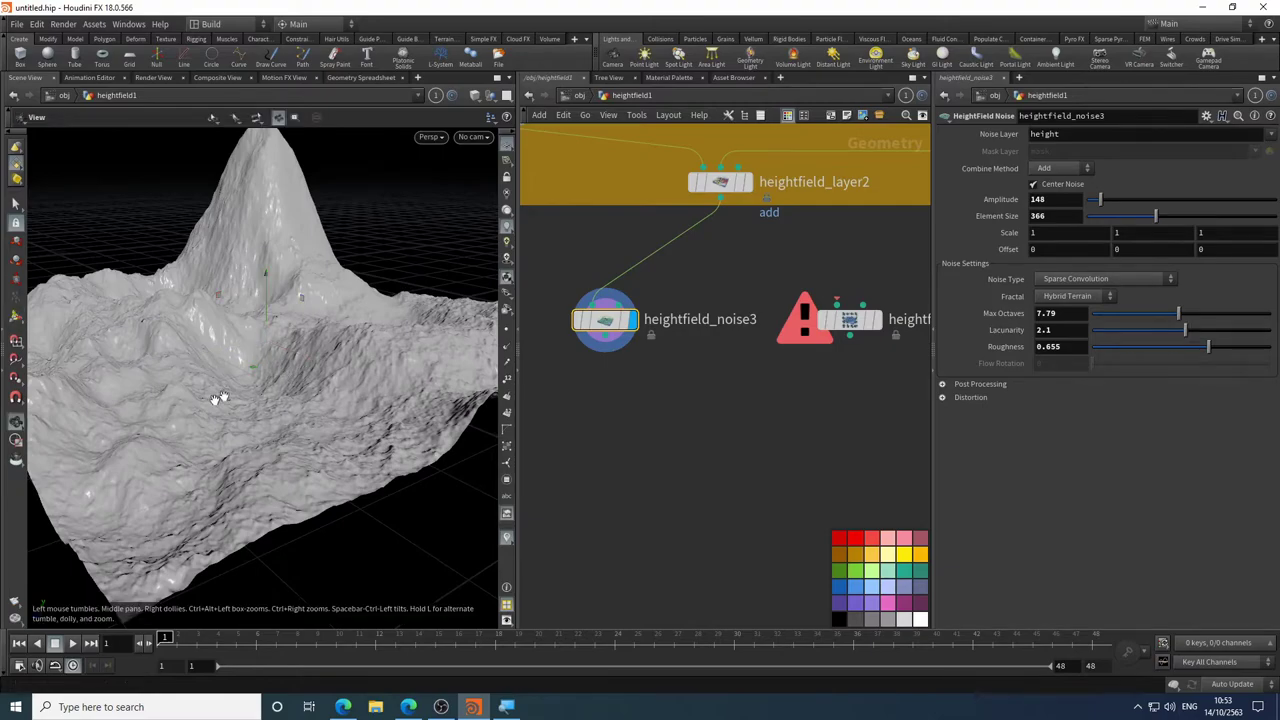
left_click_drag(214, 400, 348, 446)
key("h")
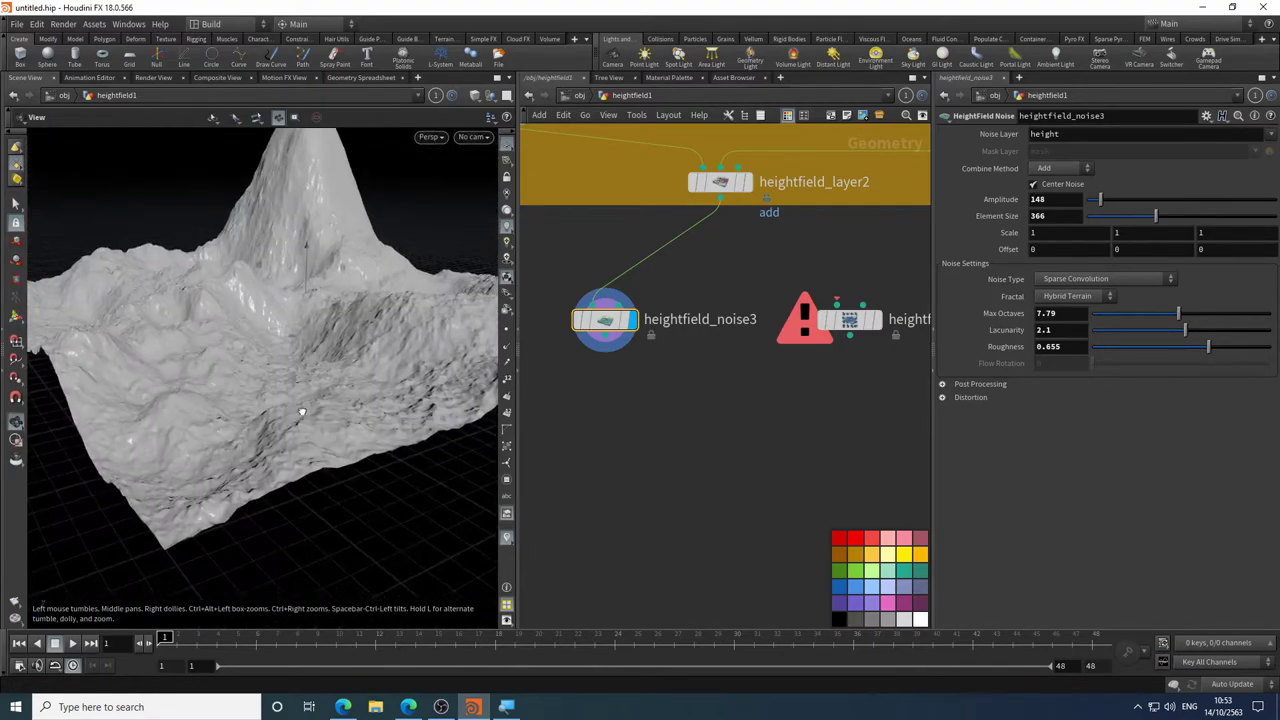
key("Return")
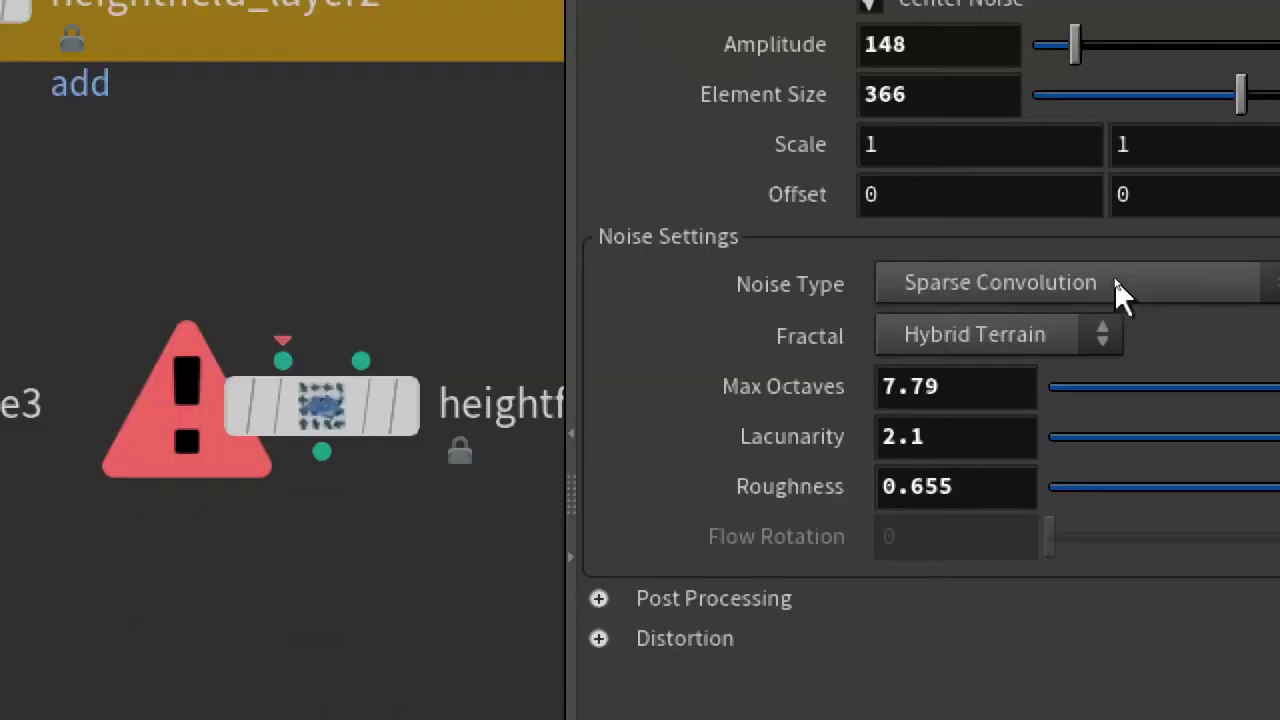
- Switch heightfield_noise3 to Sinusoid noise and pan the network toward heightfield_noise2
left_click(1118, 286)
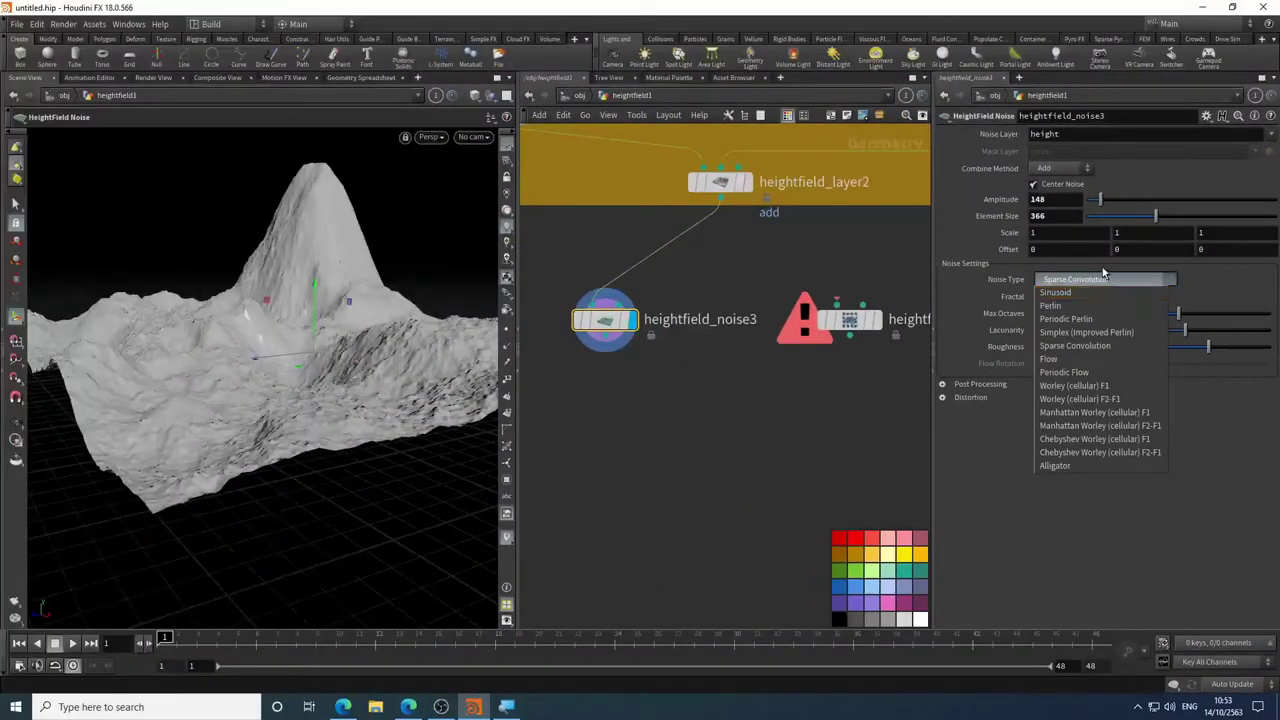
left_click(1085, 293)
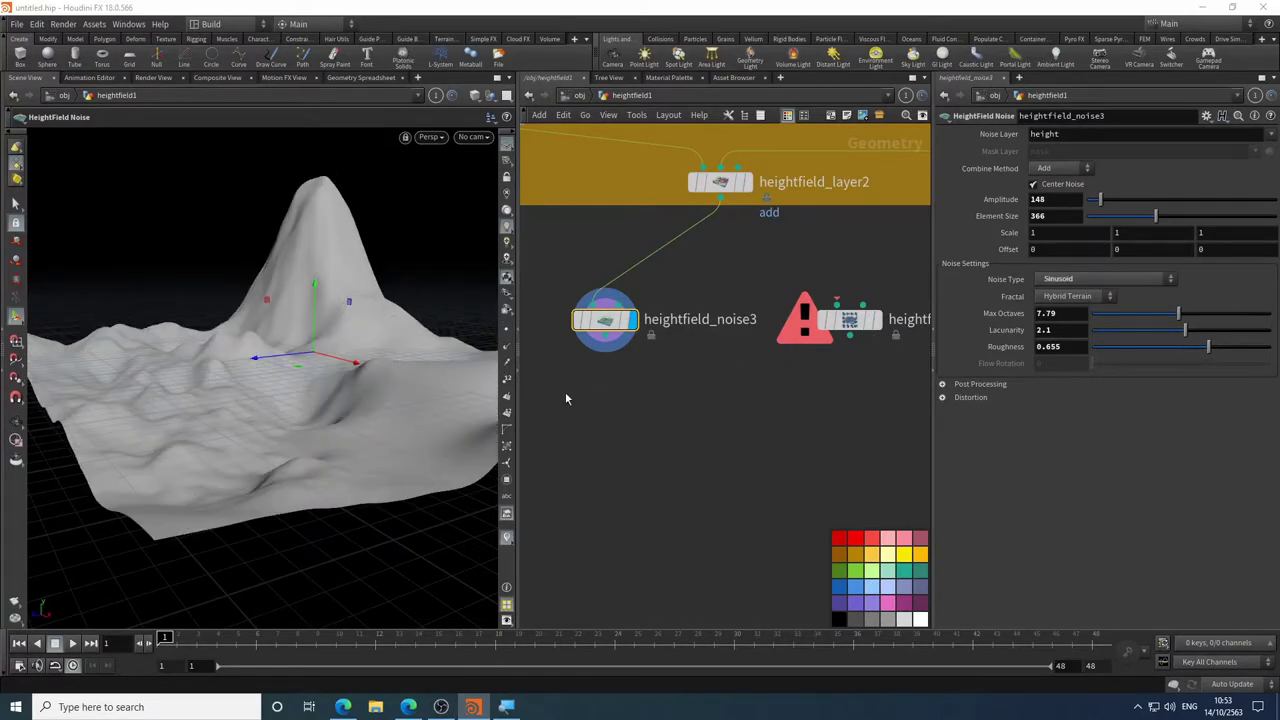
middle_click_drag(565, 392, 774, 406)
key("super")
left_click(708, 430)
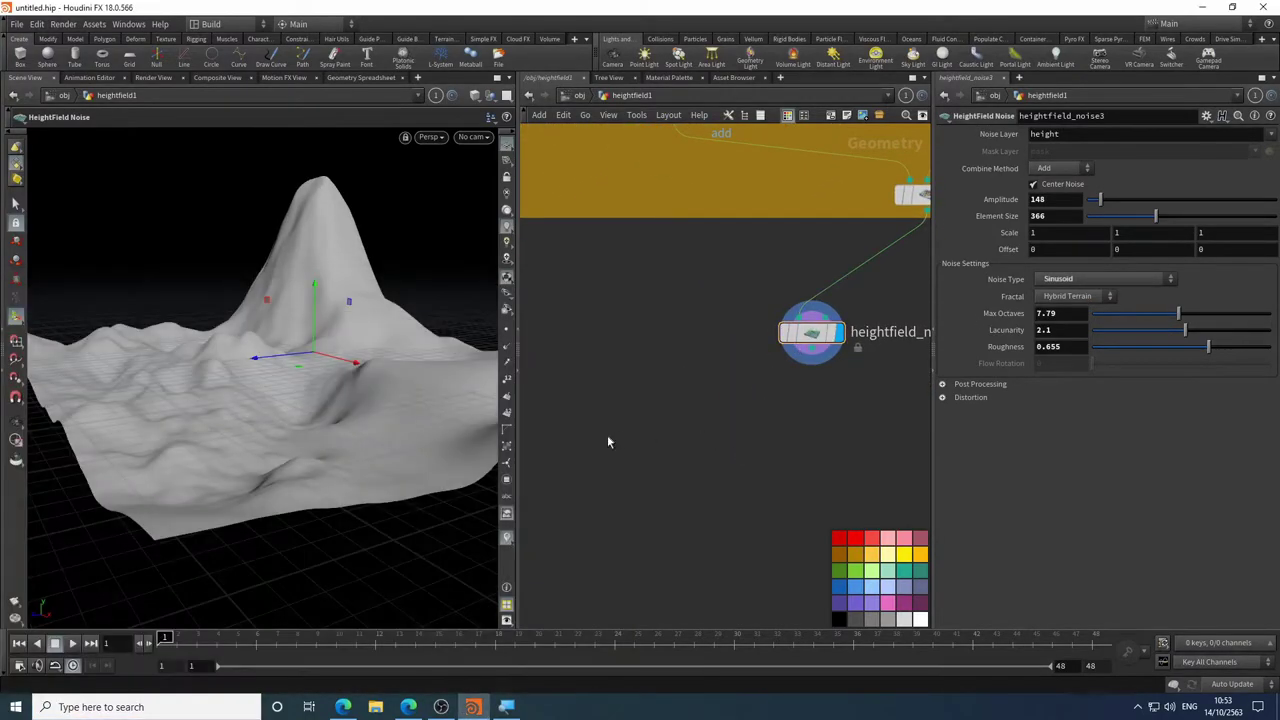
middle_click_drag(627, 419, 790, 418)
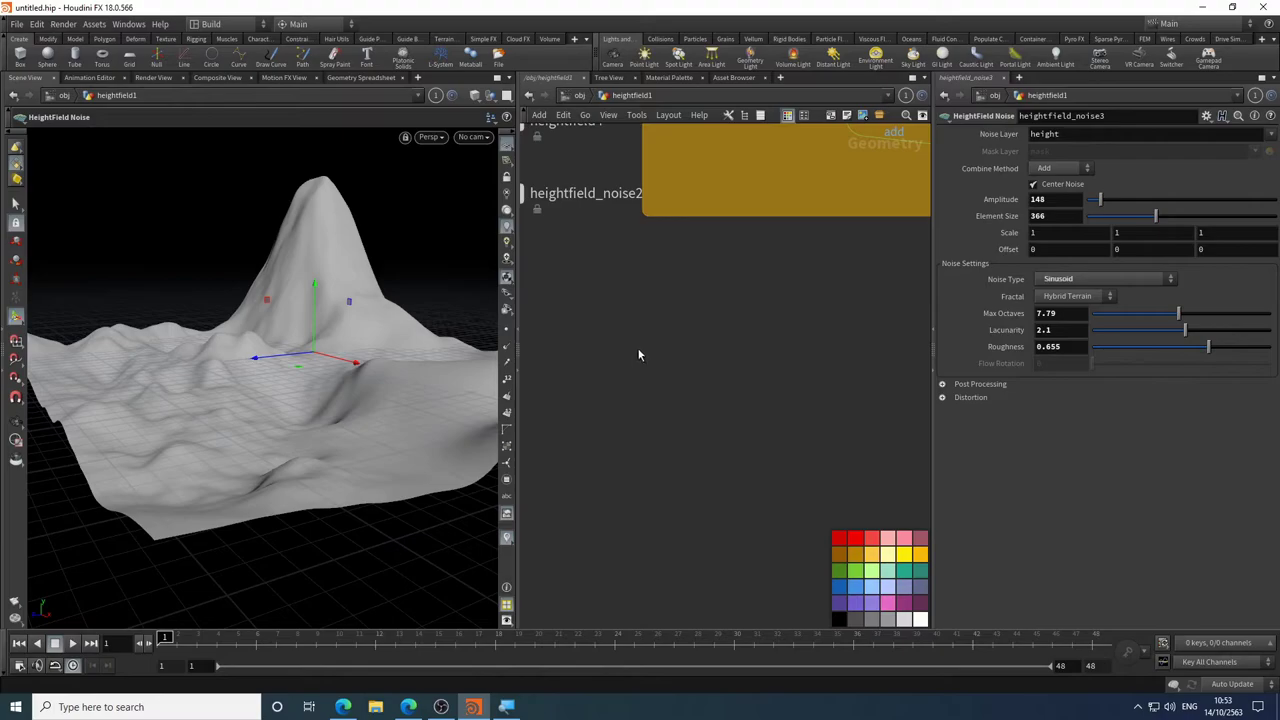
- Frame the network and display heightfield_noise2 with its parameters
key("h")
scroll(667, 288, "up", 5)
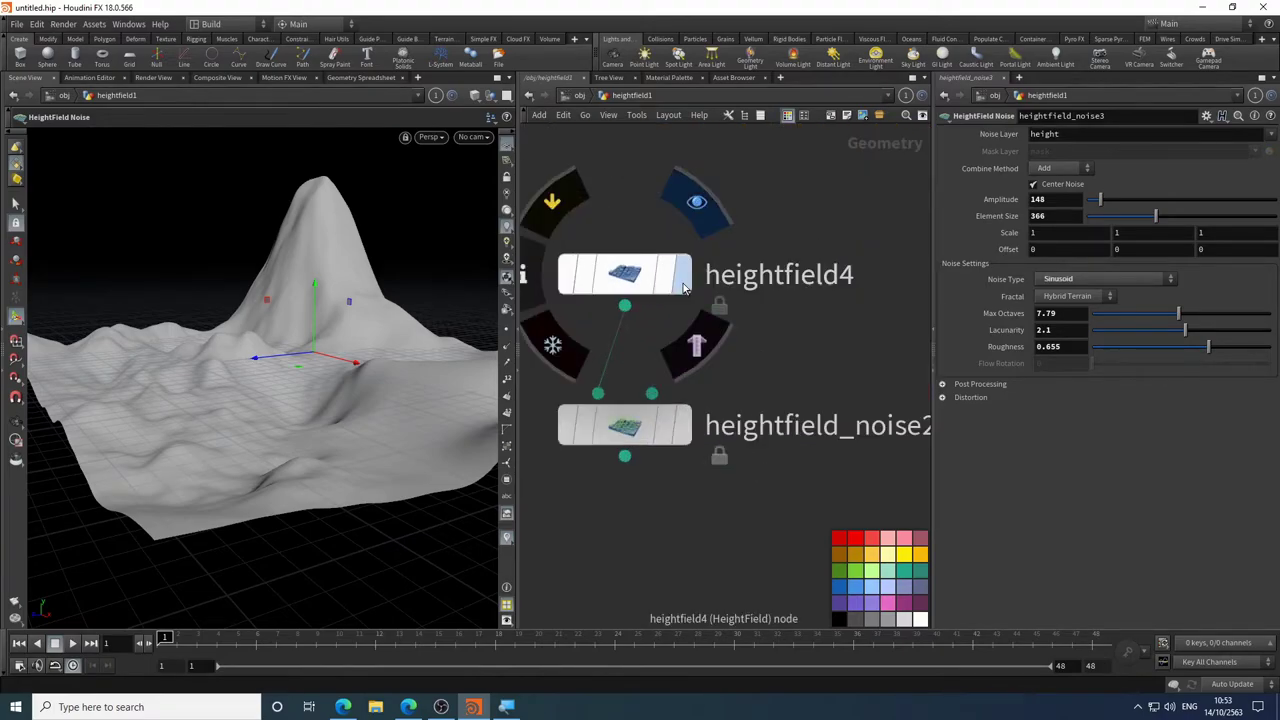
left_click(683, 274)
left_click(689, 426)
left_click(630, 426)
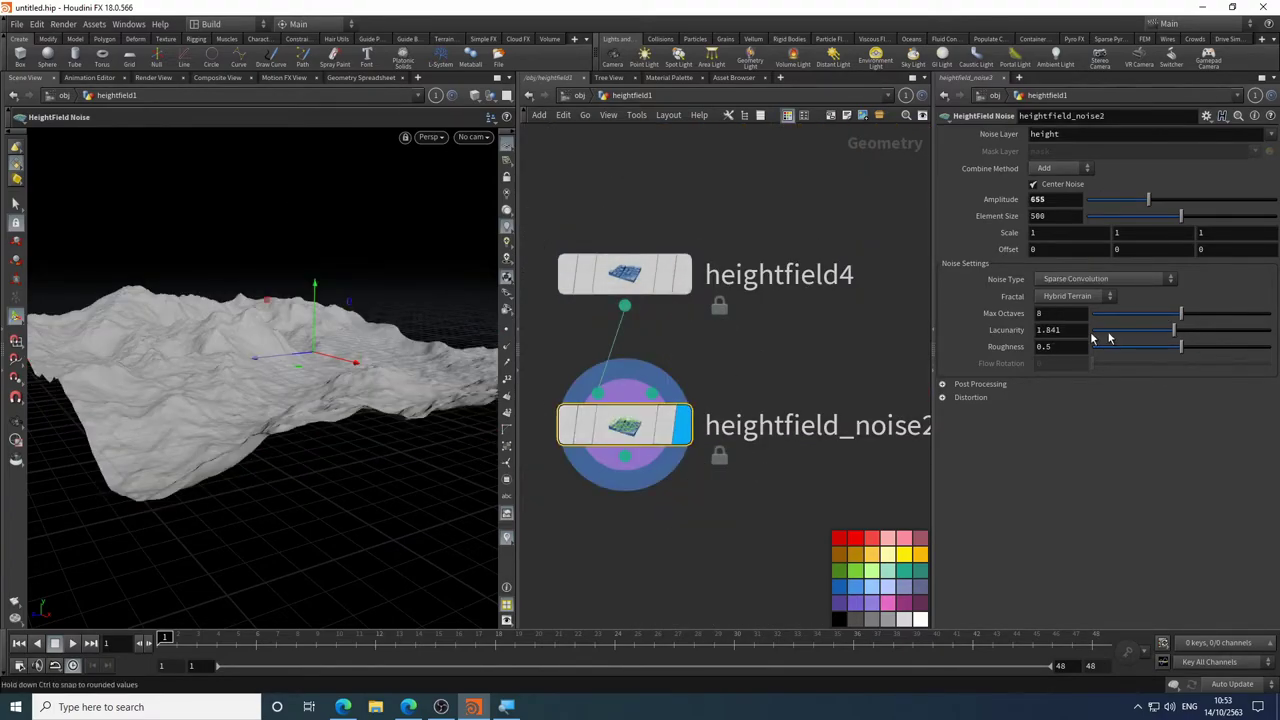
- Try Sinusoid and then Perlin noise on heightfield_noise2
left_click(1118, 282)
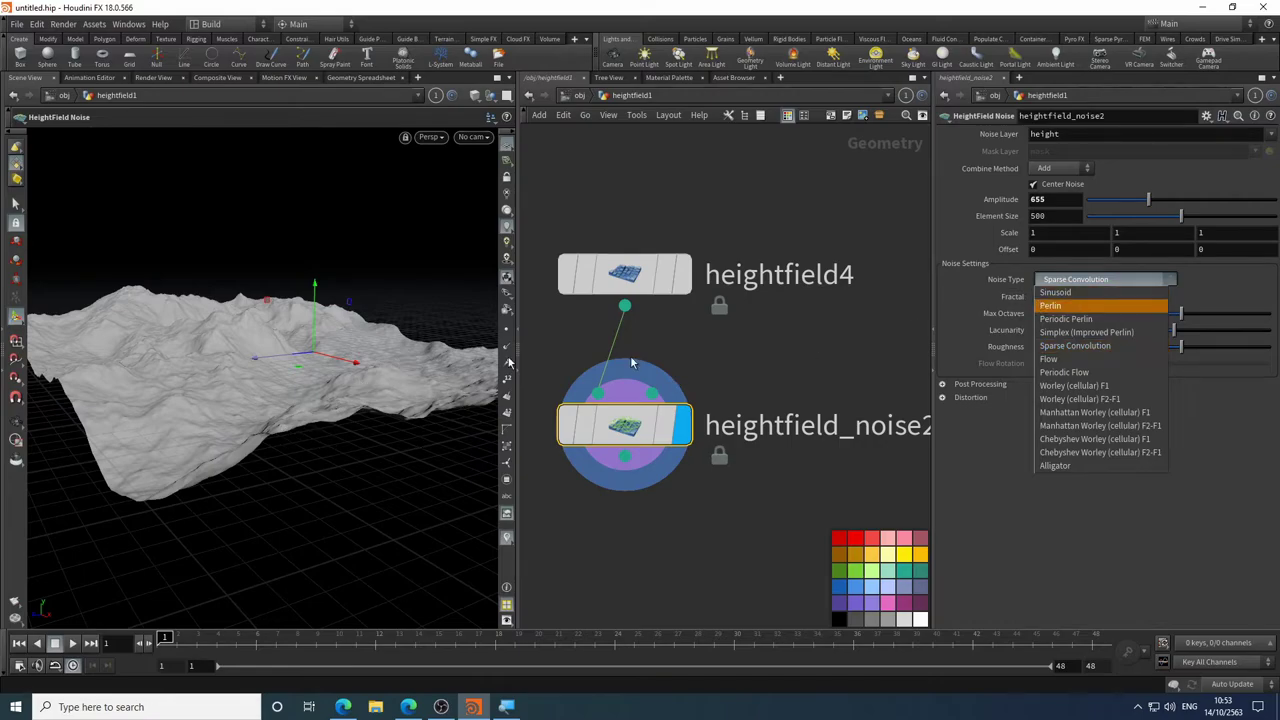
left_click(1070, 292)
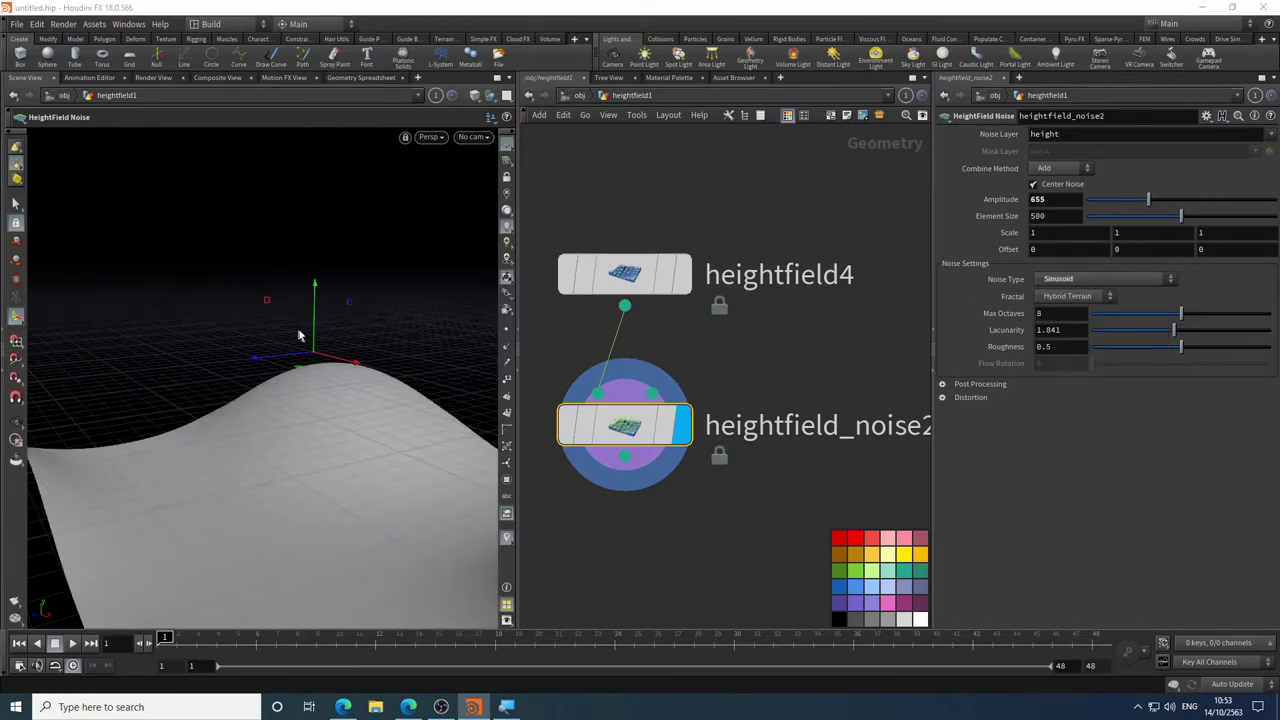
left_click_drag(343, 257, 314, 333)
left_click(1104, 284)
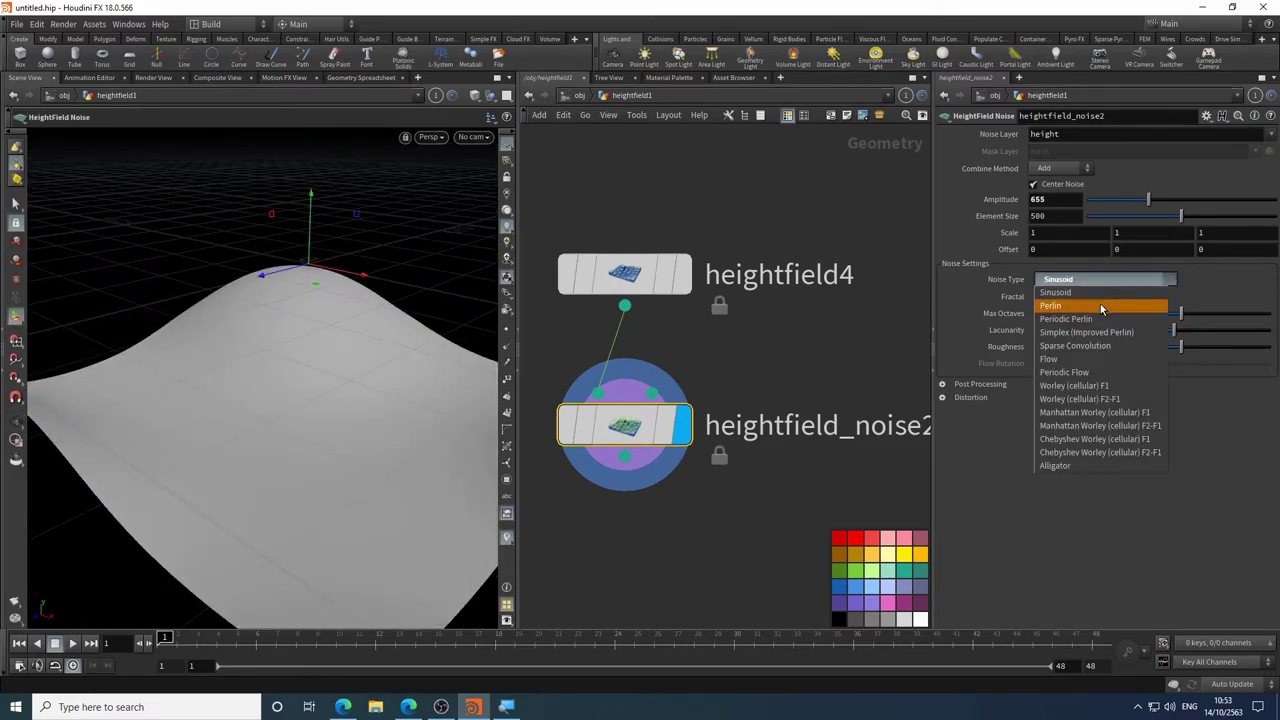
left_click(1101, 305)
left_click_drag(339, 326, 310, 320)
- Try Periodic Perlin and then Simplex (Improved Perlin) noise, inspecting each terrain
left_click(1134, 278)
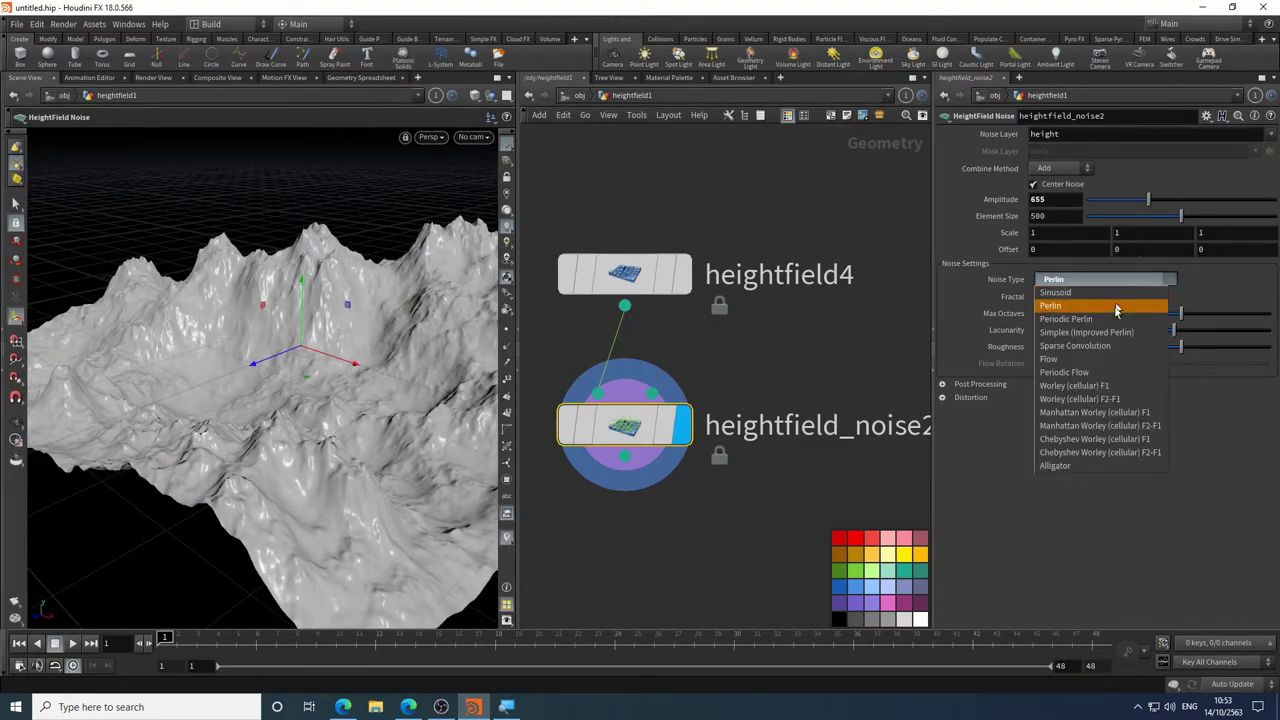
left_click(1117, 320)
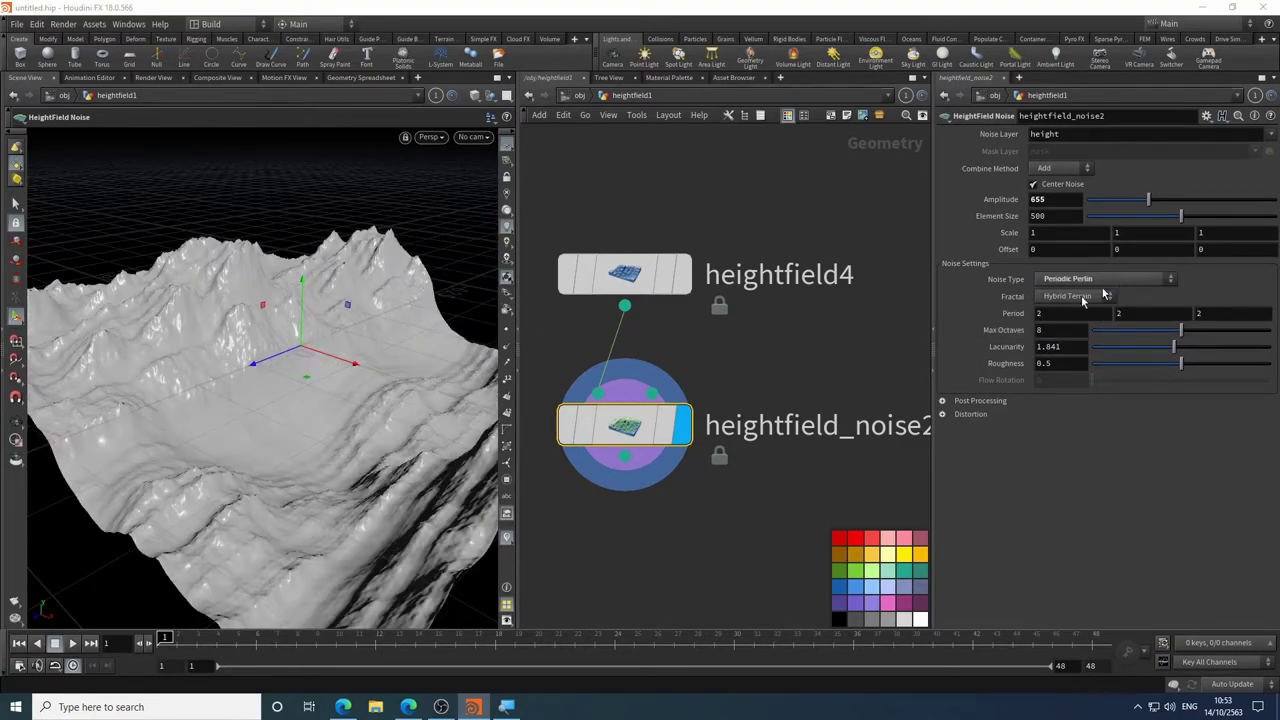
key("Escape")
left_click_drag(310, 330, 370, 330)
key("Return")
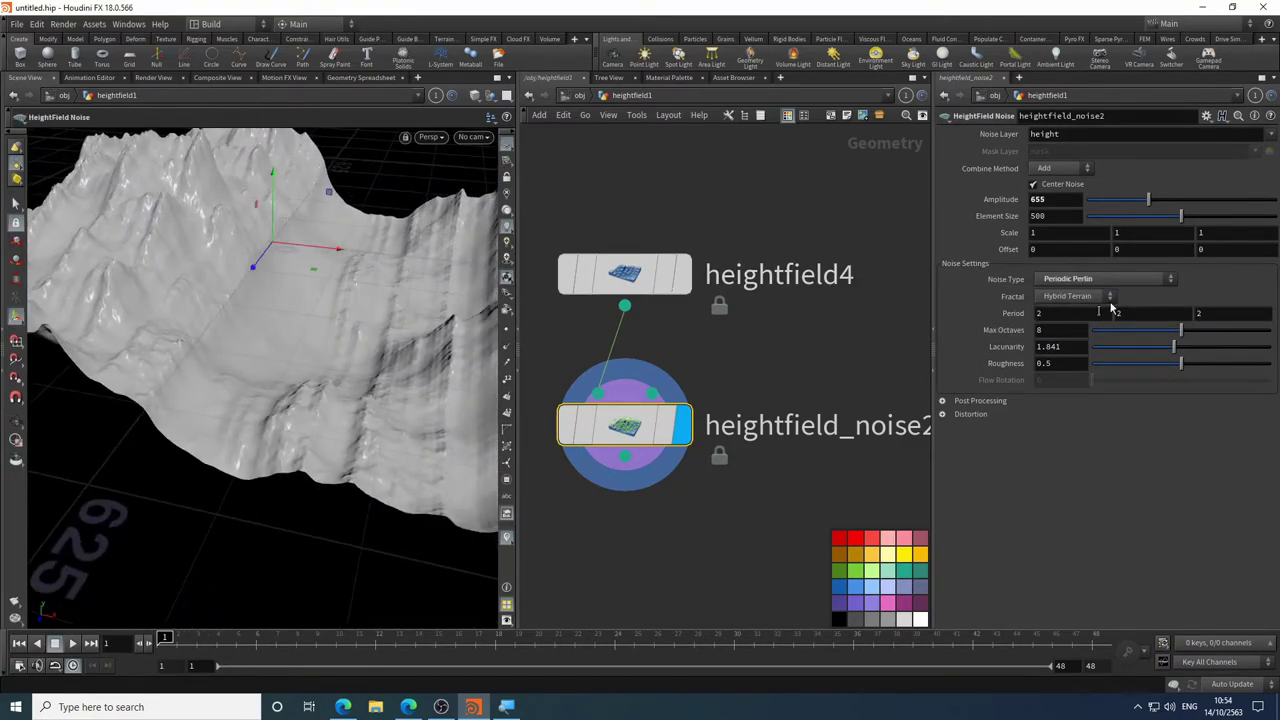
left_click(1124, 280)
left_click(1108, 340)
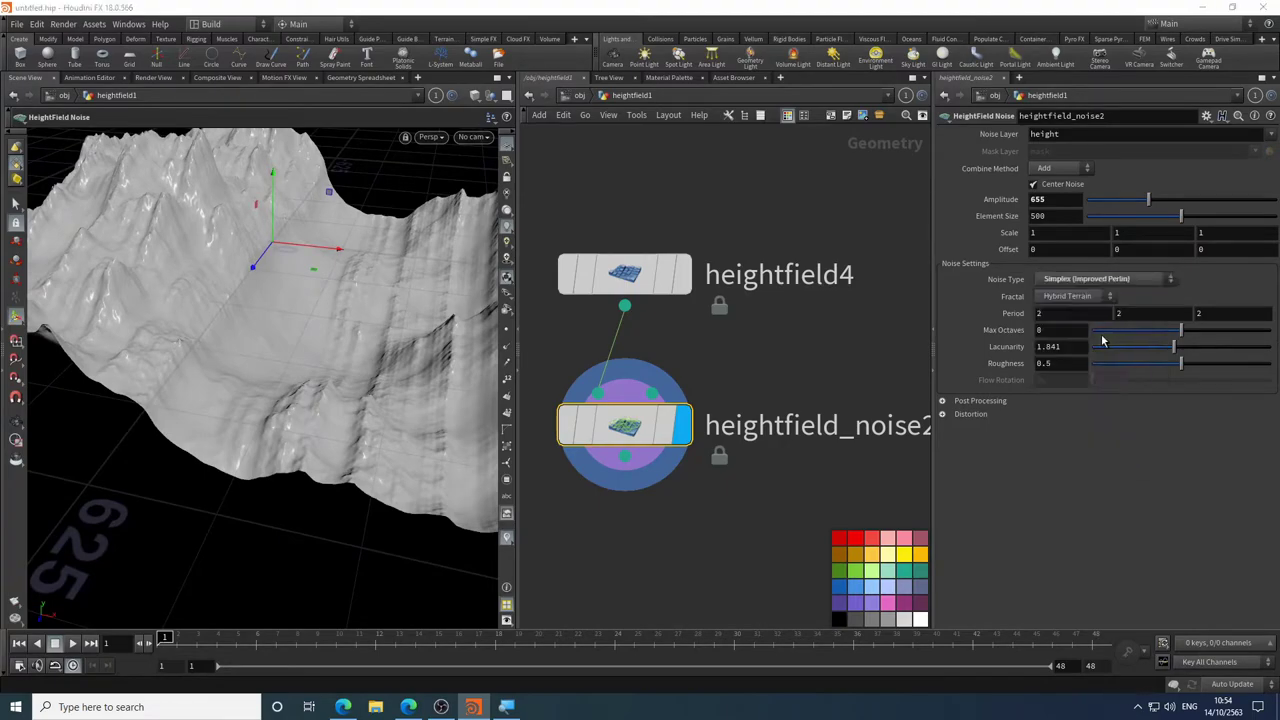
key("Escape")
left_click_drag(297, 319, 344, 348)
key("Return")
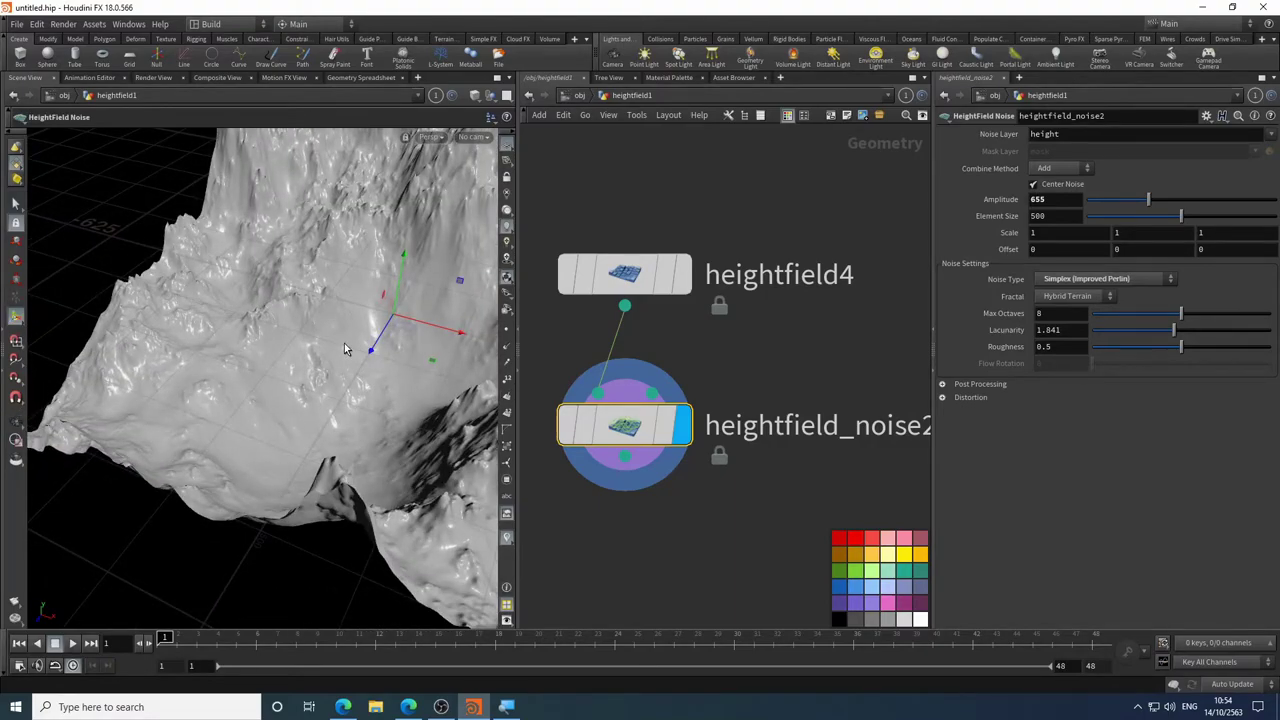
- Switch heightfield_noise2 to Sparse Convolution noise and inspect the terrain
key("Escape")
left_click_drag(286, 346, 228, 402)
left_click_drag(297, 354, 320, 463)
key("Return")
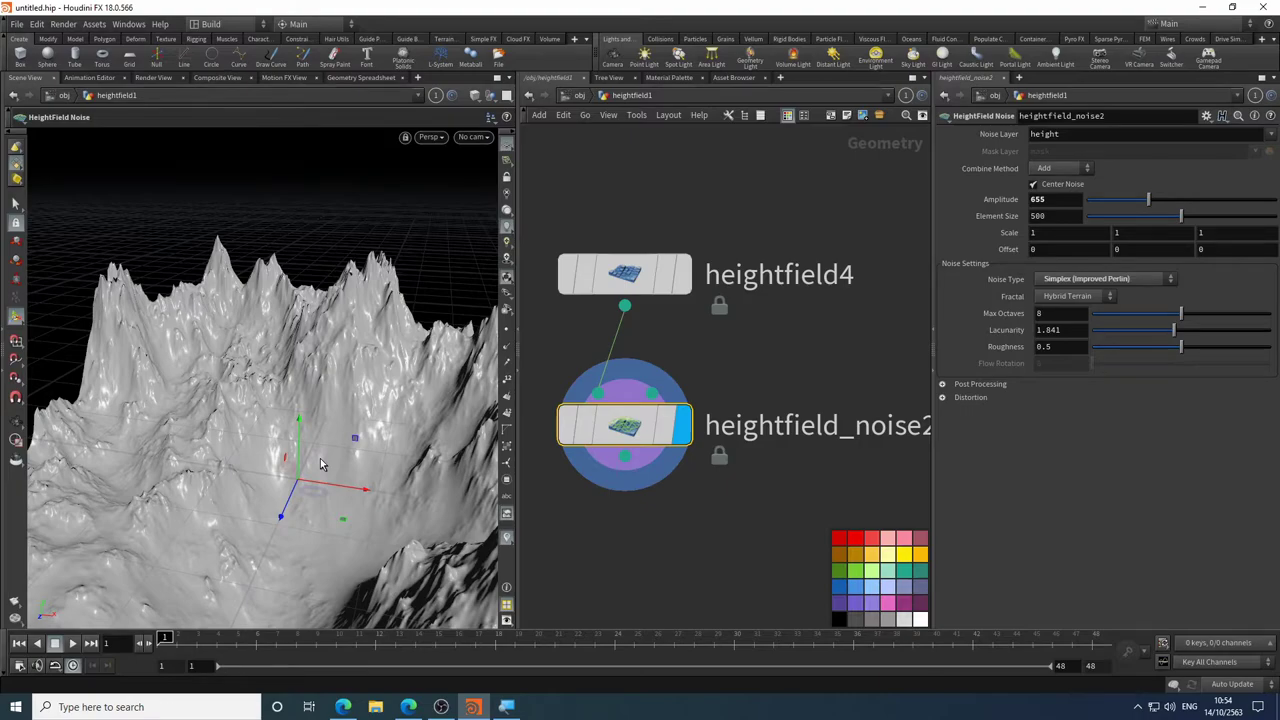
left_click(1145, 281)
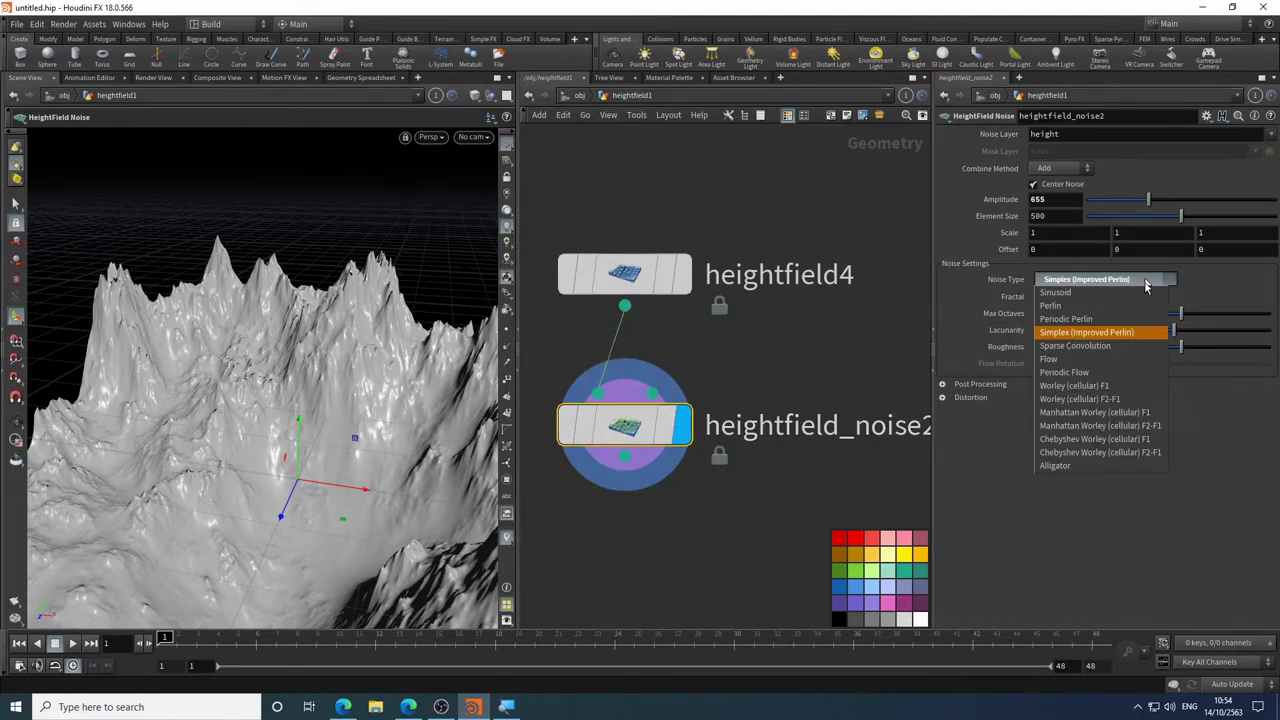
left_click(1131, 346)
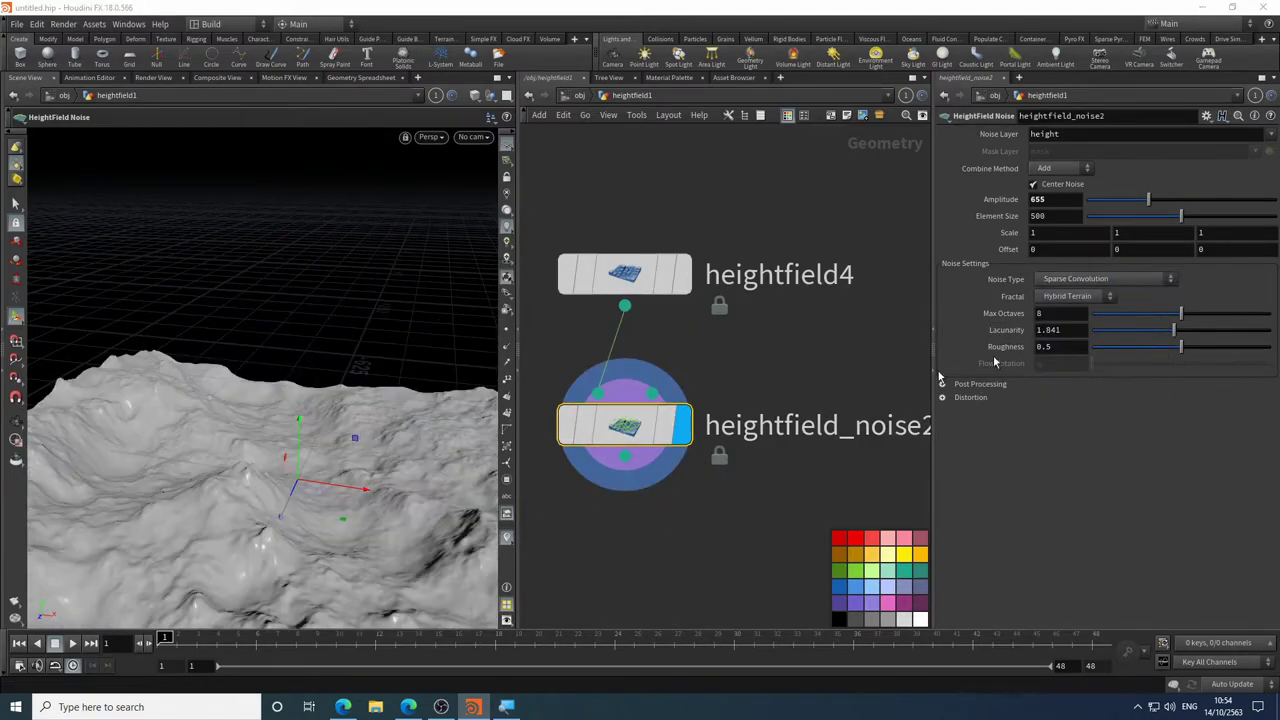
key("Escape")
left_click_drag(297, 443, 320, 362)
key("Return")
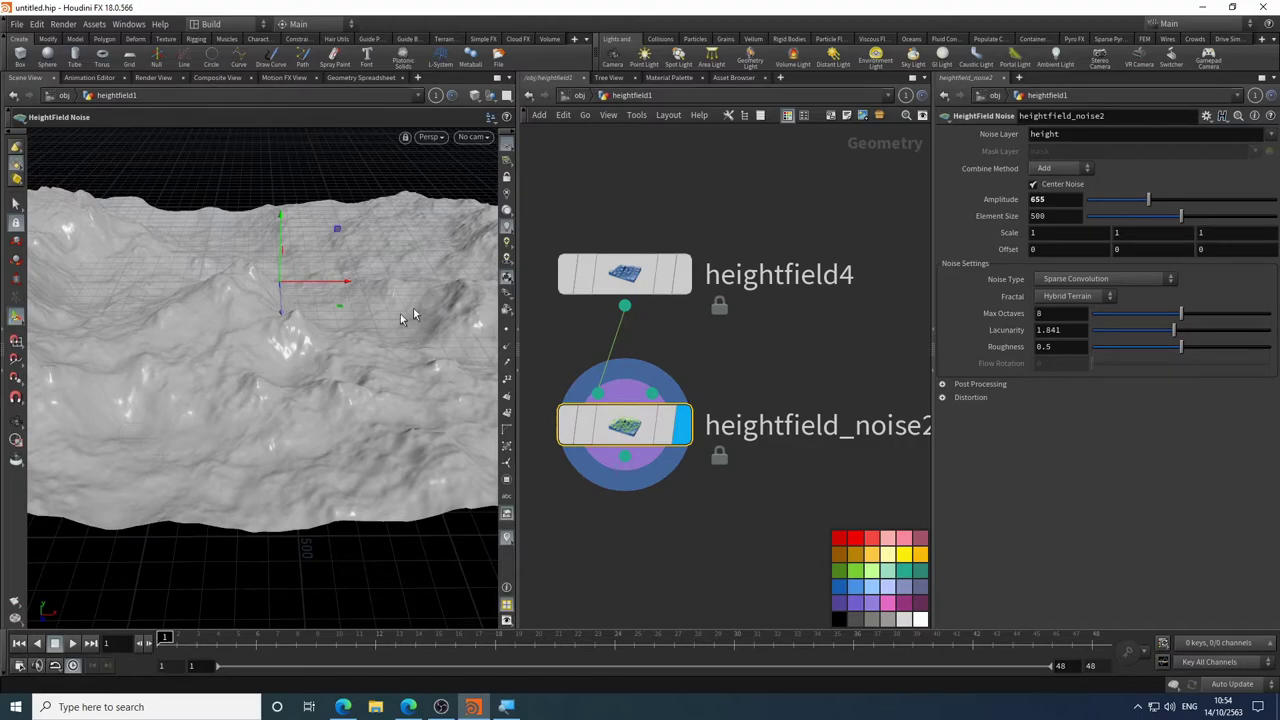
left_click(1108, 279)
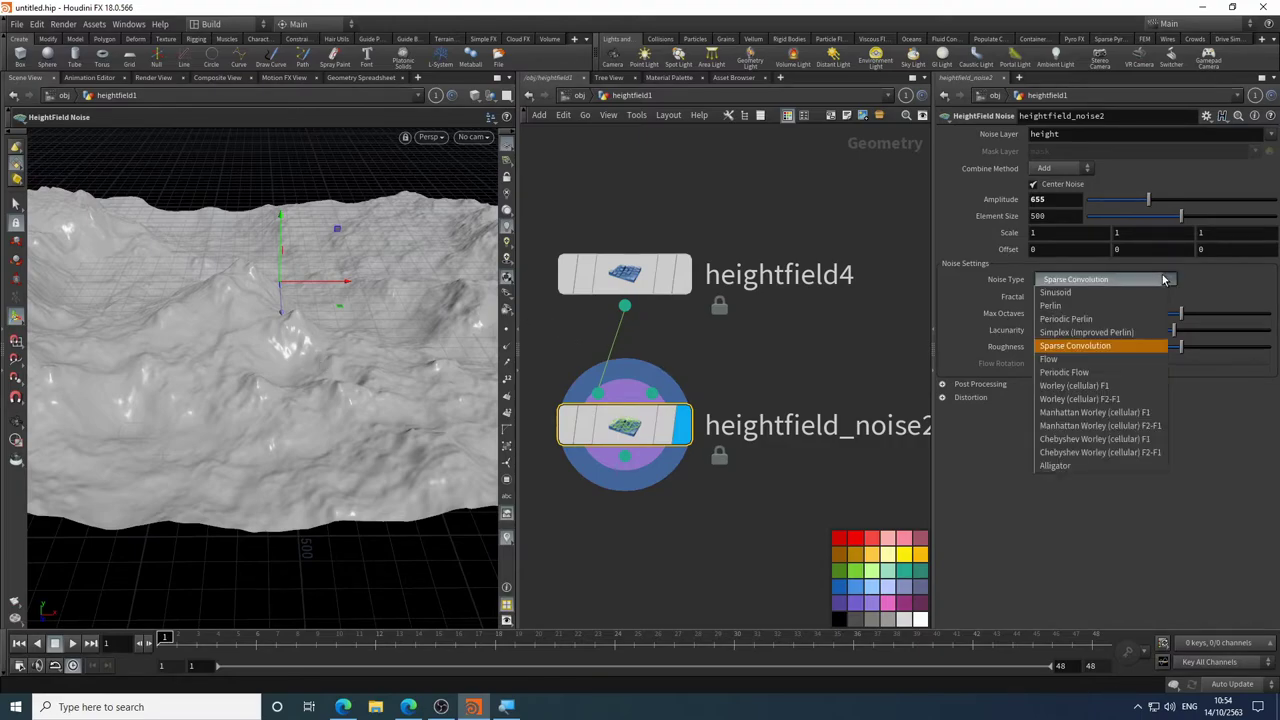
- Switch heightfield_noise2 to Flow noise and view it from a low side angle
left_click(1122, 358)
key("Escape")
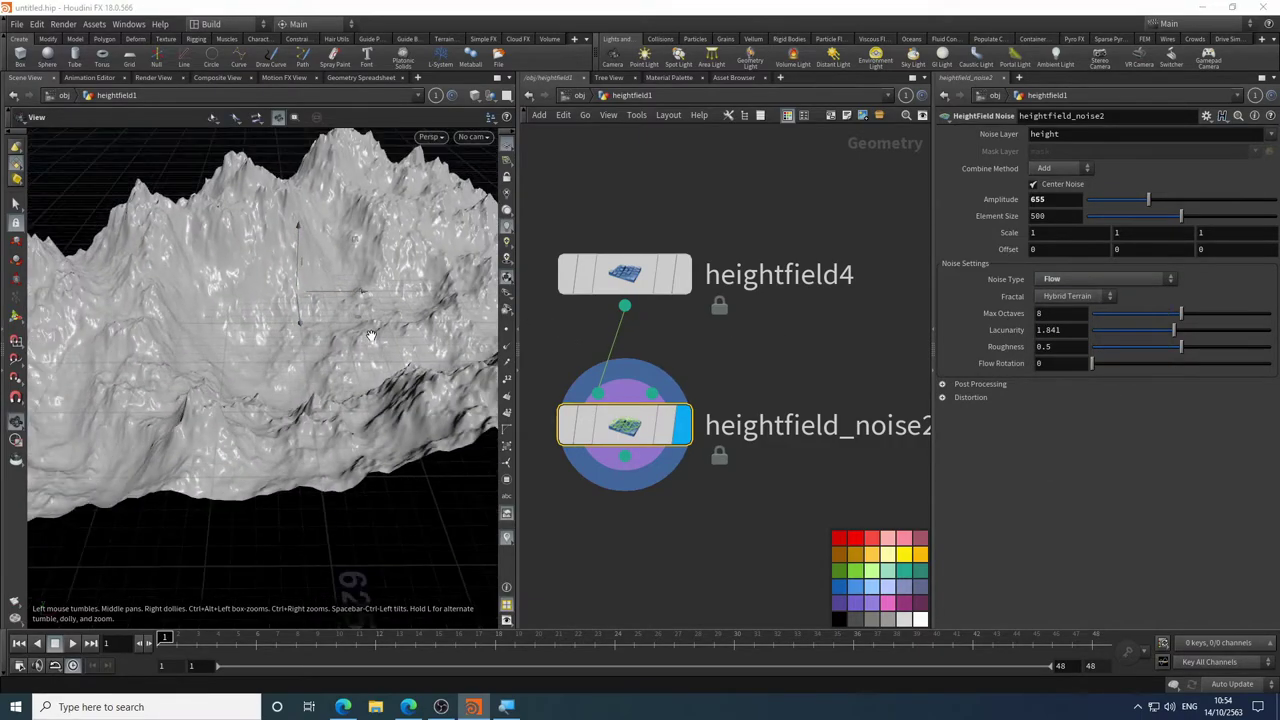
left_click_drag(370, 337, 385, 425)
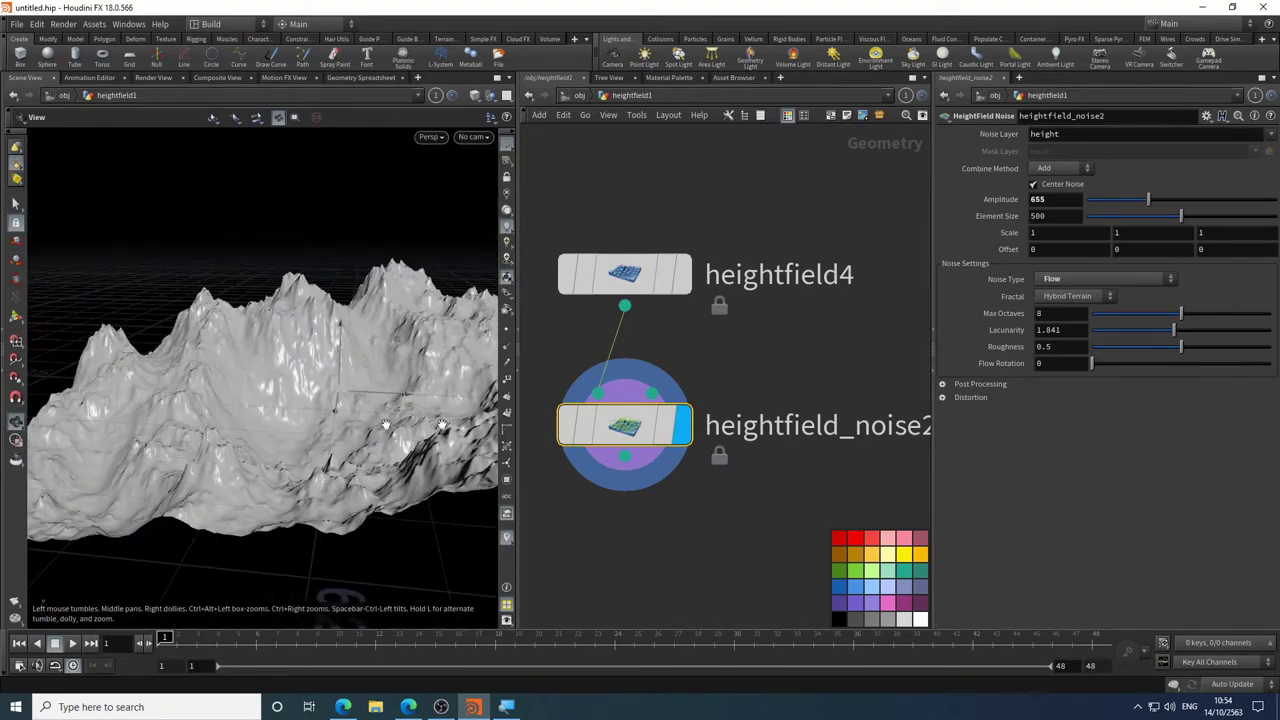
key("Return")
- Switch heightfield_noise2 to Periodic Flow noise and look down on the terrain
left_click(1120, 282)
left_click(1102, 373)
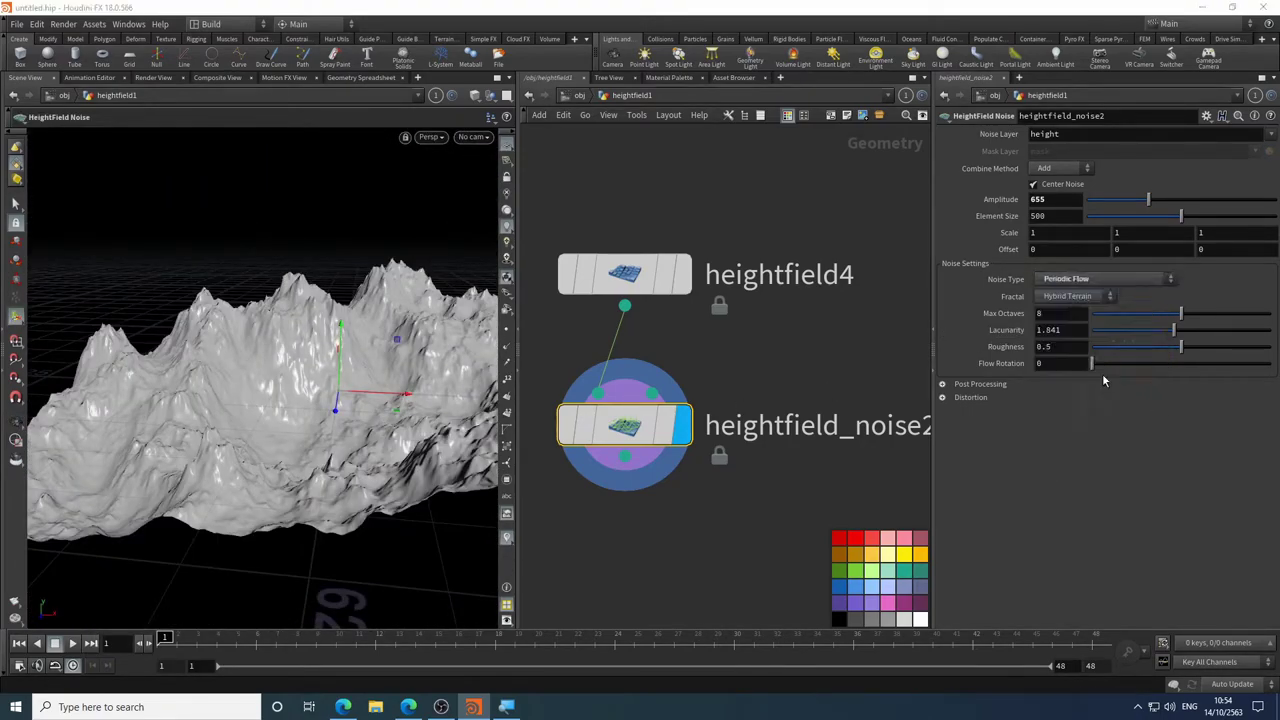
key("Escape")
left_click_drag(330, 420, 250, 420)
key("Return")
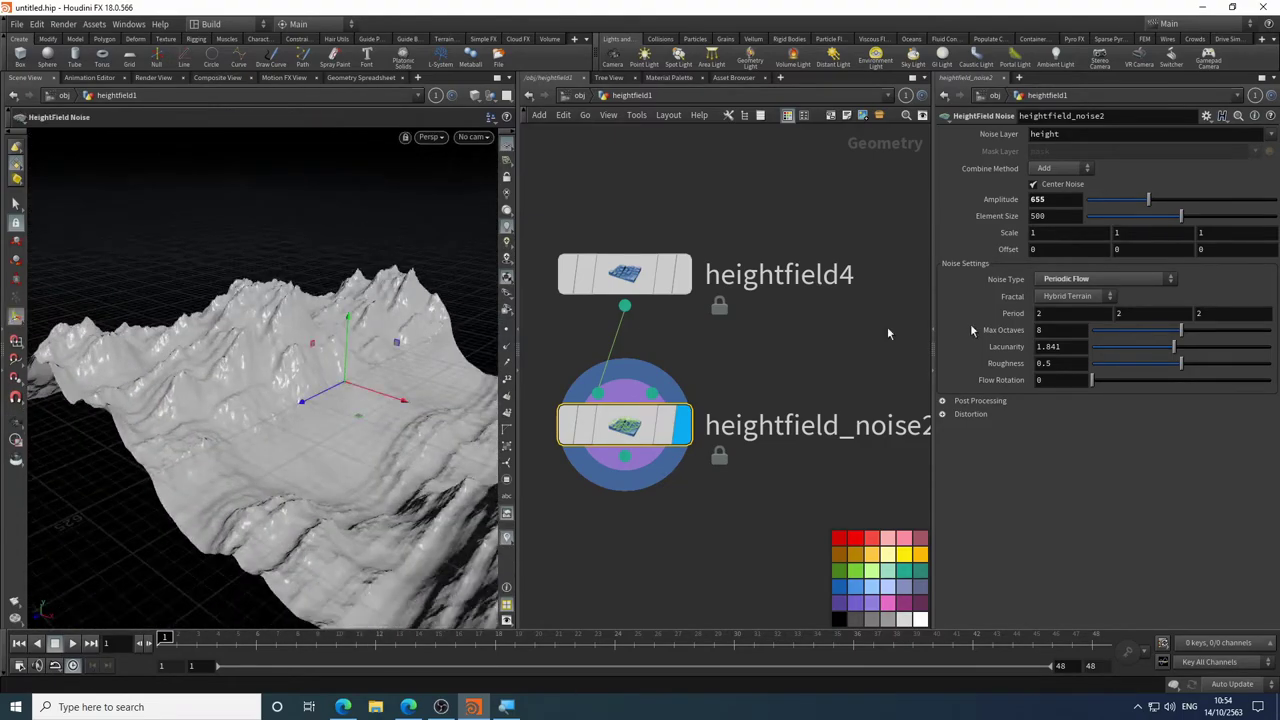
left_click(1080, 283)
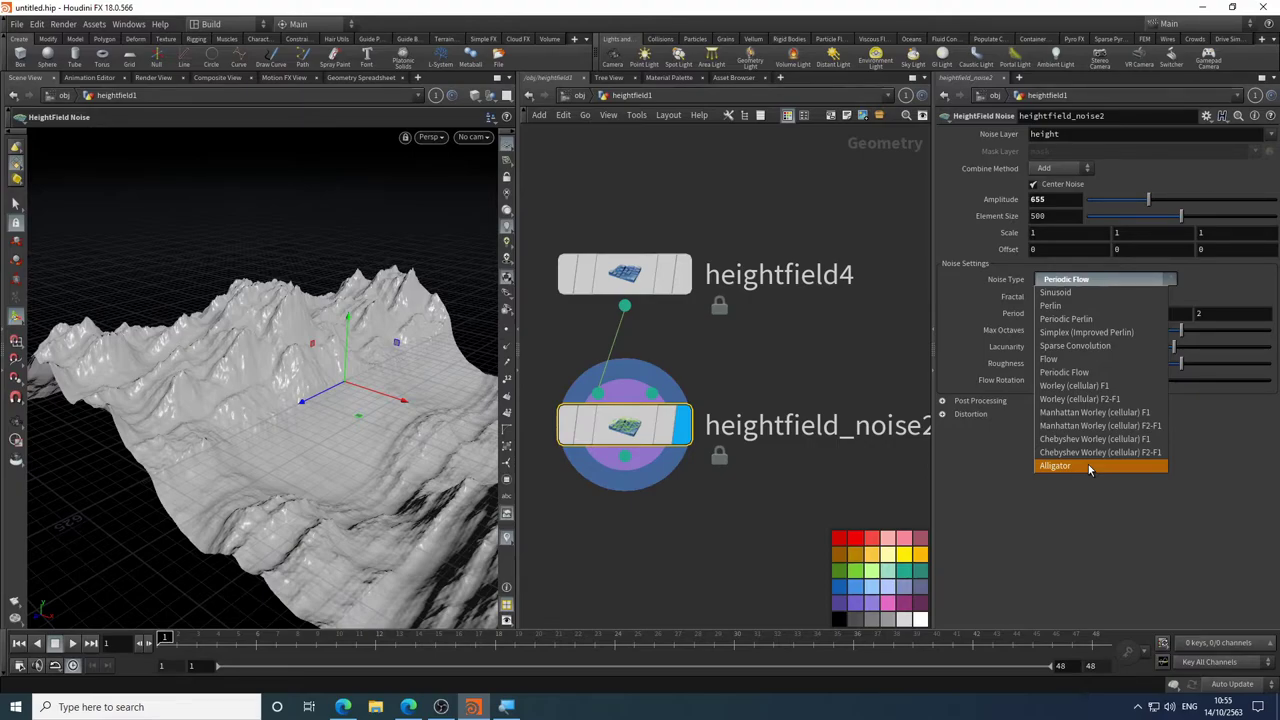
- Switch heightfield_noise2 to Worley F1 noise and lower Amplitude from 655 to 585
left_click(1104, 386)
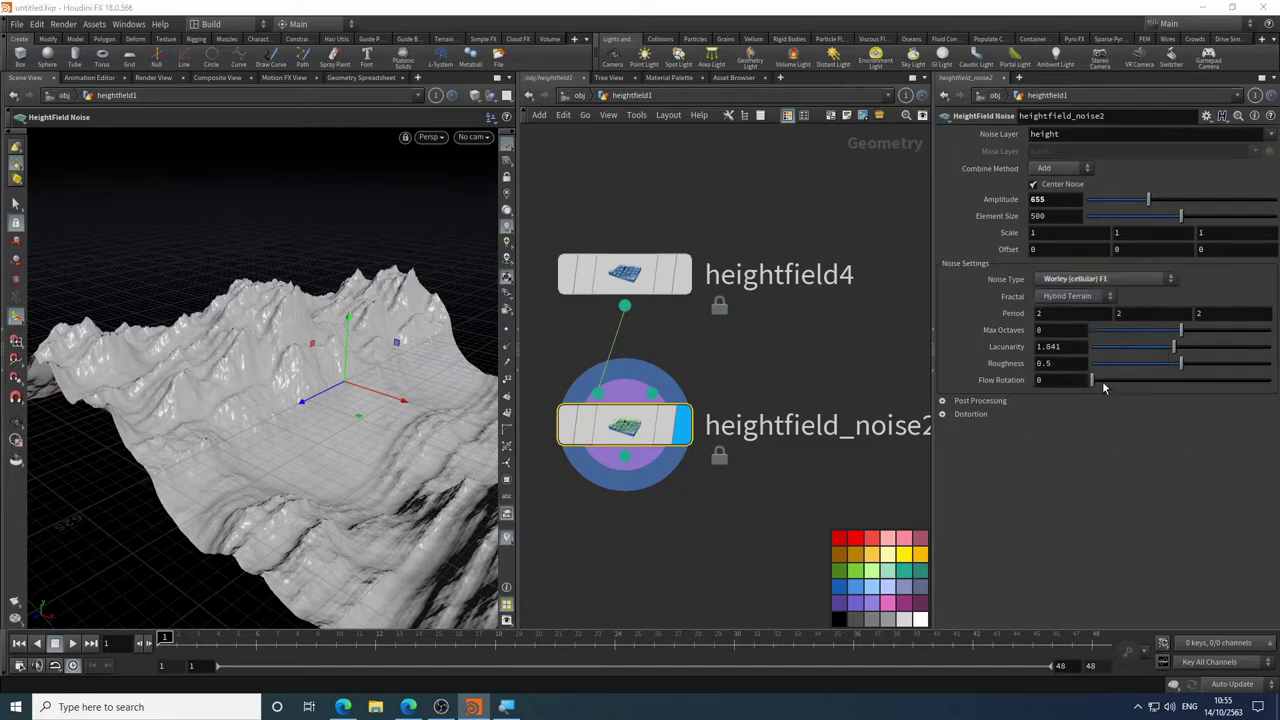
key("Escape")
left_click_drag(222, 369, 320, 440)
key("Return")
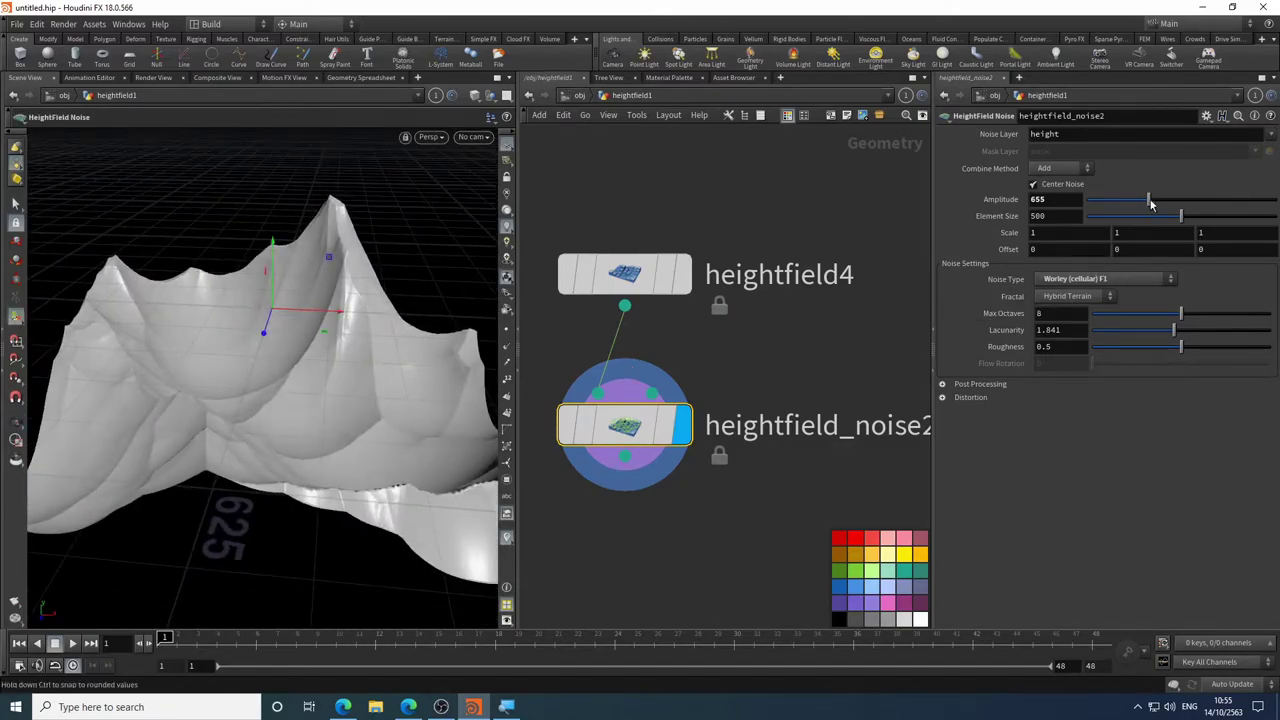
left_click_drag(1150, 204, 1141, 204)
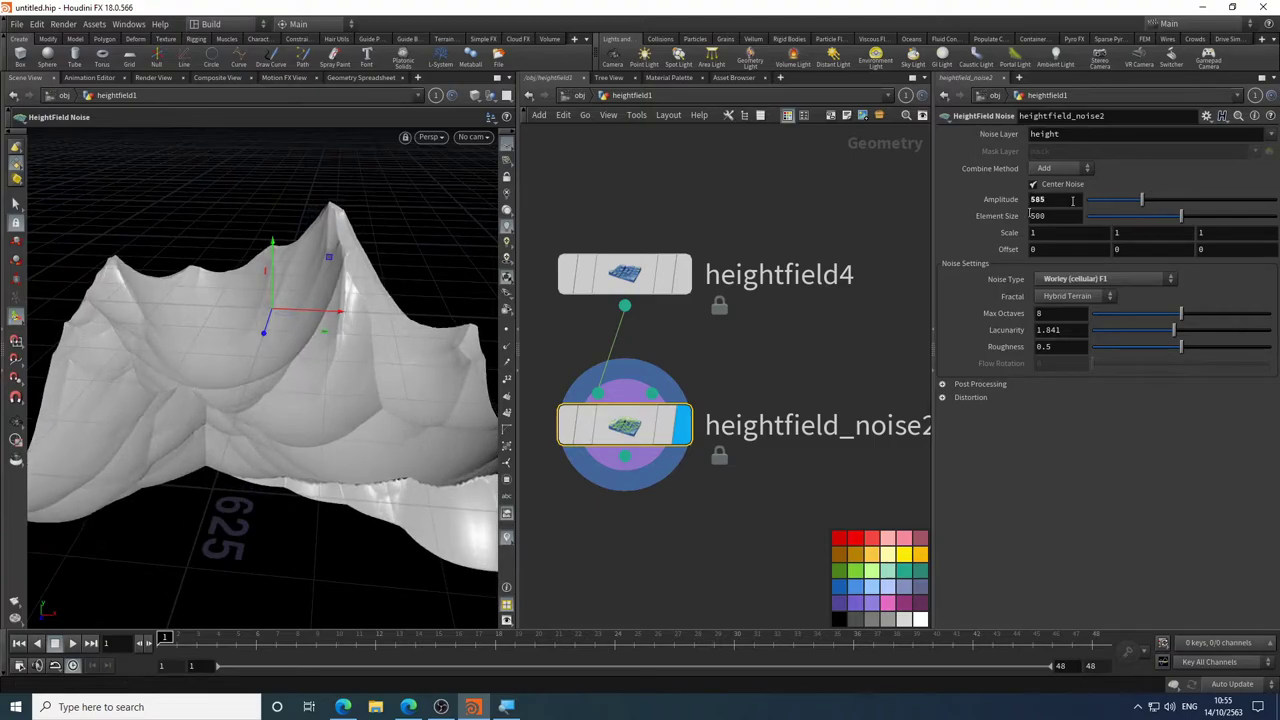
- Try Worley F2-F1 noise and inspect the faceted terrain
left_click(1168, 278)
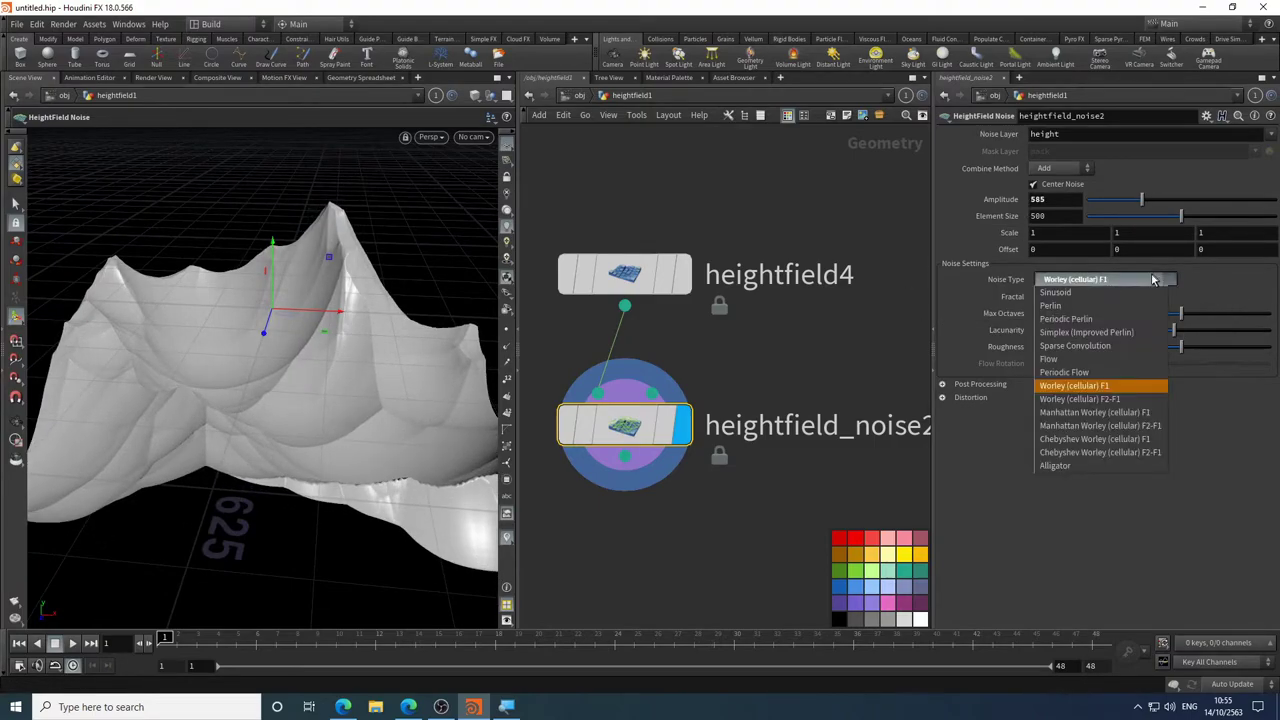
left_click(1130, 400)
left_click_drag(297, 371, 355, 381)
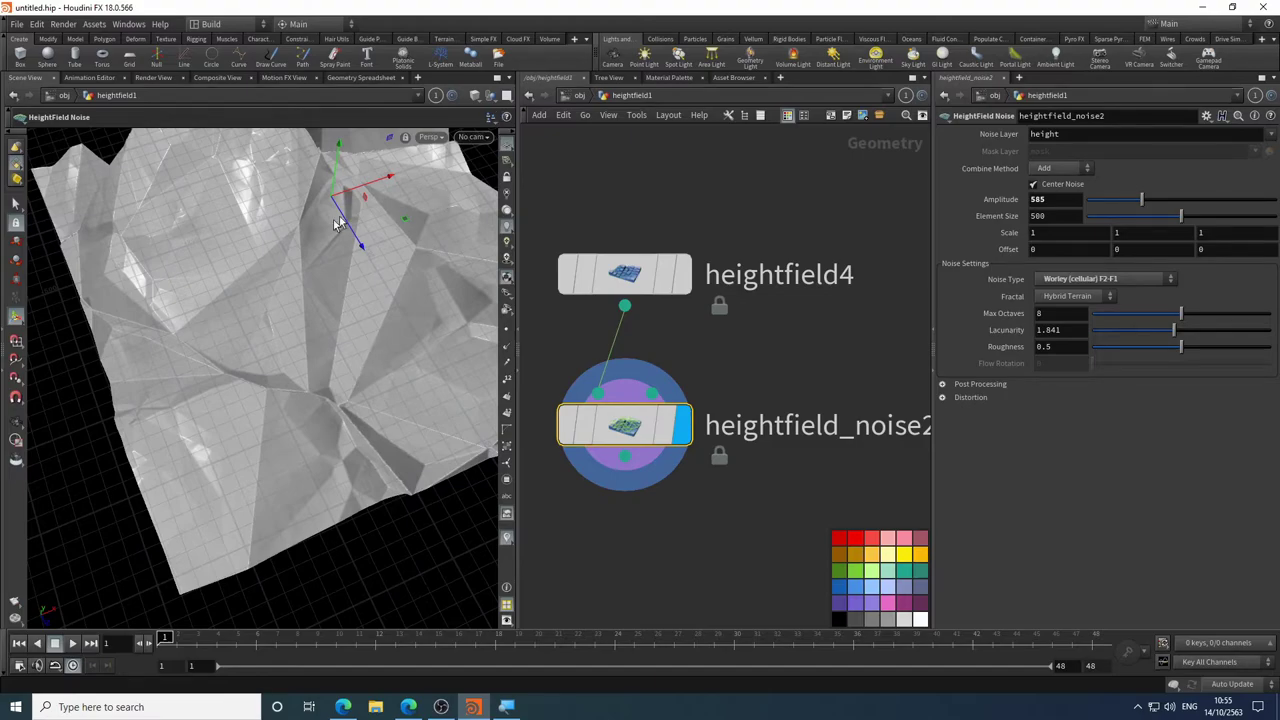
key("Escape")
left_click_drag(257, 351, 179, 318)
key("Return")
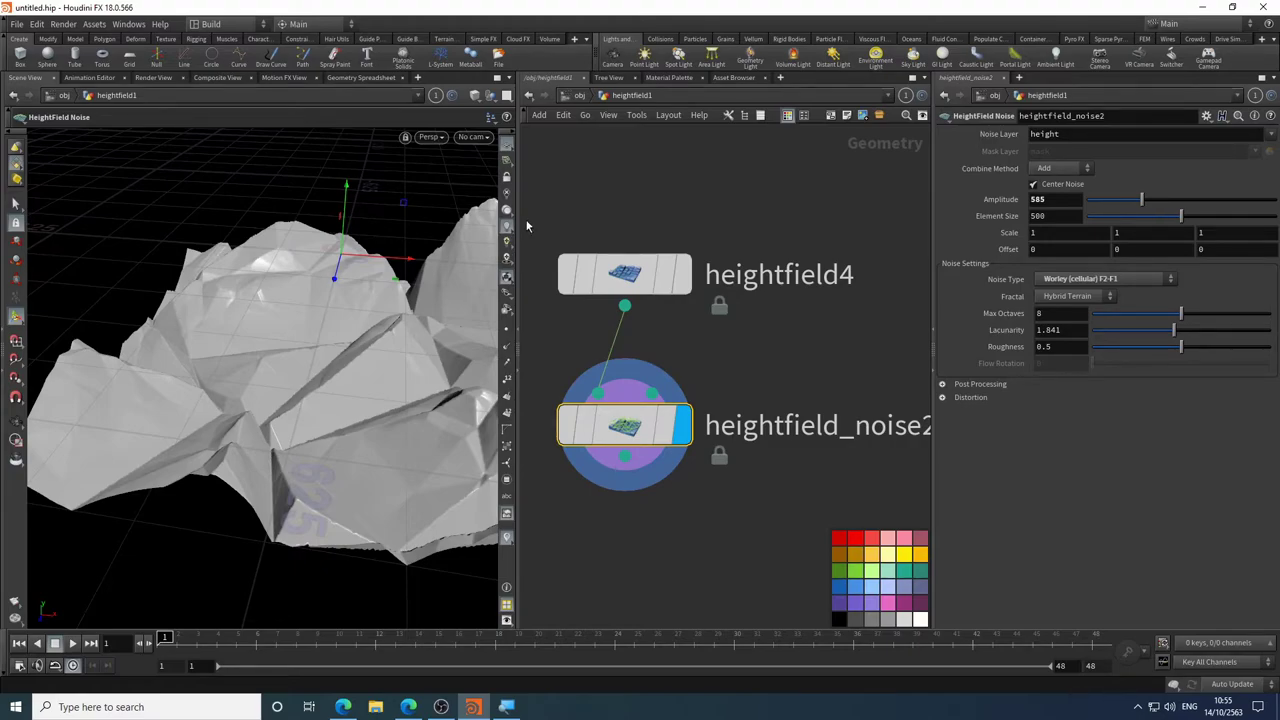
- Try Manhattan Worley F1 and then Manhattan Worley F2-F1 noise, inspecting each
left_click(1148, 280)
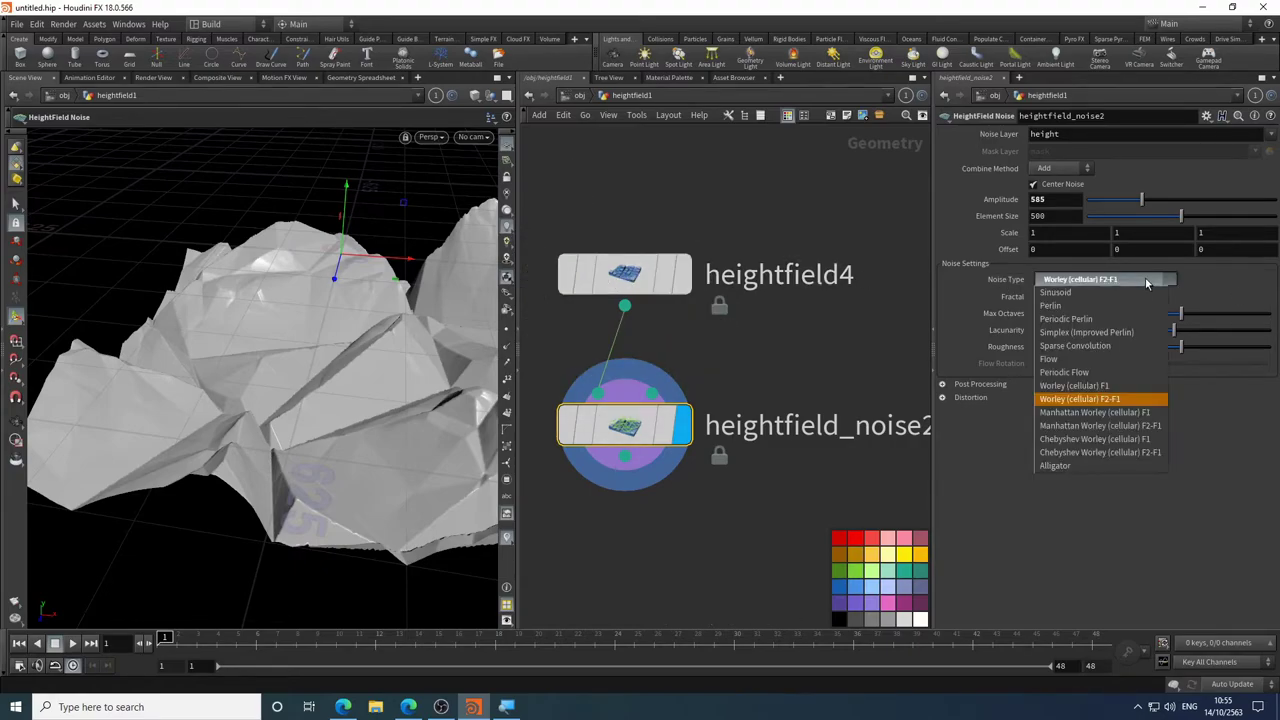
left_click(1100, 412)
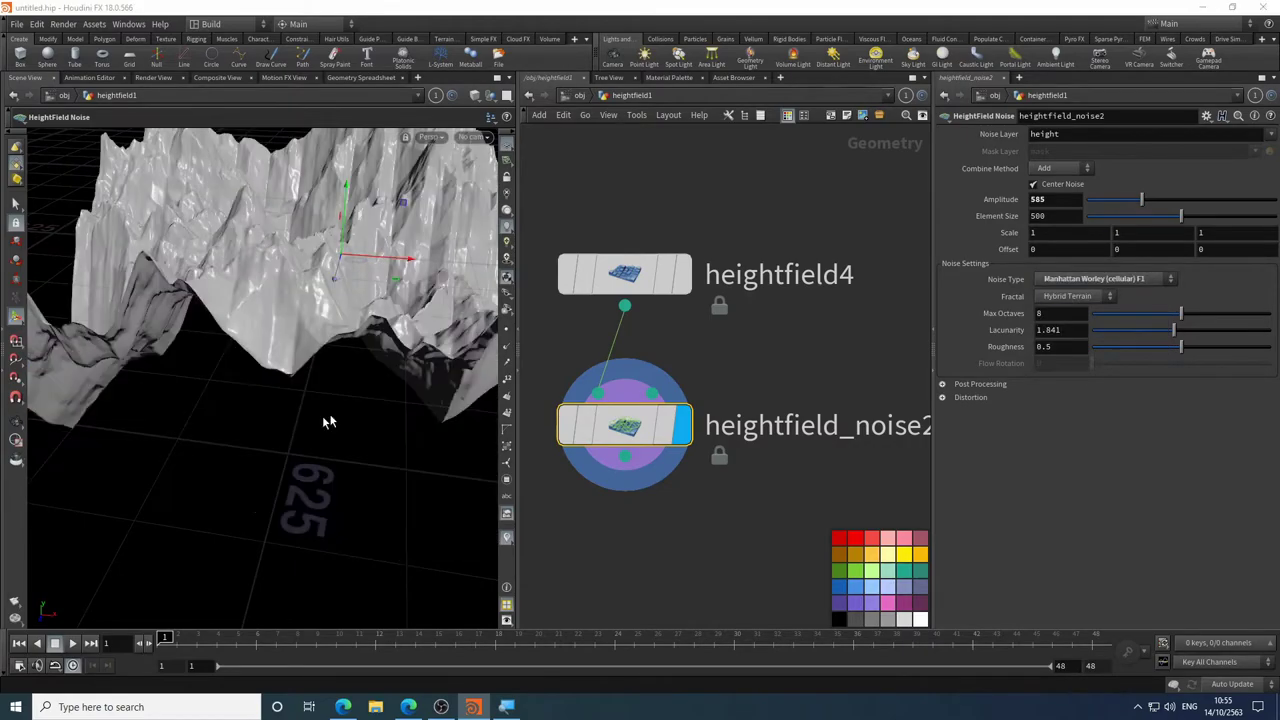
key("Escape")
left_click_drag(323, 374, 360, 380)
key("Return")
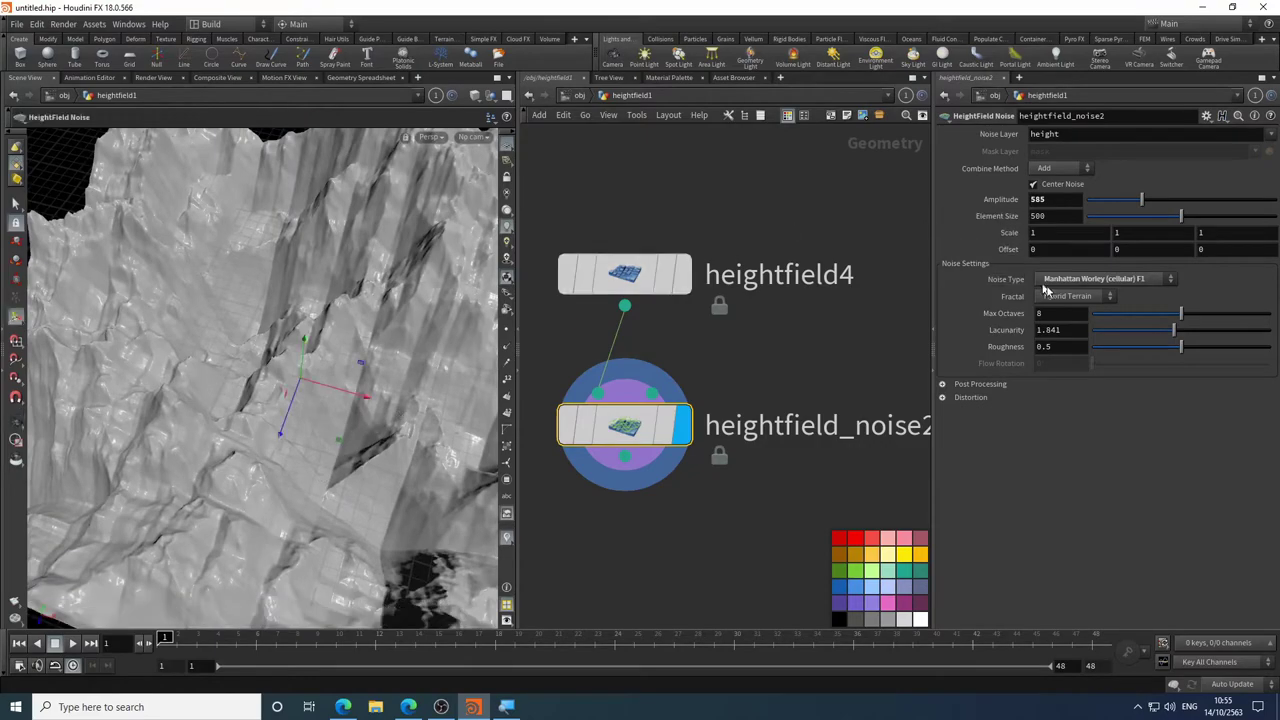
left_click(1085, 279)
left_click(1100, 425)
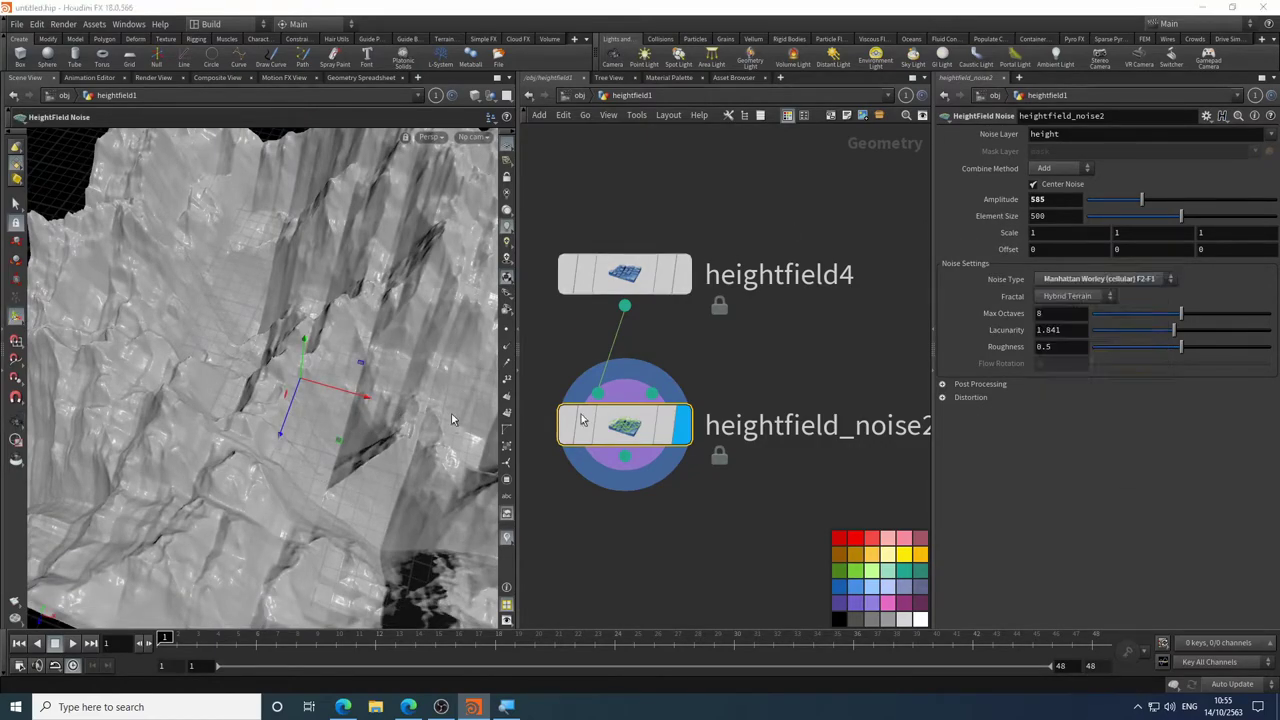
key("Escape")
left_click_drag(332, 320, 290, 322)
key("Return")
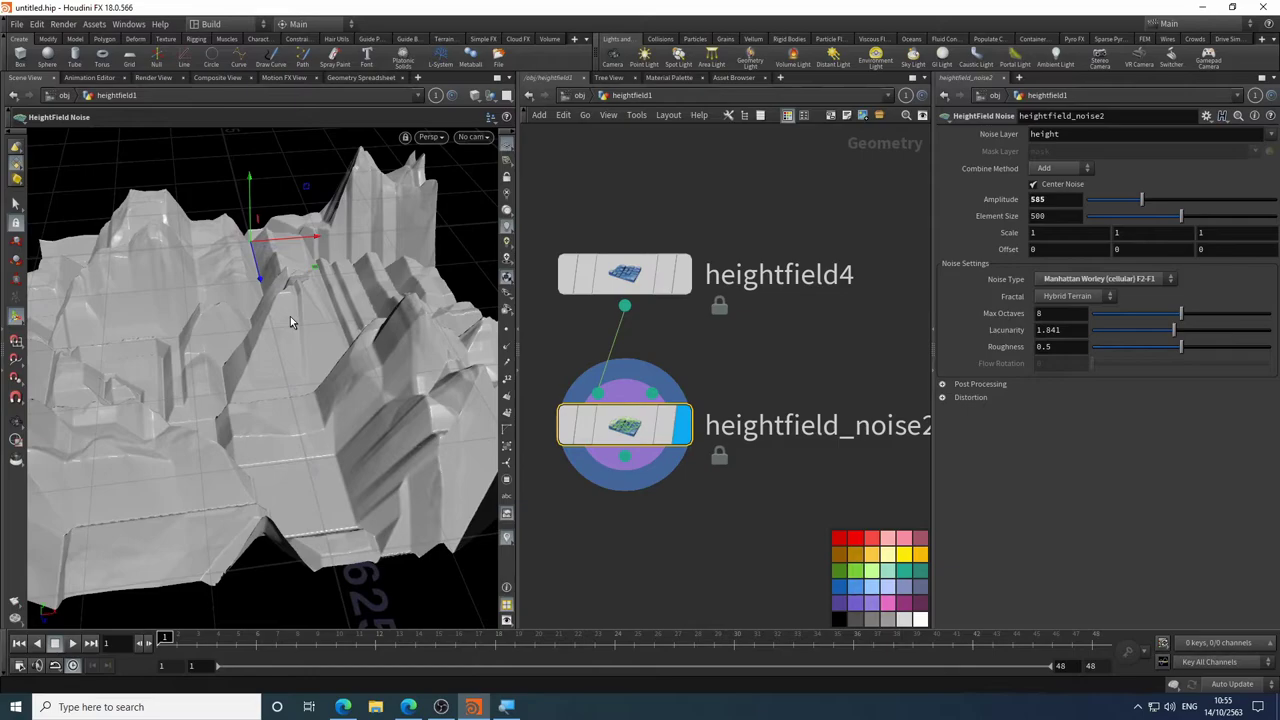
- Try Chebyshev Worley F1 and F2-F1, then settle on Alligator noise
left_click(1100, 279)
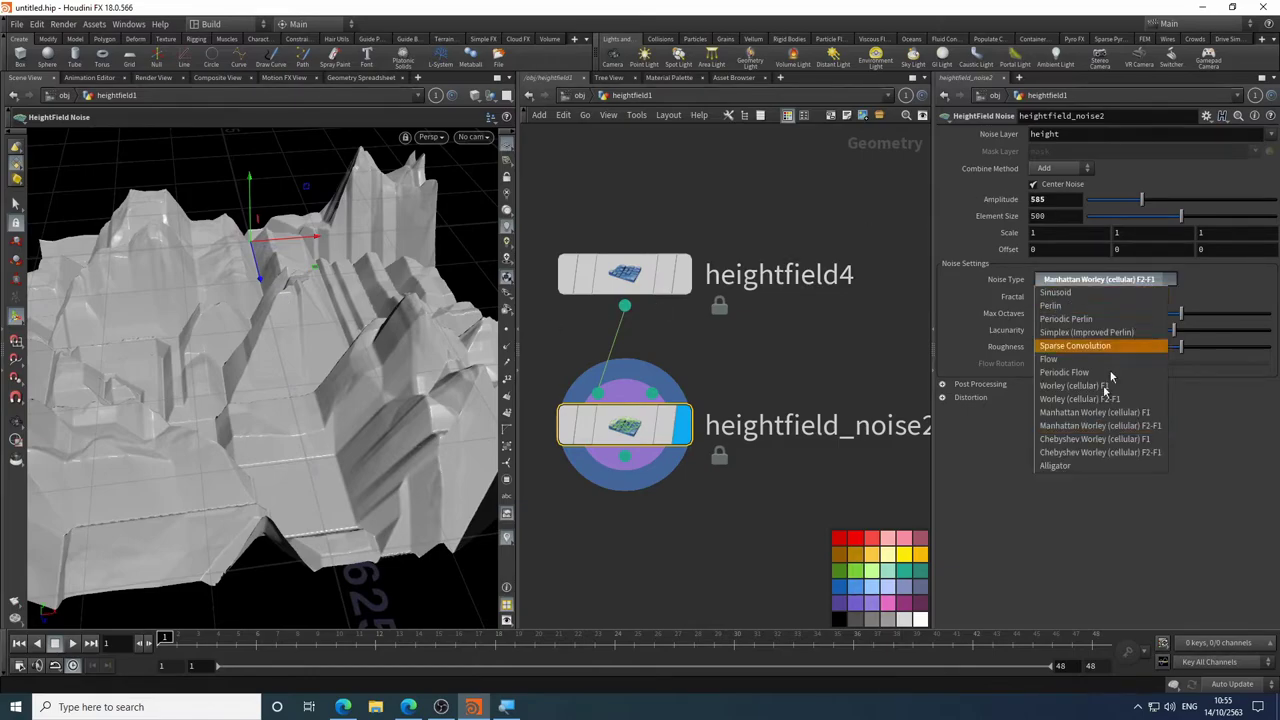
left_click(1106, 440)
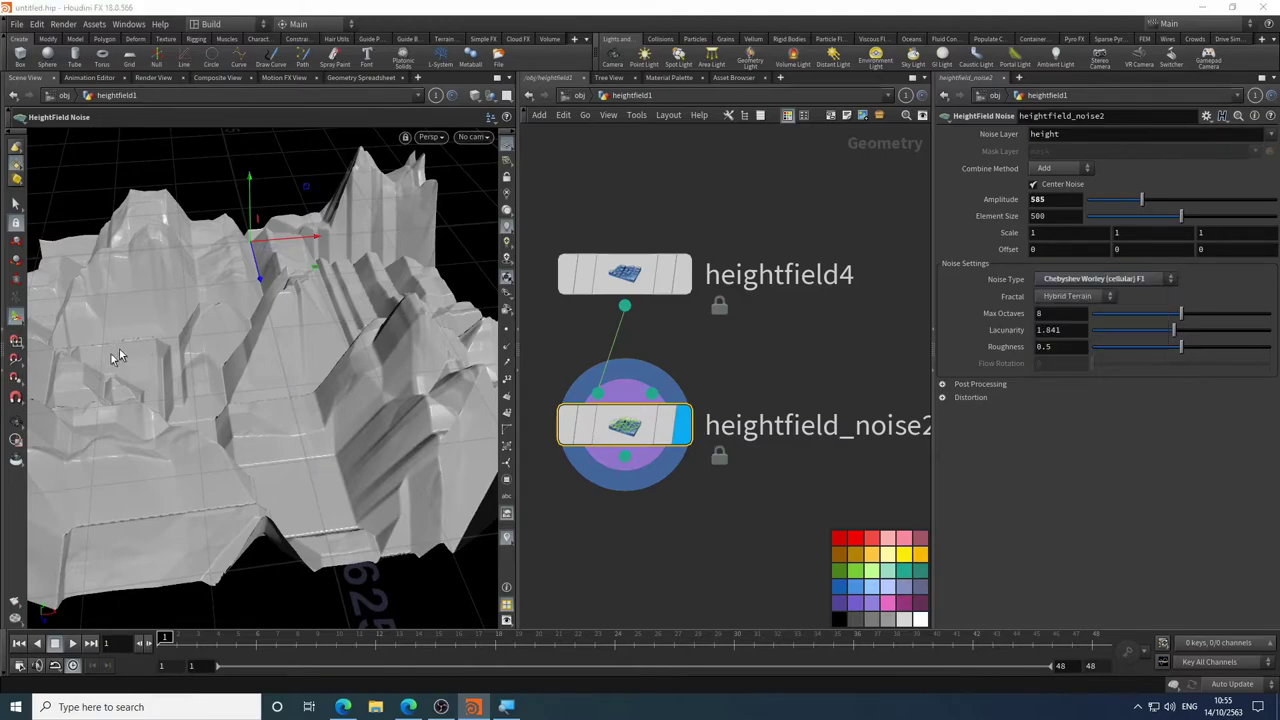
left_click(1100, 279)
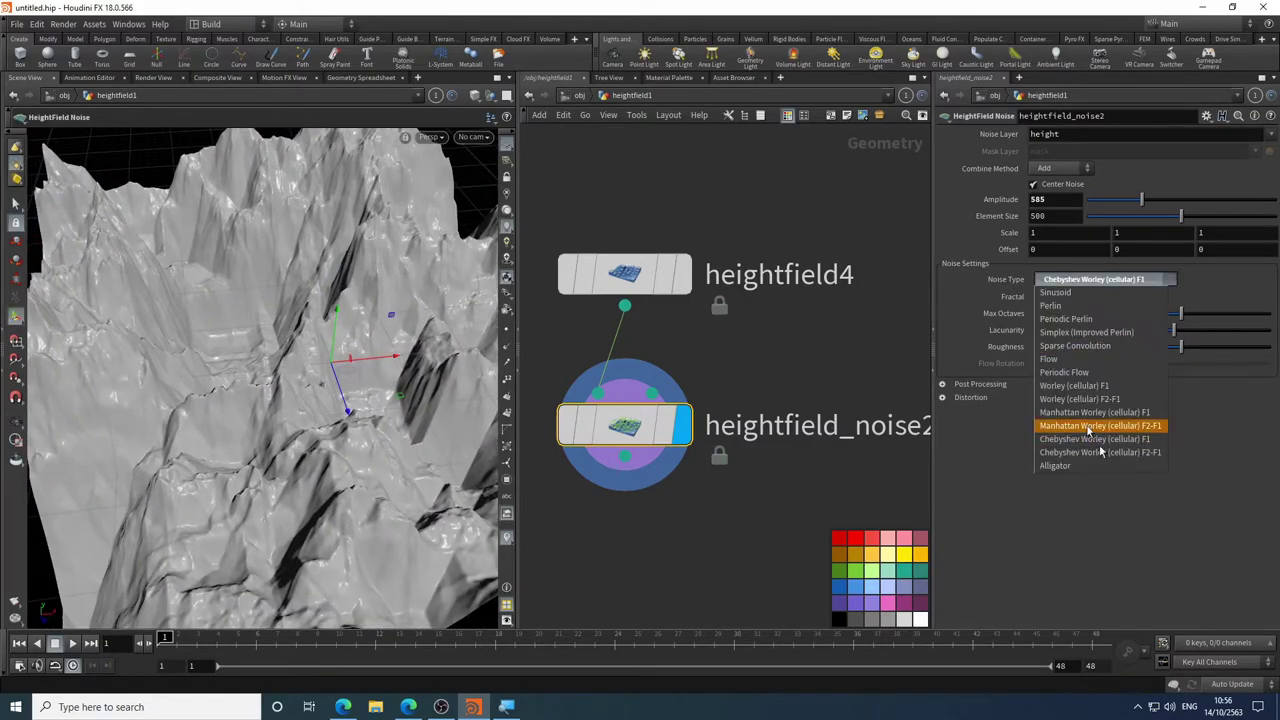
left_click(1100, 452)
key("Escape")
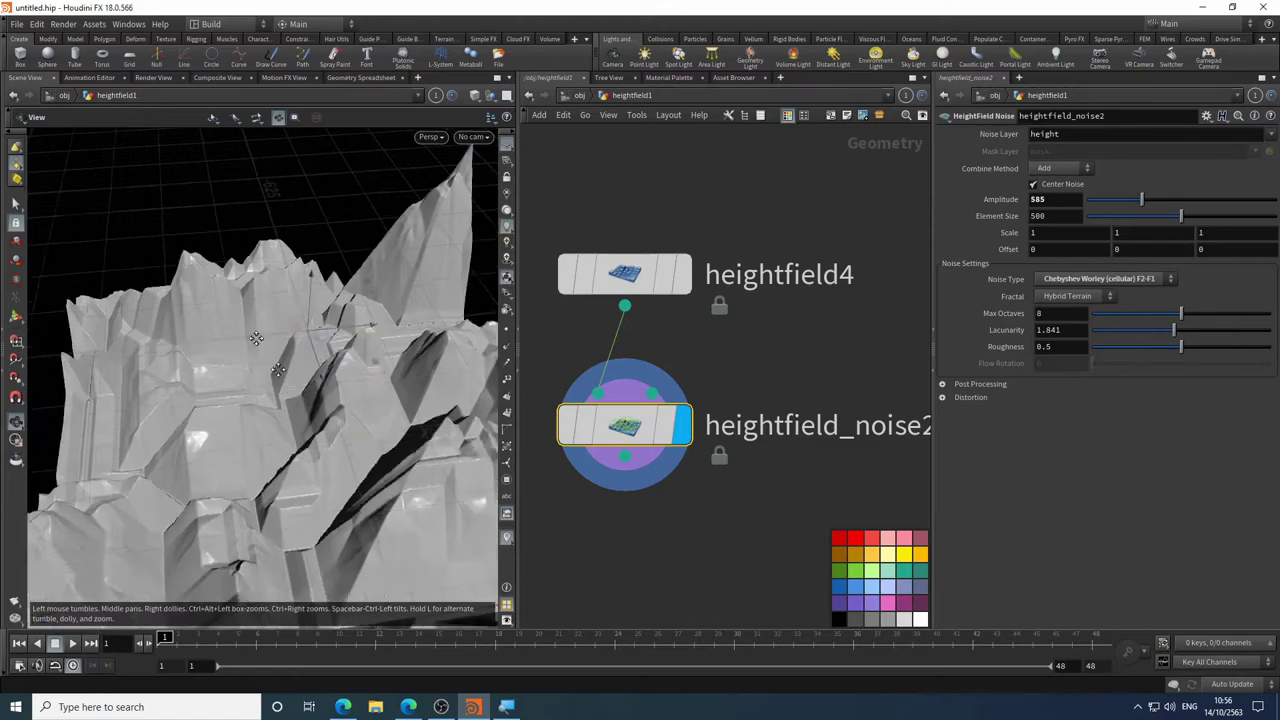
left_click_drag(256, 339, 324, 406)
key("Return")
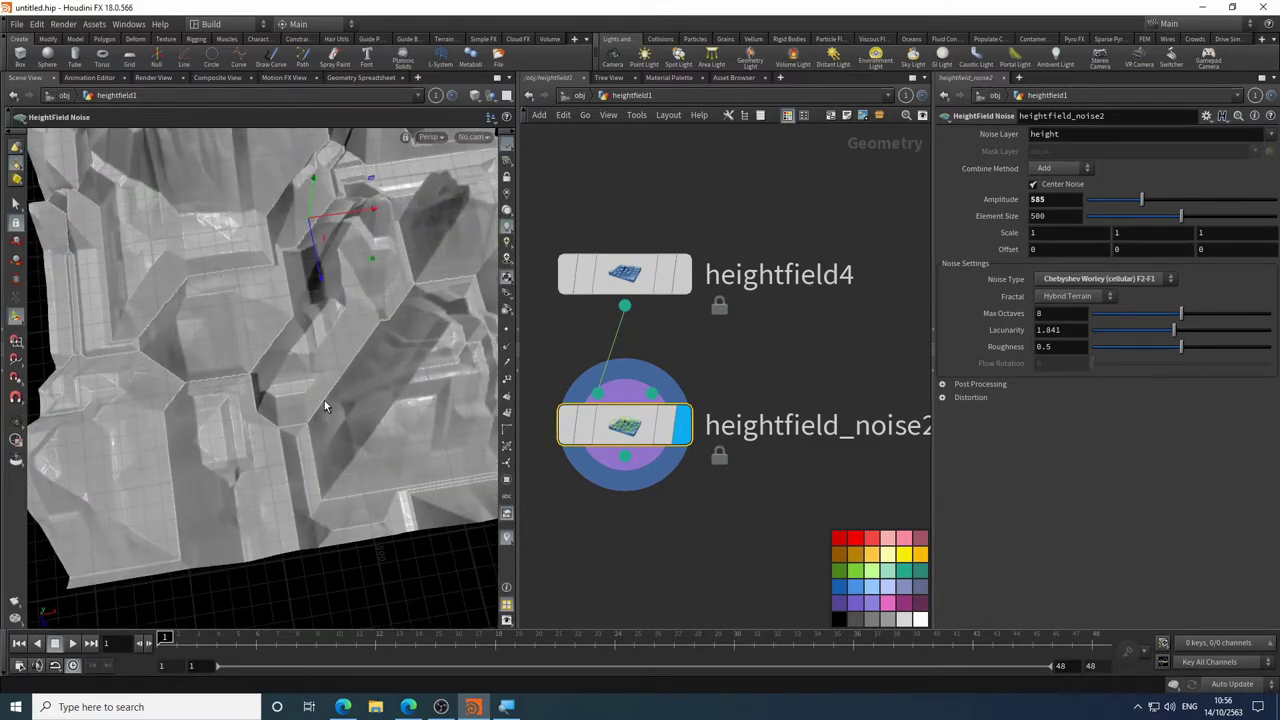
left_click(1143, 284)
left_click(1060, 466)
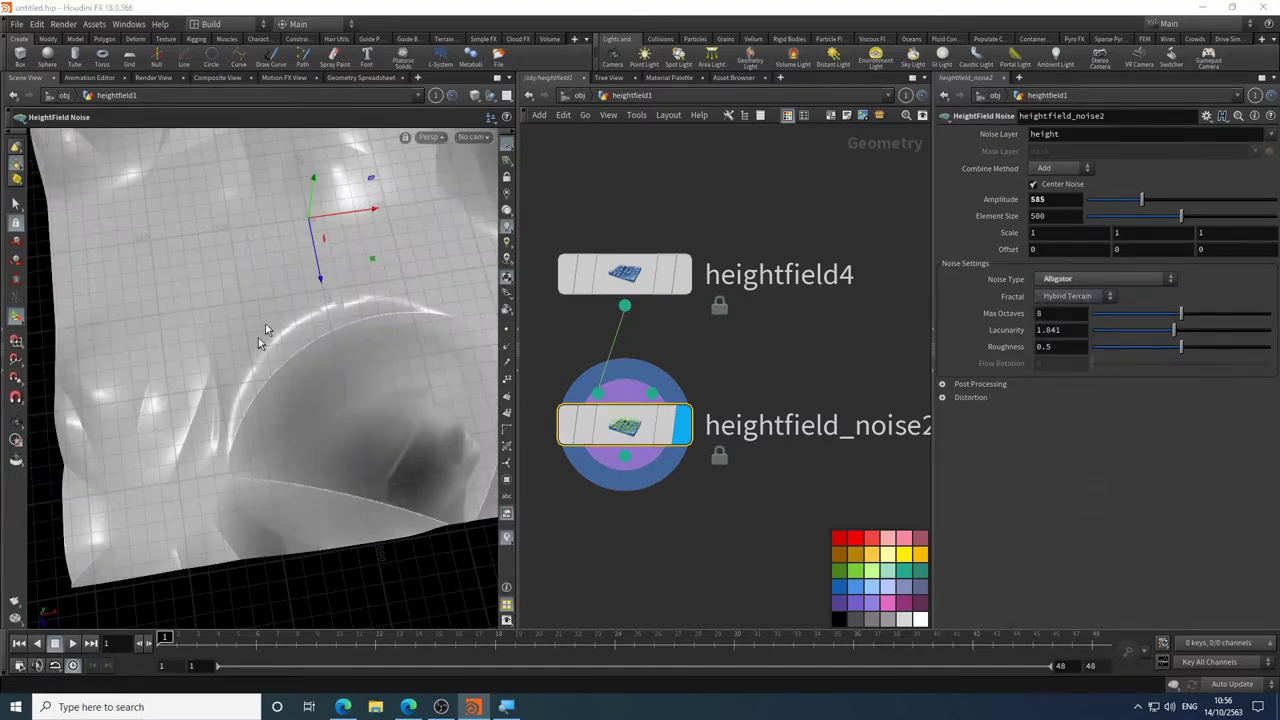
- Set heightfield_noise2's Element Size to 486
key("Escape")
left_click_drag(258, 337, 440, 350)
key("Return")
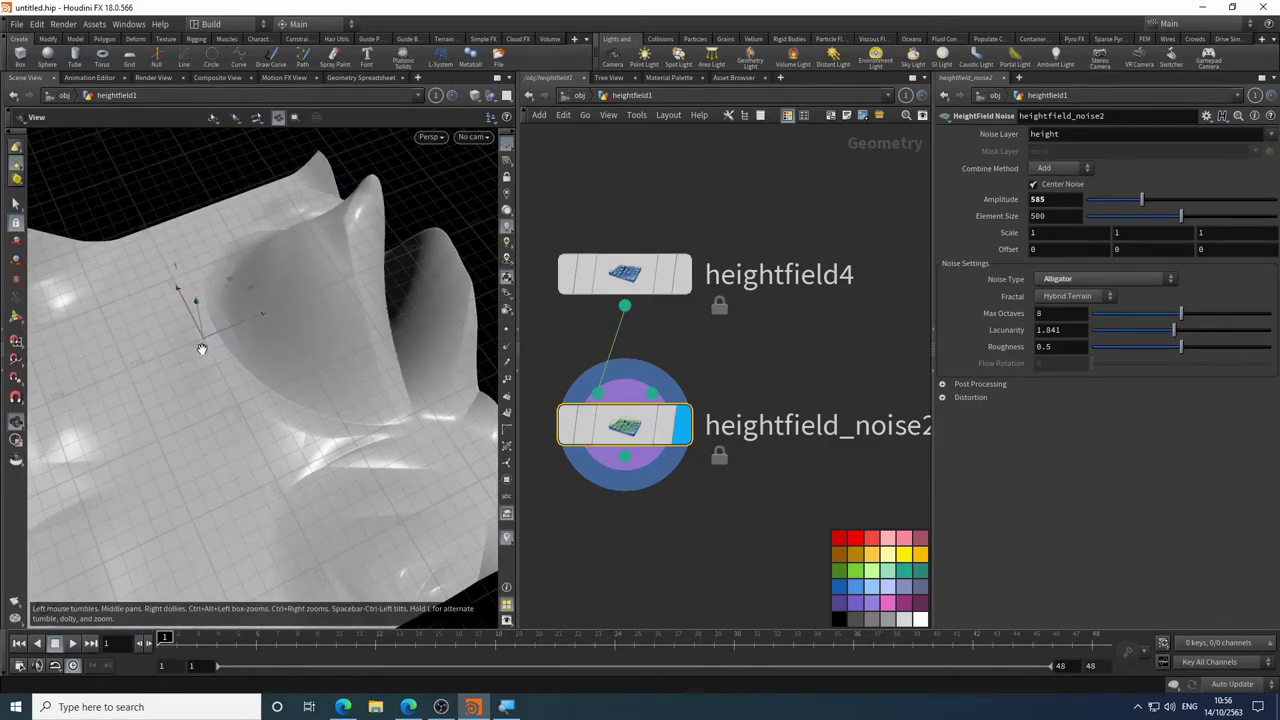
mouse_move(1157, 218)
left_mouse_down()
mouse_move(1142, 217)
mouse_move(1179, 217)
left_mouse_up()
middle_click_drag(1002, 249, 1058, 171)
- Lower heightfield_noise2's Amplitude to 437 and check the flatter terrain
key("Escape")
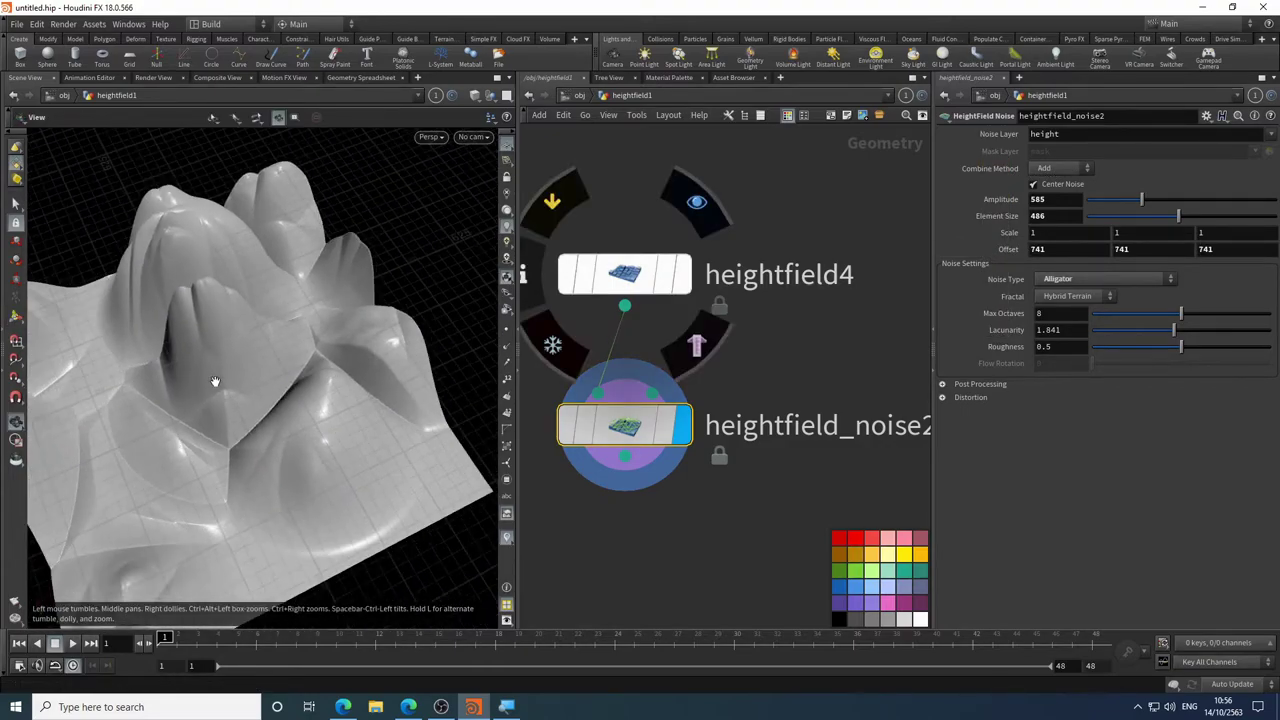
left_click_drag(214, 381, 254, 290)
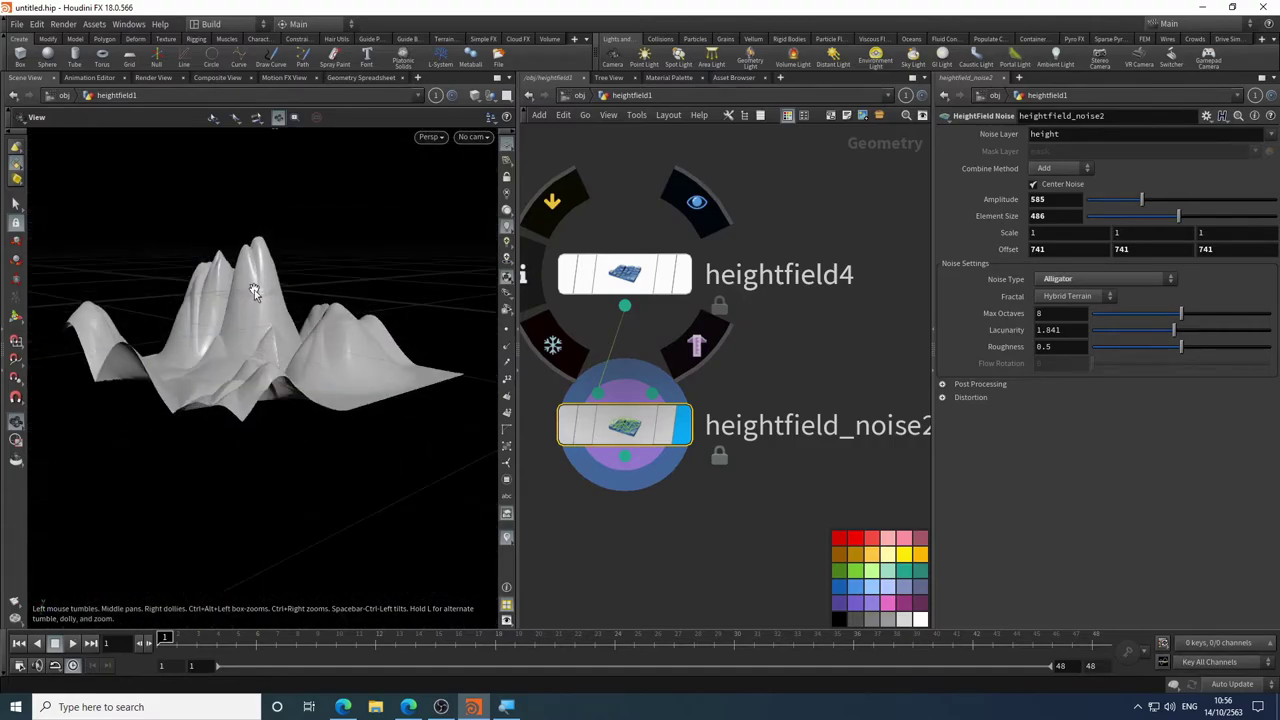
key("Return")
left_click_drag(1142, 205, 1128, 205)
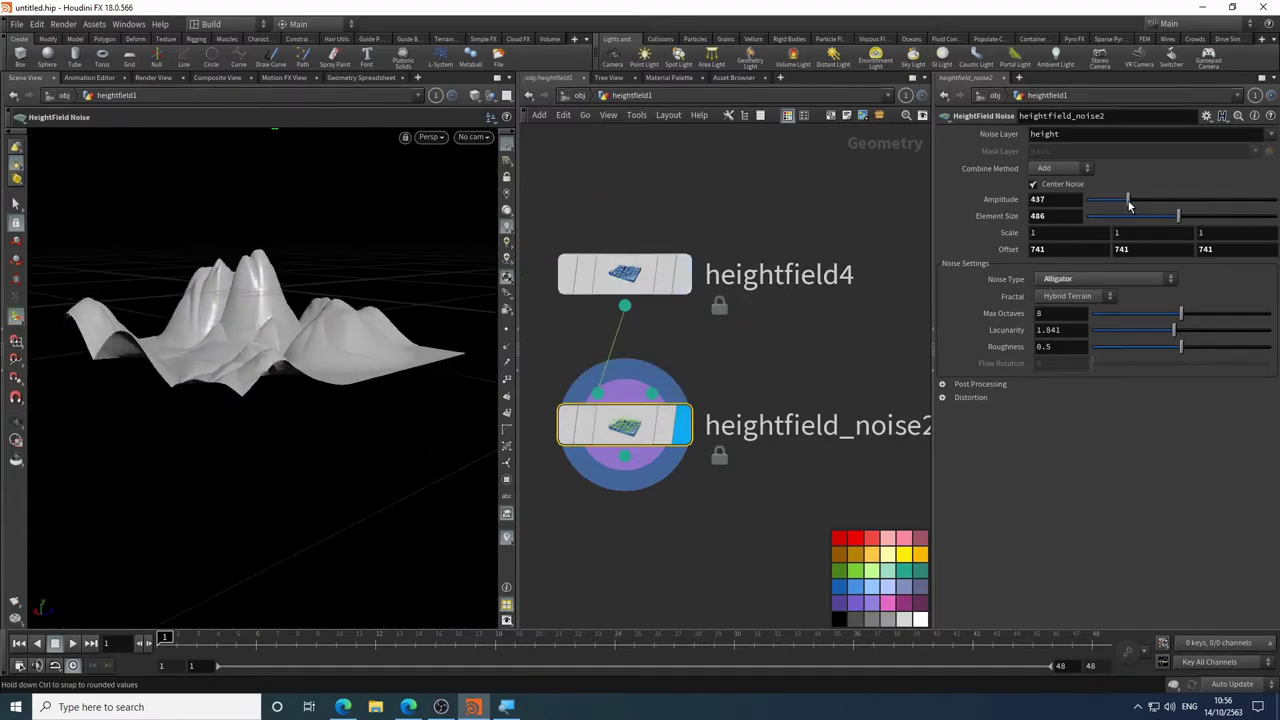
key("Escape")
left_click_drag(267, 276, 230, 380)
key("Return")
middle_click_drag(646, 503, 617, 328)
key("Tab")
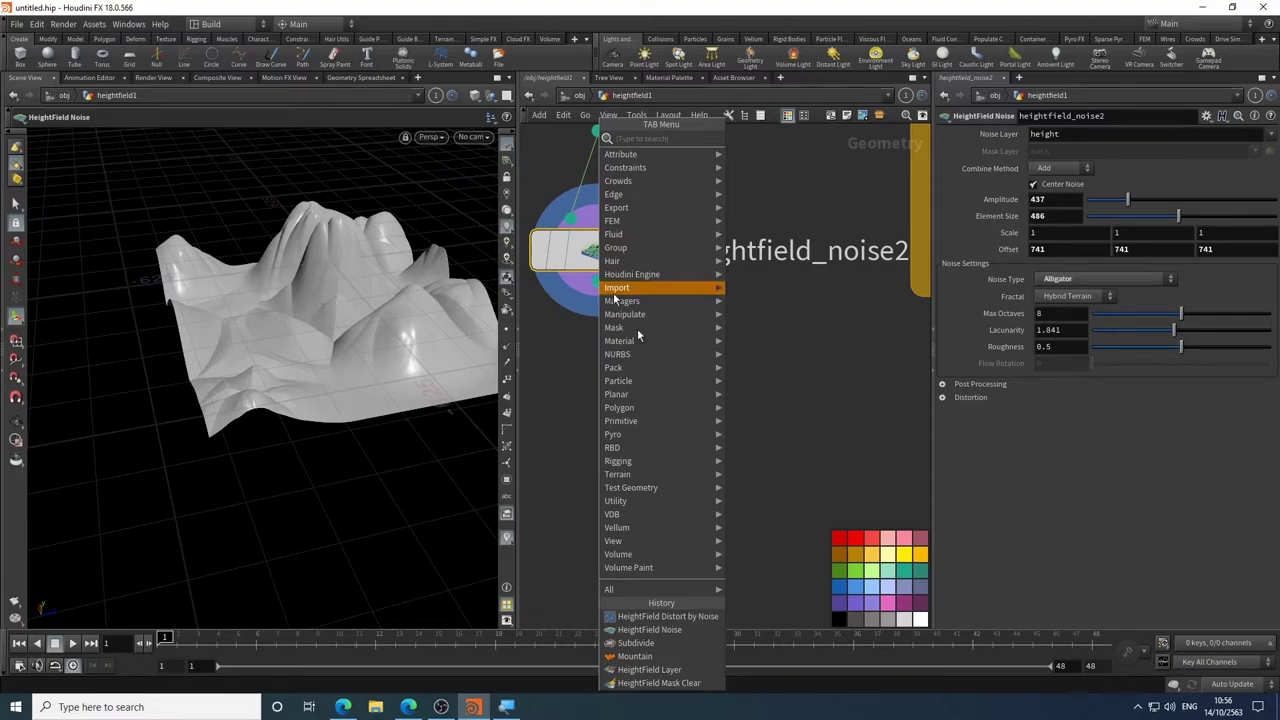
- Add a Perlin HeightField Noise node below heightfield_noise2 and compare terrains
left_click(656, 631)
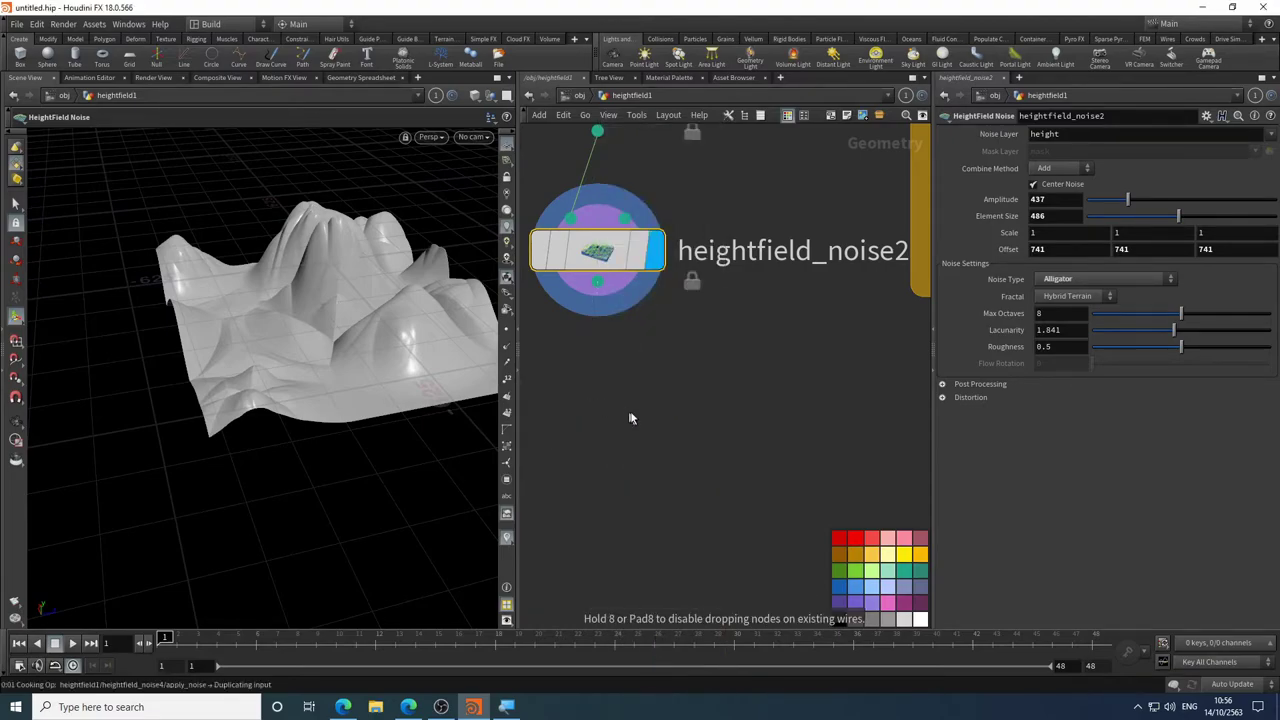
left_click(585, 402)
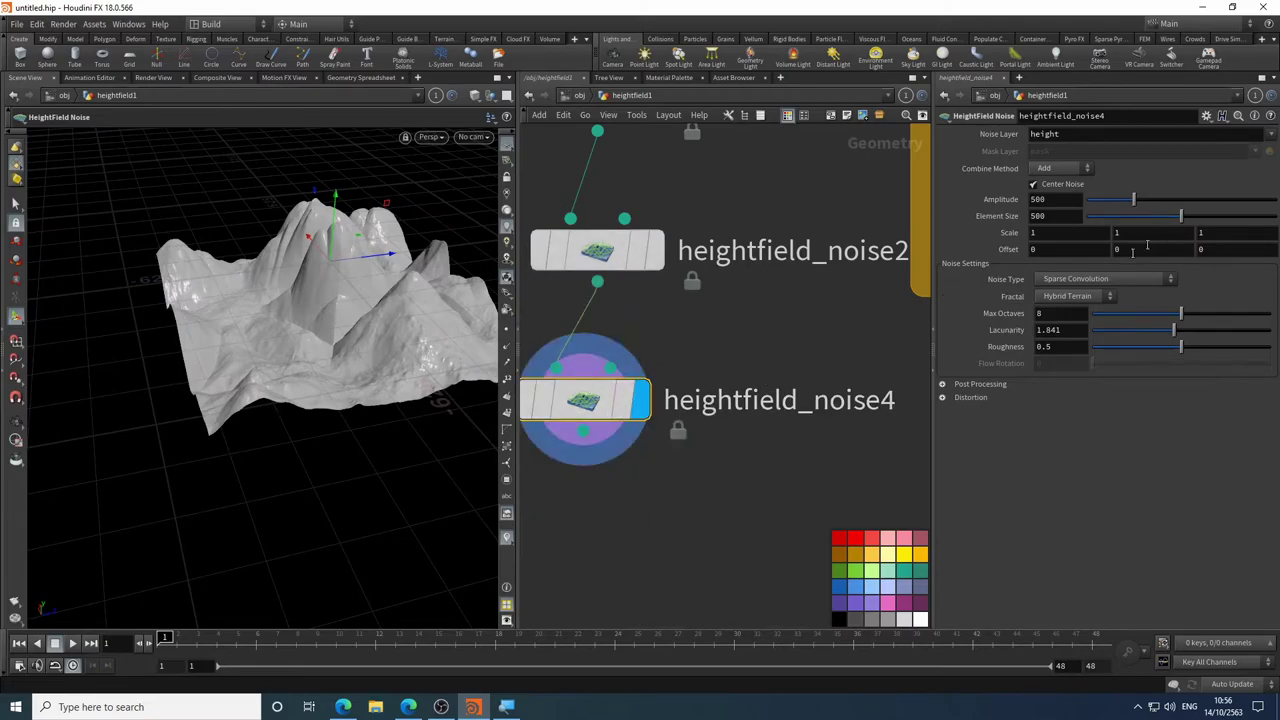
left_click(1112, 280)
left_click(1108, 305)
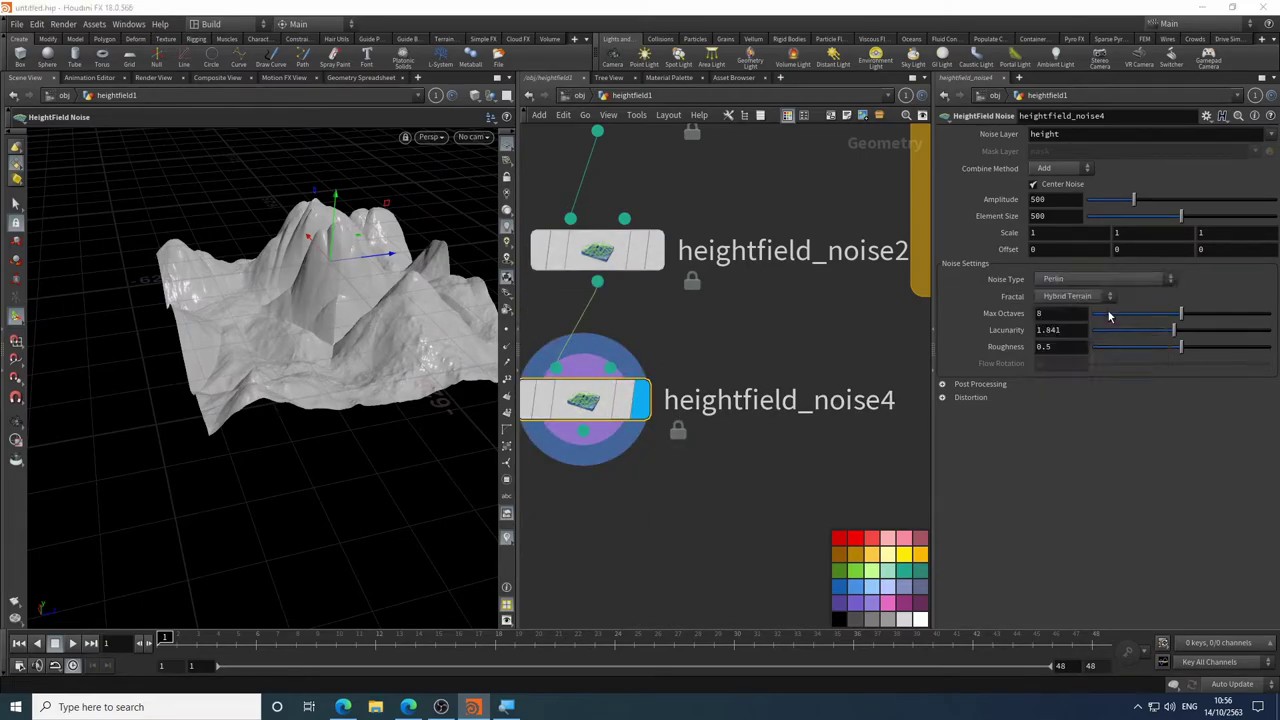
left_click_drag(300, 350, 216, 443)
key("h")
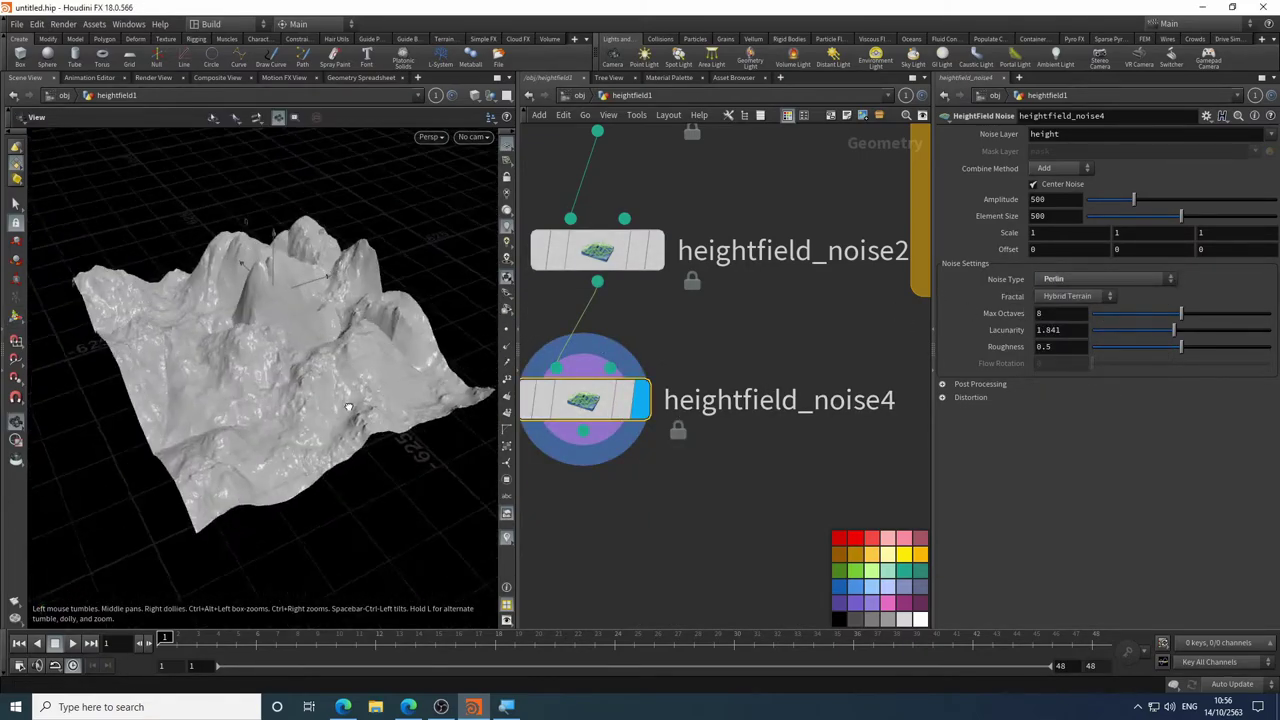
key("Return")
left_click_drag(556, 425, 556, 580)
left_click(655, 250)
left_click(608, 266)
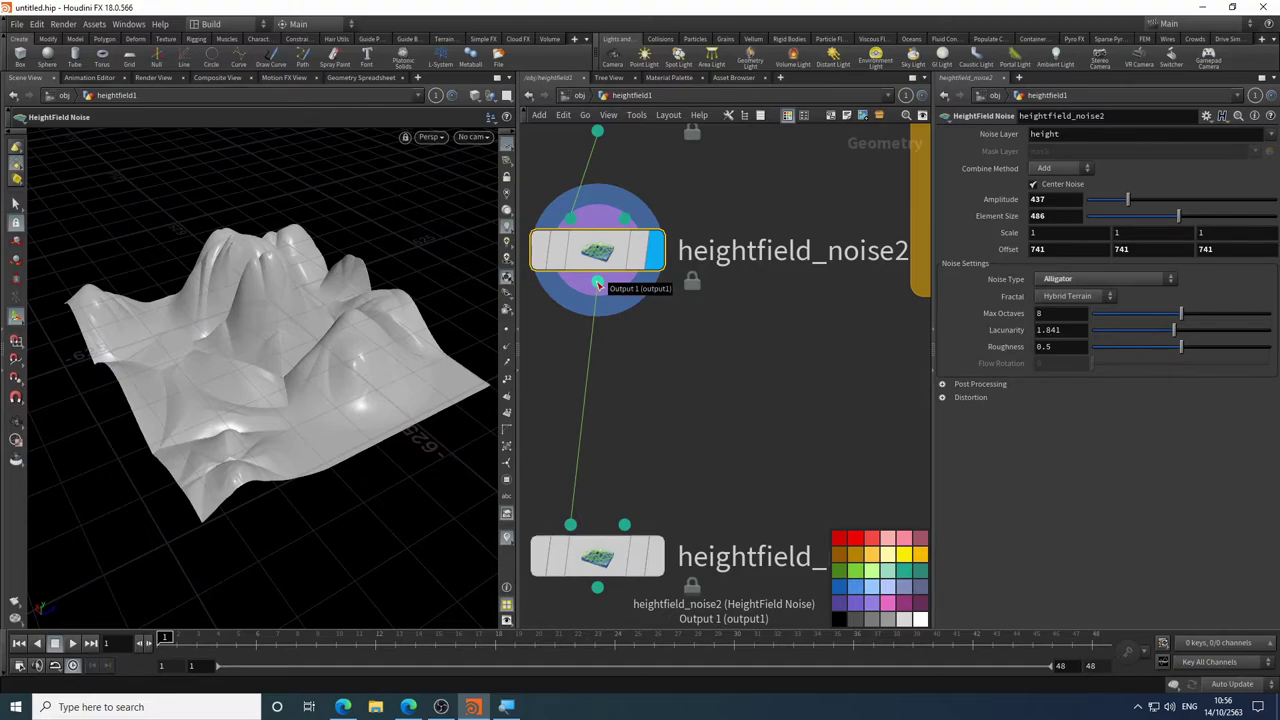
- Insert a HeightField Blur between the noise nodes with Radius about 45.8
key("Tab")
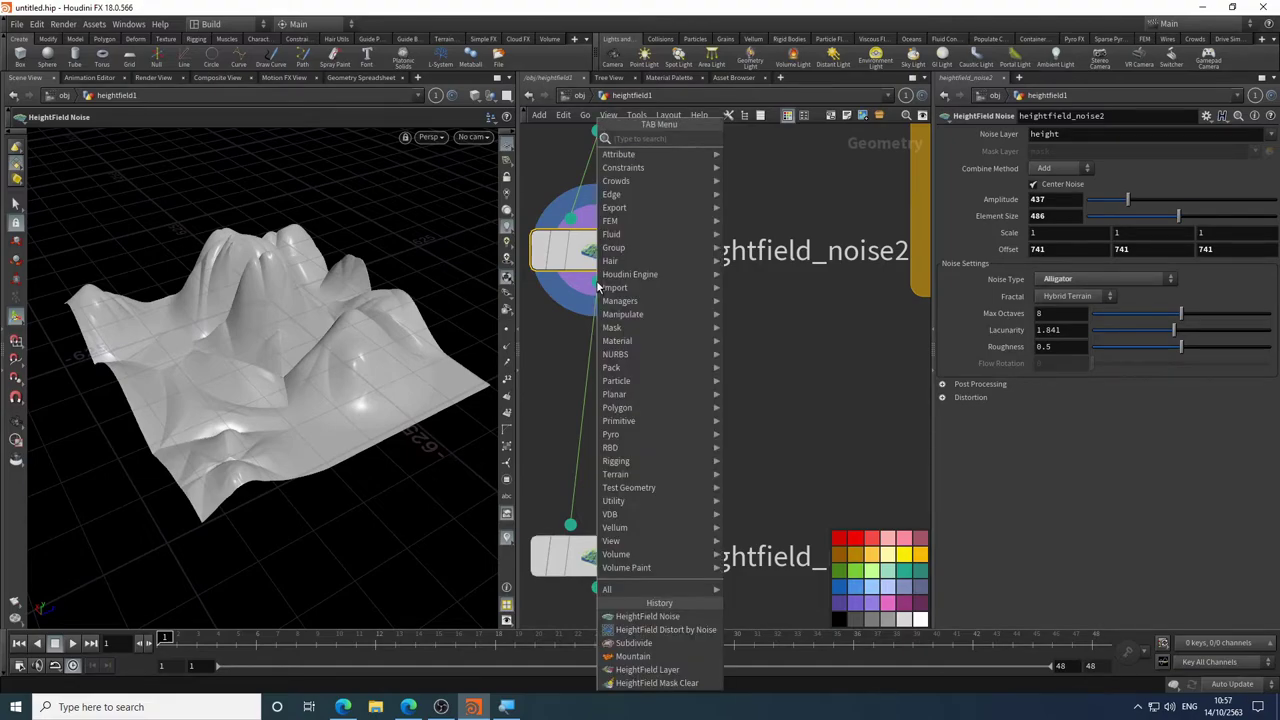
type("hf blu")
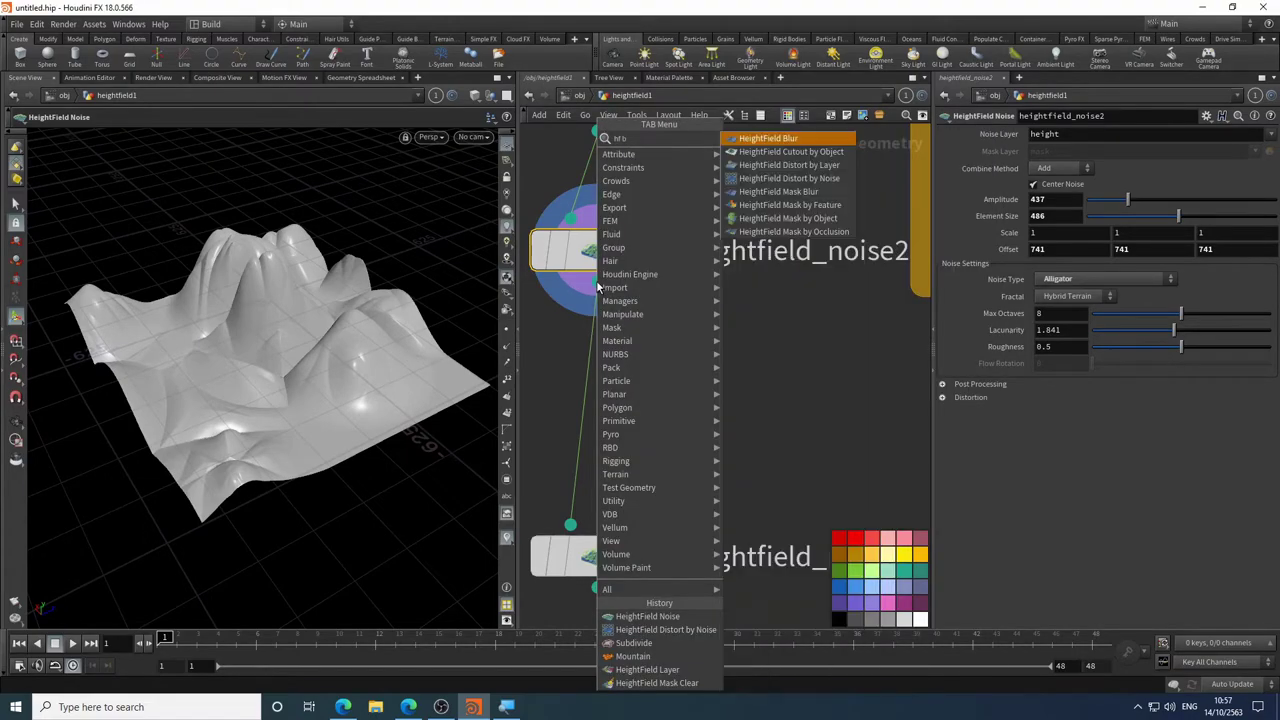
left_click(771, 137)
left_click(643, 395)
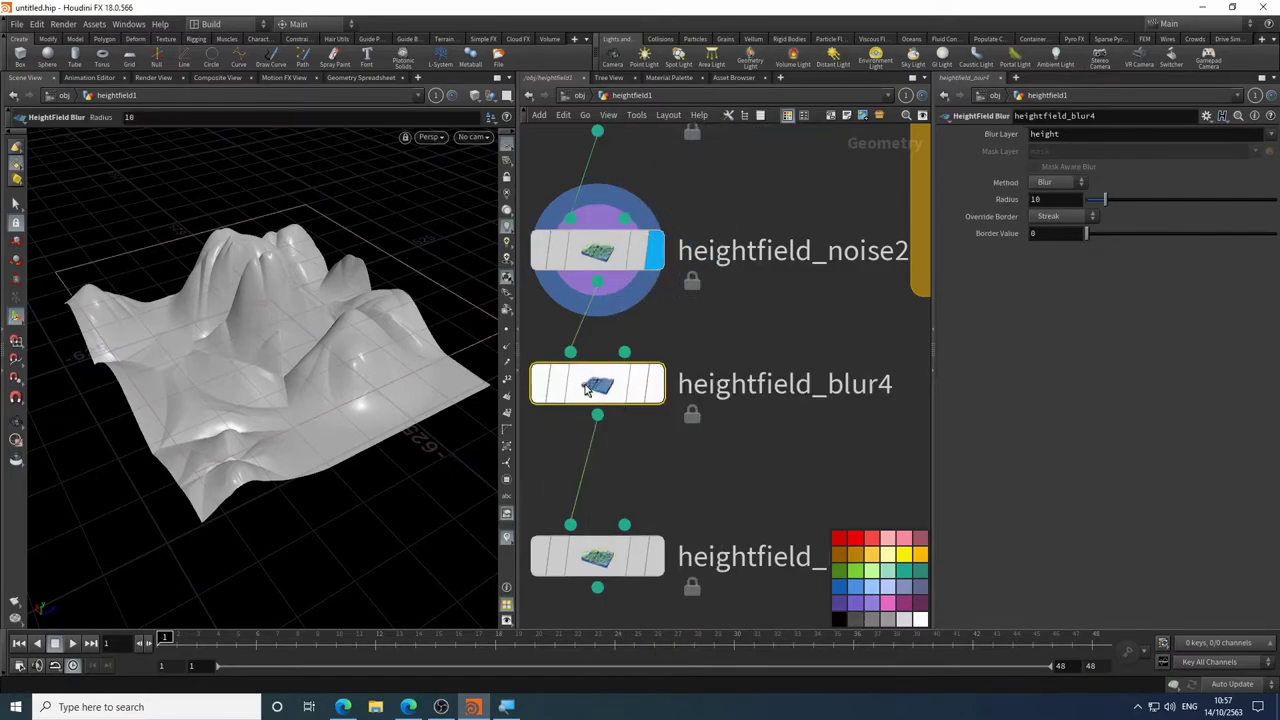
left_click(657, 386)
left_click_drag(1121, 202, 1178, 202)
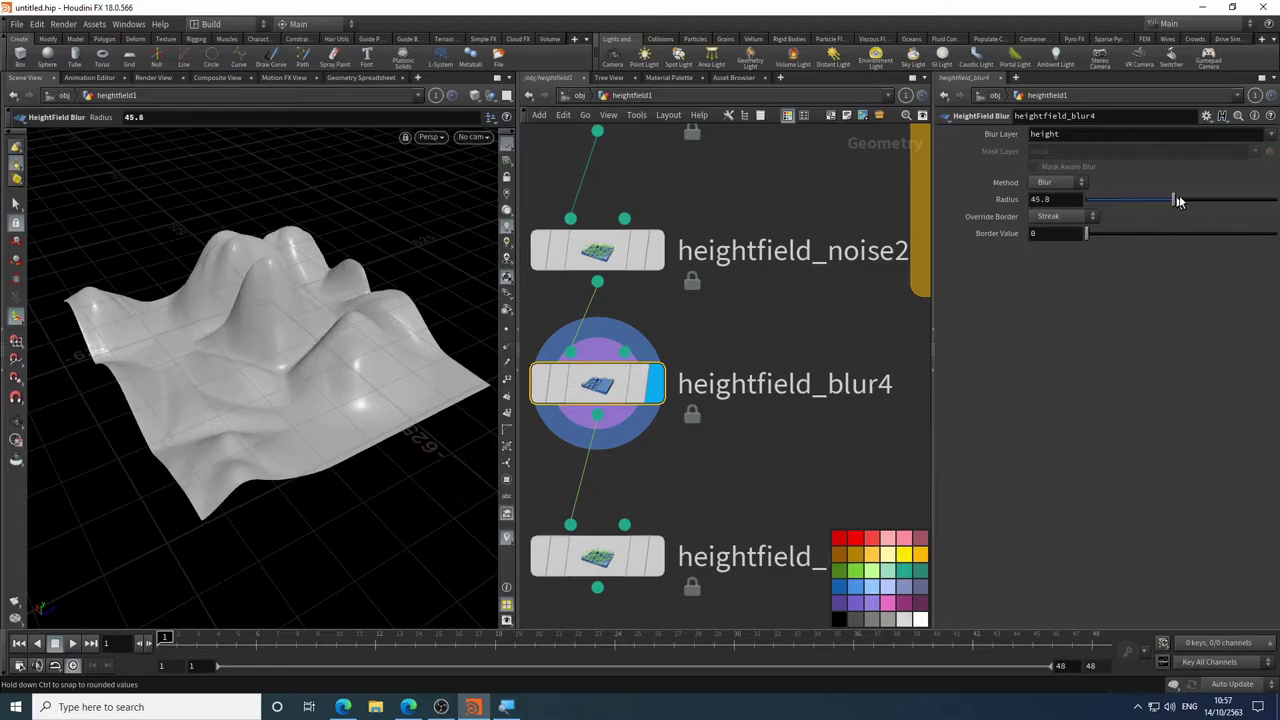
- Review heightfield_noise4's result, then delete it and heightfield_blur4
left_click(655, 556)
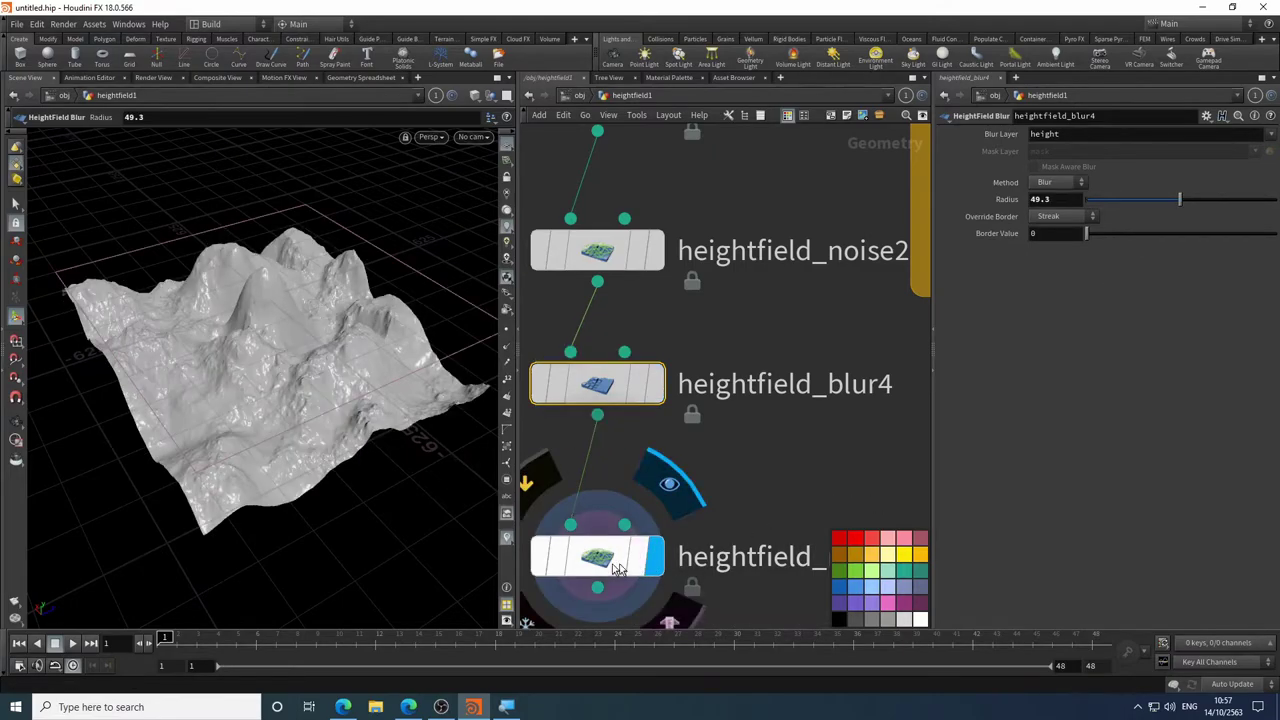
left_click(597, 556)
left_click_drag(349, 385, 200, 355)
key("Return")
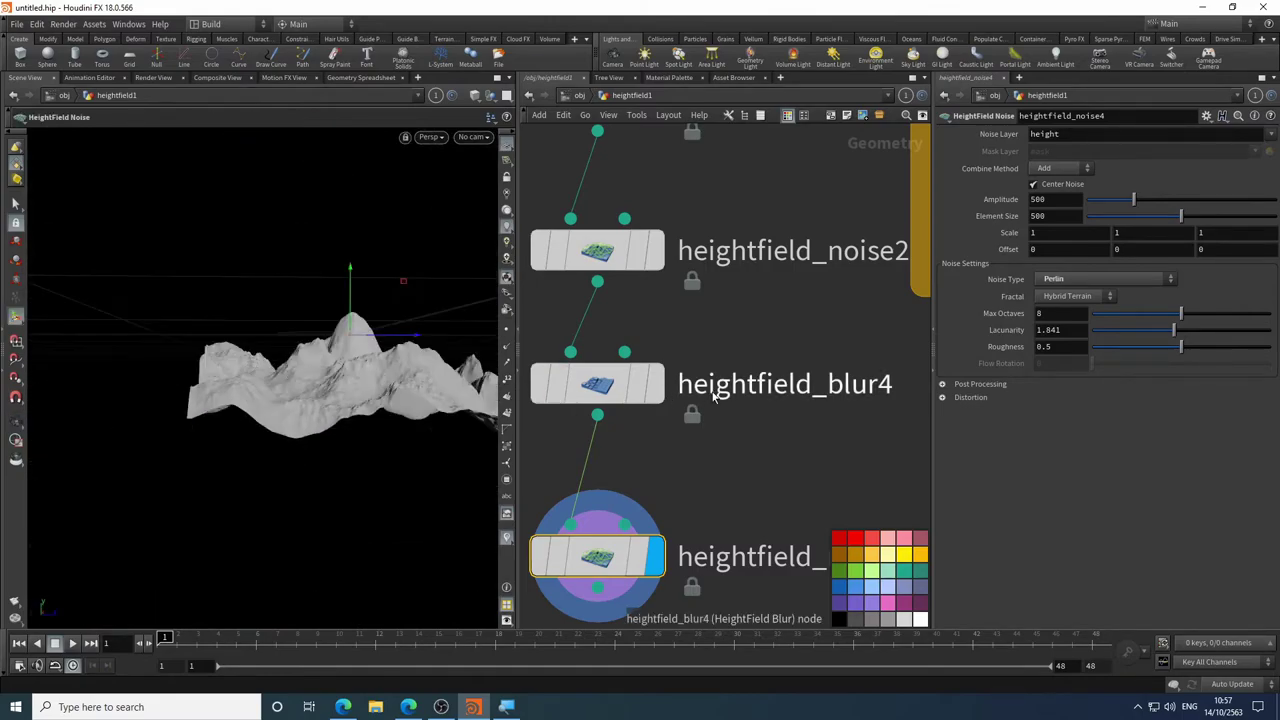
mouse_move(650, 395)
scroll(760, 450, "down", 3)
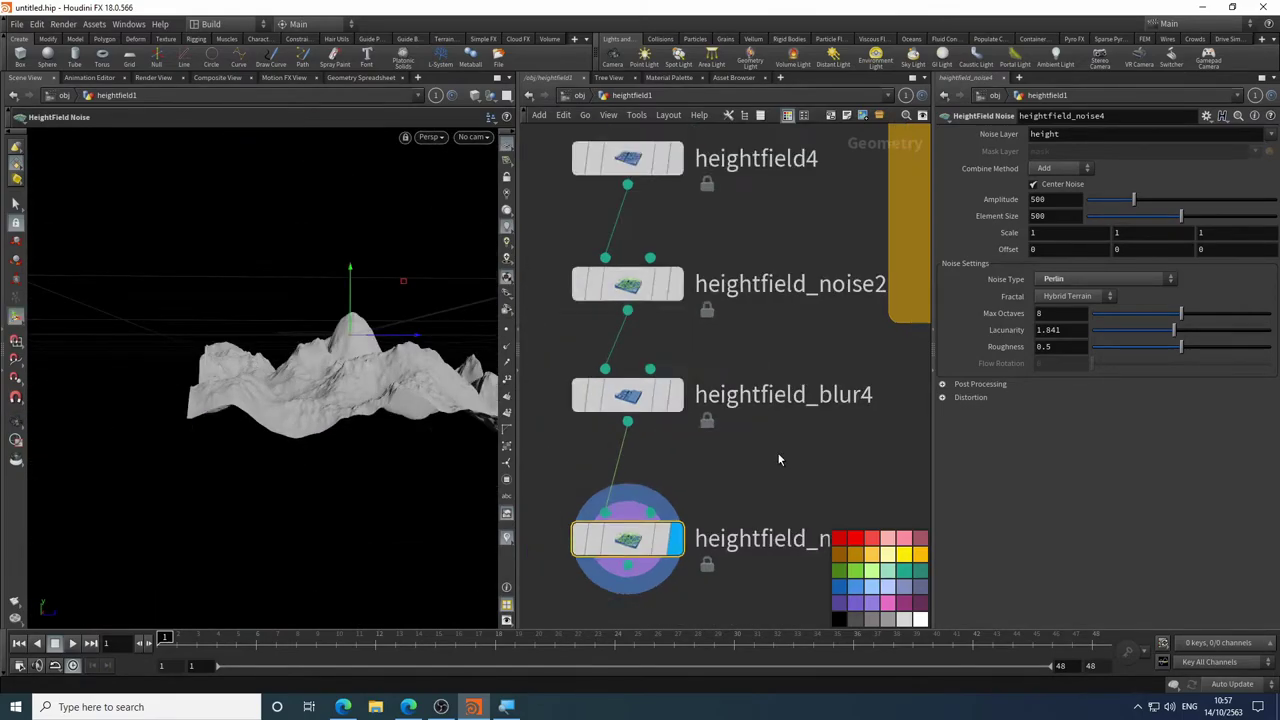
scroll(742, 437, "up", 3)
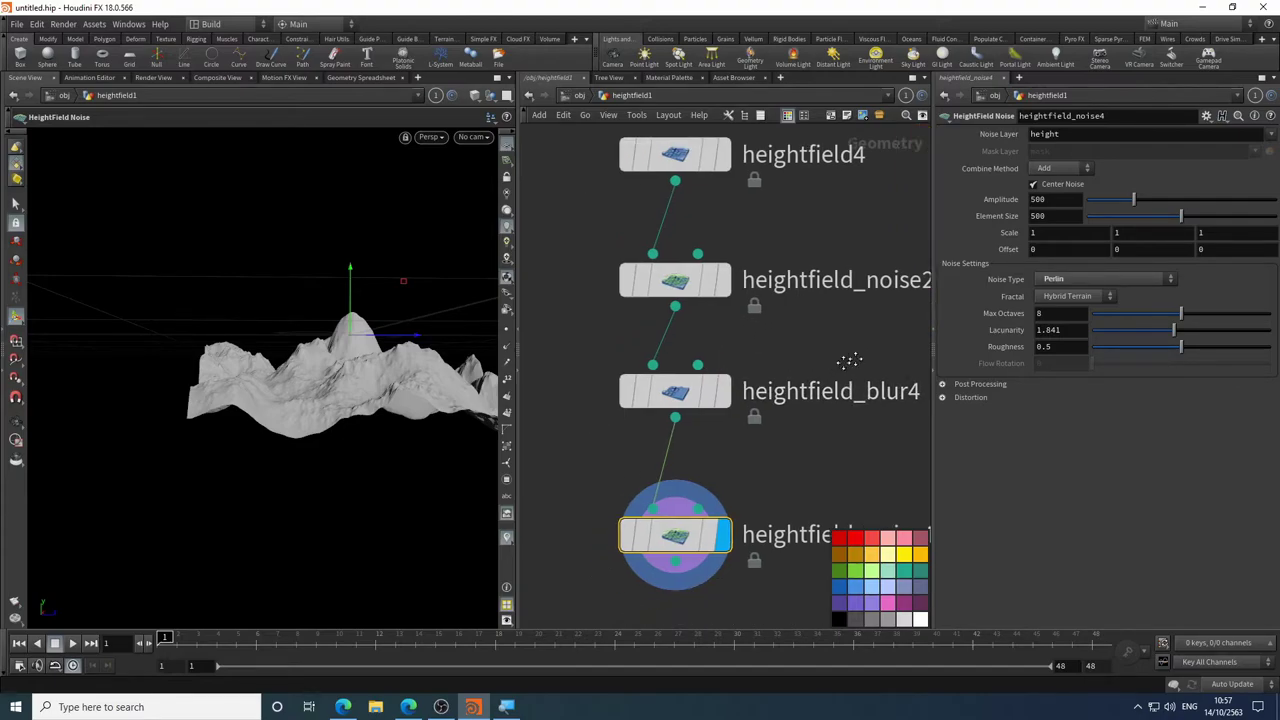
left_click_drag(808, 400, 603, 563)
key("Delete")
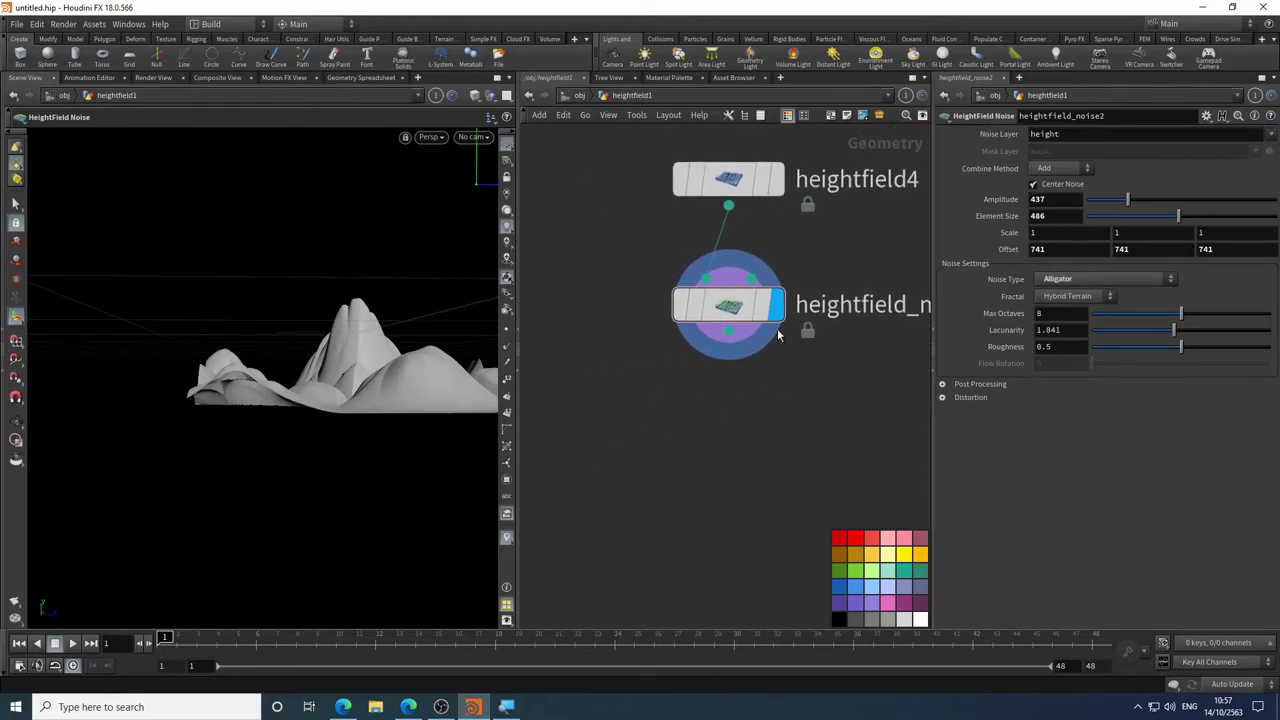
- Add a HeightField Distort by Noise node using the 'hf di' node search
key("Escape")
left_click_drag(229, 374, 237, 474)
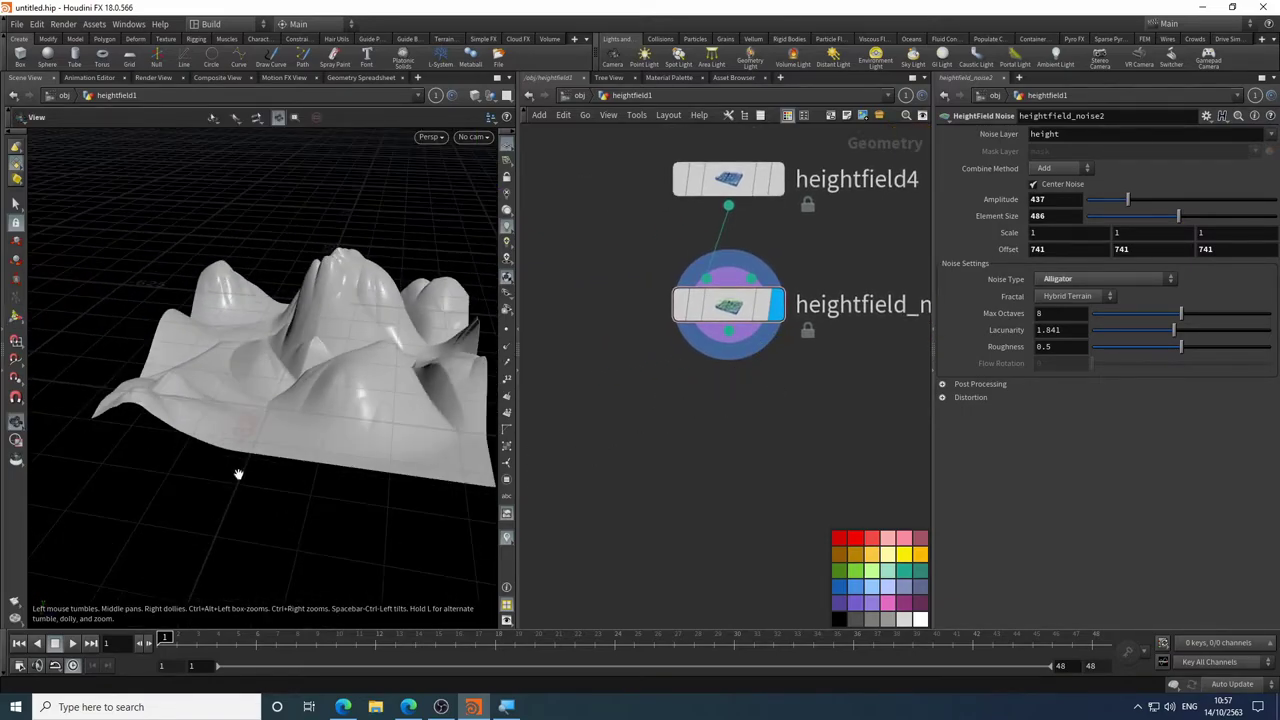
key("Tab")
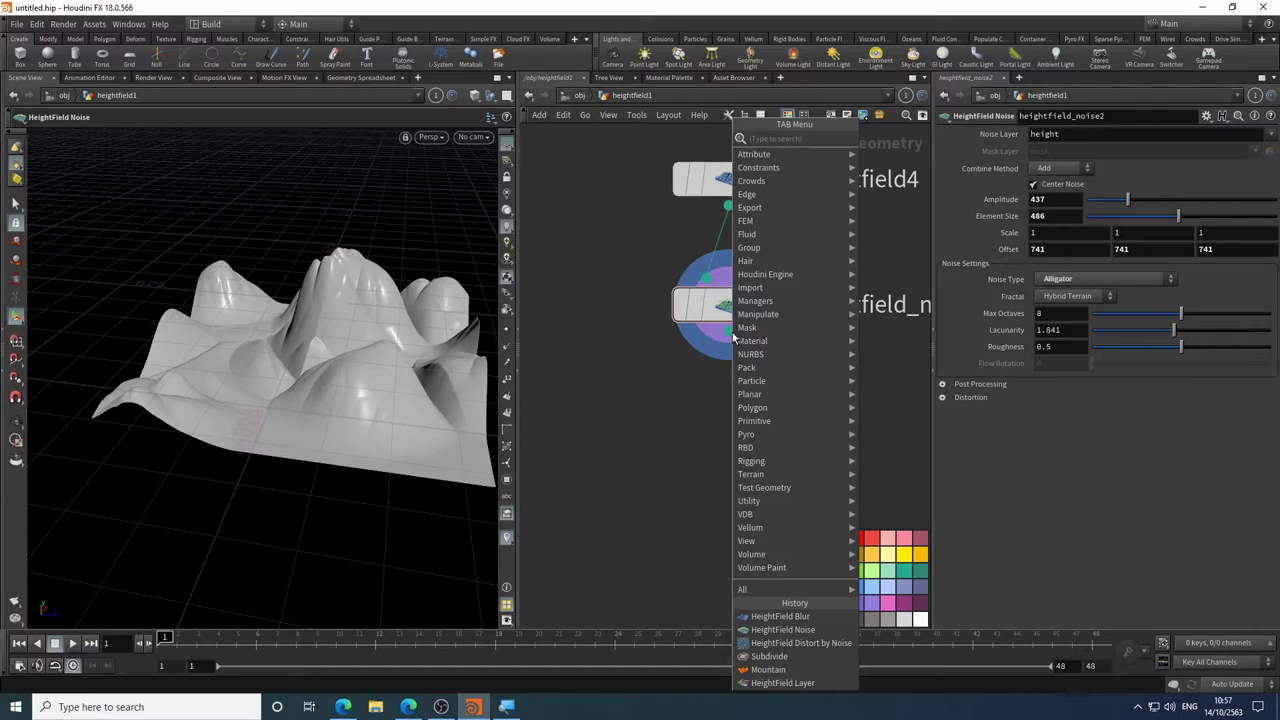
type("disto")
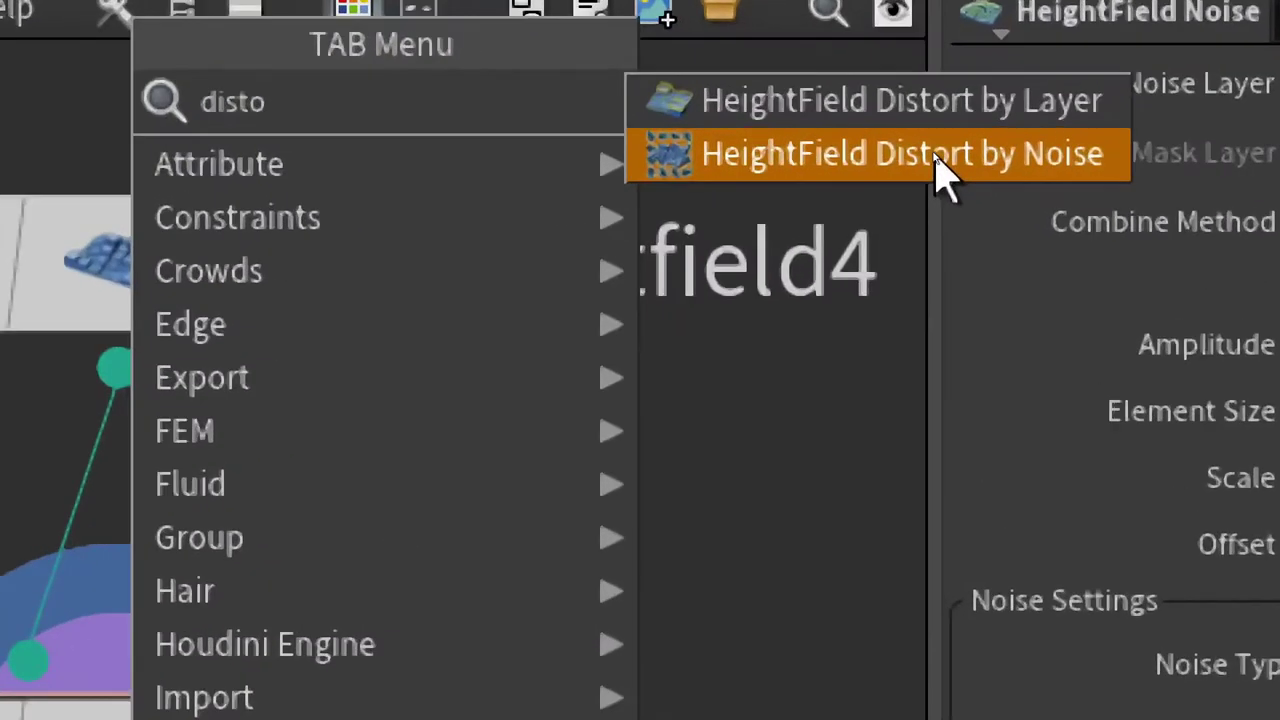
key("Escape")
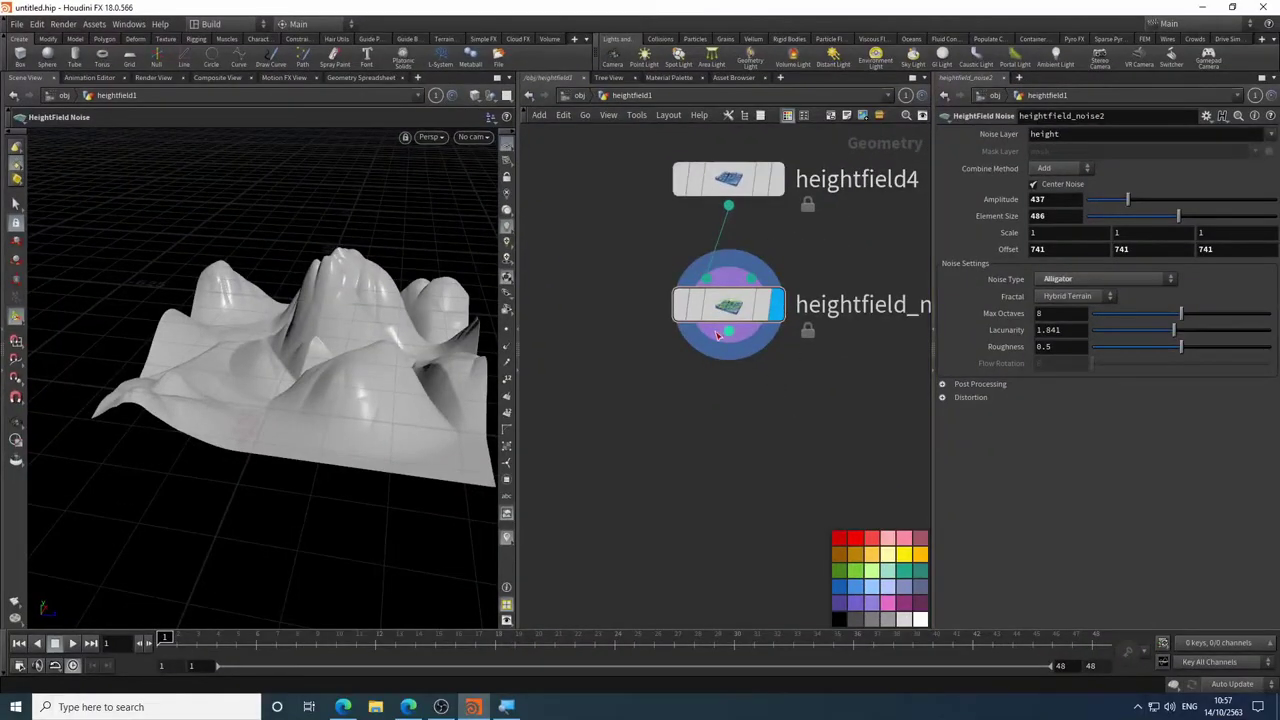
key("Tab")
type("h")
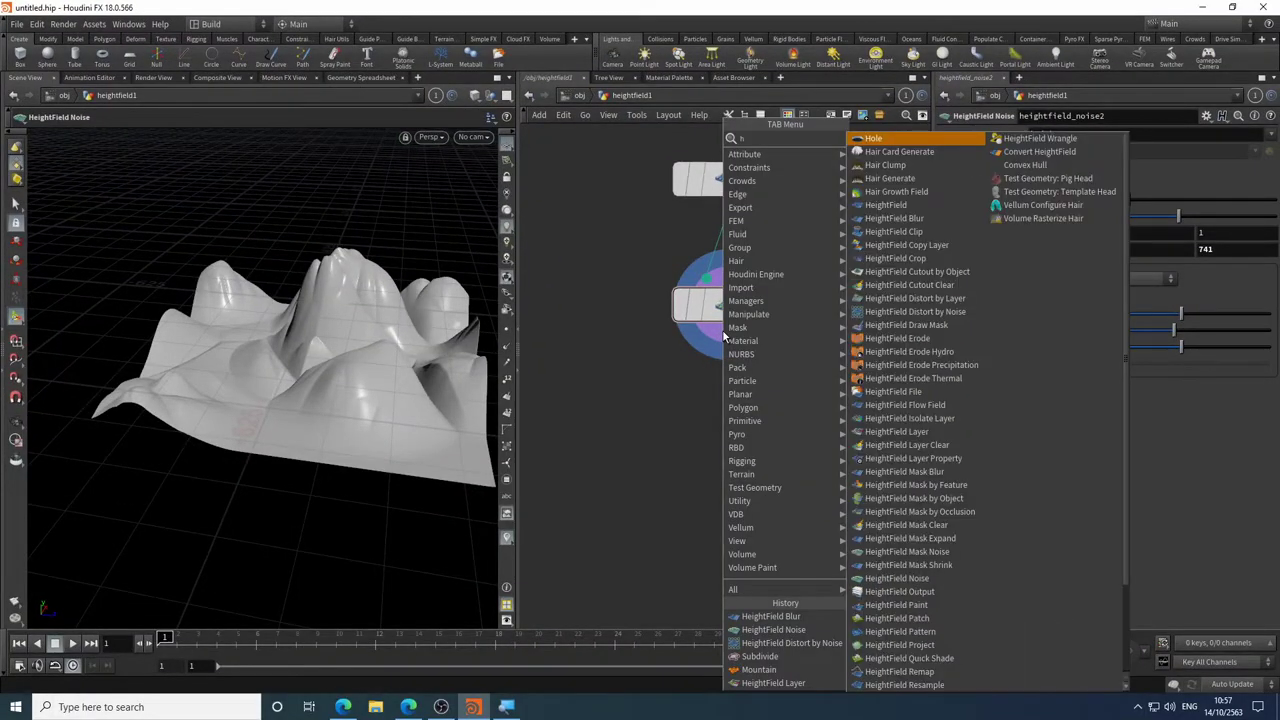
type("f di")
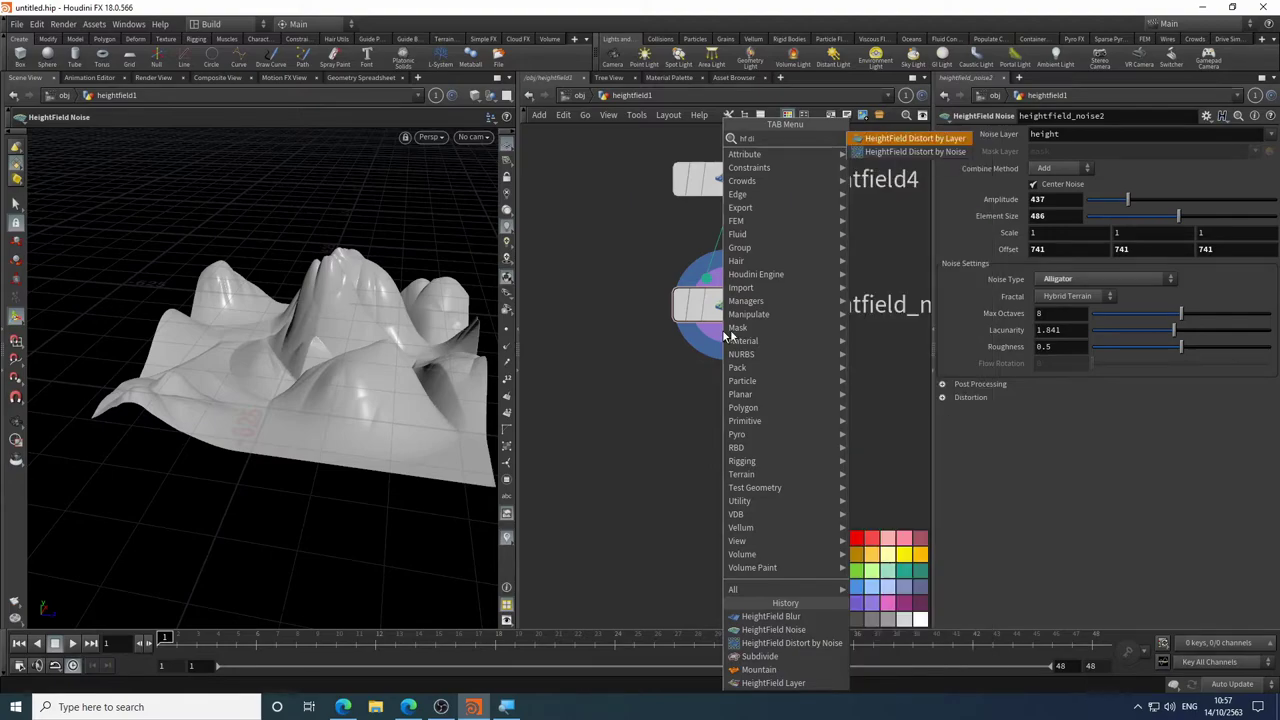
key("Down")
key("Return")
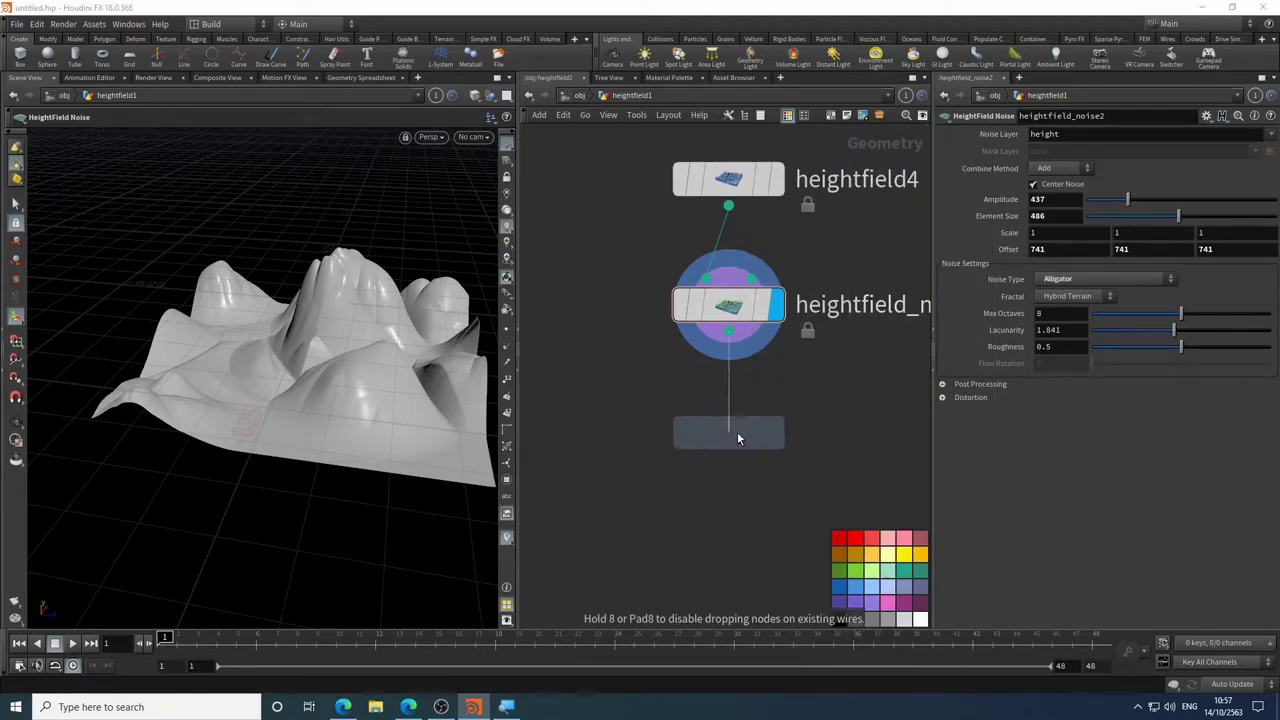
- Place heightfield_distort2 under heightfield_noise2 and compare undistorted and distorted terrain
left_click(737, 432)
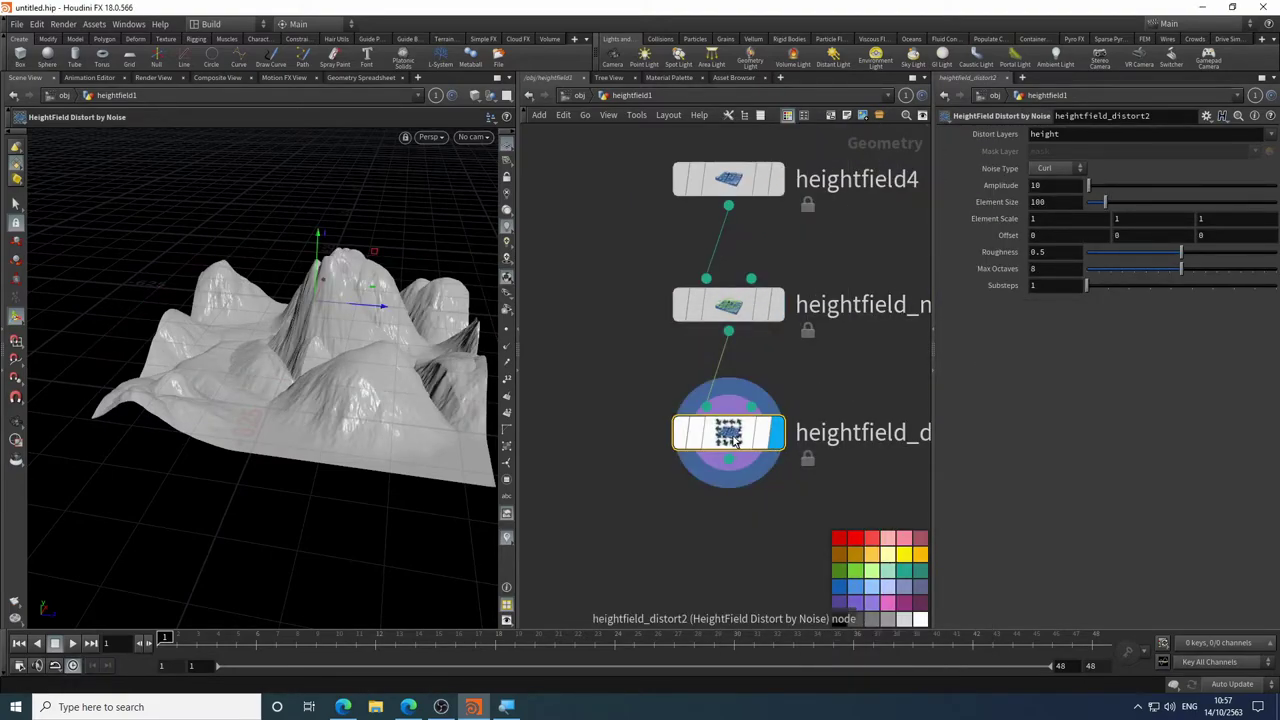
scroll(271, 369, "up", 10)
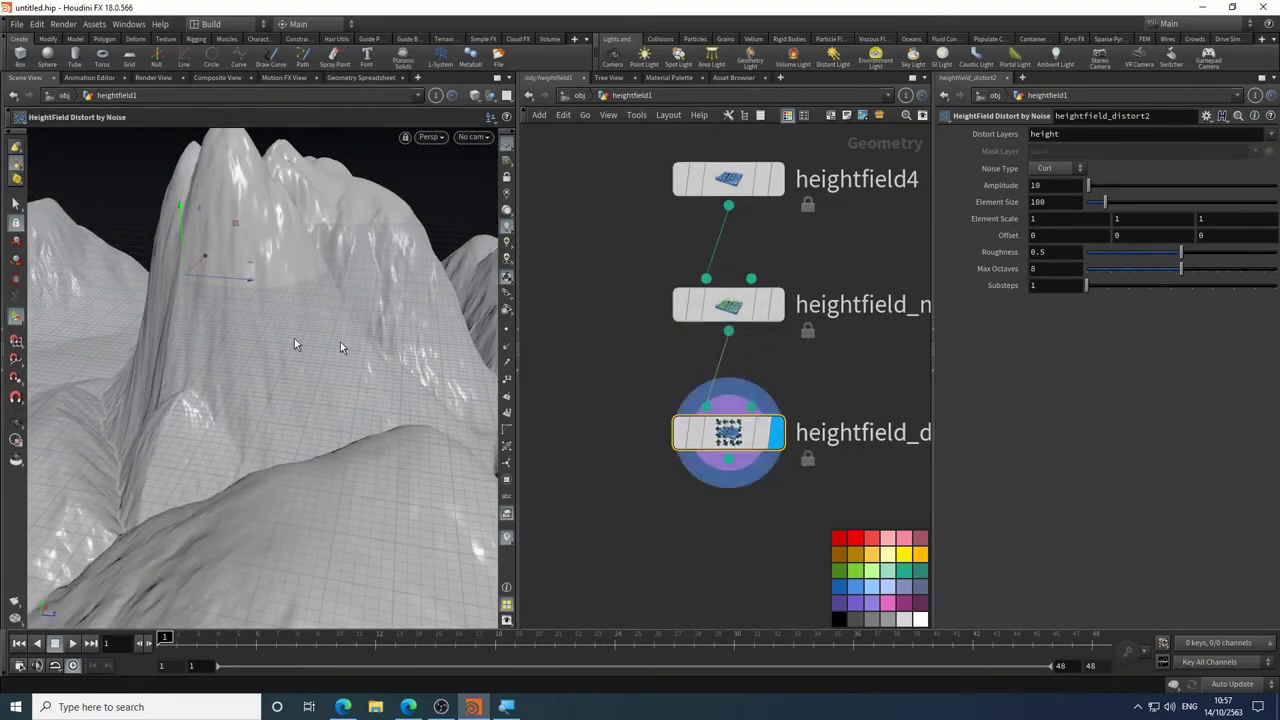
scroll(294, 345, "up", 8)
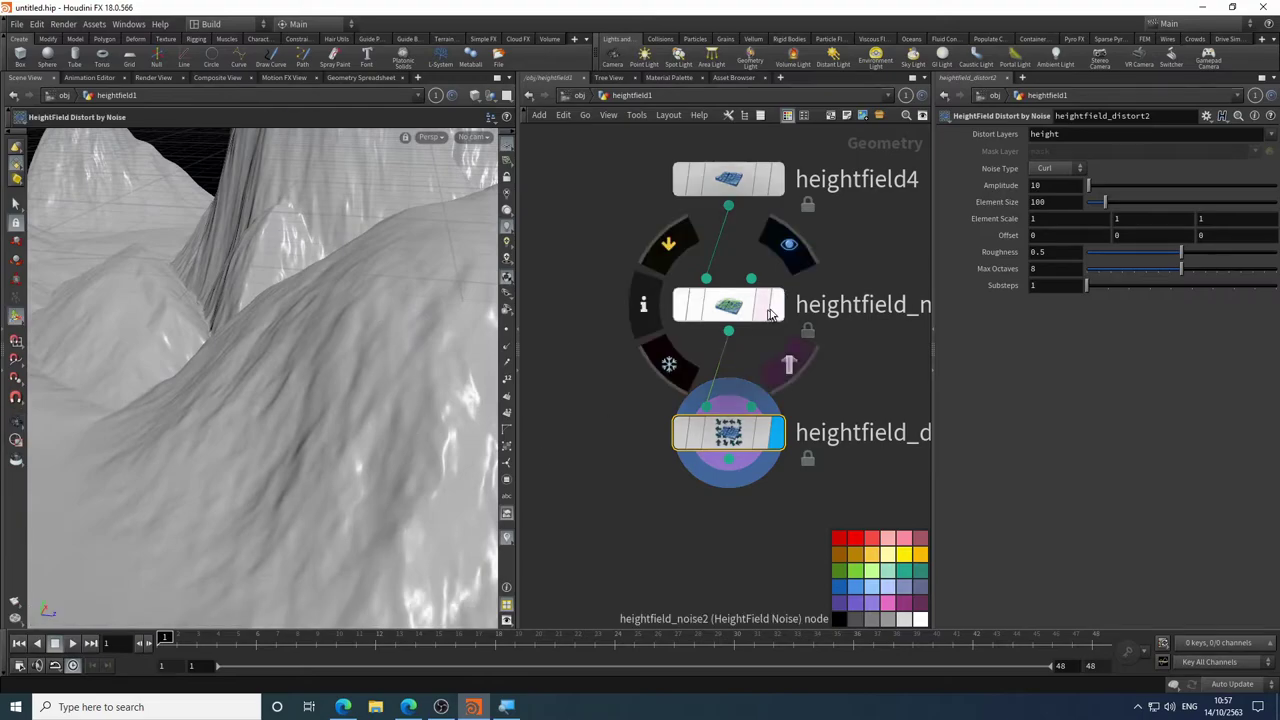
left_click(775, 310)
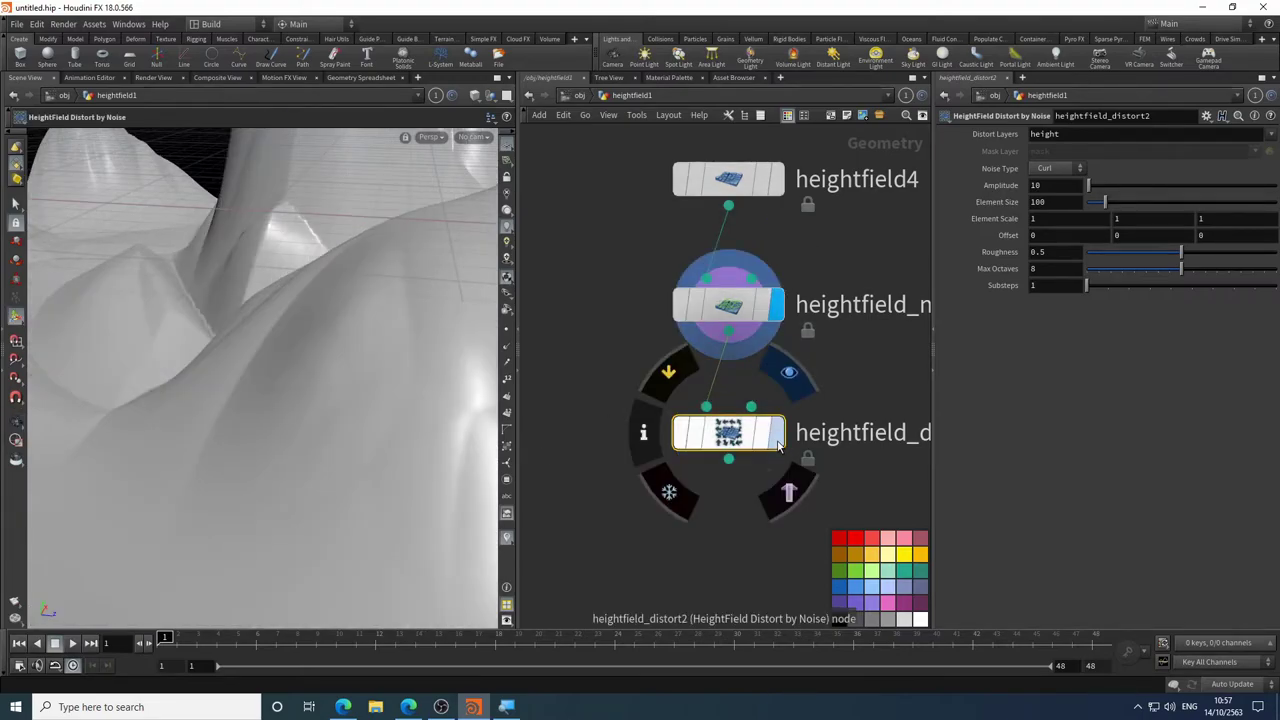
left_click(779, 444)
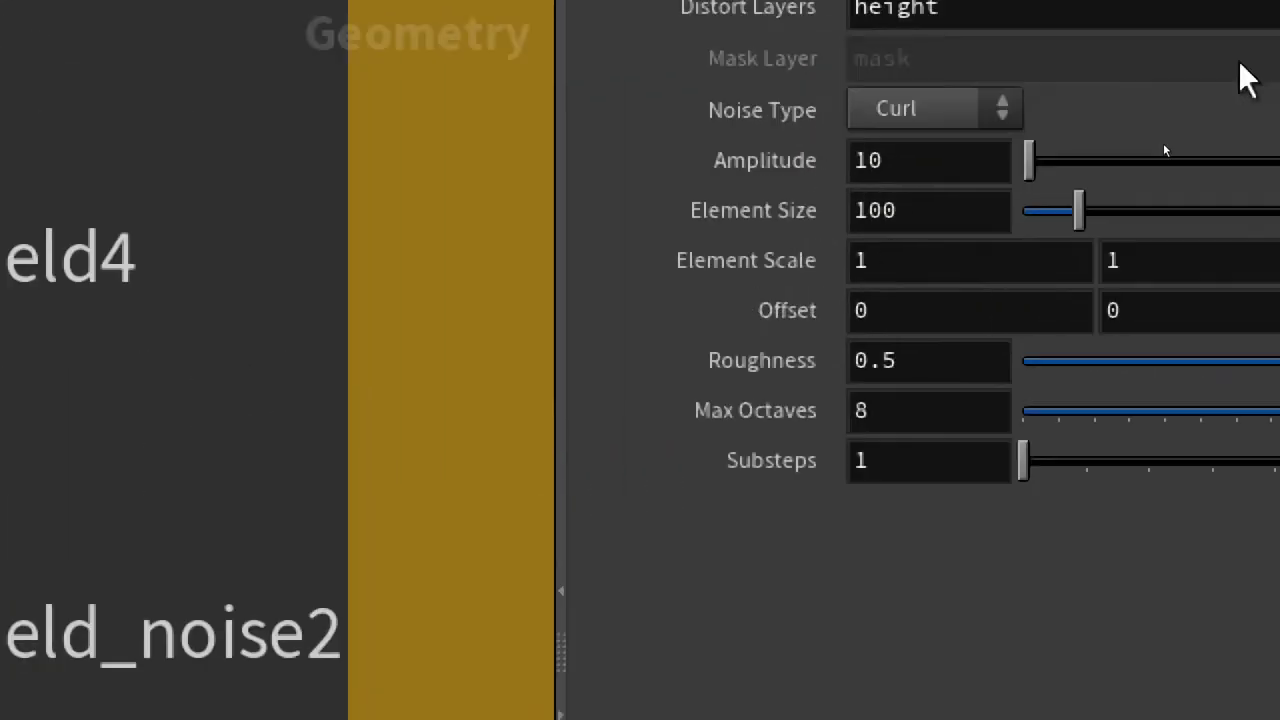
- Try Simplex distortion noise, then revert to Curl
left_click(952, 118)
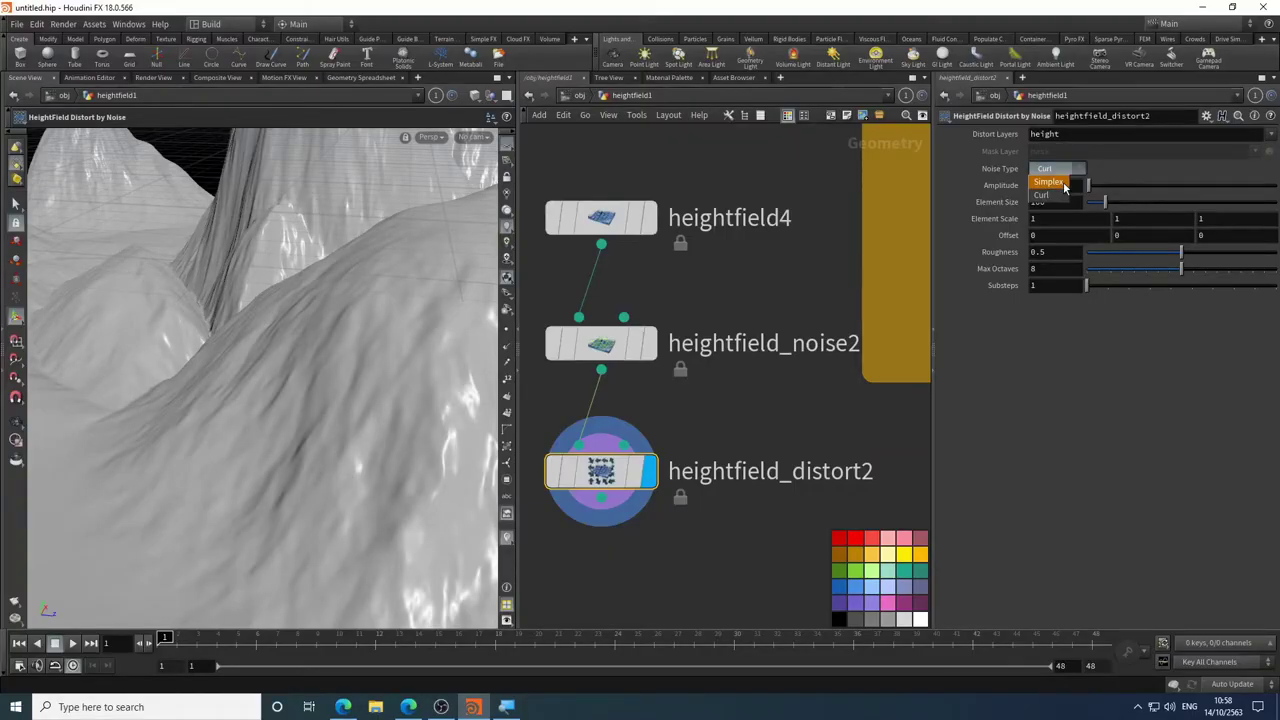
left_click(1050, 182)
left_click(1072, 172)
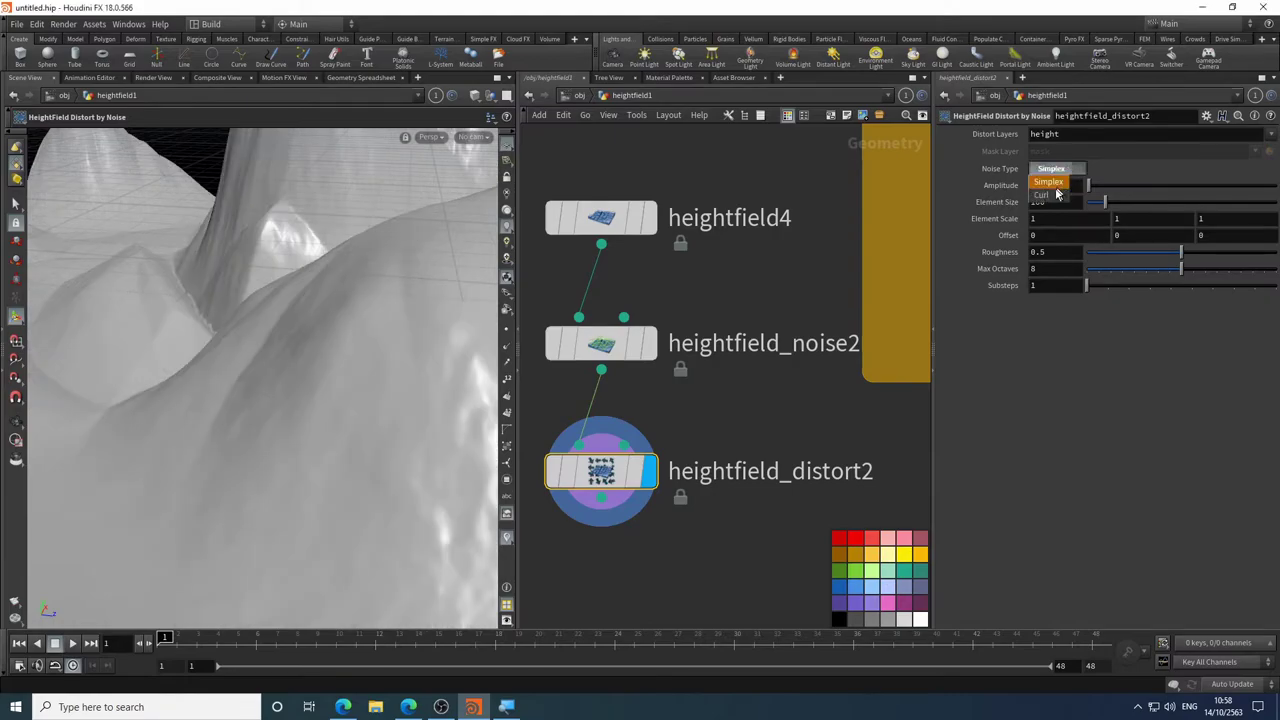
left_click(1056, 194)
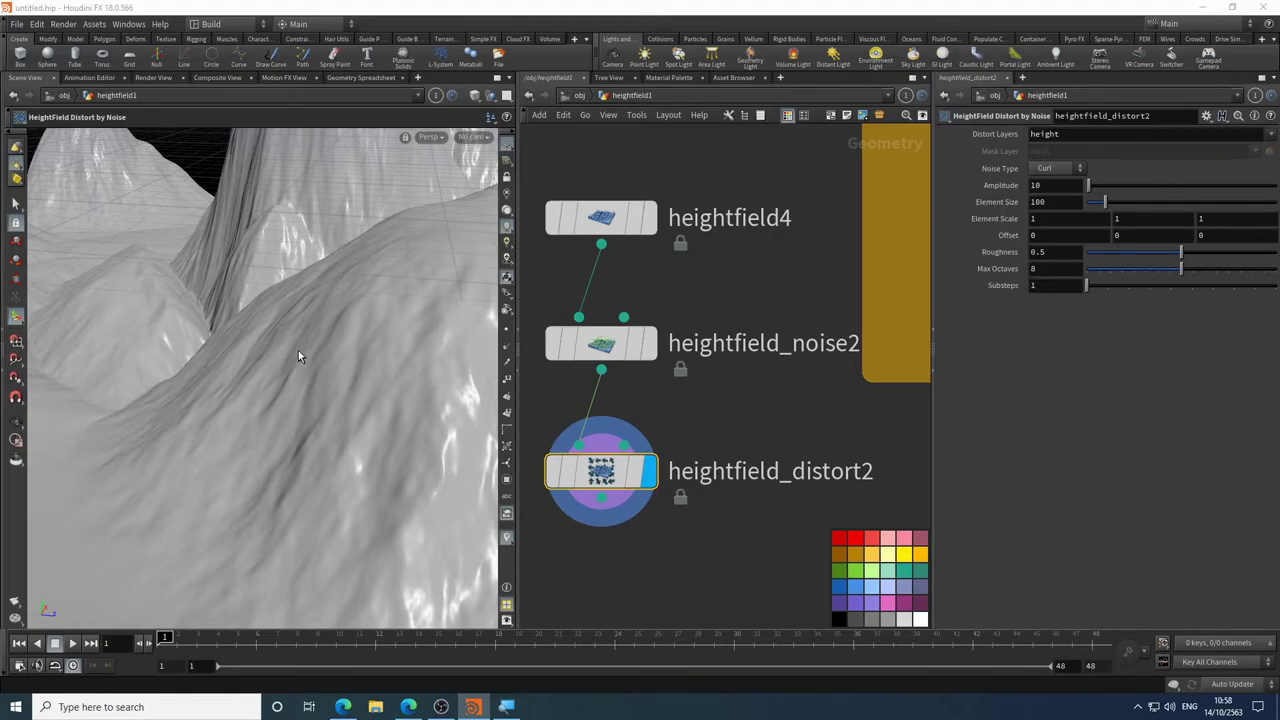
key("super")
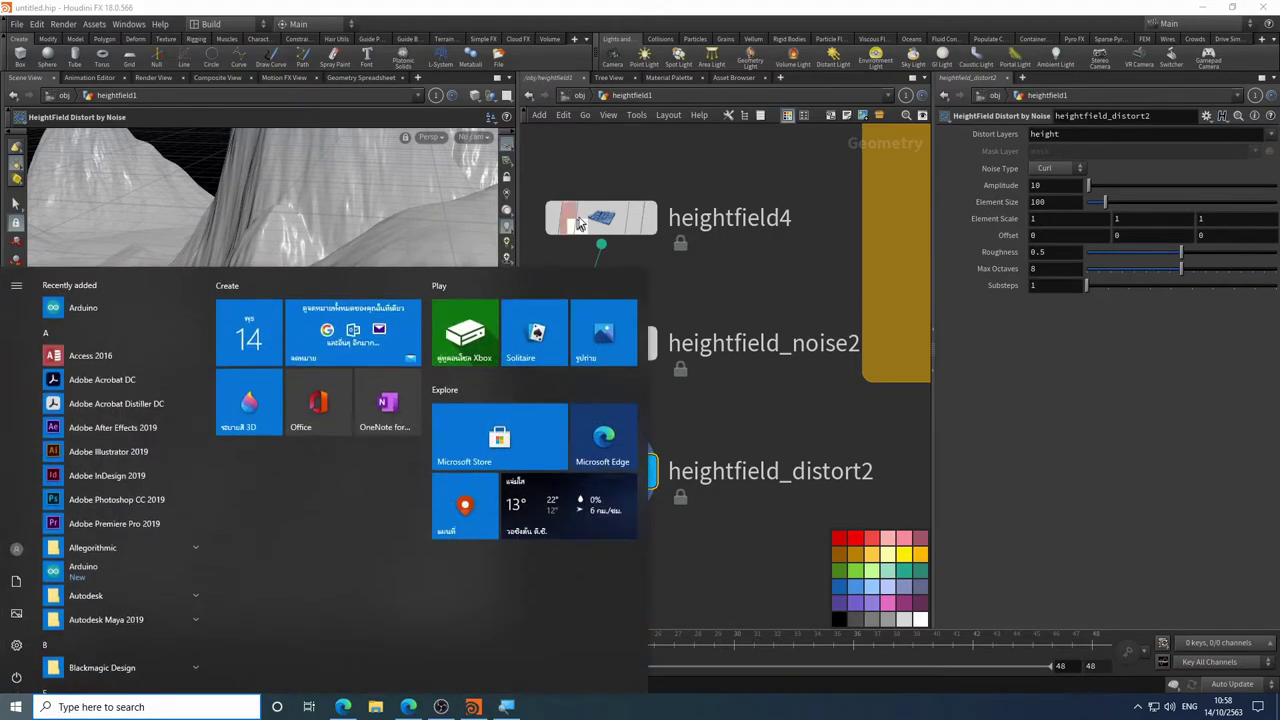
key("super")
- Set heightfield_distort2's Amplitude to 11 and inspect the terrain
scroll(405, 309, "down", 5)
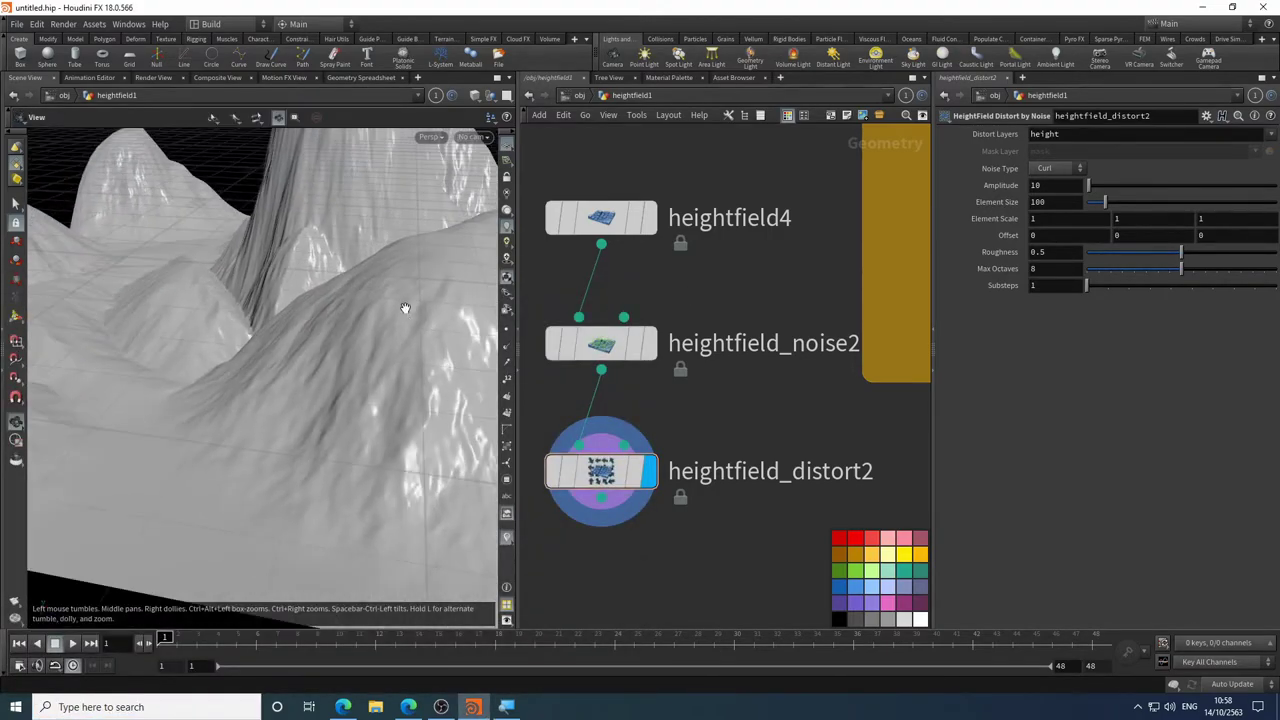
mouse_move(1091, 188)
left_mouse_down()
mouse_move(1112, 188)
mouse_move(1089, 190)
mouse_move(1116, 202)
mouse_move(1091, 194)
left_mouse_up()
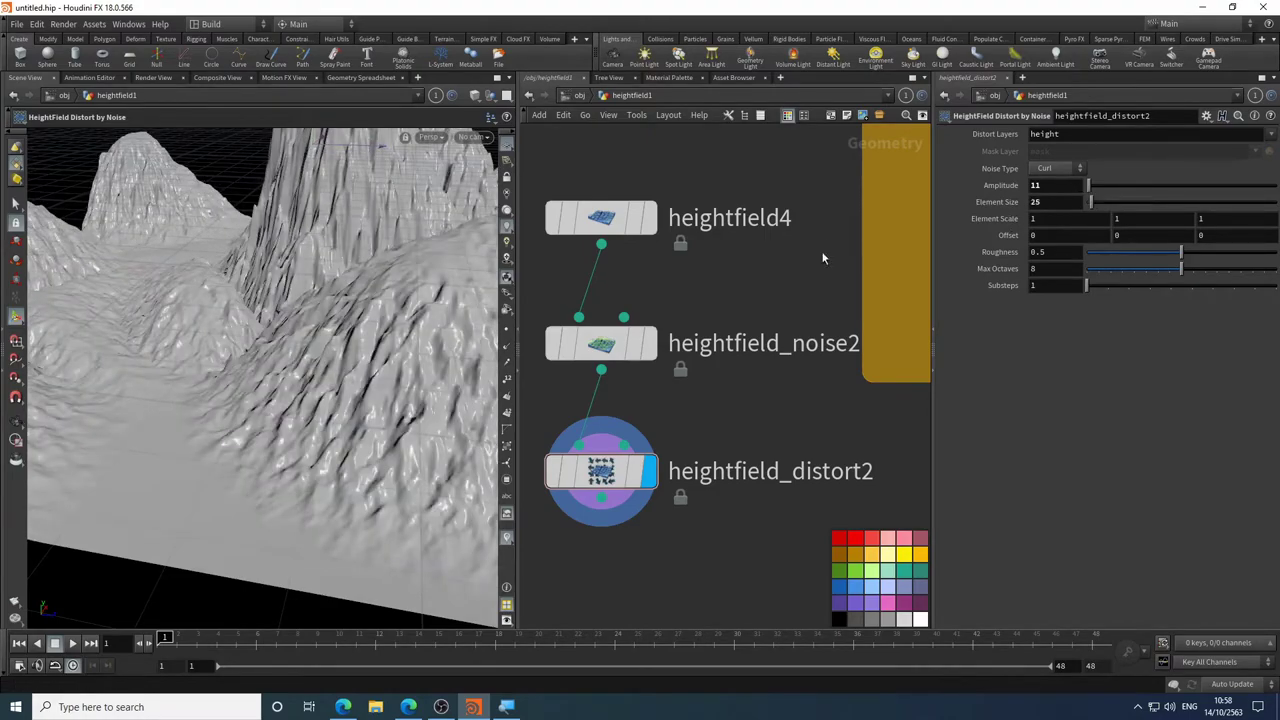
scroll(823, 258, "down", 1)
key("Escape")
left_click_drag(334, 274, 312, 373)
key("Return")
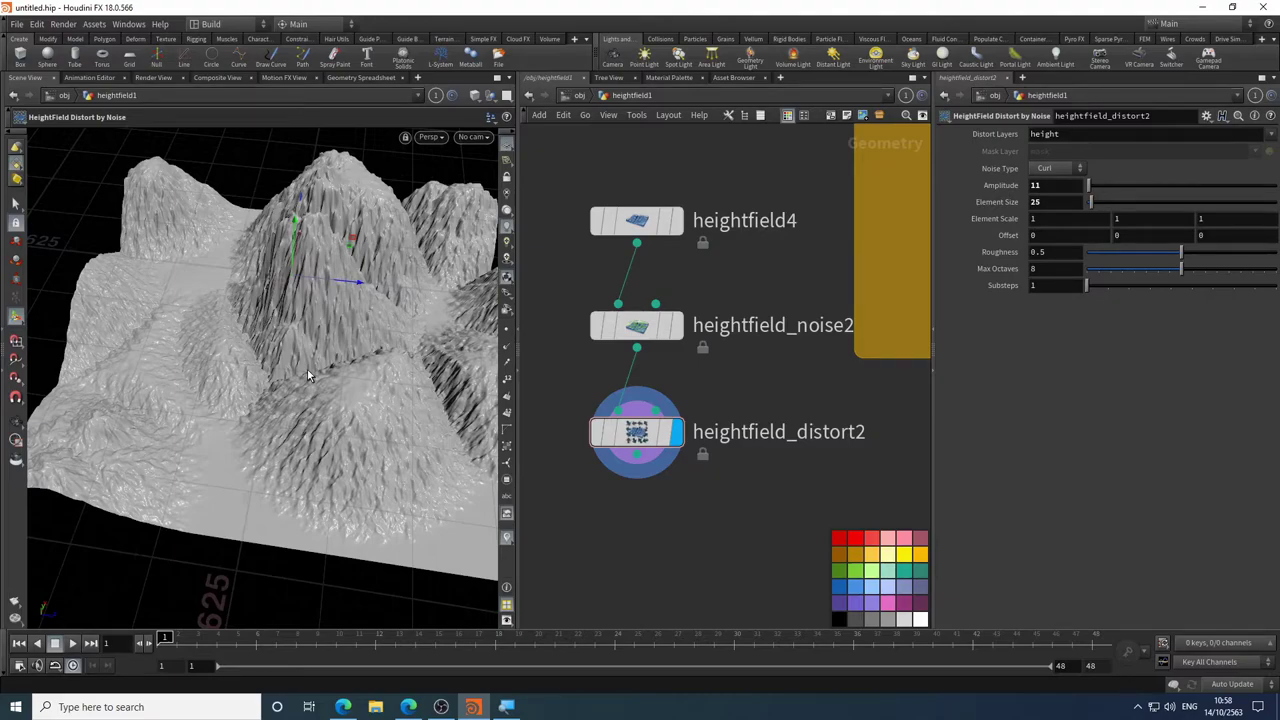
key("Escape")
scroll(330, 460, "up", 6)
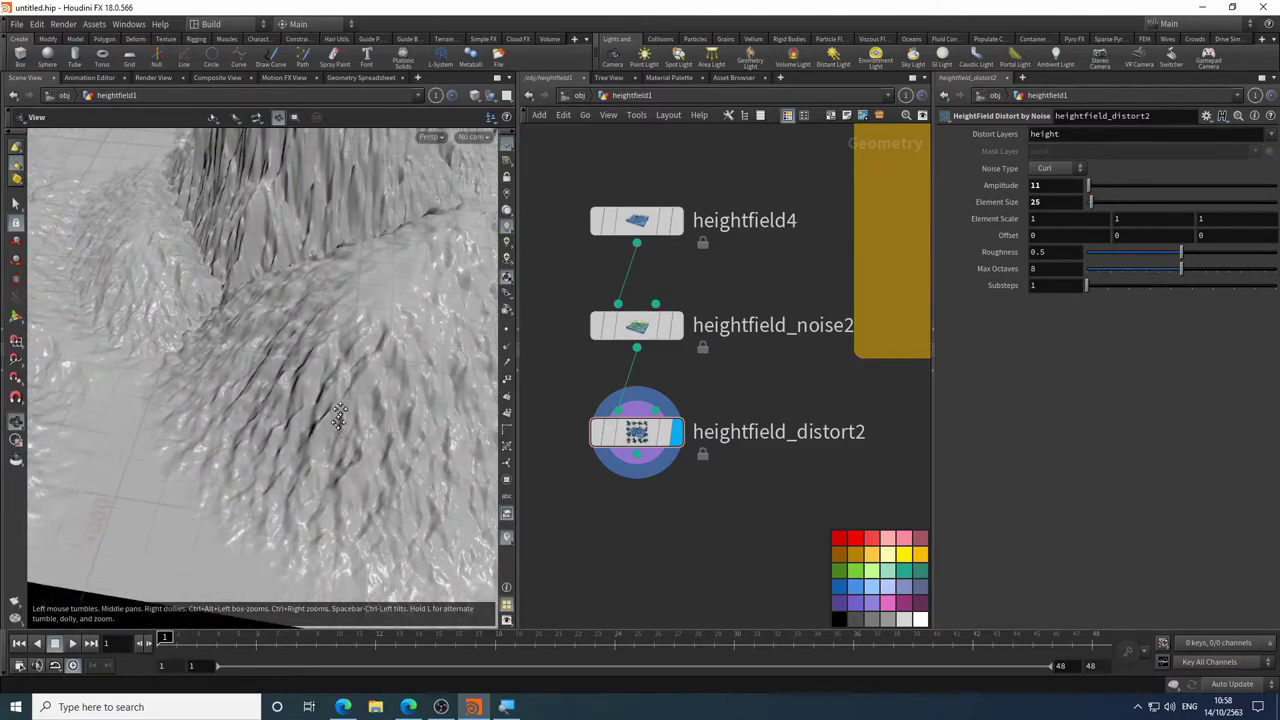
scroll(335, 410, "down", 6)
key("Return")
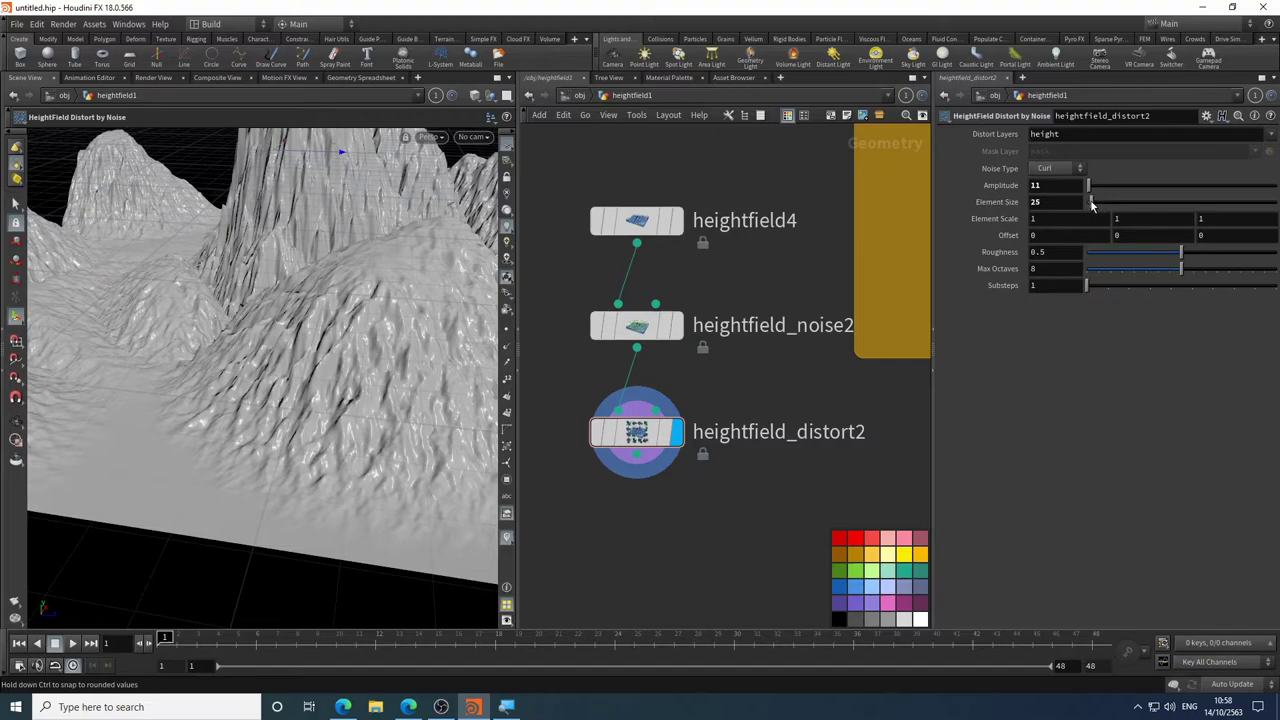
- Raise the distortion Element Size from 25 to 70 and fine-tune Amplitude
left_click_drag(1092, 204, 1102, 204)
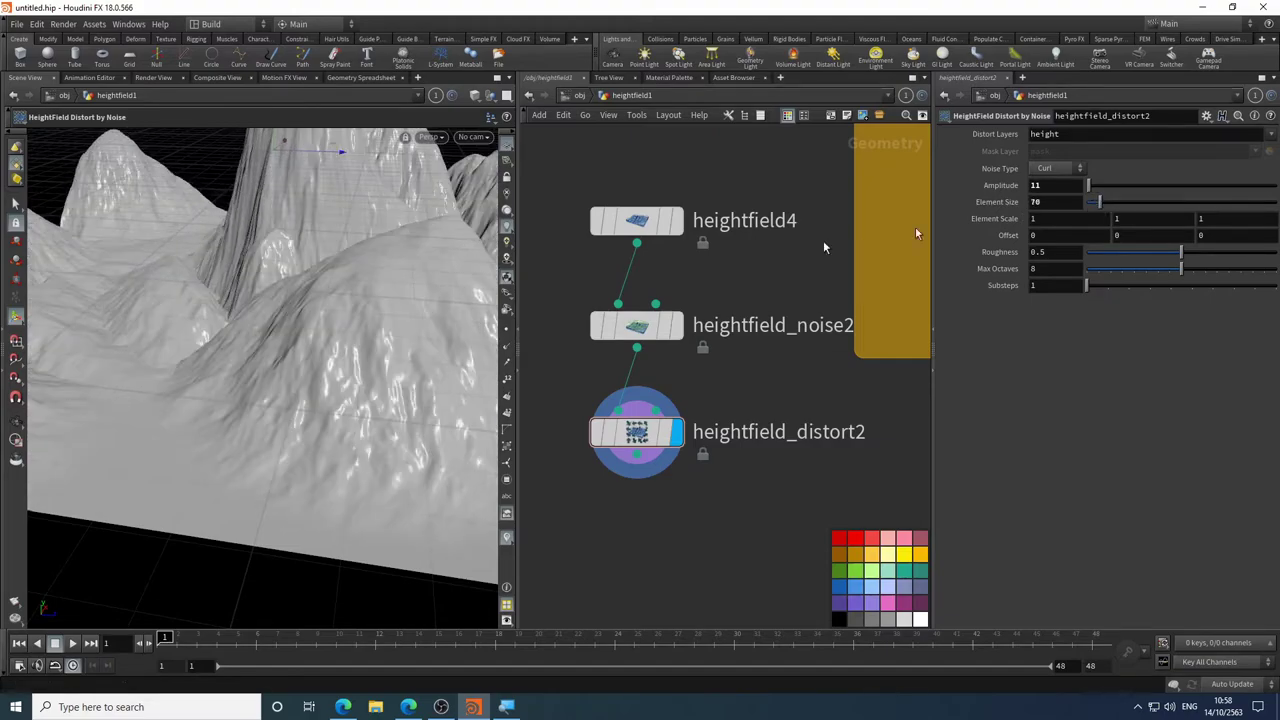
key("Escape")
left_click_drag(271, 366, 400, 363)
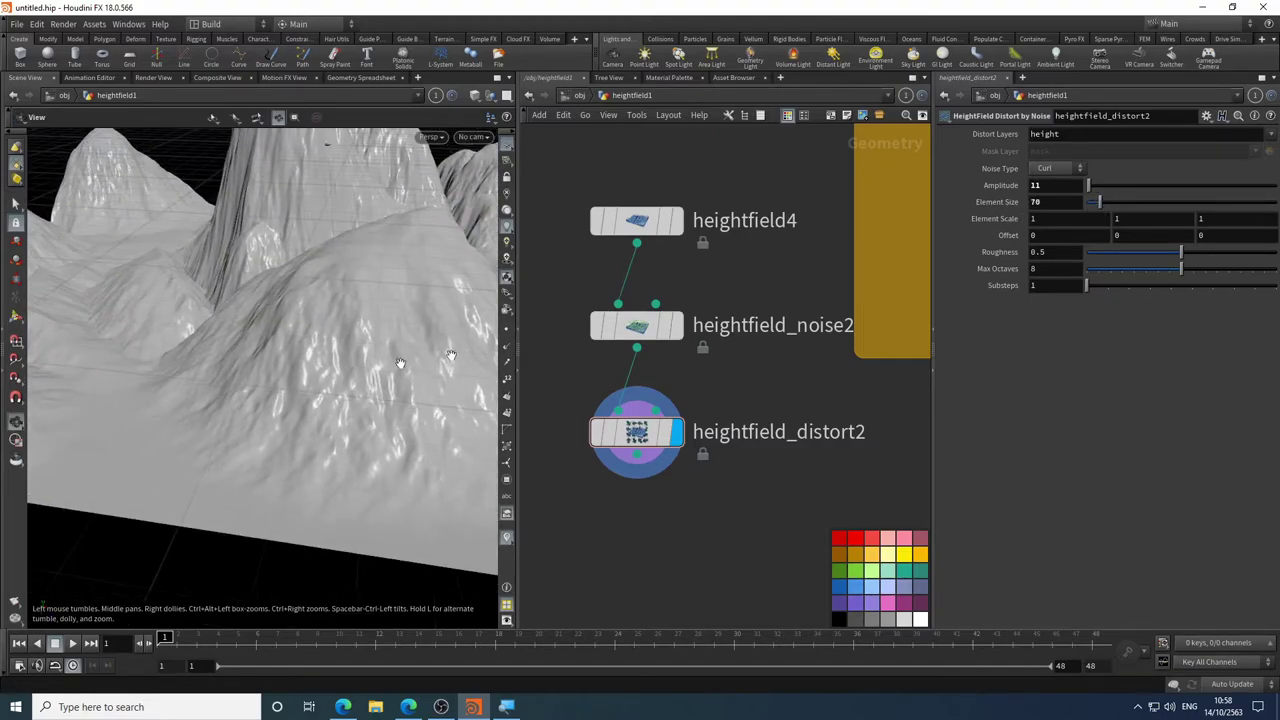
key("Return")
left_click_drag(1090, 188, 1090, 190)
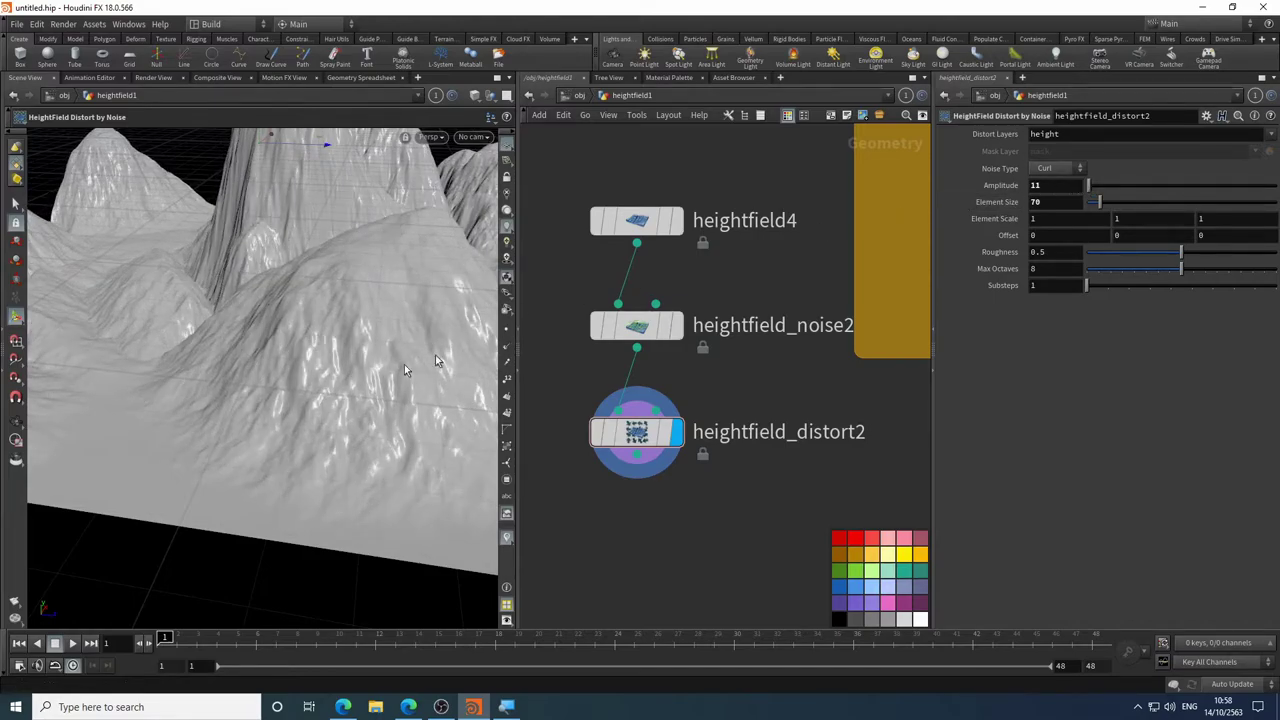
scroll(379, 325, "down", 3)
scroll(664, 502, "down", 4)
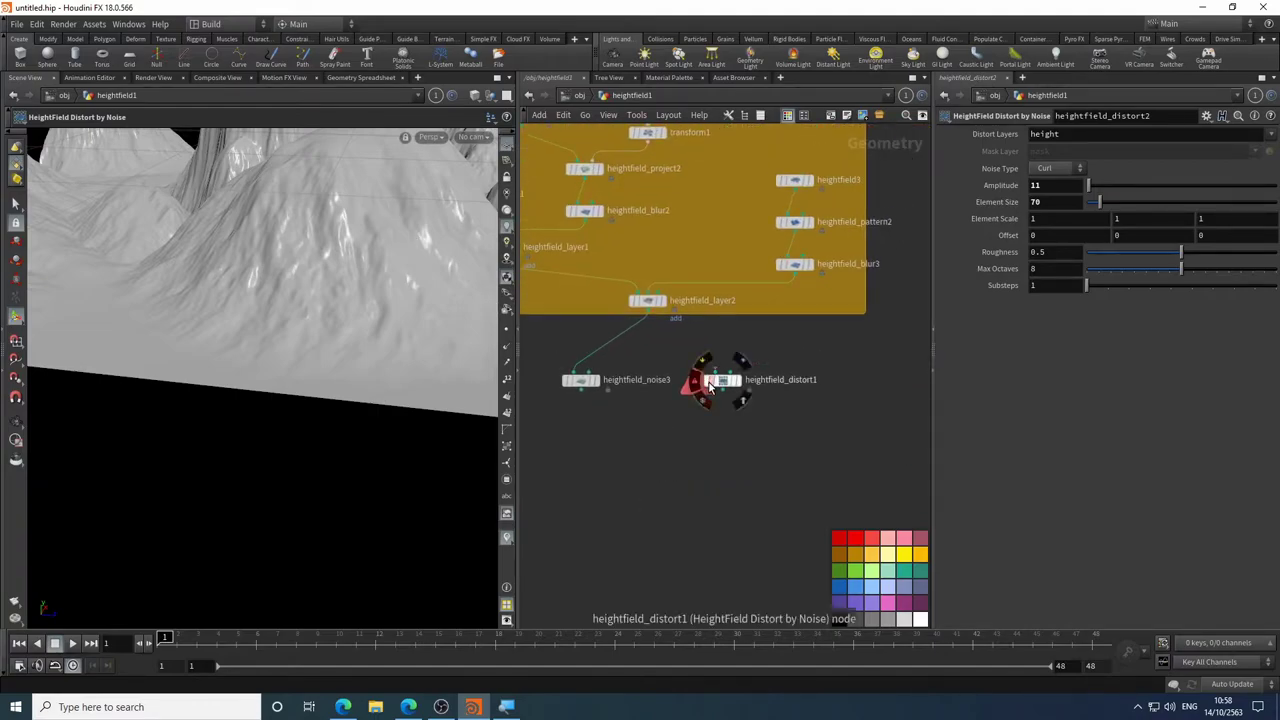
- Arrange heightfield_noise3 and heightfield_distort1 under heightfield_layer2 and display noise3
left_click_drag(722, 388, 773, 437)
left_click_drag(575, 390, 618, 378)
left_click(640, 369)
left_click_drag(176, 231, 250, 320)
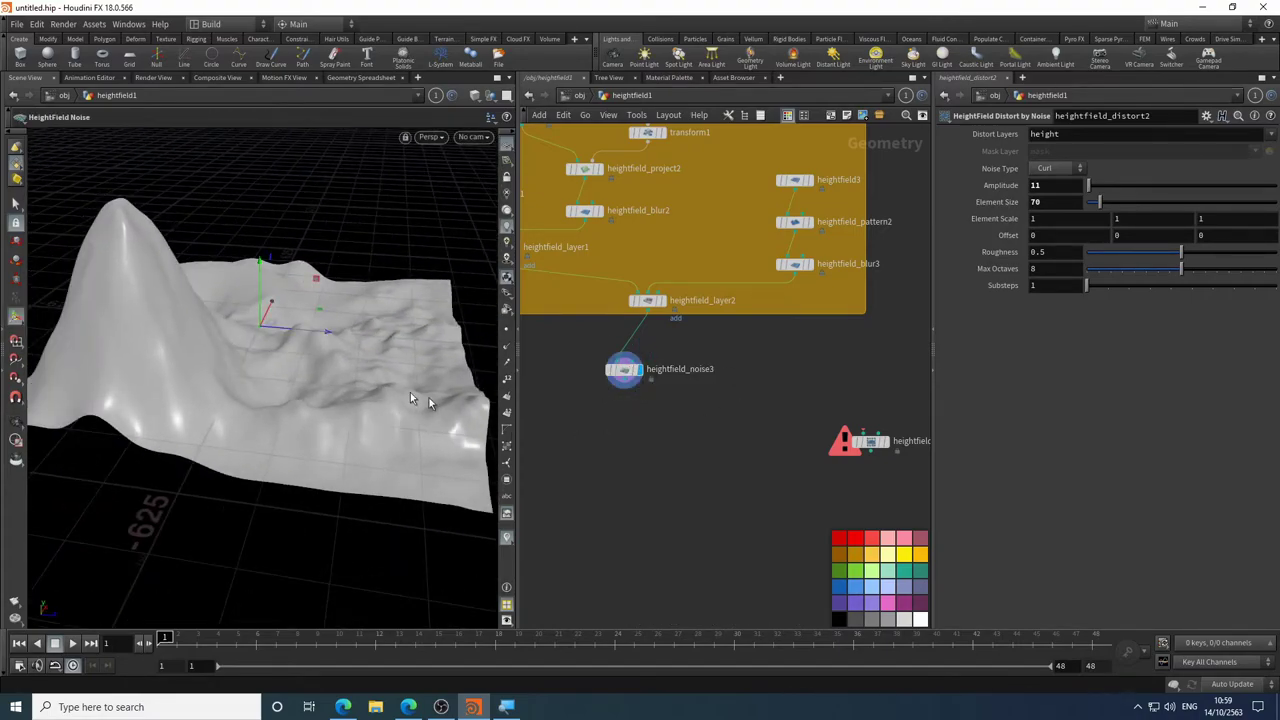
left_click_drag(423, 400, 114, 349)
left_click_drag(623, 372, 647, 366)
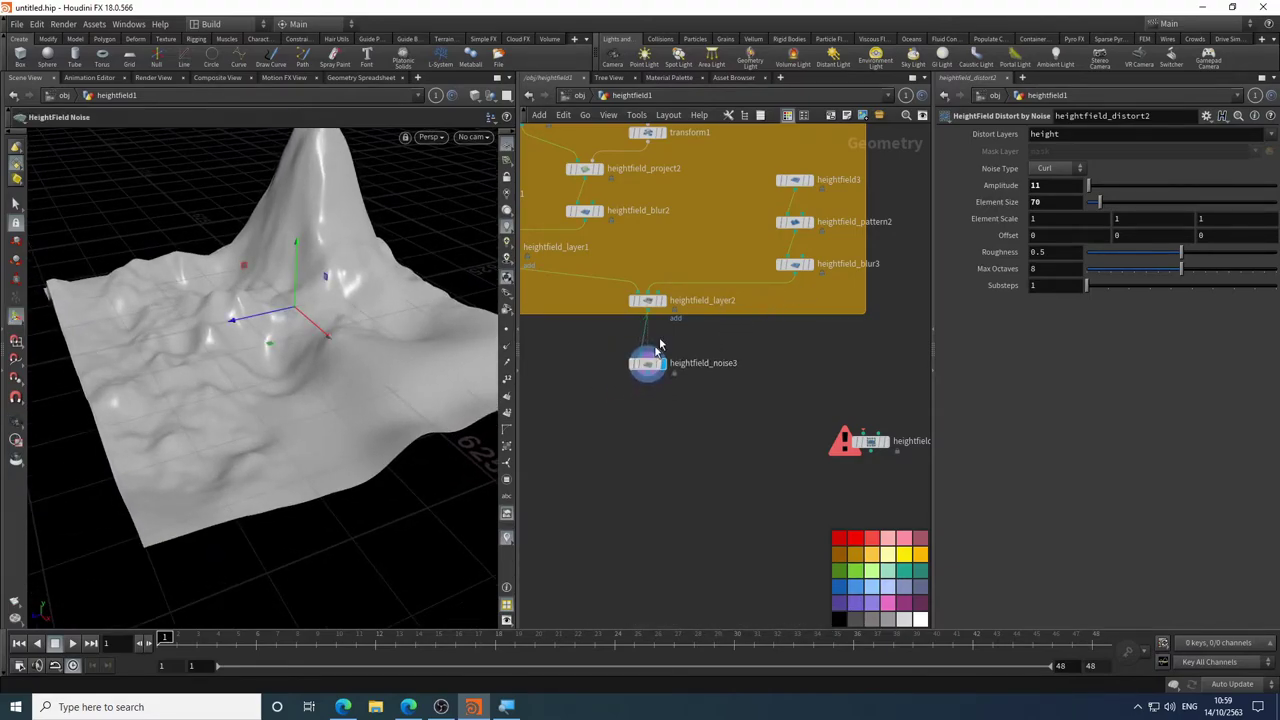
left_click(661, 300)
left_click(665, 375)
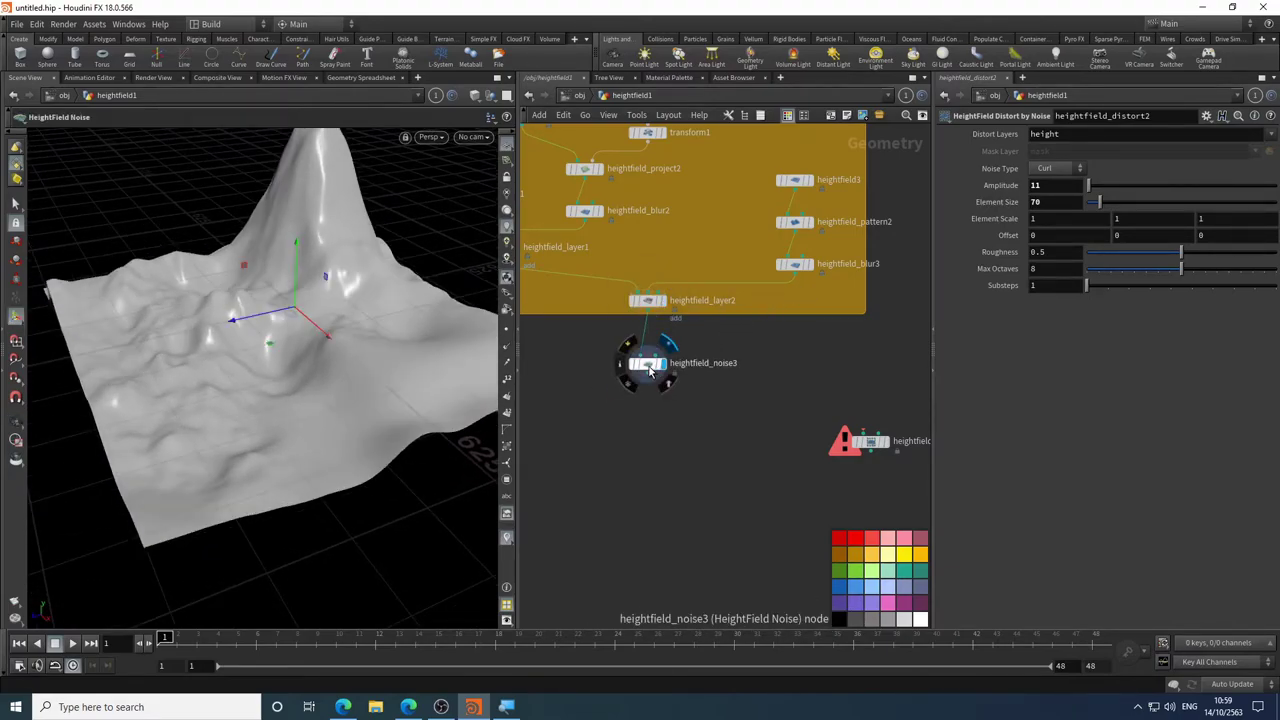
- Set heightfield_noise3 to Sparse Convolution noise with Roughness 0.536
left_click(1105, 279)
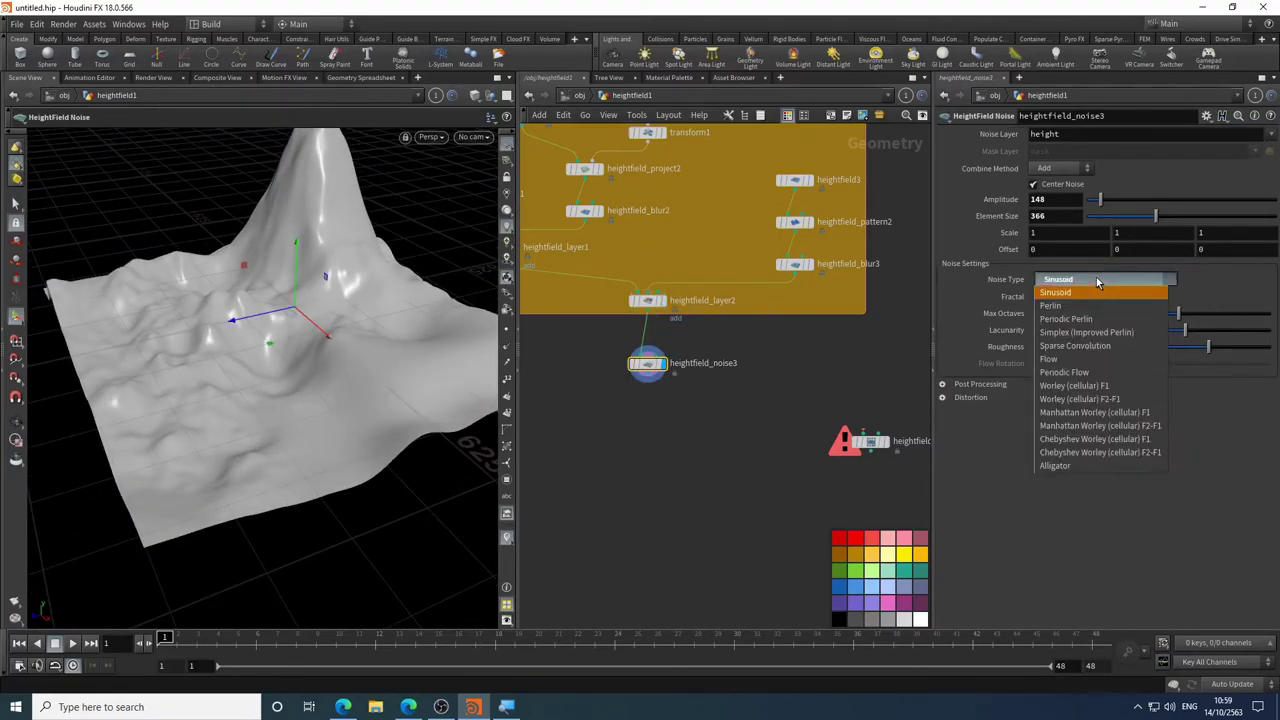
left_click(1096, 346)
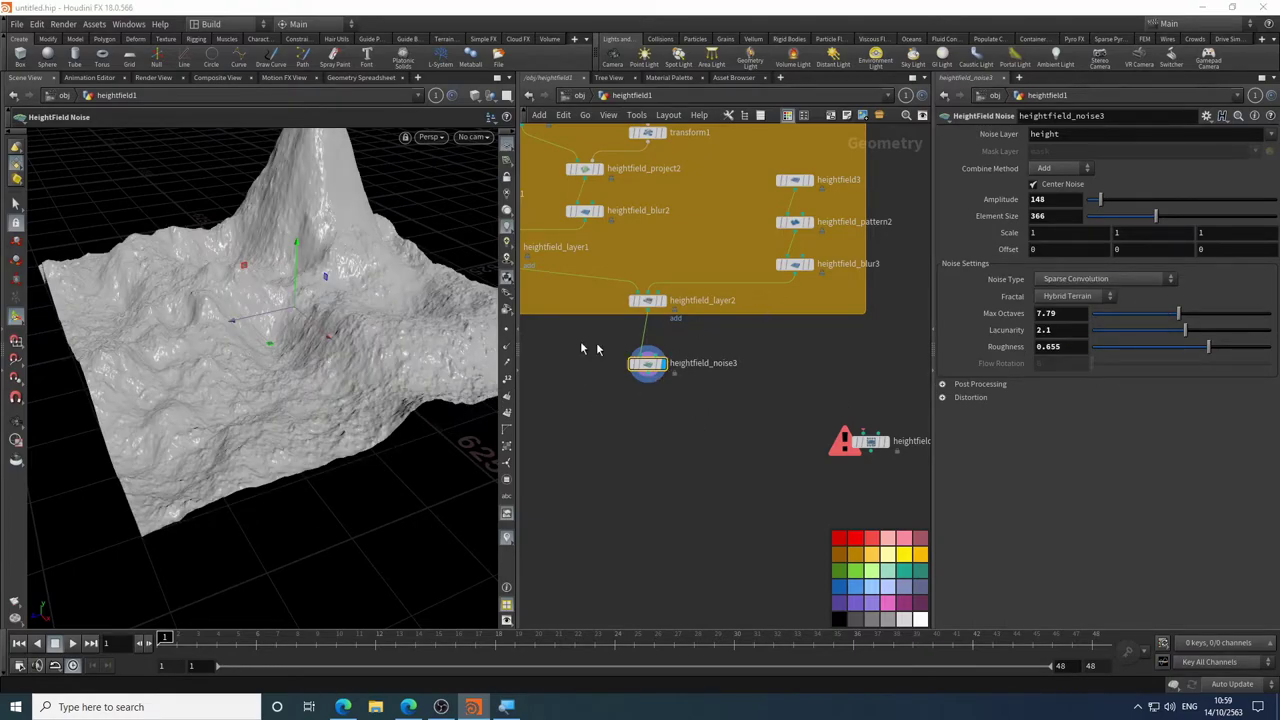
left_click_drag(875, 441, 683, 405)
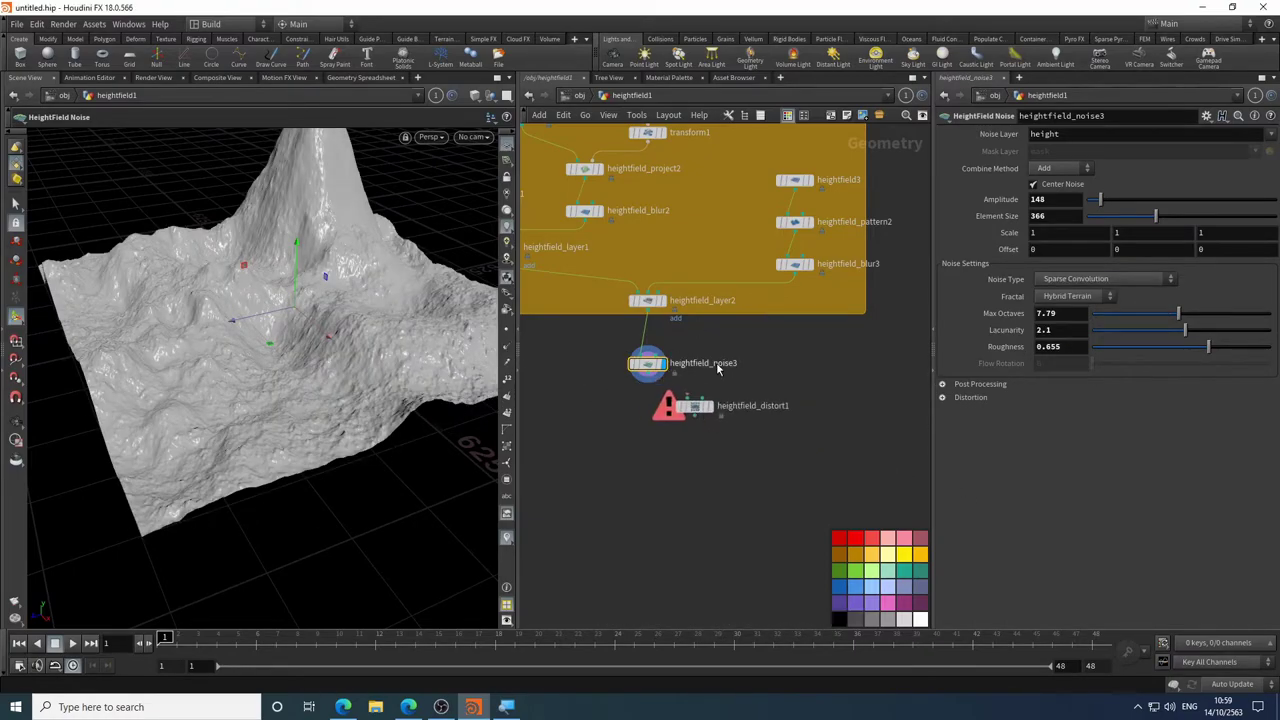
scroll(700, 362, "up", 5)
middle_click_drag(763, 332, 906, 322)
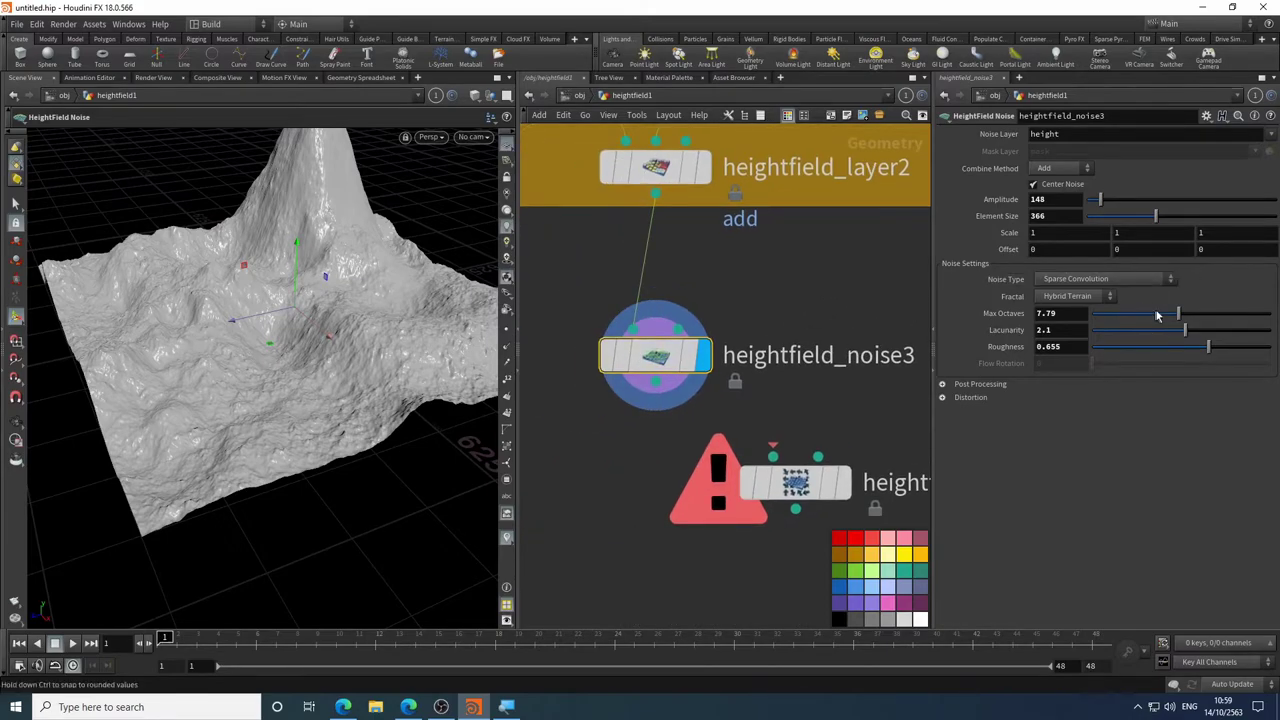
left_click_drag(1205, 354, 1194, 354)
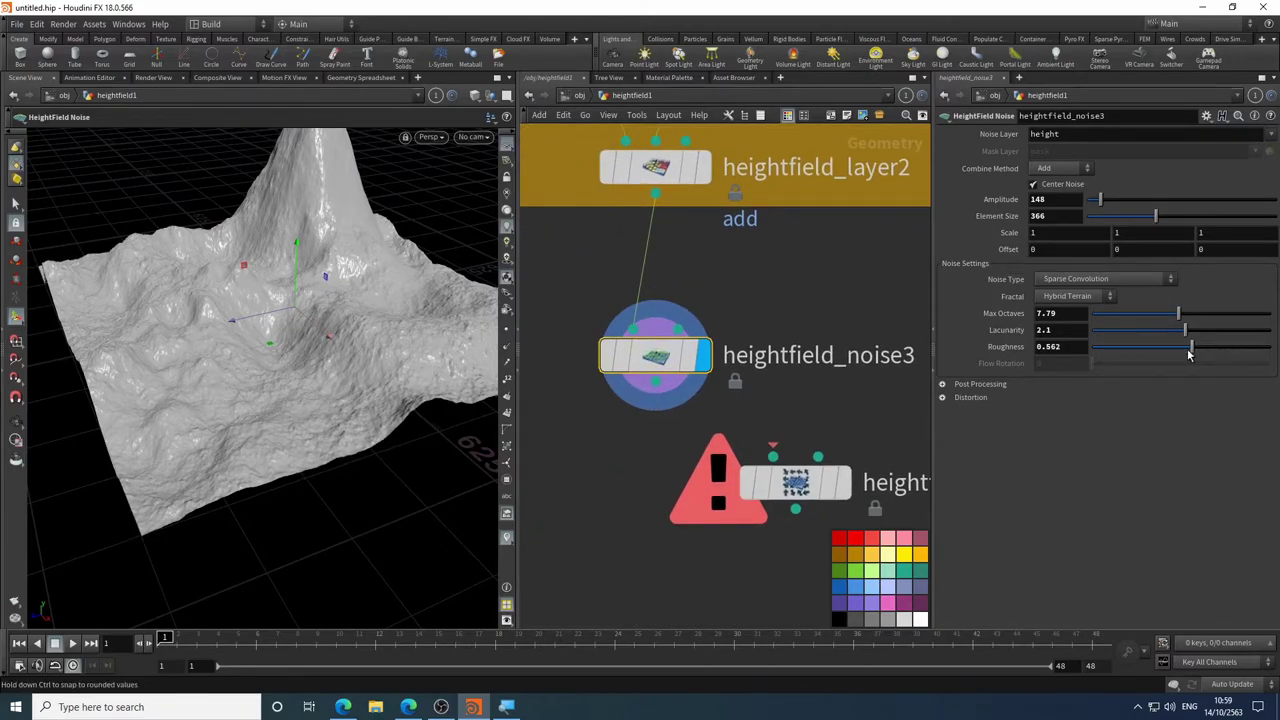
- Wire heightfield_noise3 into heightfield_distort1 and display the distorted terrain
left_click_drag(655, 382, 656, 475)
left_click(845, 485)
key("Escape")
scroll(300, 380, "up", 5)
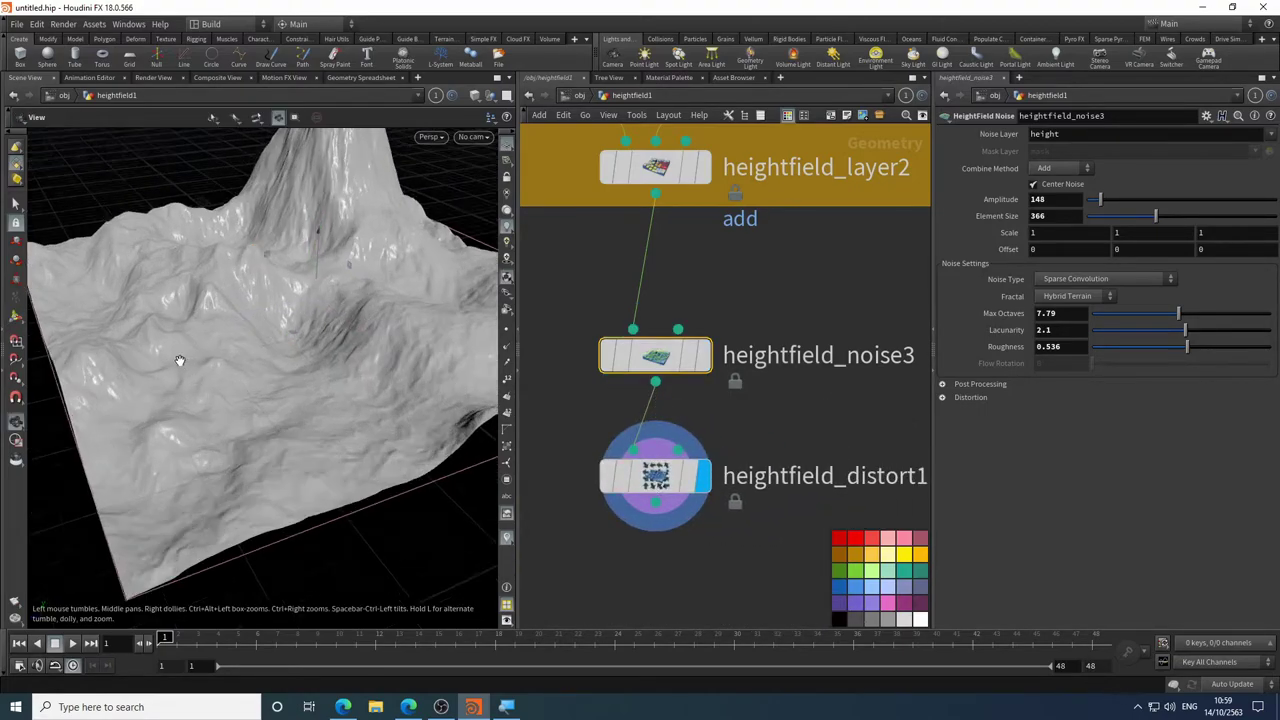
left_click_drag(269, 381, 330, 390)
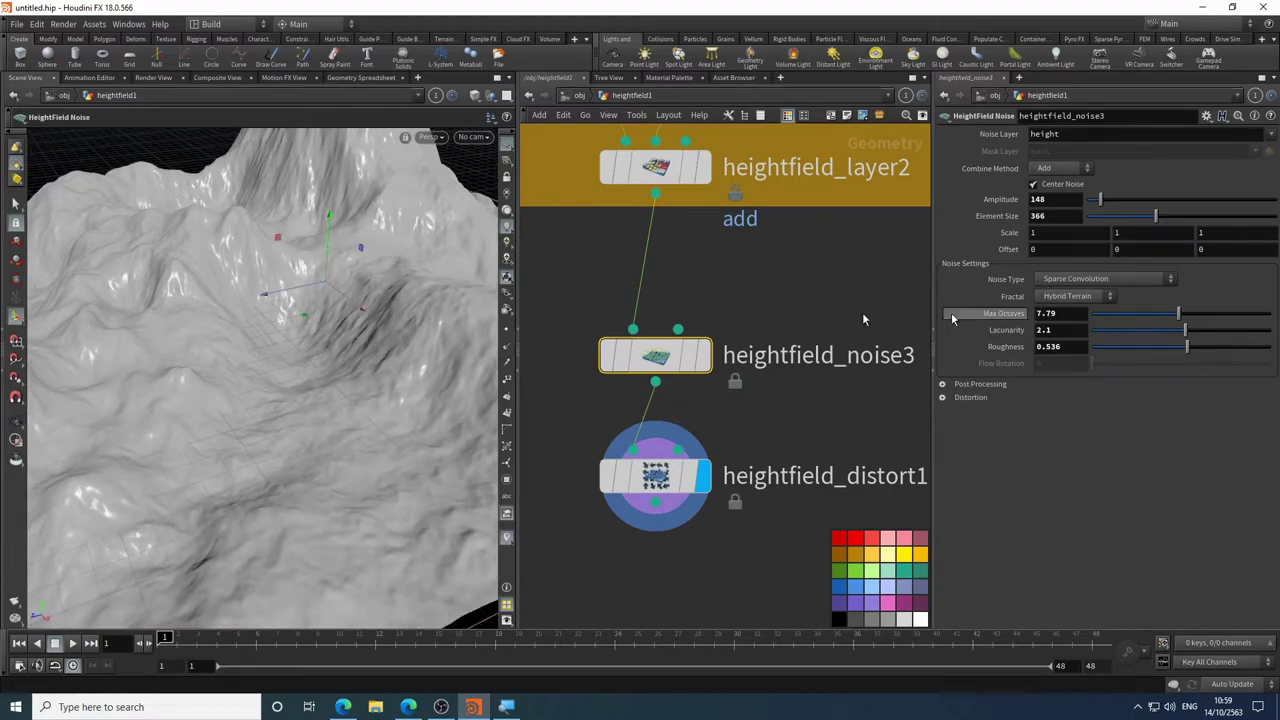
- Try several Amplitude values on heightfield_distort1 and settle on 14
left_click(650, 476)
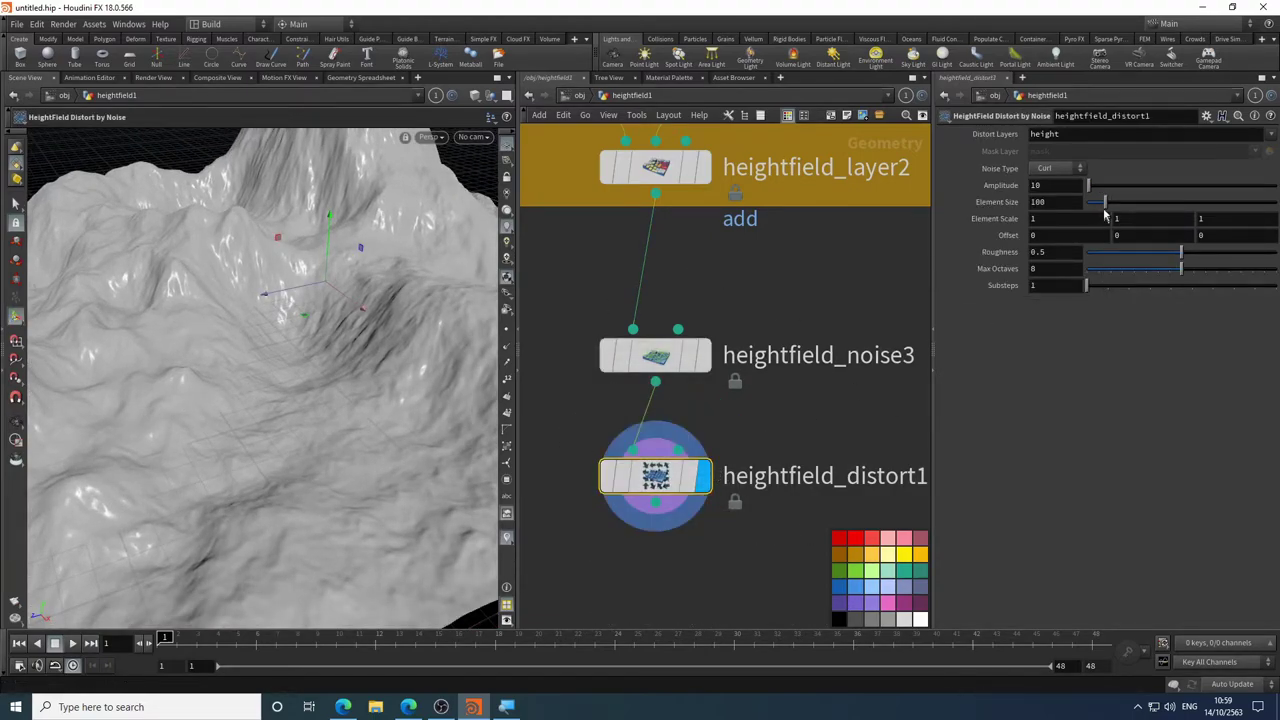
left_click_drag(1090, 190, 1089, 190)
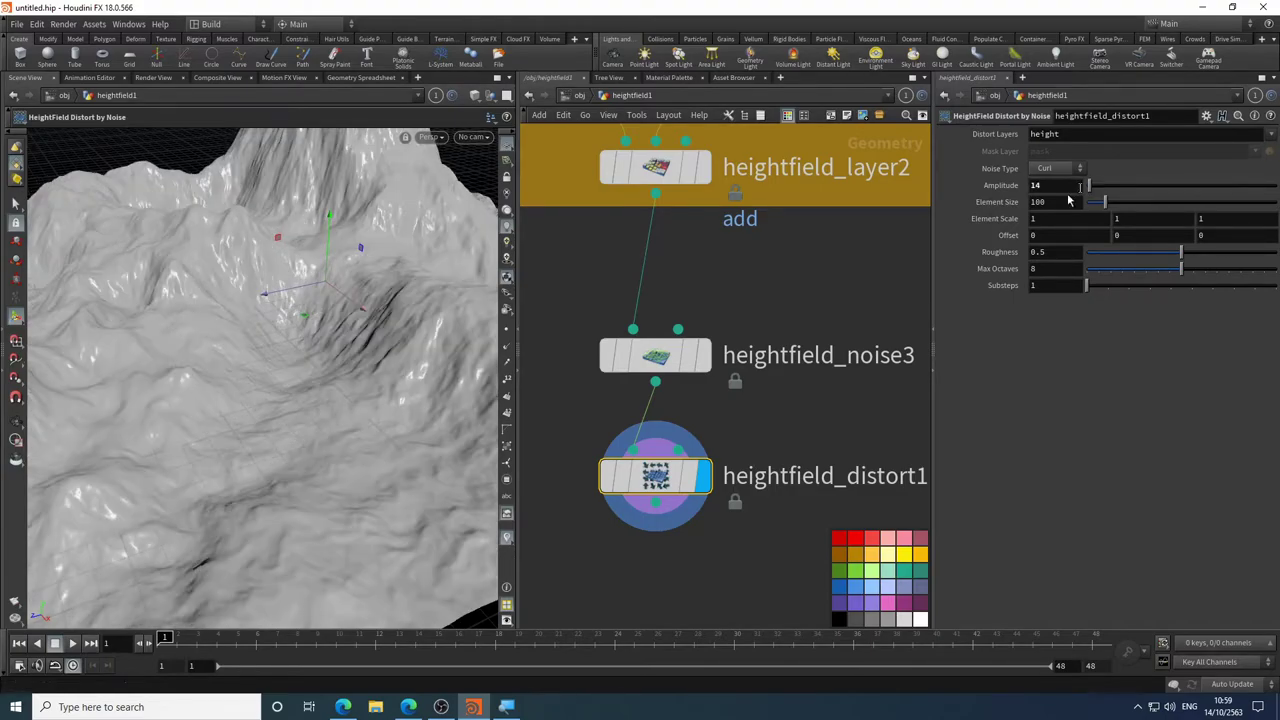
key("Escape")
scroll(367, 473, "up", 5)
scroll(360, 455, "down", 5)
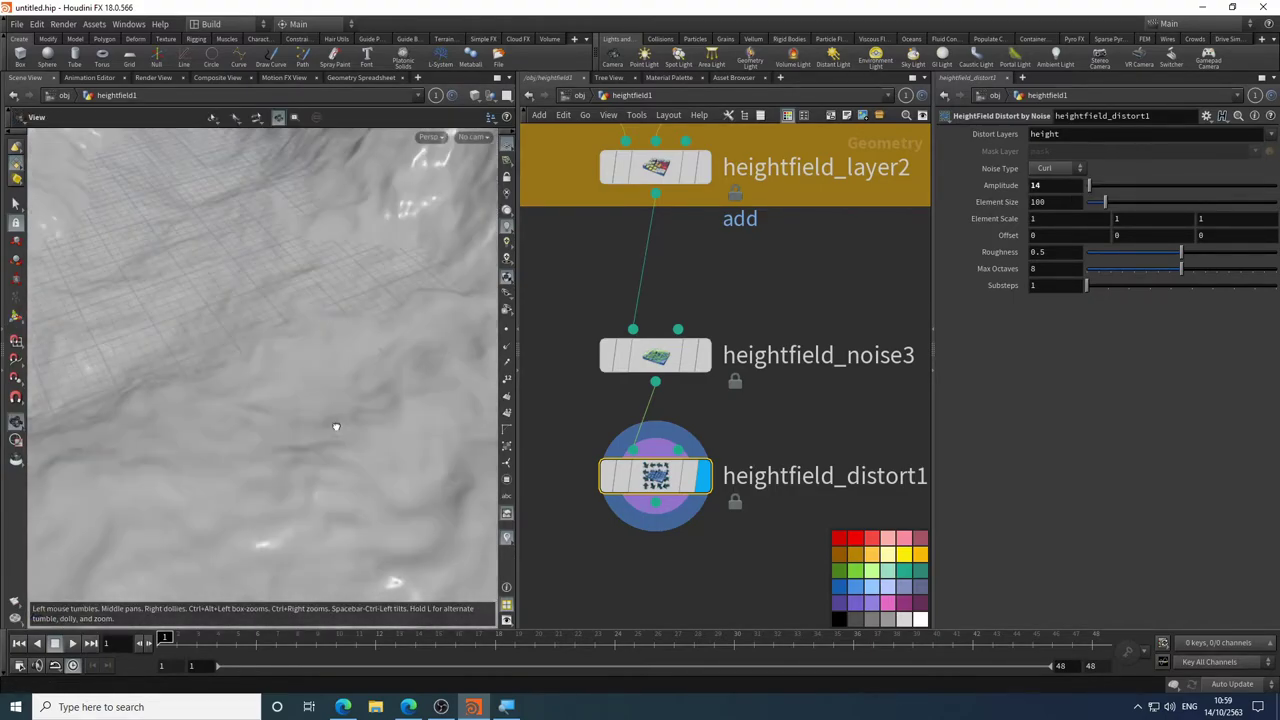
key("Return")
scroll(380, 315, "up", 3)
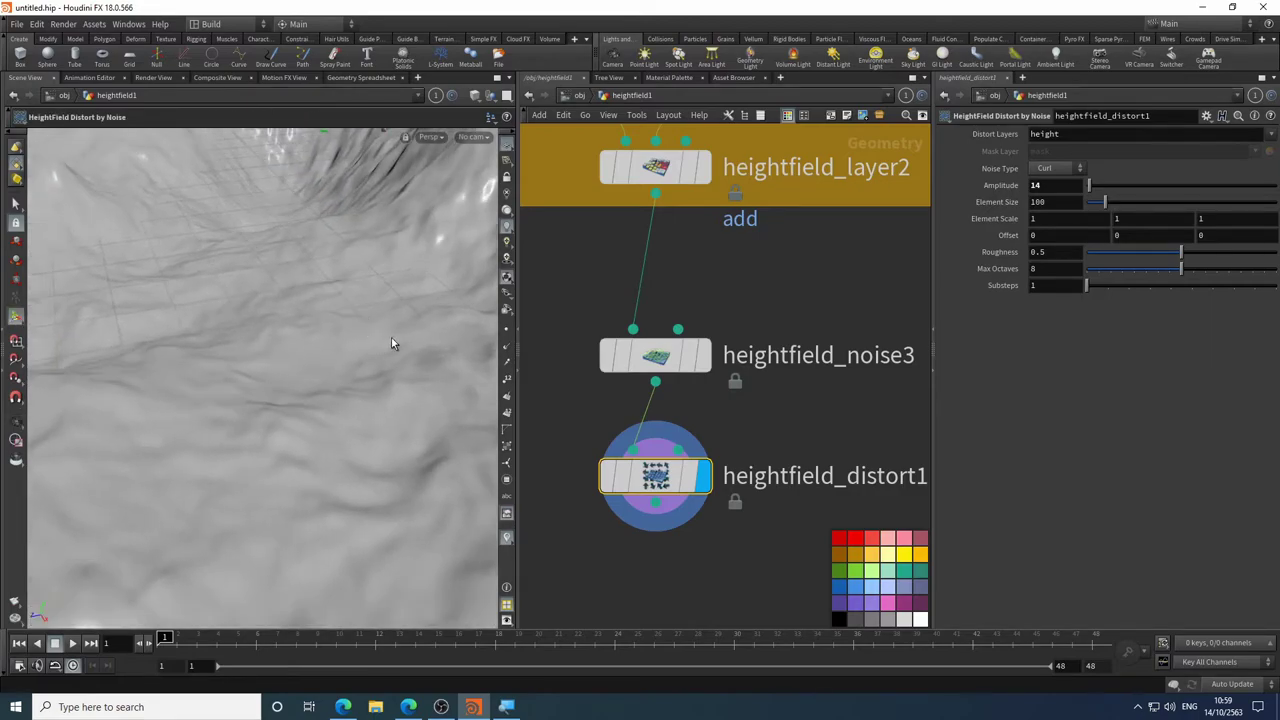
left_click_drag(1089, 190, 1097, 190)
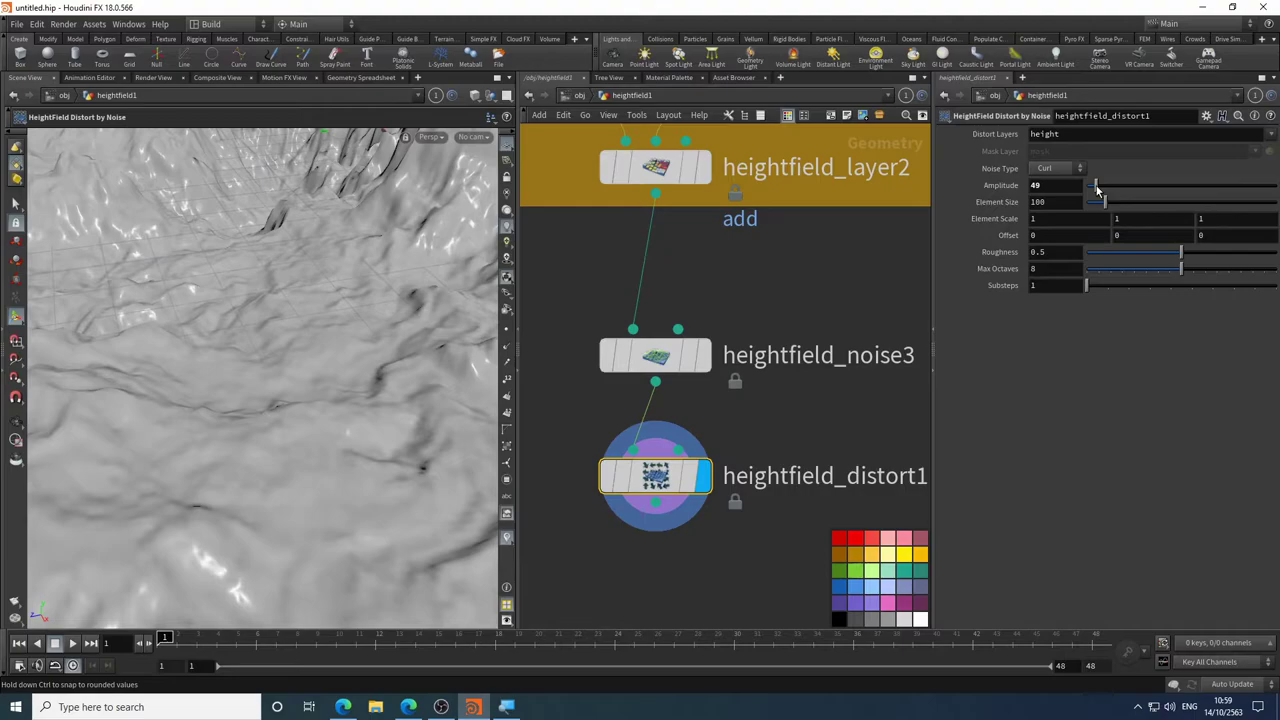
key("Escape")
left_click_drag(457, 320, 270, 402)
key("Return")
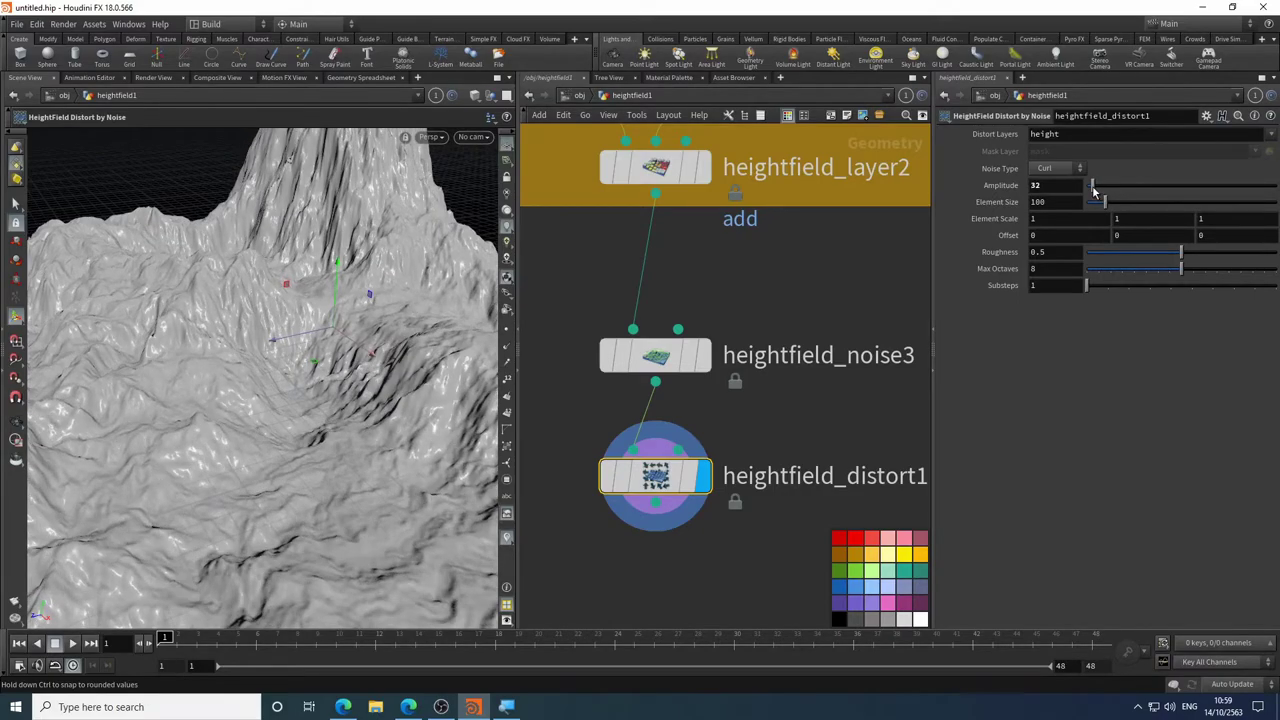
left_click_drag(1097, 190, 1090, 190)
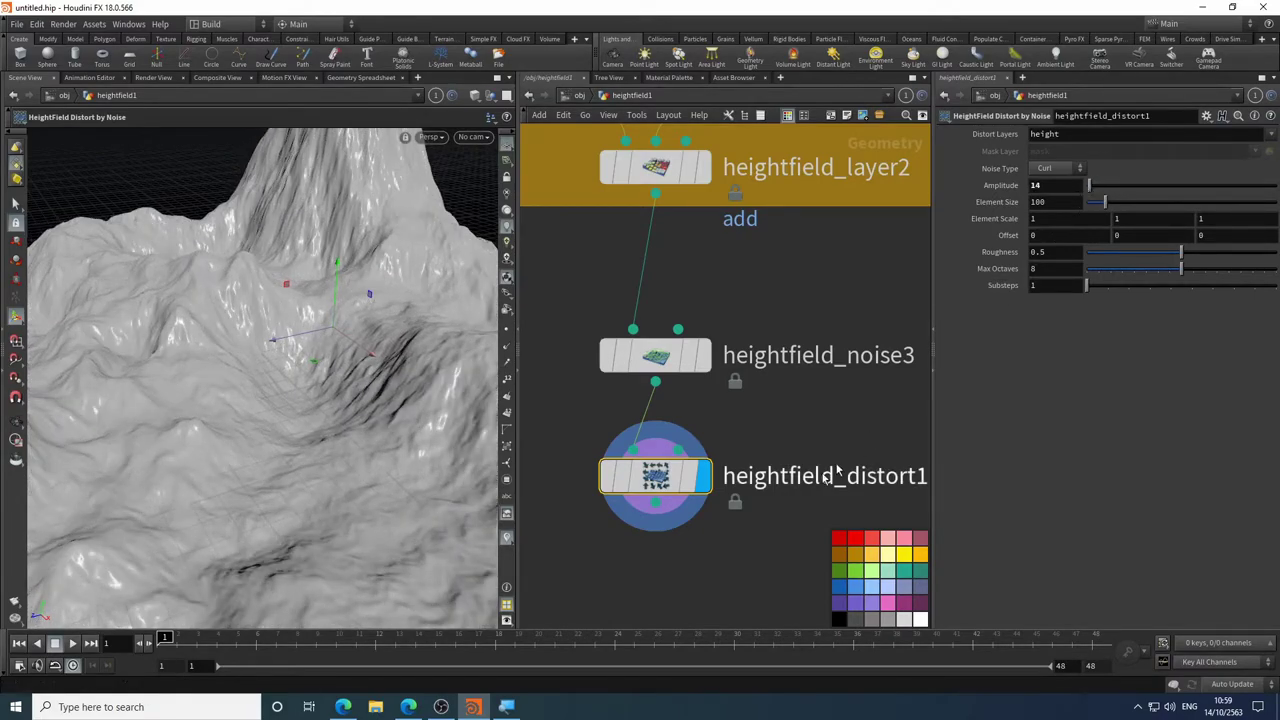
- Re-enable heightfield_distort1 and orbit to inspect the distorted terrain
mouse_move(620, 480)
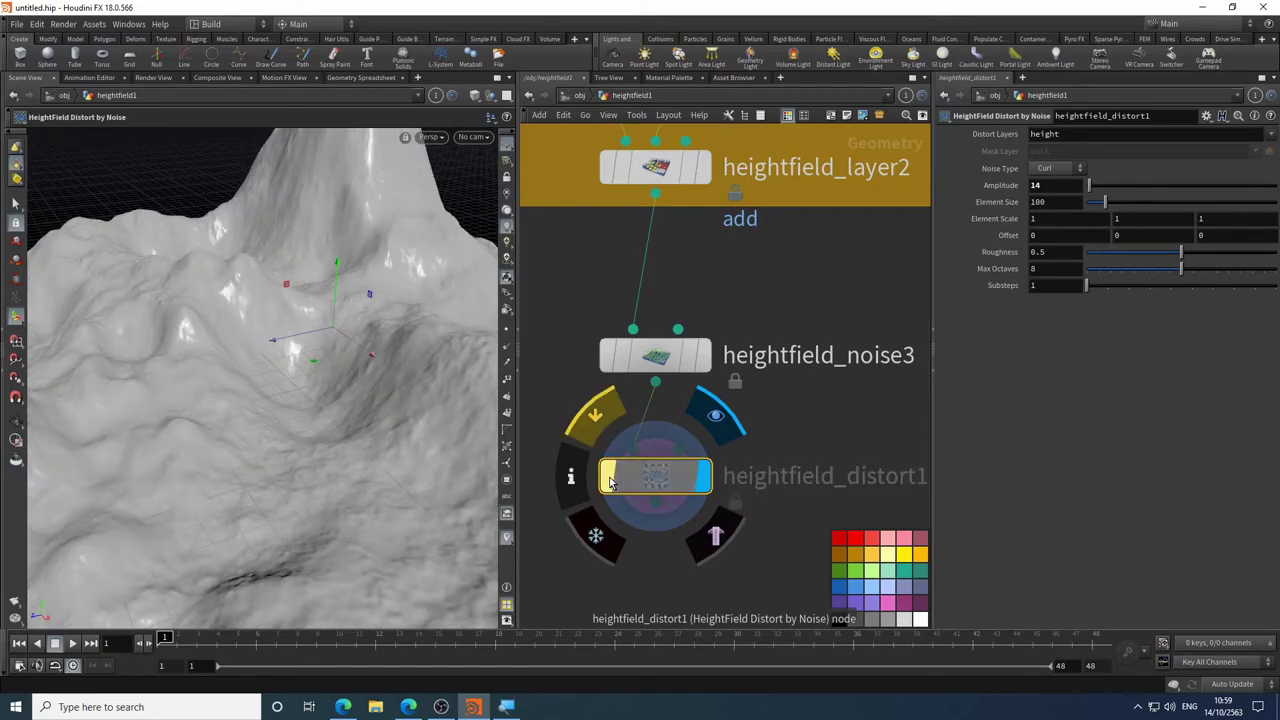
left_click(611, 482)
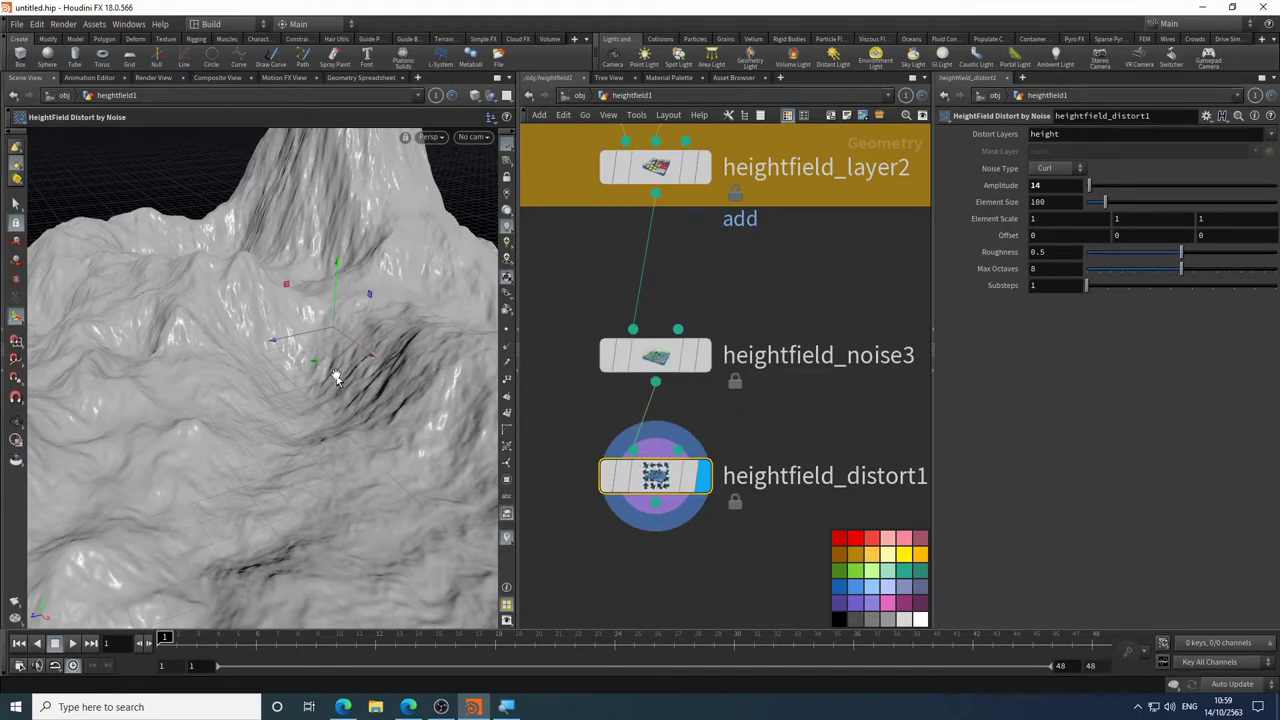
key("Escape")
left_click_drag(336, 378, 260, 390)
key("Return")
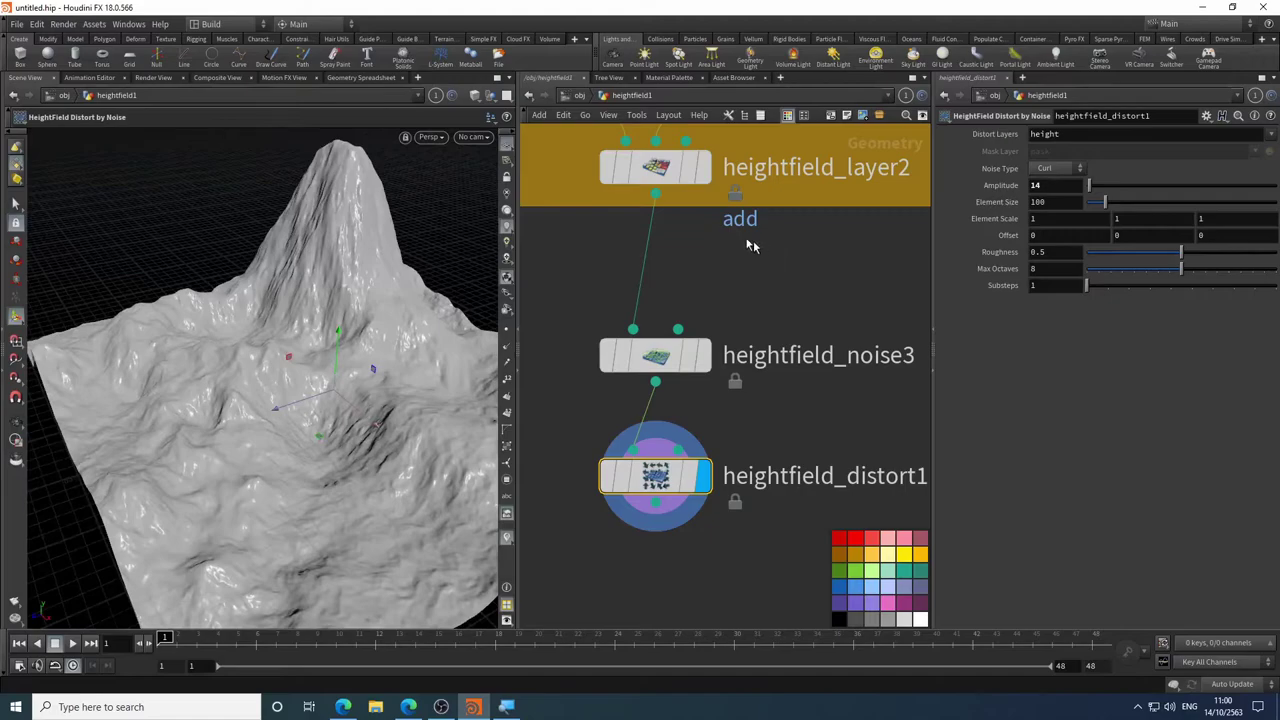
- Pan the network up to heightfield_layer2 and select it
middle_click_drag(753, 240, 751, 486)
scroll(690, 348, "down", 5)
middle_click_drag(686, 387, 764, 440)
left_click(770, 436)
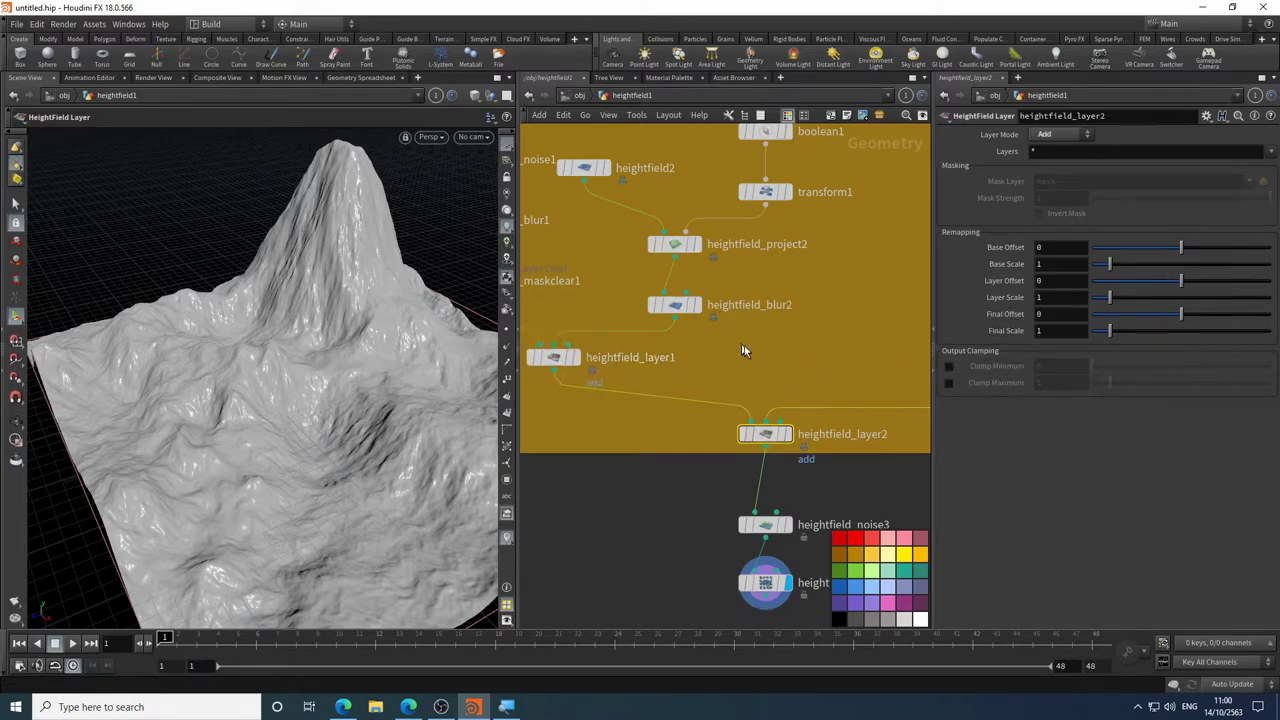
- Lower the Layer Scale on heightfield_layer1
middle_click_drag(560, 365, 730, 388)
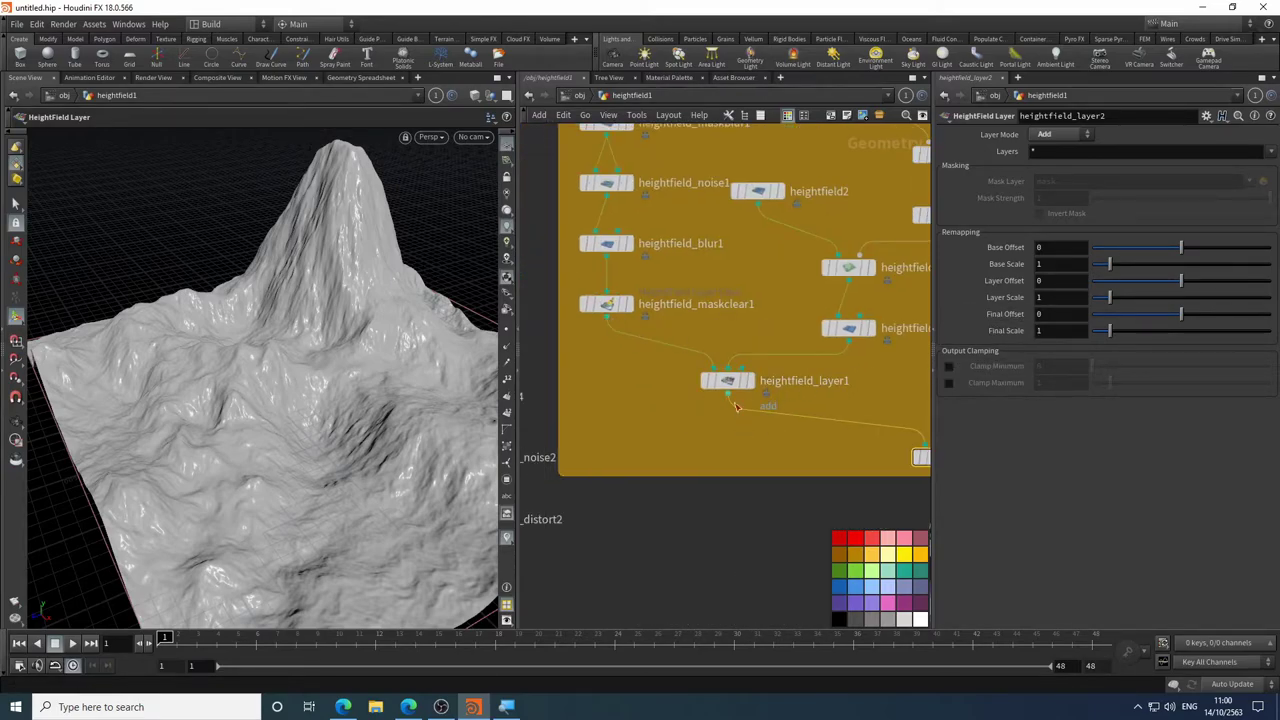
left_click(732, 386)
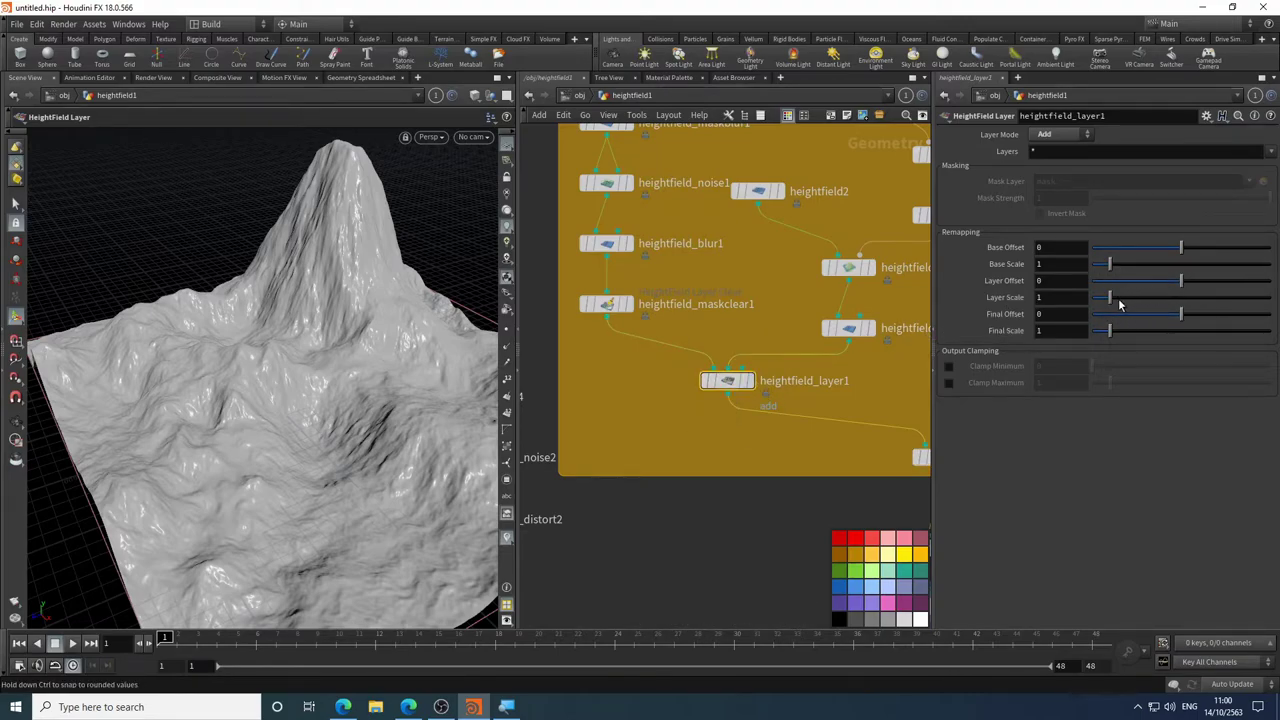
left_click_drag(1109, 300, 1106, 268)
- Set heightfield_layer2's Base Scale to 0.75 and view the lowered terrain
middle_click_drag(872, 378, 580, 326)
left_click(624, 402)
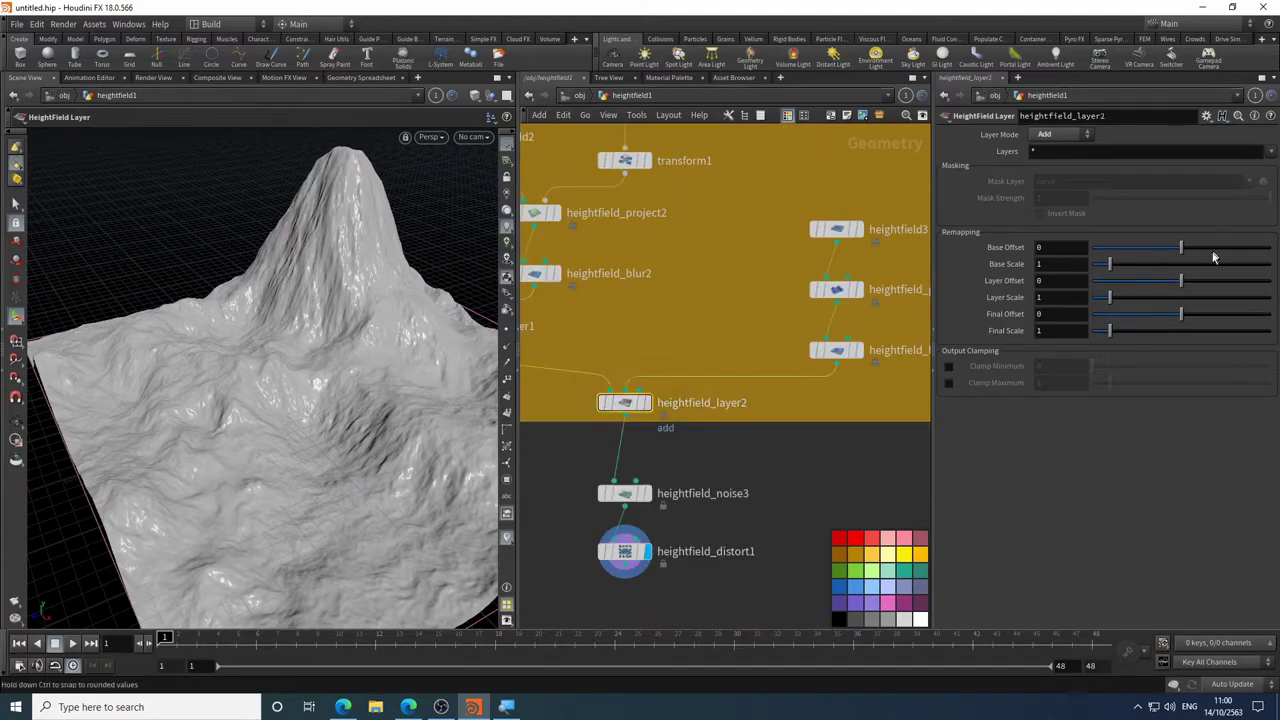
left_click_drag(1111, 268, 1107, 300)
key("Escape")
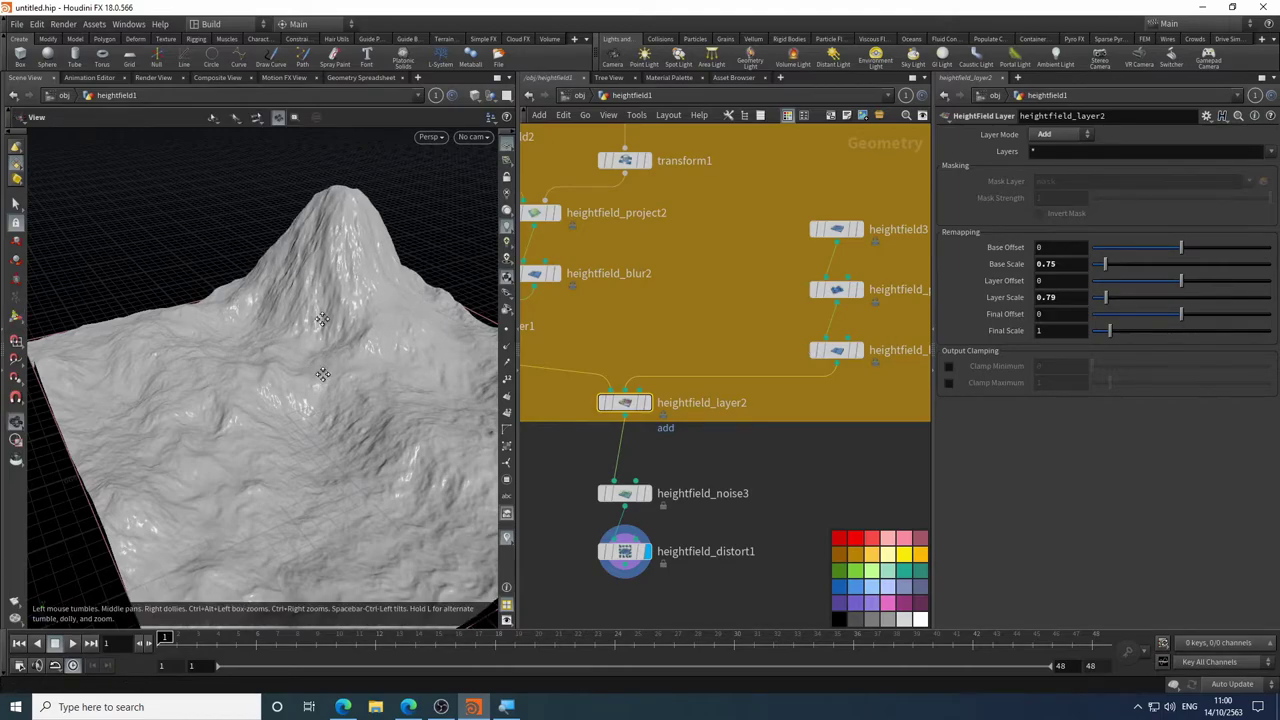
left_click_drag(290, 320, 200, 300)
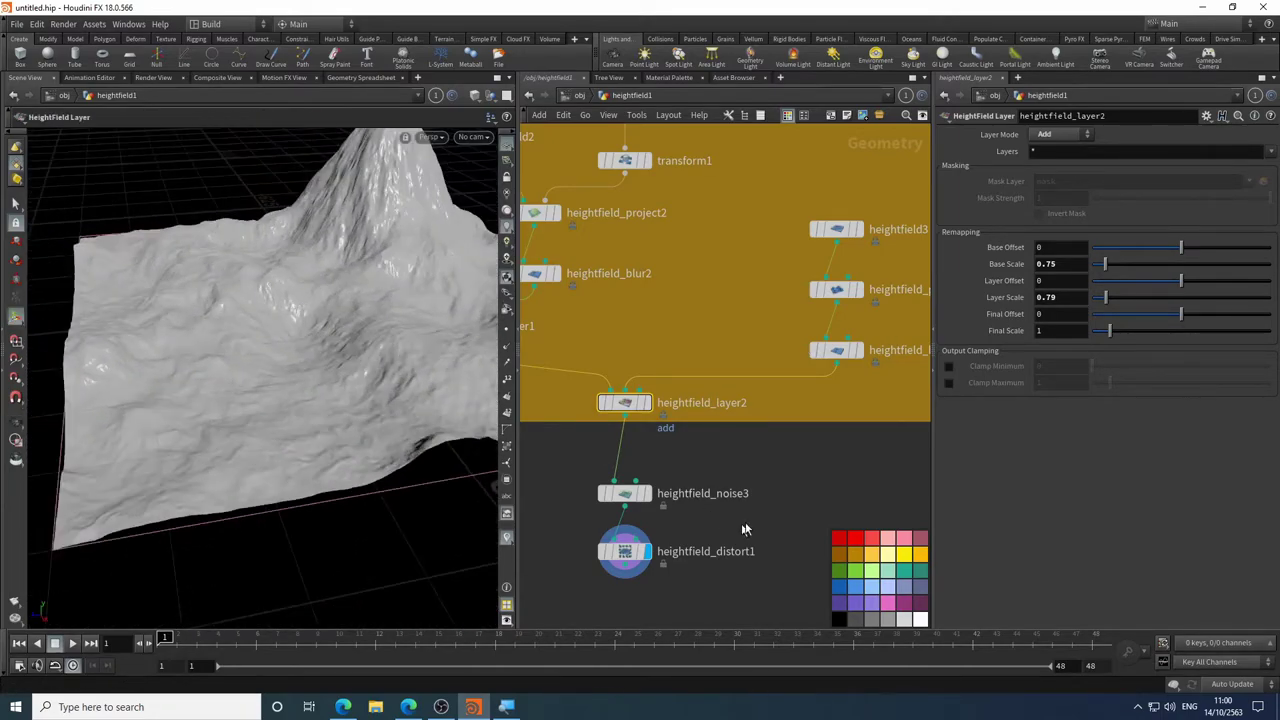
key("Return")
middle_click_drag(764, 459, 772, 421)
- Select heightfield_distort1 and orbit the terrain view
left_click(646, 444)
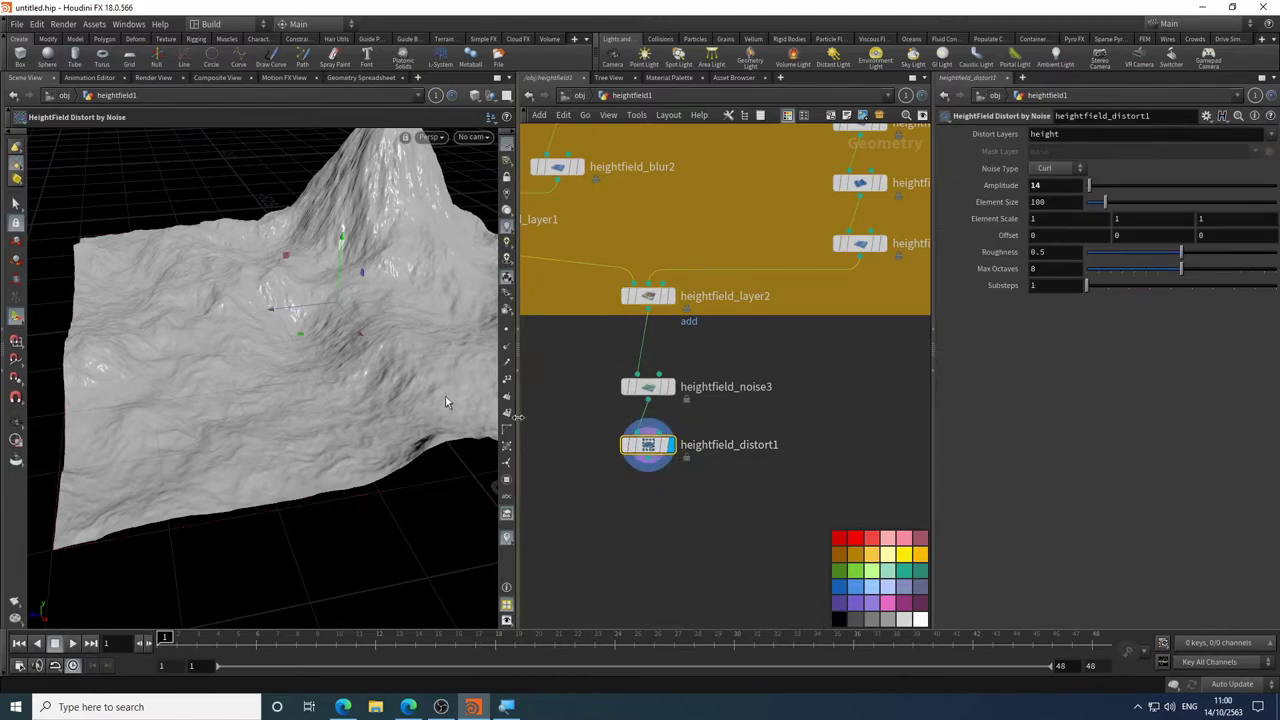
key("Escape")
scroll(270, 344, "up", 3)
left_click_drag(270, 344, 251, 374)
key("Return")
- Lower heightfield_noise3's amplitude, inspect the whole mountain, then reselect heightfield_distort1
left_click(648, 386)
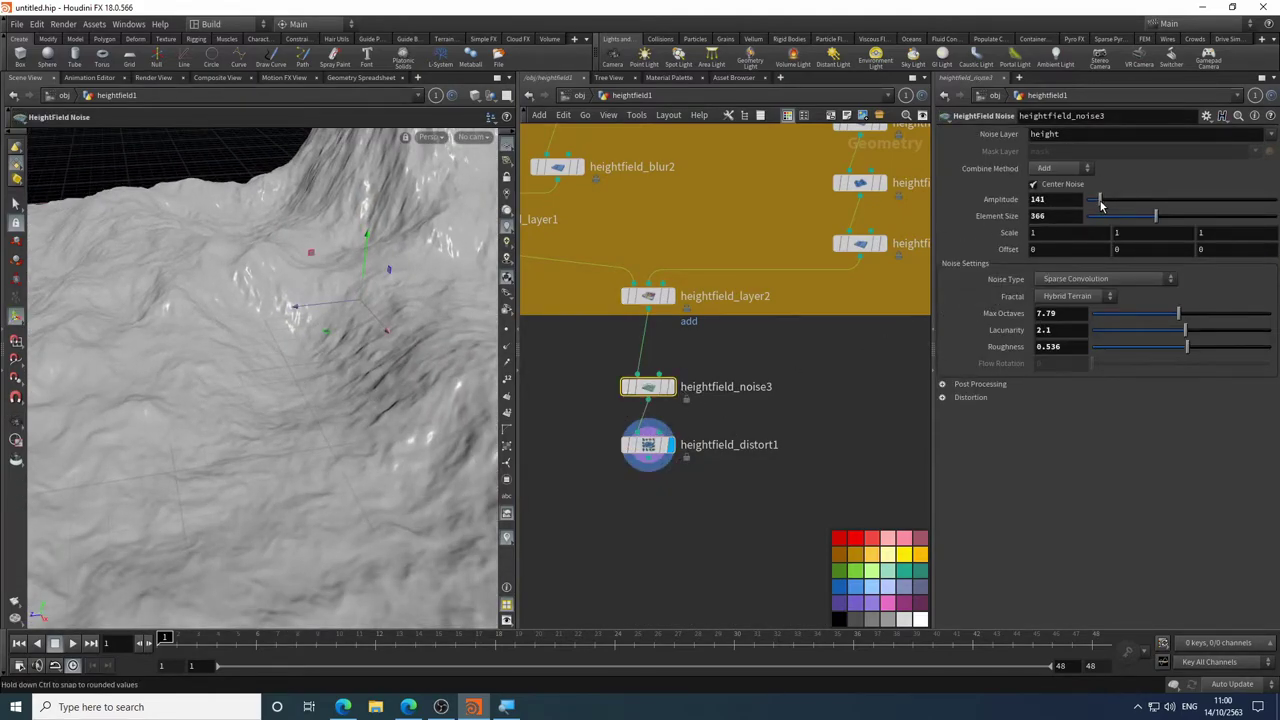
left_click_drag(1103, 203, 1103, 203)
key("Escape")
left_click_drag(420, 380, 260, 684)
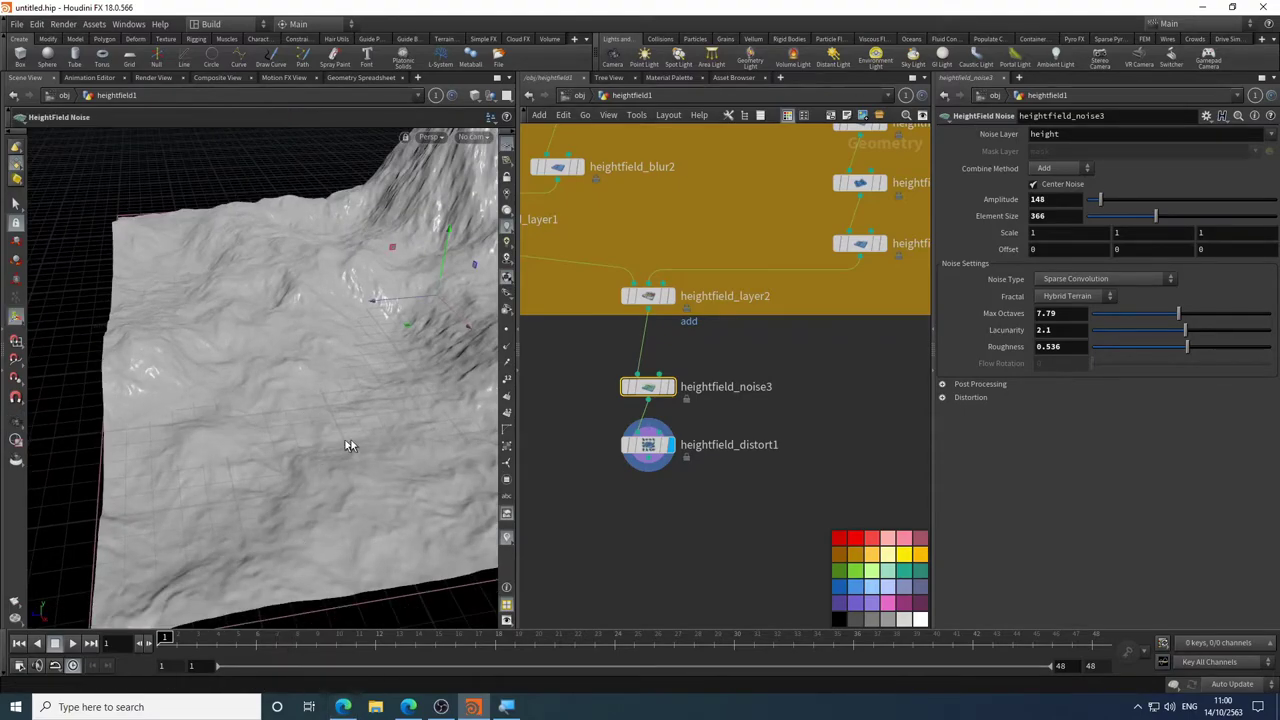
left_click_drag(348, 445, 286, 429)
scroll(757, 403, "down", 4)
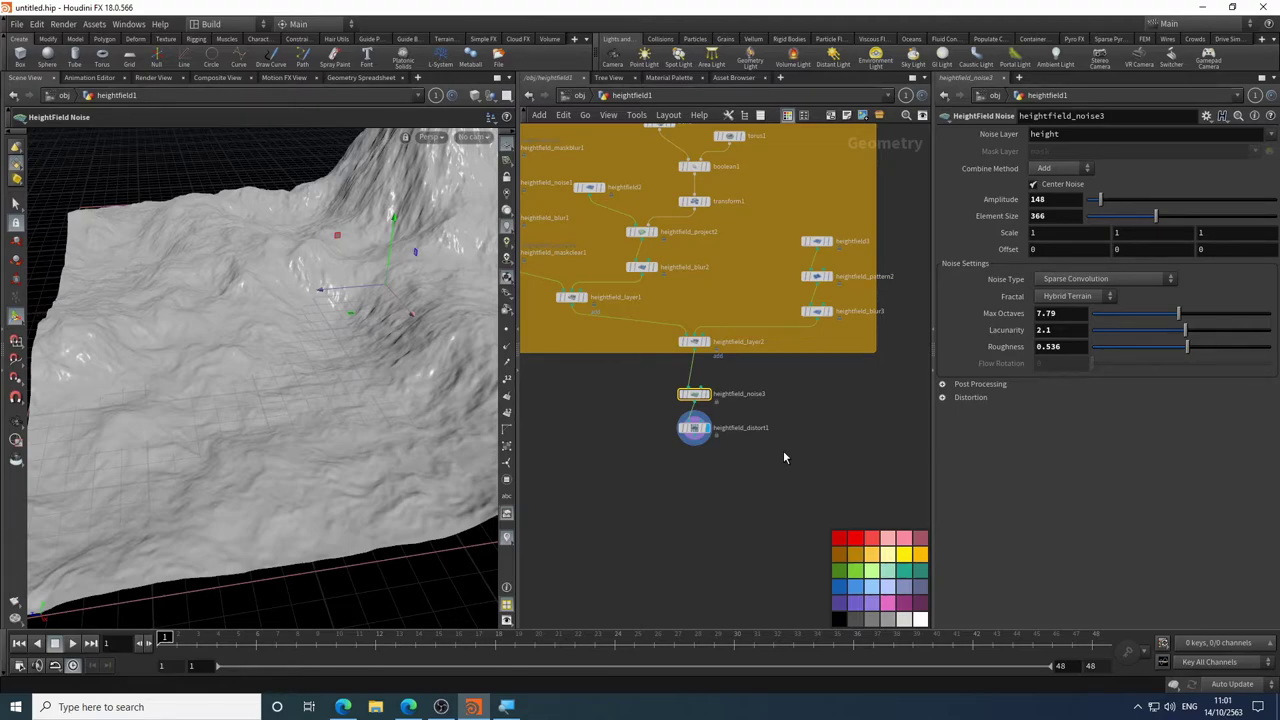
scroll(683, 410, "up", 5)
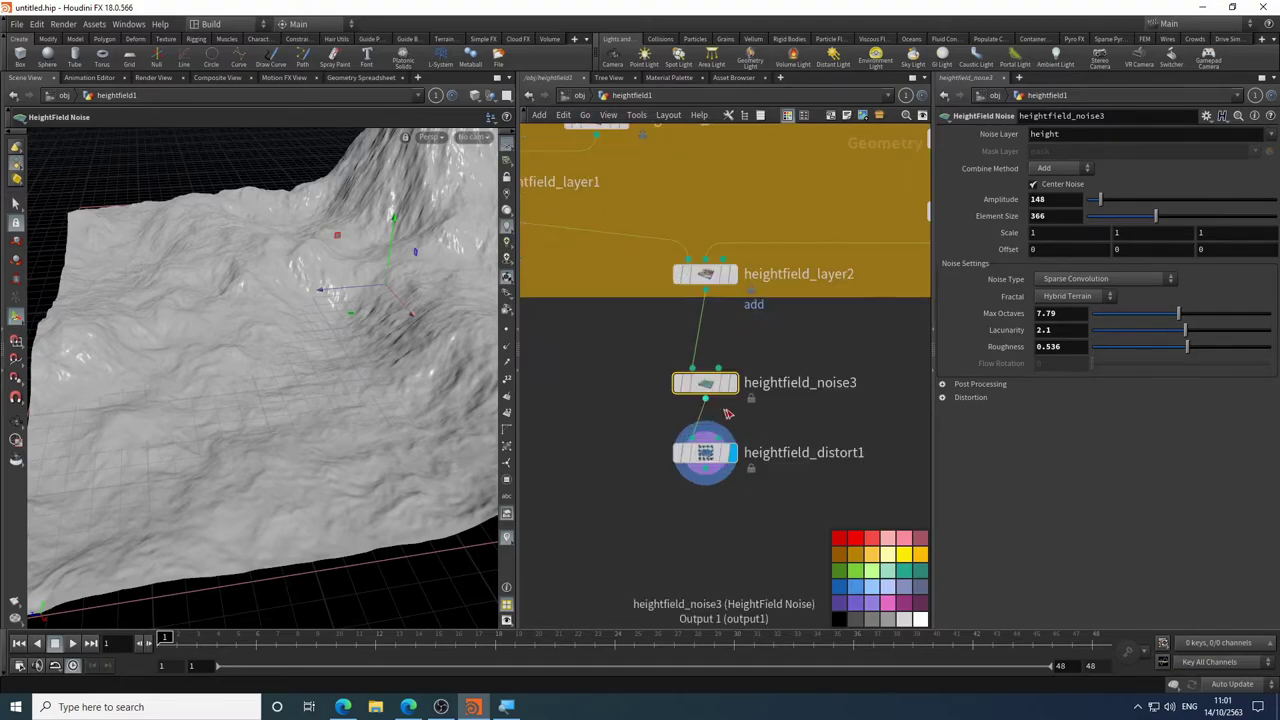
scroll(740, 420, "up", 1)
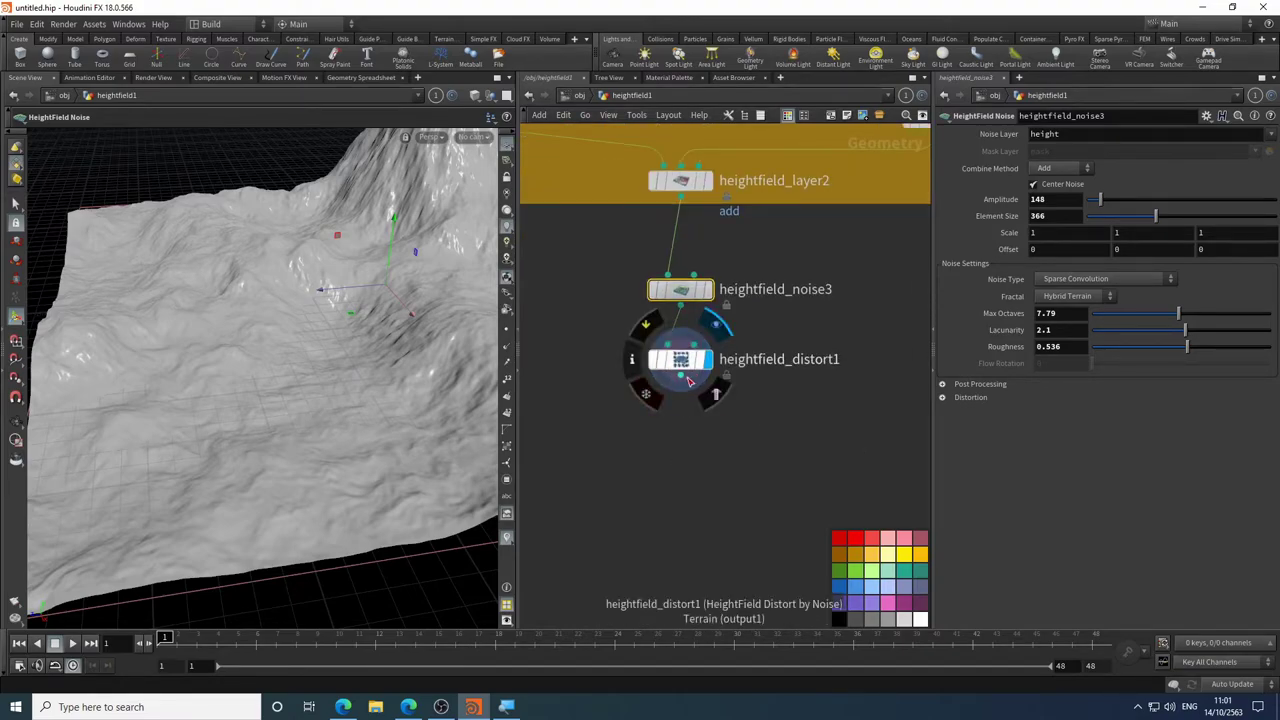
left_click(686, 380)
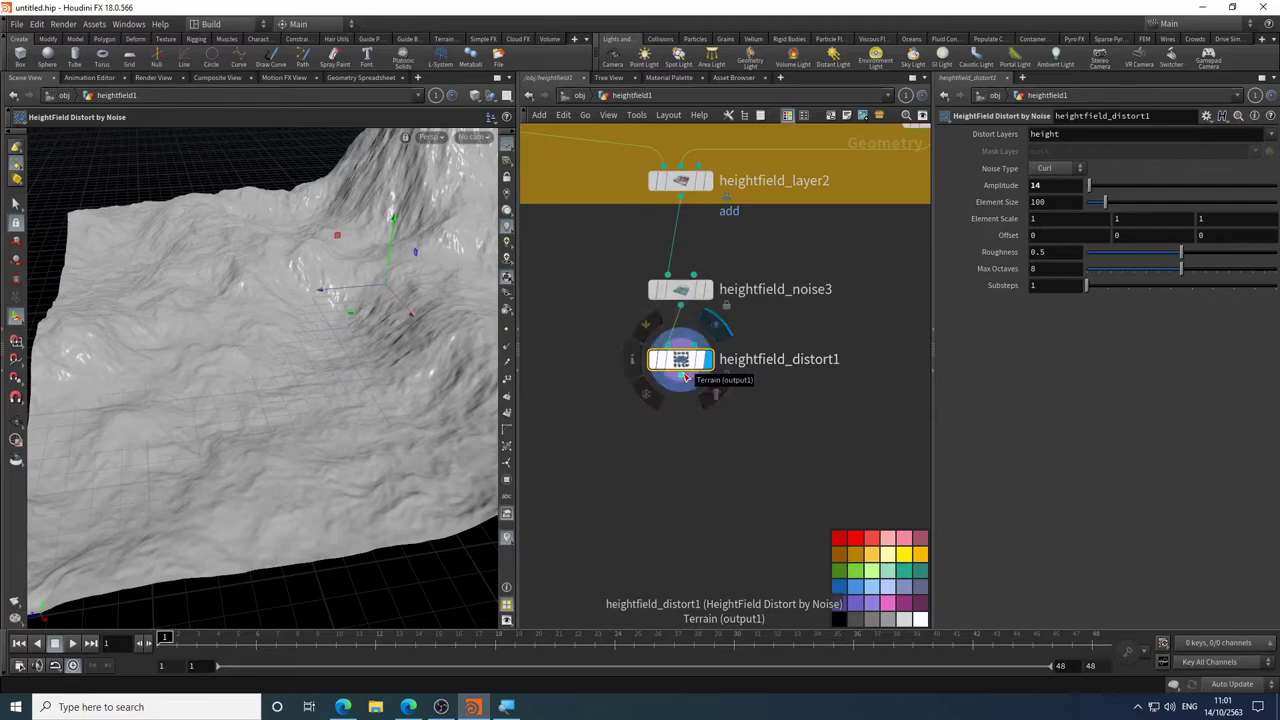
- Add a HeightField Distort by Noise node, heightfield_distort3, below heightfield_distort1
key("Tab")
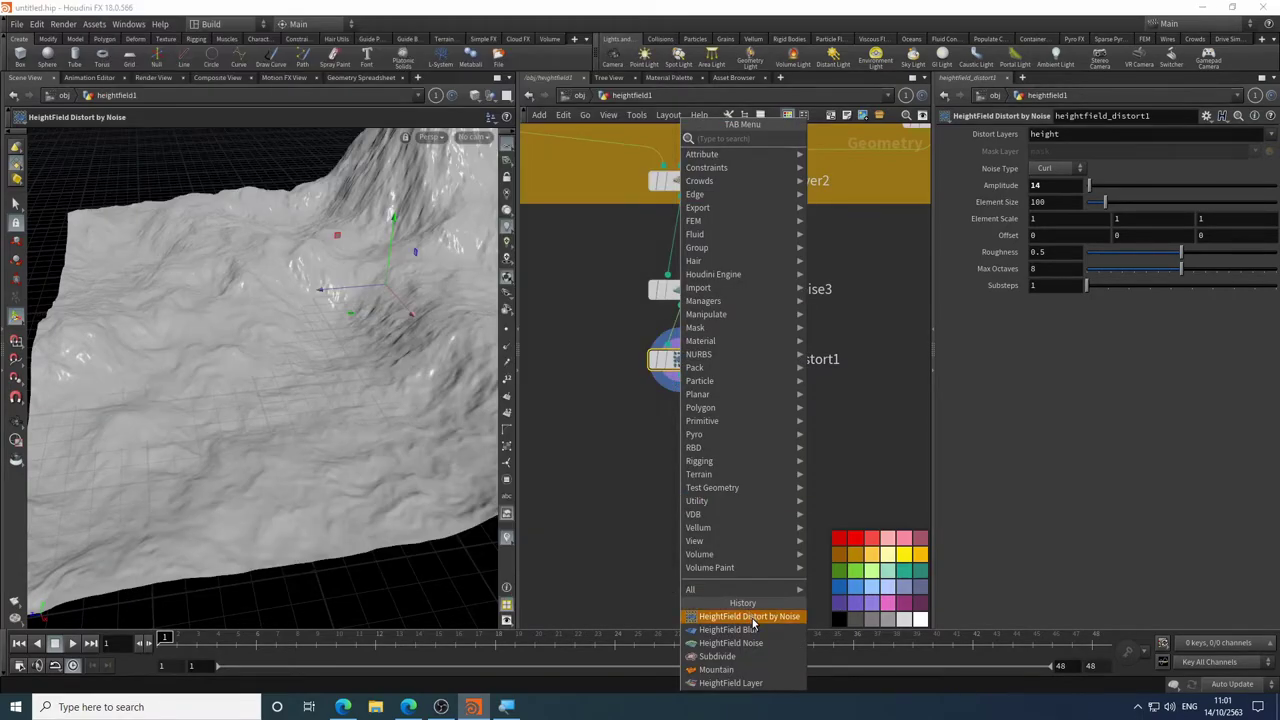
left_click(753, 617)
left_click(667, 462)
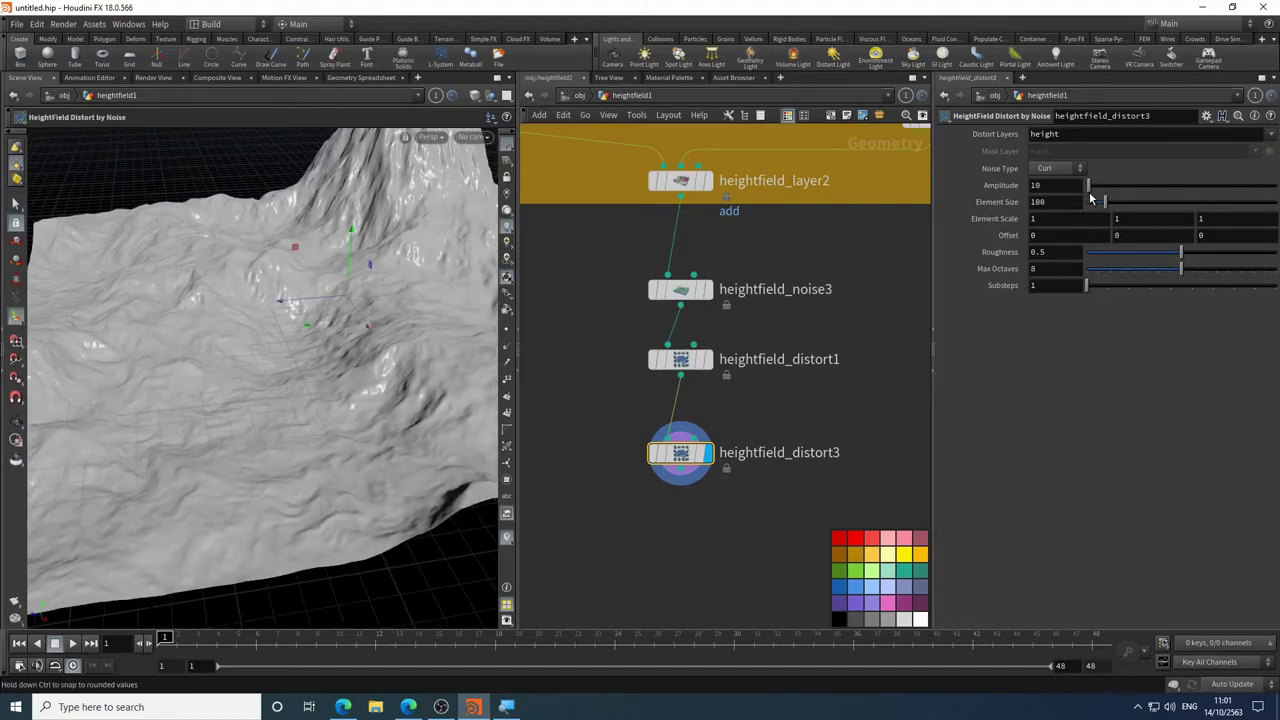
- Set heightfield_distort3's Element Size to 151 and Amplitude to 15
left_click_drag(1090, 190, 1093, 192)
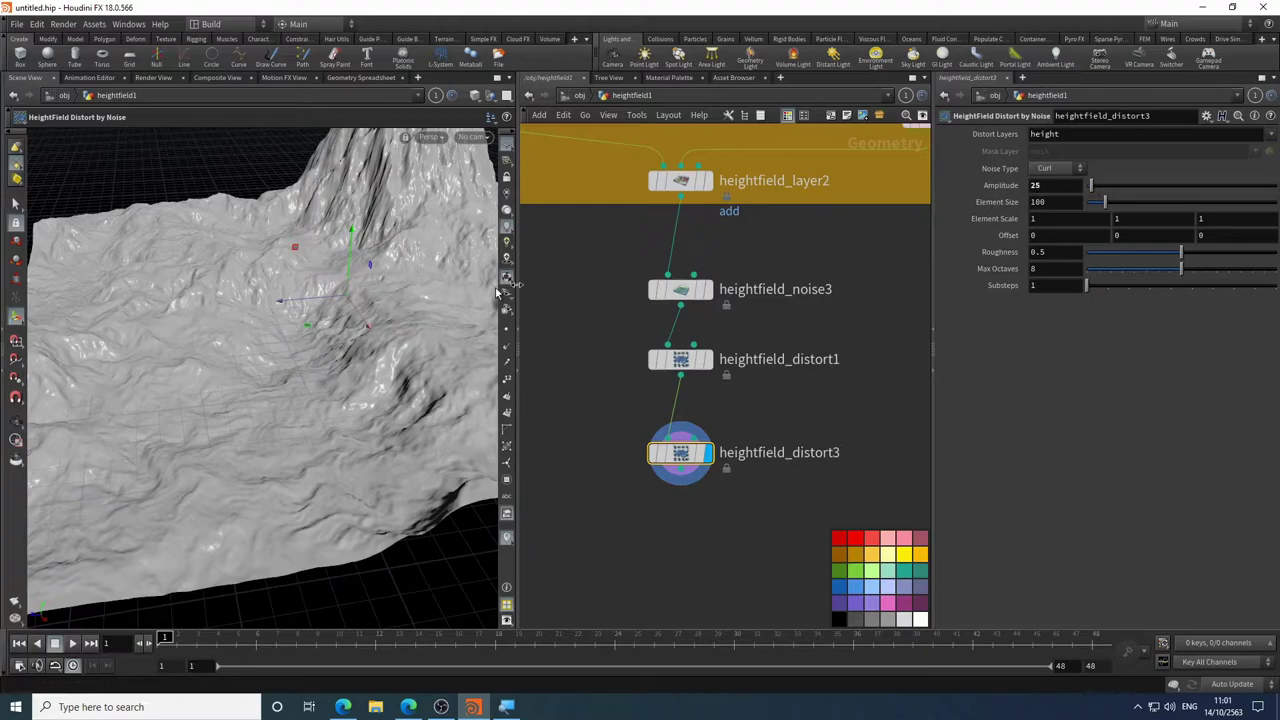
key("Escape")
scroll(407, 373, "up", 5)
mouse_move(407, 373)
left_mouse_down()
mouse_move(374, 346)
mouse_move(371, 380)
mouse_move(392, 372)
left_mouse_up()
key("Return")
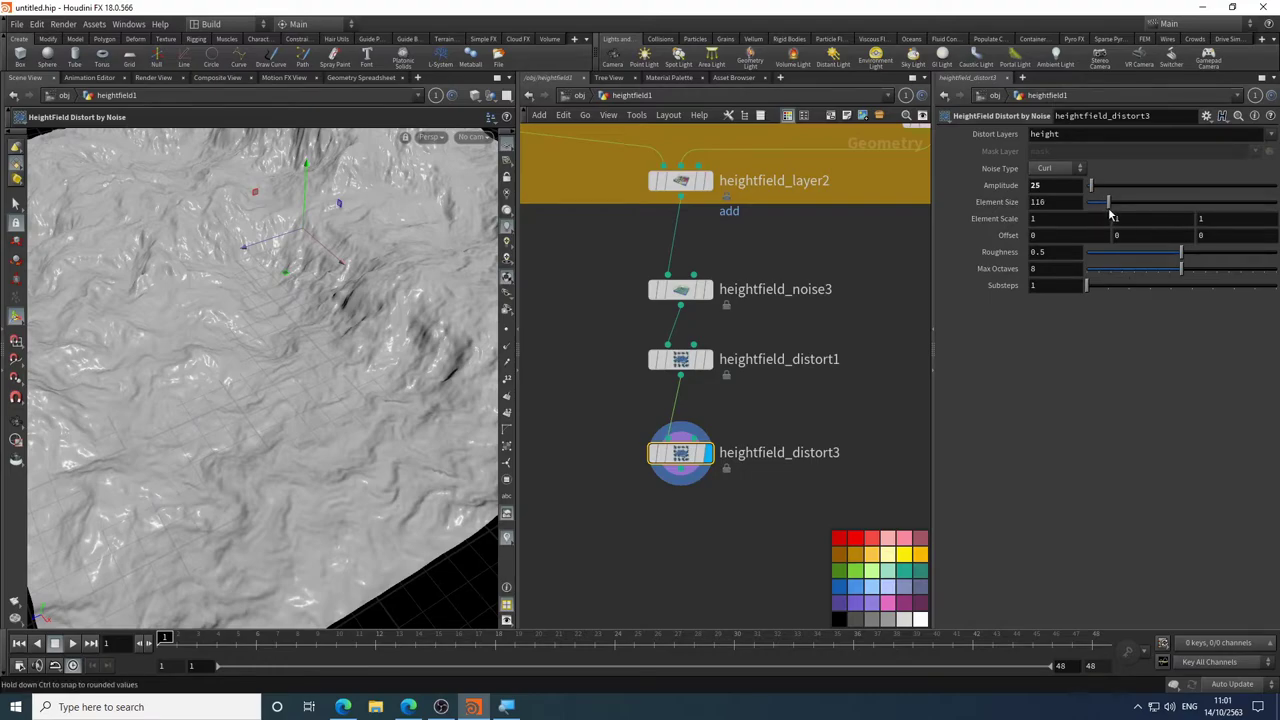
left_click_drag(1109, 215, 1115, 203)
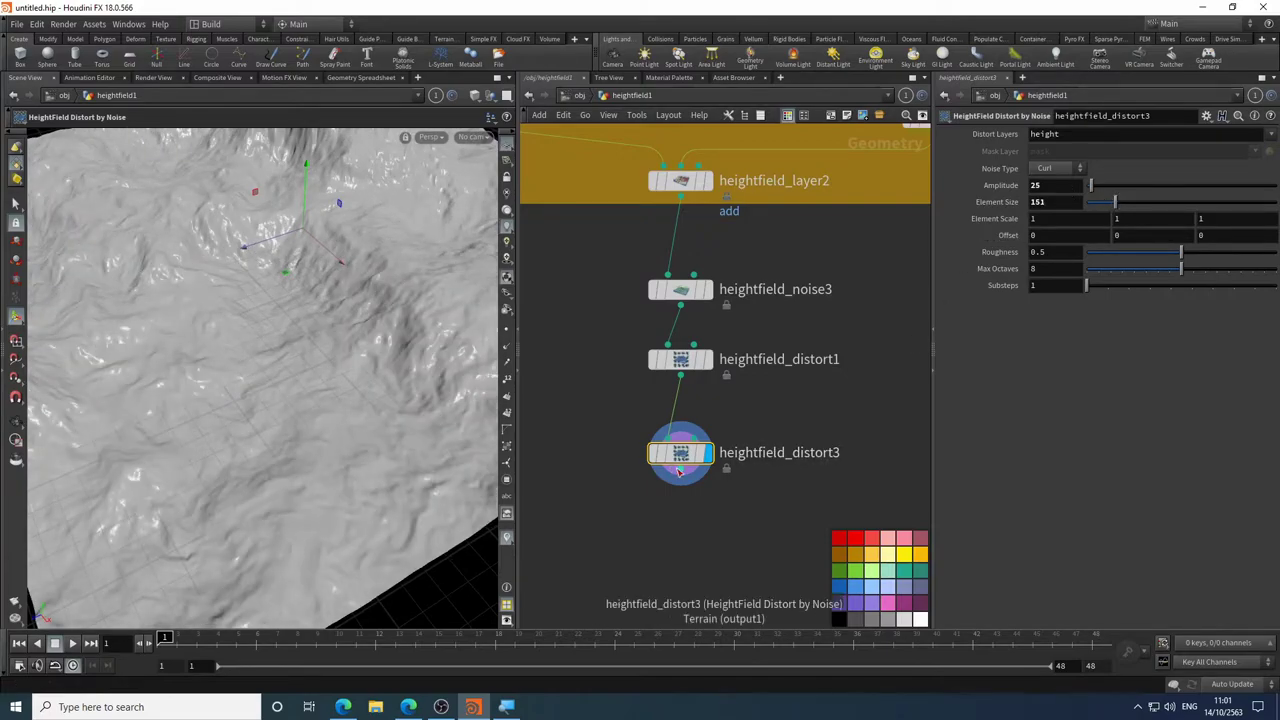
double_click(1076, 186)
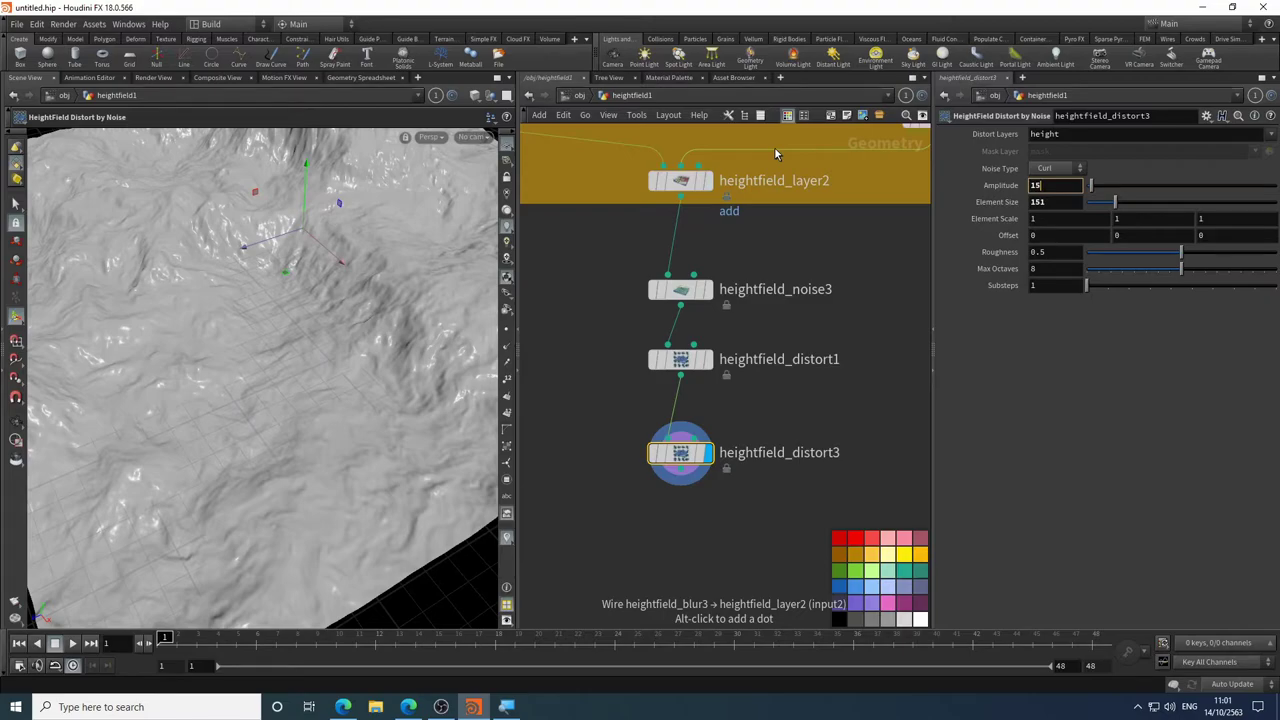
key("Return")
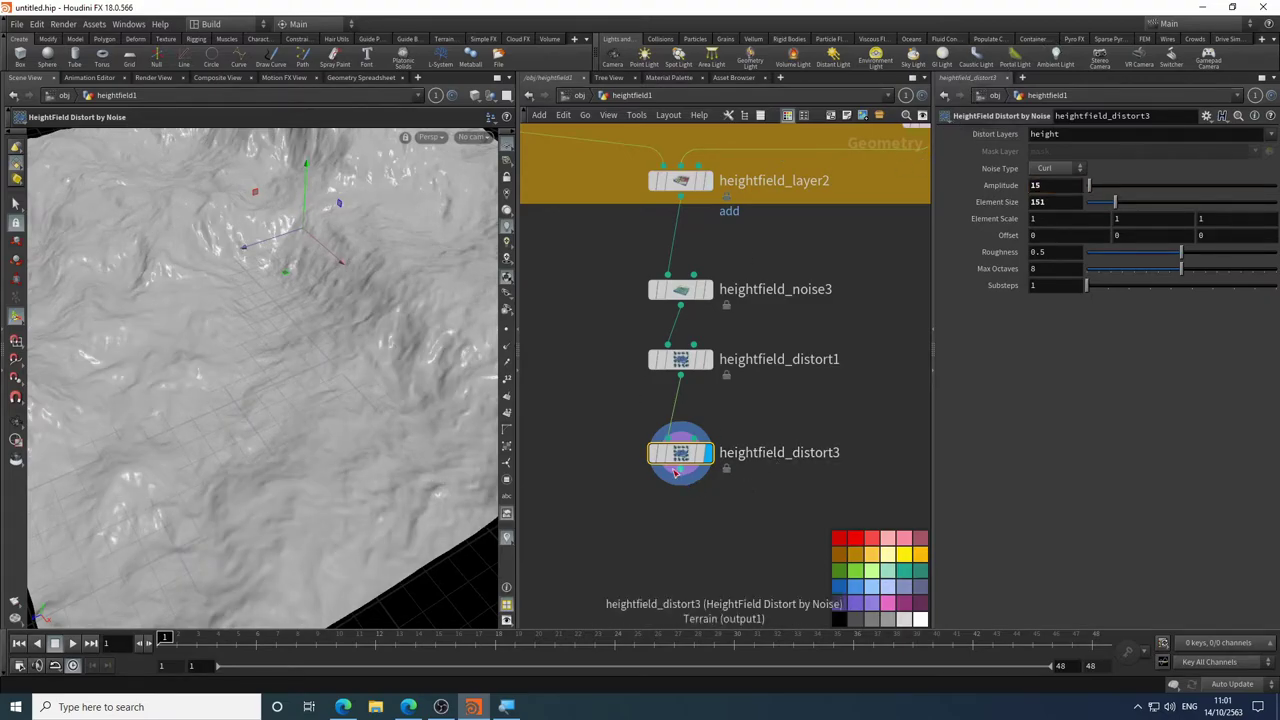
key("Tab")
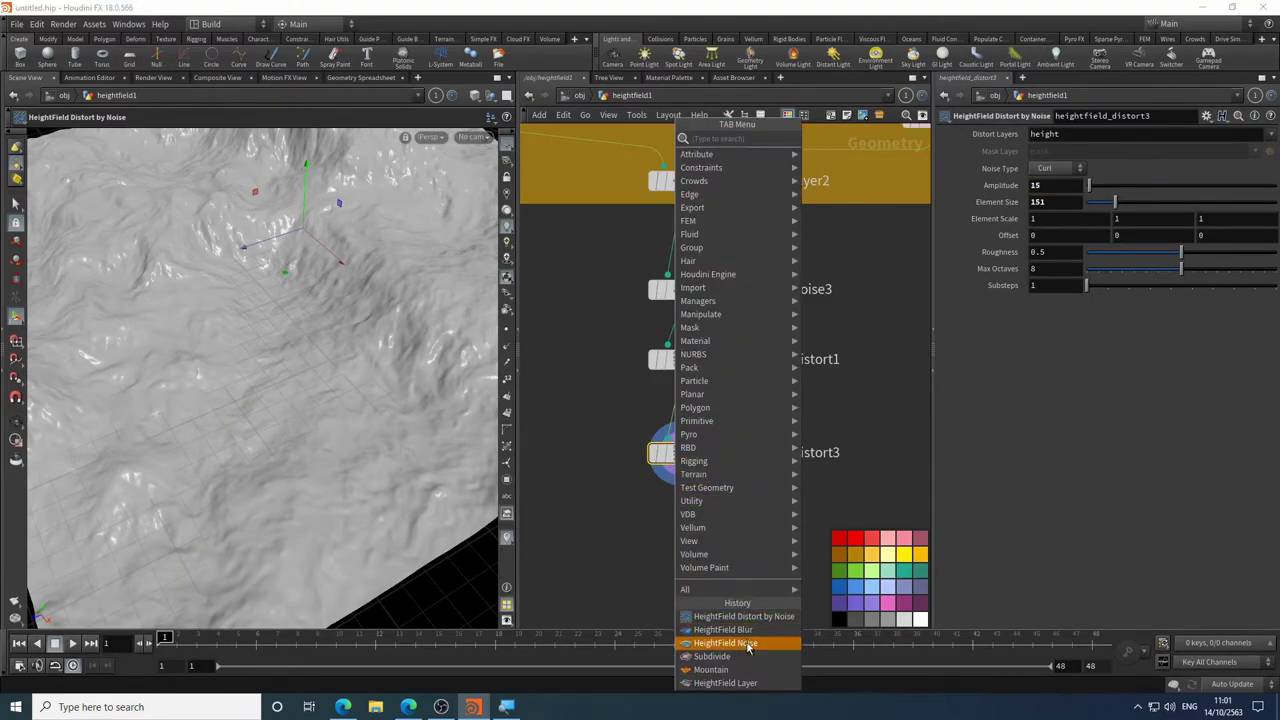
- Add a displayed HeightField Noise node, heightfield_noise4, below heightfield_distort3
left_click(742, 643)
left_click(704, 548)
left_click(709, 556)
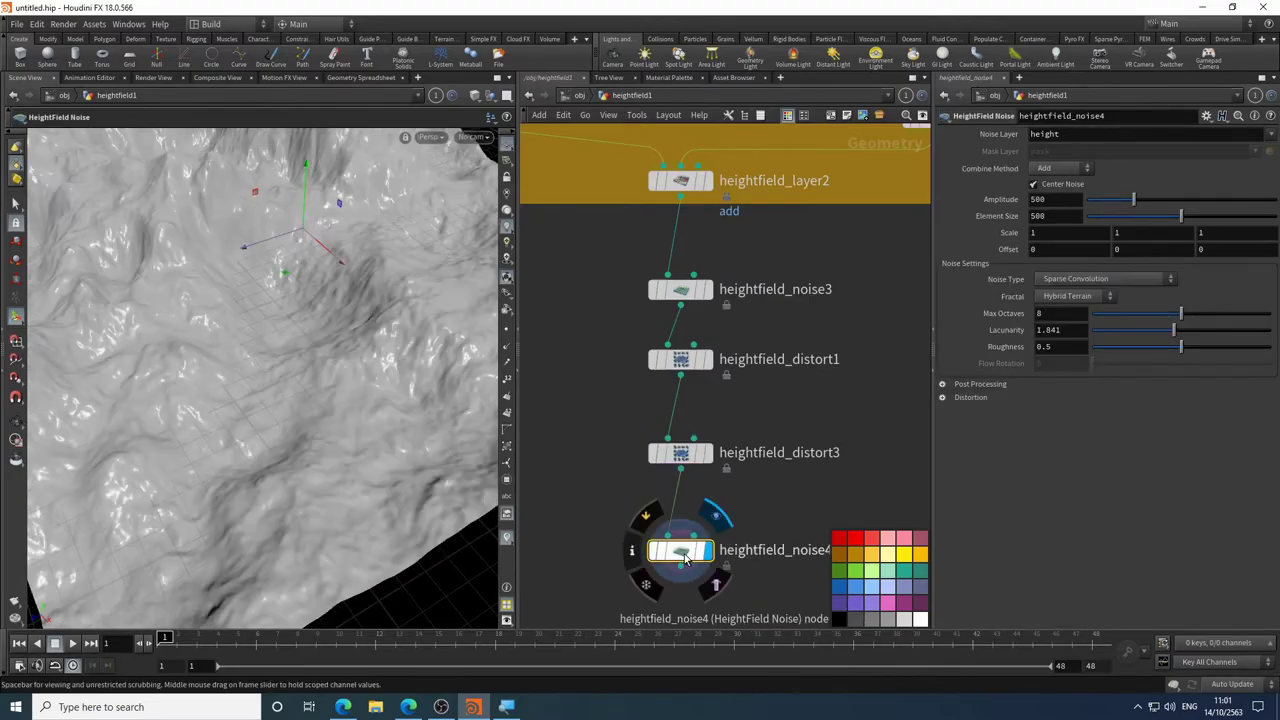
key("space+h")
left_click_drag(271, 337, 330, 430, "alt")
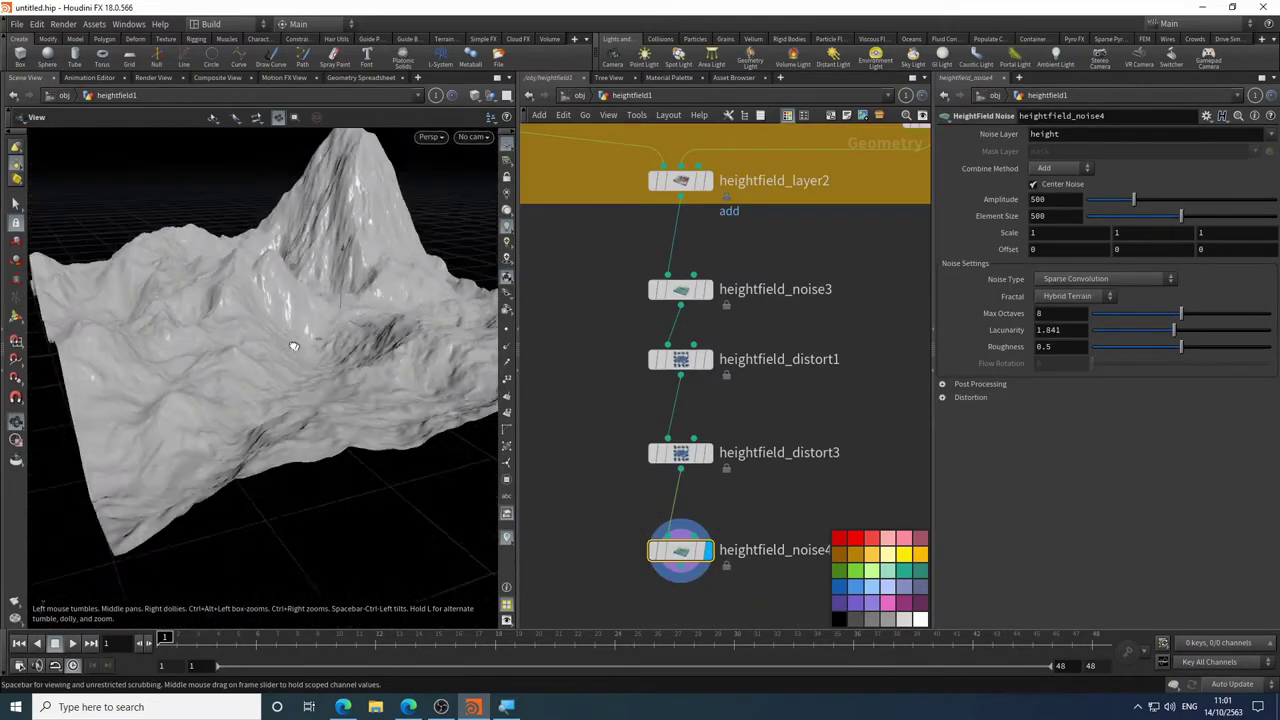
- Compare Perlin noise, then set heightfield_noise4's Noise Type to Simplex (Improved Perlin)
left_click(1078, 284)
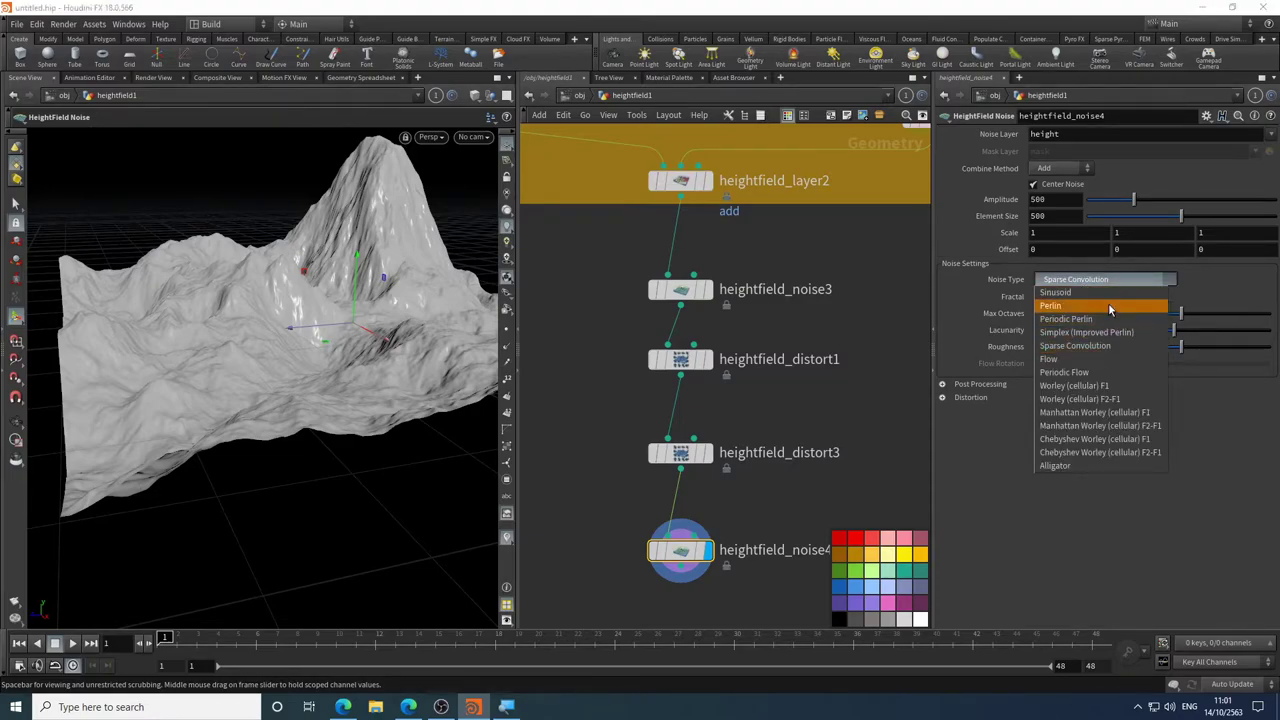
left_click(1106, 305)
left_click_drag(480, 350, 470, 380, "alt")
scroll(697, 457, "down", 3)
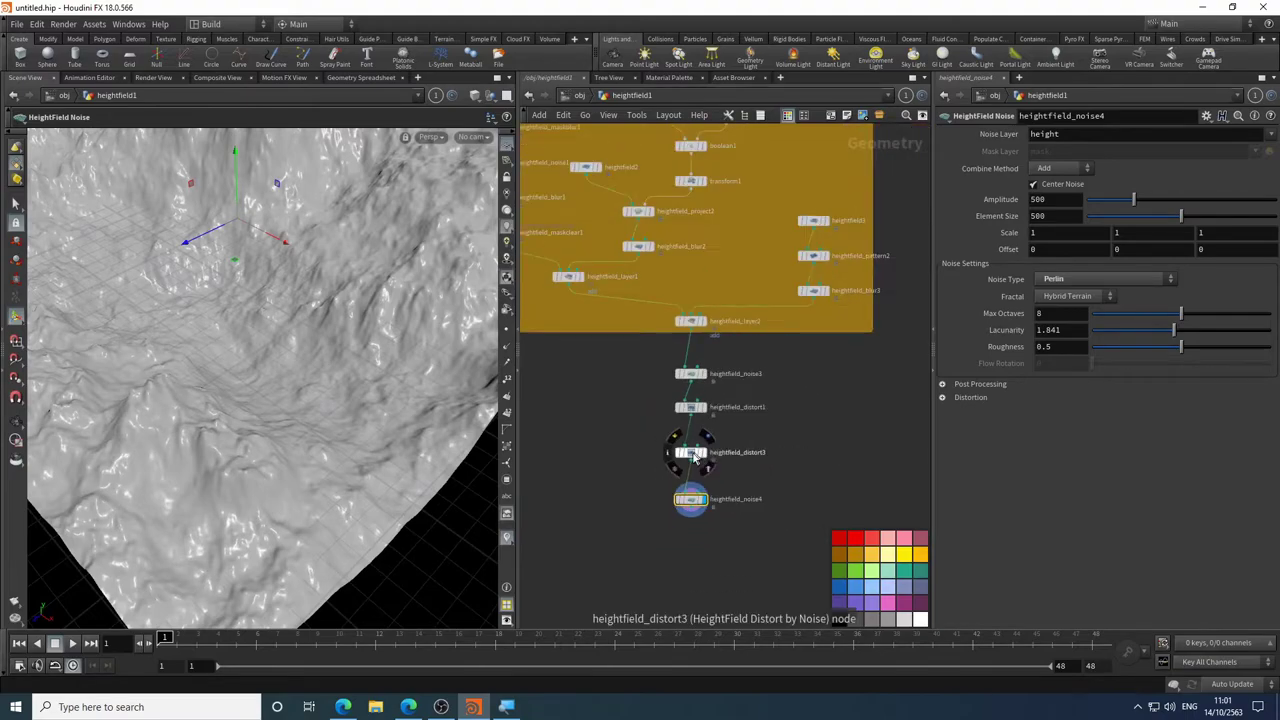
left_click(680, 503)
left_click(680, 503)
left_click_drag(290, 280, 380, 380, "alt")
left_click(1077, 284)
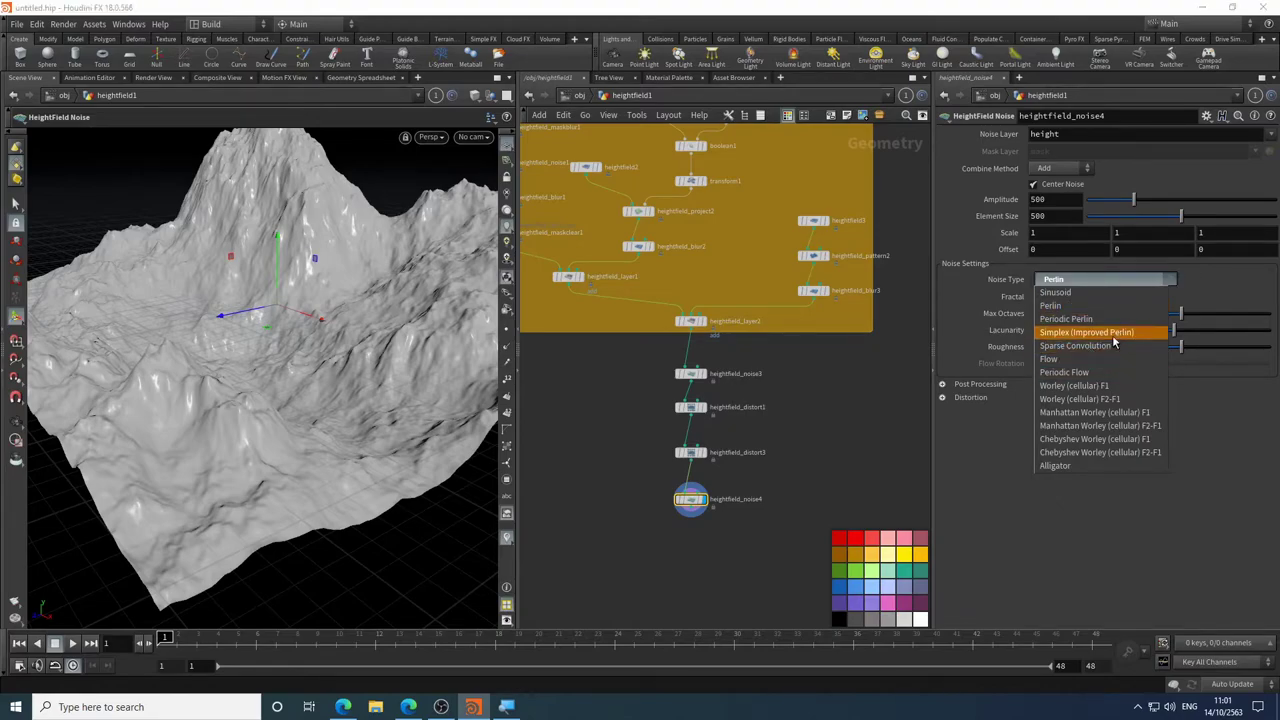
left_click(1108, 332)
left_click_drag(292, 378, 230, 420, "alt")
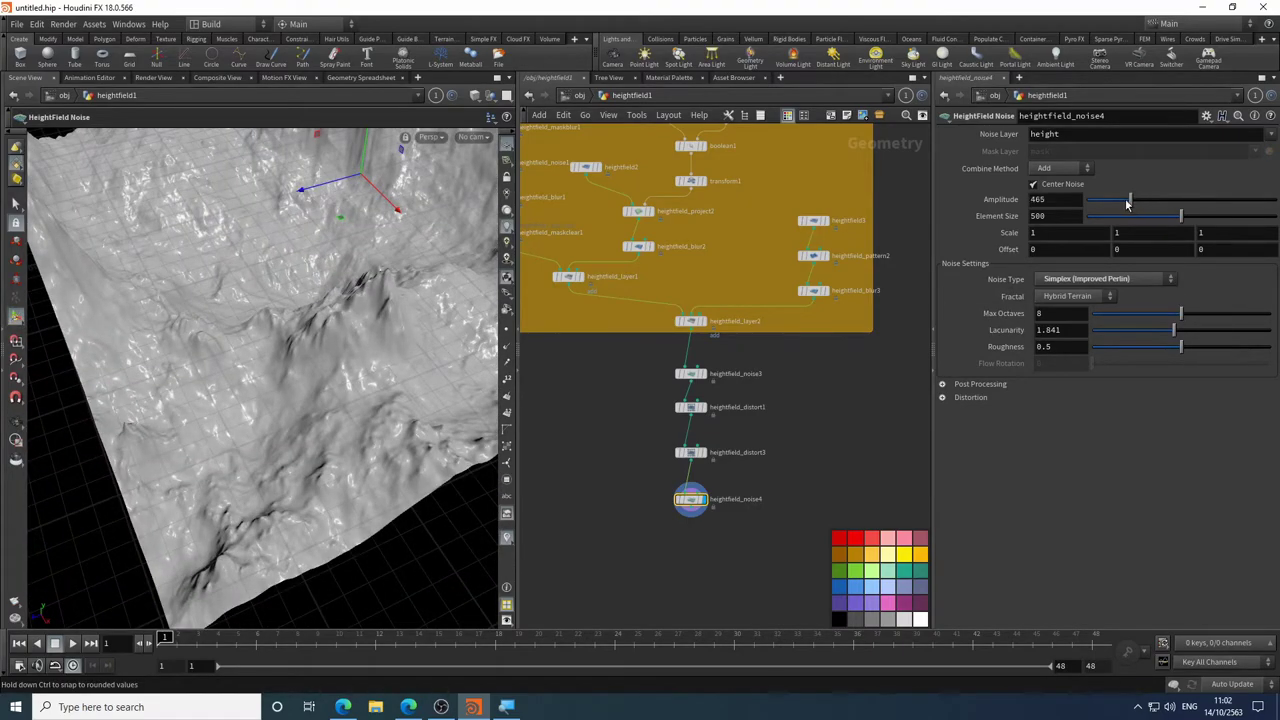
- Set heightfield_noise4's Amplitude to 204 and Roughness to 0.566
left_click_drag(1127, 203, 1107, 204)
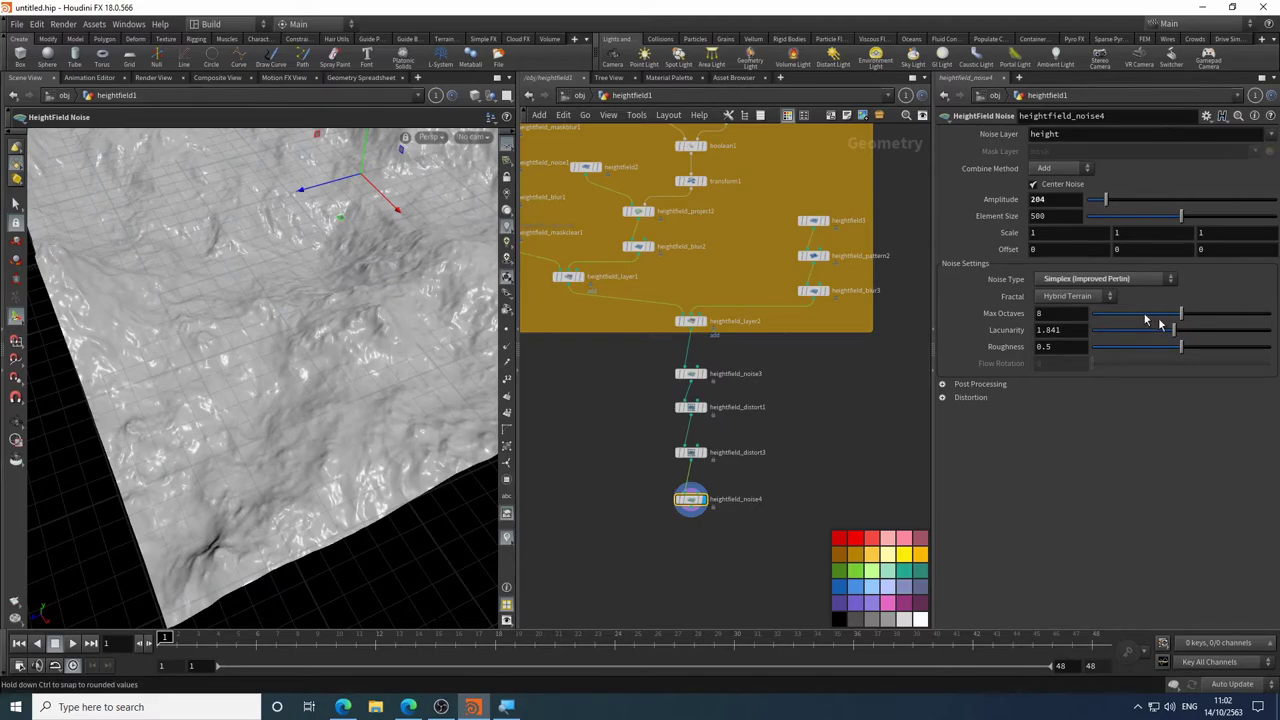
left_click(1192, 348)
key("Escape")
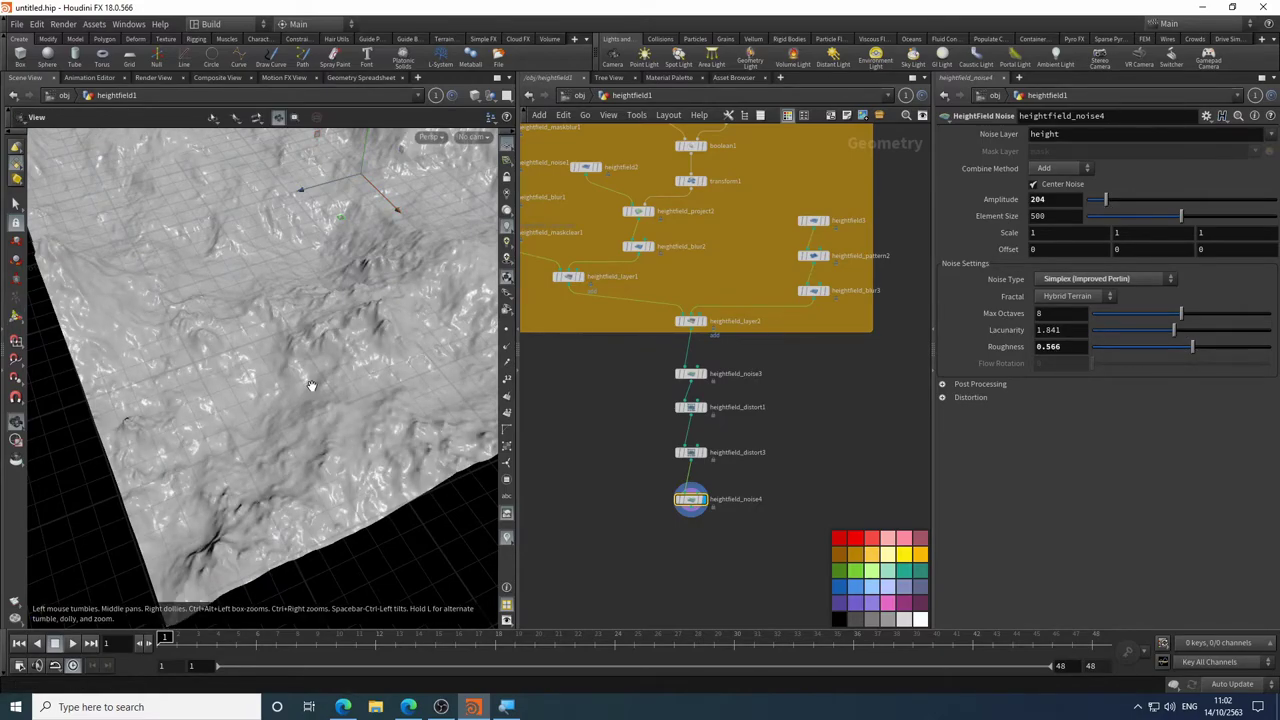
mouse_move(306, 380)
left_mouse_down()
mouse_move(334, 389)
mouse_move(314, 388)
left_mouse_up()
key("Return")
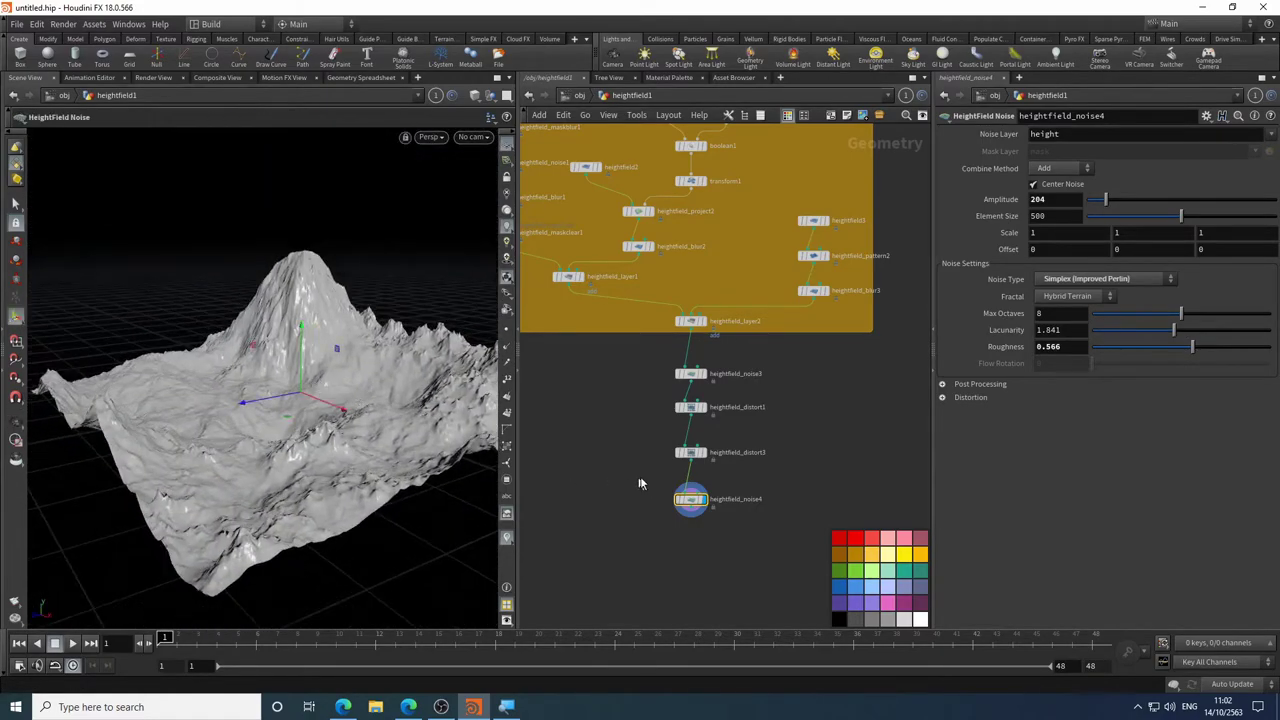
scroll(693, 476, "up", 5)
- Move heightfield_noise4 beneath heightfield_distort3 and box-select the four nodes below heightfield_layer2
left_click_drag(704, 519, 702, 420)
scroll(754, 441, "down", 4)
scroll(754, 441, "down", 5)
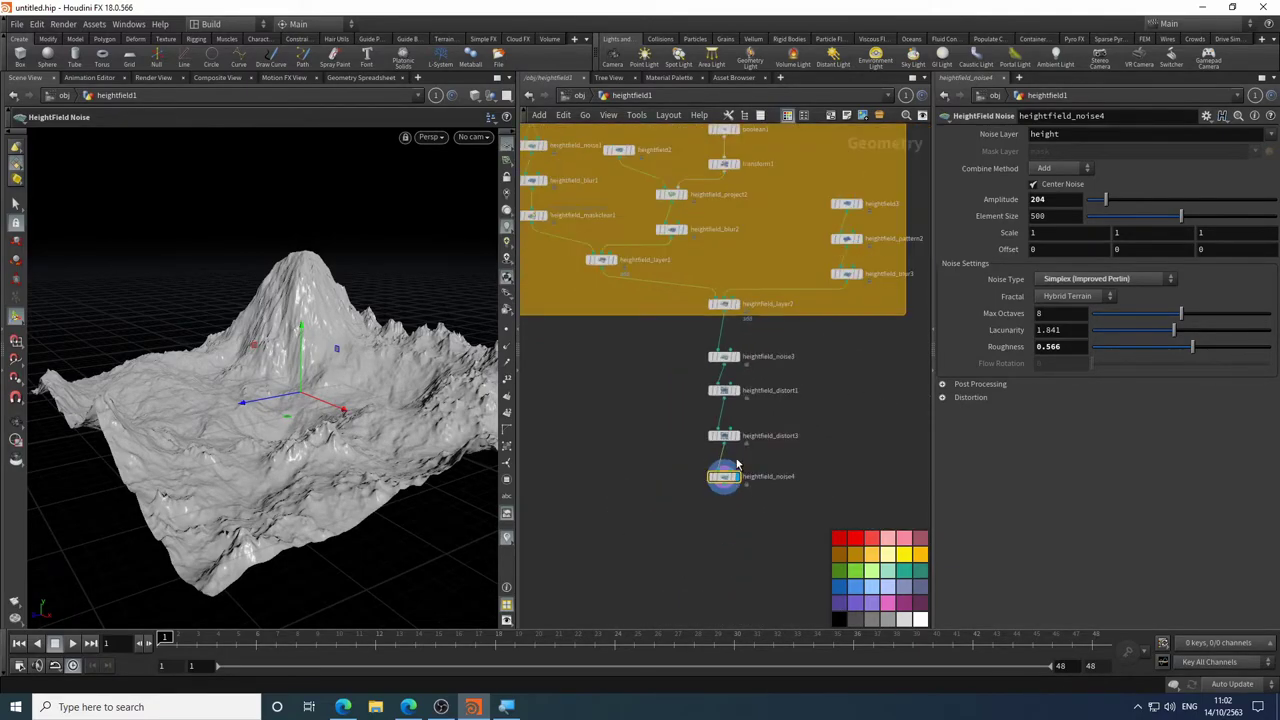
left_click_drag(844, 328, 634, 468)
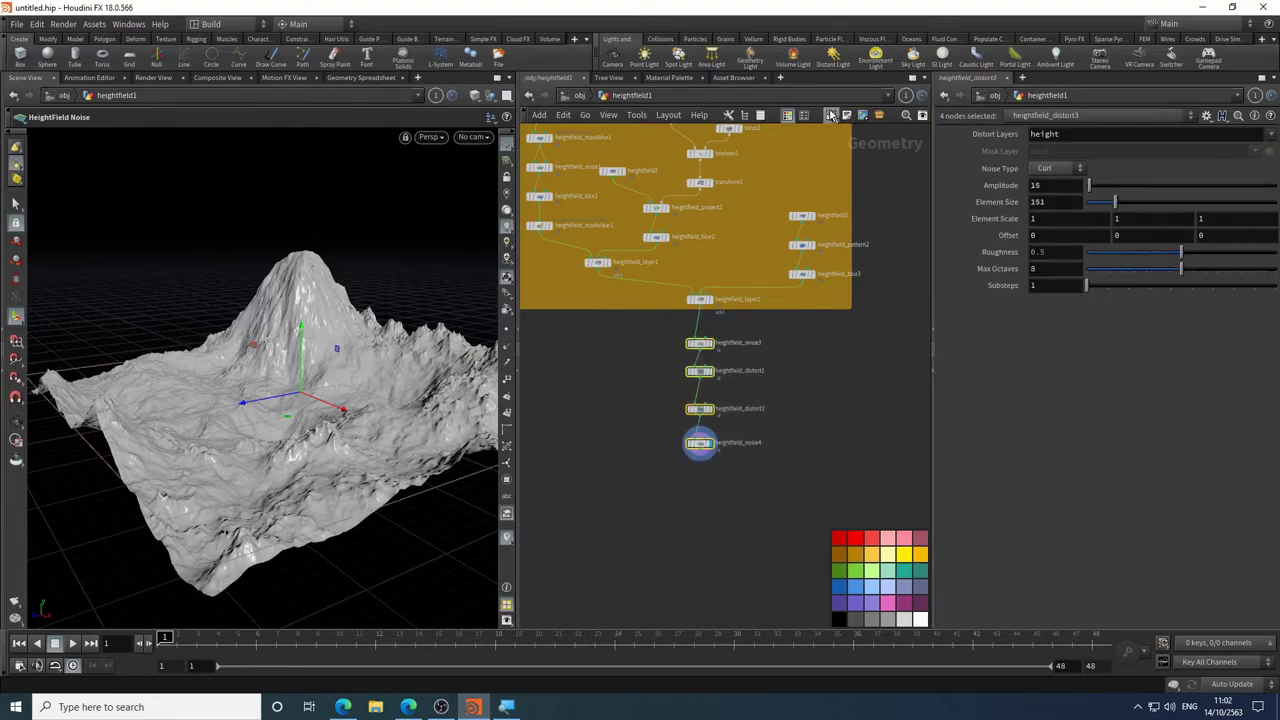
- Wrap the selected nodes in a network box and colour the box green
key("shift+o")
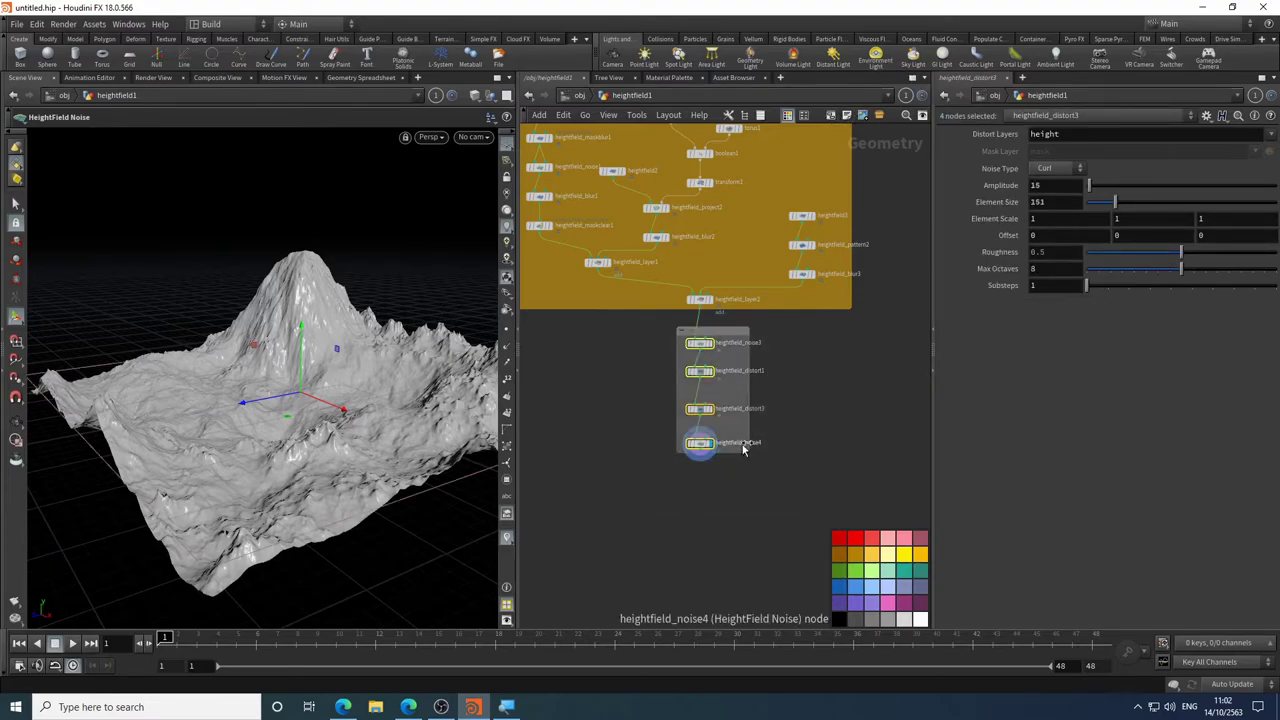
left_click(903, 578)
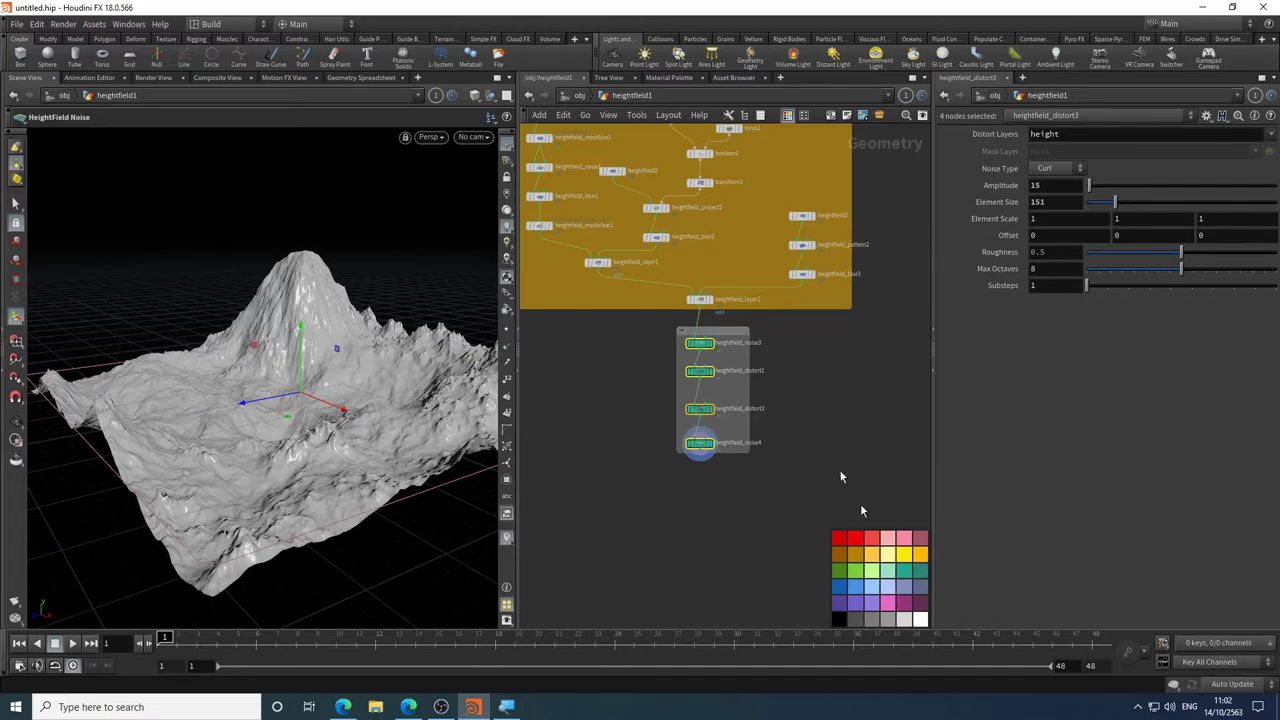
key("ctrl+z")
left_click(715, 329)
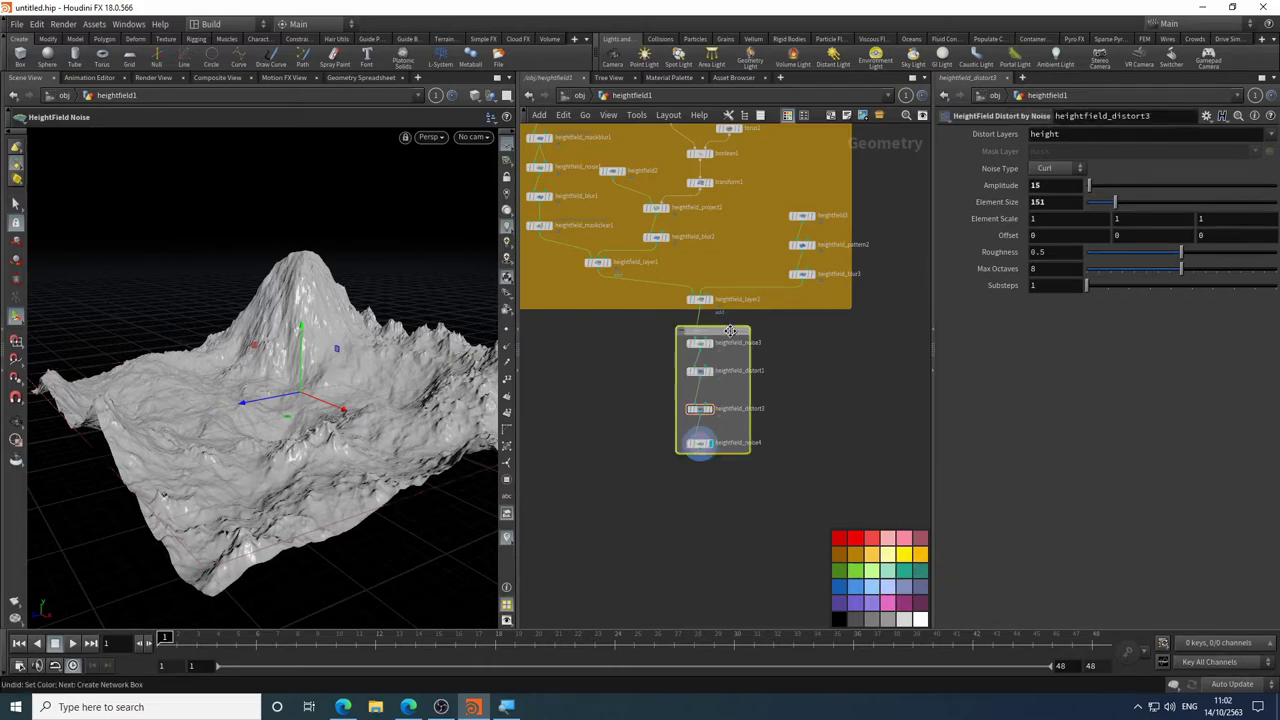
left_click(855, 572)
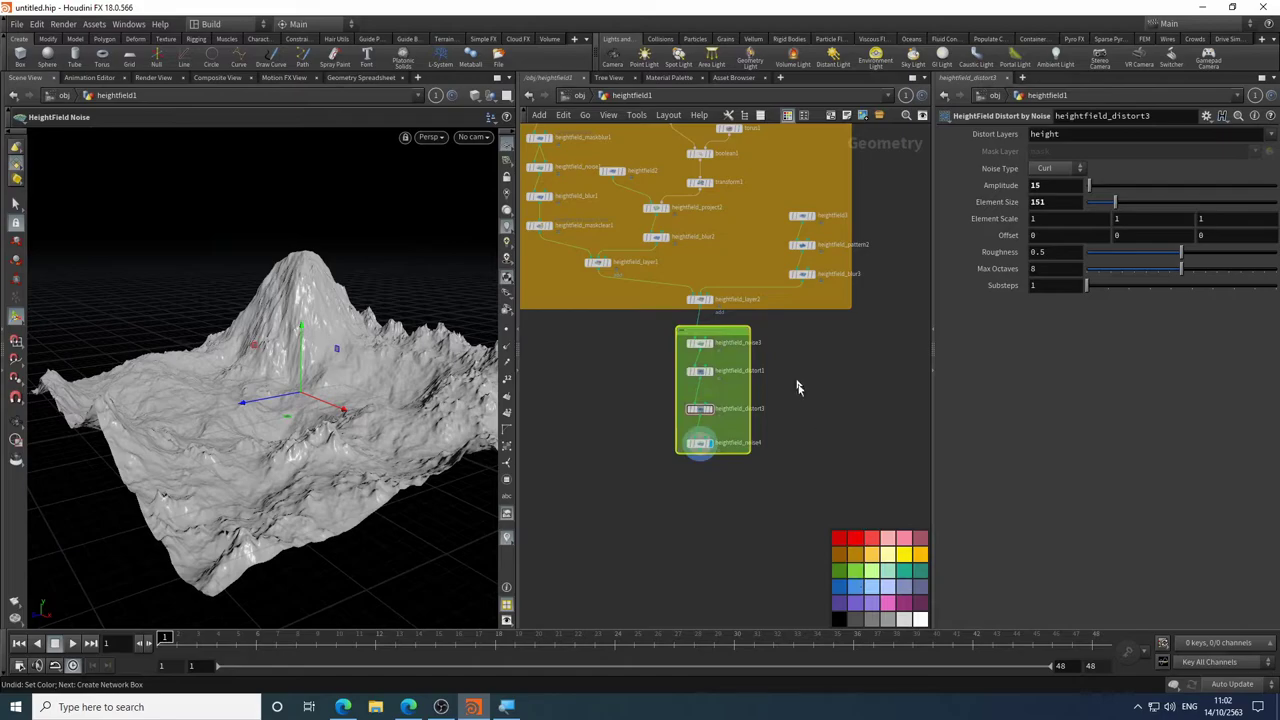
scroll(749, 354, "up", 5)
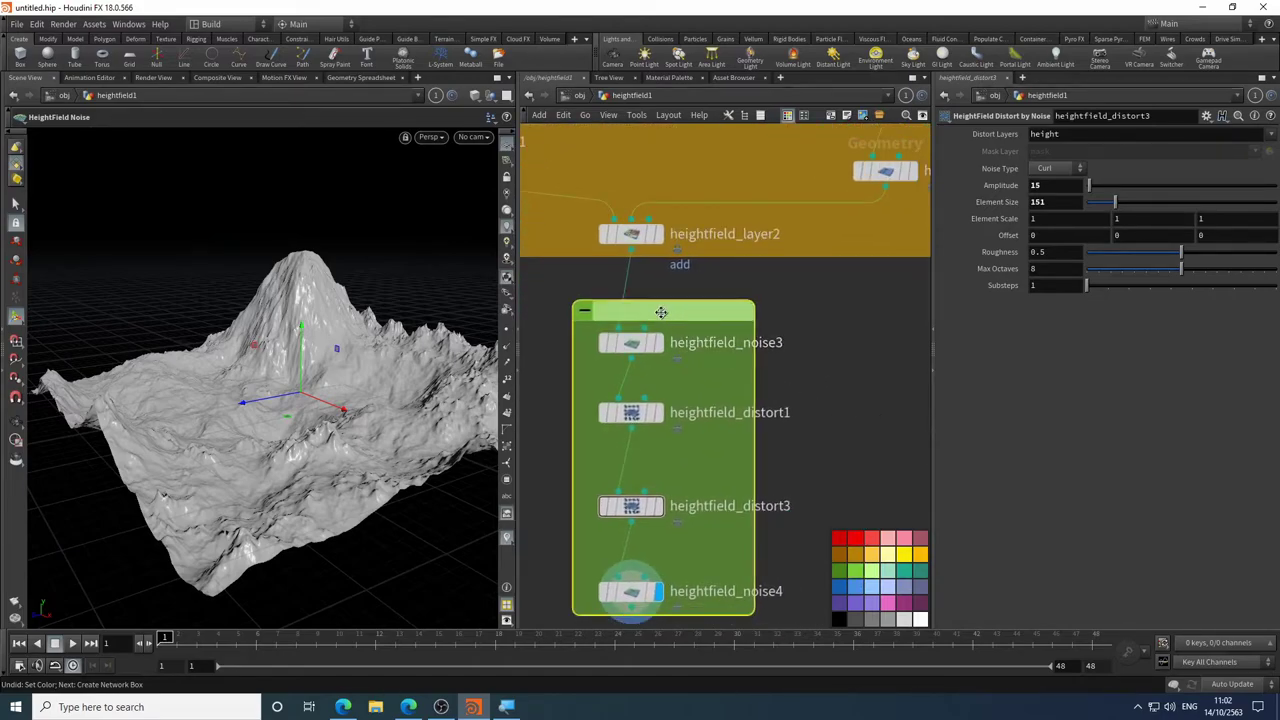
- Title the network box 'Seeding' and recentre the network on both boxes
double_click(661, 311)
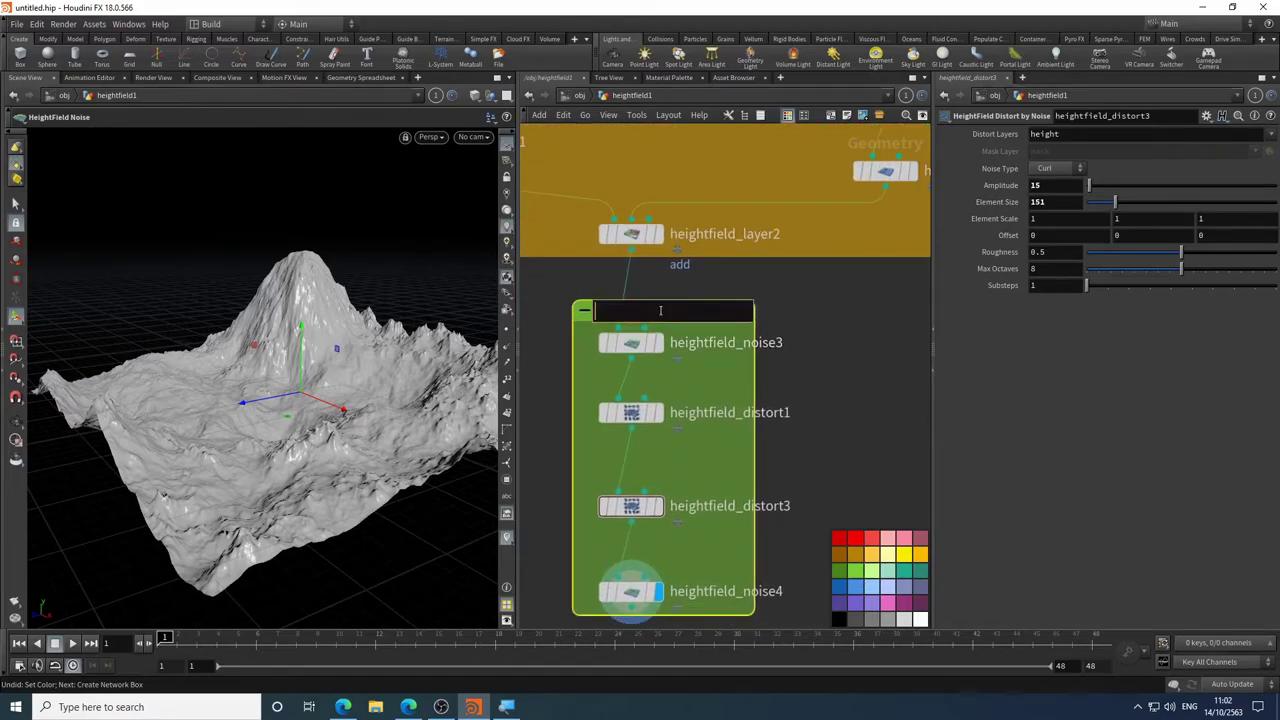
type("Seeding")
key("Return")
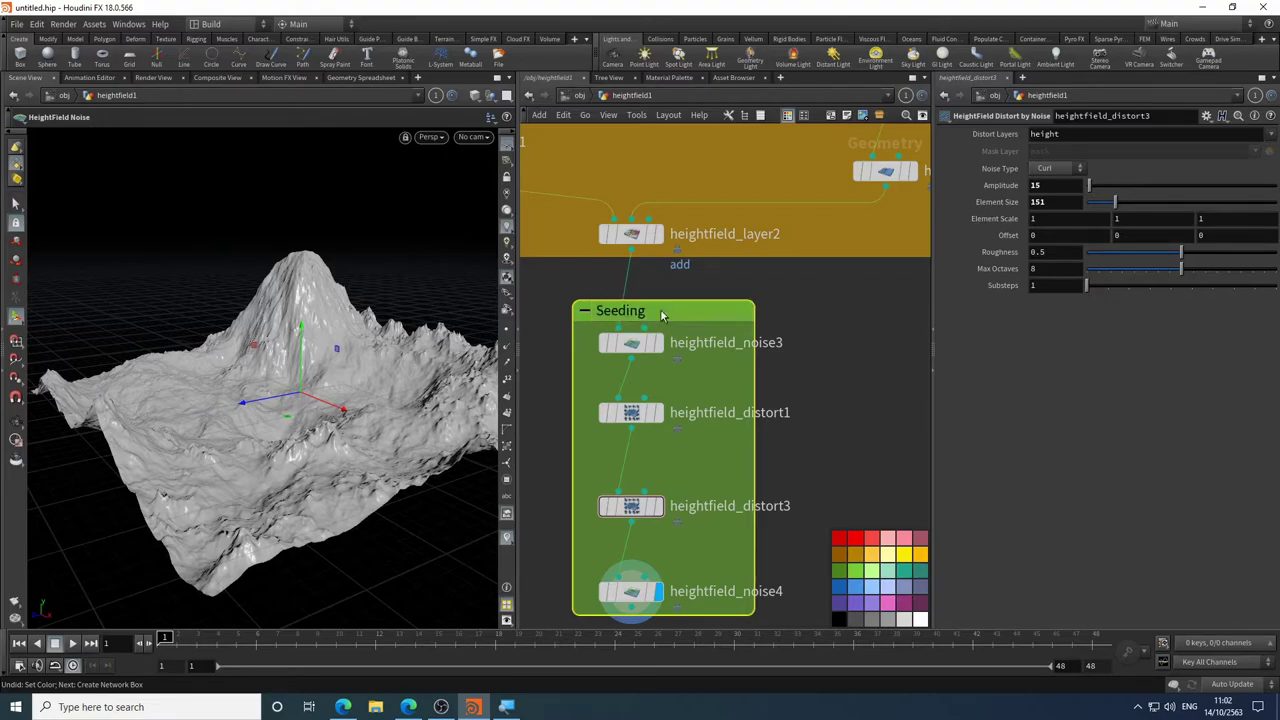
scroll(712, 334, "down", 5)
middle_click_drag(785, 344, 806, 403)
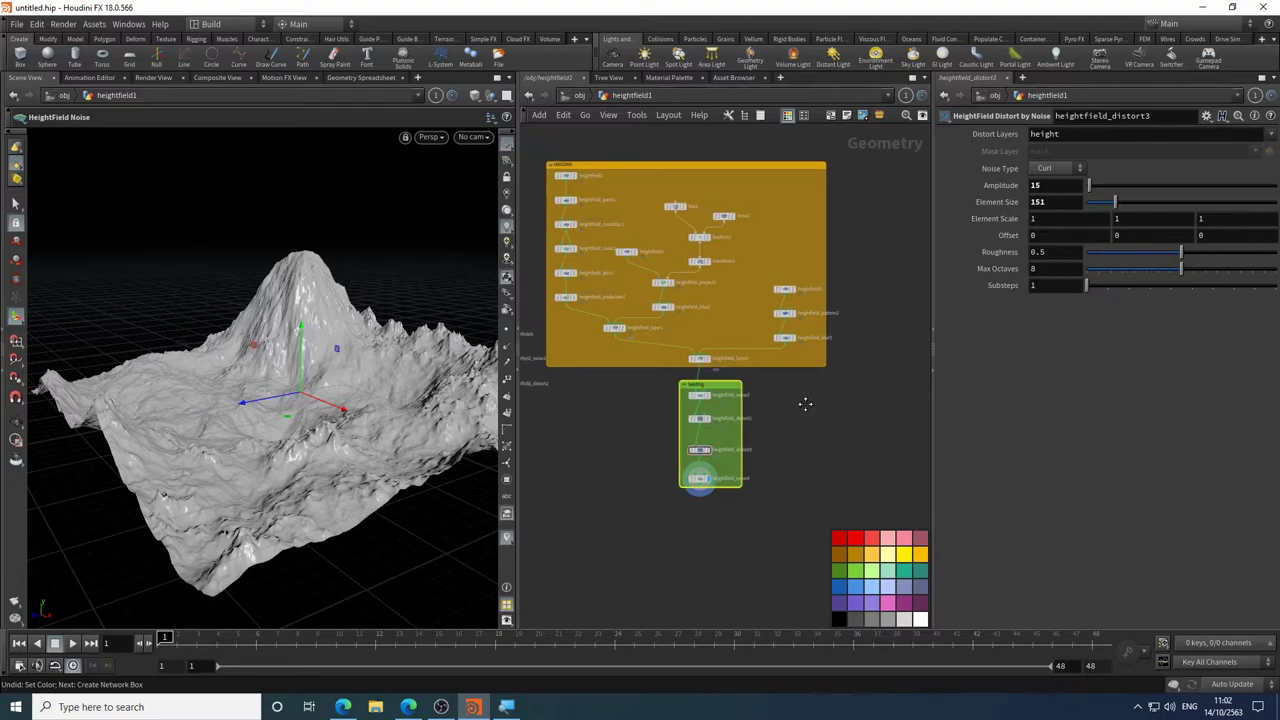
- Attempt saving the scene as TEST_Terrain.hip and dismiss the permission-denied error
left_click(17, 24)
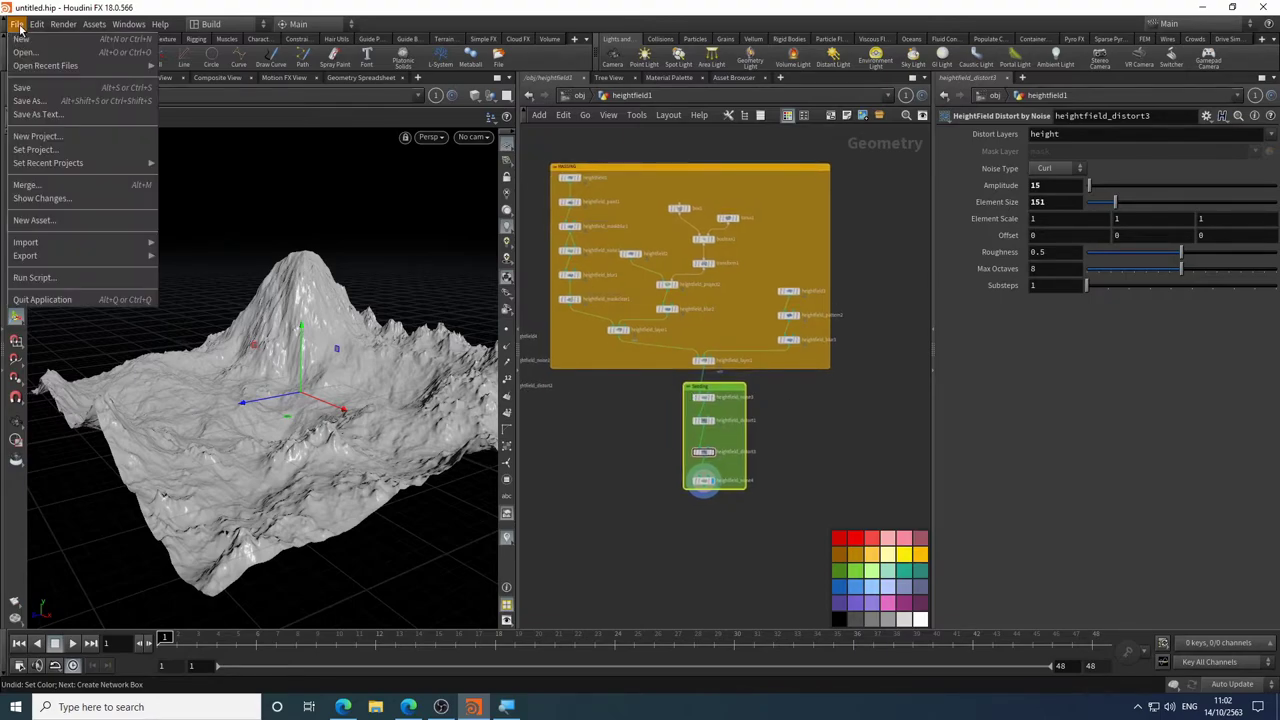
left_click(86, 102)
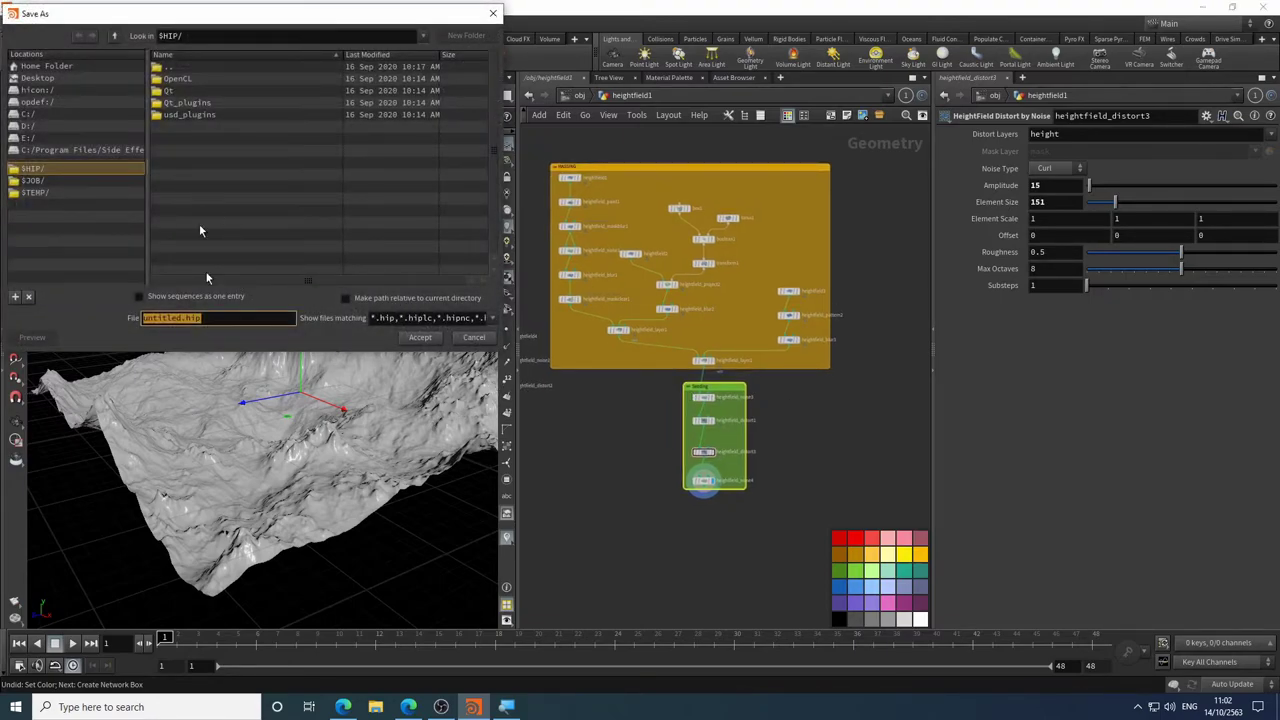
left_click(187, 318)
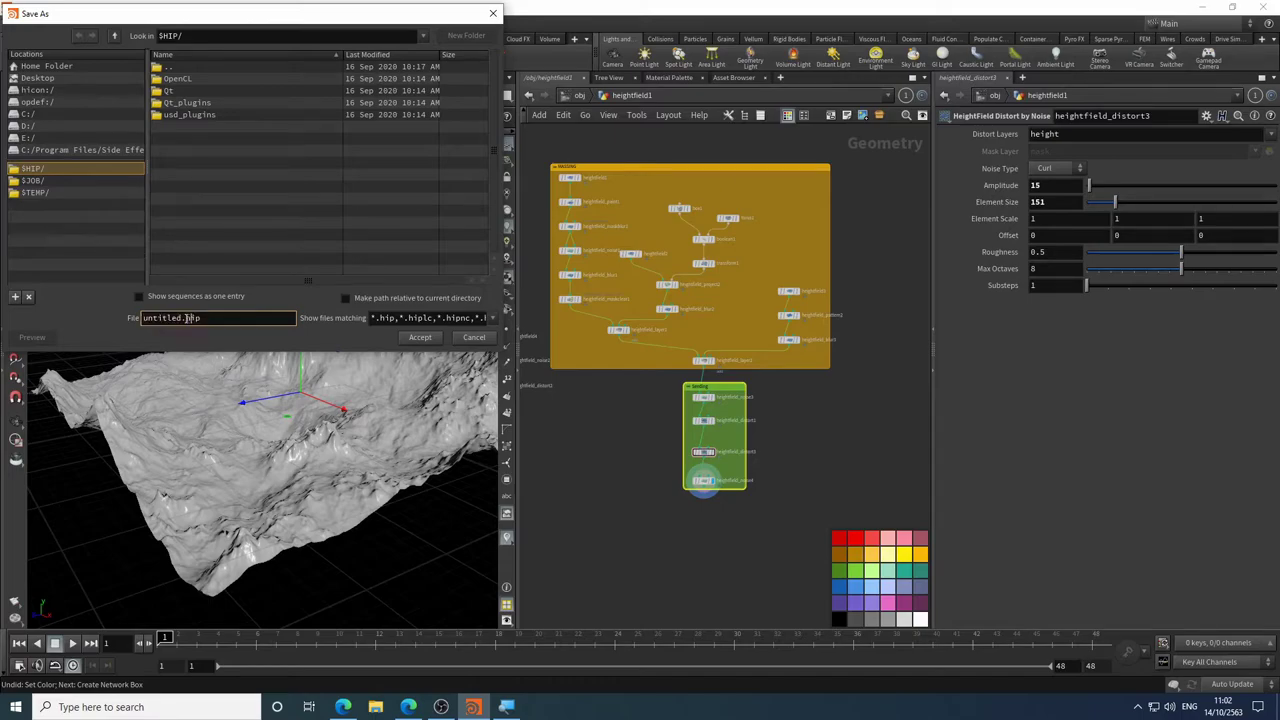
double_click(163, 318)
key("BackSpace")
type("TEST_Terrain")
key("Return")
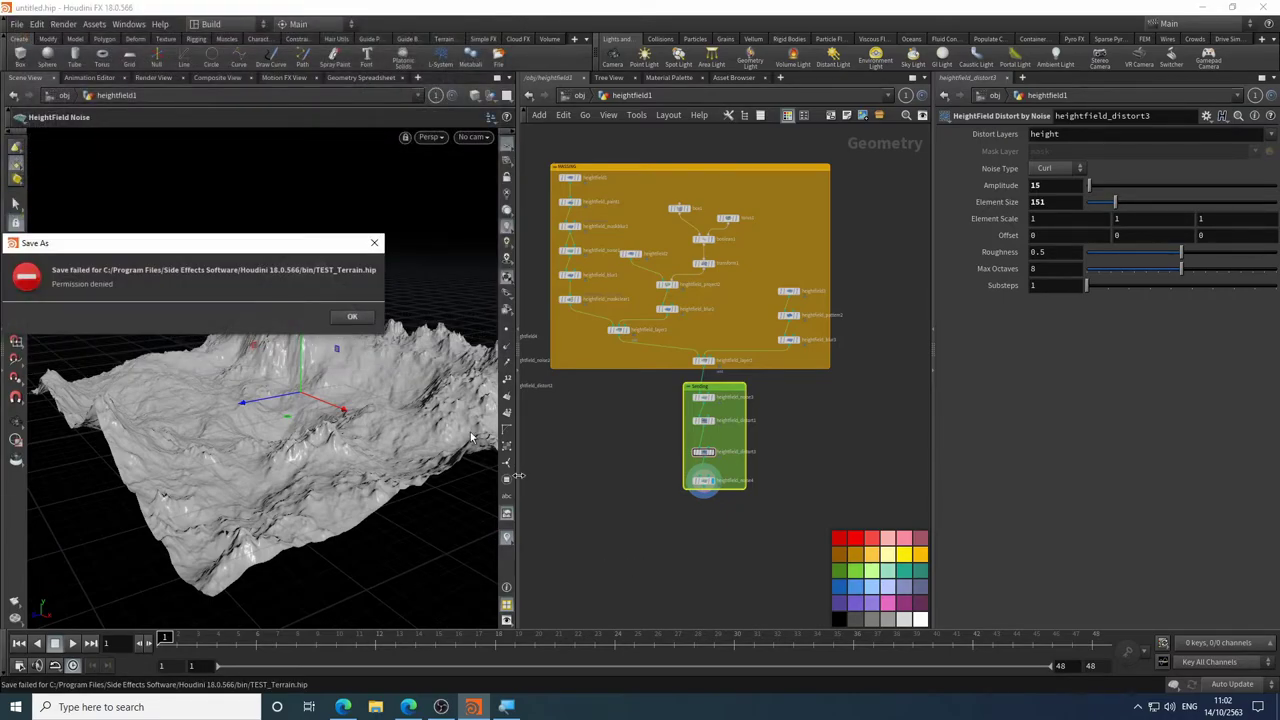
left_click(352, 318)
- Save the scene as Test_Terrain.hip in the D:/802318/ folder
left_click(15, 24)
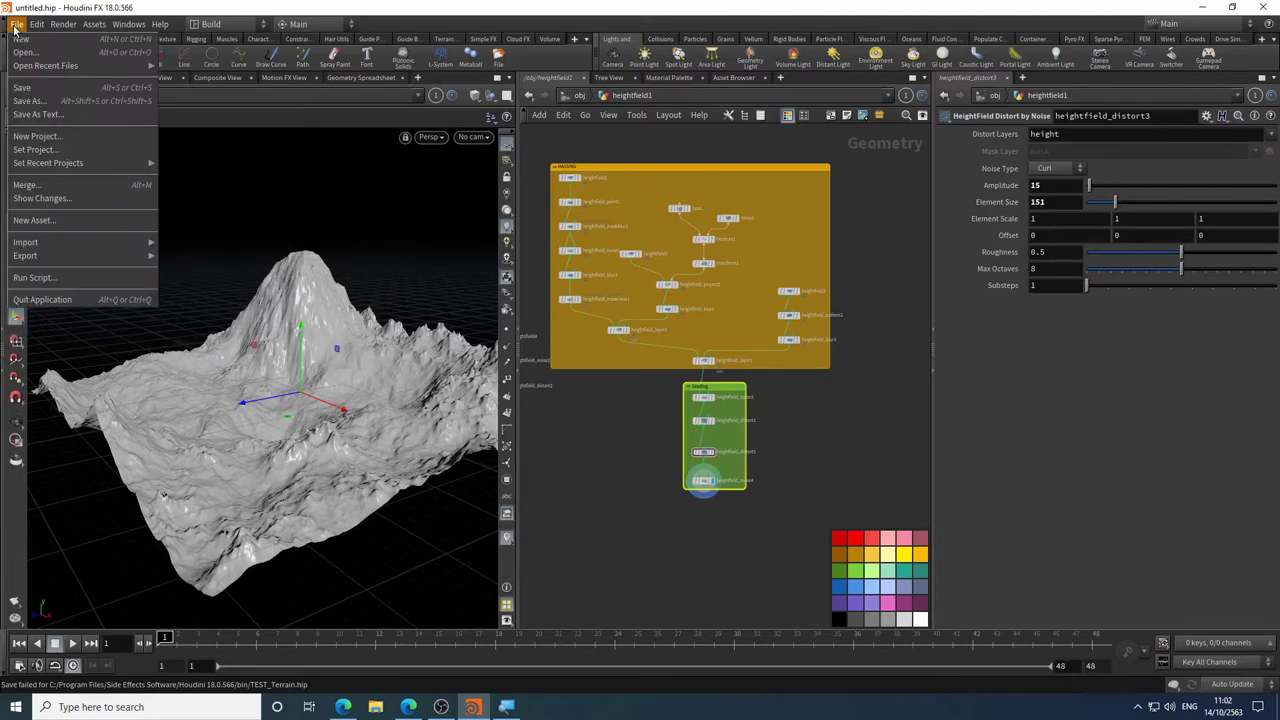
left_click(40, 95)
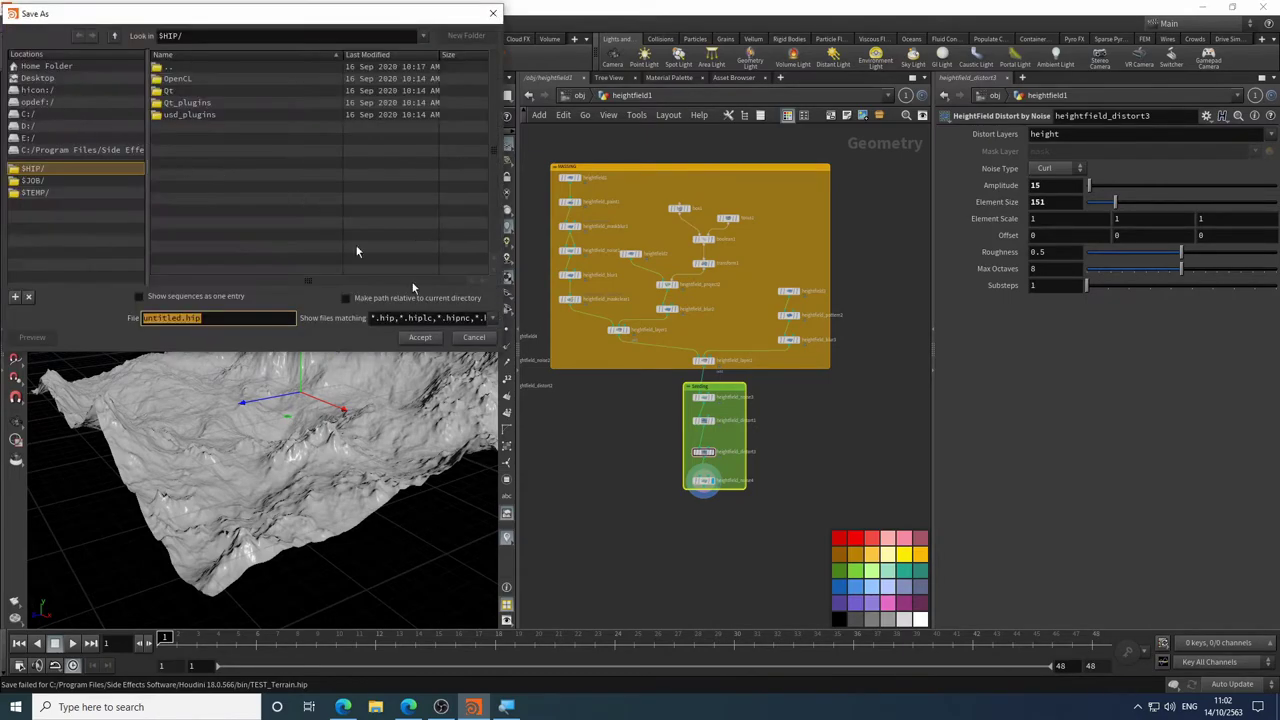
left_click(28, 126)
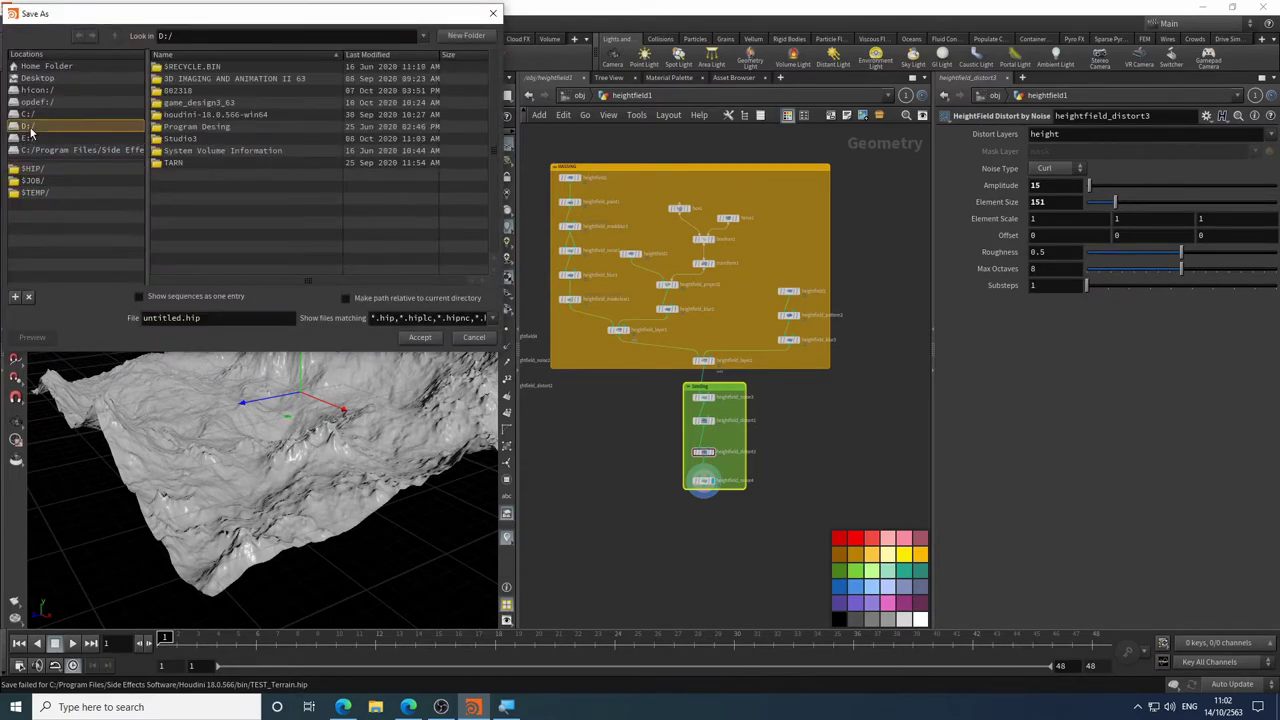
double_click(178, 90)
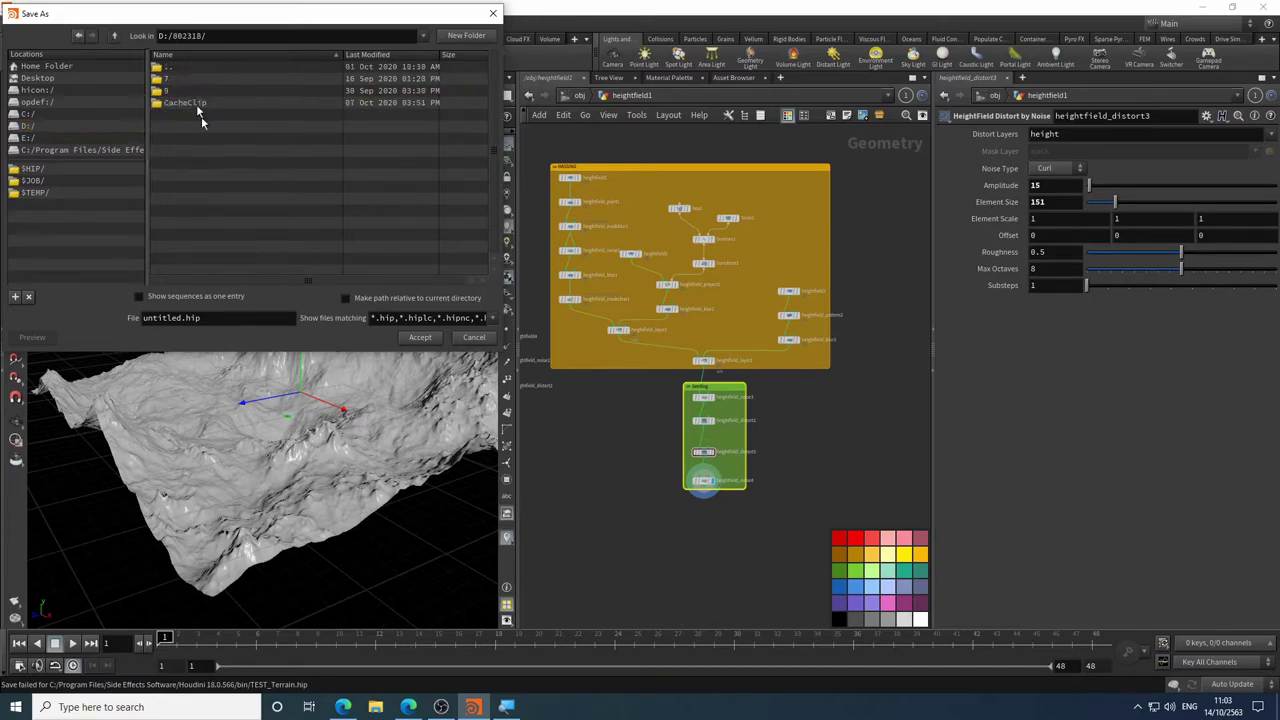
left_click(189, 317)
double_click(178, 317)
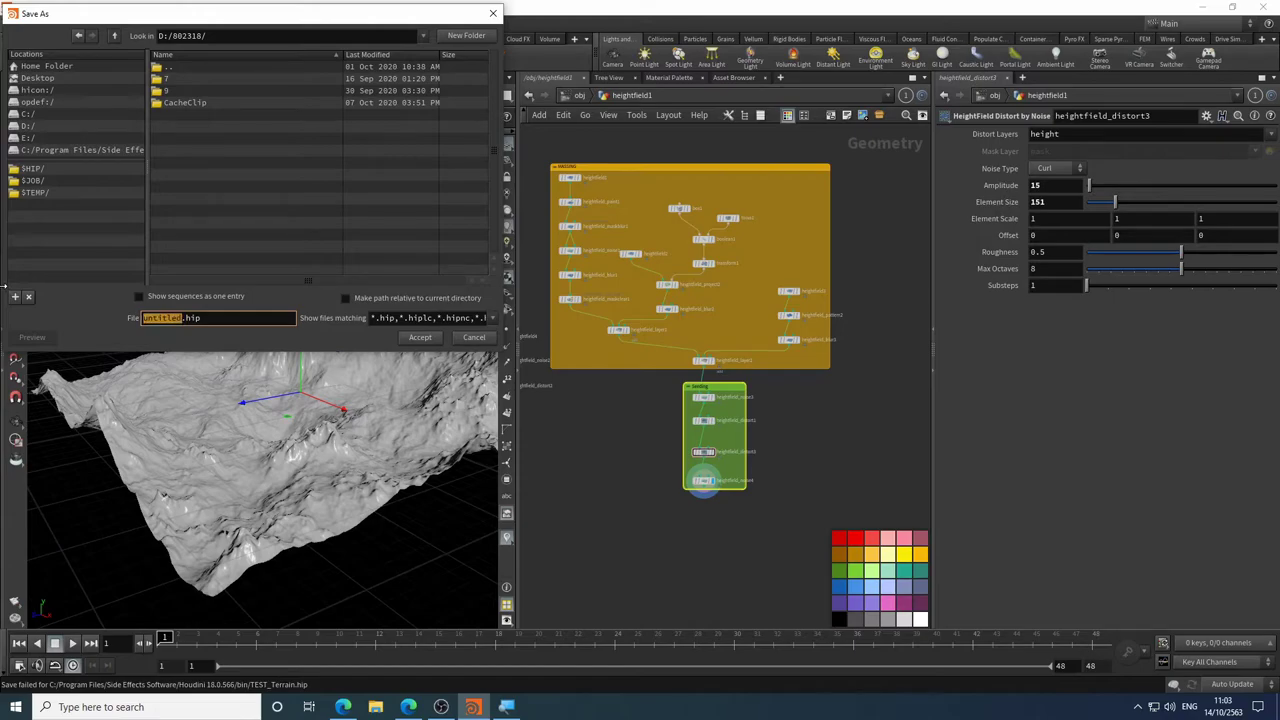
type("Test_Terr")
key("BackSpace")
type("rain")
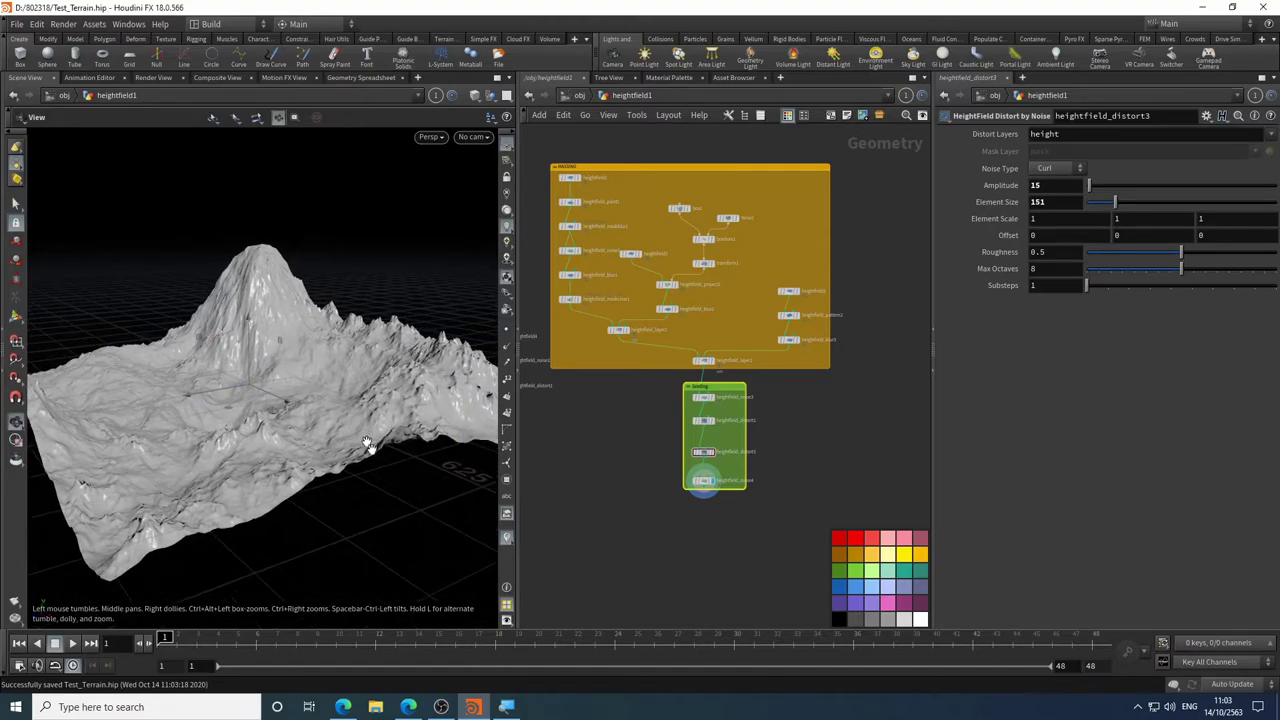
left_click_drag(368, 444, 417, 457)
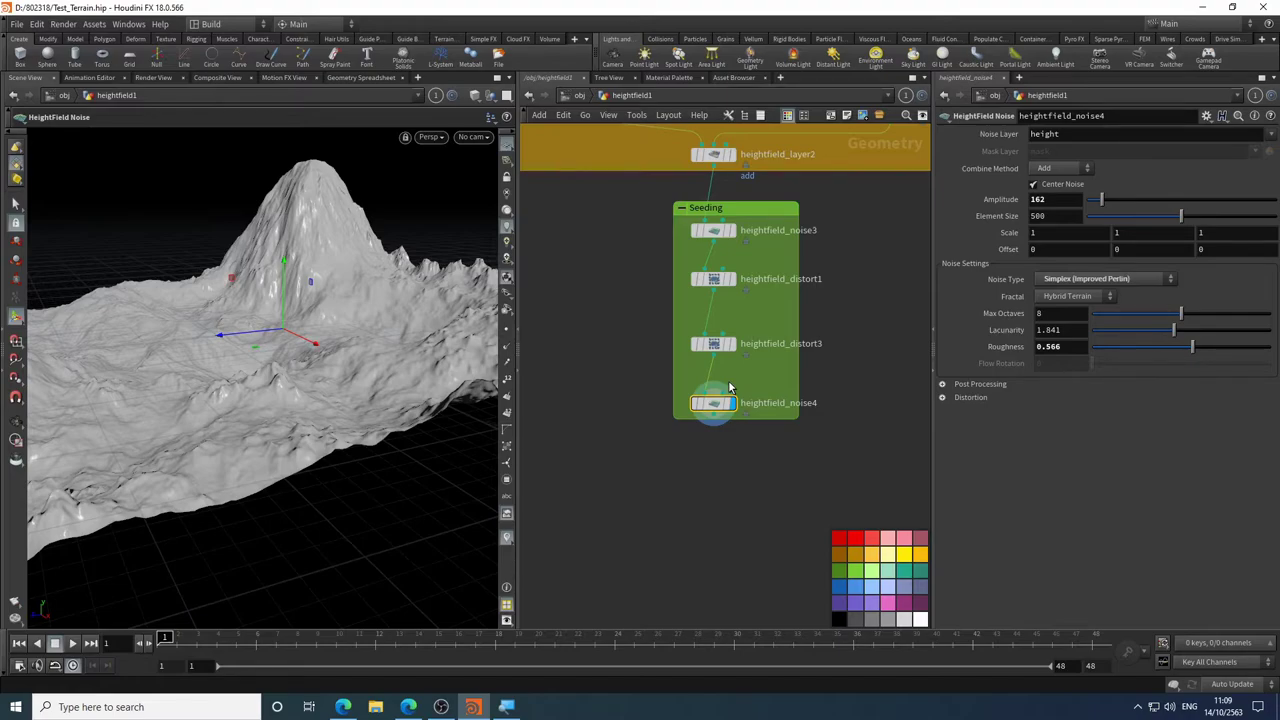
- Read the SideFX terrain workflow page down to Lobing's HeightField Erode advice, then return to Houdini
left_click(343, 706)
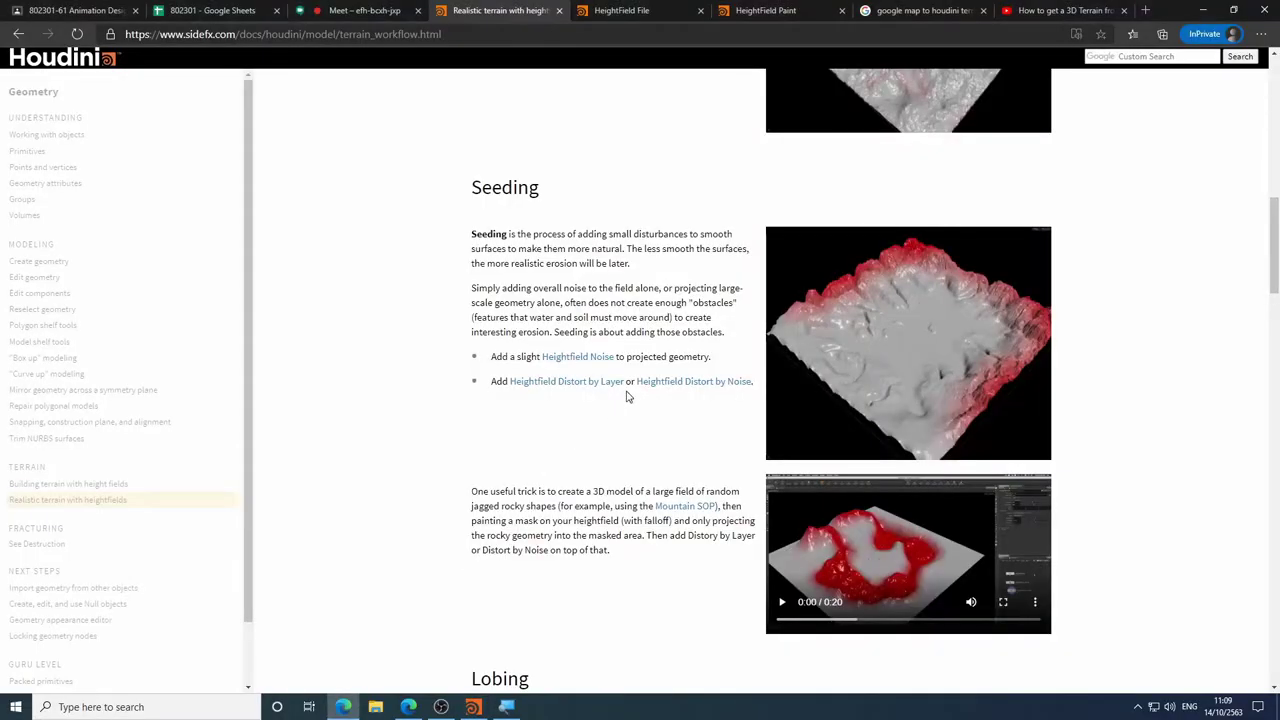
scroll(568, 445, "down", 5)
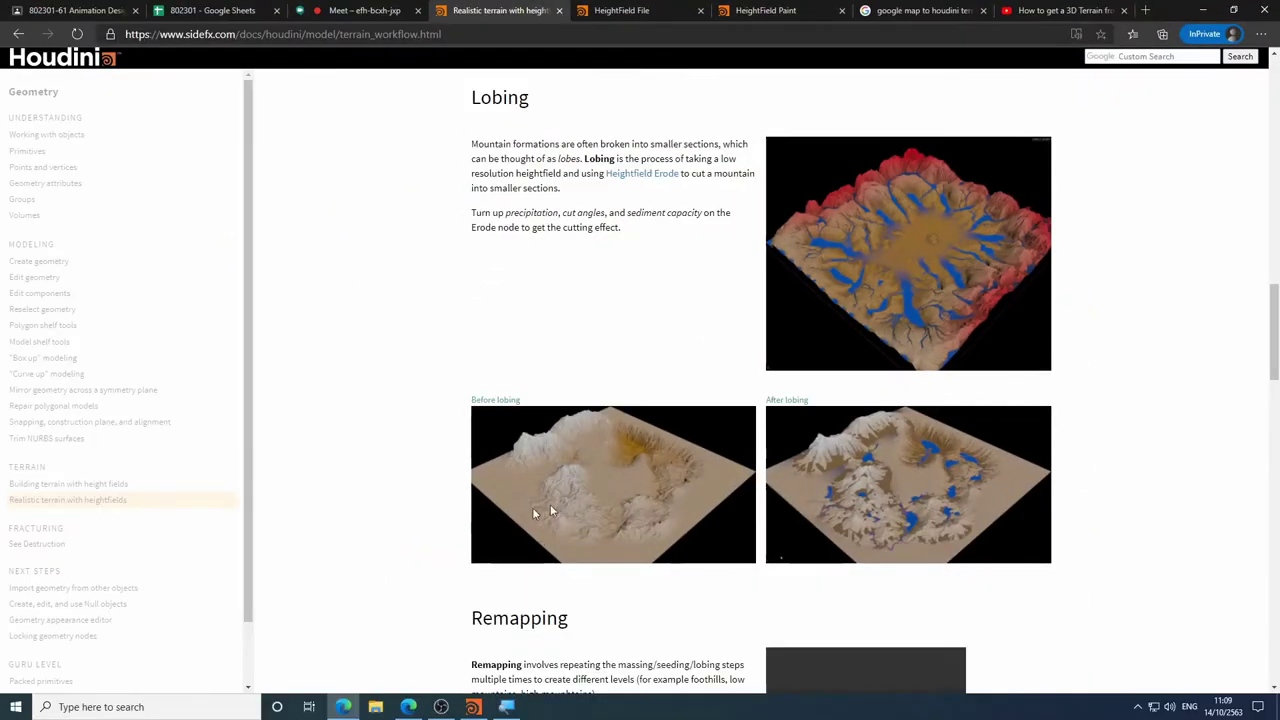
left_click(473, 707)
middle_click_drag(694, 522, 722, 358)
key("super")
key("super")
- Add a HeightField Erode node via 'hfer' below heightfield_noise4 and orbit the eroded terrain
key("Tab")
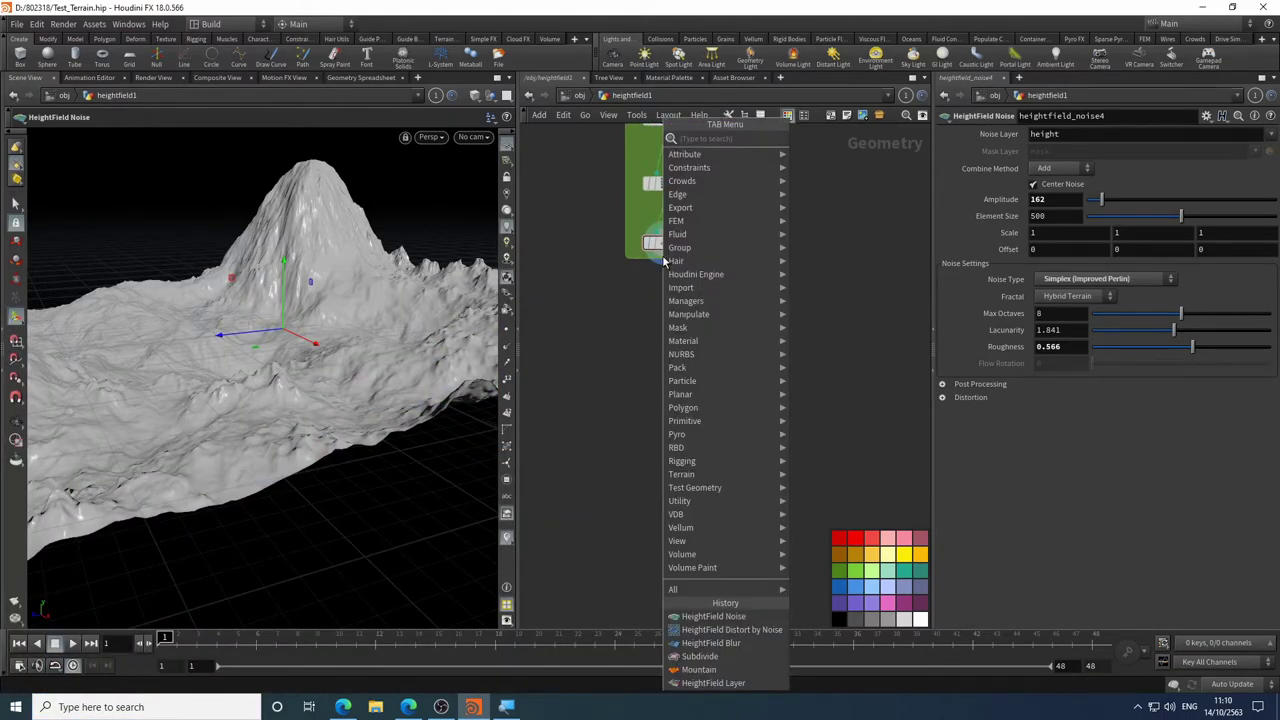
type("hfer")
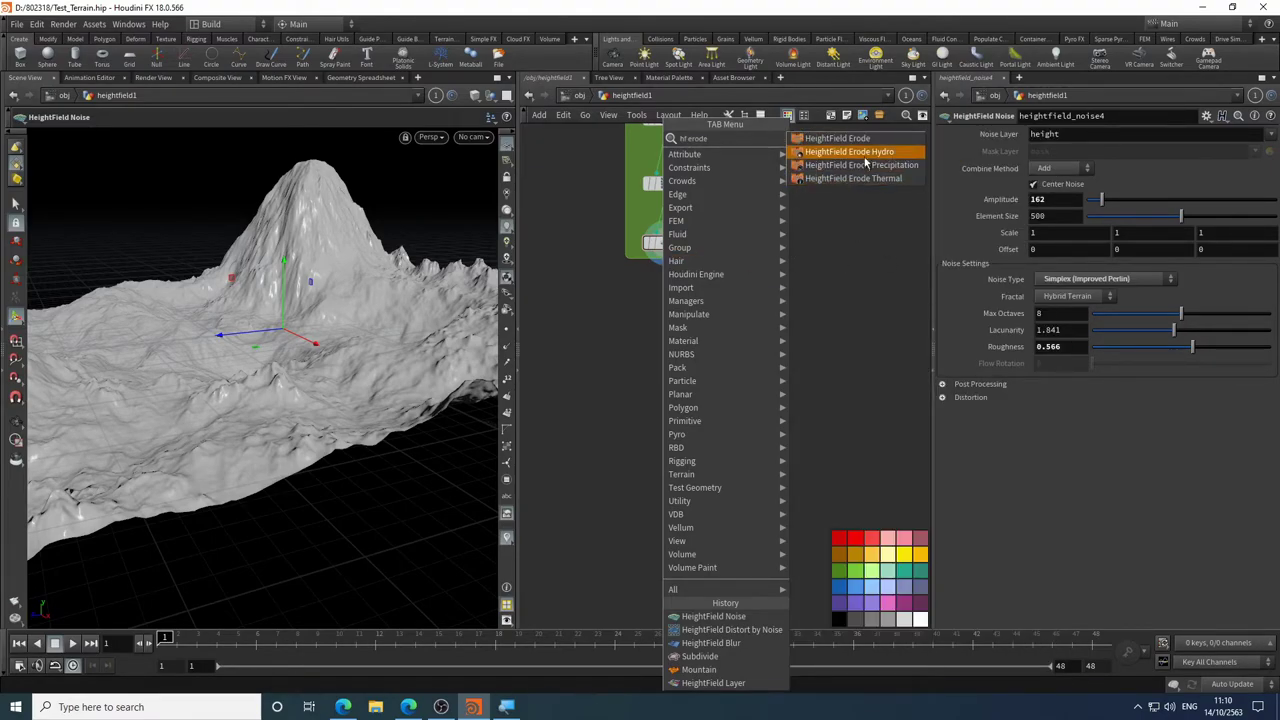
left_click(838, 138)
left_click(672, 322)
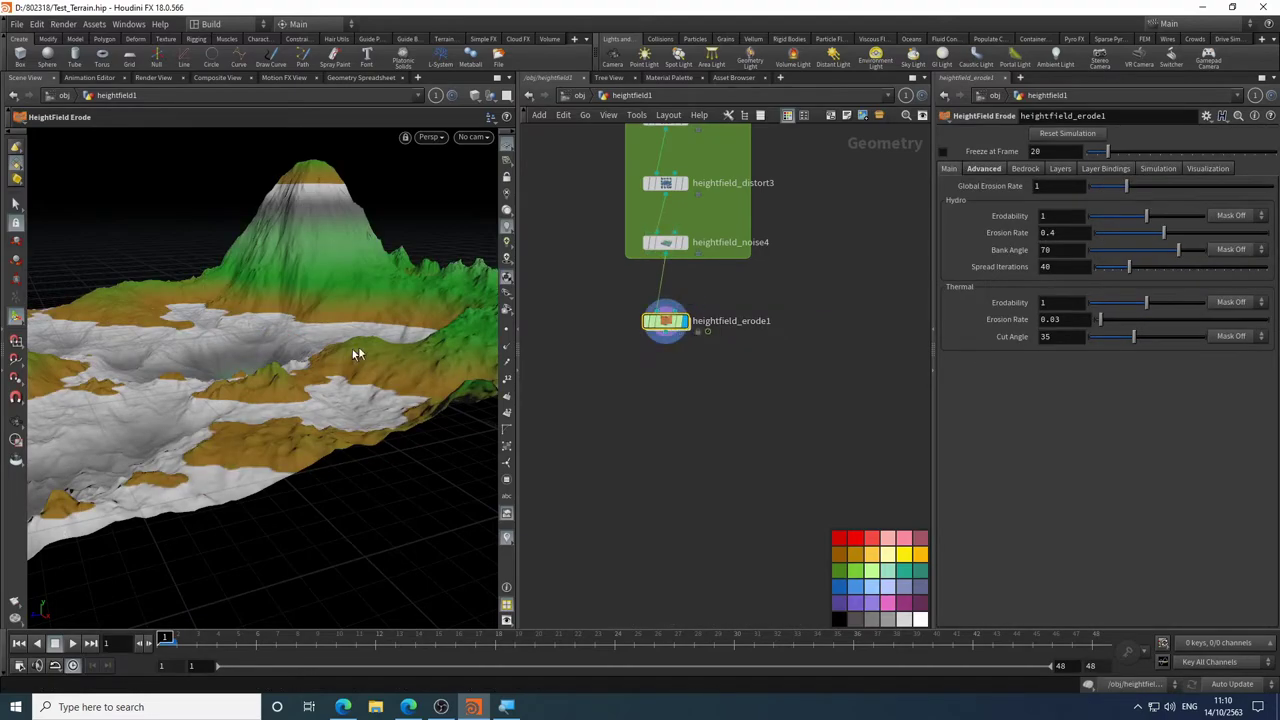
key("Escape")
left_click_drag(320, 371, 369, 385)
key("Return")
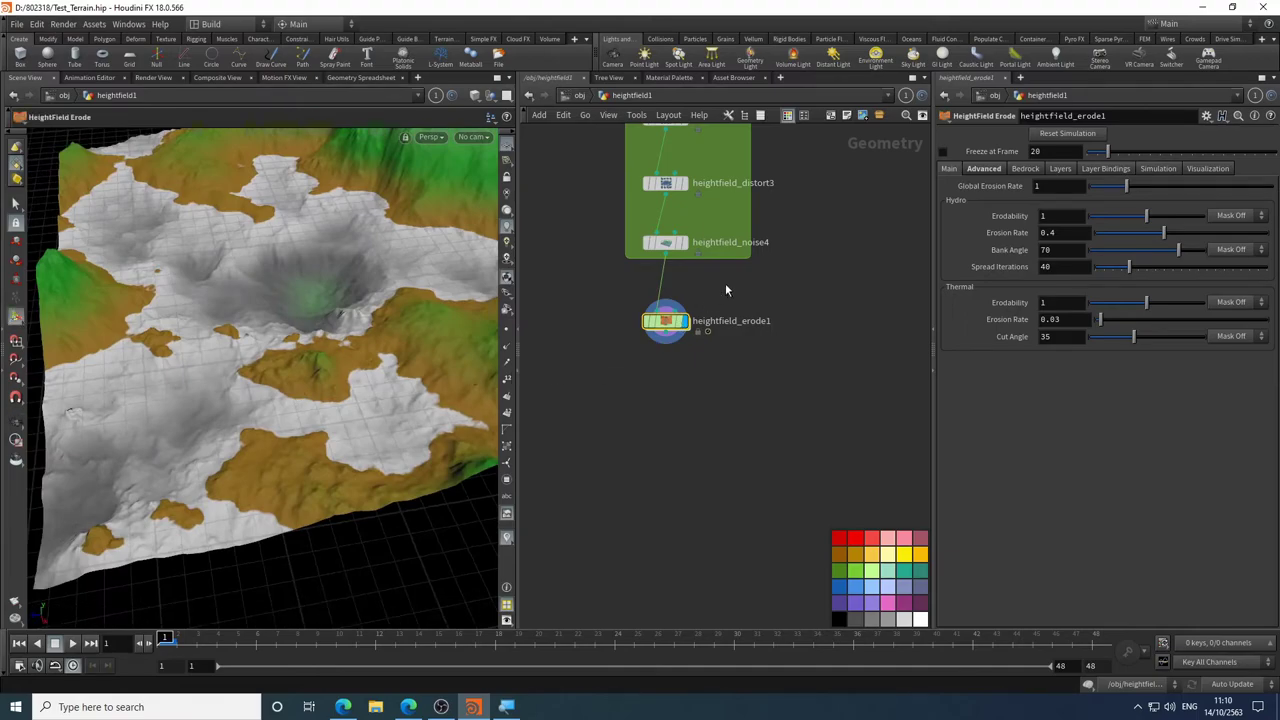
- Set the erode node's Min Elevation to -1, then compute the range to fit -83.1927 to 302.353
left_click(1212, 169)
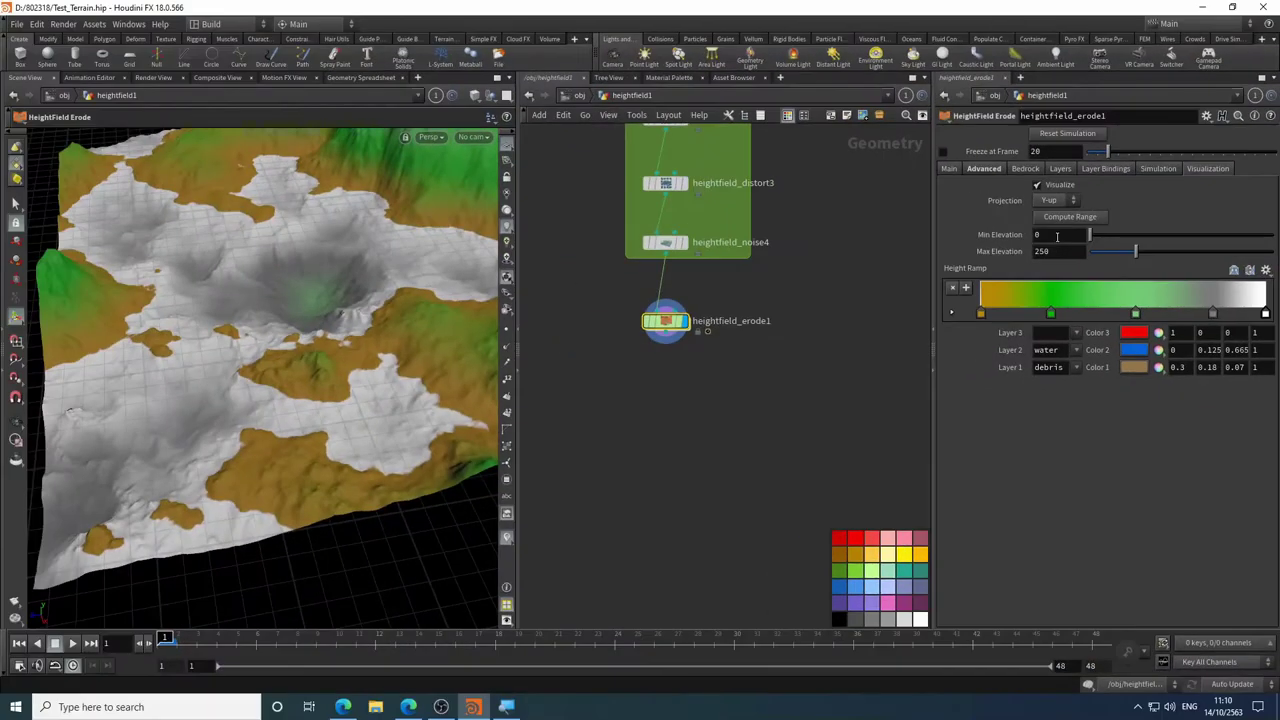
left_click(1057, 235)
type("-1")
key("Return")
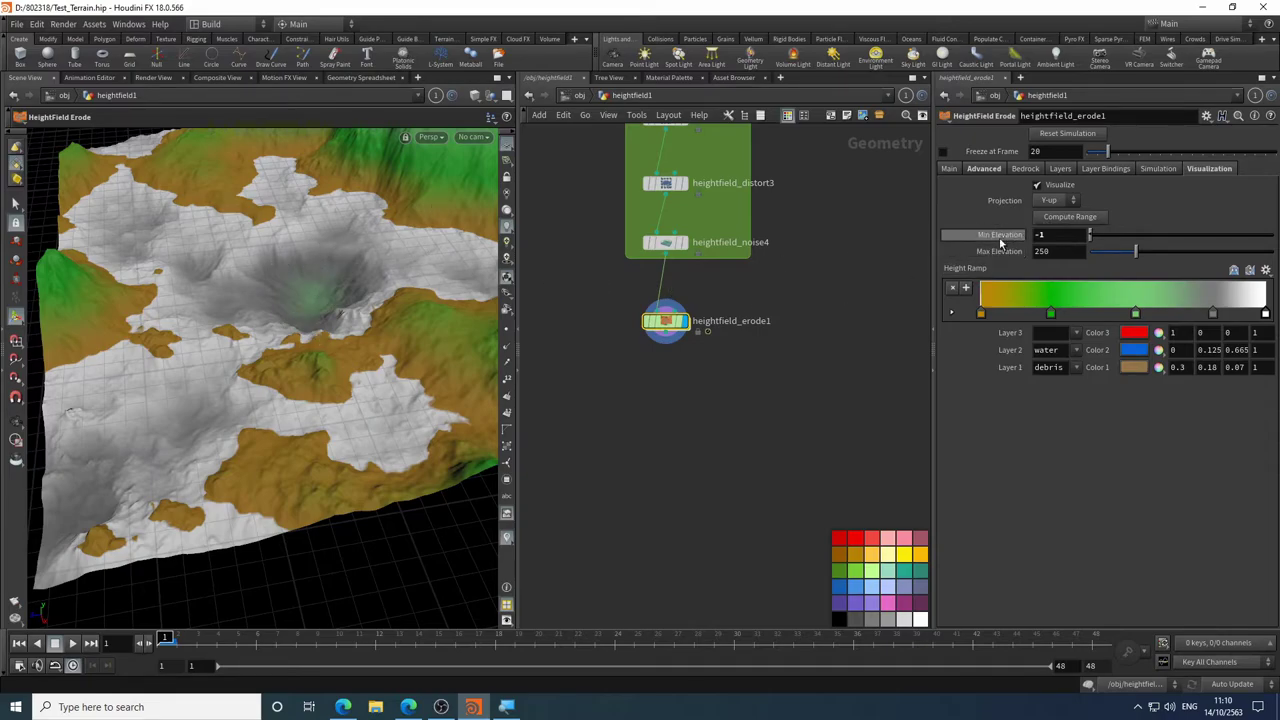
middle_click_drag(990, 236, 990, 237)
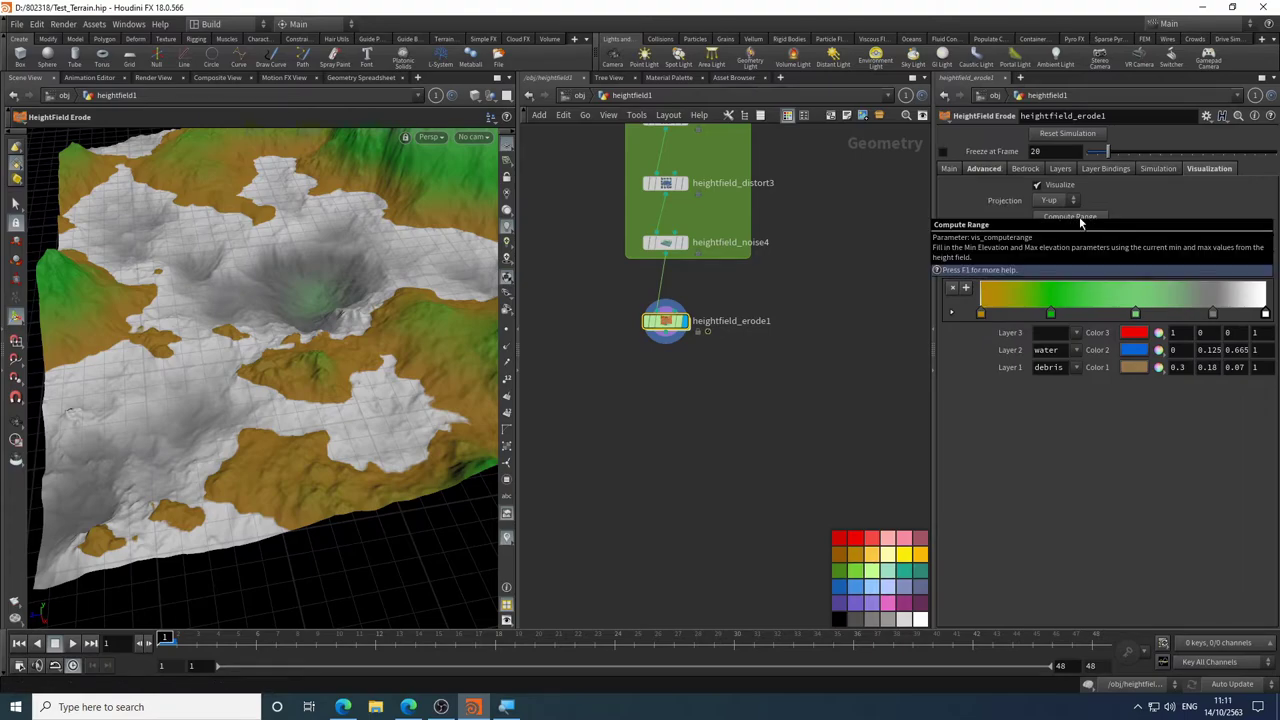
left_click(1070, 217)
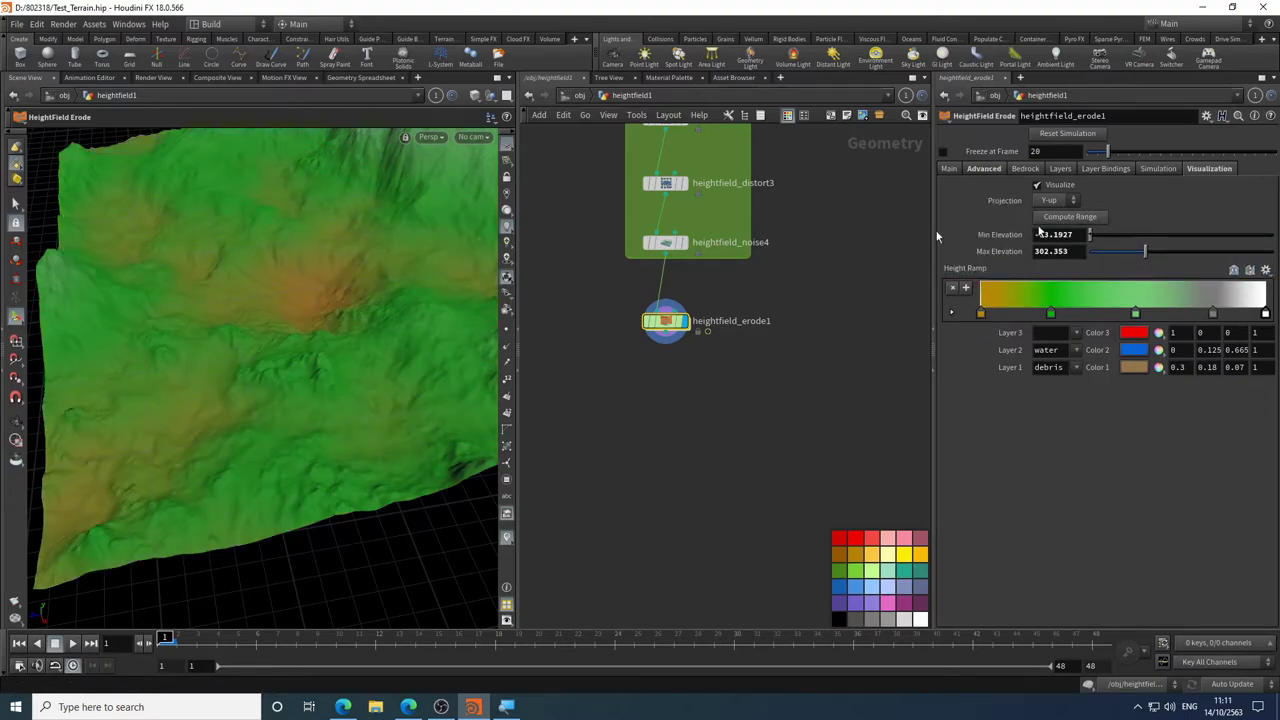
- Inspect the green-to-orange terrain colouring from several angles, then play the erosion simulation
key("super")
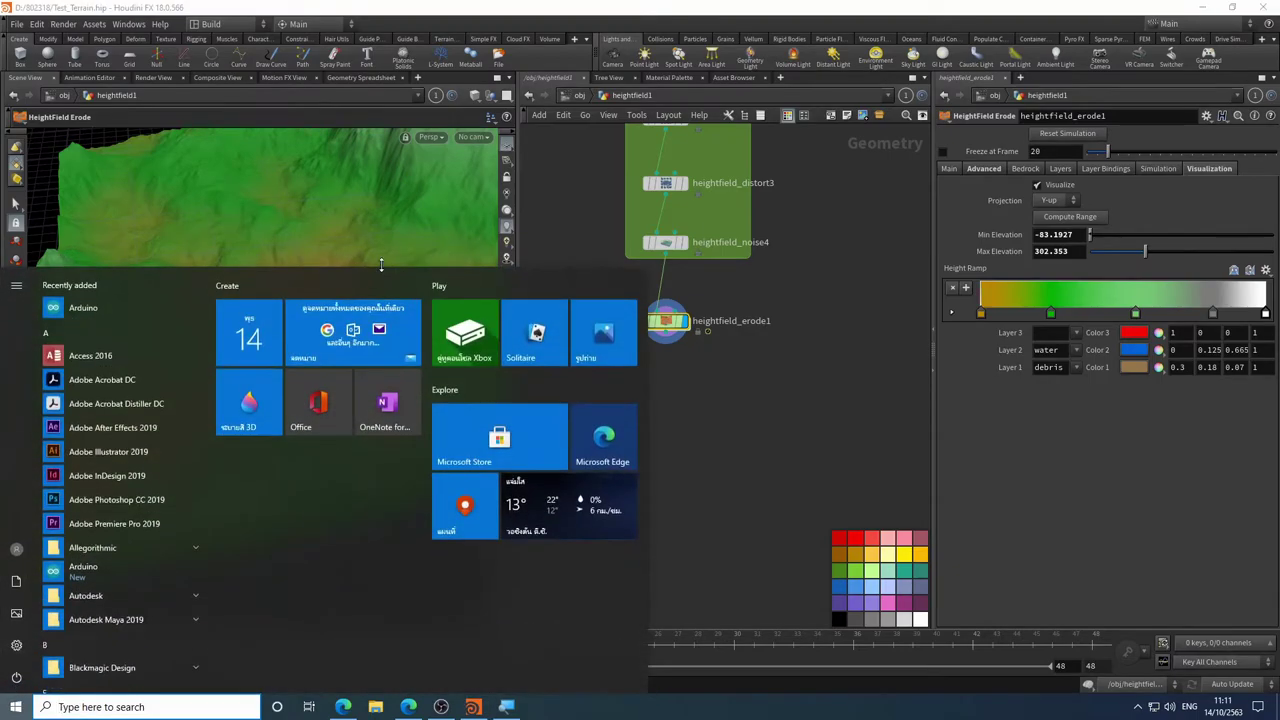
key("super")
key("Escape")
key("Return")
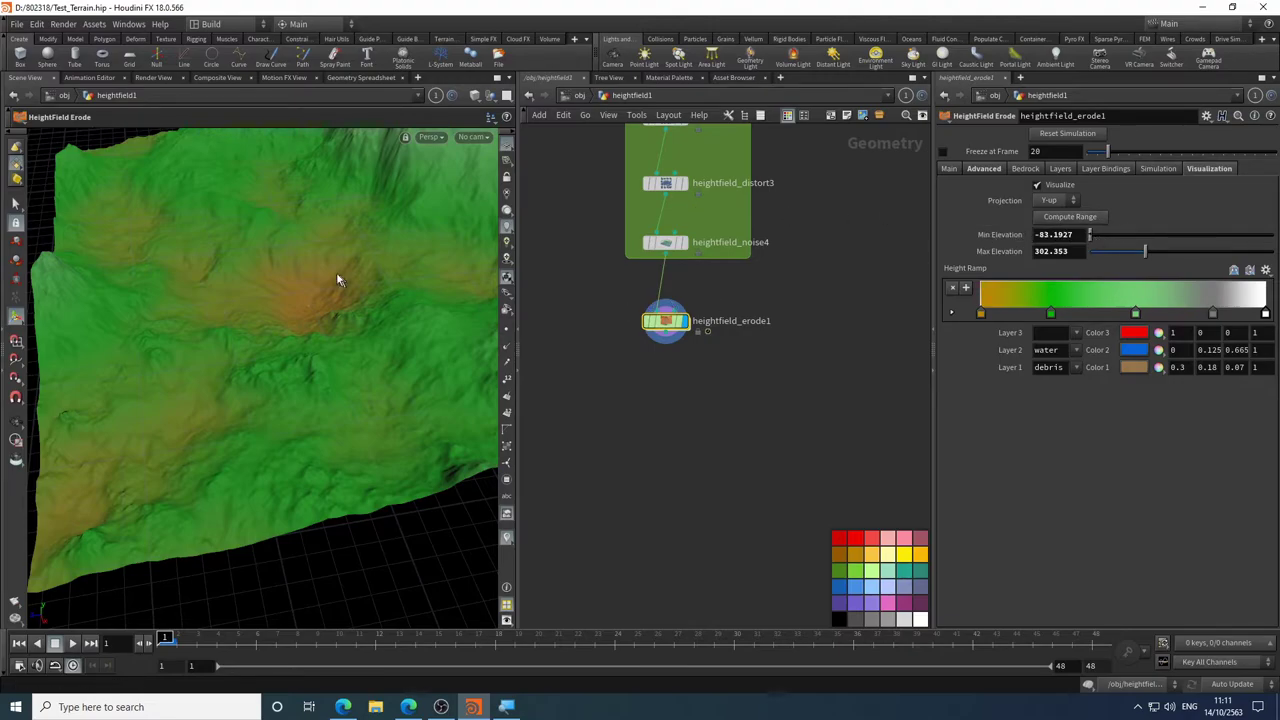
key("Escape")
left_click_drag(345, 277, 285, 372)
key("Return")
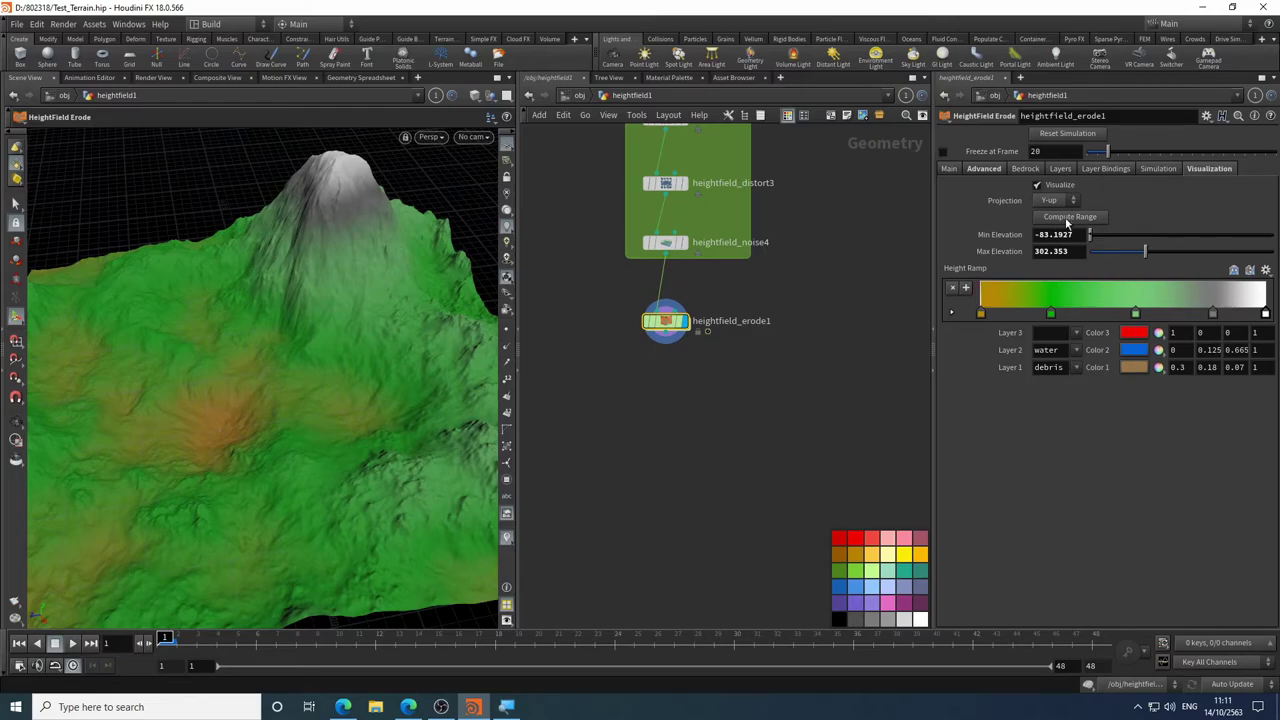
key("Escape")
left_click_drag(94, 371, 213, 378)
left_click_drag(251, 379, 218, 386)
key("Return")
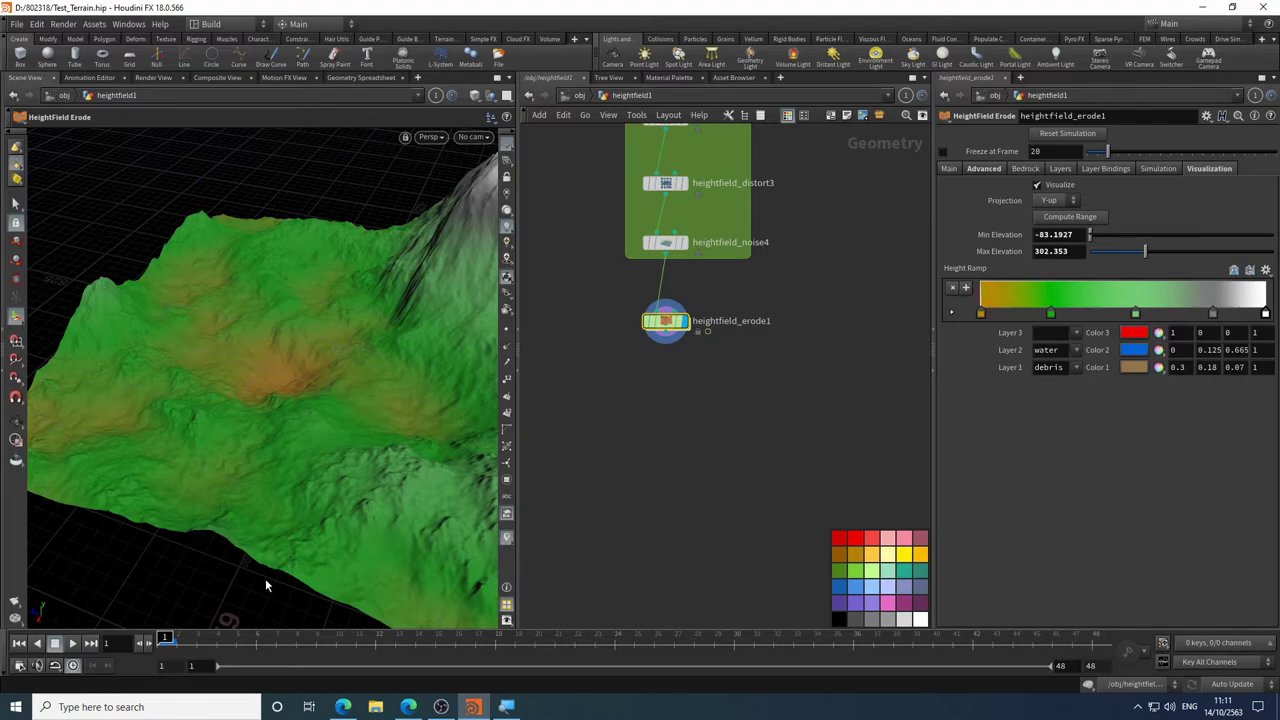
left_click(72, 645)
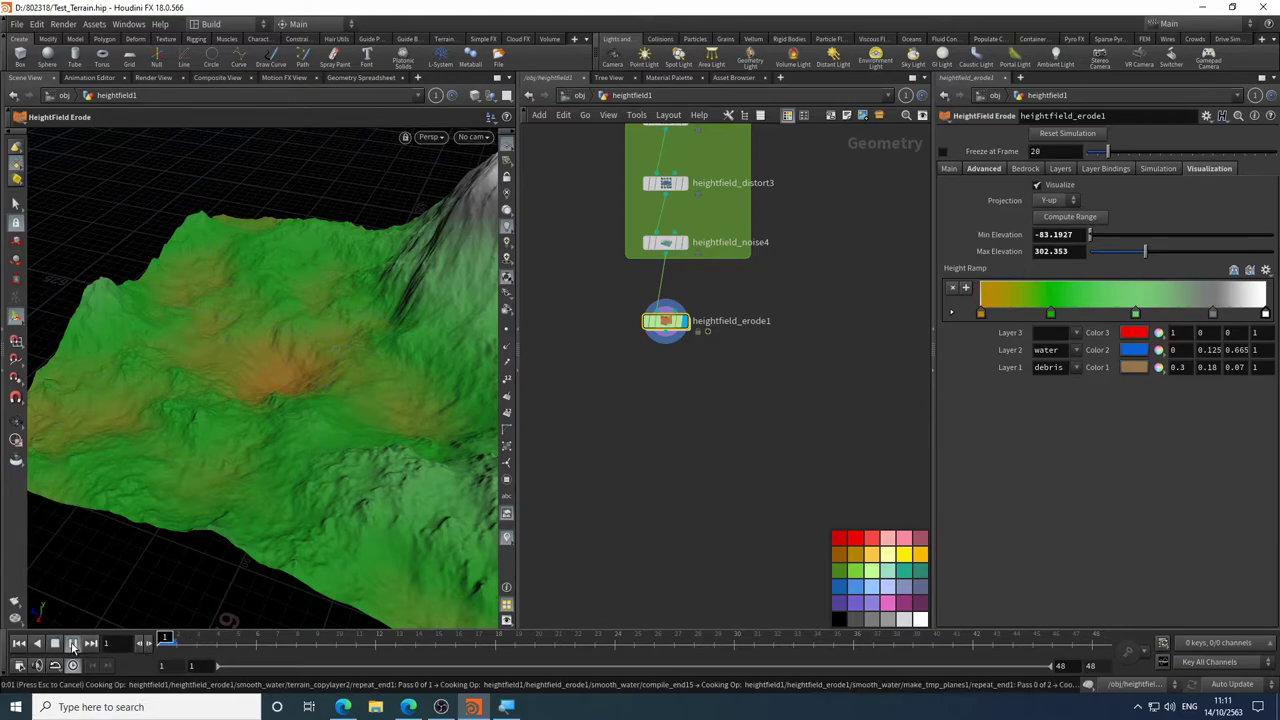
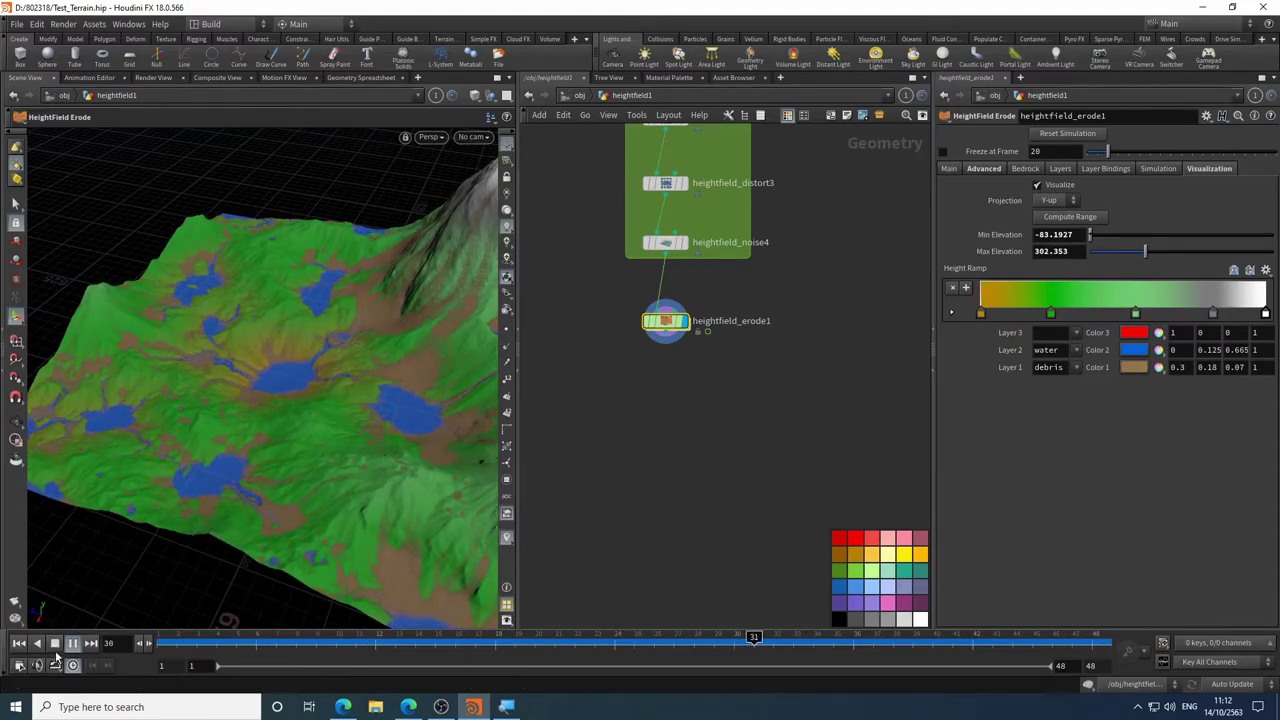
- Stop the erosion playback and scrub the timeline through frame 48 to frame 16
left_click(55, 643)
mouse_move(518, 641)
left_mouse_down()
mouse_move(1118, 638)
mouse_move(757, 638)
left_mouse_up()
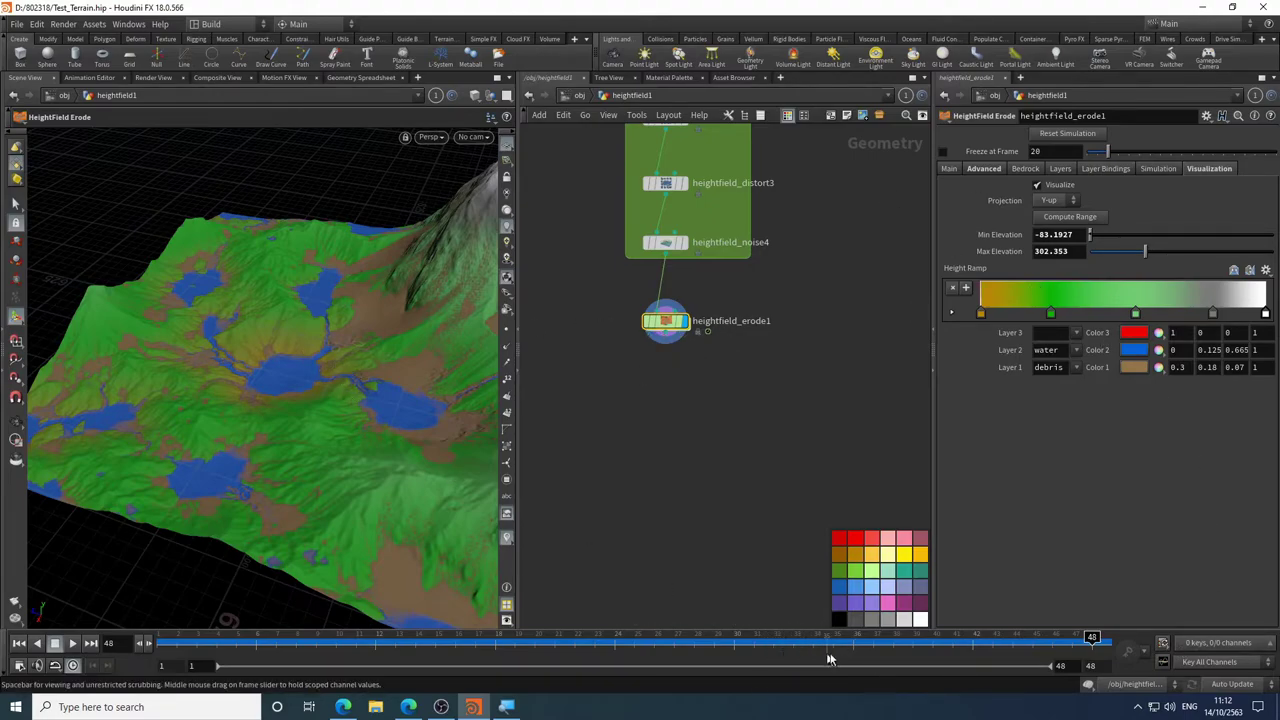
left_click(276, 640)
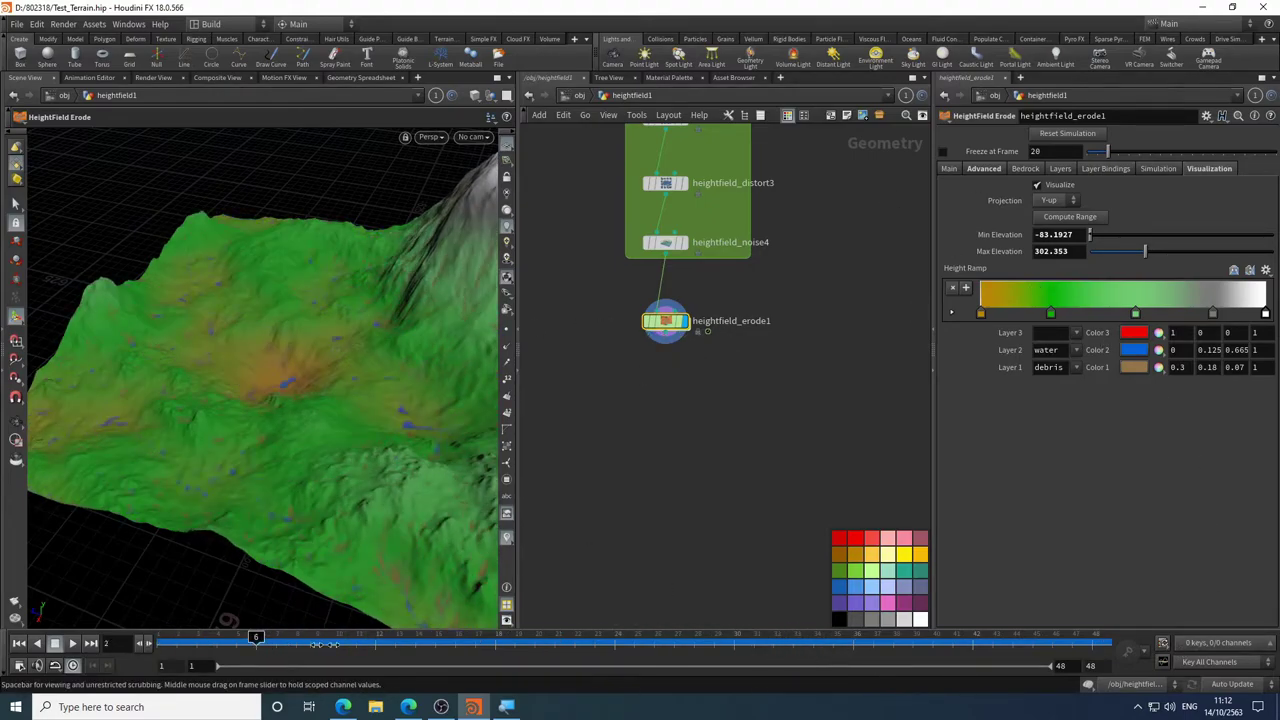
left_click_drag(360, 642, 615, 641)
- Turn off the erosion colour visualisation and tumble around the grey terrain
key("Escape")
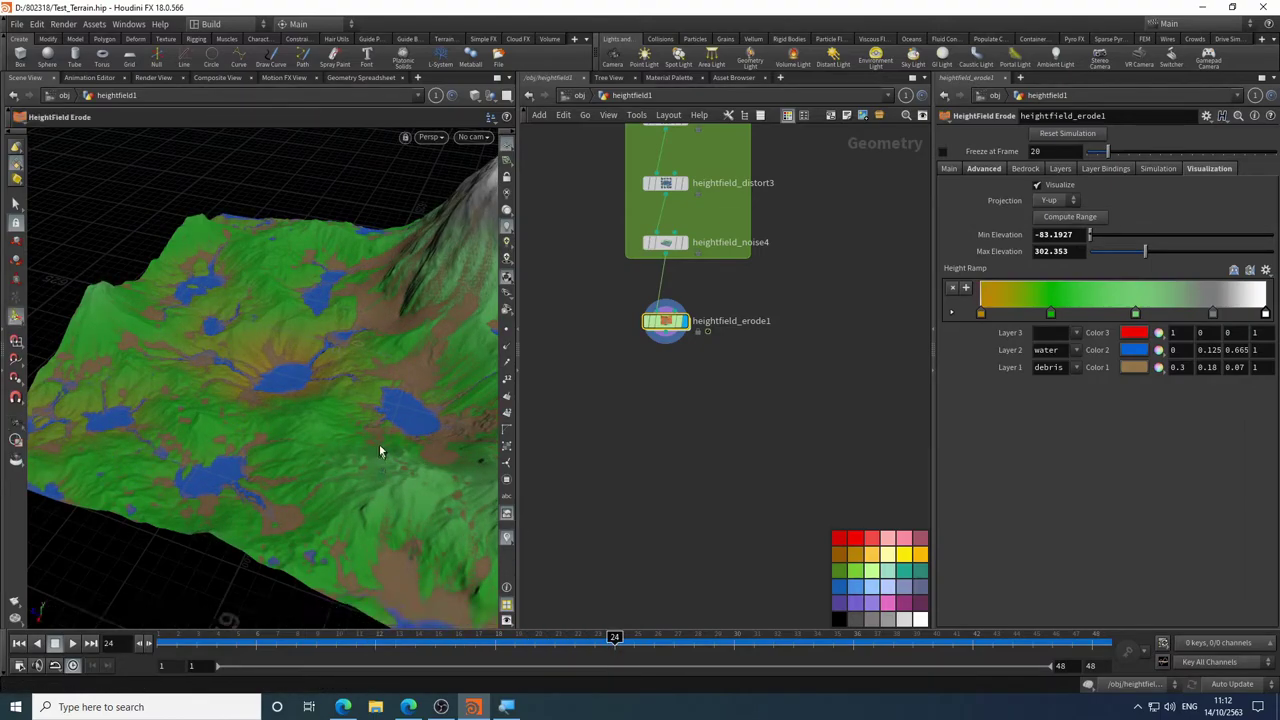
left_click_drag(378, 444, 219, 437)
scroll(240, 440, "up", 10)
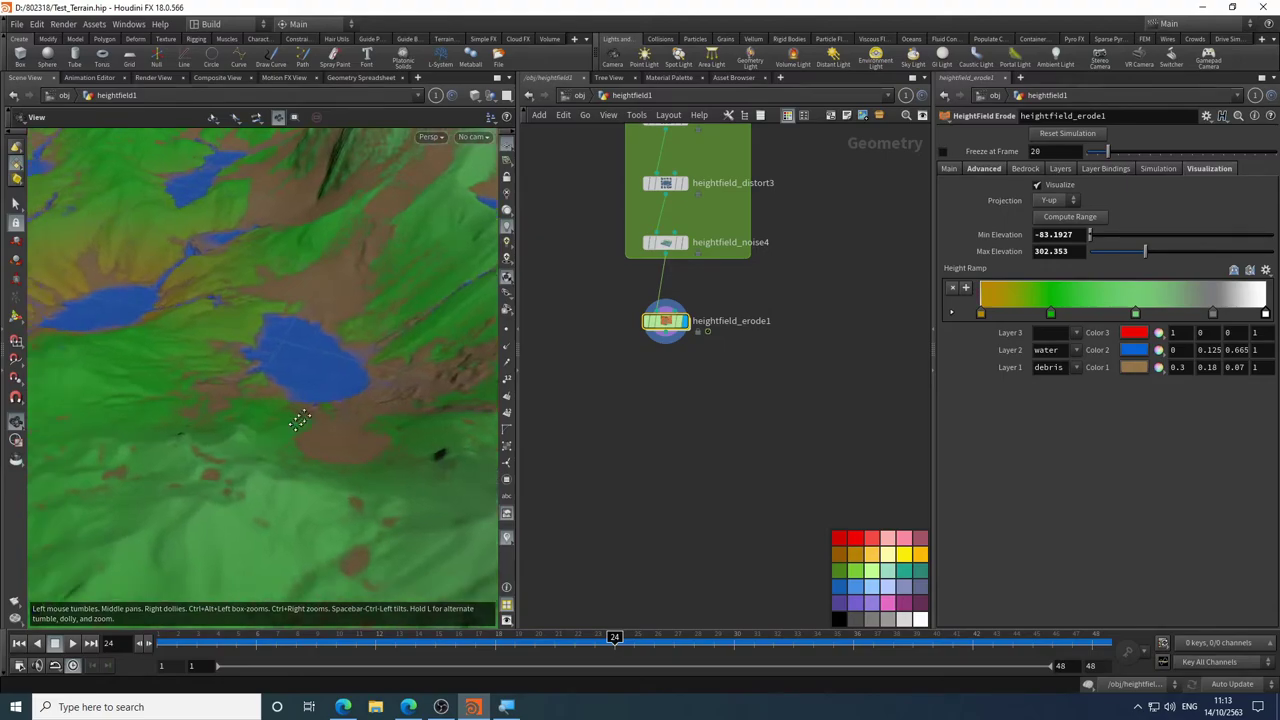
scroll(228, 411, "down", 6)
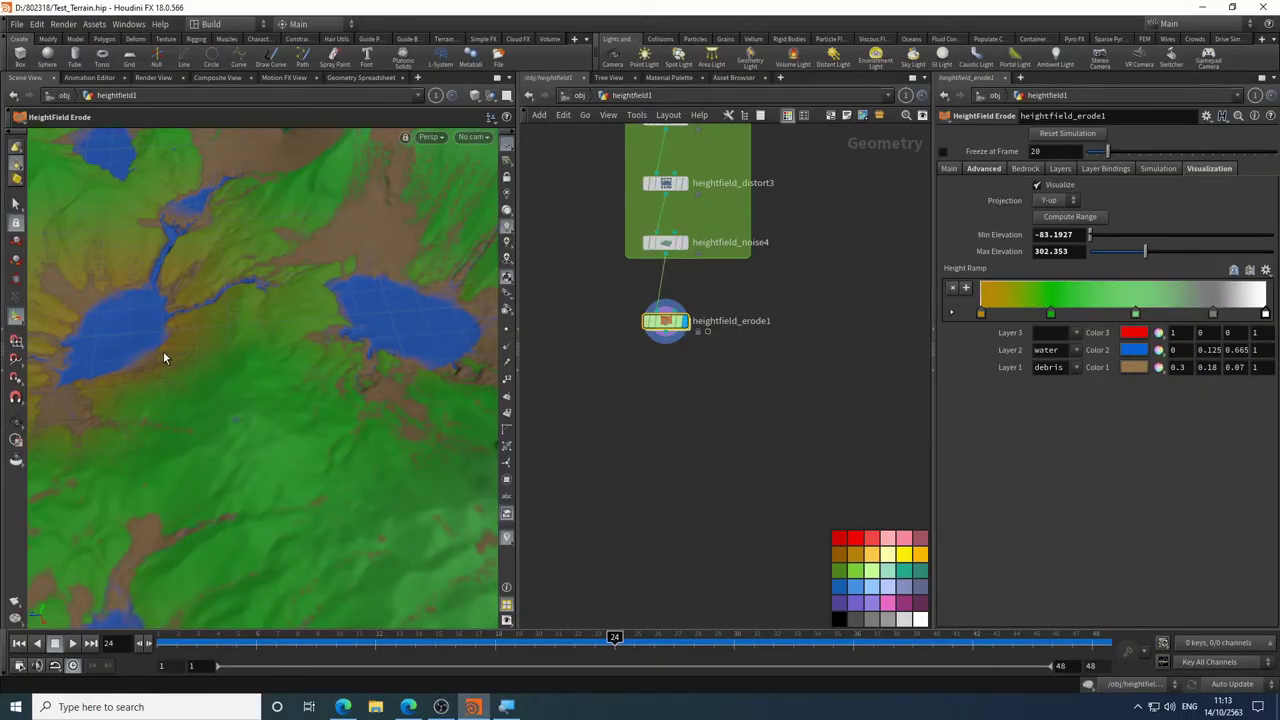
key("space")
left_click_drag(163, 358, 300, 330)
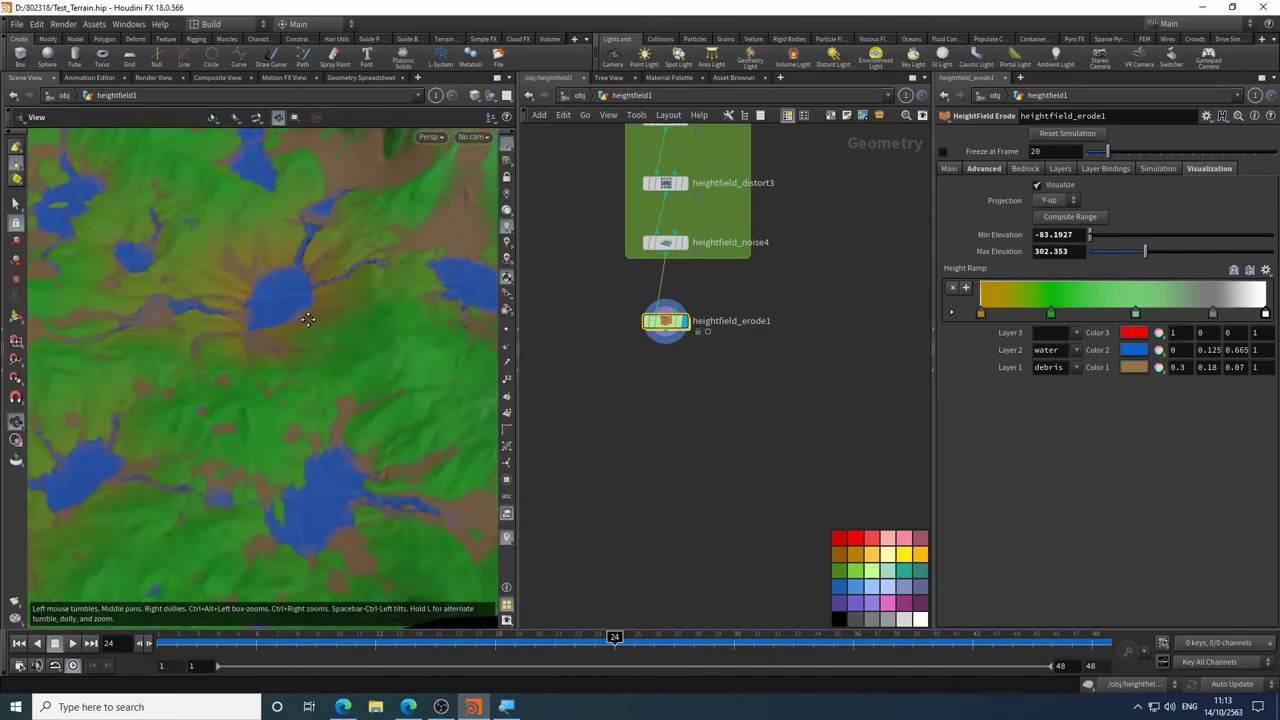
left_click(1038, 185)
key("space")
left_click_drag(208, 354, 258, 364)
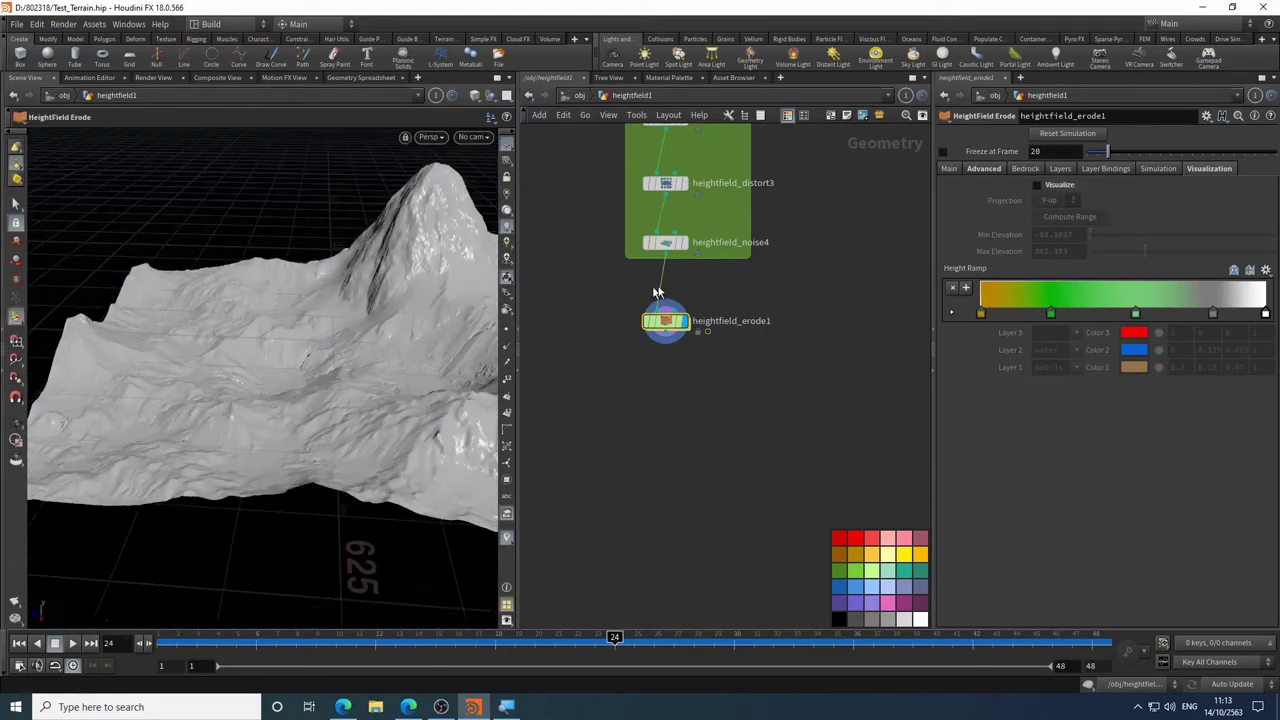
- Display the heightfield_erode1 result and zoom in close on the eroded peak and surface
mouse_move(688, 252)
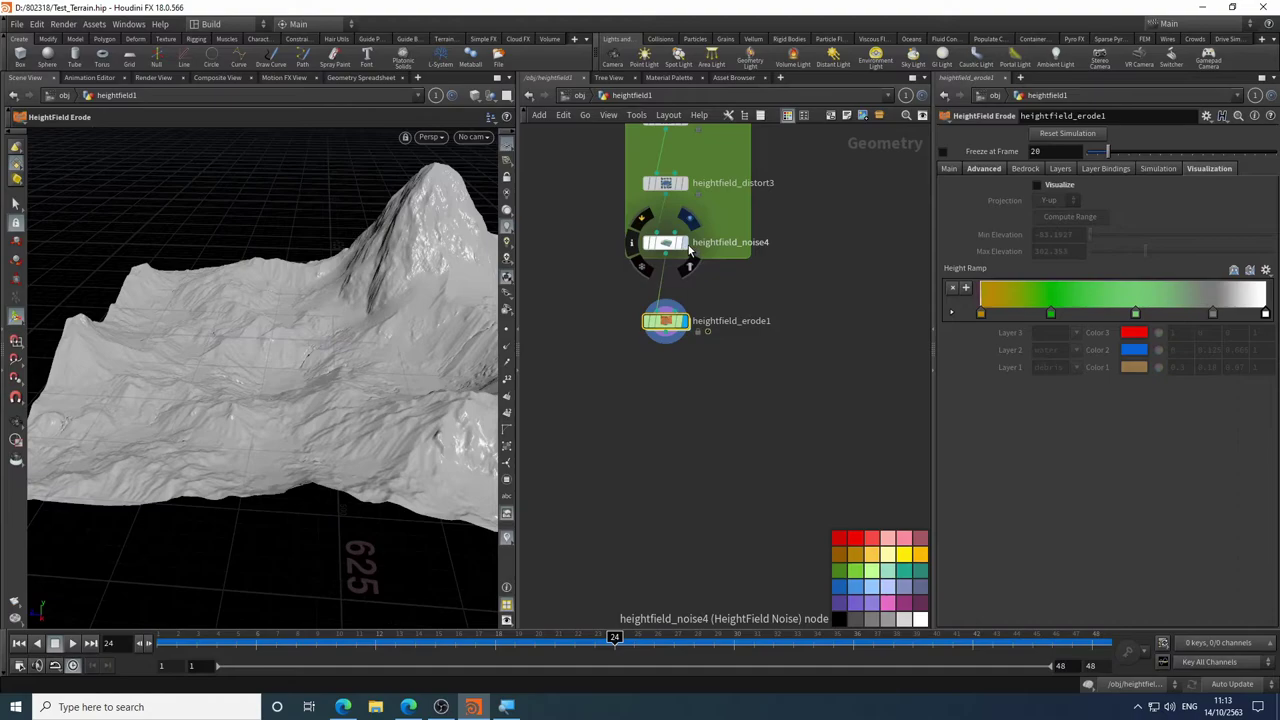
key("space")
left_click_drag(343, 371, 386, 358)
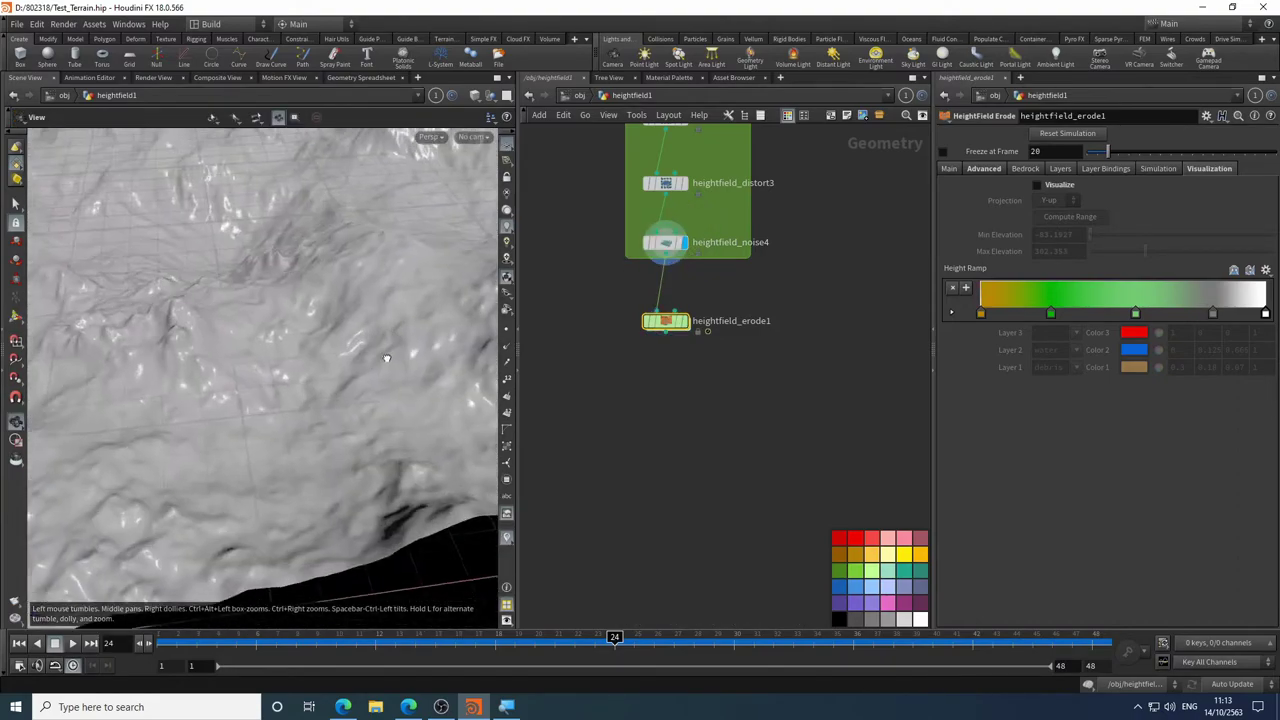
left_click(686, 300)
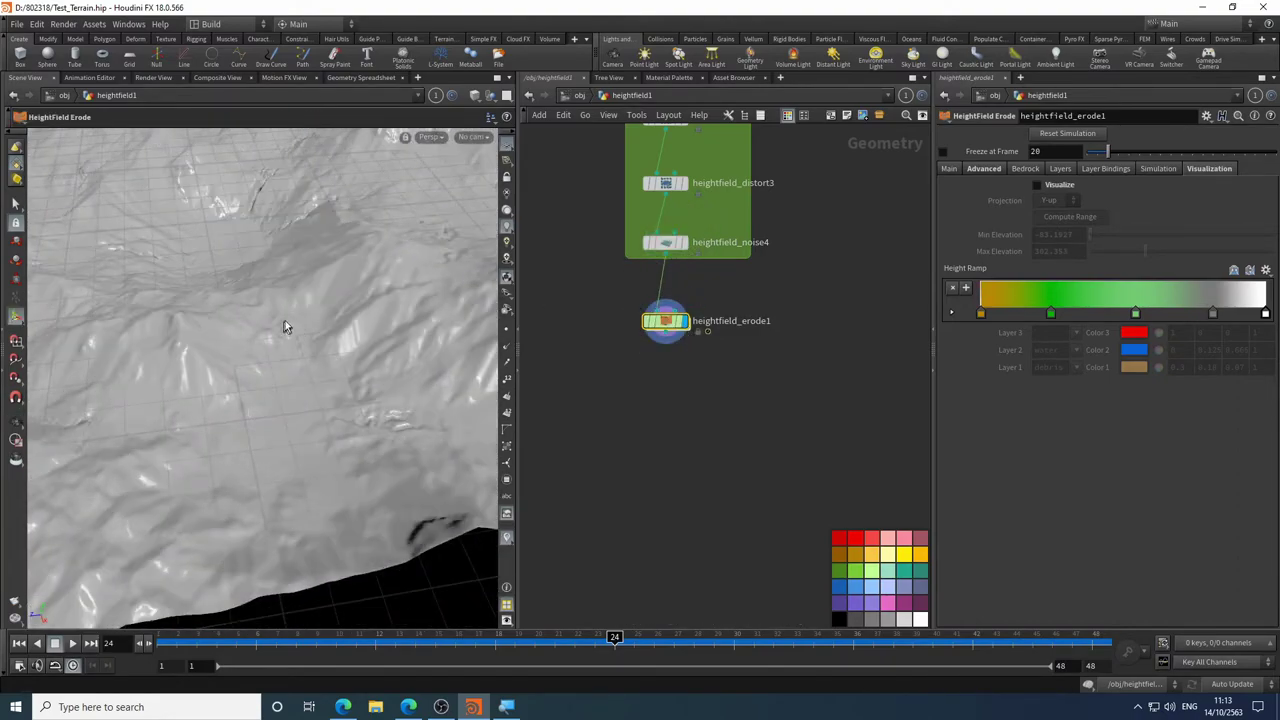
key("space")
left_click_drag(285, 327, 374, 297)
left_click_drag(249, 429, 285, 405)
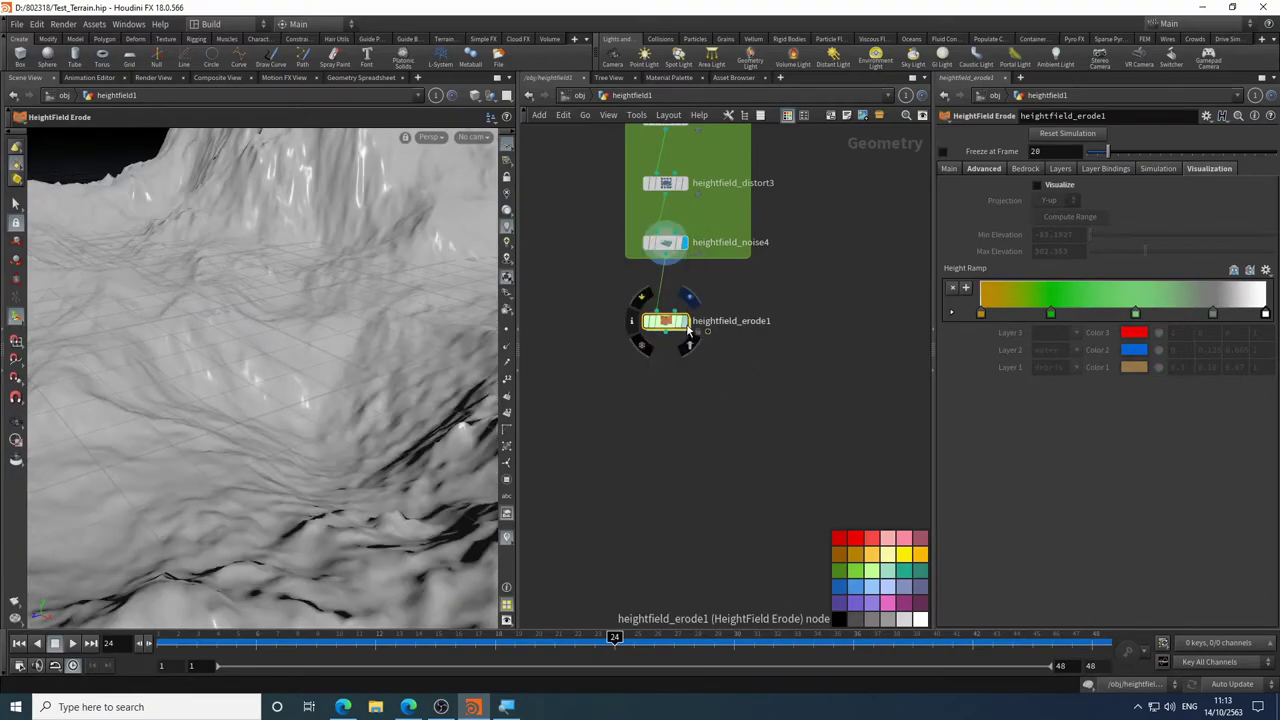
left_click_drag(337, 443, 209, 423)
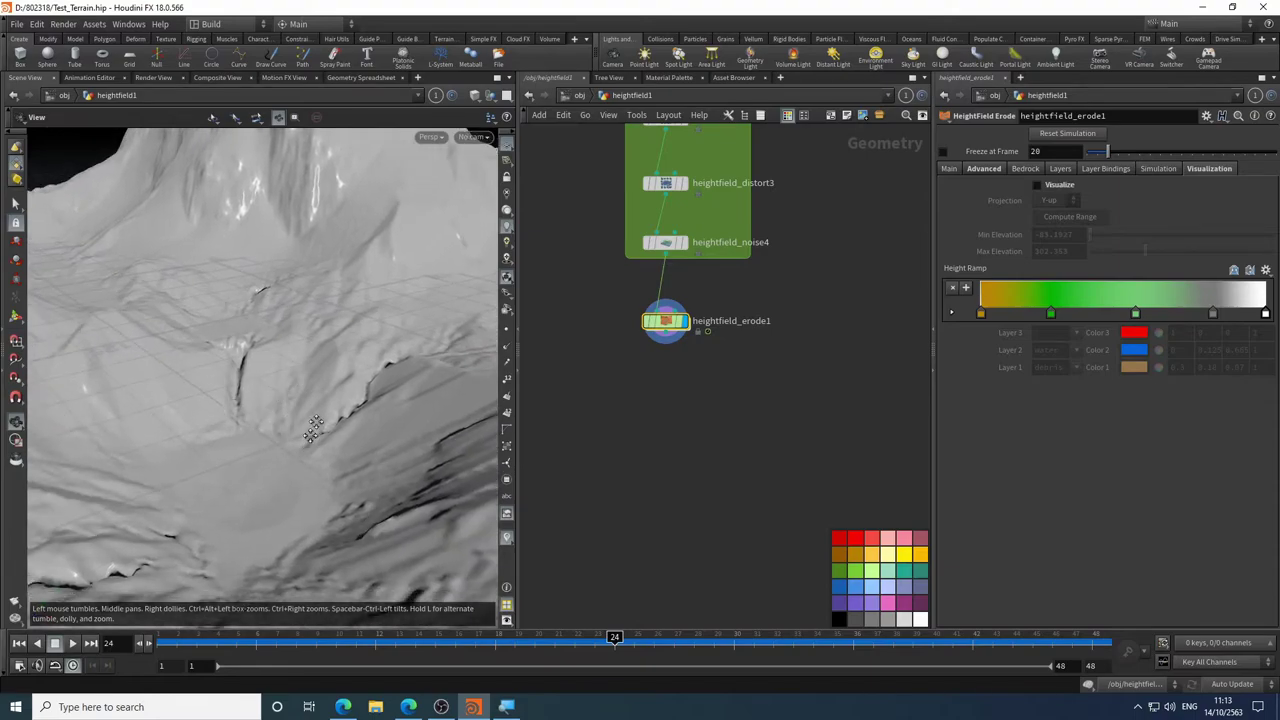
left_click_drag(313, 427, 337, 351)
scroll(308, 348, "up", 5)
left_click_drag(197, 388, 243, 400)
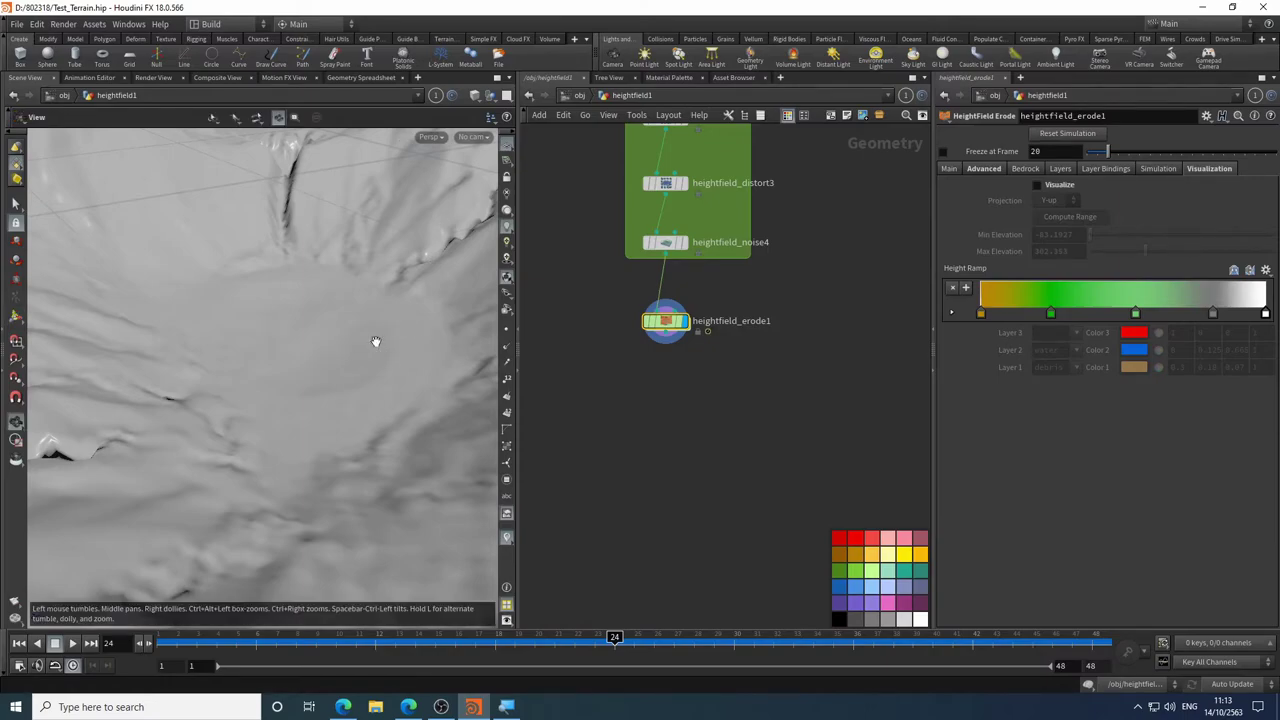
- Turn the erosion colour visualisation back on and bring up the Main erosion parameters
left_click(1037, 185)
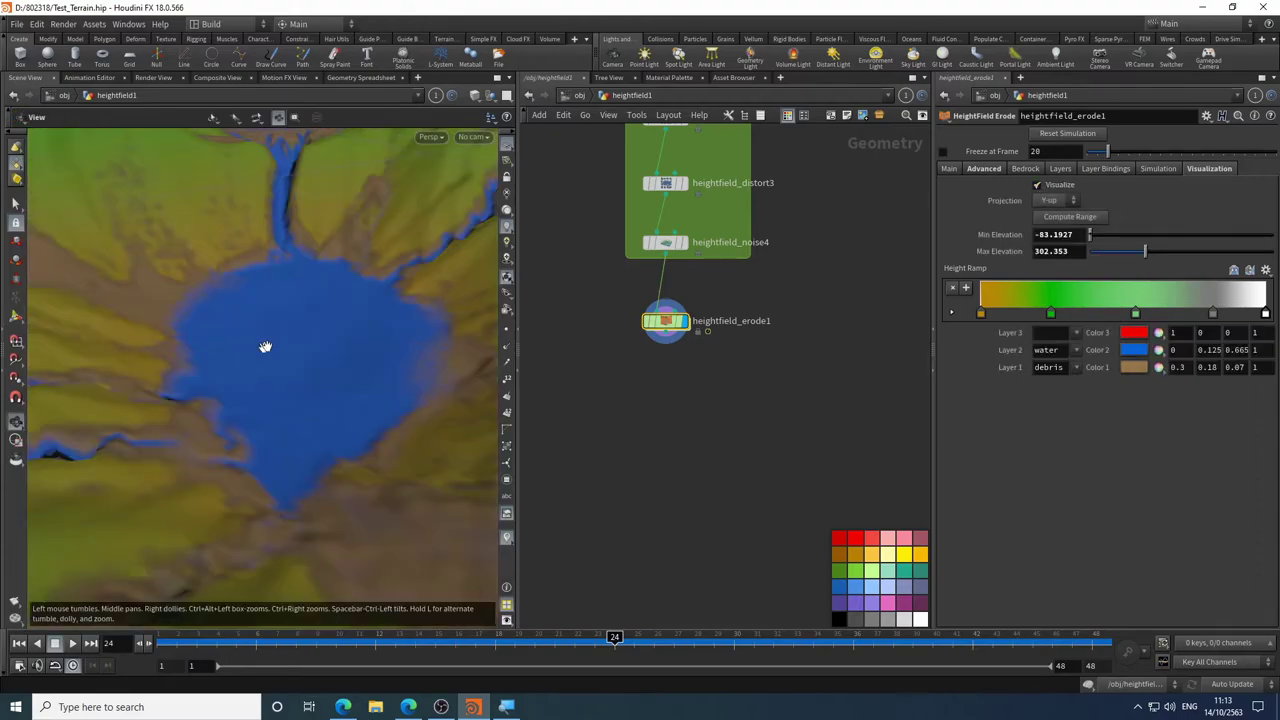
mouse_move(266, 346)
left_mouse_down()
mouse_move(165, 437)
mouse_move(334, 297)
mouse_move(323, 317)
mouse_move(246, 320)
mouse_move(254, 337)
left_mouse_up()
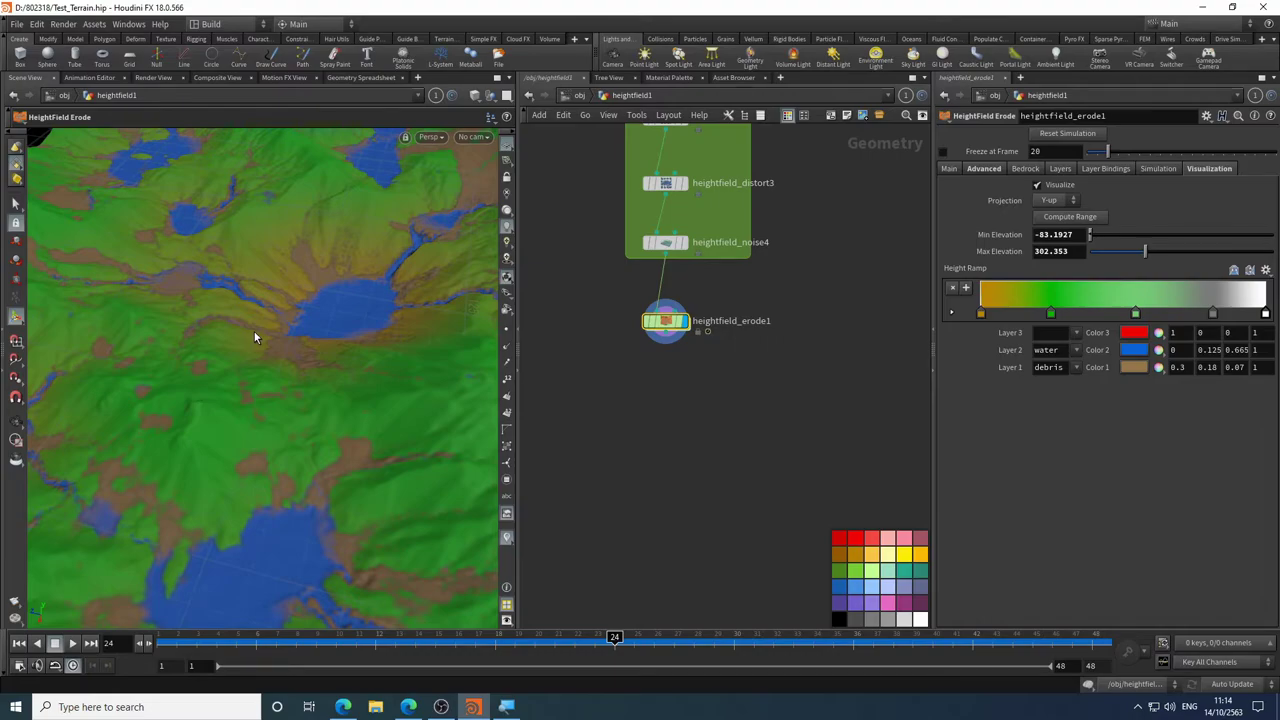
left_click_drag(286, 363, 259, 433, "alt")
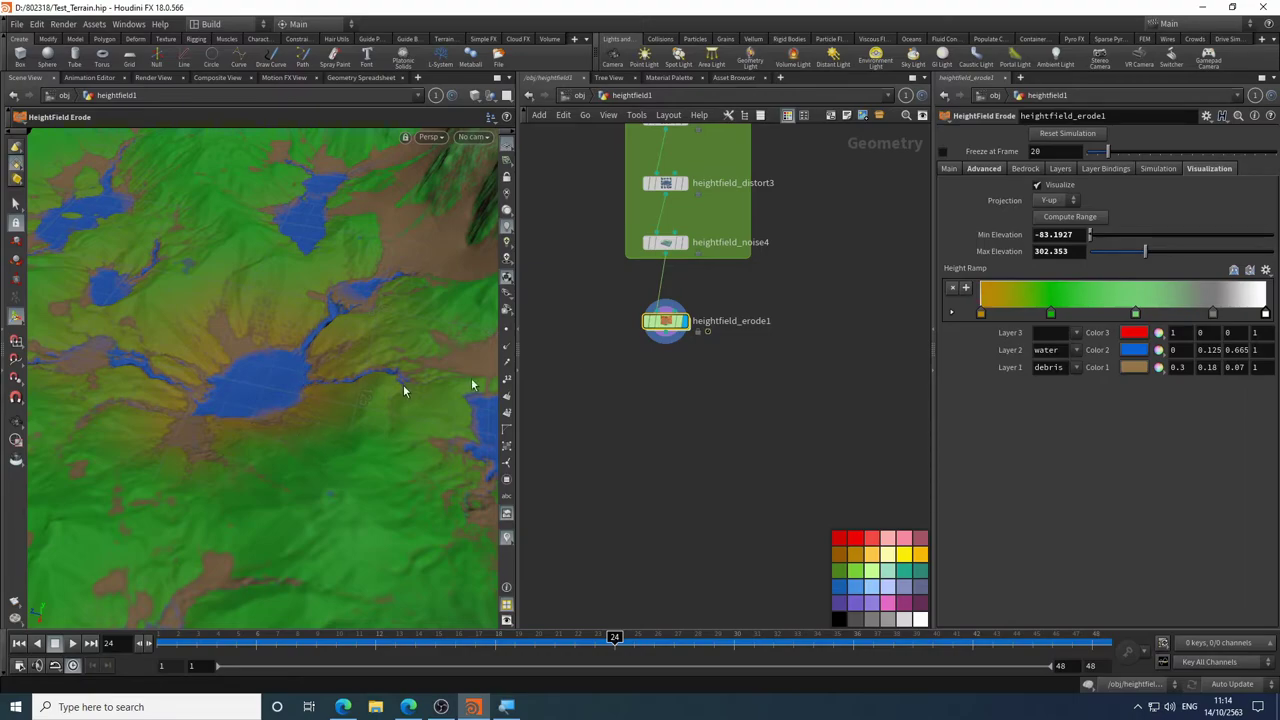
left_click(950, 168)
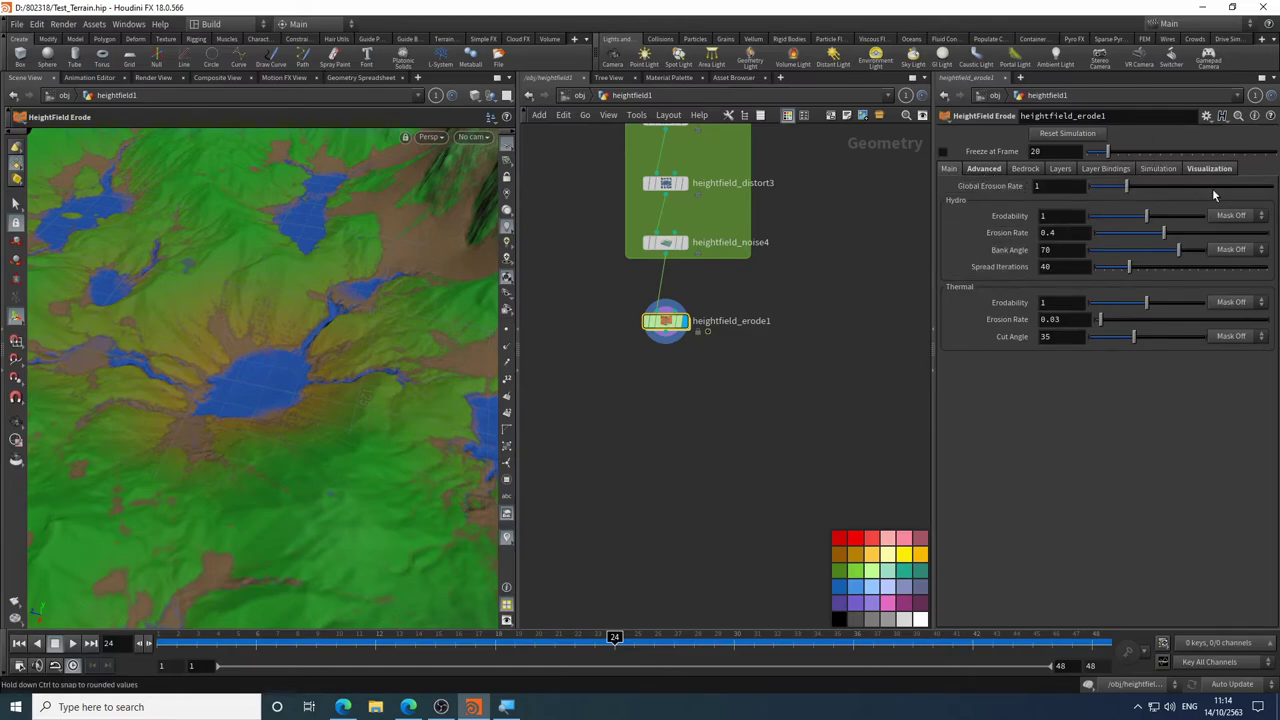
- Rewind the erosion to frame 1 and look through the Bedrock, Layers and Simulation tabs
left_click(176, 637)
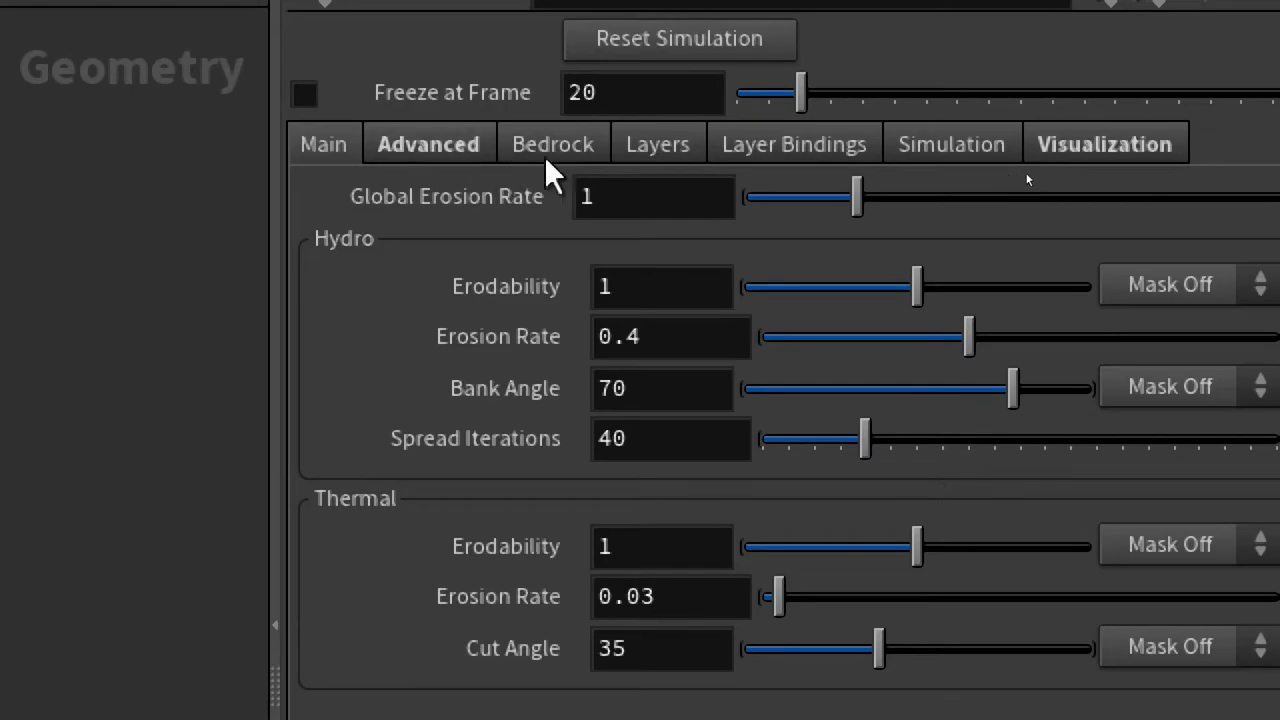
left_click(440, 152)
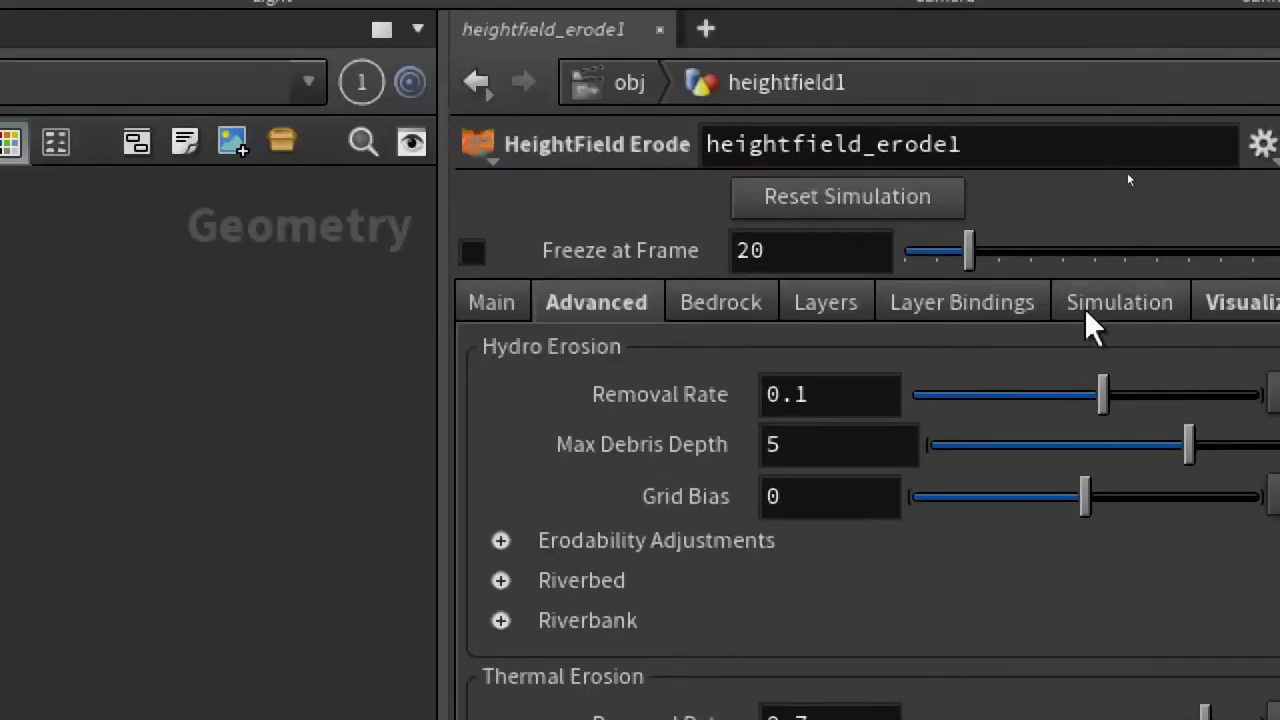
left_click(730, 305)
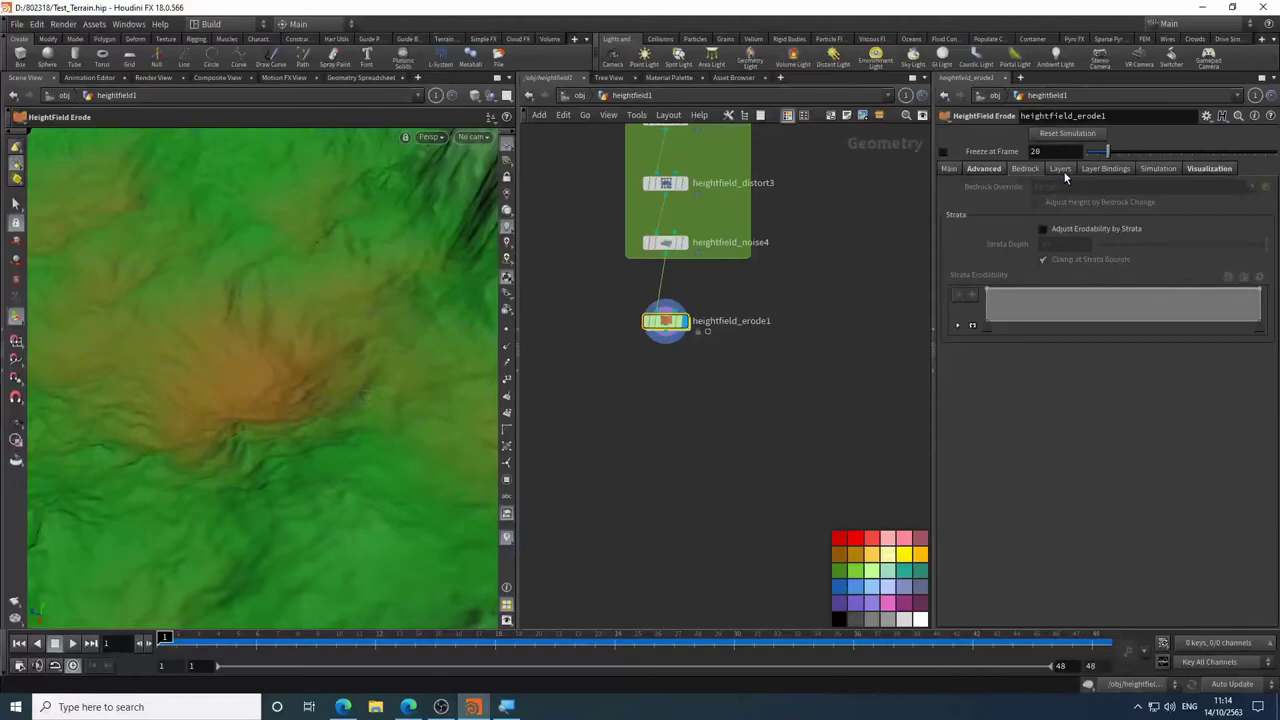
left_click(1103, 168)
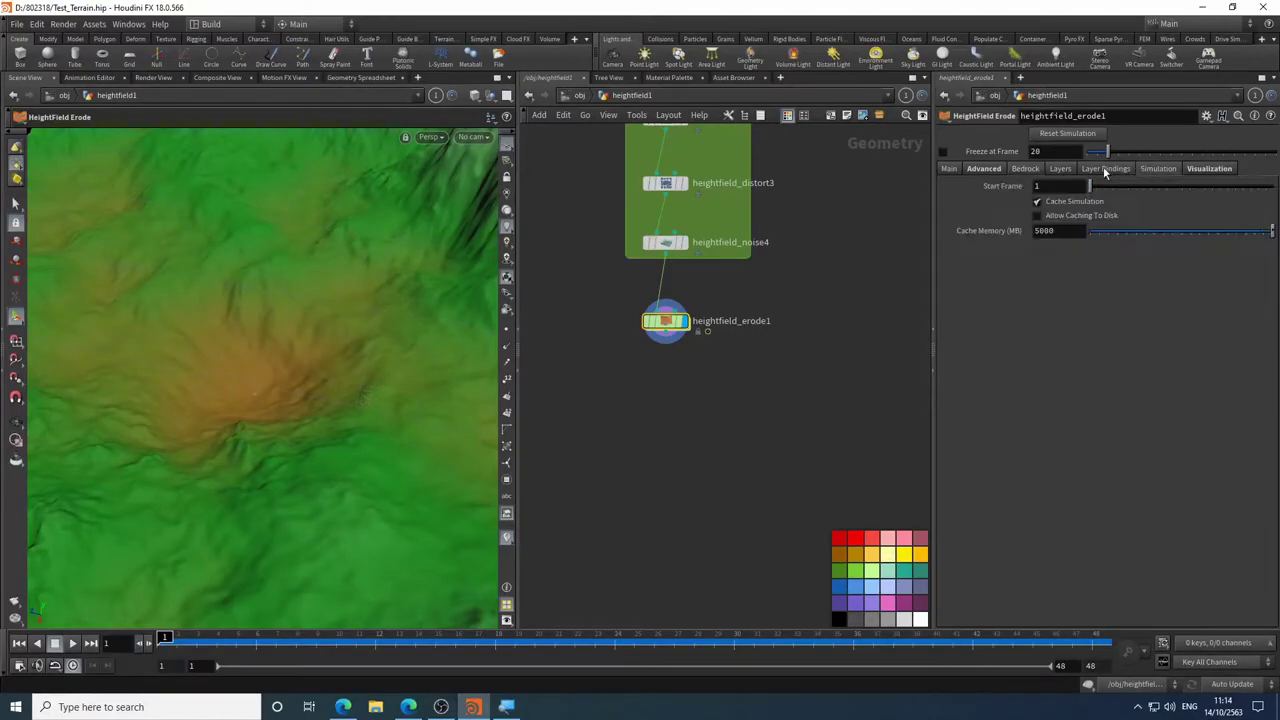
left_click(1063, 169)
left_click(1105, 168)
- Review the Advanced hydro, thermal and precipitation settings, then bring up the Lobing docs
left_click(983, 168)
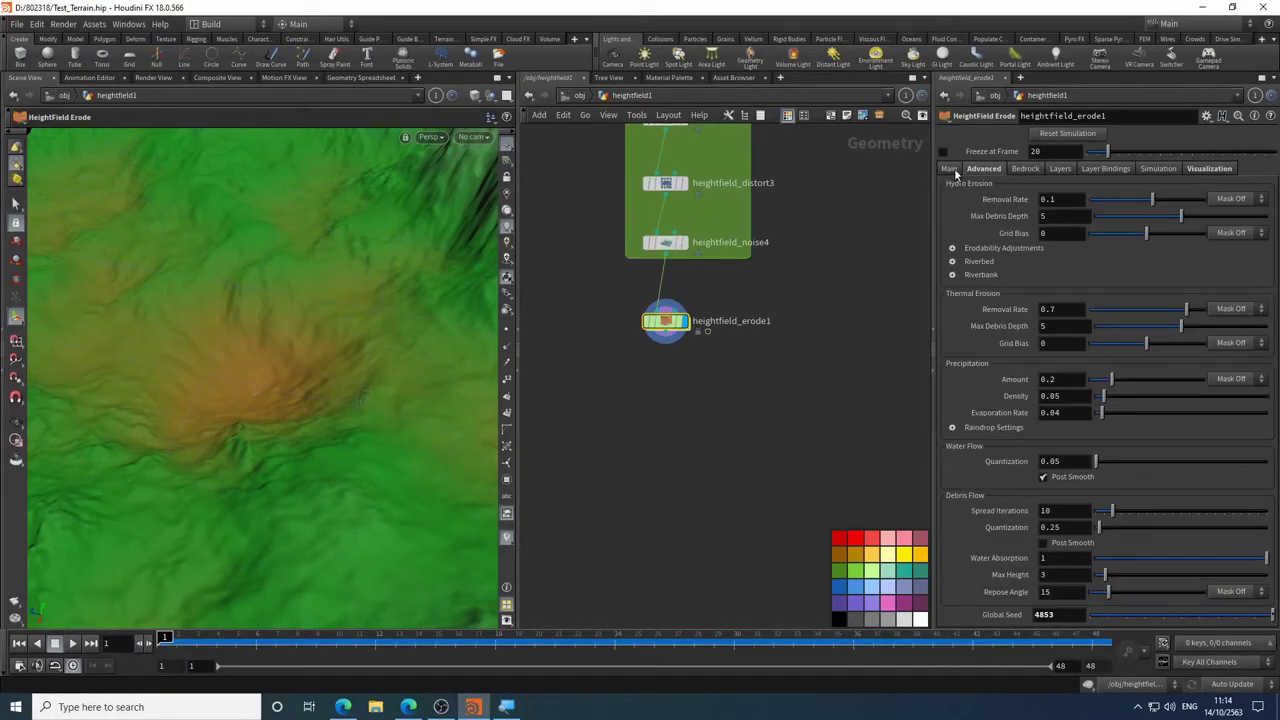
left_click(949, 168)
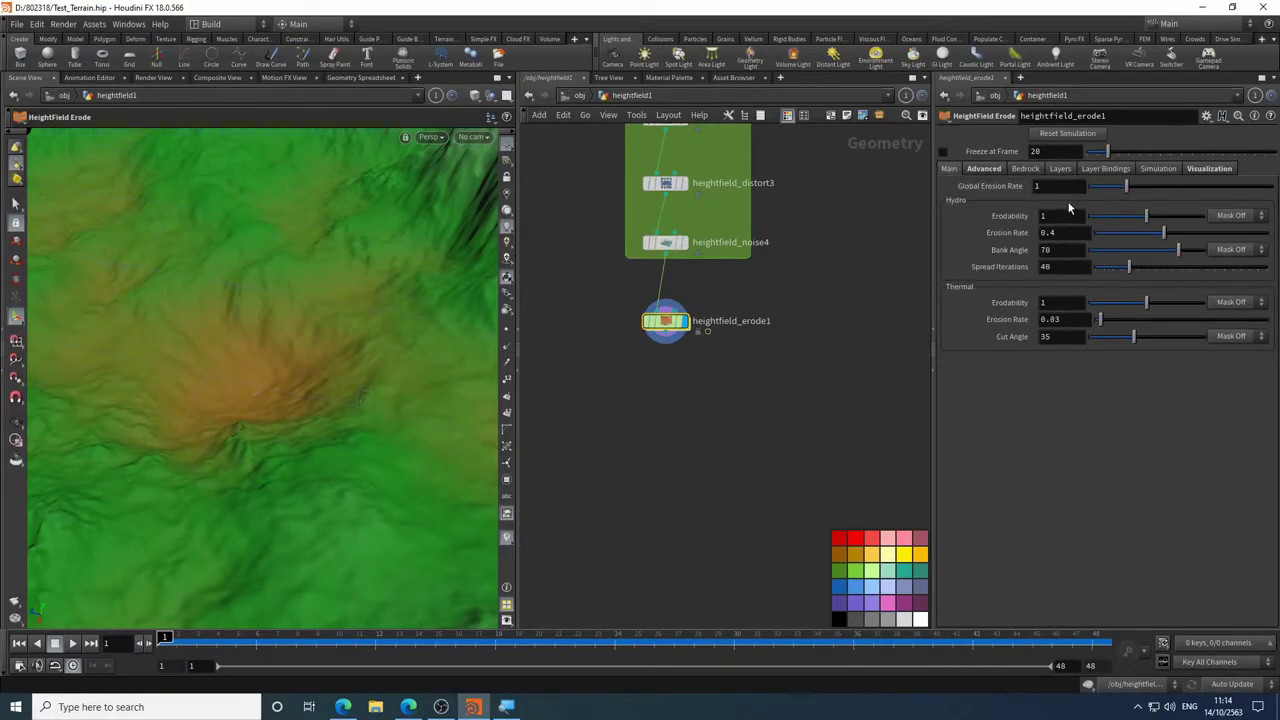
left_click(985, 168)
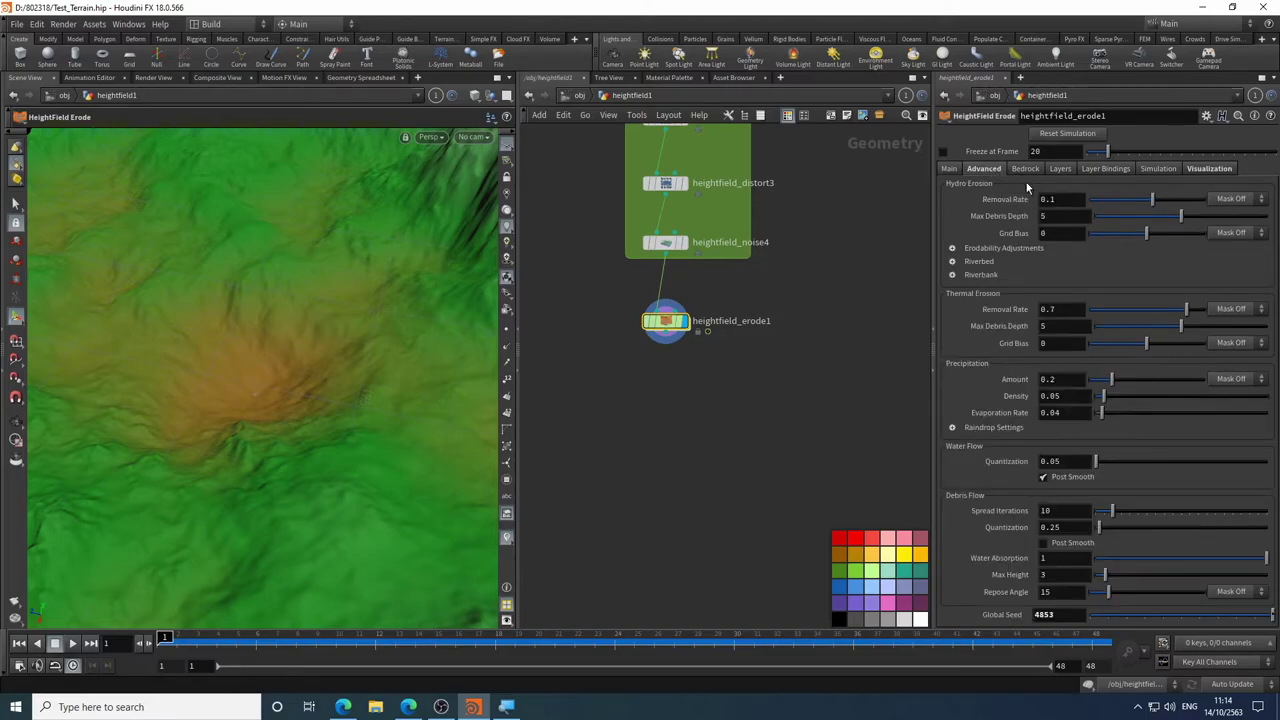
left_click(952, 249)
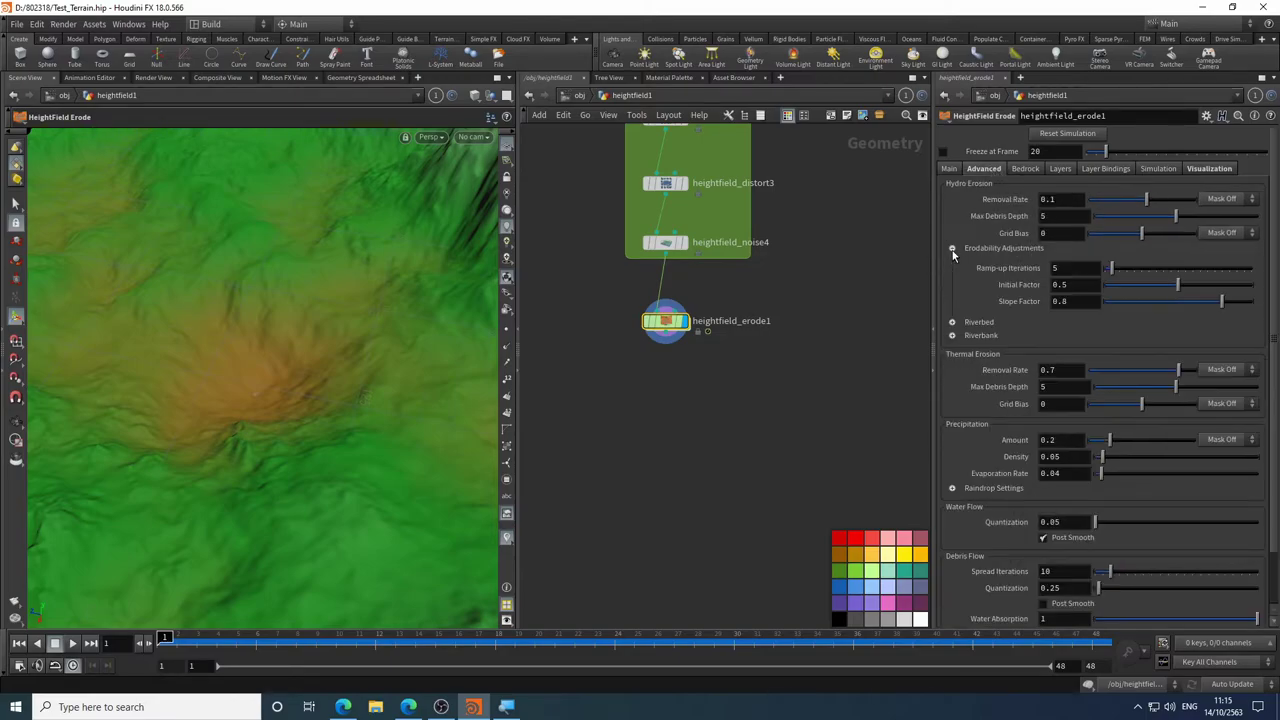
left_click(952, 250)
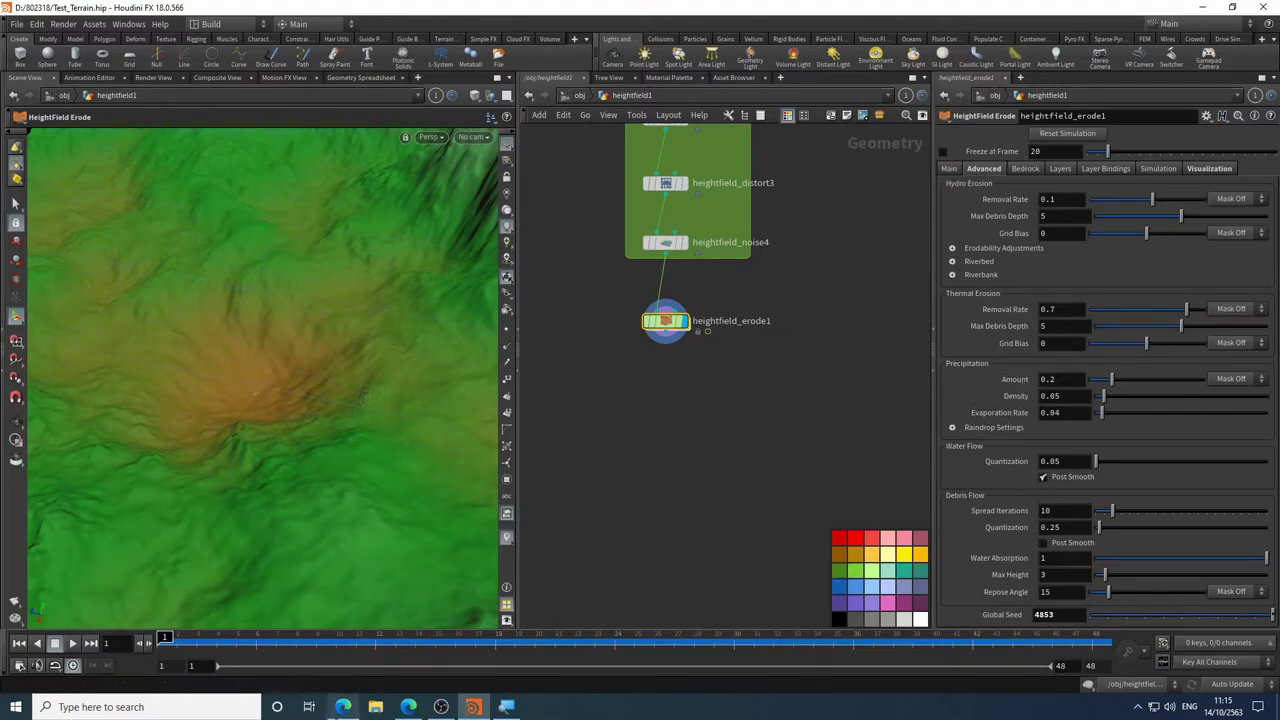
left_click(343, 707)
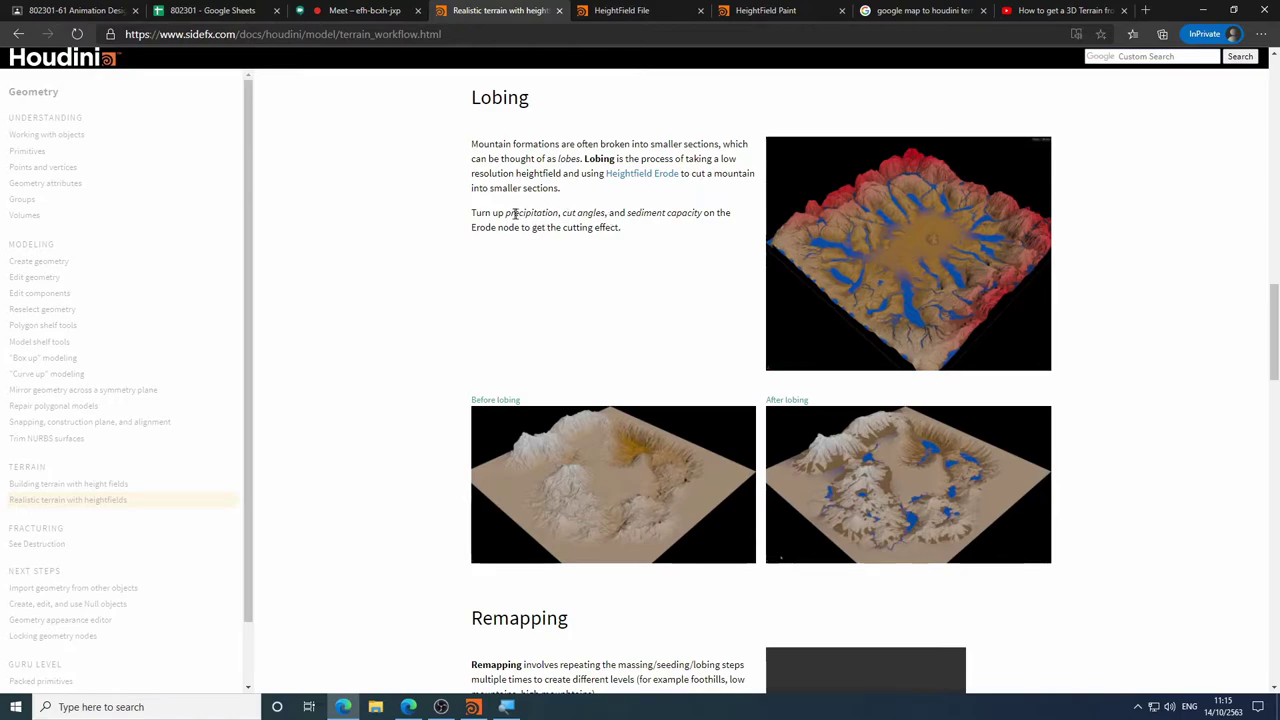
- Highlight 'cut angles' in the Lobing tip and switch back to Houdini
left_click_drag(507, 214, 608, 214)
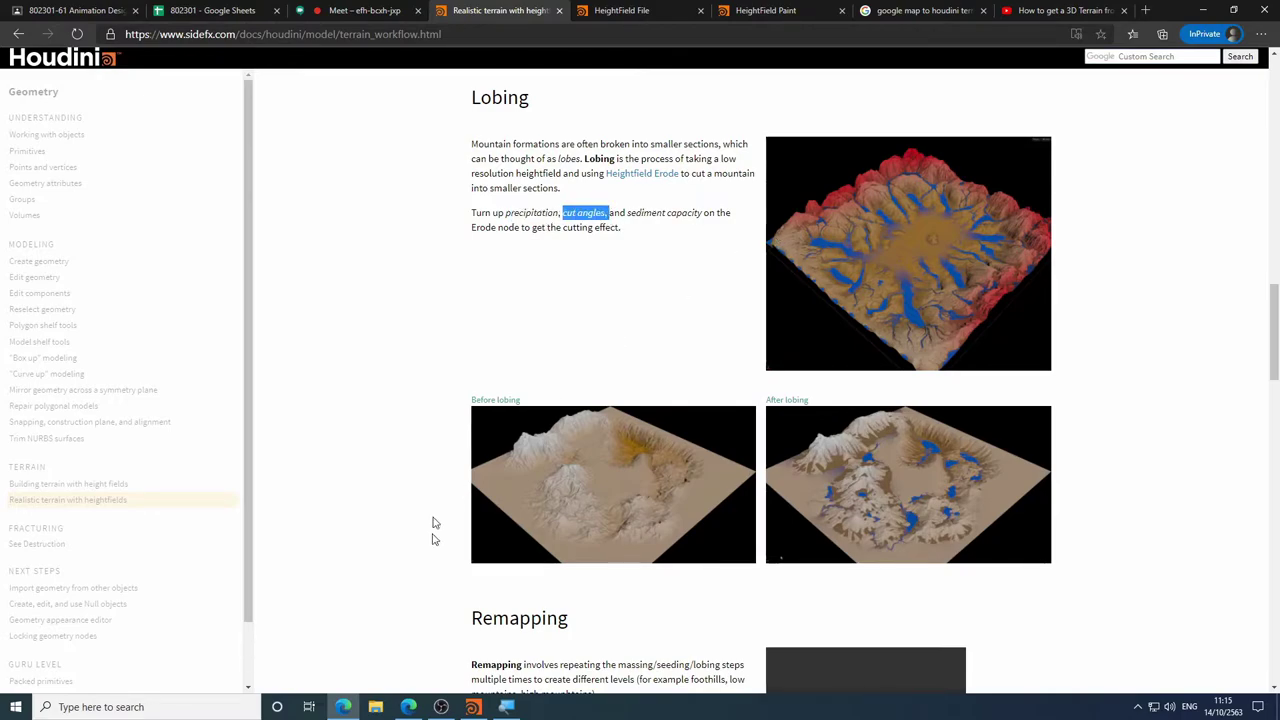
left_click(473, 707)
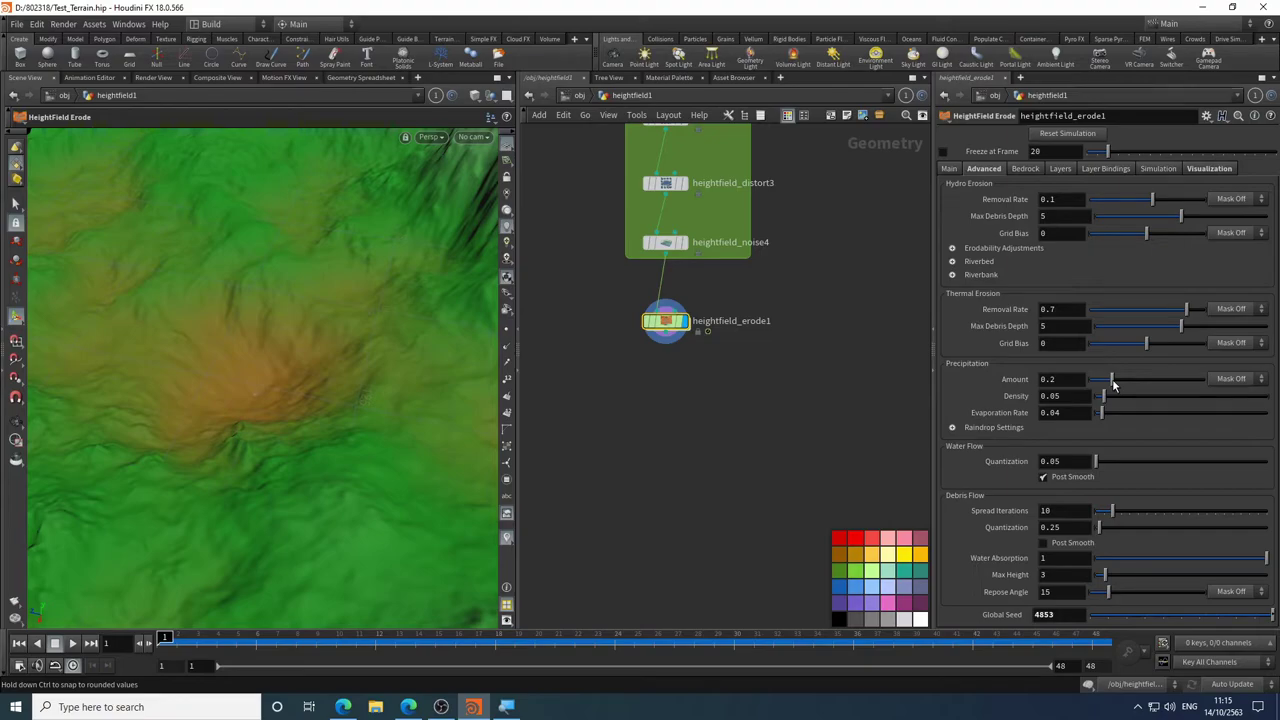
- Check the Lobing docs against Houdini, ending on the erode Advanced settings with precipitation Amount 0.2
left_click(1017, 170)
left_click(985, 170)
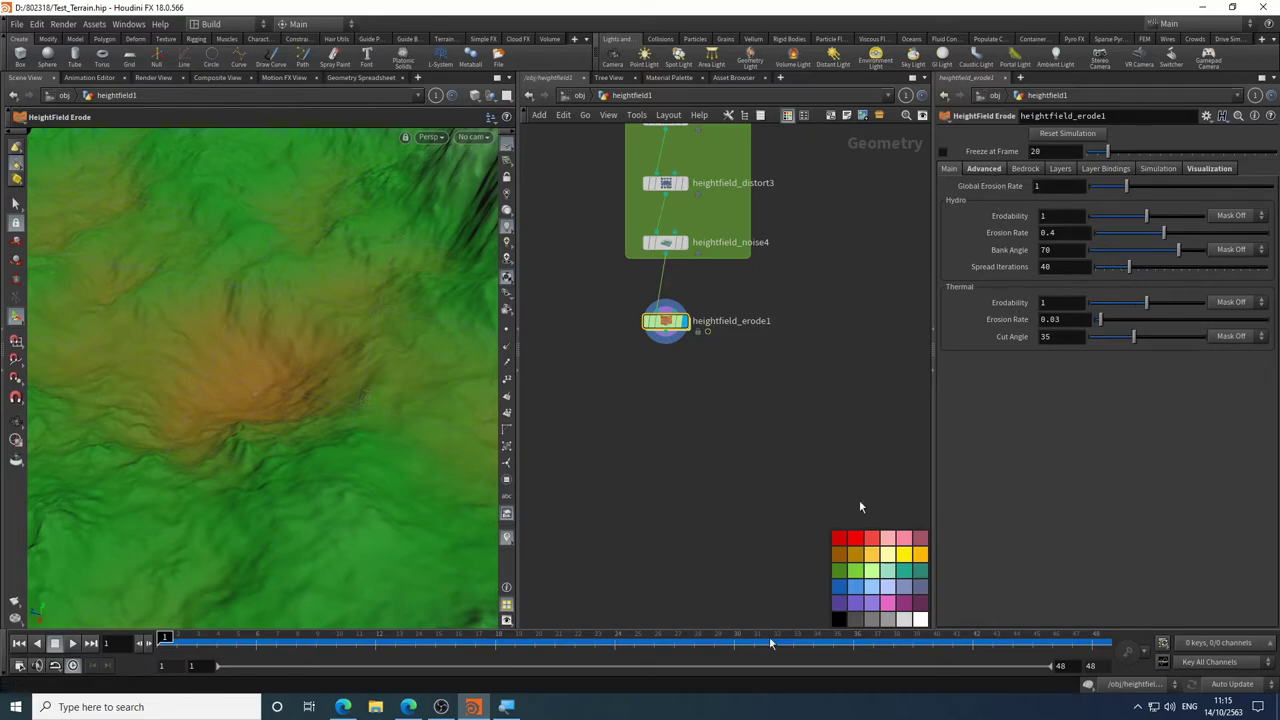
left_click(343, 707)
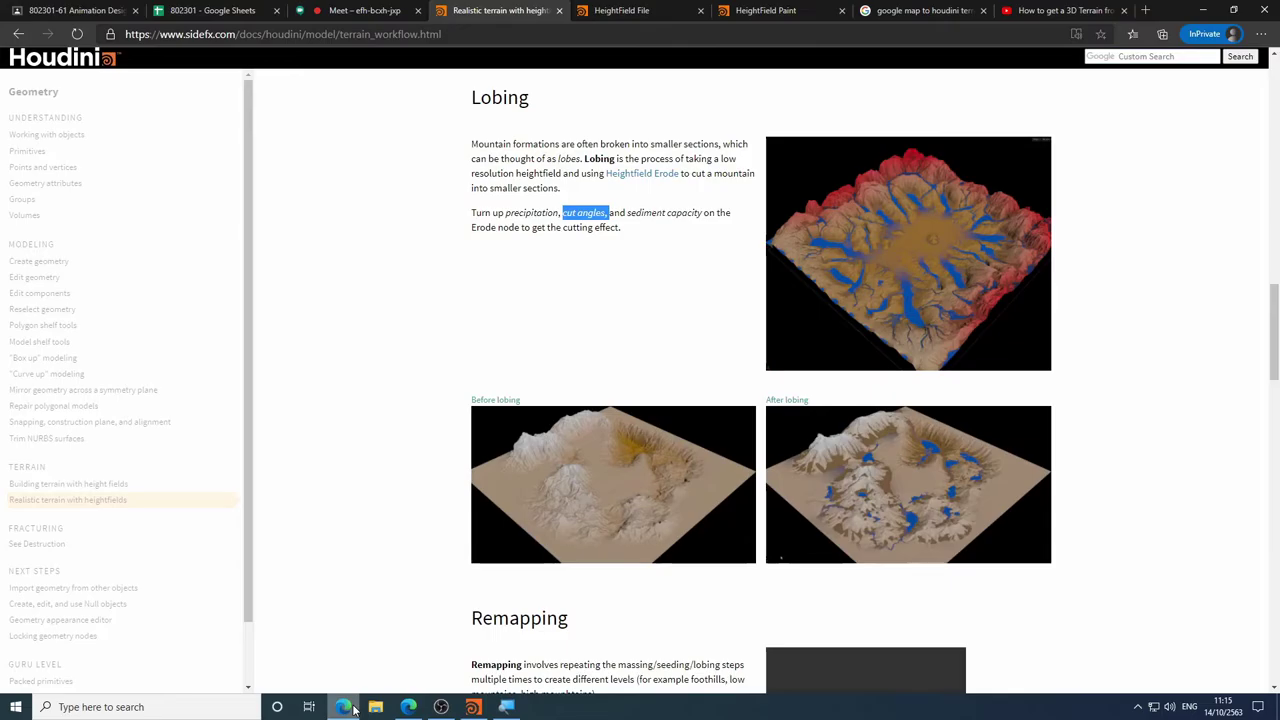
left_click(473, 707)
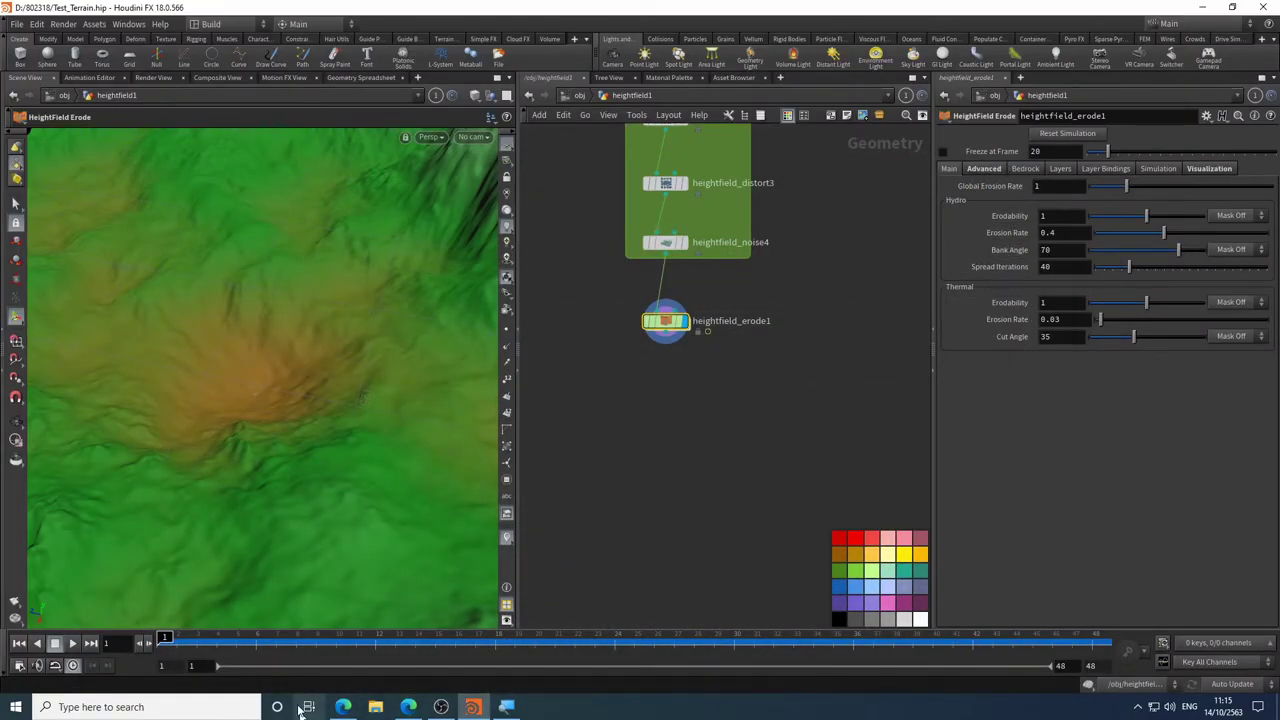
left_click(348, 708)
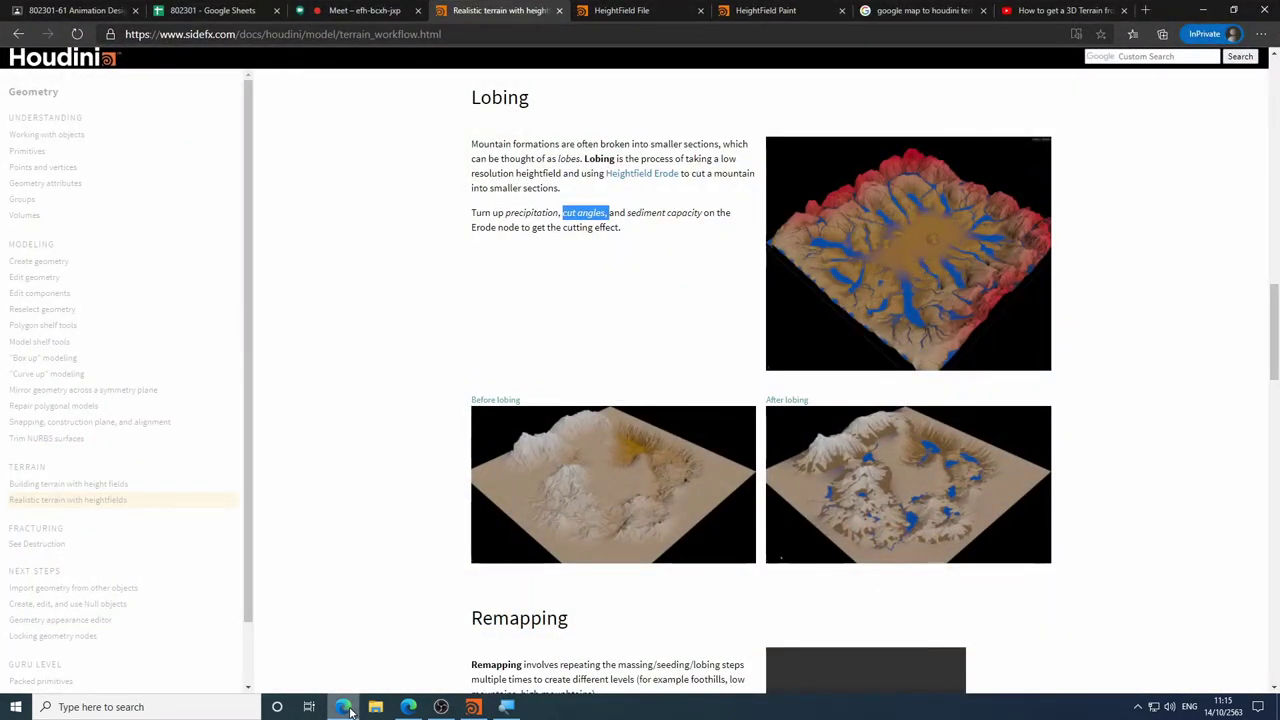
left_click(349, 711)
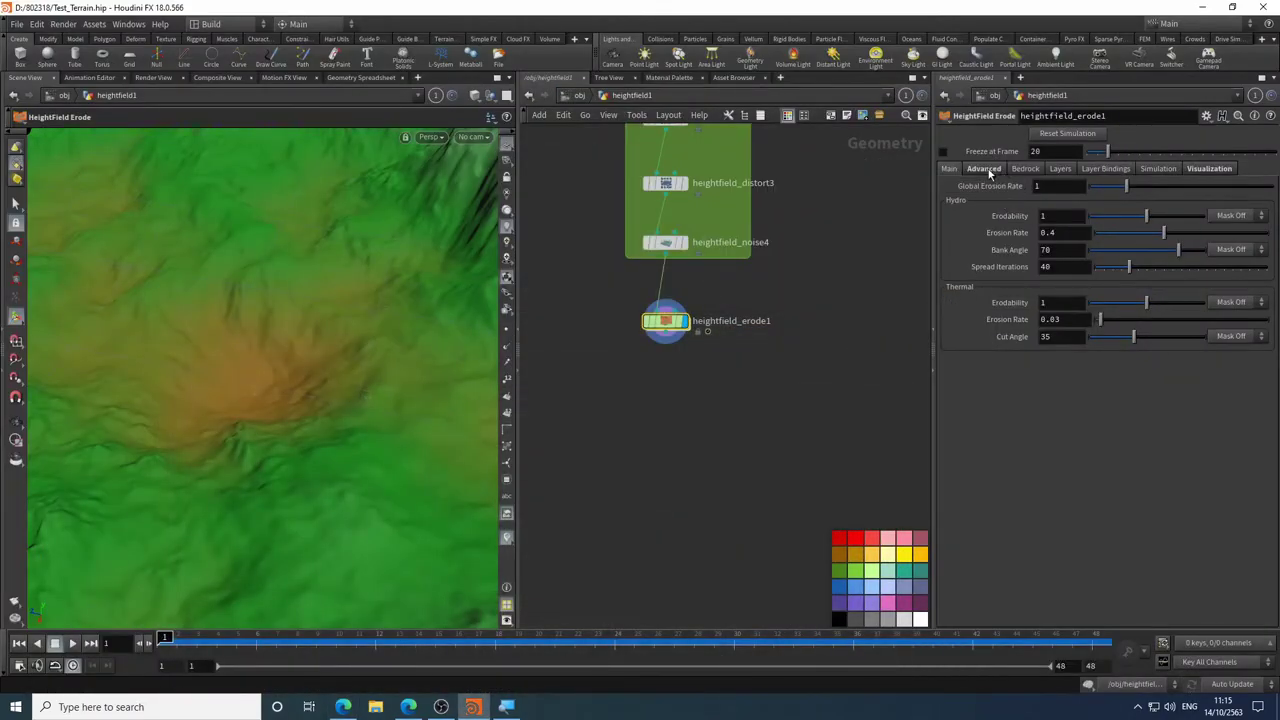
left_click(984, 168)
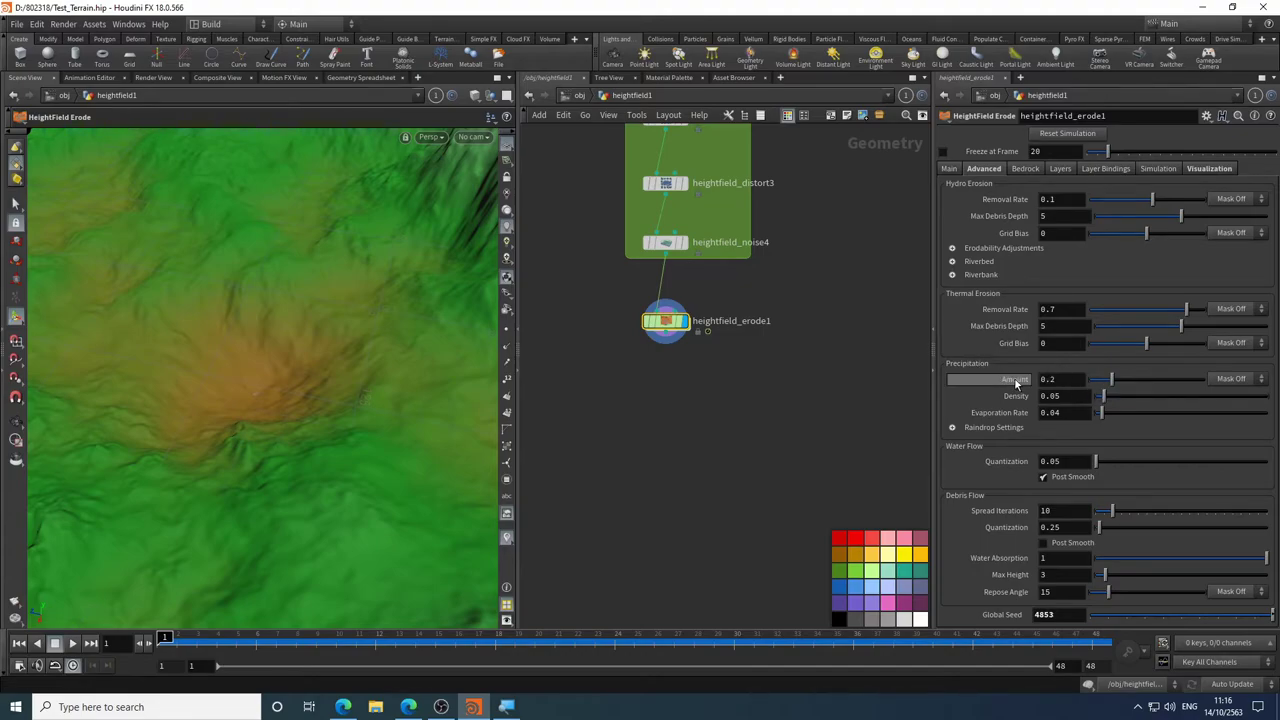
mouse_move(1016, 383)
- Set precipitation Amount to 1 and replay the erosion simulation
double_click(1060, 379)
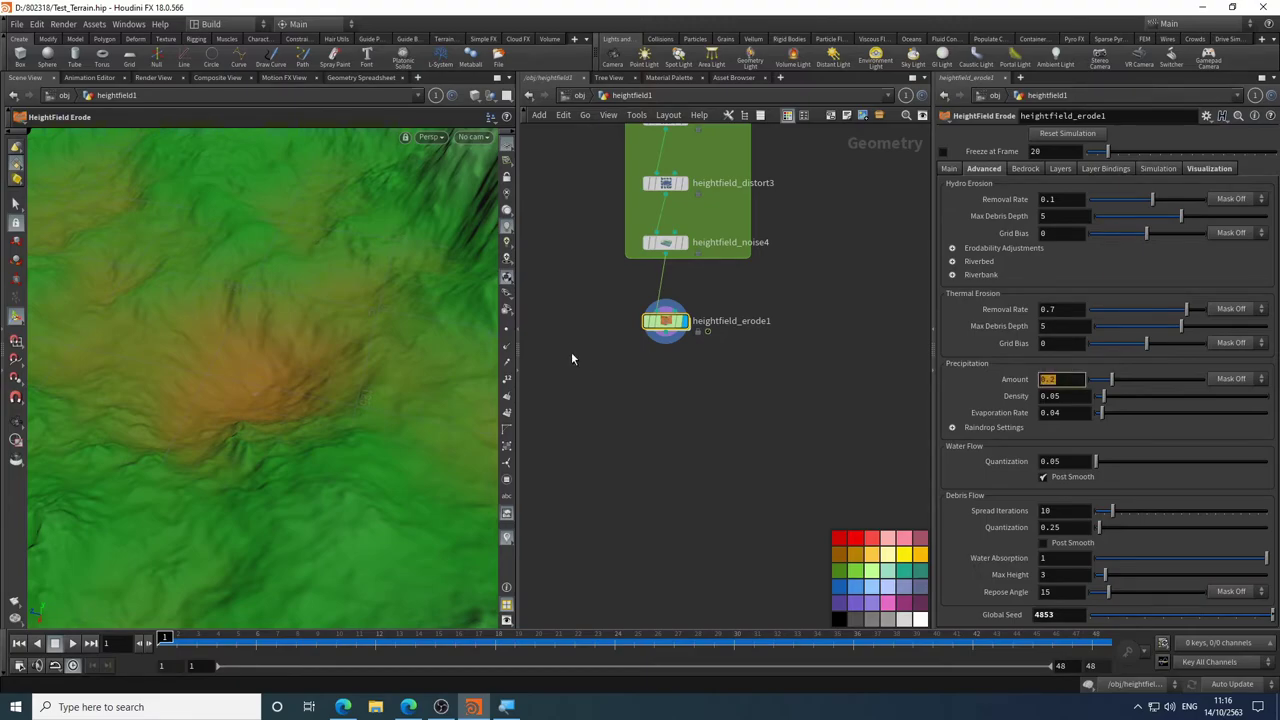
type("1")
key("Return")
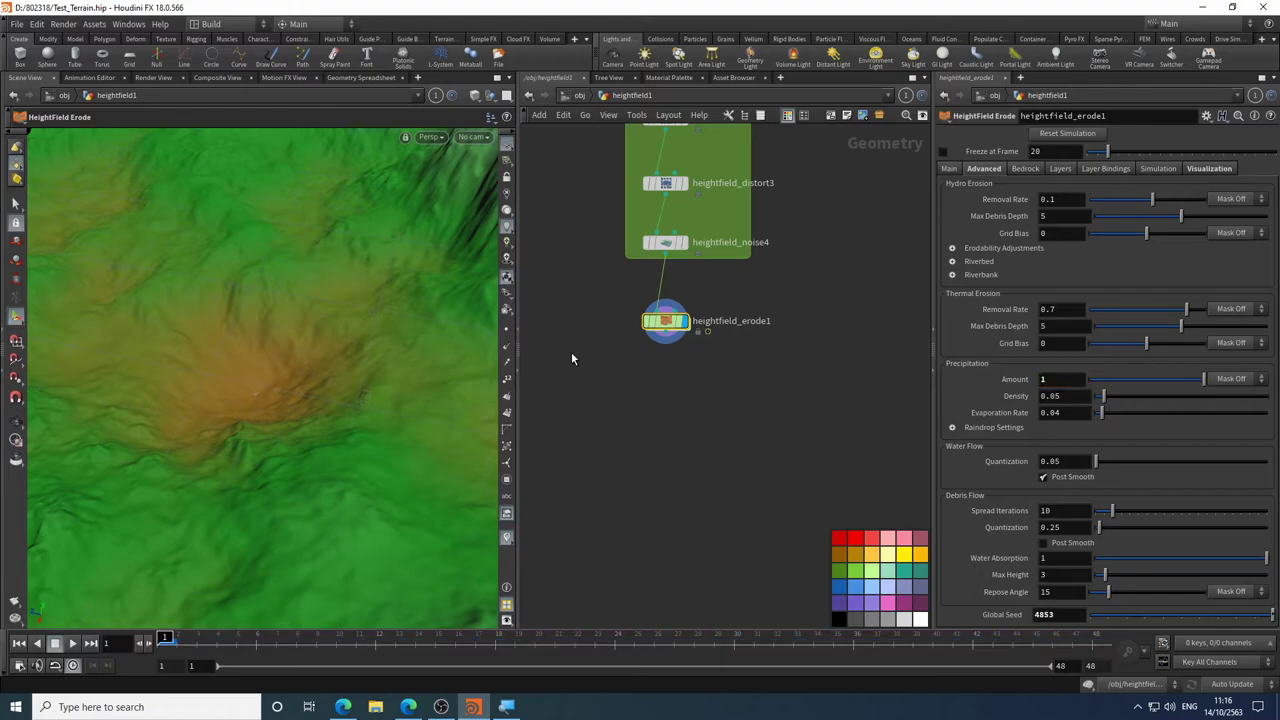
left_click(73, 643)
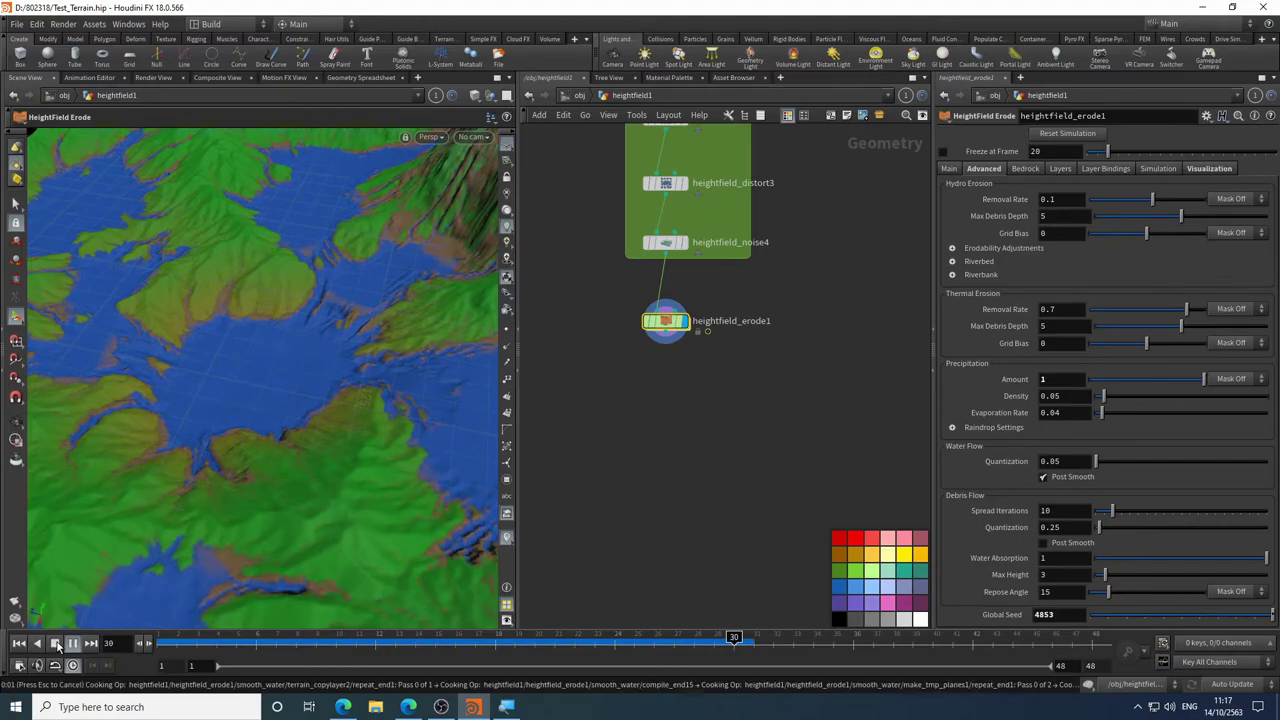
- Stop playback at frame 32 and tilt the view to see the flooded mountain
left_click(56, 644)
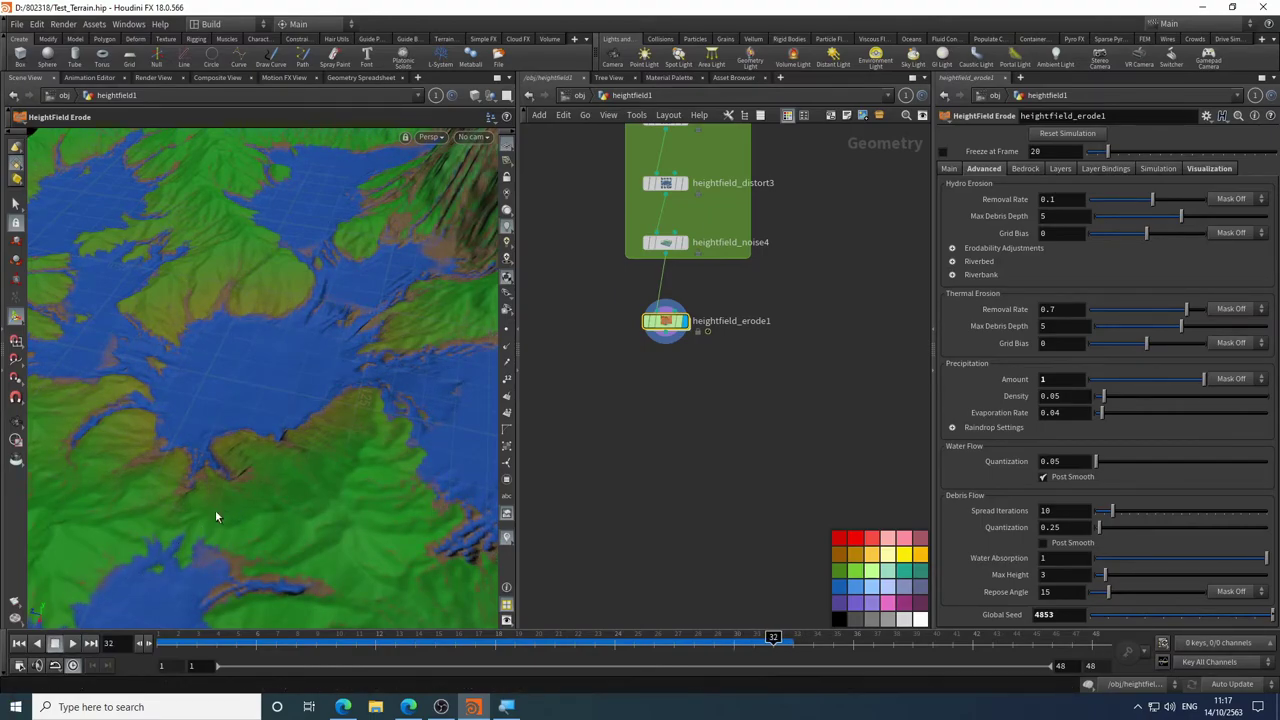
key("Escape")
left_click_drag(215, 516, 200, 443)
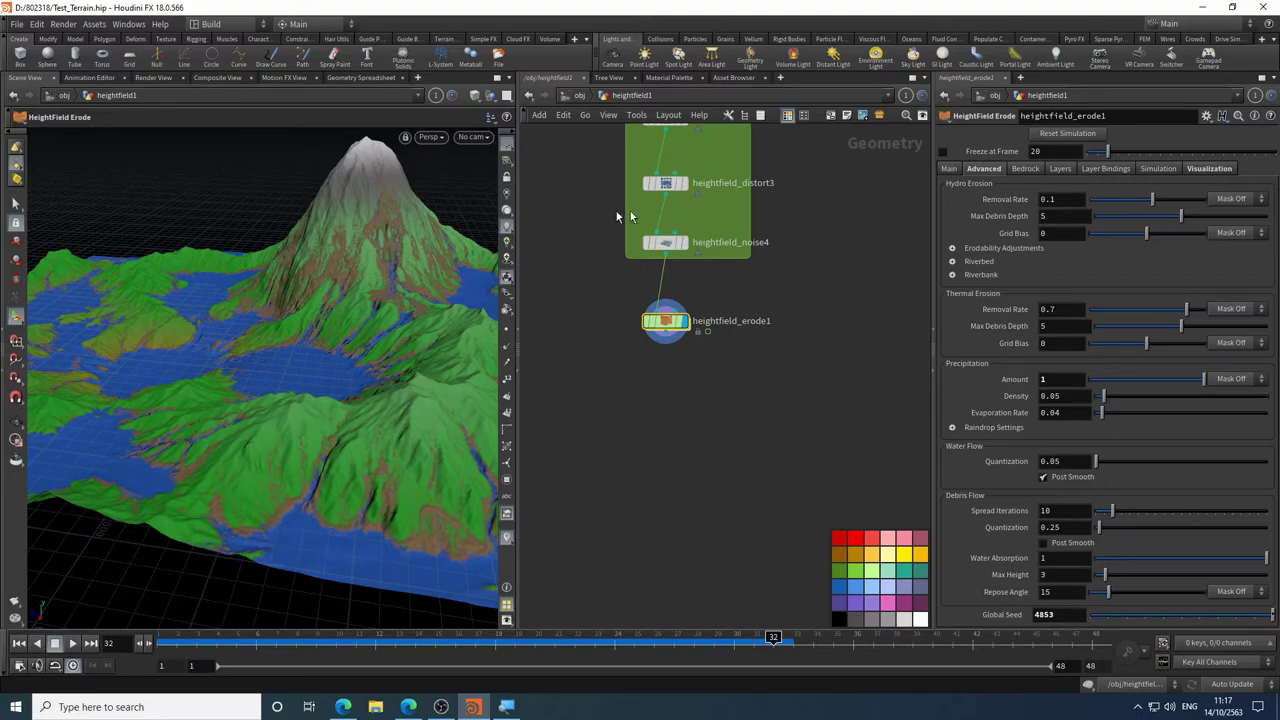
- Toggle the erosion colour visualisation off and on over the flooded basin, leaving it on
left_click(1206, 170)
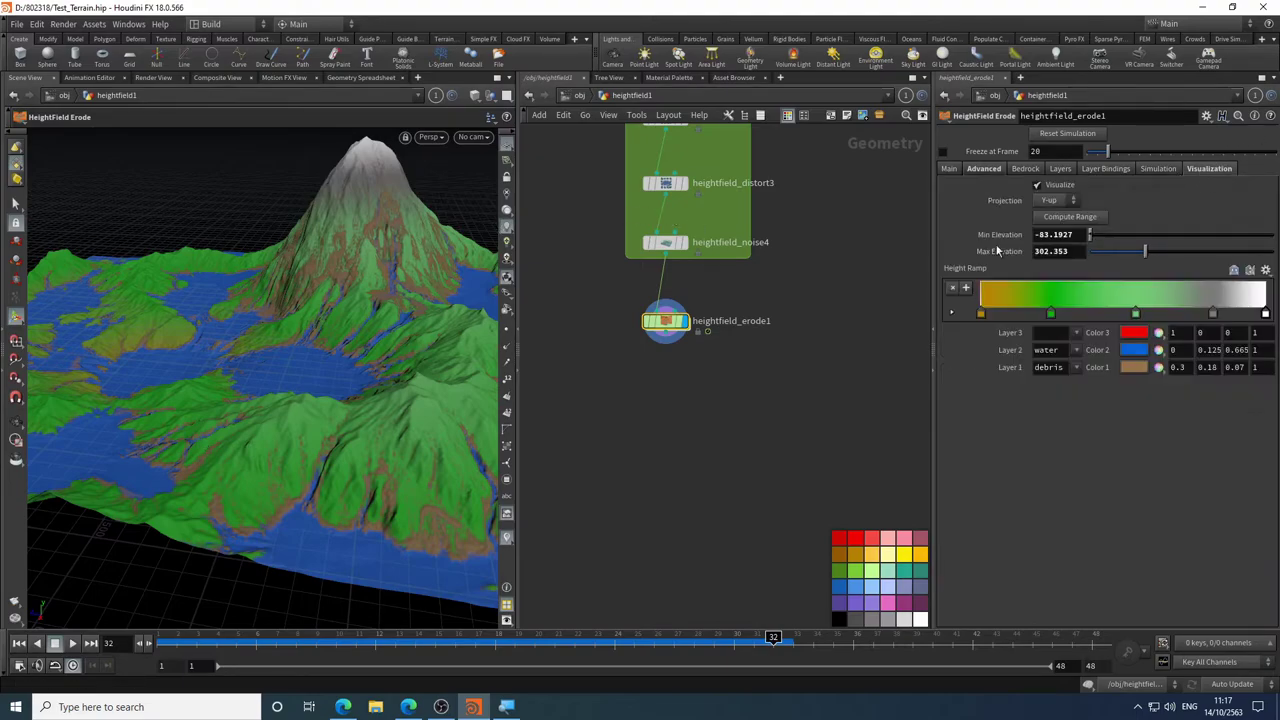
left_click(1037, 185)
key("Escape")
left_click_drag(145, 383, 240, 392)
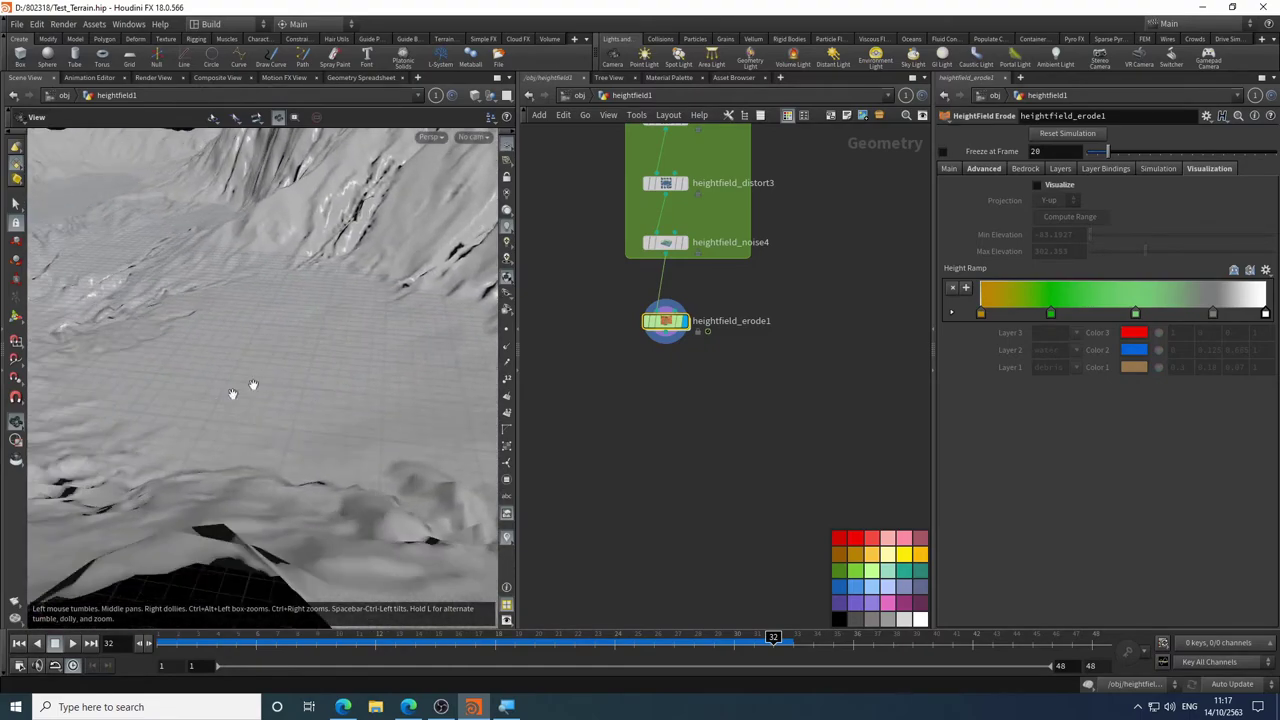
left_click(1037, 186)
left_click(1037, 186)
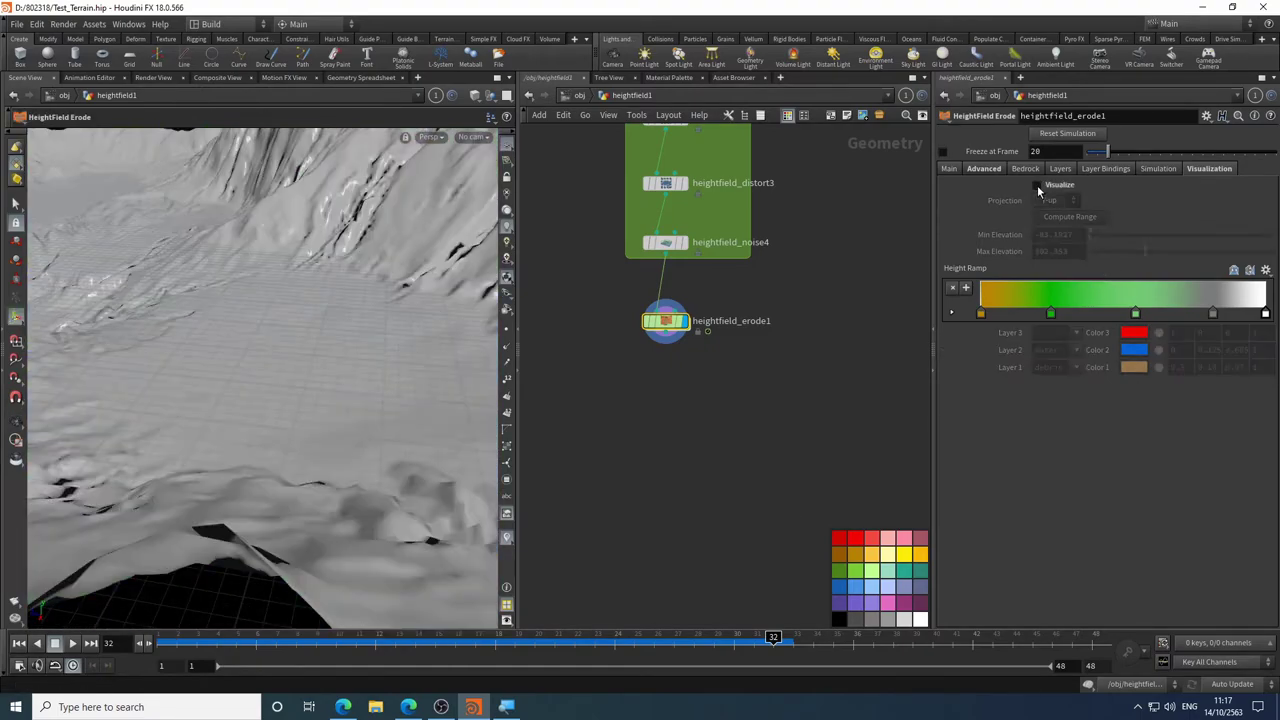
left_click(1037, 186)
left_click(1037, 186)
left_click(1037, 185)
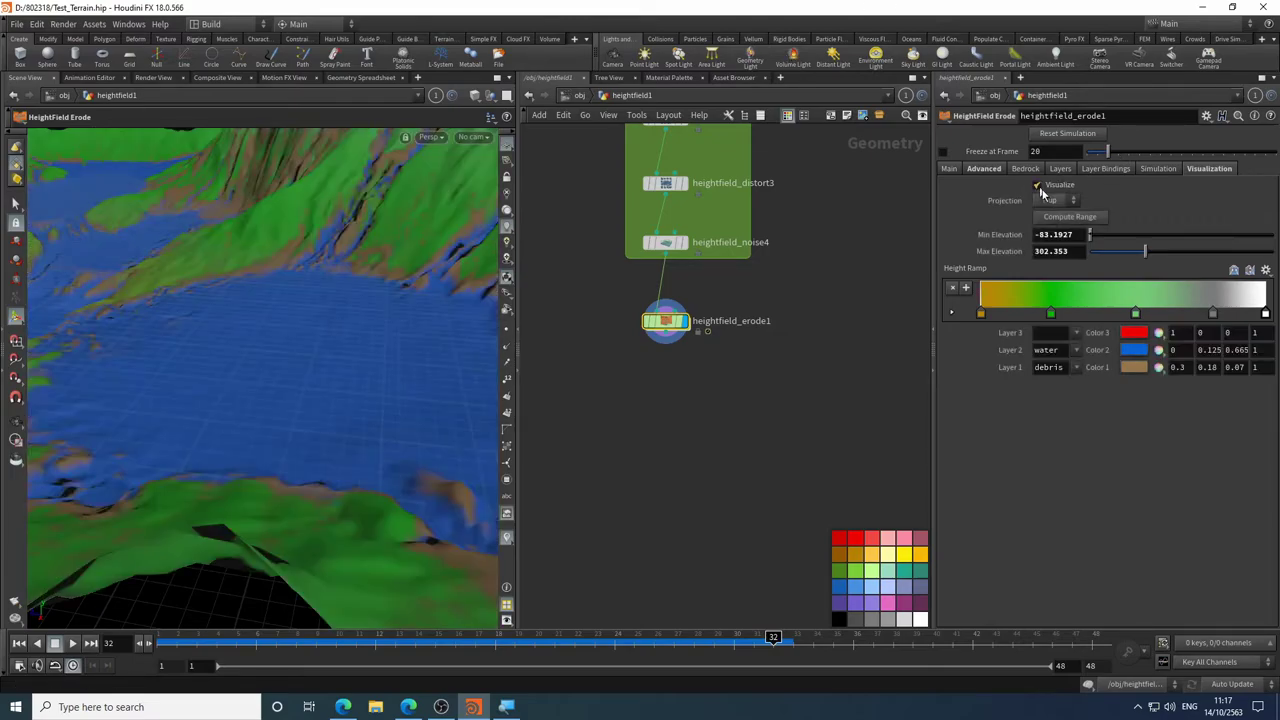
left_click(984, 168)
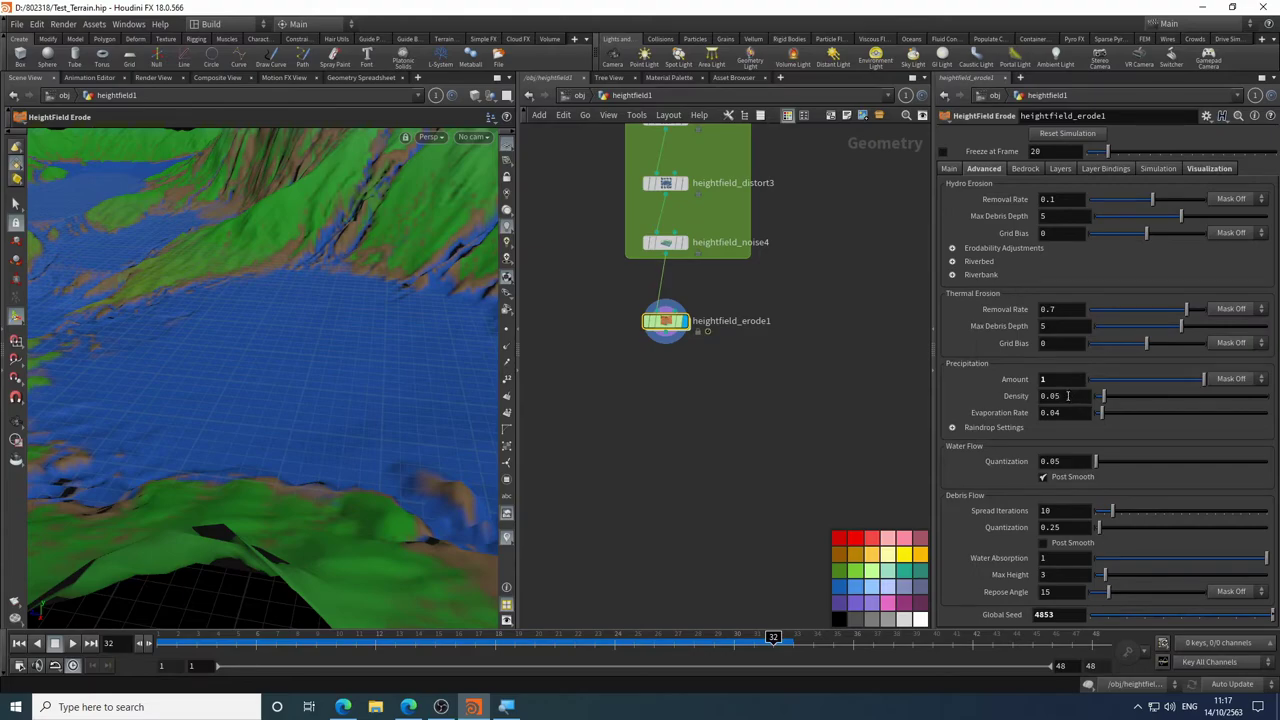
- Set precipitation Amount to 0 and rerun the erosion from frame 1
left_click(1052, 380)
type("0")
key("Return")
left_click(19, 643)
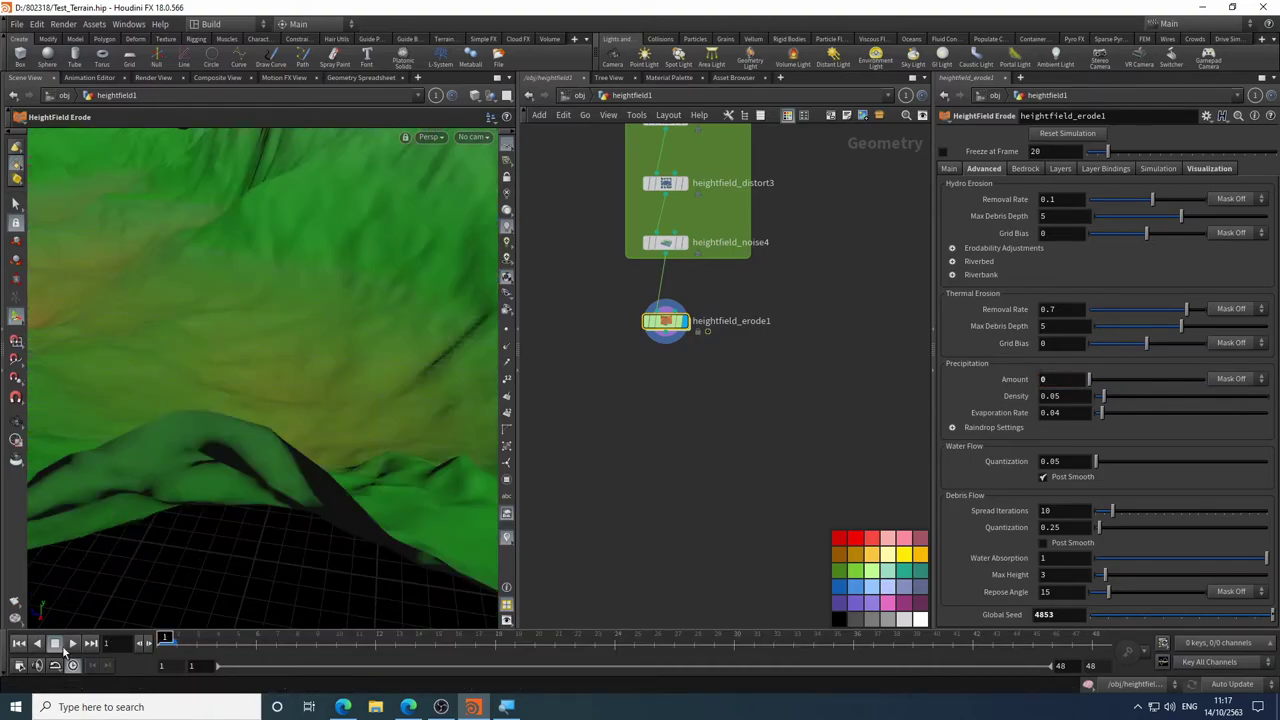
left_click(72, 643)
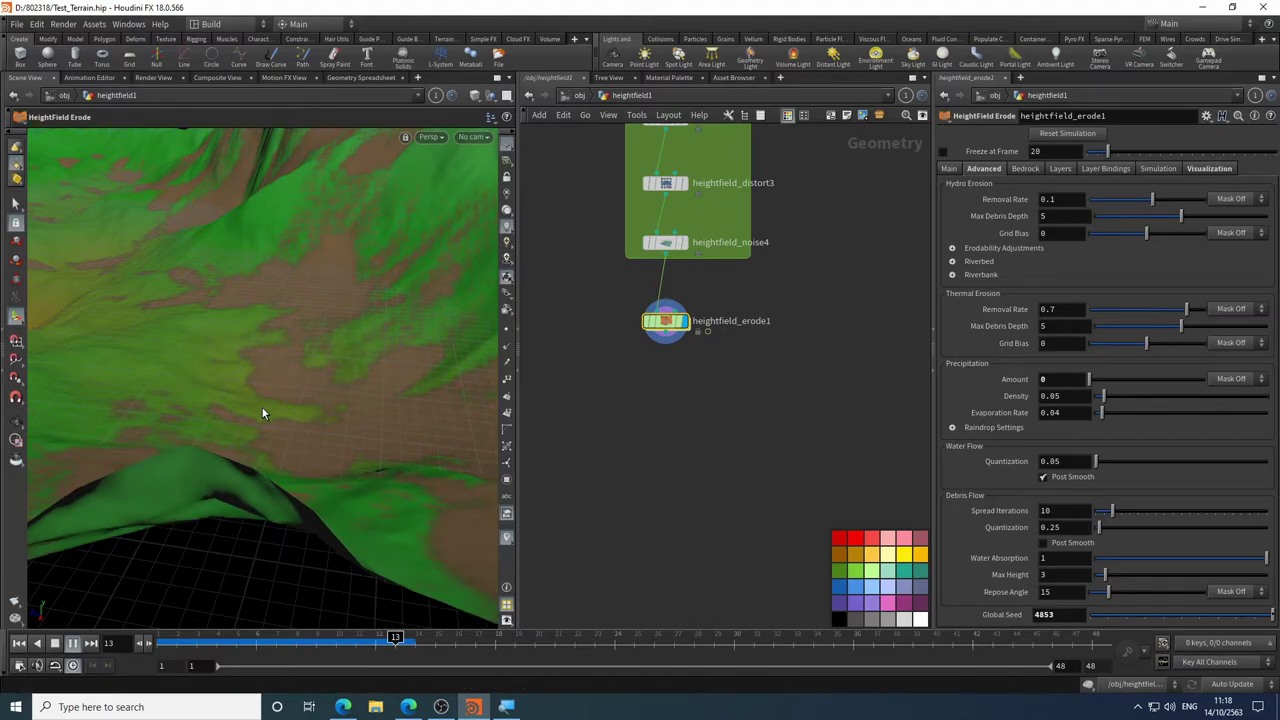
- Pause at frame 16 and orbit around the dry, water-free eroded terrain
left_click(54, 648)
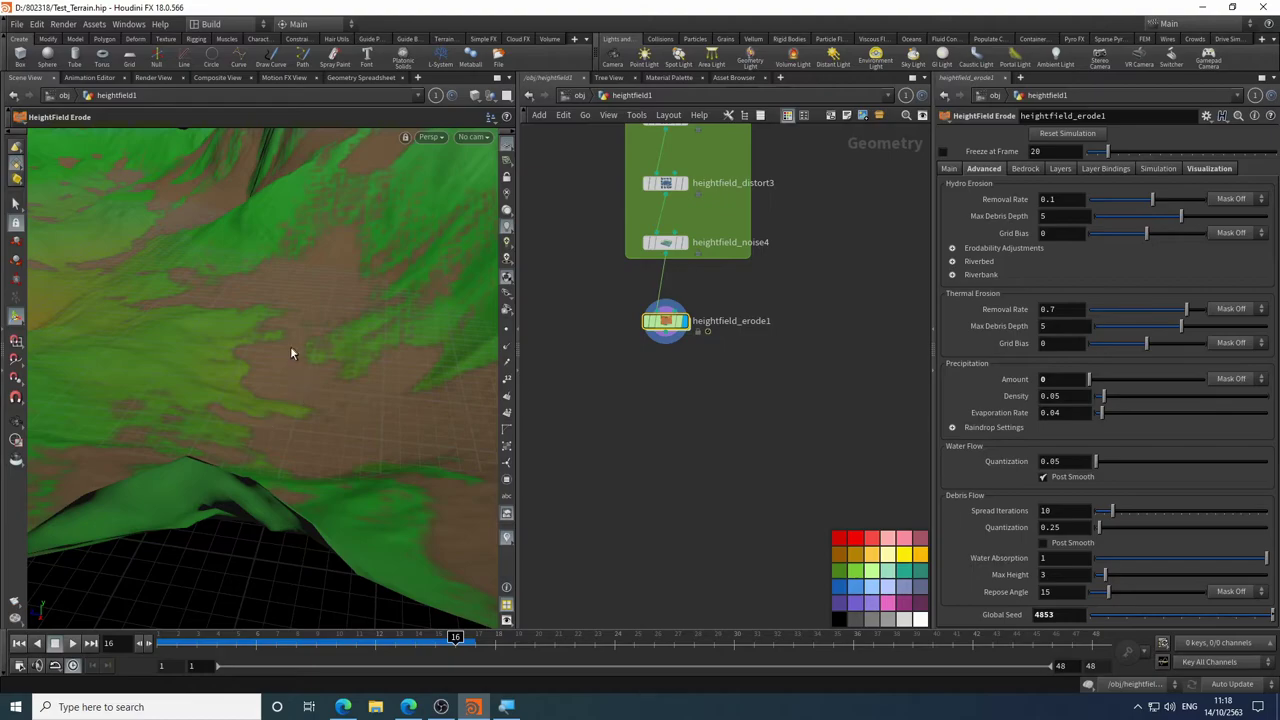
key("Escape")
left_click_drag(266, 414, 473, 305)
key("Return")
key("Escape")
left_click_drag(277, 403, 251, 440)
key("Return")
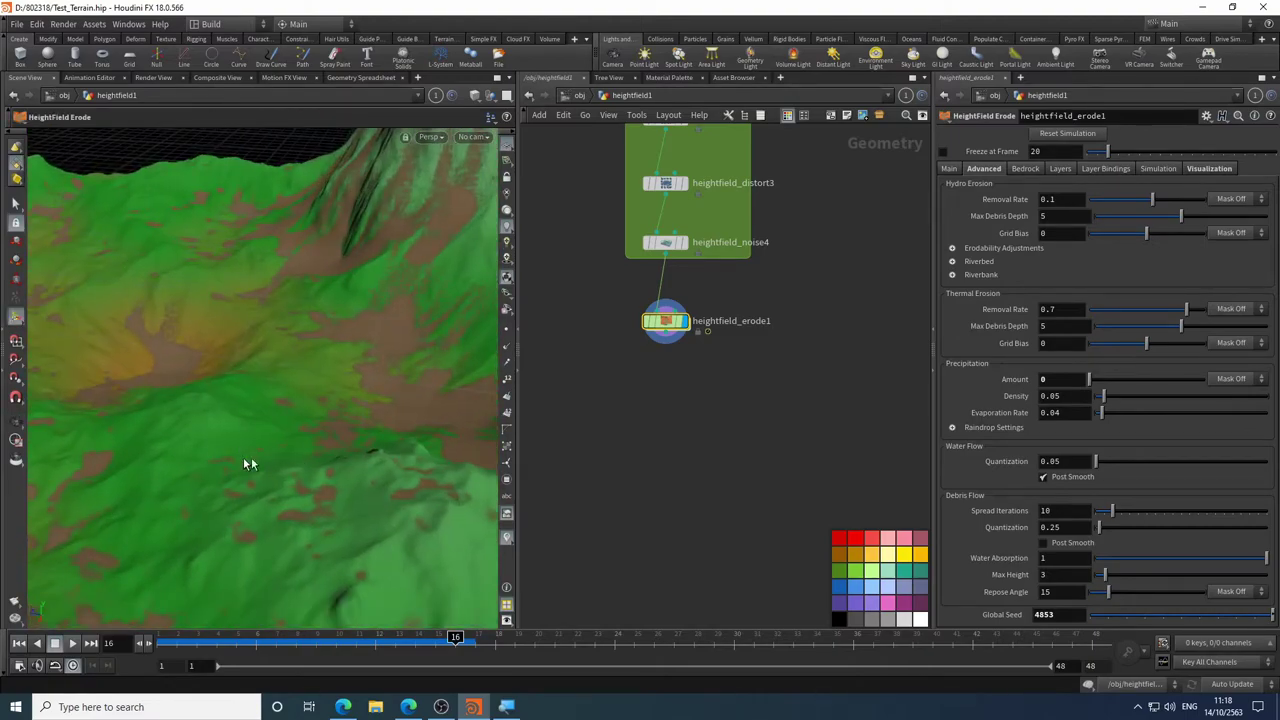
left_click(1209, 168)
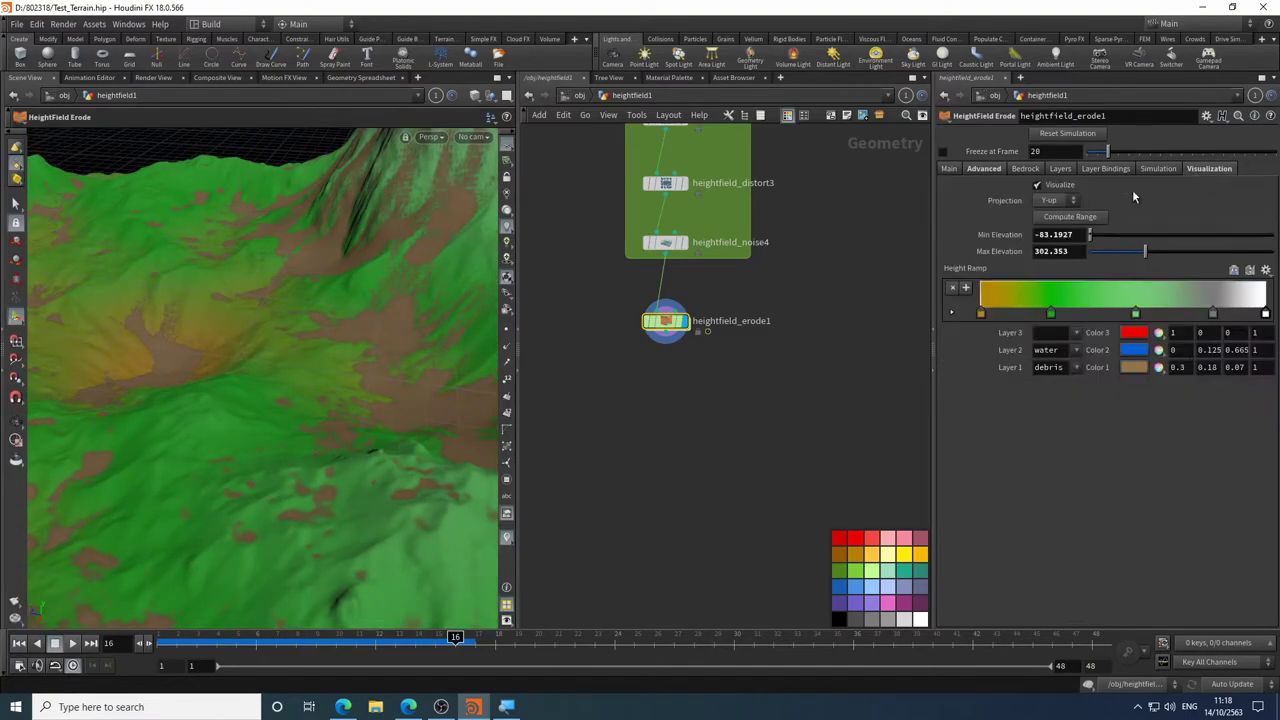
- Compare the uncoloured eroded terrain with heightfield_noise4, then restore the colour visualisation
left_click(1039, 185)
key("Escape")
left_click_drag(280, 457, 352, 390)
key("Return")
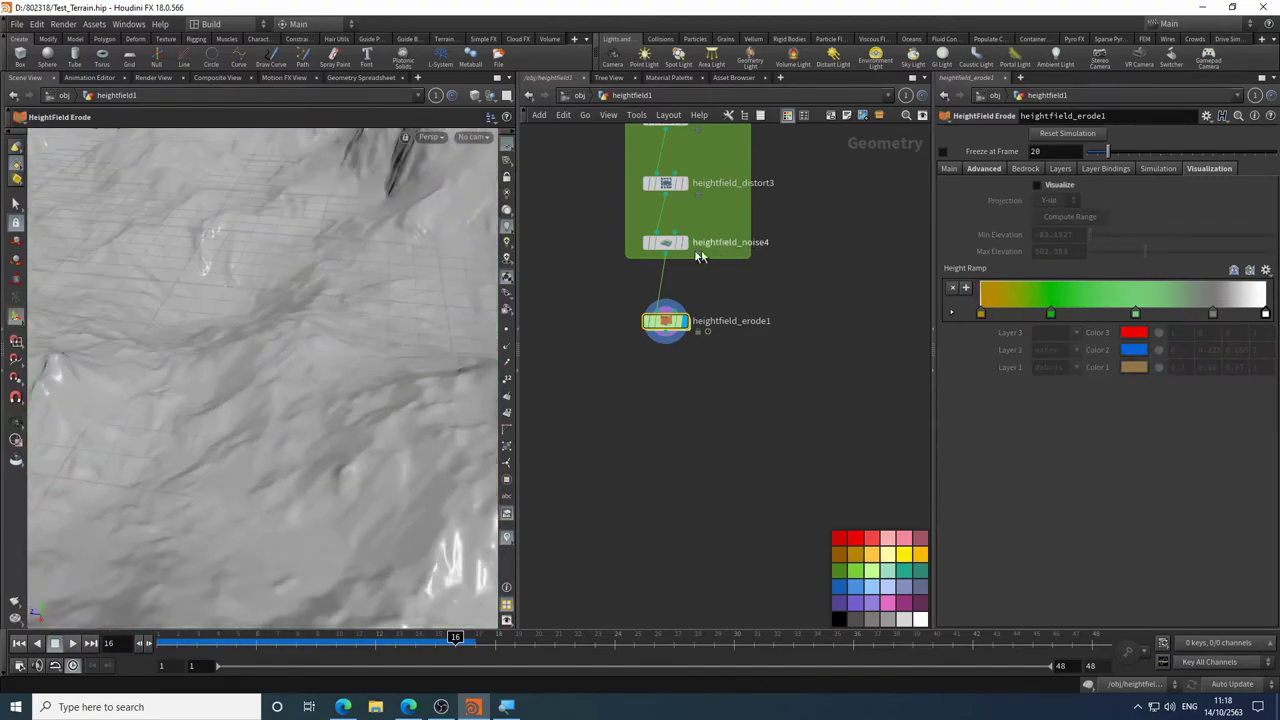
left_click(685, 244)
left_click(680, 322)
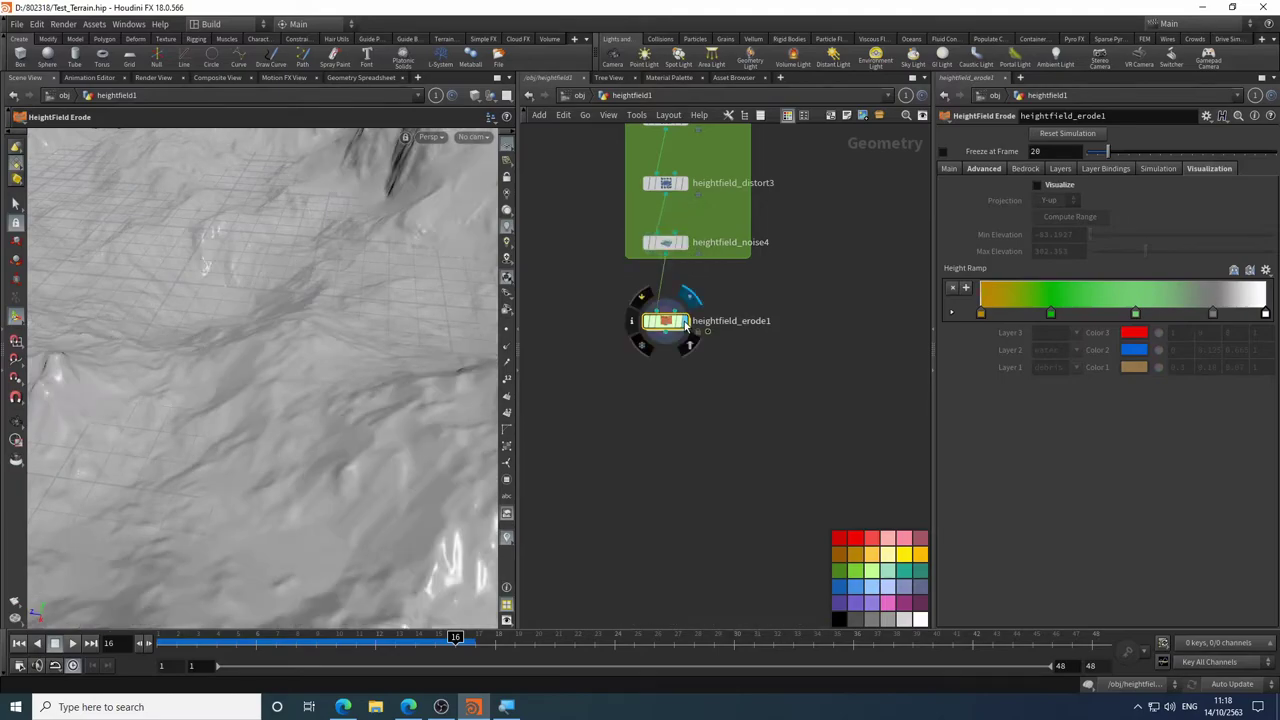
left_click(1058, 186)
left_click(999, 173)
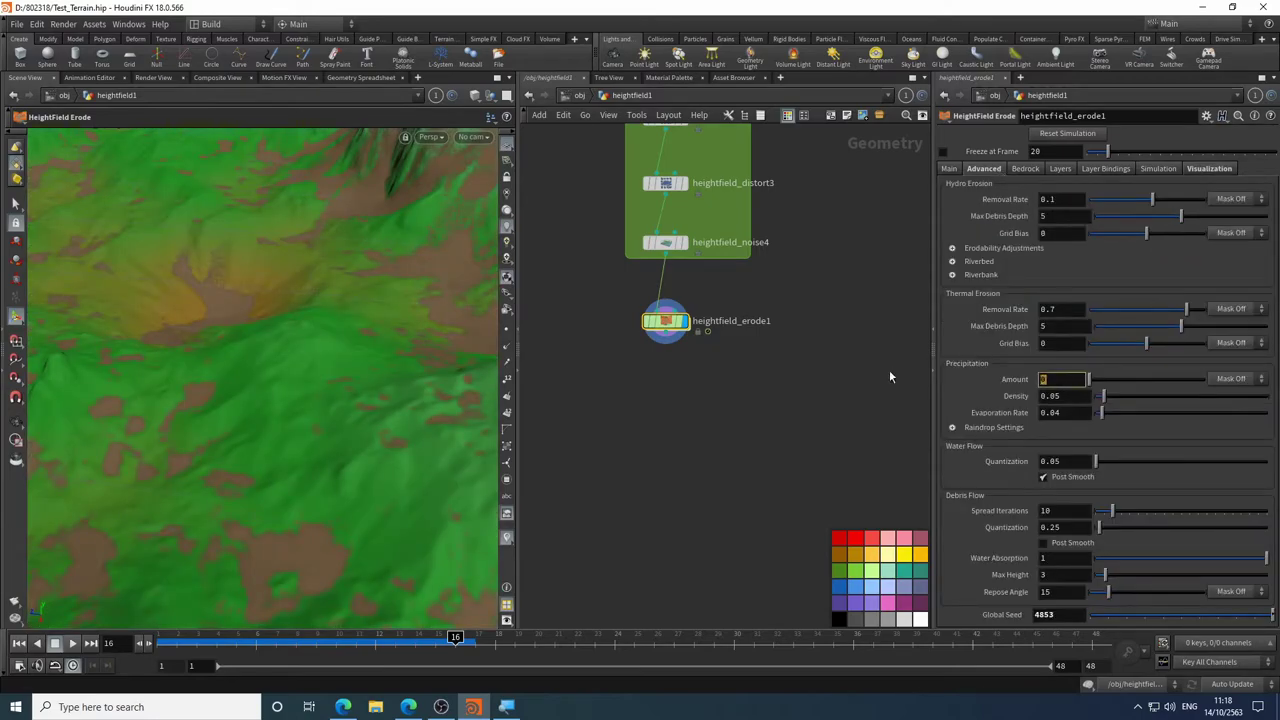
- Set precipitation Amount back to 0.2 and show the Main erosion settings
type(".2")
key("Return")
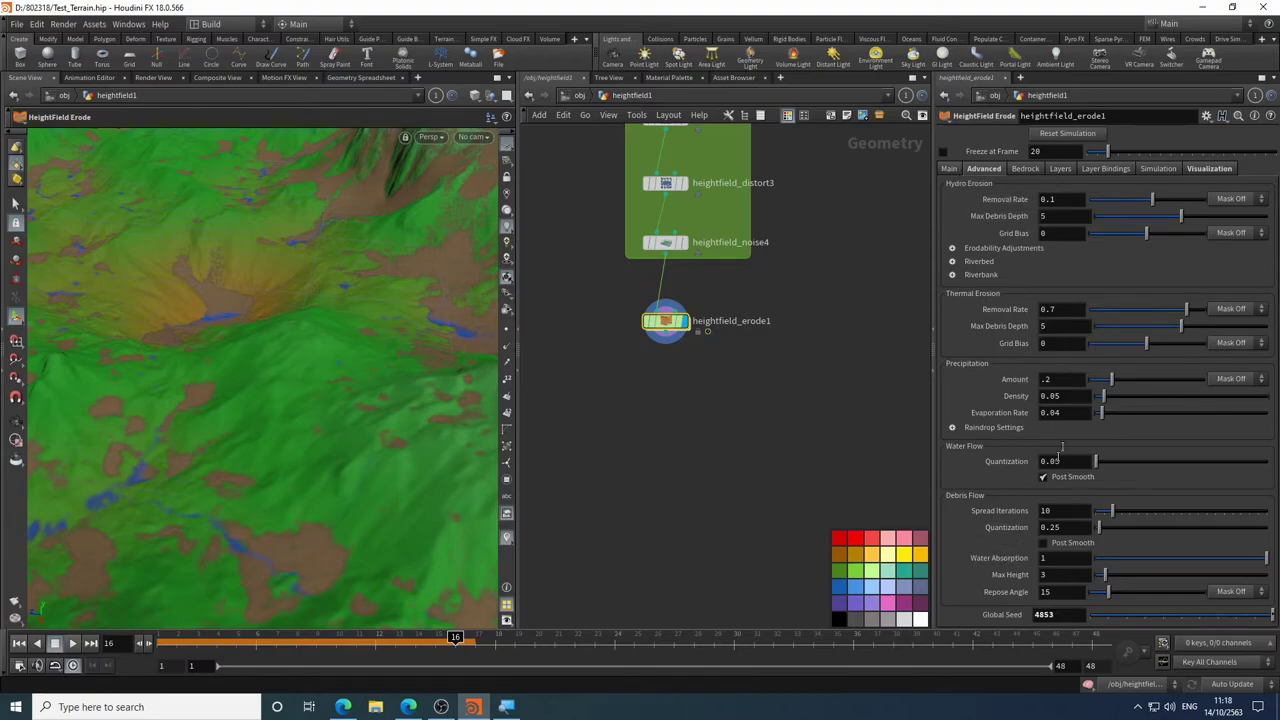
left_click(950, 168)
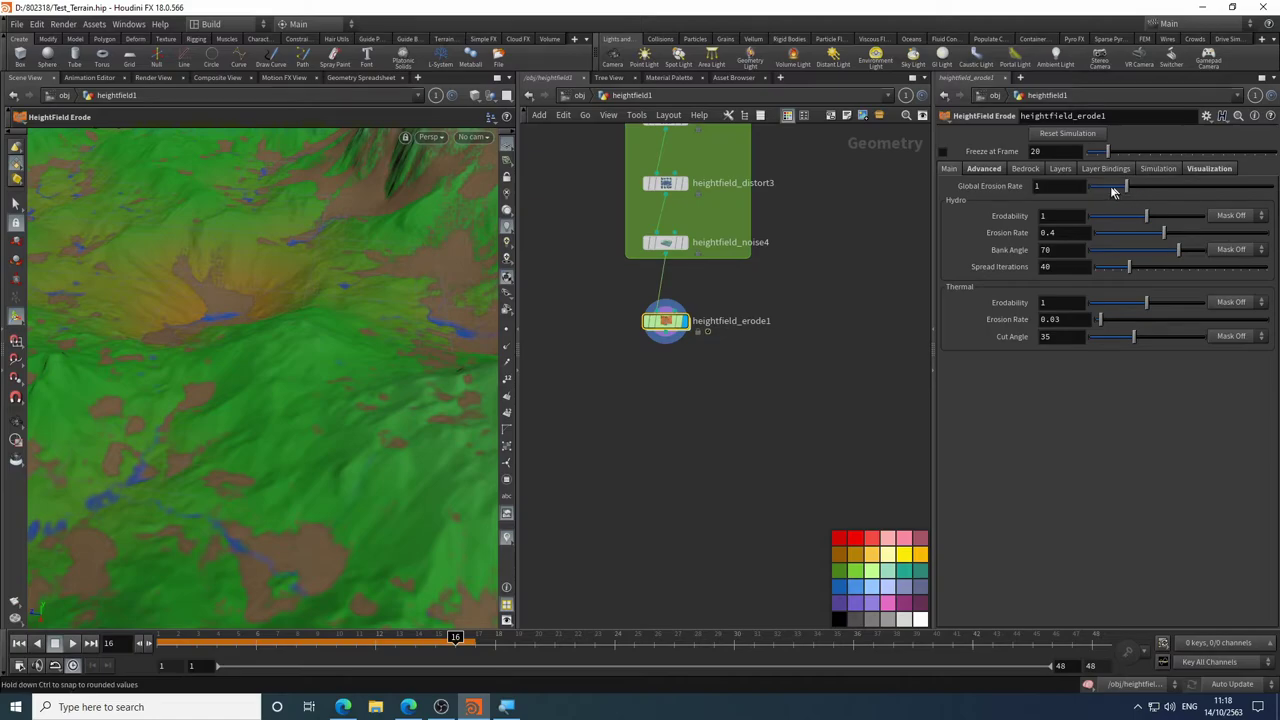
- Raise Global Erosion Rate to 3 and rerun the erosion from frame 1
double_click(1040, 186)
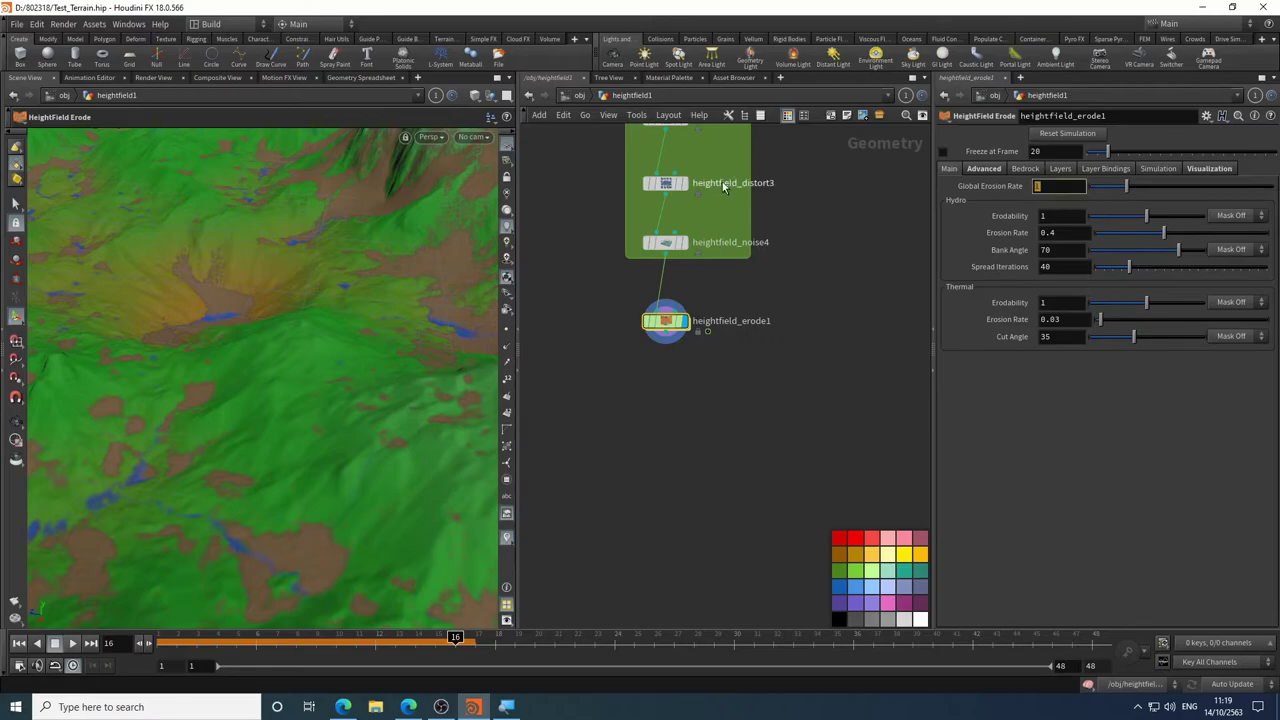
type("3")
key("Return")
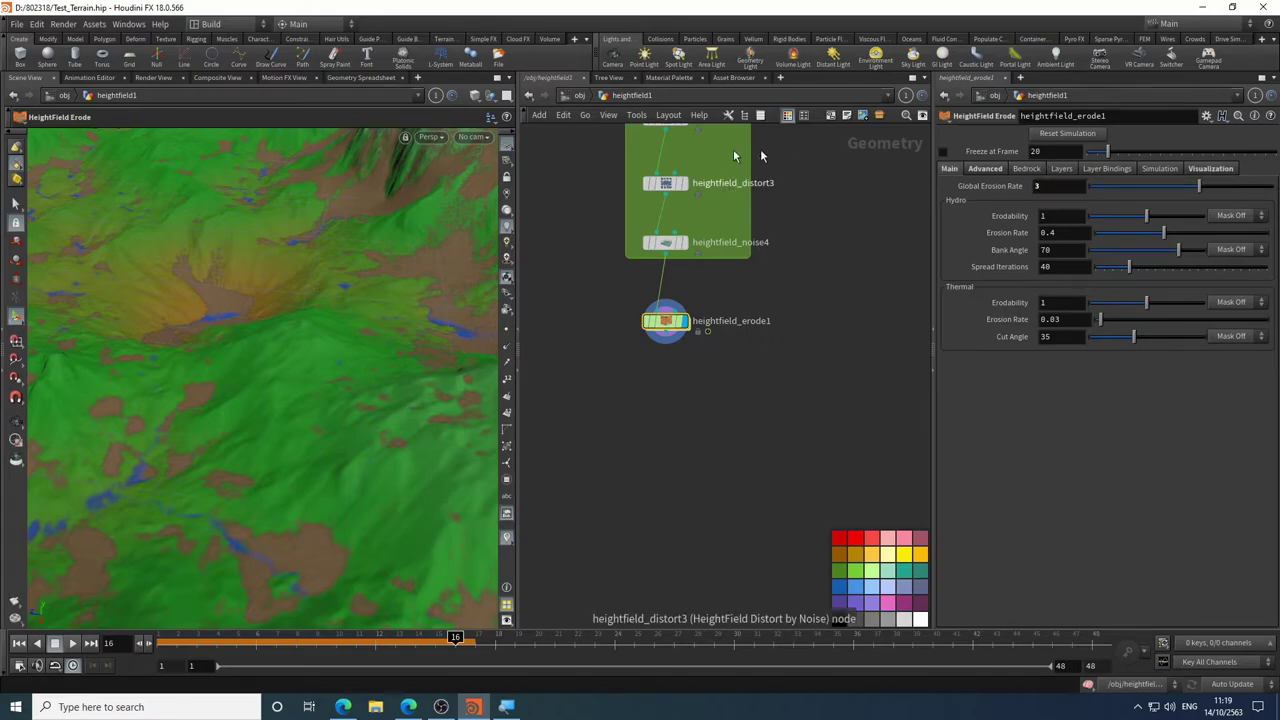
left_click(20, 644)
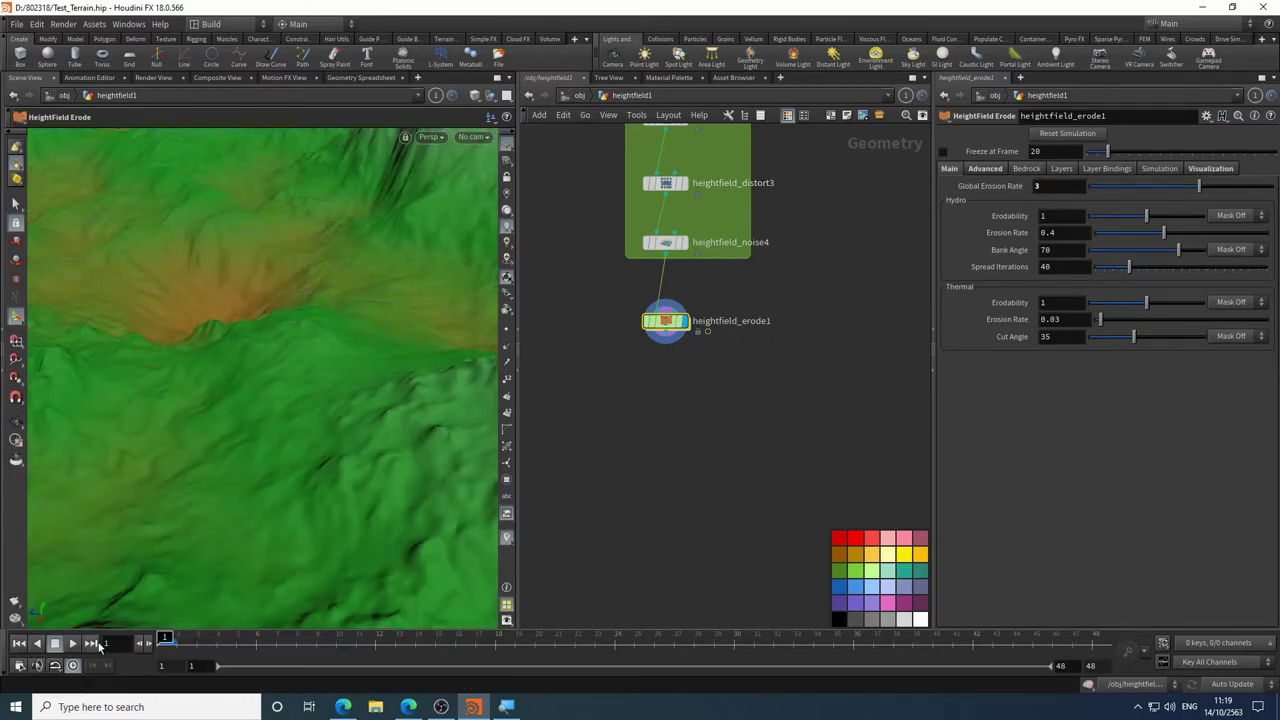
left_click(70, 645)
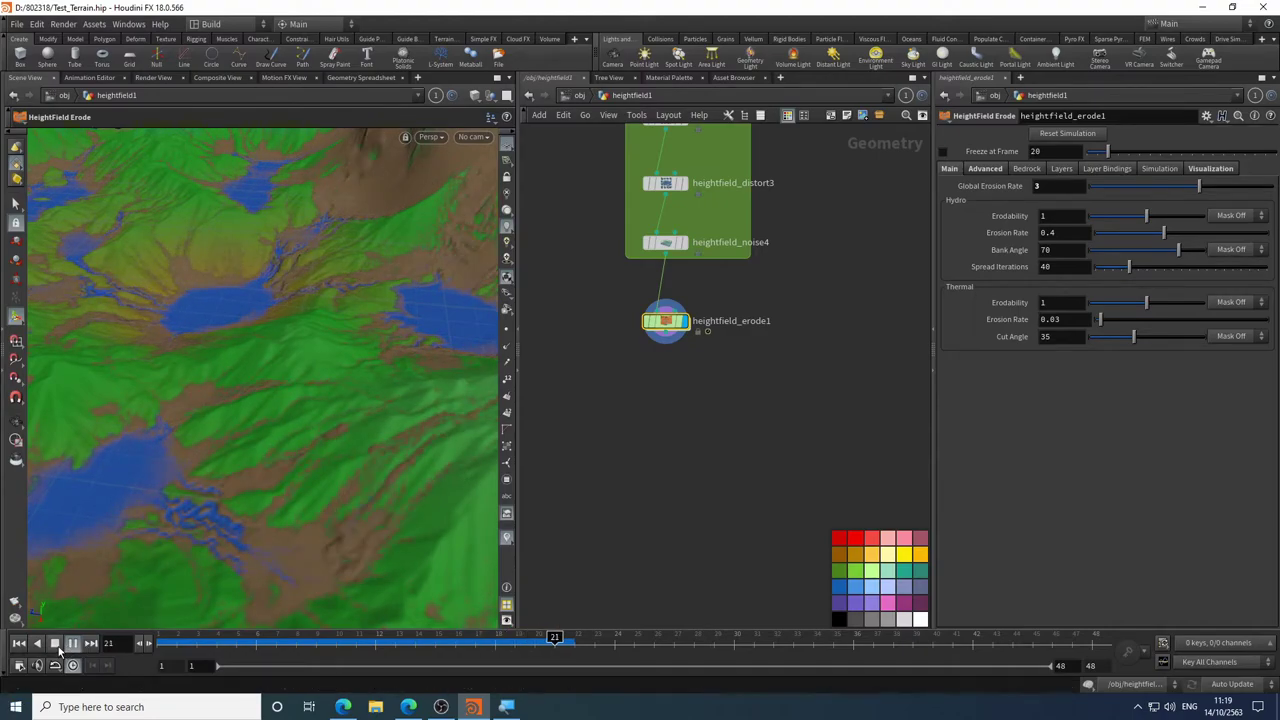
- Orbit and zoom to view the mountain eroded at rate 3
key("Escape")
scroll(188, 435, "down", 5)
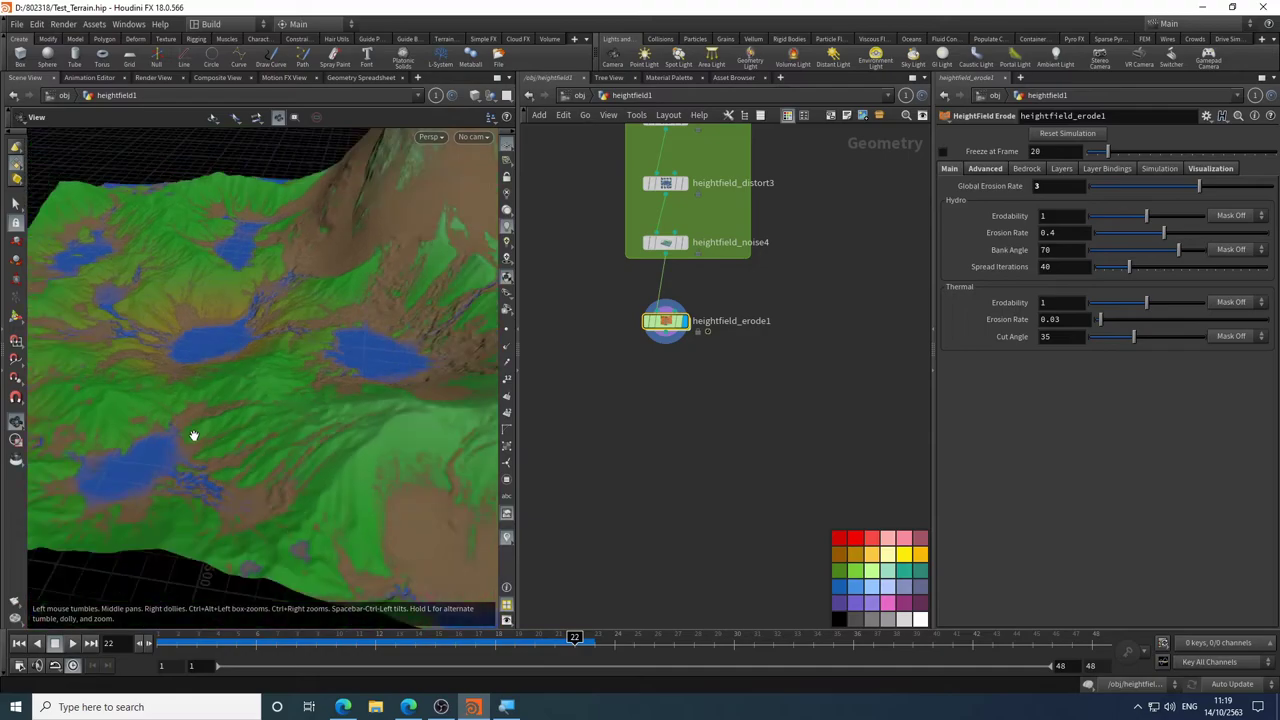
left_click_drag(189, 435, 343, 400)
scroll(262, 400, "up", 3)
scroll(266, 410, "down", 3)
scroll(371, 399, "up", 3)
scroll(300, 405, "up", 4)
scroll(300, 405, "down", 4)
scroll(343, 400, "up", 2)
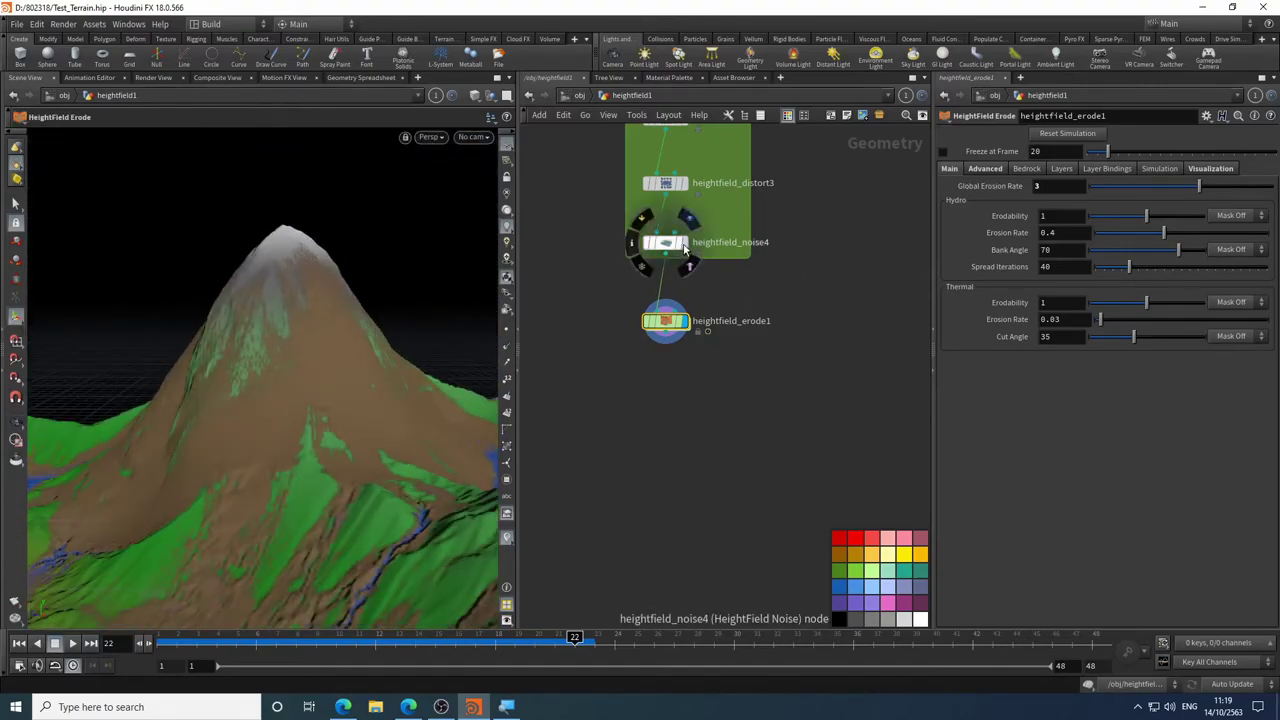
- Compare against the un-eroded heightfield_noise4 terrain, then rewind the erosion to frame 1
left_click(683, 243)
left_click(687, 323)
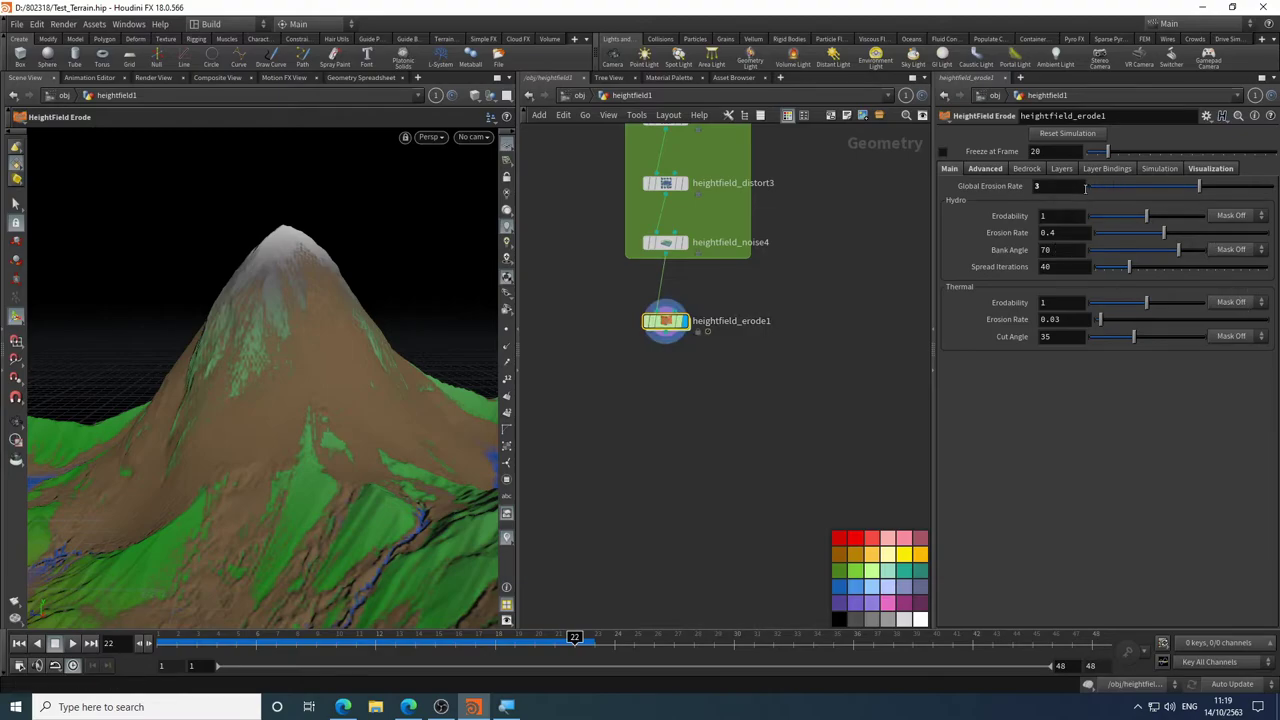
left_click(1084, 186)
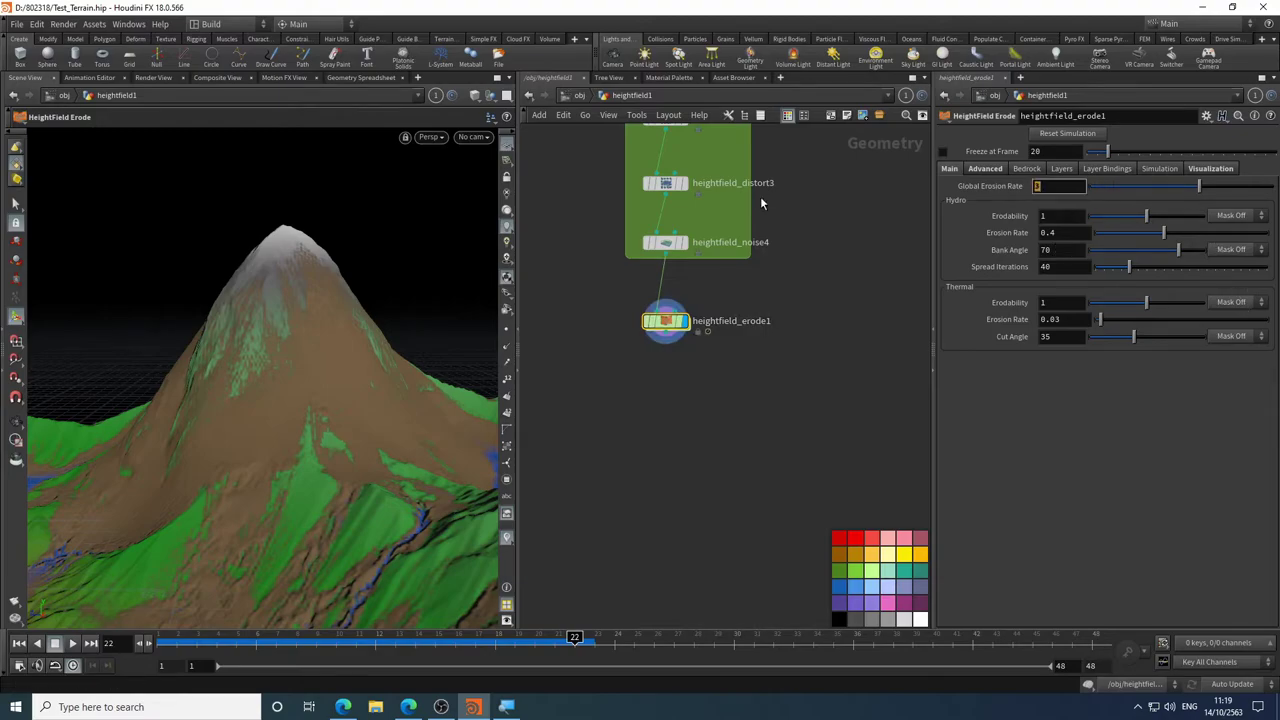
left_click(14, 644)
- Set heightfield_erode1's Global Erosion Rate to 1 and select the thermal Cut Angle value
left_click(1040, 186)
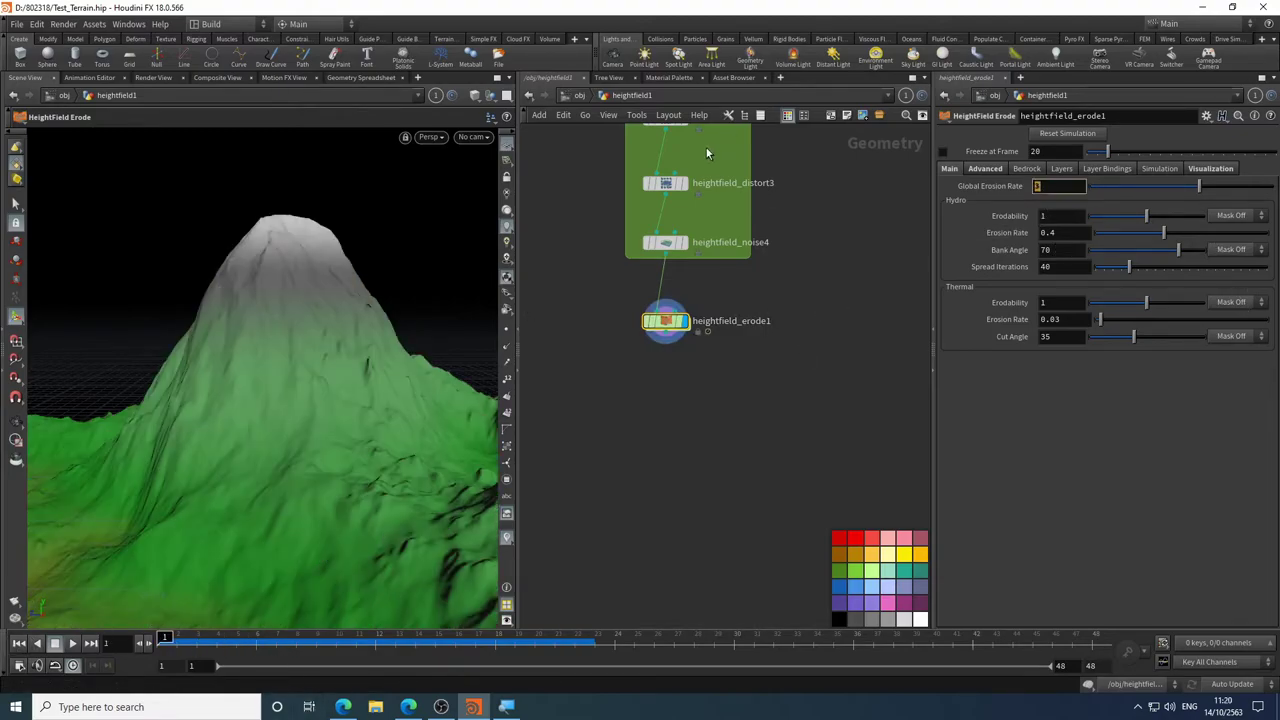
type("1")
key("Return")
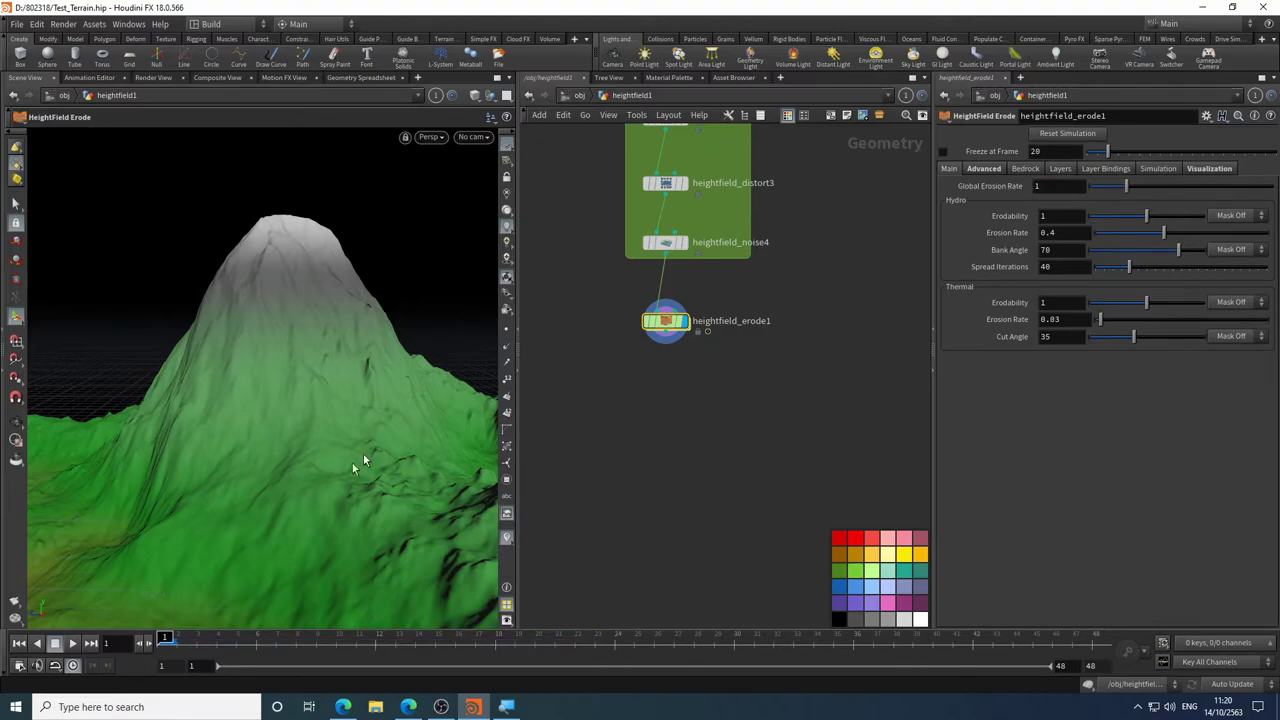
left_click_drag(323, 461, 310, 410)
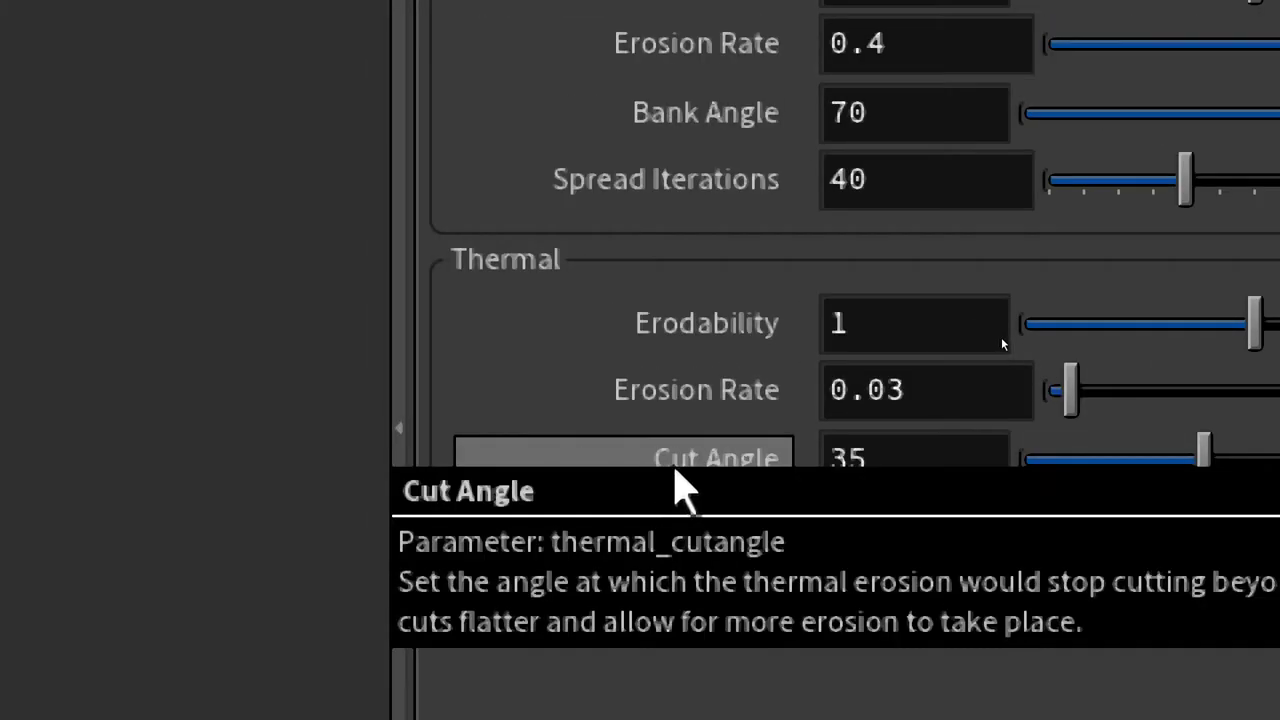
mouse_move(651, 468)
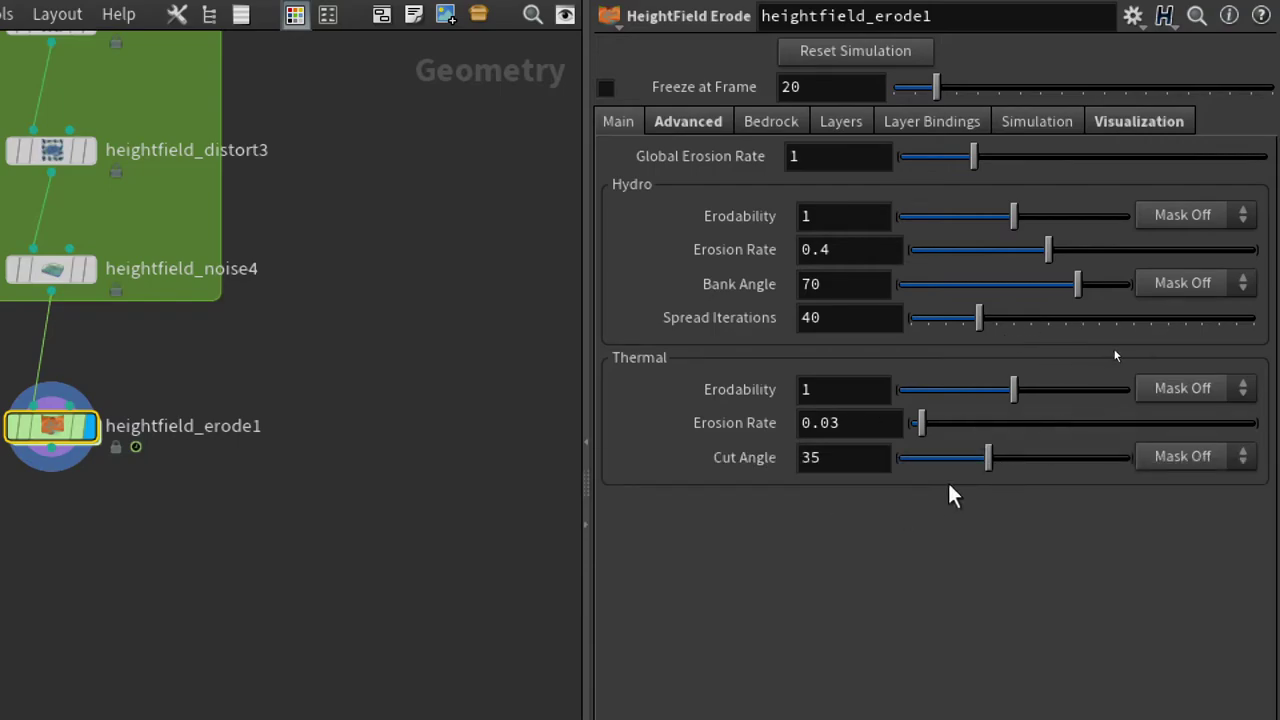
double_click(820, 457)
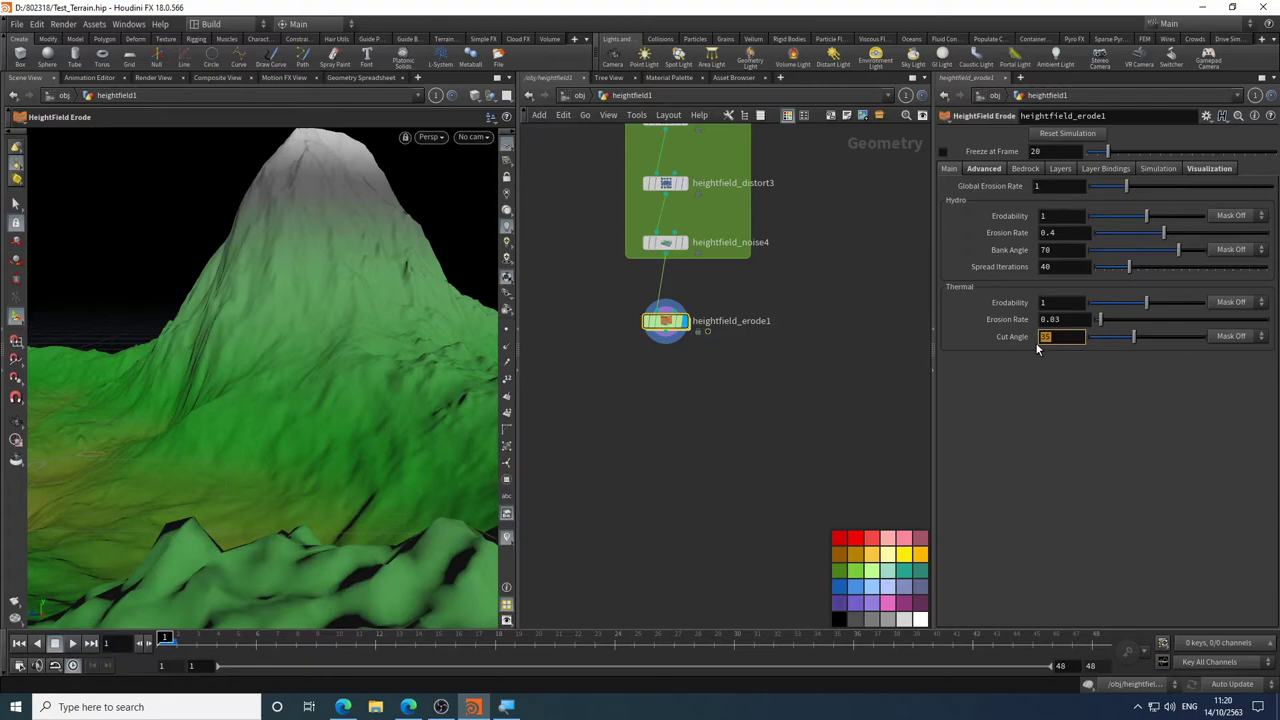
- Set thermal Cut Angle to 60 and run the erosion simulation to about frame 38
type("60")
key("Return")
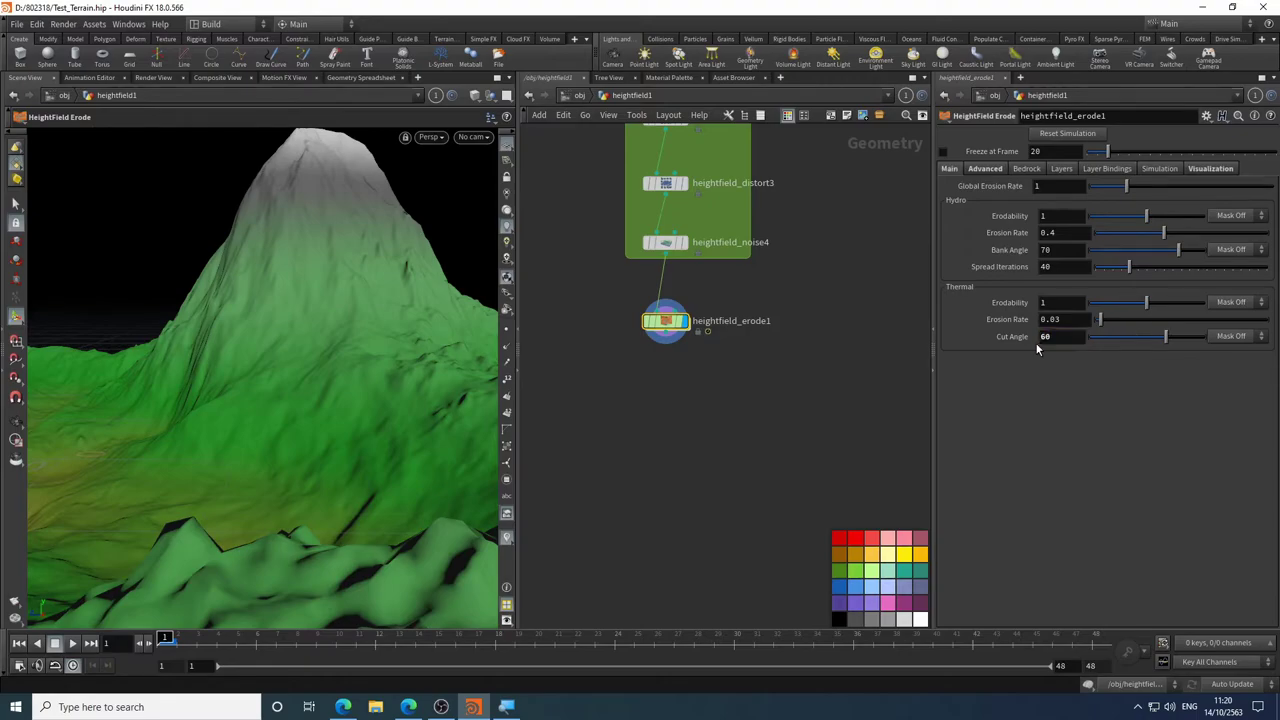
left_click(72, 643)
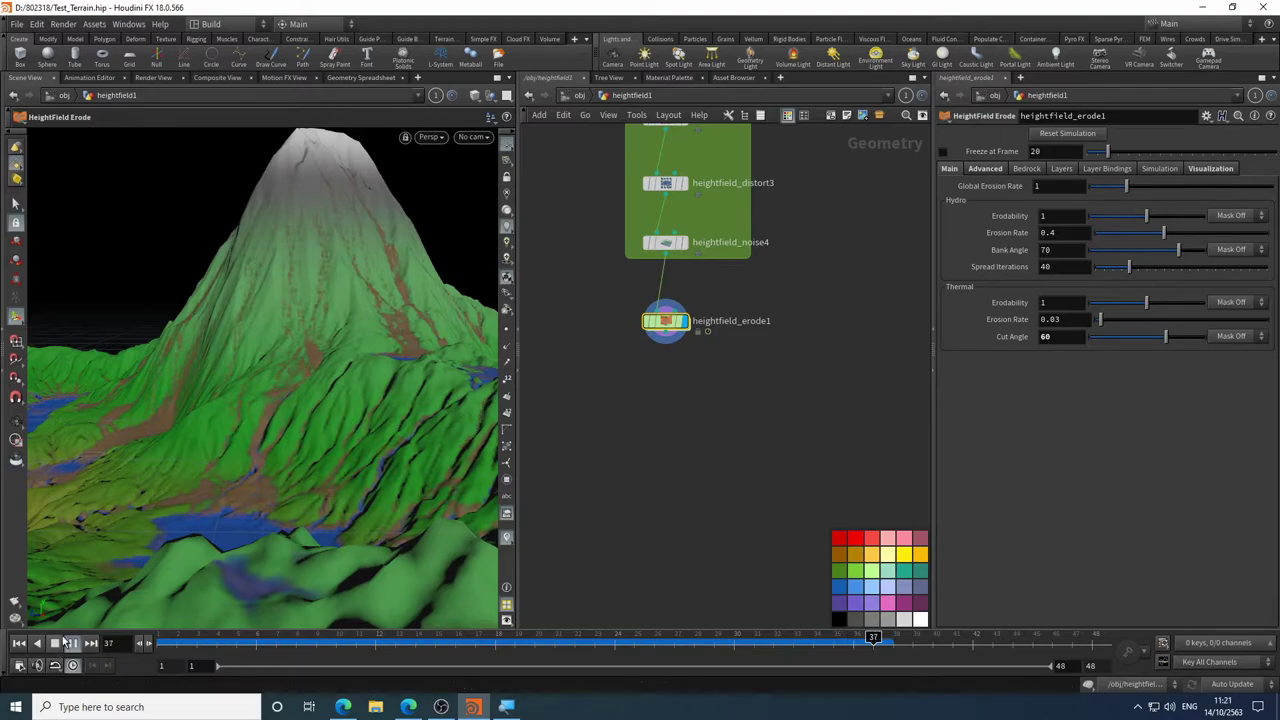
key("Escape")
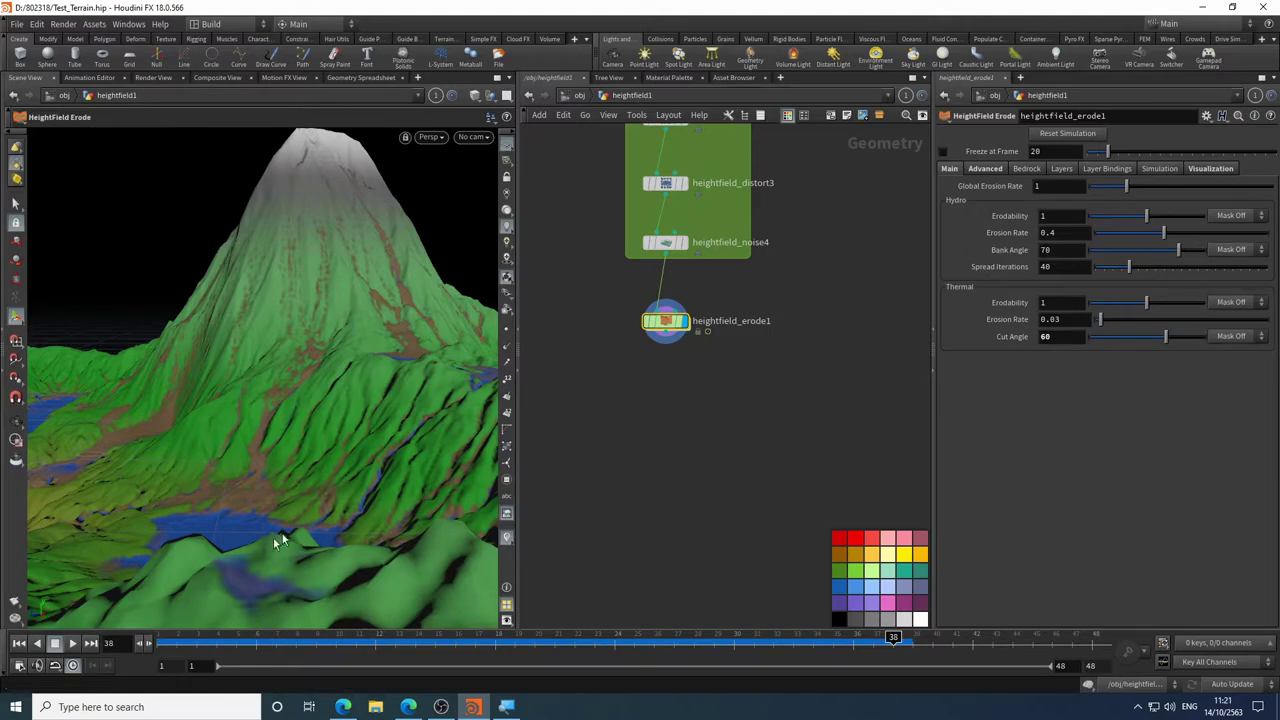
- Compare the eroded terrain against the un-eroded heightfield_noise4 result
scroll(343, 429, "up", 6)
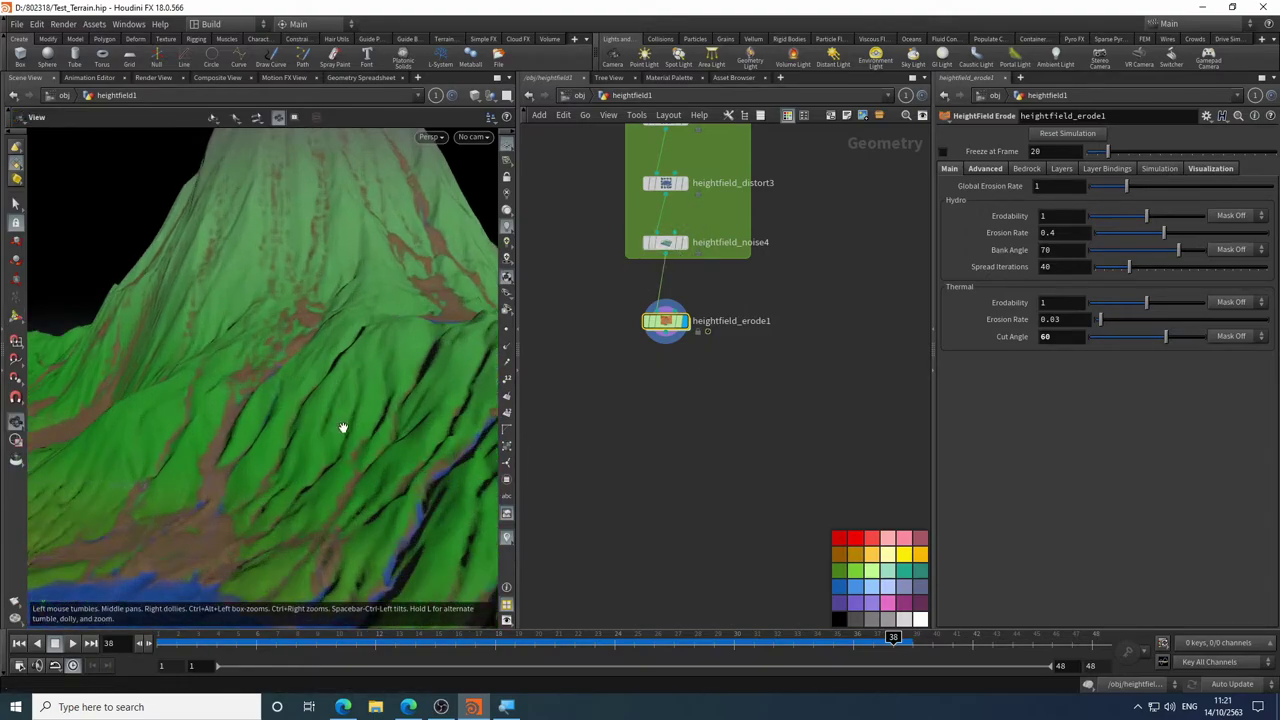
left_click_drag(304, 373, 340, 366)
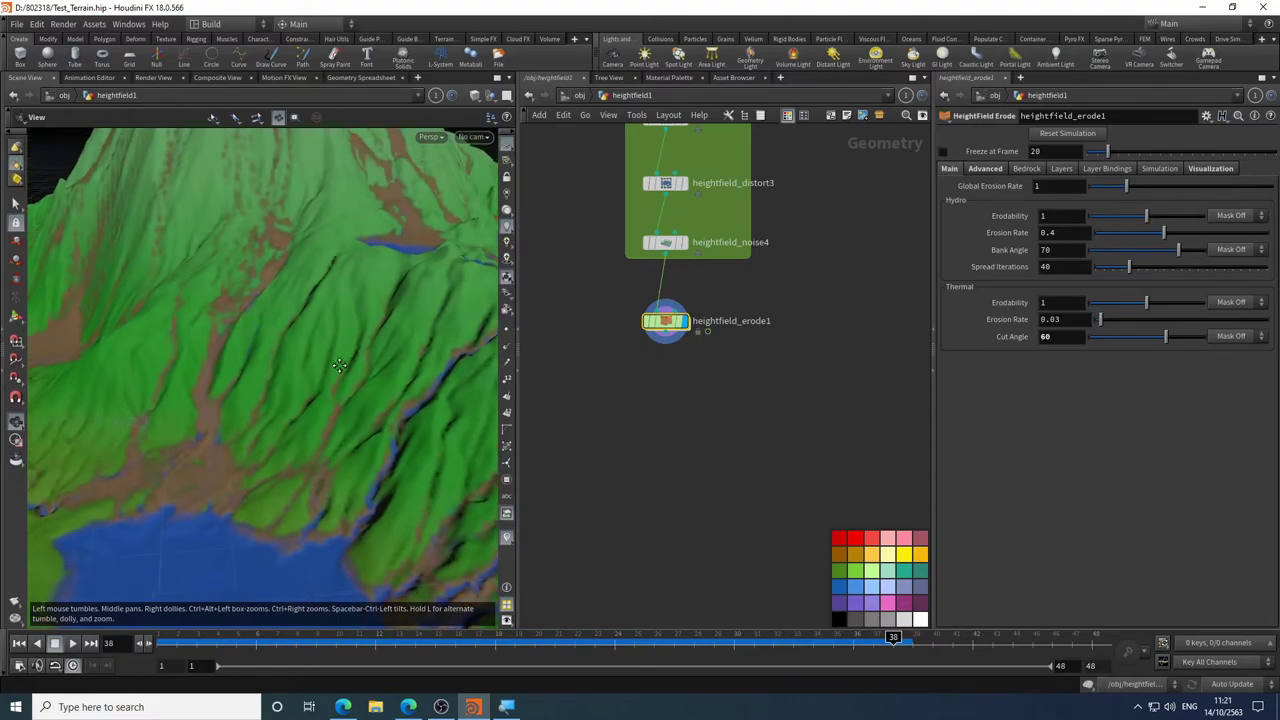
left_click(686, 248)
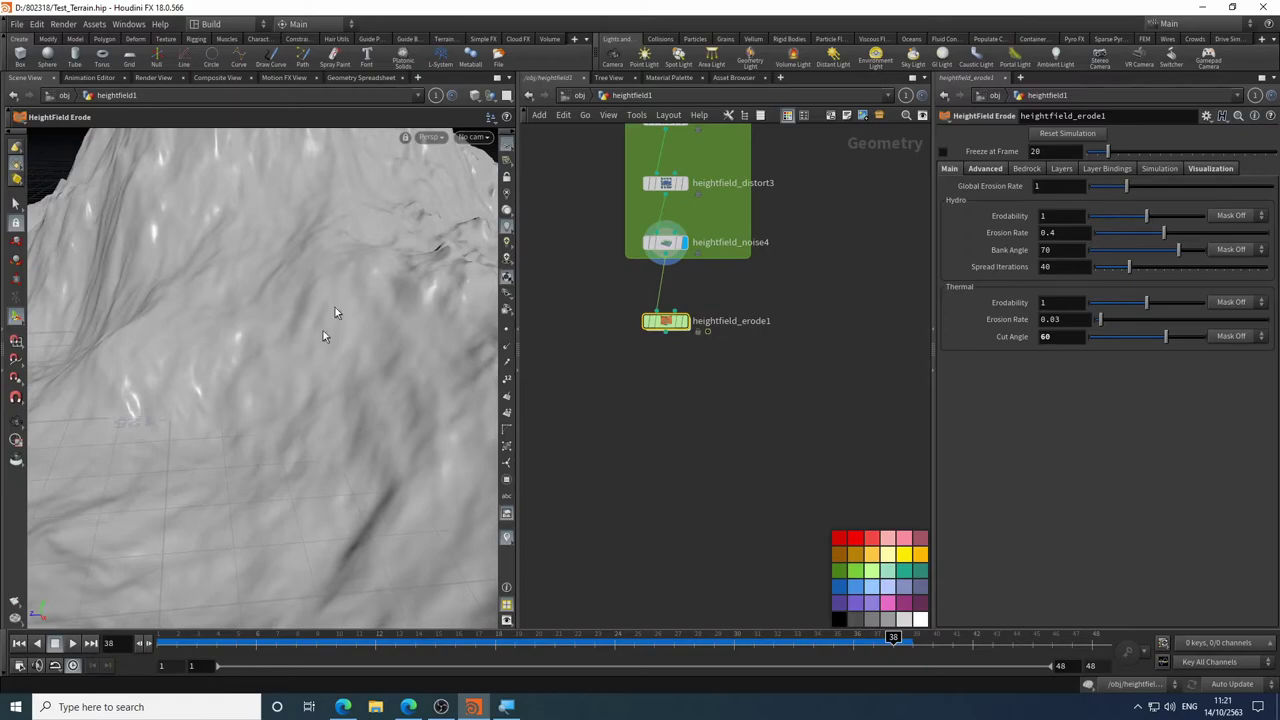
left_click(684, 321)
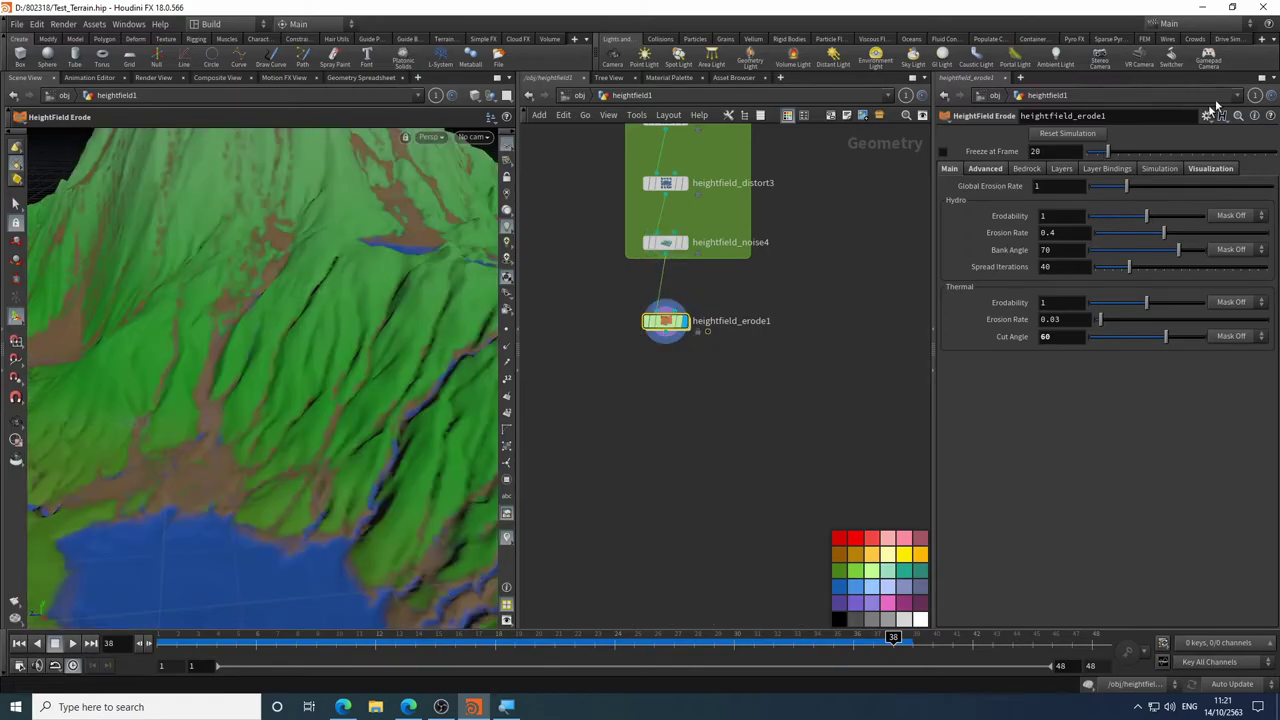
- Turn off the erosion colour visualization and inspect the grey eroded terrain from several angles
left_click(1210, 168)
left_click(1037, 185)
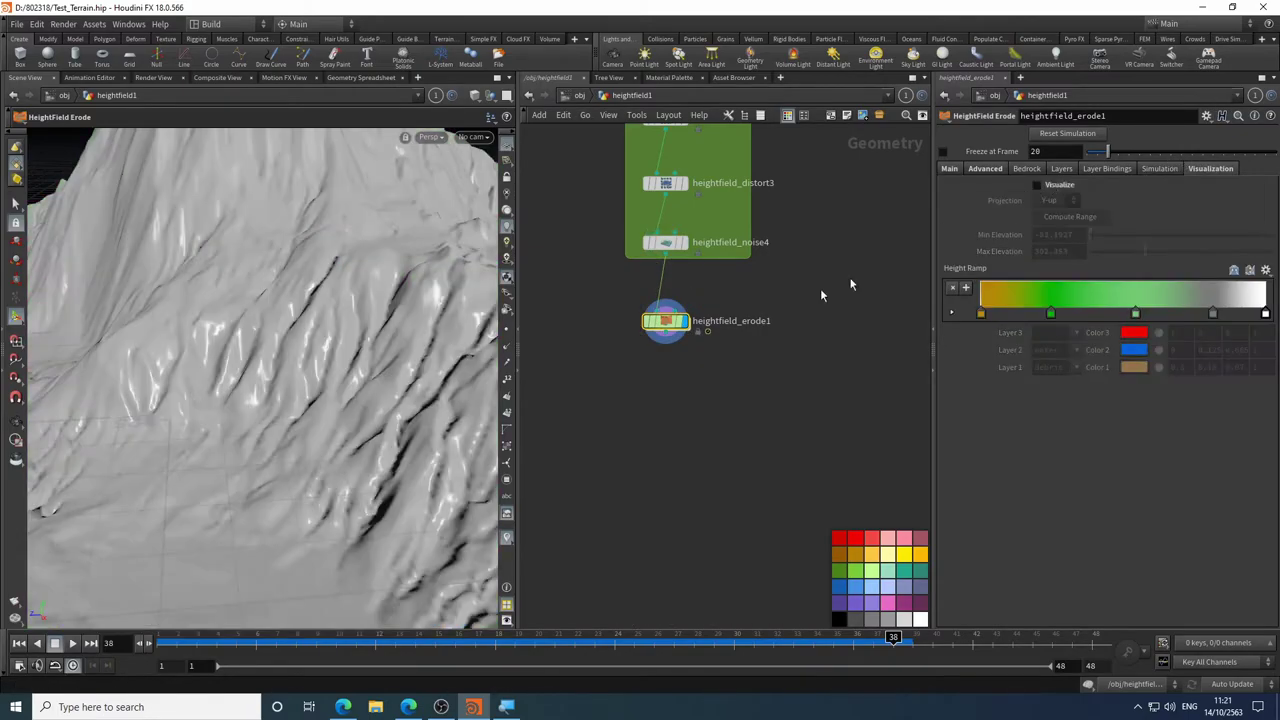
left_click(684, 242)
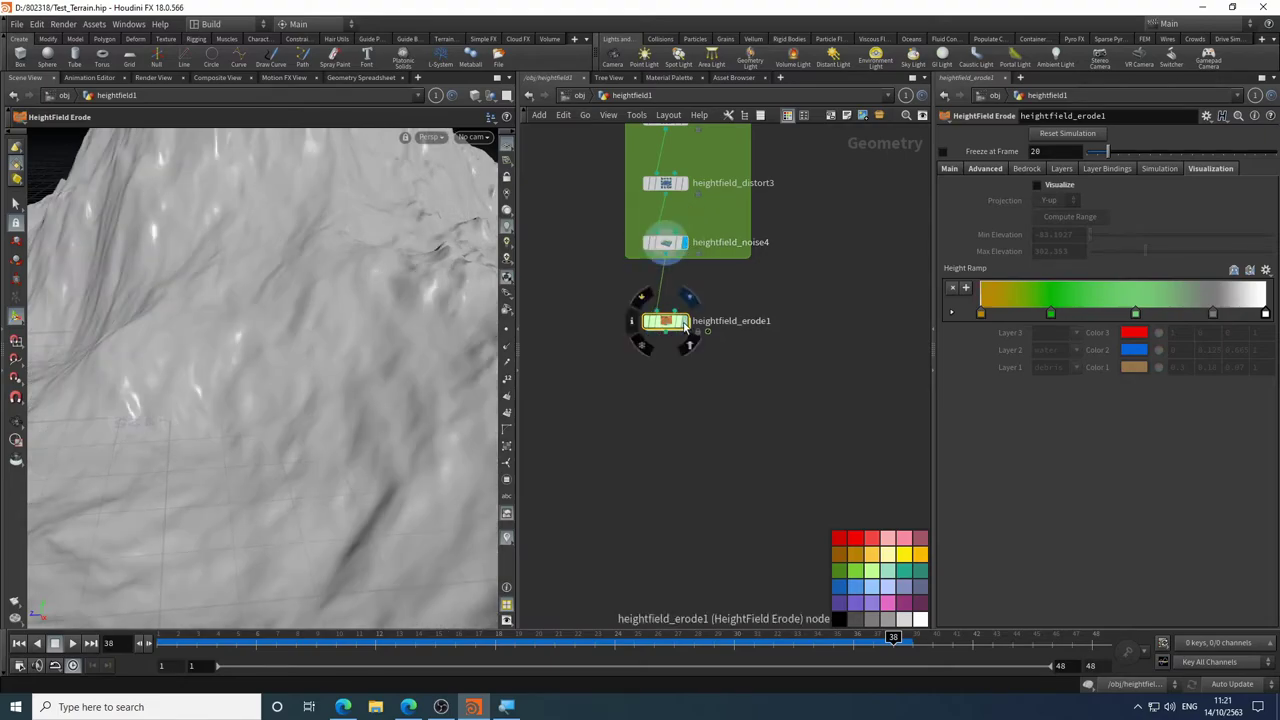
left_click(684, 321)
scroll(260, 387, "down", 5)
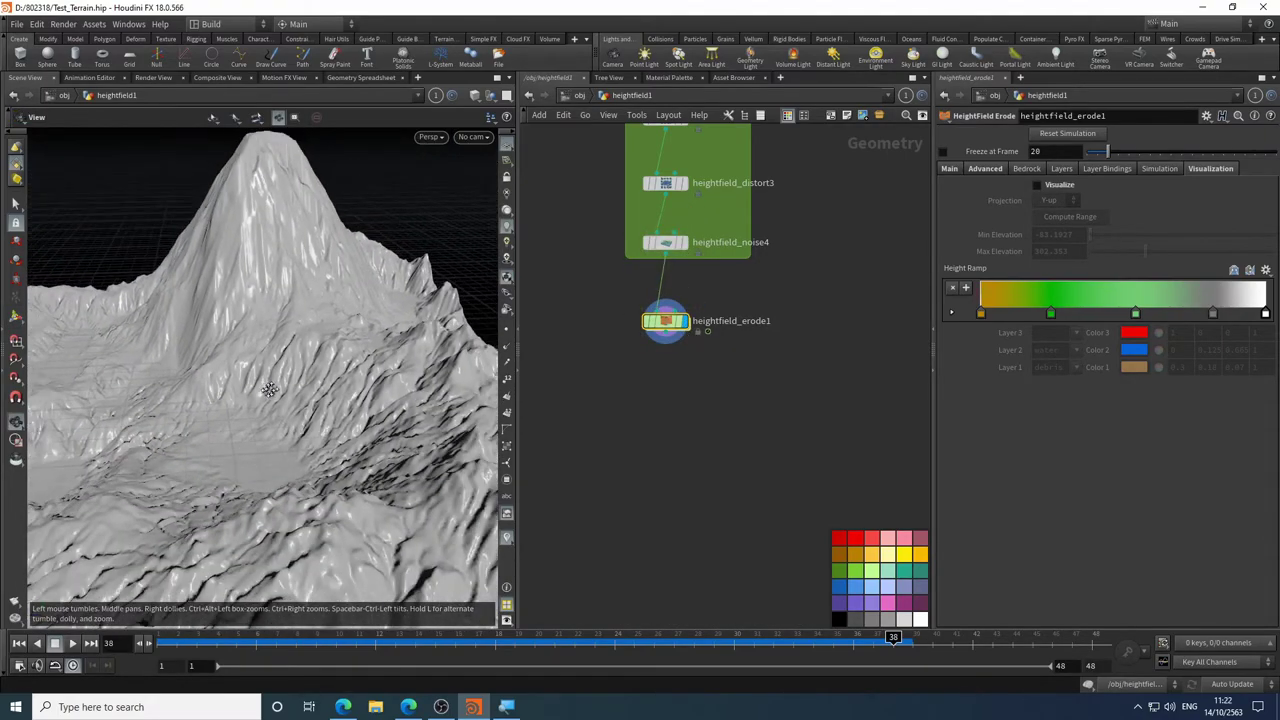
left_click_drag(269, 390, 234, 201)
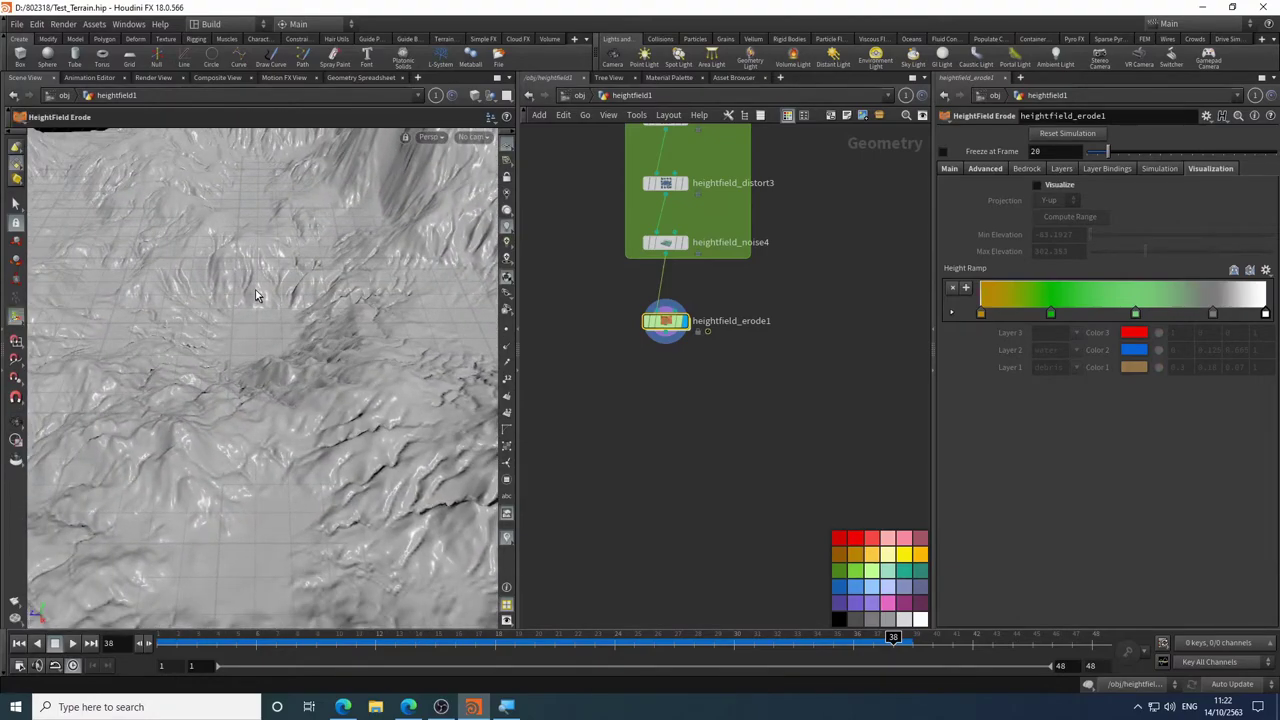
left_click_drag(338, 386, 386, 220)
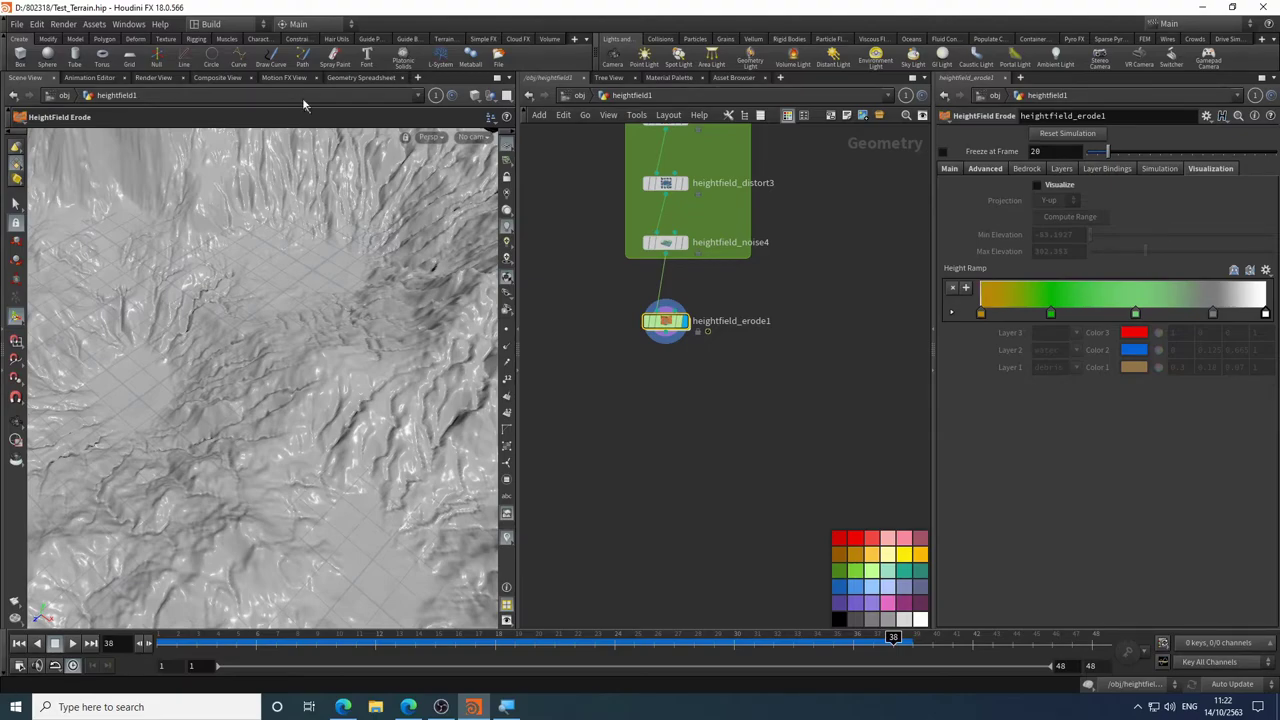
left_click_drag(336, 229, 121, 356)
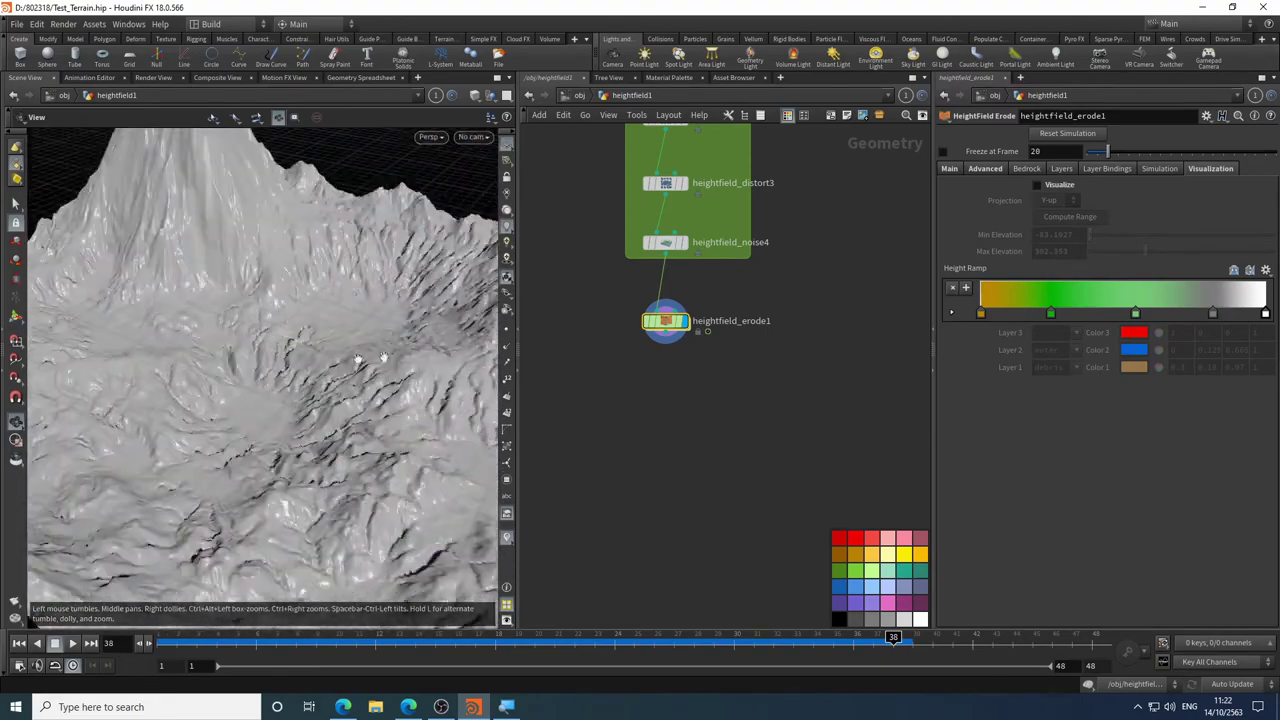
- Back on the Main erosion settings, recompare the grey eroded terrain with the noise terrain
left_click(949, 168)
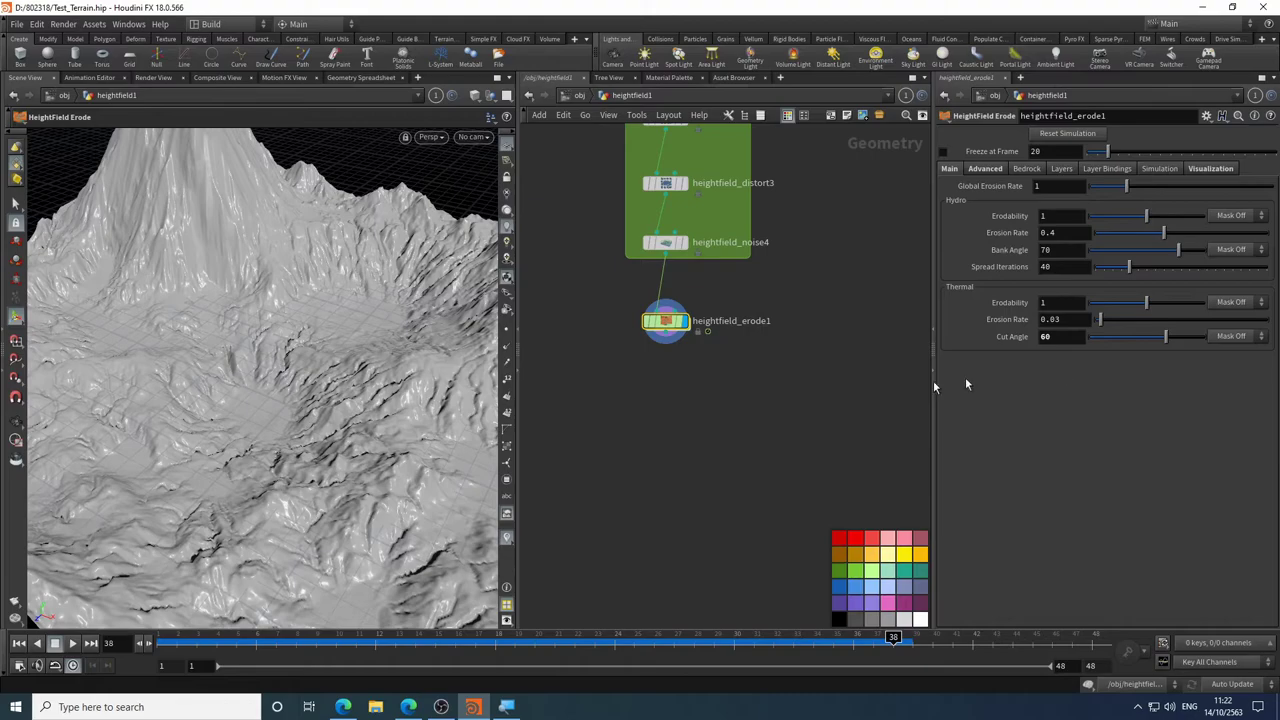
left_click(693, 245)
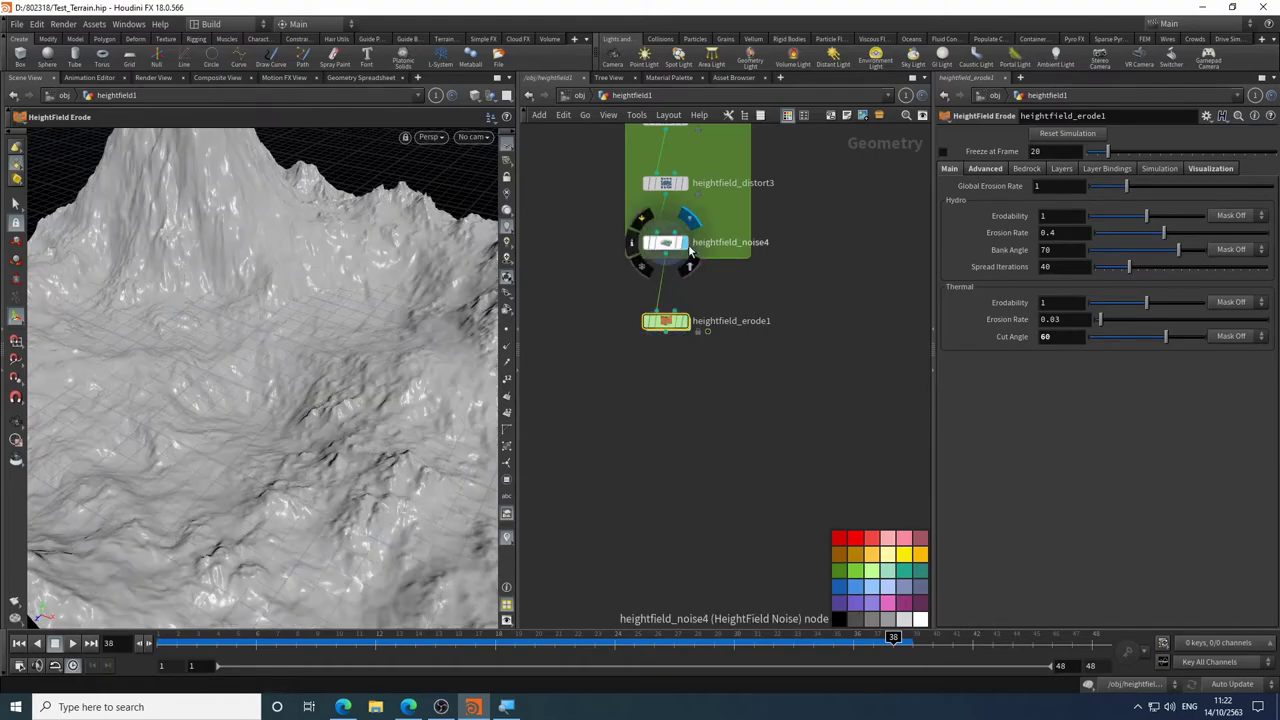
left_click(684, 322)
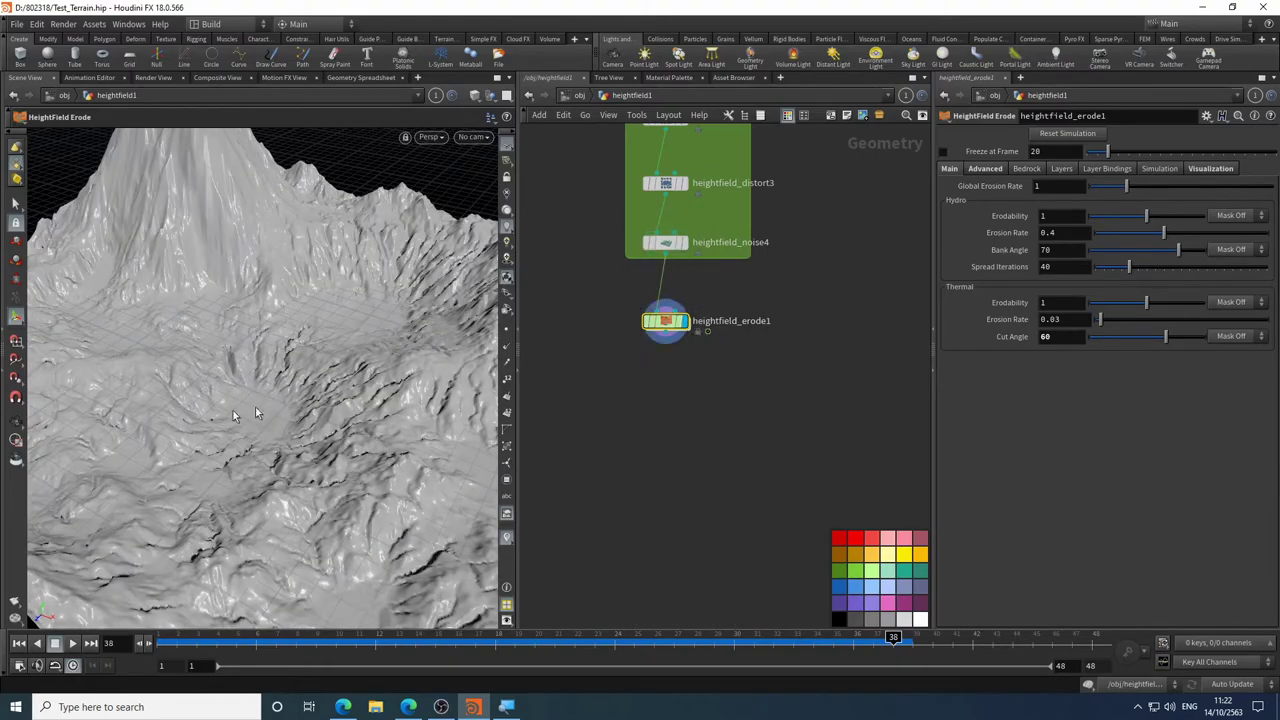
left_click_drag(257, 414, 220, 457)
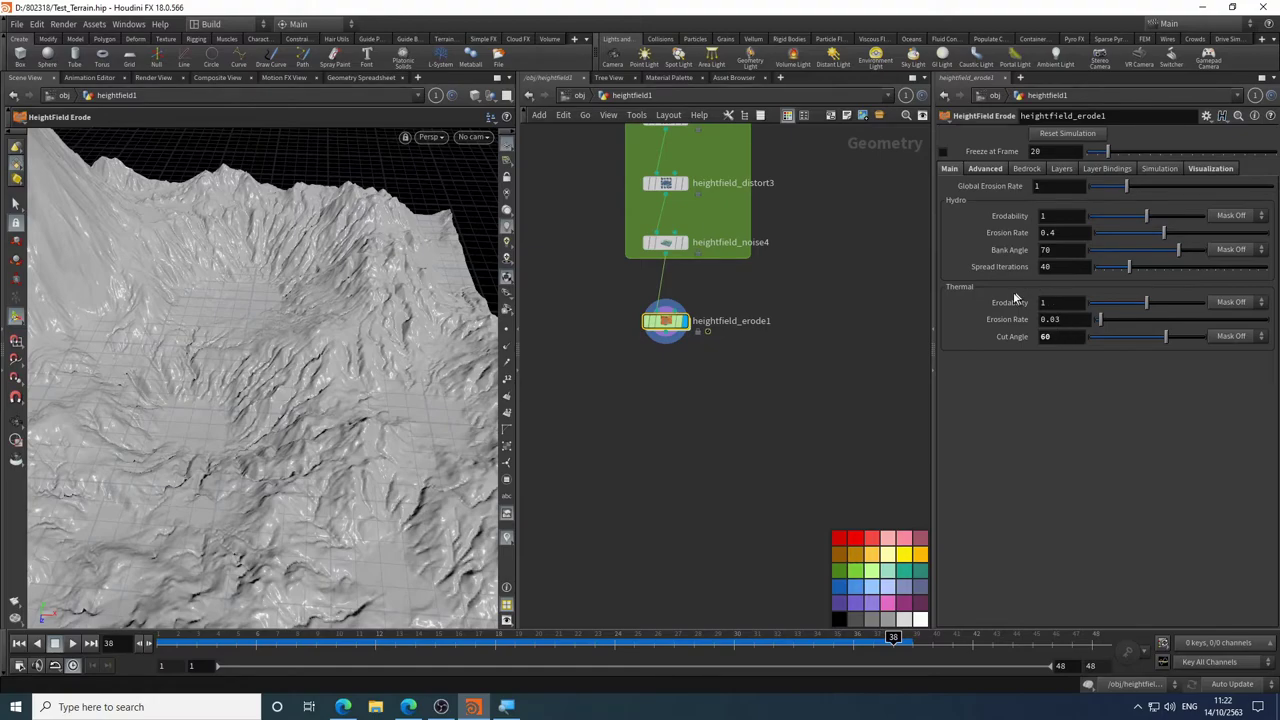
mouse_move(1013, 306)
left_click(1049, 336)
type("45")
key("Return")
left_click(52, 637)
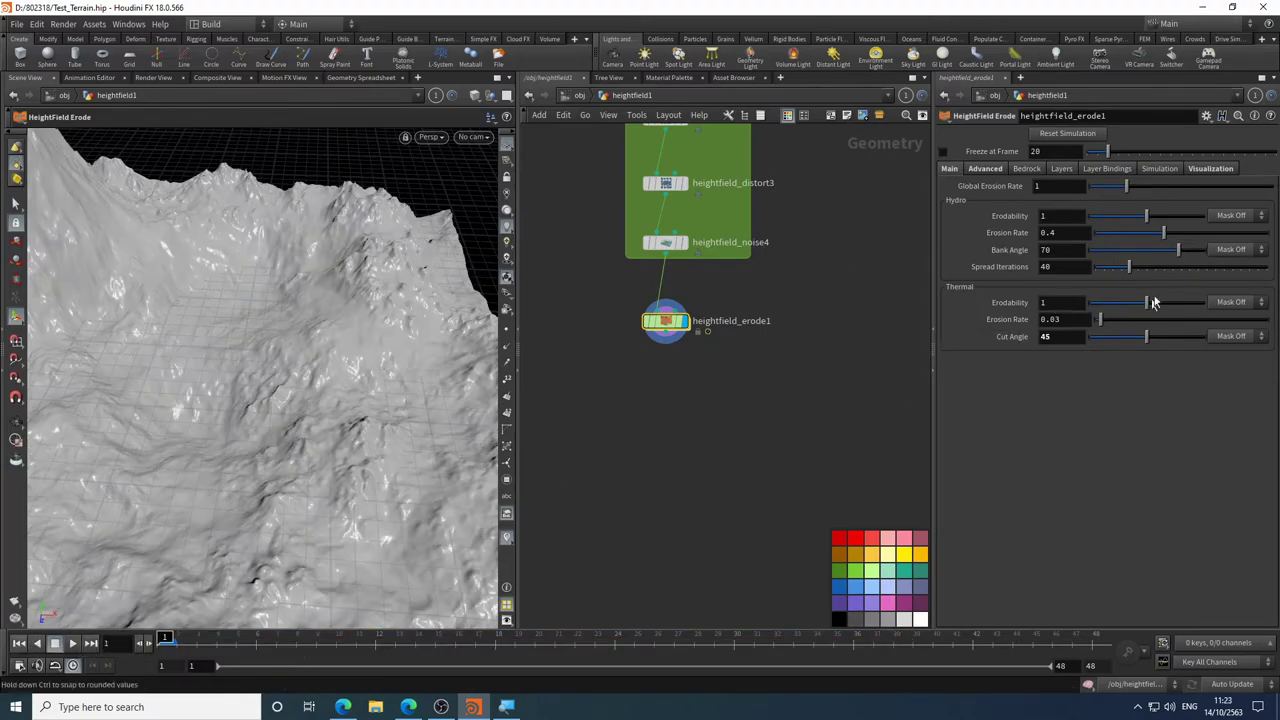
left_click(1171, 305)
left_click_drag(1171, 309, 1176, 309)
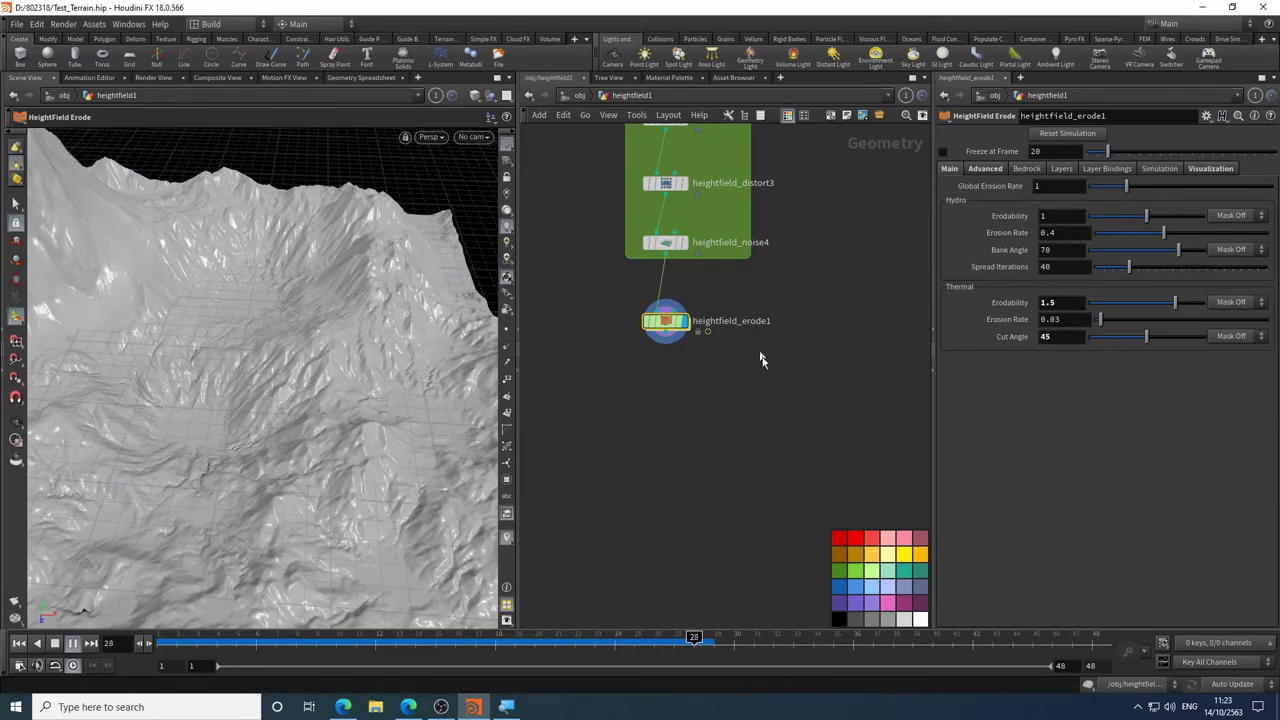
left_click(56, 645)
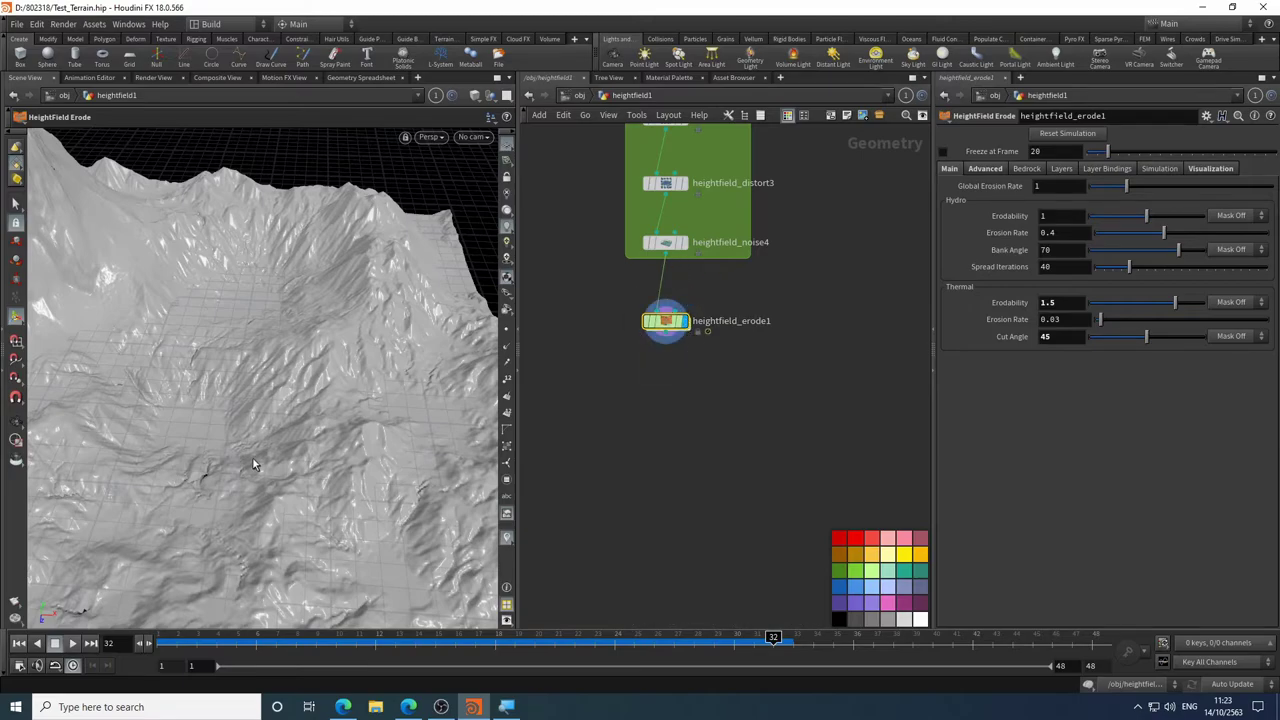
key("Escape")
left_click_drag(253, 465, 200, 420)
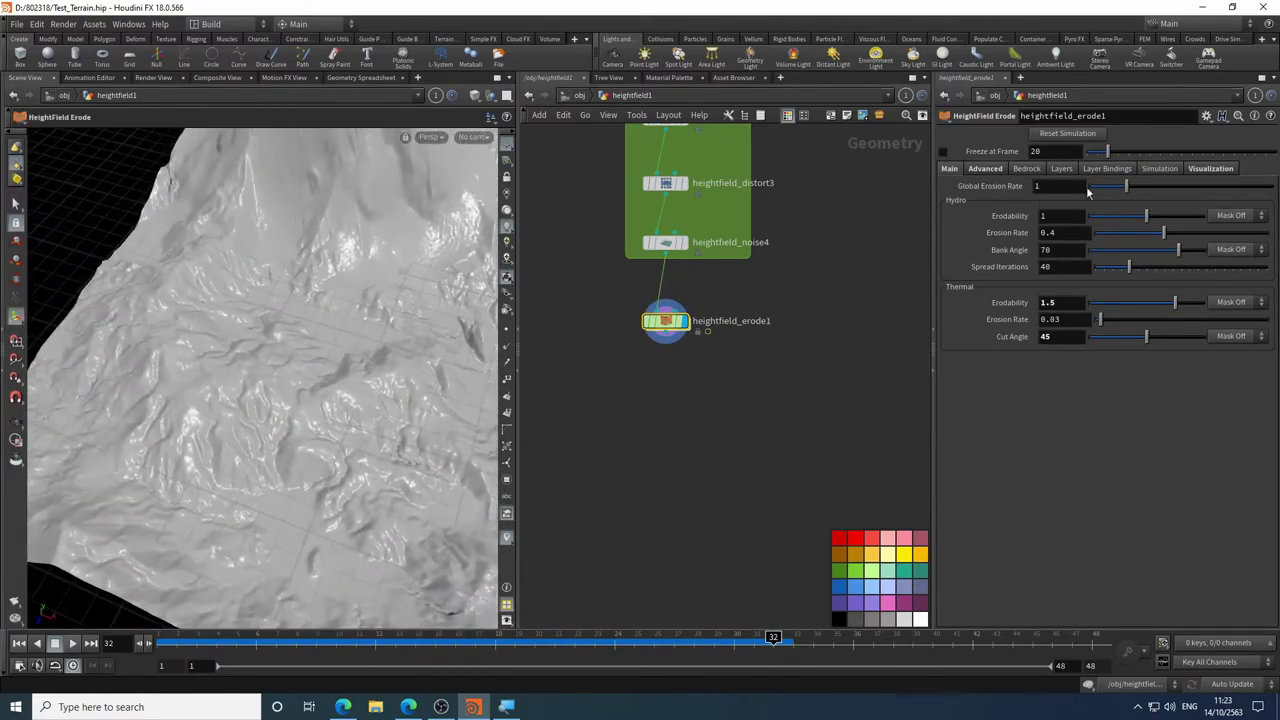
key("Escape")
mouse_move(320, 400)
left_mouse_down()
mouse_move(329, 380)
mouse_move(300, 400)
mouse_move(257, 400)
mouse_move(266, 414)
mouse_move(325, 390)
left_mouse_up()
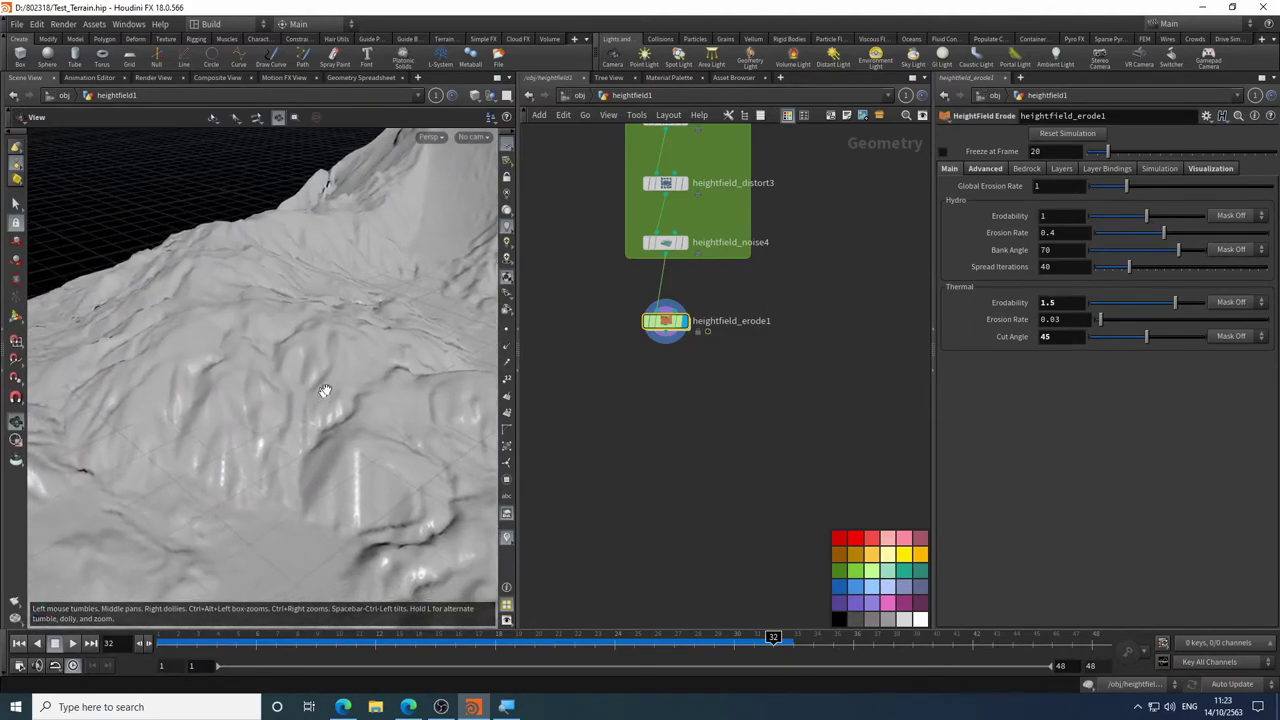
left_click(684, 242)
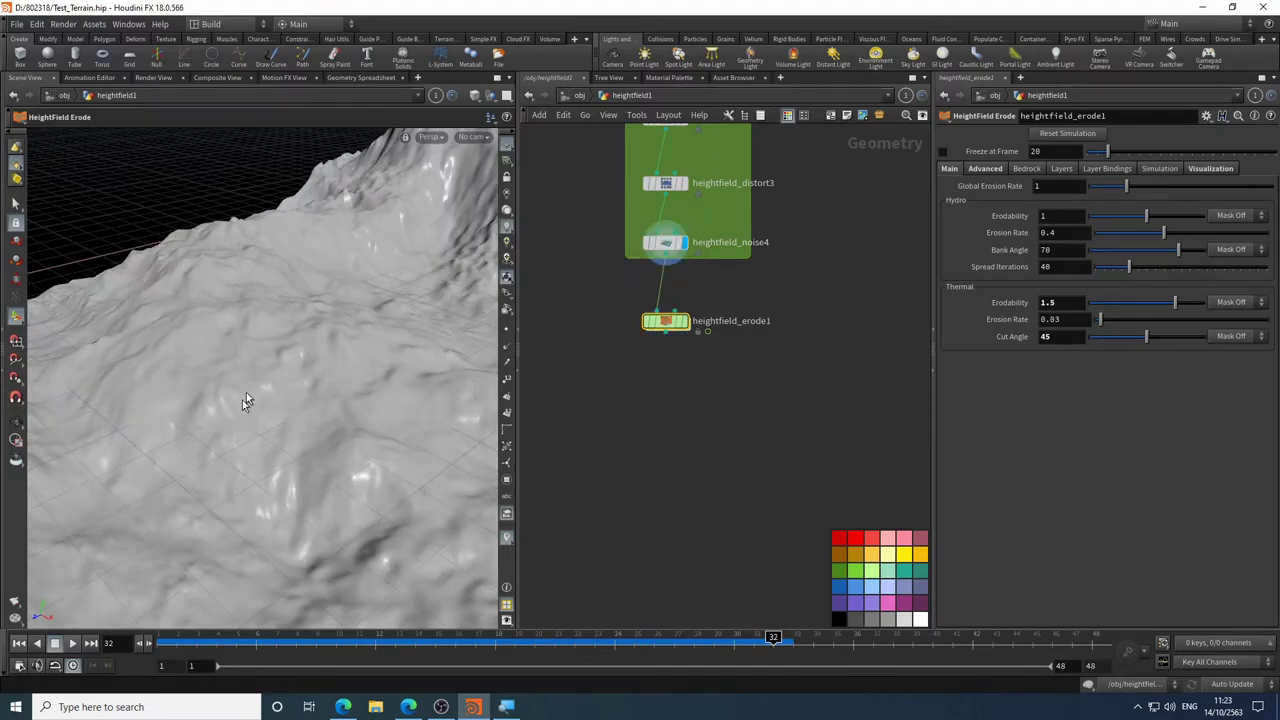
left_click(685, 327)
left_click_drag(212, 378, 235, 345)
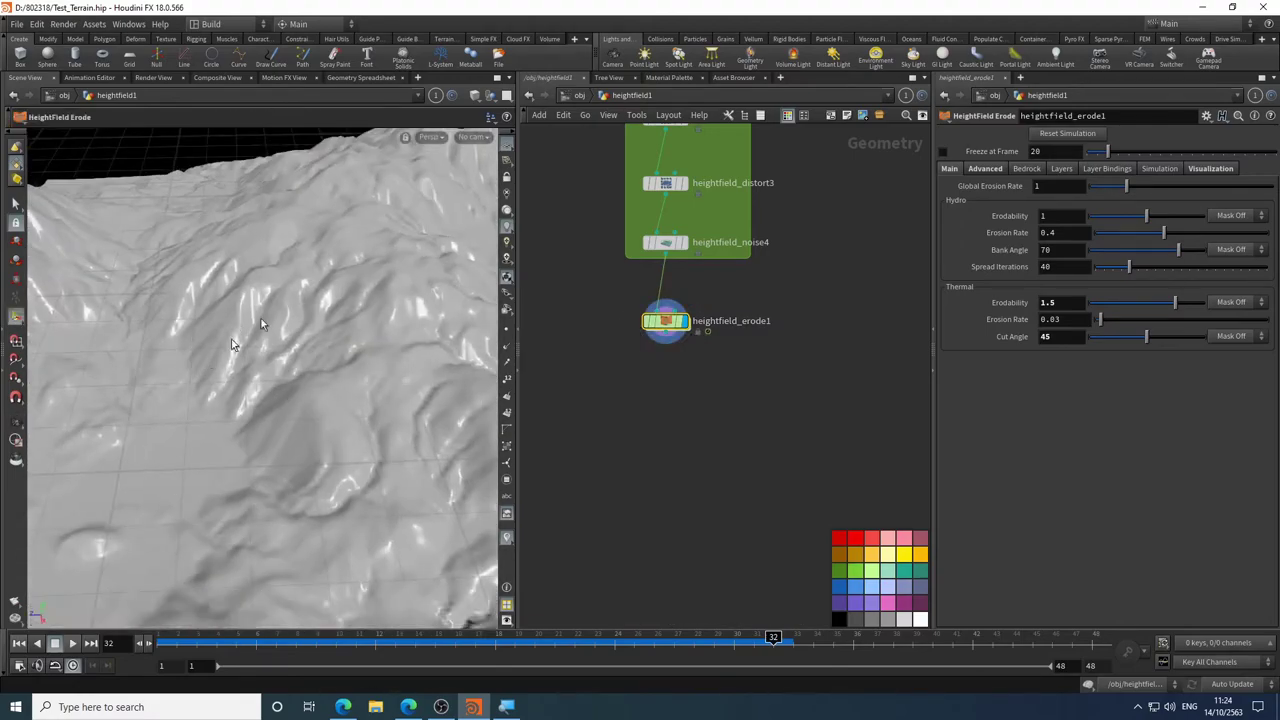
left_click_drag(383, 305, 305, 368)
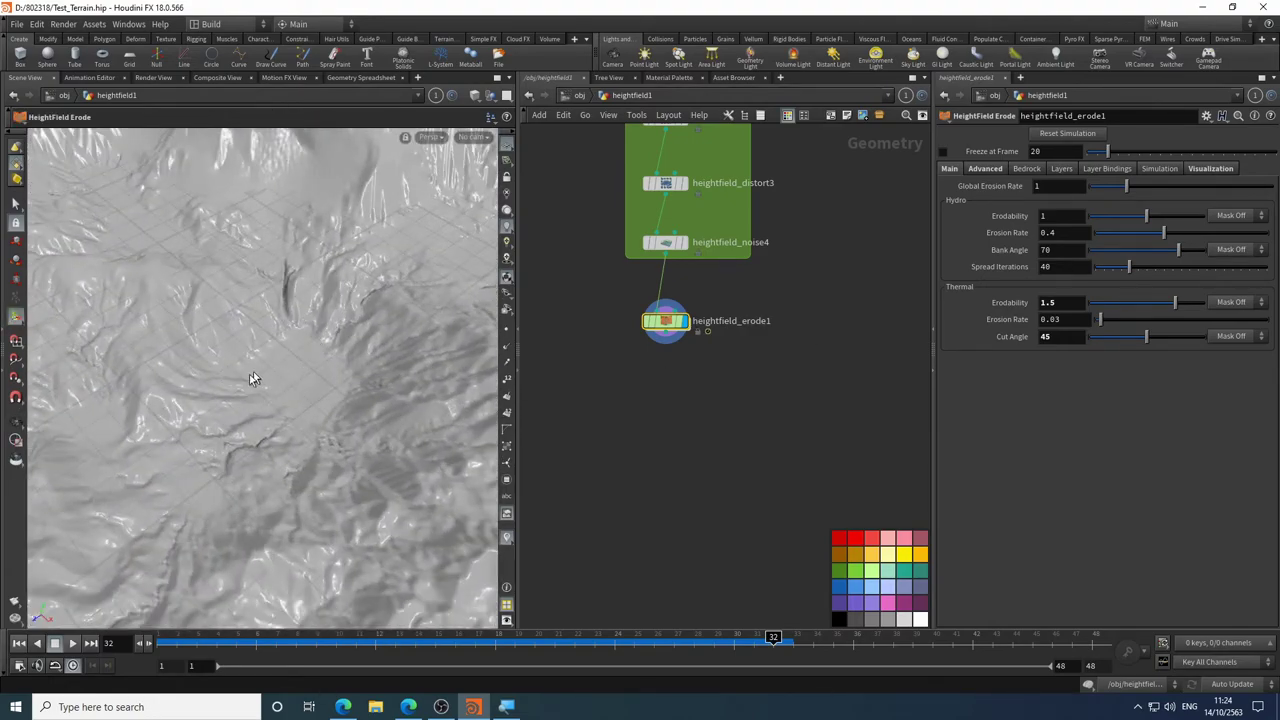
left_click_drag(248, 300, 150, 330)
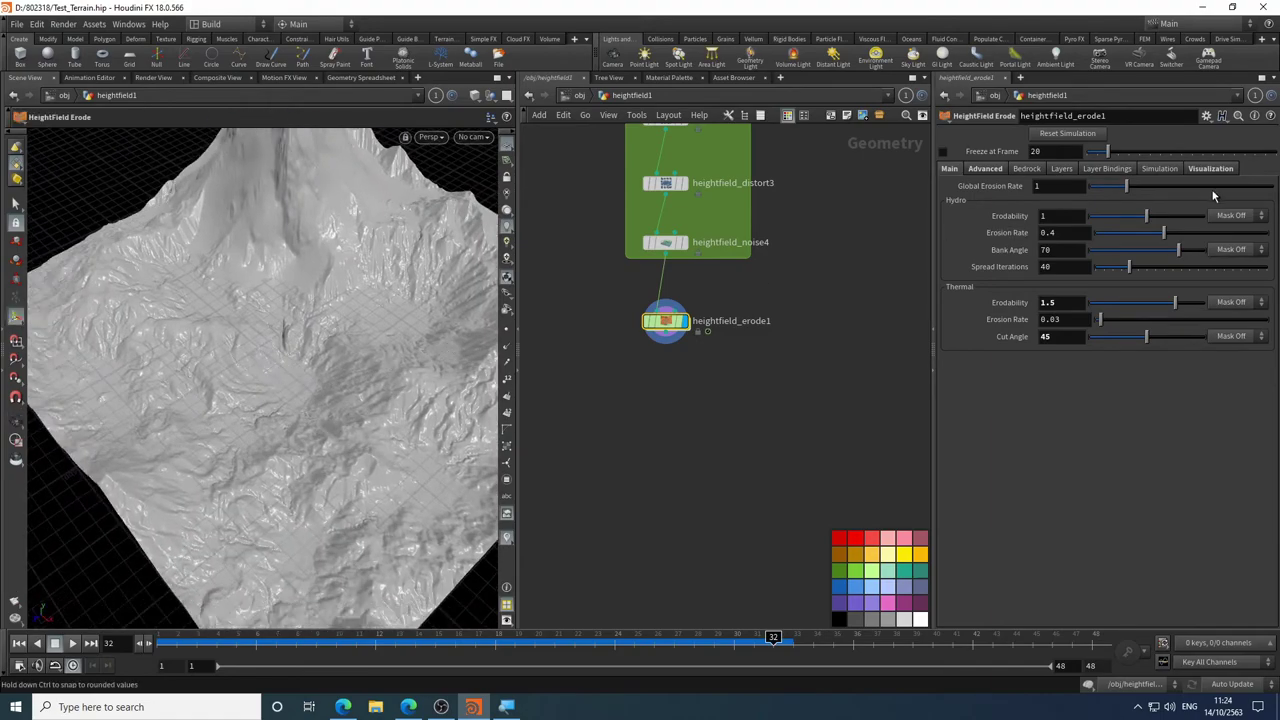
- Turn the erosion colour-coded height visualization back on
left_click(1210, 168)
left_click(1038, 185)
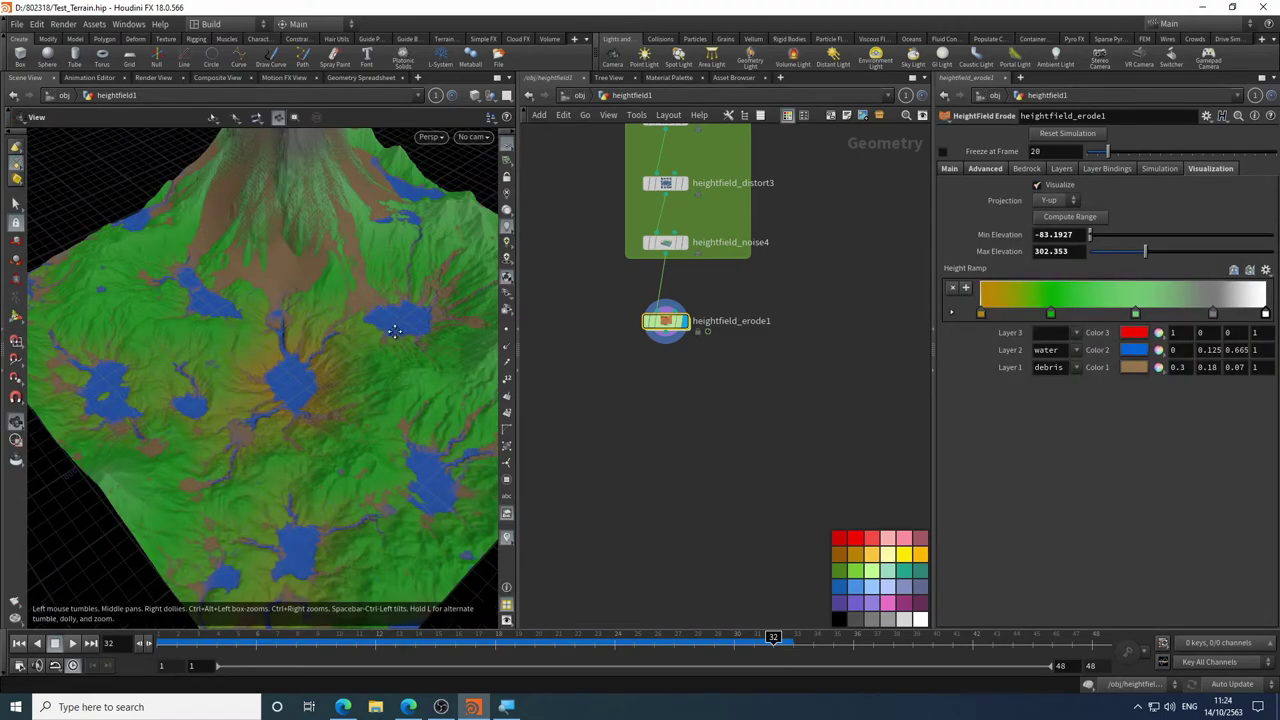
mouse_move(395, 332)
left_mouse_down()
mouse_move(345, 320)
mouse_move(366, 337)
mouse_move(400, 331)
left_mouse_up()
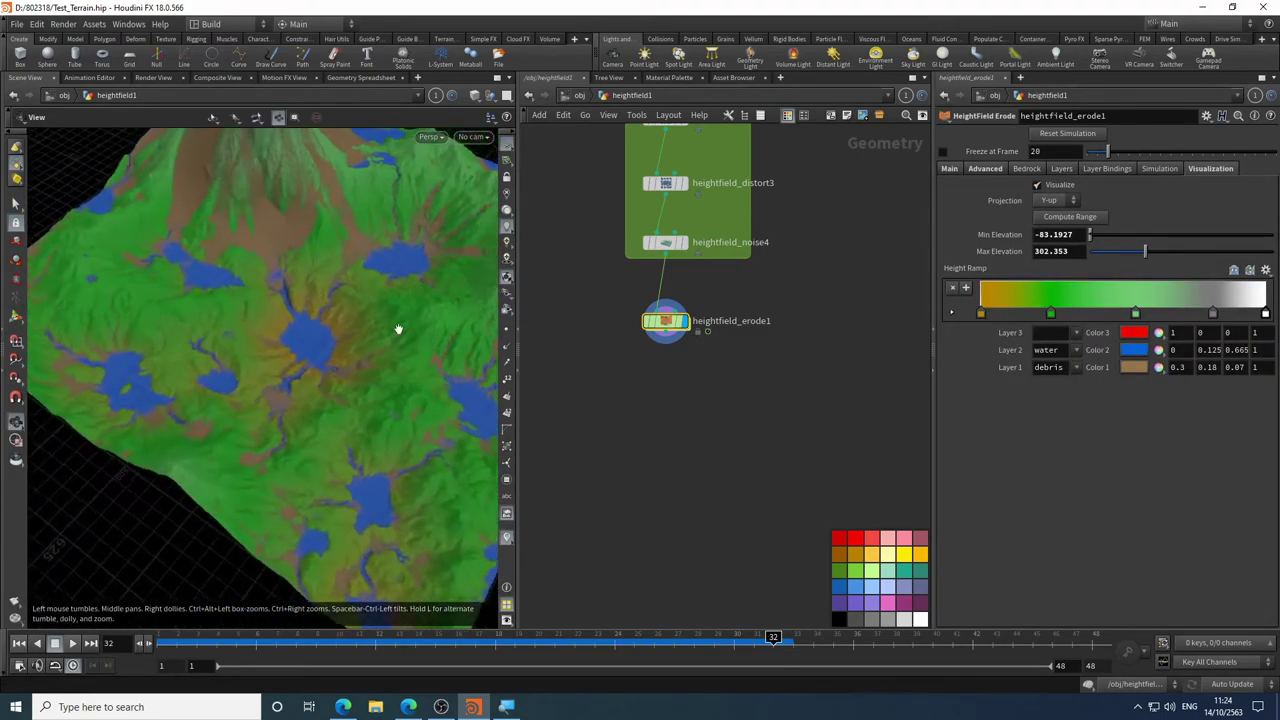
- Lower the Advanced precipitation Amount to 0.1
left_click(985, 168)
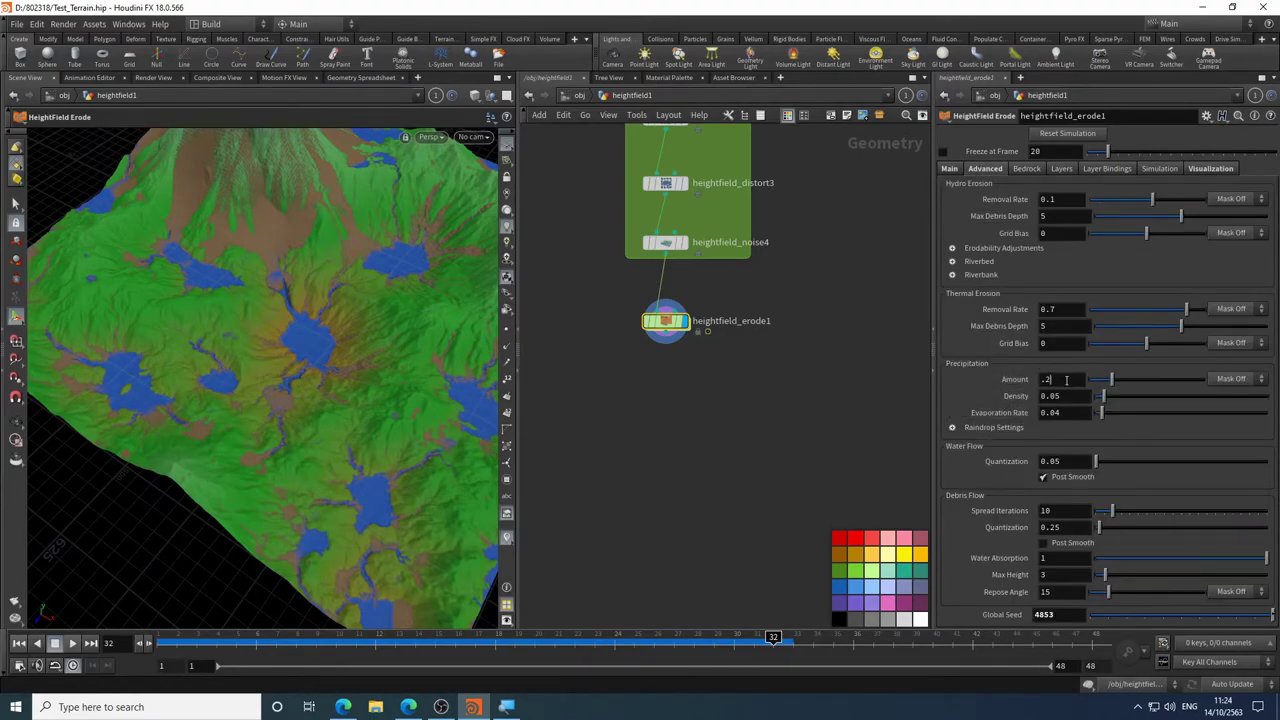
left_click(1066, 379)
type(".1")
key("Return")
left_click(949, 168)
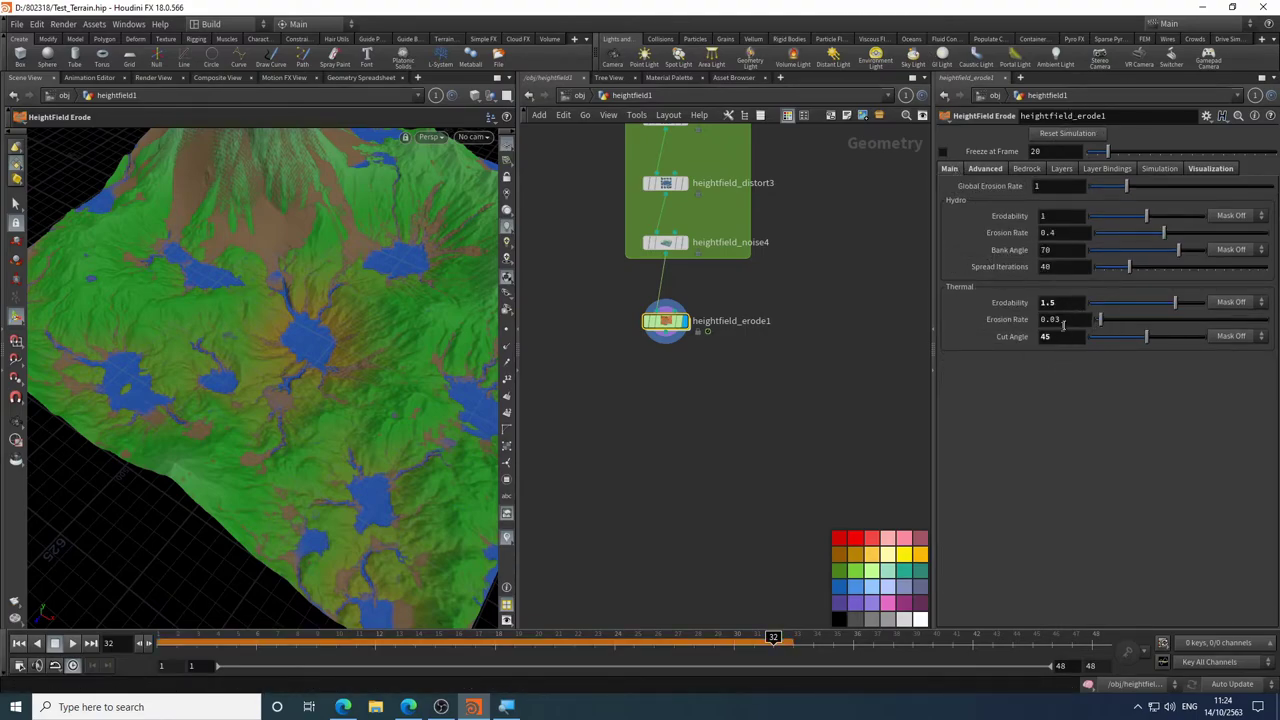
- Set thermal Cut Angle to 60, rewind to frame 1 and replay the erosion
left_click(1059, 337)
type("60")
key("Return")
left_click(17, 645)
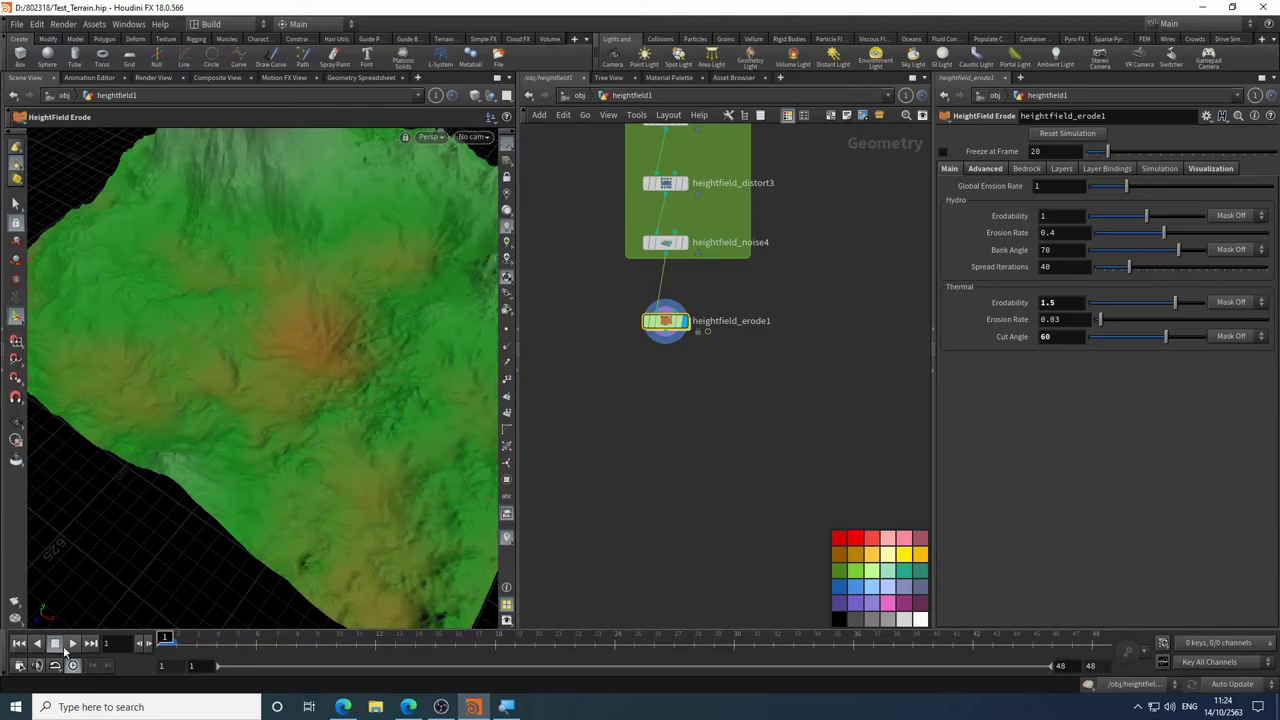
left_click(74, 644)
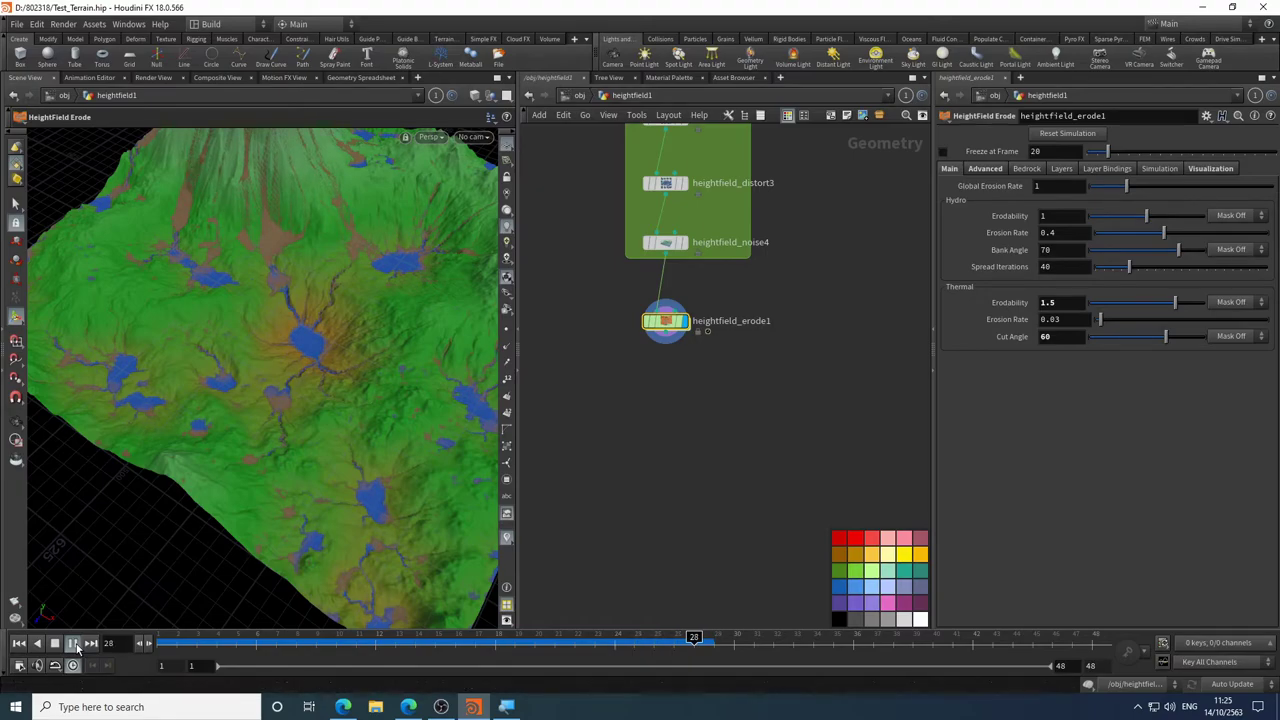
- From frame 1, set thermal Erodability to 1 and thermal Erosion Rate to 0.1
left_click(18, 644)
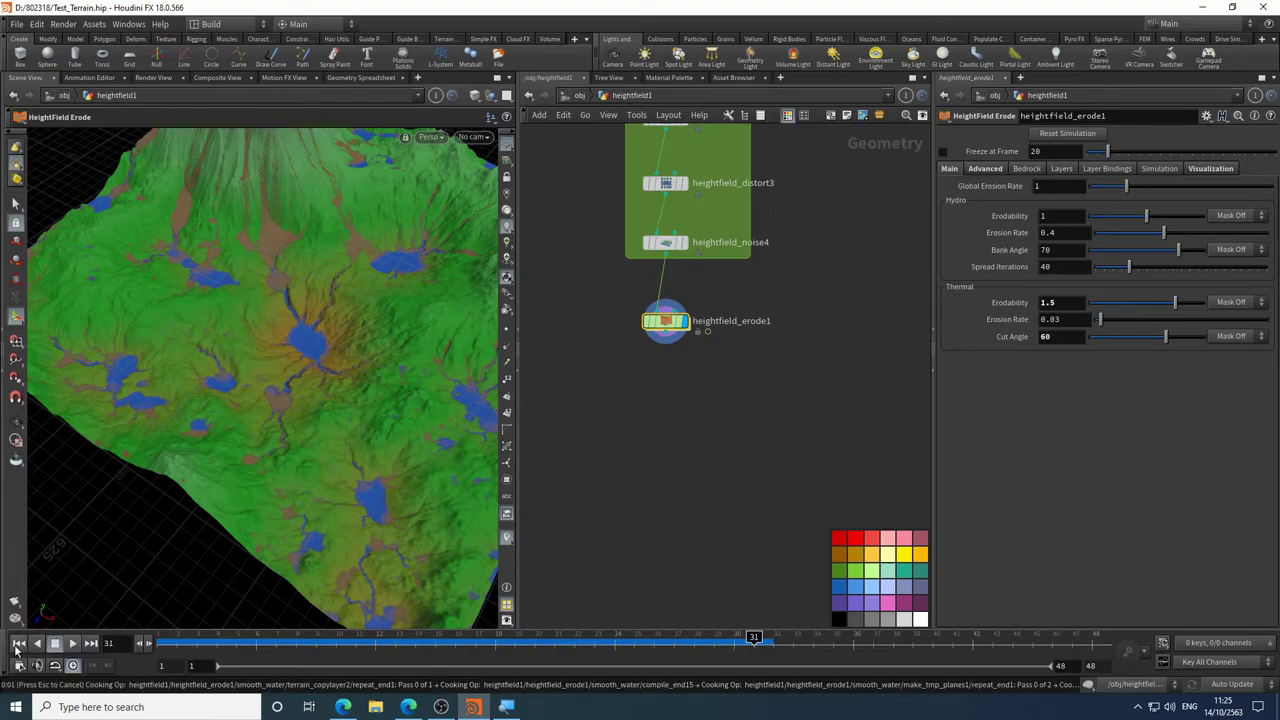
left_click(1068, 302)
type("1")
key("Return")
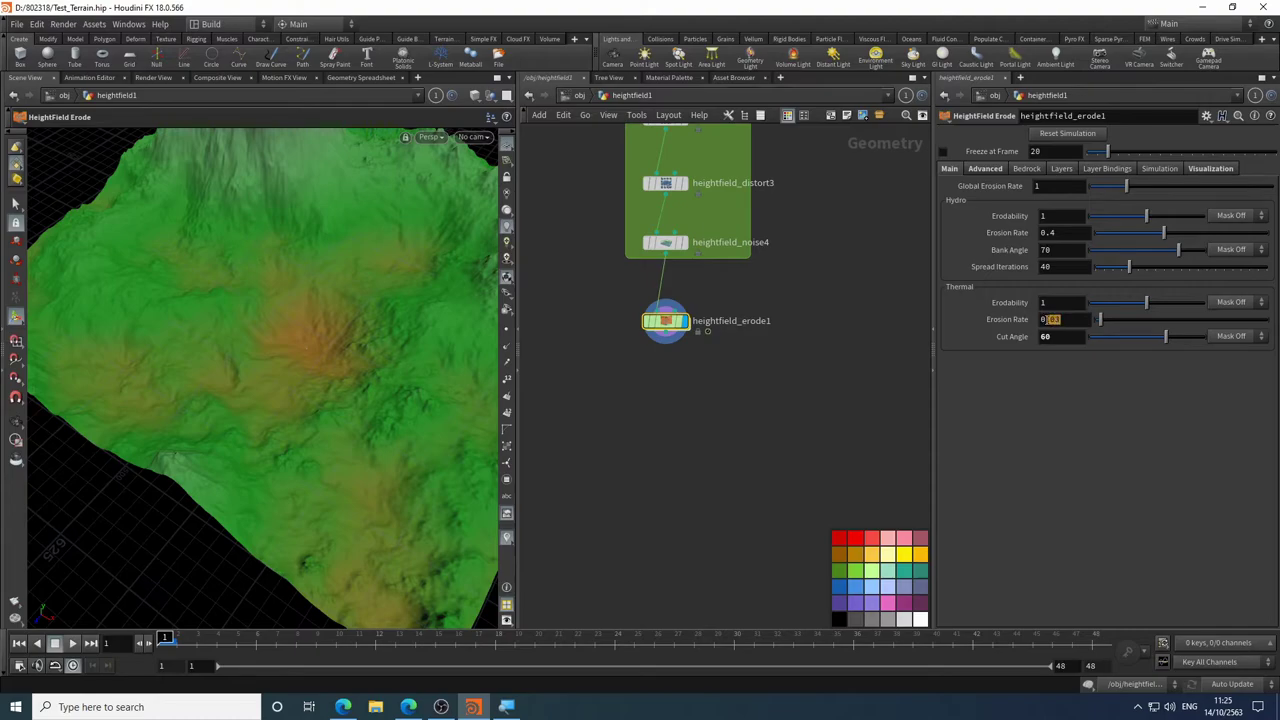
type("1")
key("Return")
- Play the erosion through frame 48 and tumble around the lake-dotted terrain
left_click(71, 644)
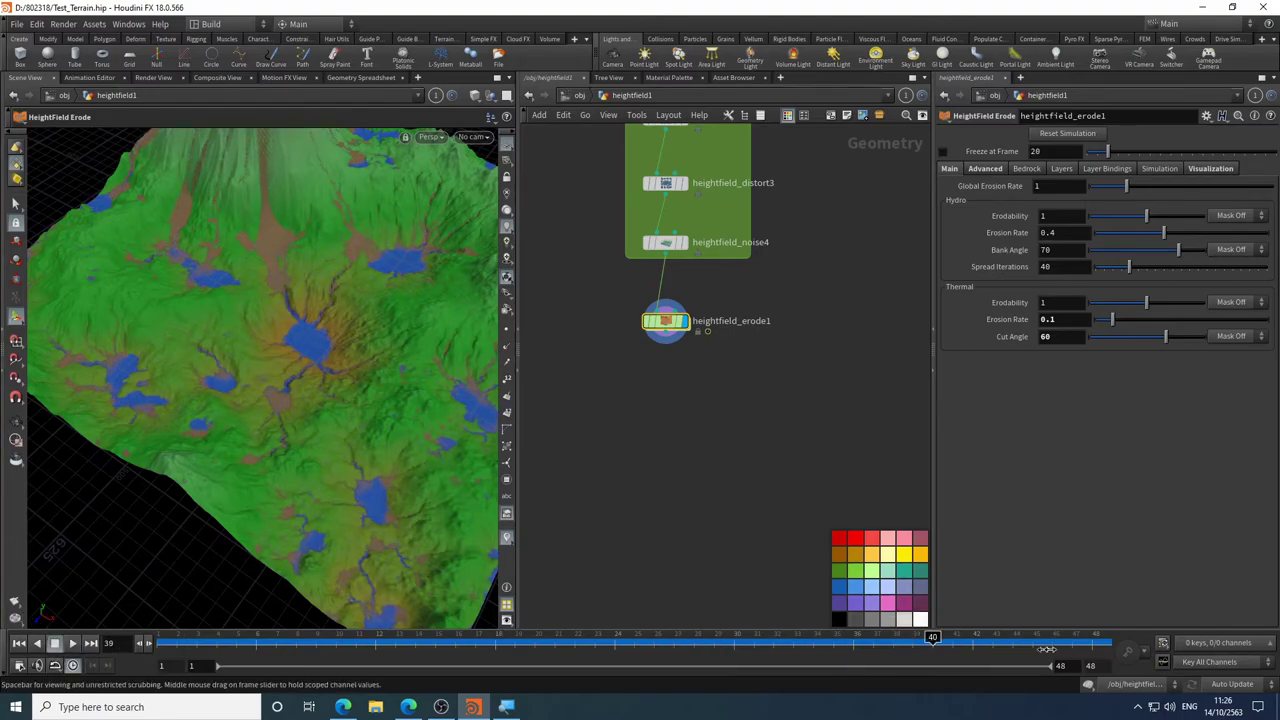
key("Escape")
left_click_drag(466, 443, 329, 417)
key("Return")
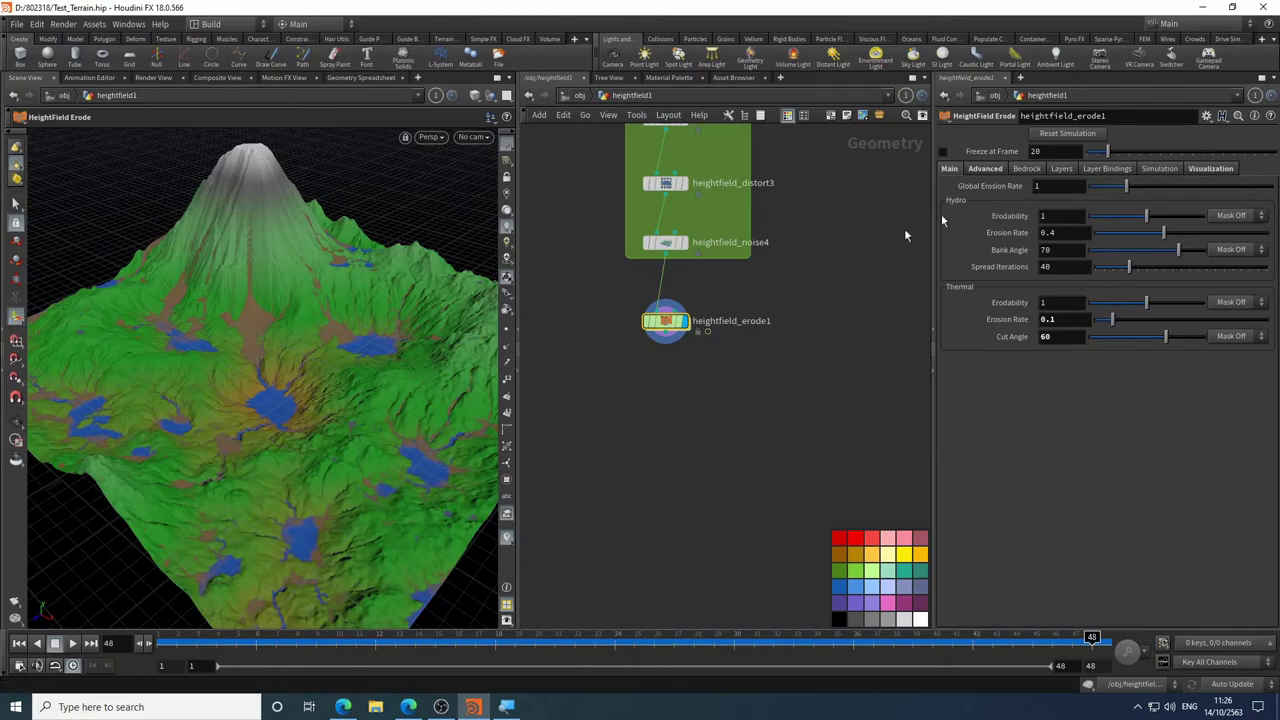
- Turn off the erosion colour visualization so the terrain shows plain grey
left_click(1205, 168)
left_click(1037, 185)
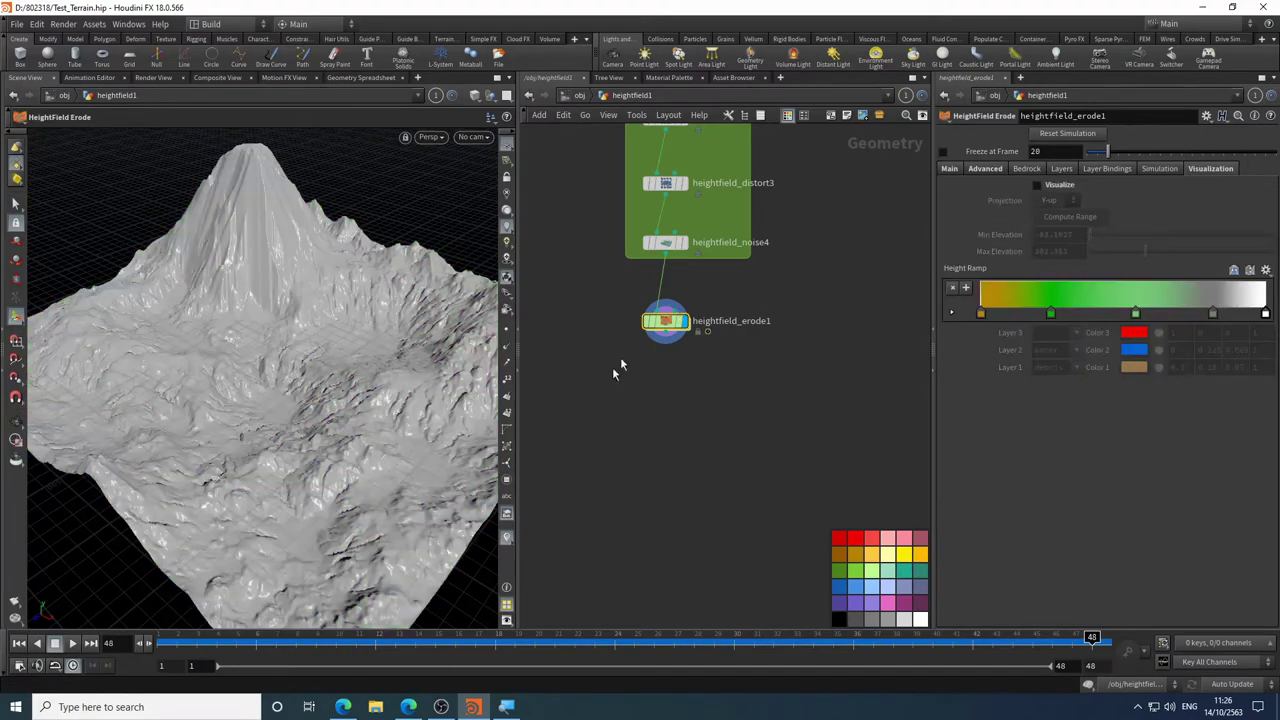
key("Escape")
scroll(378, 372, "up", 6)
scroll(316, 362, "down", 4)
key("Return")
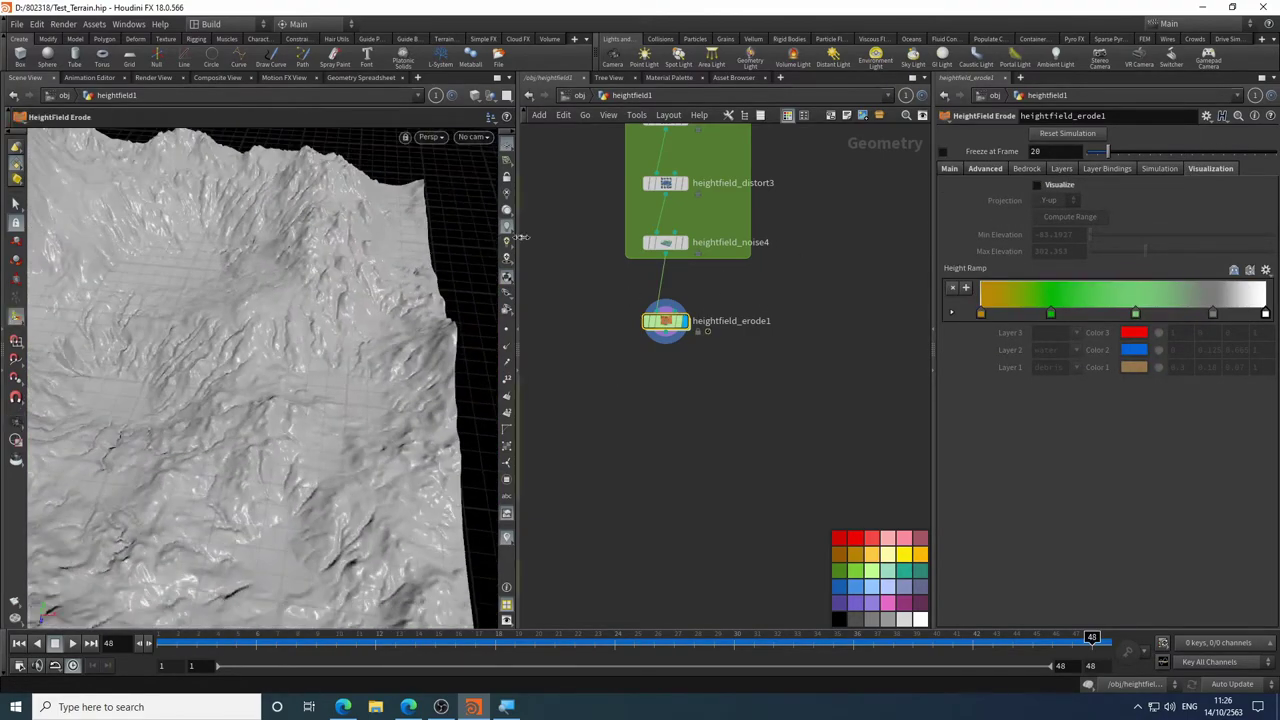
left_click_drag(277, 246, 330, 270)
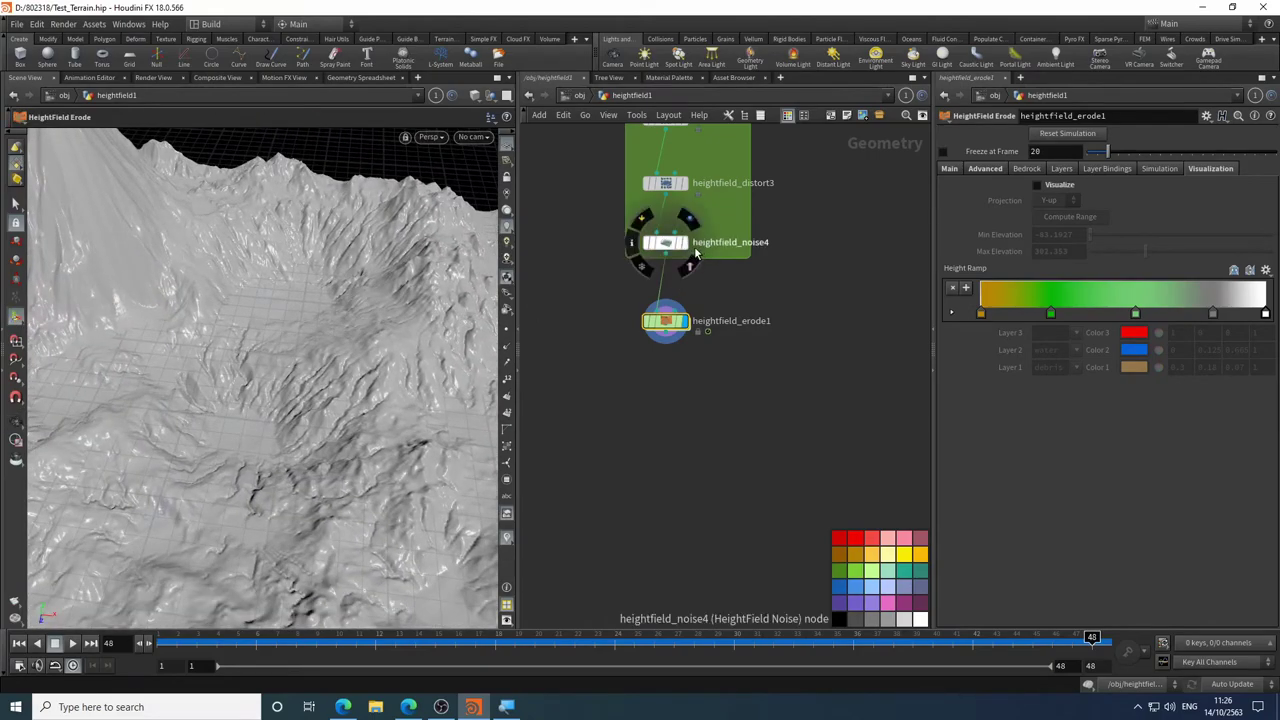
- Toggle the display flag between heightfield_noise4 and heightfield_erode1 to compare the terrains
left_click(684, 242)
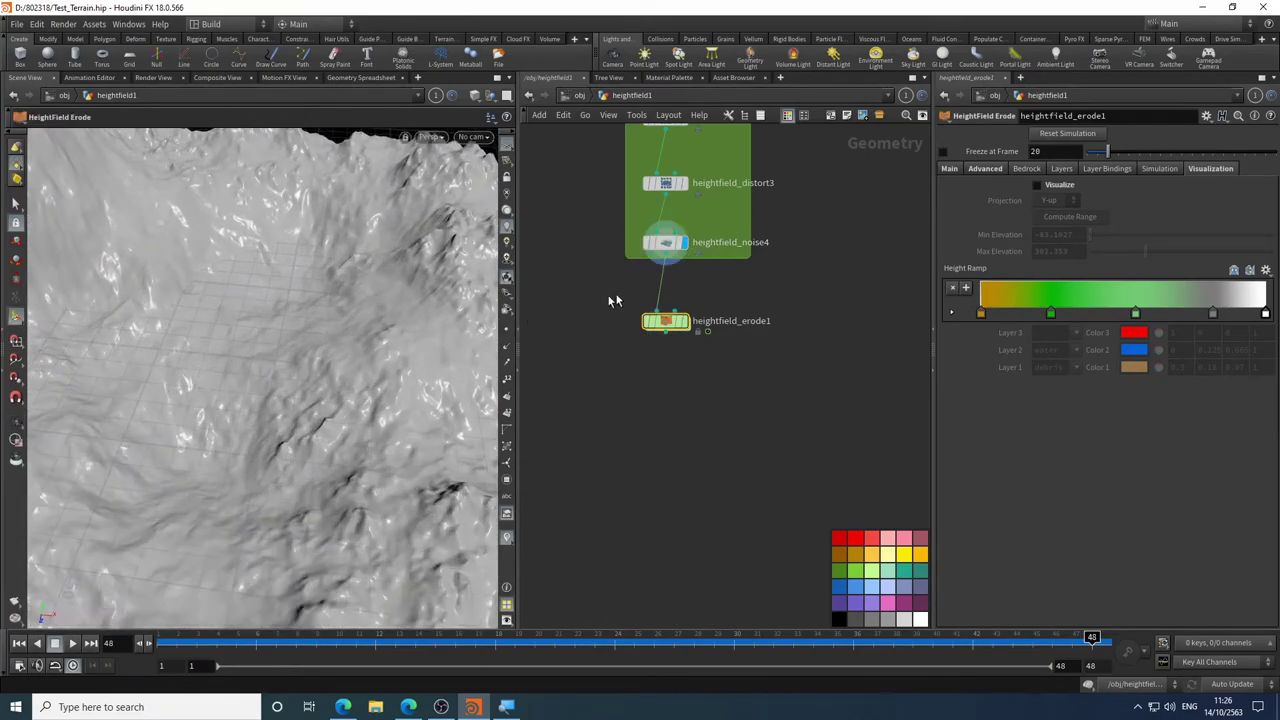
left_click(684, 321)
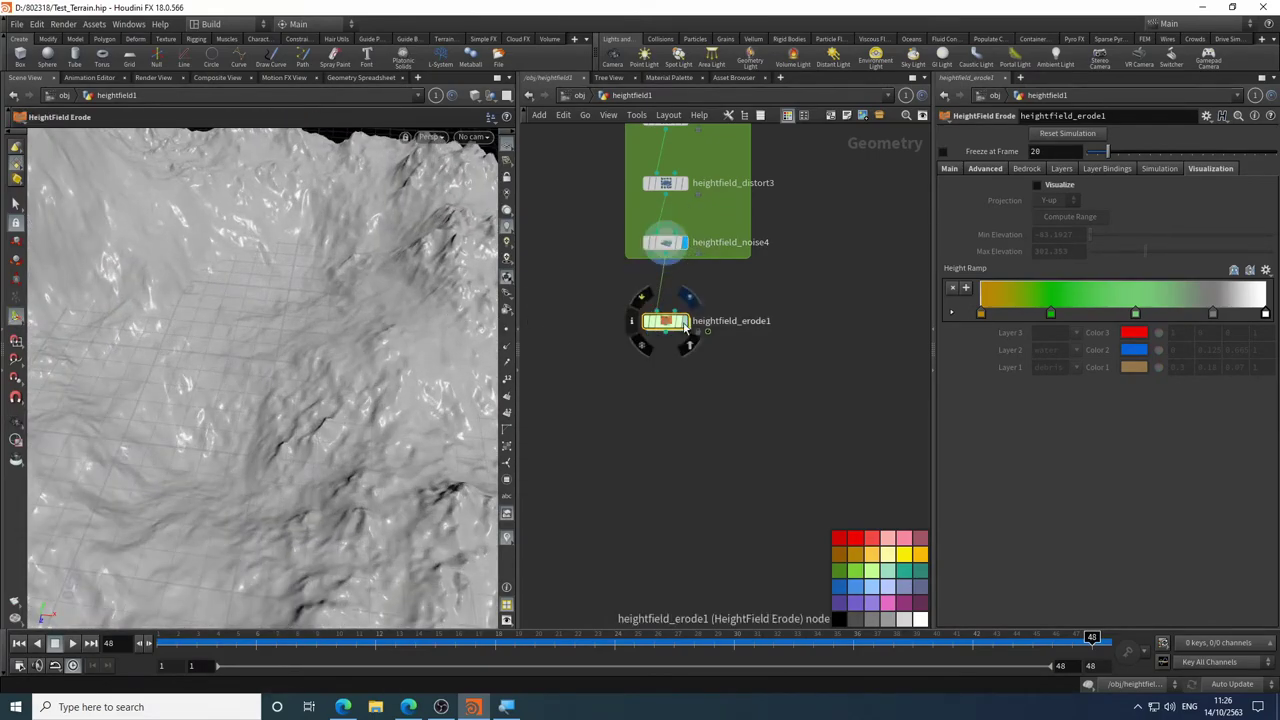
left_click(684, 242)
left_click(688, 338)
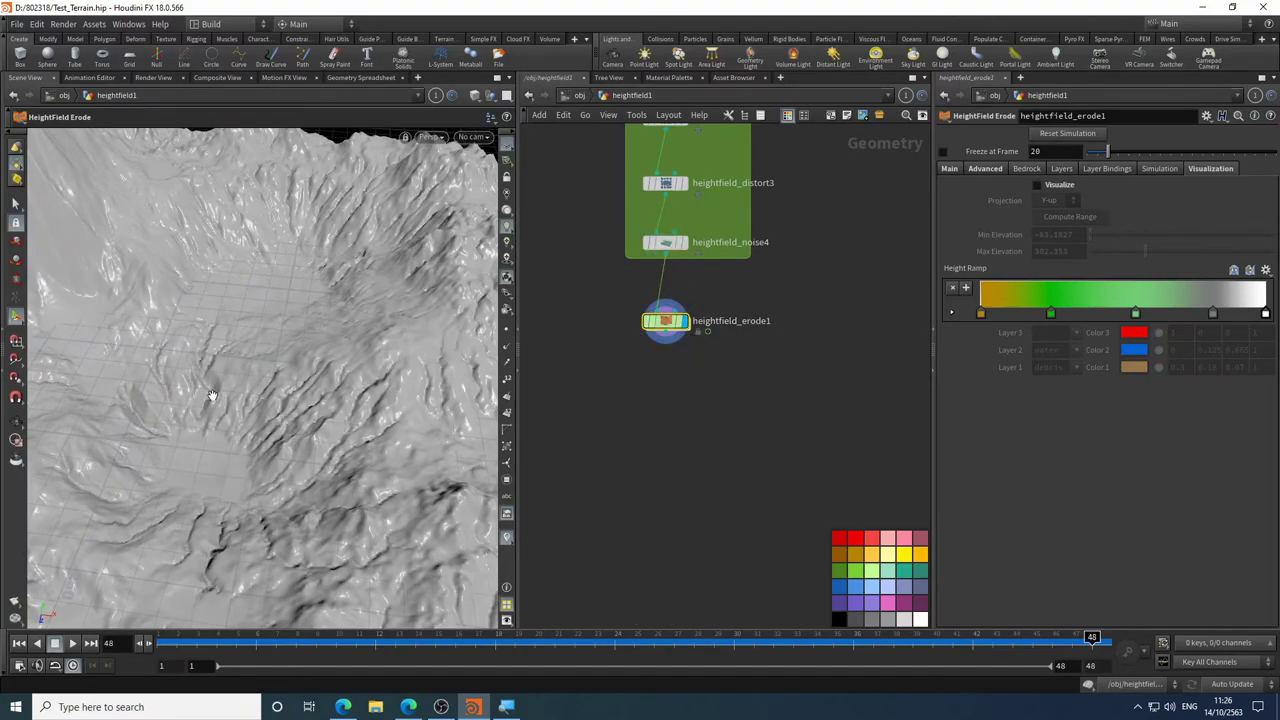
left_click_drag(214, 371, 330, 365)
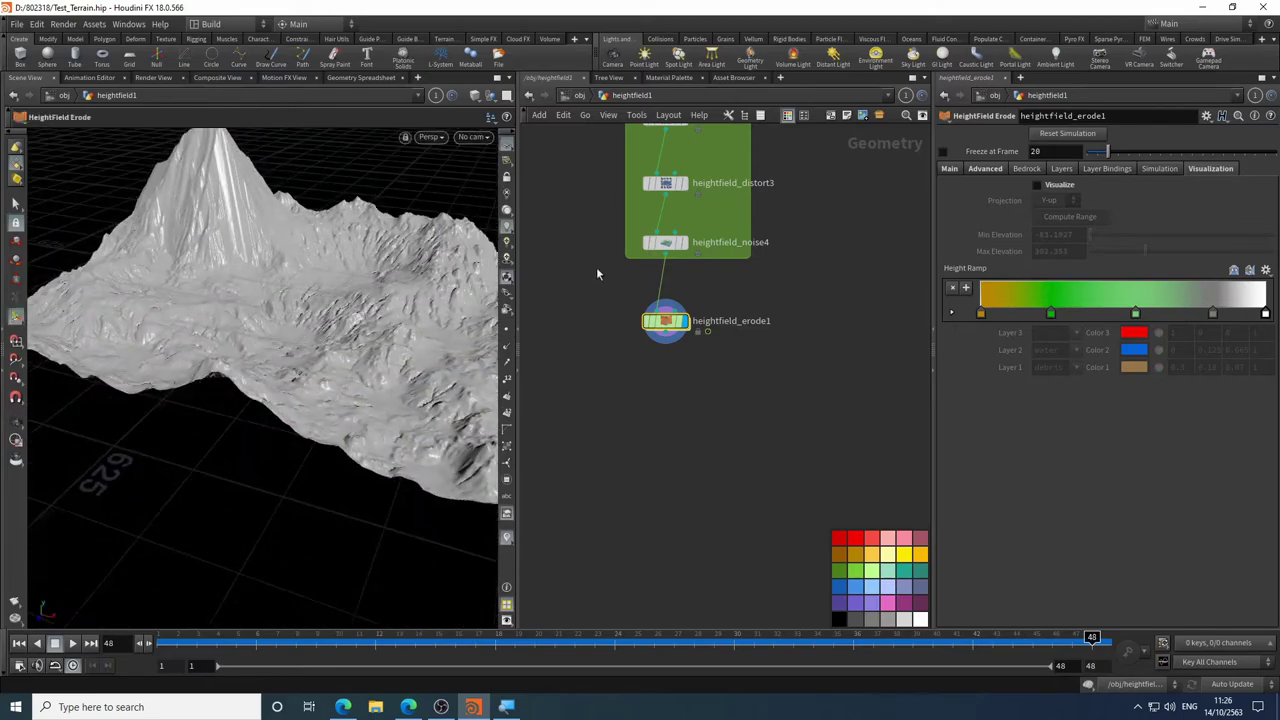
left_click(684, 242)
left_click(688, 330)
left_click_drag(330, 400, 289, 397)
left_click(689, 244)
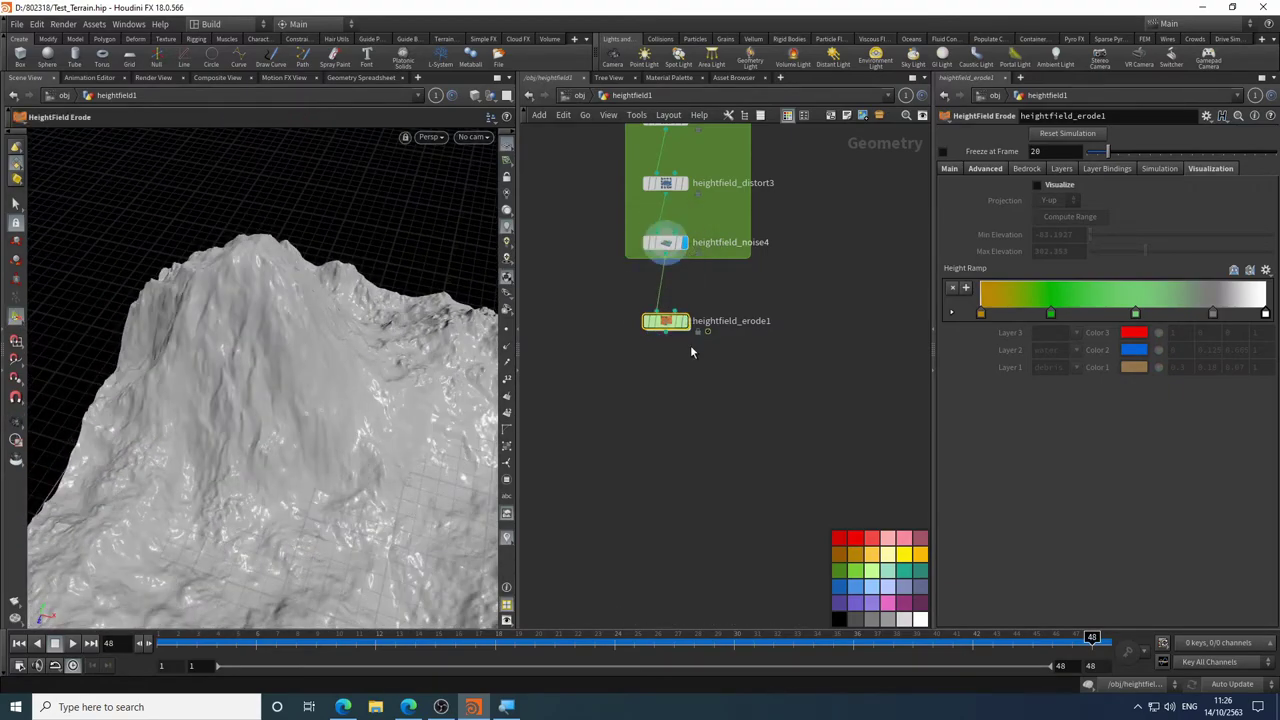
left_click(690, 331)
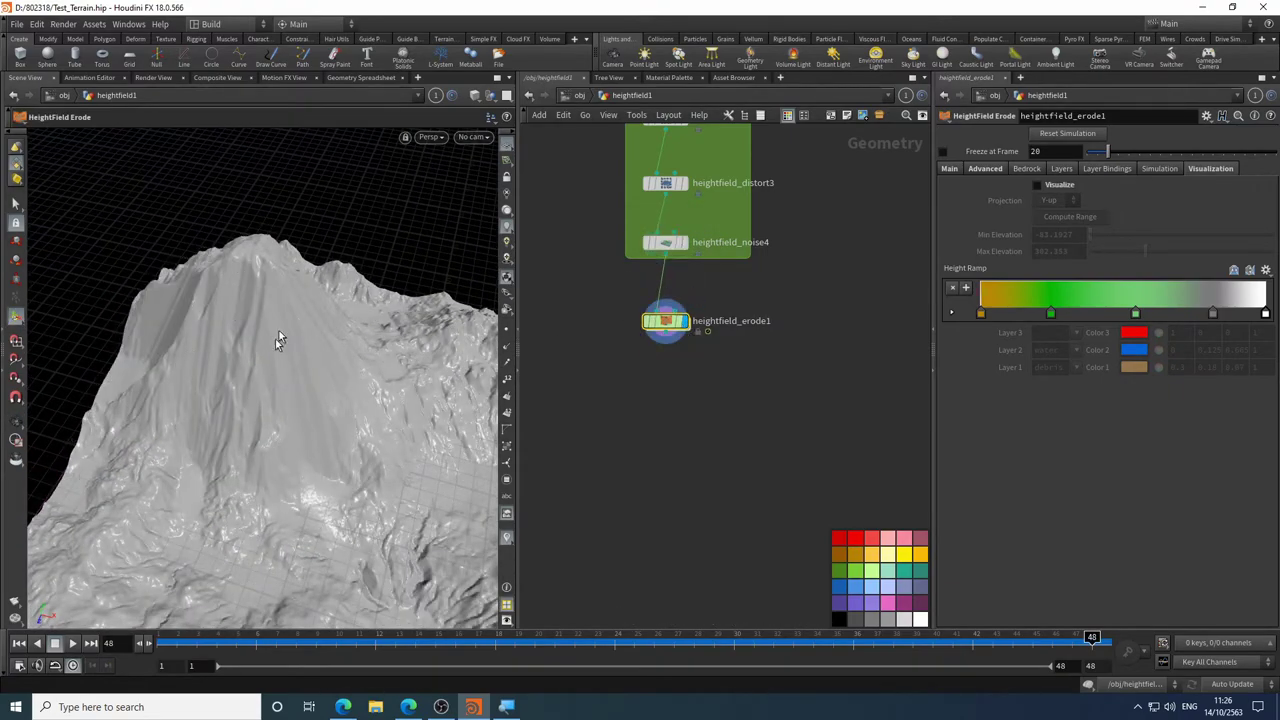
- Move heightfield_erode1 down-left in the network and leave heightfield_noise4 displayed
key("Escape")
left_click_drag(329, 429, 192, 368)
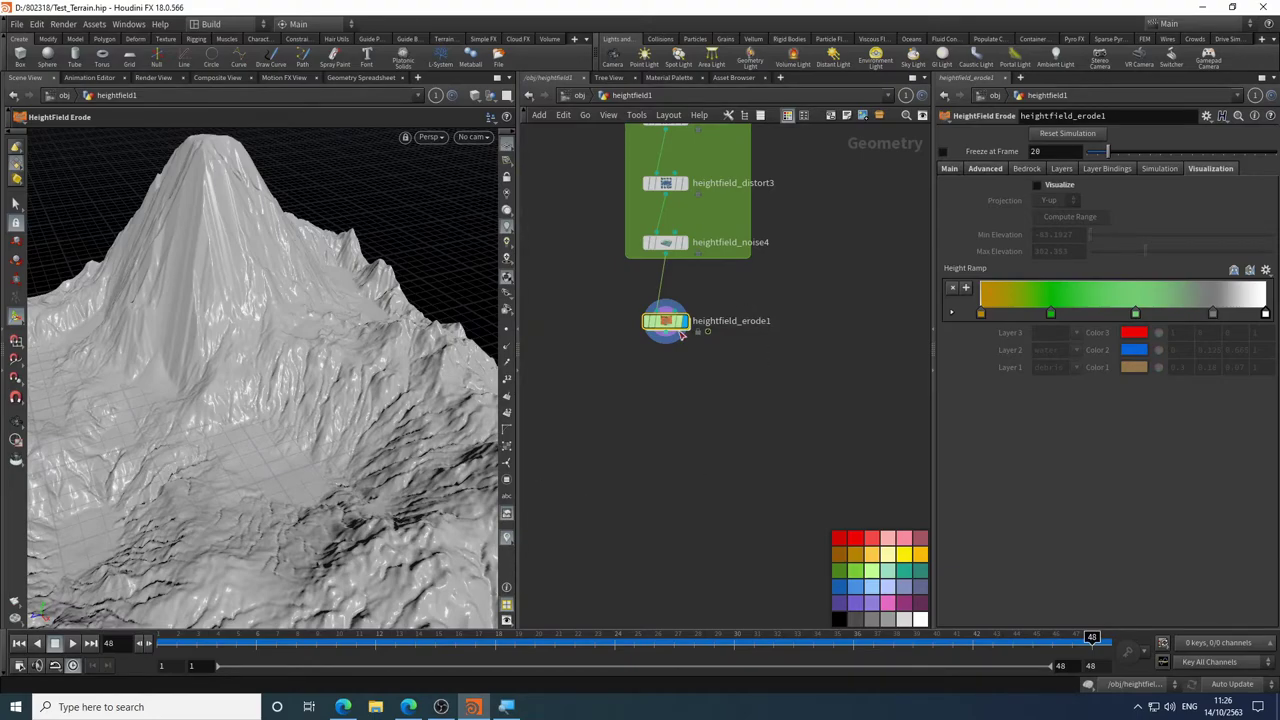
left_click_drag(265, 288, 250, 300)
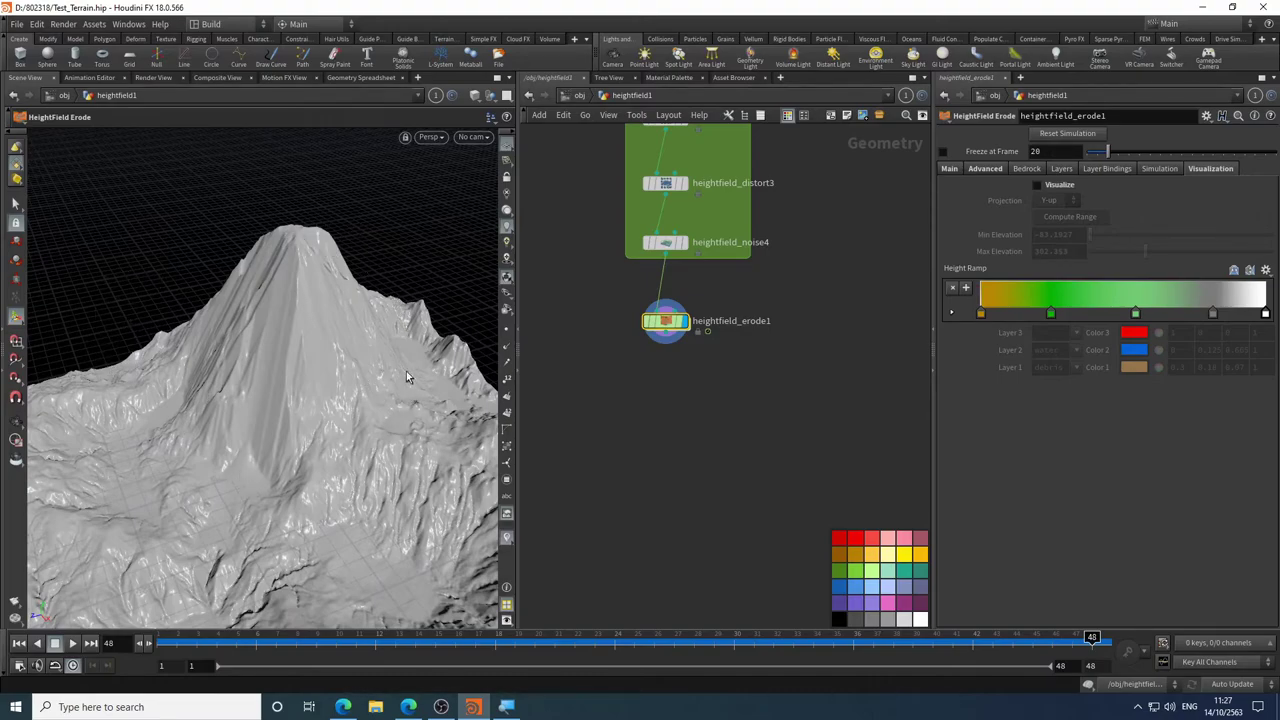
scroll(335, 280, "up", 3)
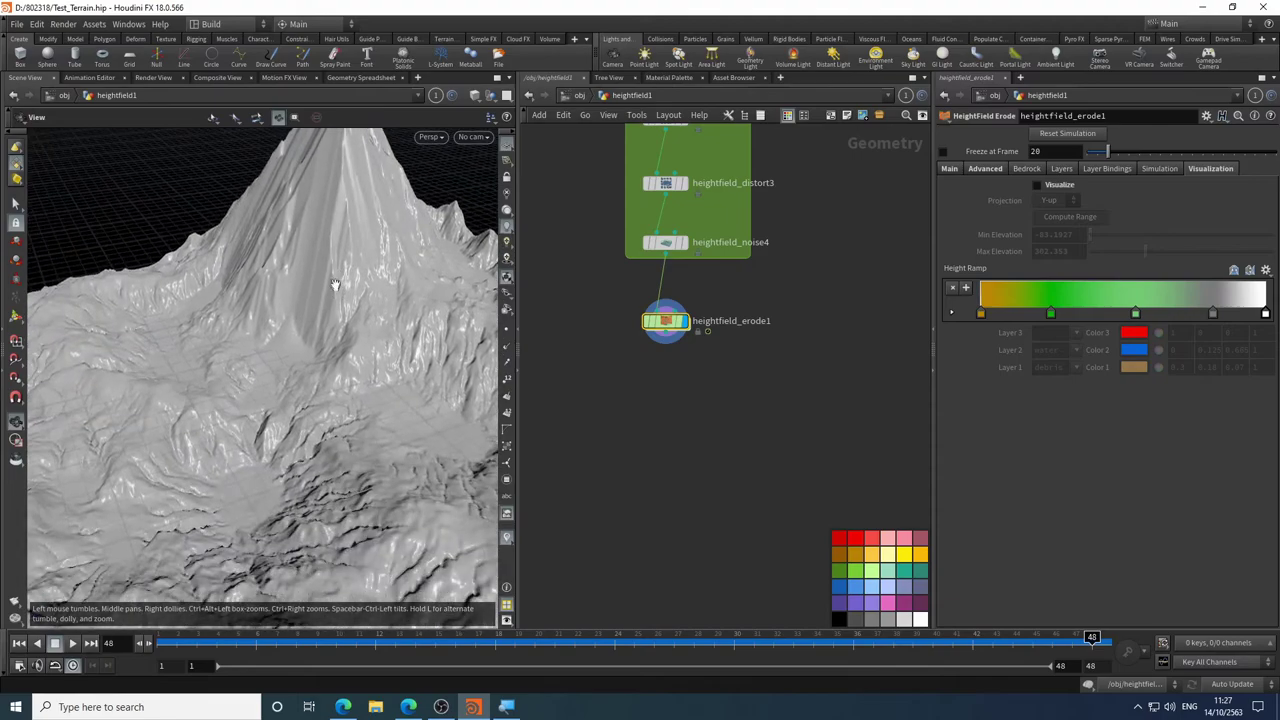
left_click(684, 242)
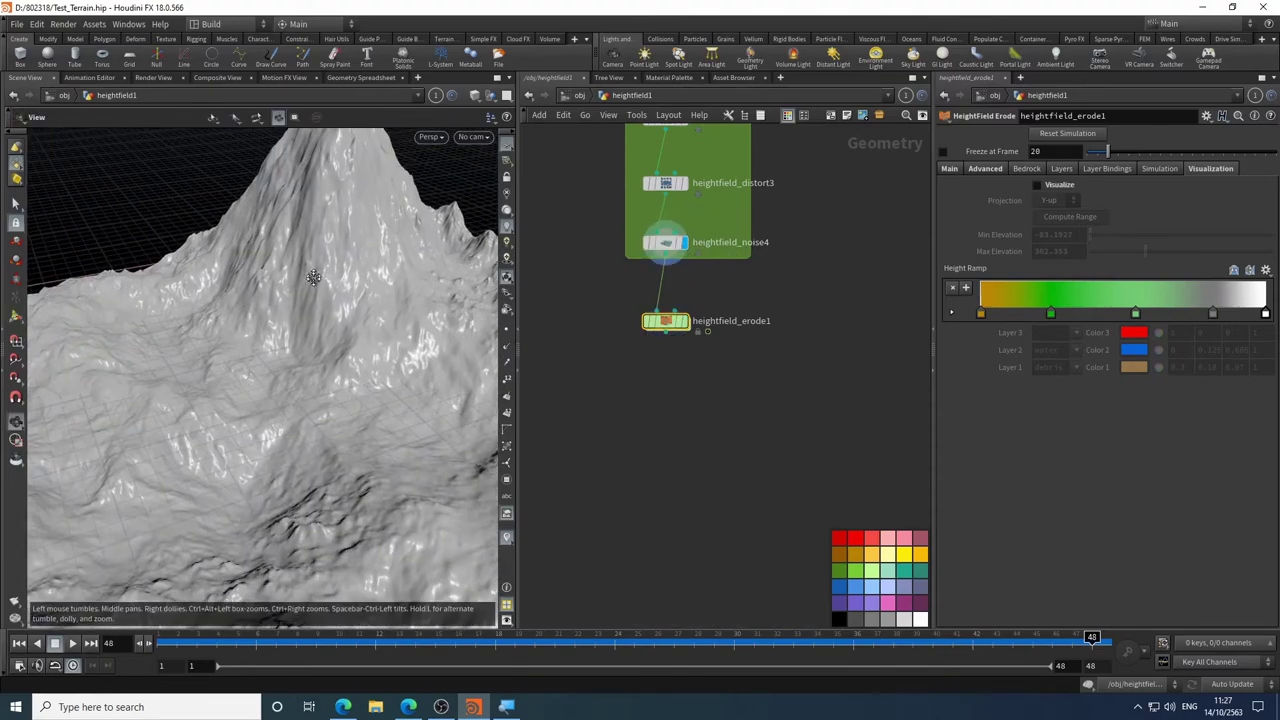
left_click_drag(330, 260, 366, 307)
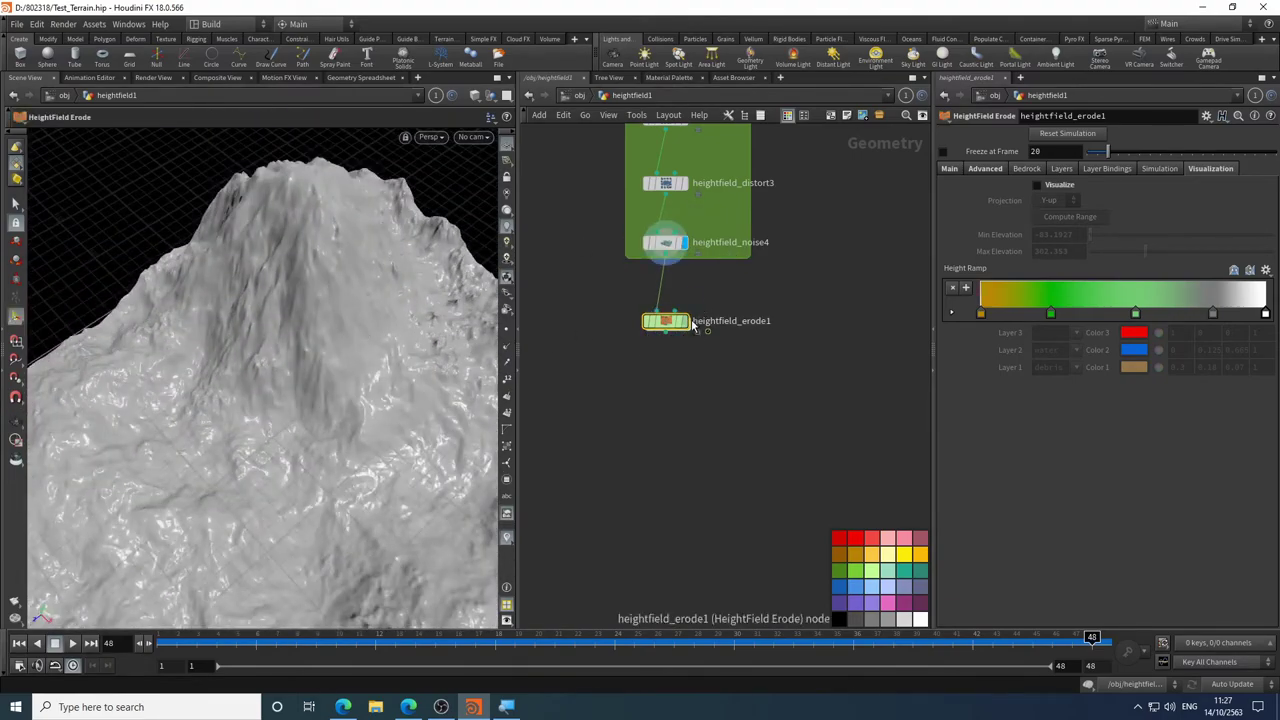
left_click(684, 321)
left_click_drag(661, 328, 553, 418)
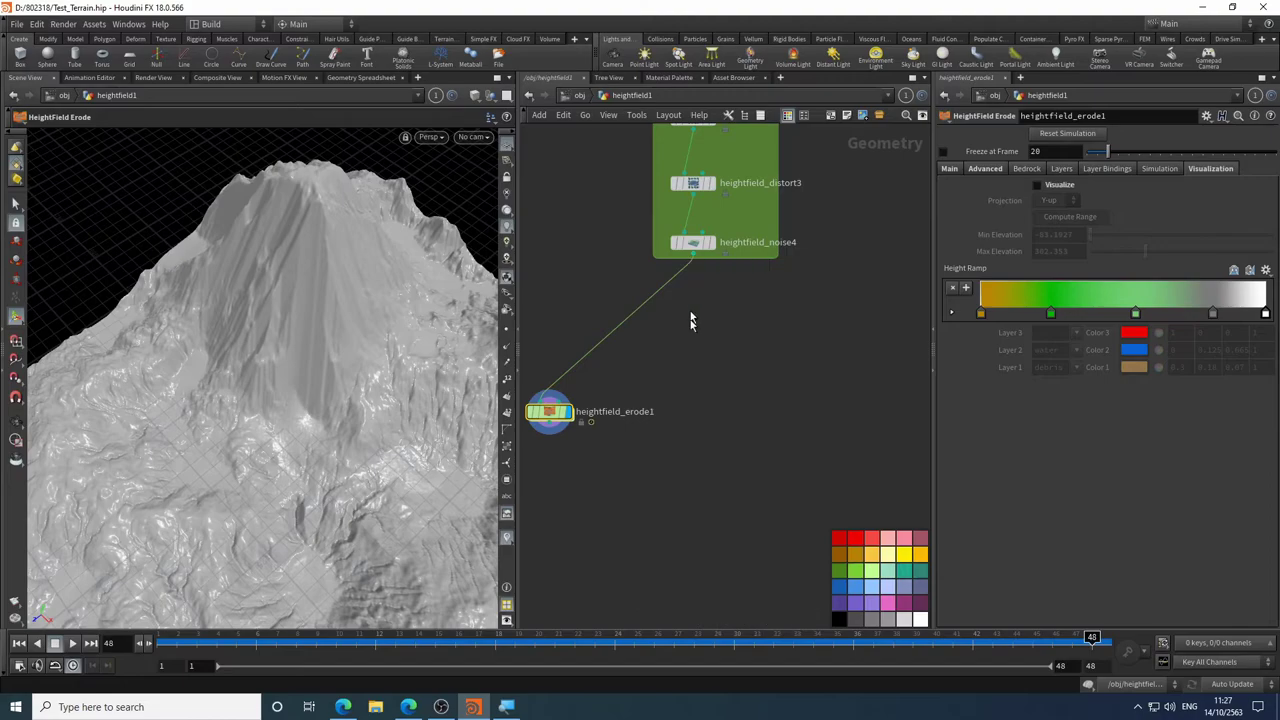
left_click(711, 242)
left_click(693, 242)
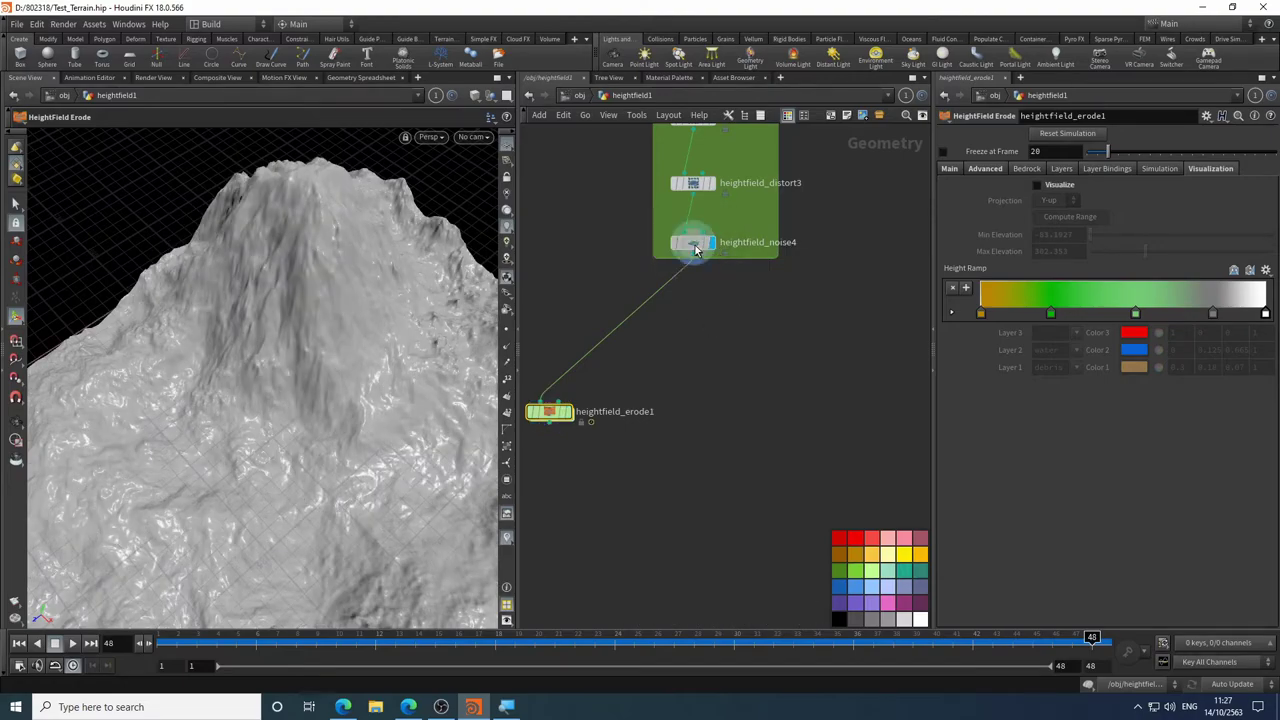
left_click(567, 411)
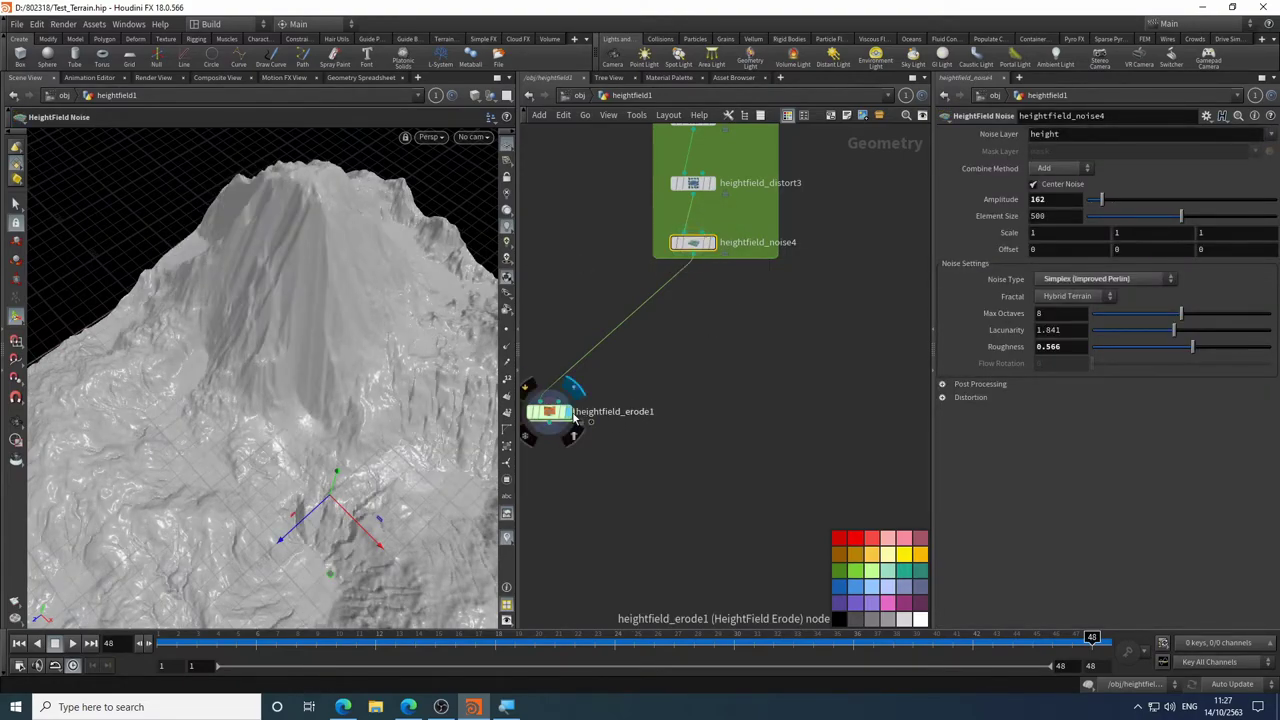
scroll(304, 327, "up", 5)
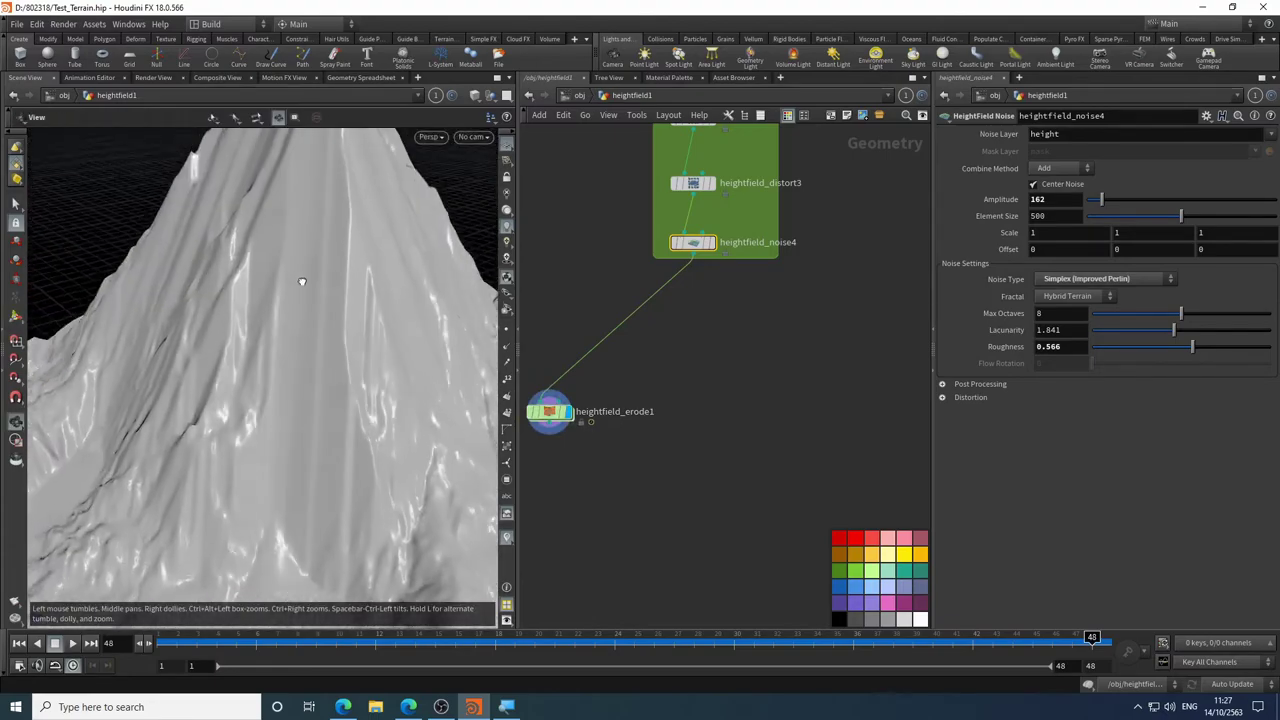
scroll(300, 277, "down", 4)
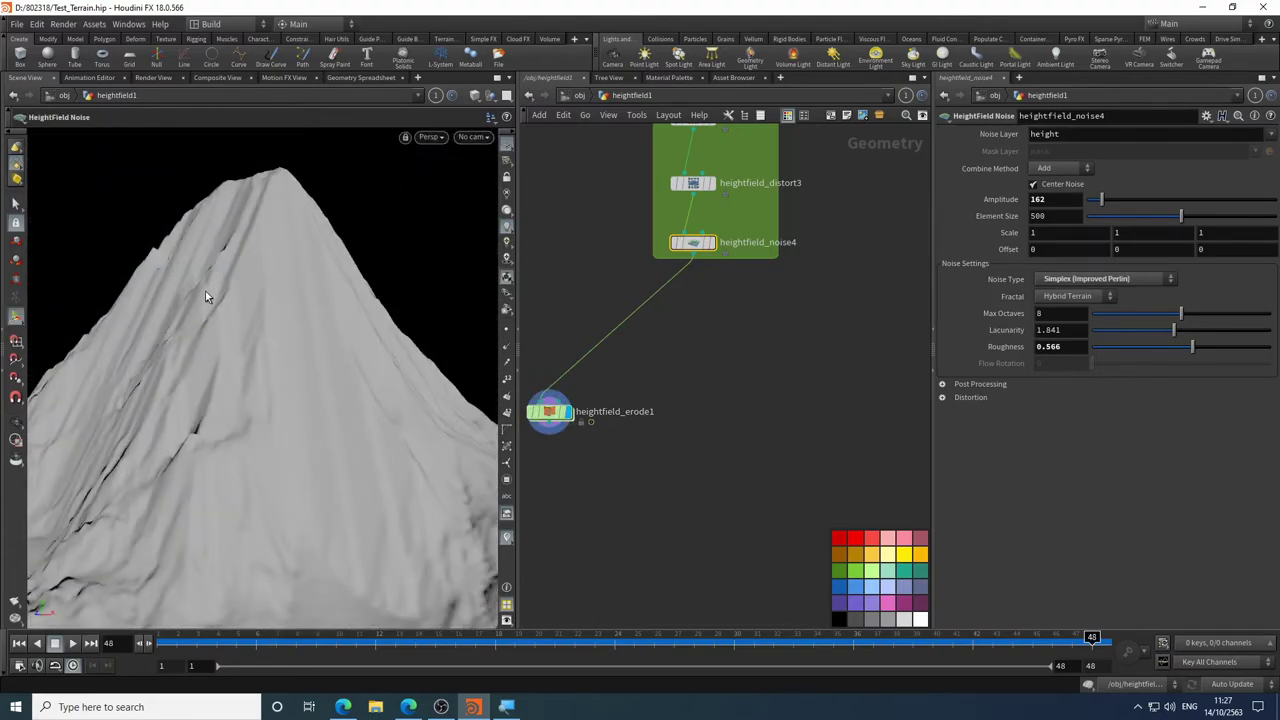
left_click(710, 243)
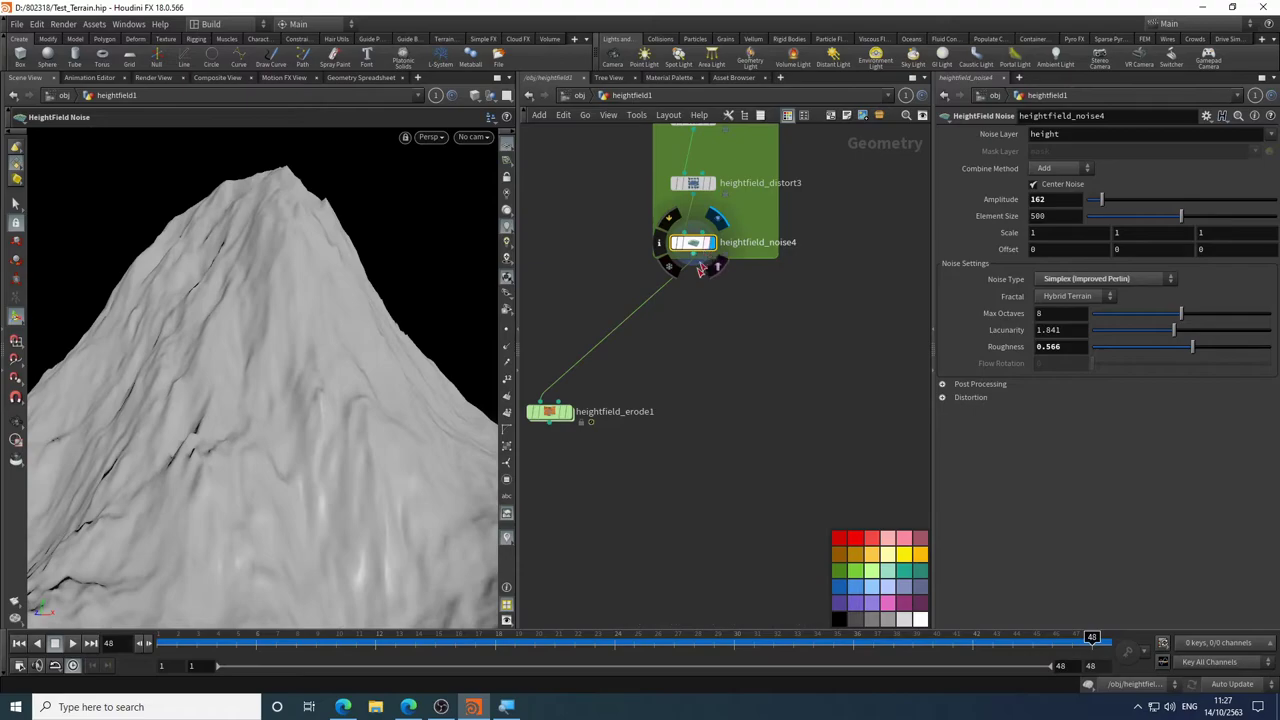
left_click(567, 411)
scroll(309, 425, "down", 3)
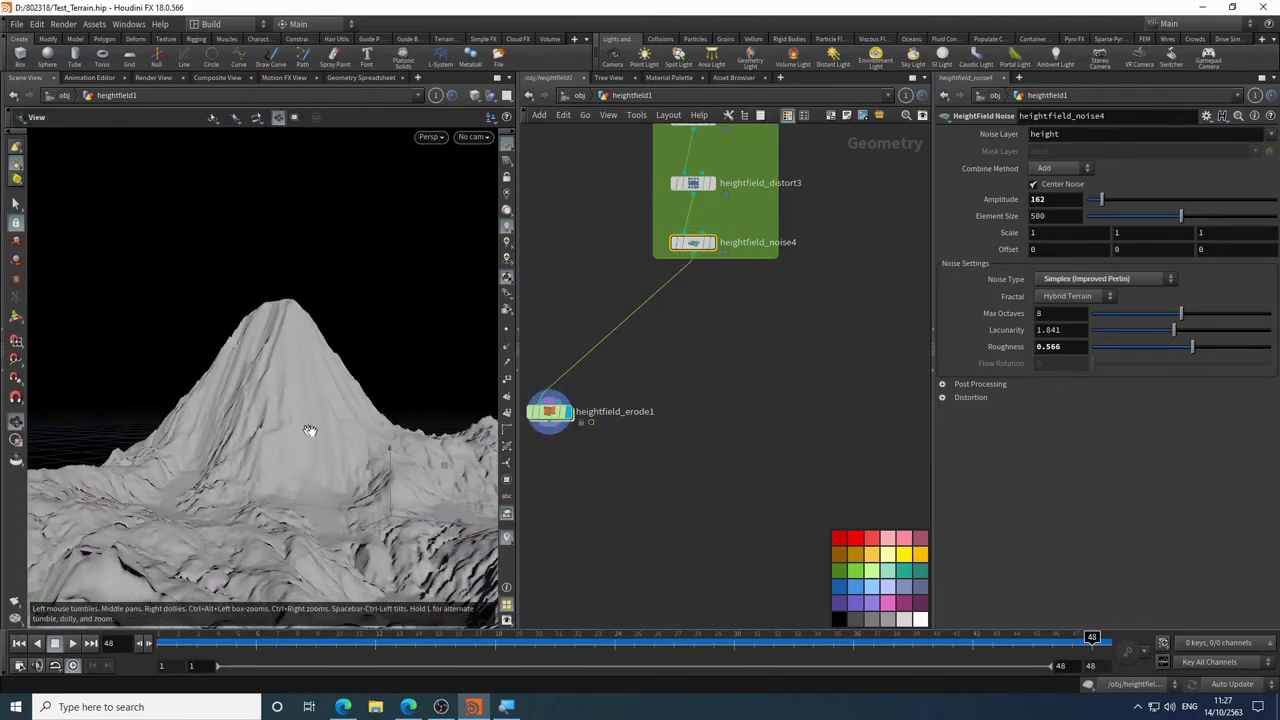
left_click_drag(309, 429, 268, 421)
key("Return")
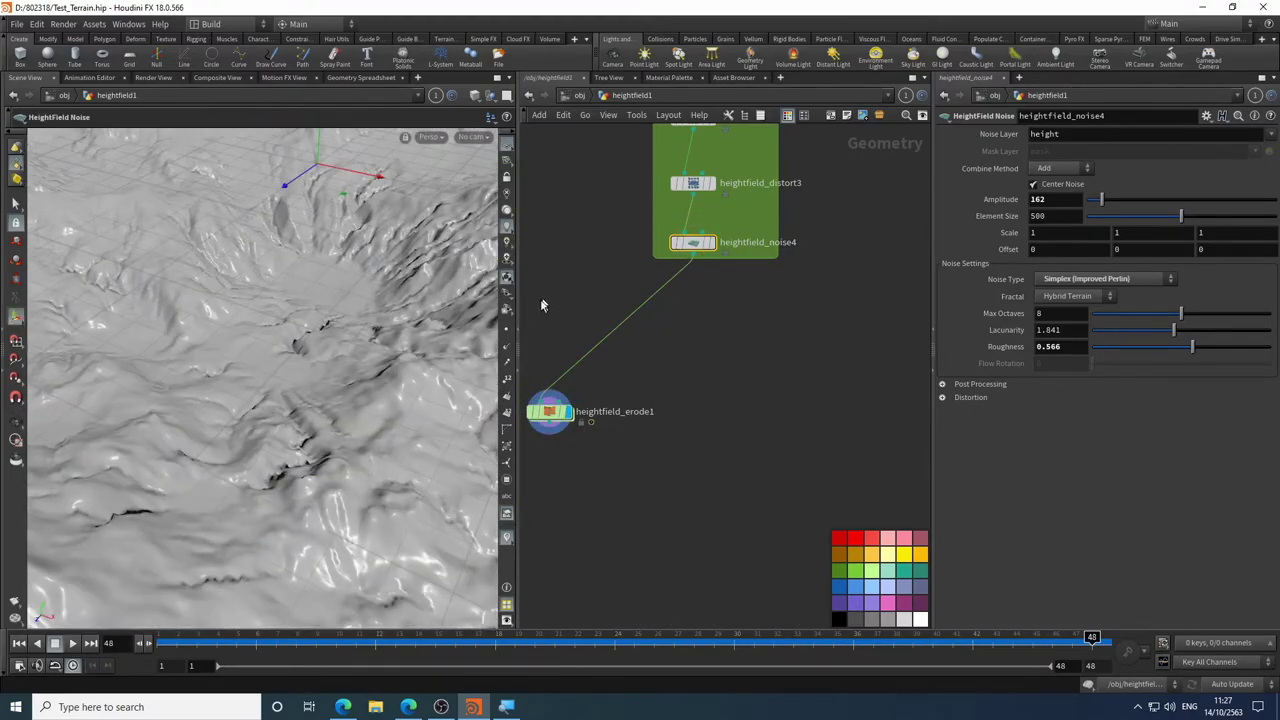
key("Escape")
left_click_drag(360, 460, 300, 245)
key("Return")
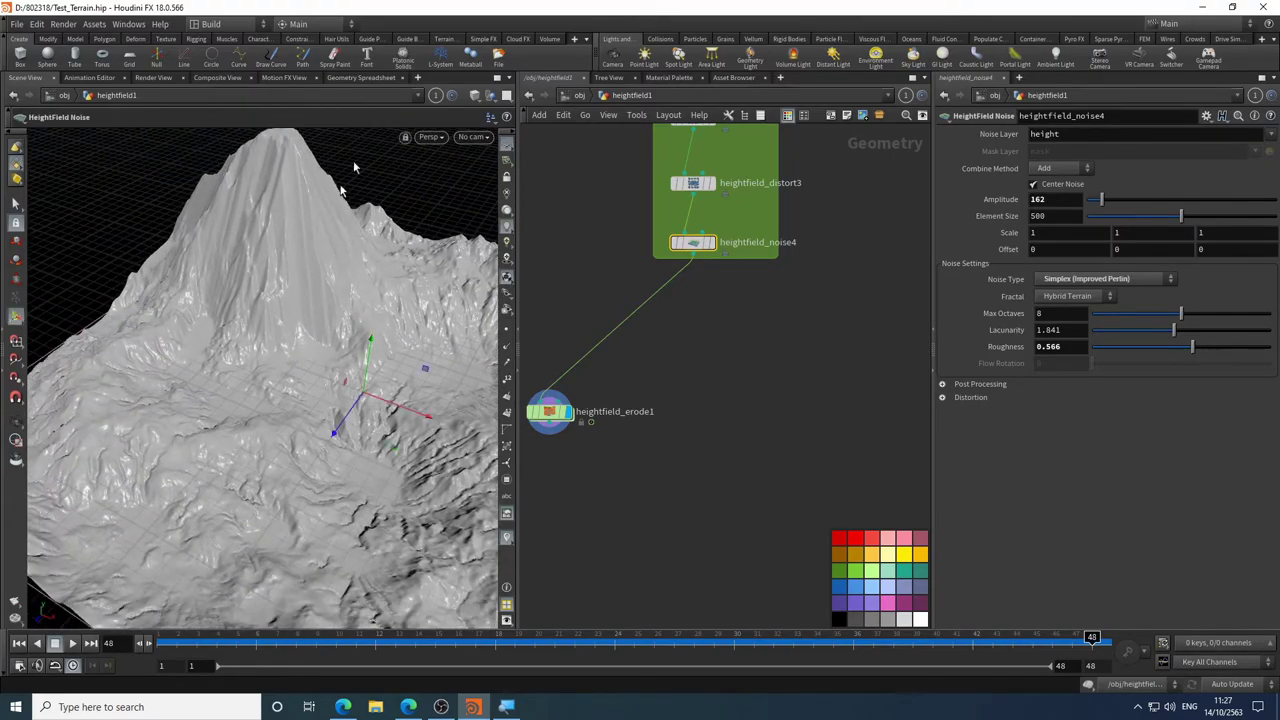
left_click(711, 242)
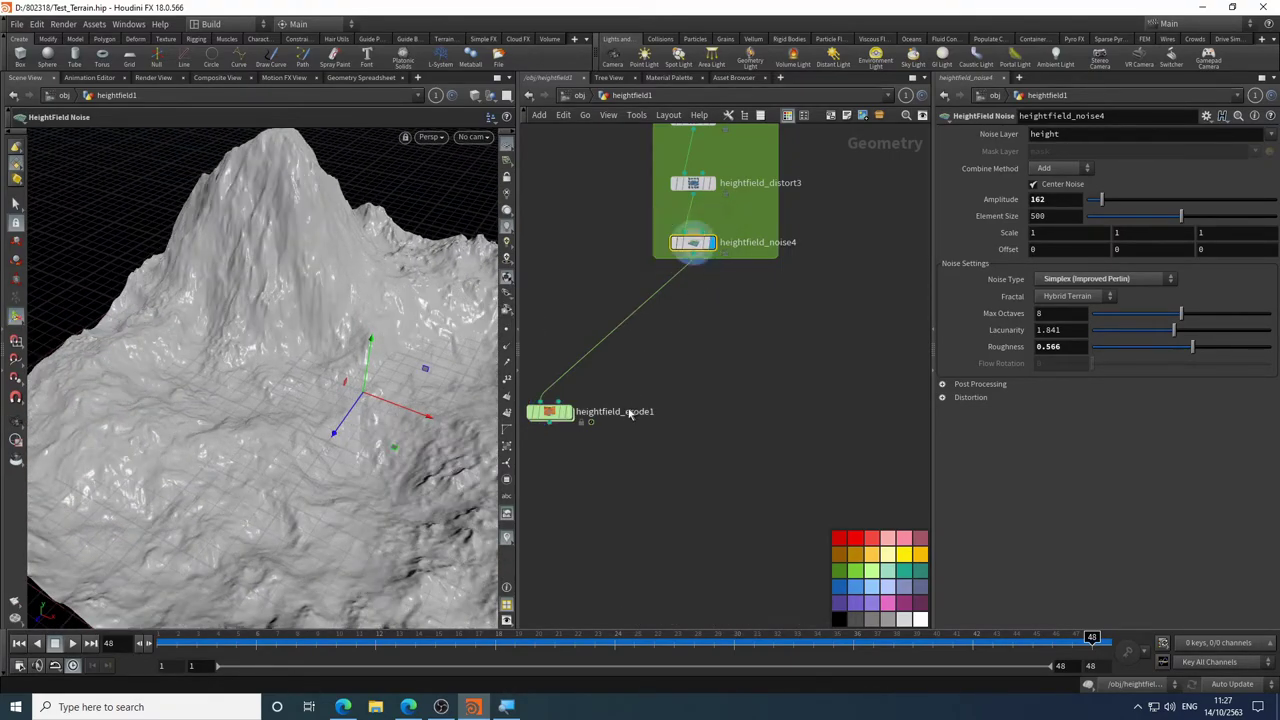
left_click(572, 418)
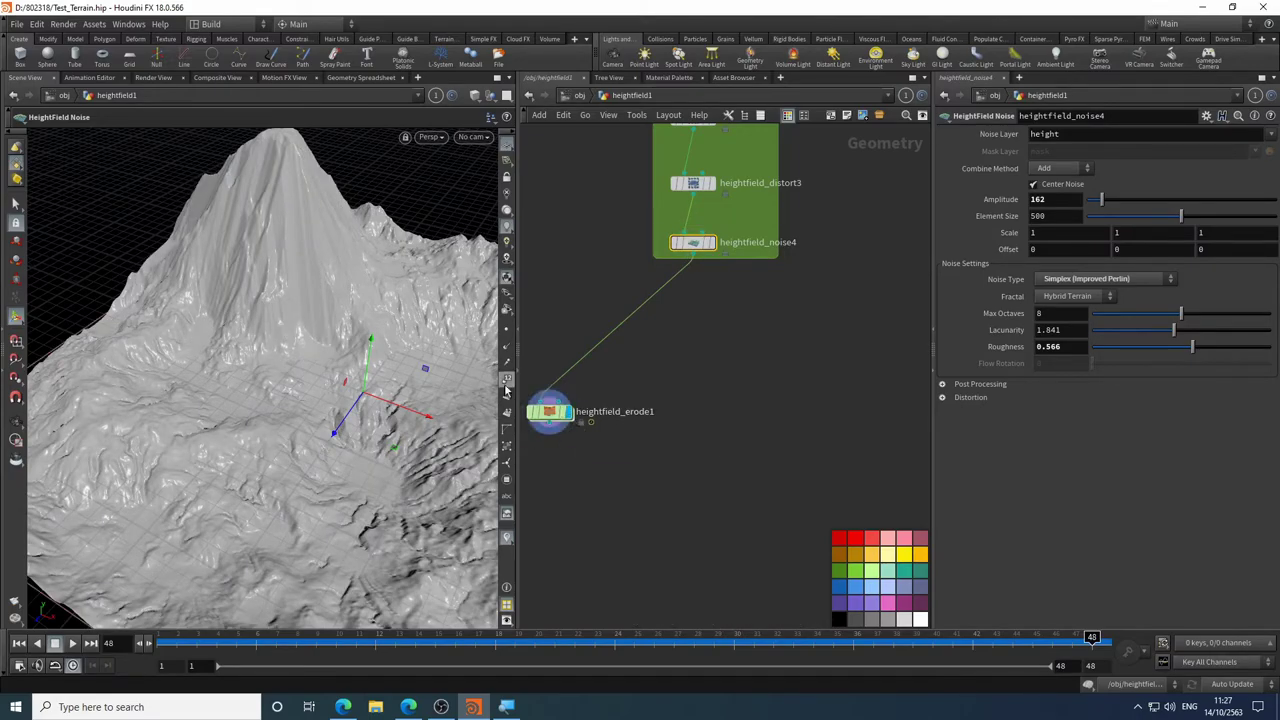
left_click(708, 244)
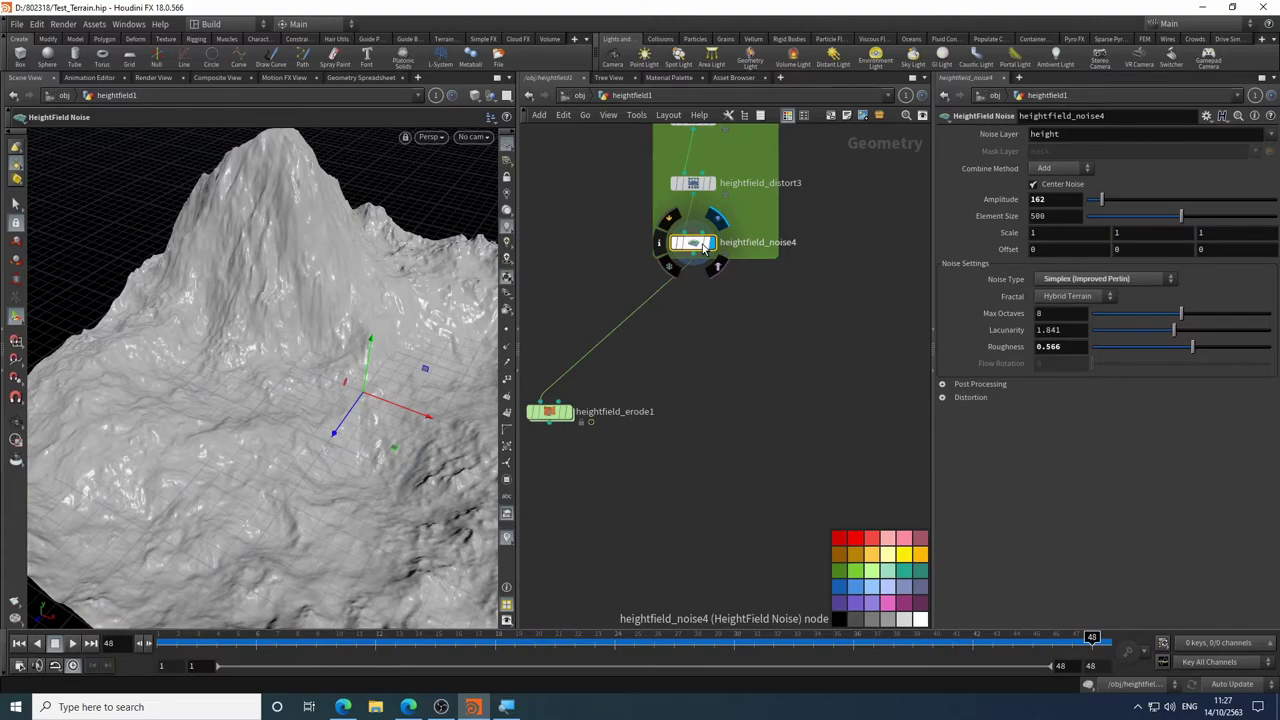
scroll(736, 347, "up", 5)
scroll(690, 274, "down", 3)
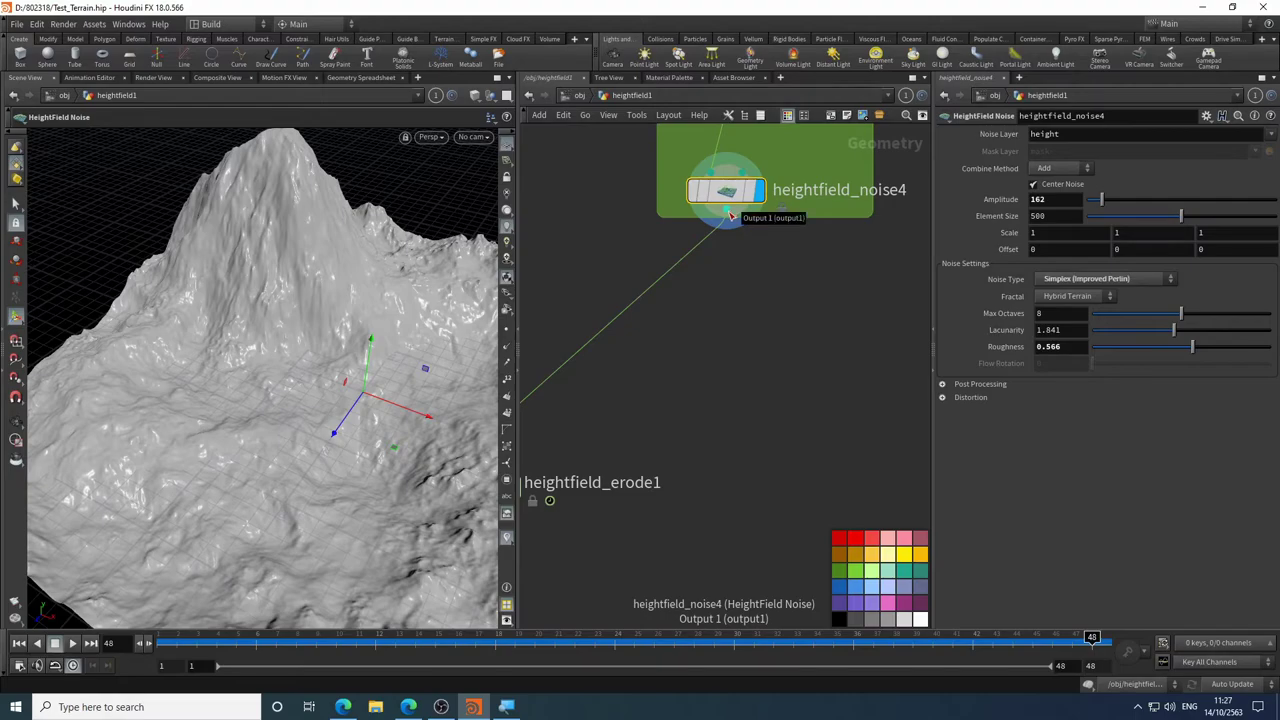
scroll(700, 222, "down", 4)
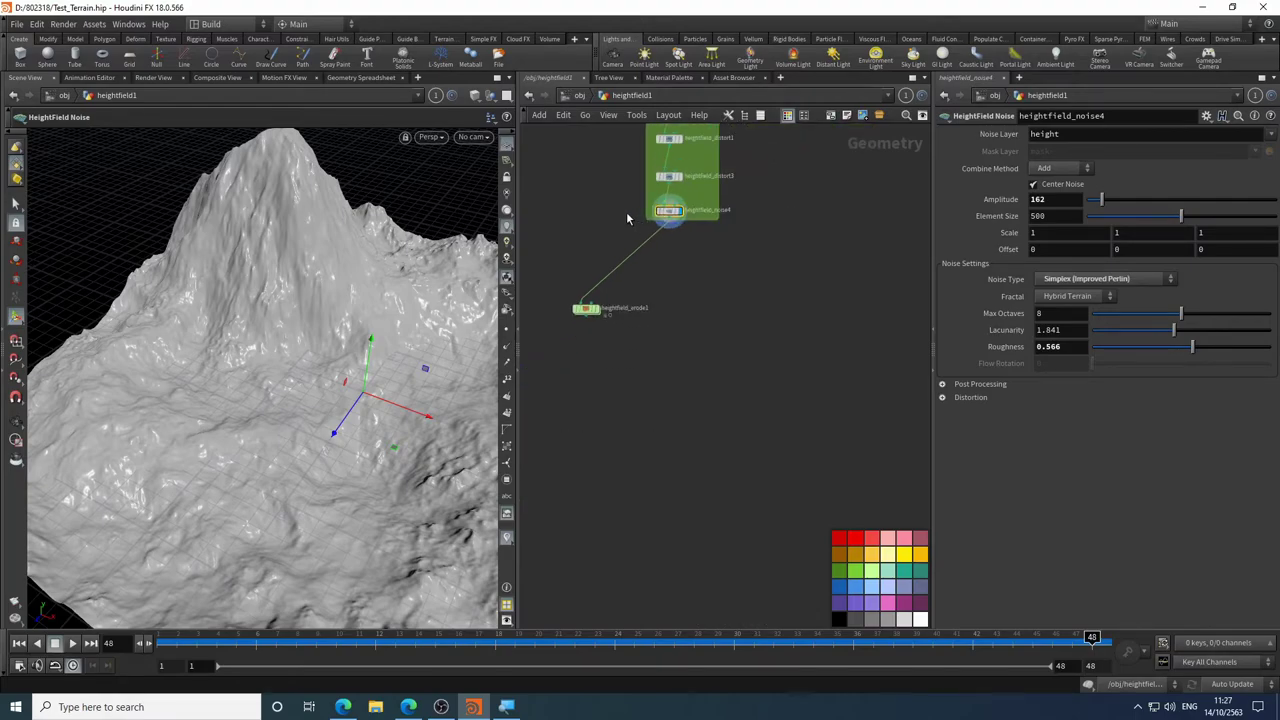
scroll(640, 225, "up", 4)
scroll(735, 228, "down", 8)
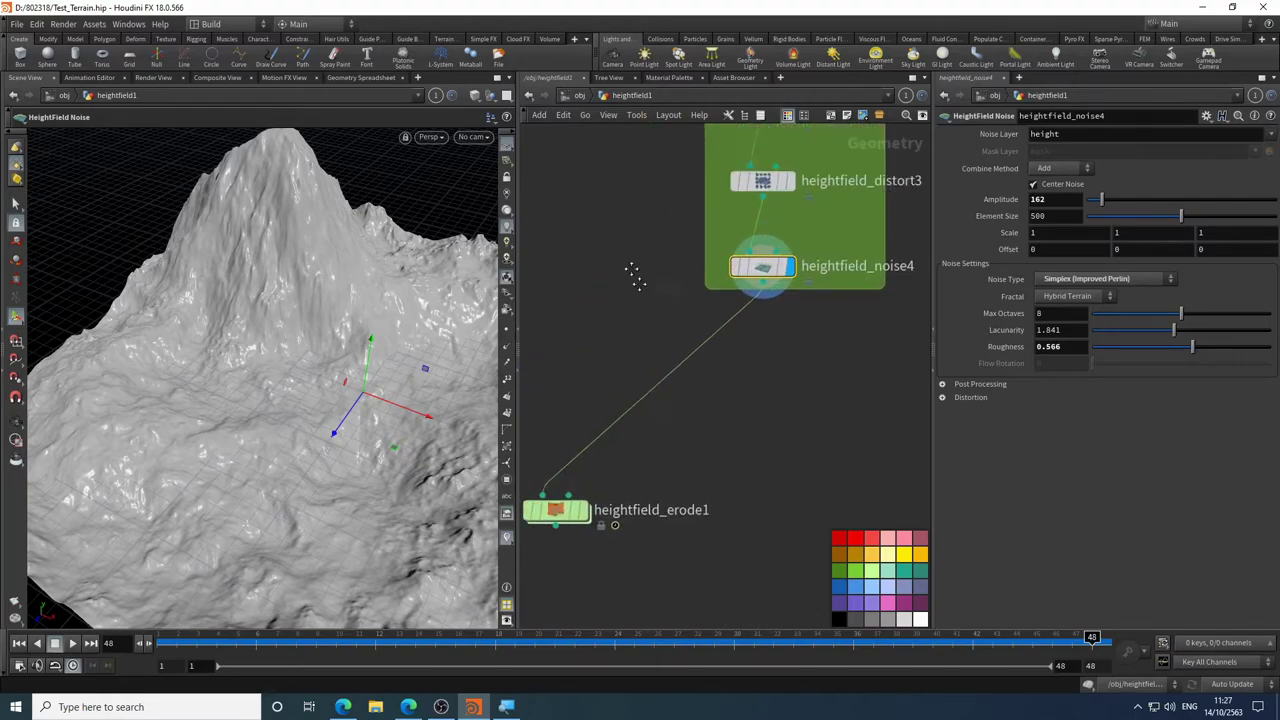
scroll(628, 291, "up", 10)
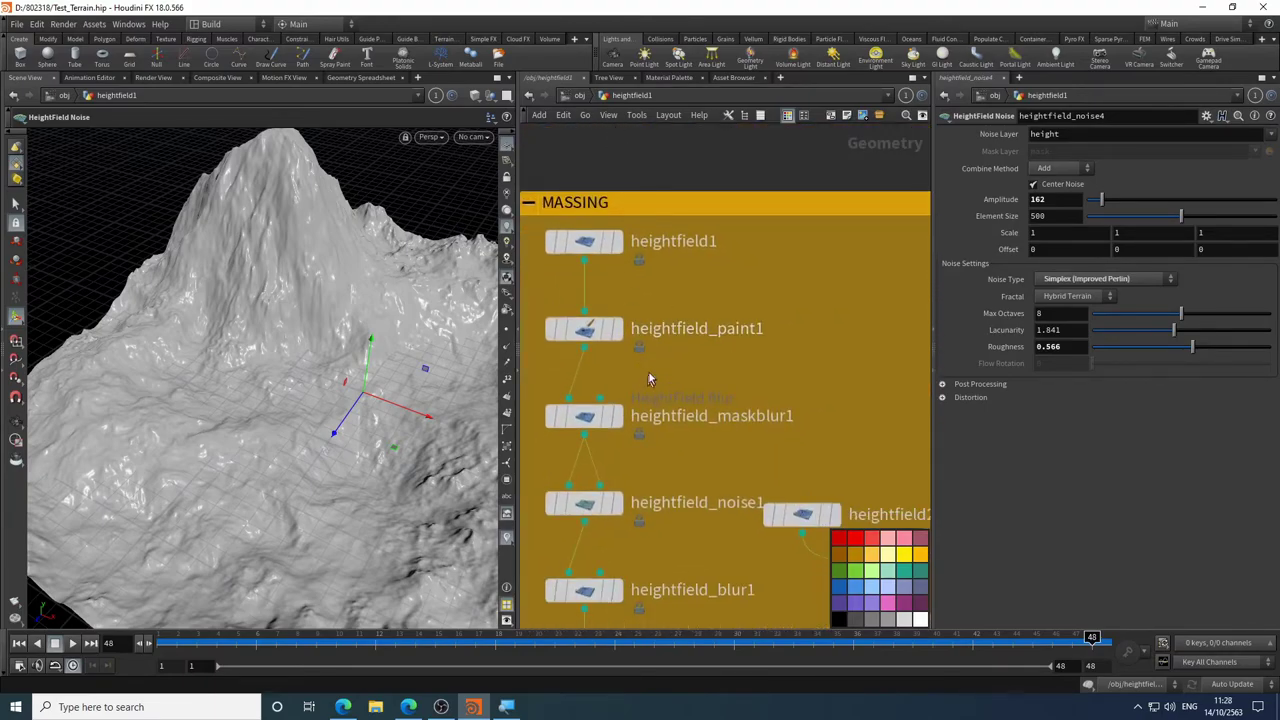
scroll(678, 390, "down", 5)
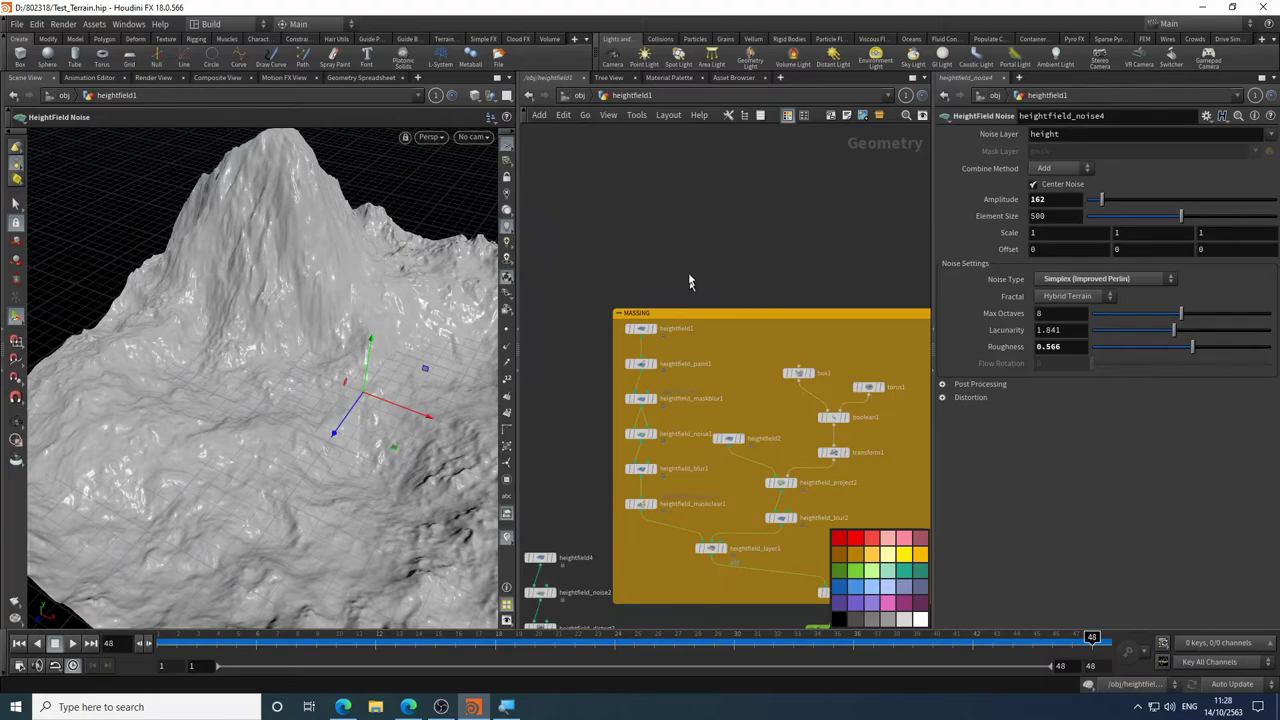
key("f")
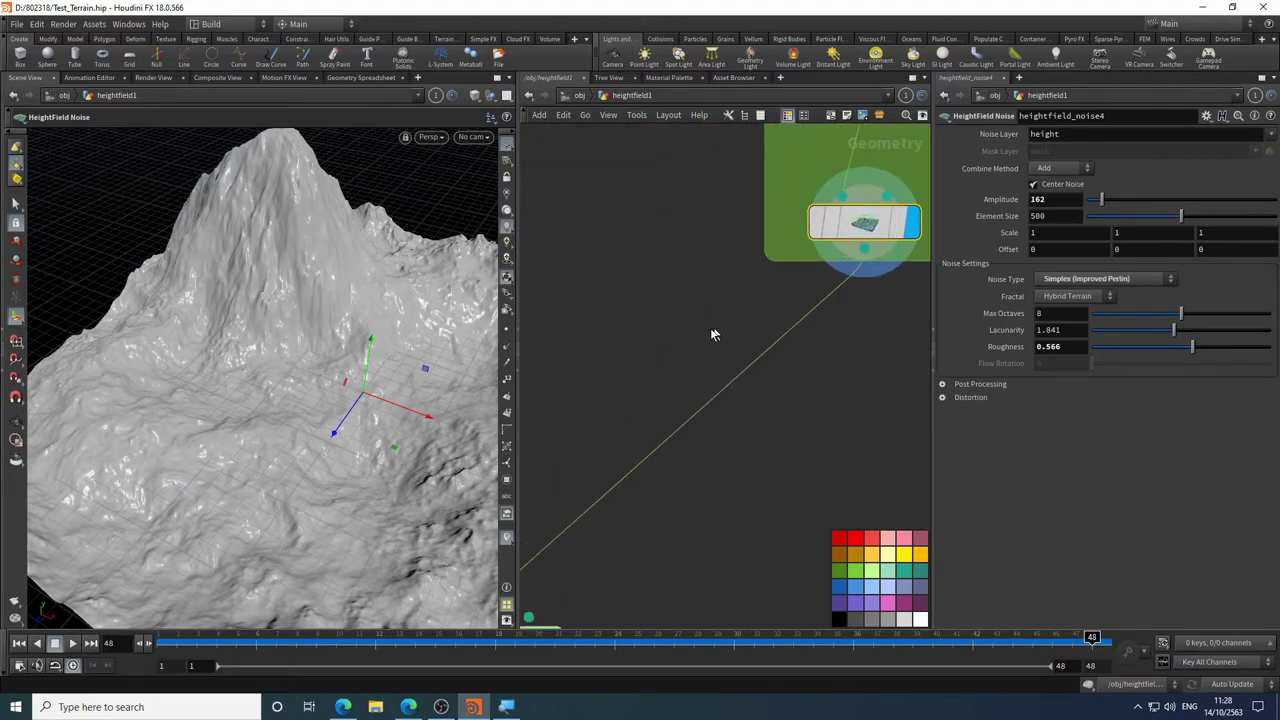
- Add a HeightField Mask by Feature node by searching 'hf m' in the Tab menu
middle_click_drag(712, 334, 613, 298)
key("Tab")
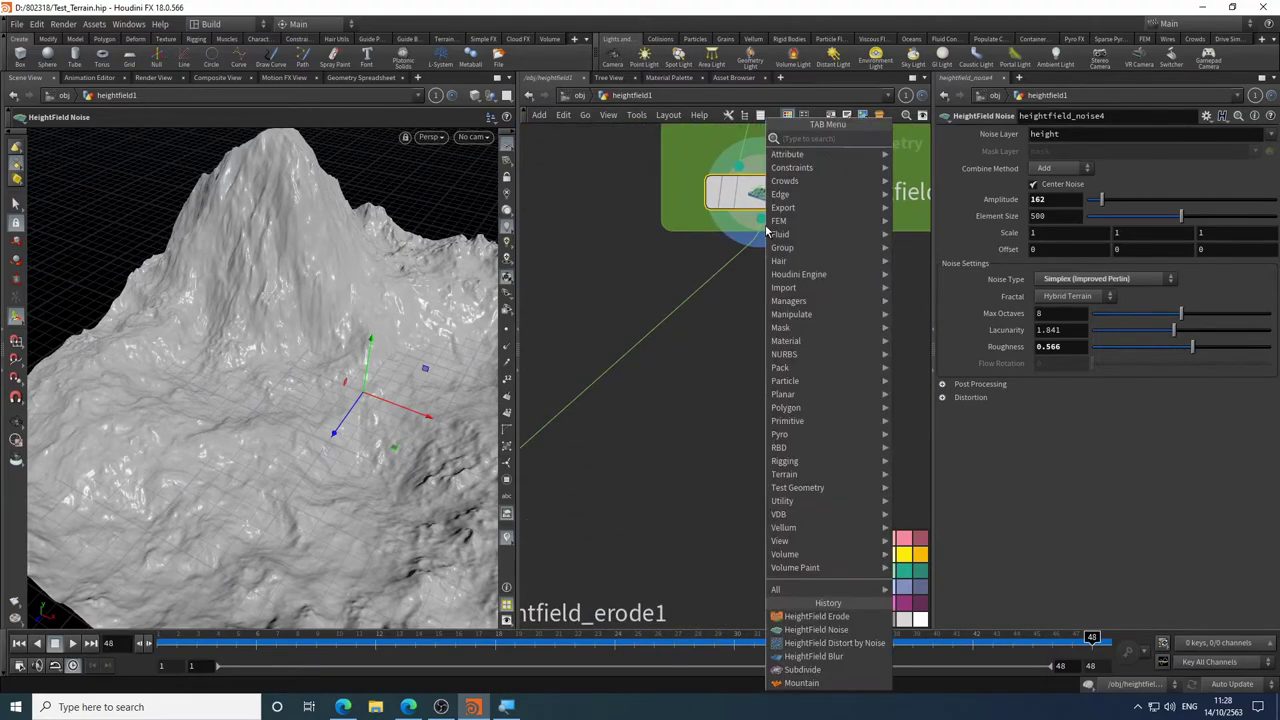
type("hf")
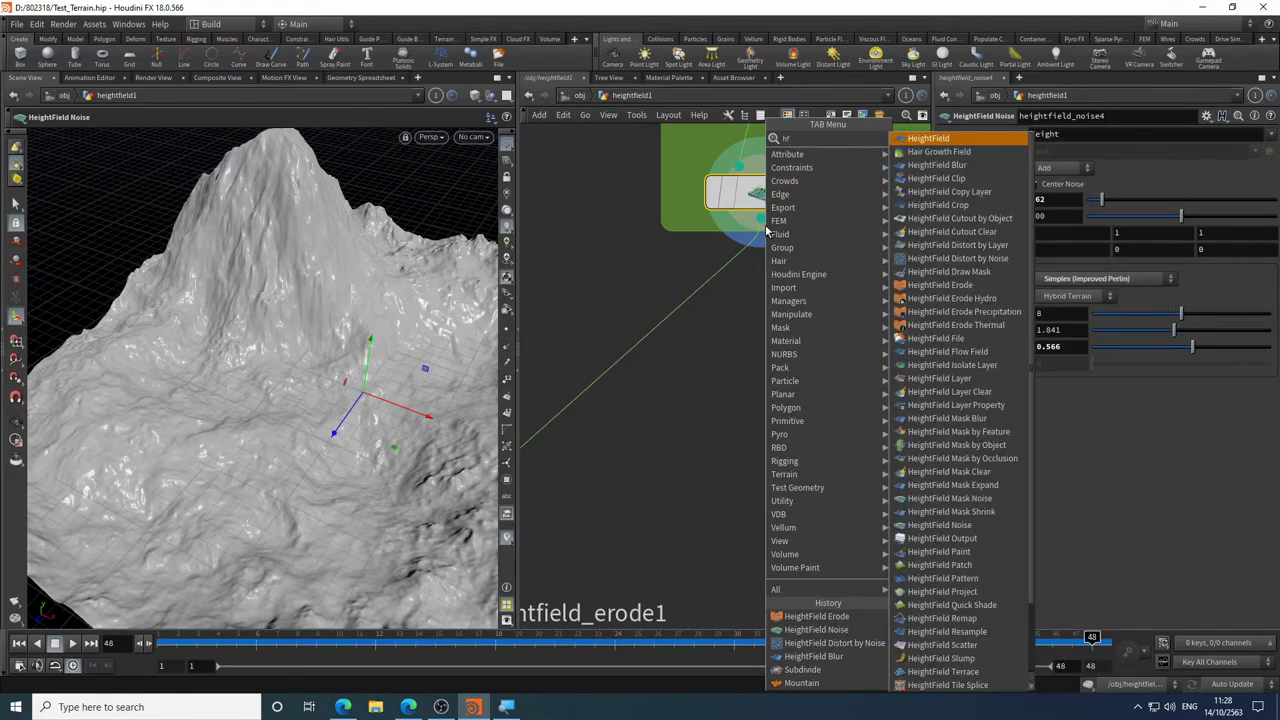
type(" mask")
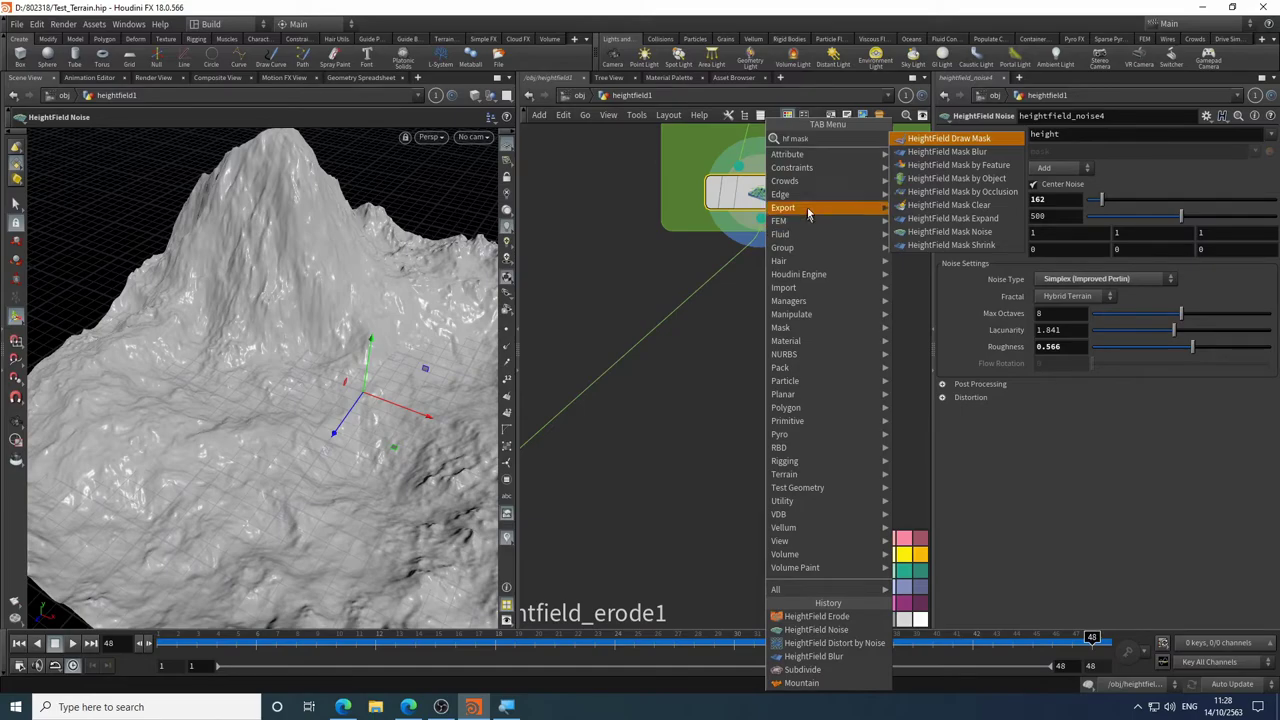
left_click(990, 166)
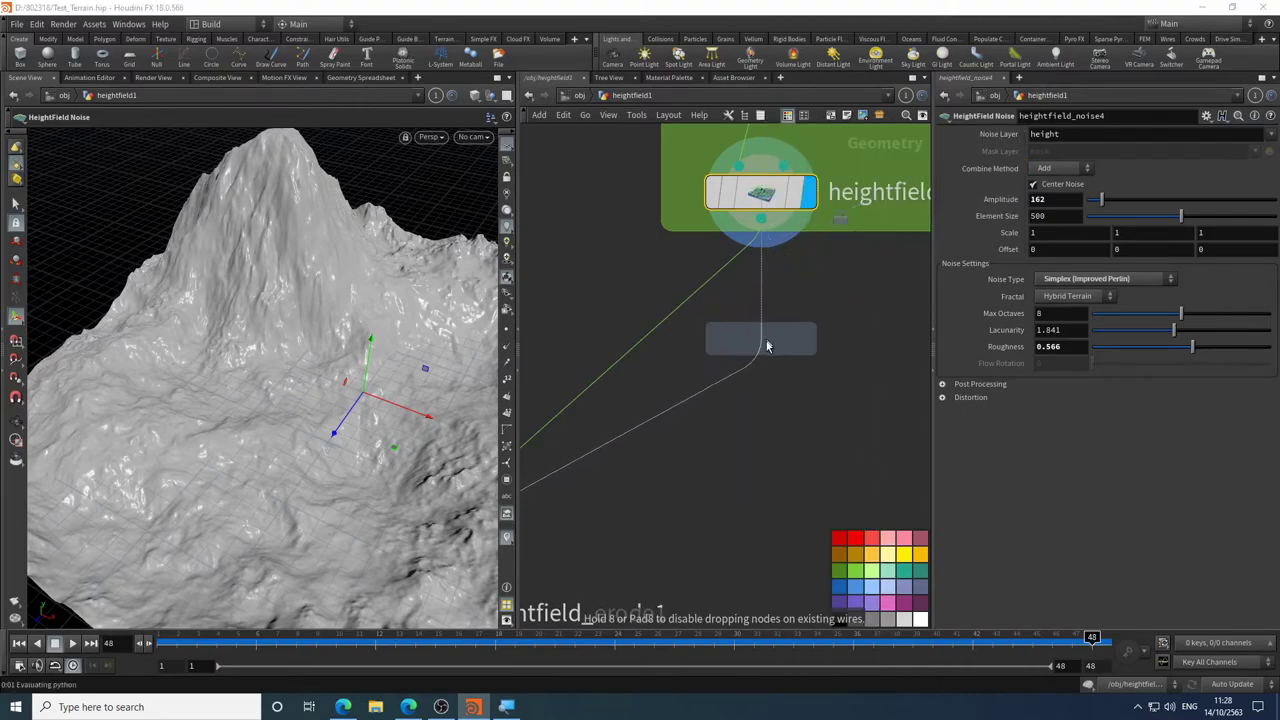
- Place the mask node below heightfield_noise4 and rewind the playhead to frame 1
left_click(771, 357)
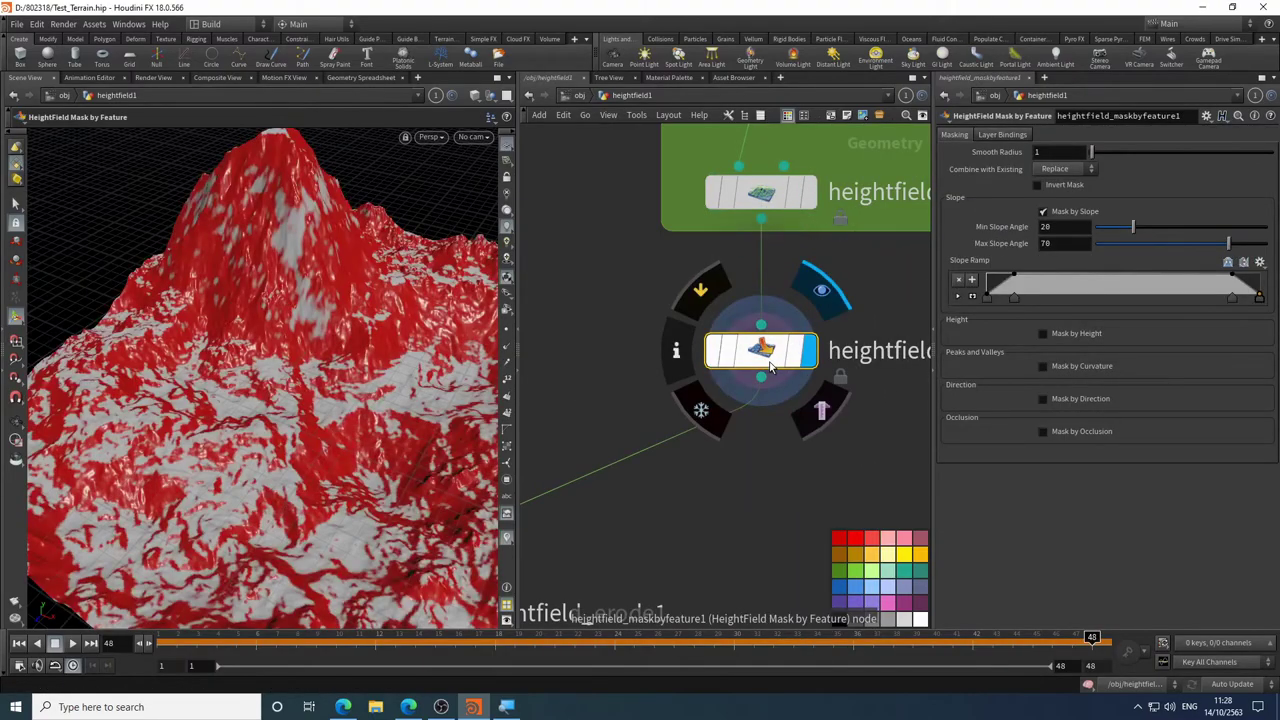
left_click(19, 644)
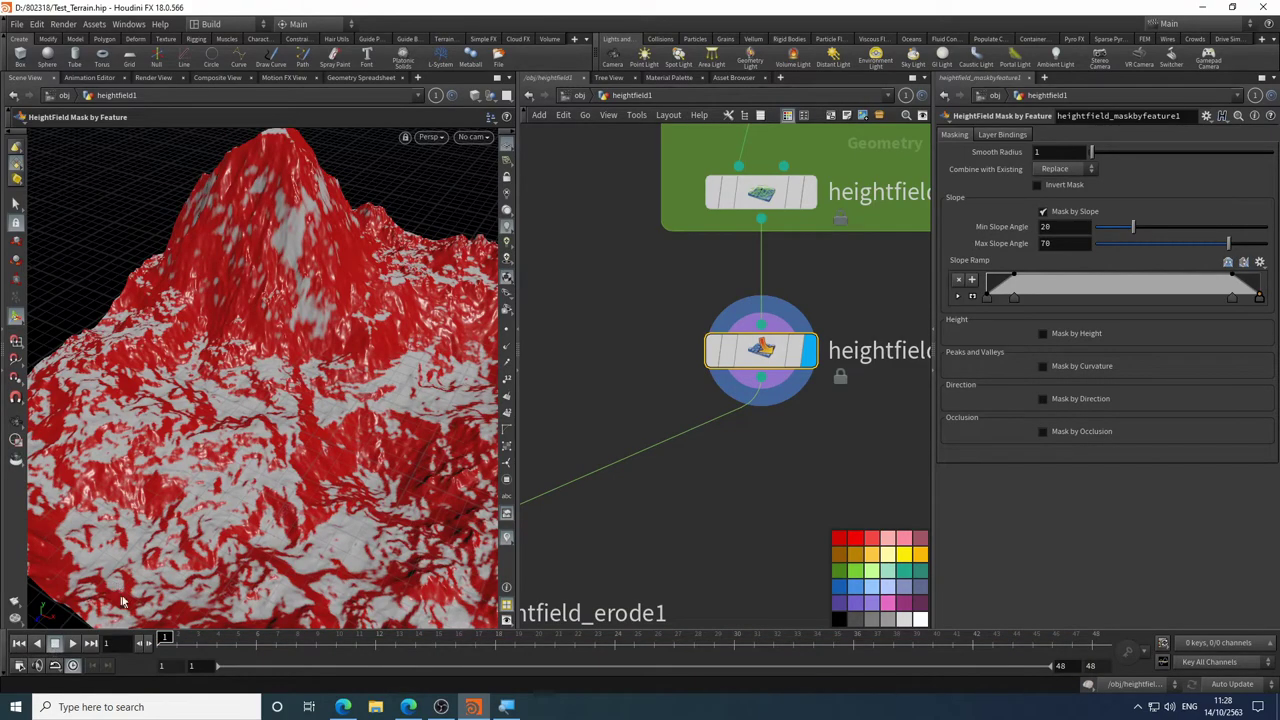
left_click_drag(122, 601, 535, 337, "alt")
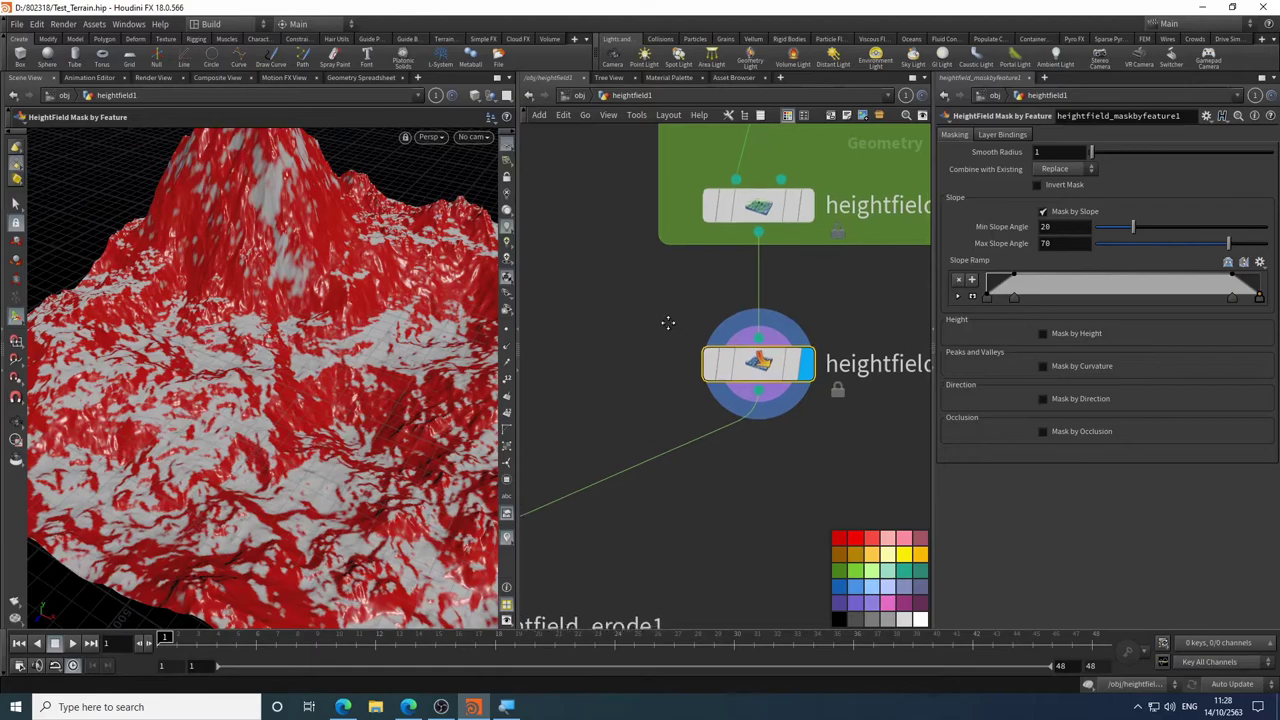
middle_click_drag(666, 323, 697, 314)
key("Escape")
left_click_drag(484, 297, 240, 314)
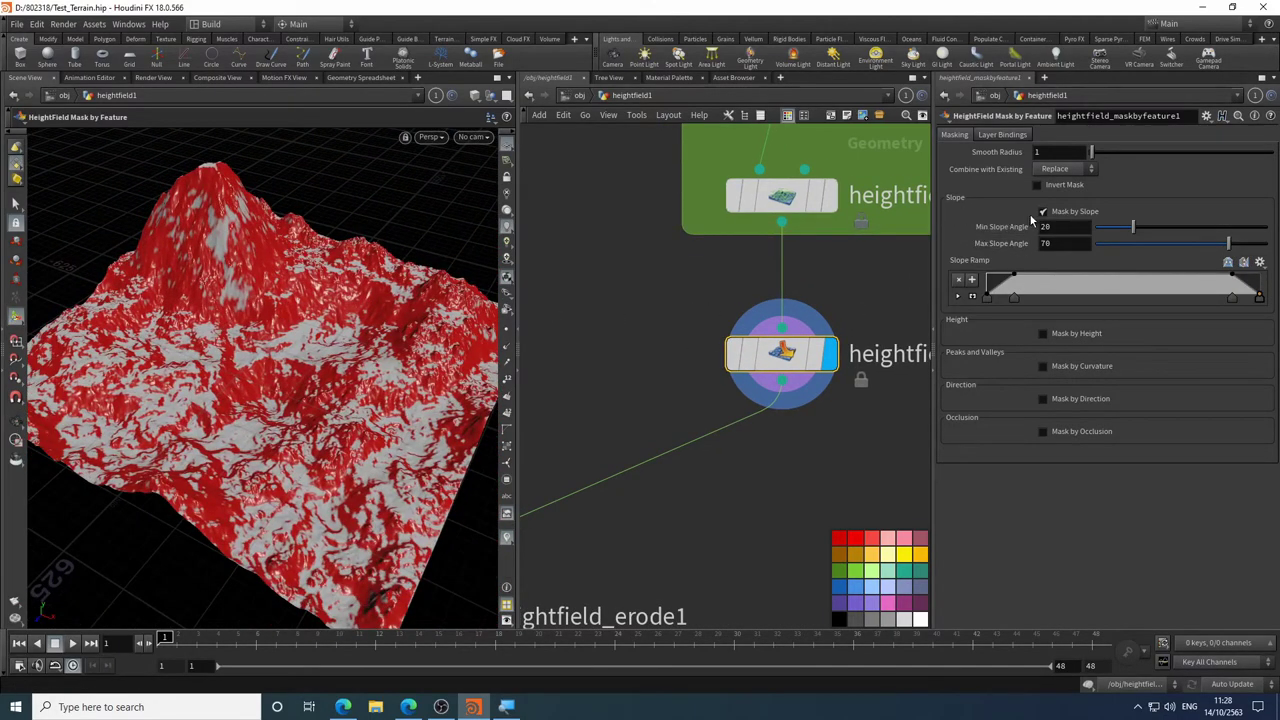
- Switch off the slope mask and try then disable the height, curvature and direction masks
left_click(1043, 213)
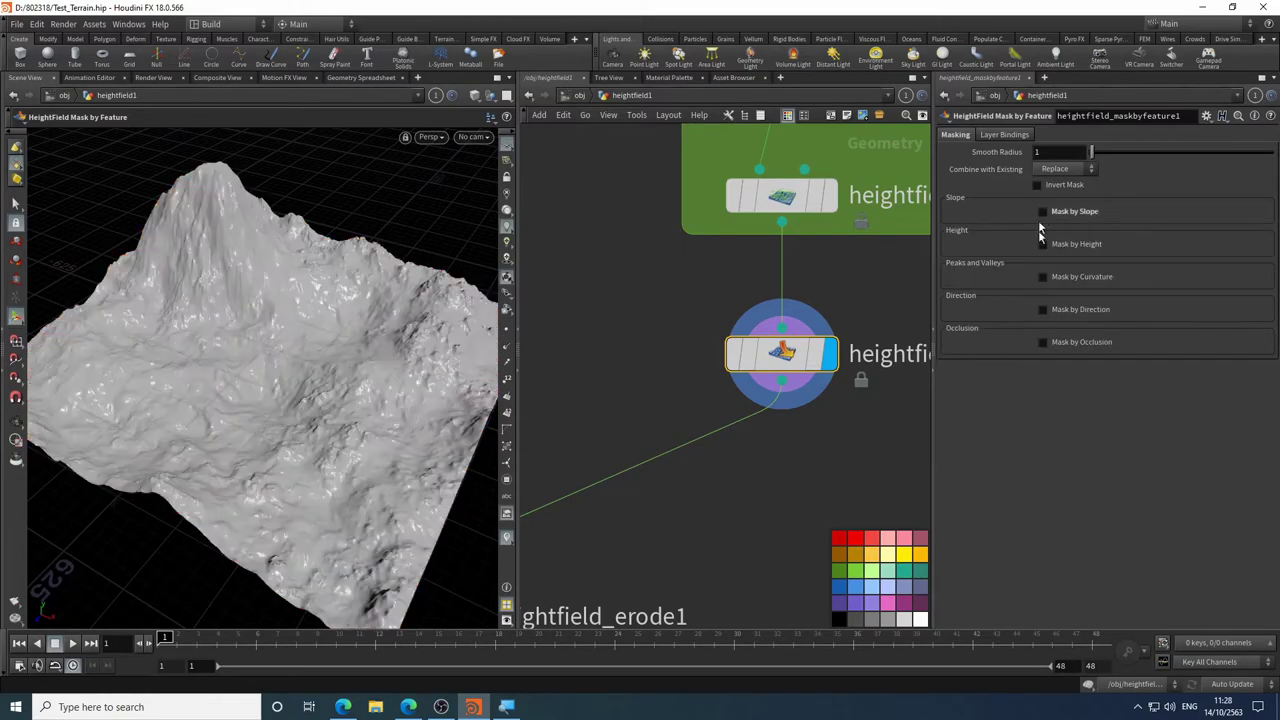
left_click(1043, 245)
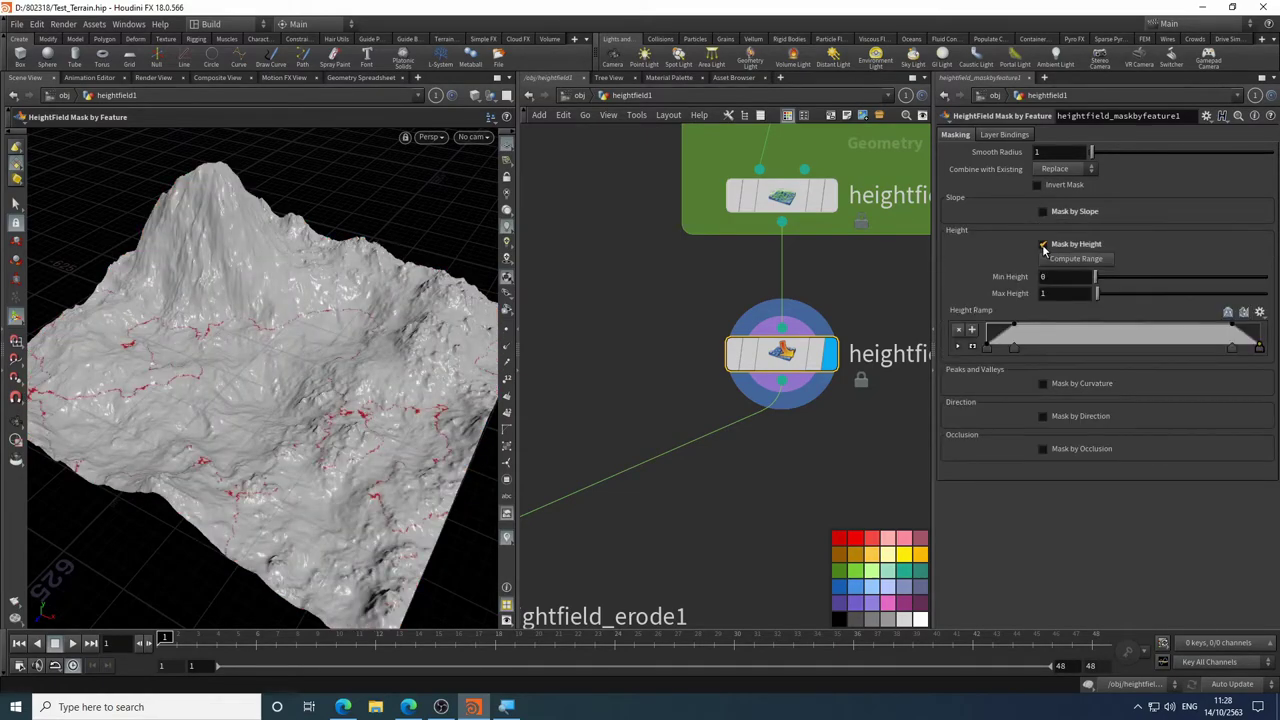
left_click(1043, 245)
left_click(1043, 278)
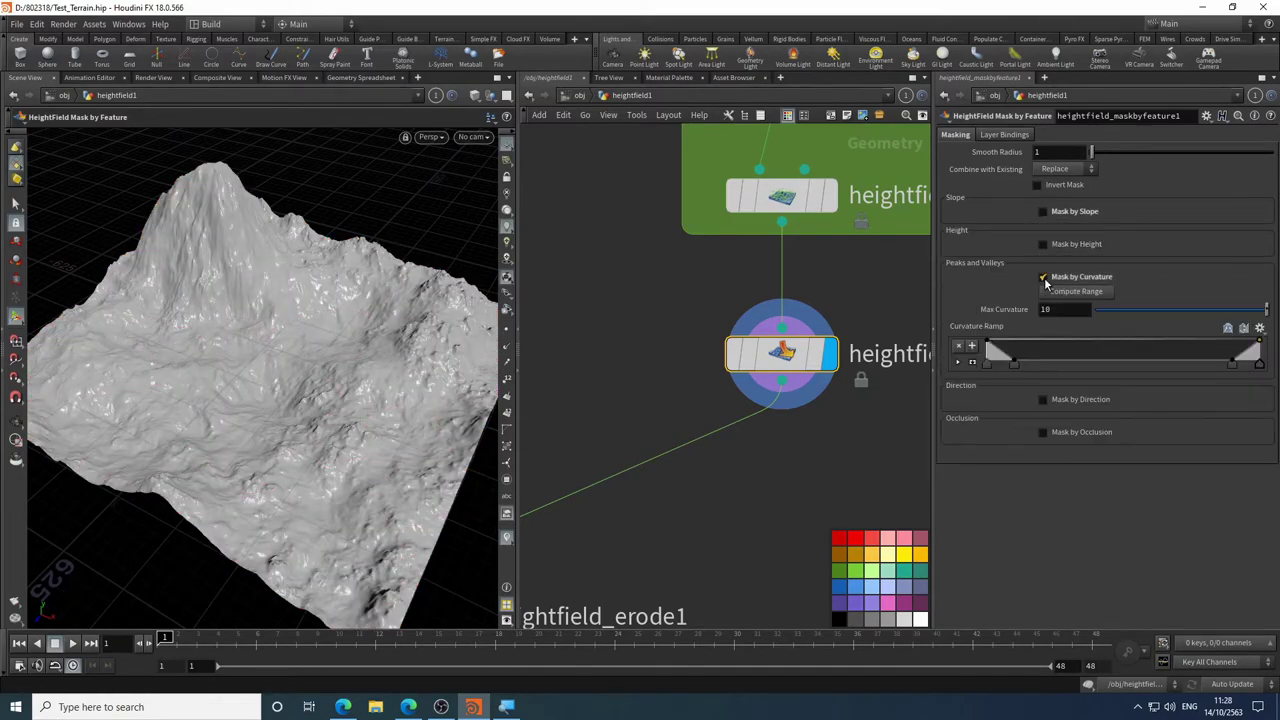
left_click(1043, 278)
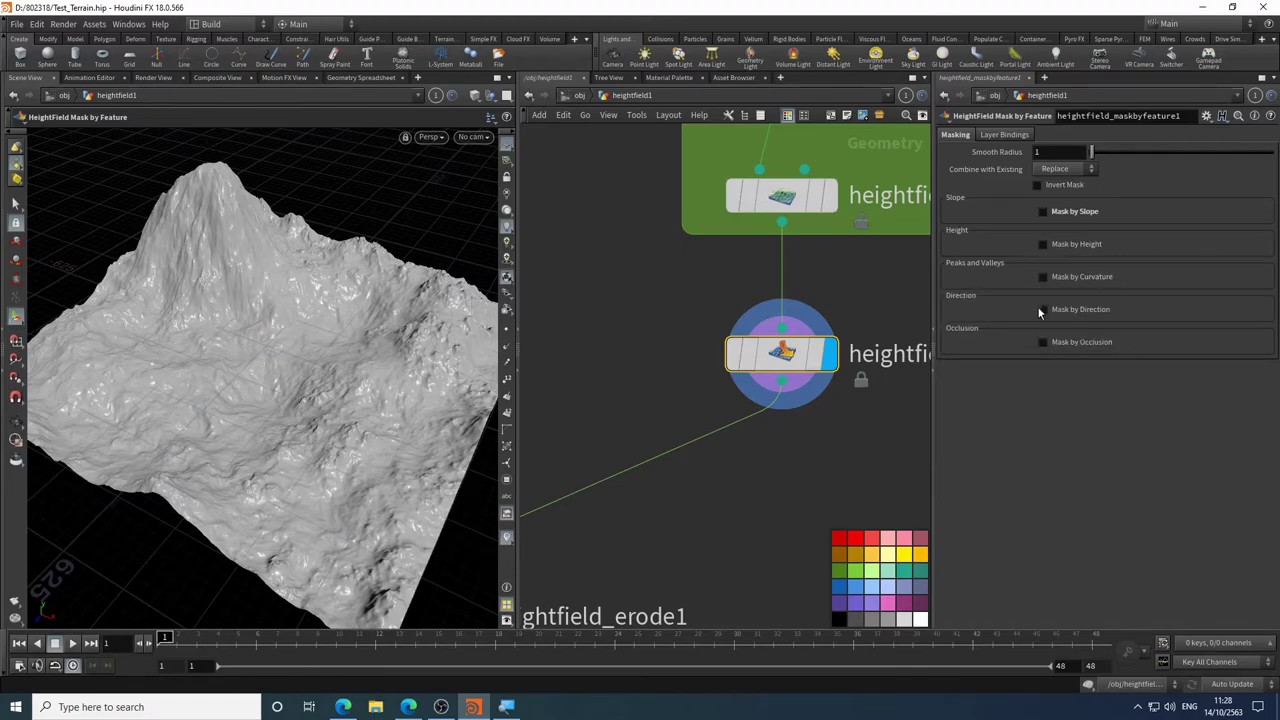
left_click(1043, 310)
left_click(1043, 310)
- Re-enable the slope mask with angles 29.8 to 83.3 and reshape the Slope Ramp falloff
left_click(1043, 212)
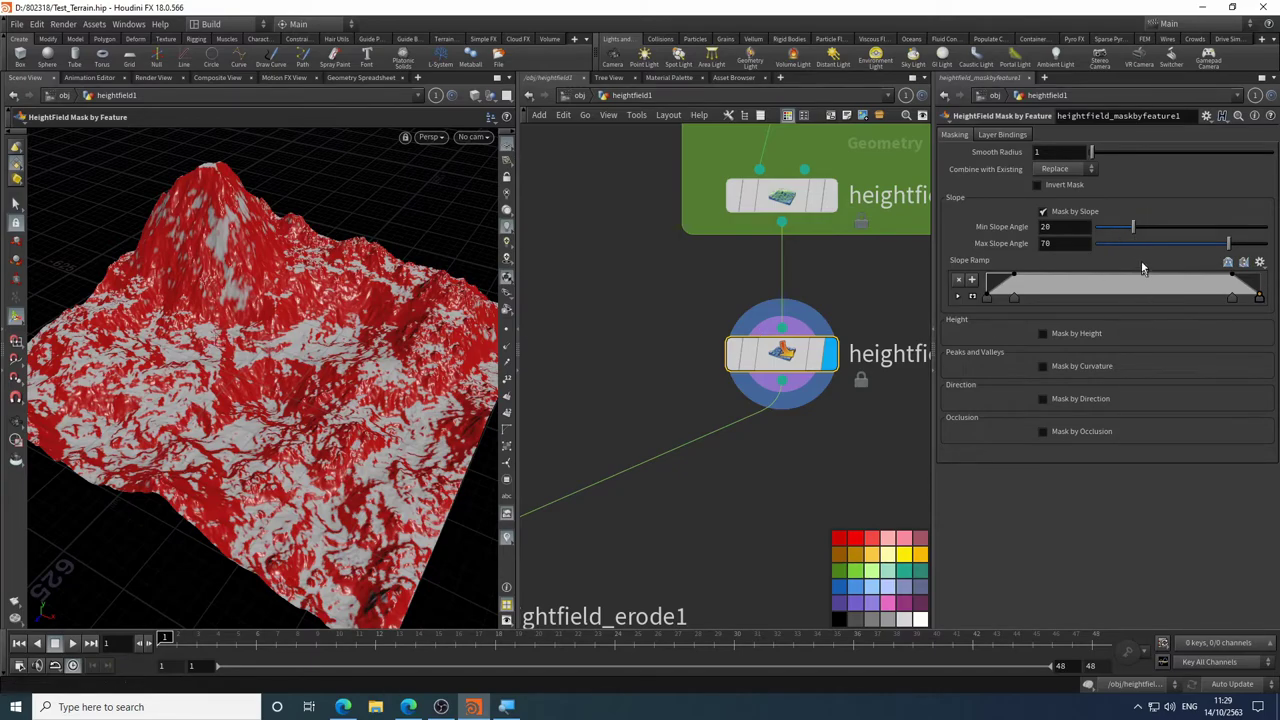
left_click_drag(1137, 229, 1166, 229)
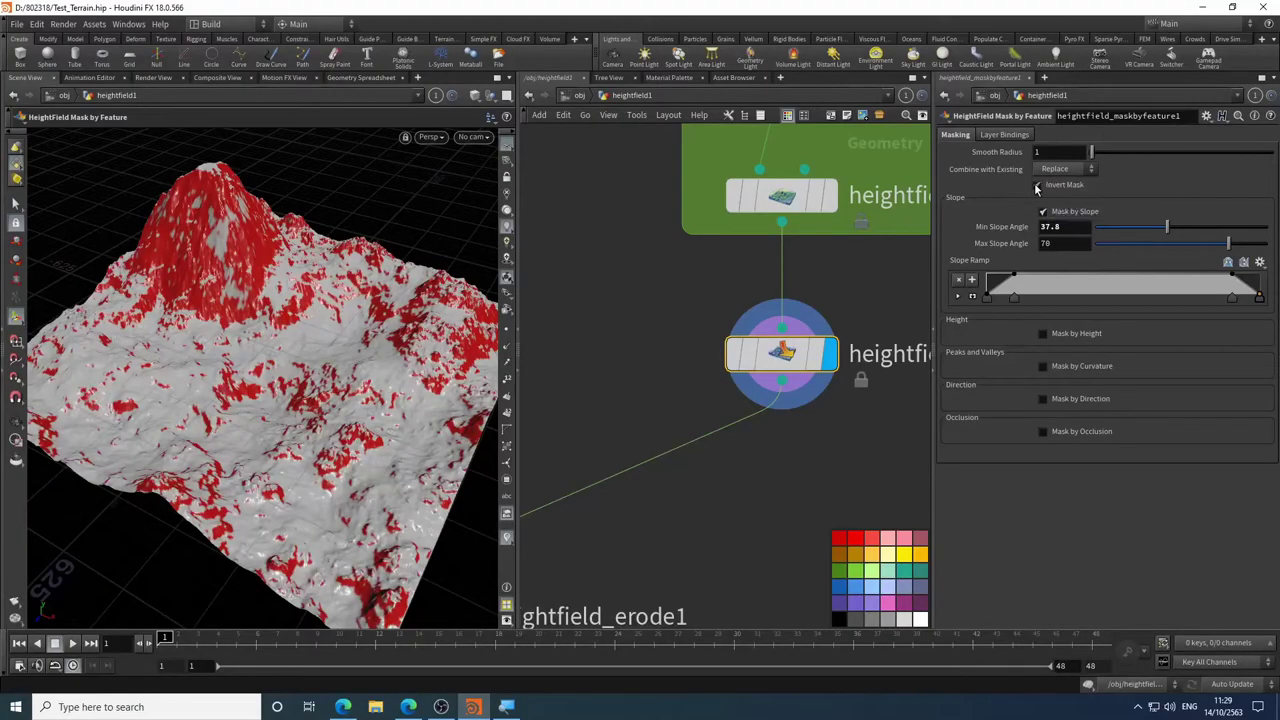
left_click(1037, 186)
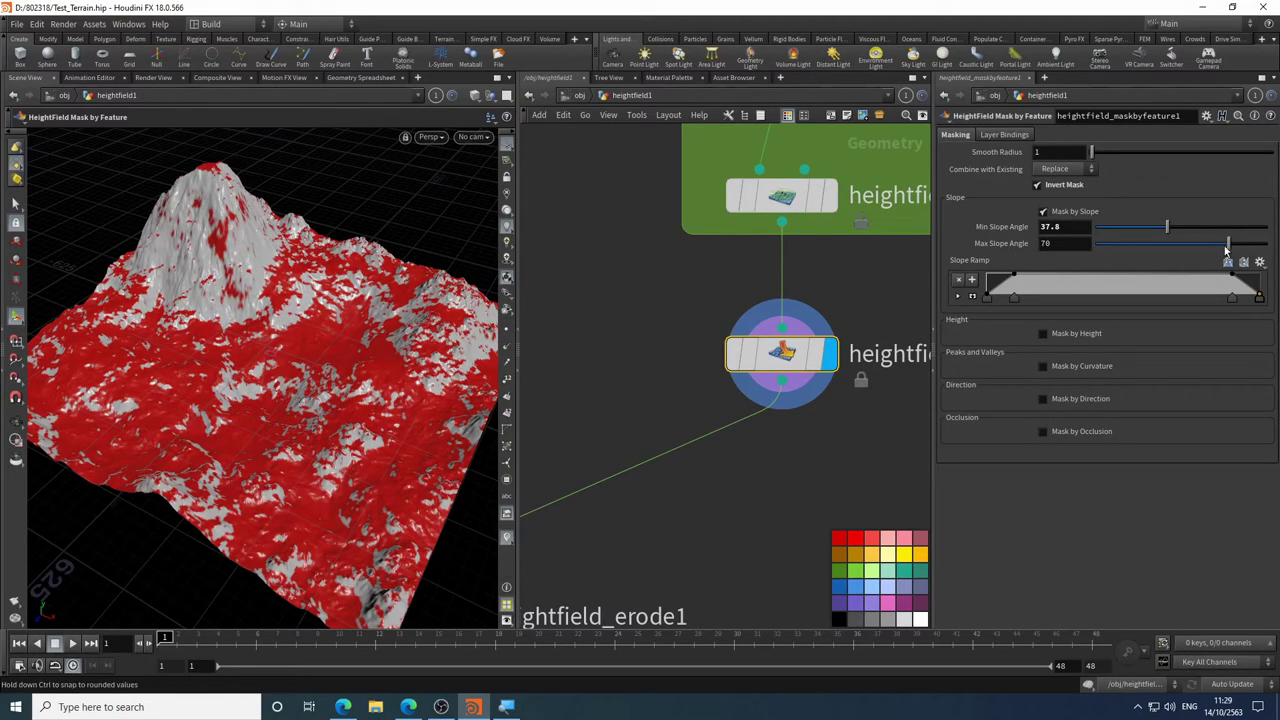
left_click_drag(1227, 249, 1238, 247)
mouse_move(1166, 228)
left_mouse_down()
mouse_move(1186, 231)
mouse_move(1158, 231)
mouse_move(1172, 227)
left_mouse_up()
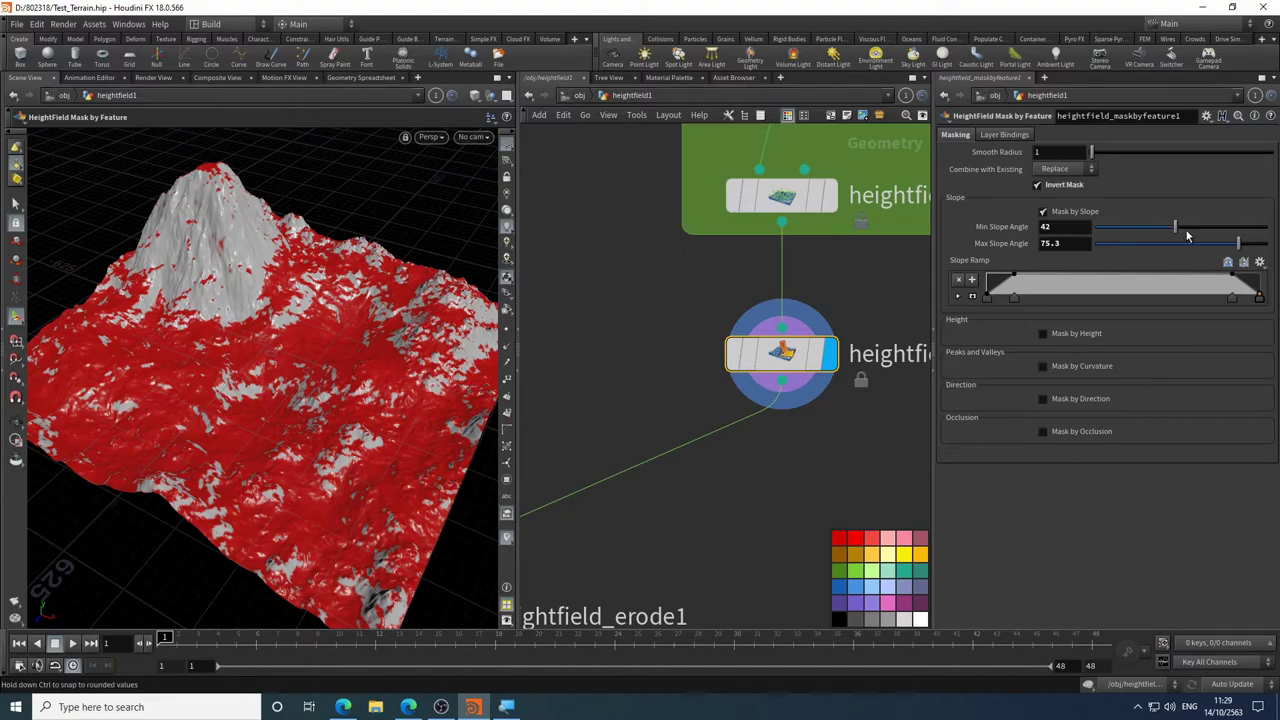
left_click_drag(1176, 232, 1257, 243)
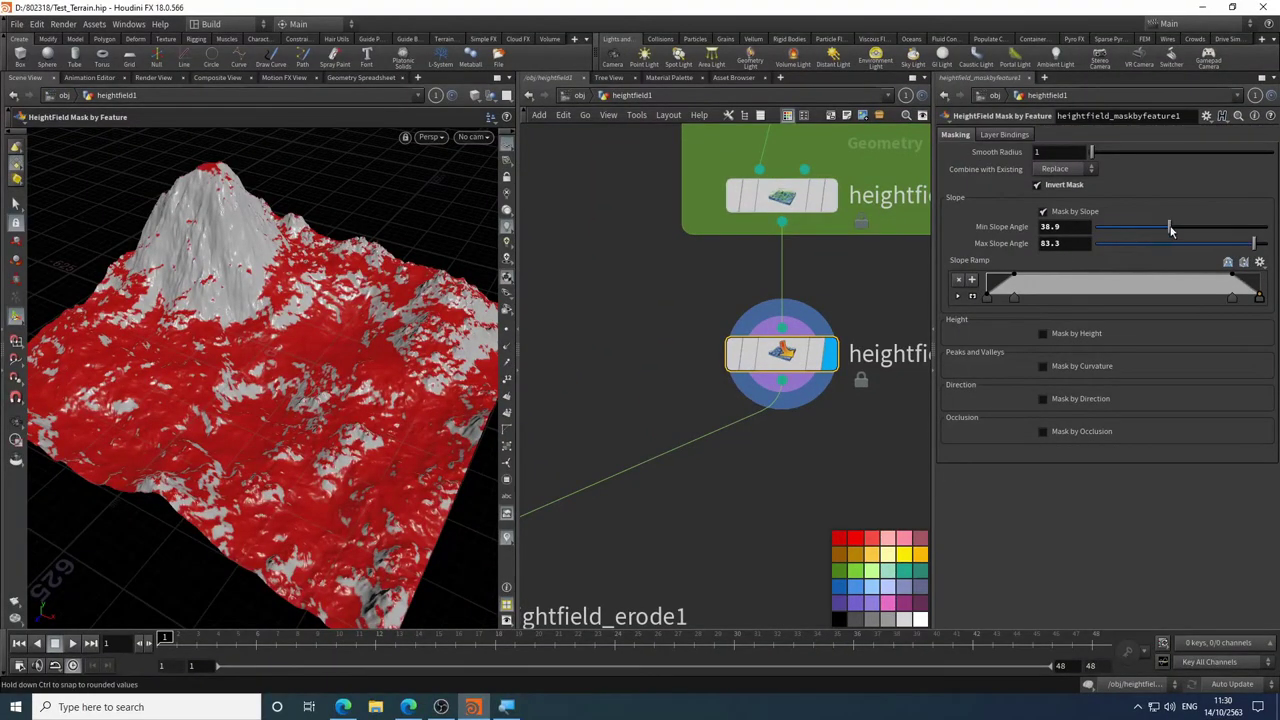
left_click_drag(1171, 231, 1156, 231)
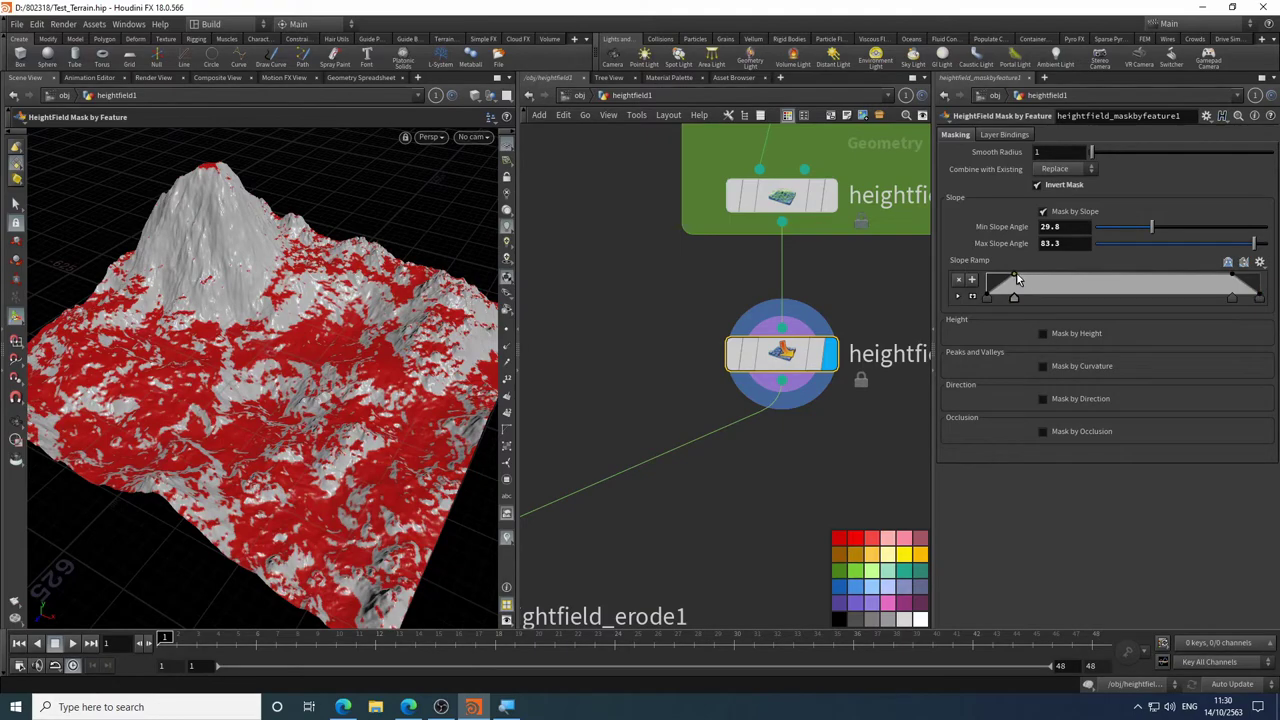
left_click_drag(1018, 280, 1108, 270)
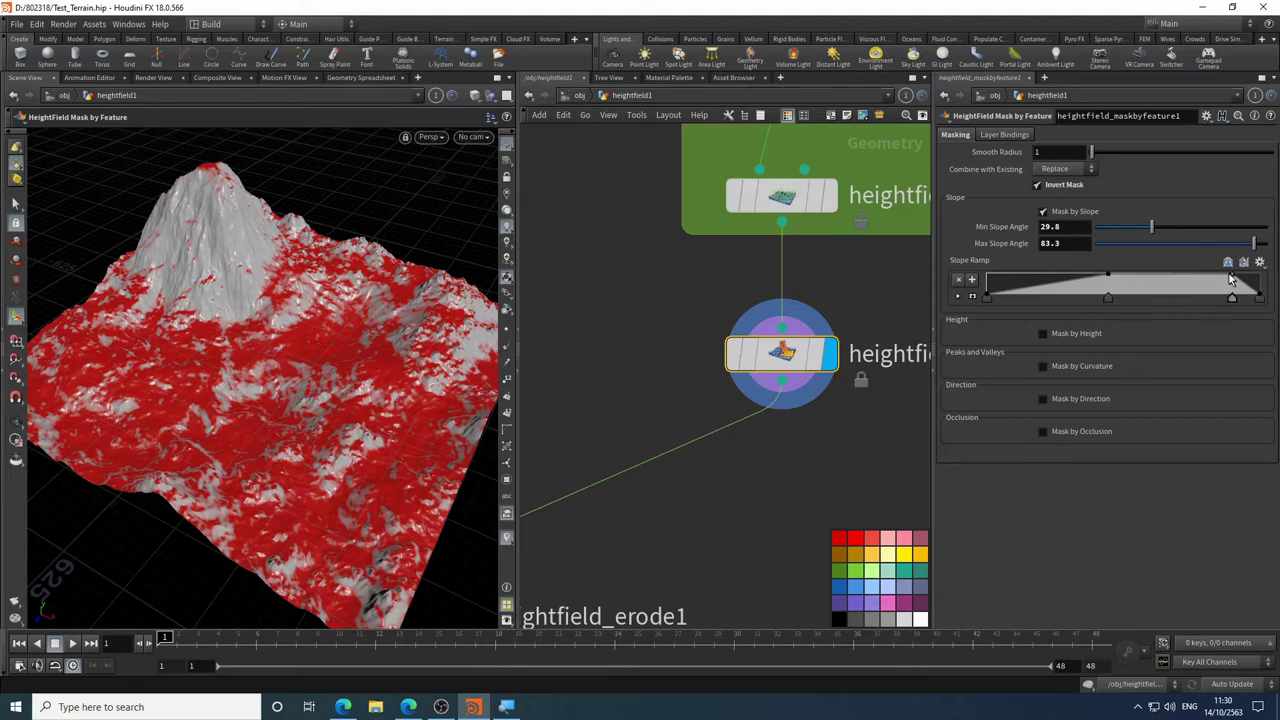
left_click_drag(1232, 276, 1177, 285)
- Switch the mask from slope to height and set Max Height to 300
left_click(1044, 213)
left_click(1048, 245)
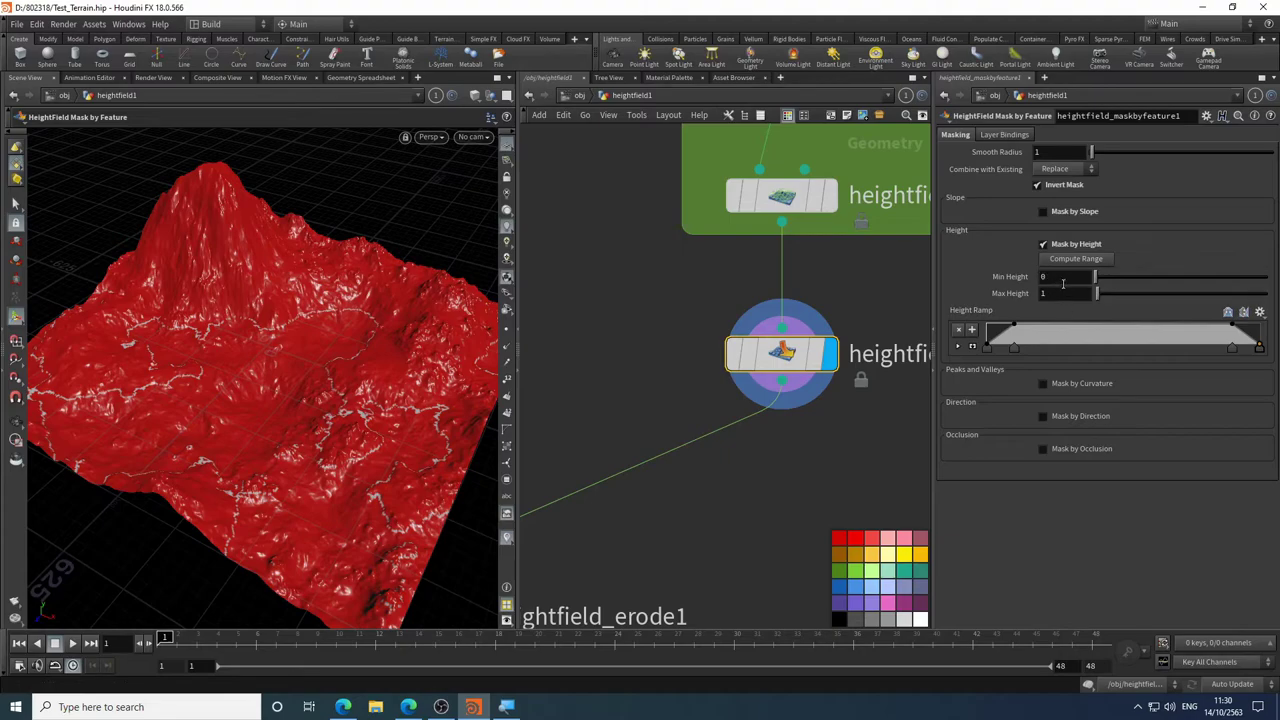
left_click_drag(1096, 293, 1266, 294)
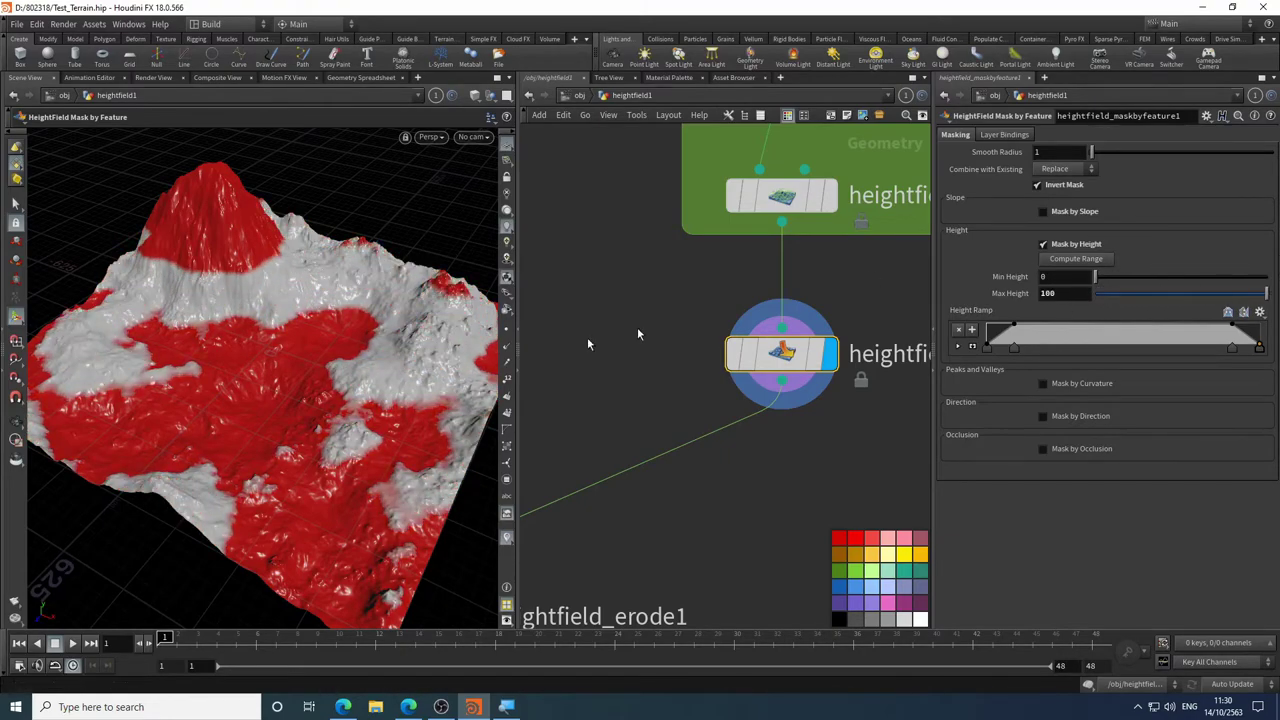
key("Escape")
left_click_drag(370, 300, 390, 318)
scroll(410, 277, "down", 5)
scroll(363, 266, "up", 6)
key("Return")
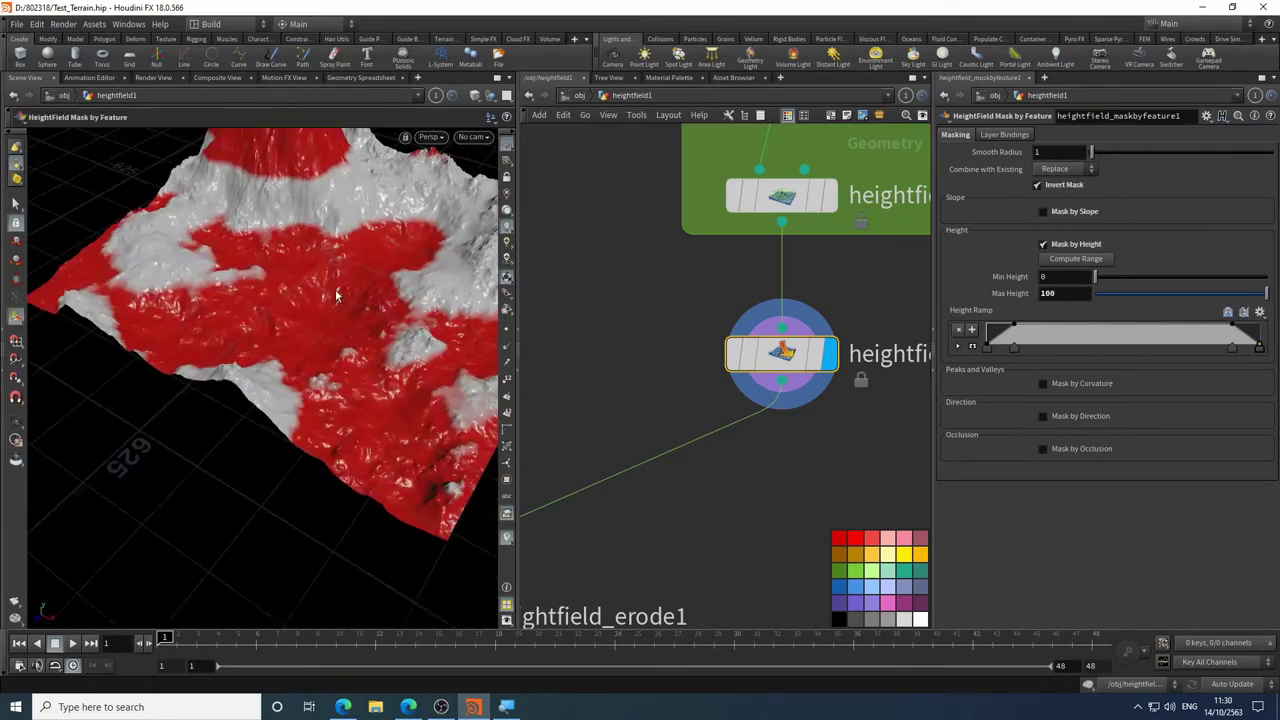
left_click(1061, 293)
type("300")
key("Return")
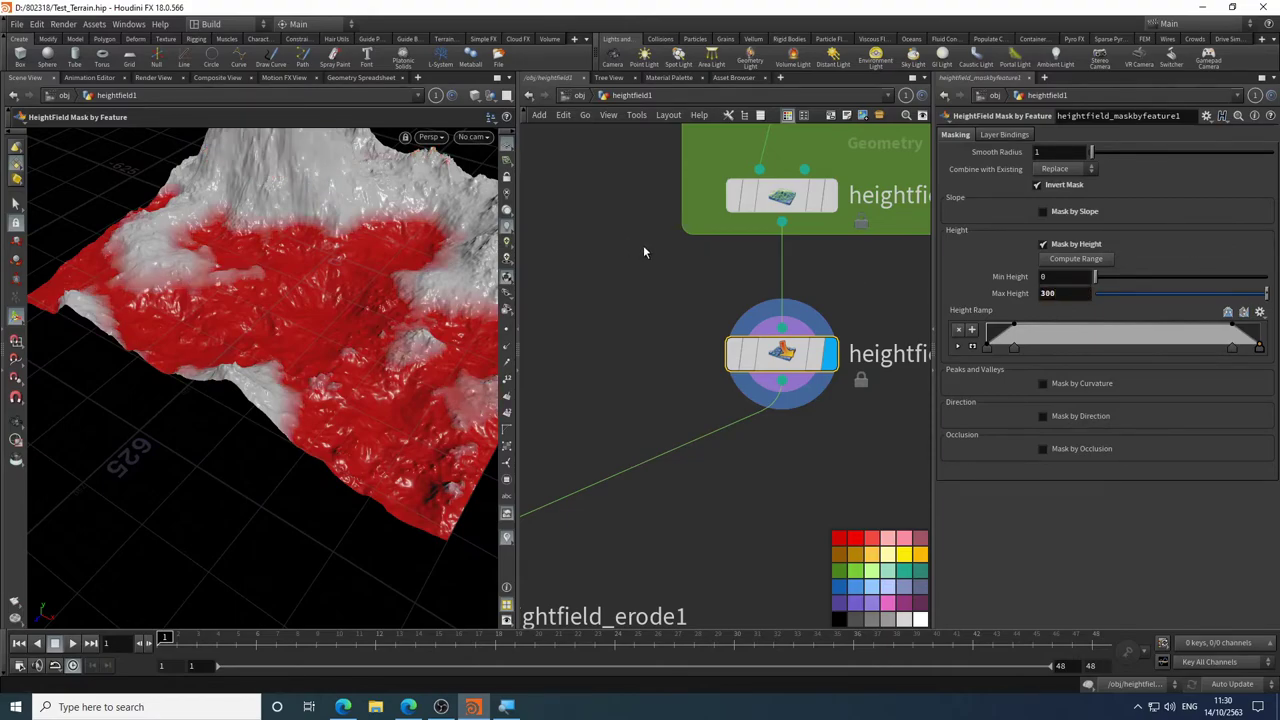
- Raise Max Height to 400 while viewing the terrain from low and tilted angles
left_click_drag(286, 132, 249, 346)
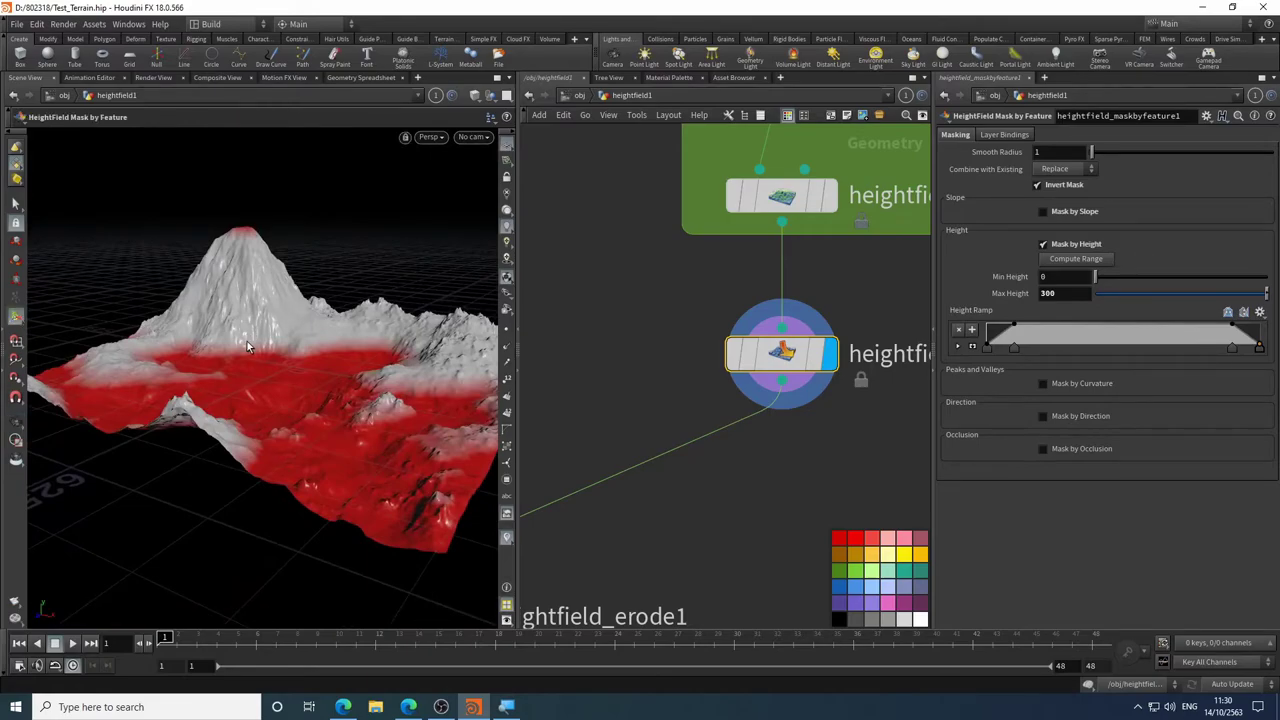
left_click_drag(249, 346, 245, 420)
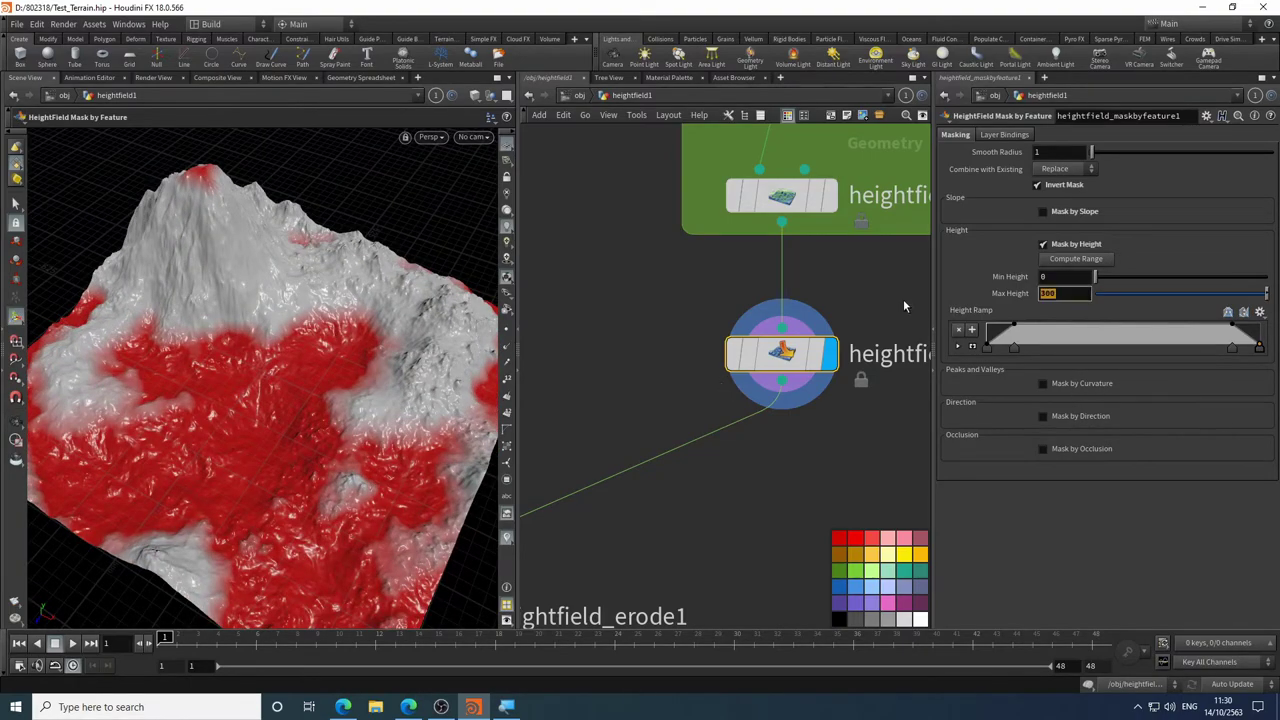
type("400")
key("Return")
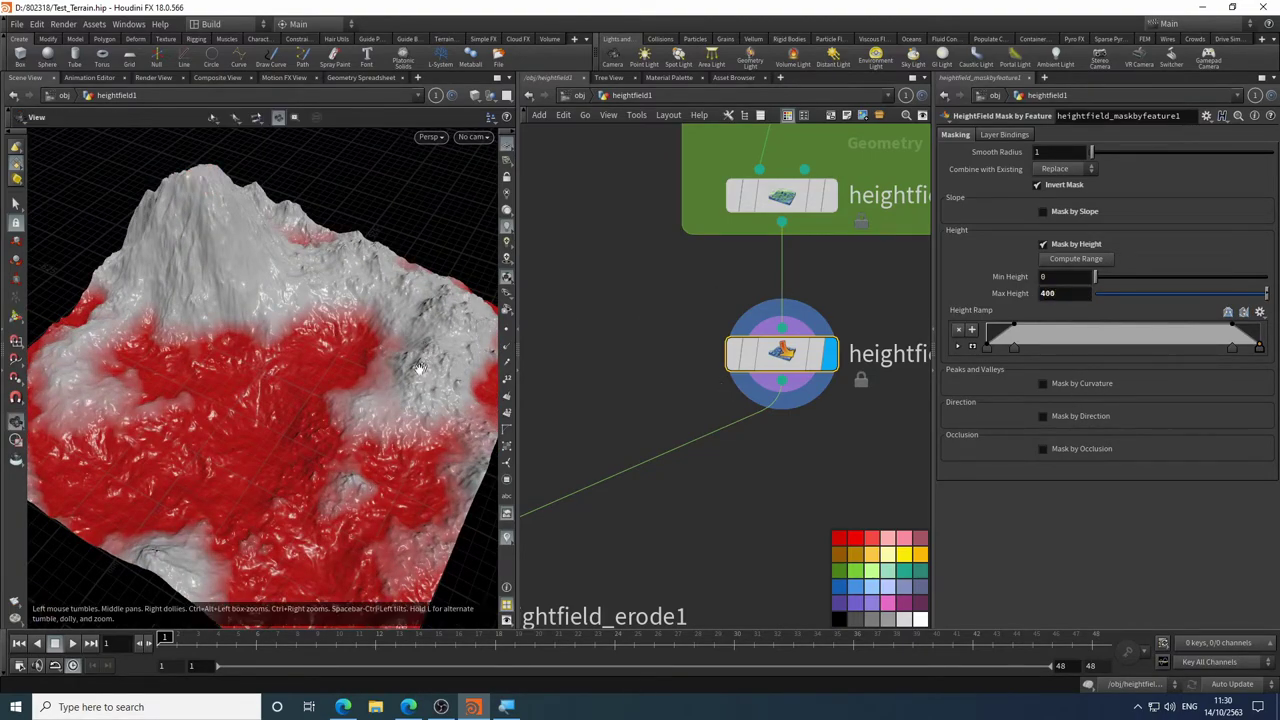
- Raise the mask's Min Height and check it from a low side view
left_click_drag(287, 435, 320, 380)
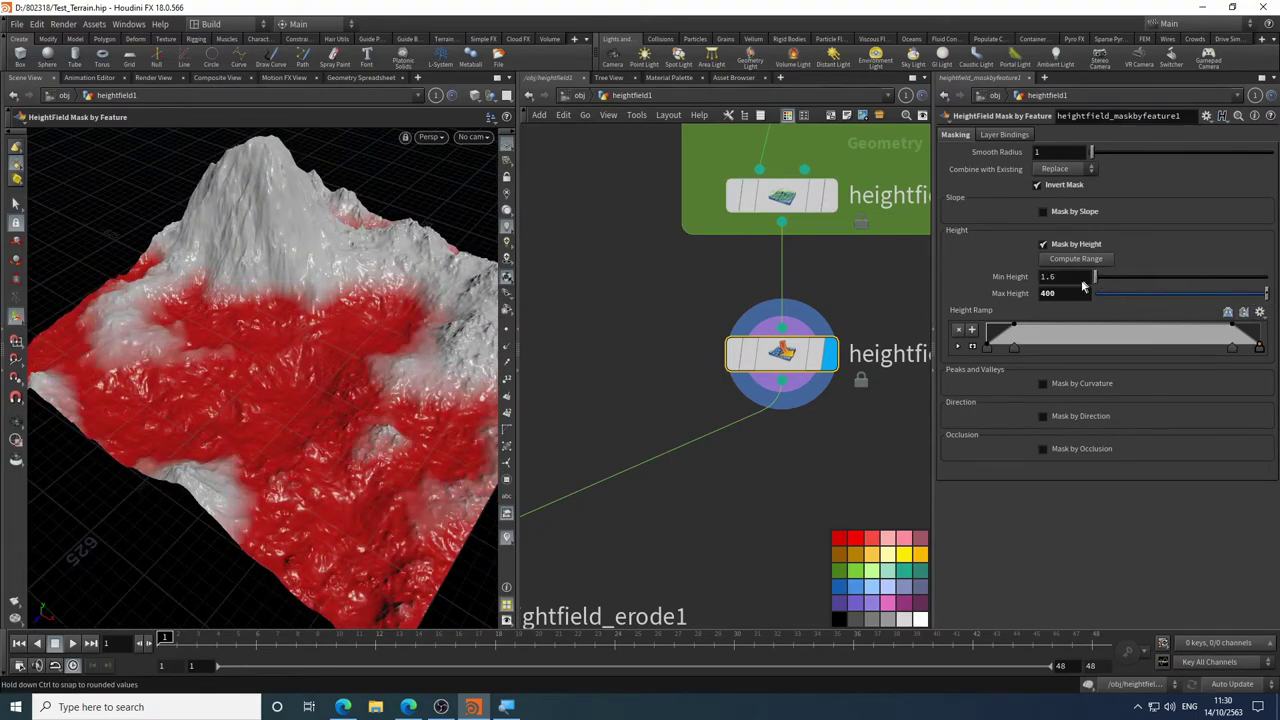
left_click_drag(1094, 281, 1146, 276)
key("Escape")
left_click_drag(286, 240, 260, 248)
key("Return")
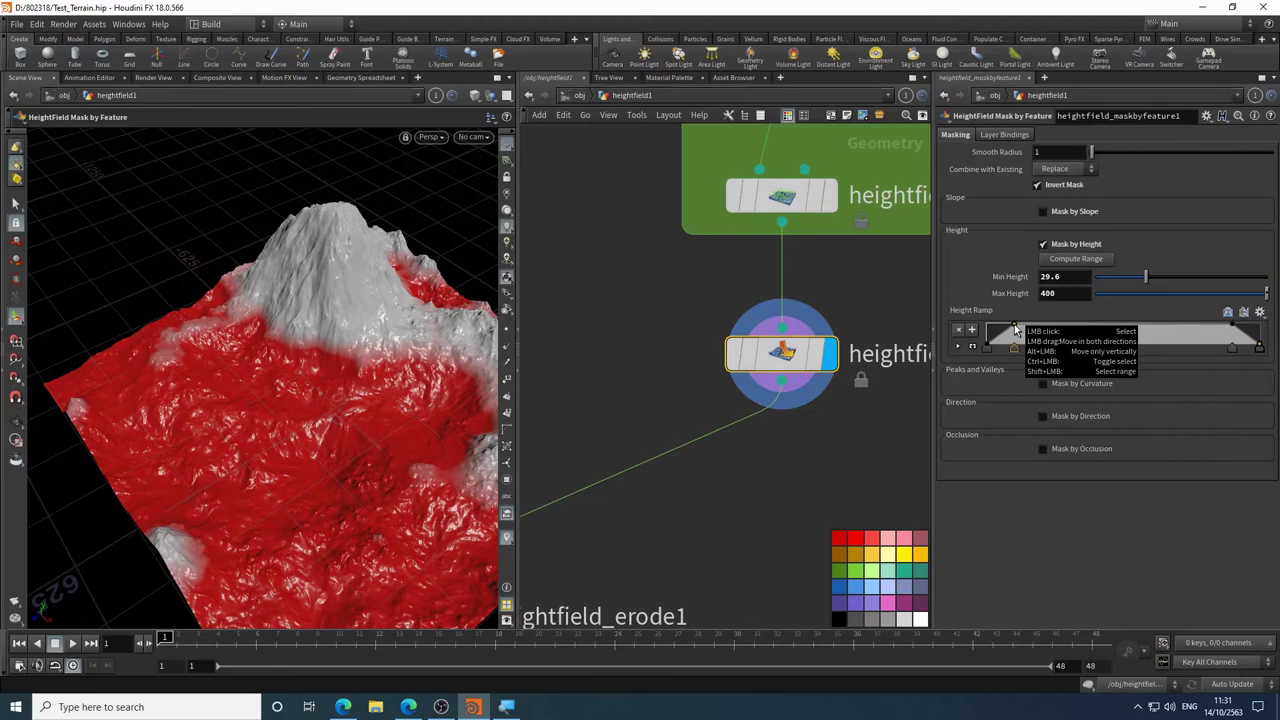
- Add a point to the Height Ramp and lower Min Height to shrink the mask
left_click_drag(1015, 330, 1048, 330)
left_click(1040, 327)
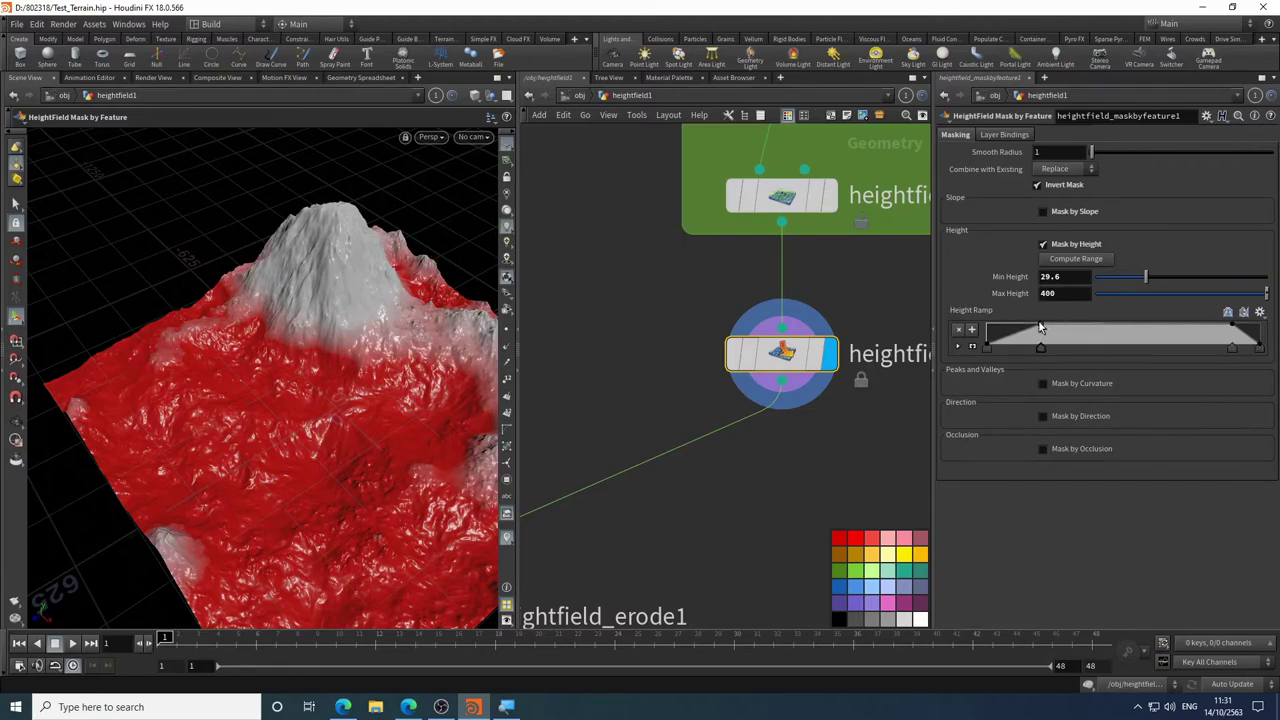
left_click_drag(1148, 281, 1104, 284)
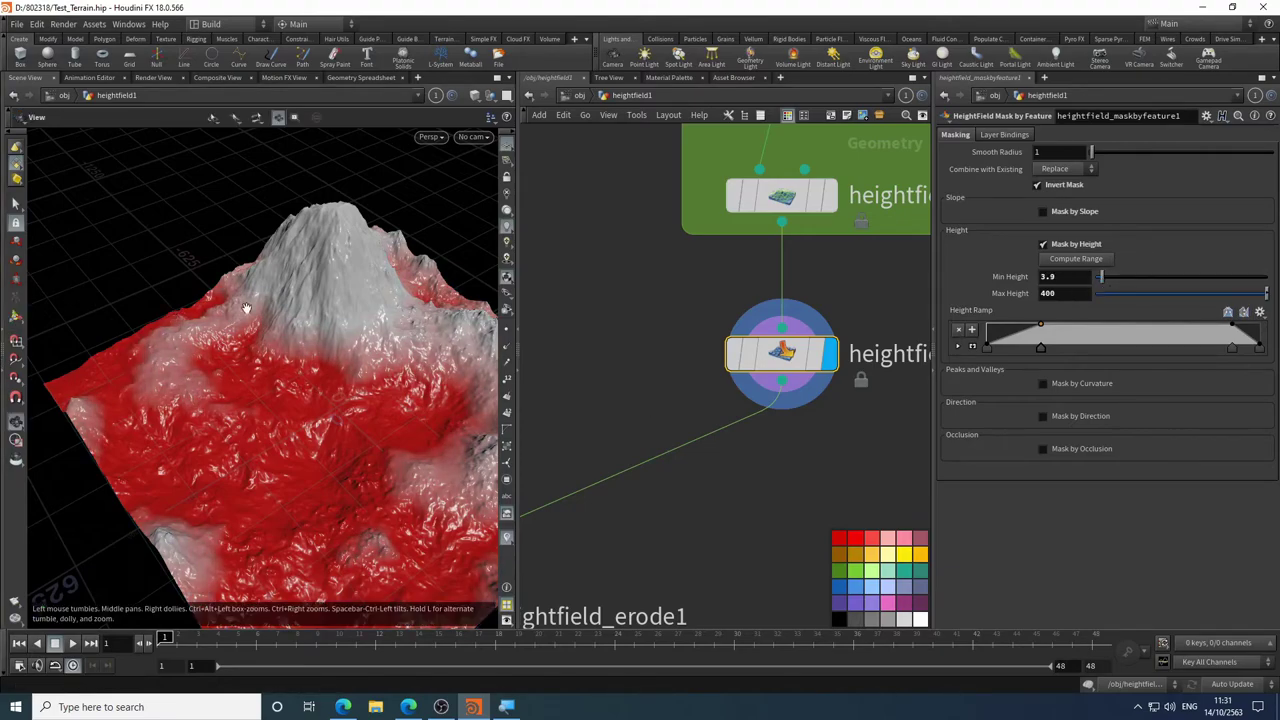
key("Escape")
left_click_drag(320, 380, 235, 400)
key("Return")
left_click(1043, 244)
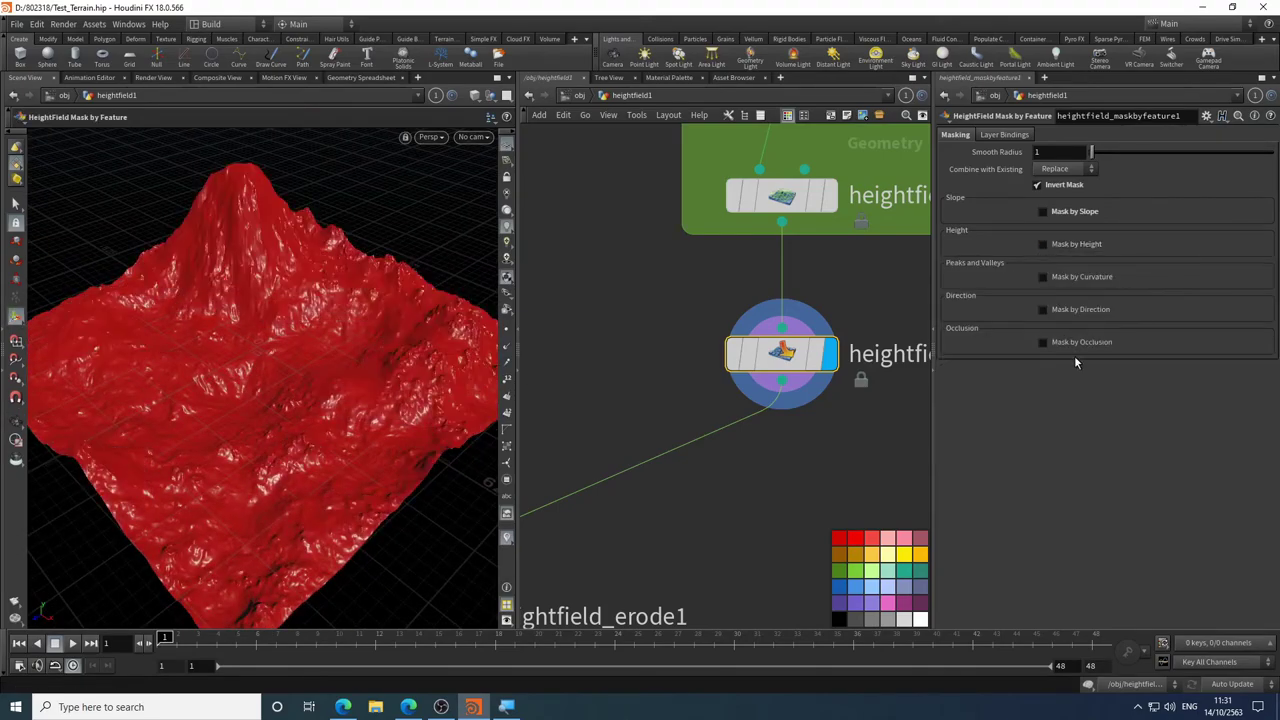
left_click(1043, 277)
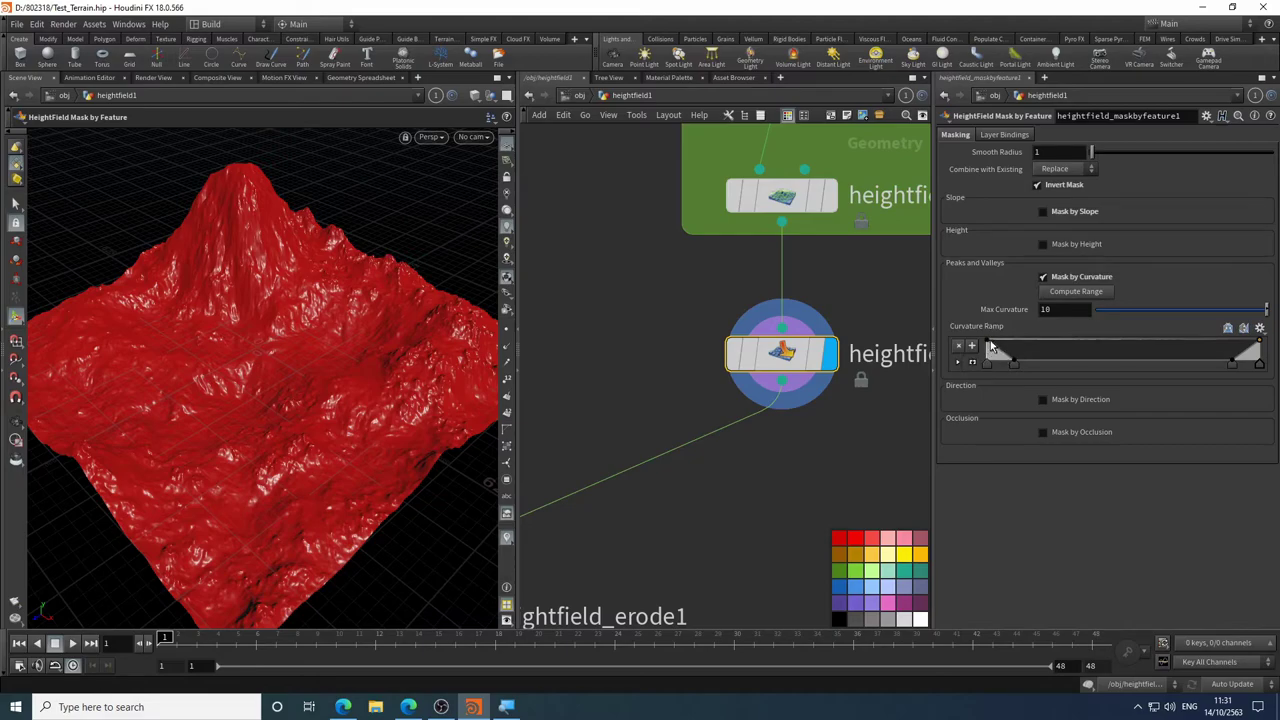
left_click_drag(987, 345, 1030, 364)
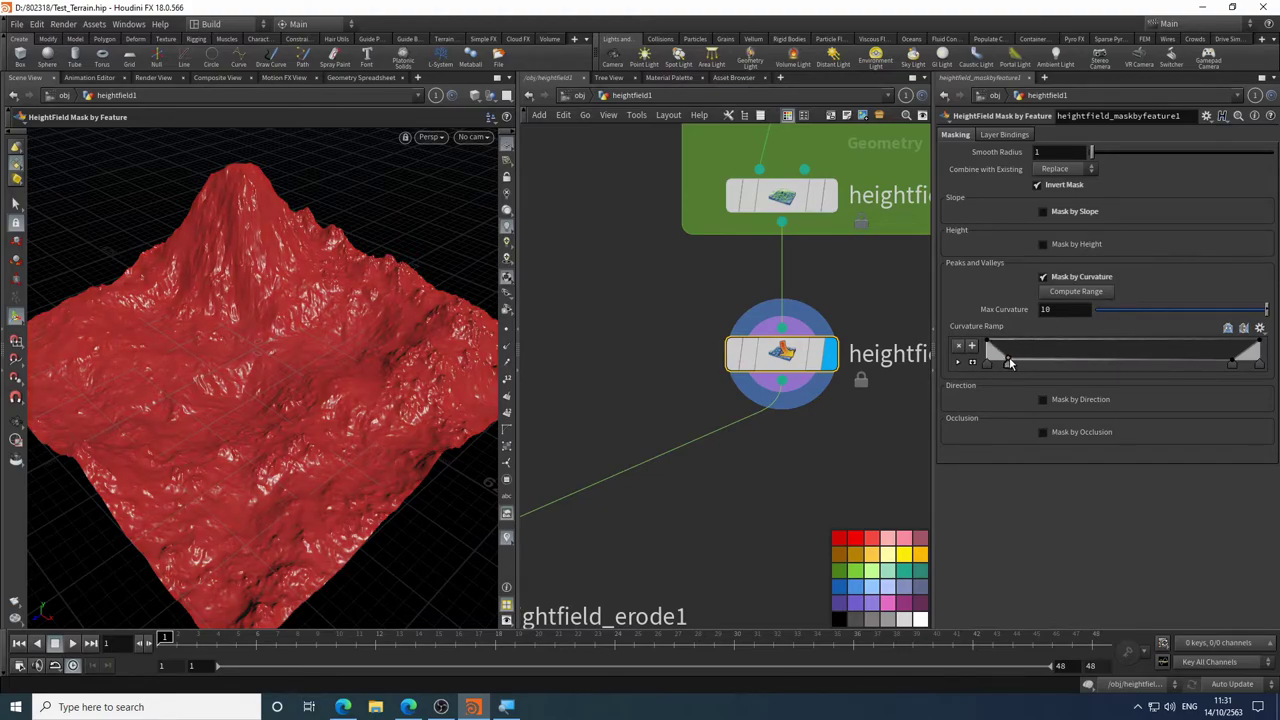
mouse_move(1232, 363)
left_mouse_down()
mouse_move(1205, 365)
mouse_move(1232, 365)
left_mouse_up()
left_click(1045, 279)
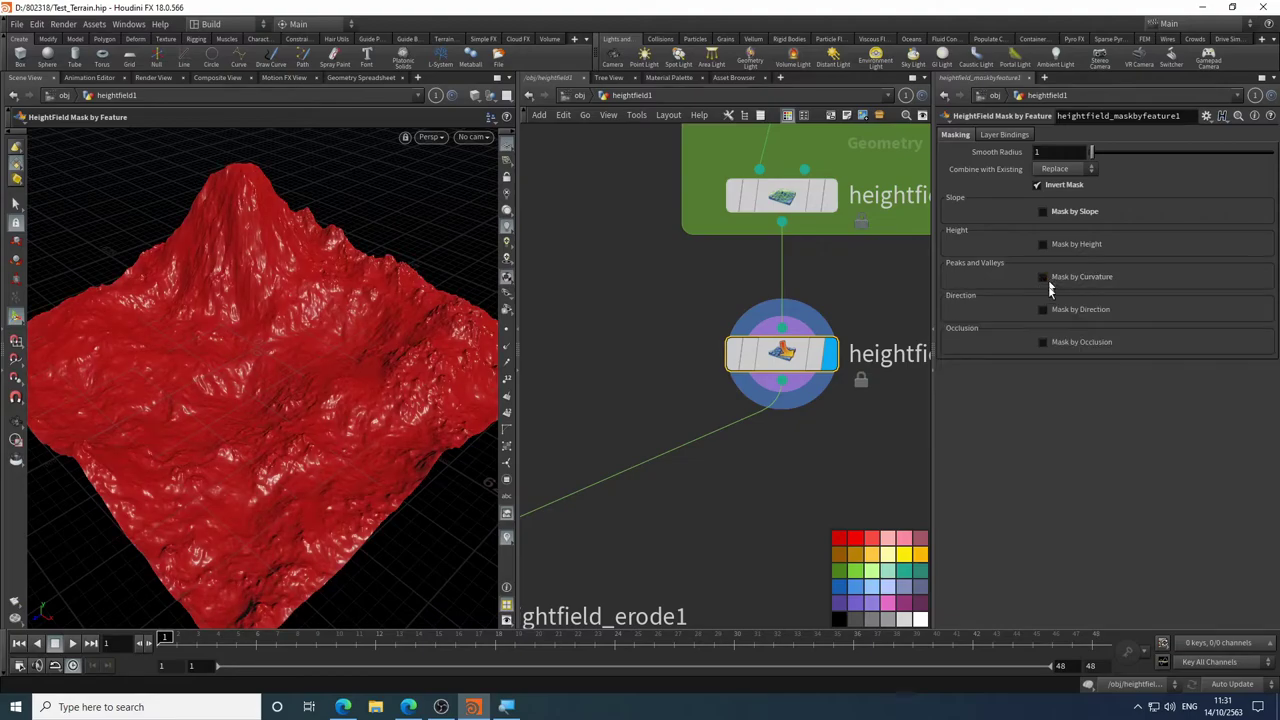
- Try a direction mask with wider Angle Spread and negative Goal Angle, then switch to occlusion masking
left_click(1047, 310)
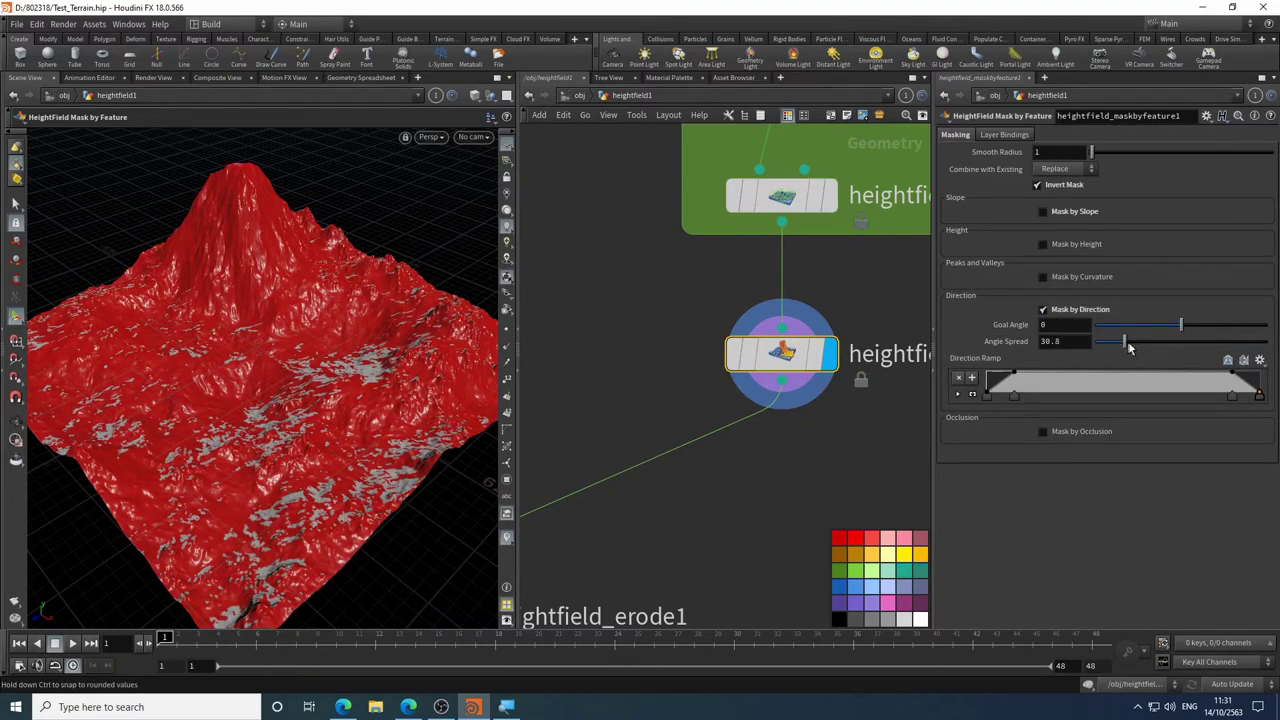
left_click_drag(1129, 346, 1213, 347)
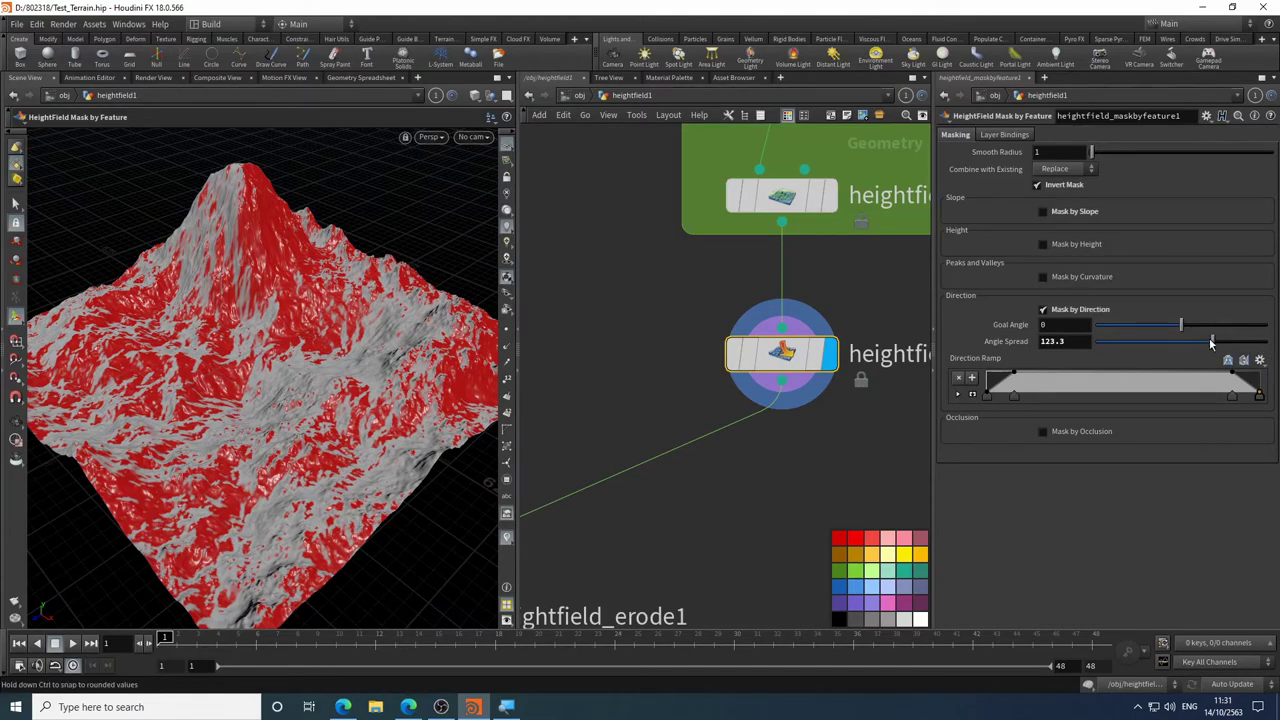
left_click_drag(1213, 343, 1189, 356)
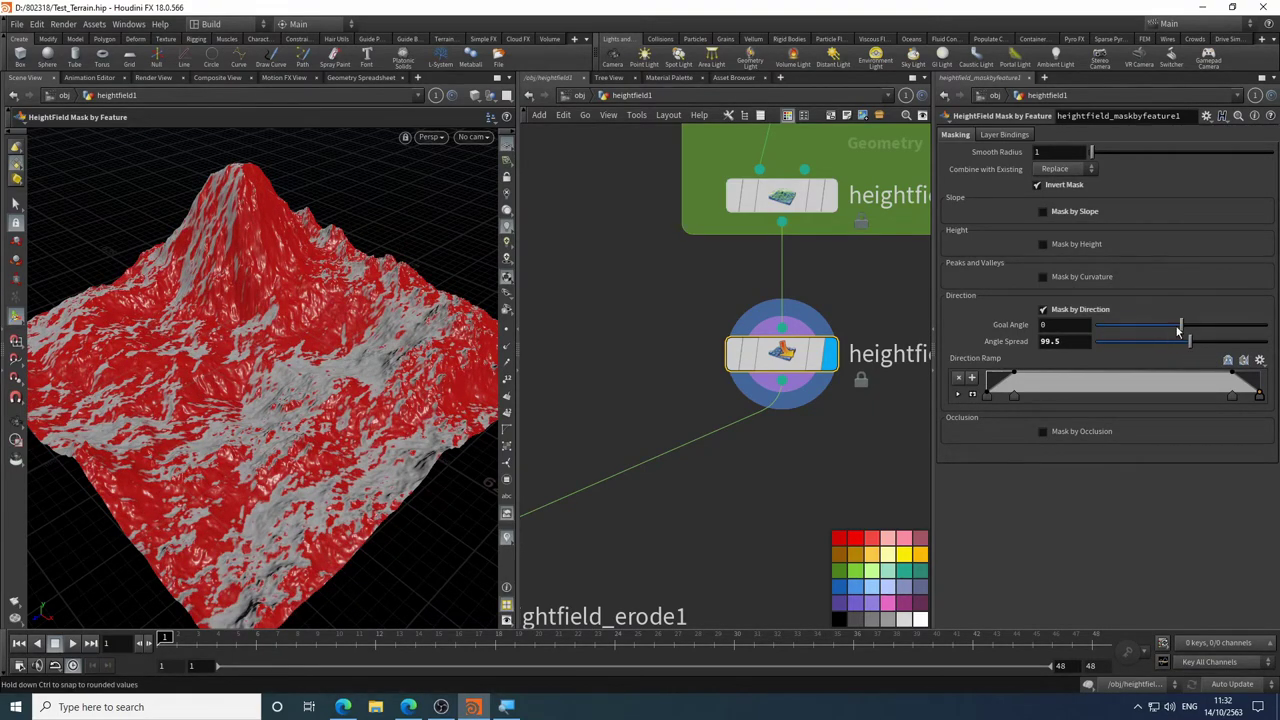
mouse_move(1180, 325)
left_mouse_down()
mouse_move(1145, 325)
mouse_move(1206, 342)
mouse_move(1185, 344)
left_mouse_up()
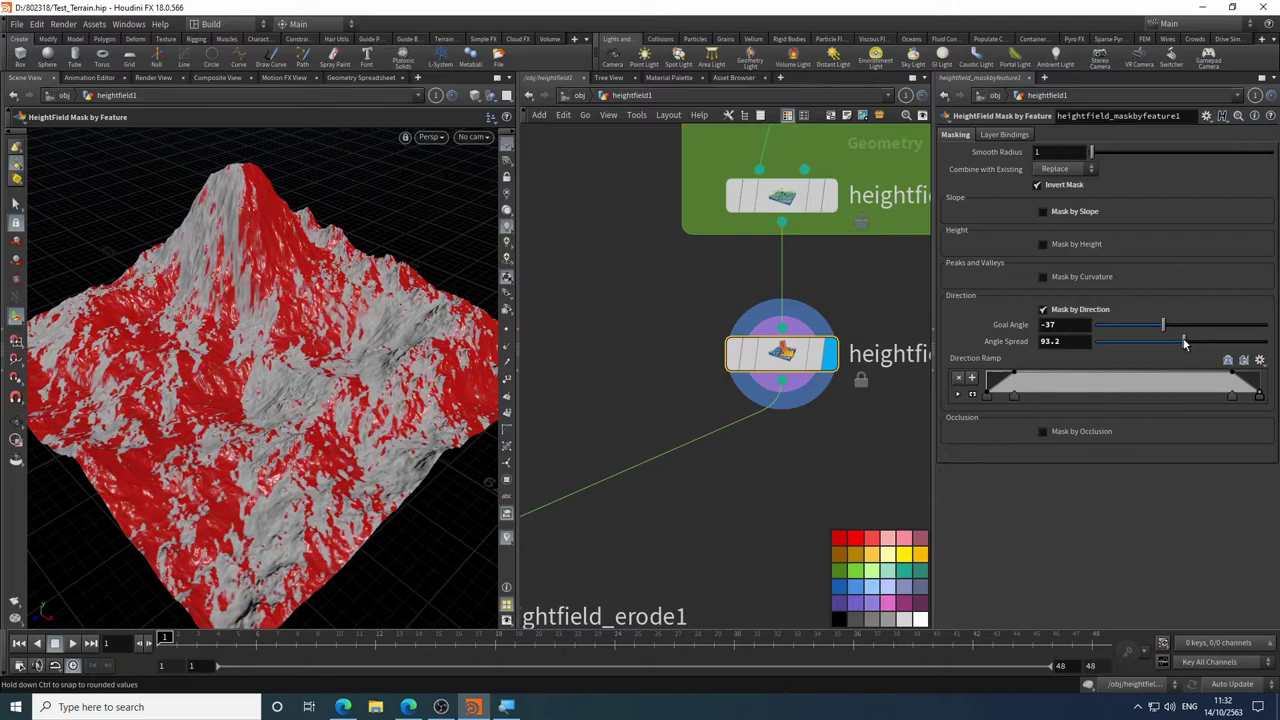
left_click(1044, 310)
left_click(1046, 343)
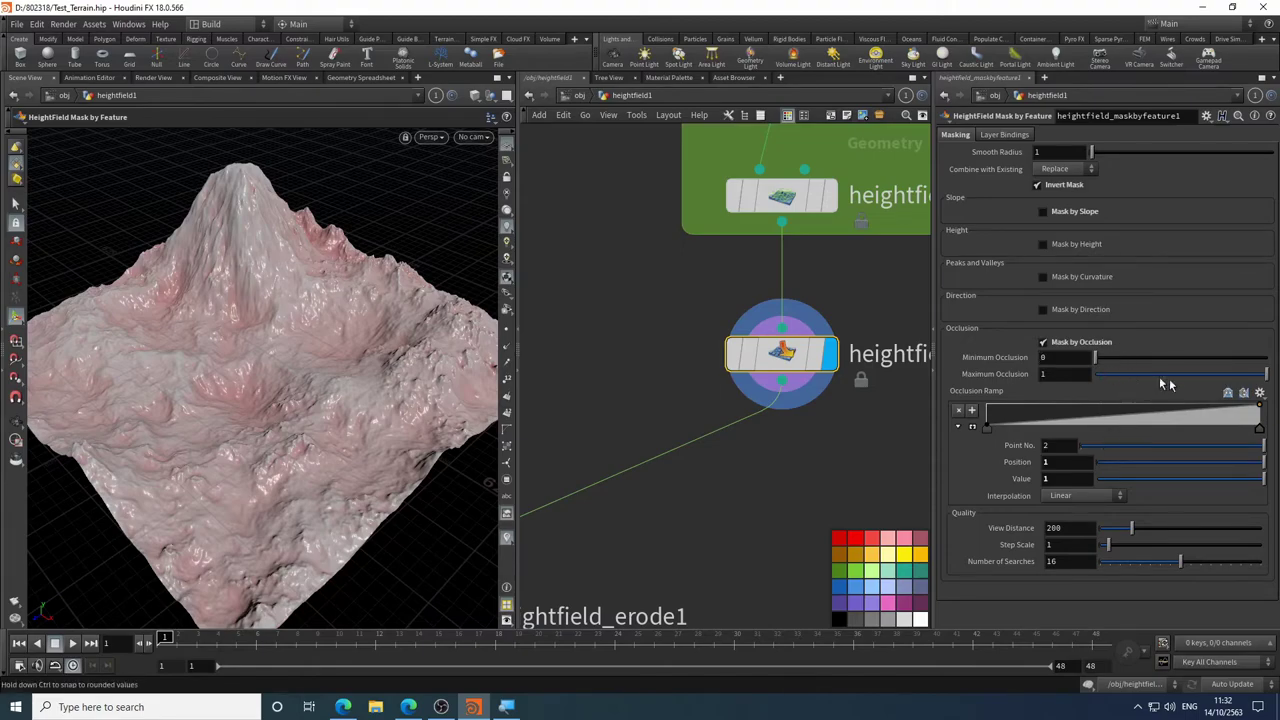
- Try moving occlusion ramp keys and a Maximum Occlusion of 2, undoing that change twice
left_click(1080, 357)
left_click(988, 428)
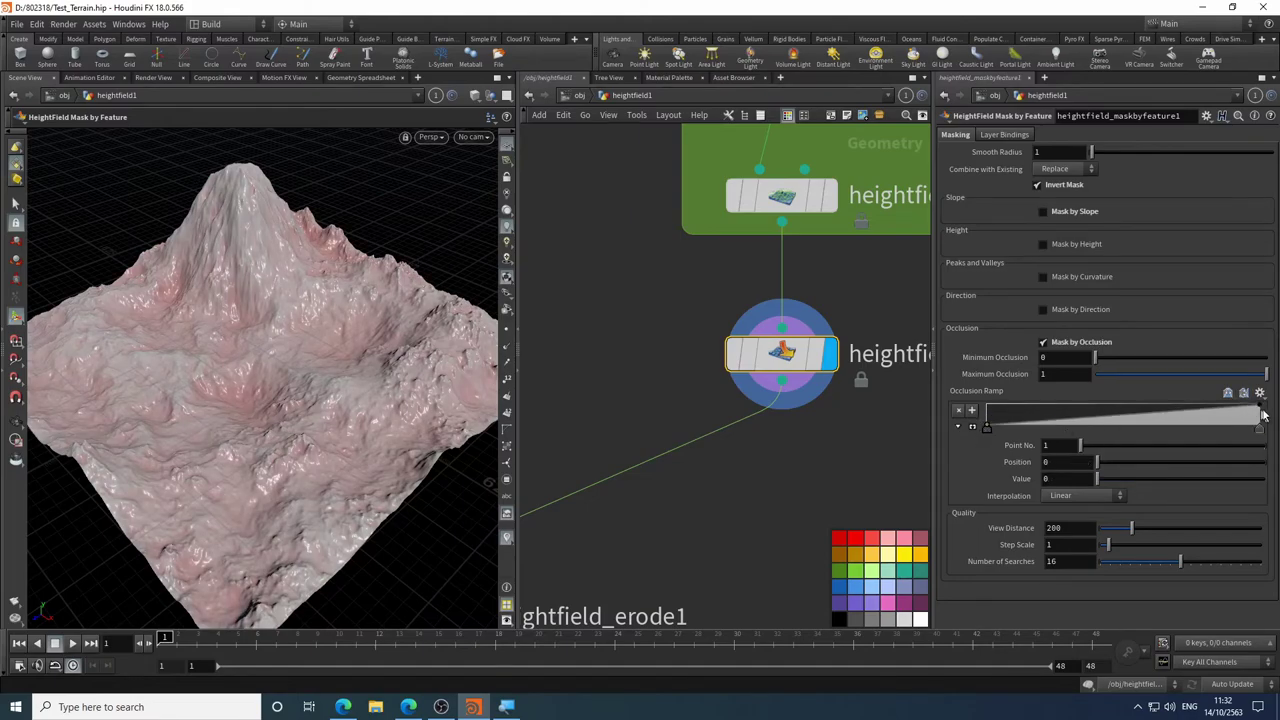
left_click_drag(1262, 410, 1136, 378)
left_click(1044, 374)
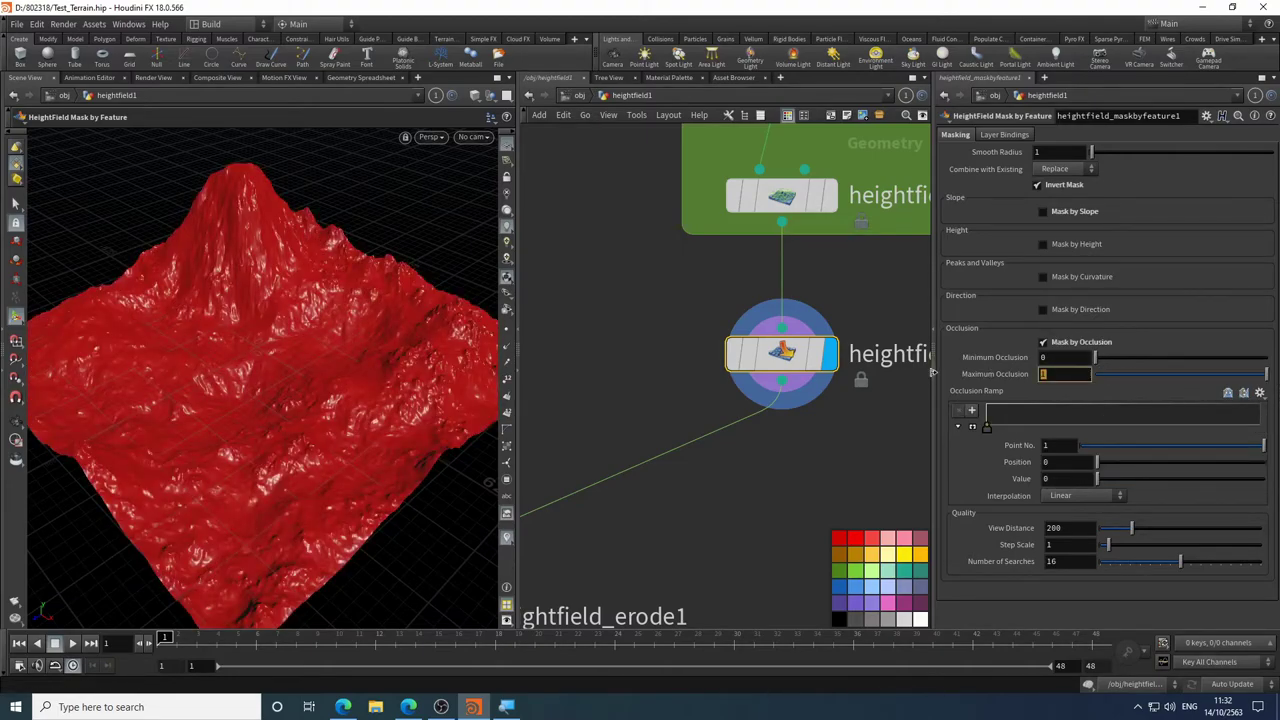
type("2")
key("Return")
key("ctrl+z")
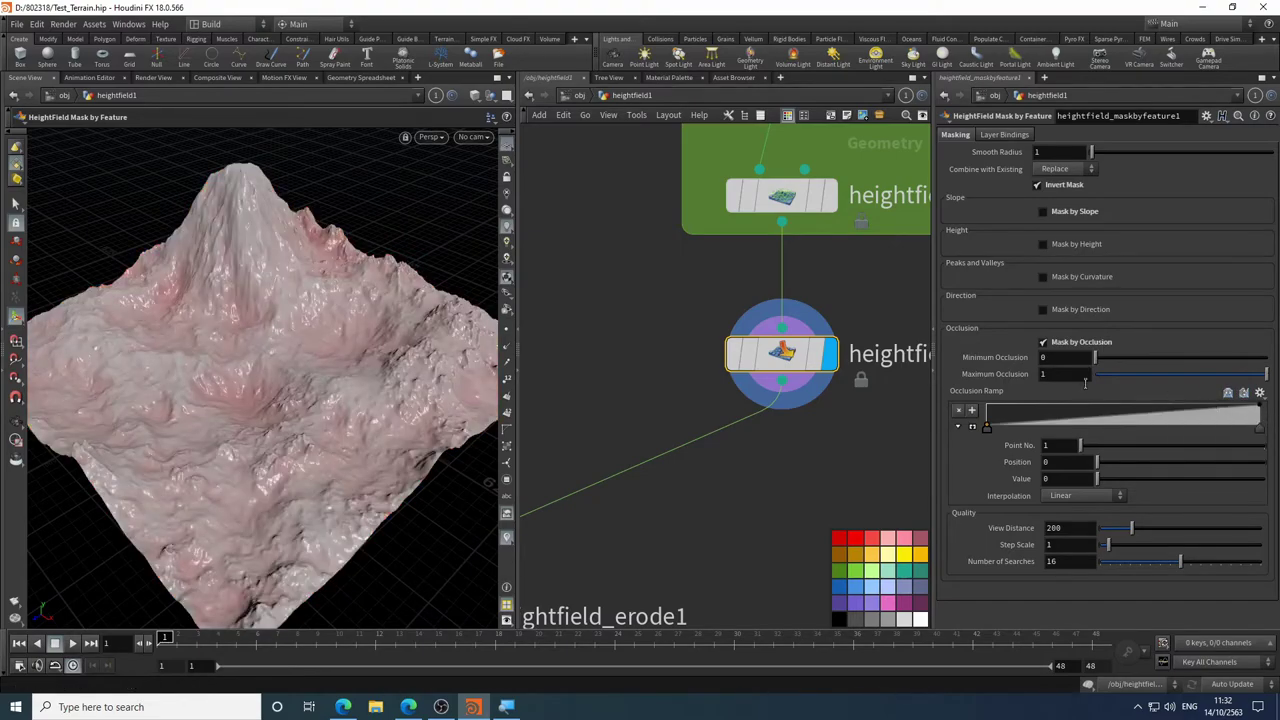
left_click(1059, 375)
type("2")
key("Return")
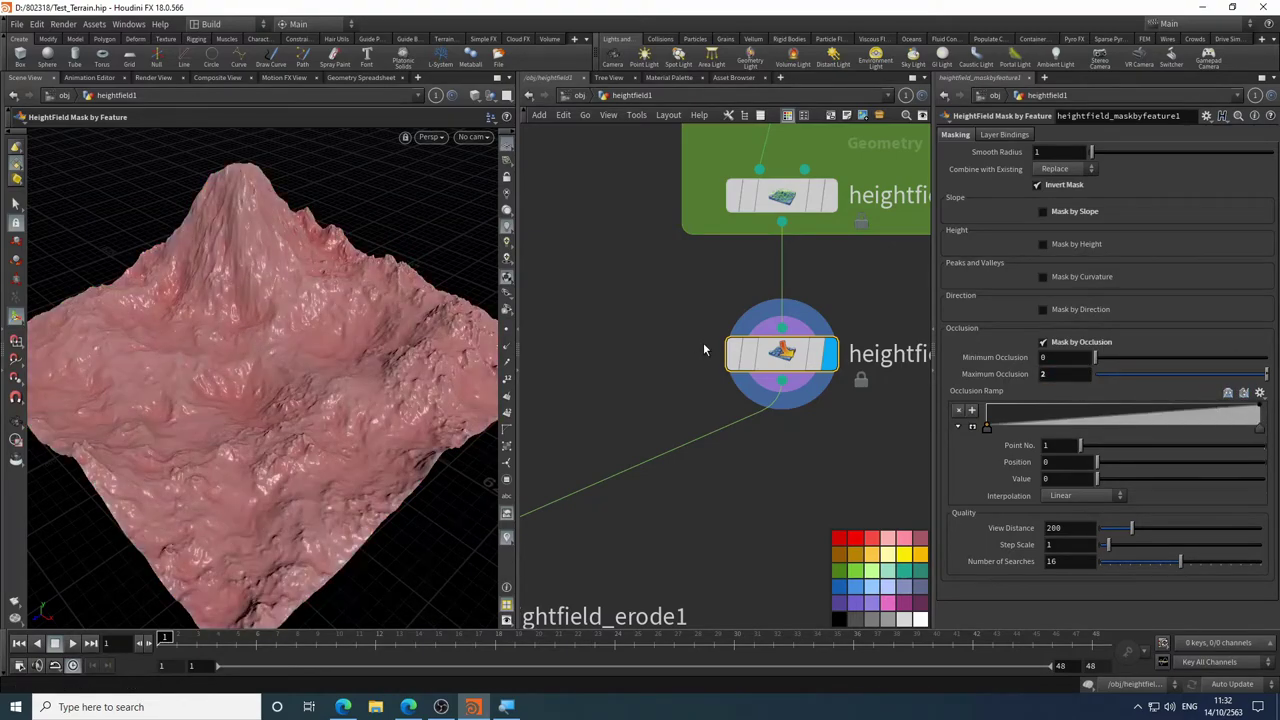
key("ctrl+z")
- Set Minimum Occlusion to -1, then drag the occlusion sliders toward a 0.759–0.821 range
left_click(1063, 360)
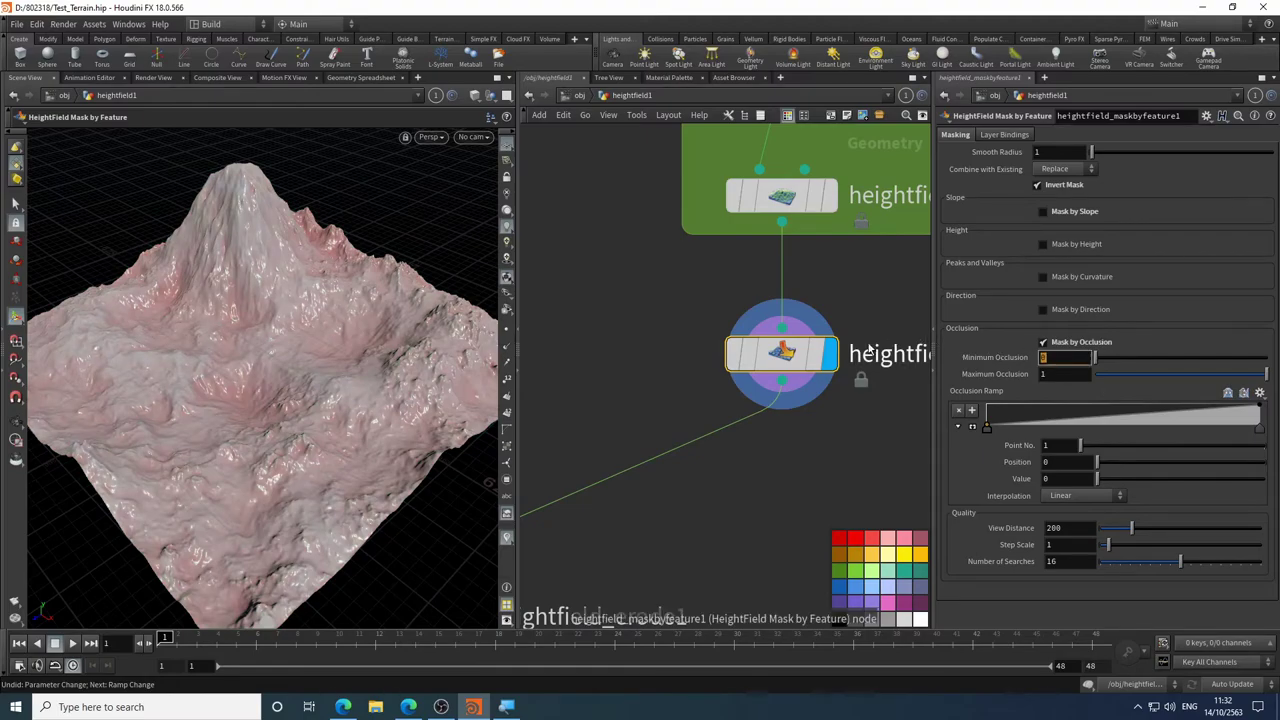
type("-1")
key("Return")
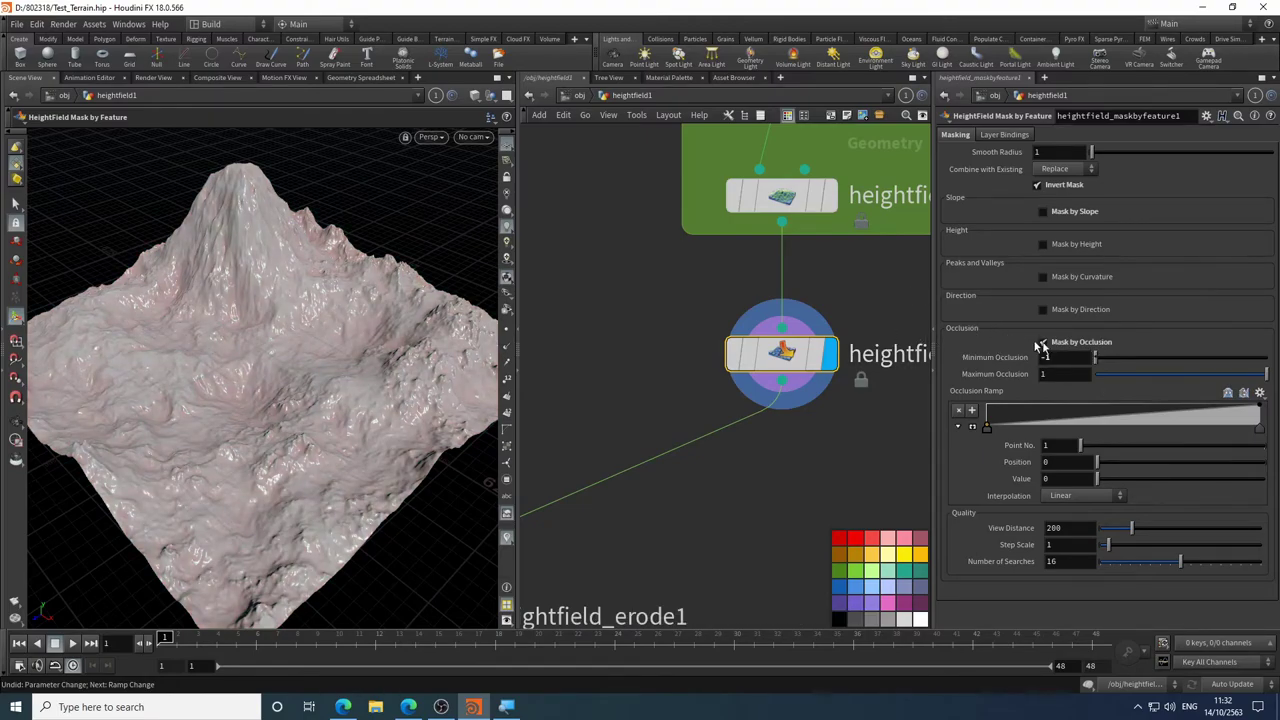
left_click_drag(1113, 360, 1215, 361)
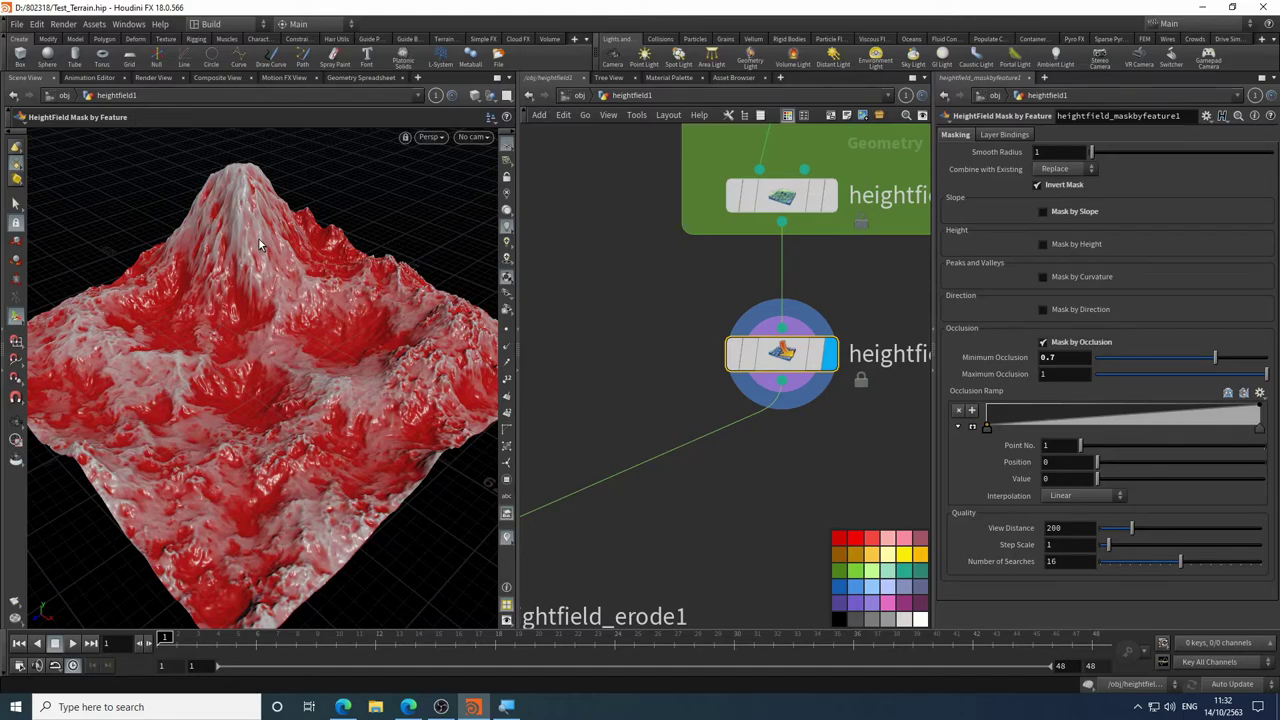
left_click_drag(1216, 361, 1220, 388)
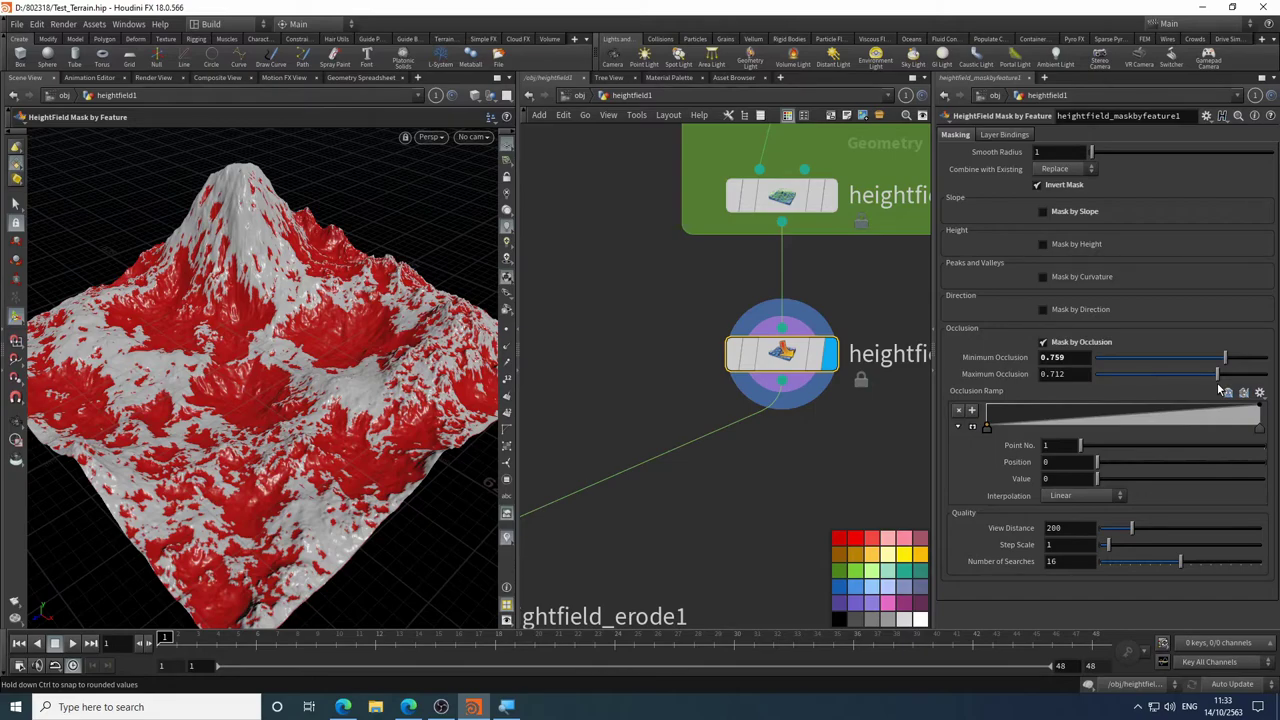
left_click_drag(1220, 390, 1238, 390)
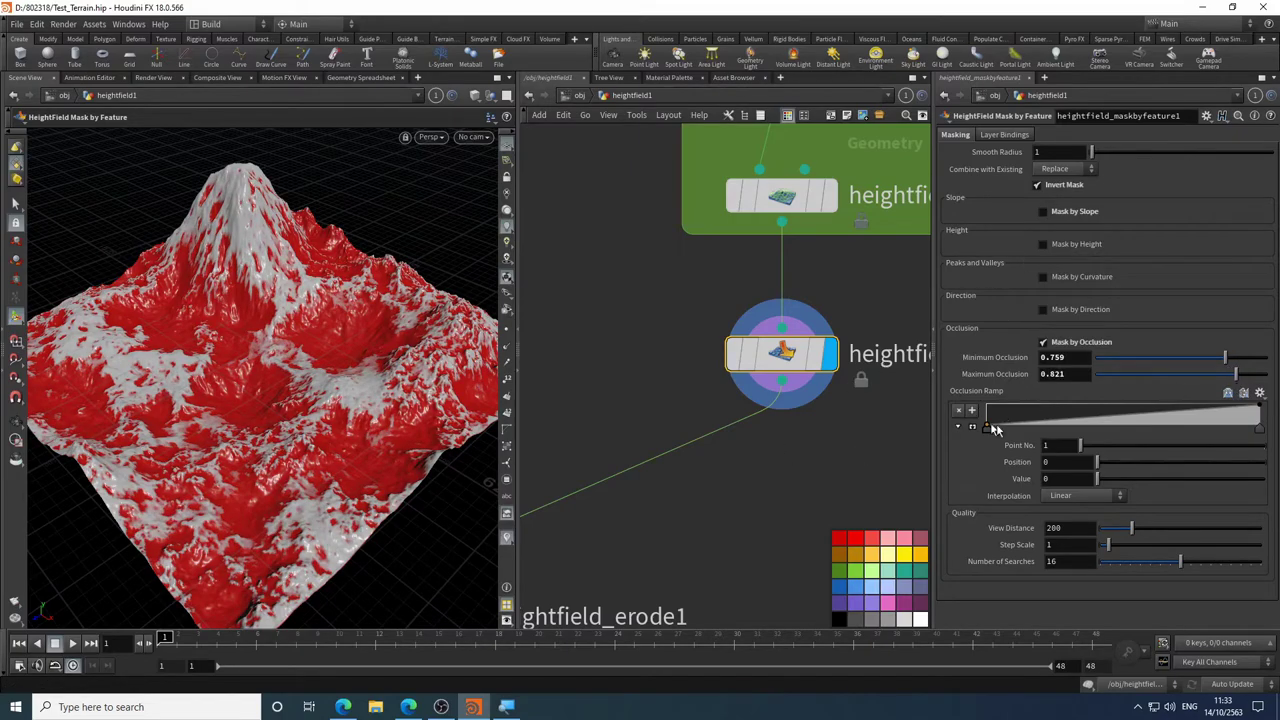
- Turn off occlusion masking, briefly try slope masking, and enable Mask by Height
left_click(1043, 343)
left_click(1043, 212)
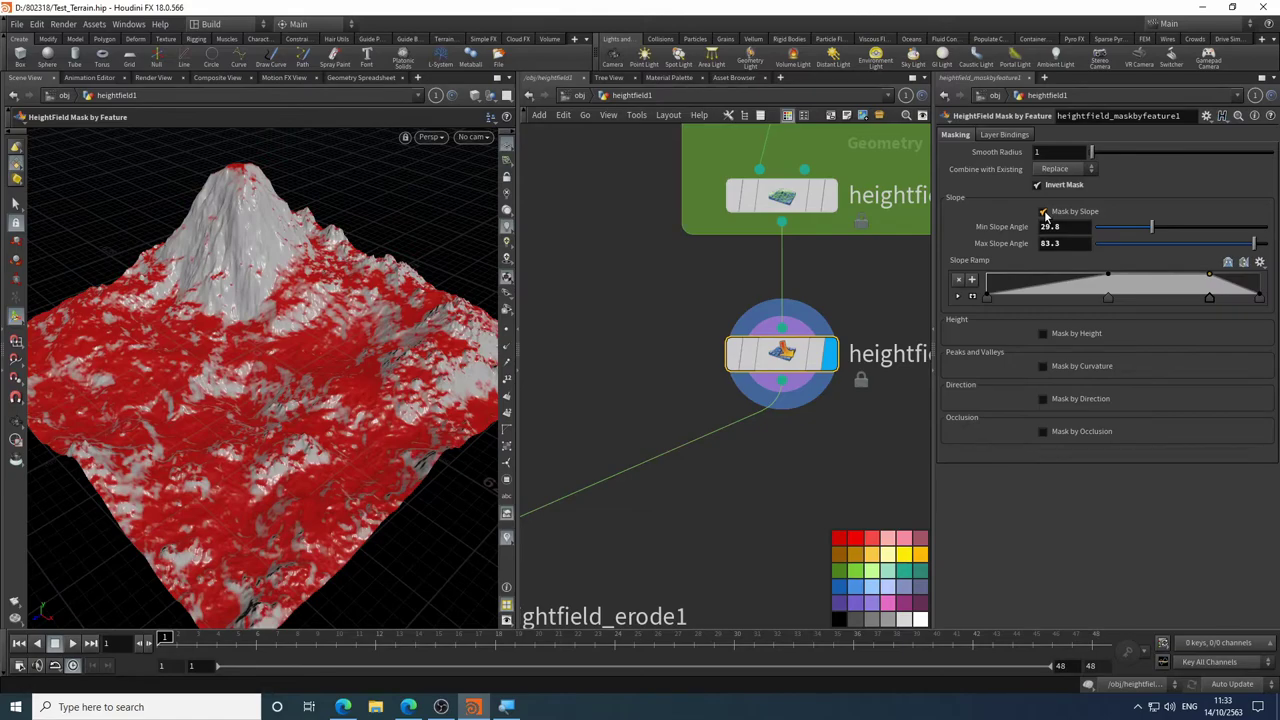
left_click(1043, 212)
left_click(1043, 245)
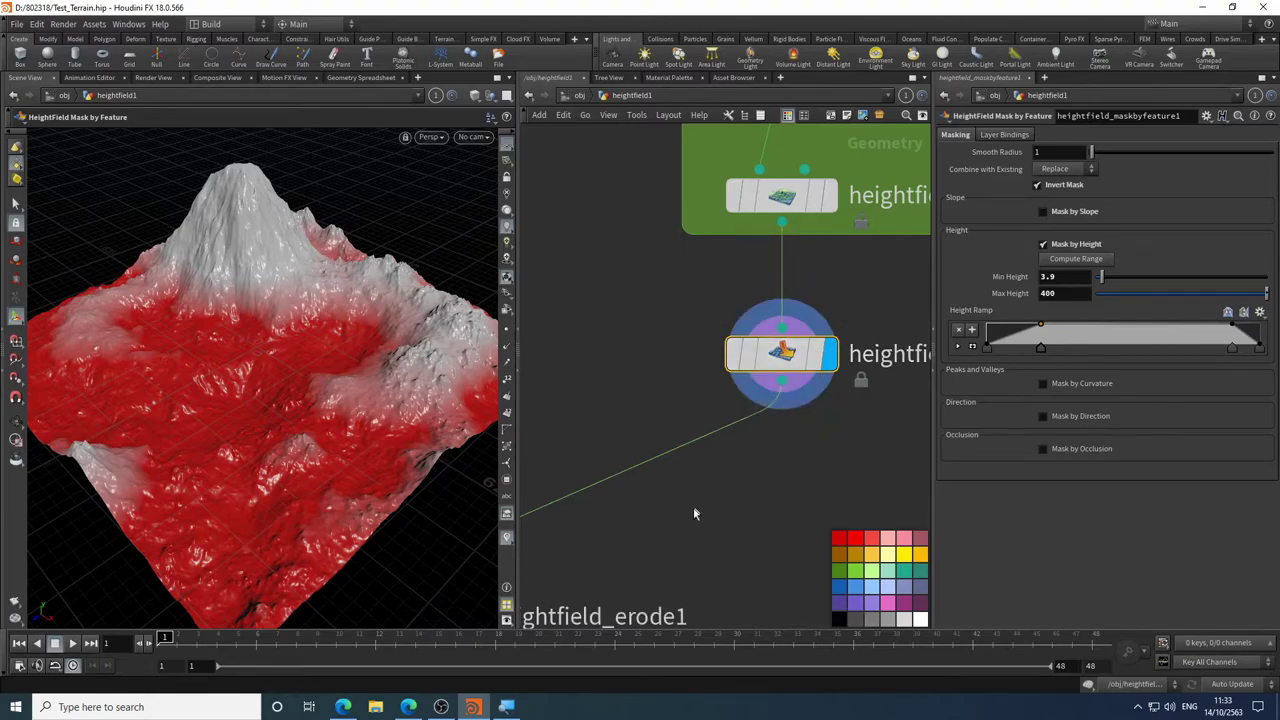
- Reposition heightfield_erode1 up and to the right in the network
middle_click_drag(664, 515, 707, 322)
scroll(620, 340, "up", 1)
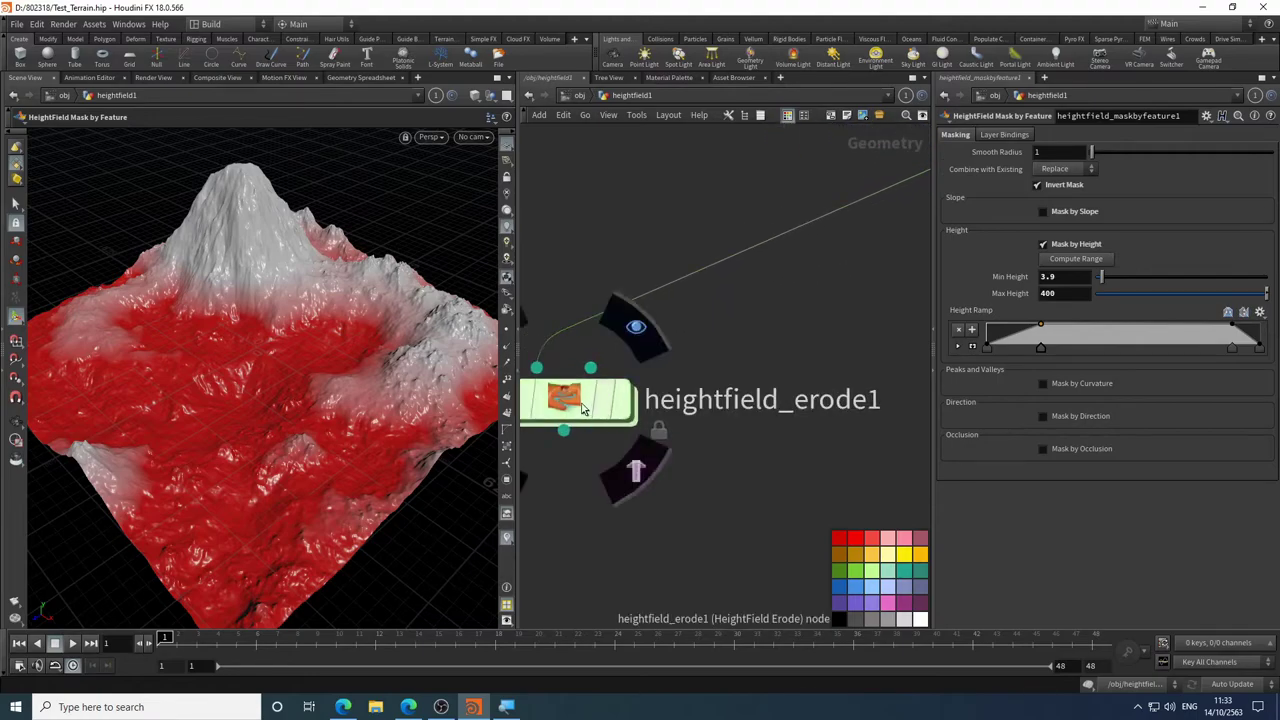
left_click_drag(575, 400, 820, 351)
middle_click_drag(751, 408, 537, 482)
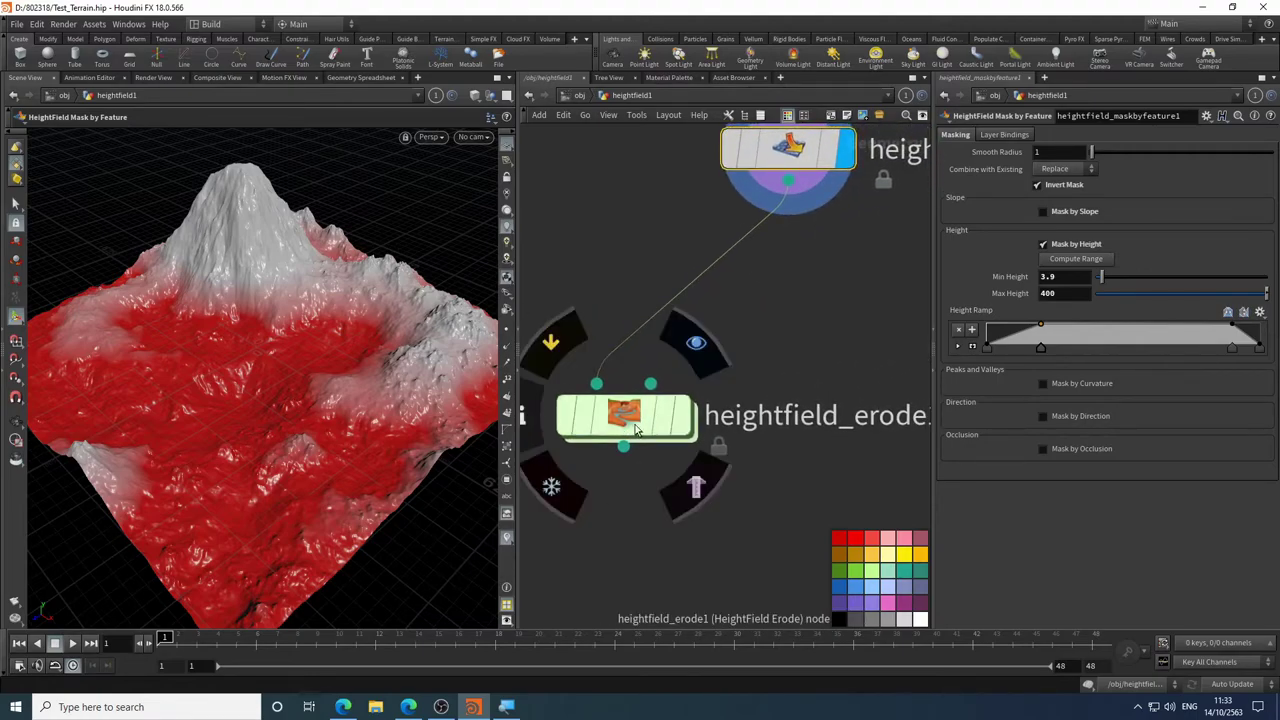
left_click_drag(624, 414, 772, 414)
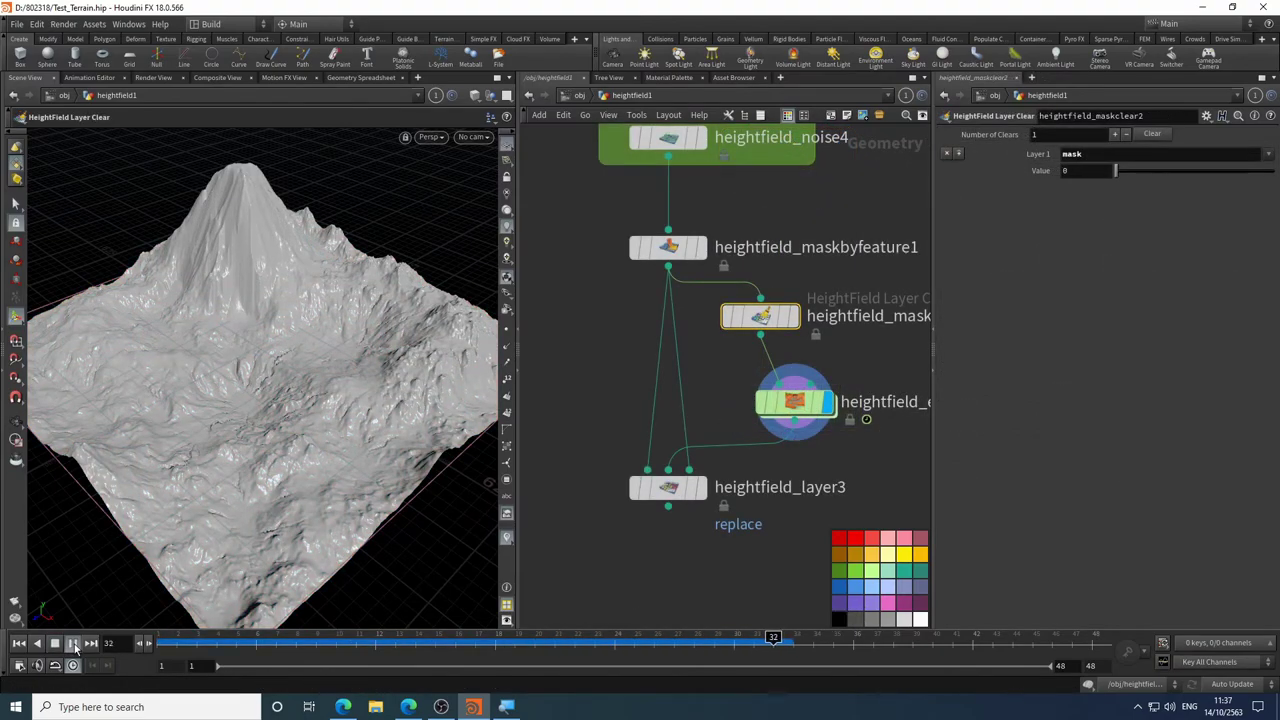
- Toggle display between heightfield_layer3 and the mask, and line heightfield_maskclear2 up above heightfield_erode1
left_click(700, 487)
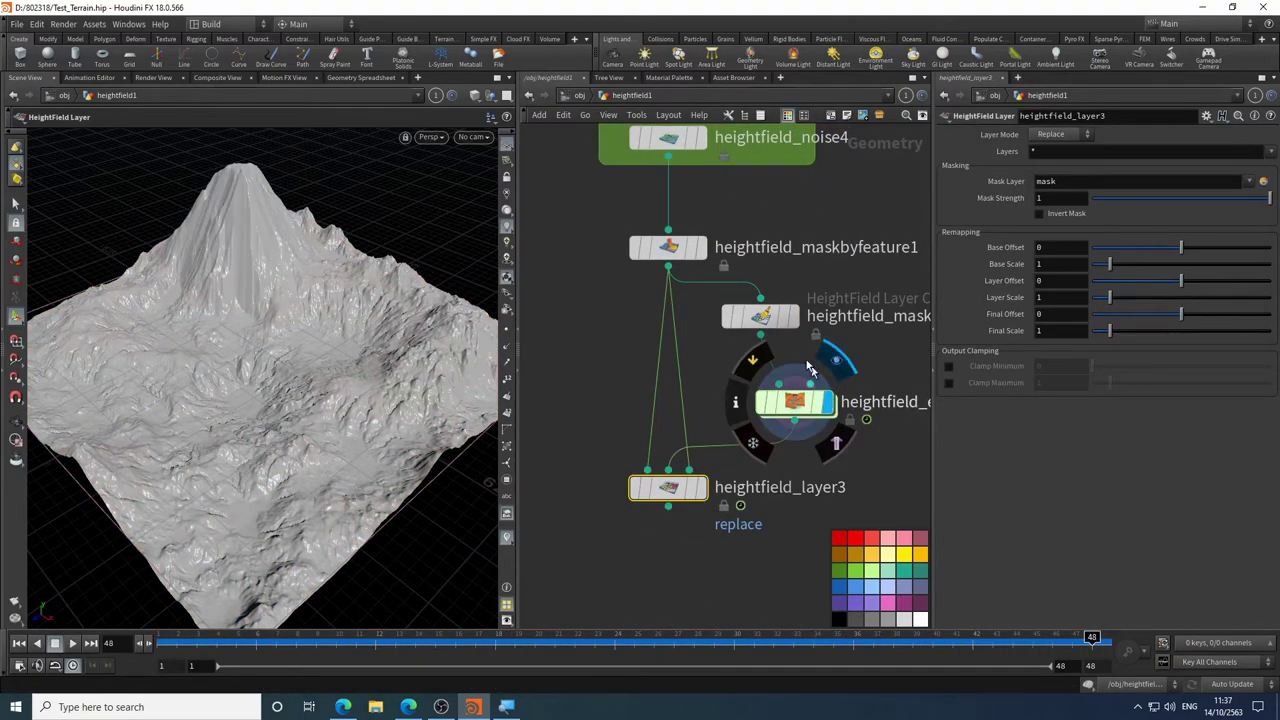
left_click(700, 247)
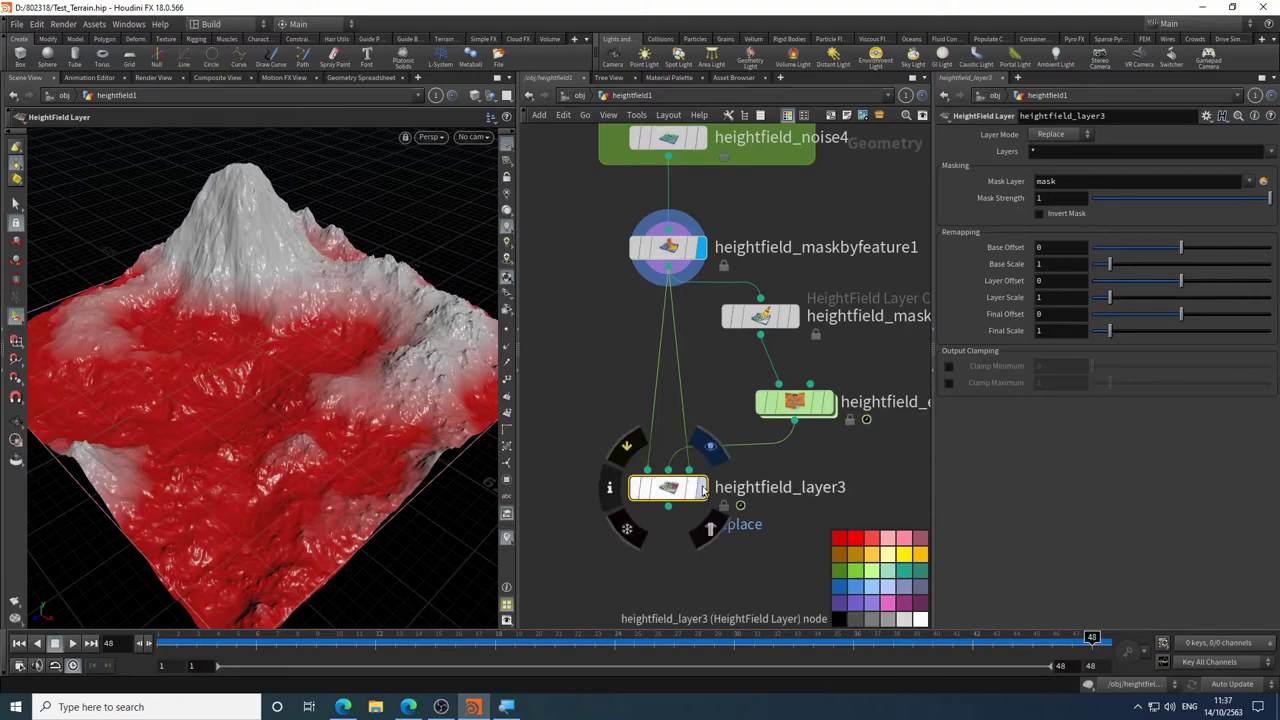
left_click(701, 487)
middle_click_drag(686, 369, 634, 389)
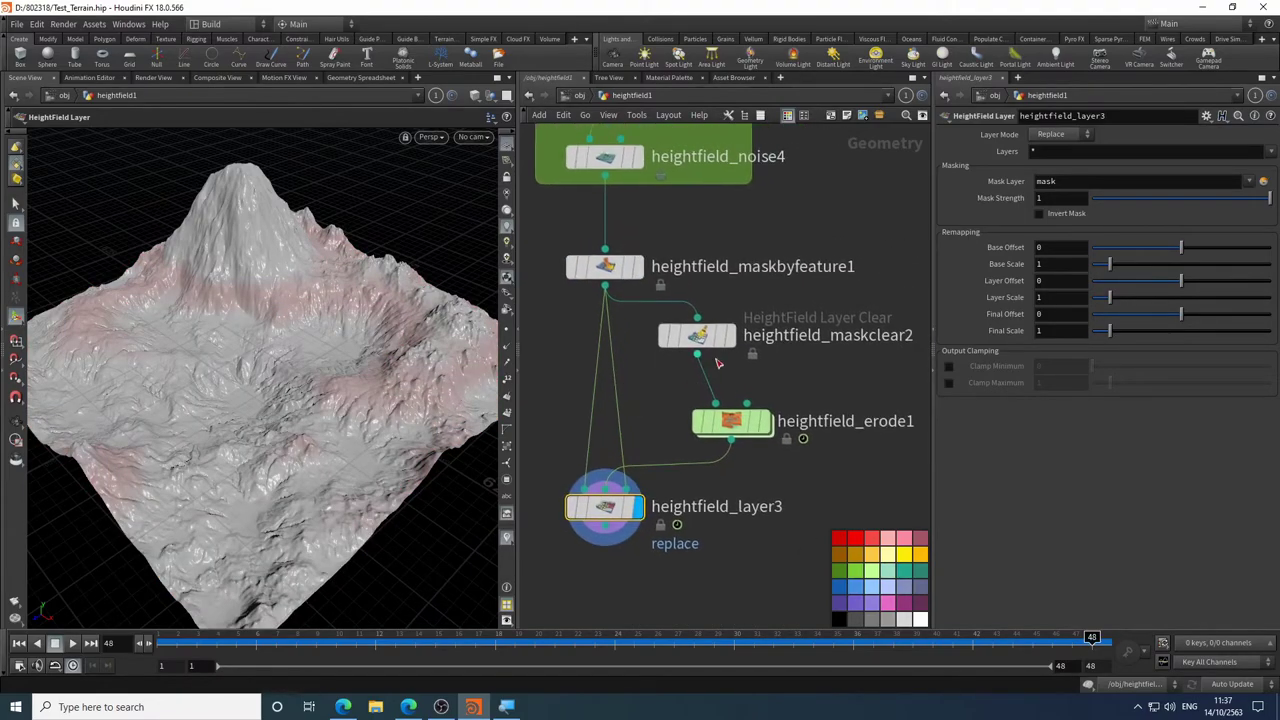
left_click_drag(696, 334, 731, 328)
- Display heightfield_maskbyfeature1, then heightfield_erode1's grey eroded terrain with its erosion parameters
scroll(627, 284, "up", 2)
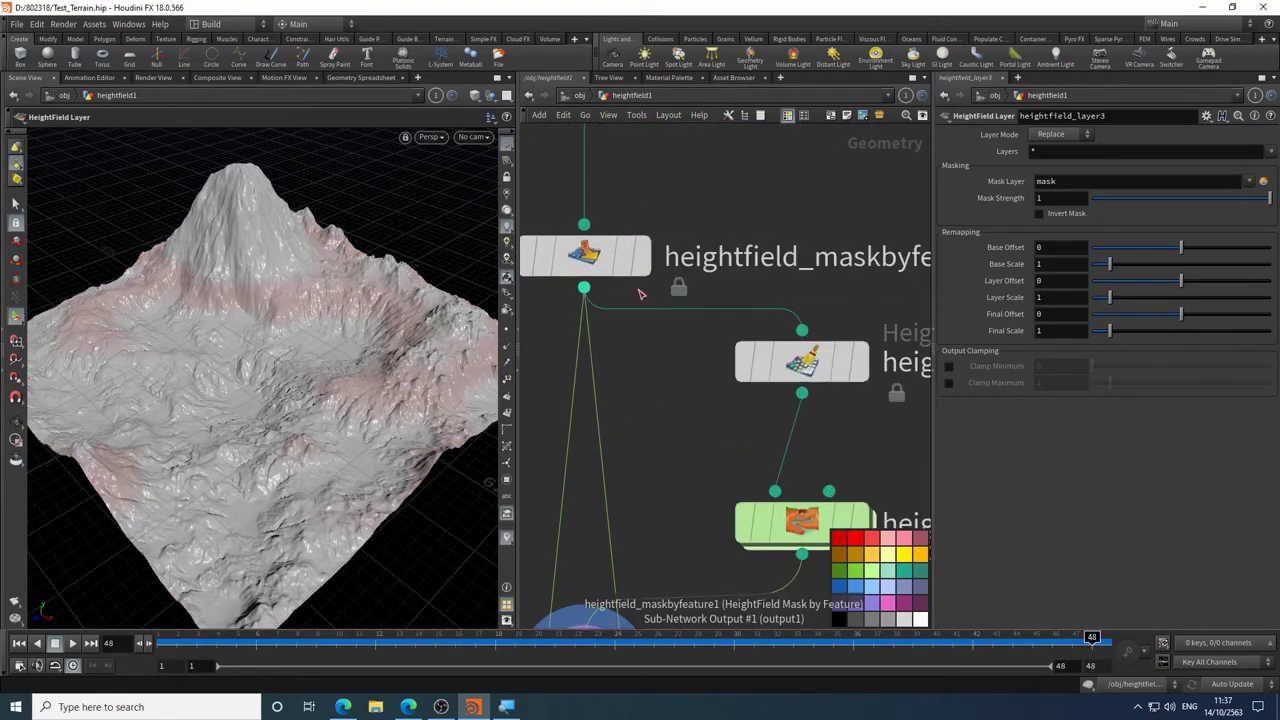
scroll(620, 285, "down", 3)
left_click(630, 286)
left_click(607, 287)
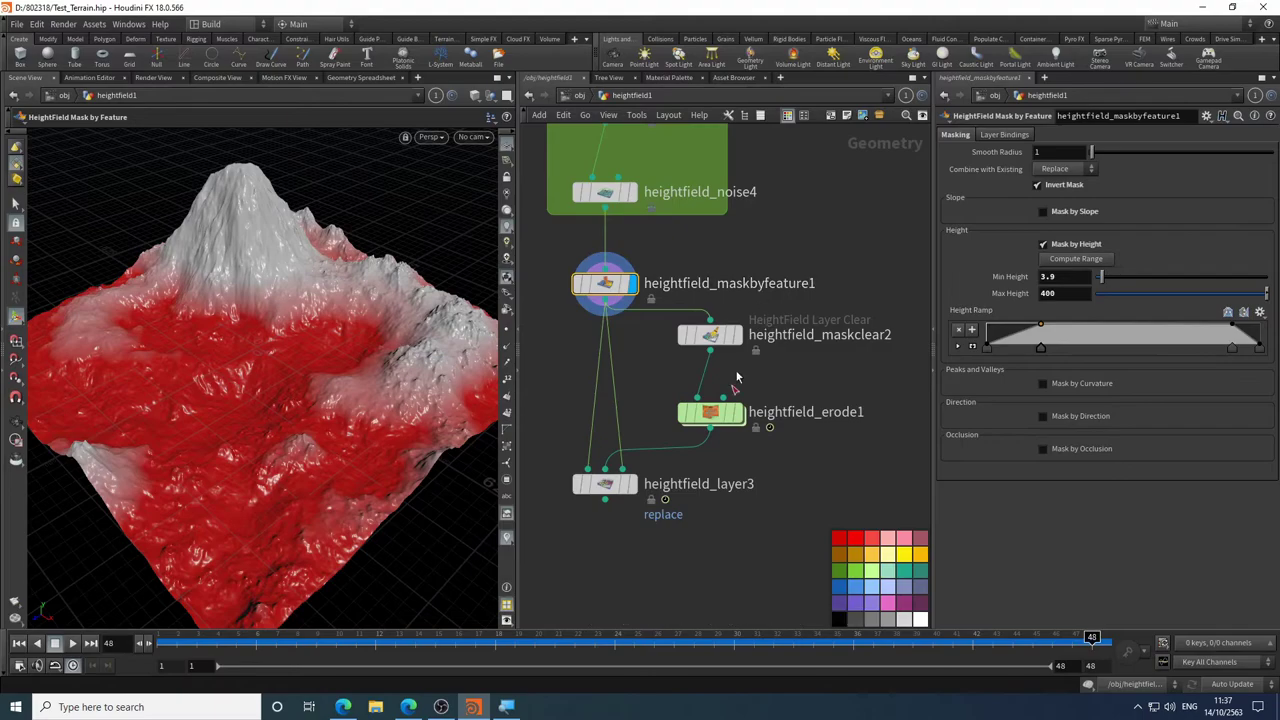
mouse_move(714, 420)
scroll(714, 418, "up", 5)
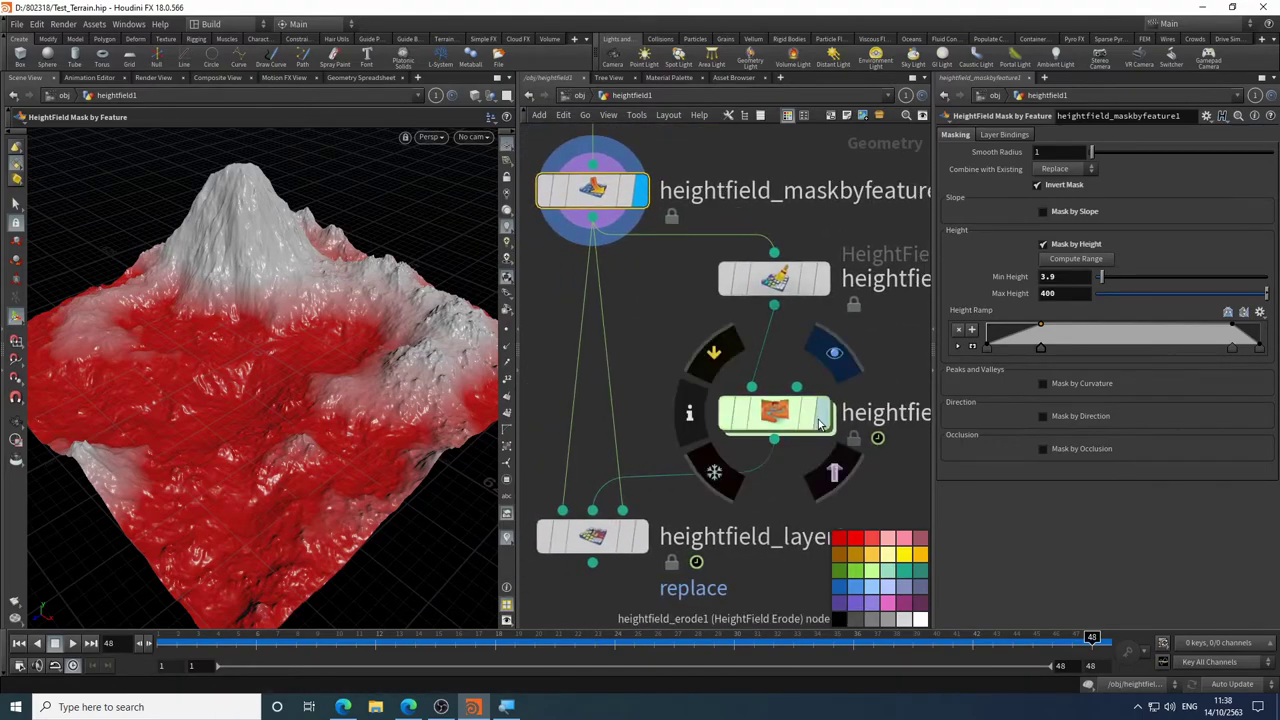
left_click(818, 424)
left_click(790, 414)
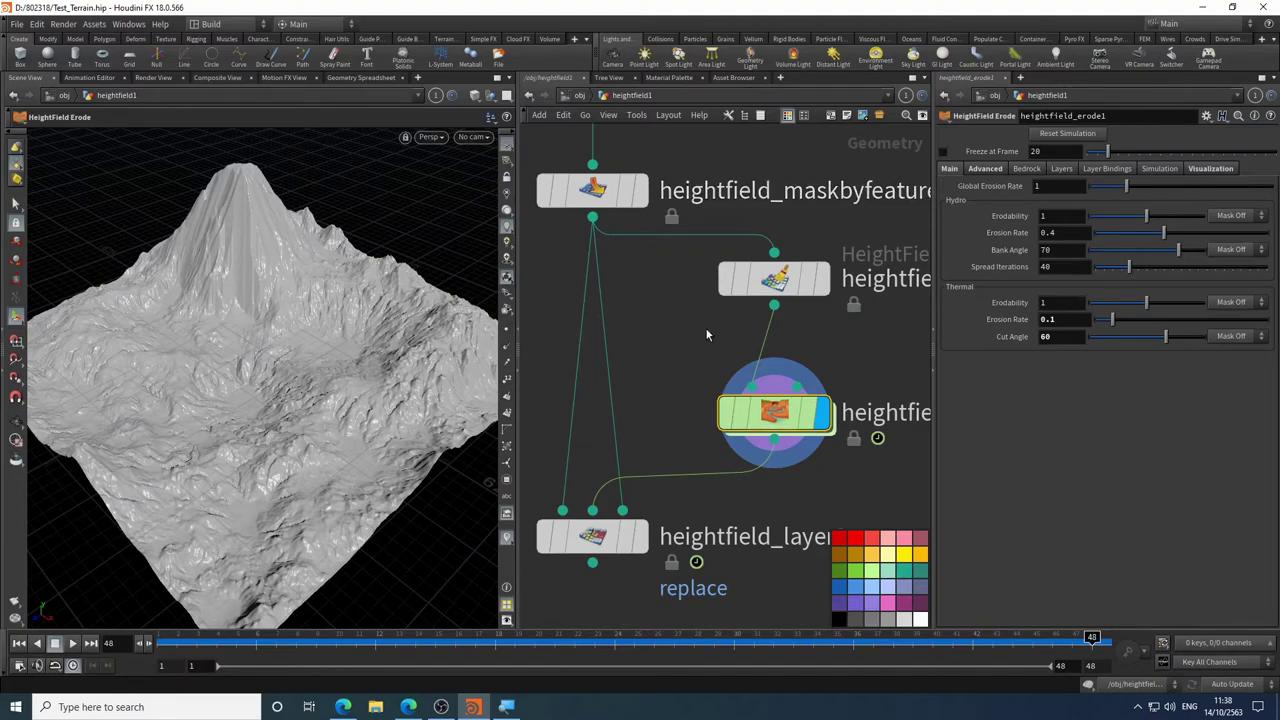
- Move the camera toward the peak and display heightfield_layer3's result with its pink lower-slope band
middle_click_drag(706, 335, 662, 353)
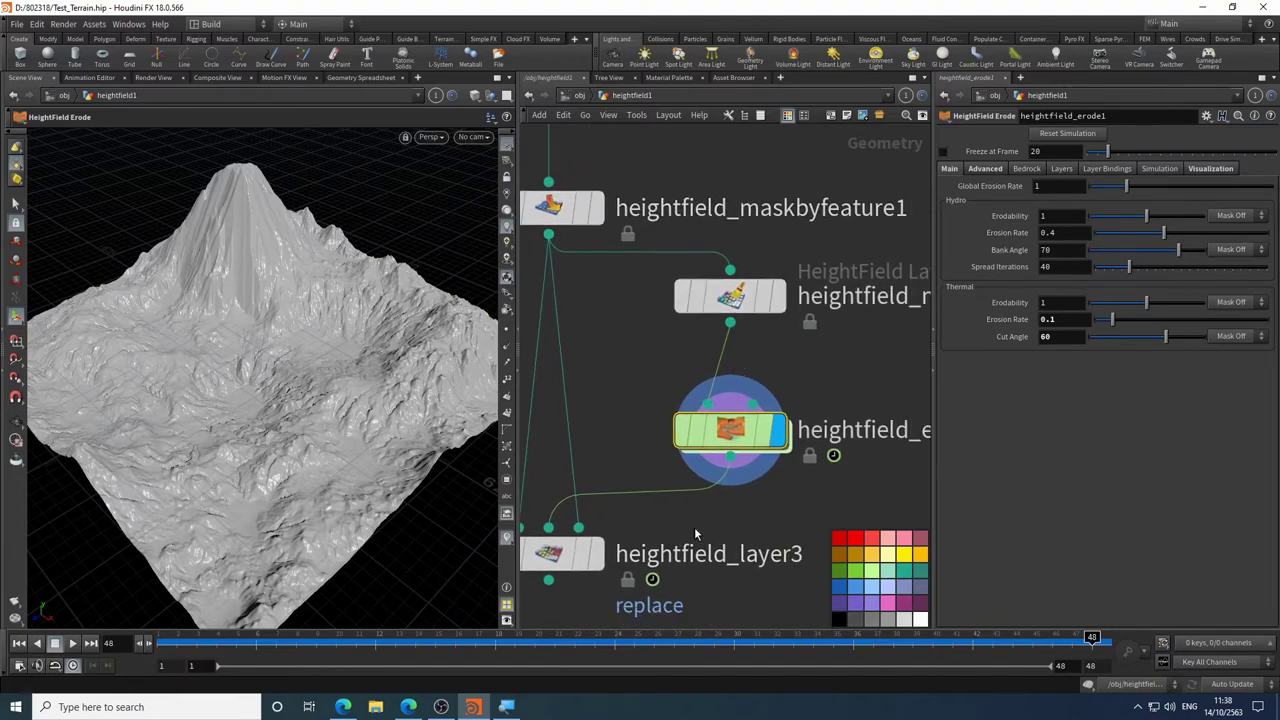
scroll(222, 278, "up", 3)
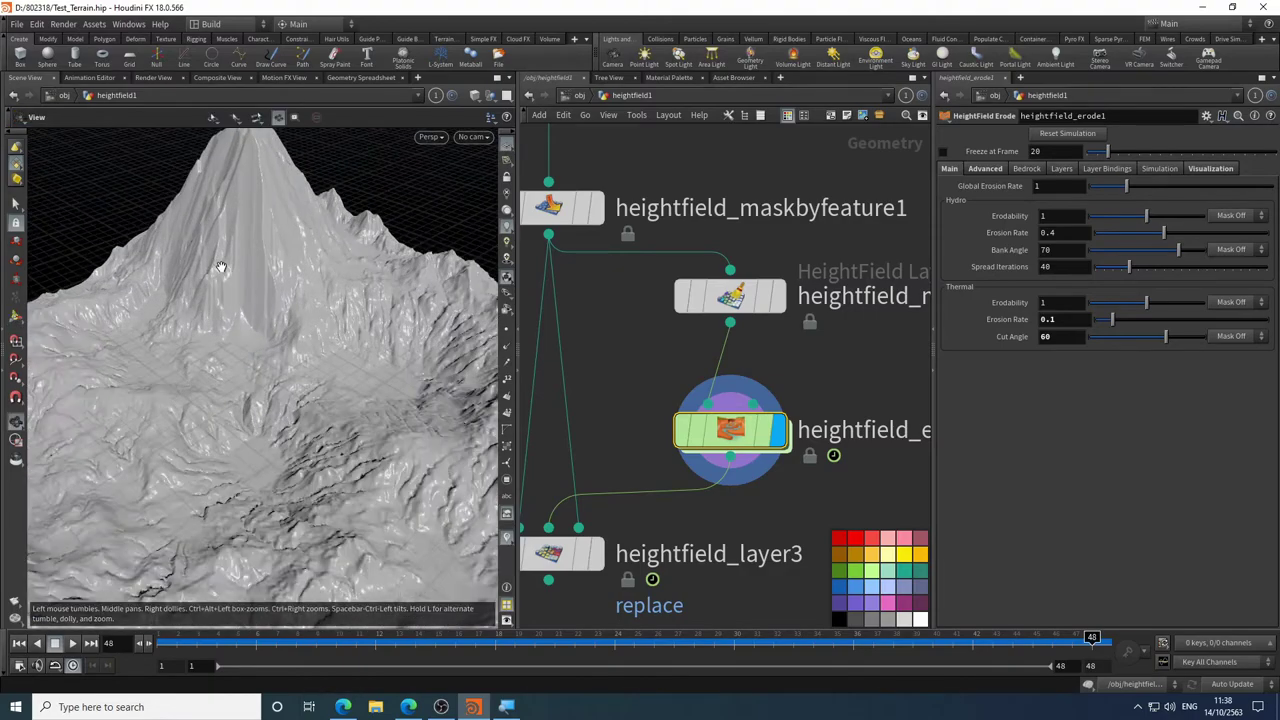
left_click_drag(217, 266, 283, 218, "alt")
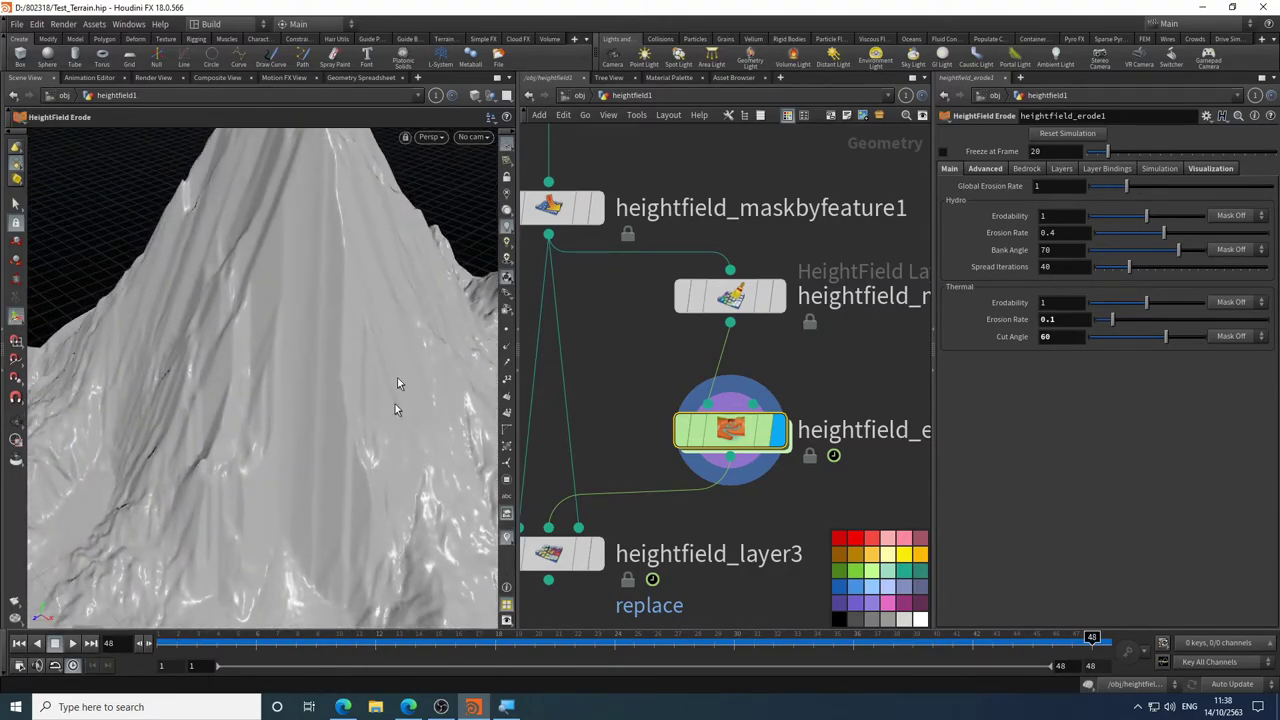
middle_click_drag(640, 362, 662, 452)
middle_click_drag(665, 499, 727, 312)
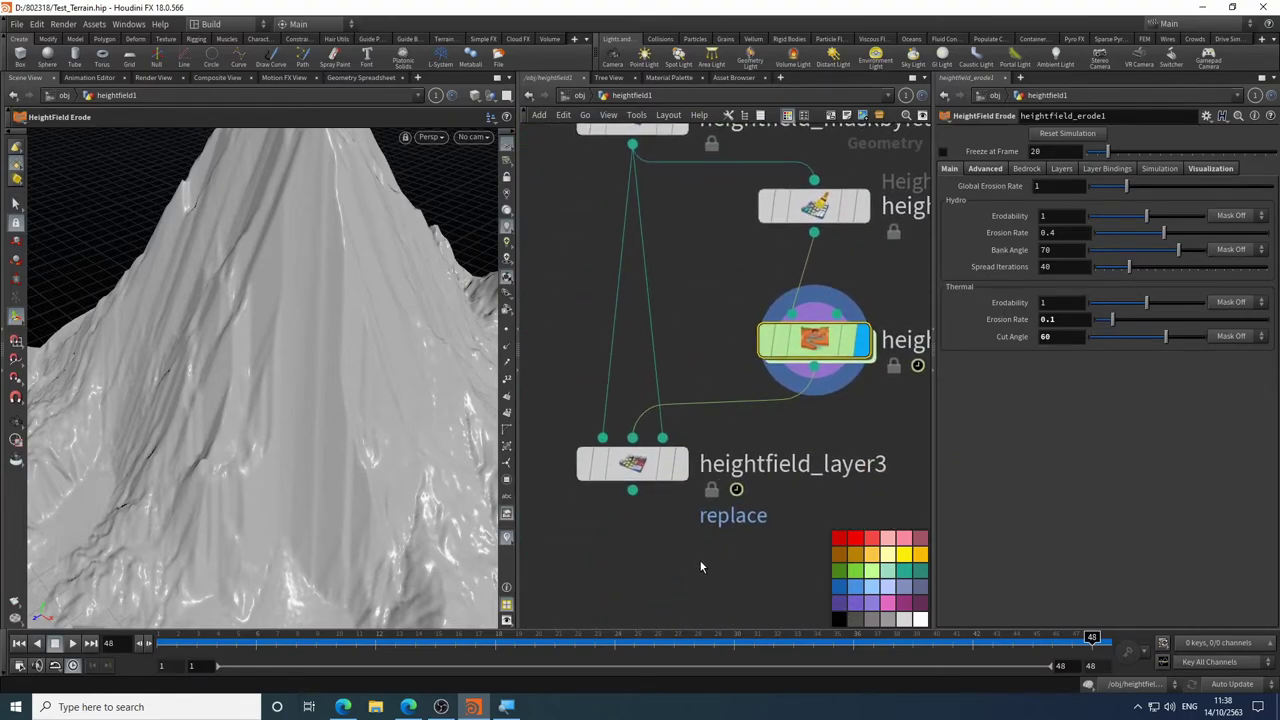
scroll(700, 567, "up", 2)
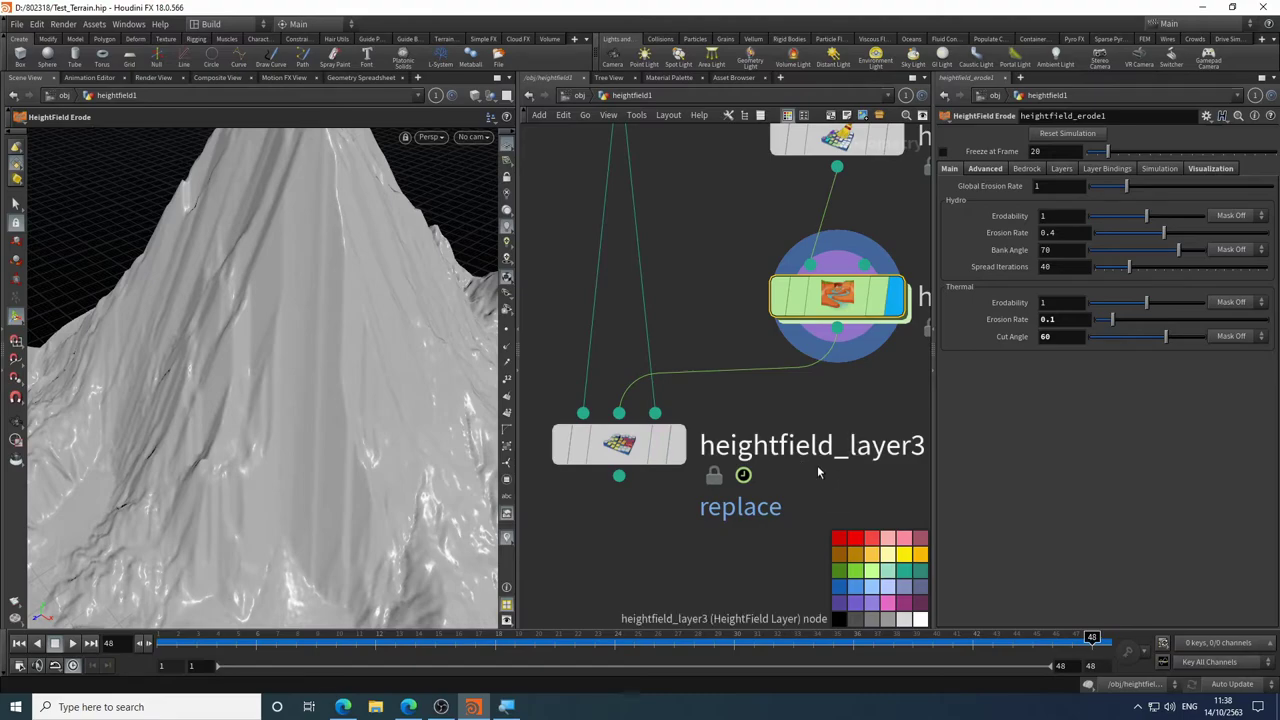
scroll(745, 350, "down", 2)
scroll(752, 280, "up", 2)
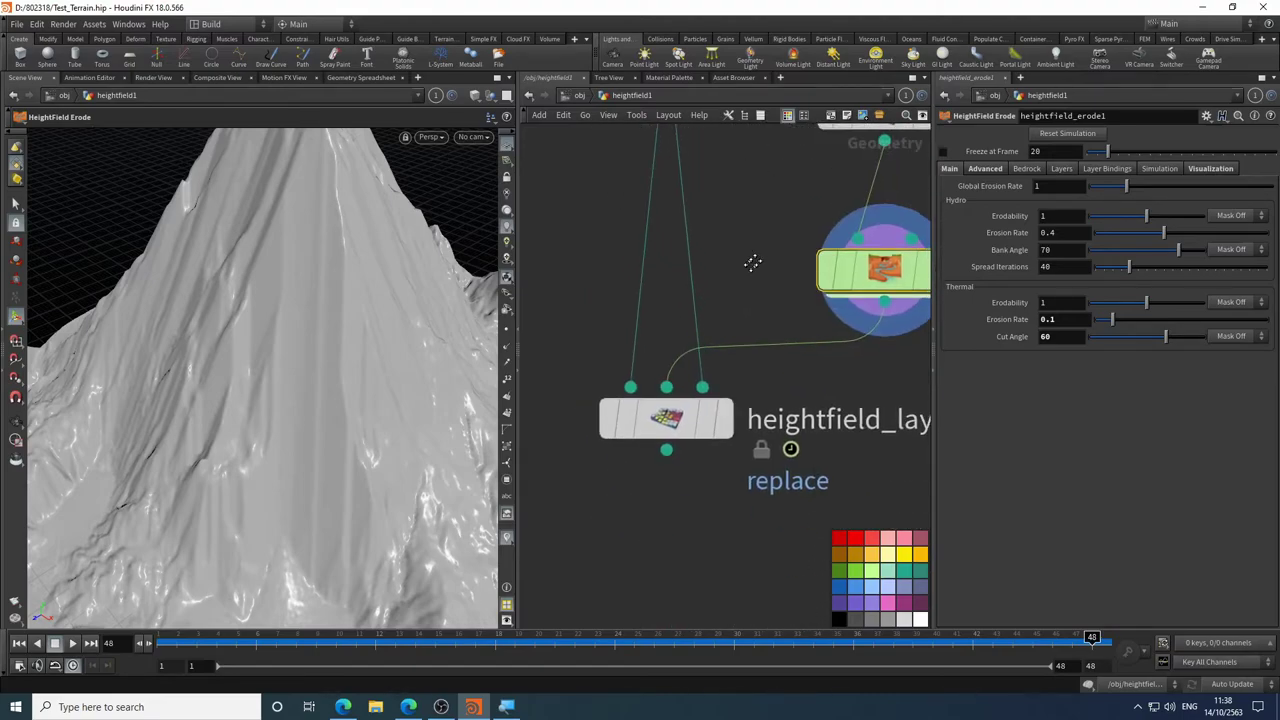
left_click(686, 455)
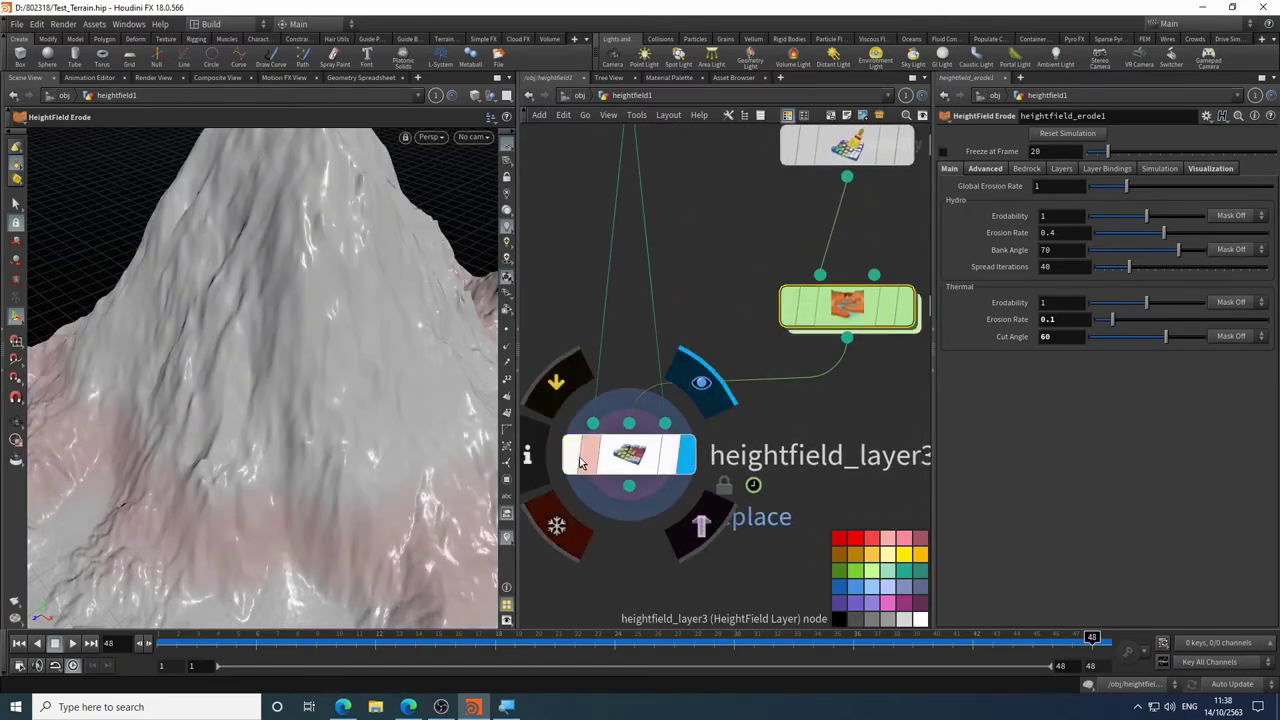
- Select heightfield_layer3 and wire its mask input to heightfield_maskbyfeature1
left_click(590, 455)
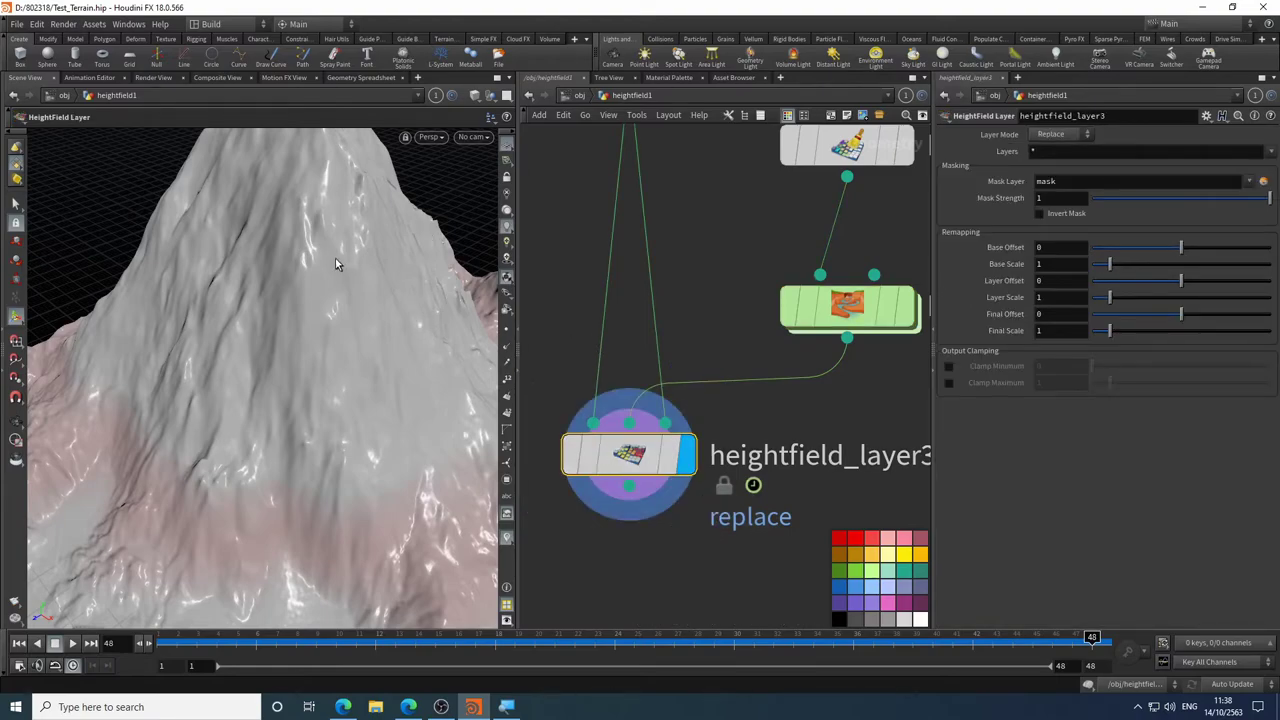
middle_click_drag(585, 147, 585, 283)
mouse_move(645, 180)
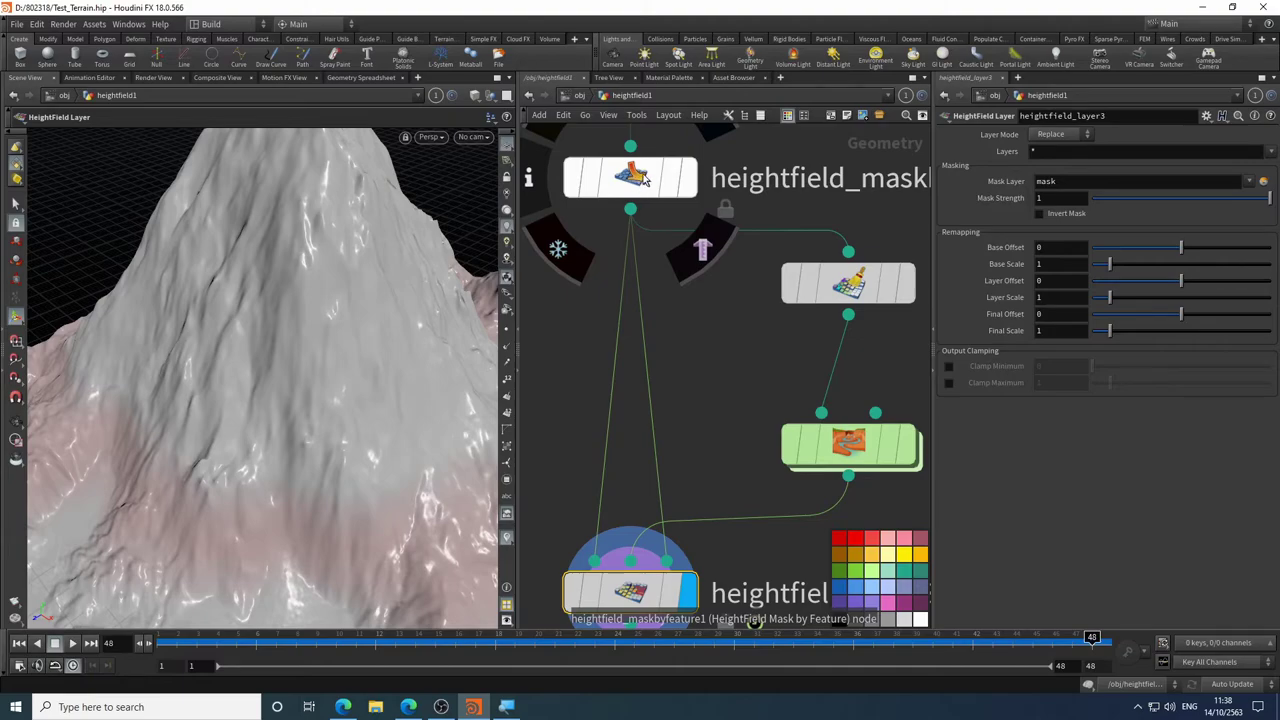
middle_click_drag(600, 400, 597, 229)
mouse_move(655, 398)
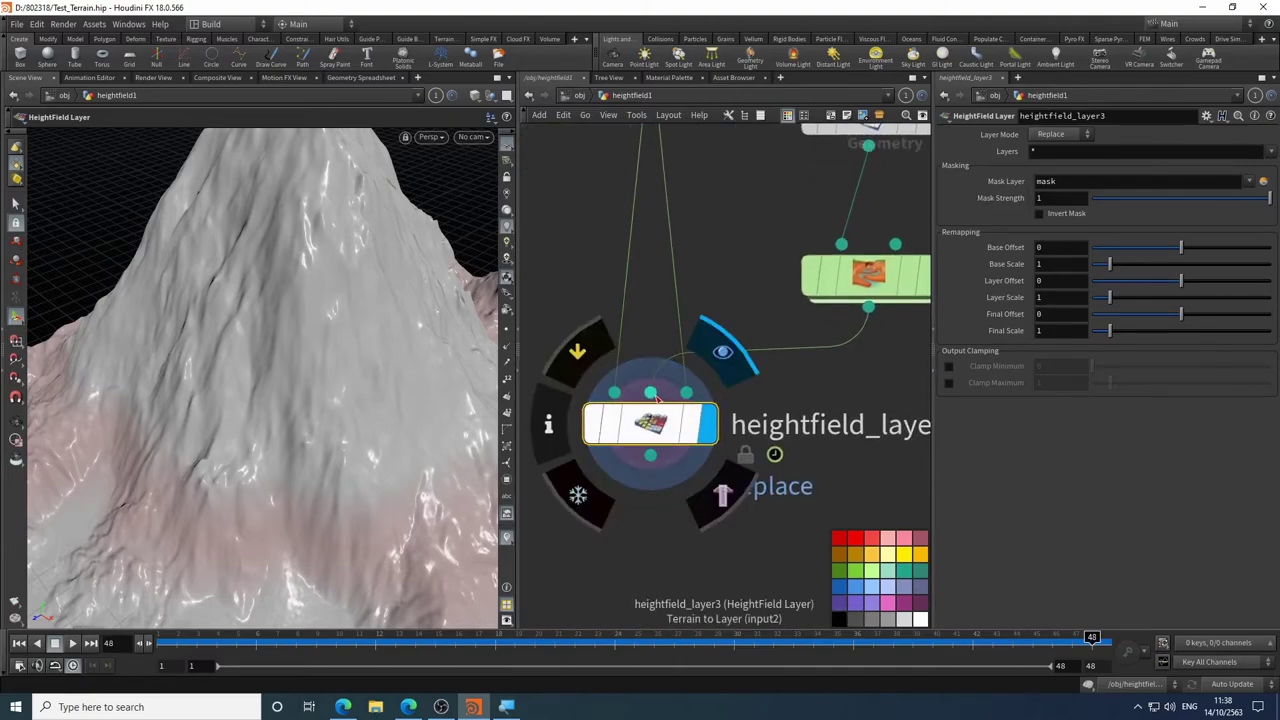
middle_click_drag(655, 398, 548, 411)
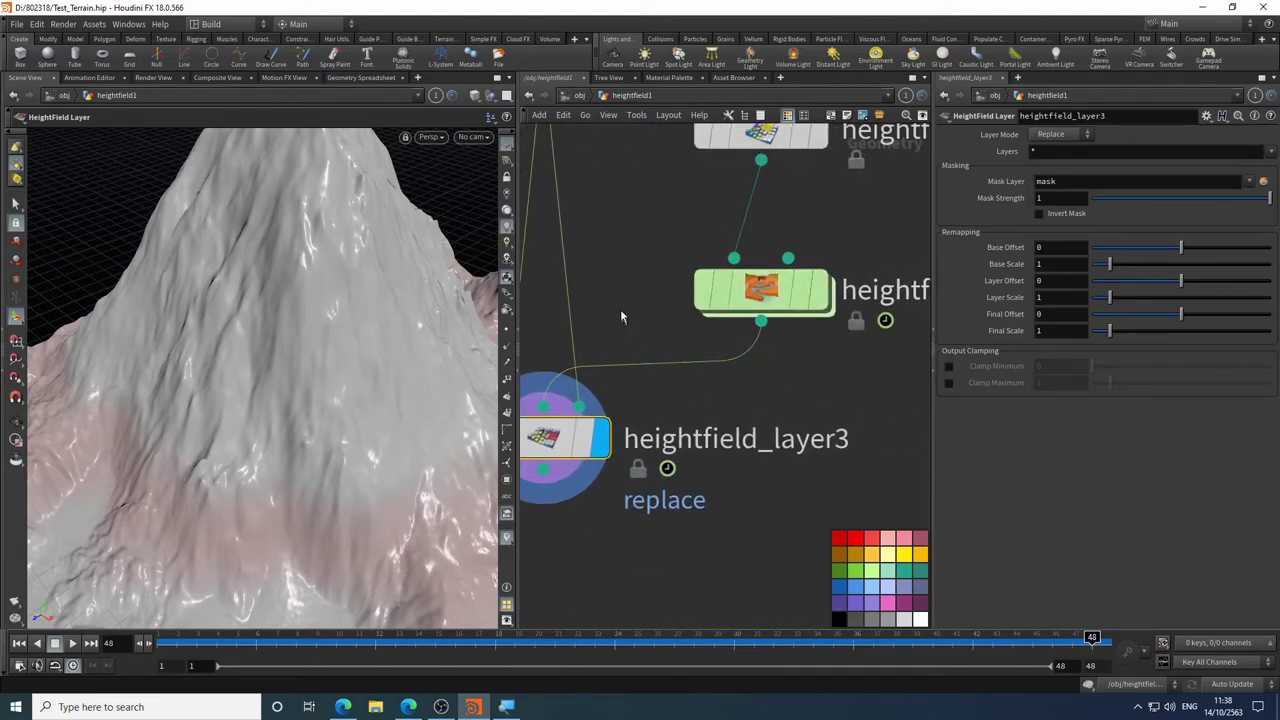
middle_click_drag(620, 317, 705, 251)
mouse_move(693, 341)
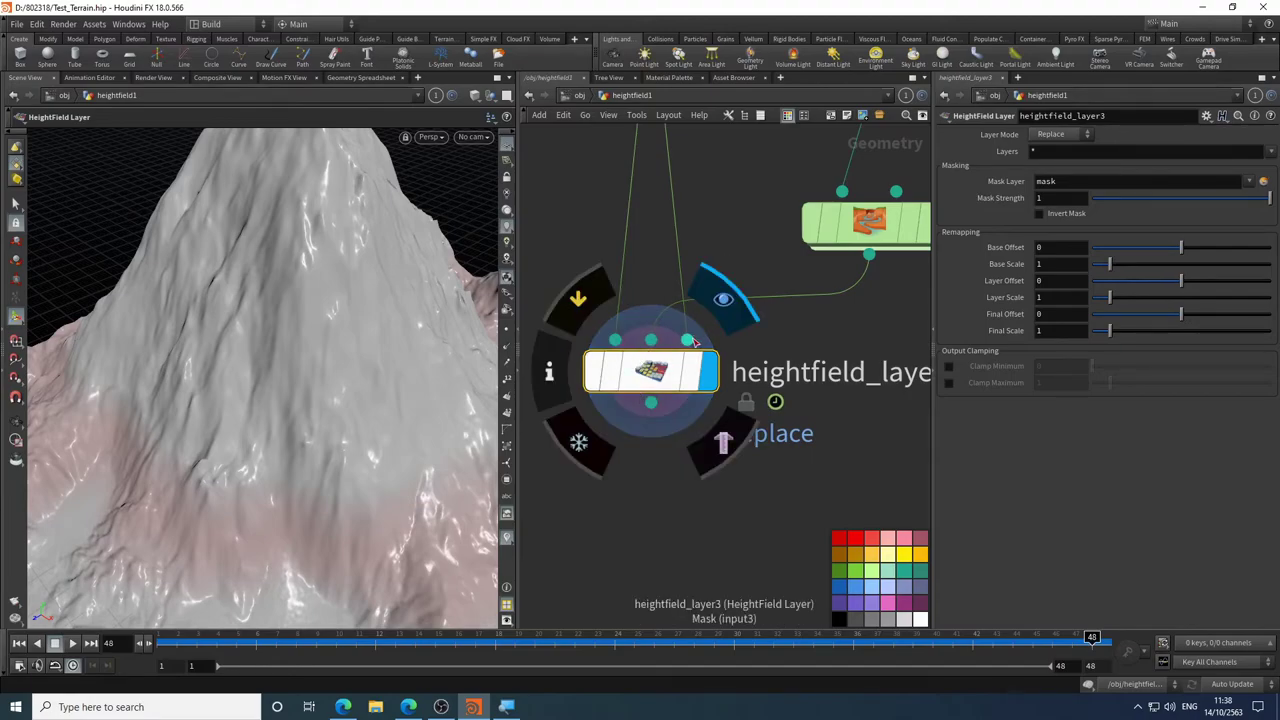
left_click_drag(693, 341, 664, 196)
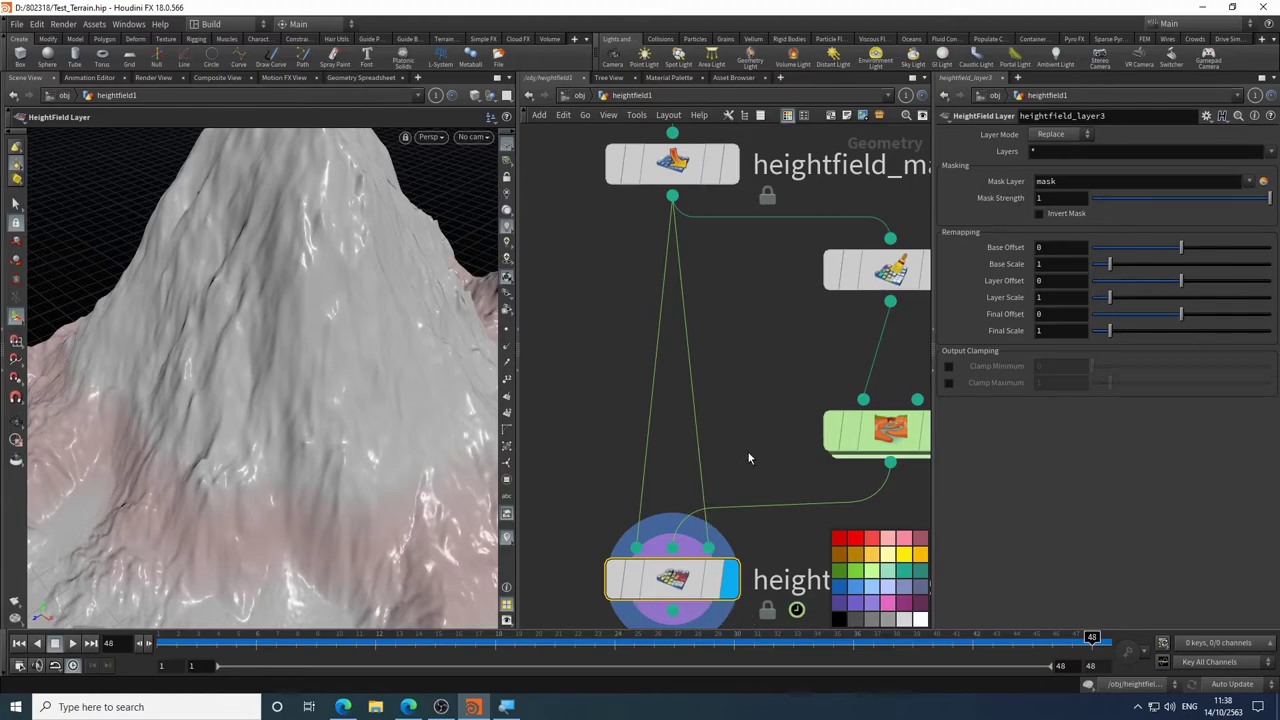
- Tumble low over the terrain, then box-select and delete heightfield_layer3's input wires
middle_click_drag(549, 589, 513, 443)
key("Escape")
scroll(429, 420, "down", 3)
left_click_drag(423, 420, 188, 218)
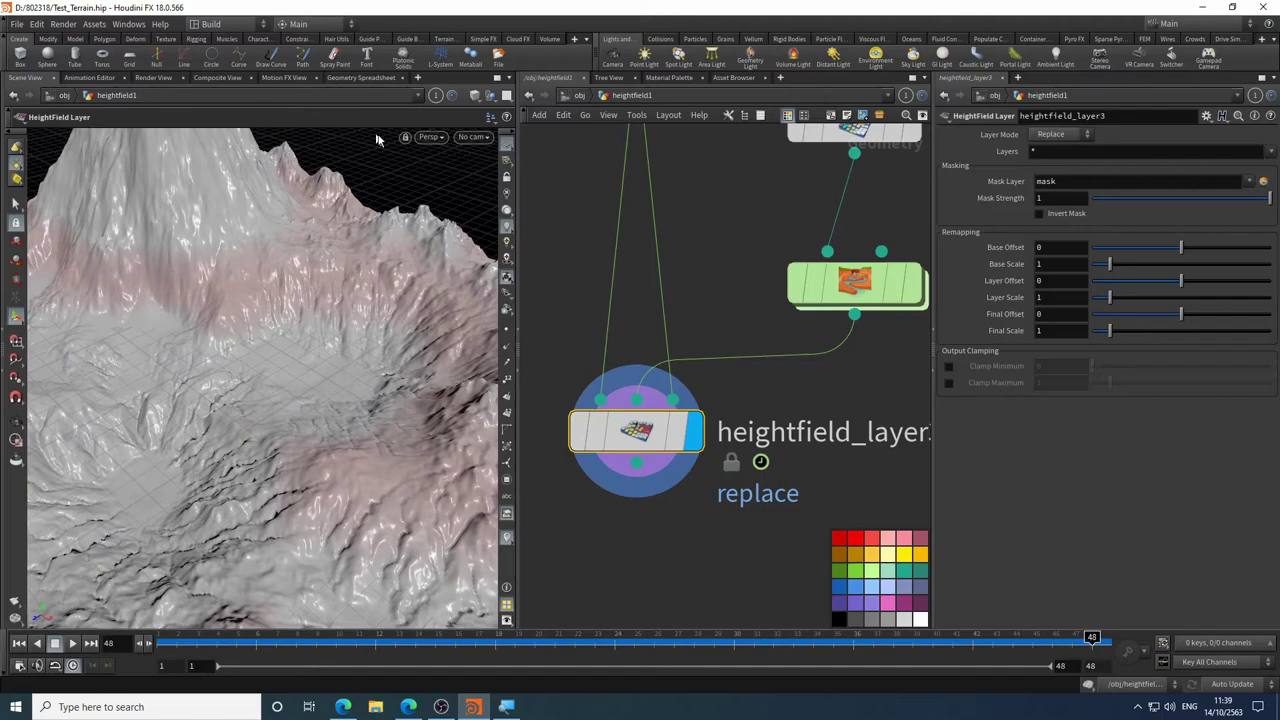
middle_click_drag(665, 207, 654, 380)
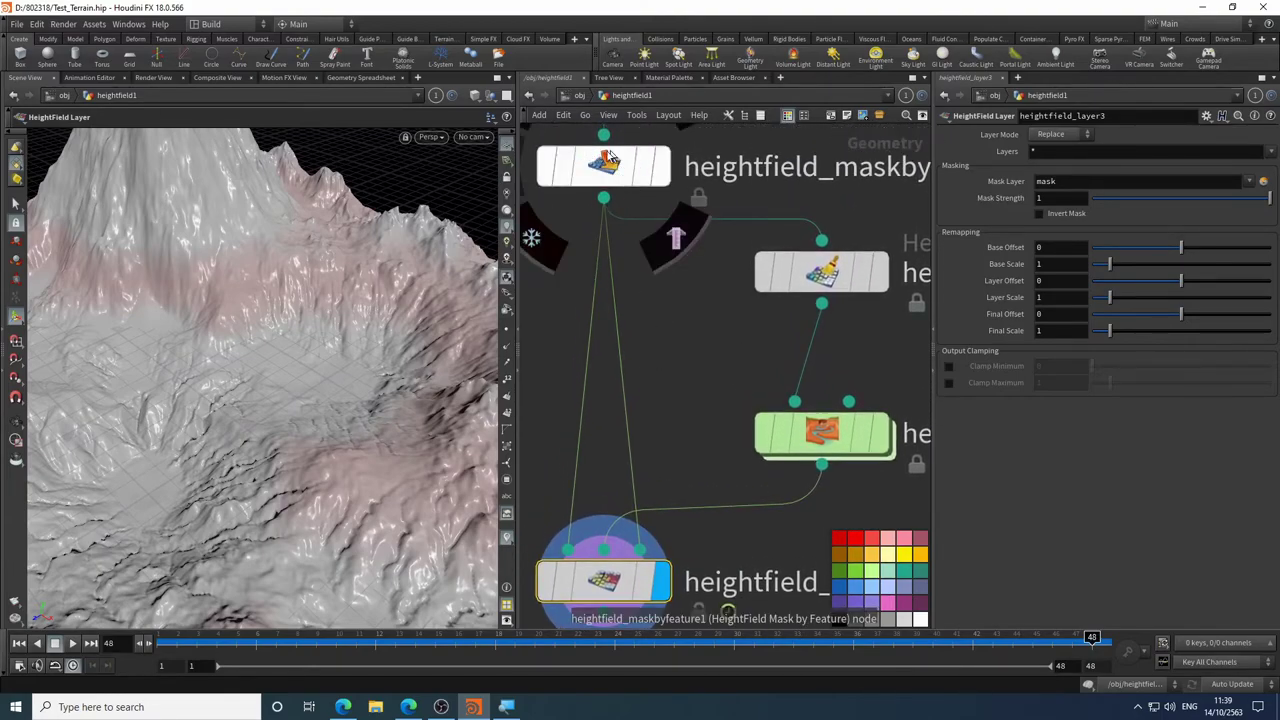
scroll(643, 197, "down", 3)
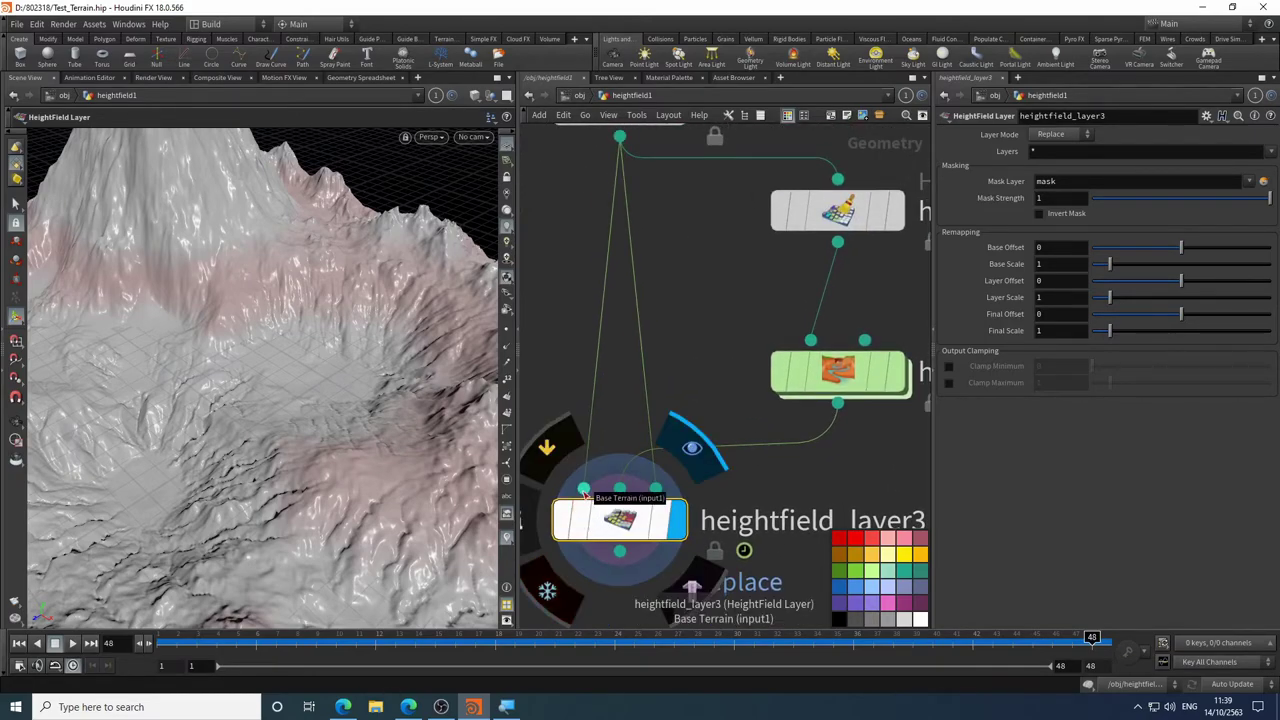
left_click_drag(728, 408, 660, 465)
key("Delete")
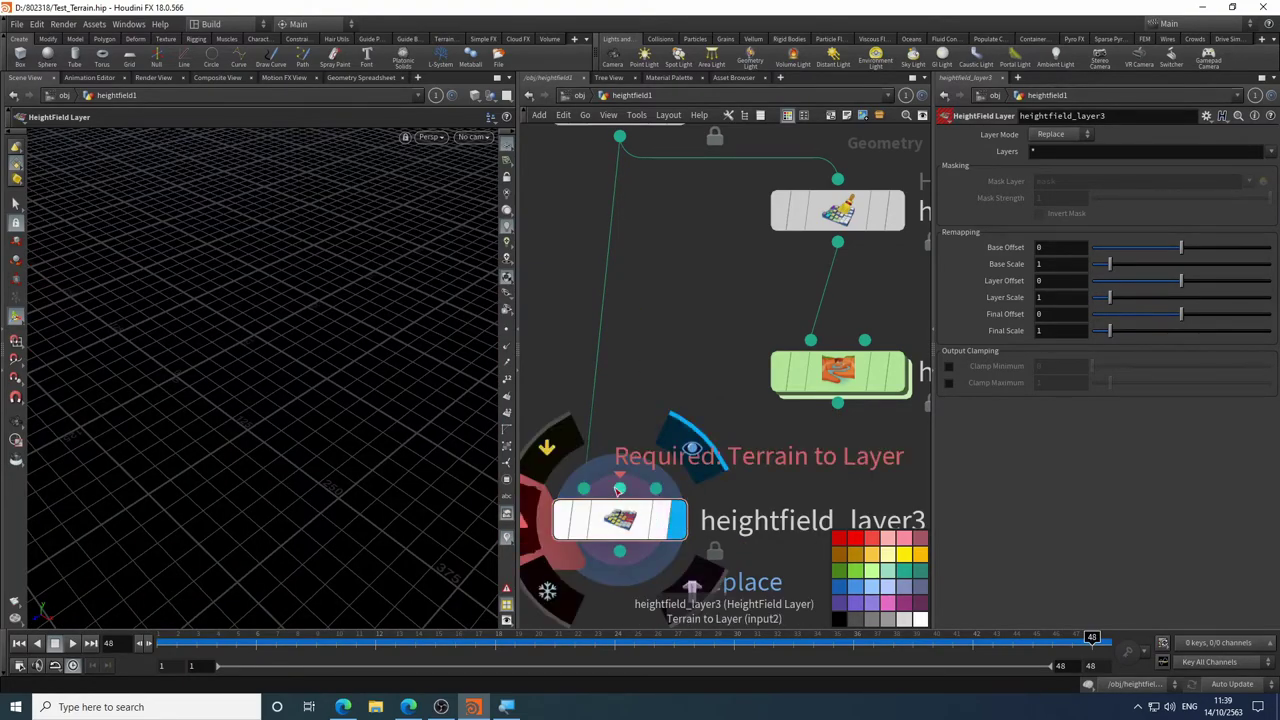
- Compare the mask node's red mask with the plain terrain from an overview of the peak
middle_click_drag(636, 260, 659, 345)
left_click(692, 194)
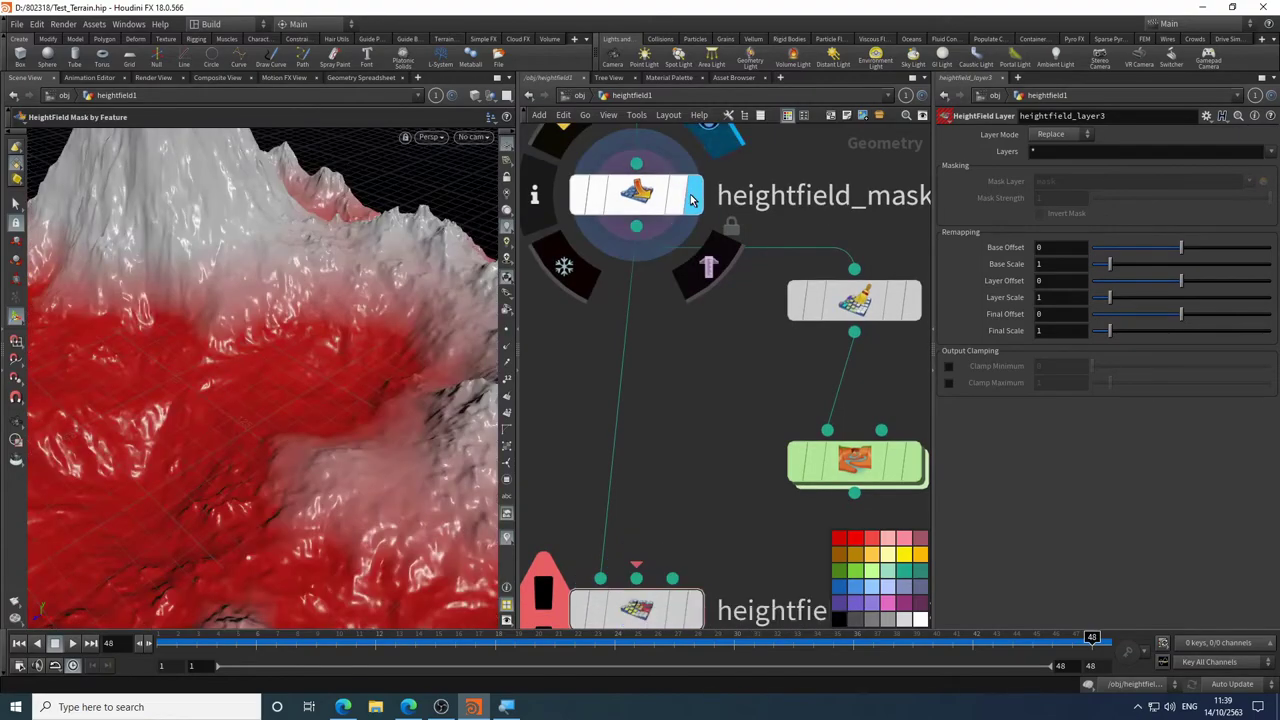
left_click(640, 194)
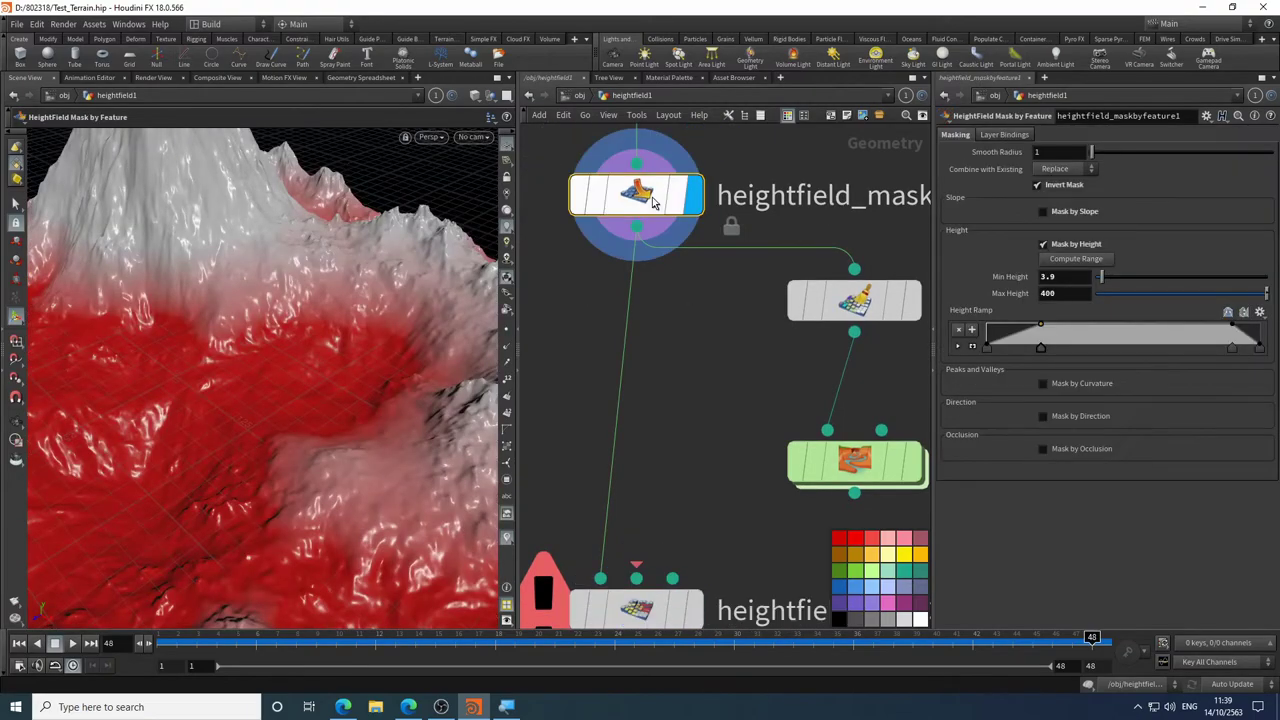
left_click(911, 300)
left_click_drag(286, 356, 322, 304)
key("Return")
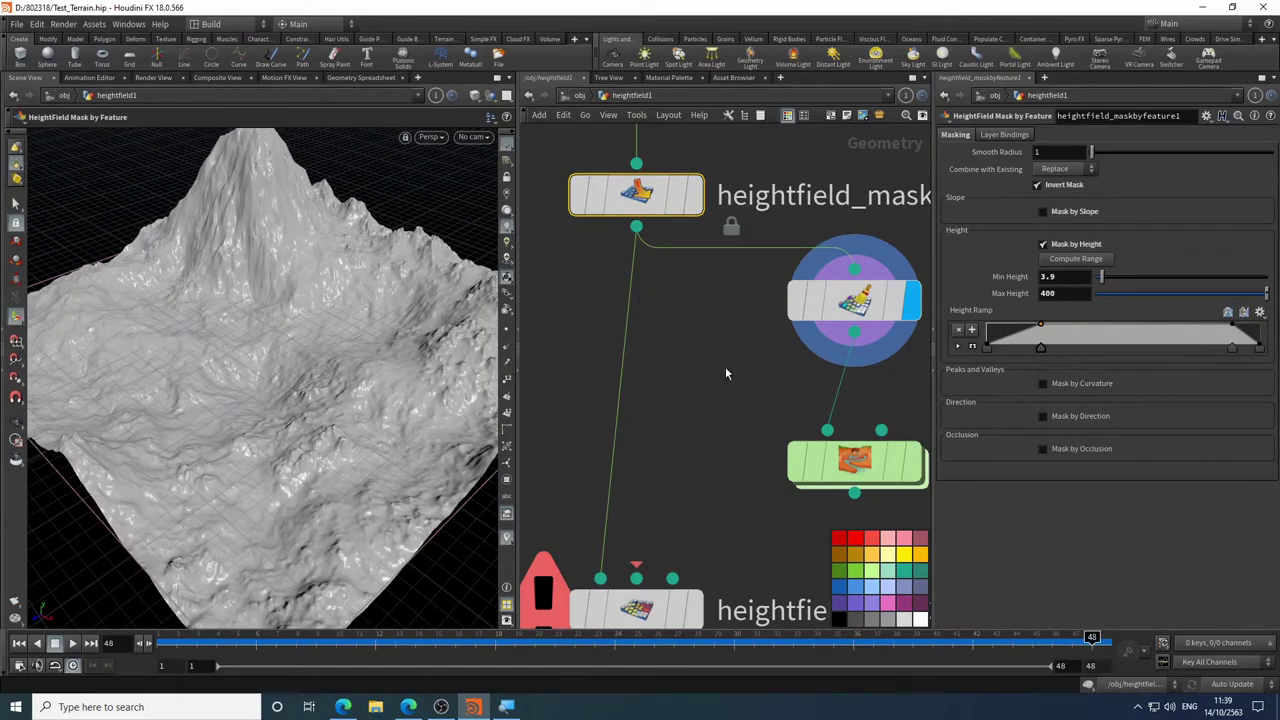
- Display heightfield_erode1's eroded terrain and bring the camera in close
middle_click_drag(726, 373, 675, 231)
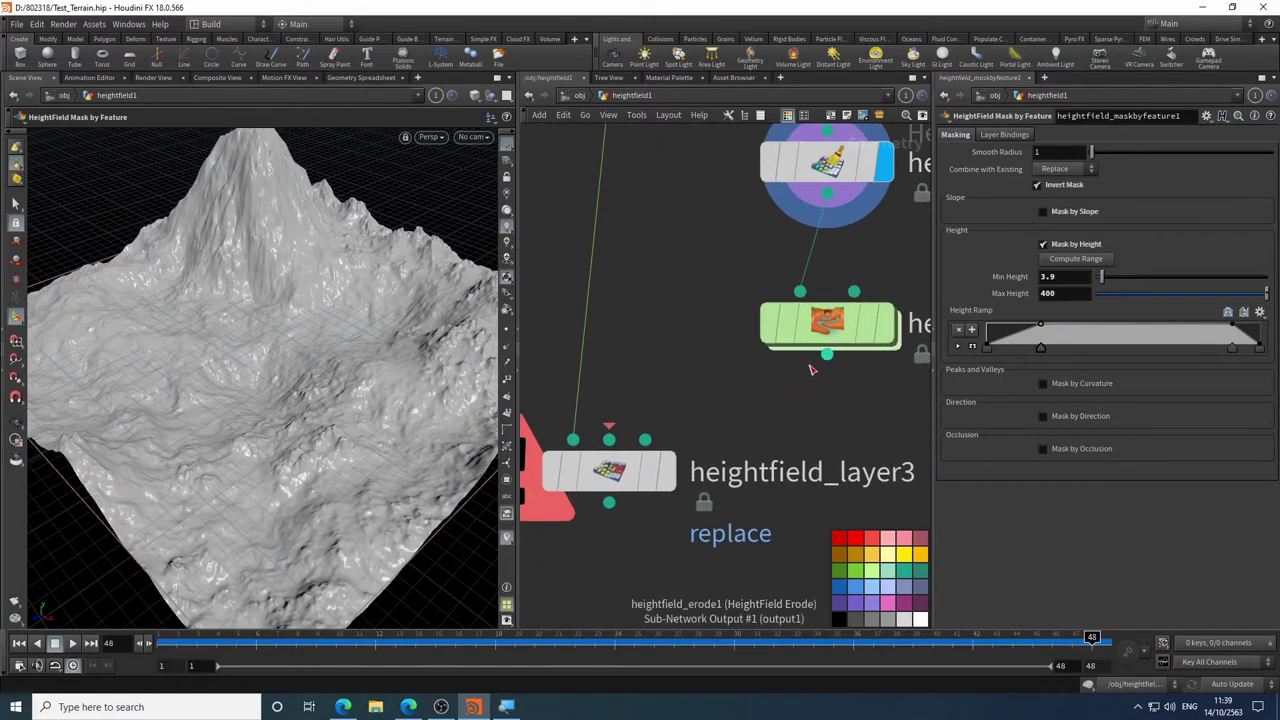
mouse_move(873, 325)
middle_click_drag(873, 325, 742, 303)
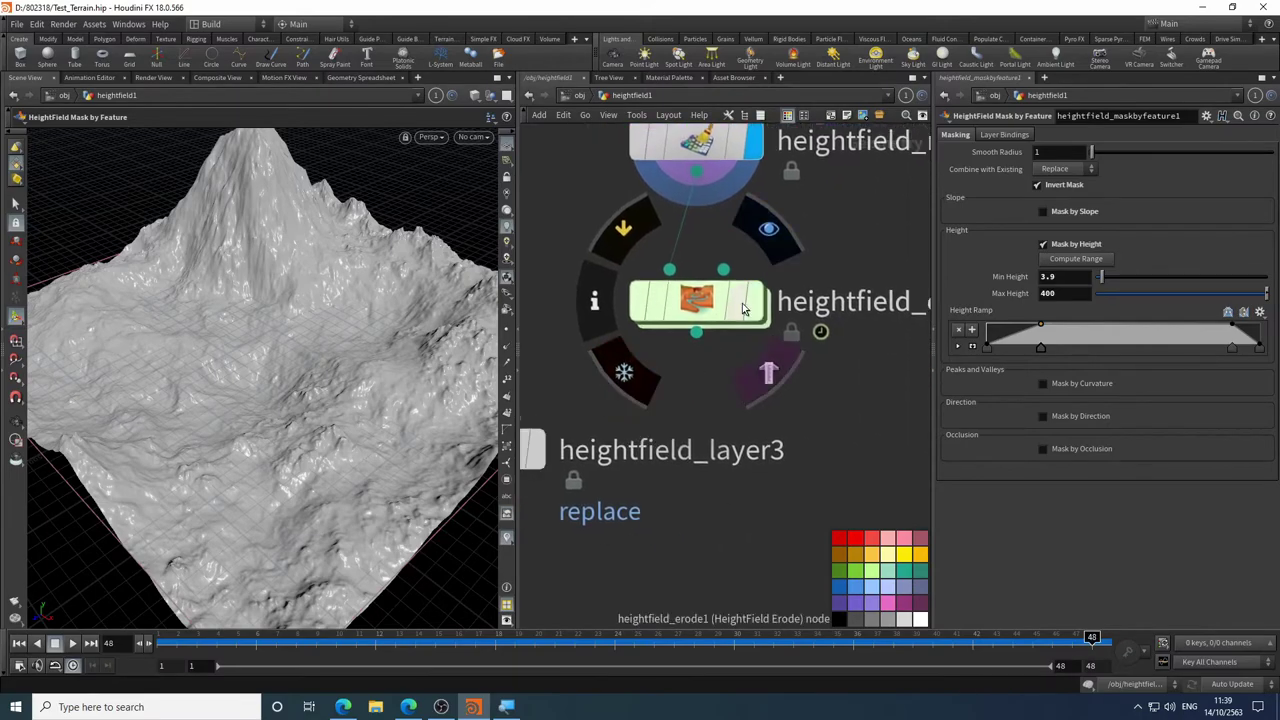
left_click(762, 312)
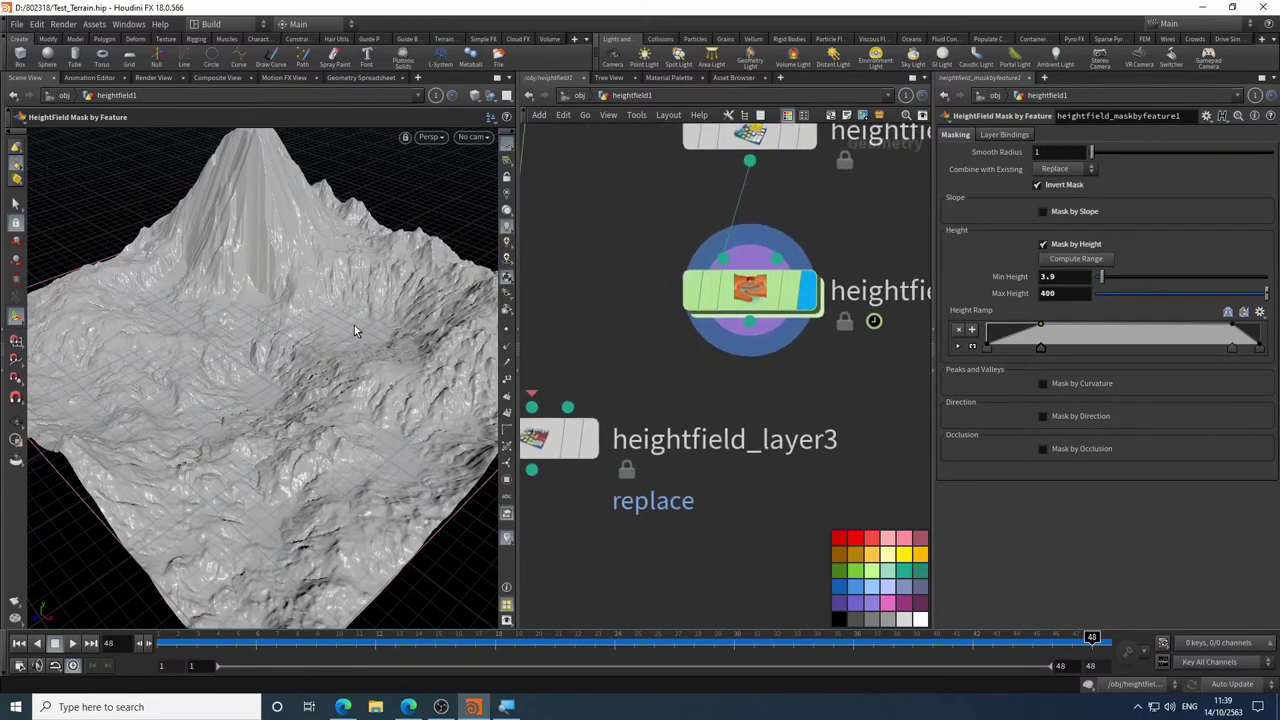
scroll(395, 345, "up", 5)
left_click_drag(329, 366, 355, 368)
- Wire heightfield_erode1's output into heightfield_layer3's second input
mouse_move(750, 321)
left_mouse_down()
mouse_move(545, 395)
mouse_move(743, 338)
left_mouse_up()
left_click(656, 383)
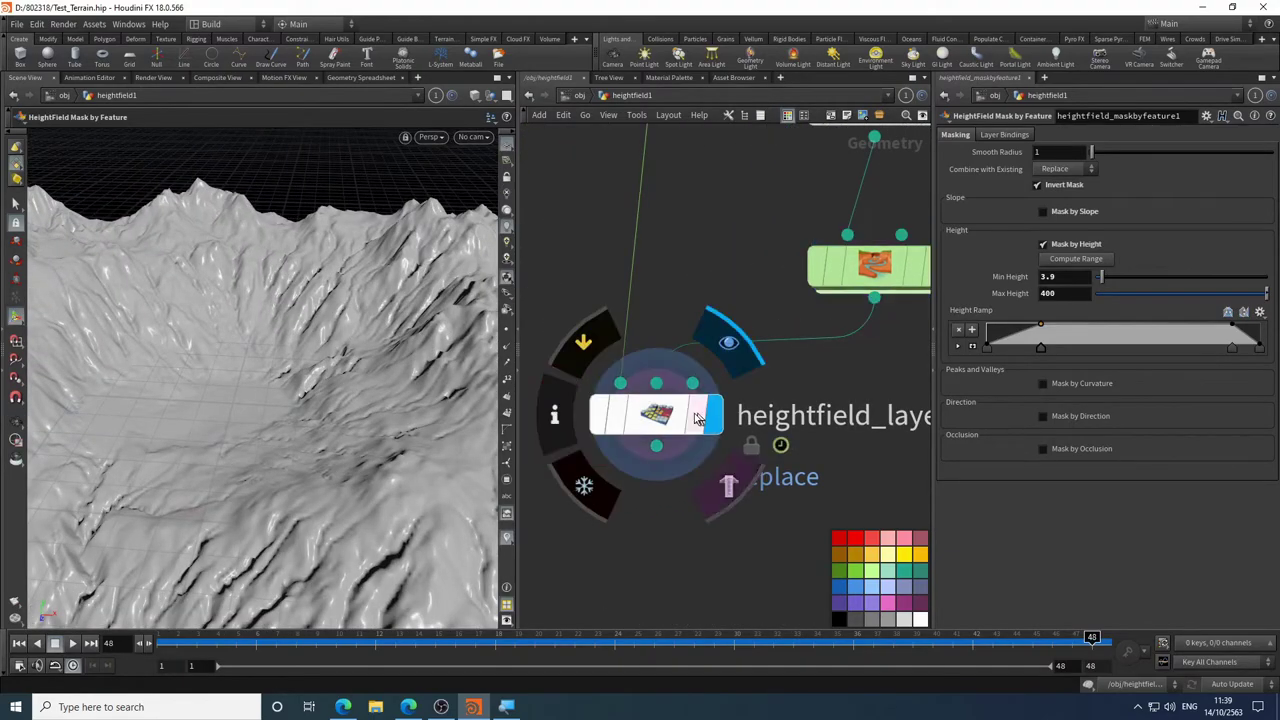
left_click(657, 418)
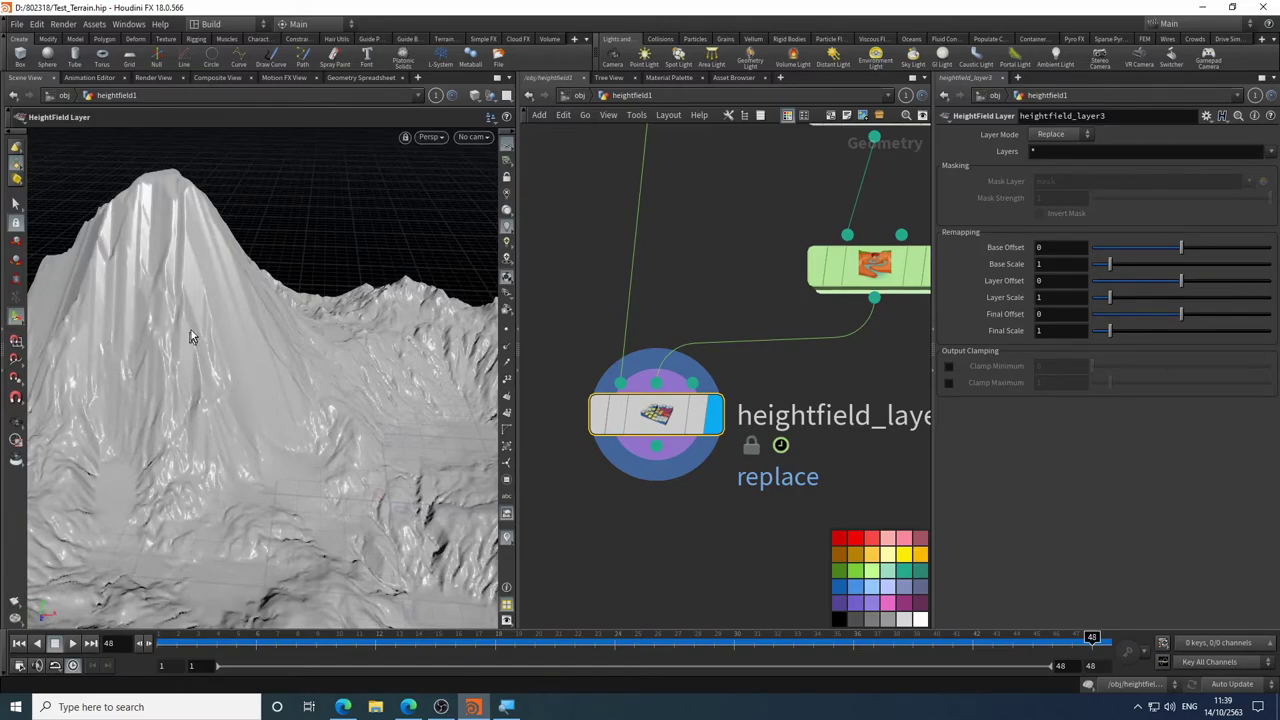
- Wire heightfield_maskbyfeature1 into heightfield_layer3's Mask input and display the layer
middle_click_drag(740, 203, 731, 274)
left_click(710, 140)
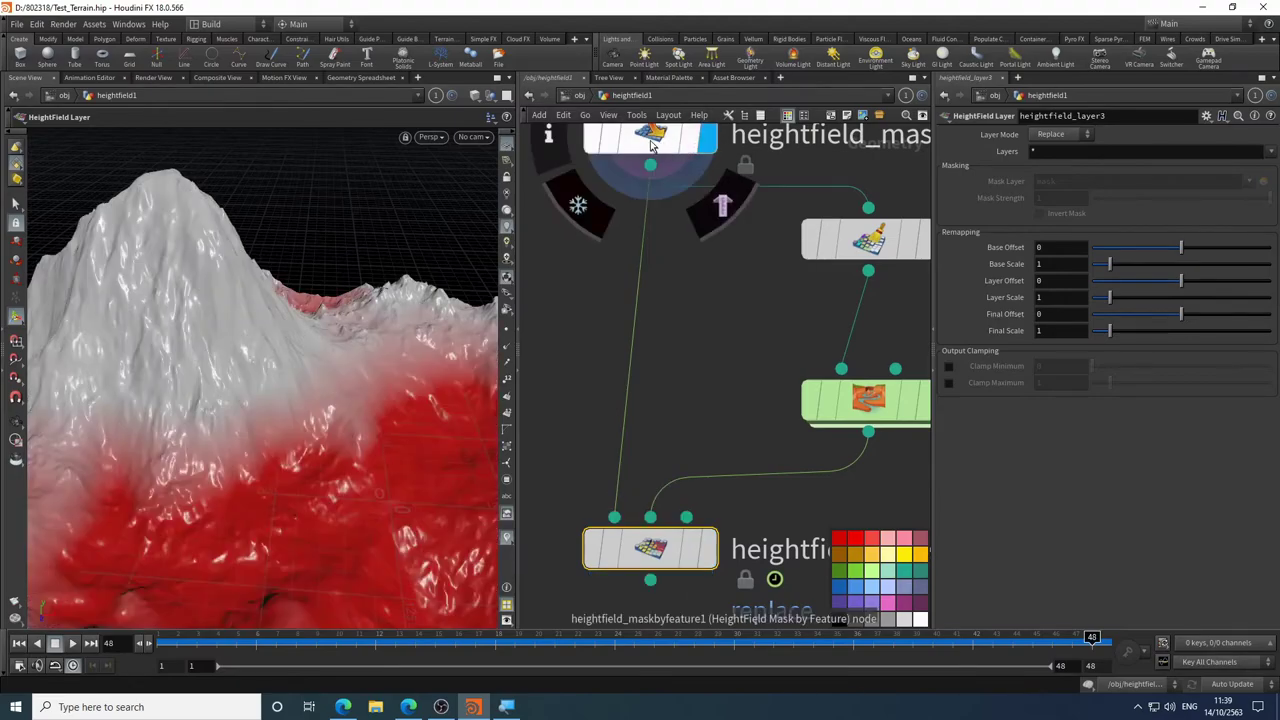
left_click(650, 137)
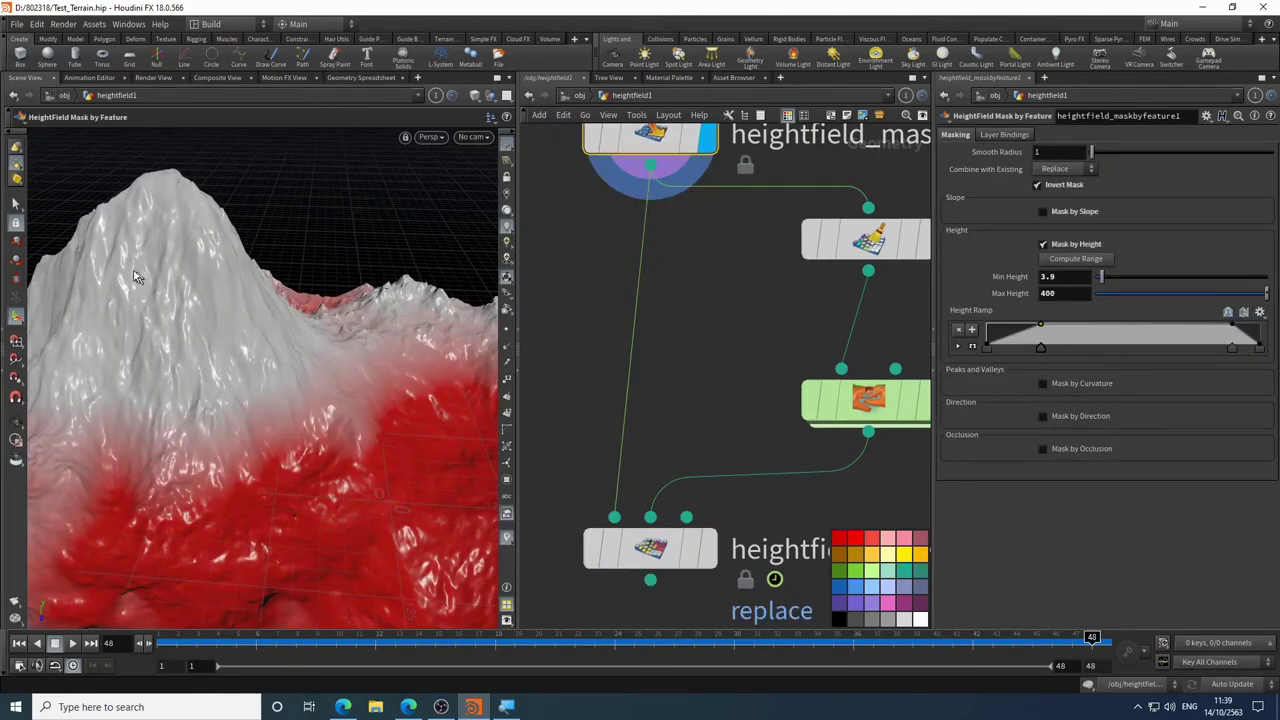
middle_click_drag(638, 261, 684, 239)
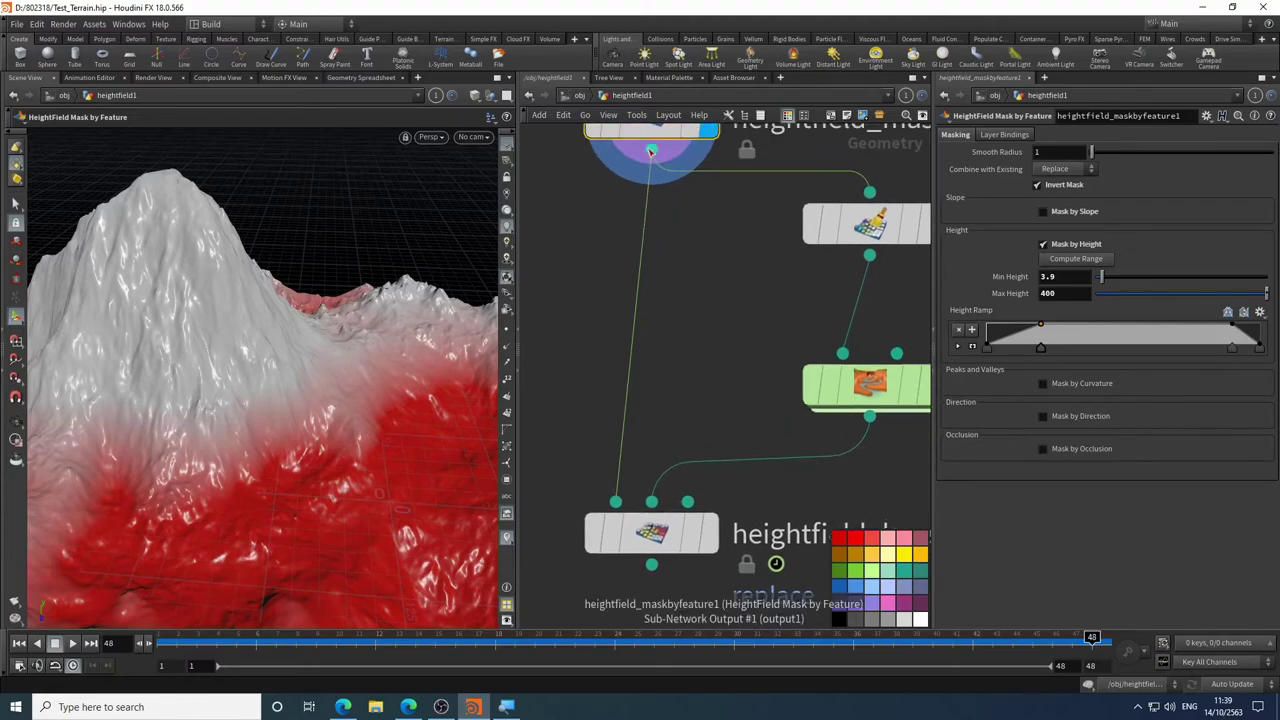
left_click(652, 150)
left_click(688, 501)
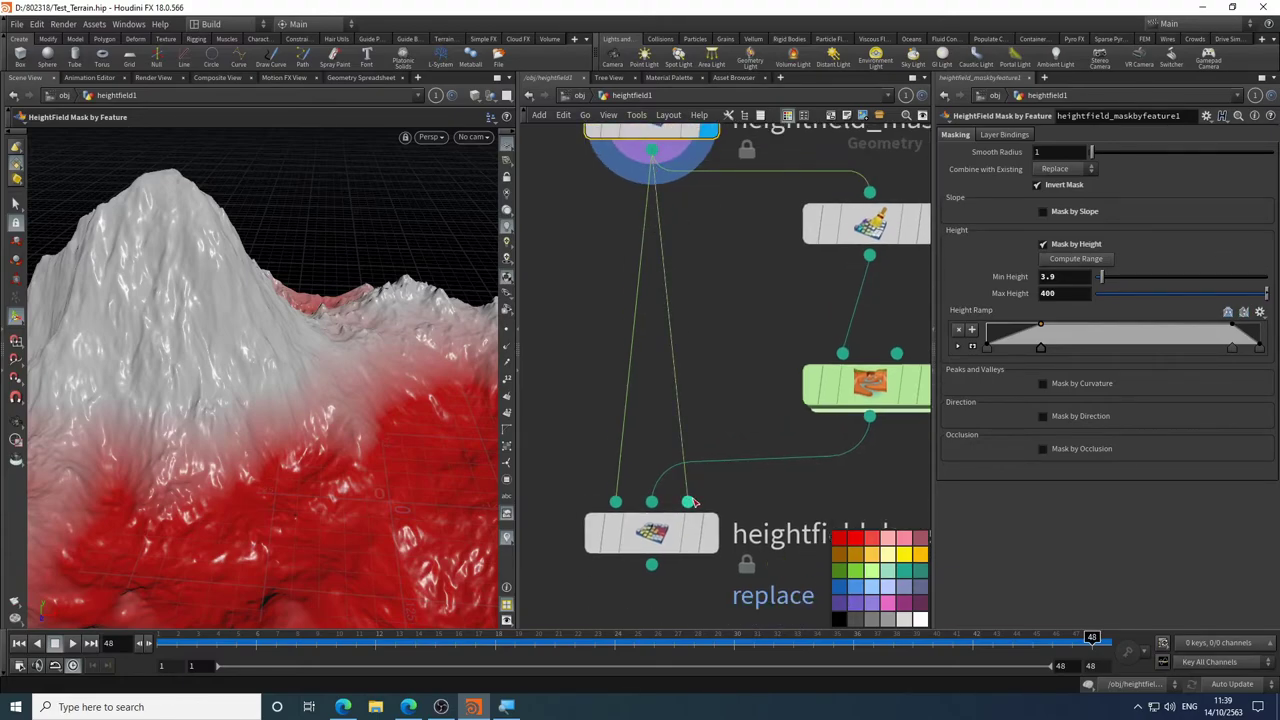
left_click(712, 540)
left_click(655, 537)
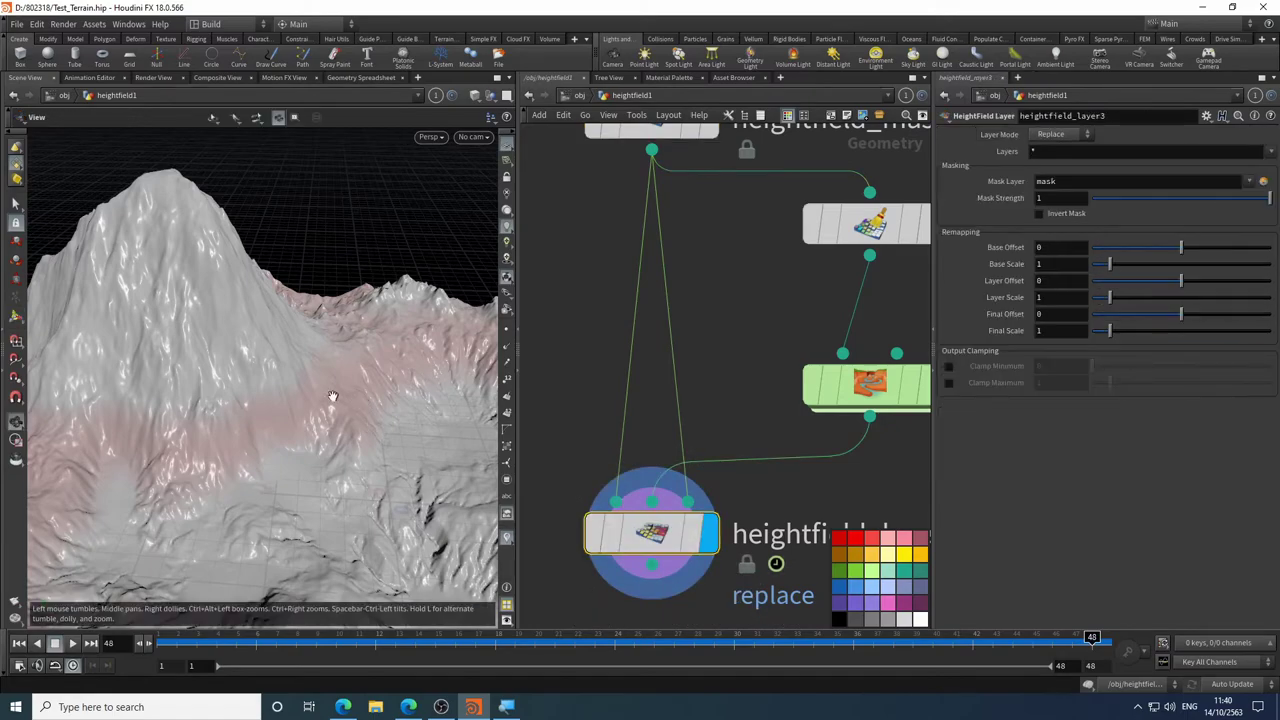
left_click_drag(331, 400, 392, 284)
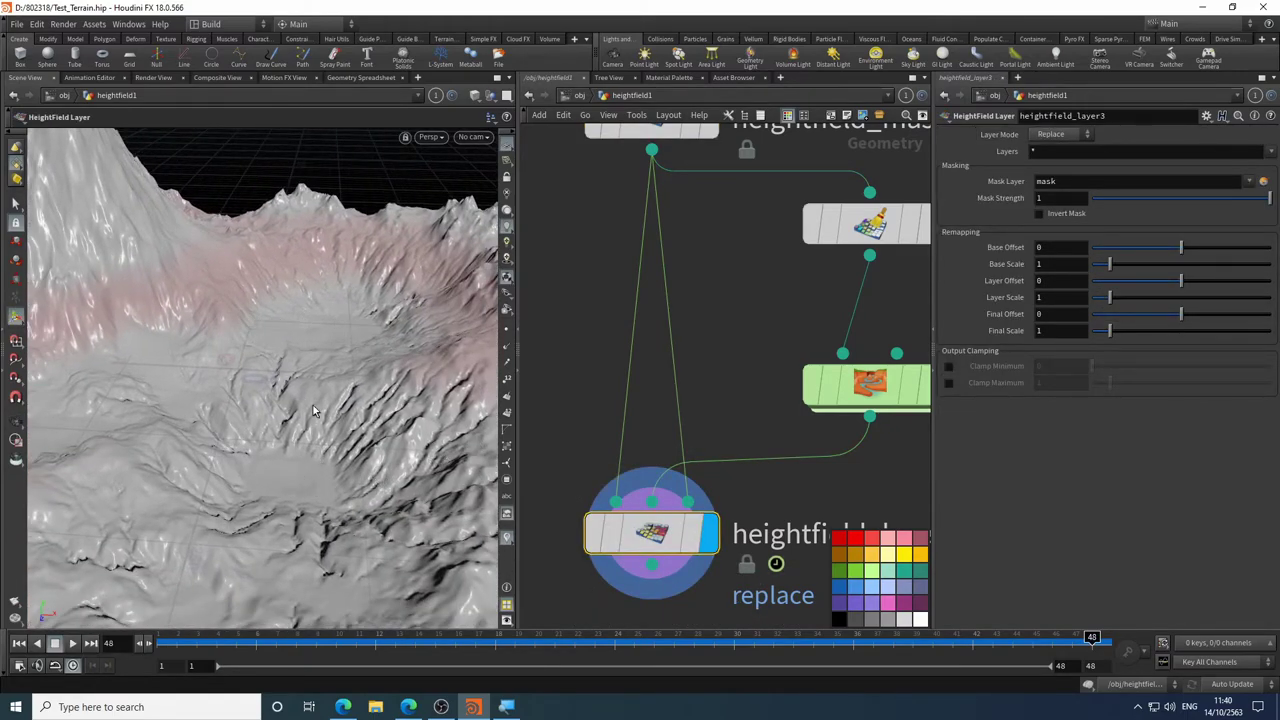
left_click_drag(283, 403, 306, 331)
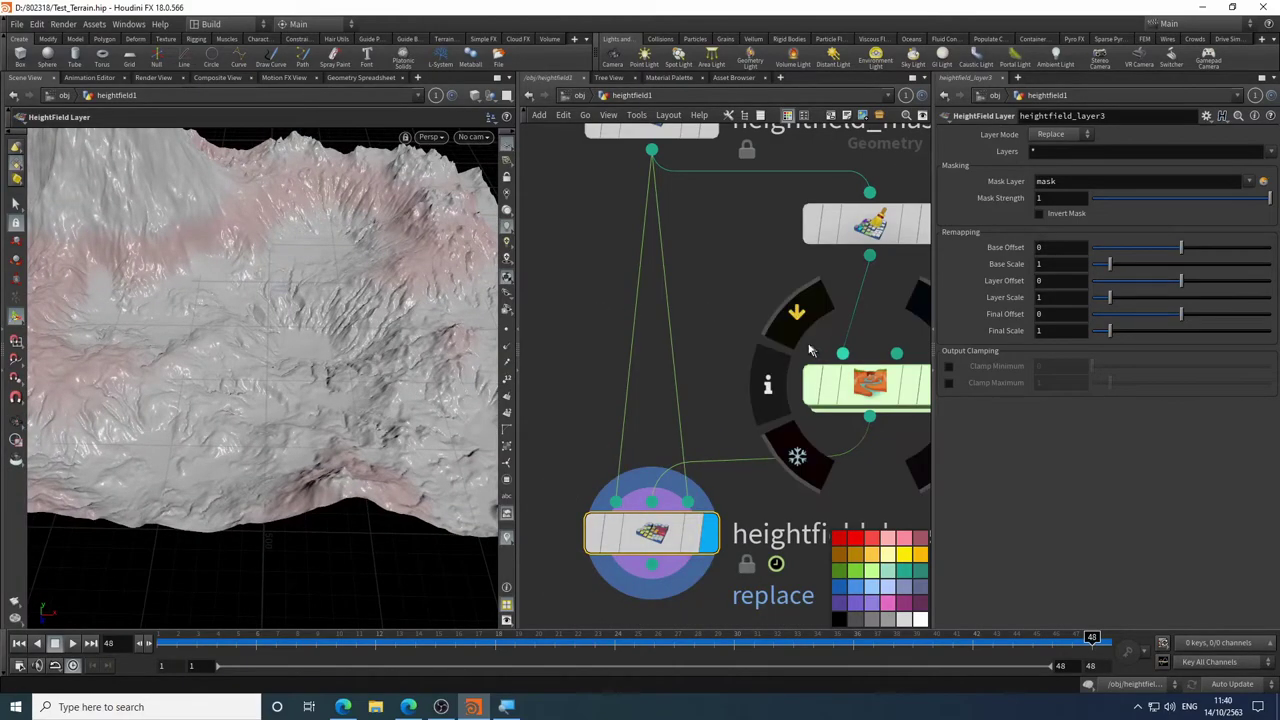
middle_click_drag(756, 295, 719, 351)
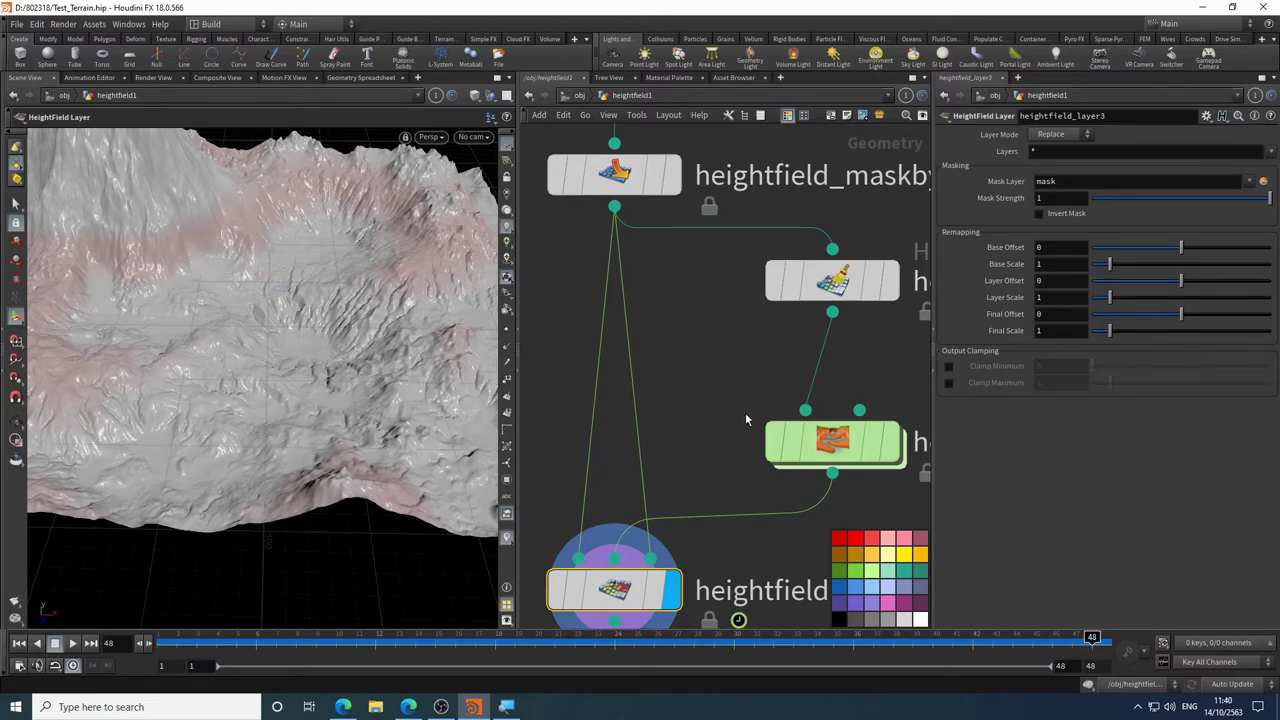
middle_click_drag(724, 417, 713, 372)
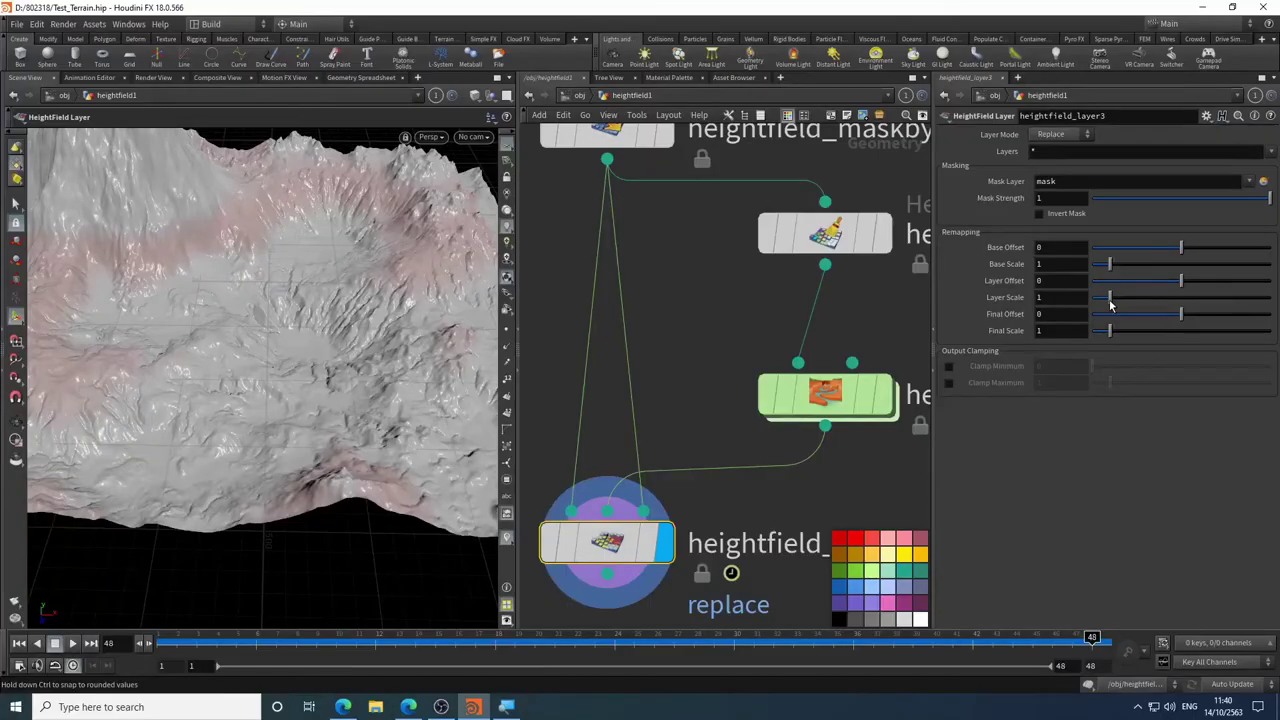
left_click_drag(1113, 301, 1110, 300)
left_click_drag(1180, 282, 1181, 283)
mouse_move(1267, 200)
left_mouse_down()
mouse_move(1101, 200)
mouse_move(1269, 199)
left_mouse_up()
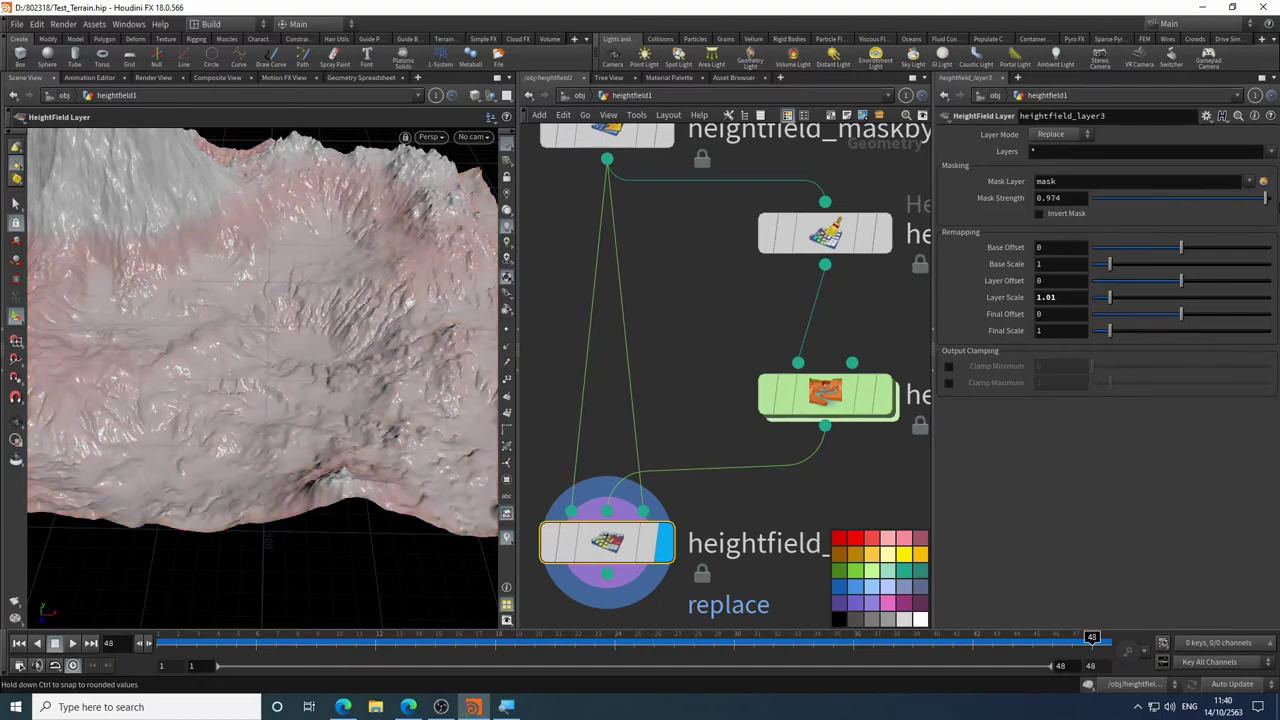
left_click_drag(1108, 337, 905, 299)
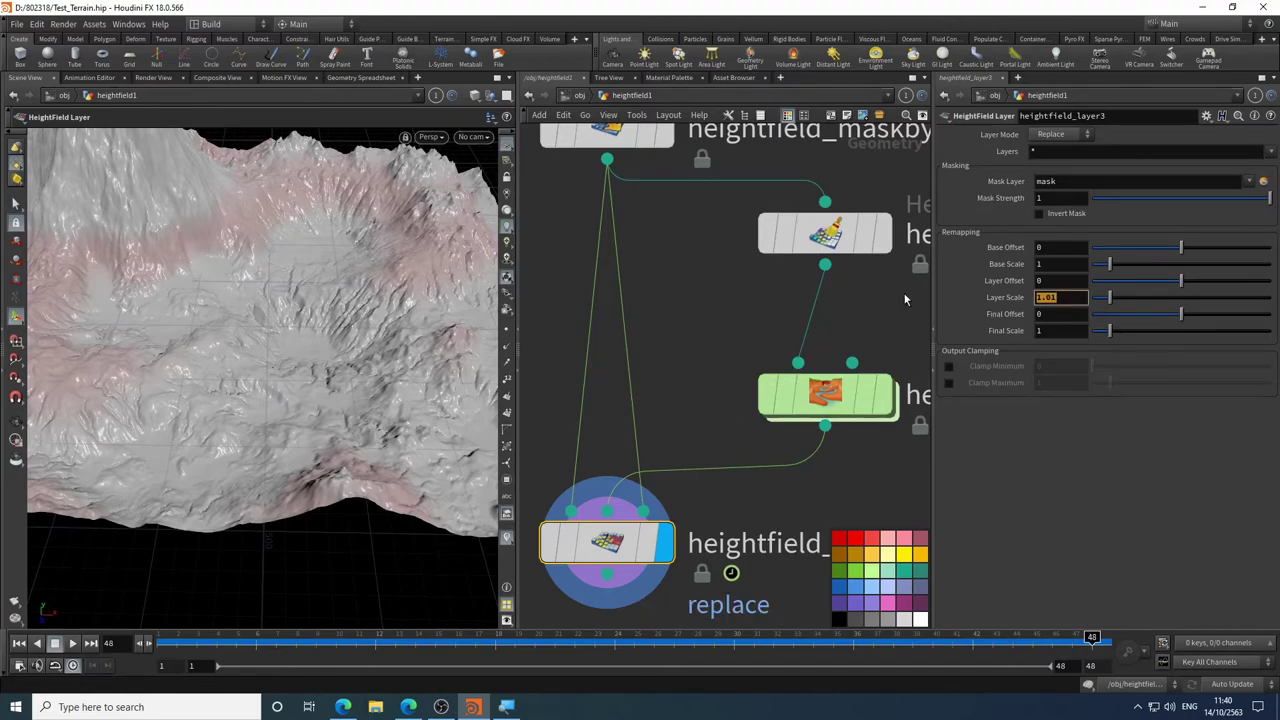
type("1")
key("Return")
scroll(662, 362, "down", 5)
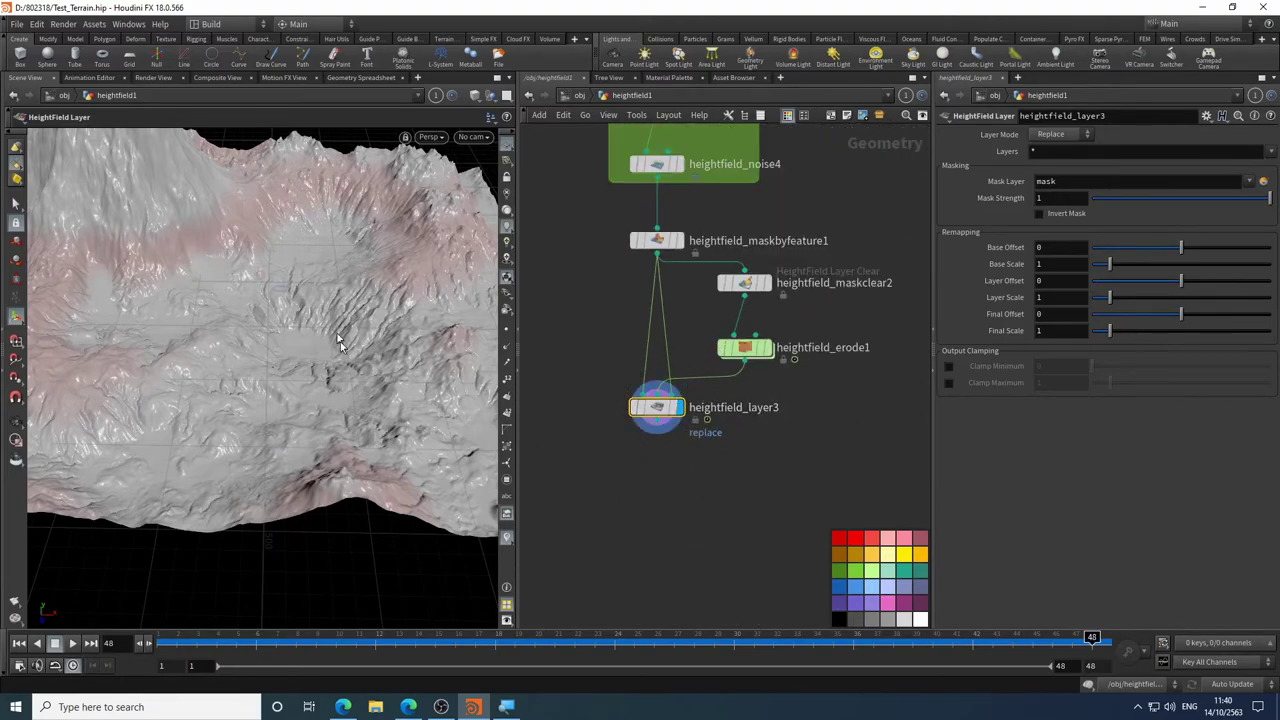
- Add a HeightField Mask Clear node below heightfield_layer3
left_click_drag(340, 341, 381, 261)
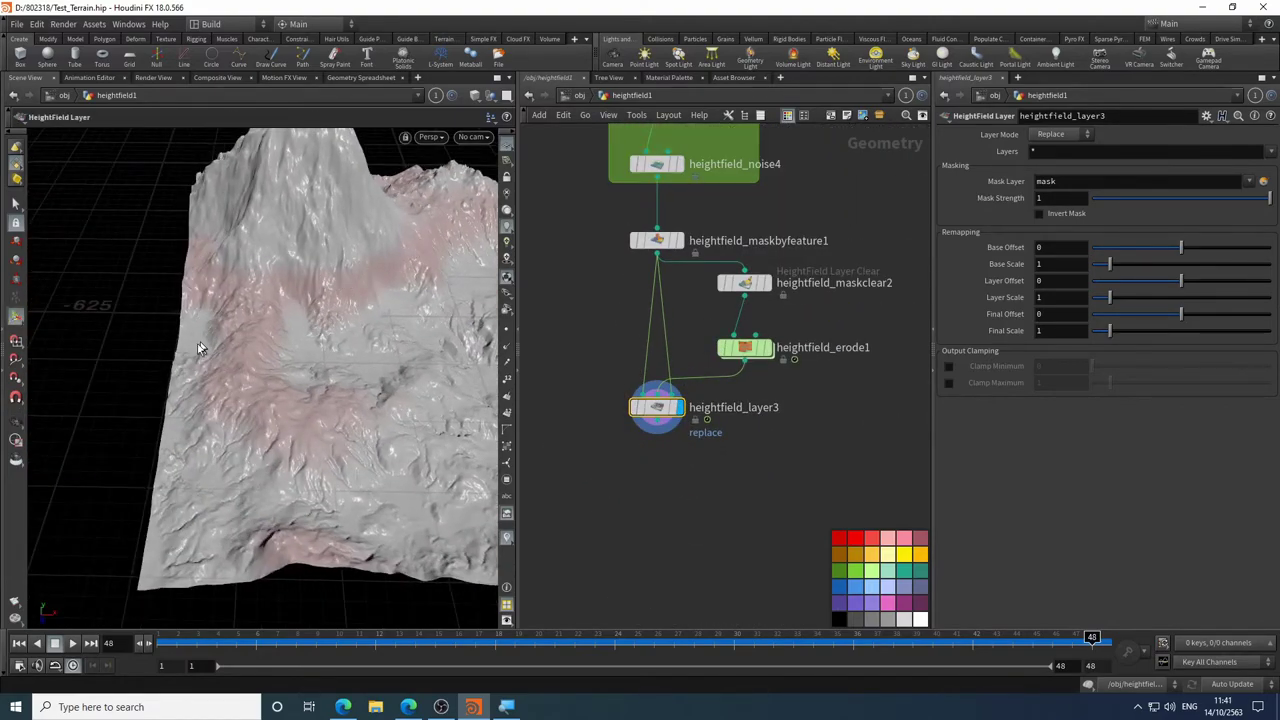
scroll(645, 448, "up", 5)
key("Tab")
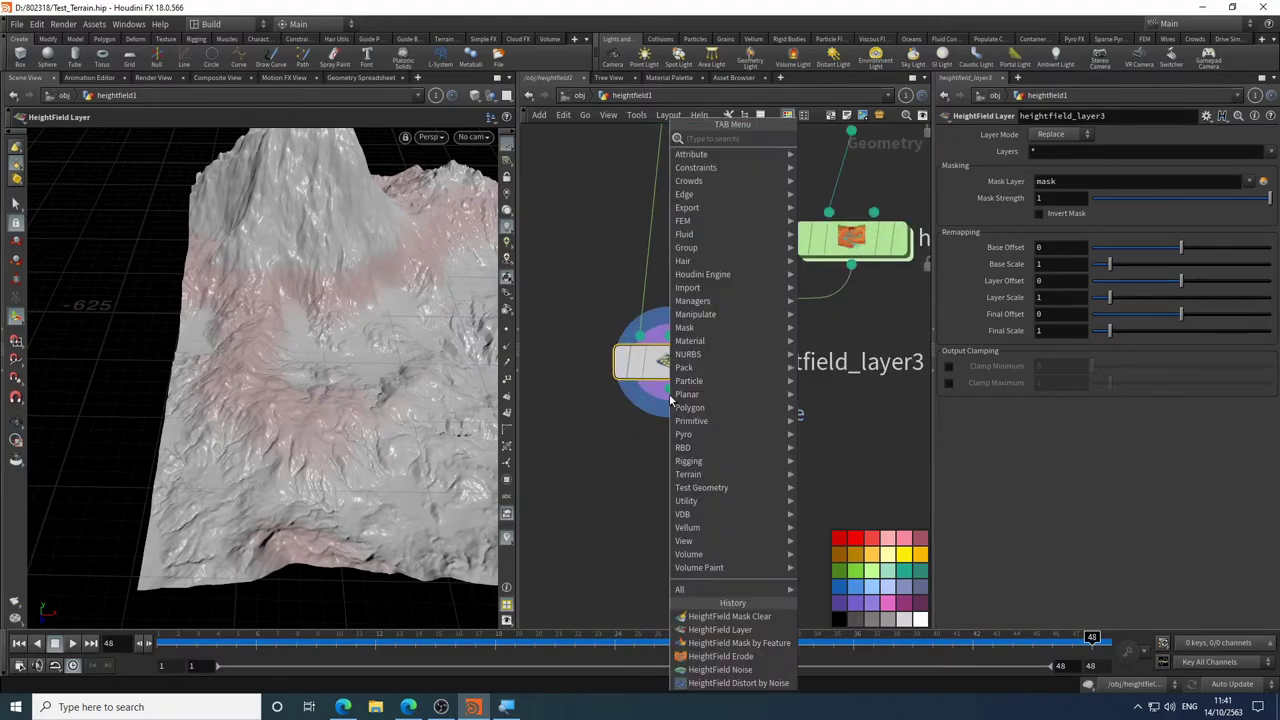
type("mas")
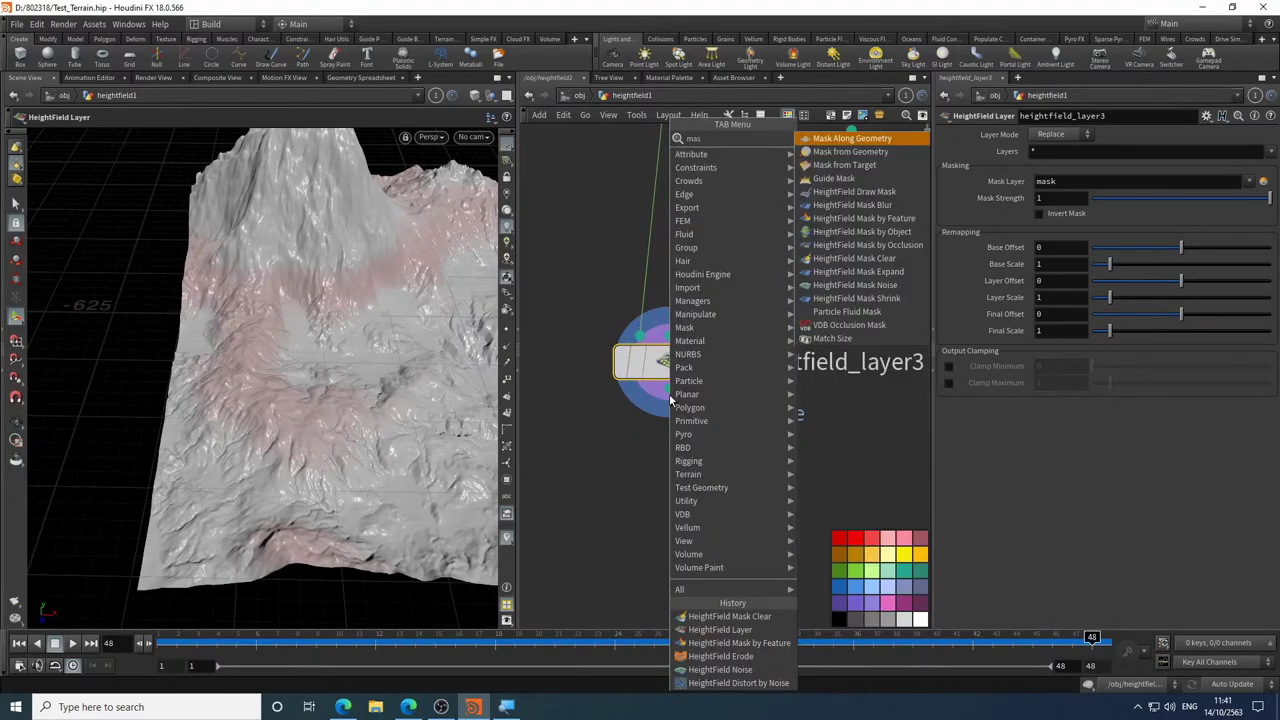
type("k c")
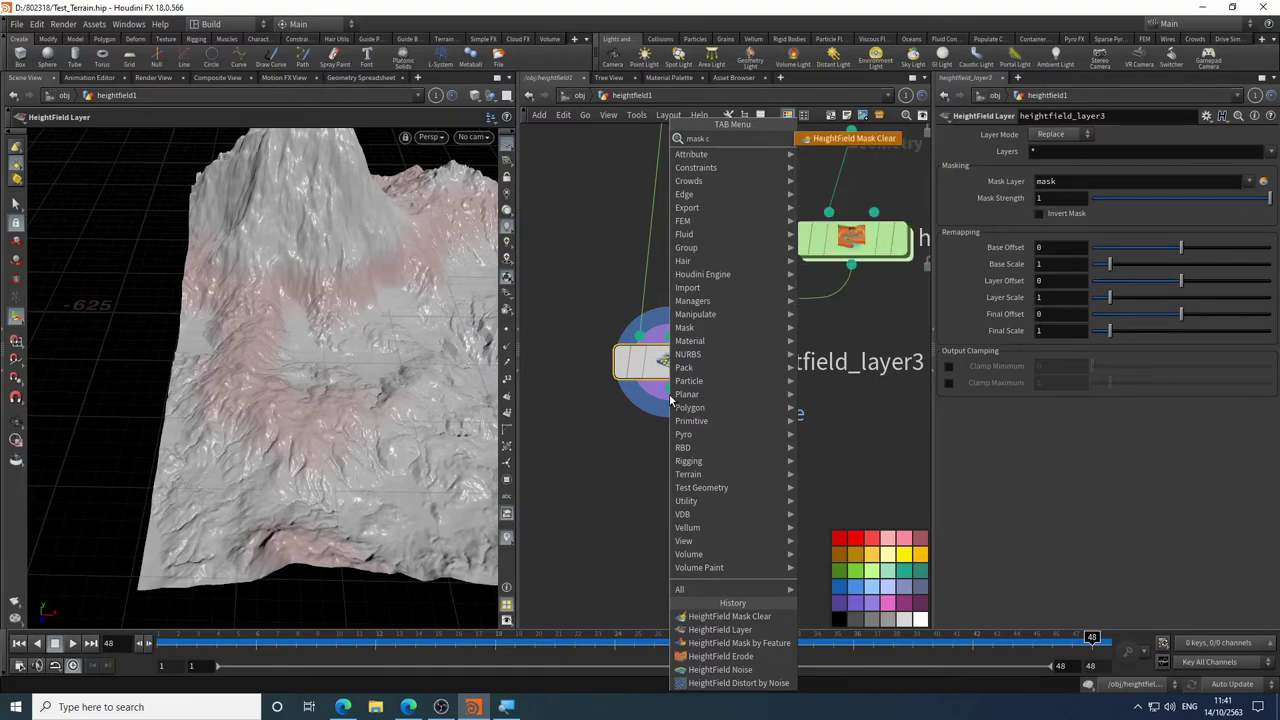
type("lear")
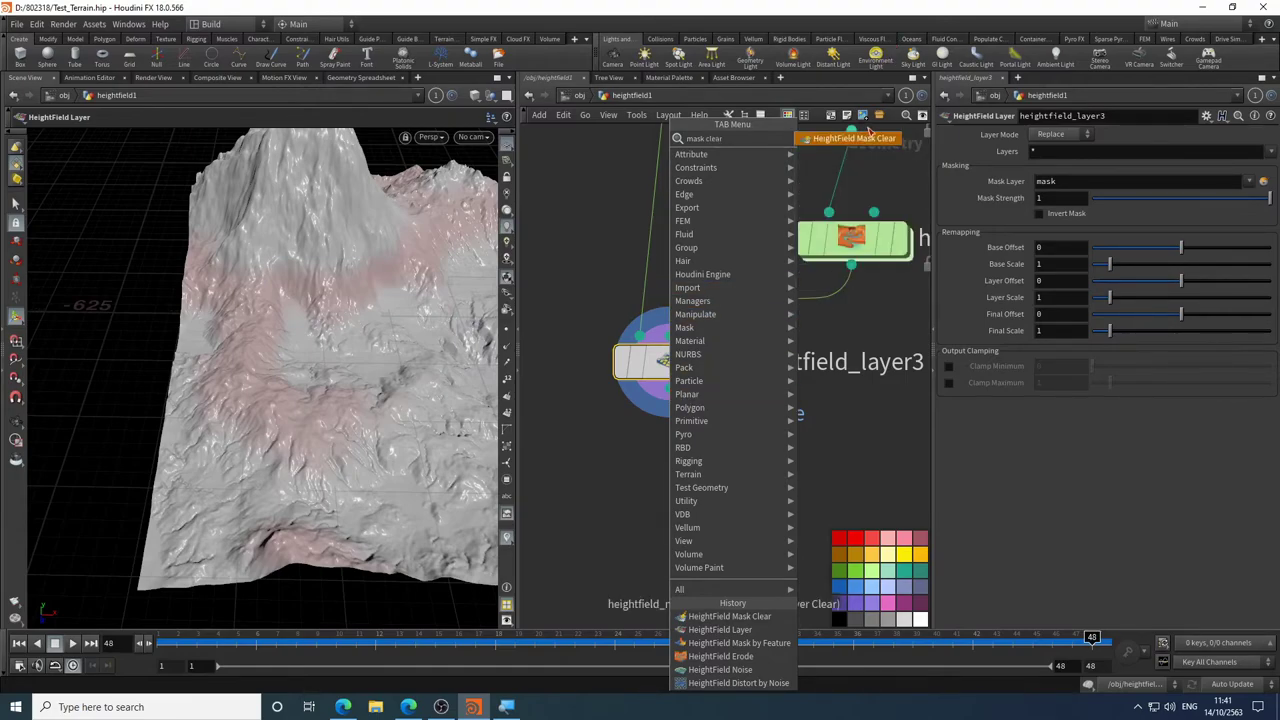
key("Return")
left_click(672, 491)
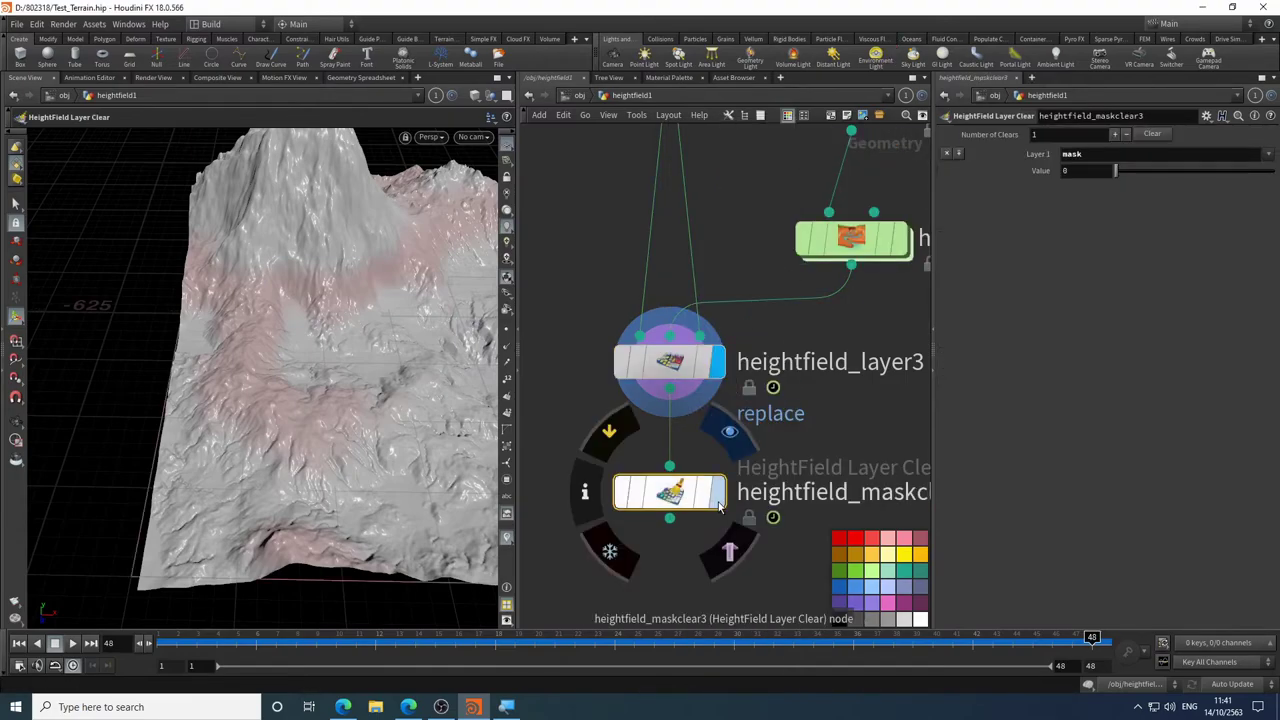
- Compare the uneroded heightfield_noise4 terrain with heightfield_maskclear3's output, orbiting in closer
left_click_drag(350, 374, 218, 350)
key("Escape")
key("h")
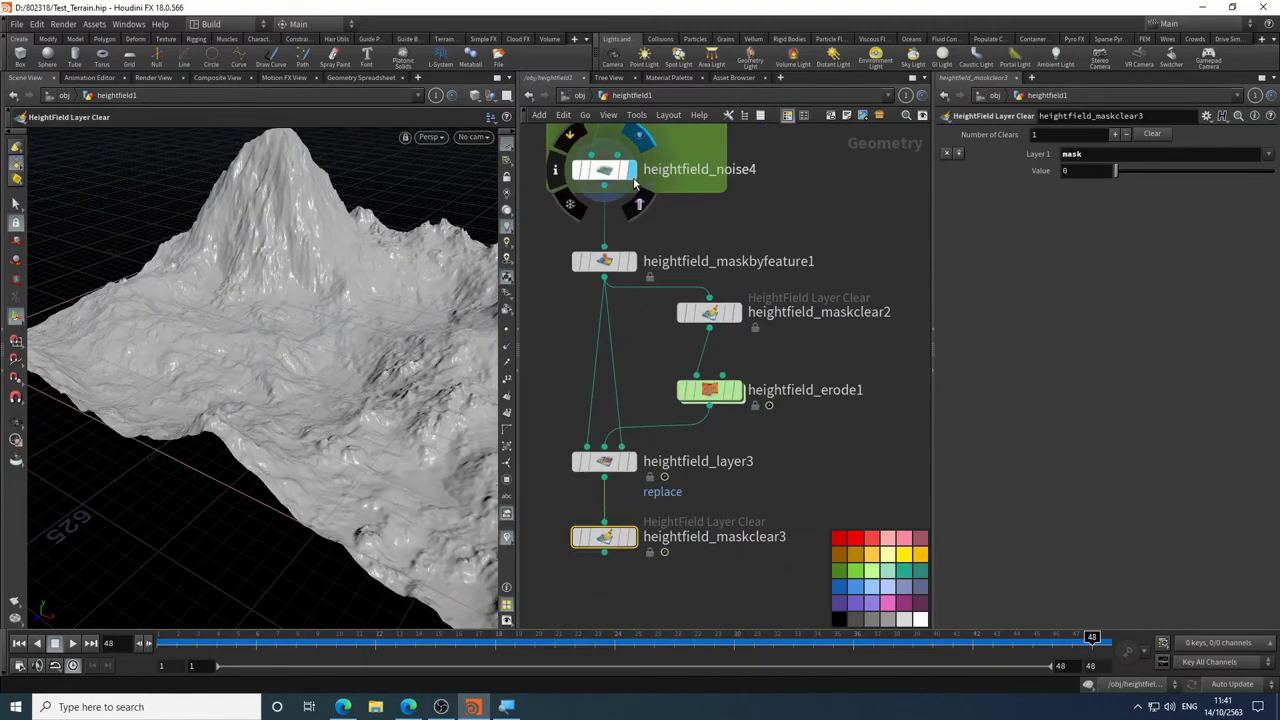
left_click(640, 155)
left_click_drag(232, 393, 185, 402)
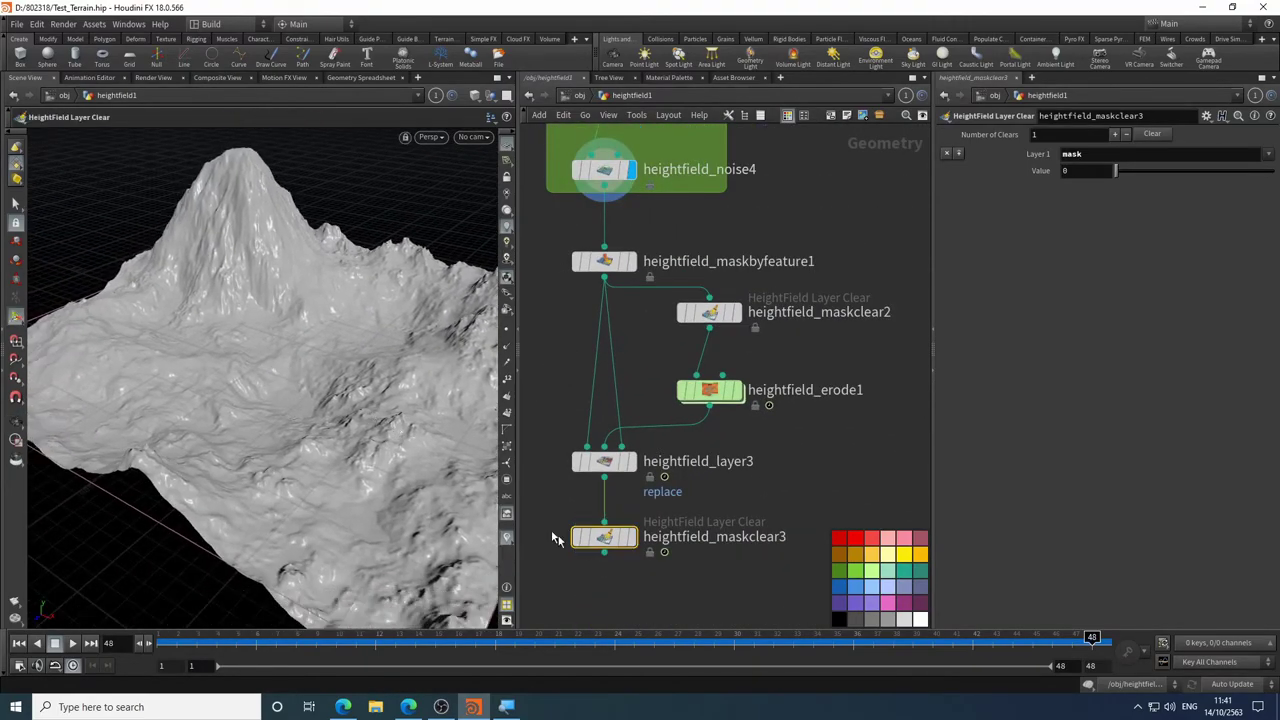
left_click(632, 539)
key("Escape")
left_click_drag(380, 380, 374, 449)
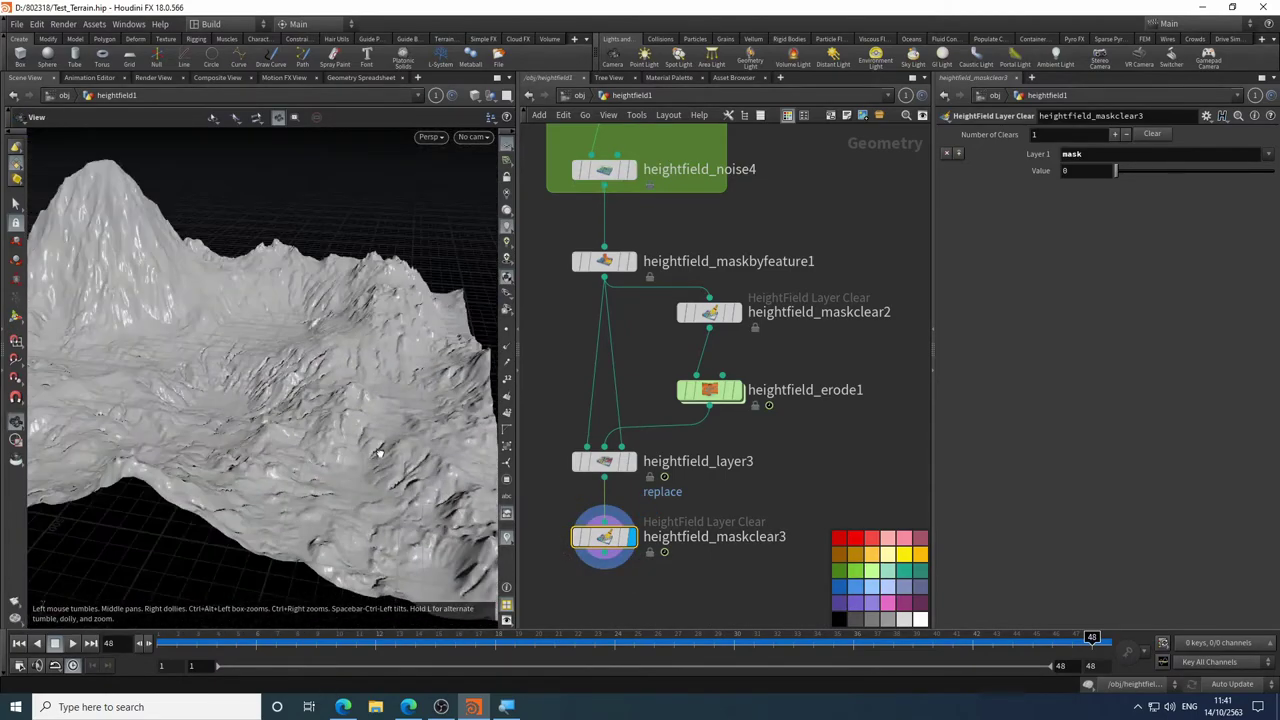
mouse_move(695, 400)
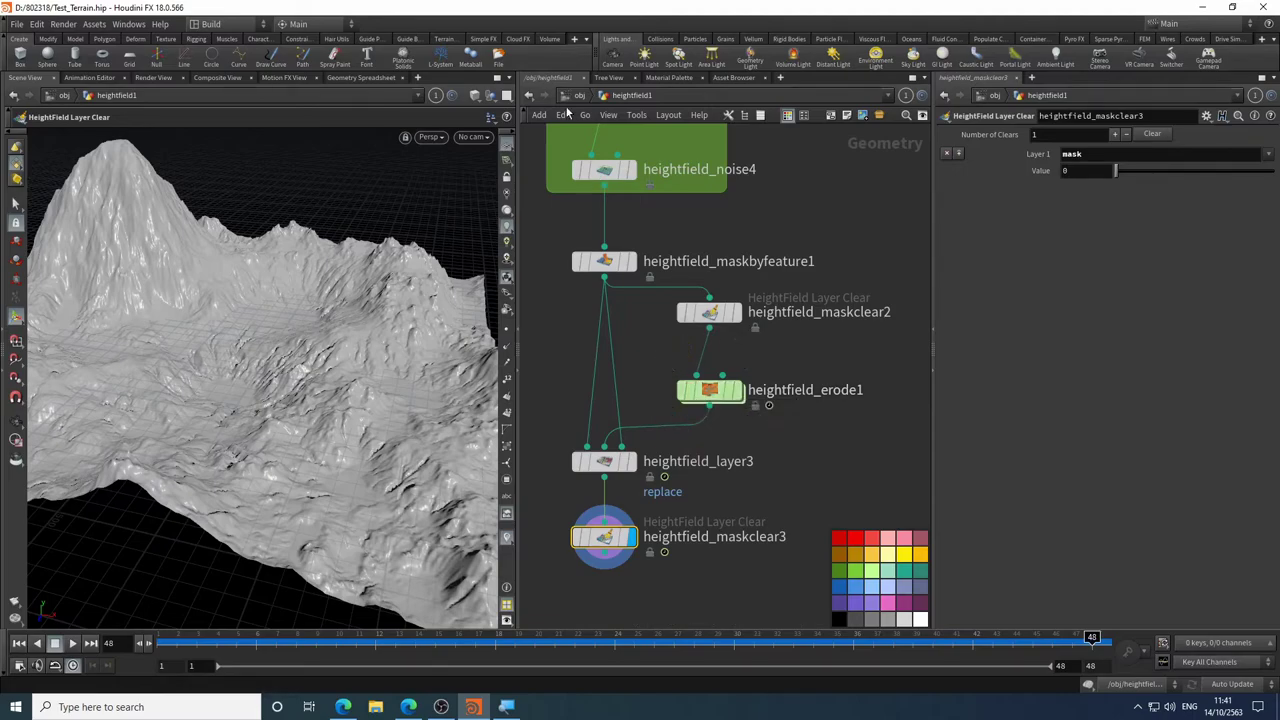
- Wrap the five lobing nodes in a new network box titled 'Lobing'
middle_click_drag(807, 452, 885, 327)
left_click_drag(918, 189, 655, 576)
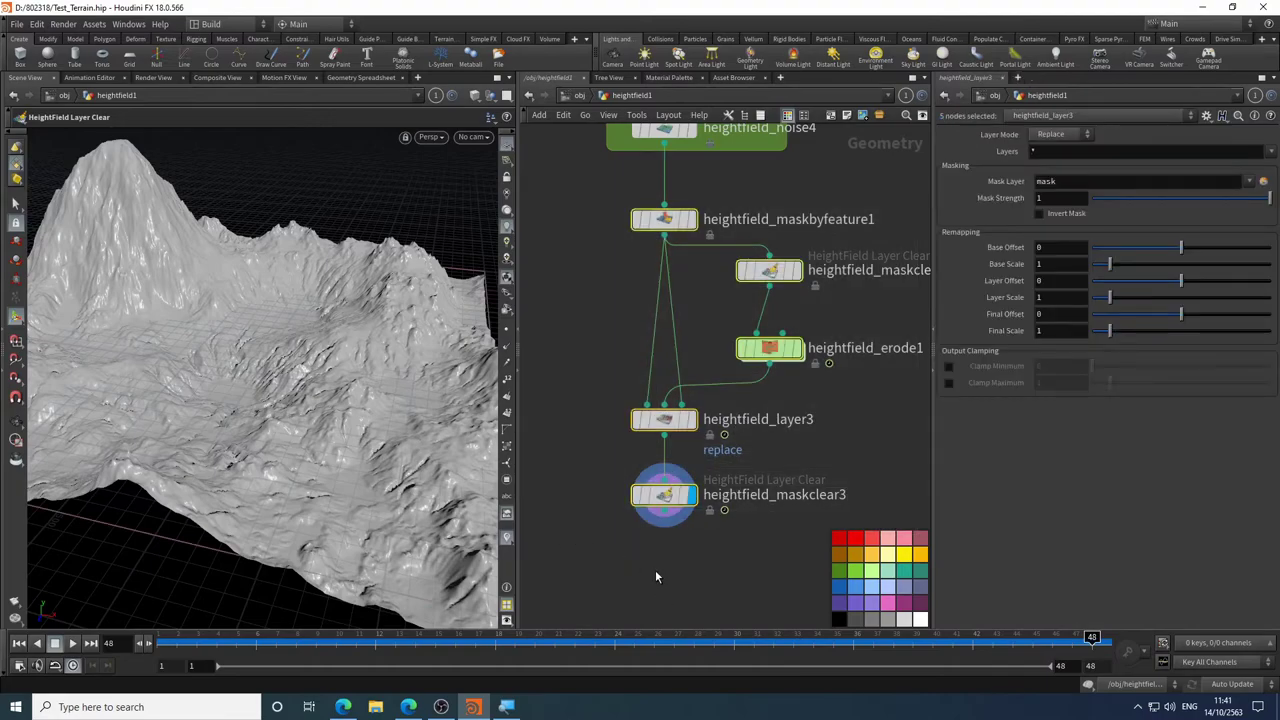
left_click(831, 116)
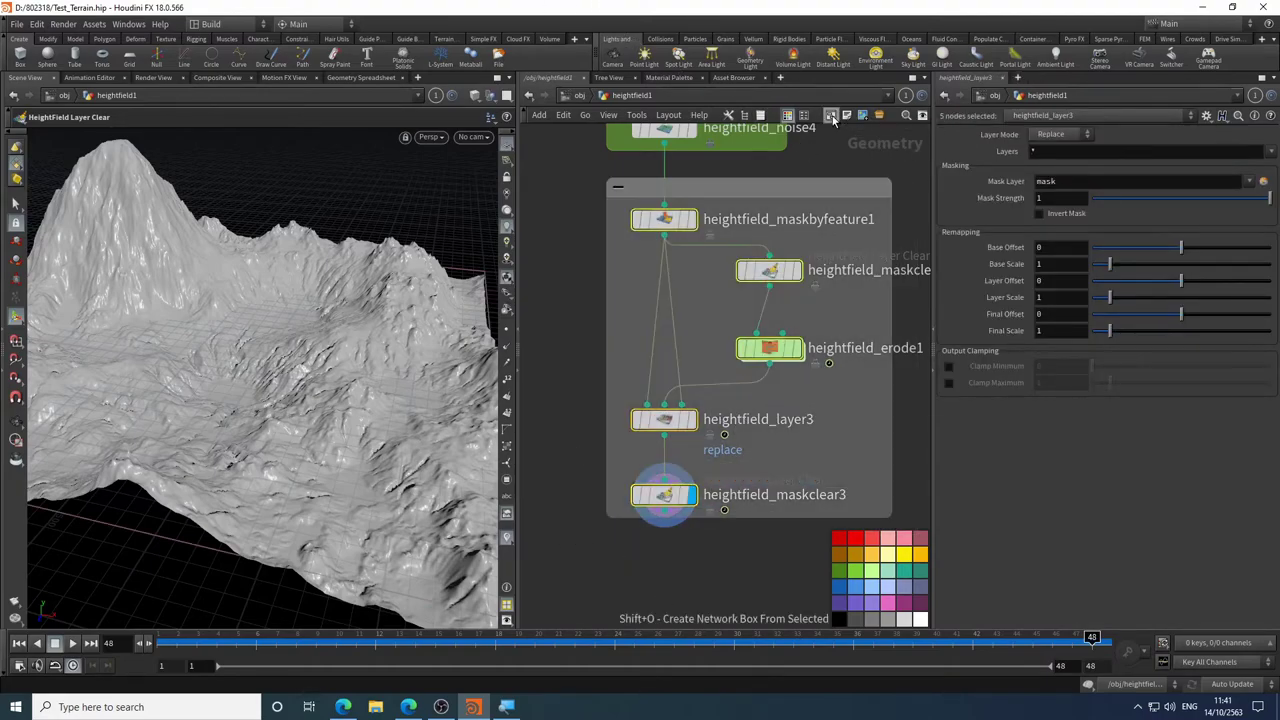
left_click(760, 188)
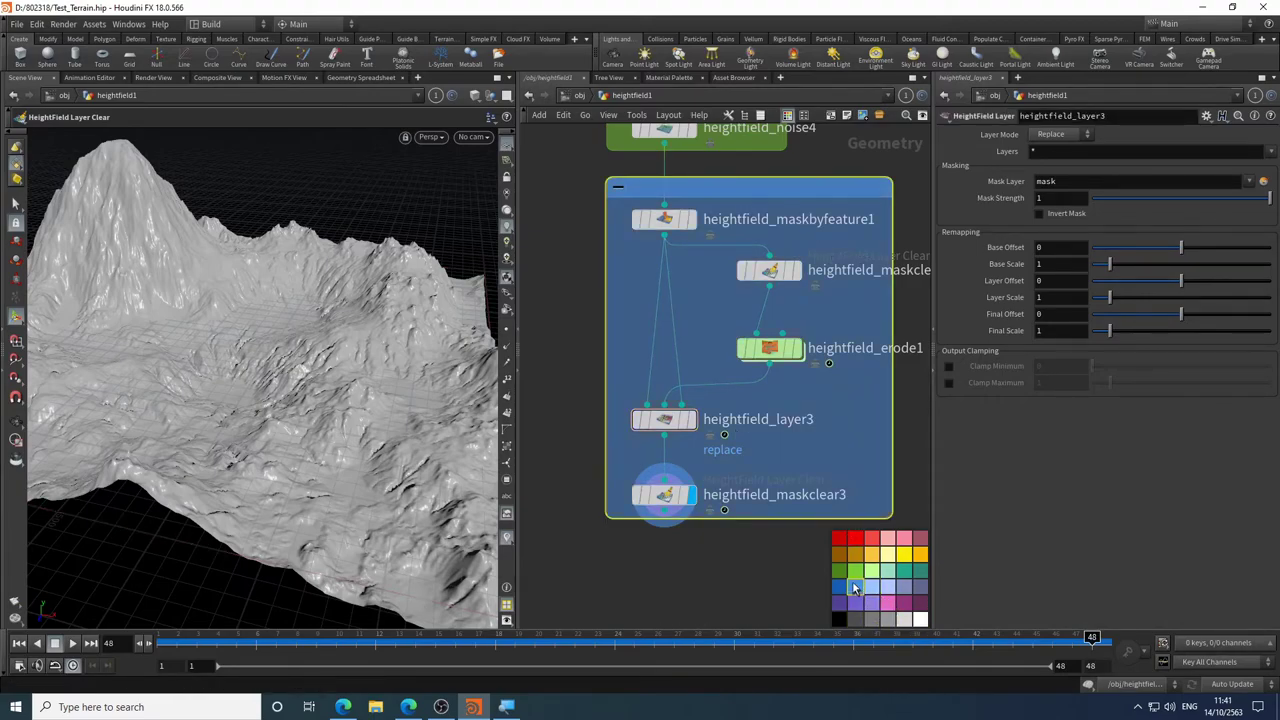
mouse_move(654, 540)
middle_mouse_down()
mouse_move(654, 606)
mouse_move(671, 555)
middle_mouse_up()
double_click(735, 200)
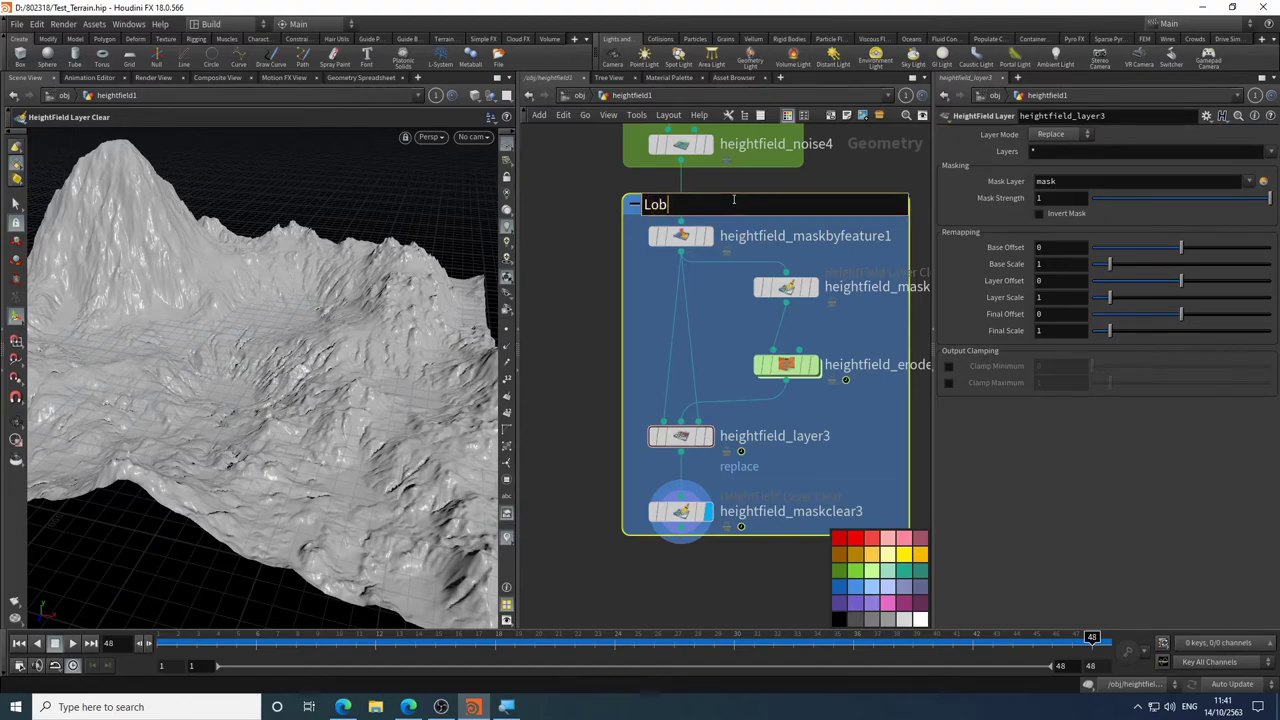
key("Return")
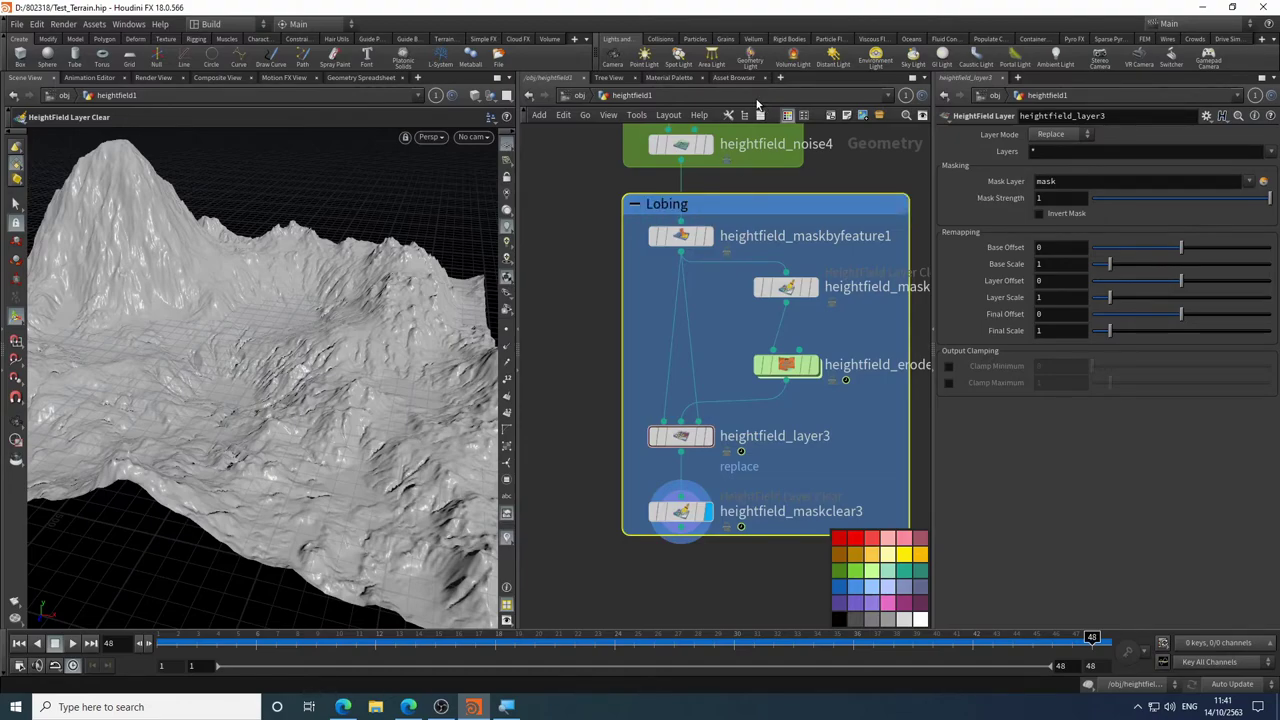
- Position the Lobing box near the top of the editor, below the Seeding group
scroll(578, 243, "down", 5)
middle_click_drag(563, 215, 653, 483)
scroll(662, 303, "up", 3)
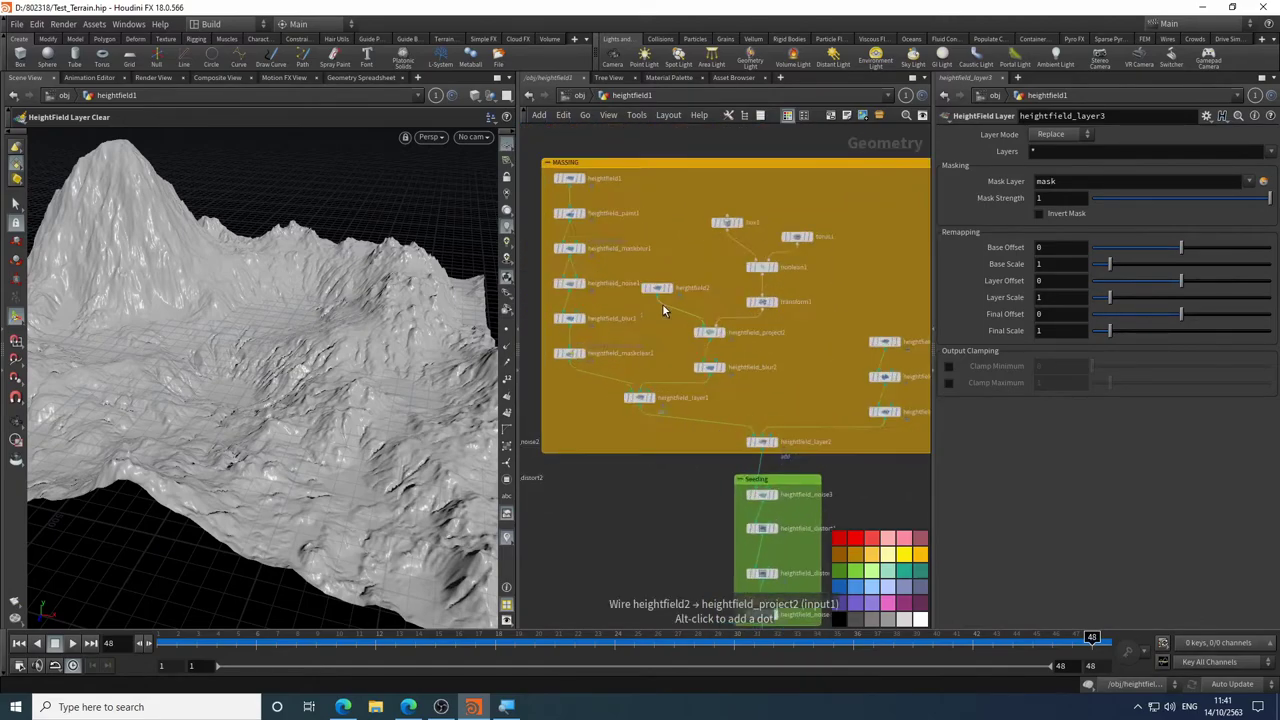
scroll(663, 305, "up", 2)
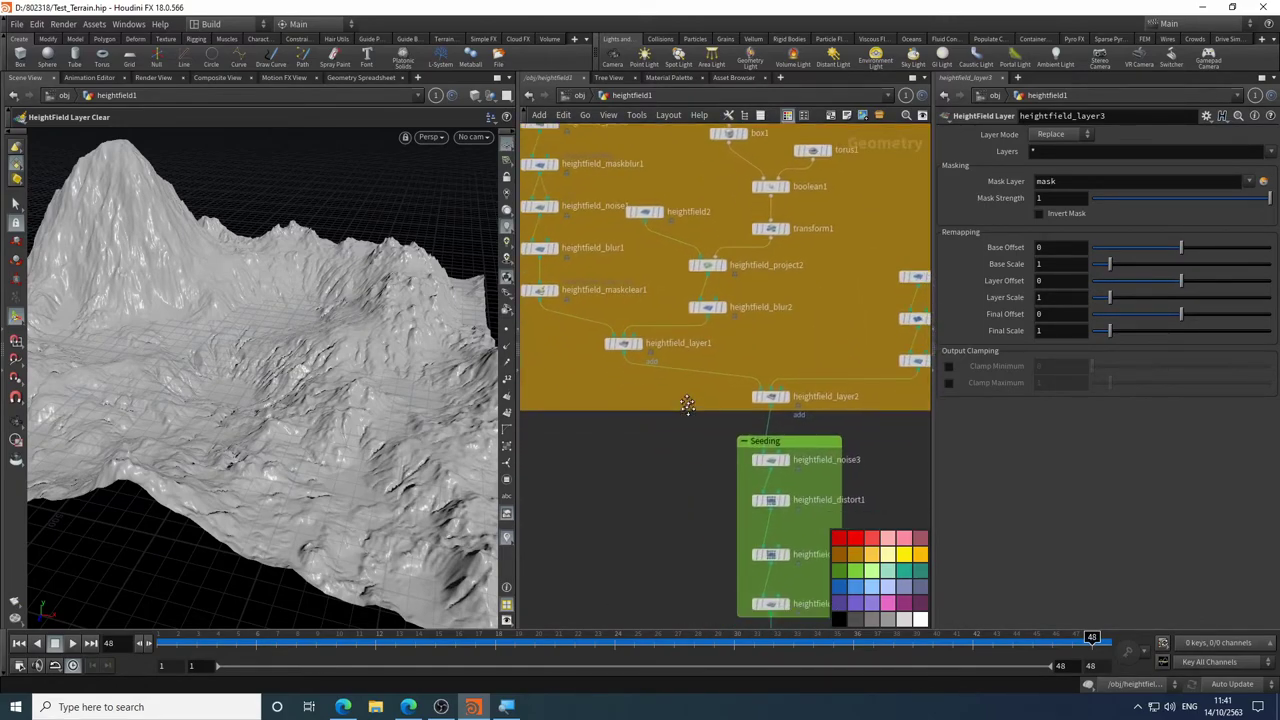
middle_click_drag(740, 470, 748, 231)
middle_click_drag(616, 468, 580, 283)
key("Escape")
scroll(278, 413, "up", 3)
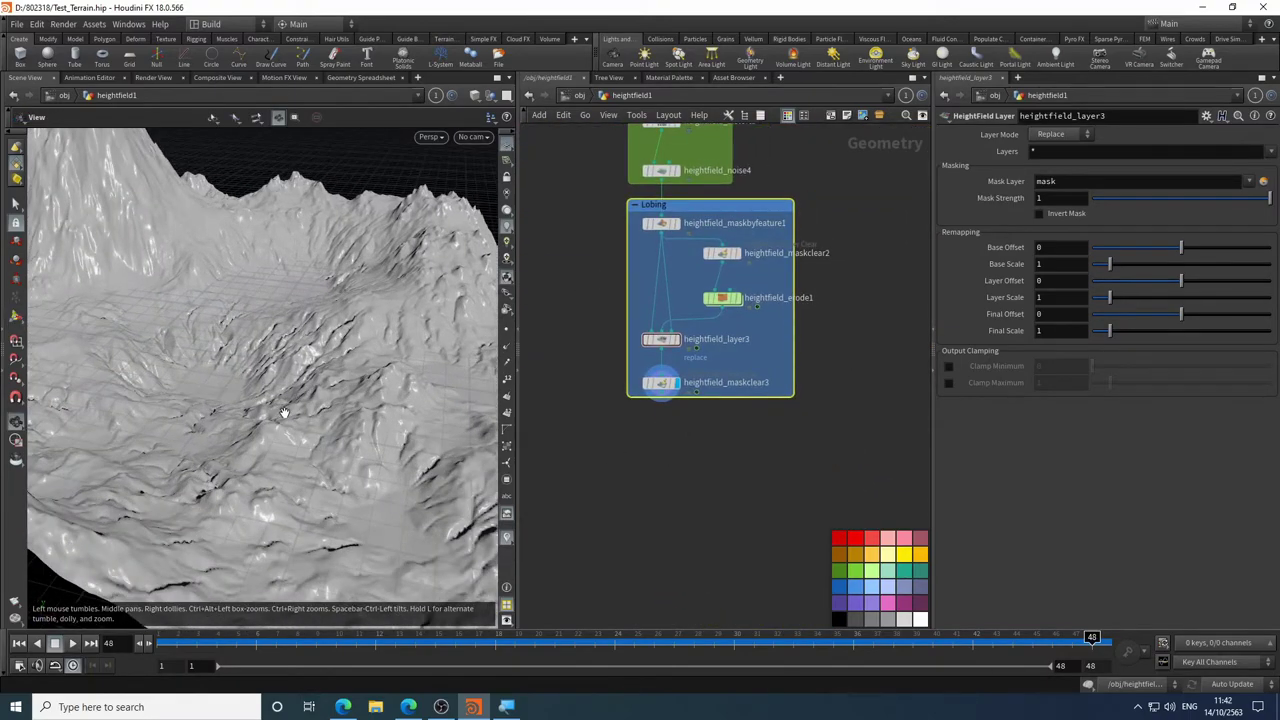
- Raise heightfield_maskbyfeature1's Min Height to 31.5 and shift the Height Ramp's lower point right
left_click_drag(284, 412, 395, 400)
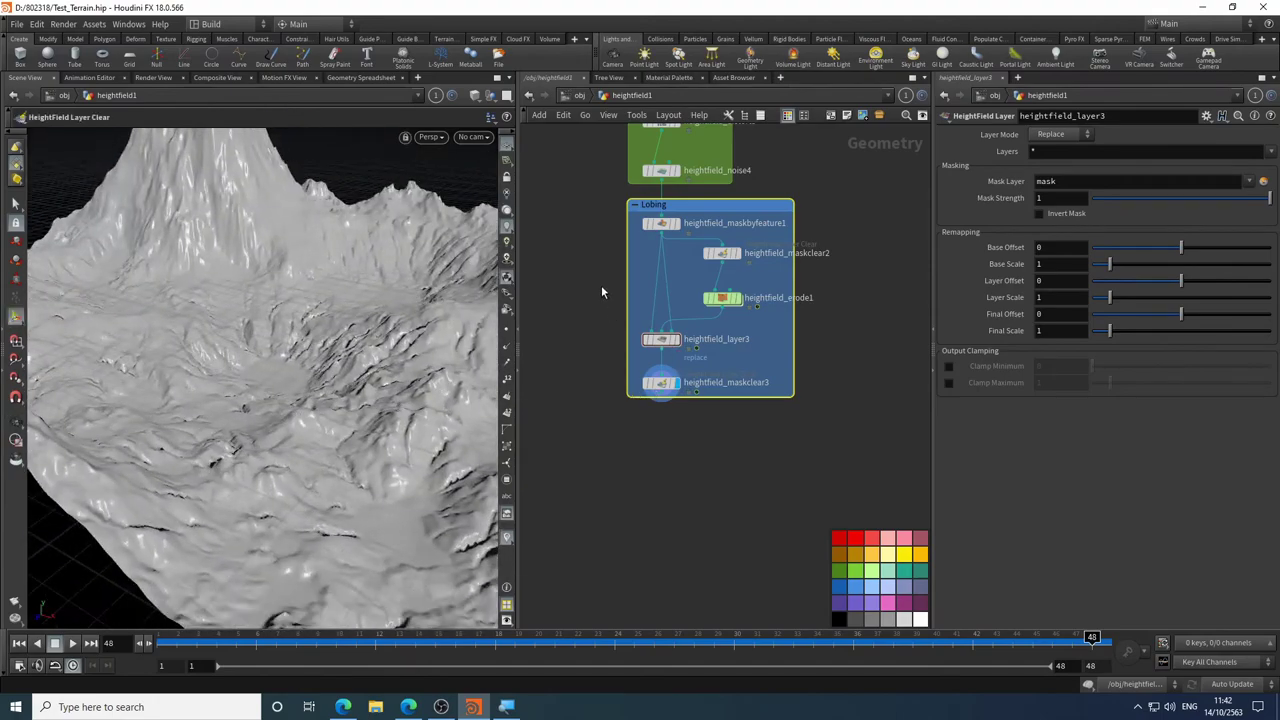
middle_click_drag(601, 292, 606, 350)
left_click(727, 311)
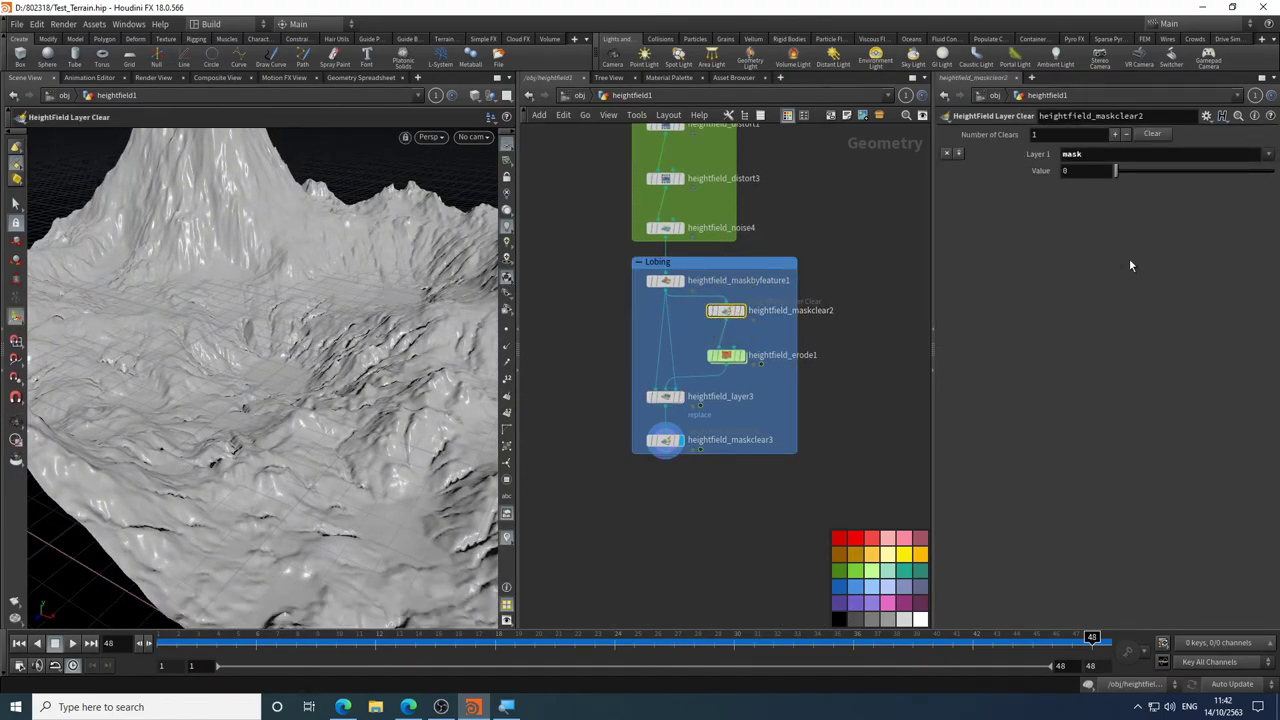
mouse_move(735, 313)
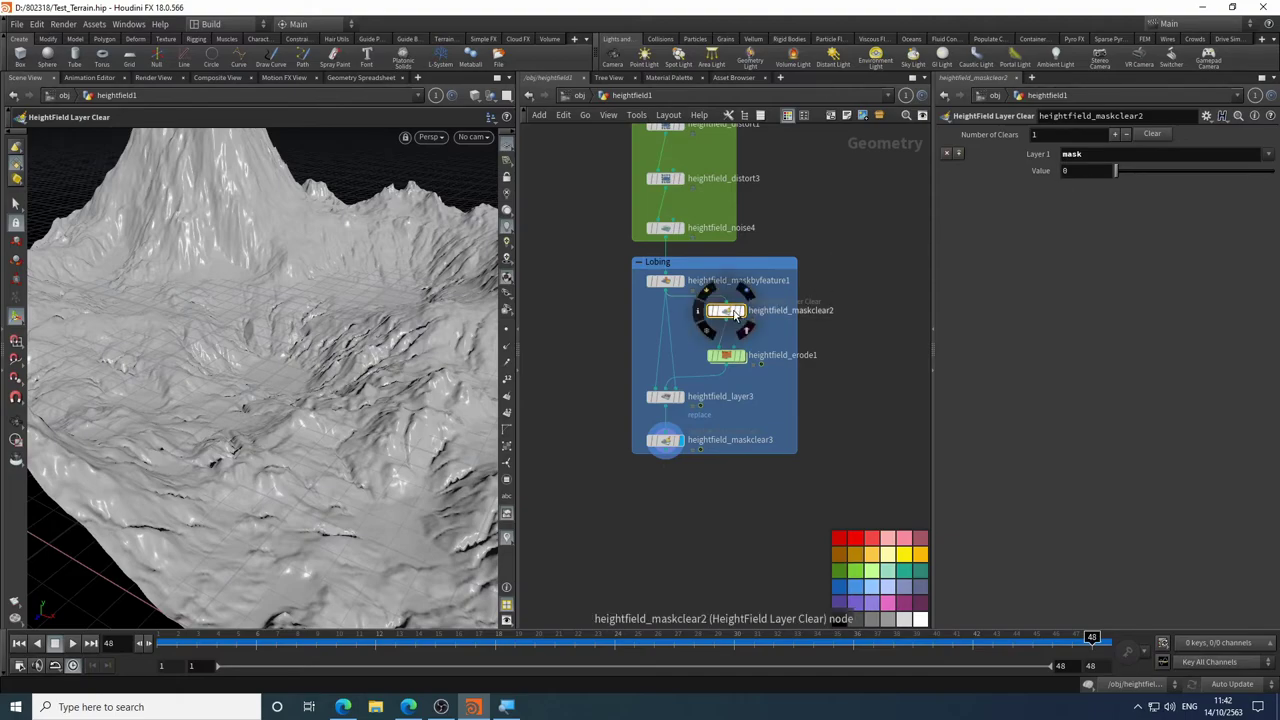
left_click(665, 281)
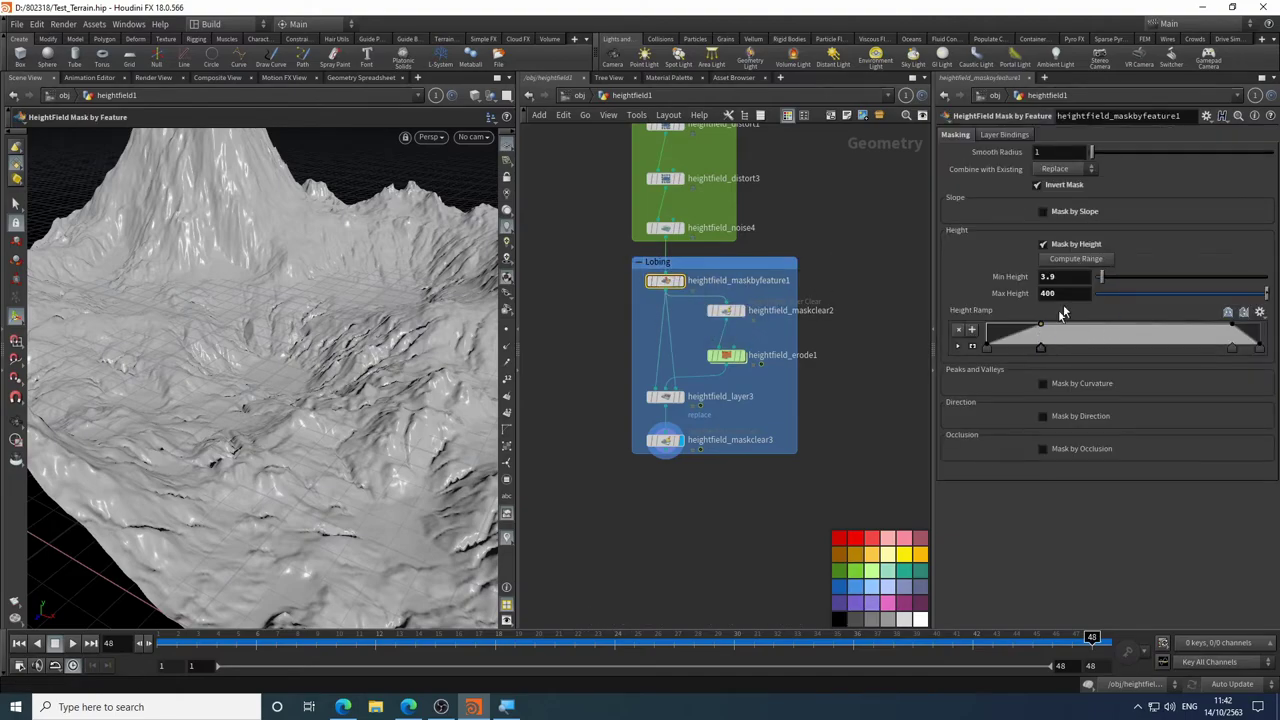
left_click_drag(1102, 279, 1111, 284)
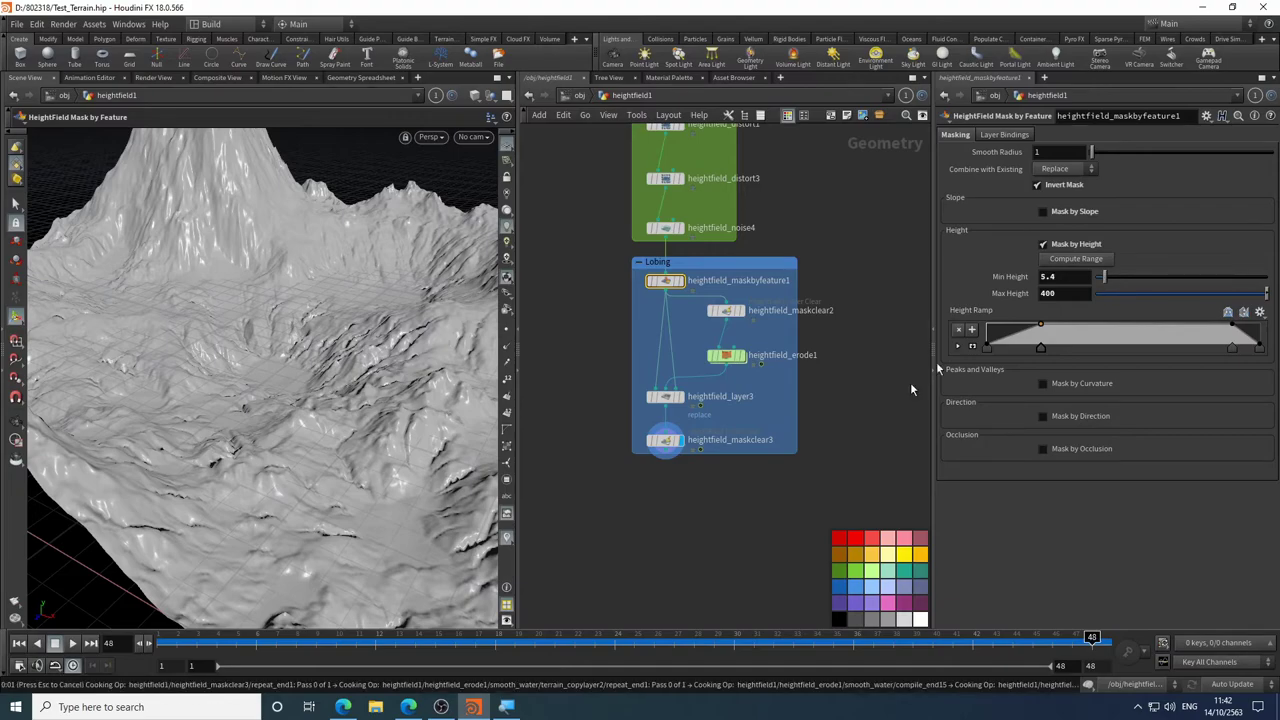
mouse_move(648, 405)
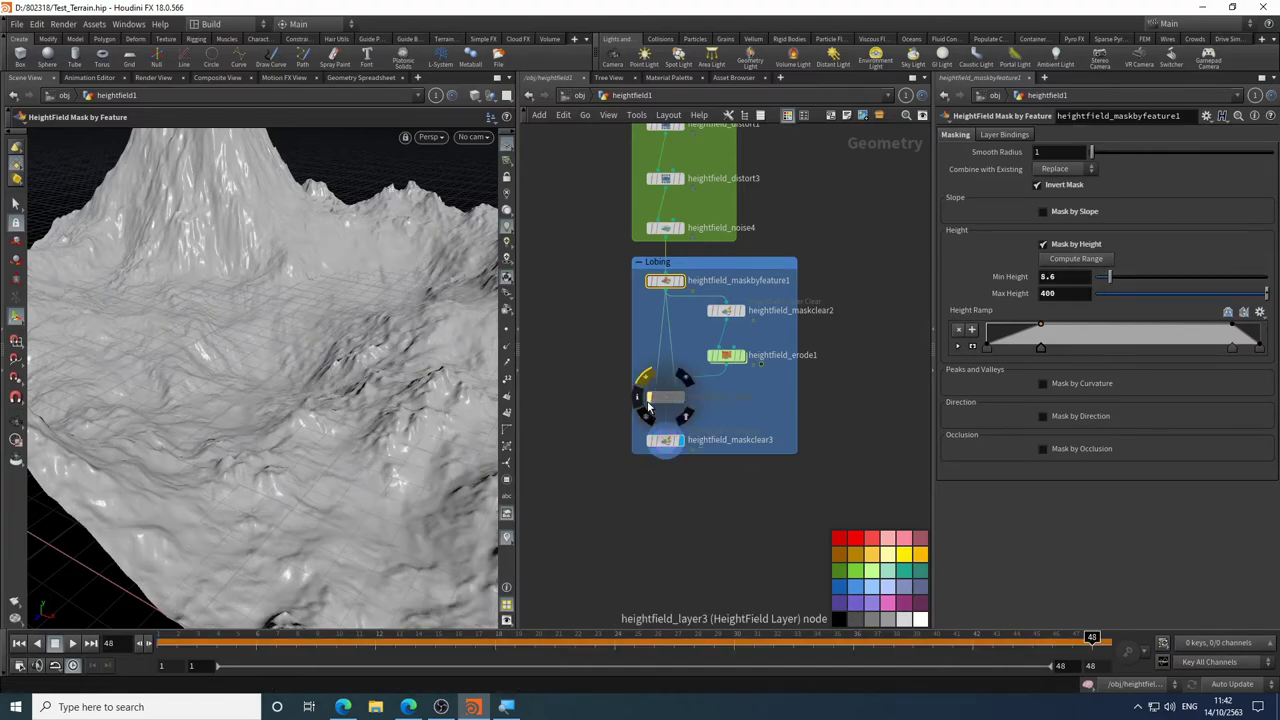
left_click_drag(1109, 283, 1149, 278)
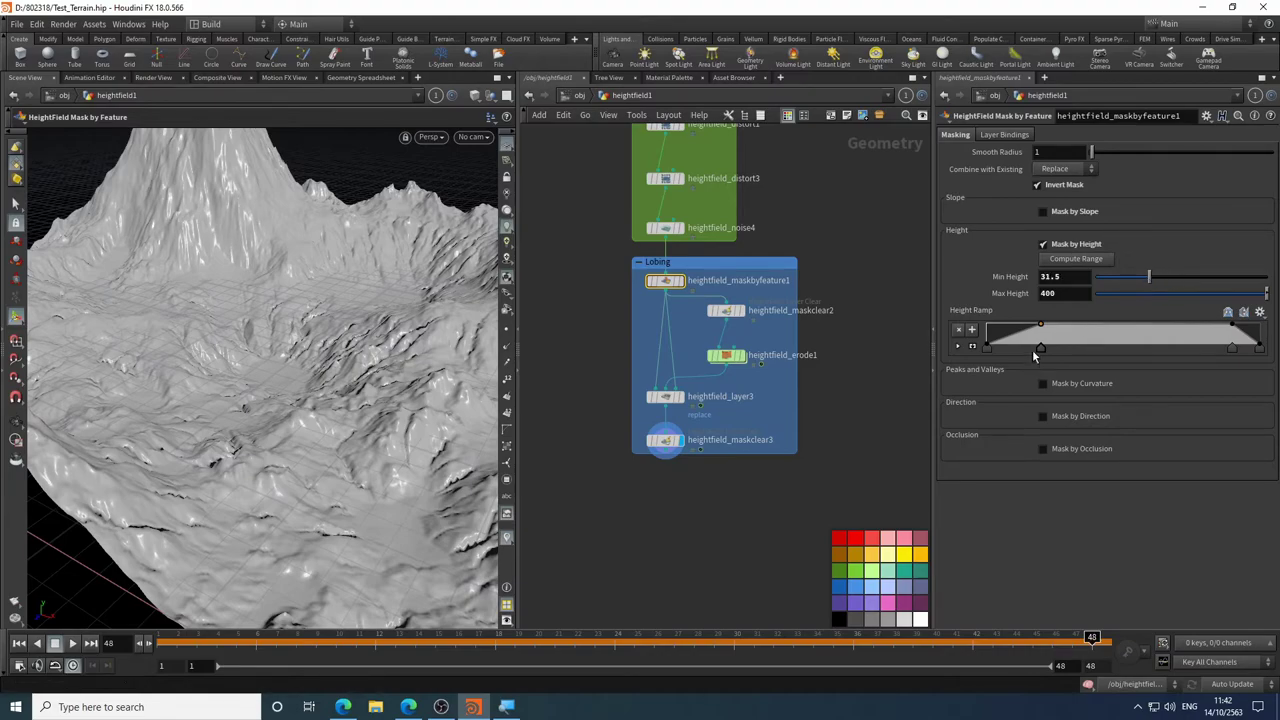
left_click_drag(1041, 325, 1073, 326)
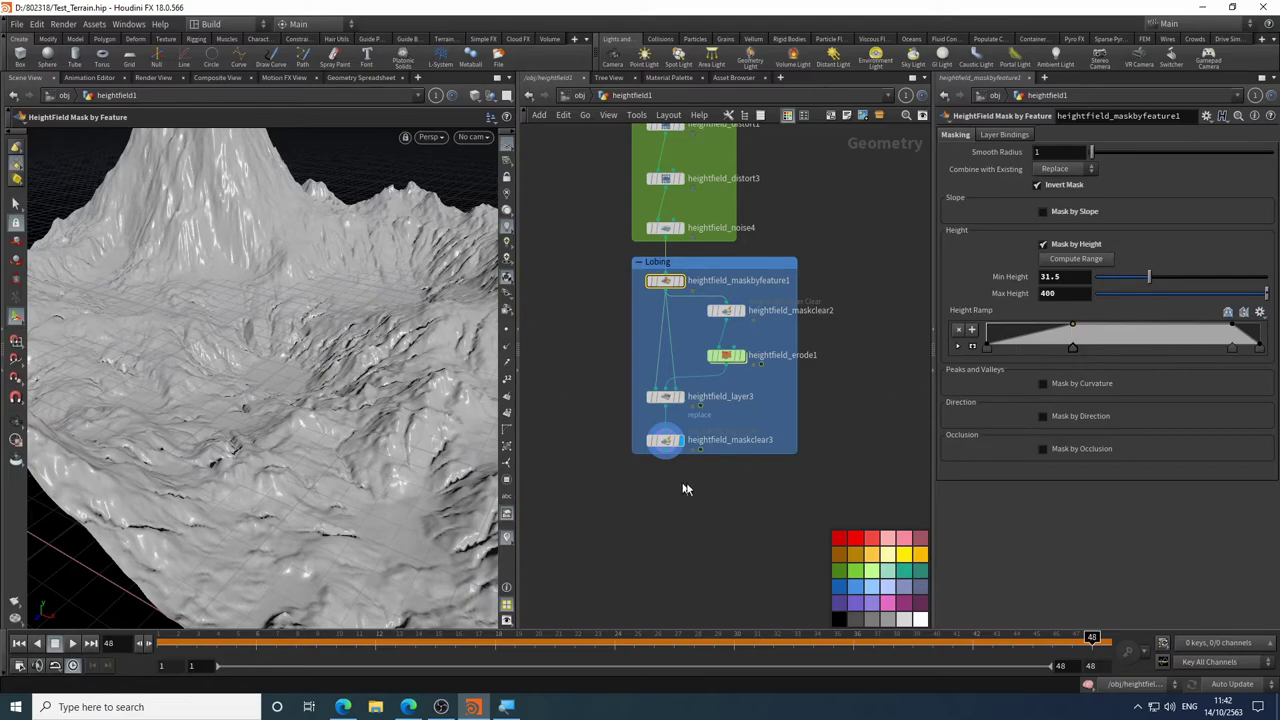
- Select heightfield_maskclear3, play the timeline and save Test_Terrain.hip
left_click(668, 444)
middle_click_drag(701, 487, 697, 543)
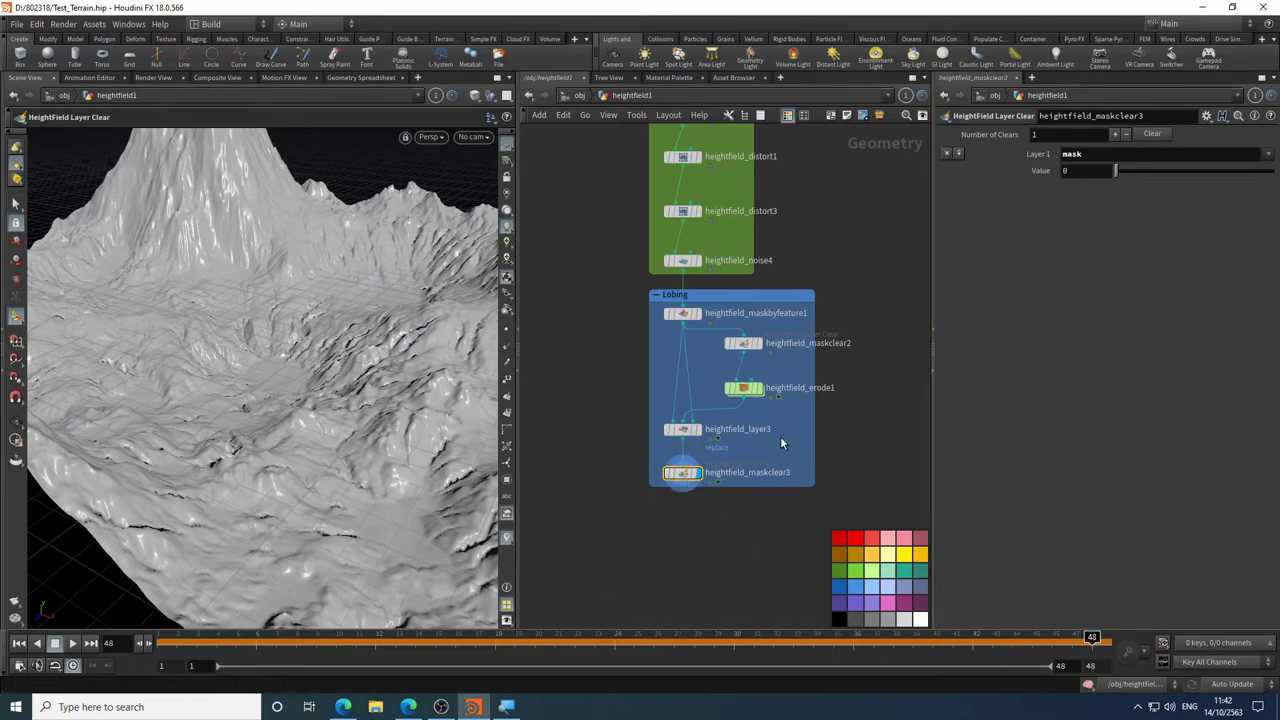
key("Up")
key("ctrl+s")
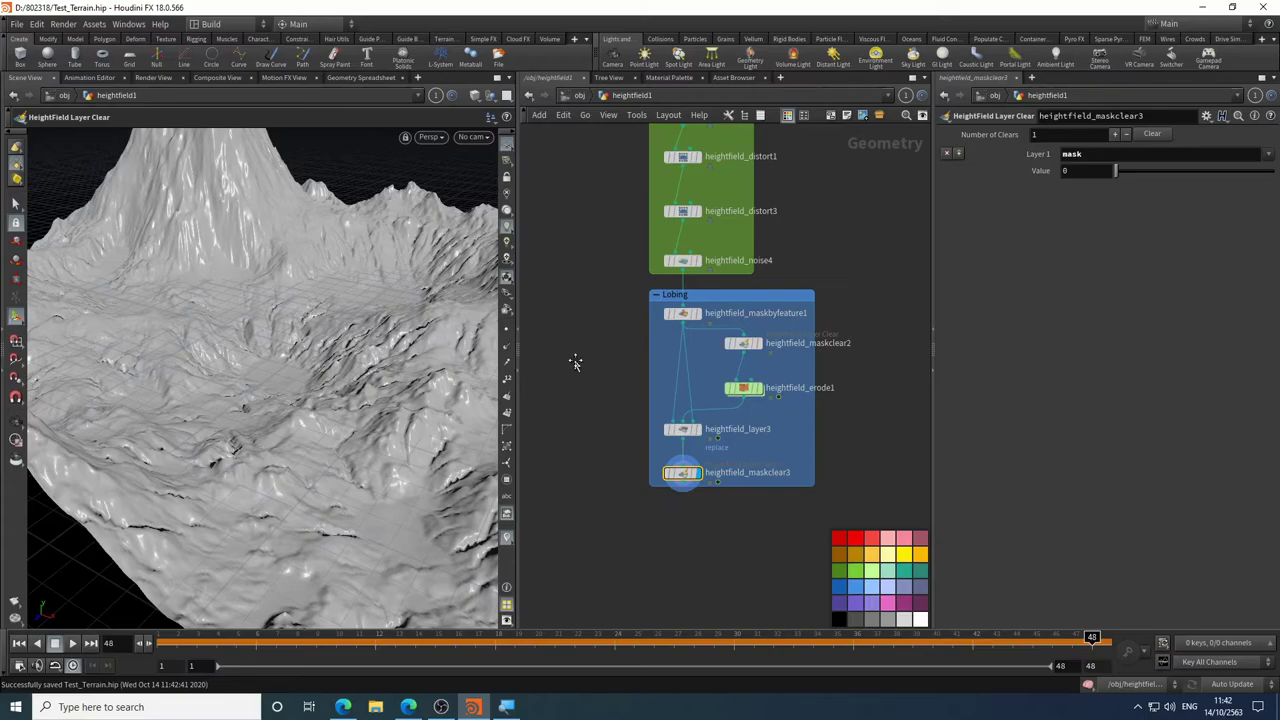
scroll(624, 409, "down", 5)
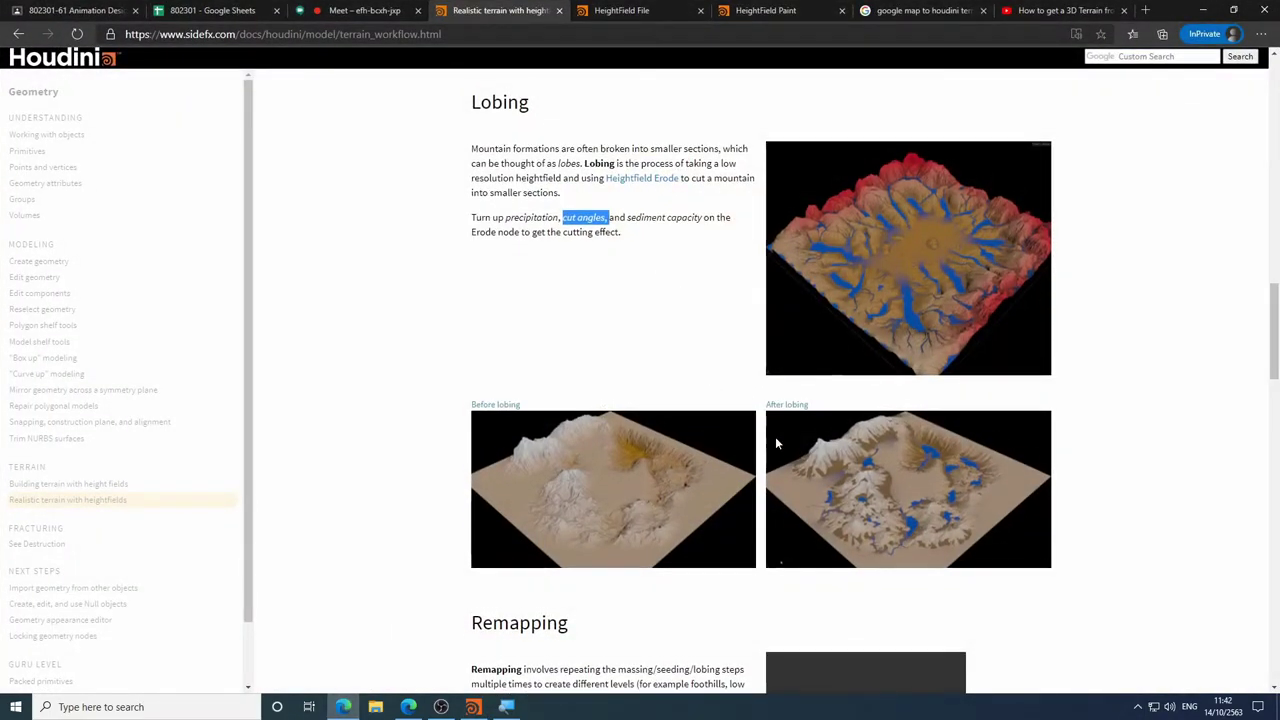
- Read through the Lobing section of the SideFX terrain docs, then return to Houdini
scroll(776, 442, "up", 15)
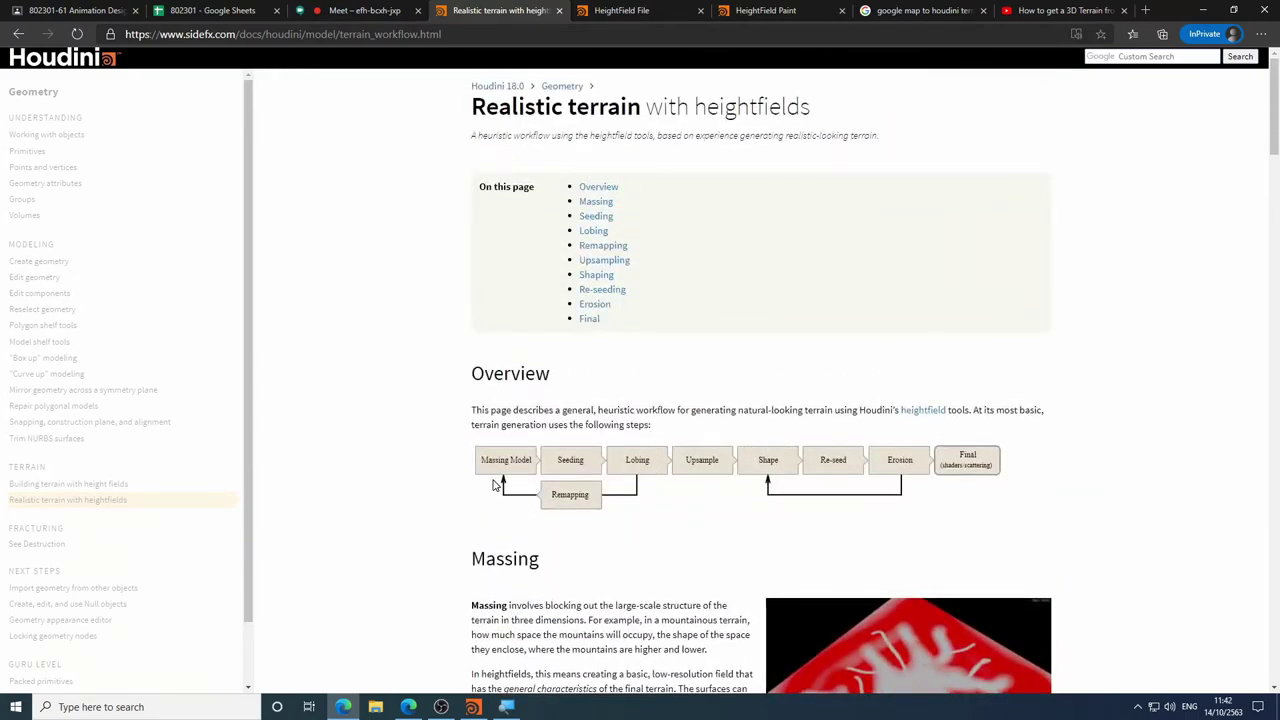
scroll(634, 497, "down", 15)
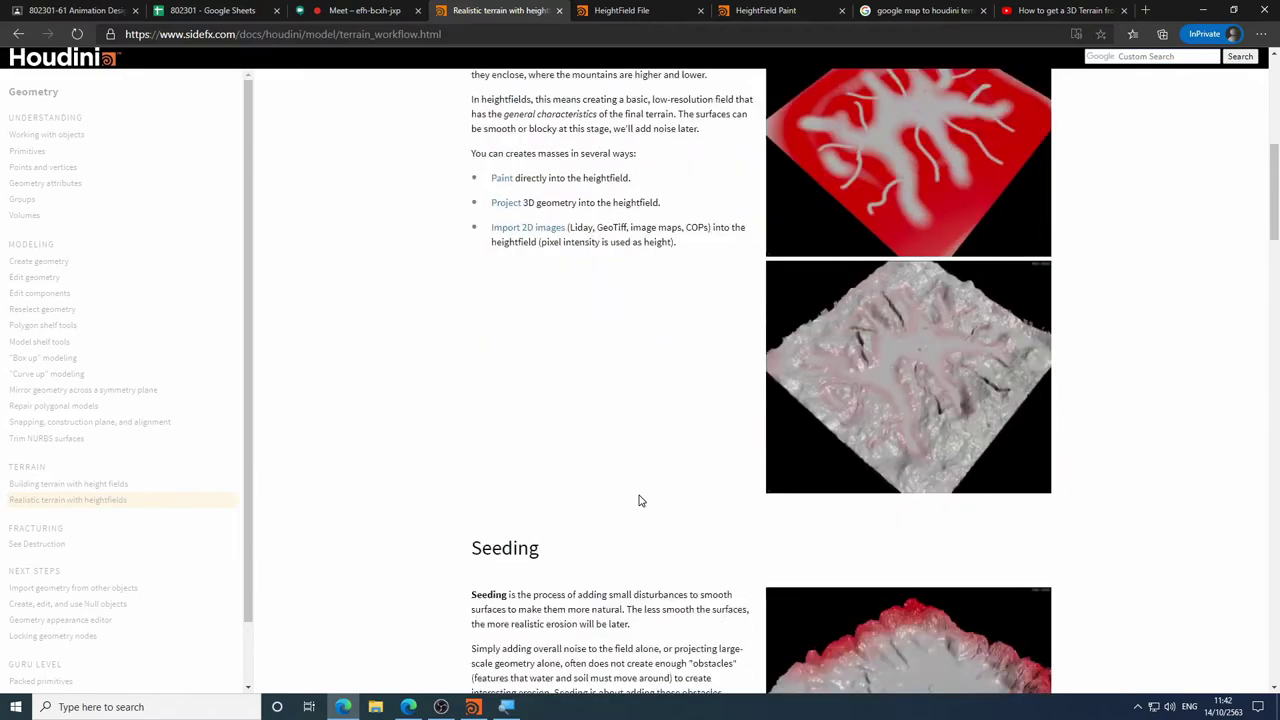
scroll(640, 497, "down", 4)
scroll(640, 497, "up", 1)
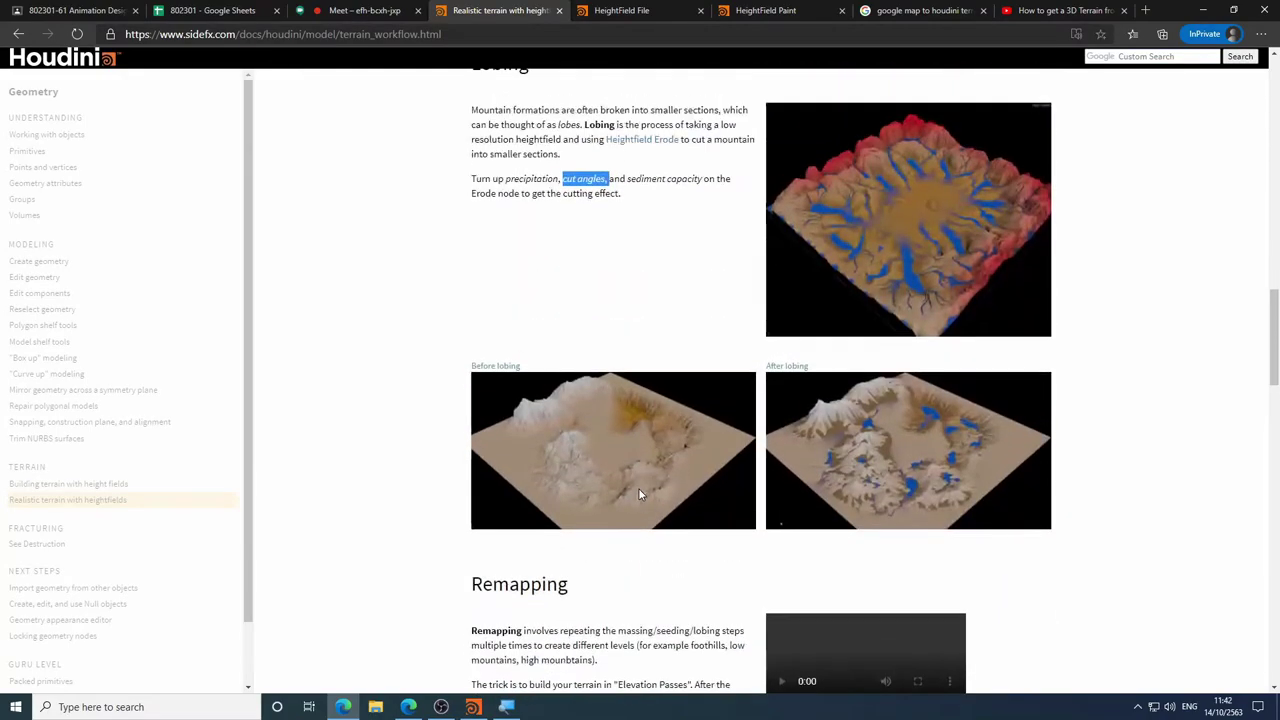
left_click(473, 707)
- Frame the whole Lobing box, then scroll the Edge terrain docs to the Remapping section
scroll(770, 430, "up", 5)
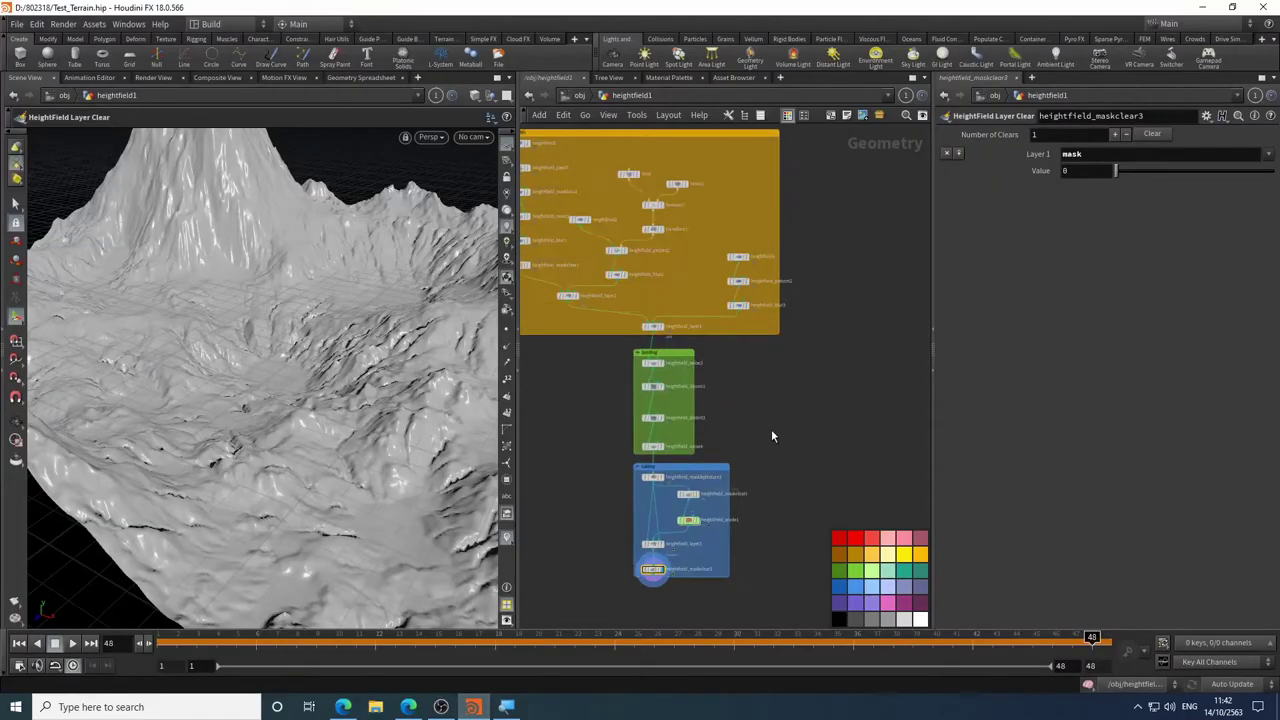
middle_click_drag(766, 430, 868, 309)
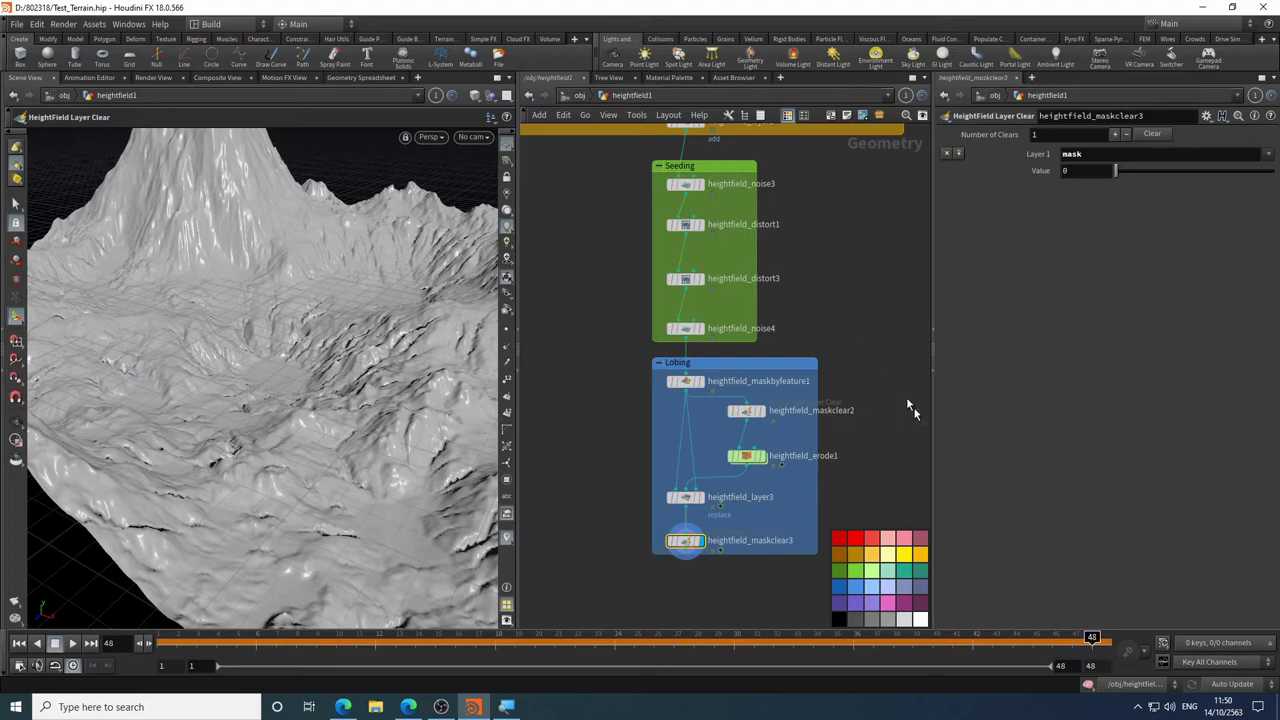
left_click(343, 707)
scroll(590, 446, "down", 4)
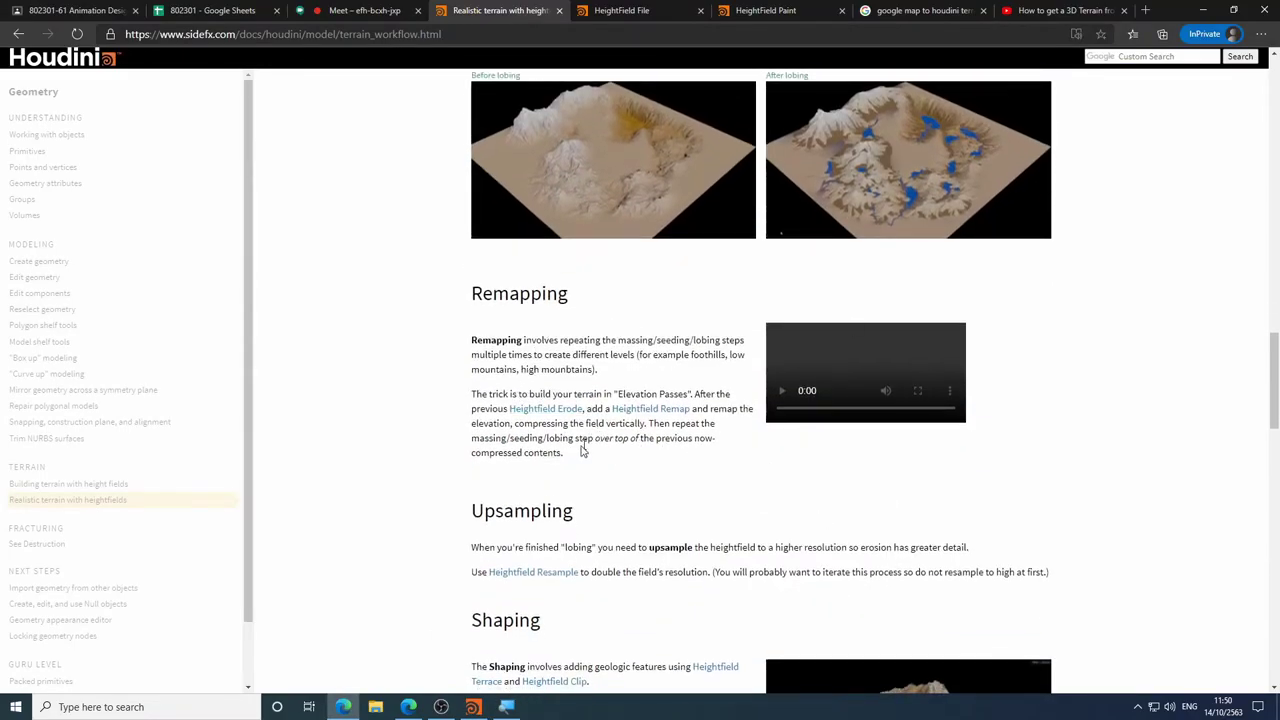
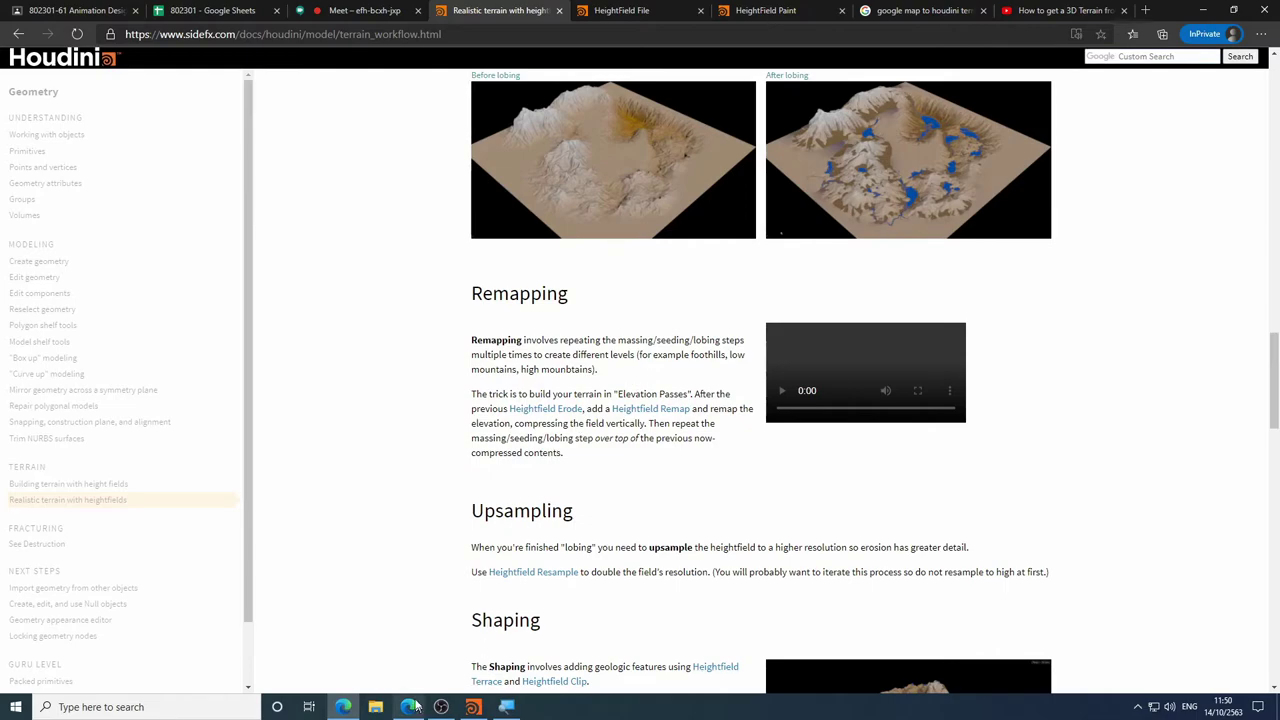
- Leave the documentation page and return to the Houdini terrain network
left_click(473, 707)
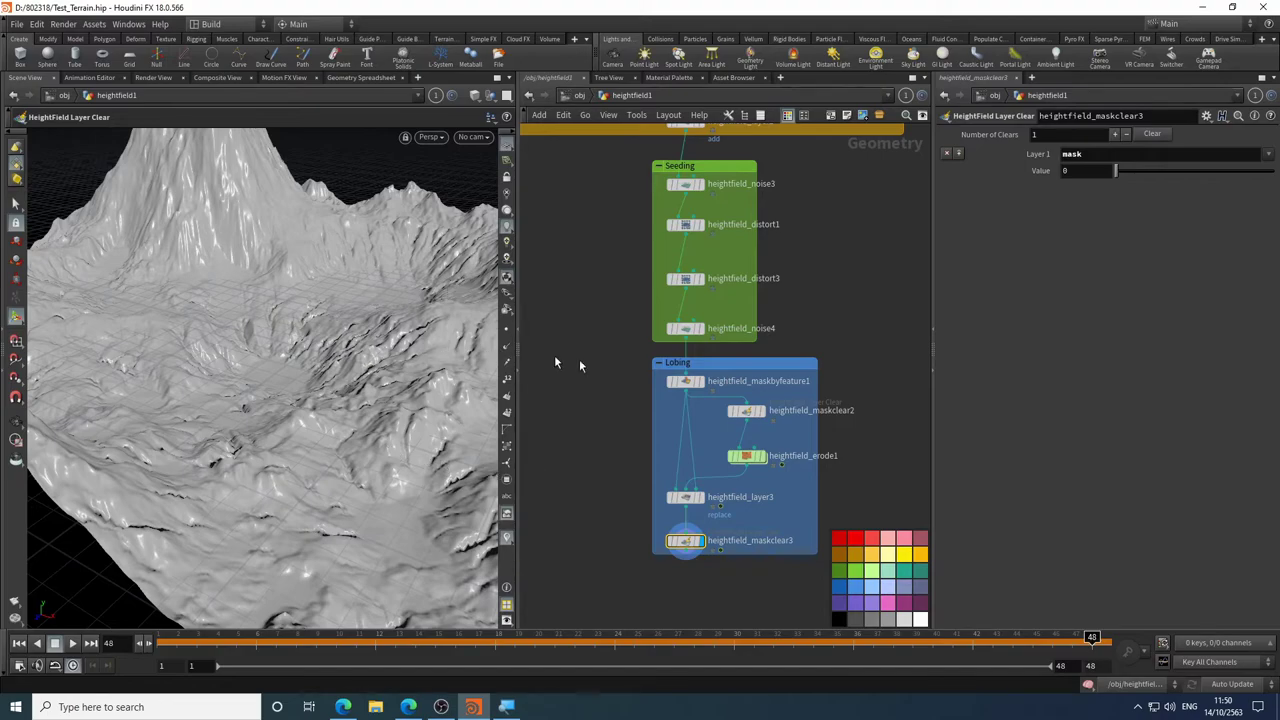
- Add a HeightField Remap below heightfield_maskclear3 and compute its range (-68.4267 to 302.353)
middle_click_drag(613, 516, 598, 335)
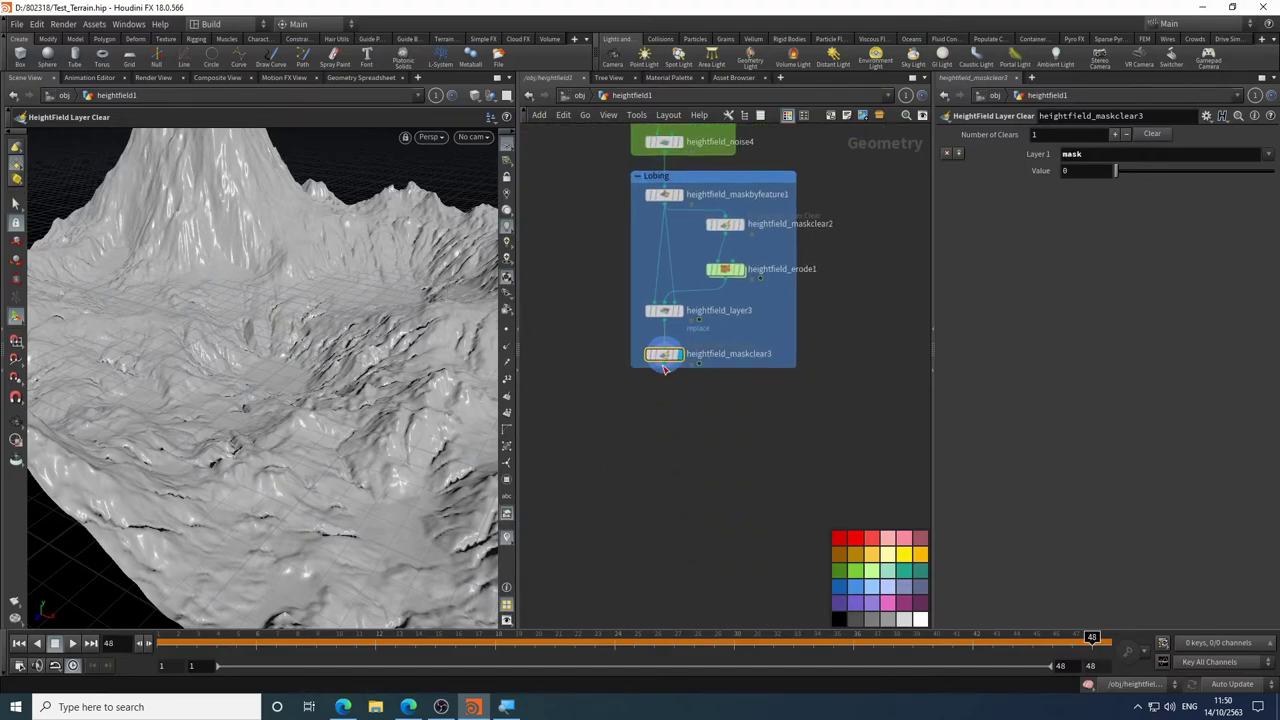
key("Tab")
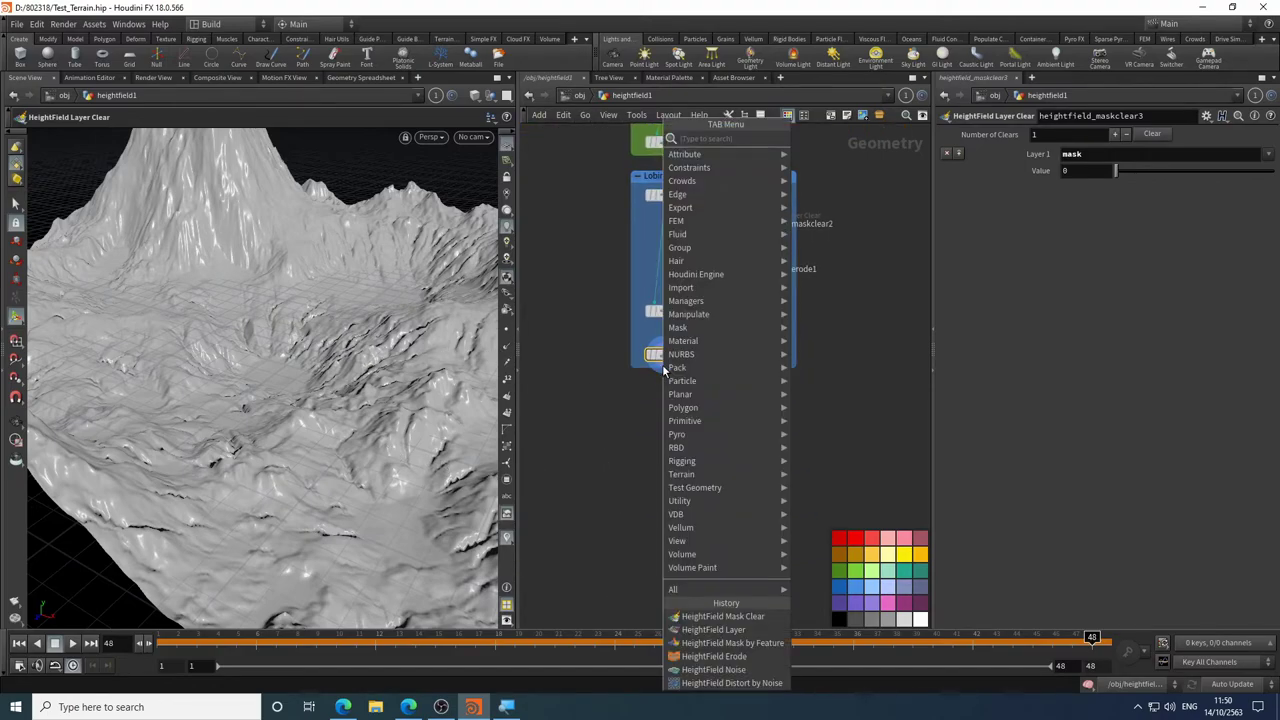
type("hf")
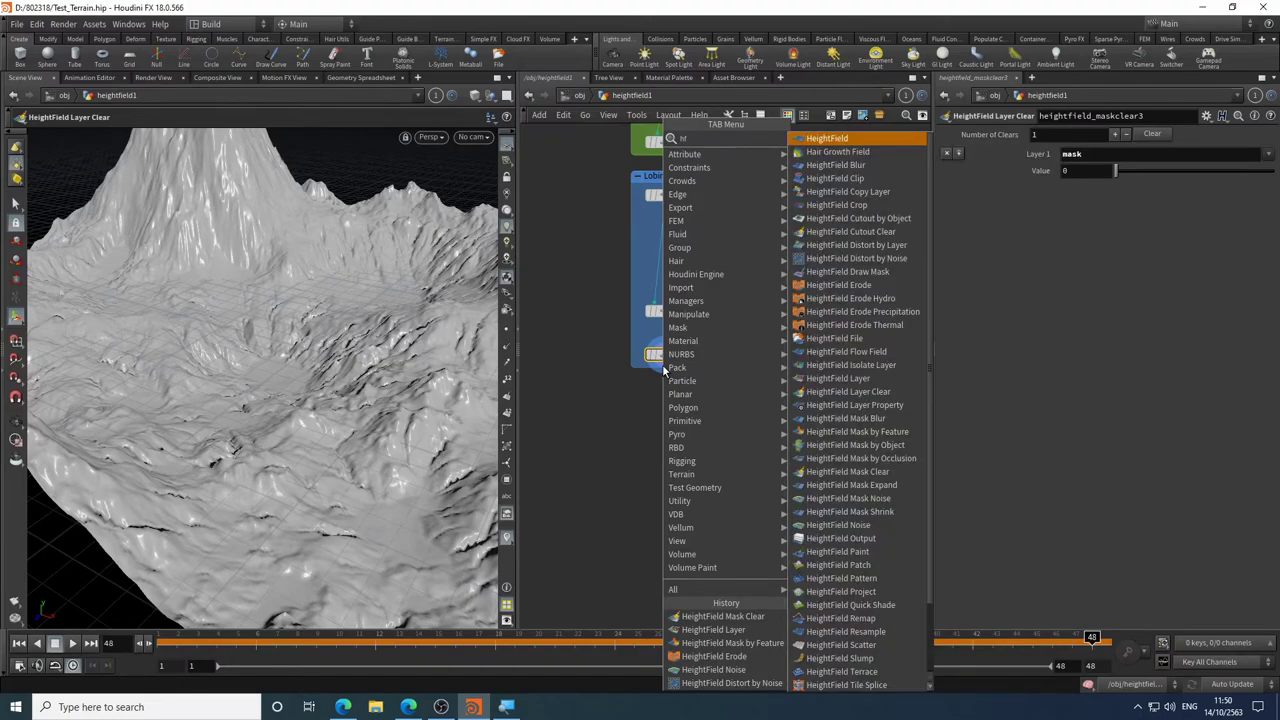
type(" rema")
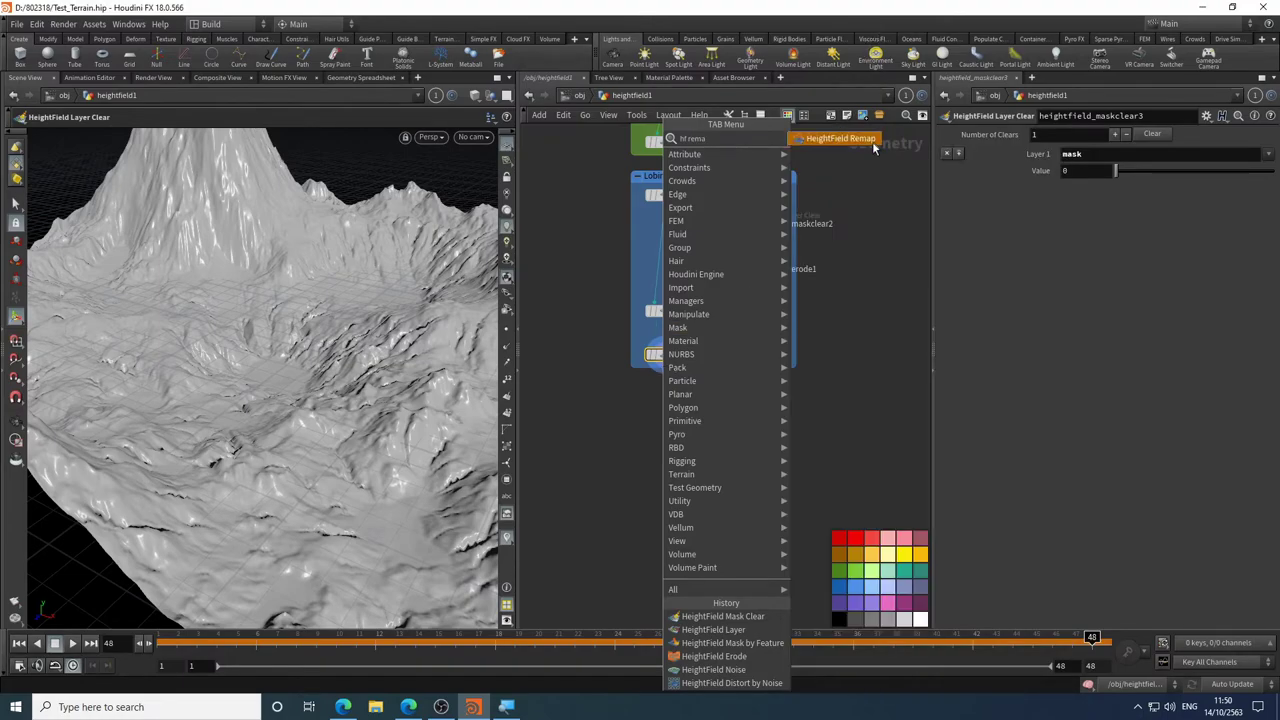
key("Return")
left_click(668, 420)
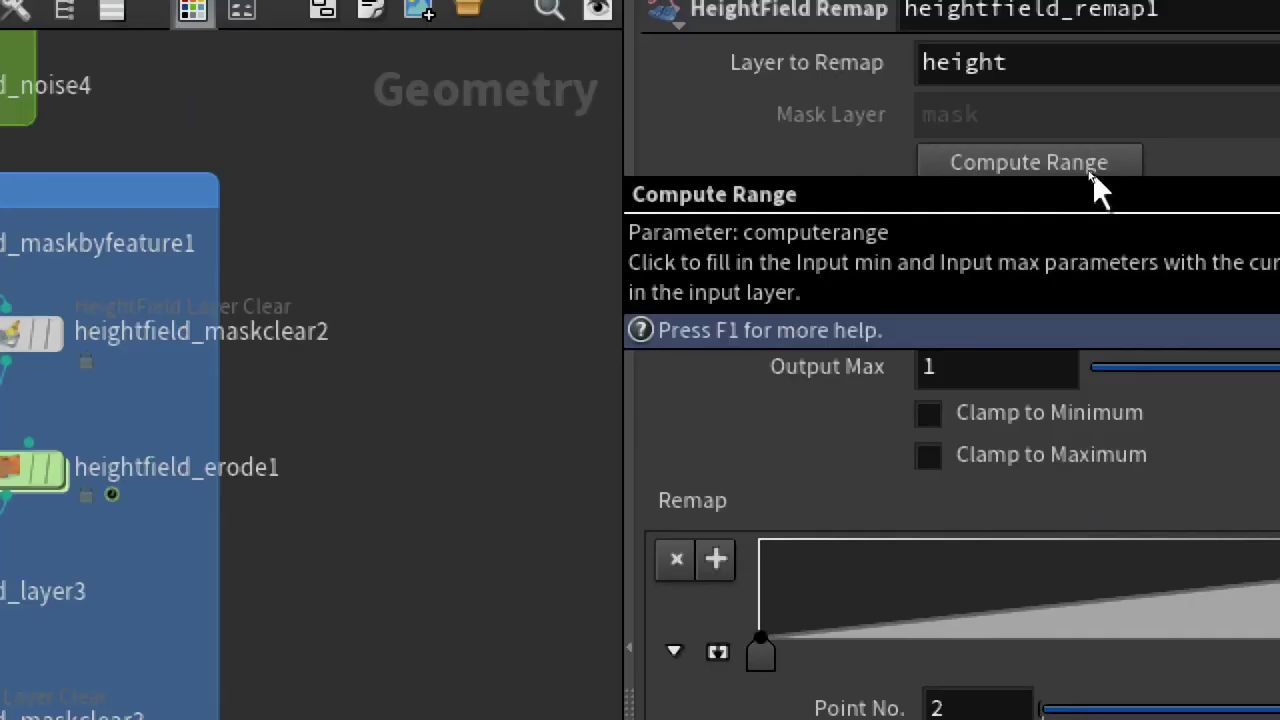
left_click(1094, 170)
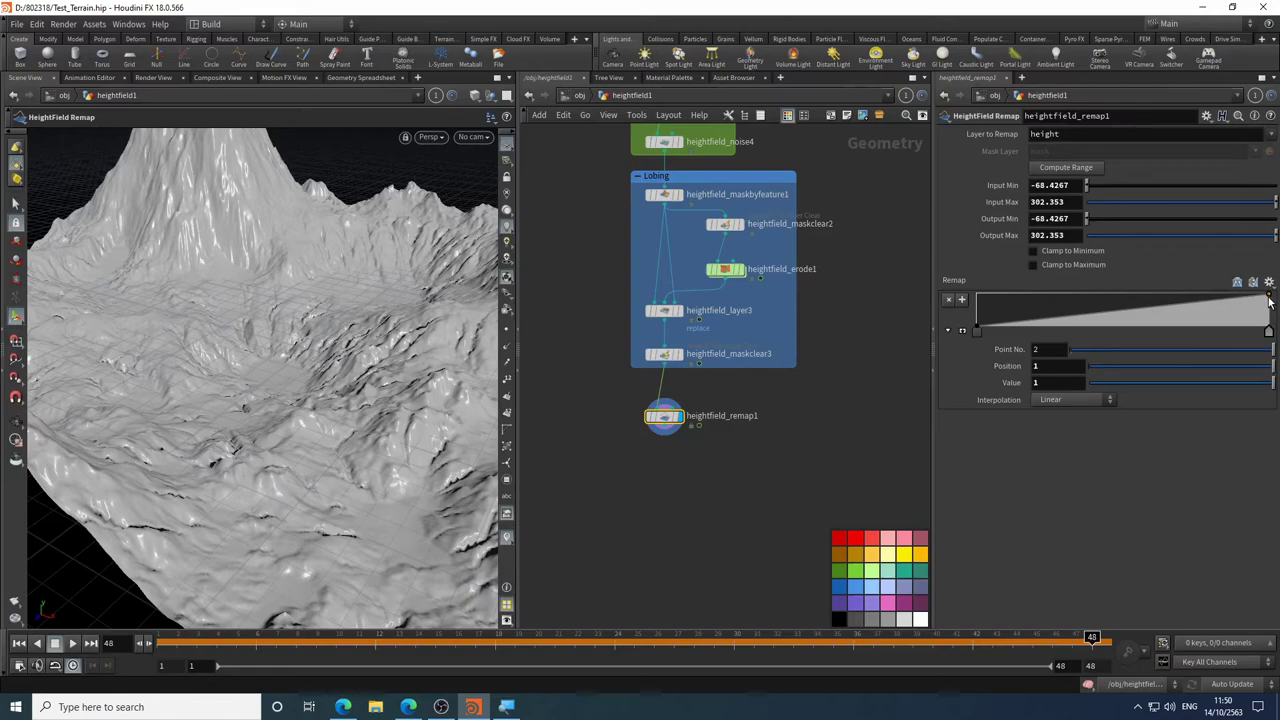
- Try different heights for the remap curve's end points while orbiting to check the terrain
mouse_move(1268, 333)
left_mouse_down()
mouse_move(1256, 335)
mouse_move(1269, 332)
left_mouse_up()
mouse_move(981, 322)
left_mouse_down()
mouse_move(978, 332)
mouse_move(976, 317)
left_mouse_up()
key("Escape")
scroll(370, 250, "down", 5)
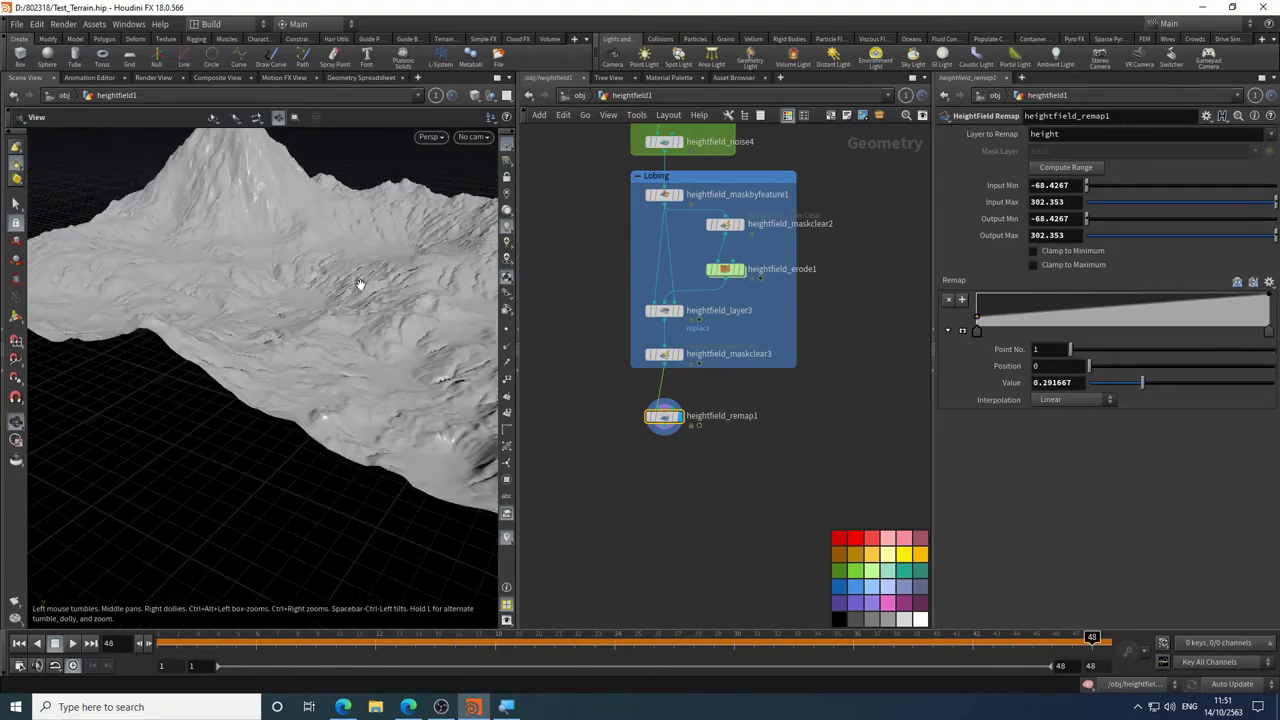
left_click_drag(363, 286, 350, 340)
scroll(302, 362, "up", 3)
key("Return")
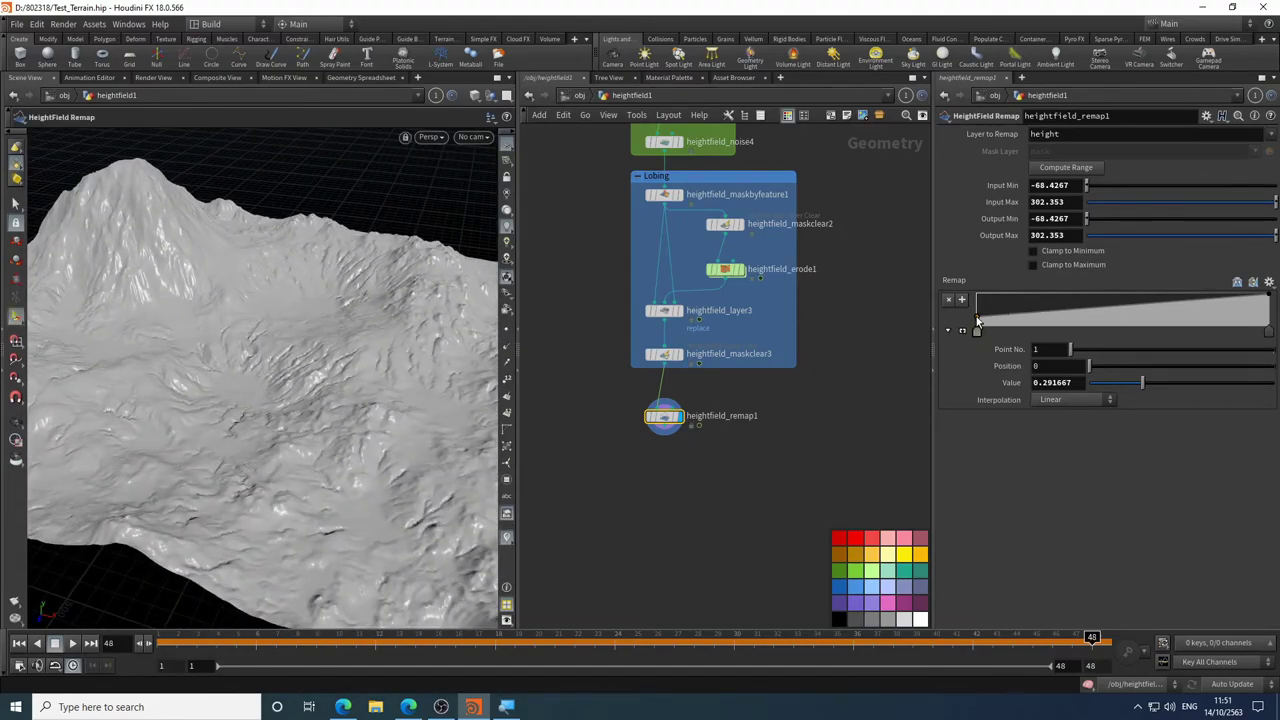
mouse_move(976, 316)
left_mouse_down()
mouse_move(971, 332)
mouse_move(970, 319)
left_mouse_up()
key("Escape")
left_click_drag(360, 330, 255, 340)
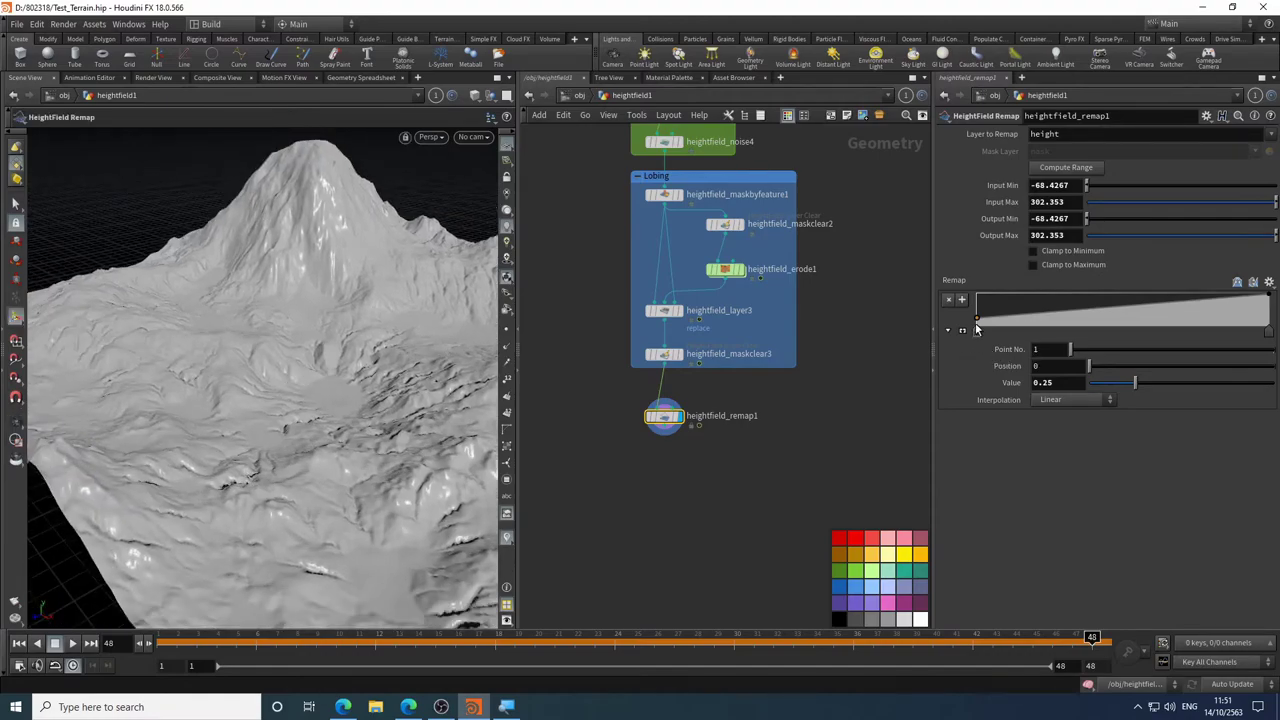
- Set the remap curve's low end point to value 0
left_click_drag(977, 322, 972, 328)
key("Escape")
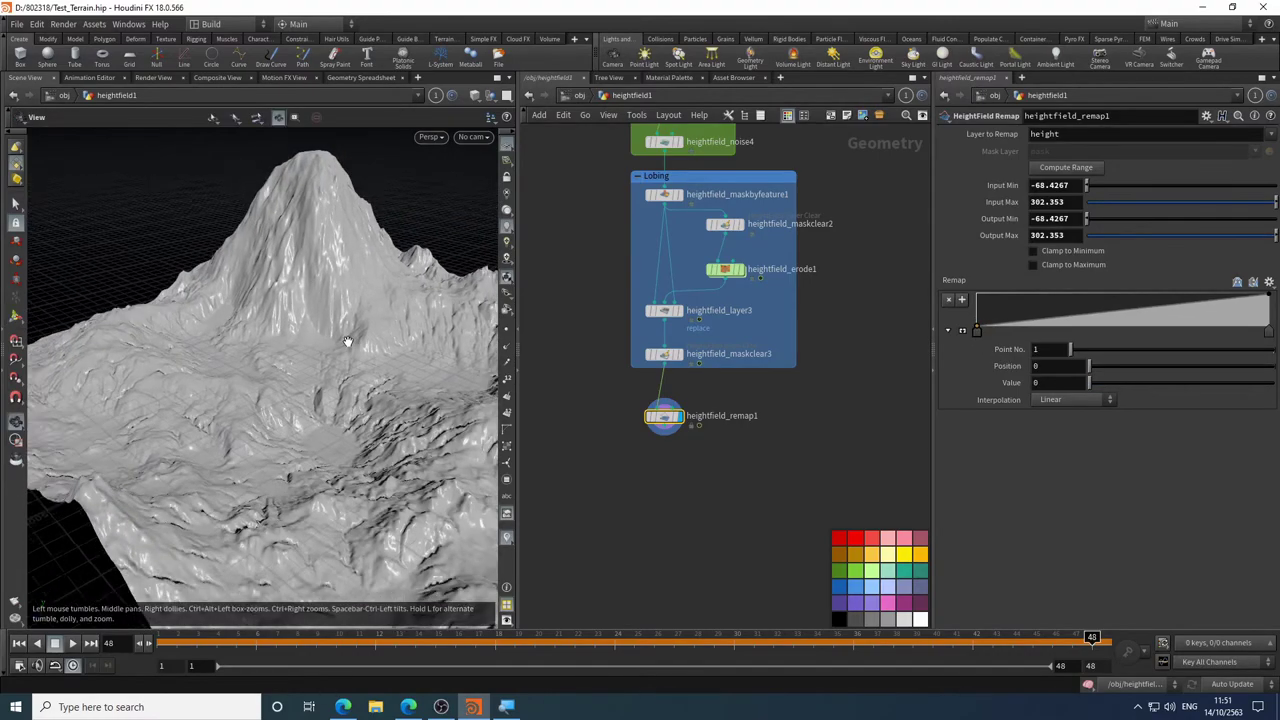
left_click_drag(346, 337, 345, 262)
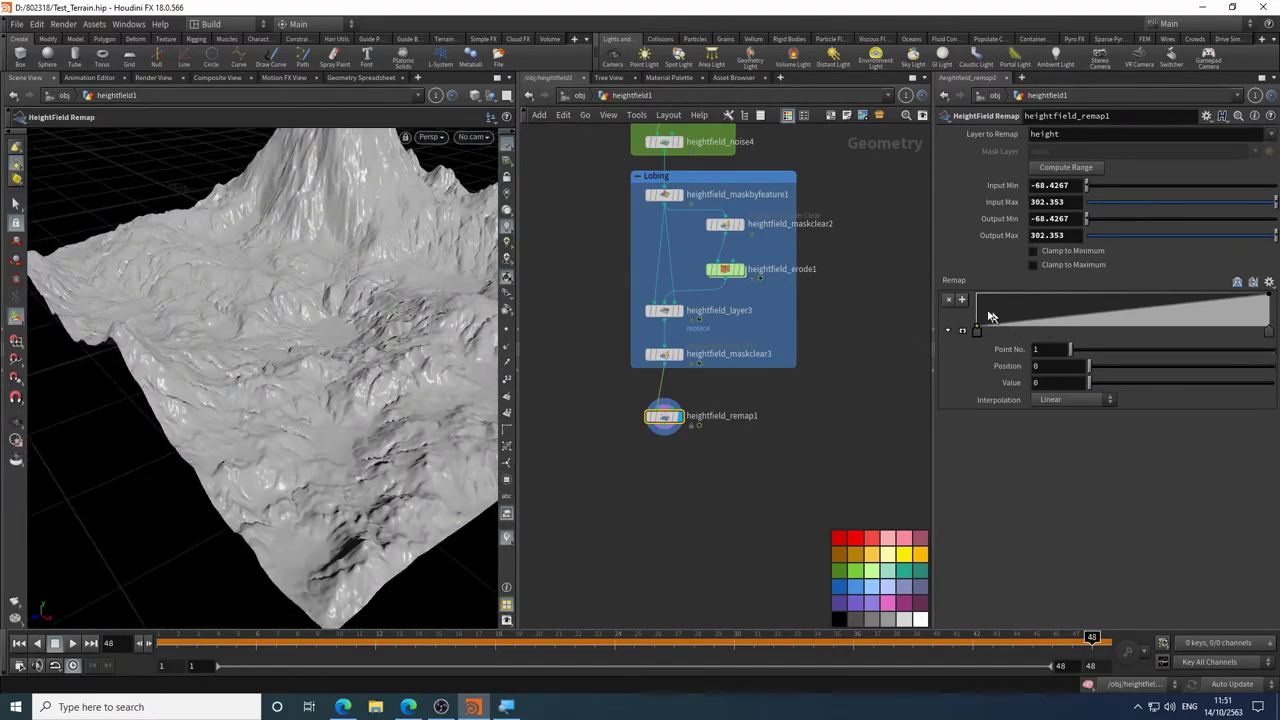
left_click_drag(975, 323, 977, 314)
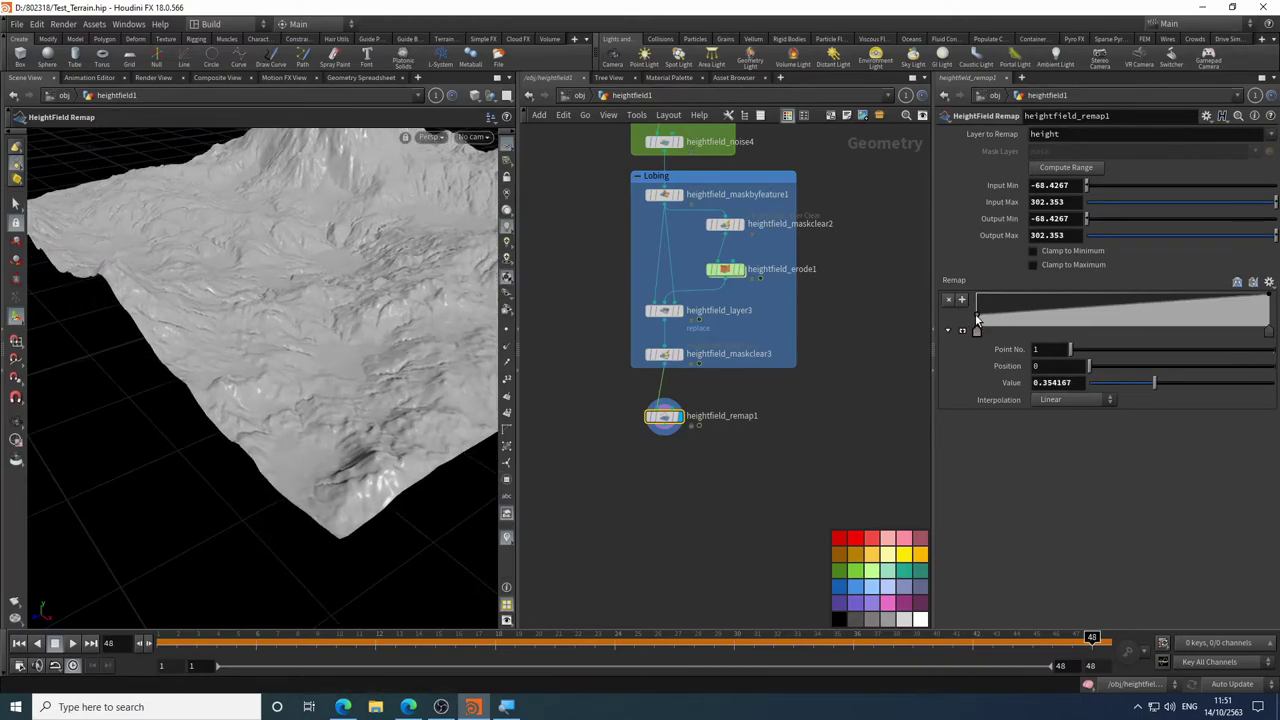
left_click_drag(330, 320, 343, 354)
key("Escape")
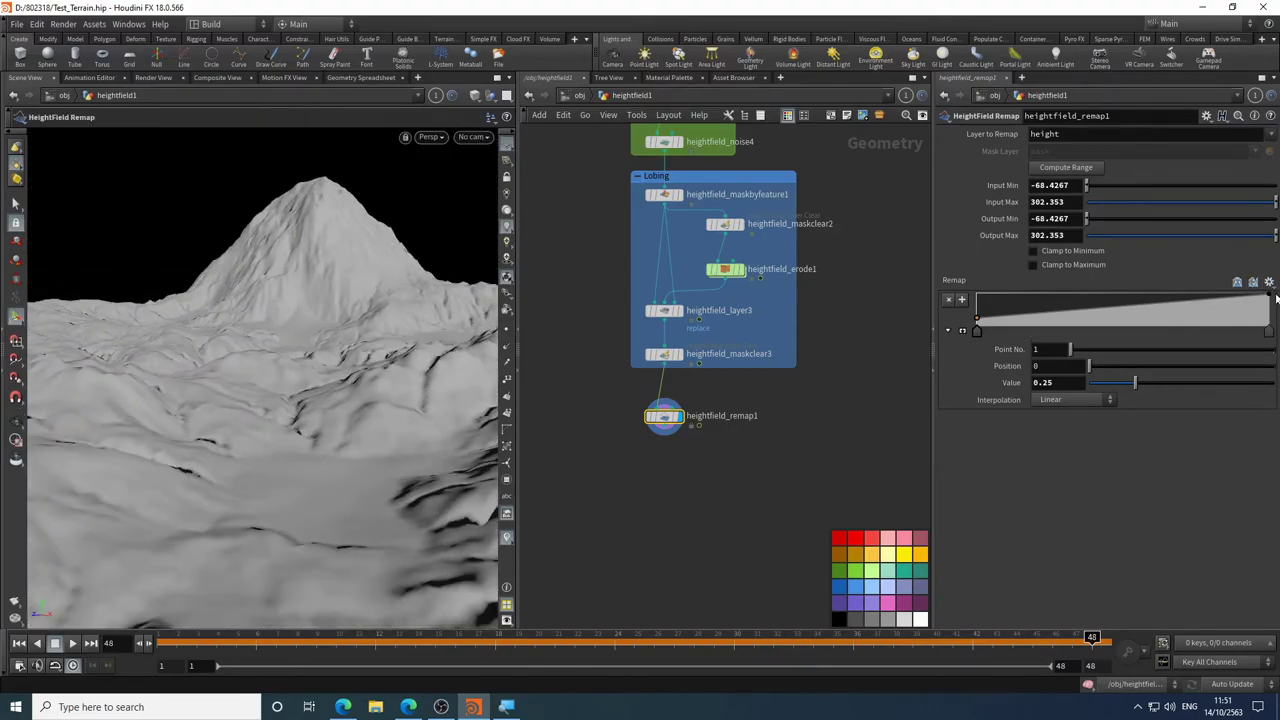
- Set the remap curve's high end point to about 0.896, inspecting the mountain from the side
mouse_move(1270, 302)
left_mouse_down()
mouse_move(1252, 312)
mouse_move(1268, 301)
left_mouse_up()
left_click_drag(486, 286, 313, 272)
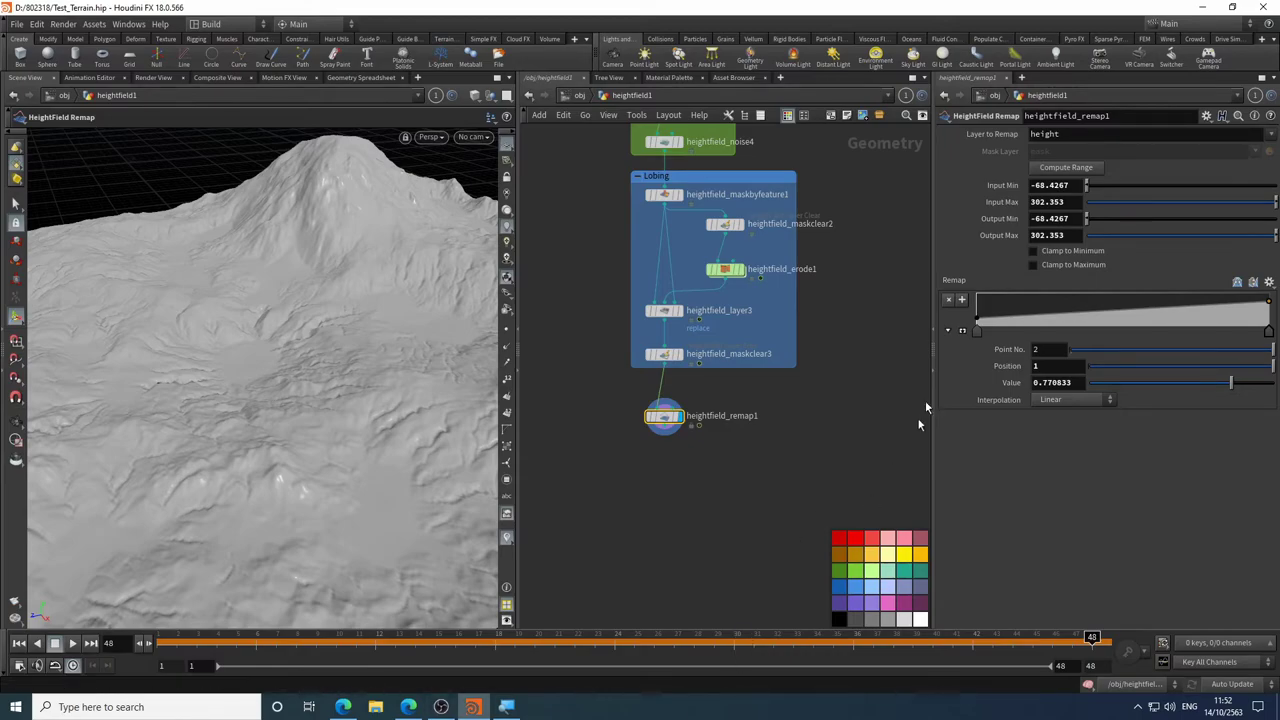
left_click_drag(407, 378, 477, 417, "alt")
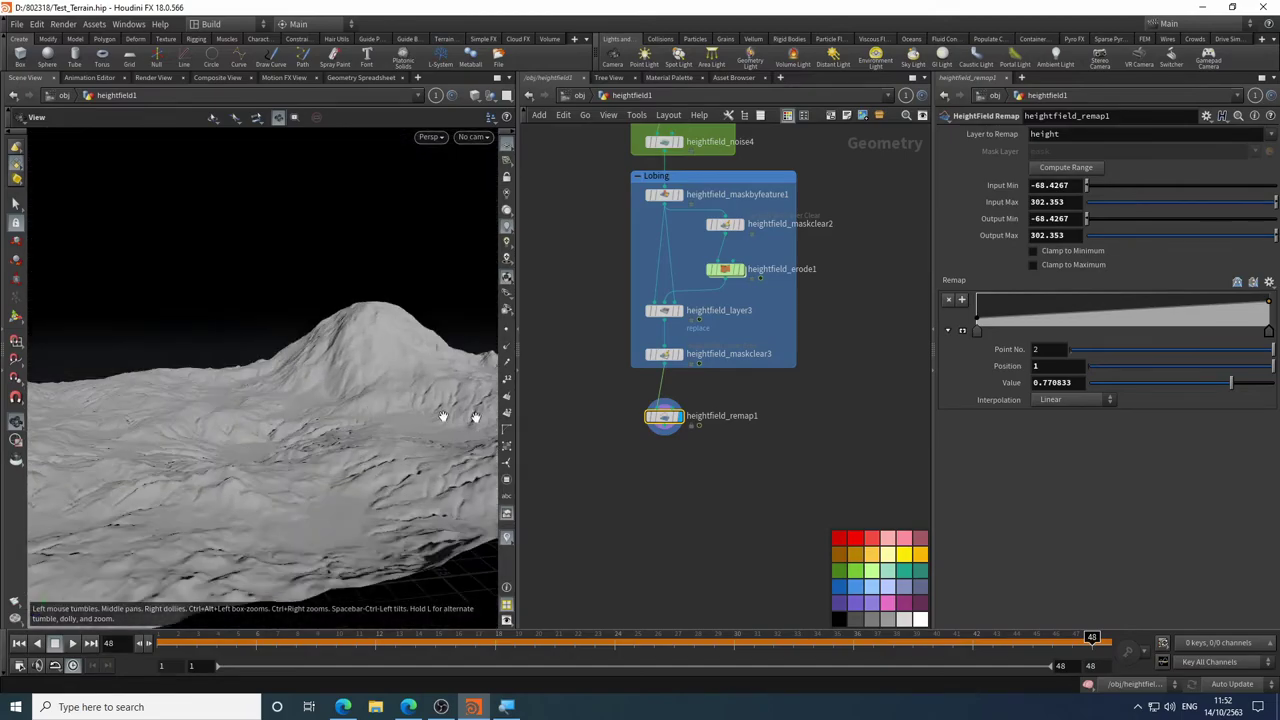
left_click_drag(1271, 304, 1270, 301)
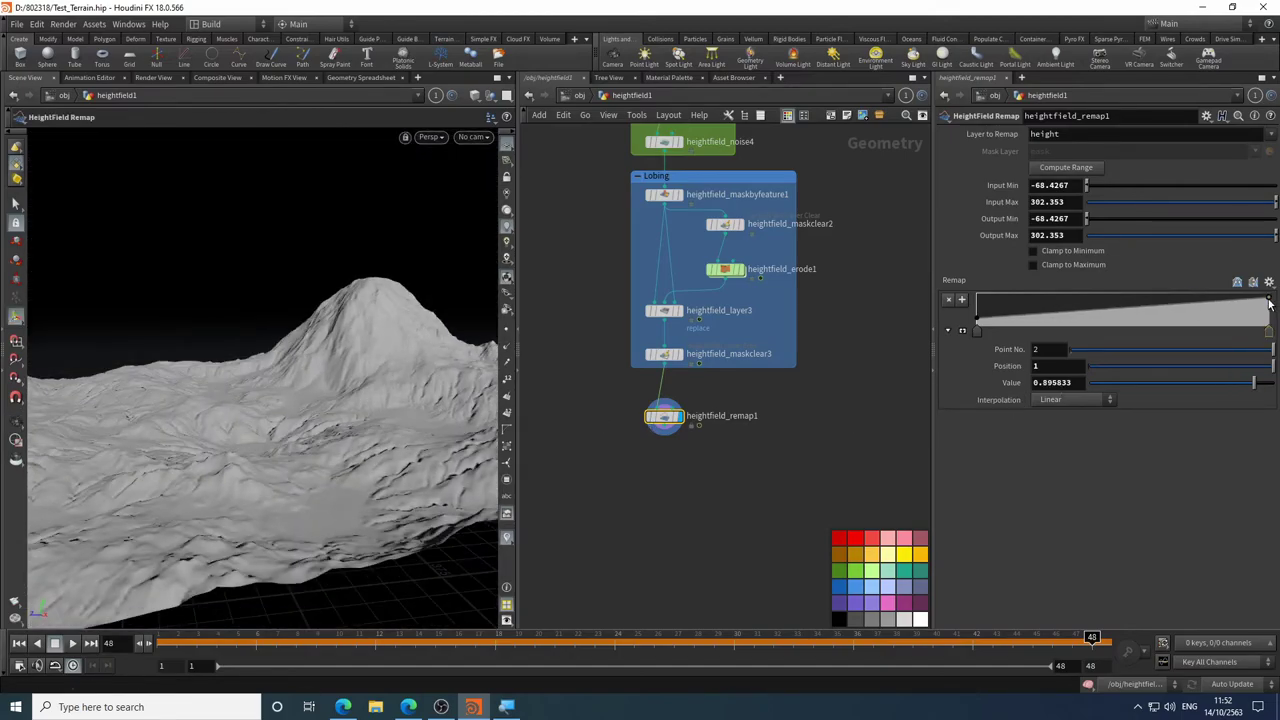
left_click_drag(400, 380, 432, 336, "alt")
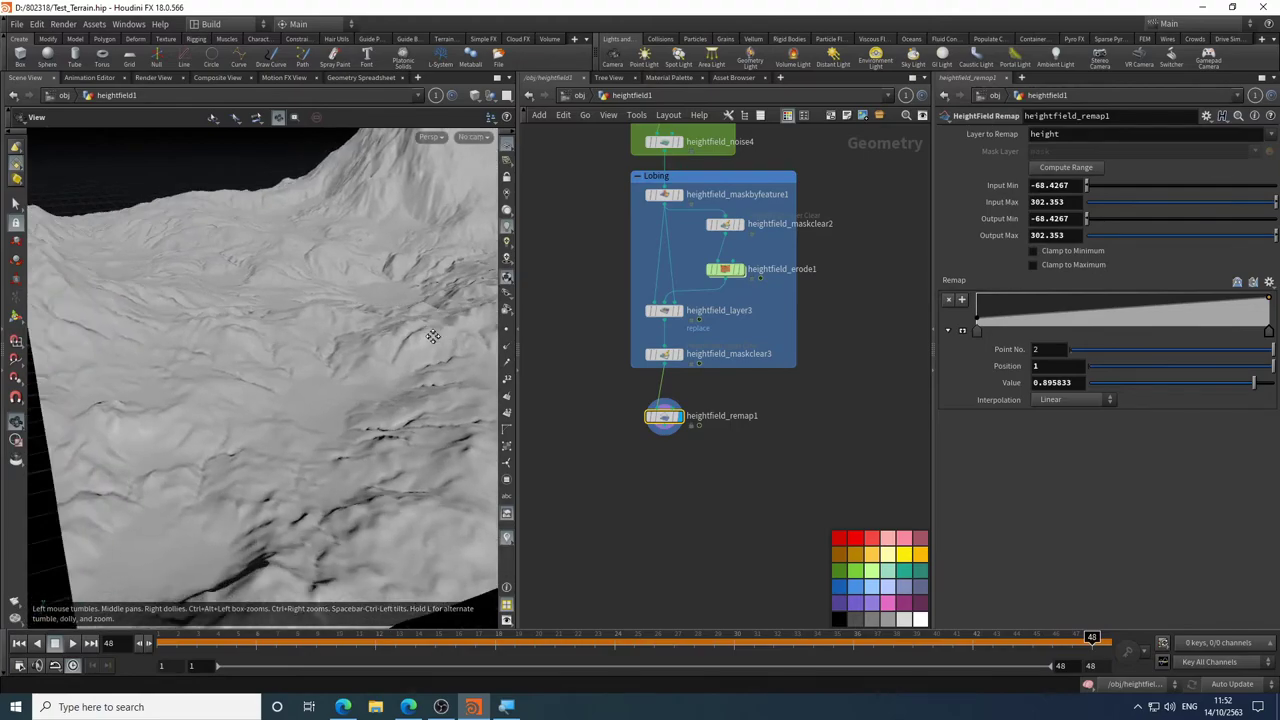
- Nudge the low end and add a raised middle point on the remap curve
left_click(977, 326)
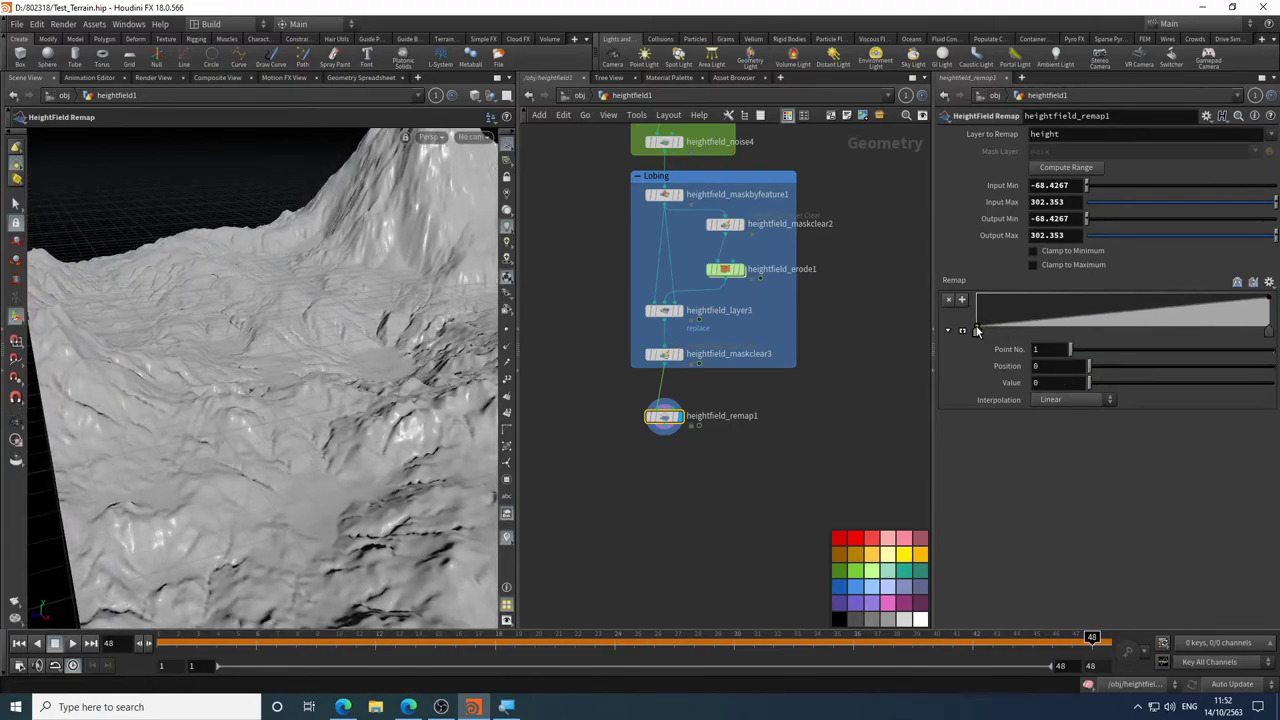
left_click_drag(977, 329, 977, 329)
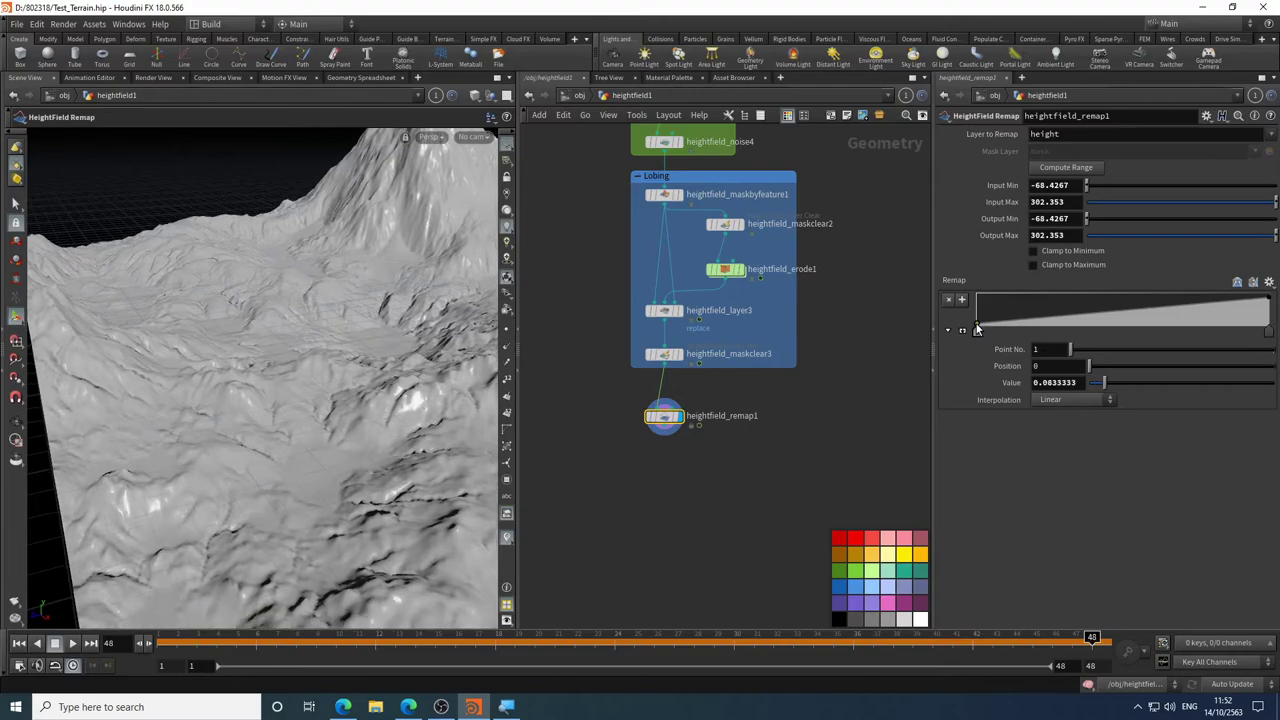
left_click(1100, 317)
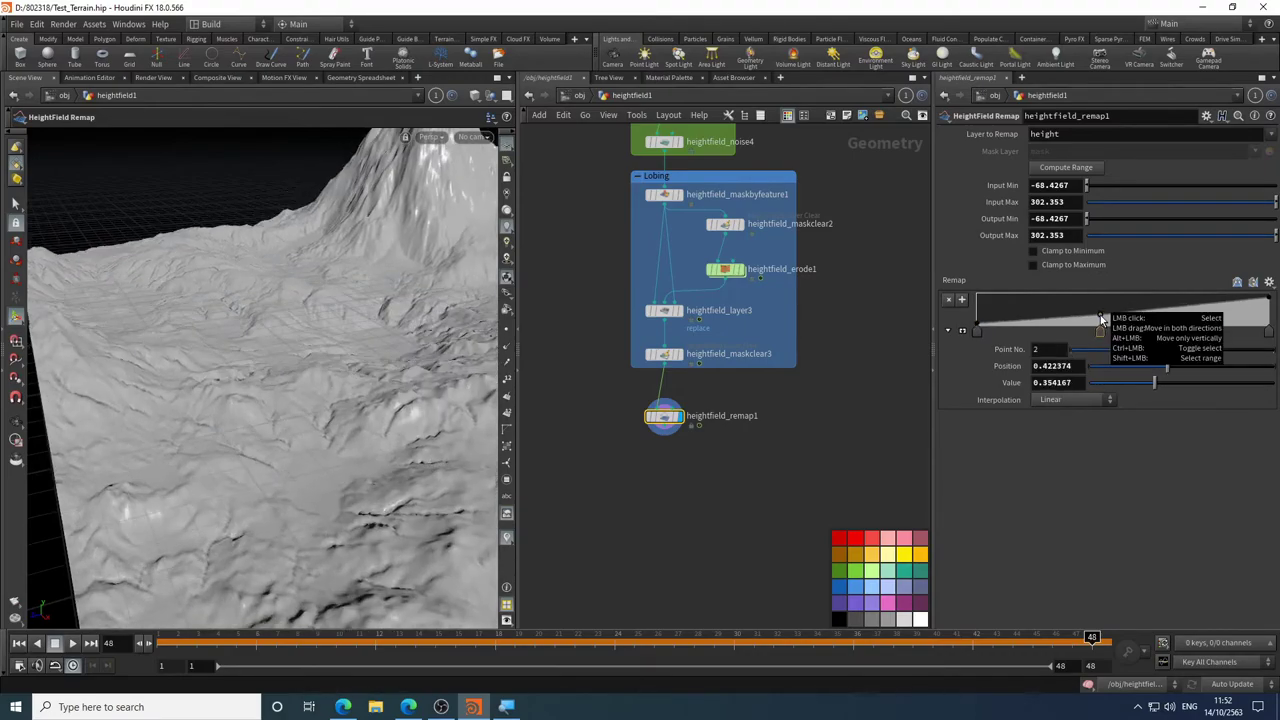
left_click_drag(1100, 315, 1099, 308)
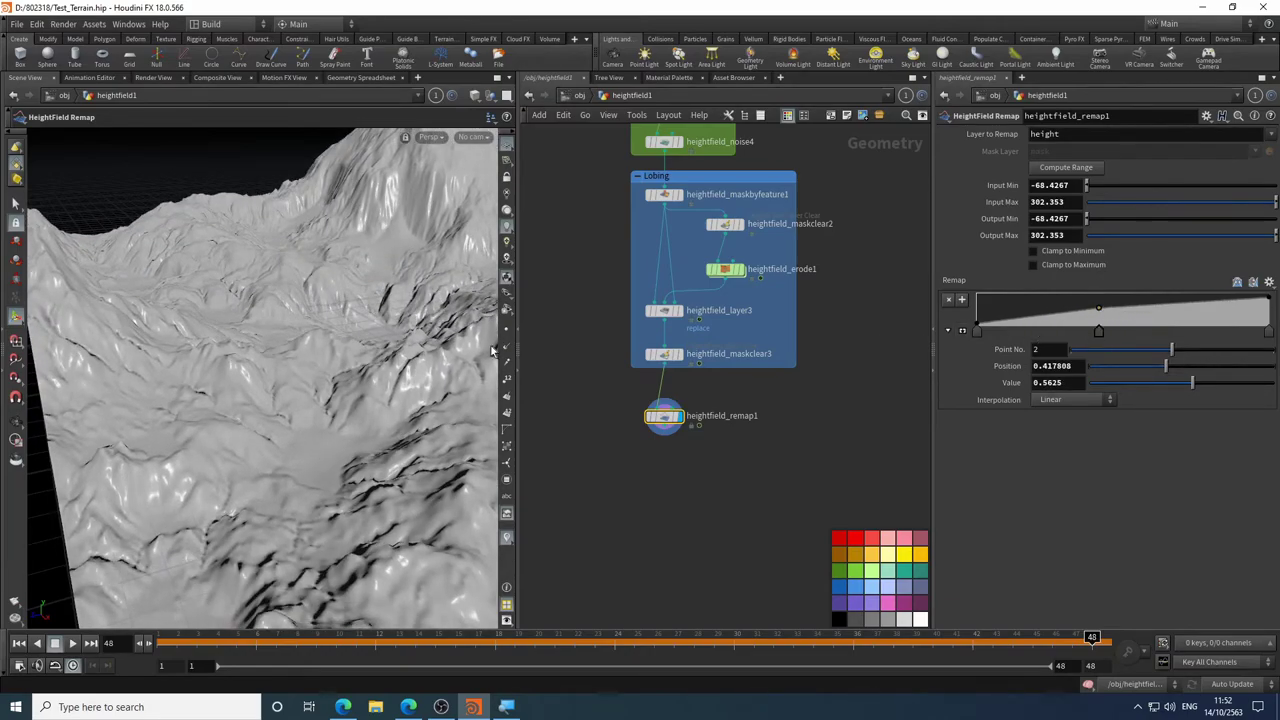
key("space+h")
left_click_drag(467, 345, 438, 342)
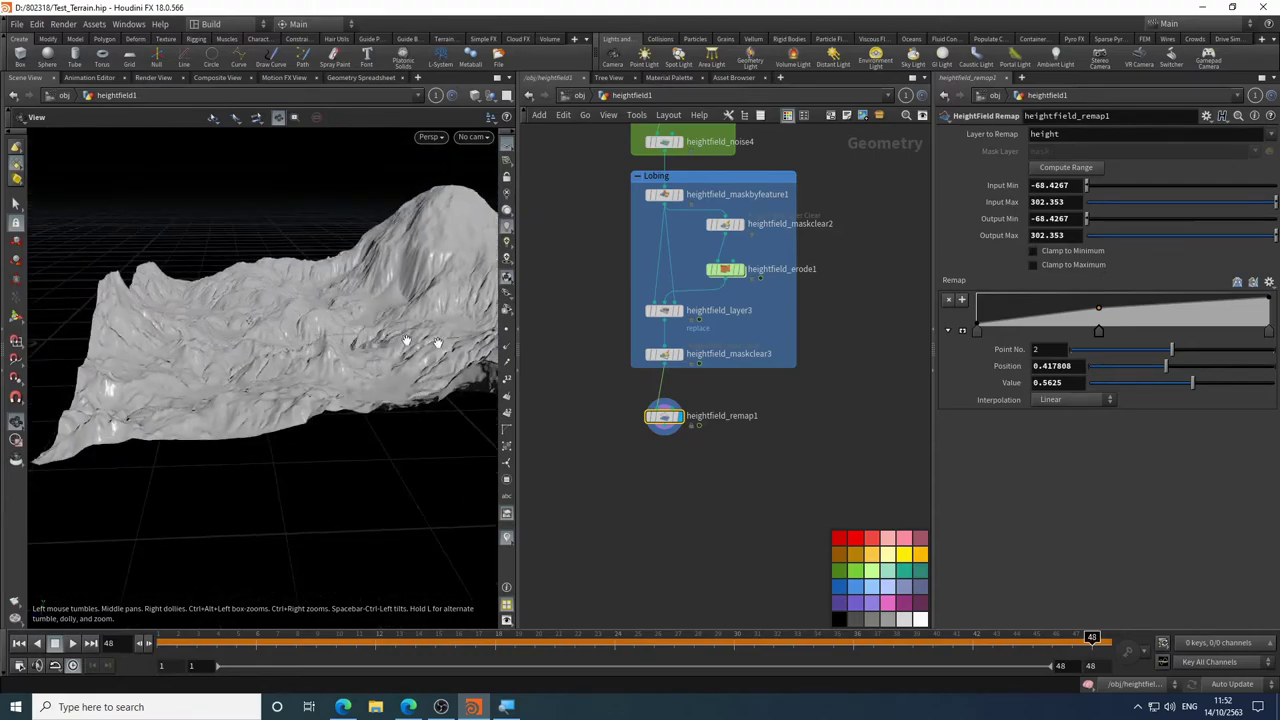
- Set the middle ramp point to position 0.43379 with value 0.483333
left_click_drag(1101, 314, 1104, 316)
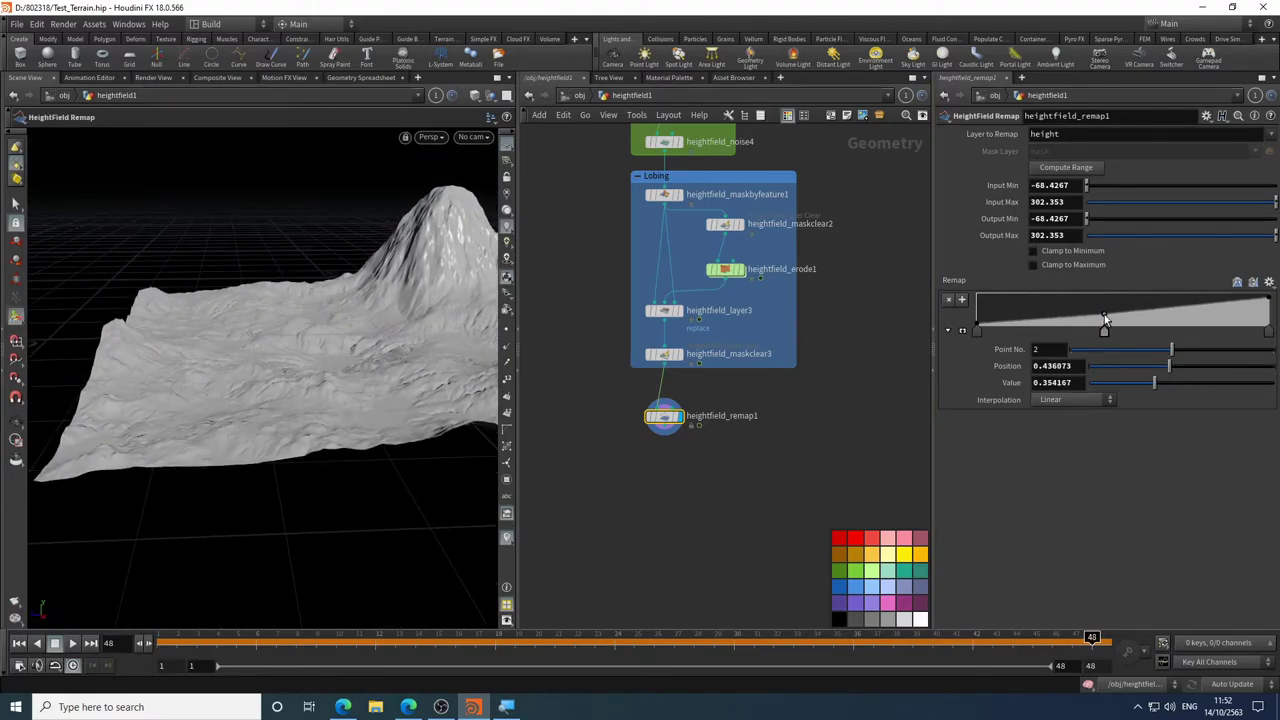
key("space")
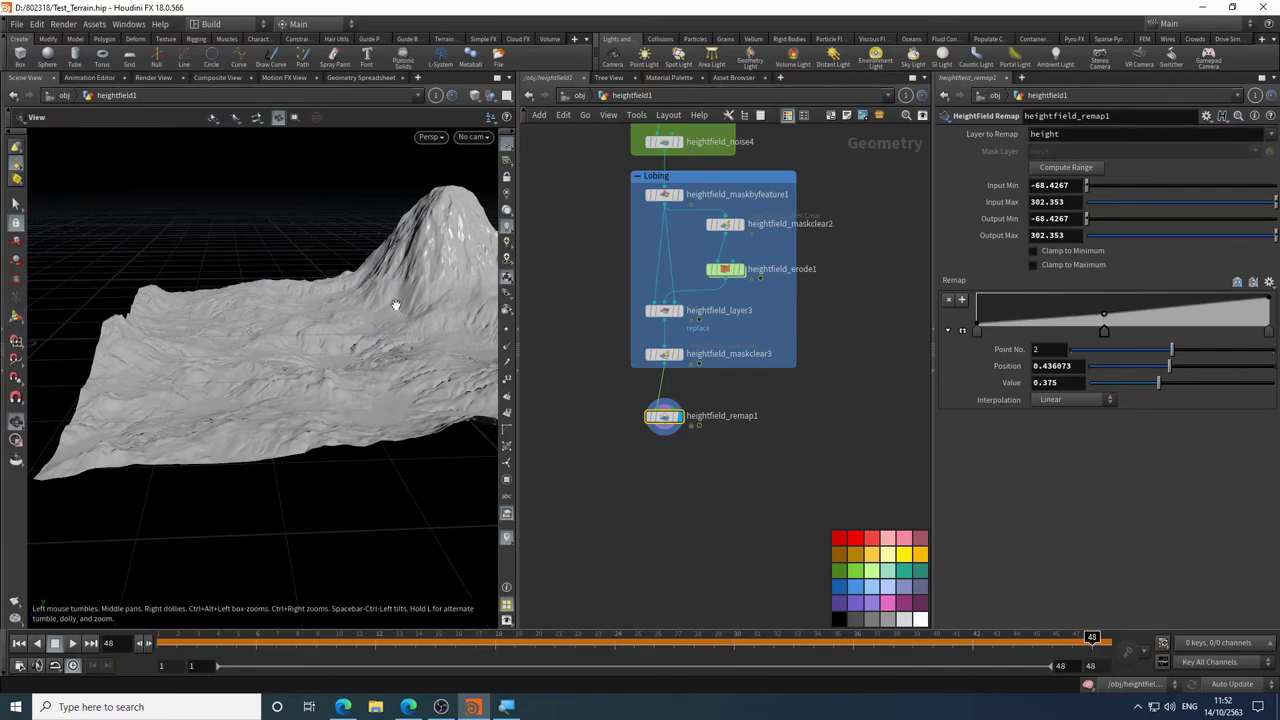
left_click_drag(391, 297, 445, 325)
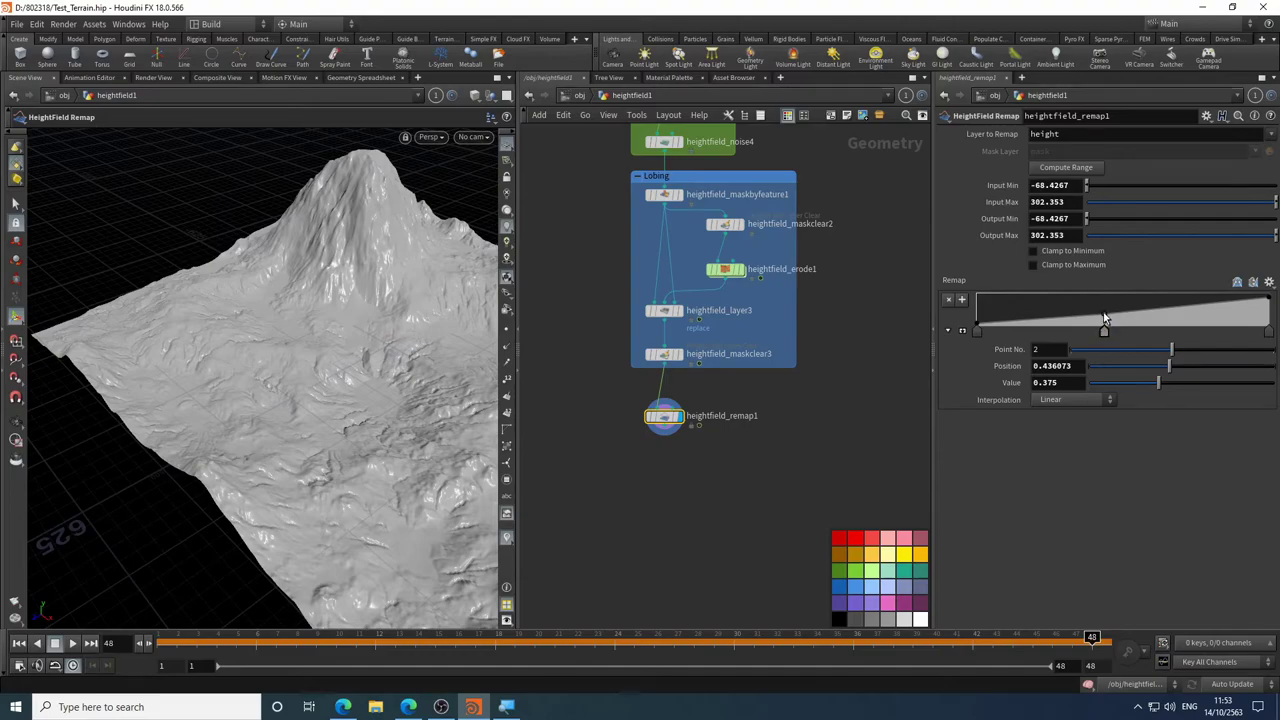
left_click_drag(1104, 318, 1102, 307)
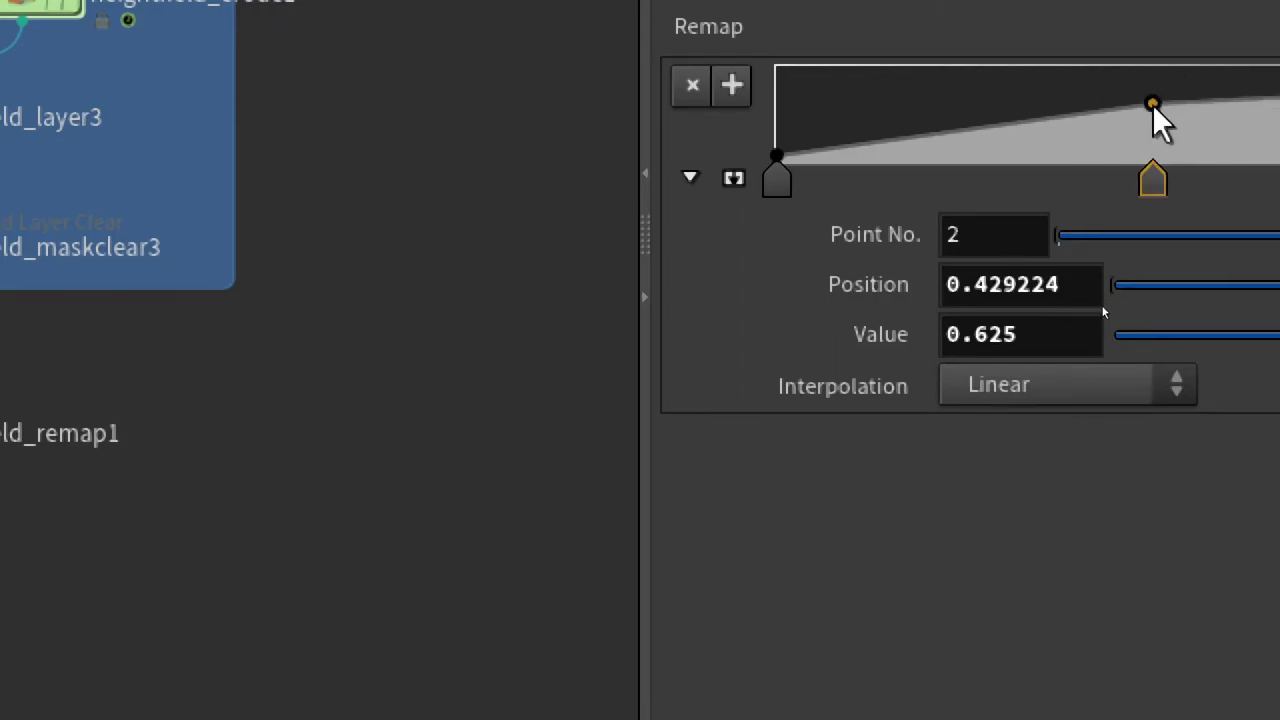
left_click_drag(1152, 112, 1154, 108)
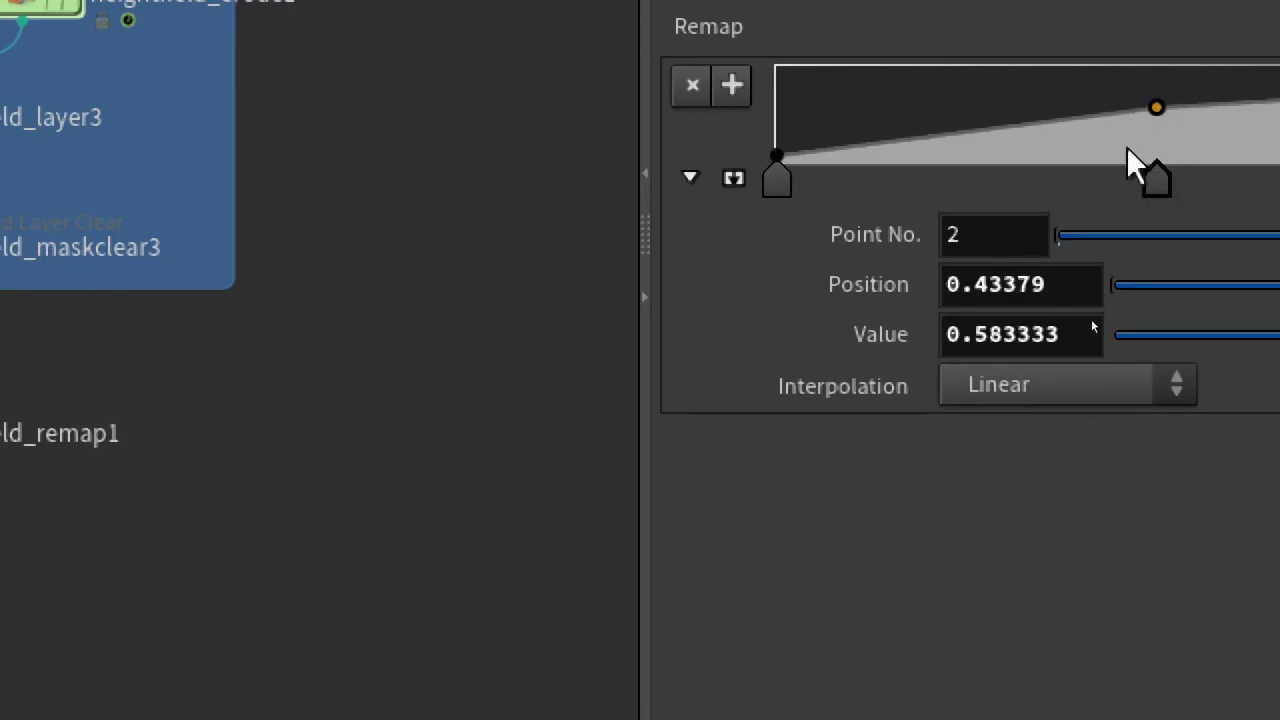
middle_click_drag(1060, 195, 997, 97)
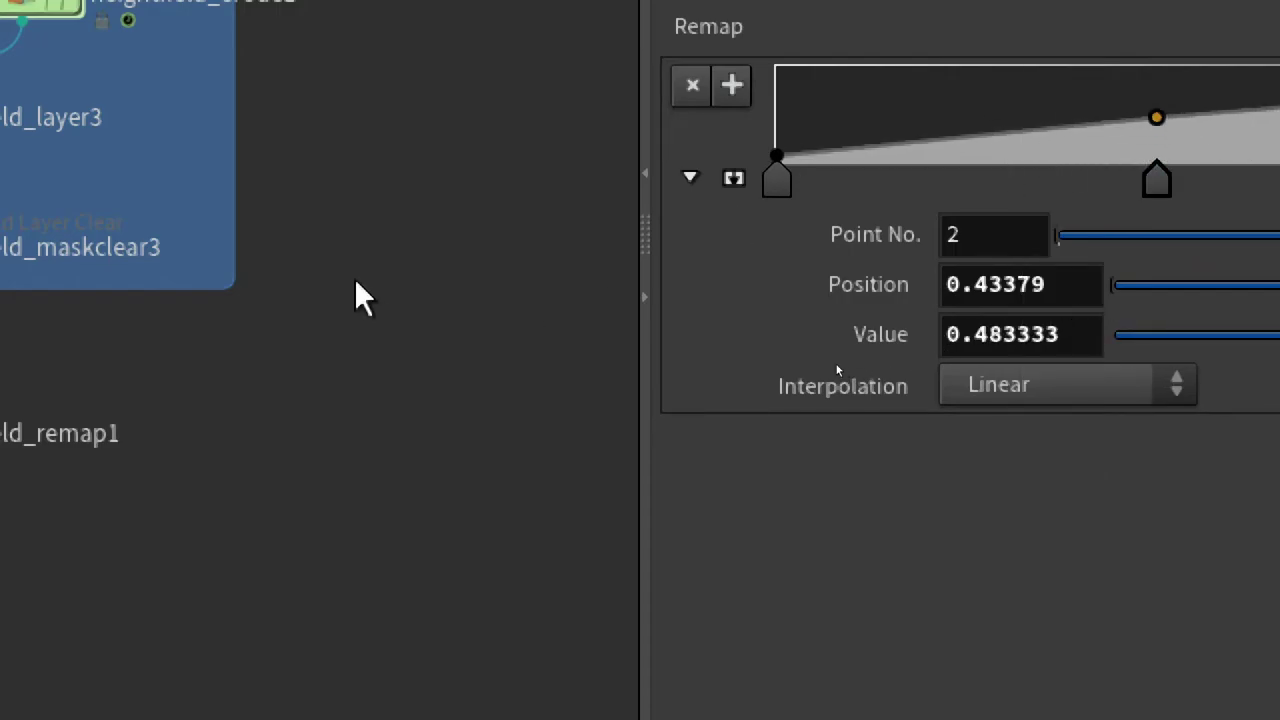
middle_click_drag(363, 297, 540, 310)
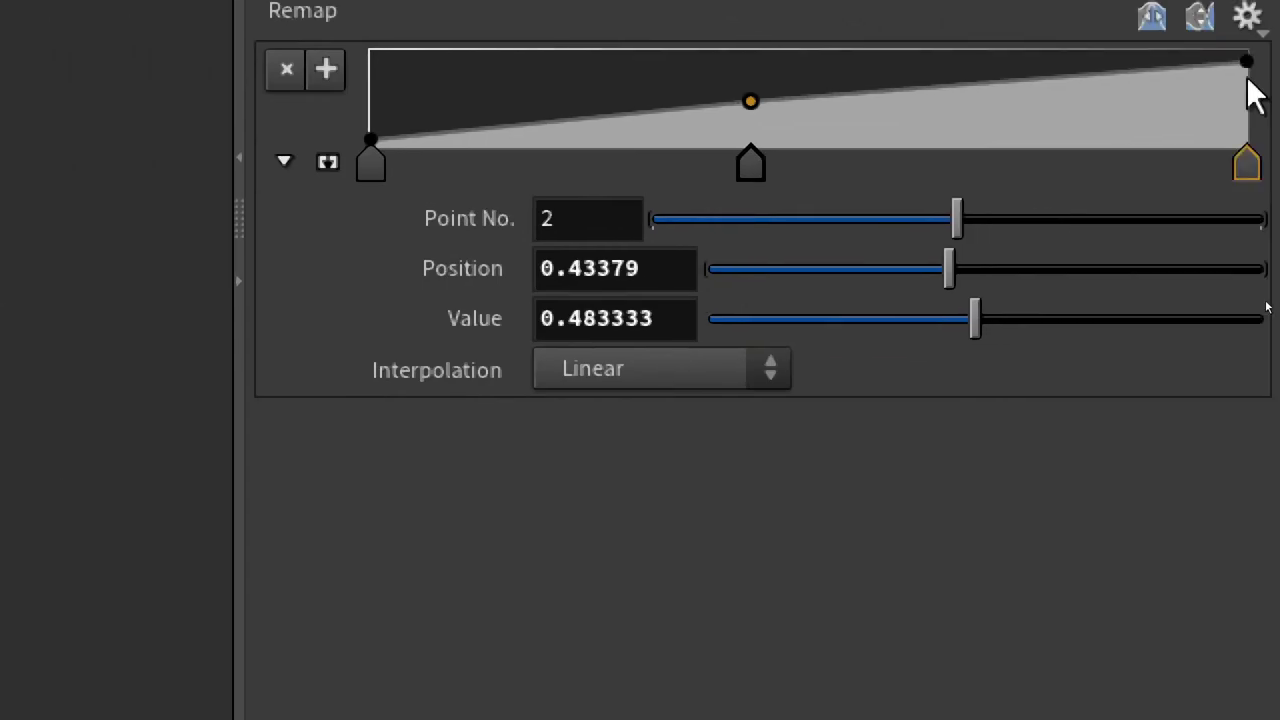
- Add two more points to the remap ramp and give point 4 Catmull-Rom interpolation
left_click_drag(724, 96, 816, 76)
left_click(810, 94)
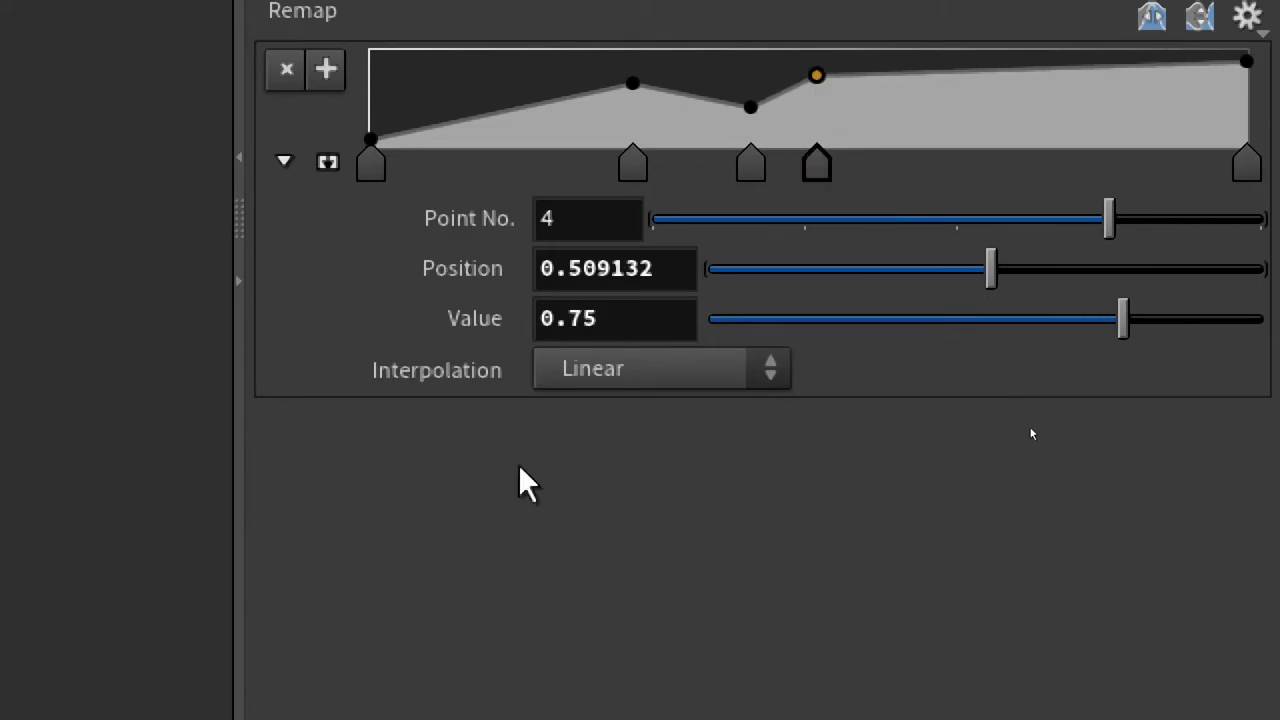
left_click(627, 368)
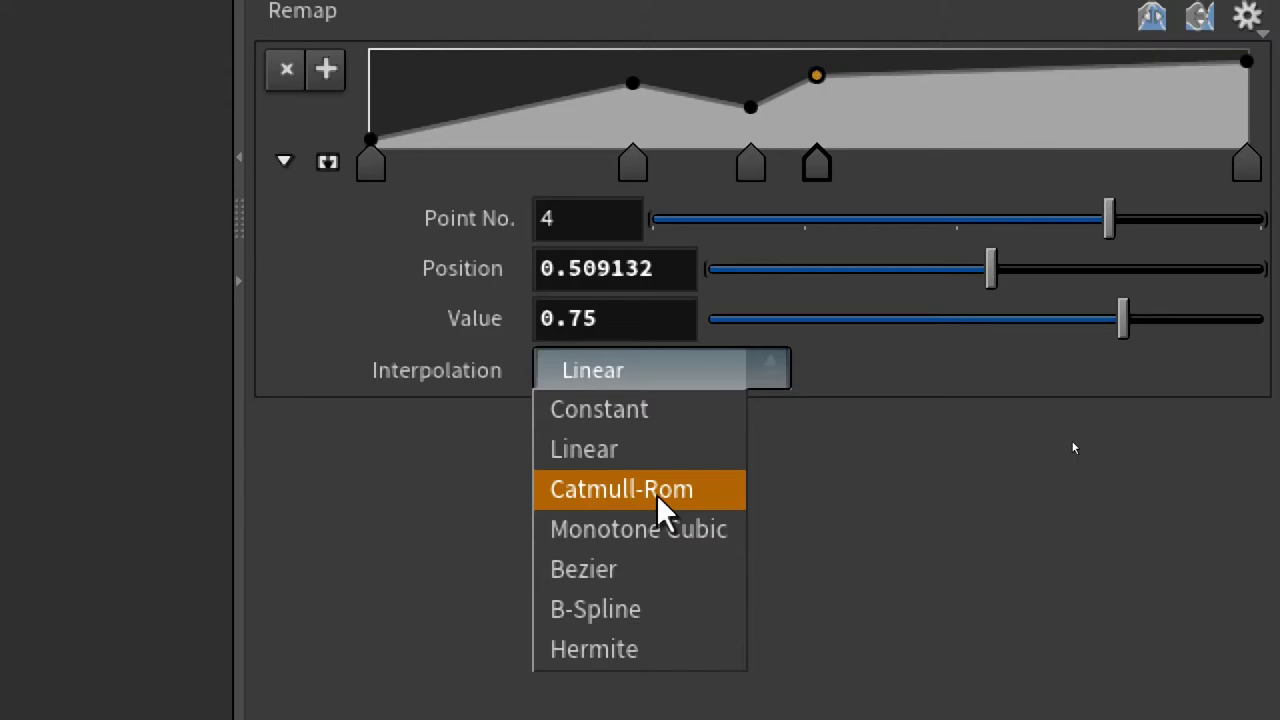
left_click(648, 578)
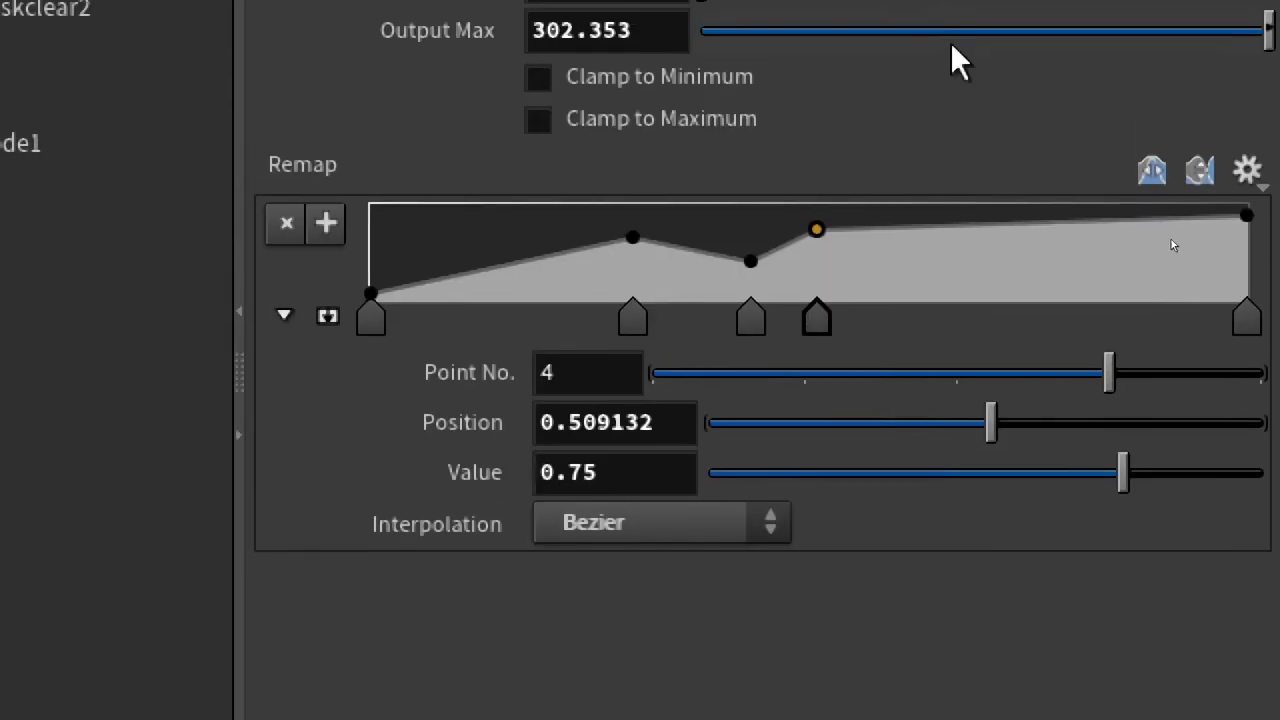
left_click(742, 546)
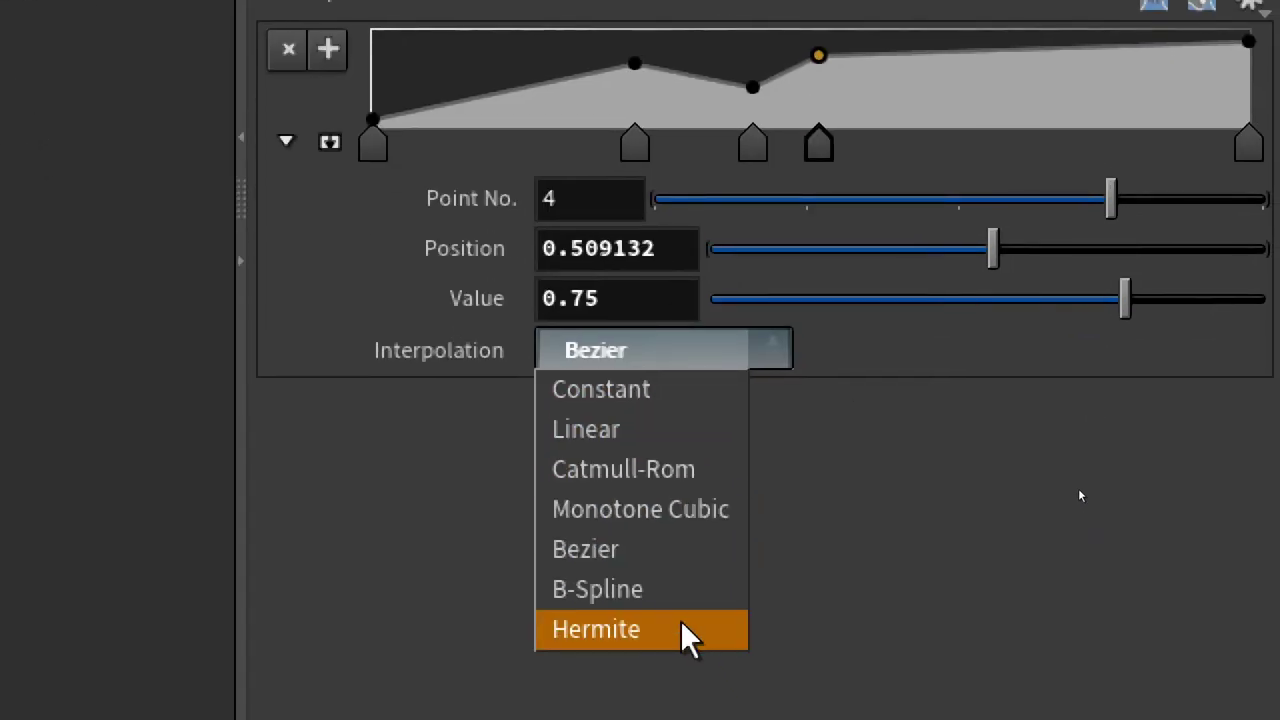
left_click(686, 470)
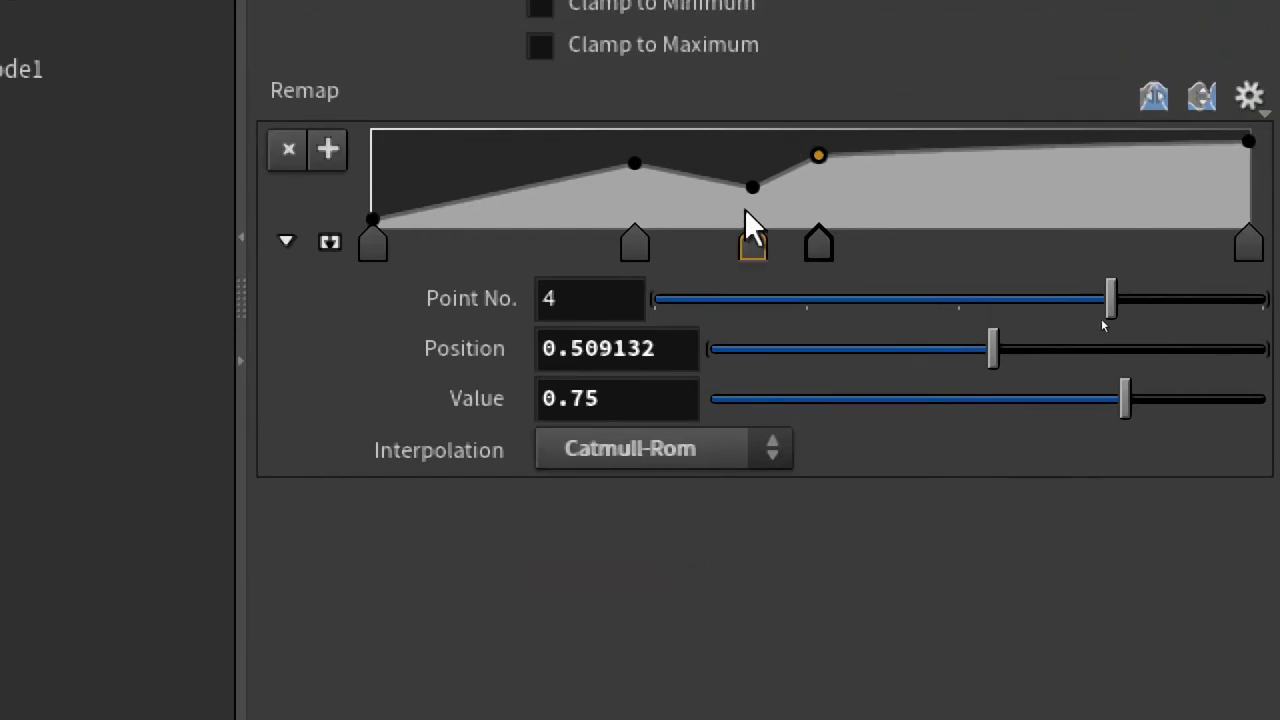
- Set ramp points 3 and 2 to Catmull-Rom interpolation
left_click(752, 187)
left_click(730, 450)
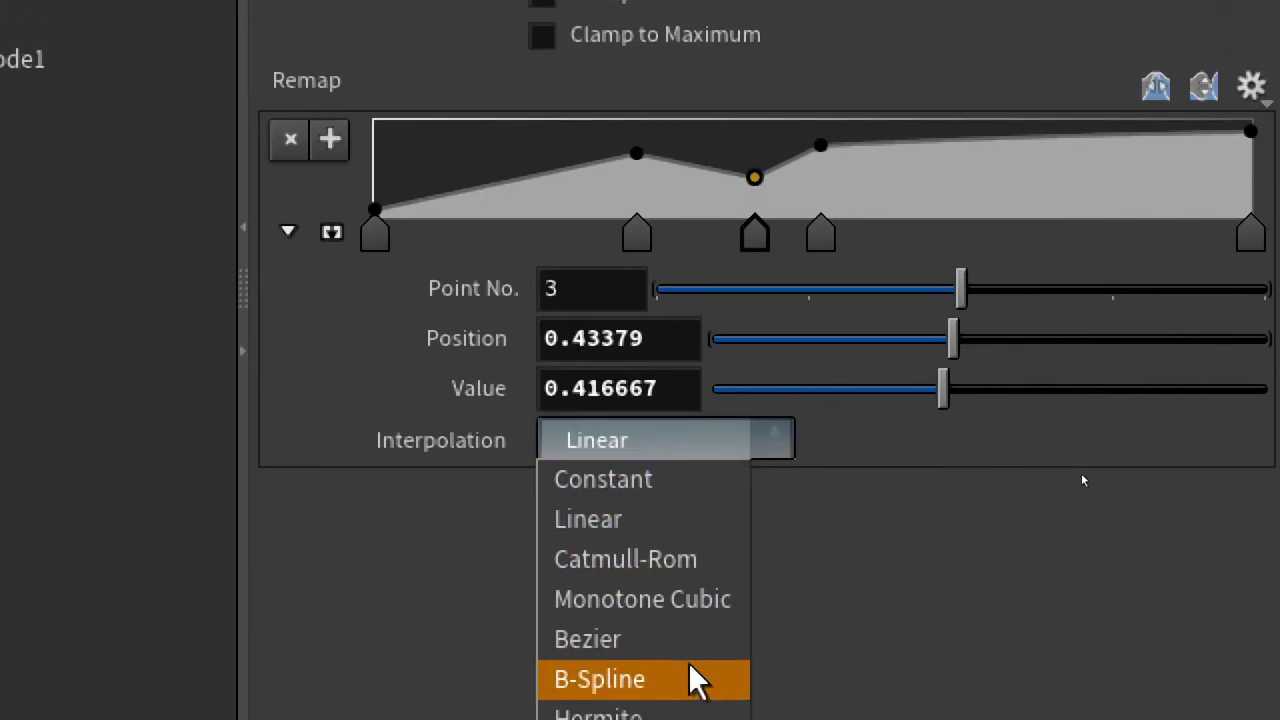
left_click(690, 645)
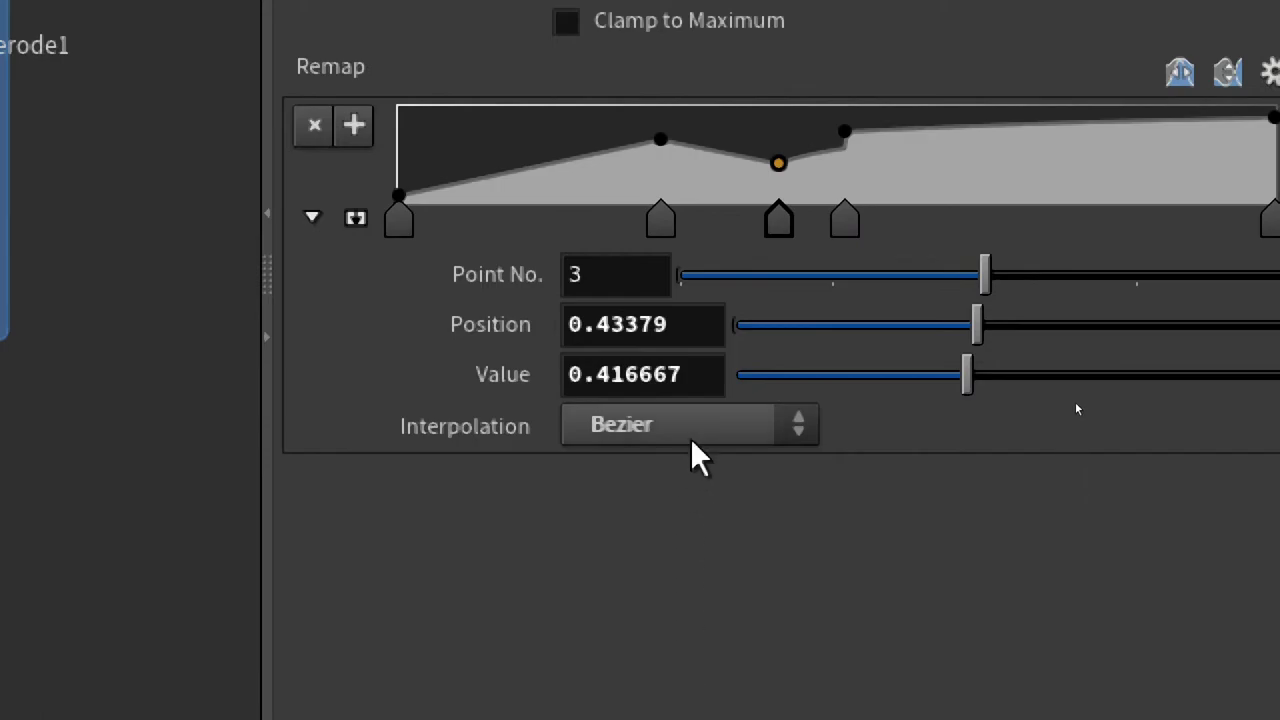
left_click(668, 442)
left_click(678, 668)
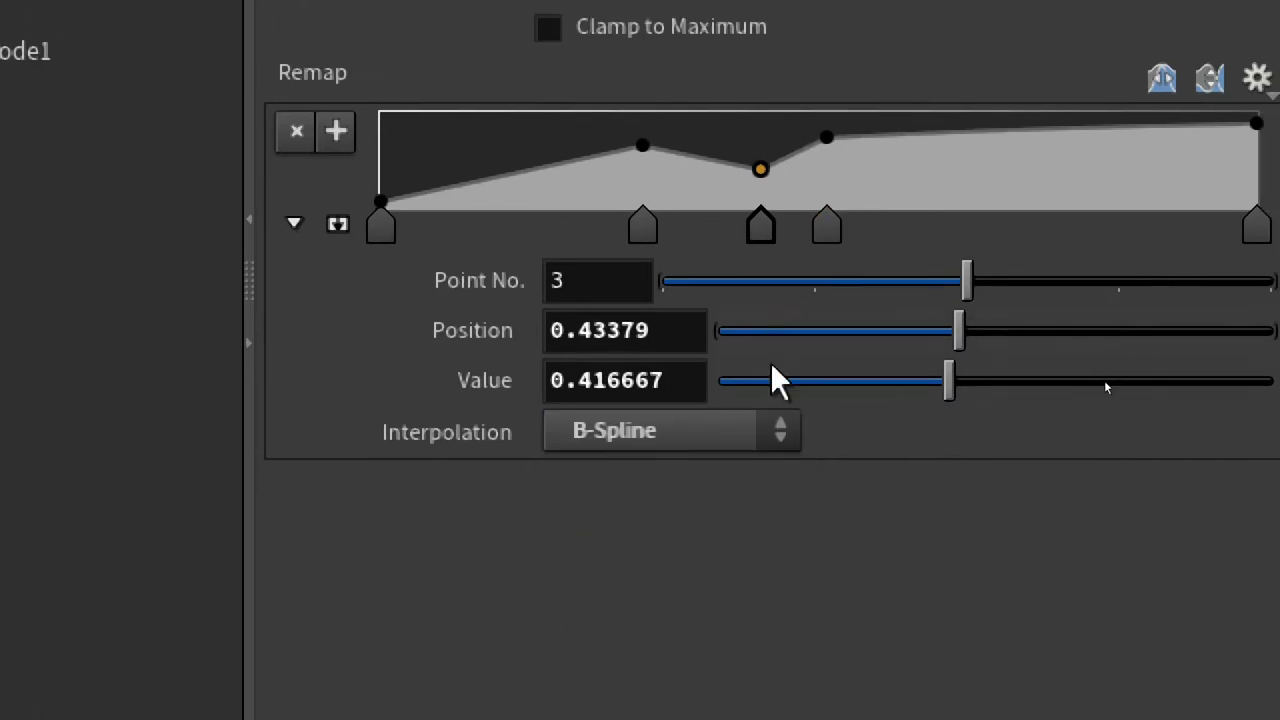
left_click(740, 440)
left_click(691, 555)
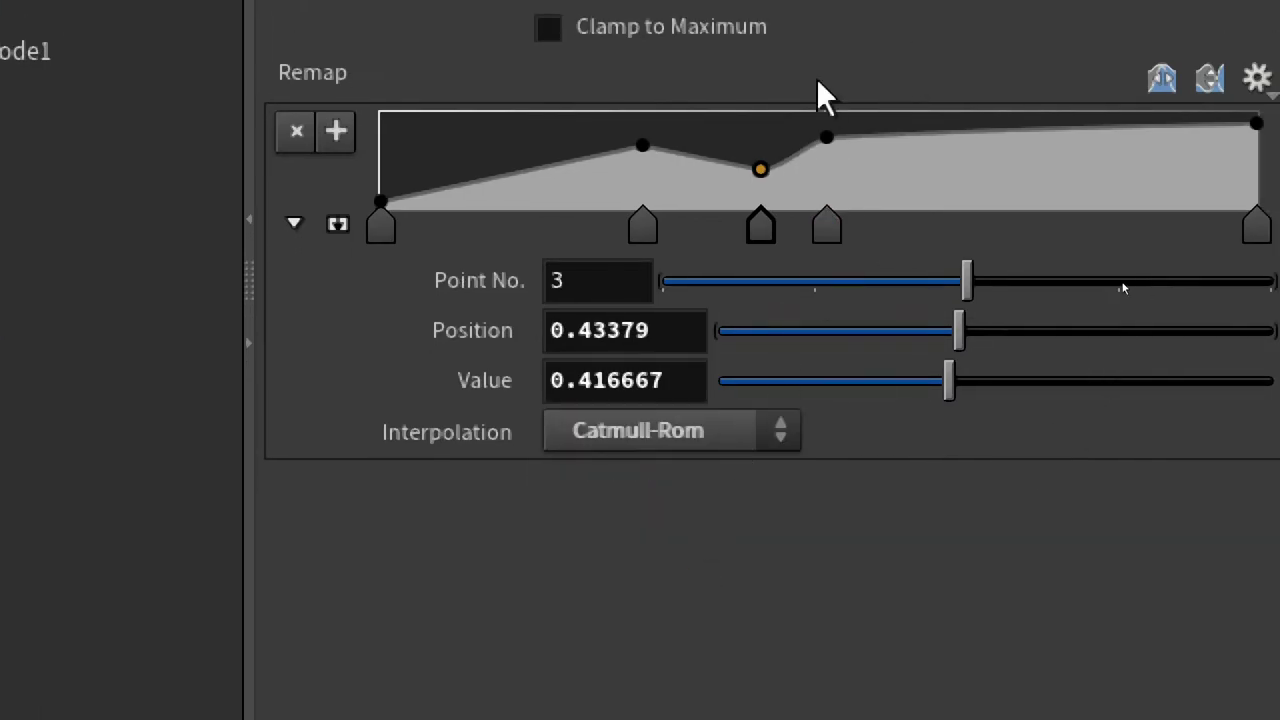
left_click(641, 148)
left_click(760, 440)
left_click(718, 548)
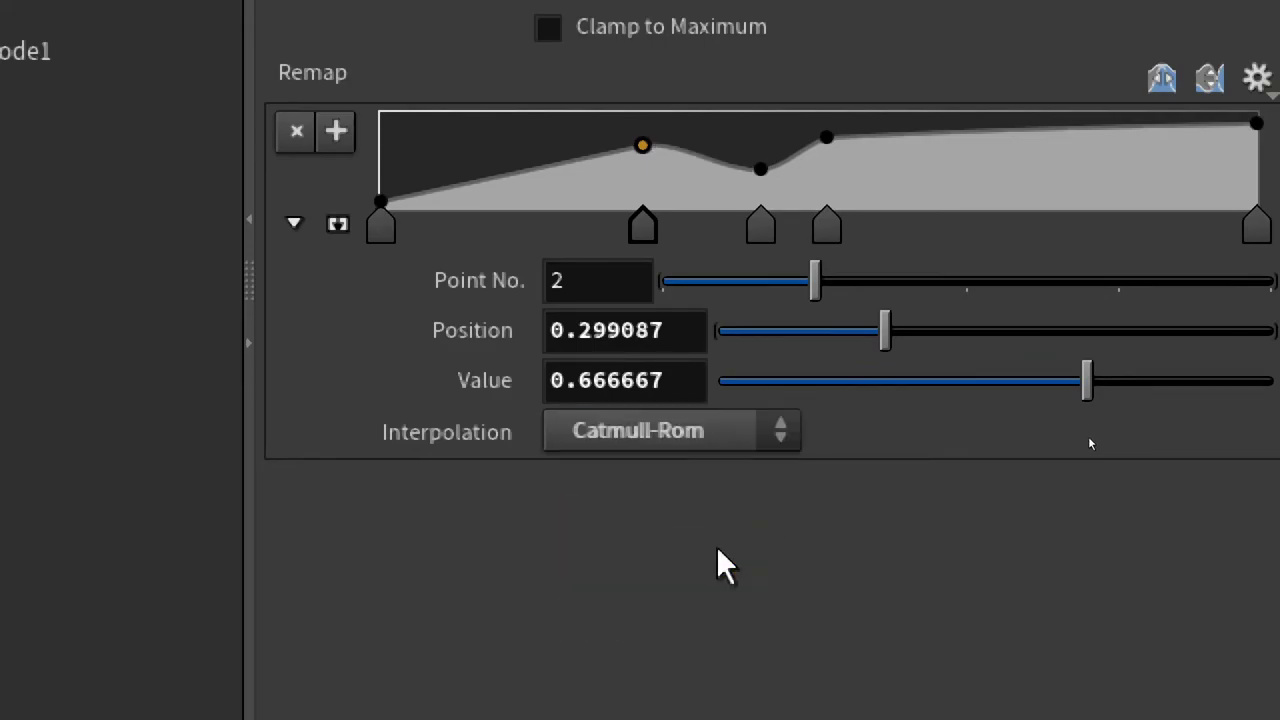
- Raise ramp point 4 to about 0.85 and point 3 to 0.75, checking the plateau
left_click(816, 197)
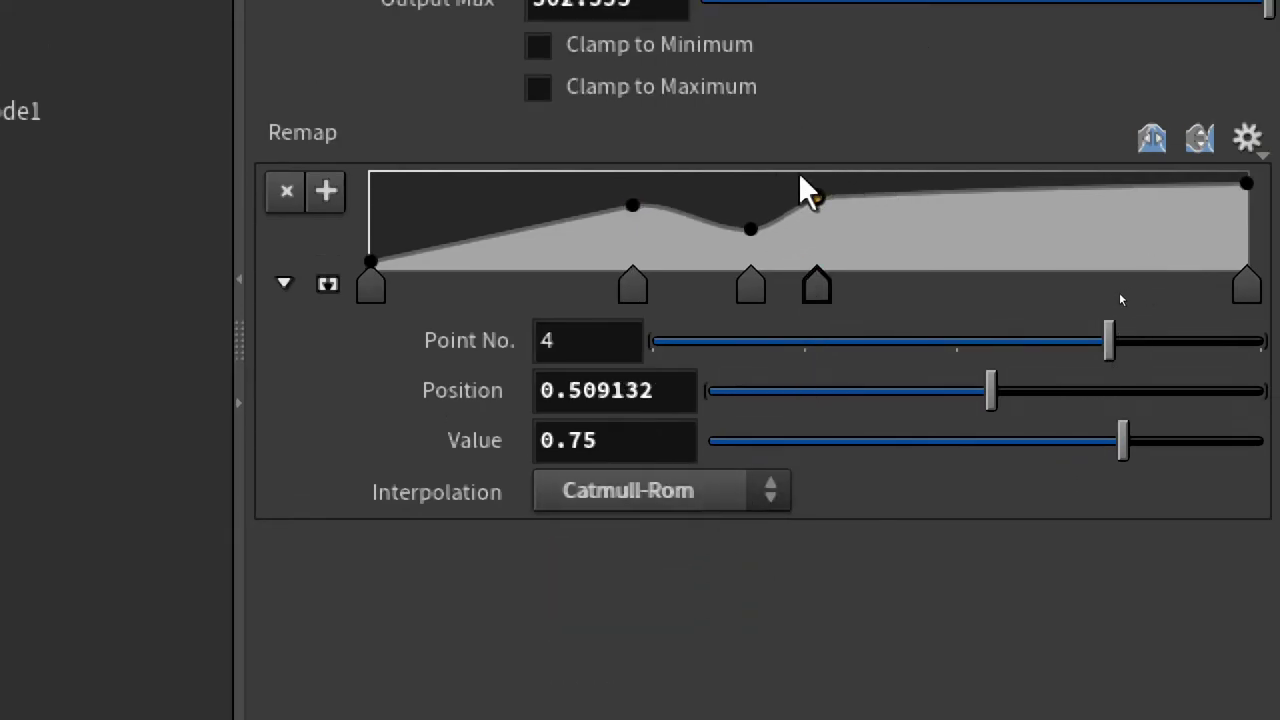
mouse_move(817, 198)
left_mouse_down()
mouse_move(822, 210)
mouse_move(815, 187)
left_mouse_up()
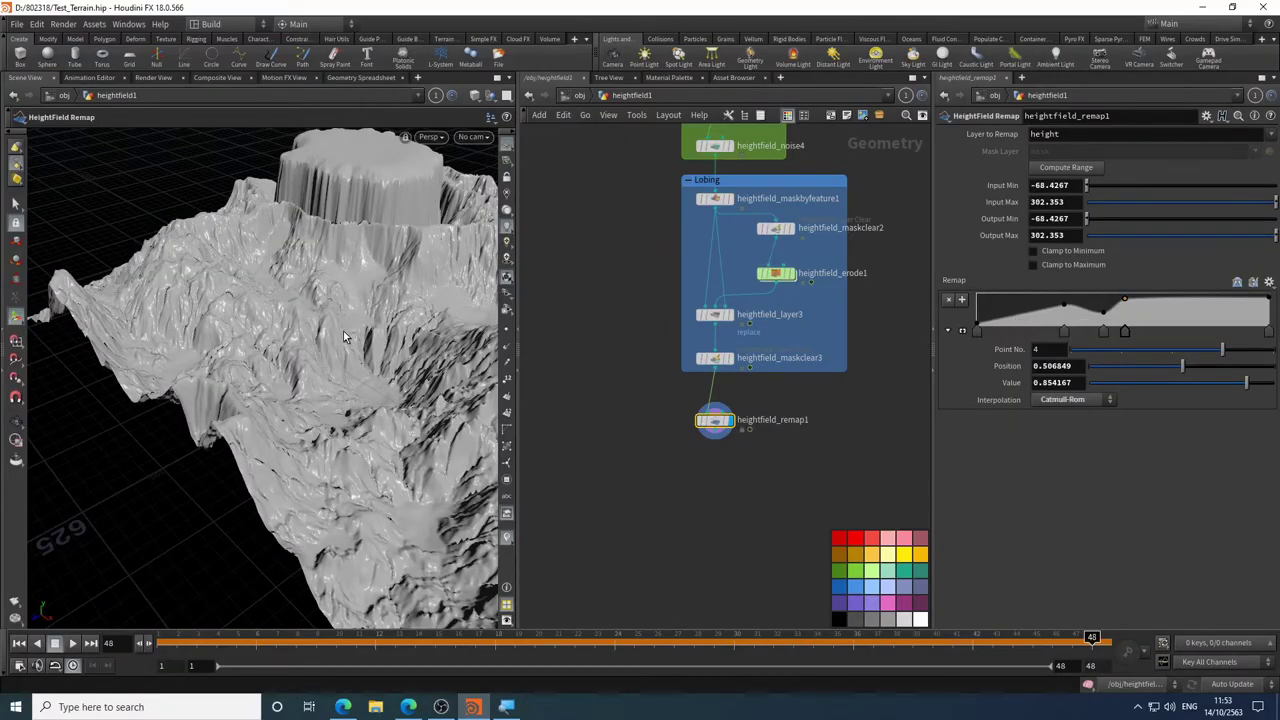
key("Escape")
left_click_drag(340, 322, 320, 305)
key("Return")
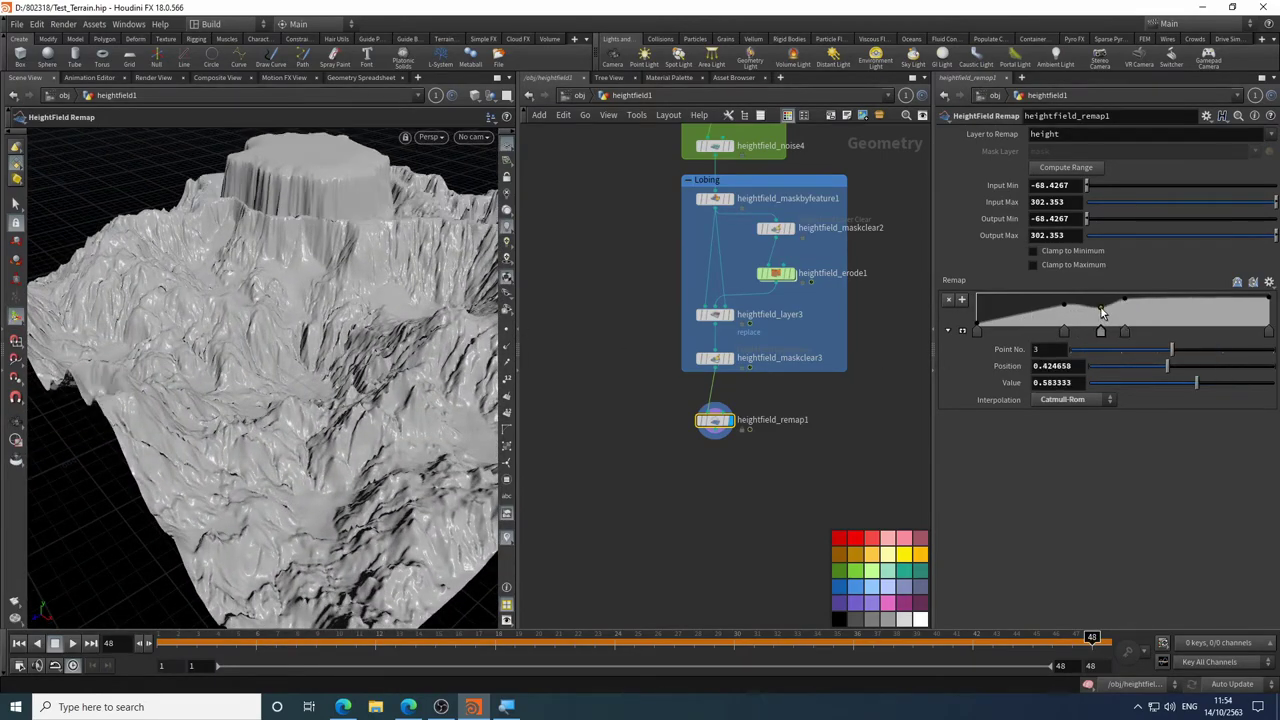
left_click_drag(1102, 310, 1100, 307)
key("Escape")
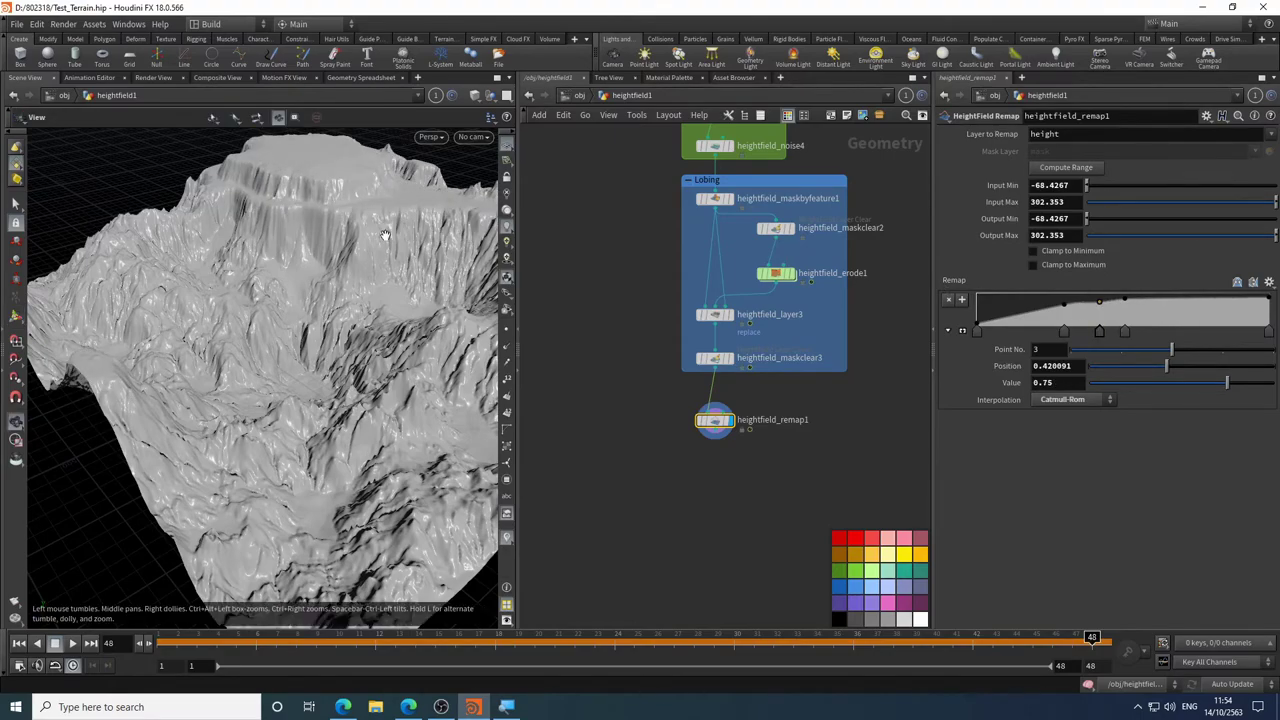
left_click_drag(395, 228, 337, 258)
key("Return")
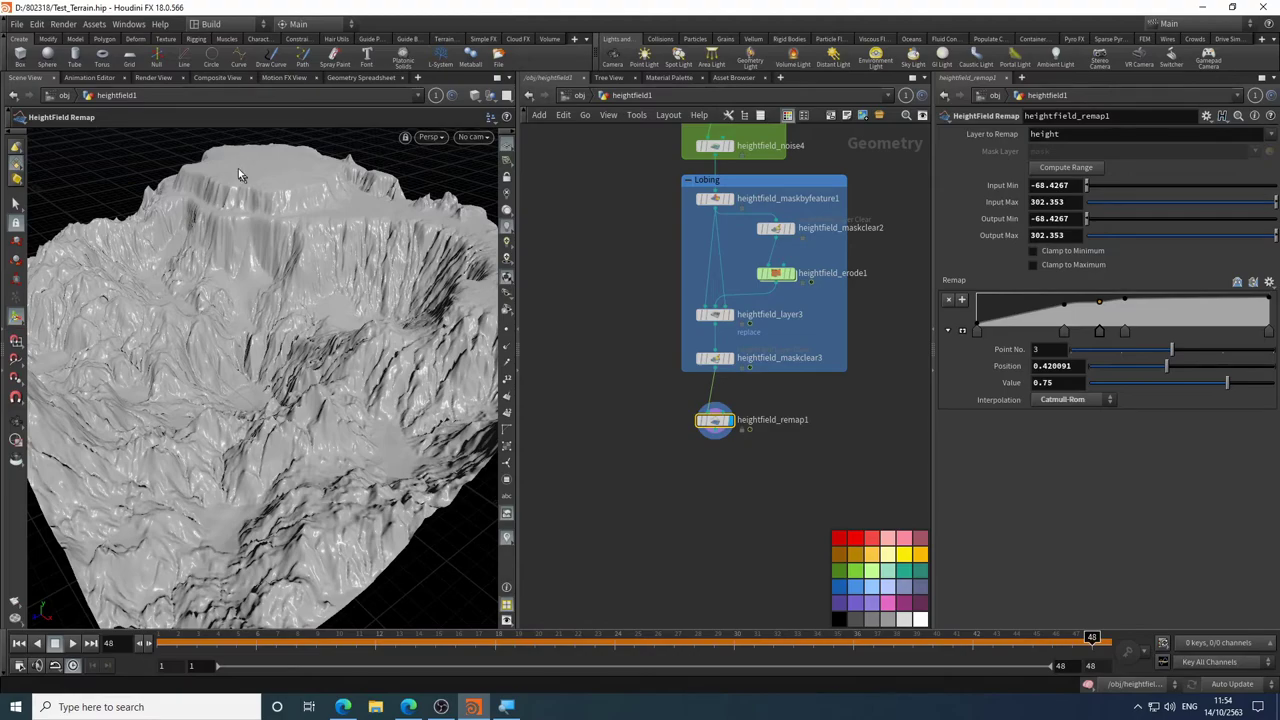
key("Escape")
left_click_drag(318, 225, 380, 285)
key("Return")
key("Escape")
key("Return")
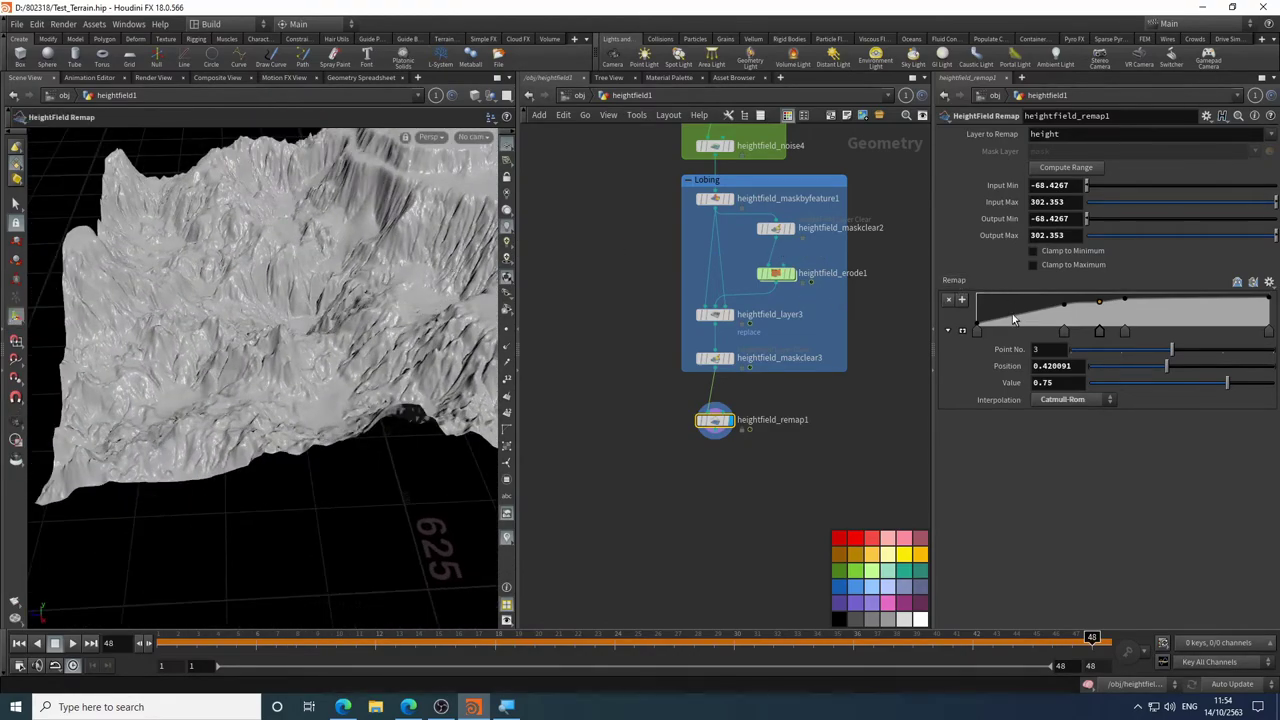
- Add a low ramp point and rearrange keys, leaving point 2 at 0.207763, value 0.229167
left_click(1017, 327)
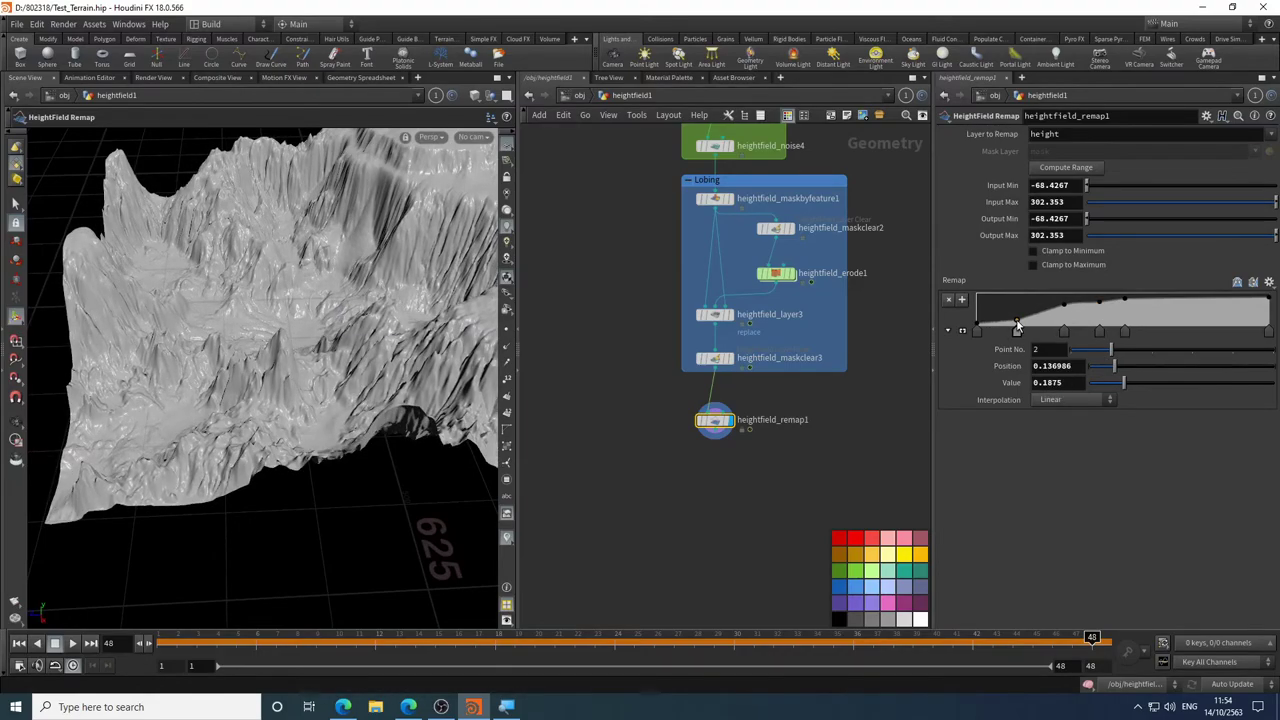
left_click_drag(1017, 327, 1022, 319)
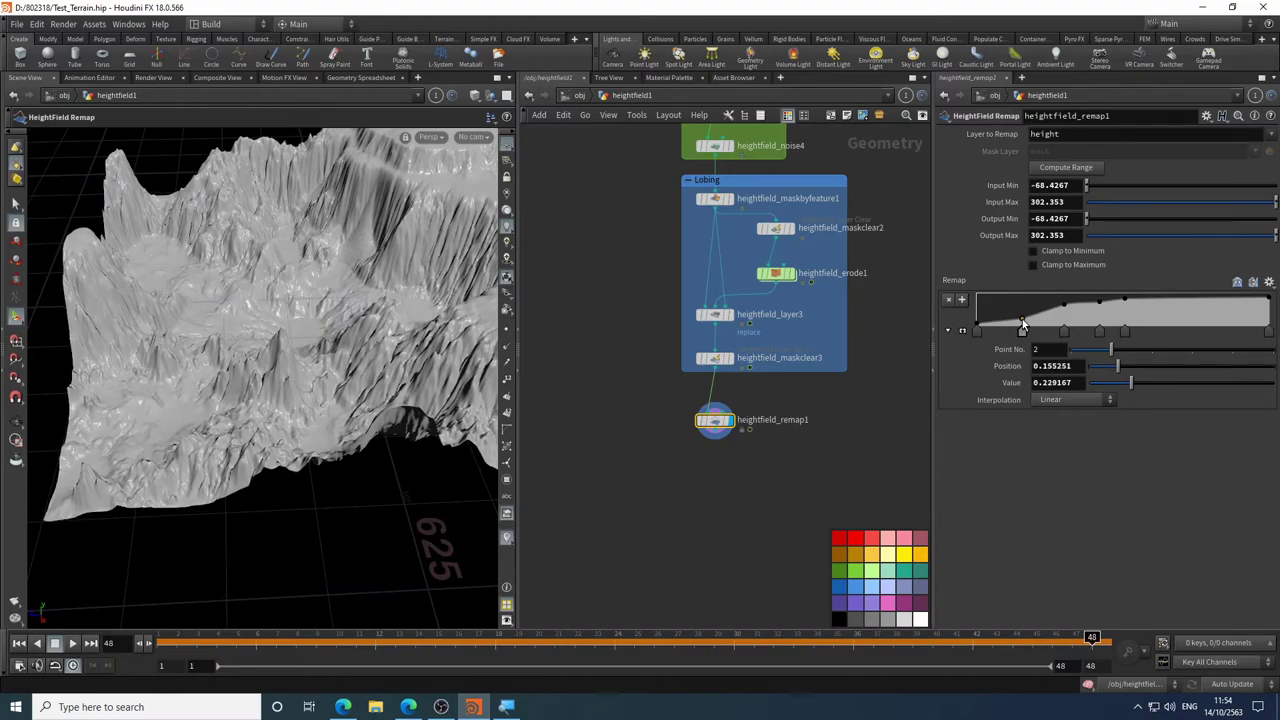
left_click(977, 329)
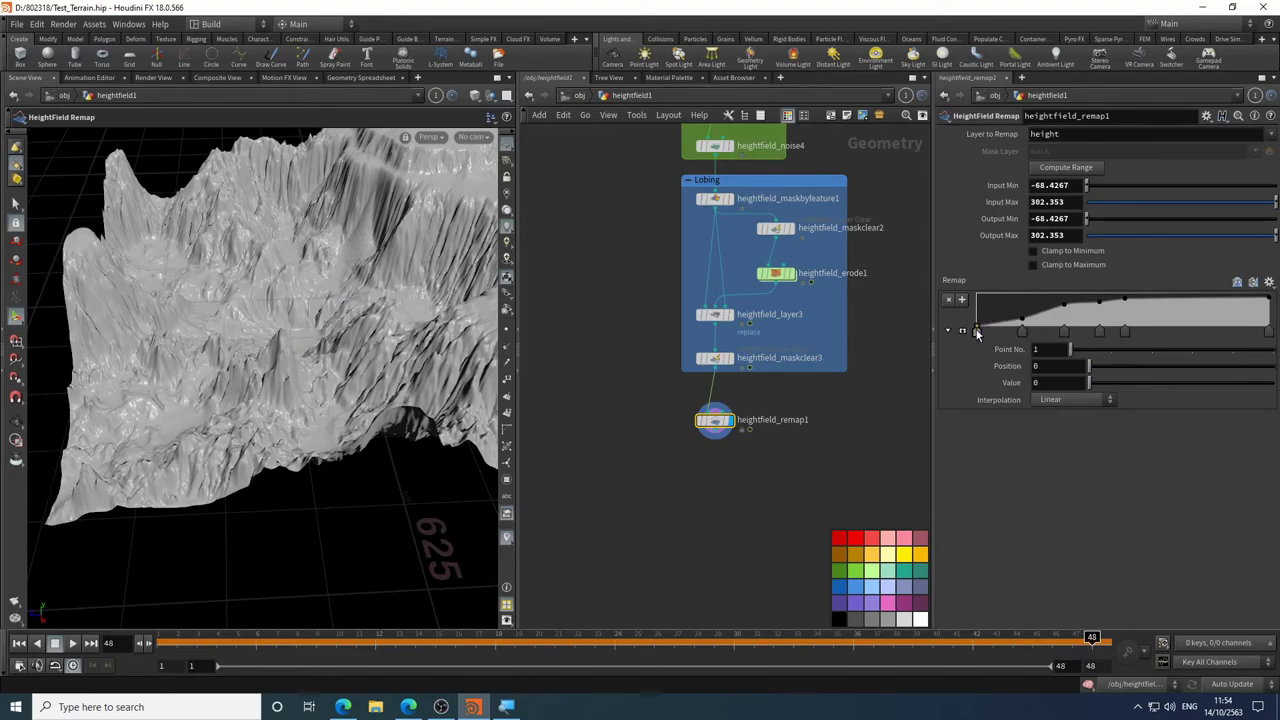
left_click_drag(1022, 320, 1049, 317)
key("Escape")
left_click_drag(434, 263, 470, 300)
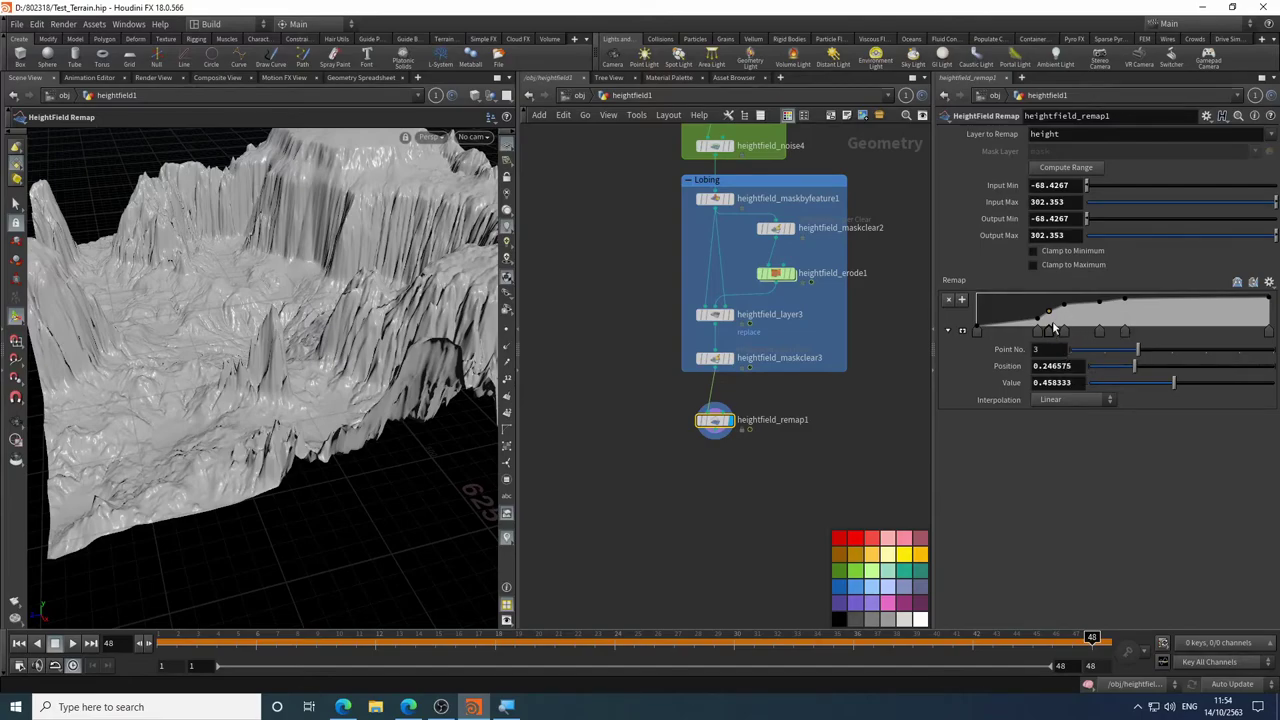
key("Delete")
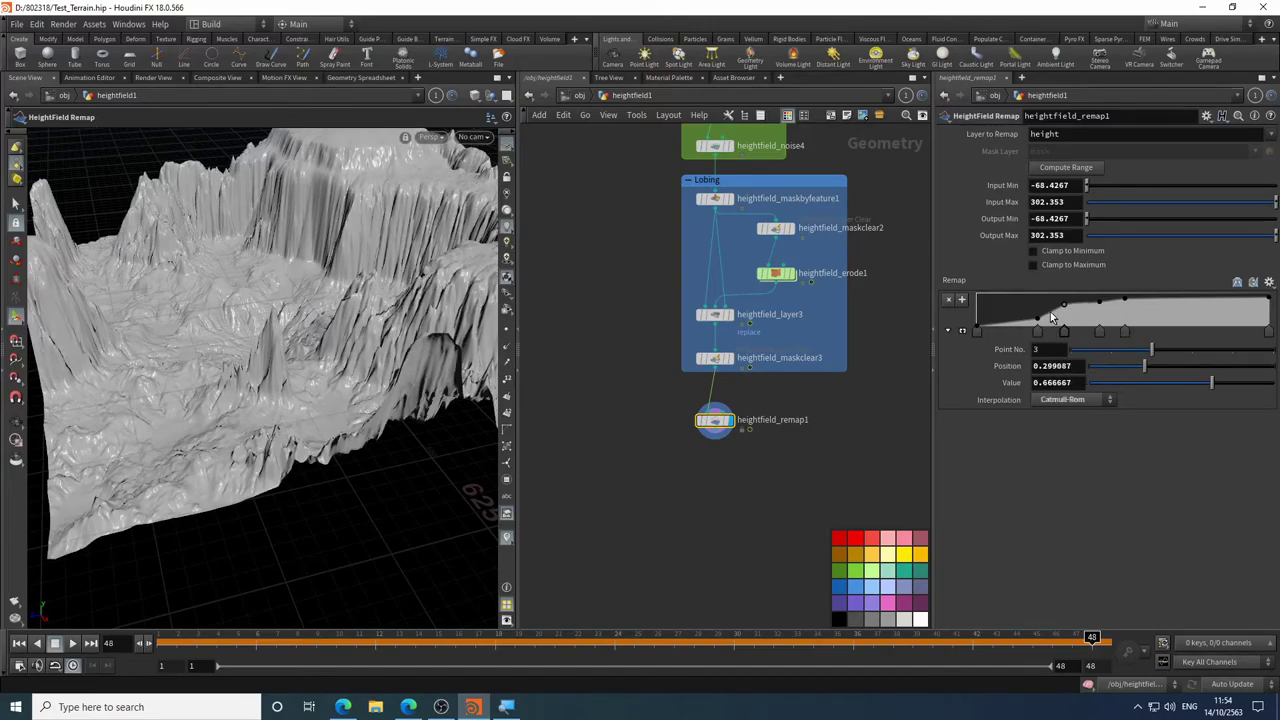
left_click_drag(1064, 304, 1098, 301)
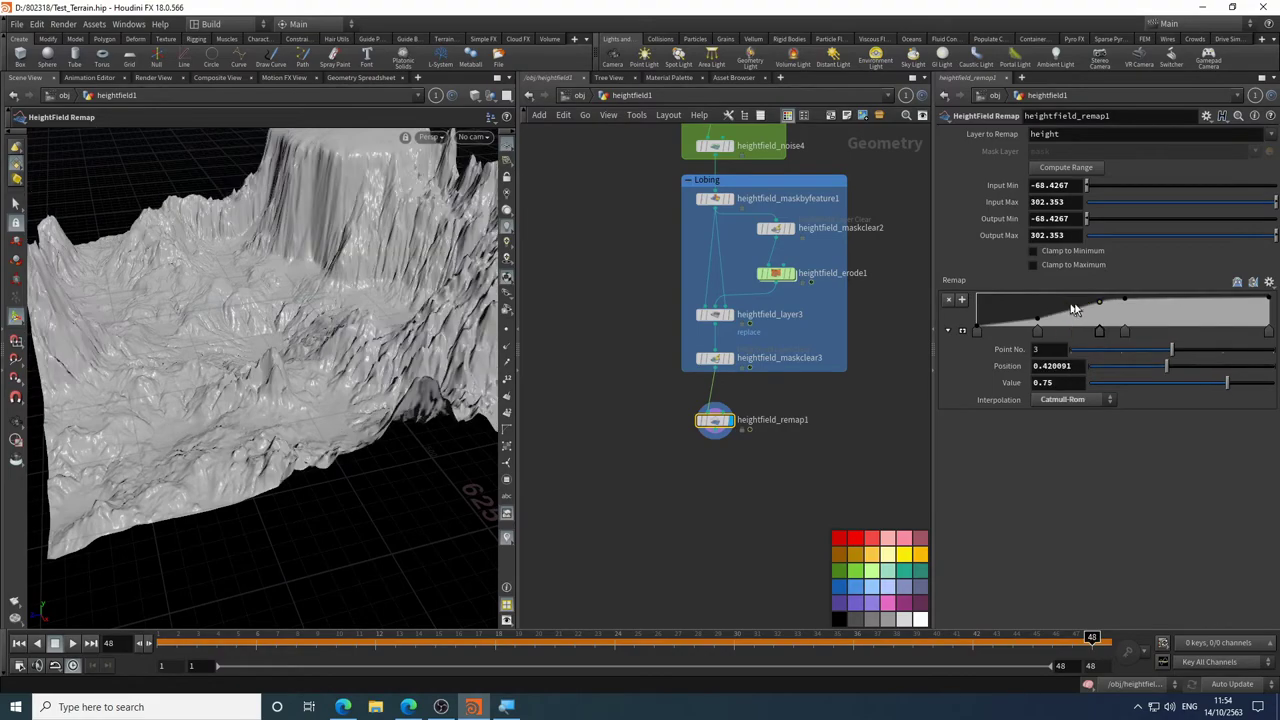
left_click(1035, 318, "ctrl")
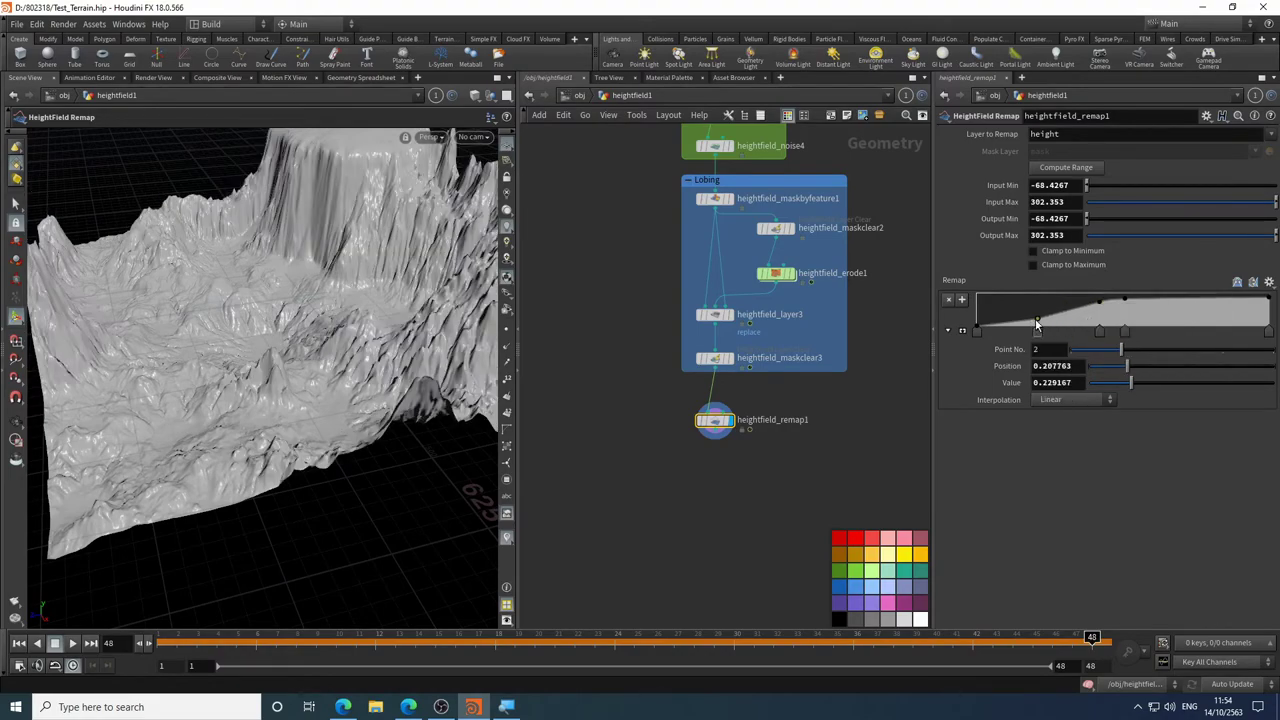
- Lower the ramp keys near 0.42 and 0.67, leaving point 2 at 0.420091, value 0.395833
left_click_drag(1101, 303, 1174, 309)
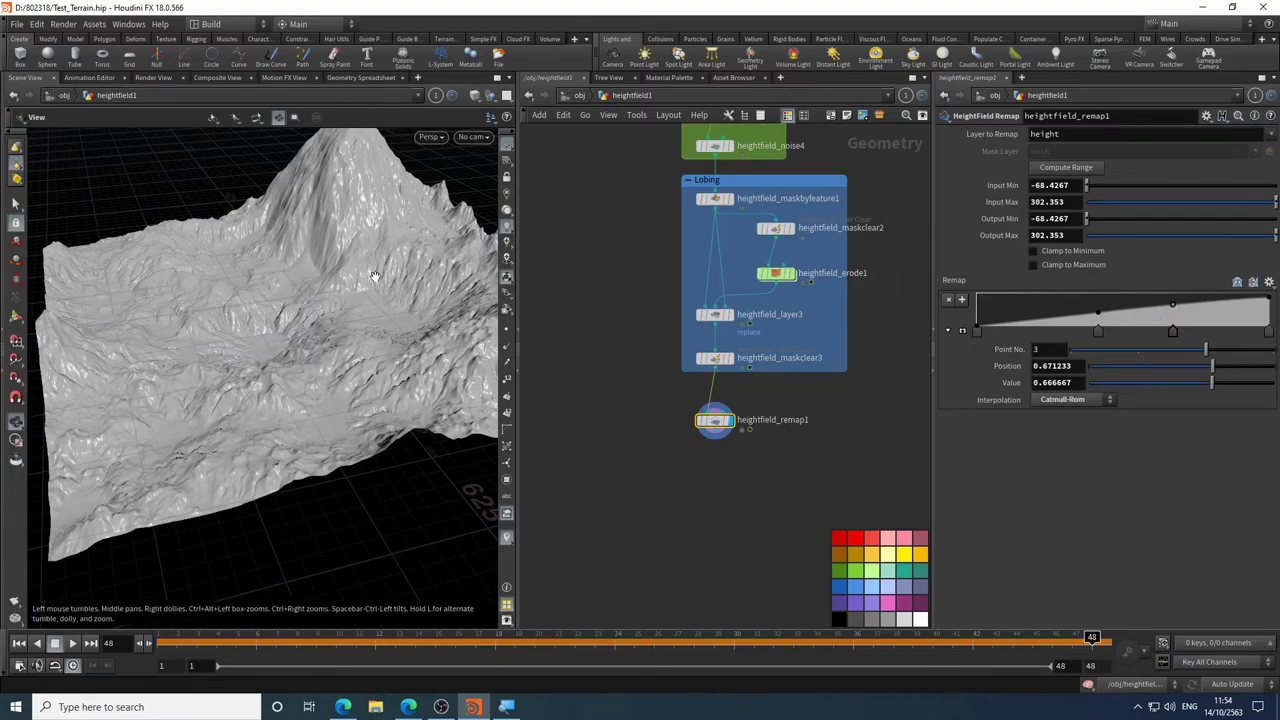
left_click_drag(408, 270, 460, 280)
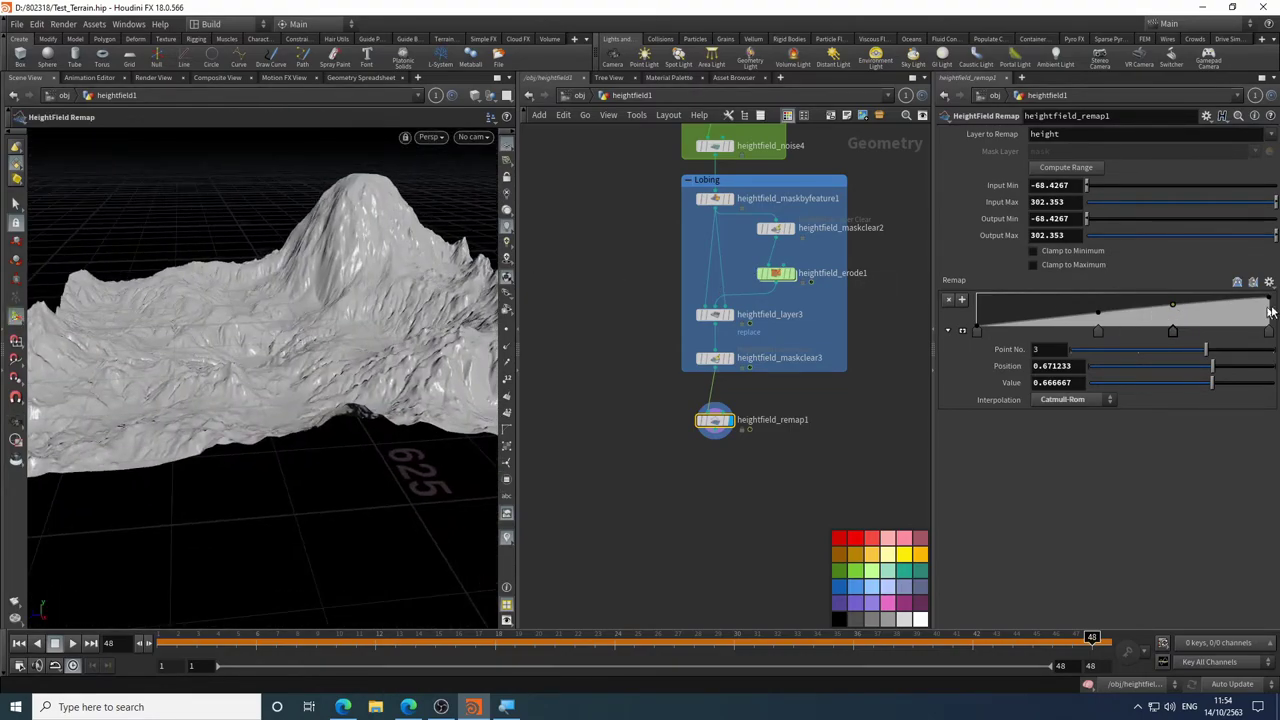
left_click_drag(1174, 310, 1179, 318)
key("Escape")
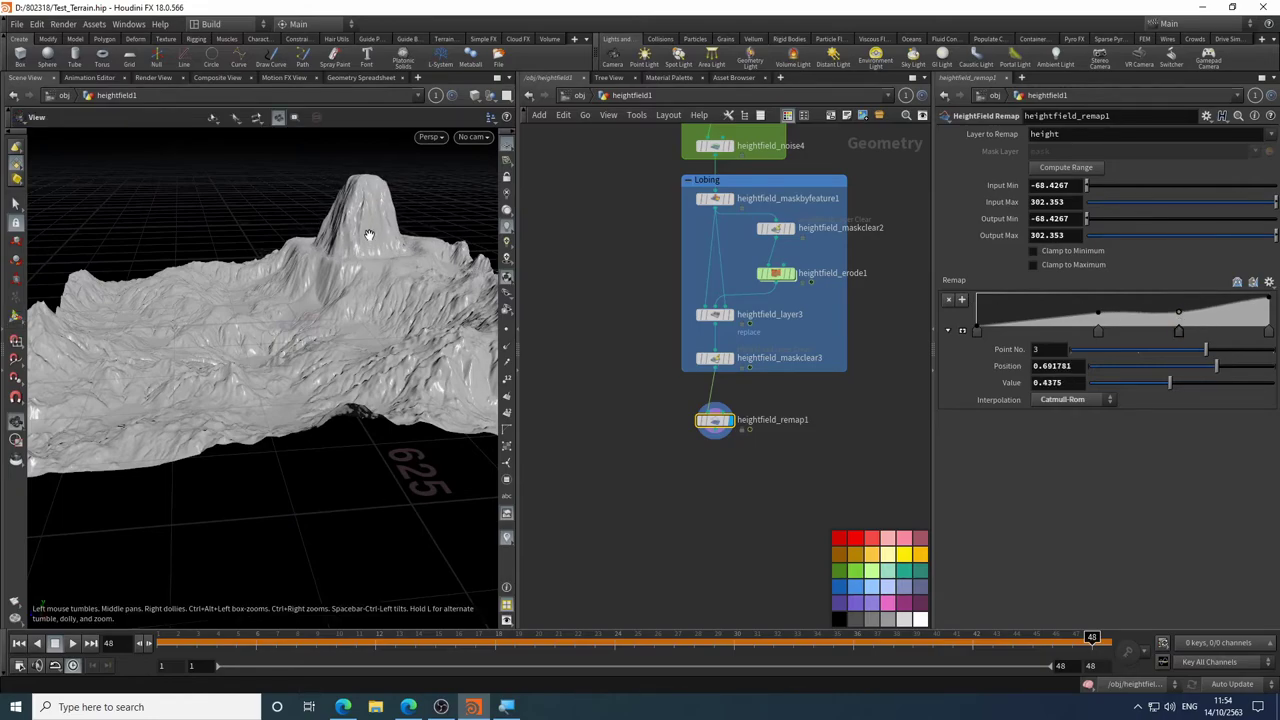
left_click_drag(404, 241, 470, 300)
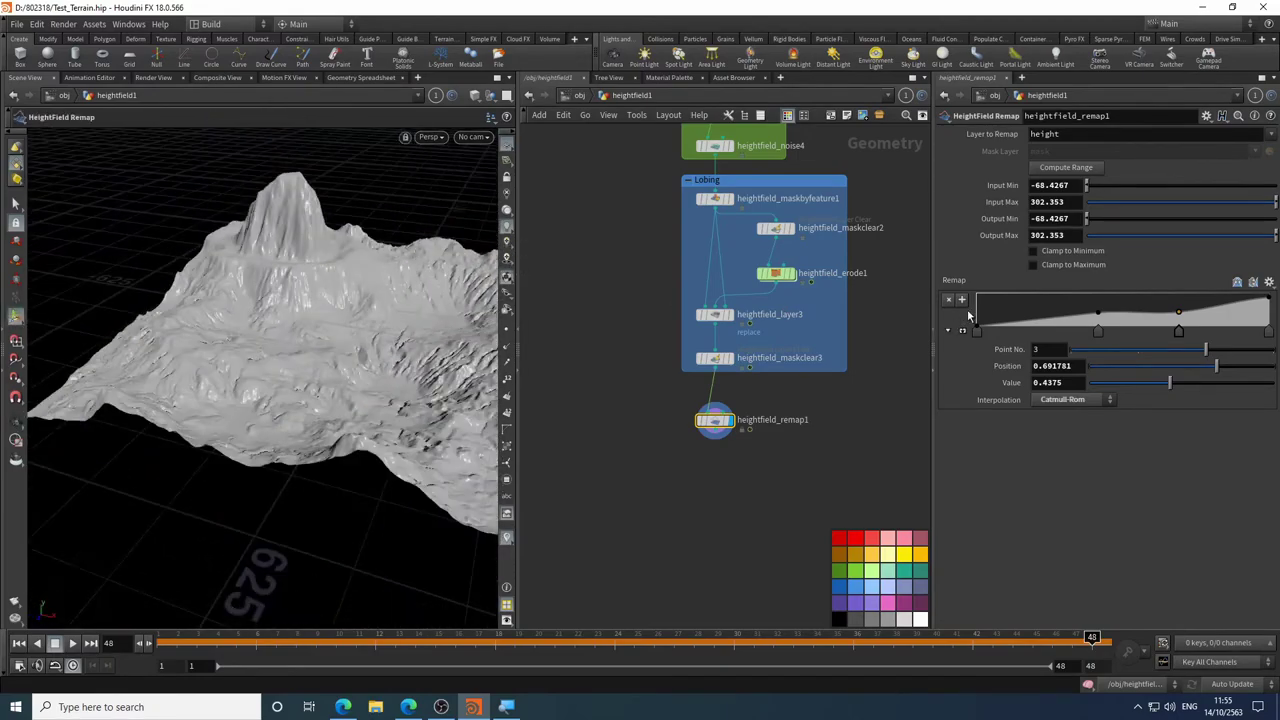
left_click(1099, 313)
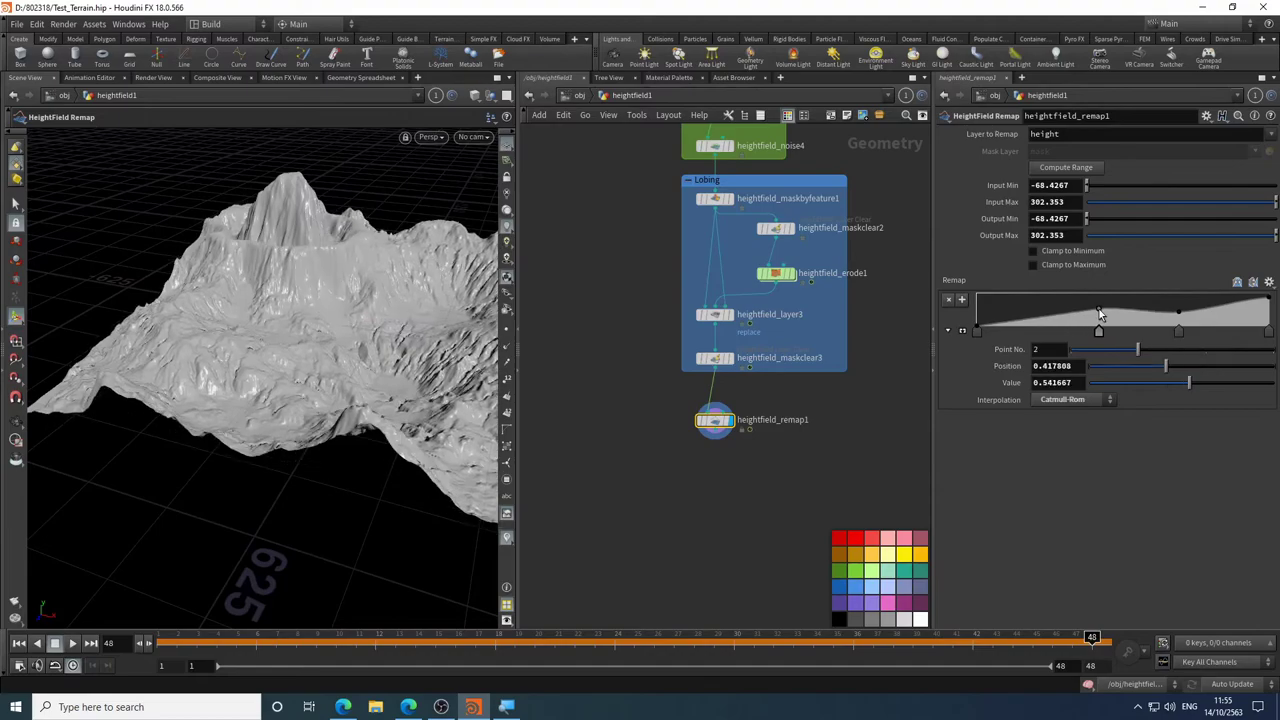
left_click_drag(1100, 318, 1100, 317)
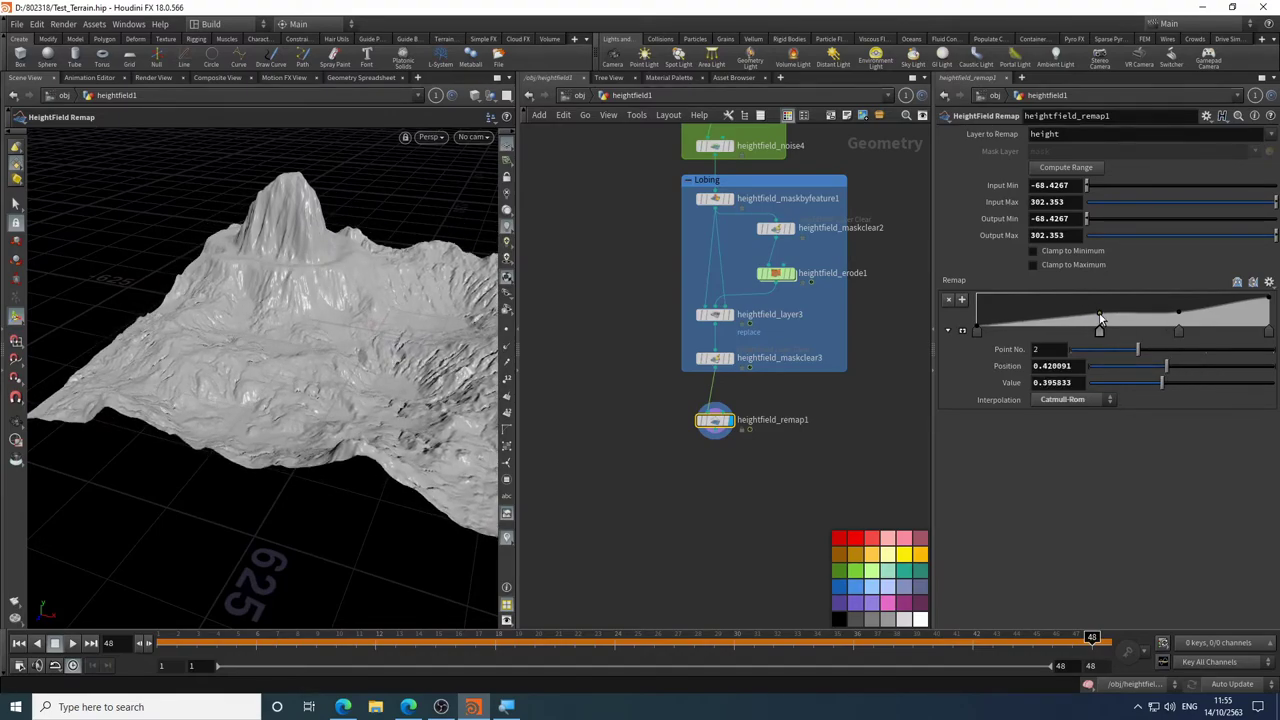
key("Escape")
left_click_drag(428, 320, 320, 334)
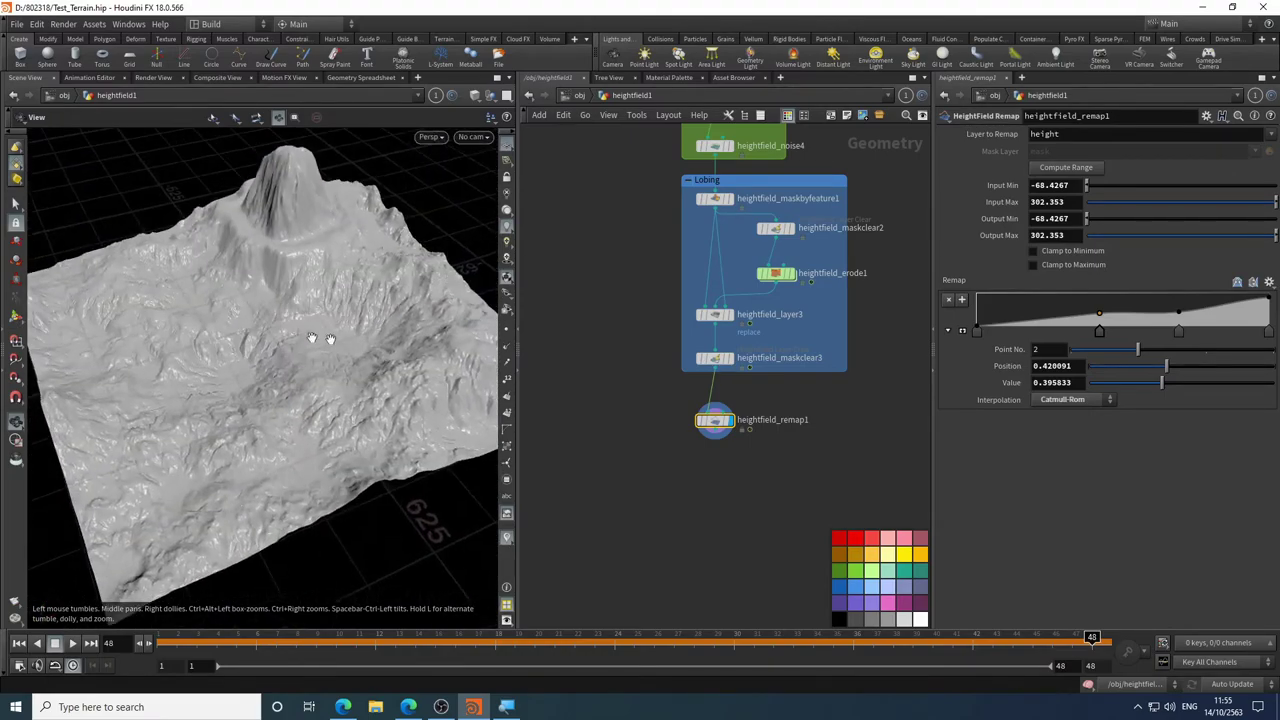
key("Return")
middle_click_drag(785, 467, 757, 297)
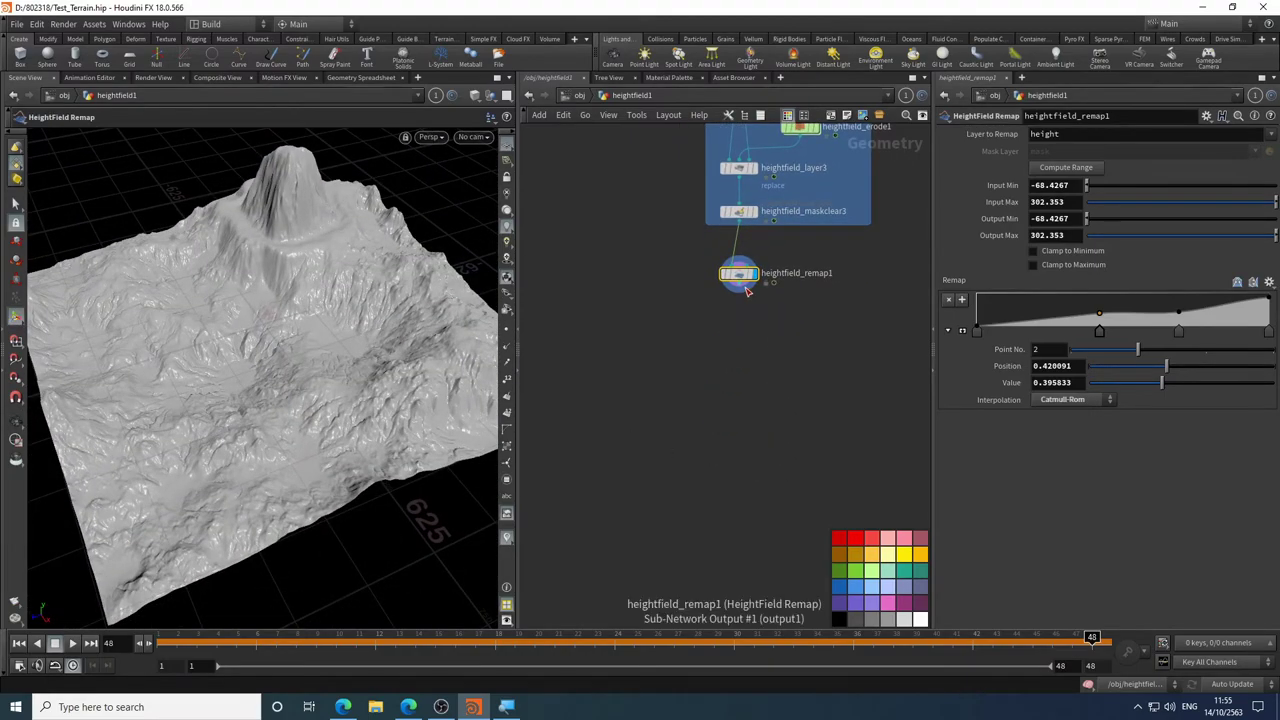
- Add a HeightField Distort by Noise node below heightfield_remap1 and compare before and after
key("Tab")
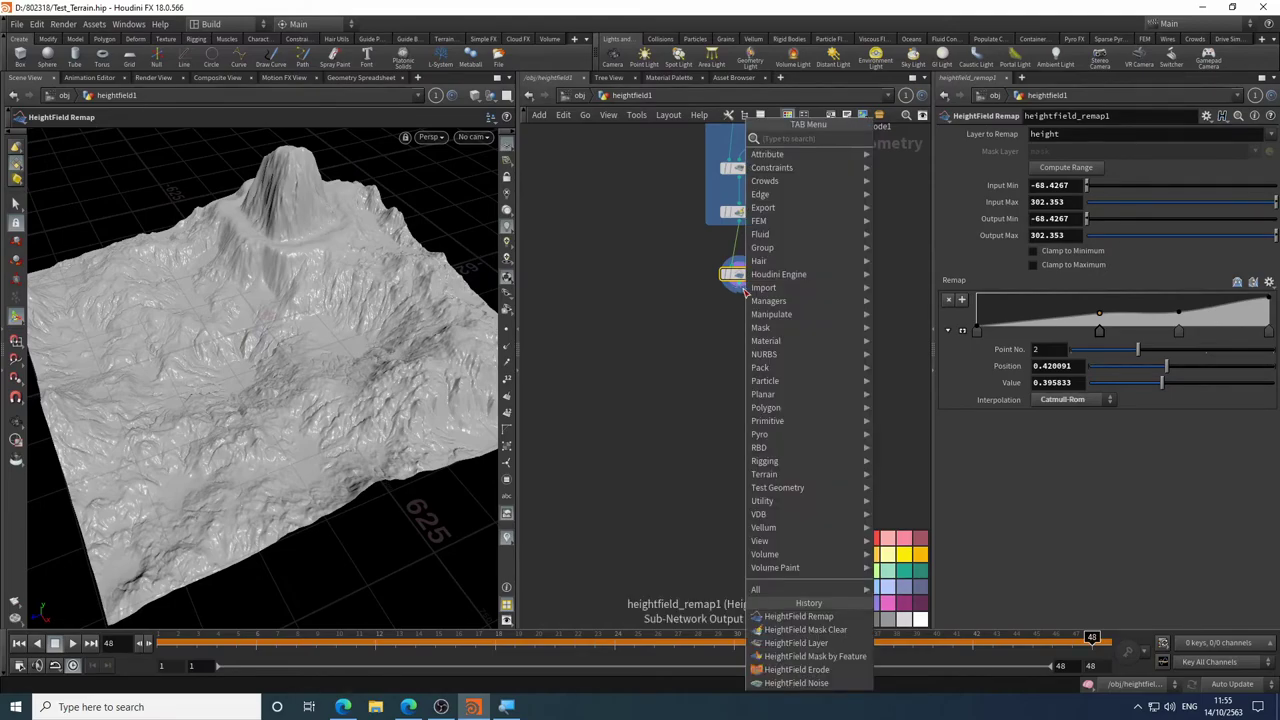
mouse_move(751, 294)
type("dis")
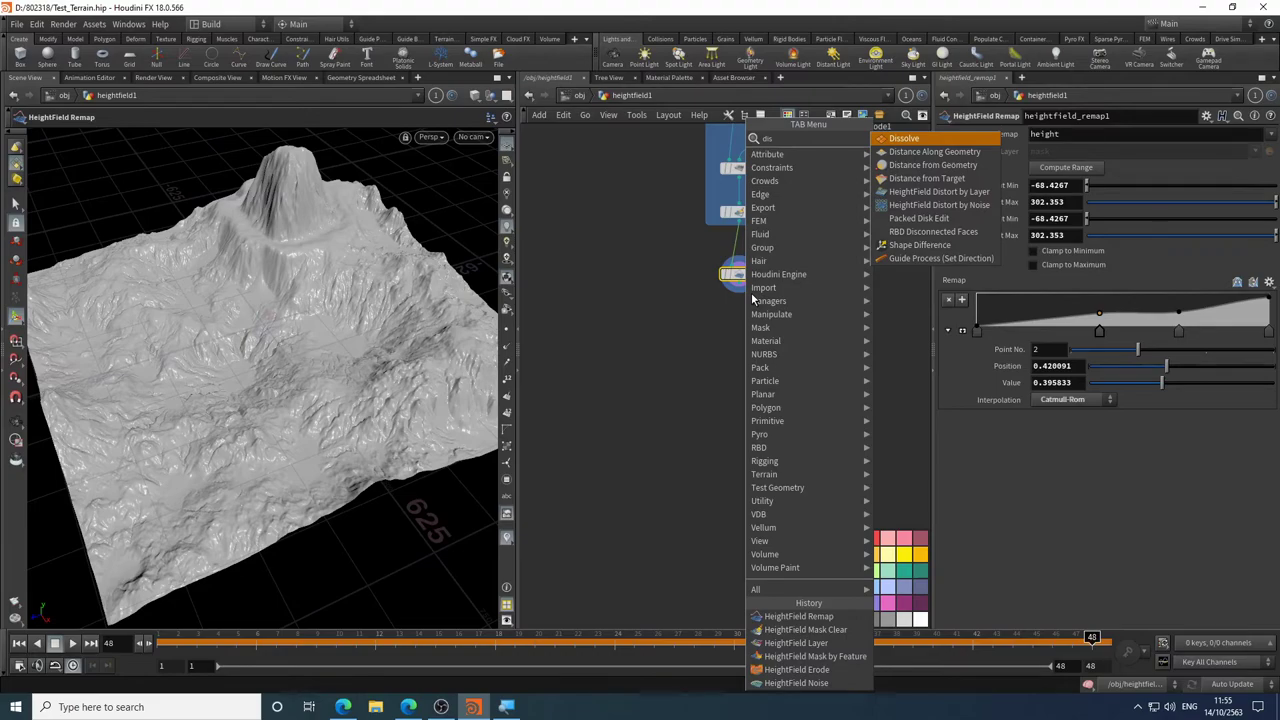
left_click(952, 206)
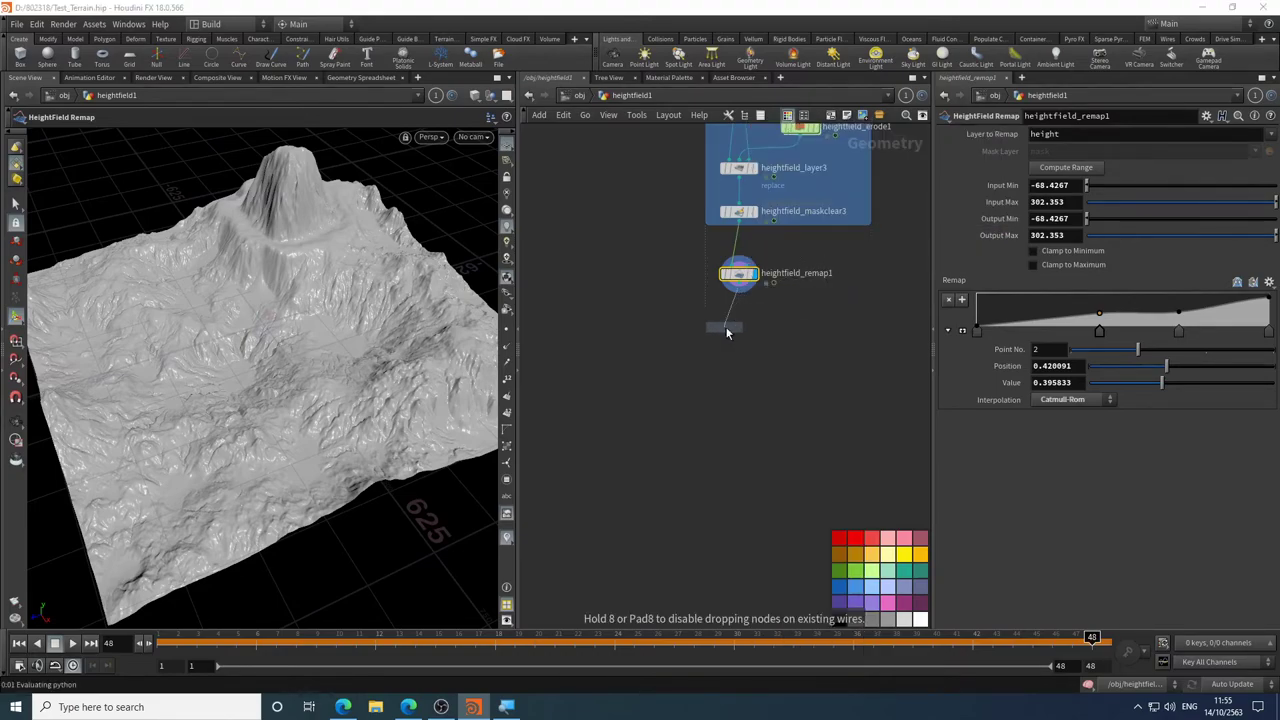
left_click(742, 333)
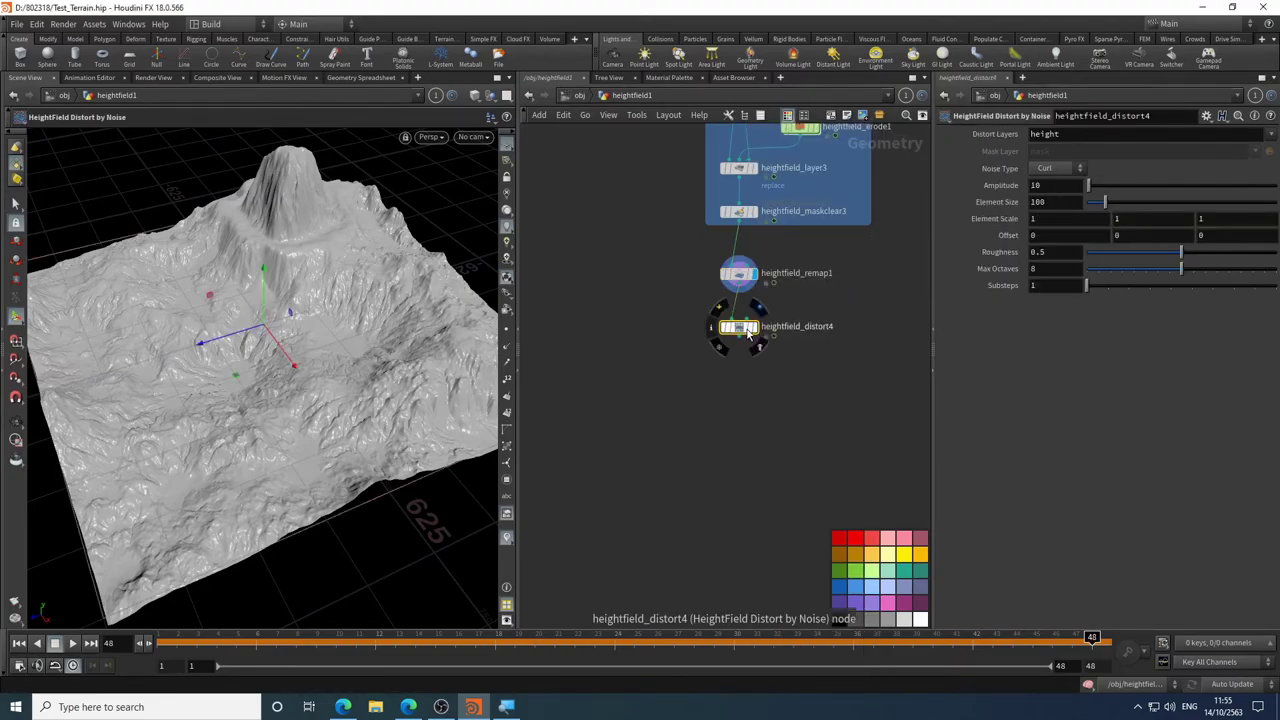
left_click_drag(300, 352, 430, 330)
left_click(752, 273)
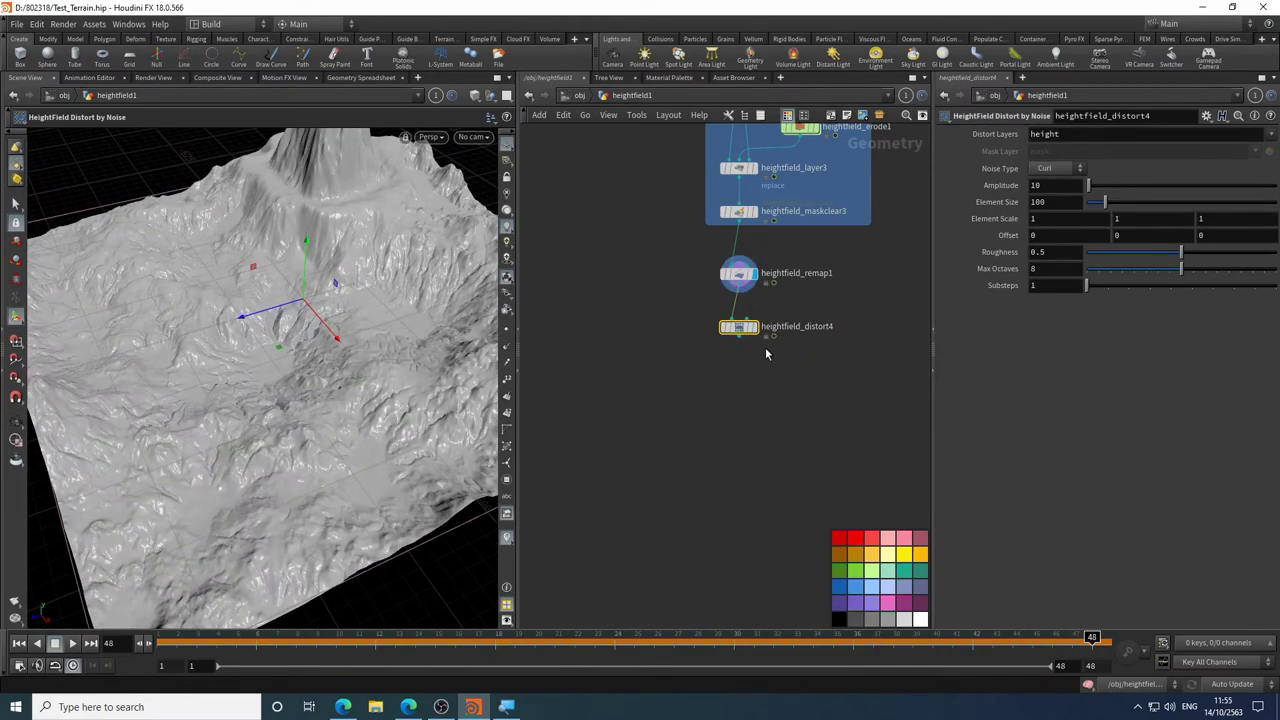
left_click(752, 327)
scroll(345, 397, "up", 5)
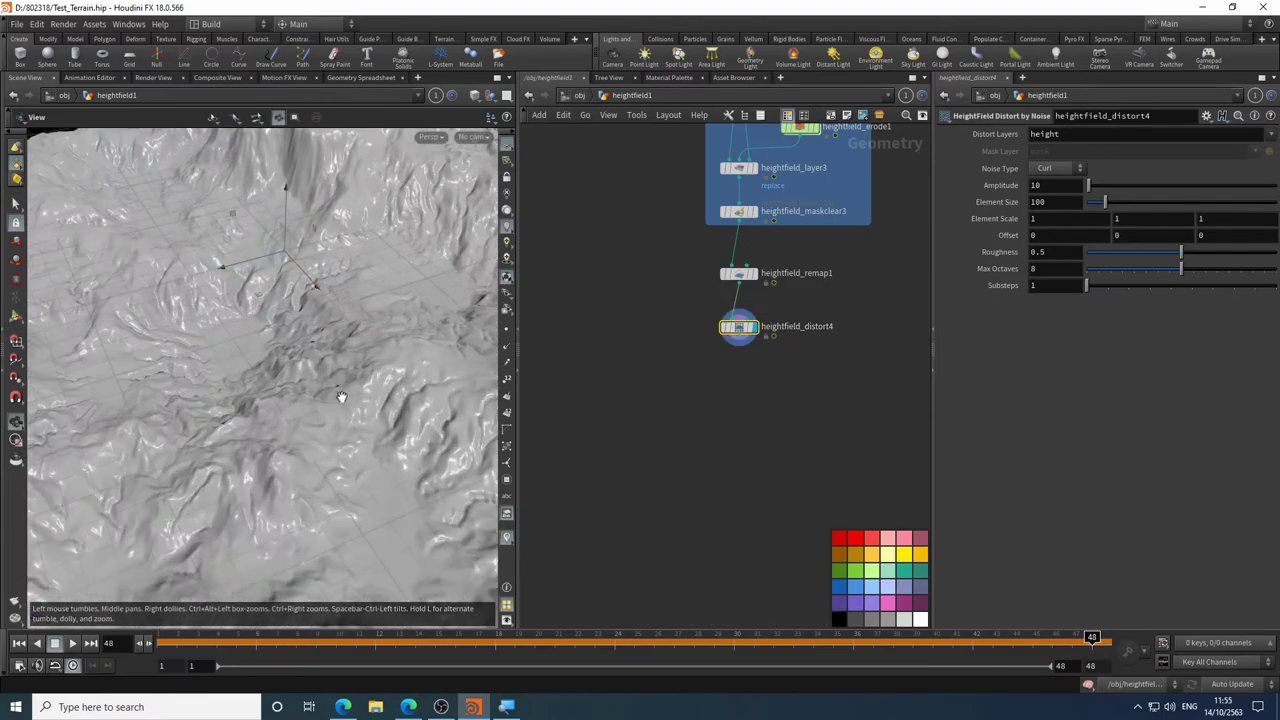
left_click_drag(341, 397, 405, 395)
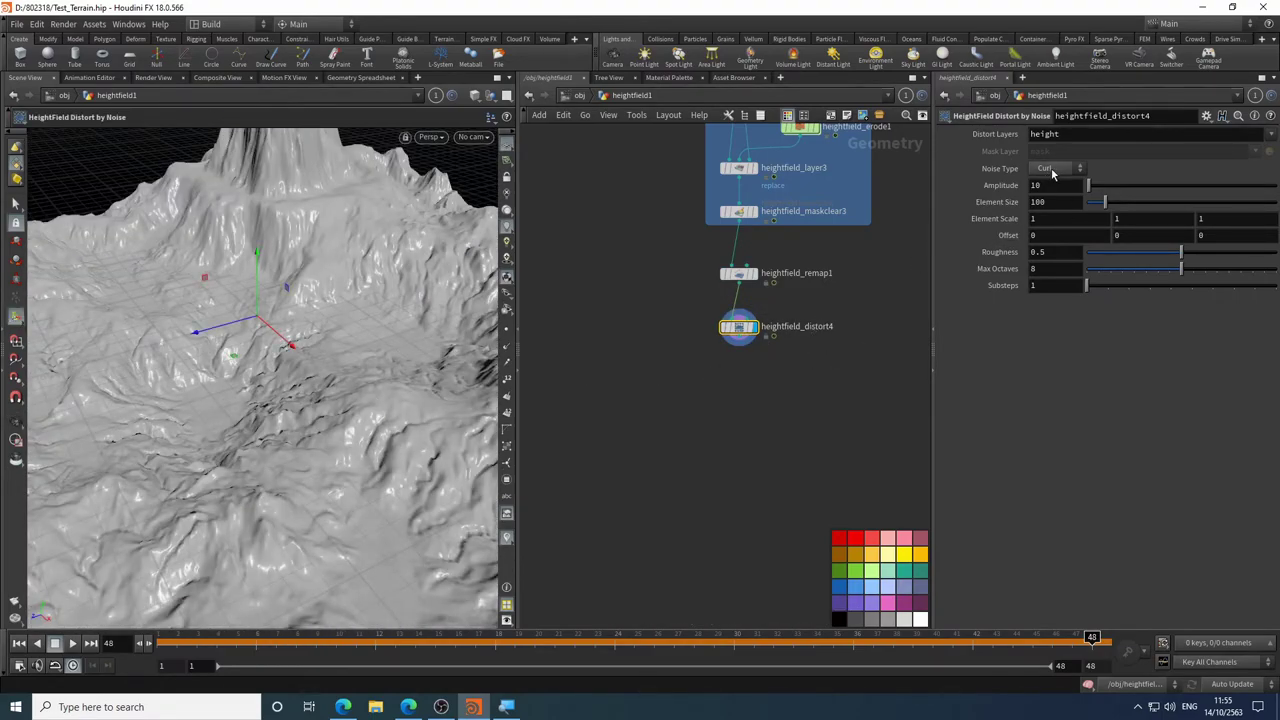
- Set the distortion Amplitude to 4, then compare with the remap and maskclear3 outputs
left_click_drag(1088, 186, 1074, 196)
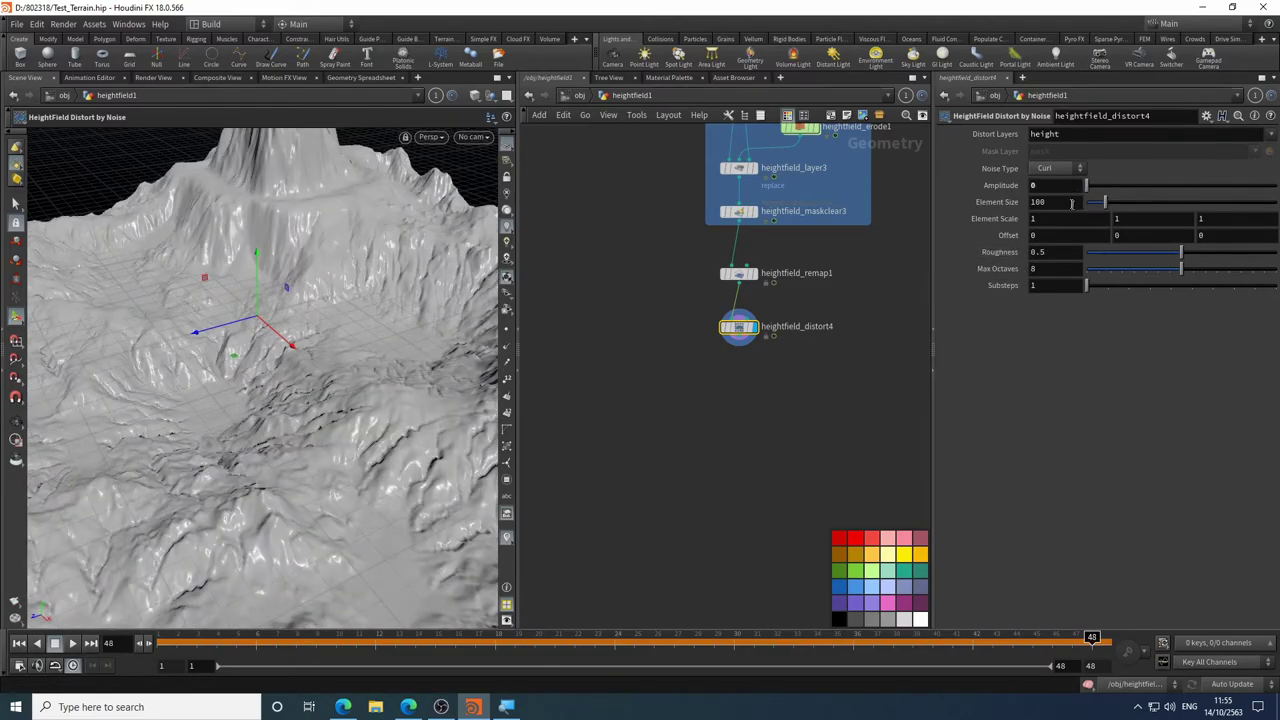
middle_click_drag(1052, 185, 388, 293)
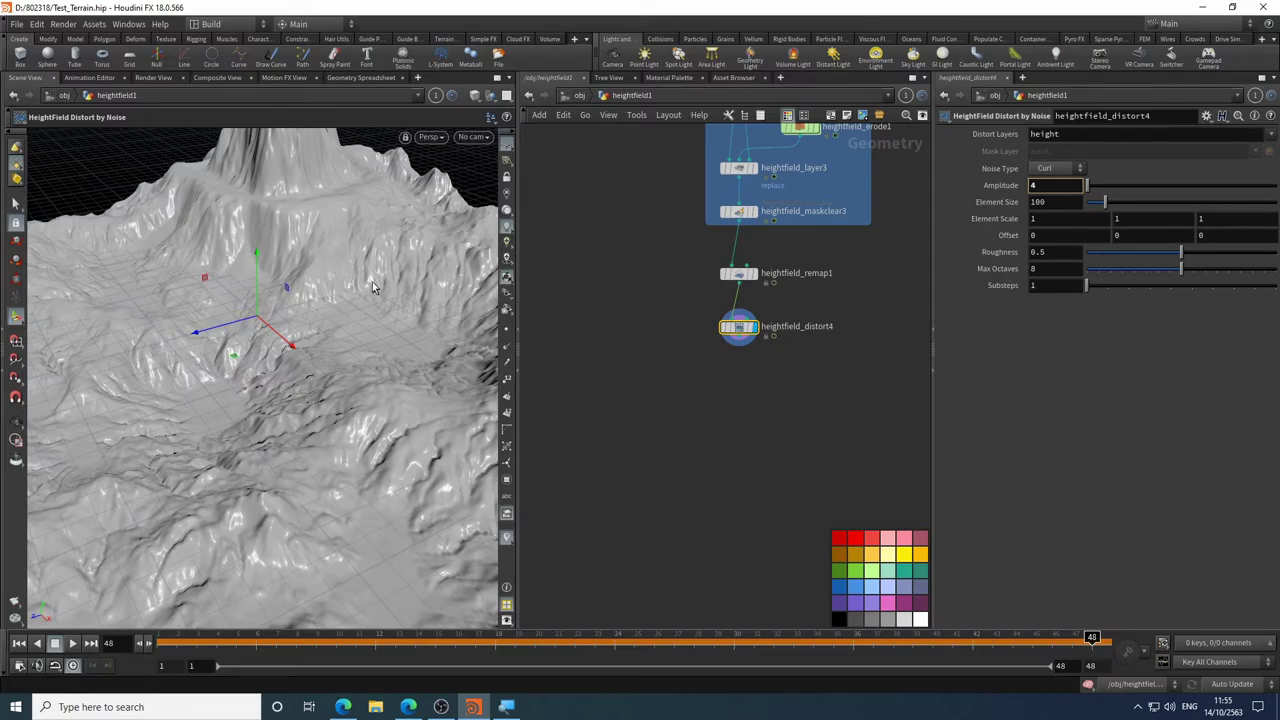
key("Escape")
left_click_drag(370, 289, 340, 360)
key("Return")
left_click(758, 285)
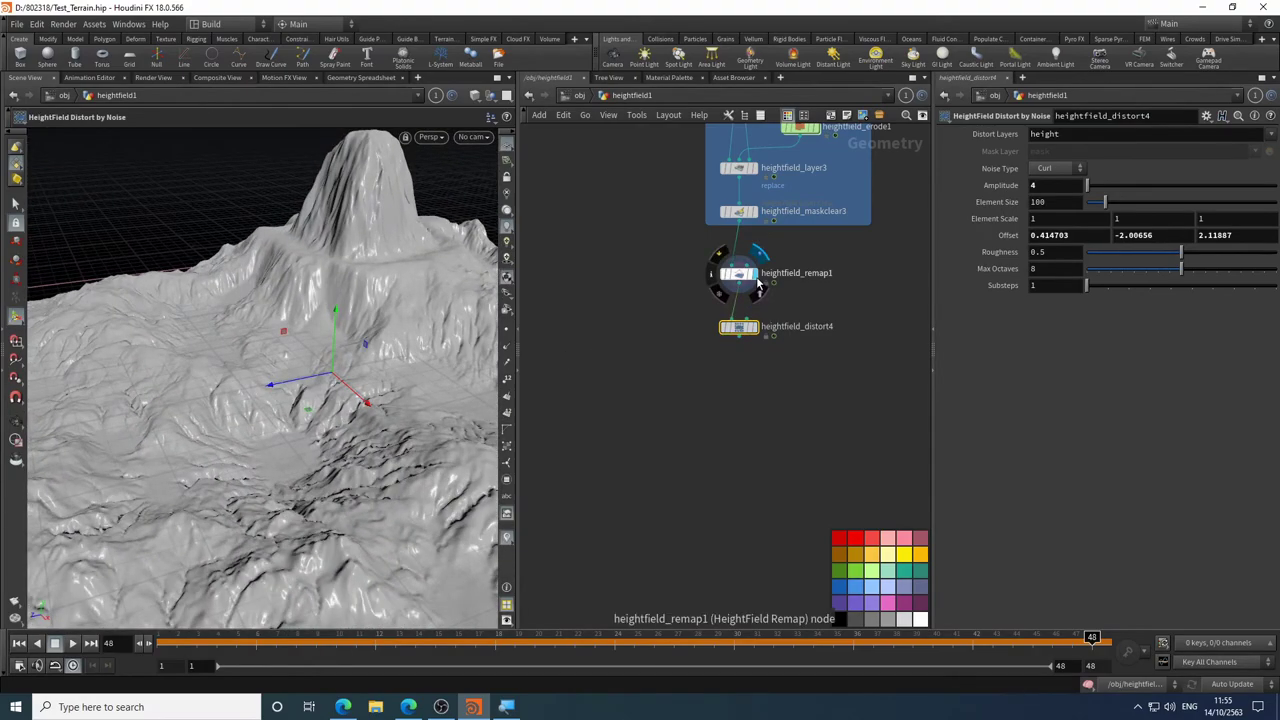
left_click(758, 223)
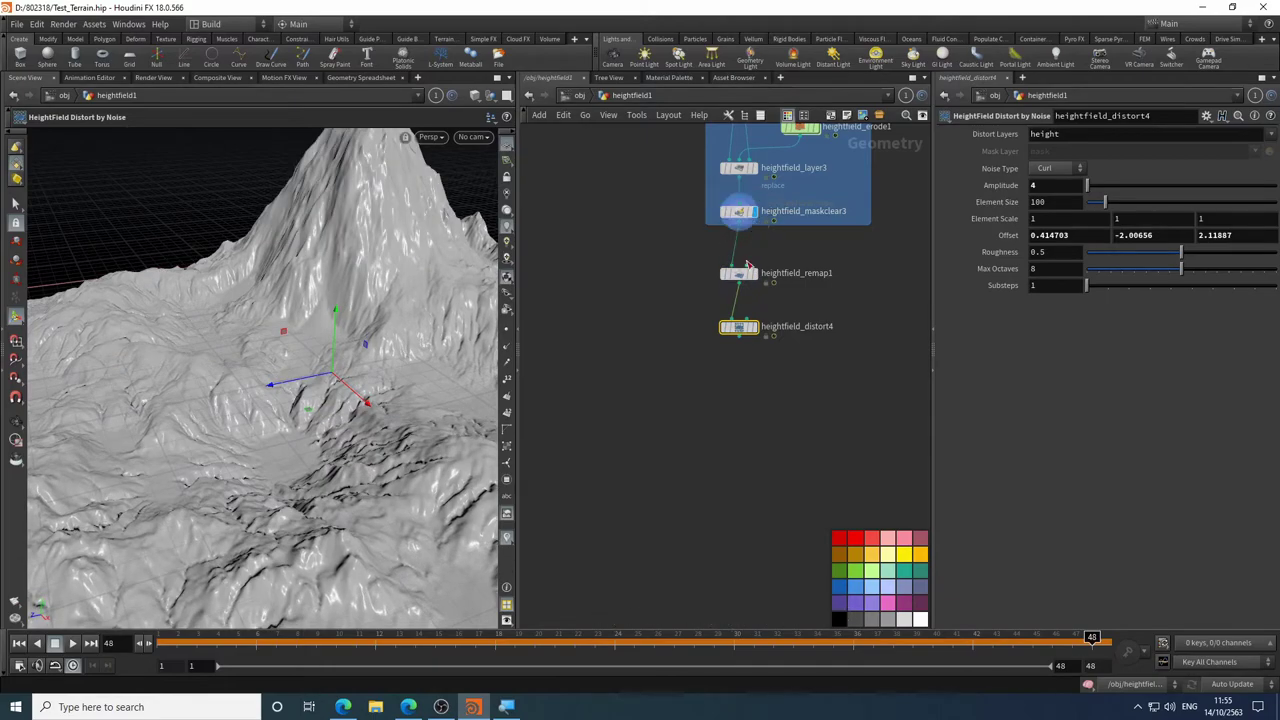
- Display heightfield_remap1 and raise its third ramp point to lift the peak
left_click(742, 274)
left_click(758, 280)
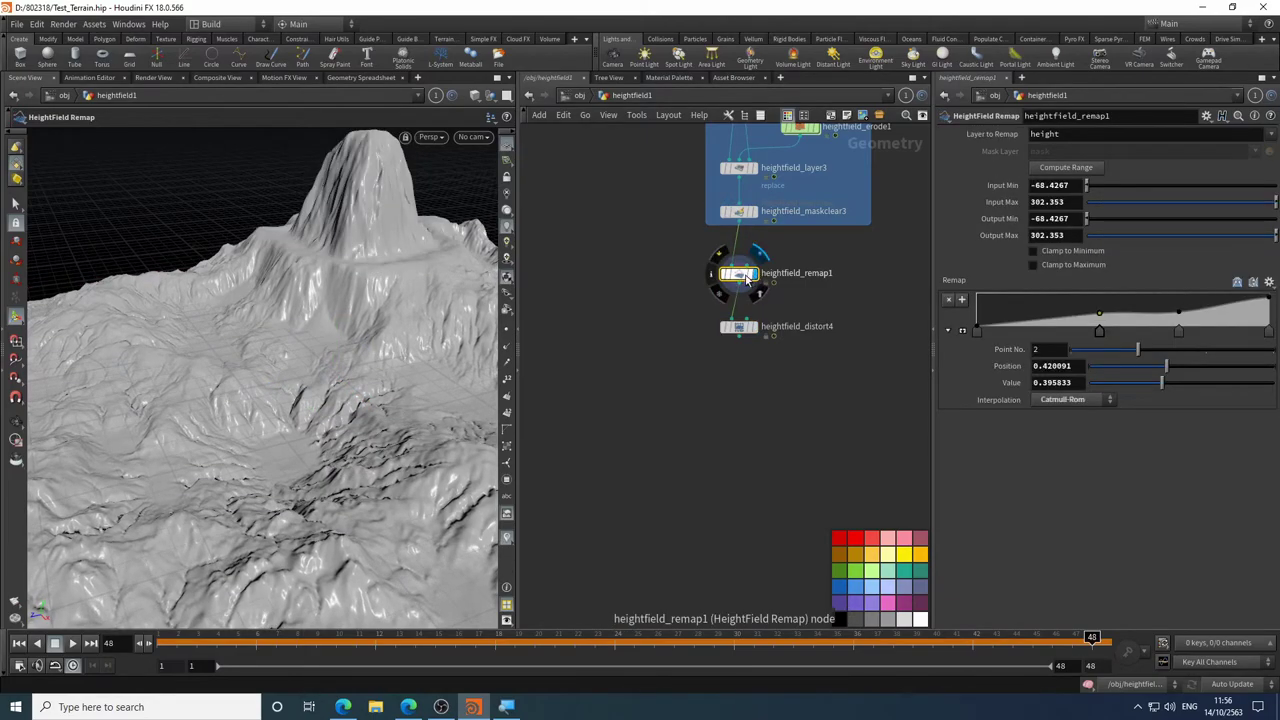
left_click_drag(1180, 317, 1271, 305)
key("Escape")
mouse_move(334, 289)
left_mouse_down()
mouse_move(334, 251)
mouse_move(306, 283)
mouse_move(343, 277)
mouse_move(325, 295)
left_mouse_up()
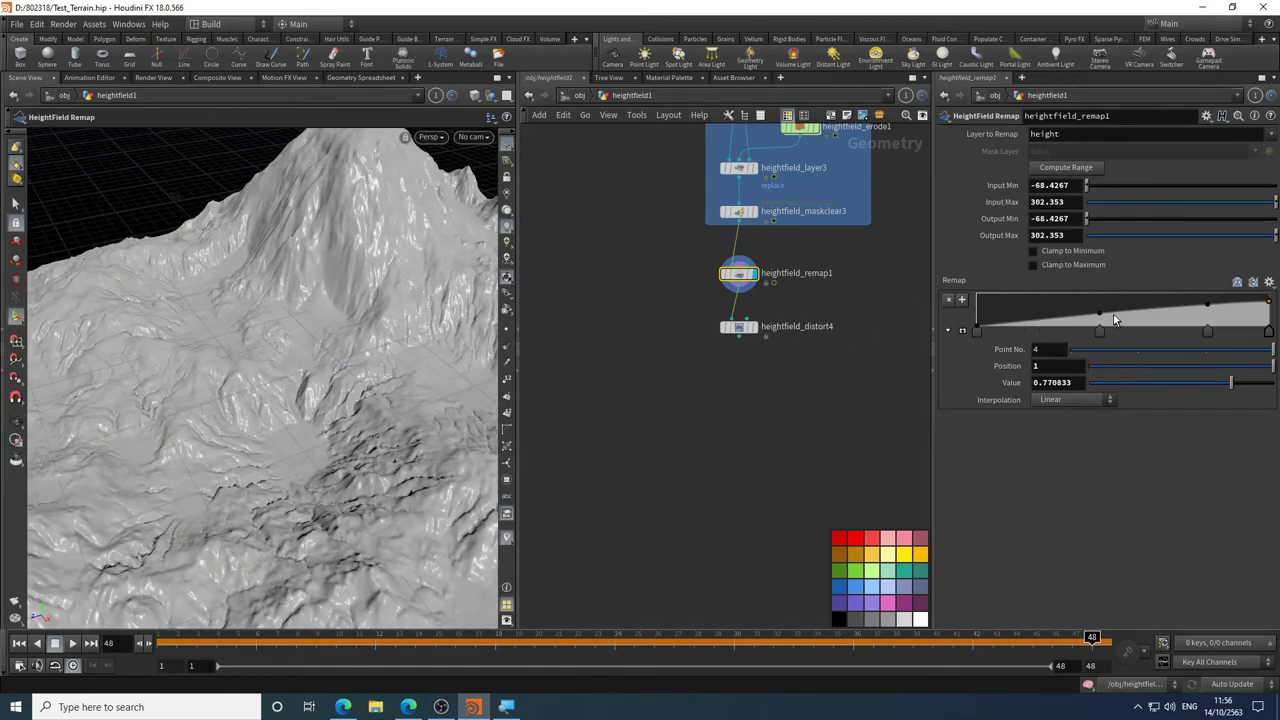
- Move ramp point 2 to position 0.442922, comparing against the rougher pre-remap terrain
left_click_drag(1104, 313, 1106, 322)
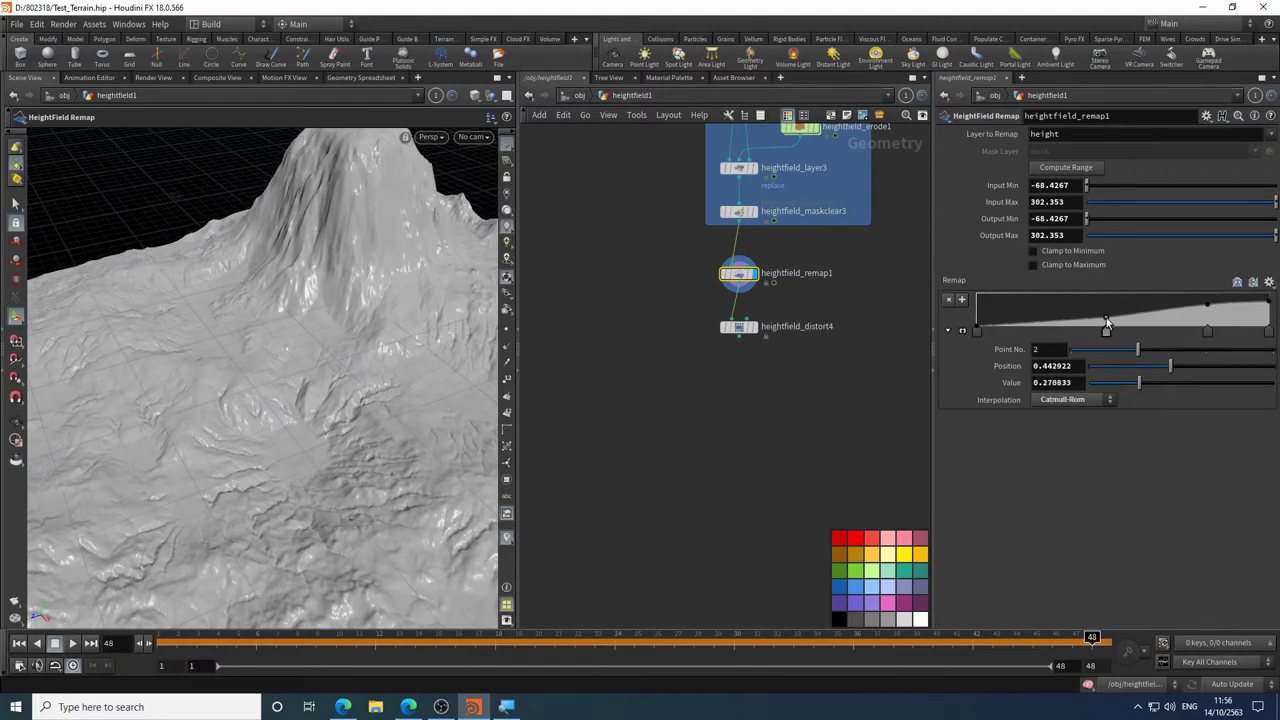
key("Escape")
left_click_drag(418, 295, 365, 289)
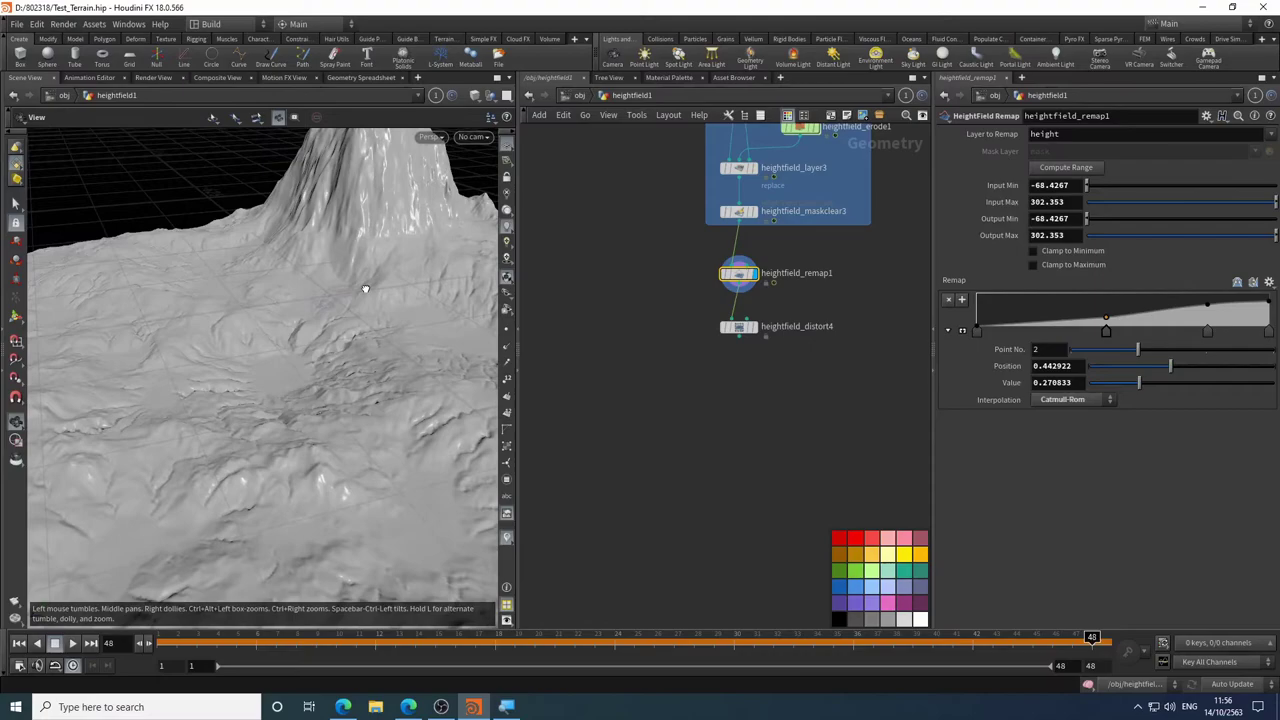
left_click(760, 212)
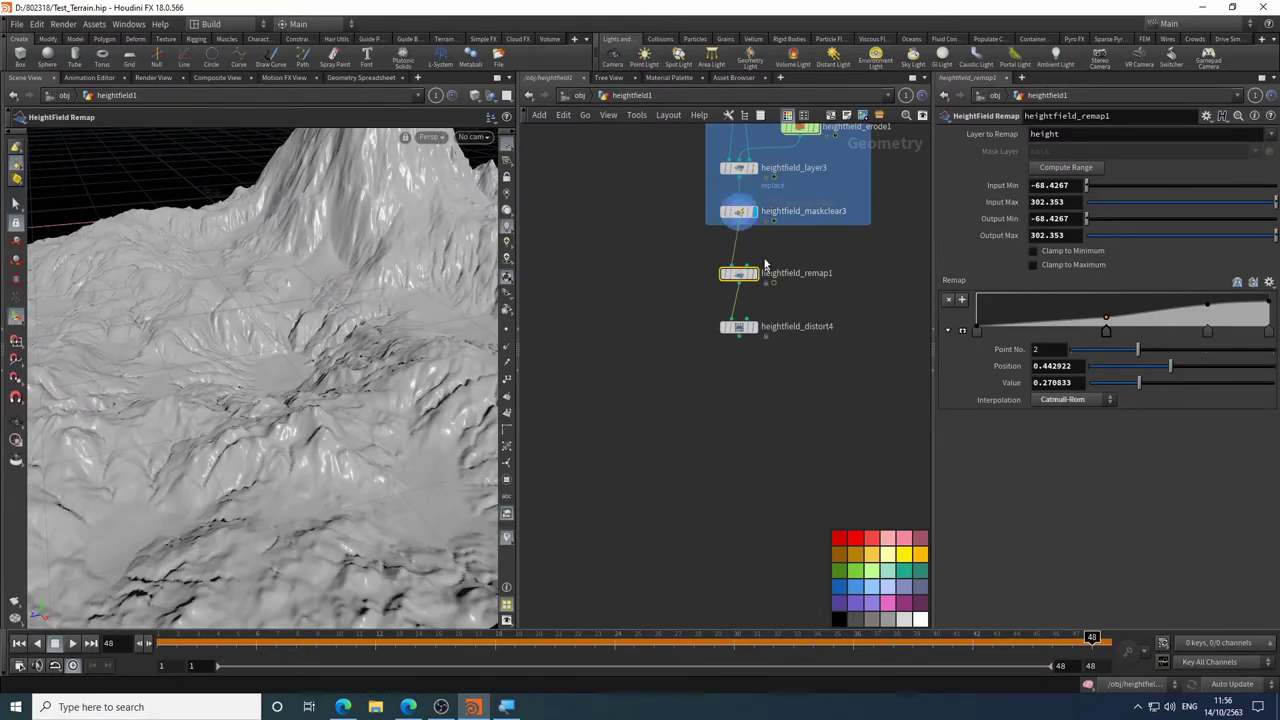
left_click(757, 273)
key("Escape")
scroll(290, 340, "down", 3)
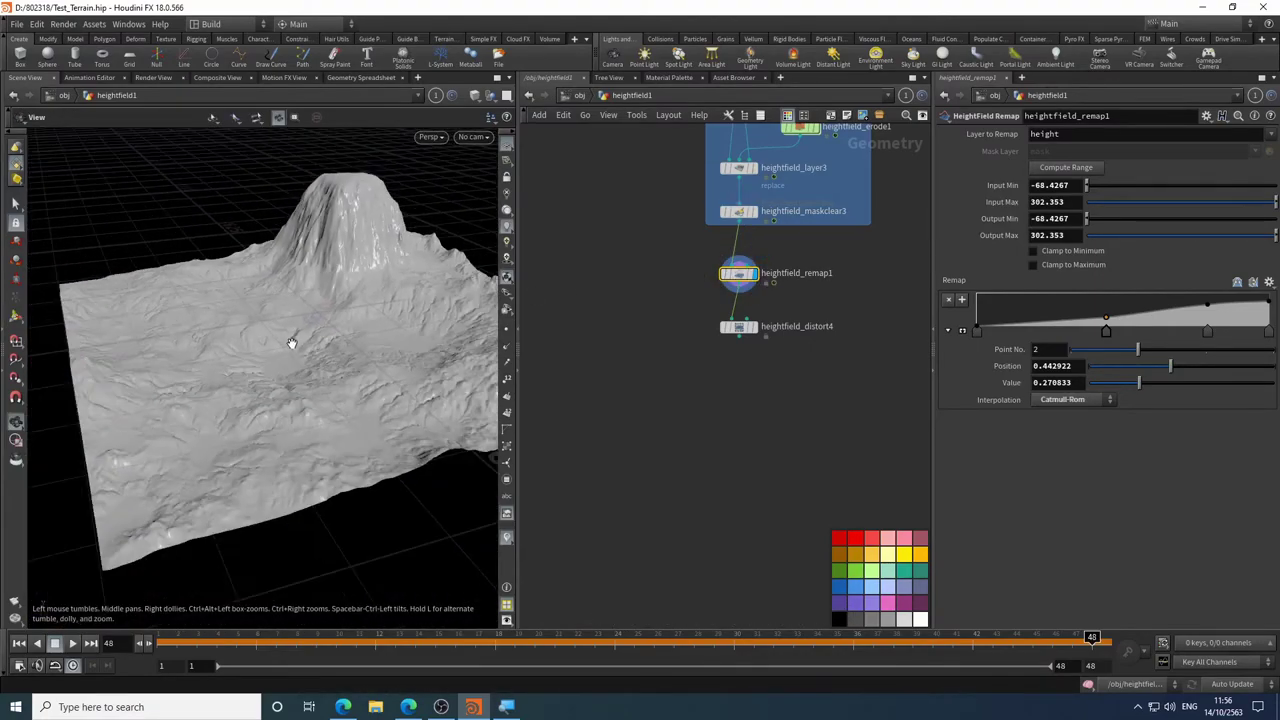
left_click_drag(291, 343, 337, 344)
key("Return")
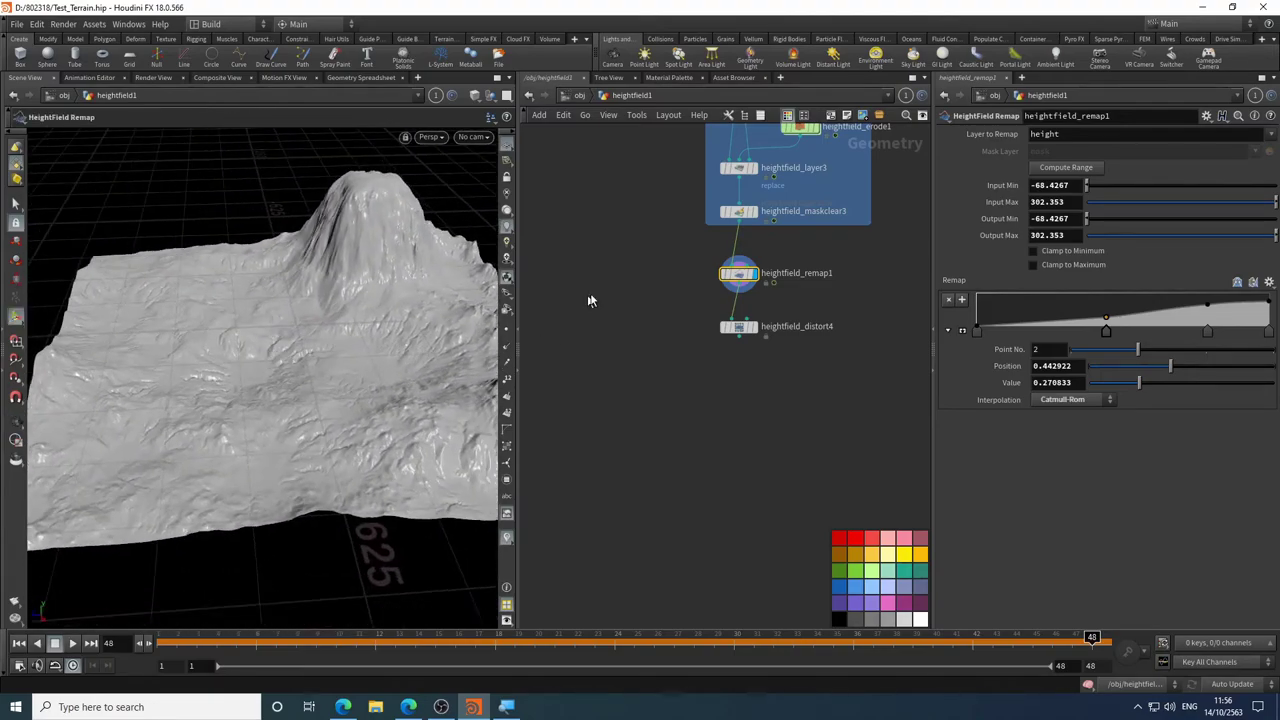
scroll(761, 336, "up", 5)
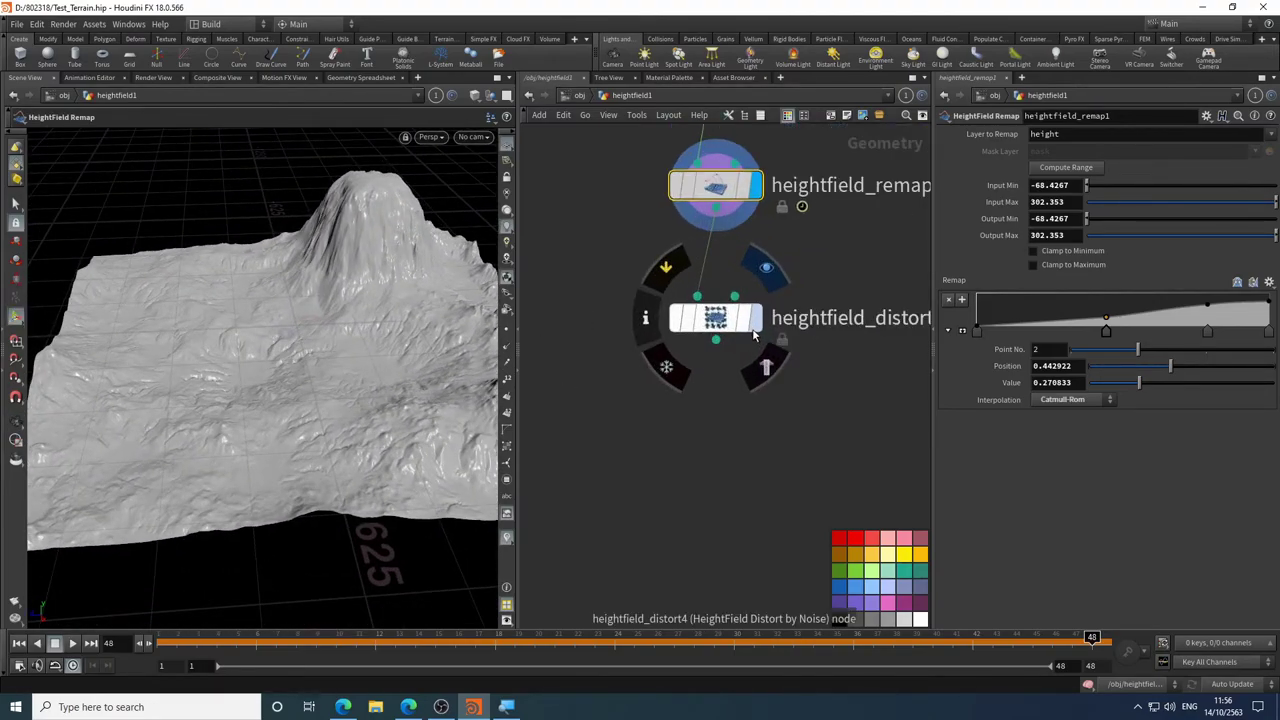
- Add a HeightField Noise node below heightfield_distort4
left_click(727, 330)
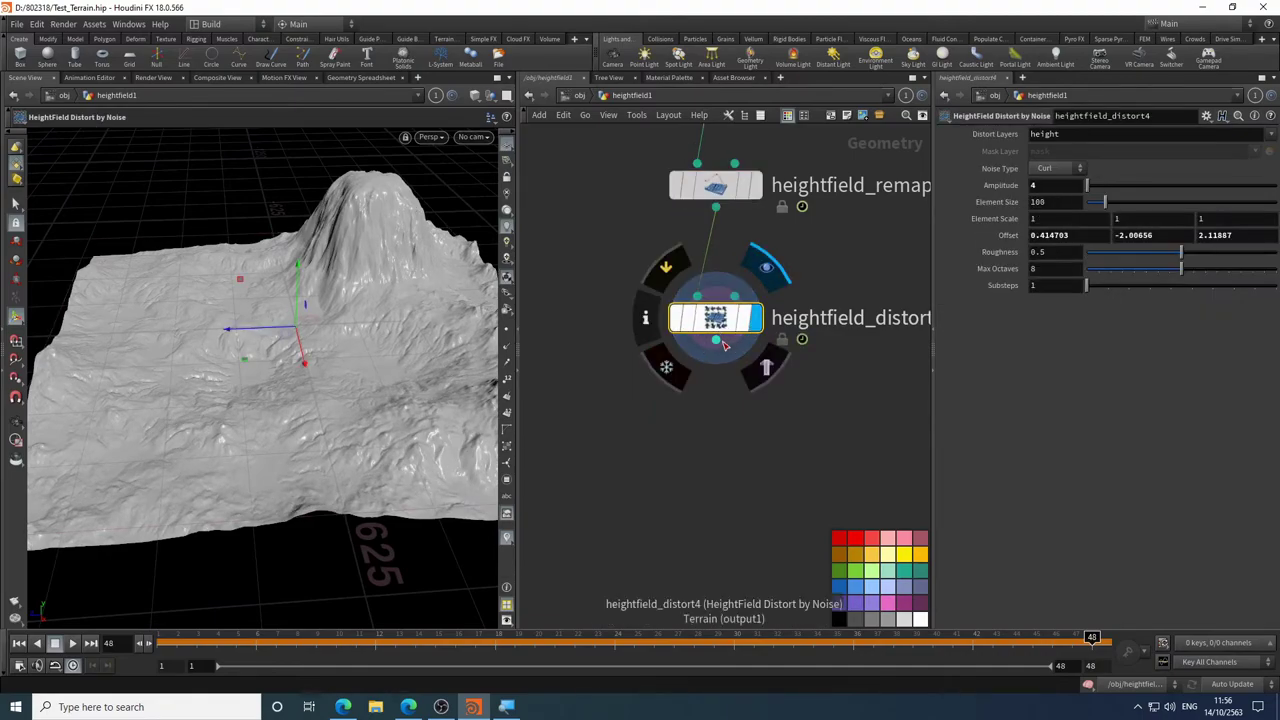
key("Tab")
mouse_move(743, 554)
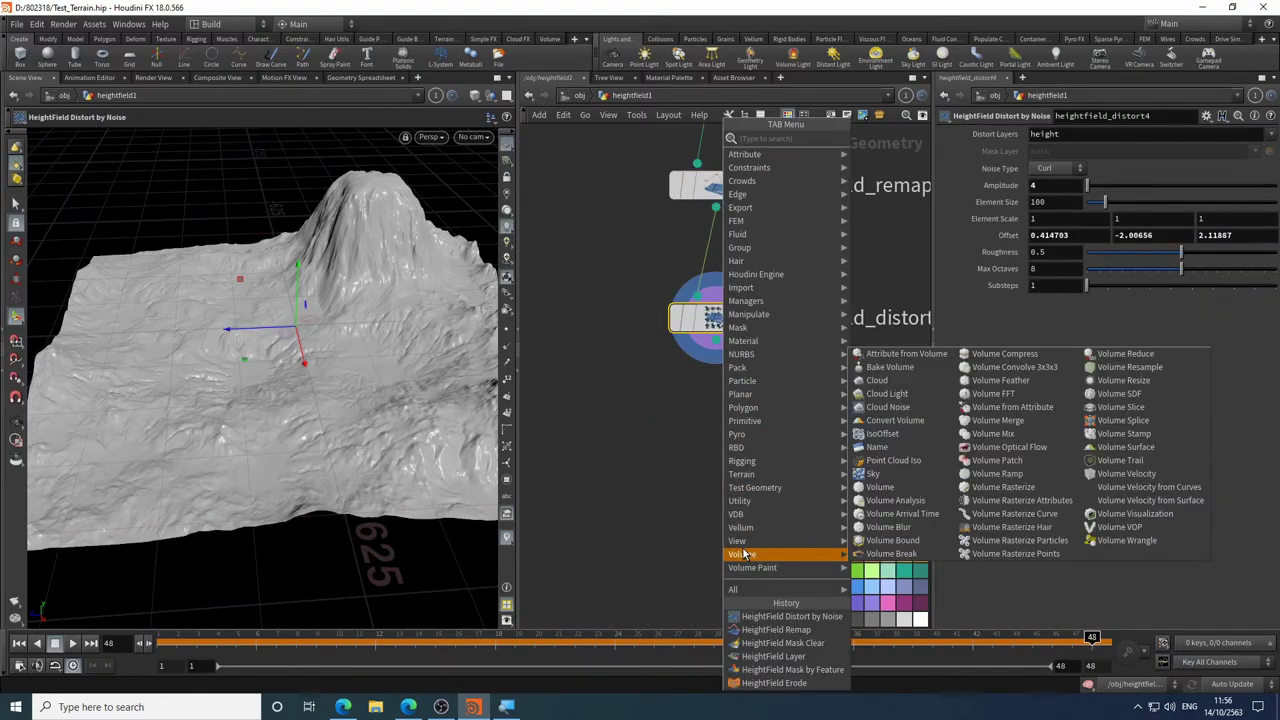
type("hf nois")
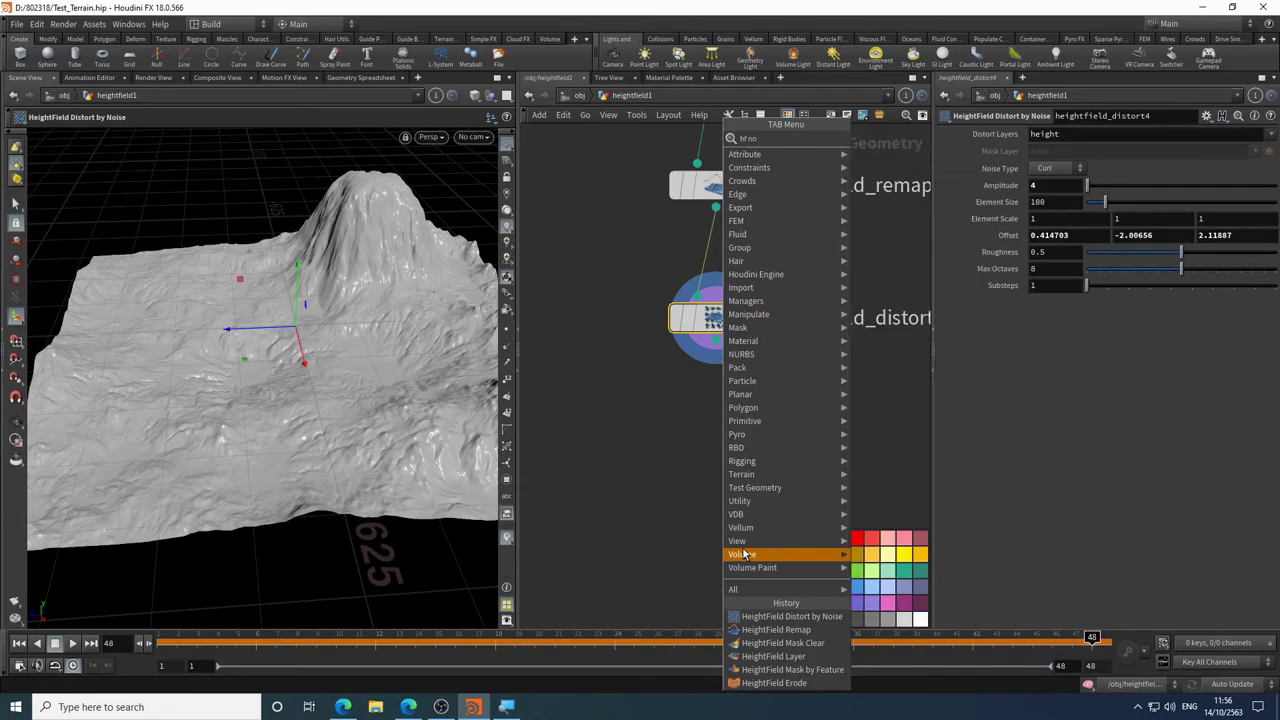
left_click(878, 140)
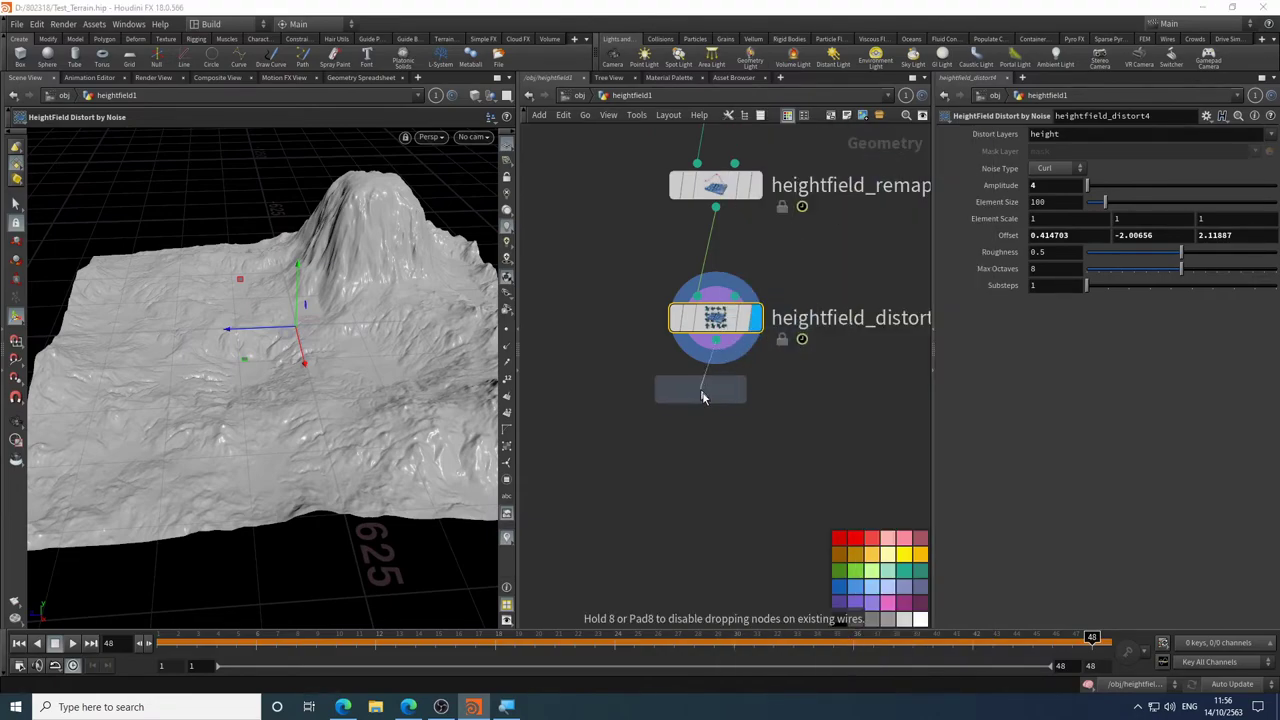
left_click(714, 511)
mouse_move(705, 415)
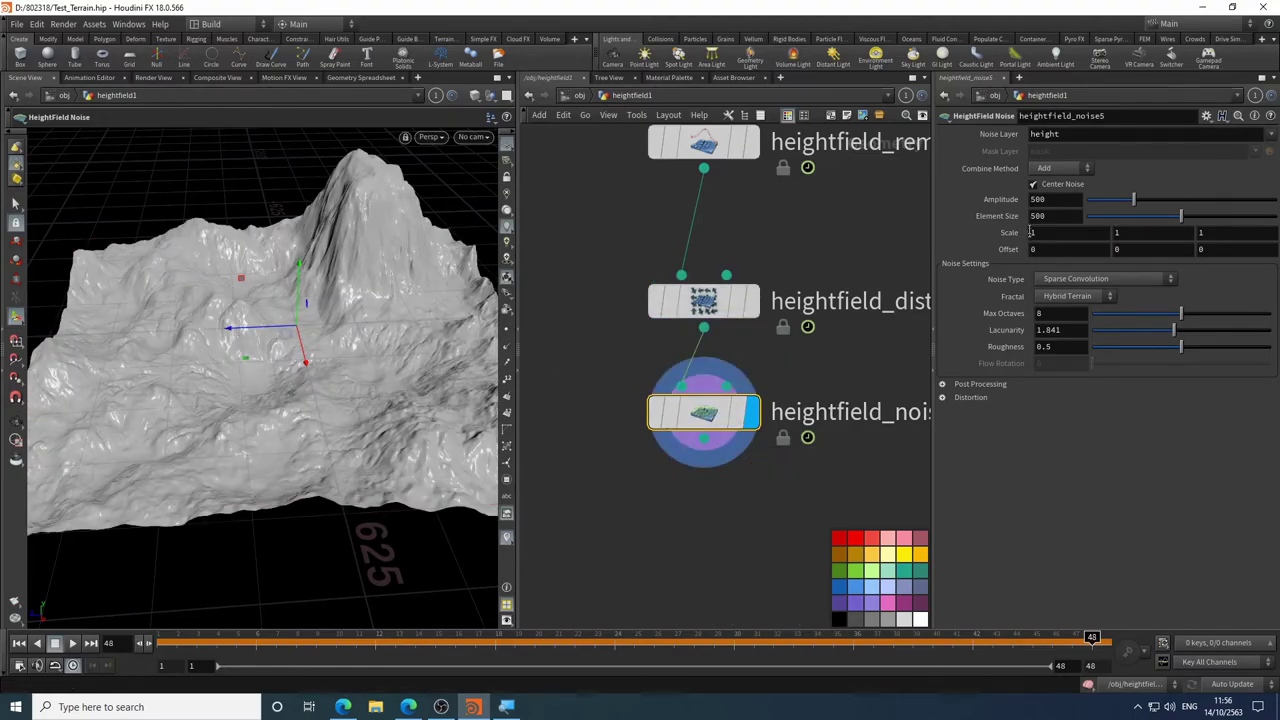
- Set the noise Element Size to 340, lower the Amplitude, and choose Perlin noise
middle_click_drag(1012, 216, 450, 398)
left_click_drag(450, 398, 410, 420)
left_click_drag(1120, 205, 1115, 204)
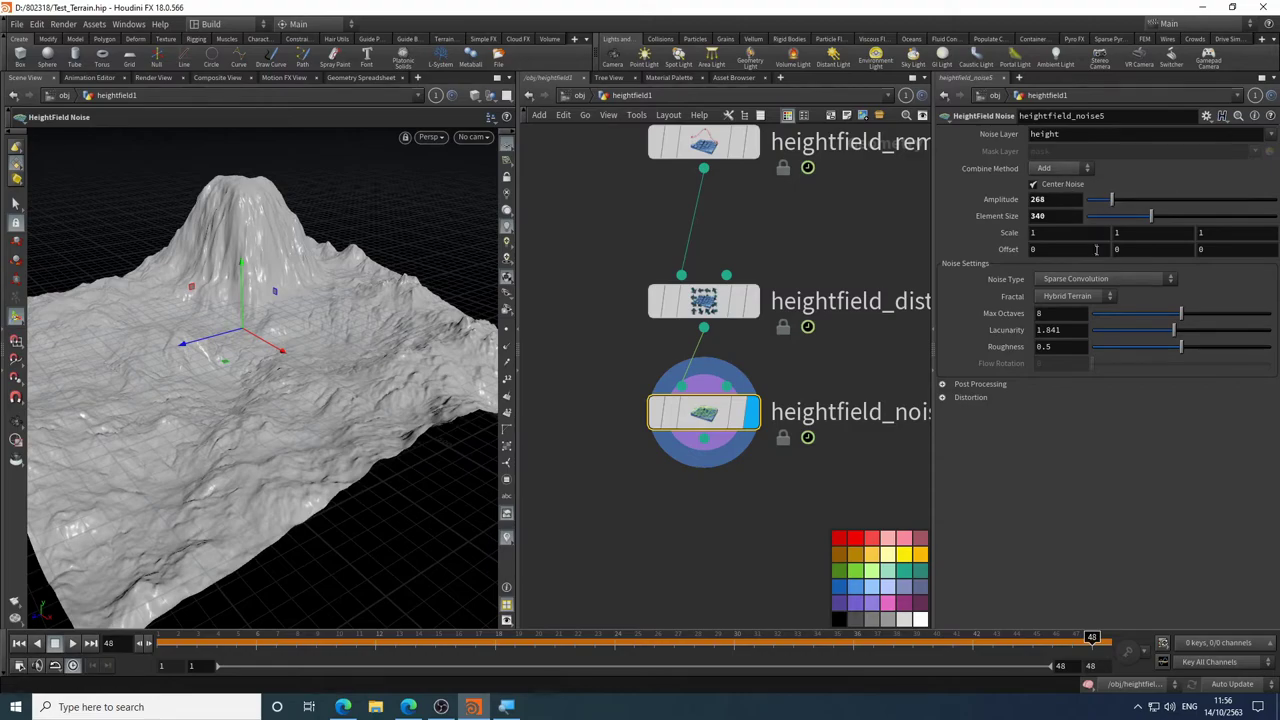
left_click(1113, 282)
left_click(1100, 319)
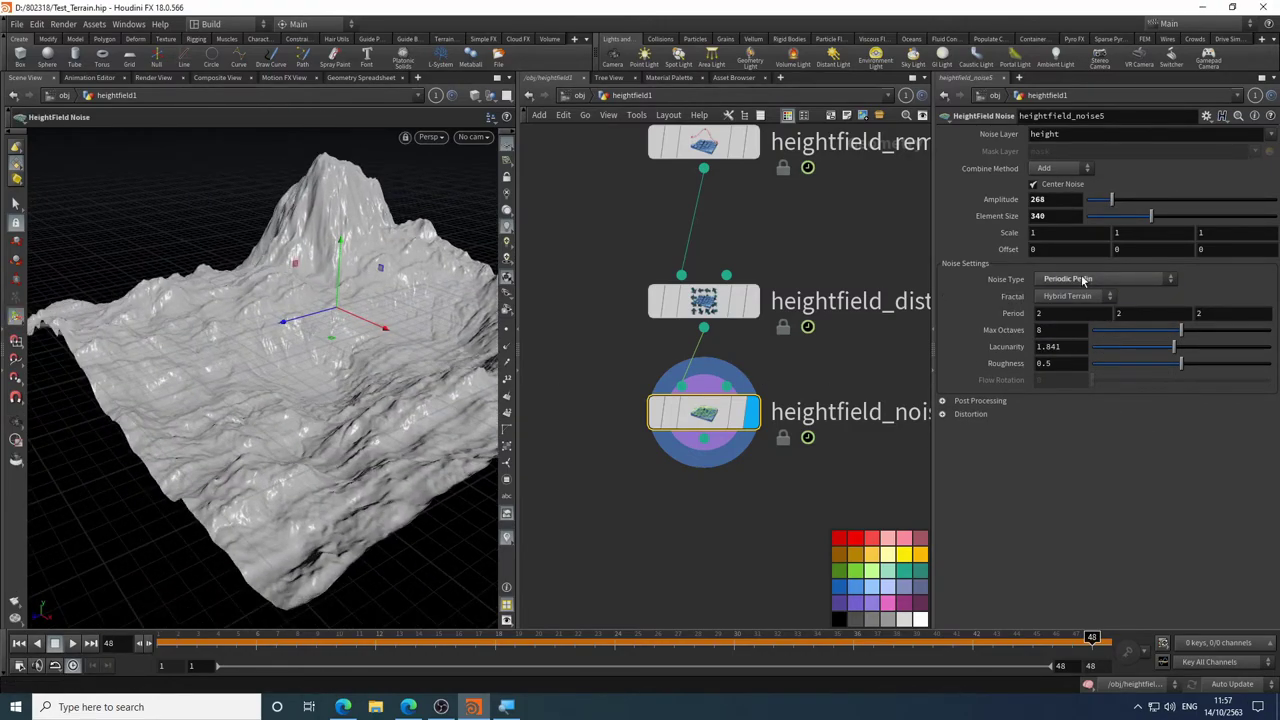
left_click(1083, 281)
left_click(1088, 310)
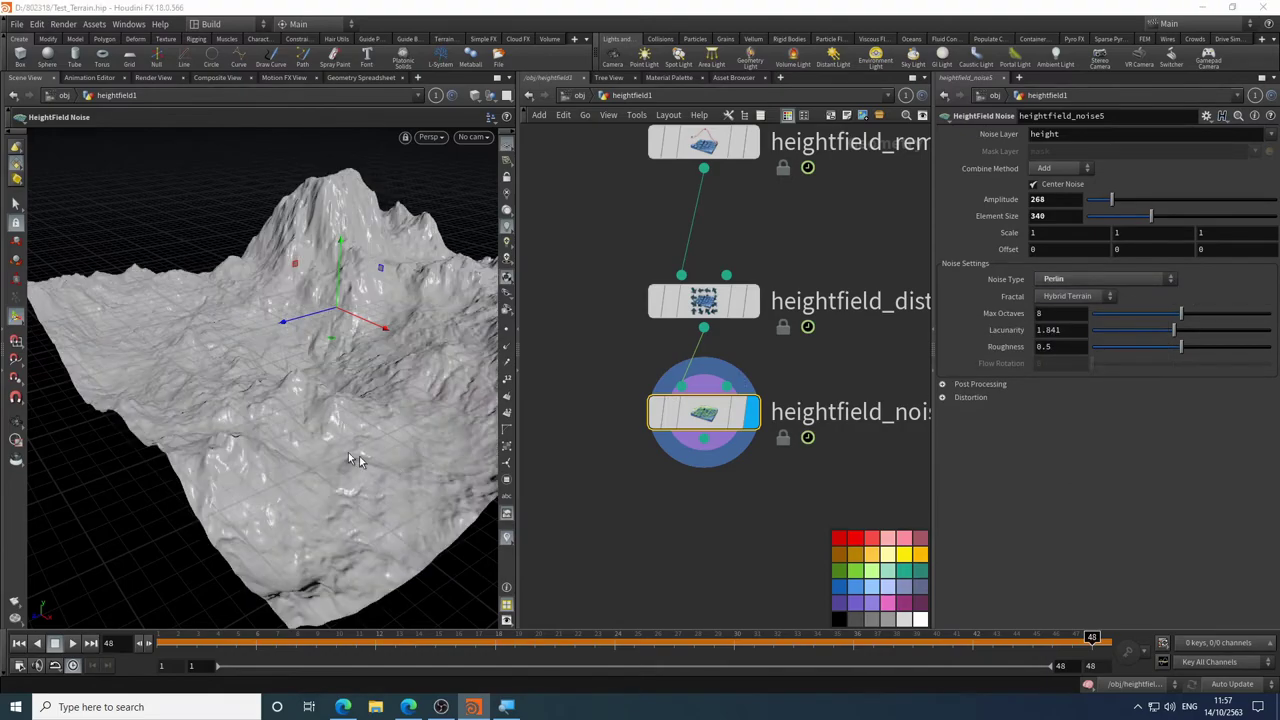
- Compare the terrain with and without the noise and settle the Amplitude at 113
left_click(755, 310)
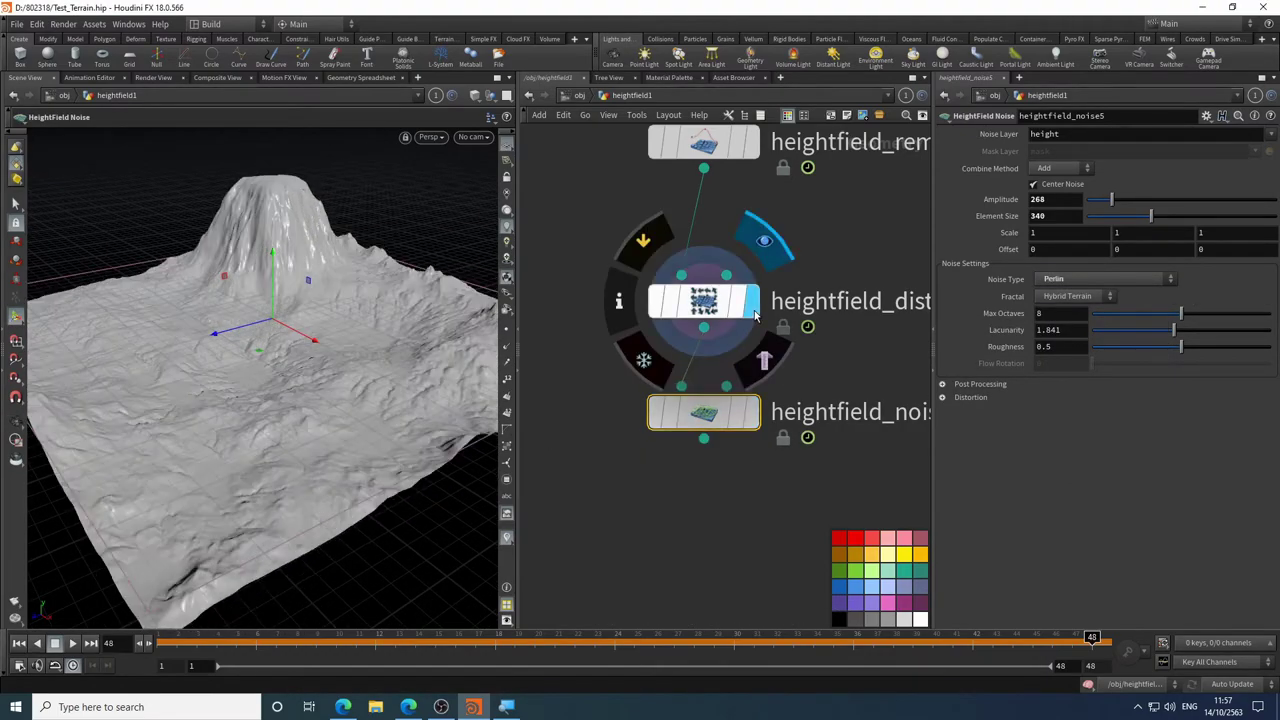
left_click(752, 411)
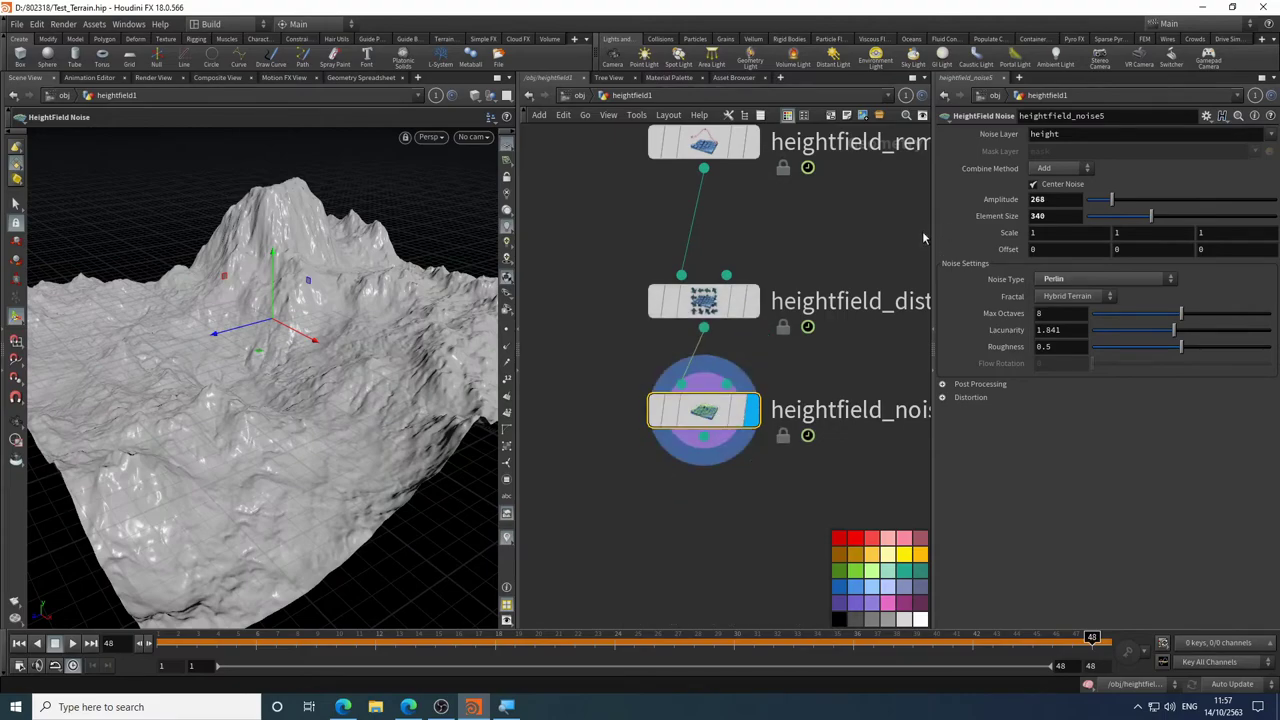
left_click(1095, 201)
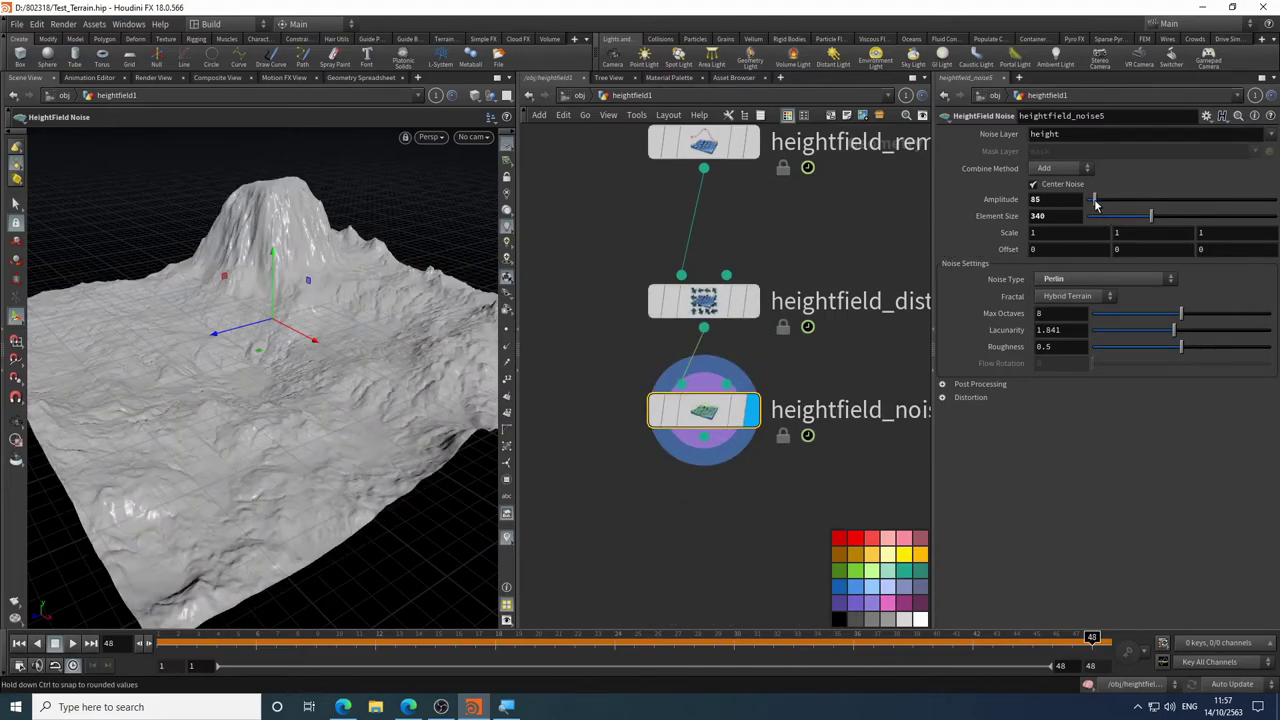
left_click_drag(1095, 203, 1097, 201)
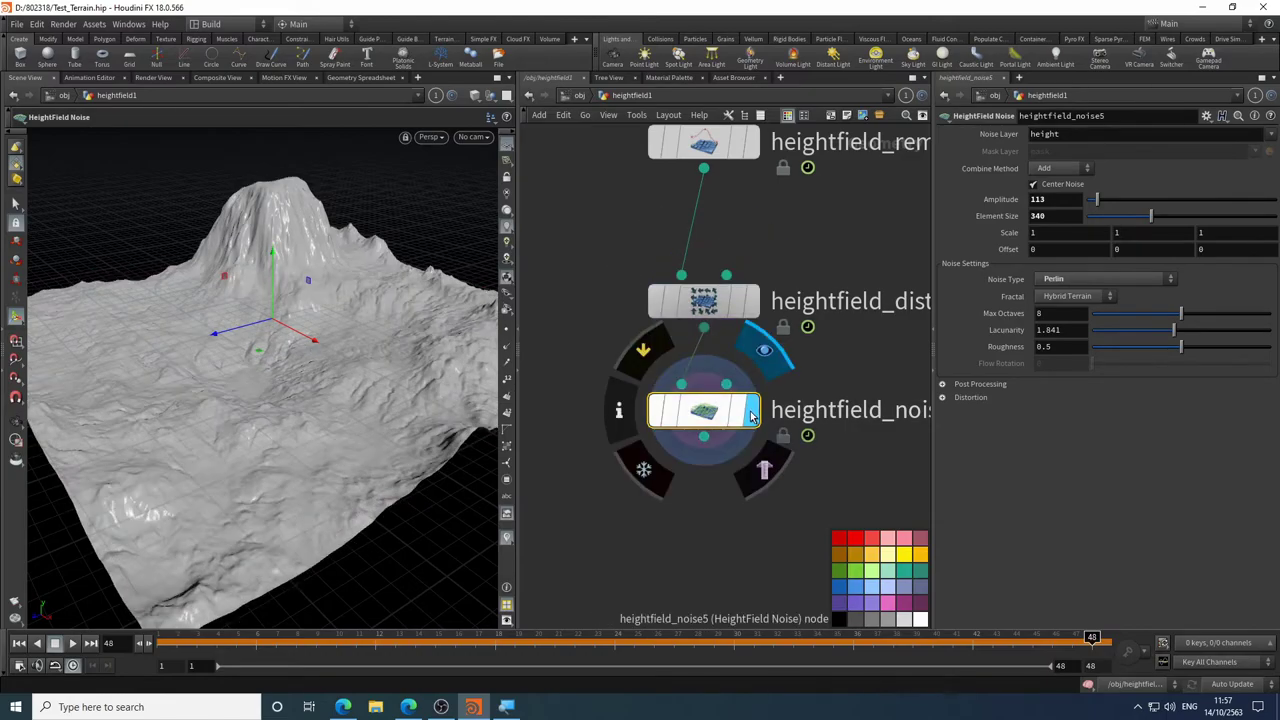
key("Escape")
left_click_drag(270, 421, 320, 410)
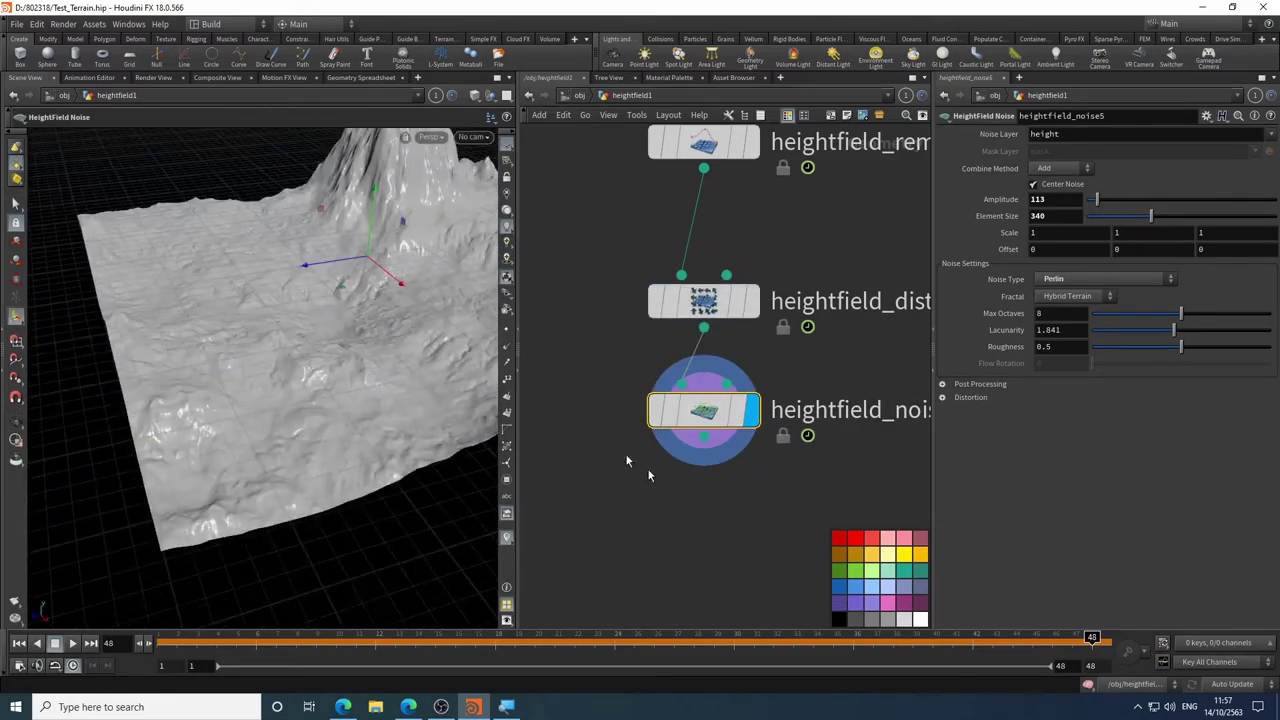
middle_click_drag(700, 491, 676, 380)
key("Tab")
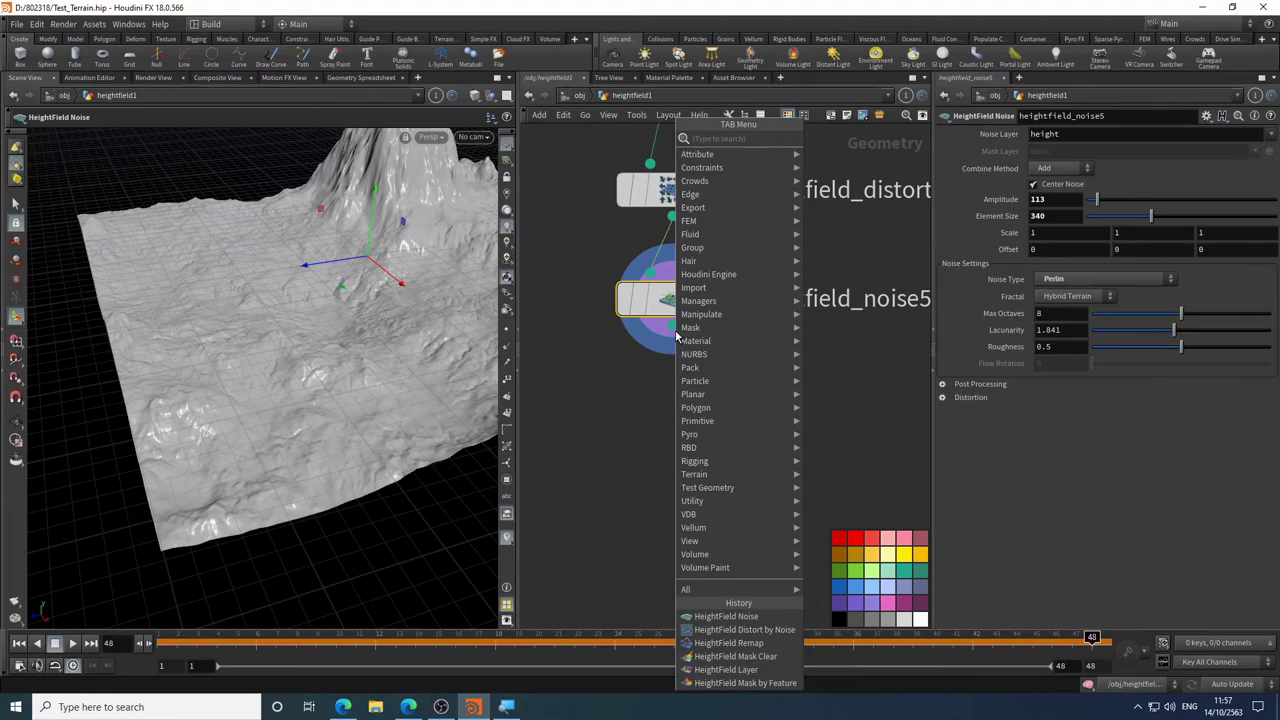
- Add a HeightField Erode node after the noise, rewind to frame 1, and display it
type("er")
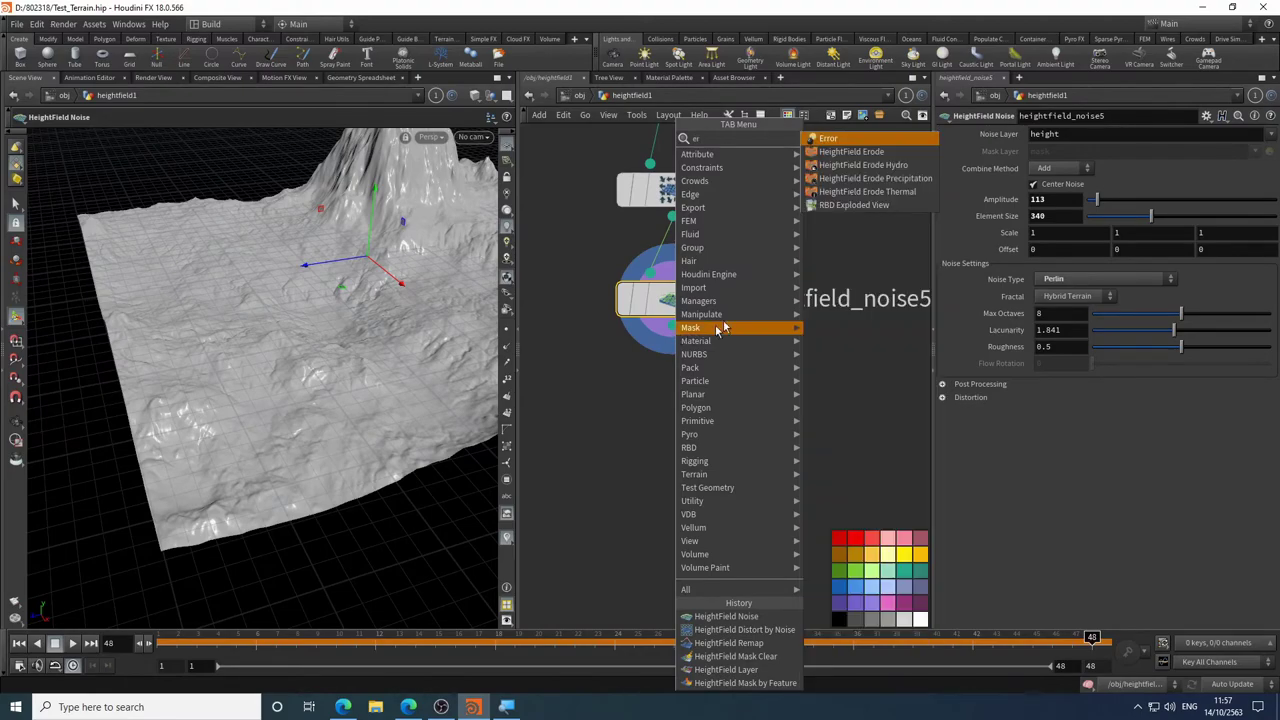
left_click(867, 153)
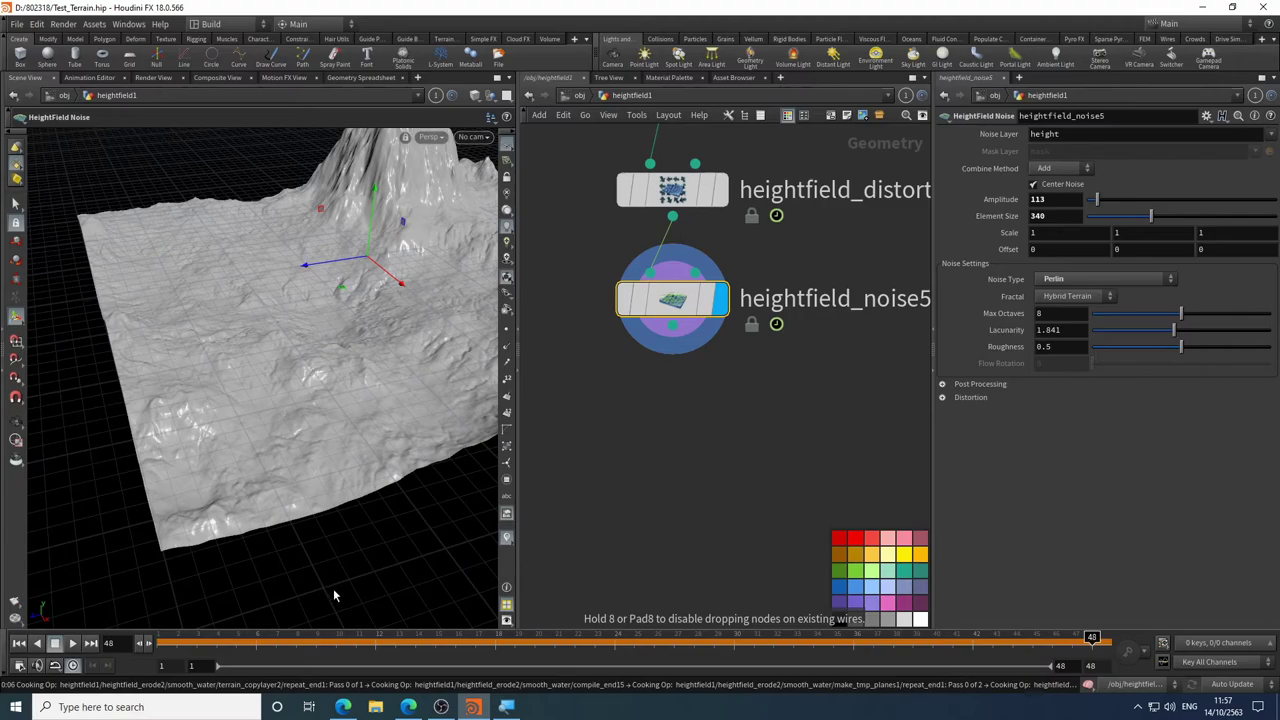
left_click(175, 641)
left_click_drag(175, 641, 164, 641)
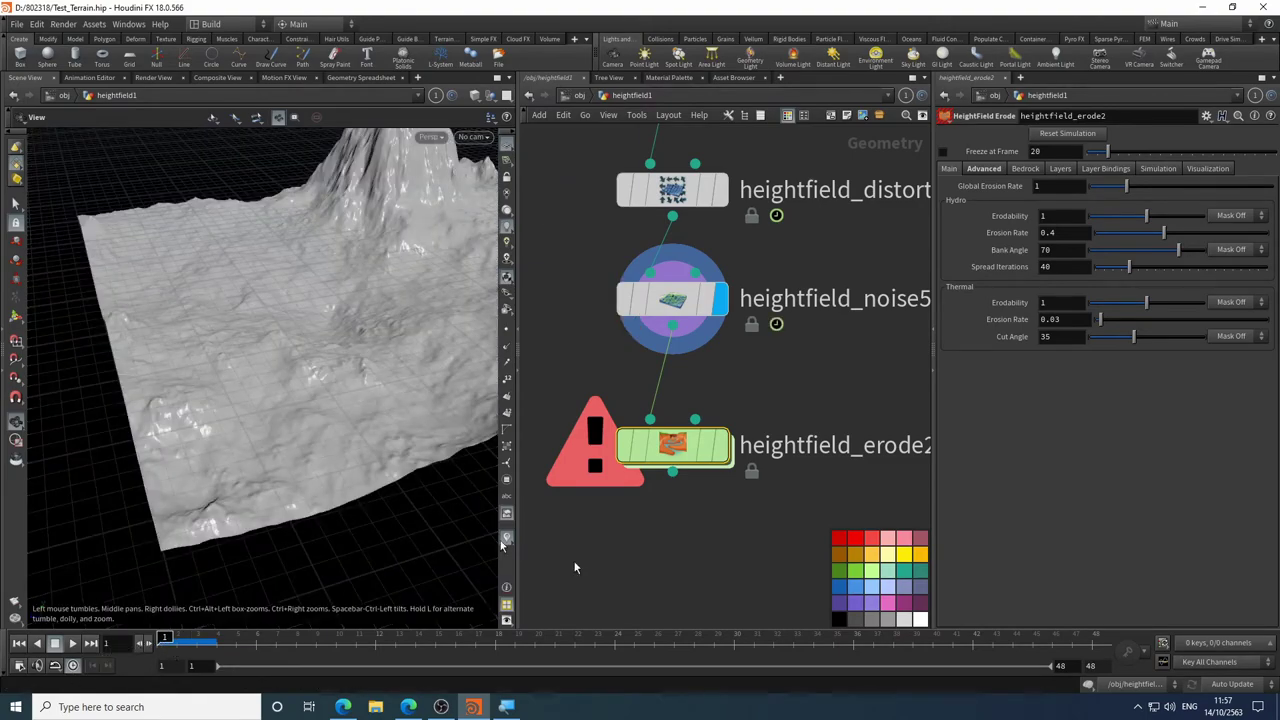
mouse_move(715, 453)
middle_click_drag(715, 455, 664, 472)
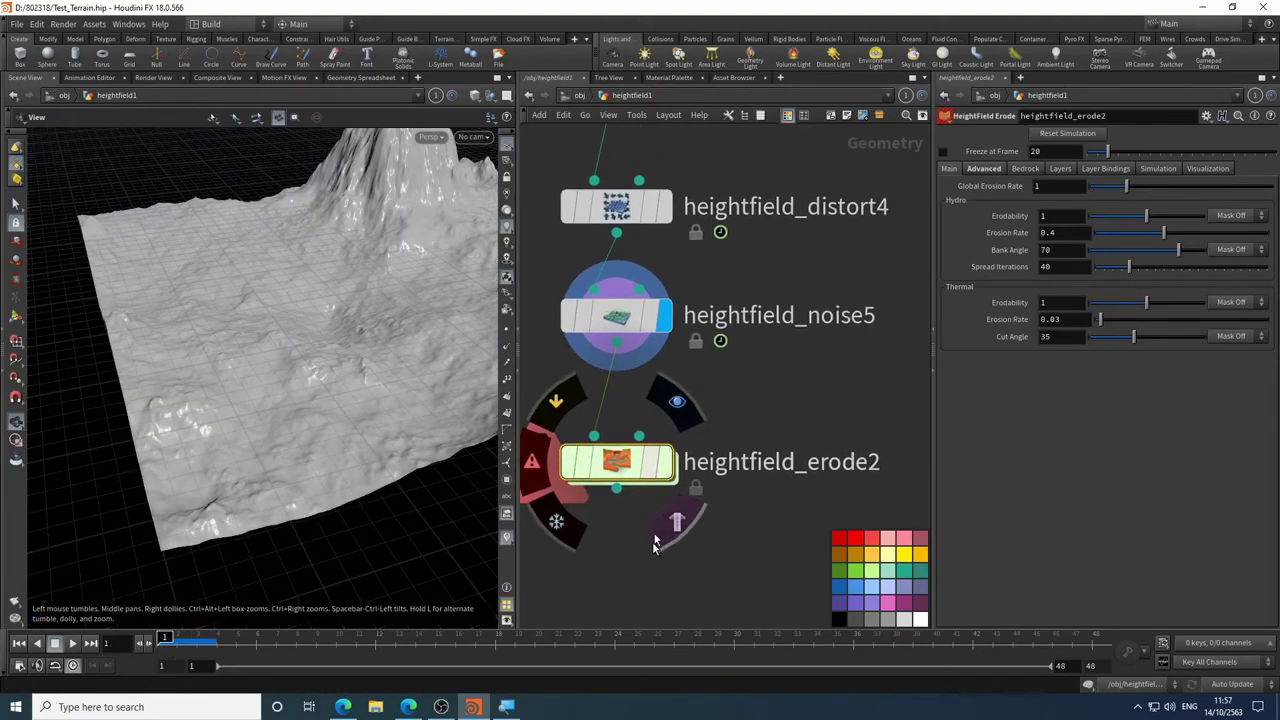
left_click(668, 470)
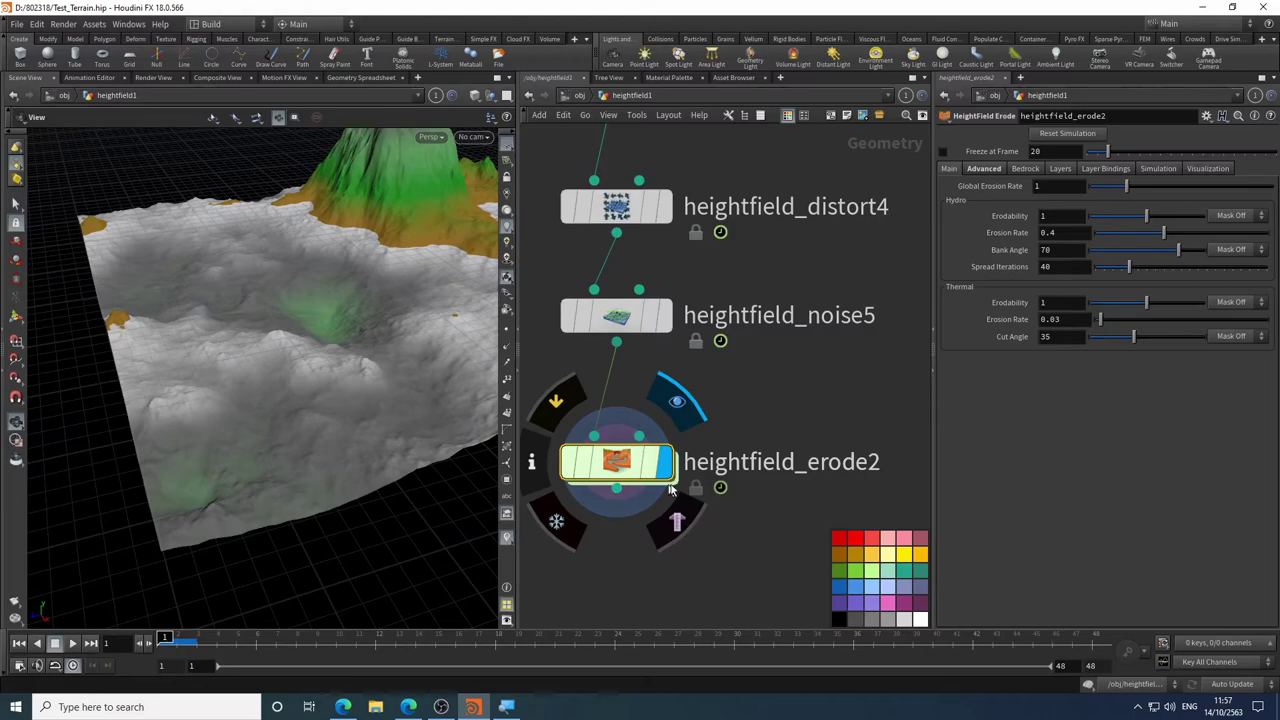
- Compute heightfield_erode2's elevation range, raise thermal Cut Angle to 58.6, and start playback
left_click(1205, 168)
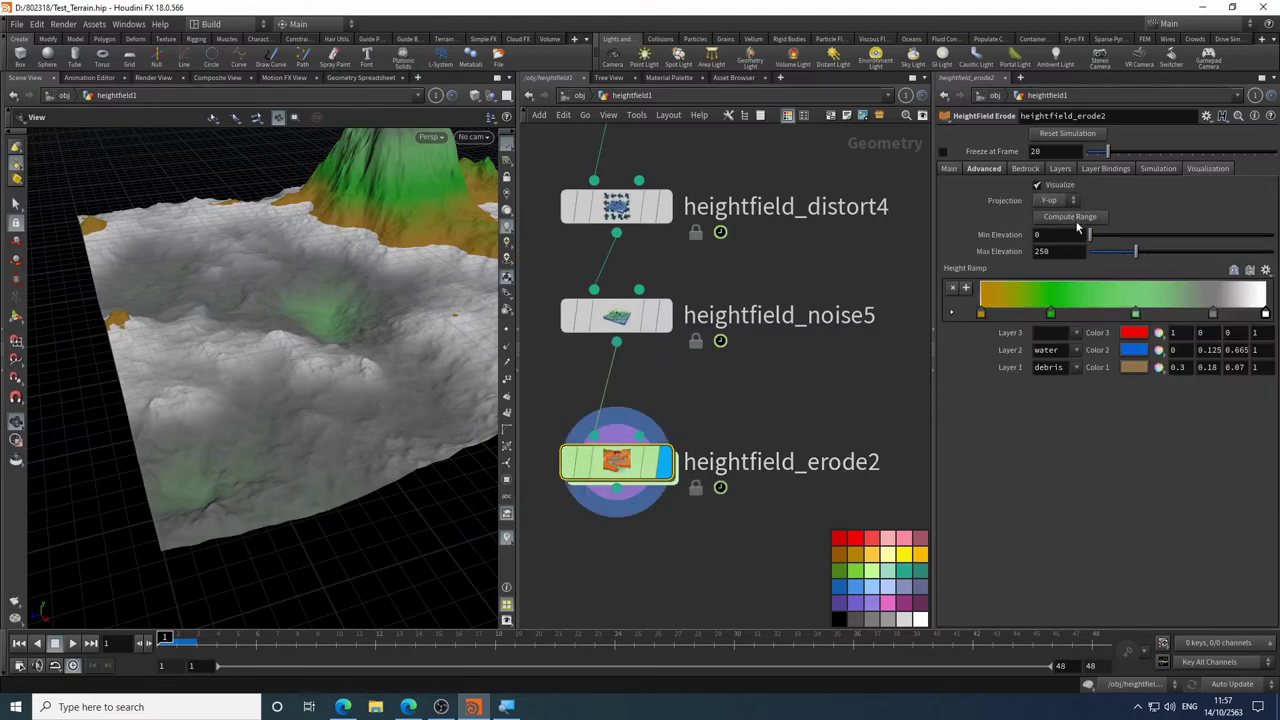
left_click(1076, 220)
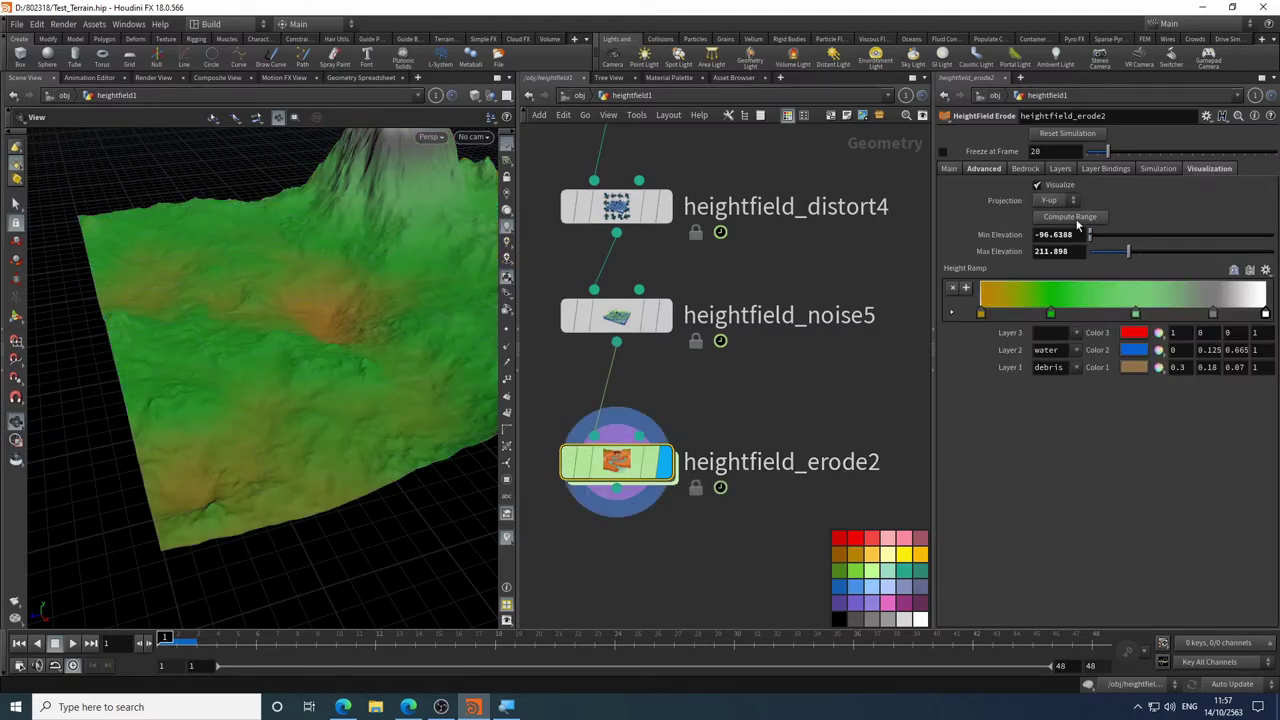
left_click(983, 168)
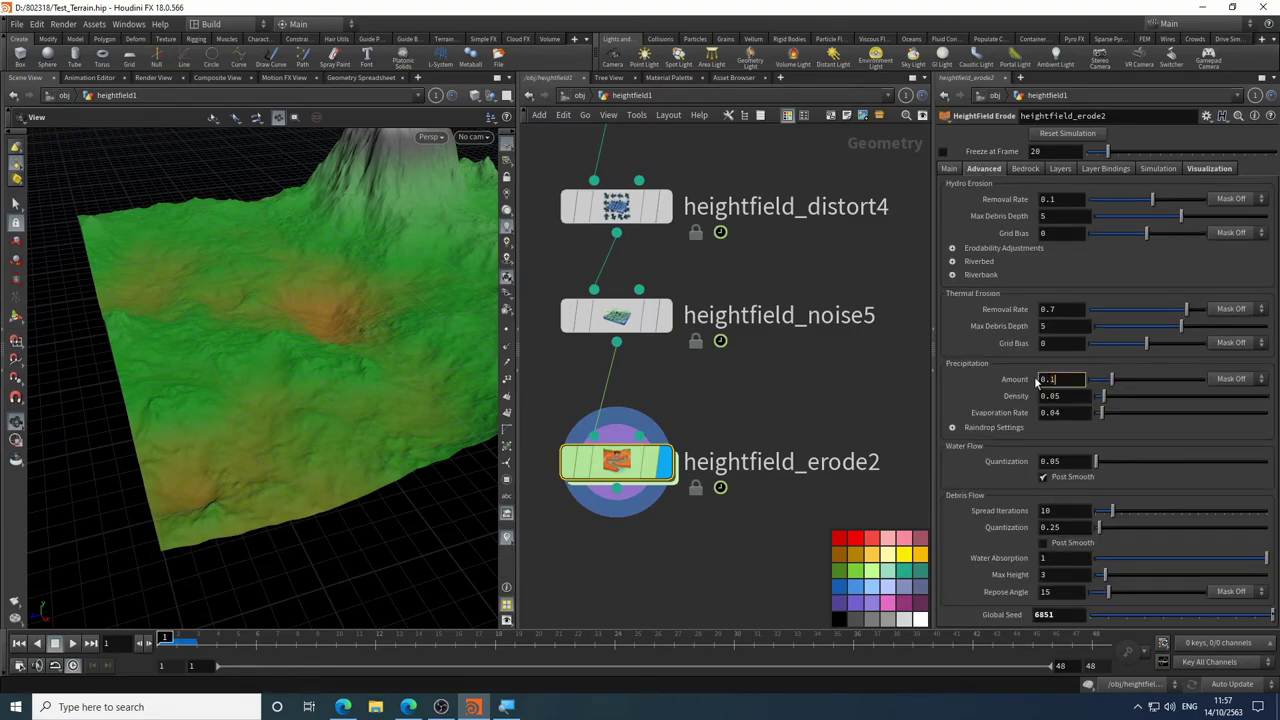
left_click(955, 168)
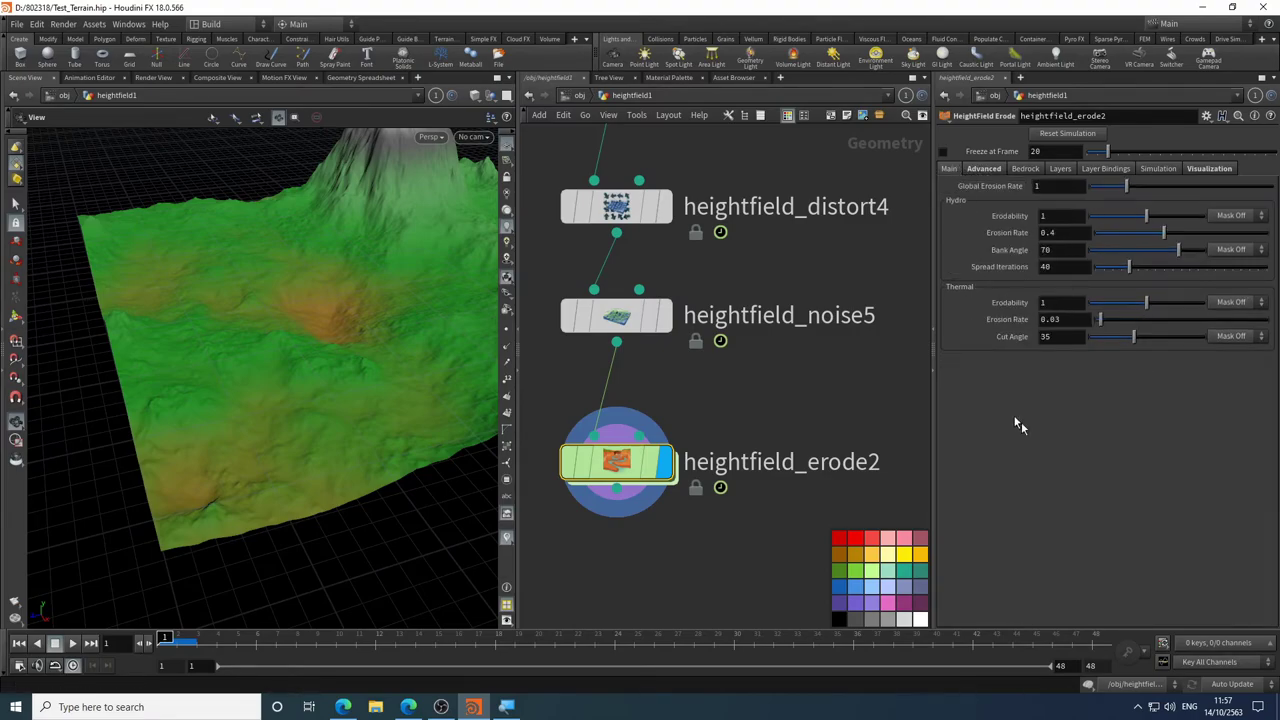
left_click(1163, 338)
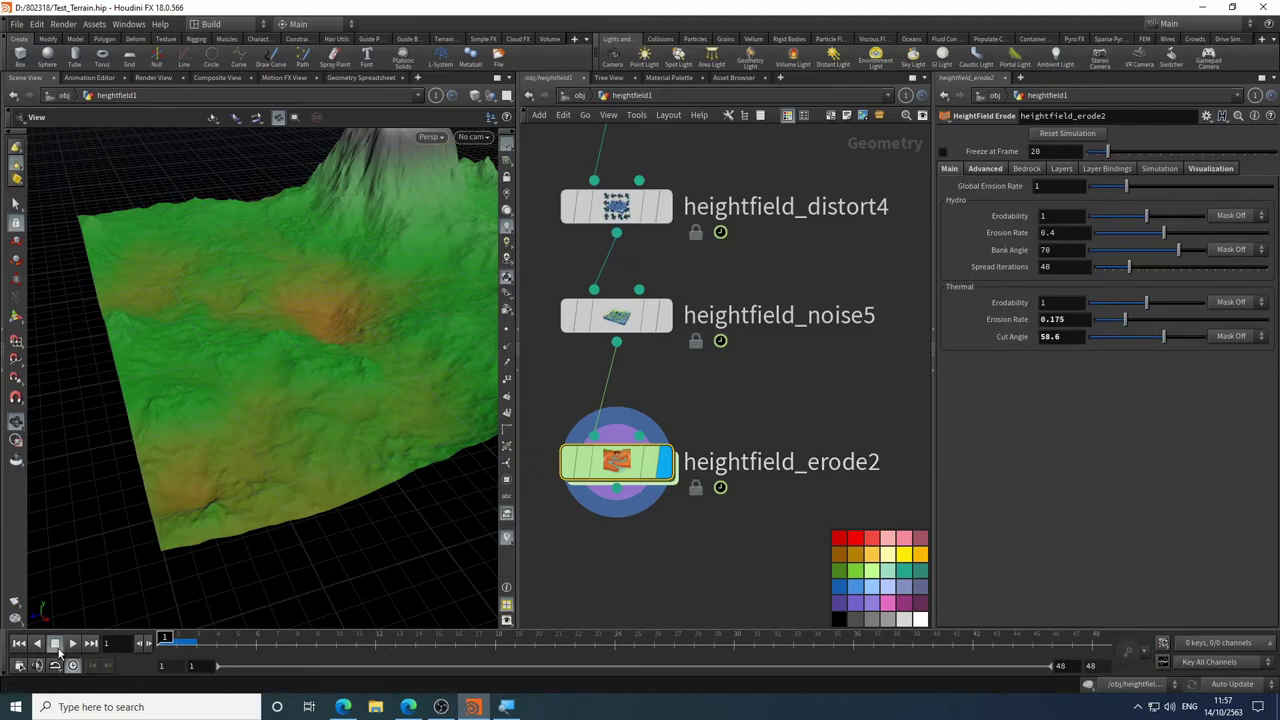
left_click(72, 645)
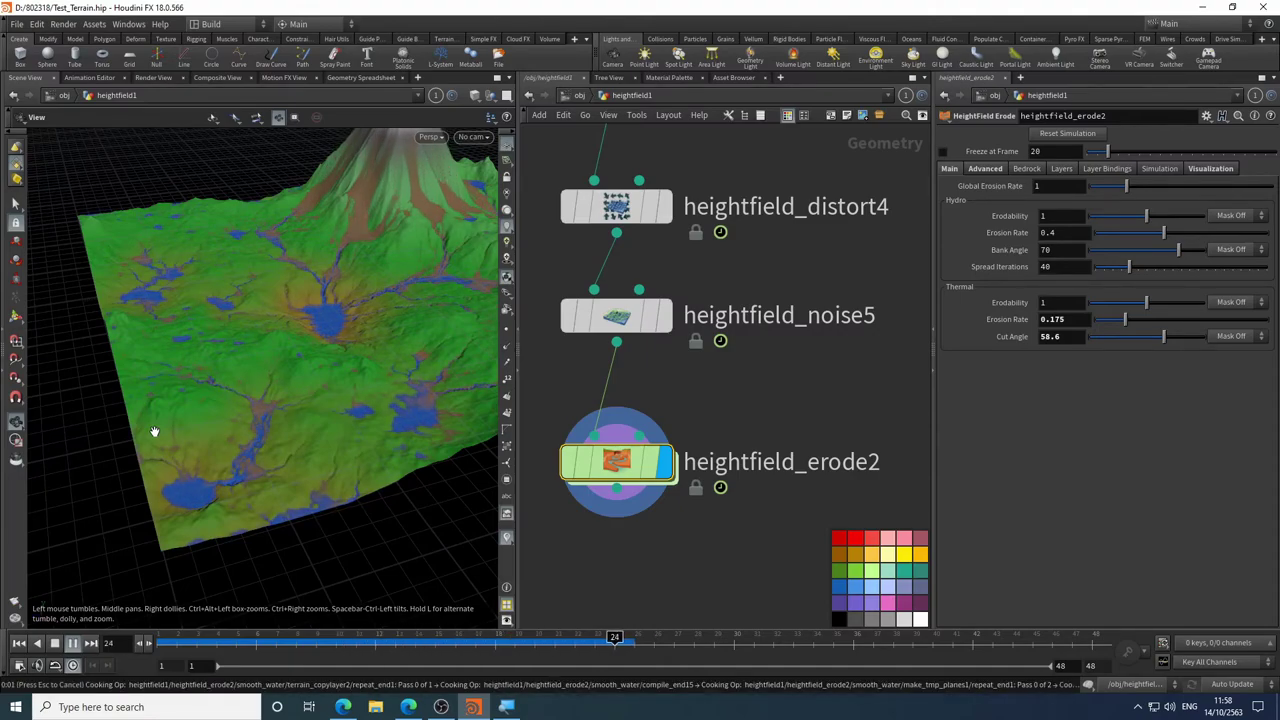
- Show the Advanced erosion settings while the erosion simulation plays
left_click(985, 168)
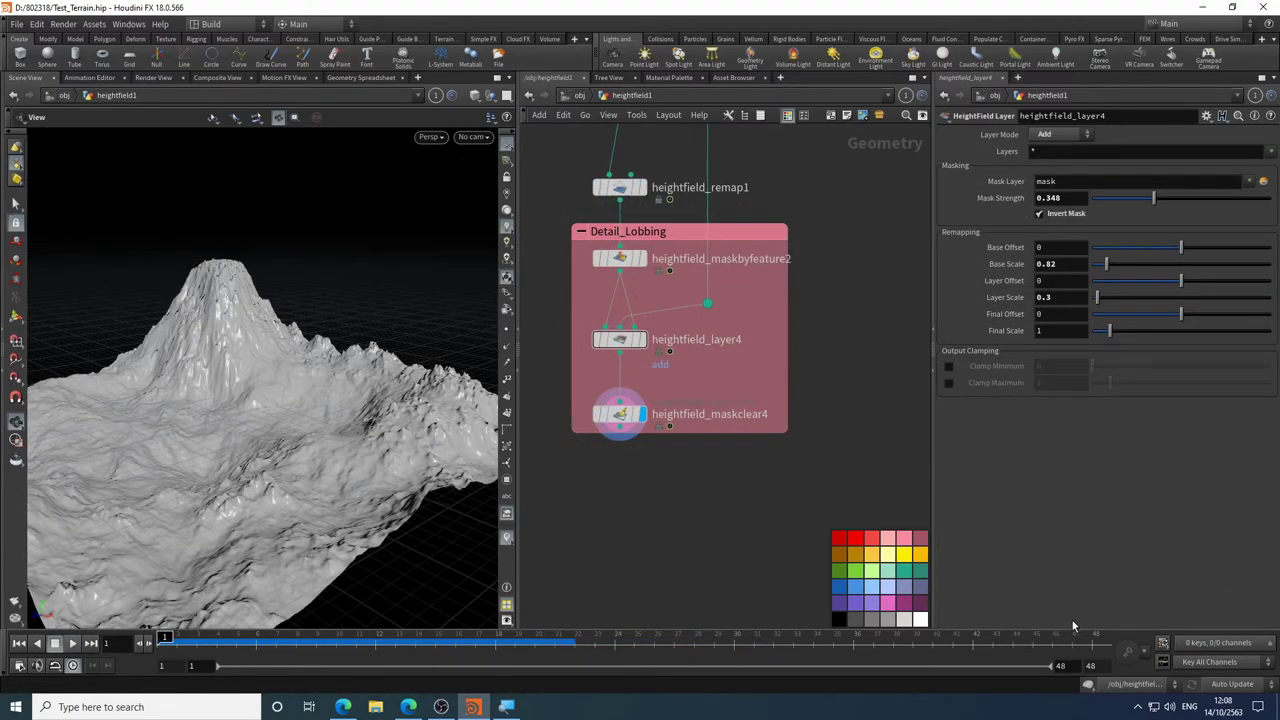
- Display and inspect heightfield_maskclear3, heightfield_remap1 and heightfield_erode1 in turn
middle_click_drag(818, 378, 887, 394)
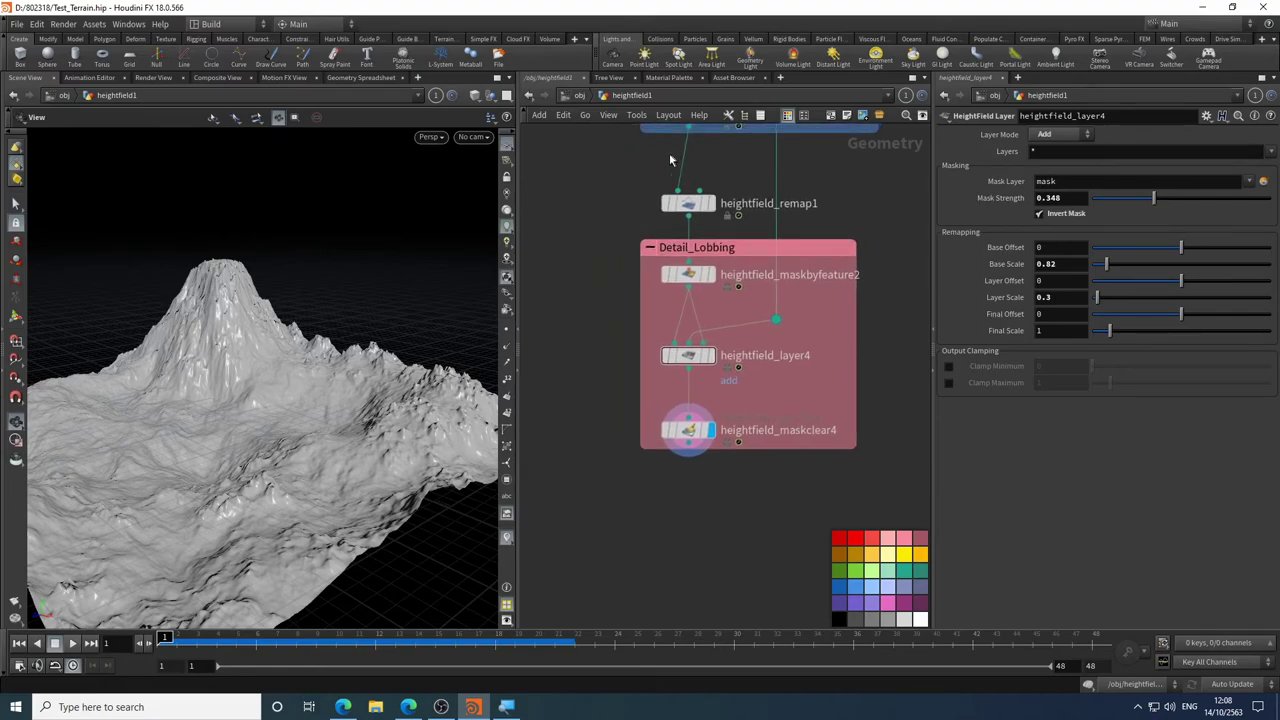
middle_click_drag(761, 169, 742, 322)
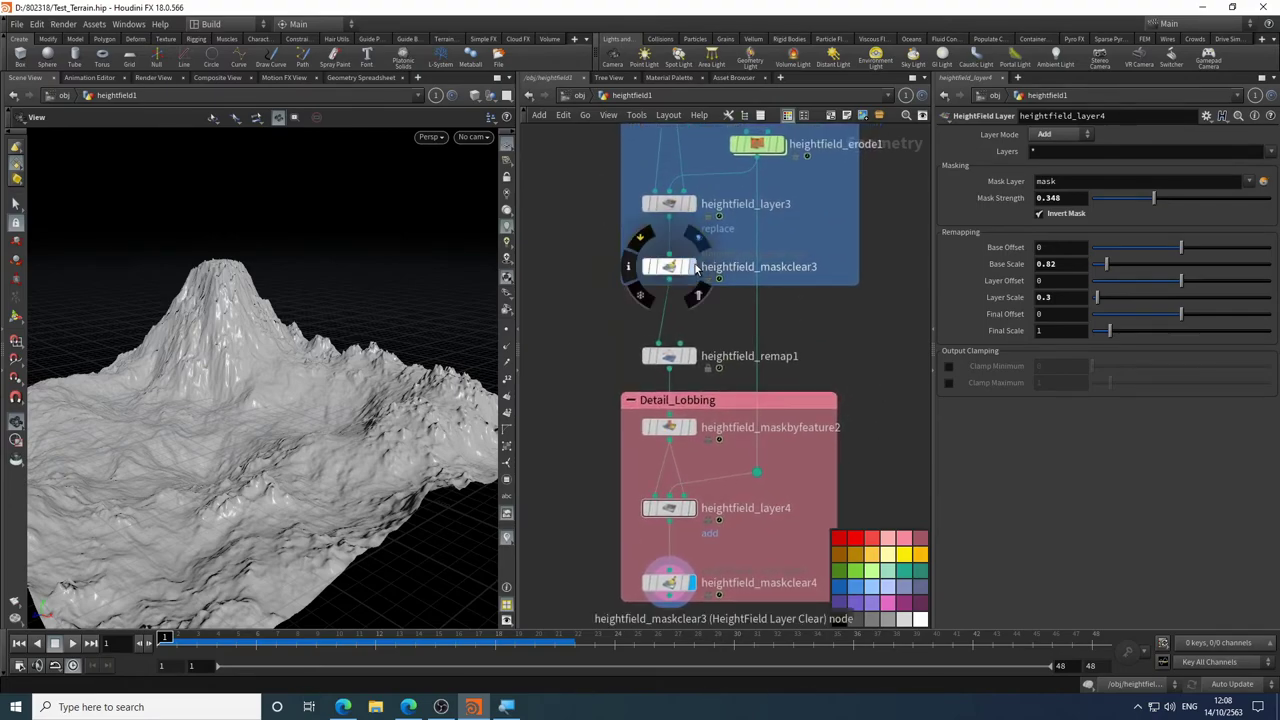
left_click(692, 266)
left_click(670, 266)
left_click(691, 356)
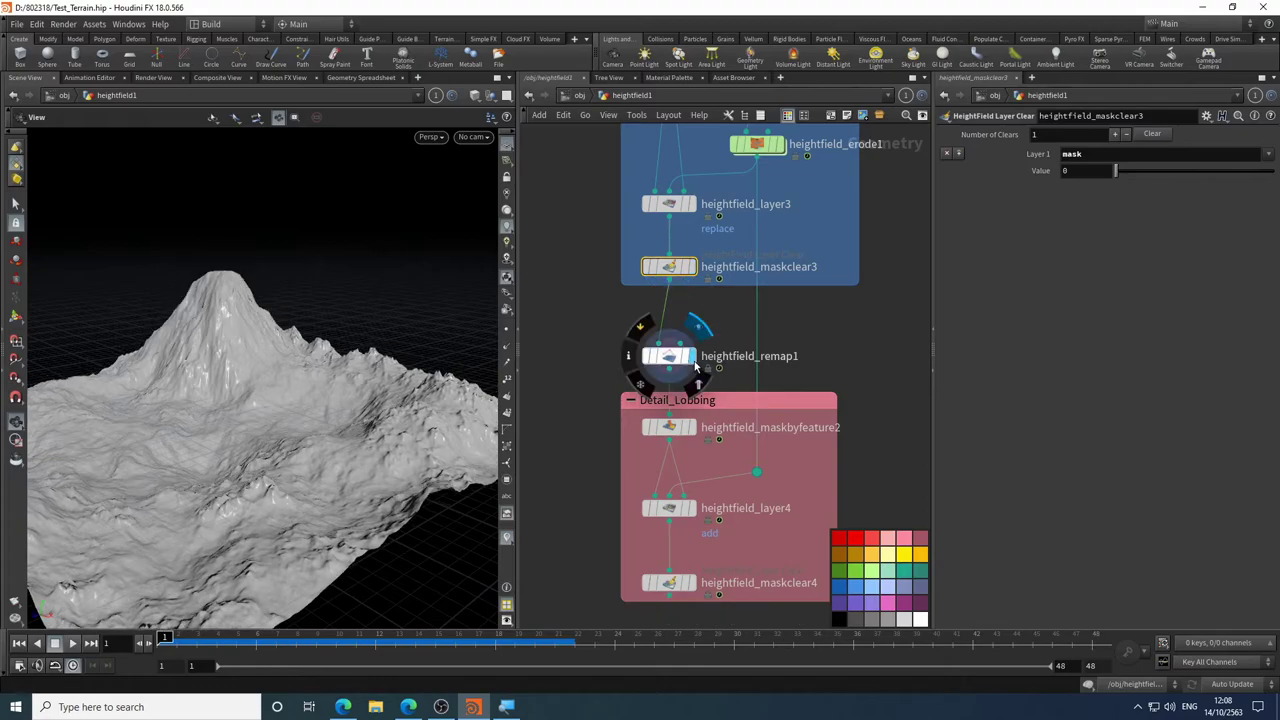
left_click(668, 356)
middle_click_drag(838, 374, 841, 287)
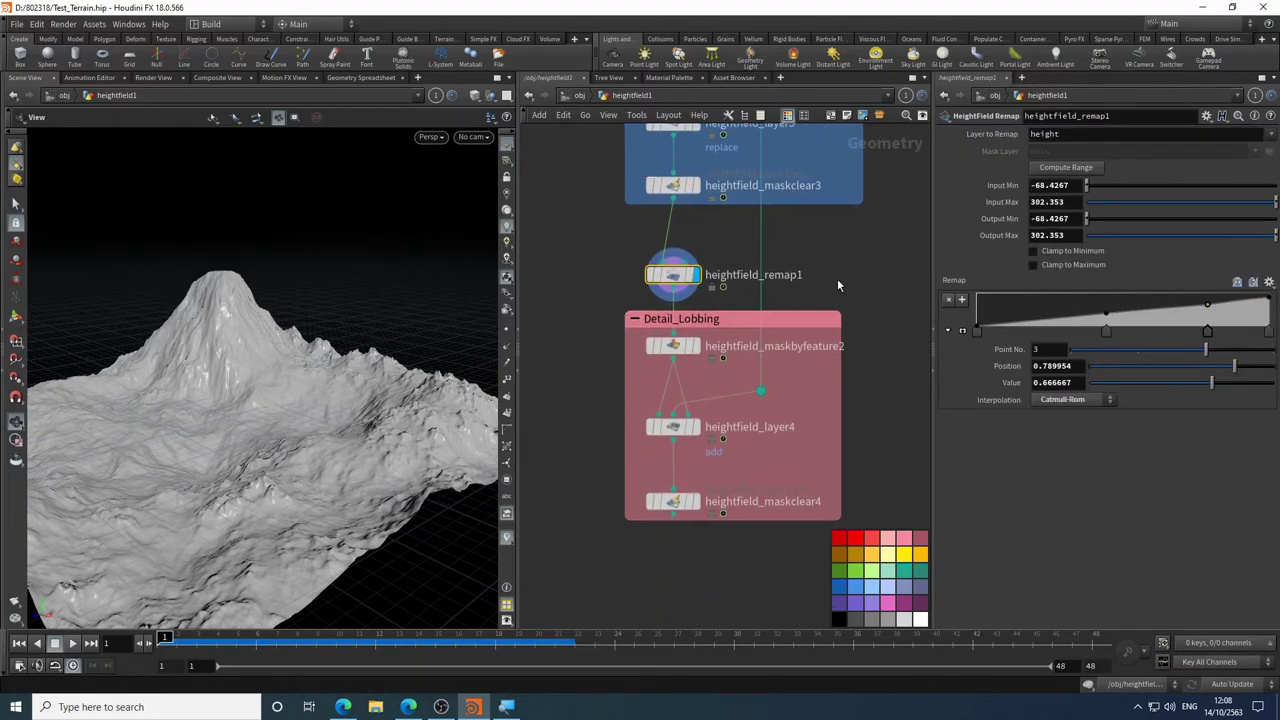
middle_click_drag(803, 243, 791, 450)
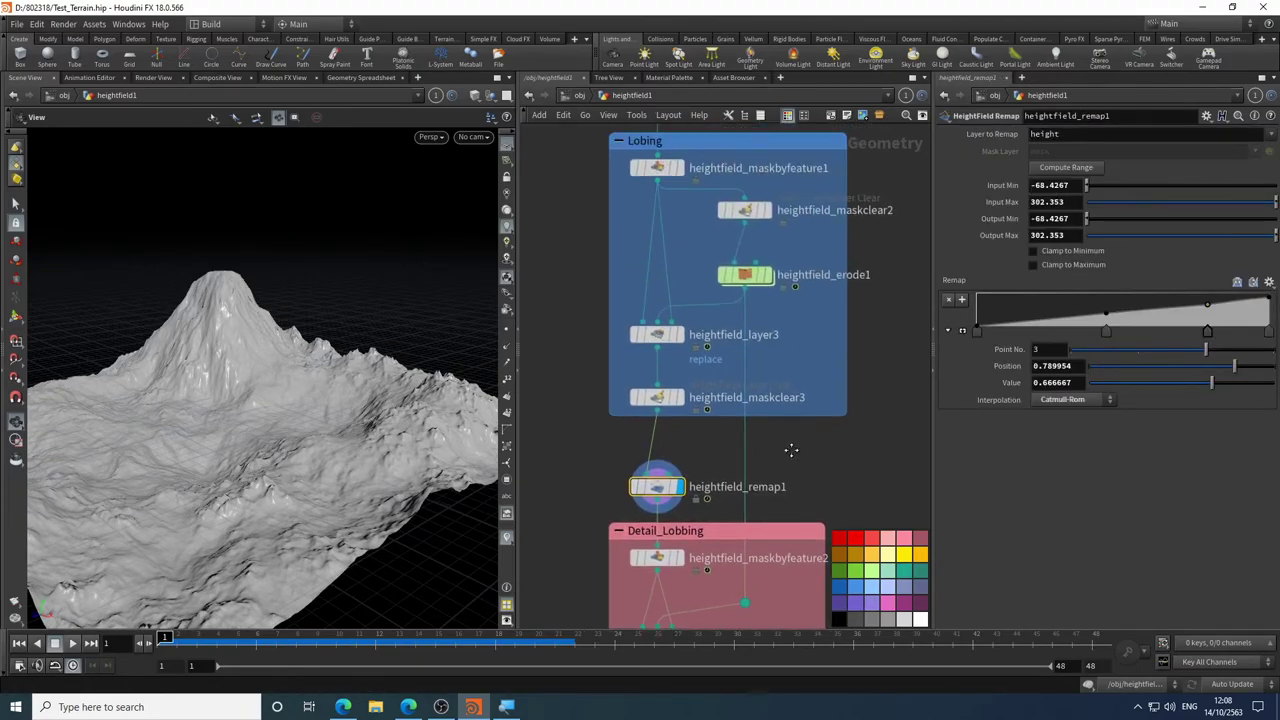
left_click(762, 278)
left_click(750, 283)
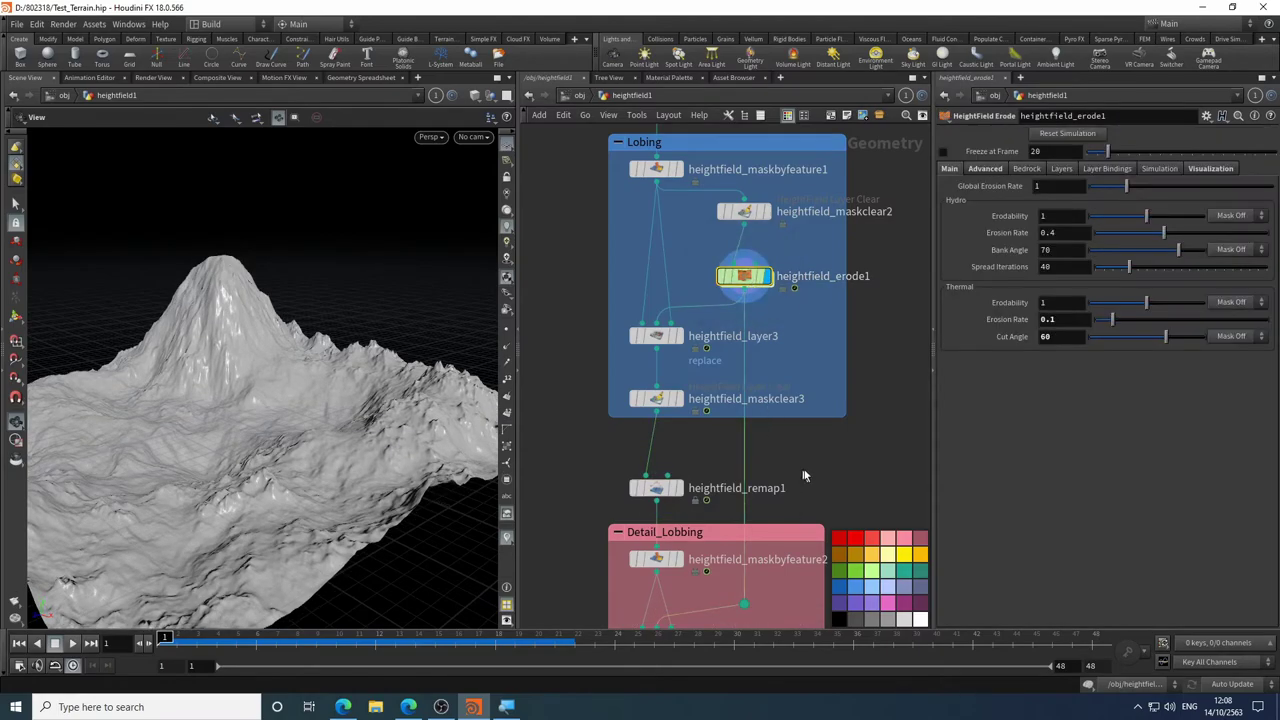
- Display and inspect heightfield_layer4 and heightfield_maskclear4 in the Detail_Lobbing group
middle_click_drag(803, 394, 810, 230)
left_click(690, 450)
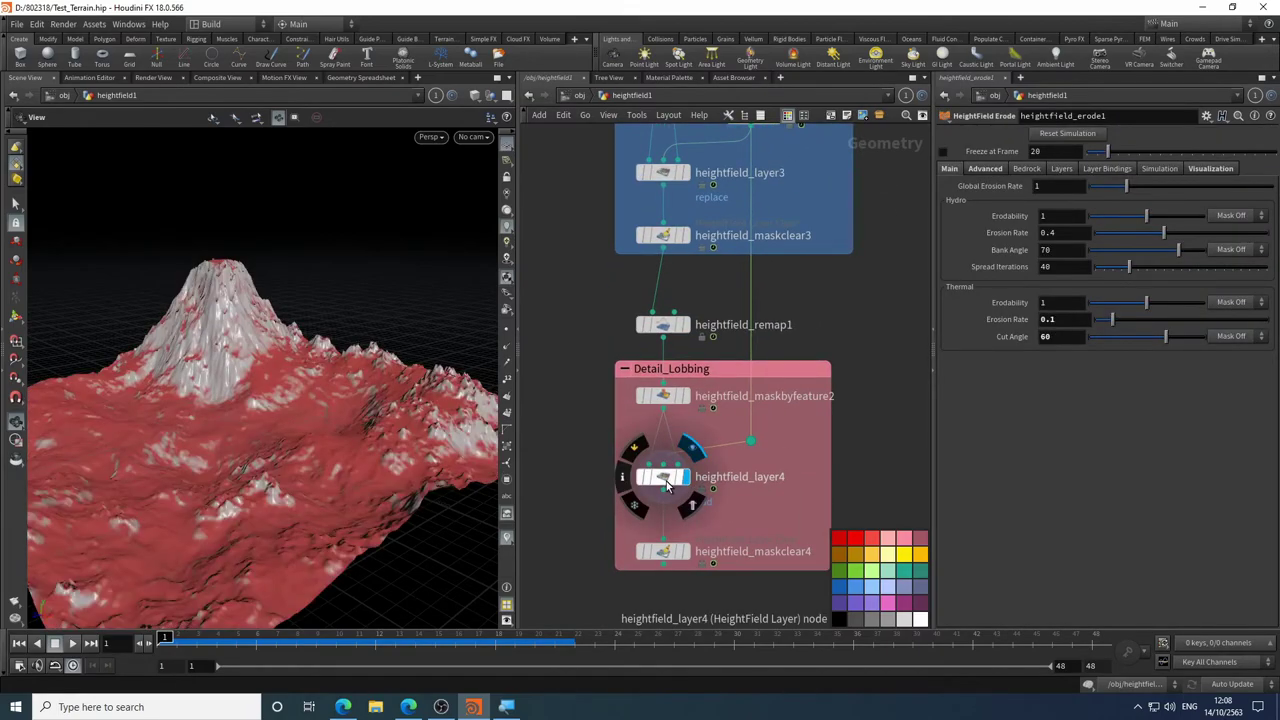
left_click(663, 477)
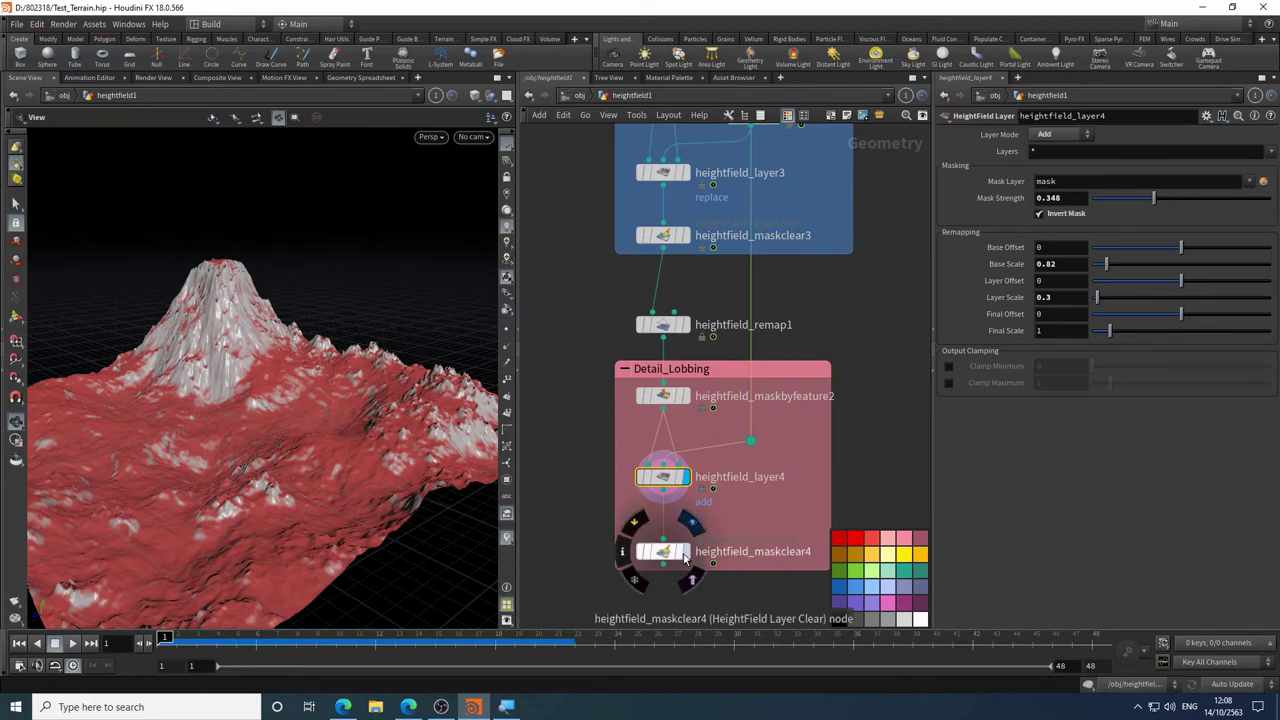
left_click(685, 553)
left_click(666, 553)
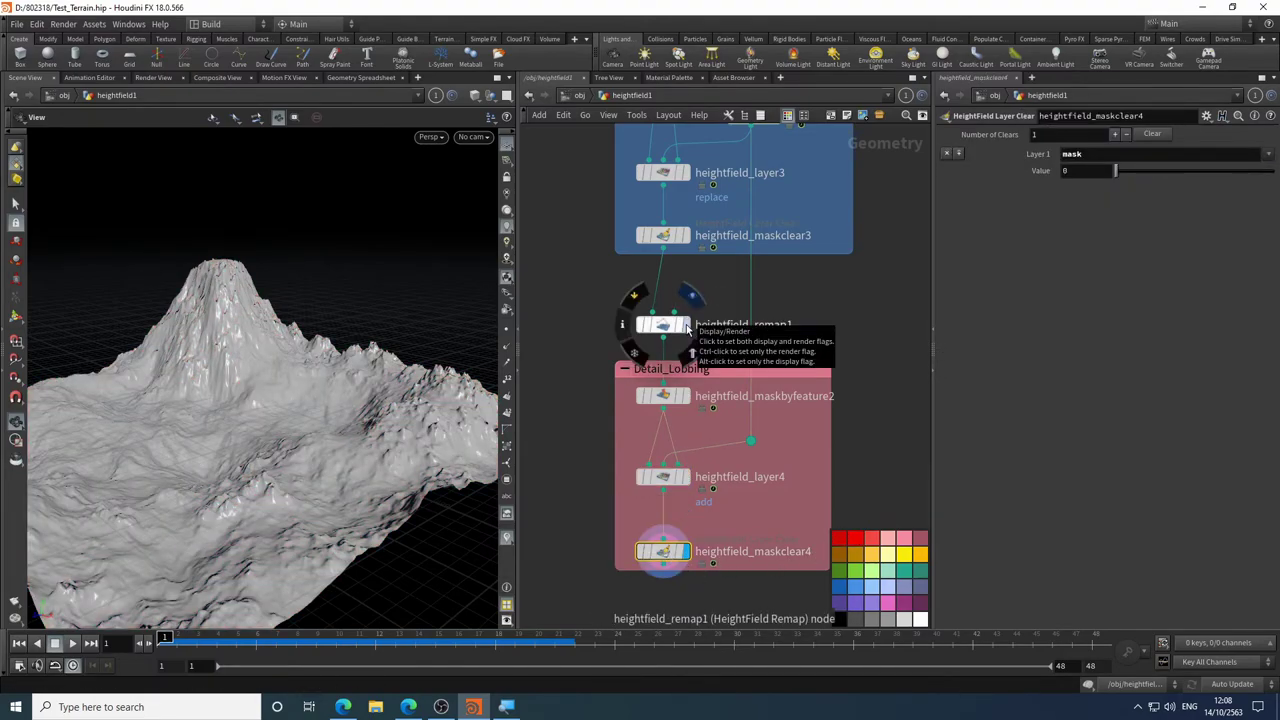
- Compare the heightfield_remap1 terrain against the heightfield_maskclear4 output
left_click(687, 325)
left_click(692, 522)
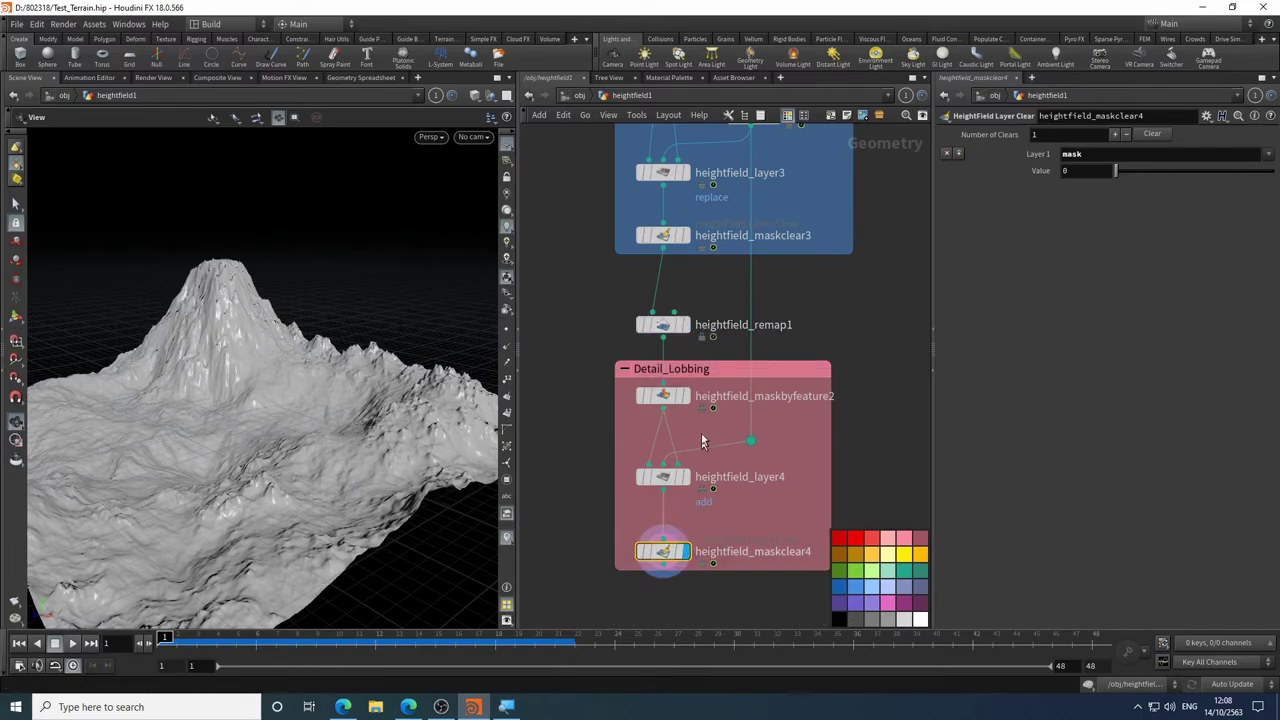
mouse_move(687, 336)
scroll(420, 437, "up", 5)
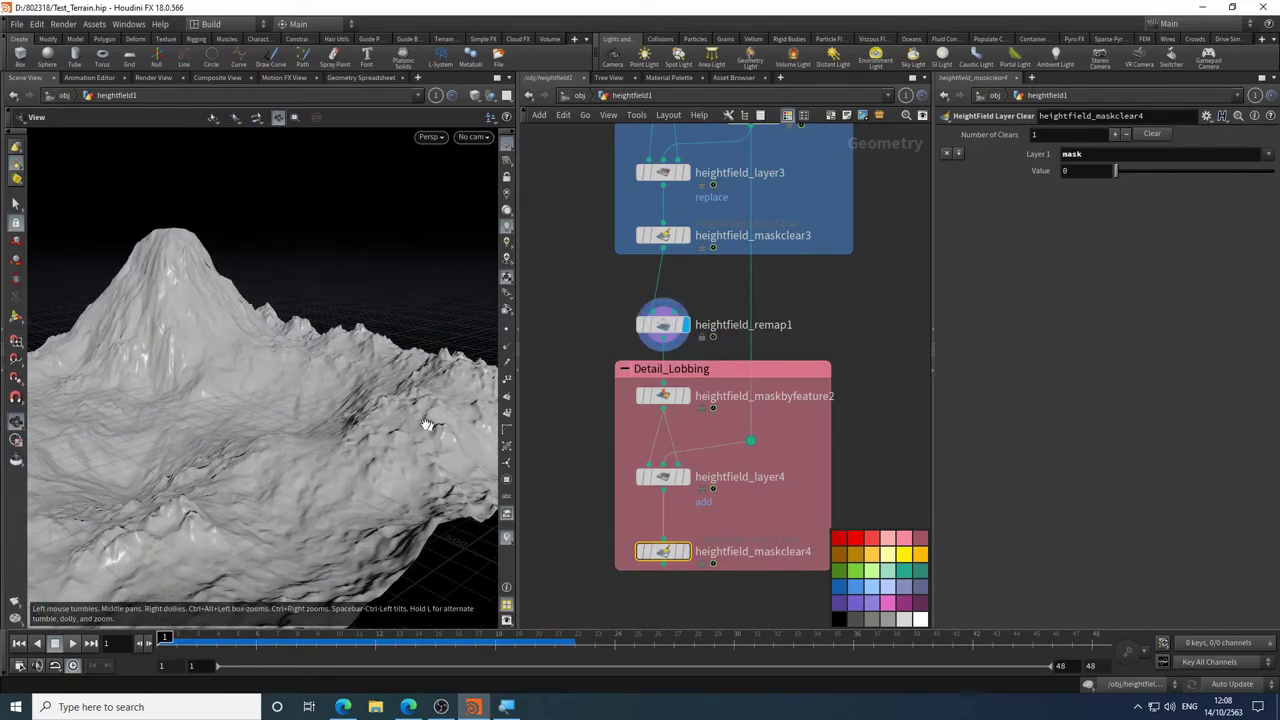
left_click(686, 555)
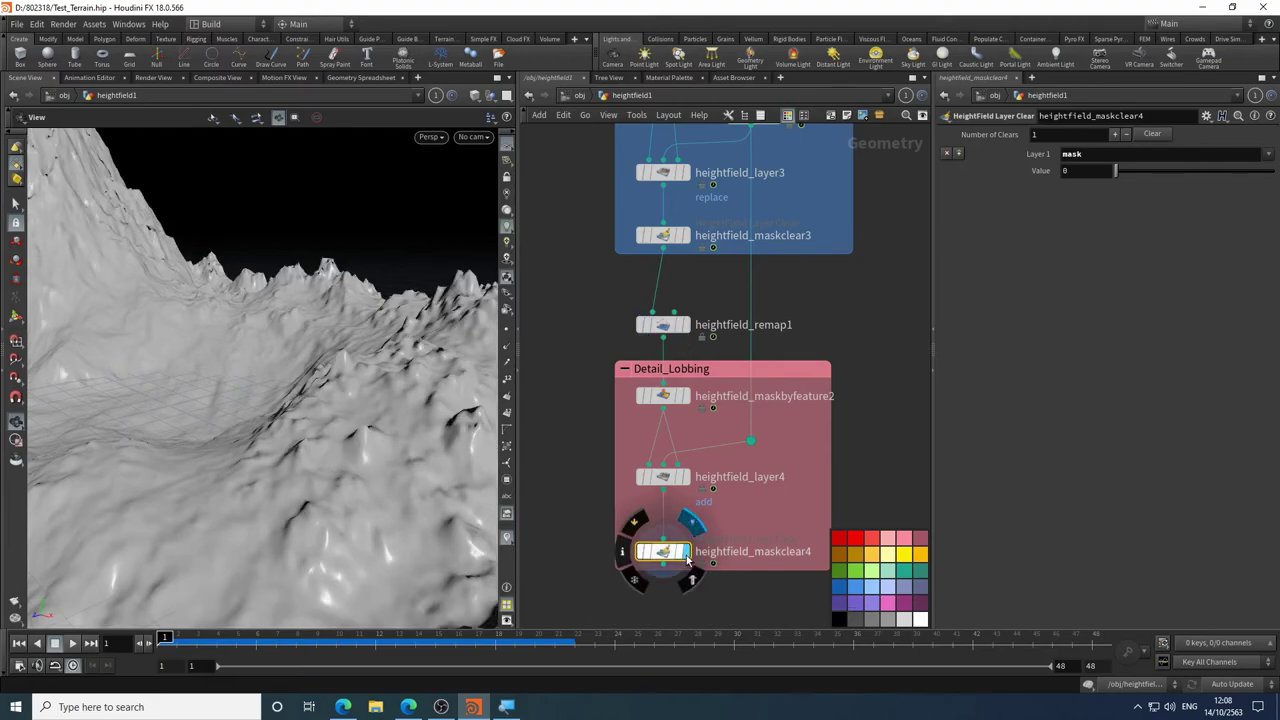
left_click(692, 338)
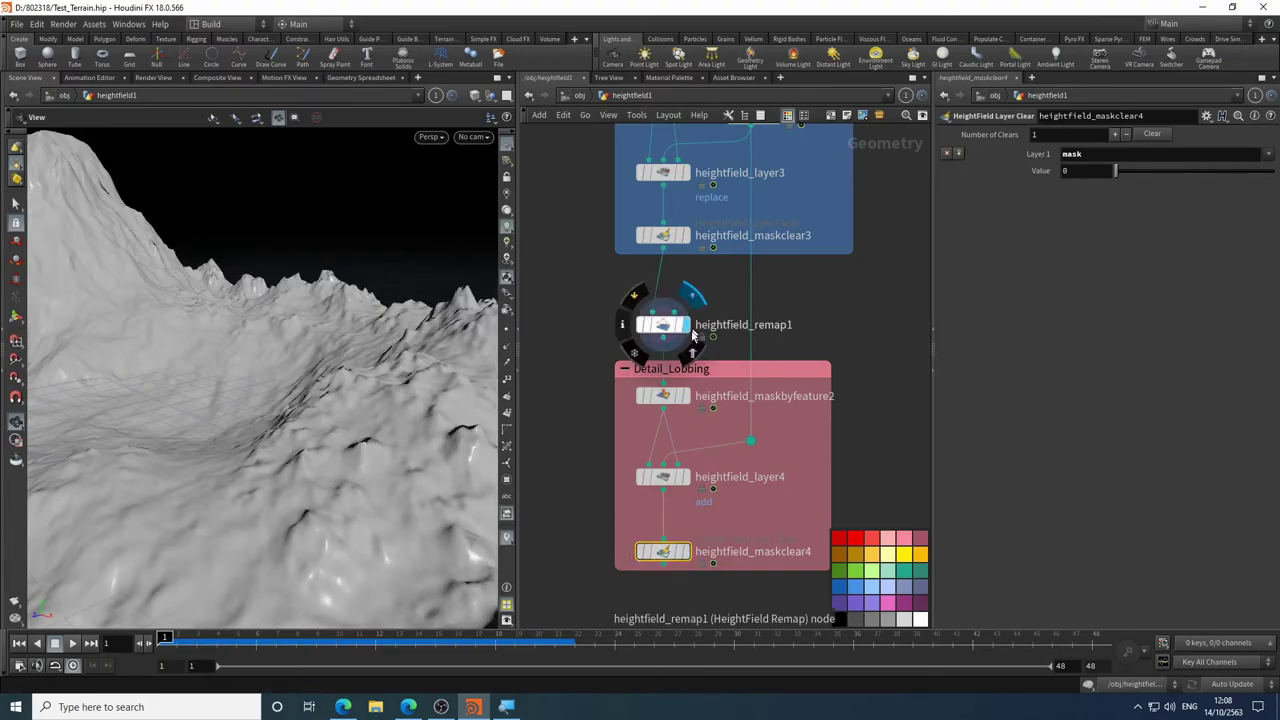
left_click(688, 556)
- Orbit the terrain, check maskclear3, then leave the display flag on heightfield_maskclear4
left_click_drag(335, 464, 383, 235)
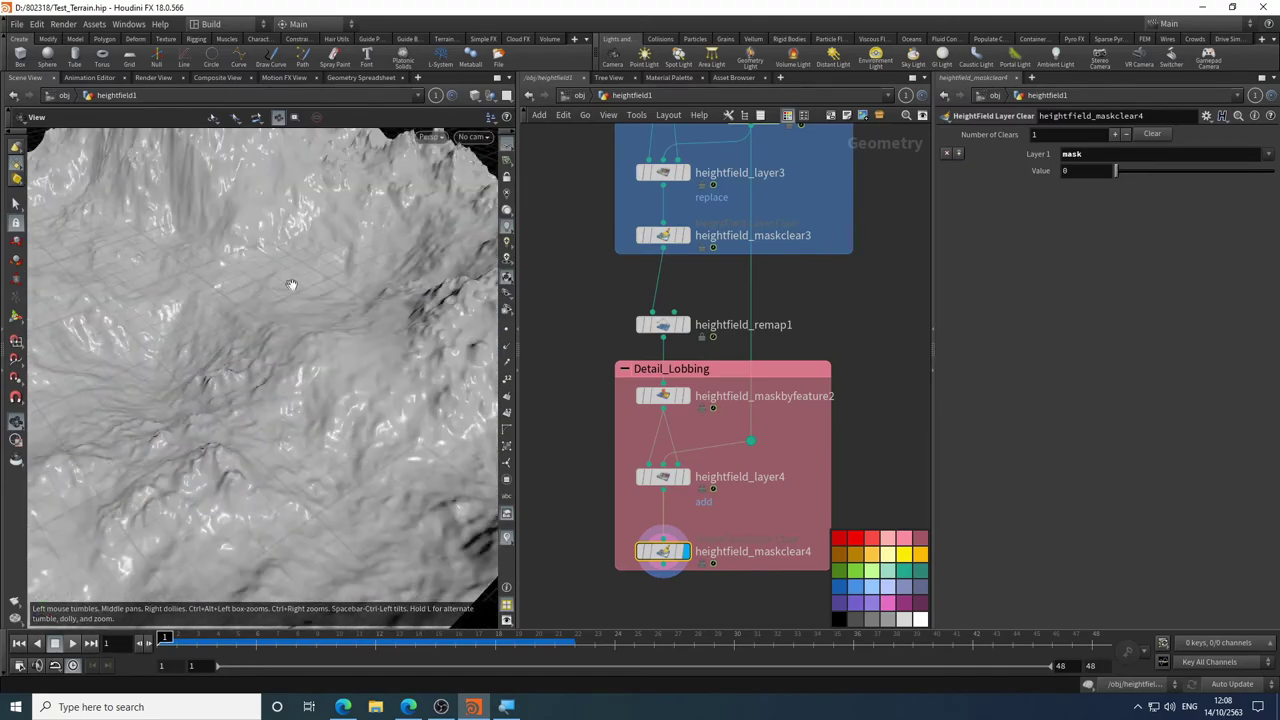
left_click_drag(294, 286, 614, 337)
middle_click_drag(711, 285, 698, 368)
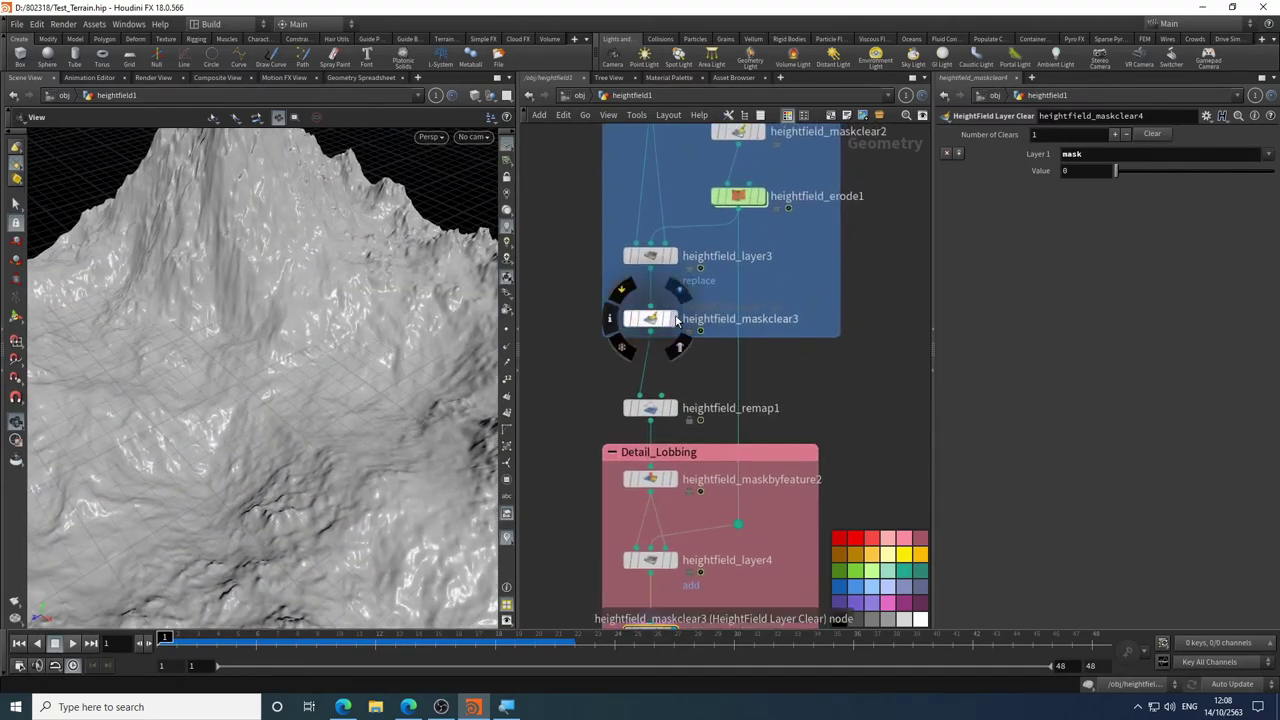
left_click(674, 318)
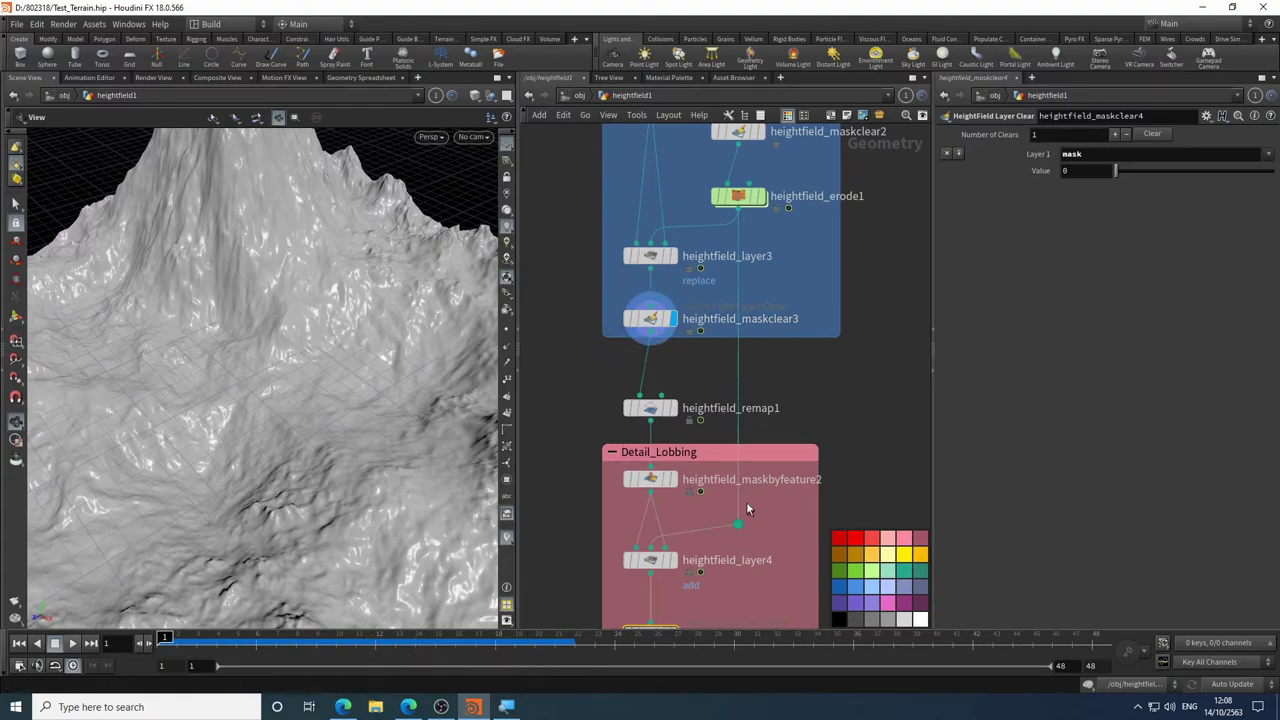
middle_click_drag(750, 510, 746, 372)
left_click(672, 496)
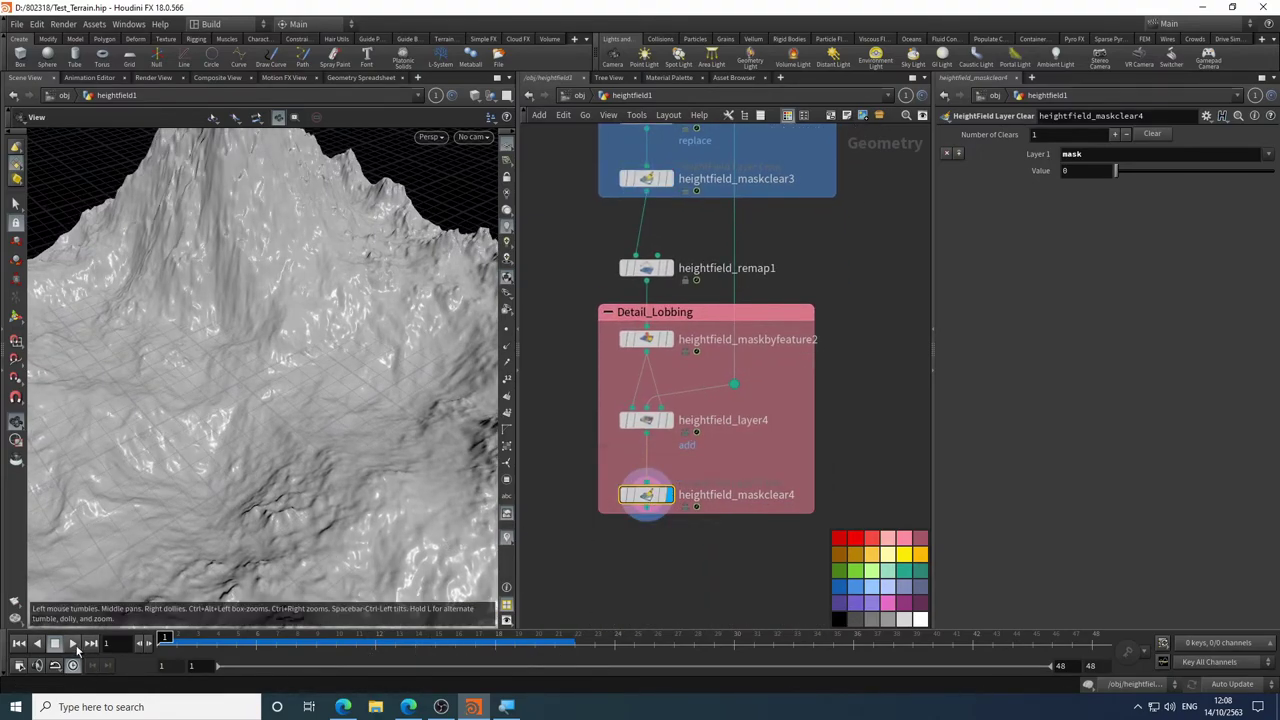
- Play through to frame 48 and compare remap1 and maskclear4 terrain up close
left_click(73, 644)
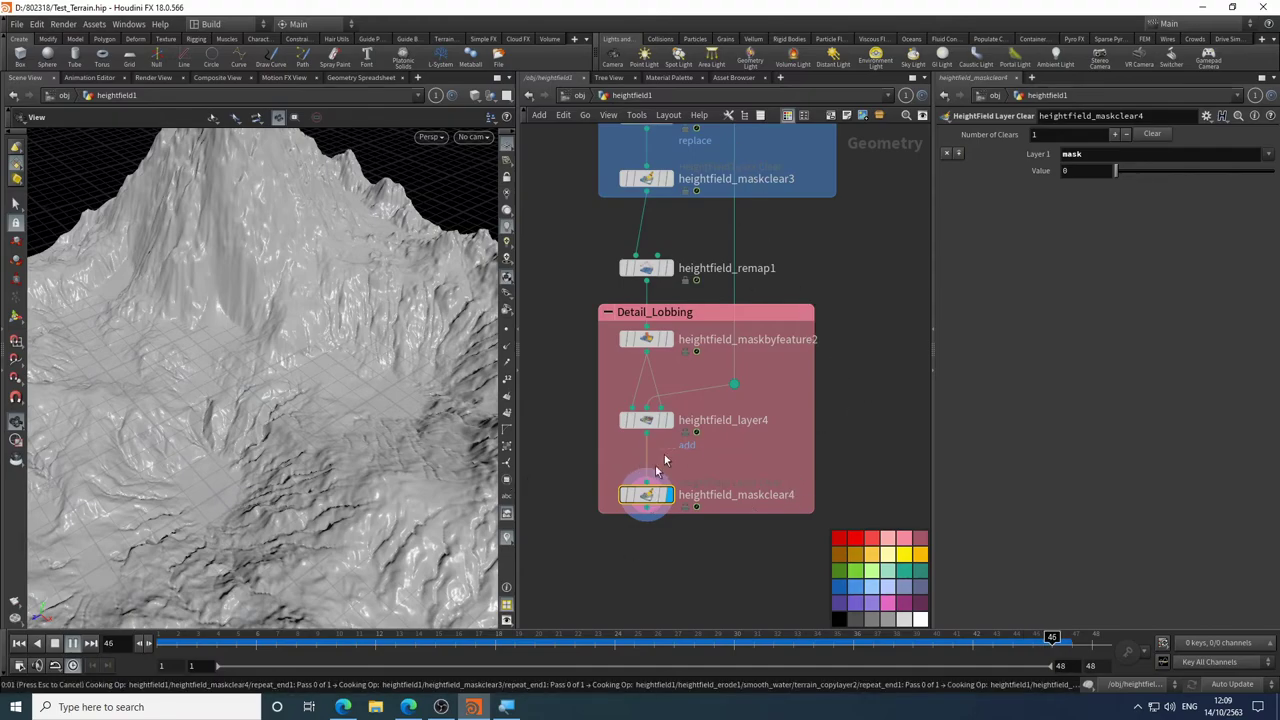
middle_click_drag(664, 461, 675, 526)
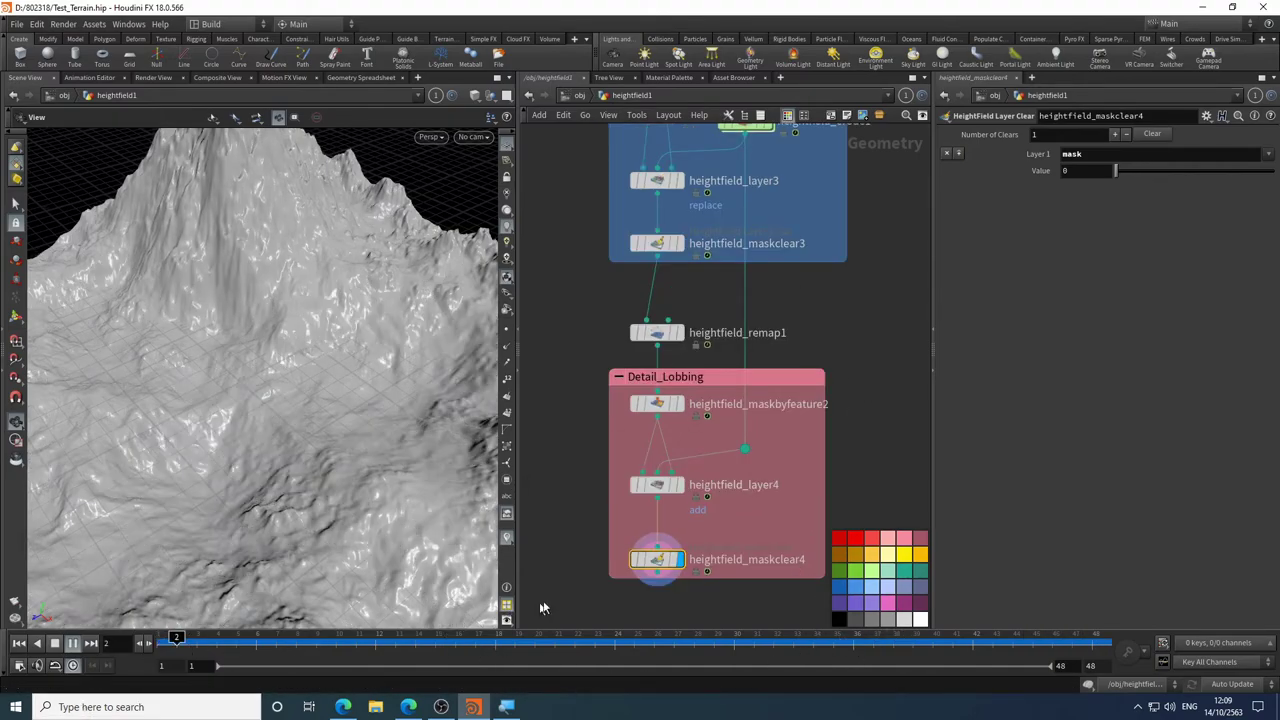
key("Up")
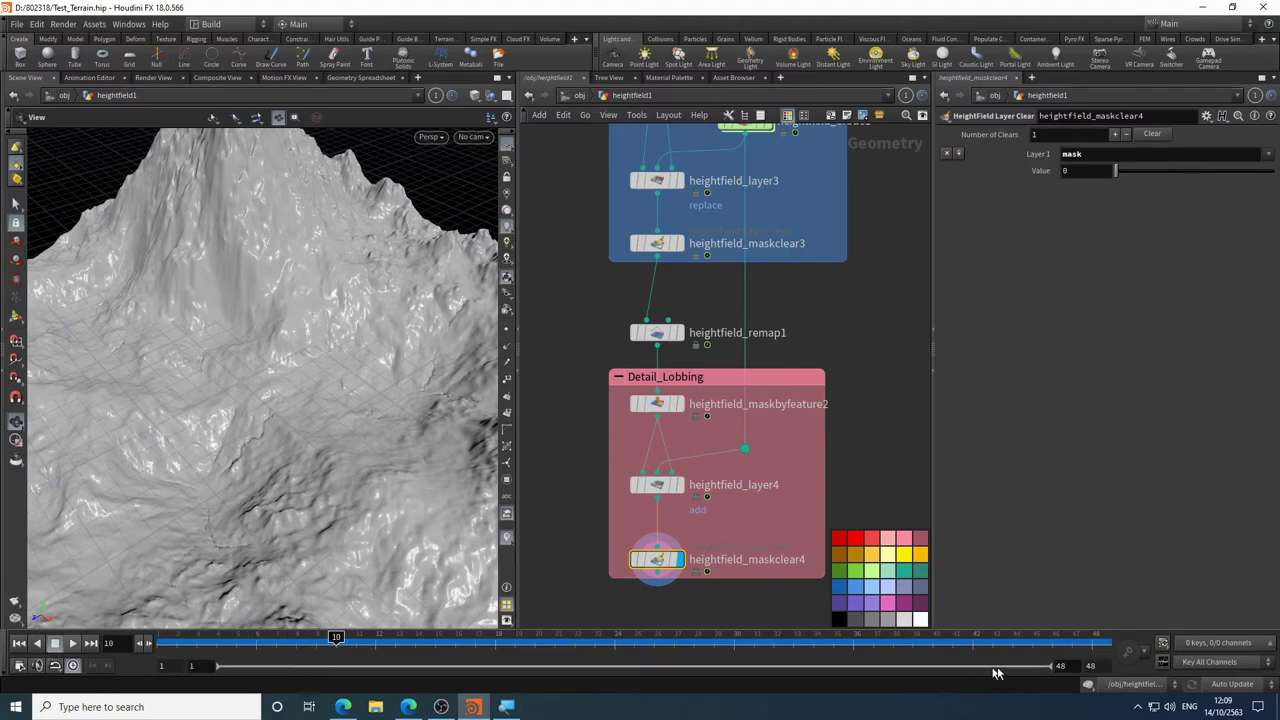
left_click(1090, 637)
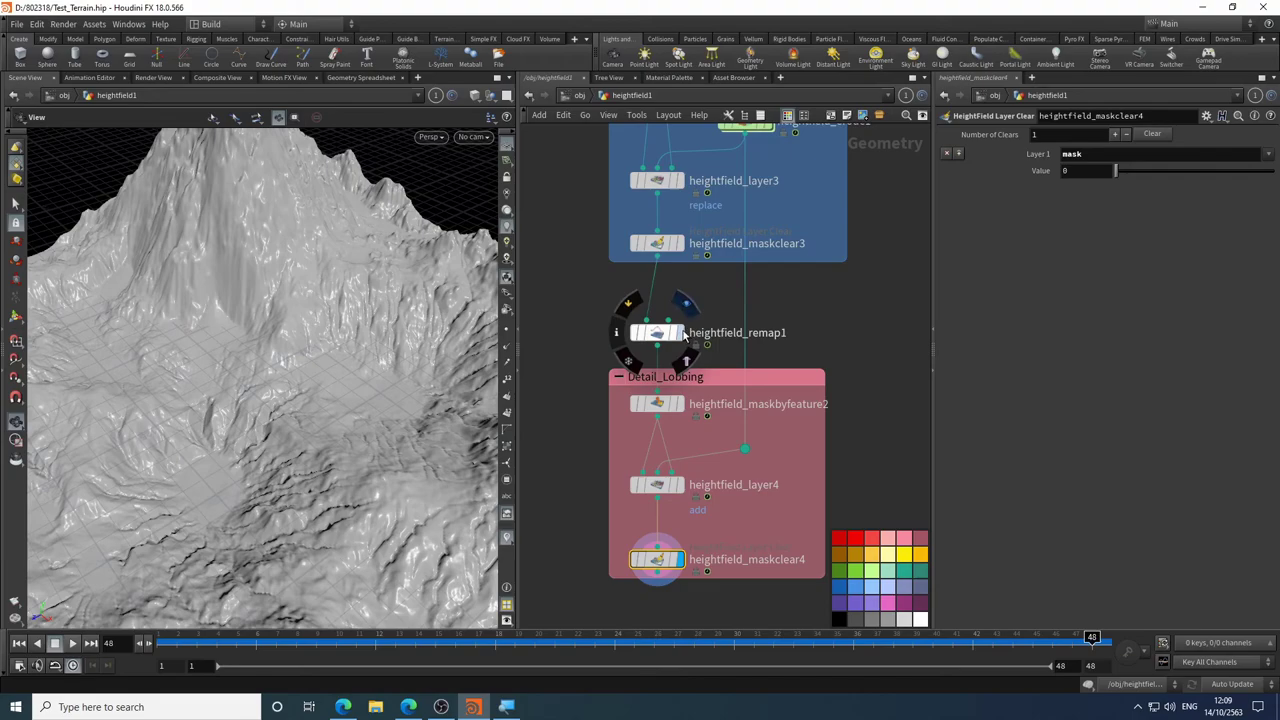
left_click(682, 334)
left_click_drag(300, 330, 252, 355)
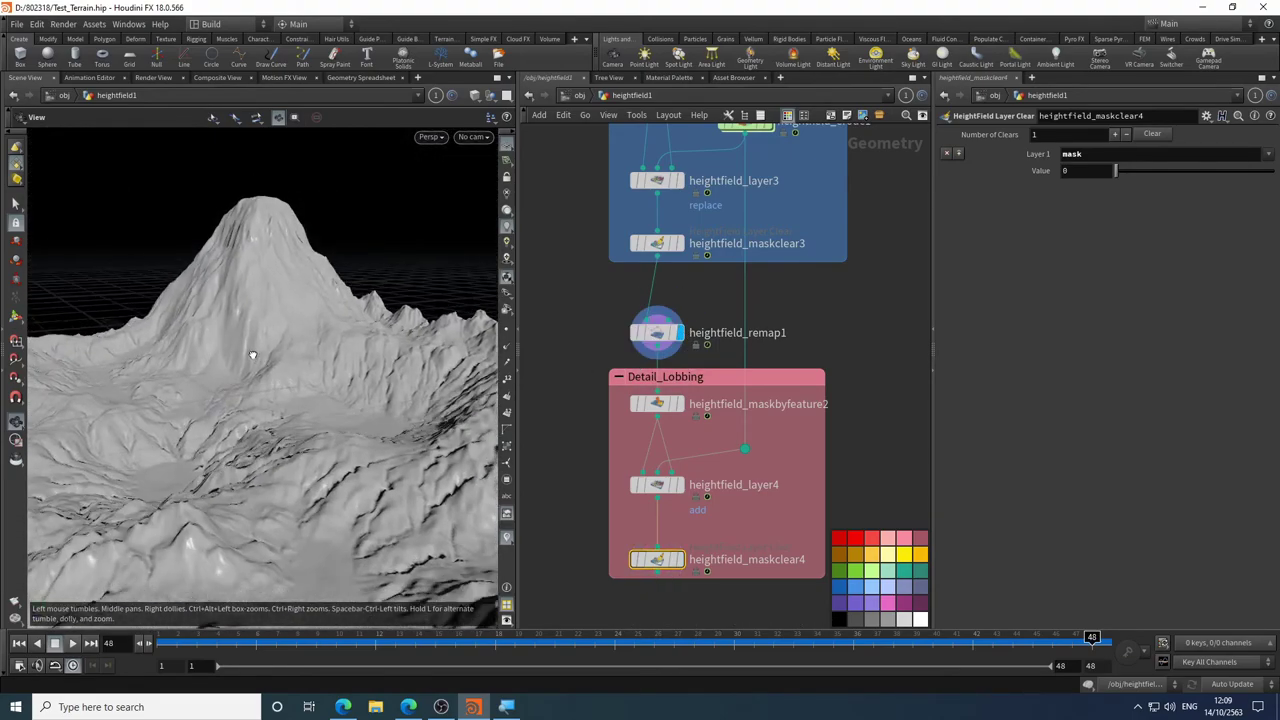
left_click(680, 559)
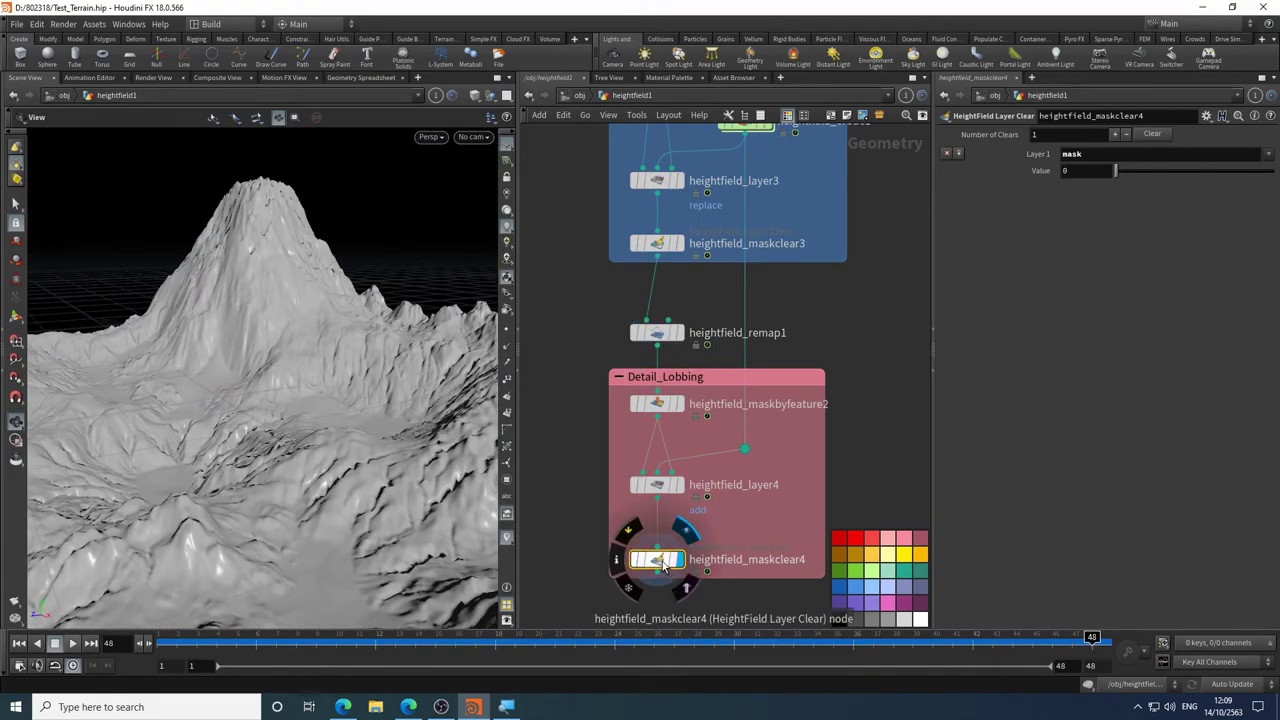
left_click_drag(400, 400, 470, 385)
scroll(843, 375, "down", 4)
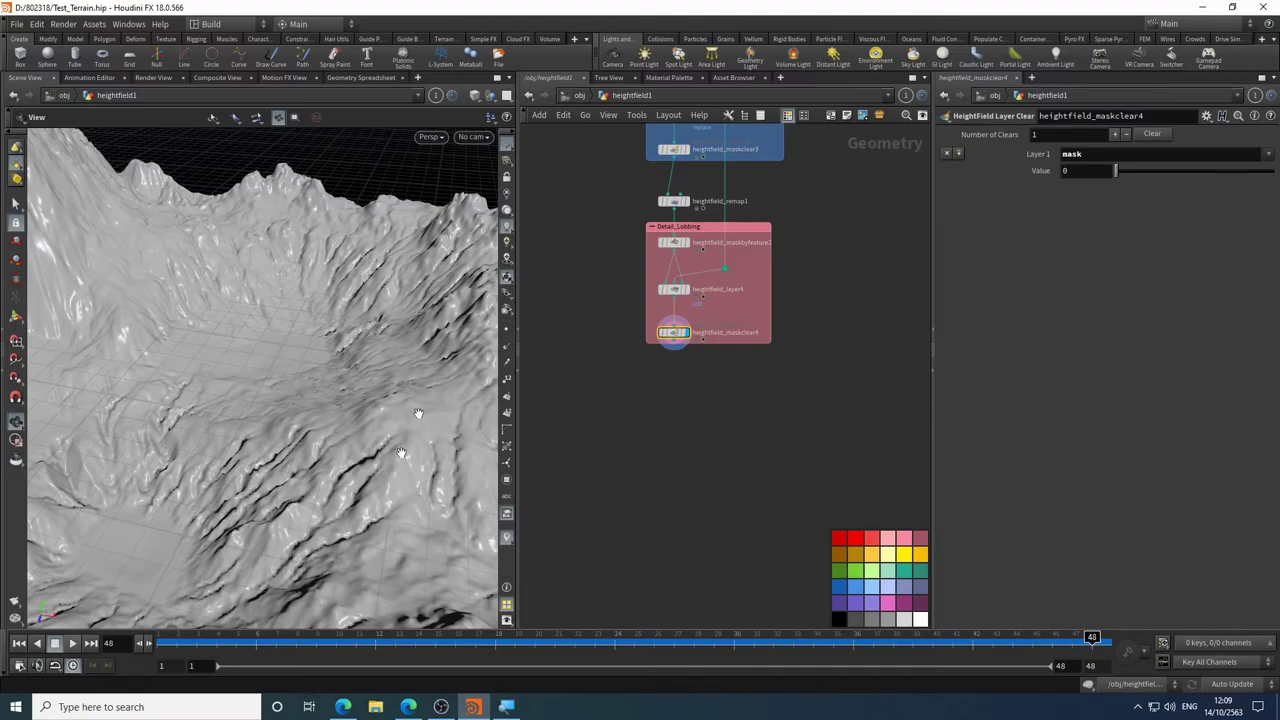
- Save the scene as Test_Terrain.hip
key("ctrl+s")
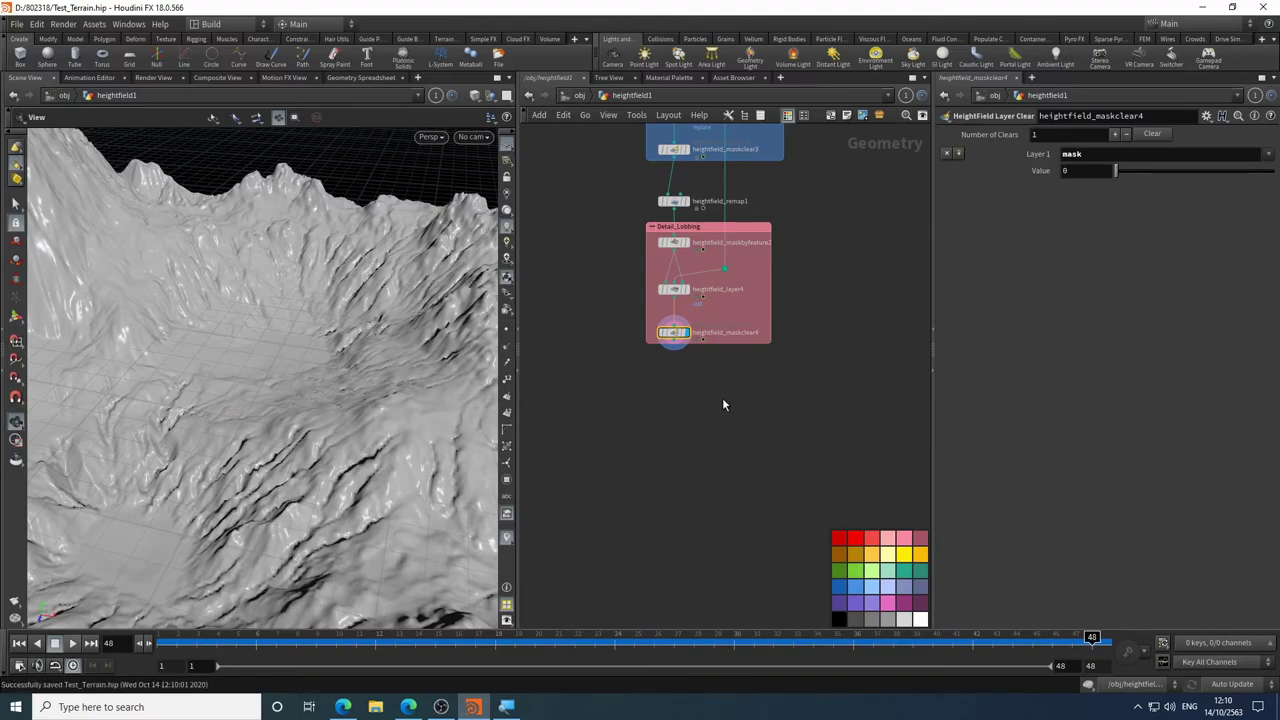
scroll(697, 373, "up", 5)
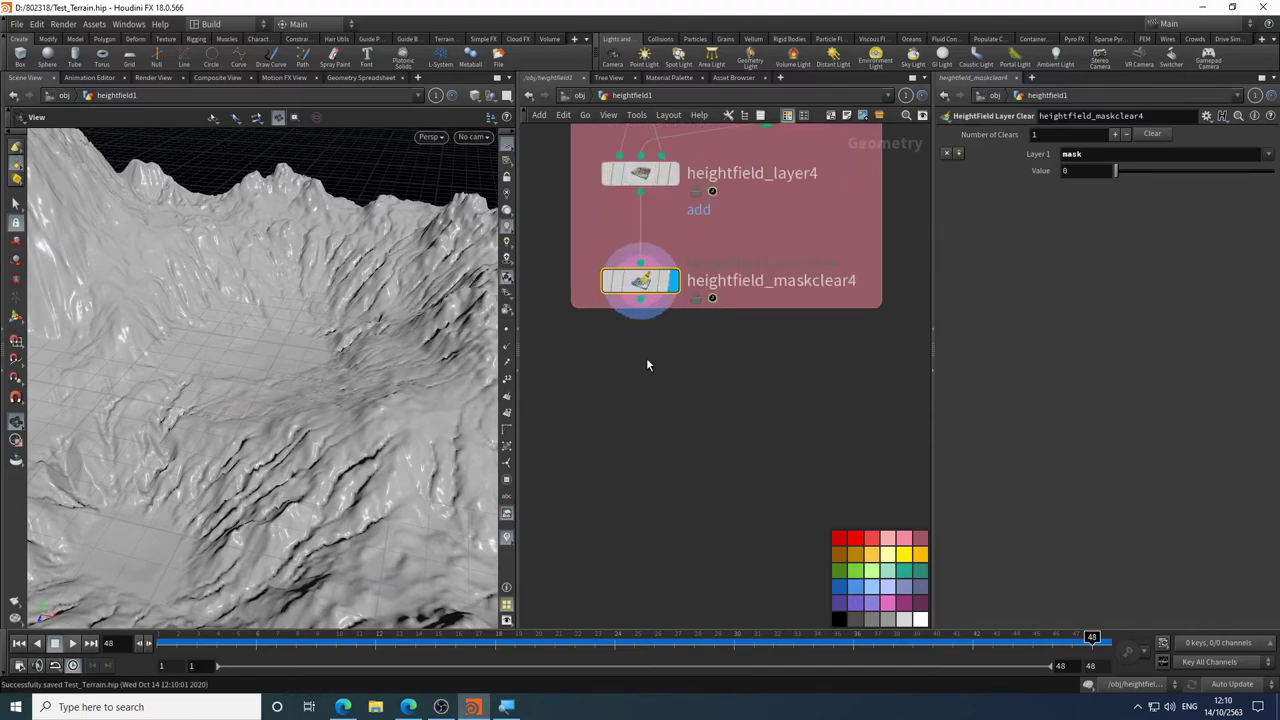
key("Tab")
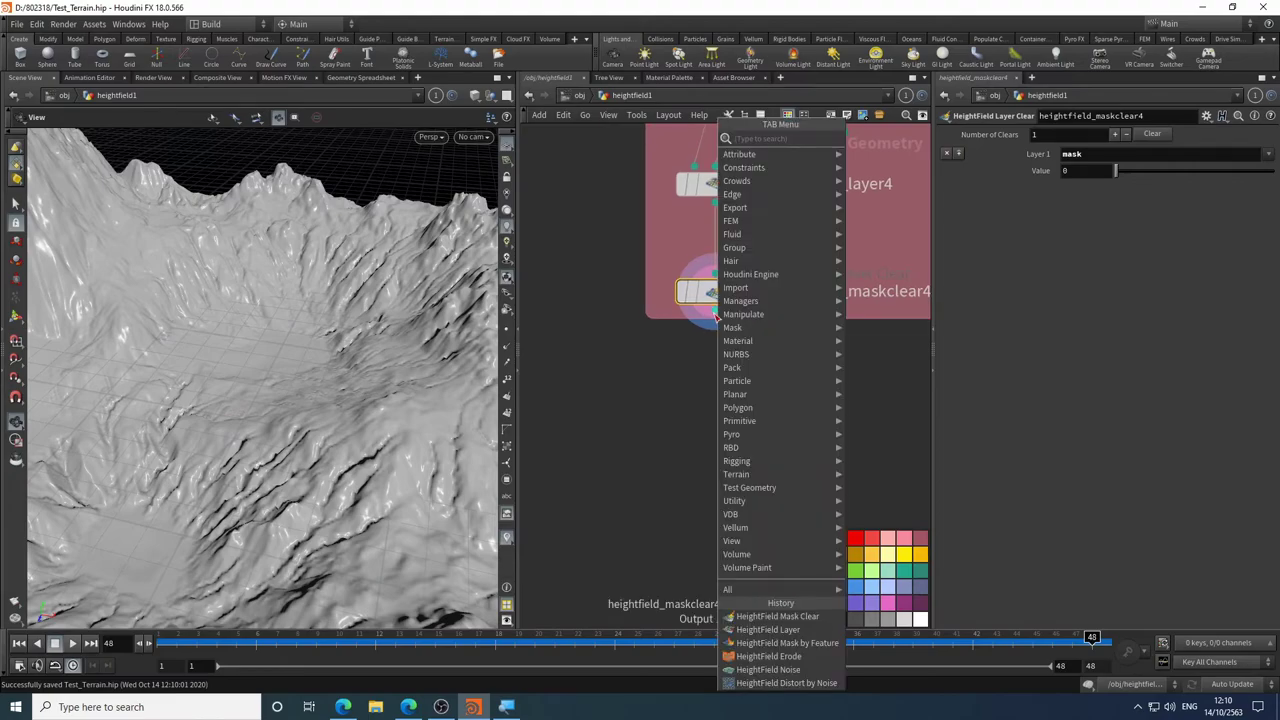
- Add a HeightField Resample node, undoing the first misplaced attempt
type("hf re")
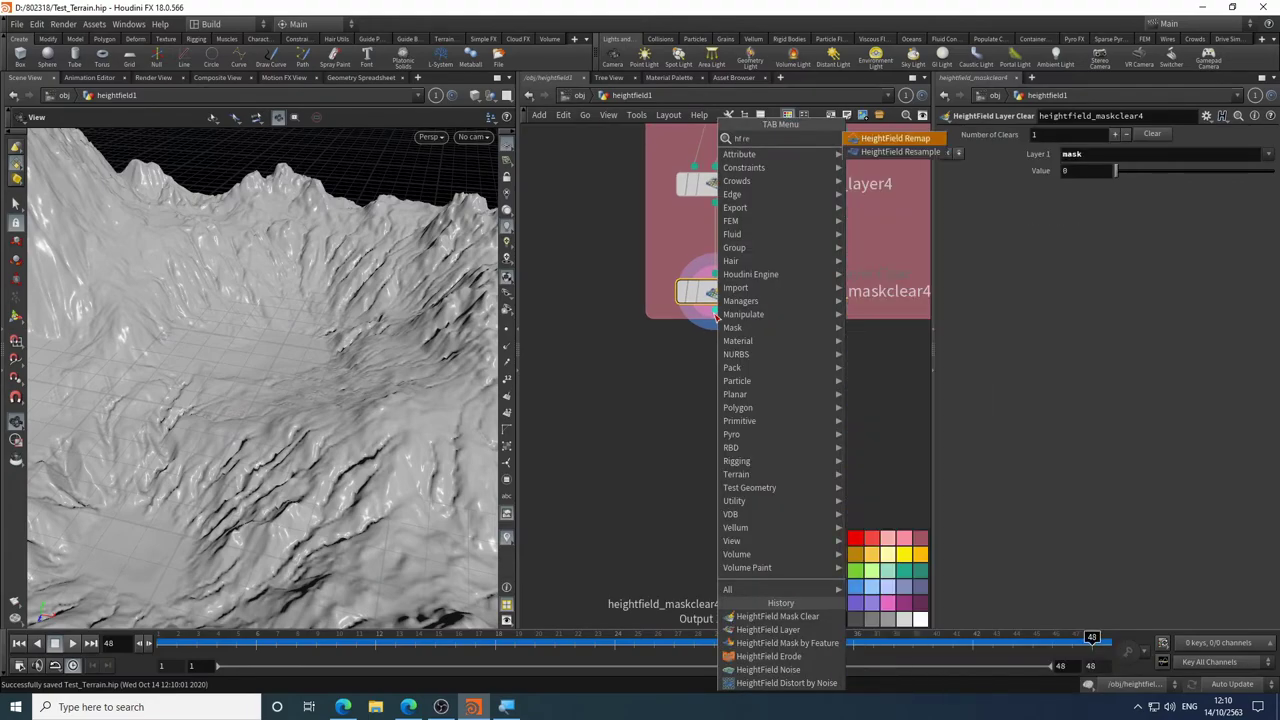
left_click(913, 151)
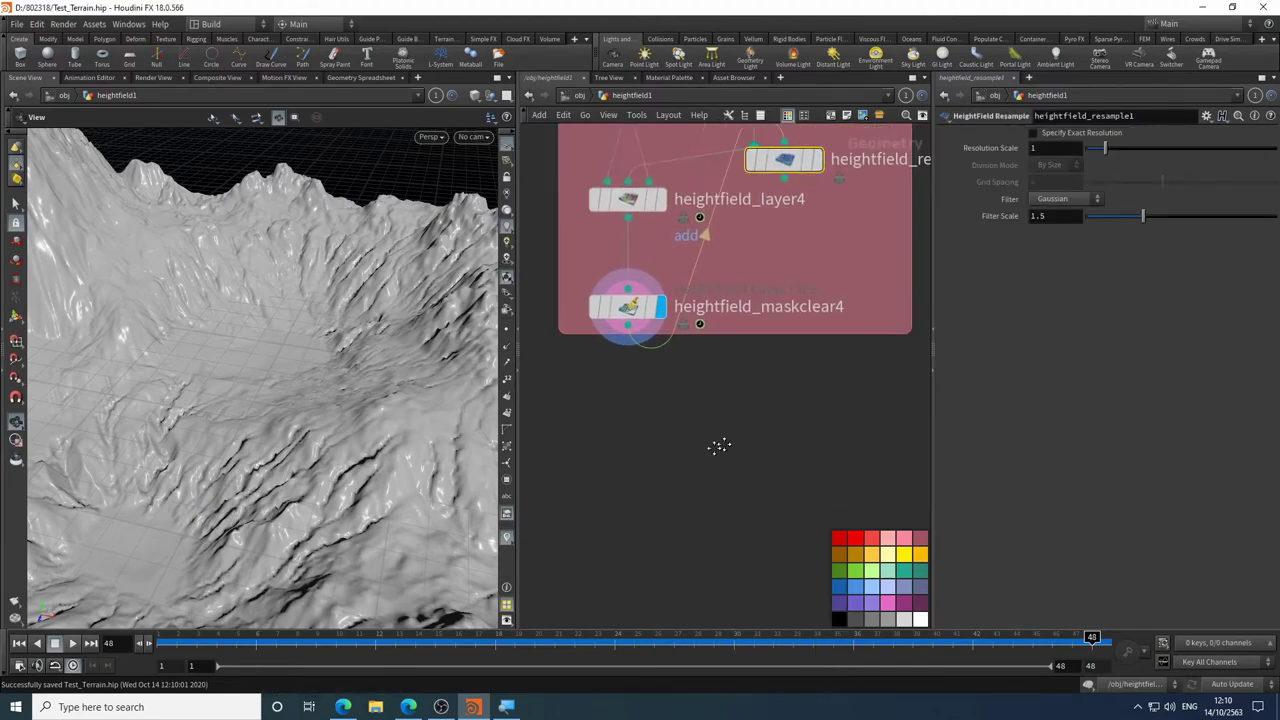
key("ctrl+z")
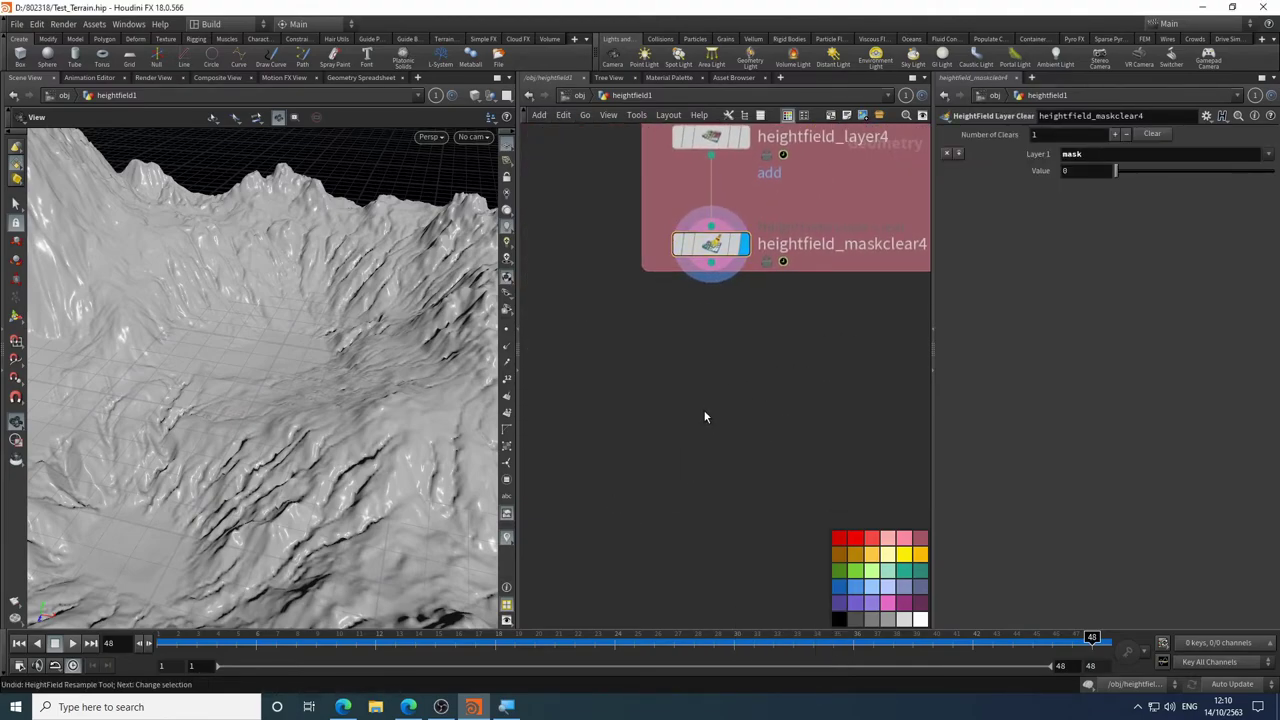
key("Tab")
type("hf re")
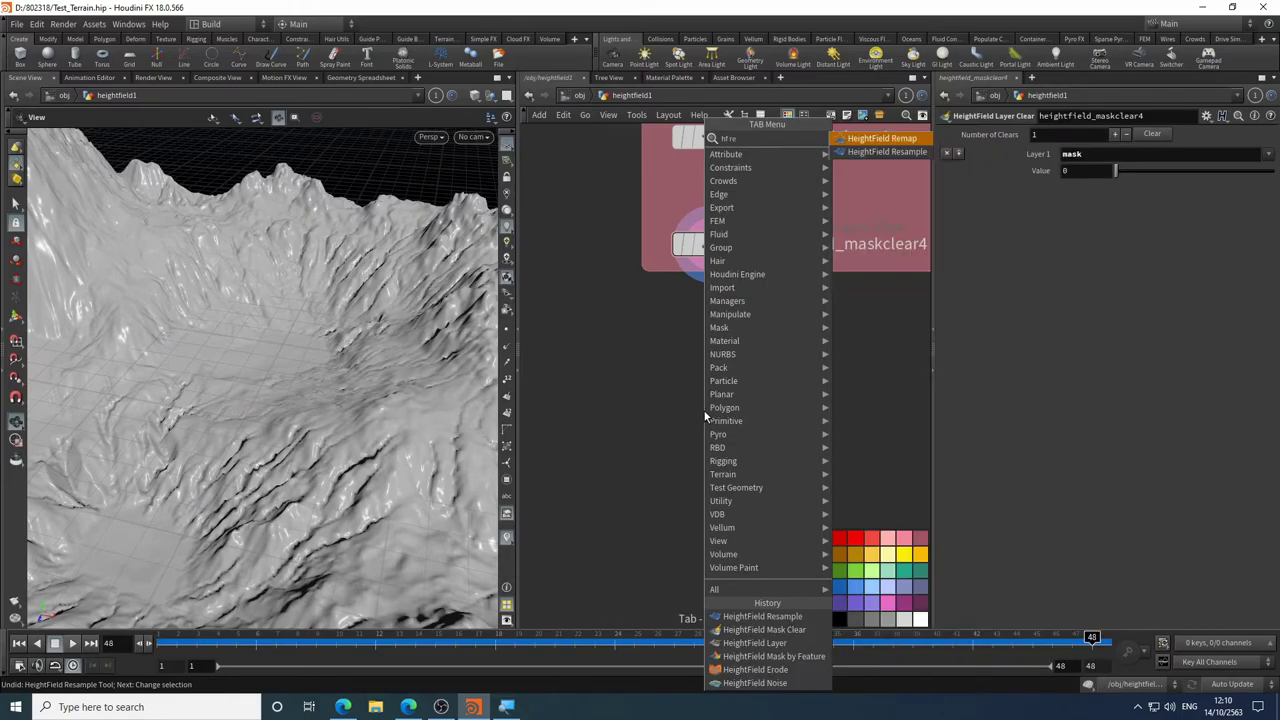
key("Down")
key("Return")
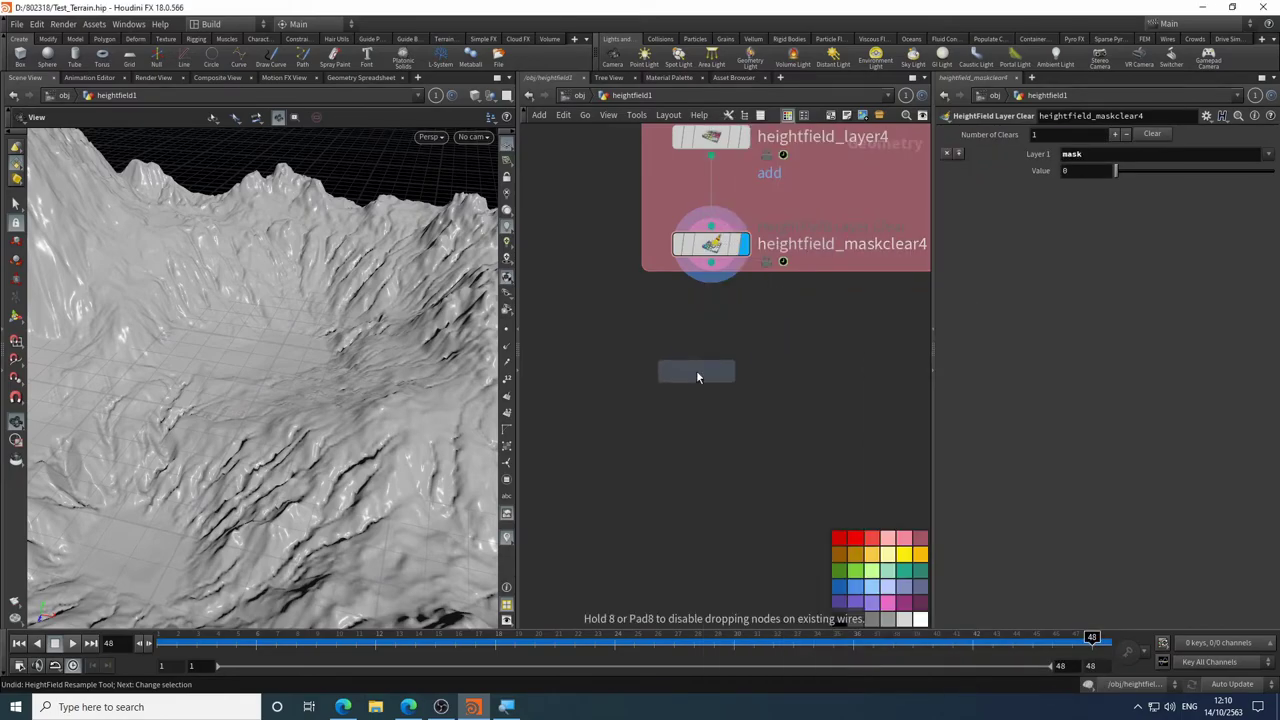
- Wire heightfield_resample1 below maskclear4 and view maskclear4's node info
left_click(696, 371)
left_click(711, 263)
left_click(697, 350)
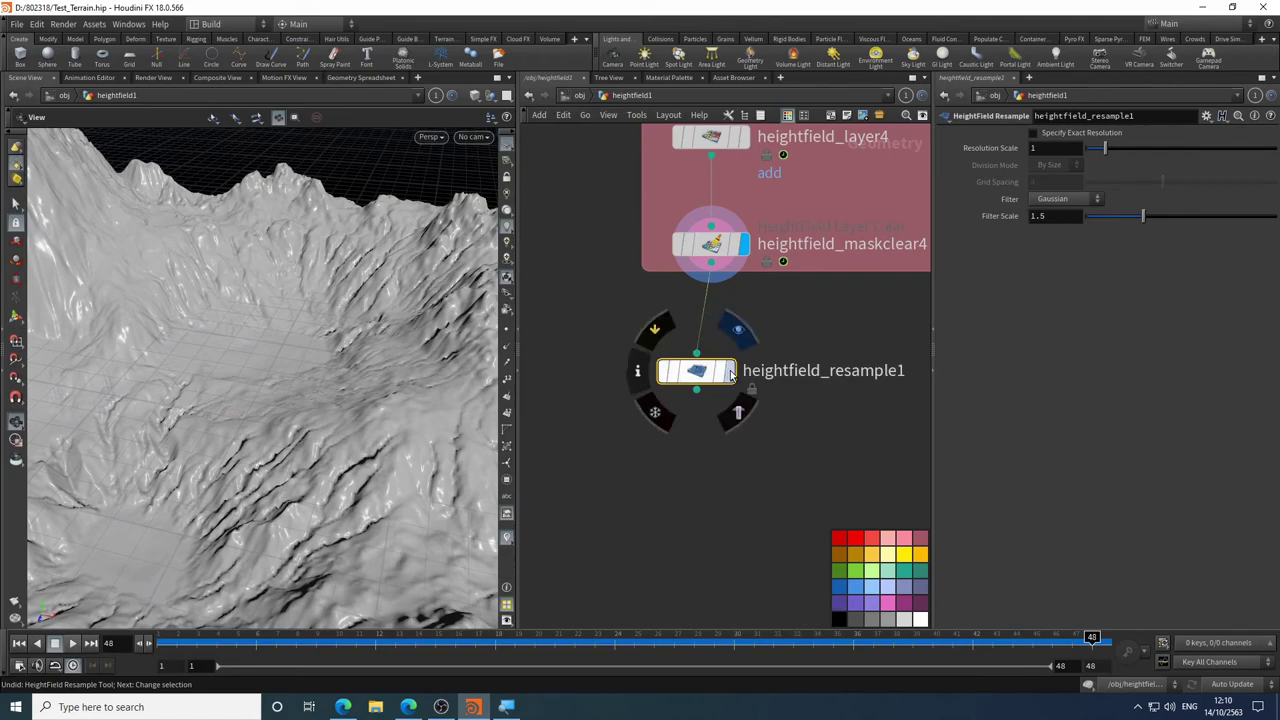
left_click_drag(705, 380, 720, 381)
mouse_move(651, 250)
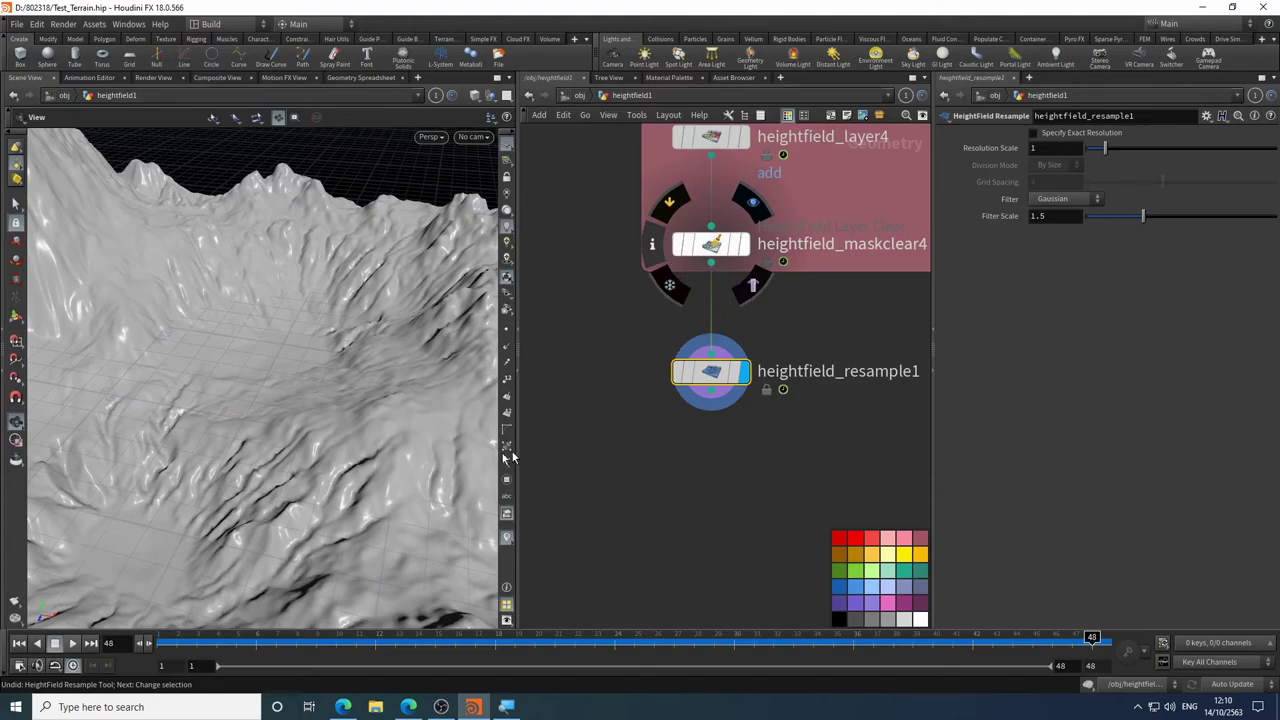
left_click(652, 244)
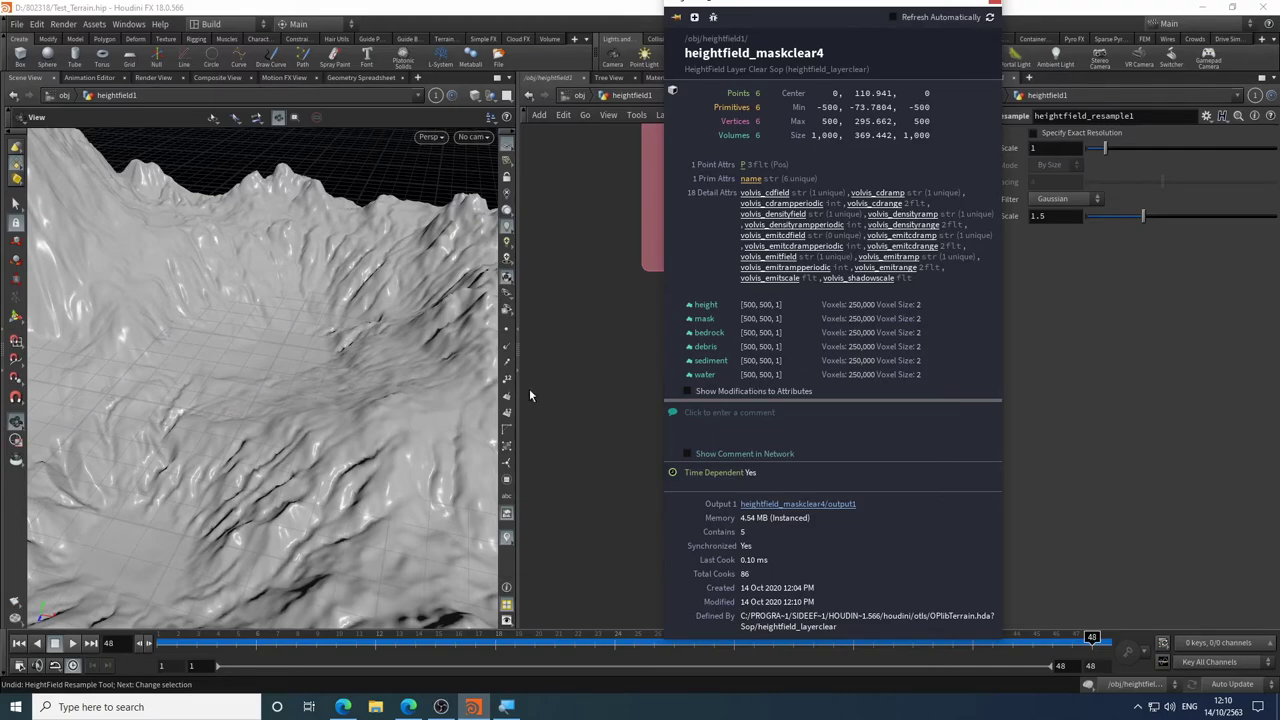
- Review maskclear4's and resample1's node info, then select the Resolution Scale field
mouse_move(660, 246)
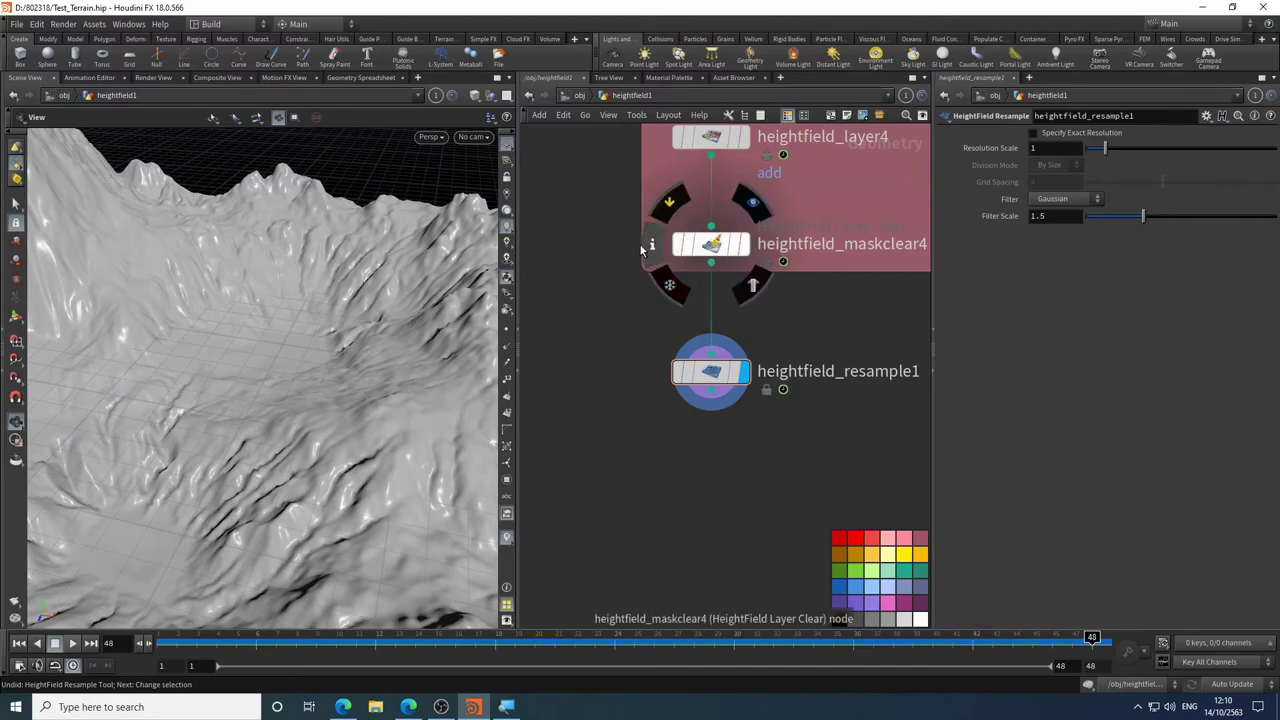
left_click(652, 247)
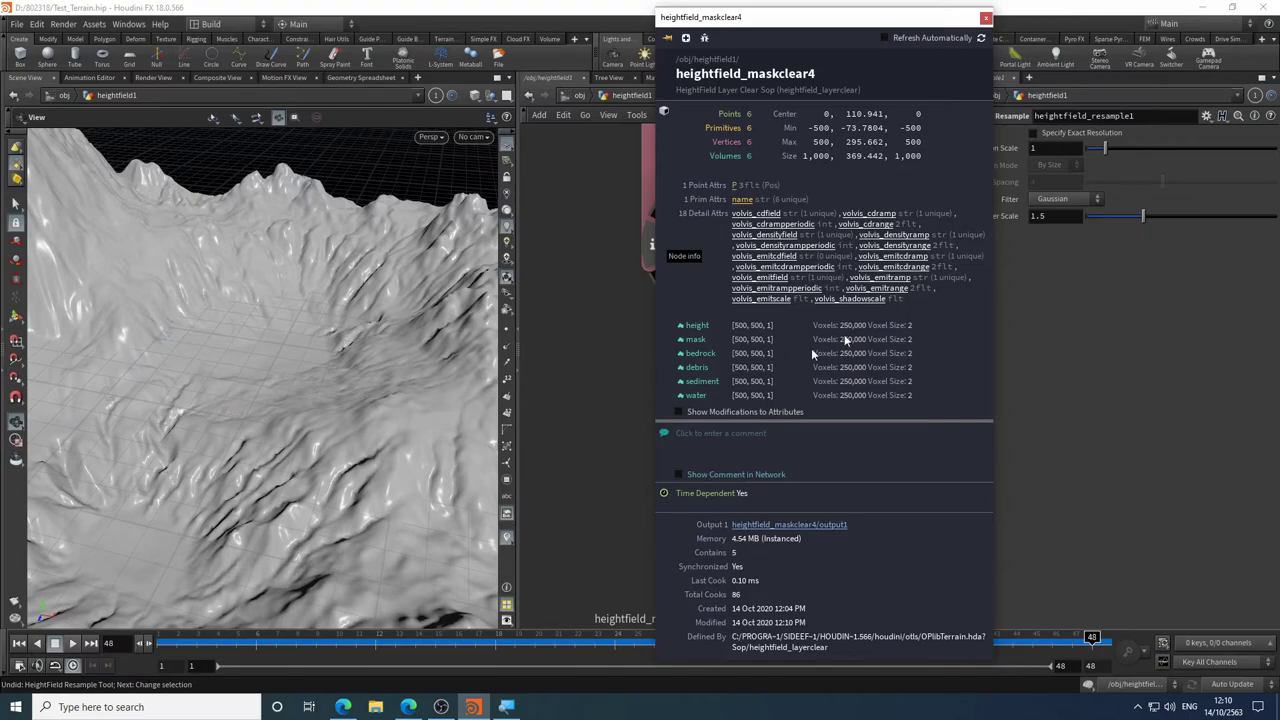
left_click(673, 381)
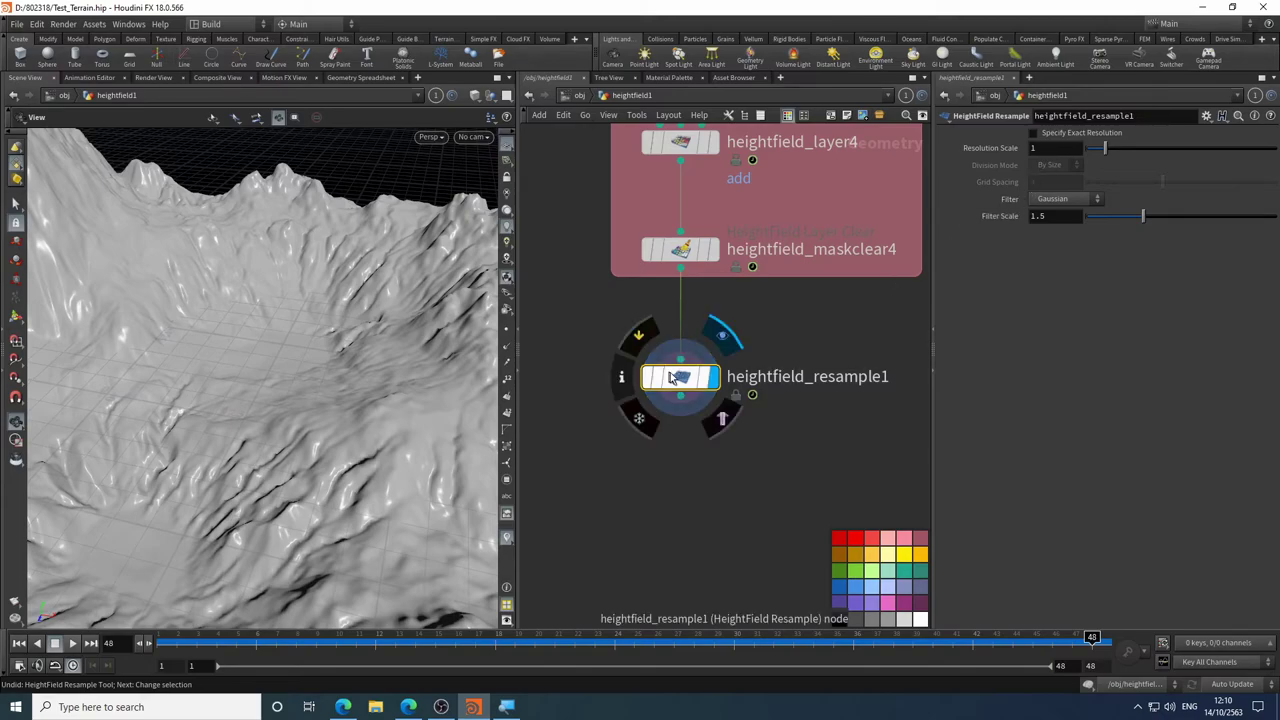
left_click(621, 377)
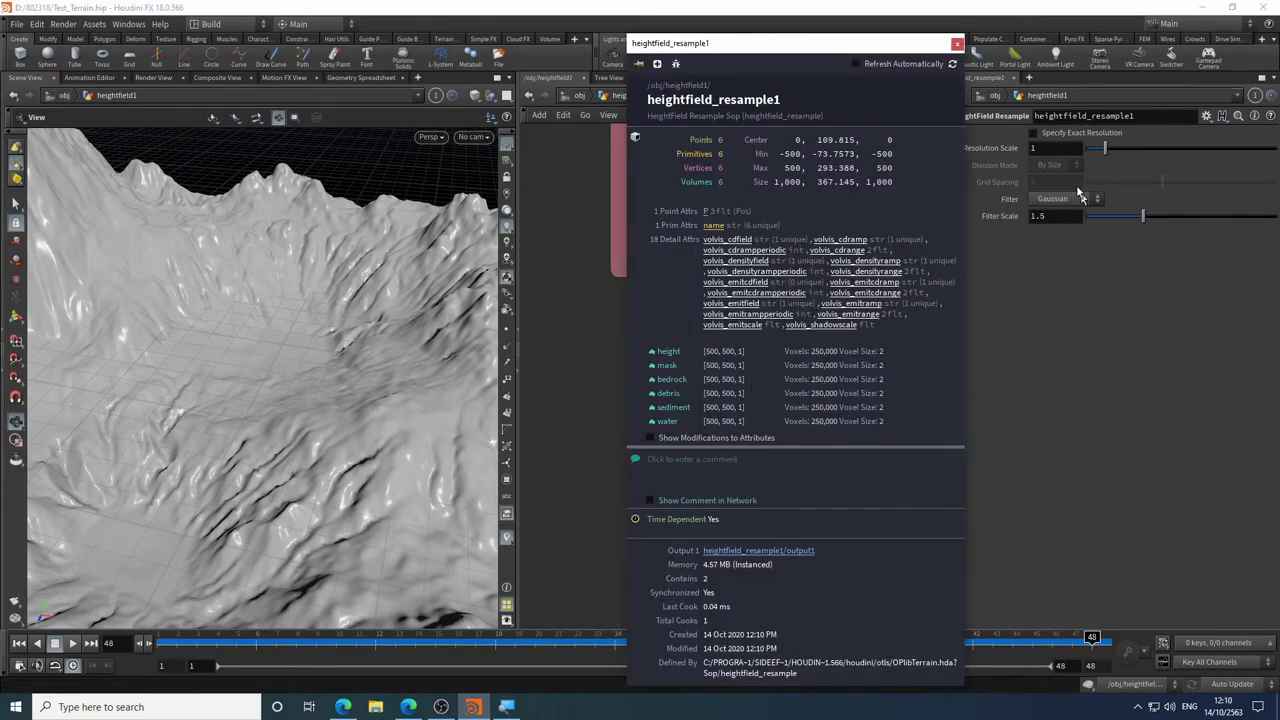
left_click(1053, 147)
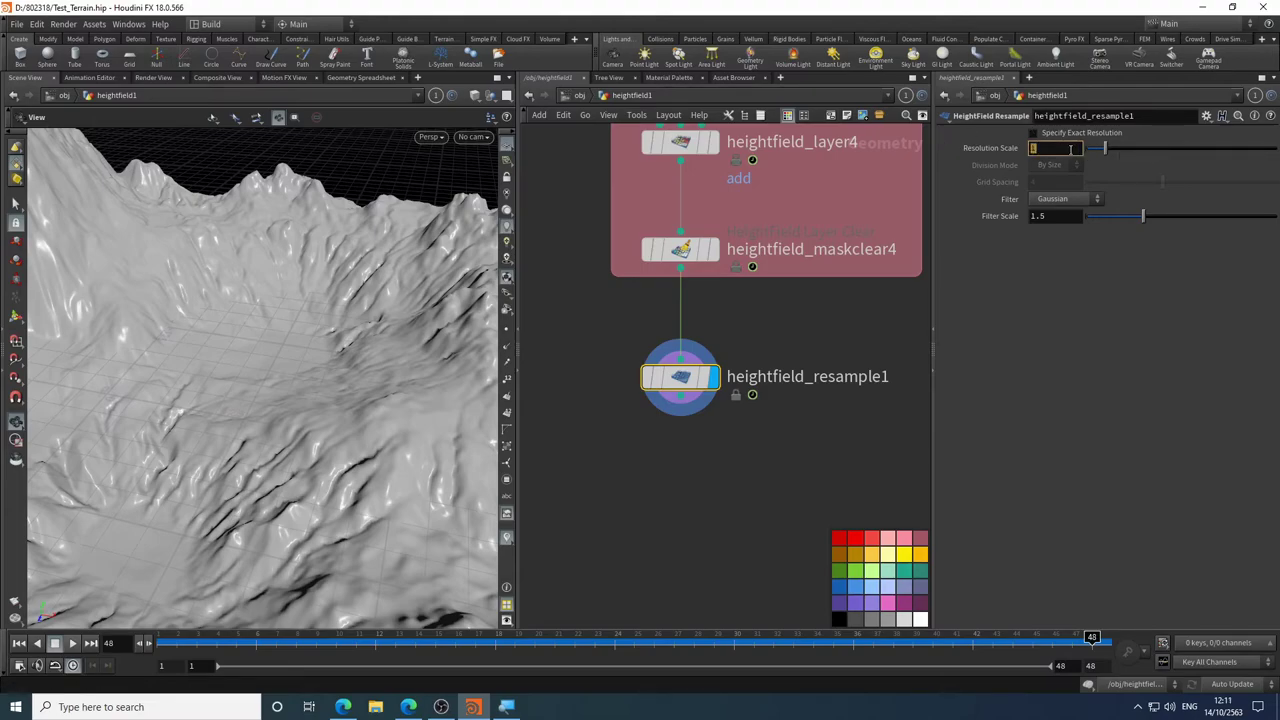
- Set Resolution Scale to 2 and inspect the finer terrain and its node info
type("2")
key("Return")
mouse_move(680, 380)
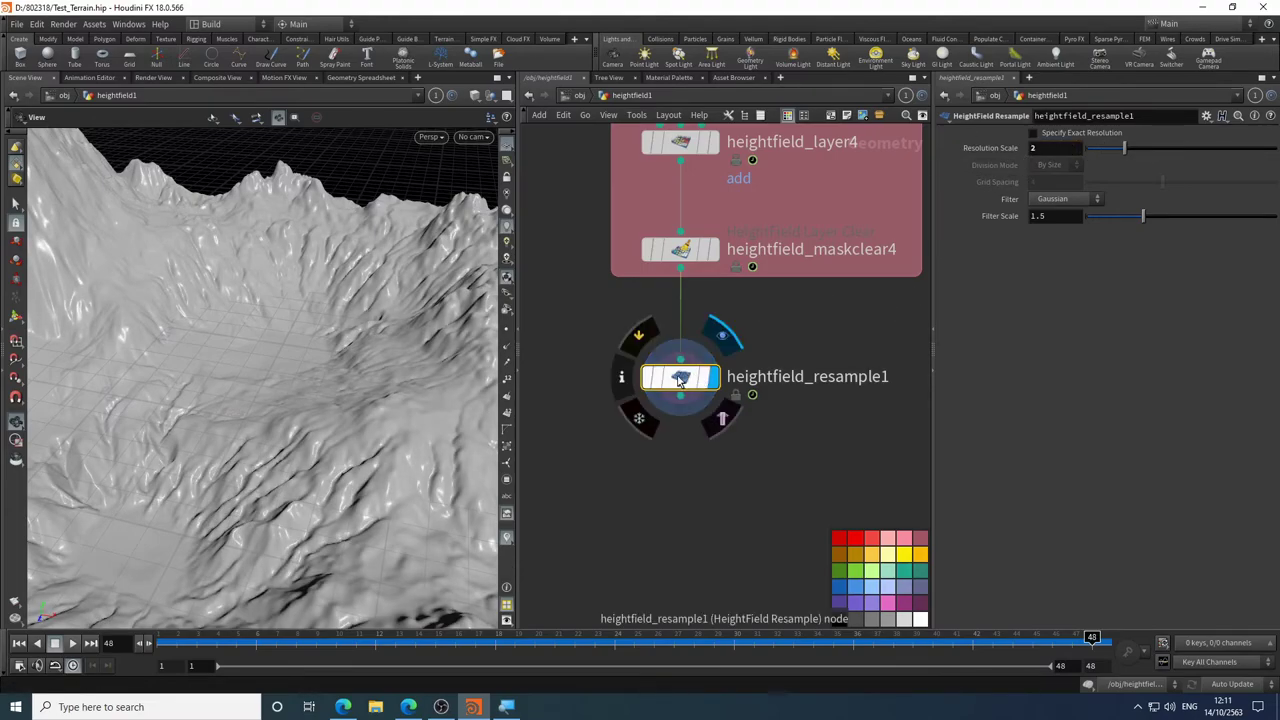
left_click(621, 377)
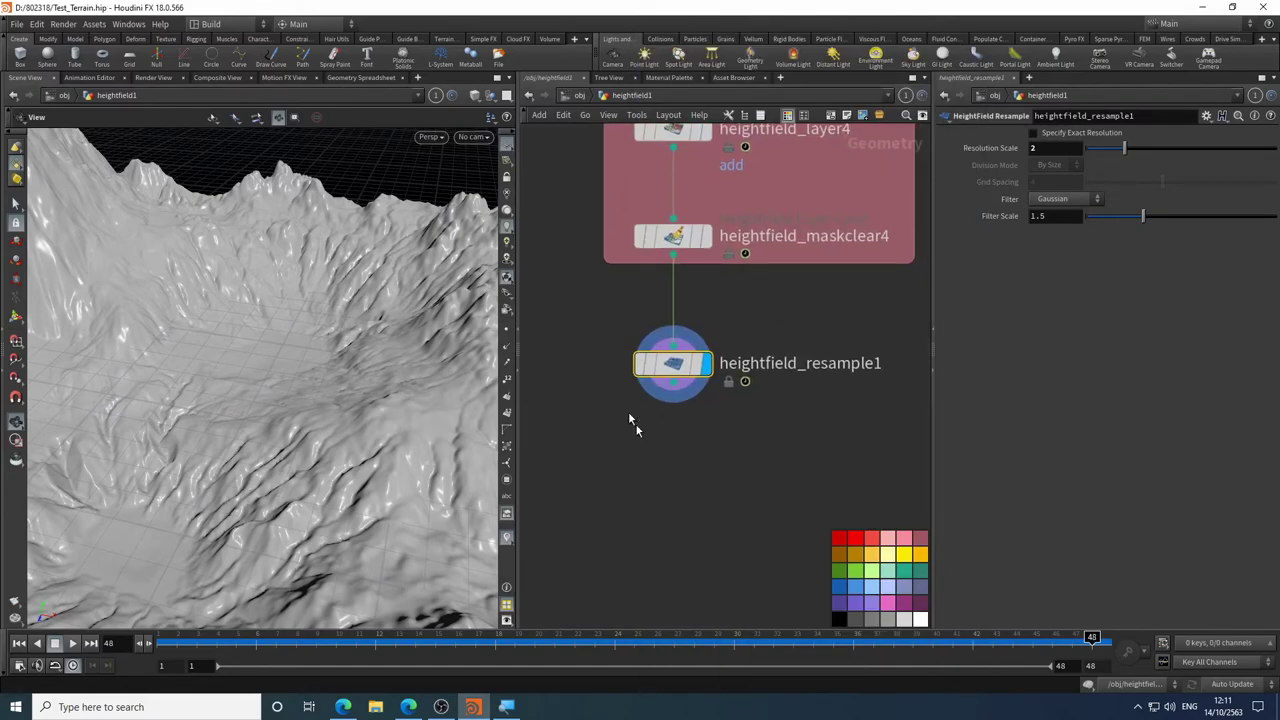
left_click_drag(357, 386, 438, 349)
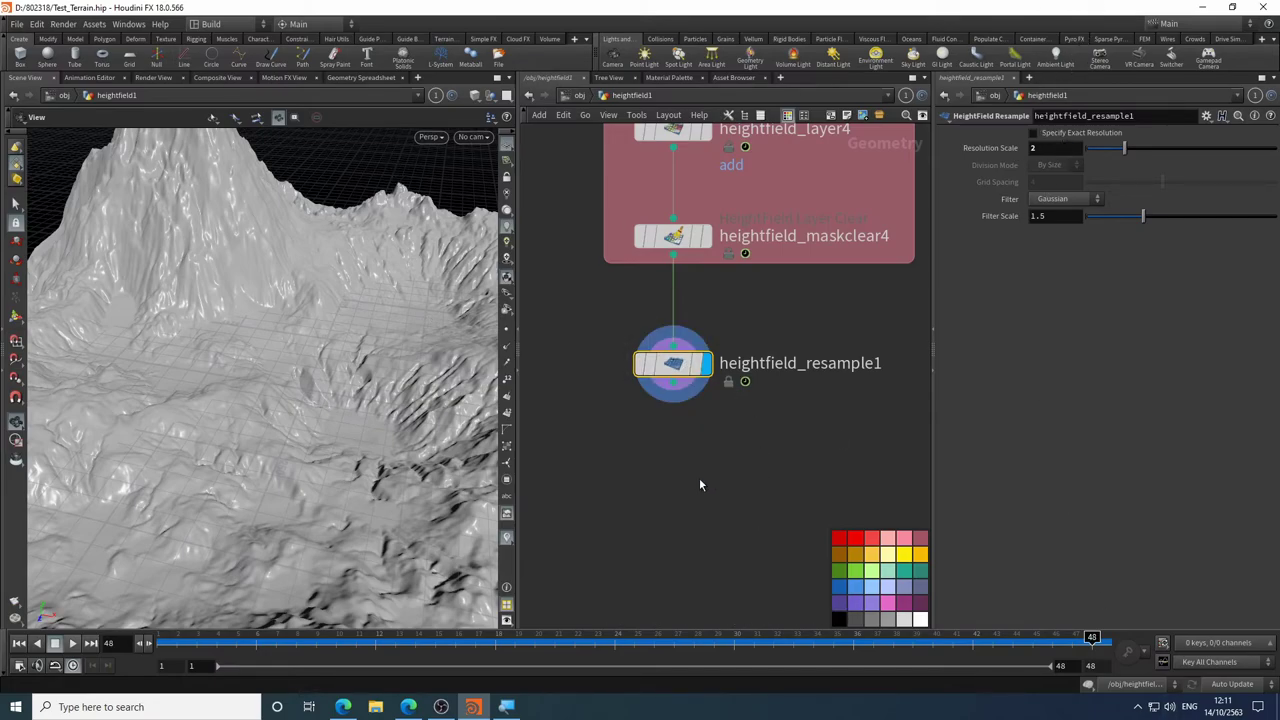
middle_click_drag(687, 442, 686, 369)
- Save the scene and return to frame 1
key("Tab")
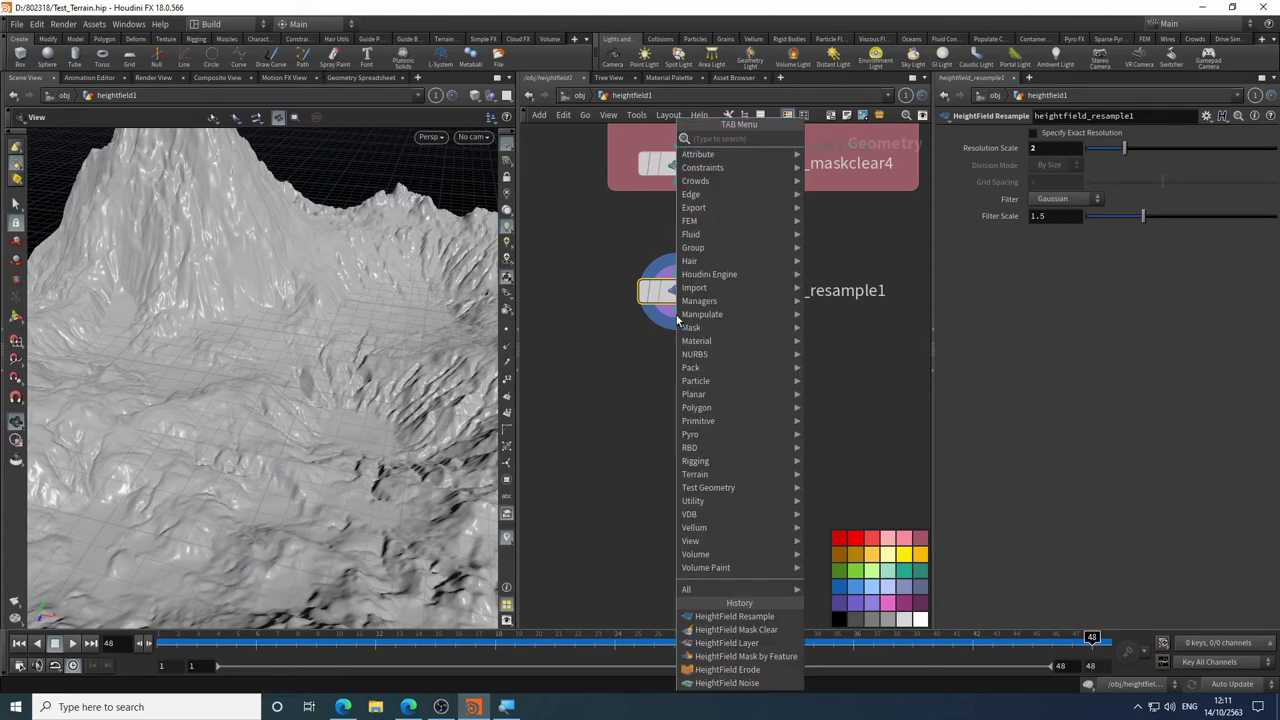
key("Escape")
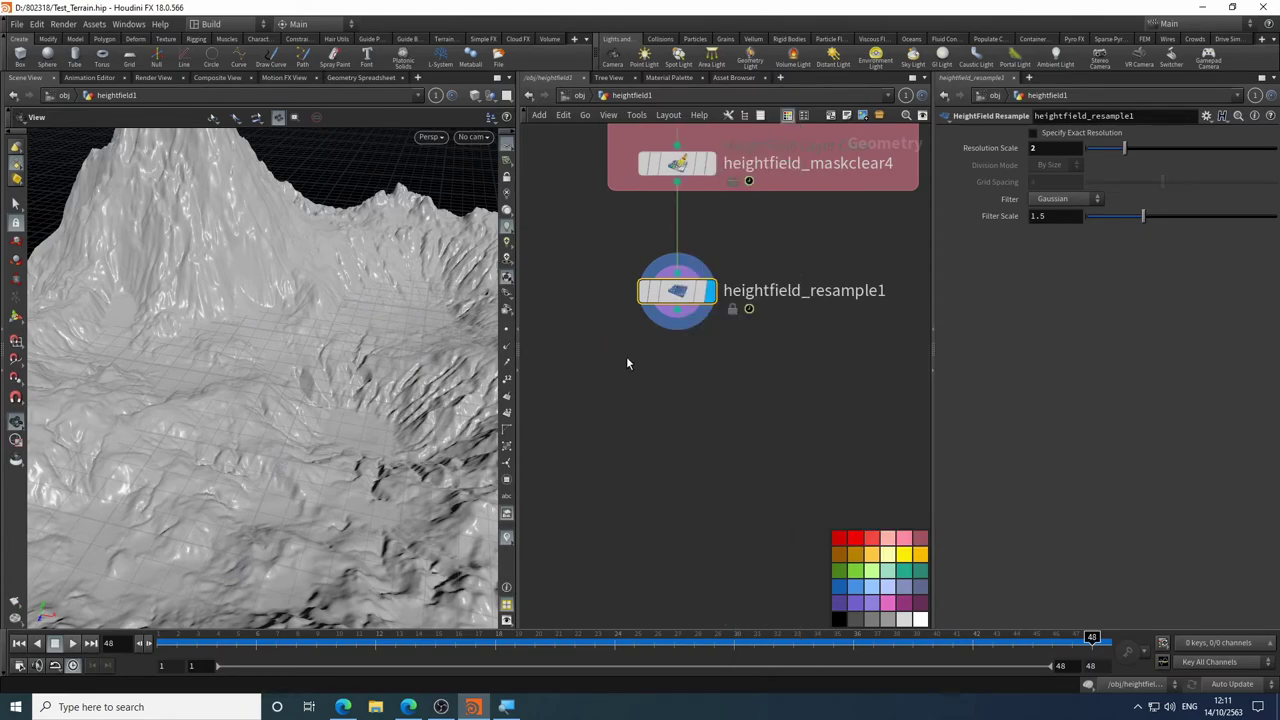
key("ctrl+s")
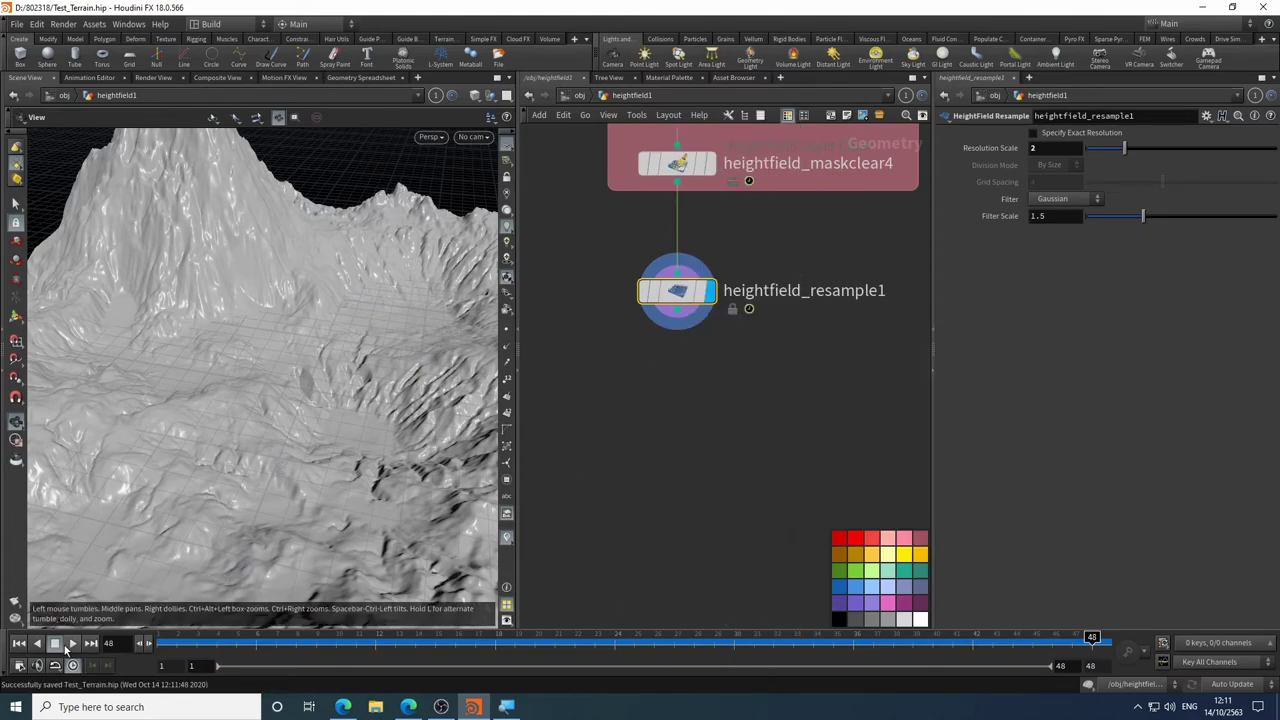
left_click(18, 643)
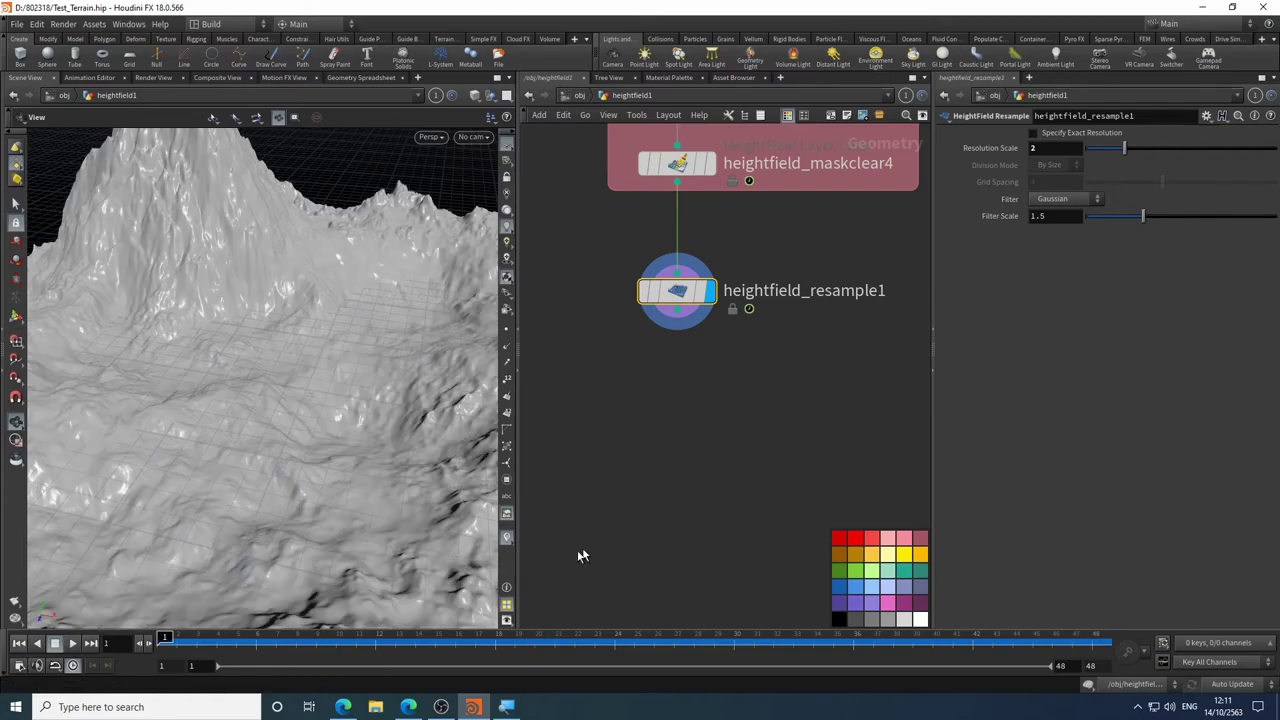
- Add a HeightField Erode node below resample1 and fit its elevation colour range
key("Tab")
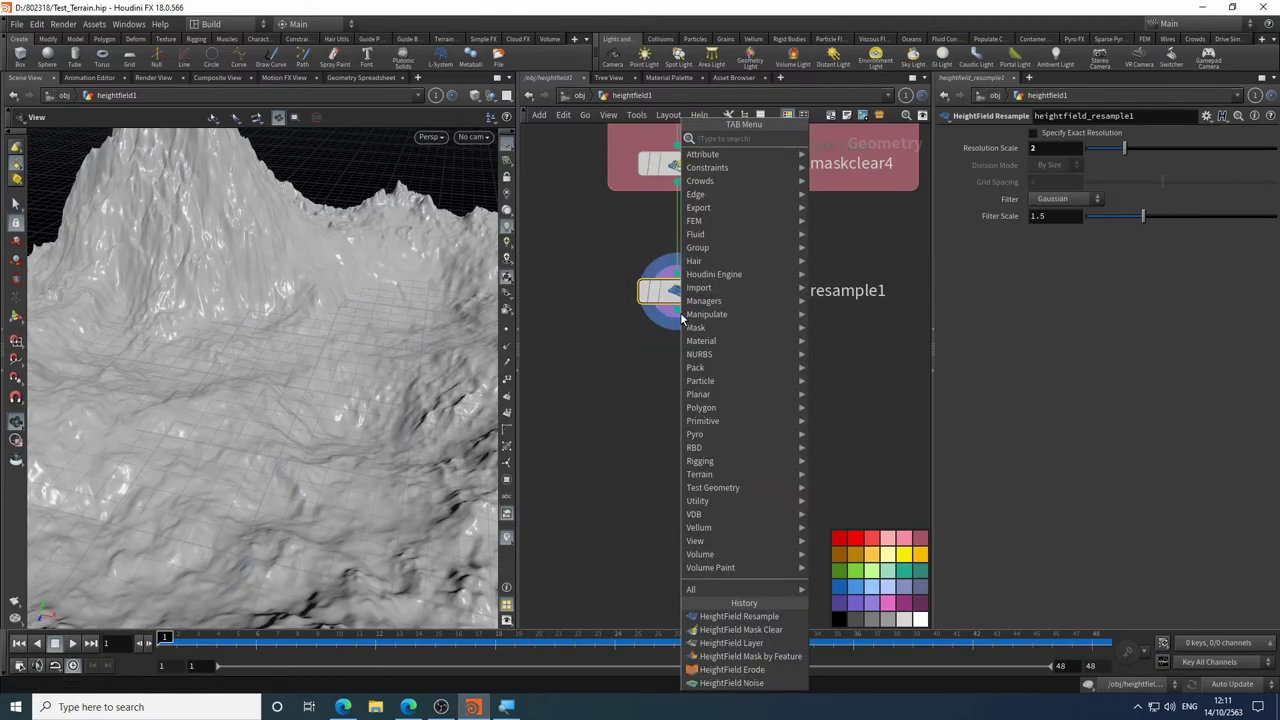
left_click(731, 669)
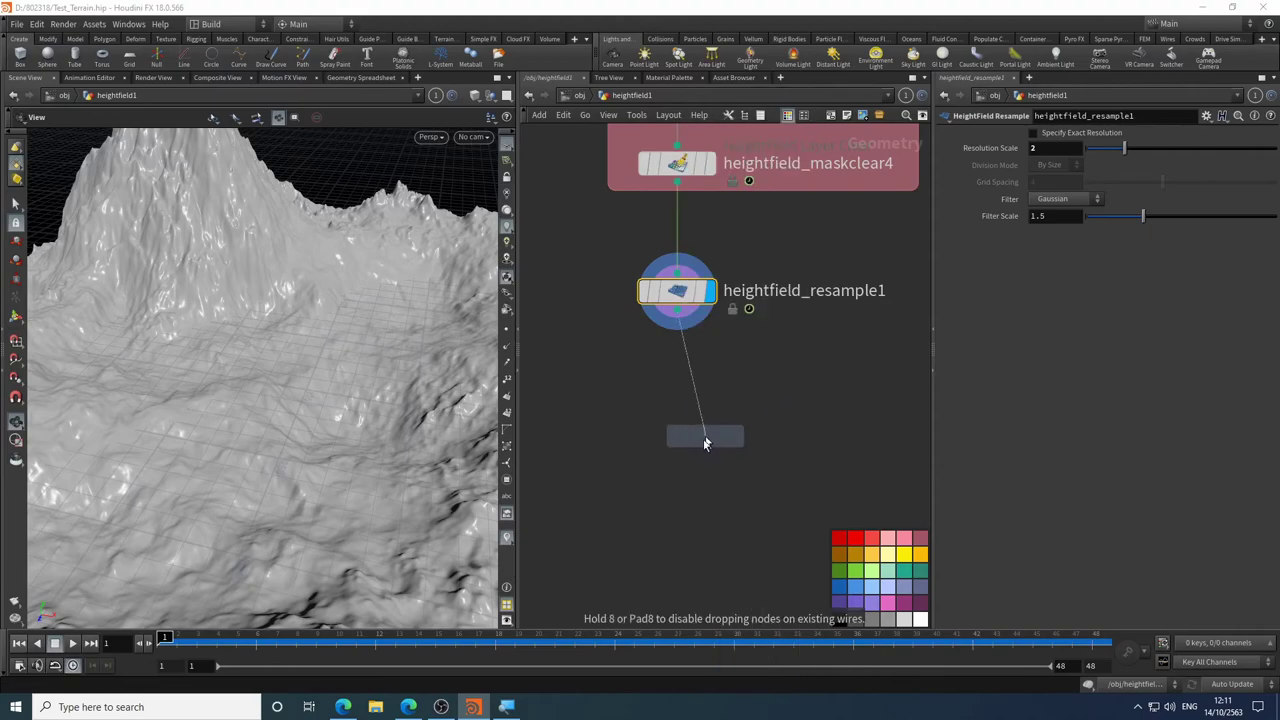
left_click(675, 433)
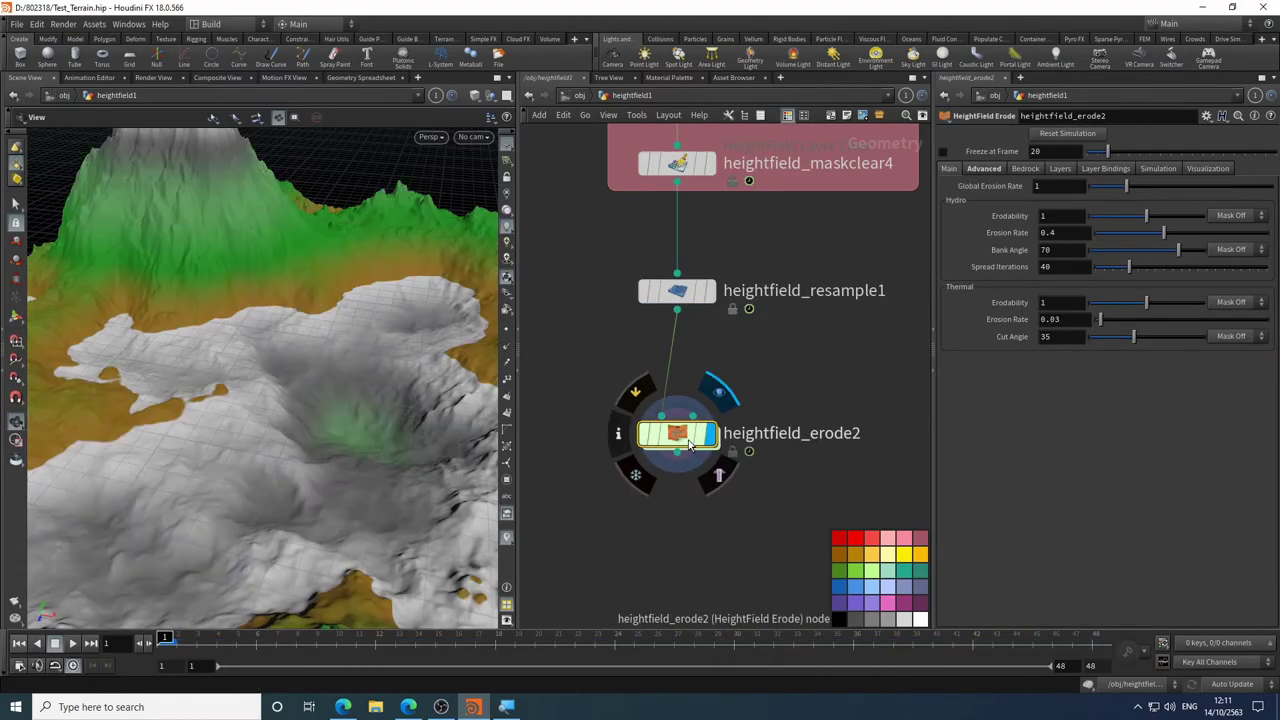
left_click(1218, 170)
left_click(1070, 217)
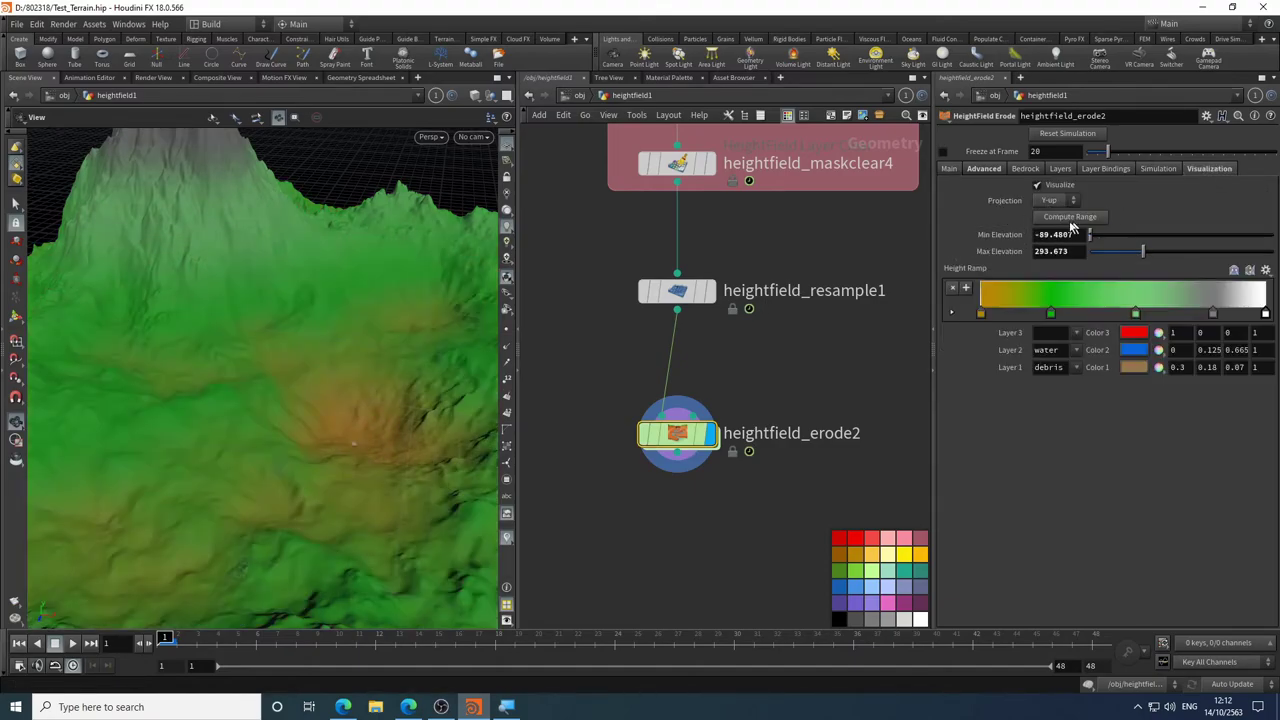
left_click(946, 169)
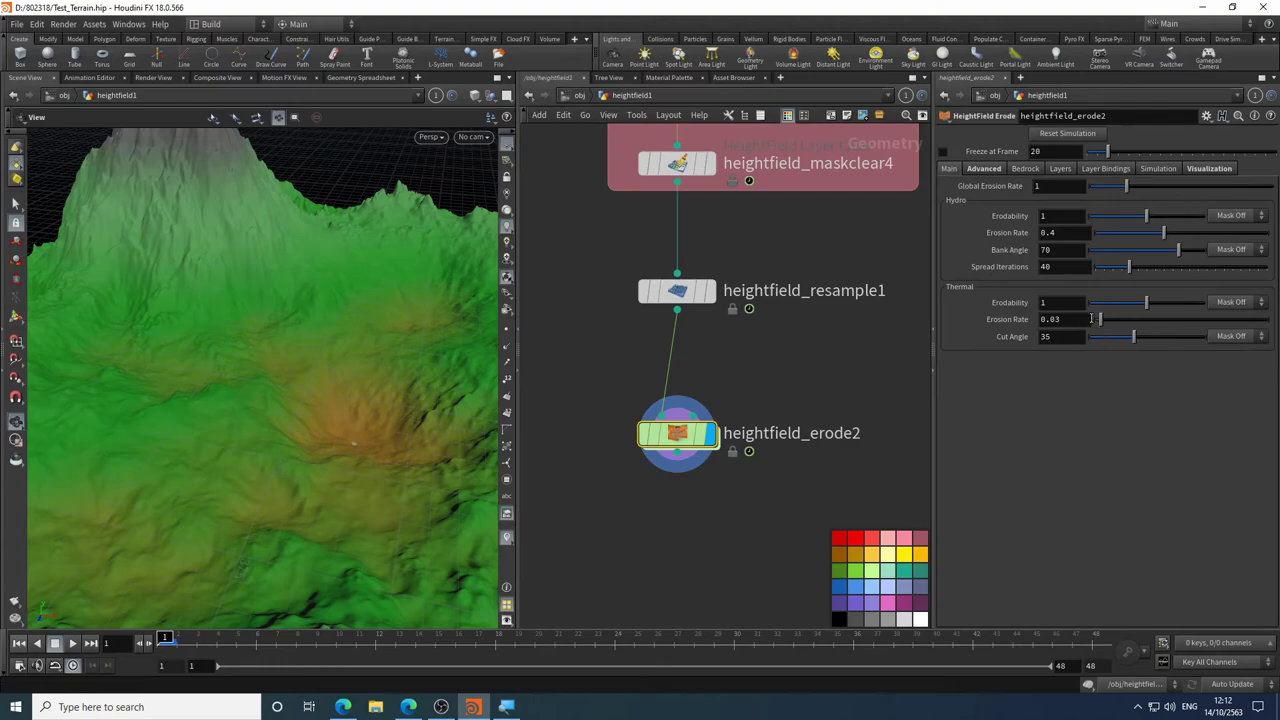
- Set the thermal Cut Angle to 60 and erosion rate to 0.109
left_click(1042, 336)
type("60")
key("Return")
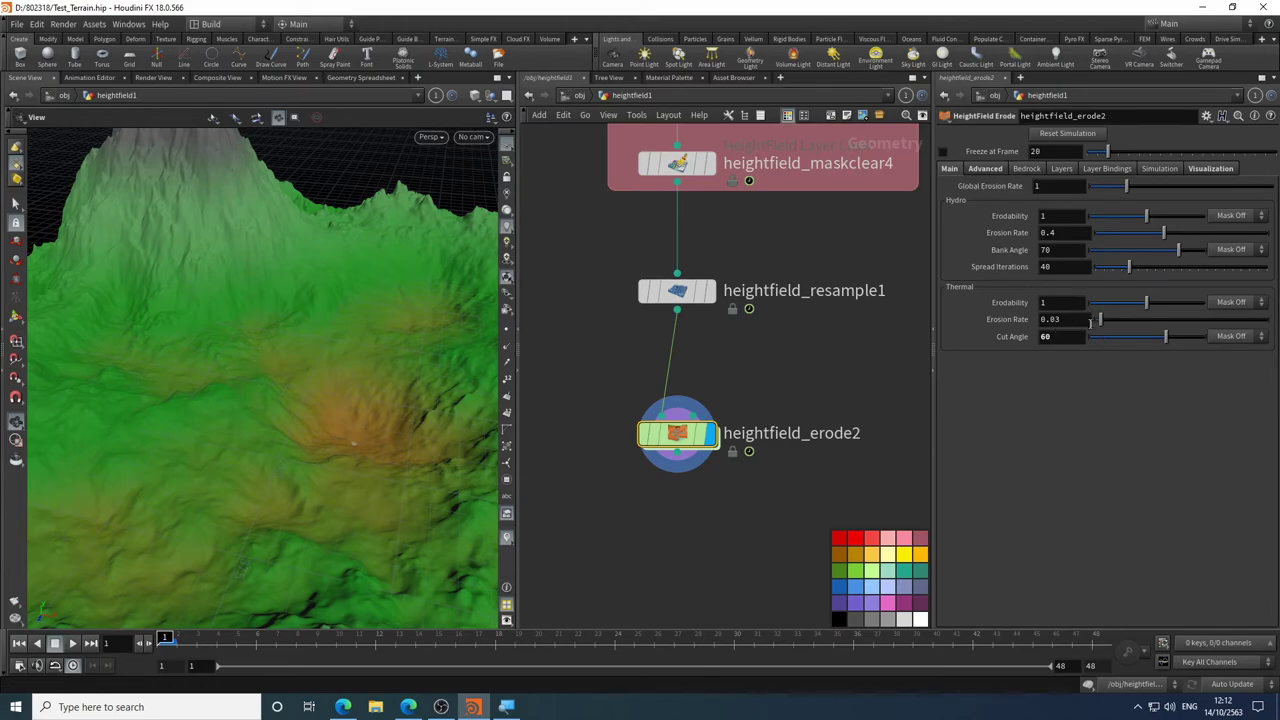
left_click_drag(1100, 320, 1116, 322)
- Lower the precipitation Amount to 0.05 on the Advanced tab
left_click(986, 169)
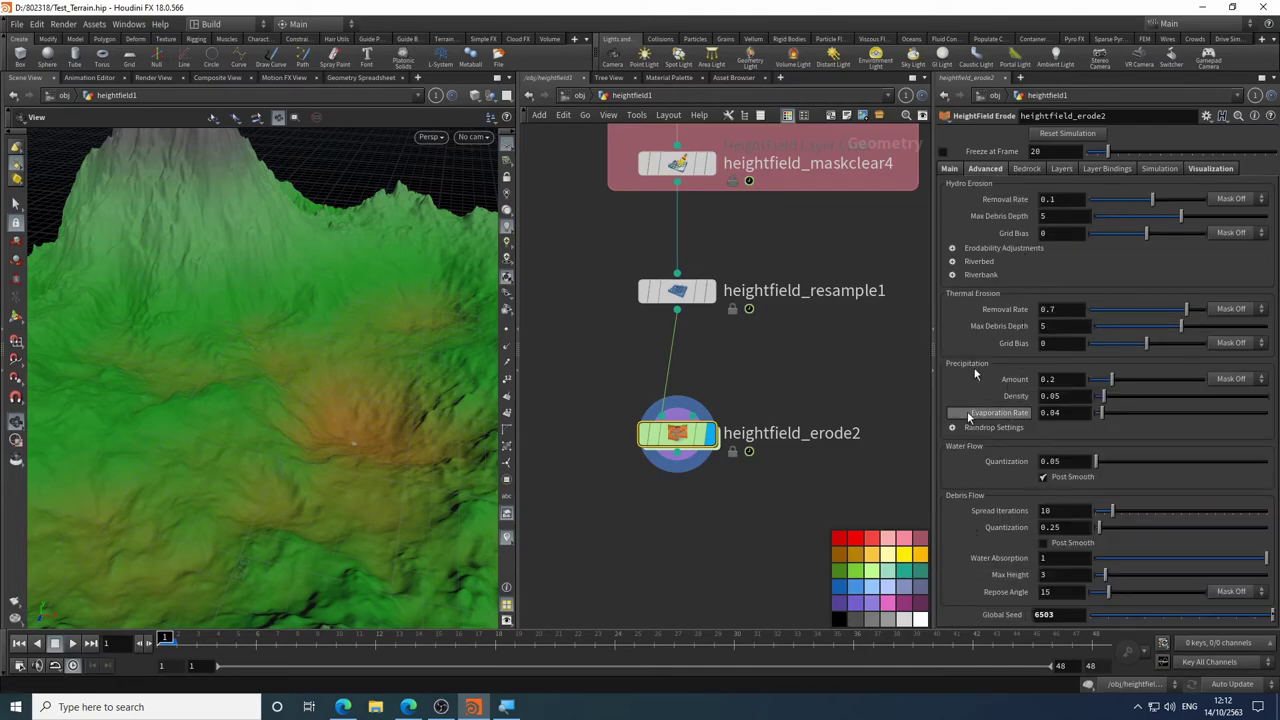
left_click(1042, 380)
key("Return")
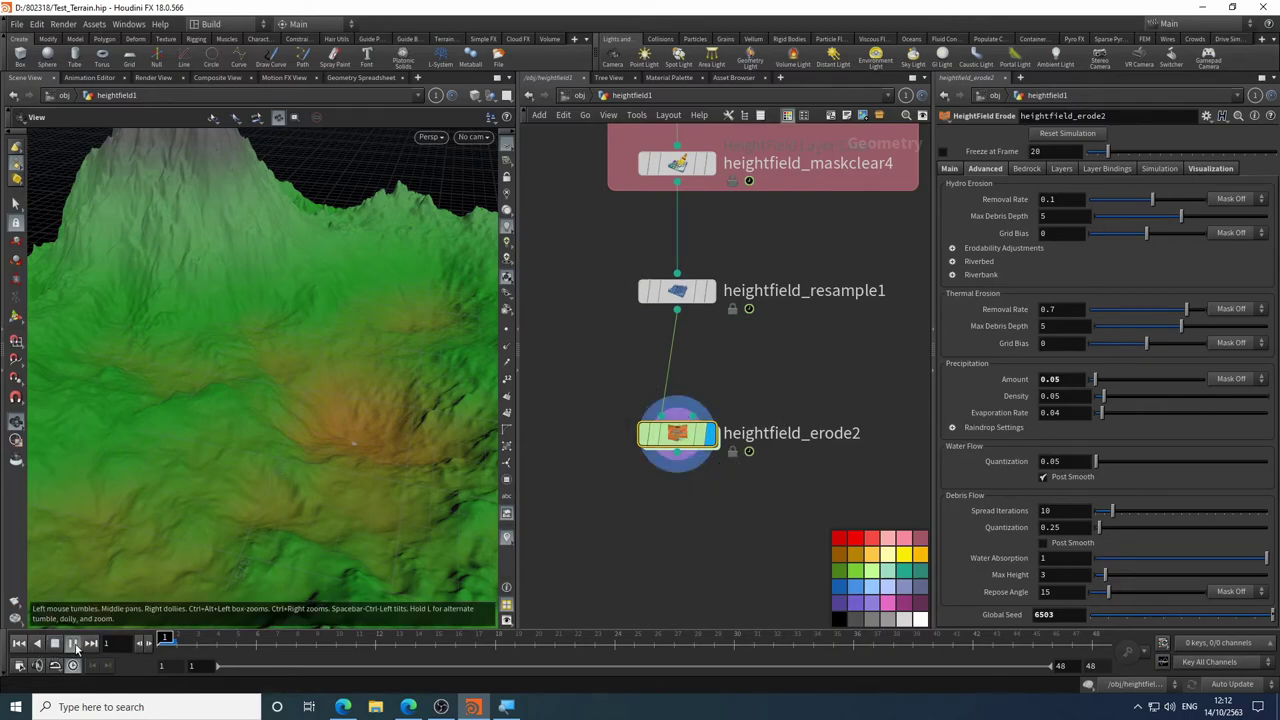
- Cook the erosion simulation by playing it, then jump to frame 48
left_click(73, 644)
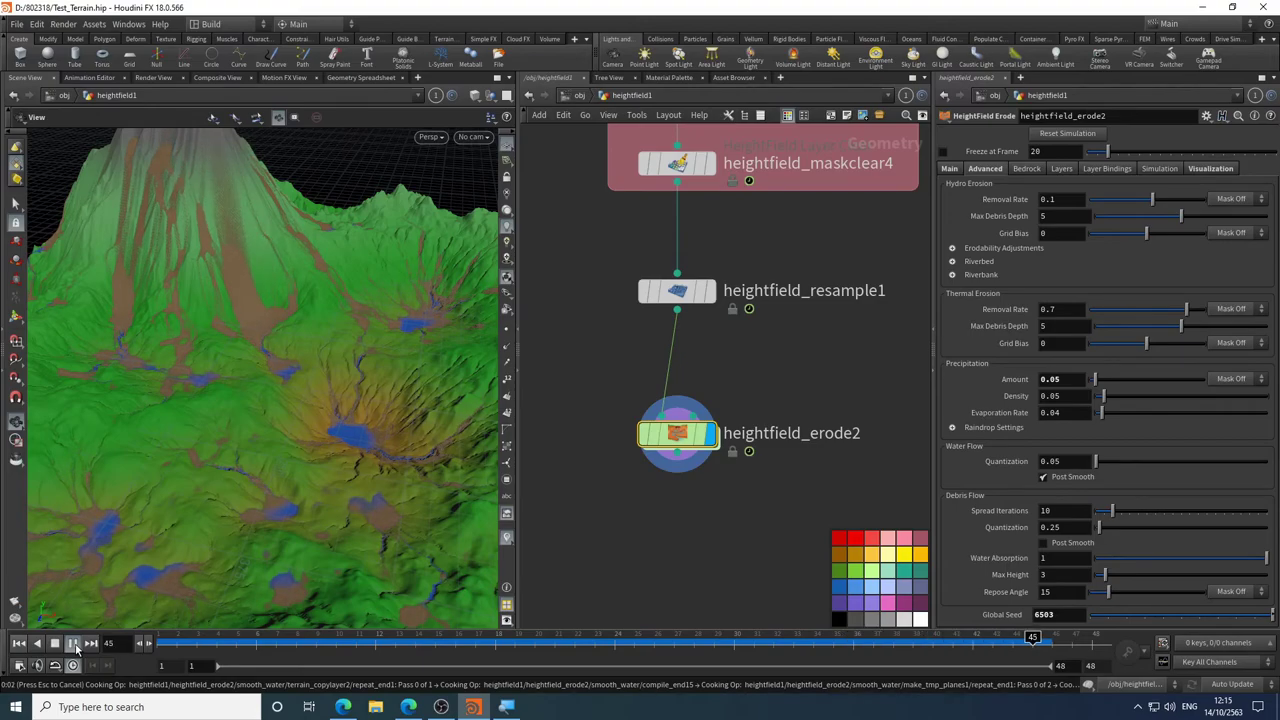
left_click(73, 644)
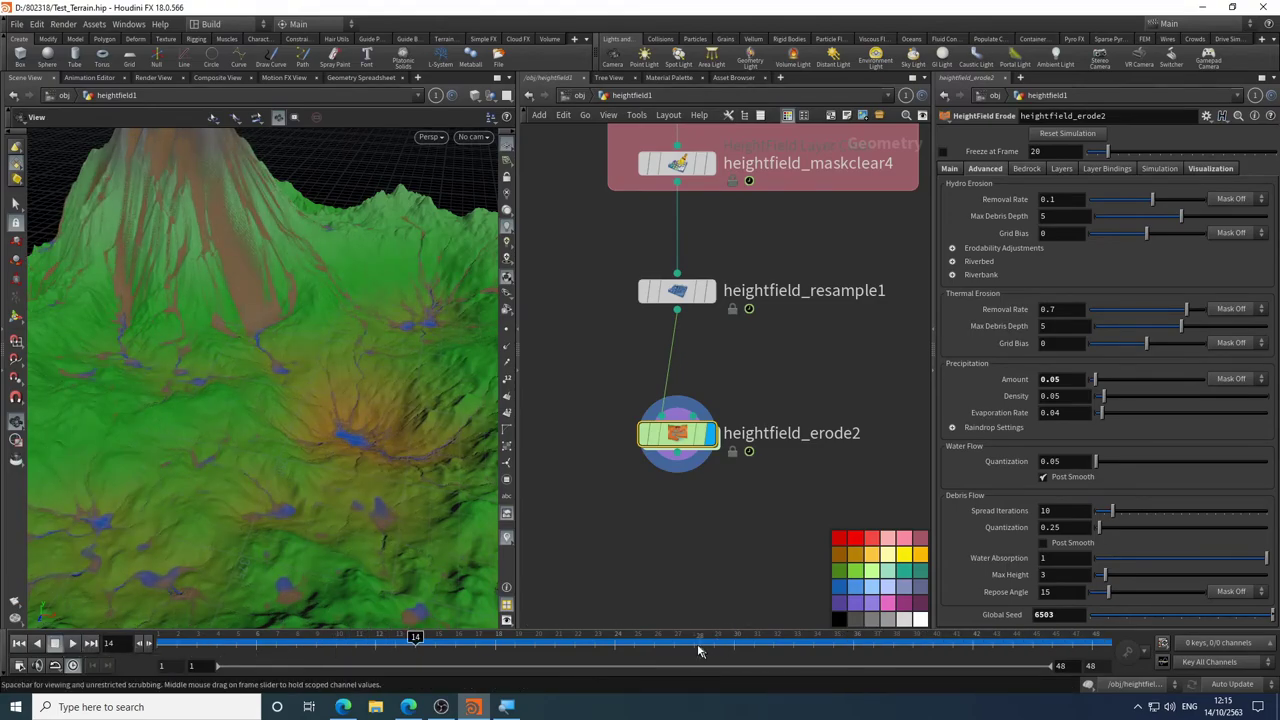
left_click(1092, 637)
- Turn off the erosion Visualize option so the eroded terrain shows plain grey
left_click(1210, 168)
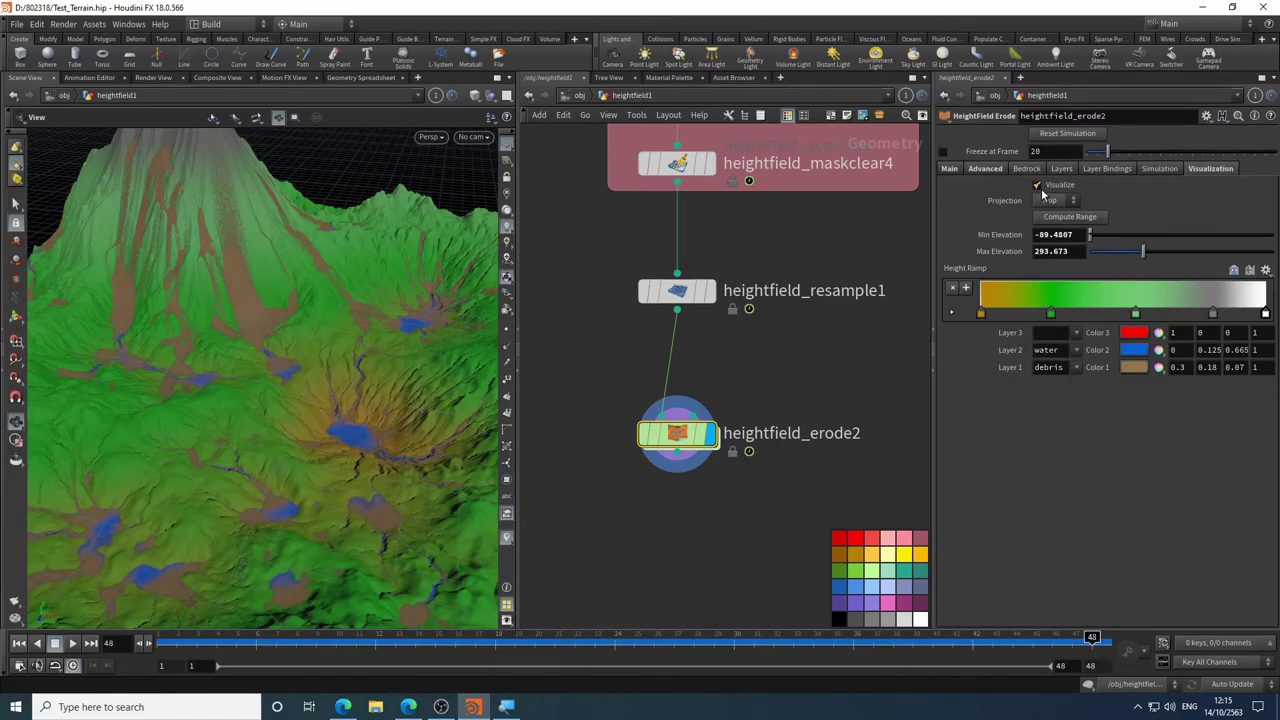
left_click(1038, 186)
left_click_drag(240, 423, 195, 395)
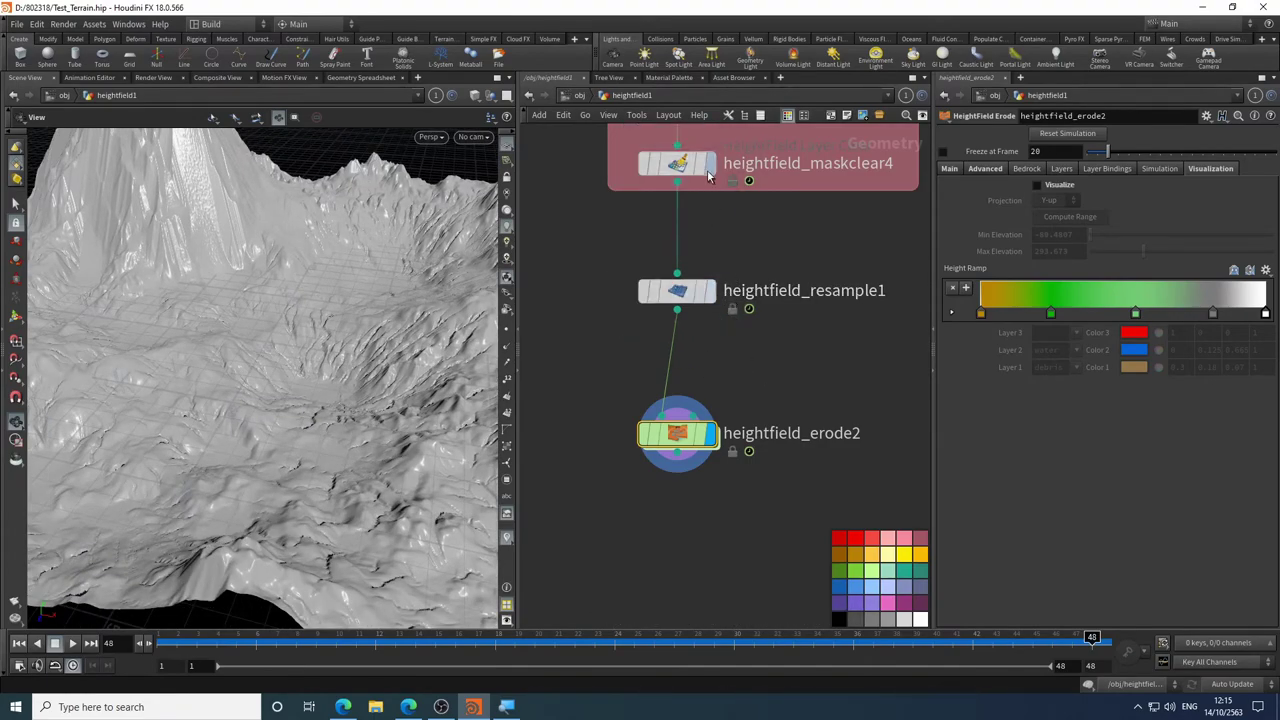
left_click(710, 172)
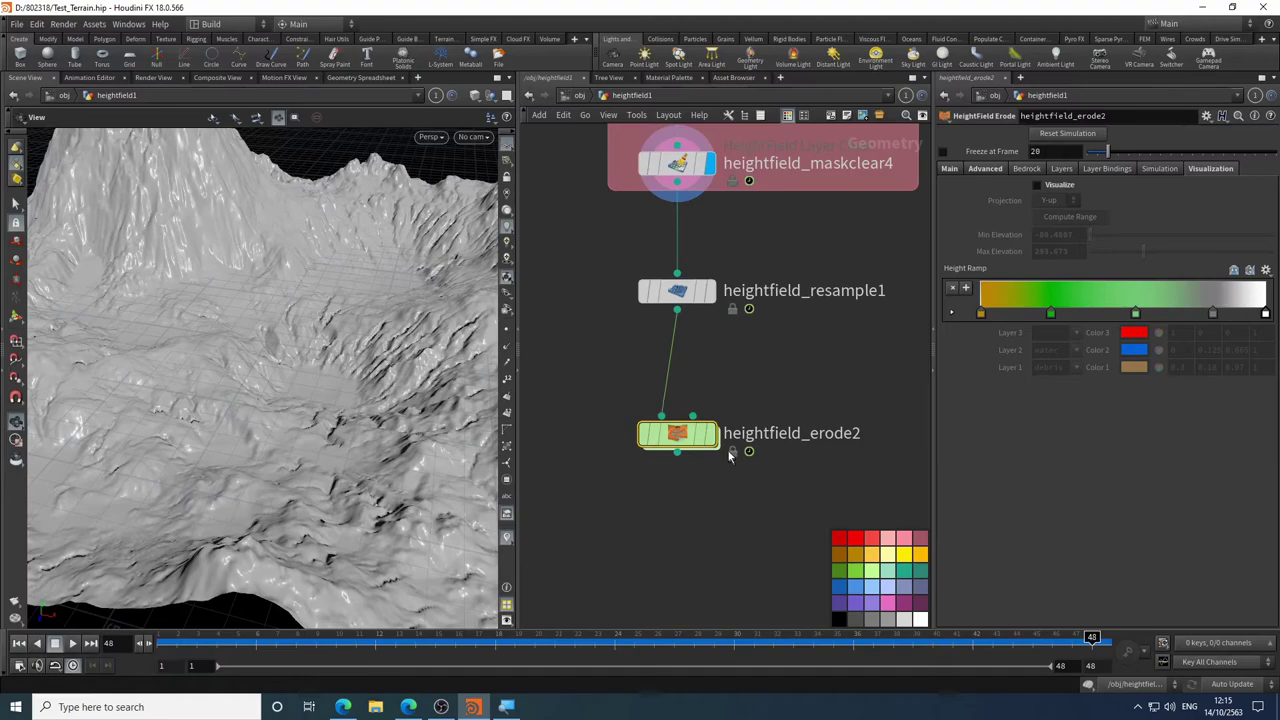
scroll(430, 406, "up", 4)
scroll(386, 366, "up", 6)
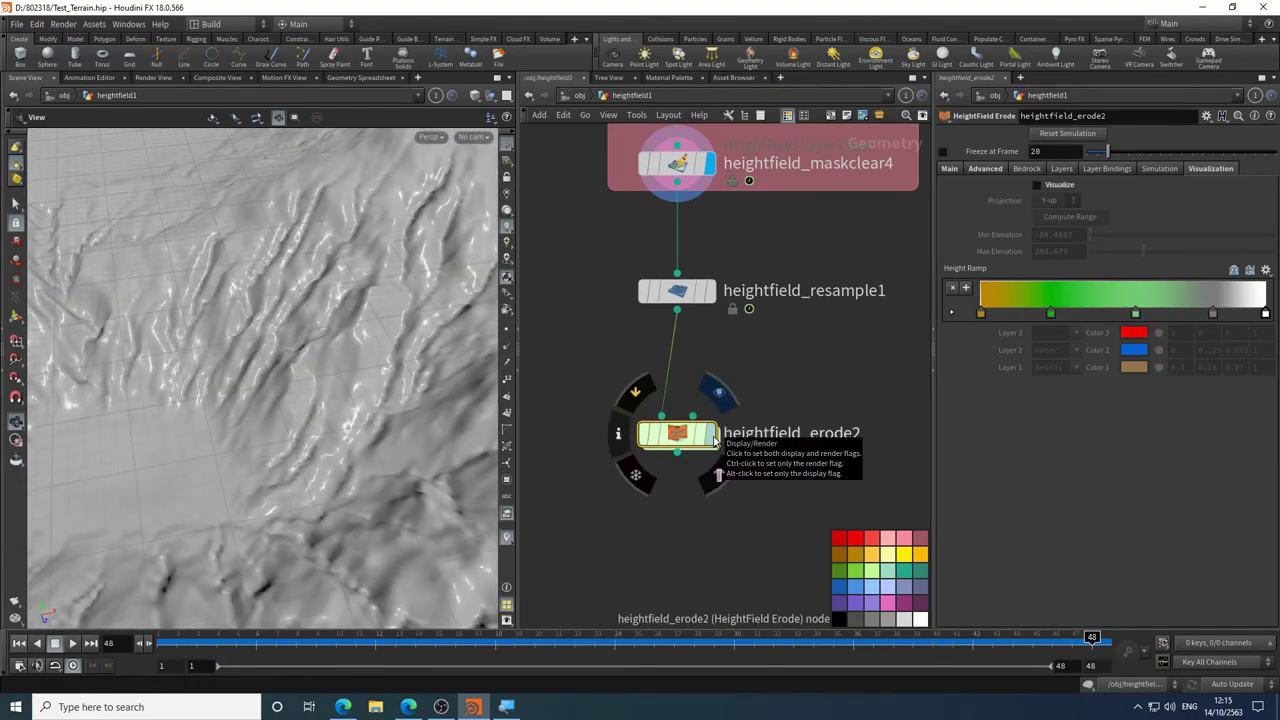
left_click(726, 392)
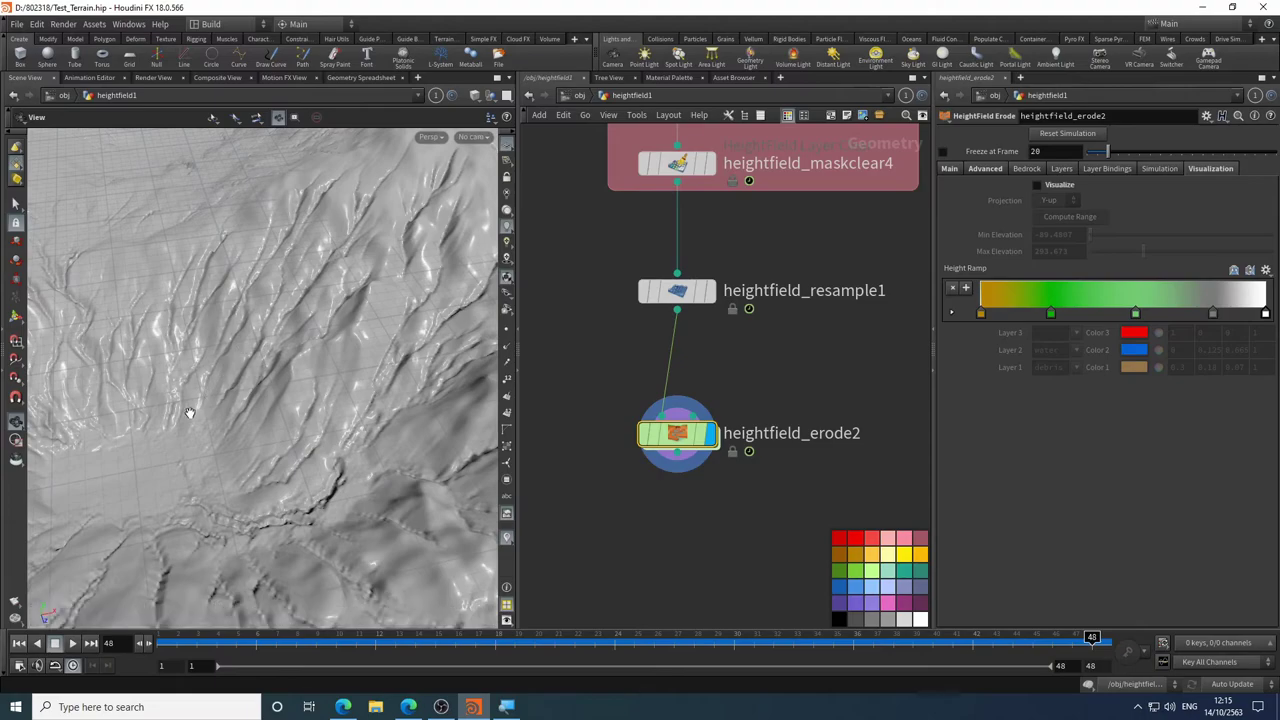
left_click_drag(191, 409, 300, 360)
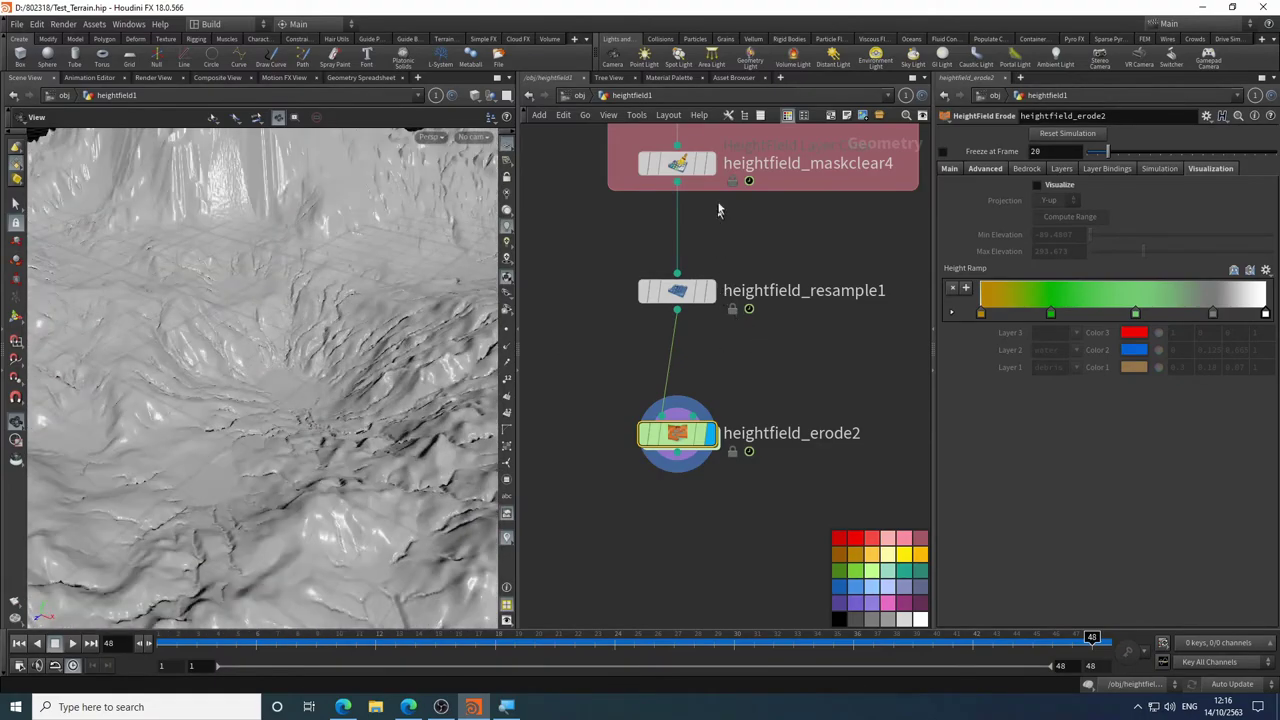
left_click(709, 163)
left_click_drag(359, 436, 387, 467)
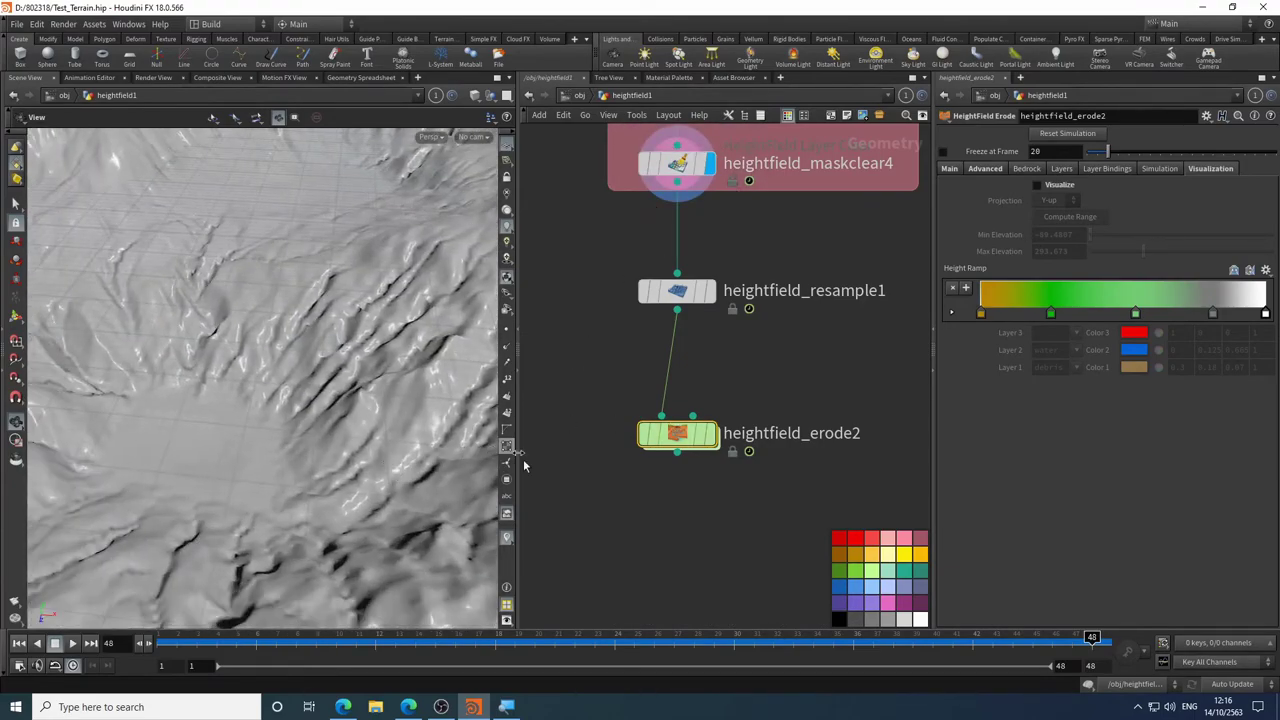
left_click(712, 434)
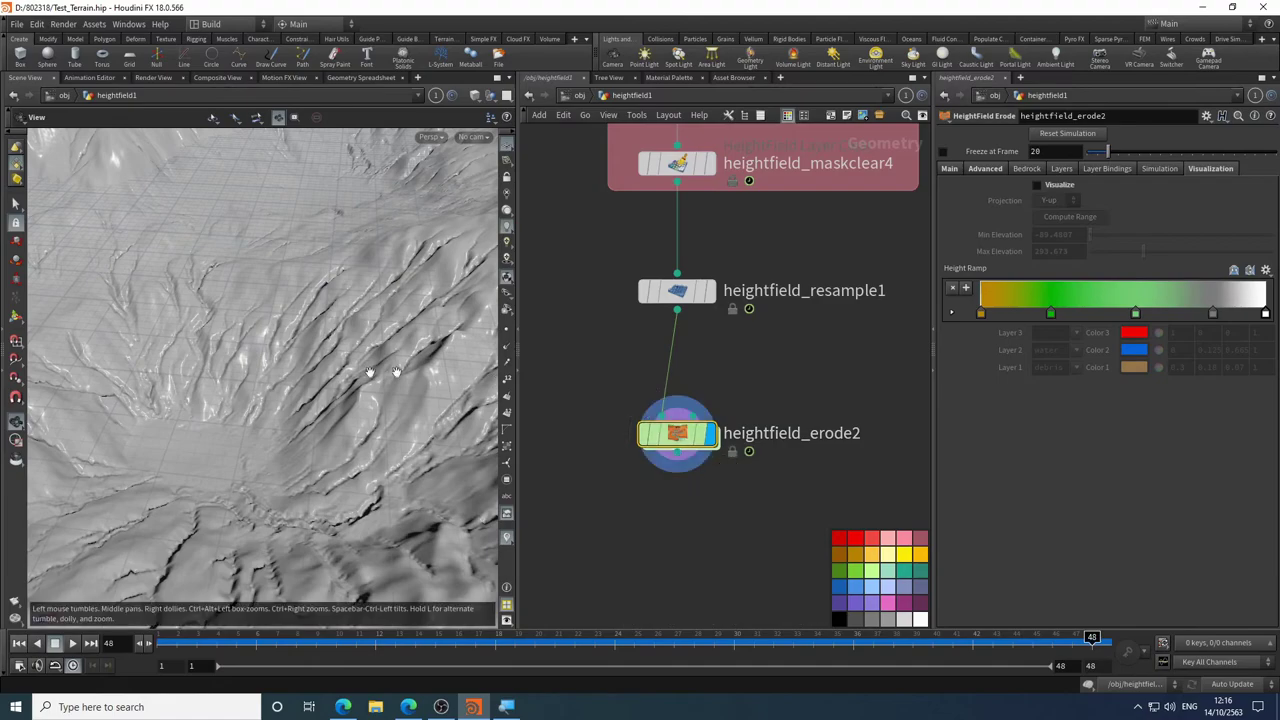
left_click_drag(240, 398, 395, 318)
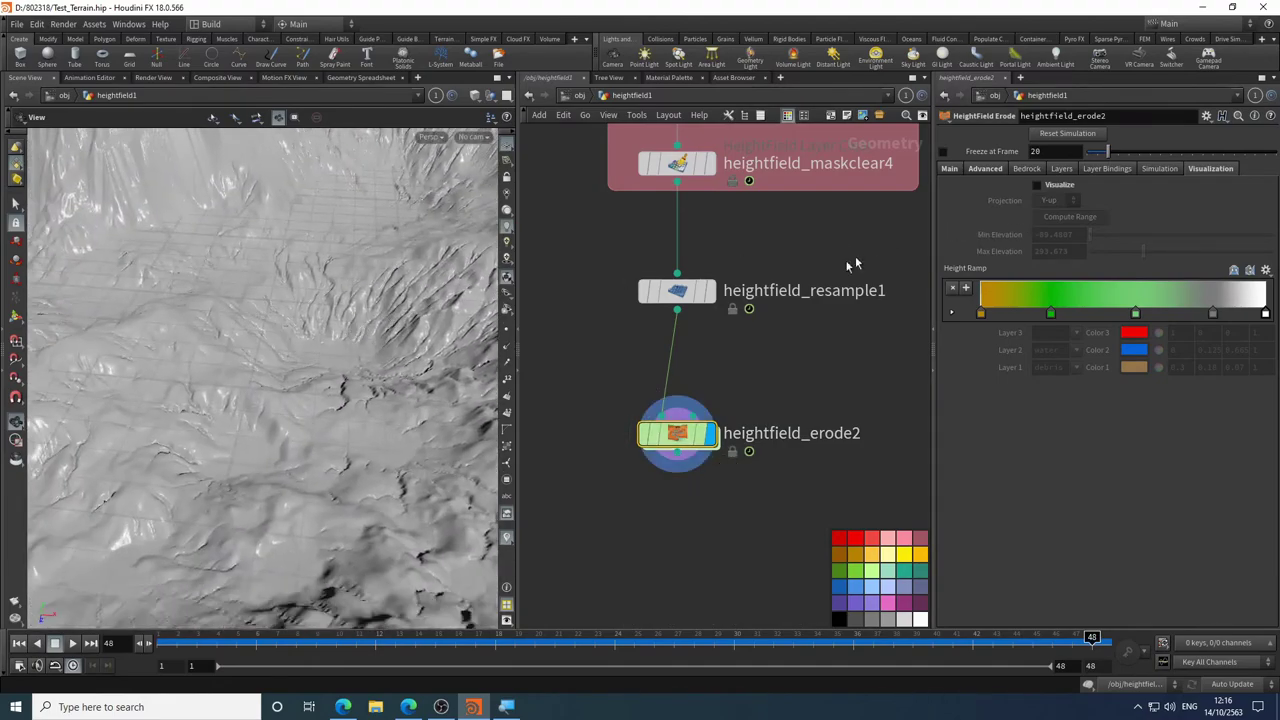
mouse_move(679, 293)
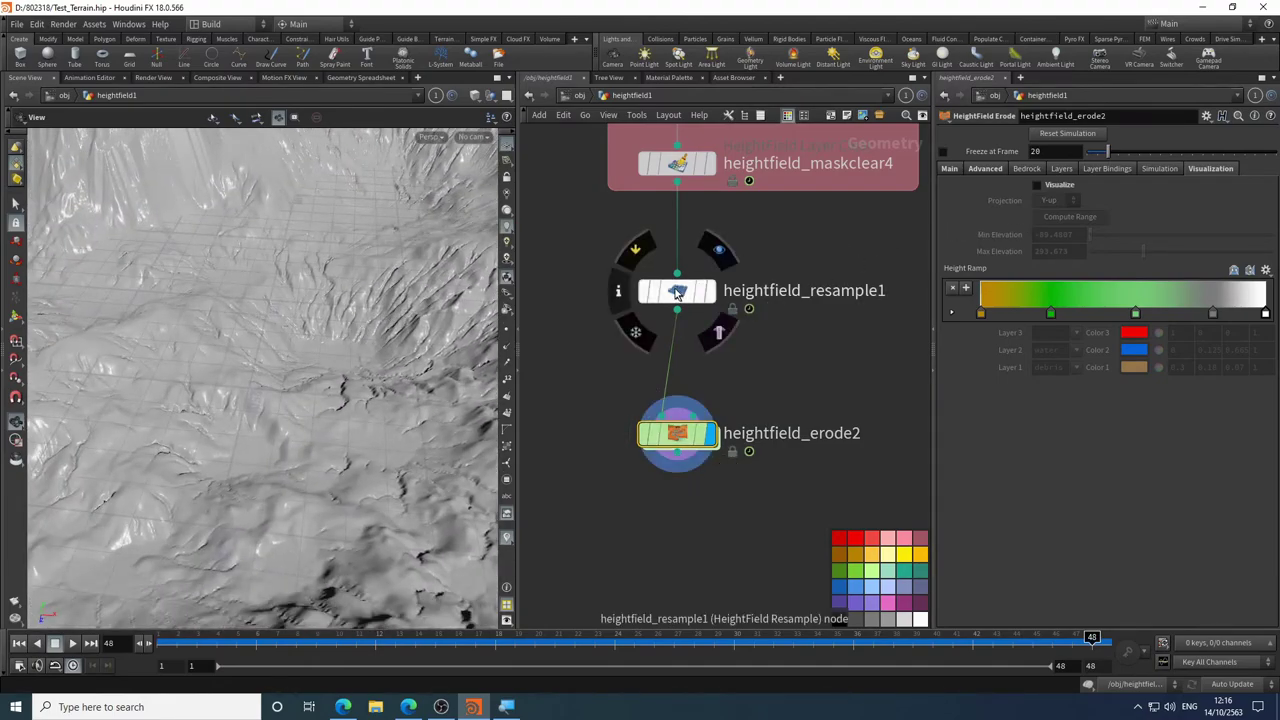
left_click_drag(314, 309, 334, 205)
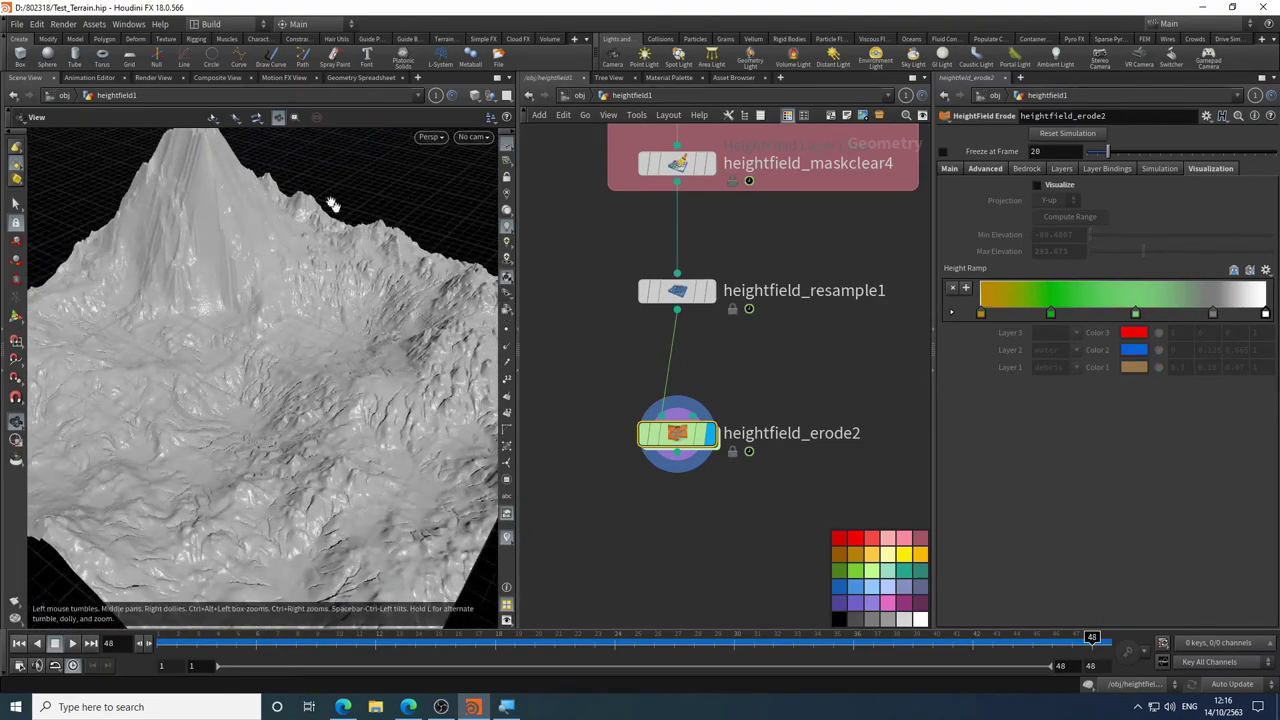
left_click_drag(207, 229, 262, 418)
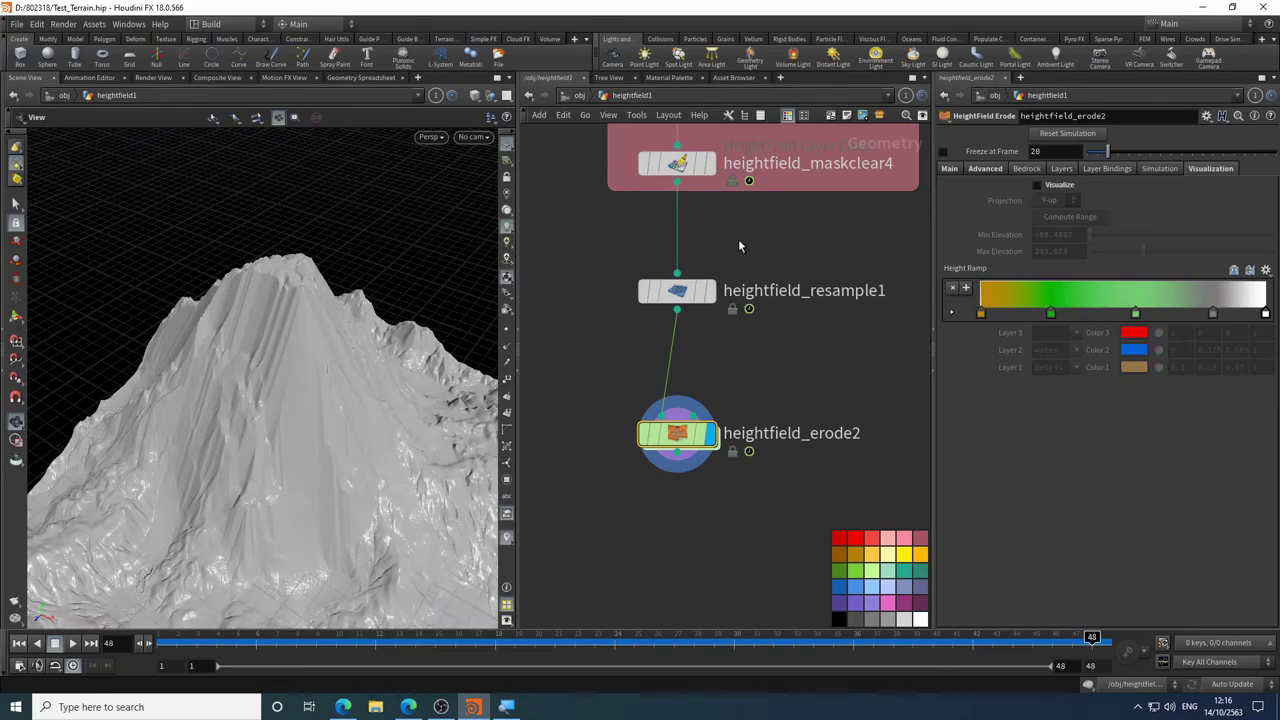
left_click_drag(366, 414, 443, 531)
scroll(344, 346, "up", 5)
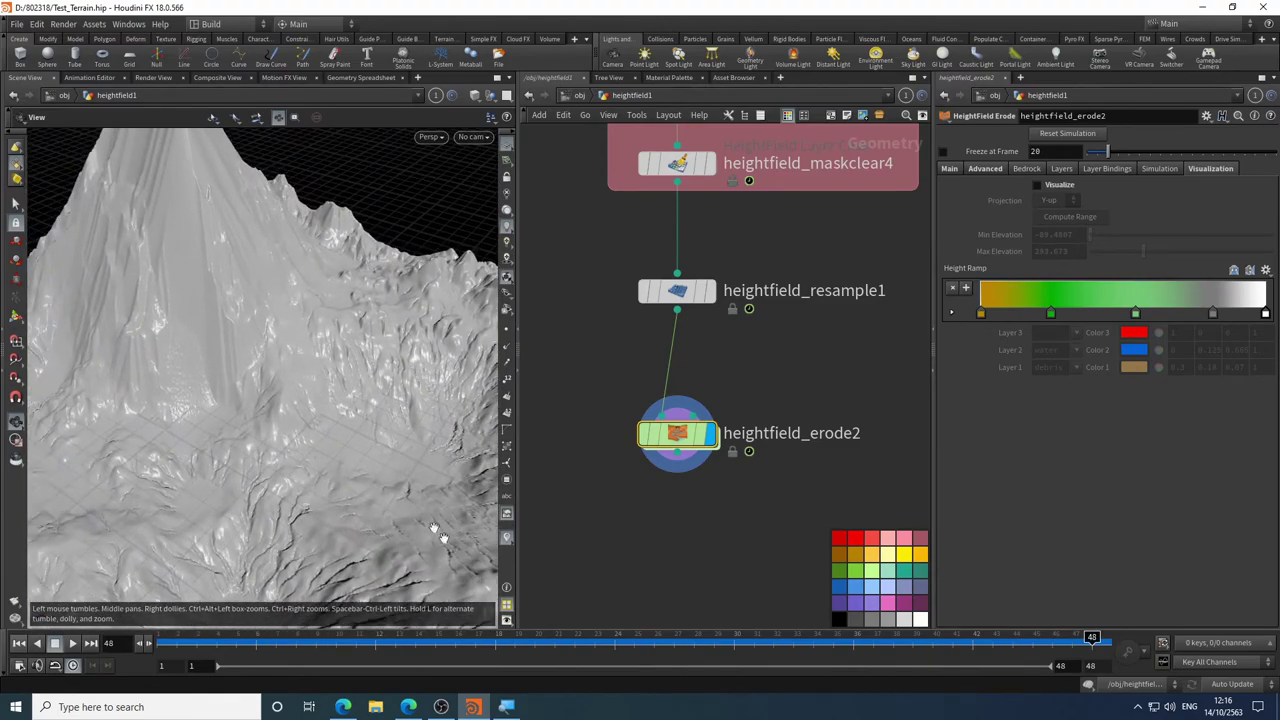
scroll(352, 331, "down", 5)
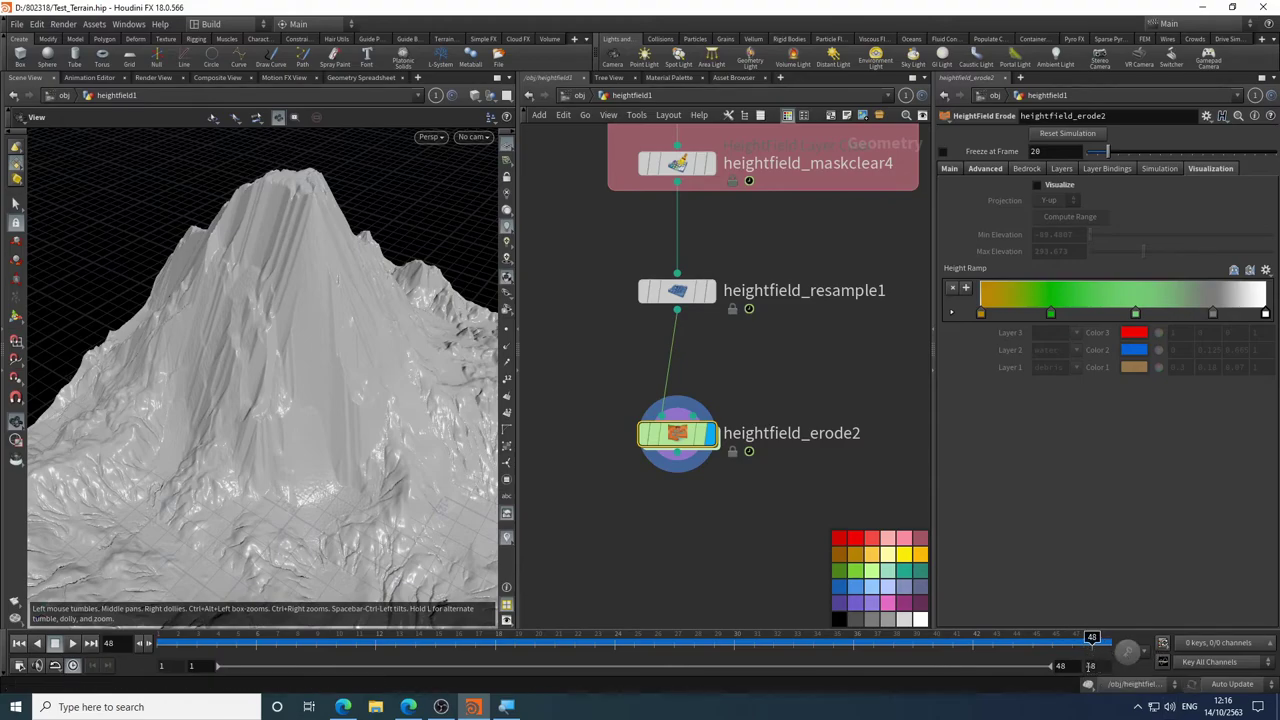
- Extend the timeline end to 100, run the erosion to about frame 71, then set the end frame to 70
left_click(1097, 666)
key("Return")
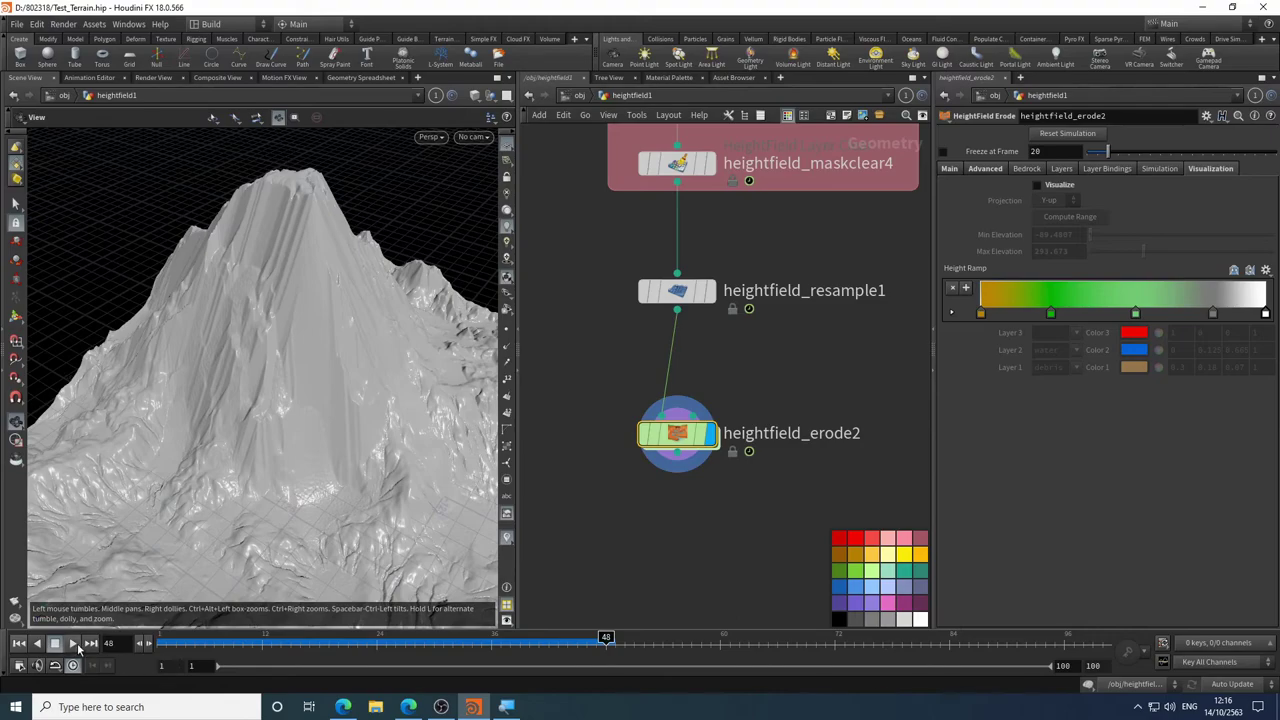
left_click_drag(236, 492, 152, 275)
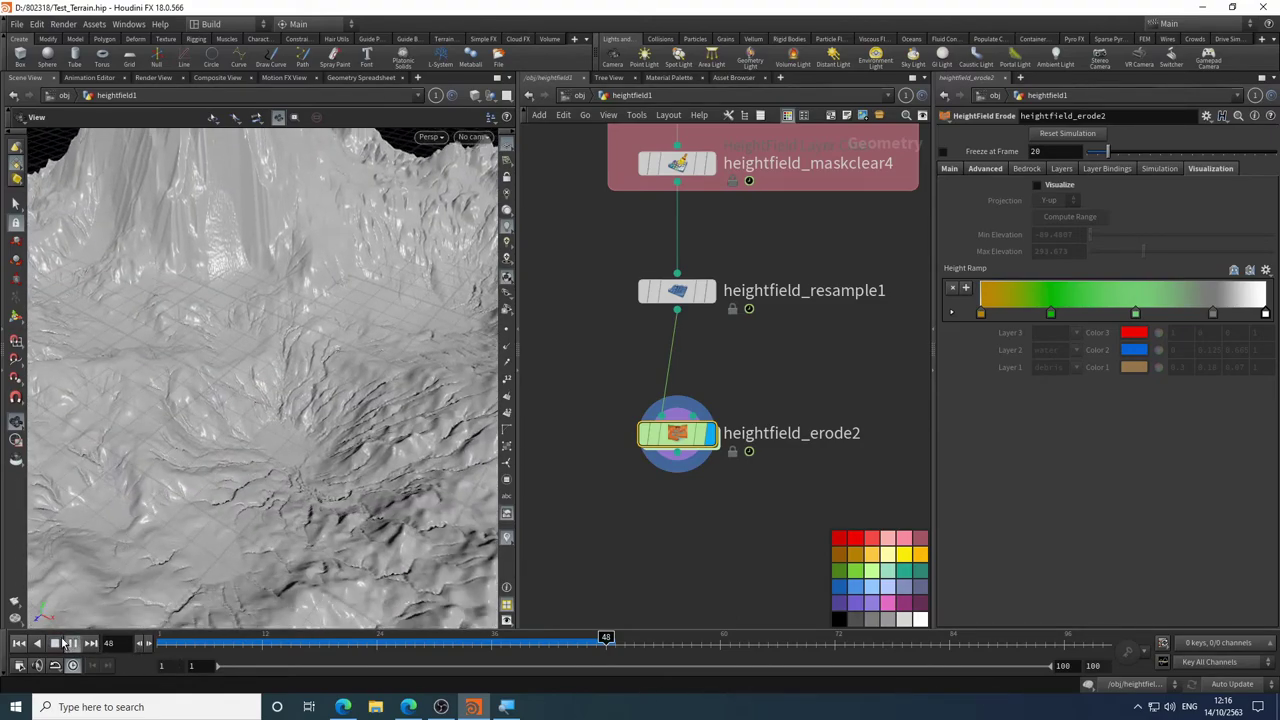
left_click(66, 643)
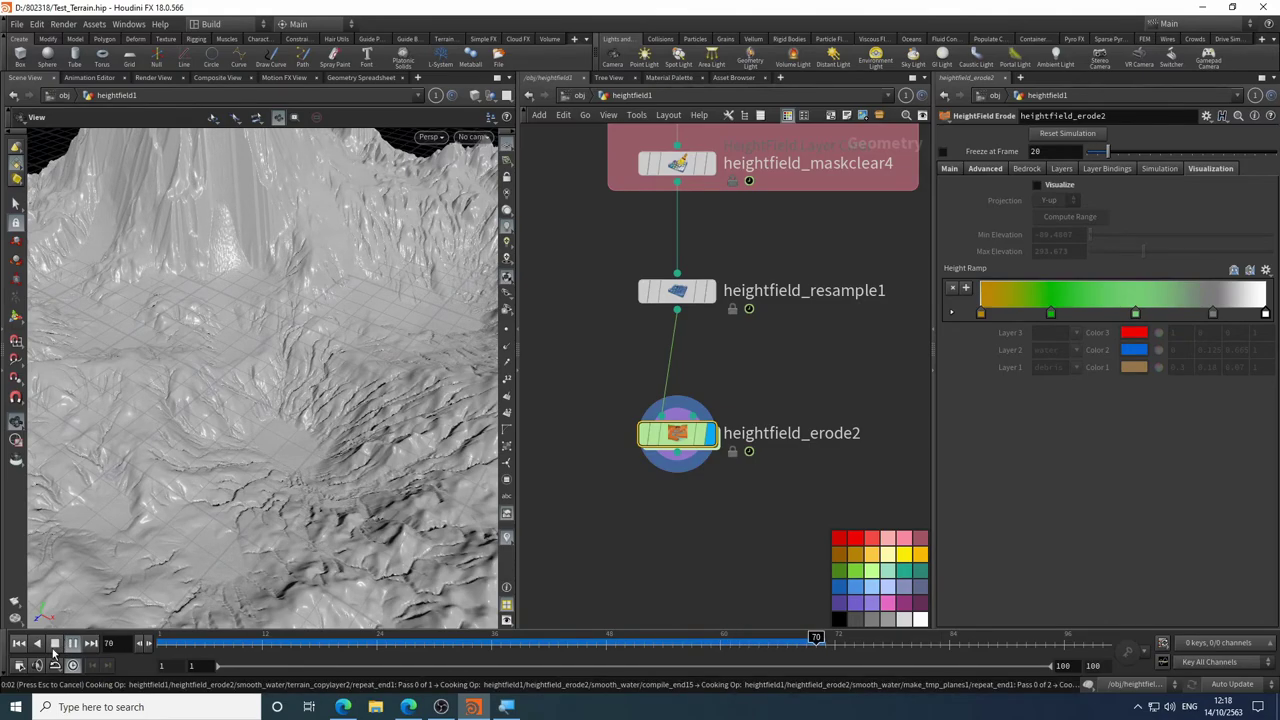
left_click(55, 647)
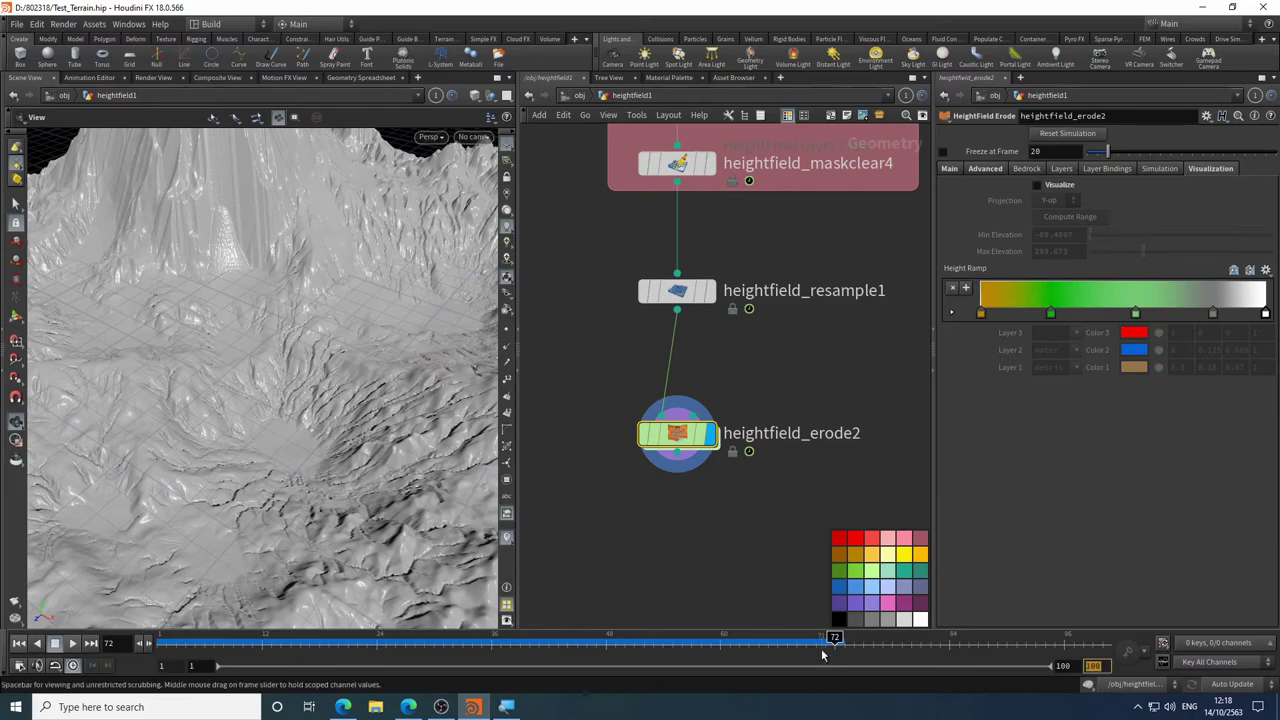
type("0")
key("Return")
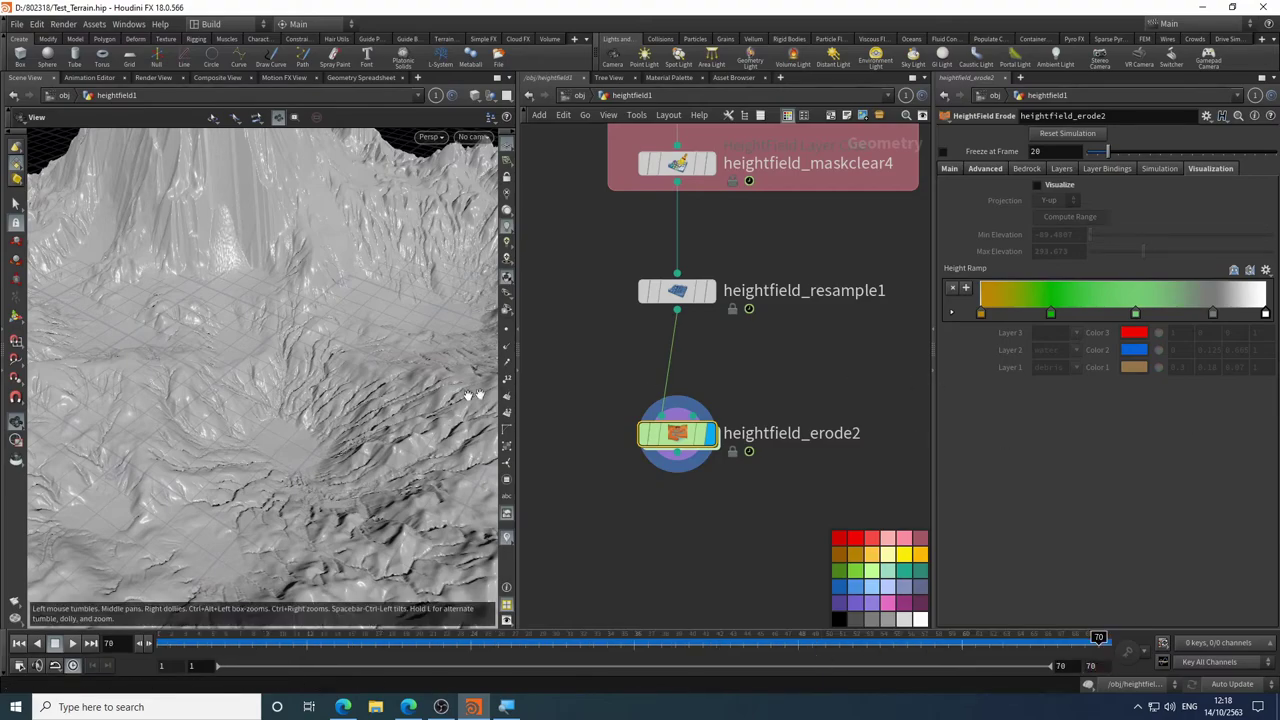
left_click_drag(380, 378, 343, 334)
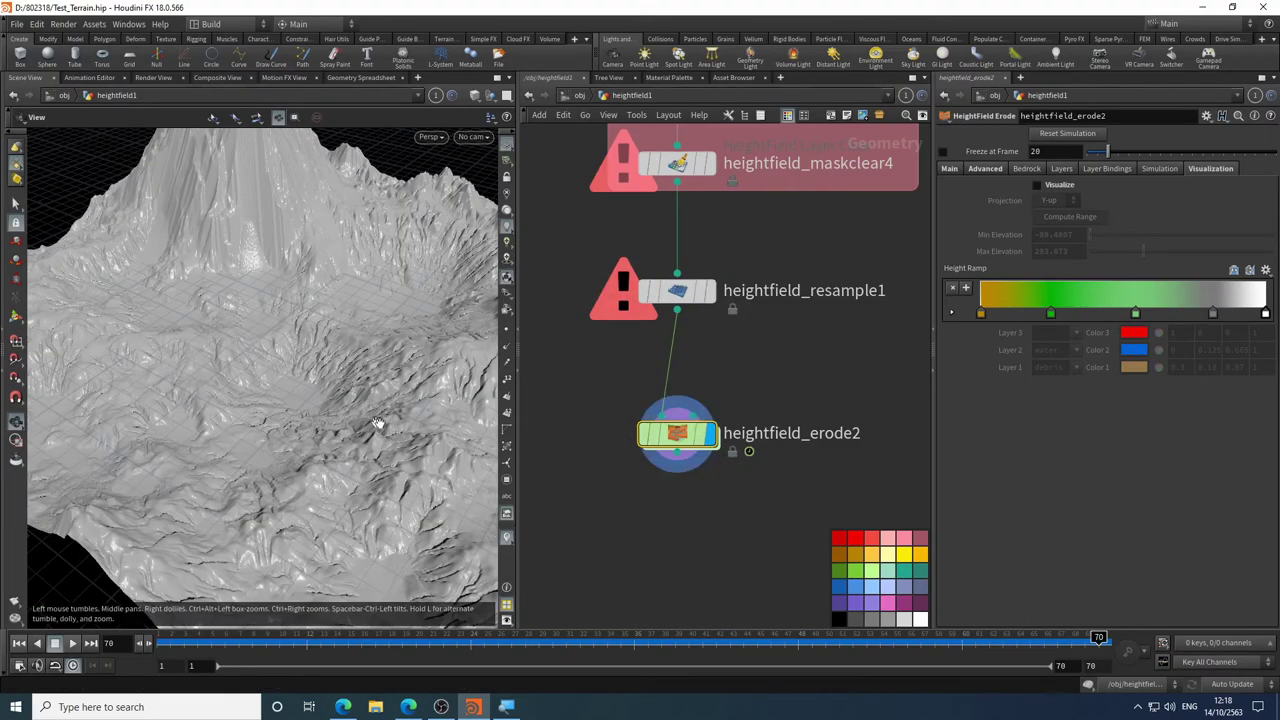
- Inspect the gullied terrain at frame 70 and move heightfield_erode2 further right in the network
left_click_drag(377, 422, 256, 286)
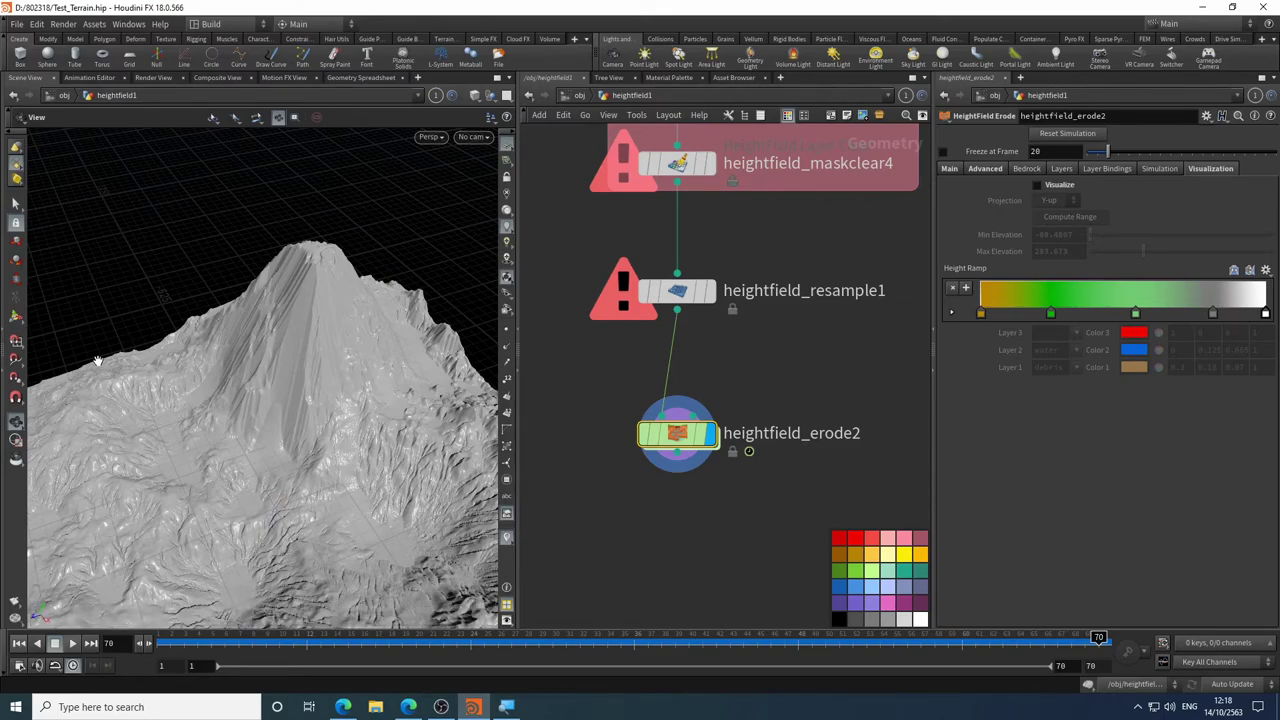
left_click_drag(209, 430, 310, 372)
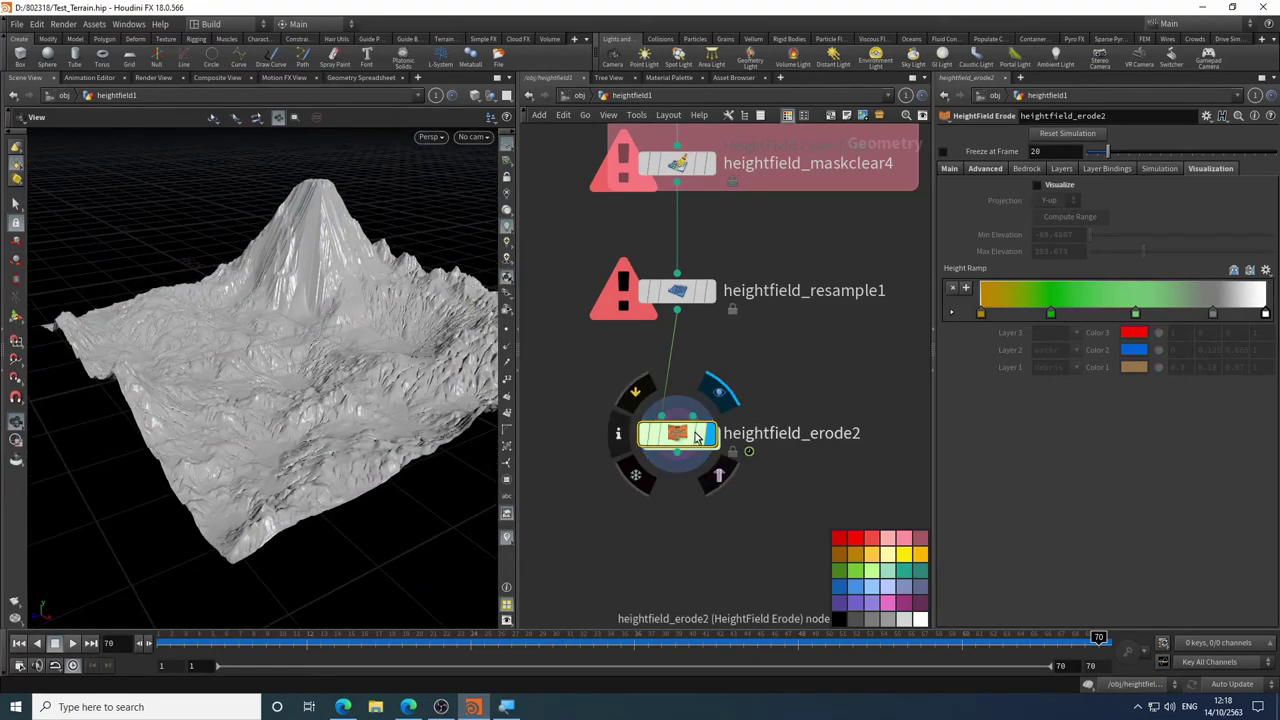
left_click_drag(697, 437, 852, 417)
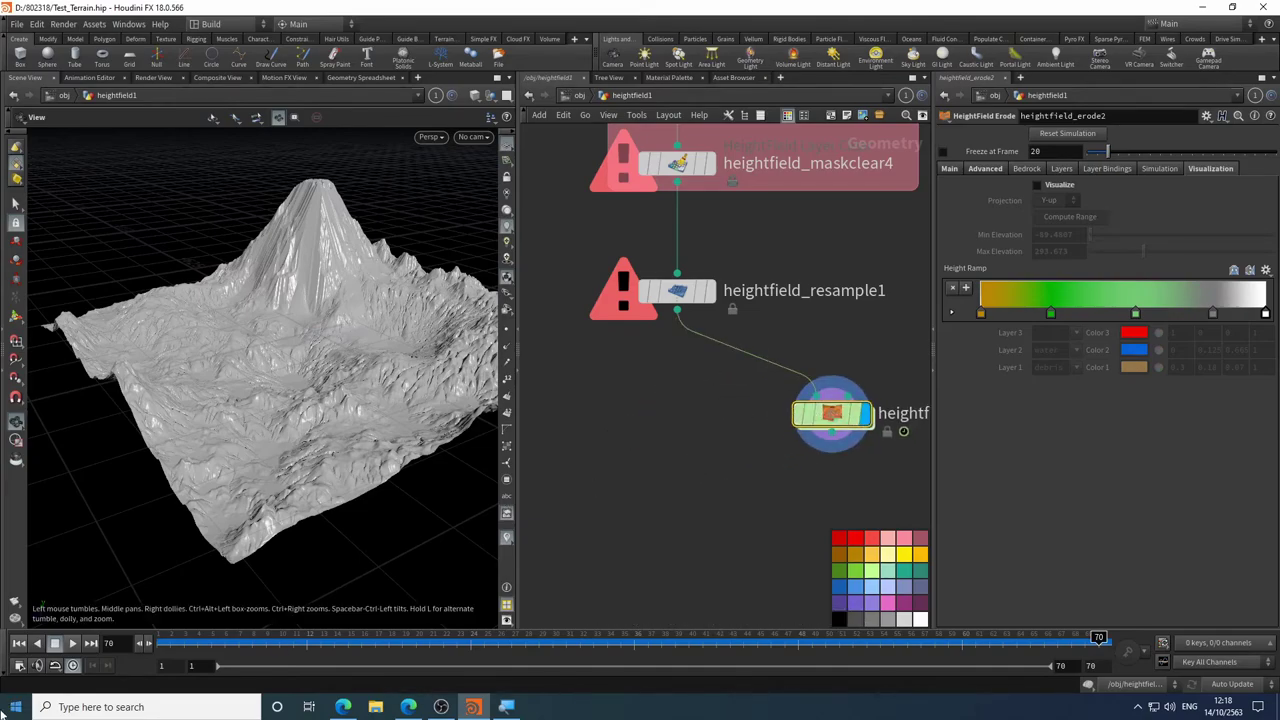
- Rewind to frame 1 and display the un-eroded heightfield_resample1 terrain
left_click(18, 643)
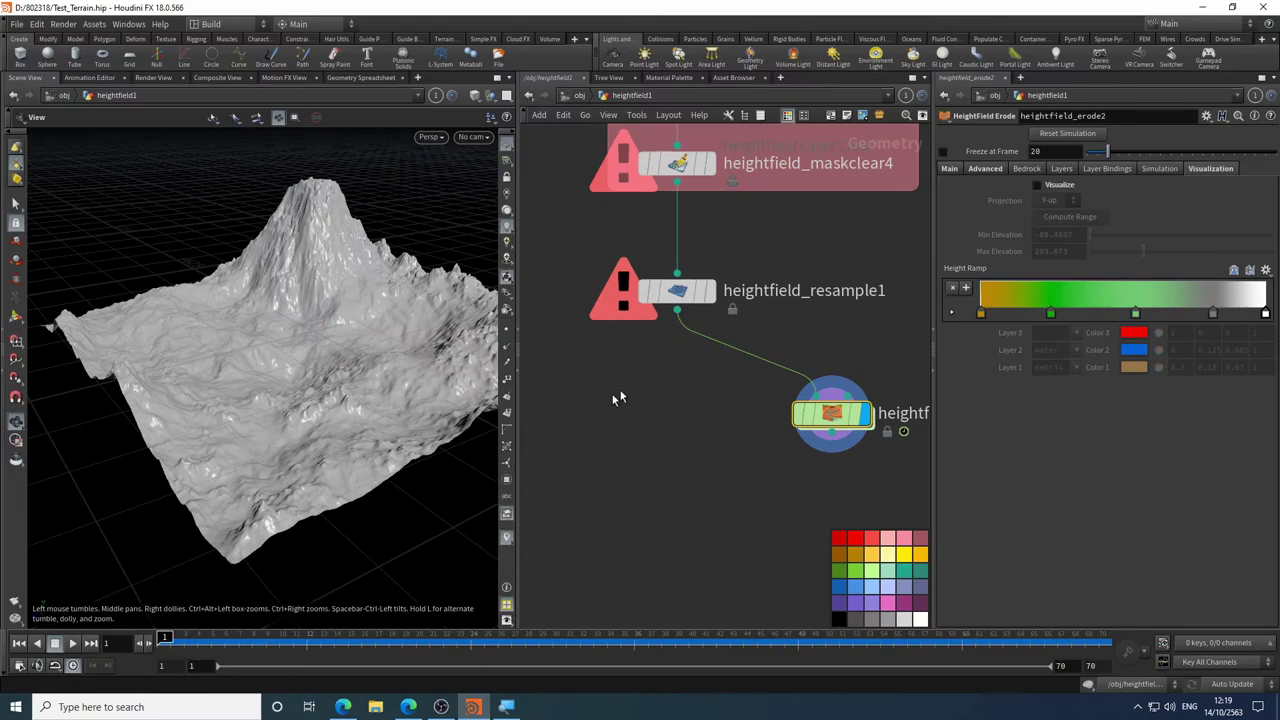
middle_click_drag(617, 398, 645, 281)
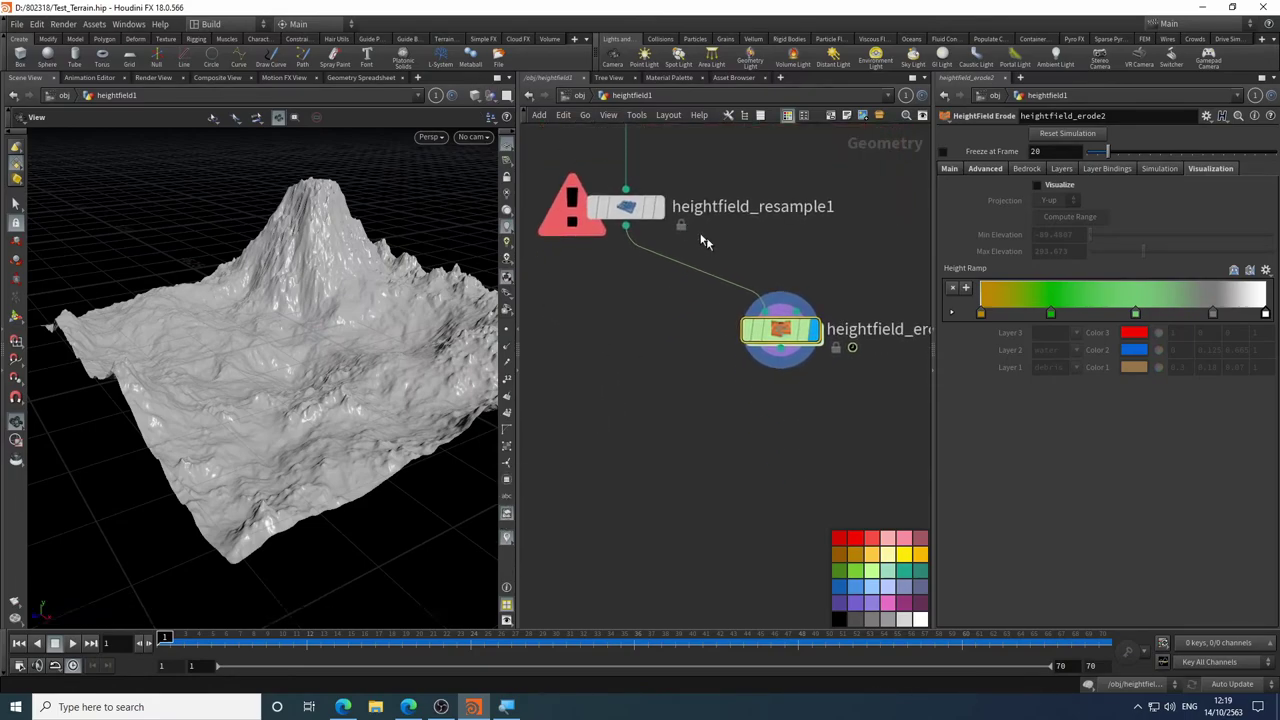
left_click(656, 207)
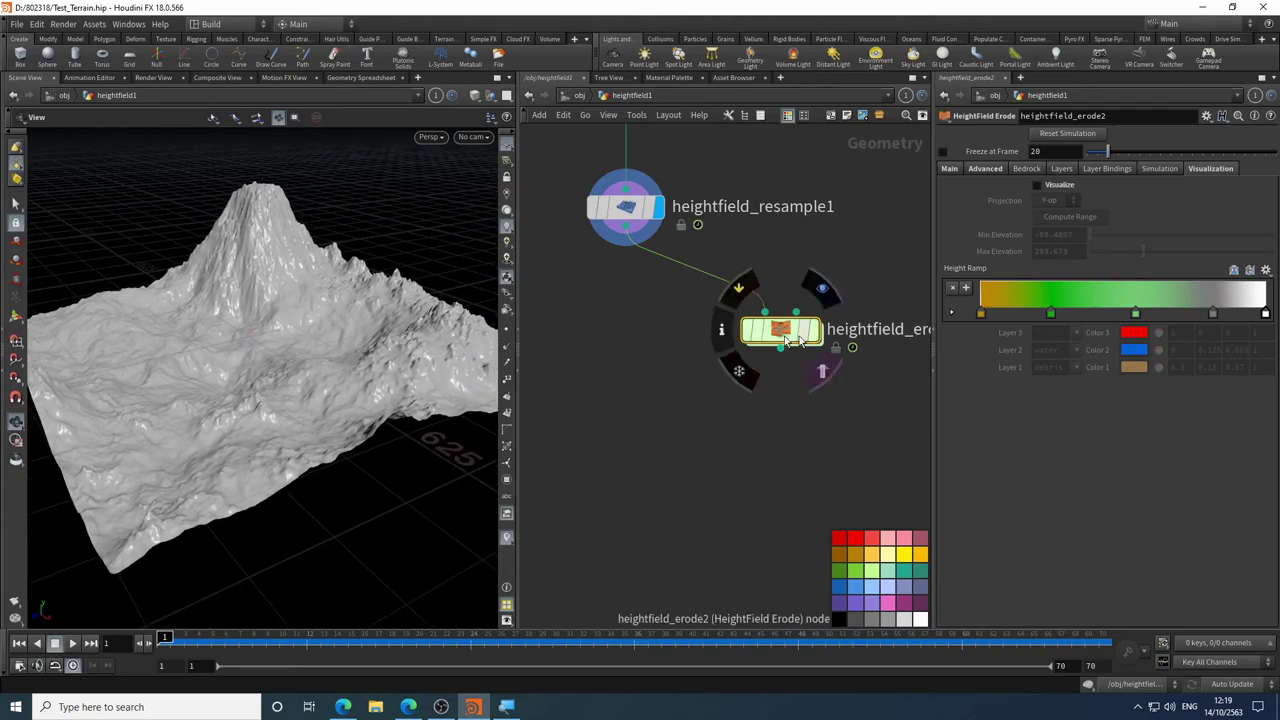
- Move heightfield_erode2 lower and further right, then bring up the SideFX terrain documentation
middle_click_drag(630, 376, 608, 535)
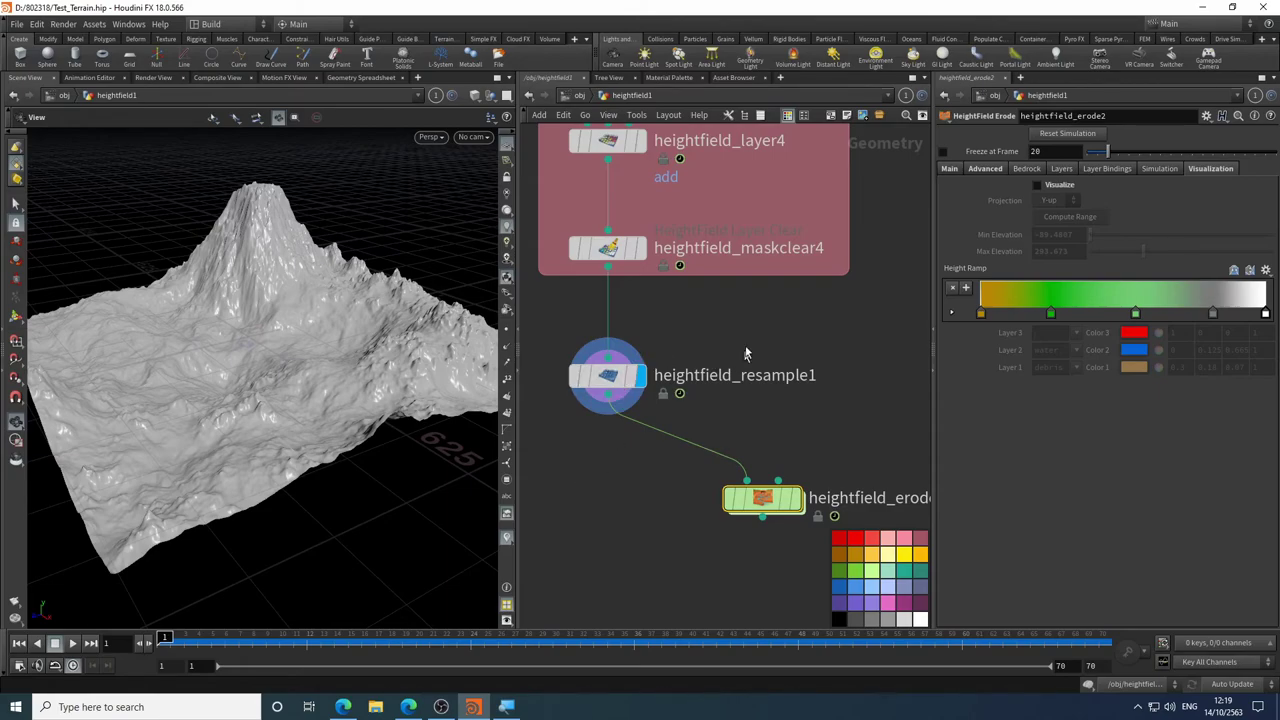
middle_click_drag(745, 353, 742, 617)
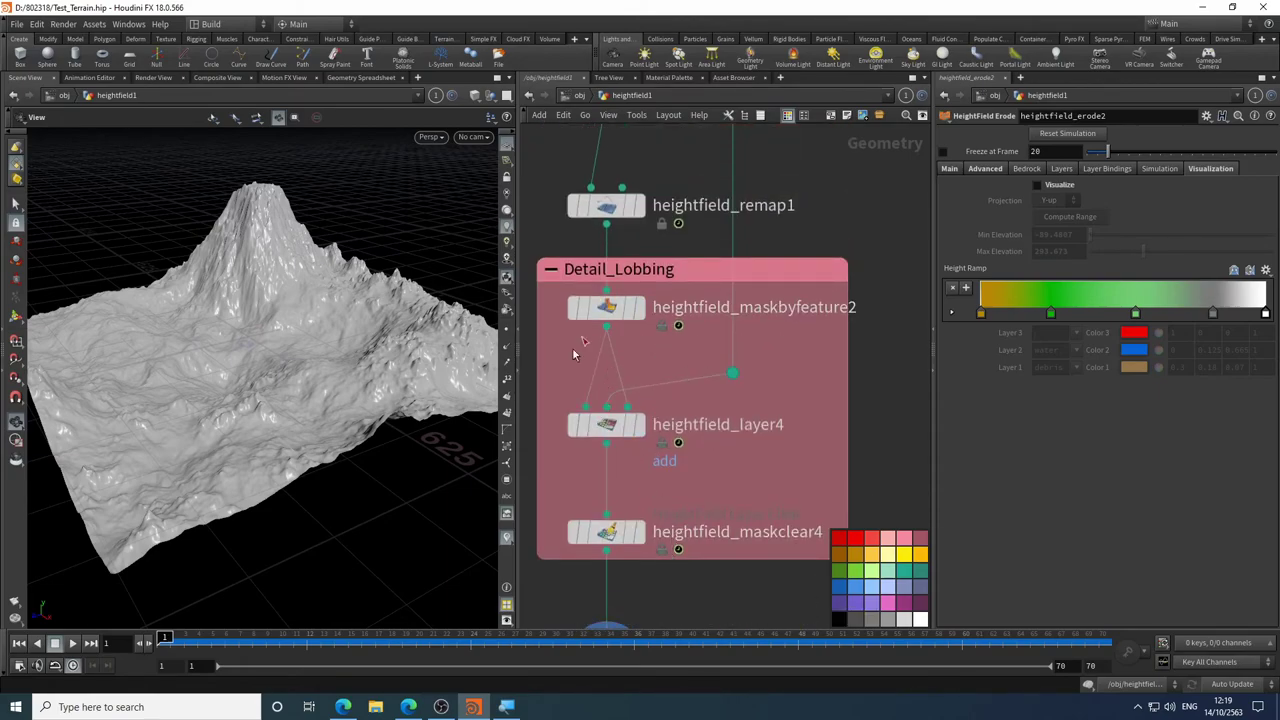
middle_click_drag(718, 603, 723, 266)
middle_click_drag(618, 477, 631, 434)
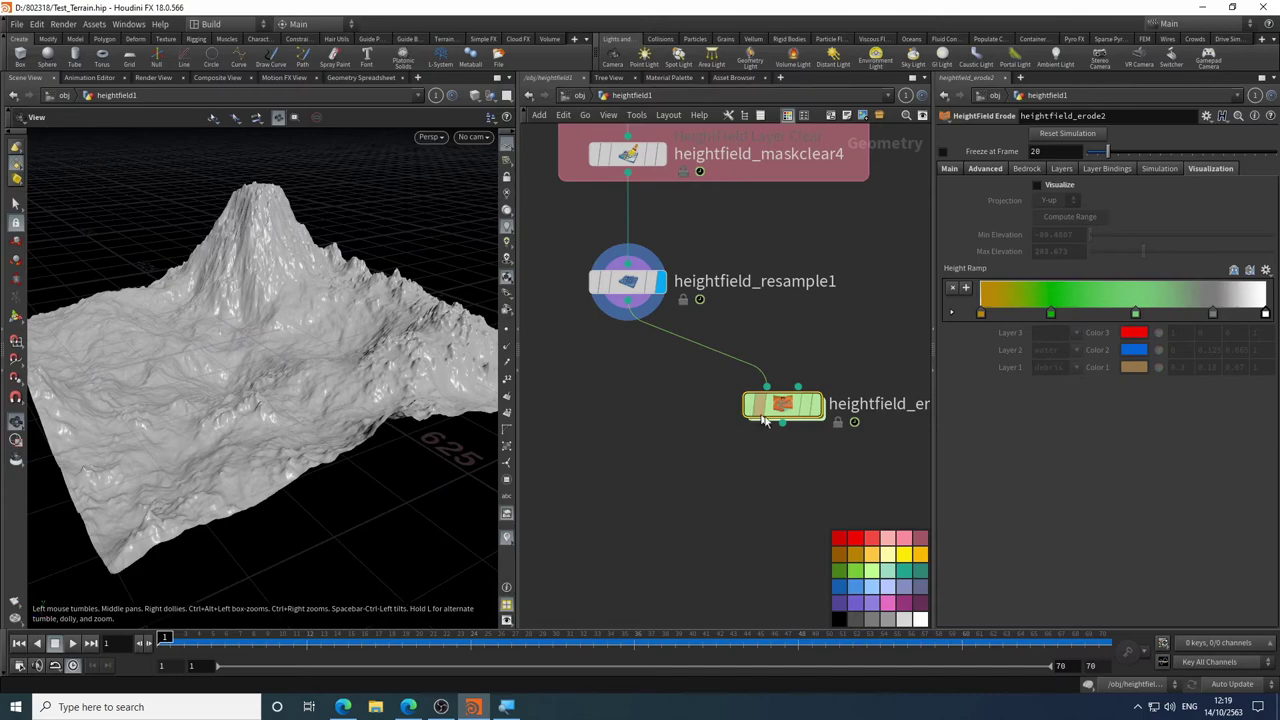
left_click_drag(763, 420, 831, 445)
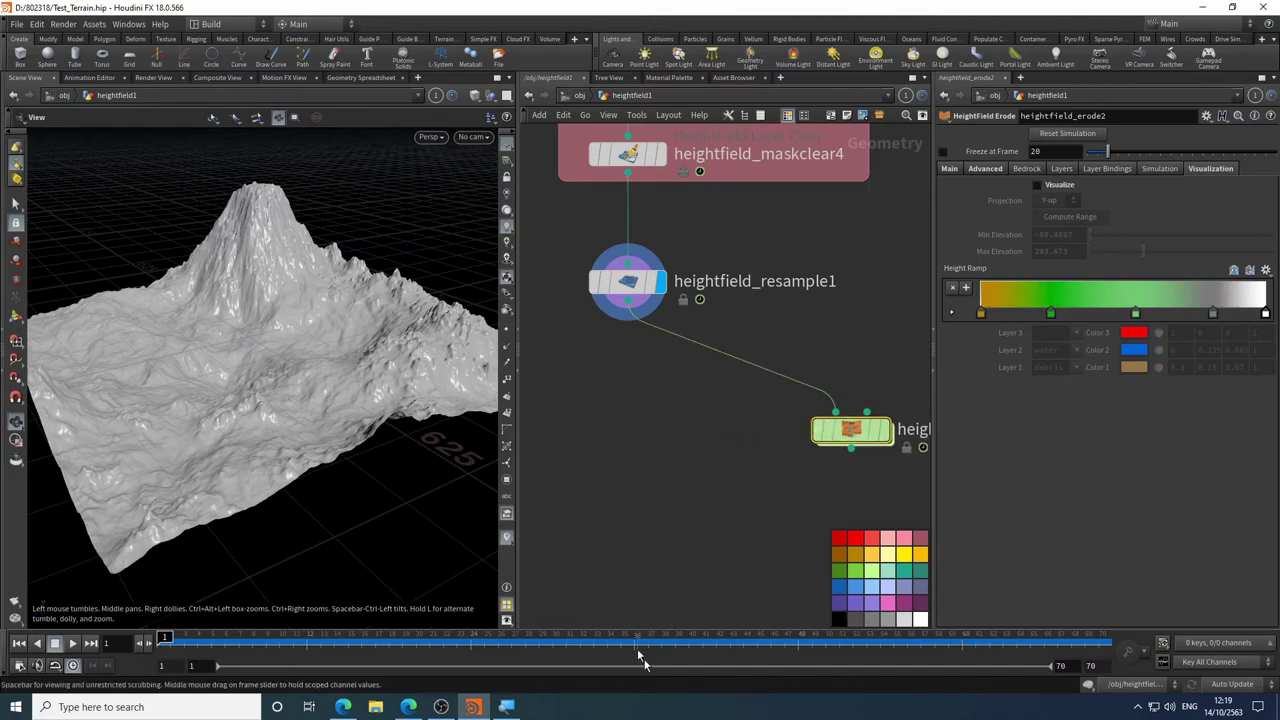
left_click(343, 707)
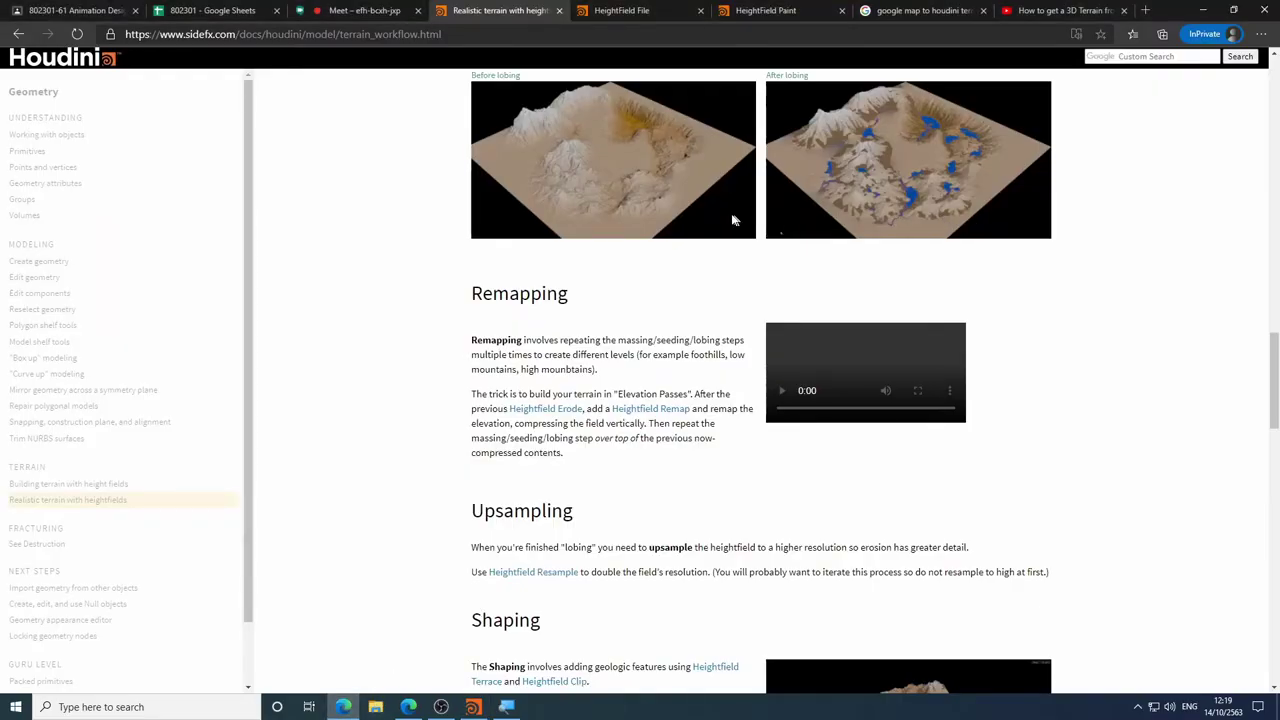
- Read the terrain workflow page from Remapping down to Final, then return to Houdini
scroll(448, 362, "down", 3)
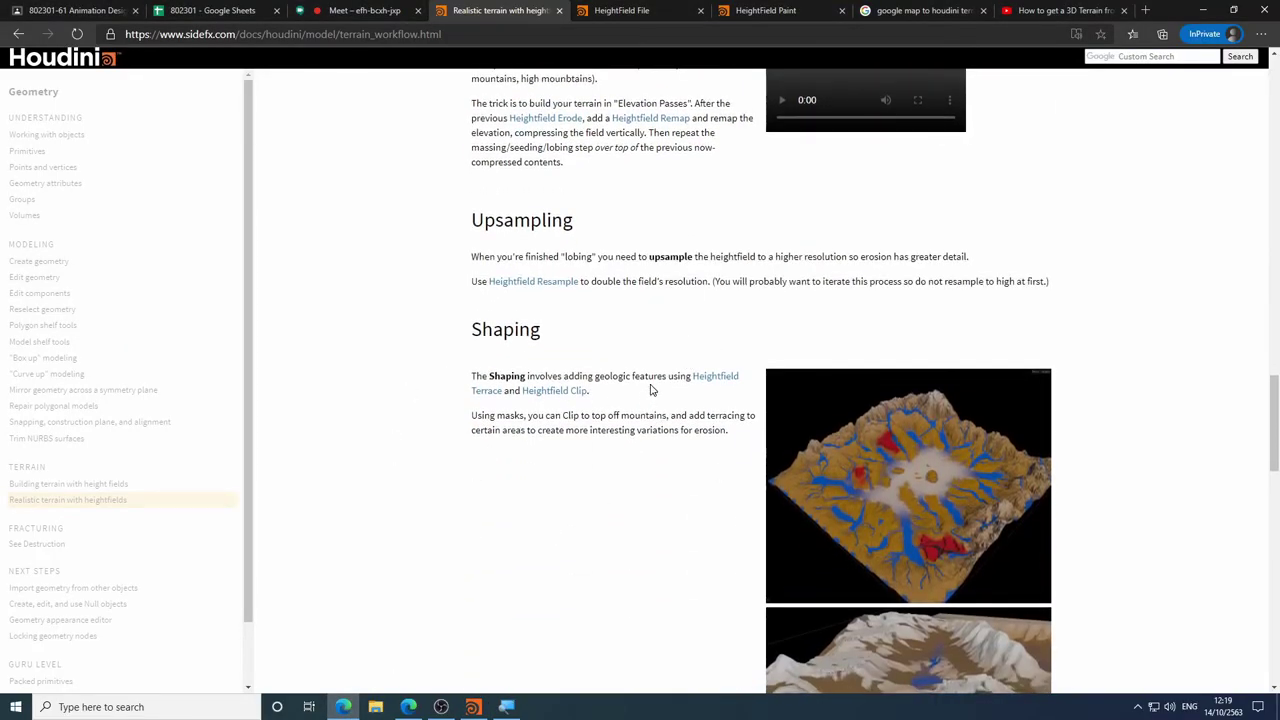
scroll(651, 390, "down", 8)
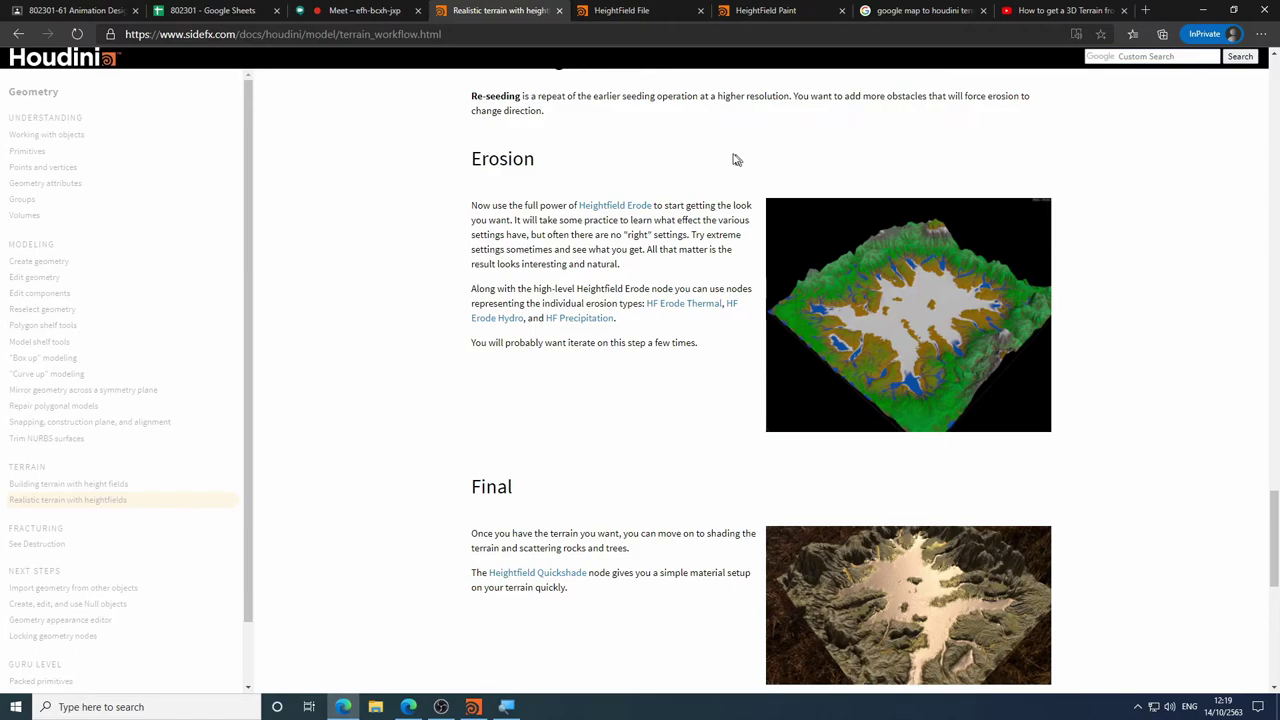
scroll(704, 347, "down", 2)
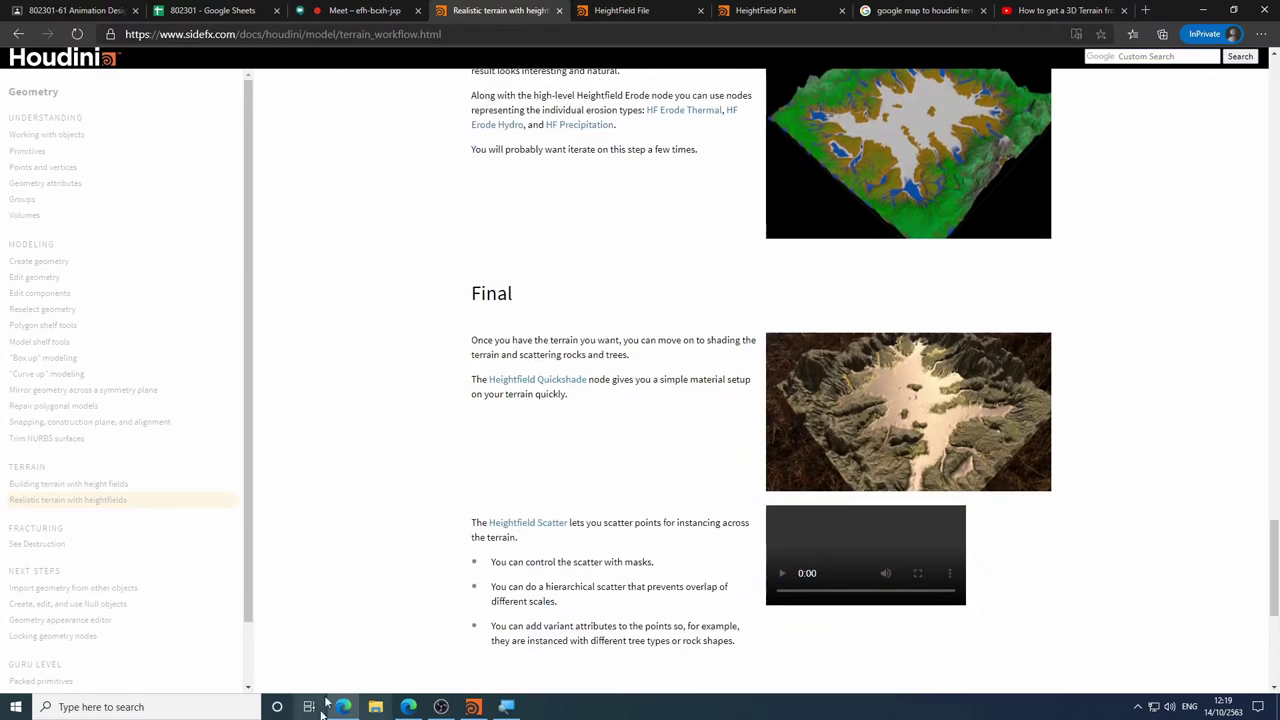
left_click(473, 707)
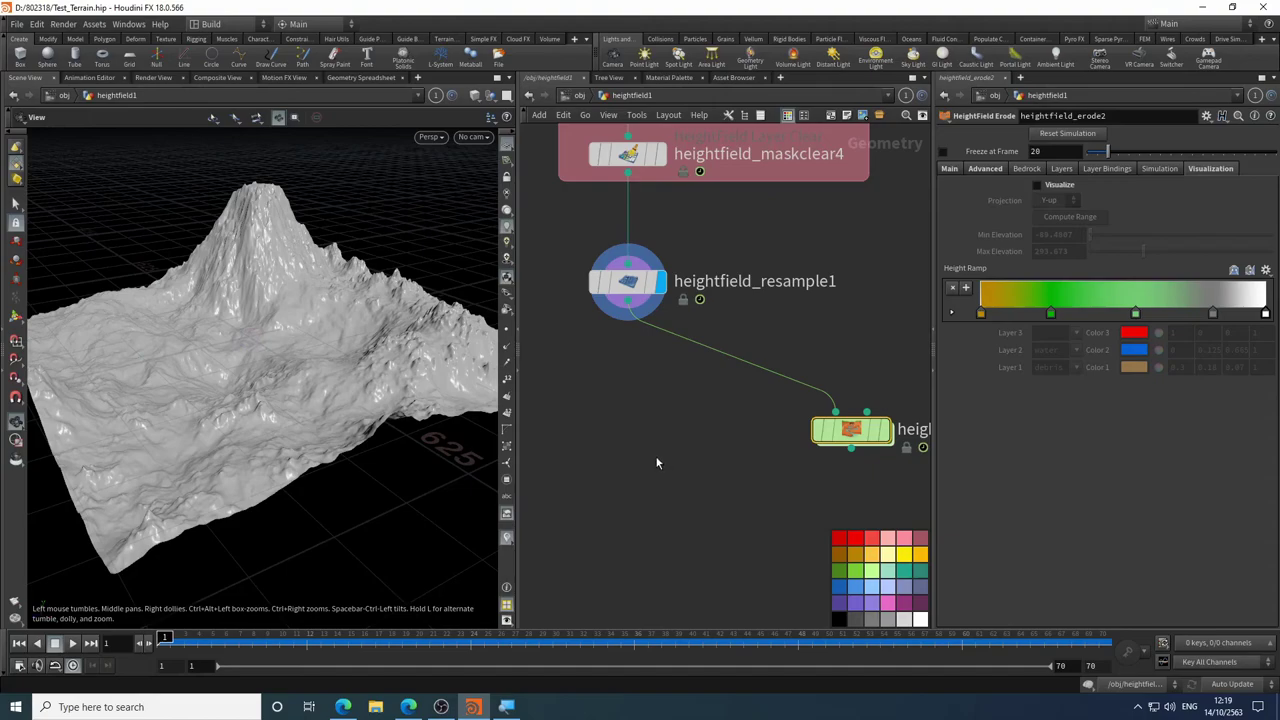
- Reframe the network and move the erode node up and further right
middle_click_drag(657, 463, 655, 378)
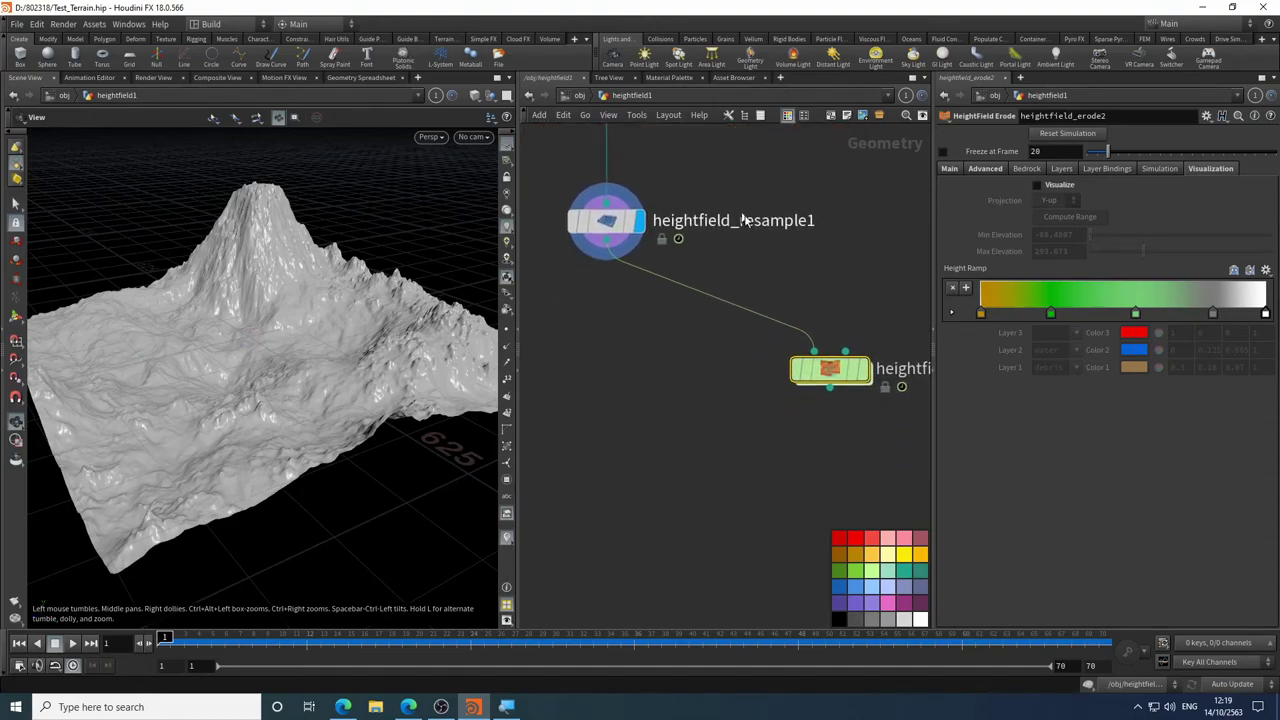
middle_click_drag(771, 248, 757, 308)
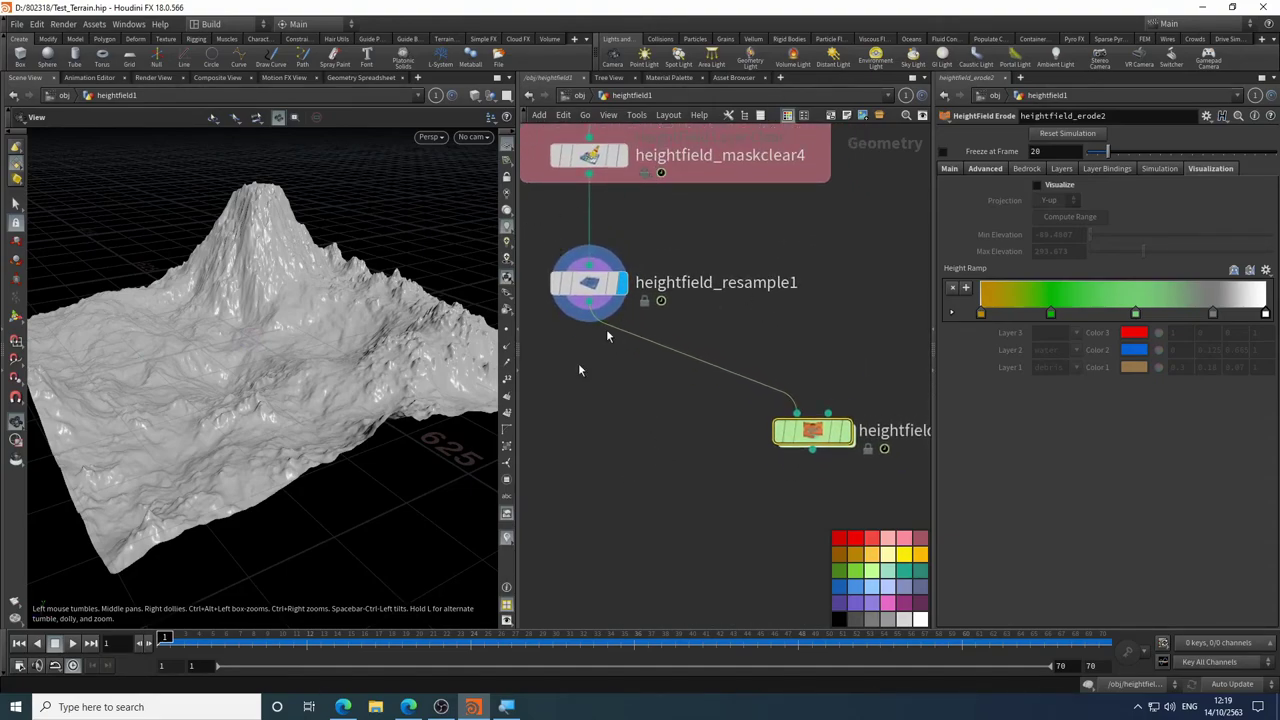
left_click_drag(423, 355, 331, 349)
middle_click_drag(619, 406, 697, 405)
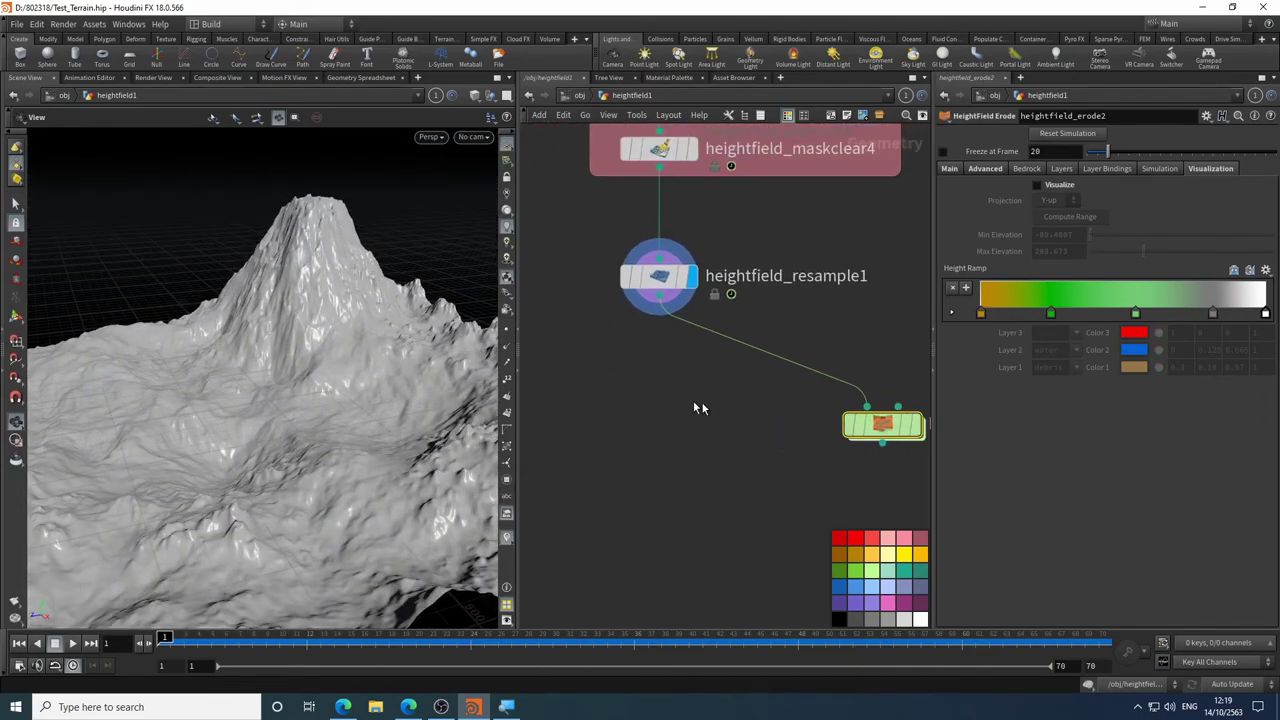
left_click_drag(883, 423, 900, 403)
middle_click_drag(780, 429, 615, 268)
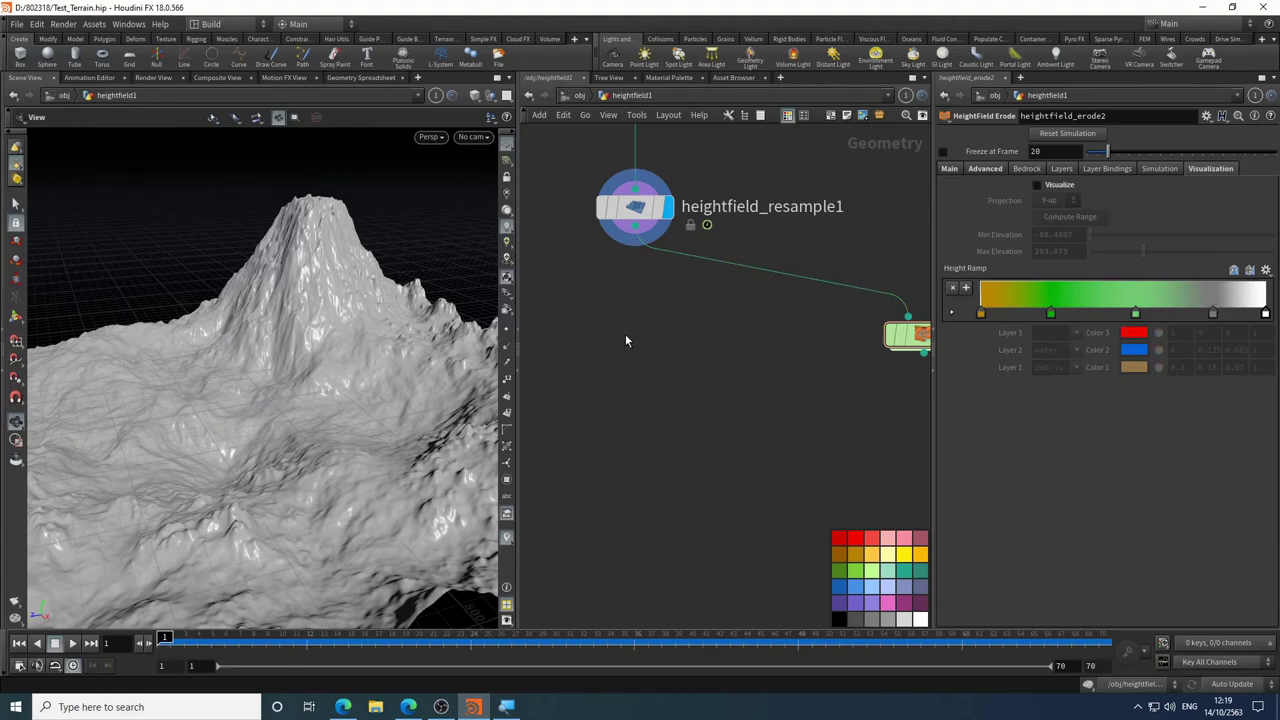
- Add a HeightField Noise node below heightfield_resample1, wire it in, and display it
key("Tab")
type("h")
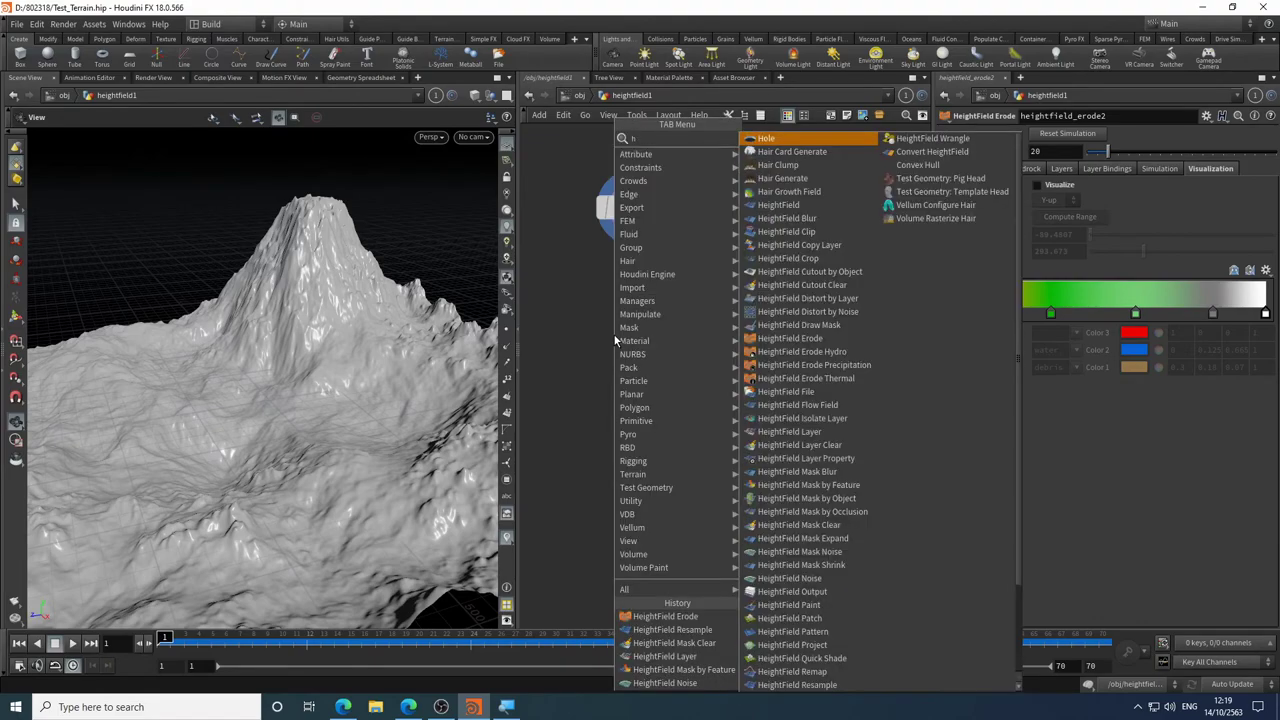
type("f nois")
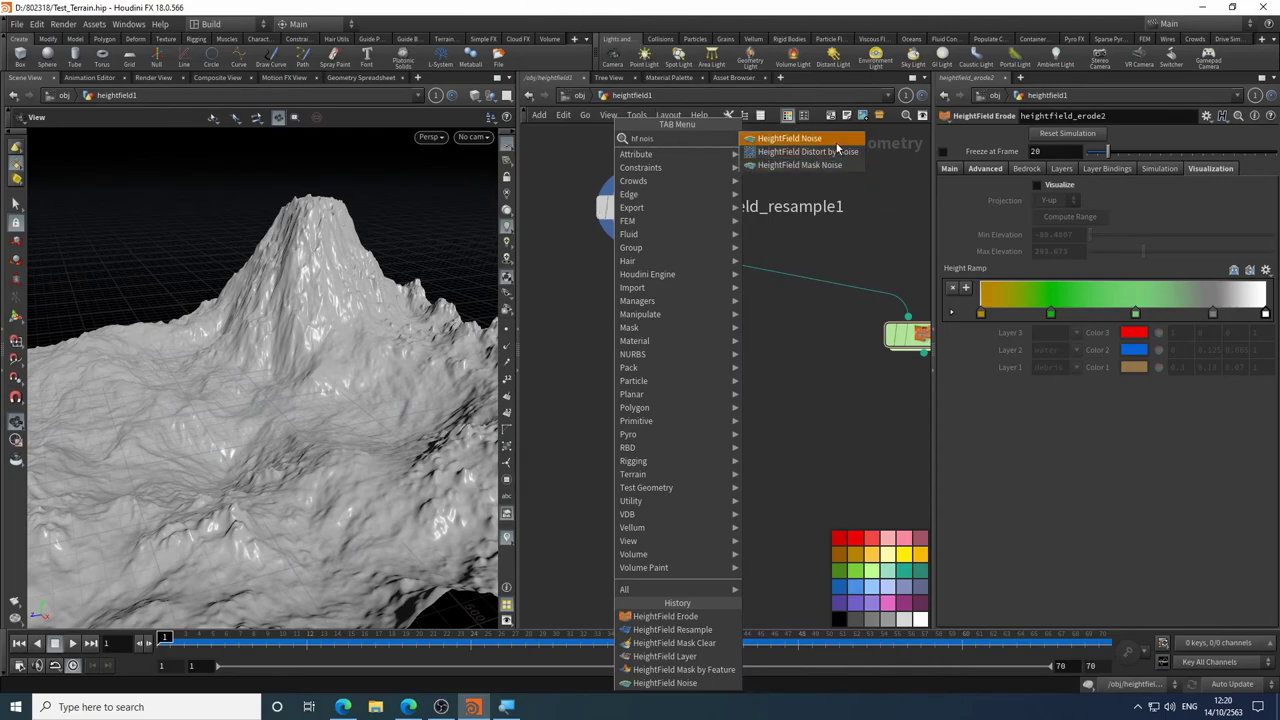
left_click(800, 138)
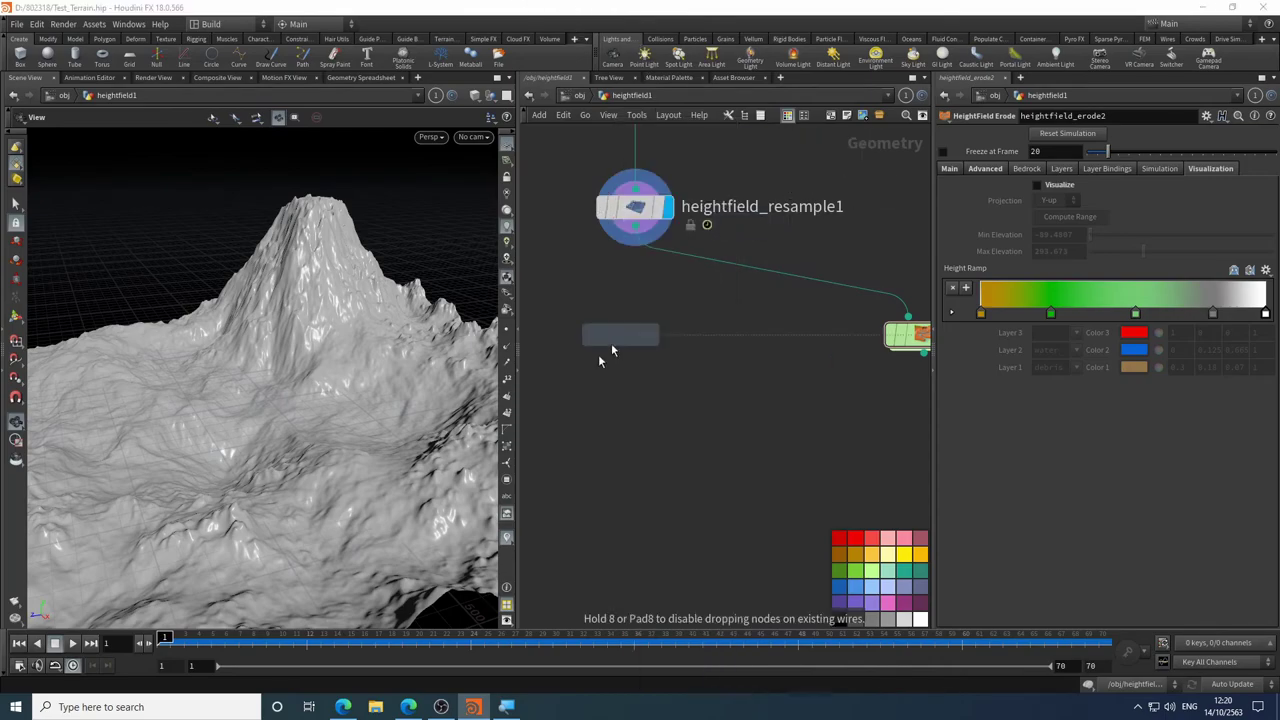
left_click(631, 354)
left_click_drag(637, 242, 620, 335)
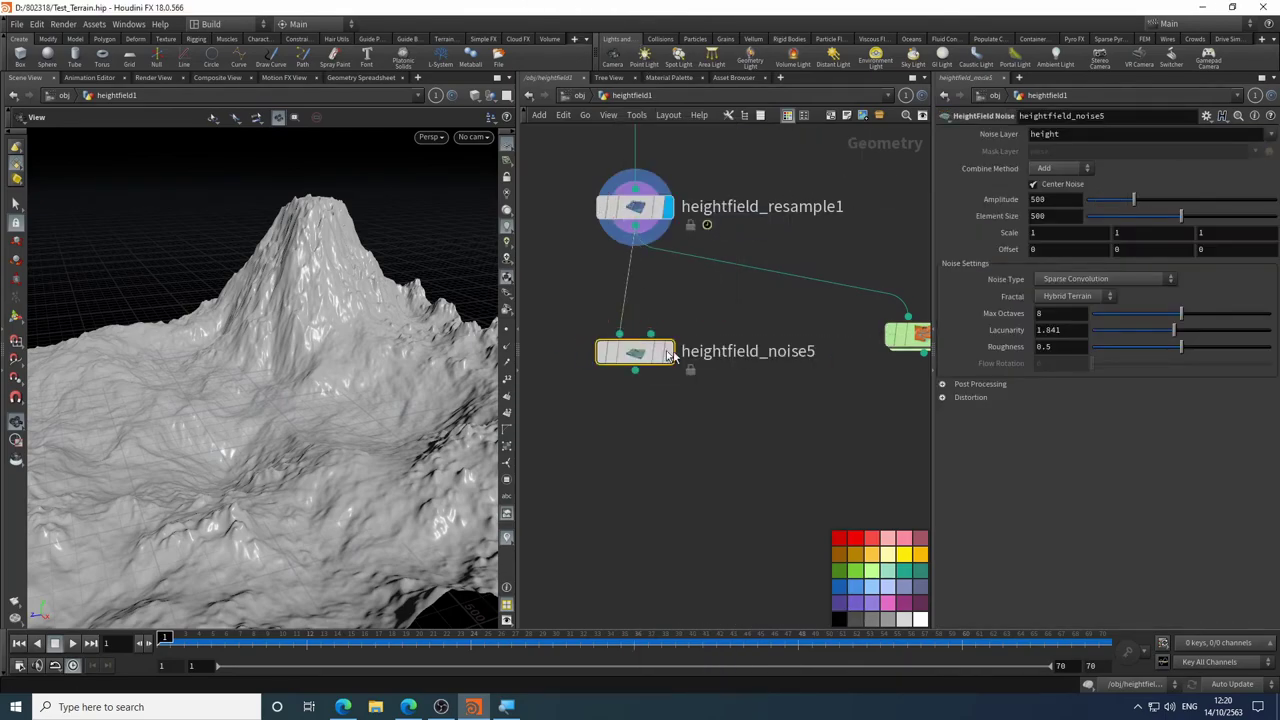
left_click(668, 352)
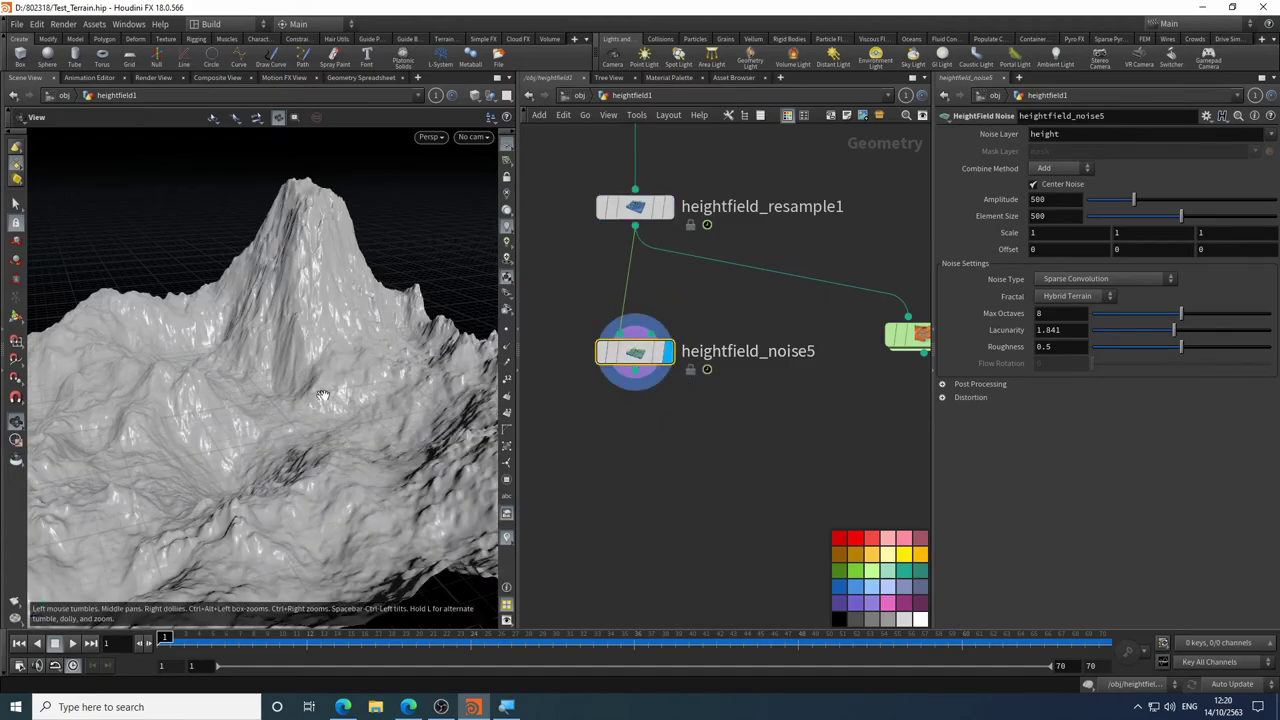
- Set the heightfield_noise5 Element Size to 100 with the value ladder
left_click_drag(105, 344, 285, 338)
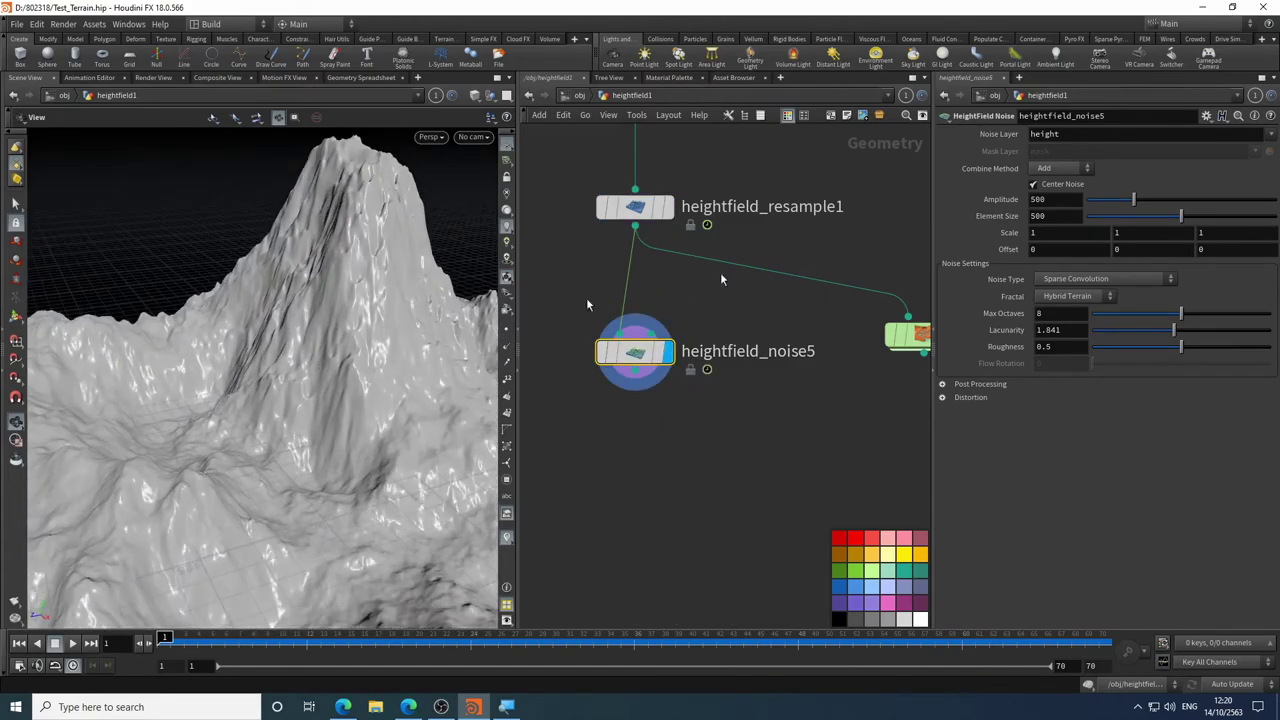
middle_click_drag(990, 216, 1150, 153)
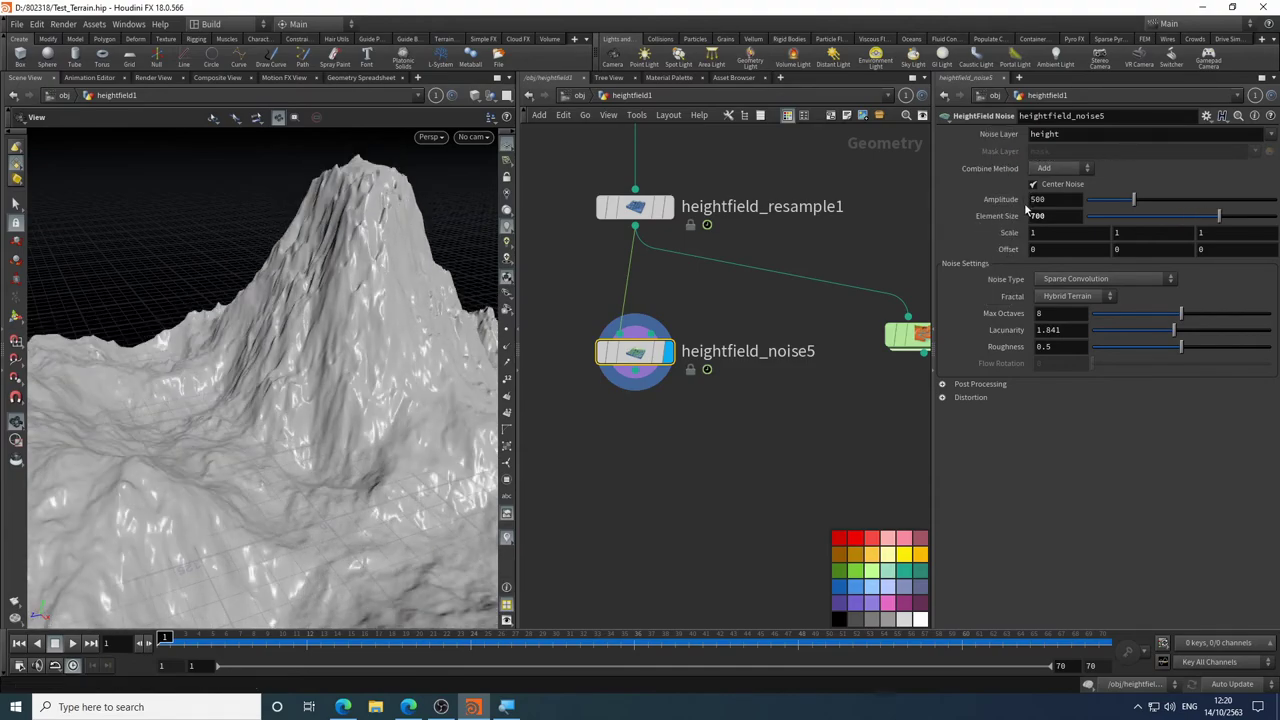
middle_click_drag(1010, 216, 985, 148)
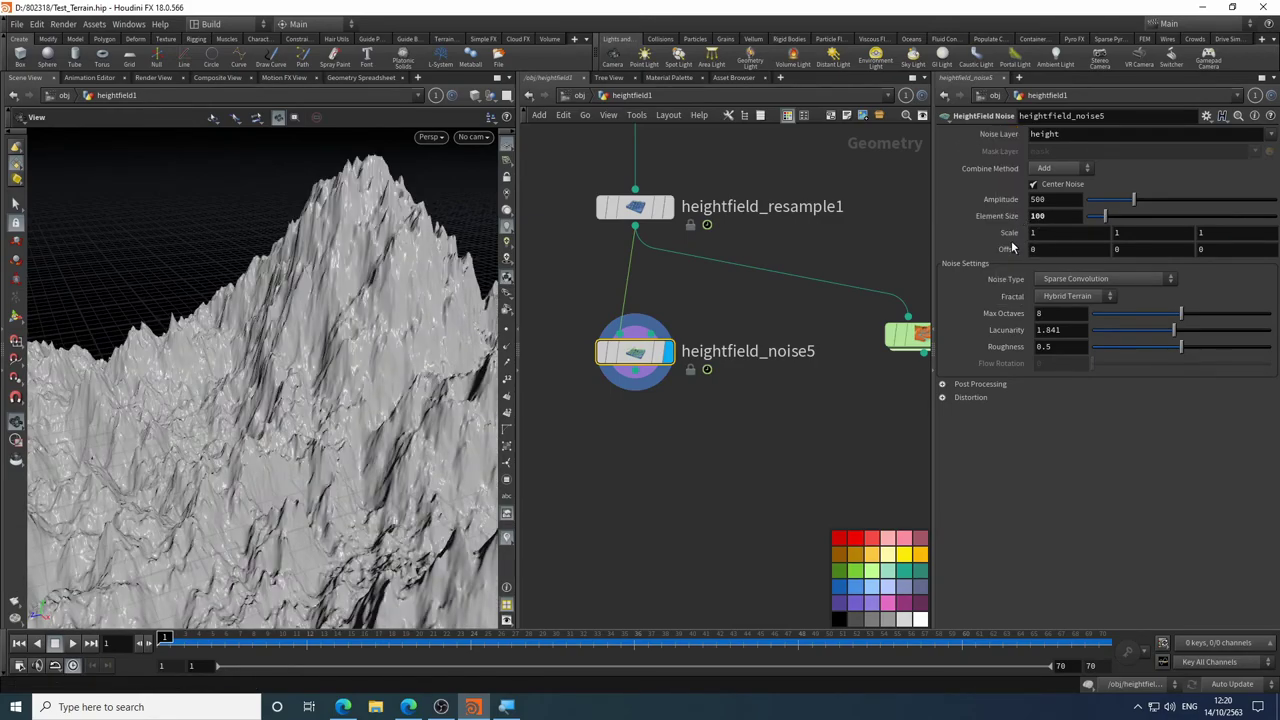
middle_click_drag(1010, 218, 1013, 245)
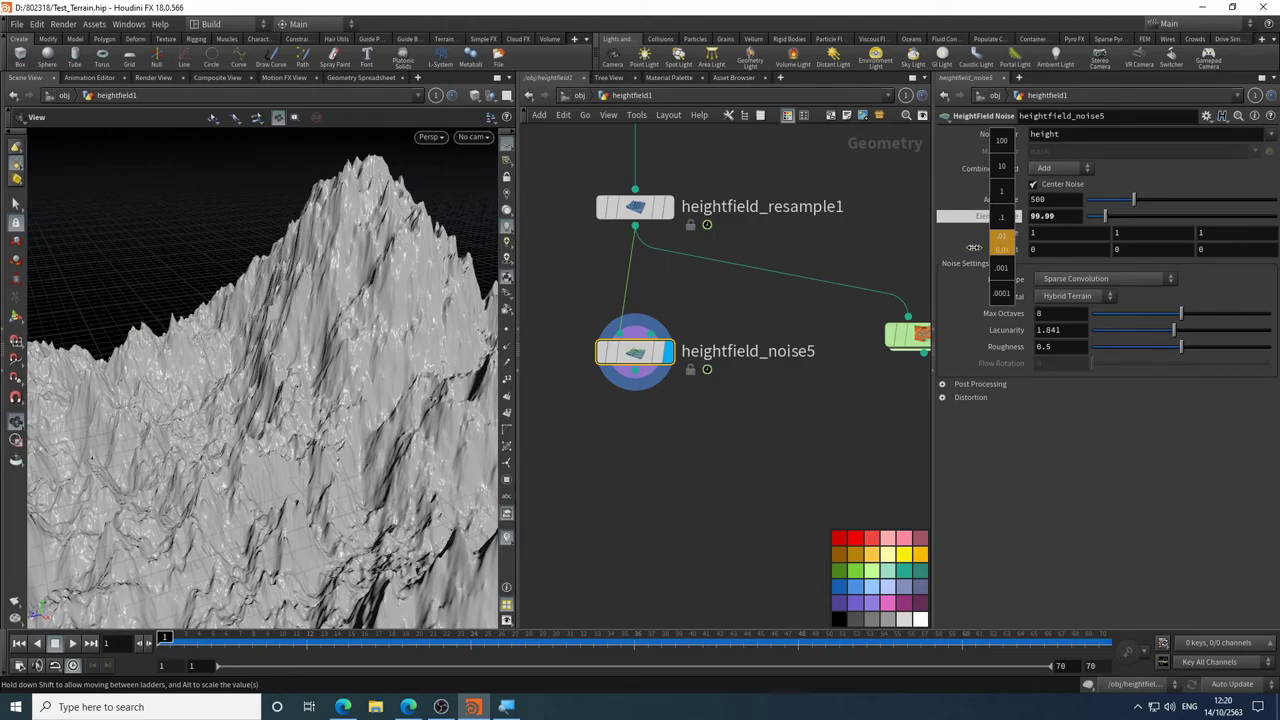
middle_click_drag(999, 220, 998, 214)
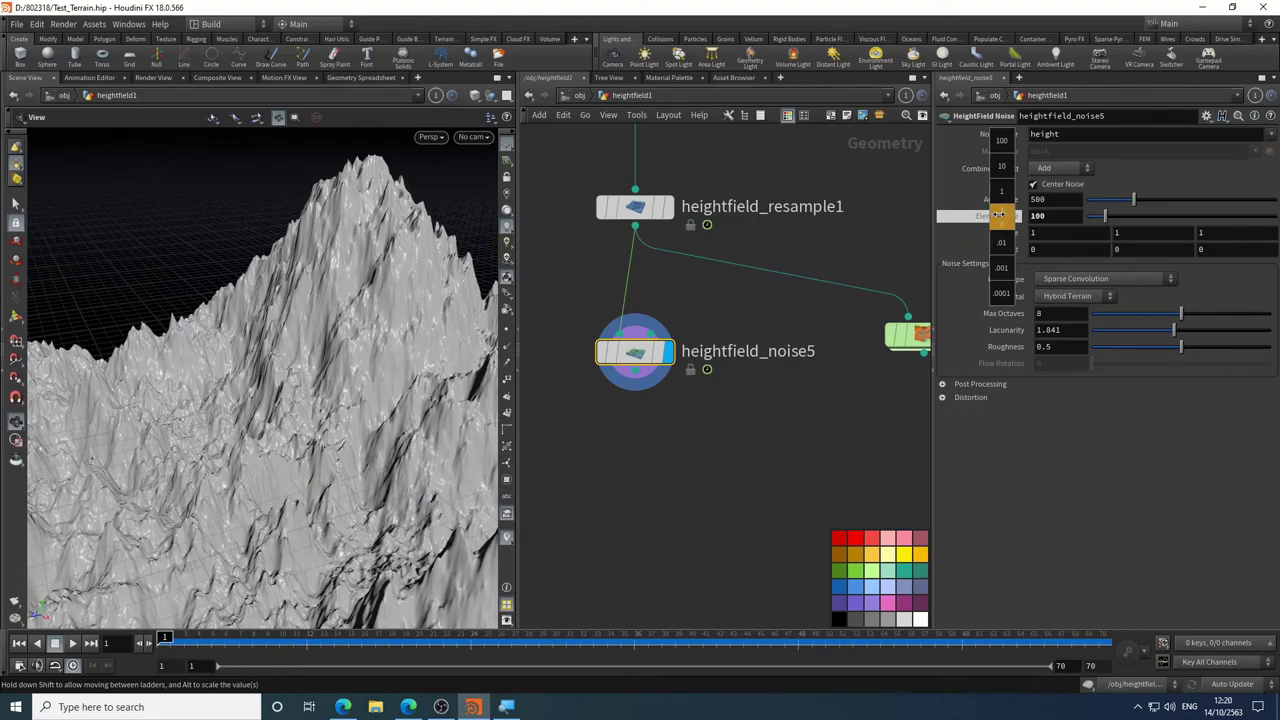
middle_click_drag(906, 218, 993, 192)
left_click_drag(297, 343, 265, 300)
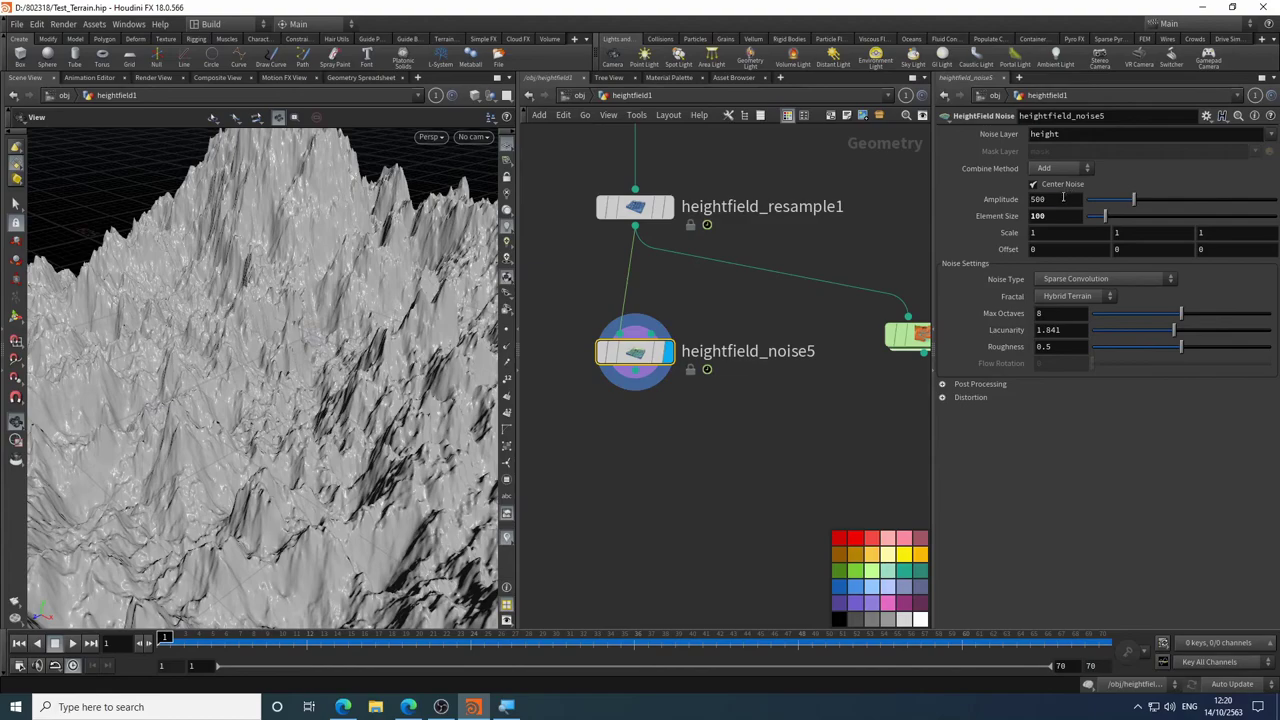
- Set the noise Amplitude to 200 and compare against the terrain before noise
type("200")
key("Return")
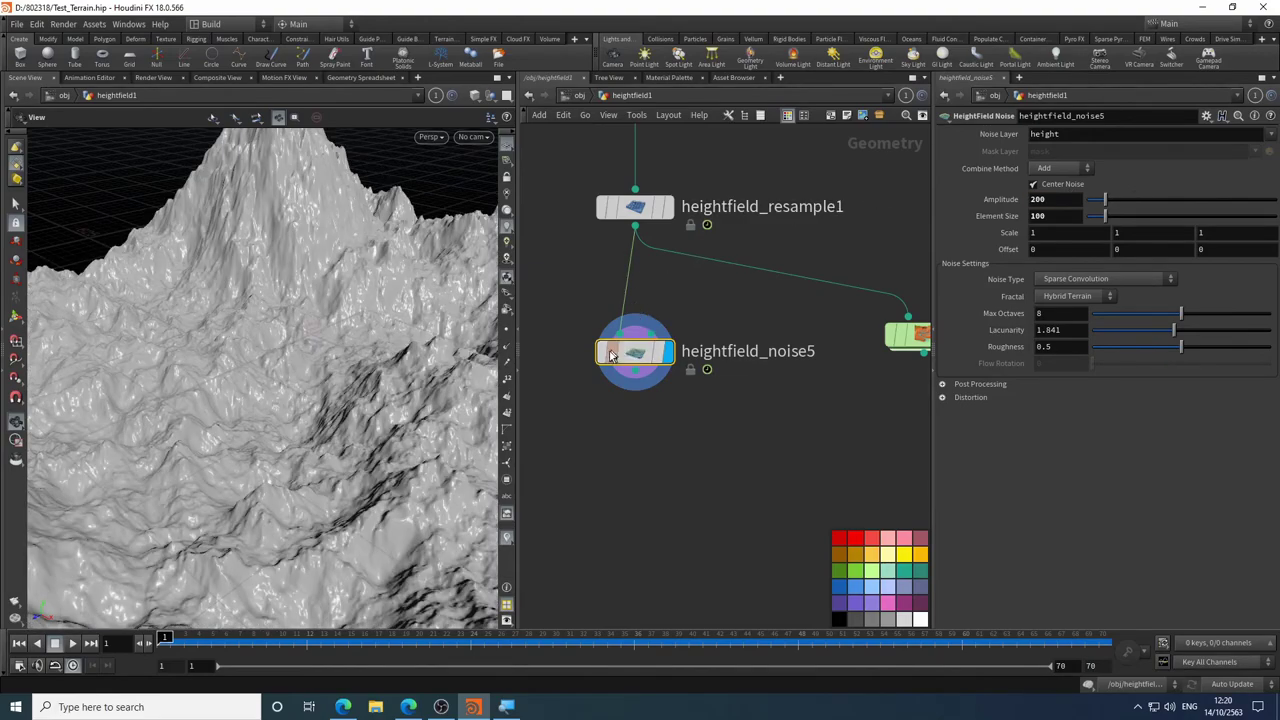
left_click(667, 207)
left_click(668, 352)
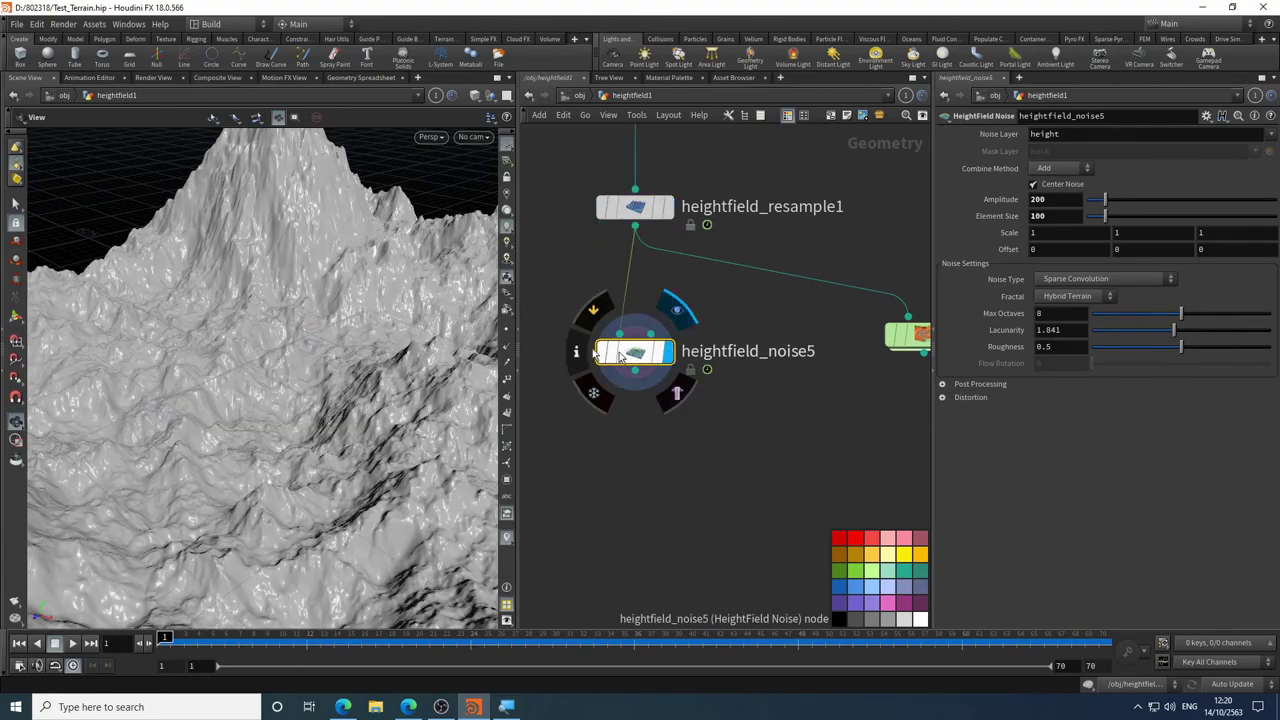
mouse_move(280, 330)
left_mouse_down()
mouse_move(327, 347)
mouse_move(60, 490)
mouse_move(140, 330)
mouse_move(289, 322)
left_mouse_up()
- Raise Roughness to 0.622 and line heightfield_noise5 up with the erode node
scroll(285, 315, "up", 5)
scroll(285, 315, "down", 5)
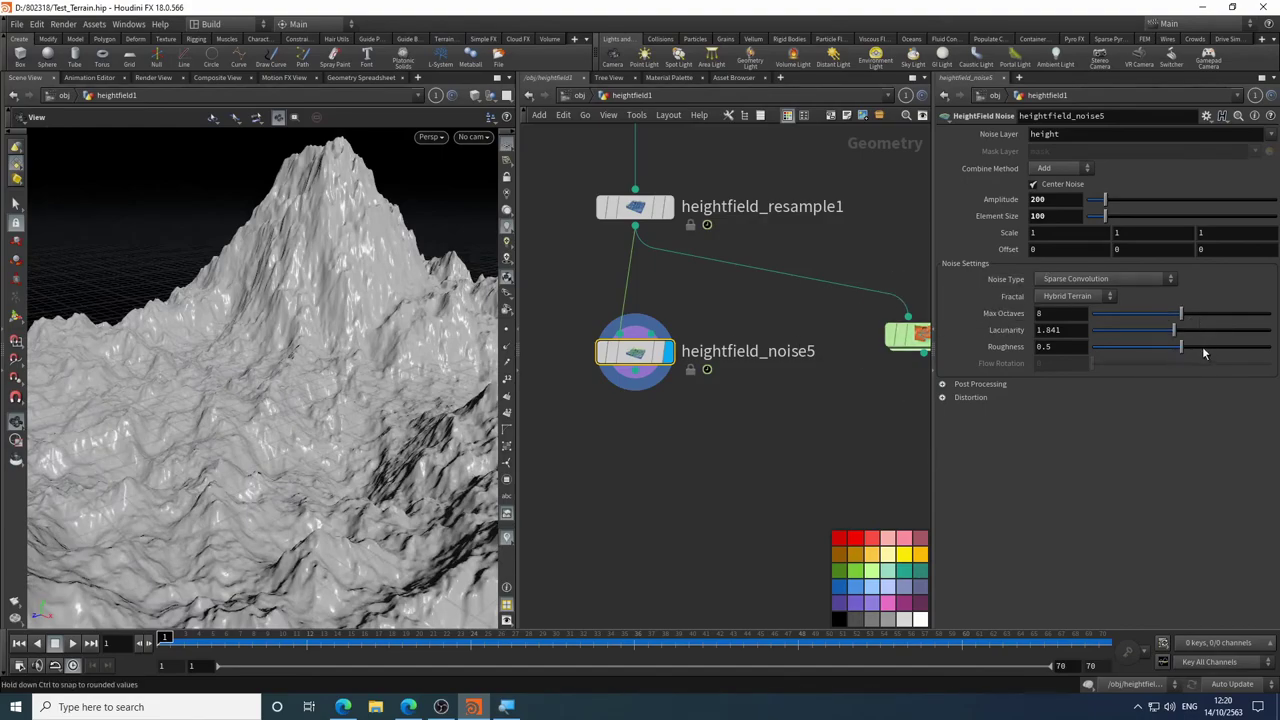
scroll(388, 385, "up", 6)
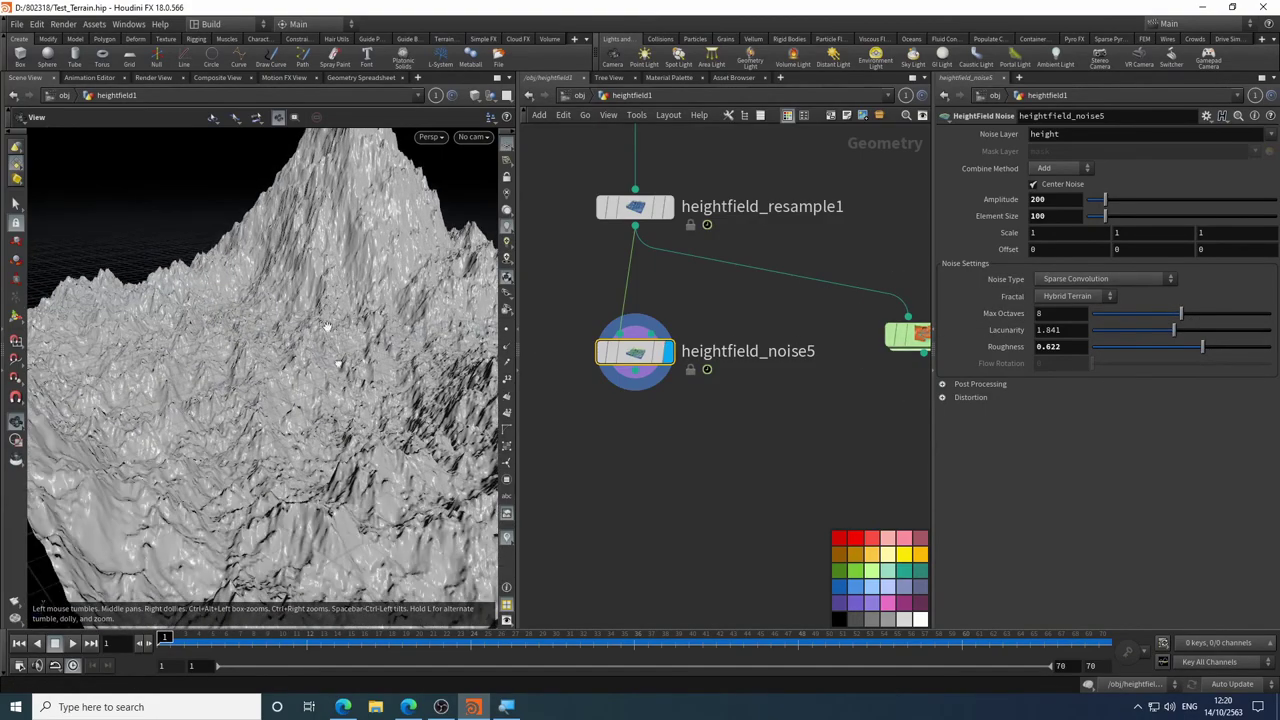
scroll(388, 385, "down", 5)
scroll(300, 370, "up", 6)
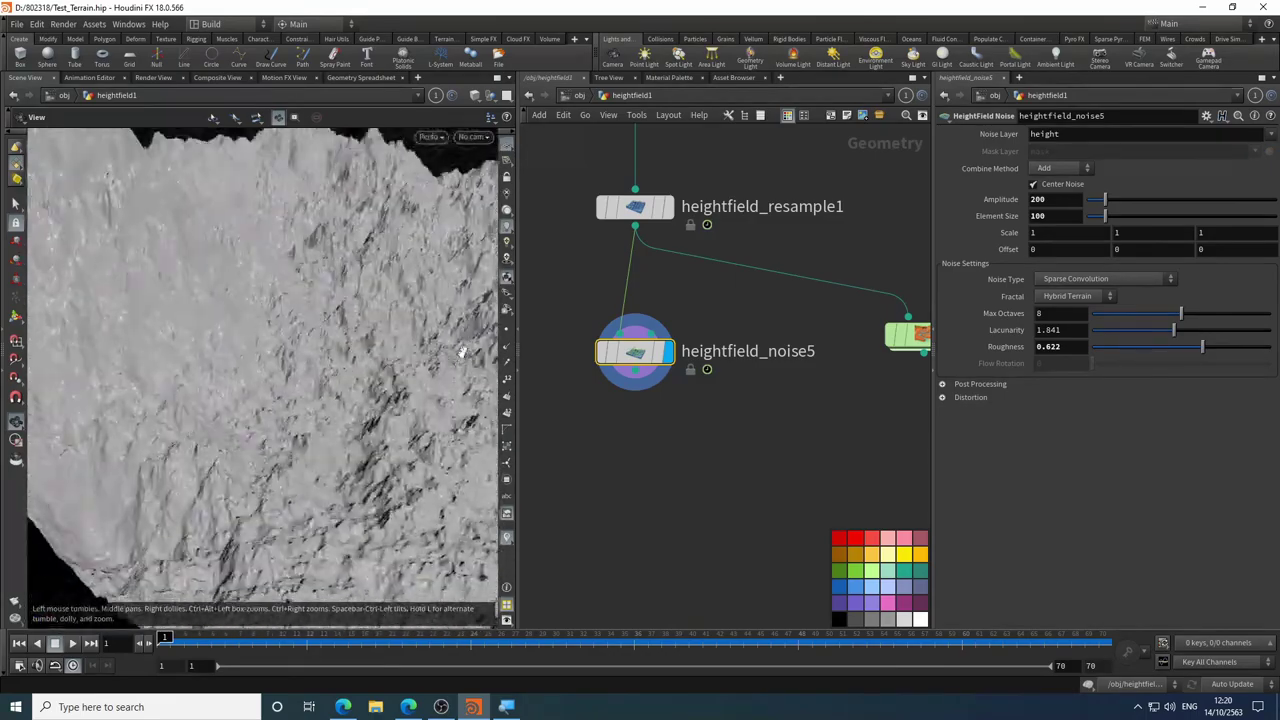
left_click_drag(393, 358, 332, 282)
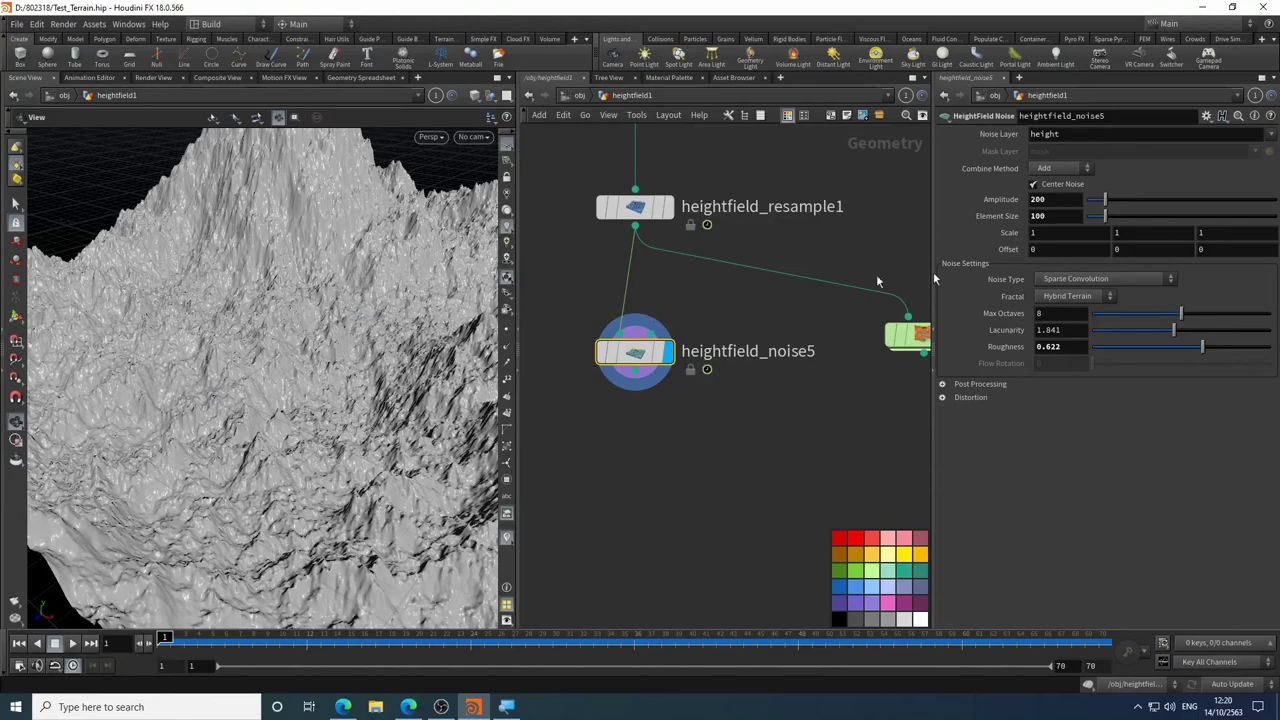
left_click_drag(657, 358, 750, 349)
middle_click_drag(605, 479, 605, 376)
- Add heightfield_layer5 with heightfield_resample1 and heightfield_noise5 as its inputs
key("Tab")
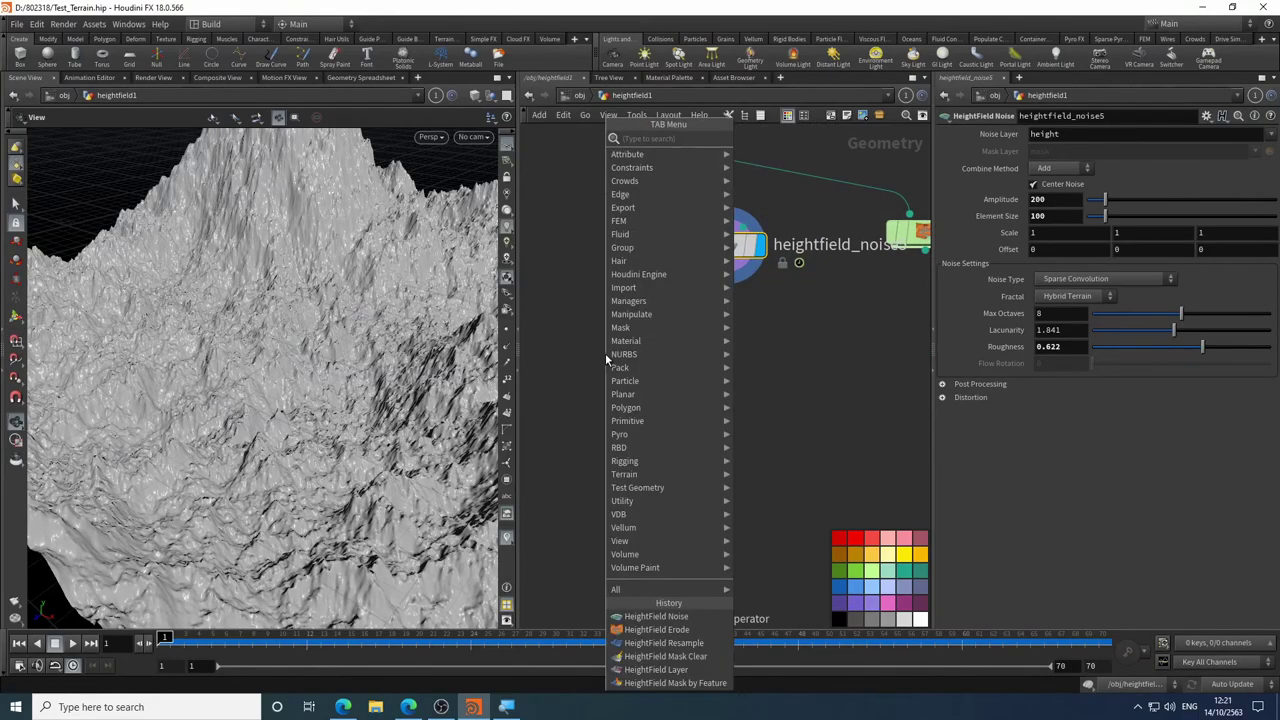
type("hf")
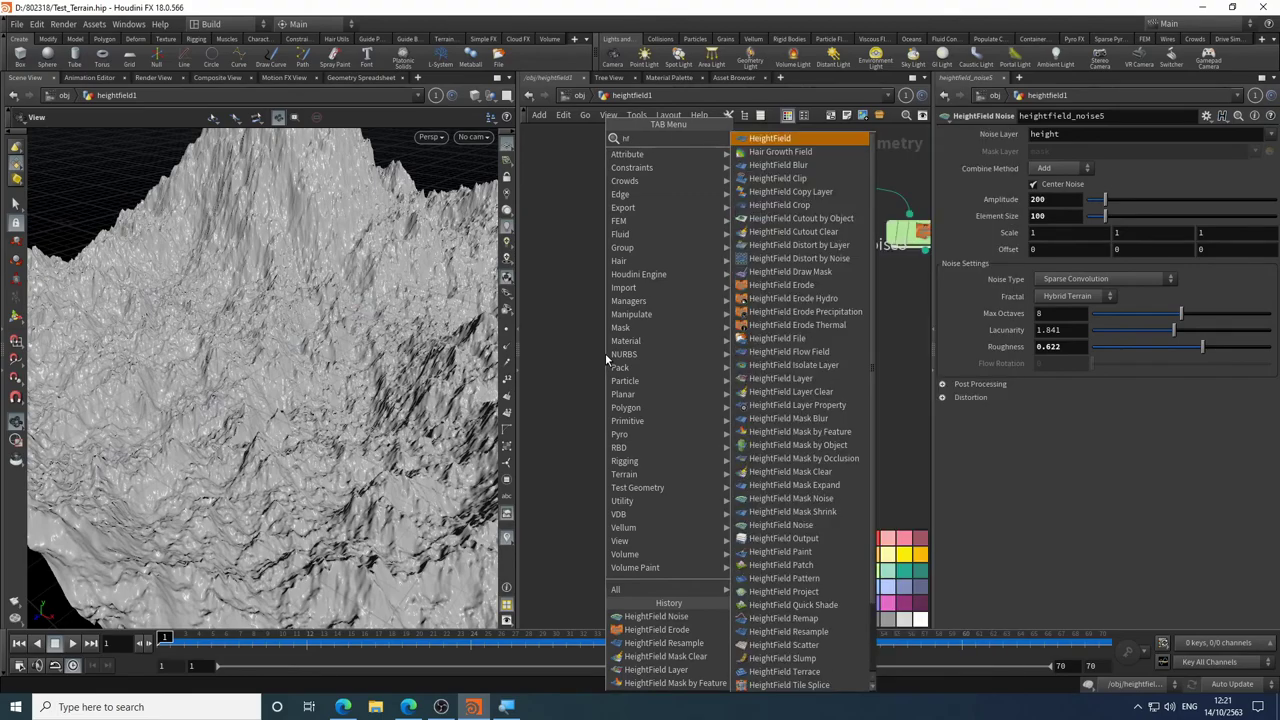
type(" la")
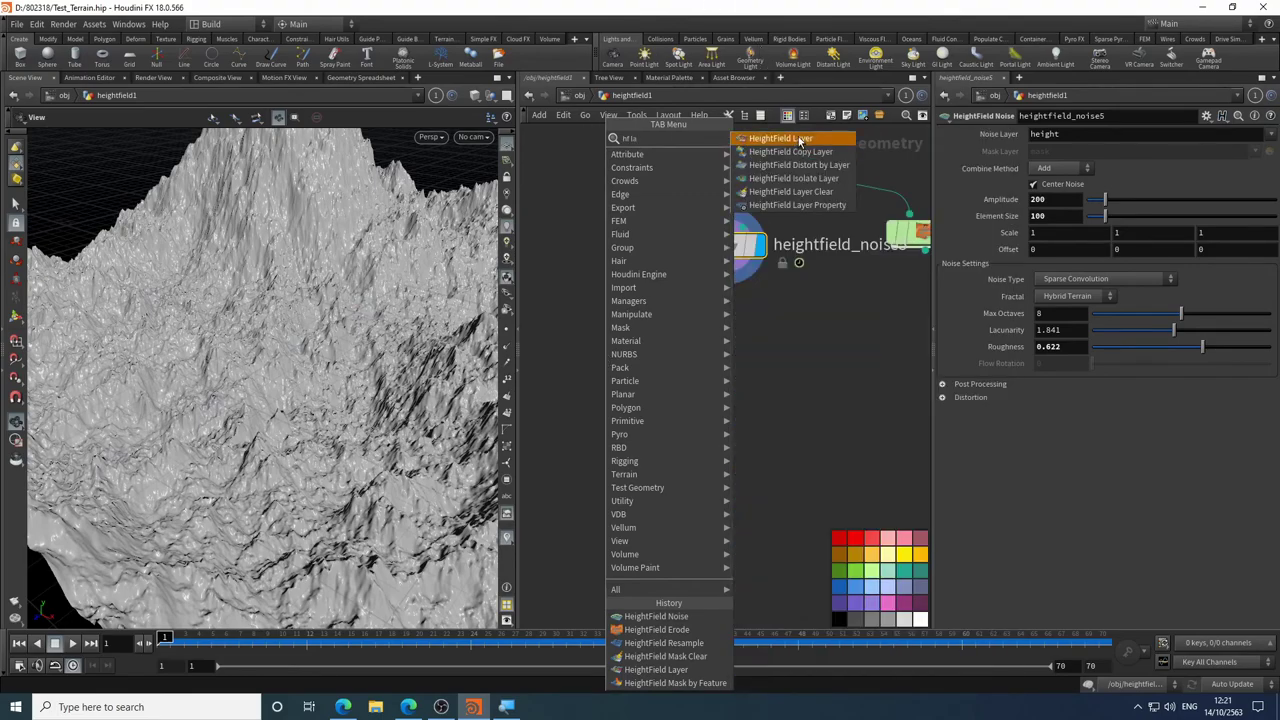
left_click(790, 138)
left_click(650, 325)
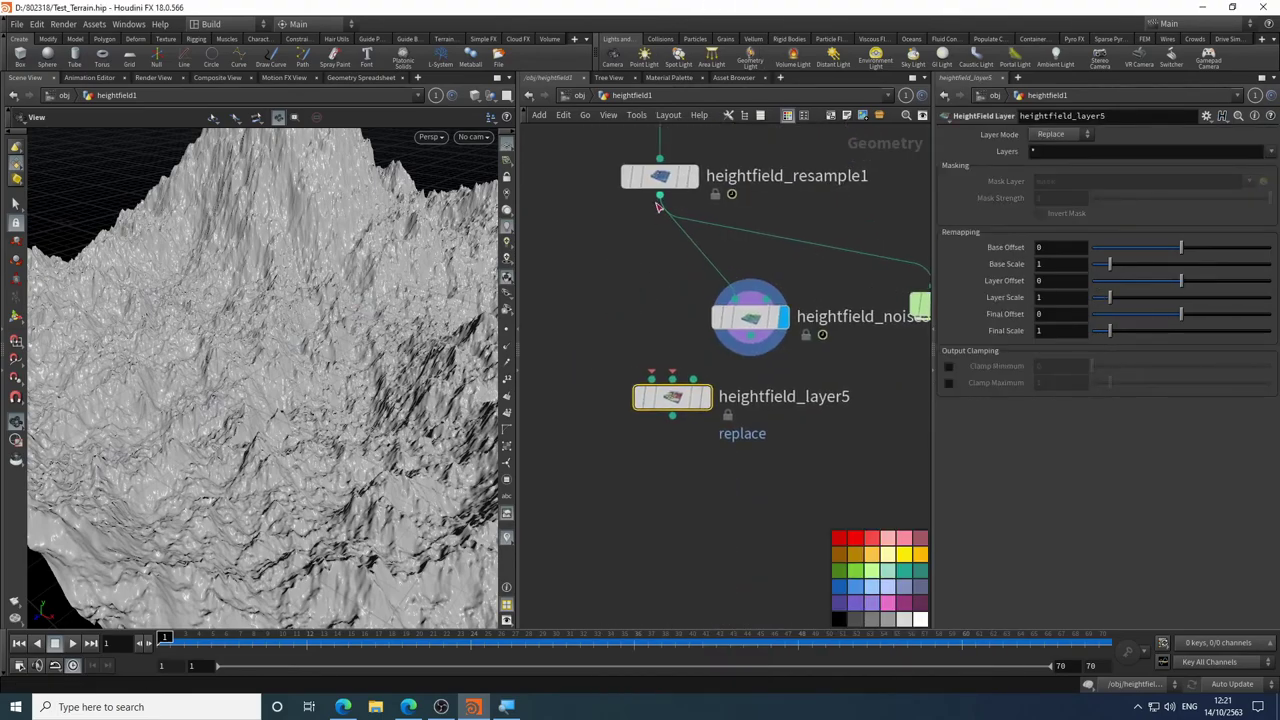
left_click_drag(661, 196, 653, 378)
left_click_drag(753, 340, 690, 378)
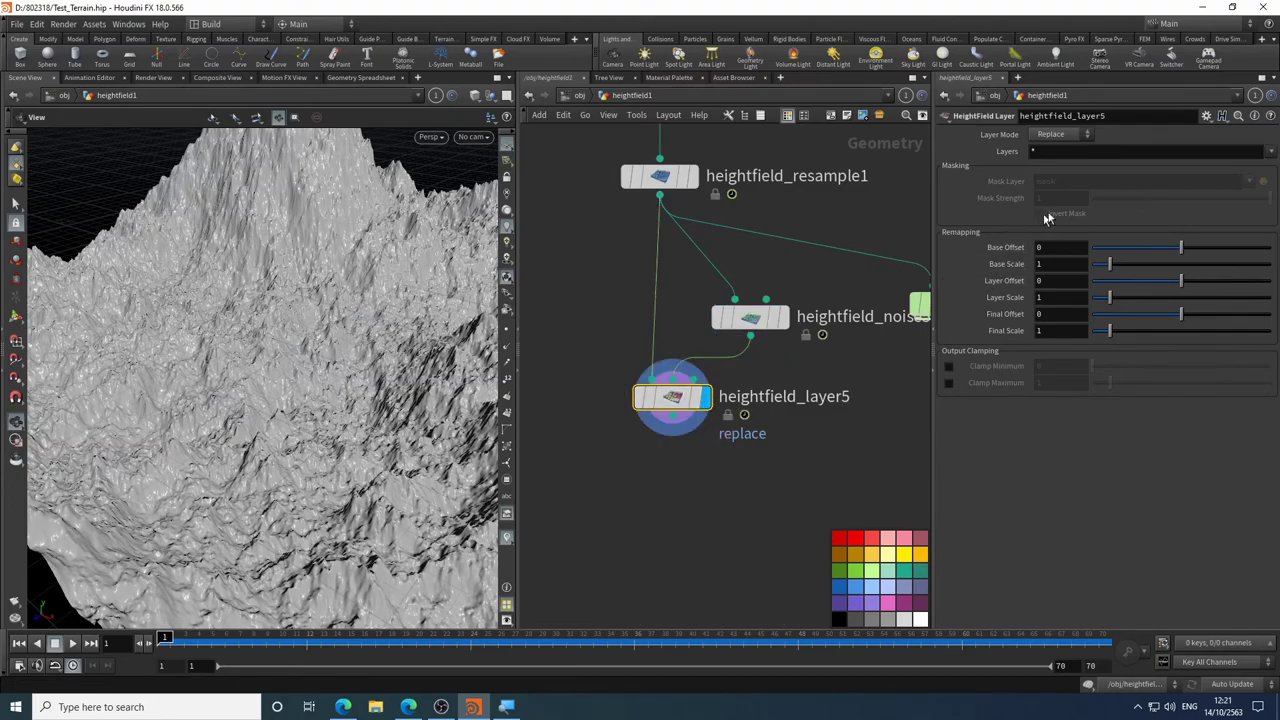
- Set the Layer Mode of heightfield_layer5 to Add
left_click(1066, 135)
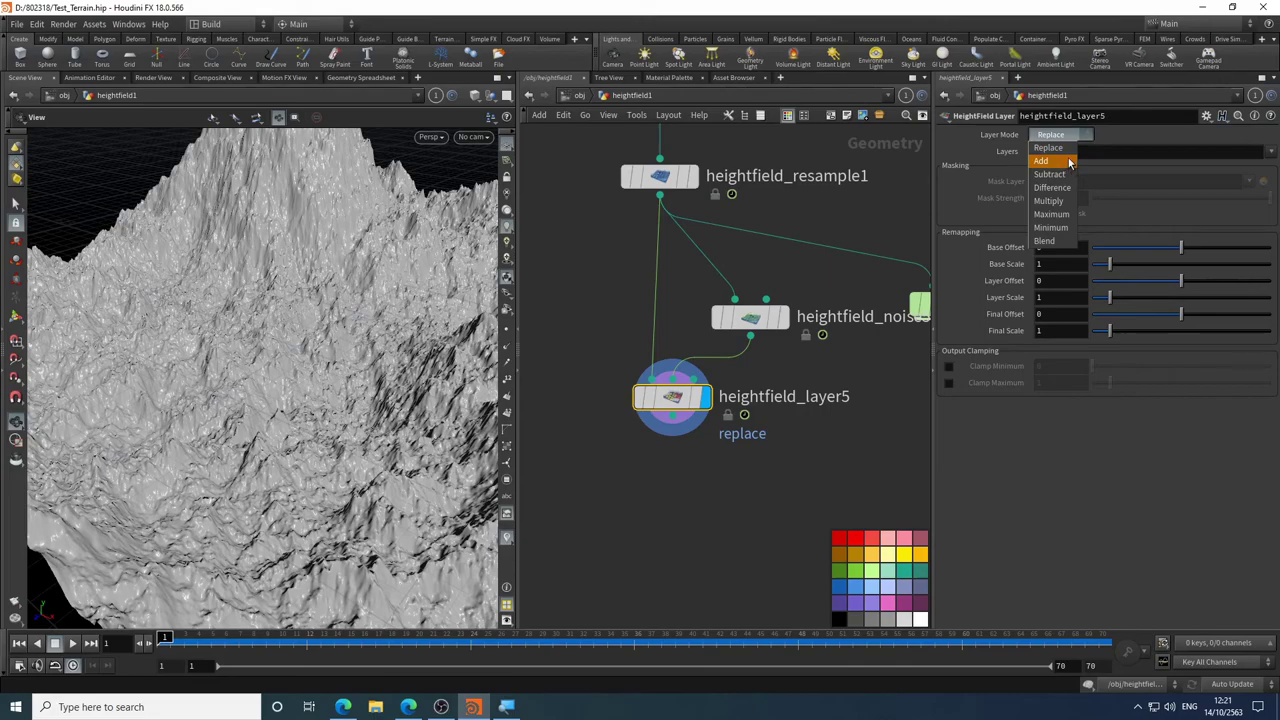
left_click(1069, 161)
left_click_drag(436, 245, 215, 395)
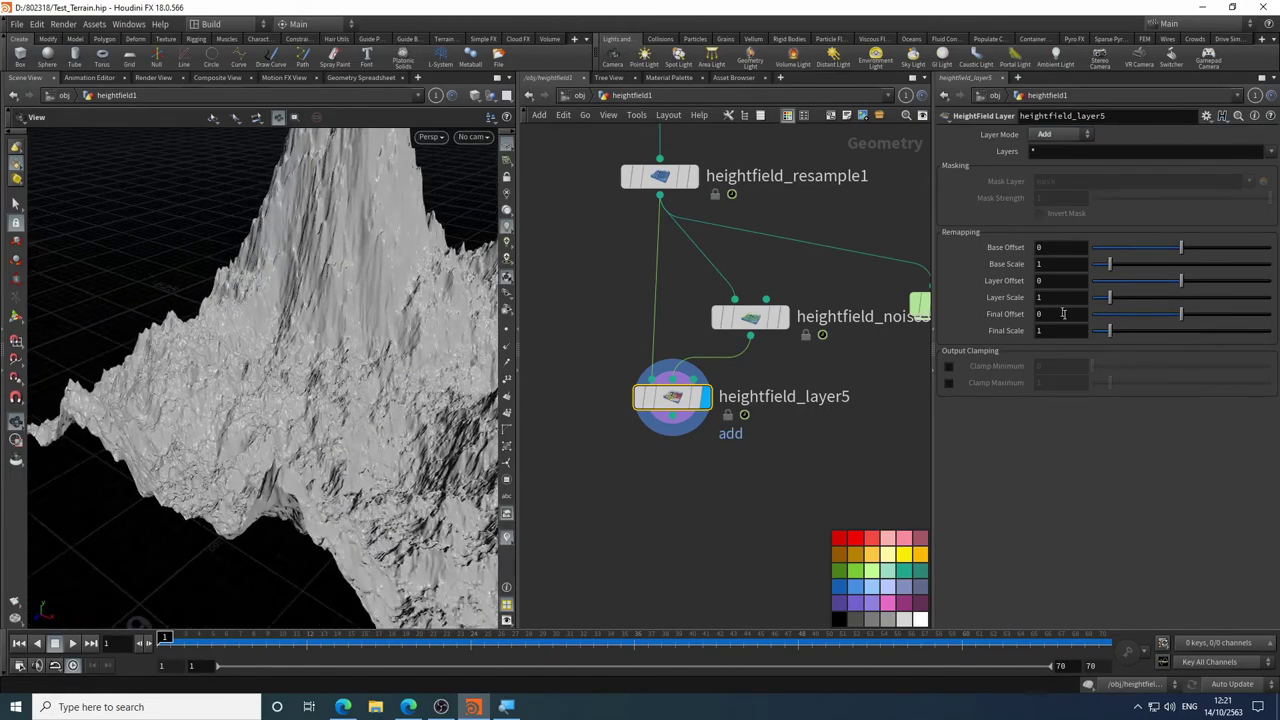
- Lower the Layer Scale to 0.25, comparing against the terrain before layering
left_click_drag(1108, 301, 1095, 305)
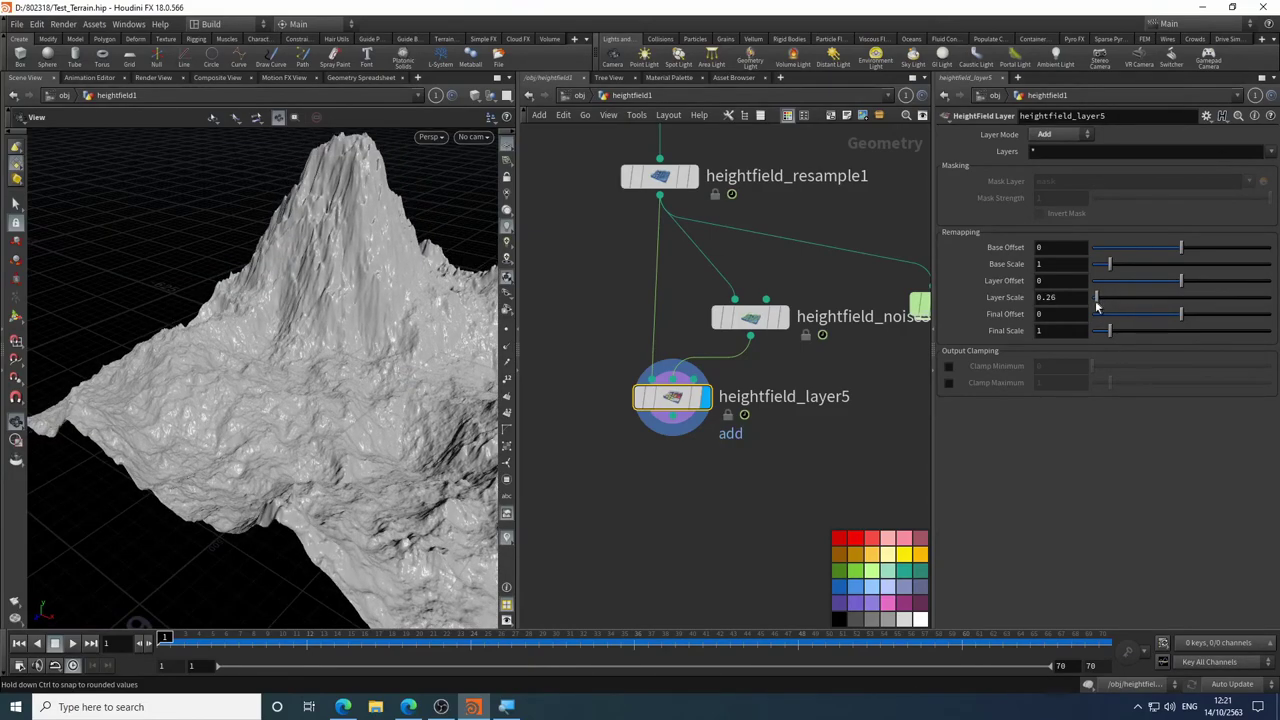
left_click(695, 177)
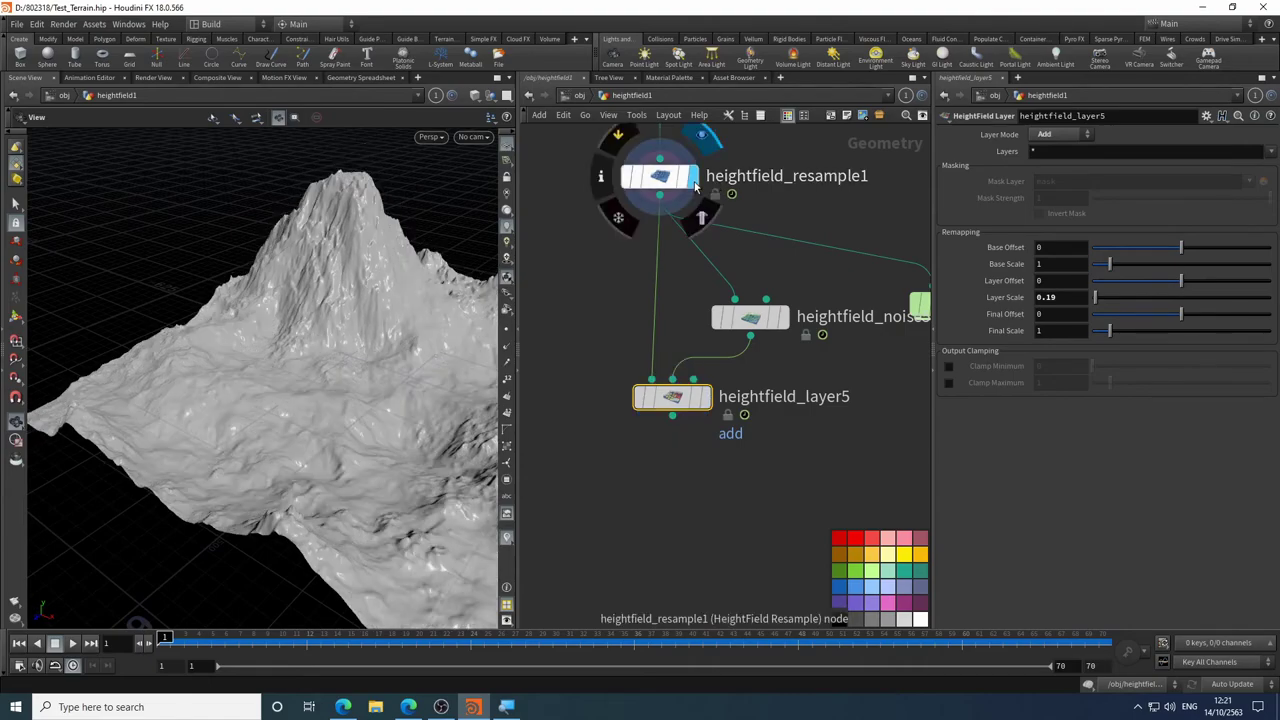
left_click(707, 400)
scroll(378, 455, "up", 10)
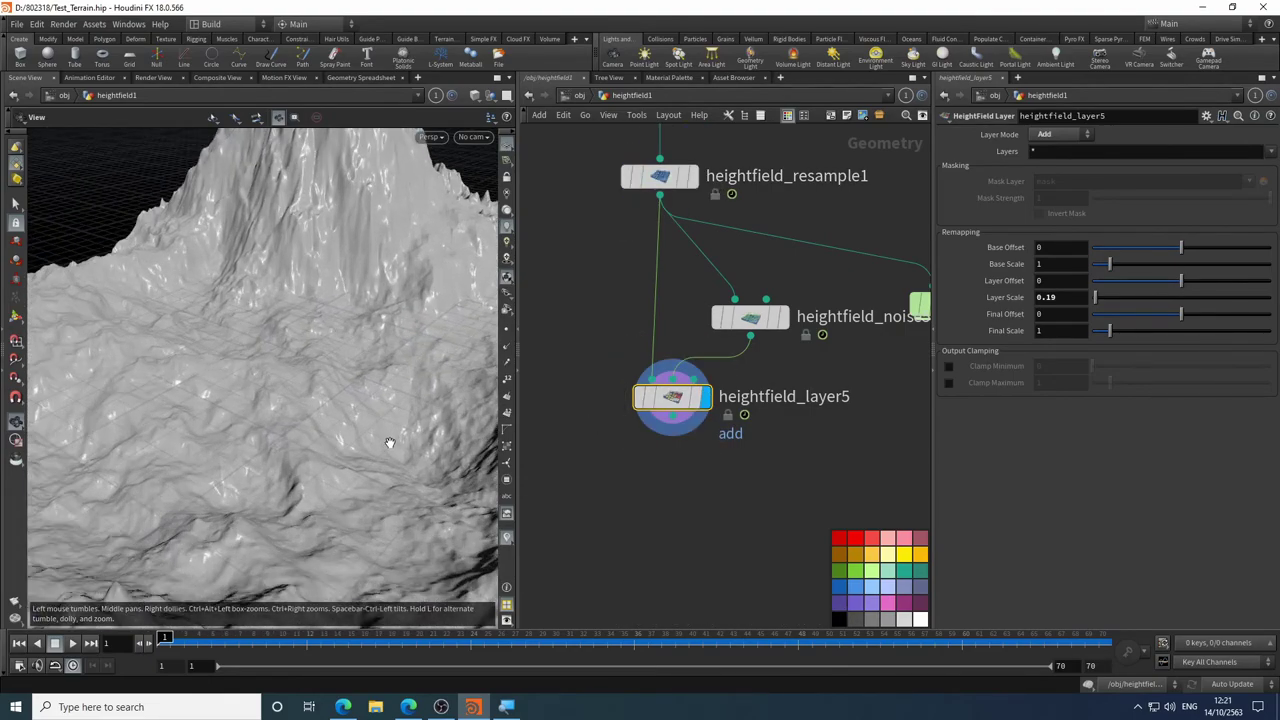
scroll(373, 450, "down", 2)
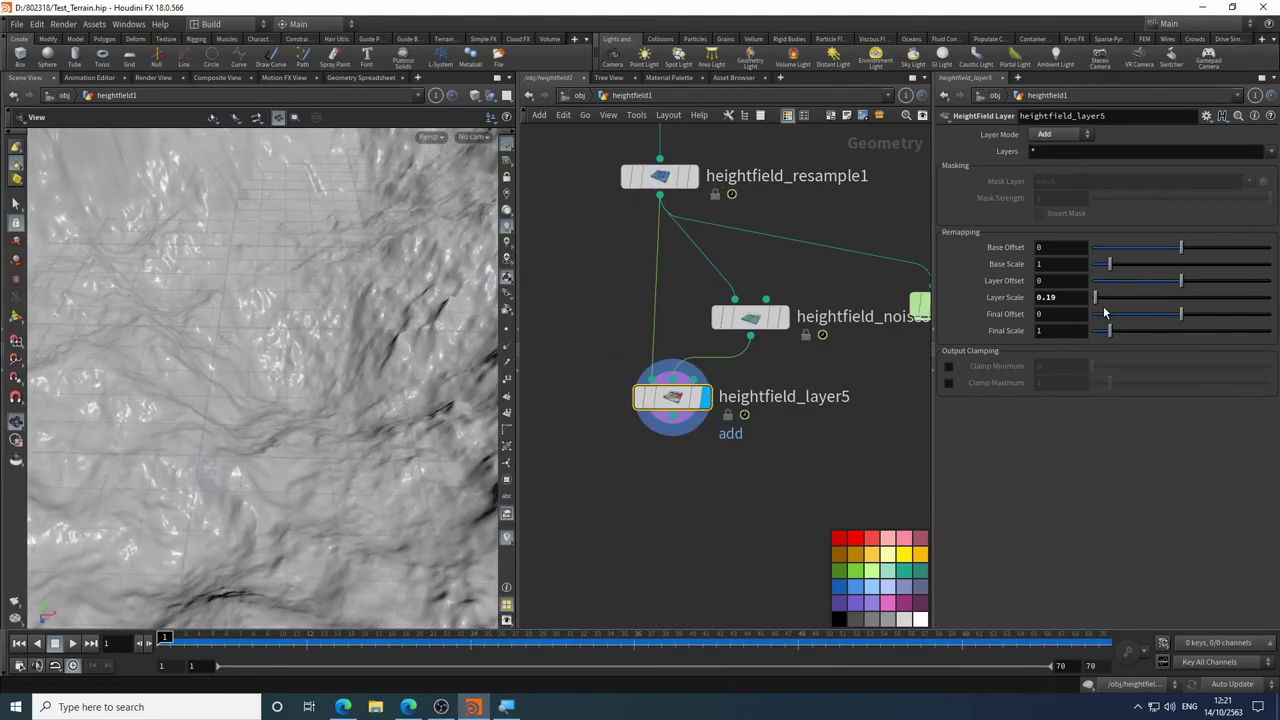
middle_click_drag(1050, 297, 1130, 315)
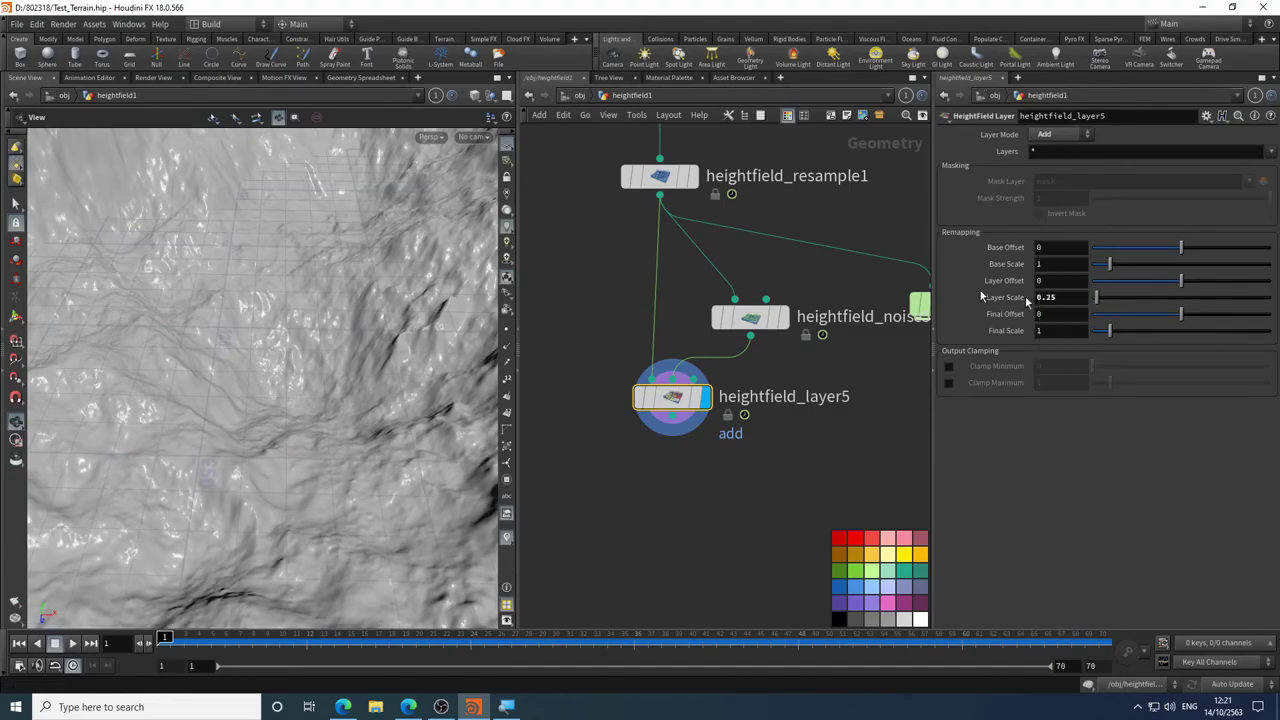
left_click_drag(363, 470, 180, 225)
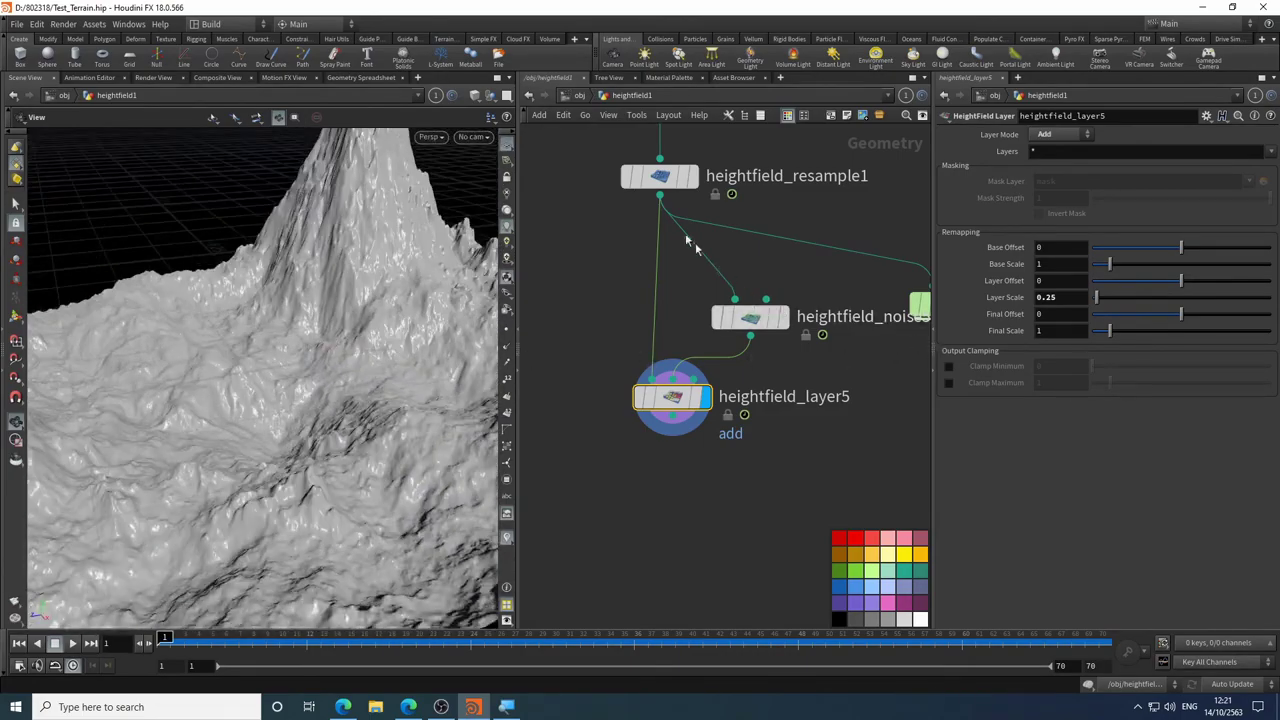
left_click(692, 176)
left_click(708, 399)
middle_click_drag(600, 276, 577, 312)
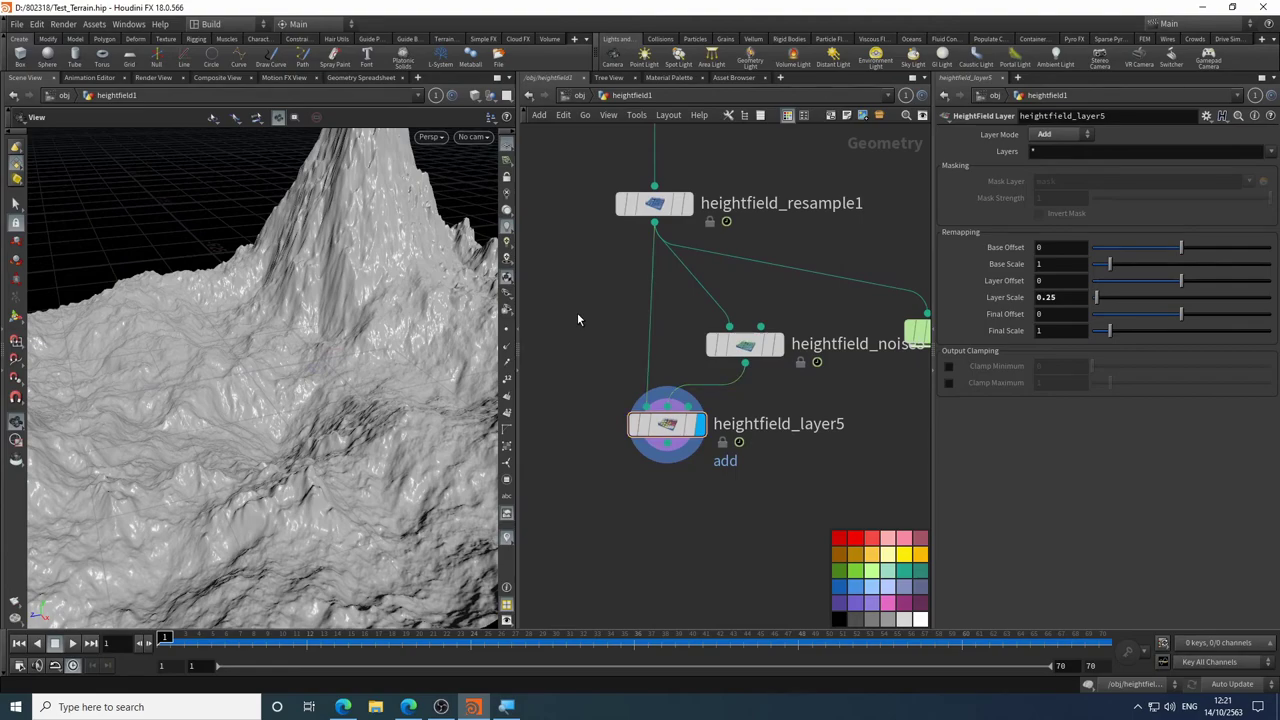
- Insert a HeightField Mask by Feature node on the wire below resample1 and display it
key("Tab")
type("mask")
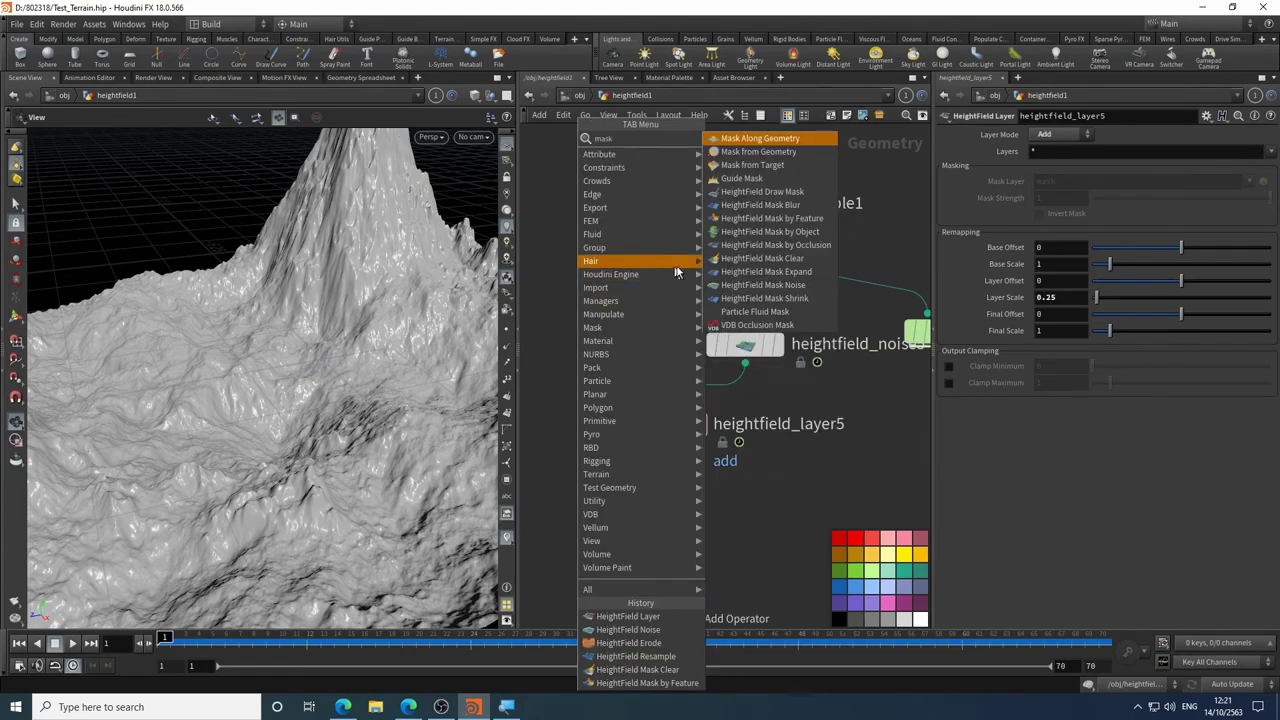
left_click(814, 222)
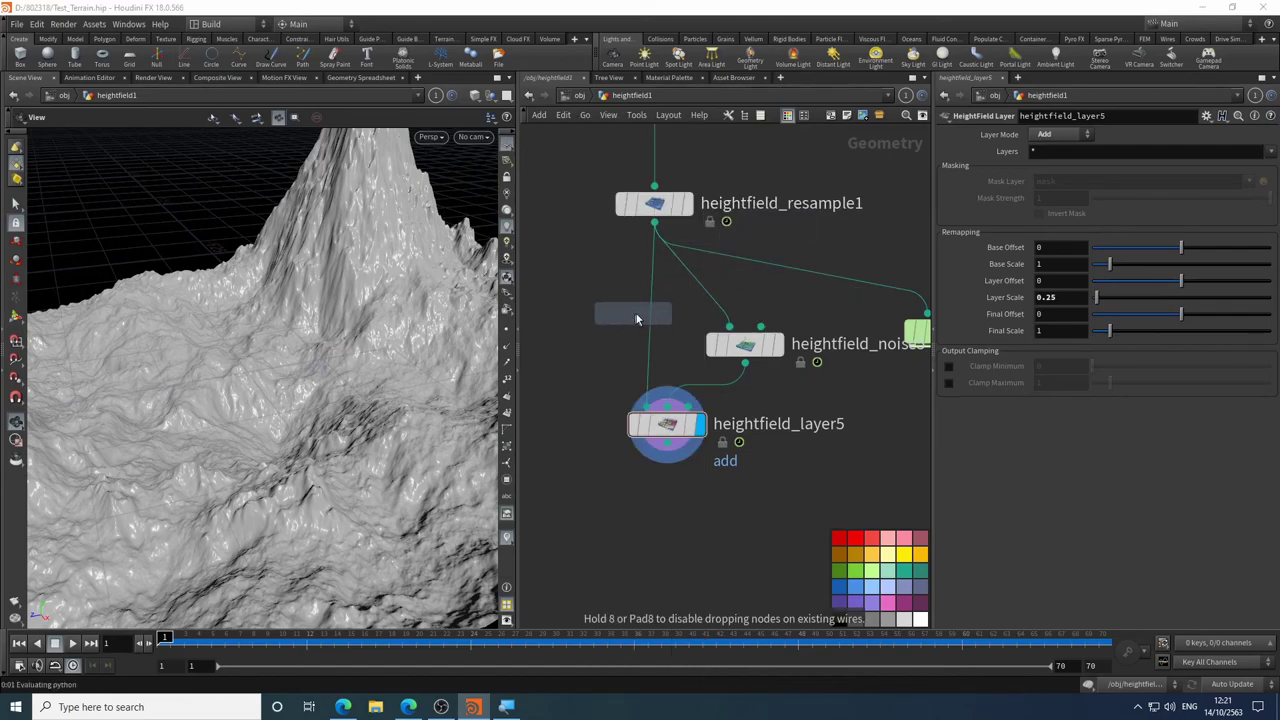
left_click(652, 314)
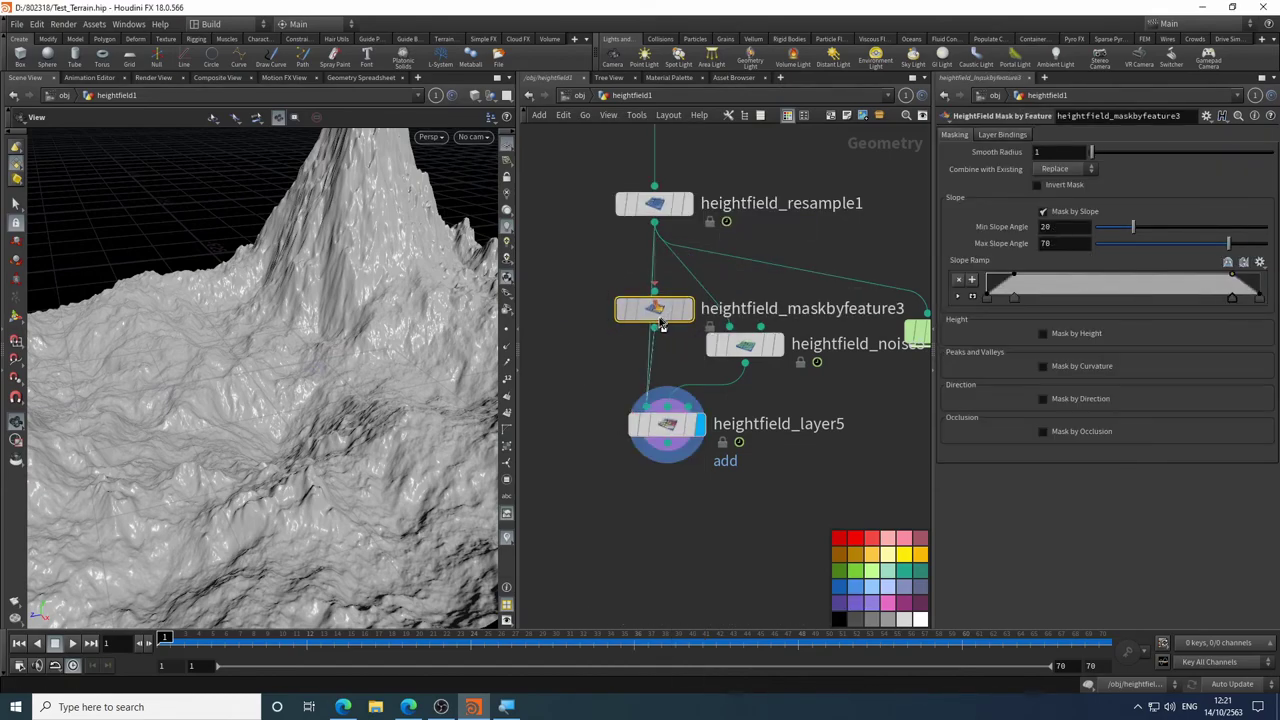
left_click(677, 318)
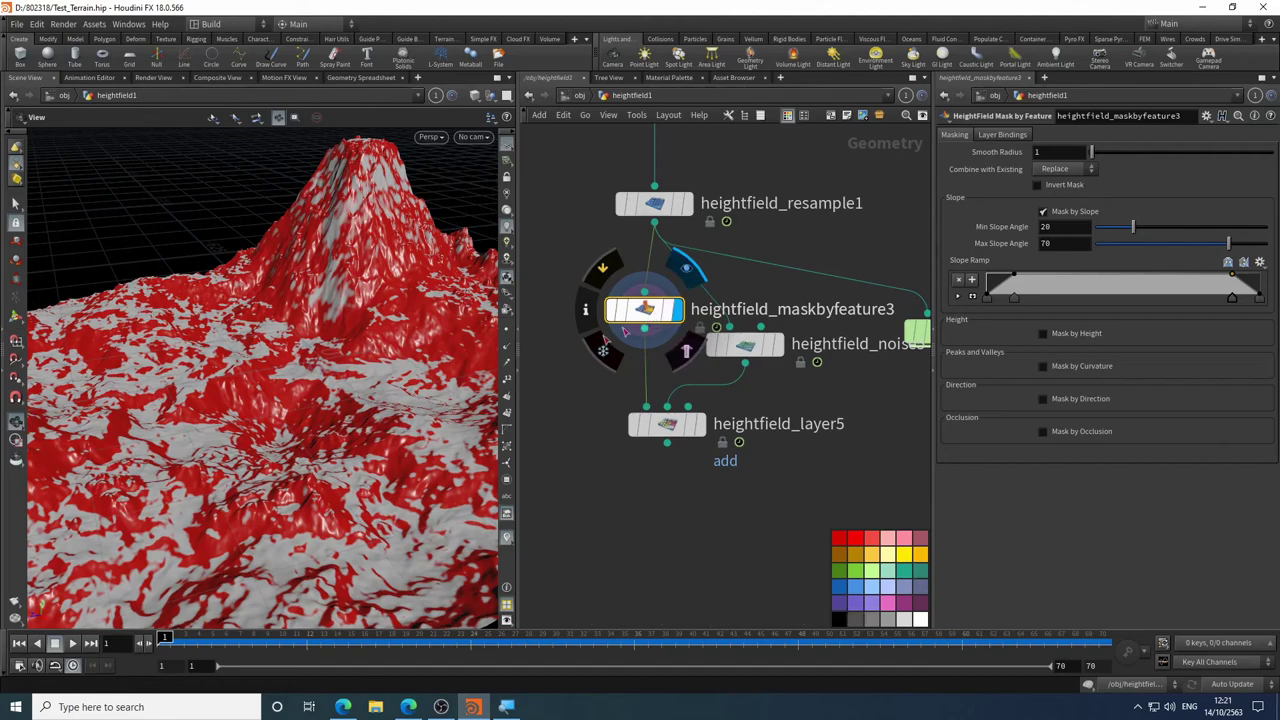
middle_click_drag(587, 336, 552, 351)
- Set the mask's slope range to 15.1–69 degrees and reshape the Slope Ramp
mouse_move(1133, 228)
left_mouse_down()
mouse_move(1114, 231)
mouse_move(1125, 232)
left_mouse_up()
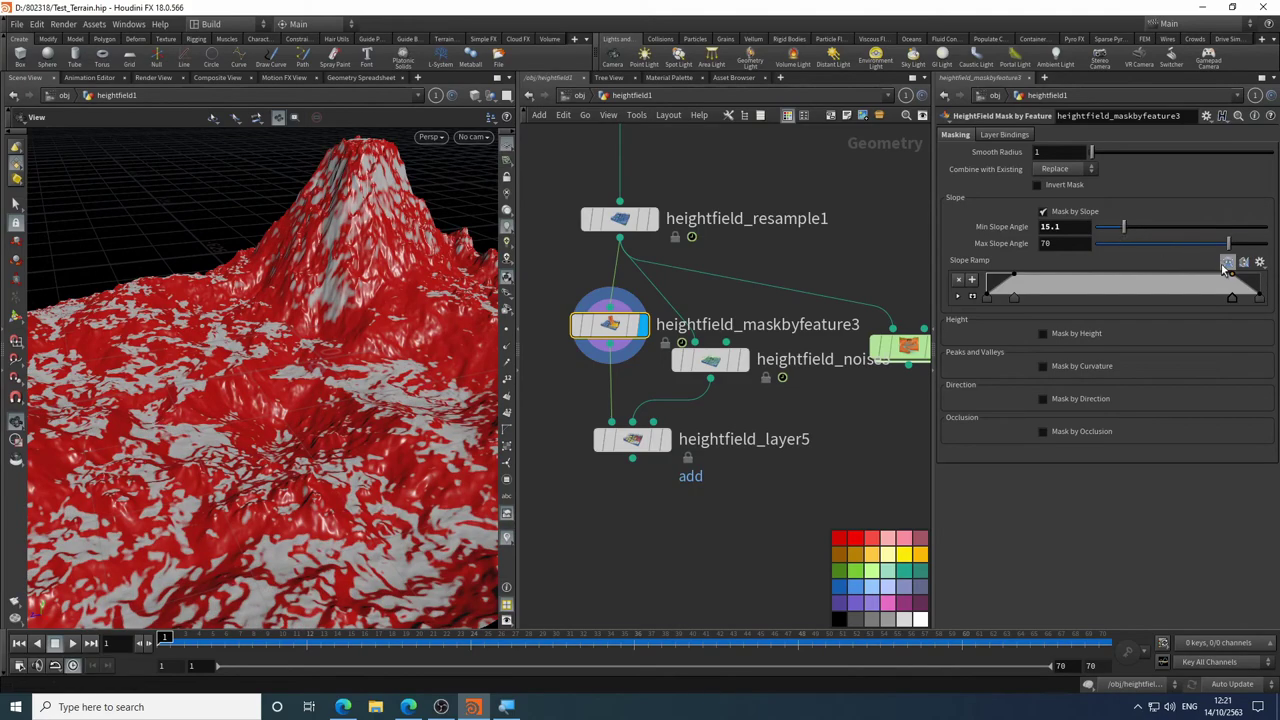
mouse_move(1228, 243)
left_mouse_down()
mouse_move(1240, 247)
mouse_move(1188, 250)
mouse_move(1230, 245)
left_mouse_up()
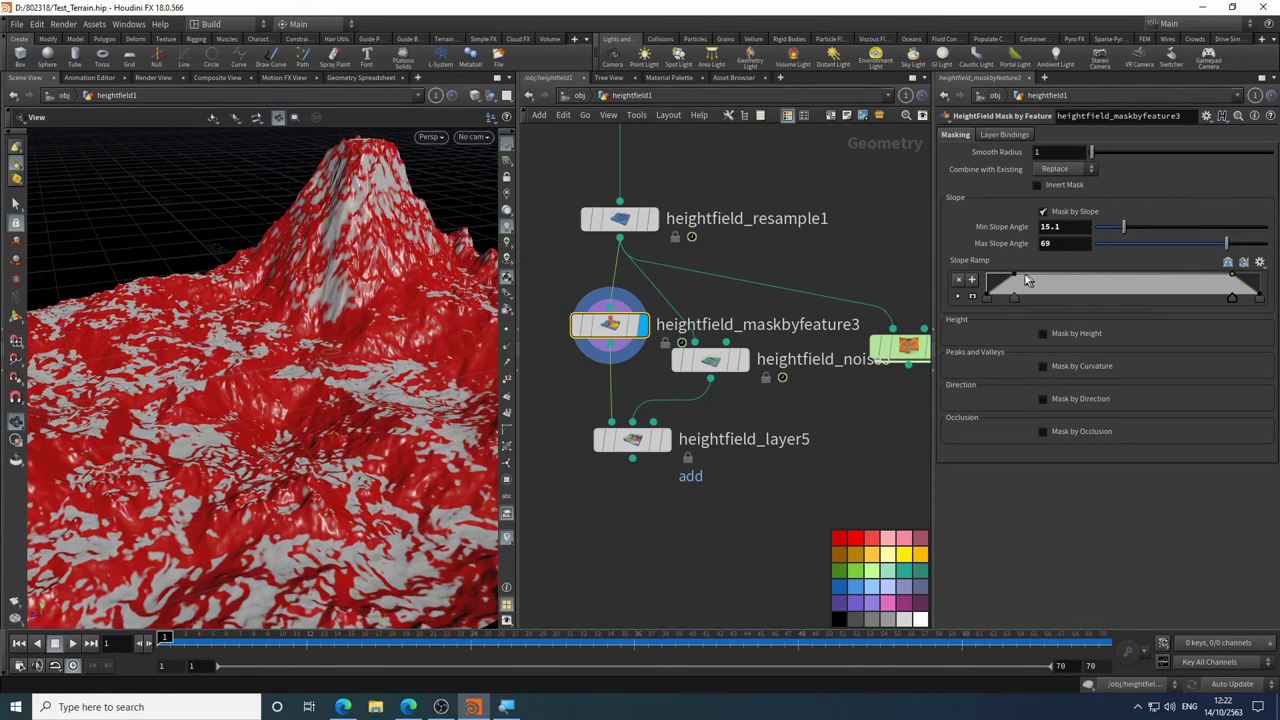
mouse_move(1040, 280)
left_mouse_down()
mouse_move(995, 278)
mouse_move(1036, 277)
left_mouse_up()
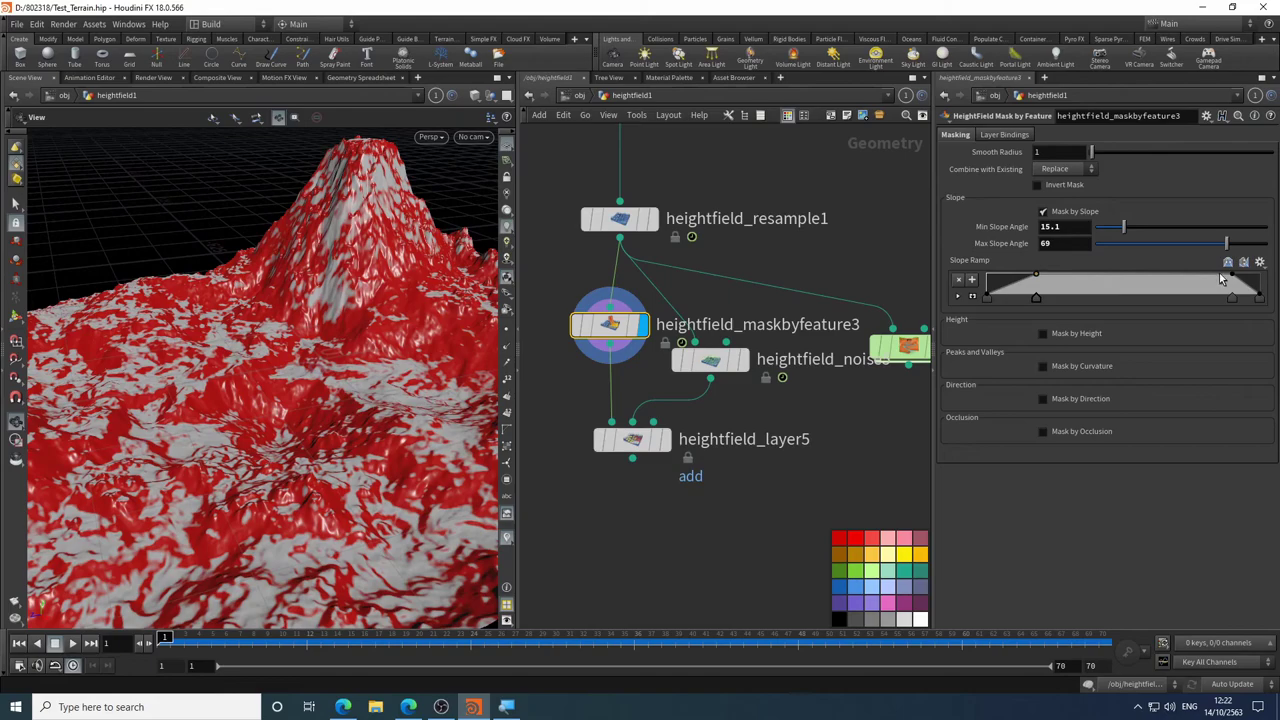
left_click_drag(1232, 280, 1200, 282)
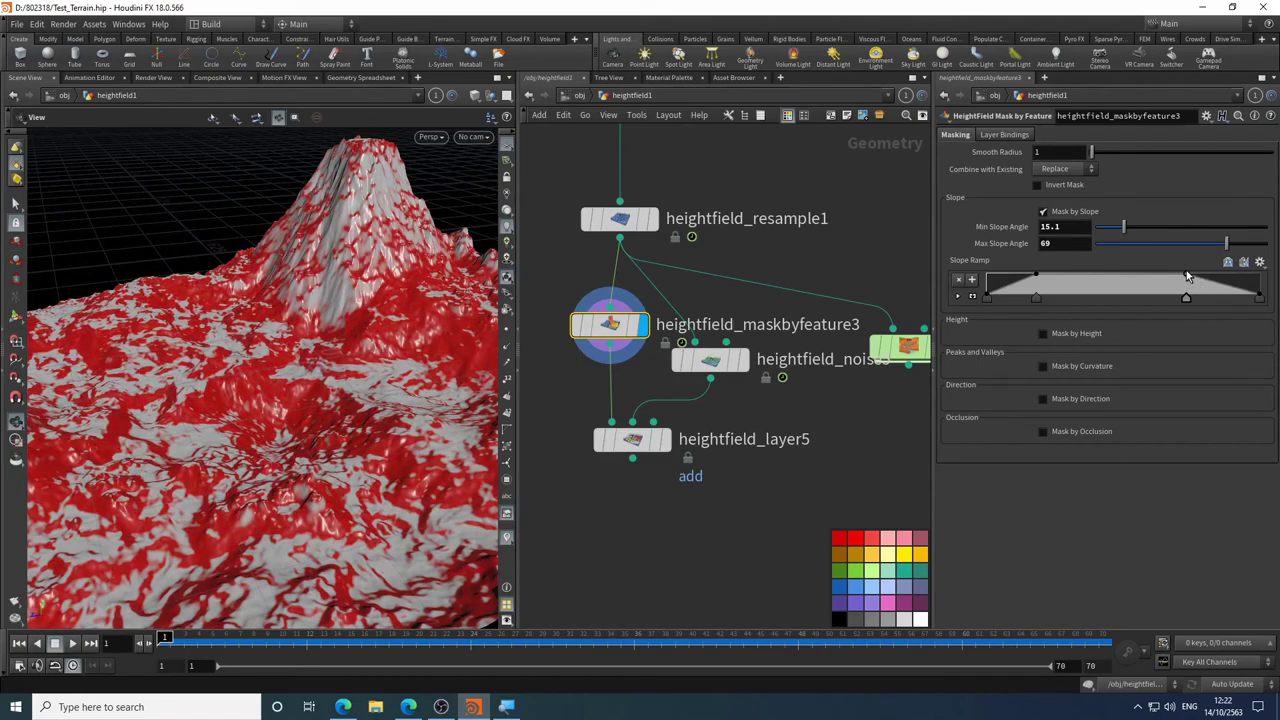
mouse_move(1186, 271)
left_mouse_down()
mouse_move(1232, 271)
mouse_move(1183, 271)
left_mouse_up()
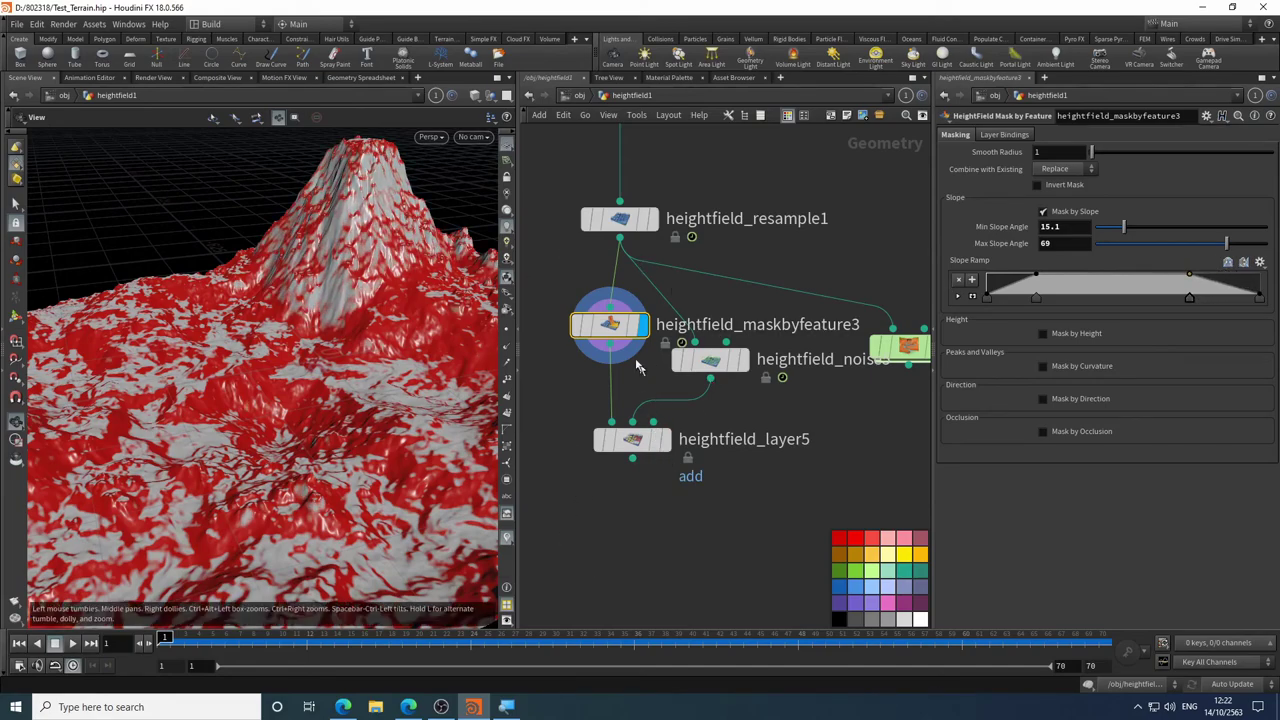
- Display heightfield_layer5 and enter a new Layer Scale value of 5
mouse_move(668, 444)
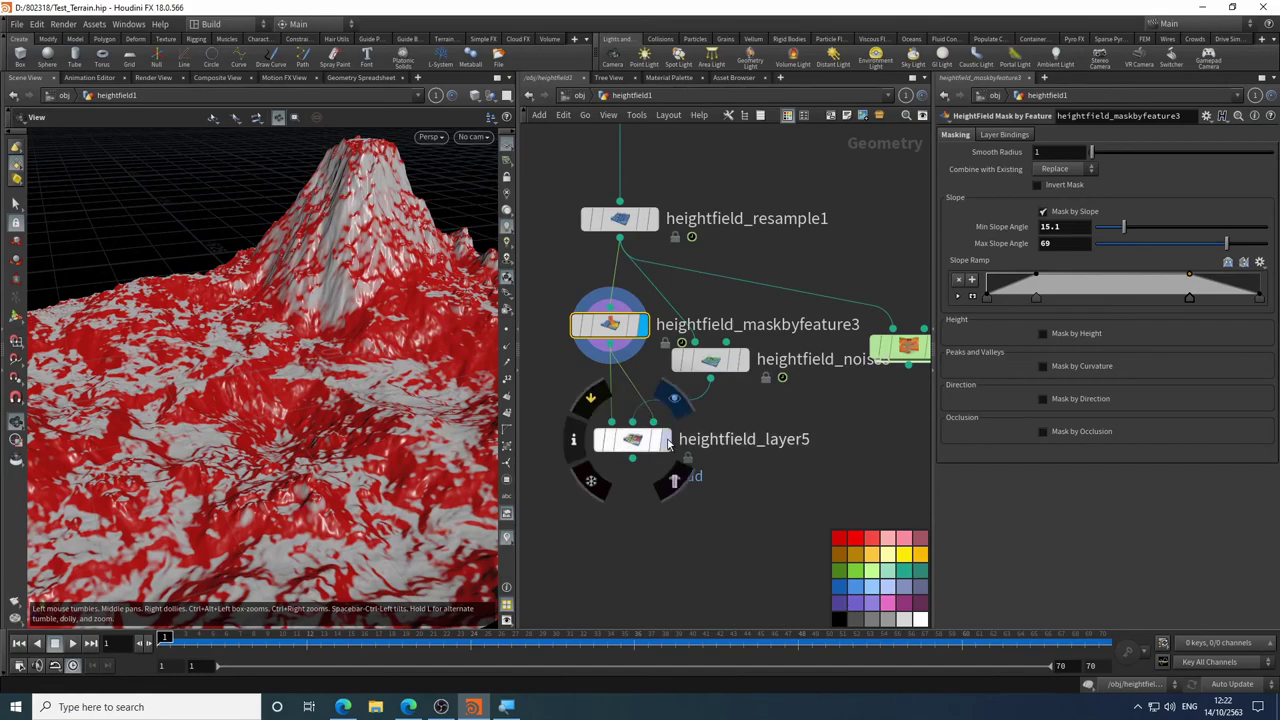
left_click(674, 398)
left_click(632, 440)
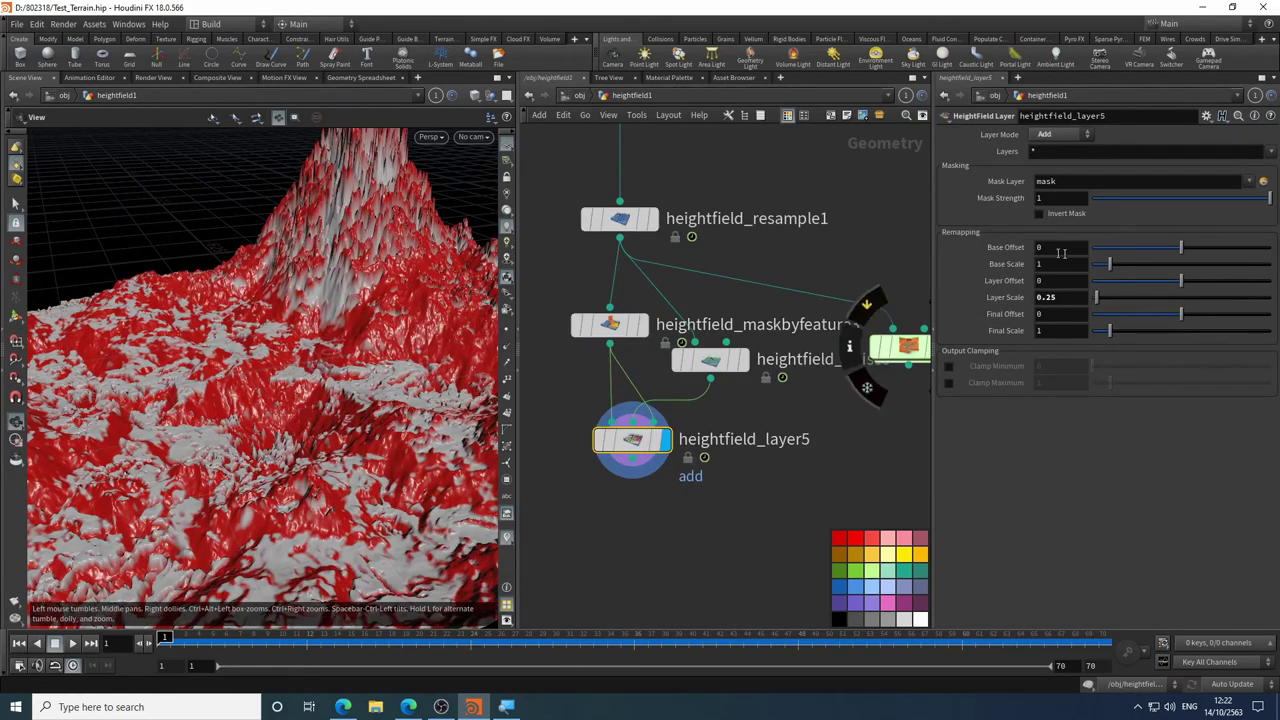
type("5")
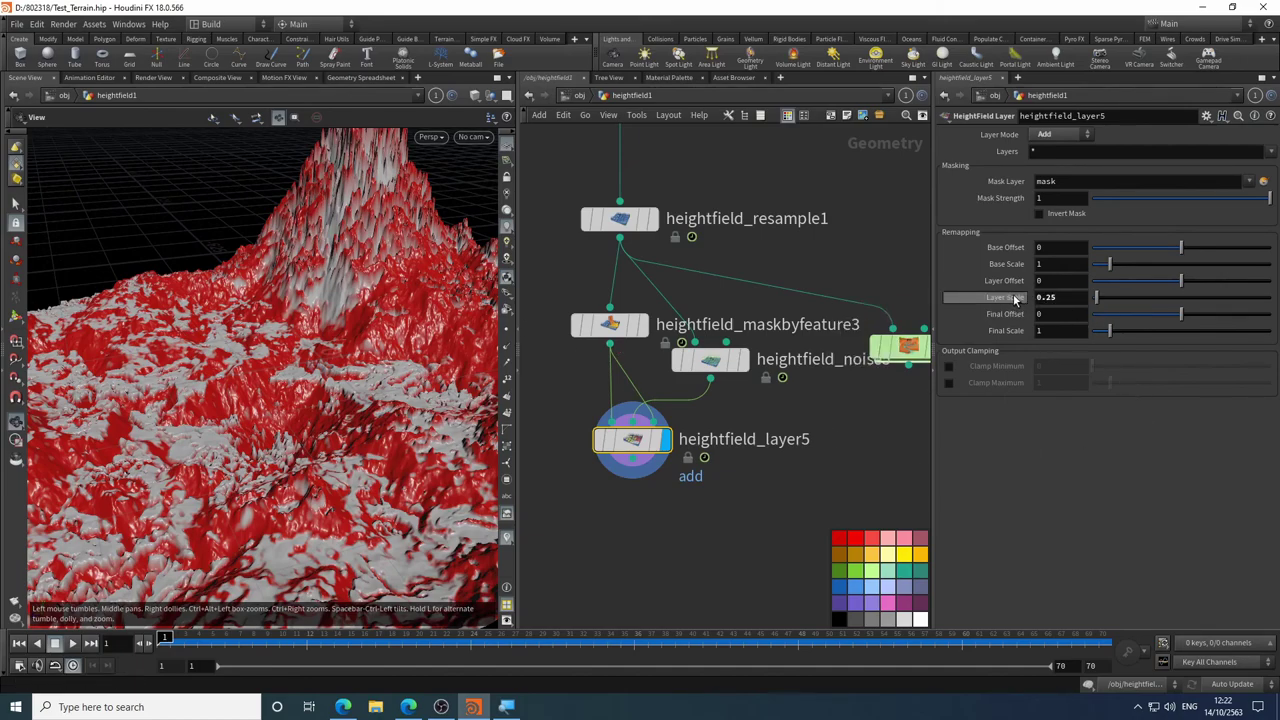
key("Return")
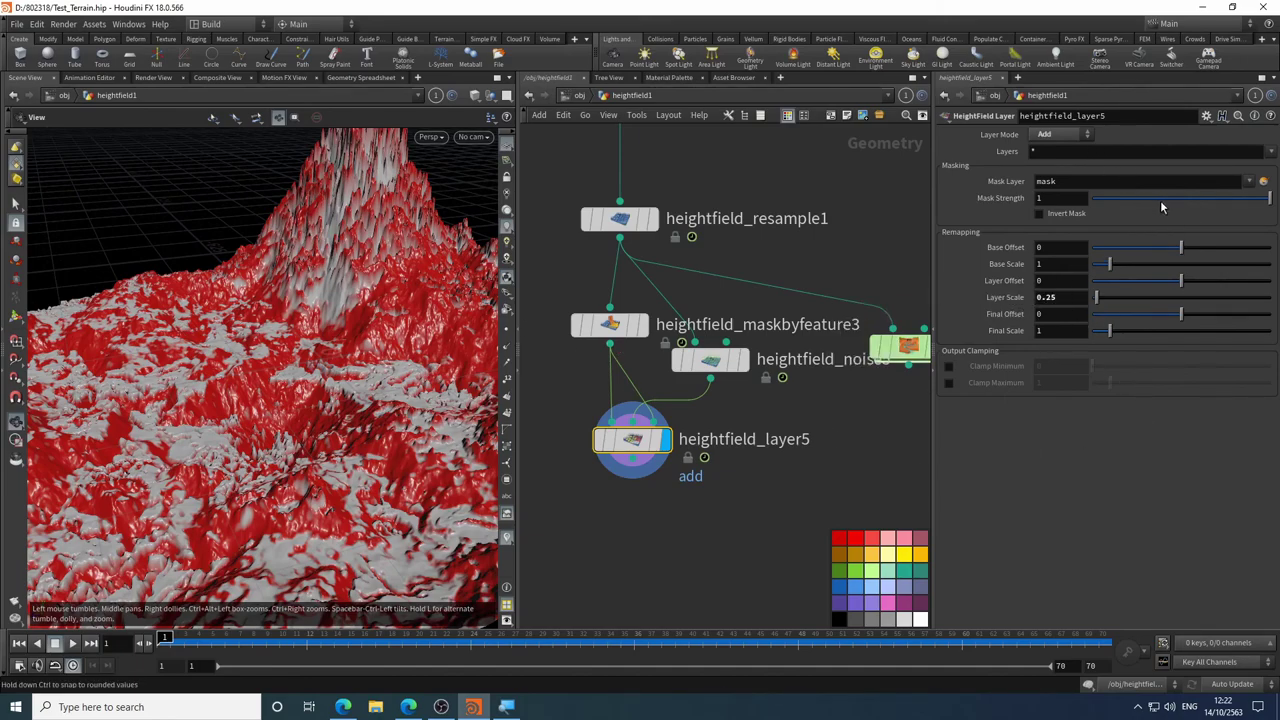
- Try Replace then Add layer modes, weaken Mask Strength, and set distortion Amplitude to 13.3
left_click(1080, 136)
left_click(1066, 150)
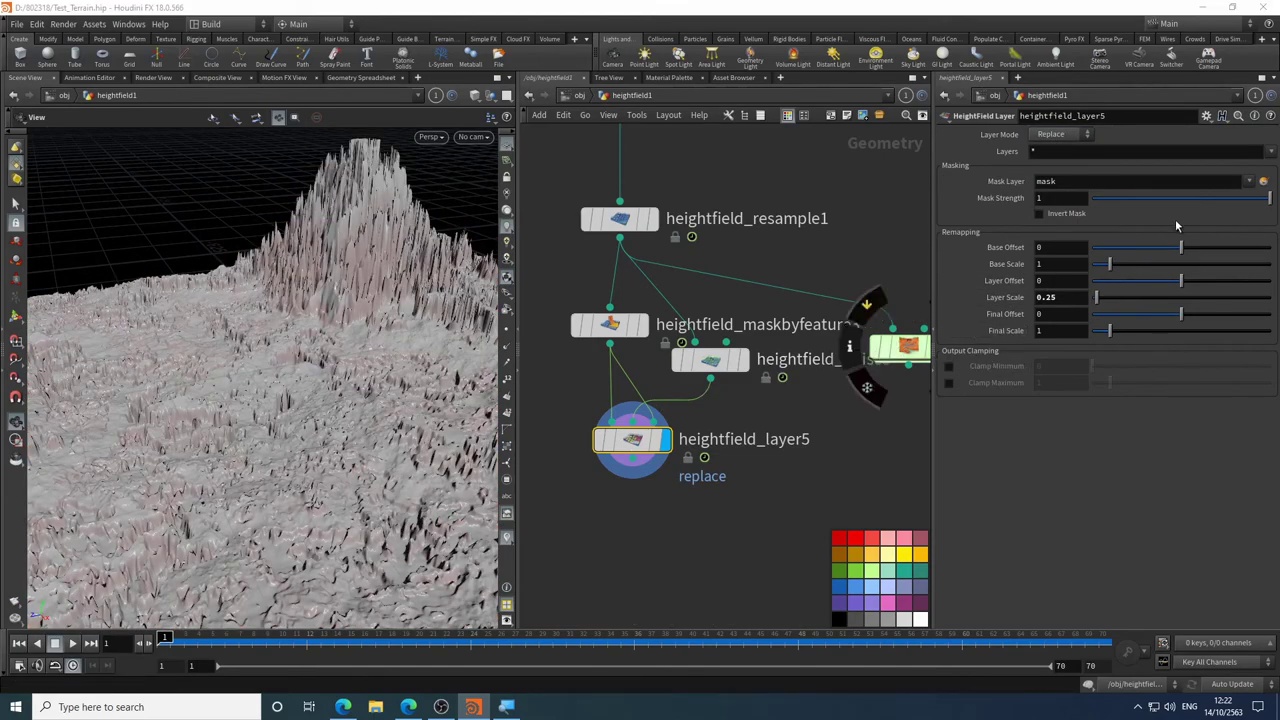
left_click_drag(1248, 200, 1150, 204)
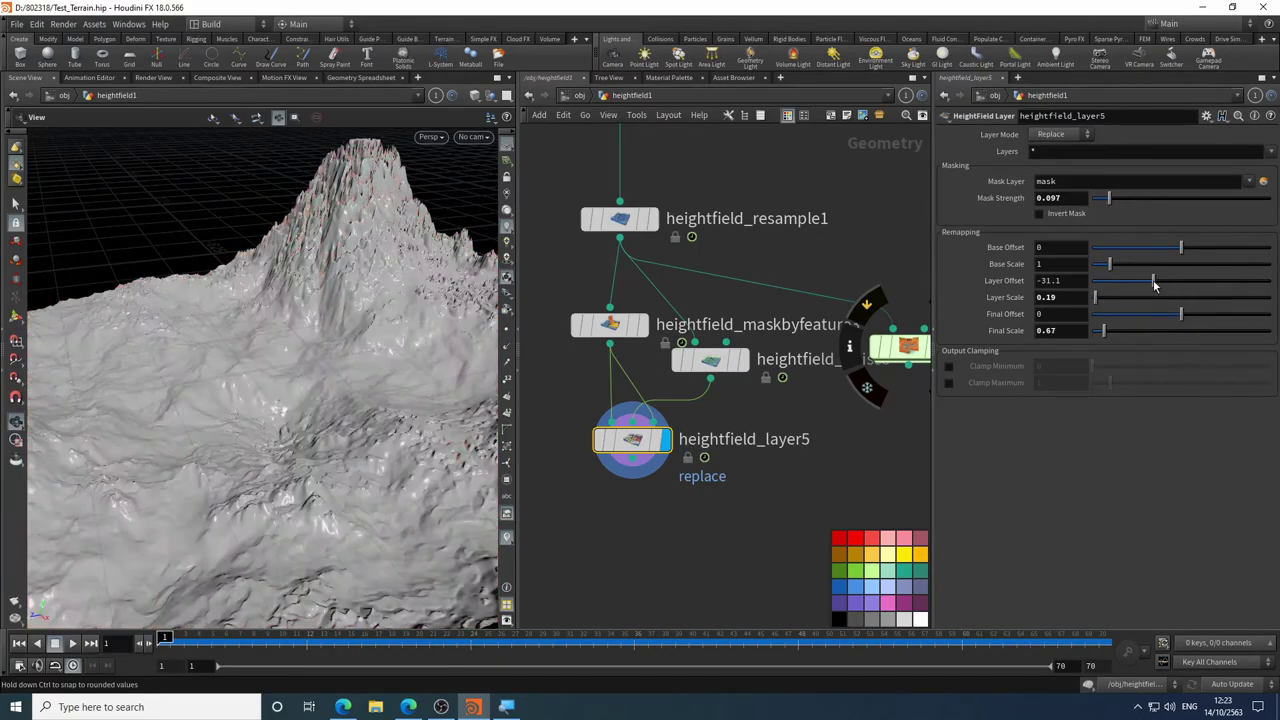
left_click(1060, 134)
left_click(1060, 152)
left_click(710, 360)
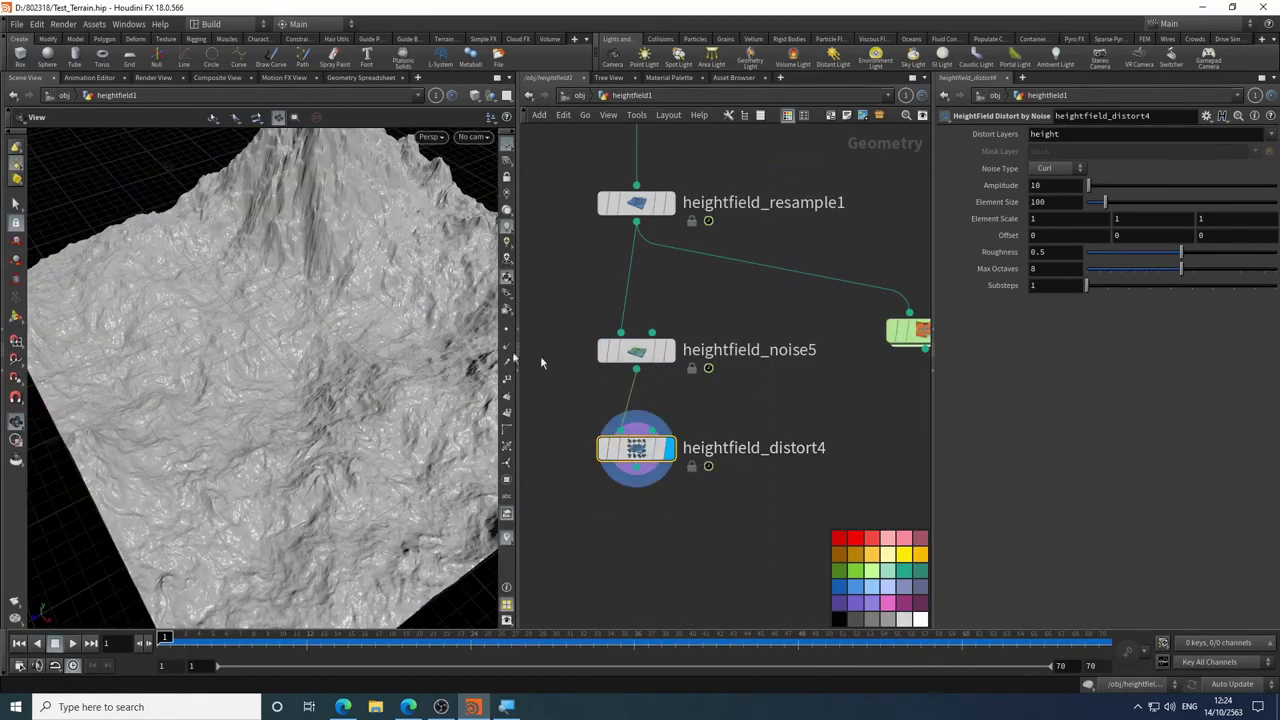
middle_click_drag(1055, 185, 1250, 160)
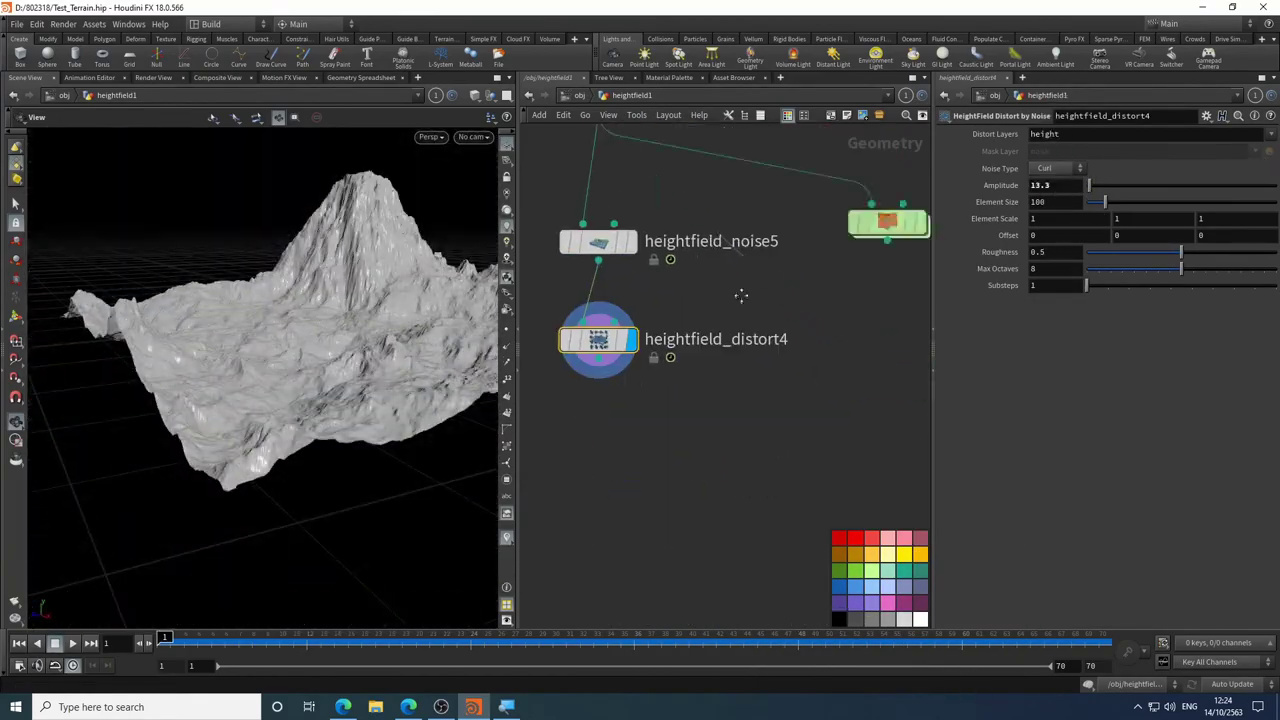
- Add heightfield_maskbyfeature3 below distort4, masking by height from 0 to 500
key("Tab")
left_click(829, 454)
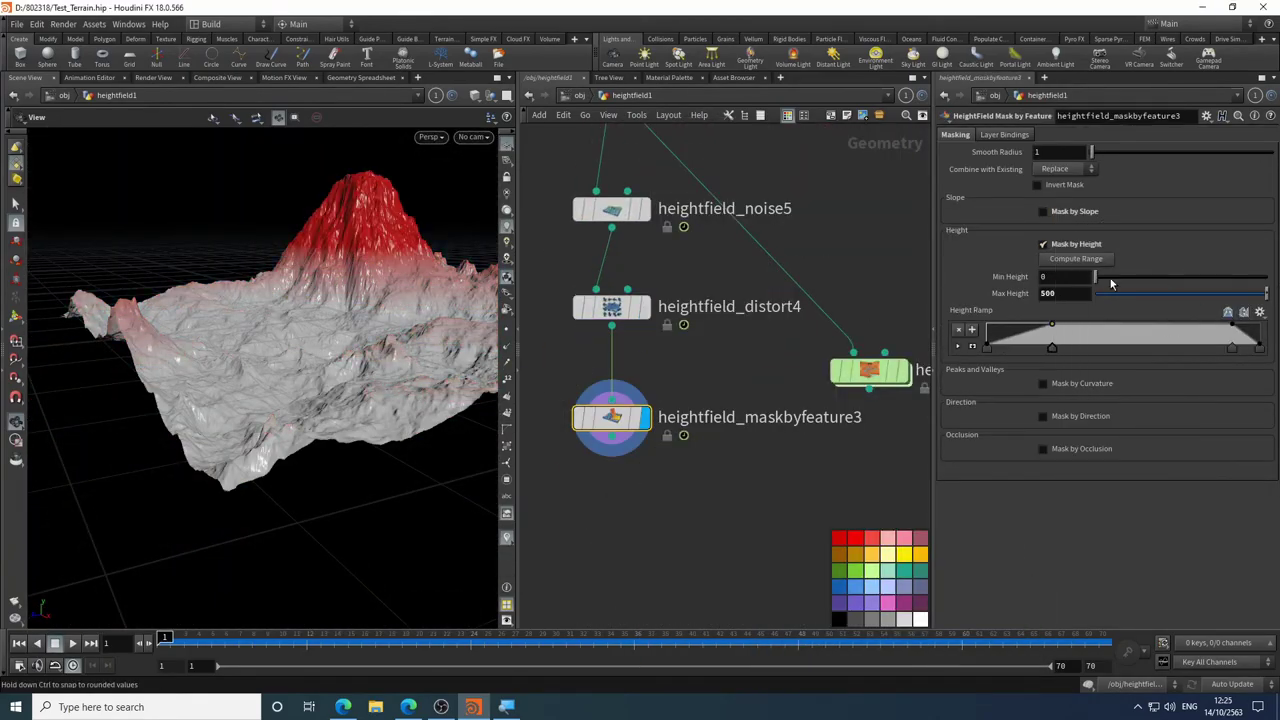
middle_click_drag(1062, 276, 1098, 234)
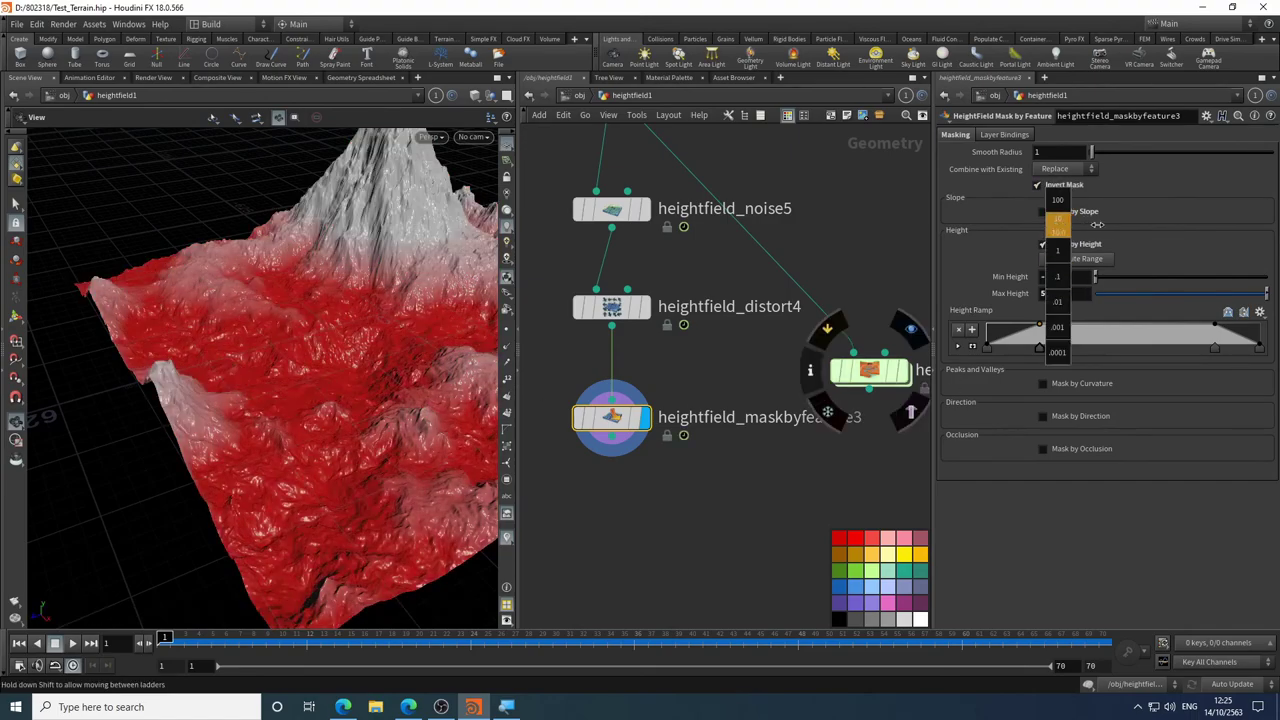
- Add heightfield_layer5 below the mask in Add mode, display it, and raise its Layer Scale slightly
key("Tab")
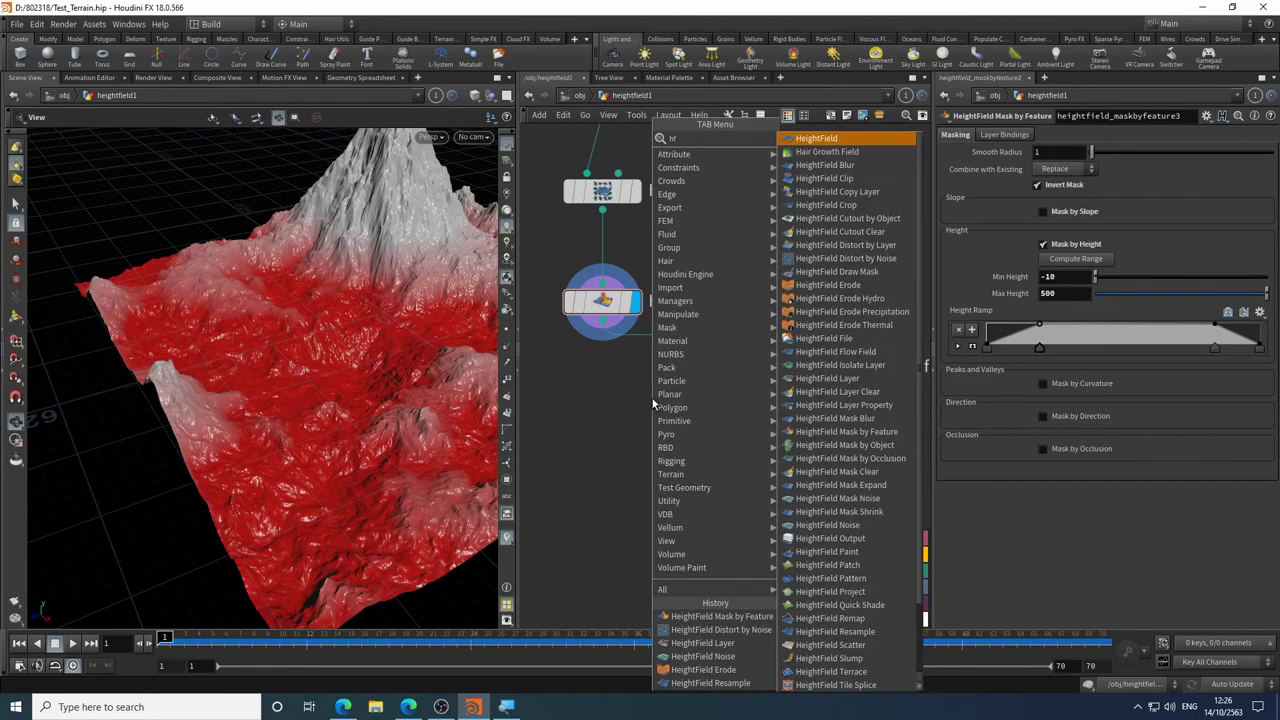
left_click(617, 478)
left_click(651, 479)
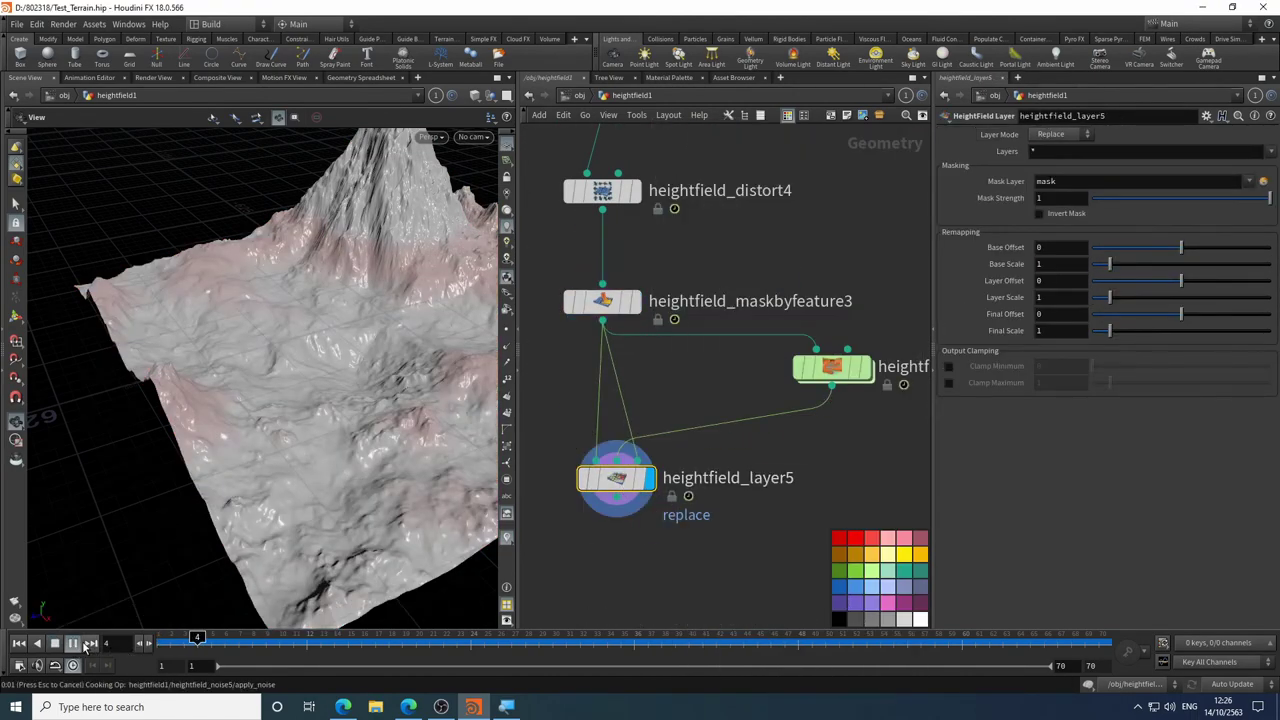
left_click(72, 643)
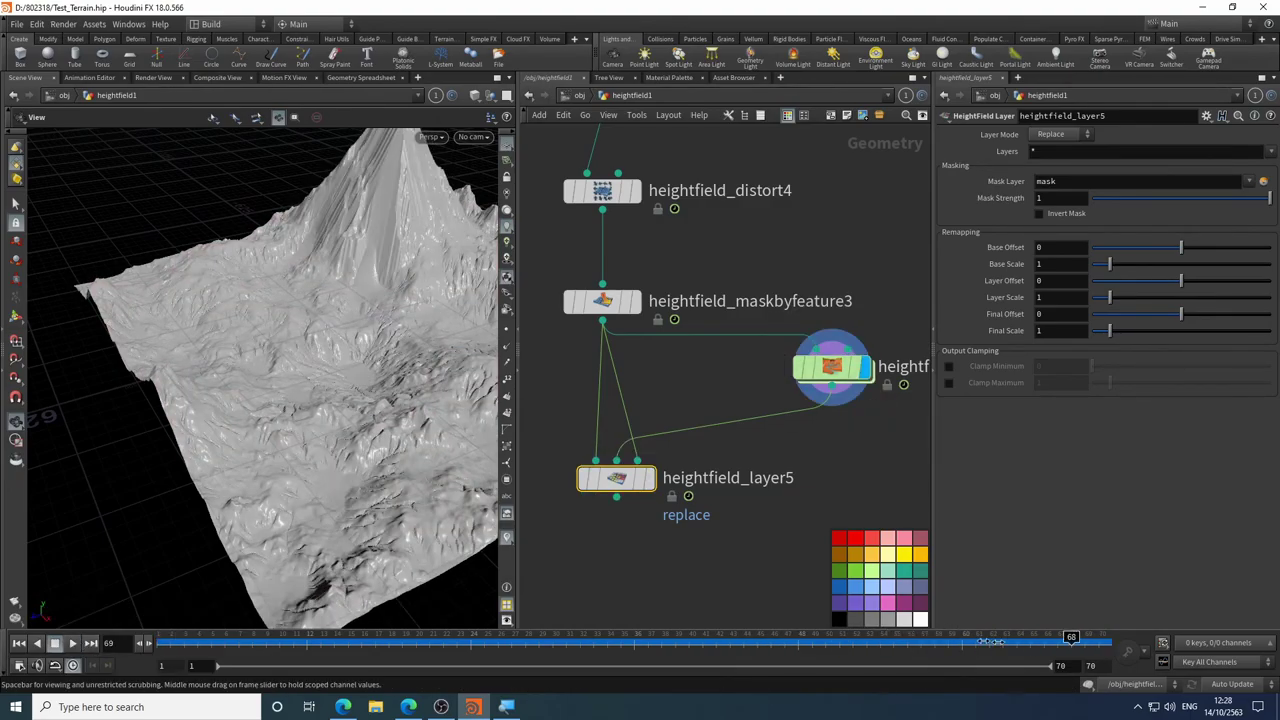
left_click_drag(1109, 297, 1115, 303)
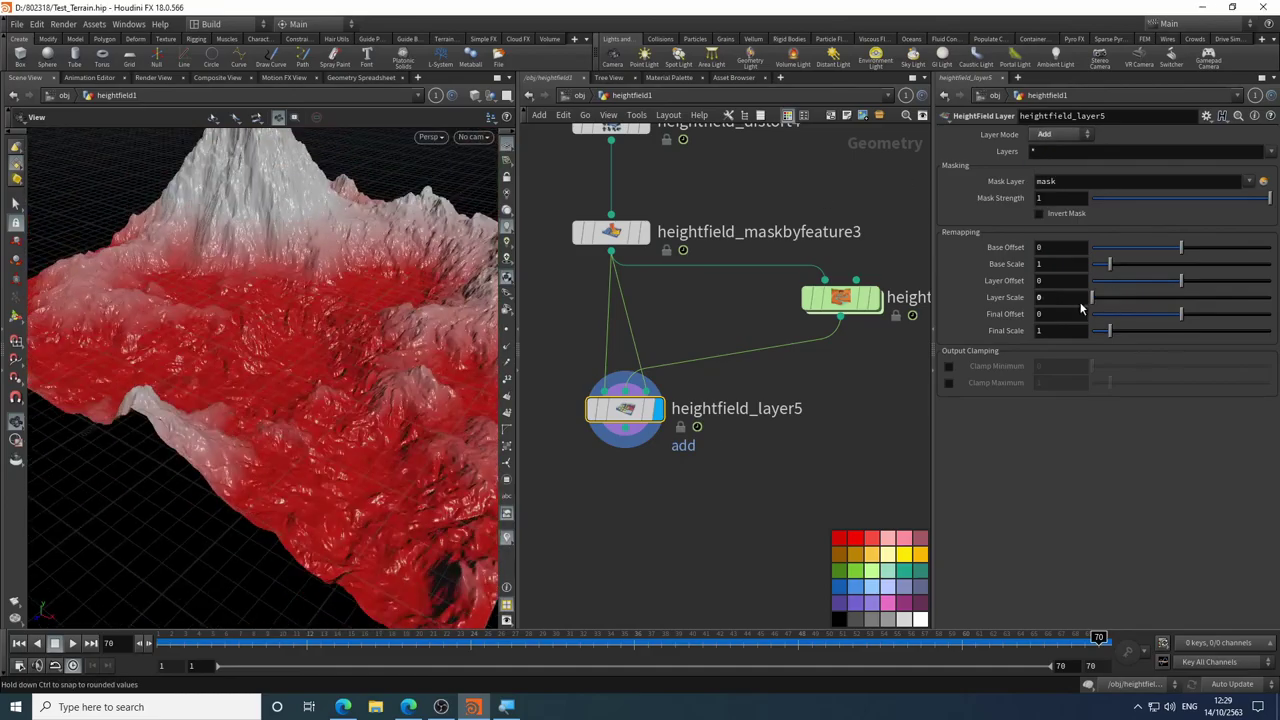
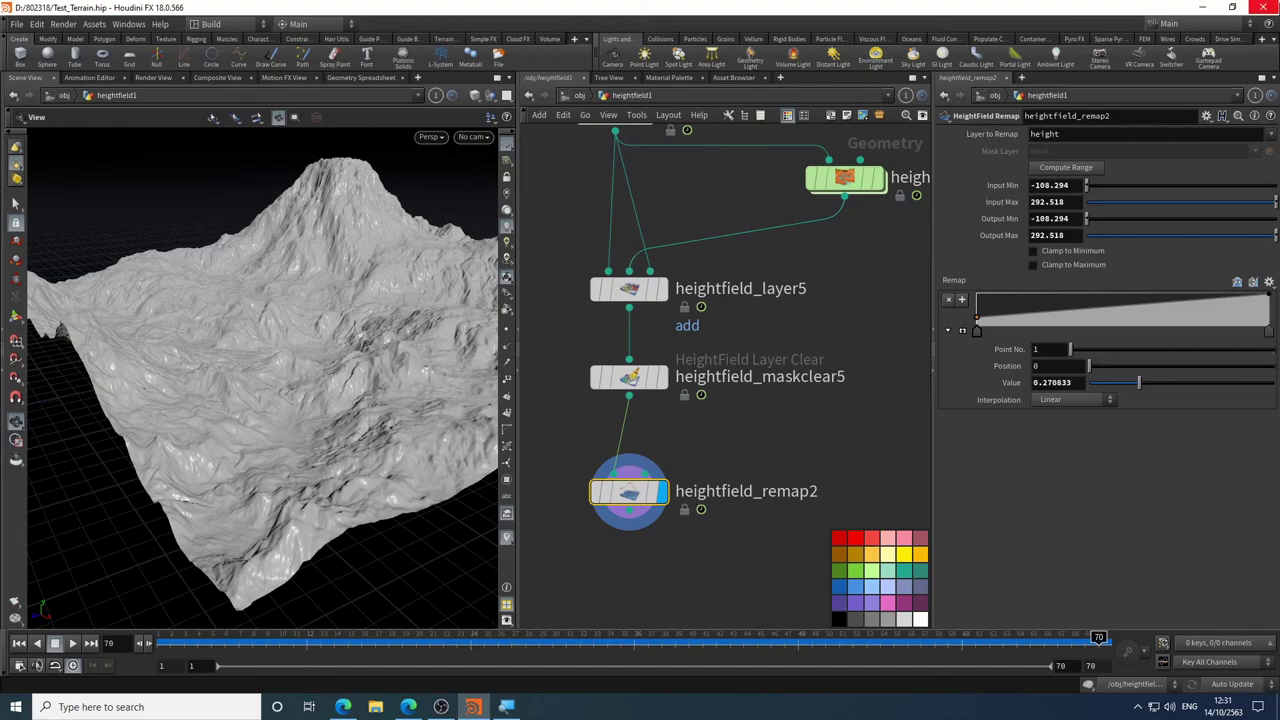
- Compare the display of layer5, maskbyfeature3 and maskclear5, then display heightfield_remap2 again
left_click(661, 387)
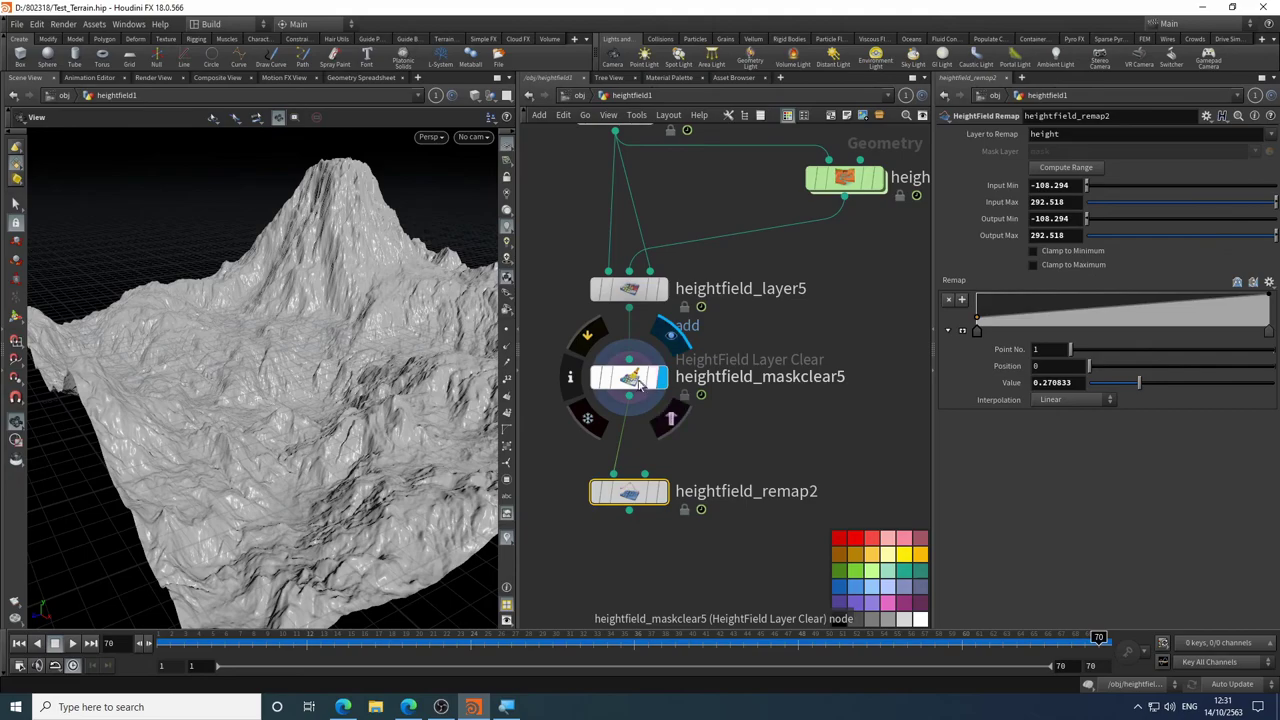
left_click(661, 289)
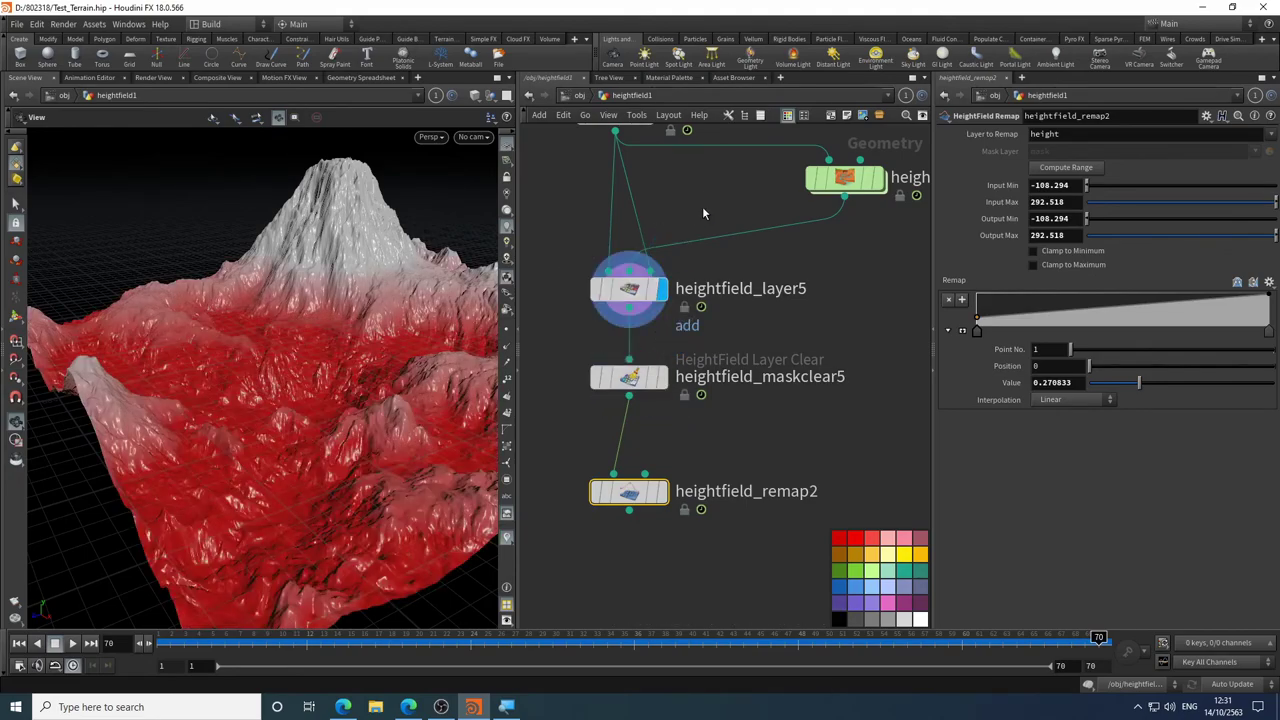
middle_click_drag(671, 180, 678, 251)
left_click(658, 183)
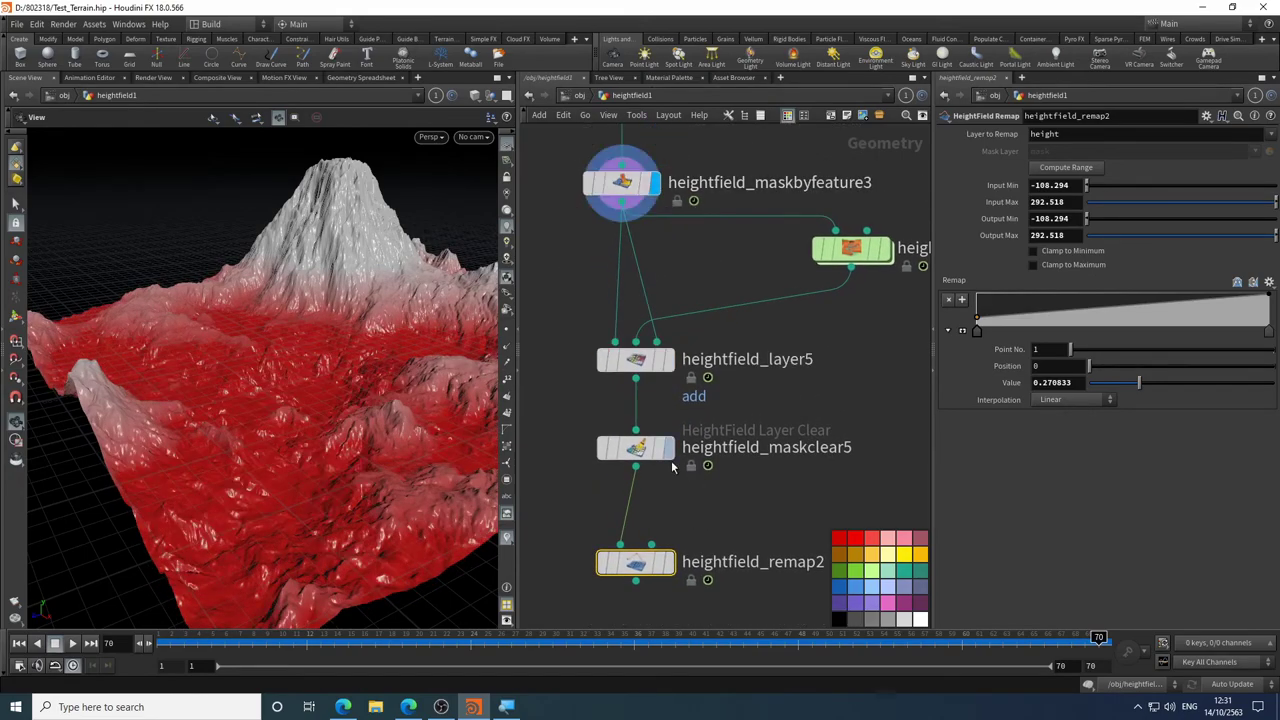
left_click(668, 450)
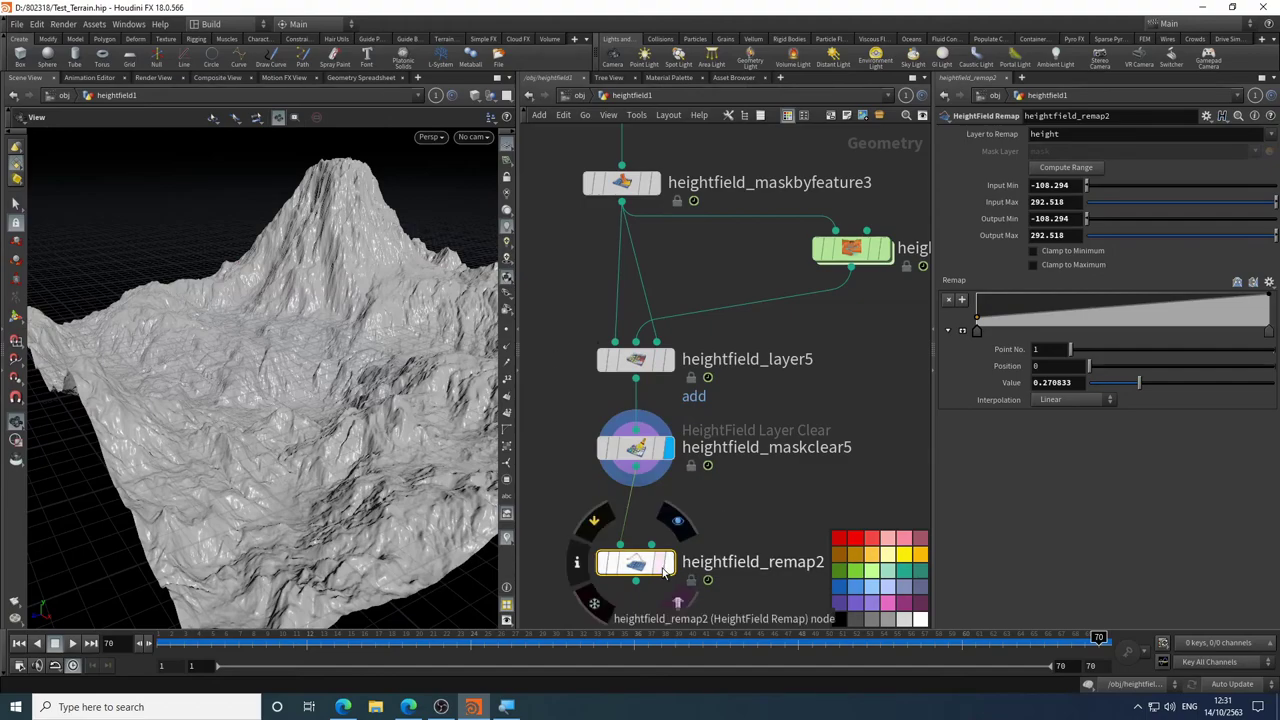
left_click(668, 563)
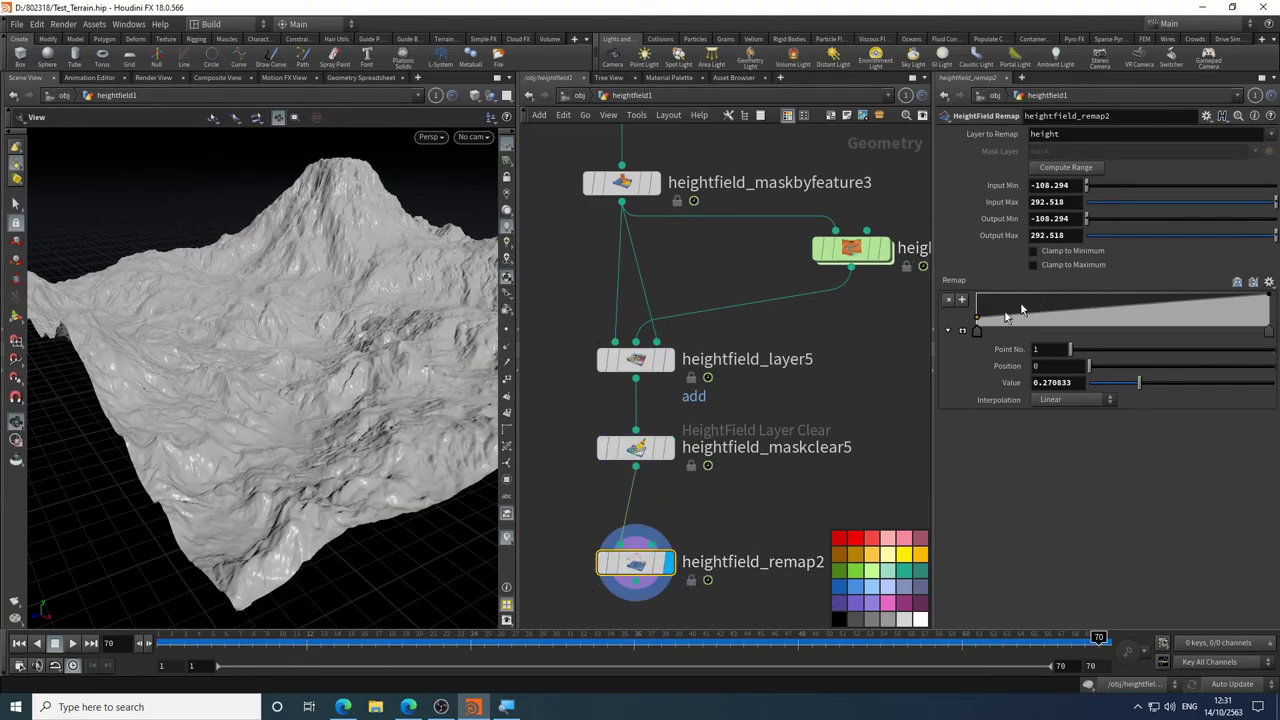
- Lower the Remap ramp's first point to 0.145833 and inspect the remapped mountain
left_click_drag(978, 322, 975, 330)
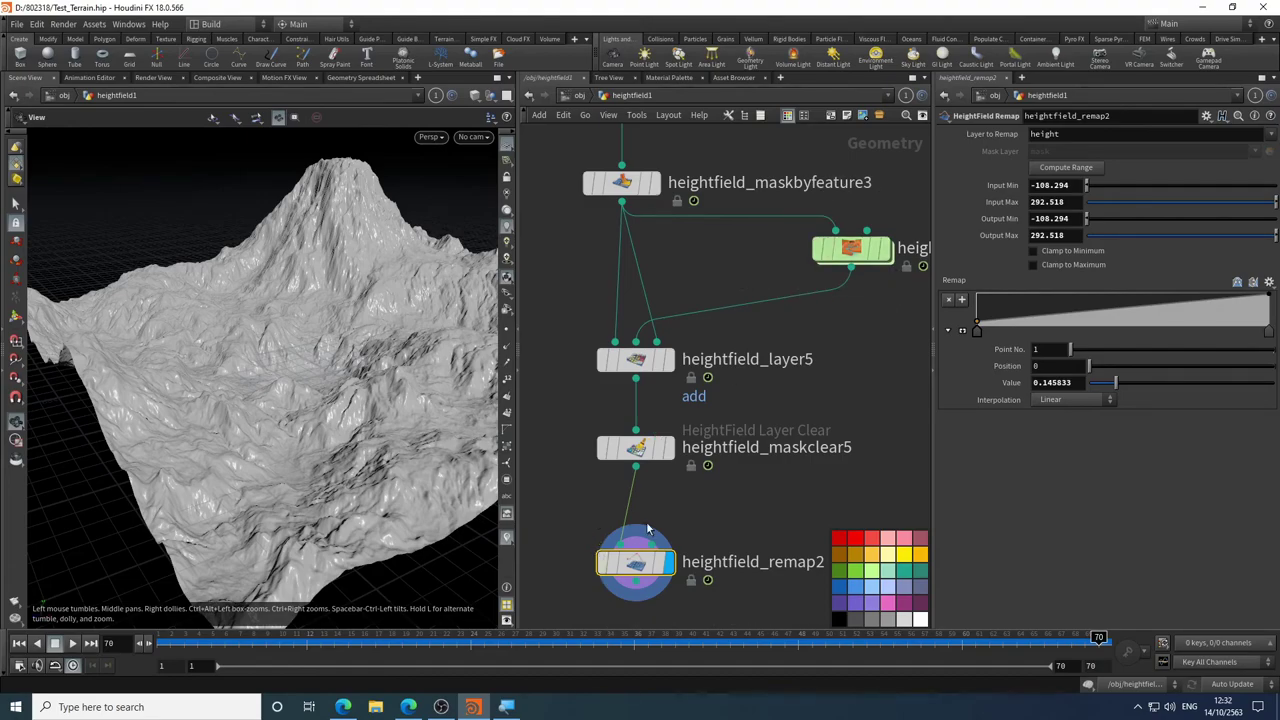
left_click_drag(300, 420, 477, 523)
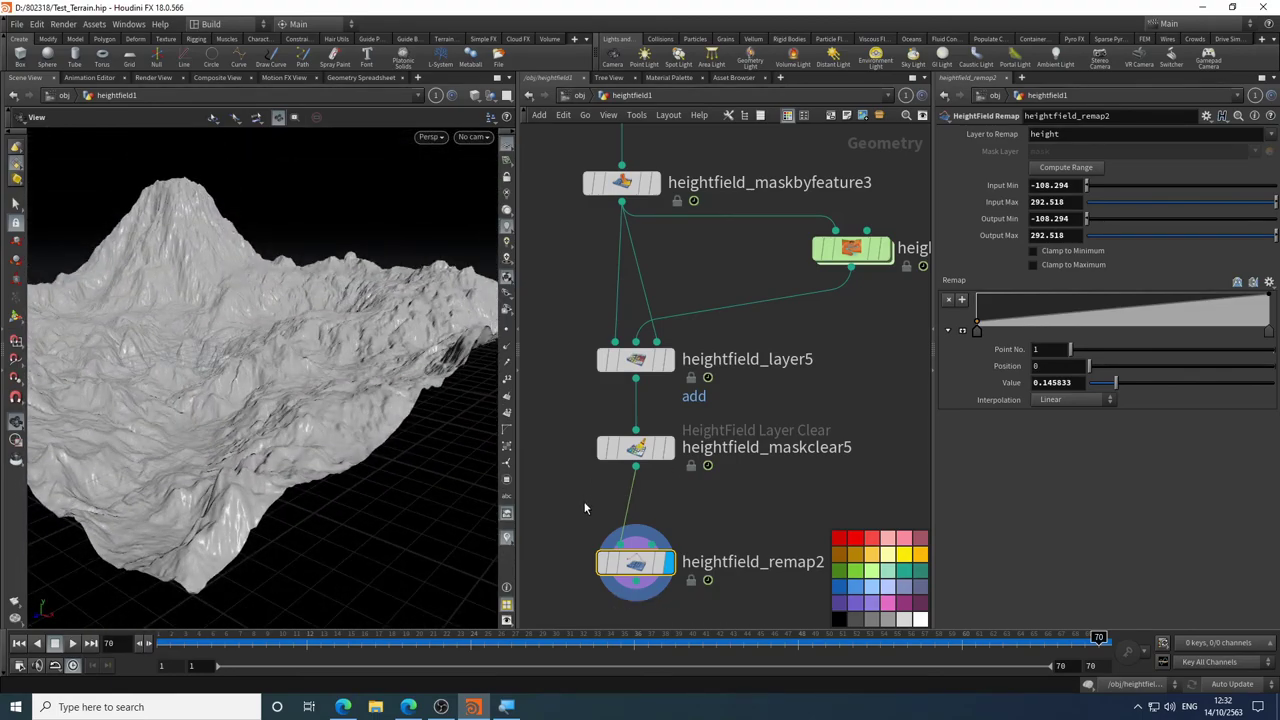
middle_click_drag(585, 507, 629, 331)
- Frame the whole chain and box-select the seven nodes from heightfield_noise5 to heightfield_remap2
key("Tab")
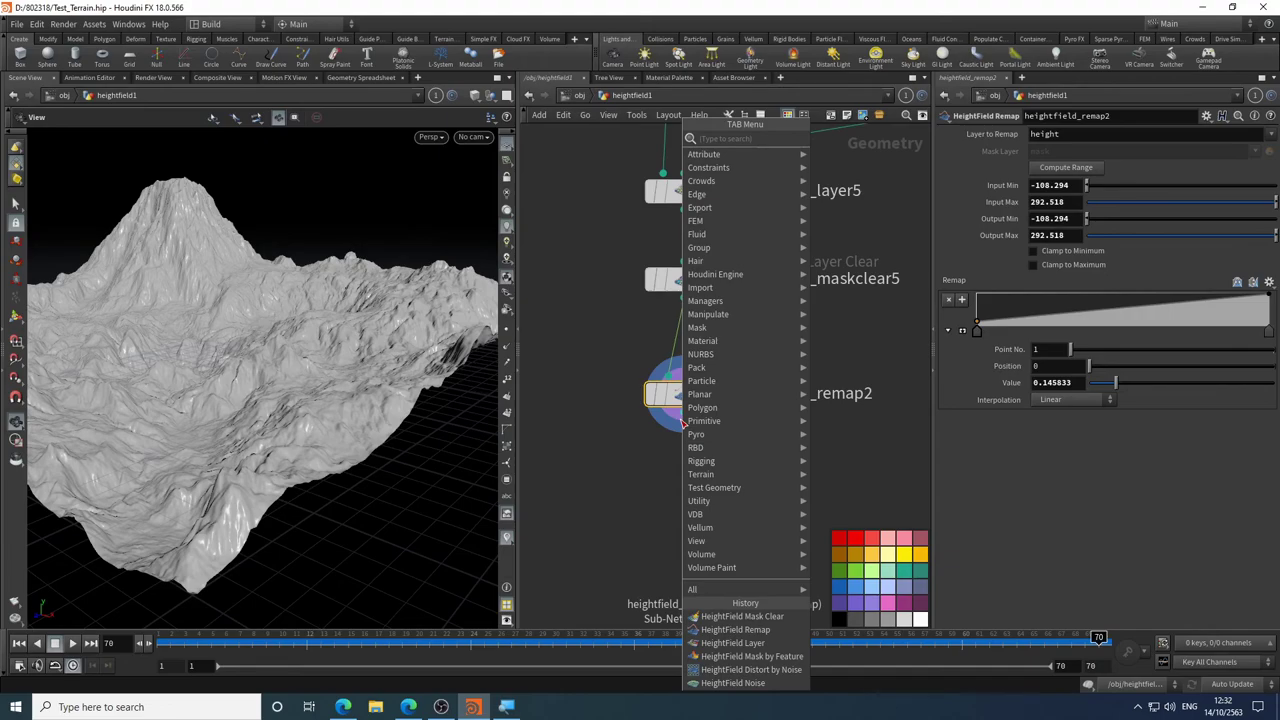
key("Escape")
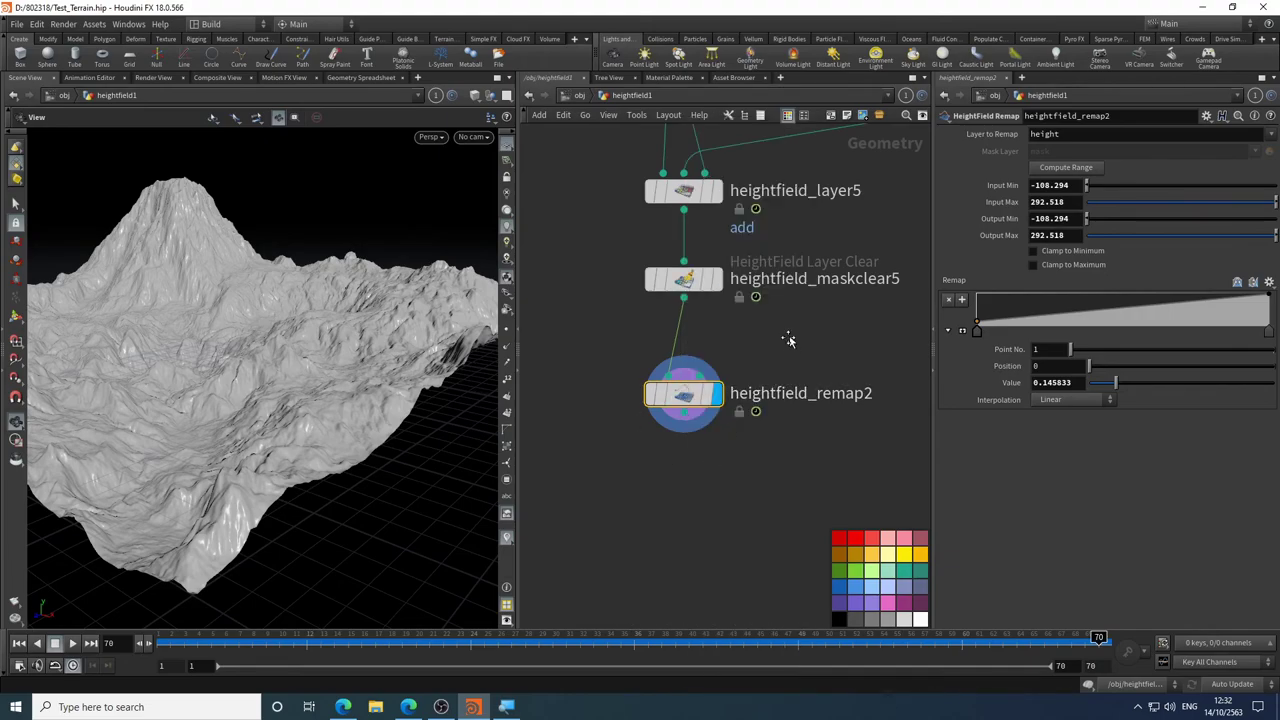
scroll(770, 465, "down", 4)
middle_click_drag(770, 465, 660, 520)
scroll(660, 520, "up", 3)
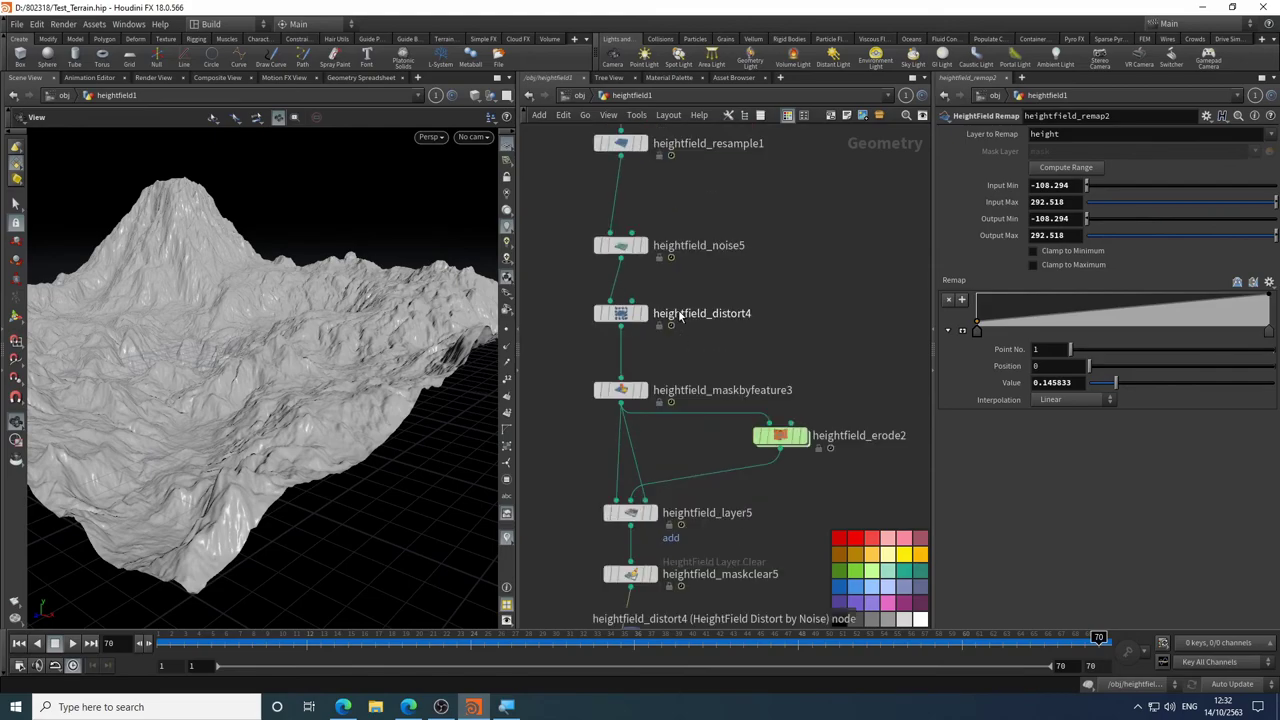
scroll(649, 524, "down", 1)
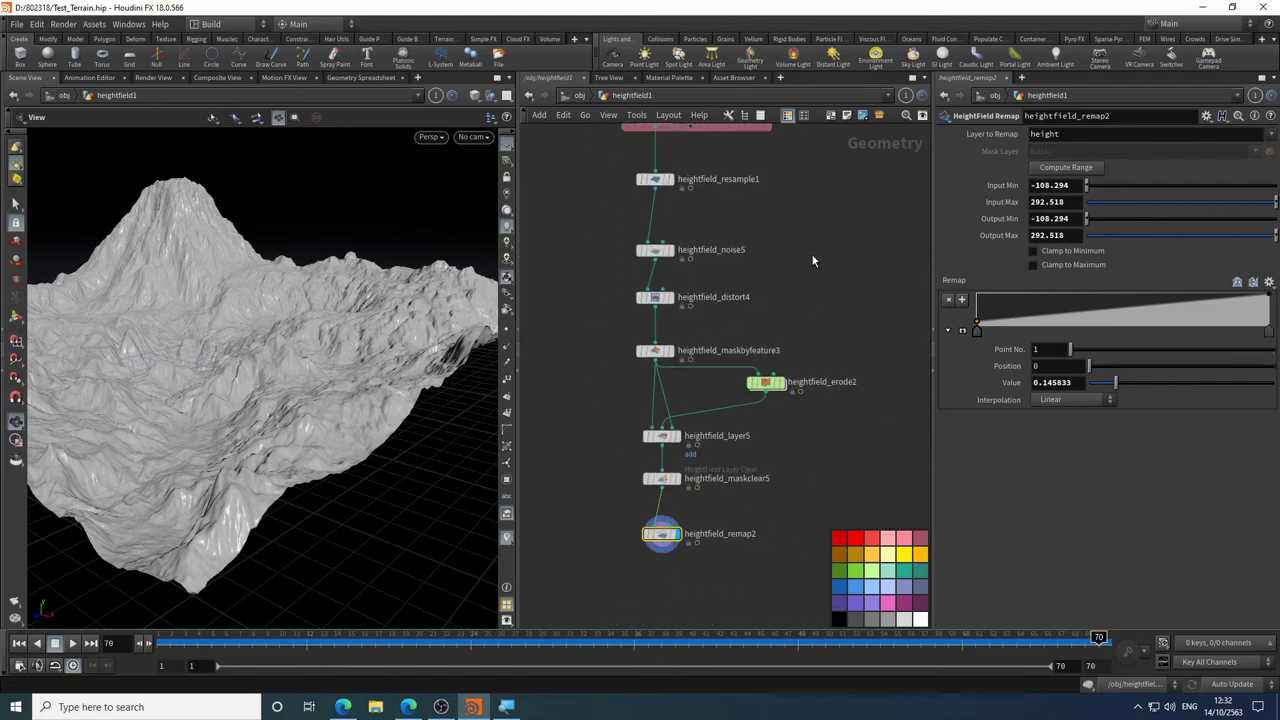
left_click_drag(852, 240, 550, 626)
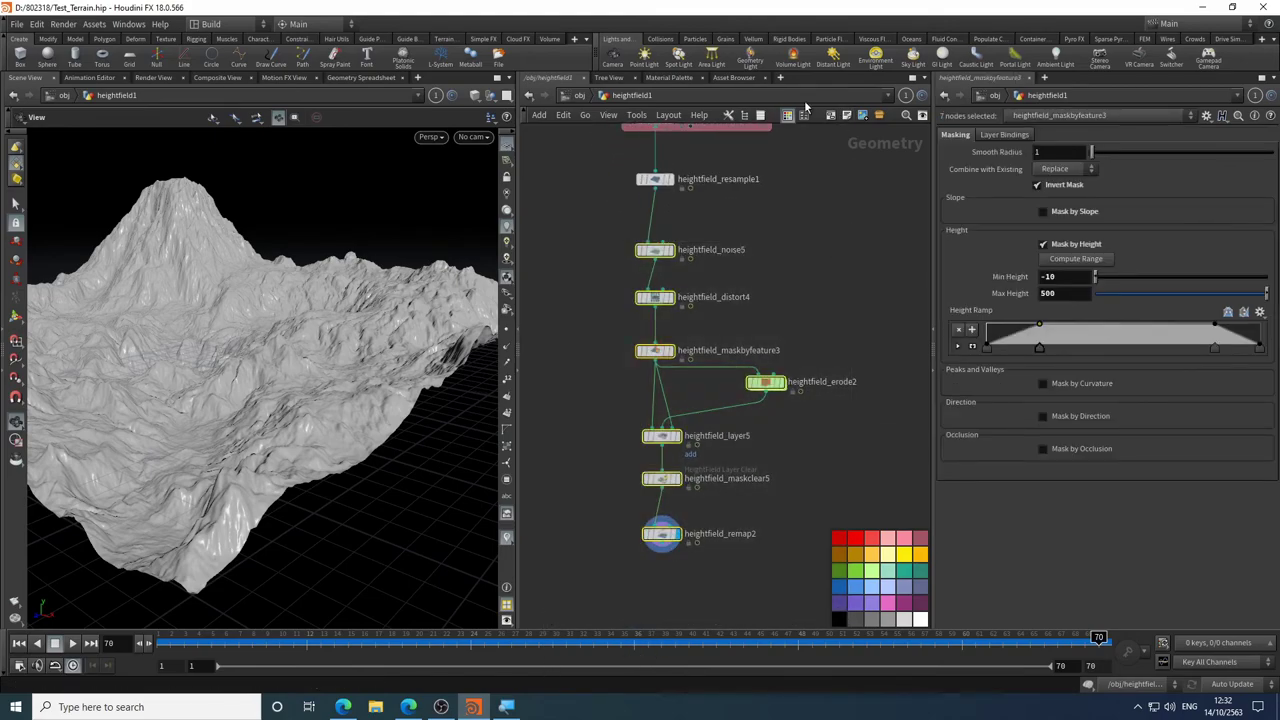
- Wrap the selected nodes in a network box titled 'Final Detail'
key("shift+o")
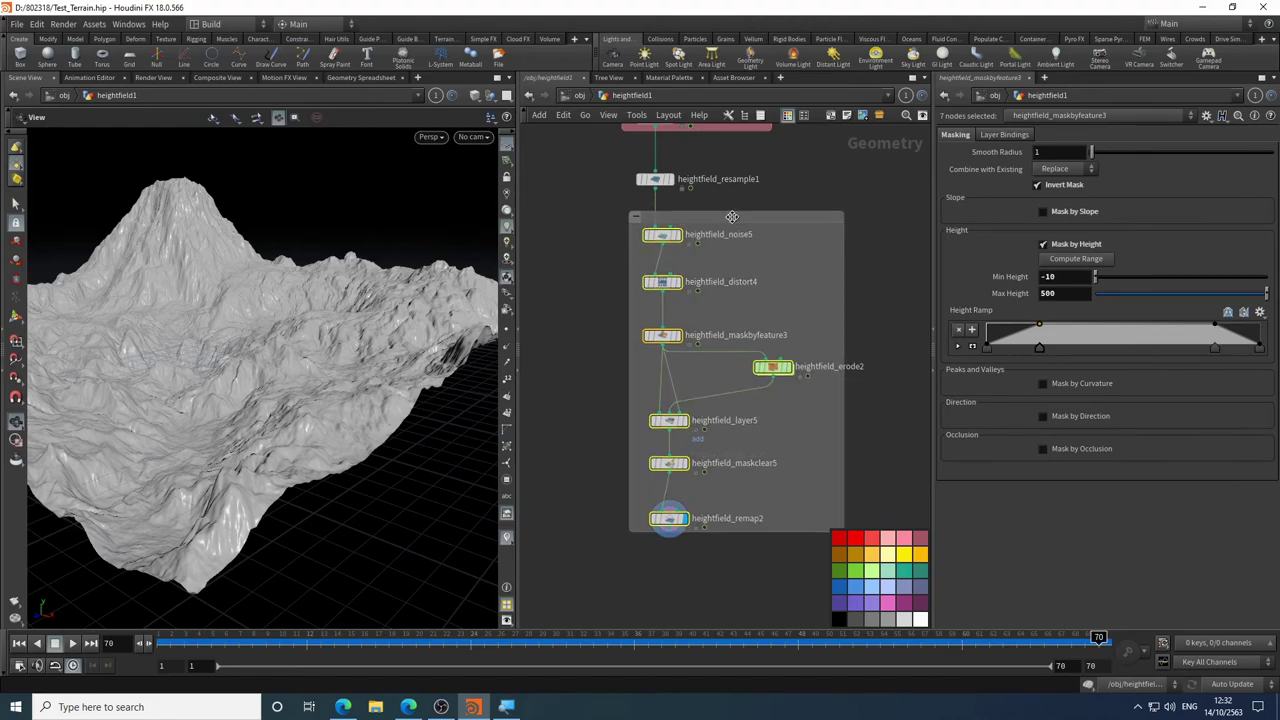
left_click_drag(724, 231, 729, 217)
double_click(729, 217)
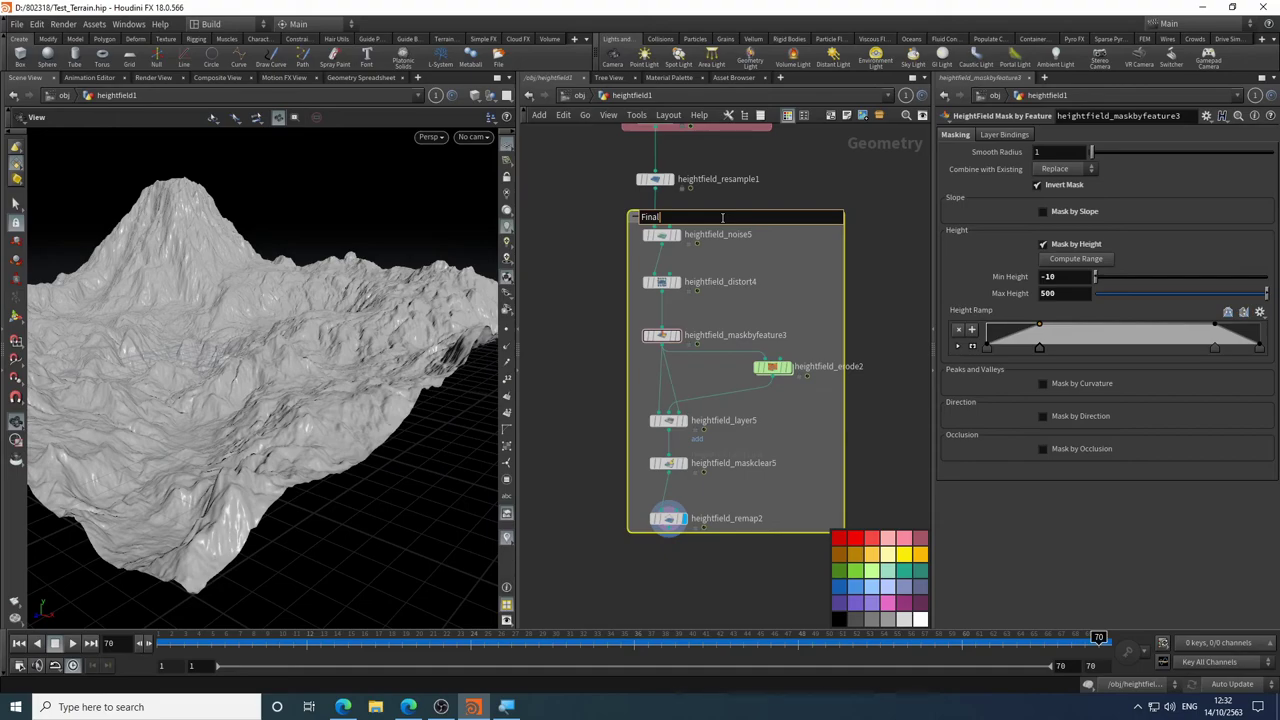
type("Final Detail")
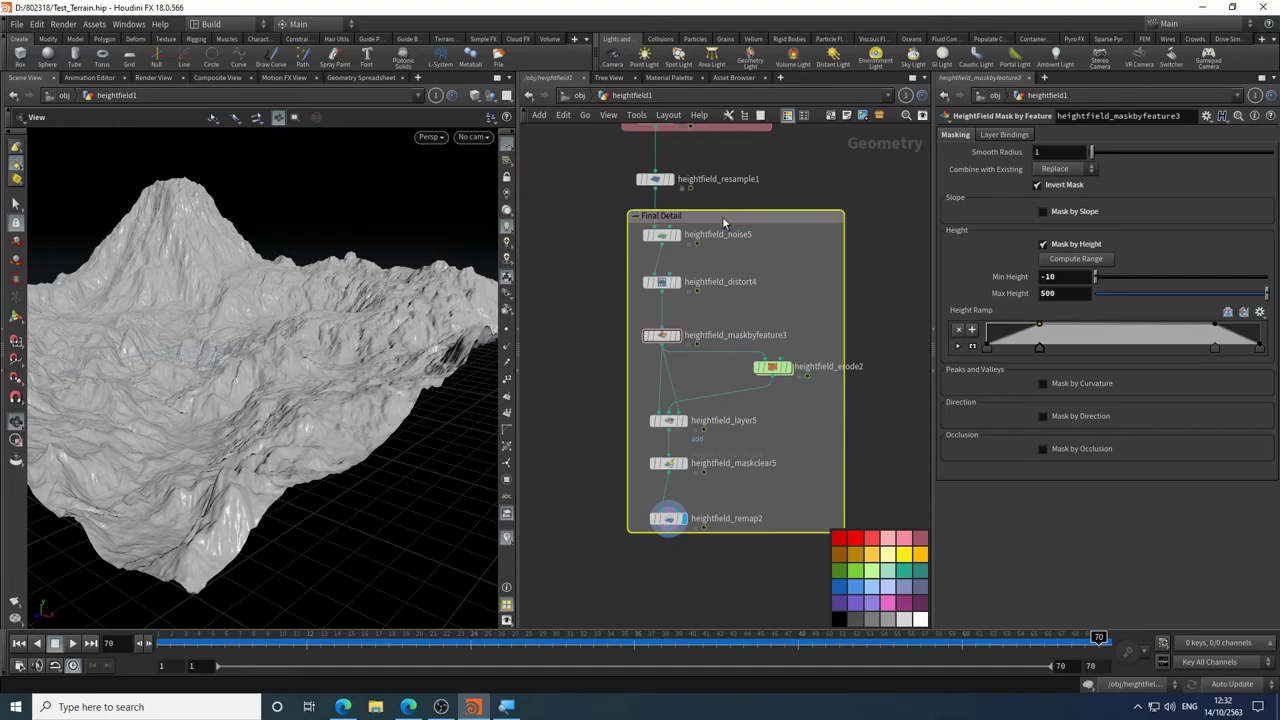
key("Return")
- Colour the Final Detail box purple and display heightfield_resample1's terrain
left_click(857, 604)
middle_click_drag(708, 571, 680, 518)
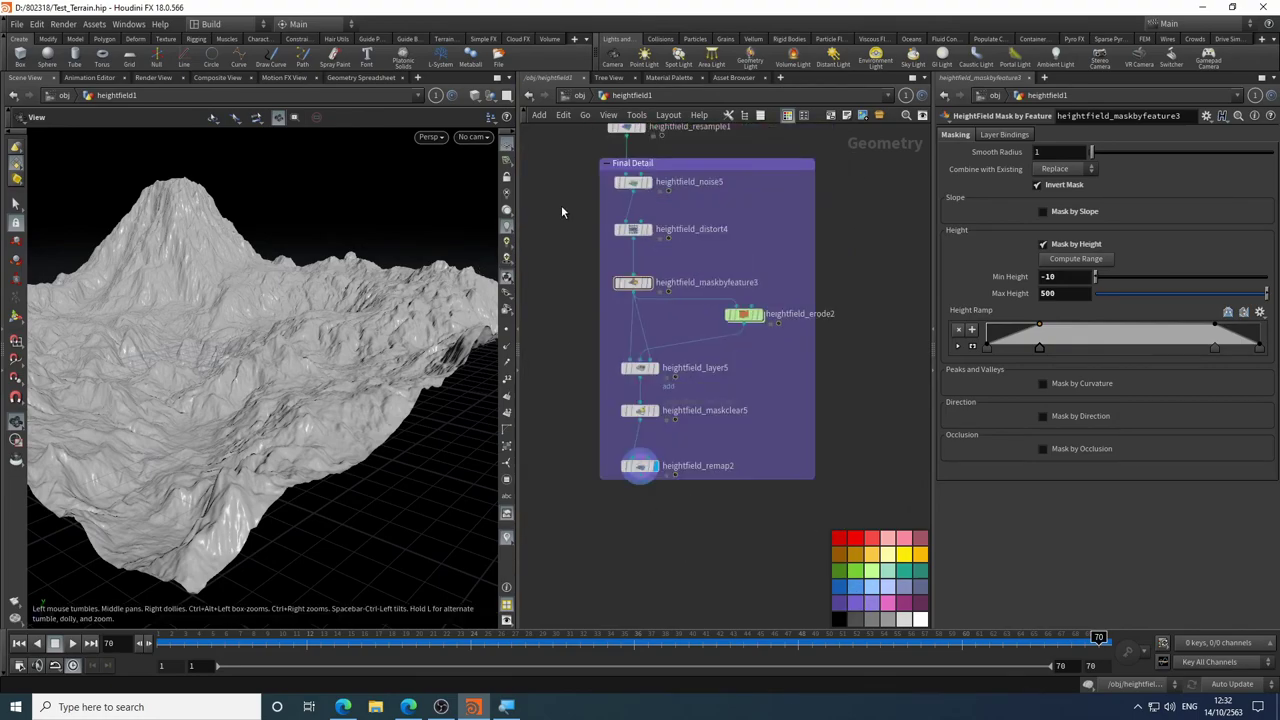
middle_click_drag(562, 212, 588, 330)
left_click(667, 244)
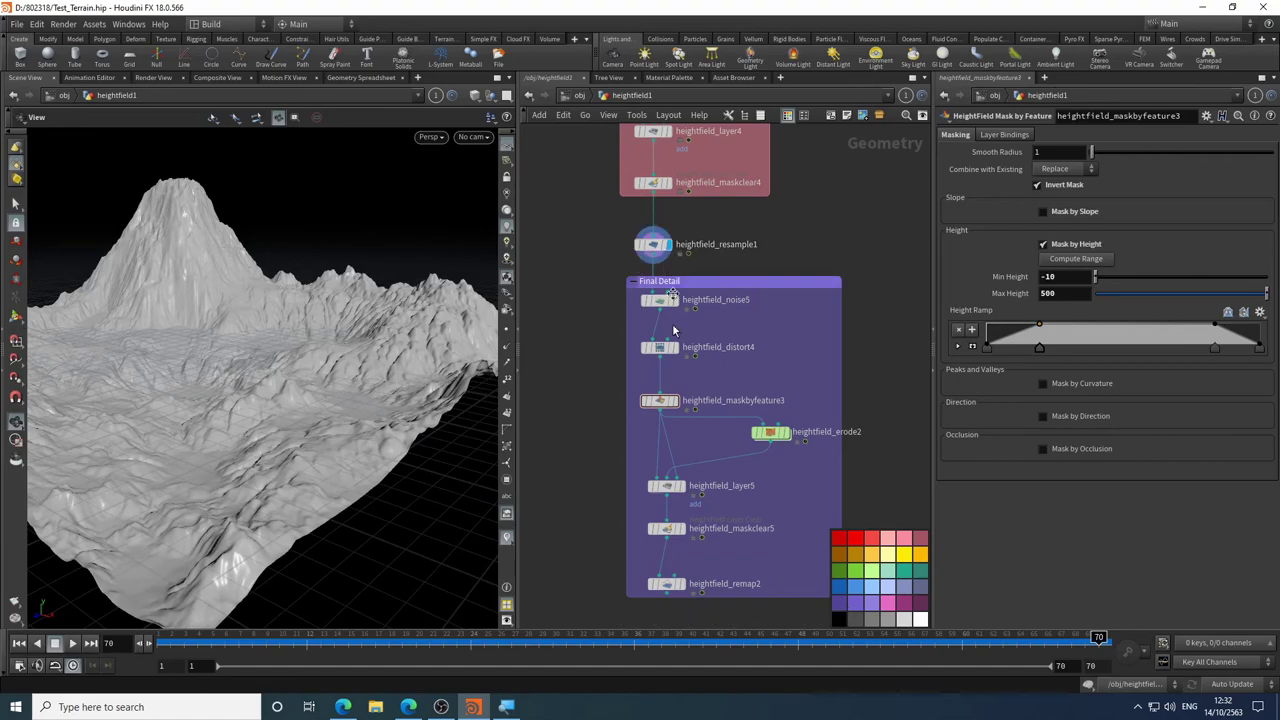
- Display heightfield_remap2's terrain again, orbit to the ridge, and centre remap2 in the network
scroll(279, 397, "up", 10)
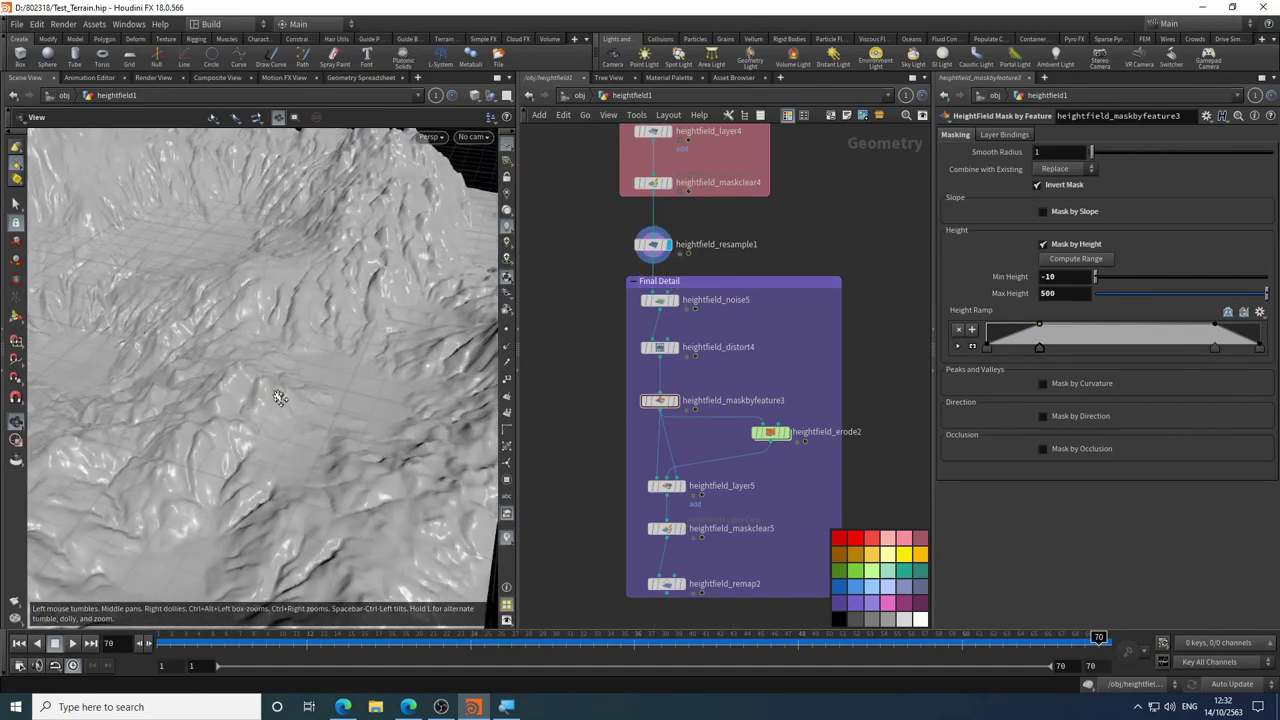
left_click(676, 583)
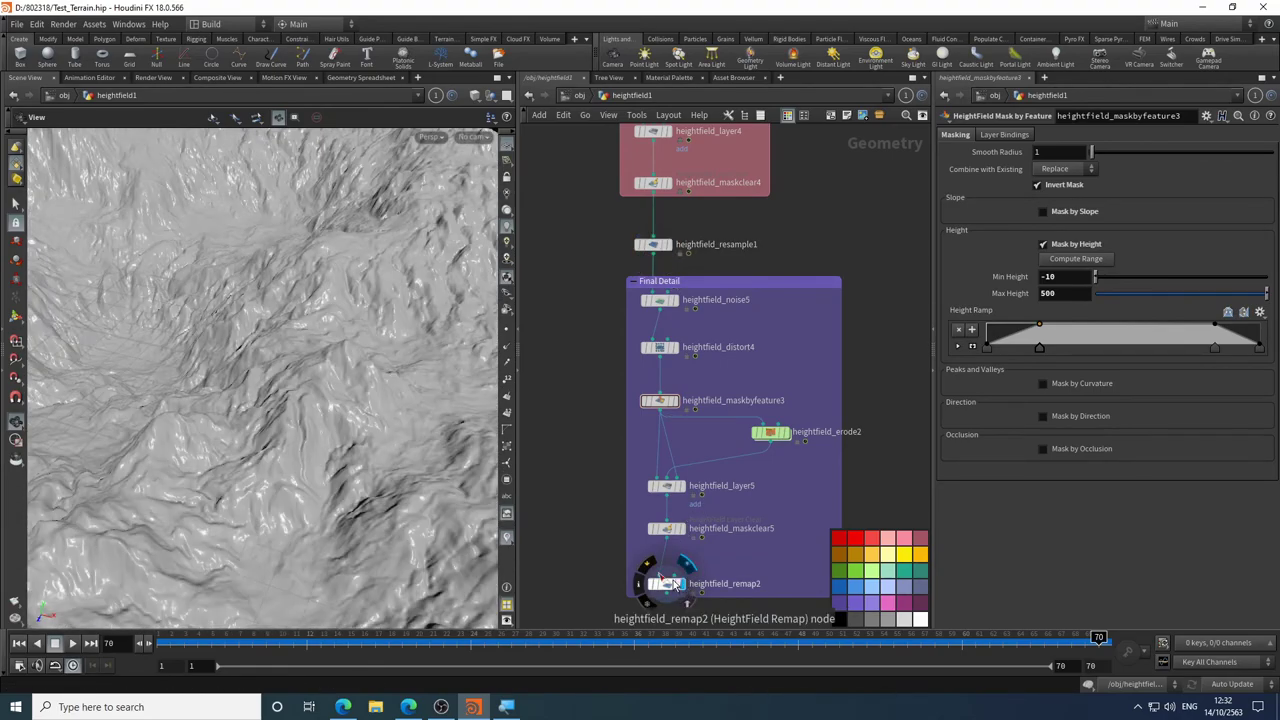
left_click_drag(290, 370, 207, 266)
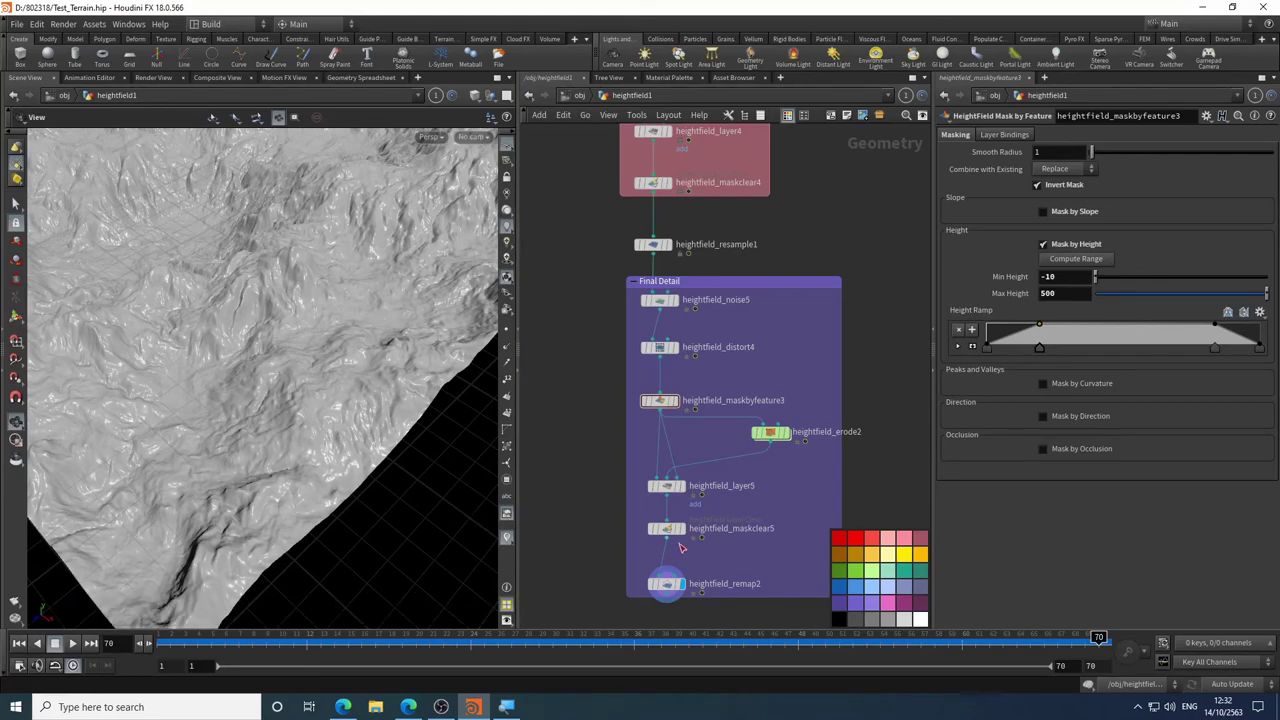
middle_click_drag(618, 589, 573, 391)
scroll(535, 435, "down", 3)
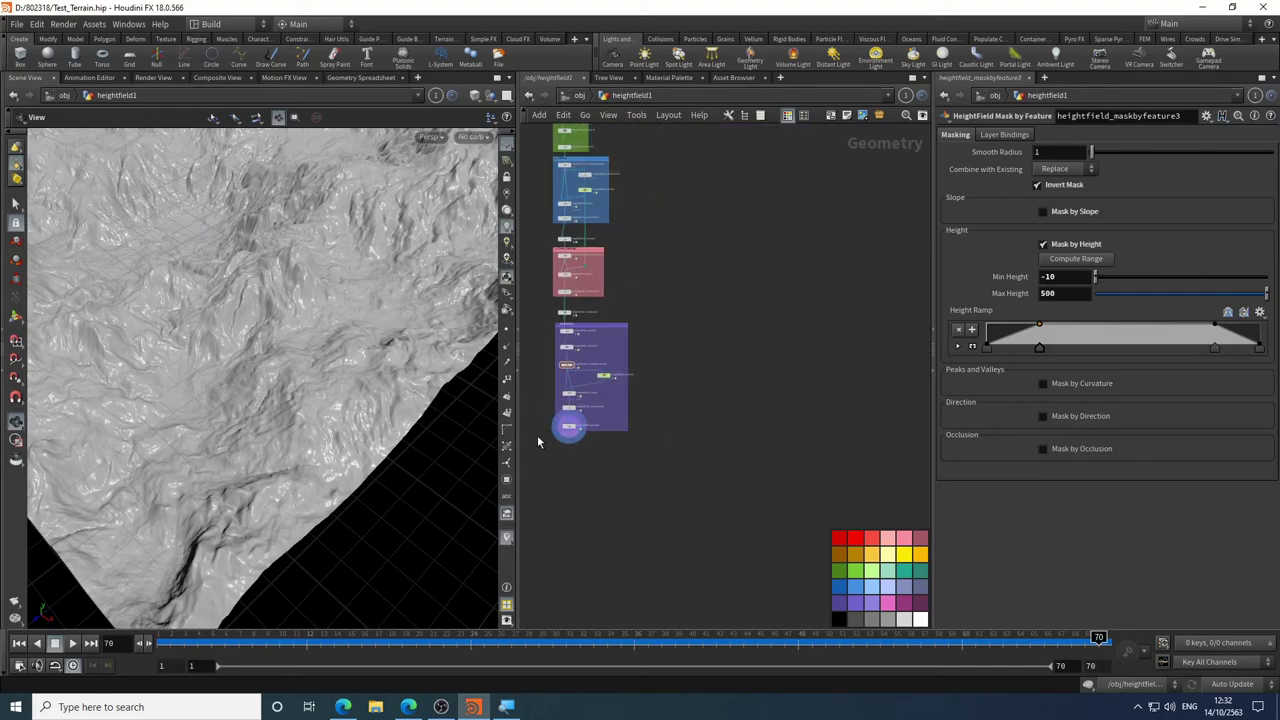
scroll(683, 594, "up", 2)
middle_click_drag(683, 594, 723, 371)
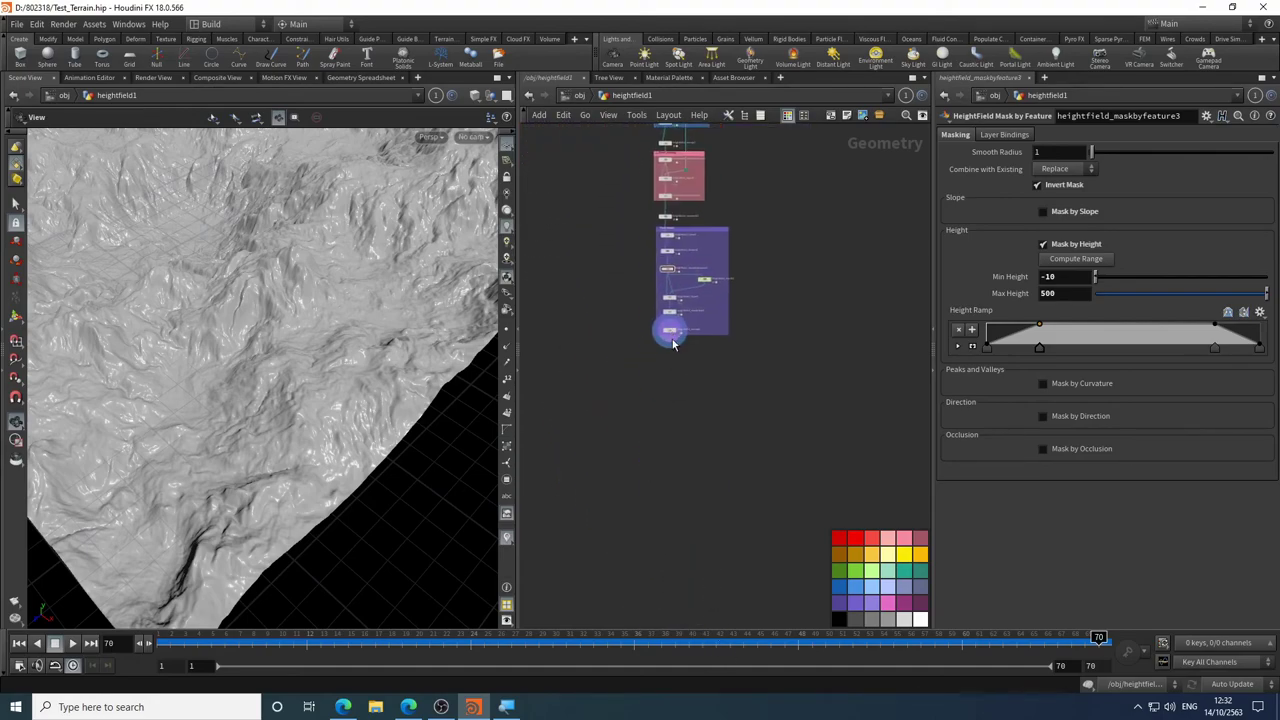
scroll(672, 333, "up", 5)
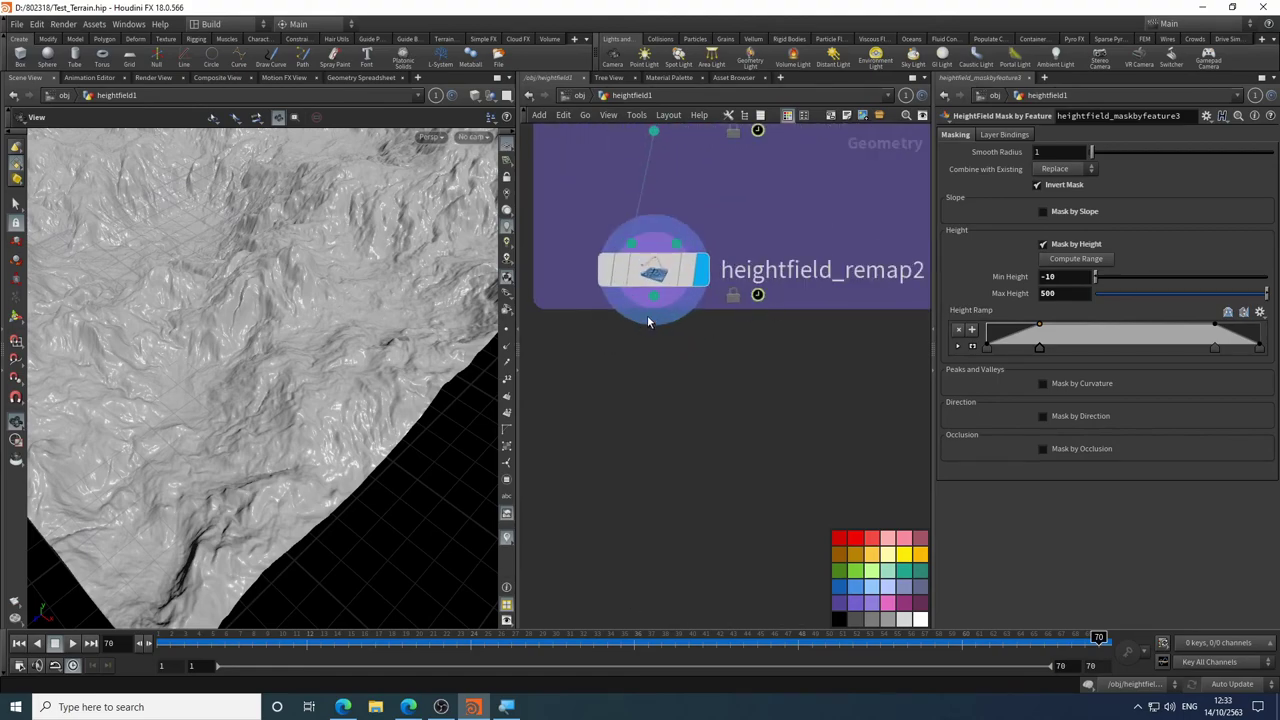
middle_click_drag(666, 427, 652, 371)
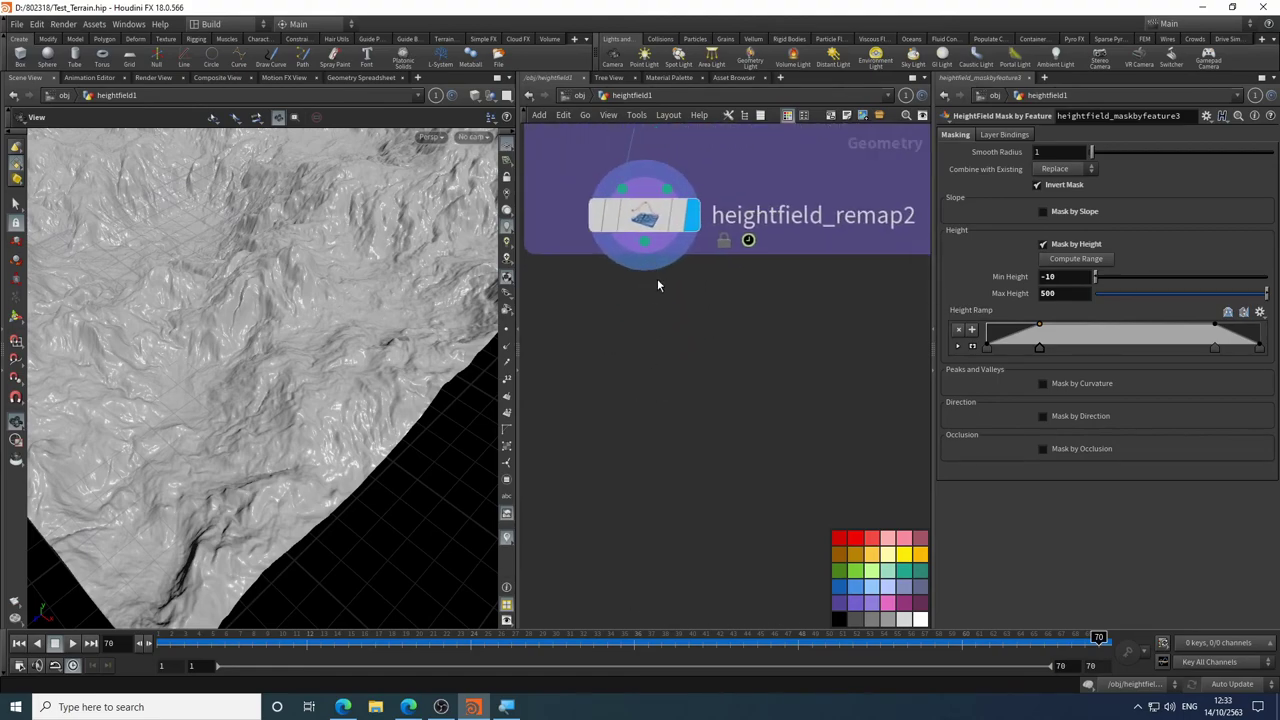
- Add a Convert HeightField node below heightfield_remap2 and make it the displayed result
key("Tab")
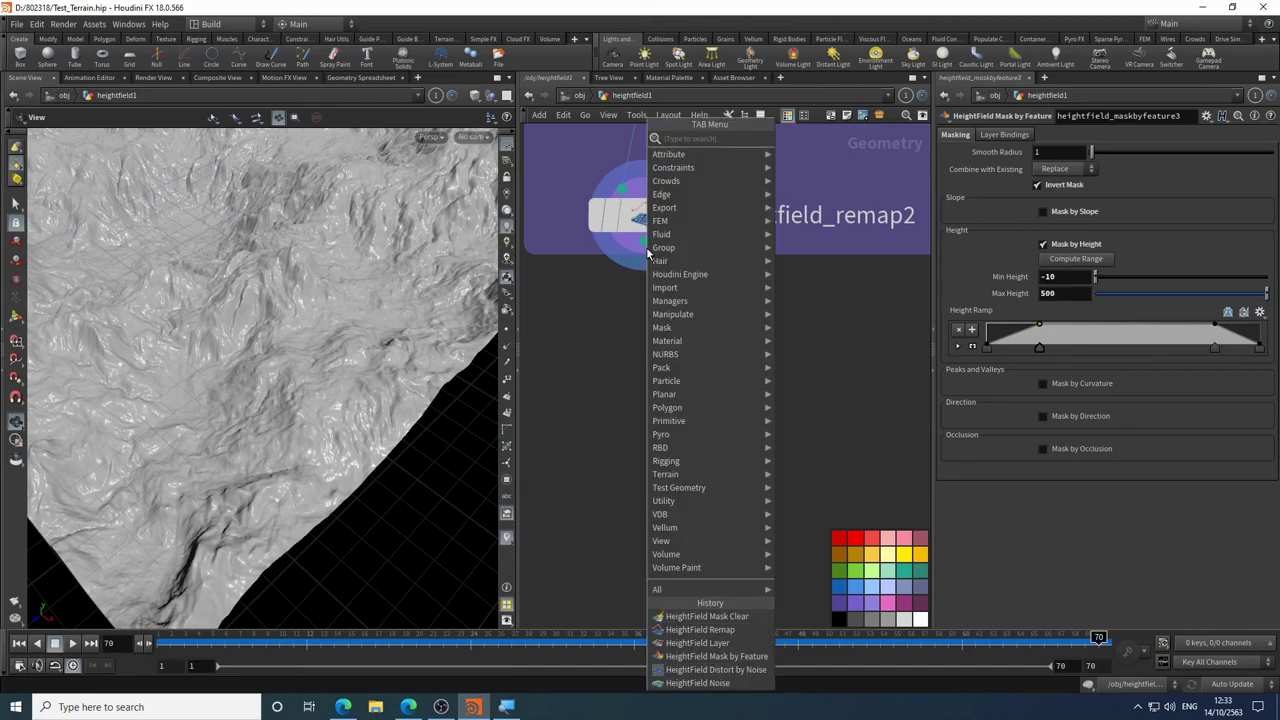
type("hfe")
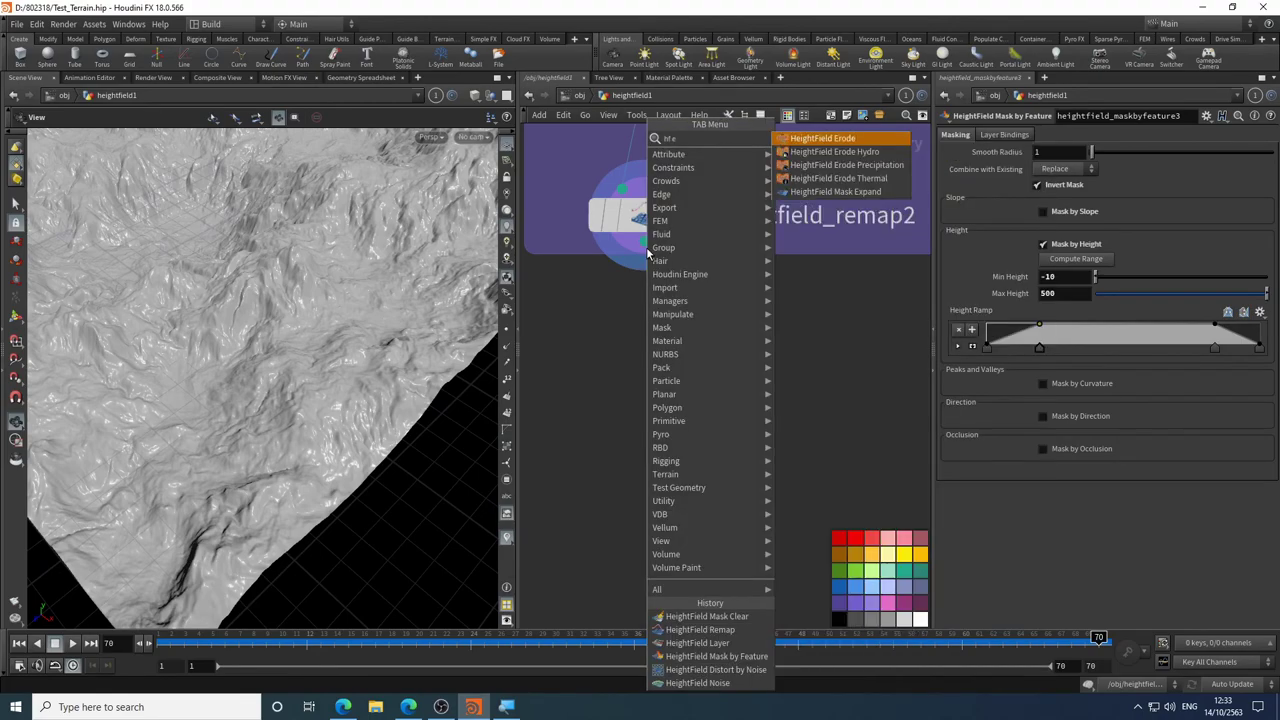
key("BackSpace")
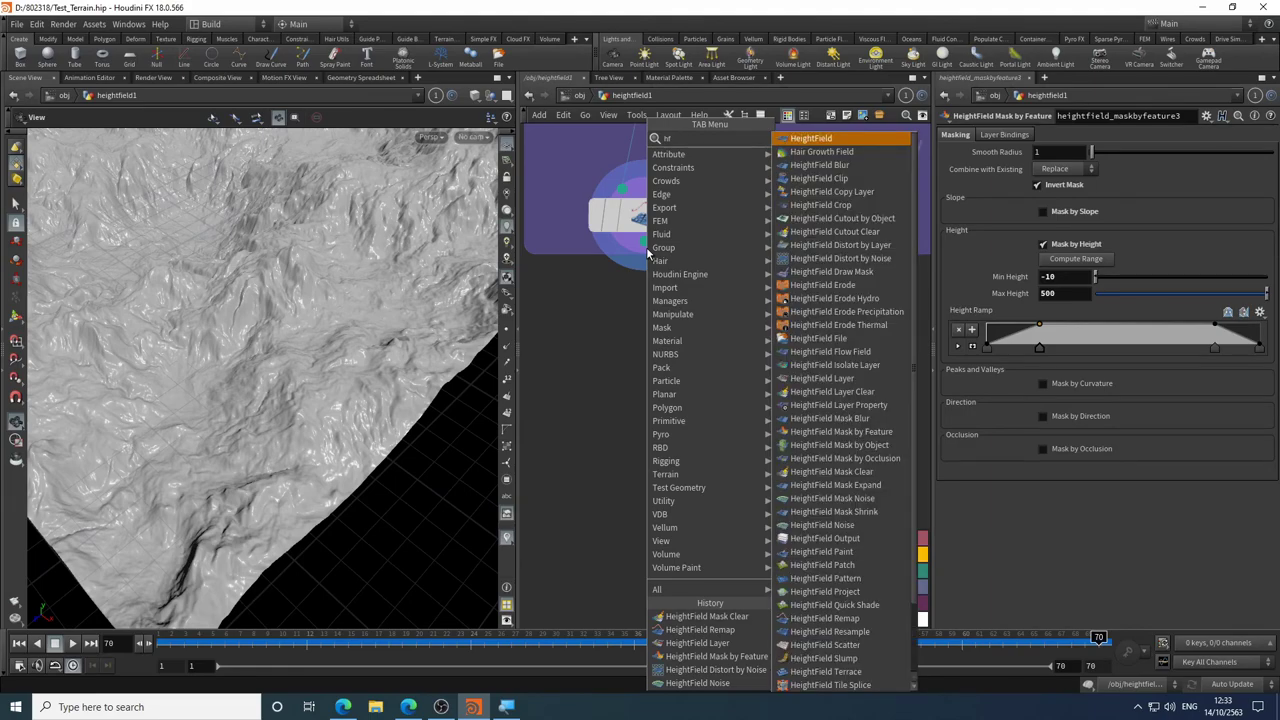
key("BackSpace")
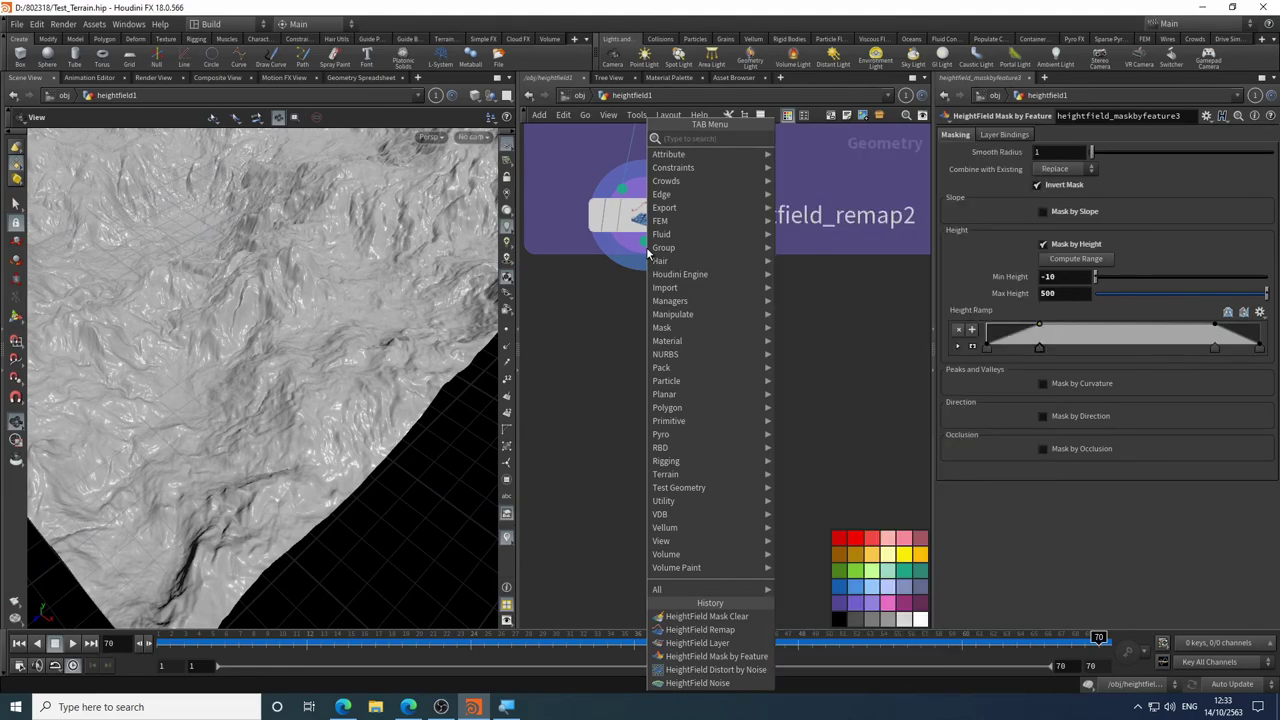
type("conv")
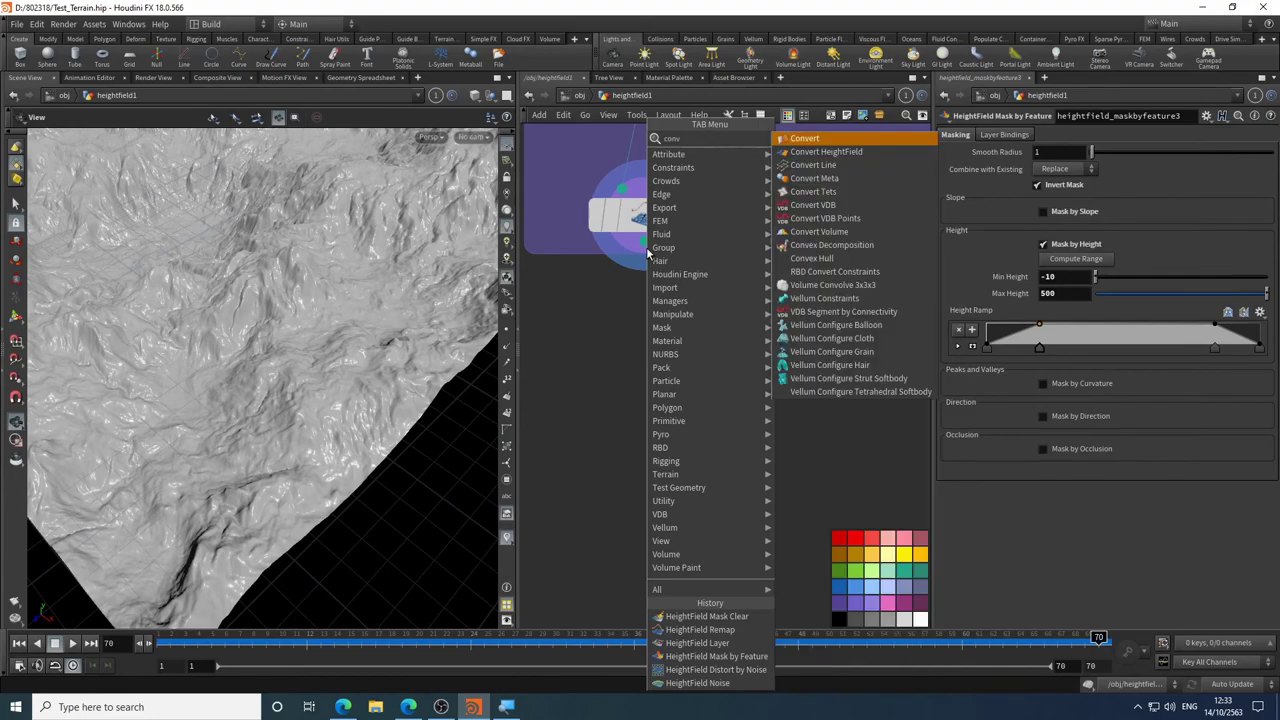
left_click(826, 151)
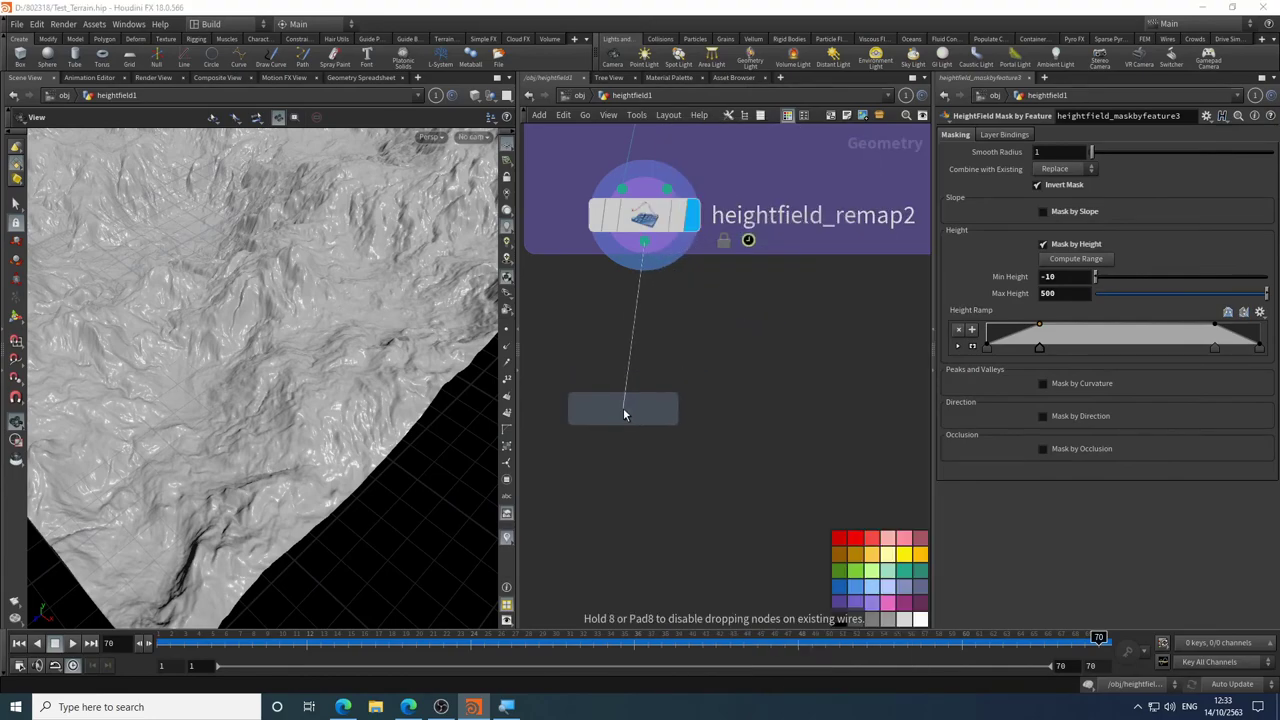
left_click(623, 408)
middle_click_drag(745, 333, 783, 300)
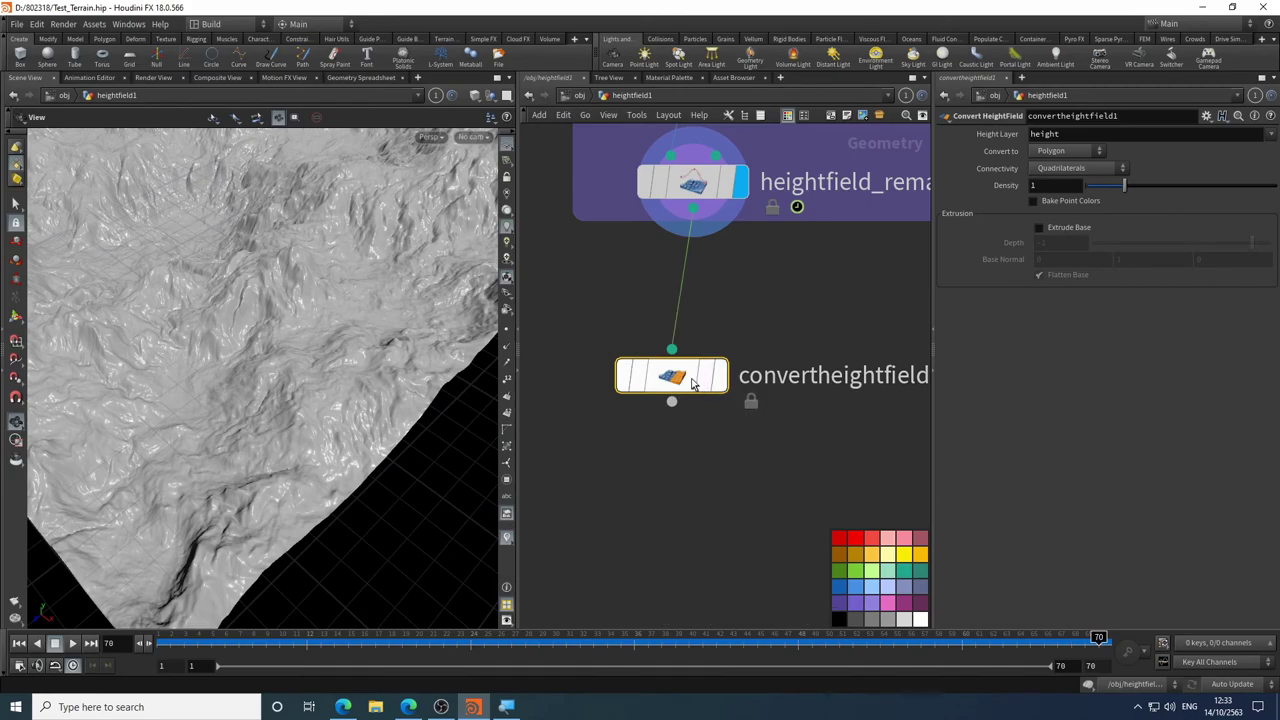
left_click(721, 385)
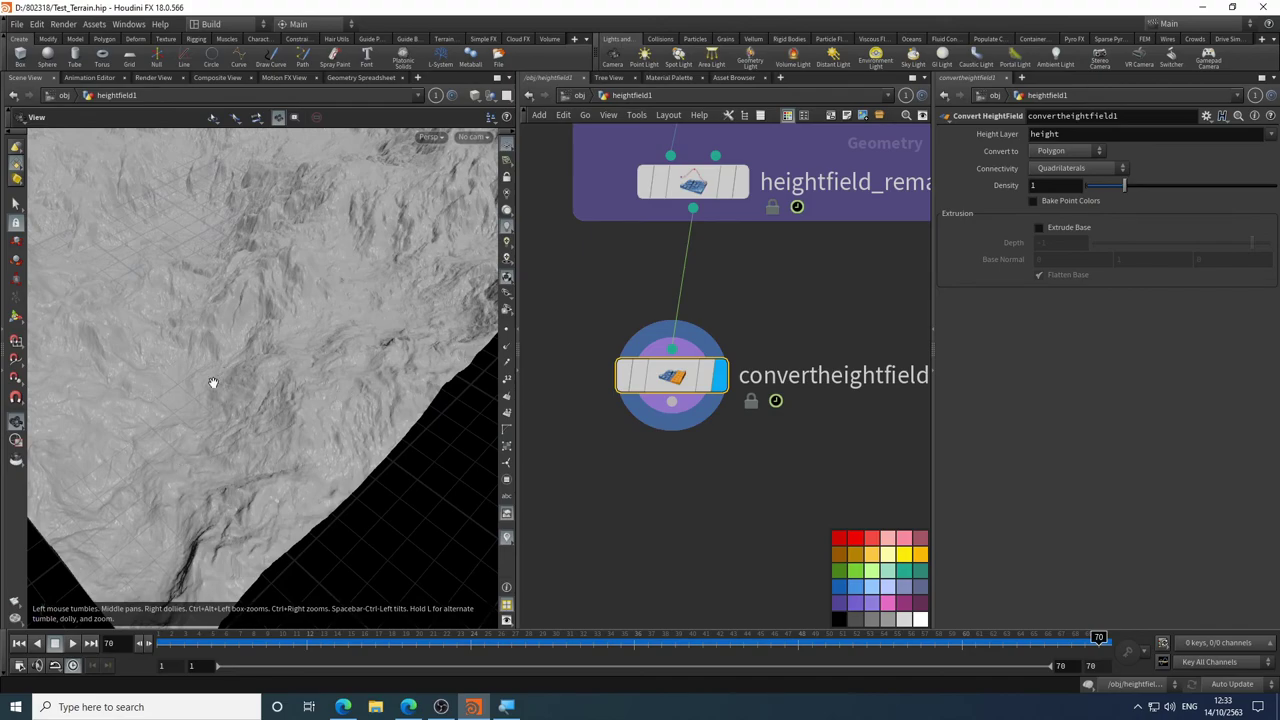
left_click_drag(437, 323, 300, 390)
- View convertheightfield1's node info and orbit around the polygon mountain peak
middle_click(667, 383)
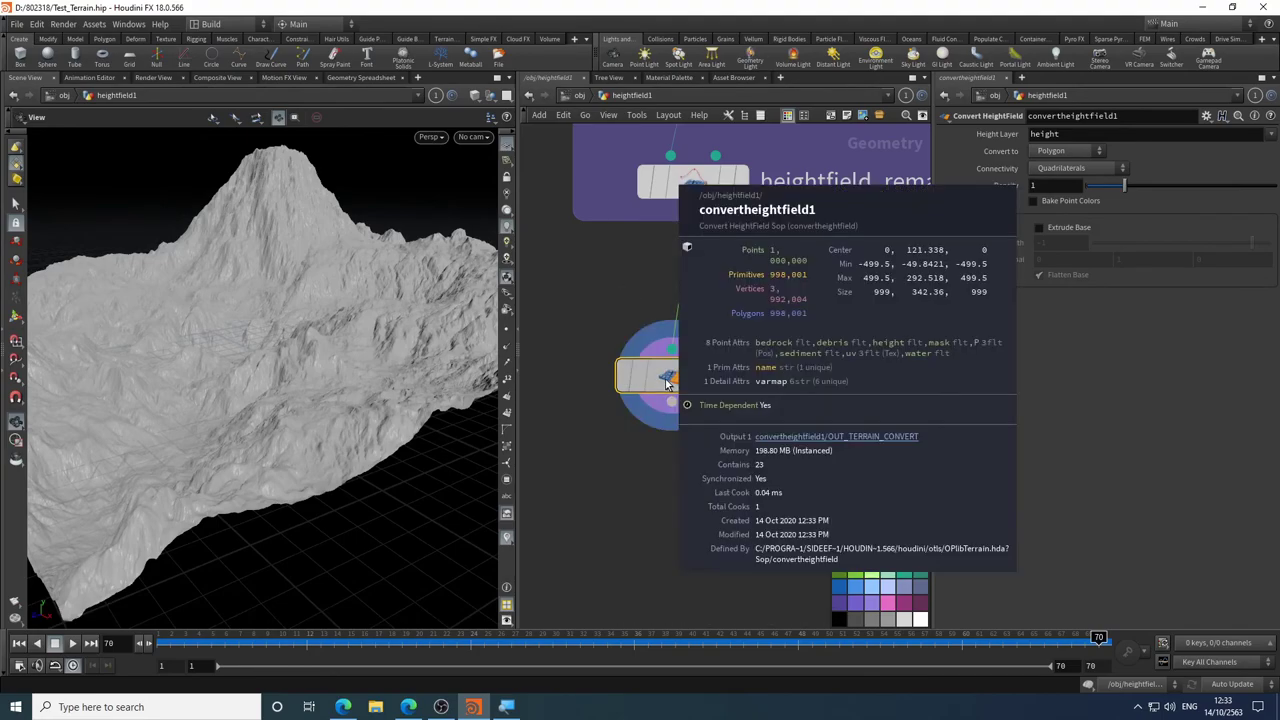
left_click(588, 376)
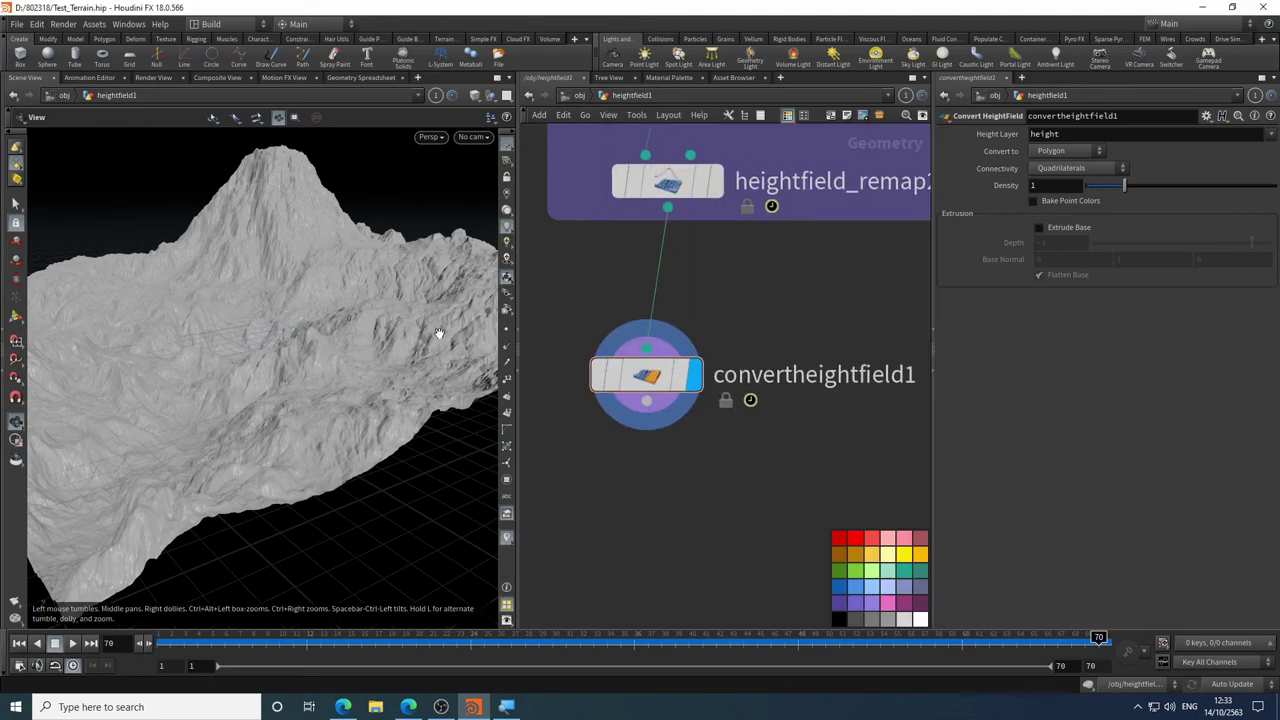
left_click_drag(412, 335, 393, 380)
scroll(434, 389, "up", 5)
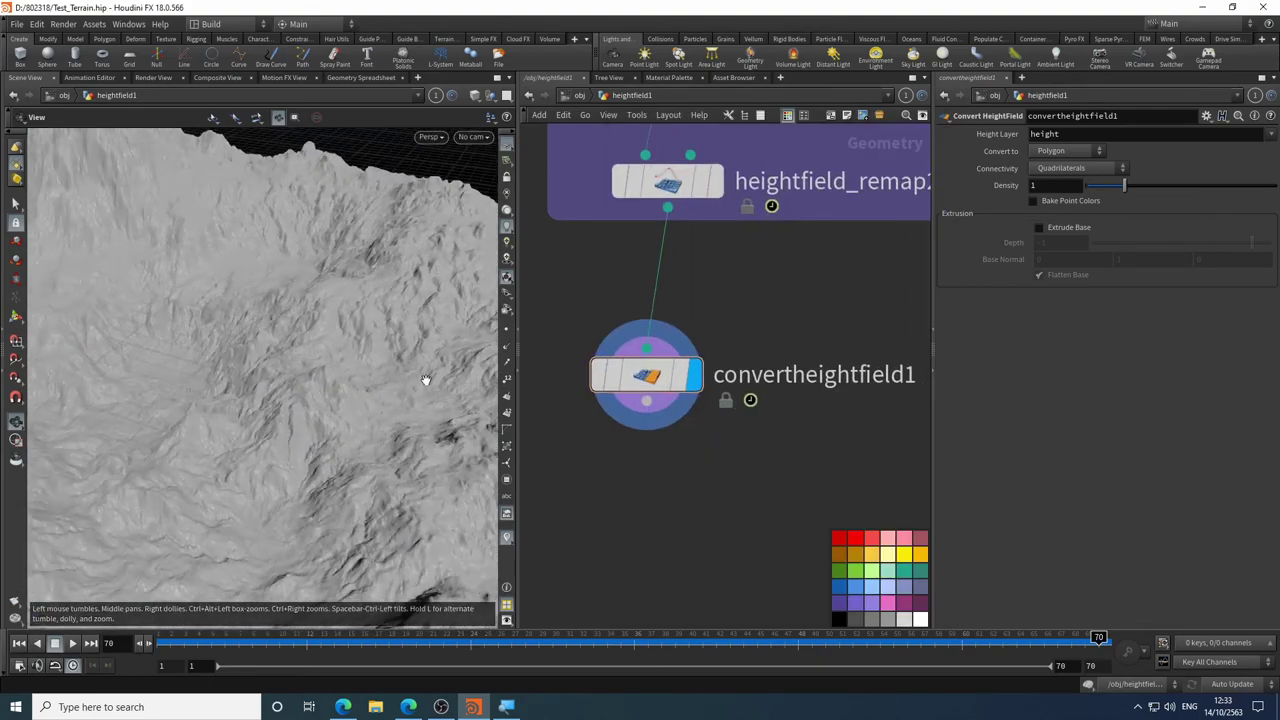
scroll(321, 380, "down", 5)
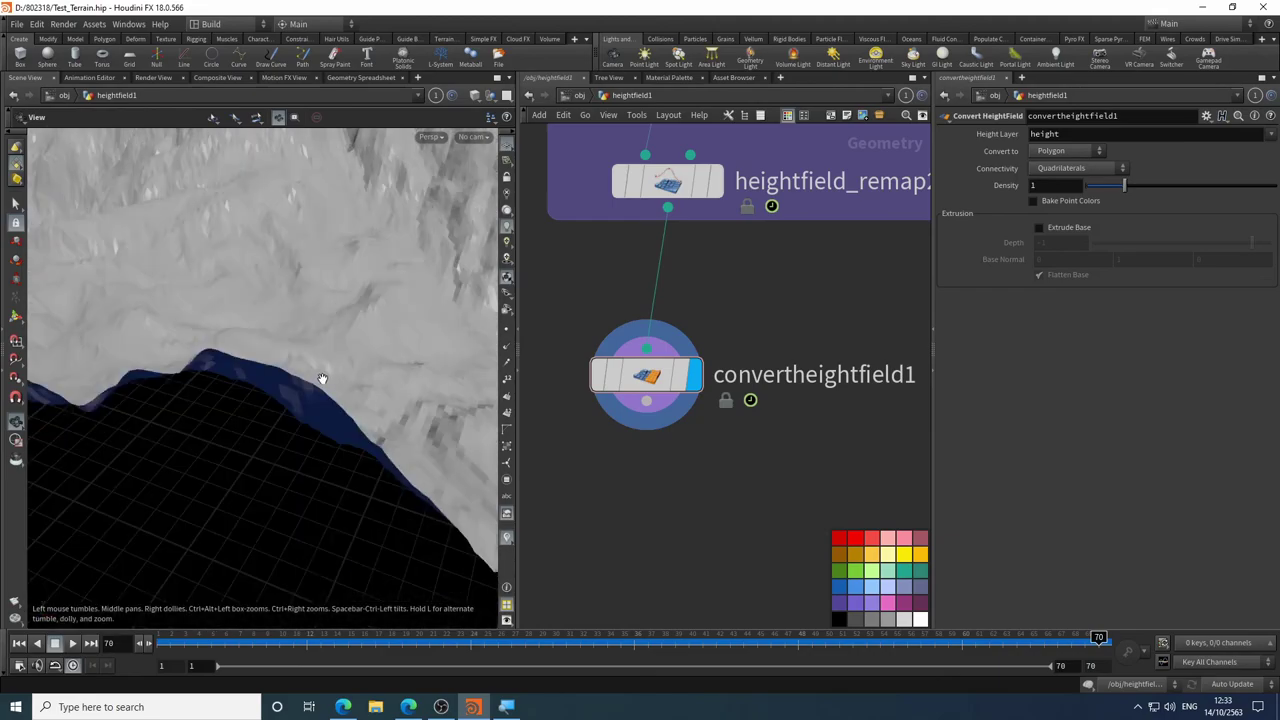
scroll(323, 376, "up", 5)
scroll(336, 404, "down", 5)
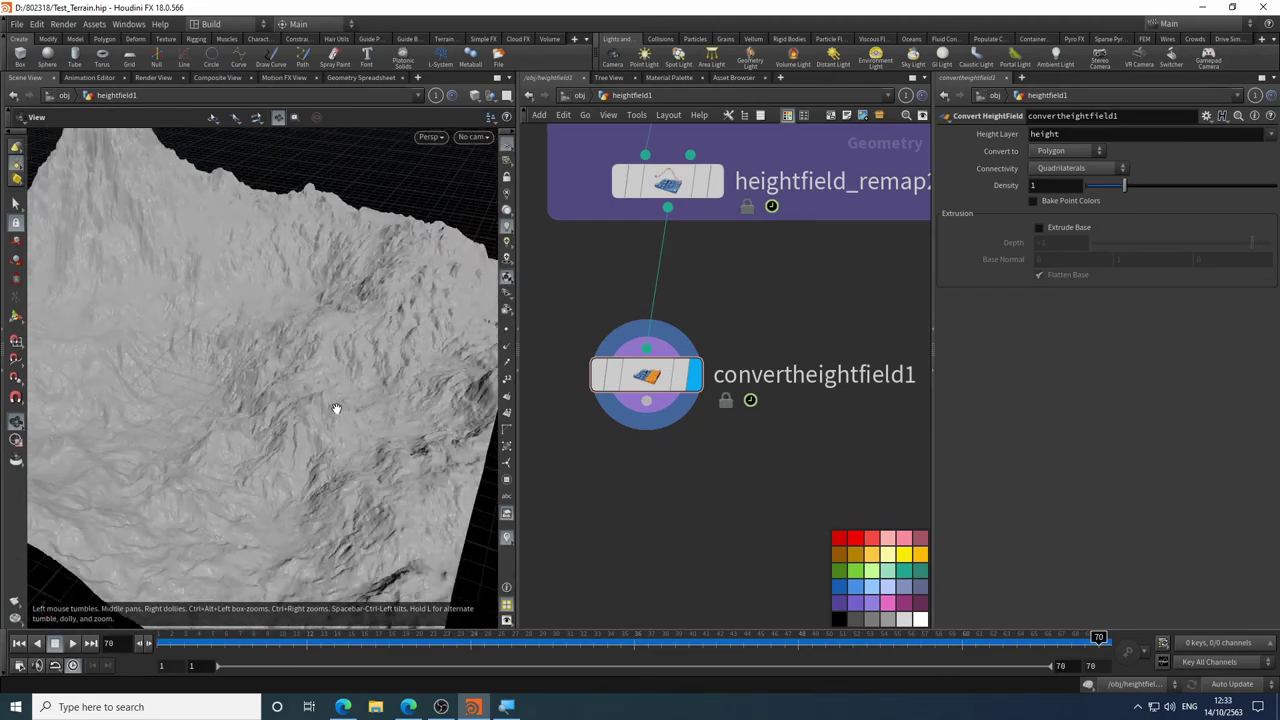
left_click_drag(331, 409, 320, 365)
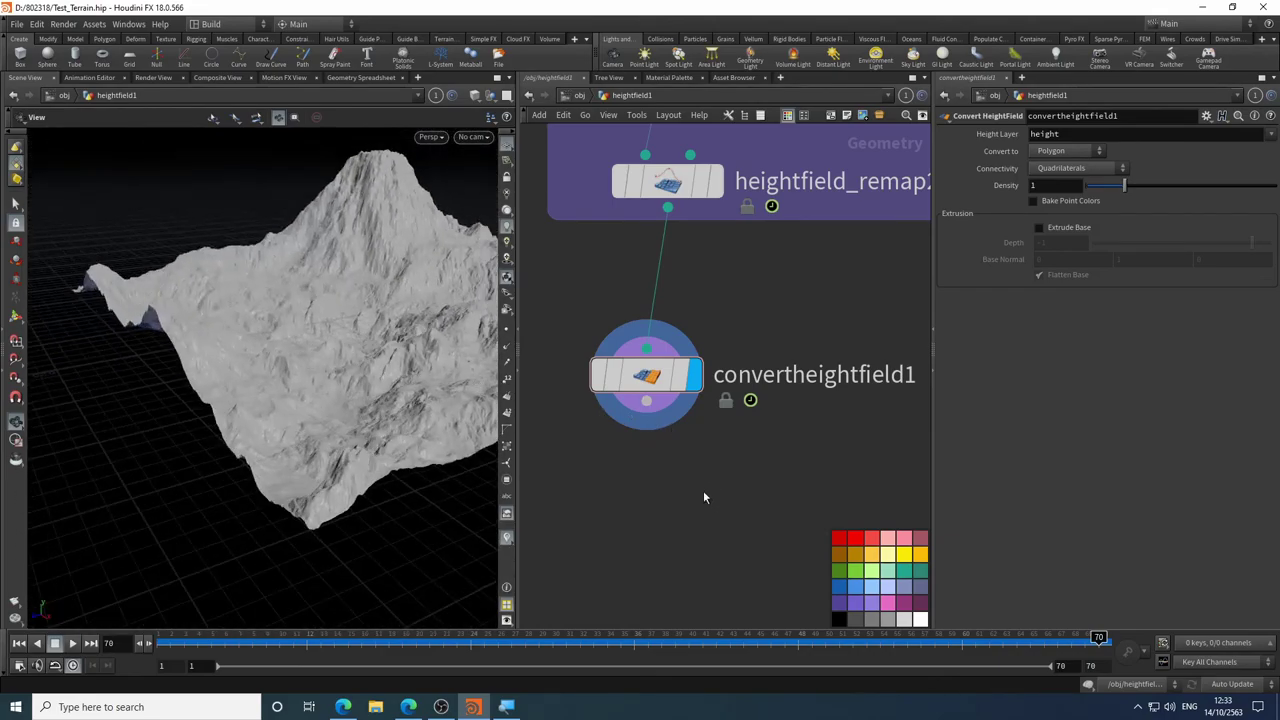
middle_click_drag(701, 489, 632, 436)
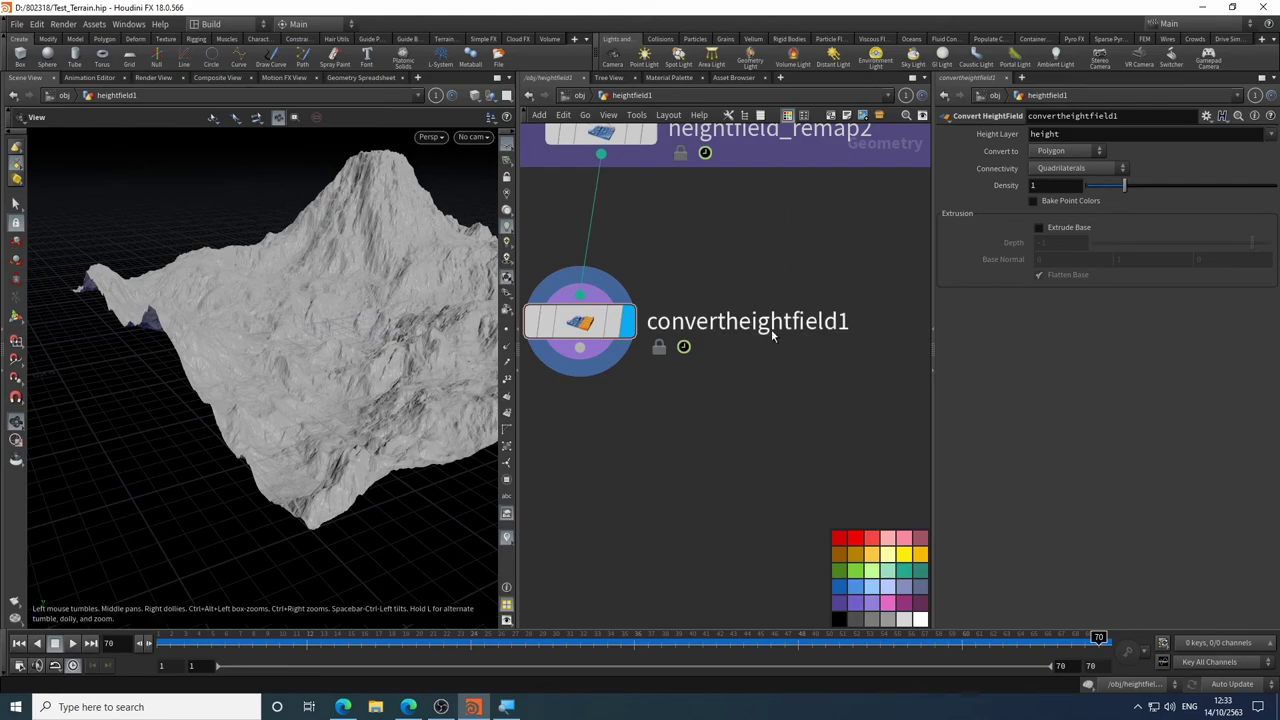
middle_click_drag(755, 325, 737, 386)
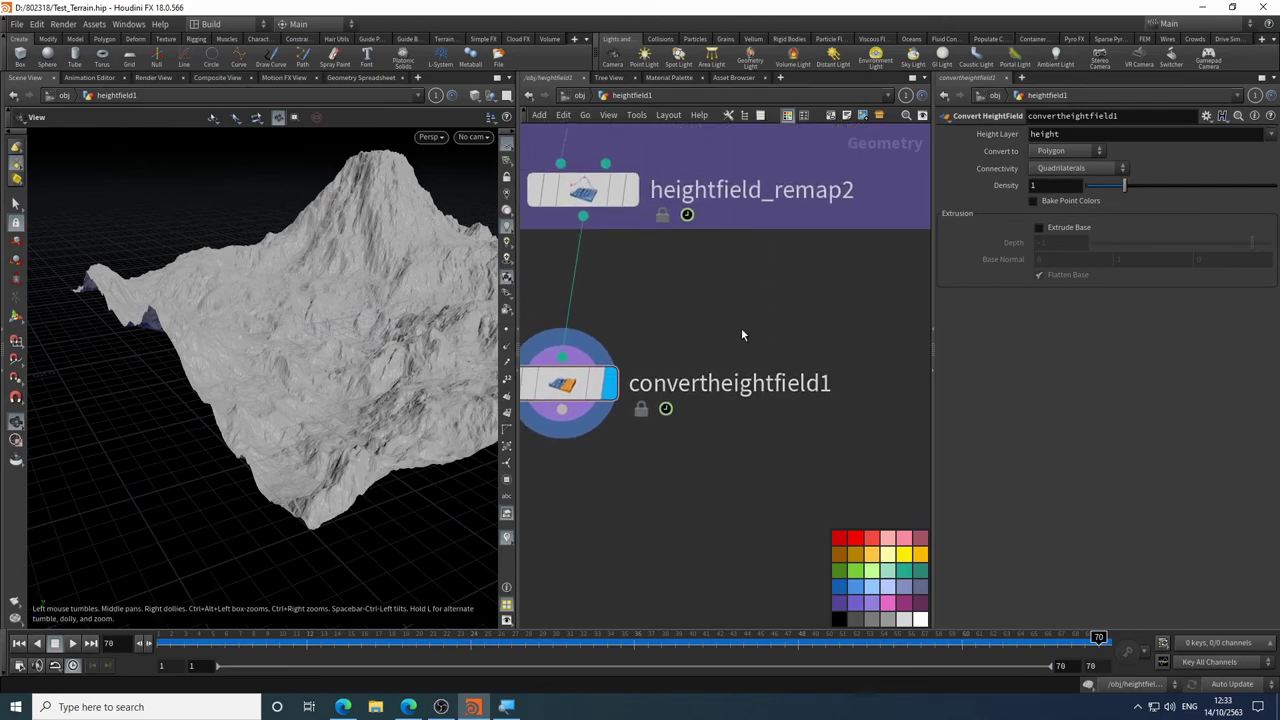
key("Tab")
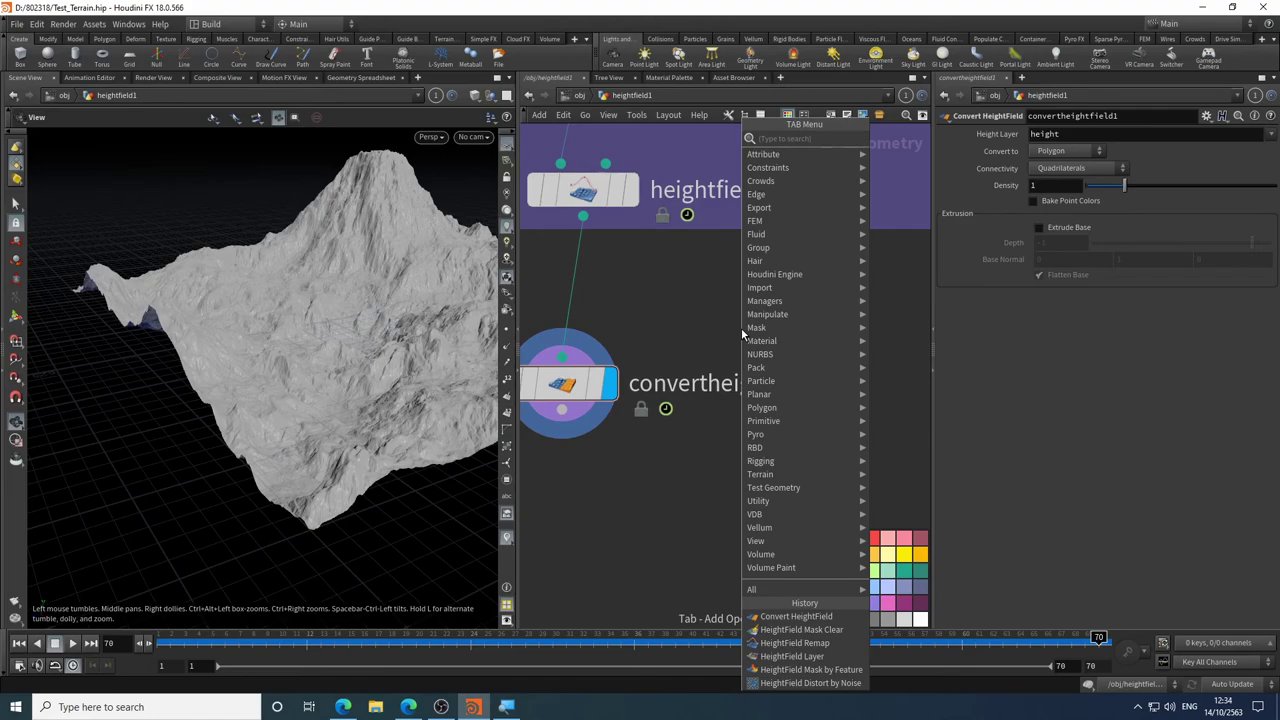
- Add a HeightField Output node beside convertheightfield1 and begin wiring its input
type("rop")
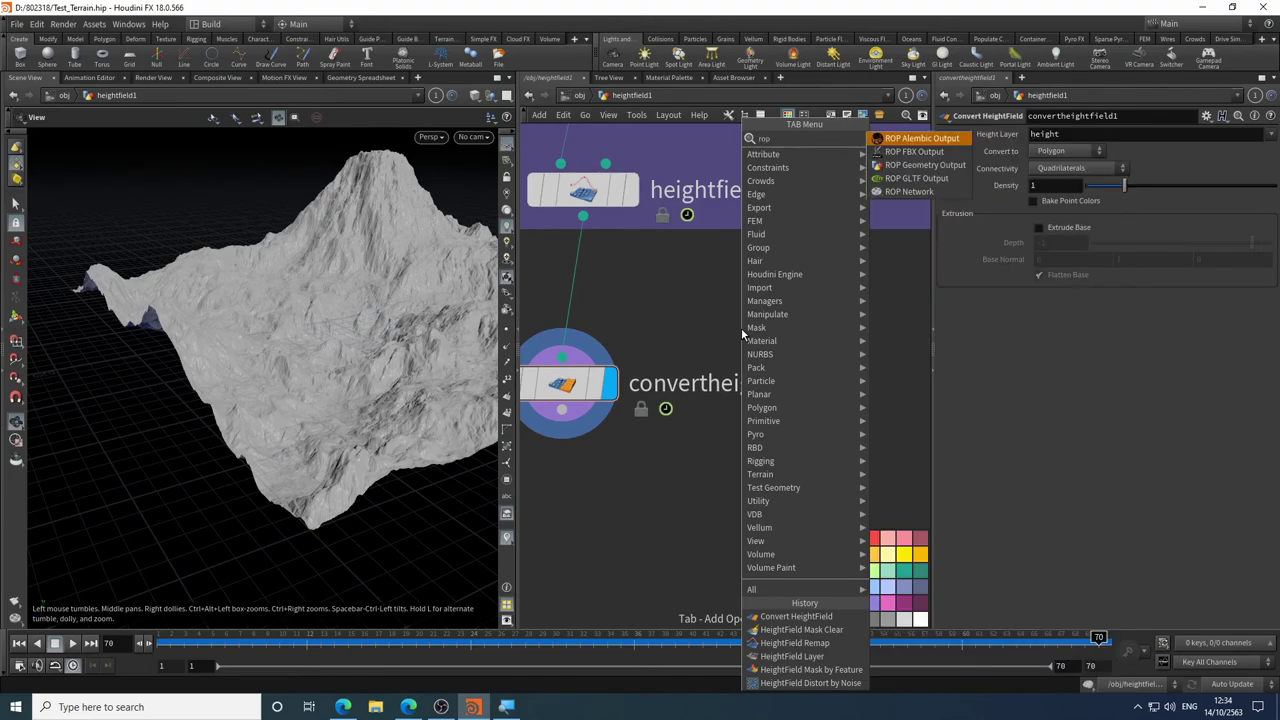
key("BackSpace")
key("BackSpace")
key("BackSpace")
type("hf")
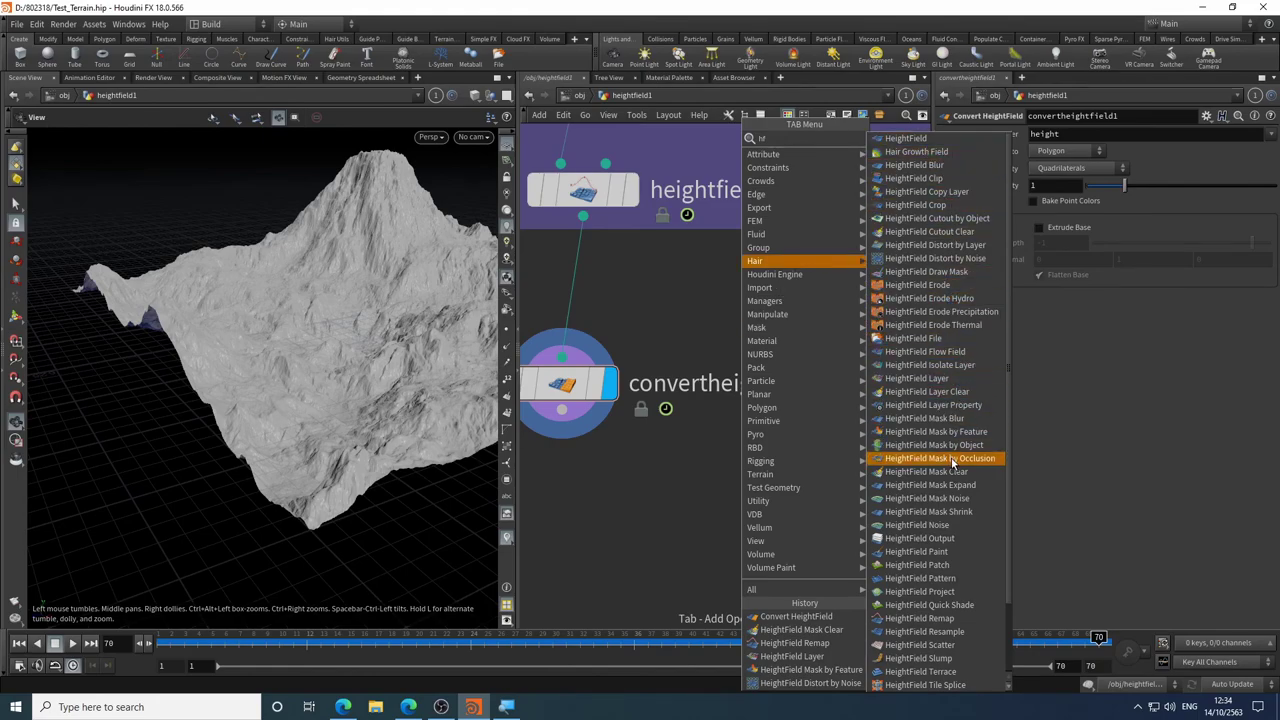
scroll(965, 510, "down", 1)
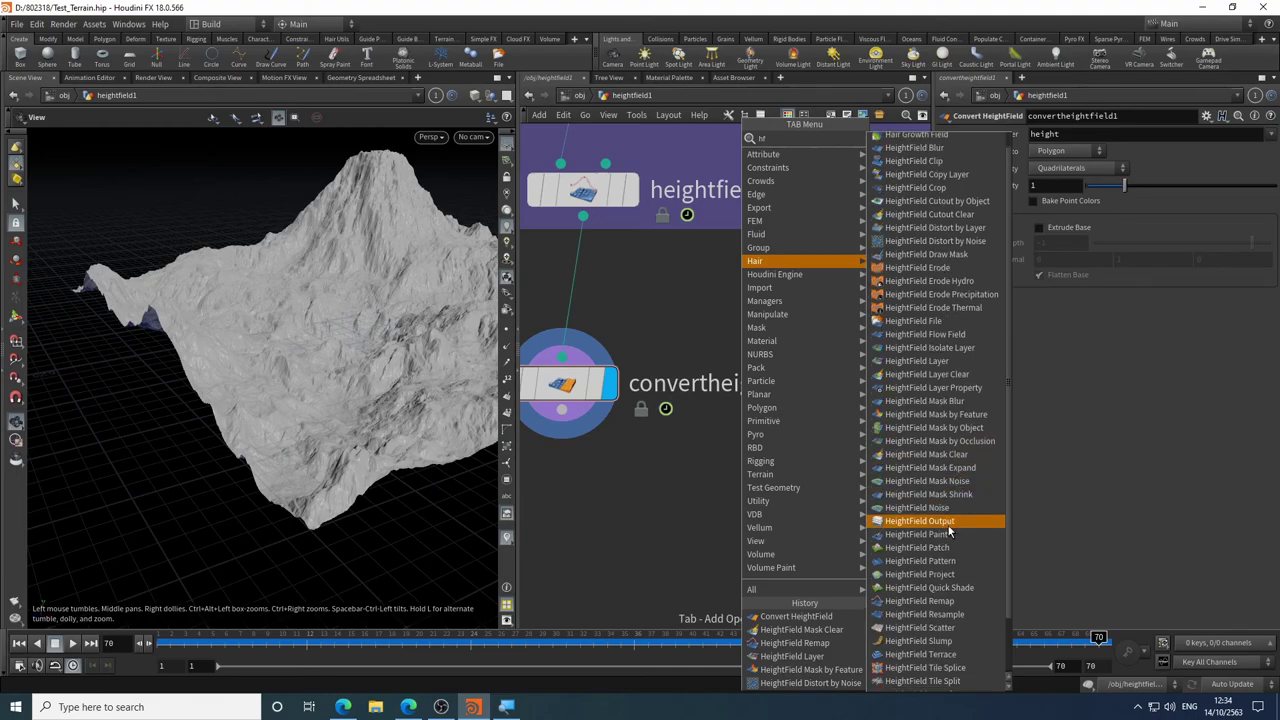
left_click(953, 521)
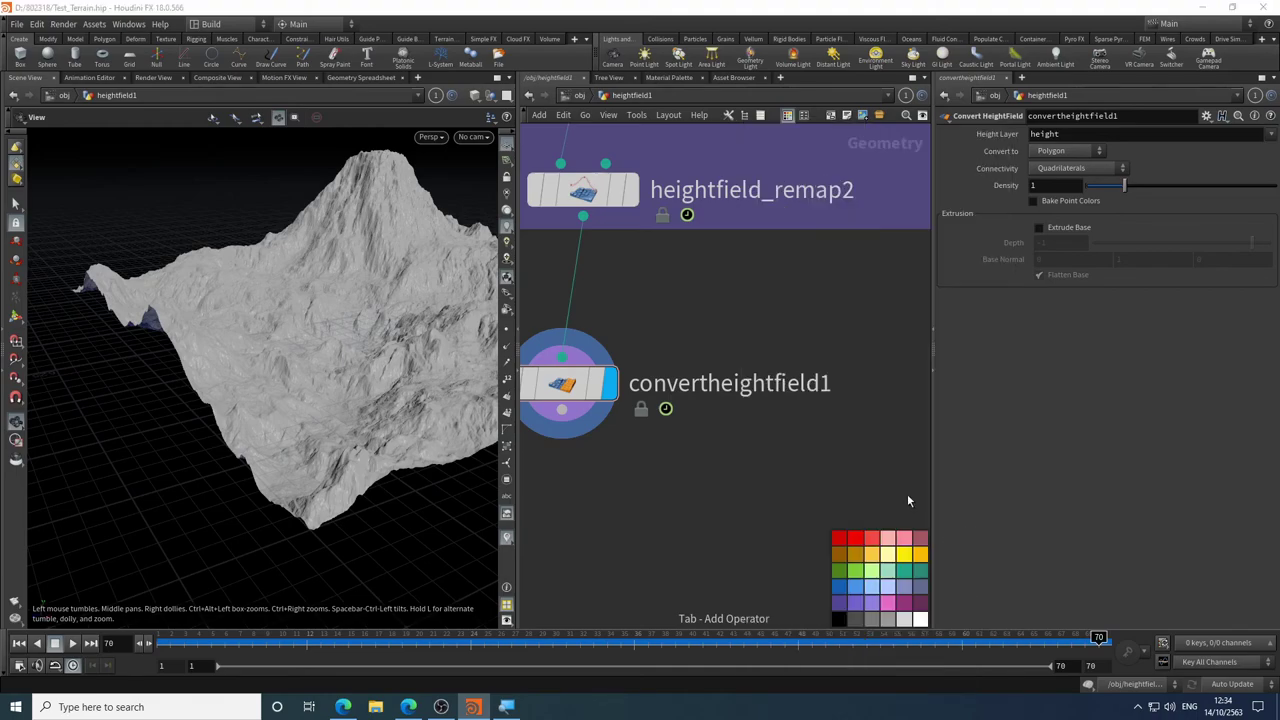
left_click(834, 348)
left_click(834, 321)
- Connect heightfield_output1 to heightfield_remap2's output and make it the displayed node
left_click(583, 216)
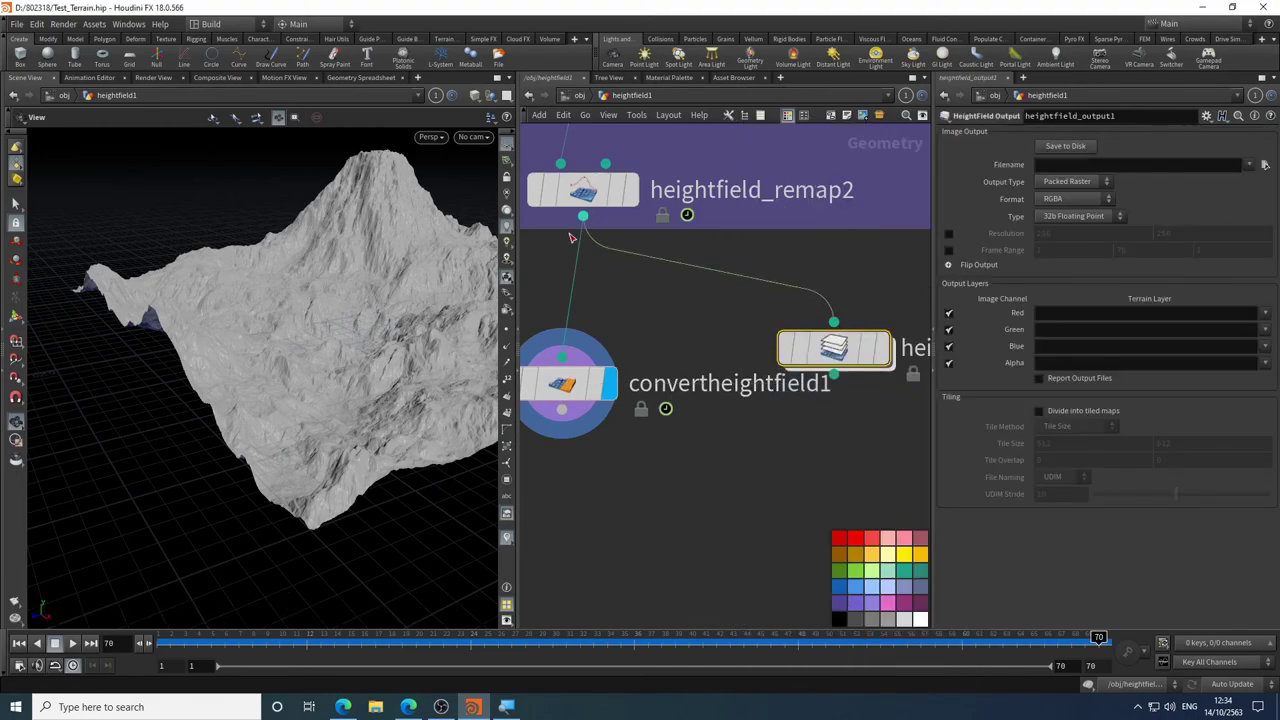
middle_click_drag(745, 321, 614, 306)
mouse_move(750, 350)
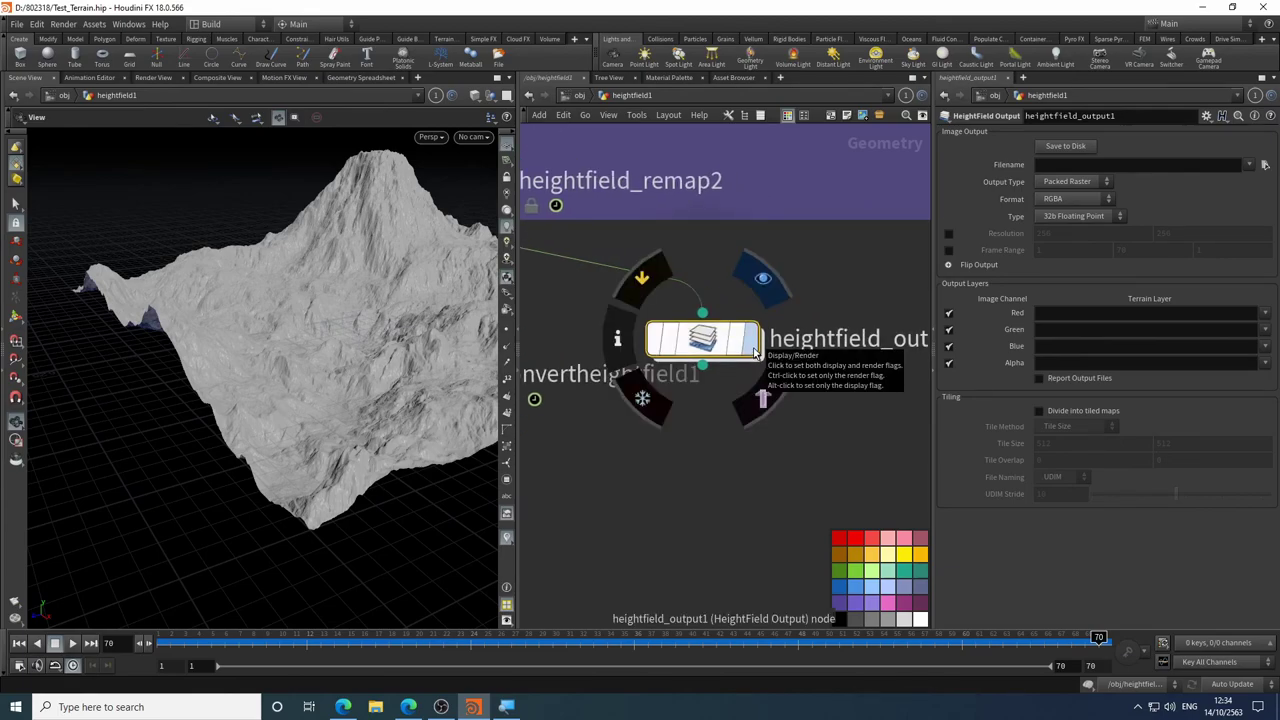
left_click(755, 350)
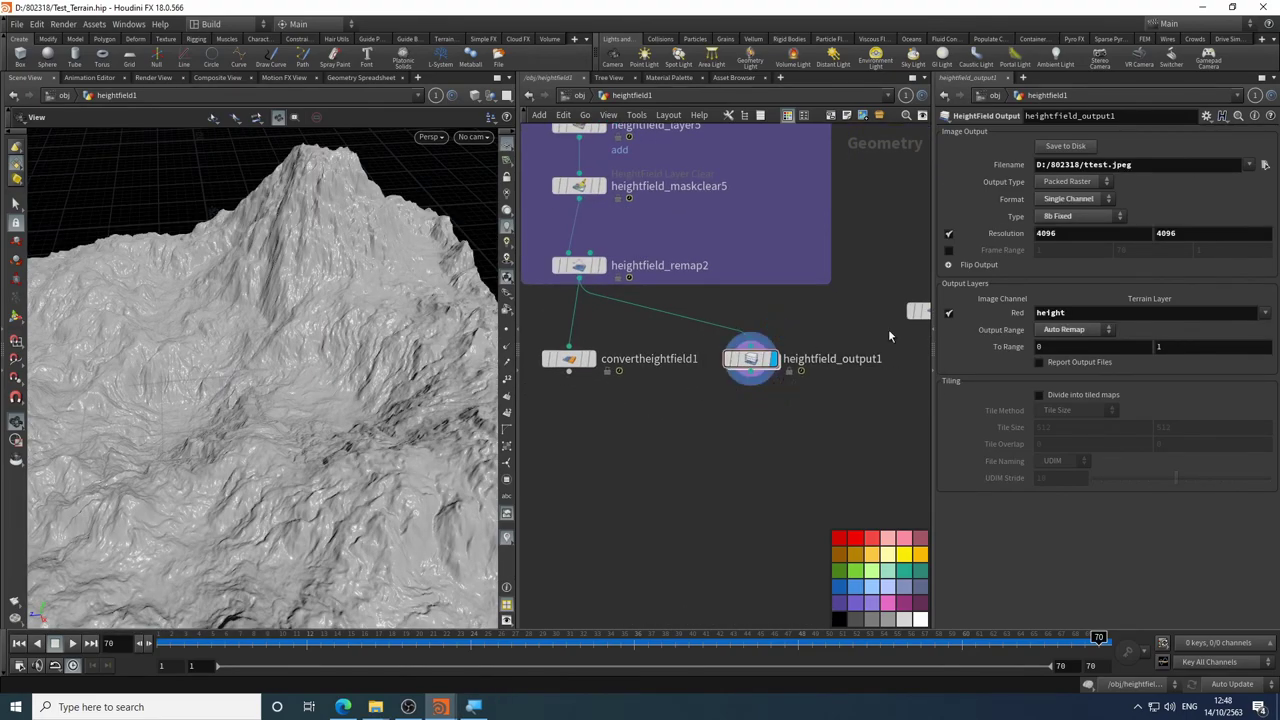
left_click(408, 707)
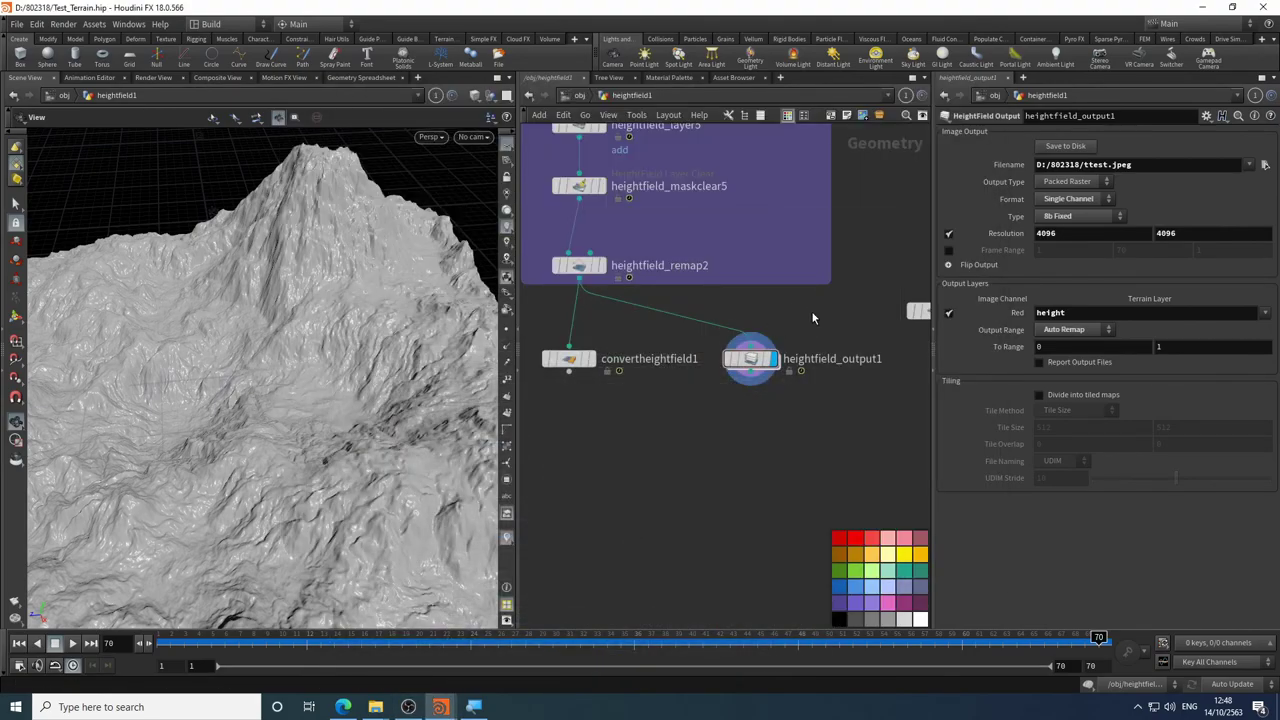
middle_click_drag(812, 318, 787, 365)
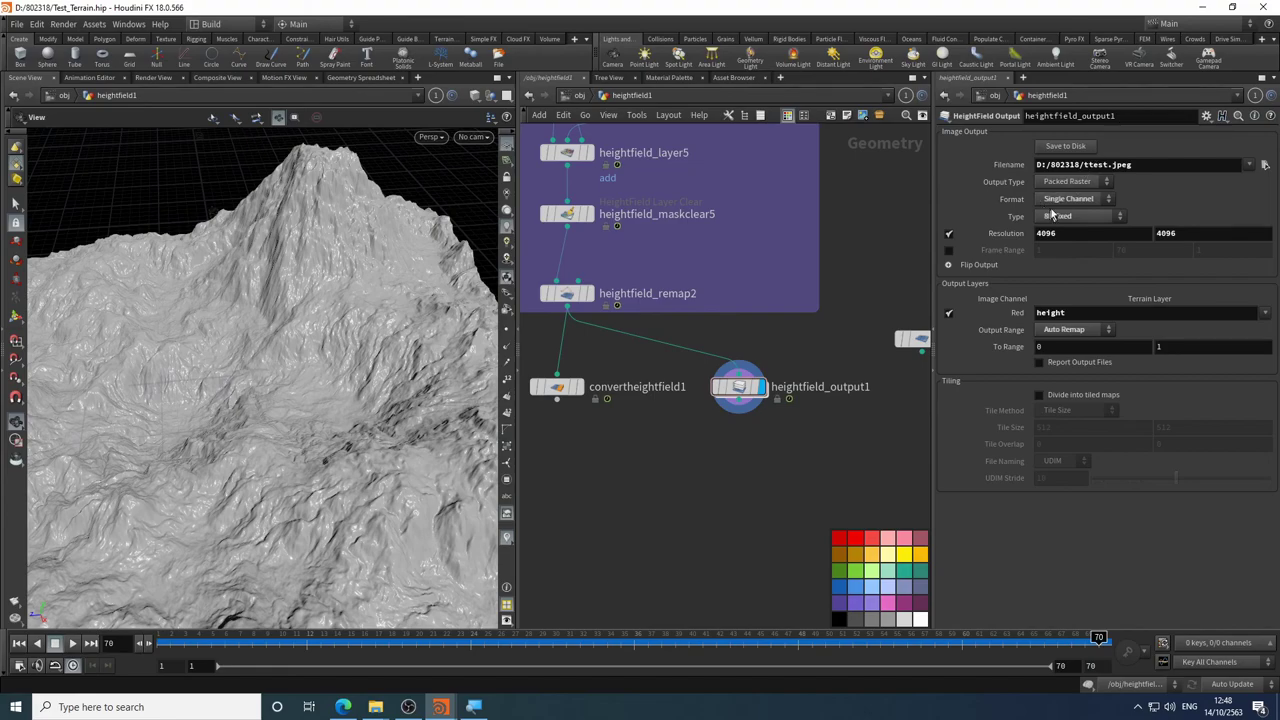
- Change the output file to D:/802318/ttest.tiff and its type to 32b Floating Point
left_click_drag(1084, 164, 1183, 167)
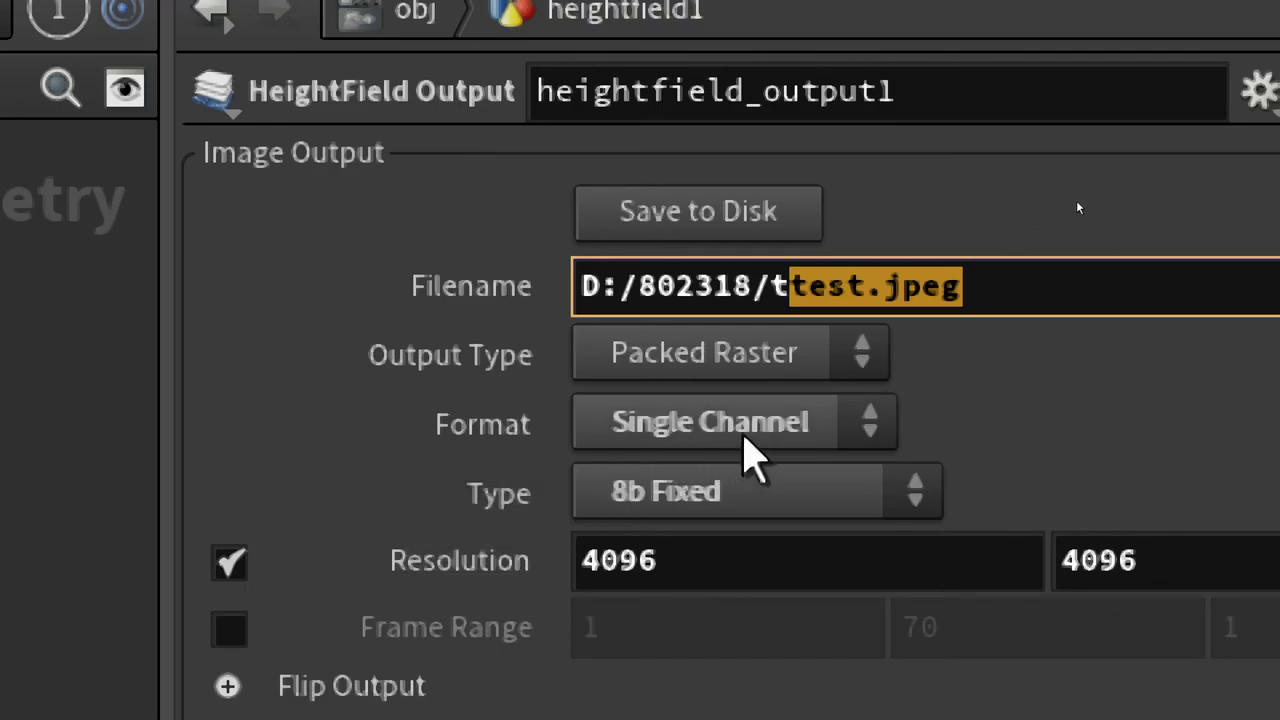
left_click(757, 432)
left_click(757, 432)
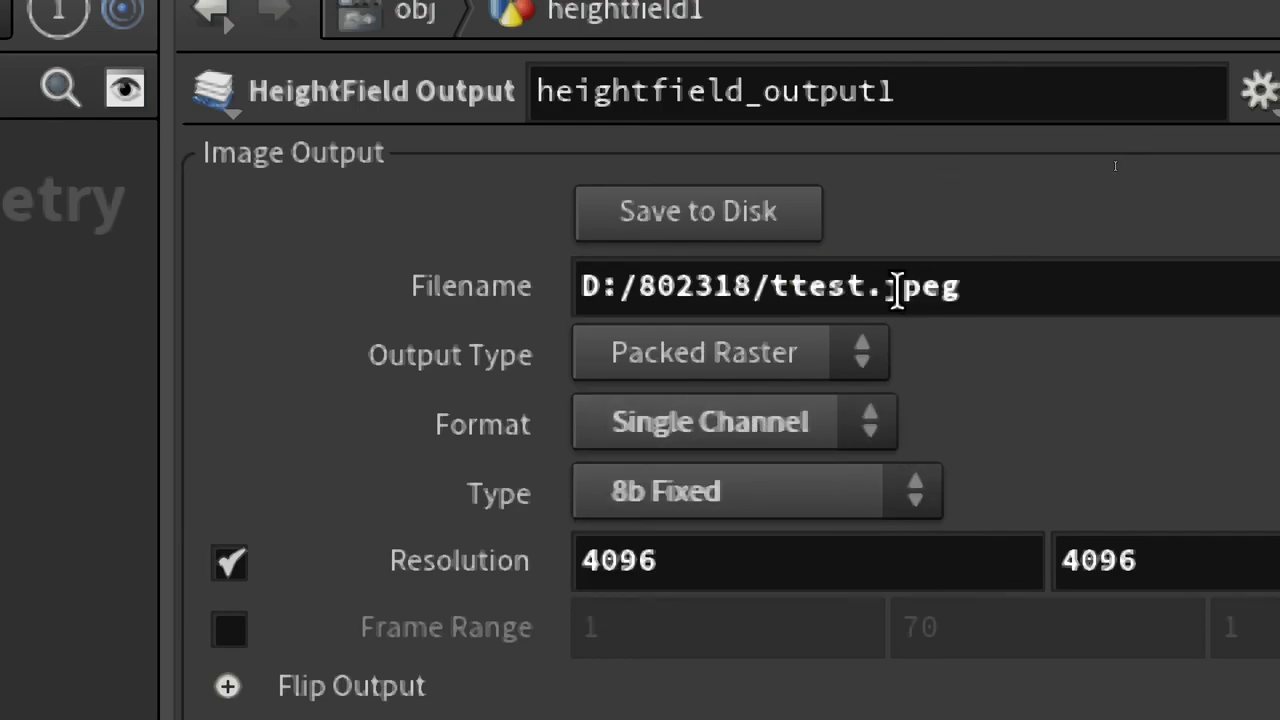
left_click_drag(901, 288, 1121, 300)
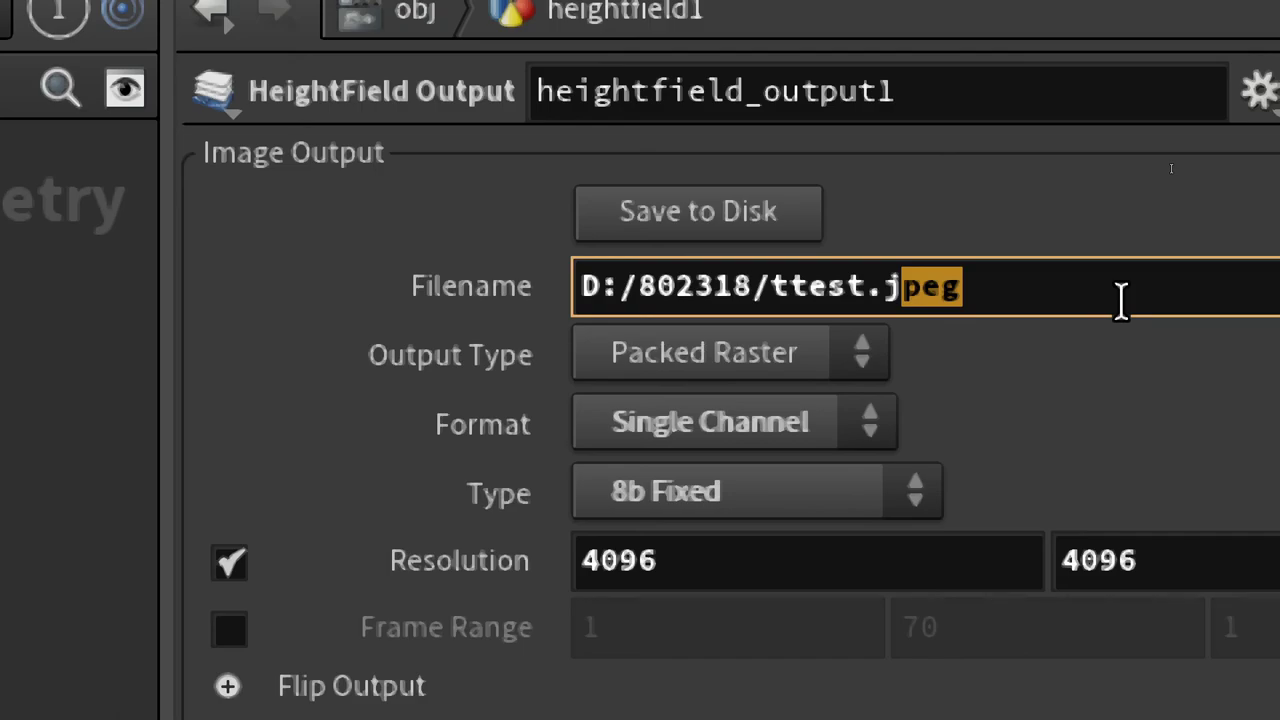
key("BackSpace")
key("BackSpace")
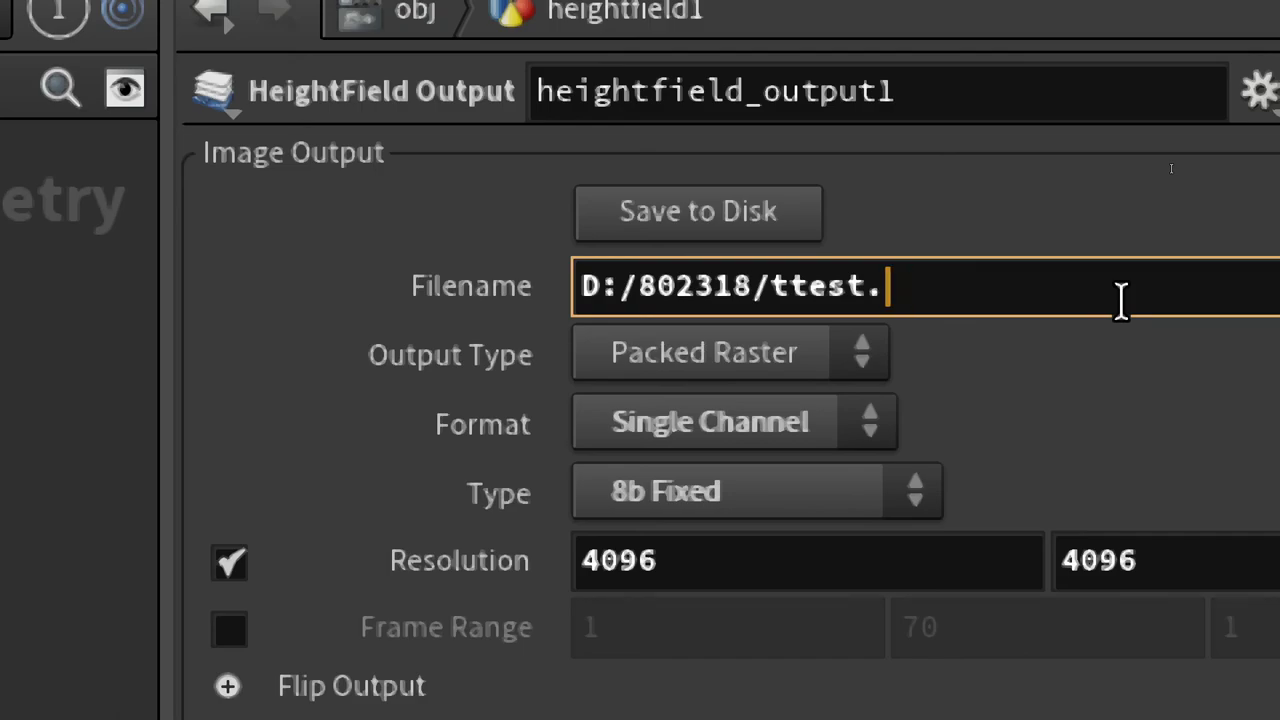
type("tiff")
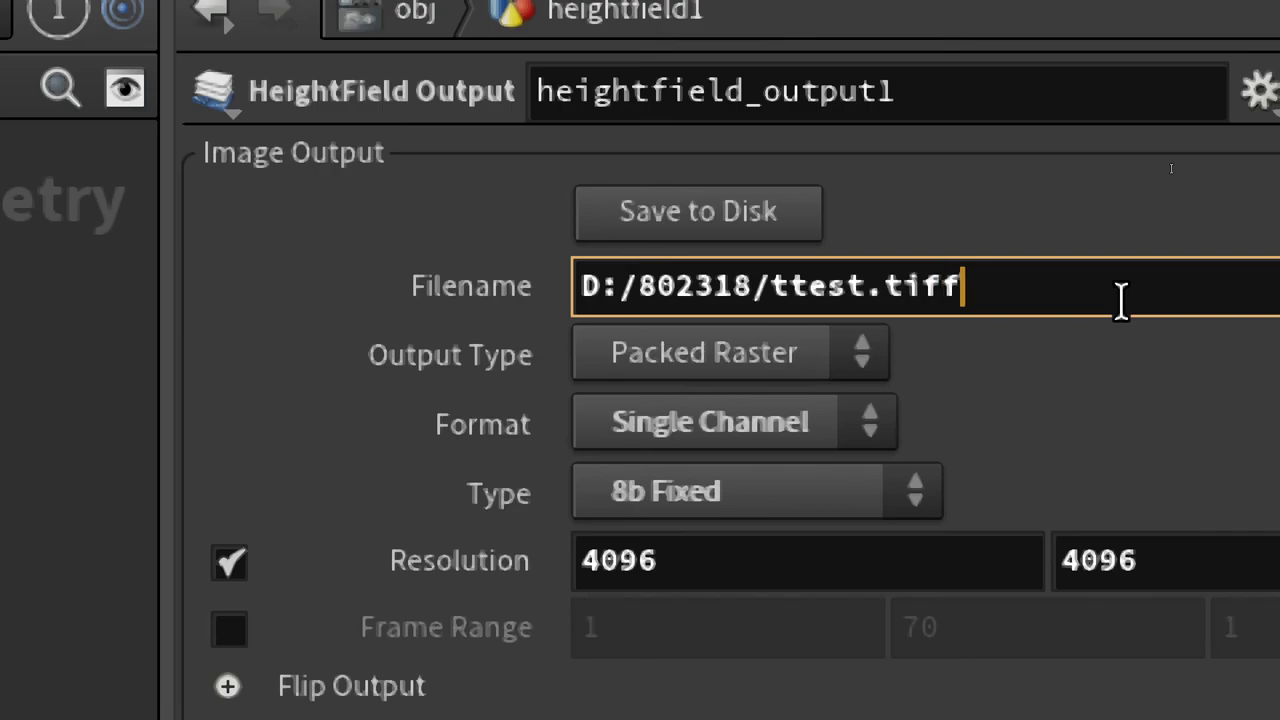
key("Return")
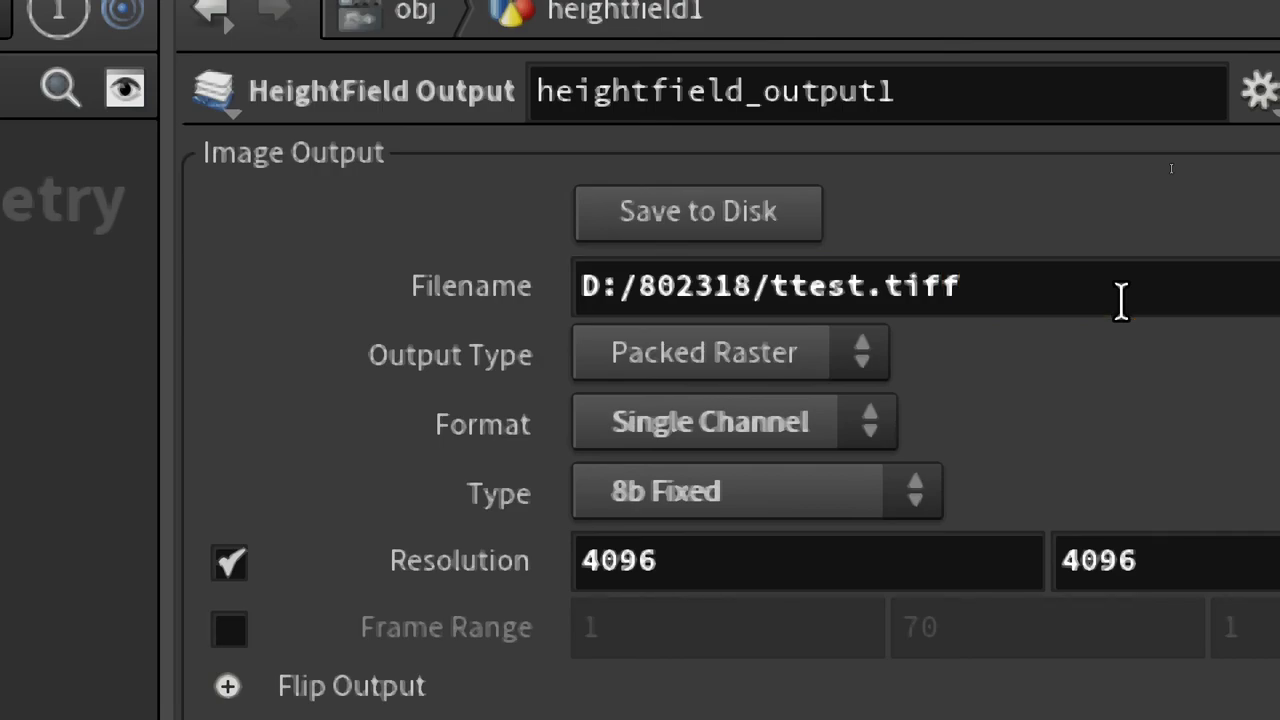
left_click(766, 500)
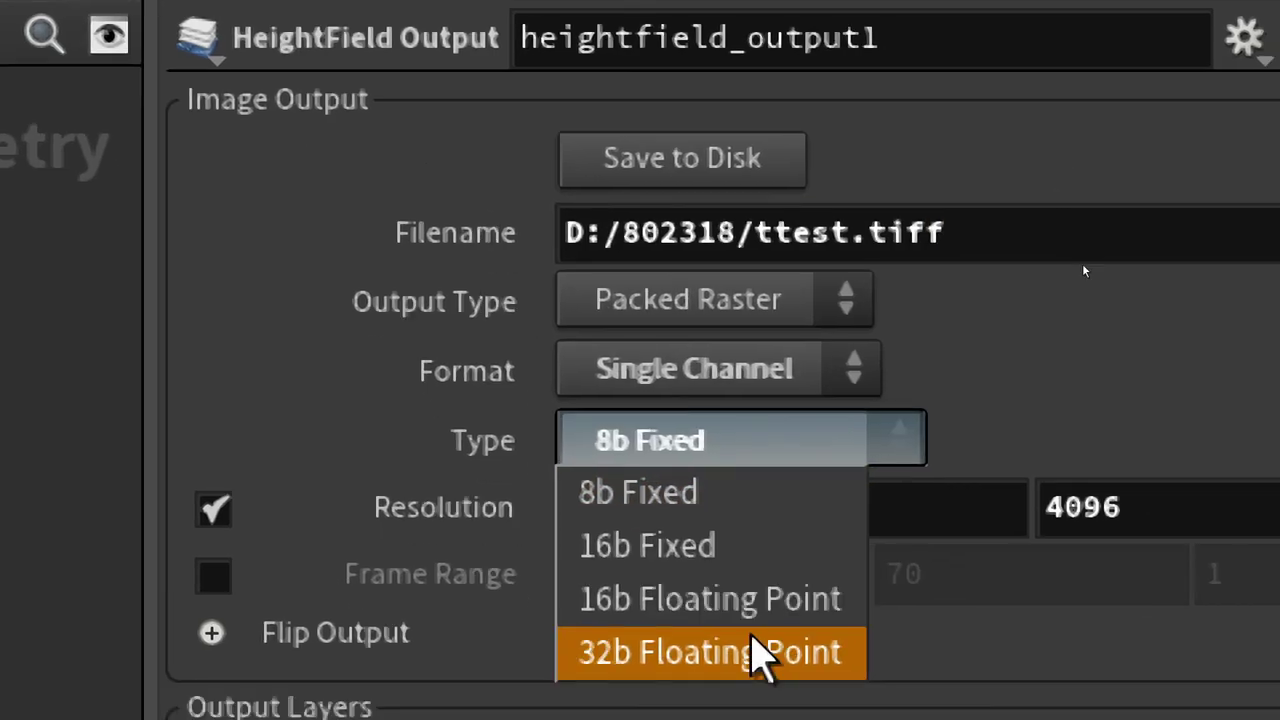
left_click(762, 645)
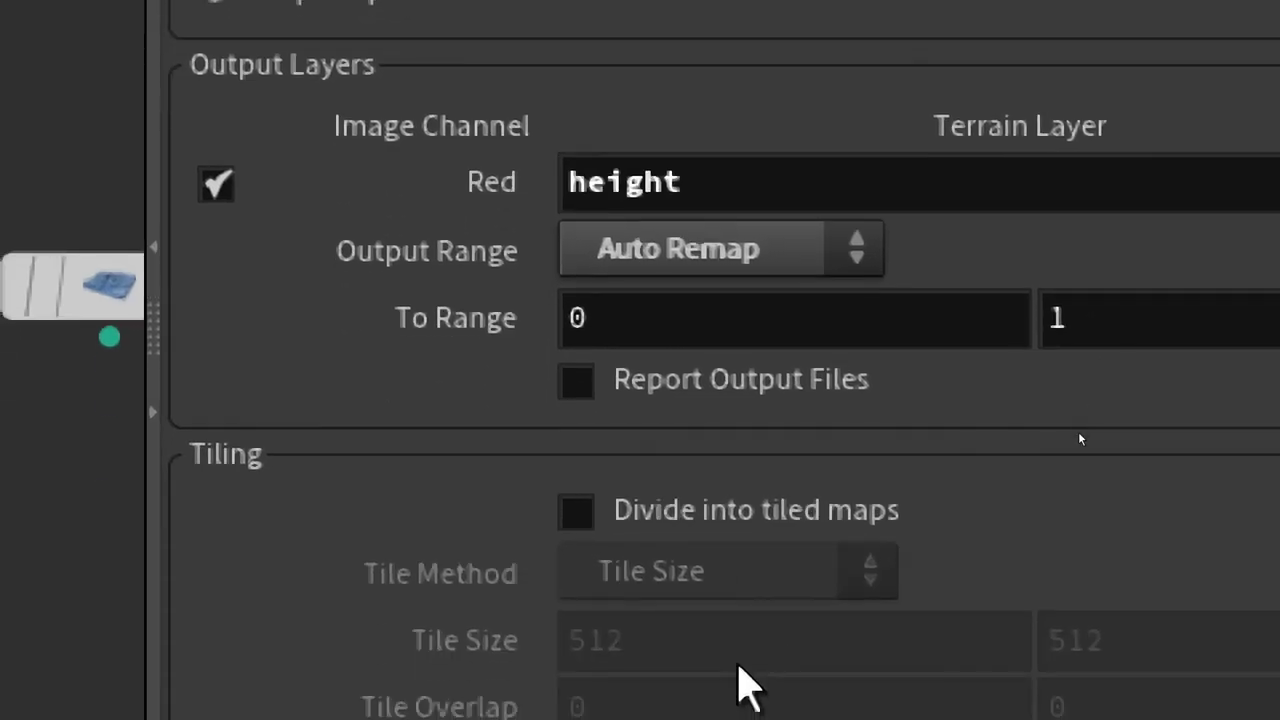
- Keep Output Range on Auto Remap and save the height layer to ttest.tiff
left_click(755, 264)
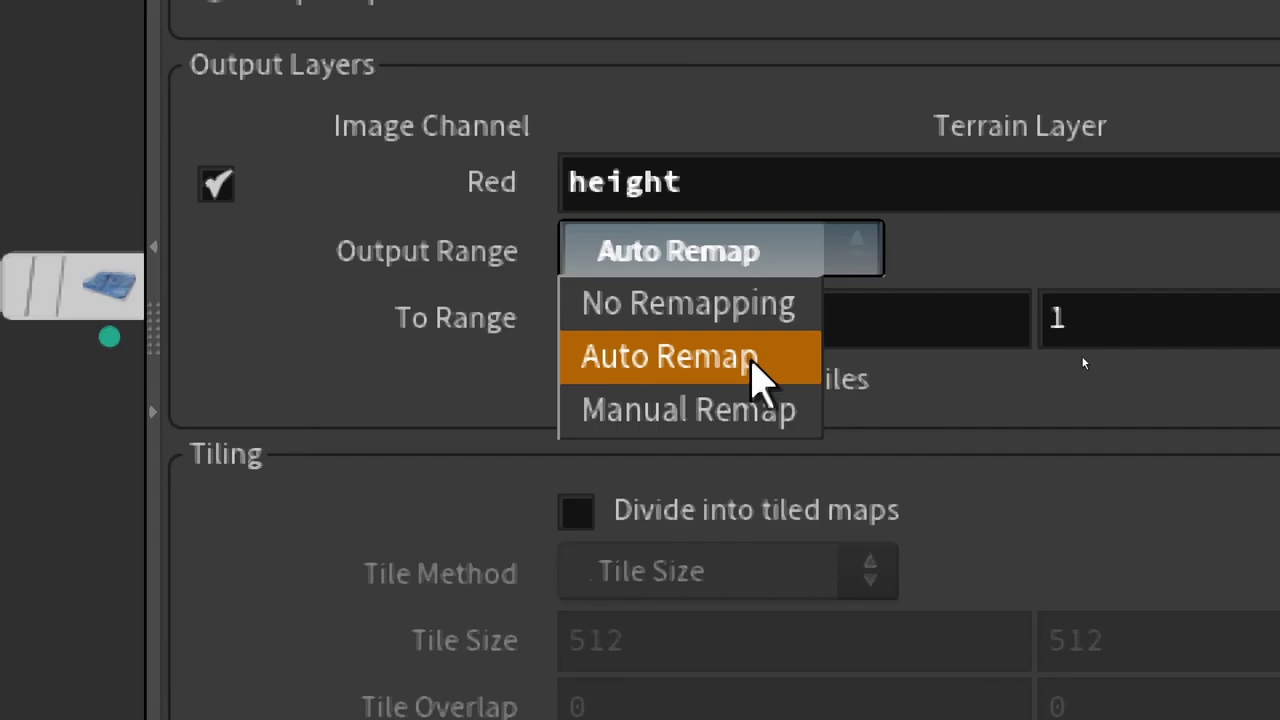
left_click(1074, 274)
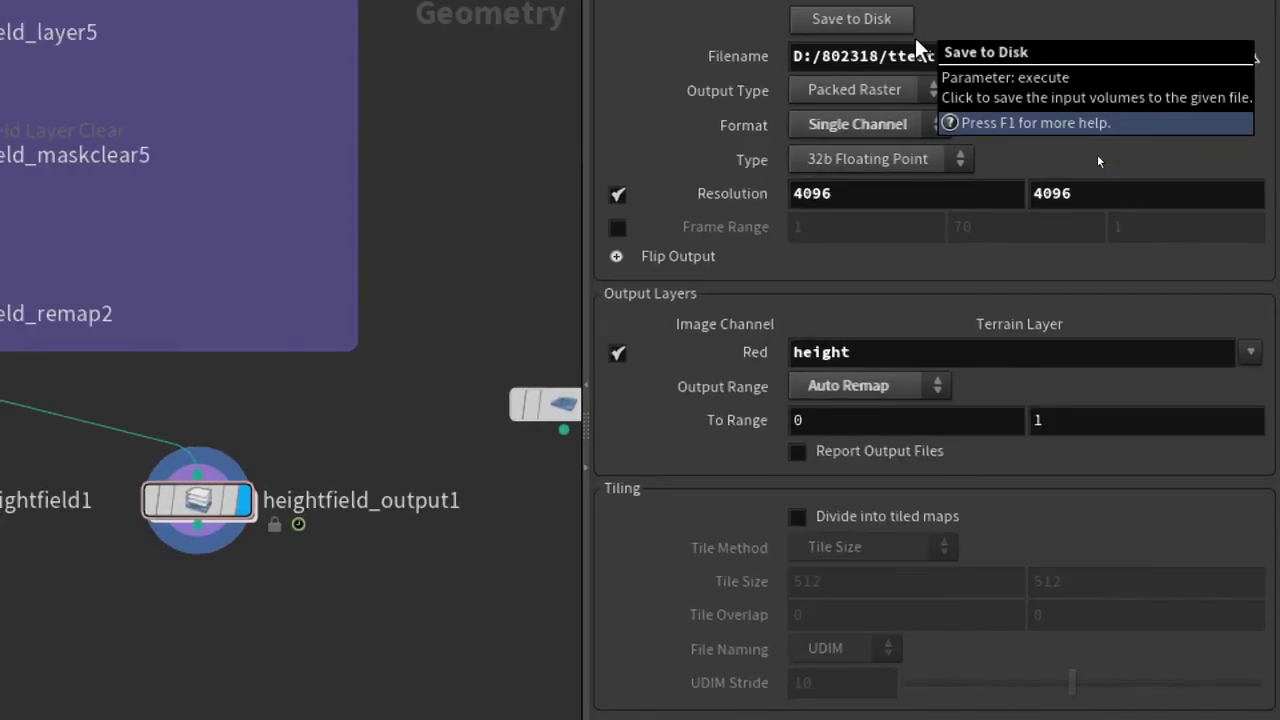
left_click(872, 21)
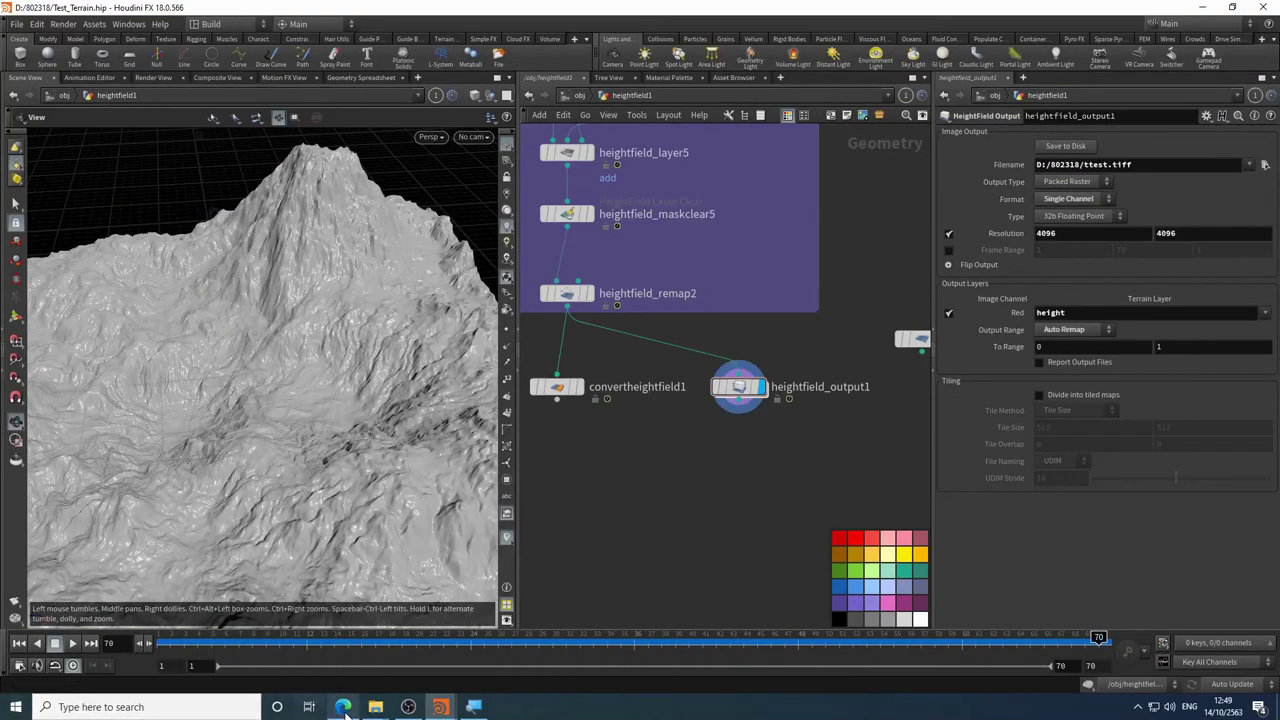
- Open ttest.tiff from the 802318 folder with IrfanView 64-bit
mouse_move(375, 707)
left_click(400, 655)
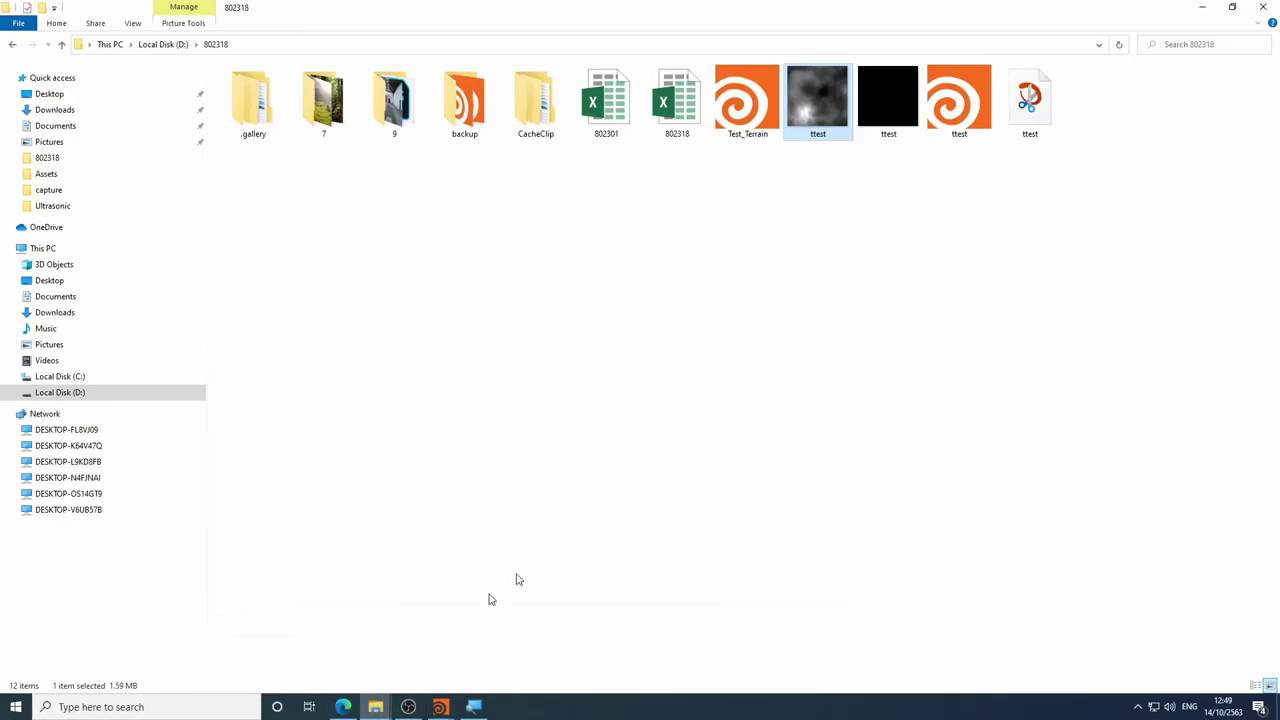
left_click(1030, 108)
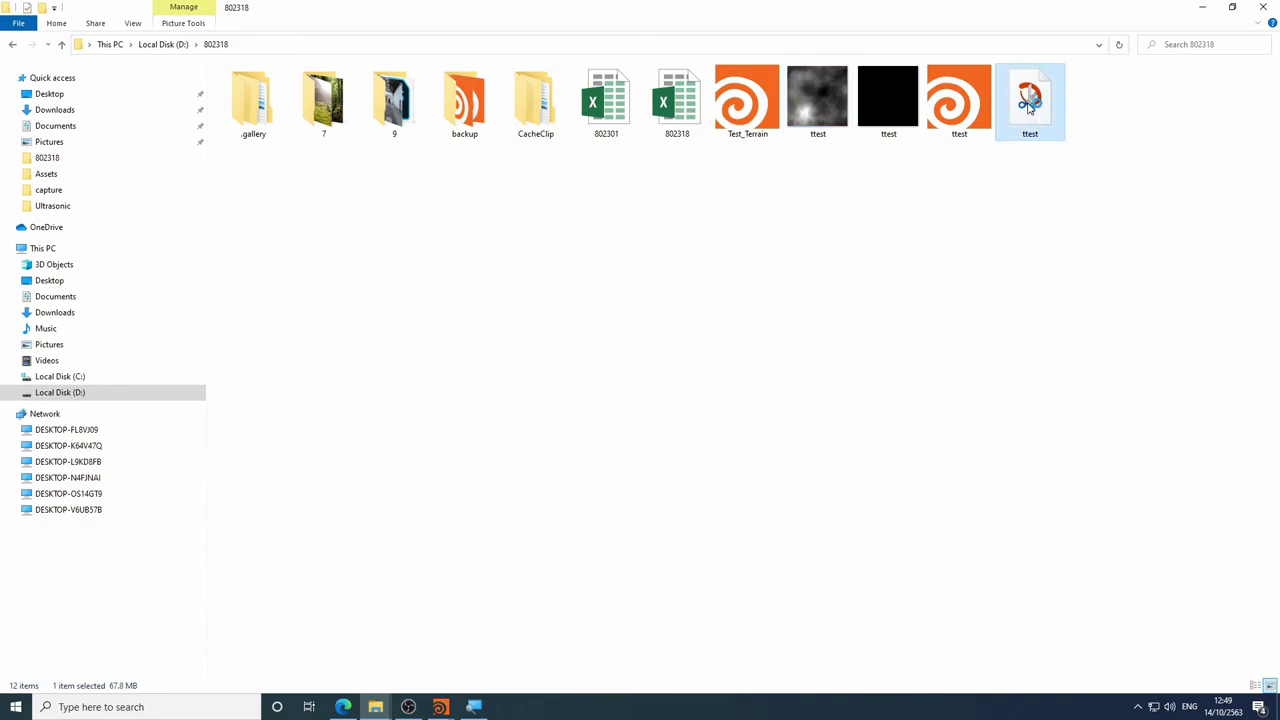
double_click(1030, 108)
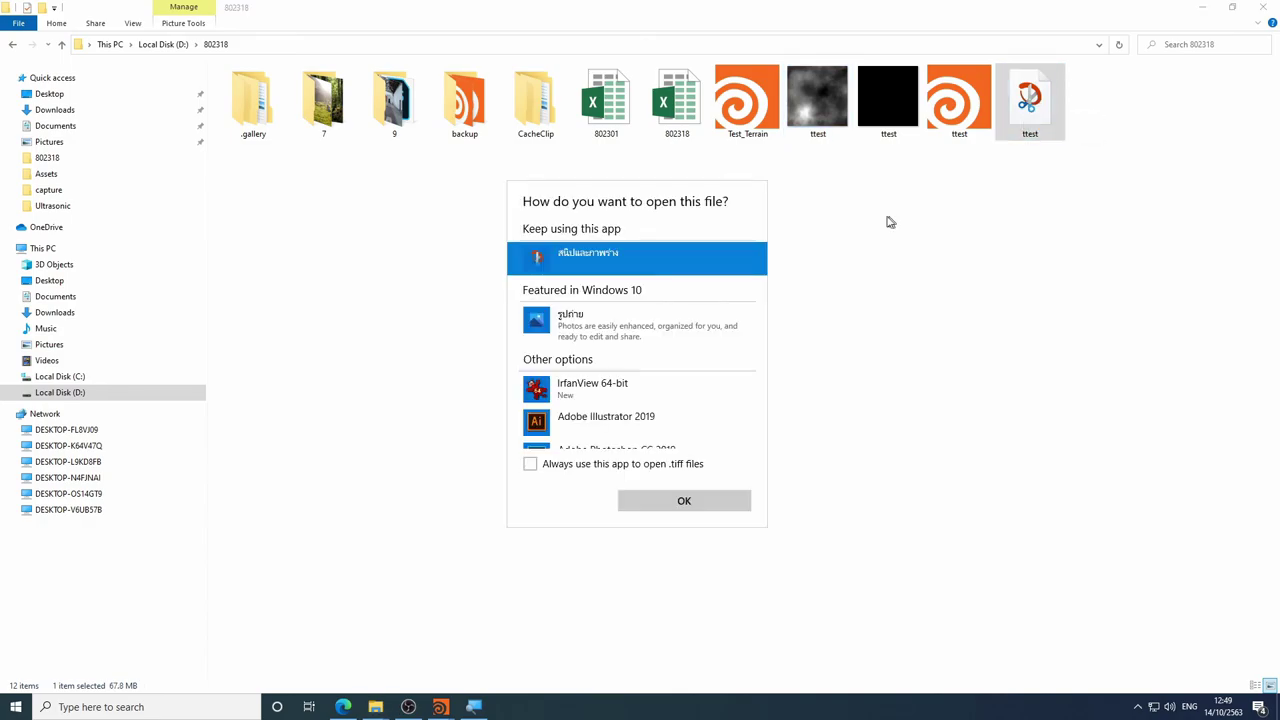
left_click(620, 392)
left_click(684, 500)
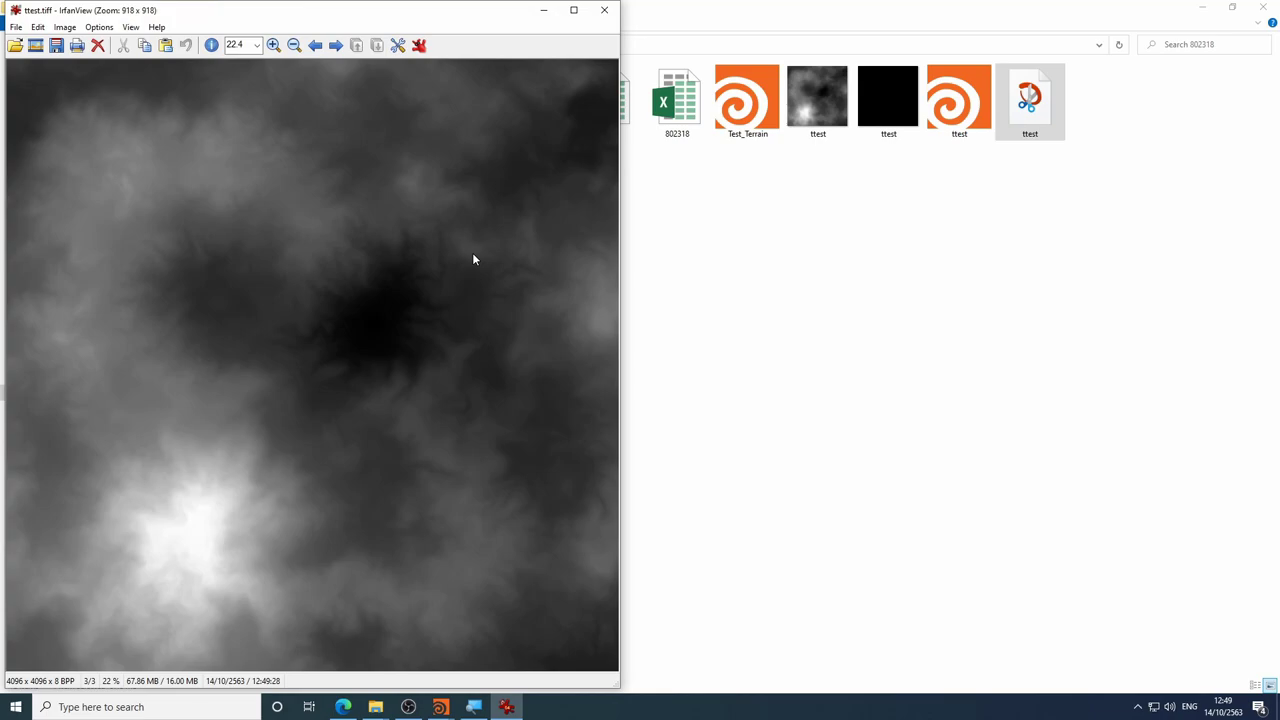
- Back in the Test_Terrain scene, select heightfield_file1 and set it as the displayed node
mouse_move(440, 710)
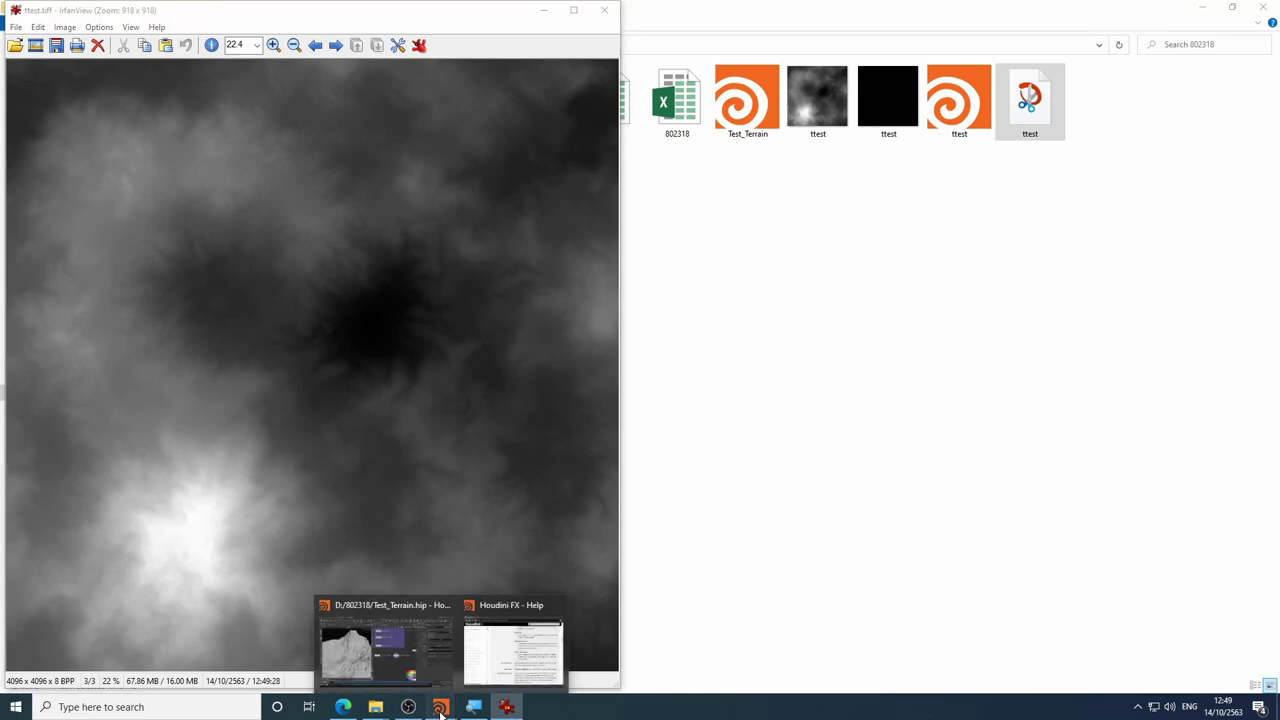
left_click(388, 650)
middle_click_drag(652, 483, 523, 493)
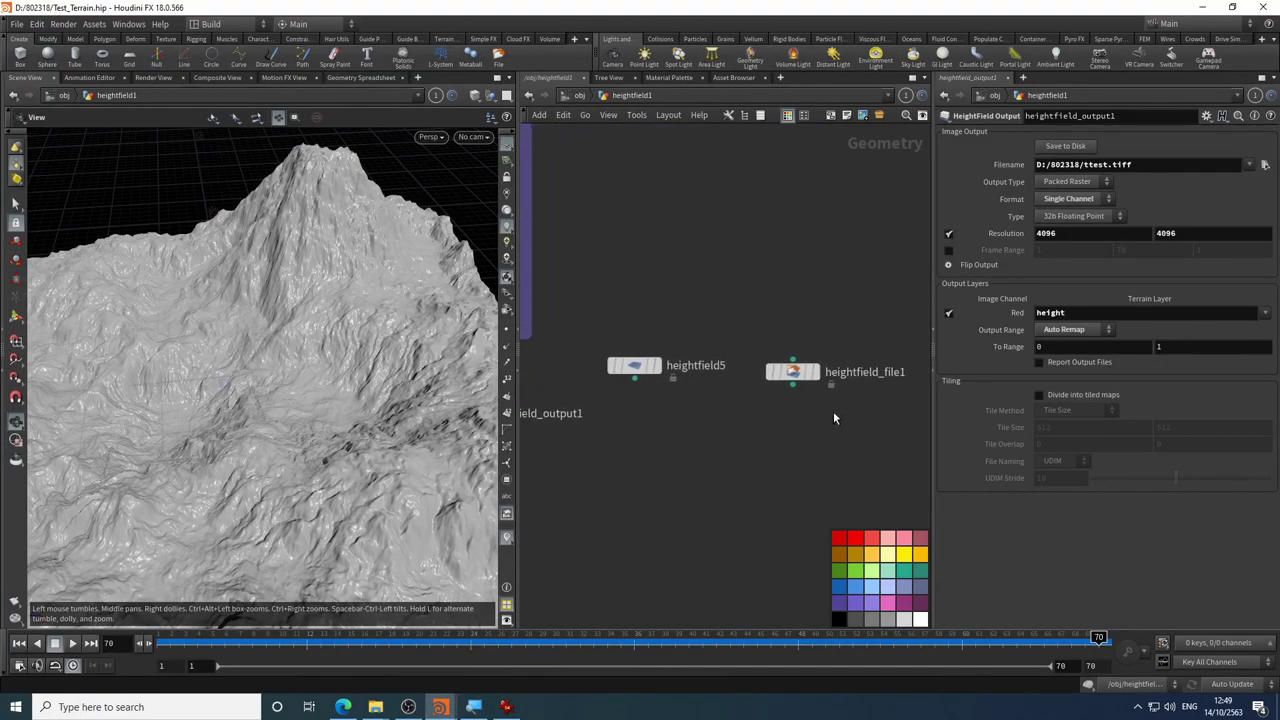
left_click(812, 373)
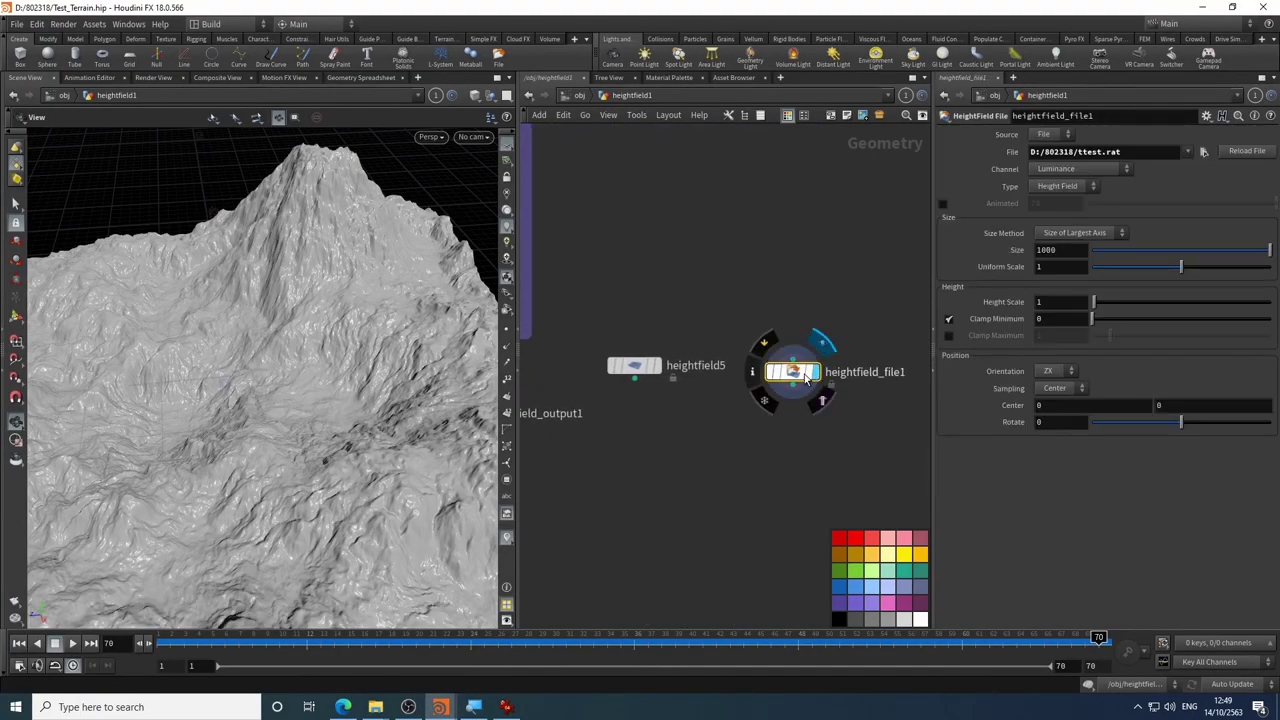
left_click(816, 374)
left_click_drag(806, 374, 813, 374)
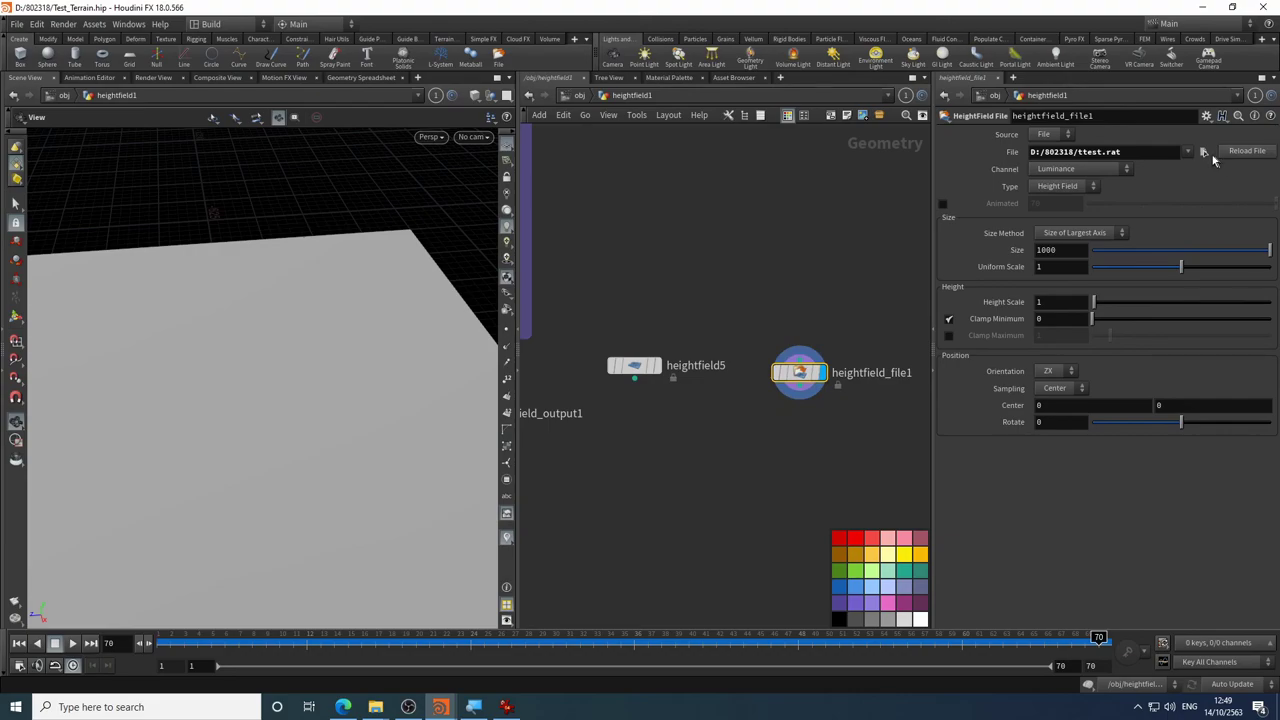
- Load ttest.tiff from the exported images folder into heightfield_file1
left_click(1203, 151)
double_click(1033, 162)
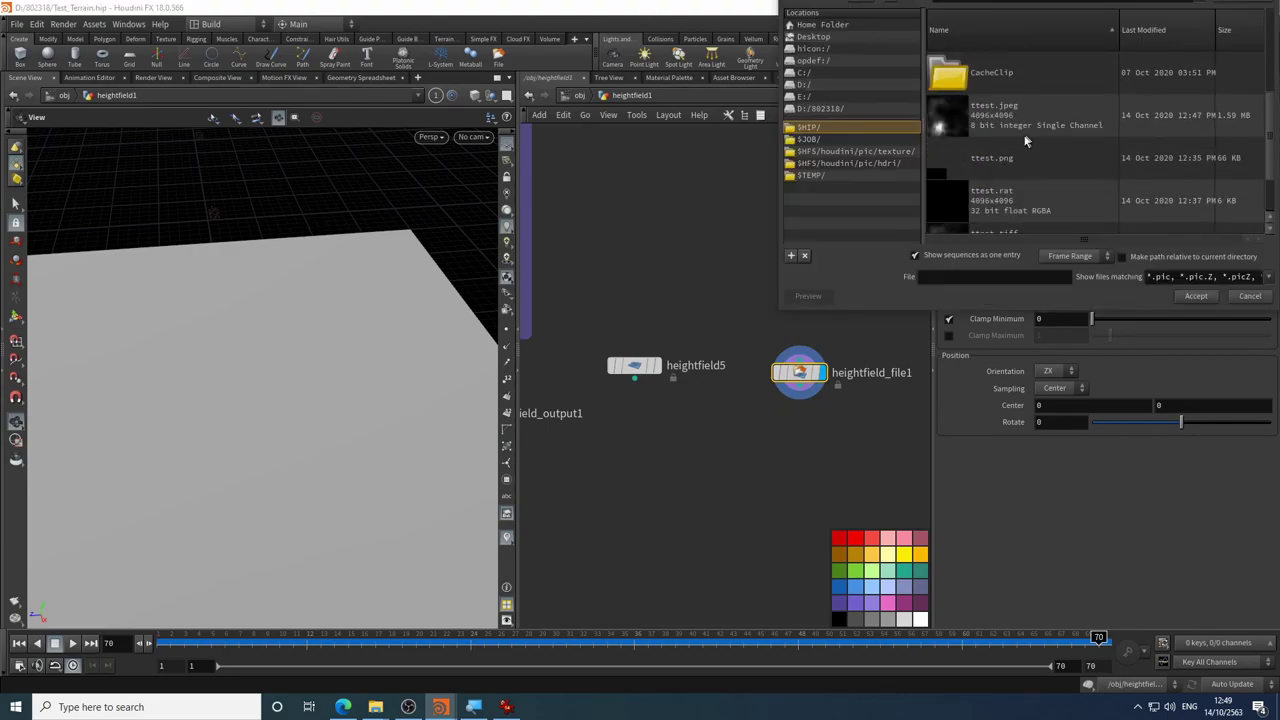
scroll(1010, 150, "down", 3)
left_click(1008, 189)
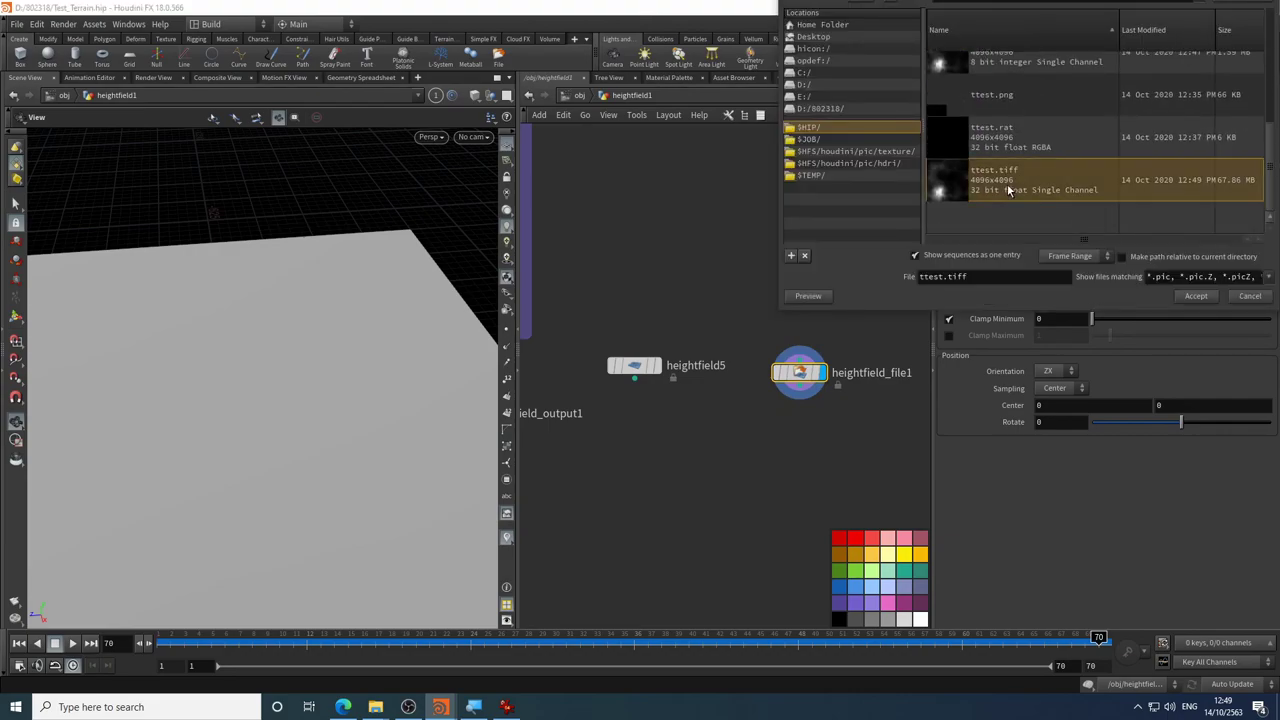
left_click(1195, 295)
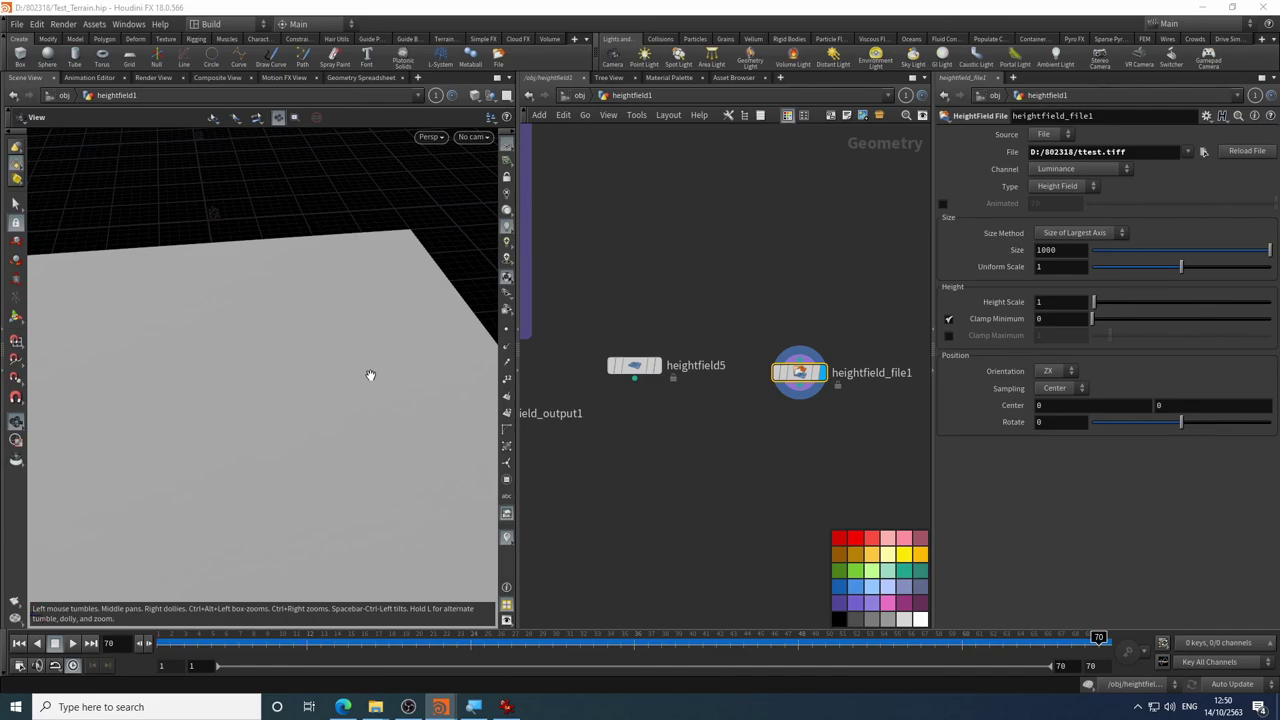
left_click_drag(369, 374, 392, 375)
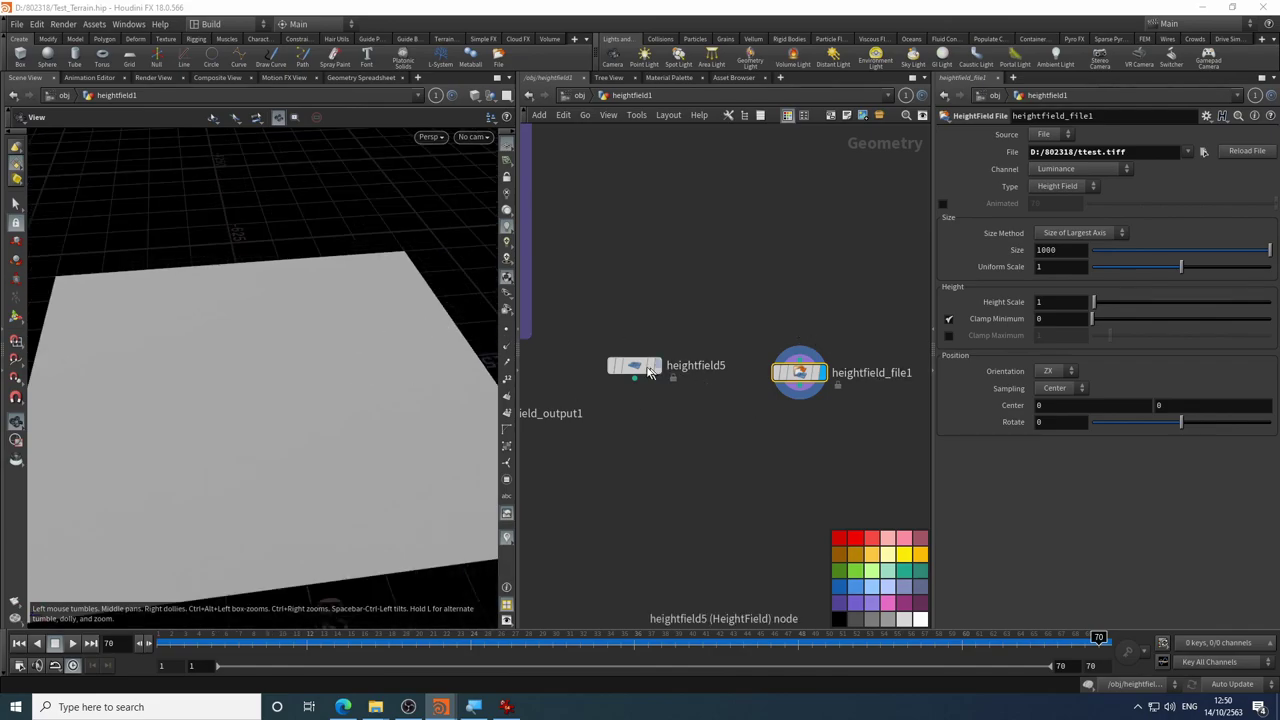
- Wire heightfield5 into heightfield_file1 and set Layer Mode to Replace
left_click_drag(647, 363, 768, 245)
left_click(755, 262)
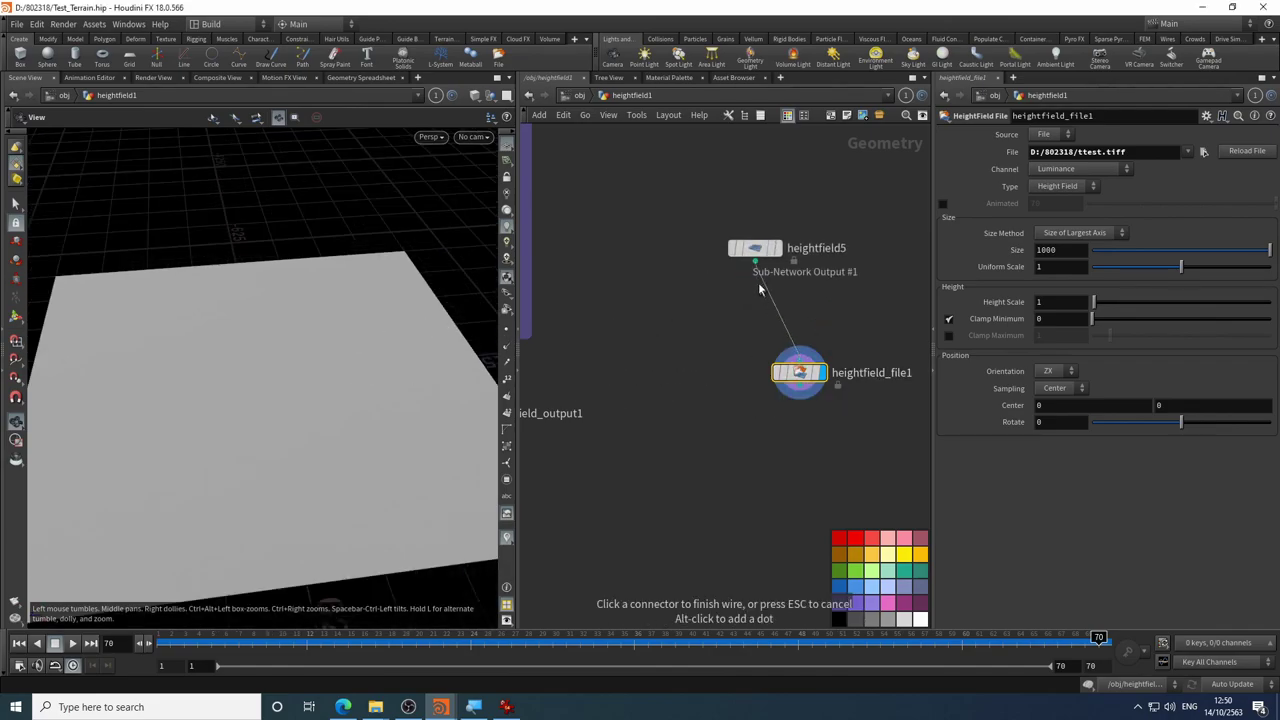
left_click(786, 398)
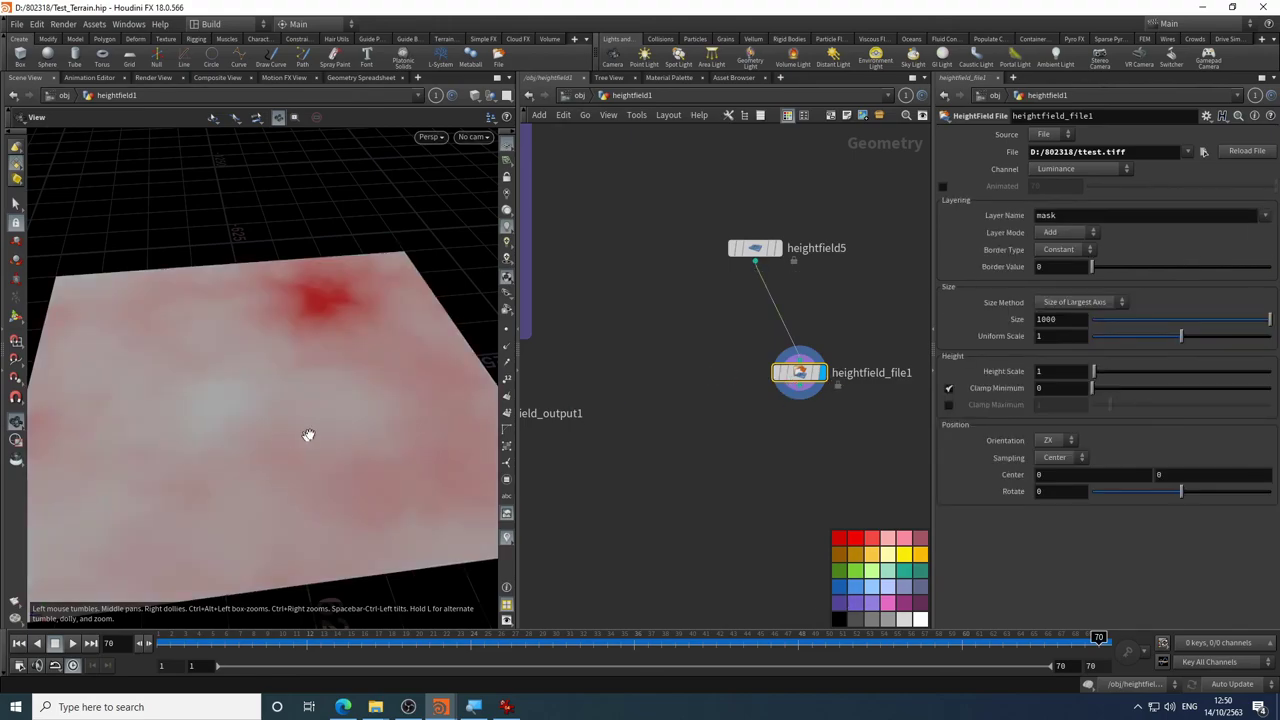
left_click_drag(826, 386, 781, 371)
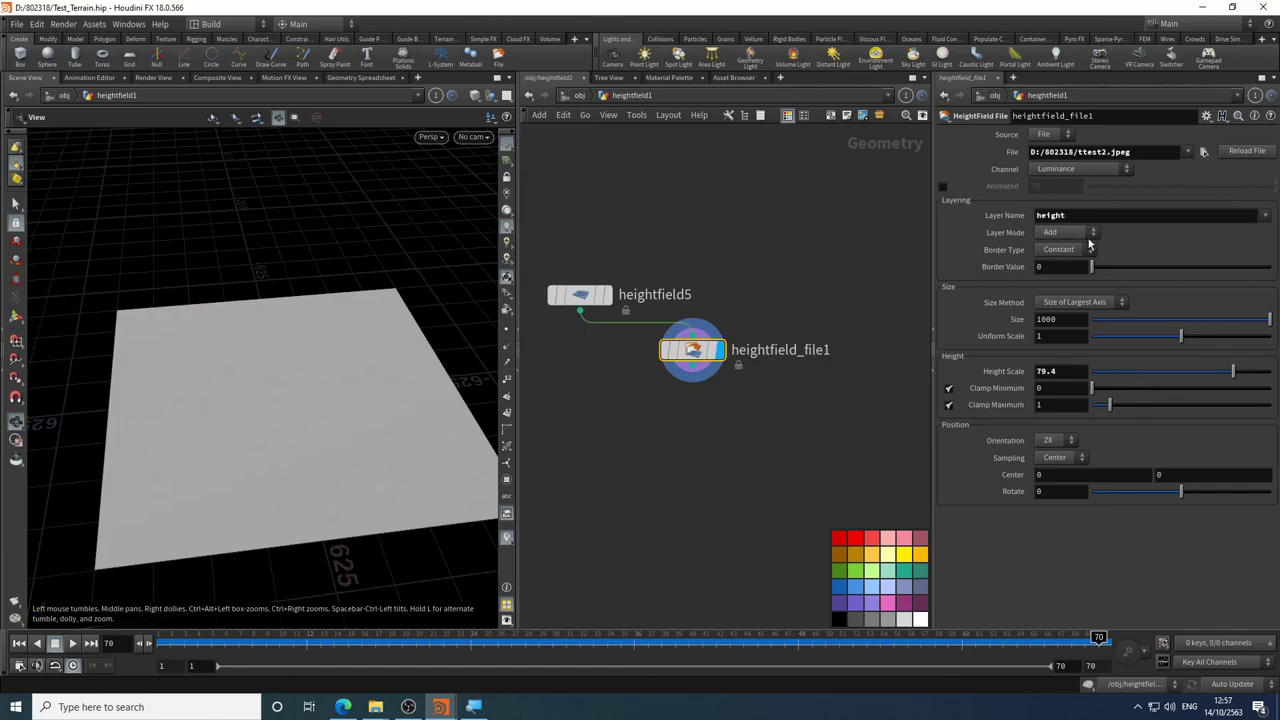
left_click(1068, 232)
left_click(1062, 246)
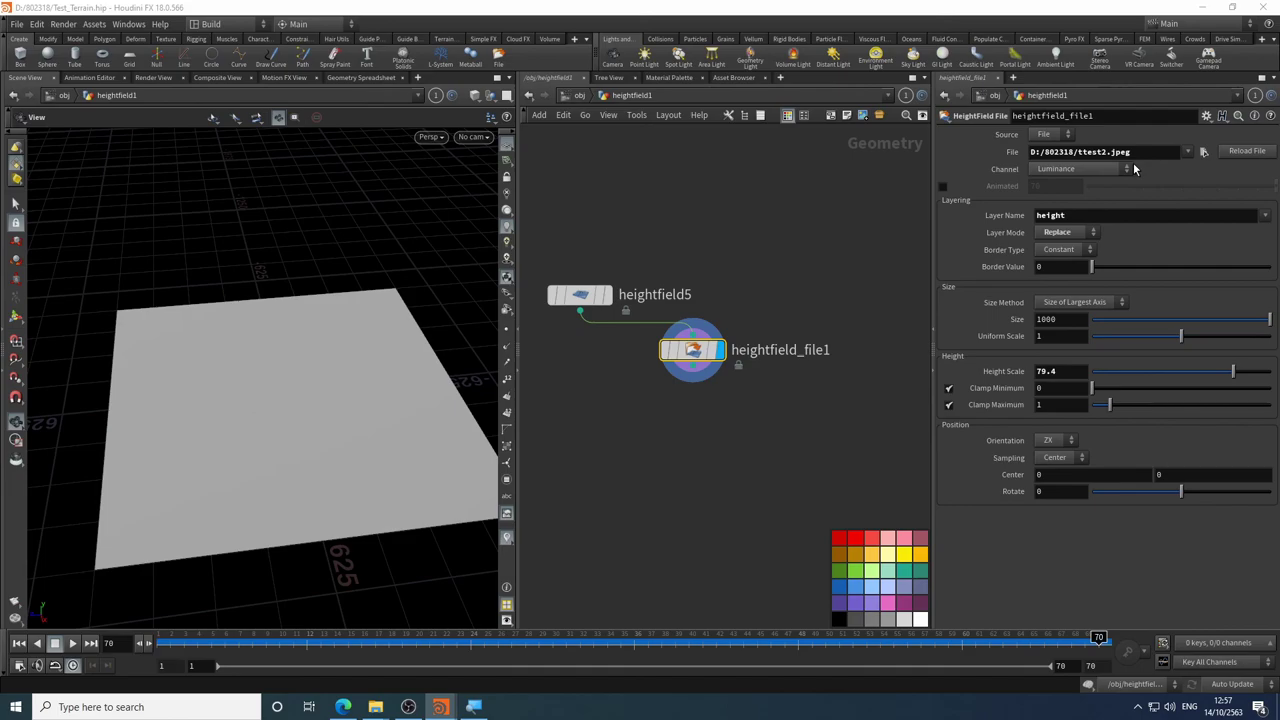
- Load D:/802318/ttest.jpeg instead and turn off Clamp Maximum
left_click(1204, 151)
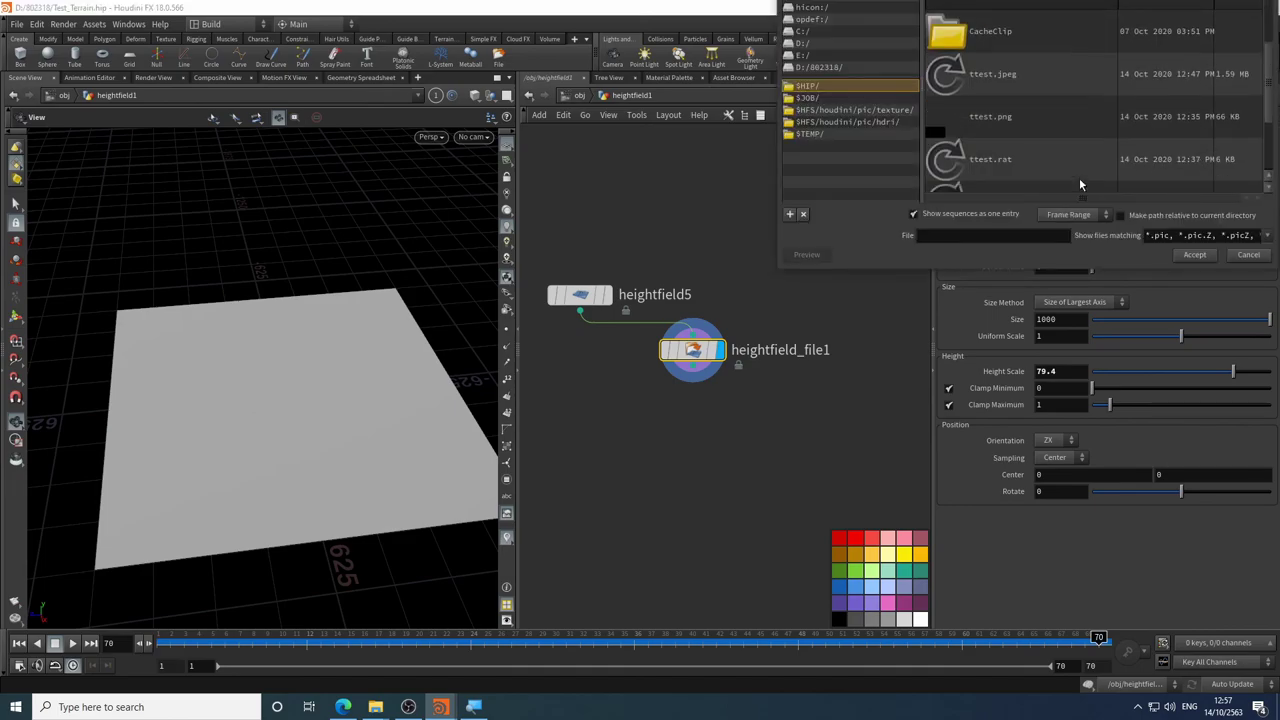
left_click(1036, 64)
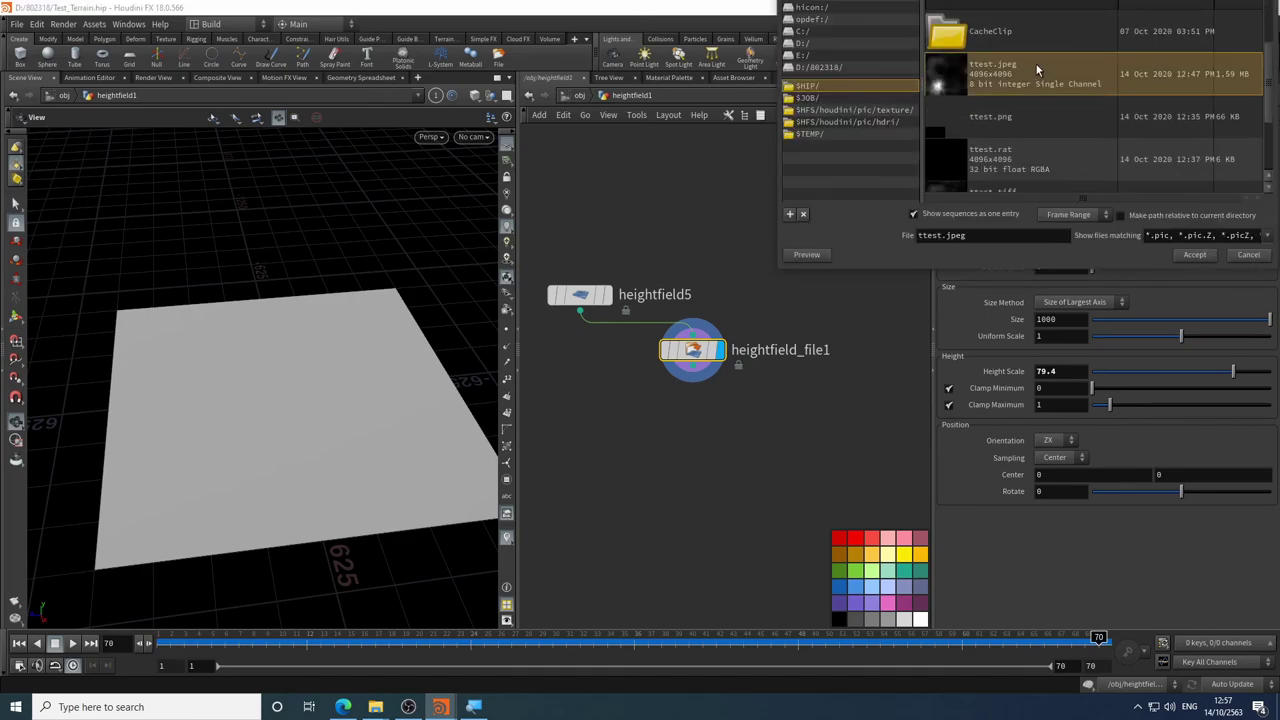
left_click(1194, 254)
middle_click_drag(632, 443, 696, 443)
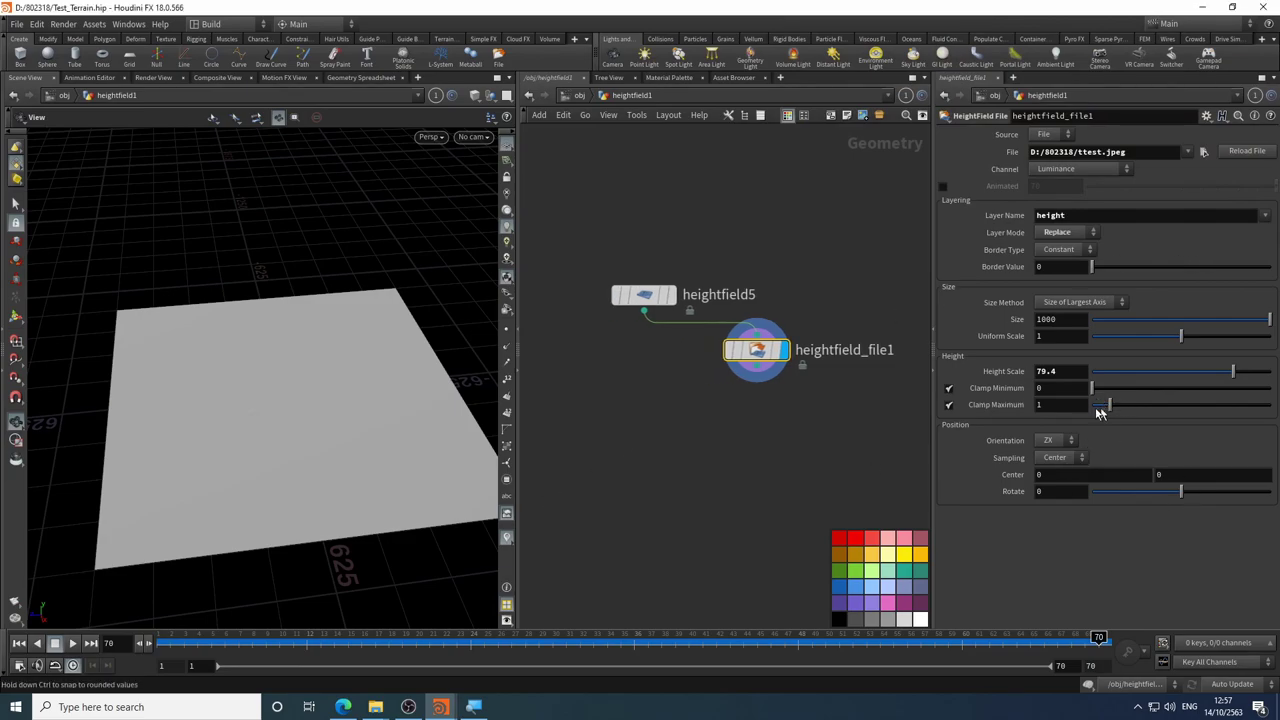
left_click(948, 404)
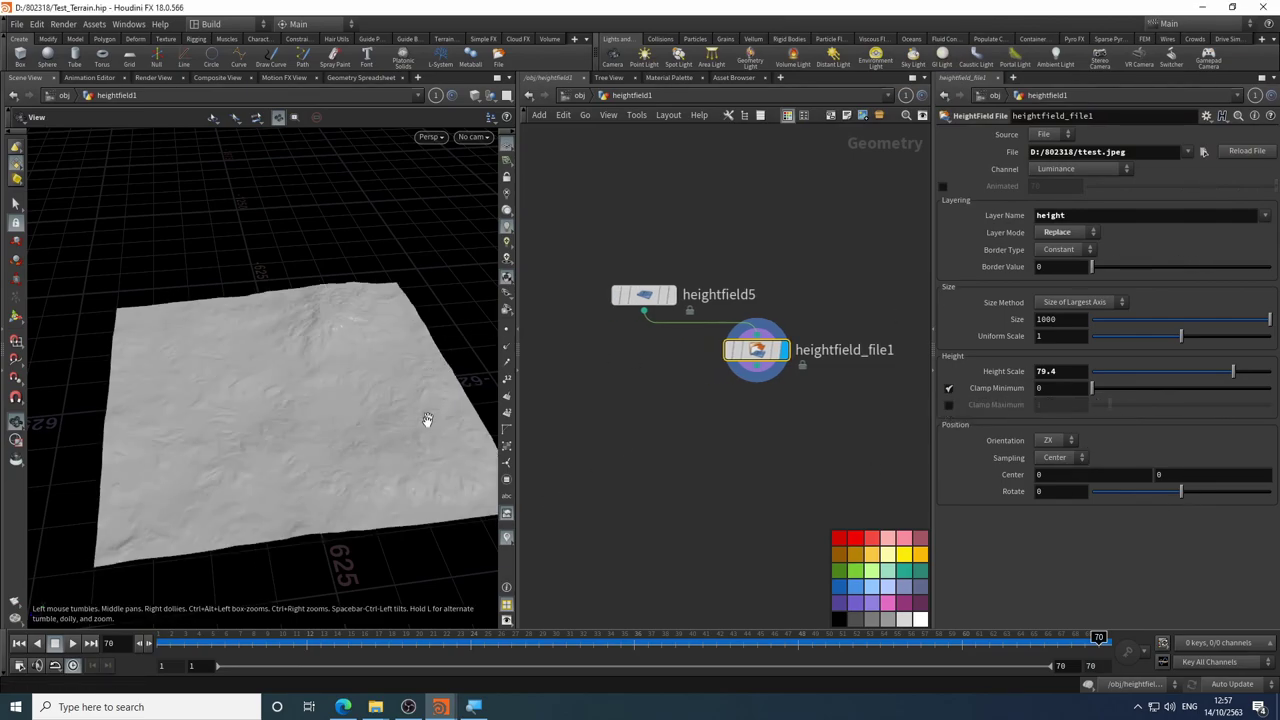
- Set heightfield_file1's Height Scale to 150 to raise the terrain
scroll(372, 418, "up", 3)
scroll(368, 413, "down", 5)
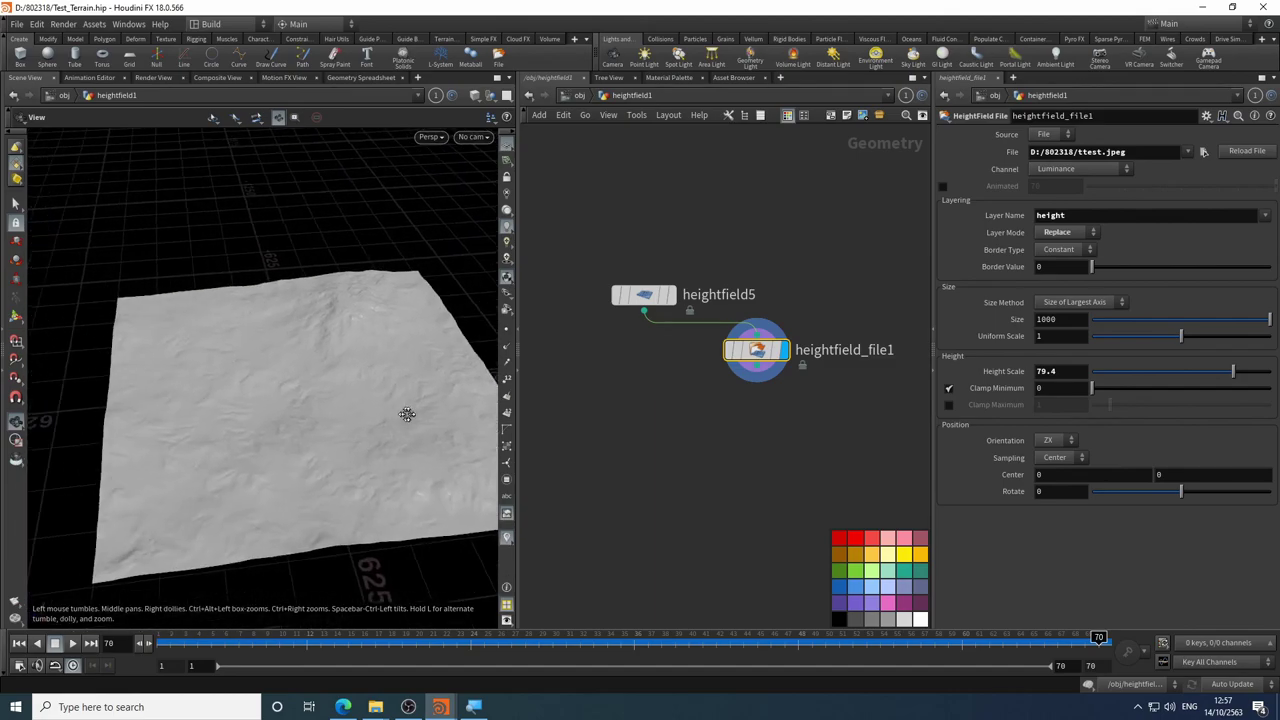
mouse_move(409, 414)
left_mouse_down()
mouse_move(371, 434)
mouse_move(414, 420)
left_mouse_up()
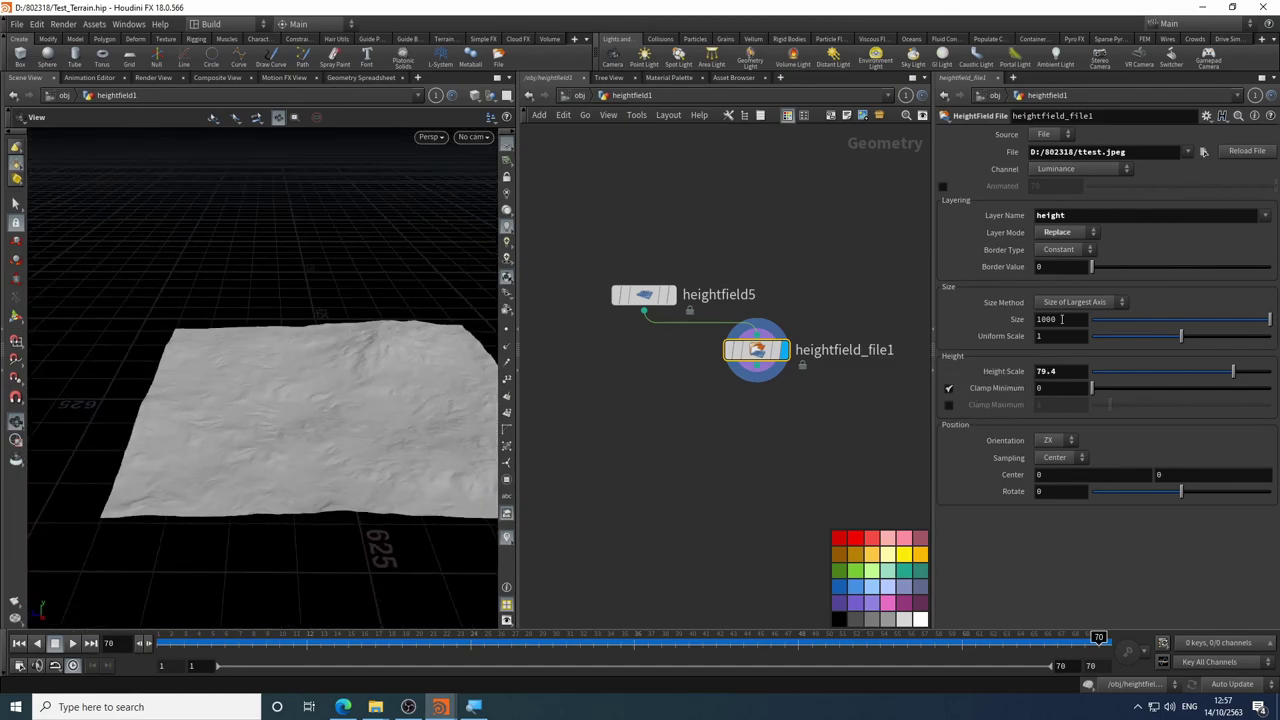
left_click(1069, 372)
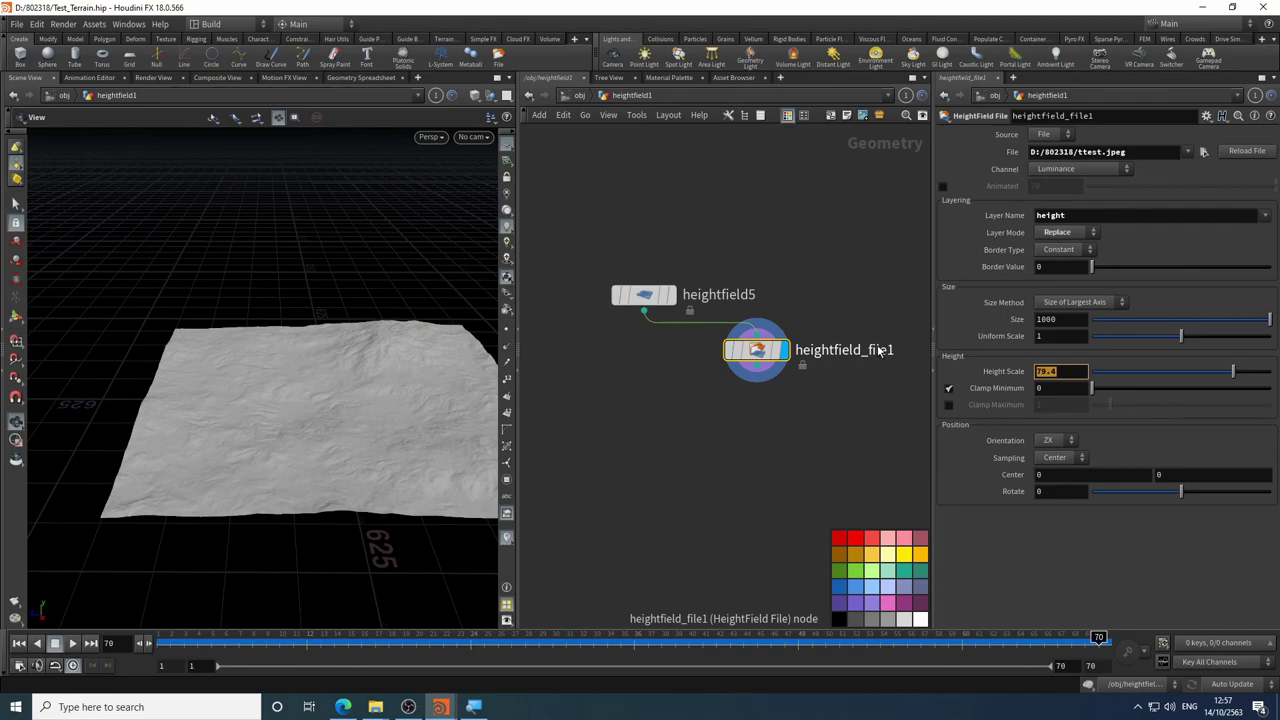
type("150")
key("Return")
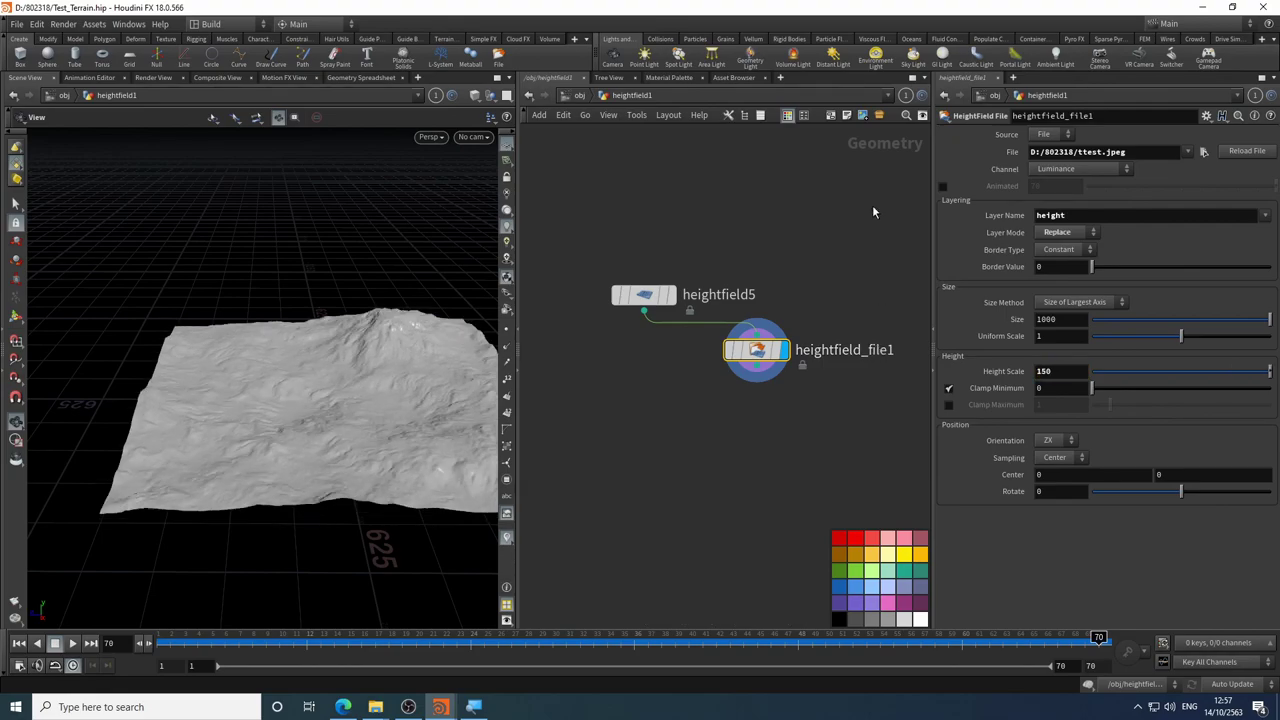
- Raise Height Scale to 500, then adjust it in steps with the value ladder
scroll(346, 404, "up", 5)
left_click_drag(348, 406, 345, 370)
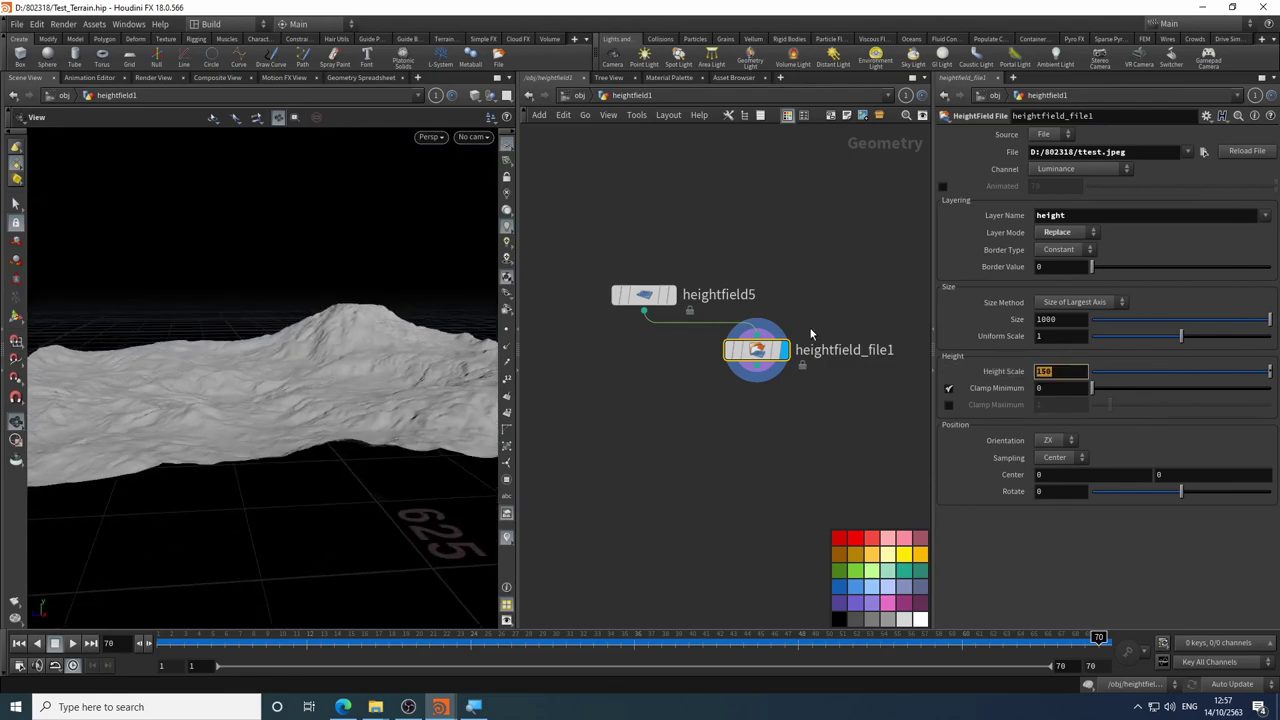
type("5")
key("Return")
left_click_drag(362, 261, 345, 300)
scroll(360, 318, "up", 5)
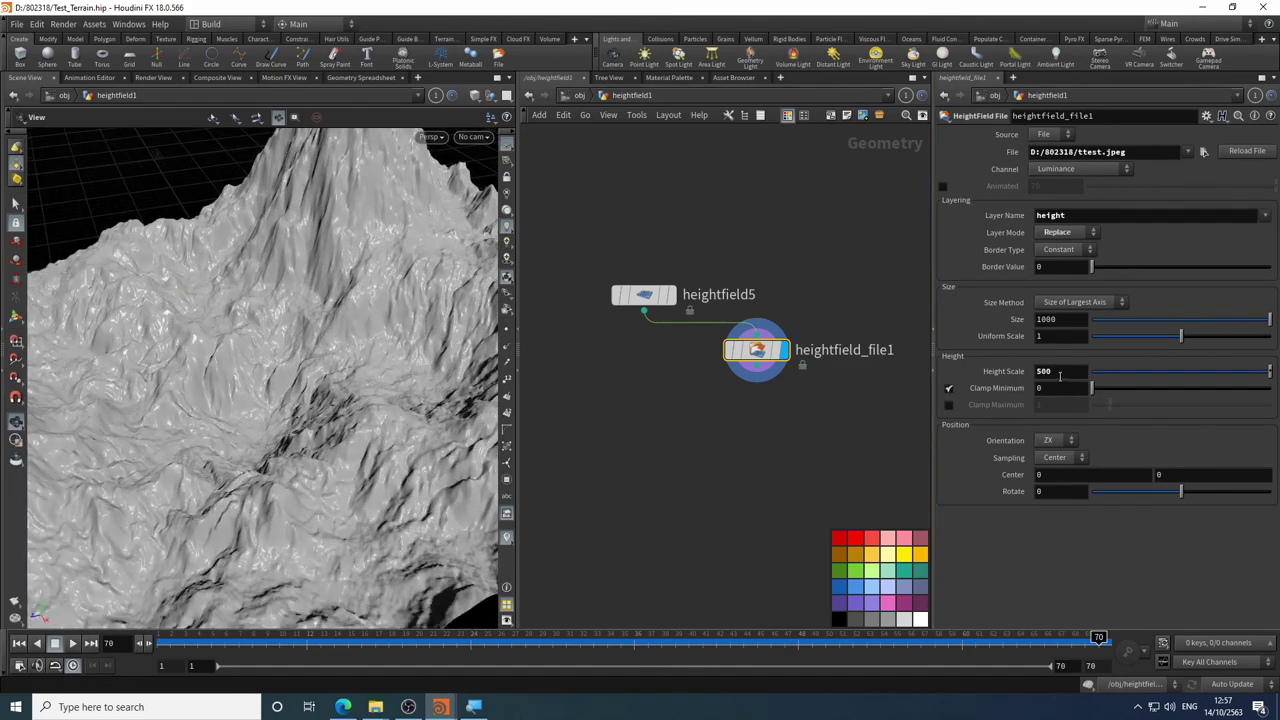
middle_click_drag(1000, 364, 800, 330)
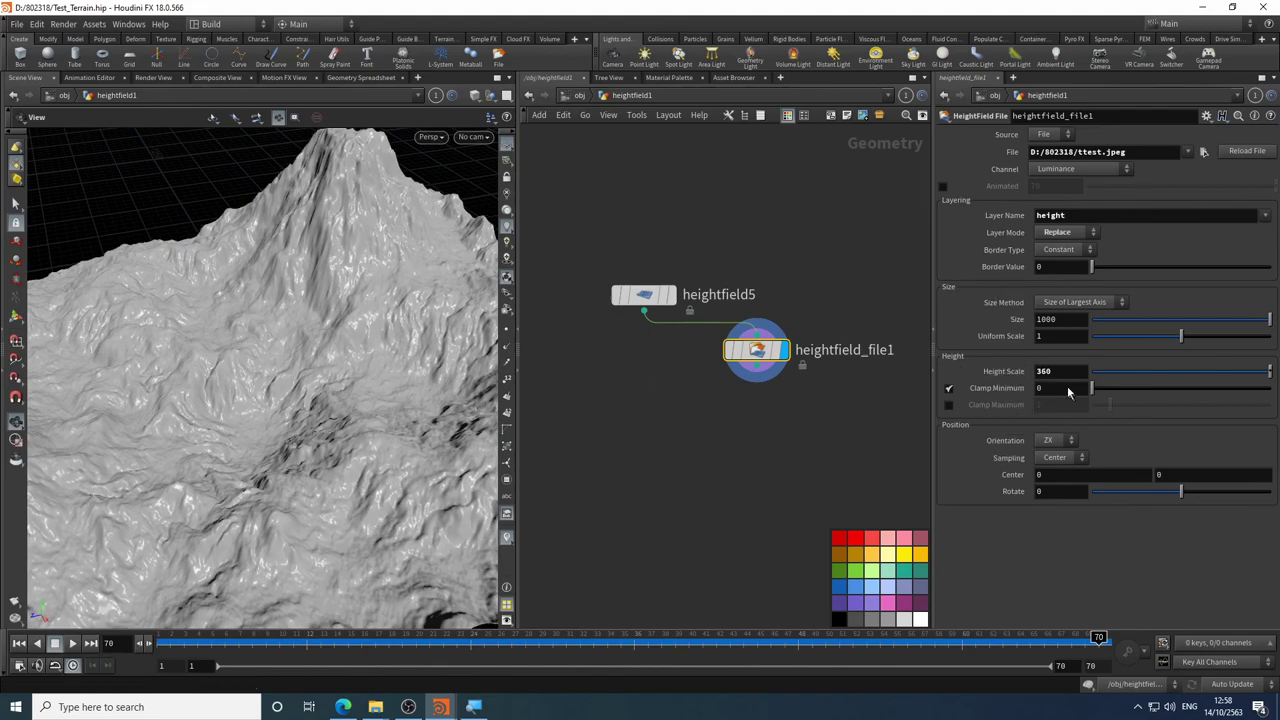
- Try Height Scale 150 and 200, then settle on 350 for a tall central peak
left_click(1055, 371)
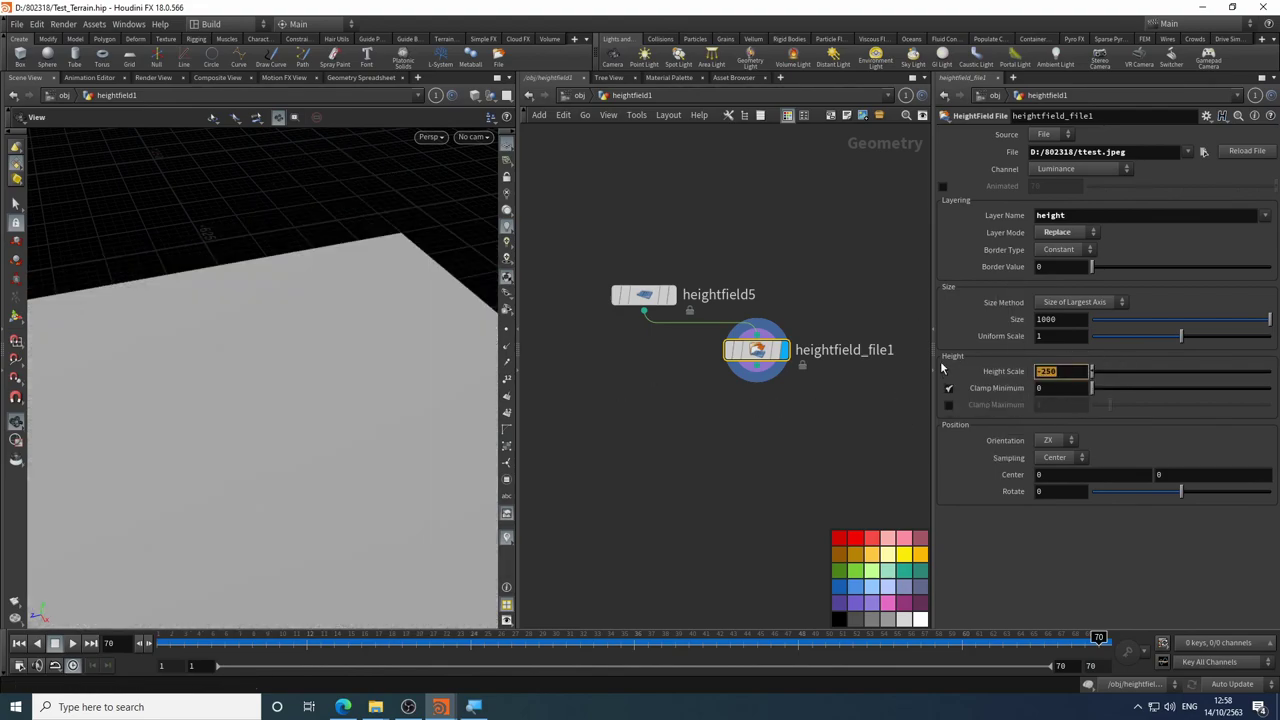
type("150")
key("Return")
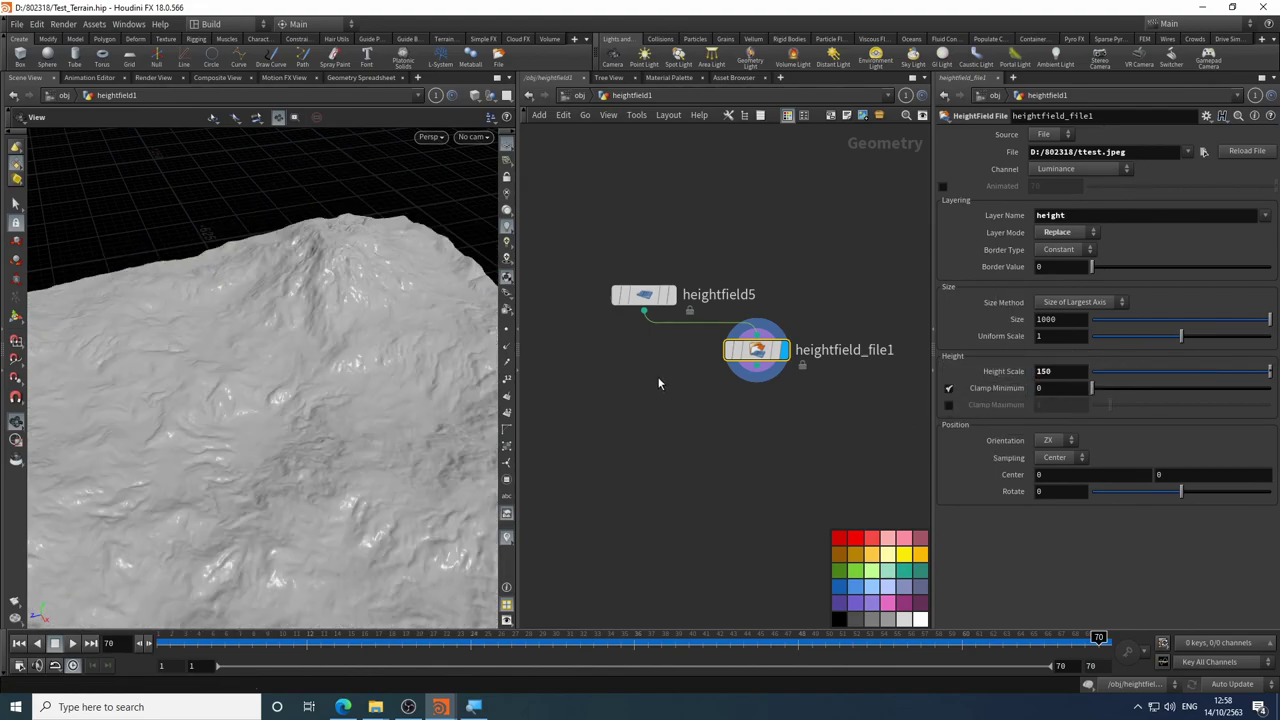
type("200")
key("Return")
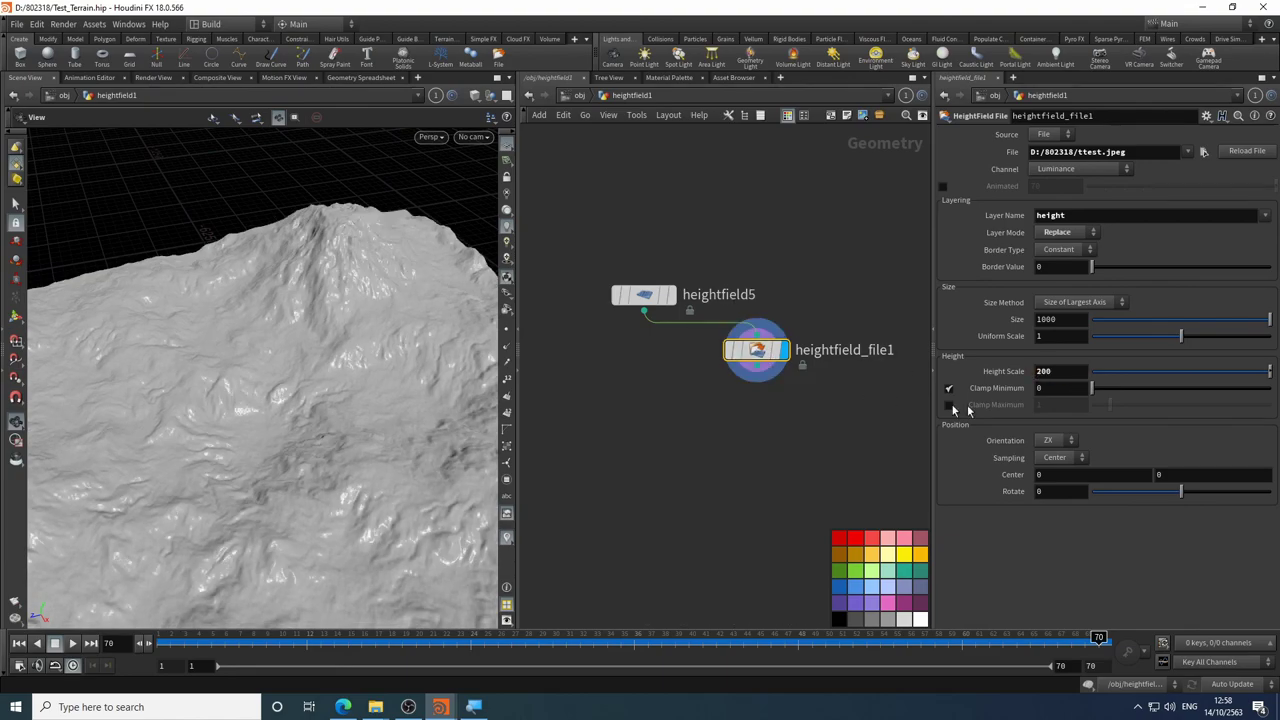
left_click(1061, 373)
type("350")
key("Return")
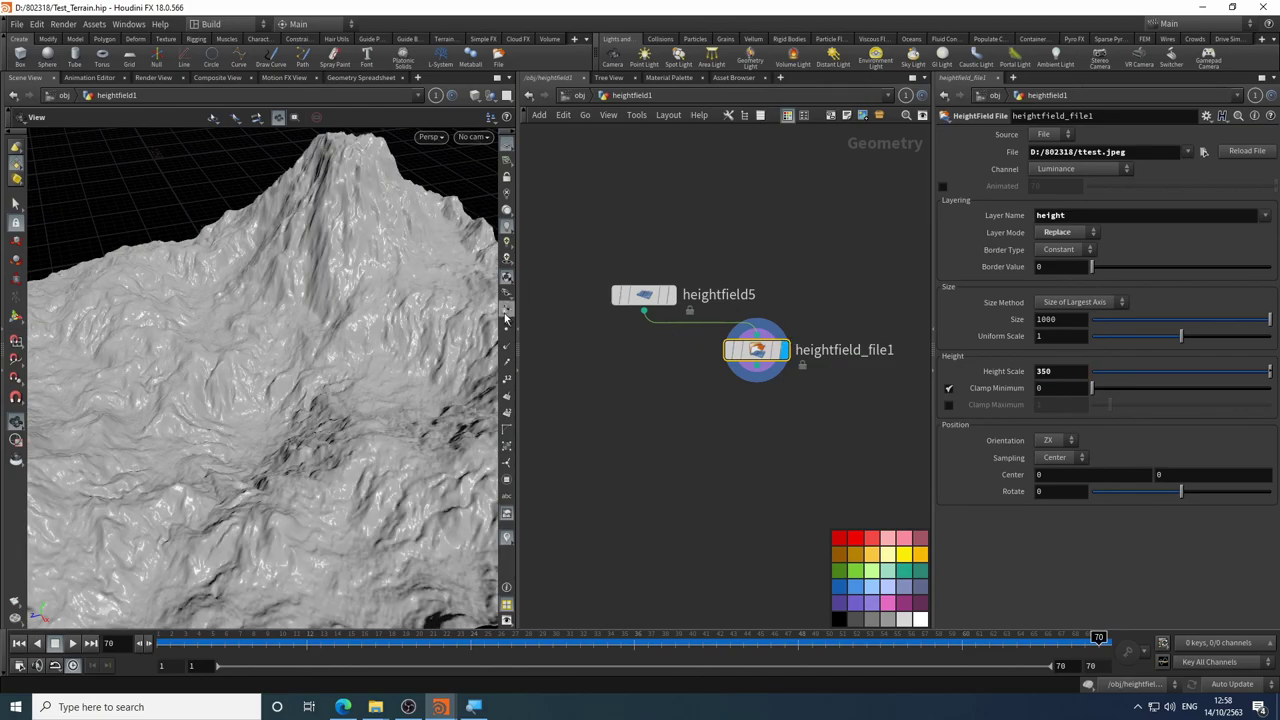
left_click_drag(490, 320, 537, 367)
scroll(665, 440, "down", 3)
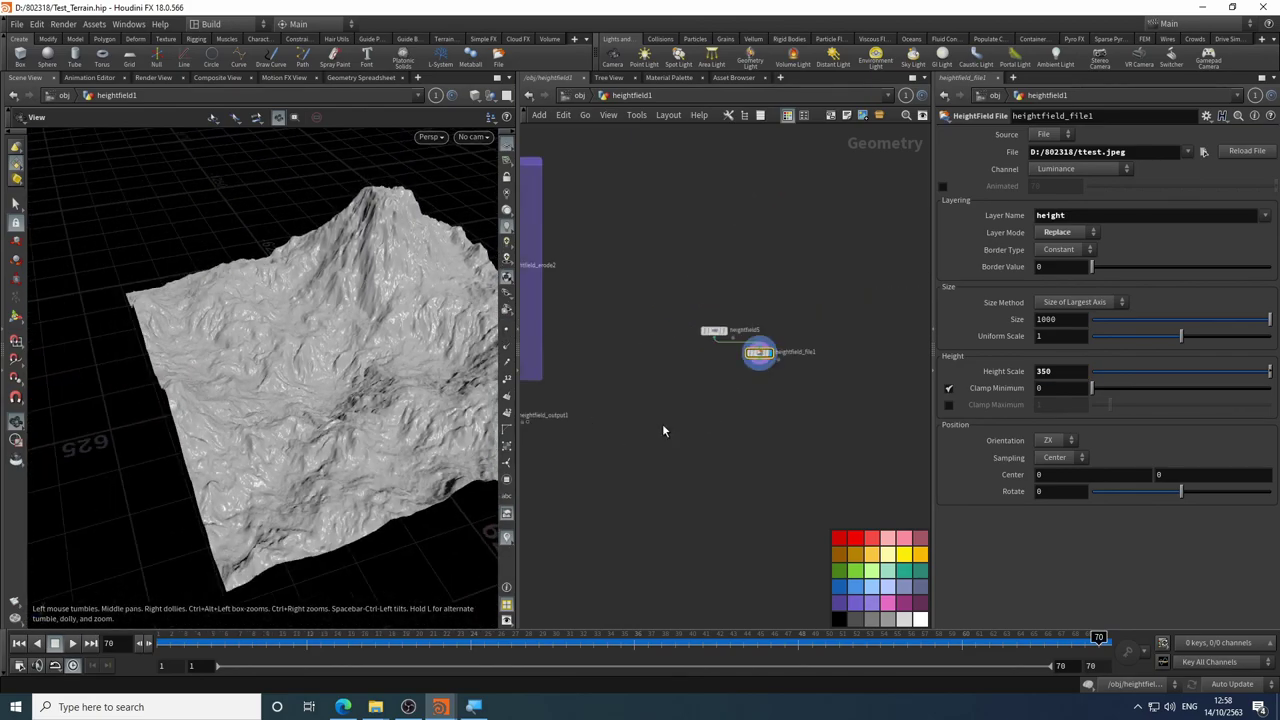
- Toggle the display flag from heightfield_output1 back to heightfield_file1 and inspect the terrain
middle_click_drag(662, 423, 808, 413)
scroll(674, 417, "up", 5)
left_click(663, 342)
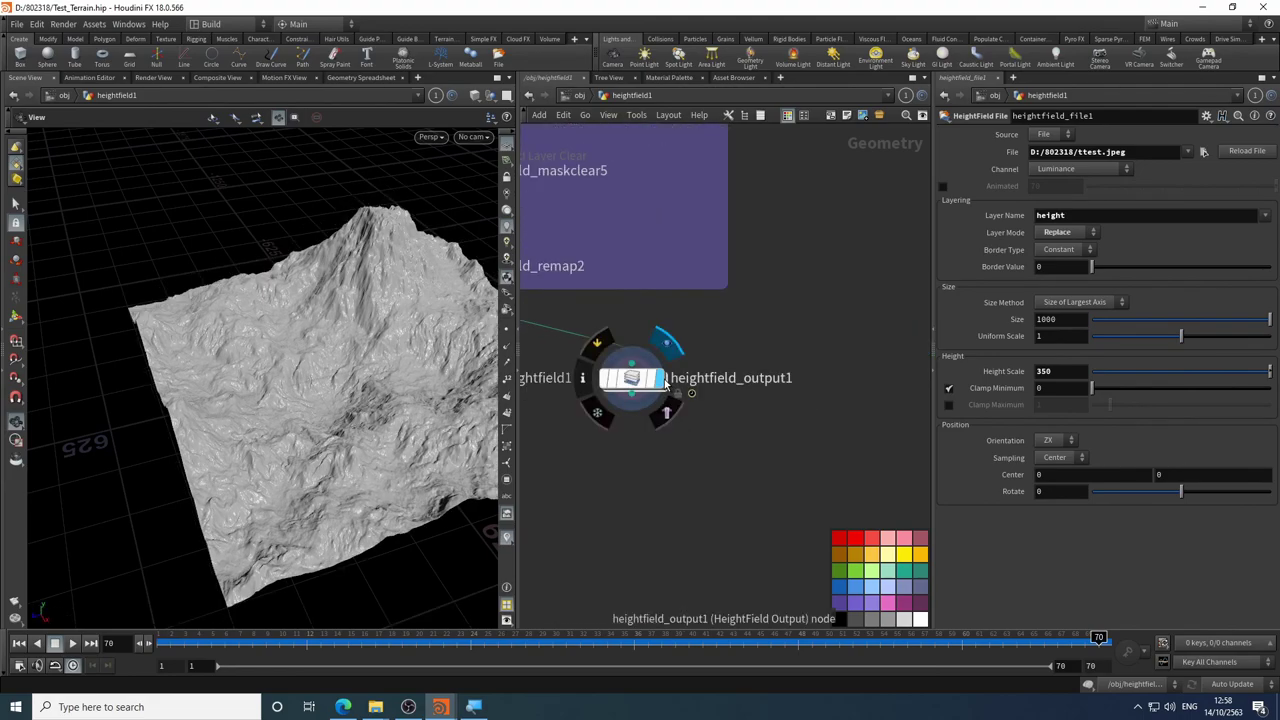
middle_click_drag(828, 357, 586, 363)
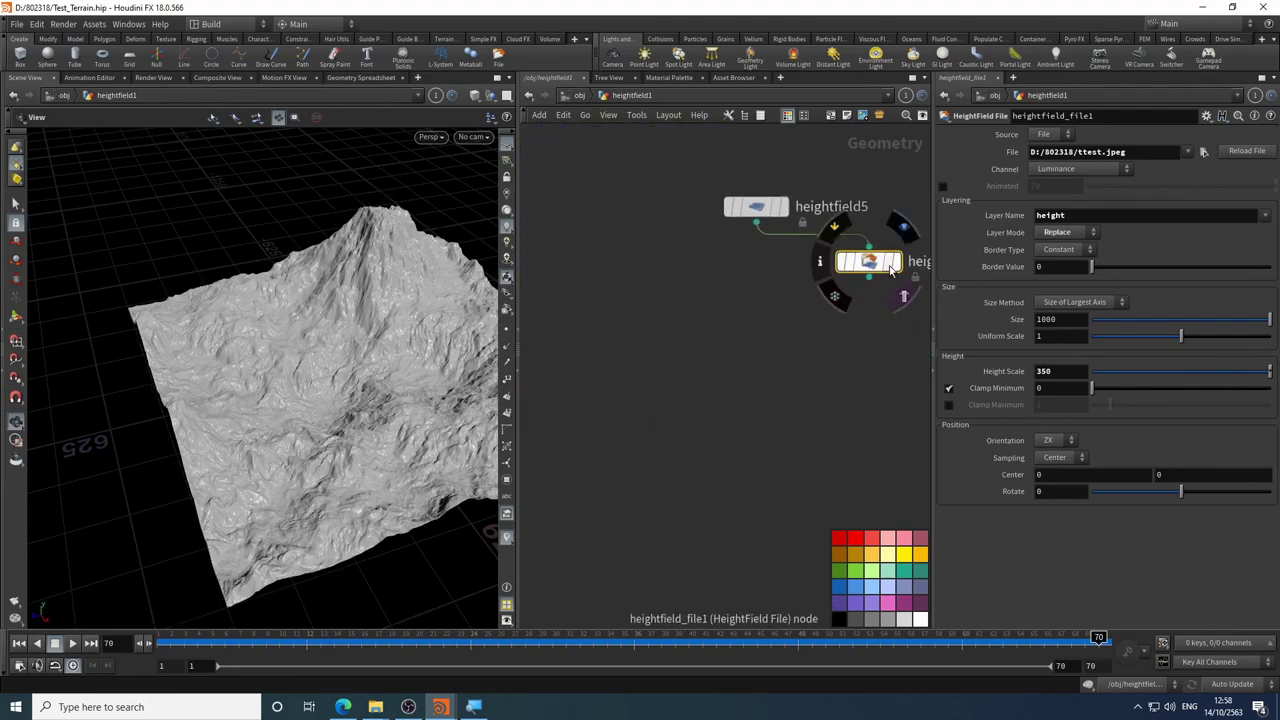
left_click(900, 278)
left_click_drag(474, 327, 438, 363)
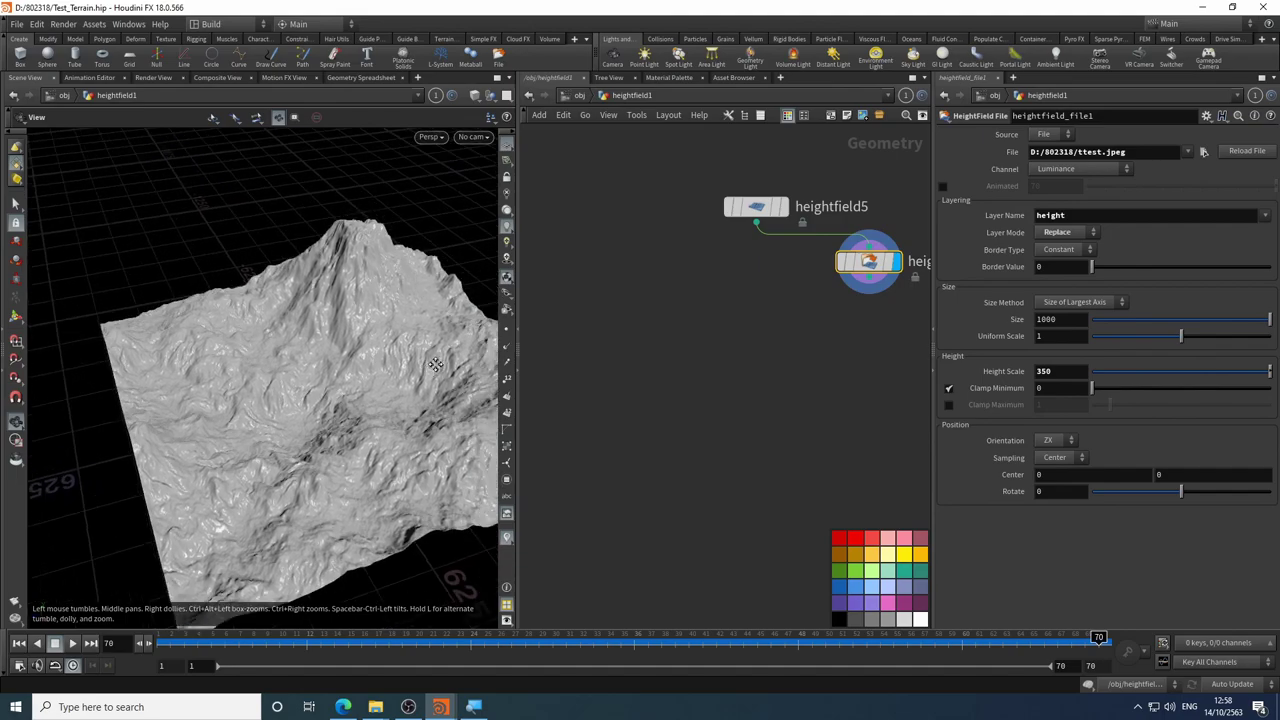
left_click_drag(280, 437, 105, 340)
scroll(739, 400, "down", 6)
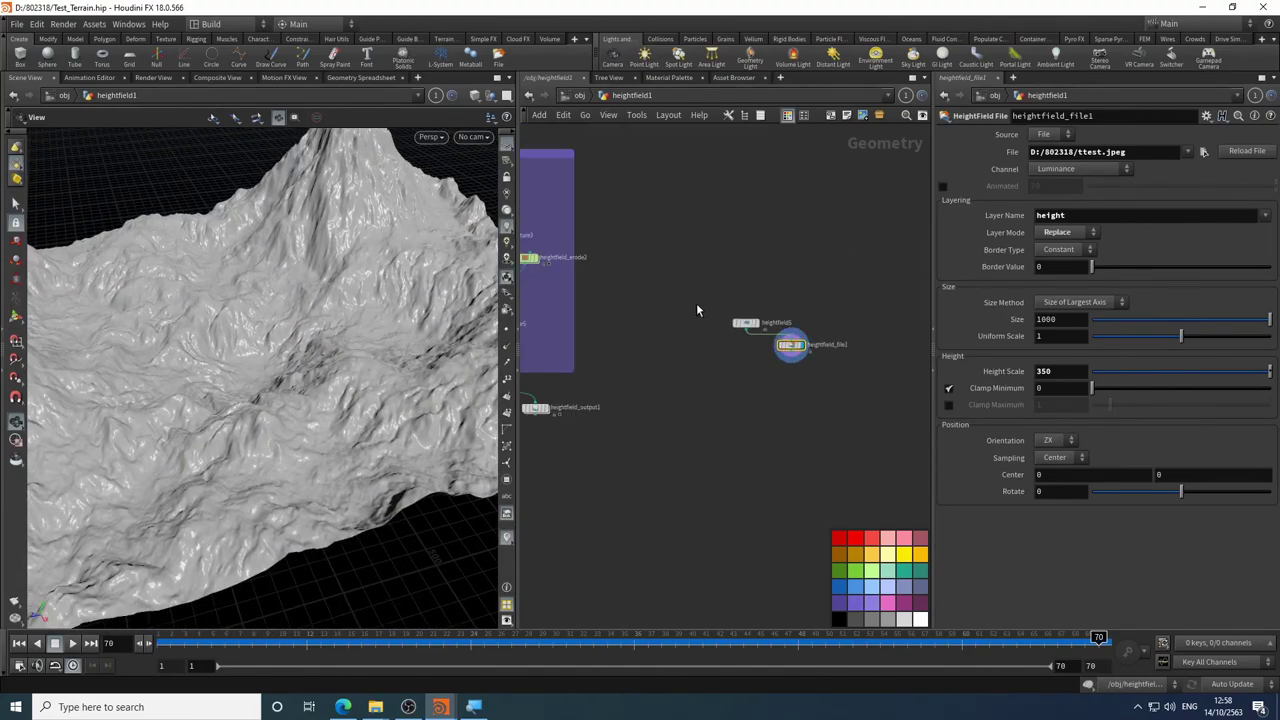
- Place heightfield_file1 directly below heightfield5 in the network
left_click_drag(696, 303, 694, 433)
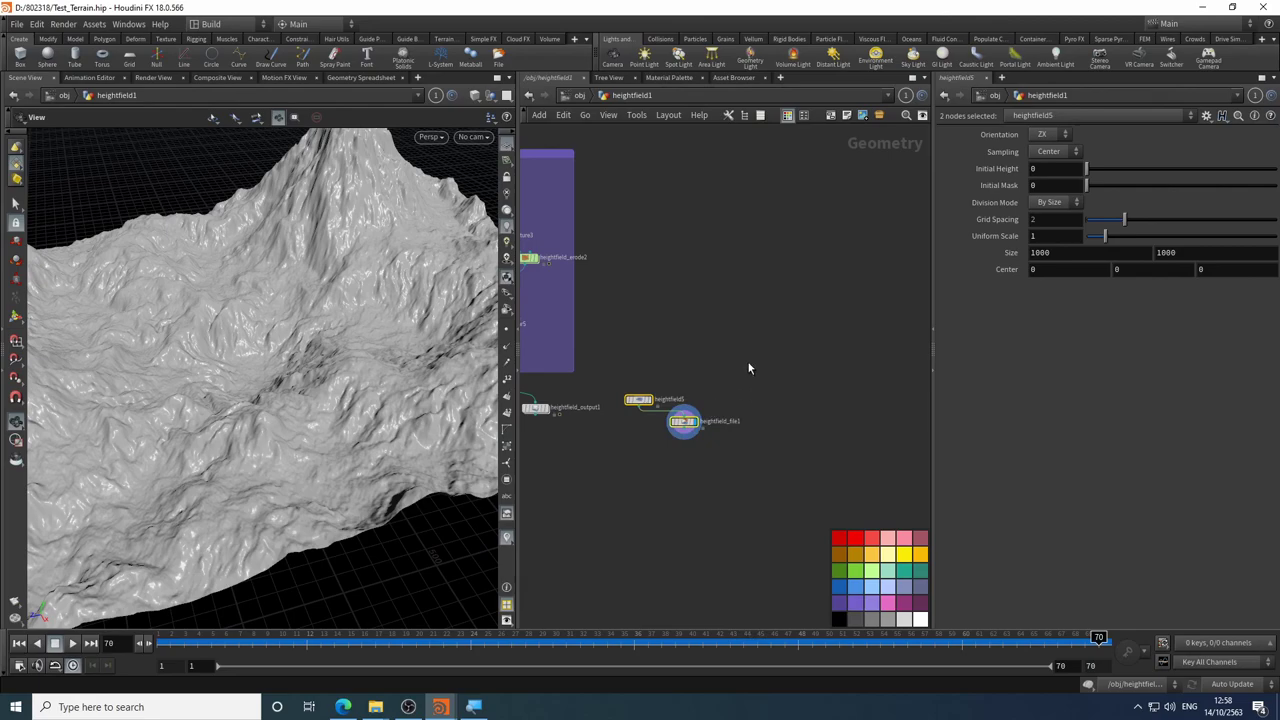
scroll(722, 421, "up", 5)
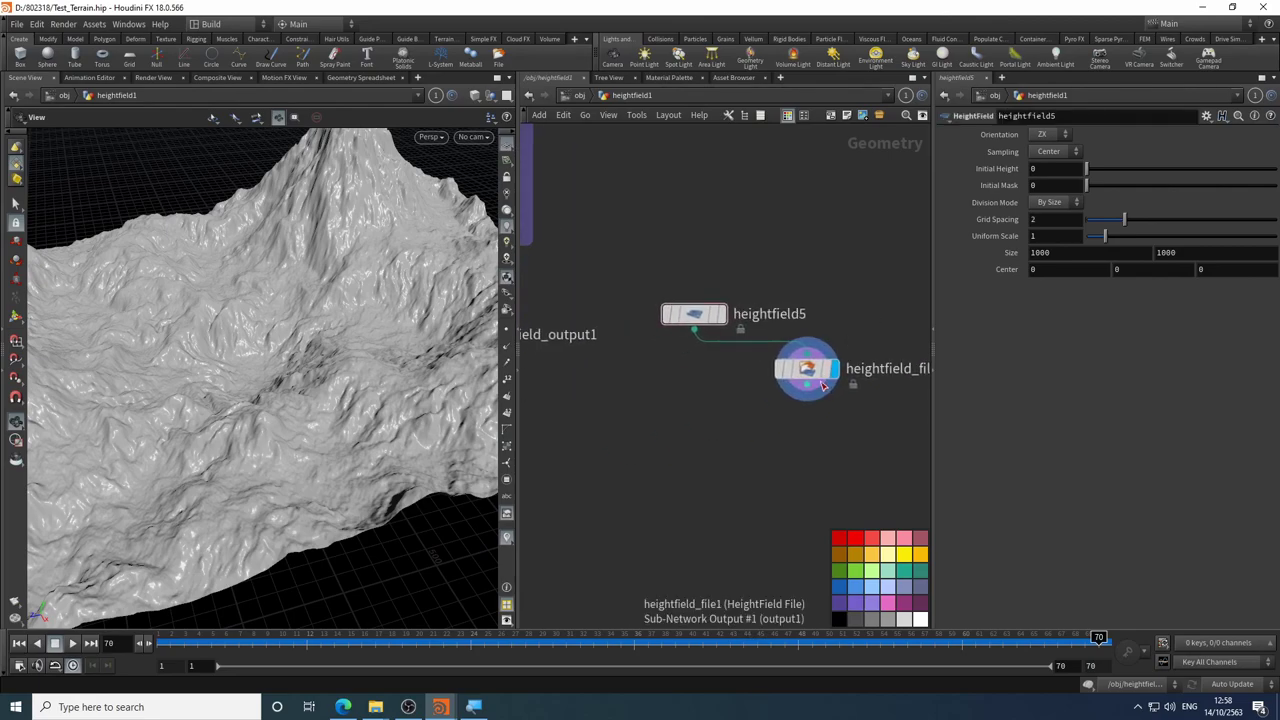
left_click_drag(815, 376, 706, 457)
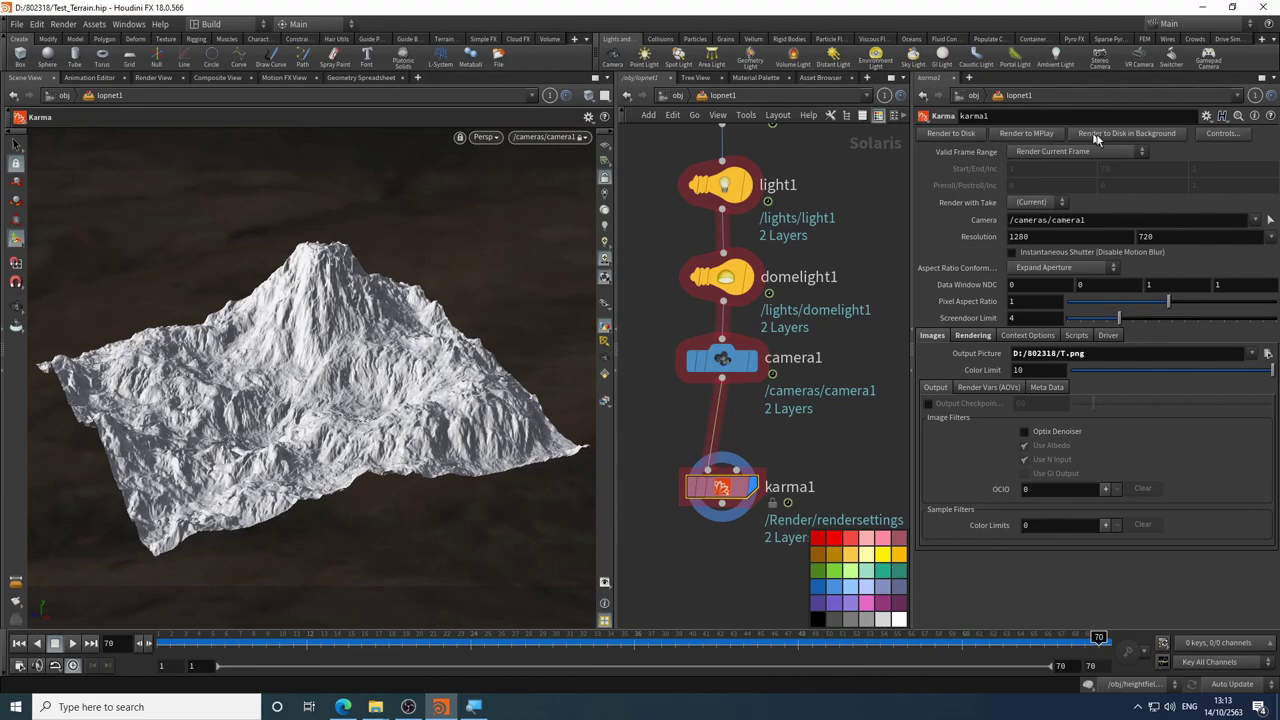
- Replace the scene view with a Render Scheduler pane and allow mplay through the firewall
left_click(419, 78)
mouse_move(496, 110)
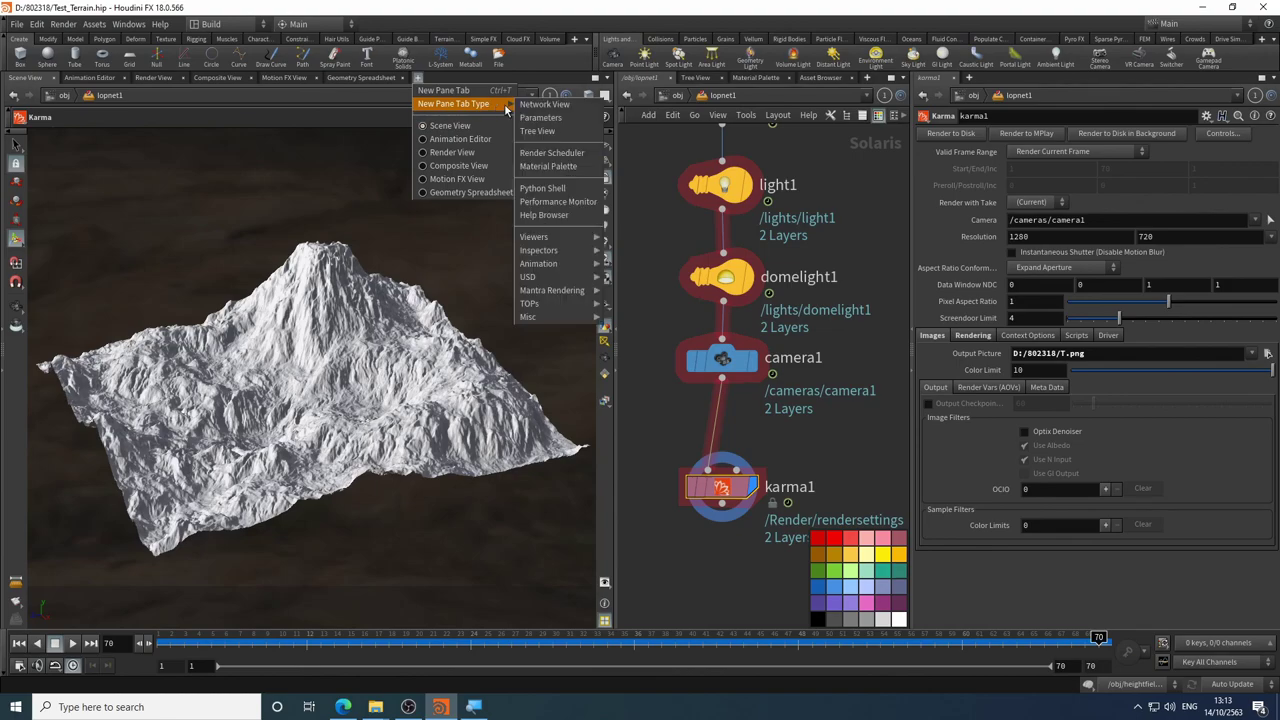
left_click(552, 153)
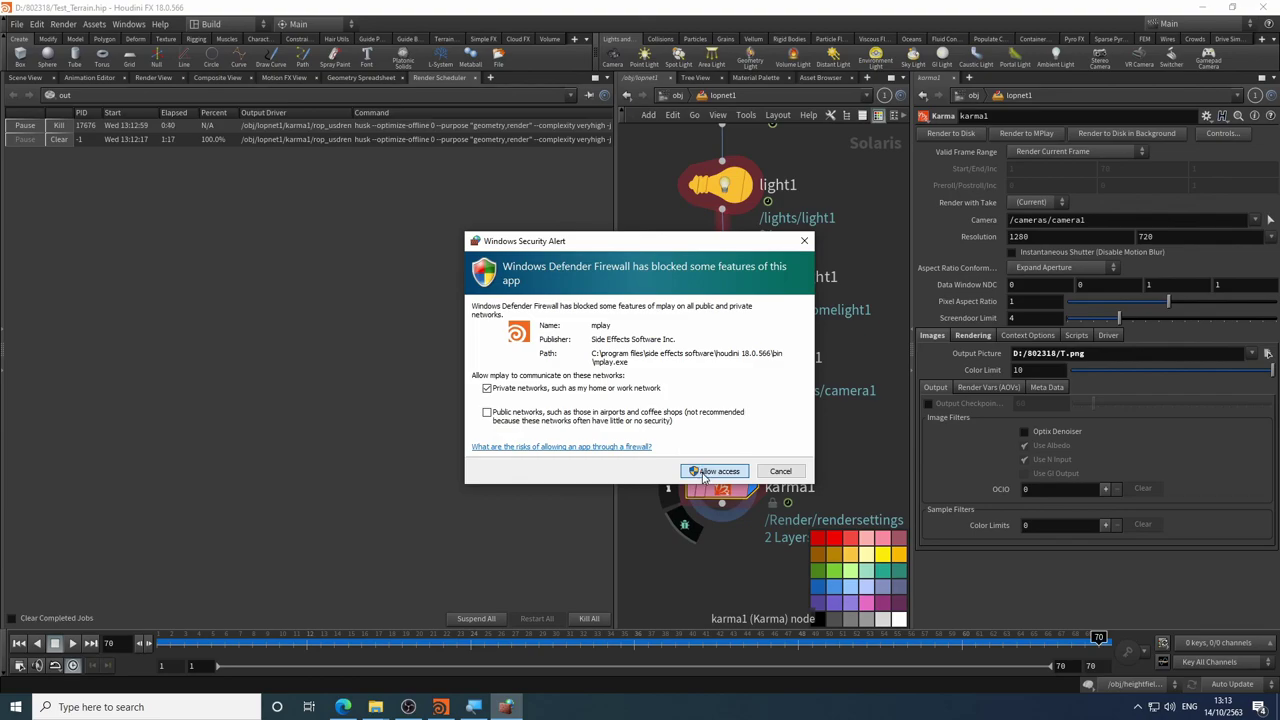
left_click(712, 471)
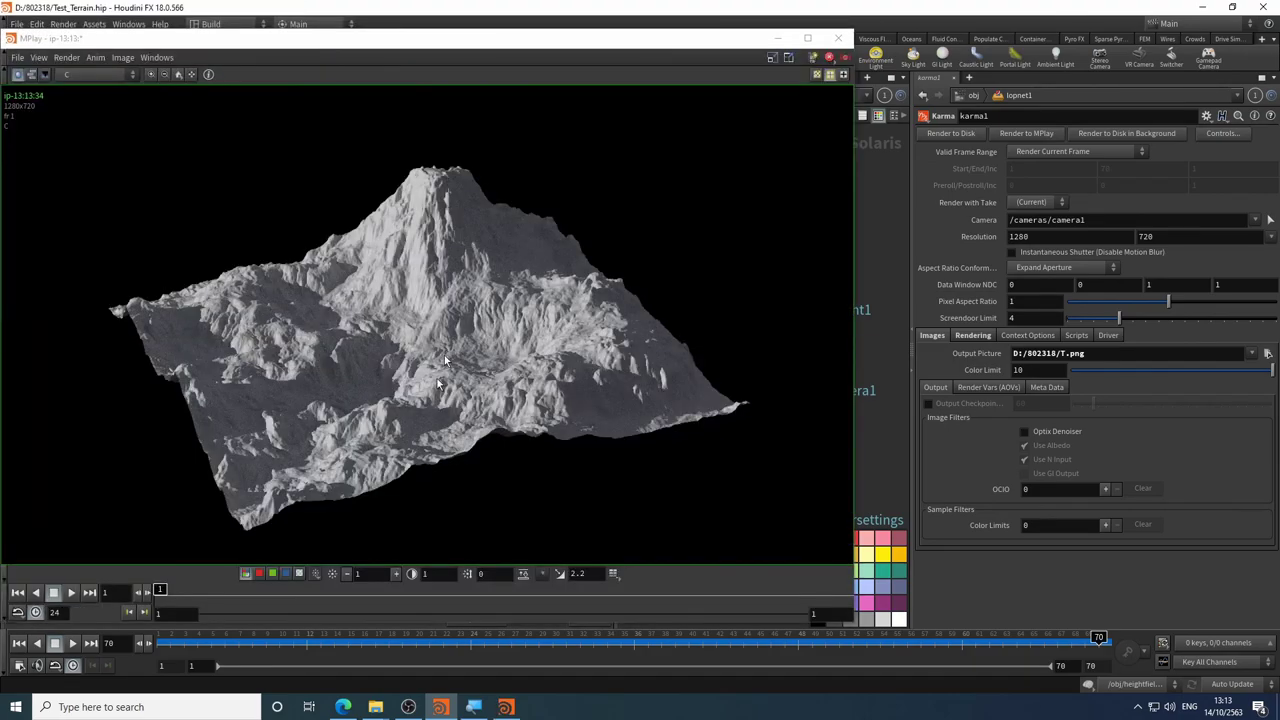
- Centre the MPlay window and view the depth, diffuse and glossyreflection passes
mouse_move(377, 708)
left_click_drag(376, 38, 632, 43)
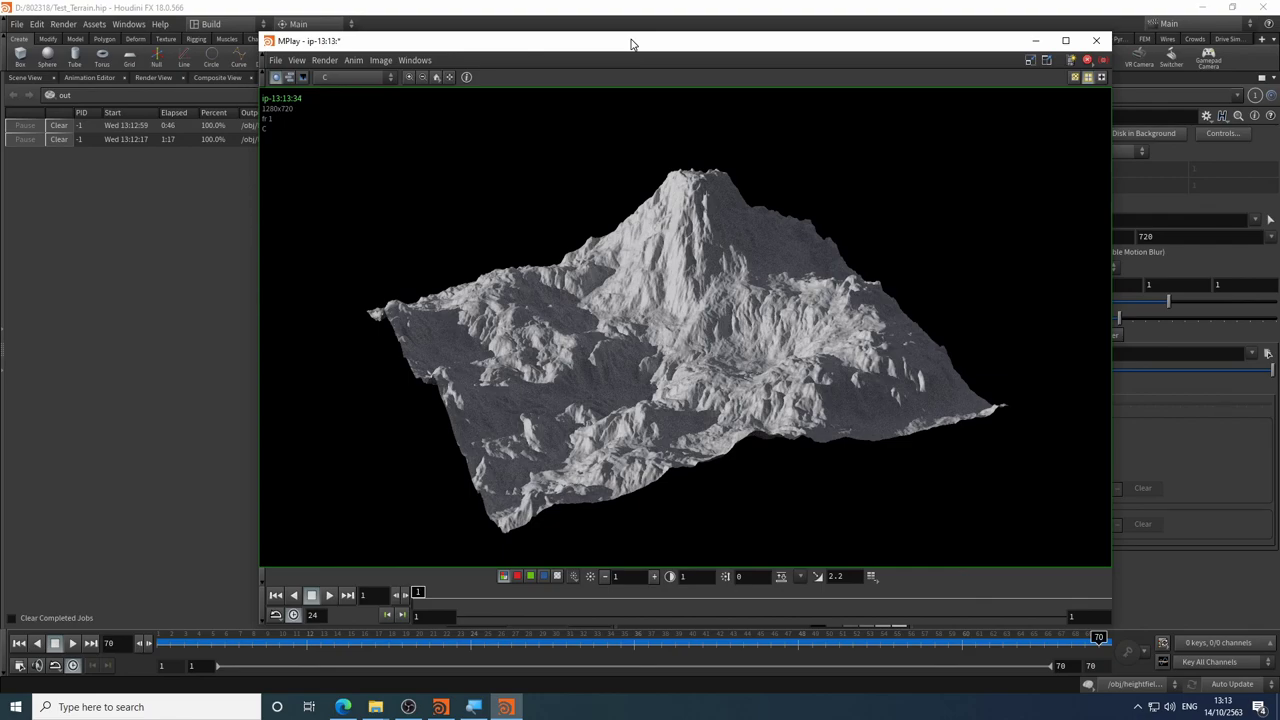
left_click(337, 76)
left_click(344, 103)
left_click(350, 76)
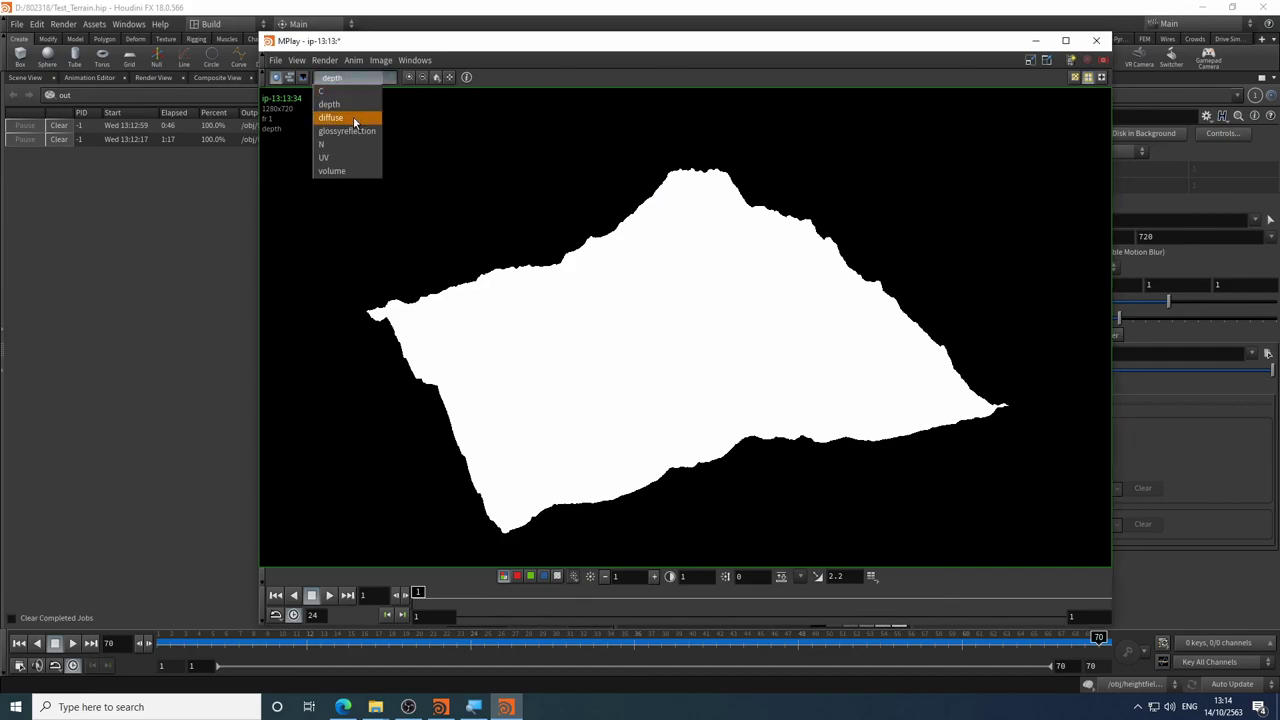
left_click(345, 117)
left_click(355, 76)
left_click(357, 131)
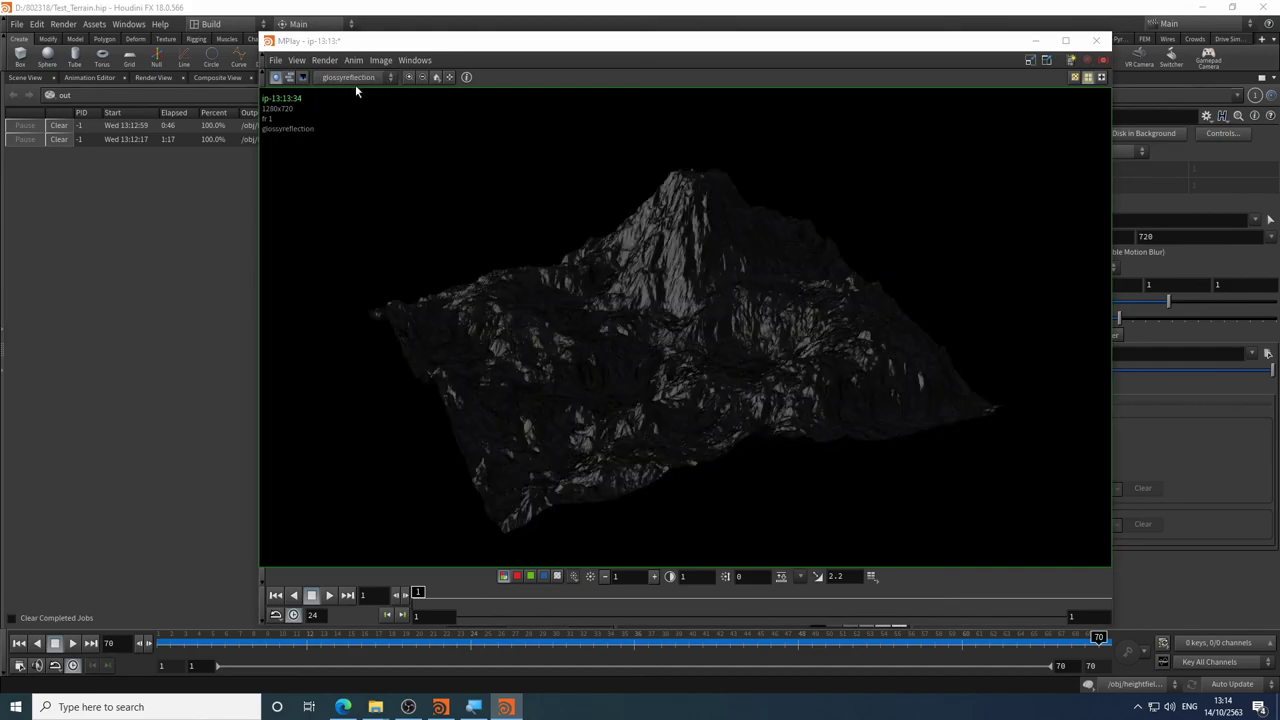
- View the N and UV passes, then return to the C colour pass
left_click(358, 78)
left_click(354, 141)
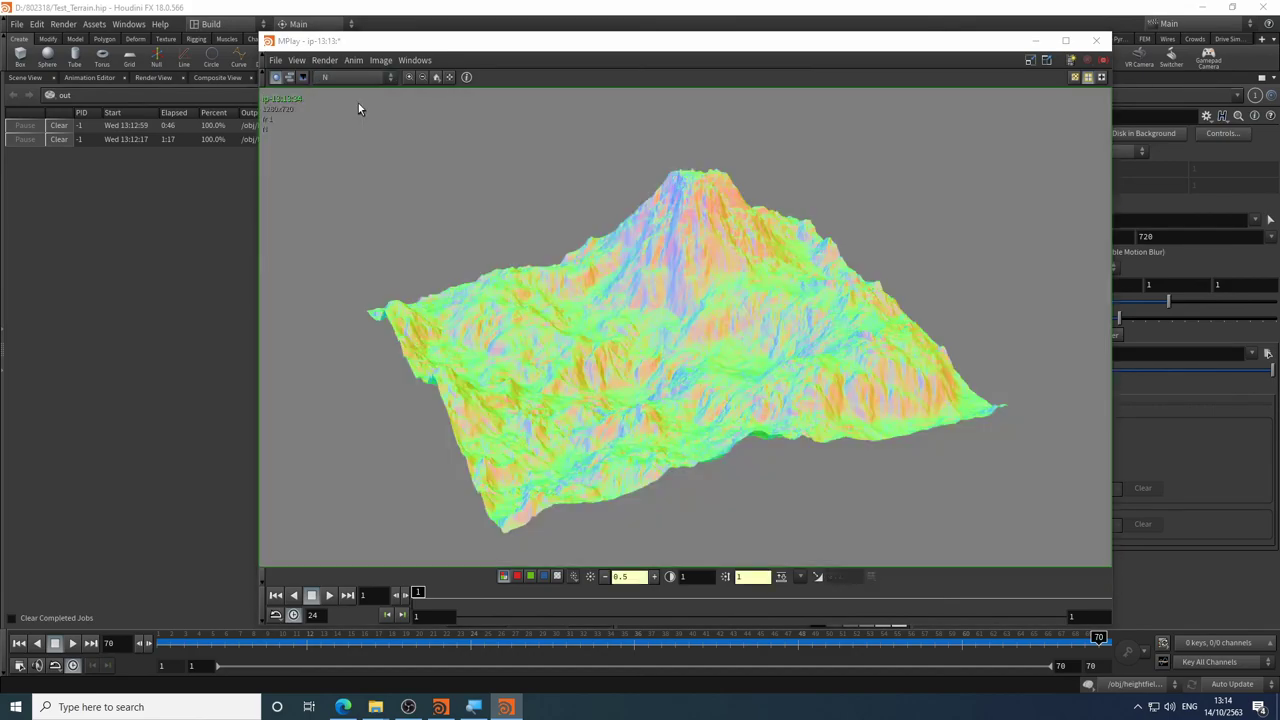
left_click(351, 78)
left_click(350, 156)
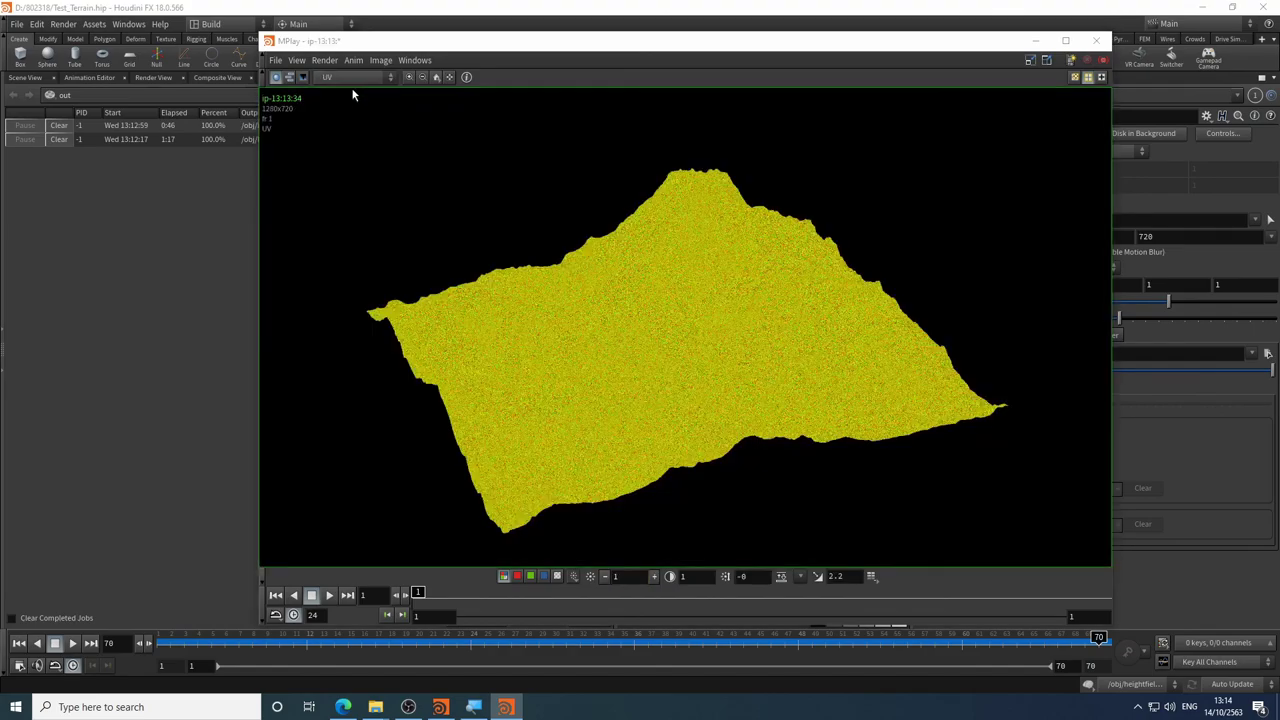
left_click(352, 79)
left_click(350, 92)
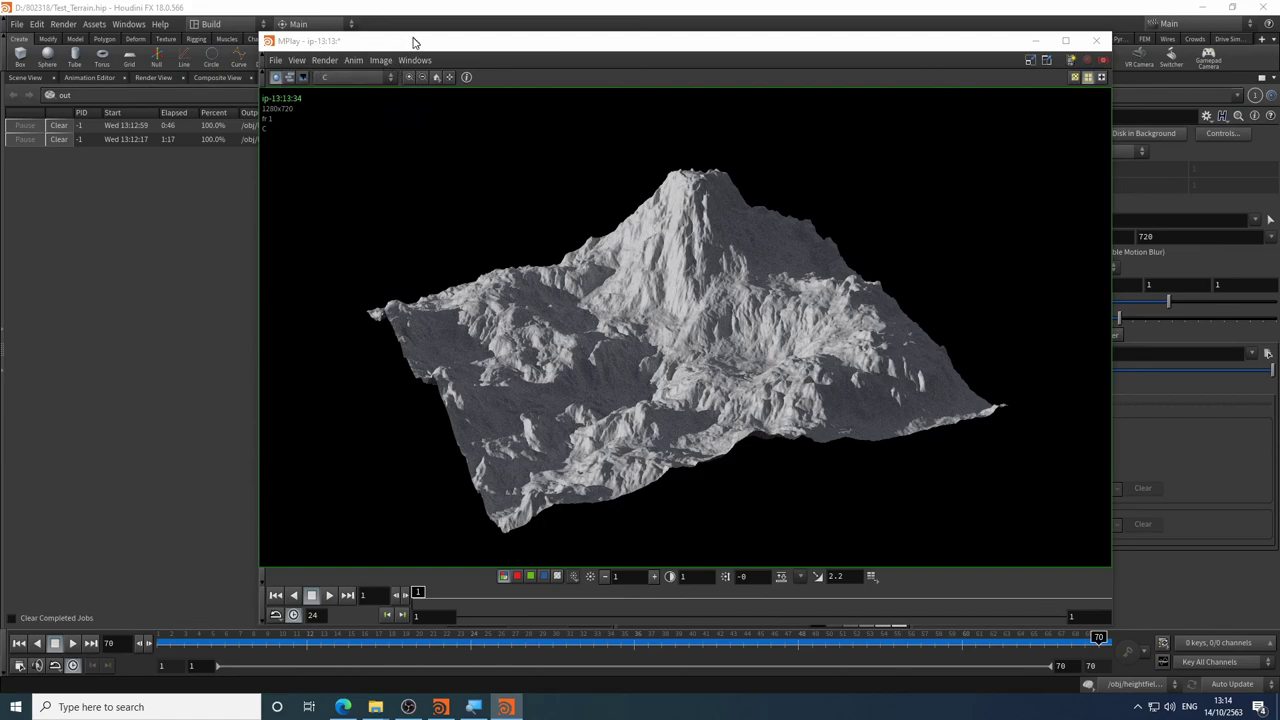
left_click_drag(416, 43, 218, 58)
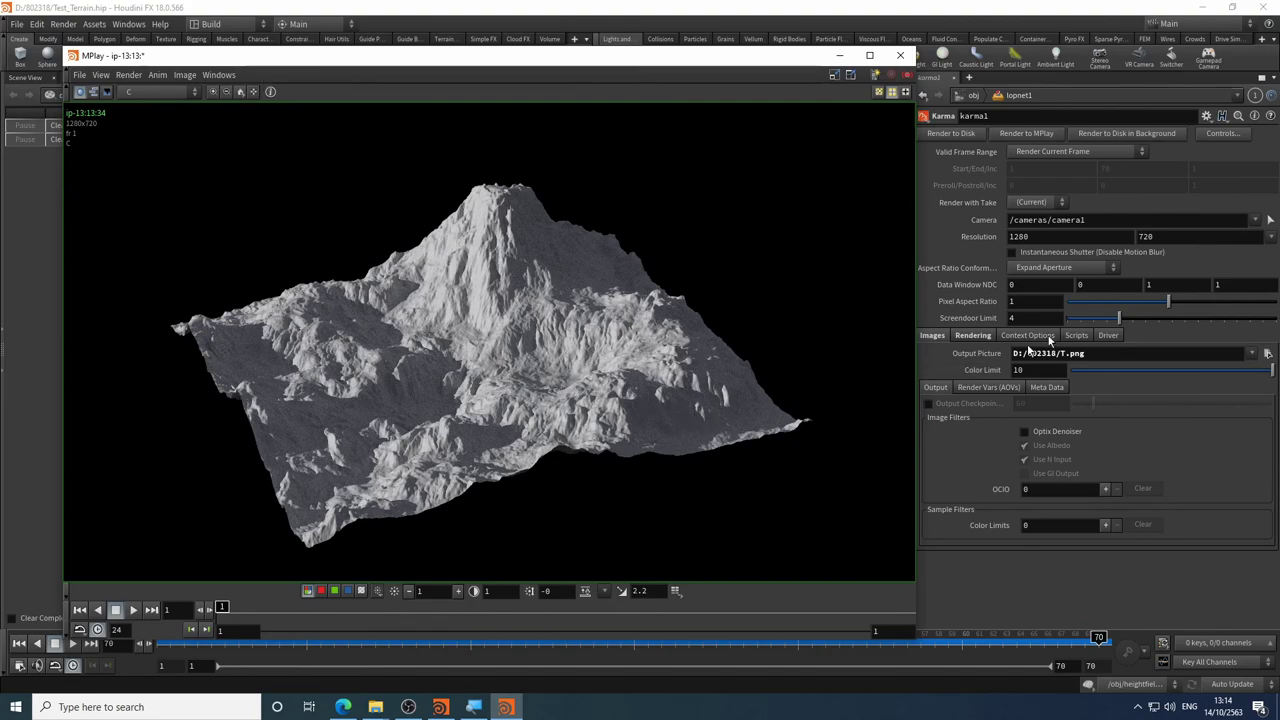
left_click(966, 334)
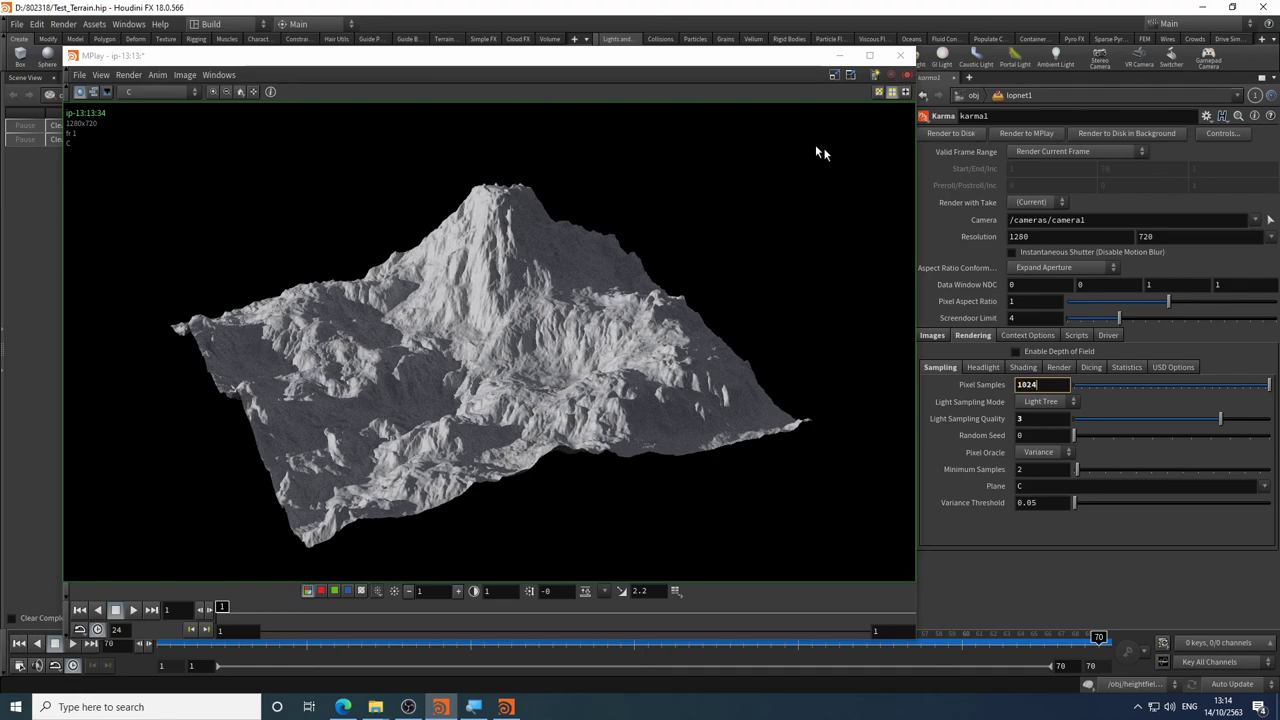
left_click(1020, 136)
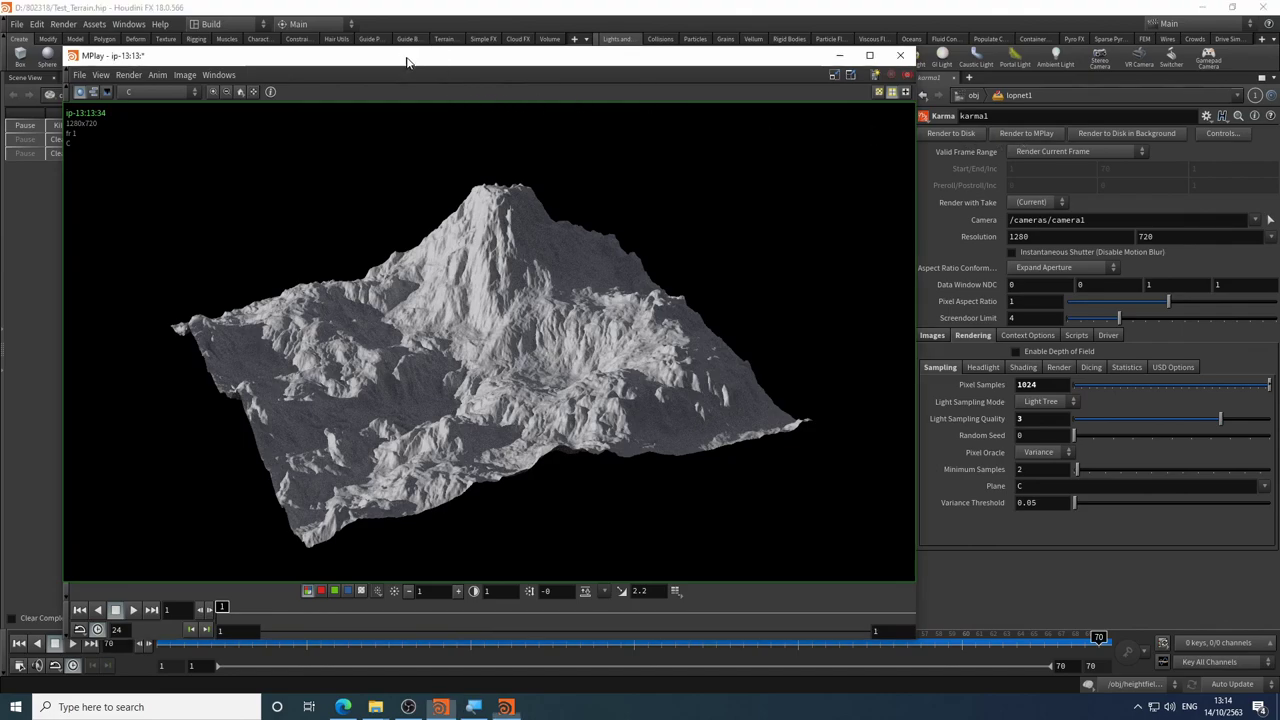
left_click_drag(406, 59, 567, 71)
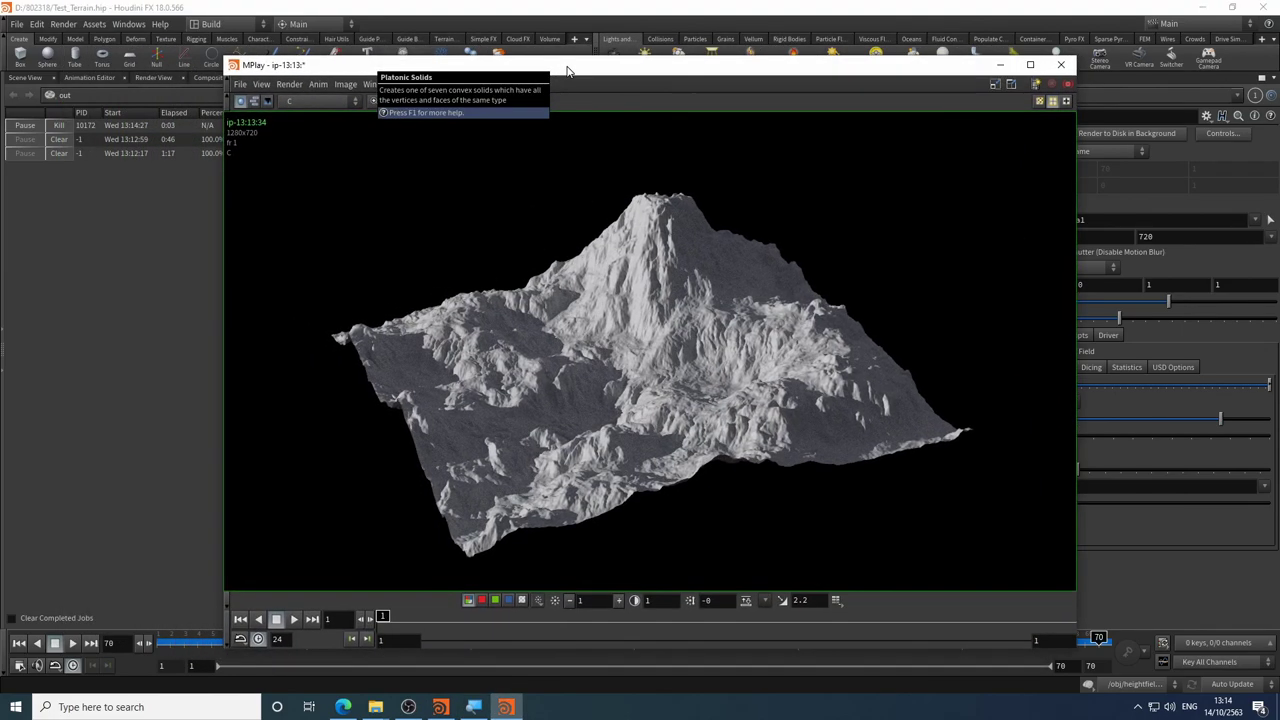